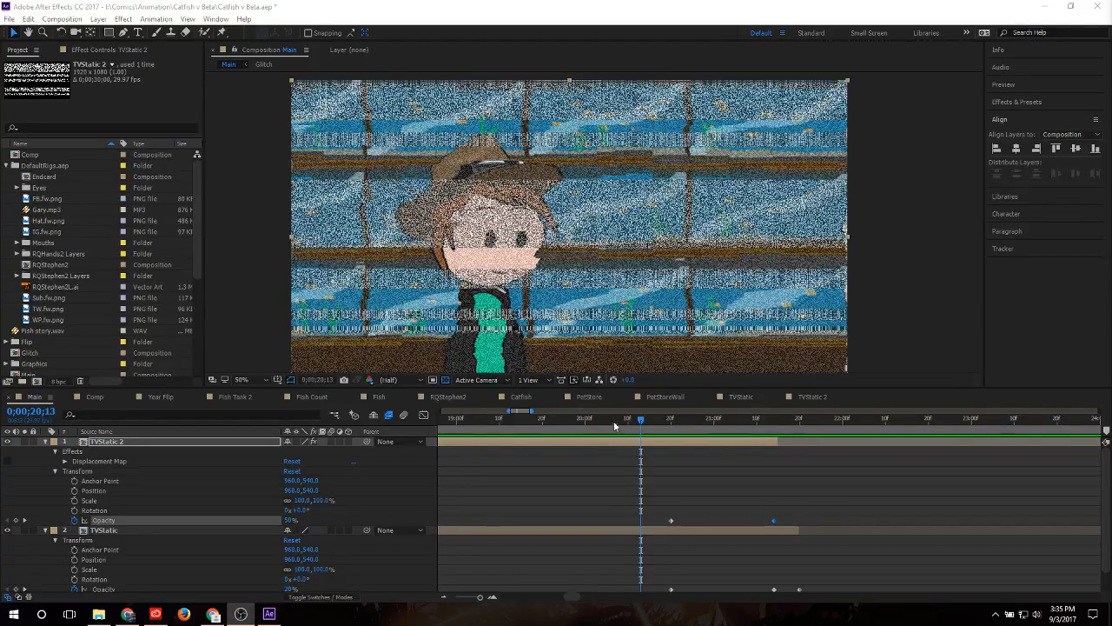
Step: Preview the static glitch in the Main composition from 0;00;20;10, move the current time to 0;00;20;00, and set the speaker volume to 56
{"action": "mouse_move", "coordinate": [614, 416]}
{"action": "left_mouse_down"}
{"action": "mouse_move", "coordinate": [680, 426]}
{"action": "mouse_move", "coordinate": [621, 423]}
{"action": "mouse_move", "coordinate": [629, 428]}
{"action": "left_mouse_up"}
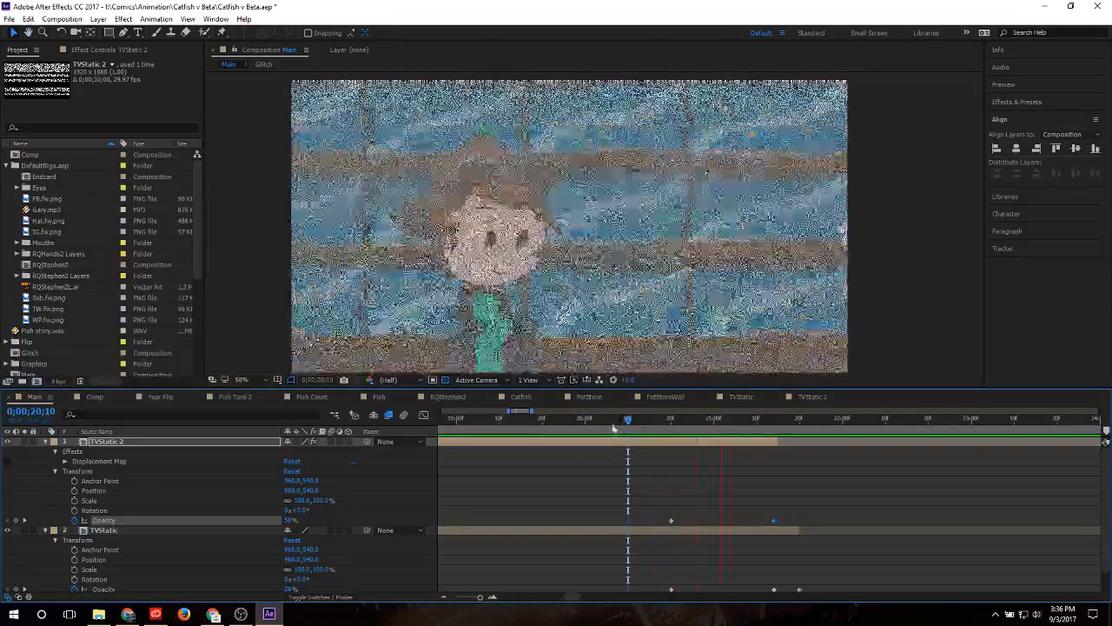
{"action": "left_click", "coordinate": [585, 420]}
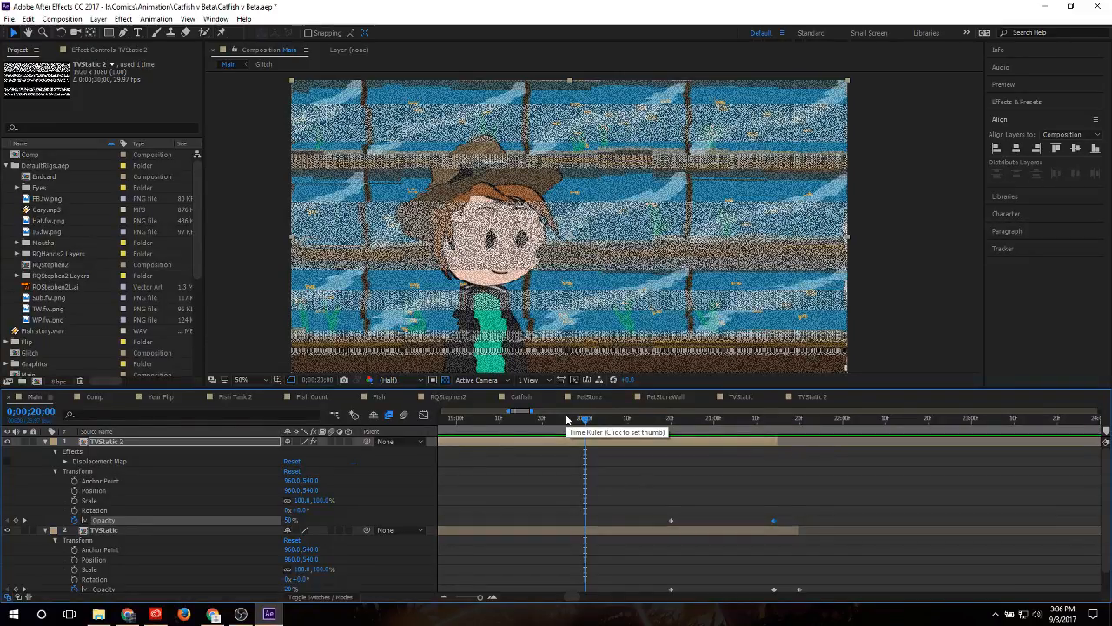
{"action": "left_click", "coordinate": [1036, 615]}
{"action": "mouse_move", "coordinate": [1012, 588]}
{"action": "left_mouse_down"}
{"action": "mouse_move", "coordinate": [971, 592]}
{"action": "mouse_move", "coordinate": [1016, 591]}
{"action": "left_mouse_up"}
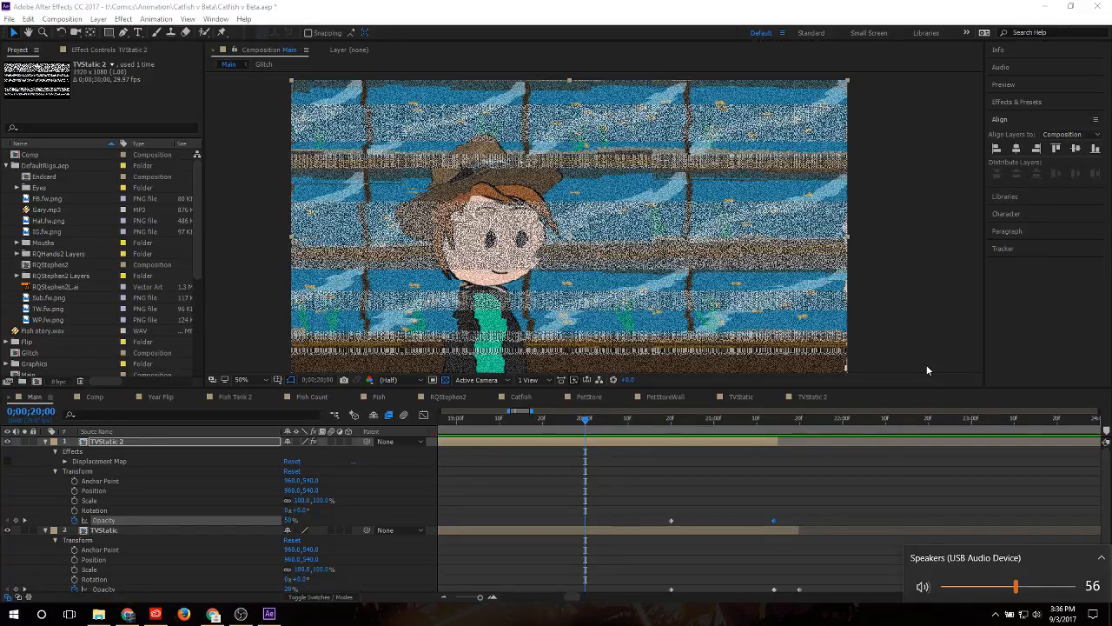
{"action": "left_click", "coordinate": [928, 340]}
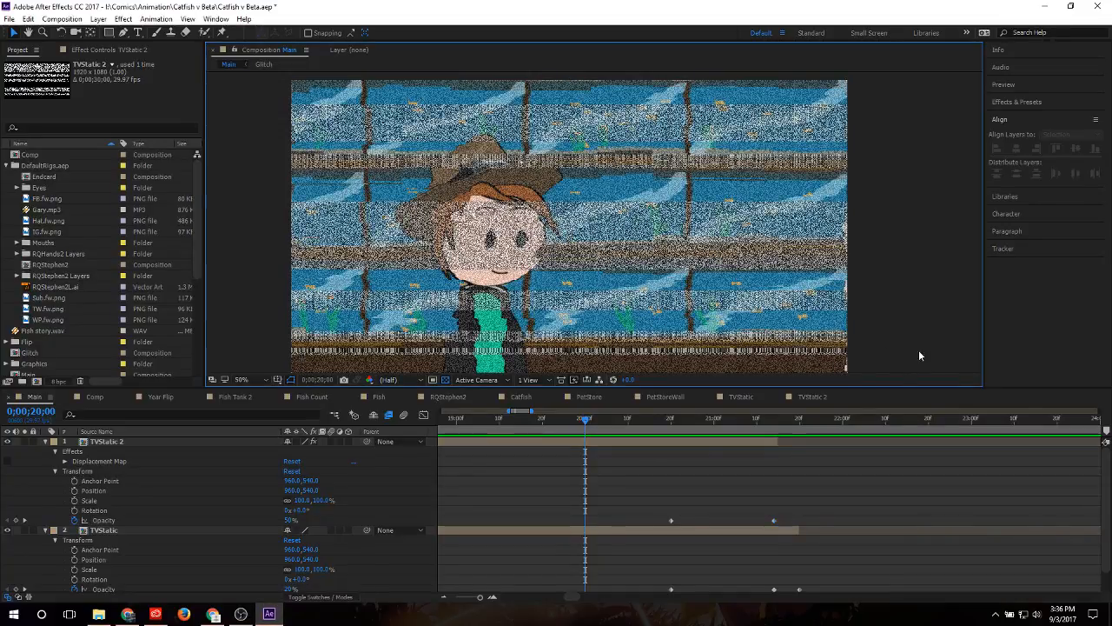
Step: Play back the static transition from 0;00;20;07 and move the current time to 0;00;21;18
{"action": "left_click", "coordinate": [615, 420]}
{"action": "key", "text": "space"}
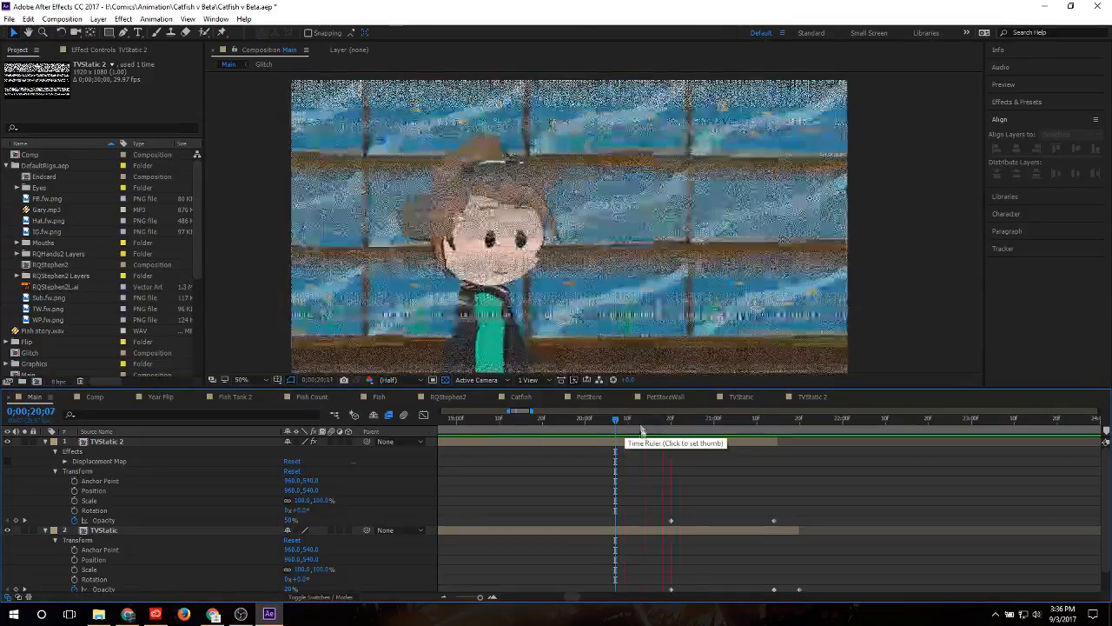
{"action": "left_click", "coordinate": [793, 421]}
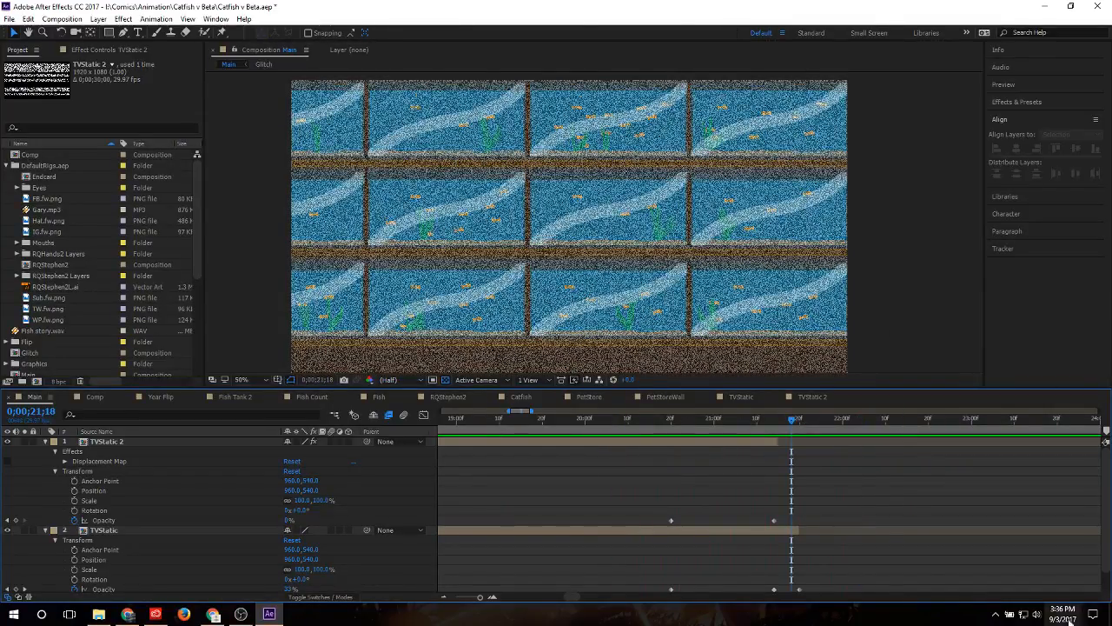
Step: Set the speaker volume to 70 in the Windows Volume Mixer and lower the After Effects playback level beneath it
{"action": "left_click", "coordinate": [1039, 603]}
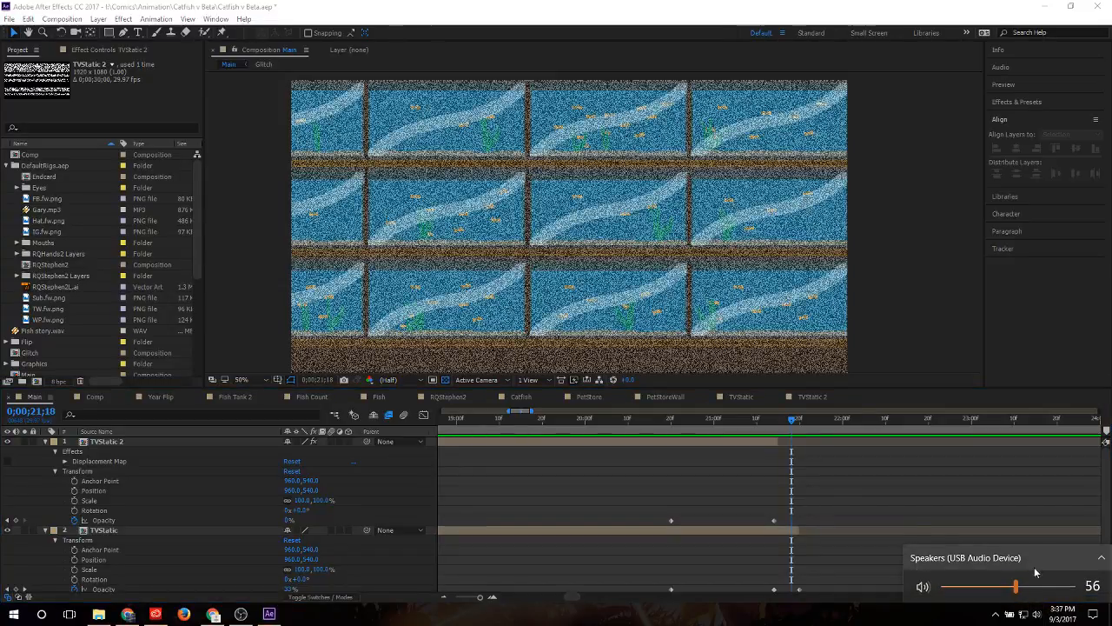
{"action": "right_click", "coordinate": [1037, 612]}
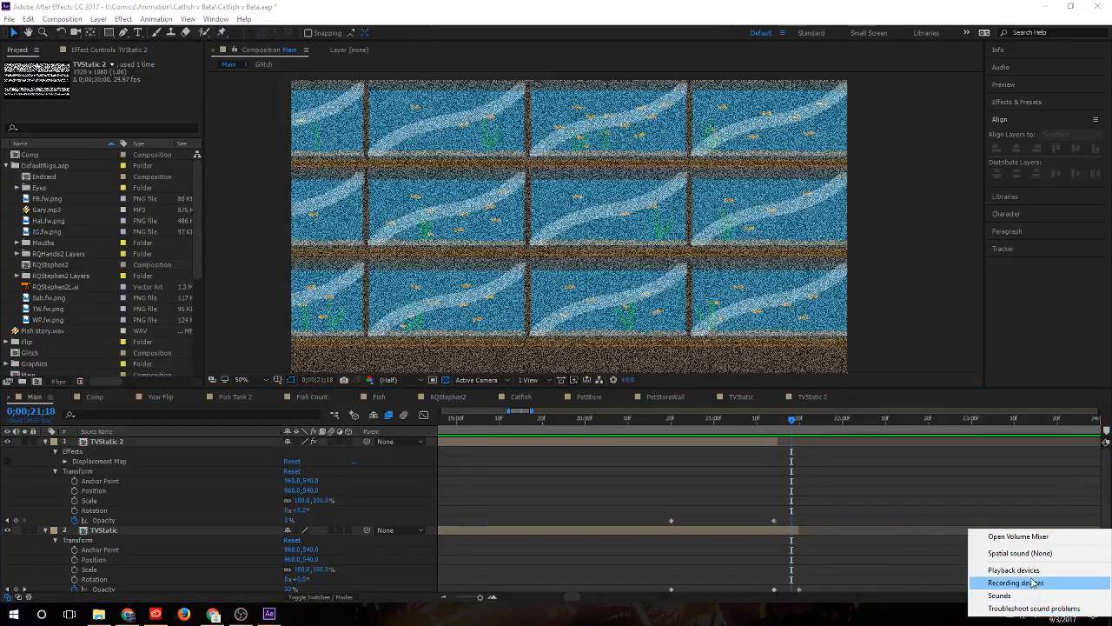
{"action": "left_click", "coordinate": [1032, 538]}
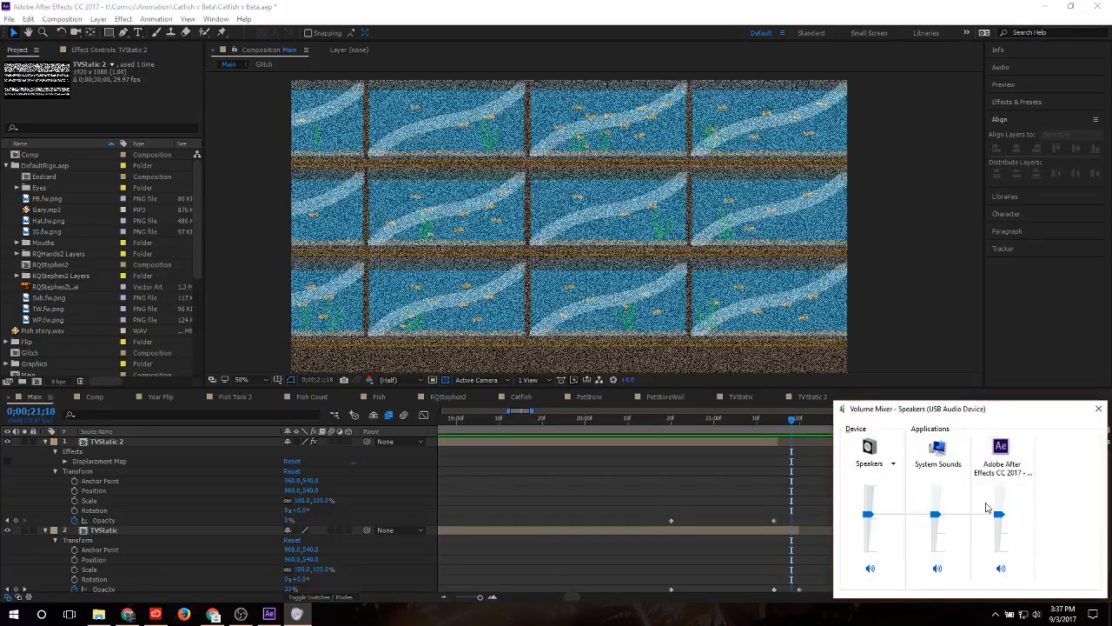
{"action": "left_click_drag", "start_coordinate": [1003, 514], "coordinate": [1000, 535]}
{"action": "left_click_drag", "start_coordinate": [868, 514], "coordinate": [869, 521]}
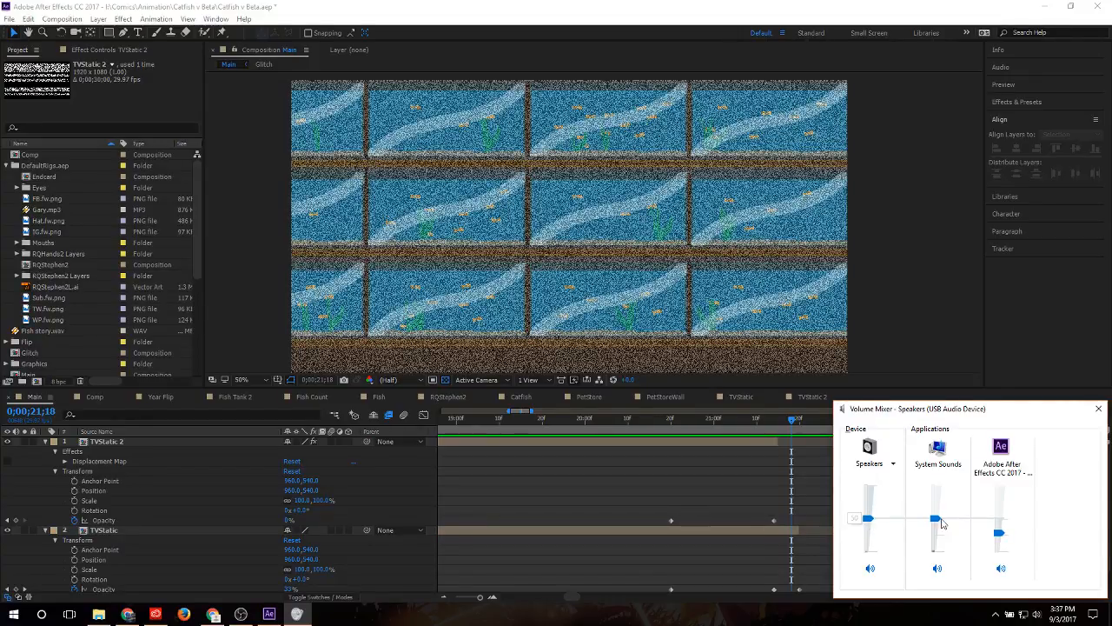
{"action": "left_click_drag", "start_coordinate": [998, 537], "coordinate": [999, 537]}
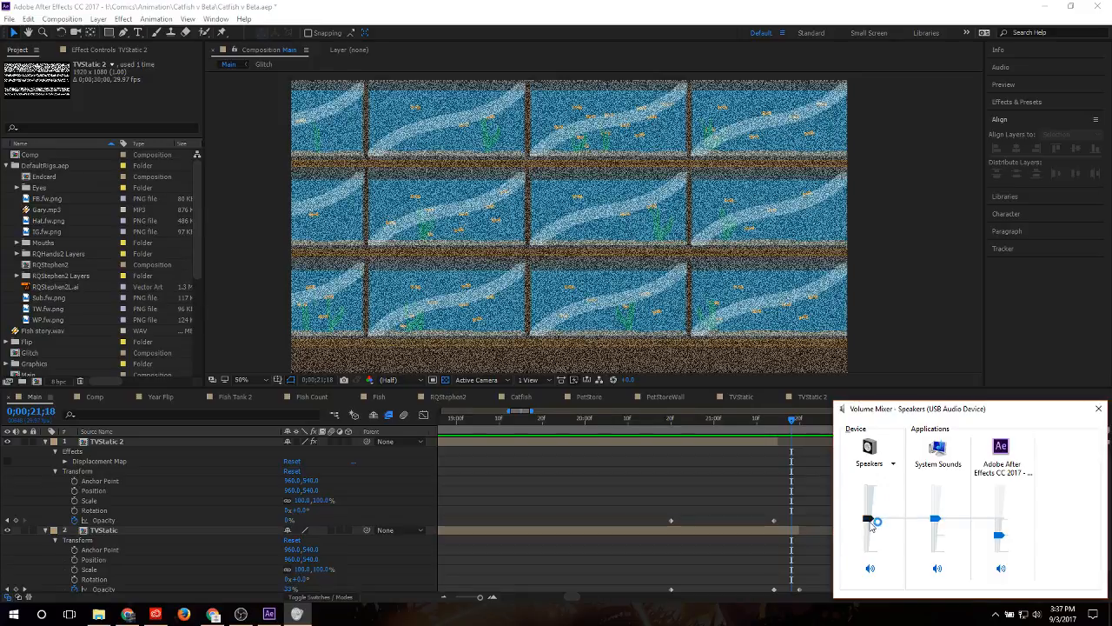
{"action": "mouse_move", "coordinate": [869, 519]}
{"action": "left_mouse_down"}
{"action": "mouse_move", "coordinate": [869, 531]}
{"action": "mouse_move", "coordinate": [871, 510]}
{"action": "left_mouse_up"}
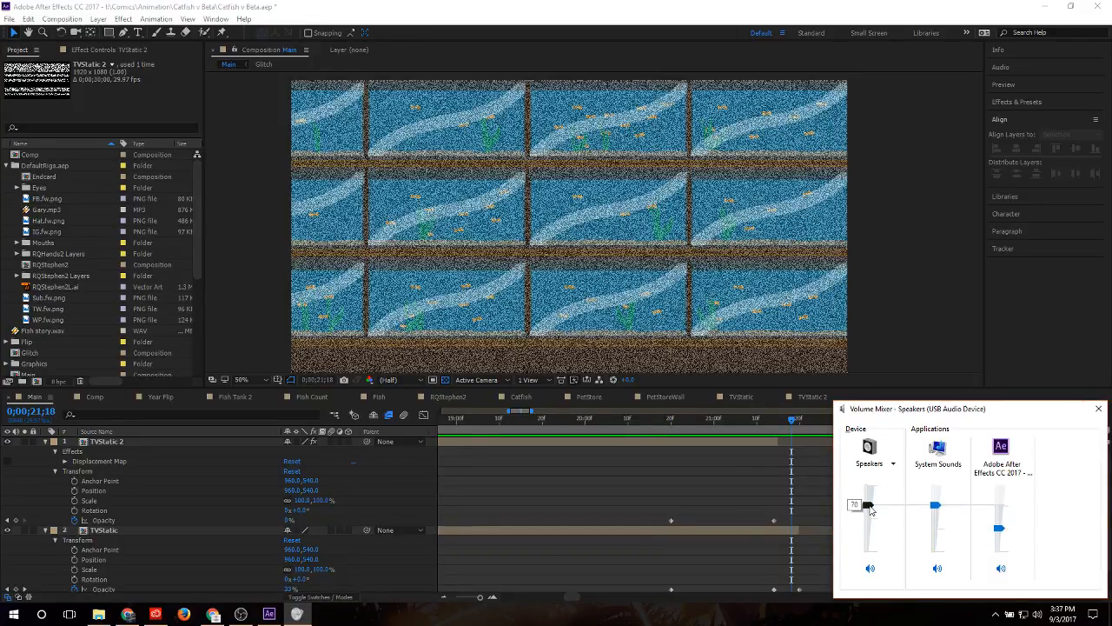
{"action": "left_click", "coordinate": [1000, 530]}
{"action": "left_click", "coordinate": [1104, 413]}
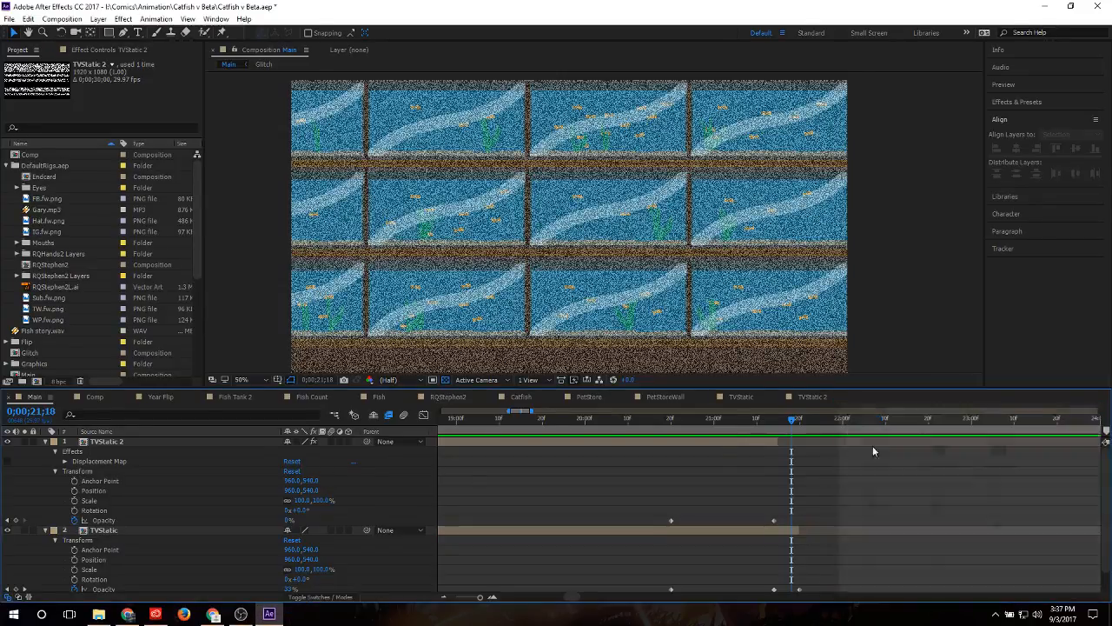
Step: Move the current time to 0;00;20;17, set the mixer's speaker volume to 60, and reduce the After Effects level further
{"action": "left_click", "coordinate": [737, 418]}
{"action": "left_click_drag", "start_coordinate": [739, 419], "coordinate": [658, 419]}
{"action": "right_click", "coordinate": [1039, 616]}
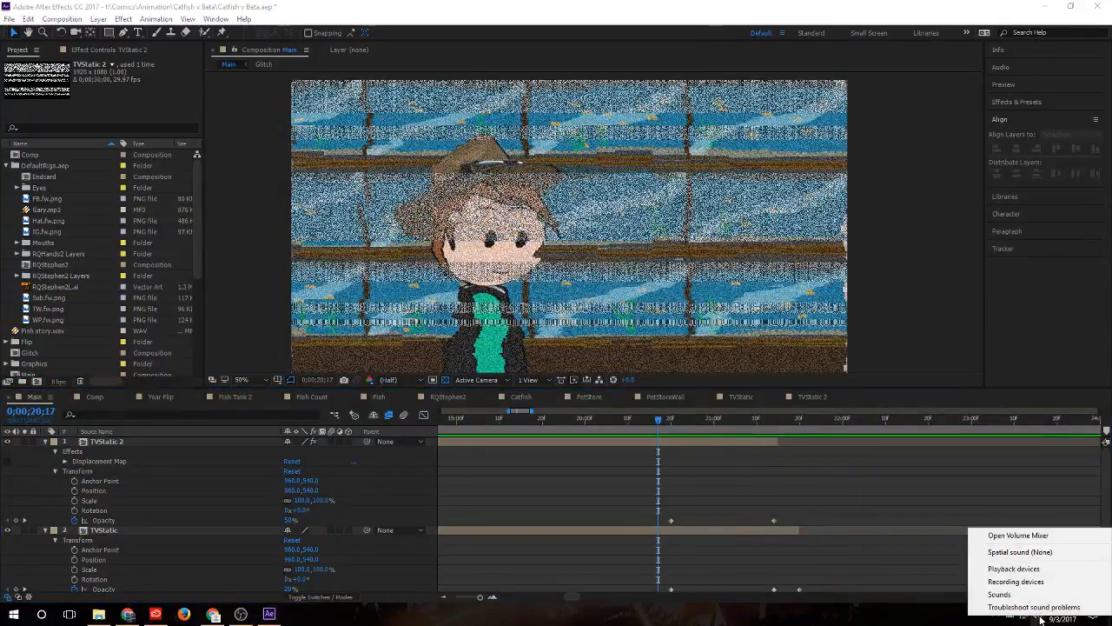
{"action": "left_click", "coordinate": [1018, 535]}
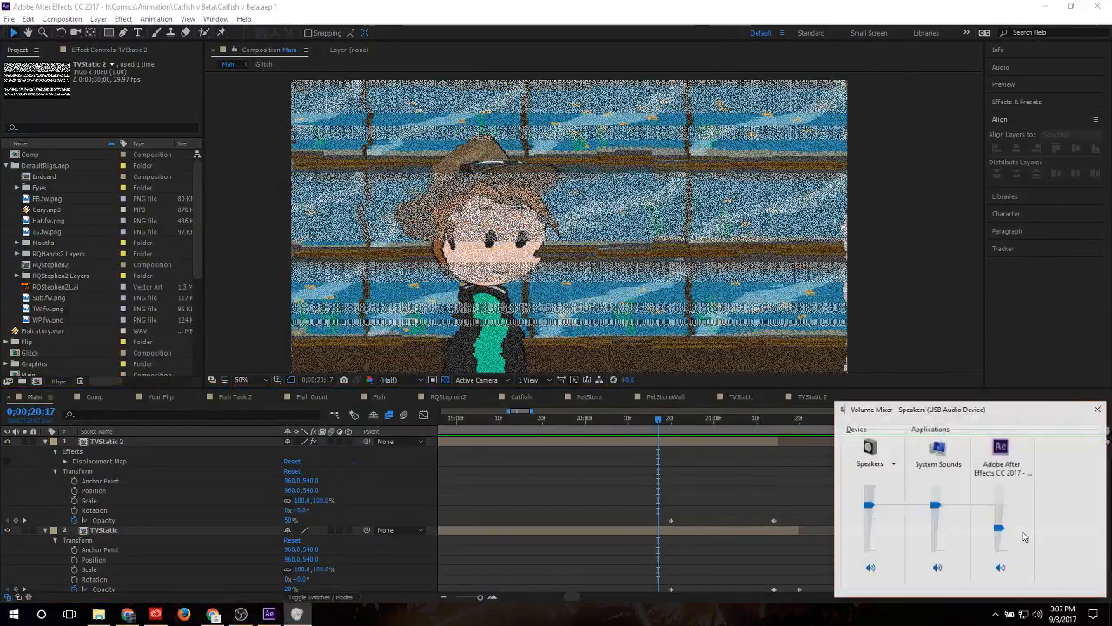
{"action": "left_click_drag", "start_coordinate": [999, 520], "coordinate": [1000, 543]}
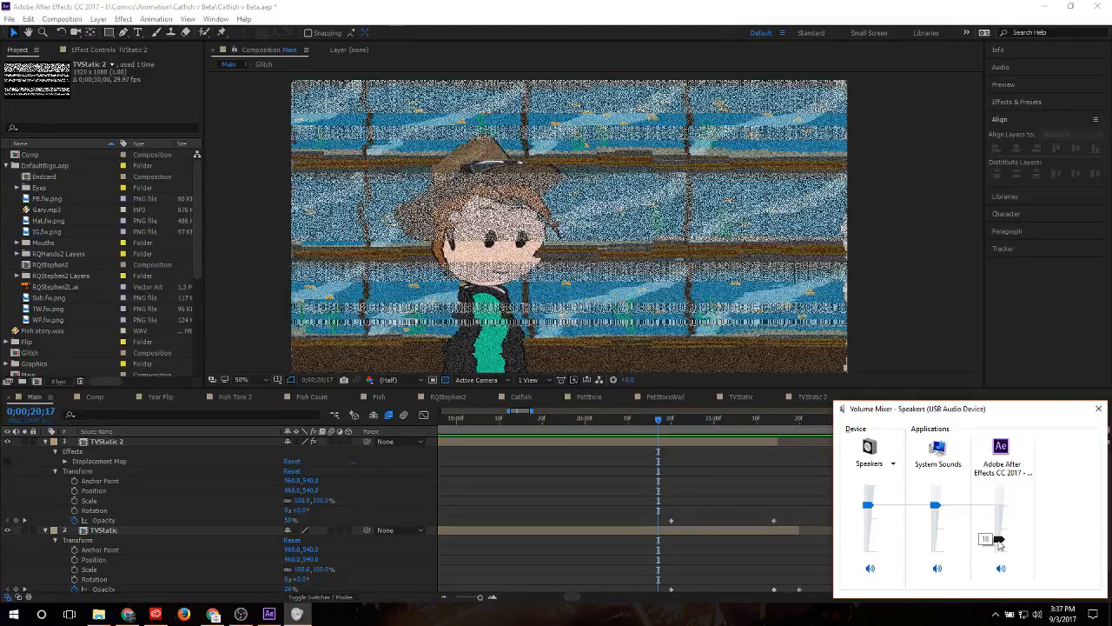
{"action": "left_click_drag", "start_coordinate": [868, 505], "coordinate": [867, 485]}
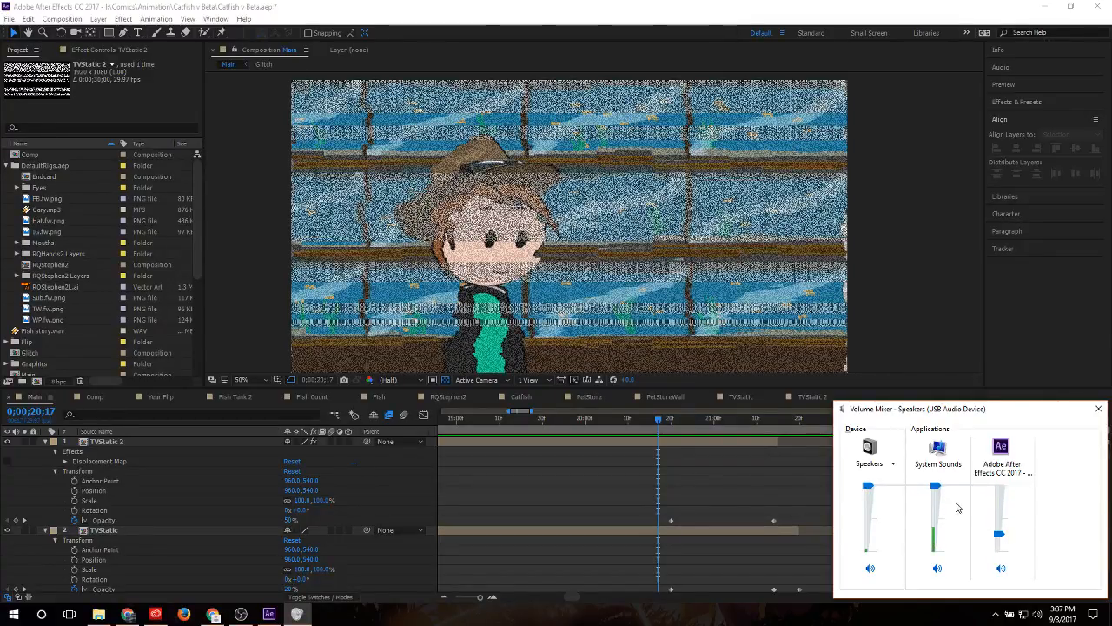
{"action": "mouse_move", "coordinate": [999, 535]}
{"action": "left_click_drag", "start_coordinate": [999, 535], "coordinate": [1001, 539]}
{"action": "left_click_drag", "start_coordinate": [868, 485], "coordinate": [870, 518]}
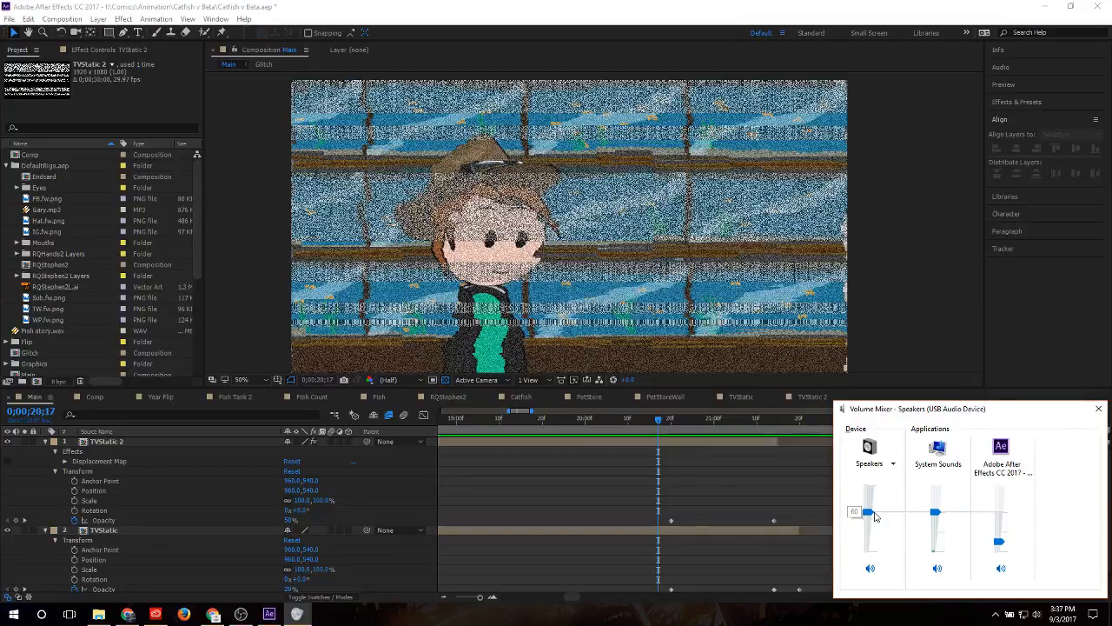
{"action": "left_click", "coordinate": [1099, 407]}
Step: Play back the static fade-out in Main from 0;00;20;17 and again from 0;00;20;28 through the following shot
{"action": "key", "text": "space"}
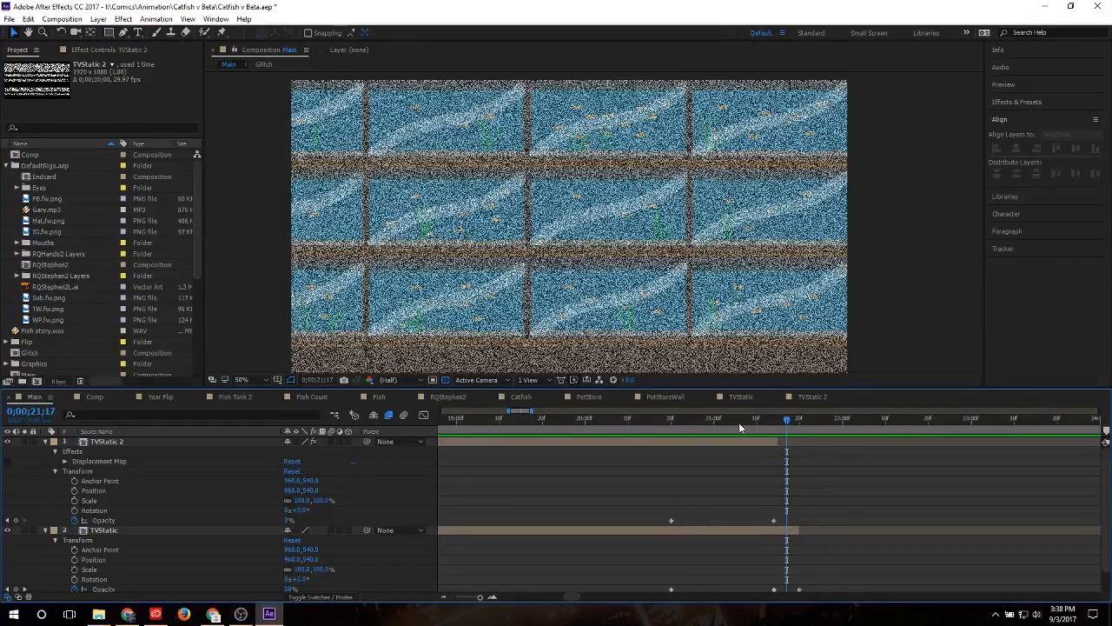
{"action": "left_click", "coordinate": [706, 418]}
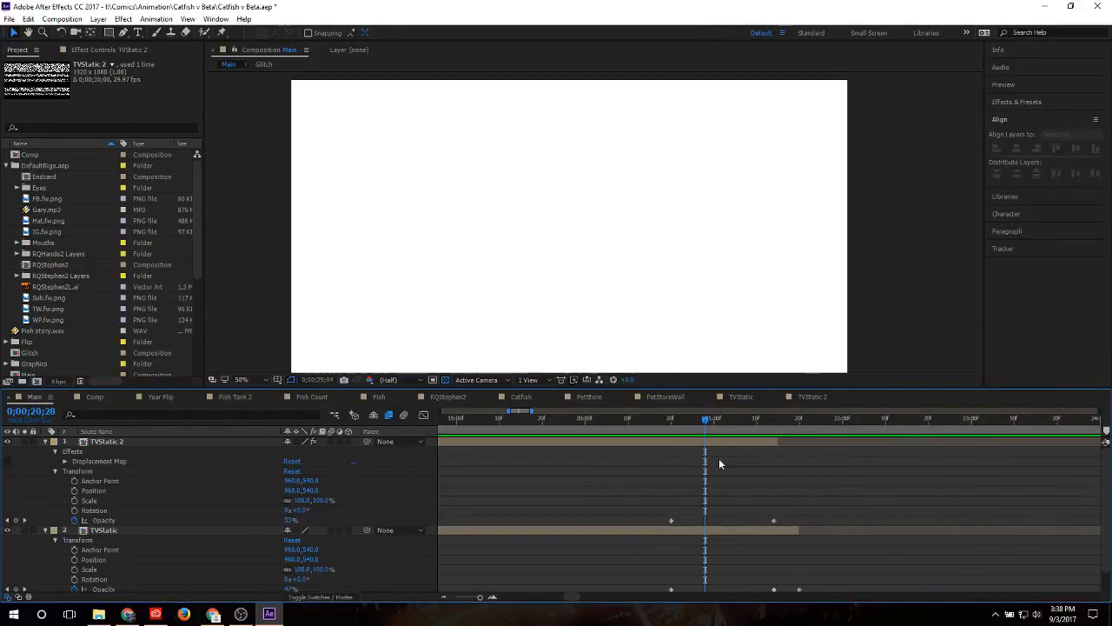
{"action": "key", "text": "space"}
Step: Set the current time to 0;00;21;02 and collapse the properties of the TVStatic 2 and TVStatic layers
{"action": "scroll", "coordinate": [790, 439], "scroll_direction": "down", "scroll_amount": 2}
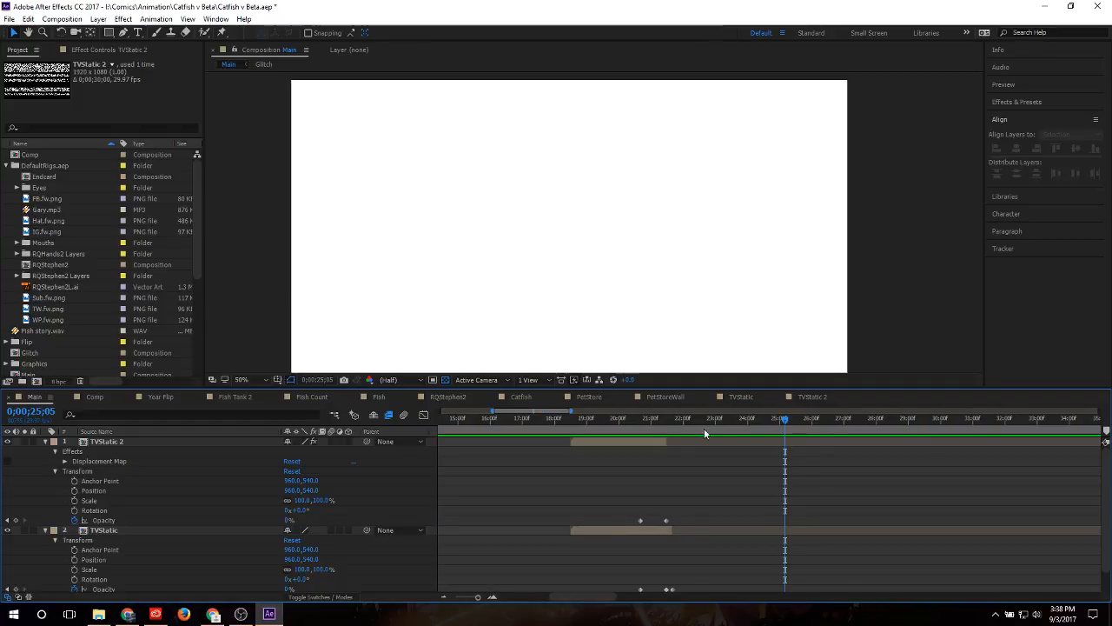
{"action": "left_click_drag", "start_coordinate": [704, 428], "coordinate": [652, 429]}
{"action": "scroll", "coordinate": [723, 455], "scroll_direction": "down", "scroll_amount": 2}
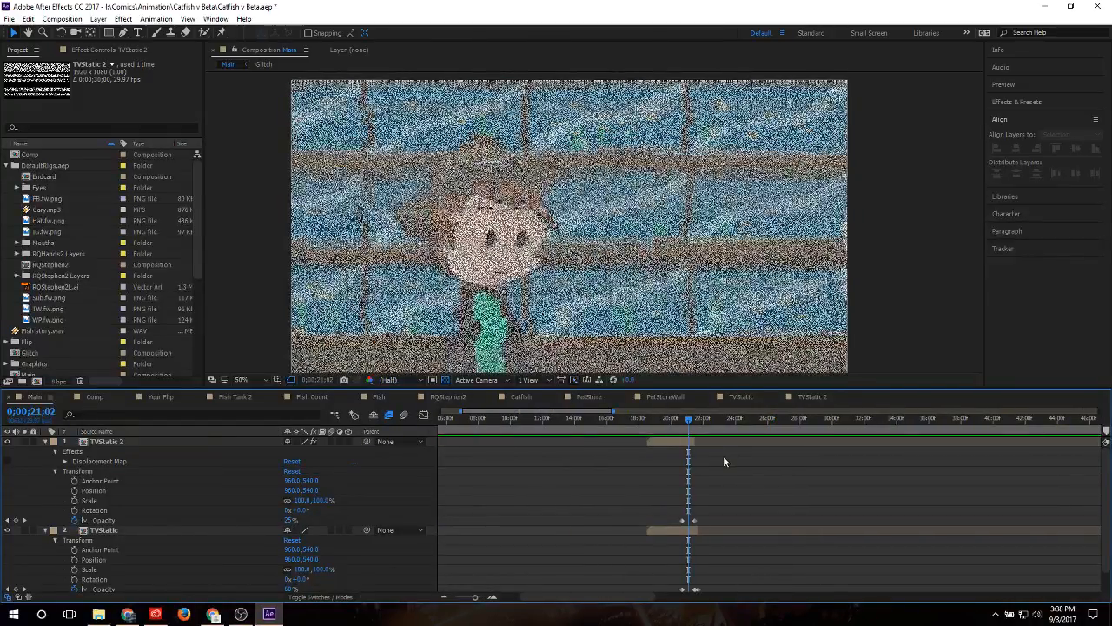
{"action": "scroll", "coordinate": [660, 473], "scroll_direction": "down", "scroll_amount": 2}
{"action": "scroll", "coordinate": [650, 477], "scroll_direction": "up", "scroll_amount": 3}
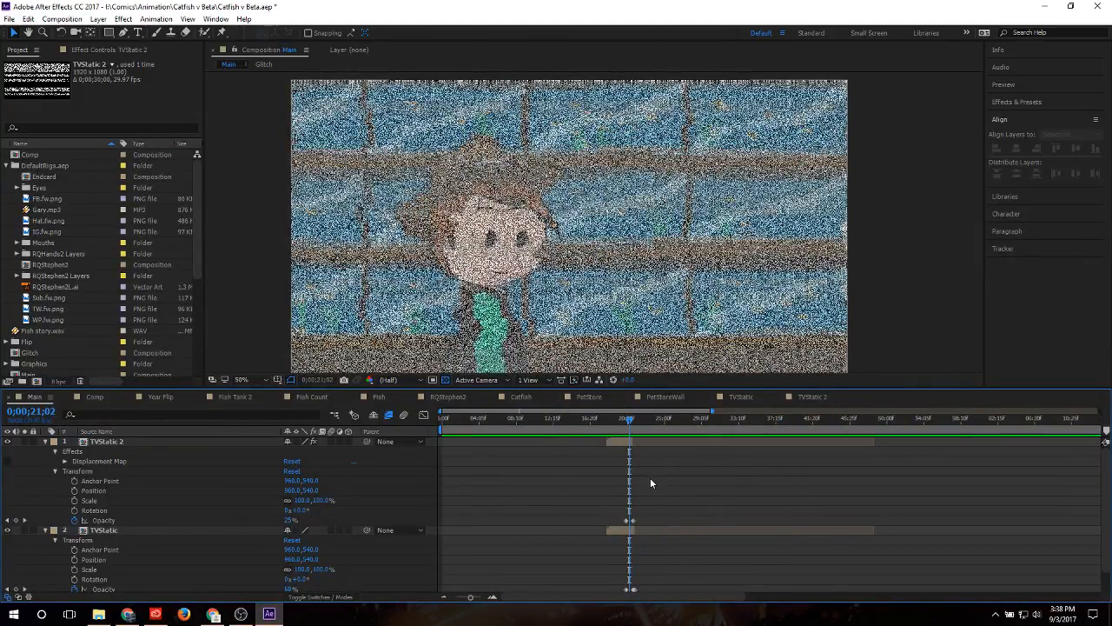
{"action": "left_click", "coordinate": [55, 450]}
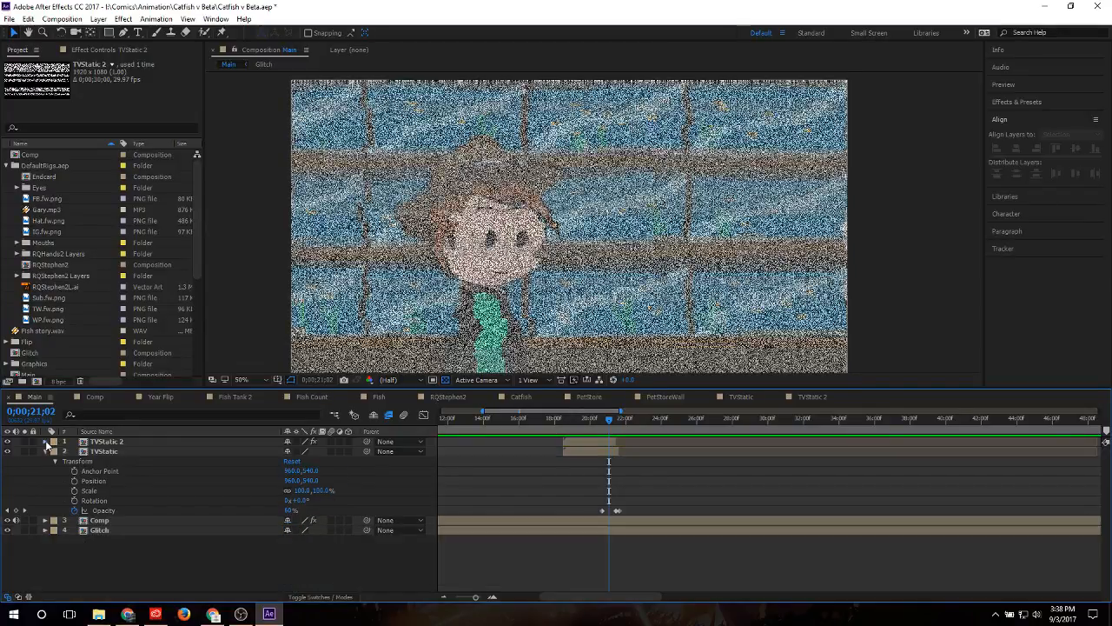
{"action": "left_click", "coordinate": [46, 440]}
{"action": "left_click", "coordinate": [47, 451]}
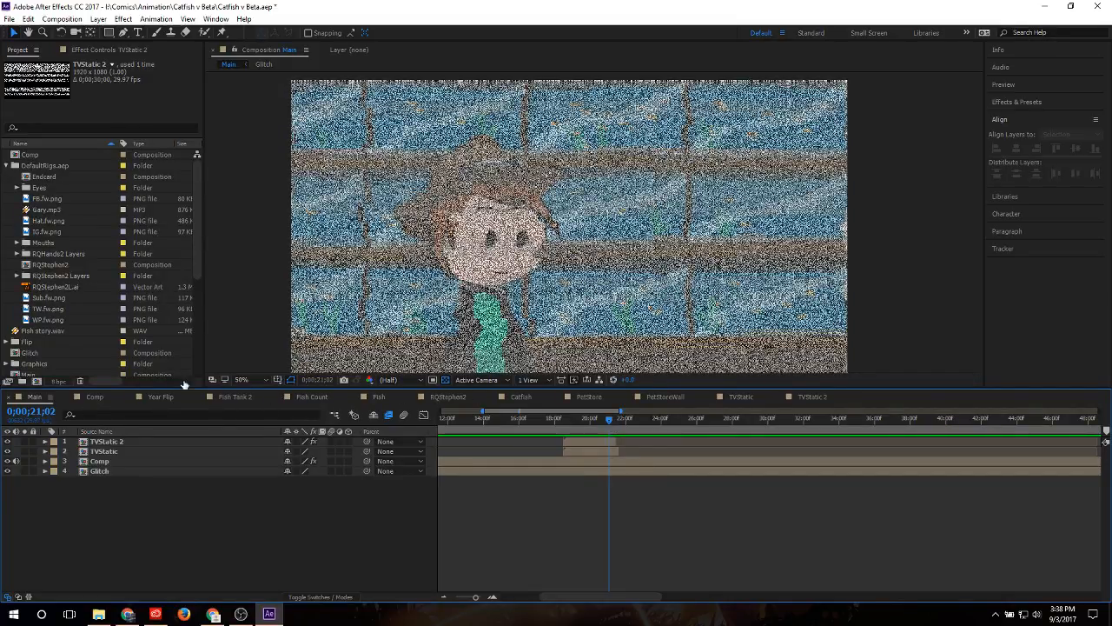
Step: Open the Comp composition's timeline and collapse the RQShopKeepL layer's properties
{"action": "left_click", "coordinate": [97, 397]}
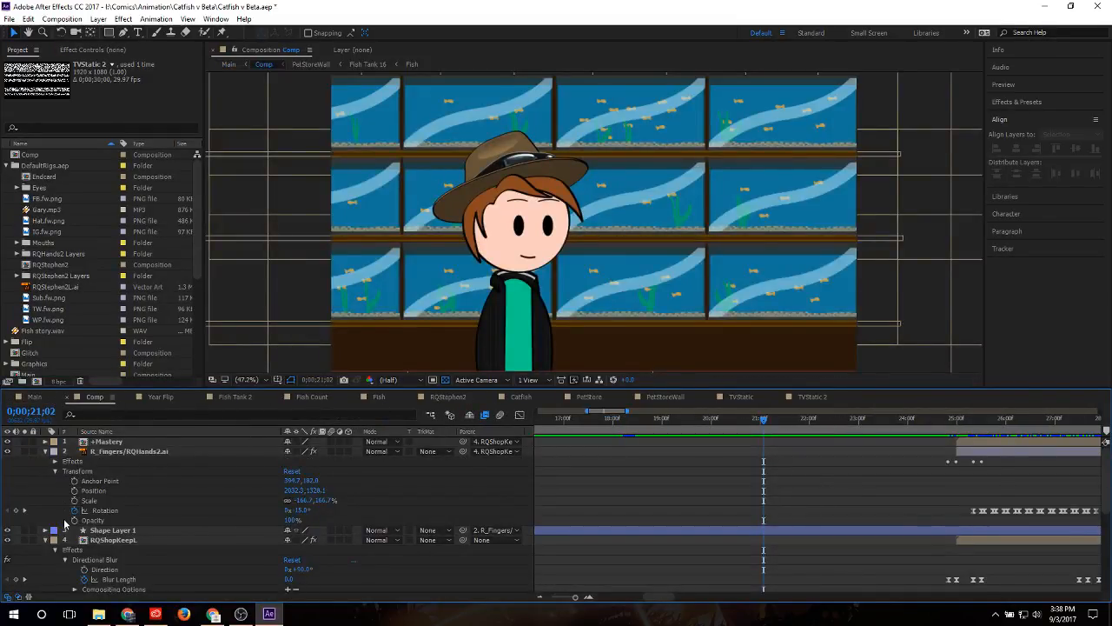
{"action": "left_click", "coordinate": [45, 539]}
{"action": "scroll", "coordinate": [236, 502], "scroll_direction": "down", "scroll_amount": 1}
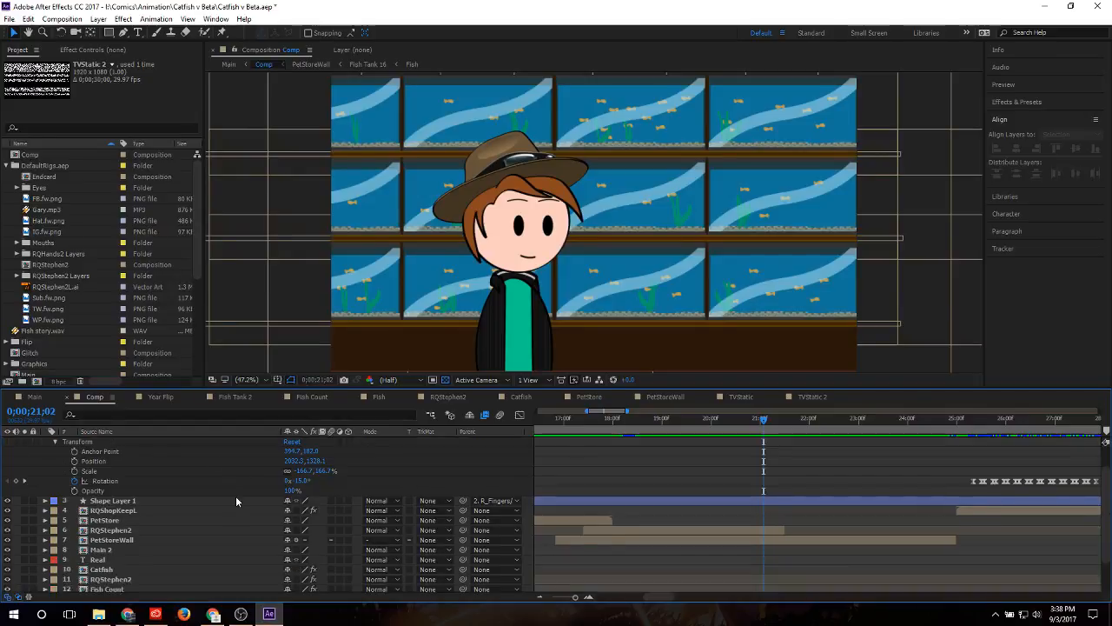
{"action": "scroll", "coordinate": [235, 500], "scroll_direction": "down", "scroll_amount": 1}
{"action": "scroll", "coordinate": [387, 531], "scroll_direction": "up", "scroll_amount": 2}
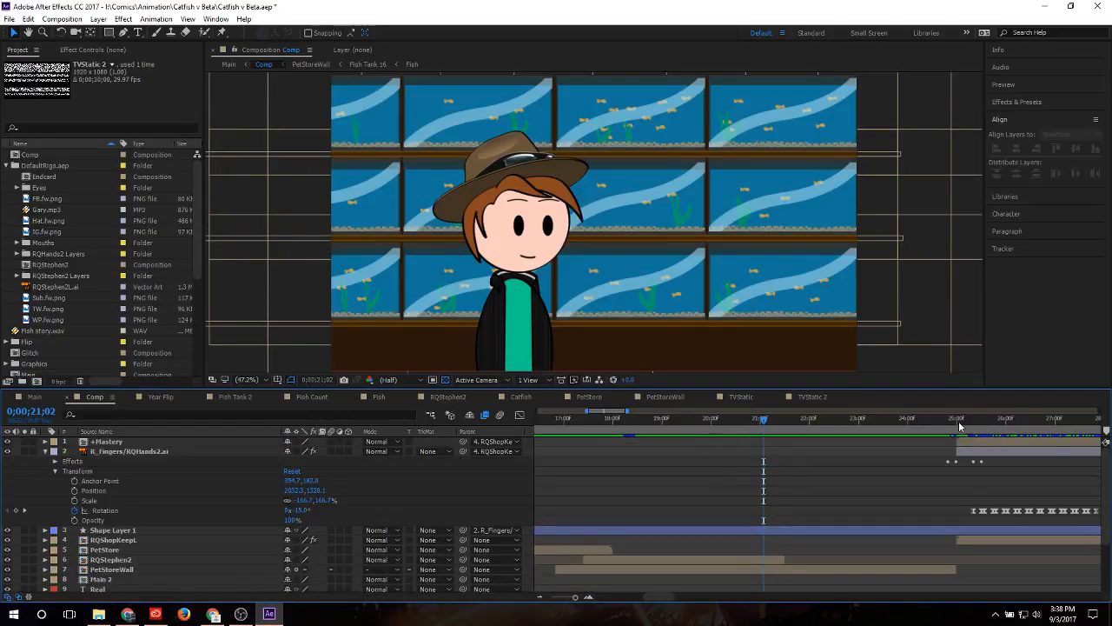
Step: Examine the pet store scene in Comp between 0;00;17;26 and 0;00;25;10, and return to the Main composition
{"action": "mouse_move", "coordinate": [959, 426]}
{"action": "left_mouse_down"}
{"action": "mouse_move", "coordinate": [1050, 419]}
{"action": "mouse_move", "coordinate": [973, 423]}
{"action": "left_mouse_up"}
{"action": "scroll", "coordinate": [775, 482], "scroll_direction": "down", "scroll_amount": 2, "text": "alt"}
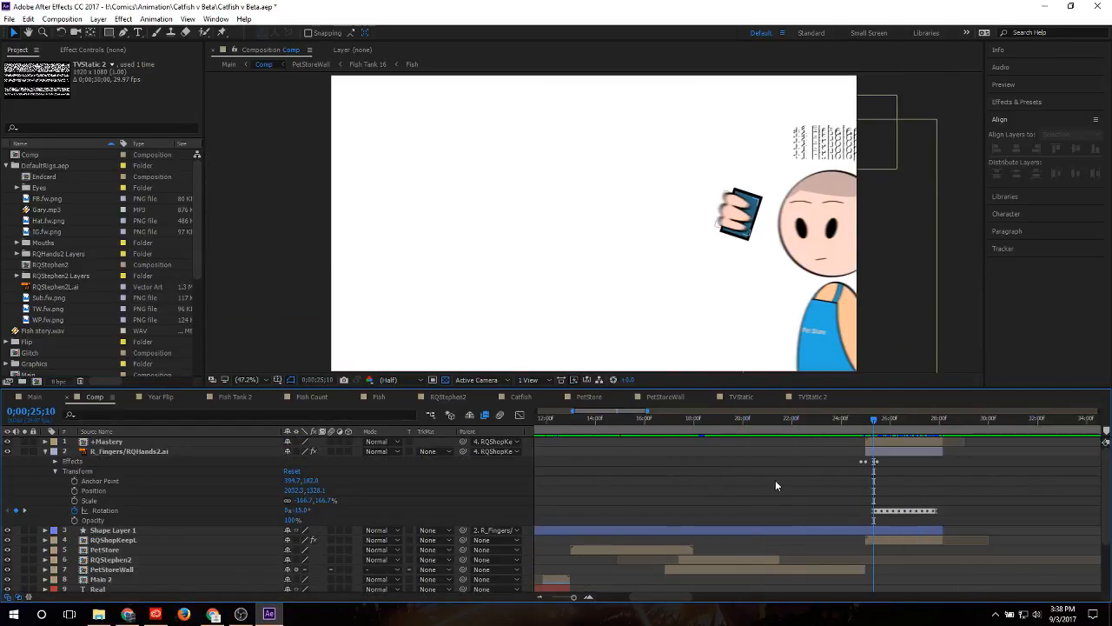
{"action": "left_click", "coordinate": [748, 419]}
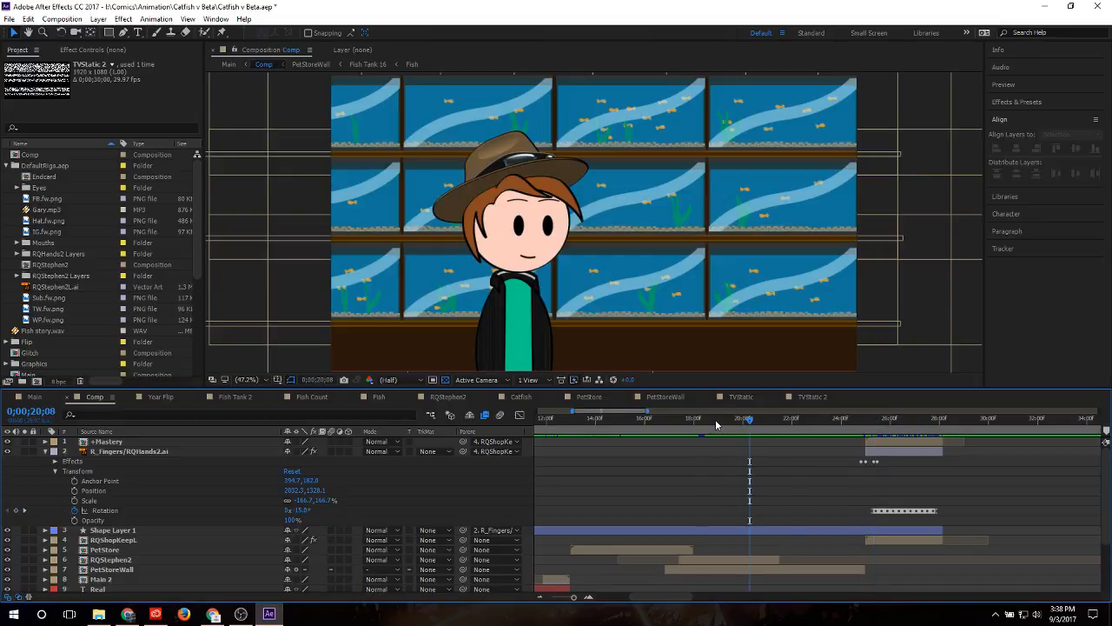
{"action": "left_click", "coordinate": [702, 419]}
{"action": "left_click", "coordinate": [695, 420]}
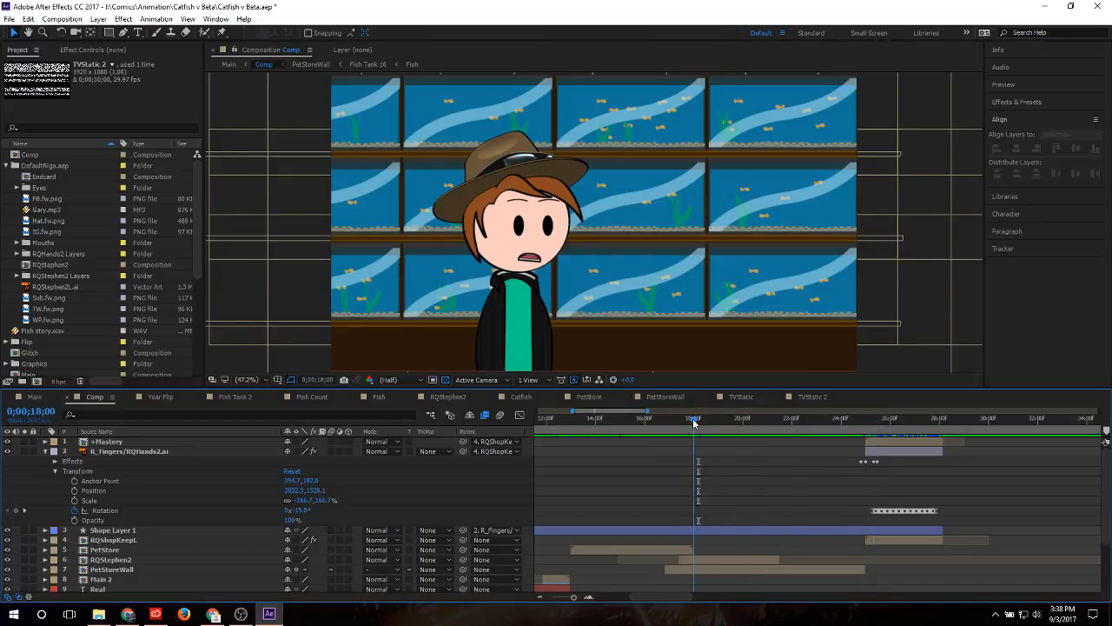
{"action": "left_click_drag", "start_coordinate": [693, 422], "coordinate": [694, 425]}
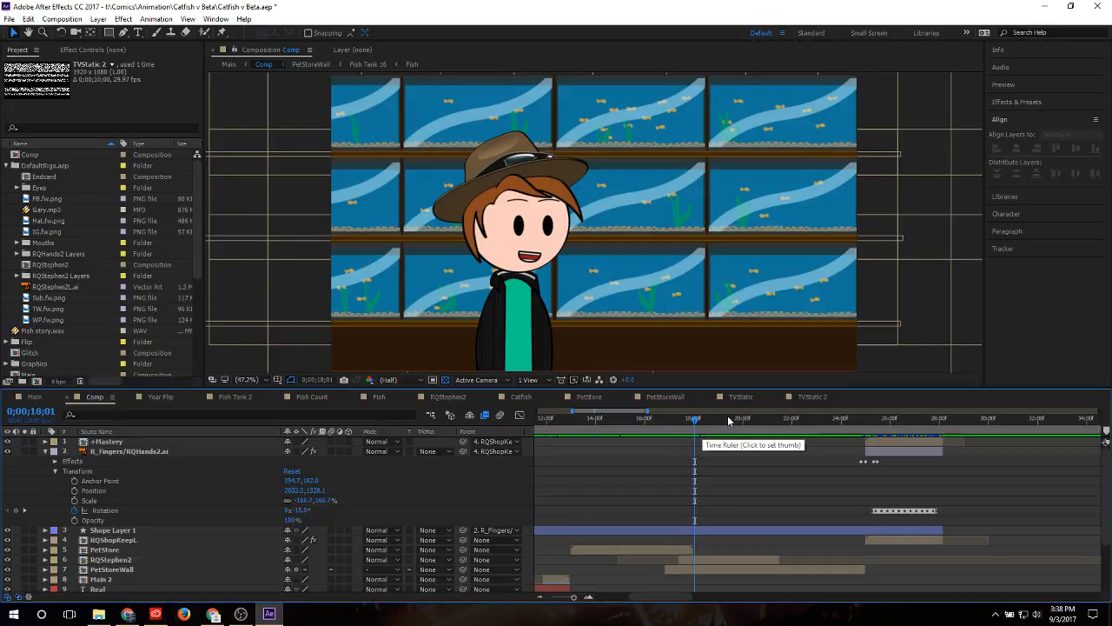
{"action": "mouse_move", "coordinate": [718, 420]}
{"action": "left_mouse_down"}
{"action": "mouse_move", "coordinate": [697, 420]}
{"action": "mouse_move", "coordinate": [712, 424]}
{"action": "left_mouse_up"}
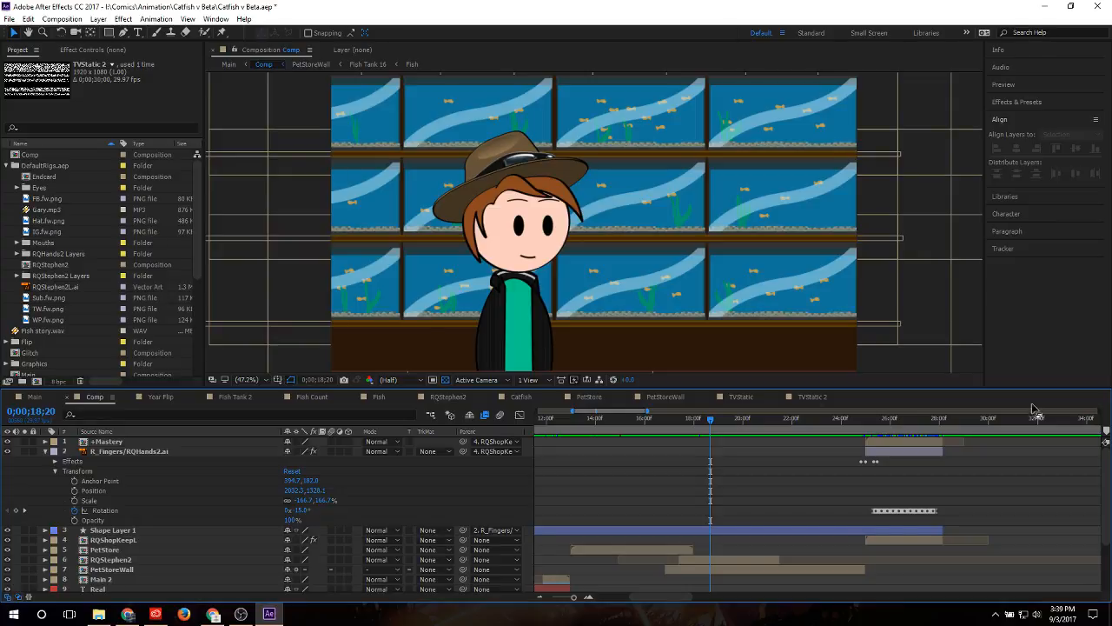
{"action": "left_click_drag", "start_coordinate": [808, 421], "coordinate": [689, 419]}
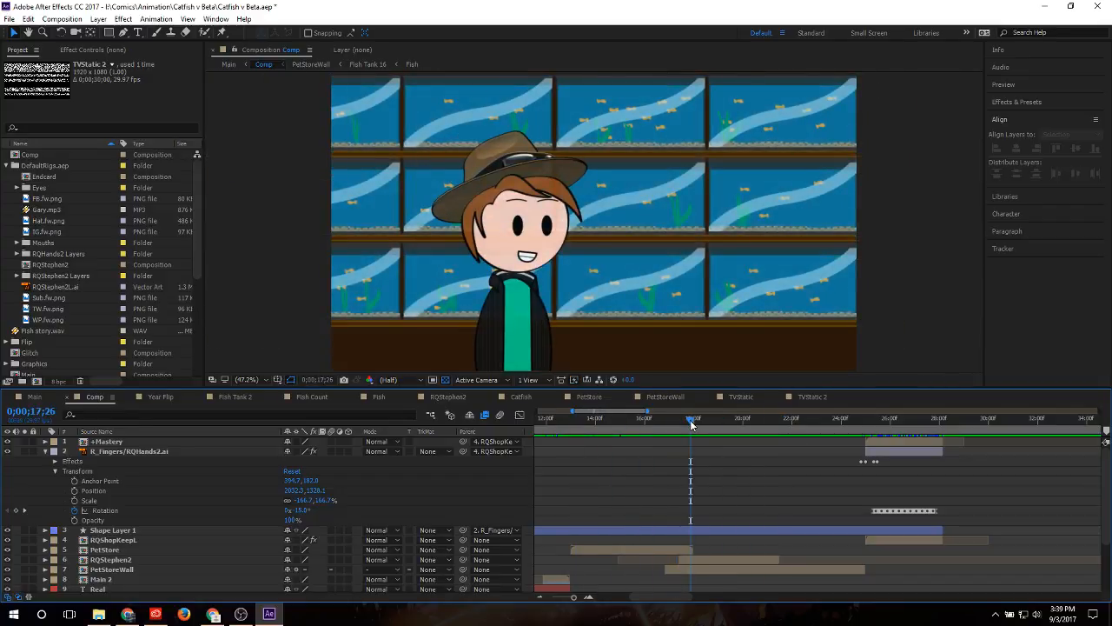
{"action": "left_click", "coordinate": [34, 396]}
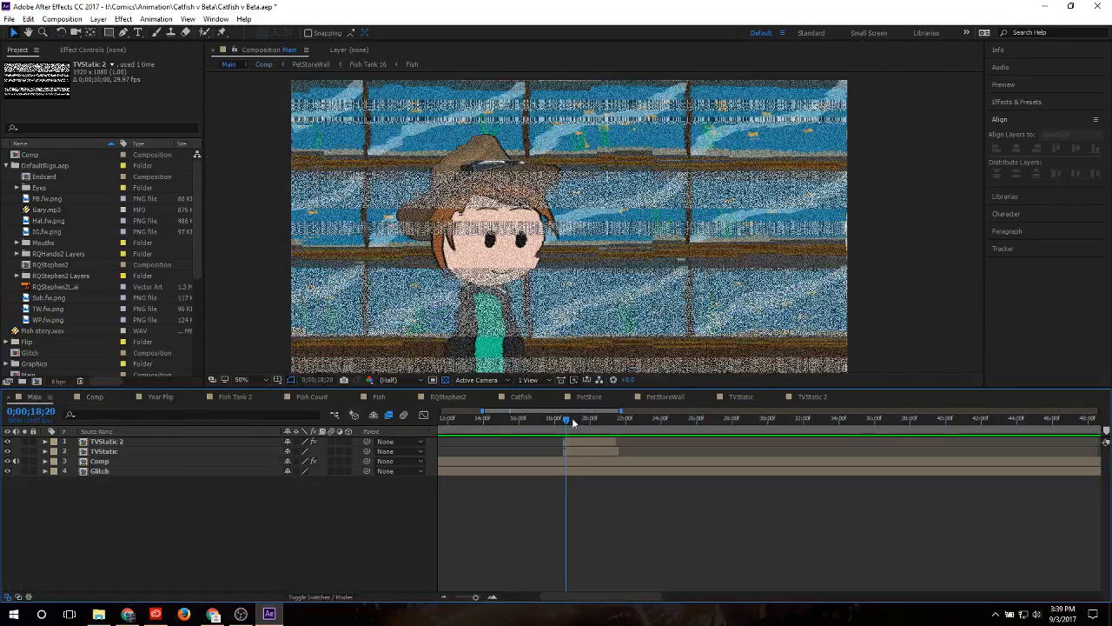
Step: Play back the static transition in Main from 0;00;17;16 and check the following shot at 0;00;23;03
{"action": "left_click", "coordinate": [548, 420]}
{"action": "key", "text": "space"}
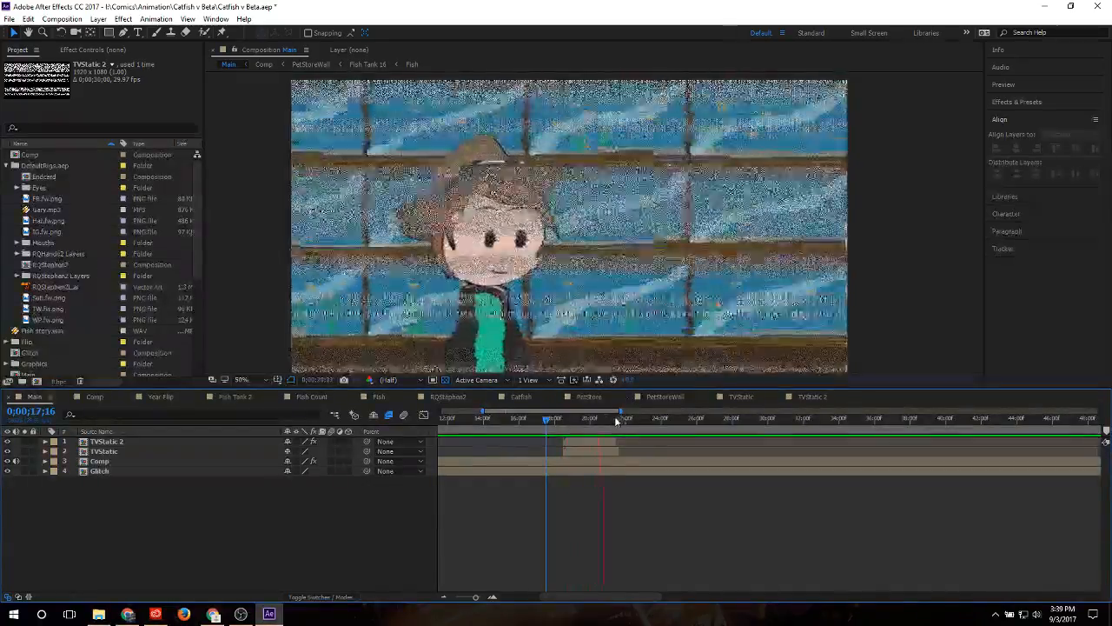
{"action": "left_click_drag", "start_coordinate": [617, 422], "coordinate": [644, 421]}
{"action": "left_click", "coordinate": [617, 418]}
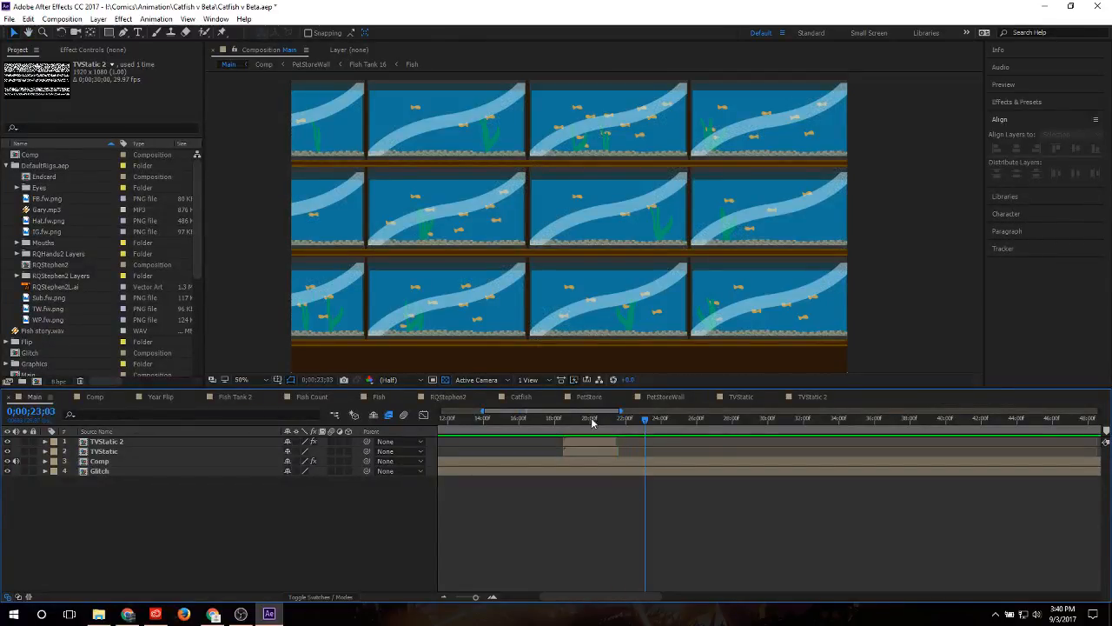
Step: Open the Comp composition, set the current time to 0;00;21;03 and collapse the R_Fingers/RQHands2.ai layer's properties
{"action": "left_click", "coordinate": [812, 397]}
{"action": "left_click", "coordinate": [741, 397]}
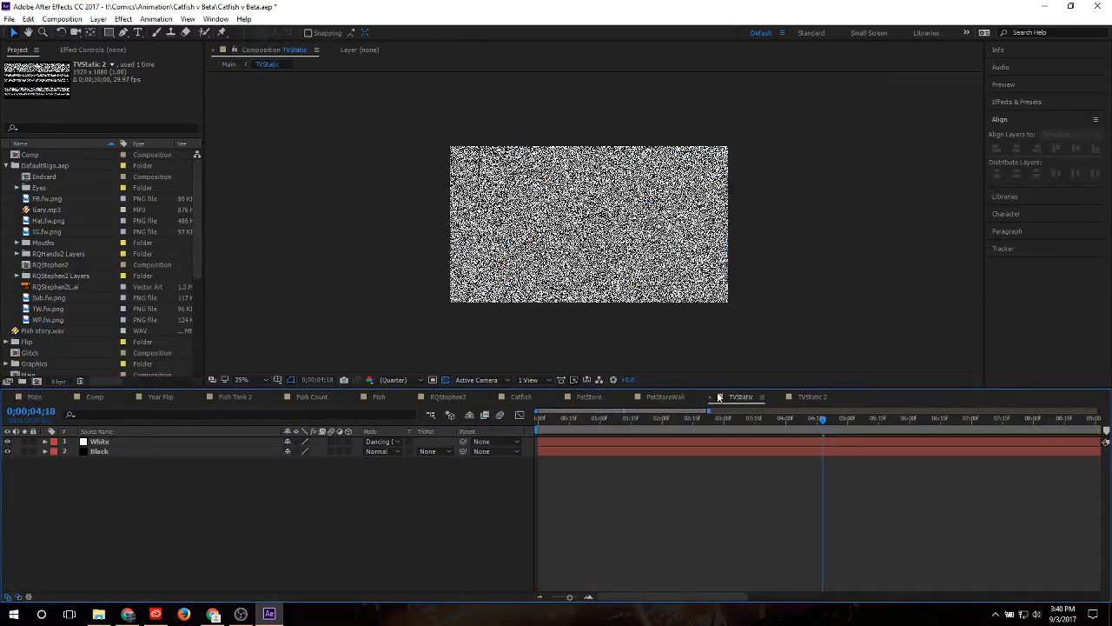
{"action": "left_click", "coordinate": [87, 397]}
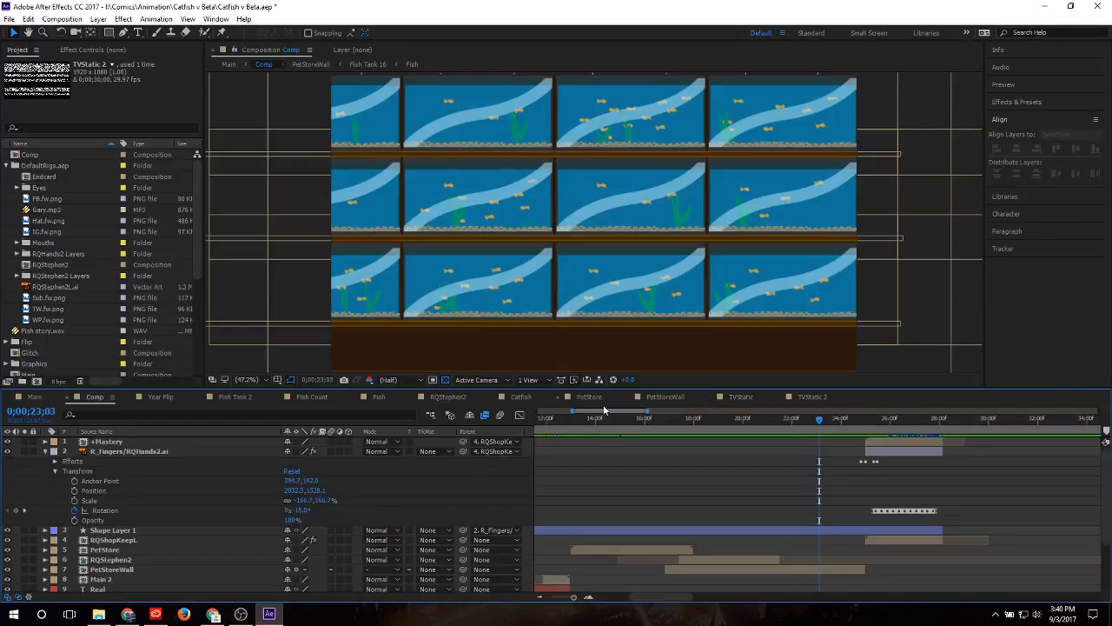
{"action": "left_click", "coordinate": [771, 426]}
{"action": "left_click", "coordinate": [770, 426]}
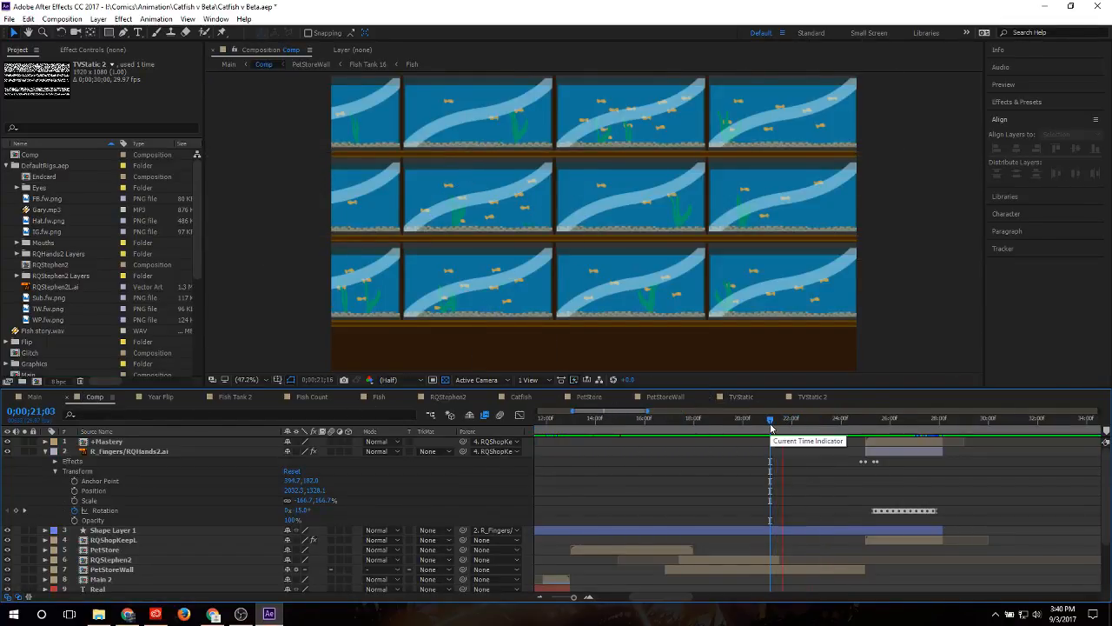
{"action": "left_click", "coordinate": [47, 453]}
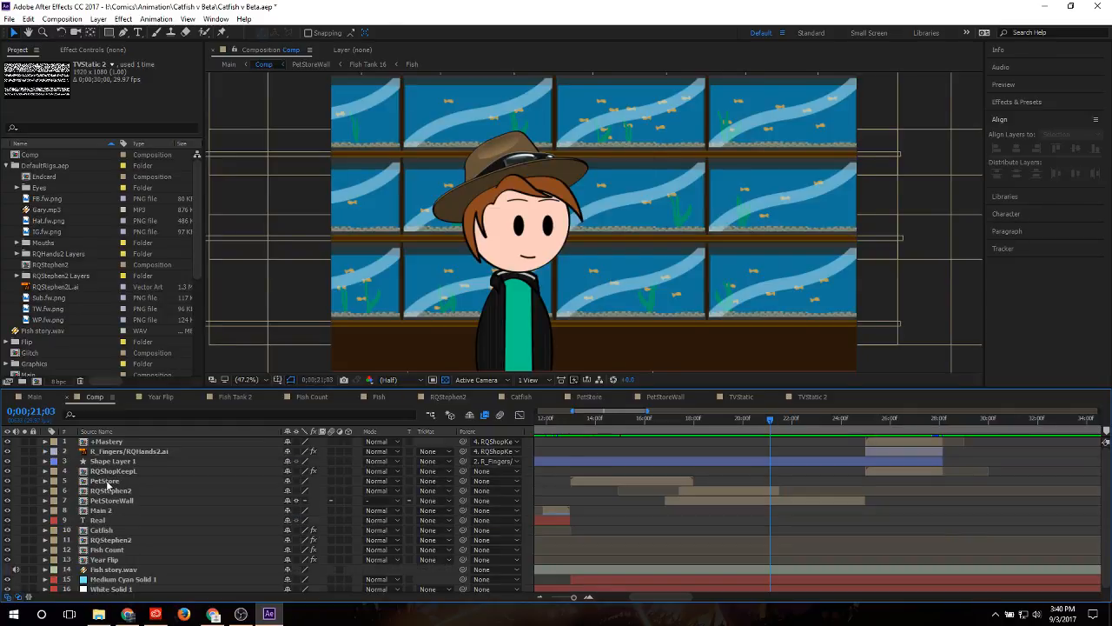
Step: Extend the end of the upper RQStephen2 layer in Comp to about 0;00;28;00 and play back from 0;00;18;17
{"action": "left_click", "coordinate": [220, 491]}
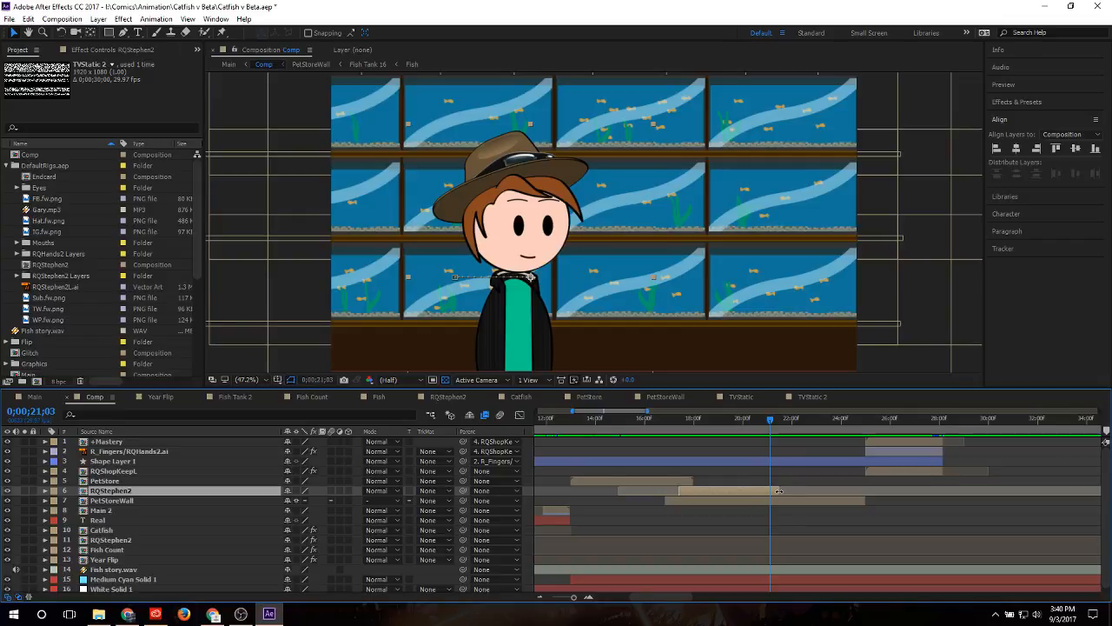
{"action": "left_click_drag", "start_coordinate": [779, 491], "coordinate": [938, 491]}
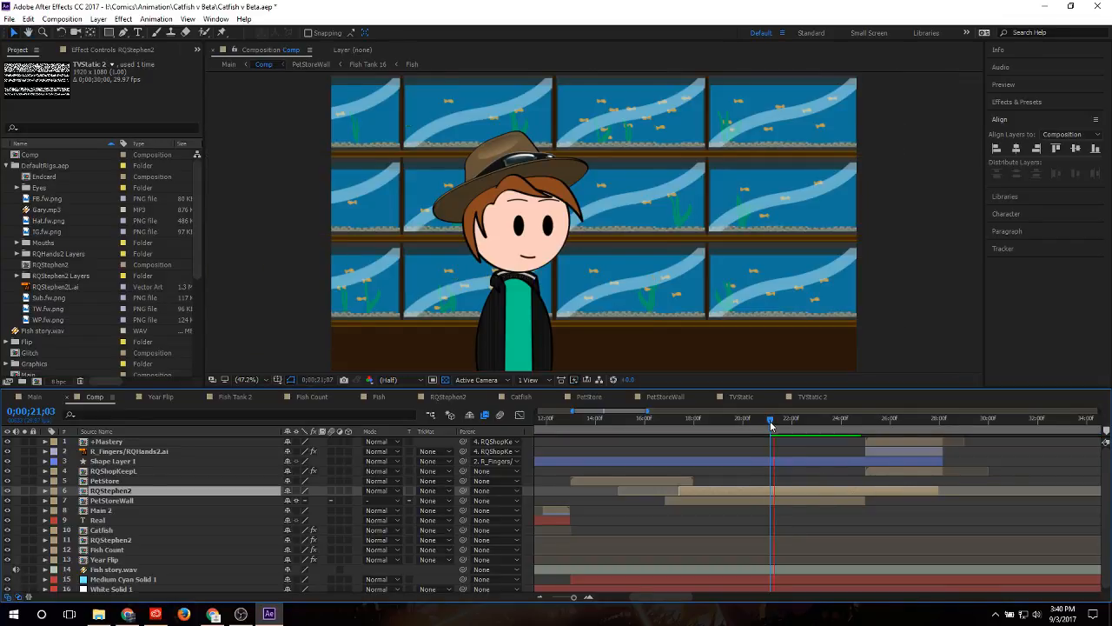
{"action": "left_click_drag", "start_coordinate": [770, 425], "coordinate": [708, 423]}
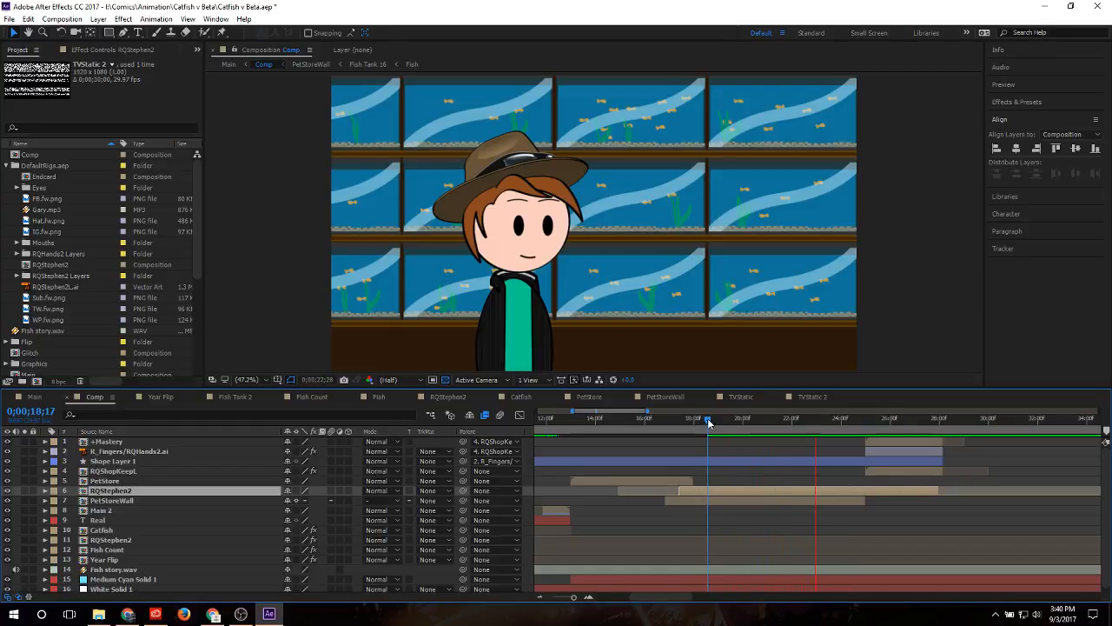
{"action": "key", "text": "space"}
Step: Examine the character's shot in Comp between 0;00;22;09 and 0;00;23;08
{"action": "left_click", "coordinate": [795, 421]}
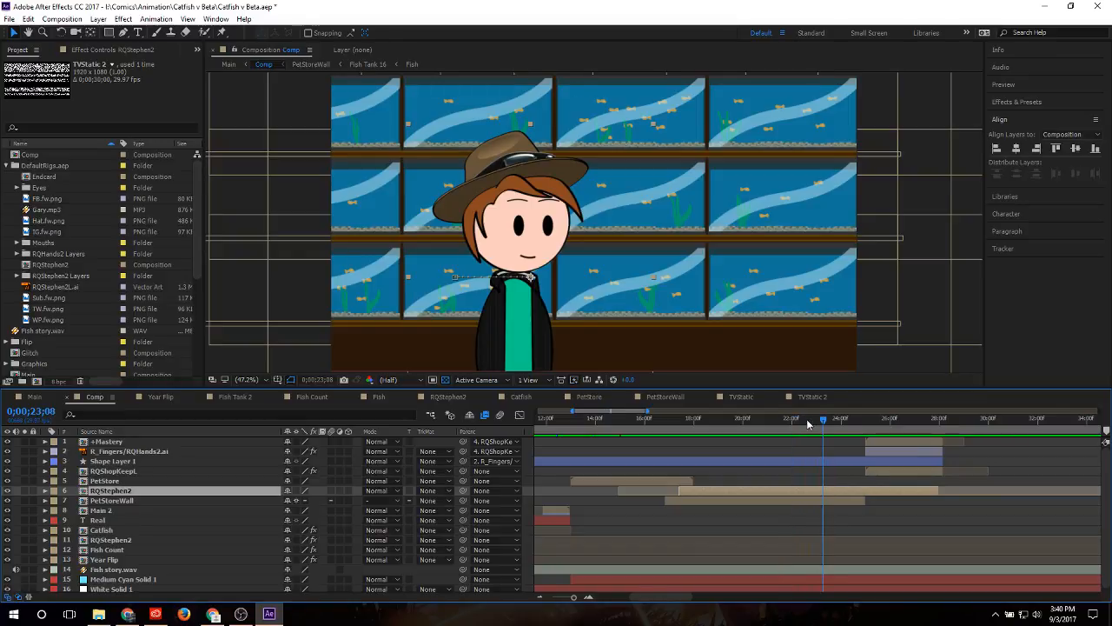
{"action": "left_click", "coordinate": [813, 425]}
{"action": "left_click", "coordinate": [804, 422]}
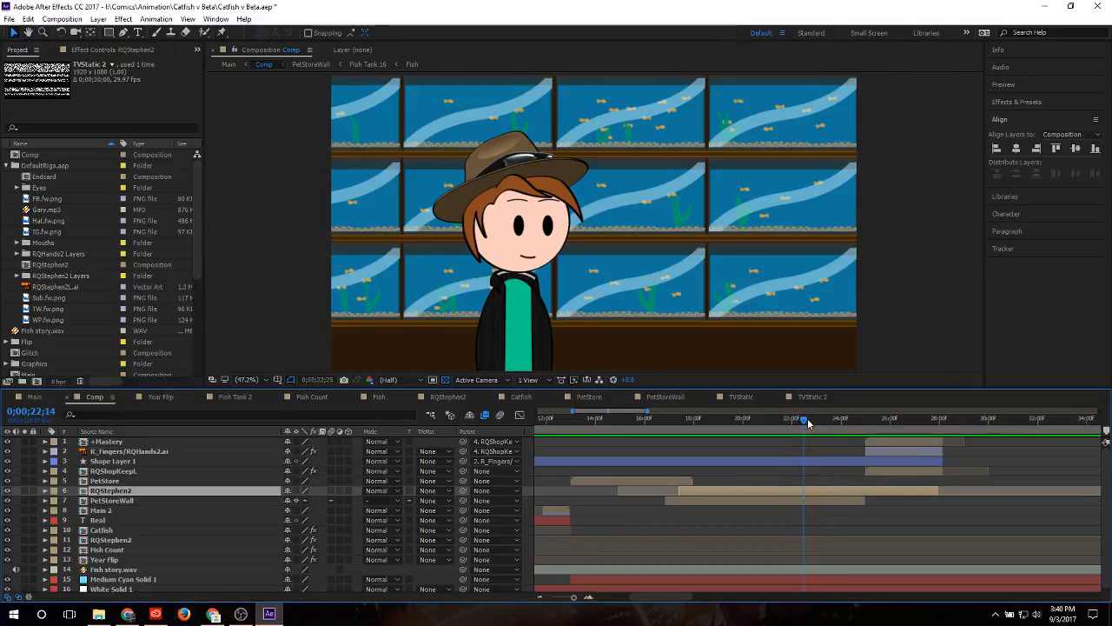
{"action": "left_click", "coordinate": [792, 424]}
{"action": "key", "text": "v"}
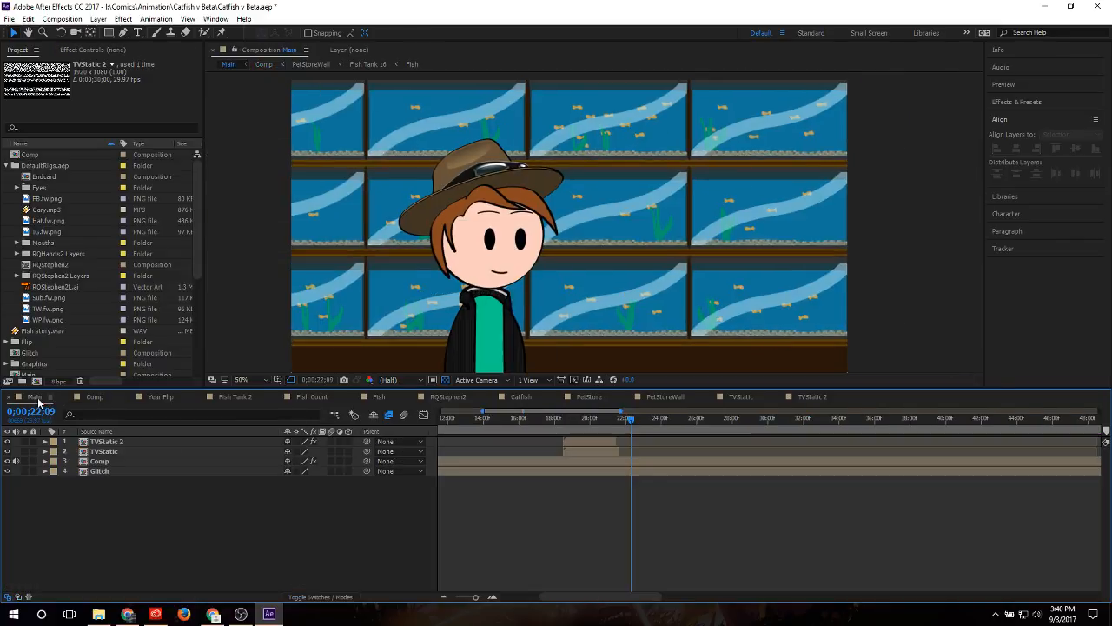
Step: Return to Main, set the current time to 0;00;21;14 and trim the end of the TVStatic 2 layer to it
{"action": "left_click", "coordinate": [35, 396]}
{"action": "left_click_drag", "start_coordinate": [627, 418], "coordinate": [615, 425]}
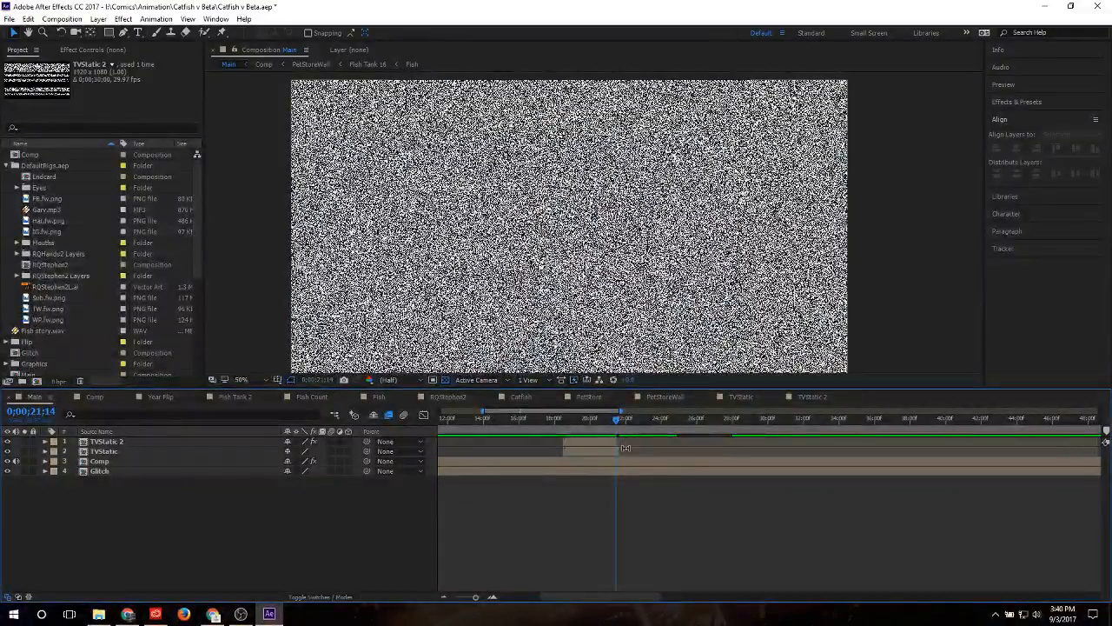
{"action": "key", "text": "equal"}
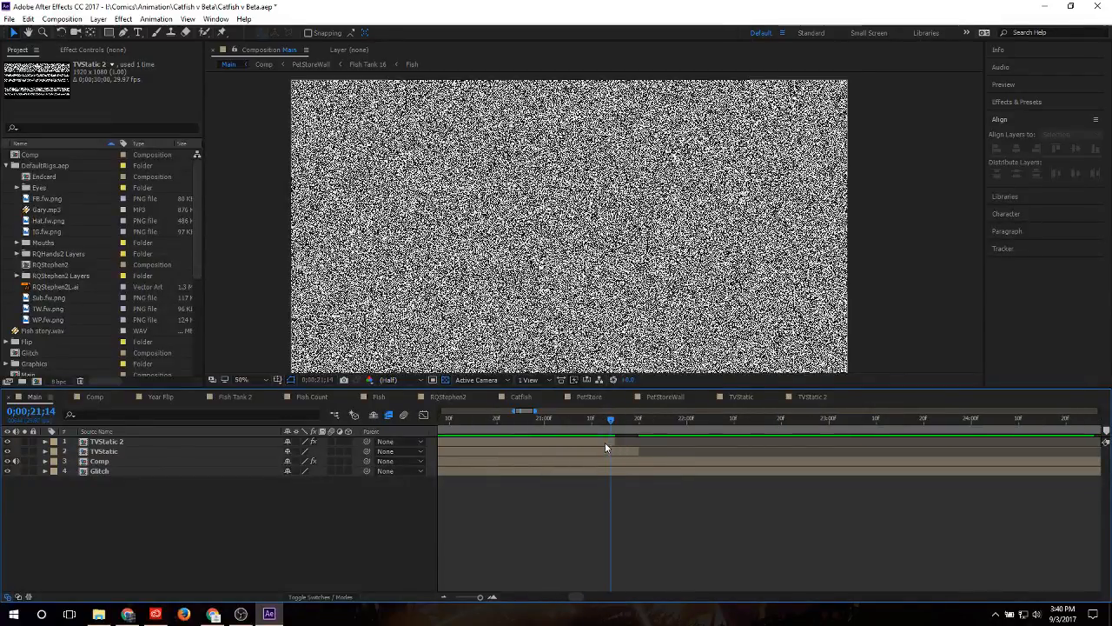
{"action": "mouse_move", "coordinate": [609, 421]}
{"action": "left_mouse_down"}
{"action": "mouse_move", "coordinate": [662, 422]}
{"action": "mouse_move", "coordinate": [610, 424]}
{"action": "left_mouse_up"}
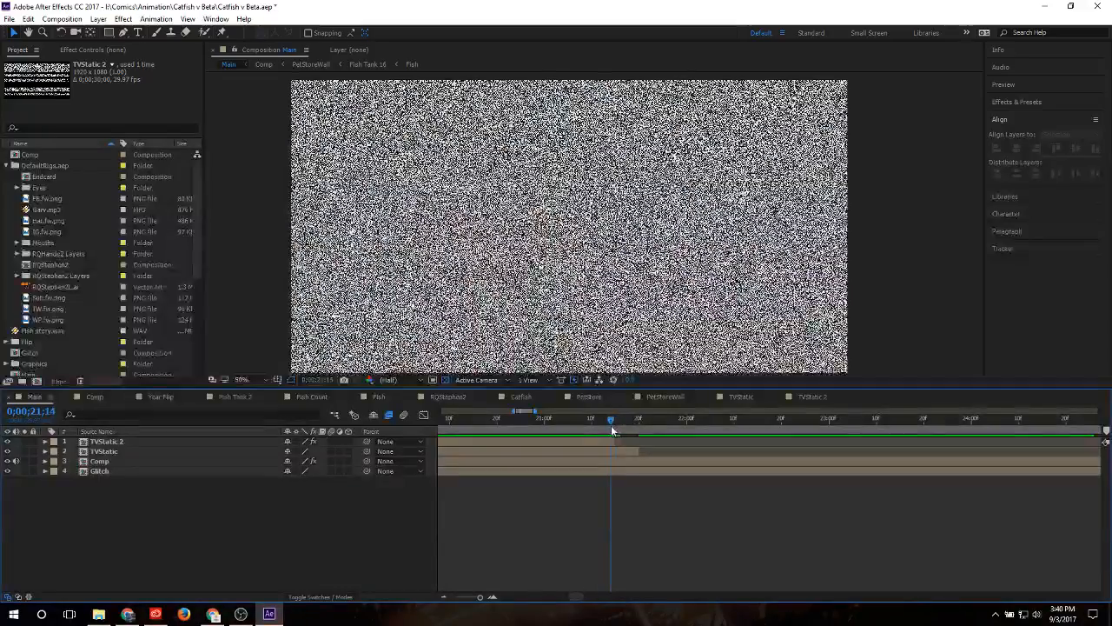
{"action": "left_click", "coordinate": [610, 442]}
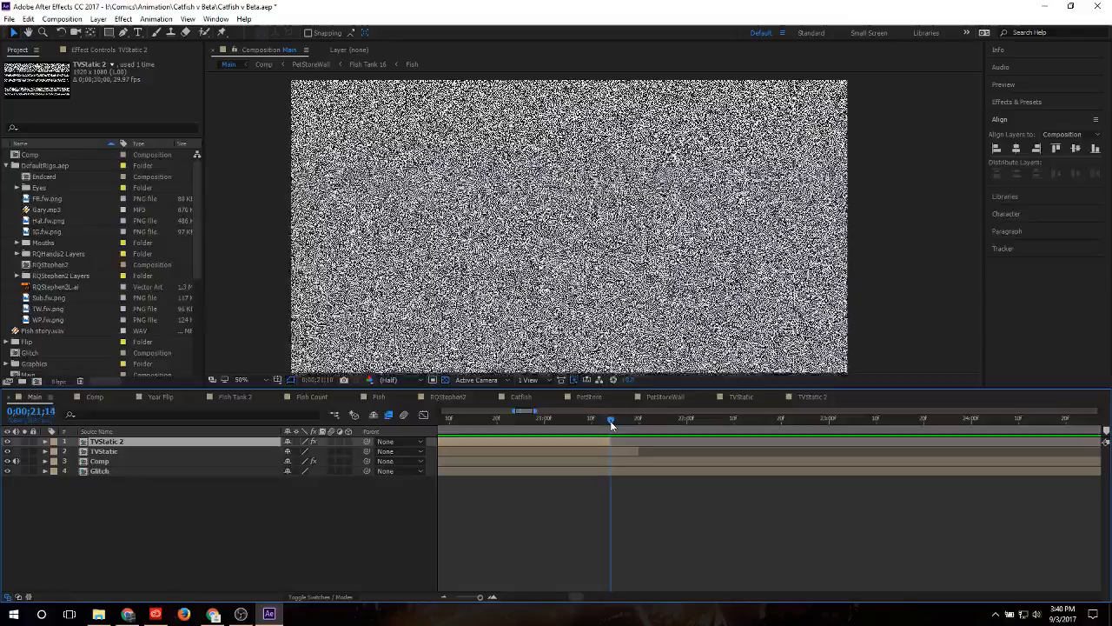
Step: Inspect the TVStatic 2 layer's Opacity keyframes, advance six frames to 0;00;21;20 and collapse the layer's properties
{"action": "left_click", "coordinate": [45, 442]}
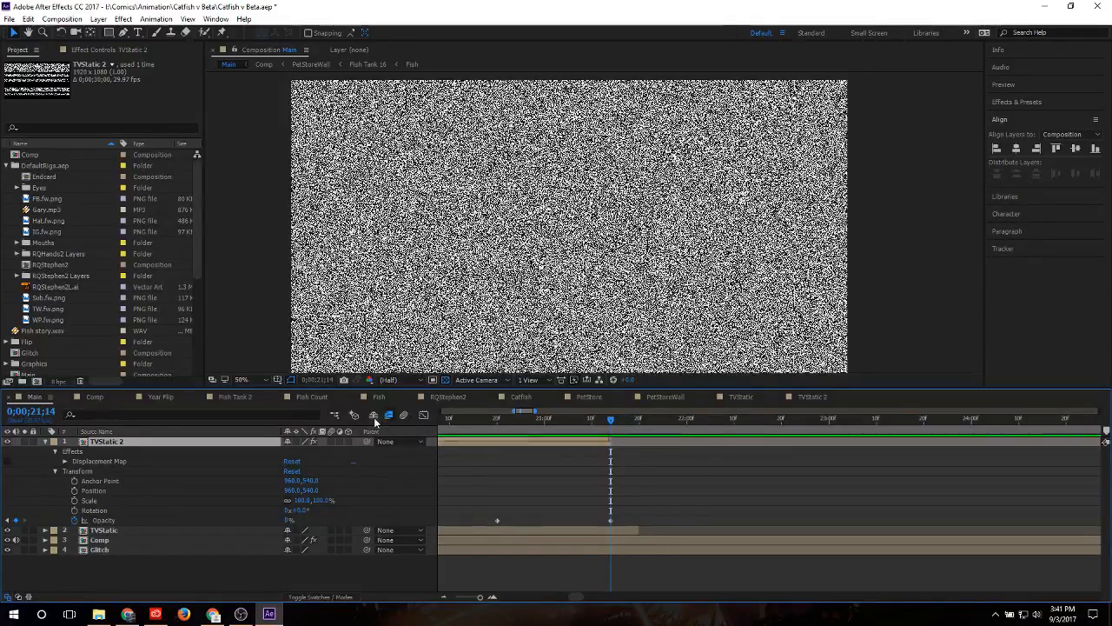
{"action": "key", "text": "Page_Down"}
{"action": "key", "text": "Page_Down"}
{"action": "key", "text": "Page_Down"}
{"action": "key", "text": "Page_Down"}
{"action": "key", "text": "Page_Down"}
{"action": "key", "text": "Page_Down"}
{"action": "left_click", "coordinate": [46, 441]}
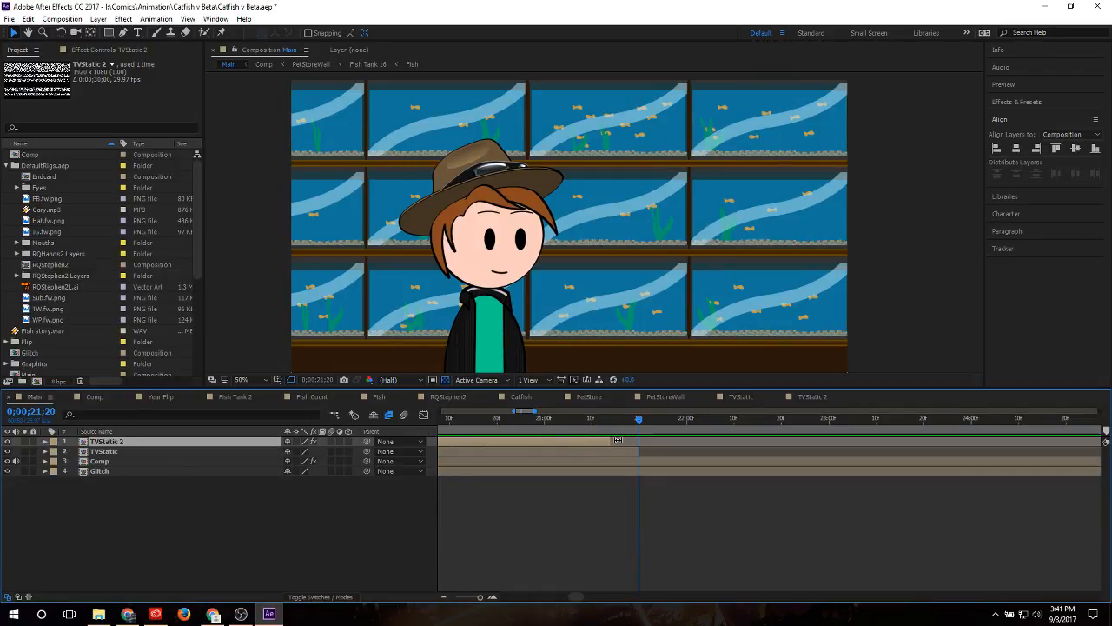
Step: Expand the upper RQStephen2 layer's properties in Comp, and use Main to set the current time to 0;00;21;14
{"action": "left_click", "coordinate": [95, 397]}
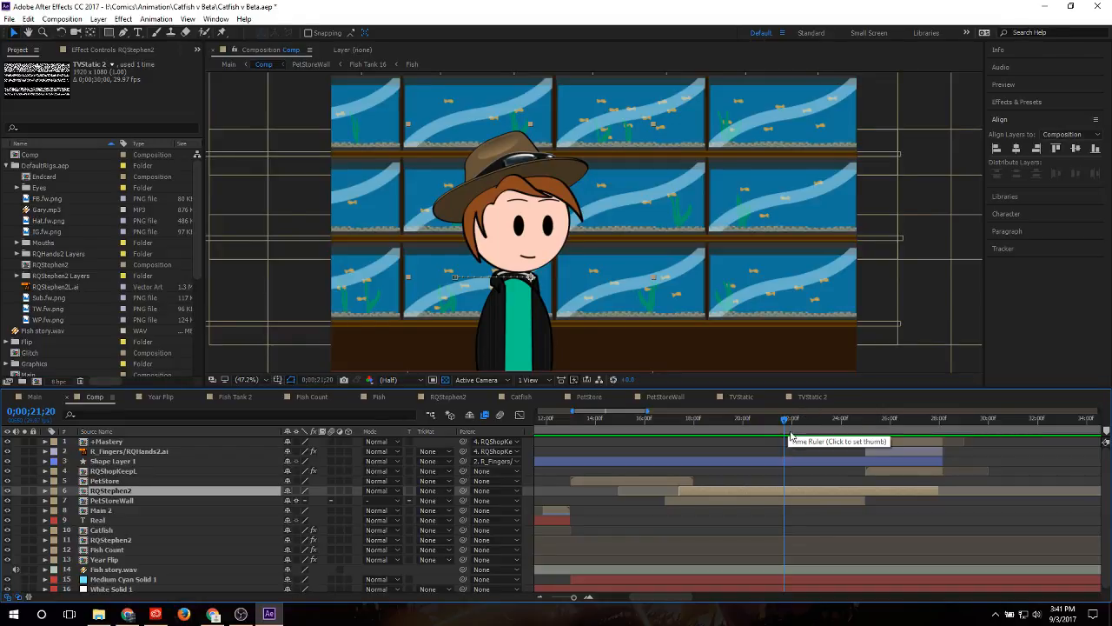
{"action": "left_click", "coordinate": [46, 491]}
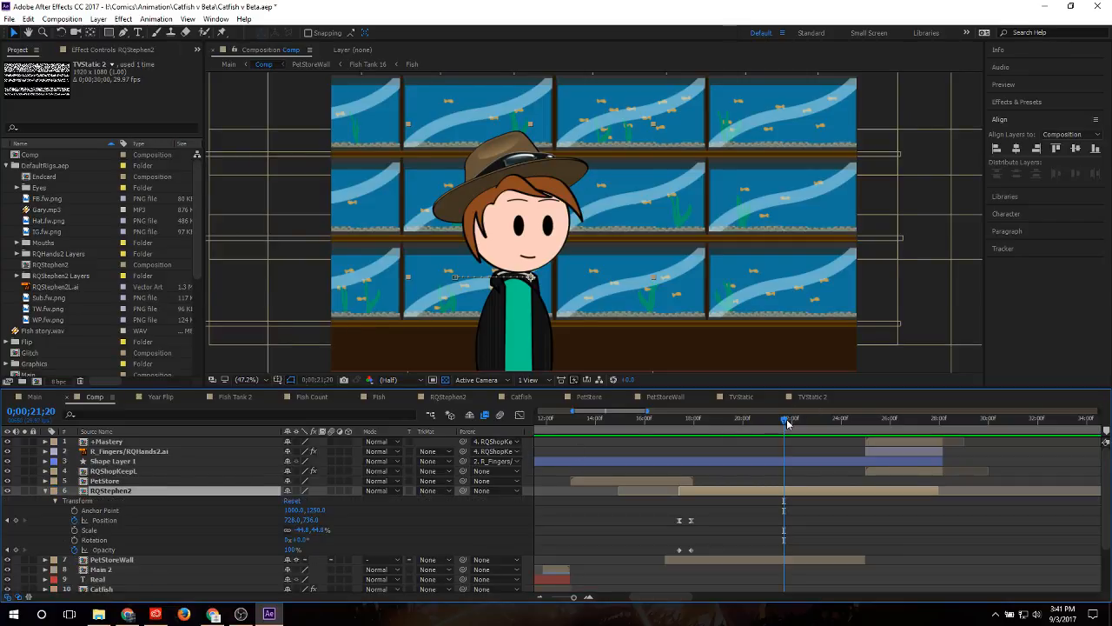
{"action": "left_click", "coordinate": [35, 396]}
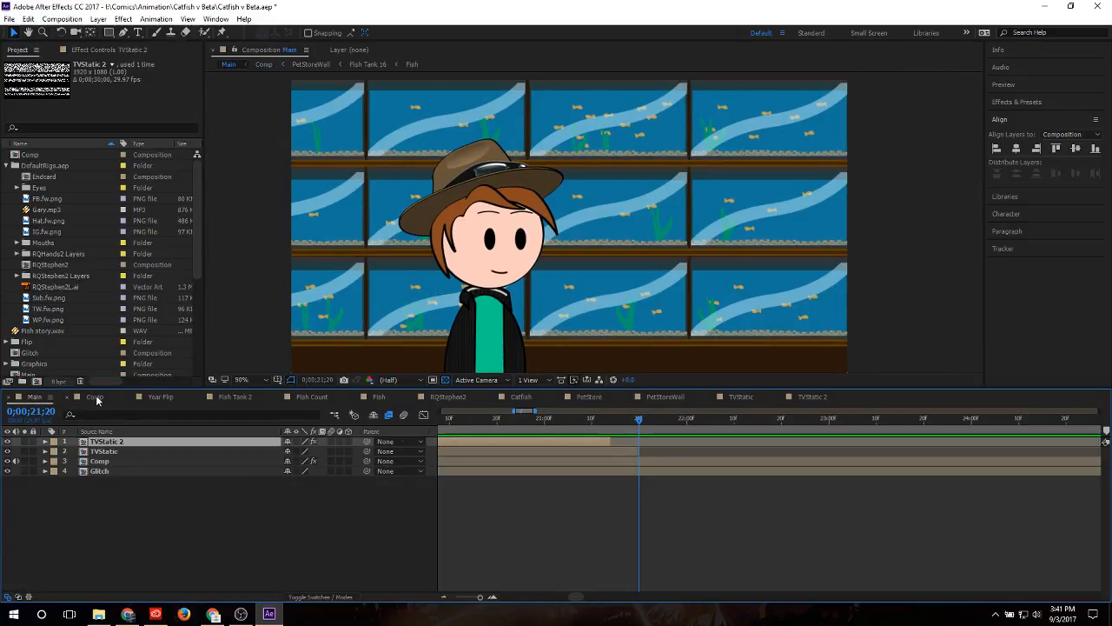
{"action": "left_click", "coordinate": [611, 421]}
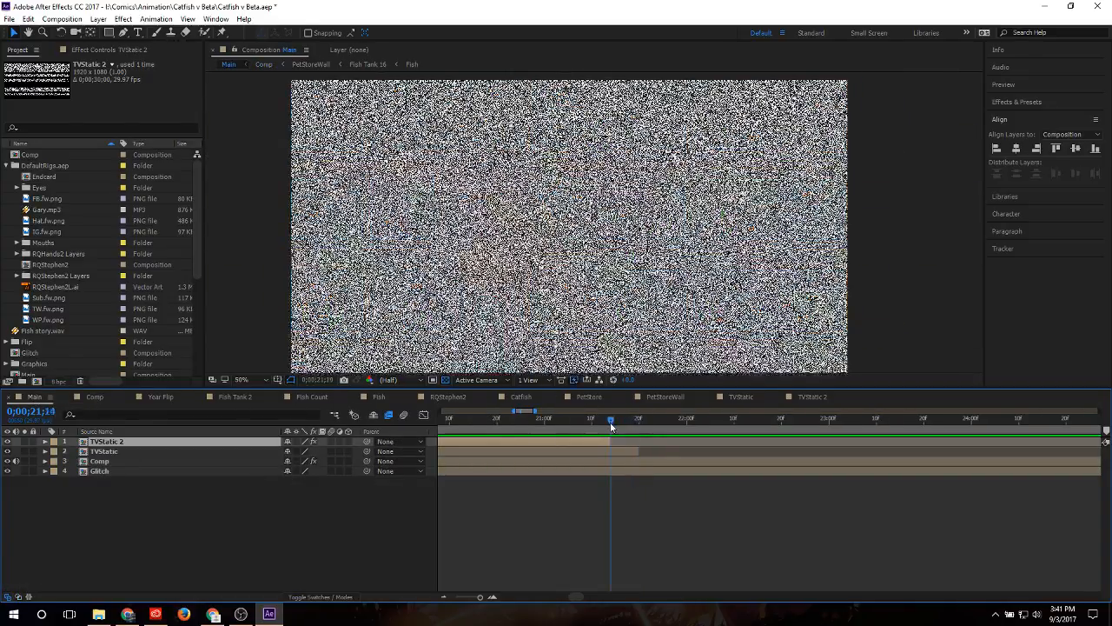
{"action": "left_click", "coordinate": [95, 397]}
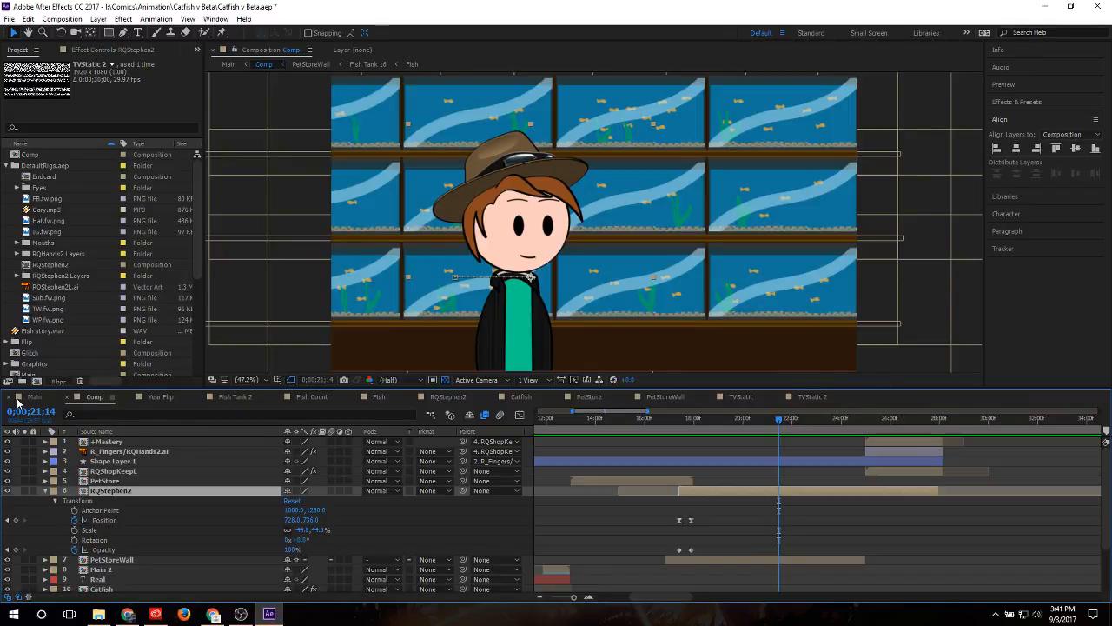
Step: Look through the Year Flip, Fish Tank 2, Fish Count, Fish, RQStephen2, Catfish and PetStore composition timelines
{"action": "left_click", "coordinate": [157, 396]}
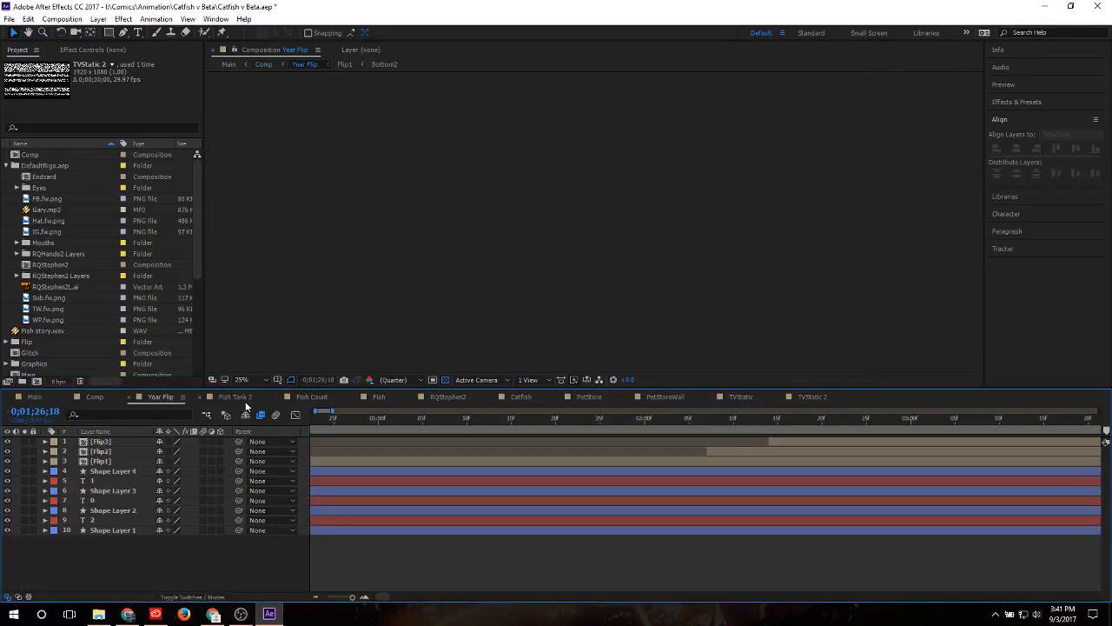
{"action": "left_click", "coordinate": [234, 396]}
{"action": "left_click", "coordinate": [308, 398]}
{"action": "left_click", "coordinate": [380, 397]}
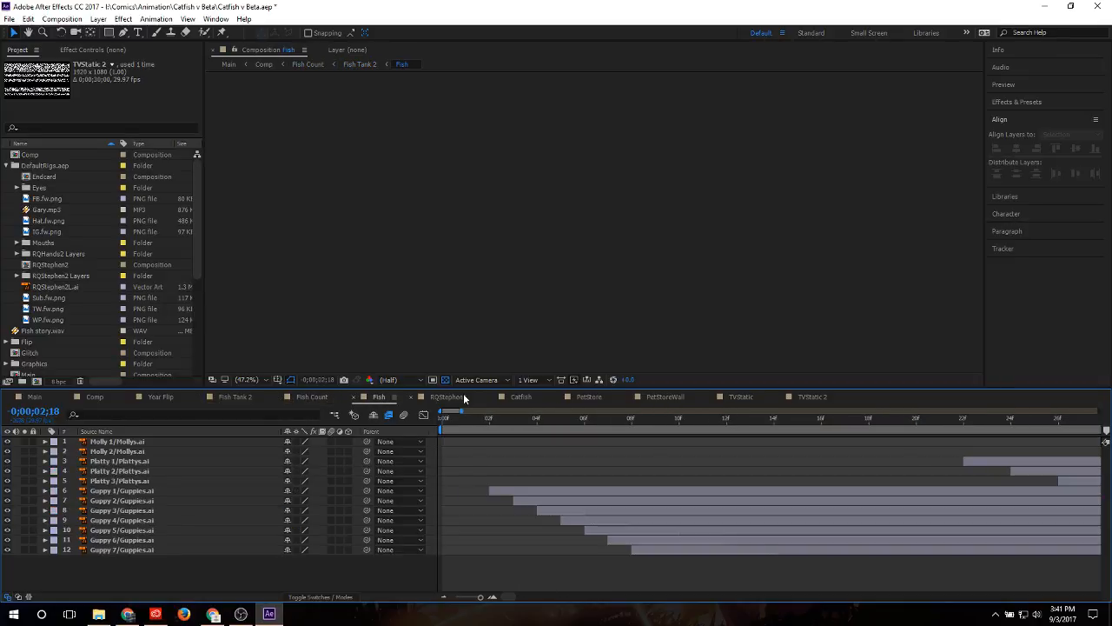
{"action": "left_click", "coordinate": [450, 397]}
{"action": "left_click", "coordinate": [523, 397]}
{"action": "left_click", "coordinate": [591, 397]}
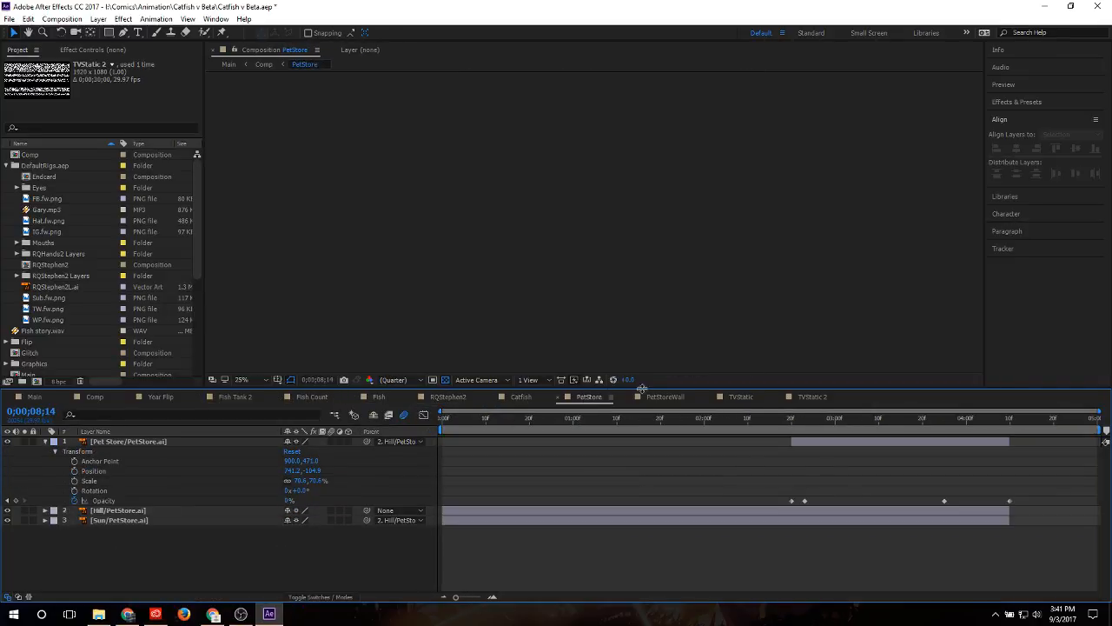
Step: Check the PetStoreWall composition and close the TVStatic and TVStatic 2 timelines
{"action": "left_click", "coordinate": [669, 397]}
{"action": "left_click", "coordinate": [741, 397]}
{"action": "left_click", "coordinate": [813, 397]}
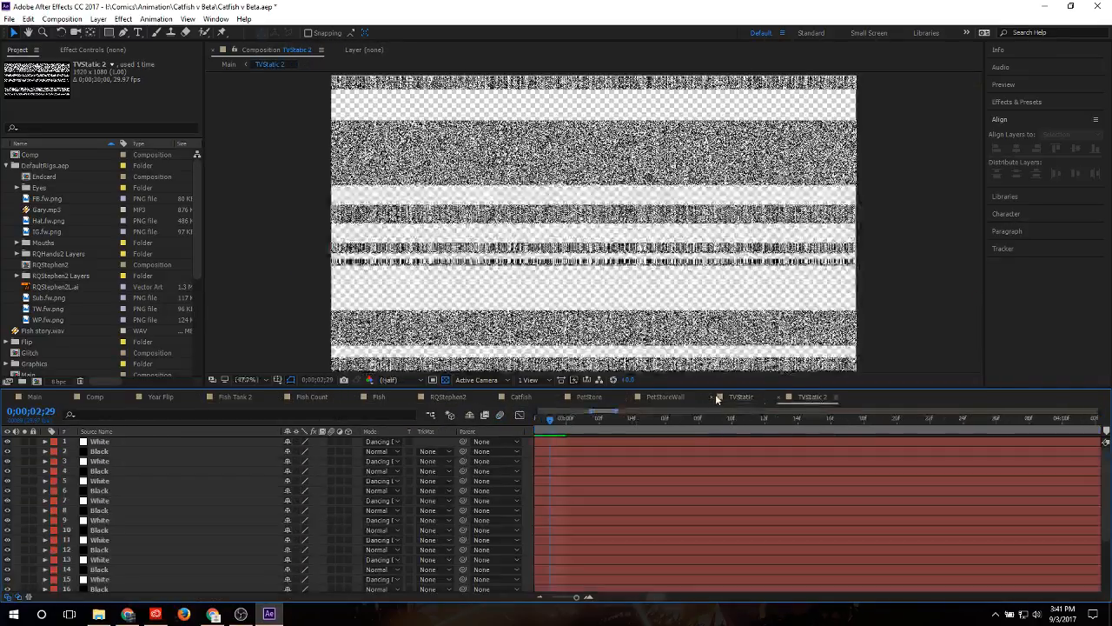
{"action": "left_click", "coordinate": [707, 396]}
{"action": "left_click", "coordinate": [707, 395]}
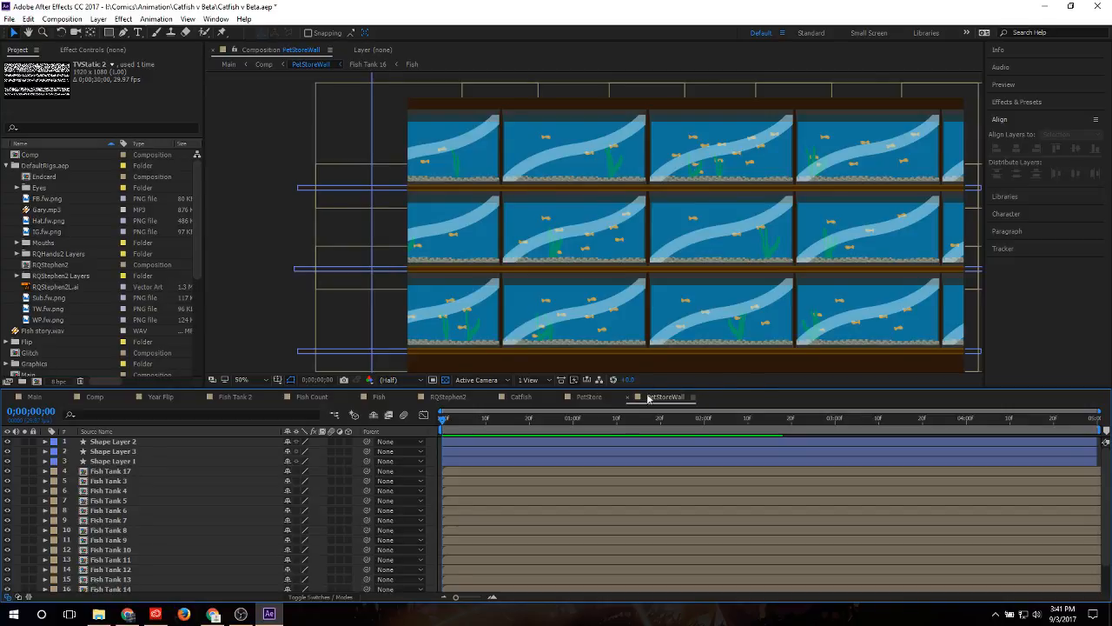
Step: Look back through the remaining composition timelines from PetStore to Year Flip and return to Comp
{"action": "left_click", "coordinate": [600, 397]}
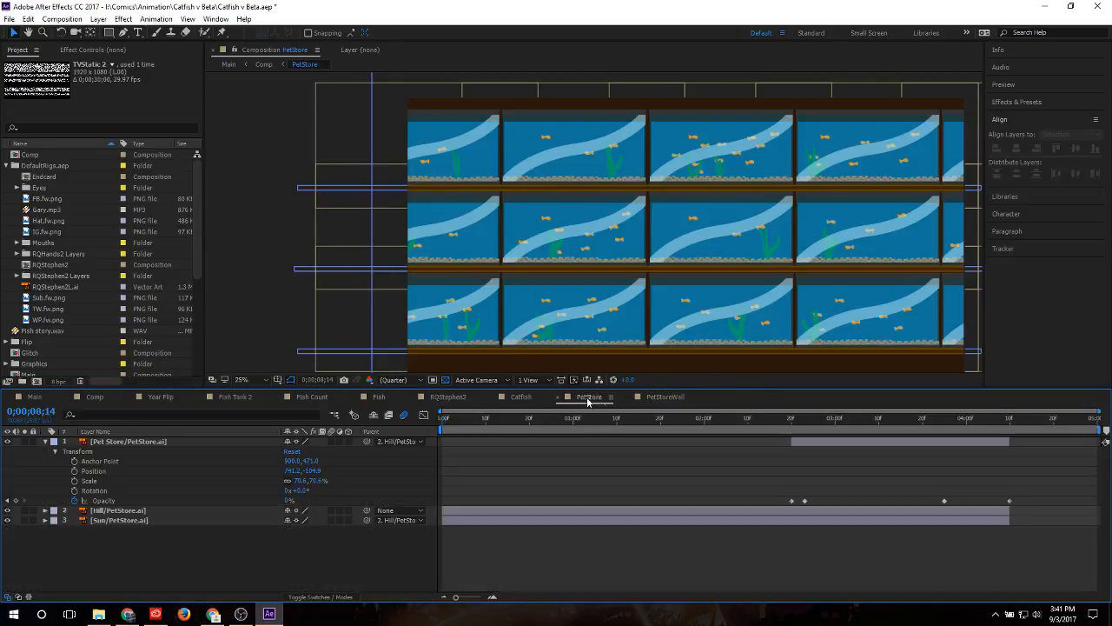
{"action": "left_click", "coordinate": [518, 396]}
{"action": "left_click", "coordinate": [437, 397]}
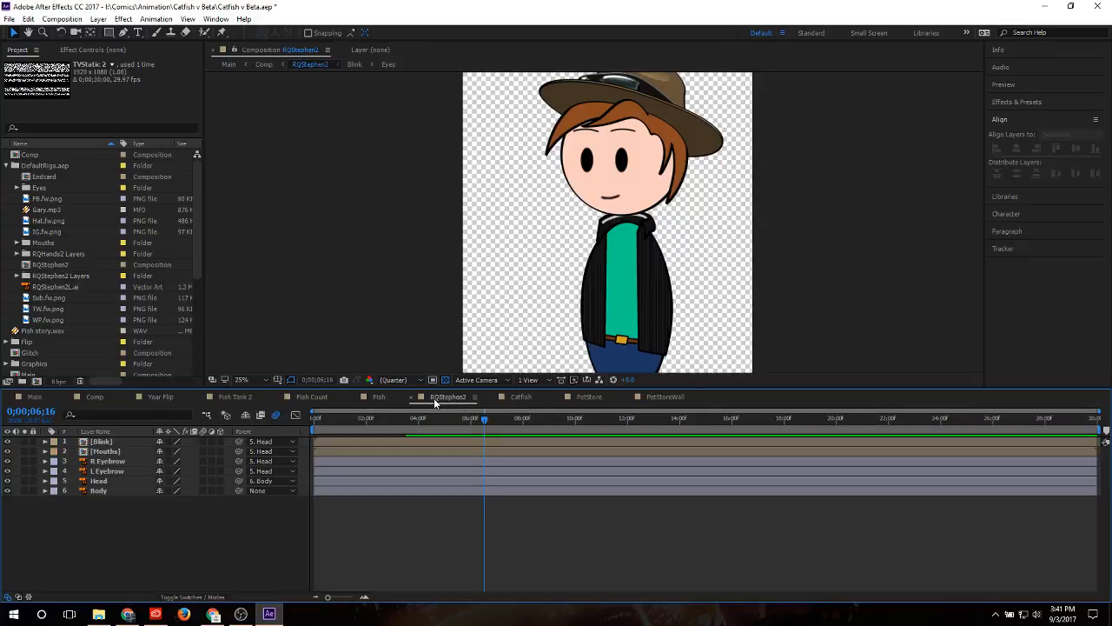
{"action": "left_click", "coordinate": [306, 396]}
{"action": "left_click", "coordinate": [225, 396]}
{"action": "left_click", "coordinate": [165, 397]}
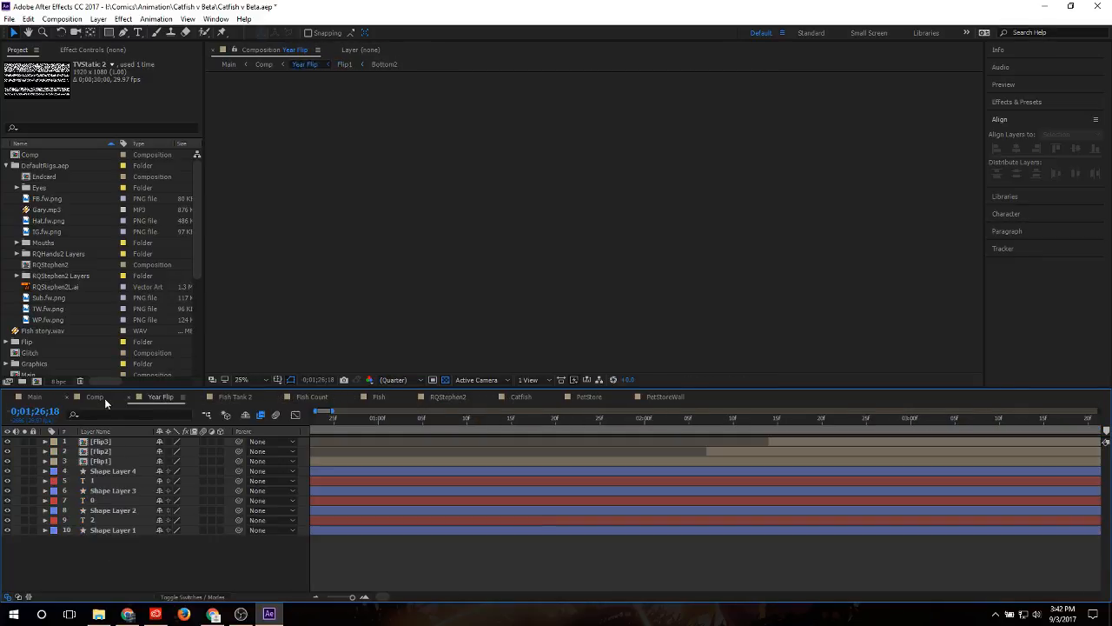
{"action": "left_click", "coordinate": [103, 397]}
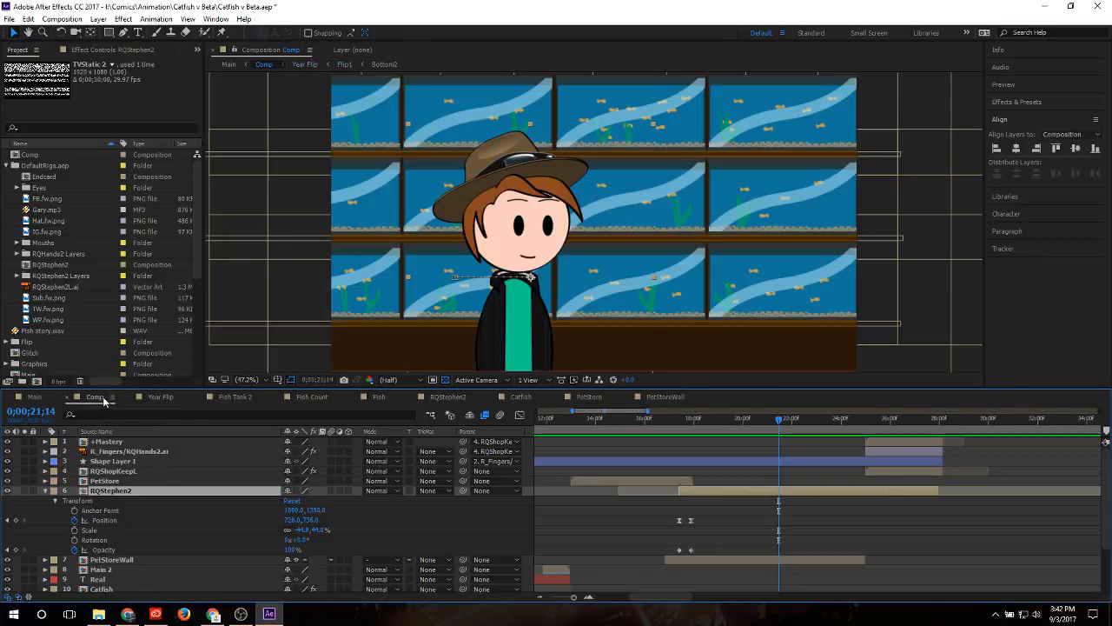
Step: Compare the frame at 0;00;21;14 in Comp and Main, and open the RQStephen2 composition
{"action": "left_click", "coordinate": [778, 428]}
{"action": "left_click", "coordinate": [45, 398]}
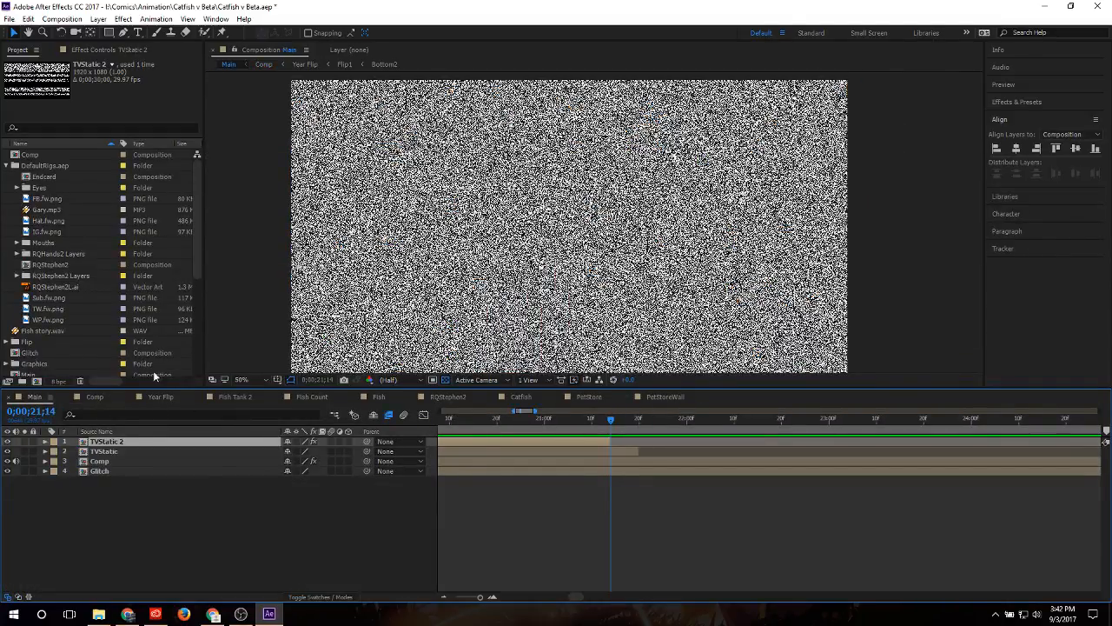
{"action": "left_click", "coordinate": [97, 397]}
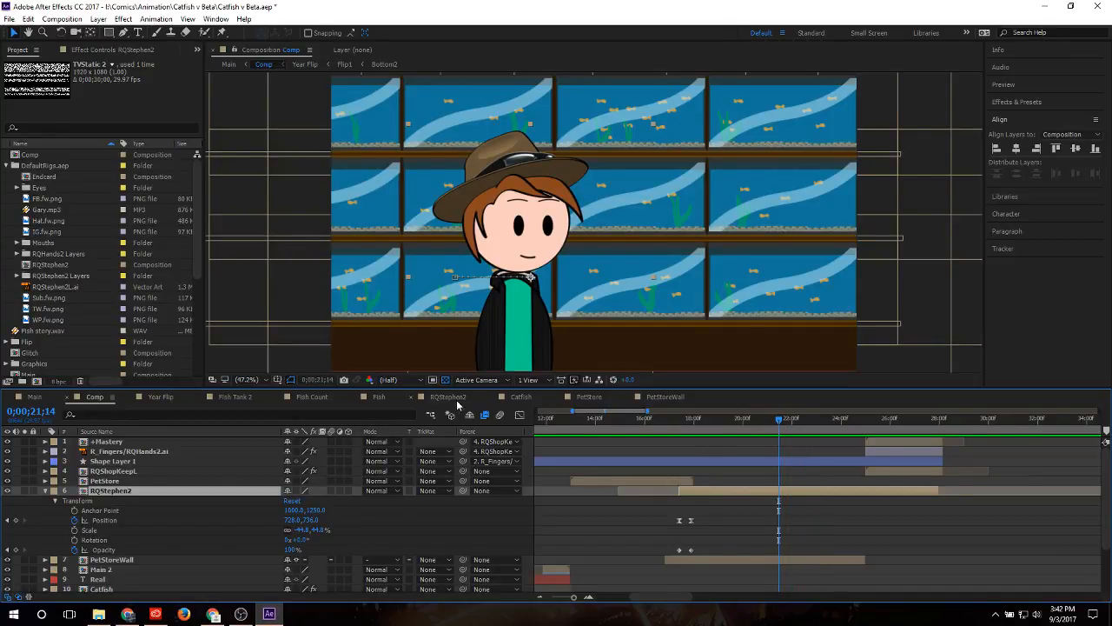
{"action": "left_click", "coordinate": [448, 397]}
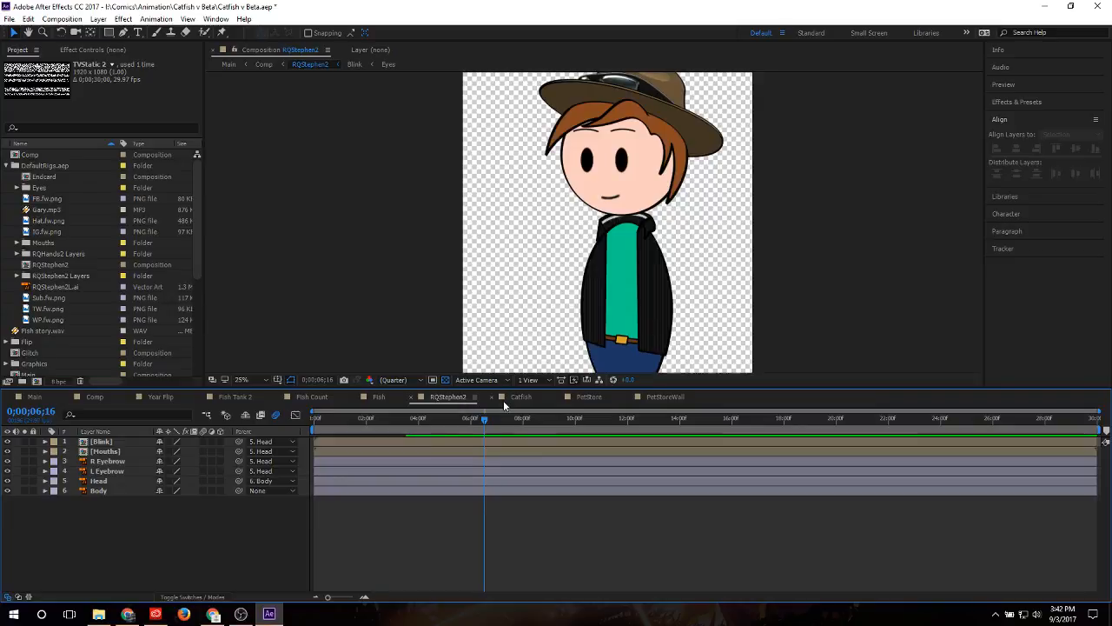
Step: Keyframe the Blink layer's Position just before 0;00;06;16 and shift the eyes to about 401, 801 at 0;00;06;16
{"action": "left_click", "coordinate": [95, 445]}
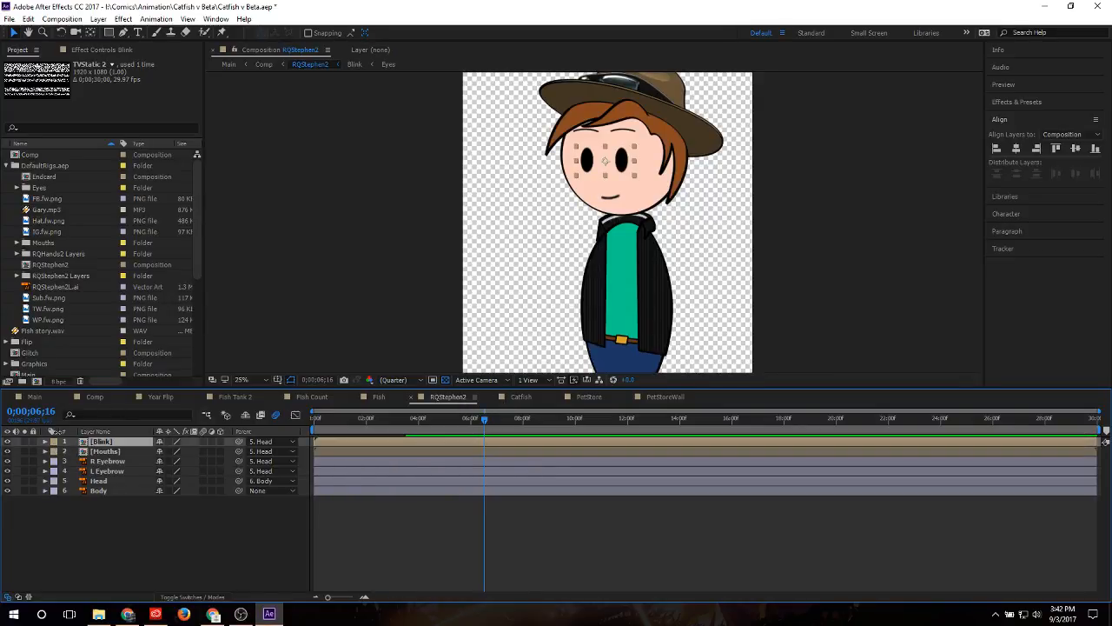
{"action": "left_click", "coordinate": [45, 440]}
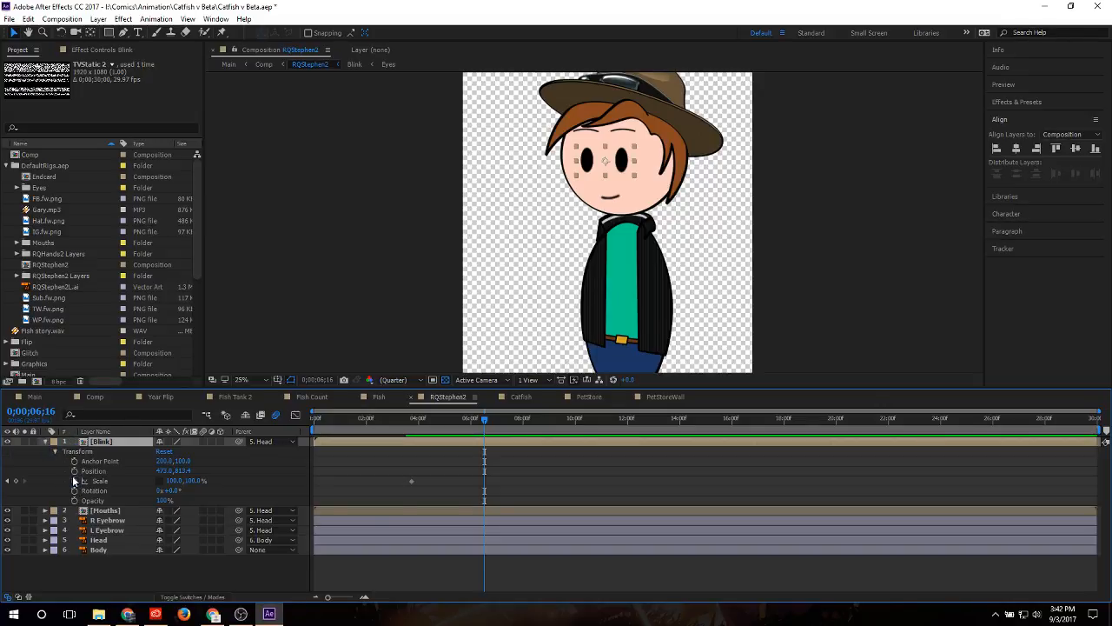
{"action": "left_click", "coordinate": [74, 470]}
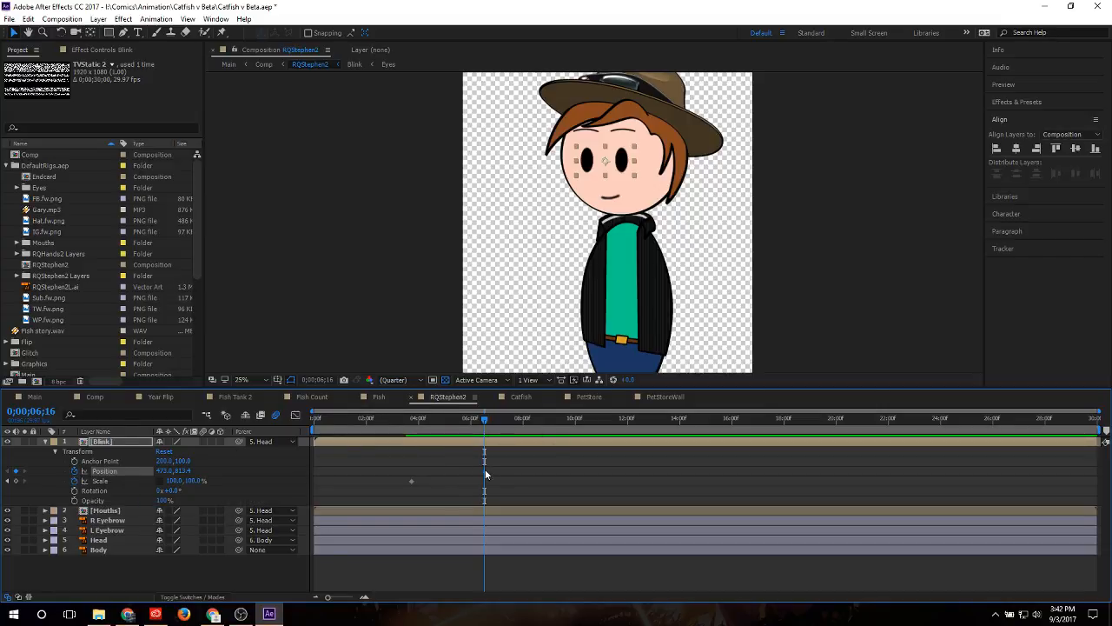
{"action": "mouse_move", "coordinate": [484, 477]}
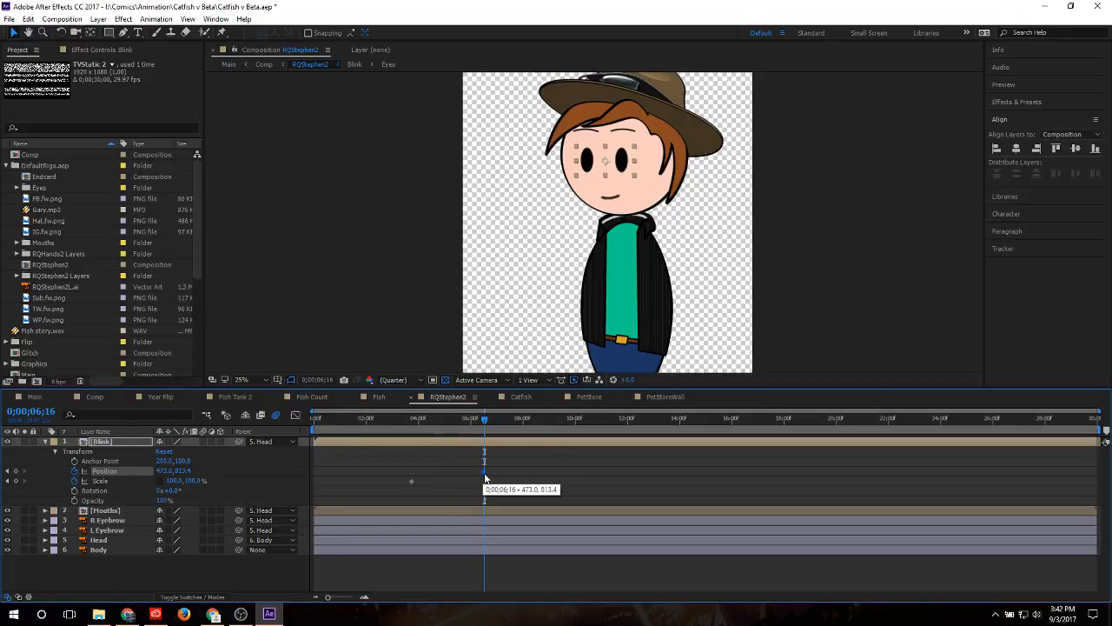
{"action": "scroll", "coordinate": [480, 469], "scroll_direction": "up", "scroll_amount": 5}
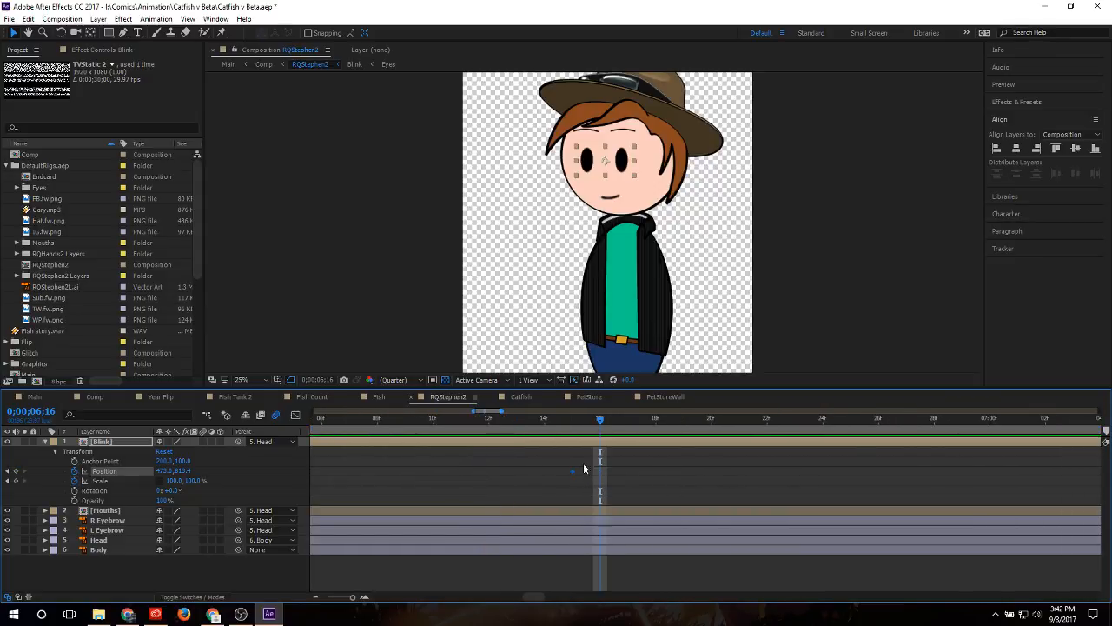
{"action": "left_click_drag", "start_coordinate": [627, 165], "coordinate": [615, 164]}
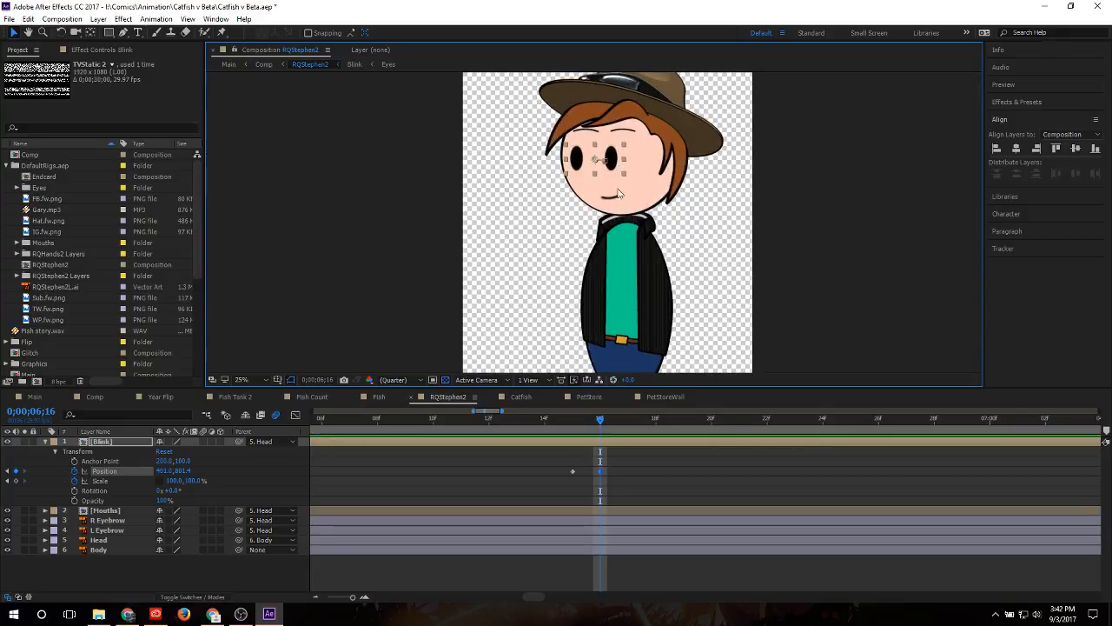
Step: Open the Mouths composition and set mouthCtrl's Slider Control to 0.00 at 0;00;06;16
{"action": "left_click", "coordinate": [613, 201]}
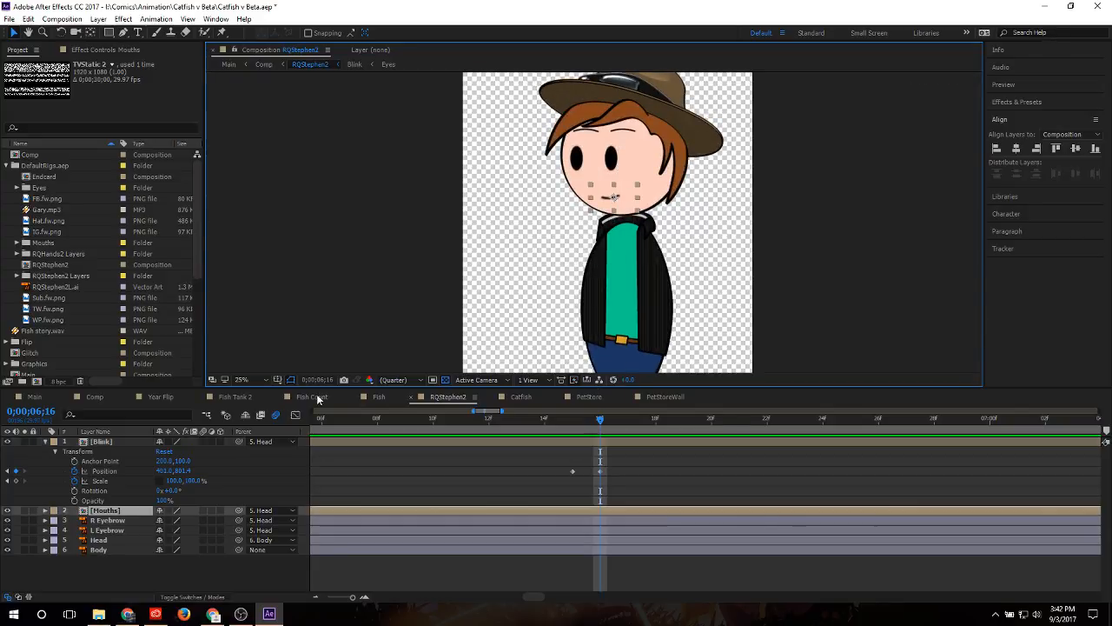
{"action": "left_click", "coordinate": [46, 511]}
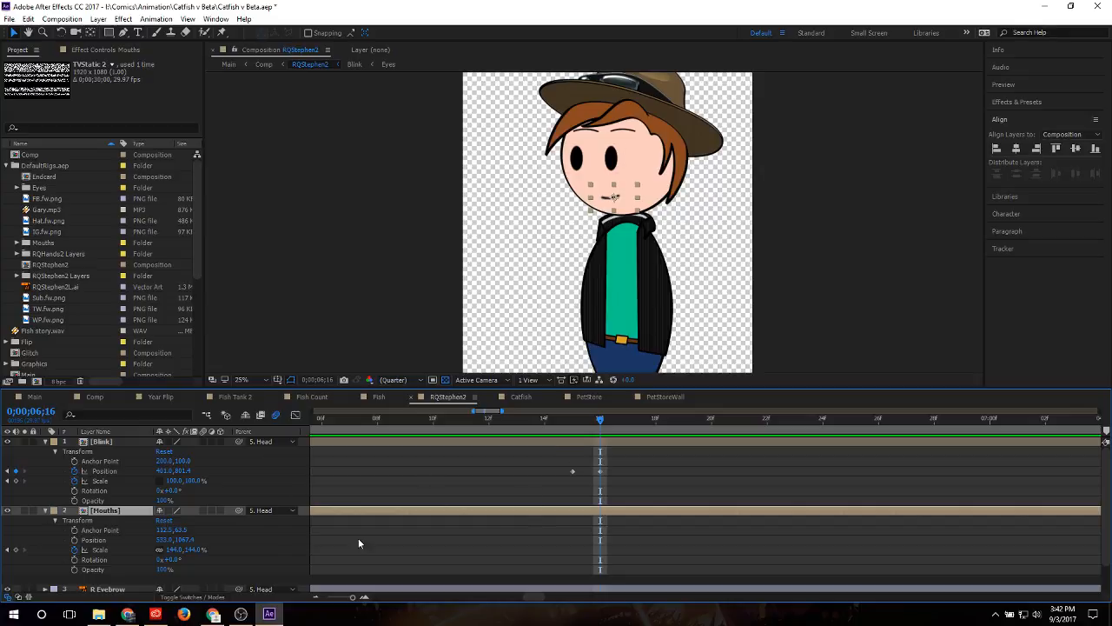
{"action": "double_click", "coordinate": [118, 511]}
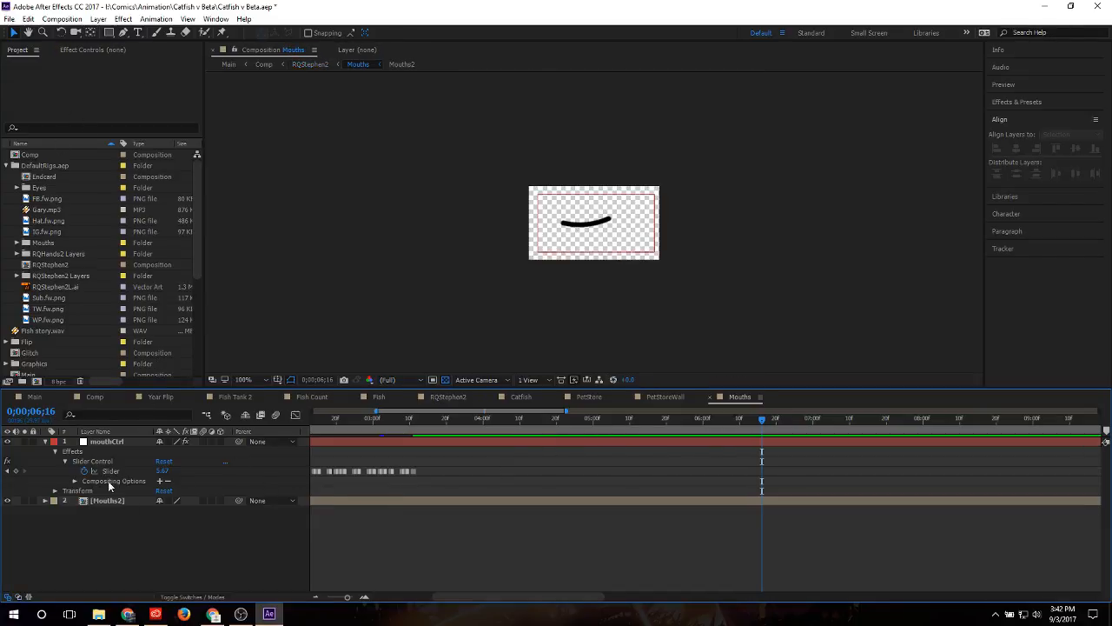
{"action": "double_click", "coordinate": [94, 461]}
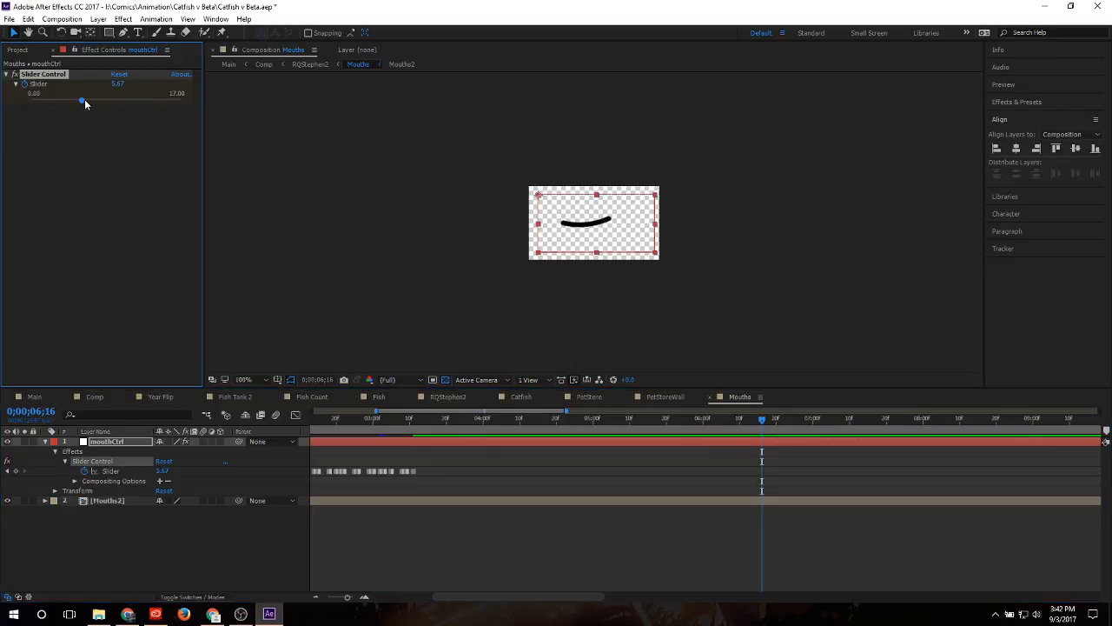
{"action": "left_click_drag", "start_coordinate": [86, 103], "coordinate": [32, 105]}
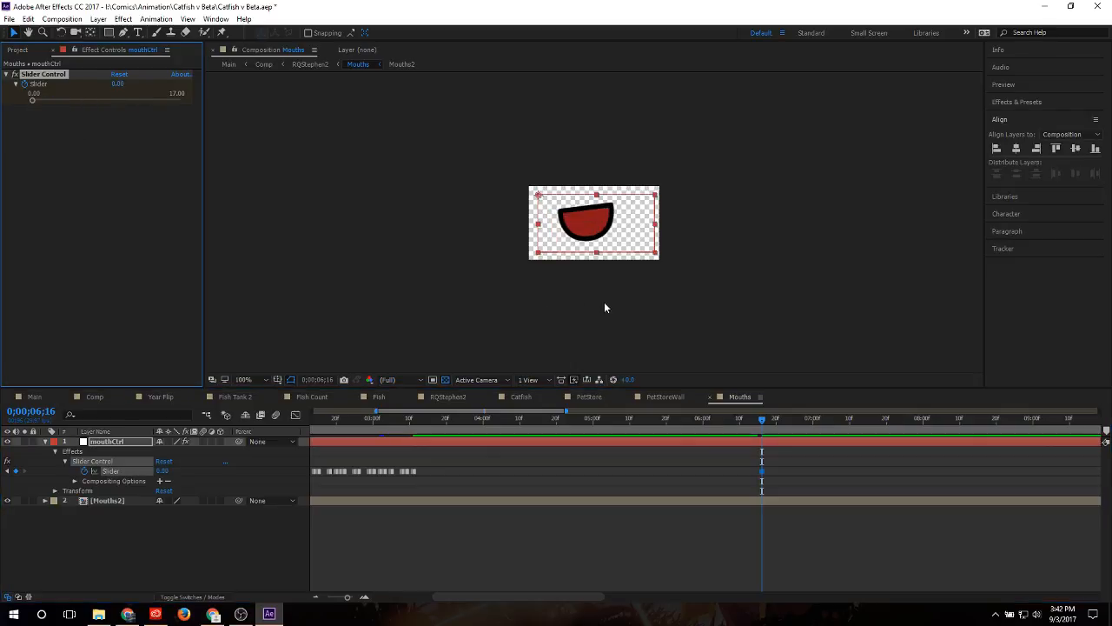
Step: Check the mouth shape around 0;00;21;14 in Comp and return to the Mouths composition
{"action": "left_click", "coordinate": [78, 397]}
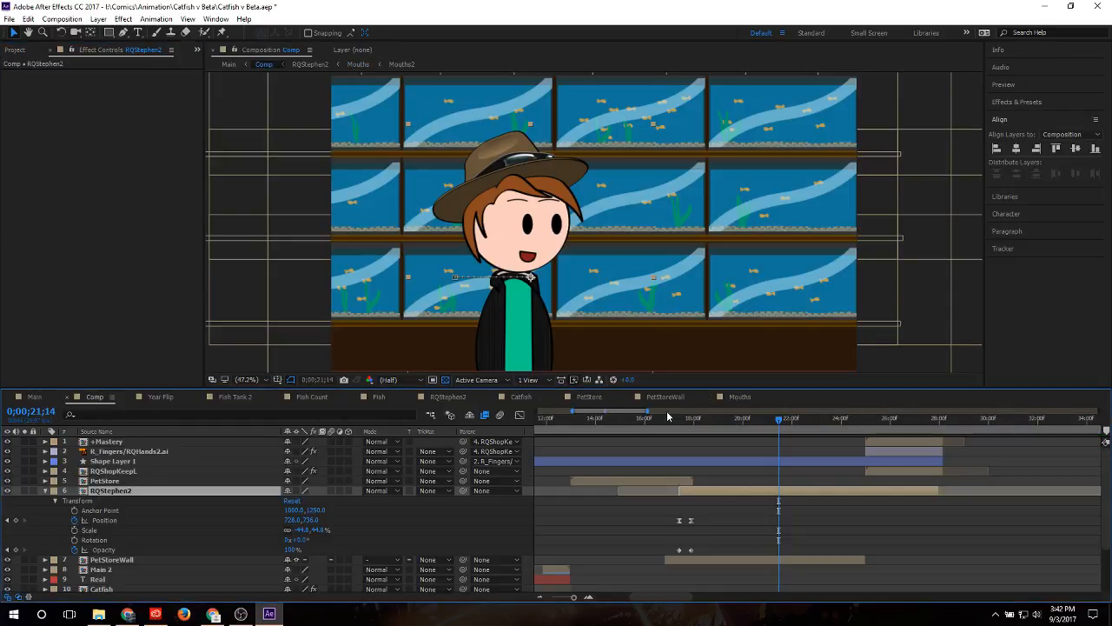
{"action": "left_click", "coordinate": [790, 419]}
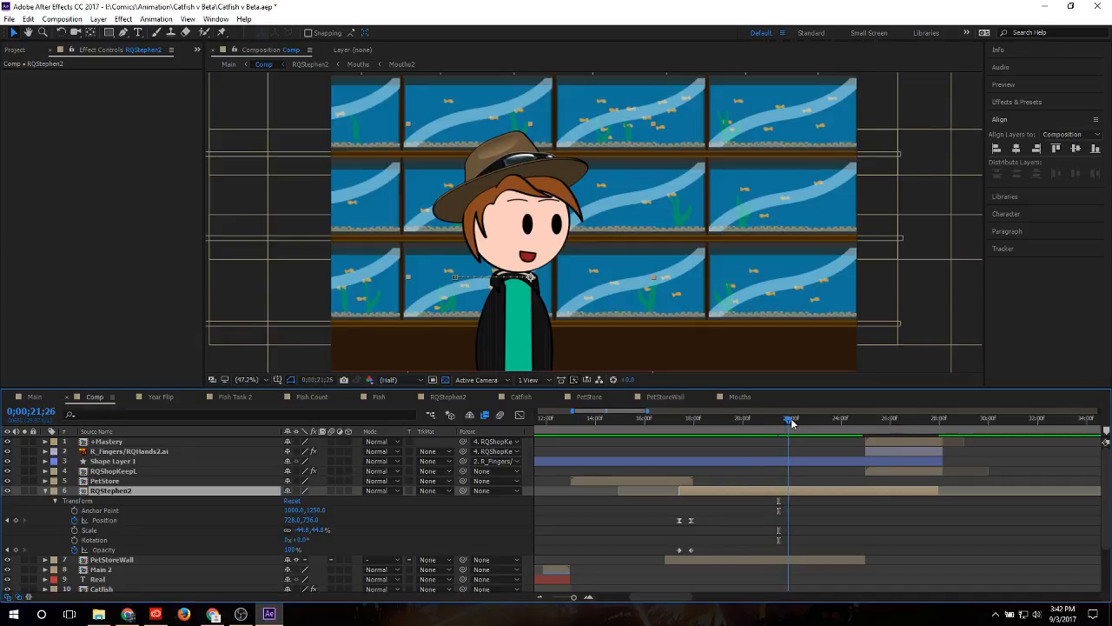
{"action": "left_click", "coordinate": [780, 425]}
{"action": "left_click", "coordinate": [746, 401]}
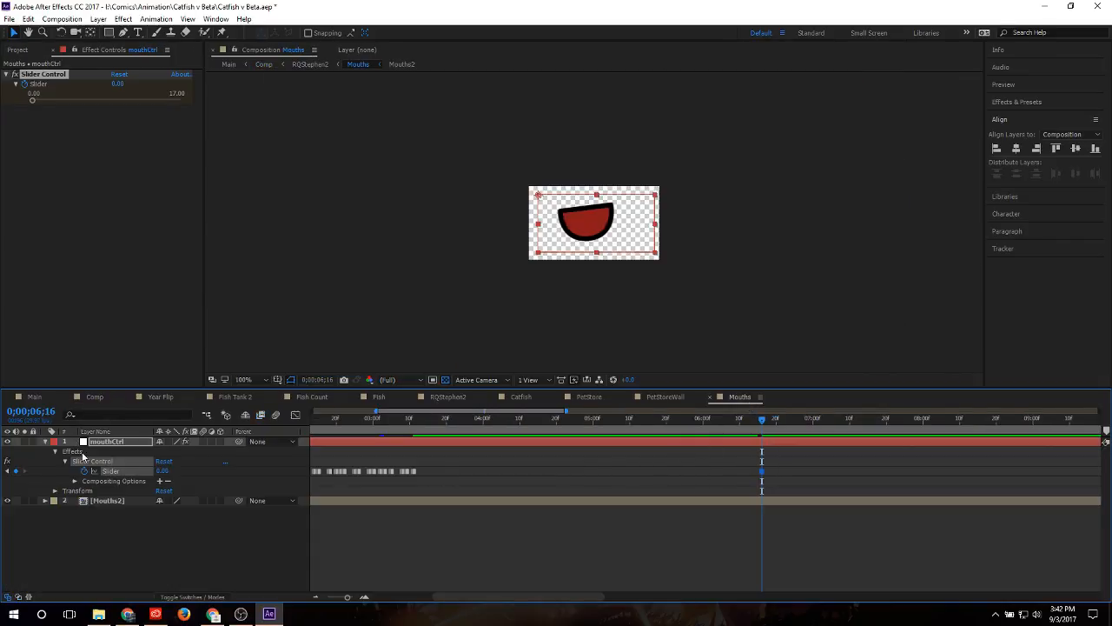
Step: Set the mouthCtrl slider to 1.20 at 0;00;06;16 and to 8.30 at 0;00;06;18
{"action": "left_click_drag", "start_coordinate": [31, 99], "coordinate": [42, 104]}
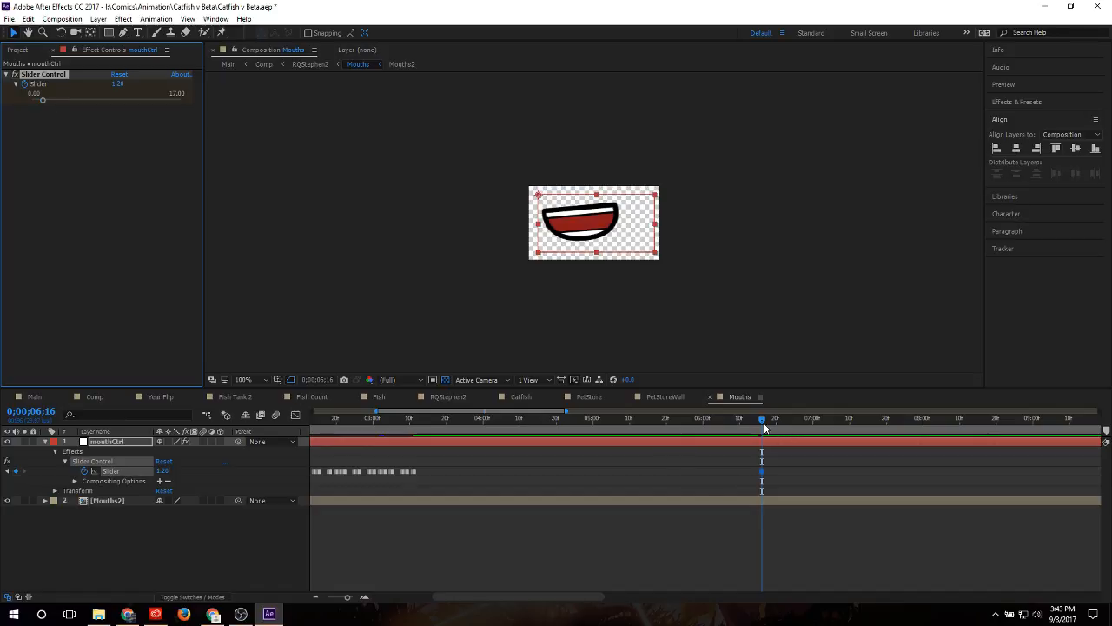
{"action": "left_click_drag", "start_coordinate": [764, 423], "coordinate": [769, 427]}
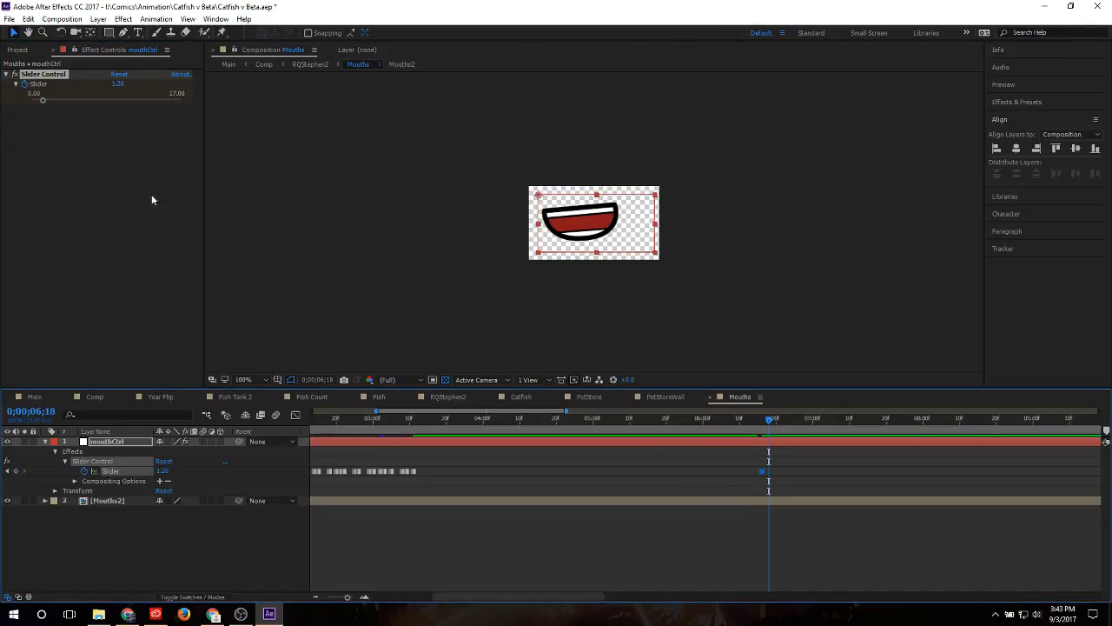
{"action": "left_click_drag", "start_coordinate": [41, 104], "coordinate": [104, 102]}
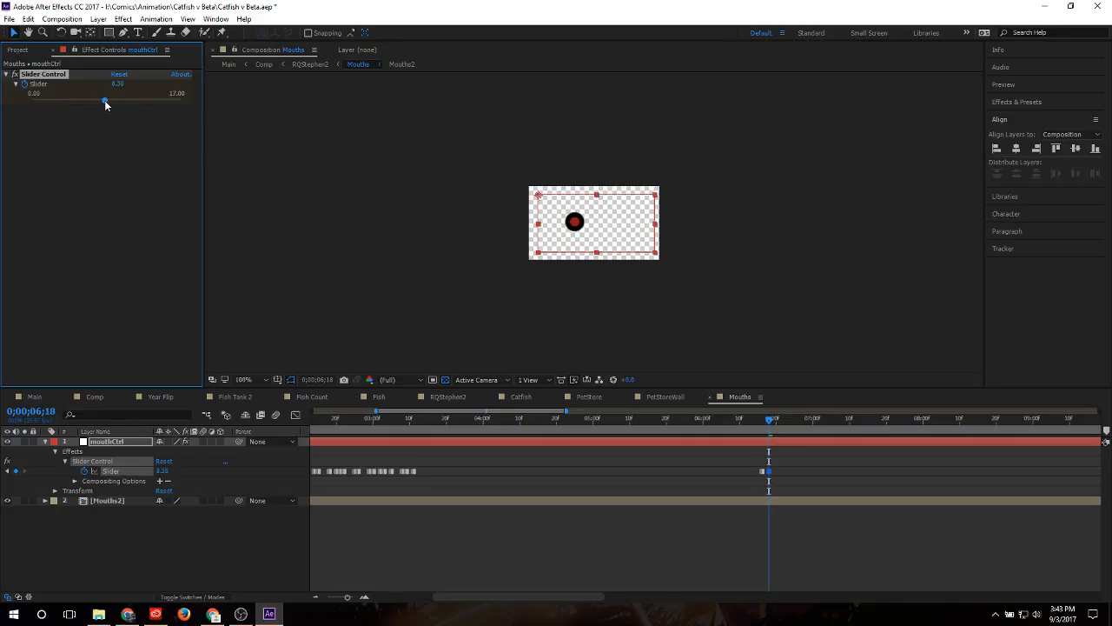
Step: Copy the two new slider keyframes to 0;00;06;22 and 0;00;07;03, and shift the first copied pair to about 0;00;06;26
{"action": "left_click_drag", "start_coordinate": [784, 471], "coordinate": [735, 478]}
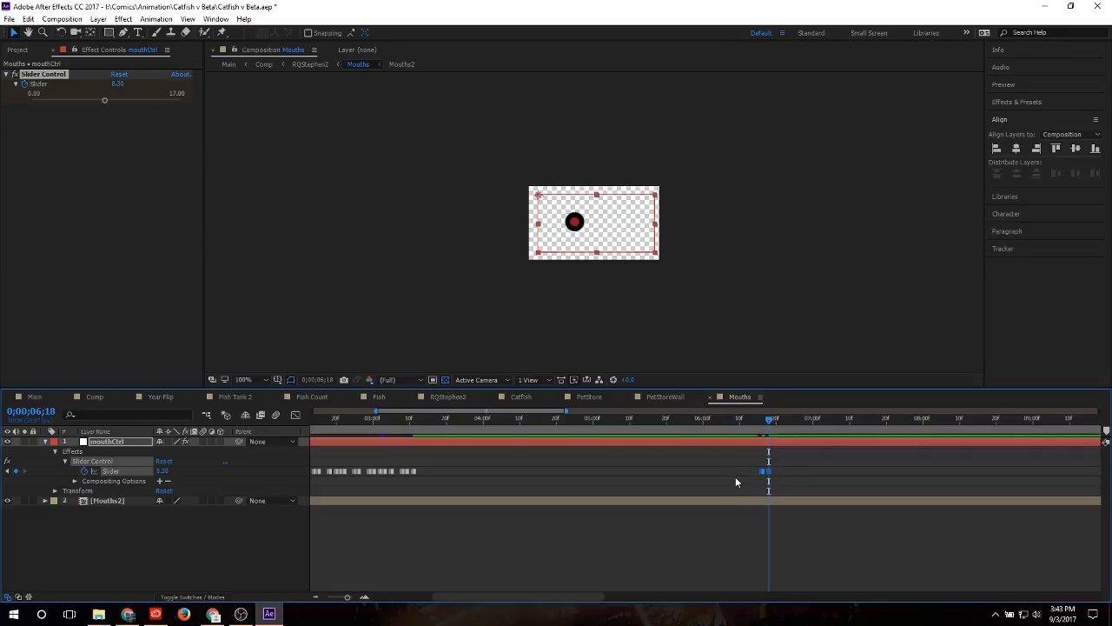
{"action": "left_click_drag", "start_coordinate": [779, 418], "coordinate": [782, 420]}
{"action": "key", "text": "ctrl+v"}
{"action": "left_click", "coordinate": [824, 419]}
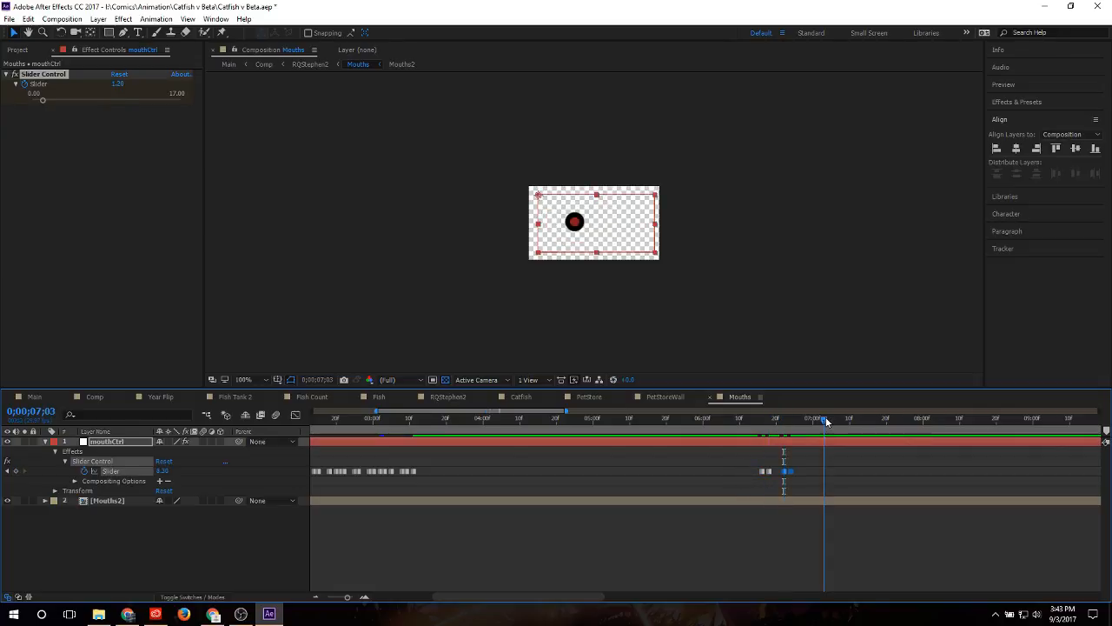
{"action": "key", "text": "ctrl+v"}
{"action": "mouse_move", "coordinate": [802, 467]}
{"action": "left_mouse_down"}
{"action": "mouse_move", "coordinate": [779, 477]}
{"action": "mouse_move", "coordinate": [801, 472]}
{"action": "left_mouse_up"}
Step: Preview the mouth animation, delay the first 8.30 slider keyframe, and add a 7.37 keyframe at 0;00;06;19
{"action": "left_click_drag", "start_coordinate": [765, 421], "coordinate": [706, 420]}
{"action": "key", "text": "space"}
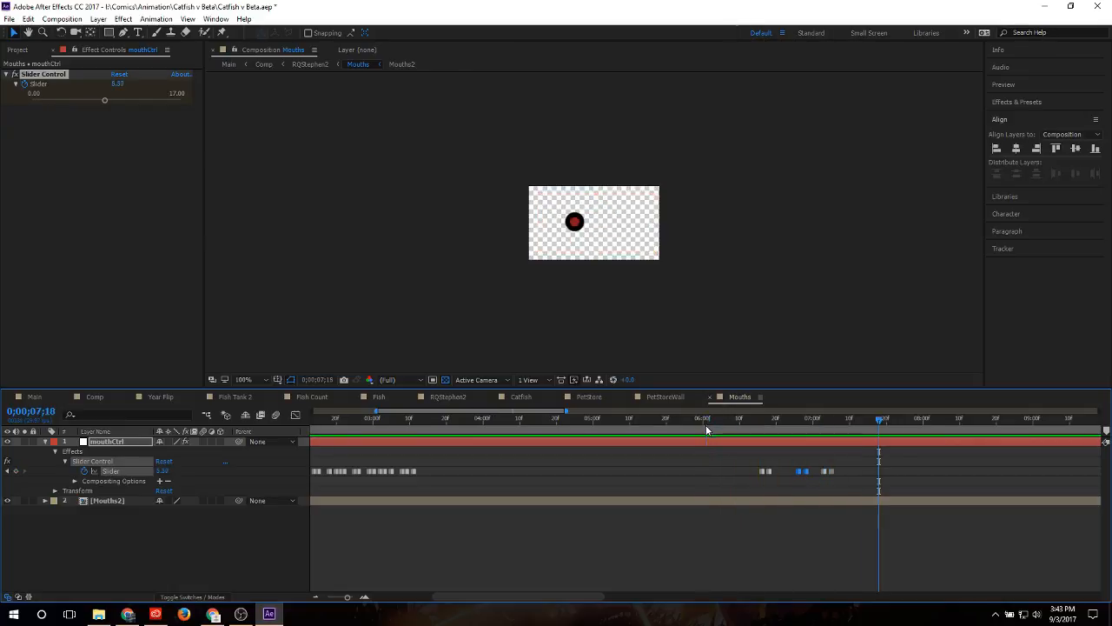
{"action": "key", "text": "space"}
{"action": "left_click_drag", "start_coordinate": [767, 471], "coordinate": [775, 474]}
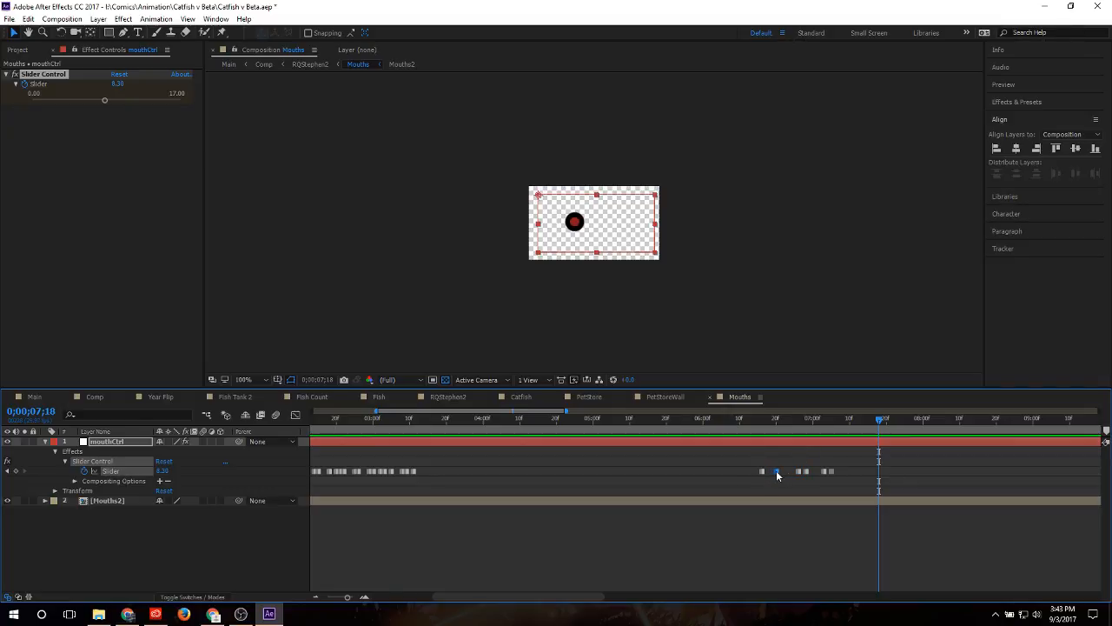
{"action": "left_click", "coordinate": [770, 422]}
{"action": "left_click_drag", "start_coordinate": [769, 423], "coordinate": [772, 422]}
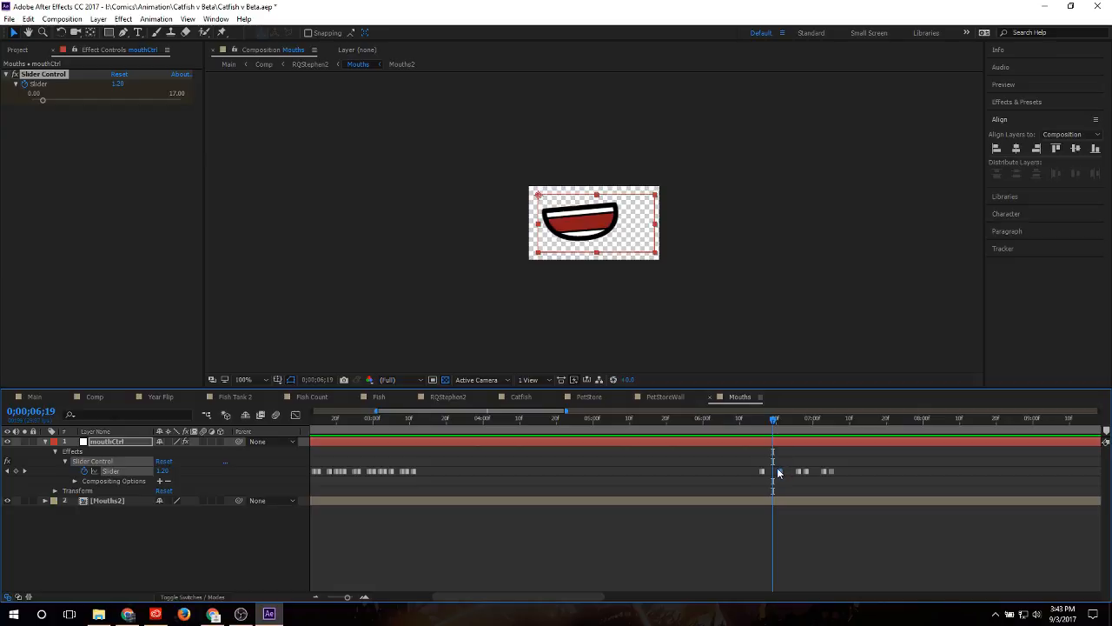
{"action": "left_click_drag", "start_coordinate": [48, 101], "coordinate": [96, 104]}
Step: Adjust the timing of the 8.30 keyframe following the 7.37 one and preview the mouth movement
{"action": "left_click", "coordinate": [784, 471]}
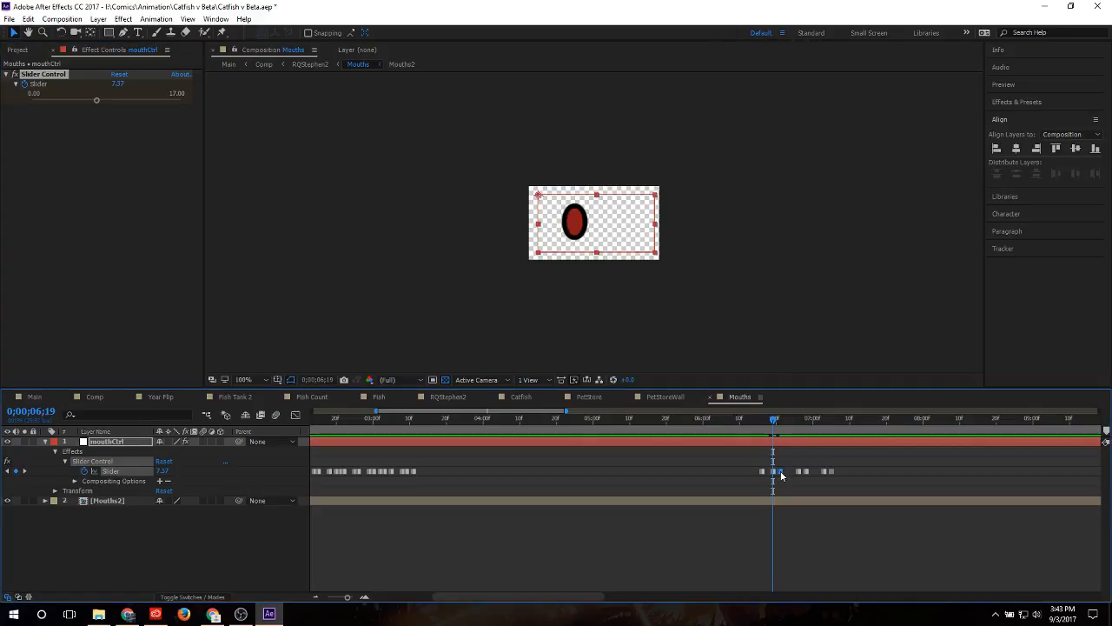
{"action": "left_click_drag", "start_coordinate": [771, 419], "coordinate": [741, 424]}
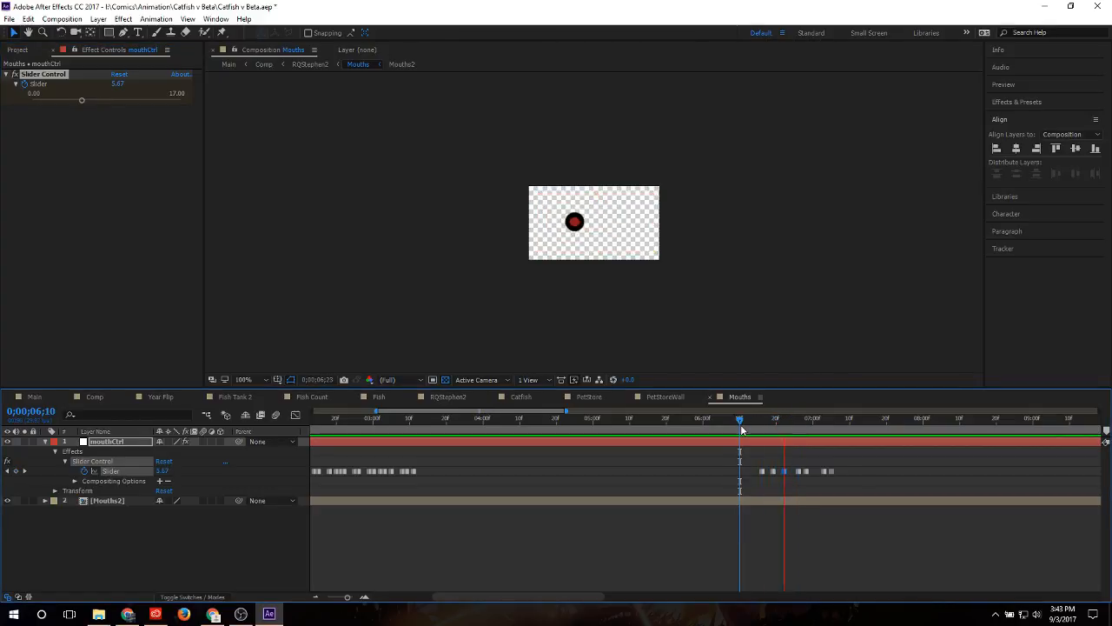
{"action": "key", "text": "space"}
{"action": "left_click_drag", "start_coordinate": [784, 471], "coordinate": [775, 471]}
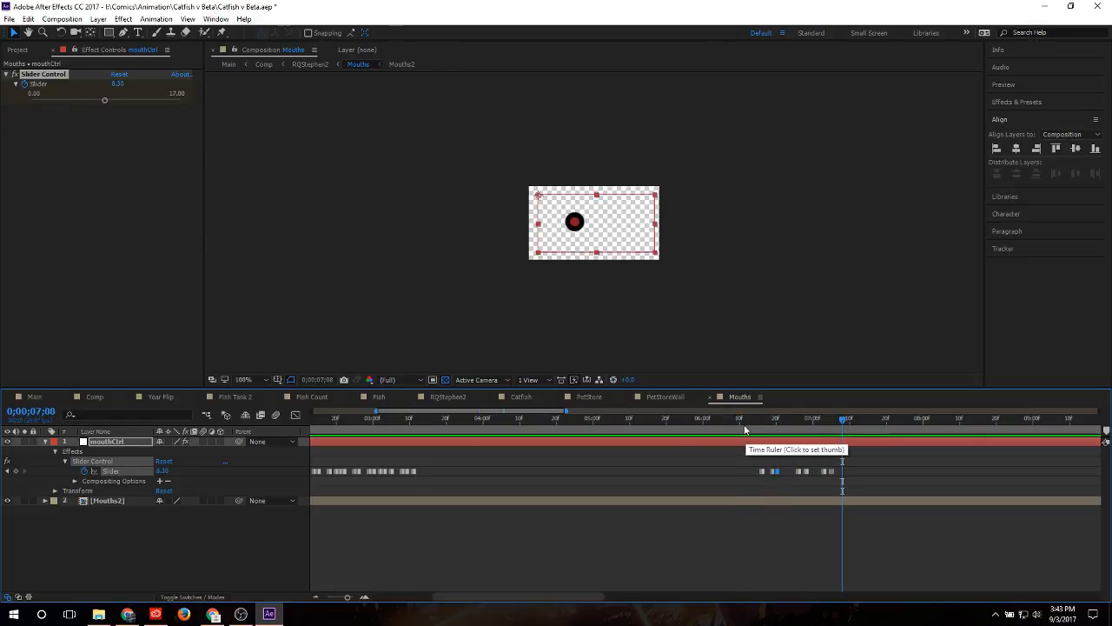
{"action": "left_click", "coordinate": [743, 420]}
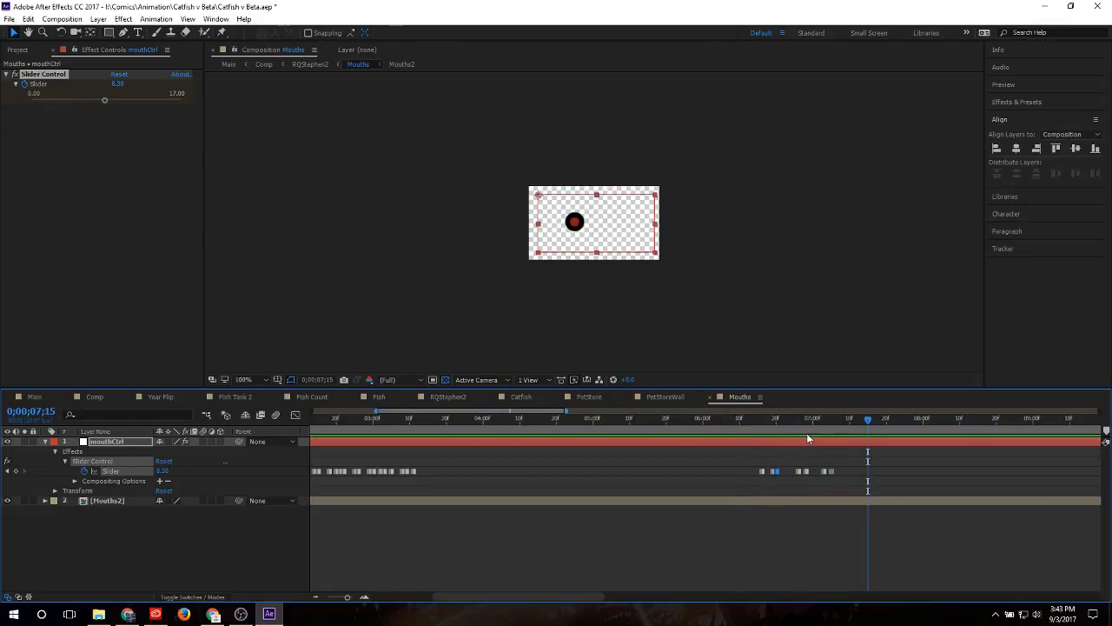
Step: Delete the two copied keyframe pairs from about 0;00;06;26 onward and preview the remaining mouth keyframes
{"action": "left_click_drag", "start_coordinate": [844, 458], "coordinate": [794, 487]}
{"action": "key", "text": "Delete"}
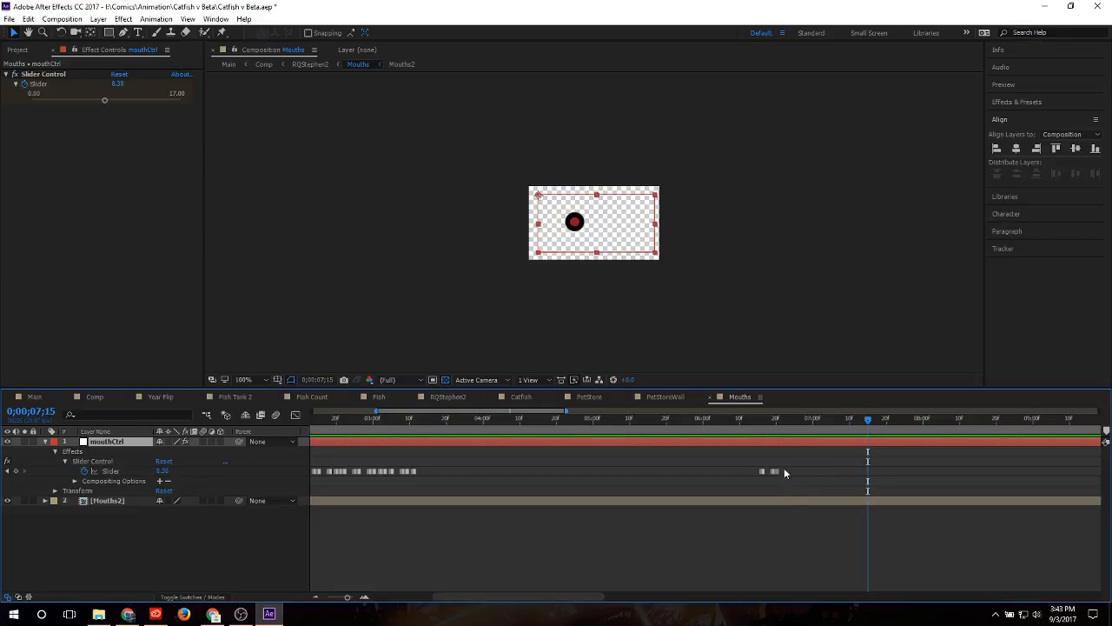
{"action": "left_click", "coordinate": [779, 471]}
{"action": "left_click", "coordinate": [743, 420]}
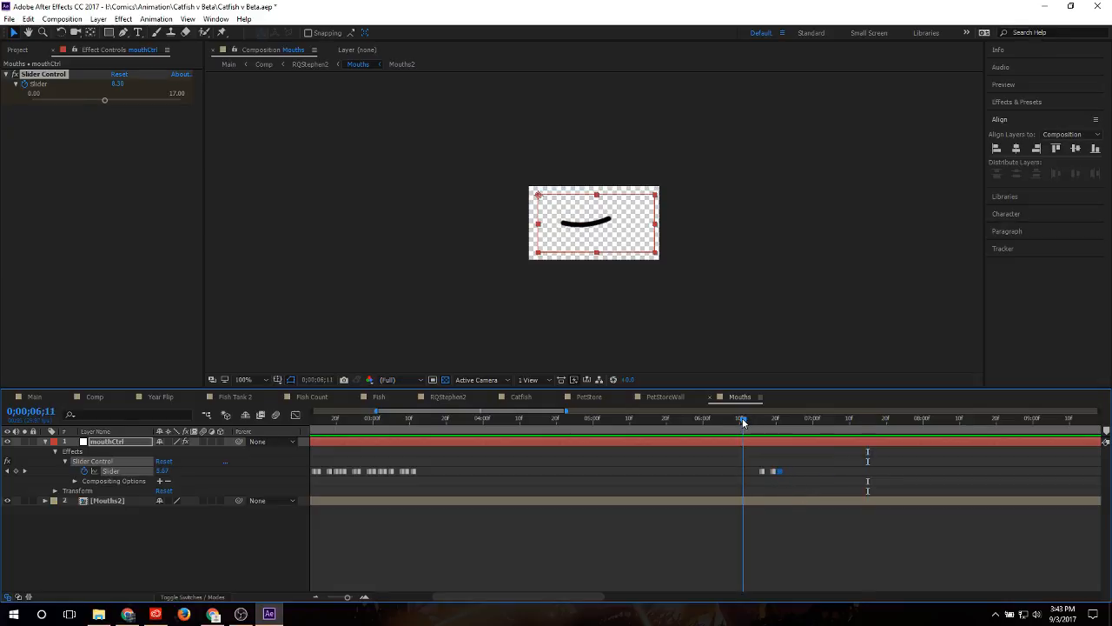
{"action": "key", "text": "shift+Page_Down"}
{"action": "key", "text": "shift+Page_Down"}
{"action": "key", "text": "shift+Page_Down"}
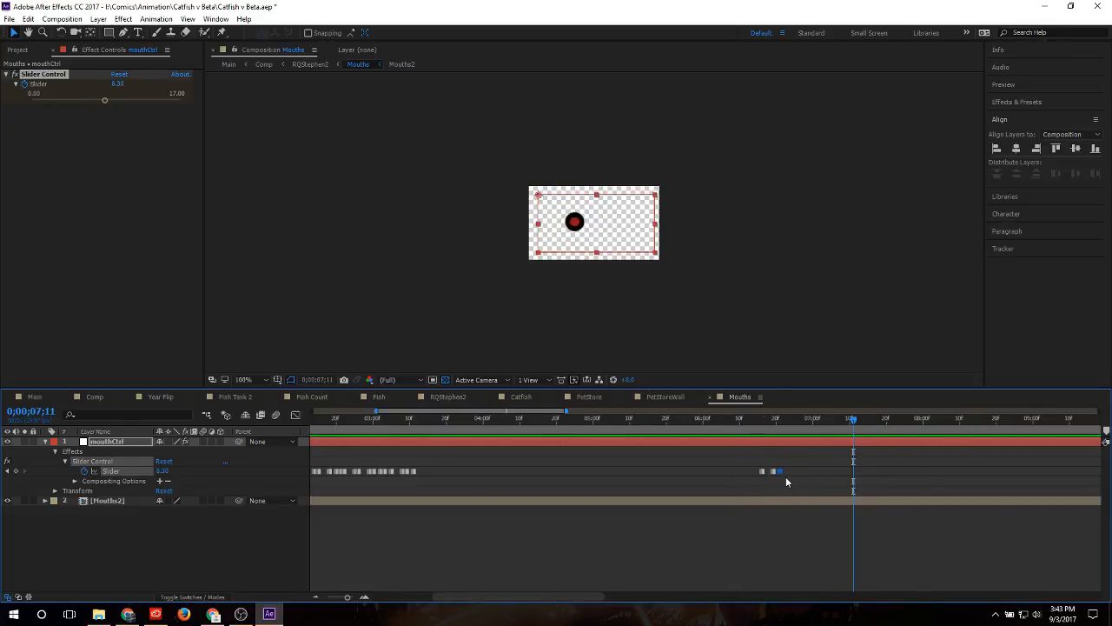
Step: Copy the three slider keyframes starting at 0;00;06;16 and paste them at 0;00;06;26 and 0;00;07;10
{"action": "key", "text": "equal"}
{"action": "key", "text": "equal"}
{"action": "left_click_drag", "start_coordinate": [758, 472], "coordinate": [684, 476]}
{"action": "left_click", "coordinate": [679, 424]}
{"action": "left_click", "coordinate": [661, 428]}
{"action": "key", "text": "shift+Page_Down"}
{"action": "key", "text": "shift+Page_Down"}
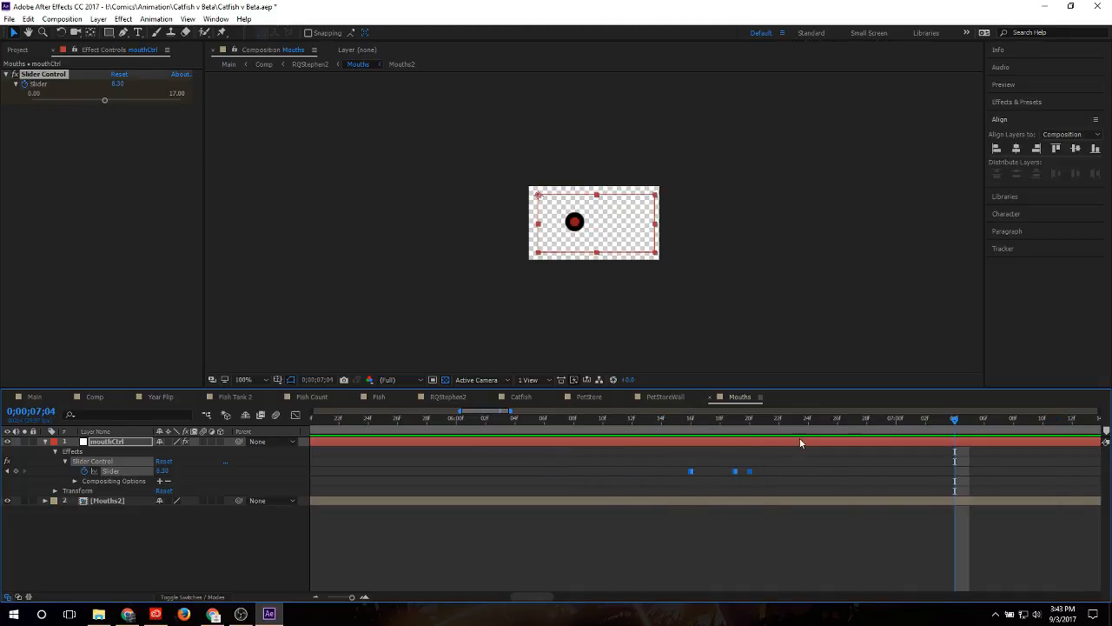
{"action": "left_click", "coordinate": [845, 419]}
{"action": "key", "text": "ctrl+v"}
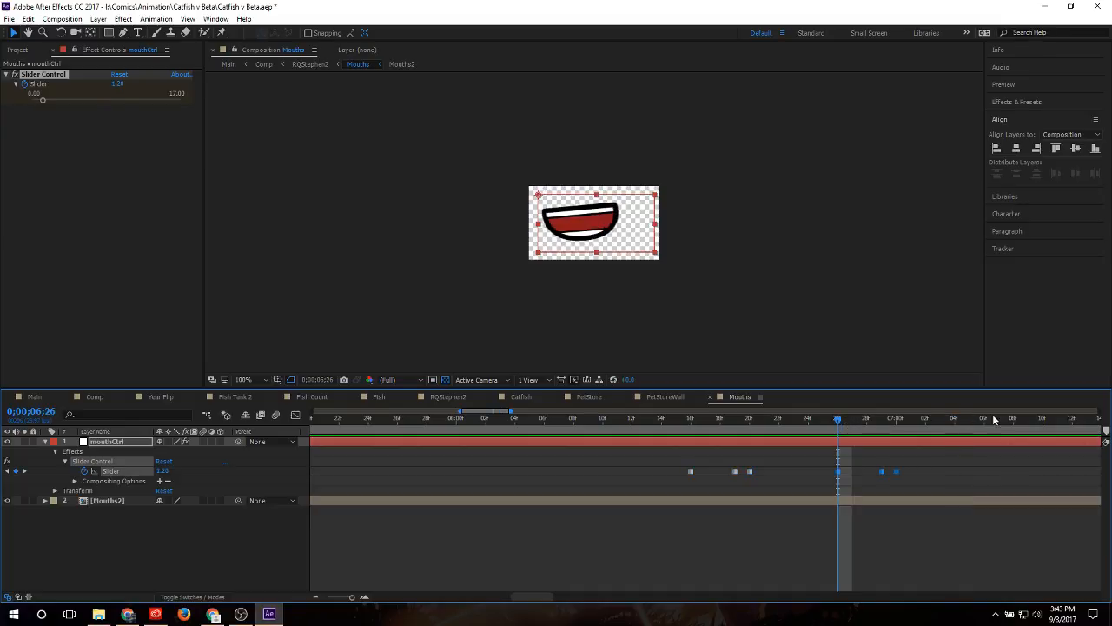
{"action": "left_click", "coordinate": [1042, 426]}
{"action": "key", "text": "ctrl+v"}
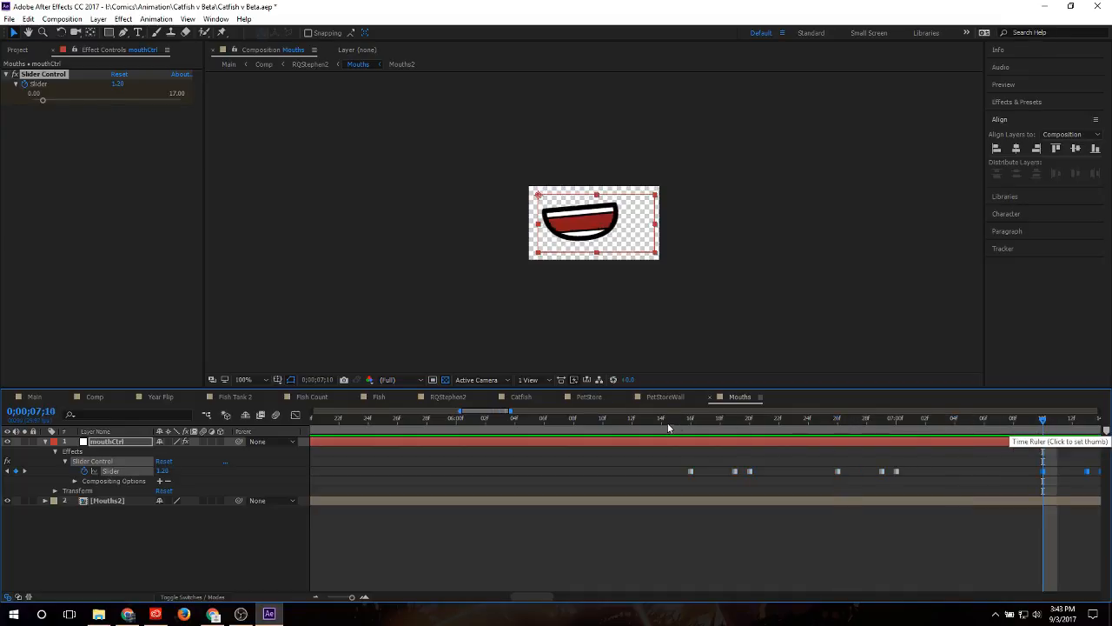
Step: Play back the repeated mouth movements, including from 0;00;06;11
{"action": "key", "text": "space"}
{"action": "key", "text": "space"}
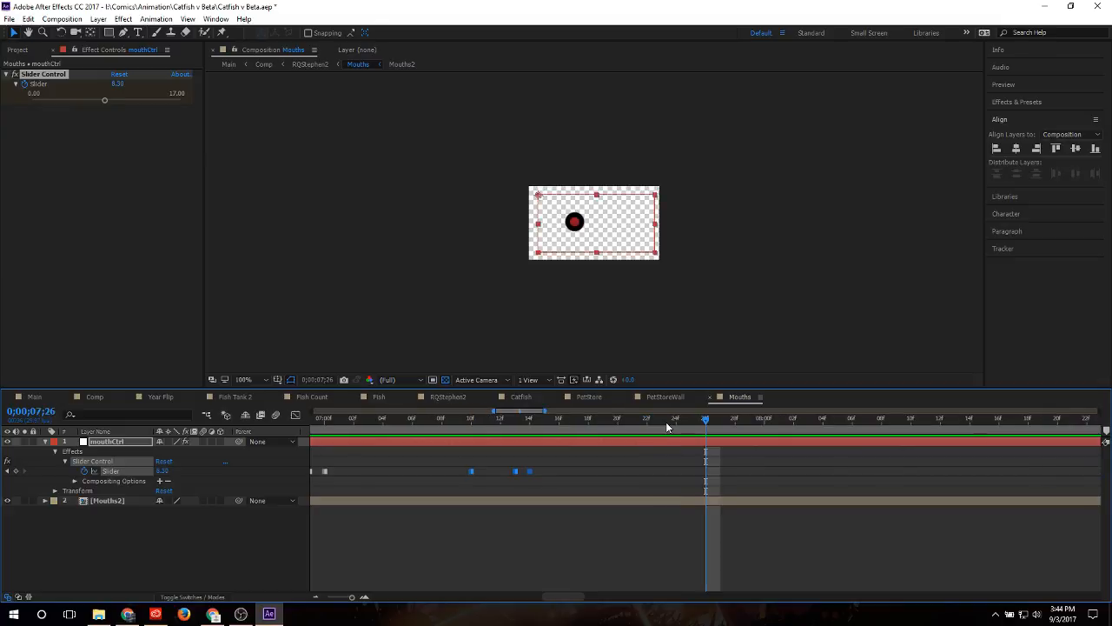
{"action": "key", "text": "minus"}
{"action": "key", "text": "minus"}
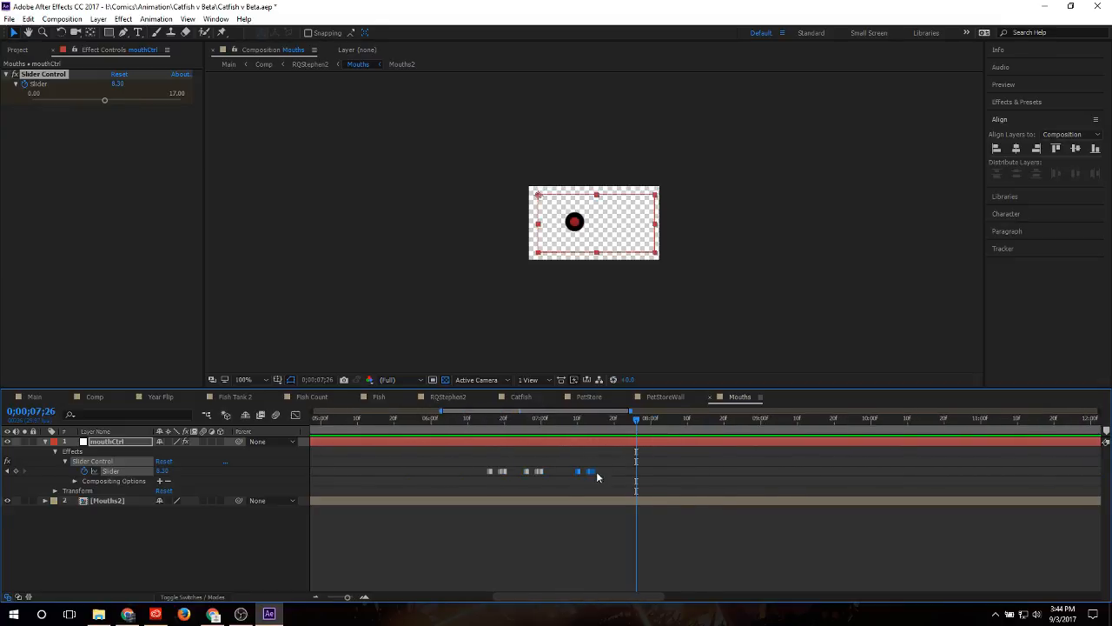
{"action": "left_click", "coordinate": [492, 420]}
{"action": "left_click", "coordinate": [471, 420]}
{"action": "key", "text": "space"}
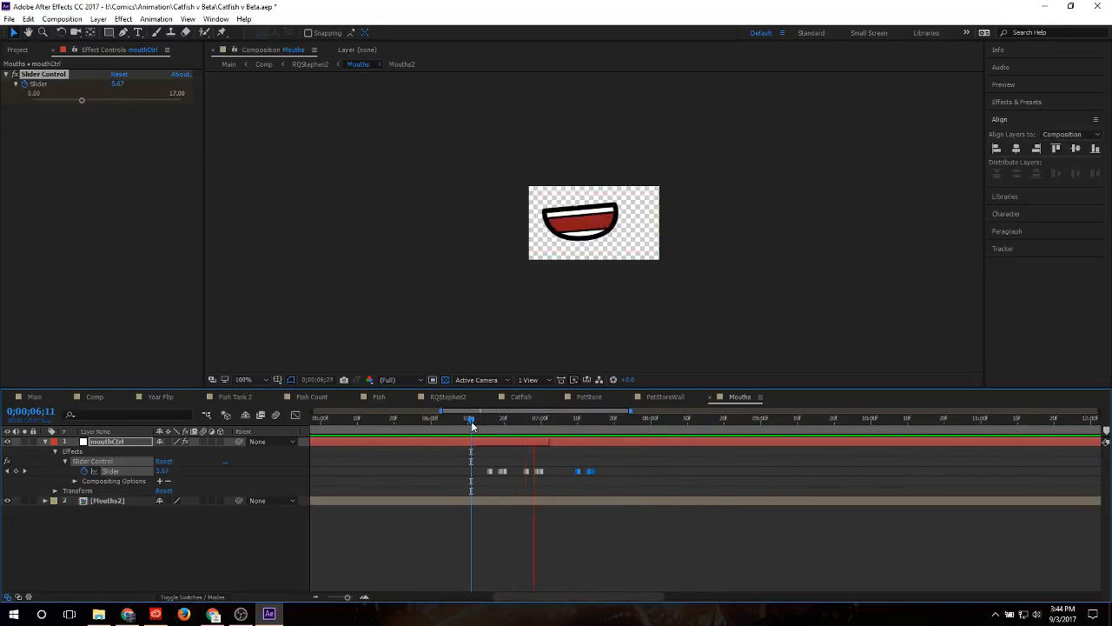
Step: Paste the three copied mouth slider keyframes at 0;00;07;27 in the Mouths composition
{"action": "left_click", "coordinate": [35, 396]}
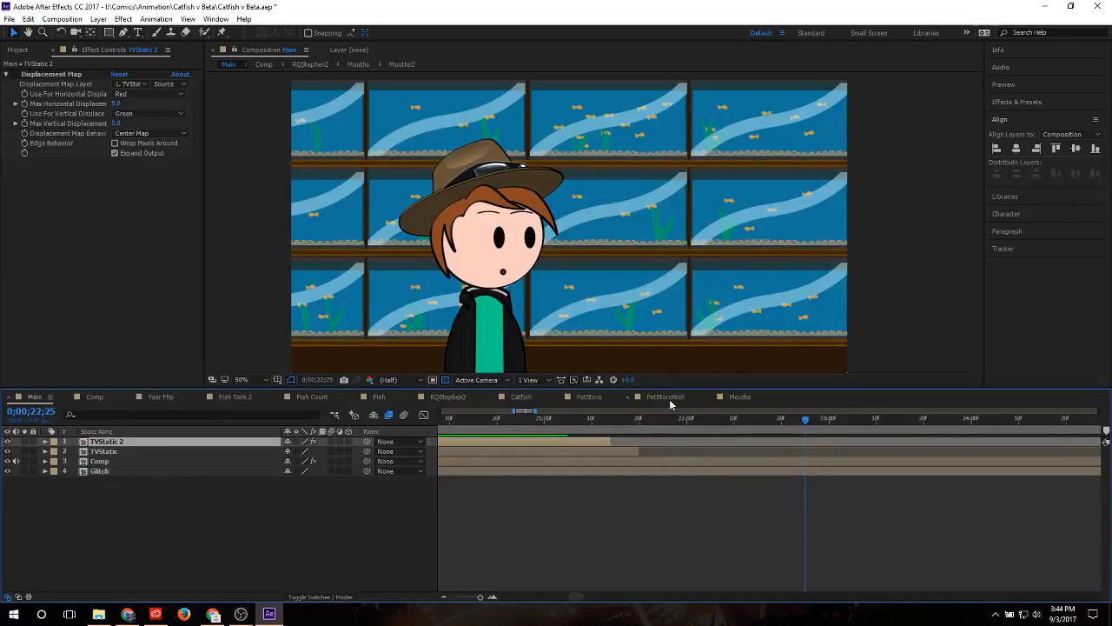
{"action": "left_click", "coordinate": [735, 399]}
{"action": "key", "text": "ctrl+v"}
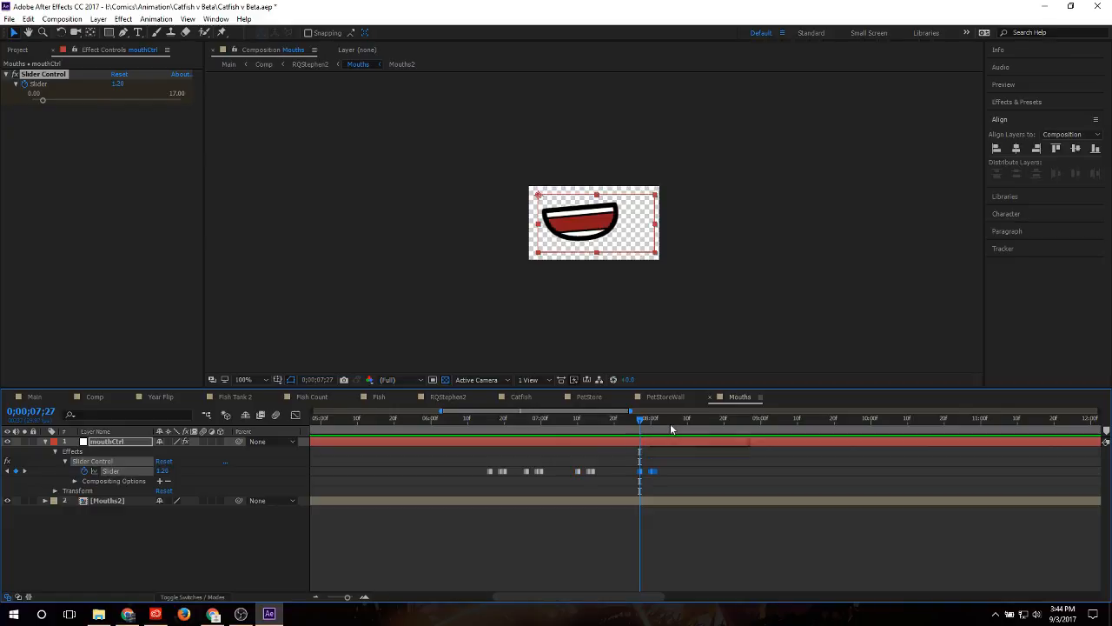
Step: Keyframe the mouth slider at 0.00 on 0;00;08;07 for the open red mouth
{"action": "left_click", "coordinate": [678, 427]}
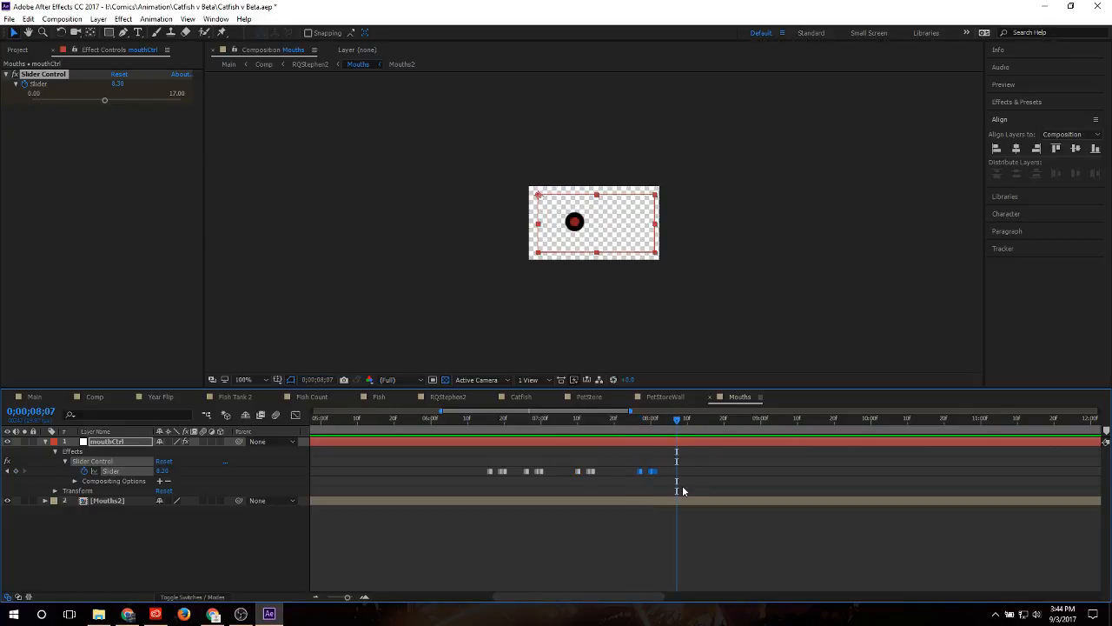
{"action": "key", "text": "equal"}
{"action": "key", "text": "equal"}
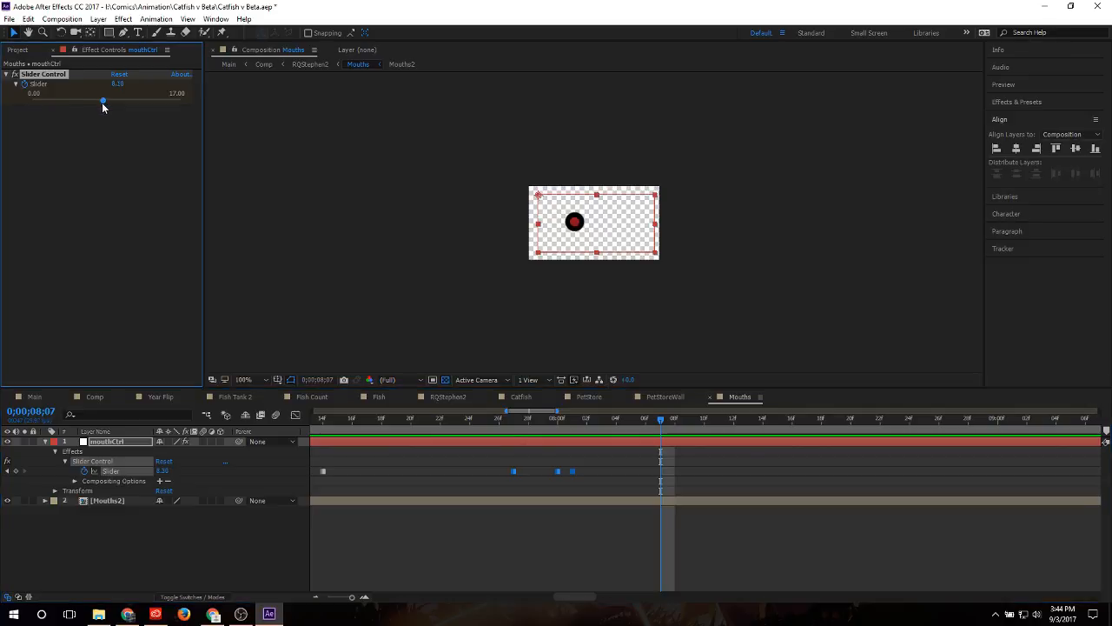
{"action": "left_click_drag", "start_coordinate": [103, 101], "coordinate": [35, 108]}
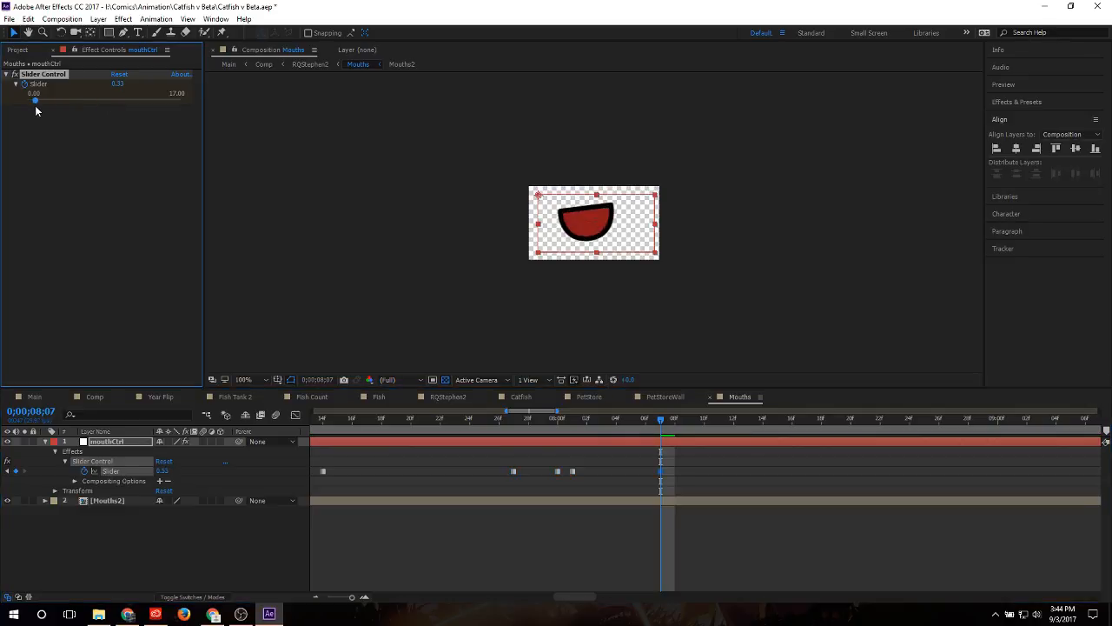
Step: Keyframe the mouth slider at 4.71 on 0;00;08;09 and at 16.40 on 0;00;08;11
{"action": "left_click", "coordinate": [674, 426]}
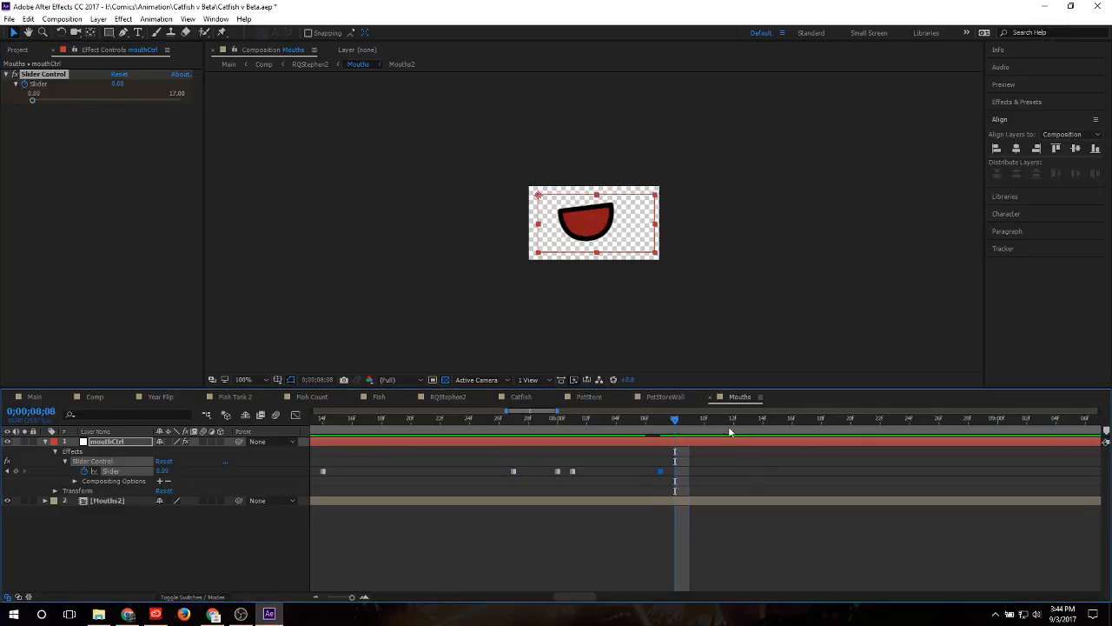
{"action": "left_click", "coordinate": [689, 422]}
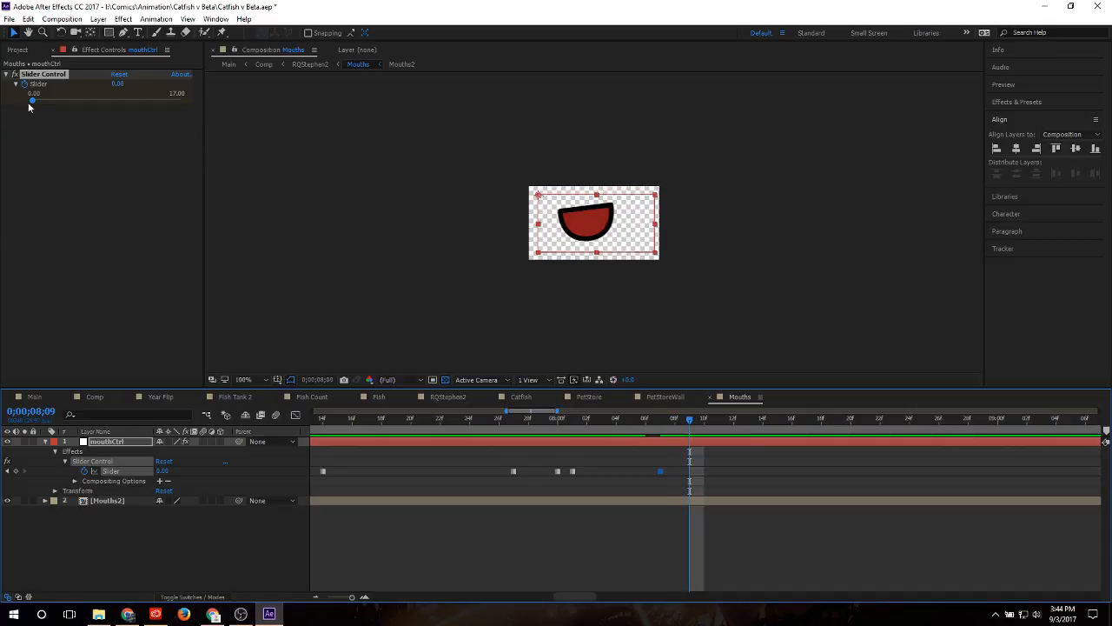
{"action": "left_click_drag", "start_coordinate": [32, 101], "coordinate": [74, 101]}
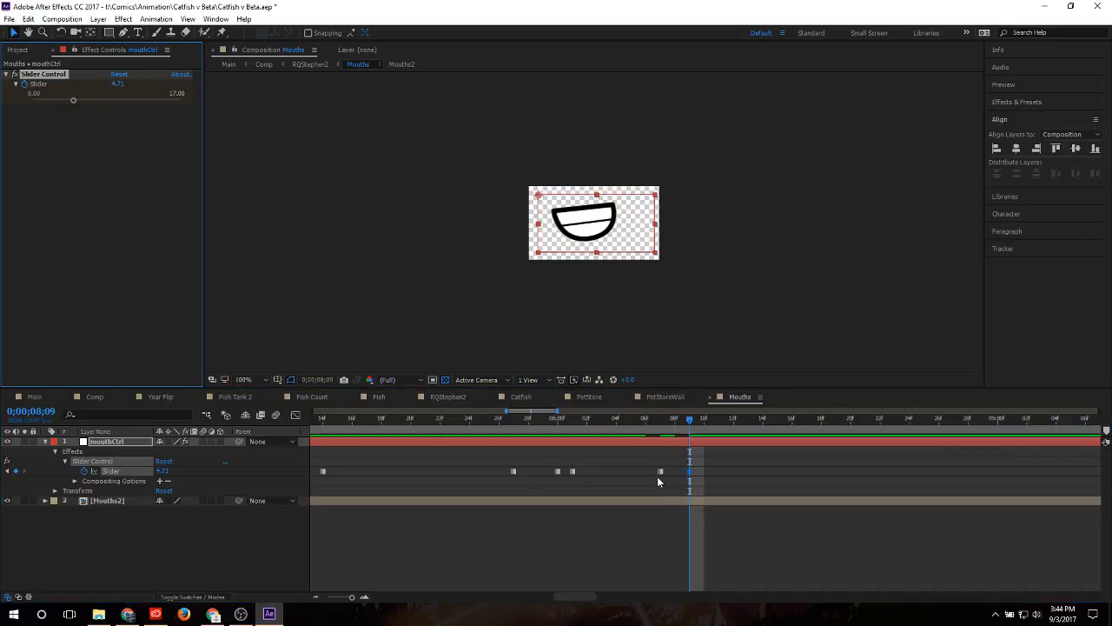
{"action": "left_click", "coordinate": [718, 425]}
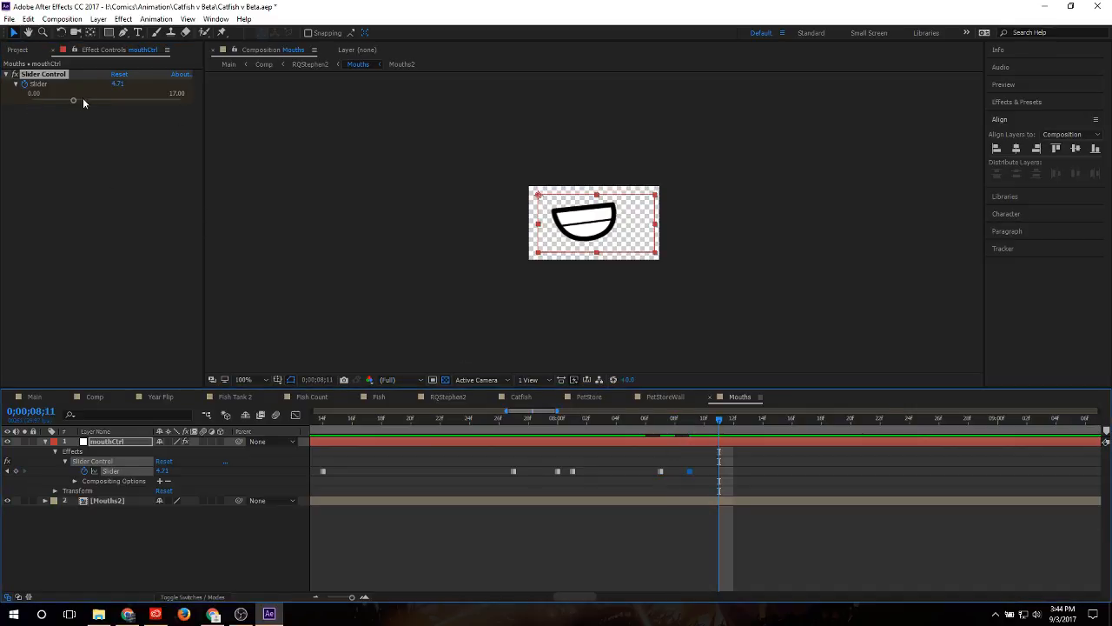
{"action": "left_click_drag", "start_coordinate": [75, 104], "coordinate": [175, 101]}
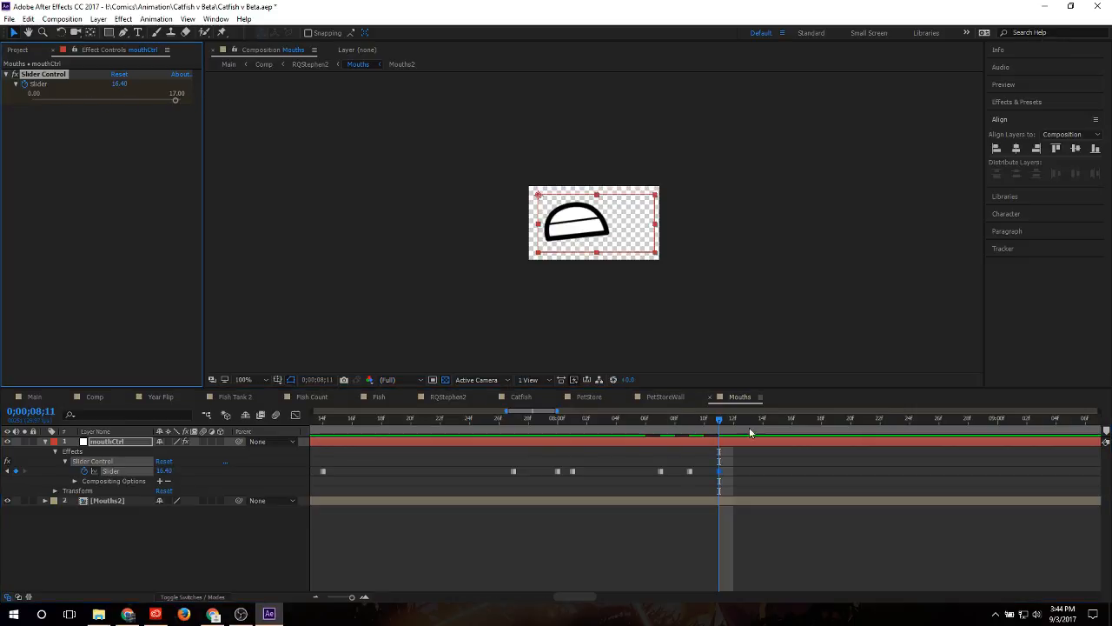
Step: Paste the three mouth keyframes at 0;00;08;18 and shift them so the first falls on 0;00;08;23
{"action": "left_click", "coordinate": [821, 419]}
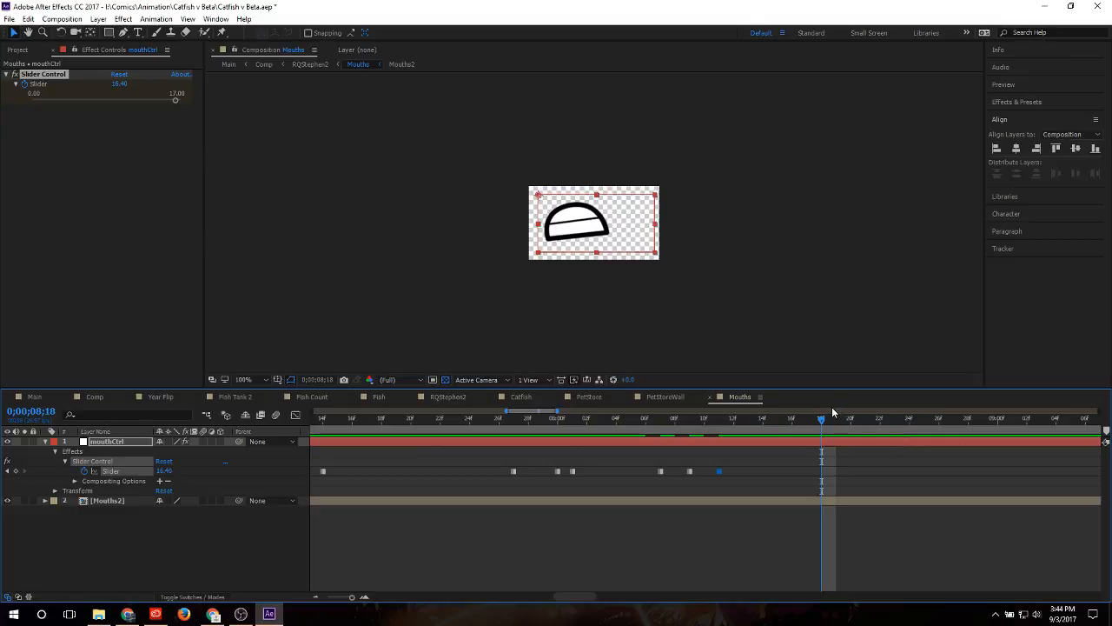
{"action": "scroll", "coordinate": [686, 470], "scroll_direction": "down", "scroll_amount": 3}
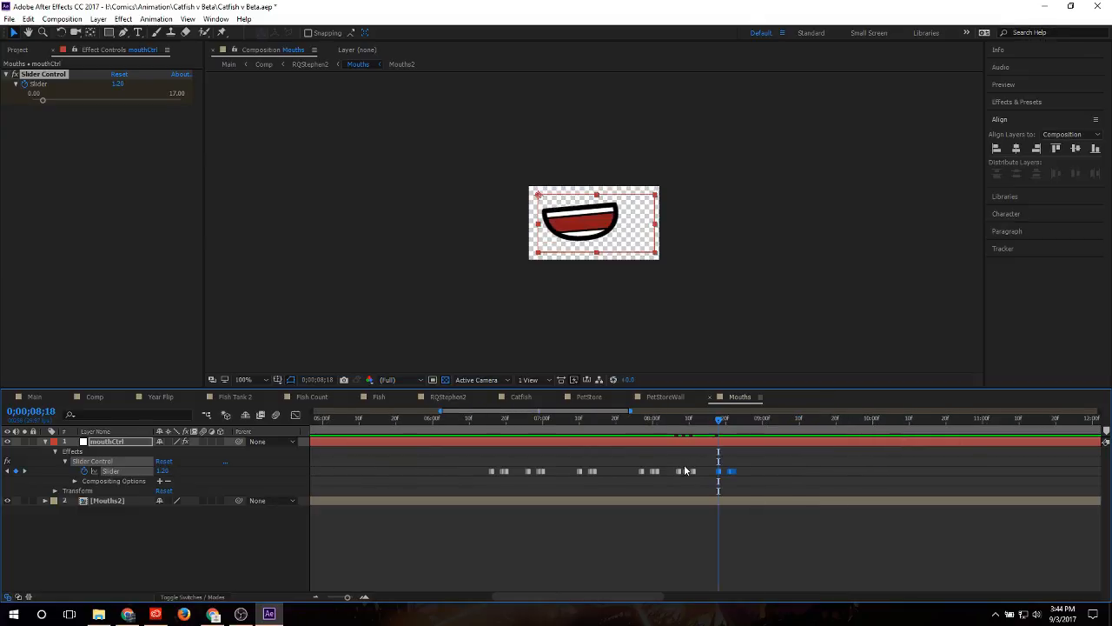
{"action": "left_click", "coordinate": [720, 478]}
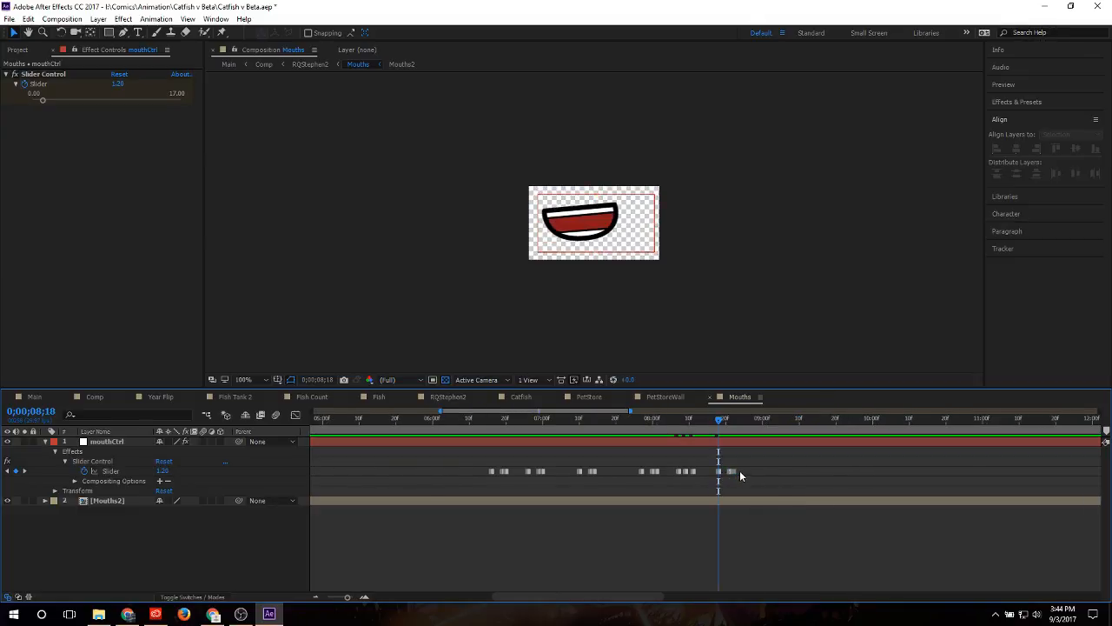
{"action": "left_click_drag", "start_coordinate": [754, 453], "coordinate": [740, 474]}
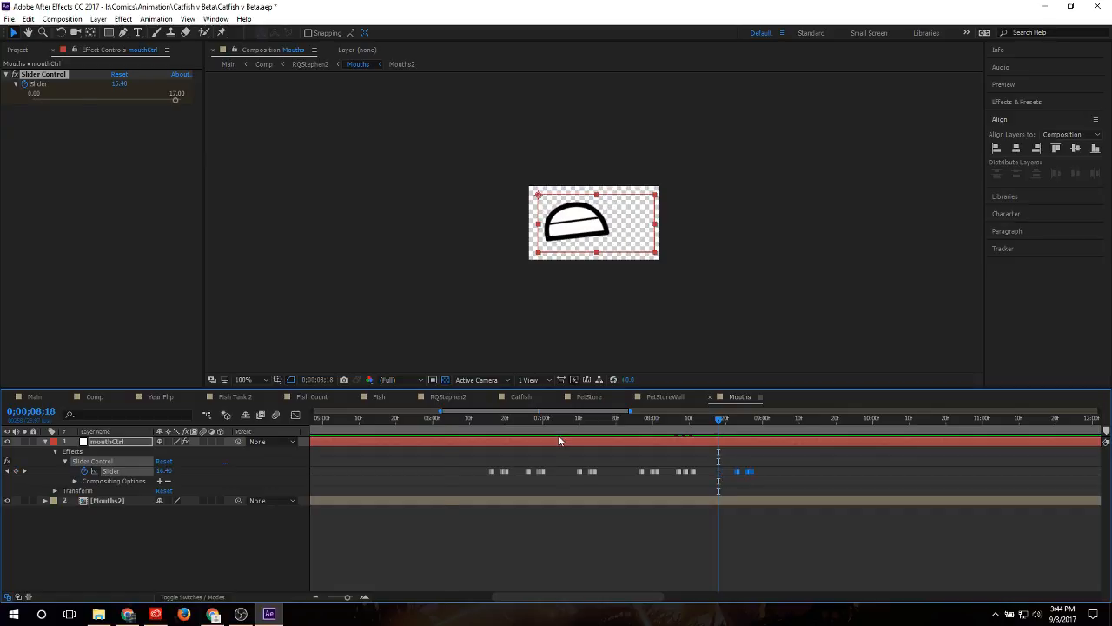
Step: Play back the mouth animation twice from 0;00;06;03 to check the timing
{"action": "left_click", "coordinate": [443, 419]}
{"action": "key", "text": "space"}
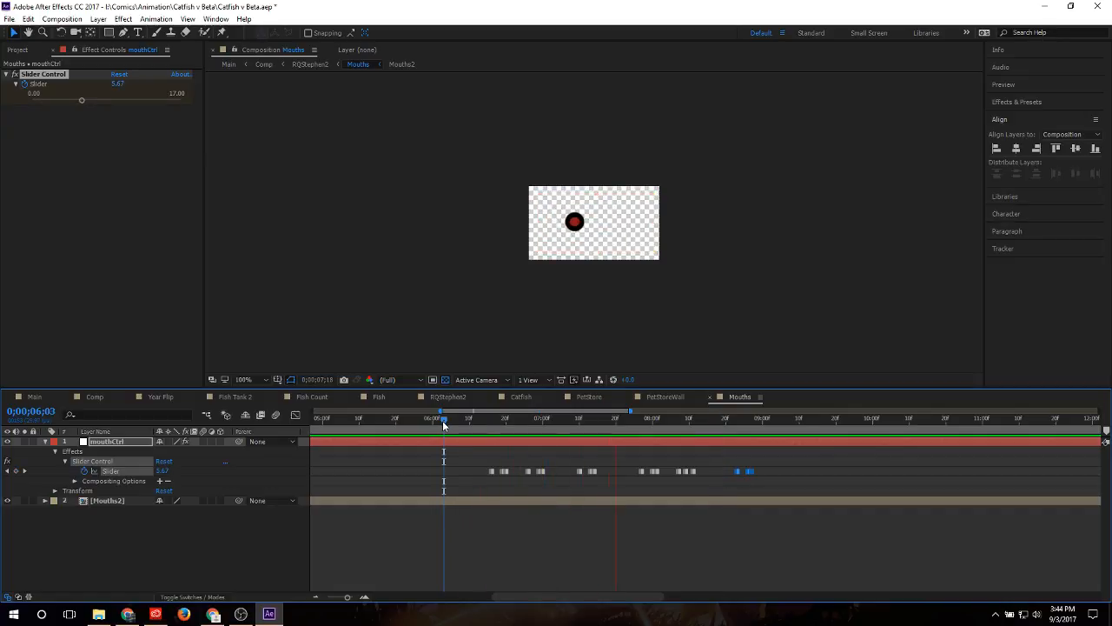
{"action": "key", "text": "space"}
{"action": "left_click", "coordinate": [442, 421]}
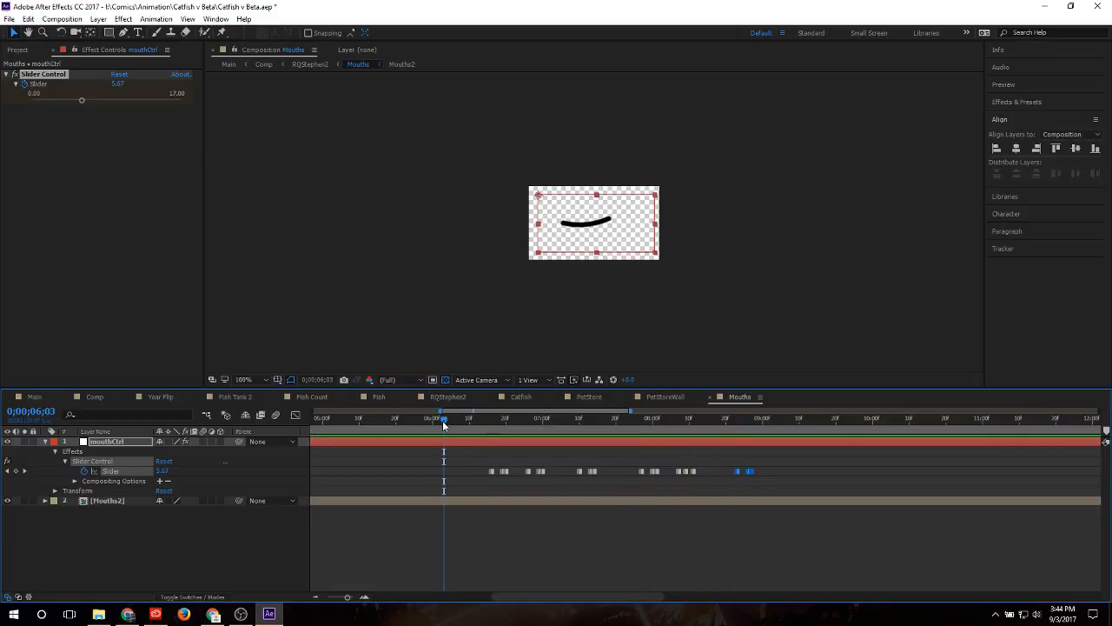
{"action": "key", "text": "space"}
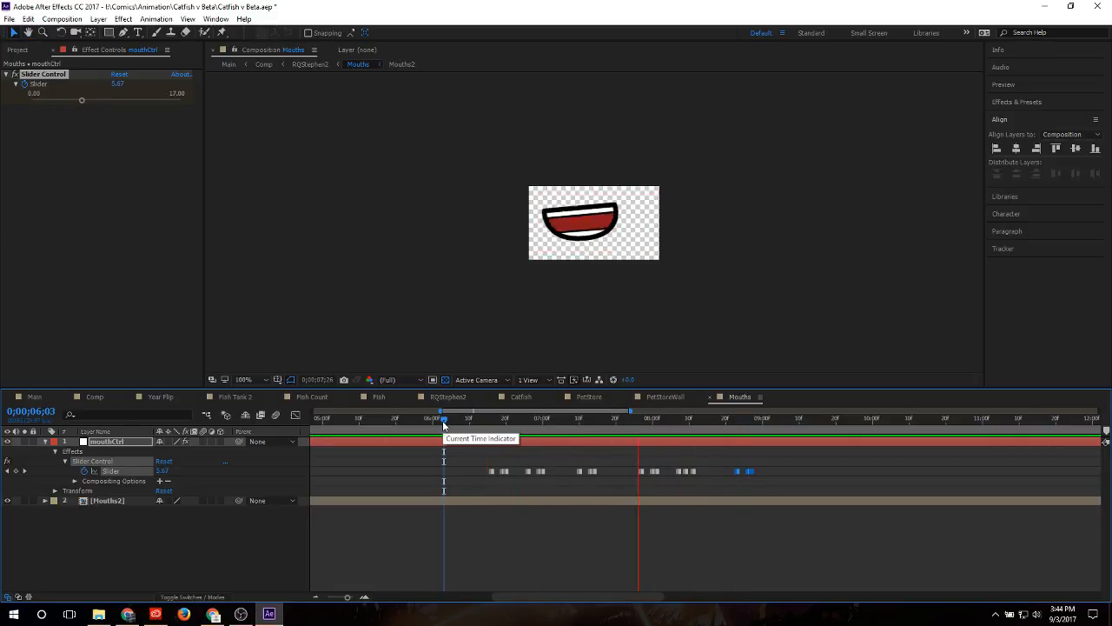
{"action": "key", "text": "space"}
Step: Shift the keyframes at 0;00;08;09 and 0;00;08;11 later, to 0;00;08;14 and 0;00;08;17
{"action": "scroll", "coordinate": [689, 479], "scroll_direction": "up", "scroll_amount": 6, "text": "alt"}
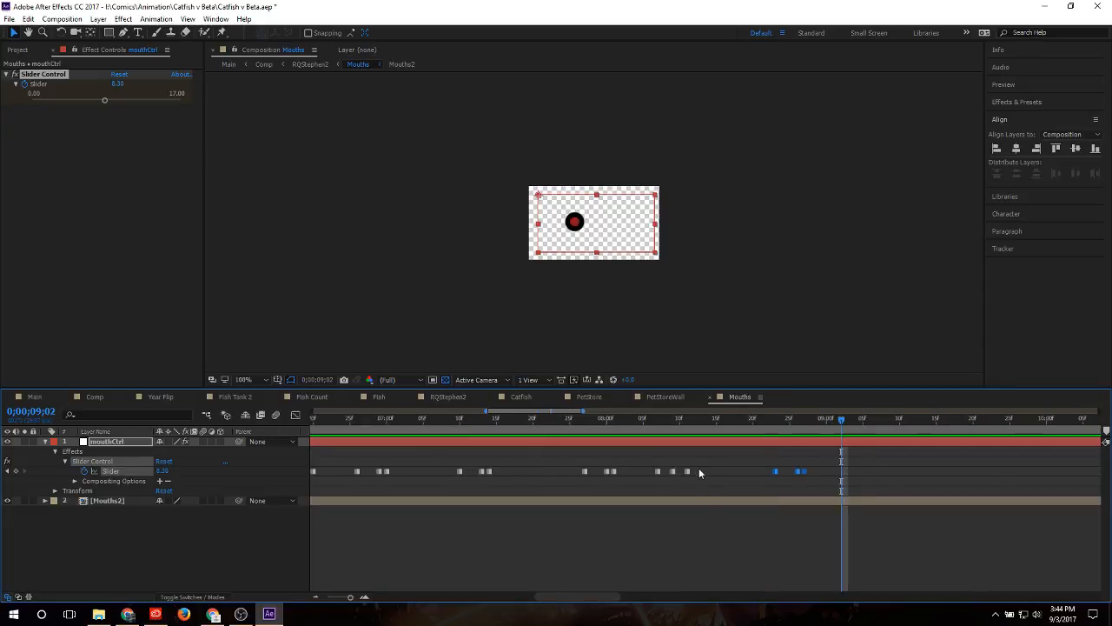
{"action": "left_click_drag", "start_coordinate": [662, 473], "coordinate": [759, 473]}
{"action": "left_click", "coordinate": [762, 461]}
{"action": "left_click", "coordinate": [772, 462]}
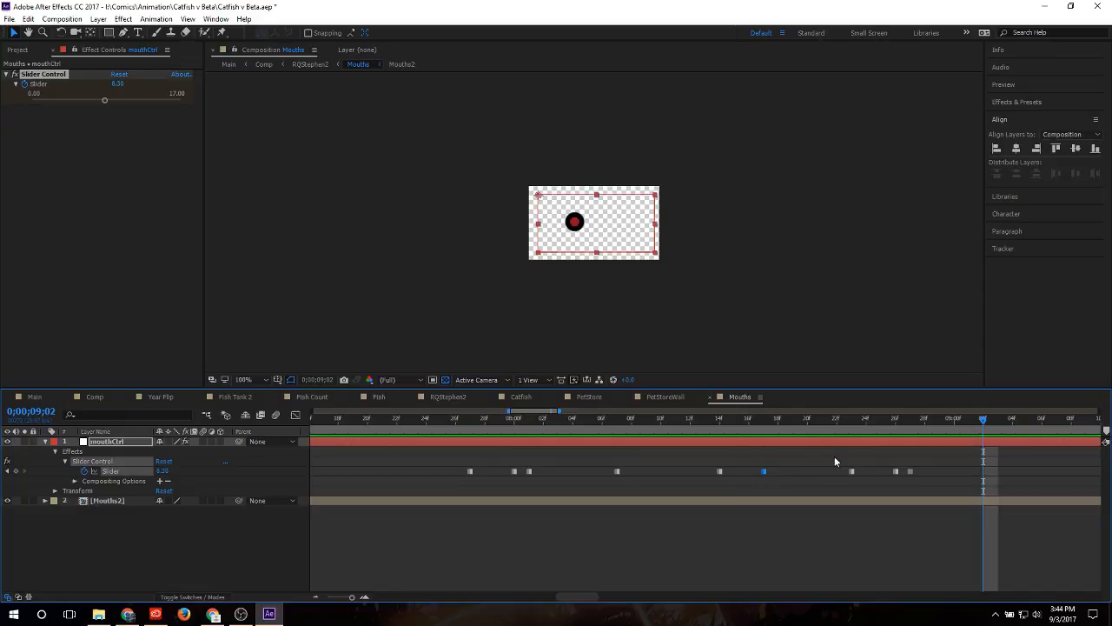
Step: Play back the retimed mouth keyframes from 0;00;06;12 and again from 0;00;06;09
{"action": "scroll", "coordinate": [747, 445], "scroll_direction": "down", "scroll_amount": 3, "text": "alt"}
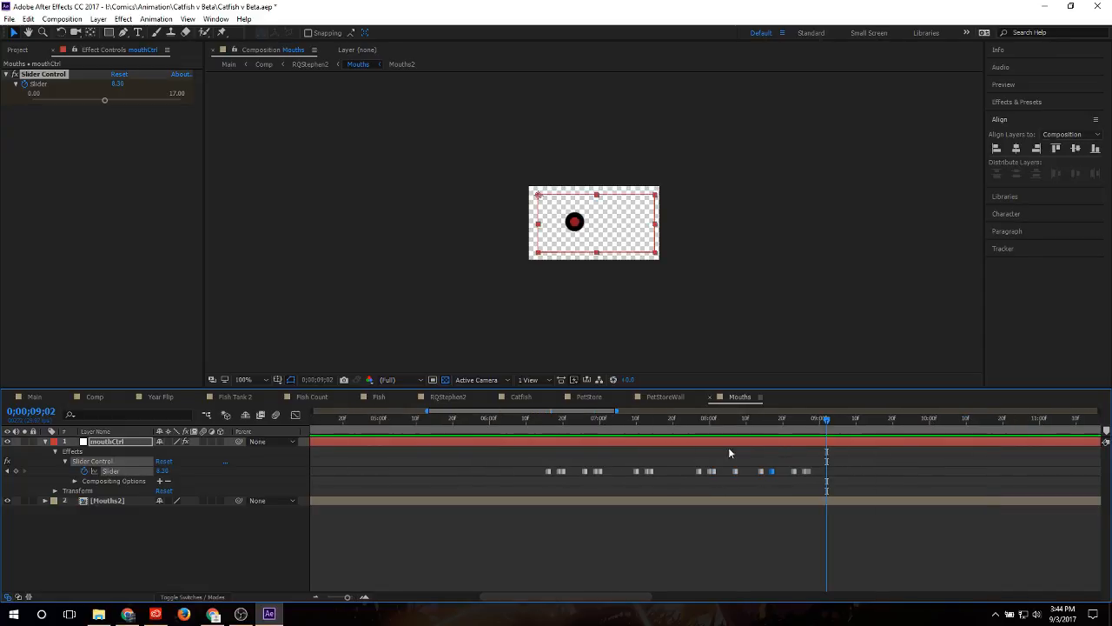
{"action": "left_click", "coordinate": [535, 428]}
{"action": "key", "text": "space"}
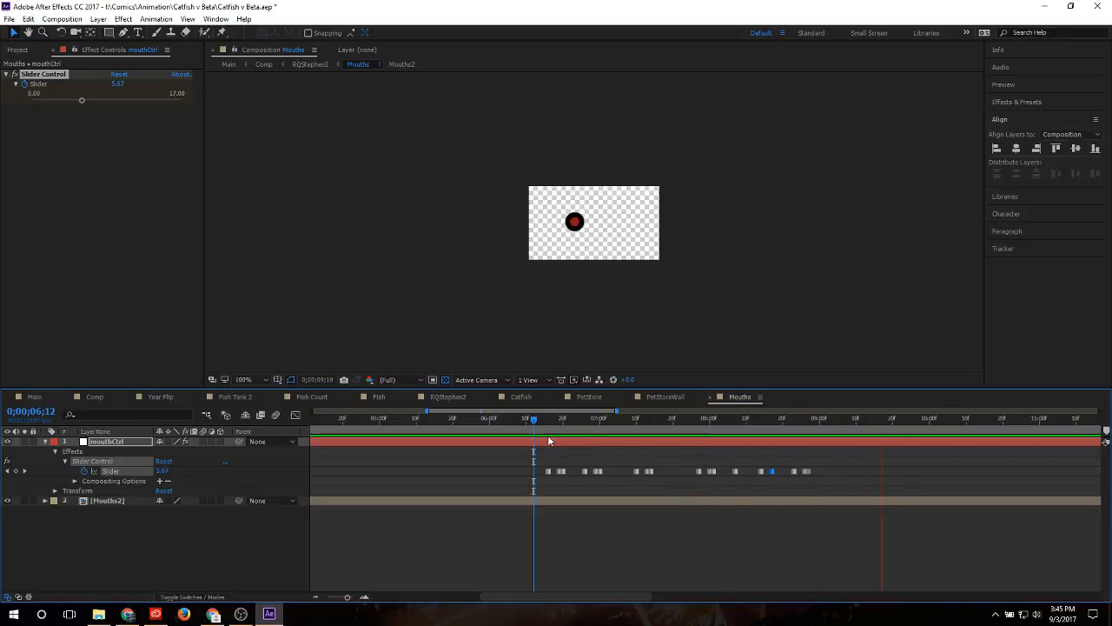
{"action": "left_click", "coordinate": [522, 421]}
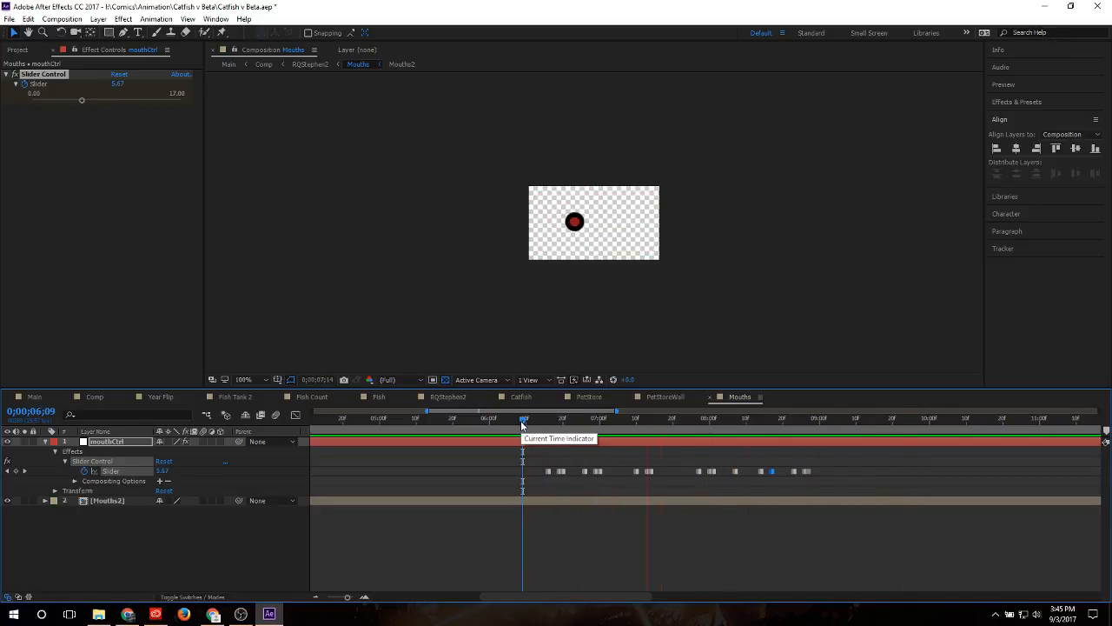
{"action": "key", "text": "space"}
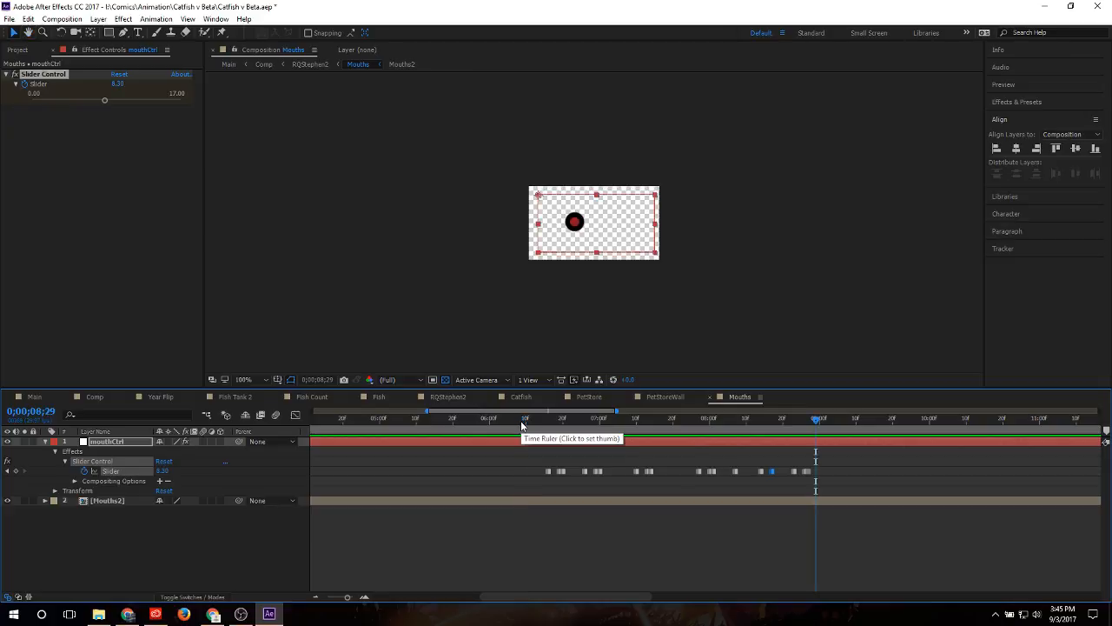
Step: Play back the pet store scene in the Main composition from 0;00;21;12 and park the playhead at 0;00;21;14
{"action": "left_click", "coordinate": [35, 396]}
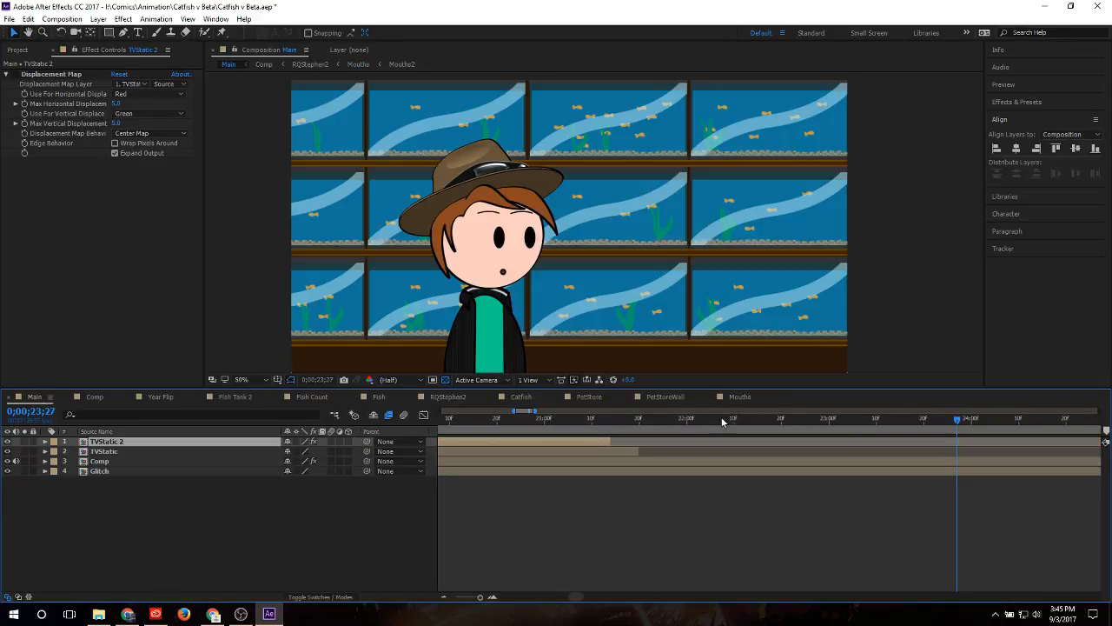
{"action": "left_click", "coordinate": [708, 421]}
{"action": "left_click", "coordinate": [606, 422]}
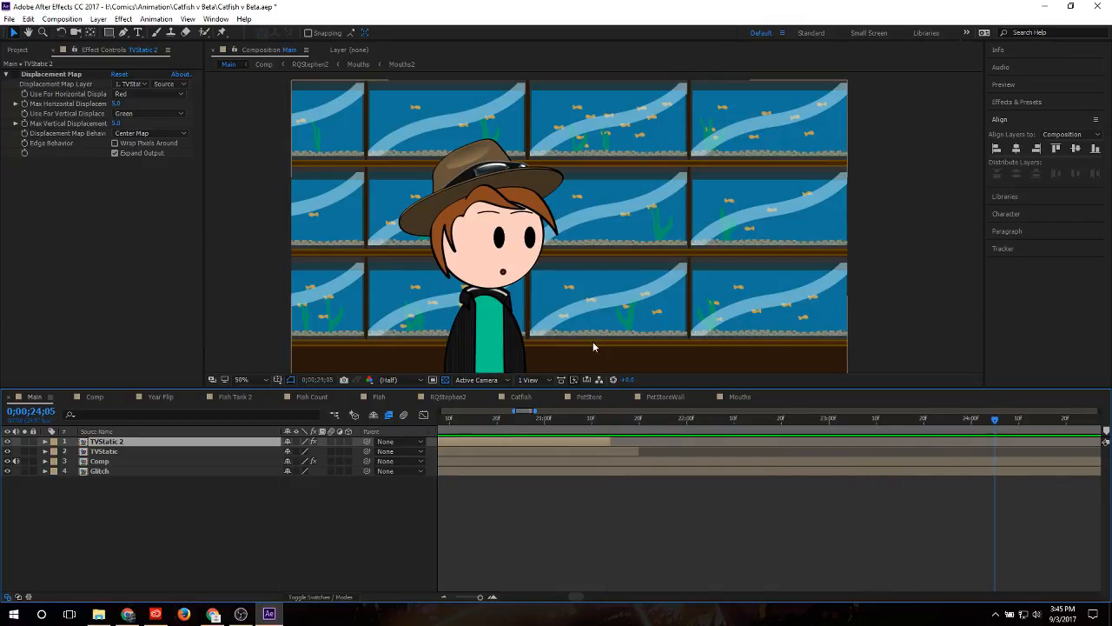
{"action": "left_click", "coordinate": [600, 418]}
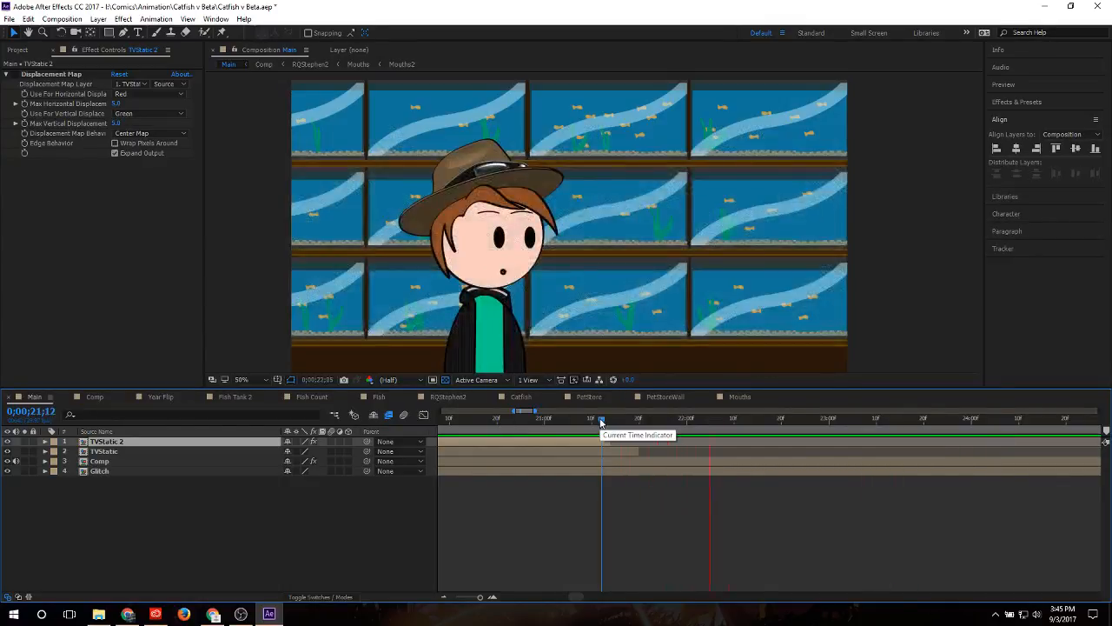
{"action": "left_click_drag", "start_coordinate": [600, 422], "coordinate": [611, 423]}
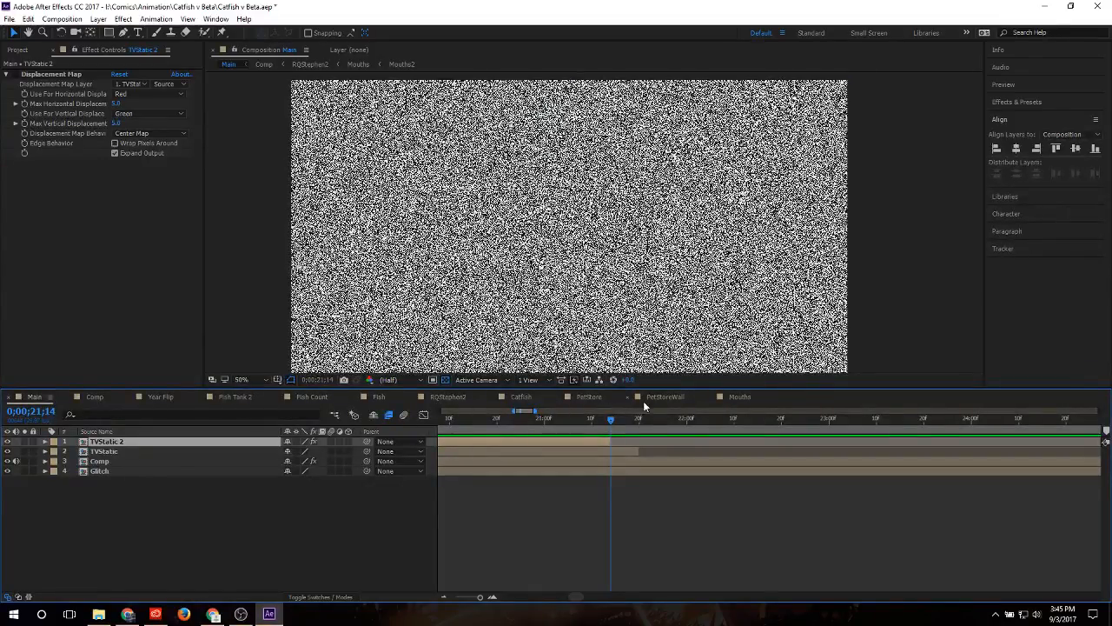
Step: Shift all the mouth keyframes later so the first falls on about 0;00;07;00, and preview them in Comp from 0;00;21;02
{"action": "left_click", "coordinate": [734, 397]}
{"action": "left_click_drag", "start_coordinate": [874, 464], "coordinate": [603, 473]}
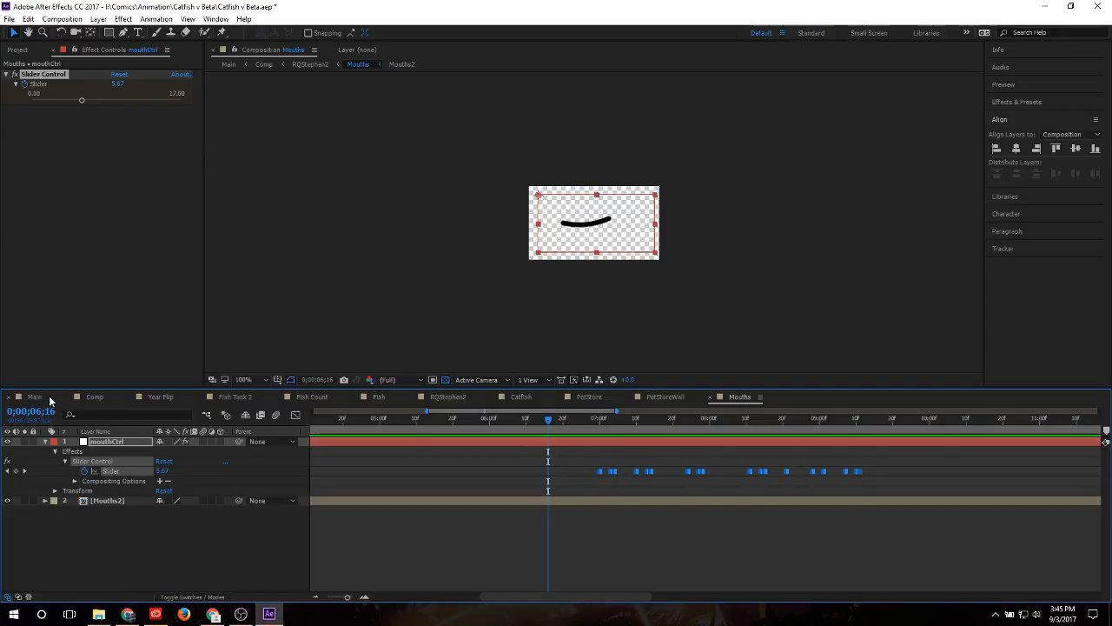
{"action": "left_click", "coordinate": [95, 396]}
{"action": "left_click", "coordinate": [770, 420]}
{"action": "key", "text": "space"}
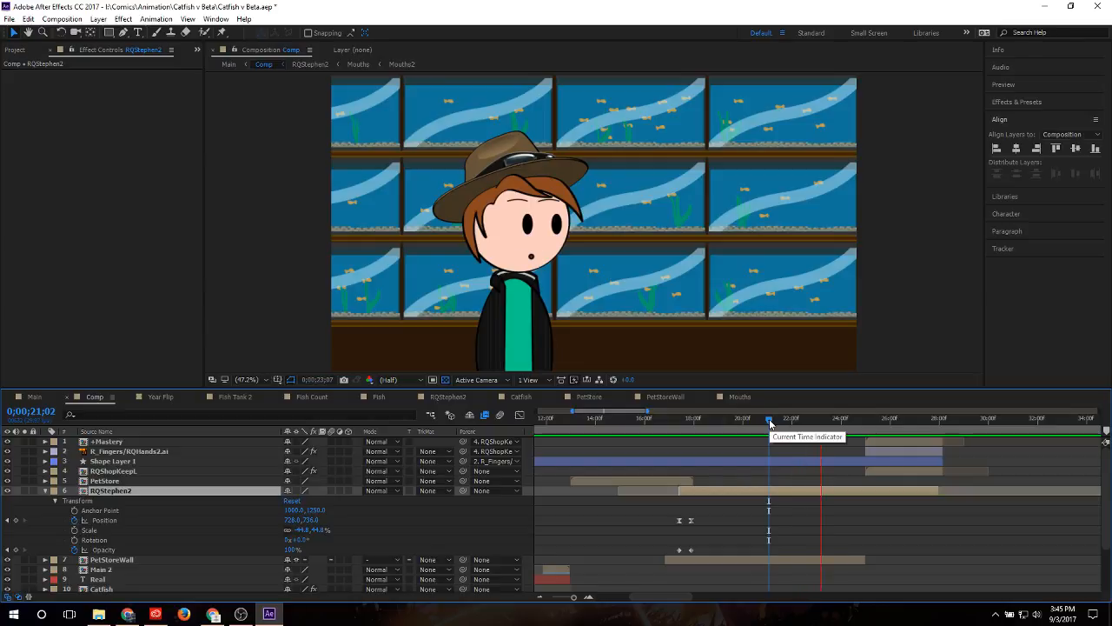
{"action": "key", "text": "space"}
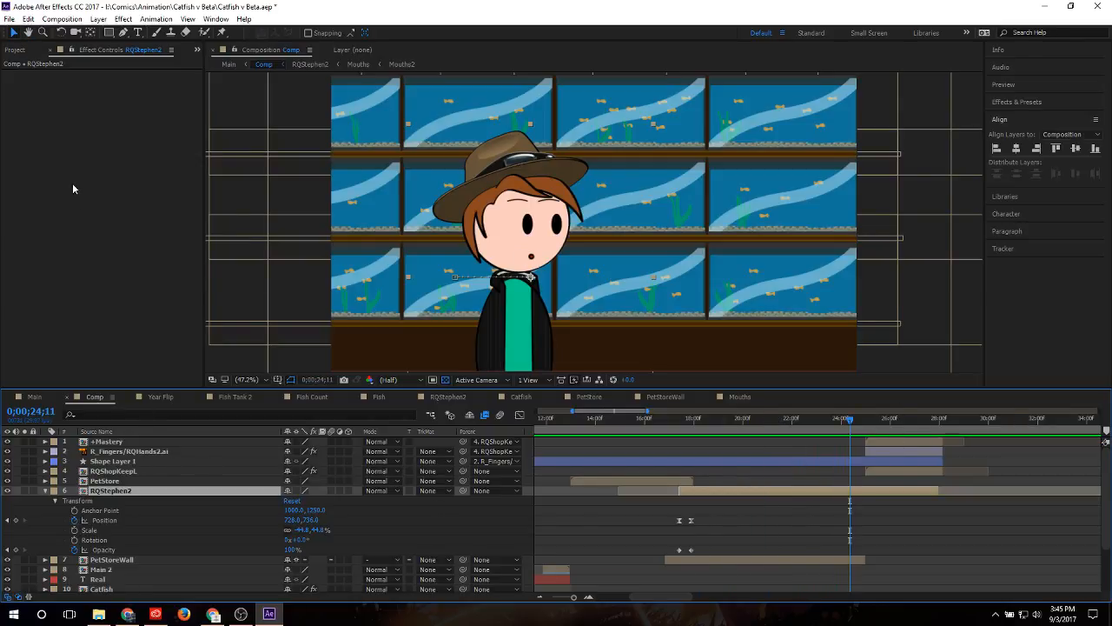
Step: Find R_PointBack/RQHands2.ai in the RQHands2 Layers folder and place it in Comp beside RQStephen2
{"action": "left_click", "coordinate": [18, 50]}
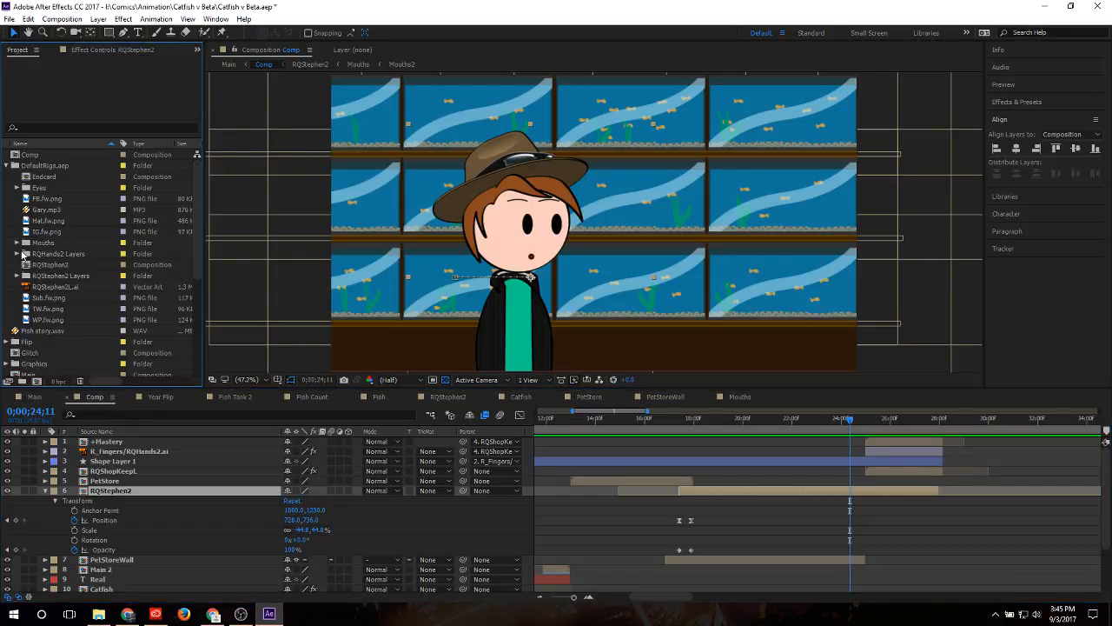
{"action": "scroll", "coordinate": [44, 280], "scroll_direction": "down", "scroll_amount": 3}
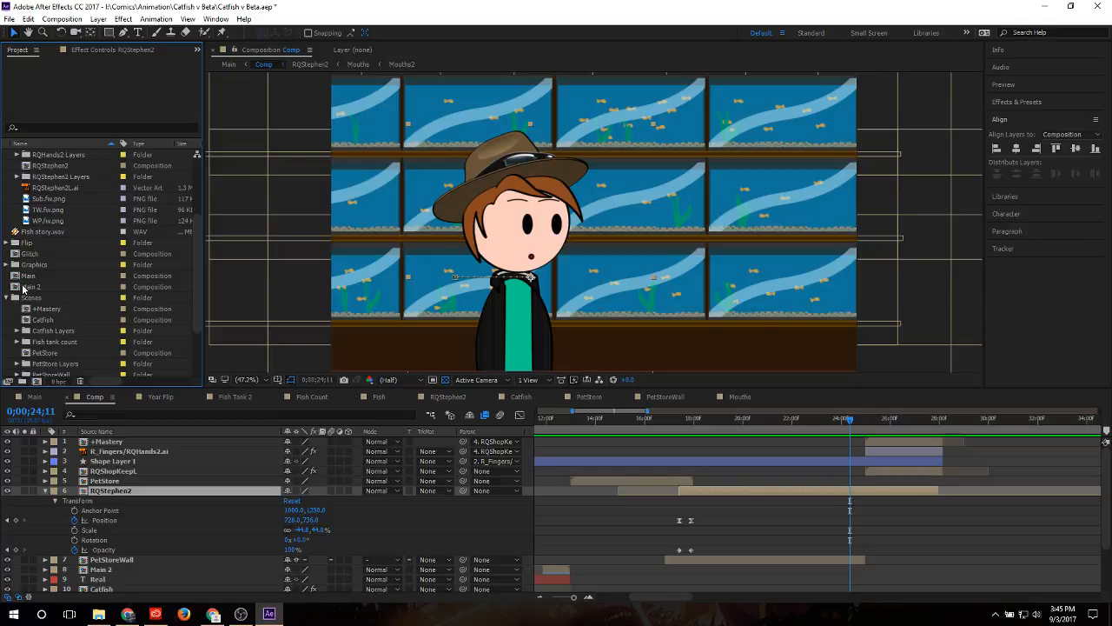
{"action": "scroll", "coordinate": [49, 278], "scroll_direction": "up", "scroll_amount": 3}
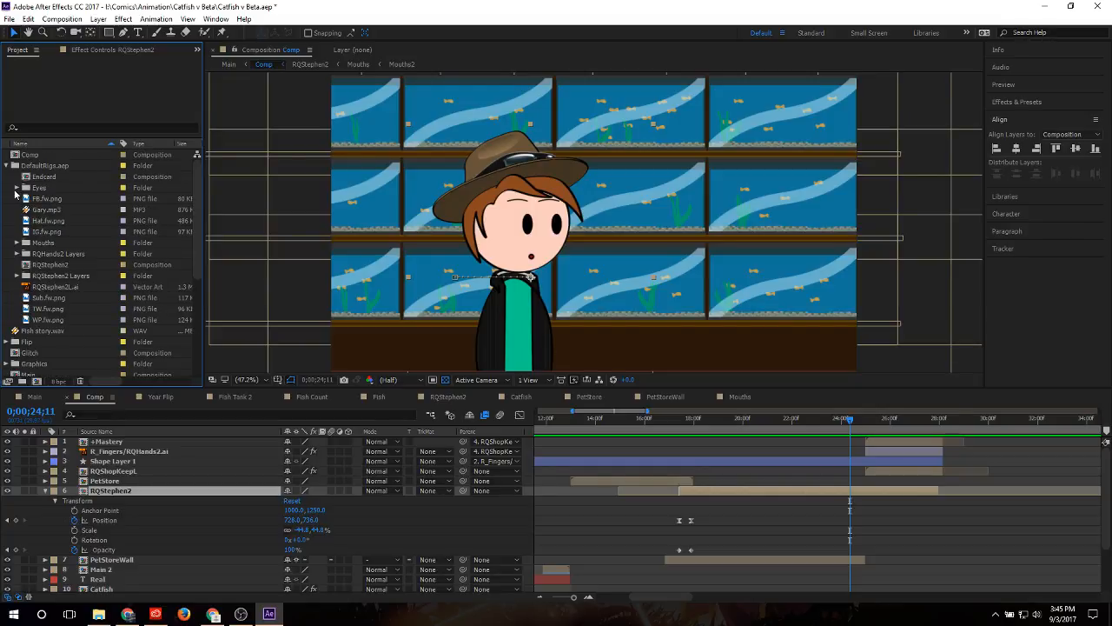
{"action": "left_click", "coordinate": [17, 254]}
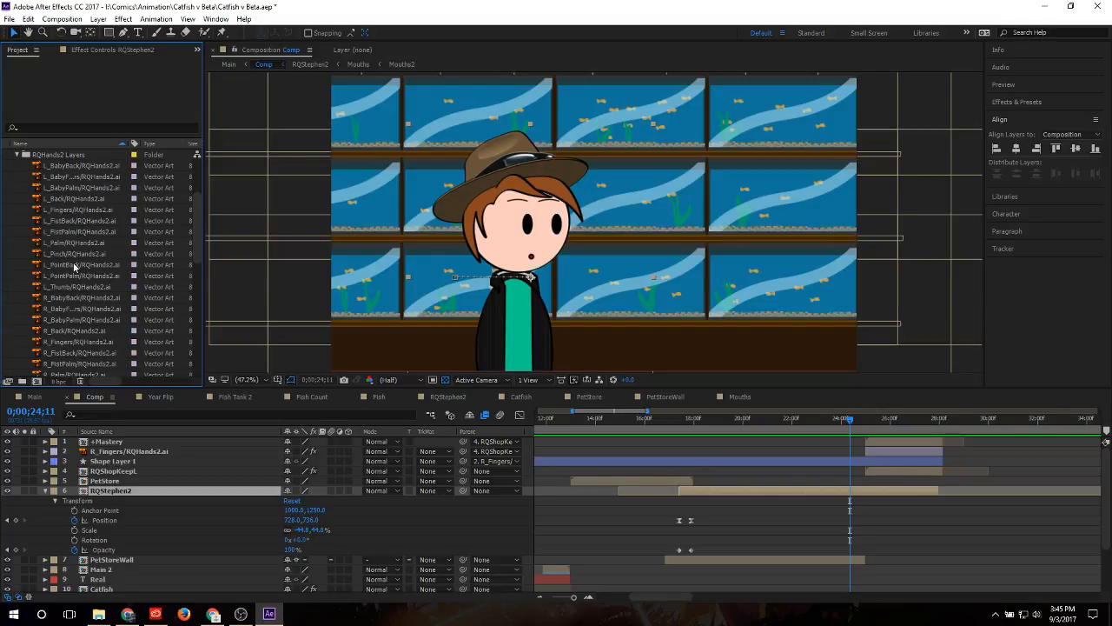
{"action": "left_click", "coordinate": [73, 265]}
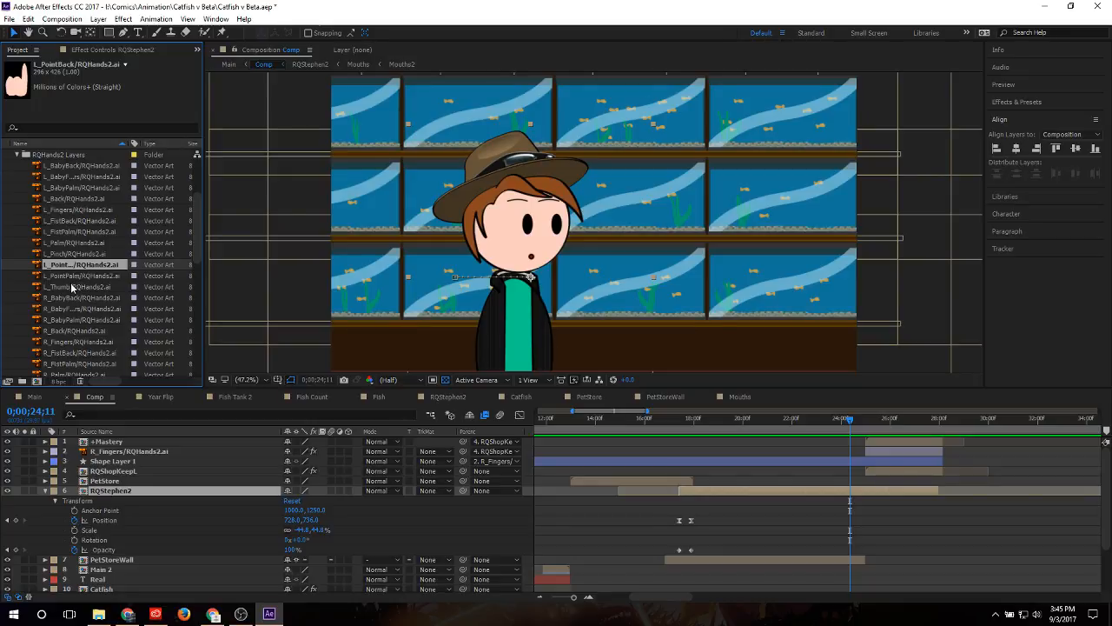
{"action": "scroll", "coordinate": [71, 309], "scroll_direction": "down", "scroll_amount": 1}
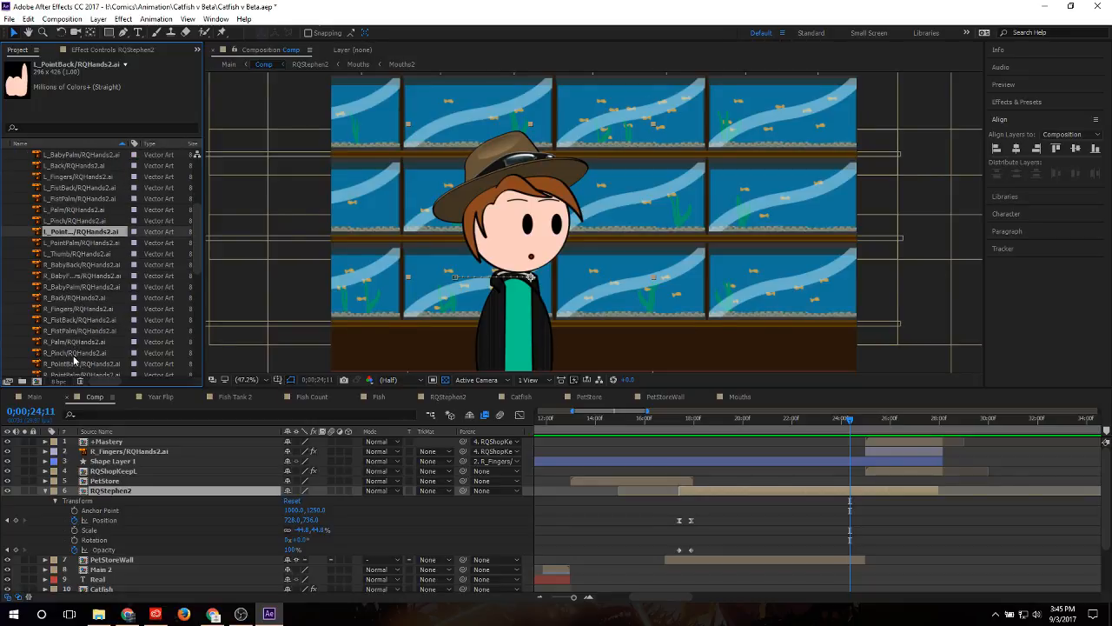
{"action": "left_click", "coordinate": [76, 363]}
{"action": "scroll", "coordinate": [93, 313], "scroll_direction": "down", "scroll_amount": 1}
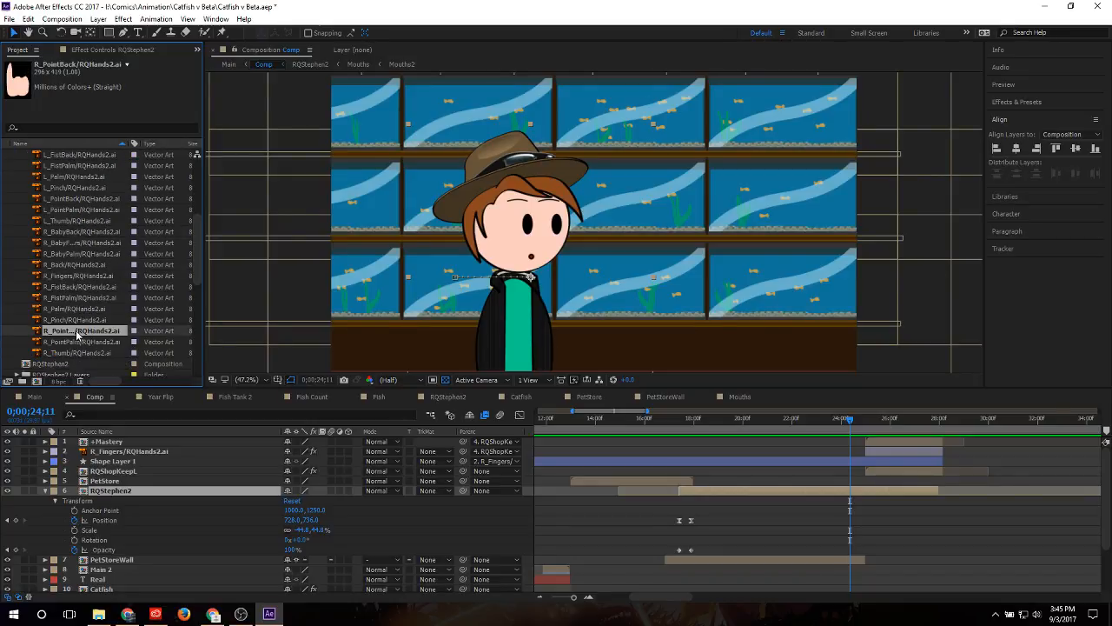
{"action": "left_click_drag", "start_coordinate": [77, 332], "coordinate": [584, 300]}
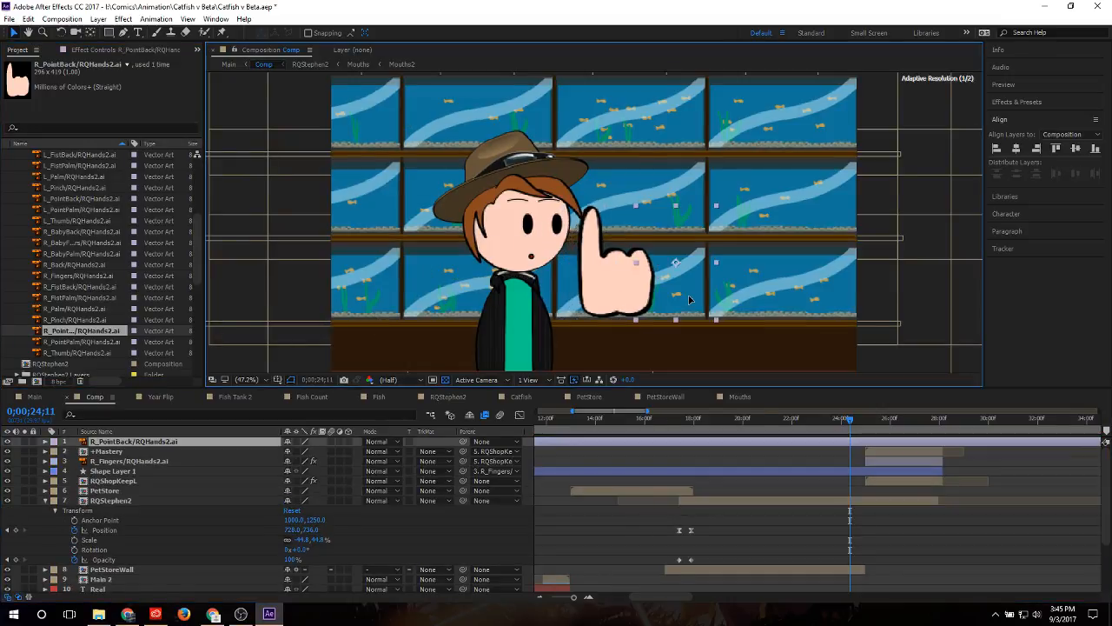
{"action": "left_click_drag", "start_coordinate": [689, 300], "coordinate": [659, 289]}
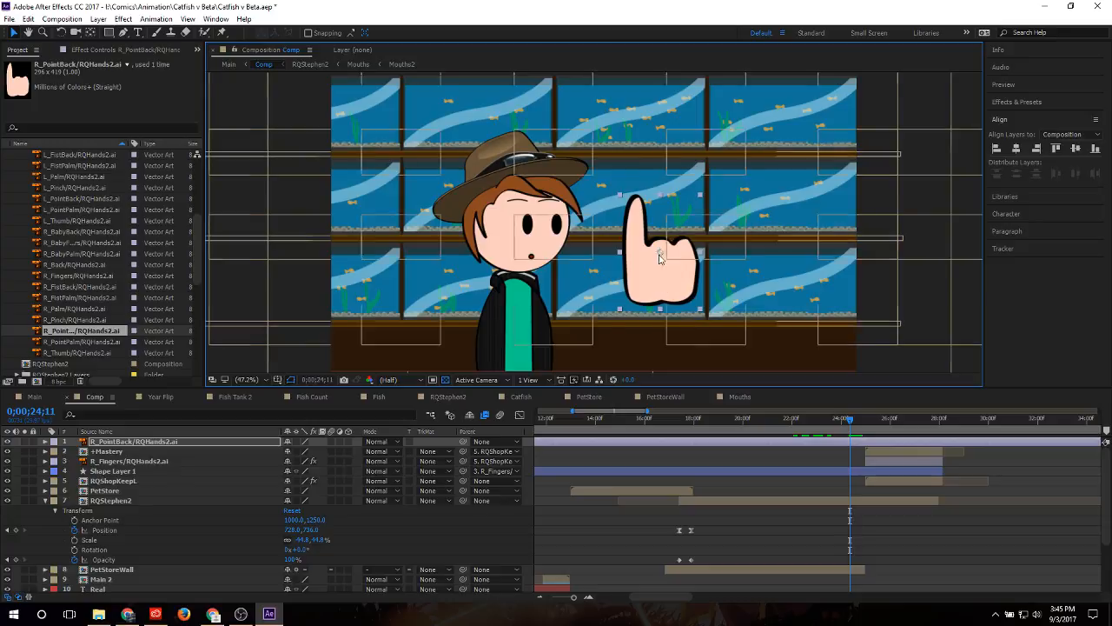
Step: Scale the R_PointBack hand layer to 50%
{"action": "left_click", "coordinate": [46, 441]}
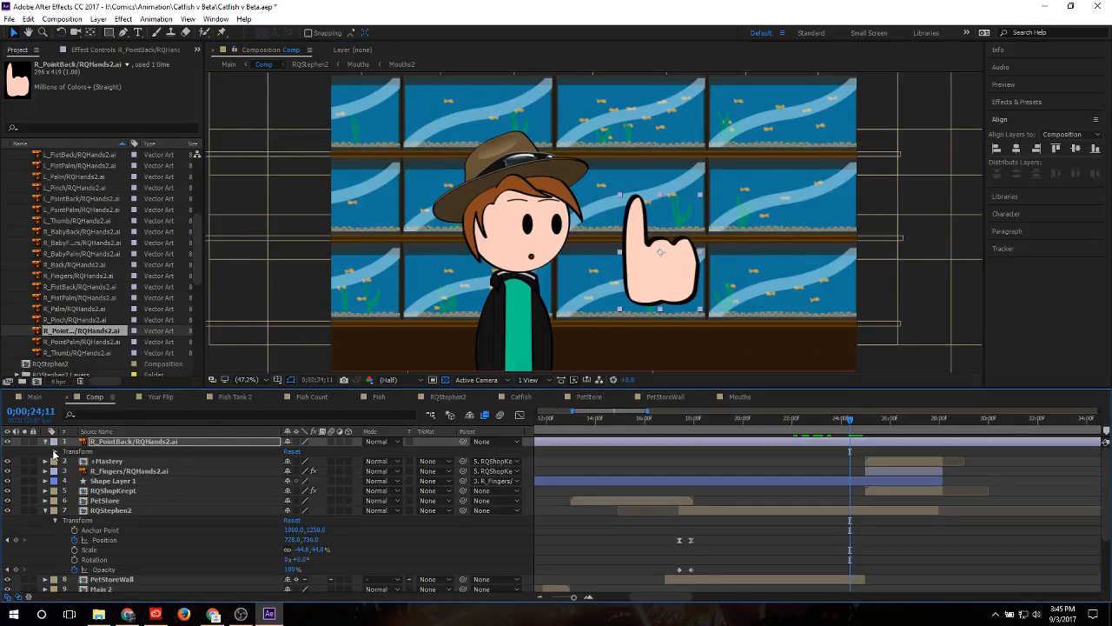
{"action": "left_click", "coordinate": [55, 451]}
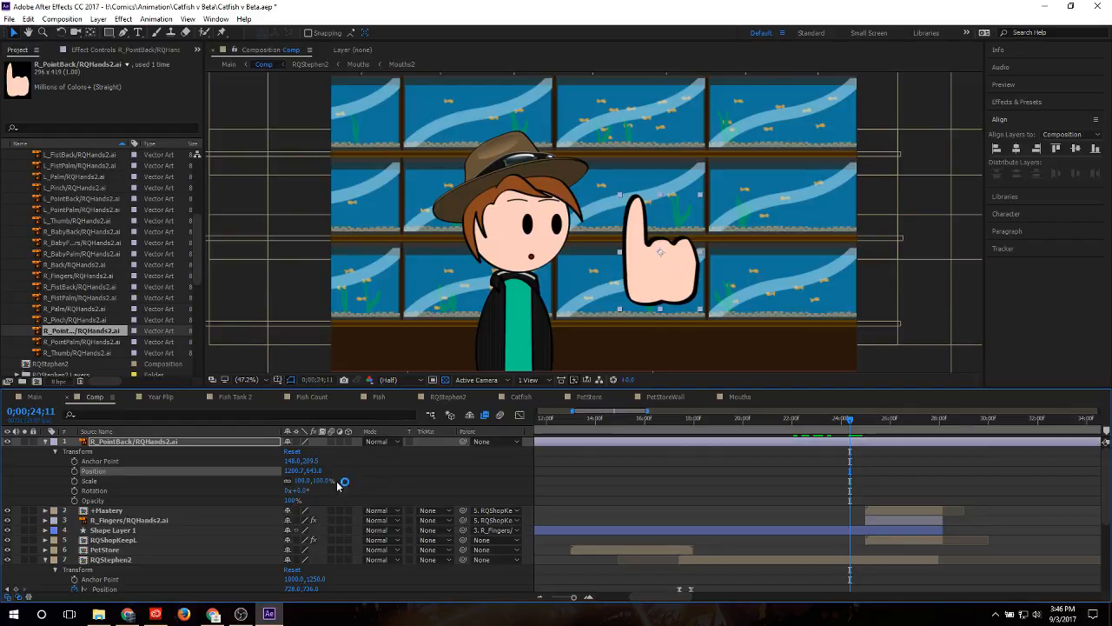
{"action": "left_click", "coordinate": [301, 481]}
{"action": "type", "text": "50"}
{"action": "key", "text": "Return"}
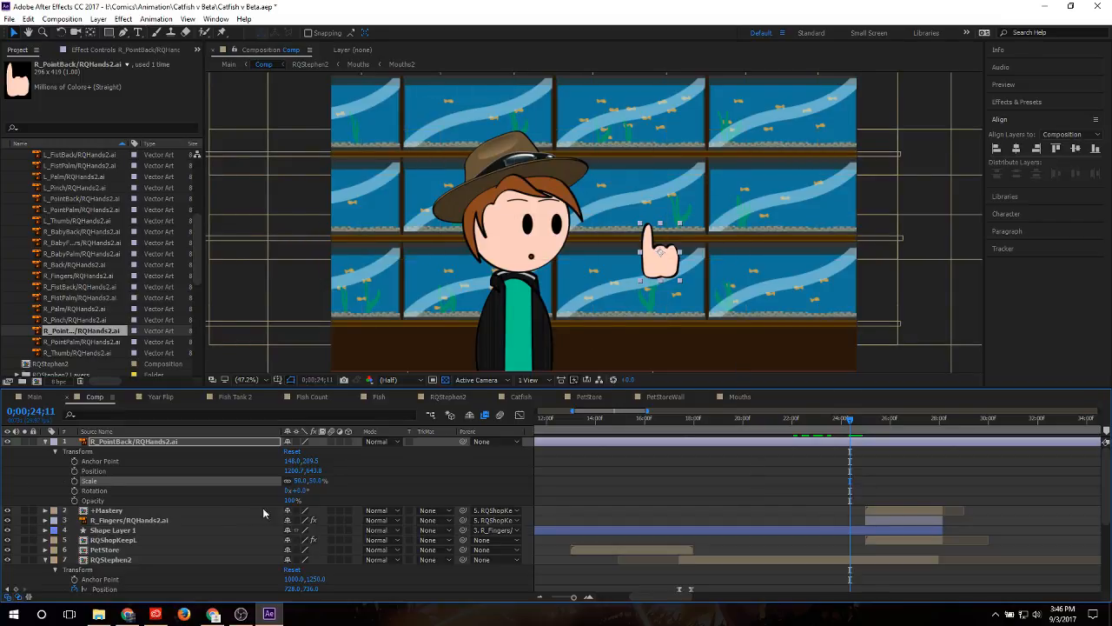
Step: Rotate the pointing hand to about 68° and move it next to RQStephen2's face, at about 1035.5, 643
{"action": "left_click_drag", "start_coordinate": [305, 491], "coordinate": [349, 498]}
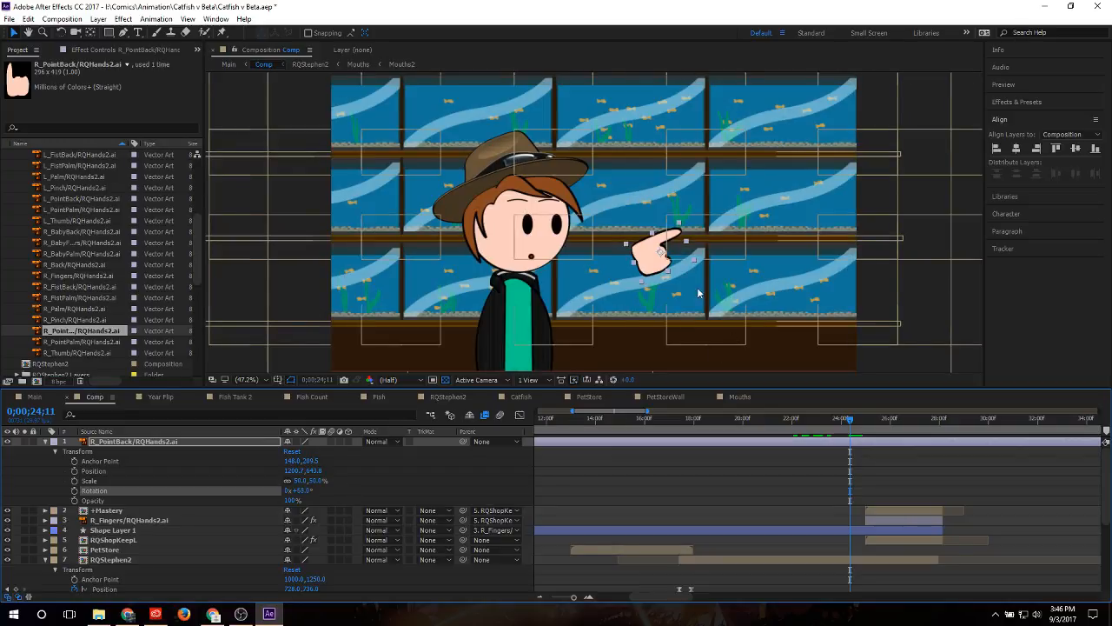
{"action": "left_click_drag", "start_coordinate": [638, 259], "coordinate": [640, 222]}
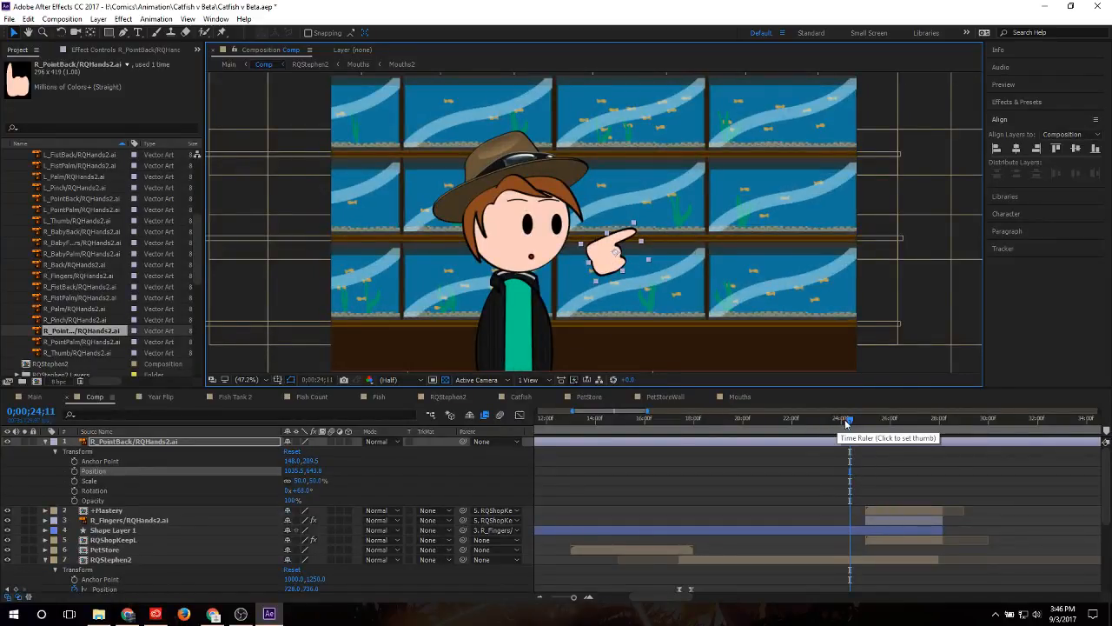
Step: Play back Comp with the hand from 0;00;19;14 and park the playhead at 0;00;21;12
{"action": "left_click_drag", "start_coordinate": [841, 420], "coordinate": [774, 430]}
{"action": "left_click", "coordinate": [730, 423]}
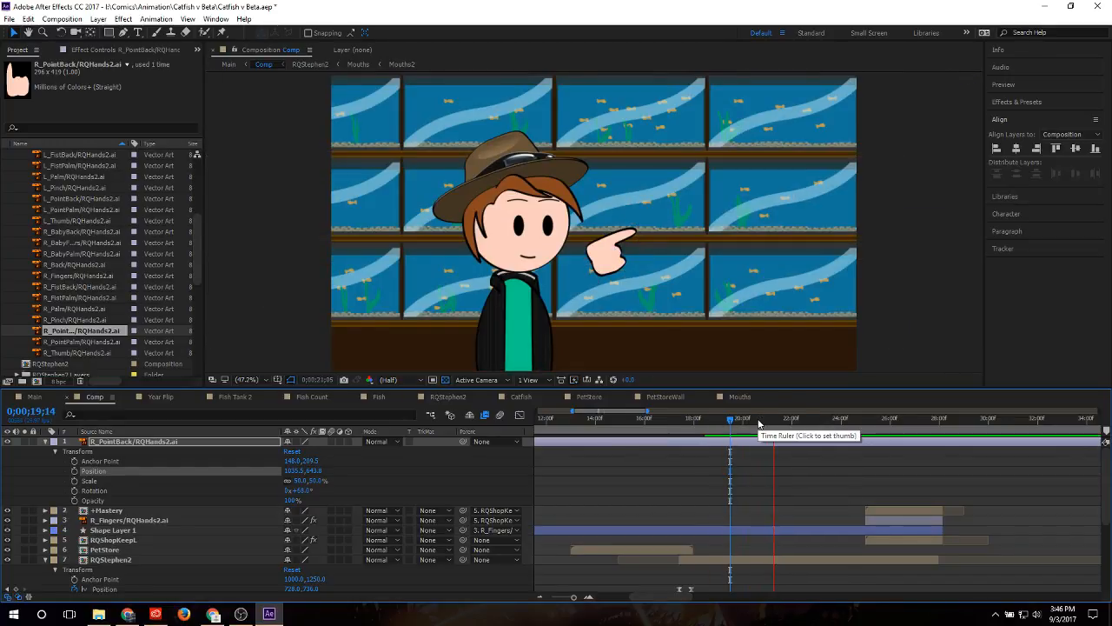
{"action": "left_click", "coordinate": [744, 420]}
{"action": "left_click_drag", "start_coordinate": [744, 421], "coordinate": [779, 424]}
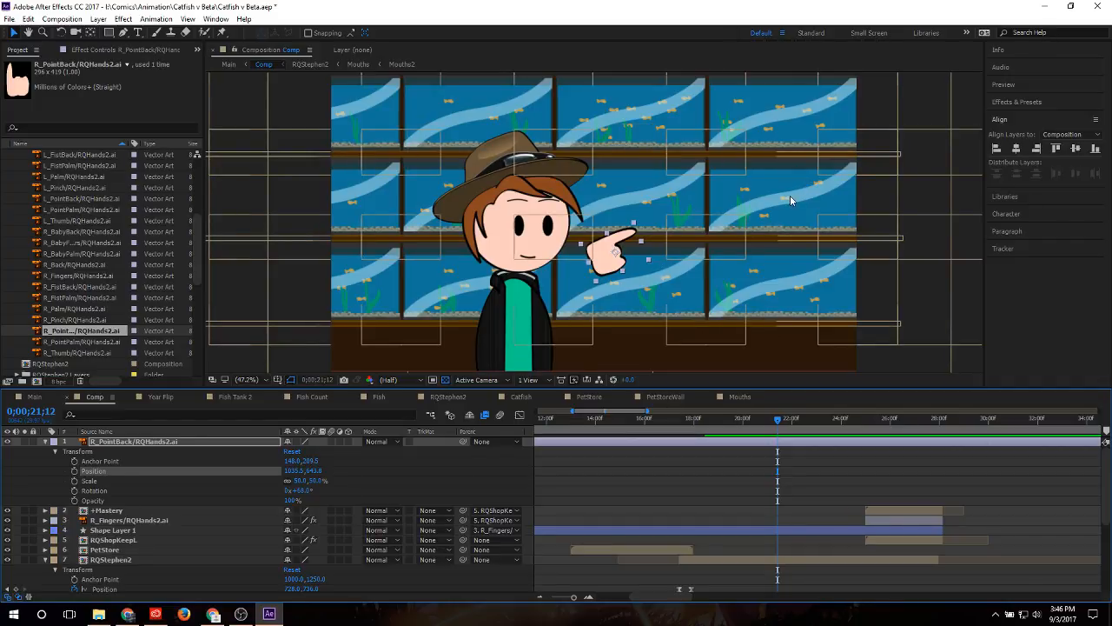
Step: Try rotating the hand so its finger points downward, and undo that rotation
{"action": "left_click_drag", "start_coordinate": [303, 490], "coordinate": [373, 488]}
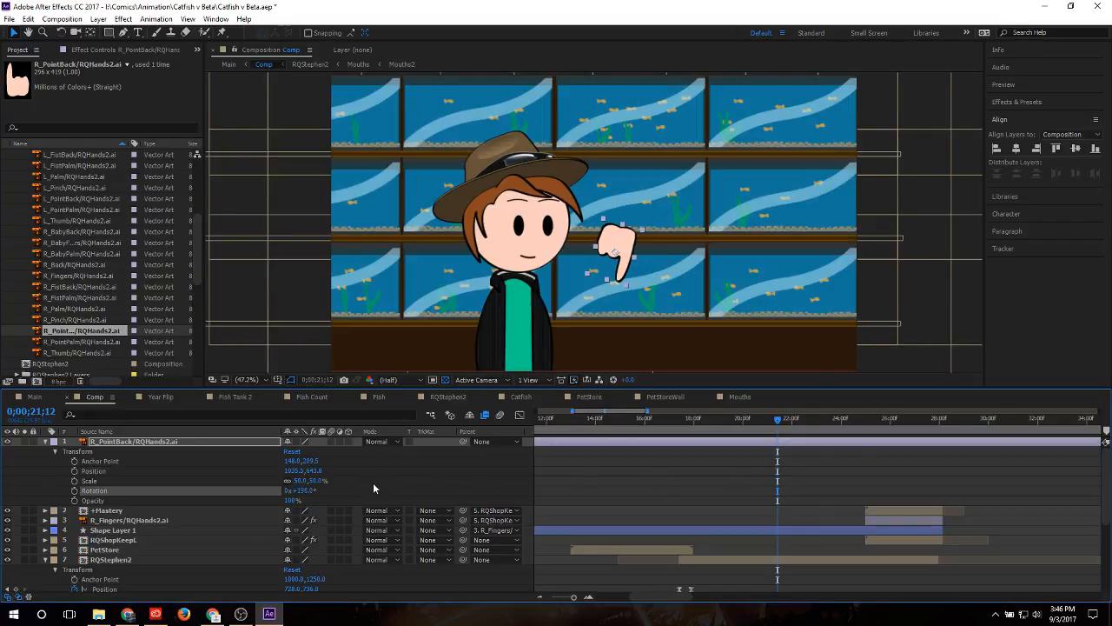
{"action": "key", "text": "ctrl+z"}
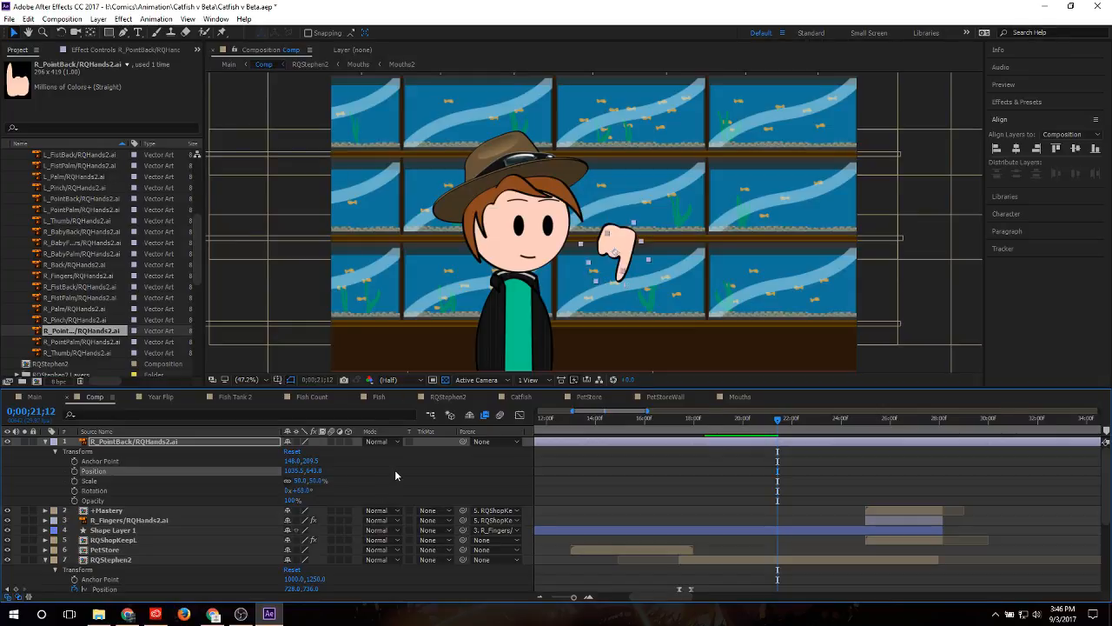
Step: Start the hand layer in Comp at 0;00;21;14, matching the end of TVStatic 2 in the Main composition
{"action": "left_click", "coordinate": [49, 399]}
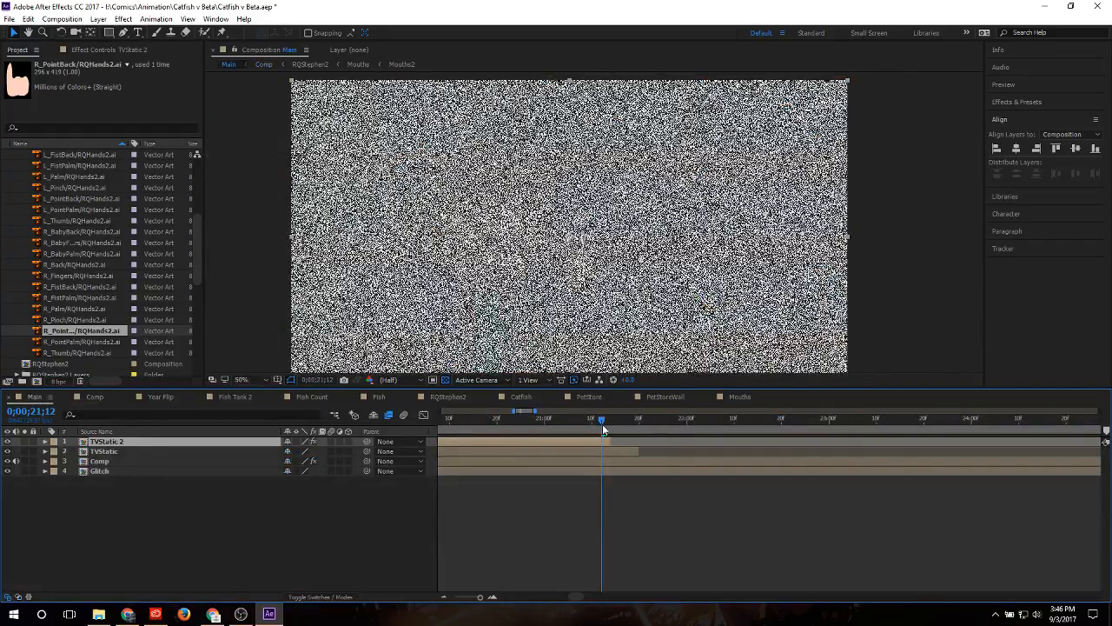
{"action": "left_click_drag", "start_coordinate": [602, 424], "coordinate": [611, 423]}
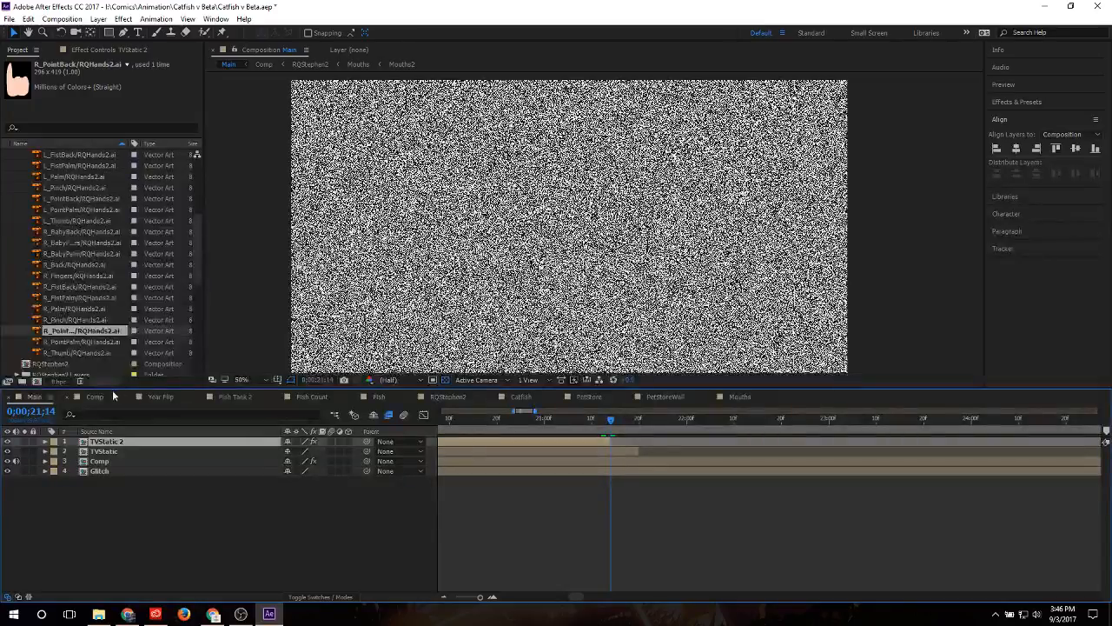
{"action": "left_click", "coordinate": [94, 396]}
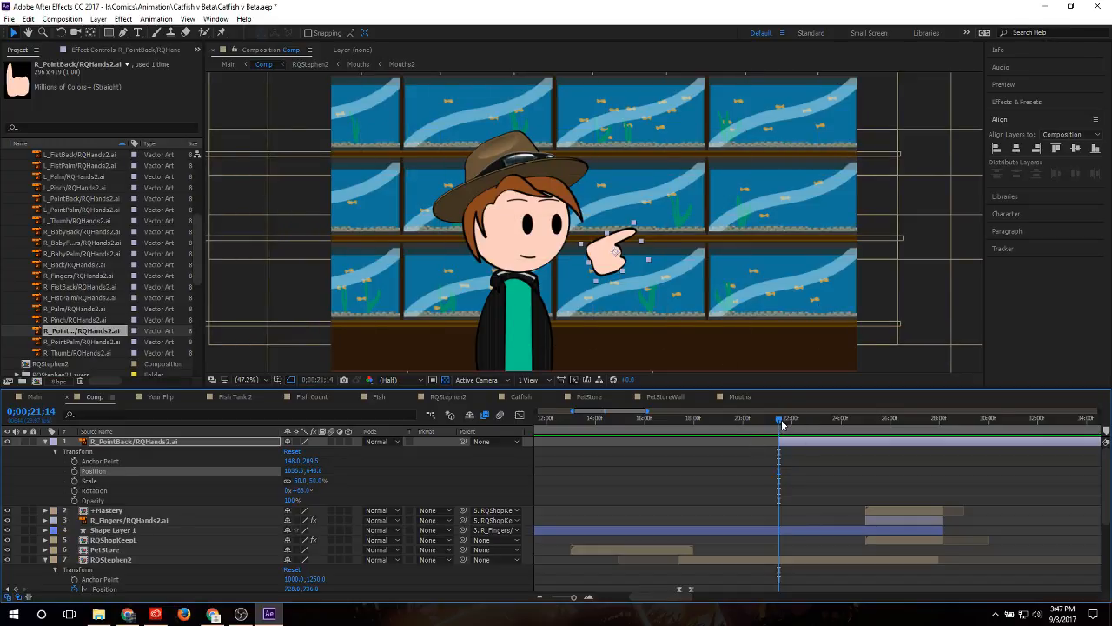
Step: Set starting Position and Rotation keyframes on the hand layer at 0;00;21;14
{"action": "mouse_move", "coordinate": [782, 423]}
{"action": "left_mouse_down"}
{"action": "mouse_move", "coordinate": [801, 424]}
{"action": "mouse_move", "coordinate": [783, 429]}
{"action": "left_mouse_up"}
{"action": "key", "text": "equal"}
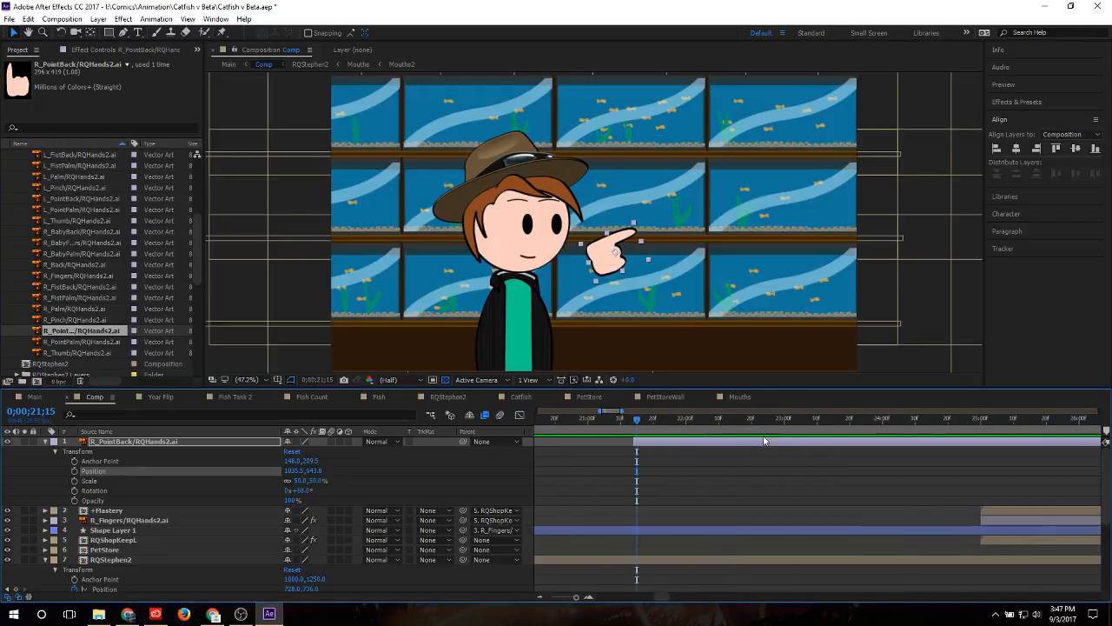
{"action": "left_click", "coordinate": [634, 419]}
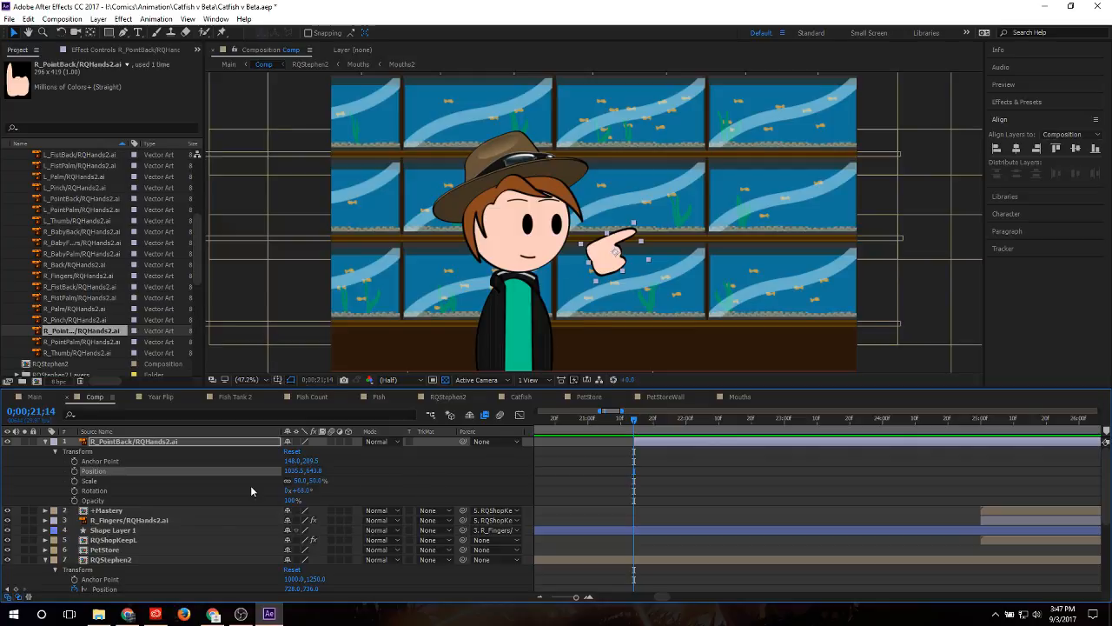
{"action": "left_click", "coordinate": [73, 471]}
{"action": "left_click", "coordinate": [75, 491]}
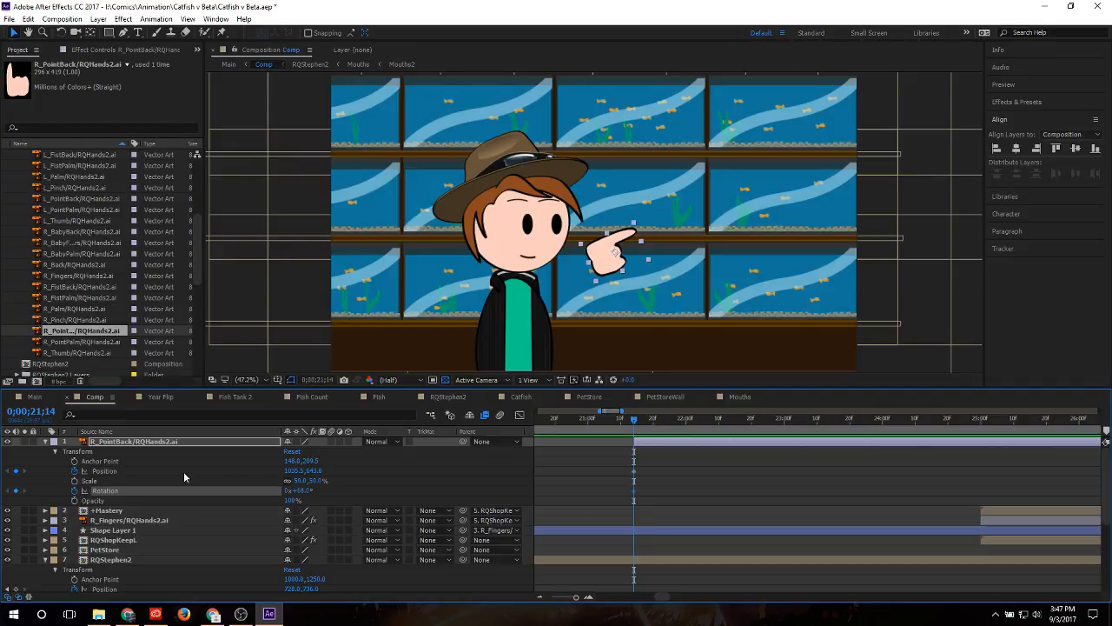
Step: At 0;00;21;28, raise the hand to about 1111.8, 349.4 and rotate it to about 30°
{"action": "left_click", "coordinate": [645, 420]}
{"action": "left_click_drag", "start_coordinate": [645, 420], "coordinate": [679, 425]}
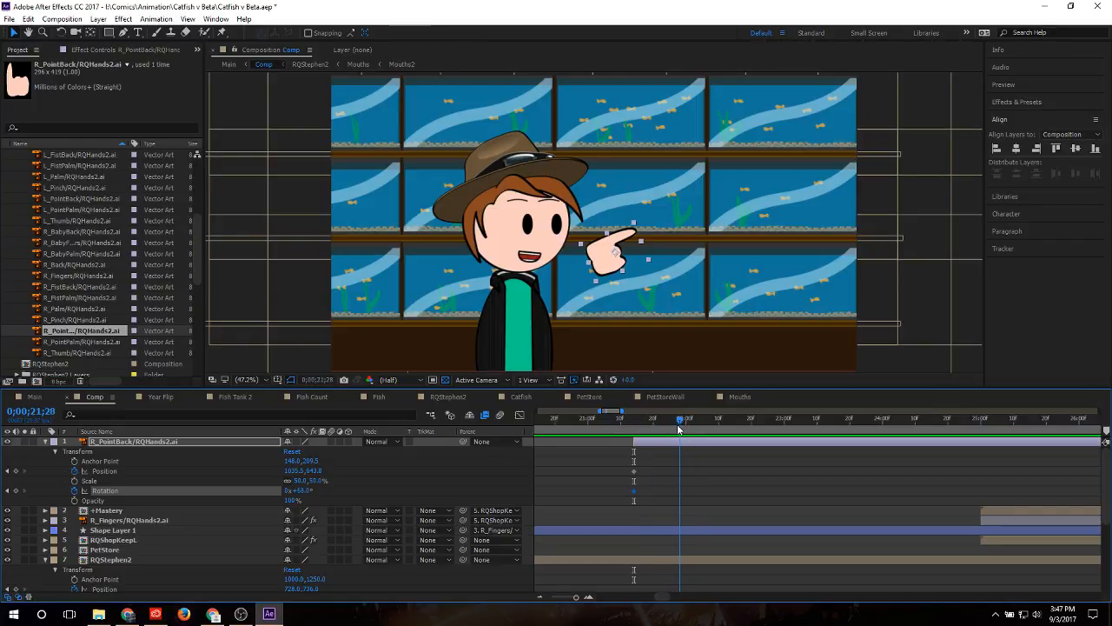
{"action": "left_click_drag", "start_coordinate": [615, 267], "coordinate": [635, 189]}
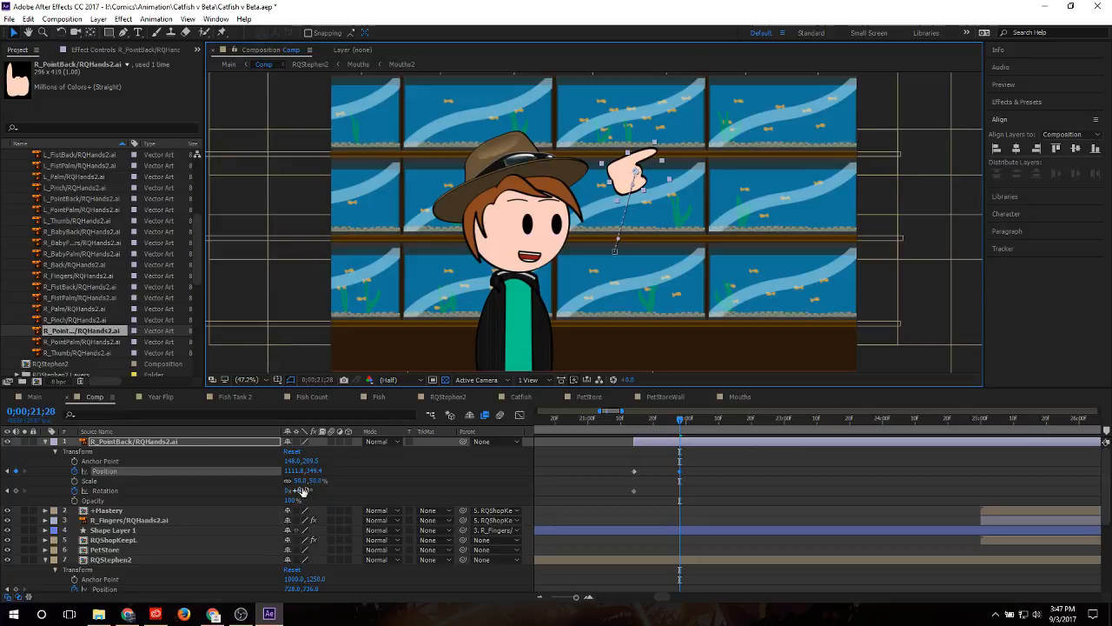
{"action": "left_click_drag", "start_coordinate": [309, 491], "coordinate": [285, 491]}
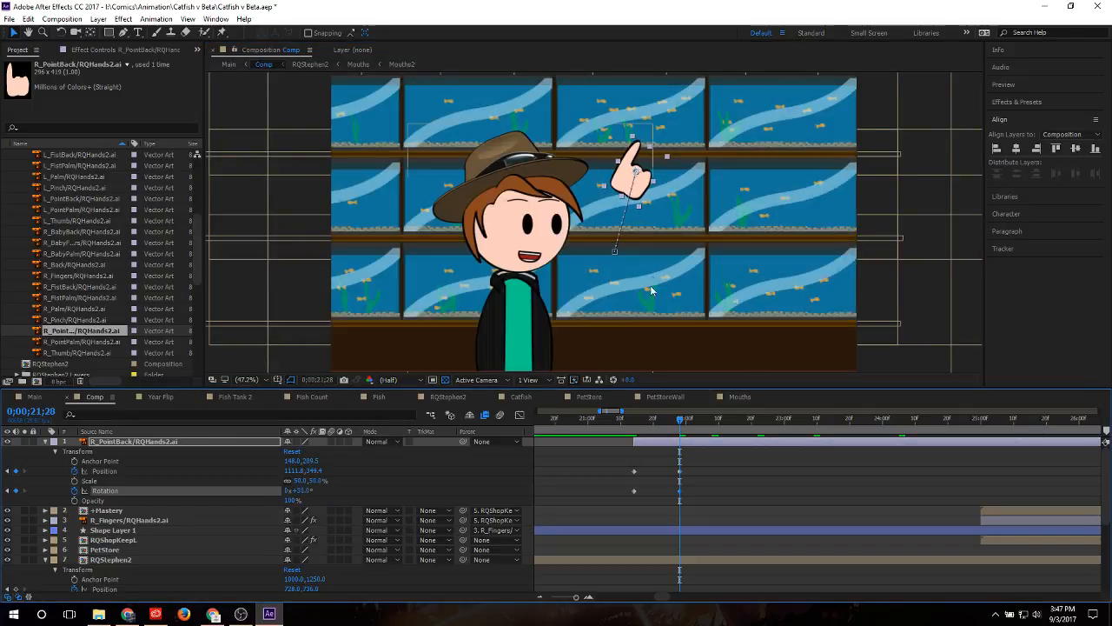
Step: Scrub through the hand's rise from 0;00;21;14 and move its second Rotation keyframe earlier, to 0;00;21;22
{"action": "left_click", "coordinate": [626, 229]}
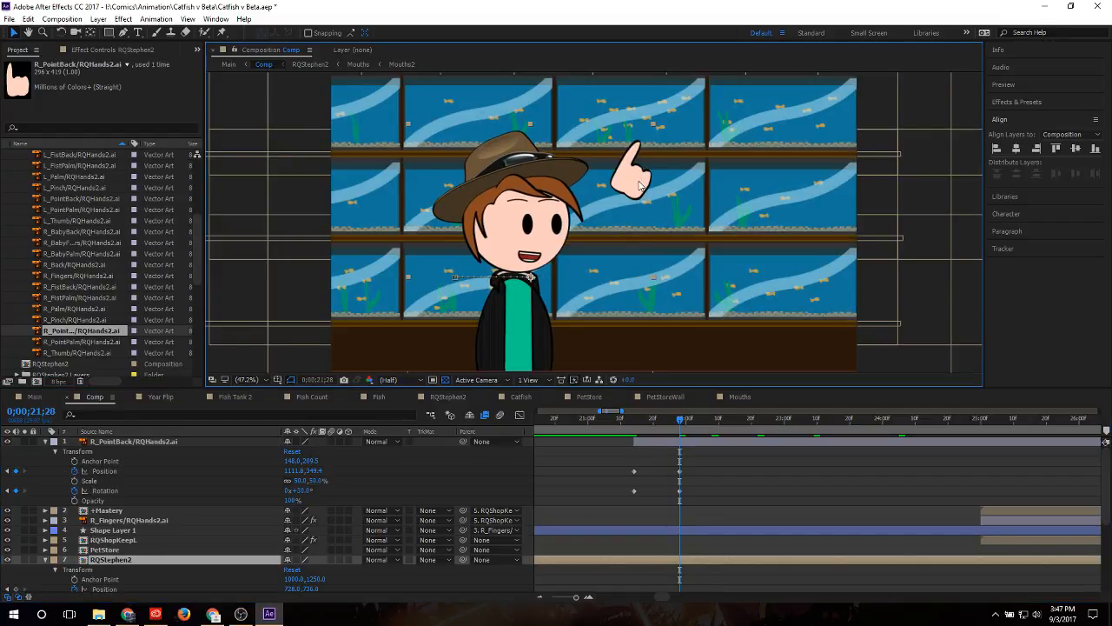
{"action": "left_click_drag", "start_coordinate": [660, 422], "coordinate": [635, 429]}
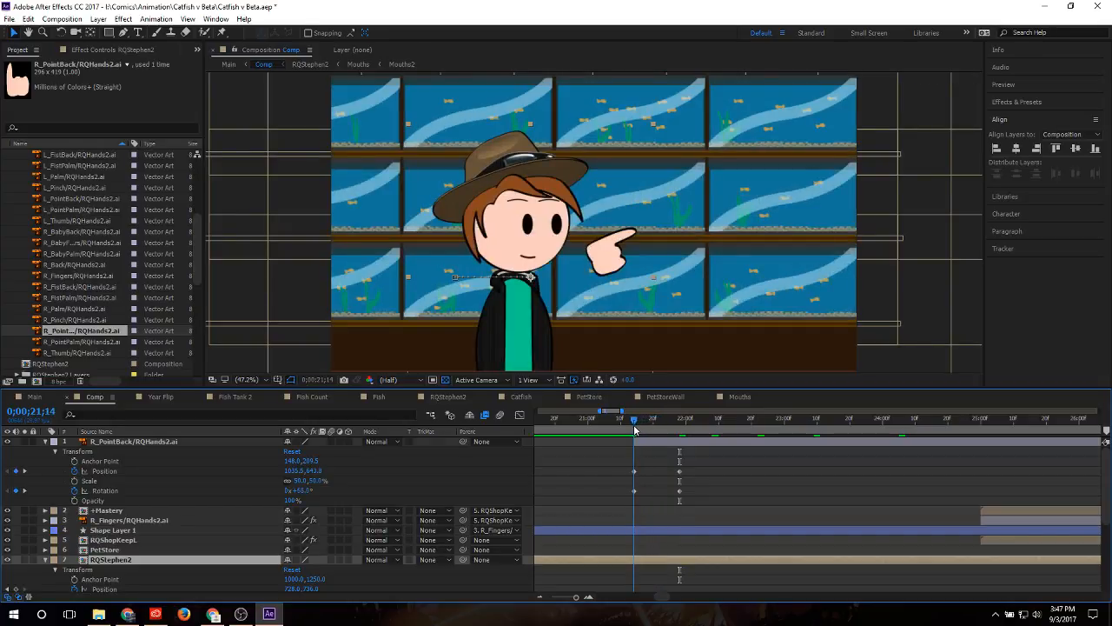
{"action": "left_click", "coordinate": [677, 422]}
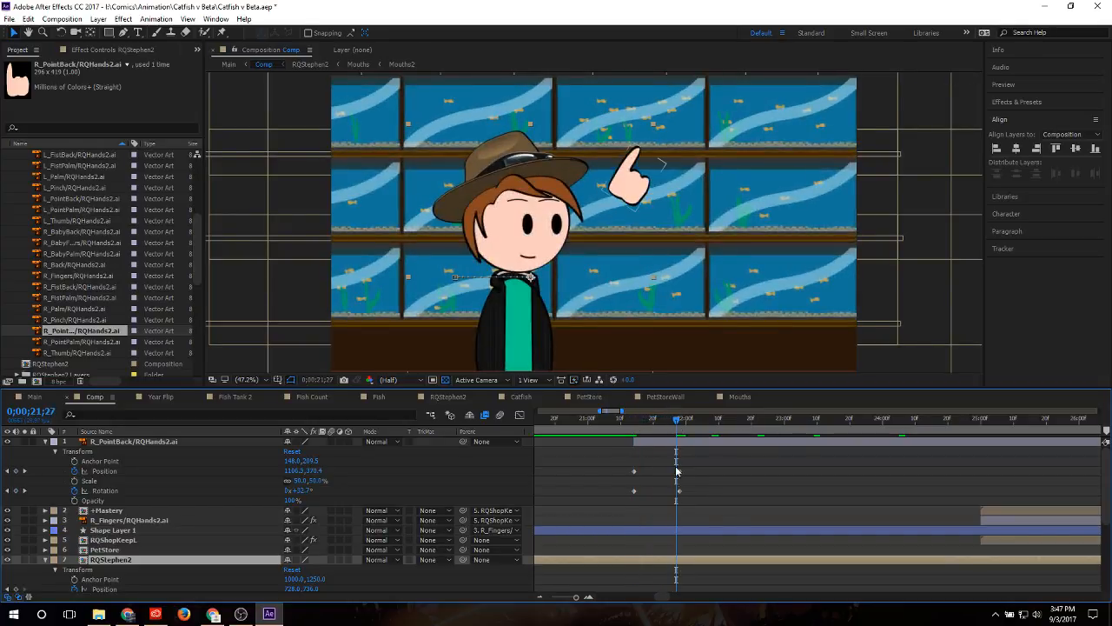
{"action": "left_click_drag", "start_coordinate": [678, 491], "coordinate": [660, 491]}
Step: Check the hand's turn from 0;00;21;12 and set its rotation at 0;00;21;22 to about 2°
{"action": "left_click", "coordinate": [628, 423]}
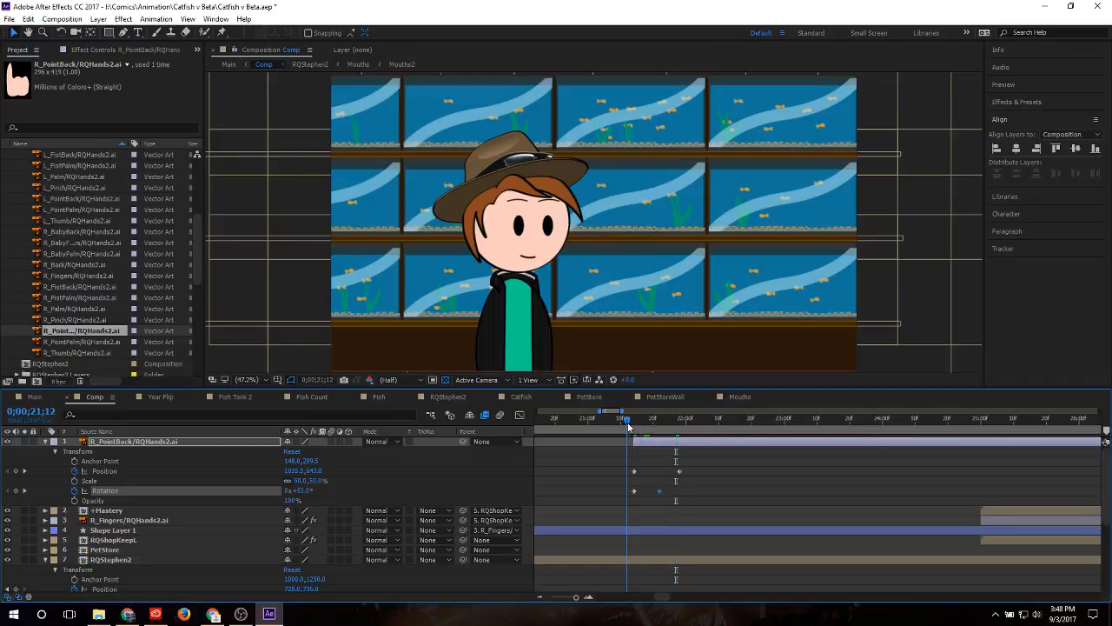
{"action": "left_click_drag", "start_coordinate": [628, 425], "coordinate": [661, 443]}
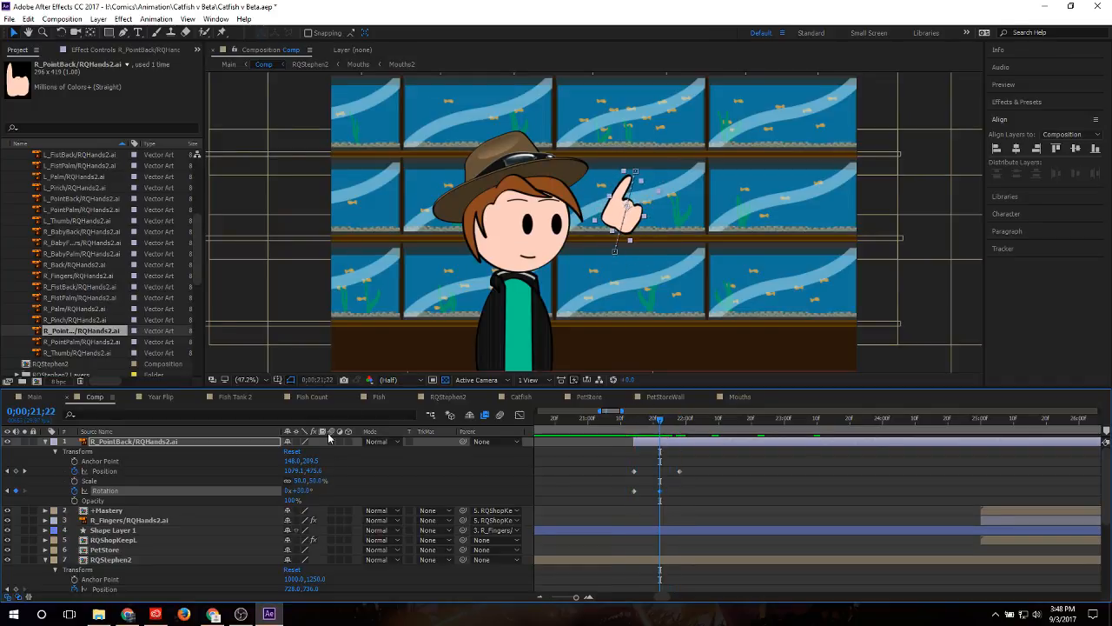
{"action": "left_click_drag", "start_coordinate": [304, 491], "coordinate": [283, 492]}
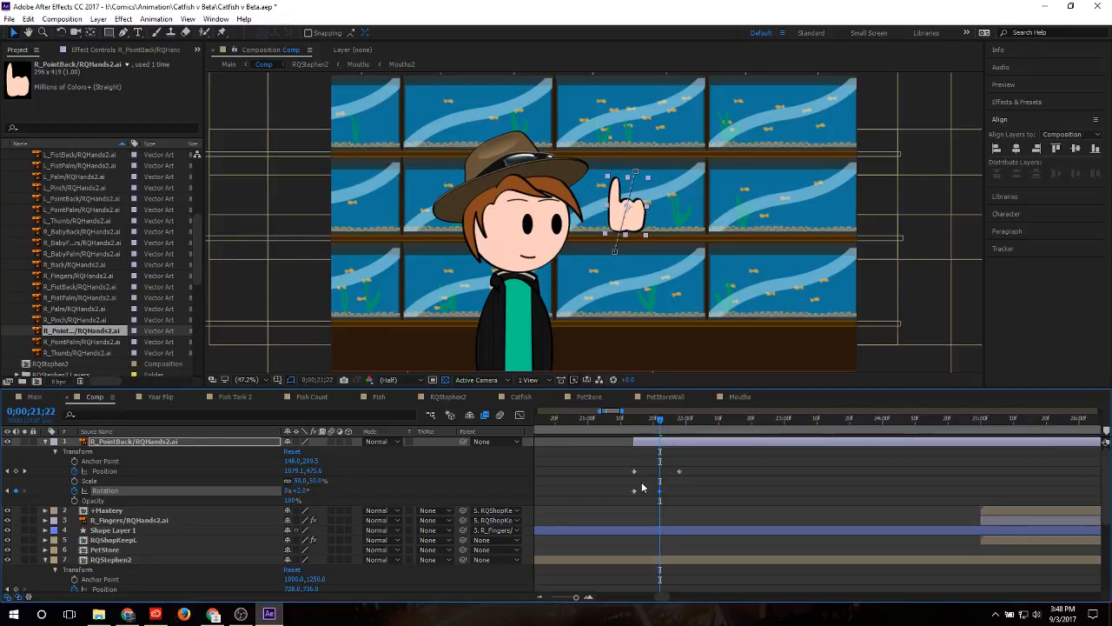
Step: Move the hand's second Rotation keyframe to 0;00;21;26, ease both Position keyframes and play back the rise
{"action": "left_click_drag", "start_coordinate": [660, 491], "coordinate": [671, 491]}
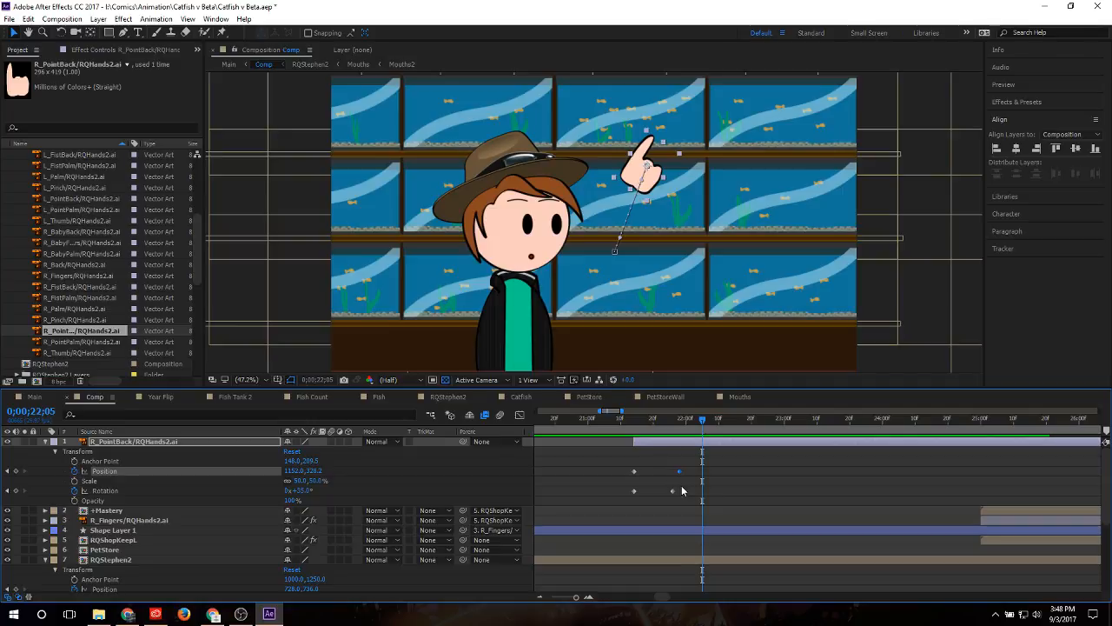
{"action": "left_click_drag", "start_coordinate": [682, 491], "coordinate": [635, 496]}
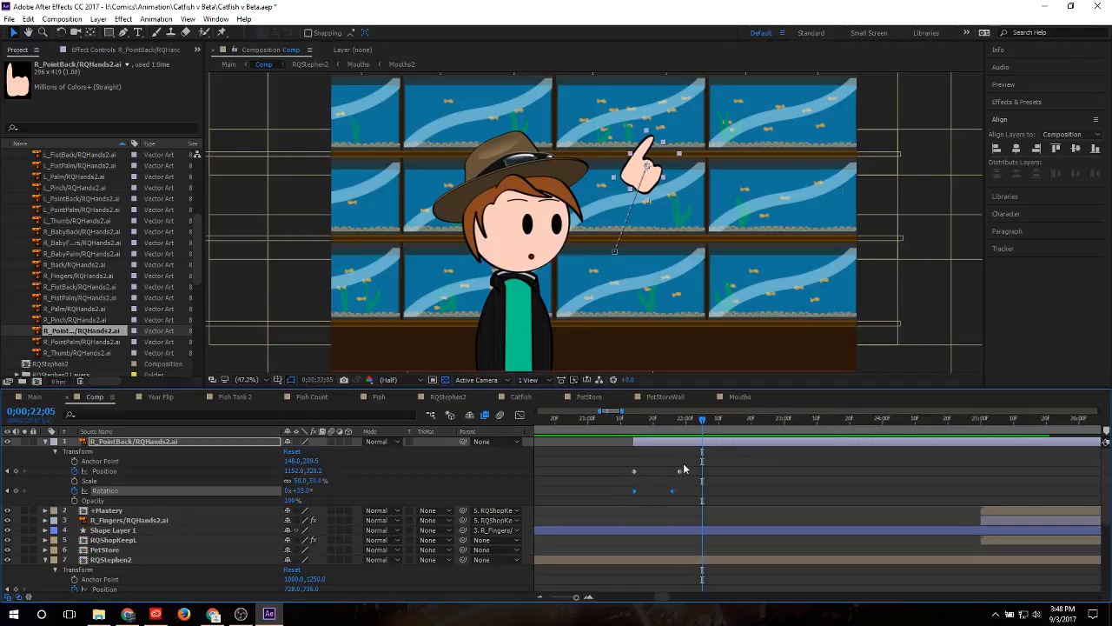
{"action": "left_click_drag", "start_coordinate": [684, 470], "coordinate": [615, 481]}
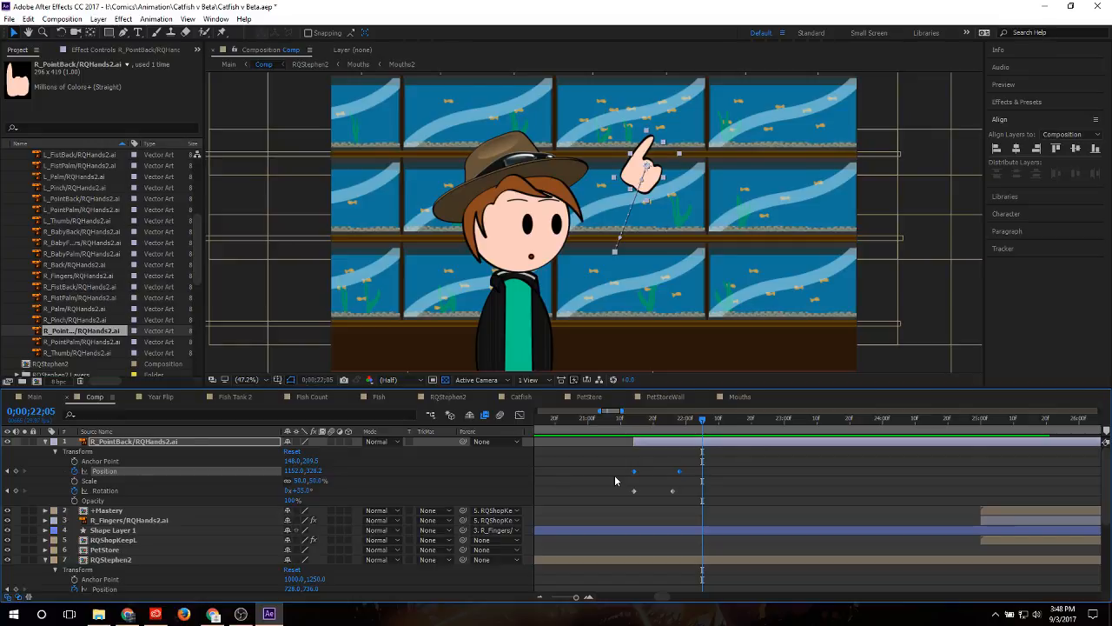
{"action": "left_click", "coordinate": [632, 420]}
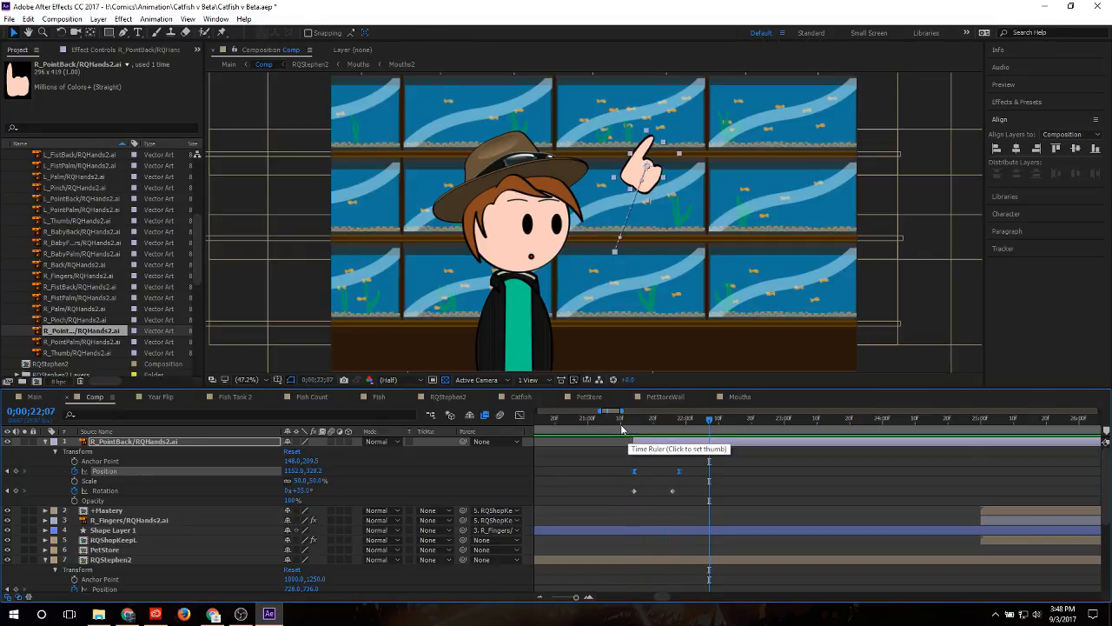
{"action": "left_click", "coordinate": [619, 425]}
{"action": "key", "text": "space"}
{"action": "key", "text": "space"}
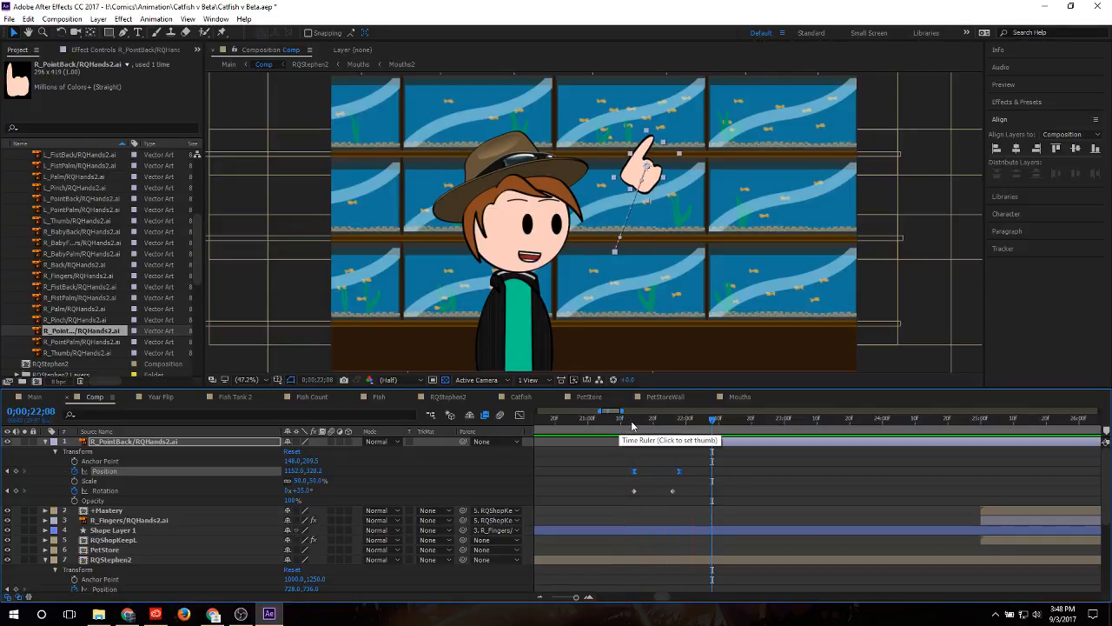
Step: Ease both of the hand's Rotation keyframes and play back the turn from 0;00;21;08
{"action": "left_click_drag", "start_coordinate": [697, 488], "coordinate": [621, 500]}
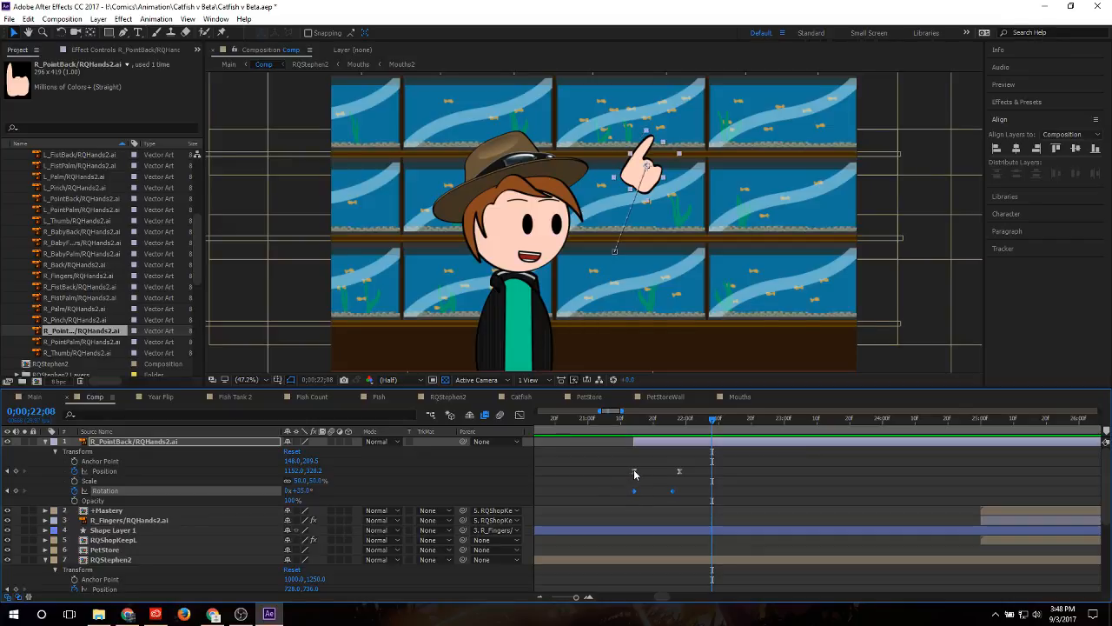
{"action": "left_click", "coordinate": [613, 418]}
{"action": "key", "text": "space"}
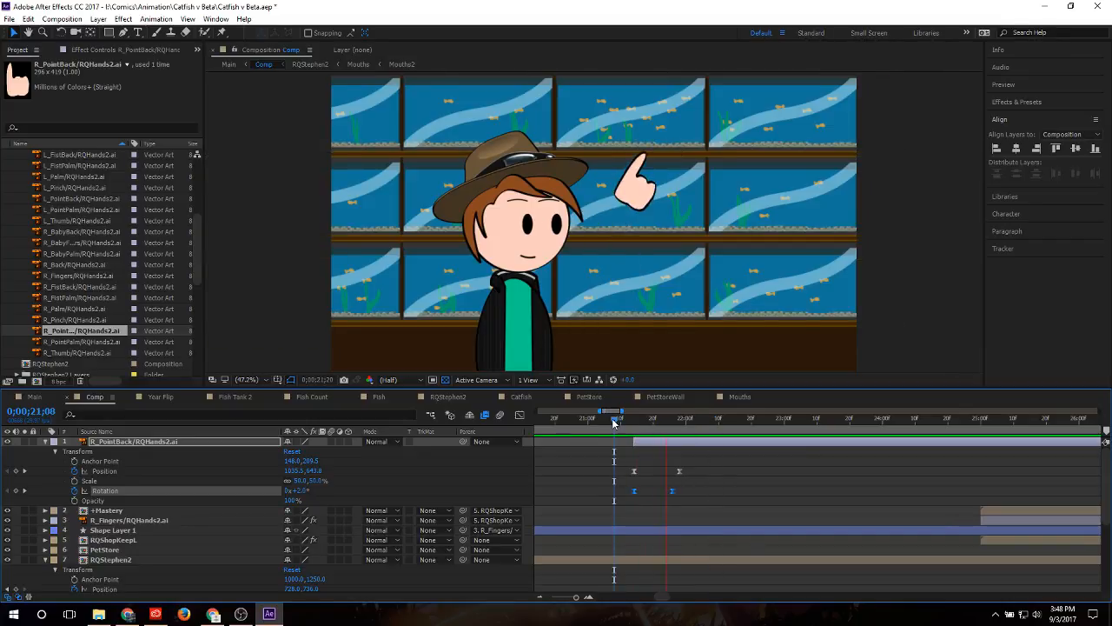
{"action": "key", "text": "space"}
Step: Add hold keyframes for the hand's Position and Rotation at 0;00;22;01, and at 0;00;22;08 move it to about 1325.6, 393.9 with about 59° rotation
{"action": "left_click_drag", "start_coordinate": [657, 425], "coordinate": [689, 425]}
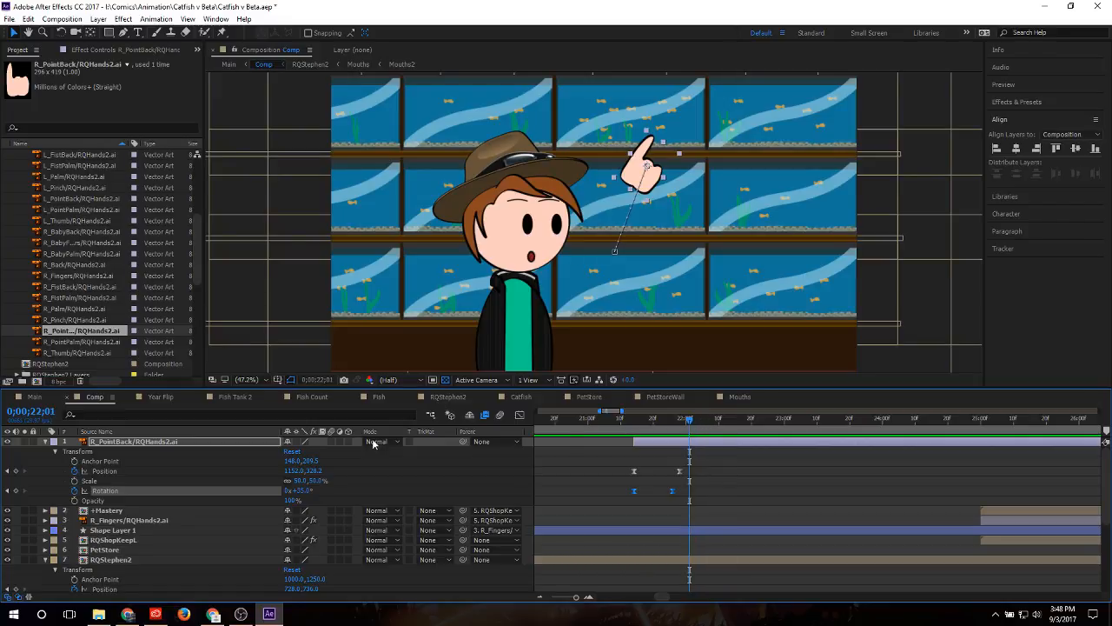
{"action": "left_click", "coordinate": [15, 470]}
{"action": "left_click", "coordinate": [15, 490]}
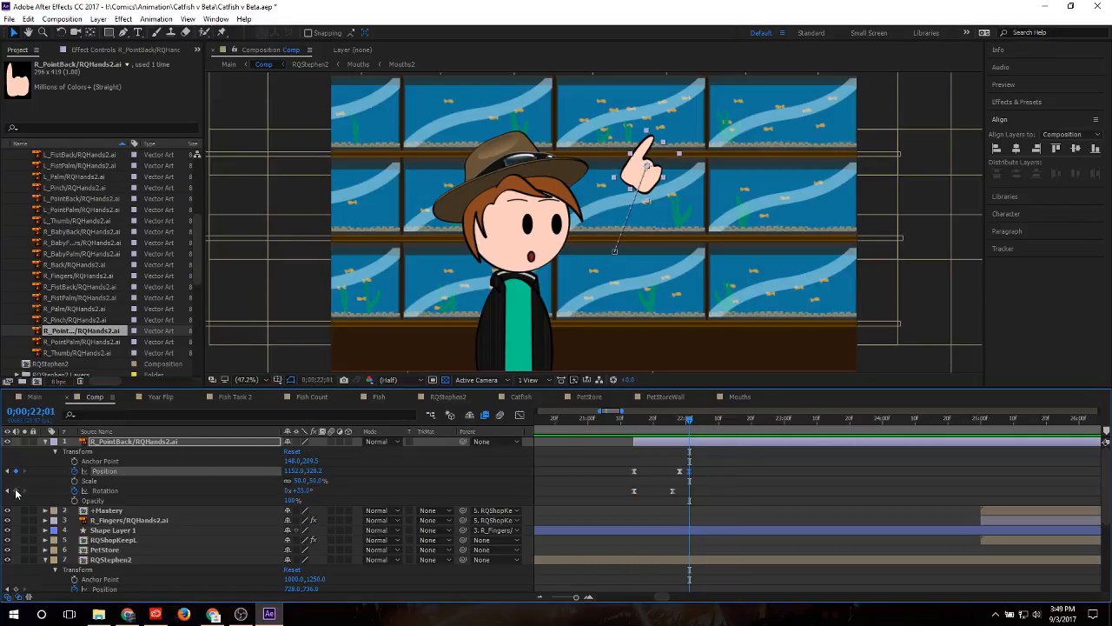
{"action": "mouse_move", "coordinate": [692, 425]}
{"action": "left_mouse_down"}
{"action": "mouse_move", "coordinate": [728, 425]}
{"action": "mouse_move", "coordinate": [668, 428]}
{"action": "mouse_move", "coordinate": [731, 426]}
{"action": "mouse_move", "coordinate": [713, 429]}
{"action": "left_mouse_up"}
{"action": "left_click_drag", "start_coordinate": [661, 196], "coordinate": [704, 215]}
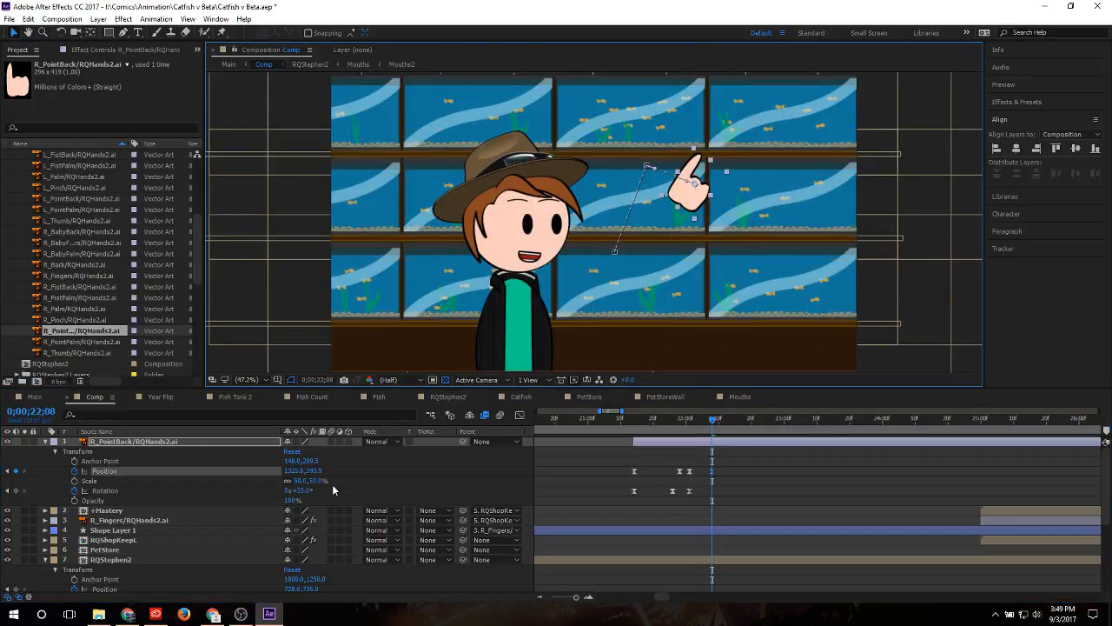
{"action": "left_click_drag", "start_coordinate": [301, 491], "coordinate": [321, 496]}
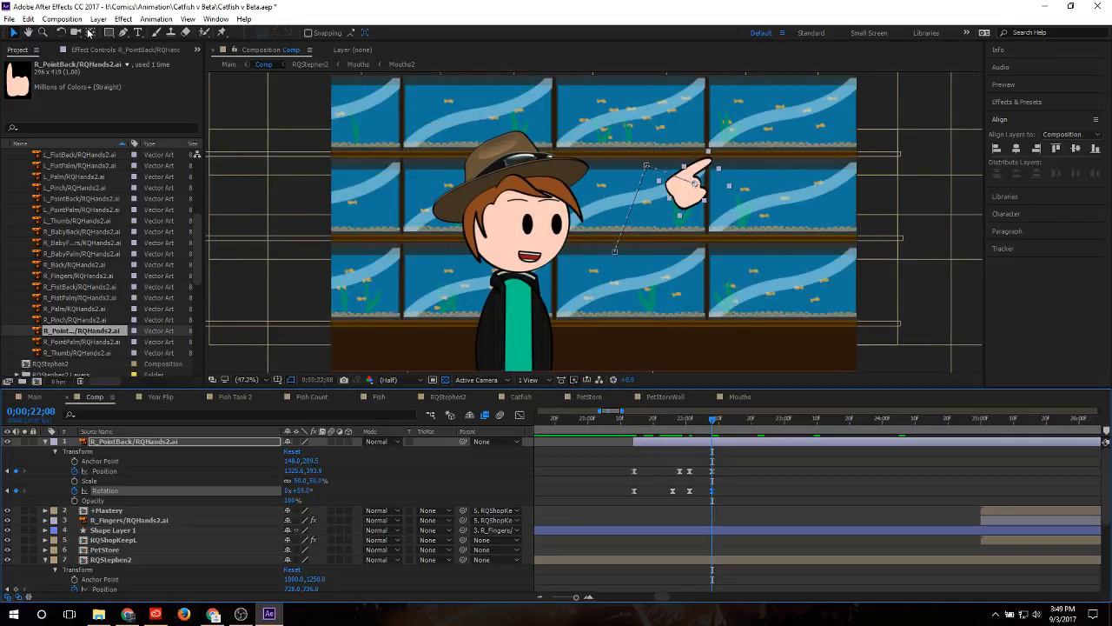
Step: Bend the hand's motion path into a smooth arc with the Pen tool and play back the gesture from 0;00;21;06
{"action": "left_click", "coordinate": [124, 33]}
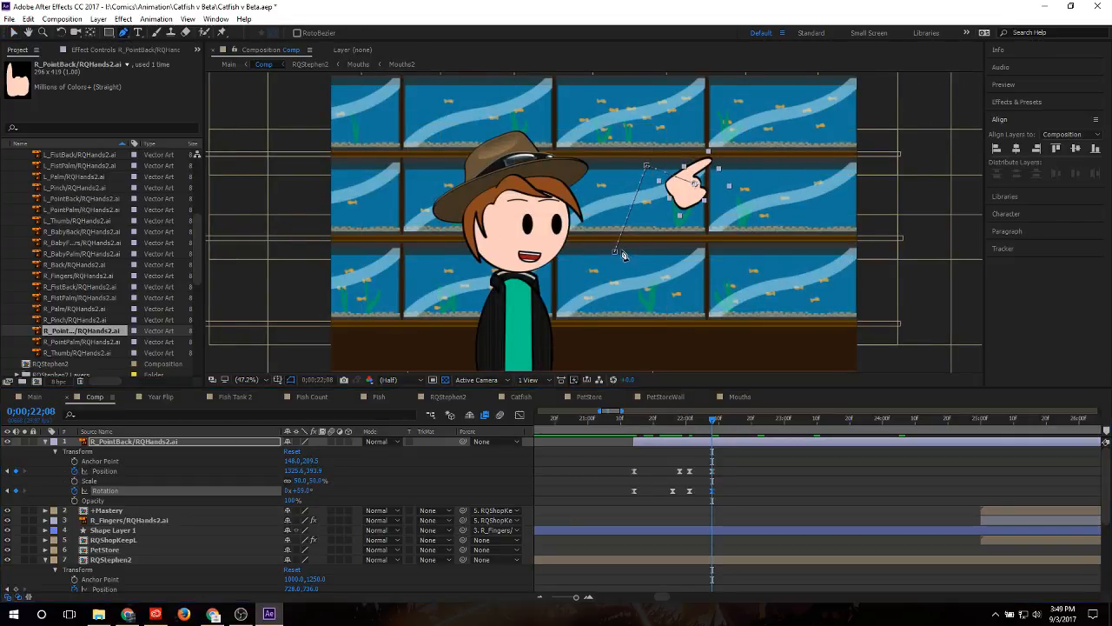
{"action": "left_click_drag", "start_coordinate": [615, 251], "coordinate": [607, 202]}
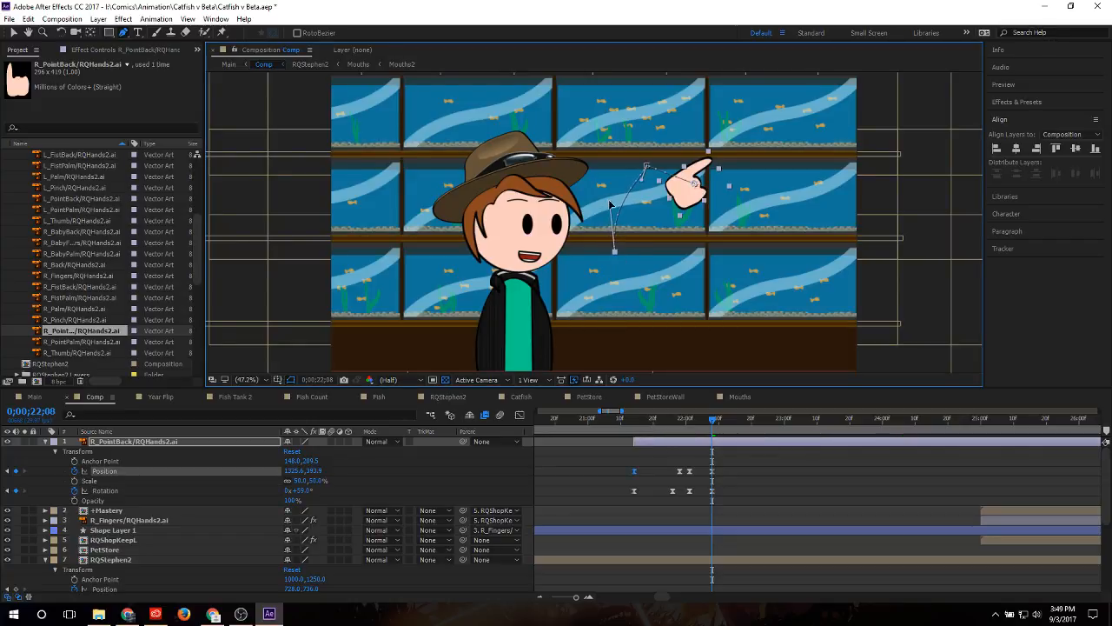
{"action": "left_click", "coordinate": [698, 162]}
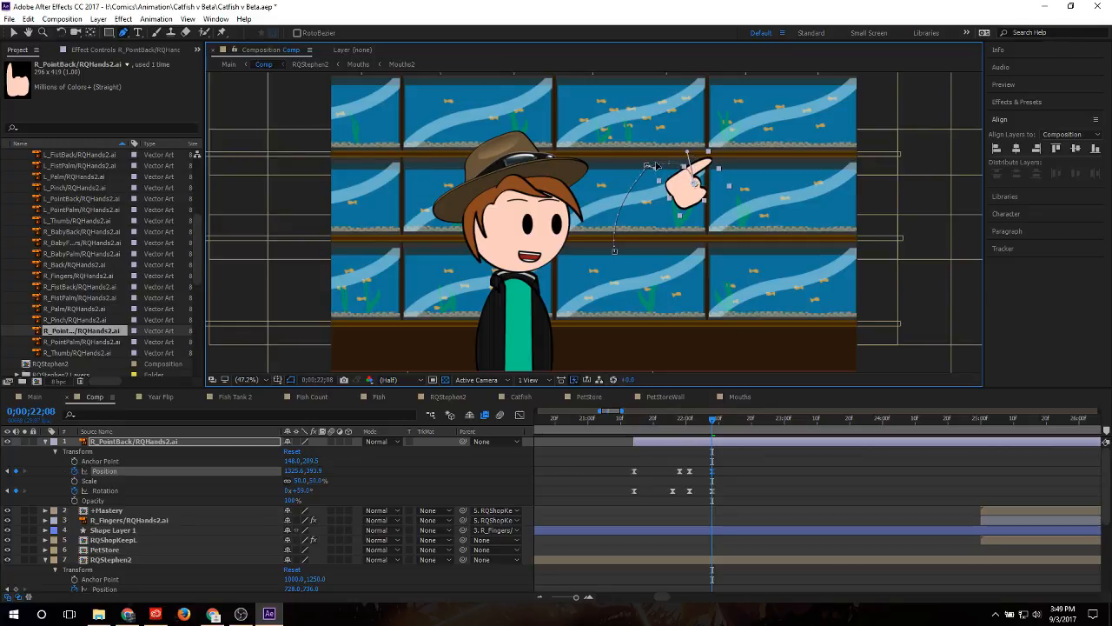
{"action": "left_click", "coordinate": [623, 421]}
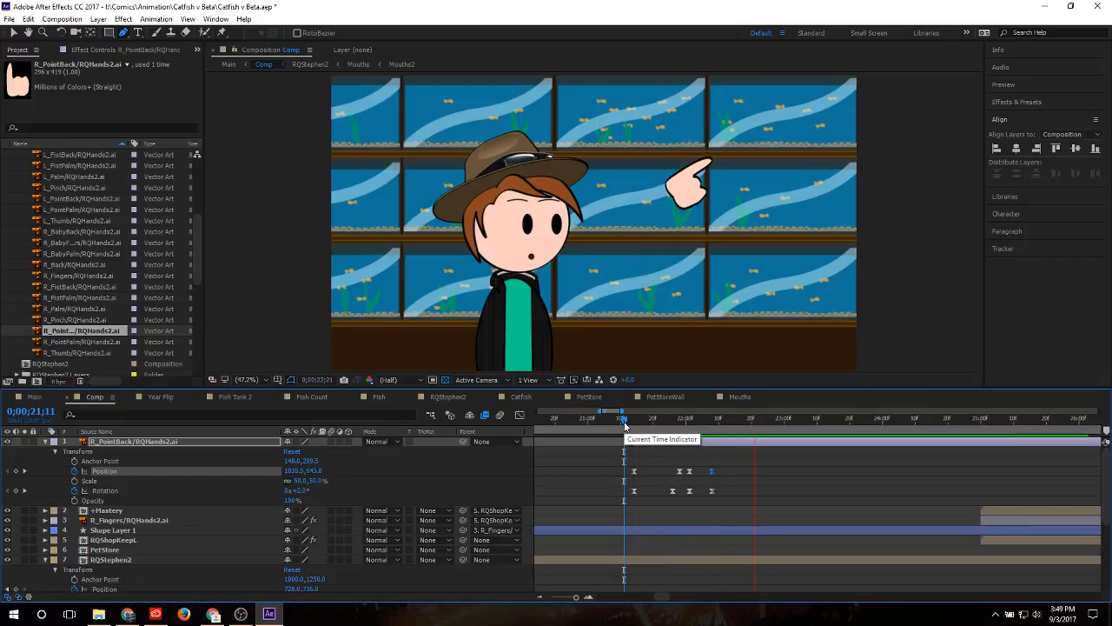
{"action": "left_click", "coordinate": [606, 423]}
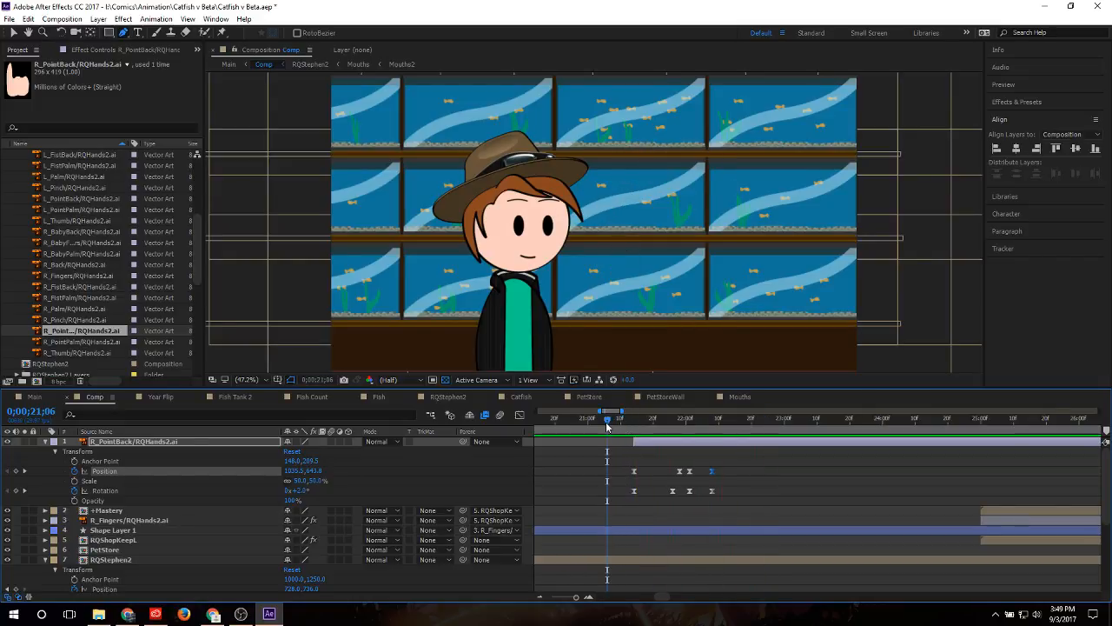
{"action": "key", "text": "space"}
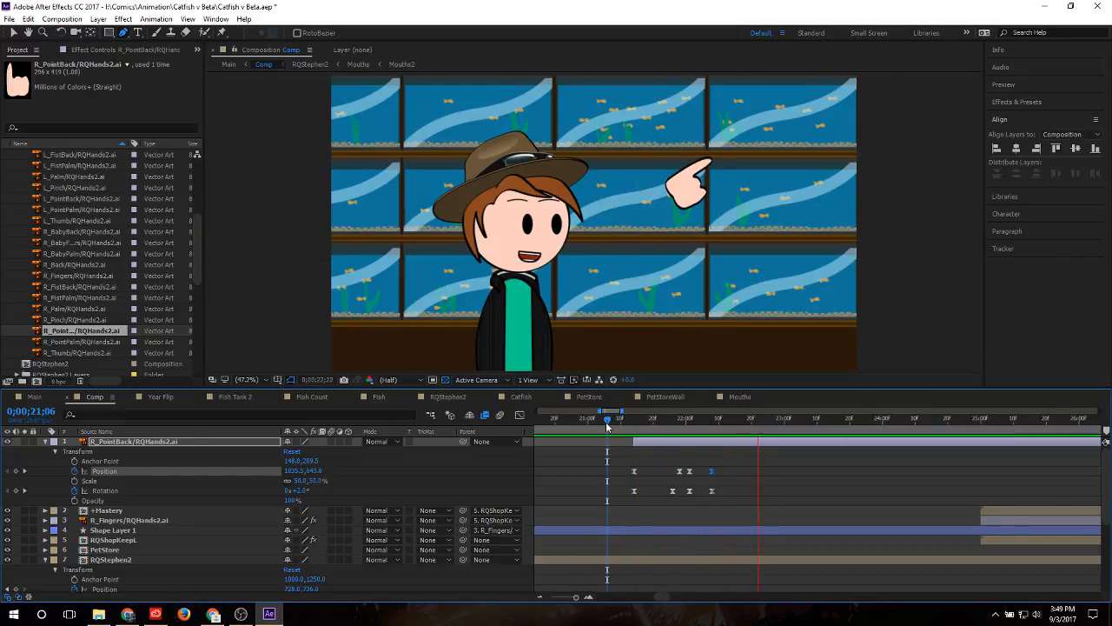
{"action": "key", "text": "space"}
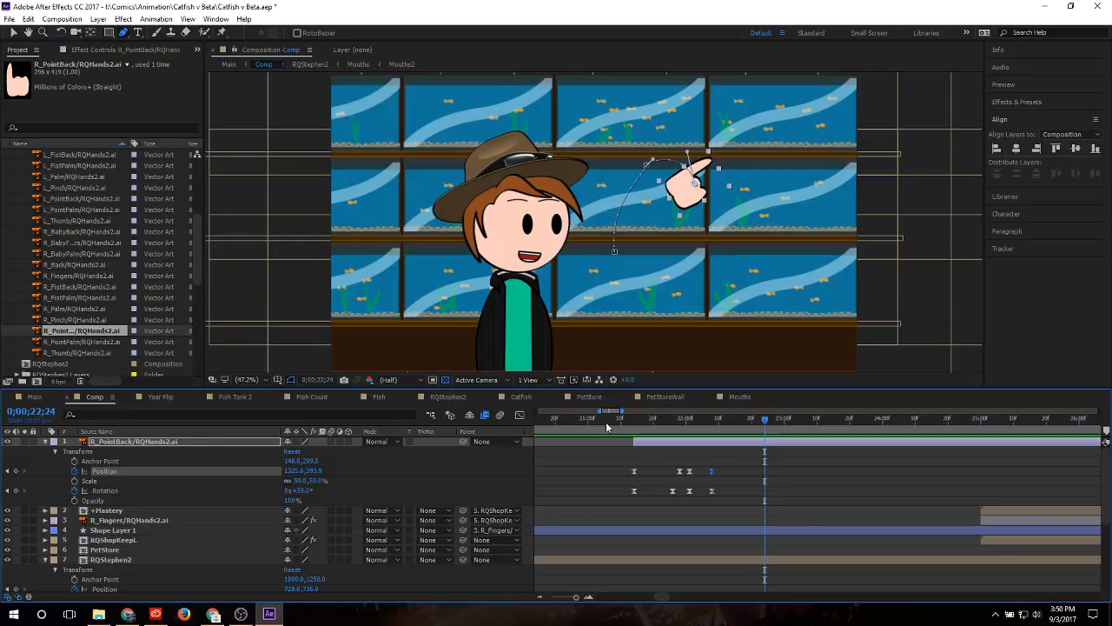
{"action": "left_click", "coordinate": [607, 425]}
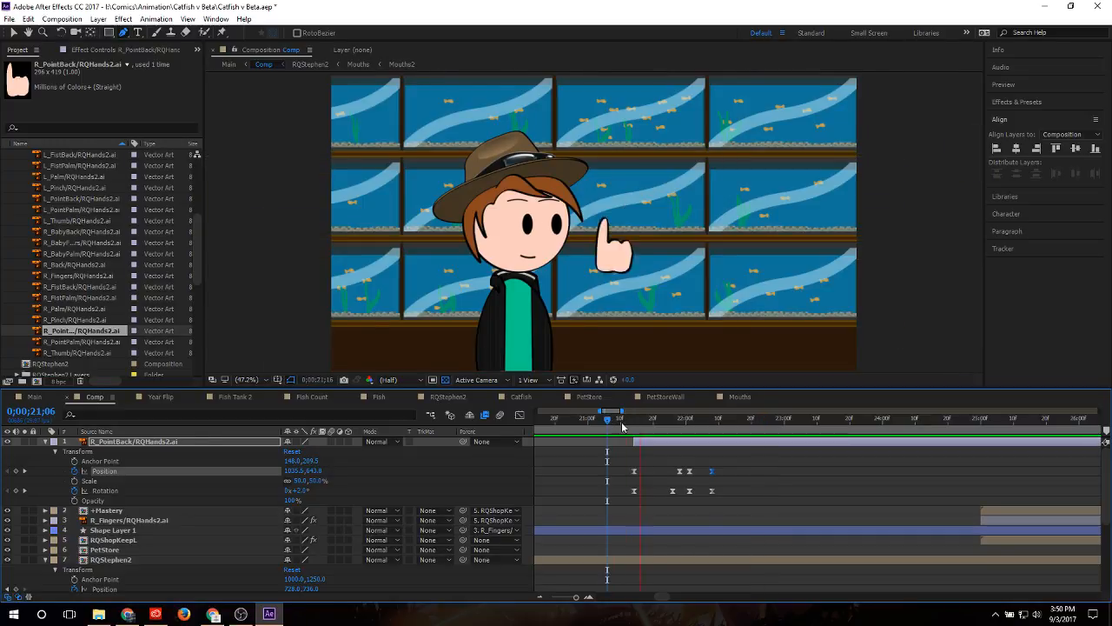
{"action": "key", "text": "space"}
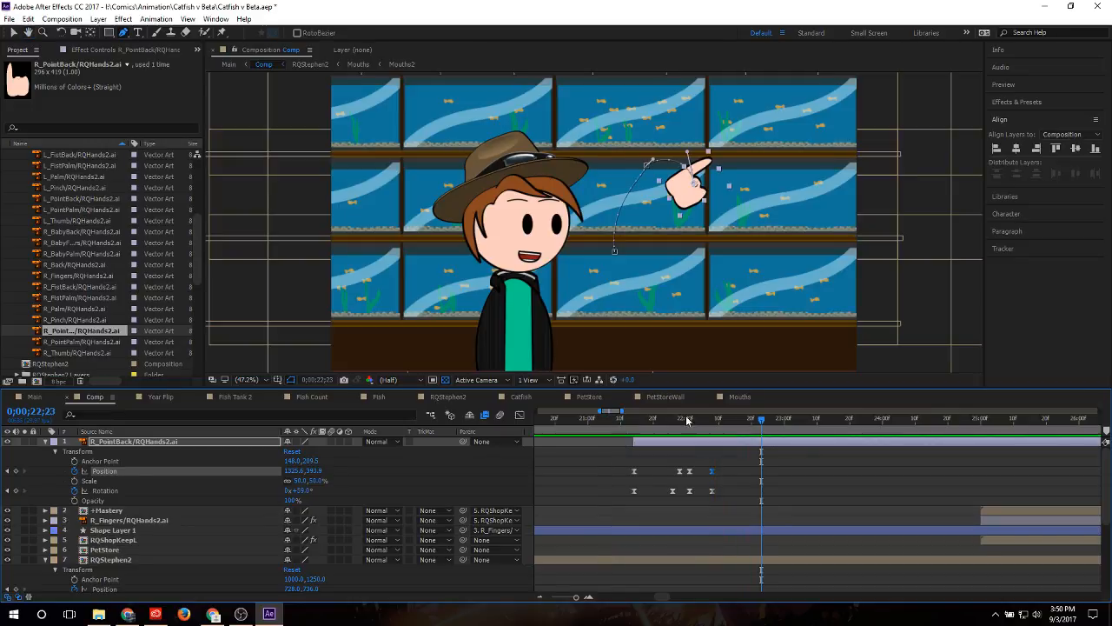
Step: Try holding the hand's pose with Position and Rotation keyframes at 0;00;22;14
{"action": "left_click_drag", "start_coordinate": [762, 421], "coordinate": [761, 427]}
{"action": "mouse_move", "coordinate": [718, 421]}
{"action": "left_mouse_down"}
{"action": "mouse_move", "coordinate": [696, 423]}
{"action": "mouse_move", "coordinate": [731, 430]}
{"action": "left_mouse_up"}
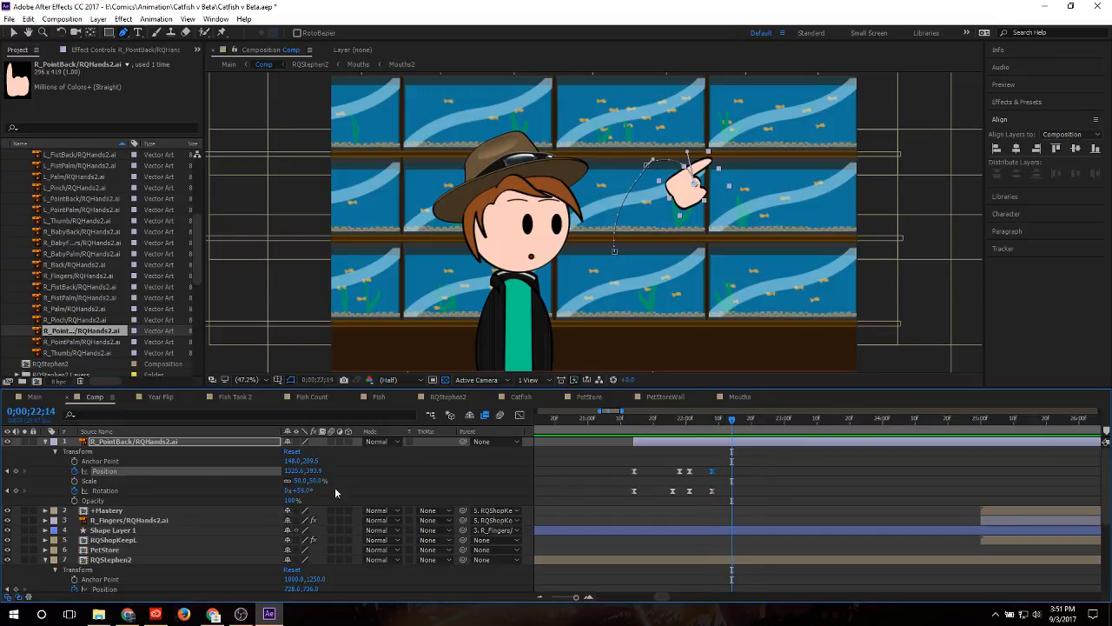
{"action": "left_click", "coordinate": [15, 470]}
{"action": "left_click", "coordinate": [15, 490]}
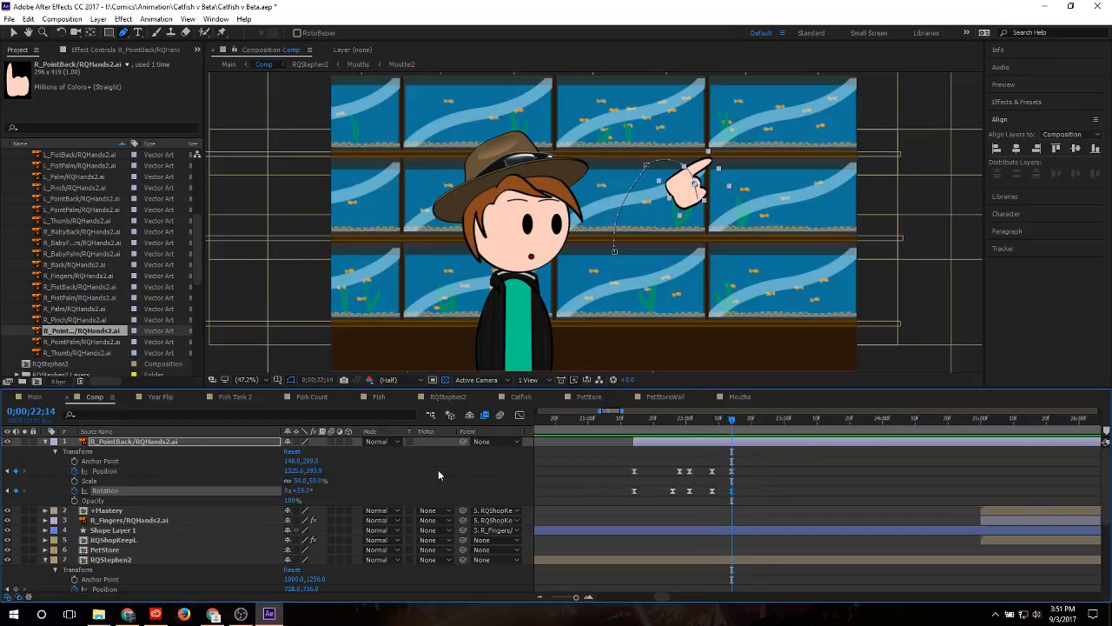
Step: Try lowering the hand to about 1118, 830 at 0;00;22;21 and curving its downward path with the Pen tool
{"action": "left_click_drag", "start_coordinate": [731, 423], "coordinate": [757, 426]}
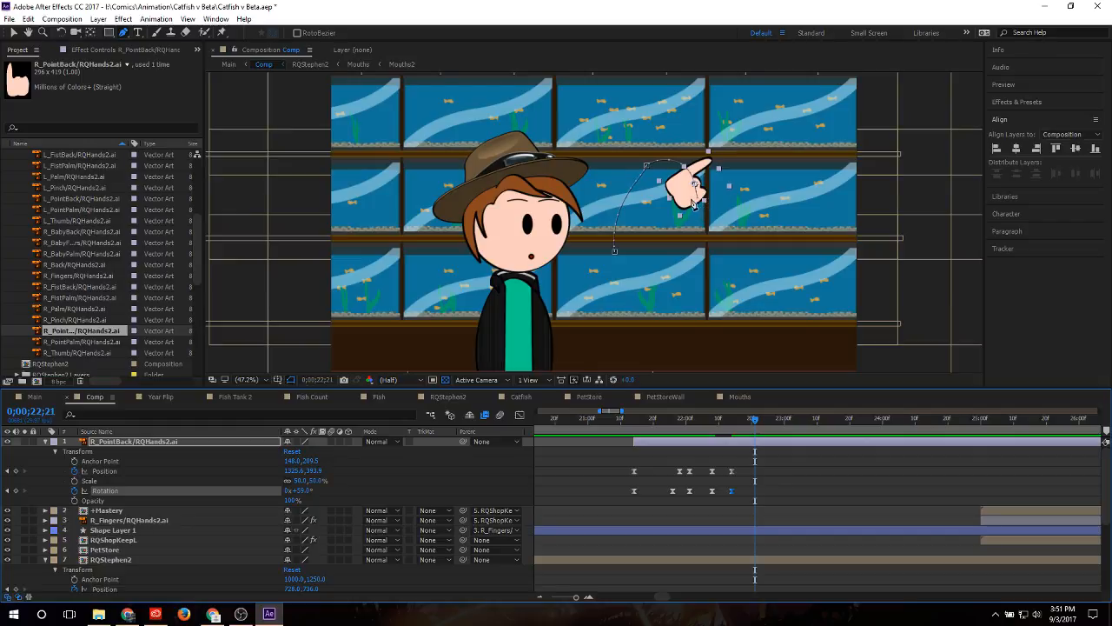
{"action": "key", "text": "v"}
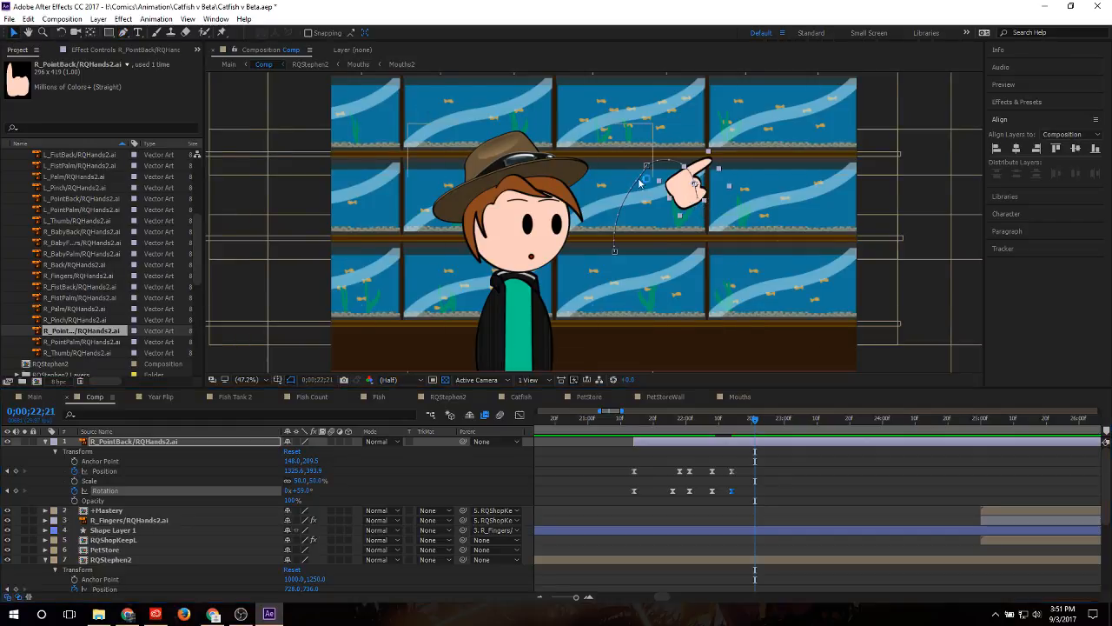
{"action": "left_click_drag", "start_coordinate": [687, 197], "coordinate": [622, 318]}
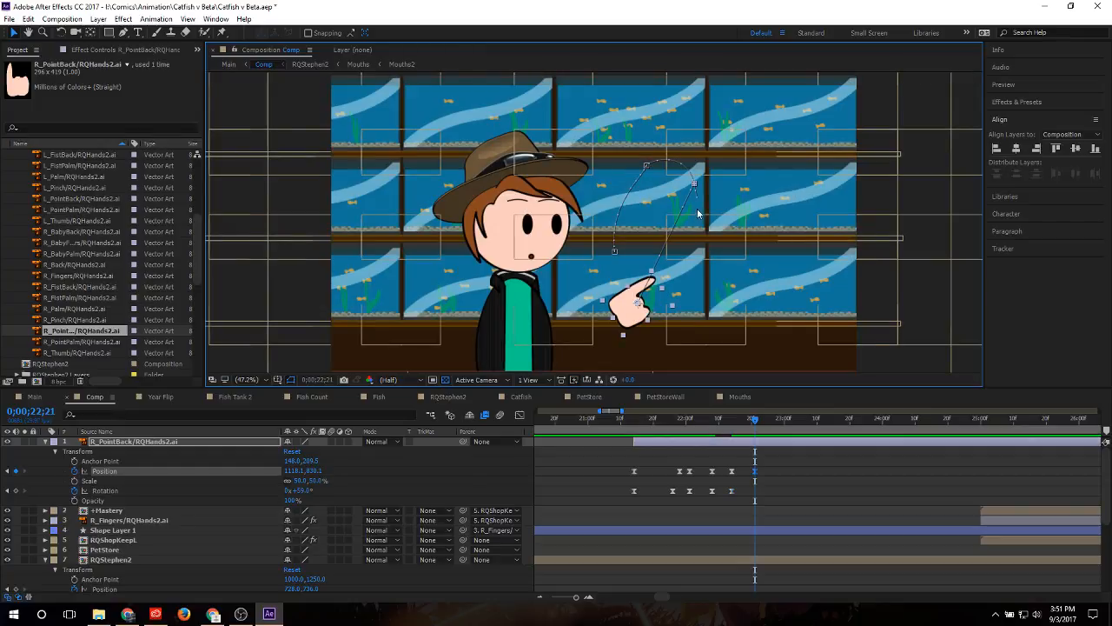
{"action": "left_click", "coordinate": [124, 32]}
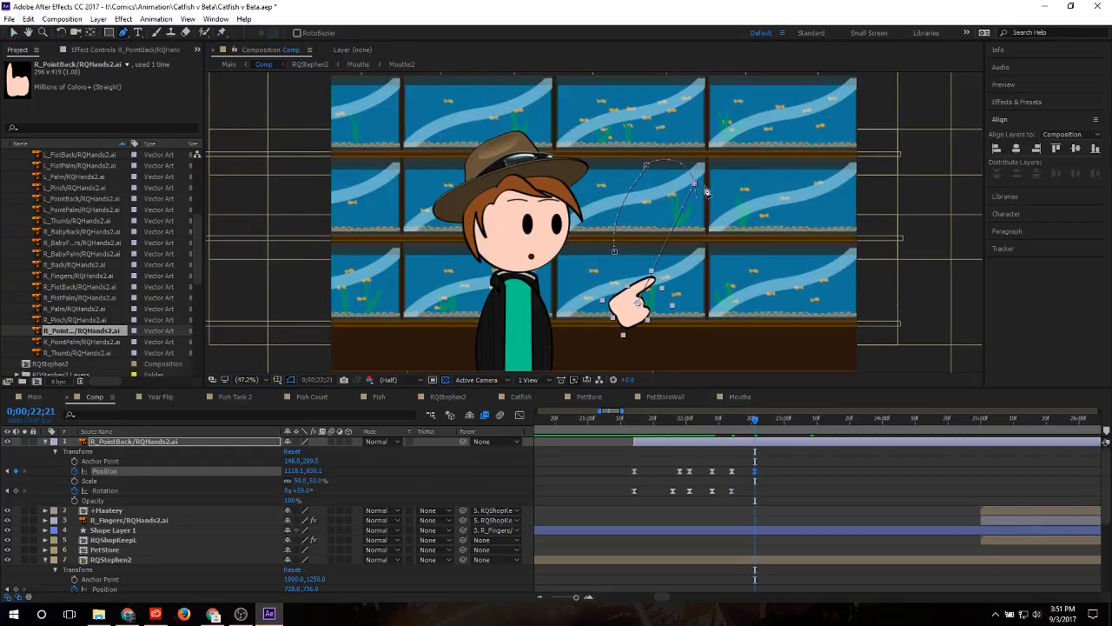
{"action": "mouse_move", "coordinate": [695, 187]}
{"action": "left_mouse_down"}
{"action": "mouse_move", "coordinate": [712, 206]}
{"action": "mouse_move", "coordinate": [704, 216]}
{"action": "mouse_move", "coordinate": [695, 188]}
{"action": "left_mouse_up"}
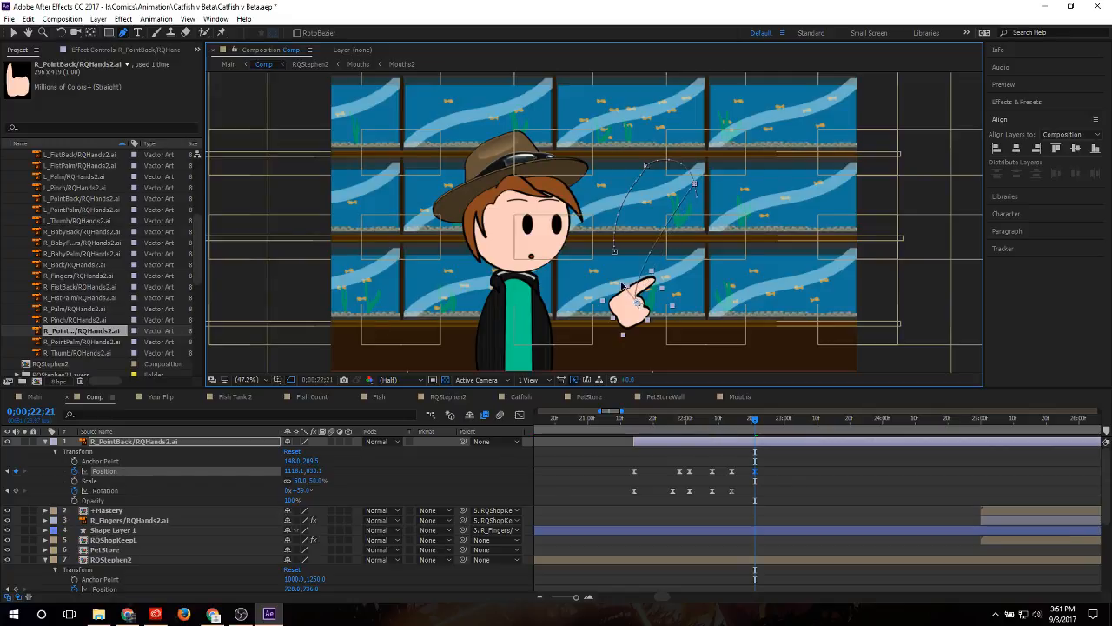
{"action": "left_click_drag", "start_coordinate": [622, 286], "coordinate": [624, 262]}
{"action": "left_click_drag", "start_coordinate": [694, 185], "coordinate": [690, 215]}
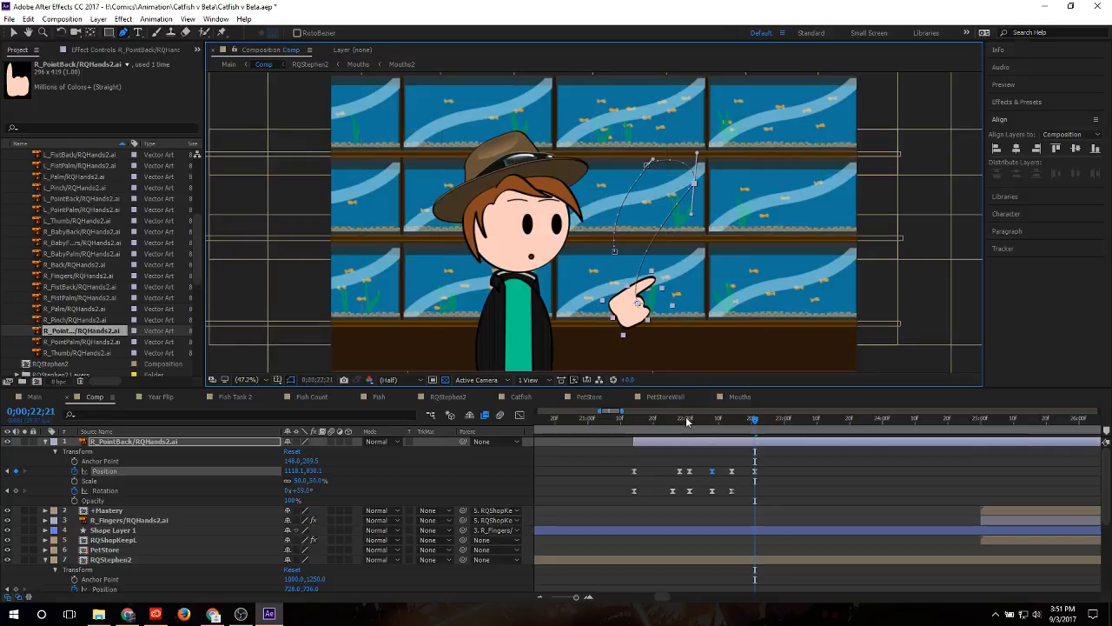
Step: Play back the lowering motion and undo it together with the hand's keyframes at 0;00;22;14
{"action": "left_click", "coordinate": [673, 418]}
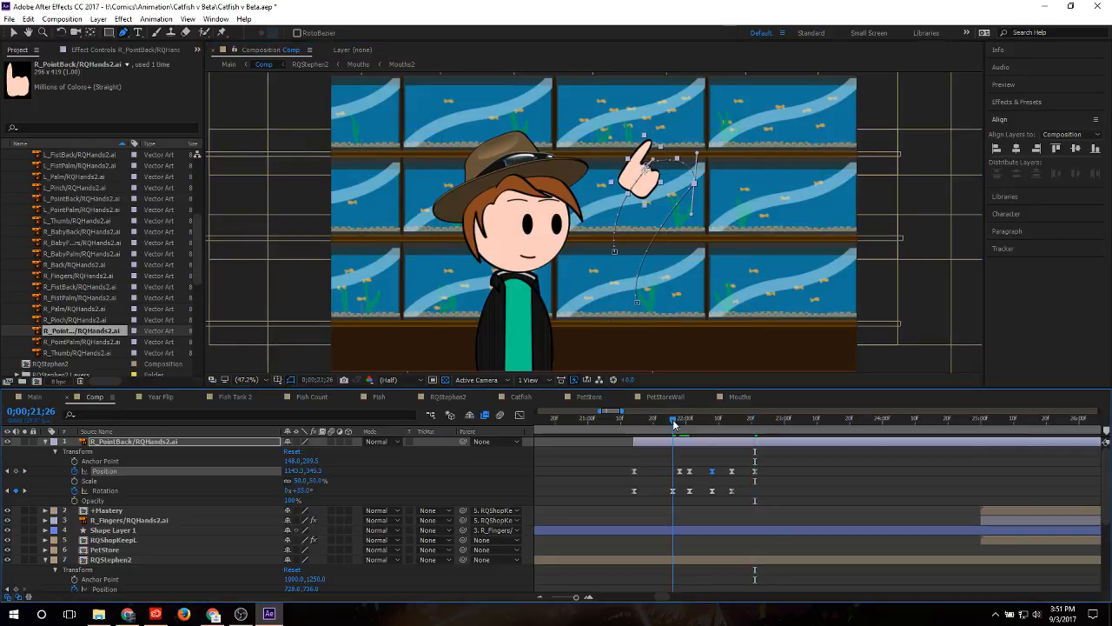
{"action": "key", "text": "space"}
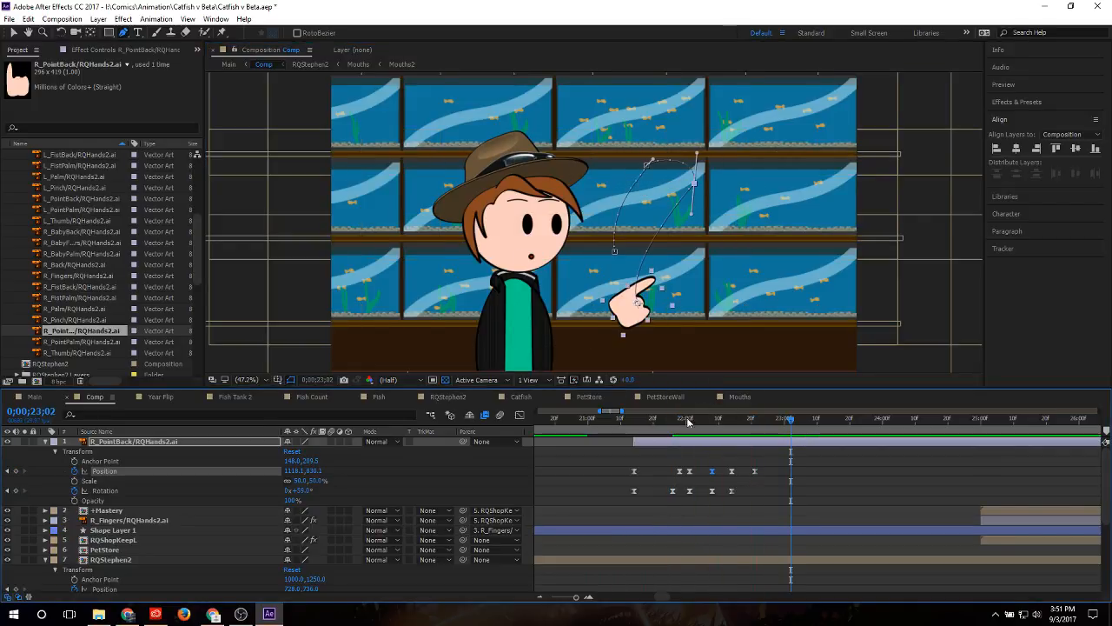
{"action": "left_click", "coordinate": [642, 419]}
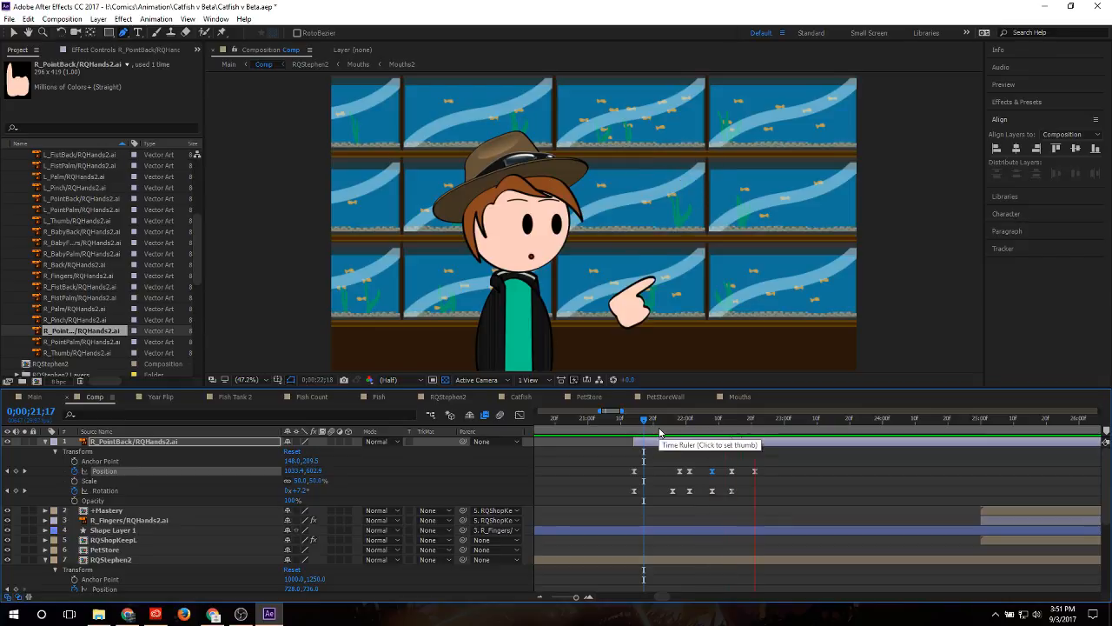
{"action": "left_click_drag", "start_coordinate": [718, 422], "coordinate": [705, 421]}
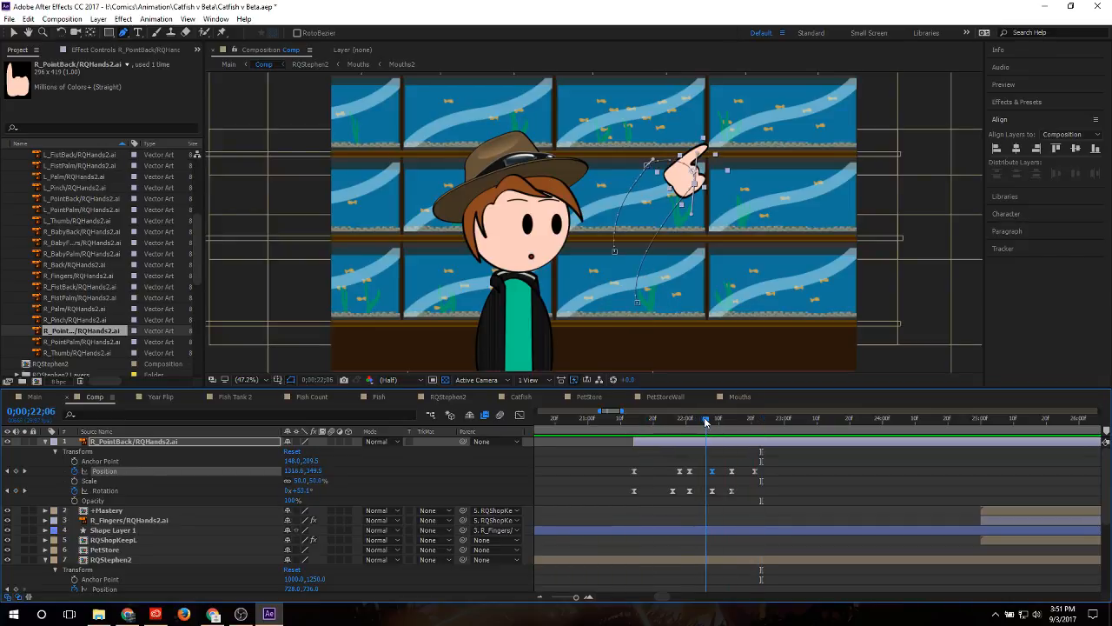
{"action": "left_click", "coordinate": [755, 419]}
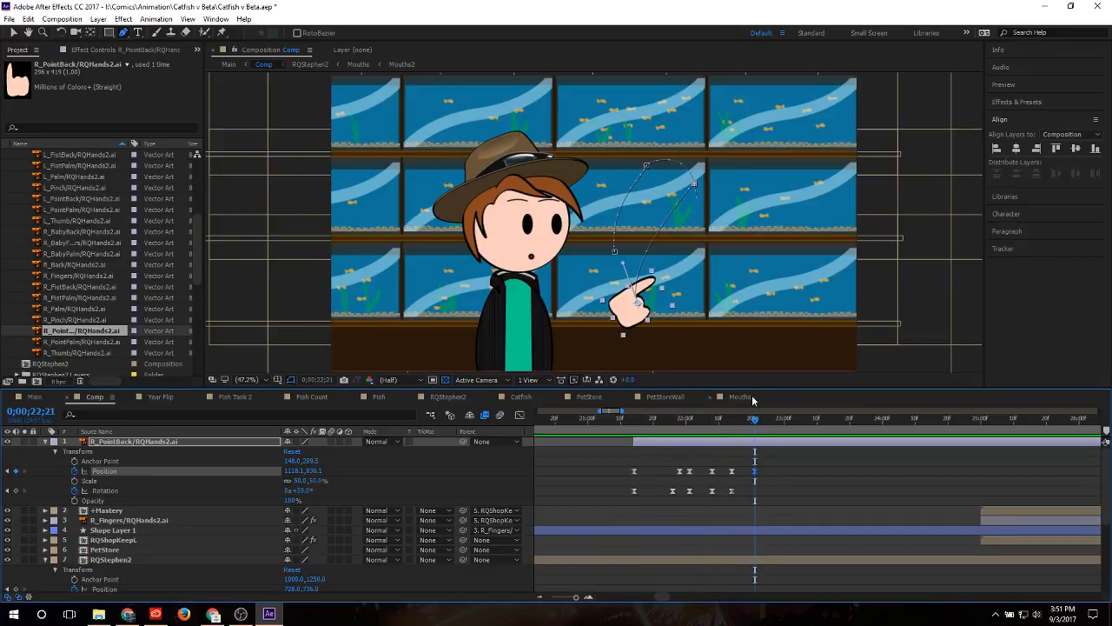
{"action": "key", "text": "ctrl+z"}
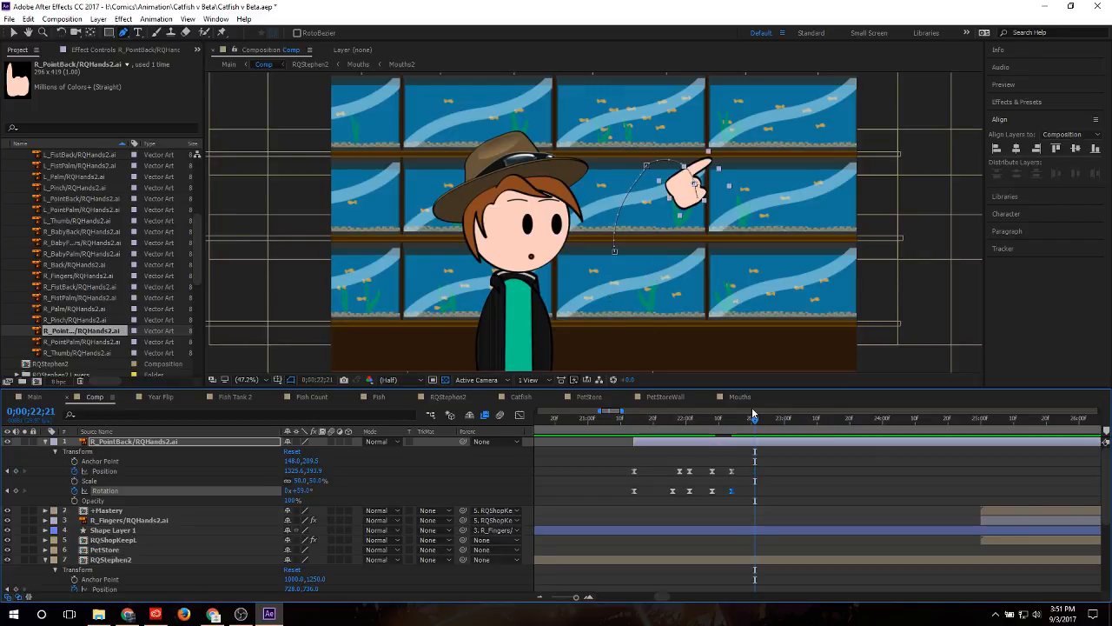
{"action": "key", "text": "ctrl+z"}
{"action": "key", "text": "ctrl+z"}
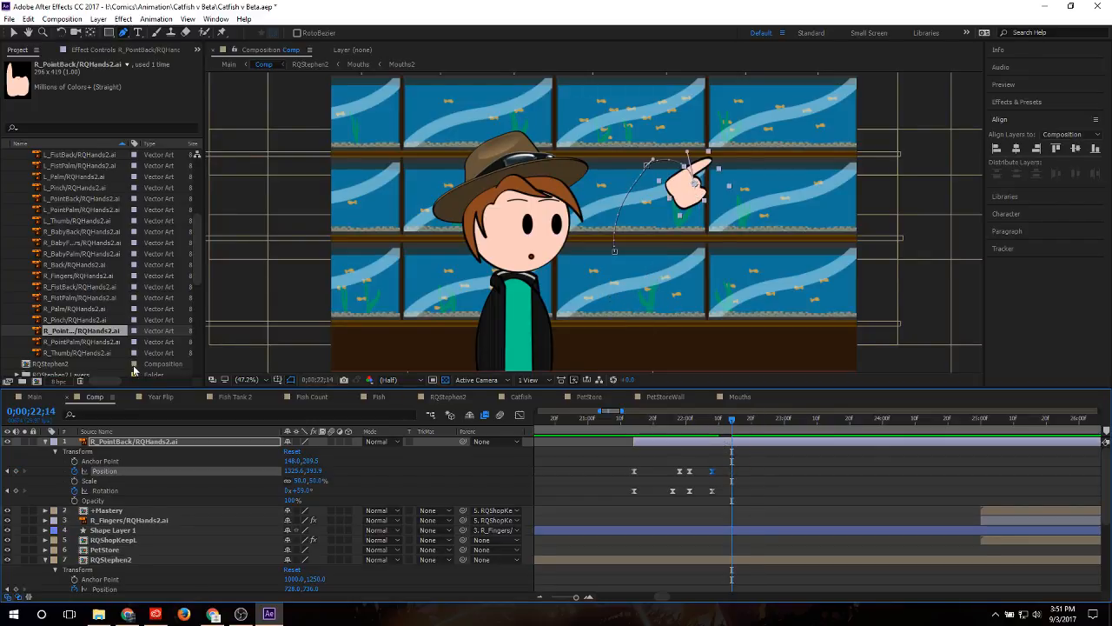
Step: At 0;00;22;21, lower the hand to about 1137, 783 and rotate it until the finger points slightly downward
{"action": "left_click", "coordinate": [13, 33]}
{"action": "left_click", "coordinate": [798, 473]}
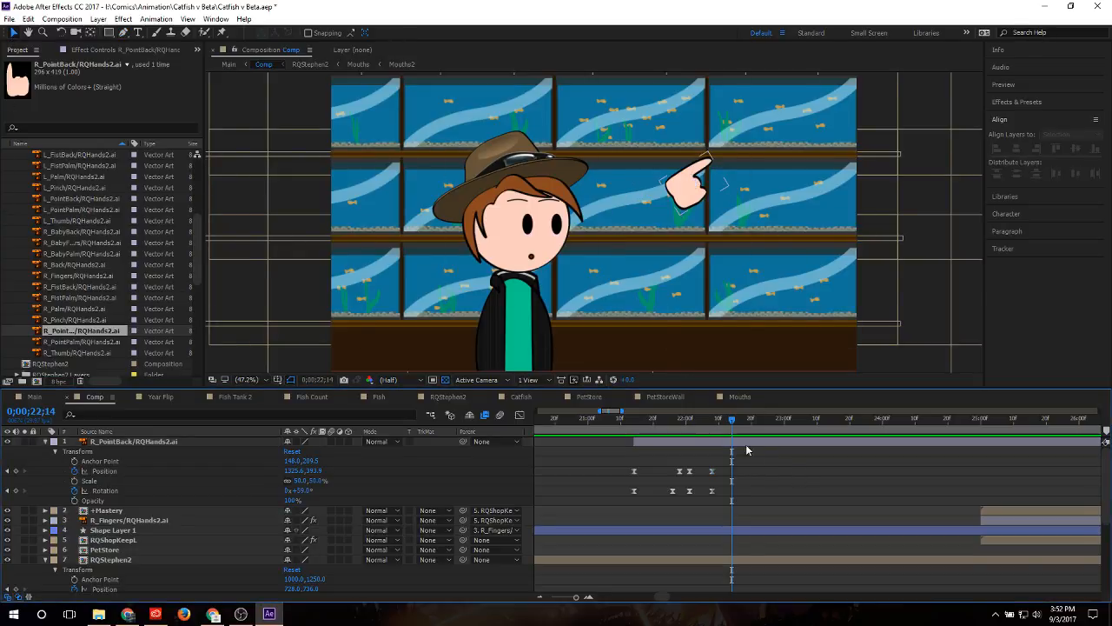
{"action": "left_click_drag", "start_coordinate": [728, 421], "coordinate": [754, 415]}
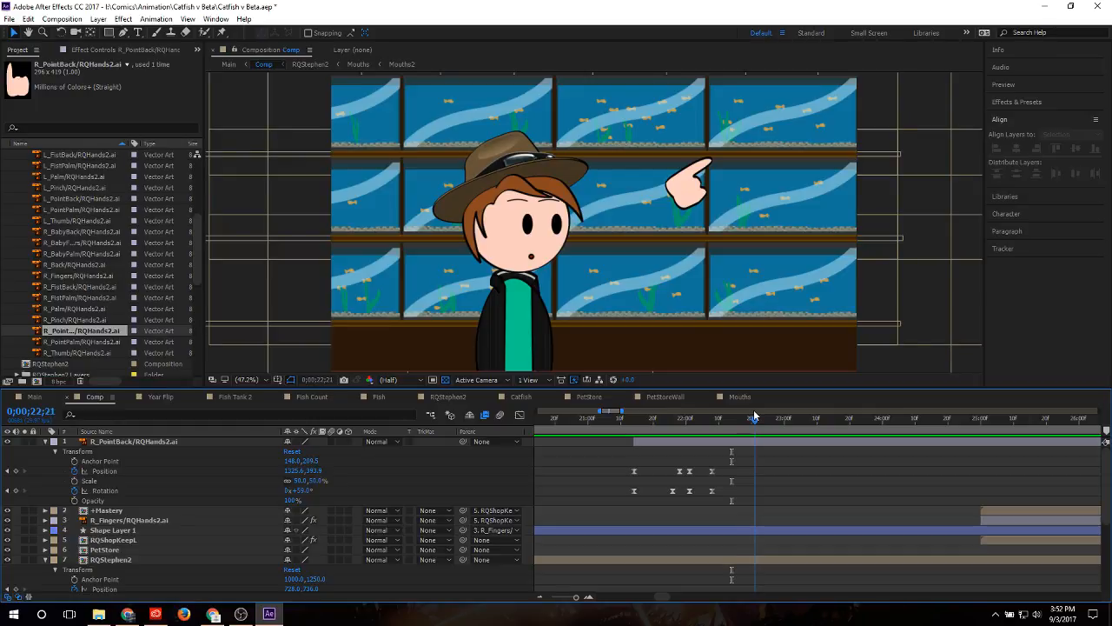
{"action": "left_click", "coordinate": [698, 198]}
{"action": "left_click_drag", "start_coordinate": [698, 198], "coordinate": [648, 303]}
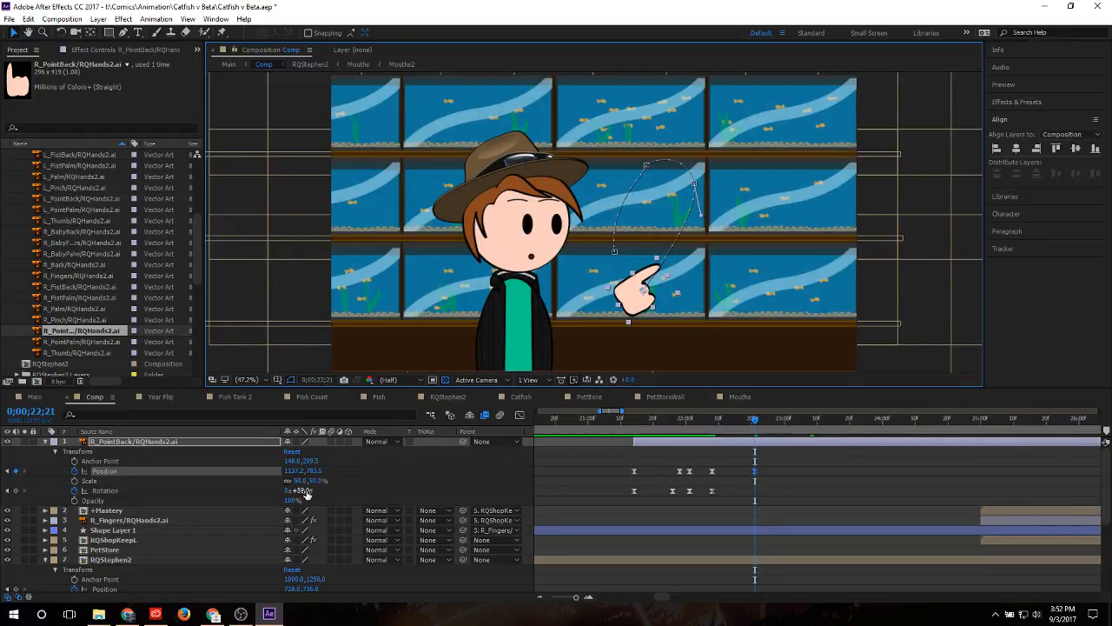
{"action": "left_click_drag", "start_coordinate": [306, 492], "coordinate": [333, 492]}
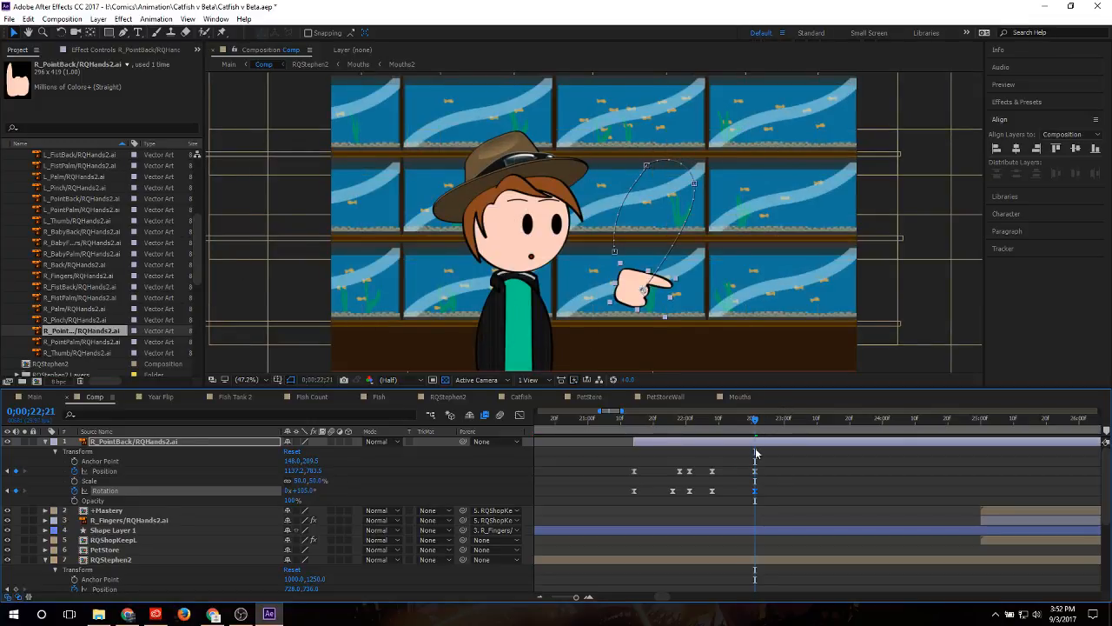
Step: Curve the hand's downward motion path with the Pen tool and play back the gesture from 0;00;21;10
{"action": "left_click", "coordinate": [122, 33]}
{"action": "left_click_drag", "start_coordinate": [644, 291], "coordinate": [636, 231]}
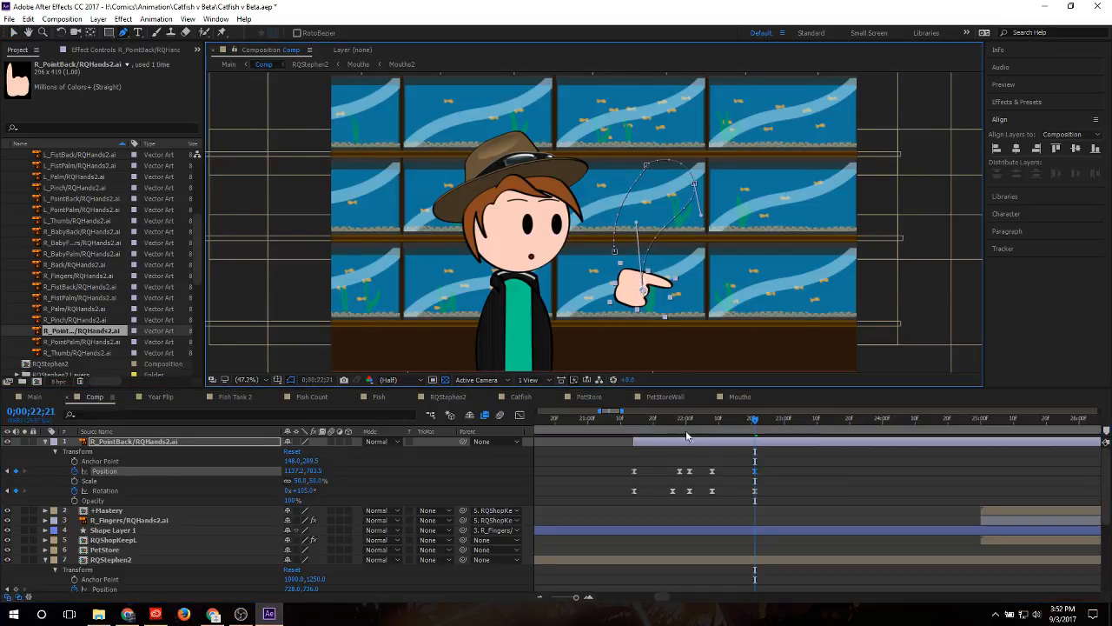
{"action": "left_click", "coordinate": [619, 419]}
{"action": "key", "text": "space"}
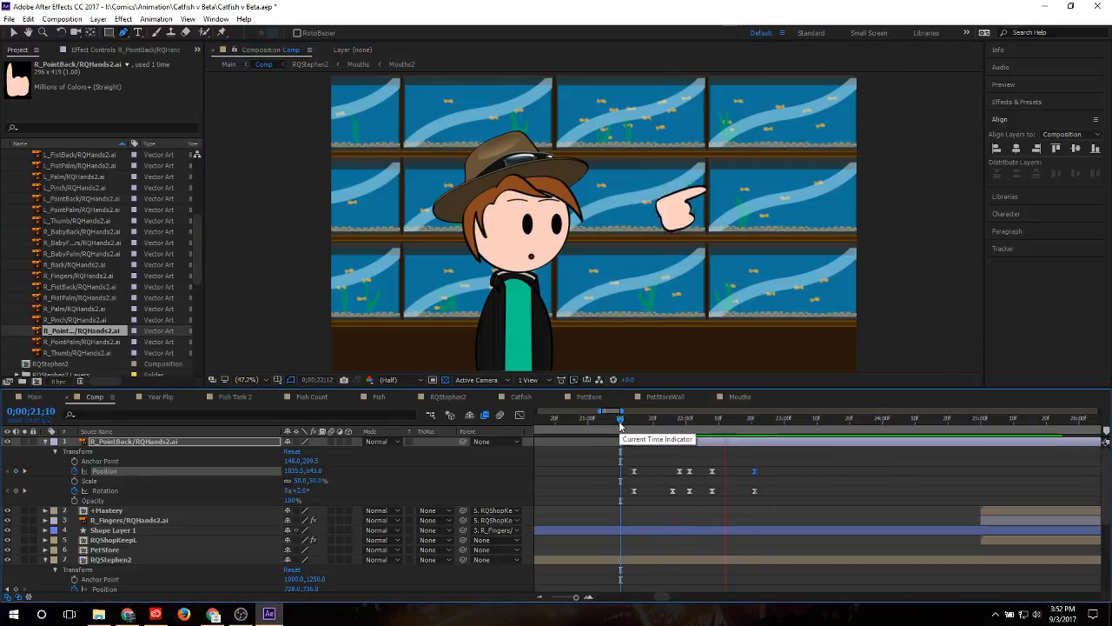
{"action": "key", "text": "space"}
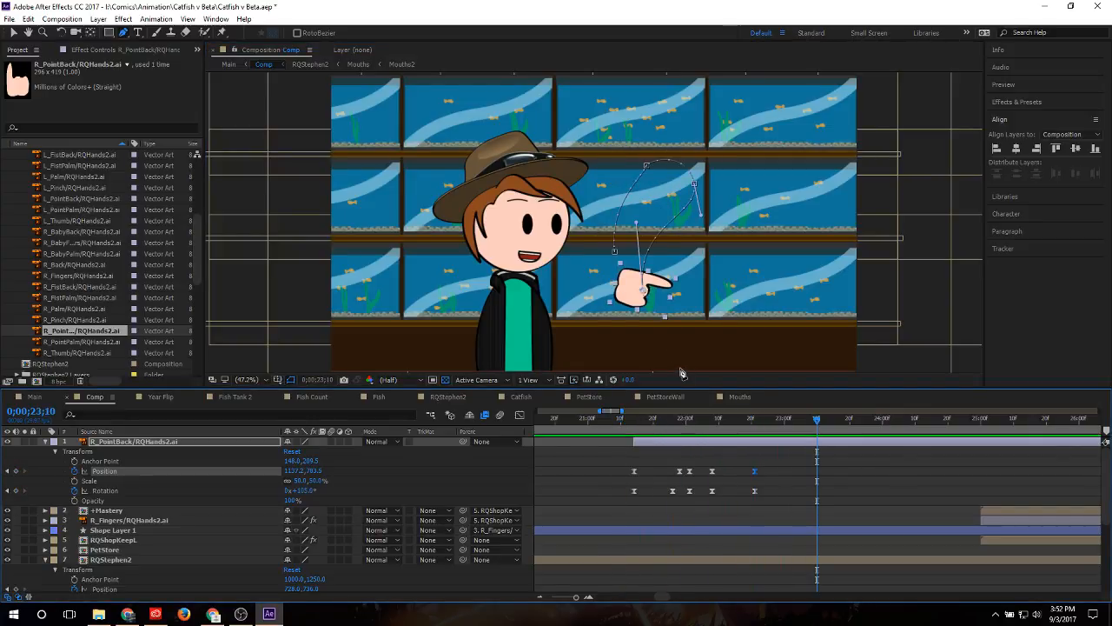
Step: Try a slight downward drift by moving the hand to about 1120, 800 at 0;00;23;10, and play it back
{"action": "left_click", "coordinate": [13, 33]}
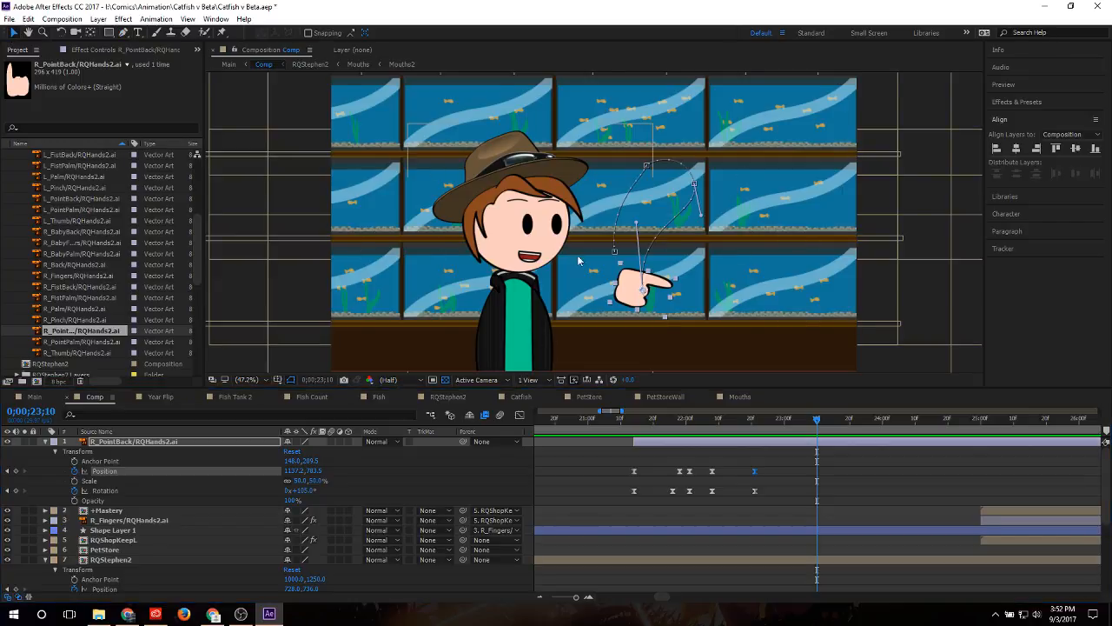
{"action": "left_click_drag", "start_coordinate": [629, 288], "coordinate": [622, 296]}
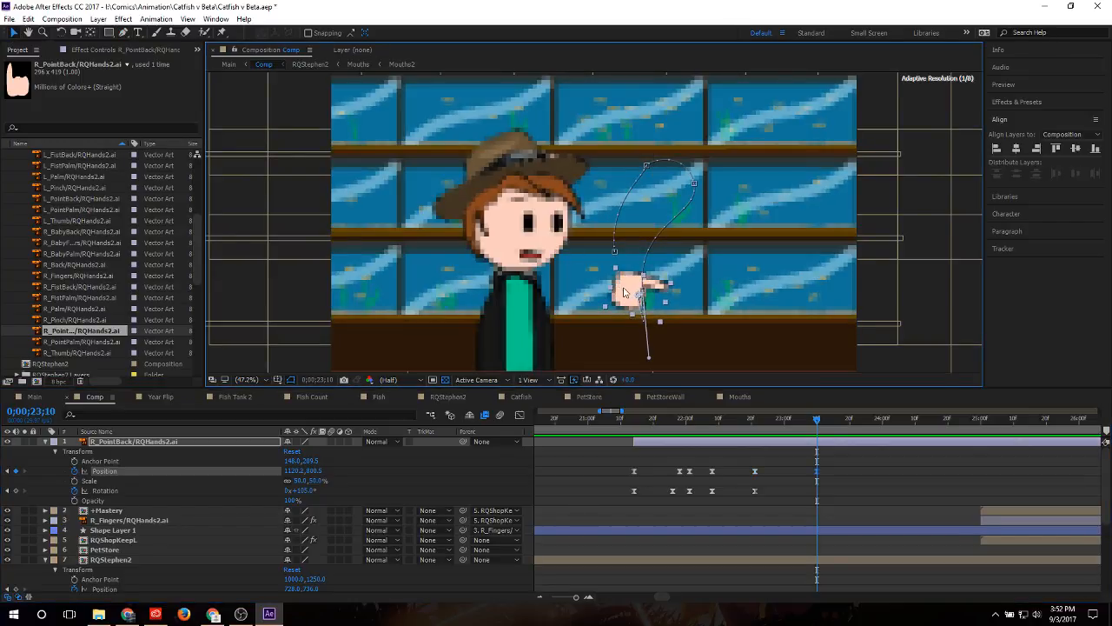
{"action": "left_click", "coordinate": [600, 424]}
{"action": "key", "text": "space"}
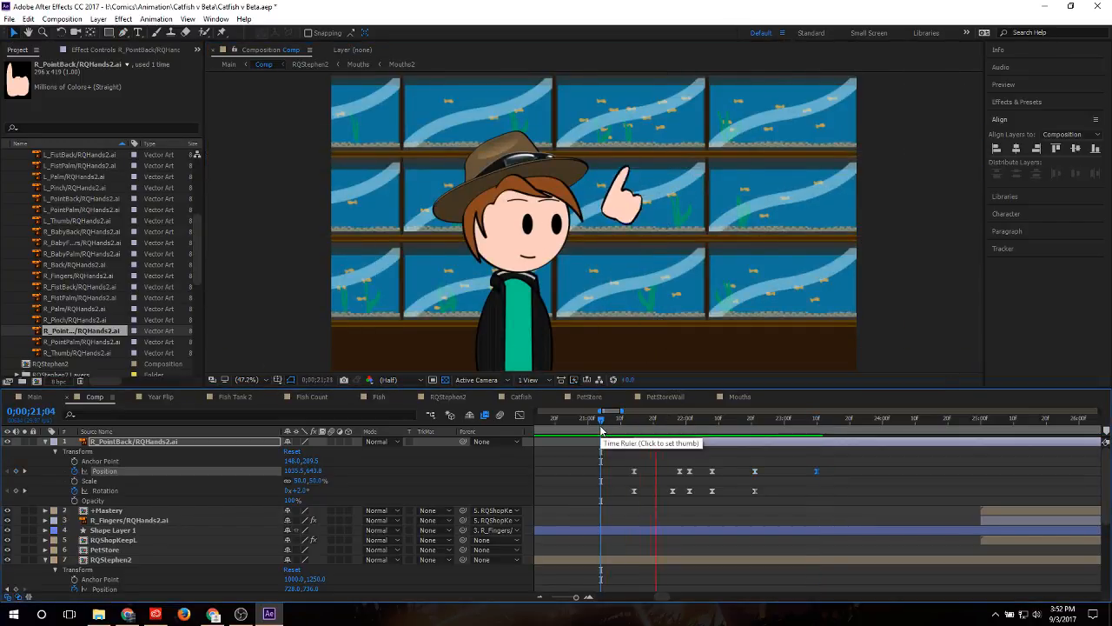
{"action": "key", "text": "space"}
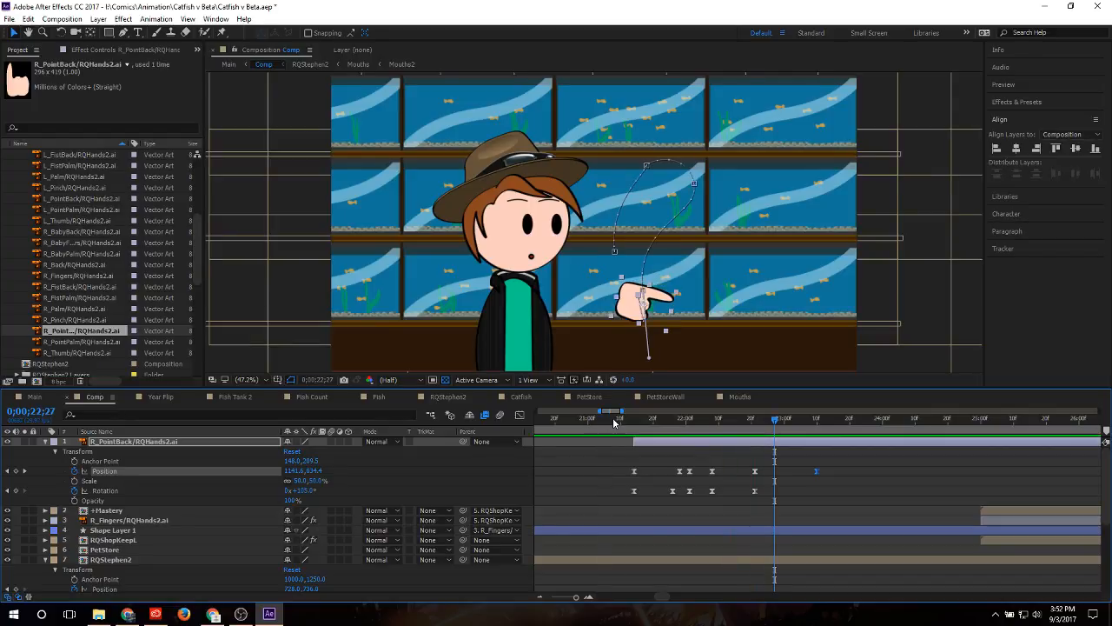
Step: Shift the raised hand's Position and Rotation keyframes from 0;00;22;08 to 0;00;22;10 and play back the gesture
{"action": "left_click_drag", "start_coordinate": [612, 417], "coordinate": [711, 413]}
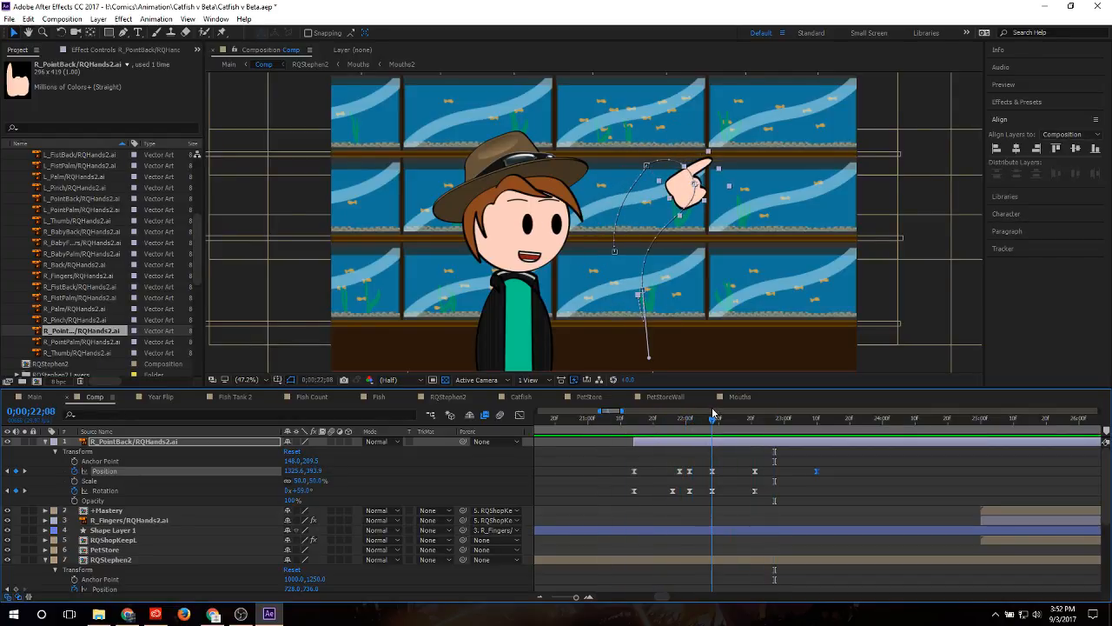
{"action": "mouse_move", "coordinate": [726, 460]}
{"action": "left_mouse_down"}
{"action": "mouse_move", "coordinate": [708, 504]}
{"action": "mouse_move", "coordinate": [720, 476]}
{"action": "left_mouse_up"}
{"action": "left_click_drag", "start_coordinate": [688, 191], "coordinate": [701, 185]}
{"action": "left_click_drag", "start_coordinate": [691, 418], "coordinate": [624, 430]}
{"action": "key", "text": "space"}
{"action": "key", "text": "space"}
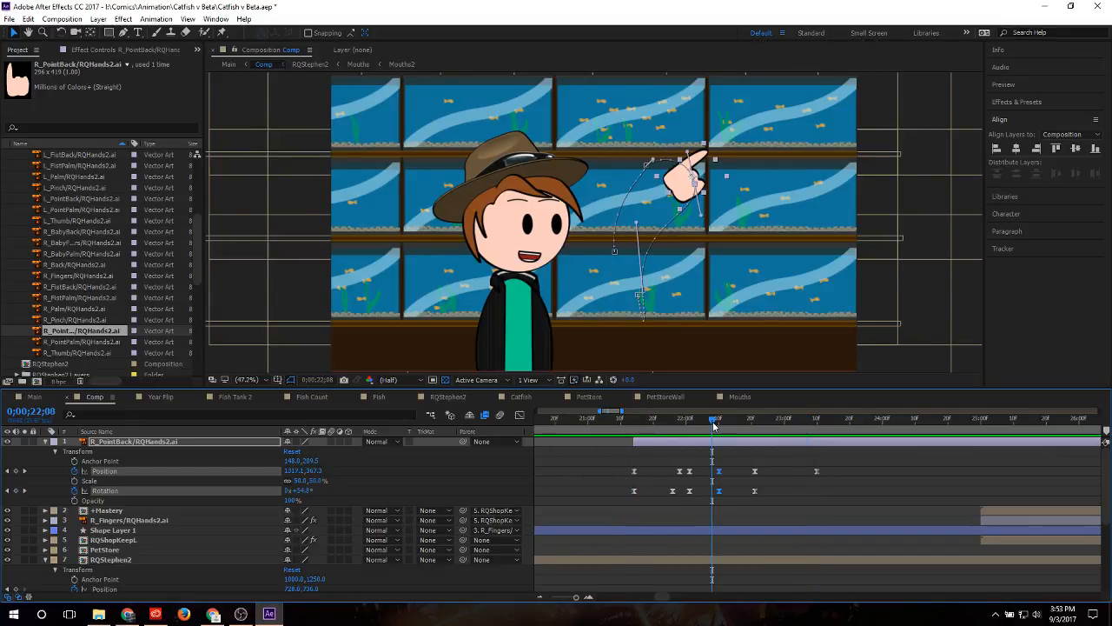
Step: Raise the hand to about 1346, 349 at 0;00;22;10, adjust its rotation slightly, and scrub through the gesture
{"action": "left_click_drag", "start_coordinate": [710, 425], "coordinate": [718, 426]}
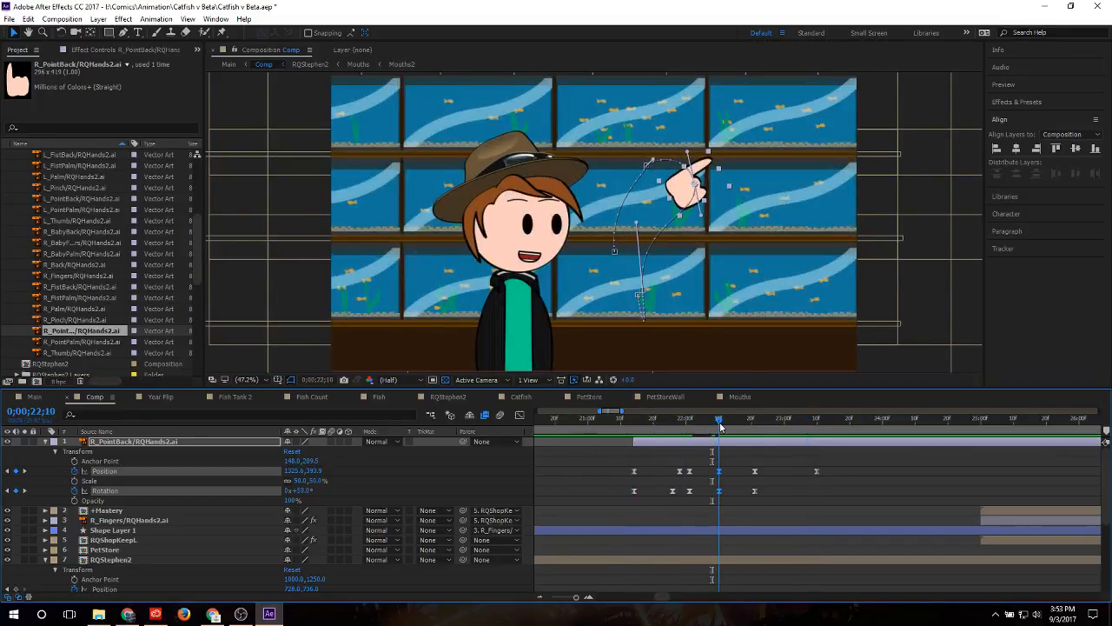
{"action": "left_click_drag", "start_coordinate": [694, 192], "coordinate": [695, 180]}
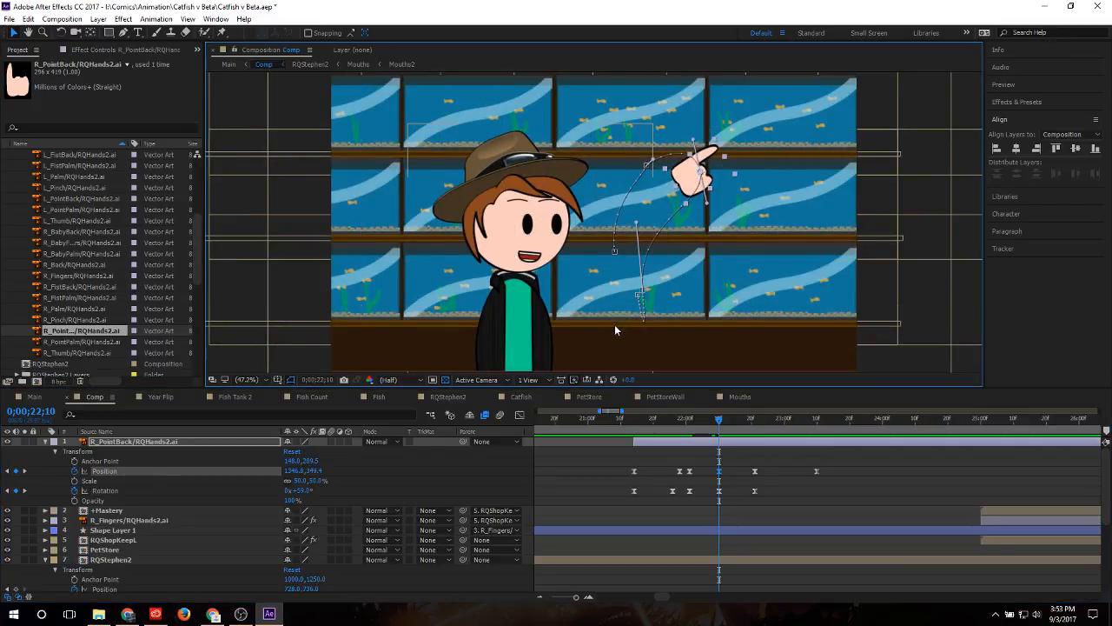
{"action": "left_click_drag", "start_coordinate": [303, 489], "coordinate": [461, 401]}
{"action": "left_click_drag", "start_coordinate": [627, 422], "coordinate": [748, 431]}
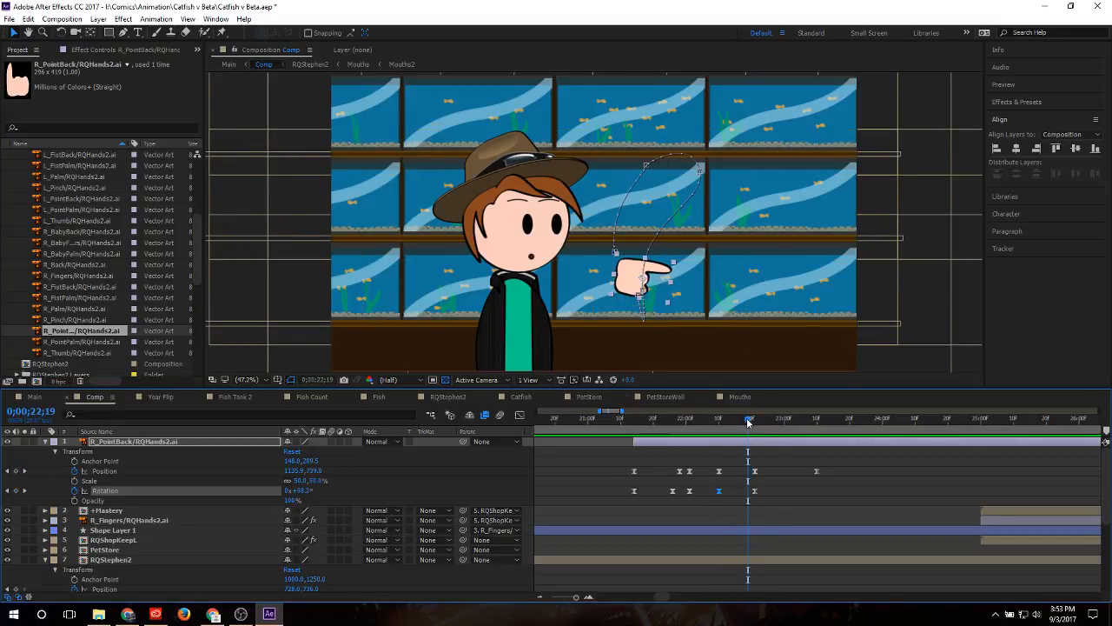
Step: Delete the hand's Position keyframe at 0;00;23;10 and nudge its lowered position at 0;00;22;21 to about 1129, 805
{"action": "left_click_drag", "start_coordinate": [748, 423], "coordinate": [816, 430]}
{"action": "left_click", "coordinate": [823, 475]}
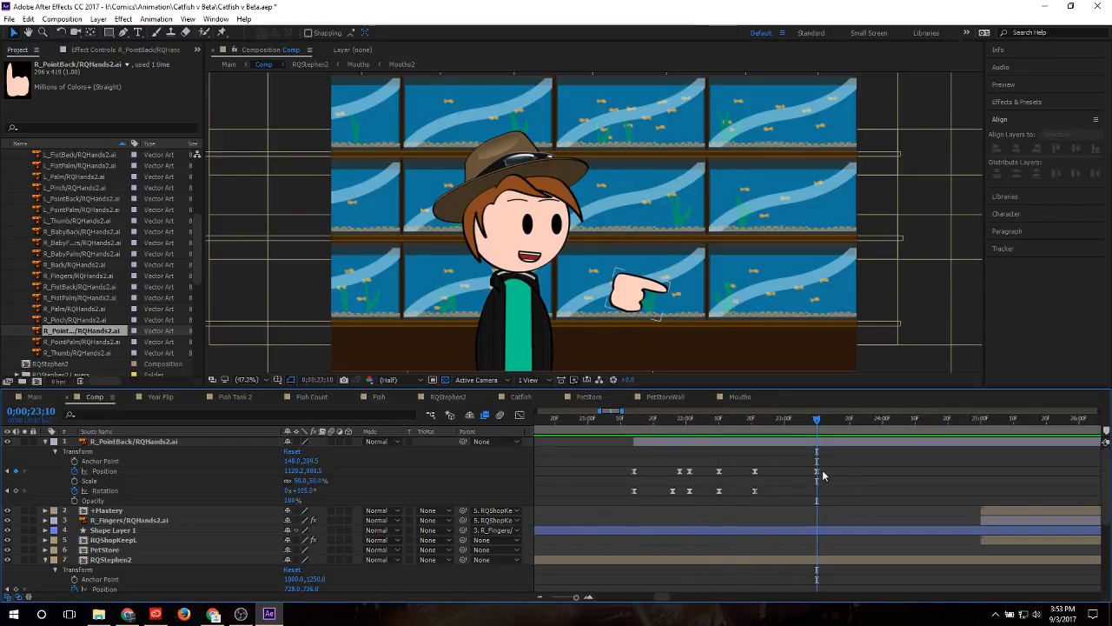
{"action": "left_click", "coordinate": [820, 442]}
{"action": "left_click", "coordinate": [735, 424]}
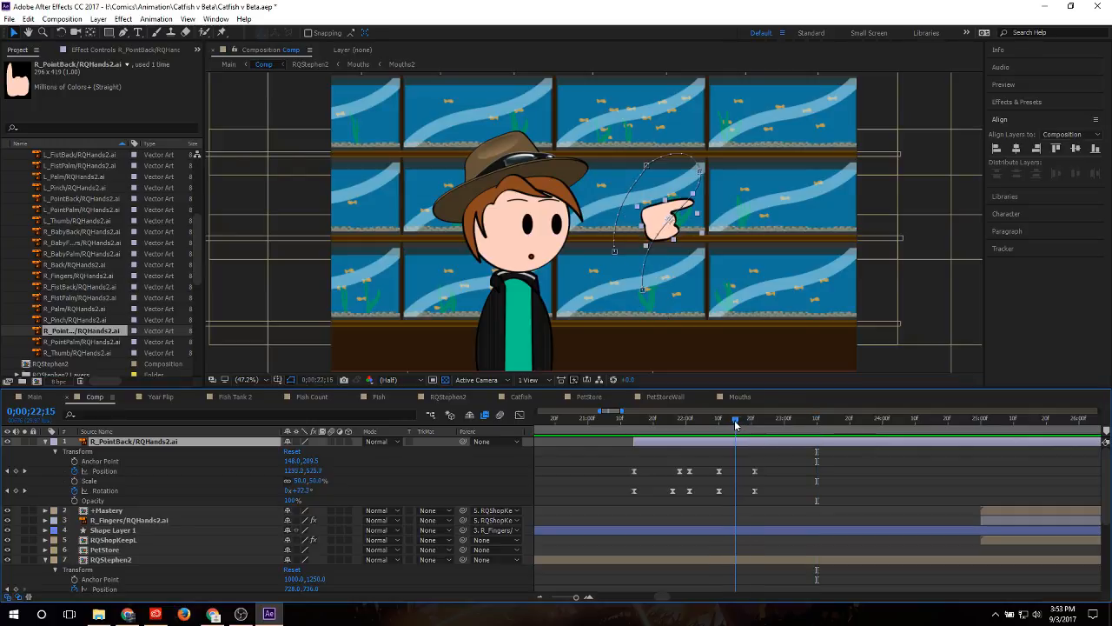
{"action": "left_click_drag", "start_coordinate": [735, 424], "coordinate": [754, 430]}
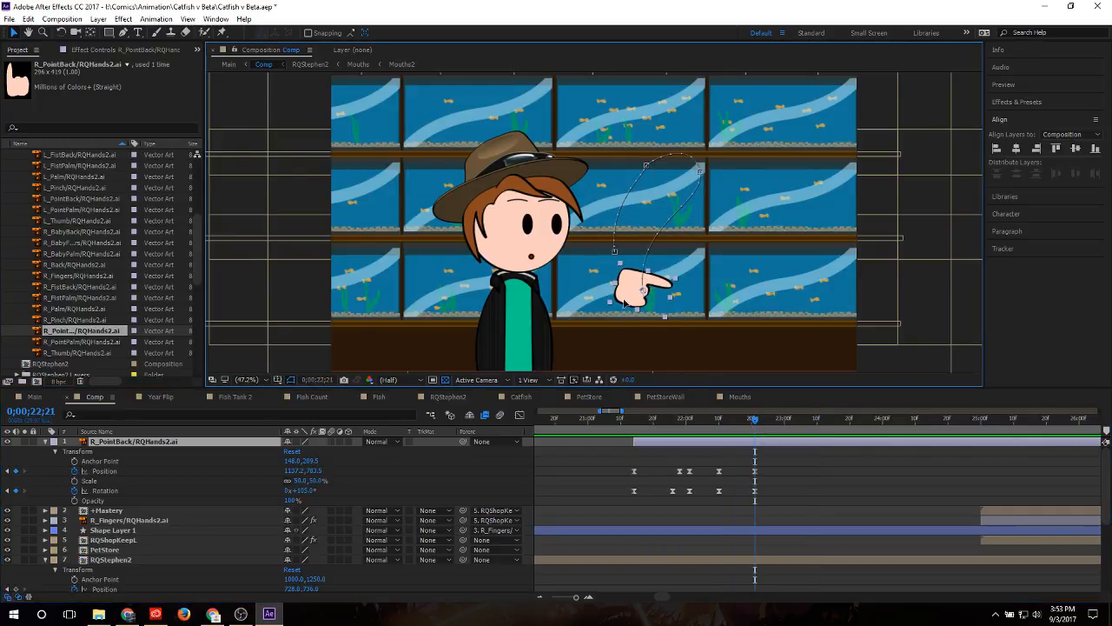
{"action": "left_click_drag", "start_coordinate": [630, 308], "coordinate": [622, 310]}
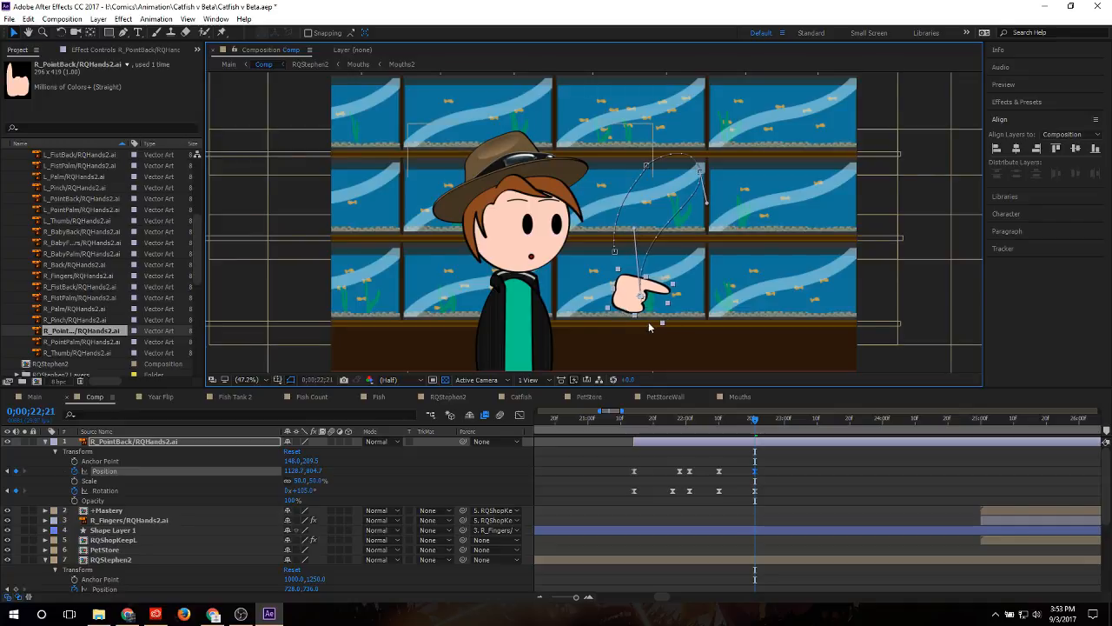
Step: Try holding the raised pose by copying its 0;00;22;10 Position and Rotation keyframes to 0;00;22;13, and play it back
{"action": "left_click_drag", "start_coordinate": [707, 428], "coordinate": [707, 496]}
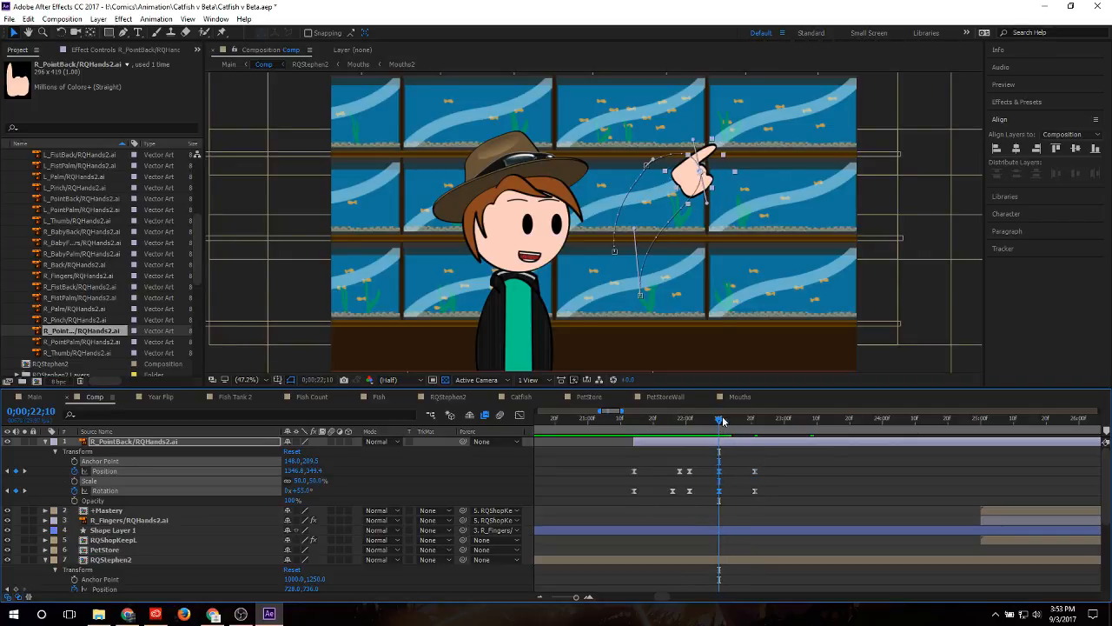
{"action": "left_click_drag", "start_coordinate": [719, 424], "coordinate": [614, 420]}
{"action": "key", "text": "ctrl+v"}
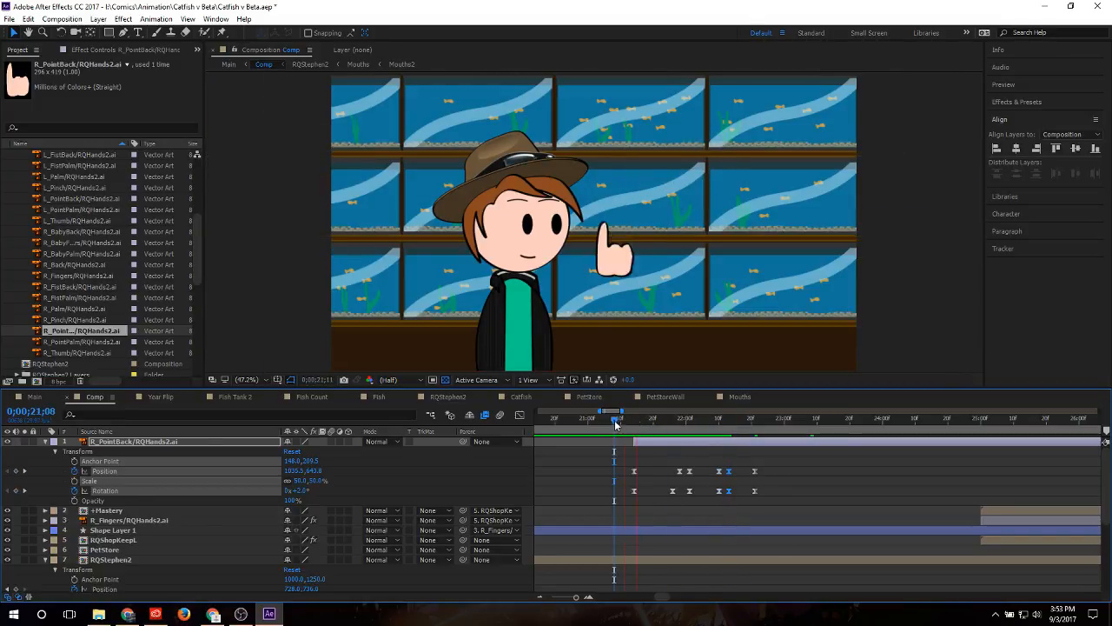
{"action": "key", "text": "space"}
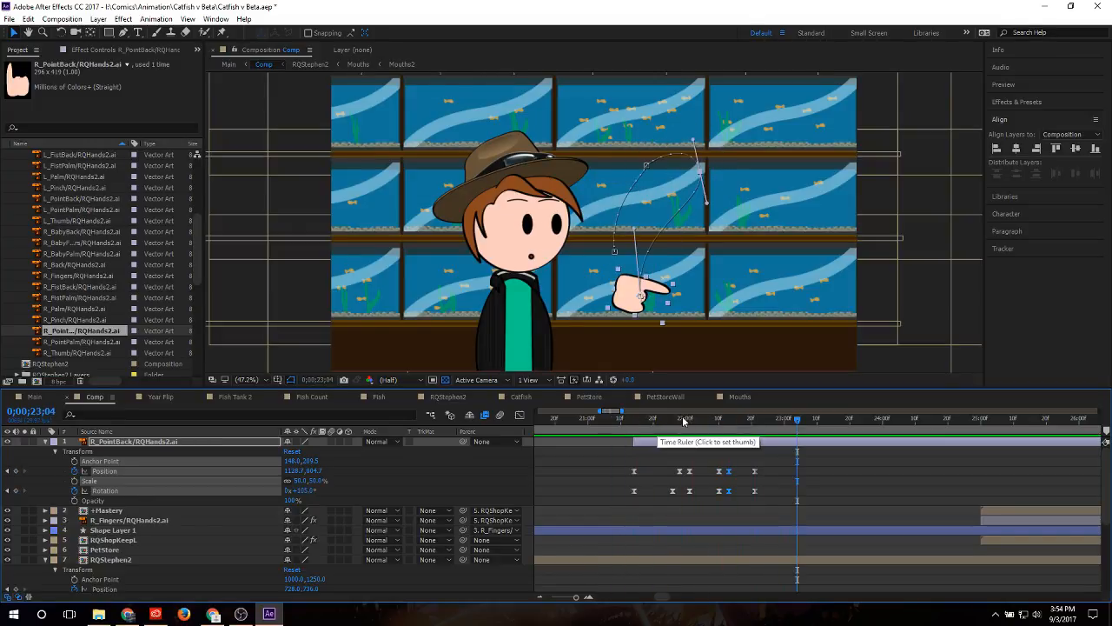
Step: Try spreading the hold keyframes to 0;00;22;08 and 0;00;22;15, review the playback, and undo the hold
{"action": "mouse_move", "coordinate": [719, 465]}
{"action": "left_mouse_down"}
{"action": "mouse_move", "coordinate": [726, 501]}
{"action": "mouse_move", "coordinate": [711, 476]}
{"action": "mouse_move", "coordinate": [739, 501]}
{"action": "mouse_move", "coordinate": [736, 476]}
{"action": "left_mouse_up"}
{"action": "left_click_drag", "start_coordinate": [708, 427], "coordinate": [620, 433]}
{"action": "key", "text": "space"}
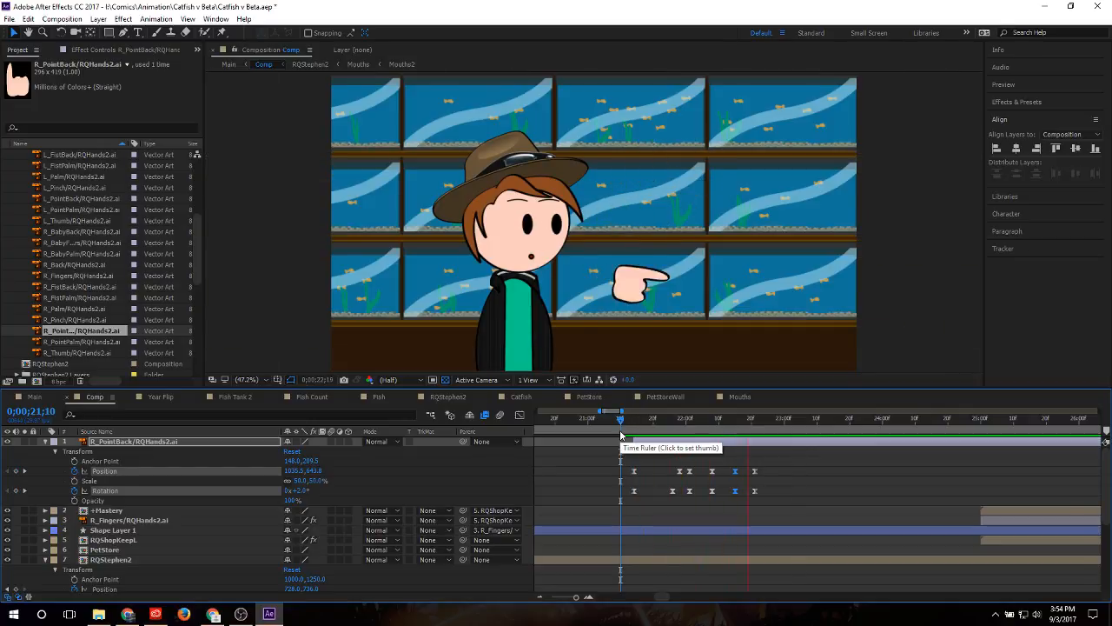
{"action": "left_click", "coordinate": [634, 421]}
{"action": "left_click_drag", "start_coordinate": [639, 422], "coordinate": [735, 444]}
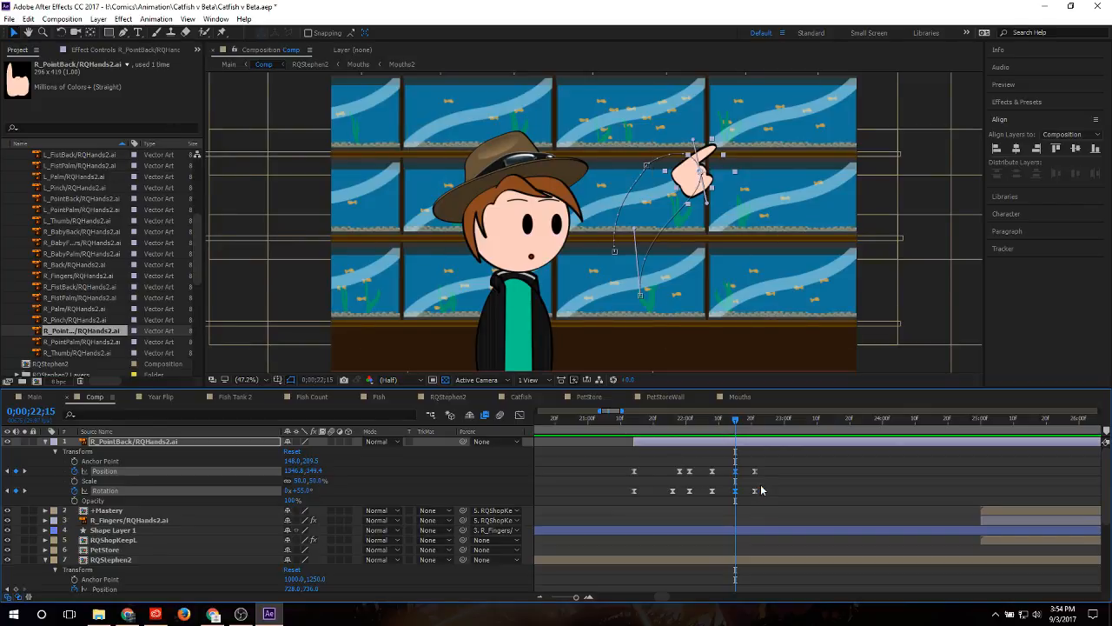
{"action": "key", "text": "Page_Up"}
{"action": "key", "text": "Page_Up"}
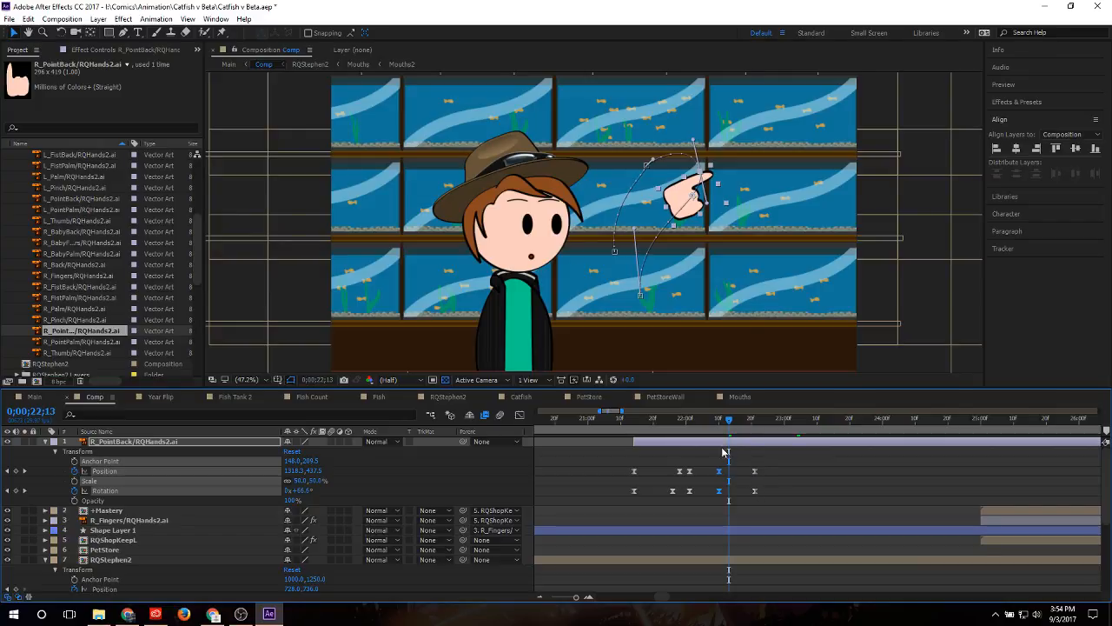
Step: Inspect the motion path around the raised hand and move that pose's Position and Rotation keyframes to 0;00;22;07
{"action": "left_click_drag", "start_coordinate": [714, 422], "coordinate": [712, 500]}
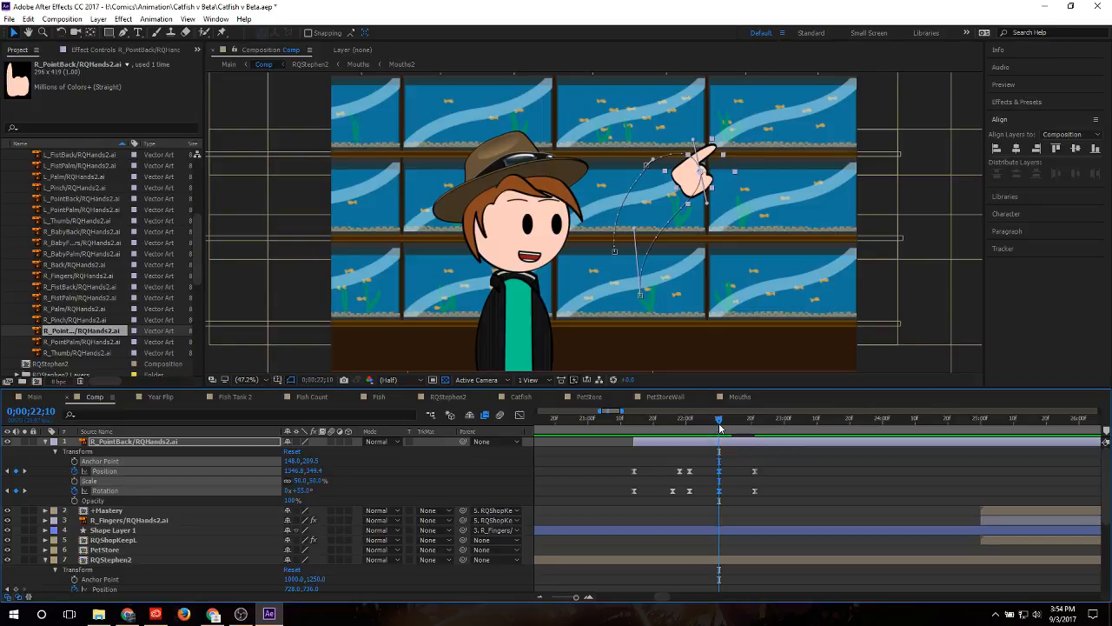
{"action": "mouse_move", "coordinate": [719, 428]}
{"action": "left_mouse_down"}
{"action": "mouse_move", "coordinate": [749, 428]}
{"action": "mouse_move", "coordinate": [719, 438]}
{"action": "left_mouse_up"}
{"action": "left_click", "coordinate": [125, 33]}
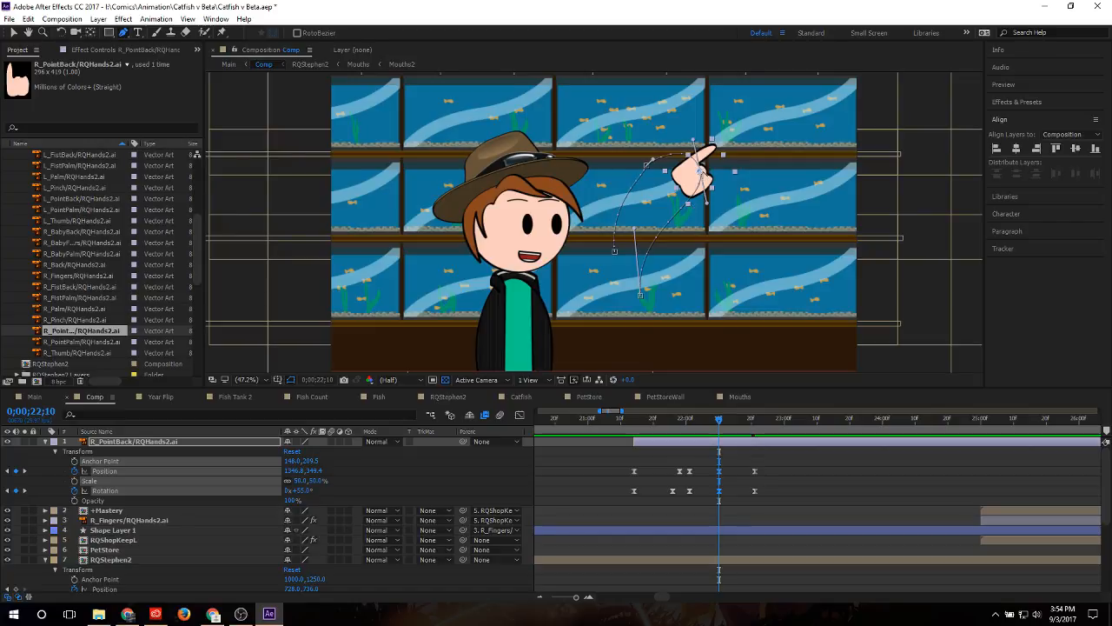
{"action": "scroll", "coordinate": [718, 155], "scroll_direction": "up", "scroll_amount": 6}
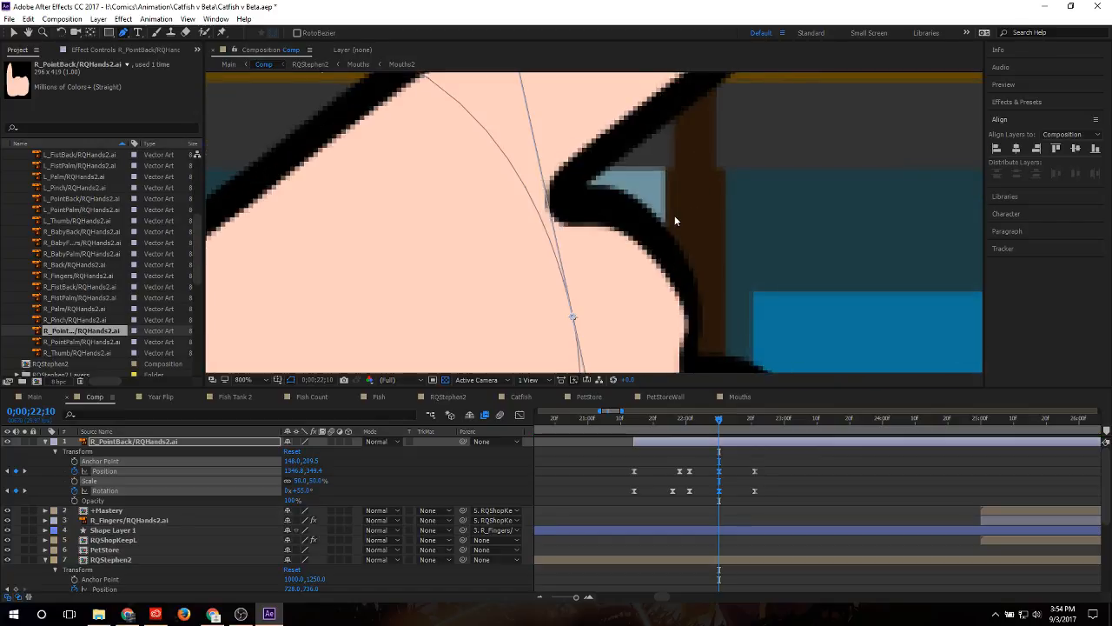
{"action": "scroll", "coordinate": [675, 217], "scroll_direction": "down", "scroll_amount": 2}
{"action": "scroll", "coordinate": [634, 333], "scroll_direction": "up", "scroll_amount": 2}
{"action": "scroll", "coordinate": [623, 270], "scroll_direction": "down", "scroll_amount": 4}
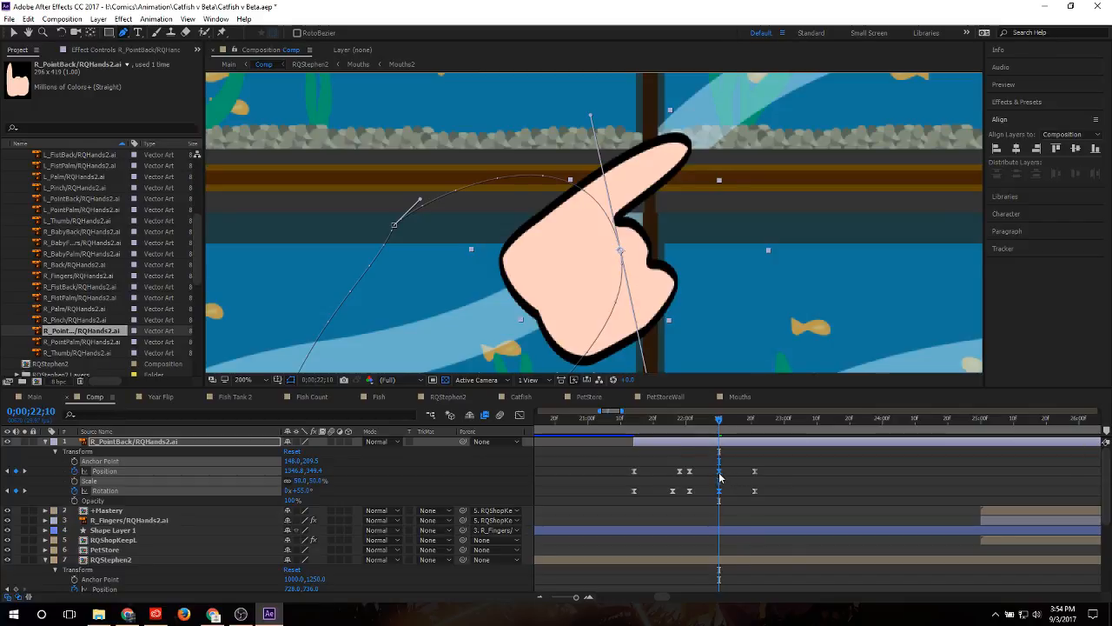
{"action": "left_click_drag", "start_coordinate": [720, 474], "coordinate": [709, 474]}
{"action": "left_click", "coordinate": [707, 422]}
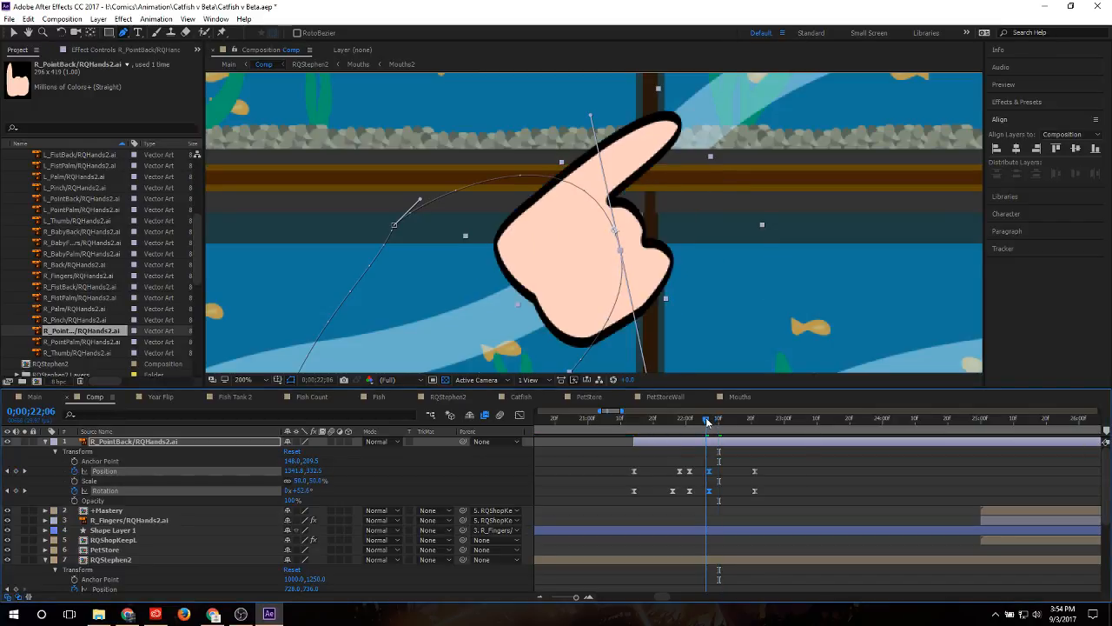
Step: Try pasting the raised pose's Position and Rotation keyframes at 0;00;22;13, and delete the pasted keyframes
{"action": "left_click_drag", "start_coordinate": [707, 422], "coordinate": [731, 444]}
{"action": "key", "text": "ctrl+v"}
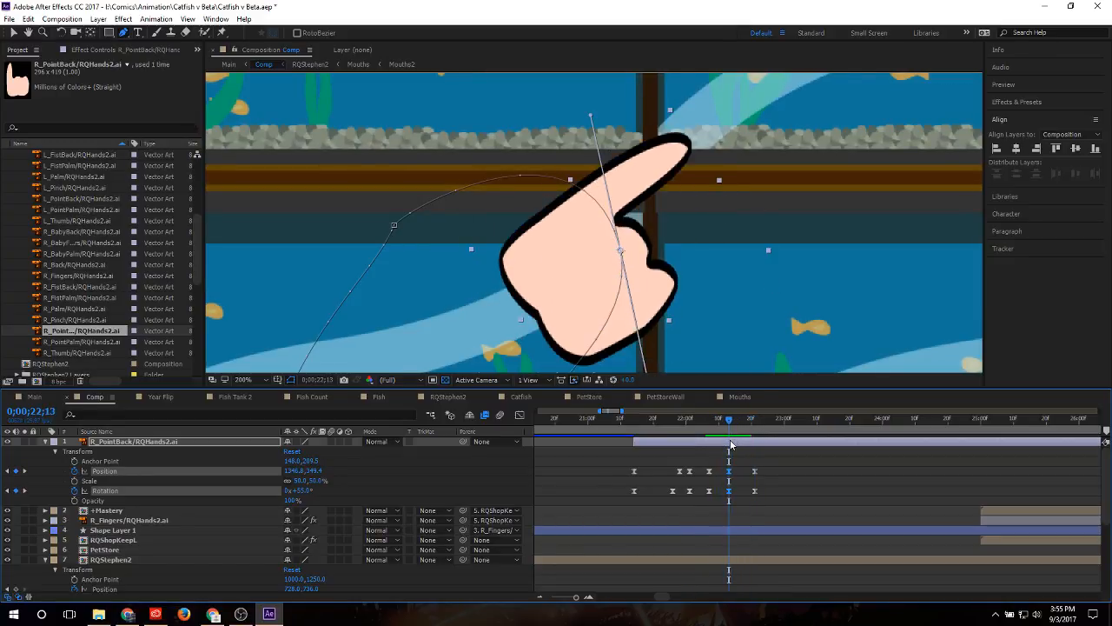
{"action": "key", "text": "Delete"}
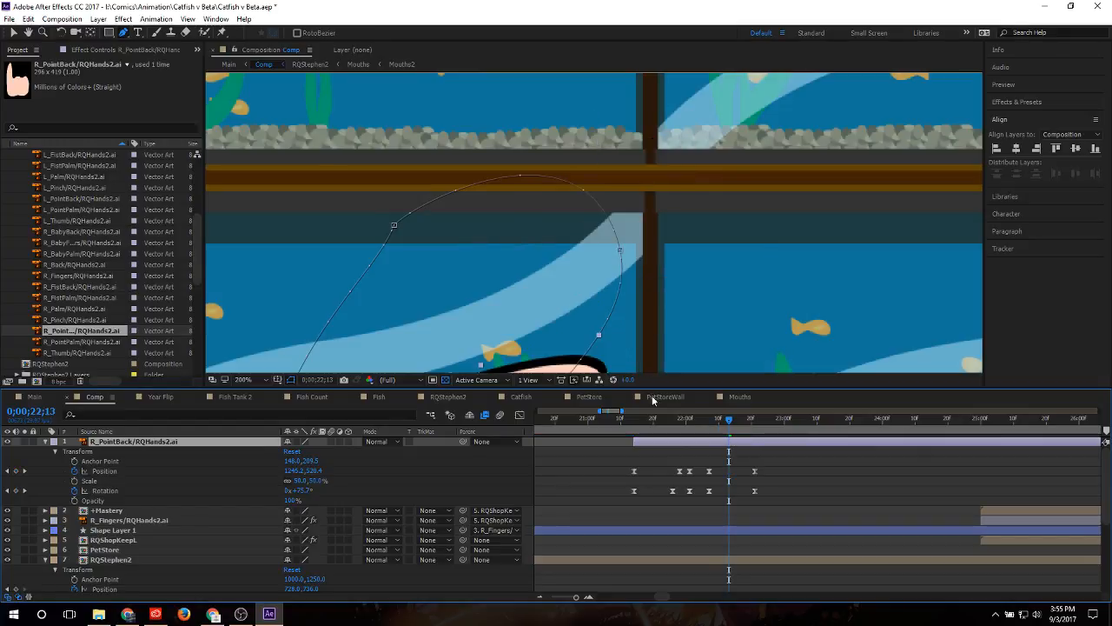
Step: Delete the hand layer's last Position and Rotation keyframes, the lowered pose near 0;00;22;21
{"action": "scroll", "coordinate": [577, 314], "scroll_direction": "down", "scroll_amount": 3}
{"action": "key", "text": "v"}
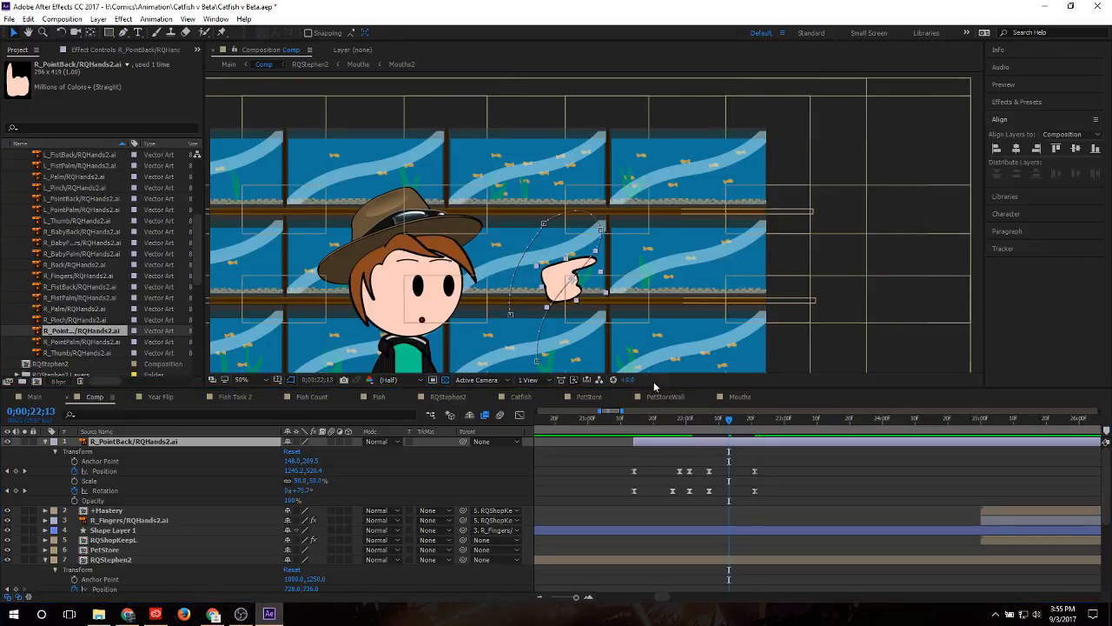
{"action": "left_click_drag", "start_coordinate": [664, 425], "coordinate": [737, 429]}
{"action": "left_click_drag", "start_coordinate": [786, 462], "coordinate": [739, 495]}
{"action": "left_click", "coordinate": [817, 474]}
{"action": "left_click_drag", "start_coordinate": [779, 457], "coordinate": [753, 502]}
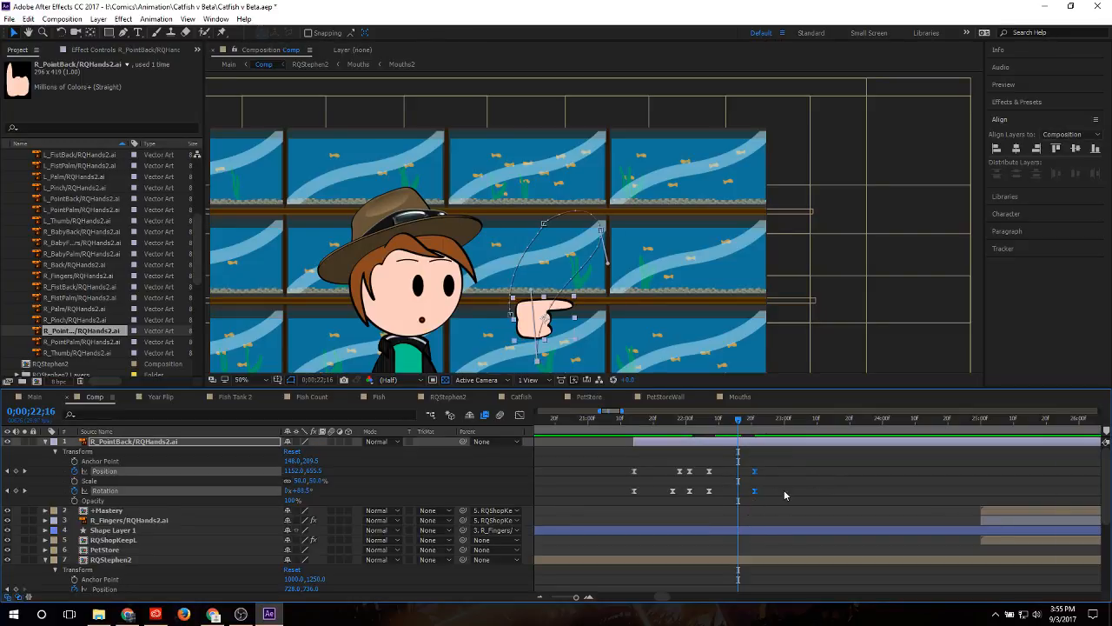
{"action": "key", "text": "Delete"}
Step: Try pasting copies of the raised pose's Position and Rotation keyframes at 0;00;22;13, inspect the hand, and delete the copies
{"action": "left_click_drag", "start_coordinate": [738, 423], "coordinate": [729, 424]}
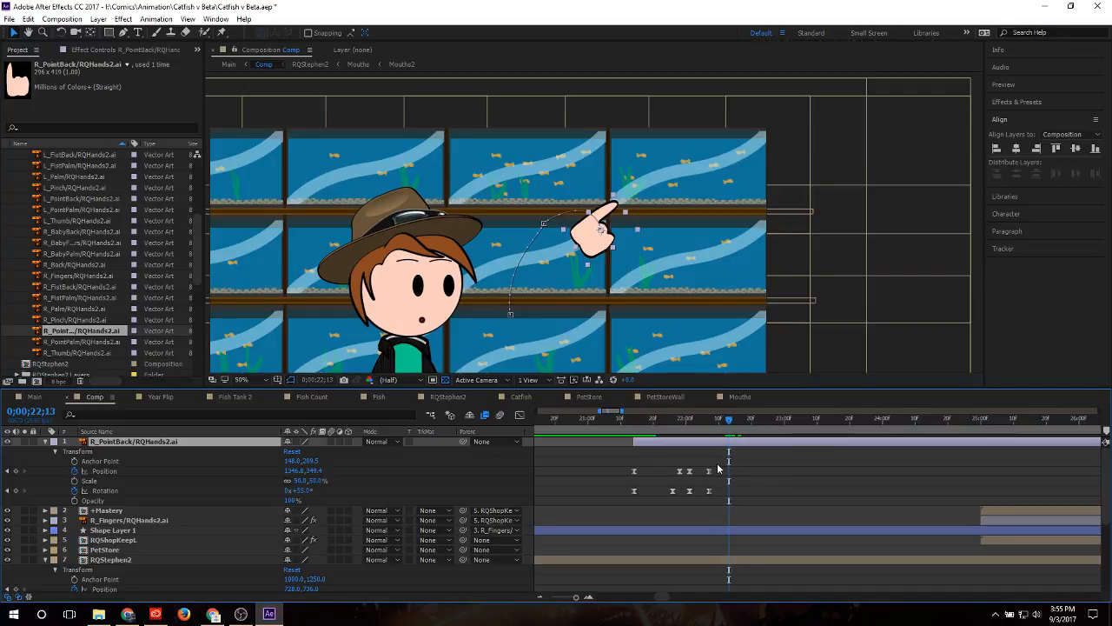
{"action": "left_click_drag", "start_coordinate": [717, 462], "coordinate": [707, 498]}
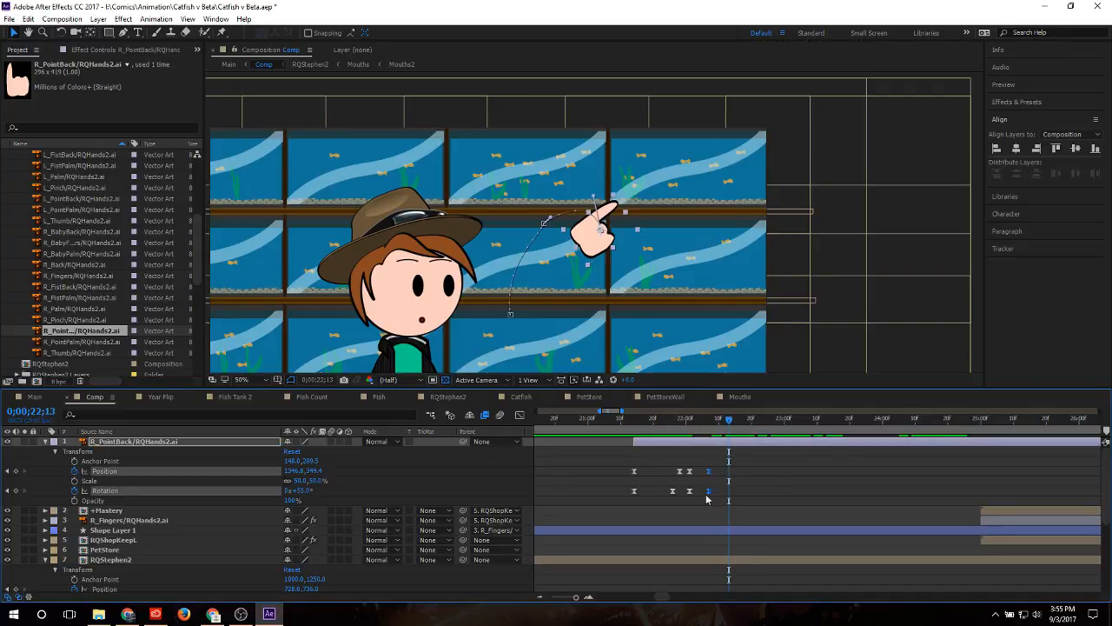
{"action": "left_click_drag", "start_coordinate": [729, 434], "coordinate": [749, 433]}
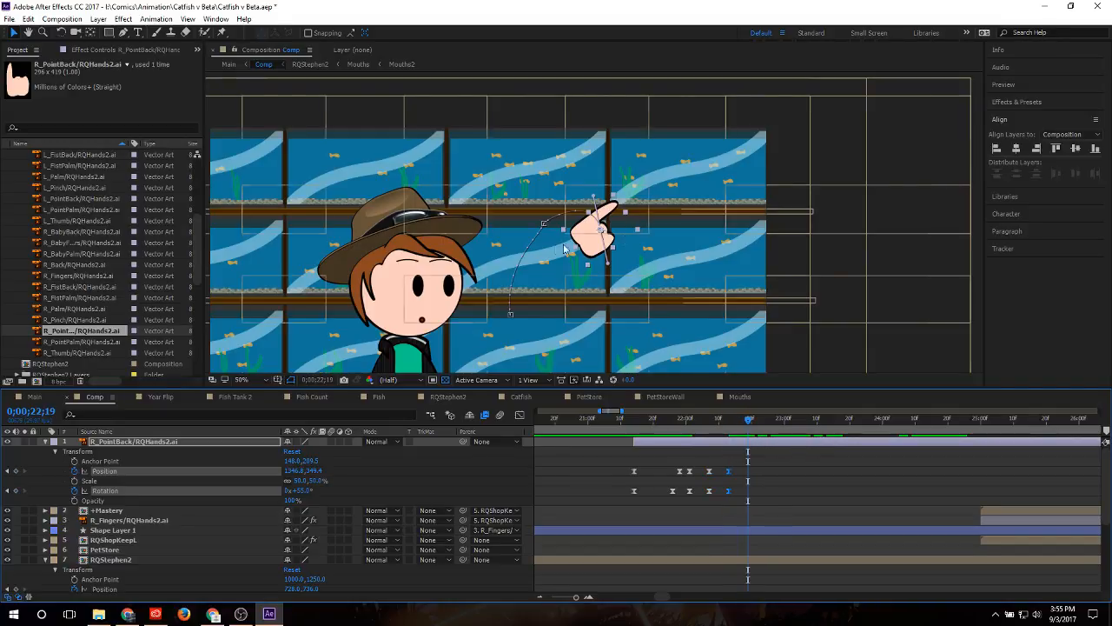
{"action": "scroll", "coordinate": [608, 313], "scroll_direction": "down", "scroll_amount": 1}
{"action": "scroll", "coordinate": [573, 347], "scroll_direction": "up", "scroll_amount": 1}
{"action": "scroll", "coordinate": [563, 332], "scroll_direction": "down", "scroll_amount": 1}
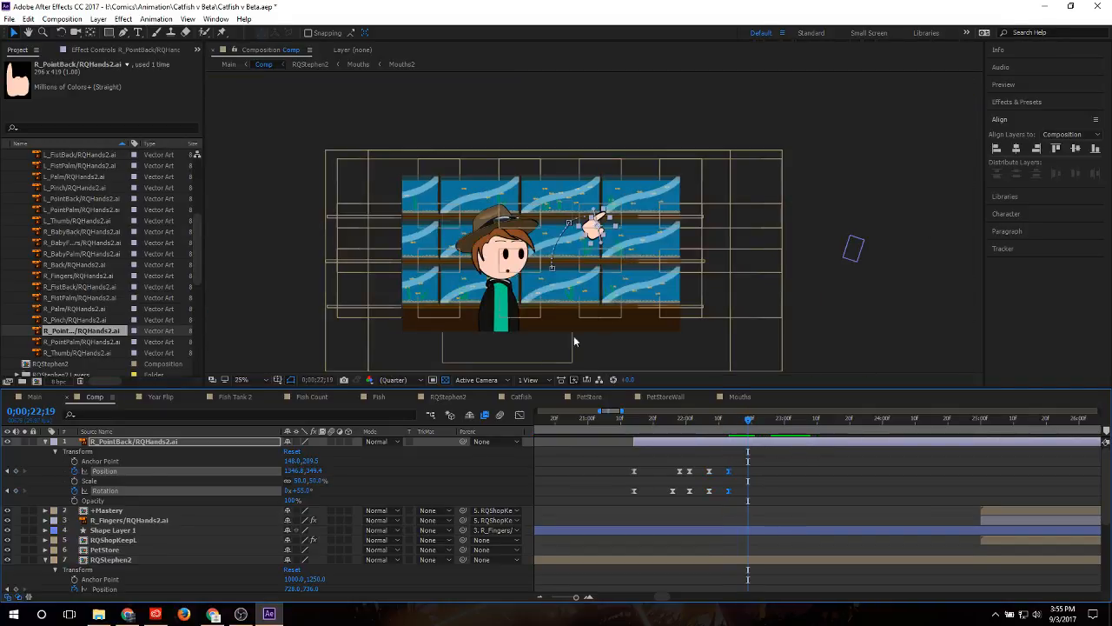
{"action": "scroll", "coordinate": [539, 336], "scroll_direction": "up", "scroll_amount": 2}
{"action": "left_click", "coordinate": [706, 432]}
{"action": "left_click_drag", "start_coordinate": [663, 434], "coordinate": [723, 495]}
{"action": "key", "text": "Delete"}
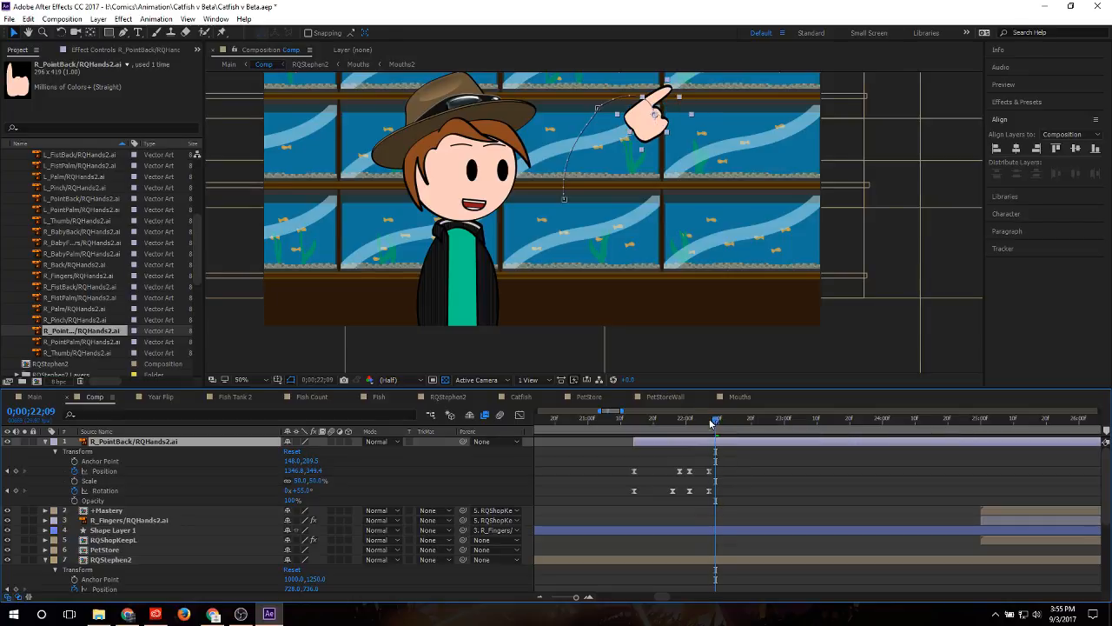
Step: Try adding fresh Position and Rotation keyframes for the raised hand at 0;00;22;13, and delete both
{"action": "left_click_drag", "start_coordinate": [711, 423], "coordinate": [728, 426]}
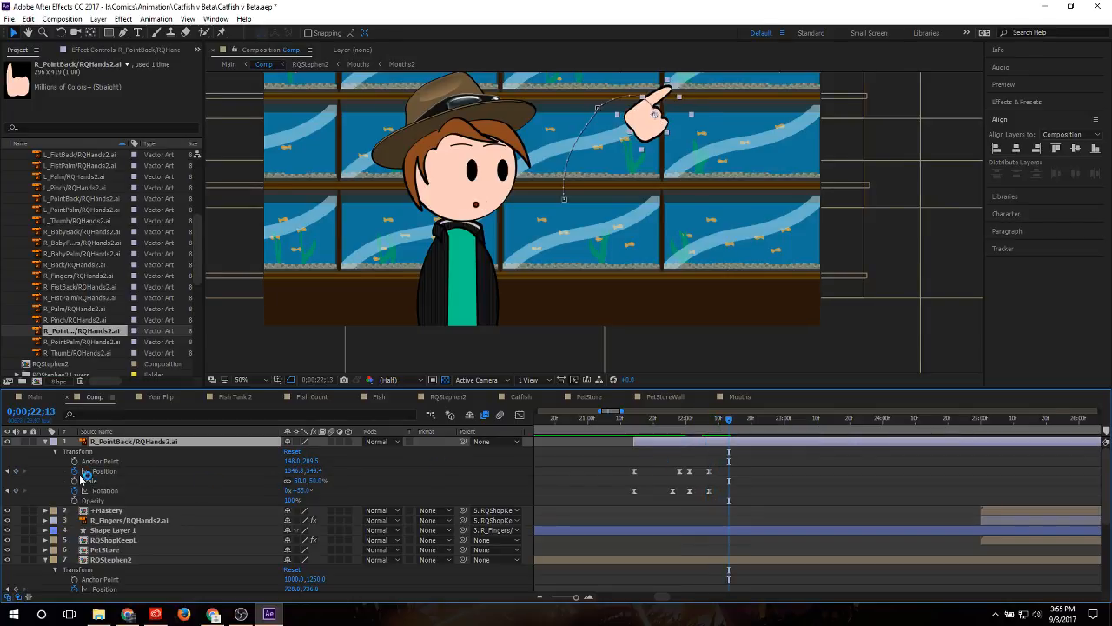
{"action": "left_click", "coordinate": [17, 471]}
{"action": "left_click", "coordinate": [16, 491]}
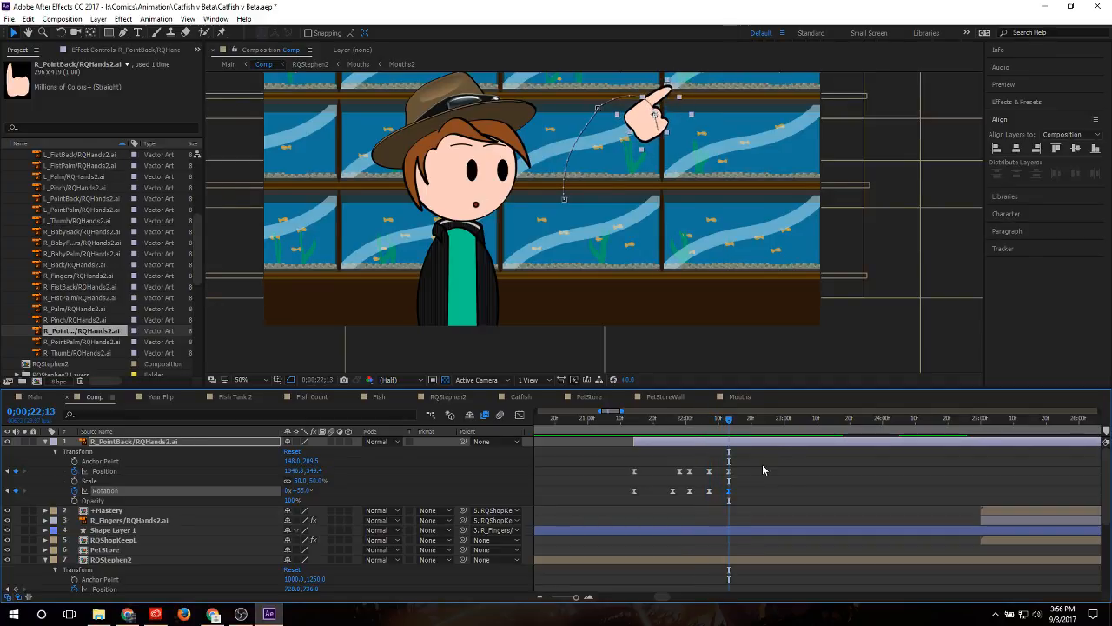
{"action": "key", "text": "Delete"}
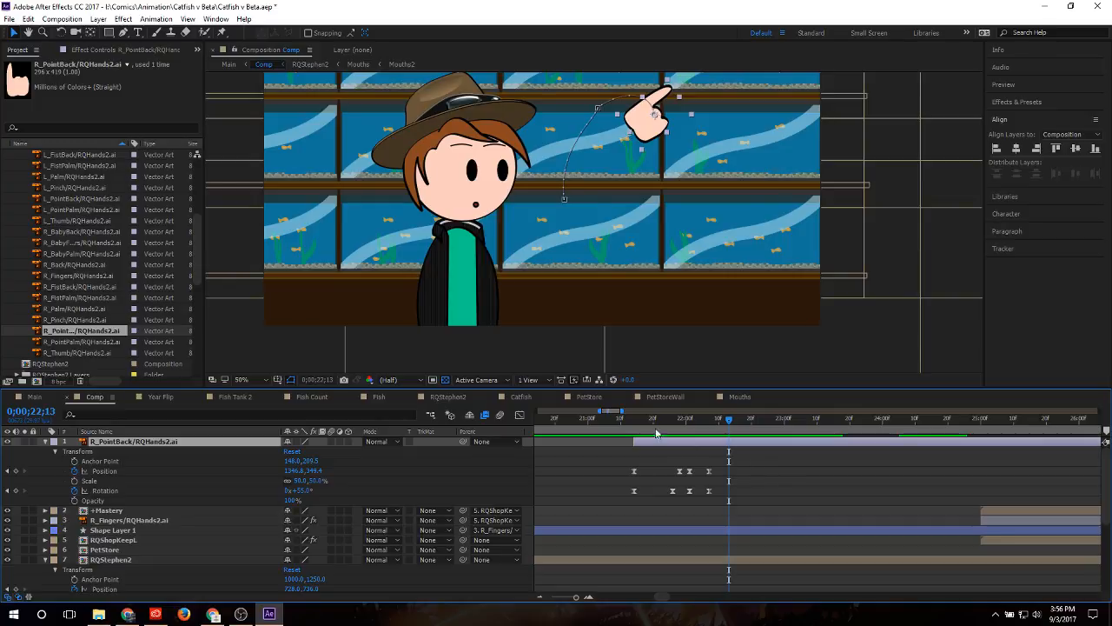
Step: Key Position and Rotation at 0;00;22;13, try shifting the motion path point at the raised hand with the Pen tool, and undo the shift
{"action": "key", "text": "alt+shift+p"}
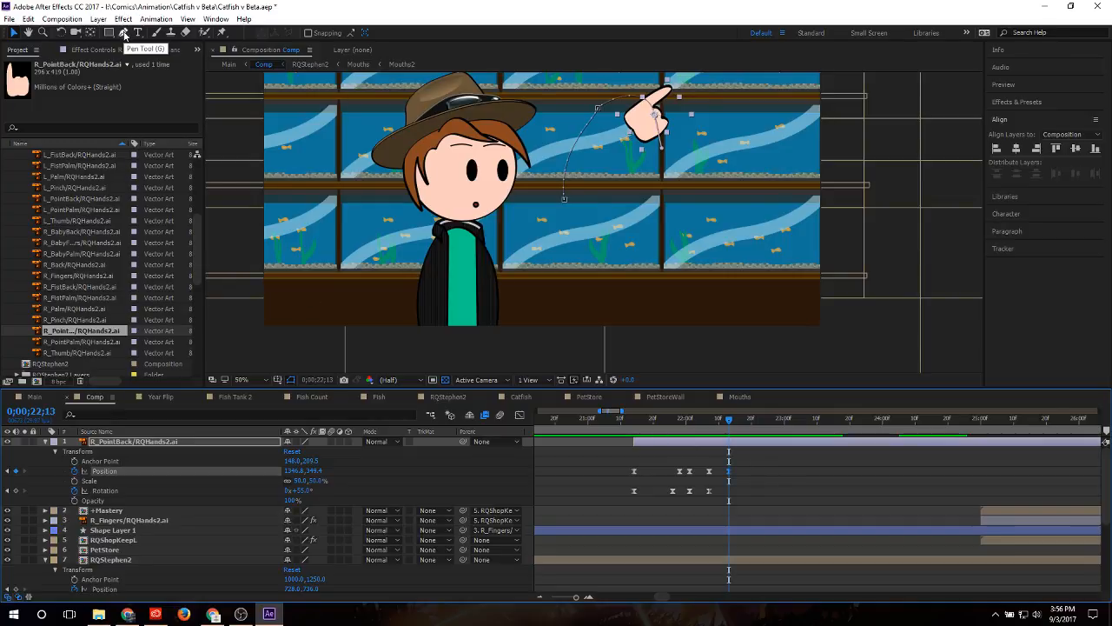
{"action": "key", "text": "alt+shift+r"}
{"action": "left_click", "coordinate": [124, 34]}
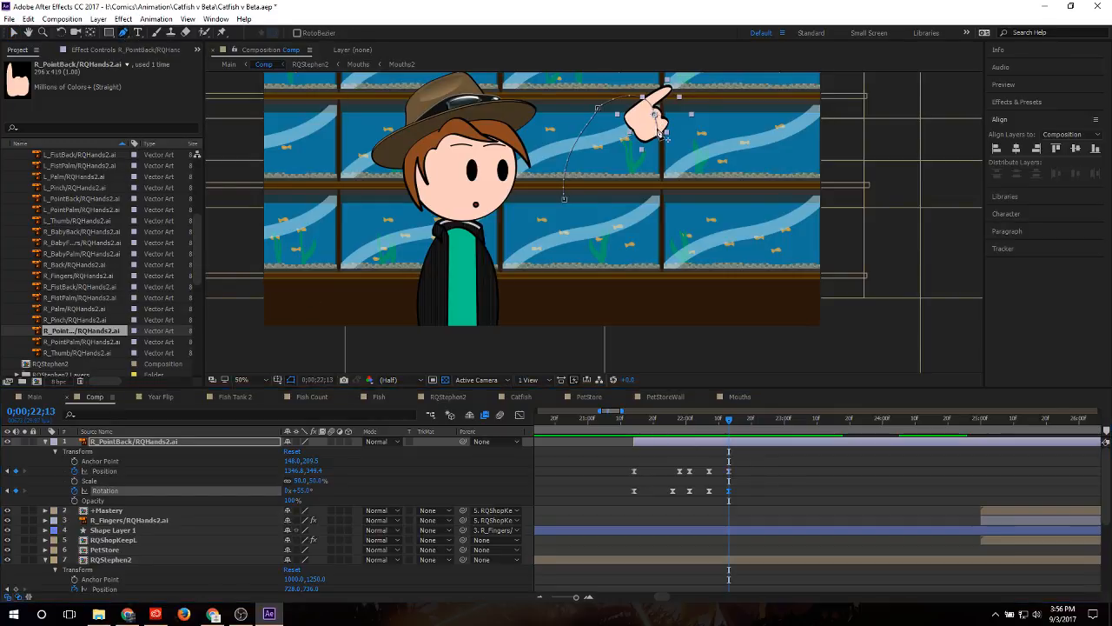
{"action": "scroll", "coordinate": [656, 114], "scroll_direction": "up", "scroll_amount": 6}
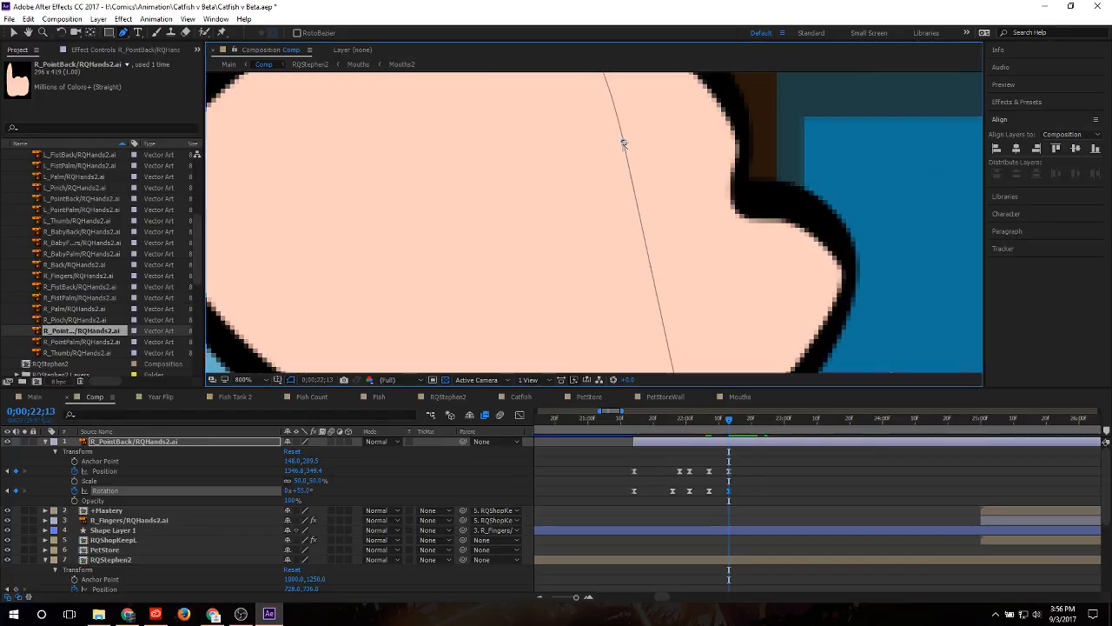
{"action": "left_click_drag", "start_coordinate": [622, 143], "coordinate": [595, 179]}
{"action": "key", "text": "ctrl+z"}
Step: Try adding a curved point on the path segment below the raised hand, and undo it along with the 0;00;22;13 keyframes
{"action": "scroll", "coordinate": [643, 230], "scroll_direction": "down", "scroll_amount": 4}
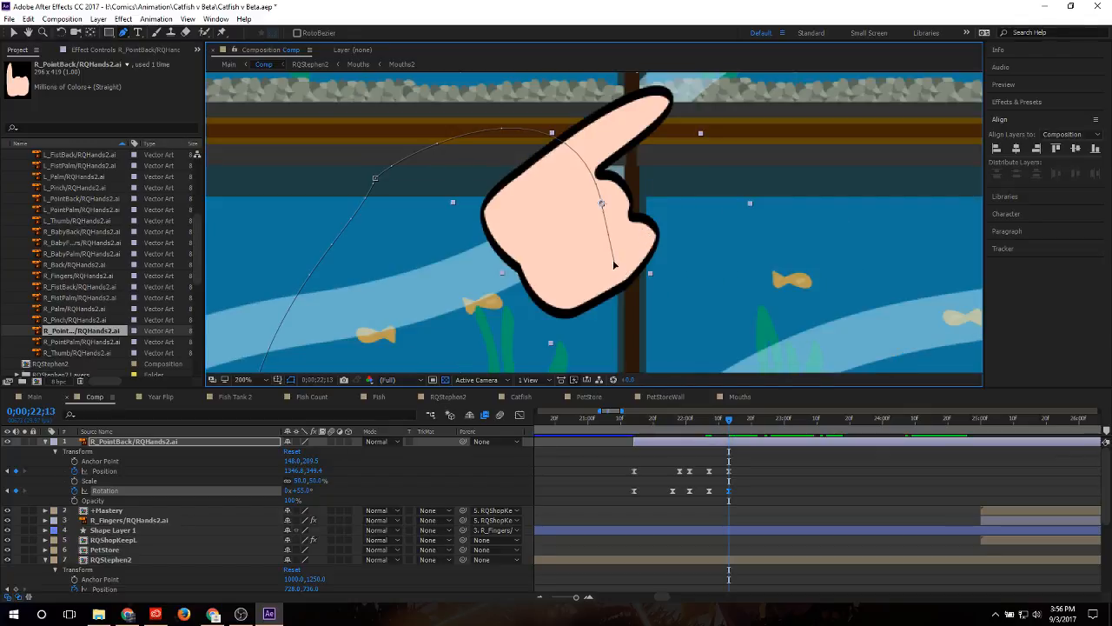
{"action": "left_click_drag", "start_coordinate": [613, 264], "coordinate": [663, 273]}
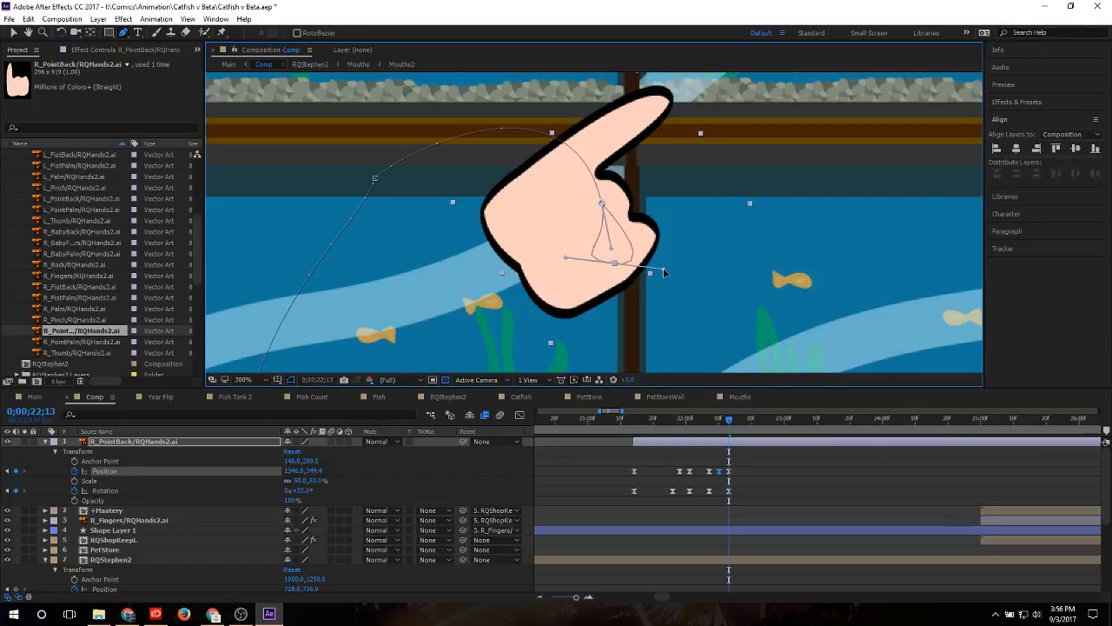
{"action": "left_click", "coordinate": [614, 264], "text": "alt"}
{"action": "key", "text": "ctrl+z"}
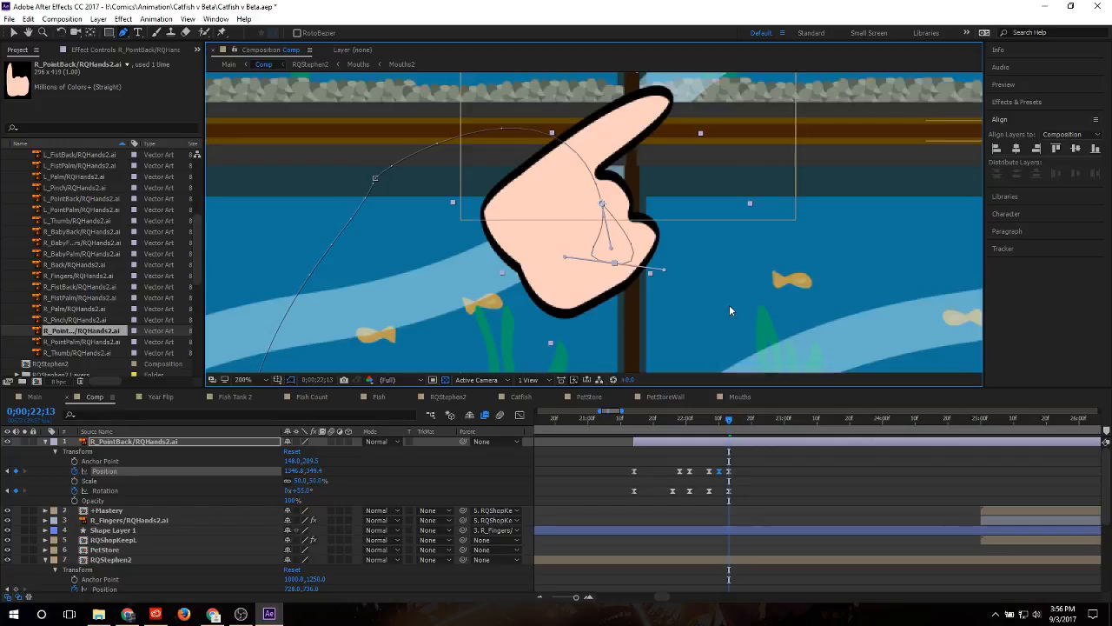
{"action": "key", "text": "ctrl+z"}
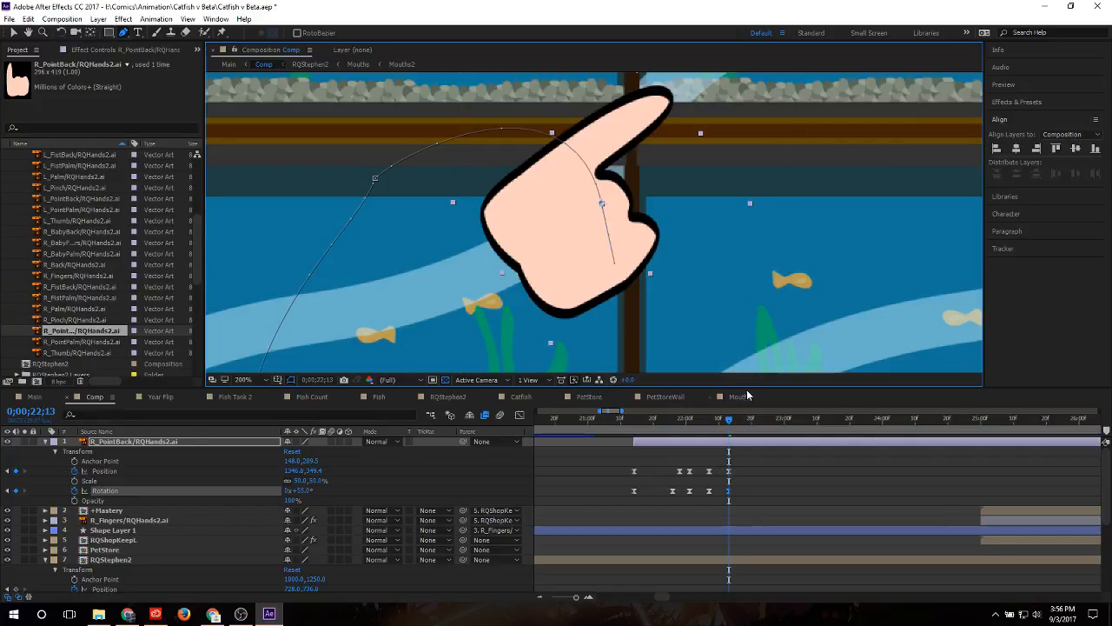
{"action": "key", "text": "ctrl+z"}
{"action": "key", "text": "ctrl+z"}
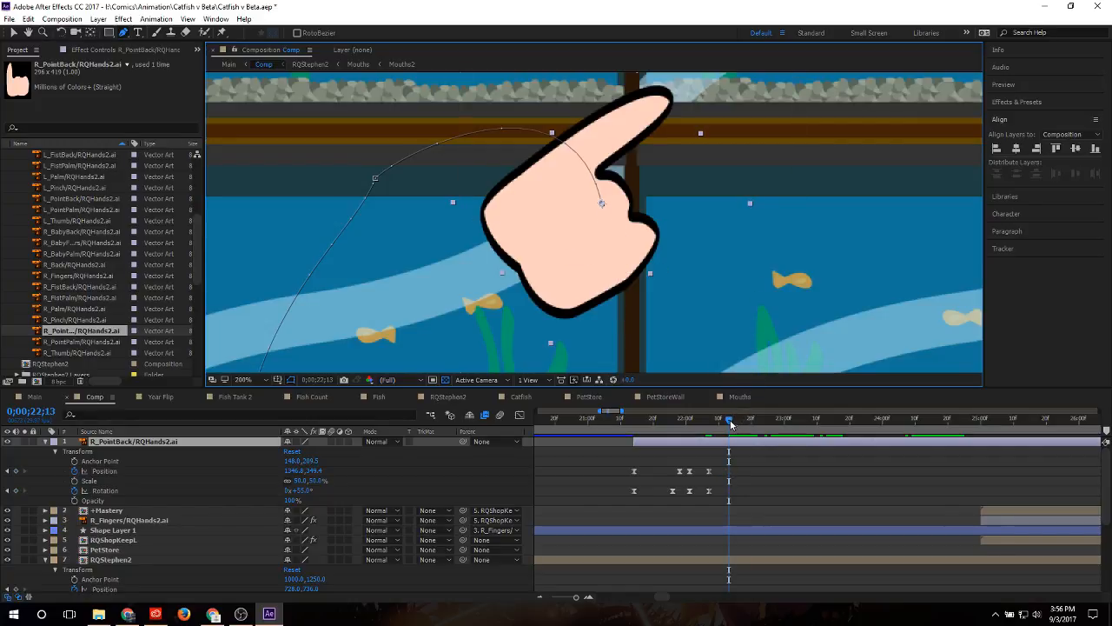
Step: Add Position and Rotation keyframes at 0;00;22;13 to hold the raised pose, collapsing the stray motion path handle with the Pen tool
{"action": "mouse_move", "coordinate": [730, 424]}
{"action": "left_mouse_down"}
{"action": "mouse_move", "coordinate": [646, 419]}
{"action": "mouse_move", "coordinate": [729, 423]}
{"action": "left_mouse_up"}
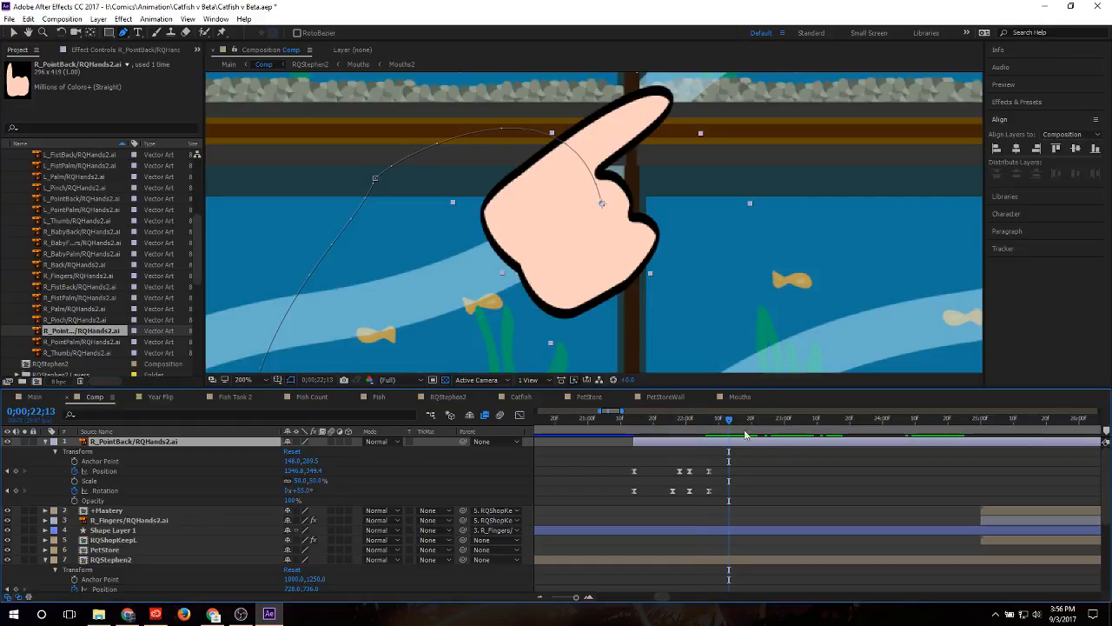
{"action": "left_click", "coordinate": [16, 471]}
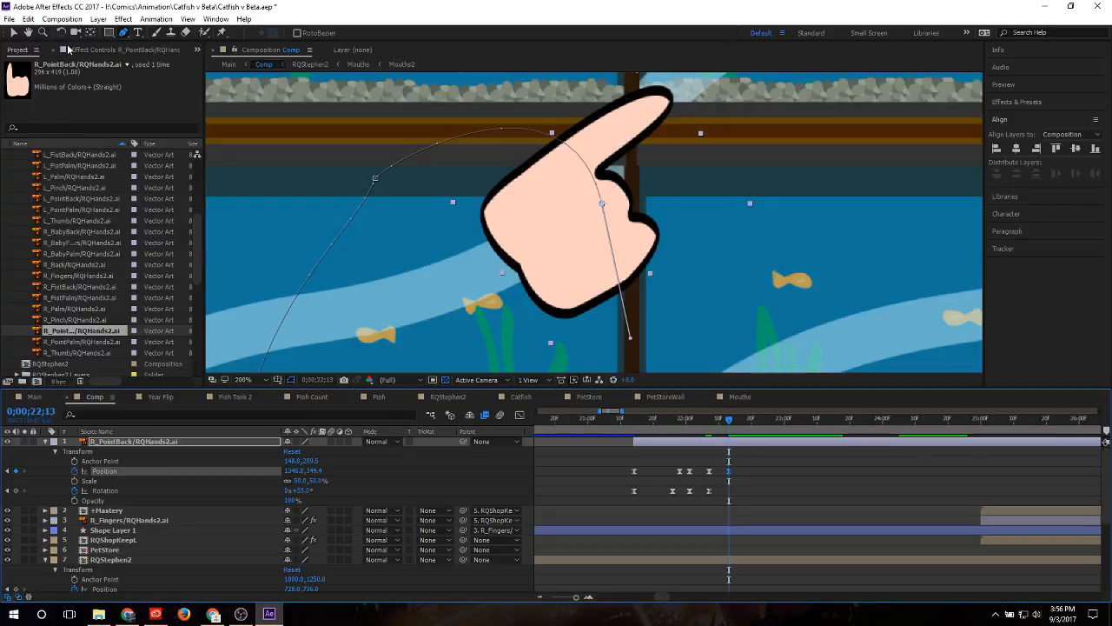
{"action": "left_click_drag", "start_coordinate": [630, 341], "coordinate": [585, 227]}
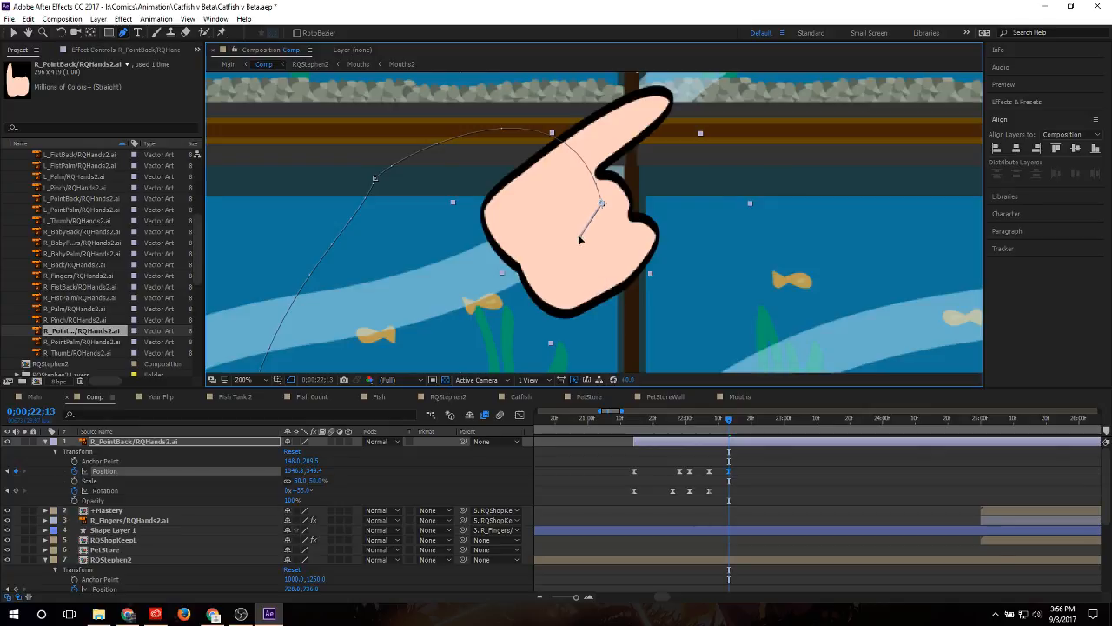
{"action": "left_click", "coordinate": [582, 242]}
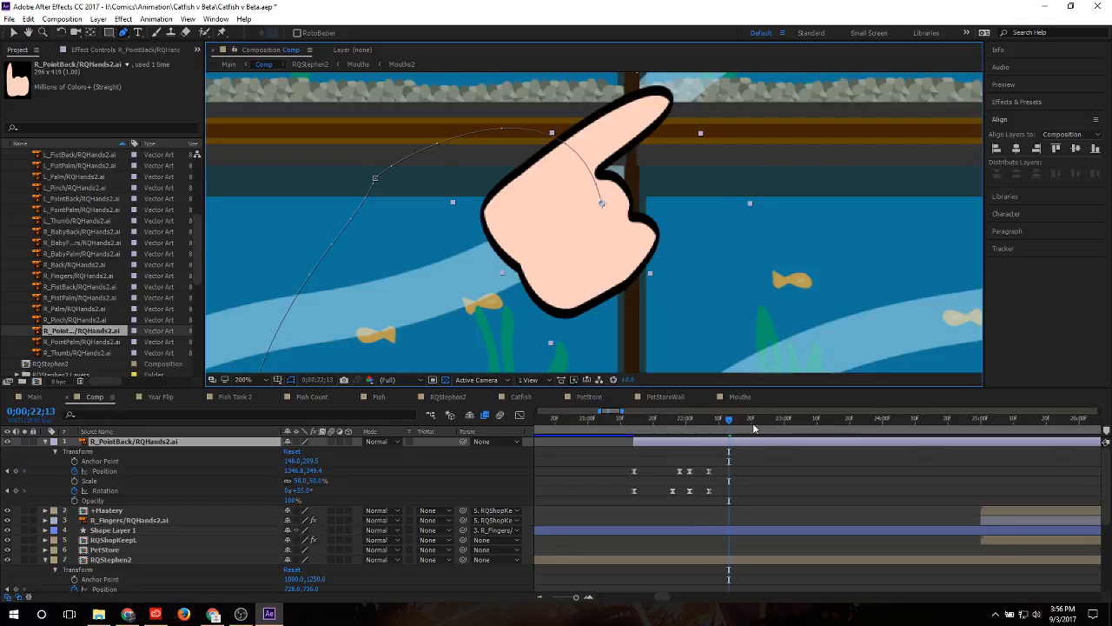
{"action": "left_click", "coordinate": [104, 470]}
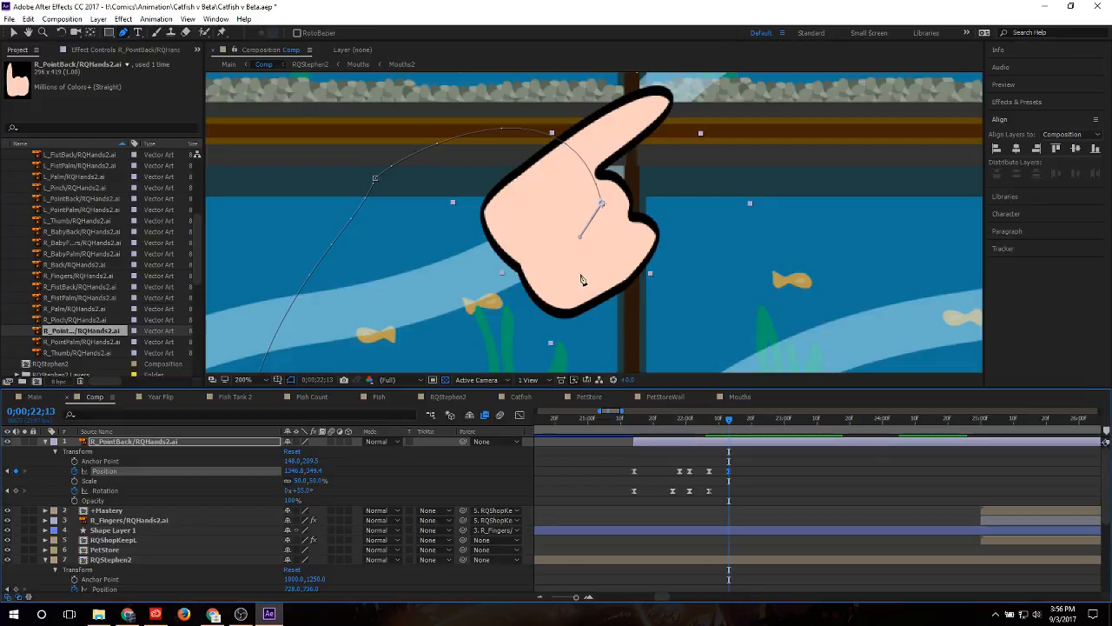
{"action": "left_click_drag", "start_coordinate": [581, 237], "coordinate": [598, 223]}
{"action": "key", "text": "ctrl+z"}
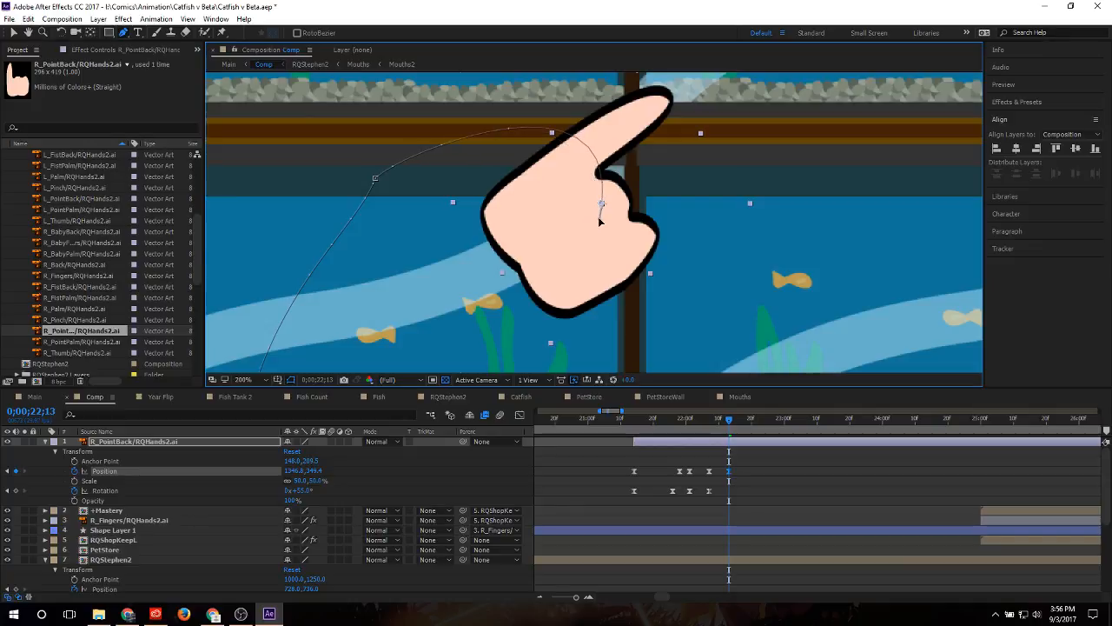
{"action": "key", "text": "ctrl+z"}
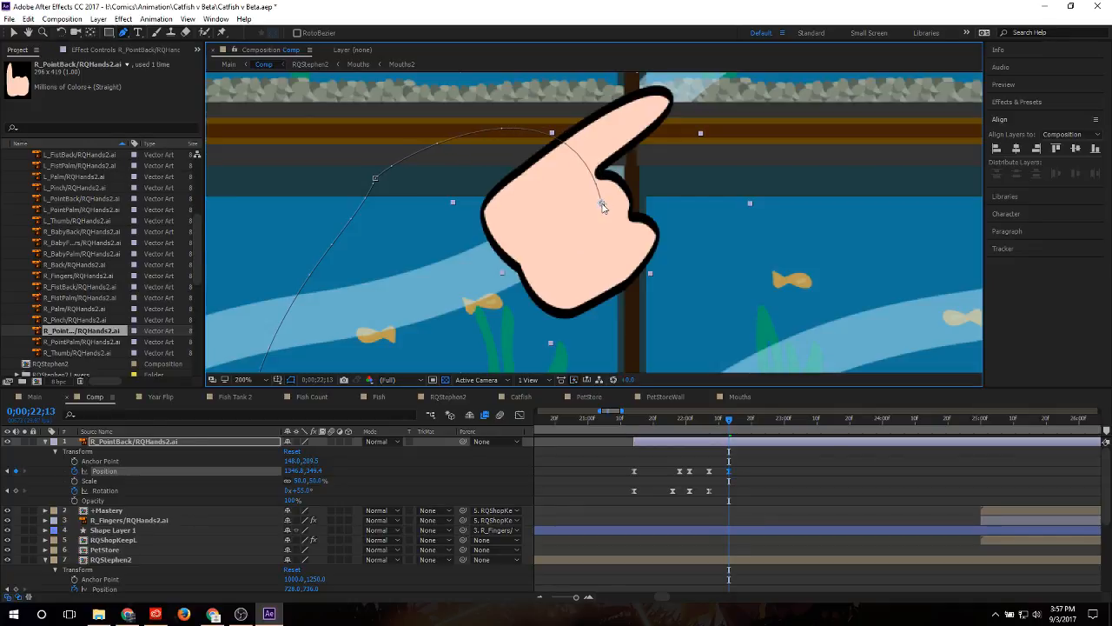
{"action": "left_click", "coordinate": [16, 491]}
Step: Play back the pointing gesture from about 0;00;21;09 to check the hold on the raised hand
{"action": "mouse_move", "coordinate": [706, 417]}
{"action": "left_mouse_down"}
{"action": "mouse_move", "coordinate": [622, 422]}
{"action": "mouse_move", "coordinate": [700, 421]}
{"action": "left_mouse_up"}
{"action": "key", "text": "minus"}
{"action": "scroll", "coordinate": [685, 303], "scroll_direction": "down", "scroll_amount": 4}
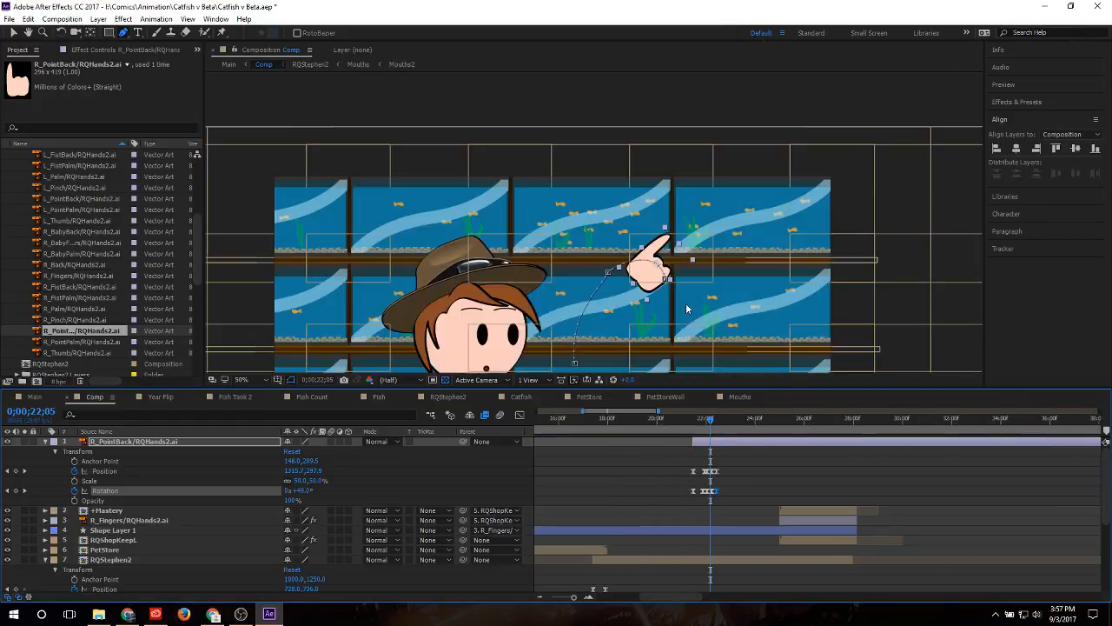
{"action": "key", "text": "equal"}
{"action": "left_click", "coordinate": [658, 418]}
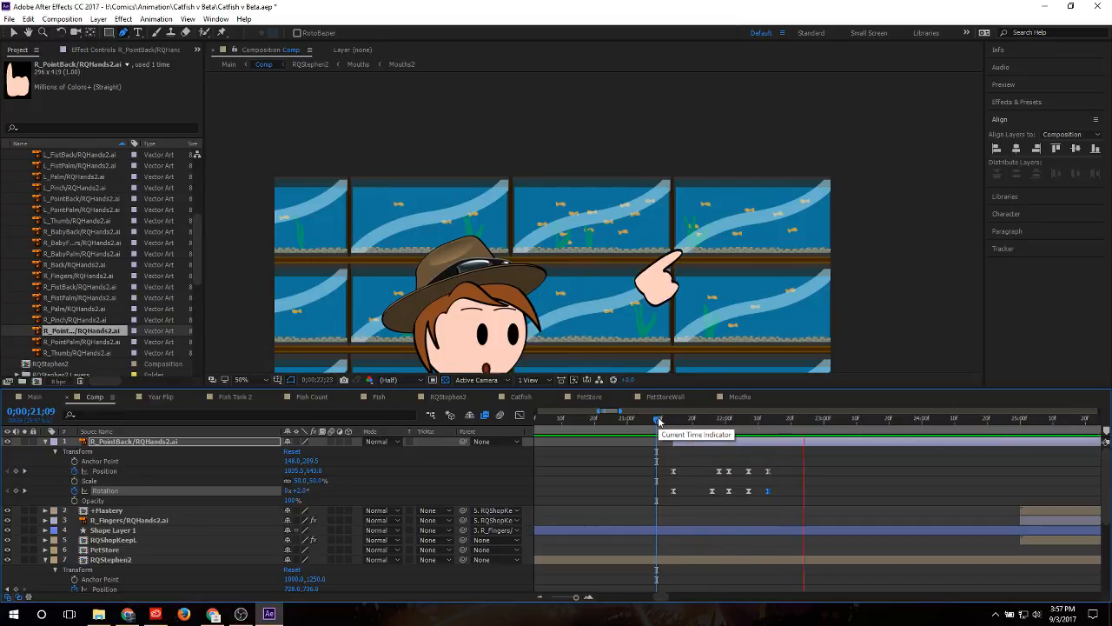
Step: Move the Position and Rotation keyframes just before the raised pose to 0;00;22;03 and preview the gesture
{"action": "left_click_drag", "start_coordinate": [658, 420], "coordinate": [732, 476]}
{"action": "left_click_drag", "start_coordinate": [726, 422], "coordinate": [745, 423]}
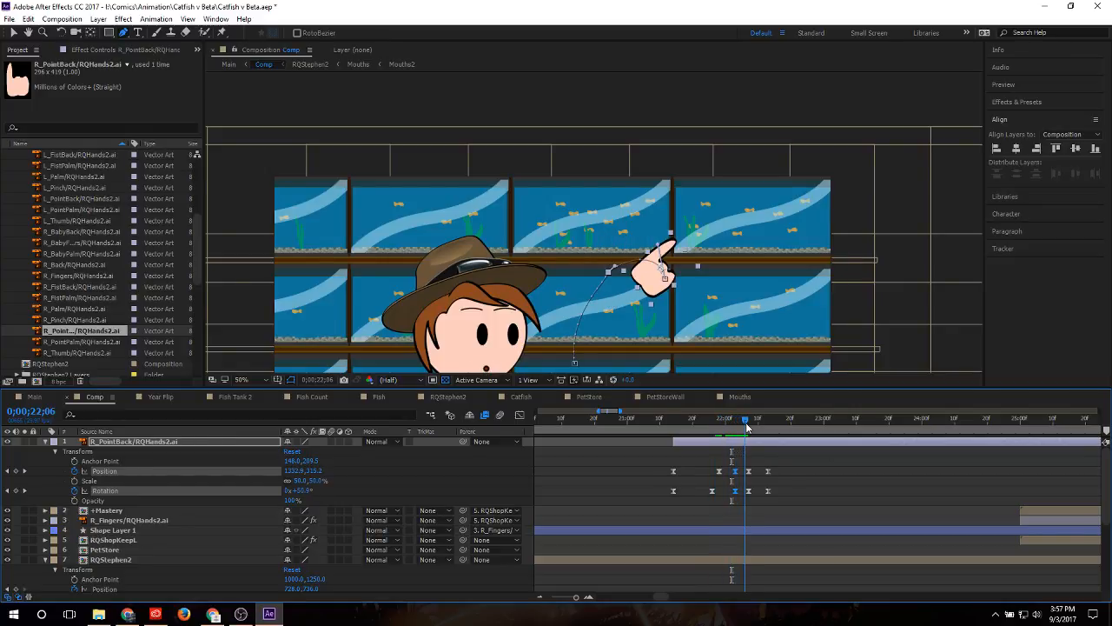
{"action": "key", "text": "space"}
{"action": "left_click", "coordinate": [722, 423]}
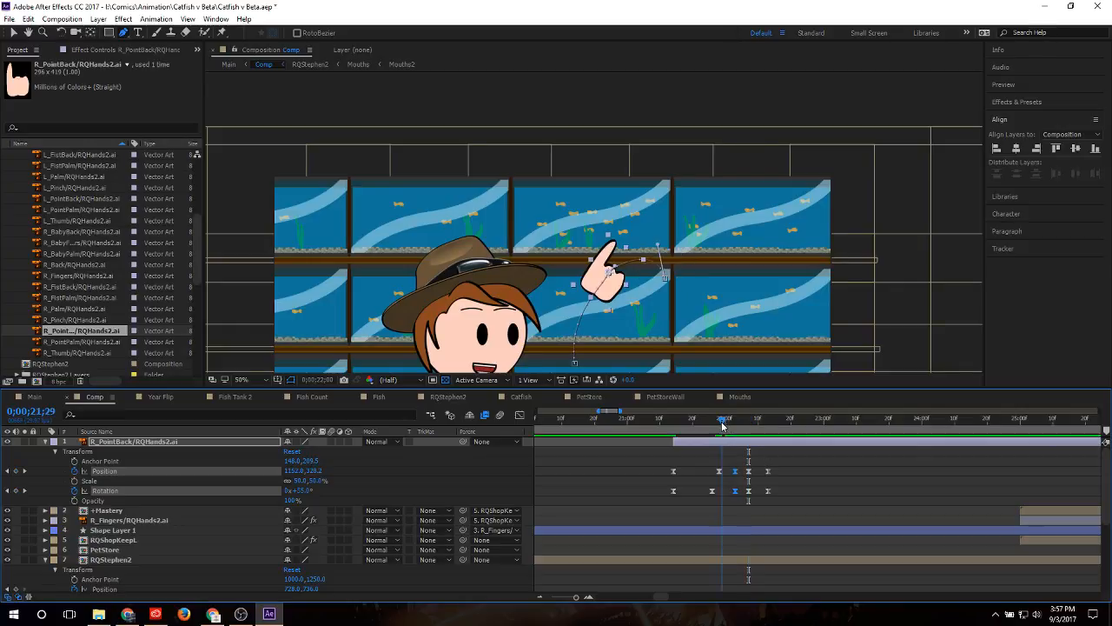
Step: Move the raised pose's Position and Rotation keyframes to 0;00;22;11 and its hold keyframes to 0;00;22;16
{"action": "left_click_drag", "start_coordinate": [722, 423], "coordinate": [761, 445]}
{"action": "left_click", "coordinate": [683, 424]}
{"action": "left_click_drag", "start_coordinate": [683, 424], "coordinate": [775, 479]}
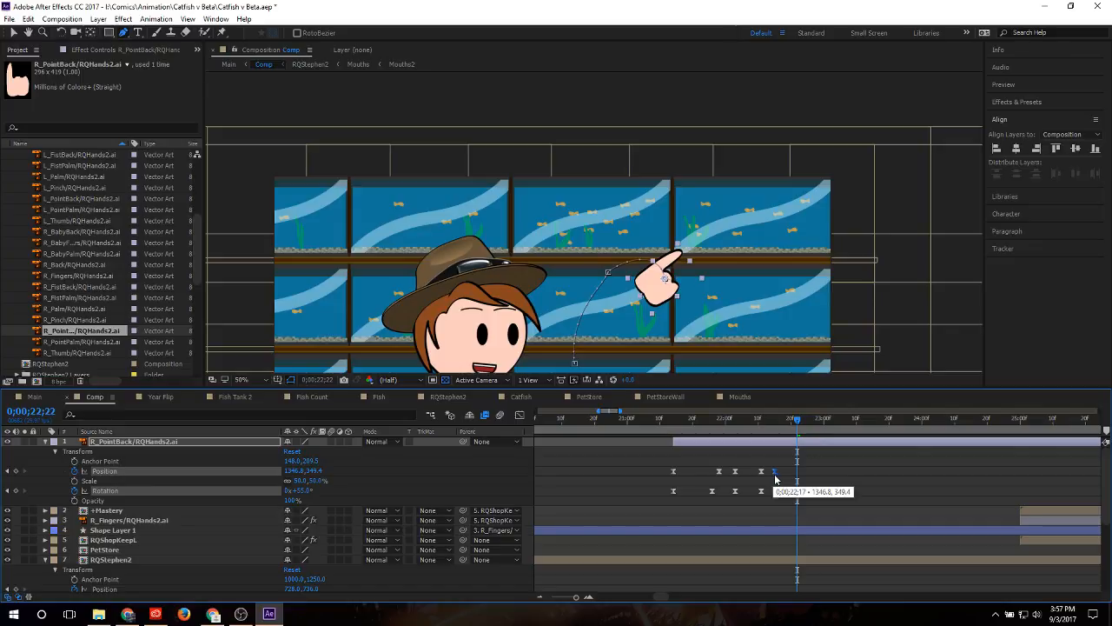
Step: Review the retimed pointing gesture from before the hand rises through about 0;00;22;25
{"action": "left_click", "coordinate": [727, 421]}
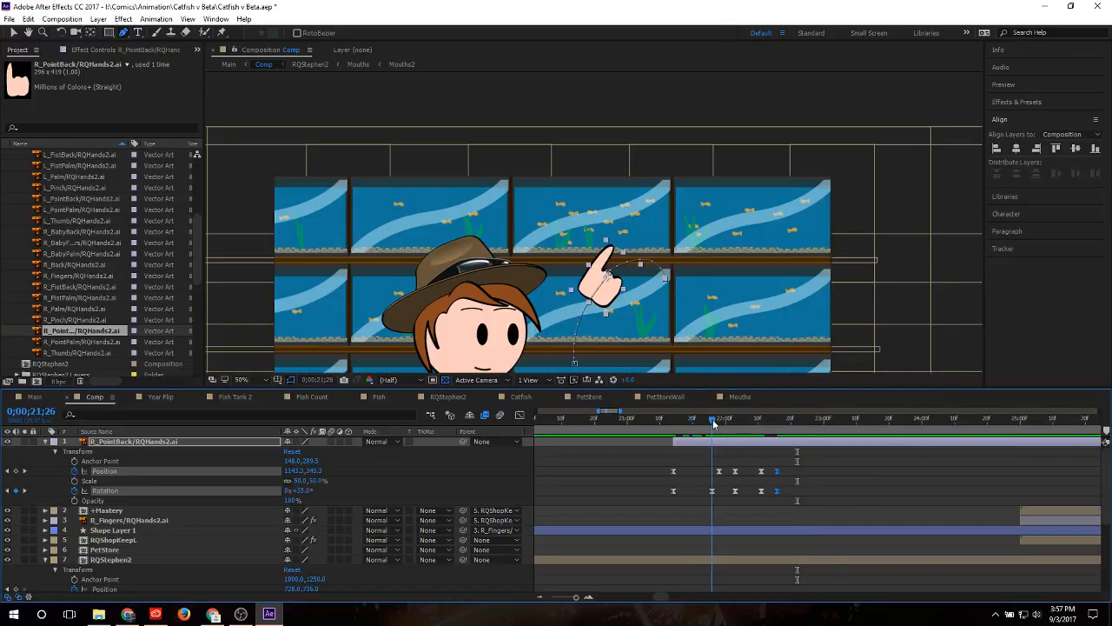
{"action": "left_click_drag", "start_coordinate": [727, 421], "coordinate": [659, 425]}
{"action": "left_click", "coordinate": [790, 422]}
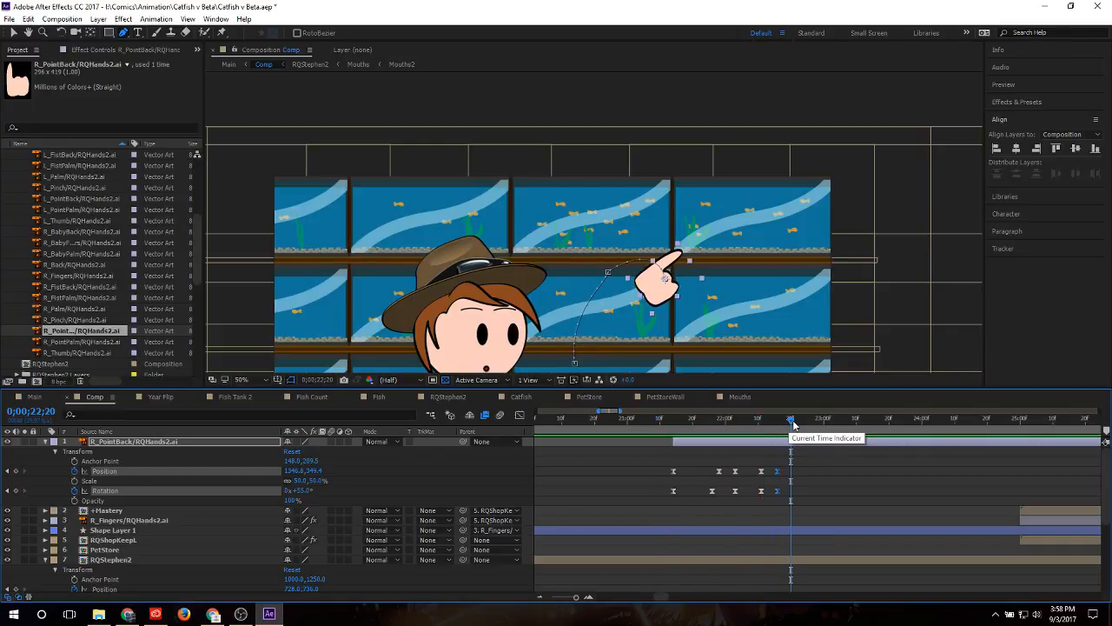
{"action": "left_click", "coordinate": [806, 423]}
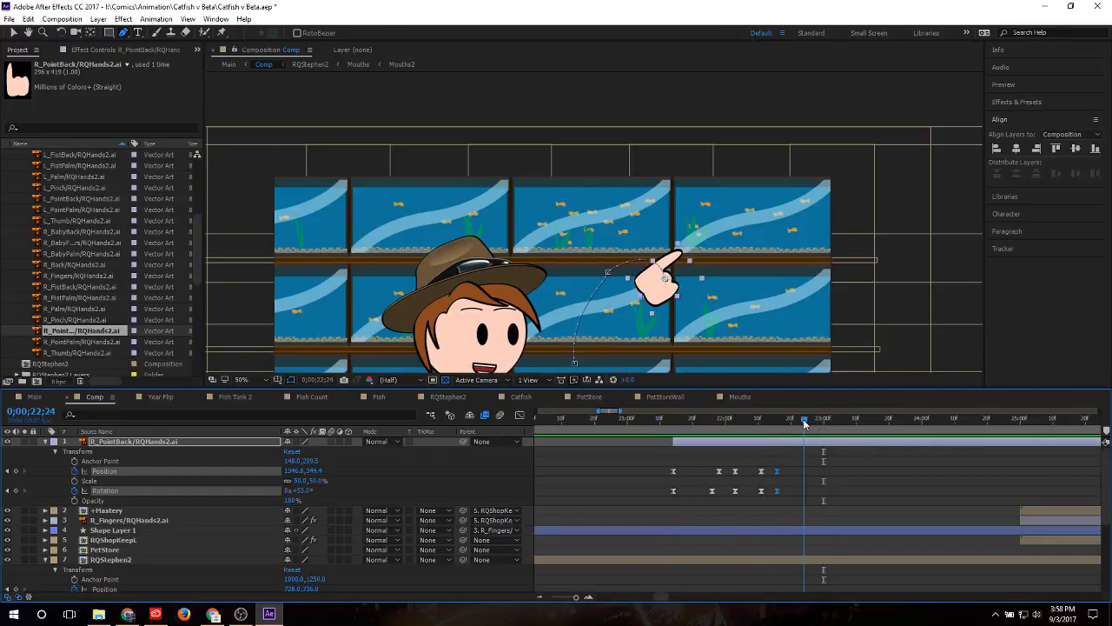
{"action": "scroll", "coordinate": [754, 315], "scroll_direction": "down", "scroll_amount": 2}
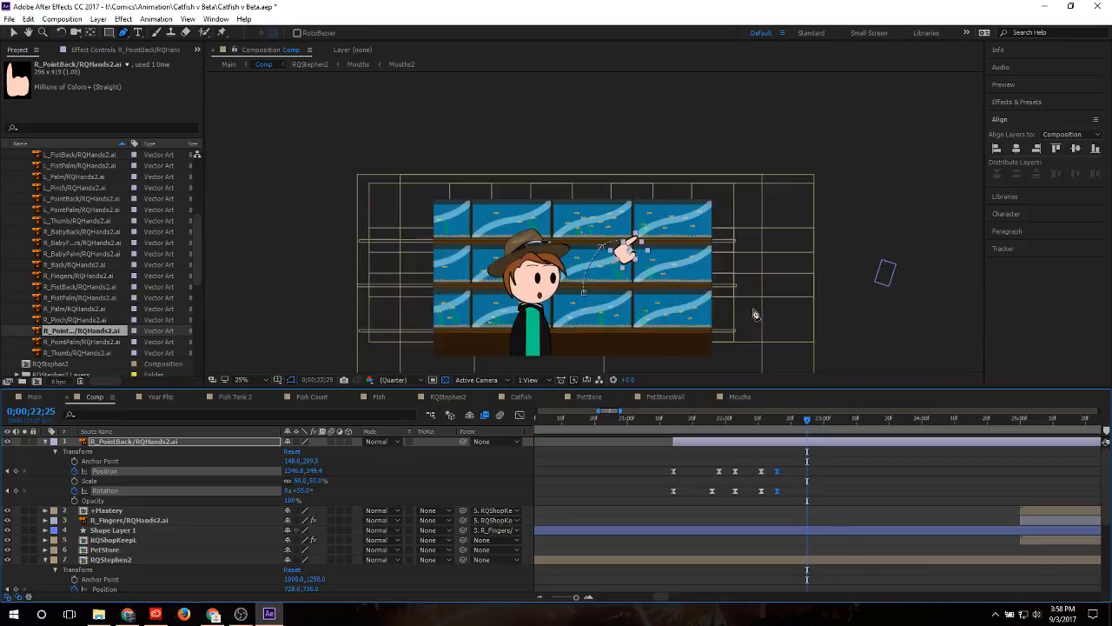
{"action": "scroll", "coordinate": [650, 338], "scroll_direction": "up", "scroll_amount": 2}
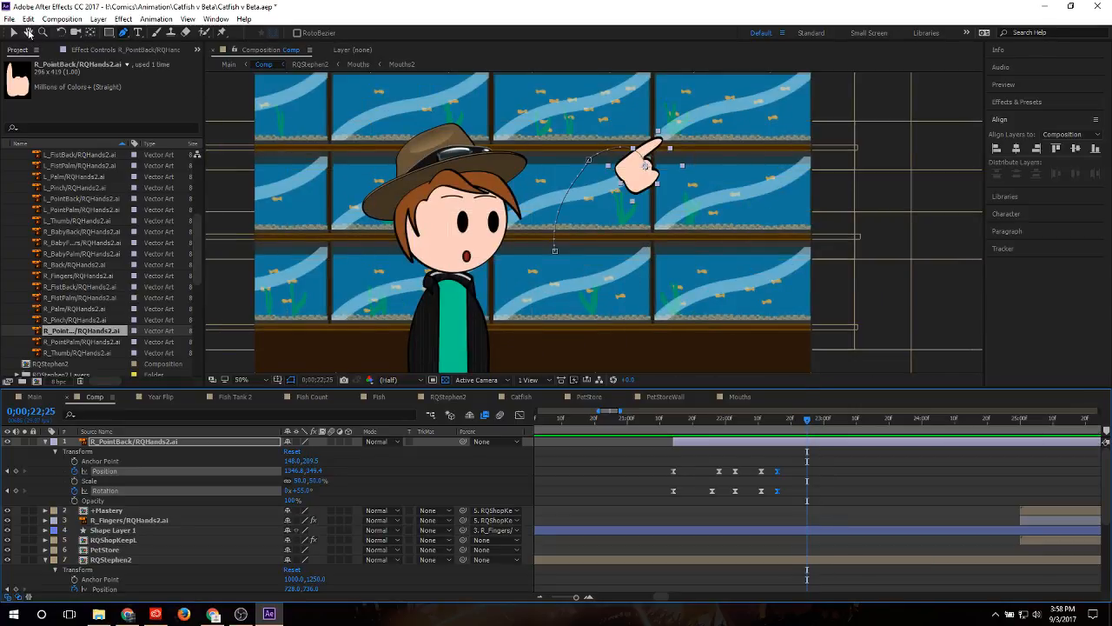
Step: At 0;00;22;25, lower the pointing hand to about 1116.8, 801.4 and rotate it clockwise so the finger points sideways
{"action": "left_click", "coordinate": [13, 32]}
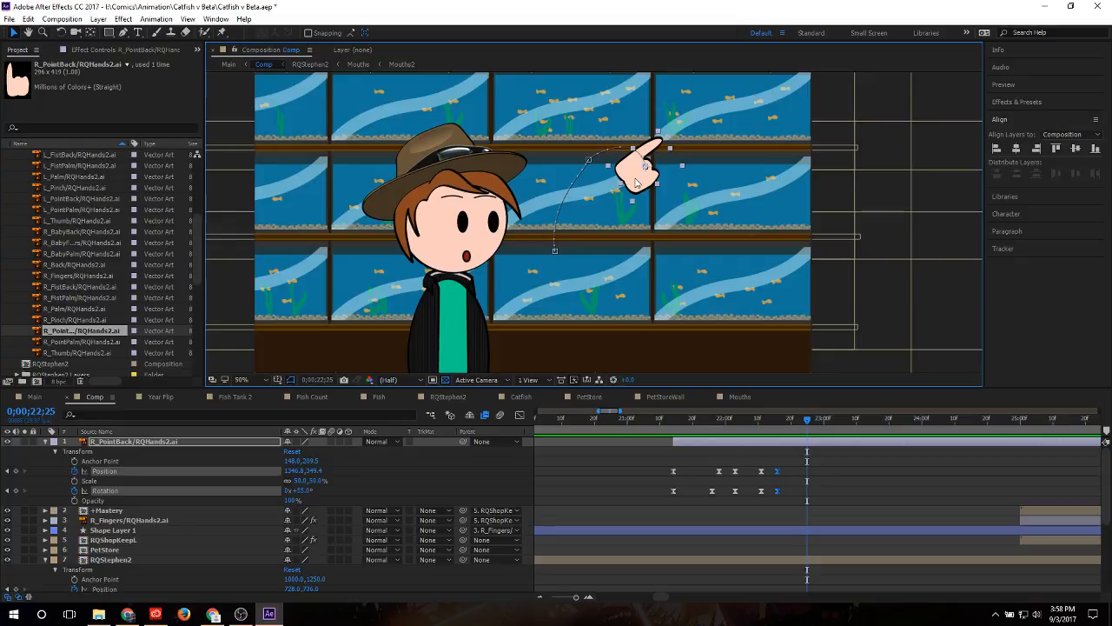
{"action": "left_click_drag", "start_coordinate": [635, 180], "coordinate": [580, 313]}
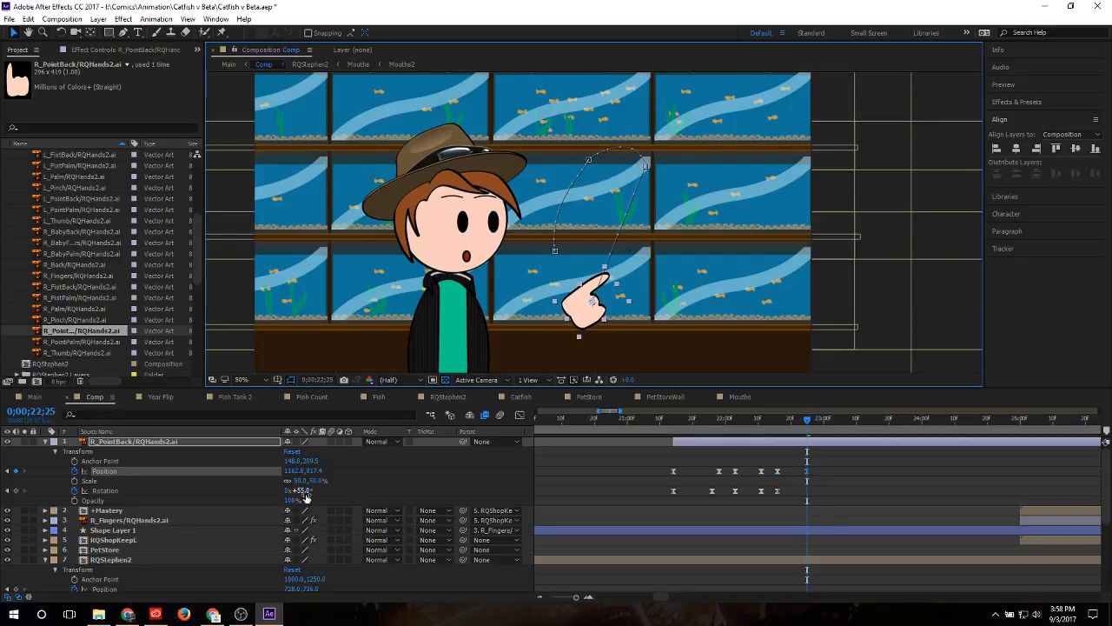
{"action": "left_click_drag", "start_coordinate": [305, 497], "coordinate": [344, 494]}
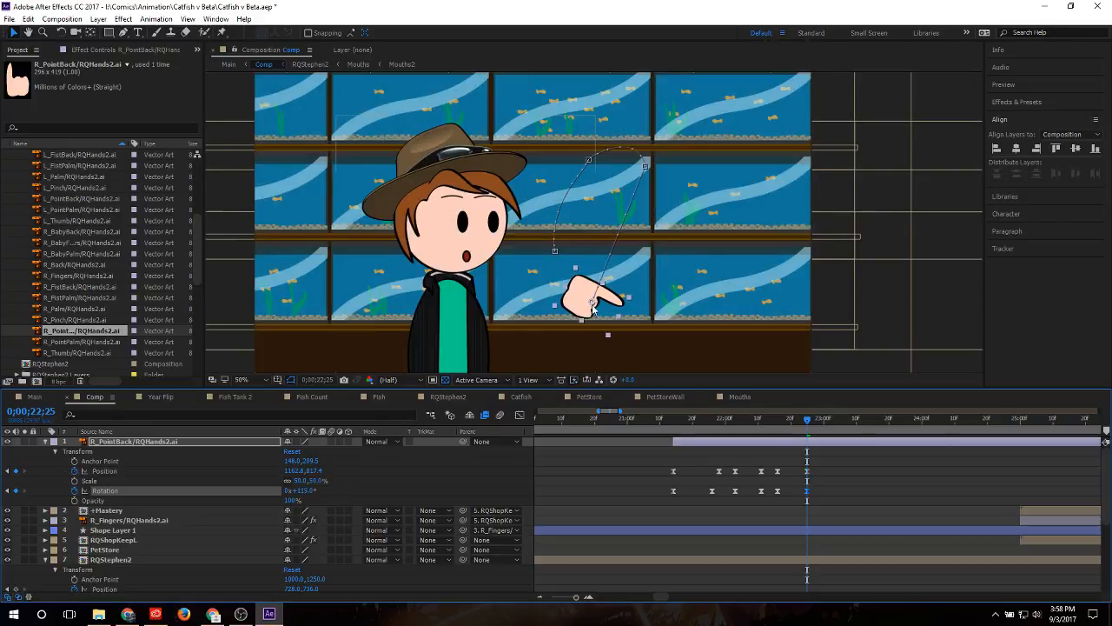
{"action": "left_click_drag", "start_coordinate": [590, 307], "coordinate": [566, 298]}
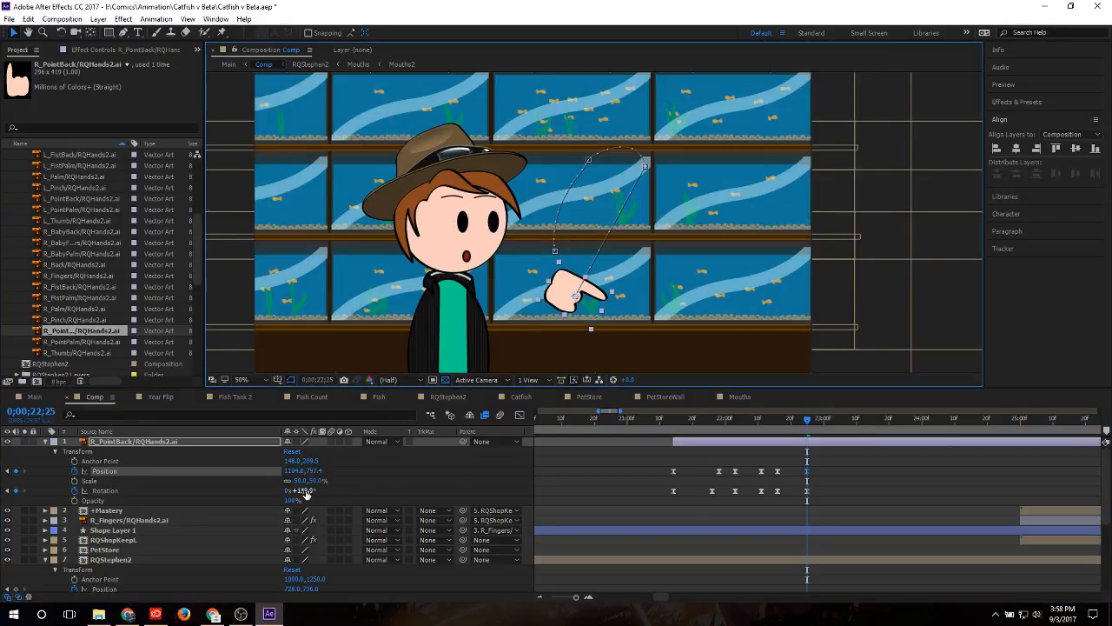
{"action": "left_click_drag", "start_coordinate": [305, 494], "coordinate": [290, 494]}
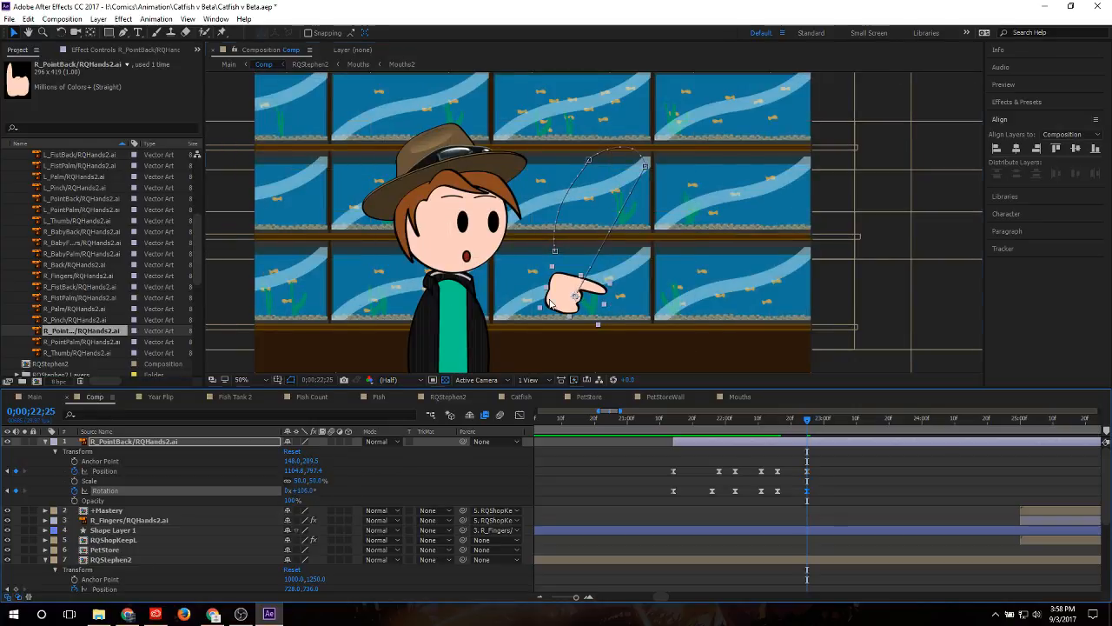
{"action": "left_click_drag", "start_coordinate": [550, 301], "coordinate": [553, 303]}
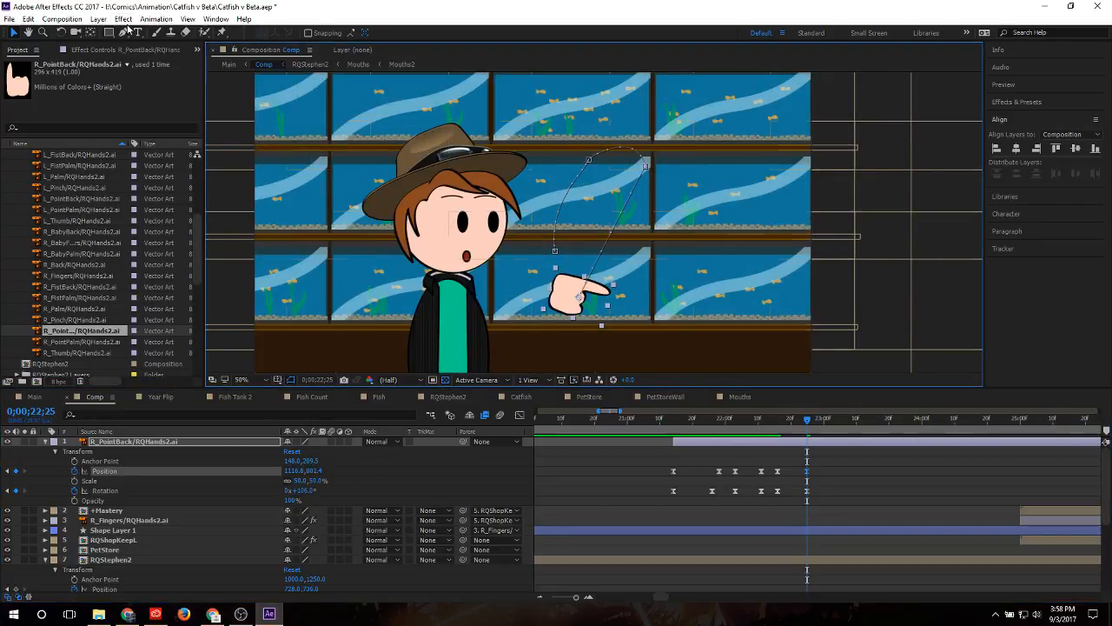
Step: Curve the hand's downward motion path with the Pen tool by pulling a handle upward from the lowered keyframe
{"action": "left_click", "coordinate": [122, 33]}
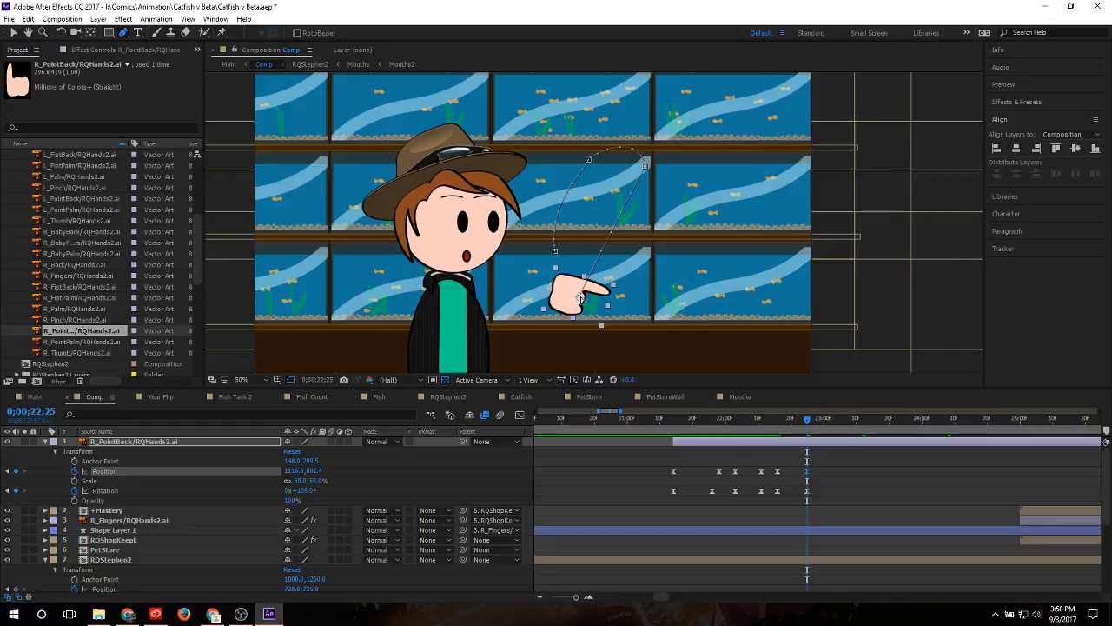
{"action": "left_click_drag", "start_coordinate": [580, 297], "coordinate": [571, 212]}
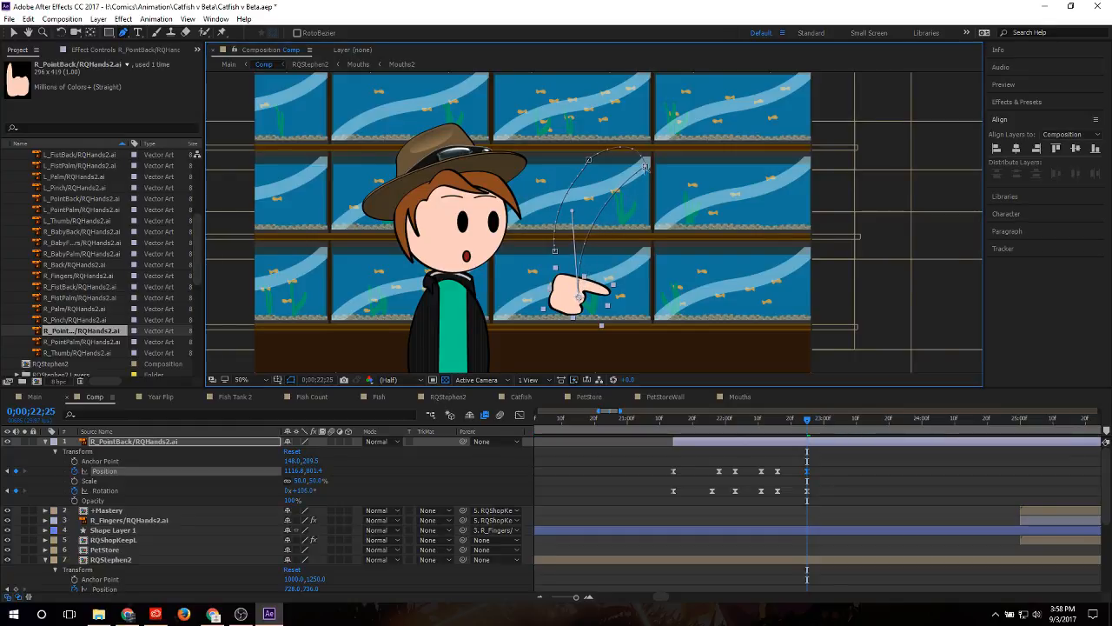
{"action": "left_click_drag", "start_coordinate": [644, 167], "coordinate": [646, 179]}
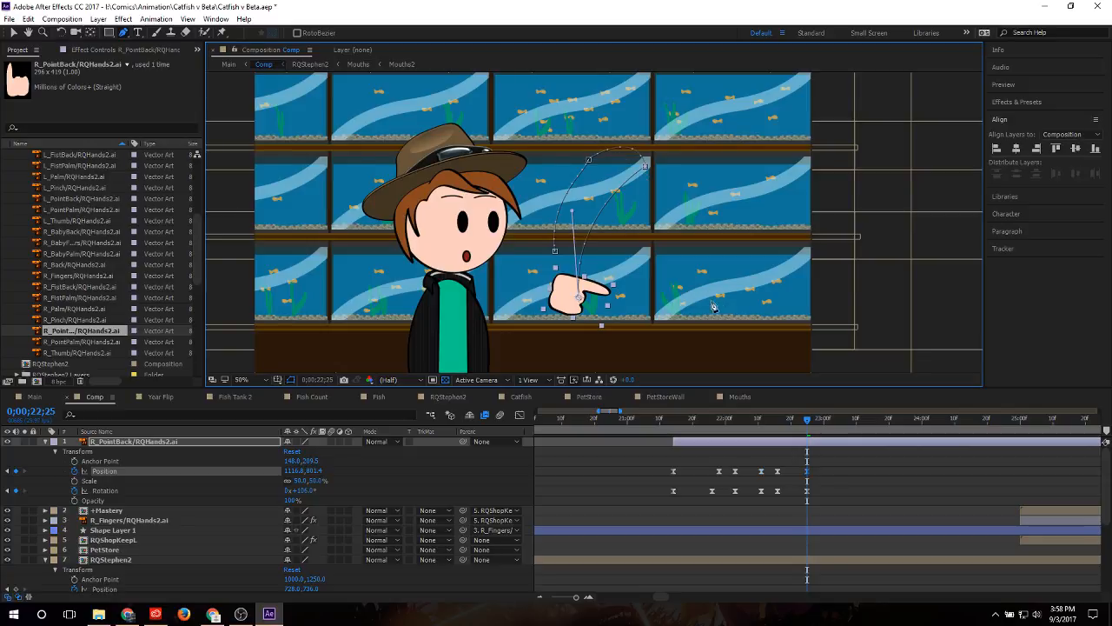
{"action": "scroll", "coordinate": [644, 167], "scroll_direction": "up", "scroll_amount": 4}
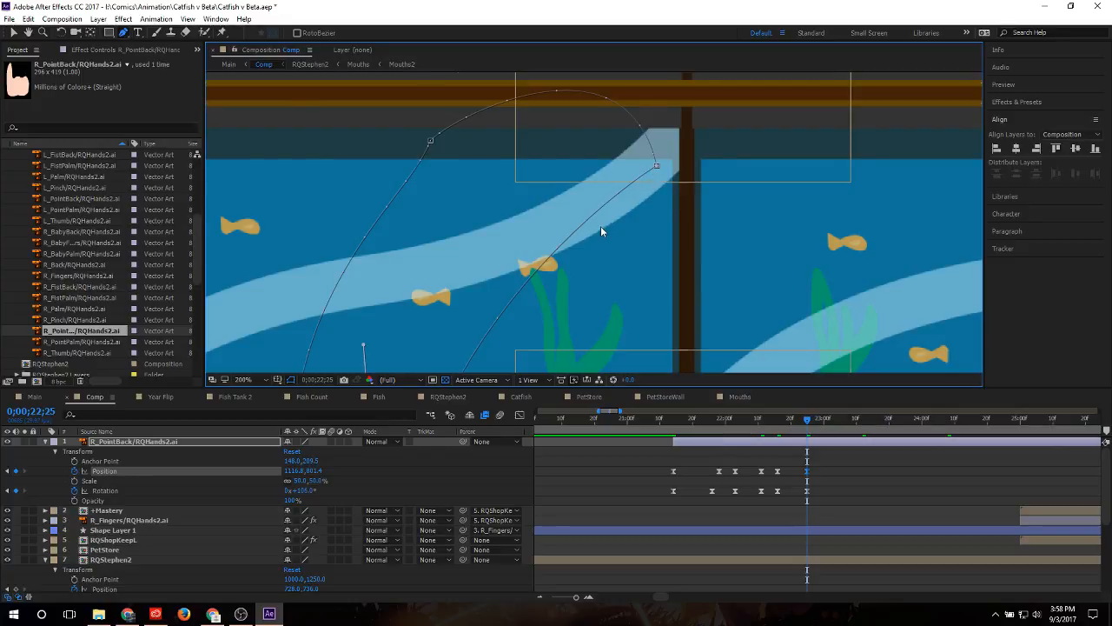
{"action": "scroll", "coordinate": [601, 232], "scroll_direction": "down", "scroll_amount": 4}
Step: Play back the pointing gesture from about 0;00;22;05 and 0;00;21;06 to check the hand's drop
{"action": "left_click", "coordinate": [743, 424]}
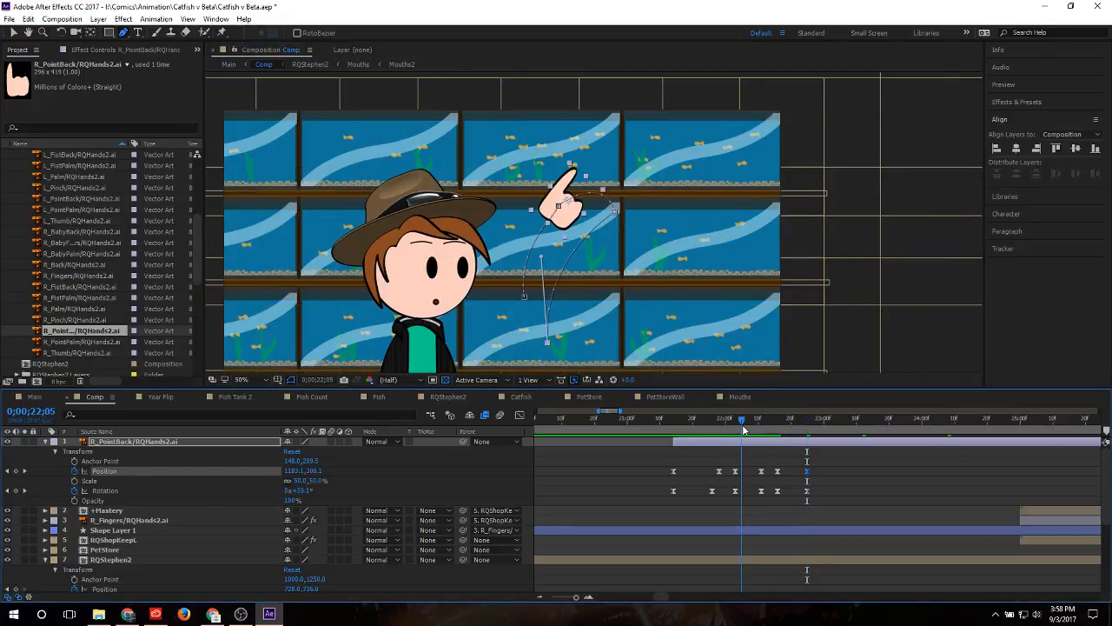
{"action": "key", "text": "space"}
{"action": "key", "text": "space"}
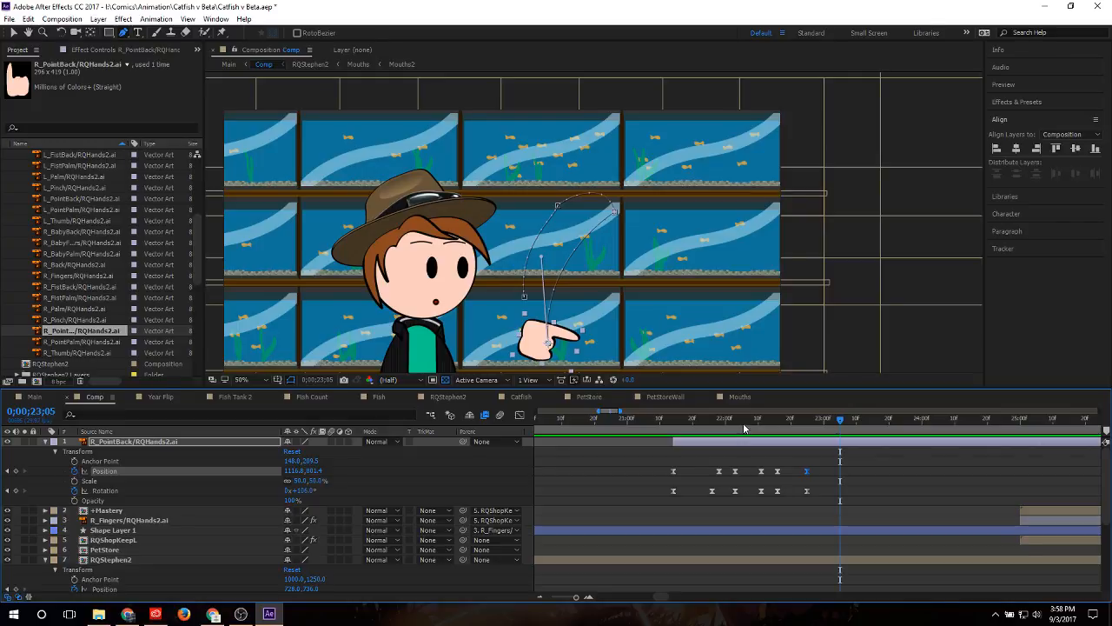
{"action": "left_click", "coordinate": [744, 428]}
{"action": "left_click", "coordinate": [647, 437]}
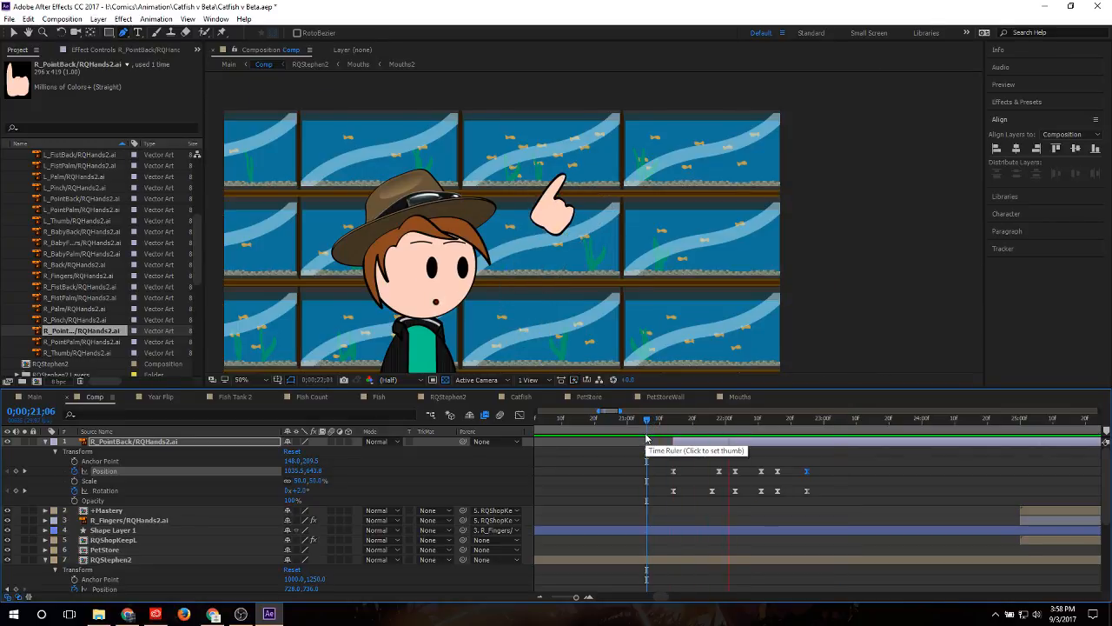
{"action": "key", "text": "space"}
{"action": "key", "text": "space"}
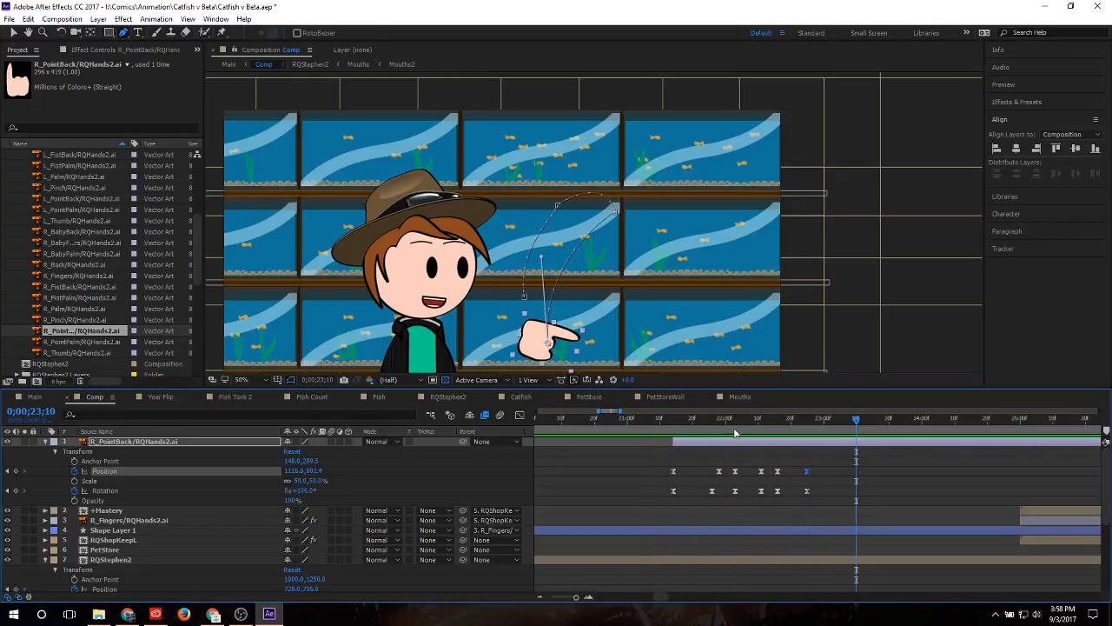
{"action": "key", "text": "space"}
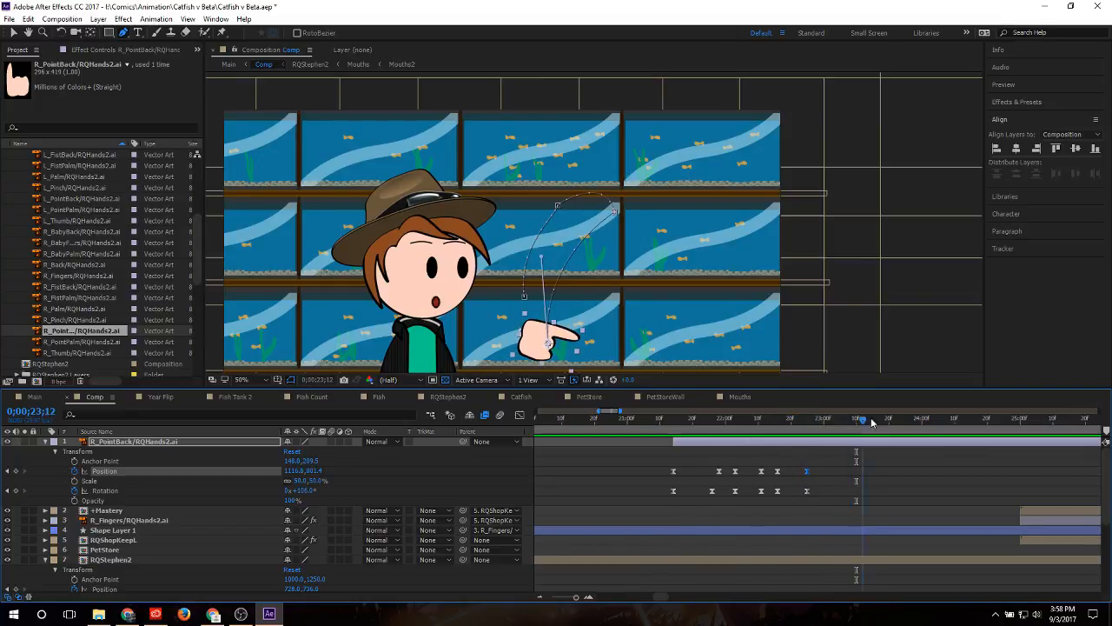
Step: Add Position and Rotation keyframes at 0;00;23;00 to hold the lowered hand
{"action": "left_click", "coordinate": [729, 422]}
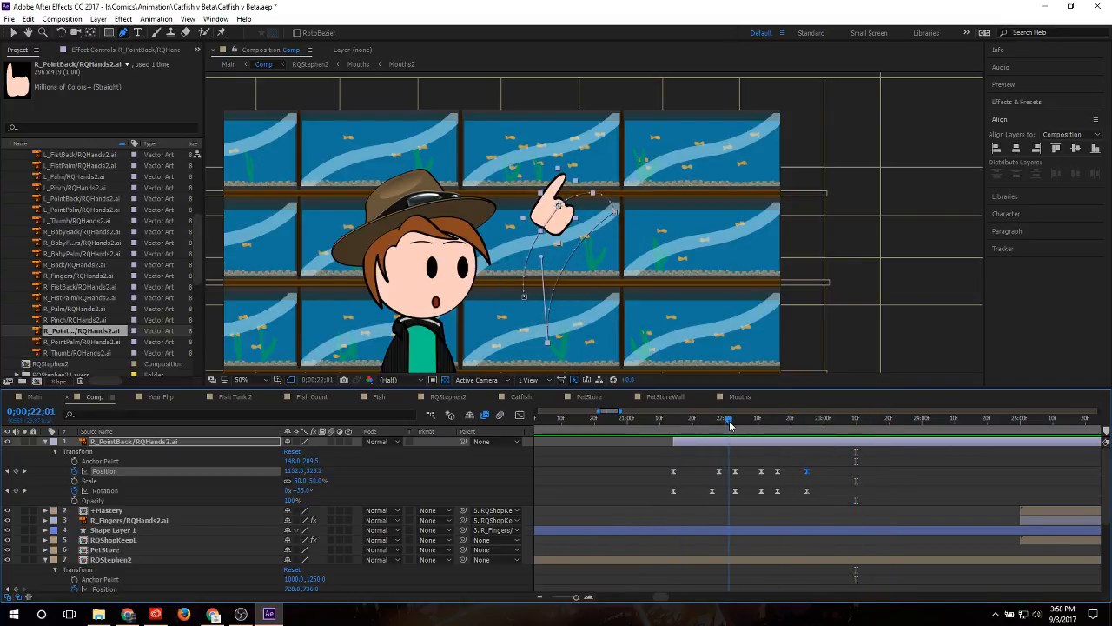
{"action": "left_click_drag", "start_coordinate": [729, 423], "coordinate": [823, 433]}
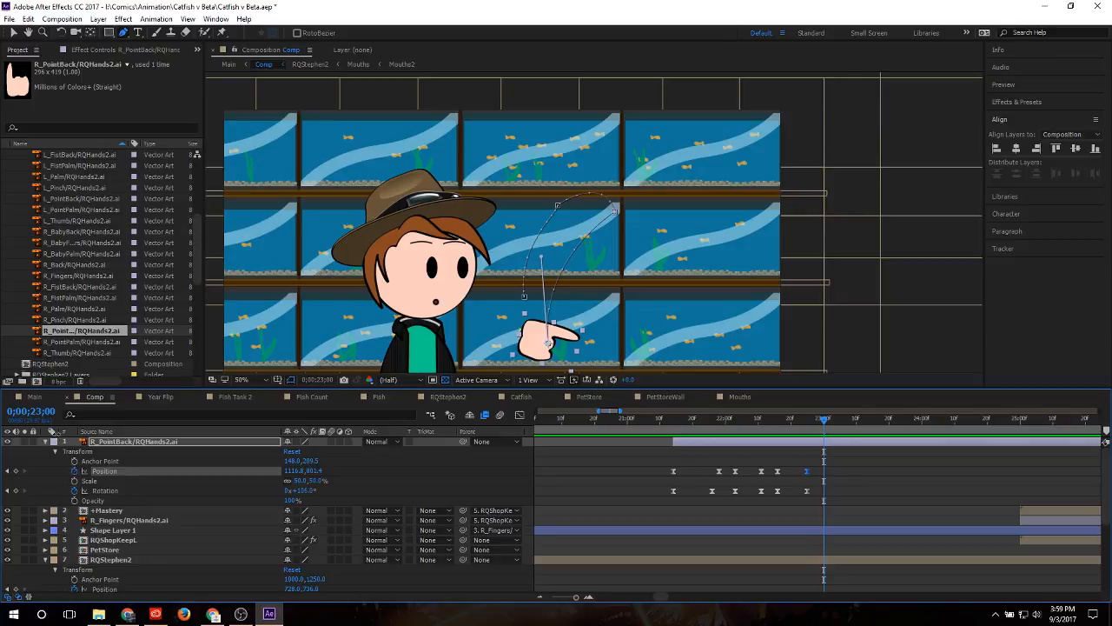
{"action": "left_click", "coordinate": [16, 470]}
{"action": "left_click", "coordinate": [16, 490]}
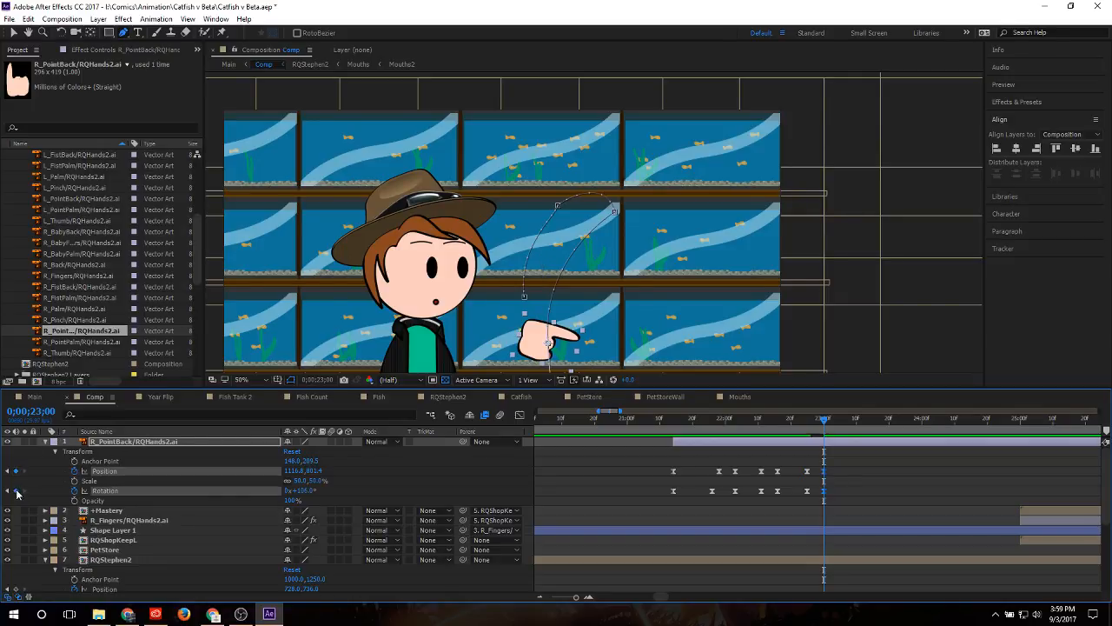
Step: Compare the motion path around the lowered hand with and without the hold keyframes at 0;00;23;00
{"action": "scroll", "coordinate": [445, 323], "scroll_direction": "down", "scroll_amount": 2}
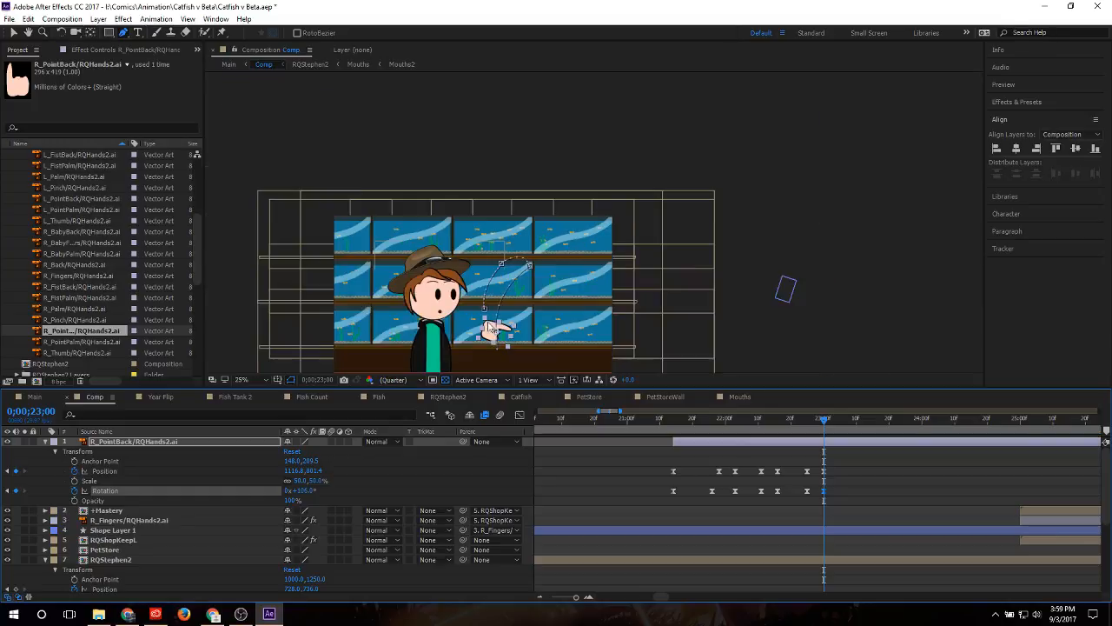
{"action": "scroll", "coordinate": [531, 353], "scroll_direction": "up", "scroll_amount": 4}
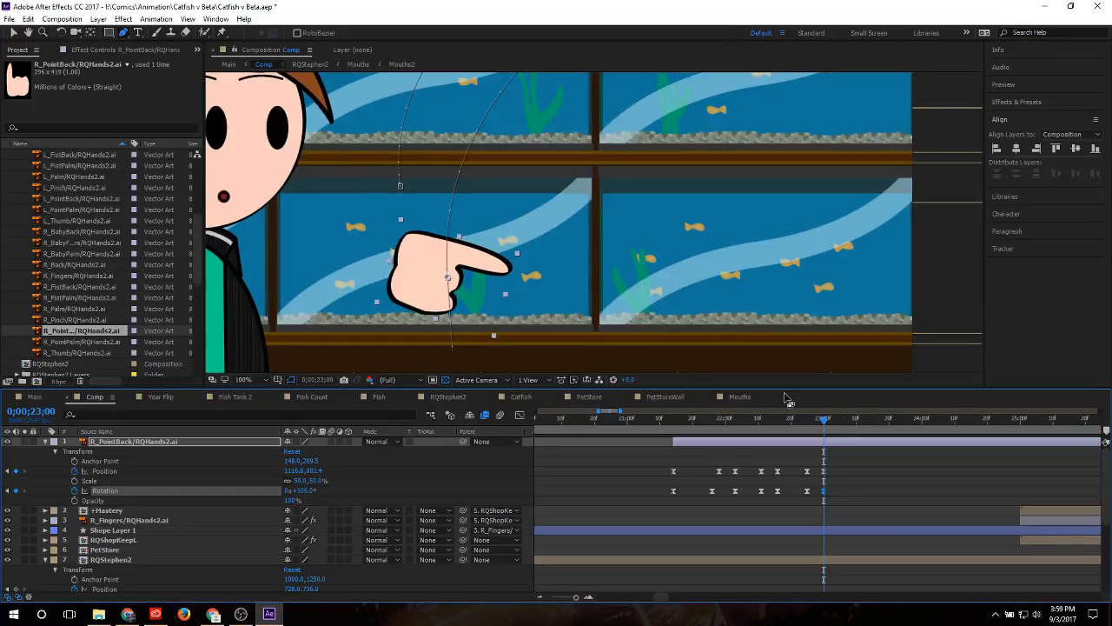
{"action": "mouse_move", "coordinate": [825, 423]}
{"action": "left_mouse_down"}
{"action": "mouse_move", "coordinate": [786, 423]}
{"action": "mouse_move", "coordinate": [840, 412]}
{"action": "mouse_move", "coordinate": [796, 426]}
{"action": "mouse_move", "coordinate": [809, 432]}
{"action": "left_mouse_up"}
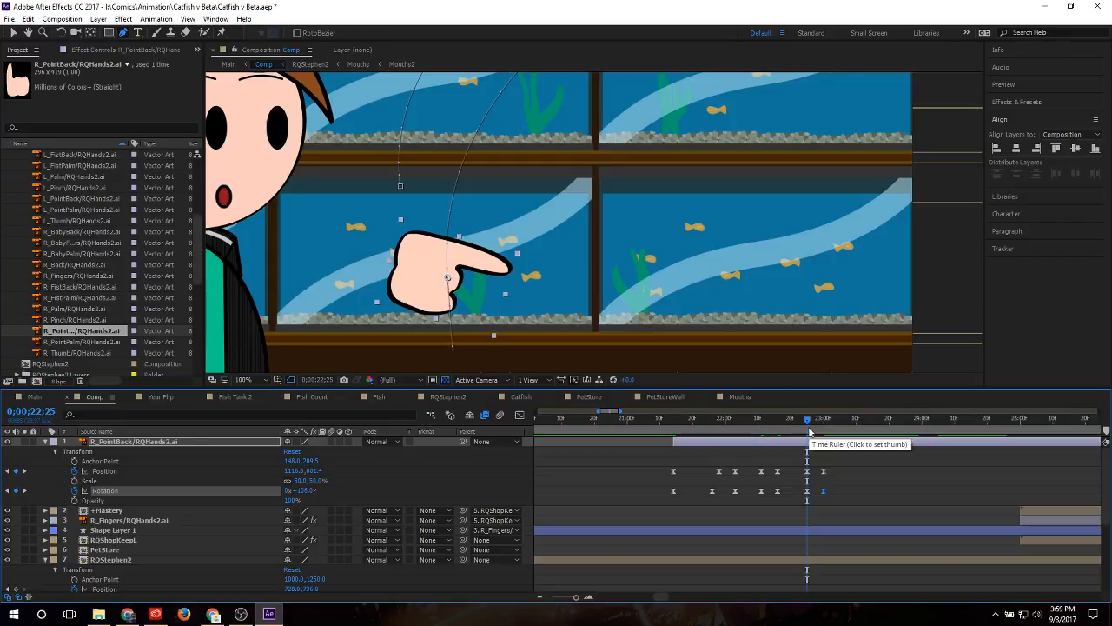
{"action": "key", "text": "k"}
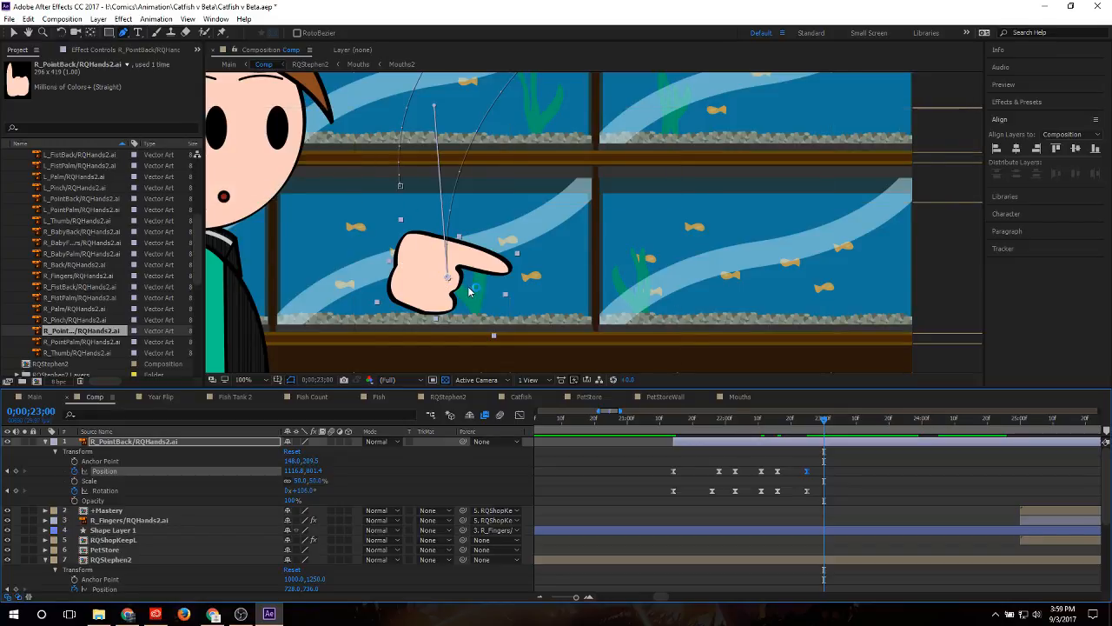
{"action": "left_click", "coordinate": [467, 291]}
{"action": "key", "text": "alt+shift+r"}
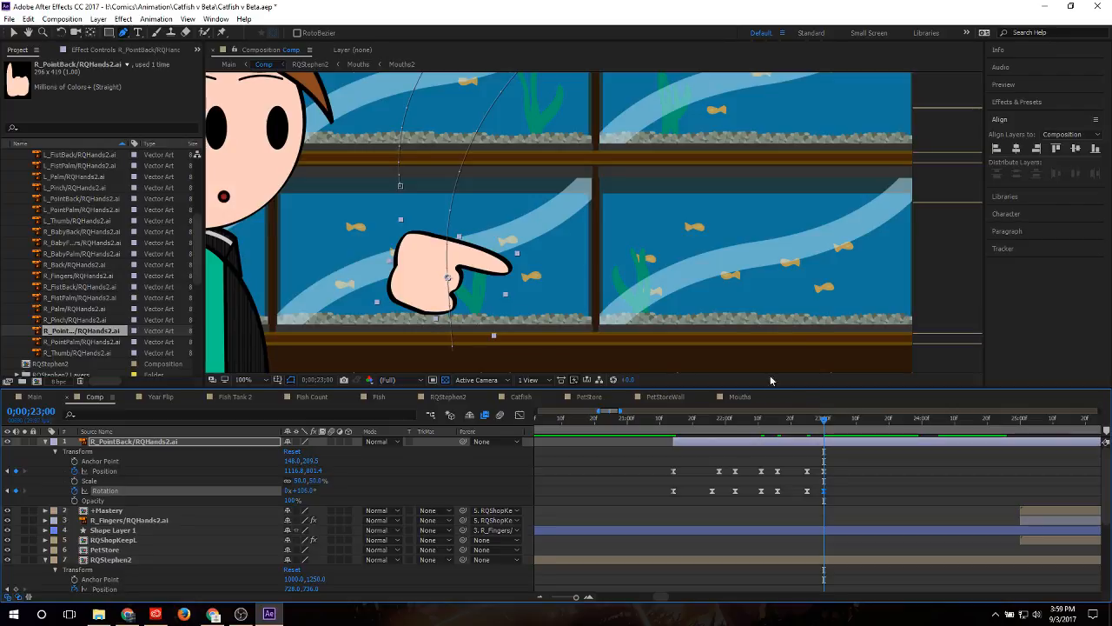
Step: Try to remove the path bulge below the lowered hand with the Convert Vertex tool, undoing each attempt
{"action": "left_click", "coordinate": [124, 33]}
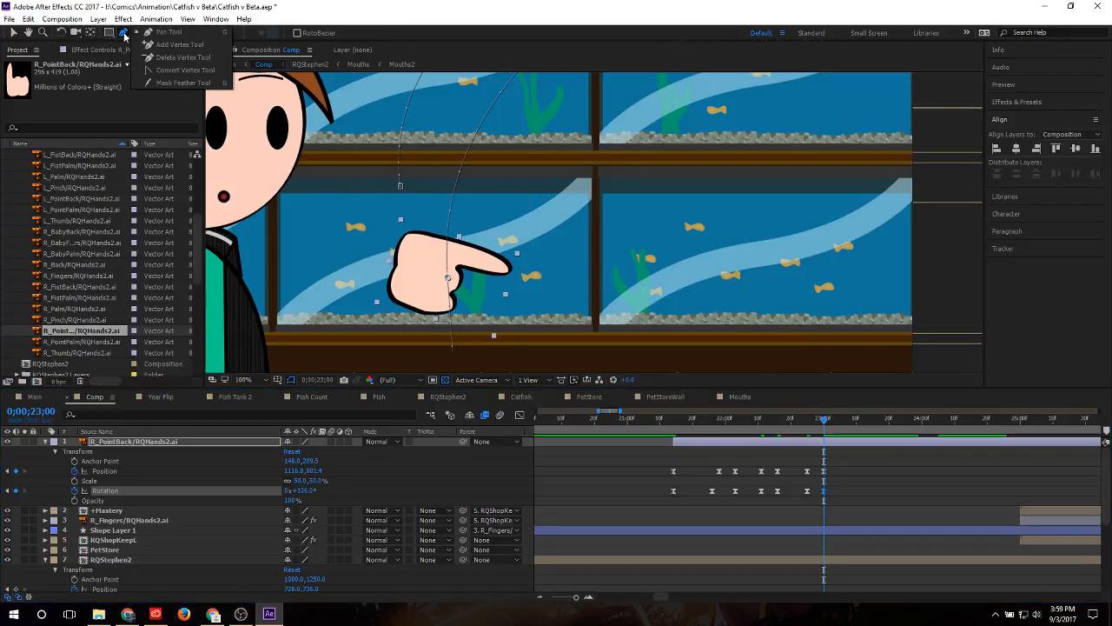
{"action": "left_click", "coordinate": [171, 74]}
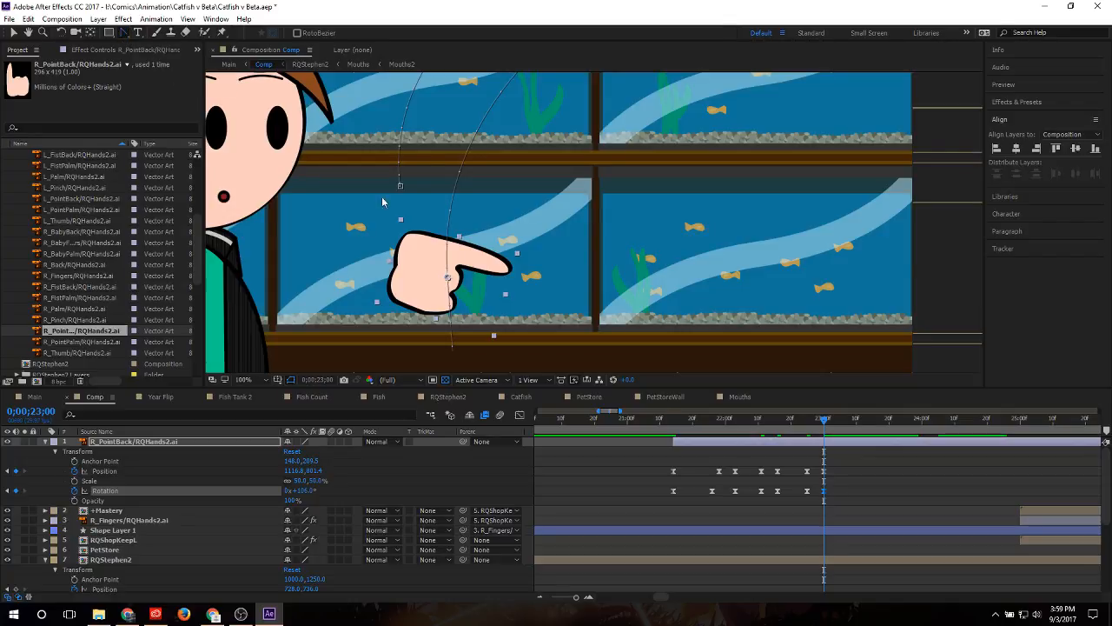
{"action": "left_click_drag", "start_coordinate": [451, 346], "coordinate": [511, 312]}
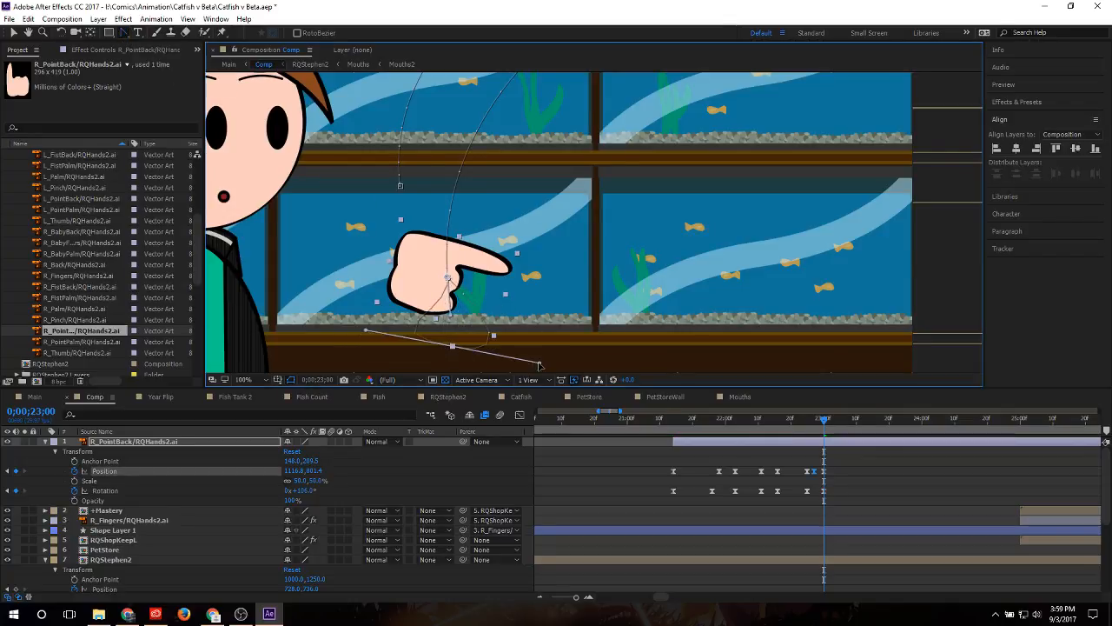
{"action": "key", "text": "ctrl+z"}
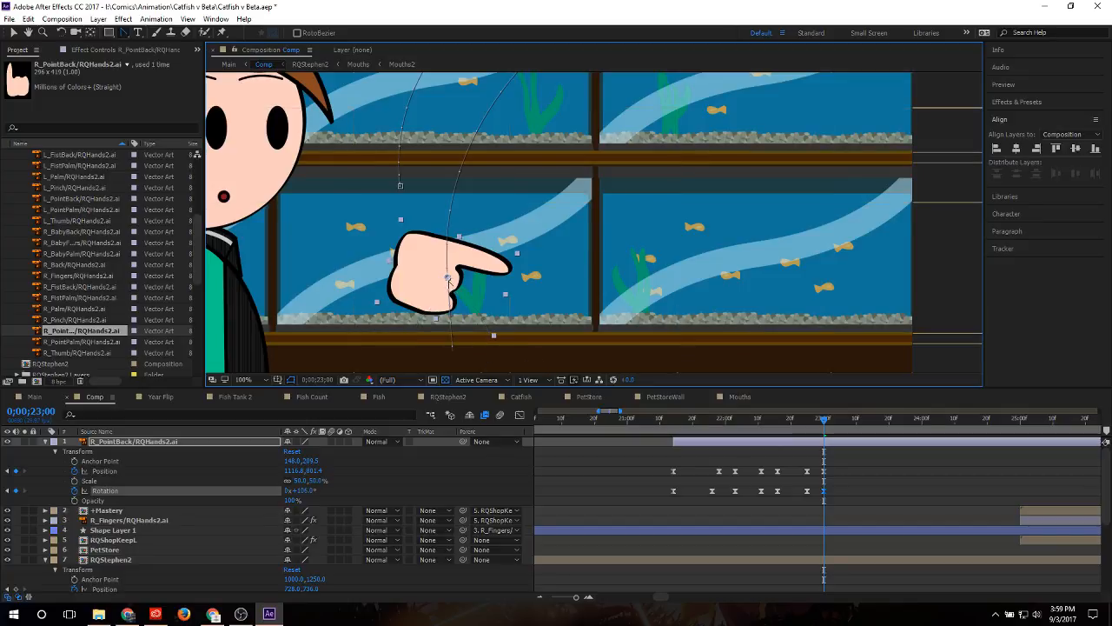
{"action": "left_click_drag", "start_coordinate": [447, 278], "coordinate": [456, 317]}
{"action": "key", "text": "ctrl+z"}
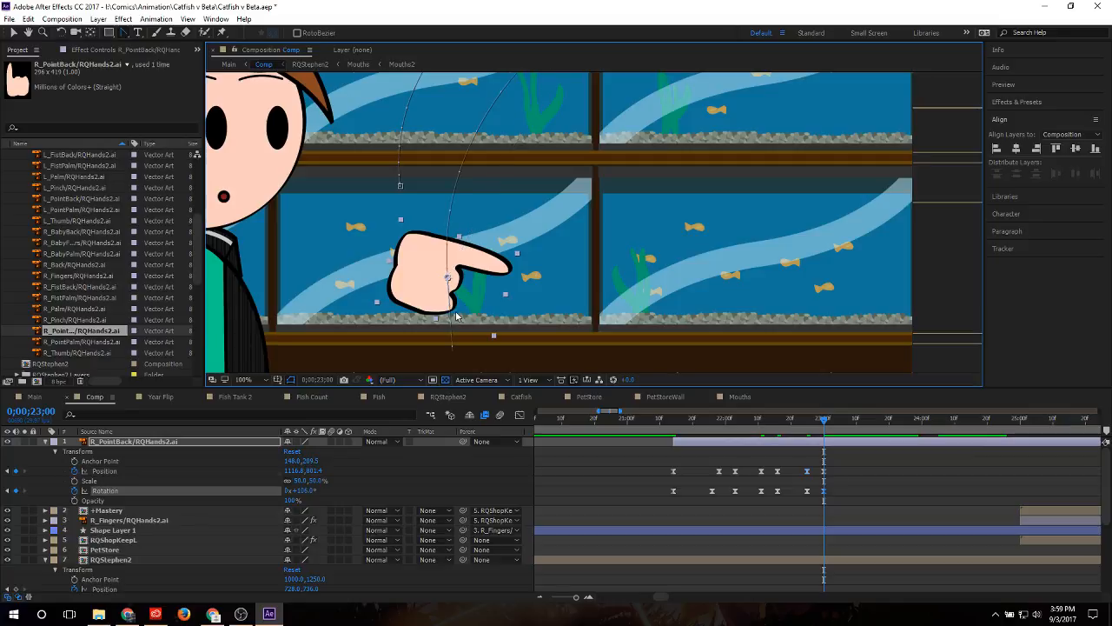
Step: Examine the curve handles on the raised part of the hand's motion path at its two upper keyframe points
{"action": "scroll", "coordinate": [507, 308], "scroll_direction": "down", "scroll_amount": 4}
{"action": "scroll", "coordinate": [504, 308], "scroll_direction": "down", "scroll_amount": 1}
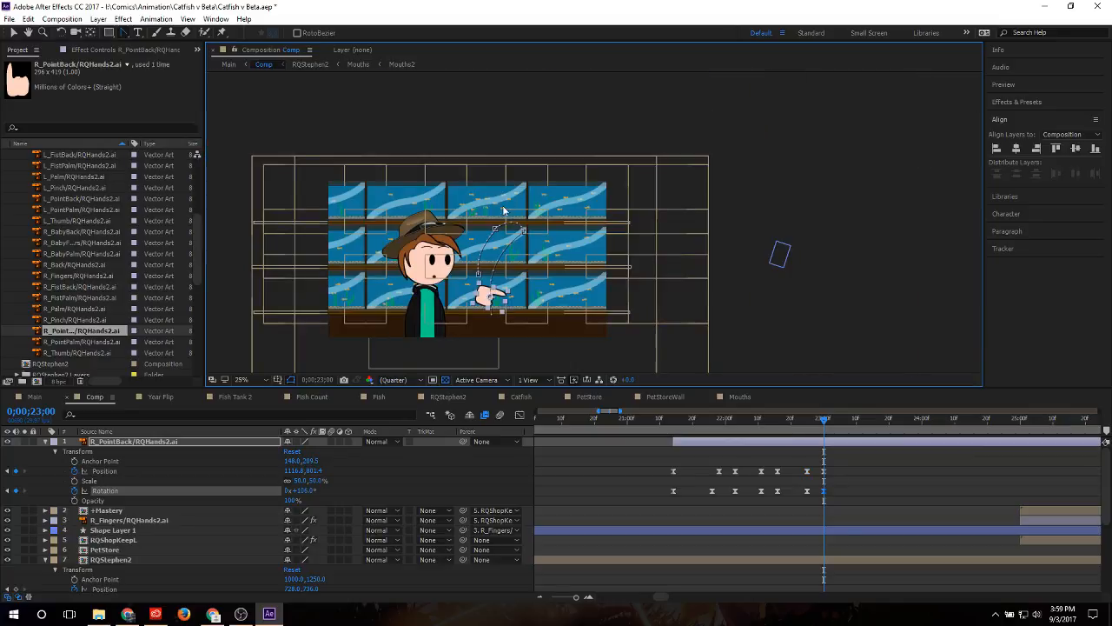
{"action": "scroll", "coordinate": [498, 237], "scroll_direction": "up", "scroll_amount": 5}
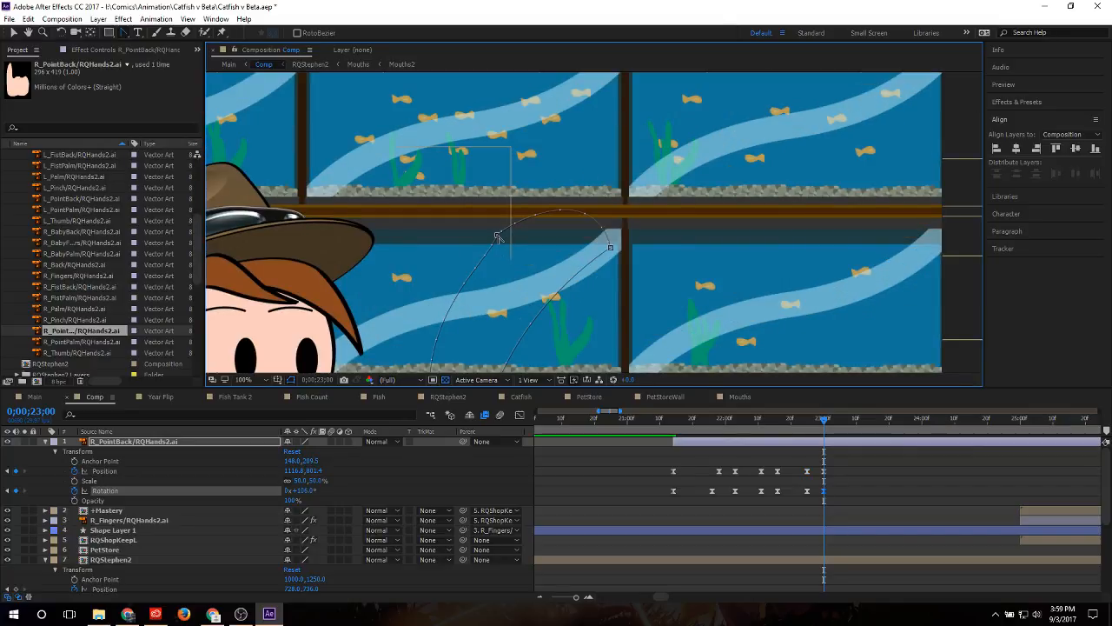
{"action": "scroll", "coordinate": [496, 237], "scroll_direction": "up", "scroll_amount": 1}
{"action": "scroll", "coordinate": [494, 235], "scroll_direction": "up", "scroll_amount": 1}
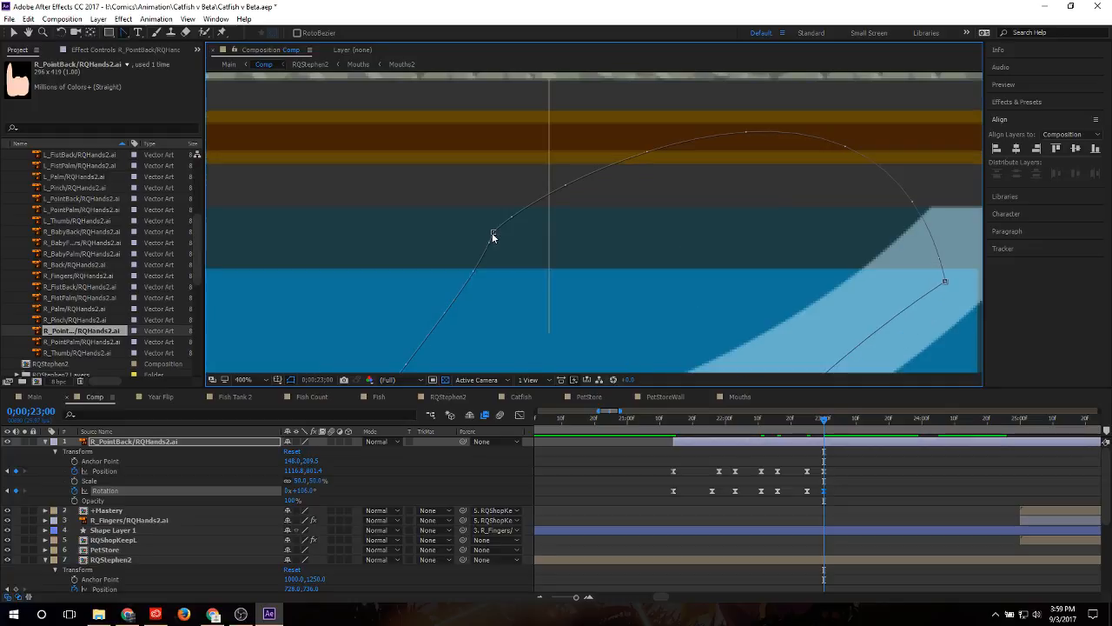
{"action": "left_click", "coordinate": [493, 234]}
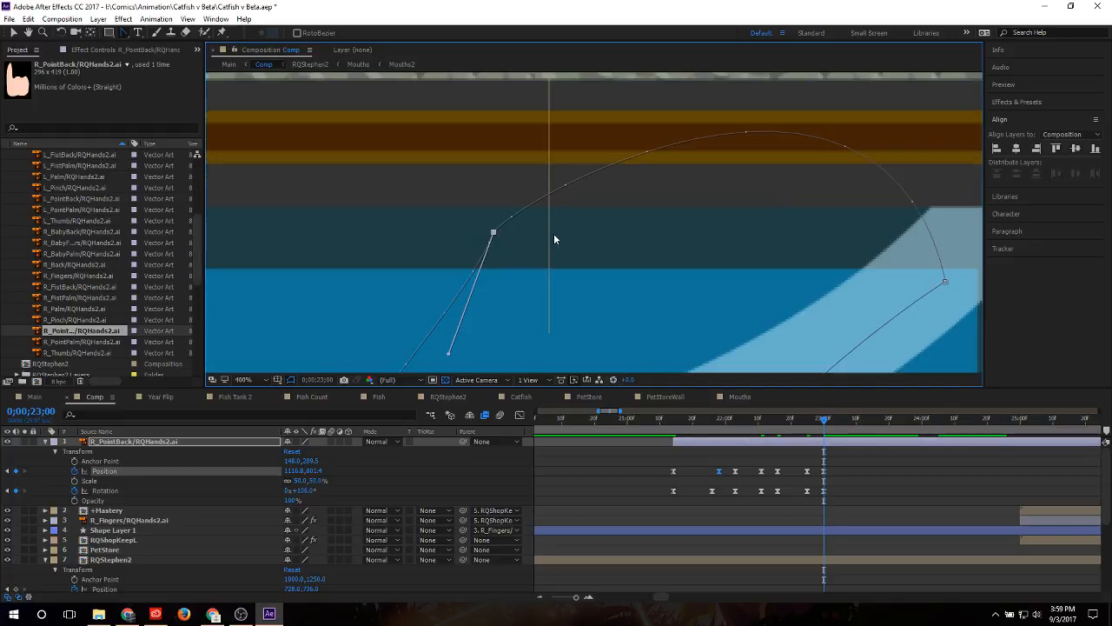
{"action": "scroll", "coordinate": [429, 231], "scroll_direction": "down", "scroll_amount": 1}
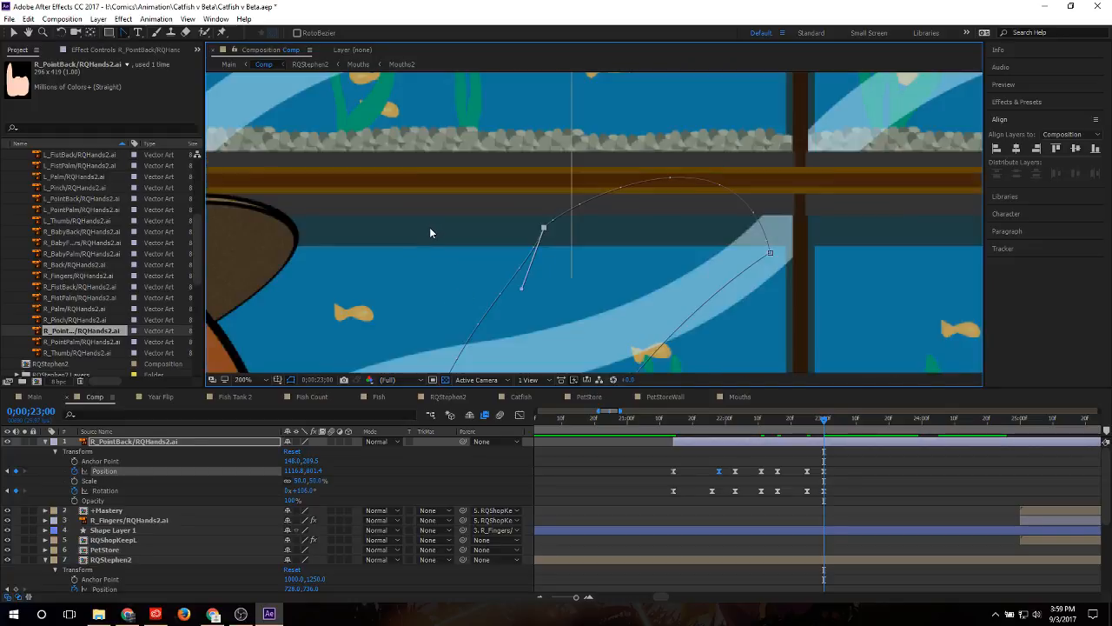
{"action": "scroll", "coordinate": [431, 231], "scroll_direction": "down", "scroll_amount": 1}
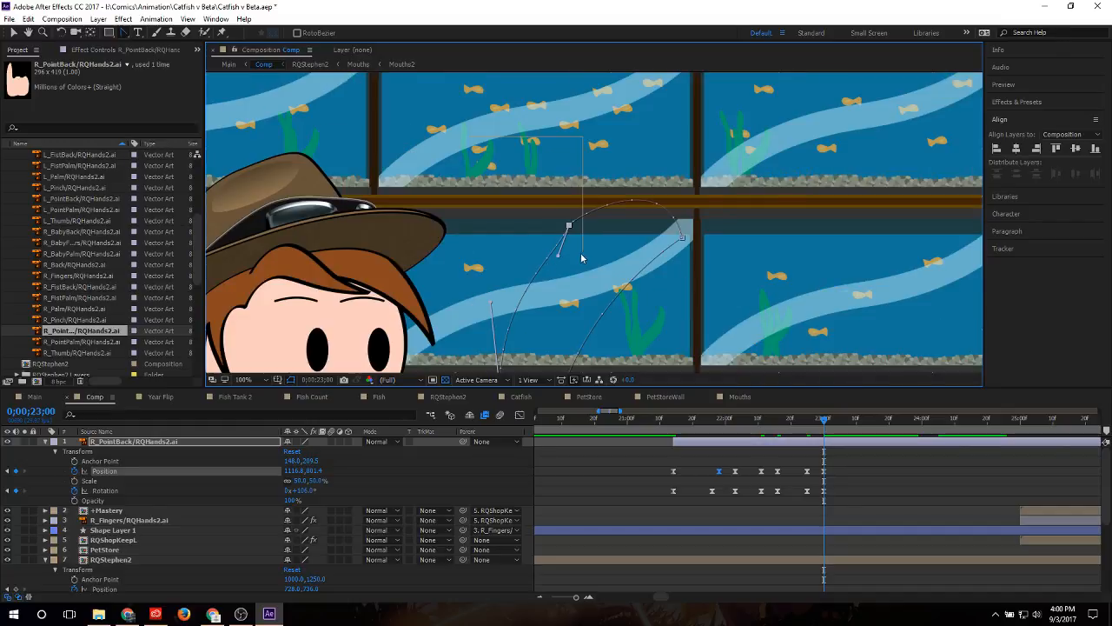
{"action": "left_click", "coordinate": [684, 237]}
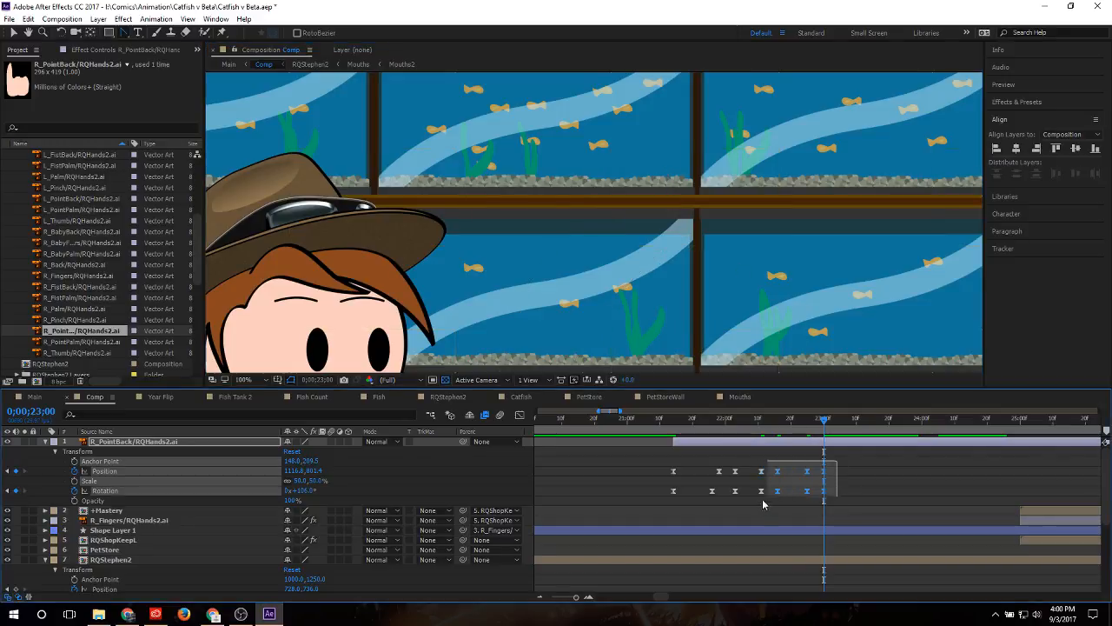
Step: Try deleting the pointing hand's Position and Rotation keyframes from 0;00;22;11 to 0;00;23;00, and undo the deletion
{"action": "left_click_drag", "start_coordinate": [835, 461], "coordinate": [757, 514]}
{"action": "key", "text": "Delete"}
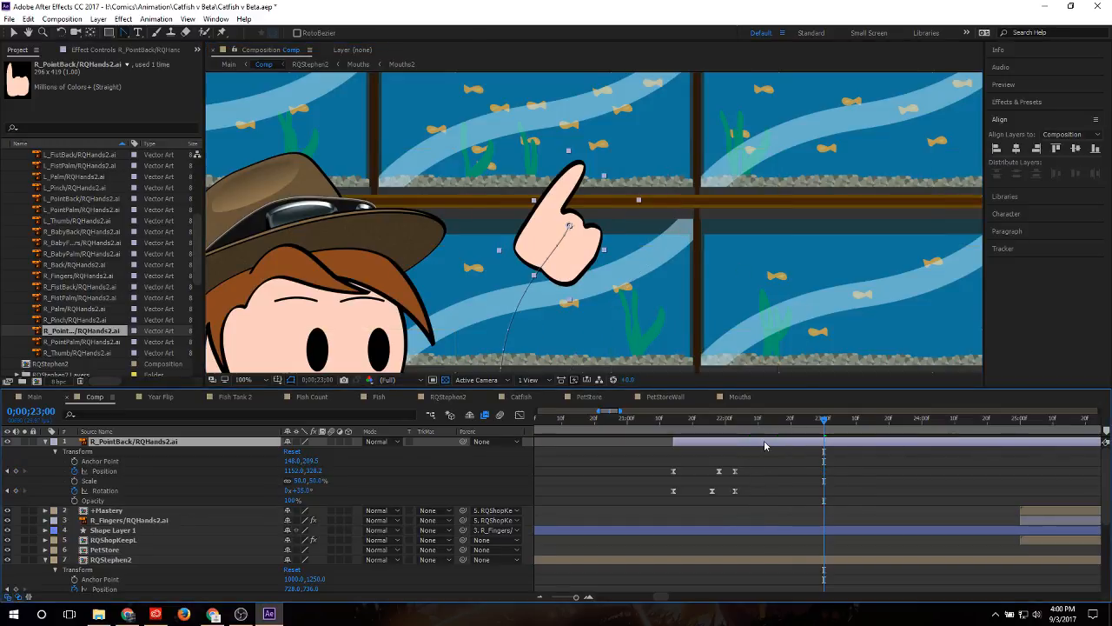
{"action": "mouse_move", "coordinate": [748, 433]}
{"action": "left_mouse_down"}
{"action": "mouse_move", "coordinate": [713, 433]}
{"action": "mouse_move", "coordinate": [774, 432]}
{"action": "mouse_move", "coordinate": [762, 425]}
{"action": "left_mouse_up"}
{"action": "key", "text": "ctrl+z"}
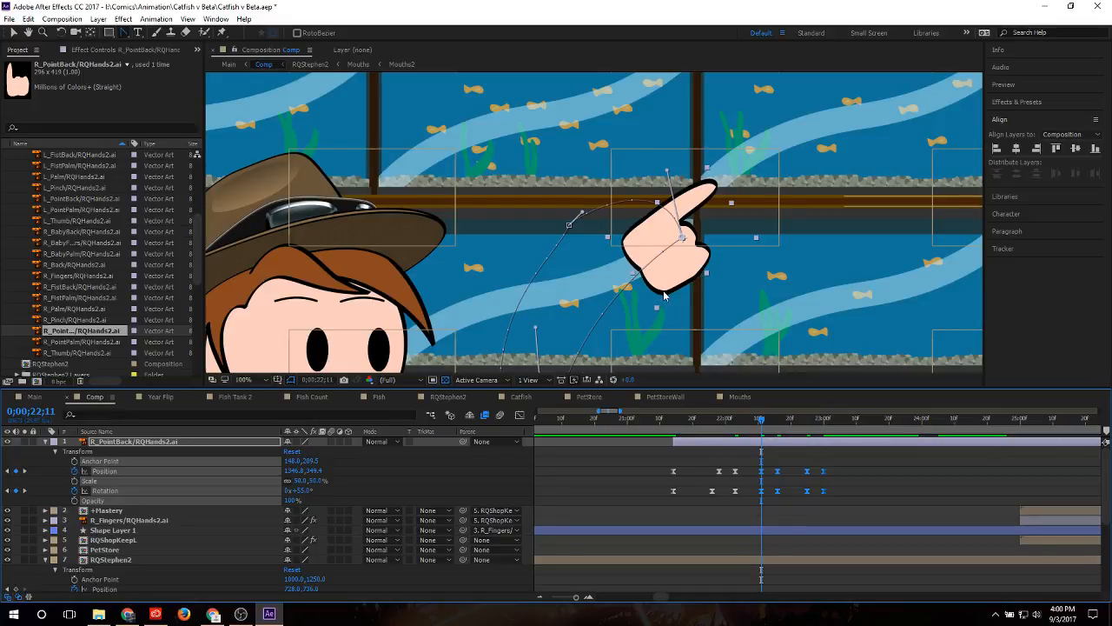
Step: Try to reshape the curve handles at the two upper keyframe points of the raised hand's motion path
{"action": "left_click_drag", "start_coordinate": [667, 171], "coordinate": [643, 186]}
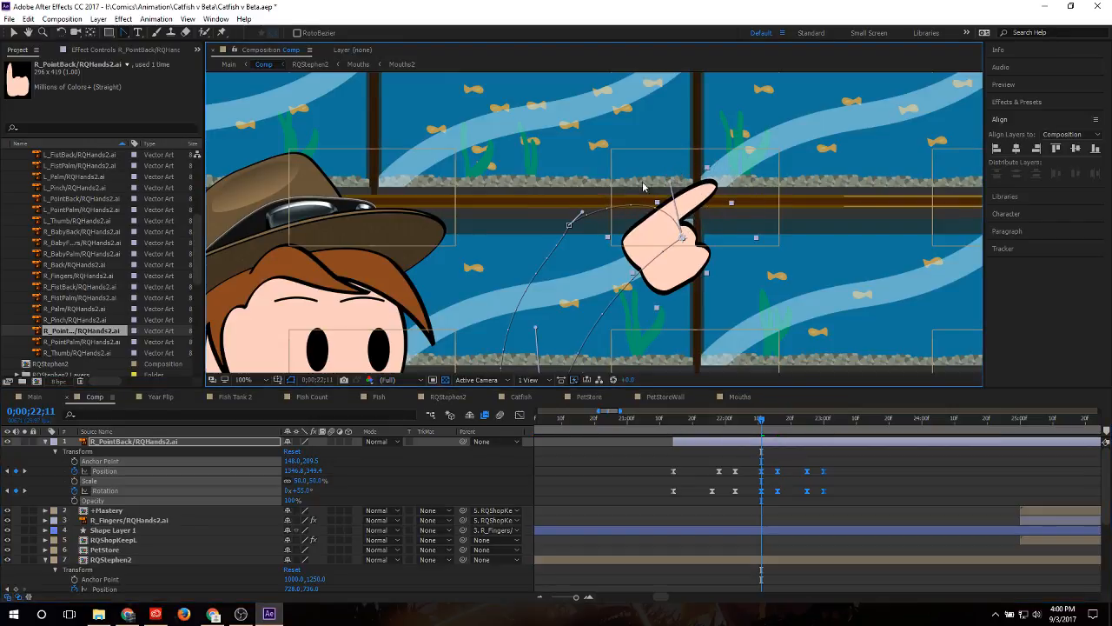
{"action": "mouse_move", "coordinate": [581, 213]}
{"action": "left_mouse_down"}
{"action": "mouse_move", "coordinate": [499, 205]}
{"action": "mouse_move", "coordinate": [515, 318]}
{"action": "mouse_move", "coordinate": [599, 158]}
{"action": "mouse_move", "coordinate": [530, 186]}
{"action": "mouse_move", "coordinate": [556, 228]}
{"action": "mouse_move", "coordinate": [576, 162]}
{"action": "mouse_move", "coordinate": [591, 151]}
{"action": "mouse_move", "coordinate": [582, 212]}
{"action": "left_mouse_up"}
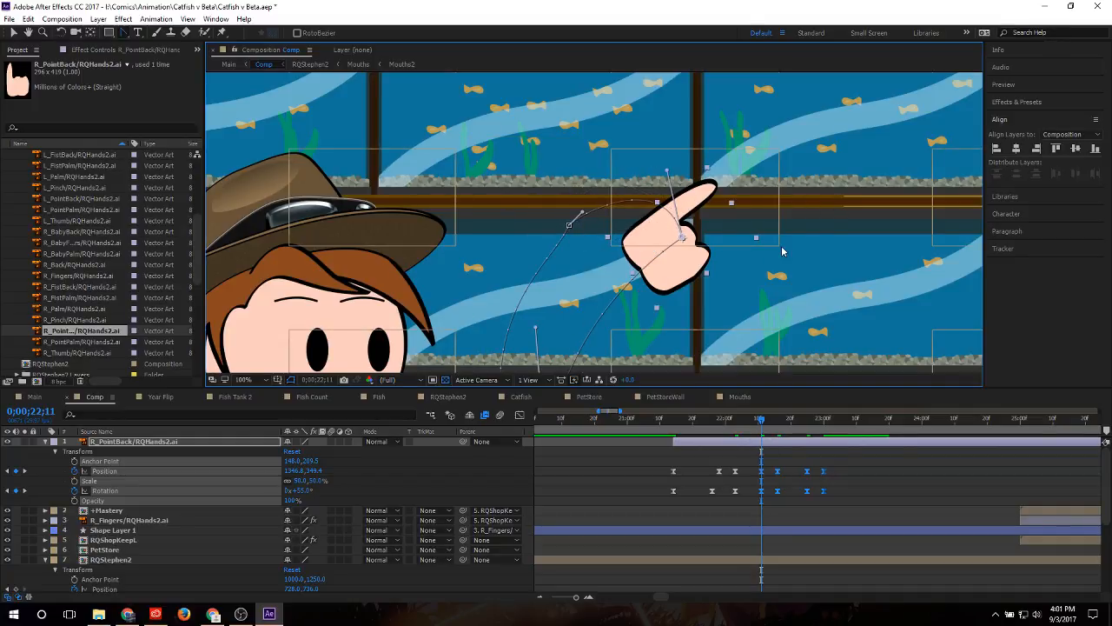
{"action": "left_click", "coordinate": [879, 471]}
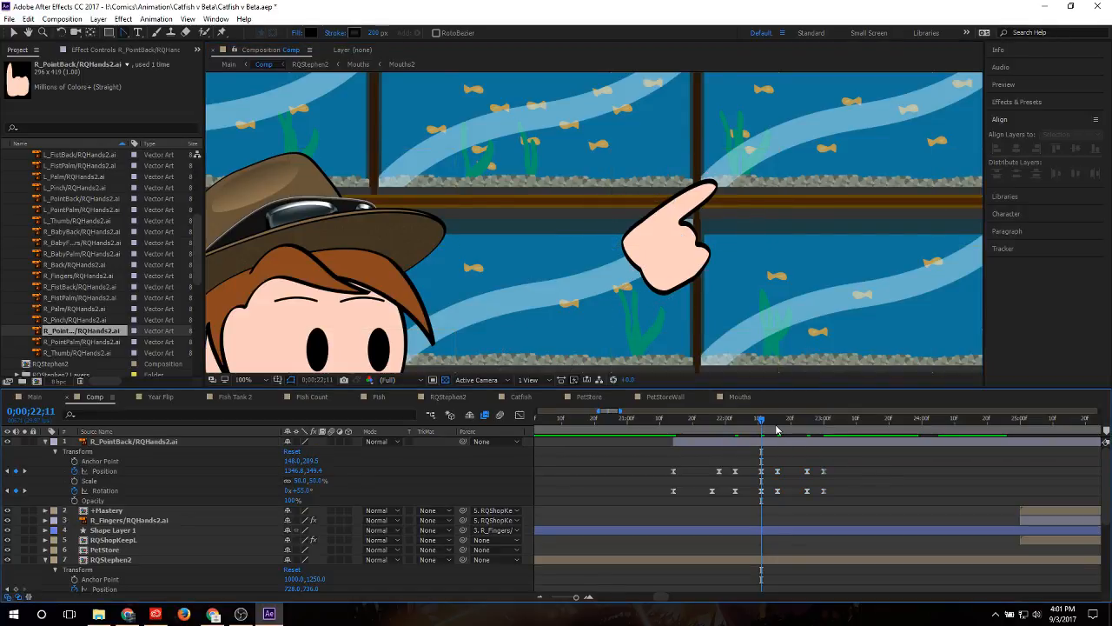
Step: Delete the hand's Position and Rotation keyframes from 0;00;22;16 onward and add fresh hold keyframes for both at 0;00;22;16
{"action": "mouse_move", "coordinate": [777, 429]}
{"action": "left_mouse_down"}
{"action": "mouse_move", "coordinate": [770, 419]}
{"action": "mouse_move", "coordinate": [827, 419]}
{"action": "mouse_move", "coordinate": [775, 421]}
{"action": "mouse_move", "coordinate": [779, 429]}
{"action": "left_mouse_up"}
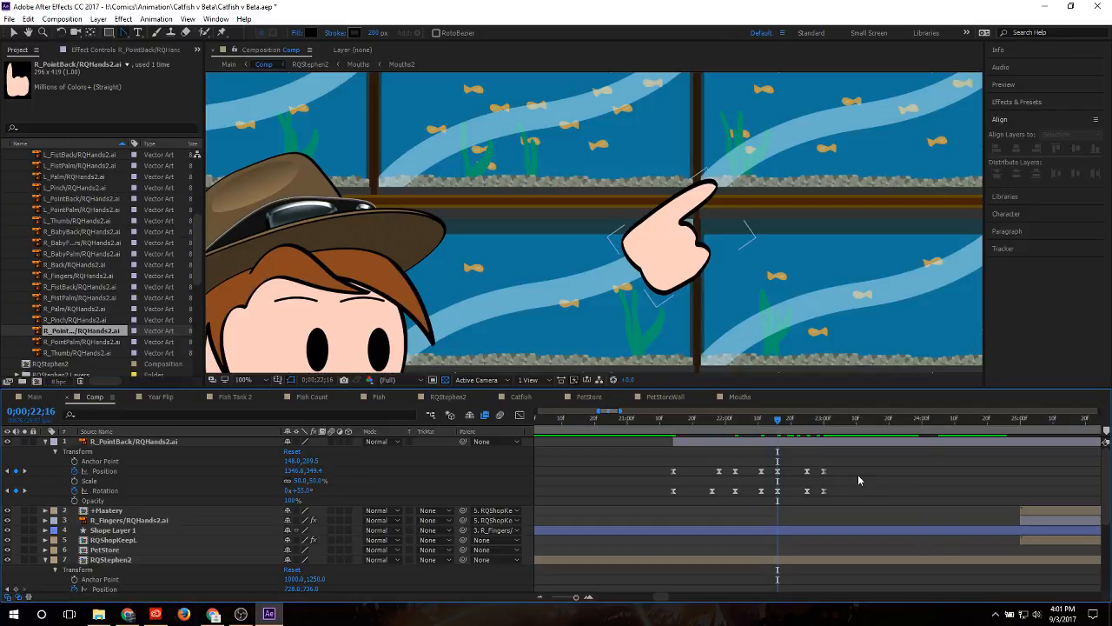
{"action": "left_click_drag", "start_coordinate": [858, 462], "coordinate": [774, 519]}
{"action": "key", "text": "Delete"}
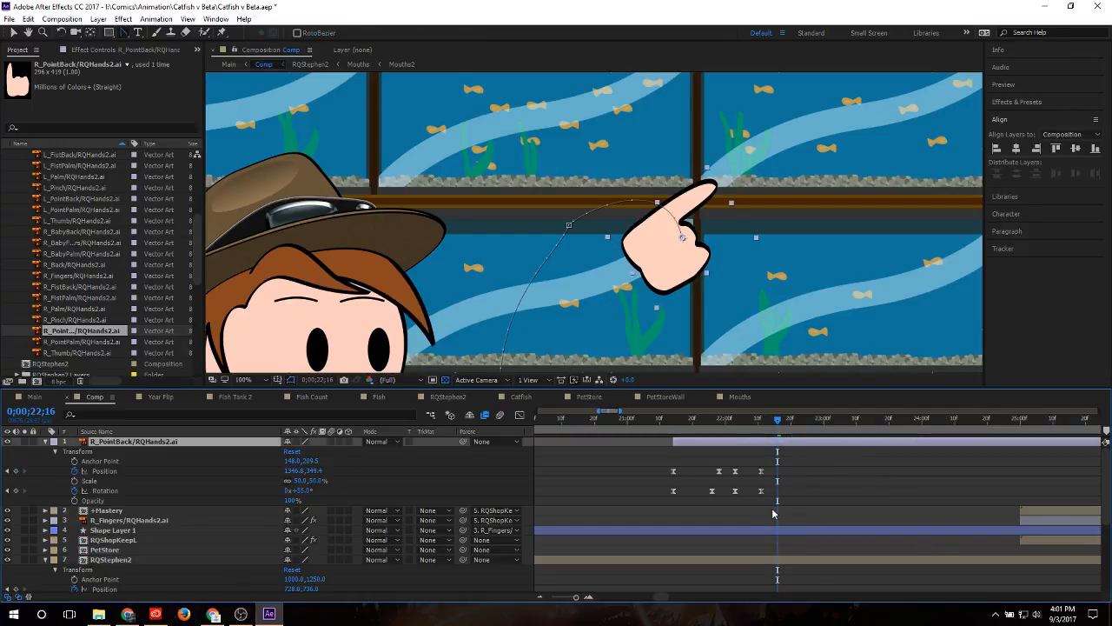
{"action": "mouse_move", "coordinate": [777, 419]}
{"action": "left_mouse_down"}
{"action": "mouse_move", "coordinate": [716, 434]}
{"action": "mouse_move", "coordinate": [778, 439]}
{"action": "left_mouse_up"}
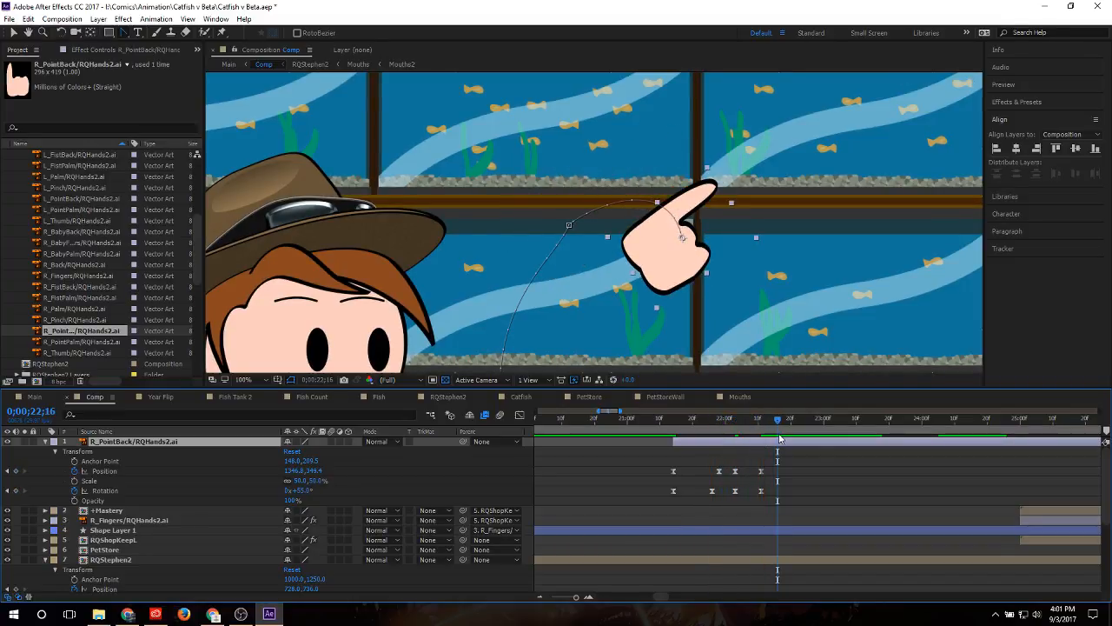
{"action": "left_click", "coordinate": [15, 471]}
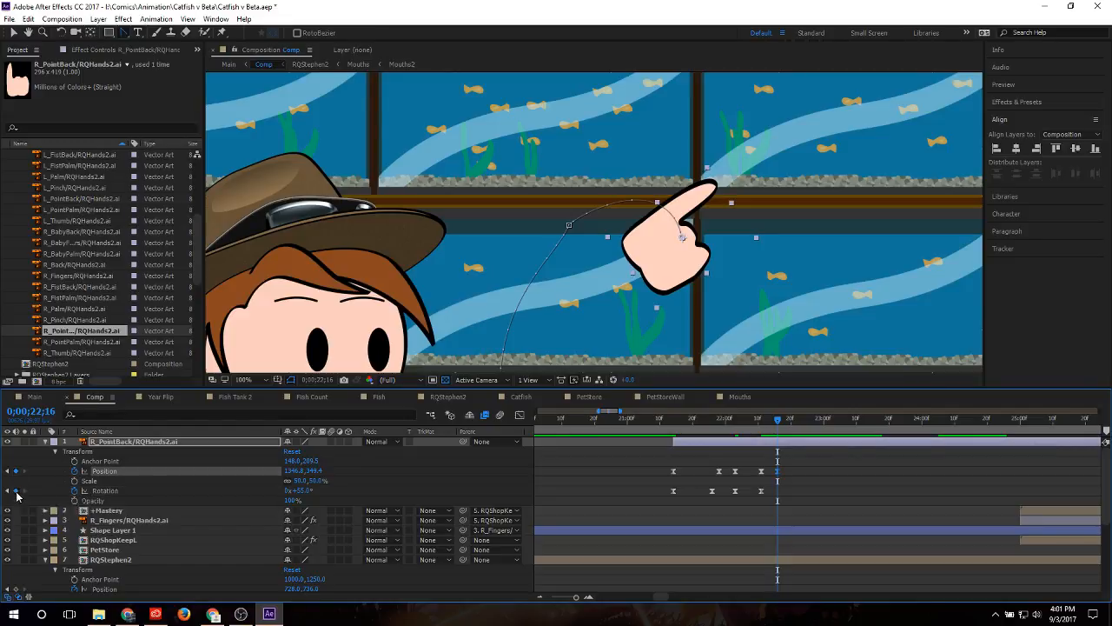
{"action": "left_click", "coordinate": [15, 490]}
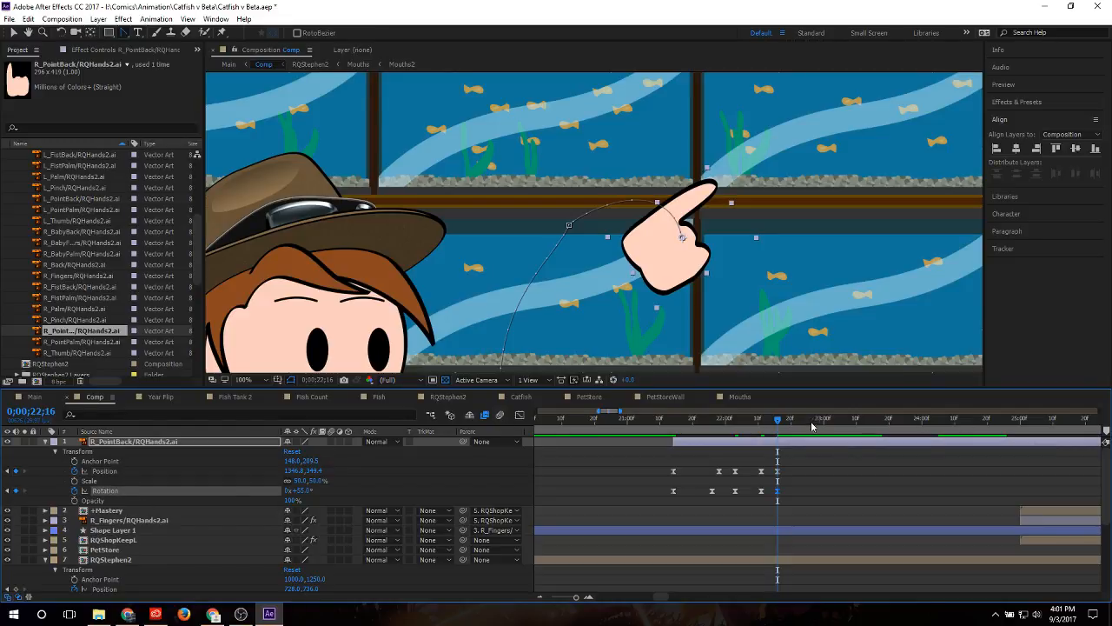
Step: At 0;00;22;26, lower the pointing hand to about 1112, 817 and rotate it to 99°
{"action": "left_click_drag", "start_coordinate": [779, 421], "coordinate": [810, 421]}
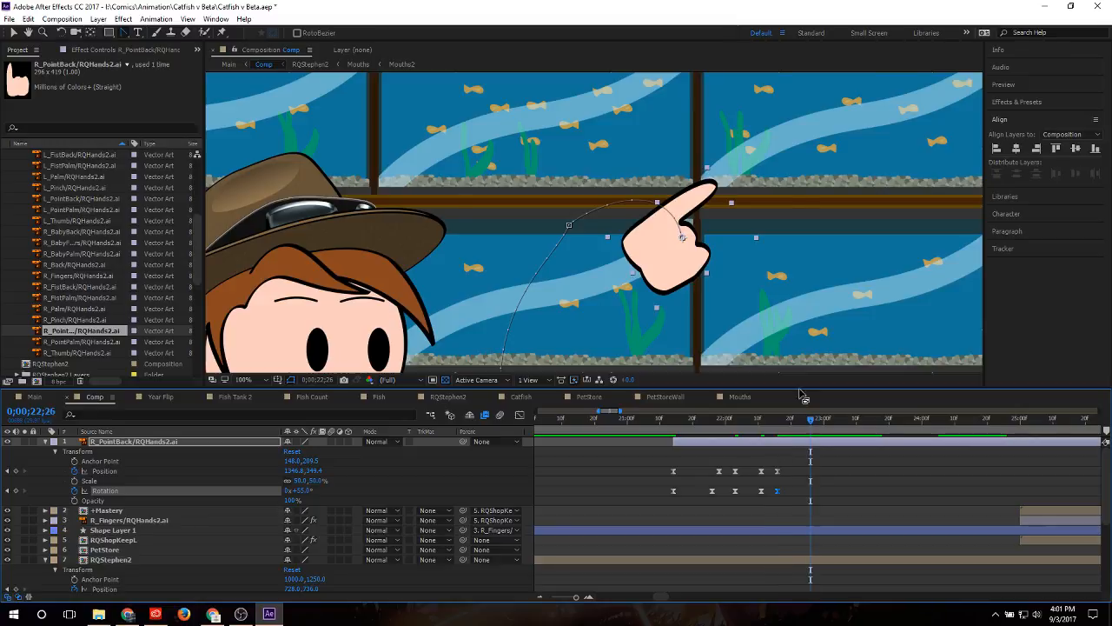
{"action": "scroll", "coordinate": [696, 298], "scroll_direction": "down", "scroll_amount": 4}
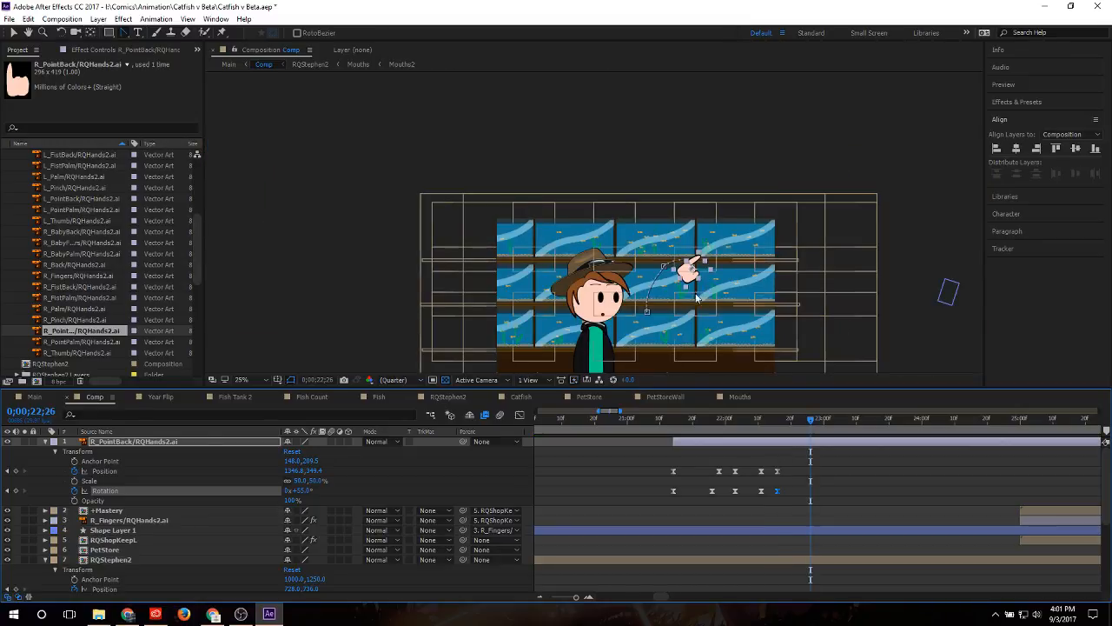
{"action": "scroll", "coordinate": [696, 298], "scroll_direction": "up", "scroll_amount": 1}
{"action": "scroll", "coordinate": [721, 226], "scroll_direction": "up", "scroll_amount": 1}
{"action": "scroll", "coordinate": [744, 157], "scroll_direction": "down", "scroll_amount": 1}
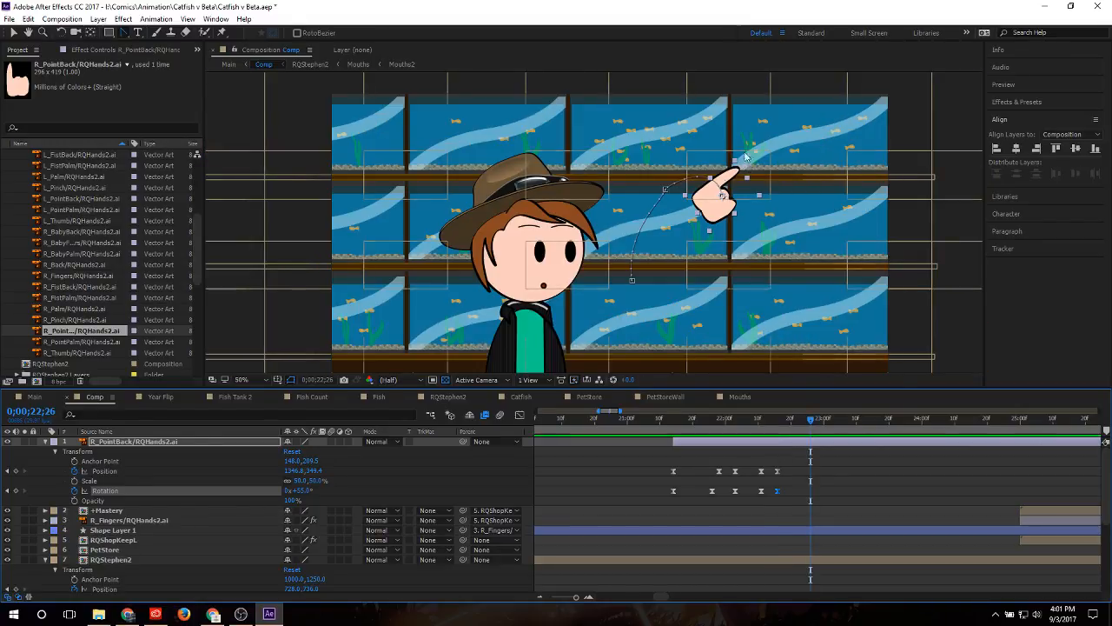
{"action": "left_click", "coordinate": [13, 33]}
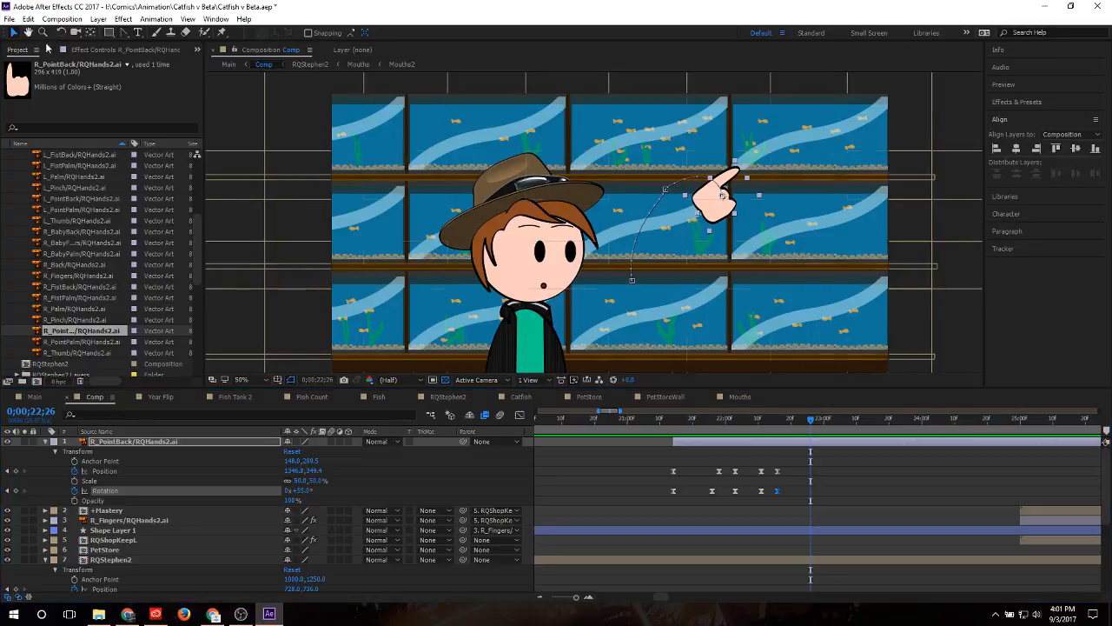
{"action": "left_click_drag", "start_coordinate": [710, 214], "coordinate": [655, 345]}
{"action": "mouse_move", "coordinate": [335, 490]}
{"action": "left_mouse_down"}
{"action": "mouse_move", "coordinate": [322, 490]}
{"action": "mouse_move", "coordinate": [332, 492]}
{"action": "left_mouse_up"}
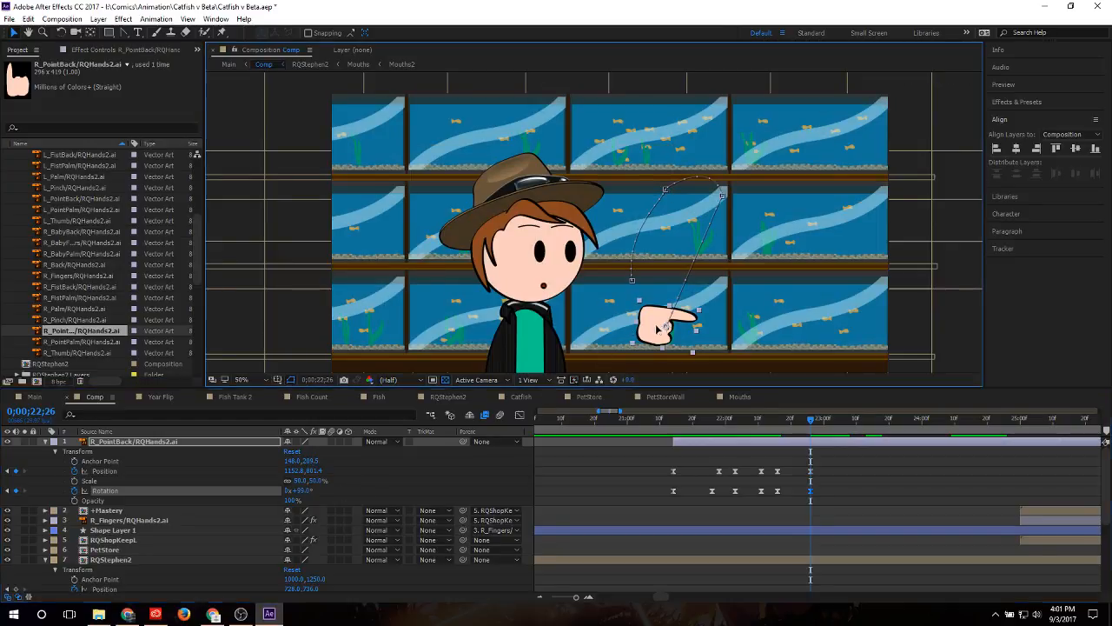
{"action": "left_click_drag", "start_coordinate": [658, 329], "coordinate": [649, 335]}
{"action": "left_click_drag", "start_coordinate": [648, 334], "coordinate": [651, 333]}
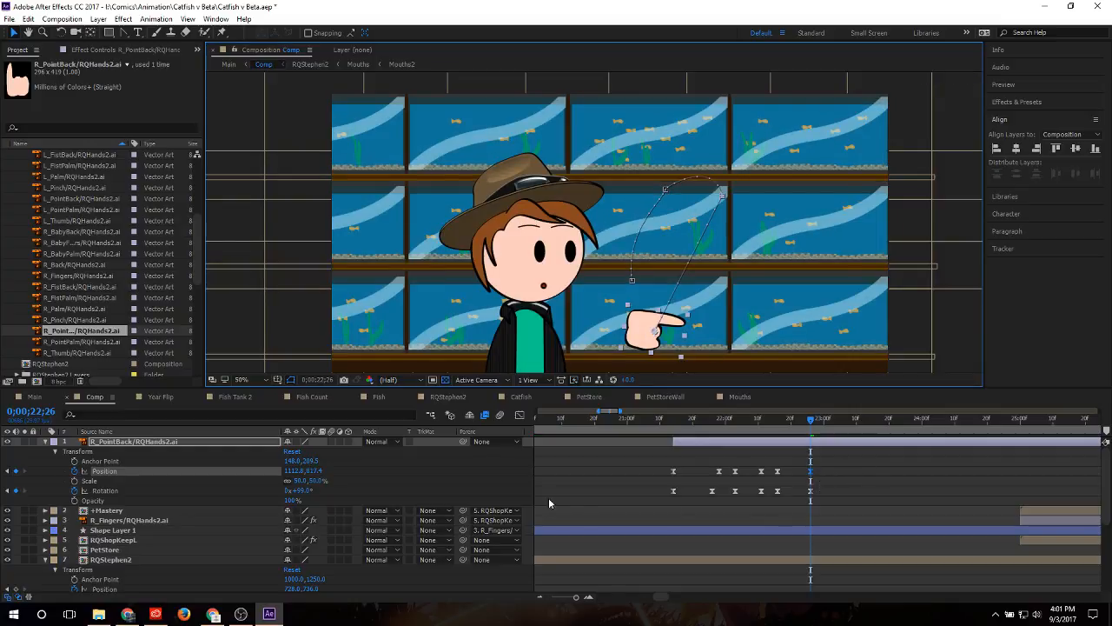
Step: Curve the hand's downward path with the Convert Vertex tool by pulling a handle upward from the lowered keyframe, and preview the drop
{"action": "left_click", "coordinate": [124, 32]}
{"action": "left_click_drag", "start_coordinate": [655, 332], "coordinate": [653, 246]}
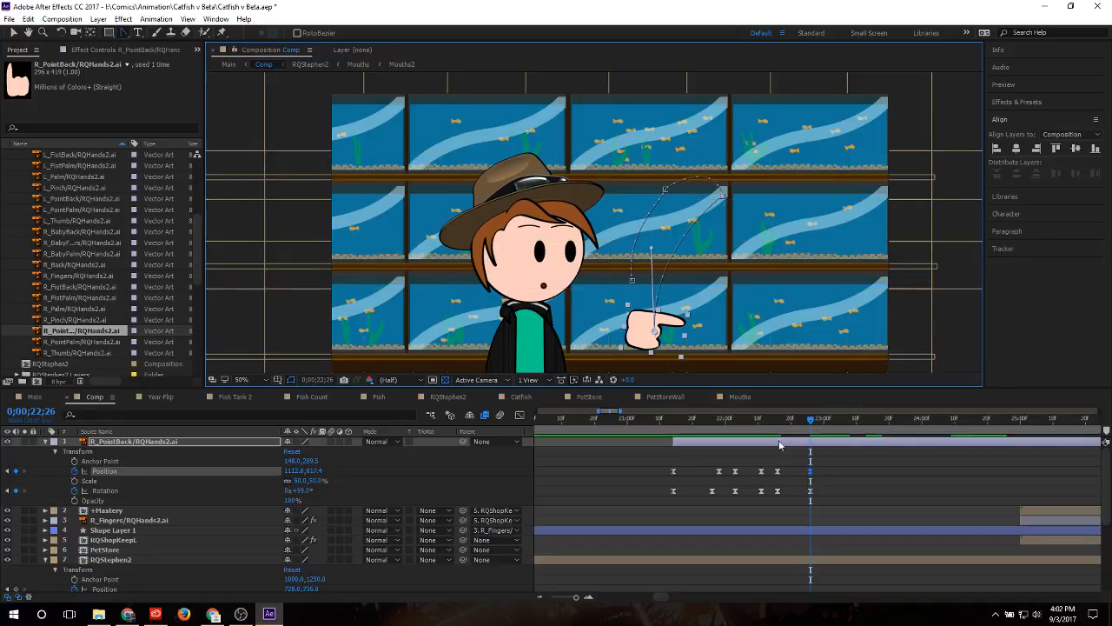
{"action": "left_click_drag", "start_coordinate": [772, 425], "coordinate": [825, 441]}
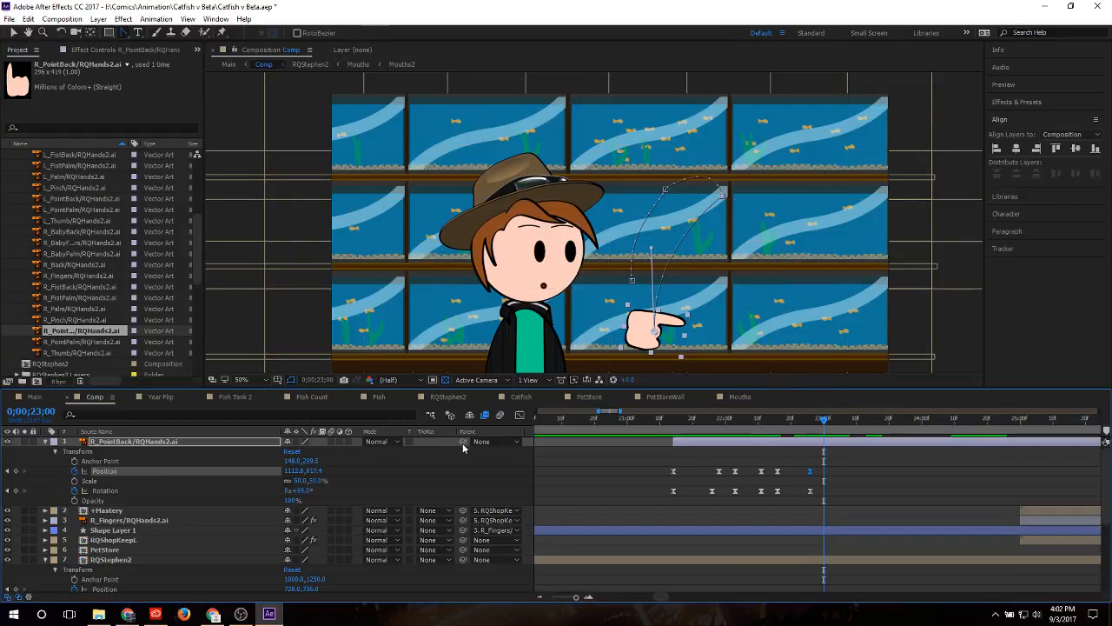
Step: Add Position and Rotation keyframes at 0;00;23;01 to hold the lowered hand
{"action": "mouse_move", "coordinate": [823, 420]}
{"action": "left_mouse_down"}
{"action": "mouse_move", "coordinate": [850, 429]}
{"action": "mouse_move", "coordinate": [769, 430]}
{"action": "mouse_move", "coordinate": [830, 427]}
{"action": "left_mouse_up"}
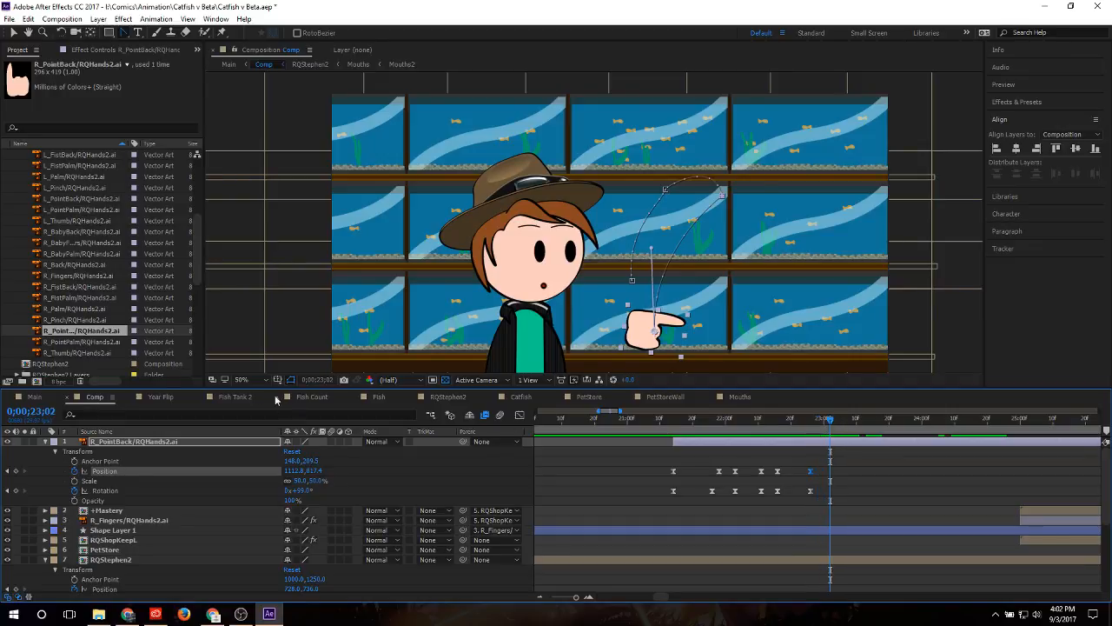
{"action": "left_click_drag", "start_coordinate": [832, 424], "coordinate": [829, 425]}
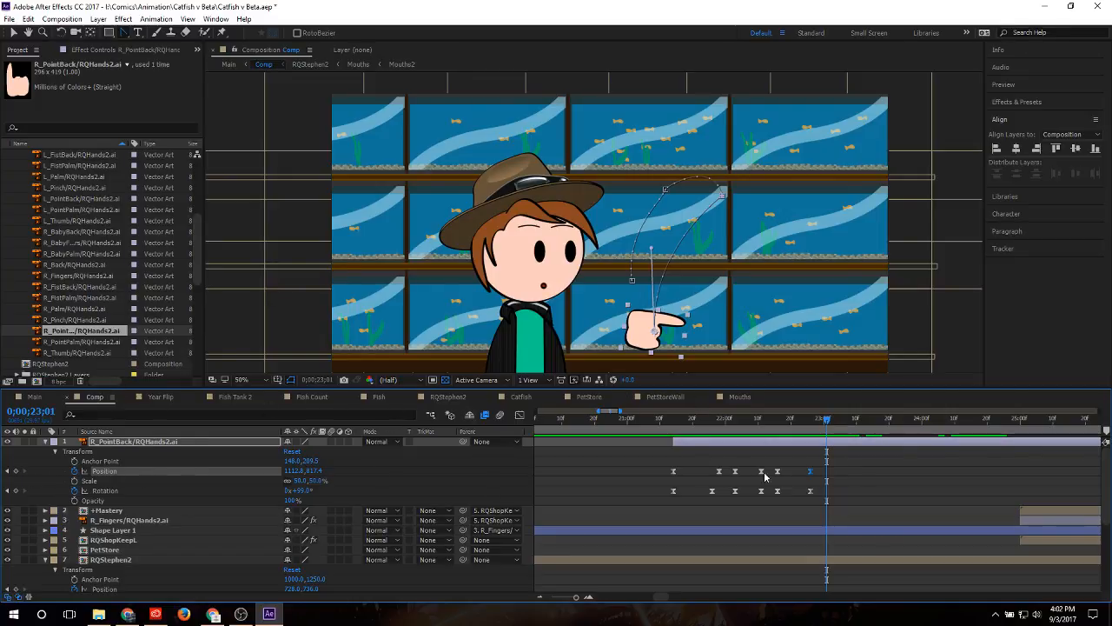
{"action": "left_click", "coordinate": [824, 448]}
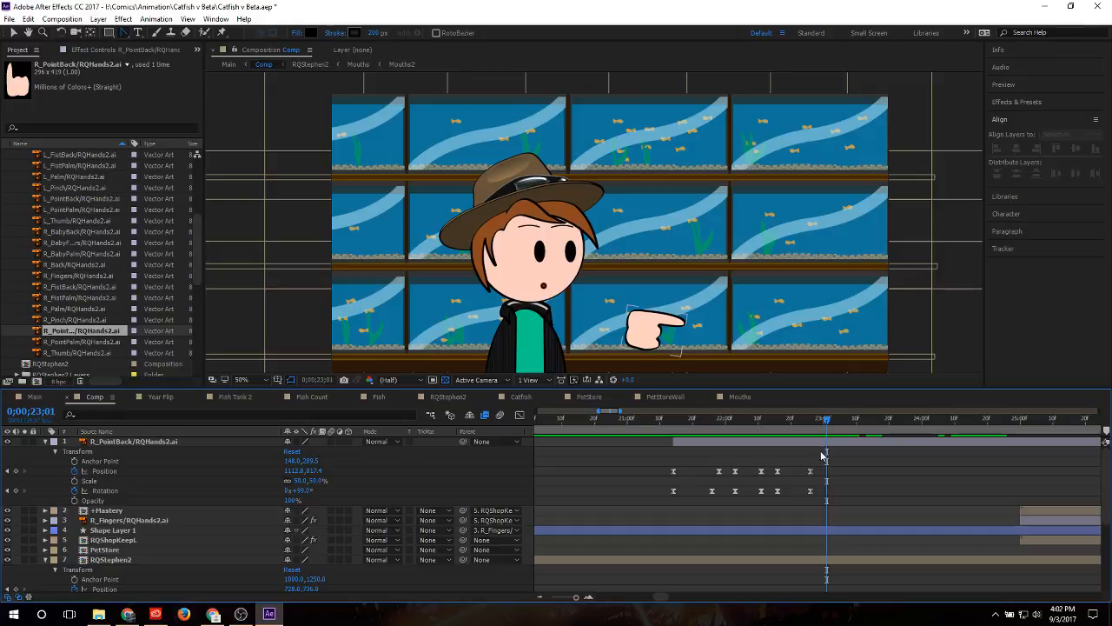
{"action": "left_click", "coordinate": [15, 471]}
{"action": "left_click", "coordinate": [16, 492]}
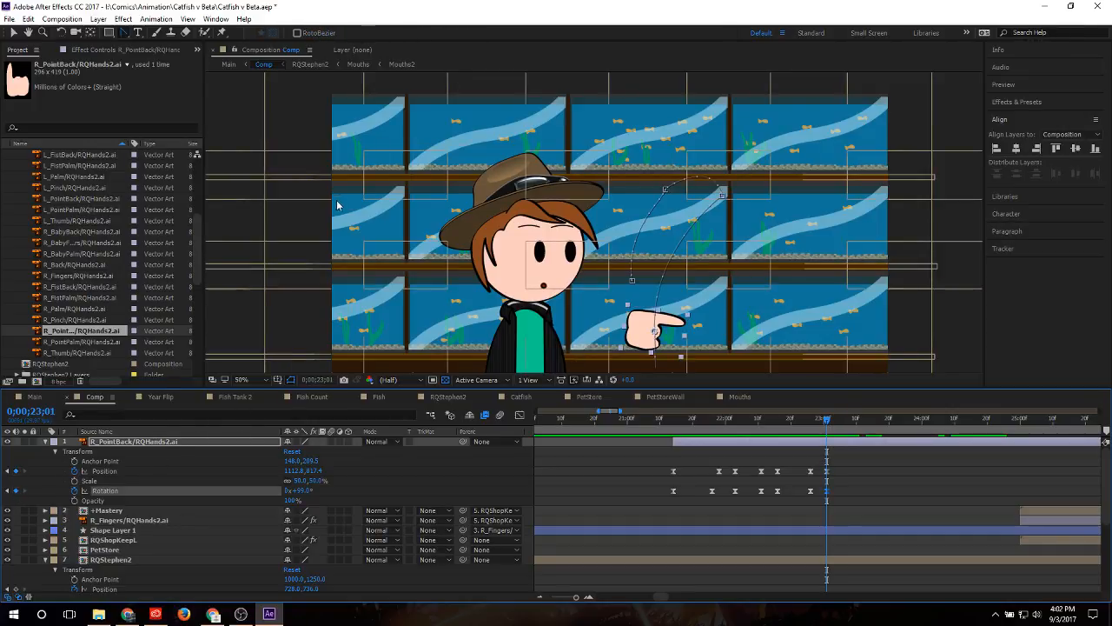
Step: Delete the lowered hand's Position keyframe at 0;00;22;26 and pull a curve handle from the remaining one at 0;00;23;01
{"action": "scroll", "coordinate": [620, 316], "scroll_direction": "down", "scroll_amount": 2}
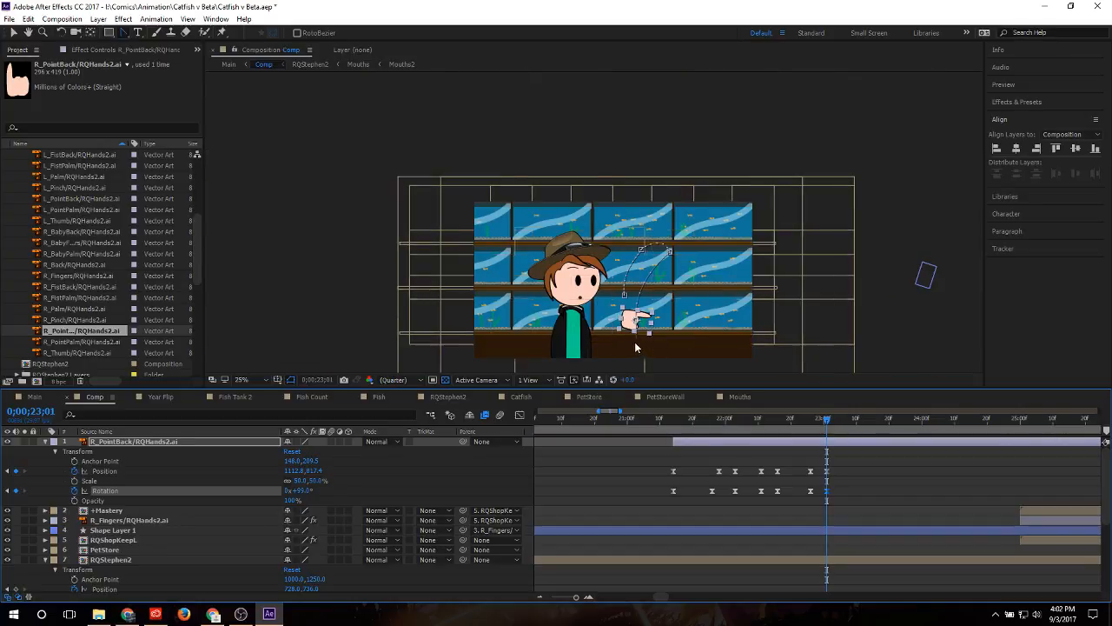
{"action": "scroll", "coordinate": [627, 326], "scroll_direction": "up", "scroll_amount": 4}
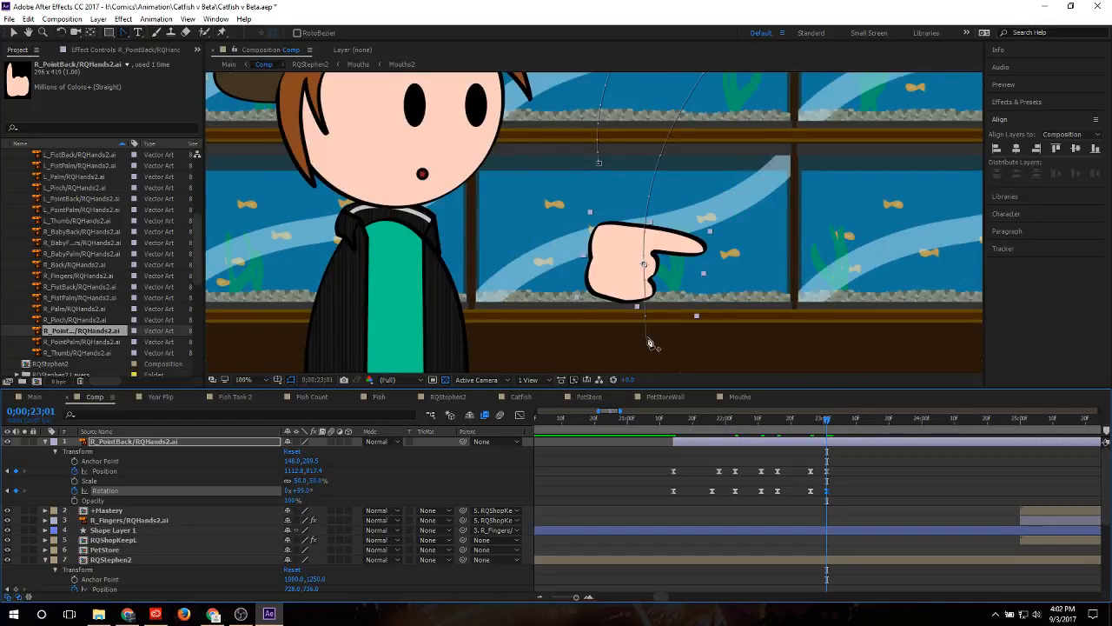
{"action": "mouse_move", "coordinate": [644, 264]}
{"action": "left_mouse_down"}
{"action": "mouse_move", "coordinate": [674, 308]}
{"action": "mouse_move", "coordinate": [672, 370]}
{"action": "mouse_move", "coordinate": [652, 264]}
{"action": "left_mouse_up"}
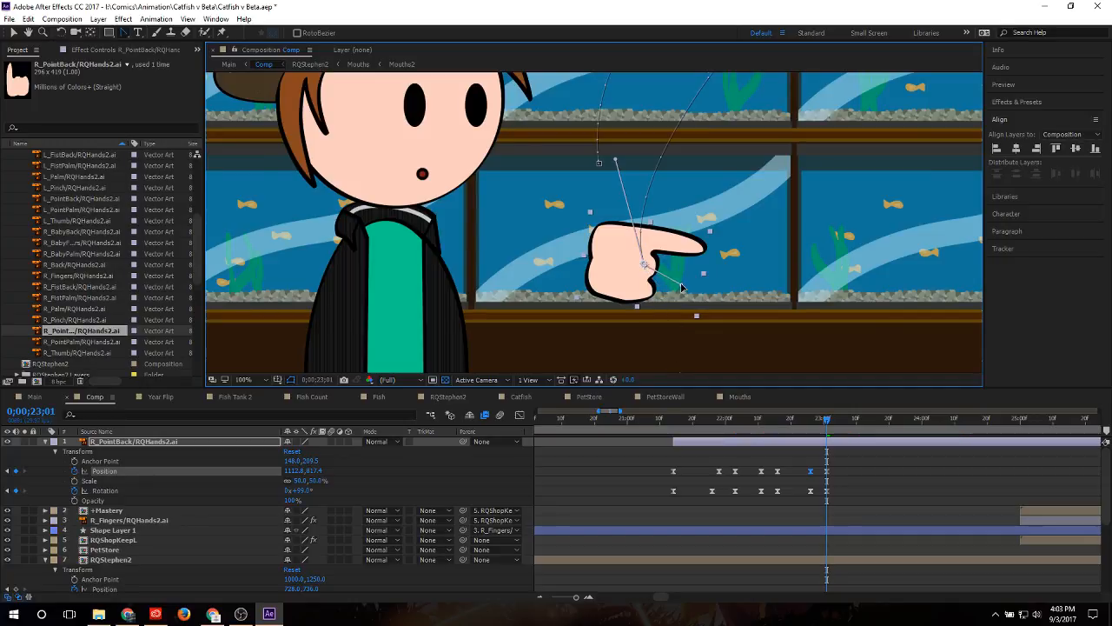
{"action": "key", "text": "Delete"}
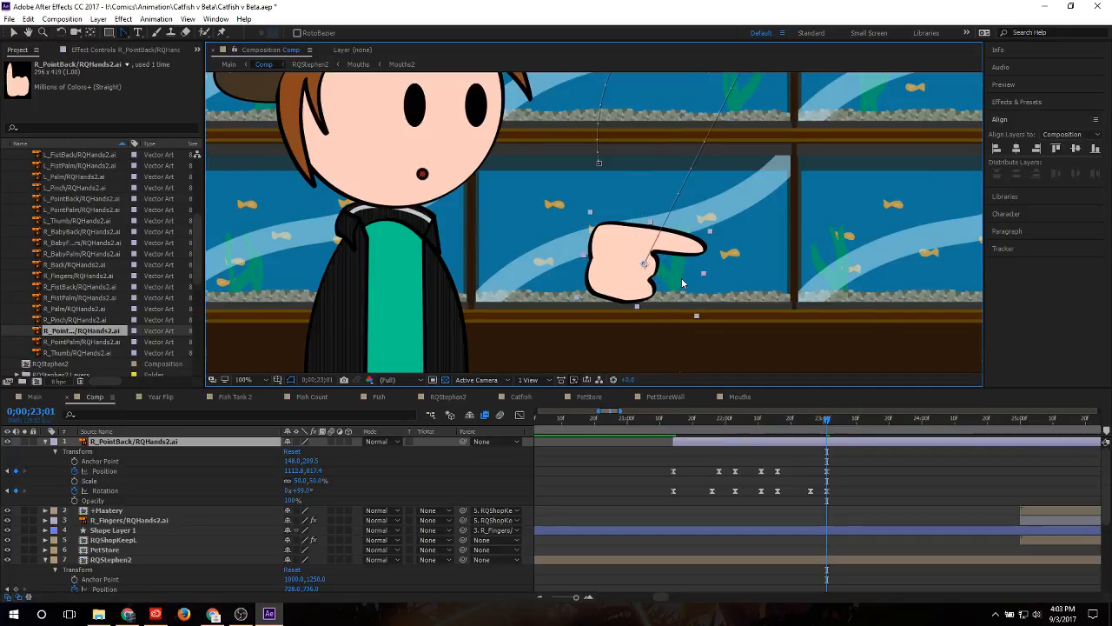
{"action": "left_click_drag", "start_coordinate": [645, 263], "coordinate": [611, 252]}
Step: Try removing the raised hand's Position keyframe at 0;00;22;11 and reshaping the path with separate curve handles at 0;00;22;16
{"action": "scroll", "coordinate": [610, 254], "scroll_direction": "down", "scroll_amount": 2}
{"action": "scroll", "coordinate": [672, 181], "scroll_direction": "down", "scroll_amount": 1}
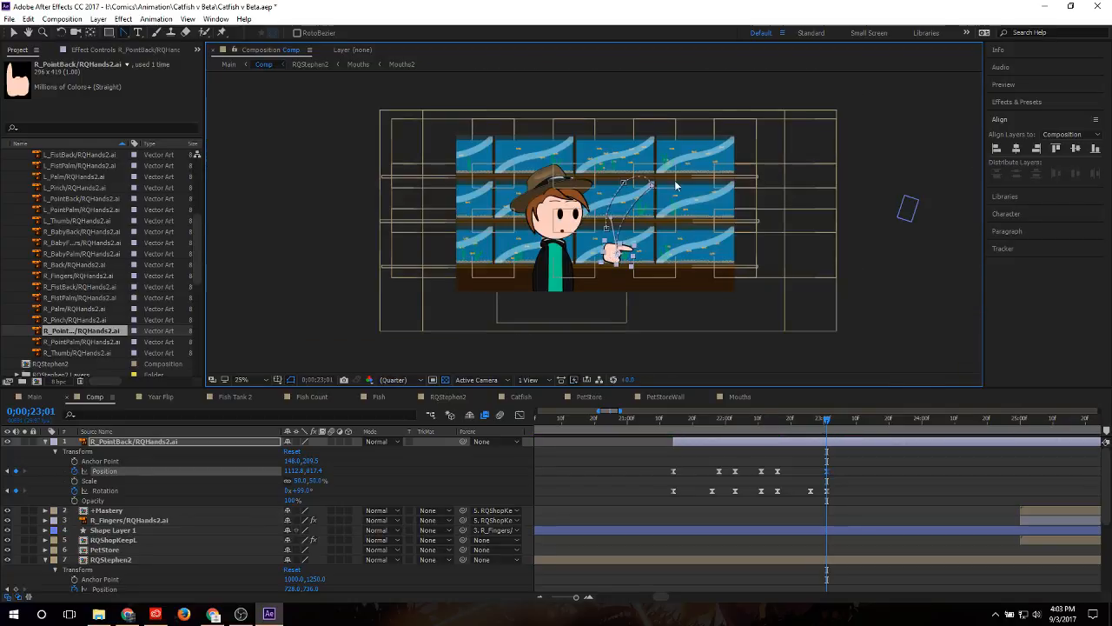
{"action": "scroll", "coordinate": [636, 194], "scroll_direction": "up", "scroll_amount": 6}
{"action": "left_click_drag", "start_coordinate": [609, 218], "coordinate": [650, 280]}
{"action": "key", "text": "ctrl+z"}
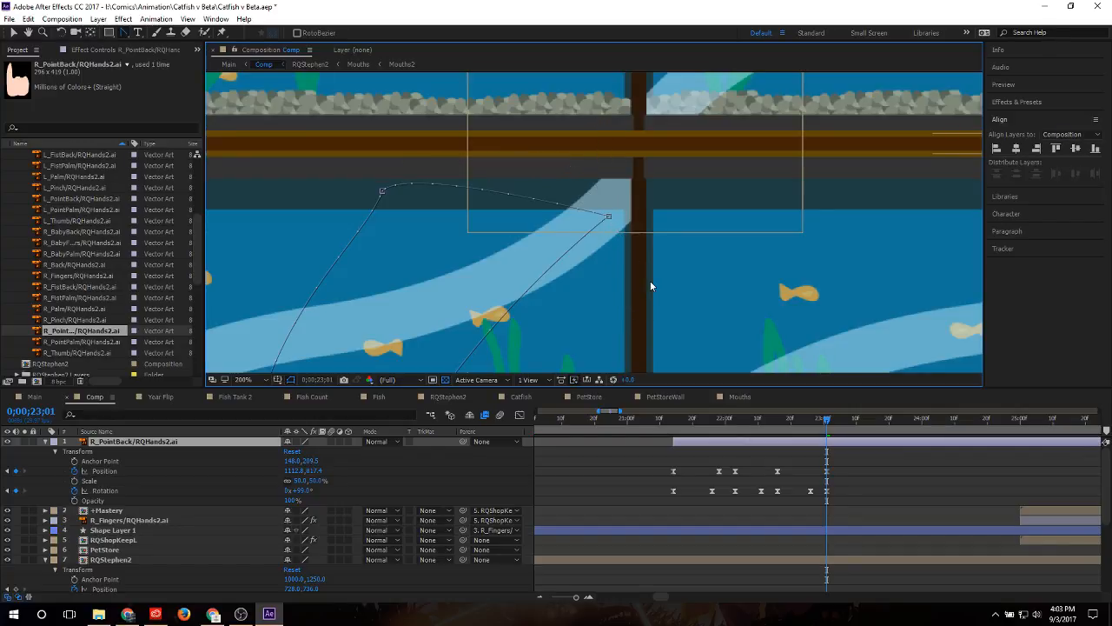
{"action": "left_click", "coordinate": [607, 217]}
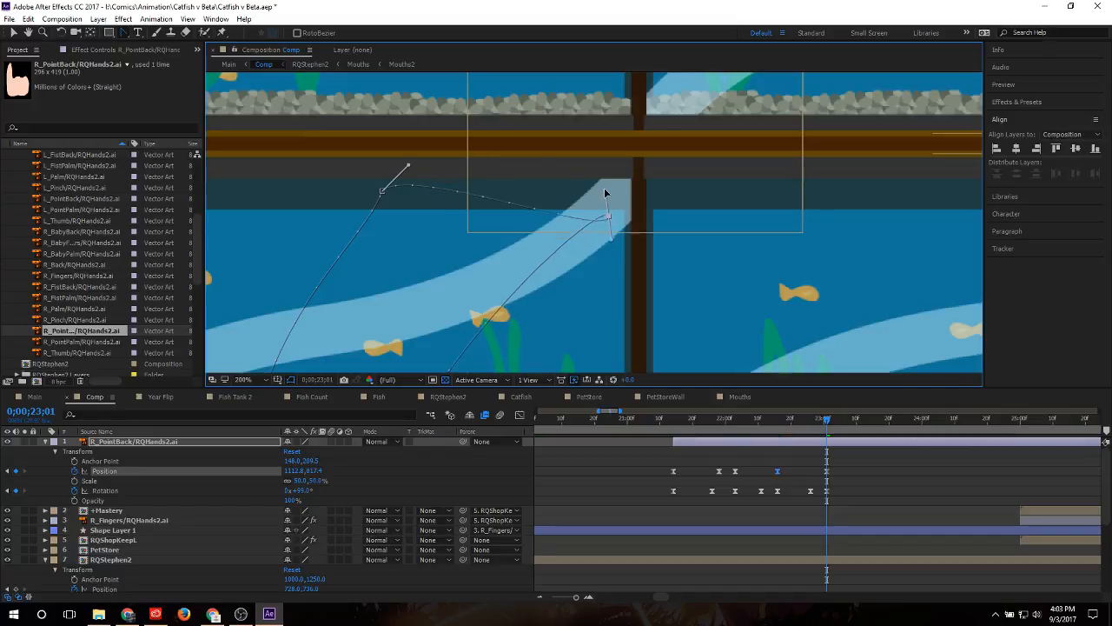
{"action": "left_click_drag", "start_coordinate": [608, 217], "coordinate": [558, 233]}
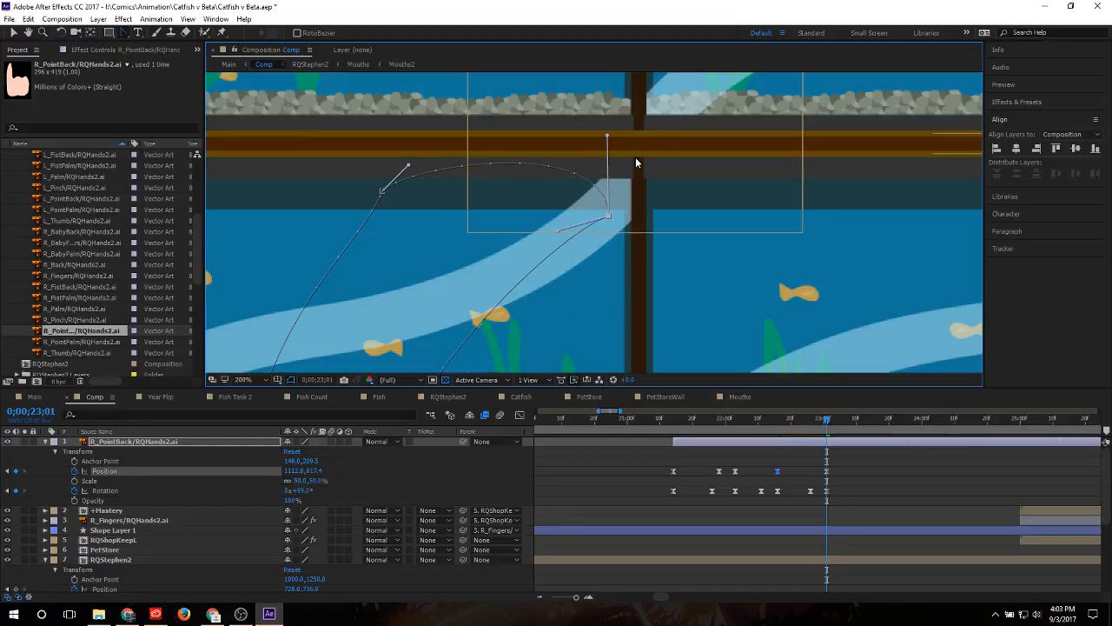
{"action": "left_click_drag", "start_coordinate": [607, 137], "coordinate": [591, 125]}
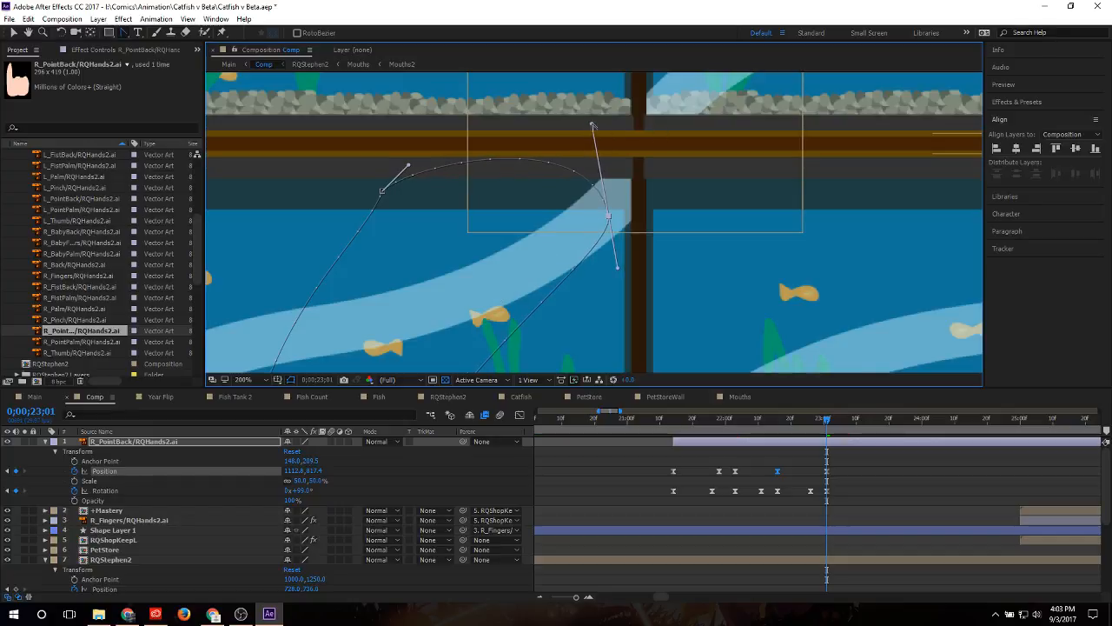
{"action": "left_click_drag", "start_coordinate": [618, 269], "coordinate": [540, 230]}
Step: Review the hand's timing through the drop, and undo the handle changes and the removal of the 0;00;22;11 Position keyframe
{"action": "left_click_drag", "start_coordinate": [674, 426], "coordinate": [809, 438]}
{"action": "key", "text": "minus"}
{"action": "key", "text": "minus"}
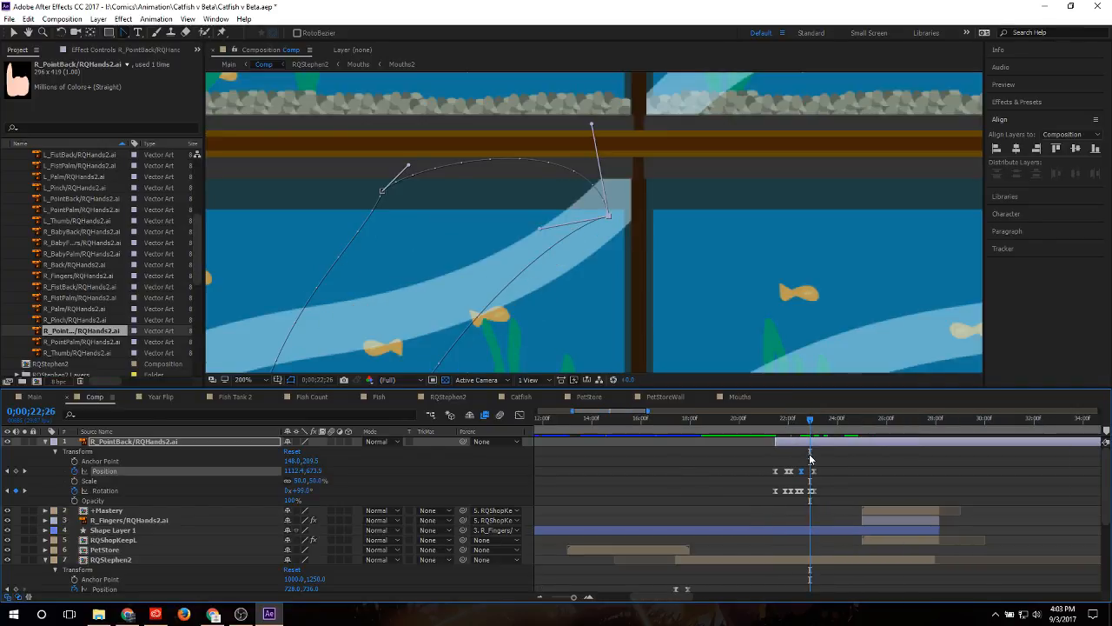
{"action": "key", "text": "equal"}
{"action": "key", "text": "equal"}
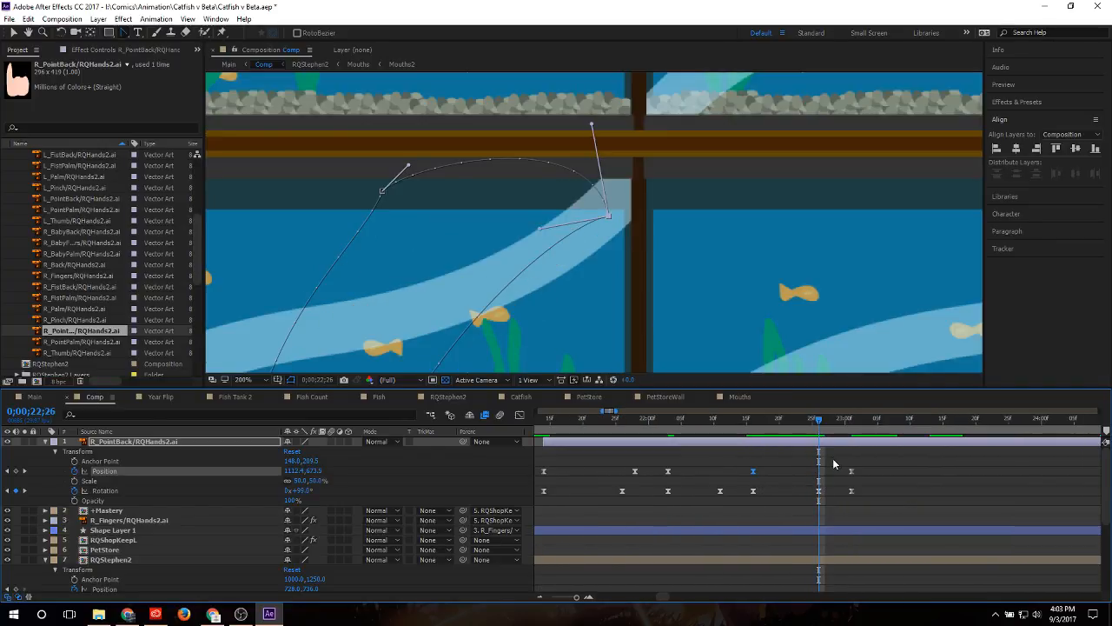
{"action": "key", "text": "k"}
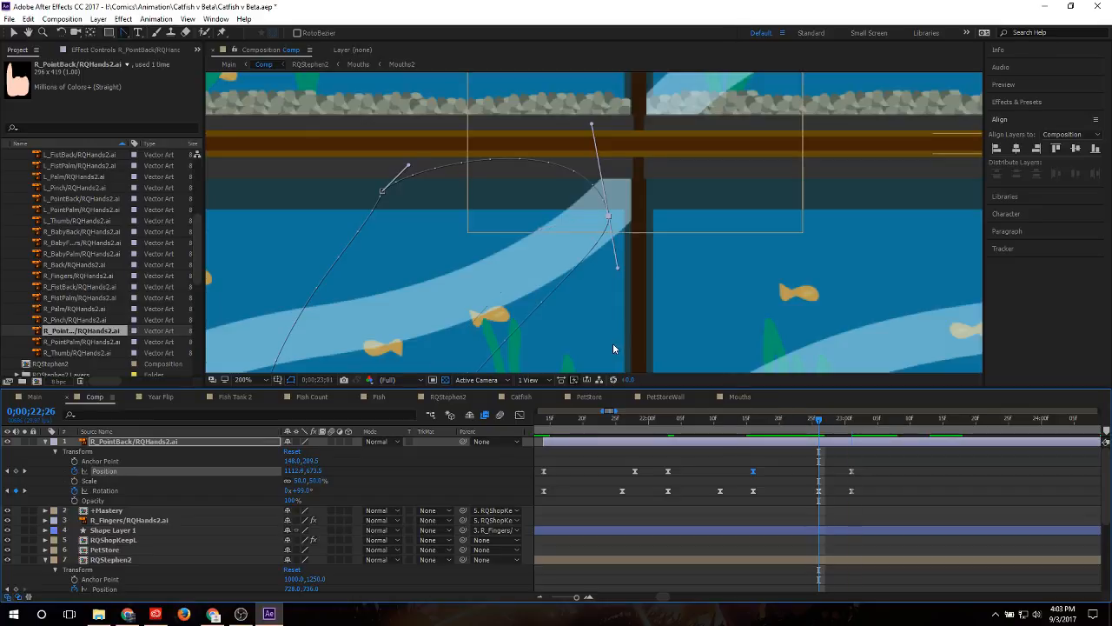
{"action": "key", "text": "ctrl+z"}
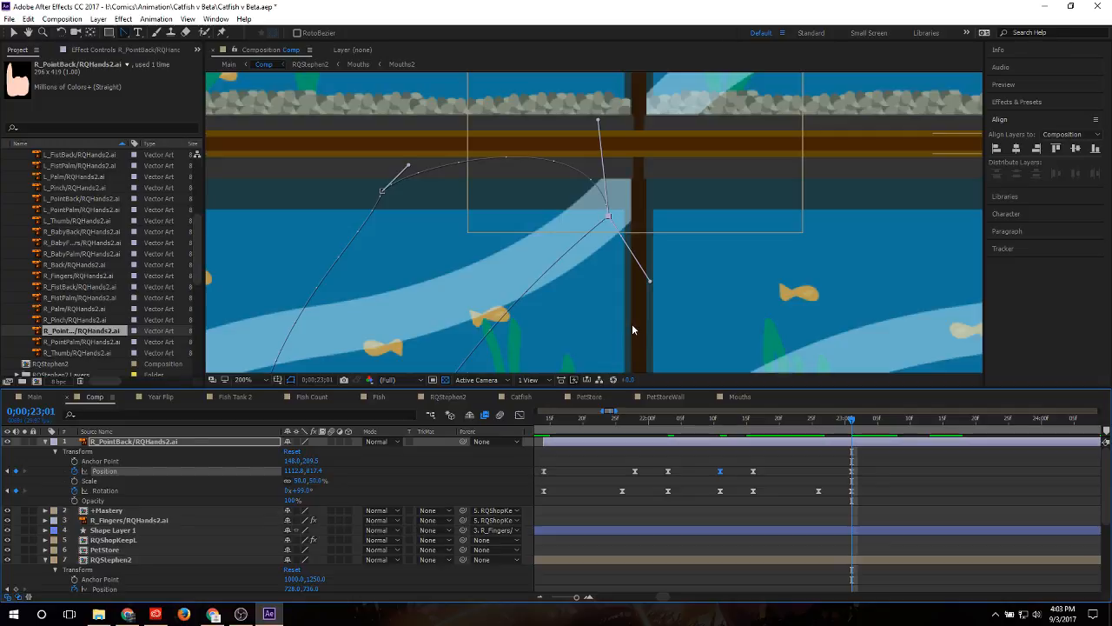
Step: Remove the outgoing curve handle from the raised hand's path point at 0;00;22;11, keeping its incoming handle, so the drop starts in a straight line
{"action": "left_click", "coordinate": [732, 419]}
{"action": "mouse_move", "coordinate": [724, 426]}
{"action": "left_mouse_down"}
{"action": "mouse_move", "coordinate": [718, 439]}
{"action": "mouse_move", "coordinate": [719, 428]}
{"action": "mouse_move", "coordinate": [759, 430]}
{"action": "mouse_move", "coordinate": [724, 431]}
{"action": "left_mouse_up"}
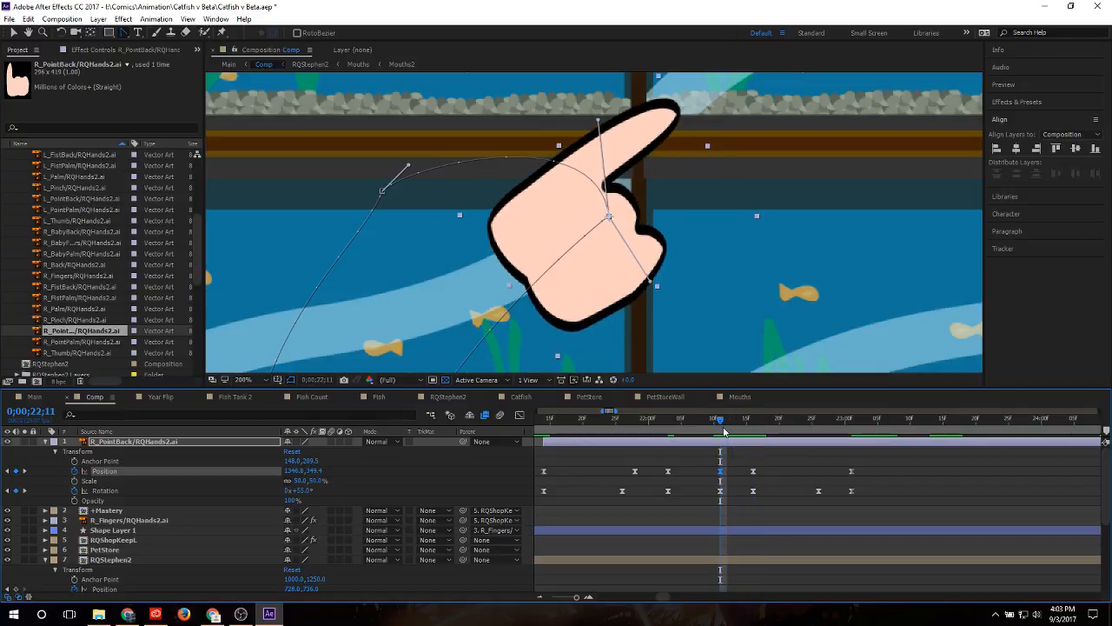
{"action": "left_click_drag", "start_coordinate": [655, 286], "coordinate": [491, 268]}
{"action": "left_click_drag", "start_coordinate": [557, 228], "coordinate": [612, 219]}
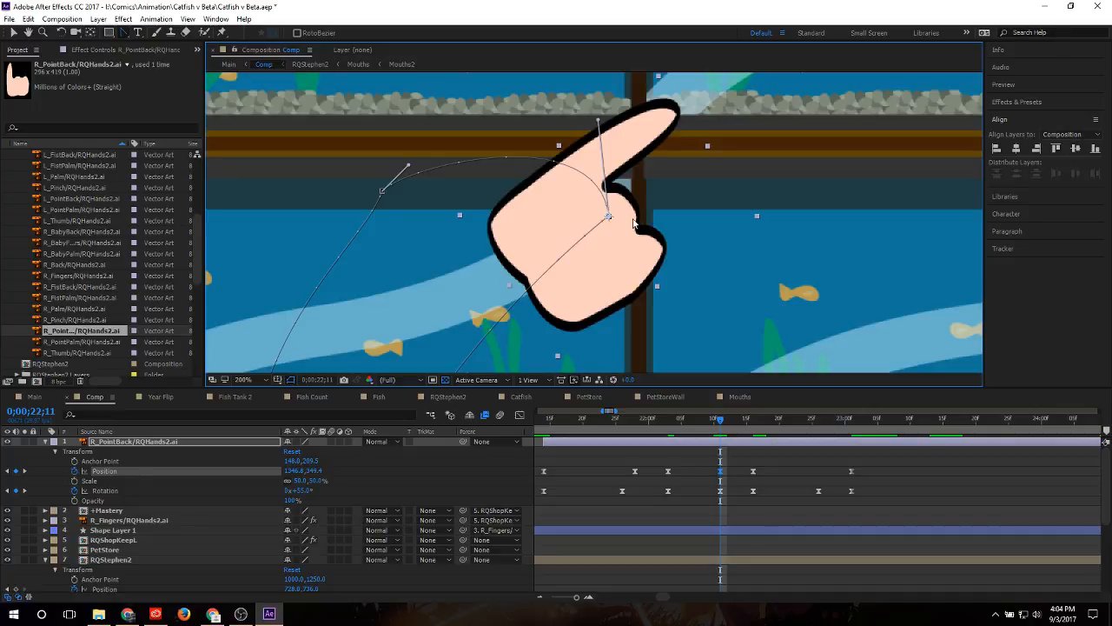
{"action": "scroll", "coordinate": [636, 218], "scroll_direction": "up", "scroll_amount": 3}
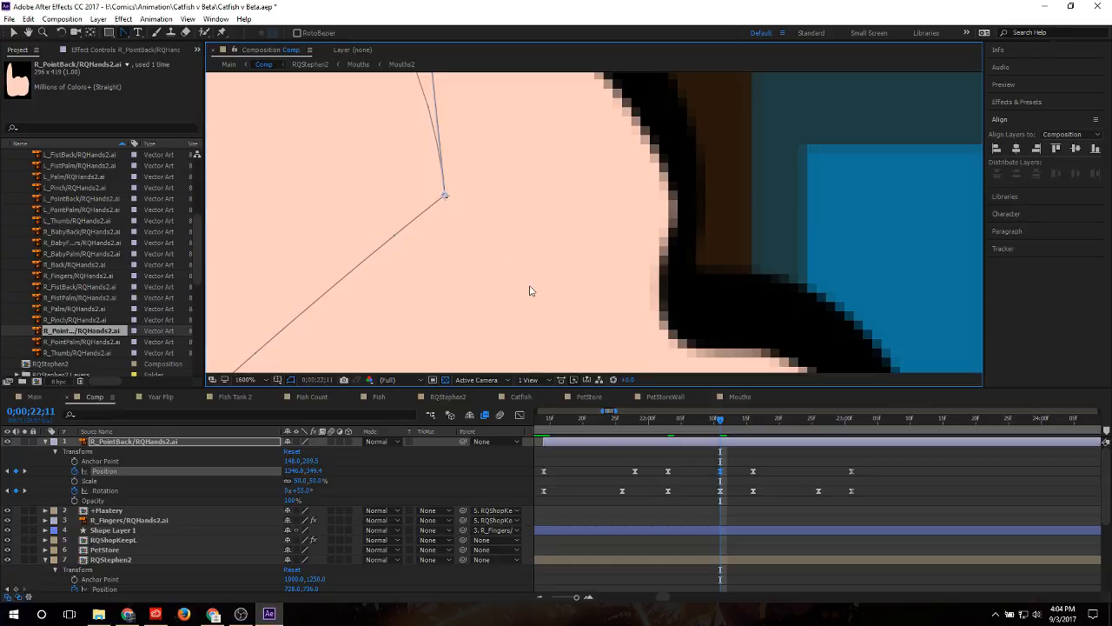
{"action": "scroll", "coordinate": [529, 287], "scroll_direction": "down", "scroll_amount": 8}
Step: Examine the hand's position and motion path at the end of the drop, between 0;00;22;26 and 0;00;23;03
{"action": "left_click_drag", "start_coordinate": [702, 412], "coordinate": [819, 437]}
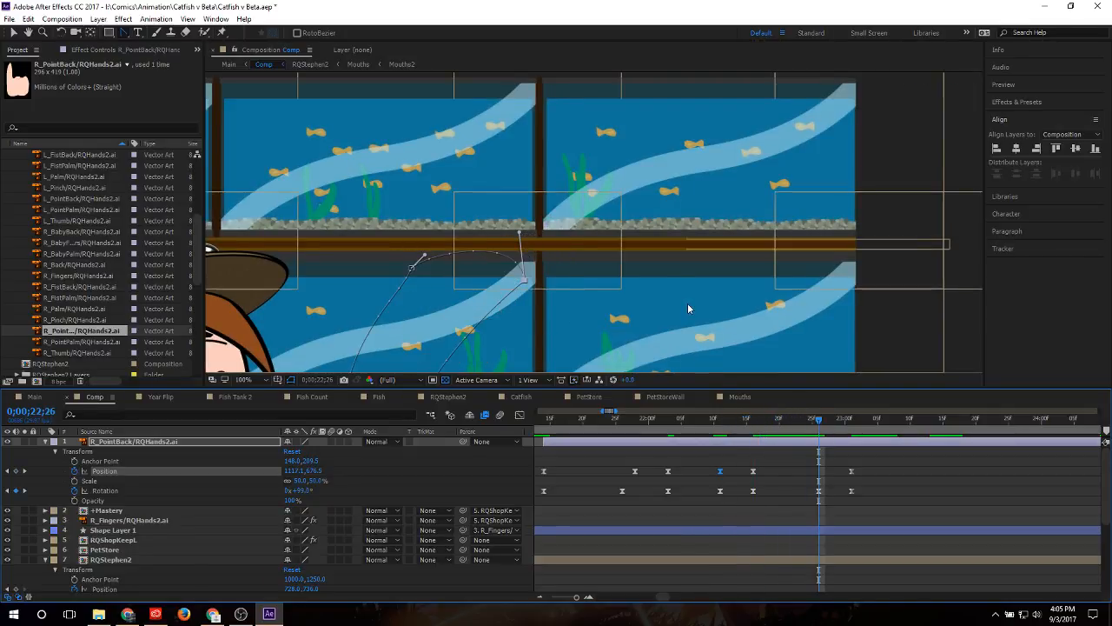
{"action": "scroll", "coordinate": [614, 365], "scroll_direction": "down", "scroll_amount": 3}
{"action": "scroll", "coordinate": [614, 365], "scroll_direction": "up", "scroll_amount": 3}
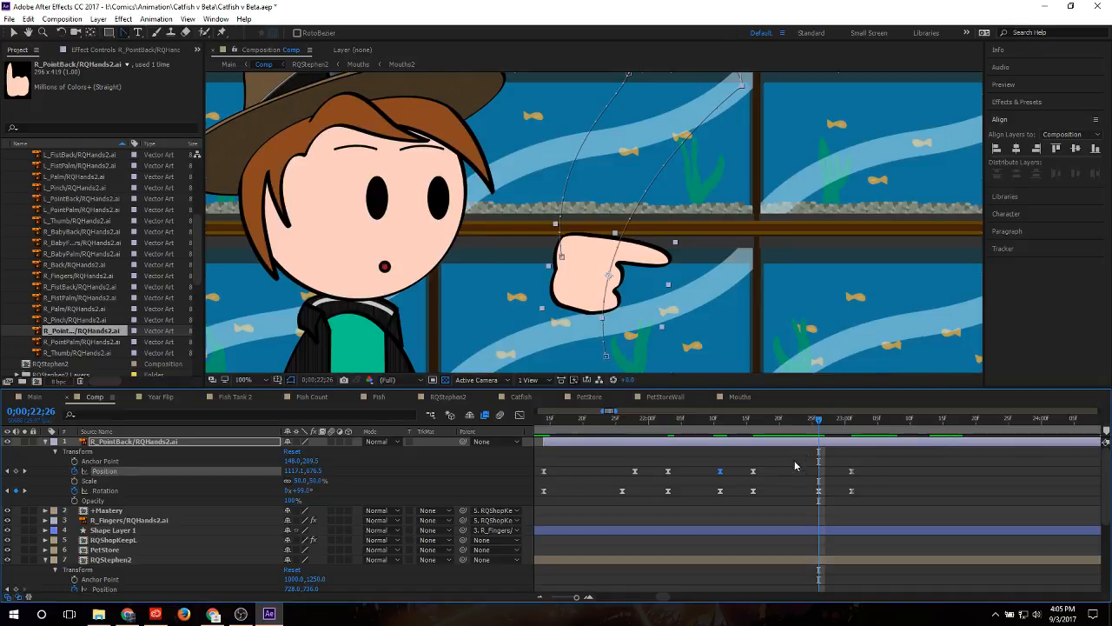
{"action": "left_click_drag", "start_coordinate": [823, 428], "coordinate": [852, 425]}
{"action": "key", "text": "Page_Down"}
{"action": "key", "text": "Page_Down"}
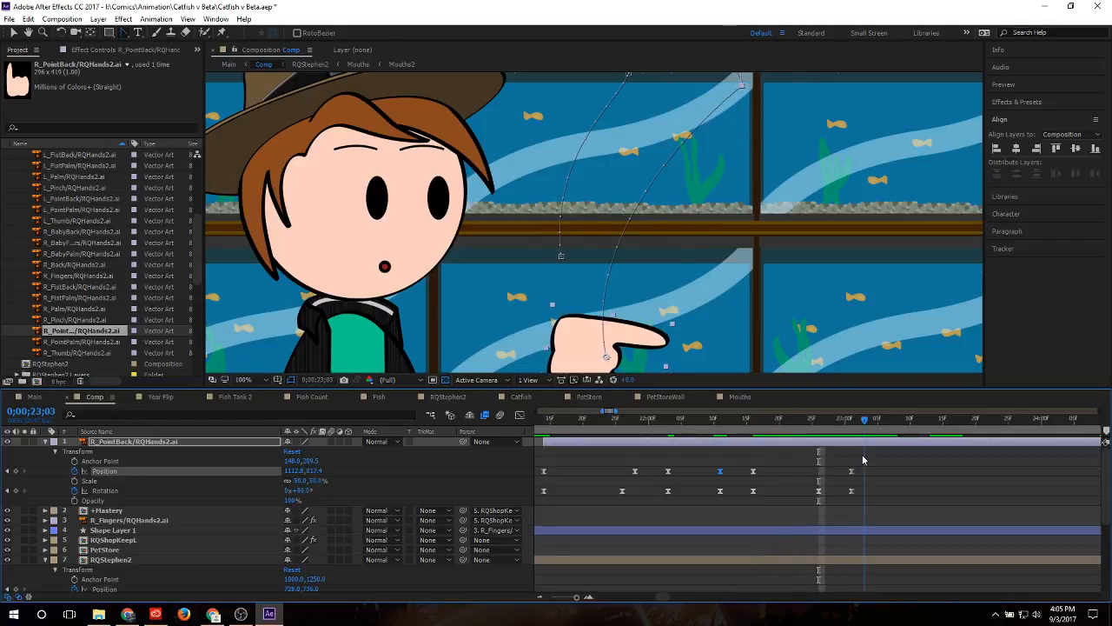
{"action": "key", "text": "Page_Up"}
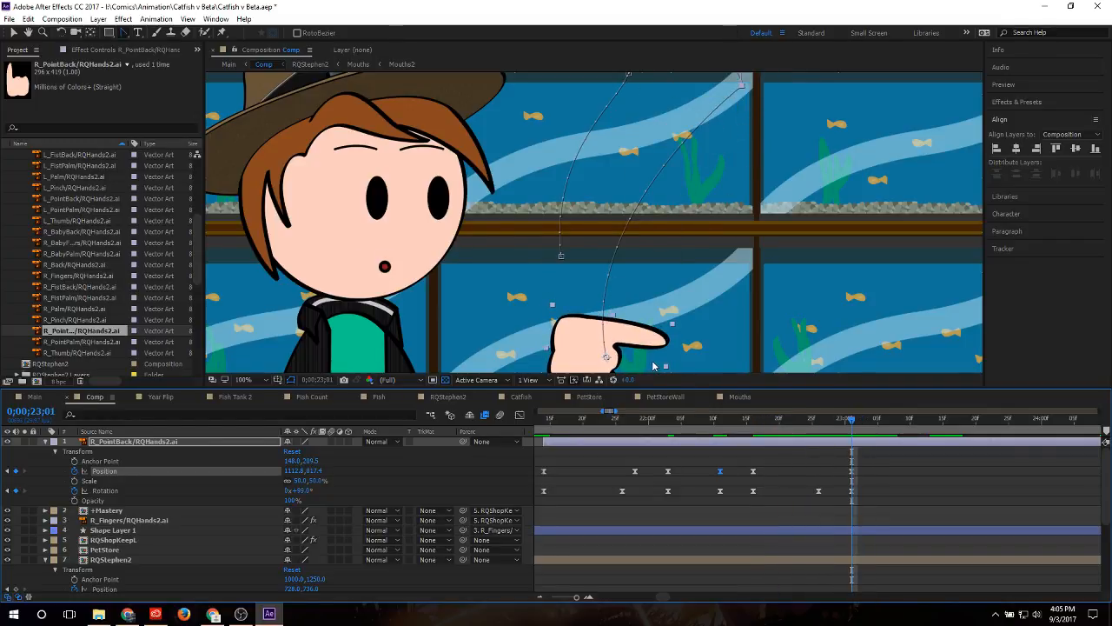
{"action": "scroll", "coordinate": [654, 366], "scroll_direction": "down", "scroll_amount": 1}
{"action": "scroll", "coordinate": [643, 366], "scroll_direction": "up", "scroll_amount": 1}
{"action": "left_click", "coordinate": [819, 423]}
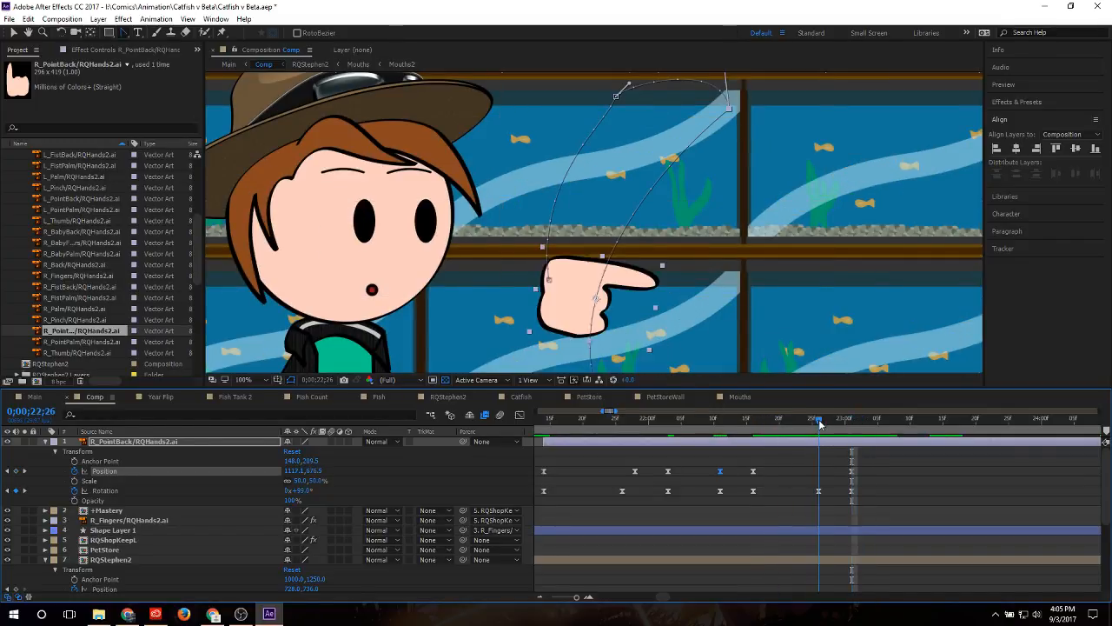
{"action": "left_click_drag", "start_coordinate": [819, 423], "coordinate": [850, 426]}
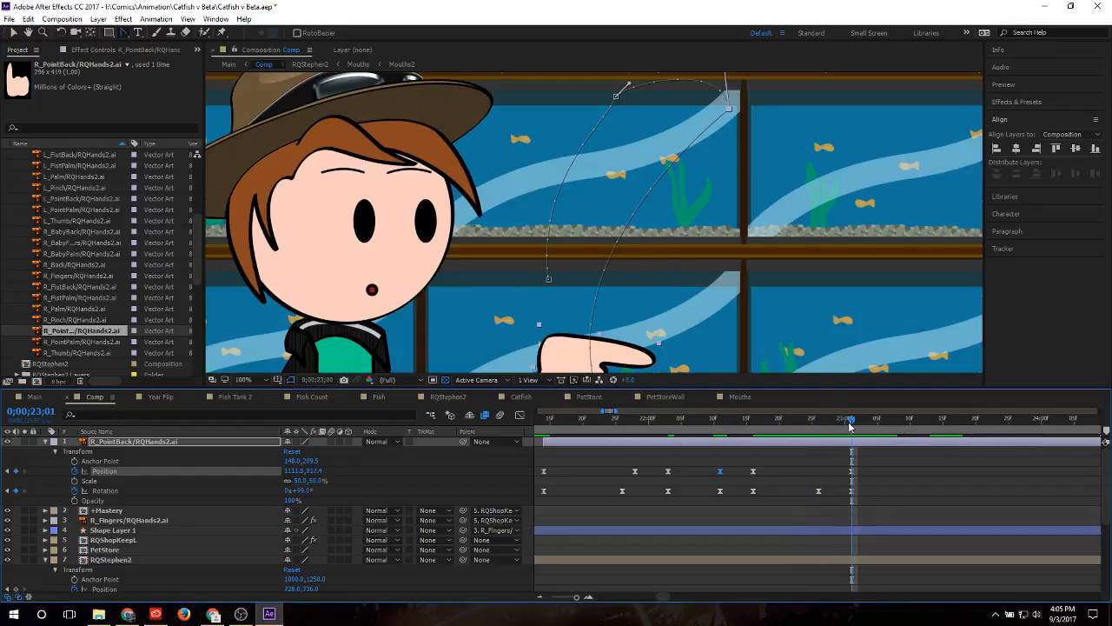
Step: Delete the pointing hand's extra Rotation keyframe at about 22;26, just before its last one
{"action": "scroll", "coordinate": [769, 337], "scroll_direction": "down", "scroll_amount": 2}
{"action": "scroll", "coordinate": [756, 470], "scroll_direction": "up", "scroll_amount": 2}
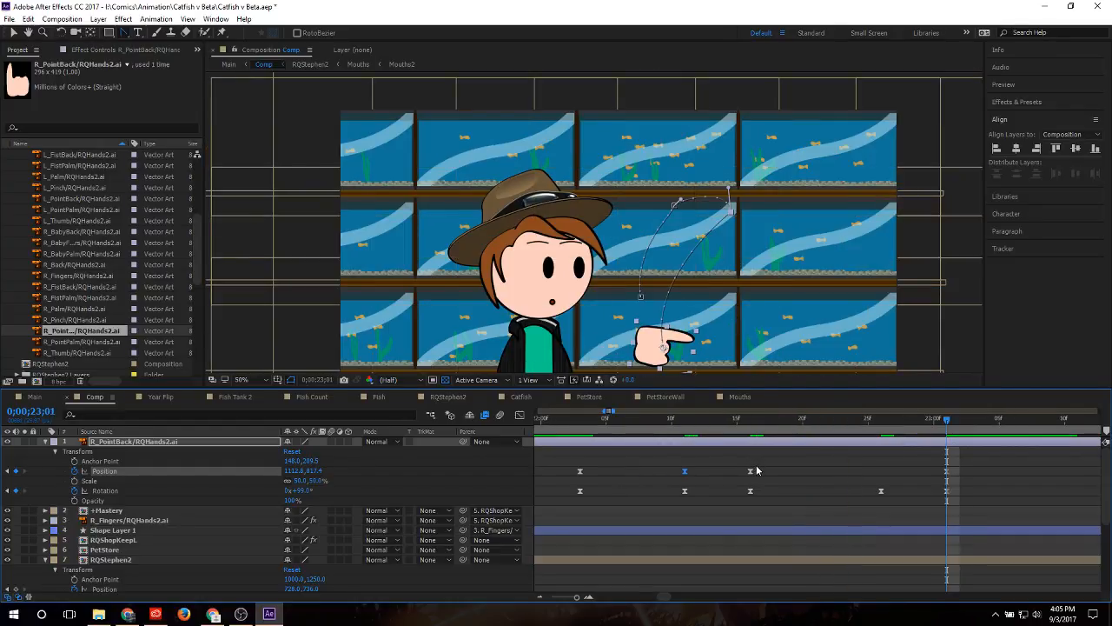
{"action": "left_click", "coordinate": [879, 491]}
{"action": "key", "text": "Delete"}
Step: Shift the hand's last Position and Rotation keyframes slightly earlier to 0;00;22;29 and preview the motion
{"action": "left_click_drag", "start_coordinate": [730, 424], "coordinate": [747, 441]}
{"action": "scroll", "coordinate": [689, 479], "scroll_direction": "down", "scroll_amount": 3, "text": "alt"}
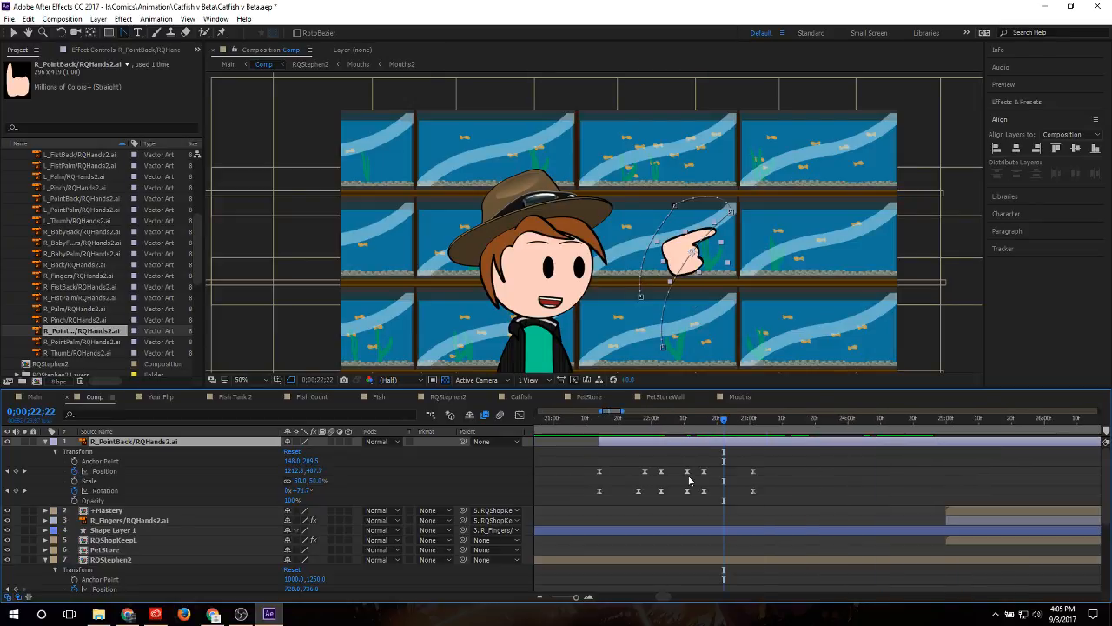
{"action": "left_click_drag", "start_coordinate": [651, 425], "coordinate": [828, 438]}
{"action": "left_click_drag", "start_coordinate": [733, 426], "coordinate": [746, 450]}
{"action": "left_click", "coordinate": [621, 429]}
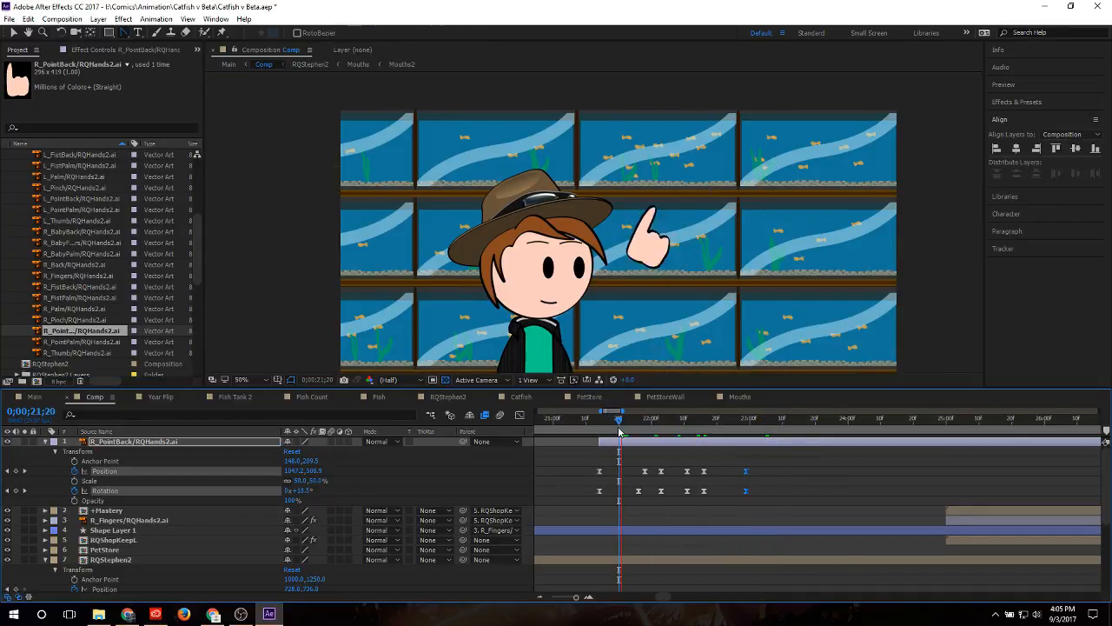
{"action": "key", "text": "space"}
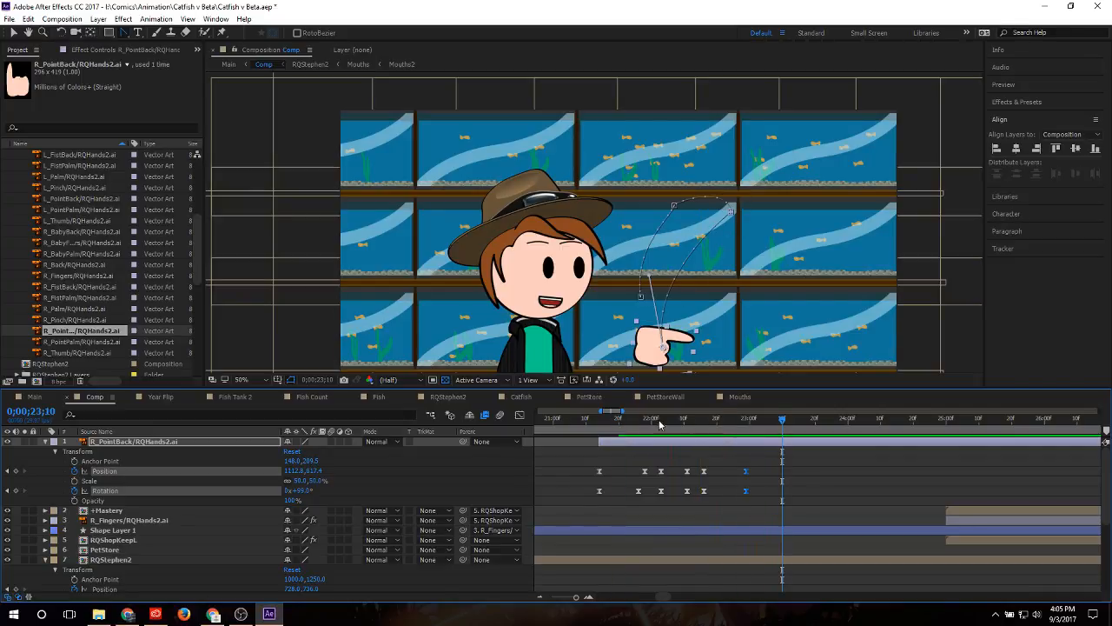
Step: Add Position and Rotation keyframes for the pointing hand at 0;00;23;04 to hold its pose
{"action": "left_click", "coordinate": [763, 426]}
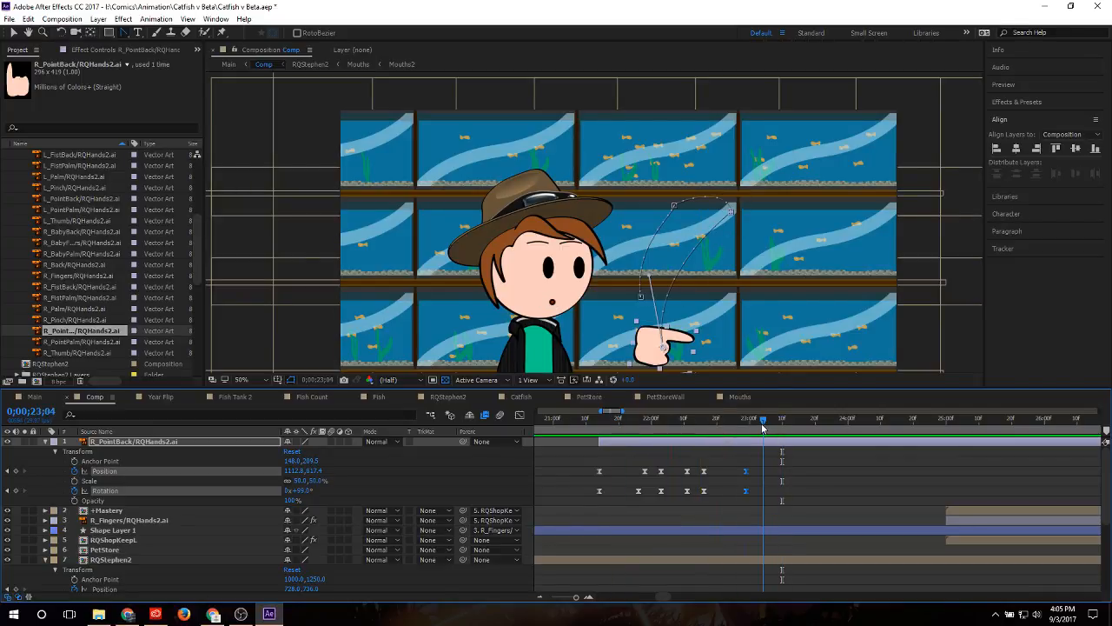
{"action": "left_click", "coordinate": [772, 454]}
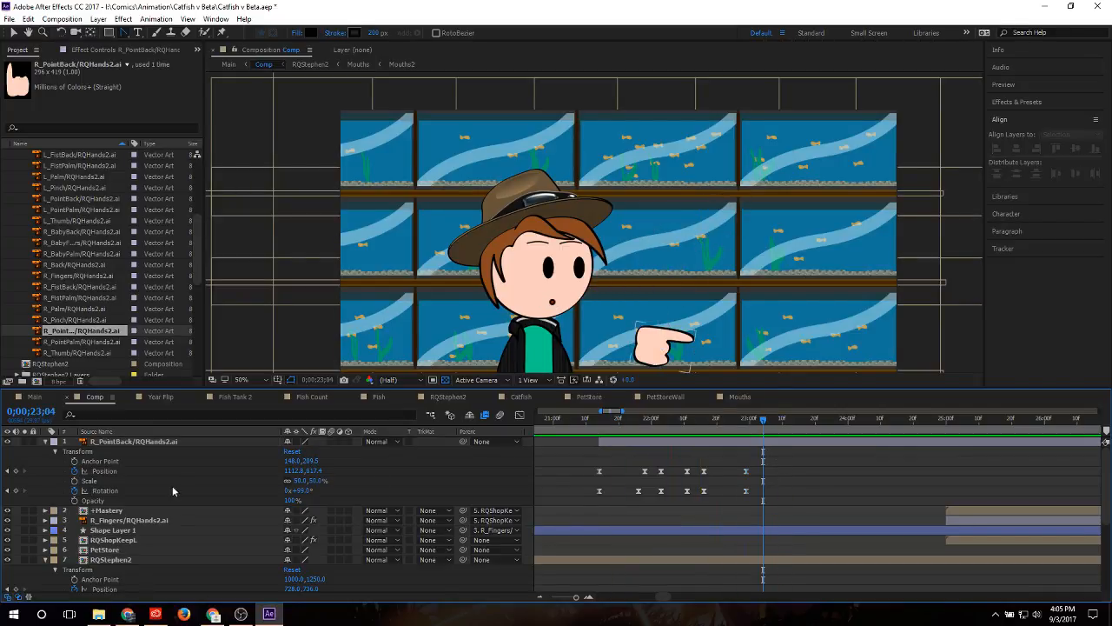
{"action": "left_click", "coordinate": [15, 470]}
{"action": "left_click", "coordinate": [15, 490]}
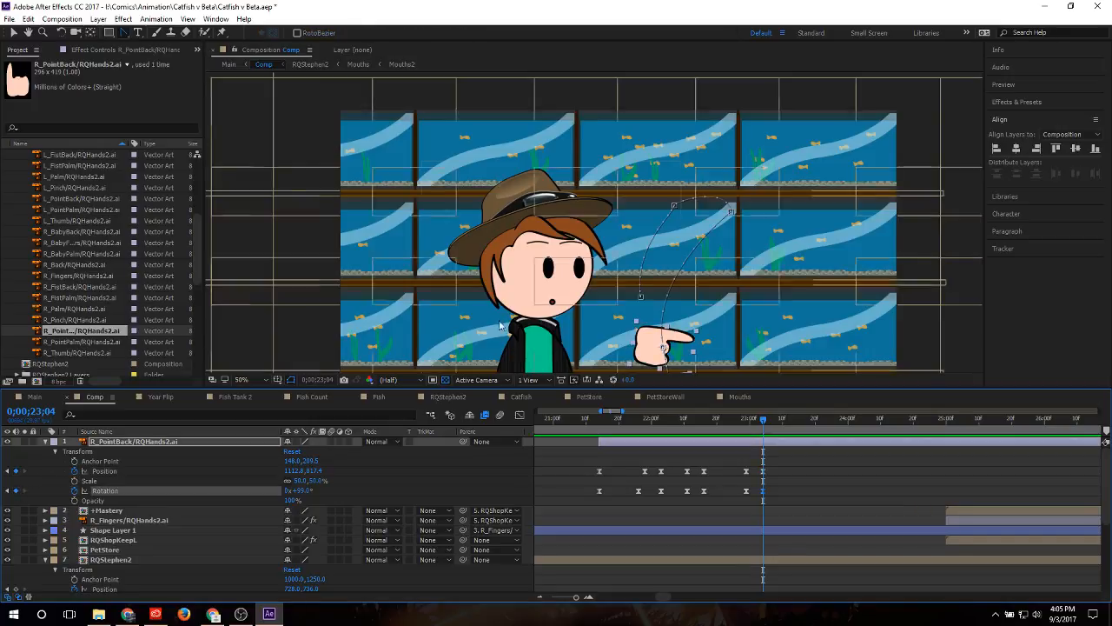
Step: Examine the pointing hand up close for drift between its keyframes at 22;29 and 23;04
{"action": "key", "text": "comma"}
{"action": "key", "text": "period"}
{"action": "key", "text": "comma"}
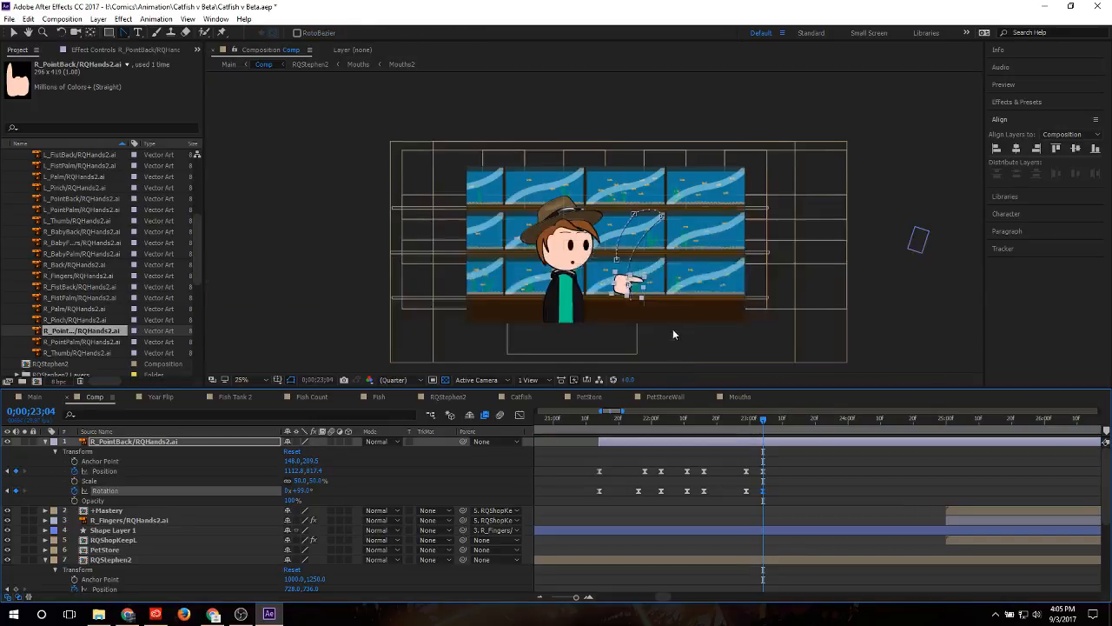
{"action": "scroll", "coordinate": [662, 358], "scroll_direction": "up", "scroll_amount": 4}
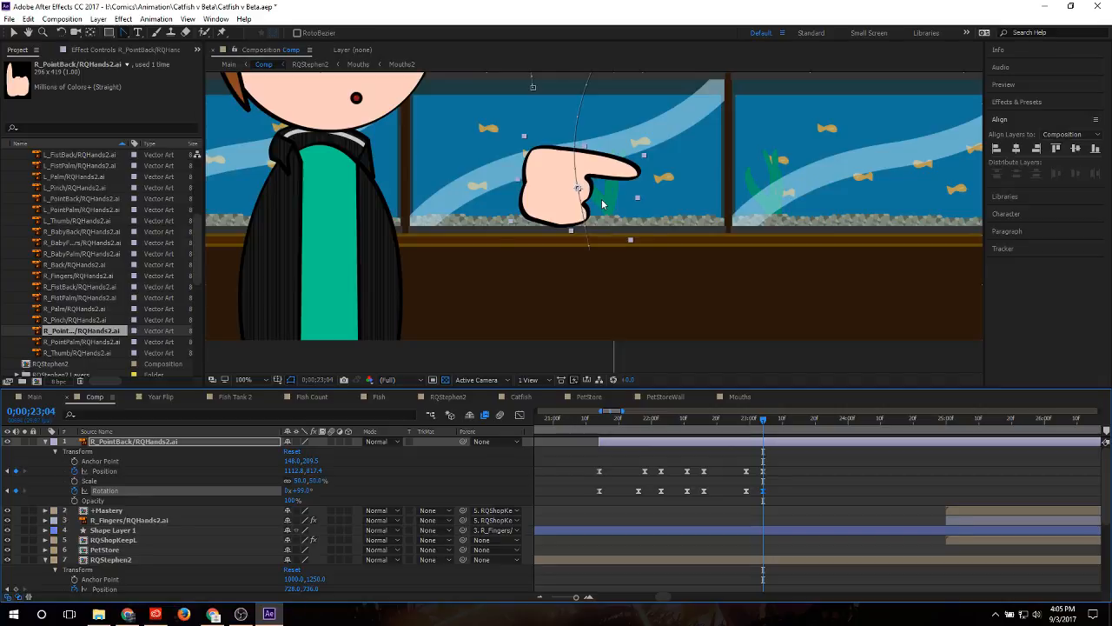
{"action": "left_click", "coordinate": [704, 422]}
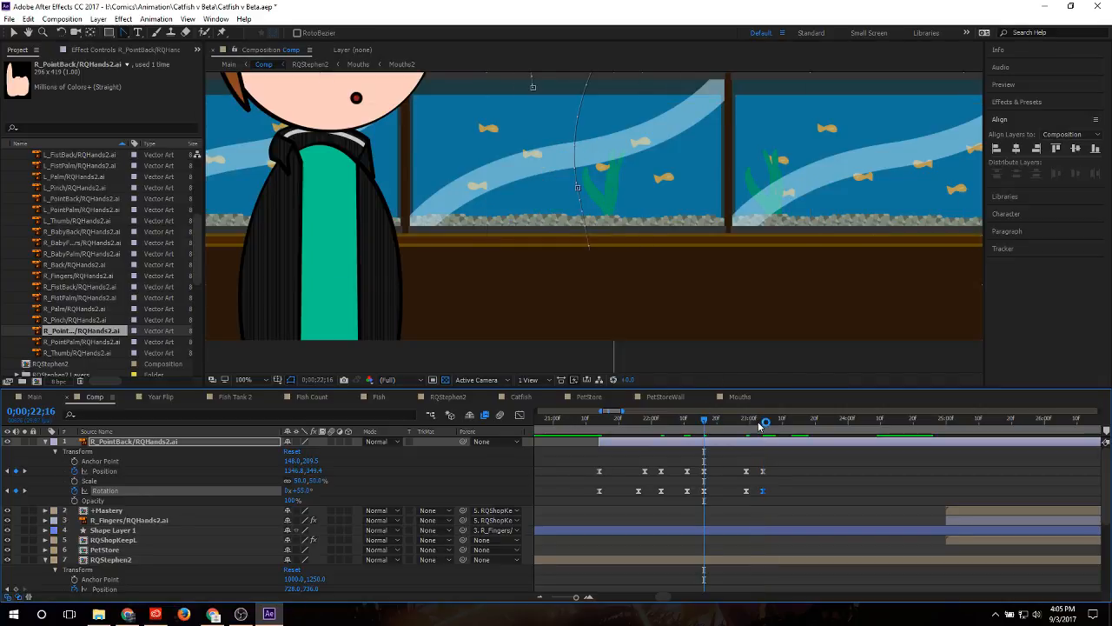
{"action": "left_click_drag", "start_coordinate": [760, 424], "coordinate": [746, 430]}
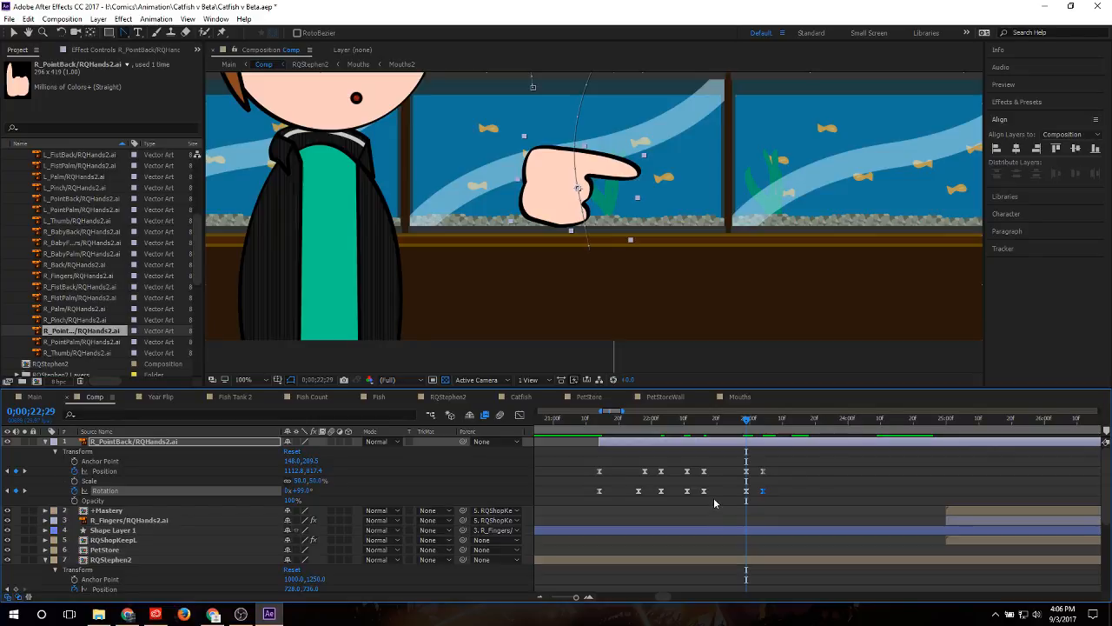
{"action": "left_click", "coordinate": [594, 253]}
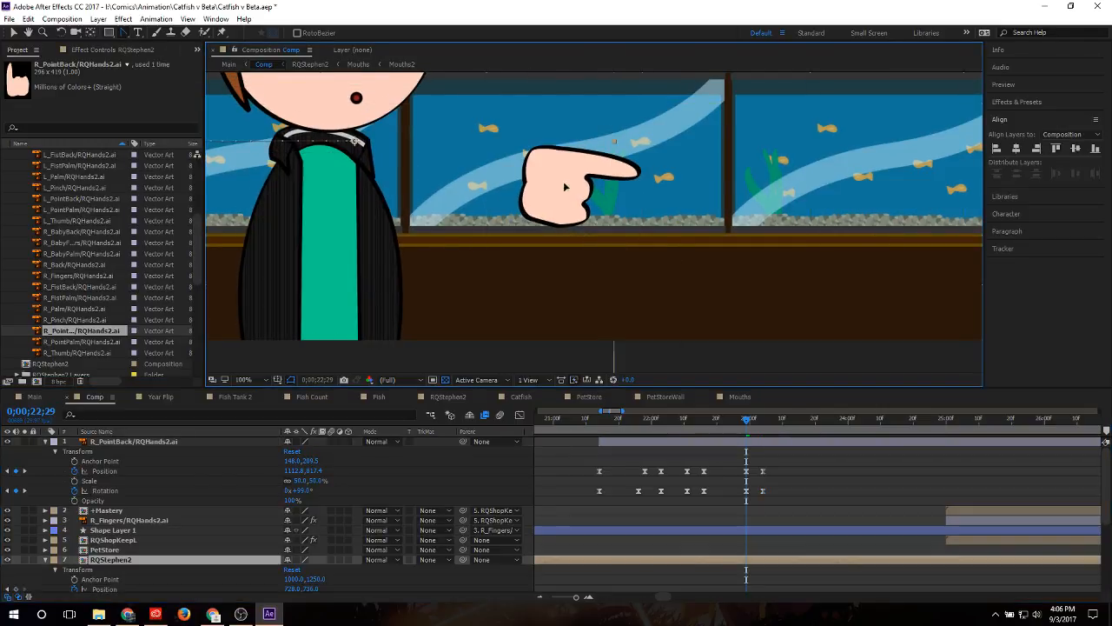
{"action": "left_click", "coordinate": [751, 422]}
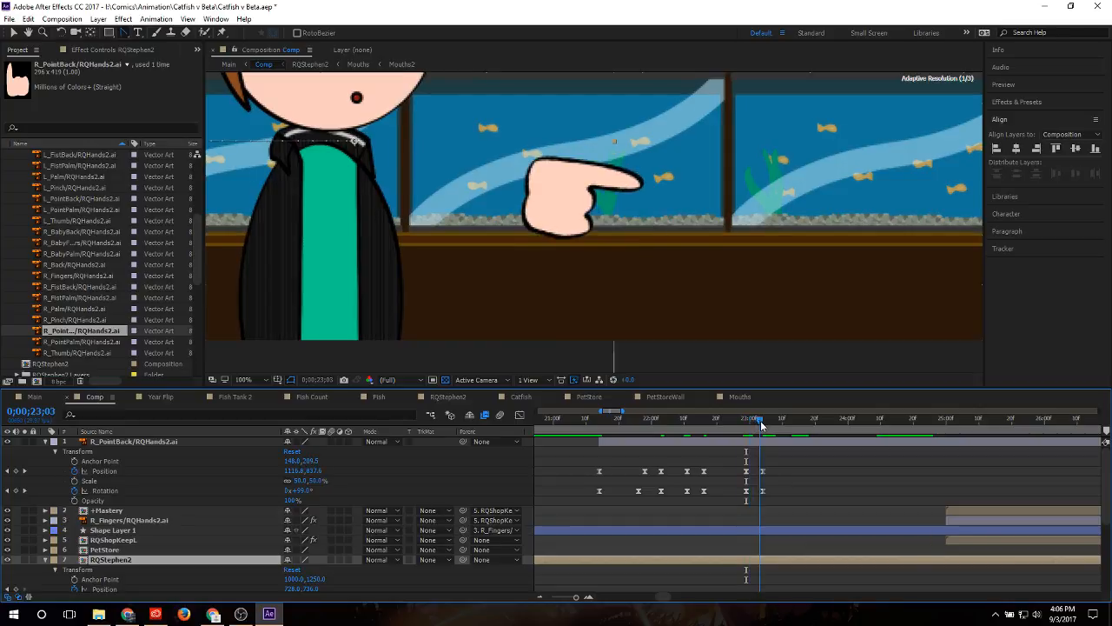
{"action": "left_click", "coordinate": [763, 422]}
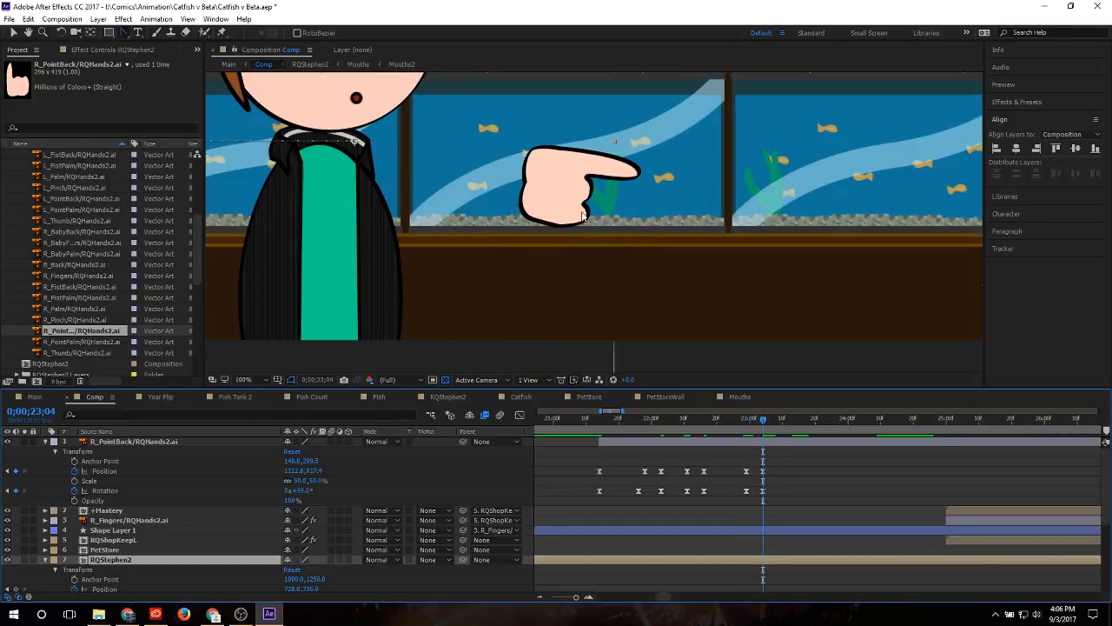
Step: Pull the motion path handle of the hand's 23;04 Position keyframe in tight against its path point
{"action": "left_click", "coordinate": [764, 470]}
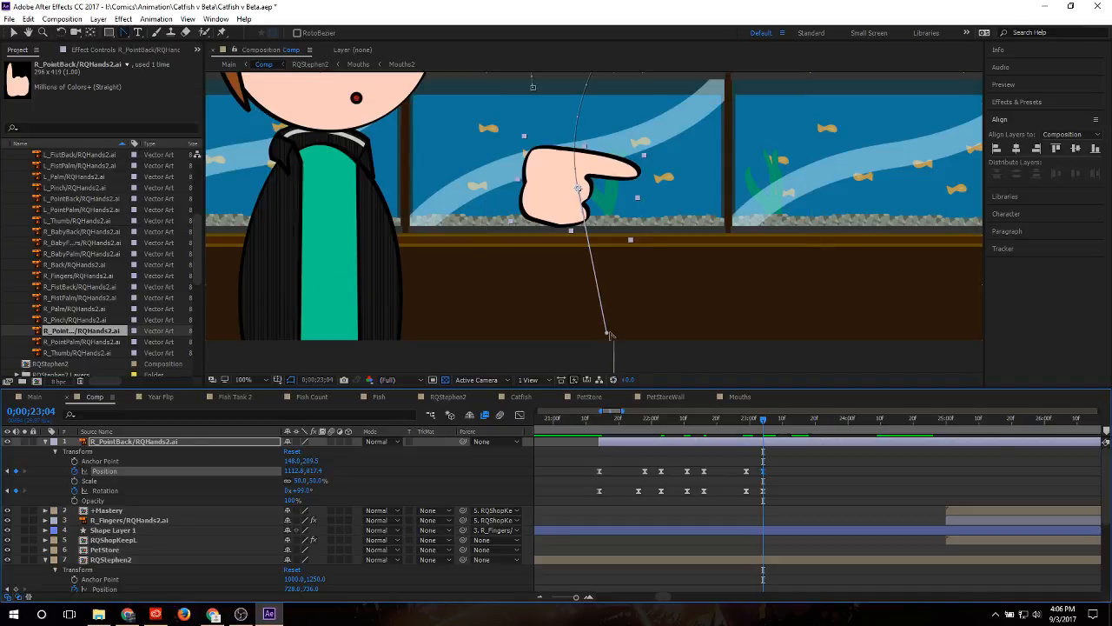
{"action": "left_click_drag", "start_coordinate": [608, 337], "coordinate": [587, 196]}
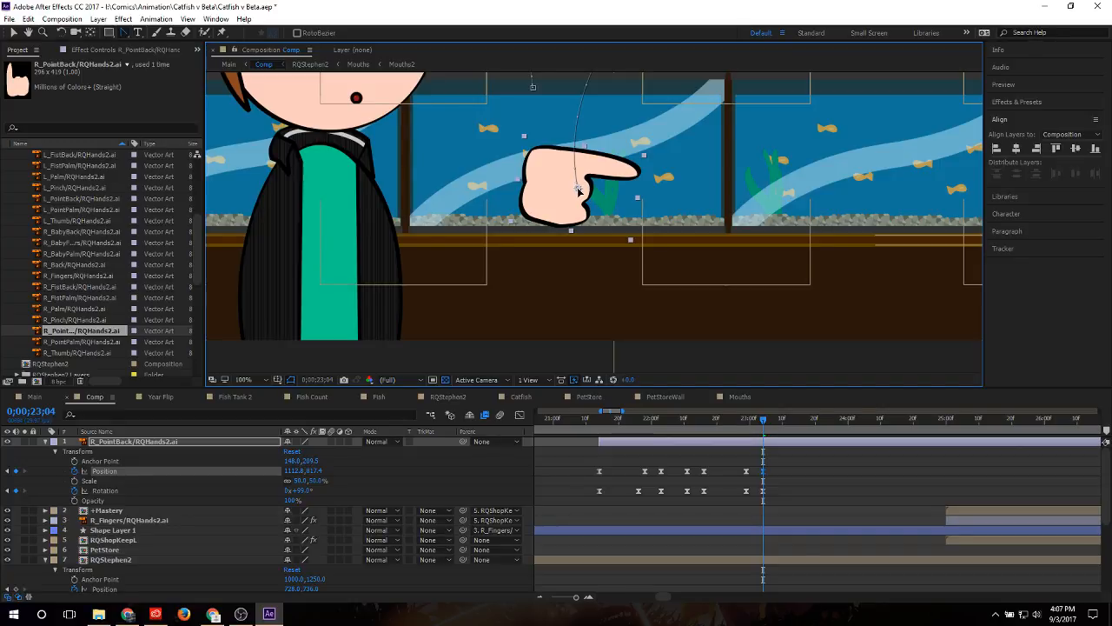
{"action": "scroll", "coordinate": [579, 189], "scroll_direction": "up", "scroll_amount": 6}
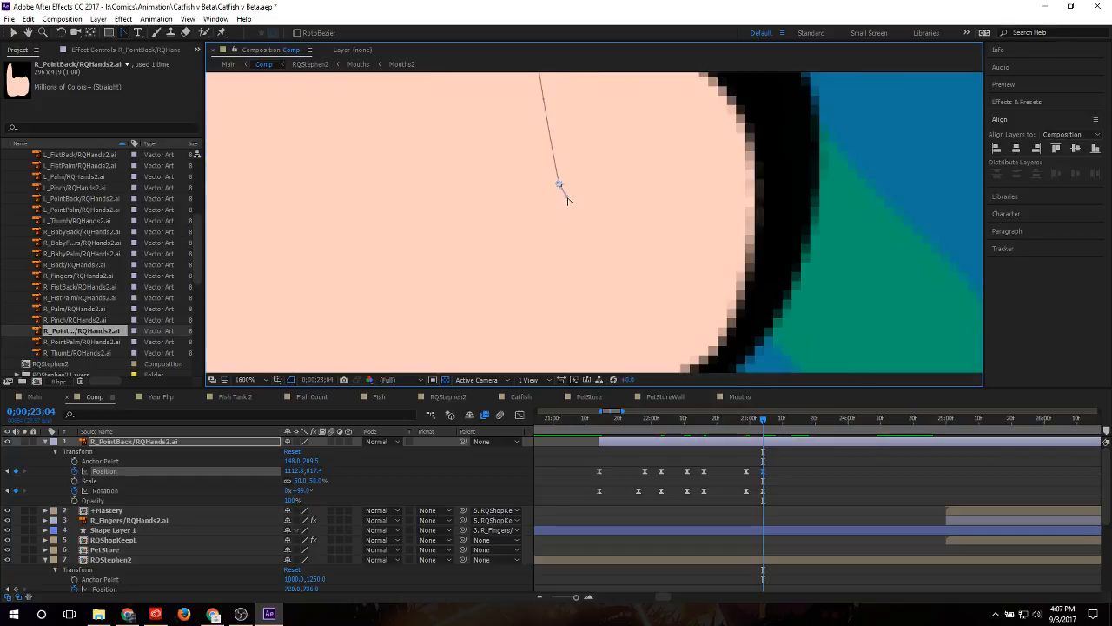
{"action": "left_click_drag", "start_coordinate": [565, 191], "coordinate": [569, 199]}
{"action": "scroll", "coordinate": [538, 239], "scroll_direction": "down", "scroll_amount": 8}
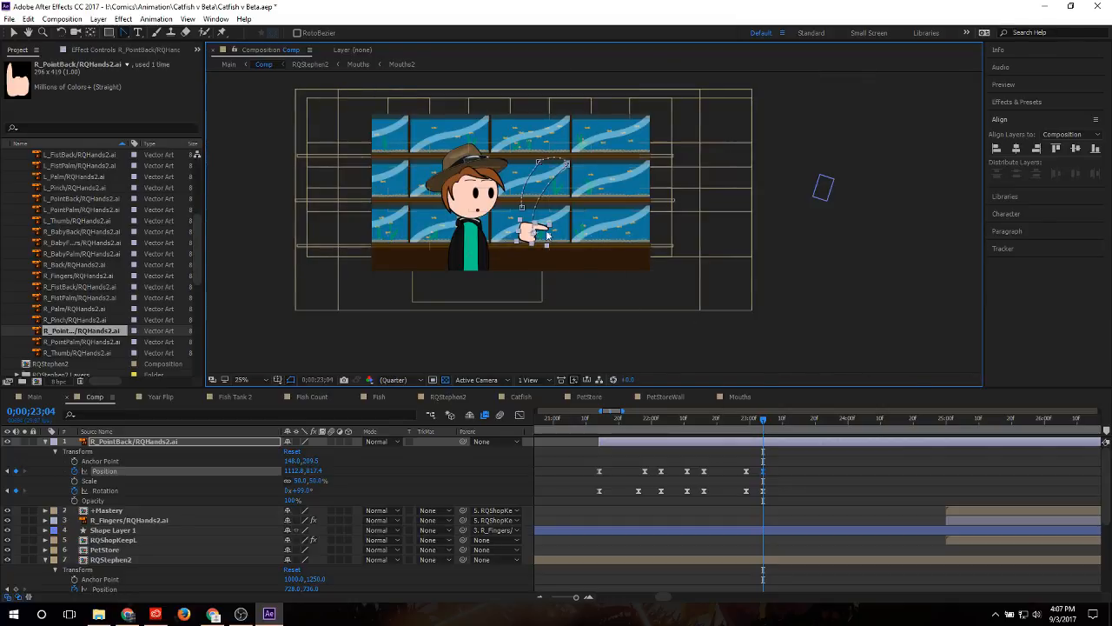
{"action": "scroll", "coordinate": [547, 235], "scroll_direction": "up", "scroll_amount": 2}
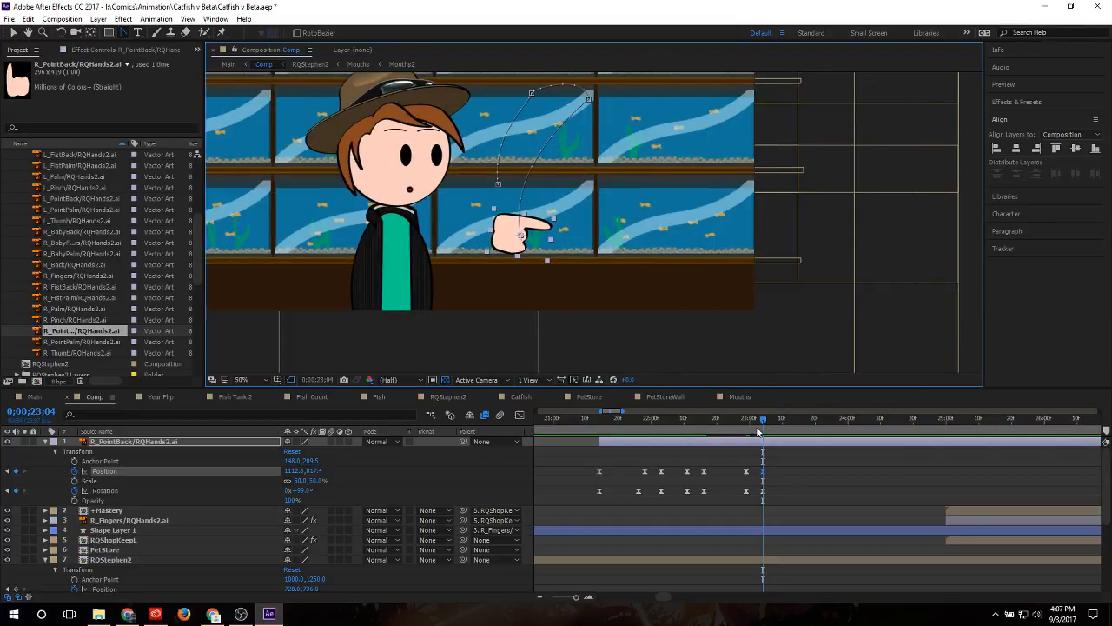
{"action": "scroll", "coordinate": [610, 304], "scroll_direction": "down", "scroll_amount": 4}
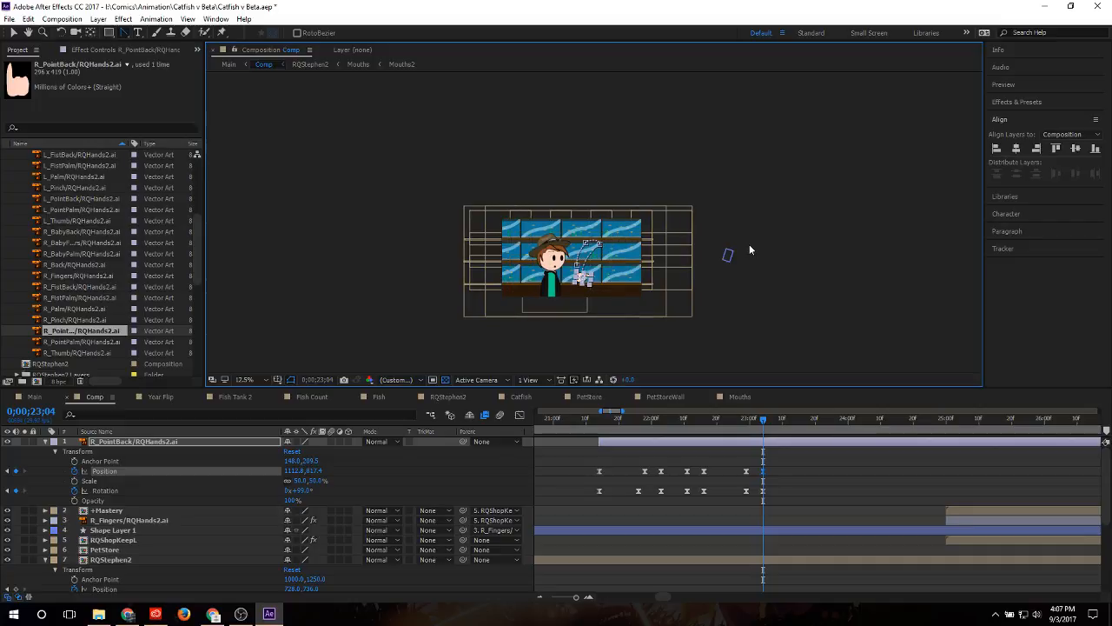
{"action": "scroll", "coordinate": [578, 275], "scroll_direction": "up", "scroll_amount": 6}
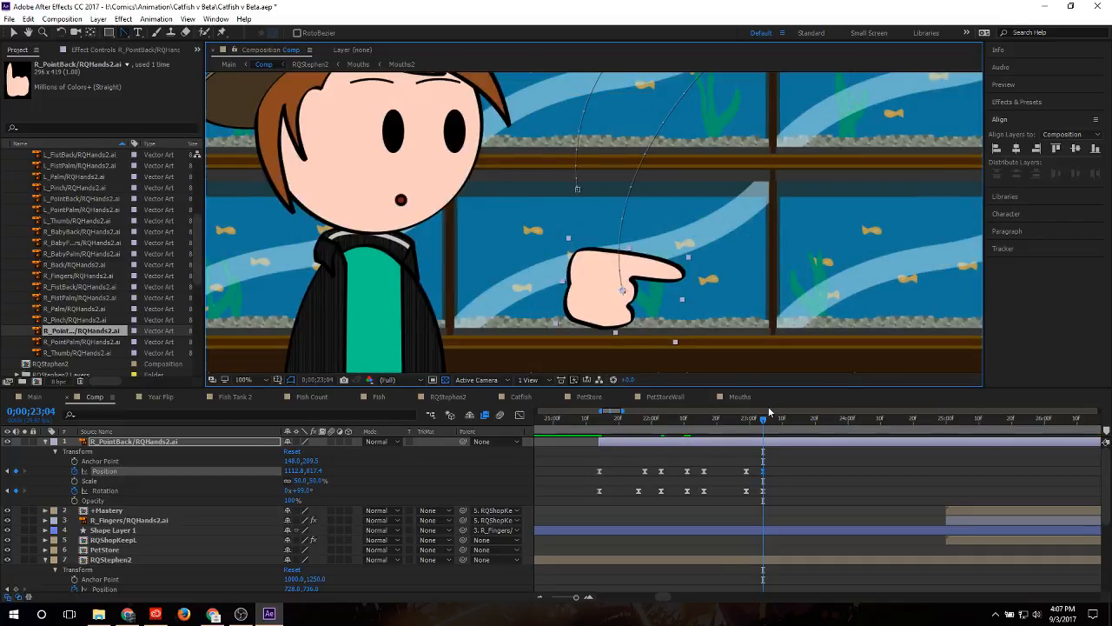
Step: At 0;00;23;14, move the pointing hand to about 1500, 899 and rotate it to about 66° so the finger points upward
{"action": "left_click_drag", "start_coordinate": [763, 423], "coordinate": [795, 434]}
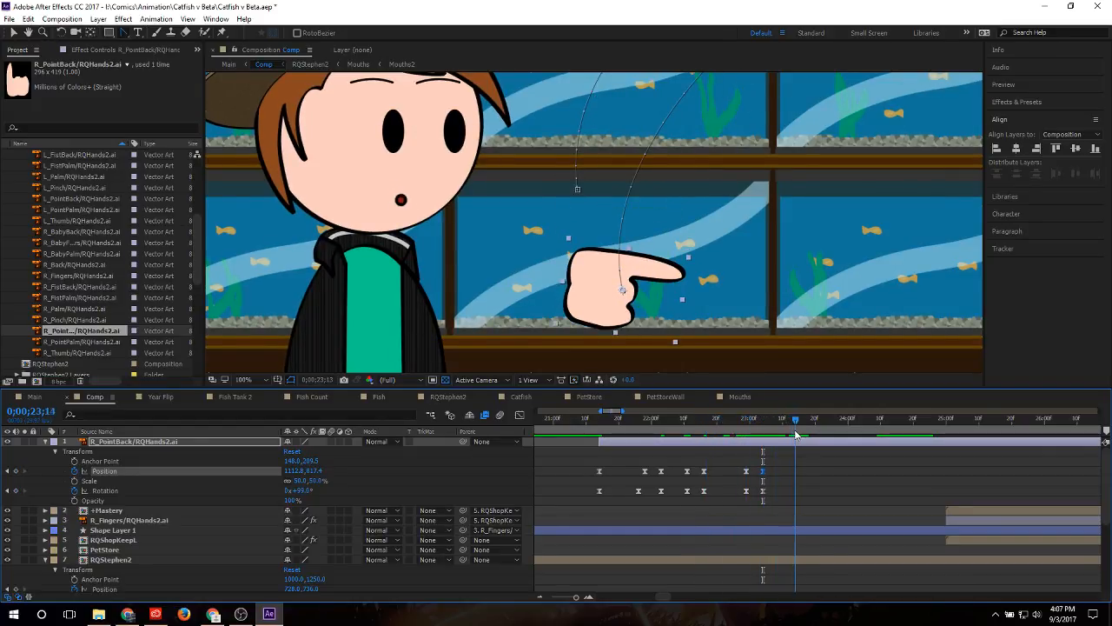
{"action": "scroll", "coordinate": [586, 360], "scroll_direction": "down", "scroll_amount": 2}
{"action": "scroll", "coordinate": [771, 339], "scroll_direction": "up", "scroll_amount": 2}
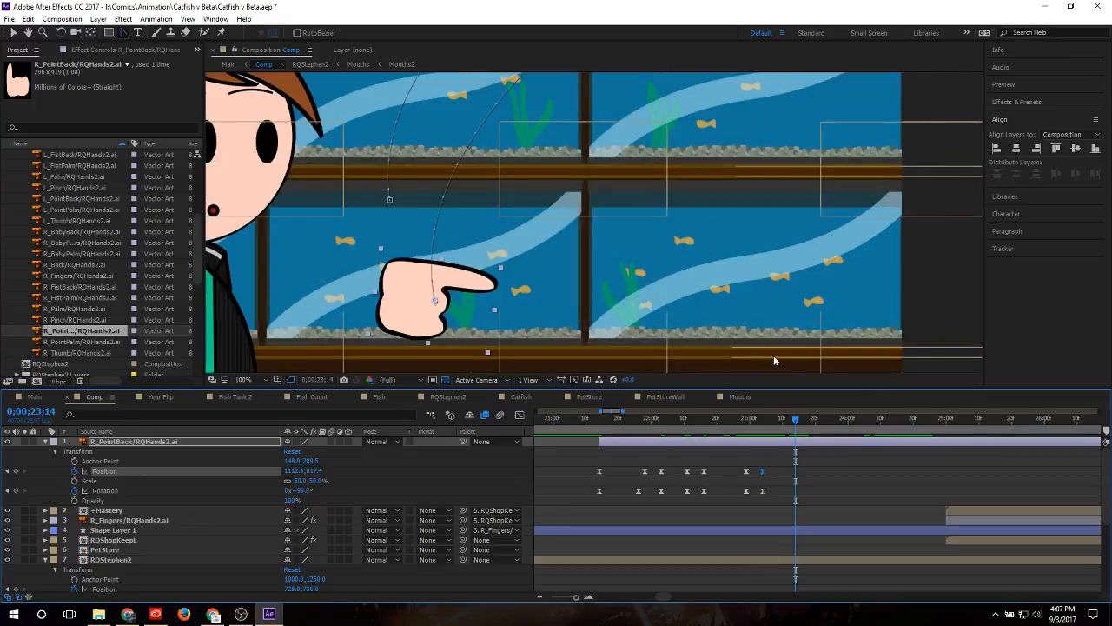
{"action": "left_click", "coordinate": [11, 33]}
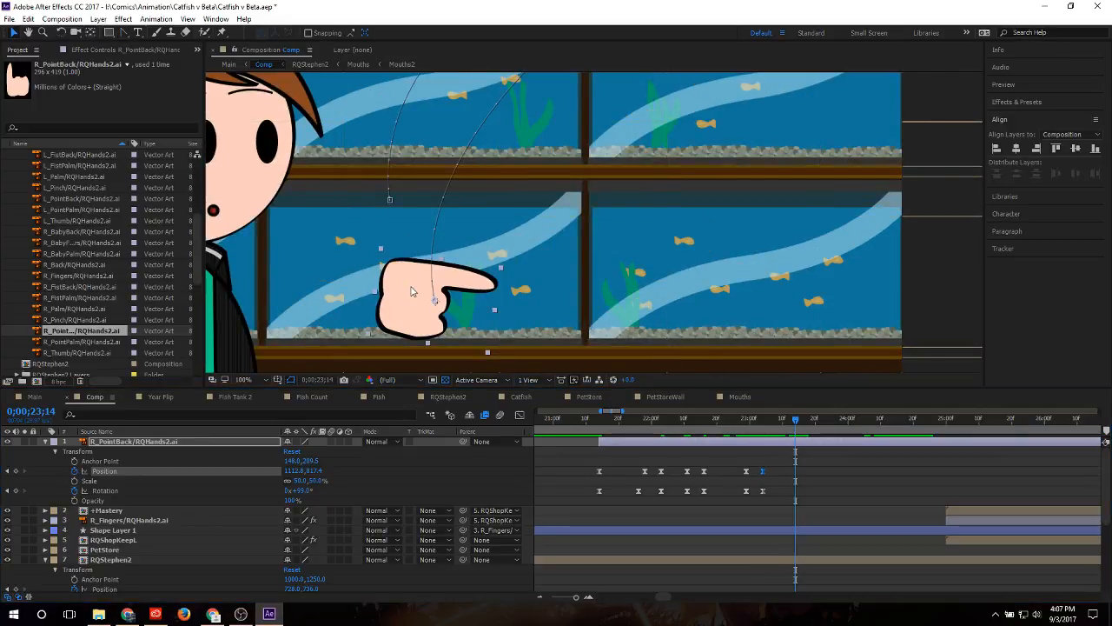
{"action": "left_click_drag", "start_coordinate": [412, 291], "coordinate": [620, 301]}
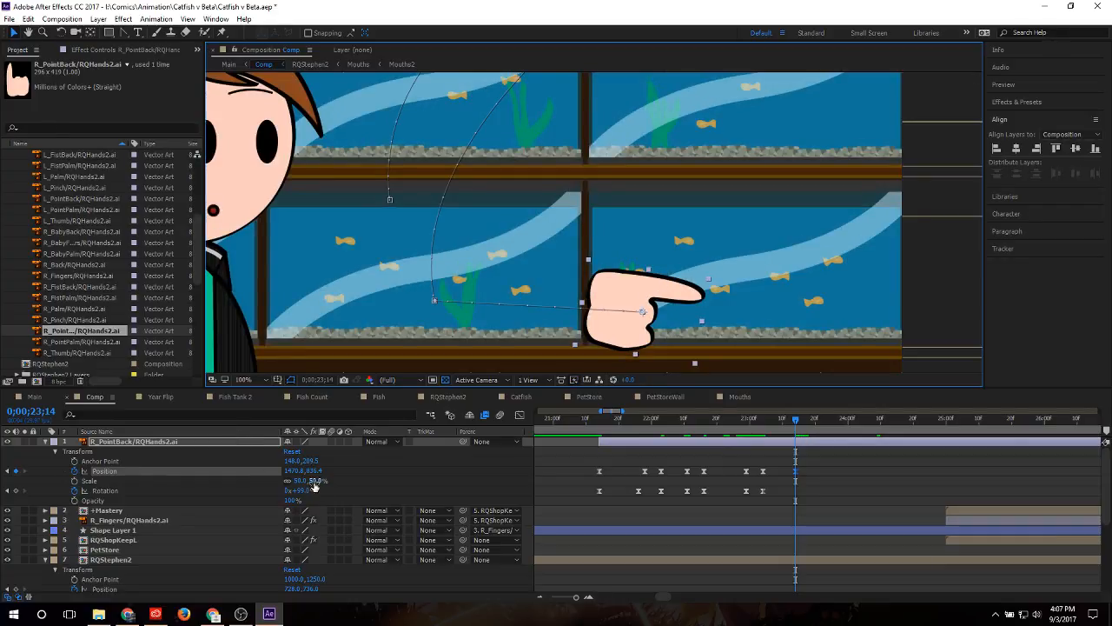
{"action": "left_click_drag", "start_coordinate": [299, 490], "coordinate": [313, 491]}
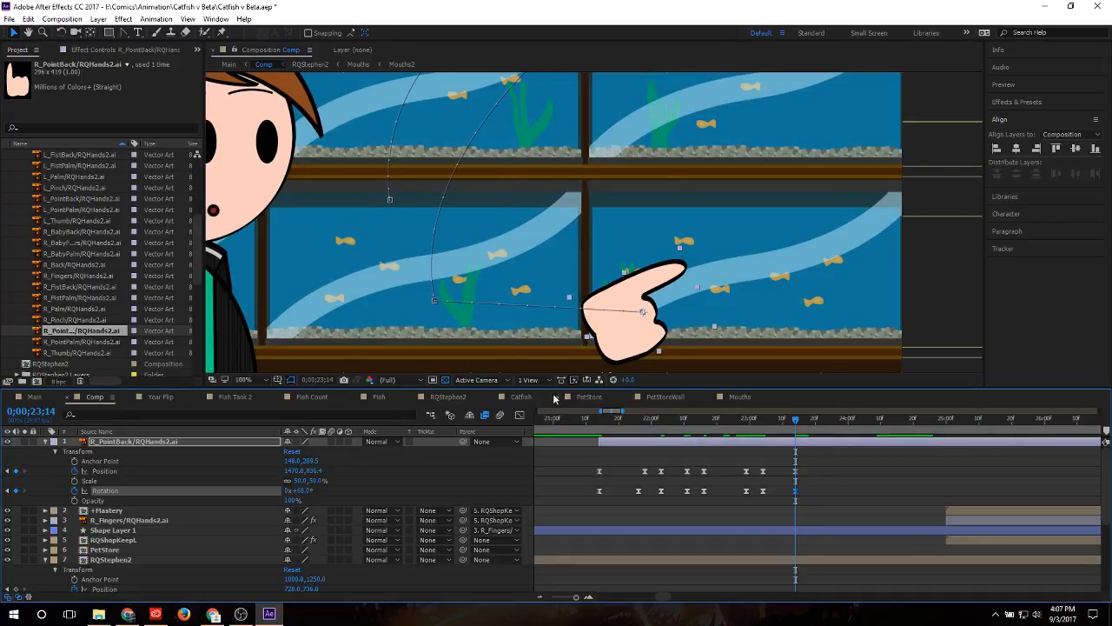
{"action": "left_click_drag", "start_coordinate": [605, 344], "coordinate": [634, 346]}
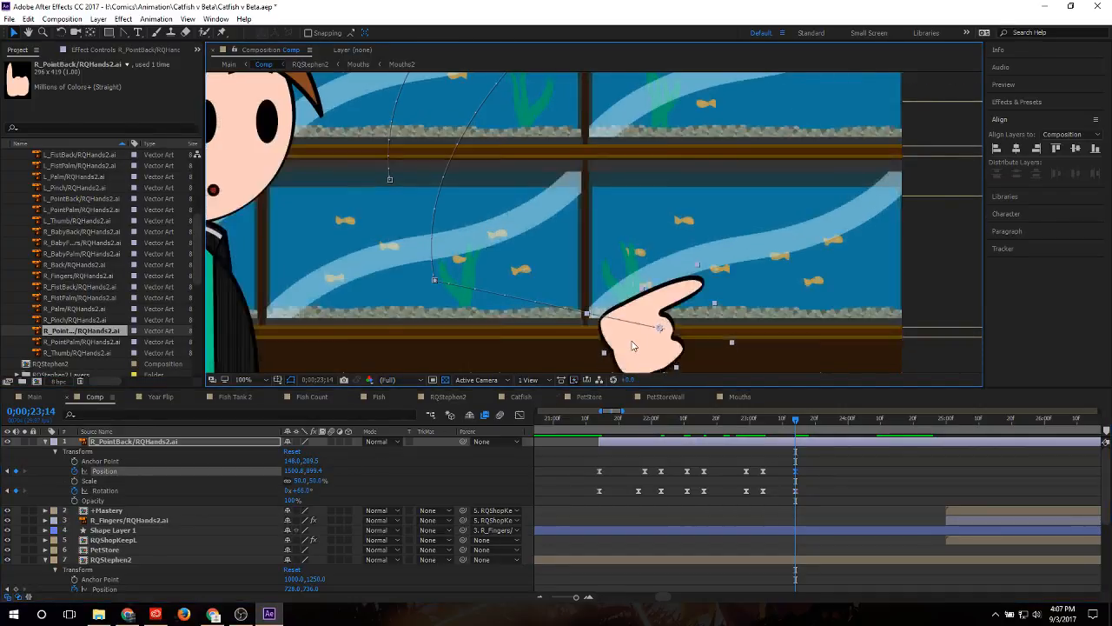
Step: Pull a handle out of the 23;14 Position keyframe to bend the last motion path segment into a downward-bowed curve
{"action": "key", "text": "g"}
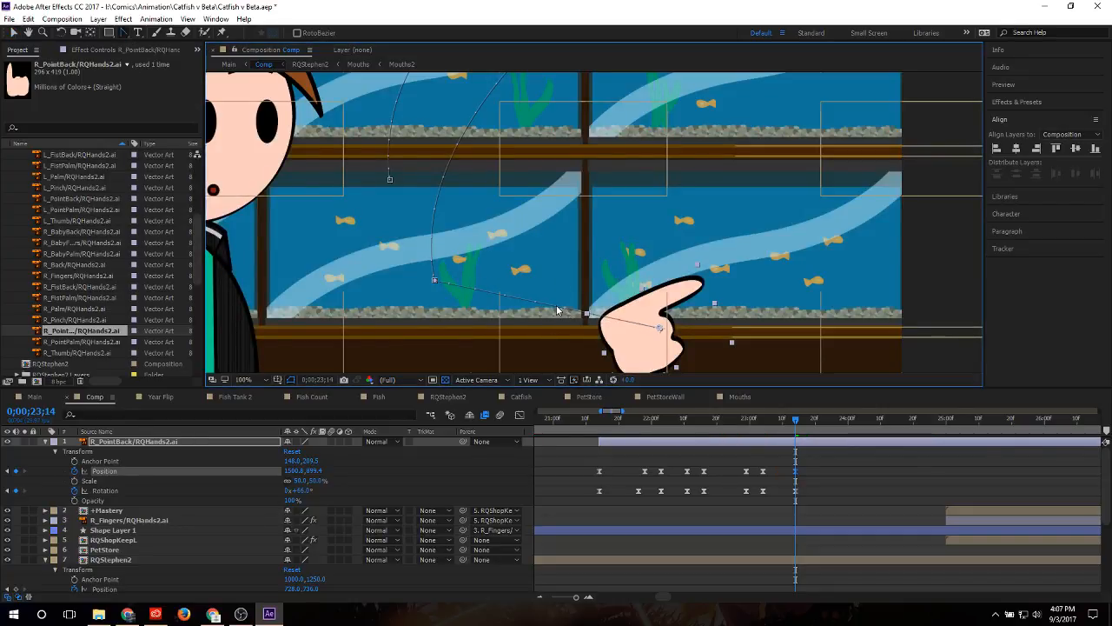
{"action": "key", "text": "F2"}
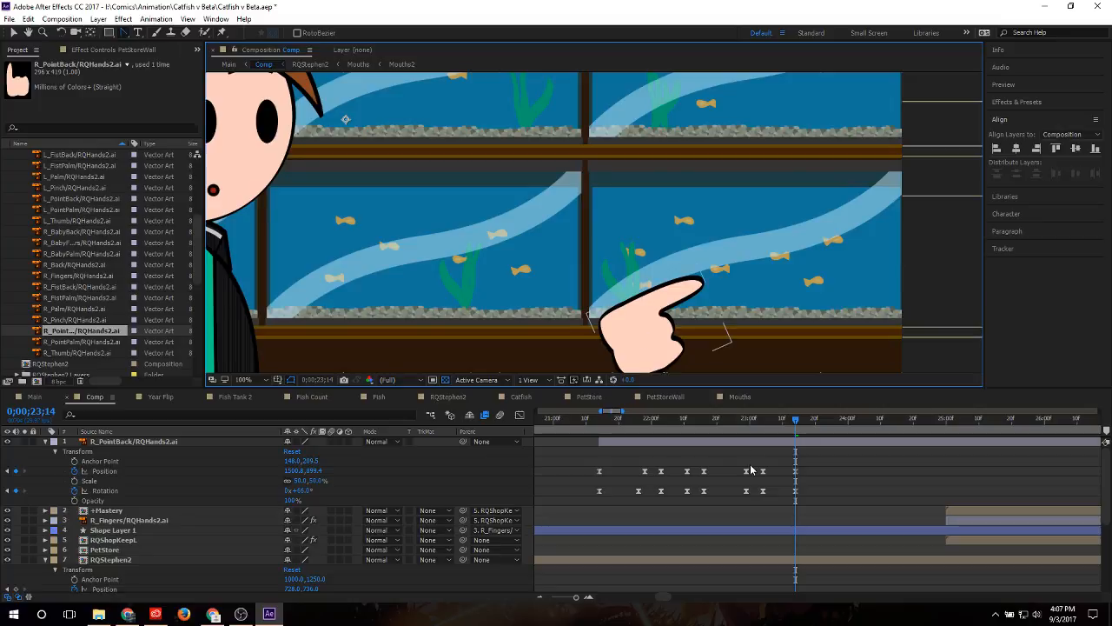
{"action": "left_click", "coordinate": [751, 470]}
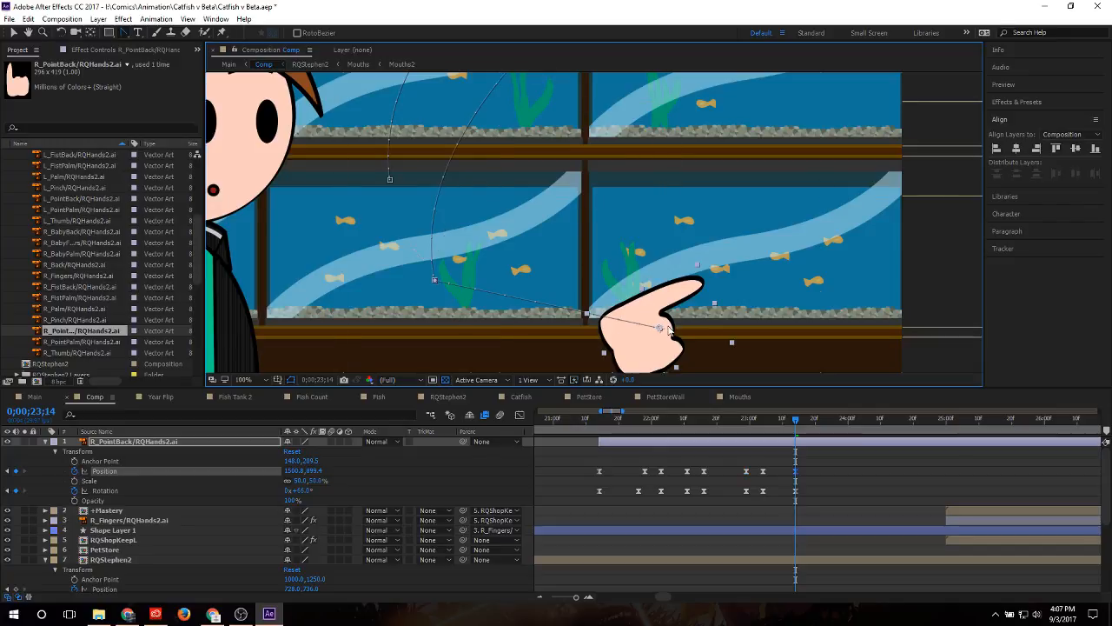
{"action": "left_click_drag", "start_coordinate": [663, 328], "coordinate": [499, 331]}
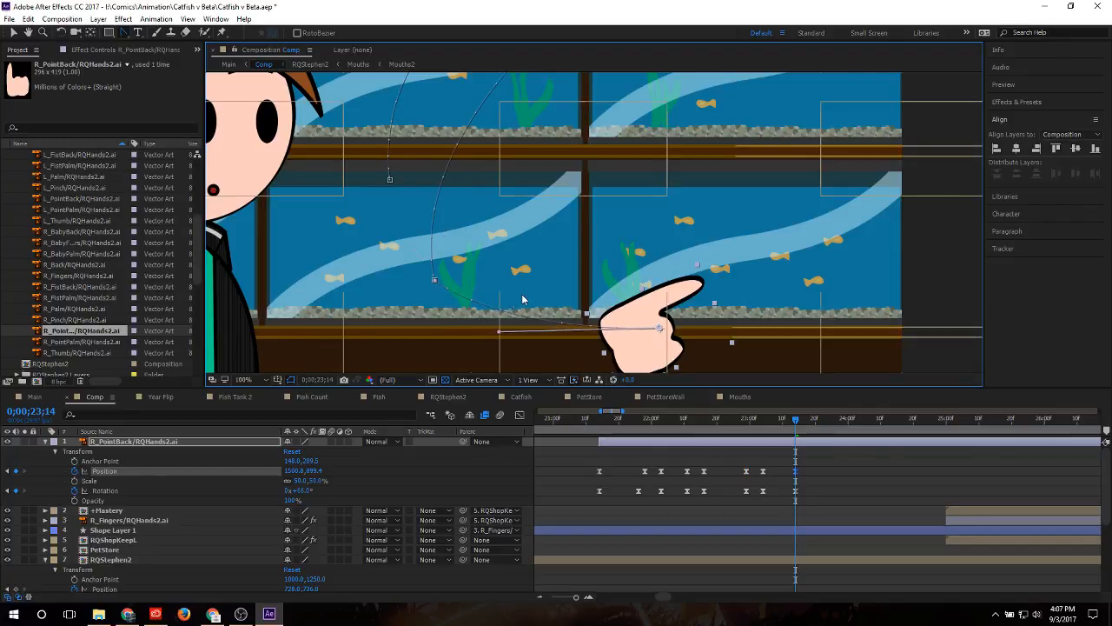
Step: Play back the hand animation from about 0;00;21;11 with the whole character in view
{"action": "left_click_drag", "start_coordinate": [596, 432], "coordinate": [570, 437]}
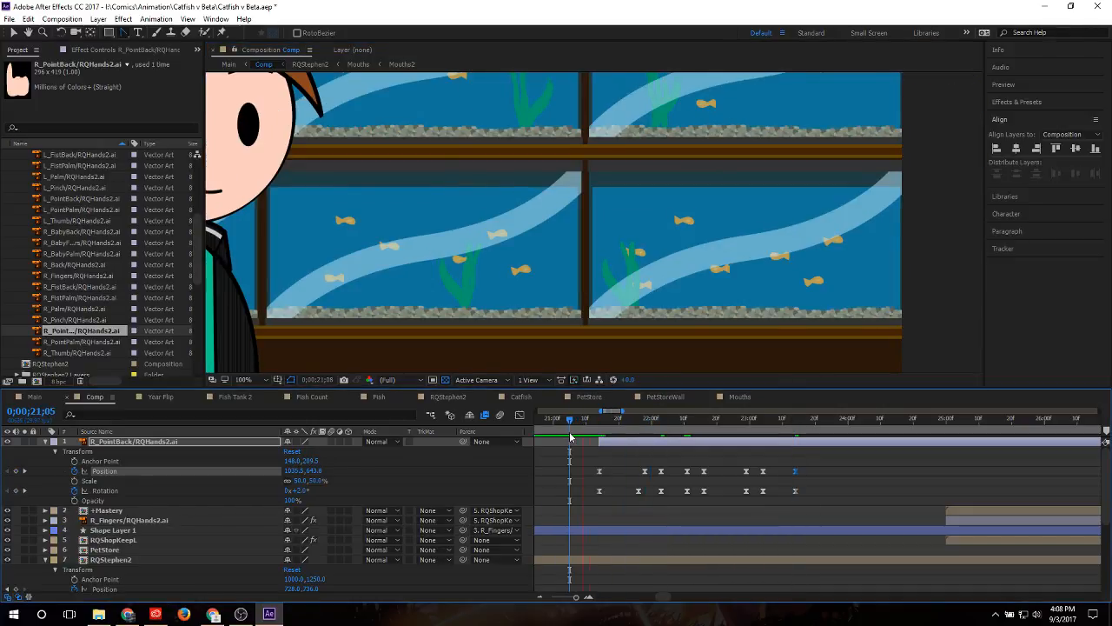
{"action": "key", "text": "space"}
{"action": "key", "text": "space"}
{"action": "scroll", "coordinate": [546, 293], "scroll_direction": "down", "scroll_amount": 4}
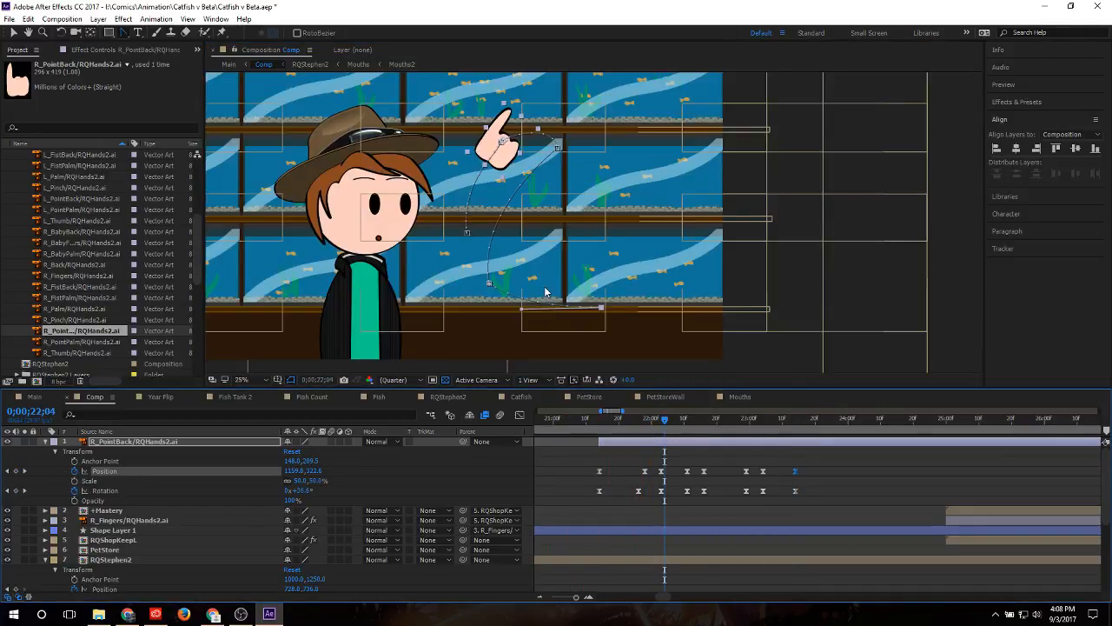
{"action": "scroll", "coordinate": [546, 293], "scroll_direction": "down", "scroll_amount": 2}
{"action": "scroll", "coordinate": [545, 293], "scroll_direction": "up", "scroll_amount": 4}
{"action": "left_click", "coordinate": [589, 420]}
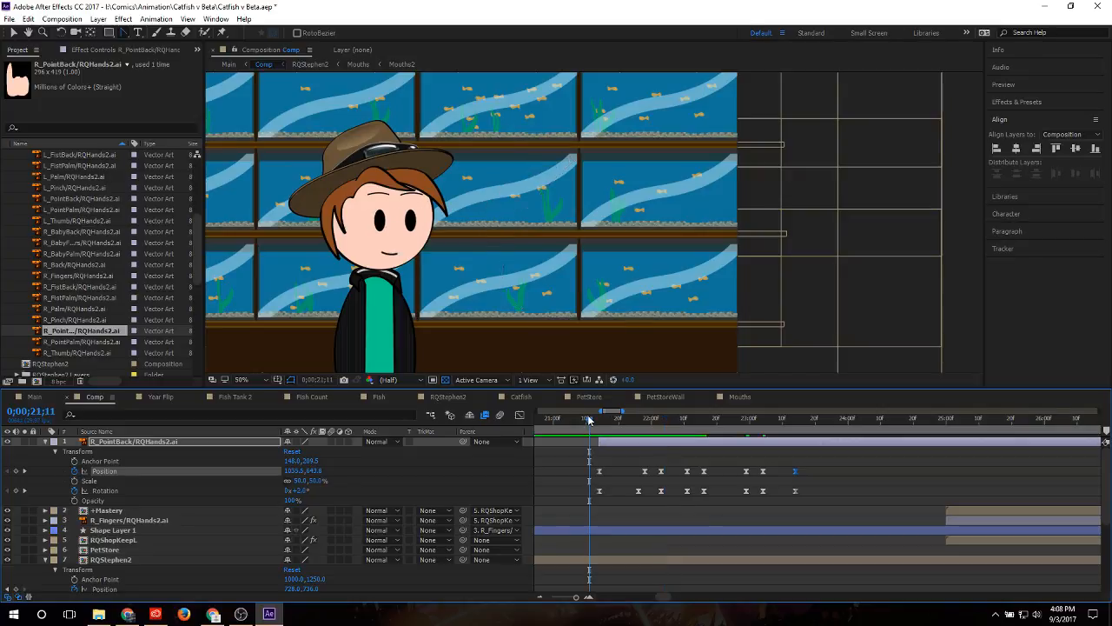
{"action": "key", "text": "space"}
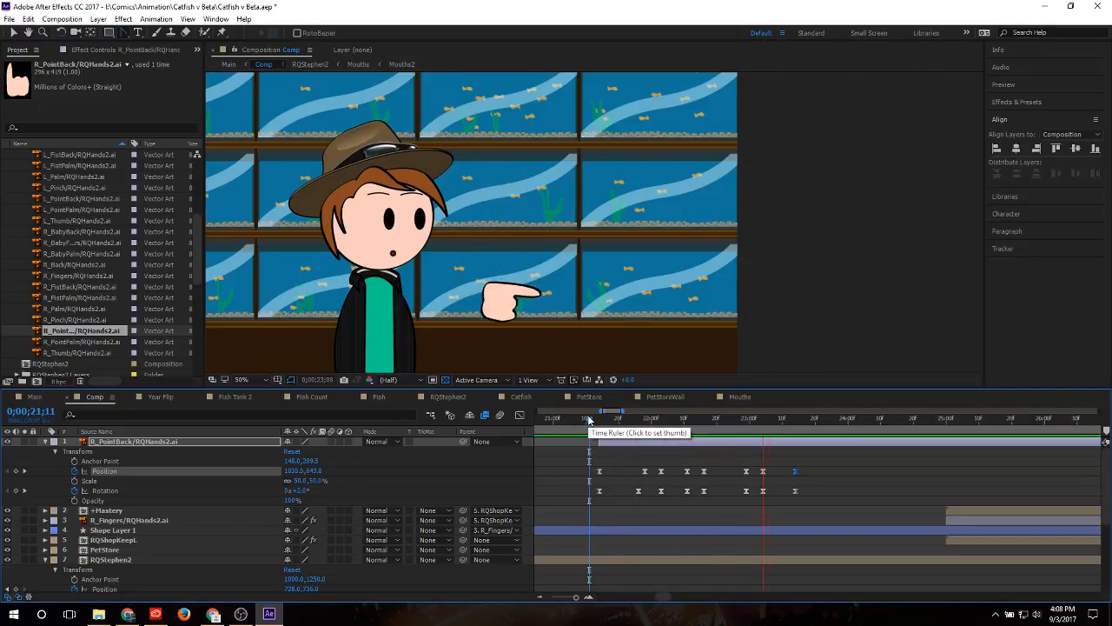
Step: At 0;00;23;18, add Position and Rotation keyframes holding the hand's pose and pull their motion path handle in tight against the path point
{"action": "key", "text": "space"}
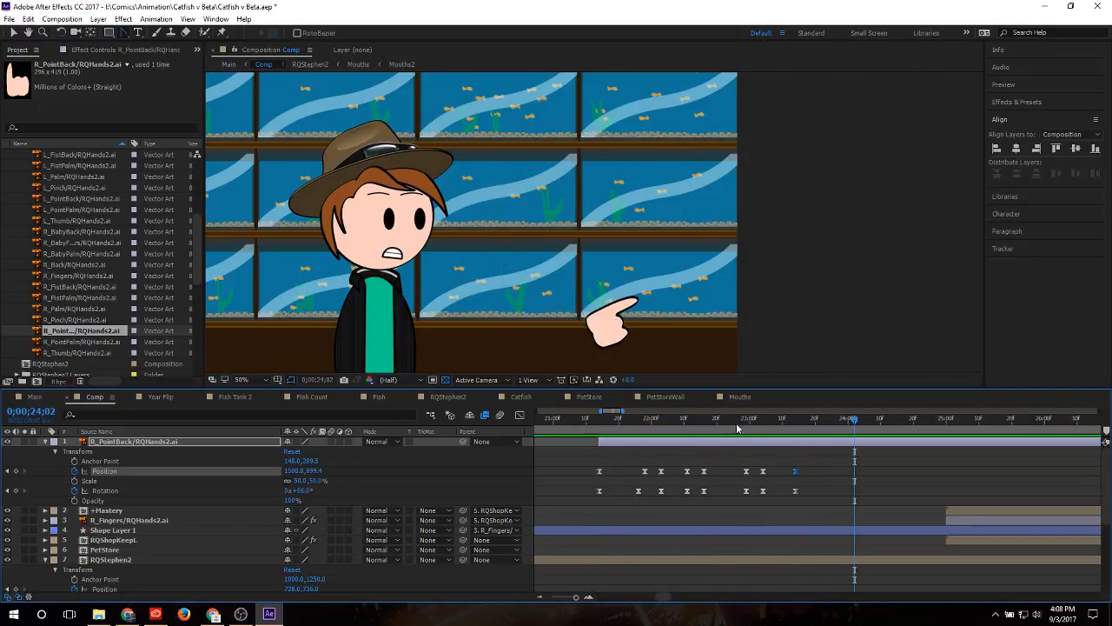
{"action": "left_click_drag", "start_coordinate": [793, 426], "coordinate": [808, 425]}
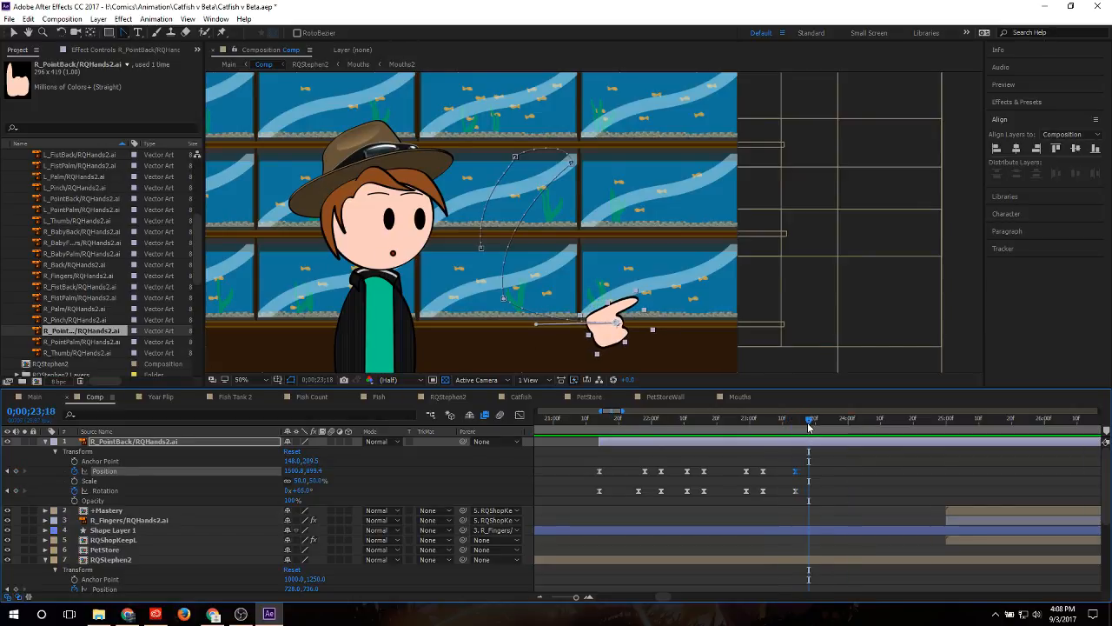
{"action": "left_click", "coordinate": [15, 471]}
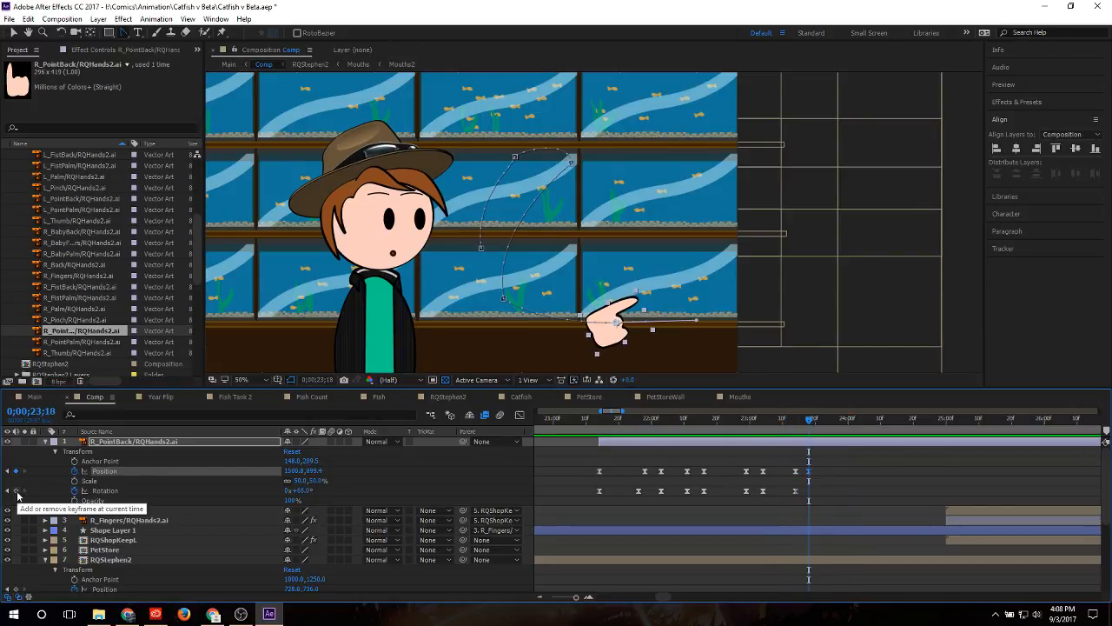
{"action": "left_click", "coordinate": [16, 491]}
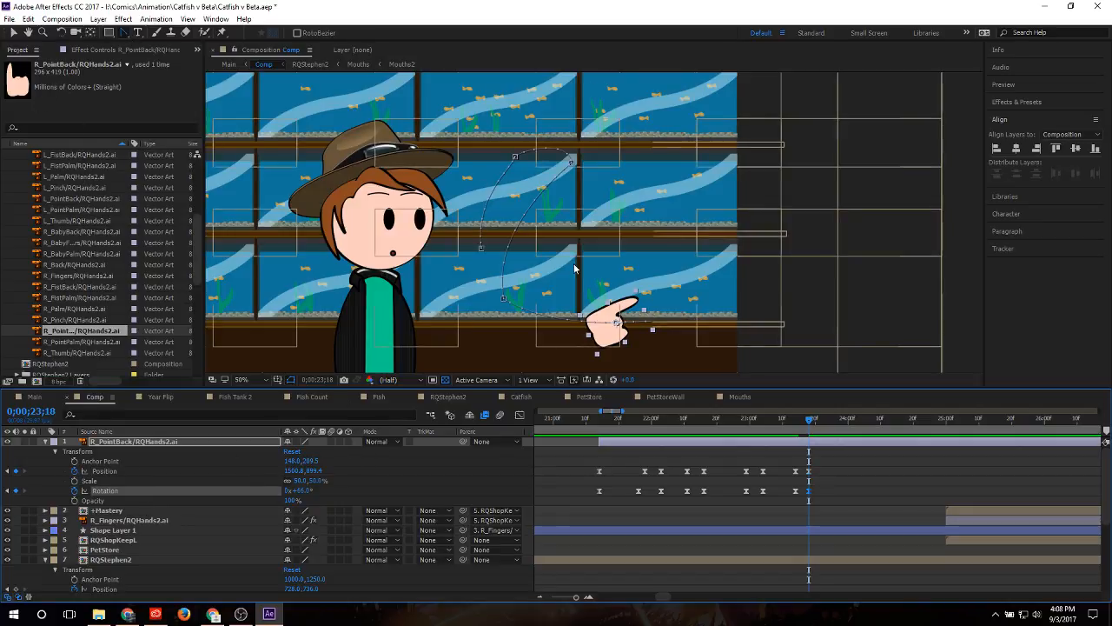
{"action": "scroll", "coordinate": [670, 329], "scroll_direction": "up", "scroll_amount": 4}
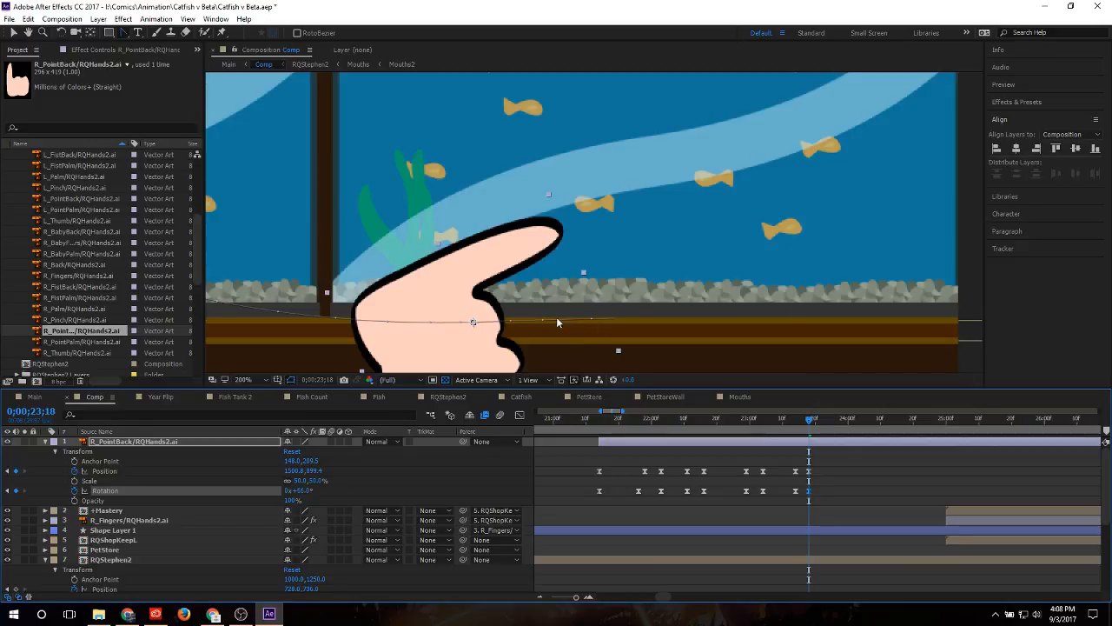
{"action": "mouse_move", "coordinate": [489, 322]}
{"action": "left_mouse_down"}
{"action": "mouse_move", "coordinate": [835, 330]}
{"action": "mouse_move", "coordinate": [485, 326]}
{"action": "left_mouse_up"}
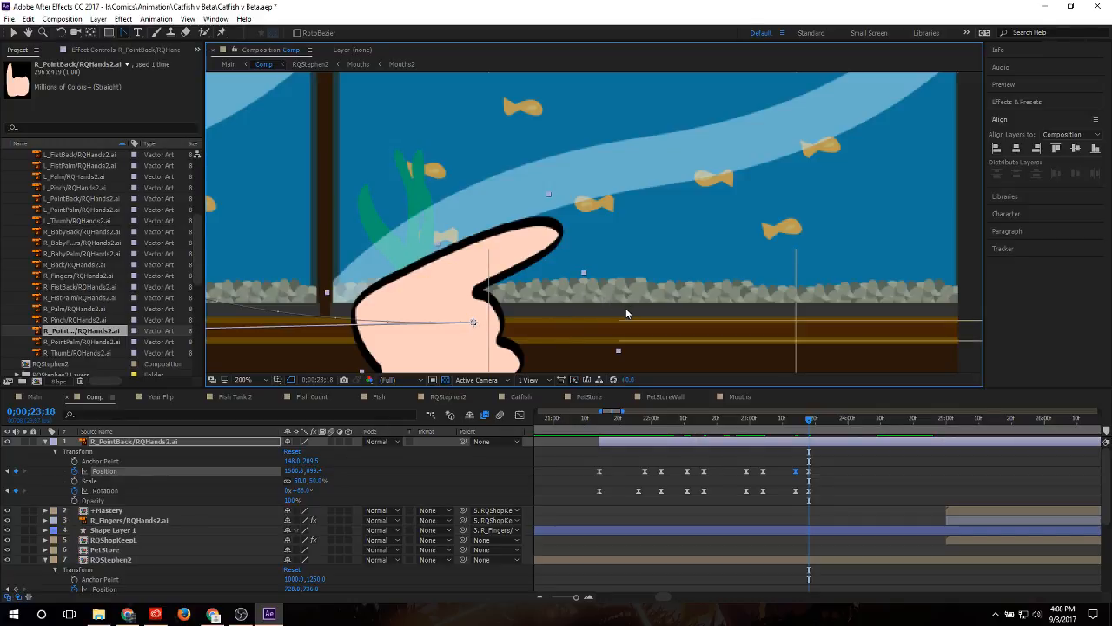
Step: Play back the hand animation from about 0;00;21;12 with the whole character in view
{"action": "left_click_drag", "start_coordinate": [809, 423], "coordinate": [828, 423]}
{"action": "scroll", "coordinate": [632, 339], "scroll_direction": "down", "scroll_amount": 3}
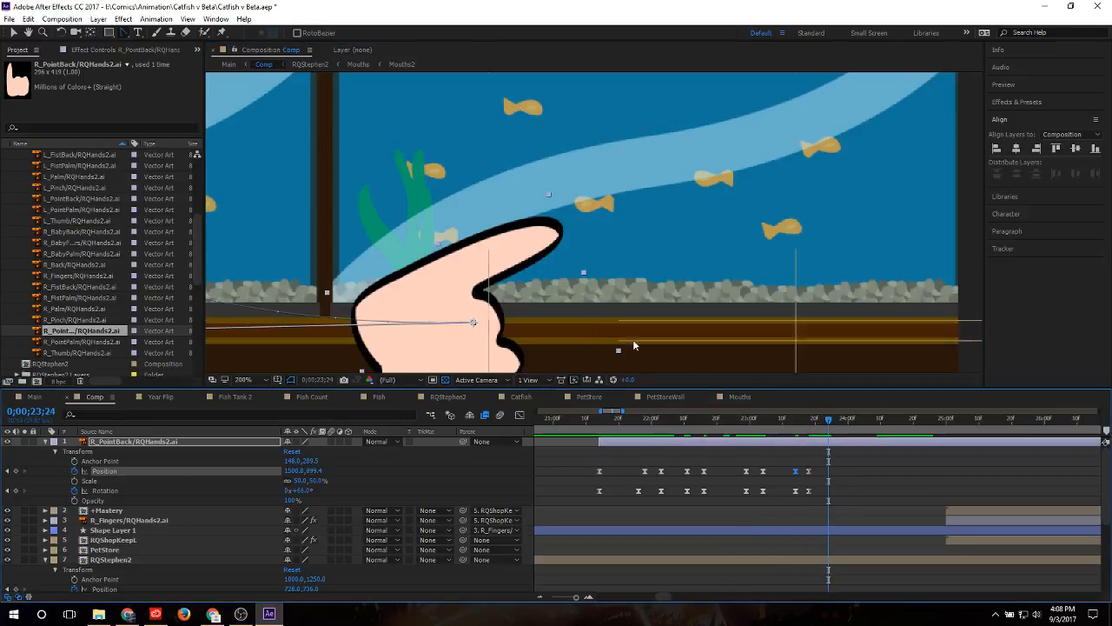
{"action": "key", "text": "space"}
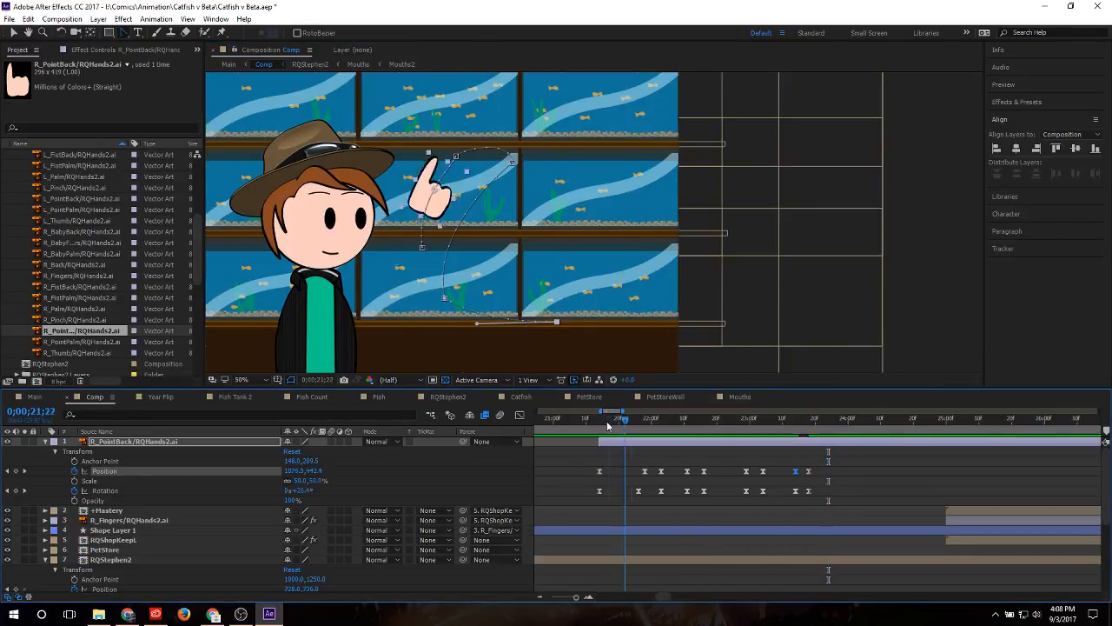
{"action": "left_click", "coordinate": [594, 426]}
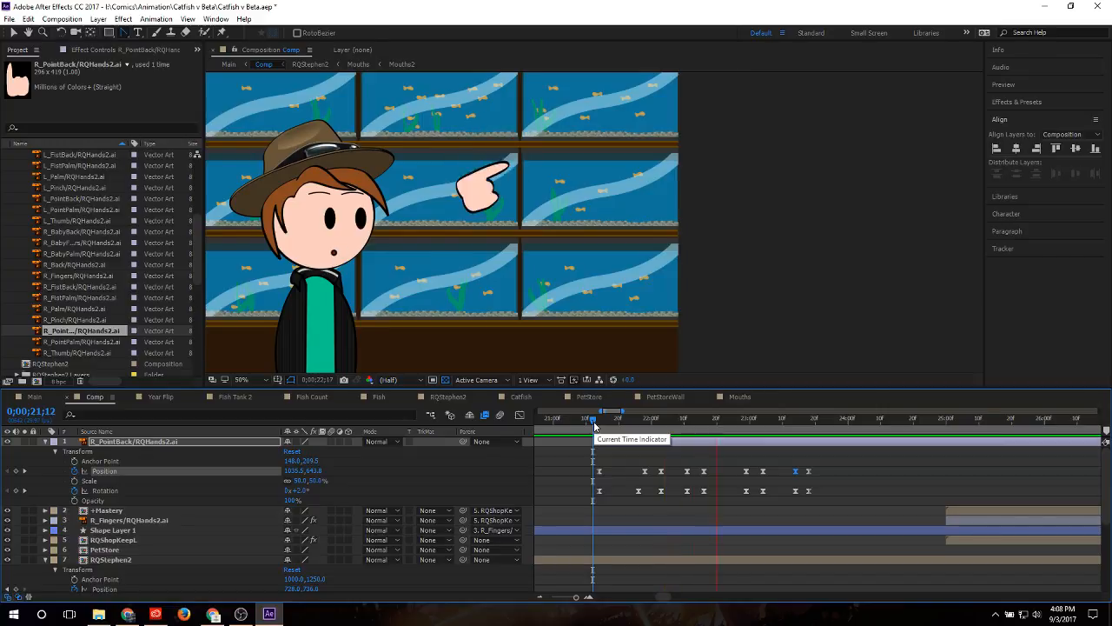
{"action": "key", "text": "space"}
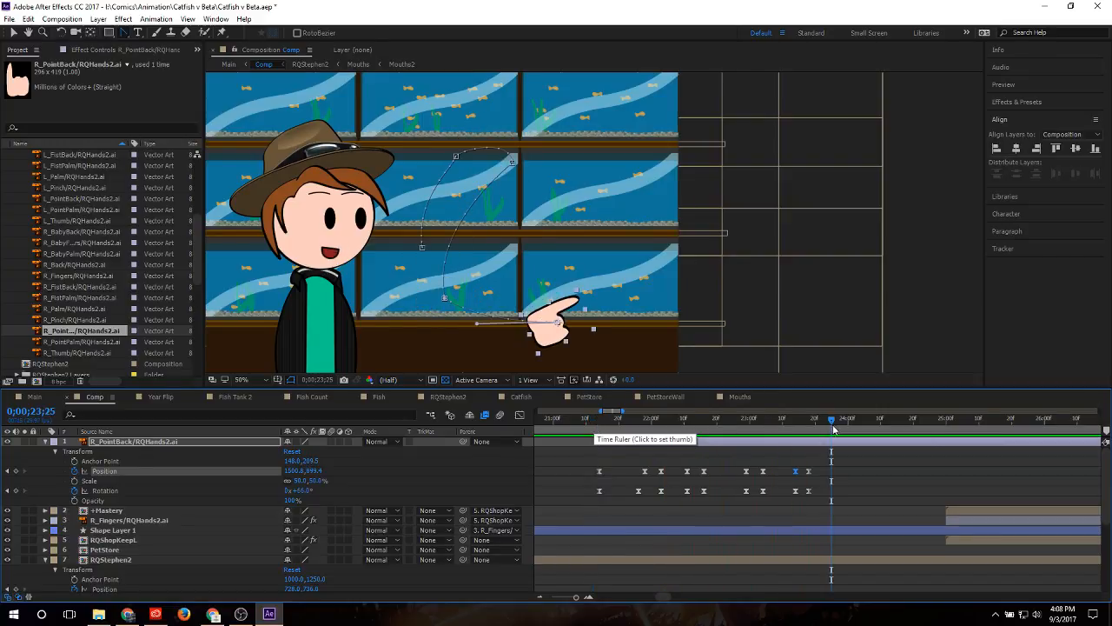
Step: At 0;00;23;22, rotate the hand to 20° and move it to about 1004, 771 along an upward-arched motion path
{"action": "mouse_move", "coordinate": [833, 428]}
{"action": "left_mouse_down"}
{"action": "mouse_move", "coordinate": [800, 426]}
{"action": "mouse_move", "coordinate": [821, 424]}
{"action": "left_mouse_up"}
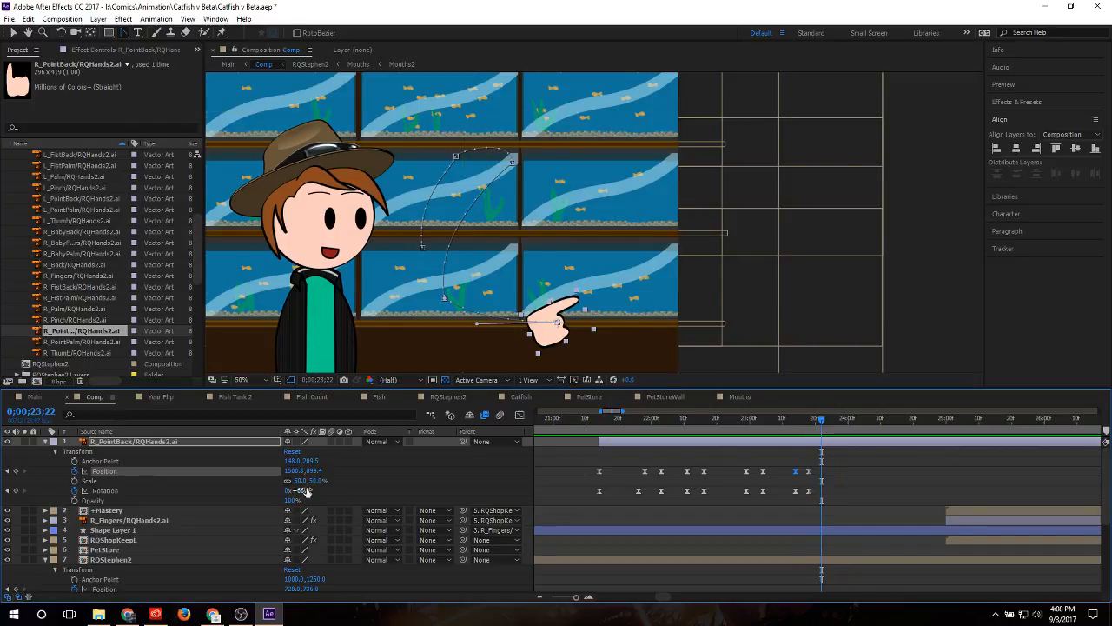
{"action": "left_click_drag", "start_coordinate": [304, 491], "coordinate": [291, 500]}
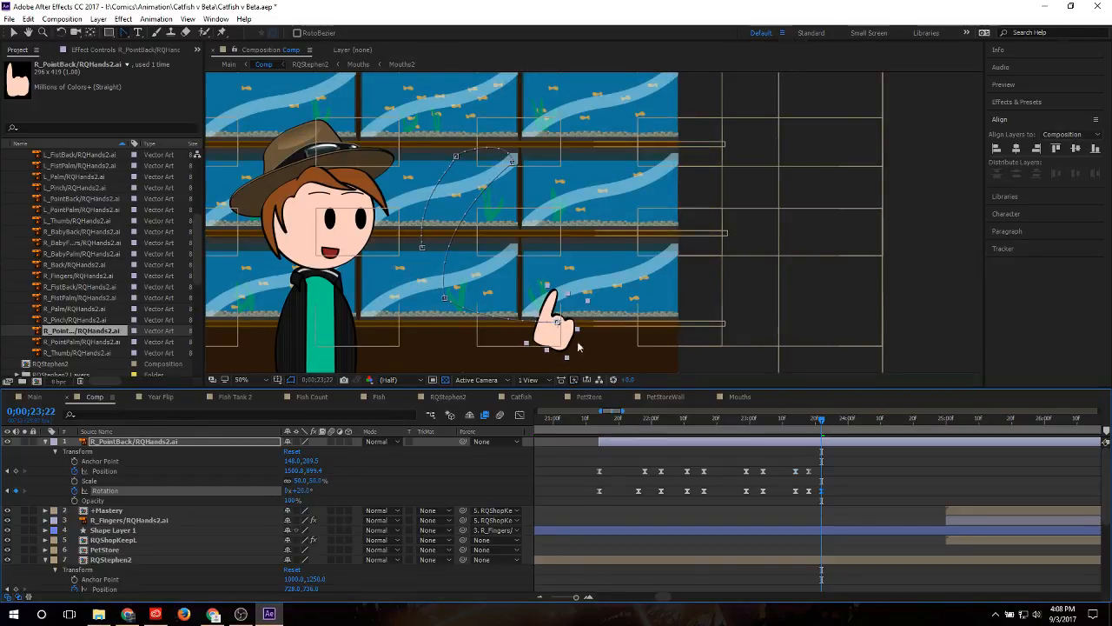
{"action": "left_click_drag", "start_coordinate": [578, 346], "coordinate": [407, 300]}
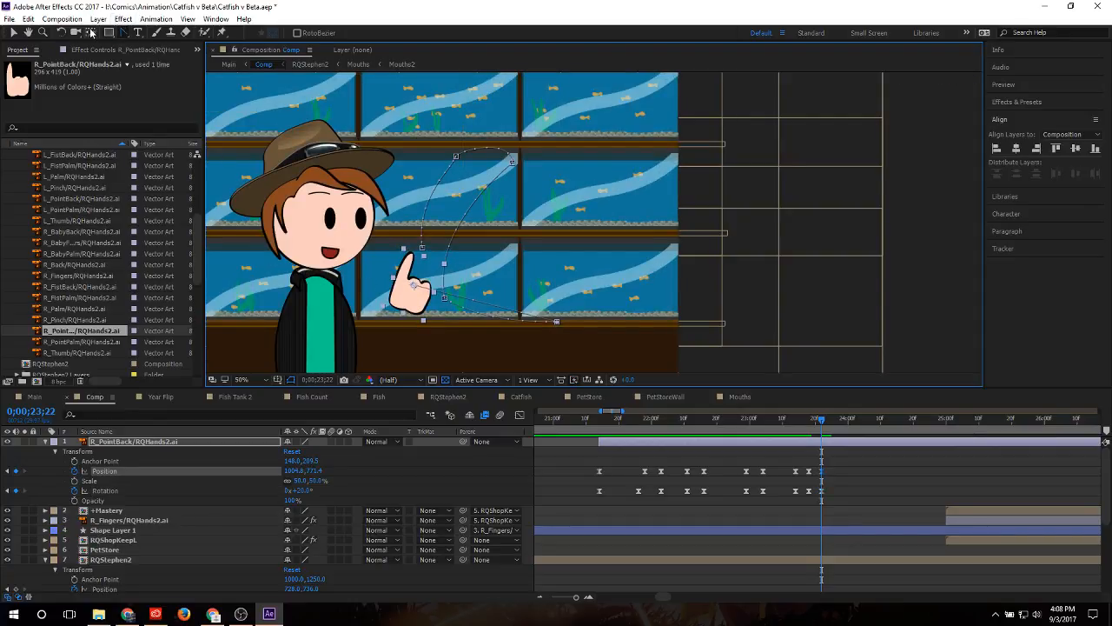
{"action": "left_click_drag", "start_coordinate": [415, 284], "coordinate": [532, 244]}
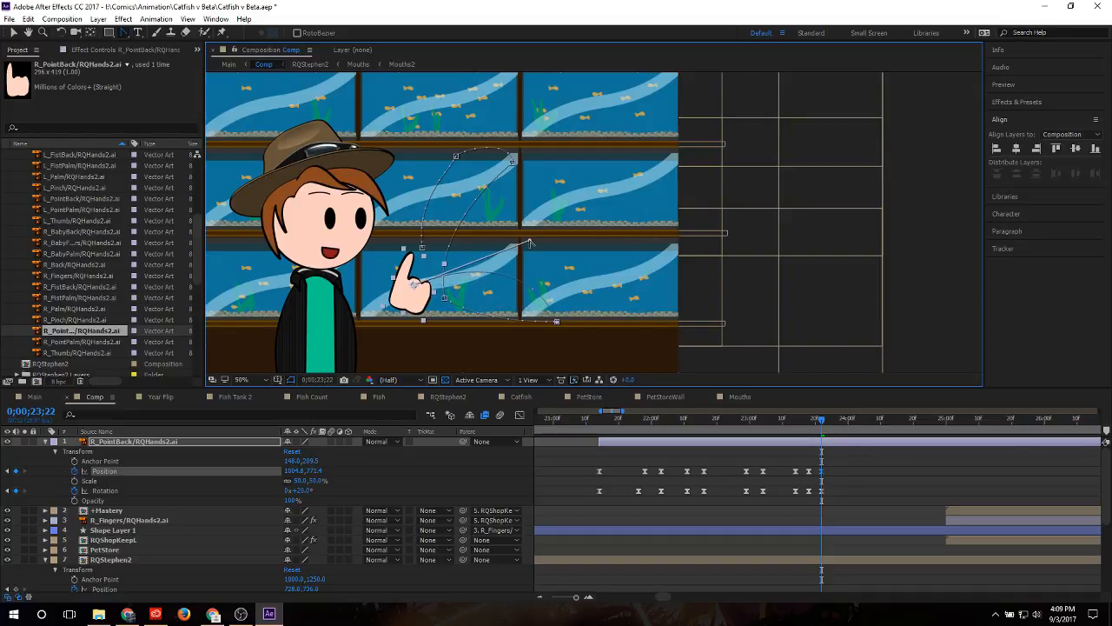
Step: Retime the hand's last Position and Rotation keyframes to about 0;00;24;05 and play back the animation from about 0;00;21;13
{"action": "left_click_drag", "start_coordinate": [857, 453], "coordinate": [844, 473]}
{"action": "key", "text": "shift+Page_Up"}
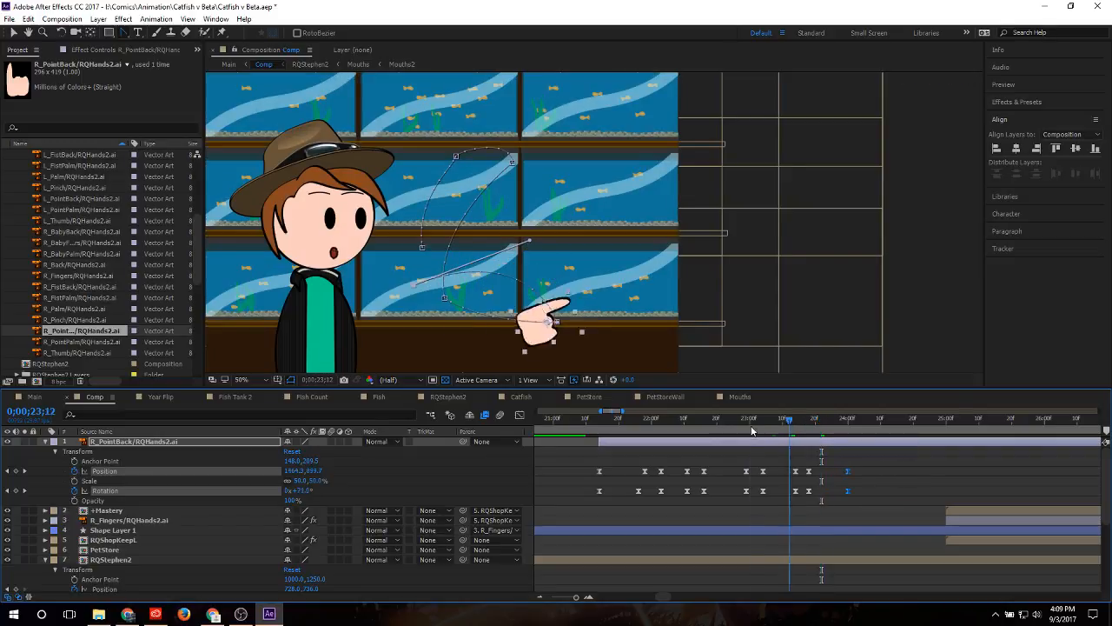
{"action": "left_click_drag", "start_coordinate": [752, 431], "coordinate": [852, 424]}
{"action": "left_click", "coordinate": [852, 487]}
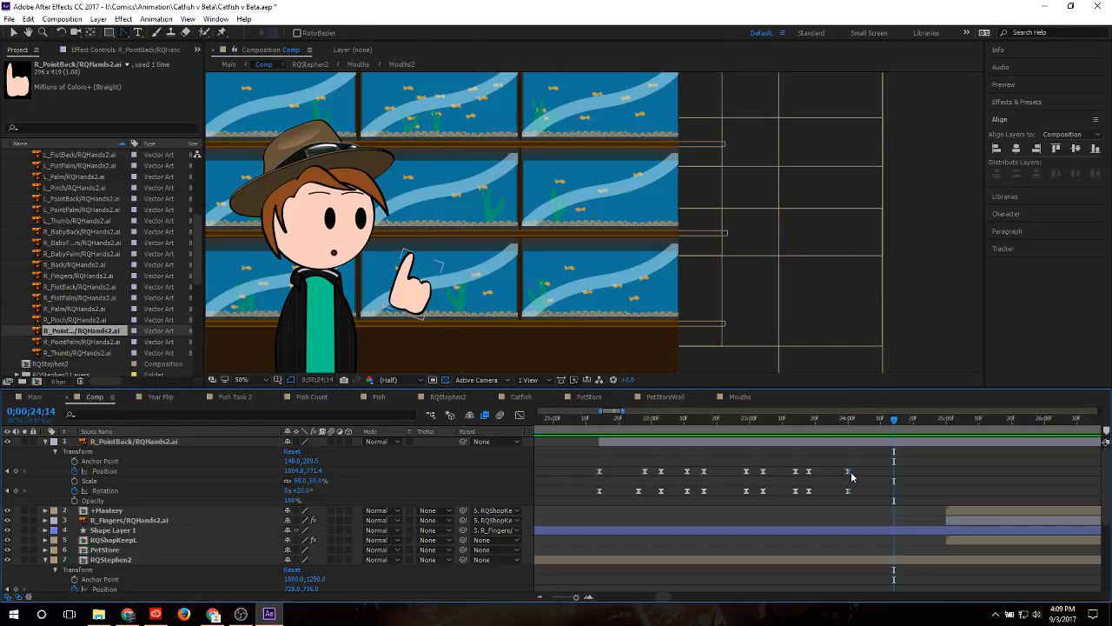
{"action": "left_click_drag", "start_coordinate": [853, 503], "coordinate": [866, 476]}
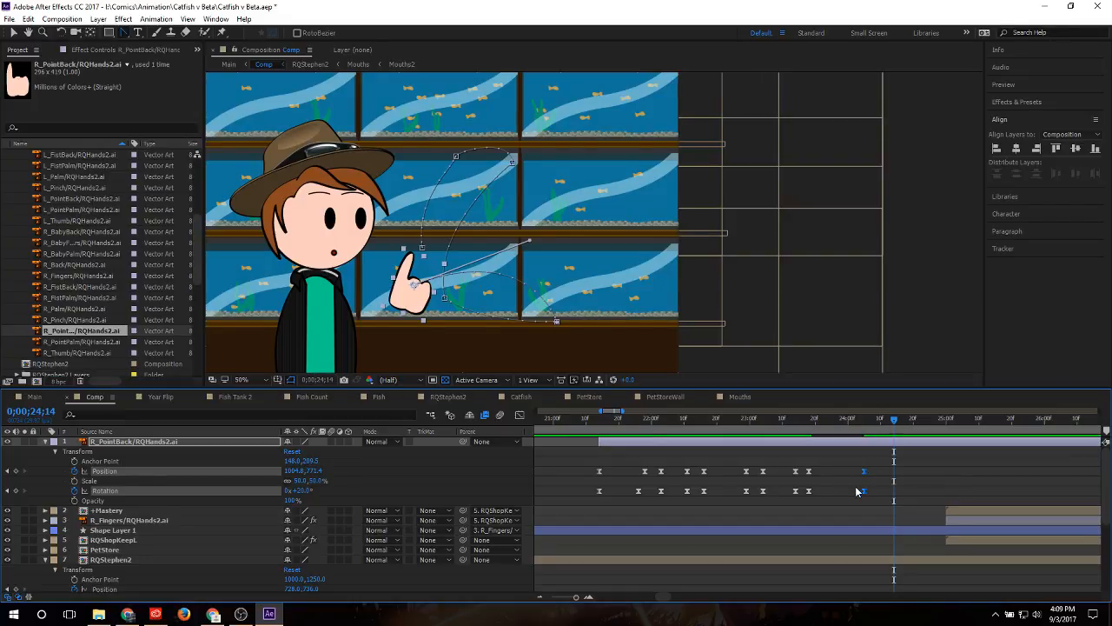
{"action": "left_click_drag", "start_coordinate": [814, 421], "coordinate": [597, 424]}
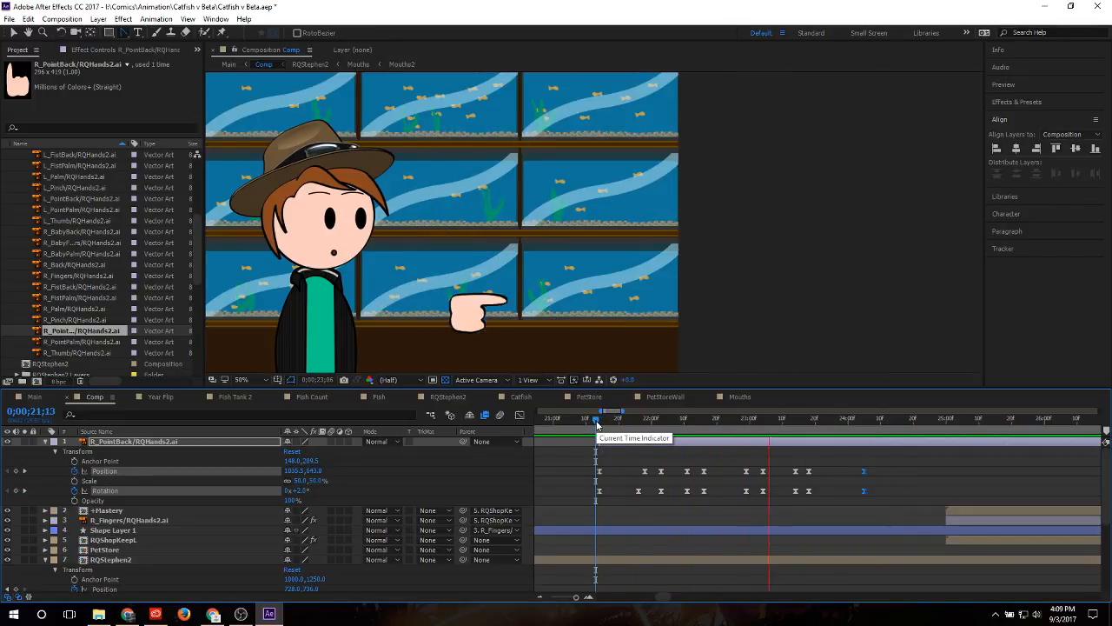
{"action": "key", "text": "space"}
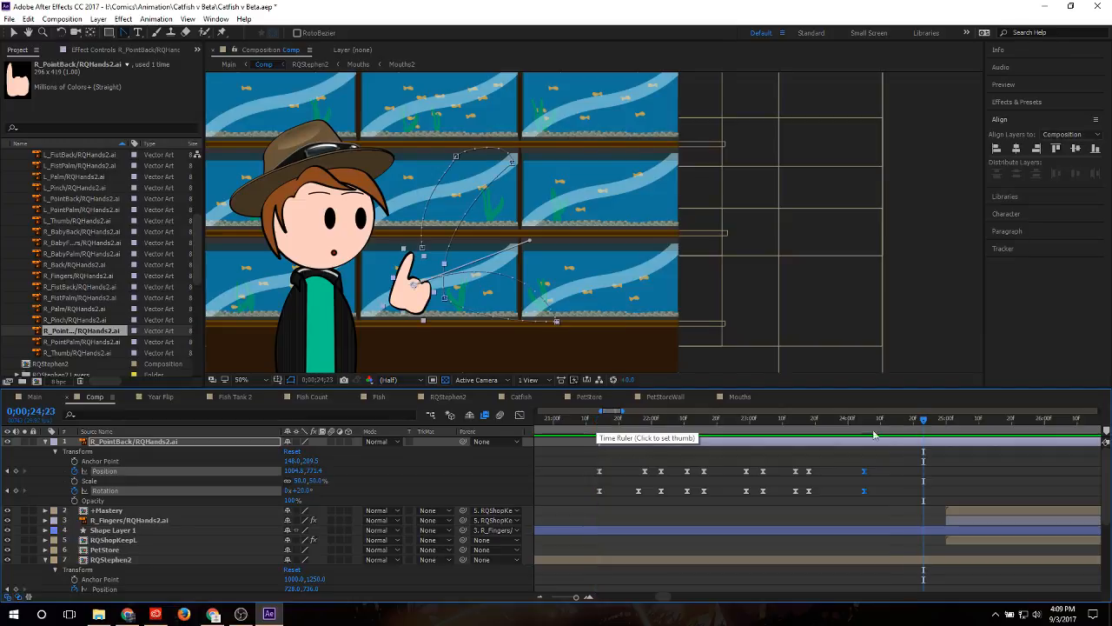
Step: Add Position and Rotation keyframes that hold the hand's raised-finger pose and place them at 0;00;24;07
{"action": "mouse_move", "coordinate": [861, 421]}
{"action": "left_mouse_down"}
{"action": "mouse_move", "coordinate": [906, 425]}
{"action": "mouse_move", "coordinate": [863, 436]}
{"action": "mouse_move", "coordinate": [848, 506]}
{"action": "mouse_move", "coordinate": [870, 426]}
{"action": "left_mouse_up"}
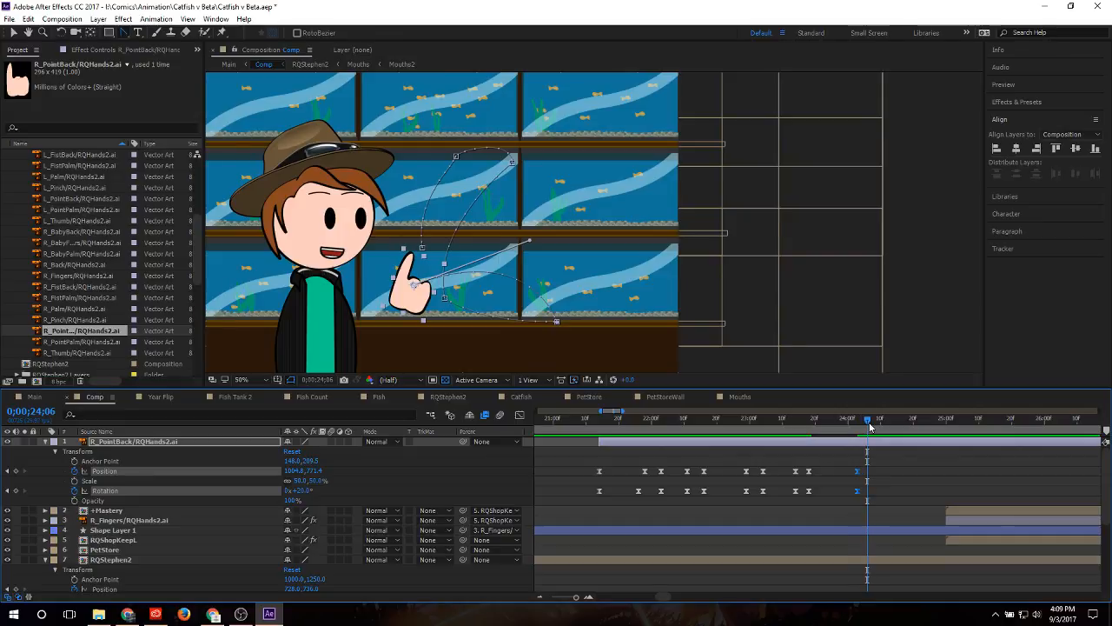
{"action": "left_click", "coordinate": [15, 471]}
{"action": "left_click", "coordinate": [16, 471]}
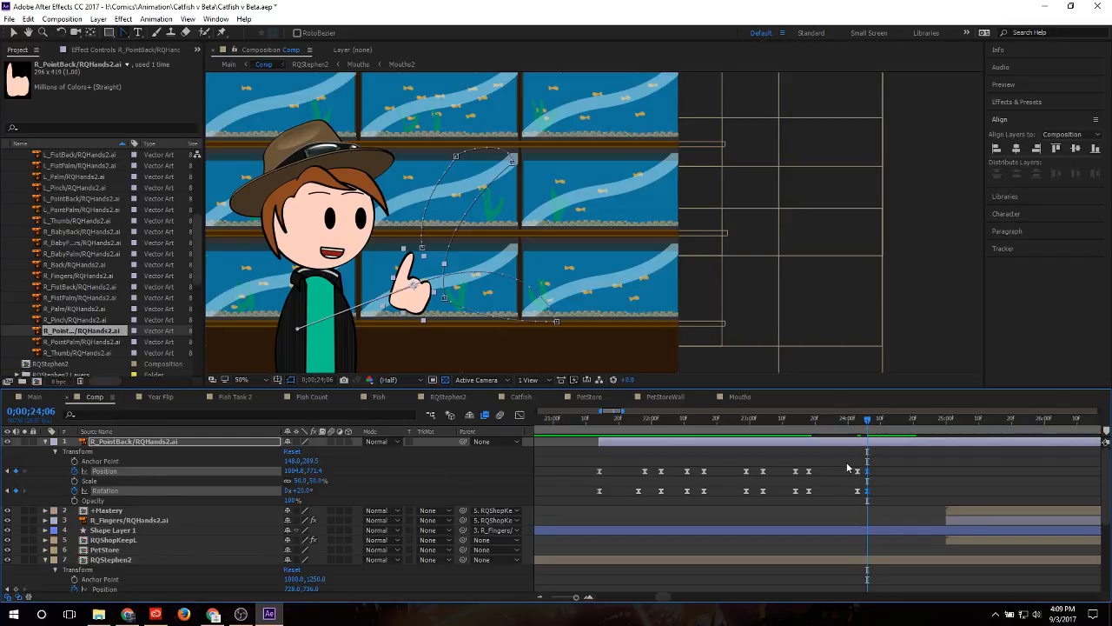
{"action": "left_click_drag", "start_coordinate": [865, 424], "coordinate": [910, 424]}
{"action": "mouse_move", "coordinate": [881, 463]}
{"action": "left_mouse_down"}
{"action": "mouse_move", "coordinate": [860, 508]}
{"action": "mouse_move", "coordinate": [869, 475]}
{"action": "left_mouse_up"}
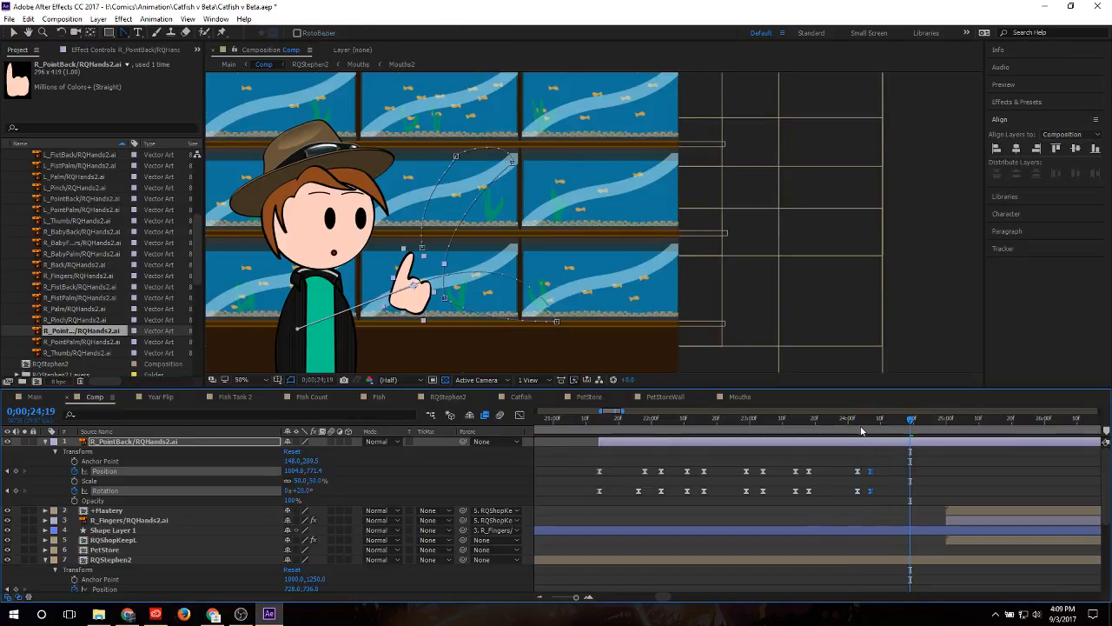
Step: At 0;00;24;07, pull the motion path handle of the hand's Position keyframe in close to its path point
{"action": "mouse_move", "coordinate": [861, 423]}
{"action": "left_mouse_down"}
{"action": "mouse_move", "coordinate": [735, 425]}
{"action": "mouse_move", "coordinate": [871, 425]}
{"action": "left_mouse_up"}
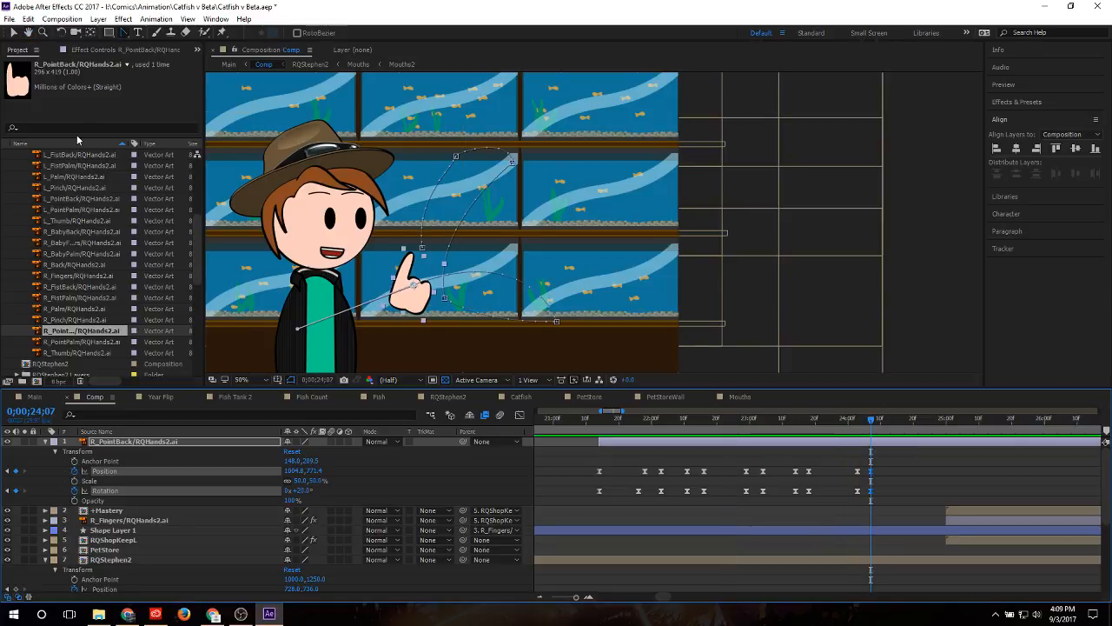
{"action": "left_click_drag", "start_coordinate": [298, 332], "coordinate": [392, 287]}
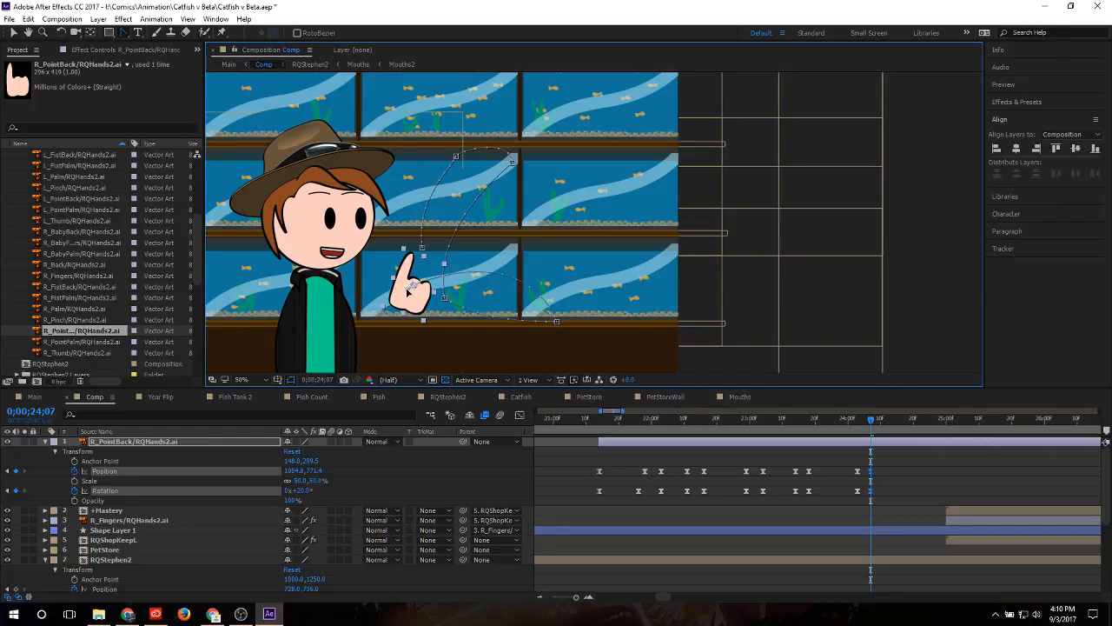
Step: Play back the last hand movements repeatedly, starting from about 0;00;22;16 and 0;00;22;28
{"action": "left_click_drag", "start_coordinate": [926, 420], "coordinate": [704, 432]}
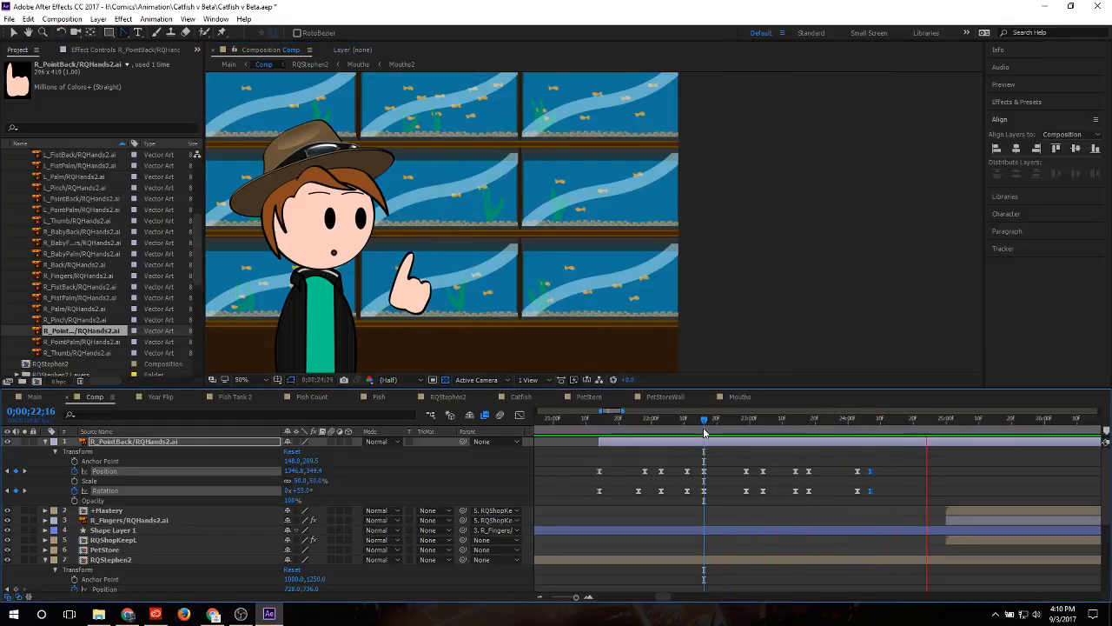
{"action": "key", "text": "space"}
{"action": "key", "text": "space"}
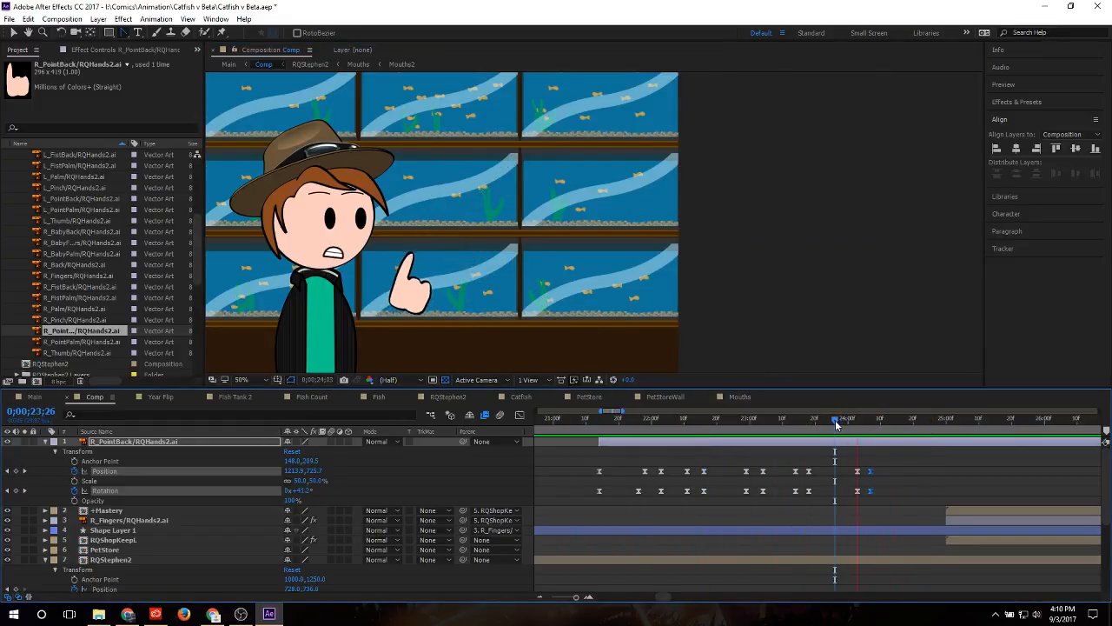
{"action": "key", "text": "space"}
{"action": "left_click", "coordinate": [744, 425]}
{"action": "key", "text": "space"}
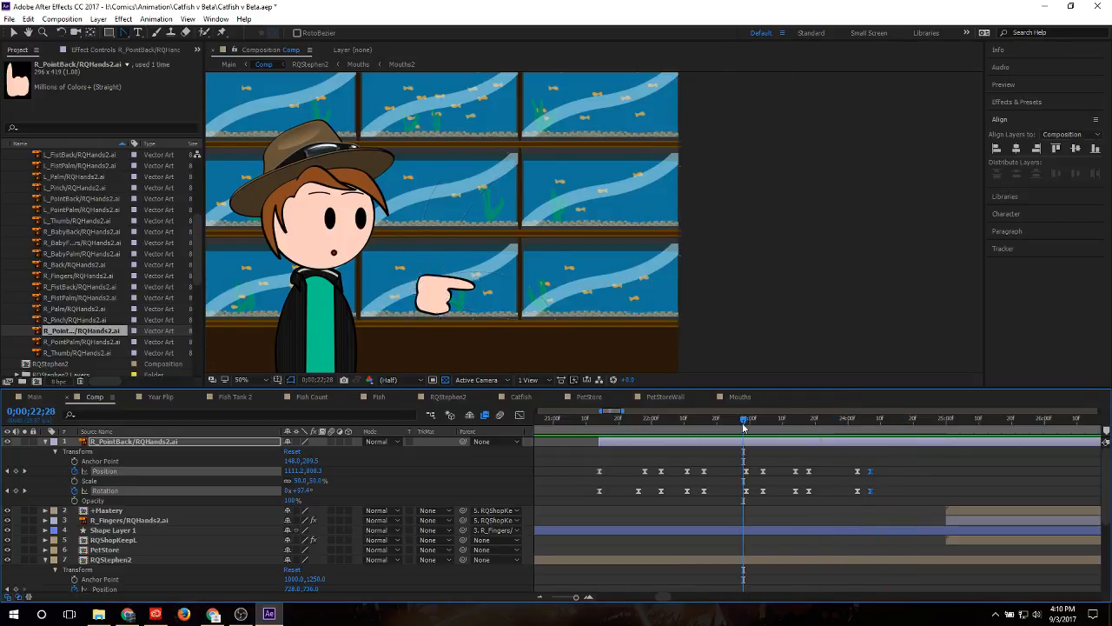
{"action": "key", "text": "space"}
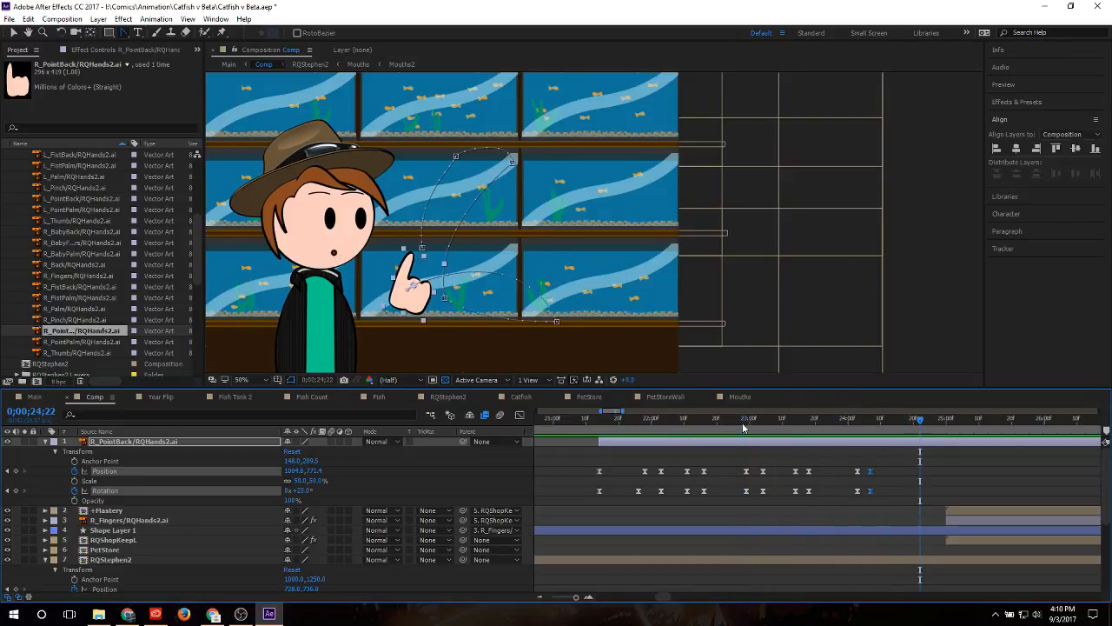
Step: At 0;00;24;14, move the pointing hand to about 1394, 471 and rotate it to 121° so the finger points outward and slightly down
{"action": "mouse_move", "coordinate": [900, 424]}
{"action": "left_mouse_down"}
{"action": "mouse_move", "coordinate": [871, 431]}
{"action": "mouse_move", "coordinate": [895, 426]}
{"action": "left_mouse_up"}
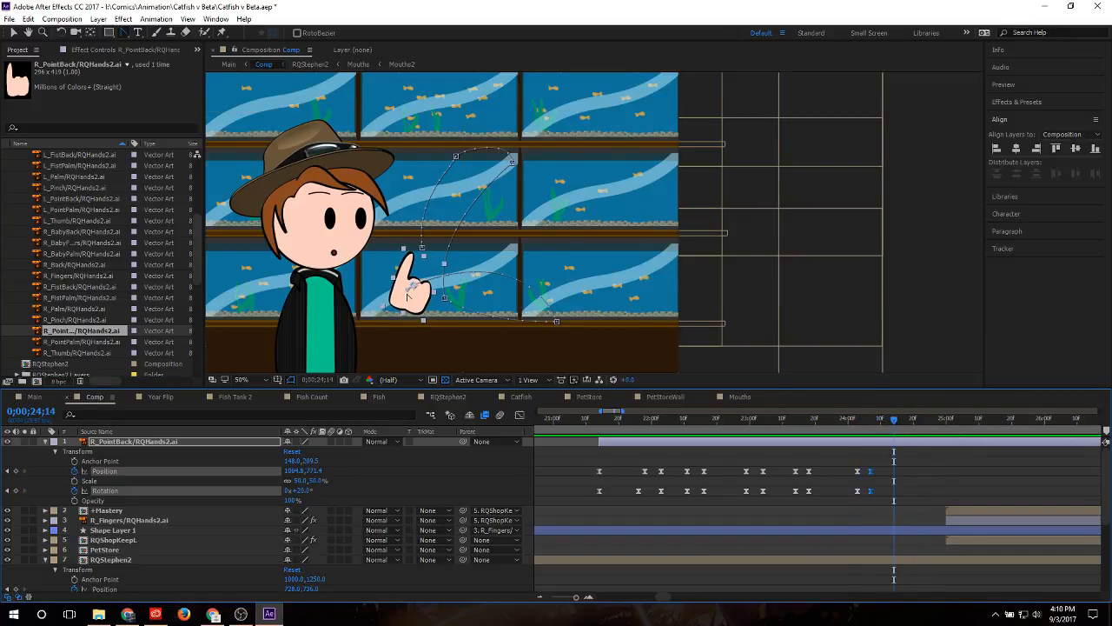
{"action": "key", "text": "v"}
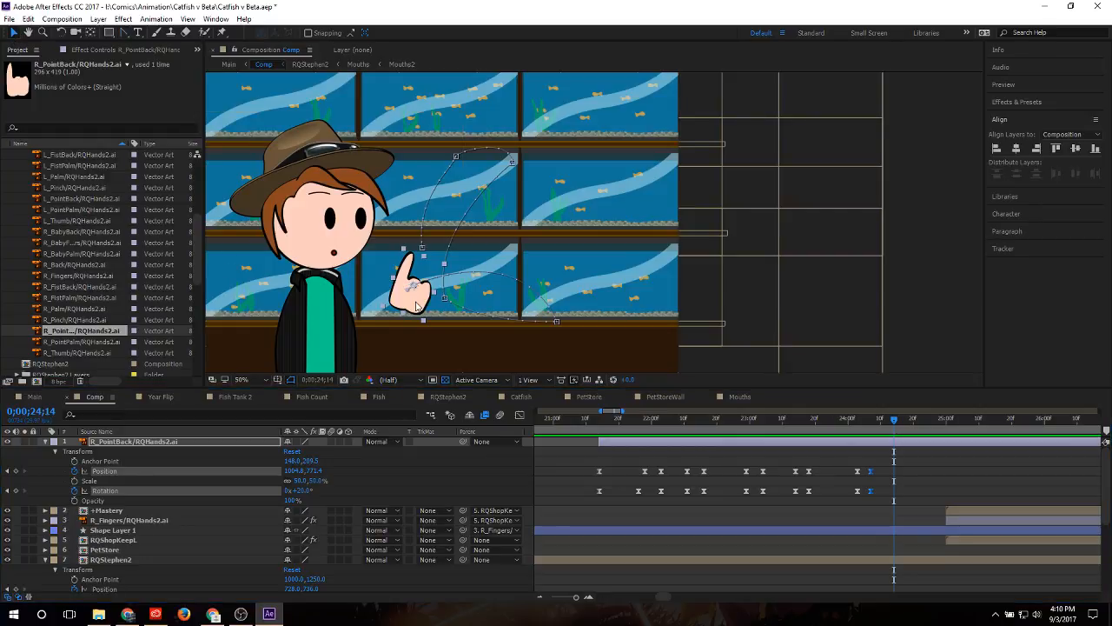
{"action": "left_click_drag", "start_coordinate": [415, 302], "coordinate": [541, 250]}
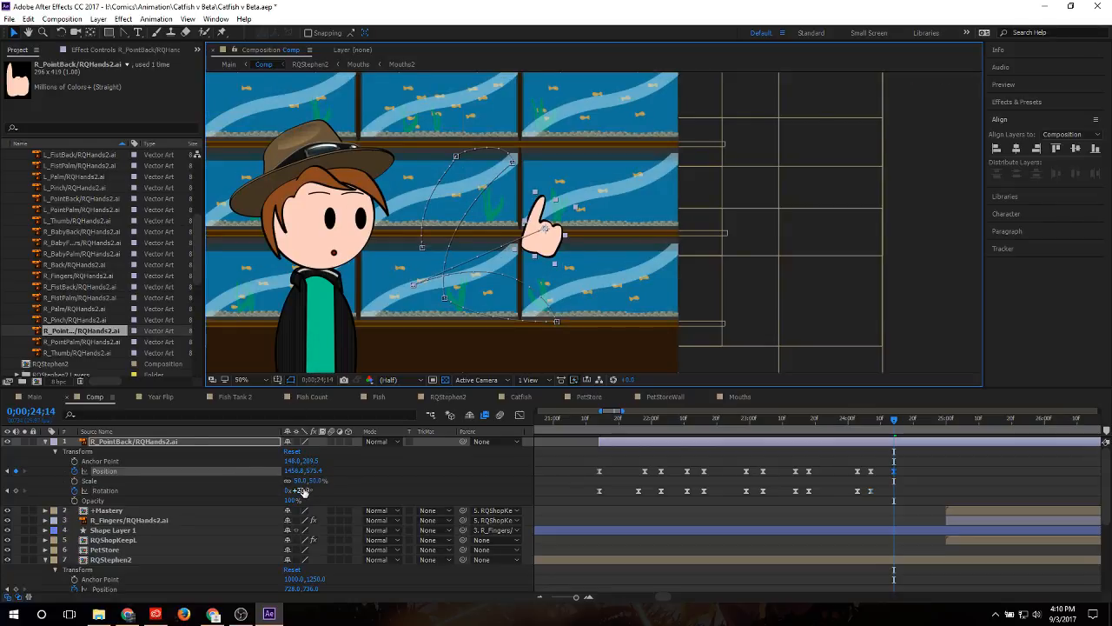
{"action": "left_click_drag", "start_coordinate": [303, 491], "coordinate": [364, 491]}
{"action": "left_click_drag", "start_coordinate": [538, 225], "coordinate": [515, 189]}
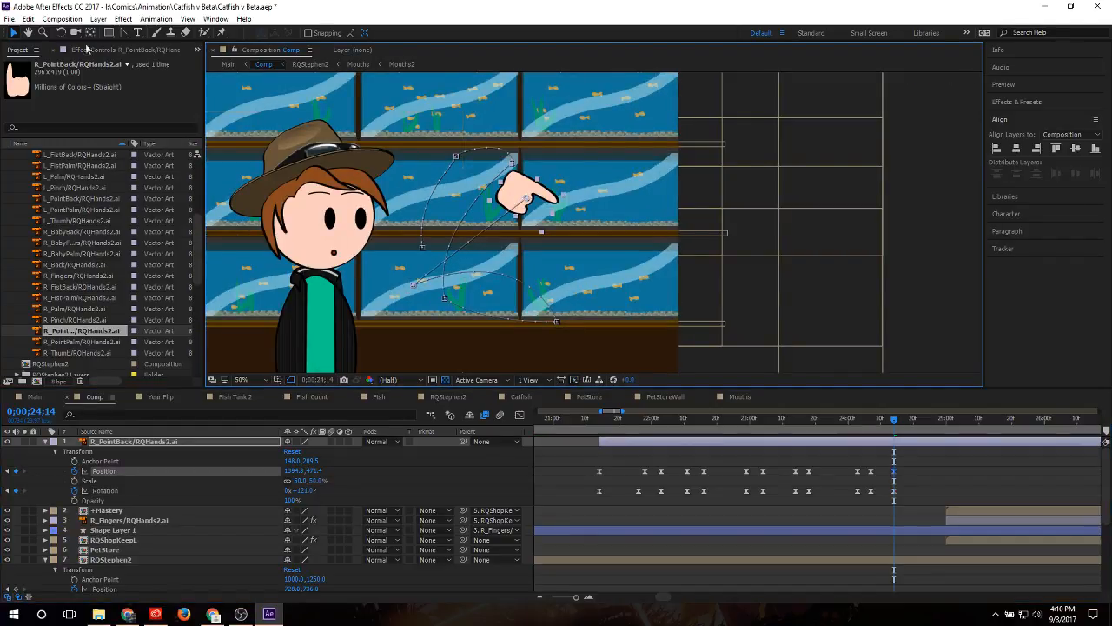
Step: Pull a handle out of the 24;14 Position keyframe toward the character to curve the last path segment, and play back from 0;00;21;03
{"action": "left_click", "coordinate": [122, 35]}
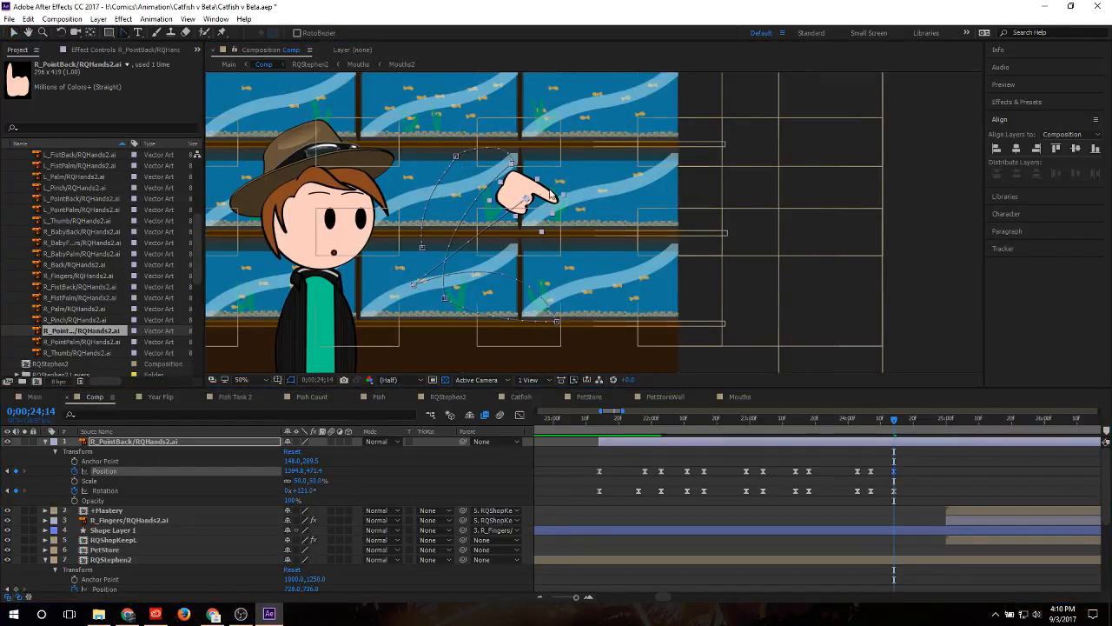
{"action": "left_click_drag", "start_coordinate": [527, 200], "coordinate": [417, 202]}
{"action": "left_click_drag", "start_coordinate": [613, 418], "coordinate": [563, 418]}
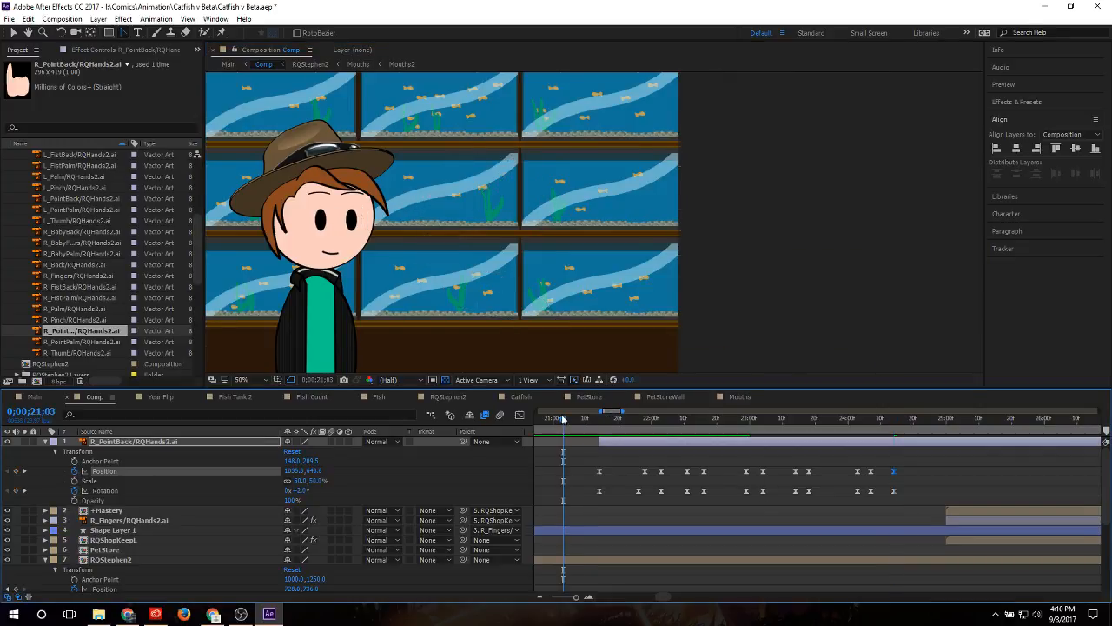
{"action": "key", "text": "space"}
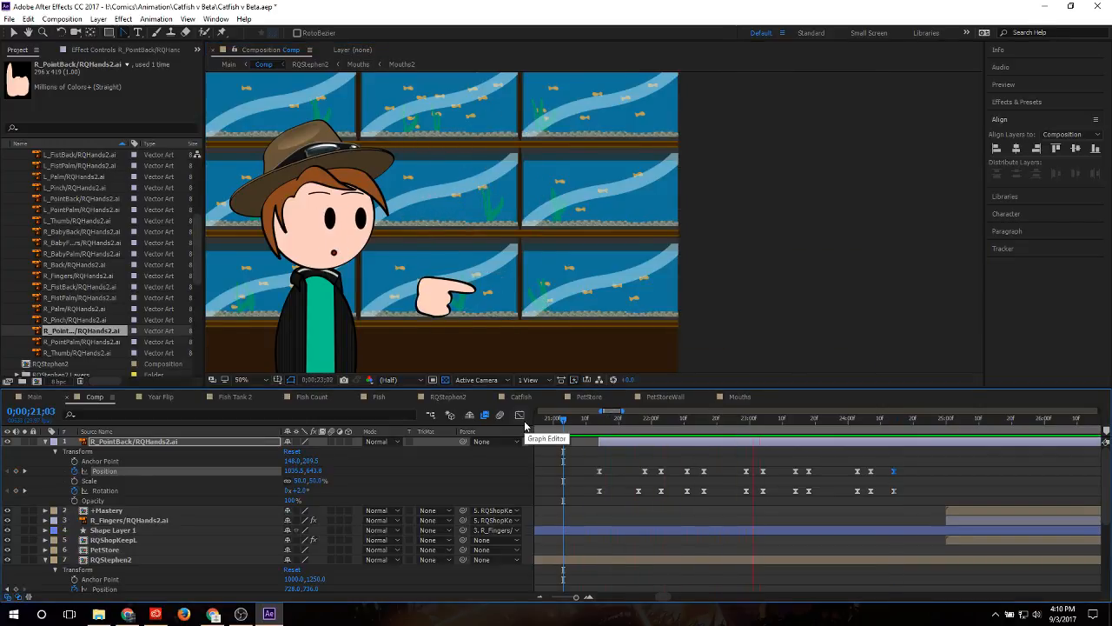
Step: At 0;00;24;14, move the pointing hand farther from the character, to about 1440, 471
{"action": "key", "text": "space"}
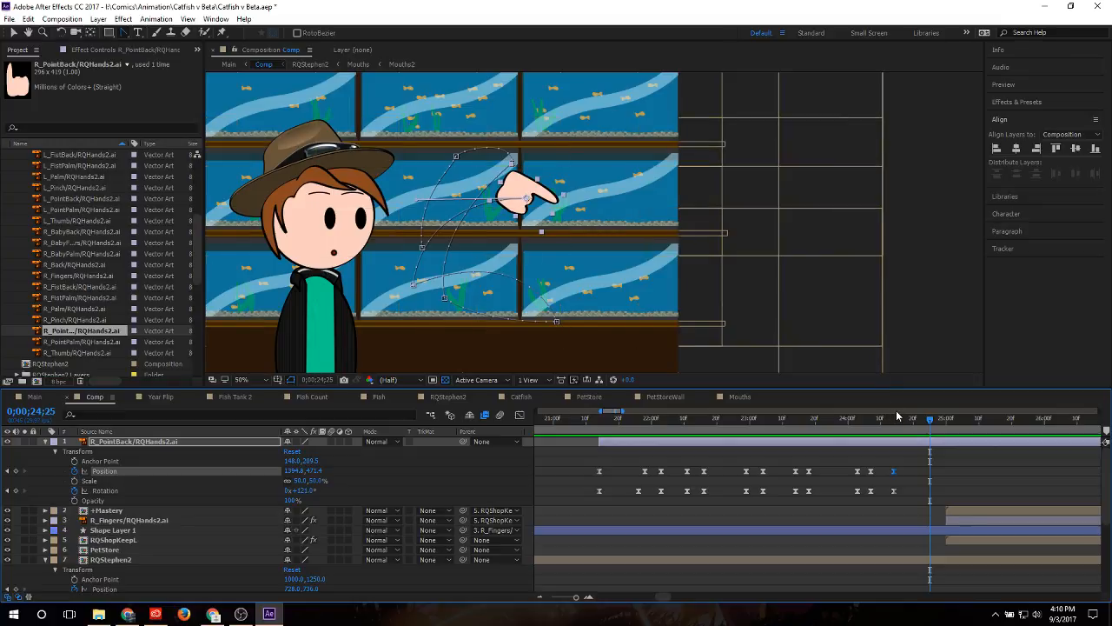
{"action": "left_click_drag", "start_coordinate": [881, 420], "coordinate": [893, 421]}
{"action": "left_click_drag", "start_coordinate": [526, 190], "coordinate": [539, 187]}
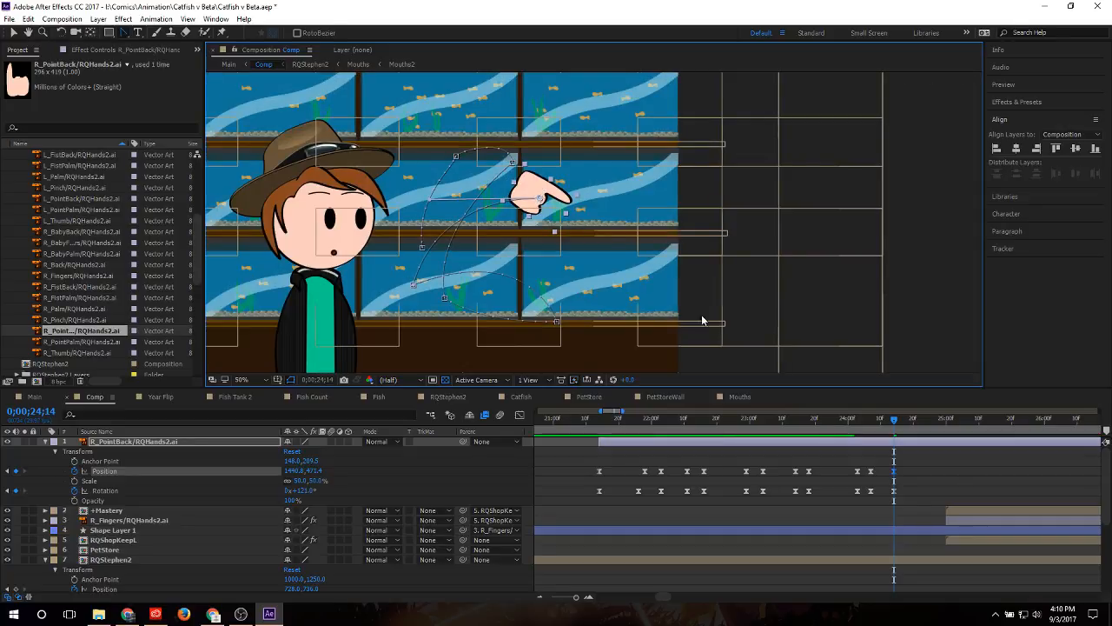
Step: Shift the hand's last Position and Rotation keyframes about two frames later, and play back from 0;00;21;04
{"action": "left_click", "coordinate": [897, 478]}
{"action": "left_click_drag", "start_coordinate": [897, 478], "coordinate": [902, 475]}
{"action": "left_click_drag", "start_coordinate": [895, 418], "coordinate": [566, 419]}
{"action": "key", "text": "space"}
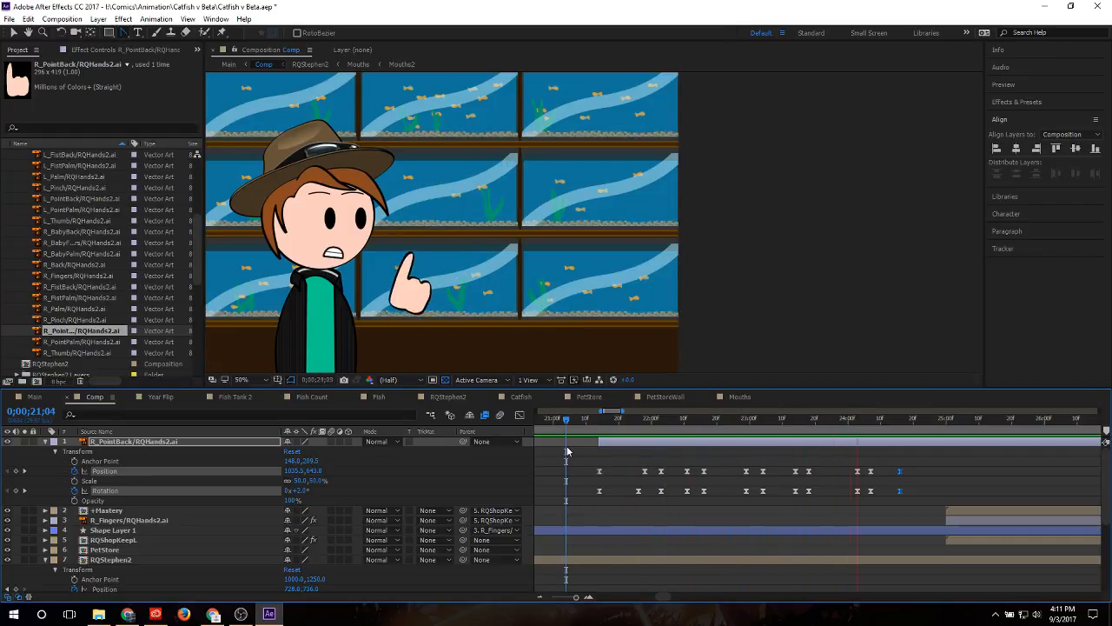
{"action": "key", "text": "space"}
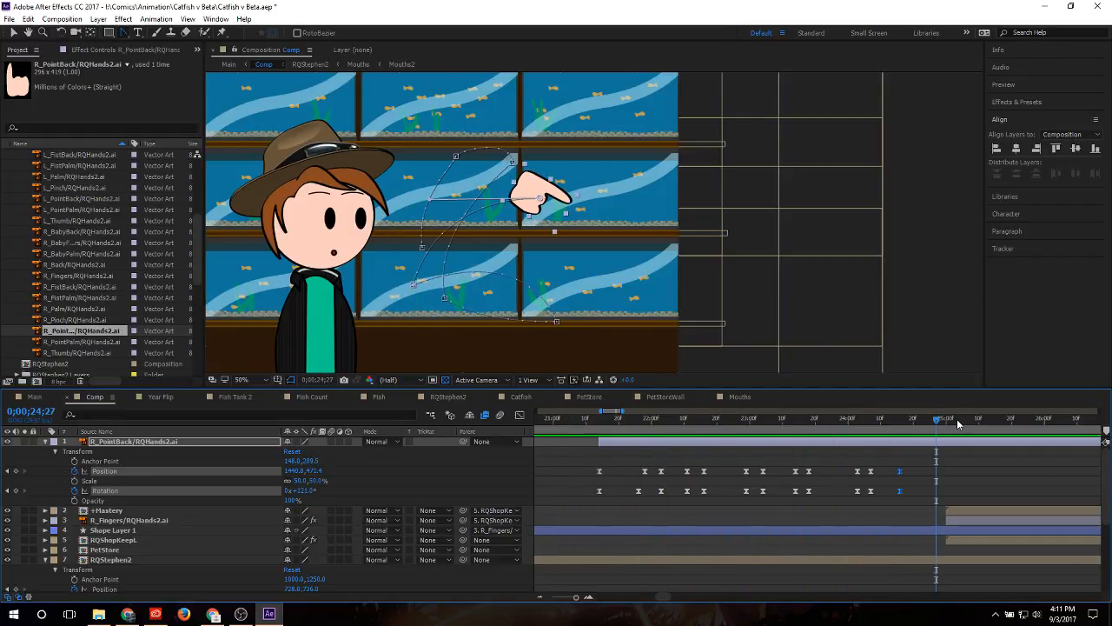
{"action": "key", "text": "space"}
{"action": "key", "text": "space"}
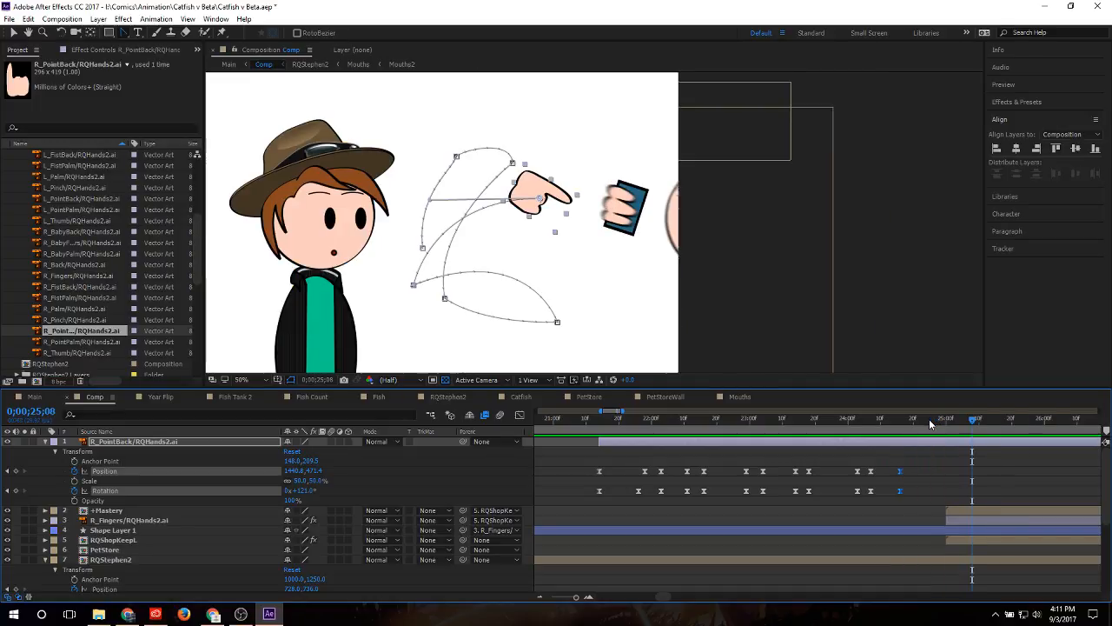
Step: Collapse the hand's properties and parent the R_PointBack hand layer to the RQStephen2 layer
{"action": "left_click_drag", "start_coordinate": [911, 423], "coordinate": [929, 436]}
{"action": "scroll", "coordinate": [582, 325], "scroll_direction": "down", "scroll_amount": 1}
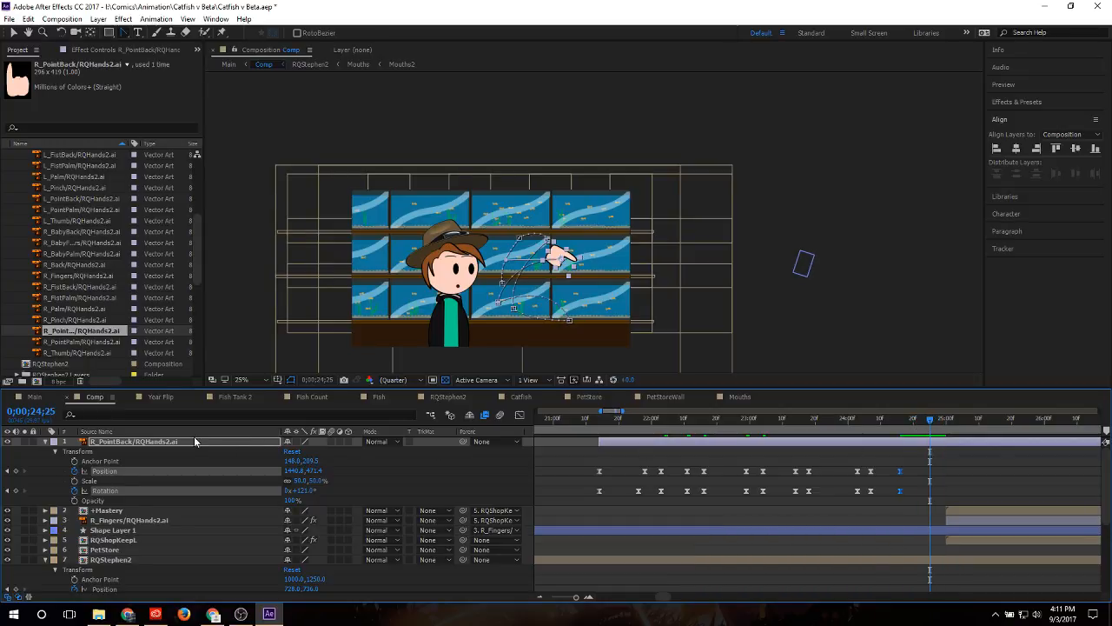
{"action": "left_click", "coordinate": [47, 441]}
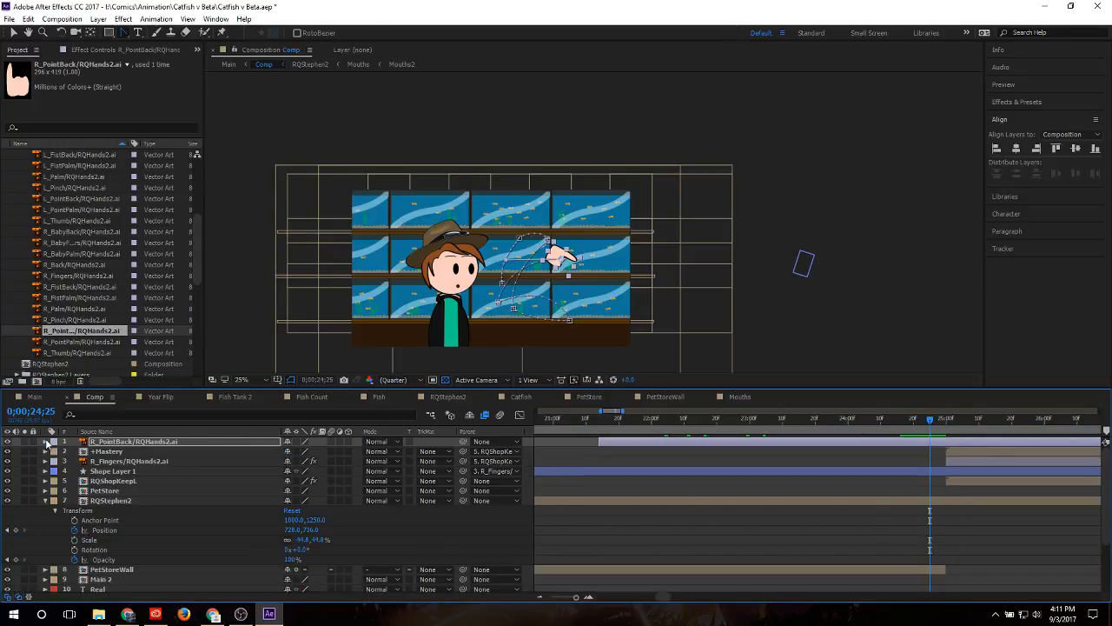
{"action": "left_click", "coordinate": [45, 501]}
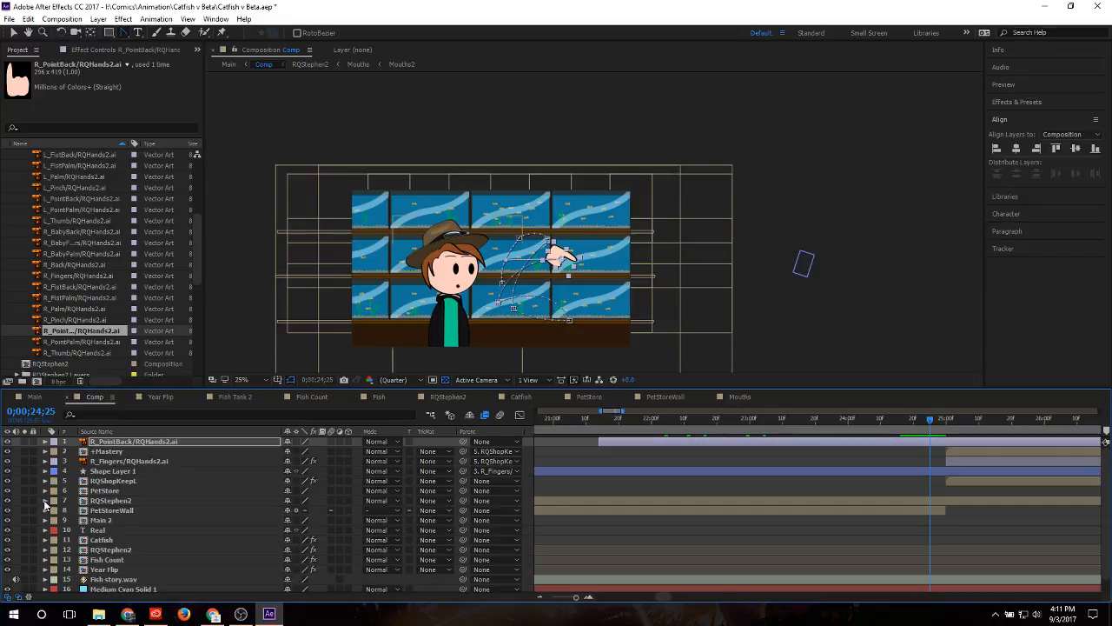
{"action": "left_click", "coordinate": [46, 501]}
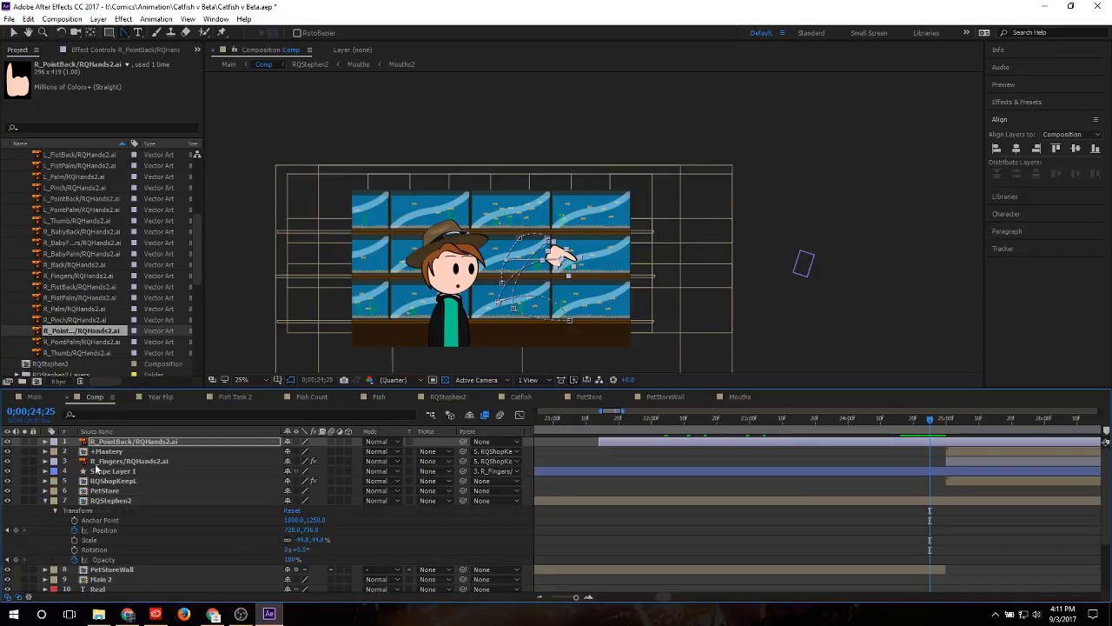
{"action": "left_click_drag", "start_coordinate": [465, 445], "coordinate": [149, 500]}
Step: Play back the parented hand's animation from 0;00;21;06 and again from 0;00;21;10
{"action": "left_click_drag", "start_coordinate": [921, 425], "coordinate": [576, 424]}
{"action": "key", "text": "space"}
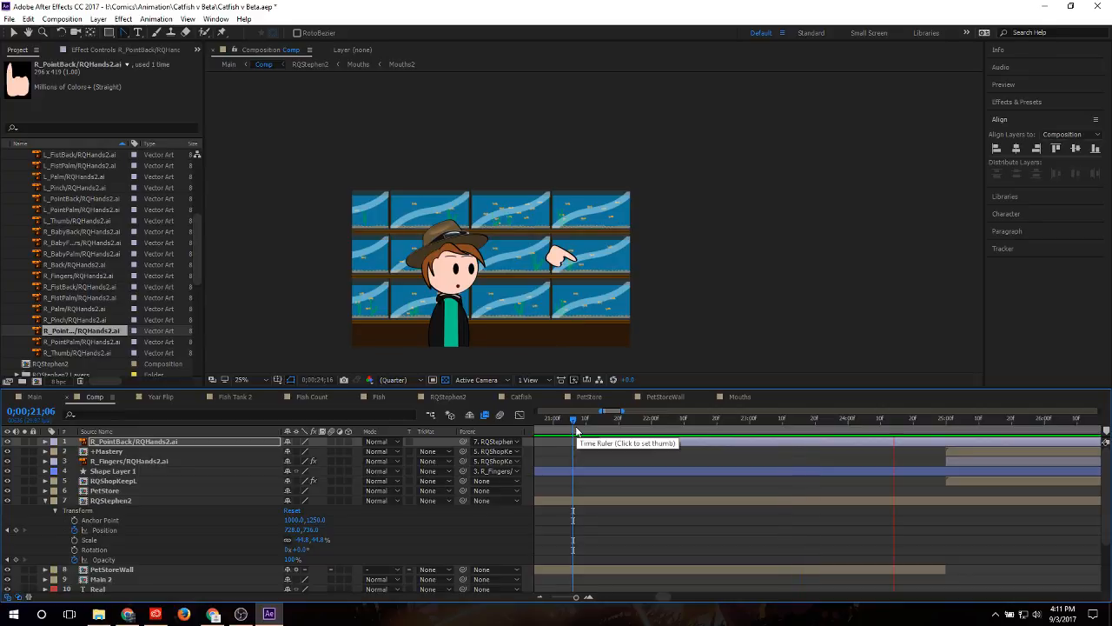
{"action": "key", "text": "space"}
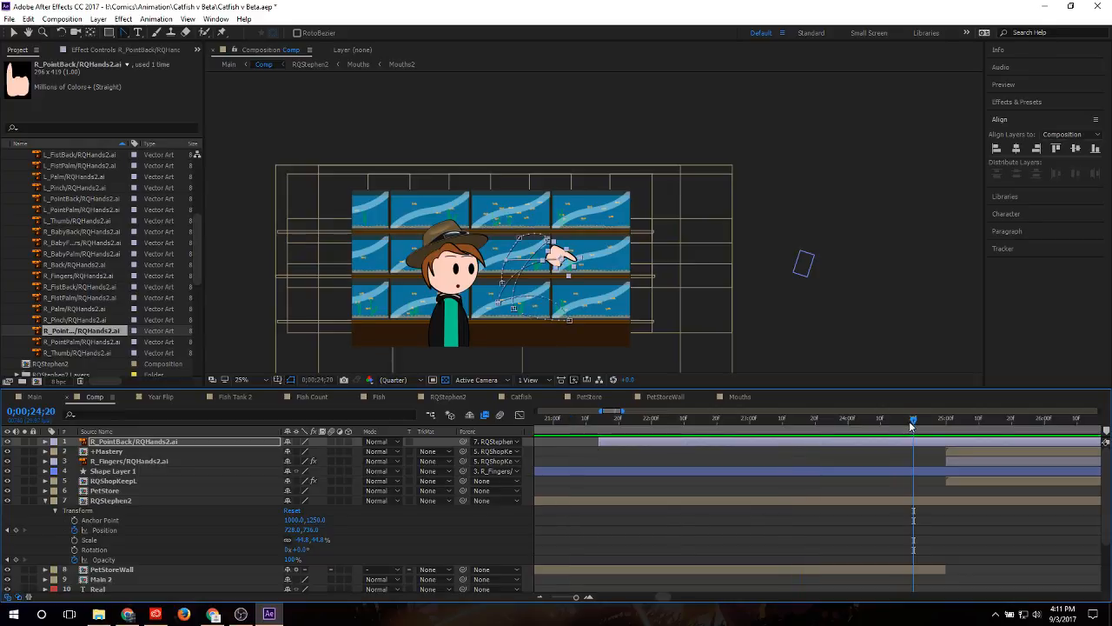
{"action": "mouse_move", "coordinate": [911, 423]}
{"action": "left_mouse_down"}
{"action": "mouse_move", "coordinate": [946, 423]}
{"action": "mouse_move", "coordinate": [925, 423]}
{"action": "left_mouse_up"}
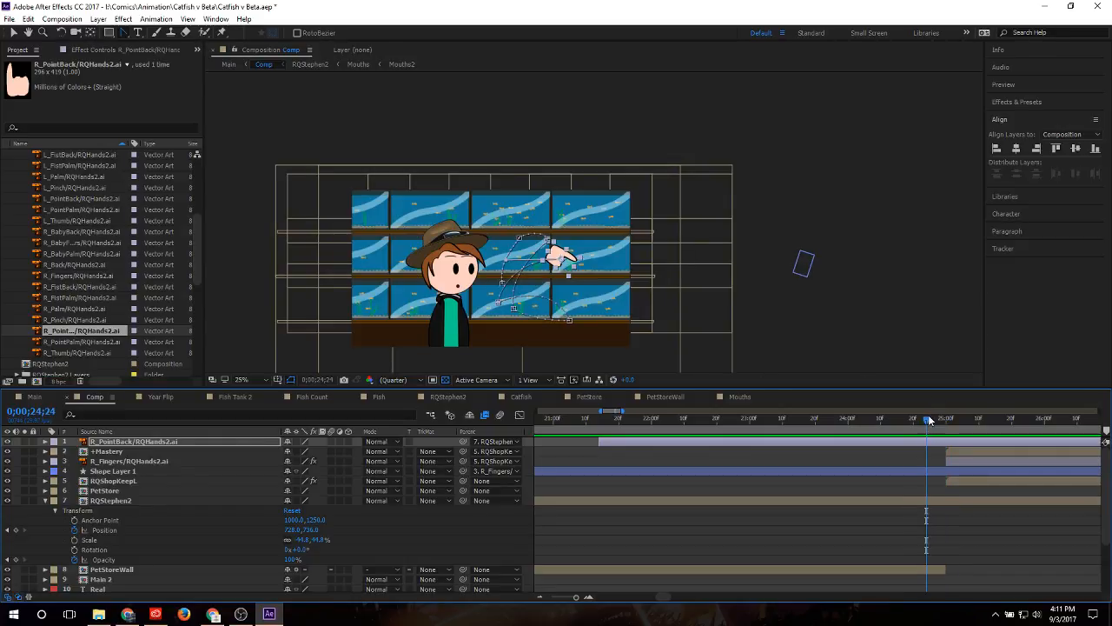
{"action": "mouse_move", "coordinate": [927, 423]}
{"action": "left_mouse_down"}
{"action": "mouse_move", "coordinate": [949, 423]}
{"action": "mouse_move", "coordinate": [926, 424]}
{"action": "left_mouse_up"}
{"action": "left_click_drag", "start_coordinate": [608, 418], "coordinate": [588, 423]}
{"action": "key", "text": "space"}
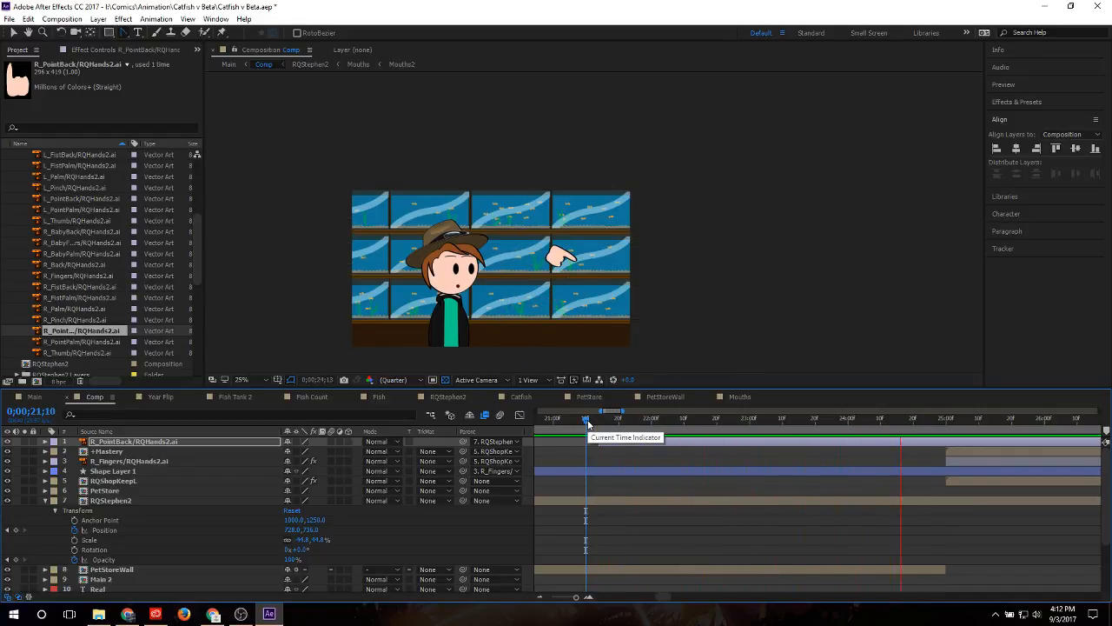
{"action": "key", "text": "space"}
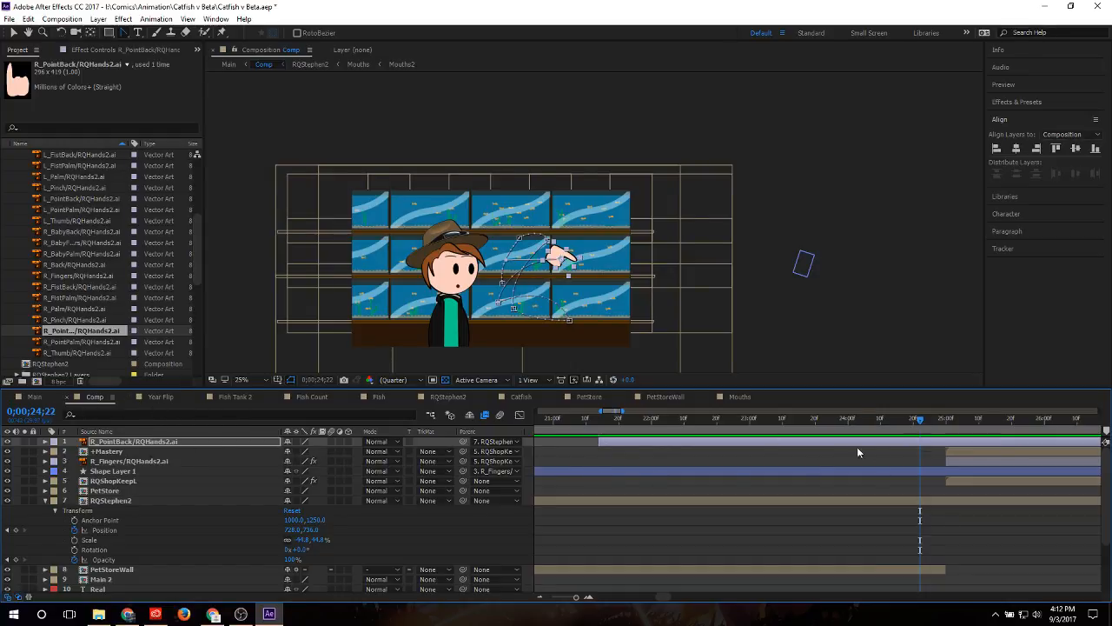
Step: Extend the end of the PetStoreWall layer to about the 34-second mark
{"action": "scroll", "coordinate": [802, 465], "scroll_direction": "down", "scroll_amount": 5, "text": "alt"}
{"action": "scroll", "coordinate": [850, 567], "scroll_direction": "up", "scroll_amount": 3, "text": "alt"}
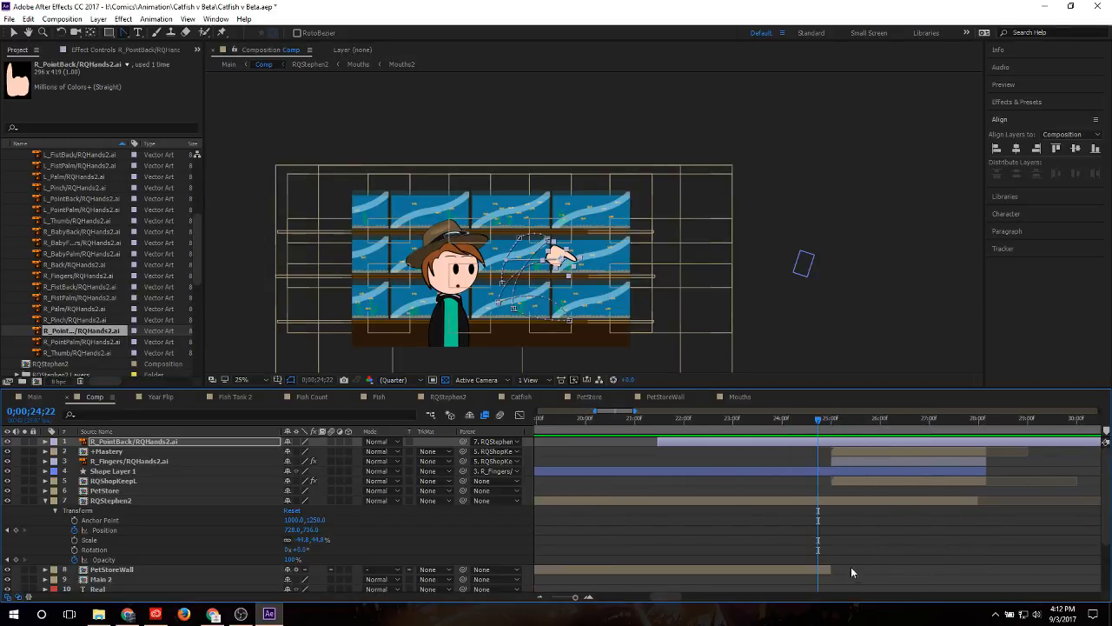
{"action": "left_click_drag", "start_coordinate": [829, 566], "coordinate": [1016, 566]}
{"action": "scroll", "coordinate": [714, 527], "scroll_direction": "left", "scroll_amount": 5}
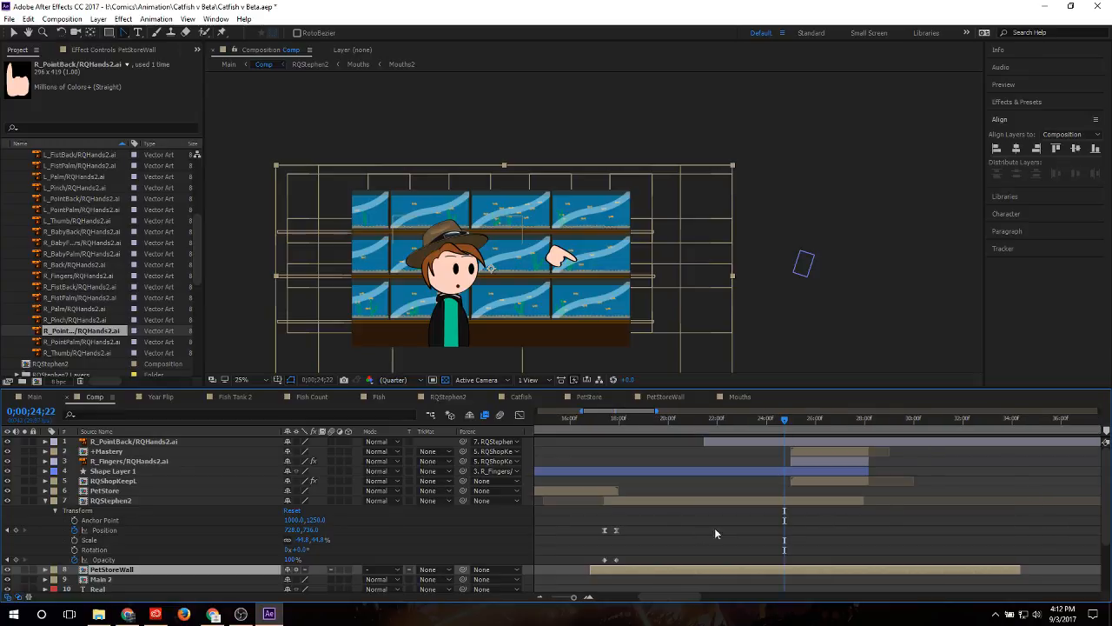
{"action": "mouse_move", "coordinate": [891, 416]}
{"action": "left_mouse_down"}
{"action": "mouse_move", "coordinate": [950, 424]}
{"action": "mouse_move", "coordinate": [867, 432]}
{"action": "mouse_move", "coordinate": [891, 433]}
{"action": "left_mouse_up"}
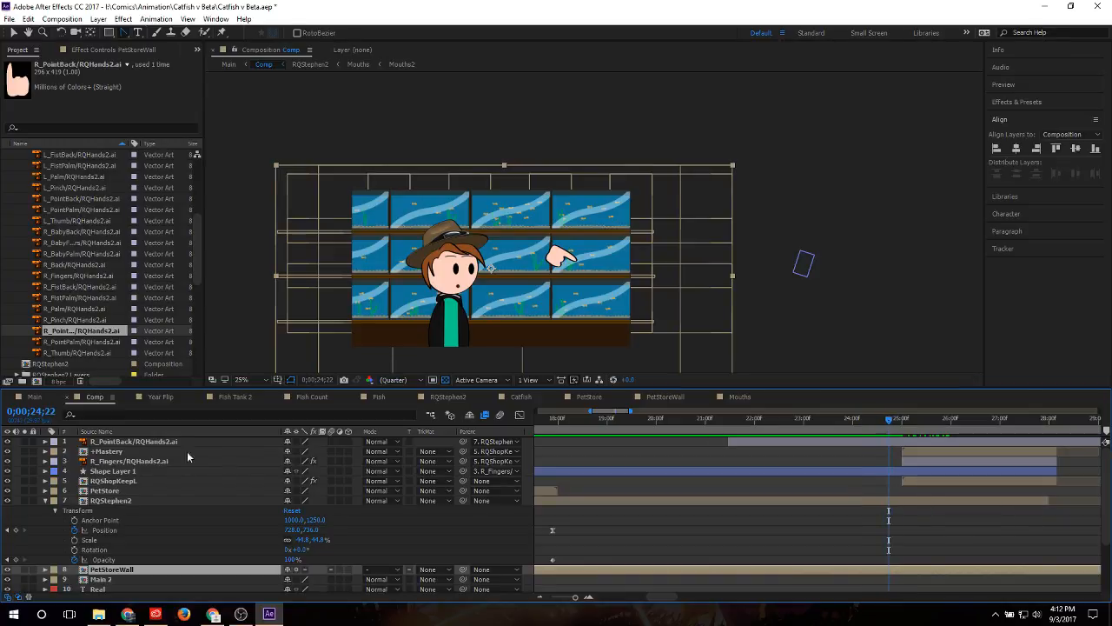
Step: At 0;00;24;25, copy RQShopKeepL's Directional Blur effect with its keyframes onto the RQStephen2 layer and expand its effects
{"action": "left_click", "coordinate": [46, 480]}
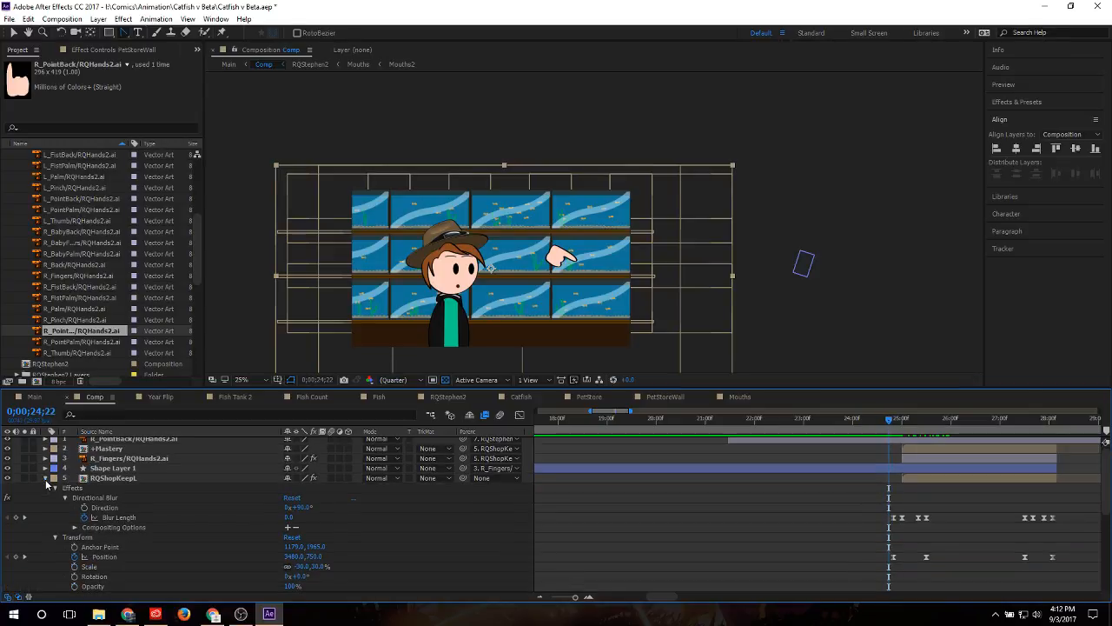
{"action": "left_click_drag", "start_coordinate": [888, 434], "coordinate": [895, 433]}
{"action": "scroll", "coordinate": [868, 486], "scroll_direction": "right", "scroll_amount": 1}
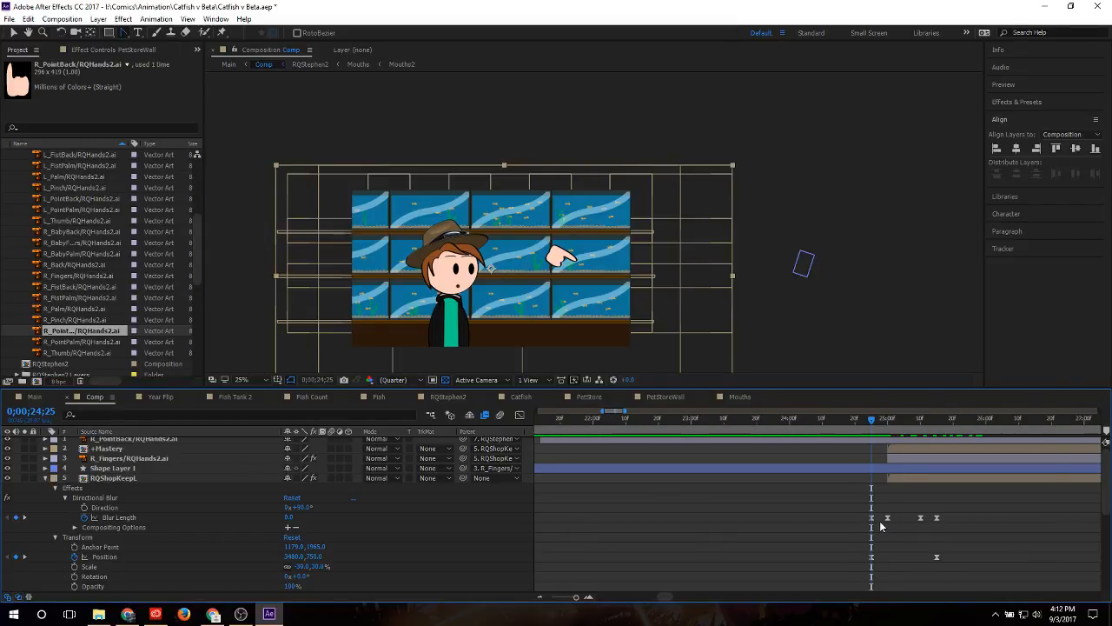
{"action": "left_click", "coordinate": [55, 488]}
{"action": "left_click", "coordinate": [84, 488]}
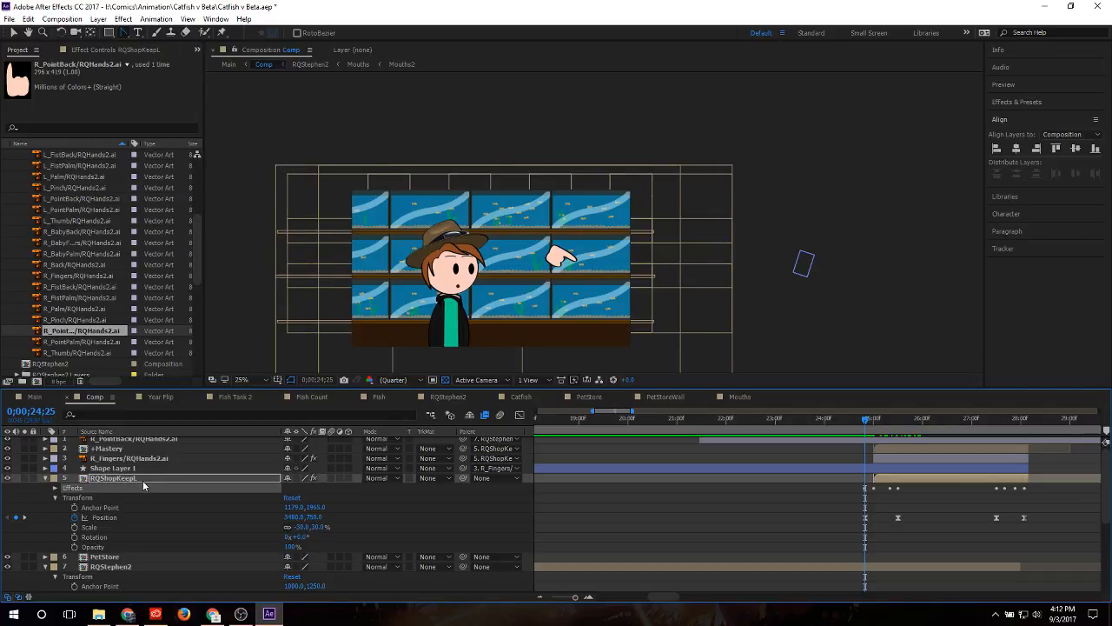
{"action": "scroll", "coordinate": [130, 521], "scroll_direction": "down", "scroll_amount": 1}
{"action": "scroll", "coordinate": [106, 539], "scroll_direction": "down", "scroll_amount": 1}
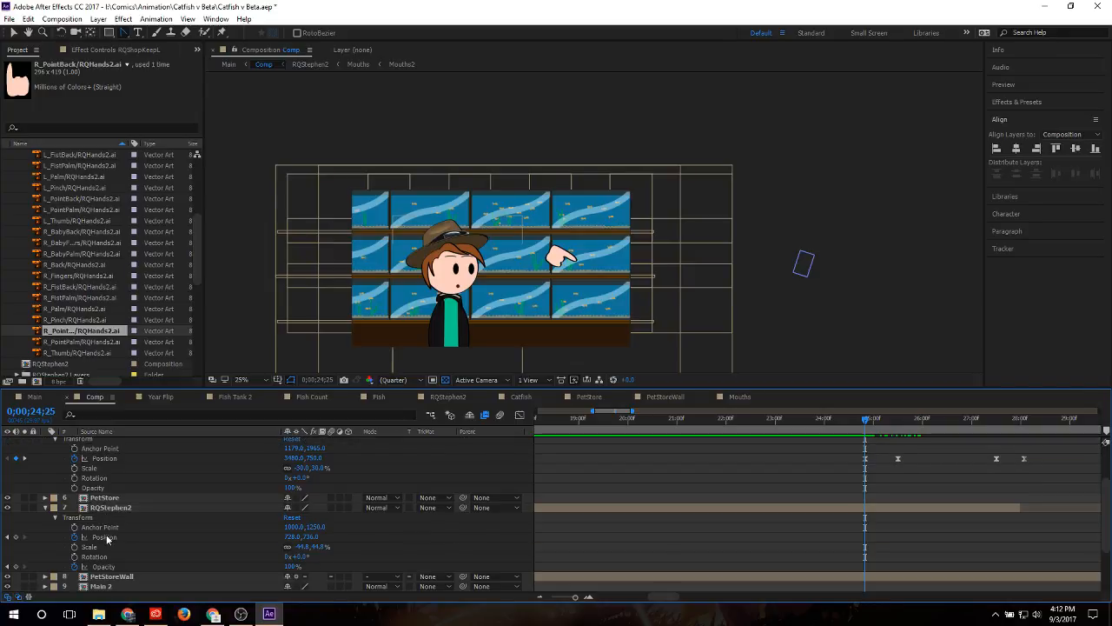
{"action": "left_click", "coordinate": [117, 509]}
{"action": "key", "text": "ctrl+v"}
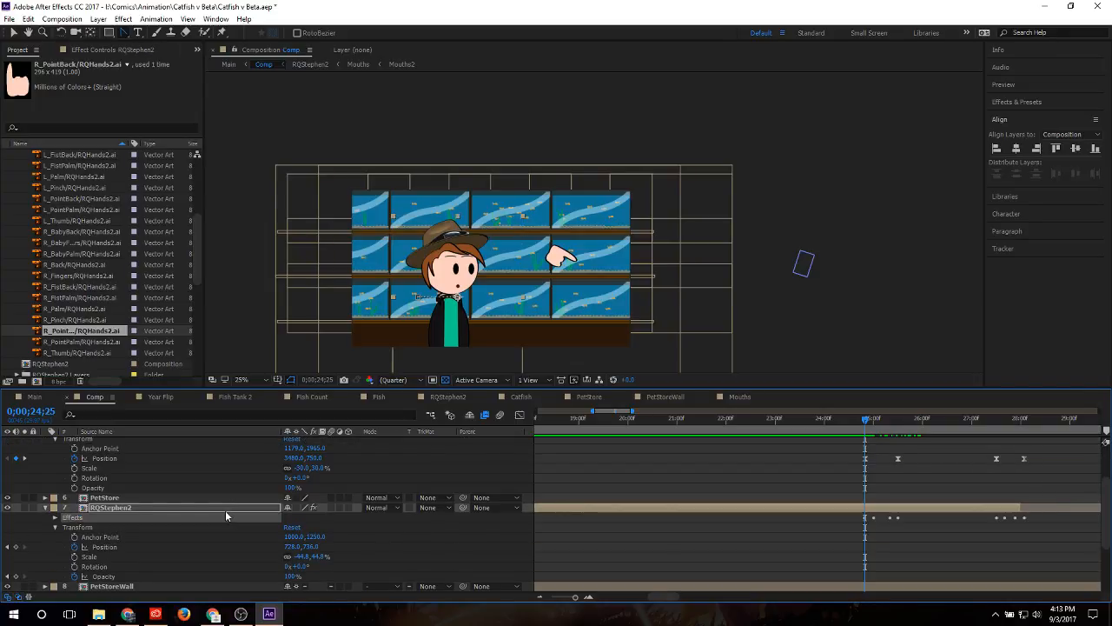
{"action": "left_click", "coordinate": [55, 518]}
{"action": "scroll", "coordinate": [173, 511], "scroll_direction": "down", "scroll_amount": 1}
{"action": "scroll", "coordinate": [338, 514], "scroll_direction": "up", "scroll_amount": 3}
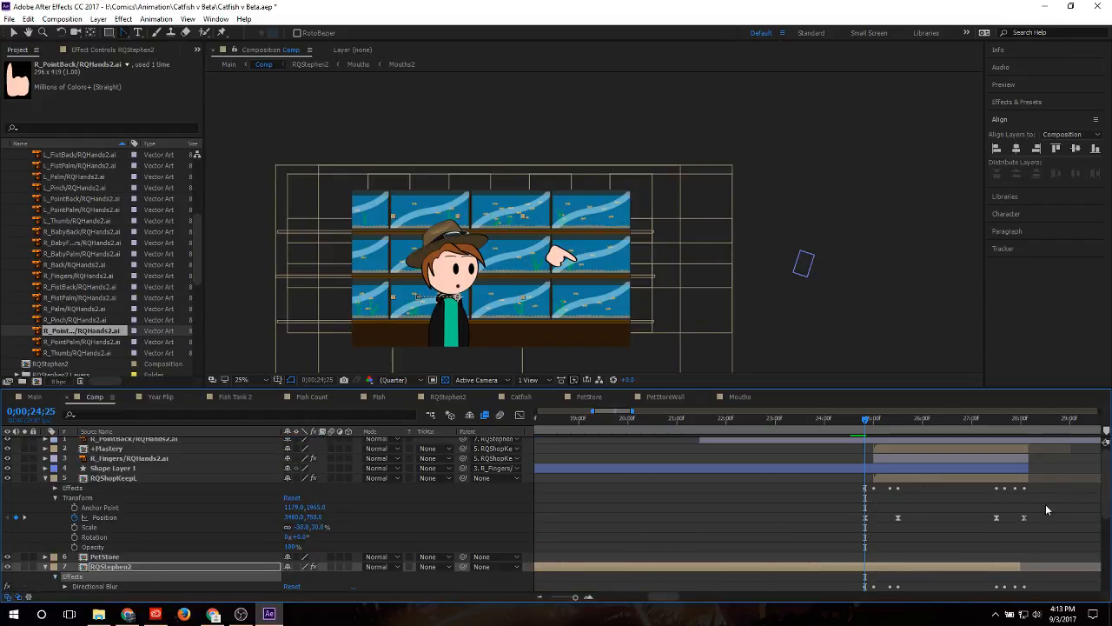
Step: Add a Position keyframe to the RQStephen2 layer at 0;00;24;25
{"action": "left_click_drag", "start_coordinate": [1045, 504], "coordinate": [882, 527]}
{"action": "left_click", "coordinate": [825, 504]}
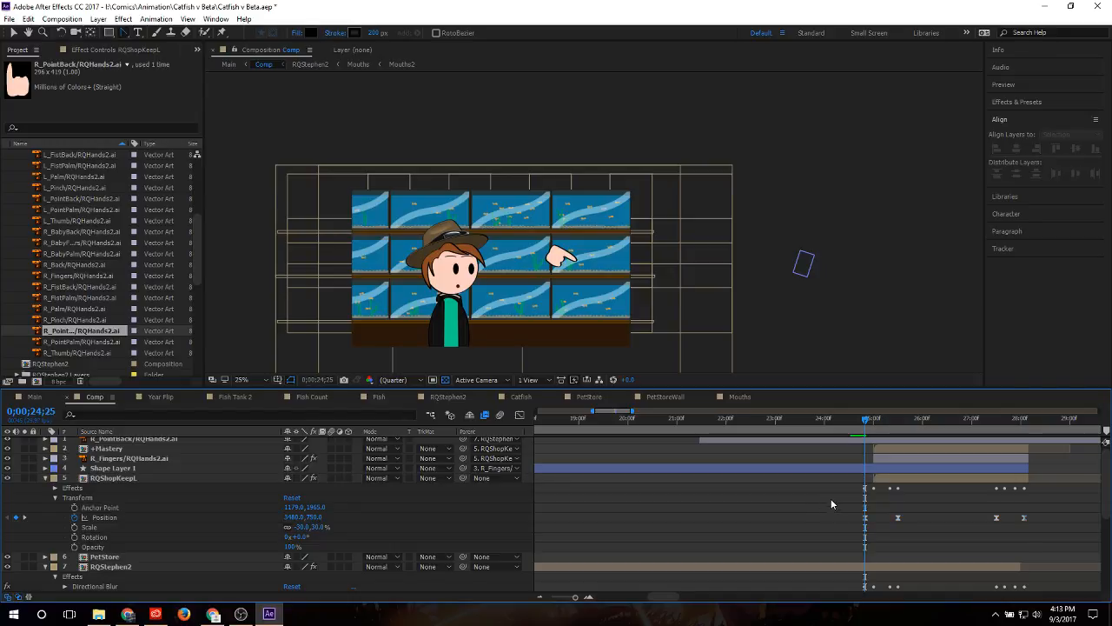
{"action": "scroll", "coordinate": [832, 499], "scroll_direction": "down", "scroll_amount": 4}
{"action": "left_click", "coordinate": [862, 450]}
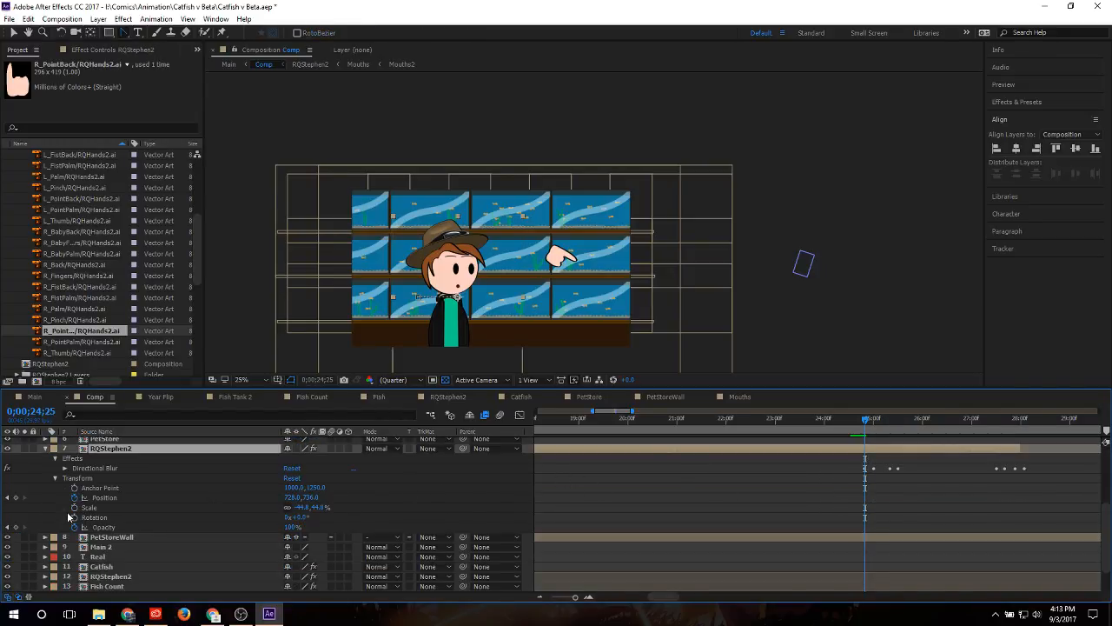
{"action": "left_click", "coordinate": [15, 499]}
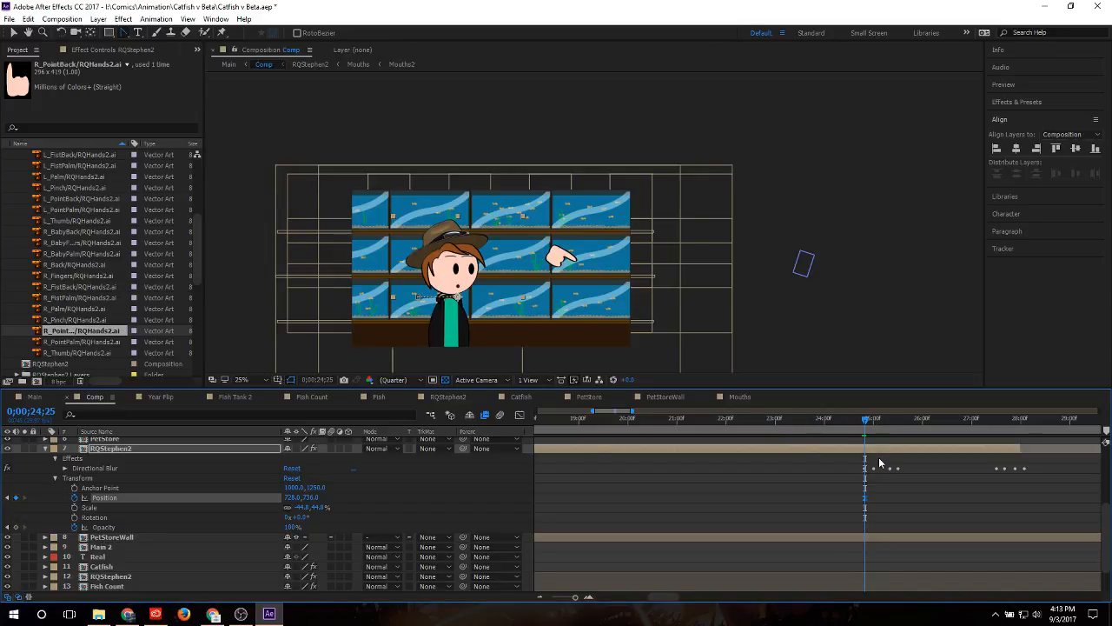
Step: At 0;00;25;15, set RQStephen2's X position to about -1200 so the character slides out of frame
{"action": "left_click_drag", "start_coordinate": [867, 420], "coordinate": [899, 427]}
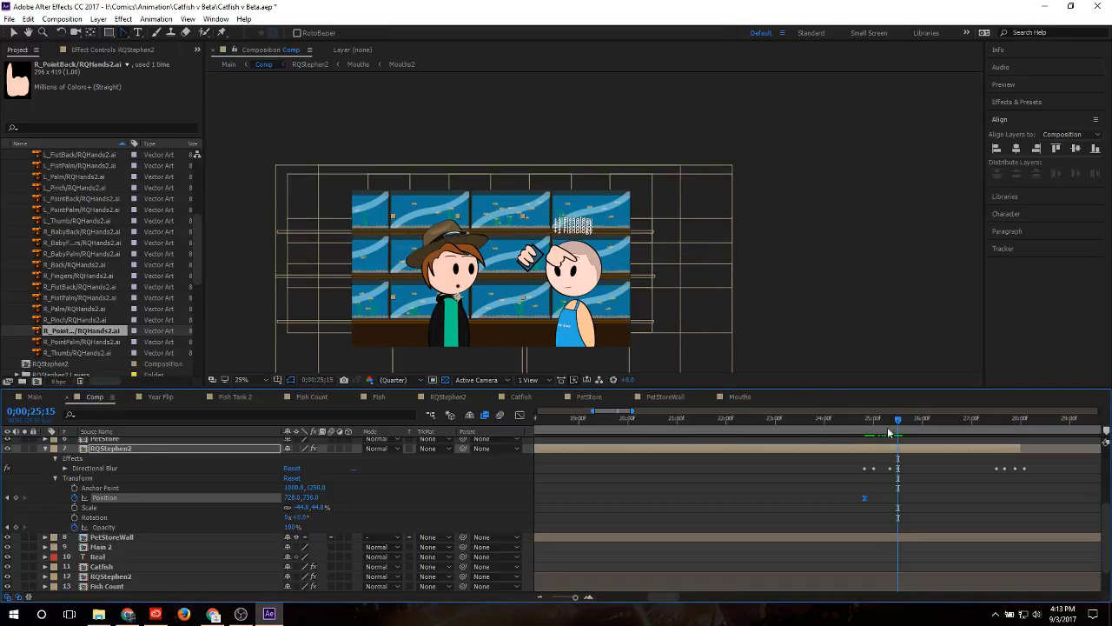
{"action": "mouse_move", "coordinate": [890, 420]}
{"action": "left_mouse_down"}
{"action": "mouse_move", "coordinate": [864, 423]}
{"action": "mouse_move", "coordinate": [898, 424]}
{"action": "left_mouse_up"}
{"action": "left_click", "coordinate": [294, 497]}
{"action": "type", "text": "-3"}
{"action": "key", "text": "Return"}
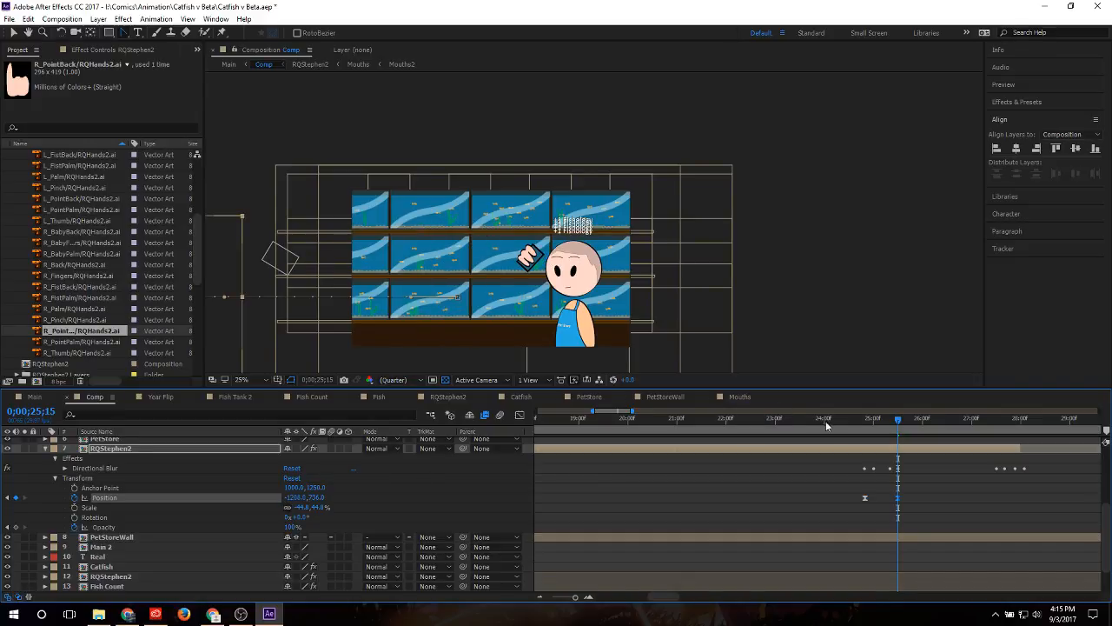
Step: Play back the character's slide out of frame from 0;00;24;15, and check the motion around 0;00;25;00
{"action": "left_click", "coordinate": [849, 424]}
{"action": "key", "text": "space"}
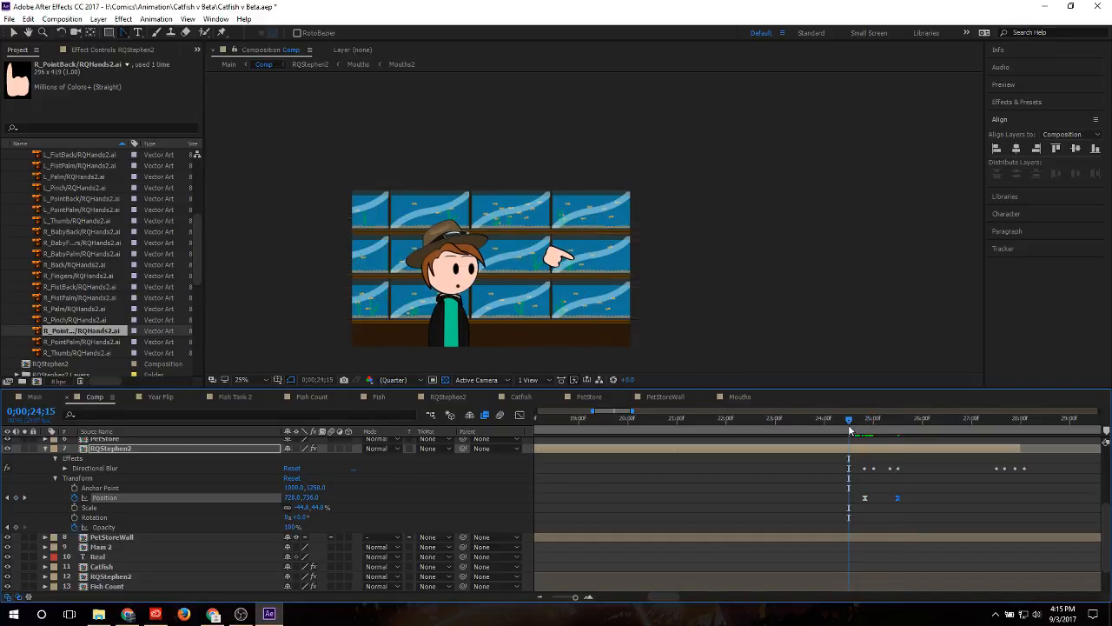
{"action": "key", "text": "space"}
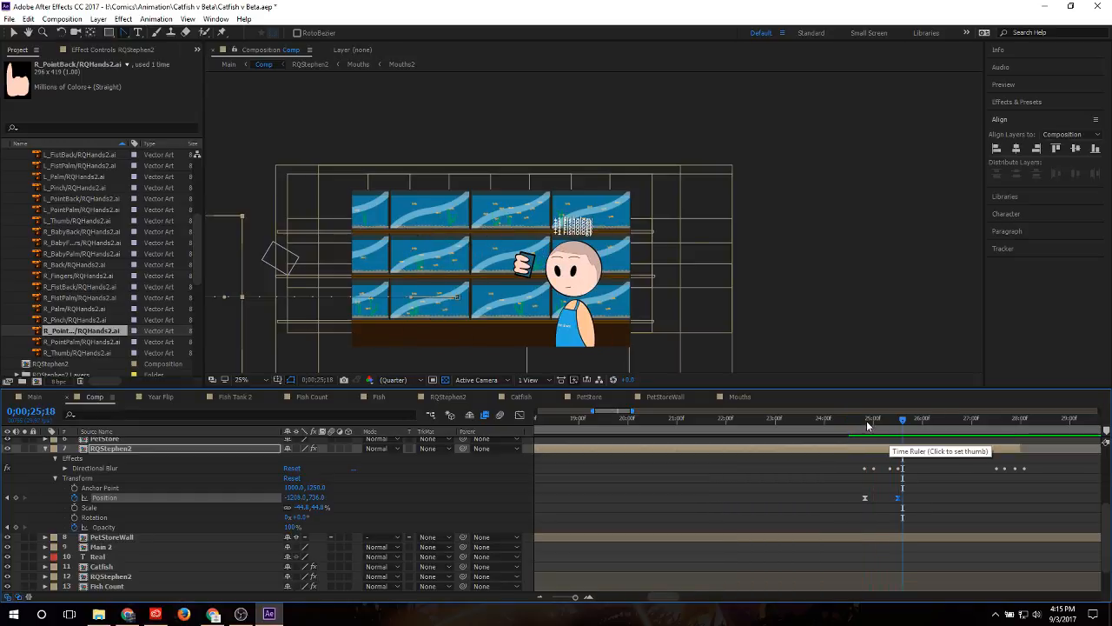
{"action": "left_click", "coordinate": [834, 421]}
{"action": "left_click_drag", "start_coordinate": [821, 424], "coordinate": [873, 423]}
{"action": "key", "text": "space"}
{"action": "key", "text": "space"}
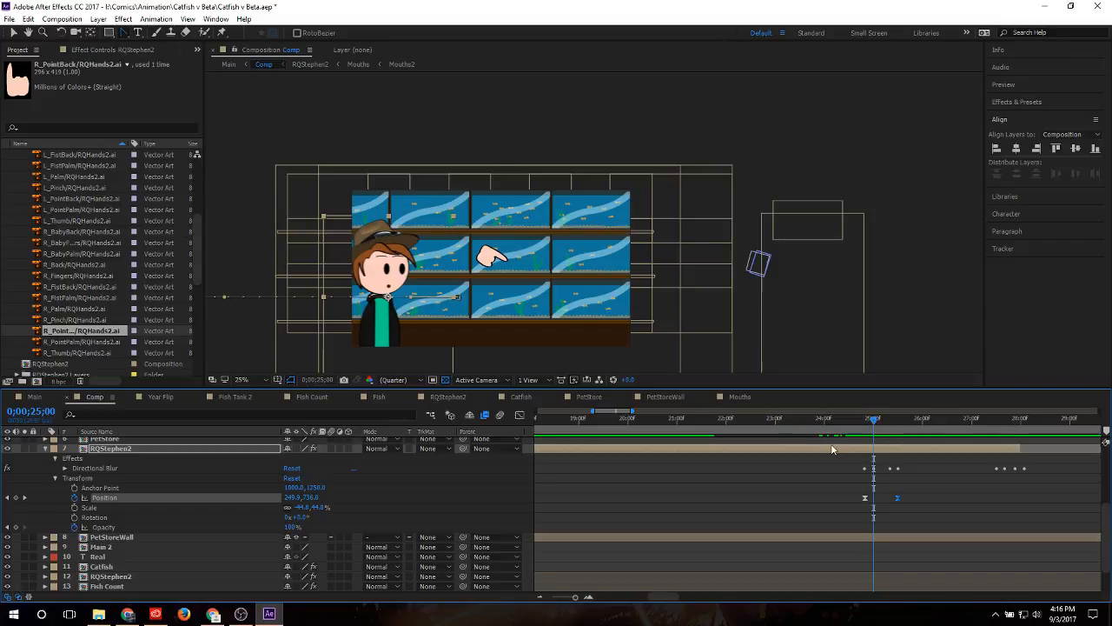
Step: Copy RQStephen2's Directional Blur effect onto the R_PointBack hand layer at 0;00;25;00 and expand the hand's effects
{"action": "left_click", "coordinate": [104, 458]}
{"action": "scroll", "coordinate": [172, 480], "scroll_direction": "up", "scroll_amount": 5}
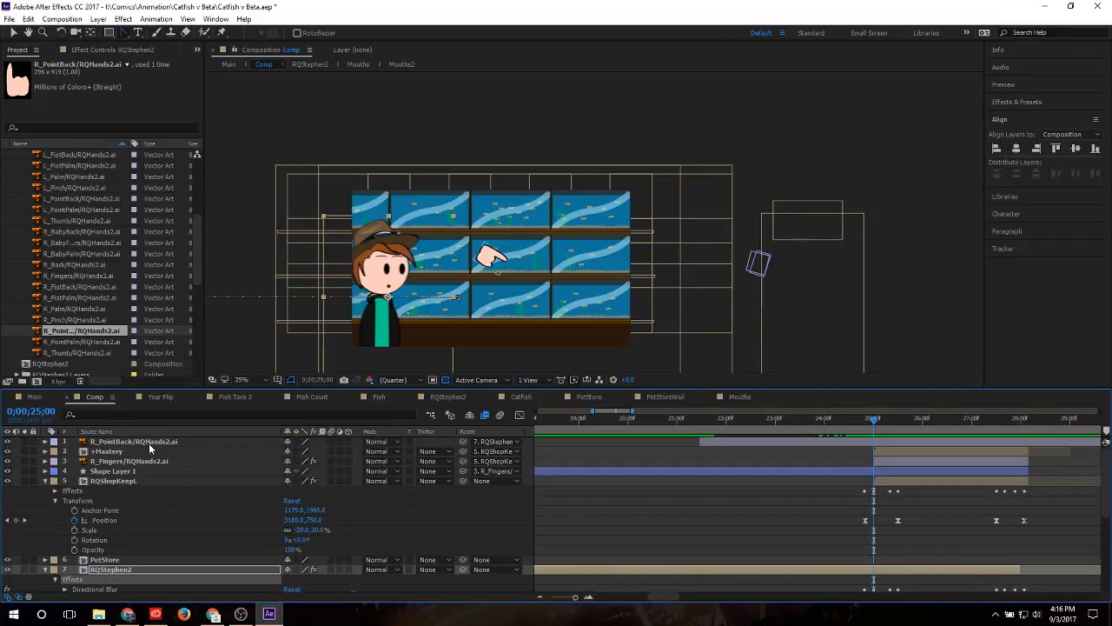
{"action": "left_click", "coordinate": [148, 441]}
{"action": "key", "text": "ctrl+v"}
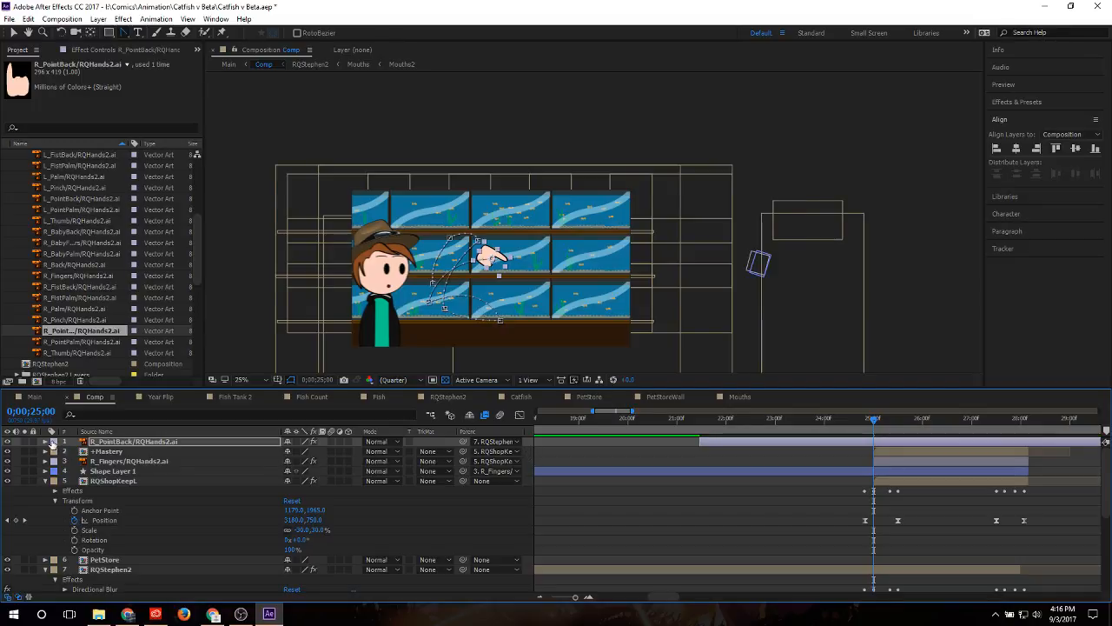
{"action": "left_click", "coordinate": [46, 442]}
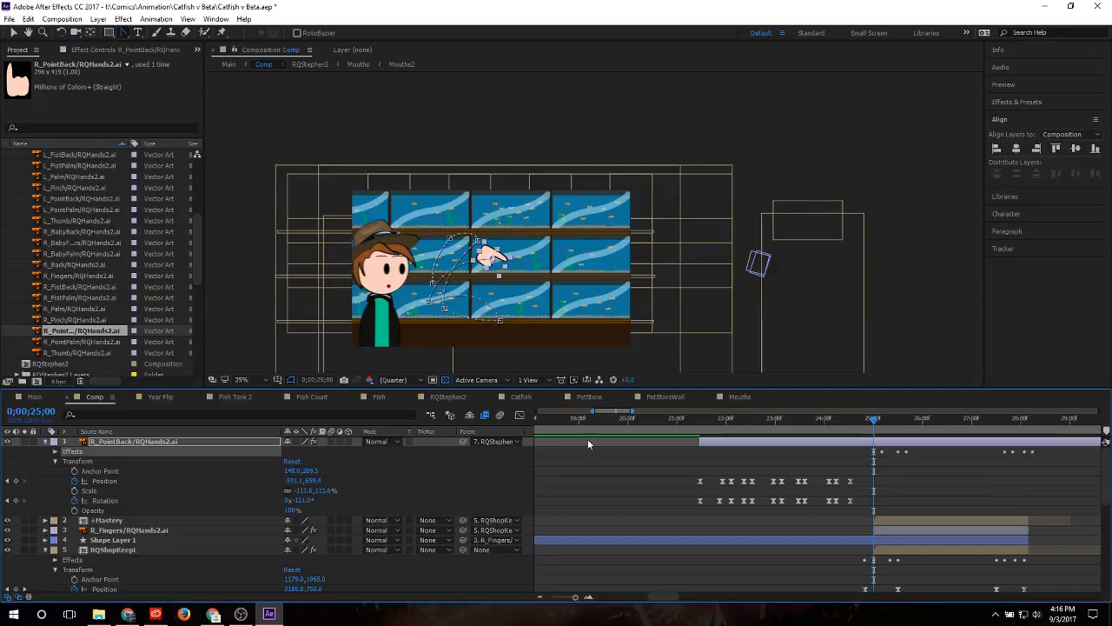
{"action": "left_click", "coordinate": [55, 451]}
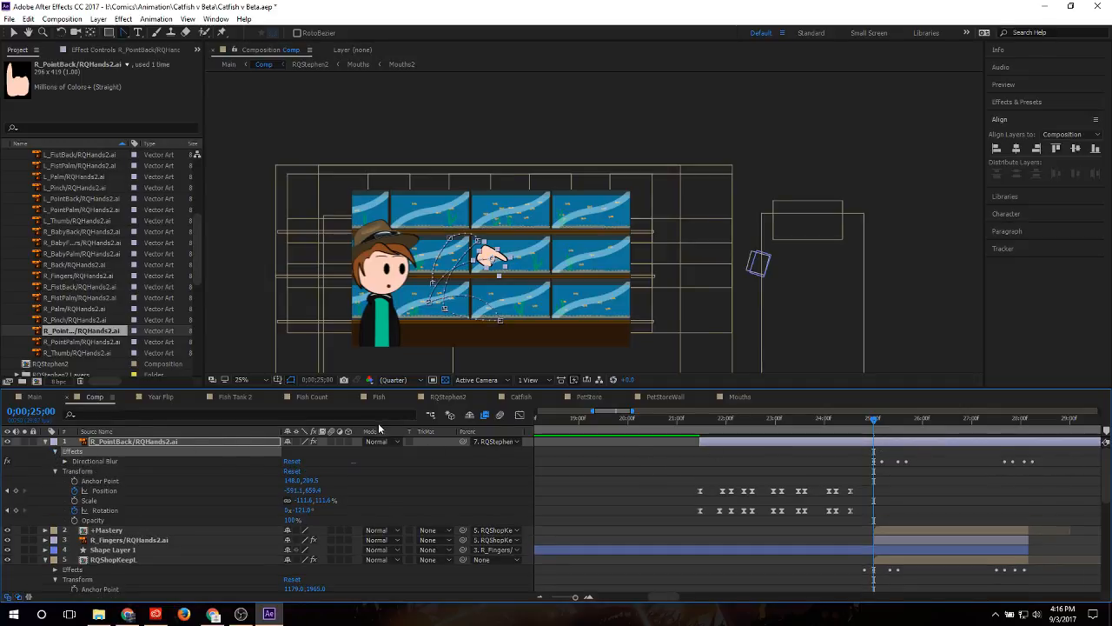
Step: Delete the last four Blur Length keyframes, around 0;00;28;00, from the R_PointBack hand layer and collapse the layer
{"action": "left_click", "coordinate": [65, 460]}
{"action": "left_click_drag", "start_coordinate": [1052, 471], "coordinate": [970, 497]}
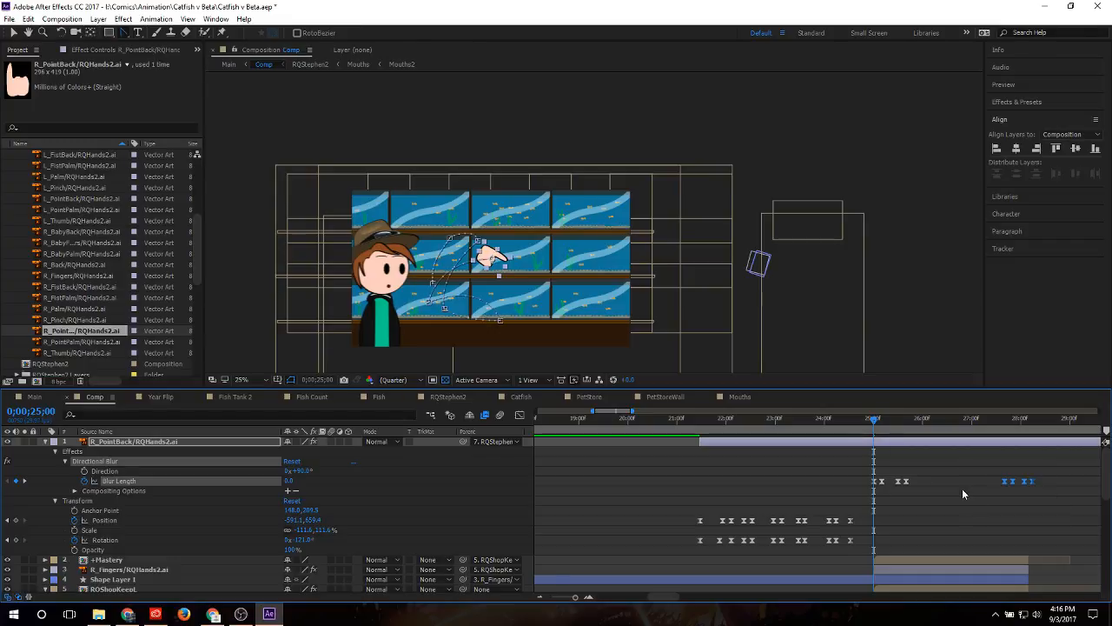
{"action": "key", "text": "Delete"}
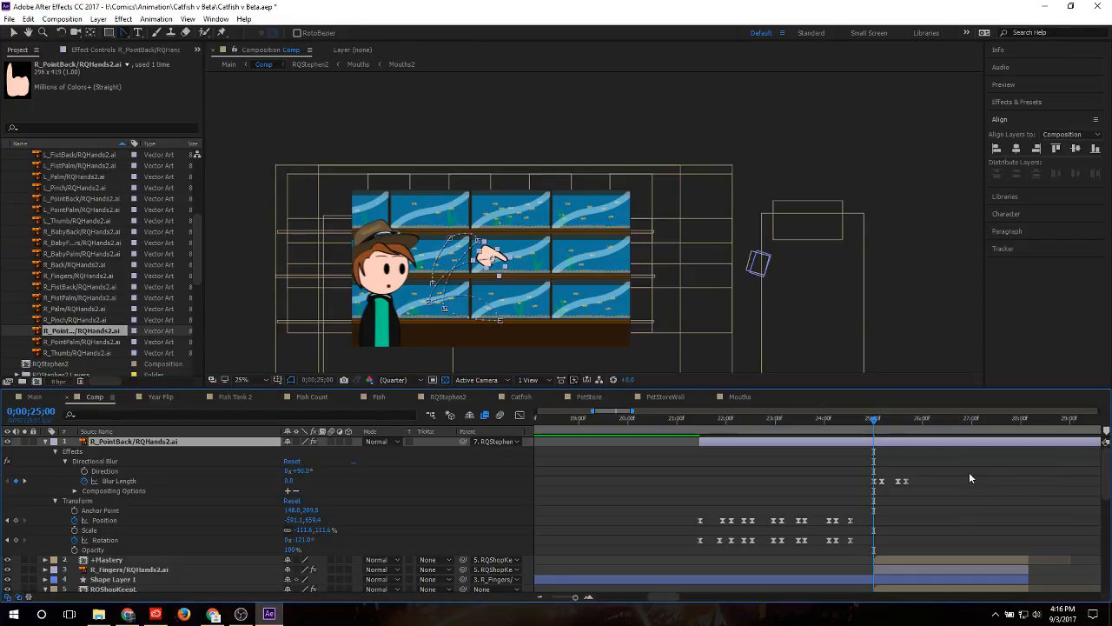
{"action": "left_click", "coordinate": [47, 441]}
Step: Delete RQStephen2's last four Blur Length keyframes, around 0;00;28;00, keeping the ones around its slide out of frame
{"action": "scroll", "coordinate": [968, 446], "scroll_direction": "down", "scroll_amount": 1}
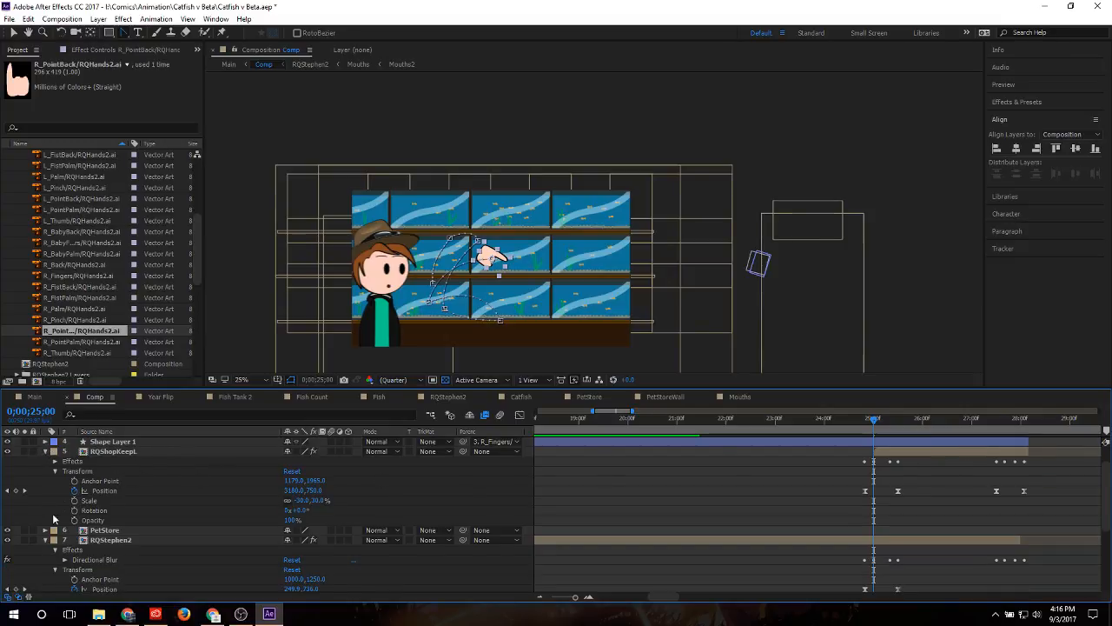
{"action": "scroll", "coordinate": [52, 540], "scroll_direction": "down", "scroll_amount": 1}
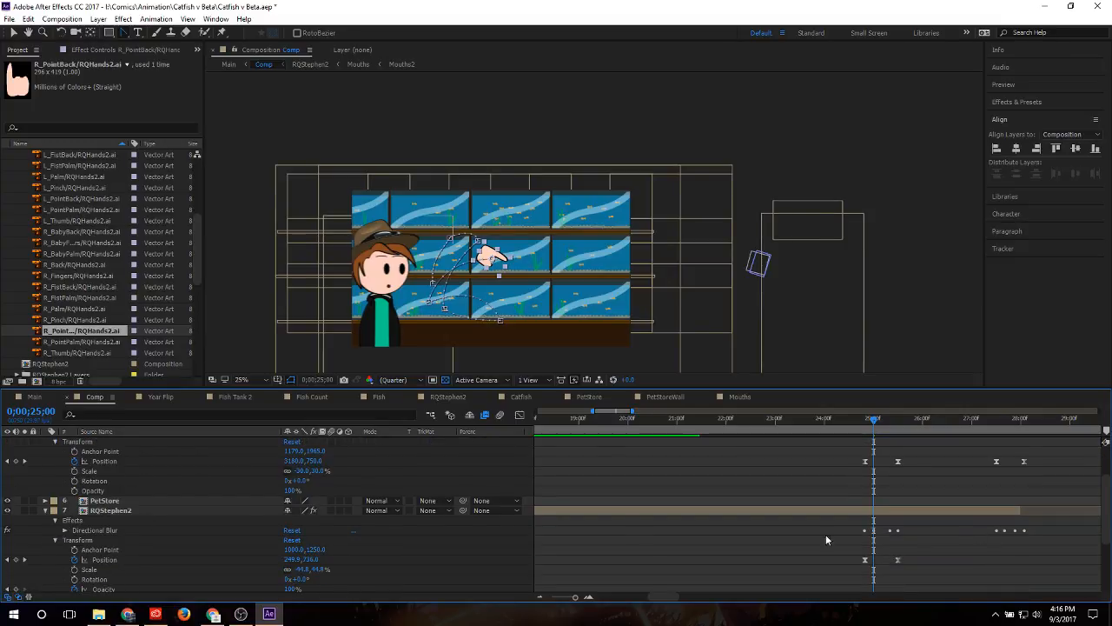
{"action": "left_click", "coordinate": [65, 529]}
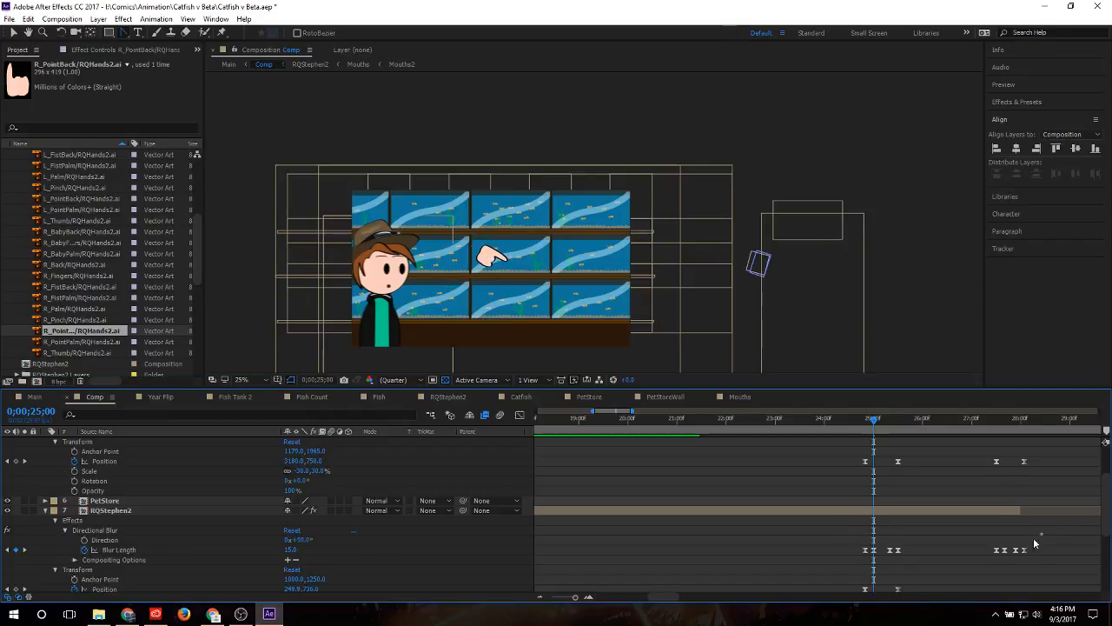
{"action": "left_click_drag", "start_coordinate": [1033, 538], "coordinate": [973, 558]}
{"action": "key", "text": "Delete"}
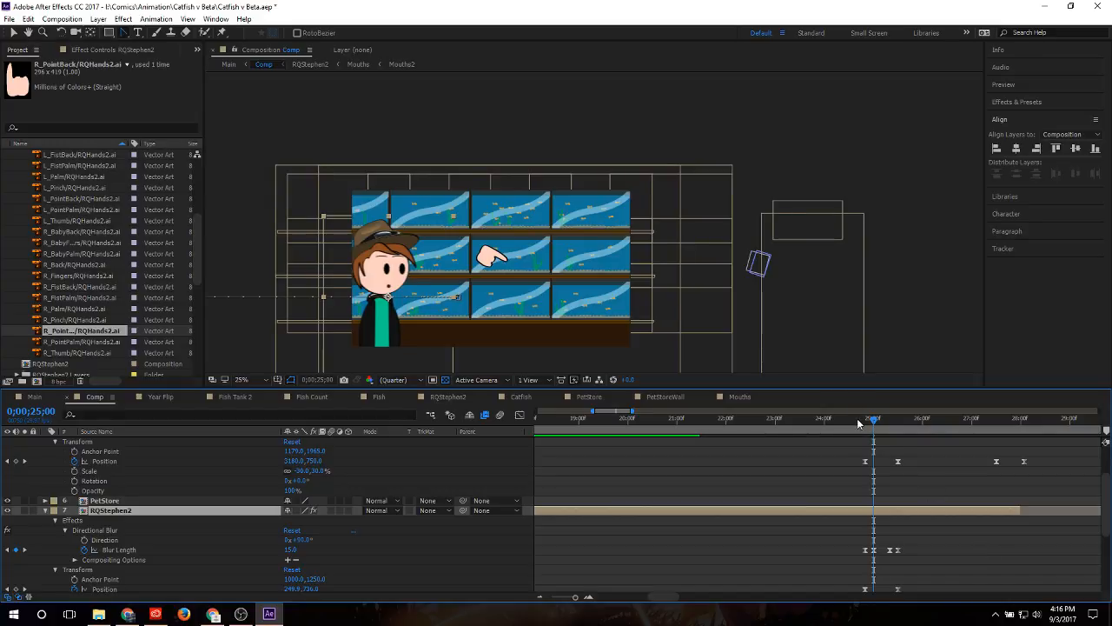
Step: Play back the blurred slide-out of the character and hand from 0;00;23;20, and the pointing animation from 0;00;20;10
{"action": "left_click_drag", "start_coordinate": [873, 418], "coordinate": [809, 423]}
{"action": "key", "text": "space"}
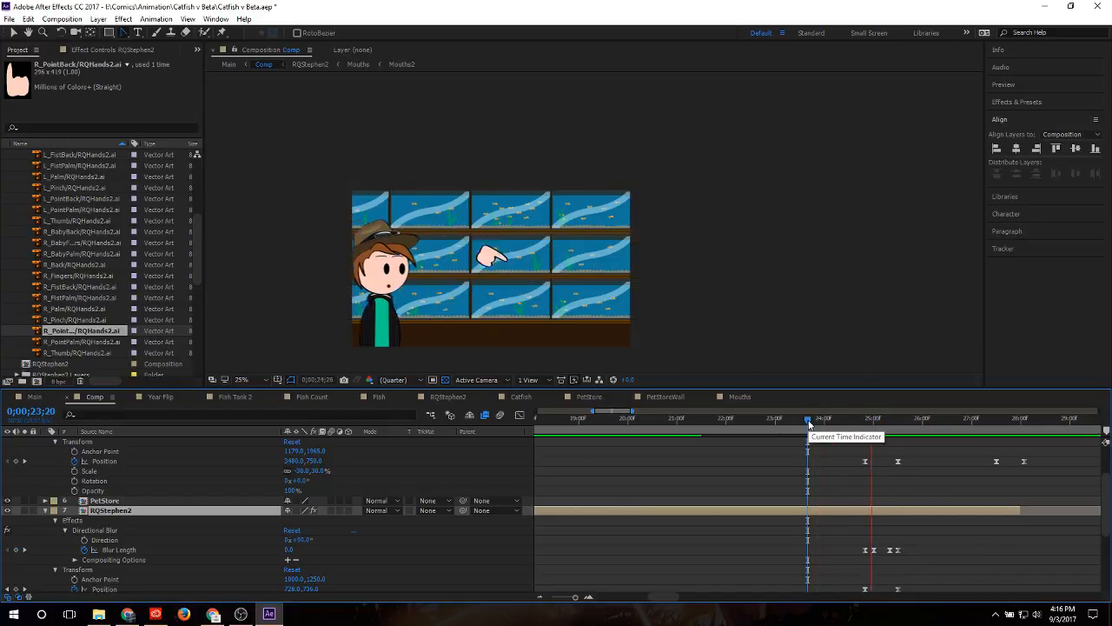
{"action": "key", "text": "space"}
{"action": "left_click", "coordinate": [808, 424]}
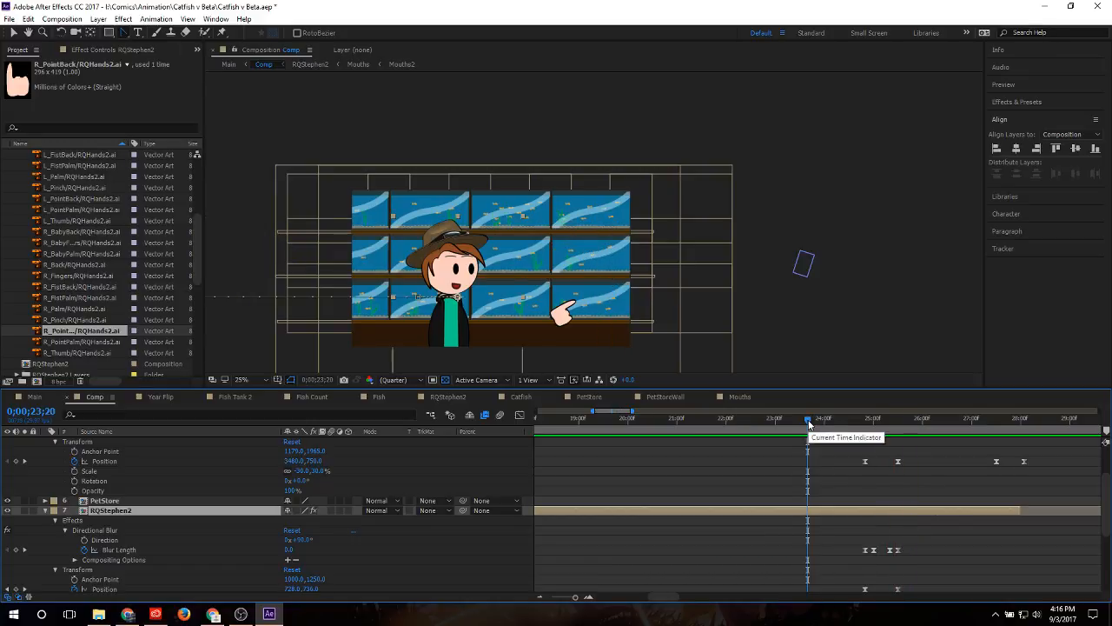
{"action": "key", "text": "space"}
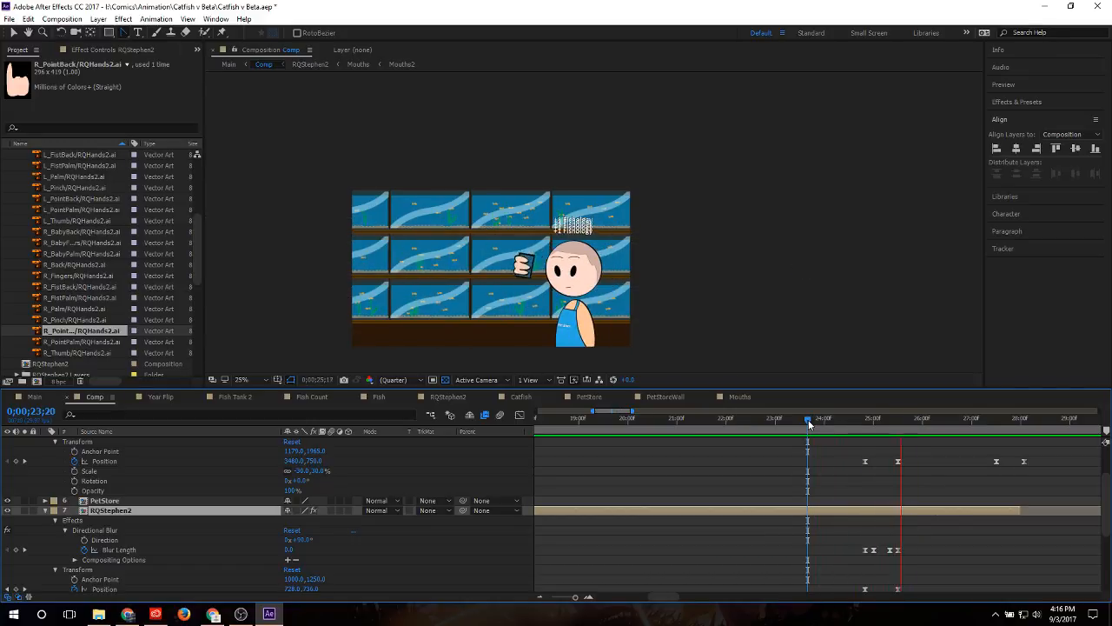
{"action": "left_click", "coordinate": [808, 422]}
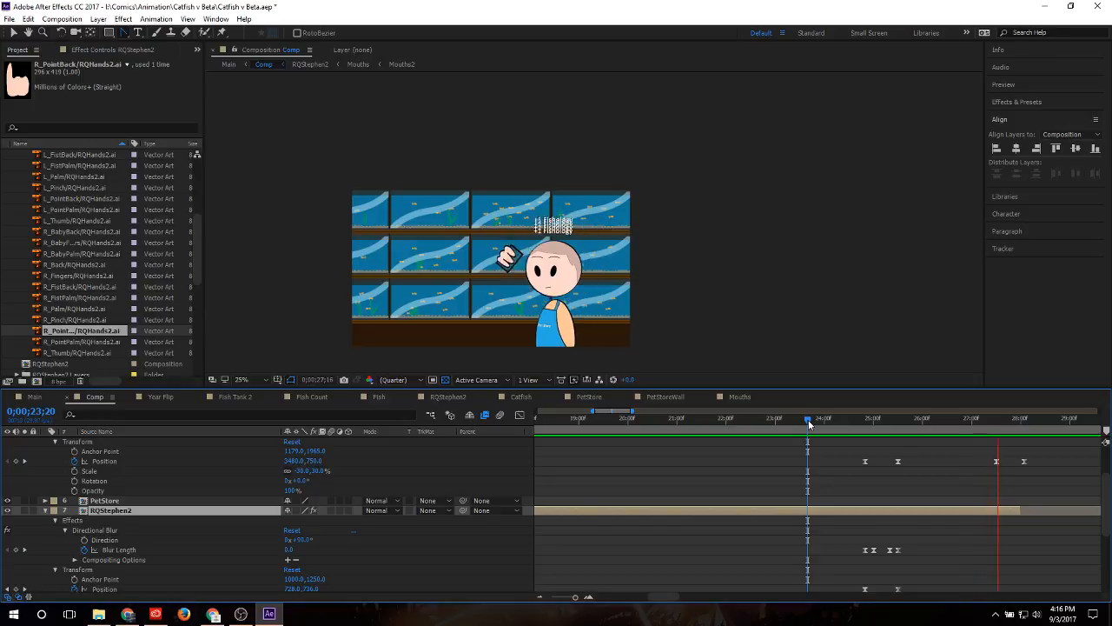
{"action": "left_click", "coordinate": [802, 422]}
{"action": "key", "text": "space"}
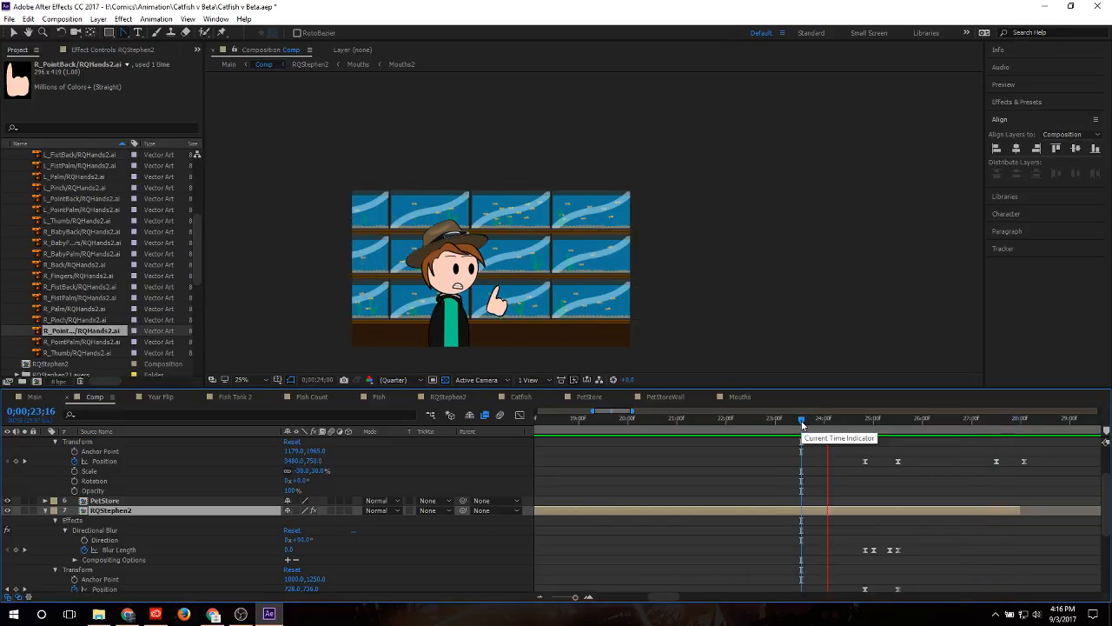
{"action": "key", "text": "space"}
{"action": "left_click_drag", "start_coordinate": [802, 423], "coordinate": [645, 424]}
{"action": "key", "text": "space"}
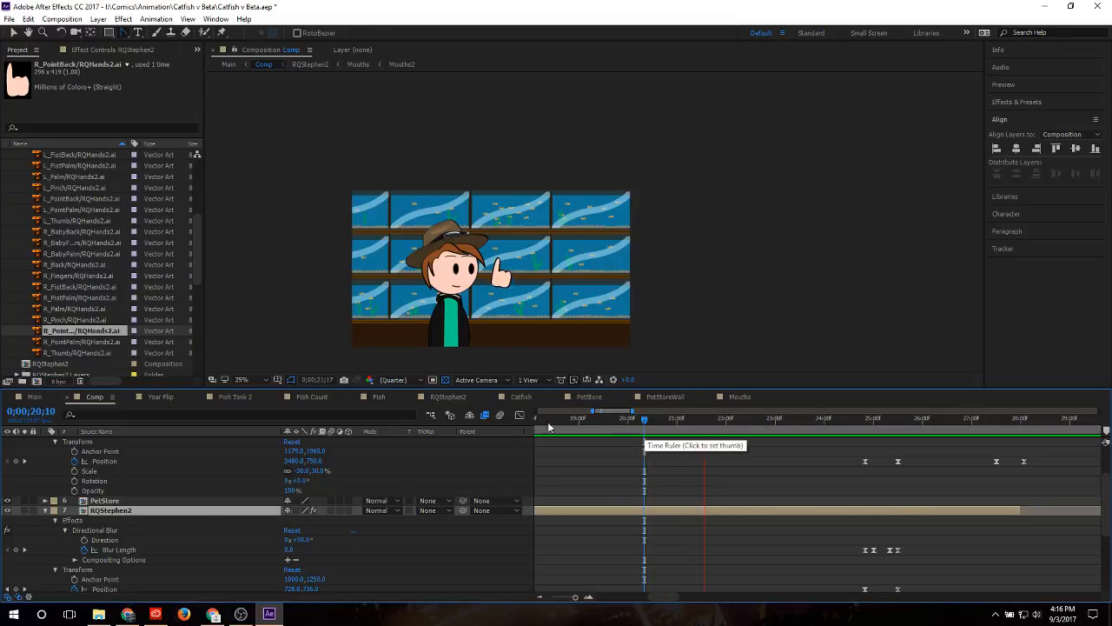
Step: Play back the pet store scene in the Main composition from 0;00;18;00 and 0;00;18;14 until the shopkeeper has entered
{"action": "key", "text": "shift+comma"}
{"action": "left_click_drag", "start_coordinate": [650, 420], "coordinate": [502, 424]}
{"action": "key", "text": "space"}
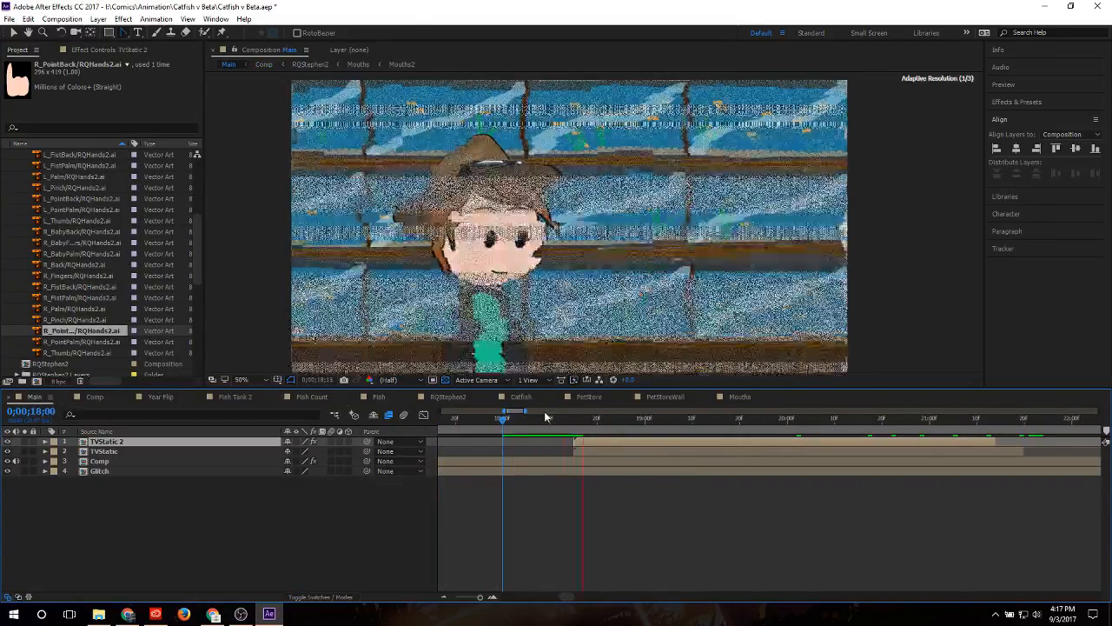
{"action": "left_click", "coordinate": [570, 420]}
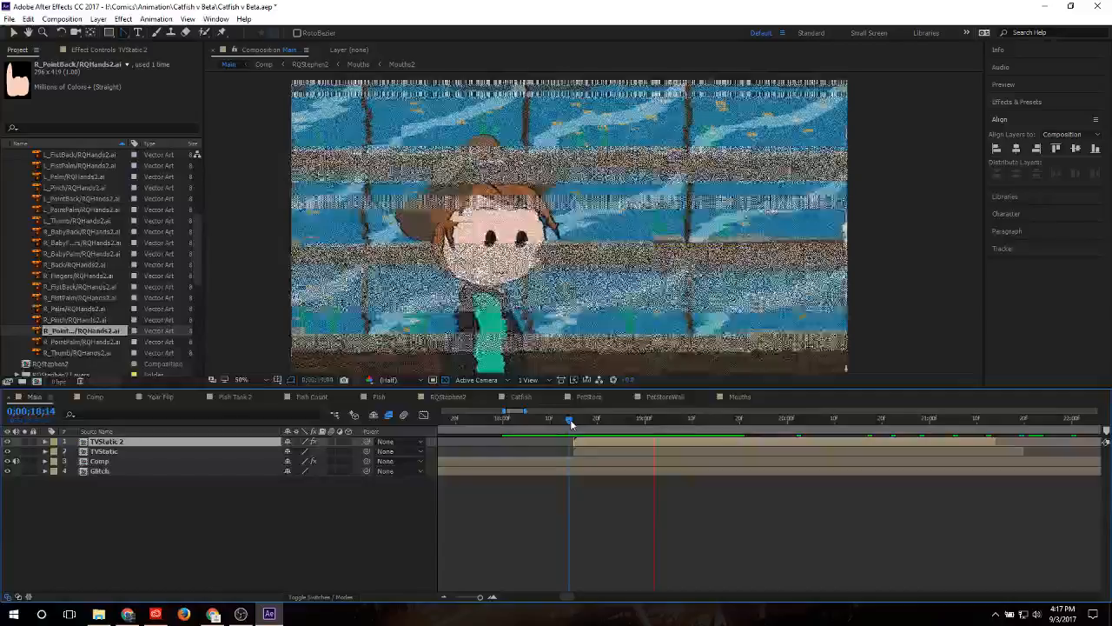
{"action": "key", "text": "space"}
{"action": "key", "text": "space"}
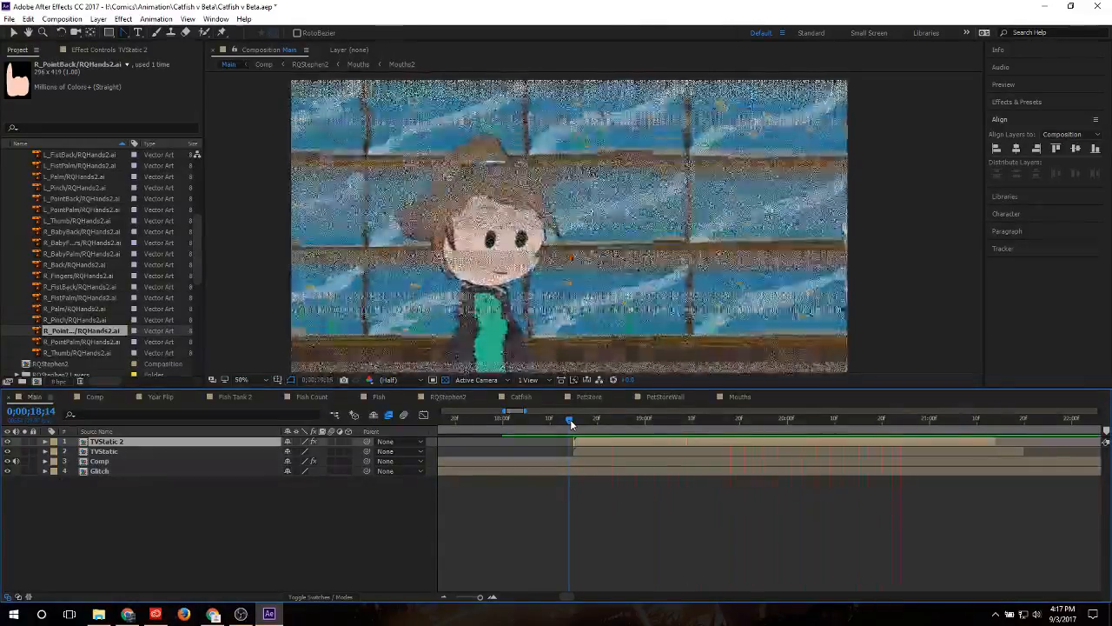
{"action": "key", "text": "space"}
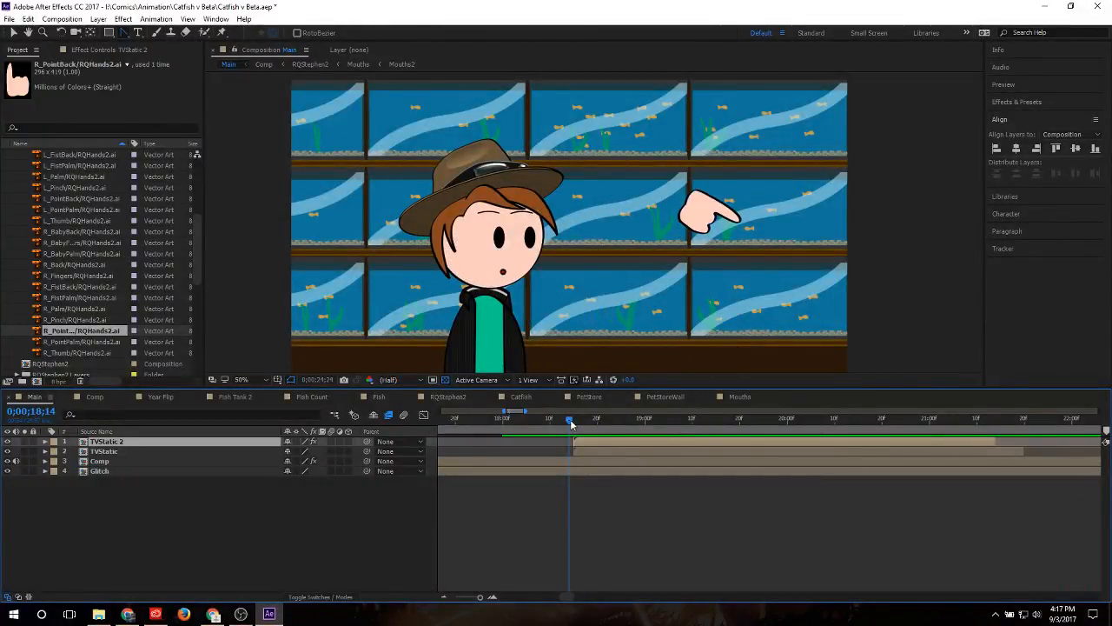
{"action": "key", "text": "space"}
{"action": "key", "text": "space"}
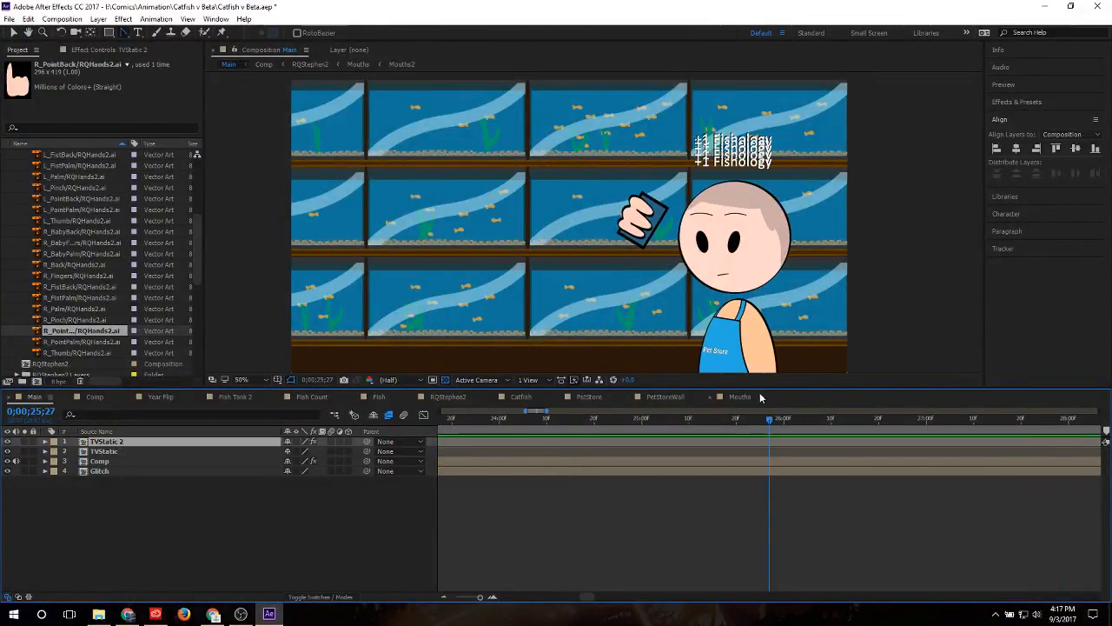
Step: Replay the switch from the character to the shopkeeper in the Main composition from 0;00;24;20
{"action": "left_click", "coordinate": [727, 421]}
{"action": "left_click_drag", "start_coordinate": [727, 421], "coordinate": [594, 420]}
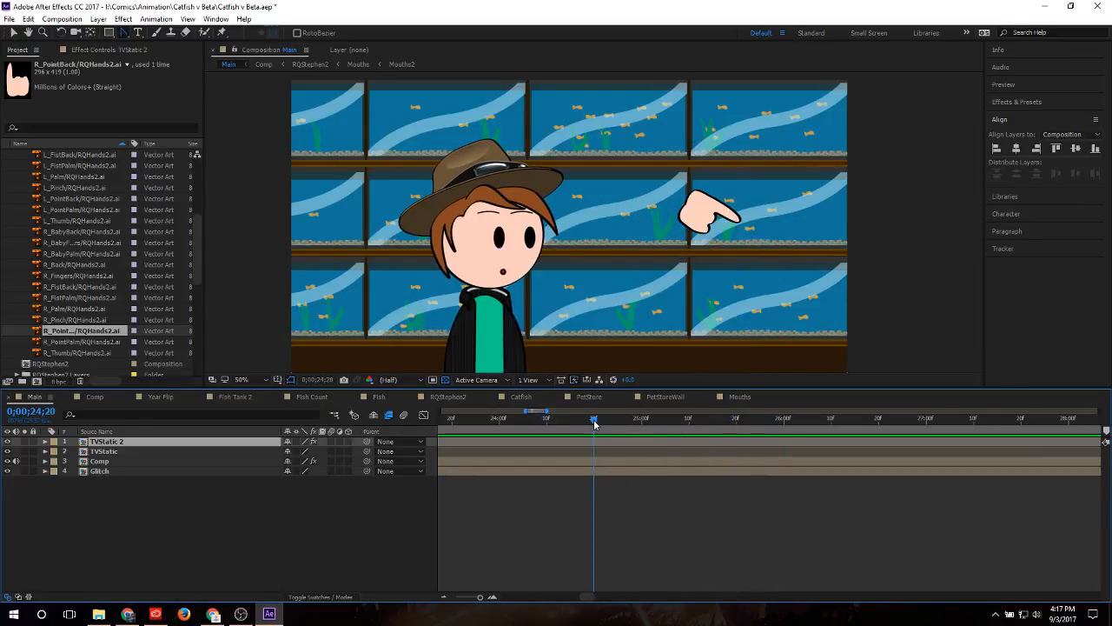
{"action": "key", "text": "space"}
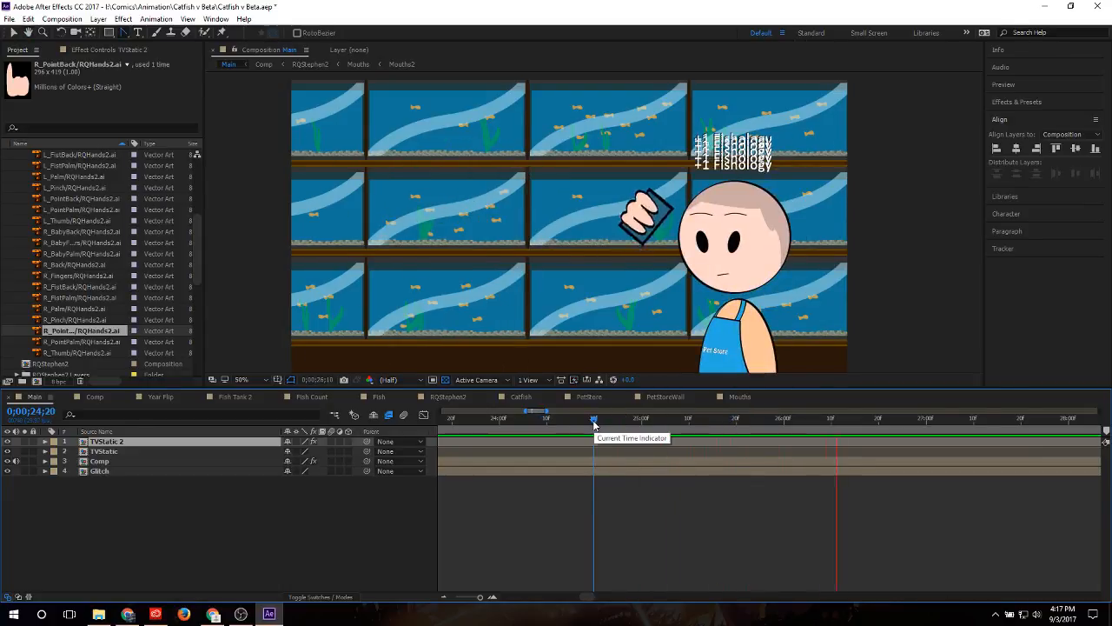
{"action": "key", "text": "space"}
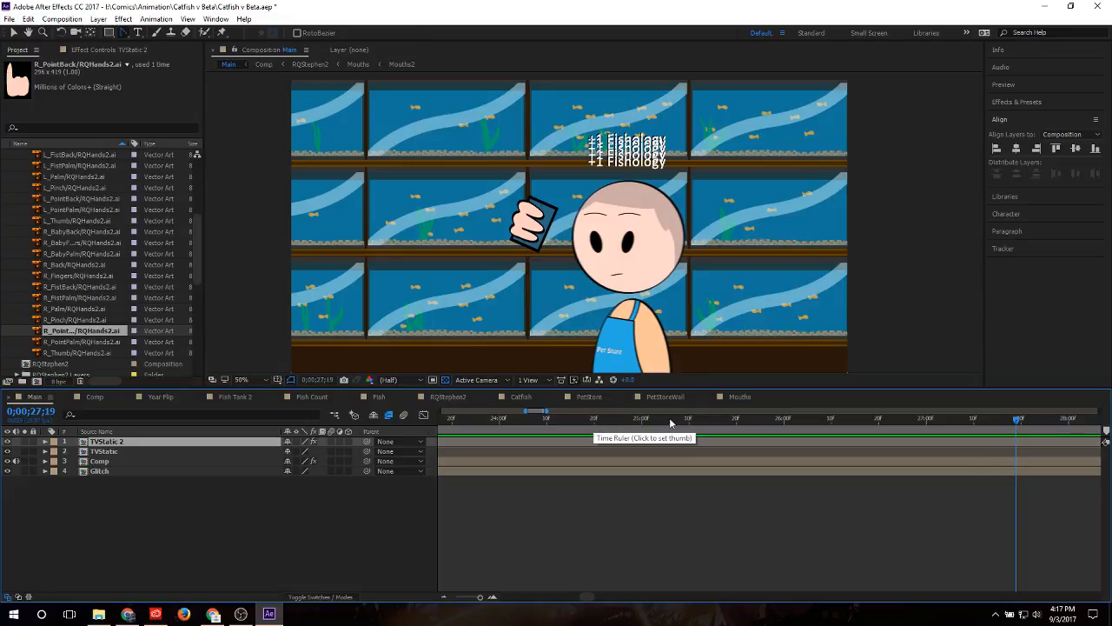
Step: Play back the shopkeeper's section from 0;00;25;01 and 0;00;27;03 to check the slide out of frame
{"action": "left_click_drag", "start_coordinate": [671, 422], "coordinate": [649, 422]}
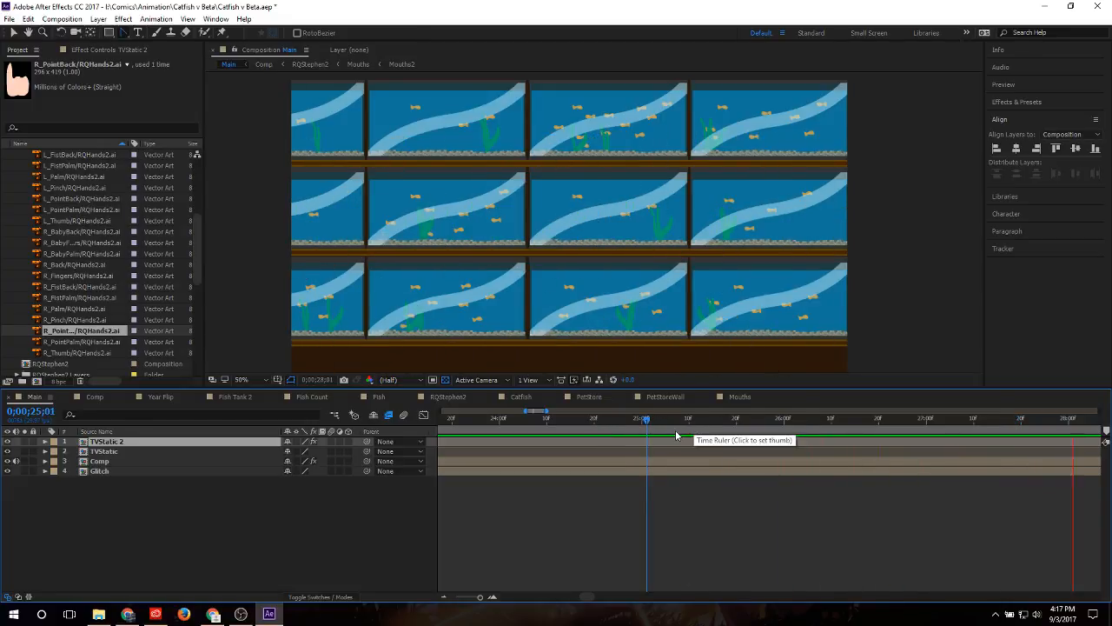
{"action": "key", "text": "space"}
{"action": "key", "text": "equal"}
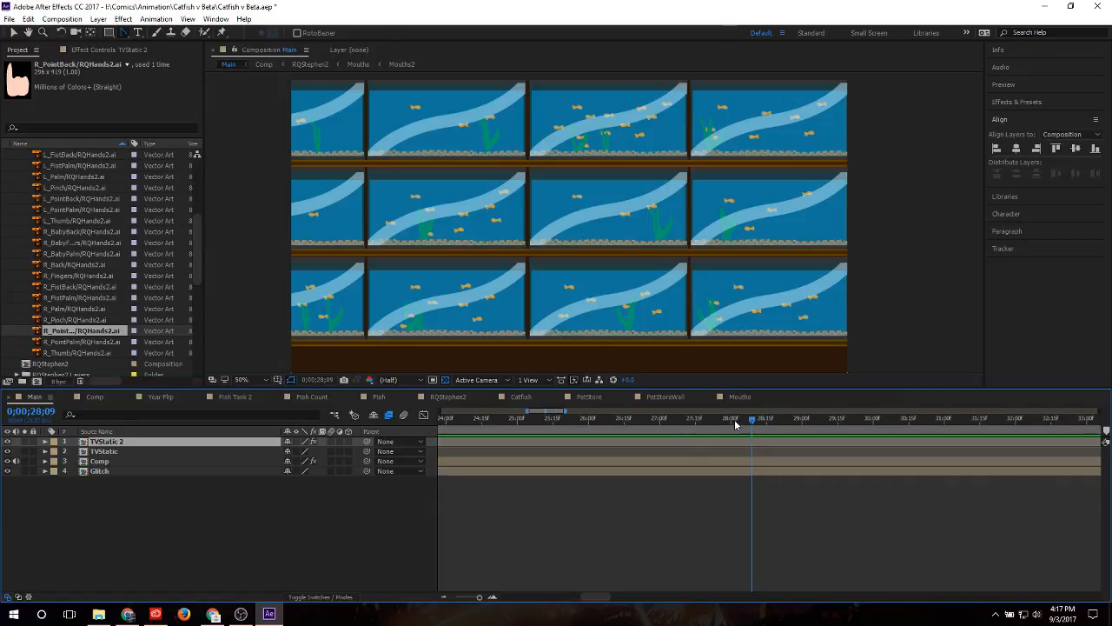
{"action": "left_click", "coordinate": [666, 422]}
{"action": "key", "text": "space"}
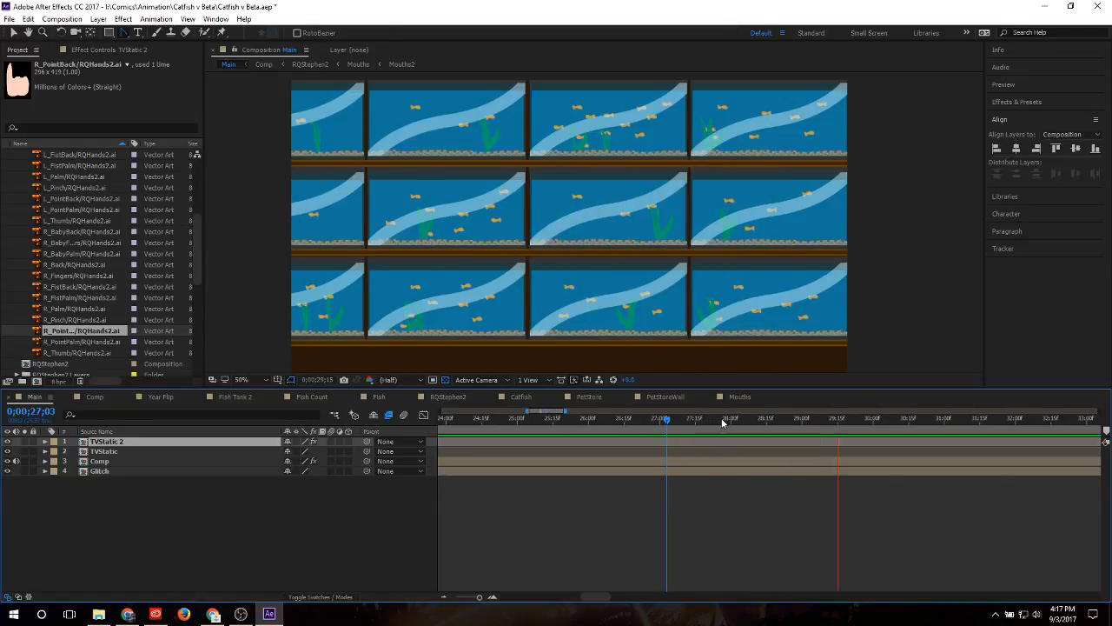
Step: In the Comp composition, collapse the open layers and add a Position keyframe to PetStoreWall at 0;00;27;15
{"action": "left_click_drag", "start_coordinate": [729, 422], "coordinate": [697, 427]}
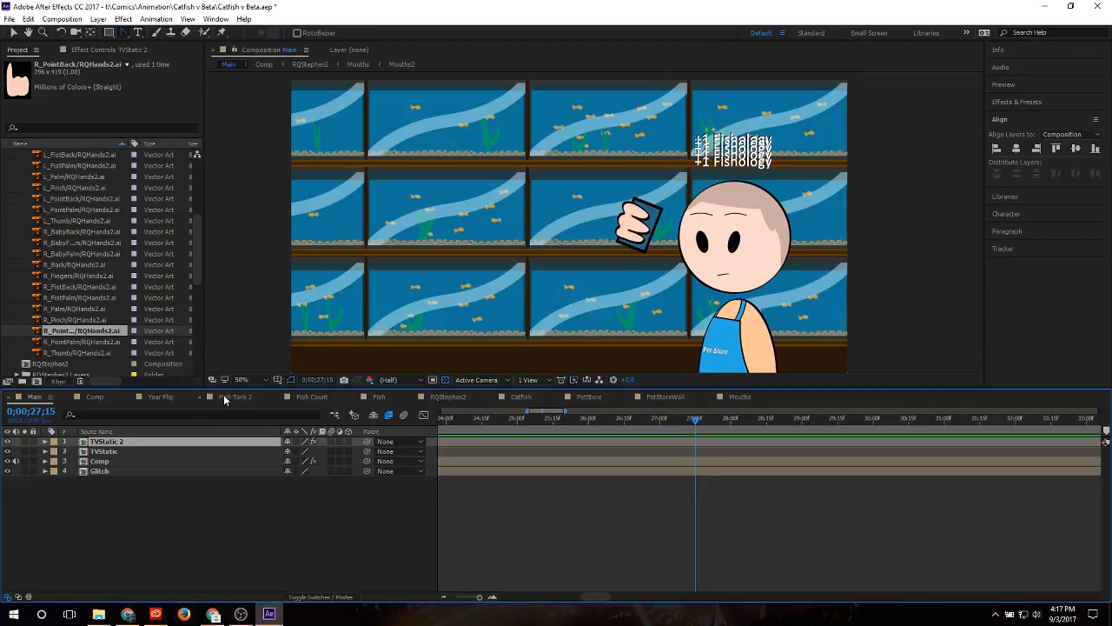
{"action": "left_click", "coordinate": [103, 397]}
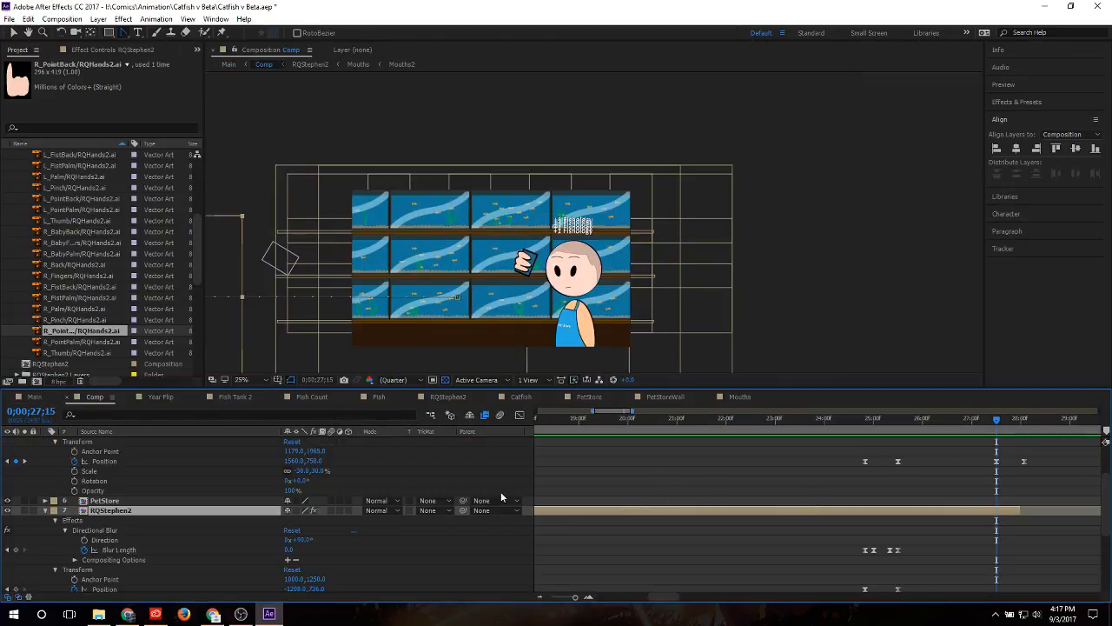
{"action": "left_click", "coordinate": [45, 510]}
{"action": "scroll", "coordinate": [128, 503], "scroll_direction": "up", "scroll_amount": 2}
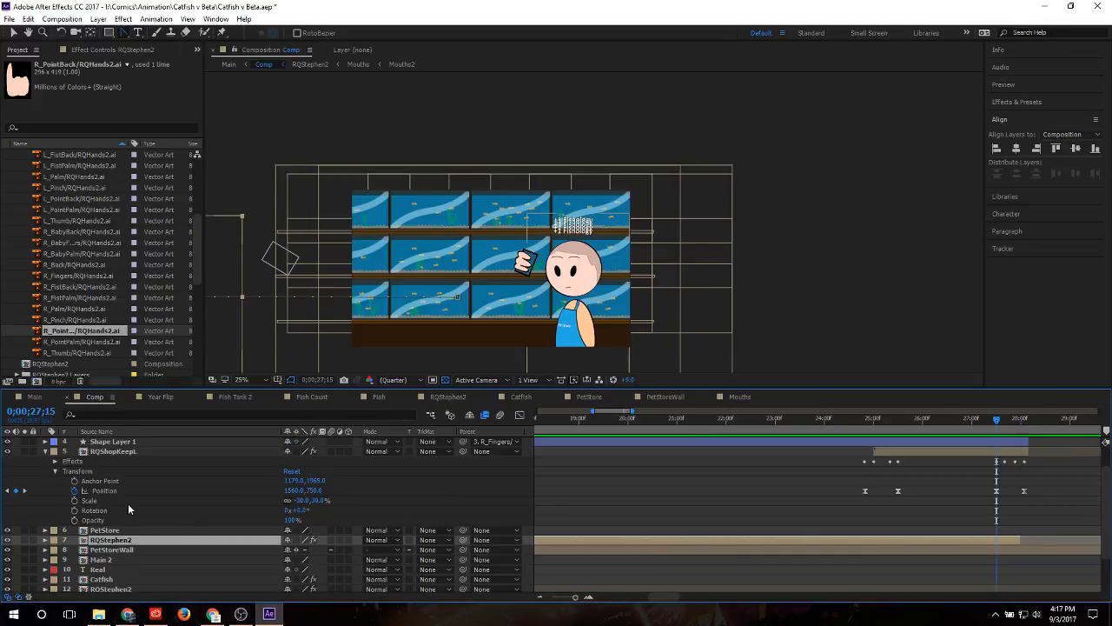
{"action": "left_click", "coordinate": [46, 481]}
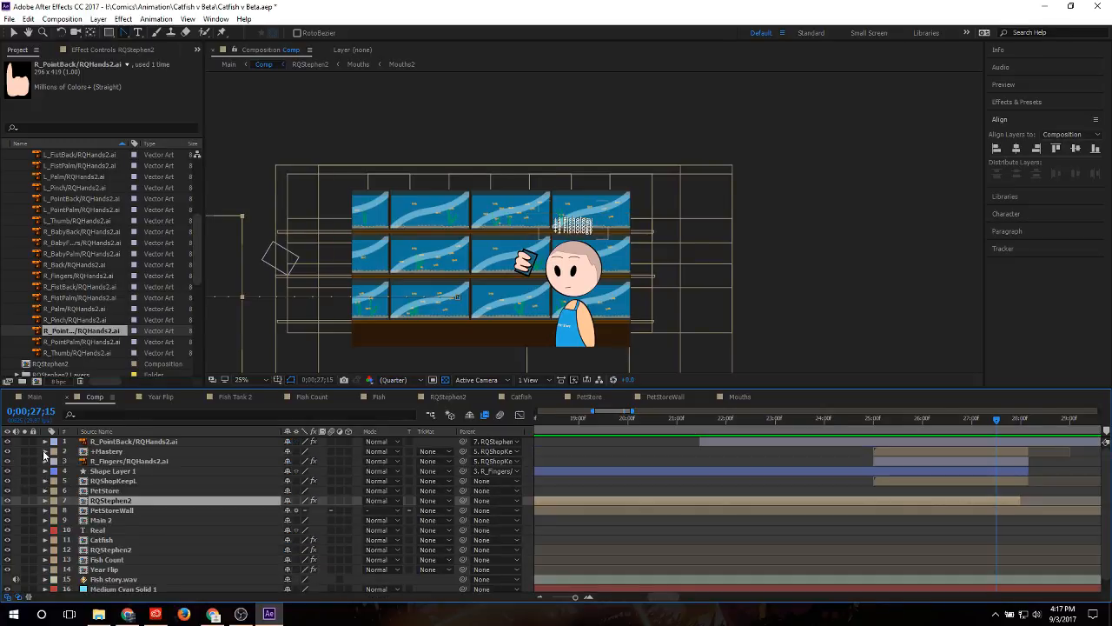
{"action": "left_click", "coordinate": [45, 511]}
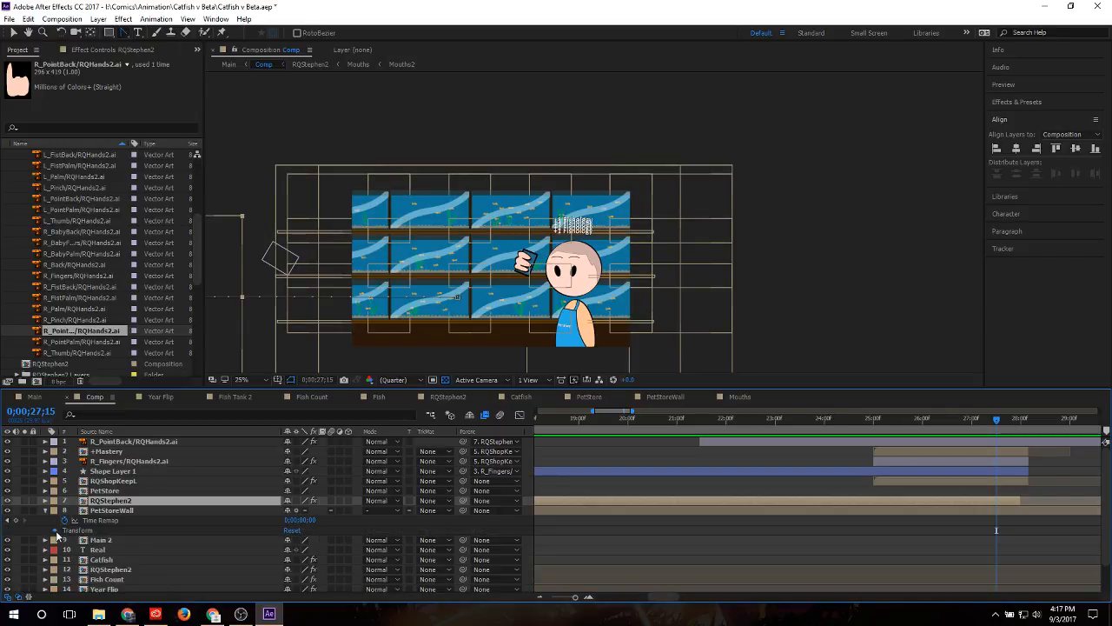
{"action": "left_click", "coordinate": [55, 530]}
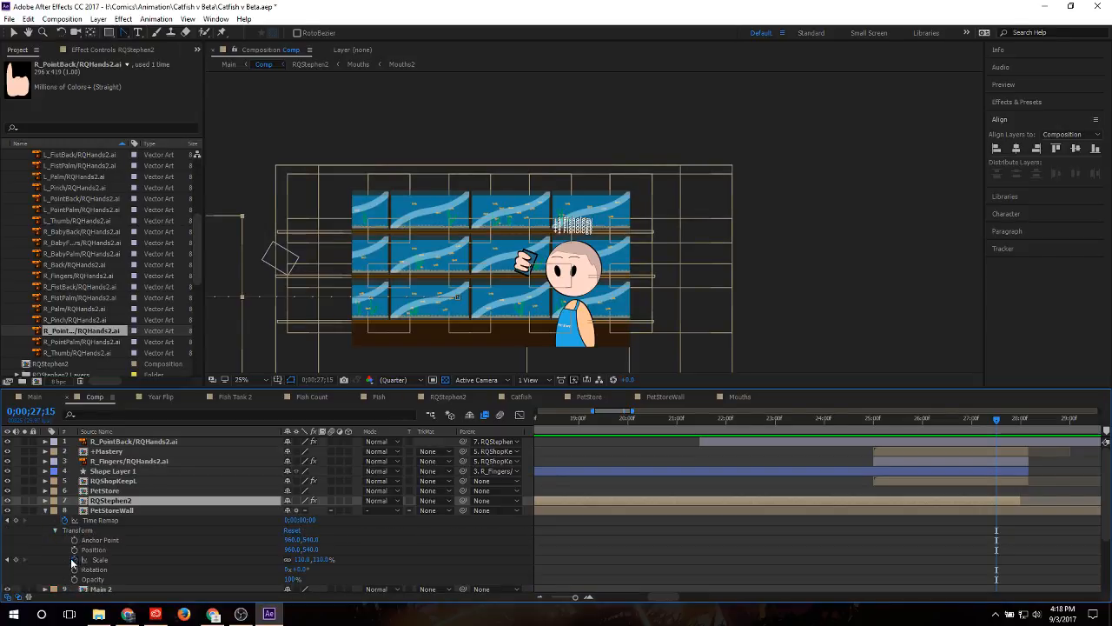
{"action": "left_click", "coordinate": [74, 550]}
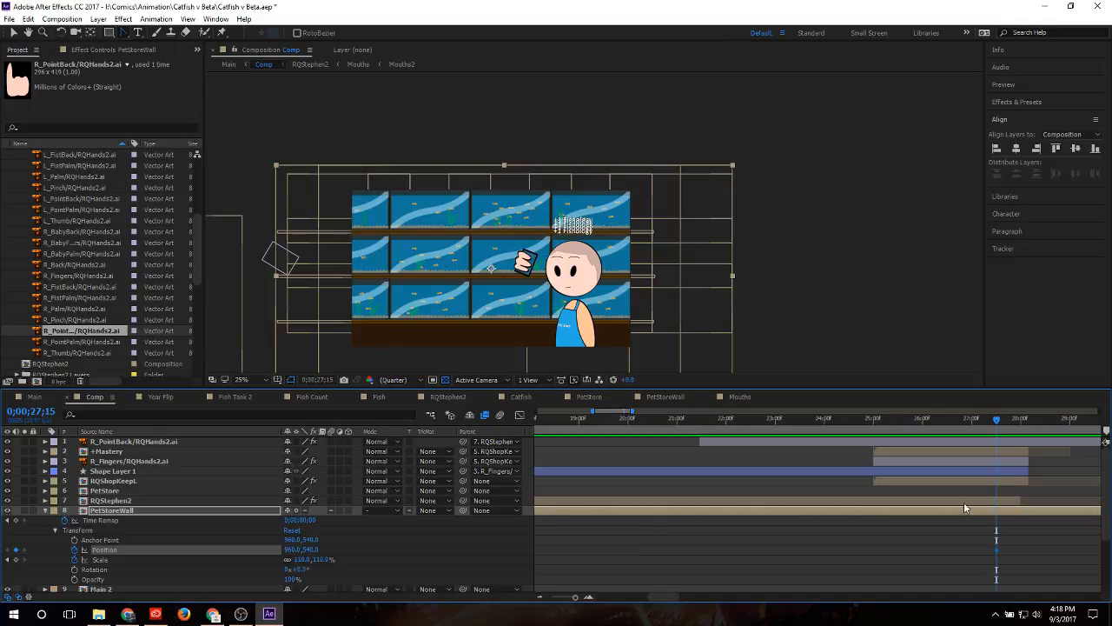
Step: Set the current time to 0;00;28;00 with the timeline magnified around PetStoreWall's Position keyframe
{"action": "left_click_drag", "start_coordinate": [1001, 425], "coordinate": [1026, 432]}
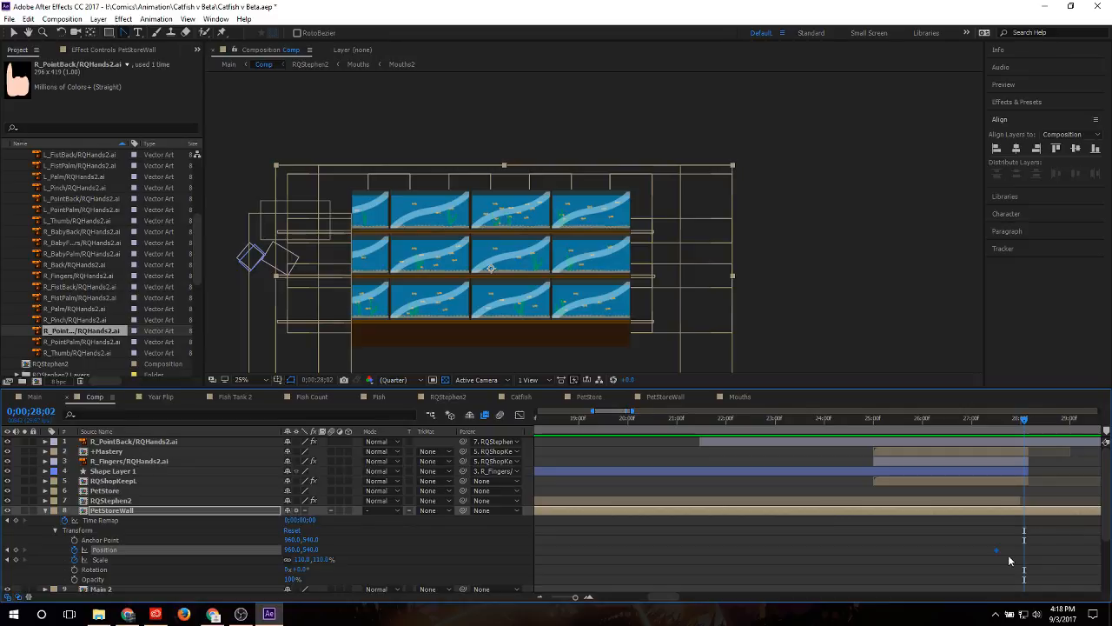
{"action": "key", "text": "super"}
{"action": "key", "text": "super"}
{"action": "key", "text": "equal"}
{"action": "key", "text": "equal"}
{"action": "key", "text": "equal"}
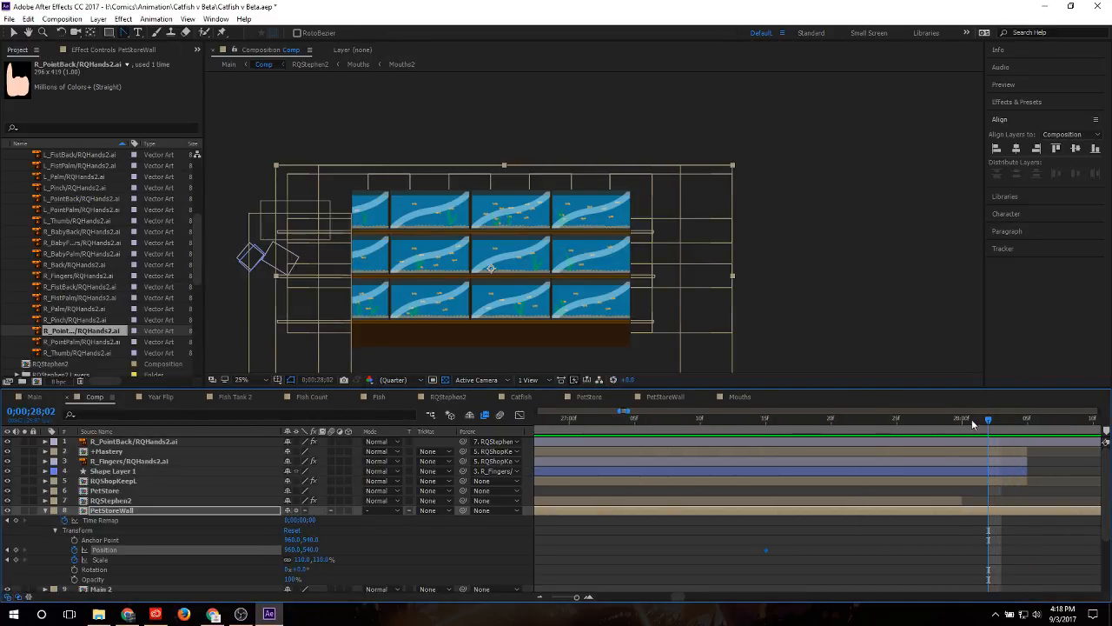
{"action": "mouse_move", "coordinate": [963, 419]}
{"action": "left_mouse_down"}
{"action": "mouse_move", "coordinate": [767, 423]}
{"action": "mouse_move", "coordinate": [947, 432]}
{"action": "left_mouse_up"}
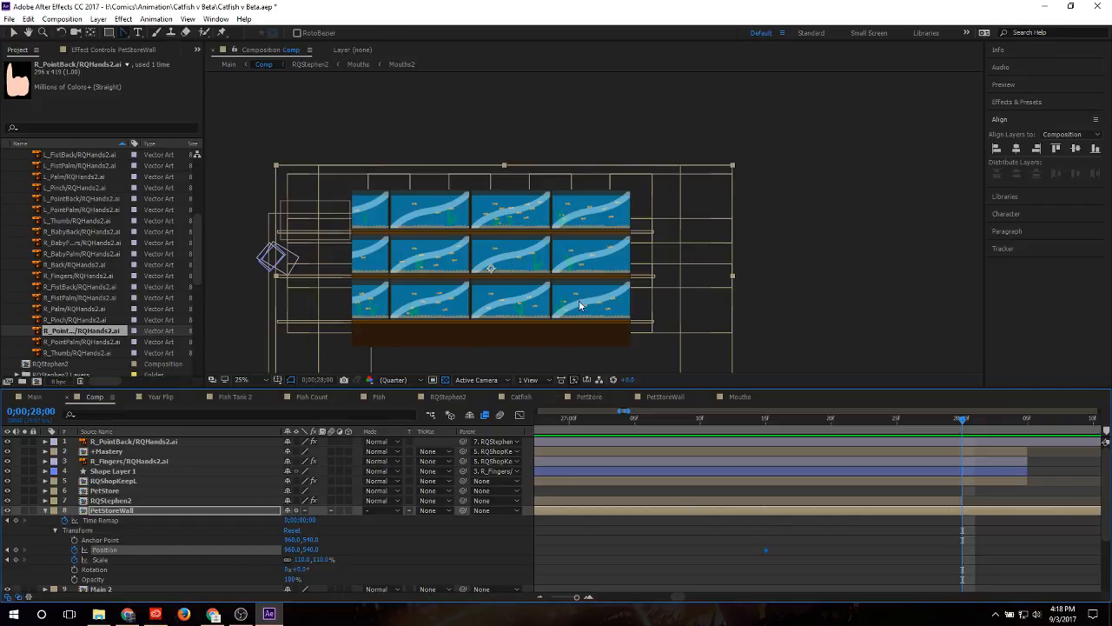
Step: Try to slide the PetStoreWall background horizontally at 0;00;28;00 and deselect the layer
{"action": "left_click_drag", "start_coordinate": [281, 549], "coordinate": [208, 549]}
{"action": "left_click_drag", "start_coordinate": [294, 552], "coordinate": [363, 521]}
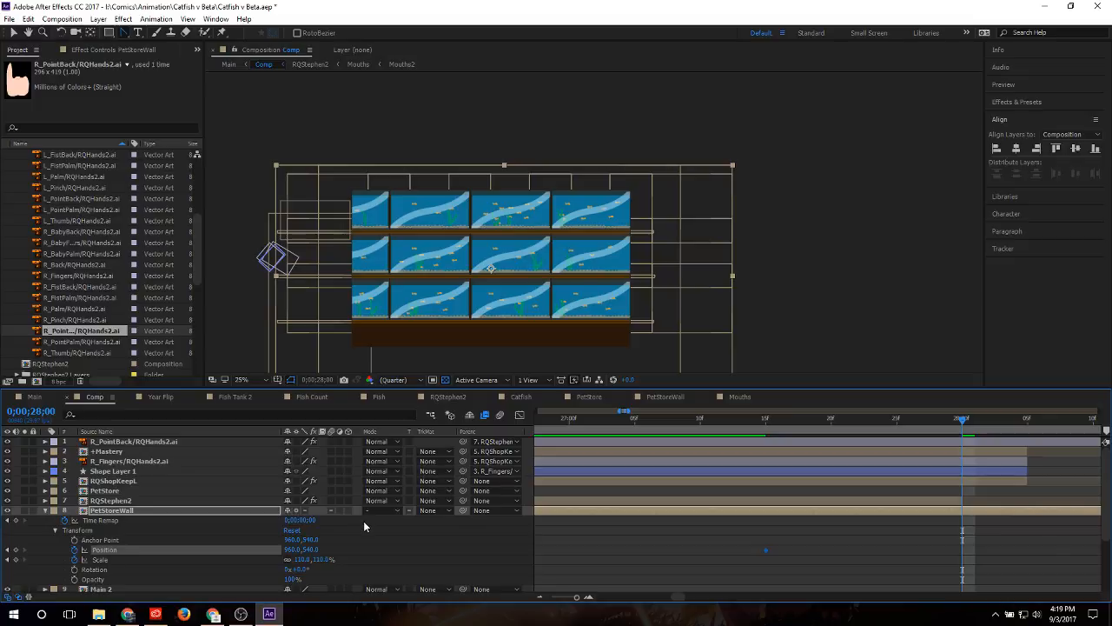
{"action": "left_click", "coordinate": [810, 240]}
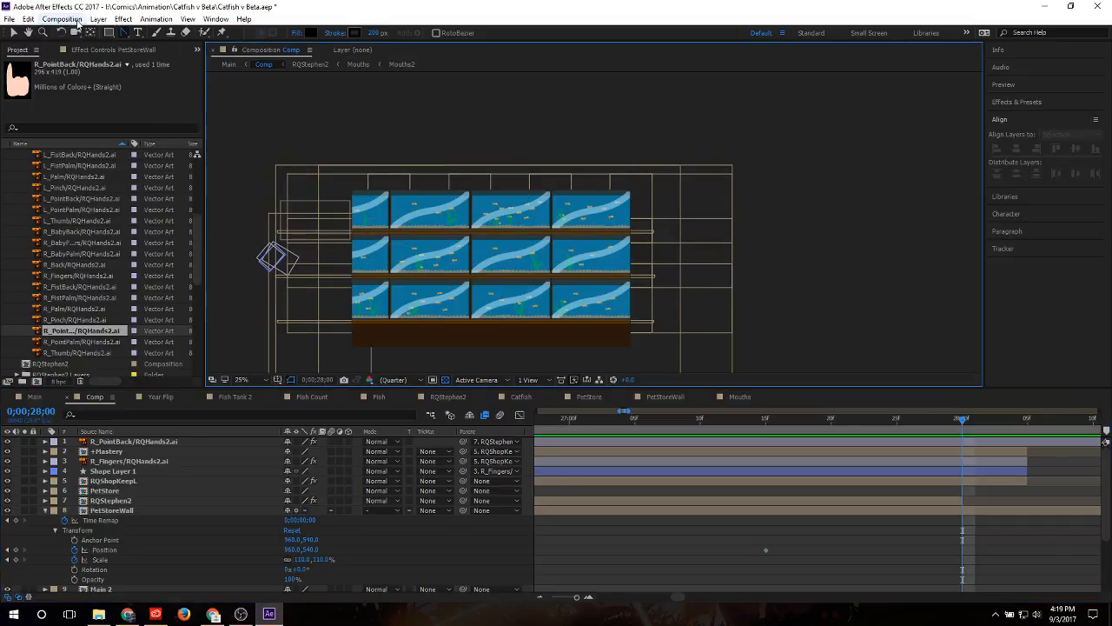
Step: Draw a rectangular mask on the PetStoreWall layer around the visible frame area and check that its edge lines up with the frame
{"action": "left_click", "coordinate": [108, 32]}
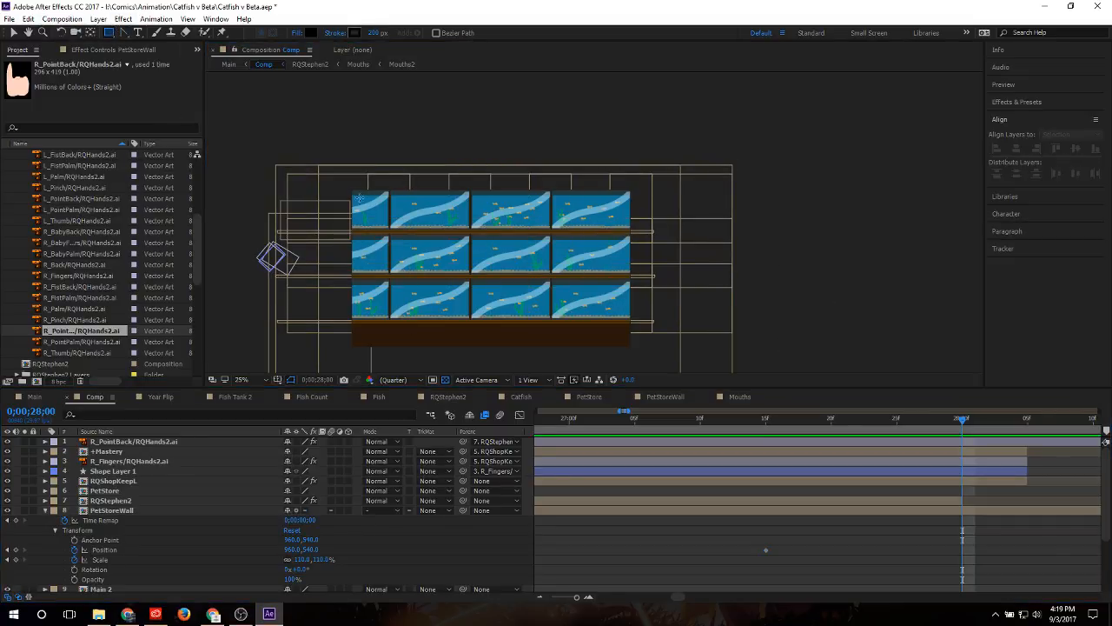
{"action": "mouse_move", "coordinate": [349, 188]}
{"action": "left_mouse_down"}
{"action": "mouse_move", "coordinate": [392, 211]}
{"action": "mouse_move", "coordinate": [452, 279]}
{"action": "mouse_move", "coordinate": [629, 357]}
{"action": "left_mouse_up"}
{"action": "key", "text": "ctrl+z"}
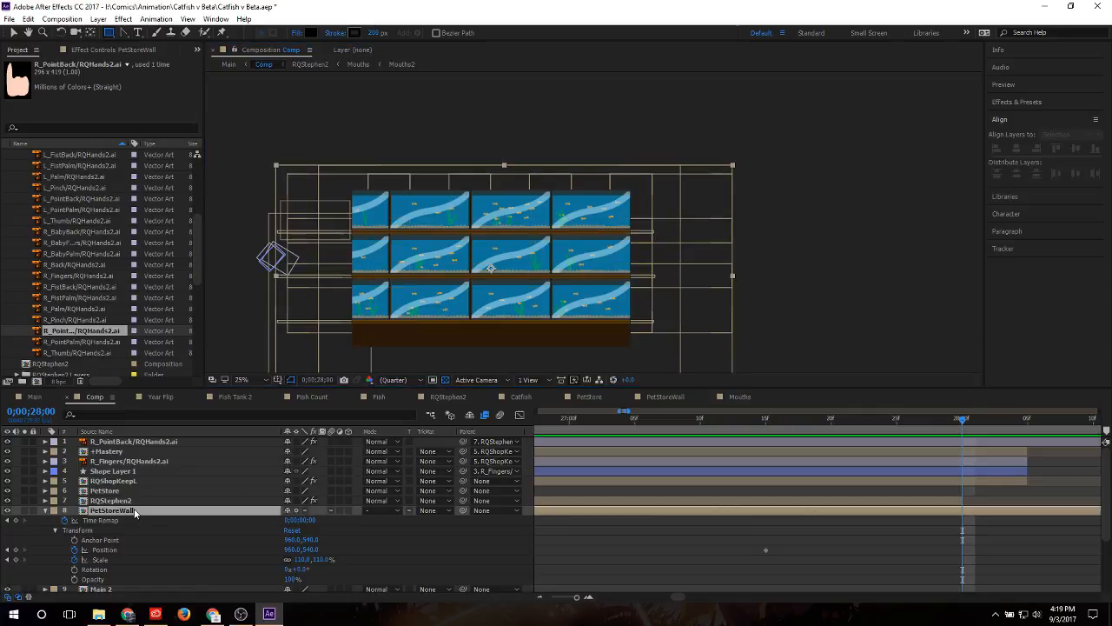
{"action": "left_click_drag", "start_coordinate": [348, 189], "coordinate": [630, 357]}
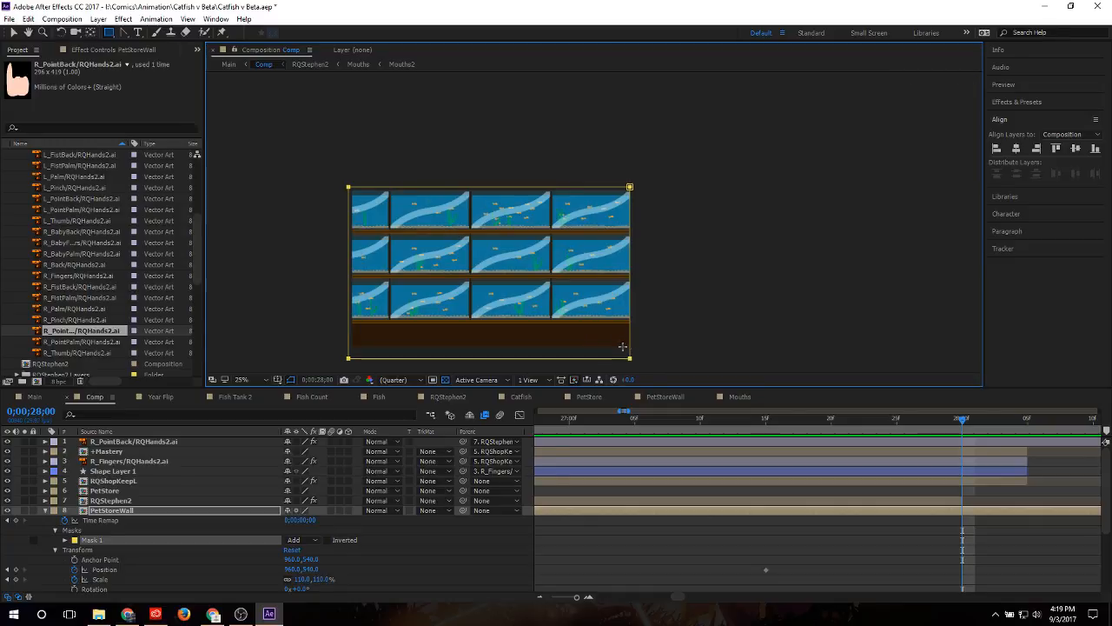
{"action": "scroll", "coordinate": [668, 310], "scroll_direction": "up", "scroll_amount": 6}
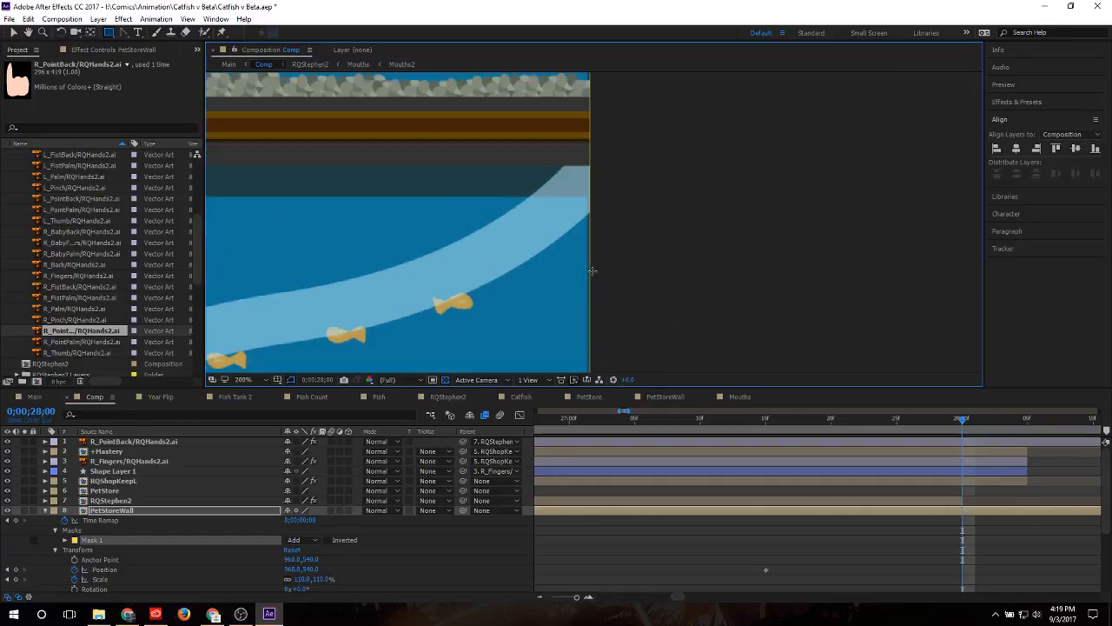
{"action": "scroll", "coordinate": [591, 271], "scroll_direction": "down", "scroll_amount": 4}
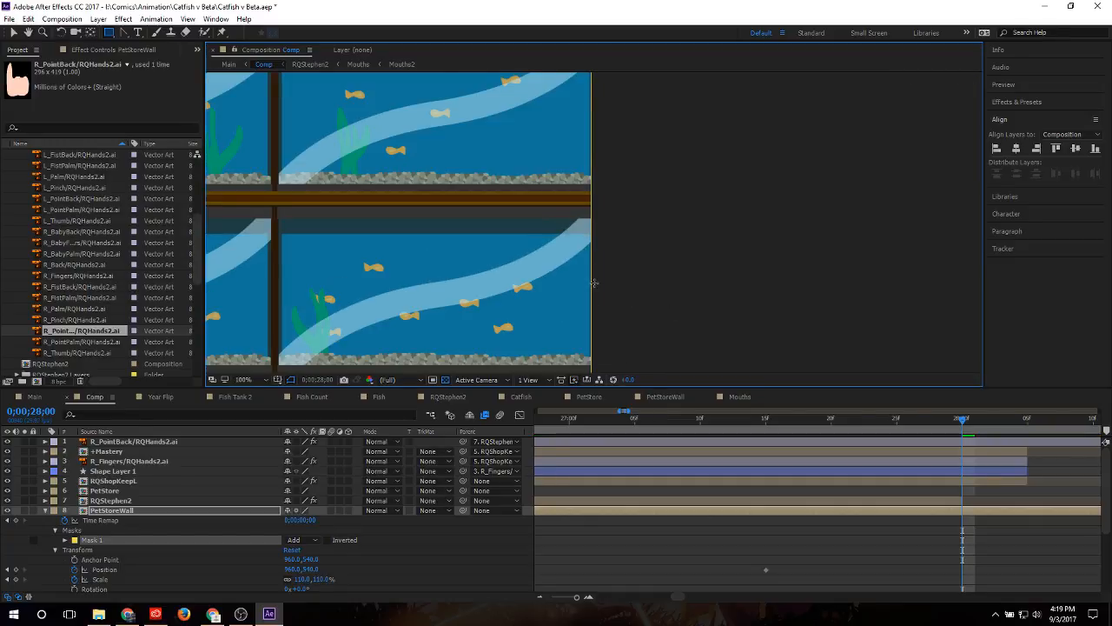
{"action": "scroll", "coordinate": [496, 327], "scroll_direction": "up", "scroll_amount": 2}
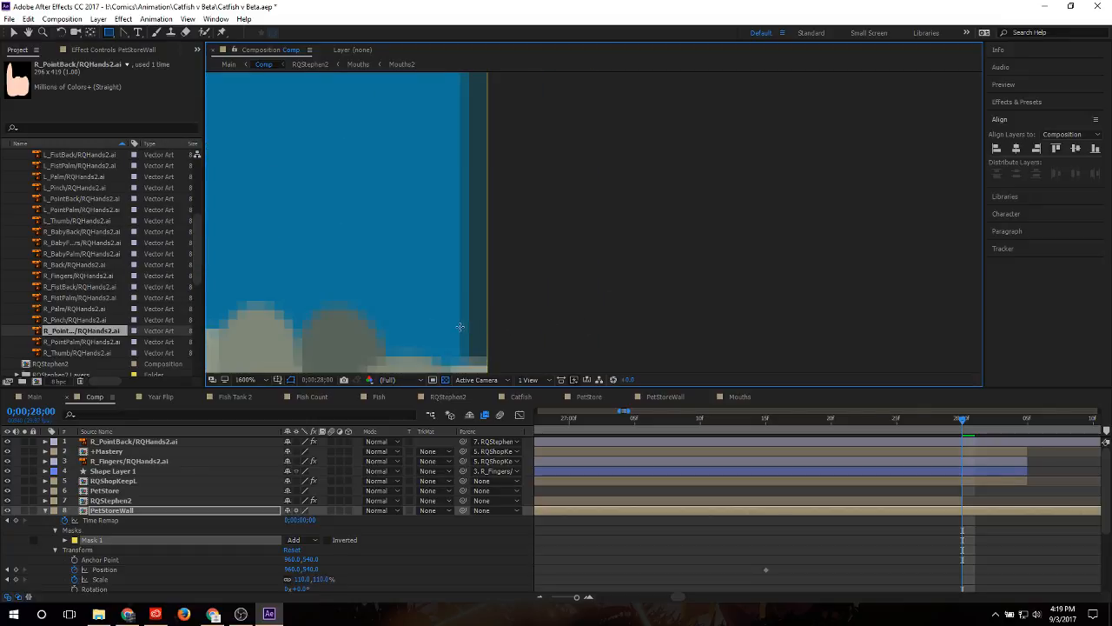
{"action": "scroll", "coordinate": [498, 297], "scroll_direction": "down", "scroll_amount": 10}
{"action": "scroll", "coordinate": [500, 297], "scroll_direction": "up", "scroll_amount": 3}
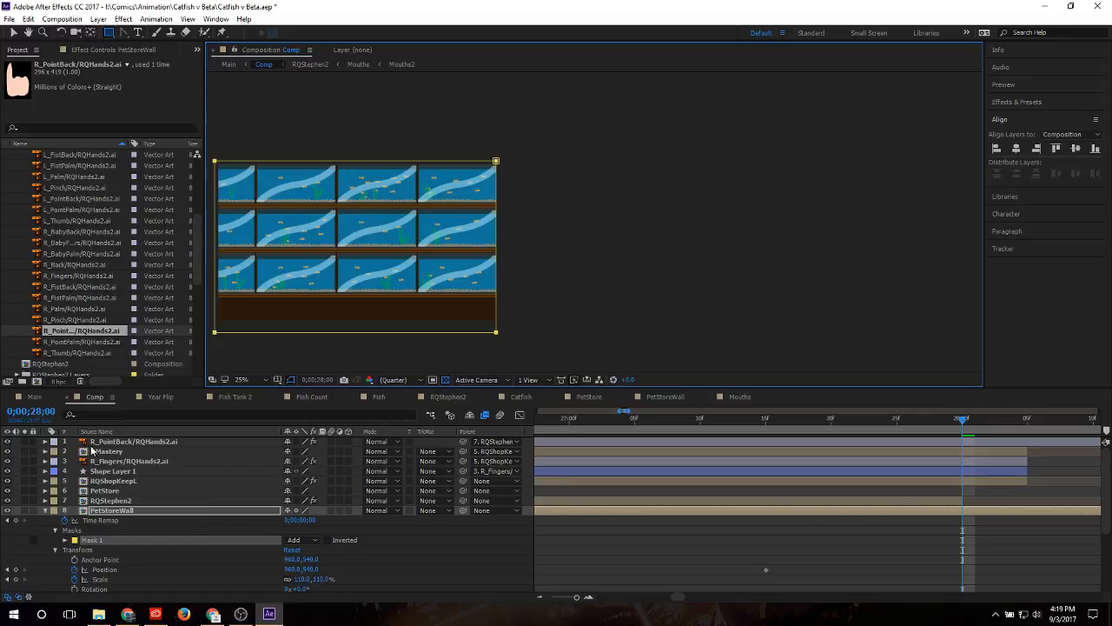
Step: Set PetStoreWall's Position to -973, 540 at 0;00;28;00 and apply Easy Ease to both of its Position keyframes
{"action": "left_click", "coordinate": [13, 32]}
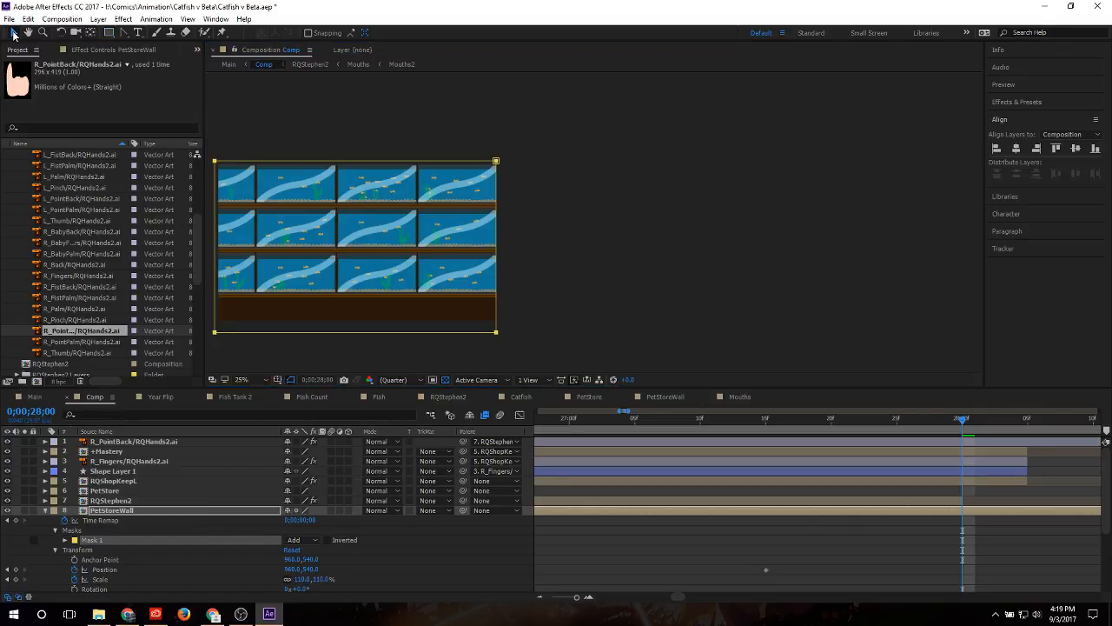
{"action": "left_click_drag", "start_coordinate": [387, 324], "coordinate": [628, 318]}
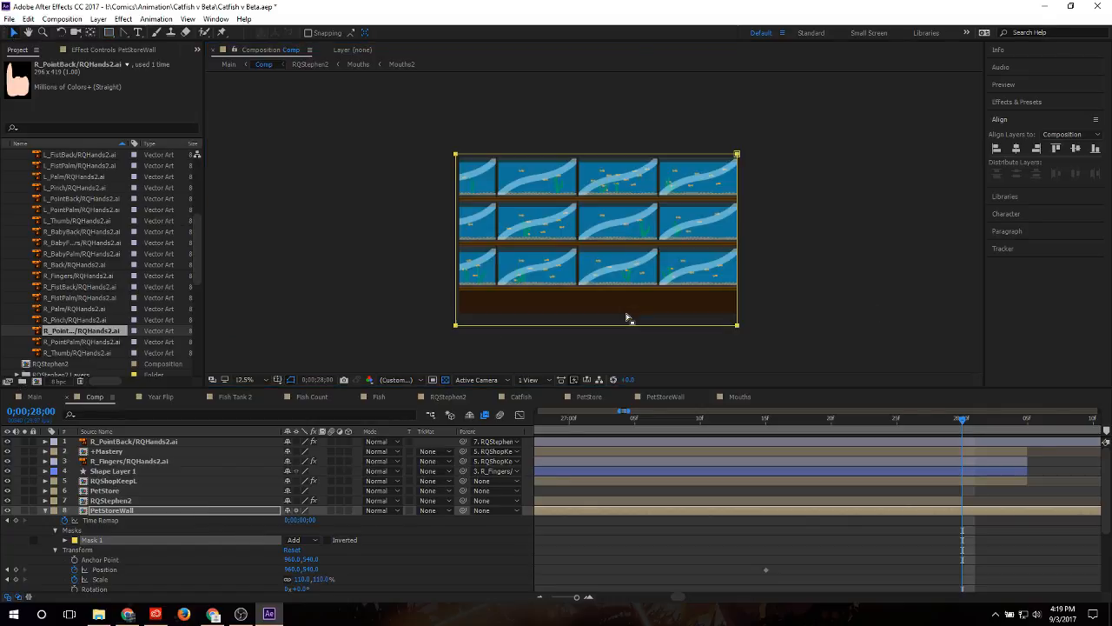
{"action": "left_click", "coordinate": [962, 423]}
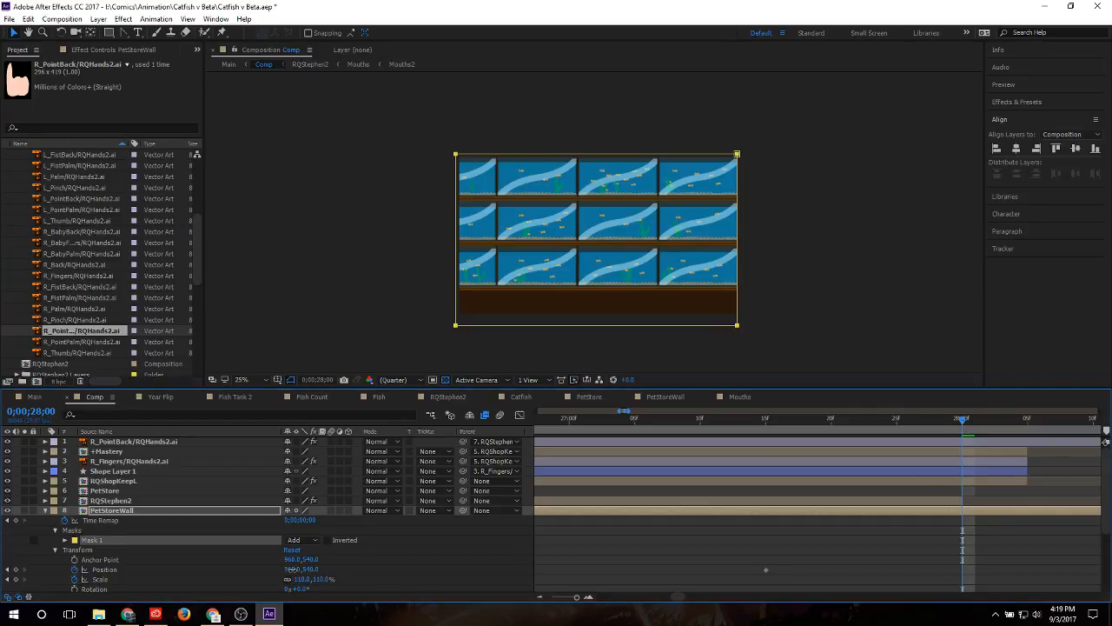
{"action": "left_click_drag", "start_coordinate": [289, 569], "coordinate": [375, 579]}
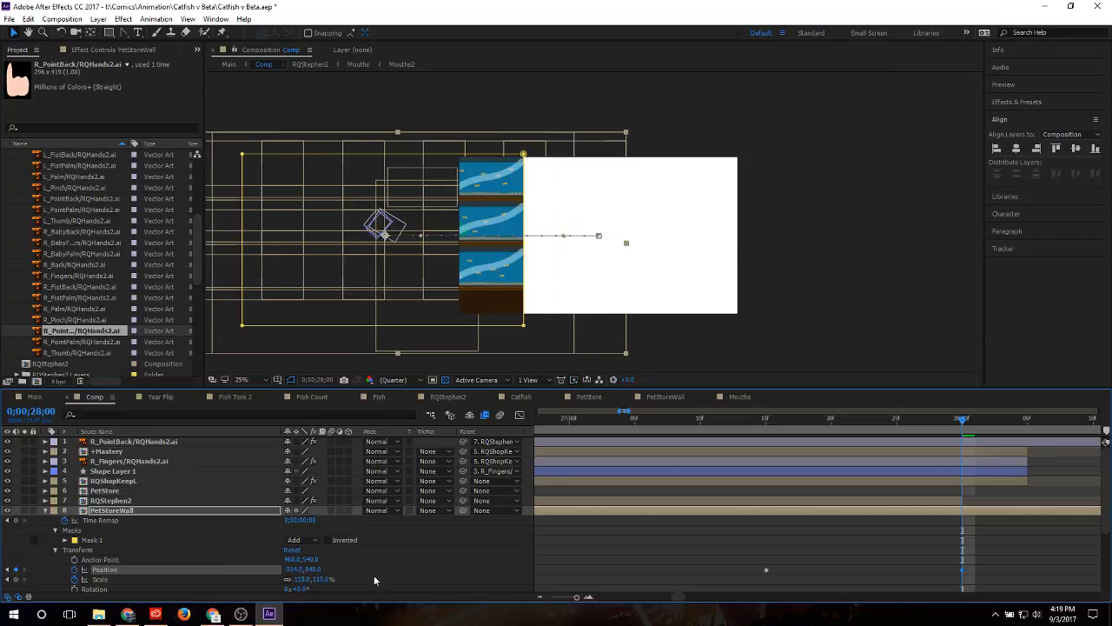
{"action": "left_click_drag", "start_coordinate": [295, 571], "coordinate": [48, 587]}
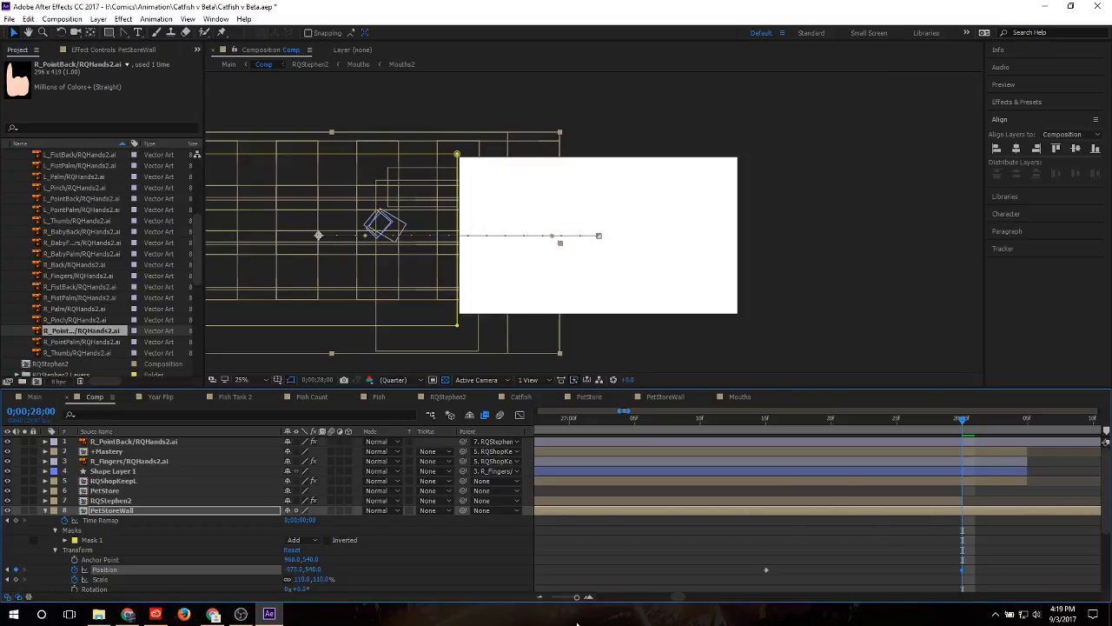
{"action": "left_click_drag", "start_coordinate": [968, 563], "coordinate": [763, 577]}
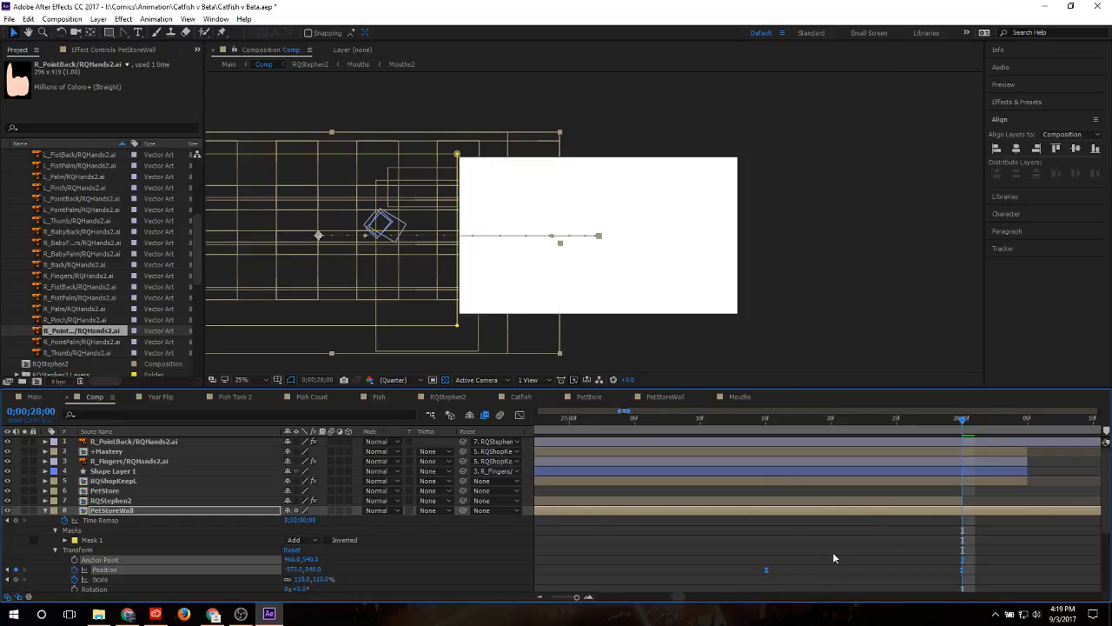
Step: Play back the section from 0;00;27;00 to check the wall sliding out with the shopkeeper
{"action": "key", "text": "minus"}
{"action": "left_click", "coordinate": [727, 421]}
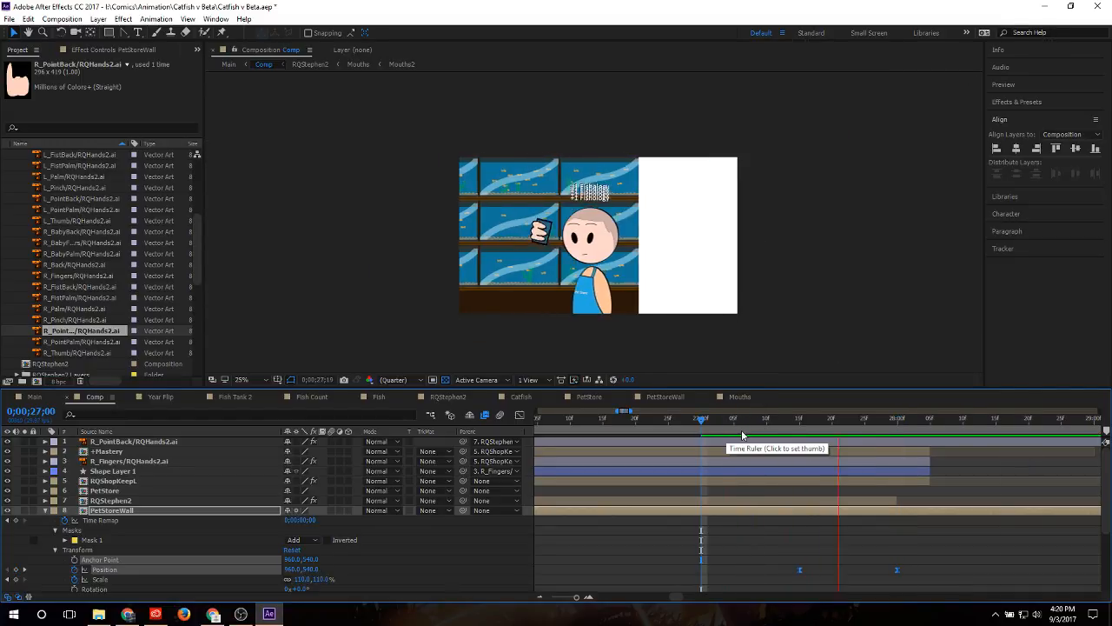
{"action": "key", "text": "space"}
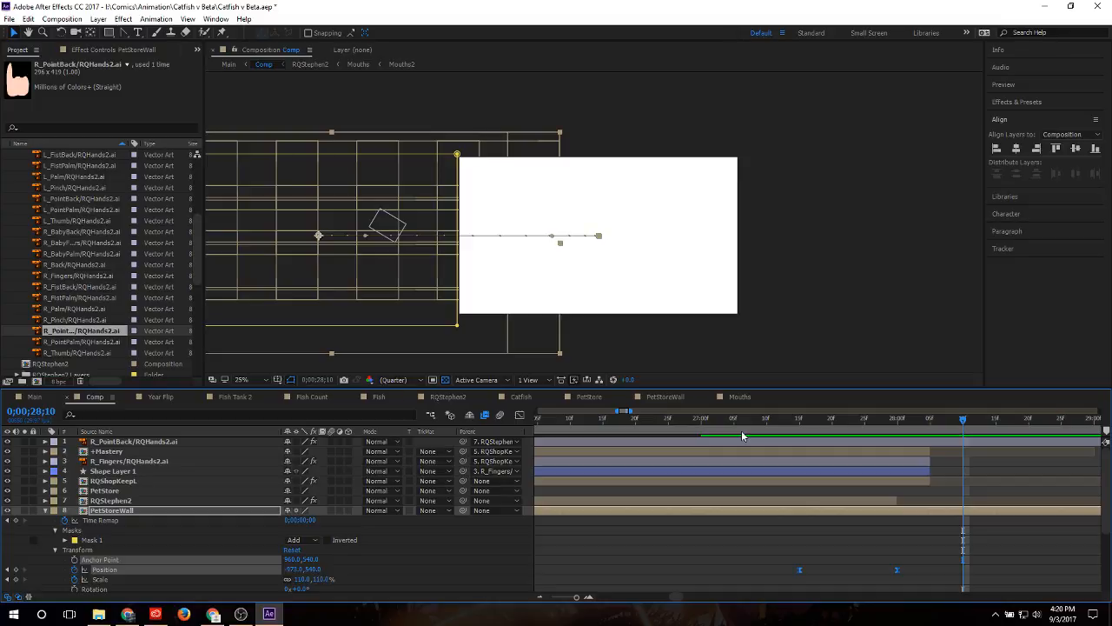
Step: Copy the Directional Blur effect from RQStephen2 and paste it onto PetStoreWall at 0;00;27;15
{"action": "left_click", "coordinate": [750, 420]}
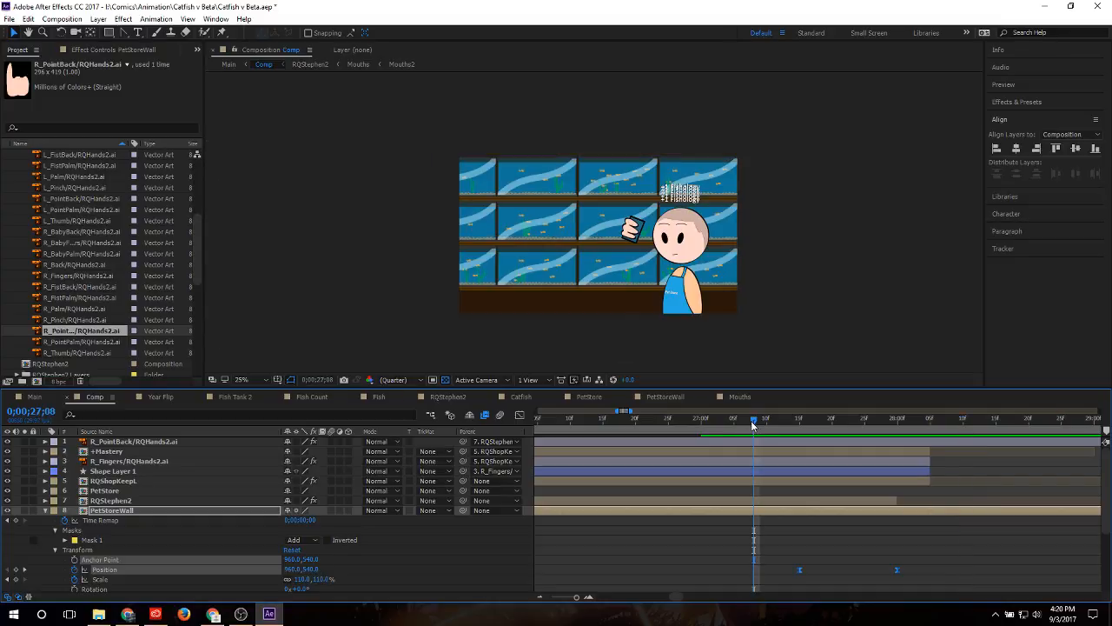
{"action": "left_click_drag", "start_coordinate": [753, 424], "coordinate": [801, 442]}
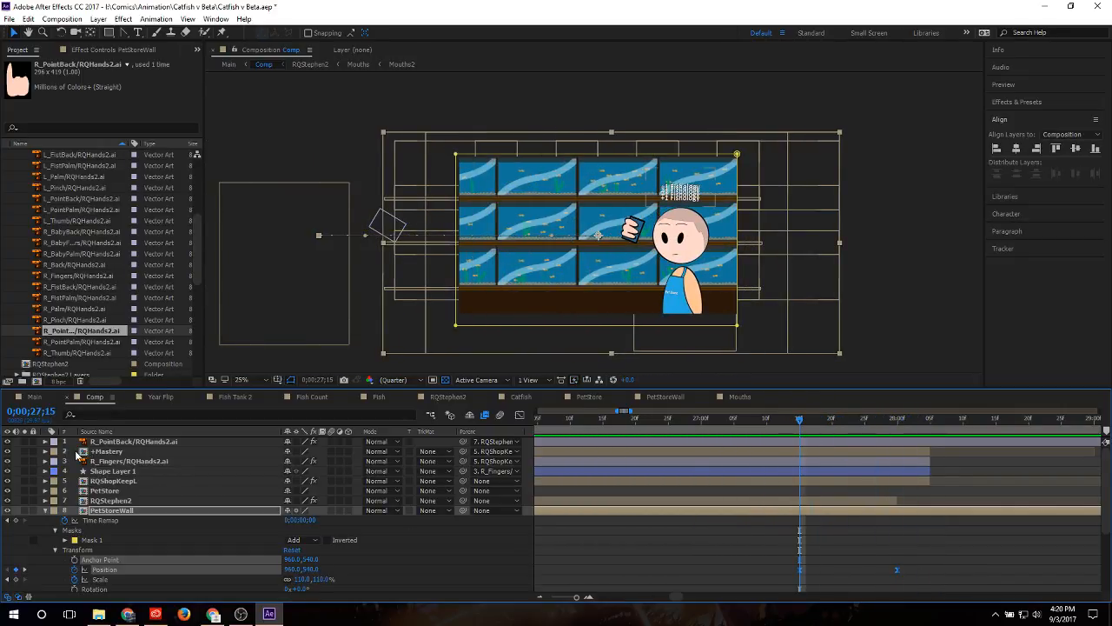
{"action": "left_click", "coordinate": [46, 510]}
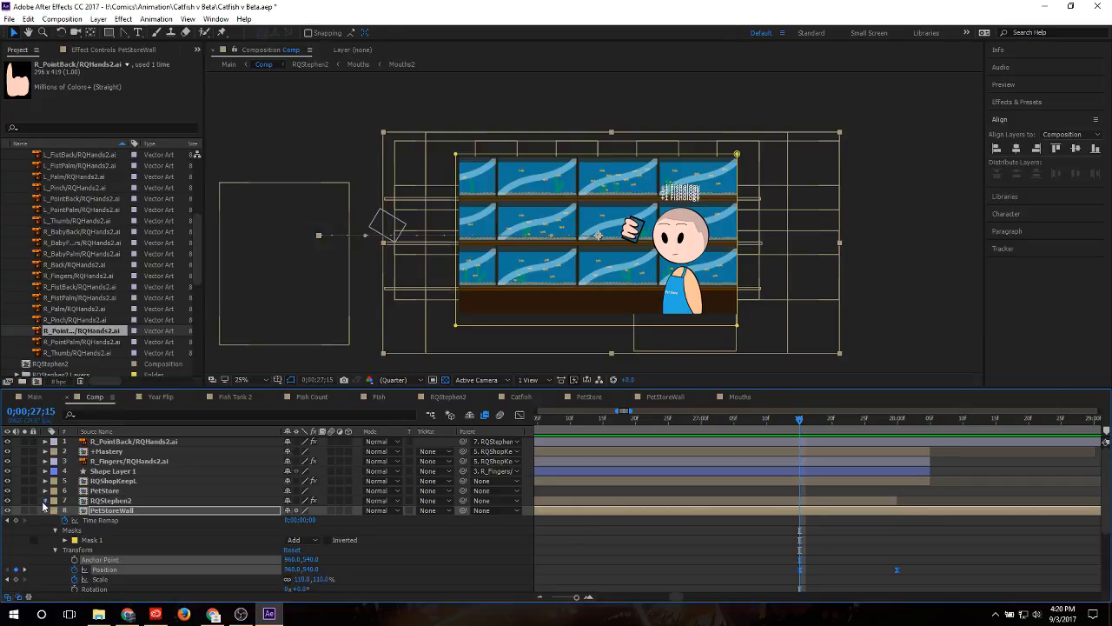
{"action": "left_click", "coordinate": [45, 500]}
{"action": "left_click", "coordinate": [93, 498]}
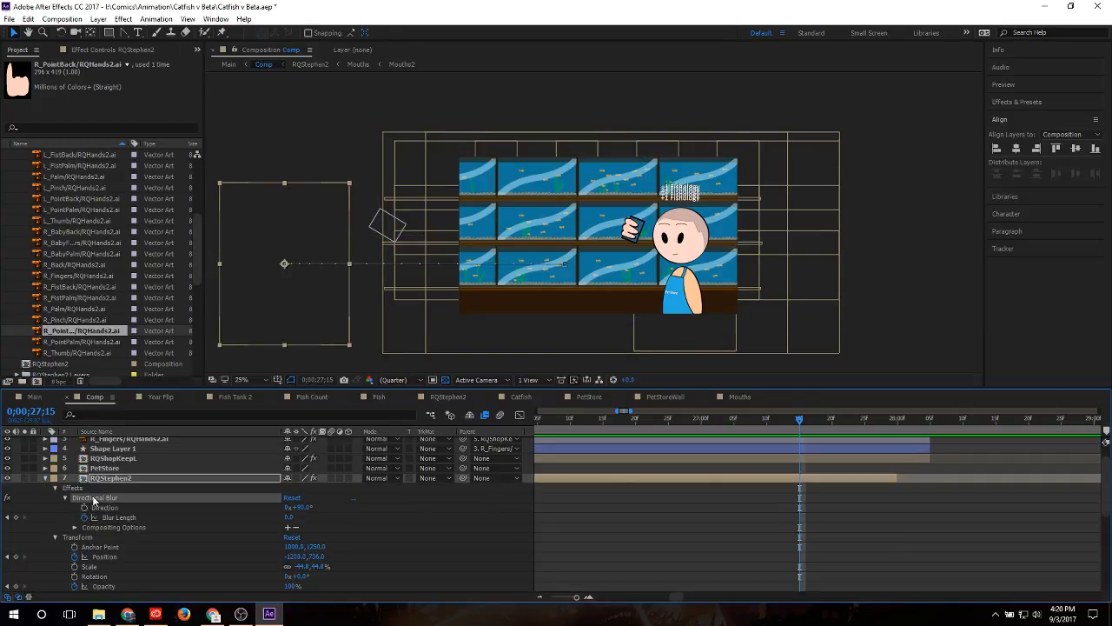
{"action": "left_click", "coordinate": [98, 489]}
{"action": "left_click", "coordinate": [95, 498]}
{"action": "left_click", "coordinate": [46, 479]}
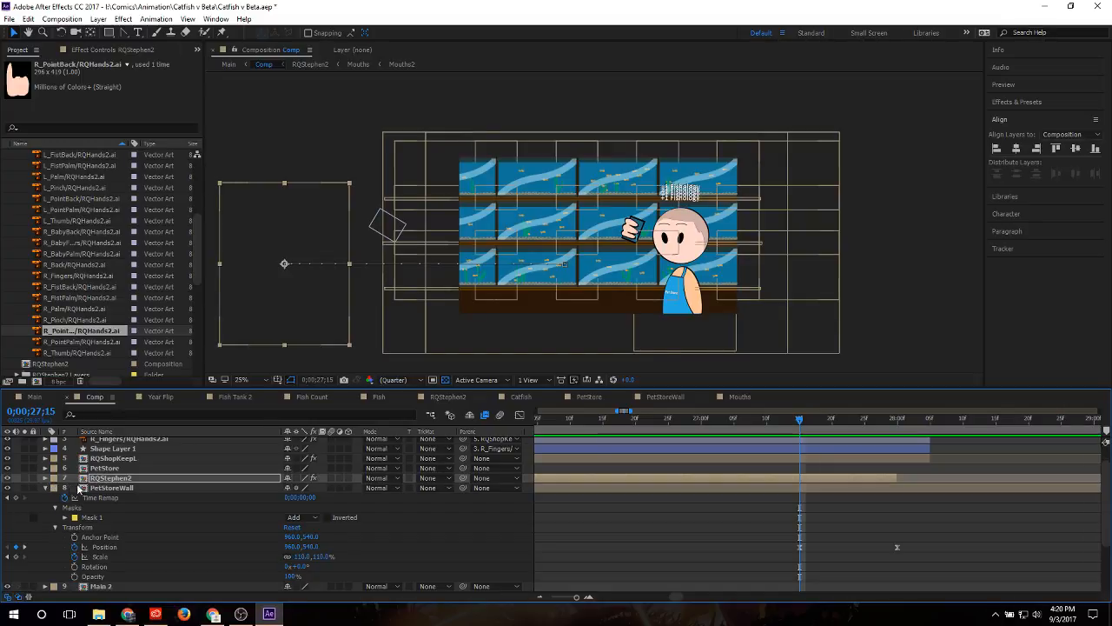
{"action": "left_click", "coordinate": [112, 489]}
{"action": "key", "text": "ctrl+v"}
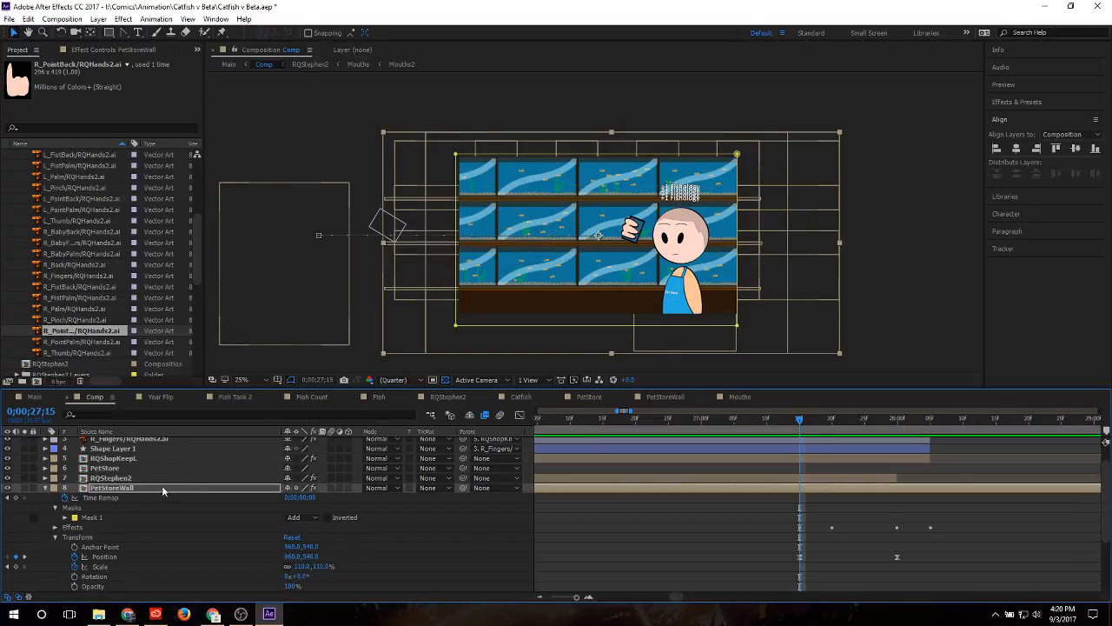
Step: Retime PetStoreWall's last three Blur Length keyframes to 0;00;27;19, 0;00;27;26 and 0;00;28;00
{"action": "left_click", "coordinate": [53, 526]}
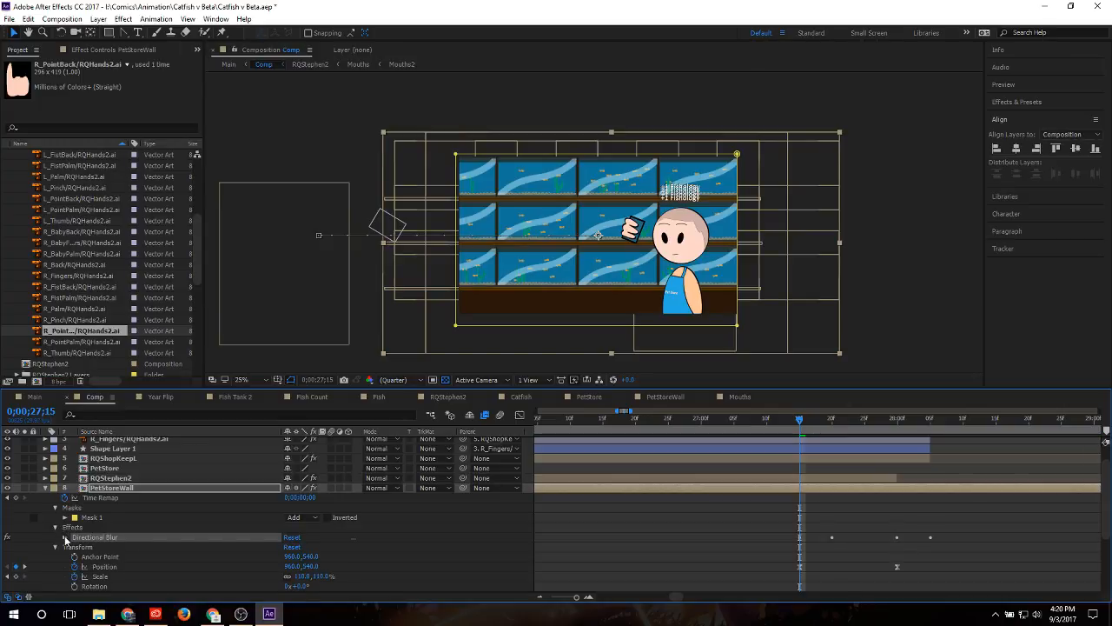
{"action": "left_click", "coordinate": [65, 537]}
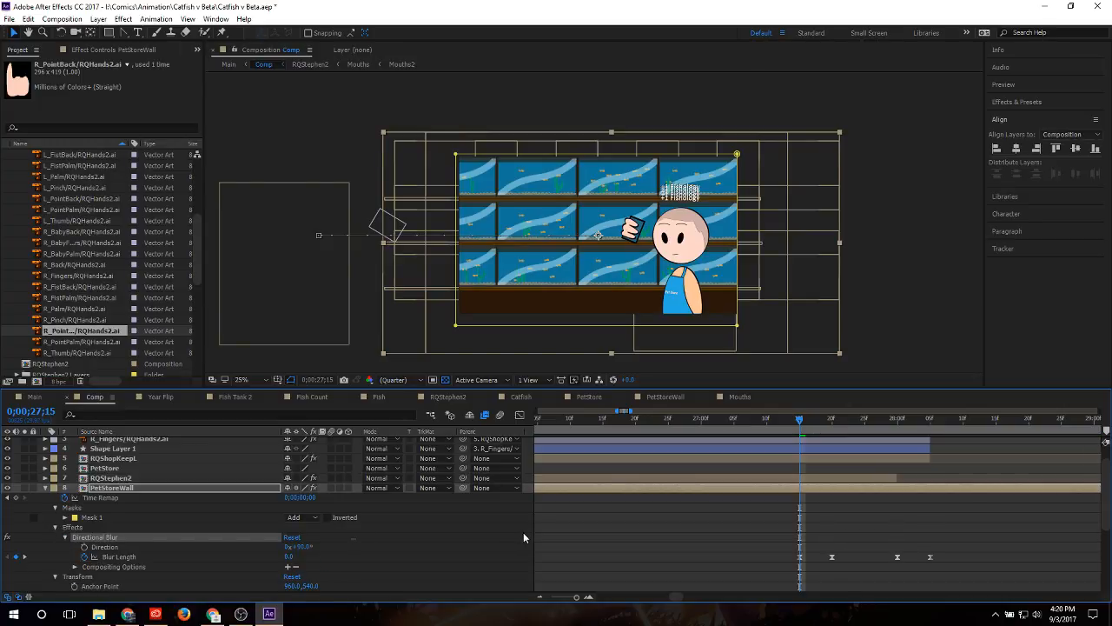
{"action": "scroll", "coordinate": [525, 531], "scroll_direction": "down", "scroll_amount": 3}
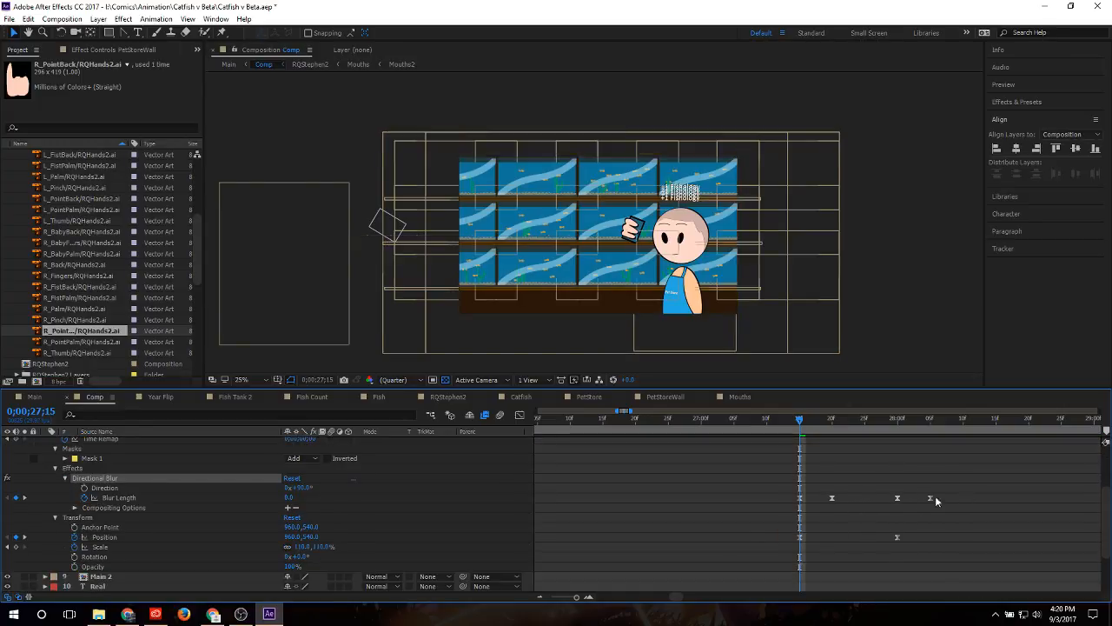
{"action": "mouse_move", "coordinate": [890, 490]}
{"action": "left_mouse_down"}
{"action": "mouse_move", "coordinate": [959, 511]}
{"action": "mouse_move", "coordinate": [902, 505]}
{"action": "left_mouse_up"}
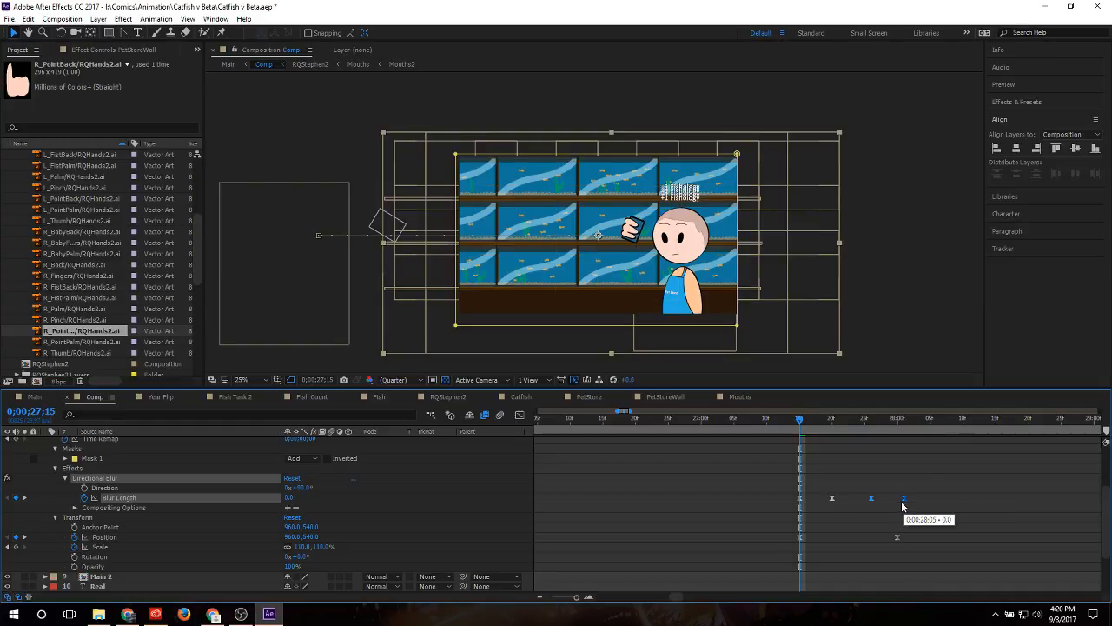
{"action": "left_click_drag", "start_coordinate": [832, 498], "coordinate": [871, 499]}
Step: Play back the blurred wall slide from 0;00;27;04 and inspect the frames at 0;00;27;19 and 0;00;27;26
{"action": "left_click", "coordinate": [792, 419]}
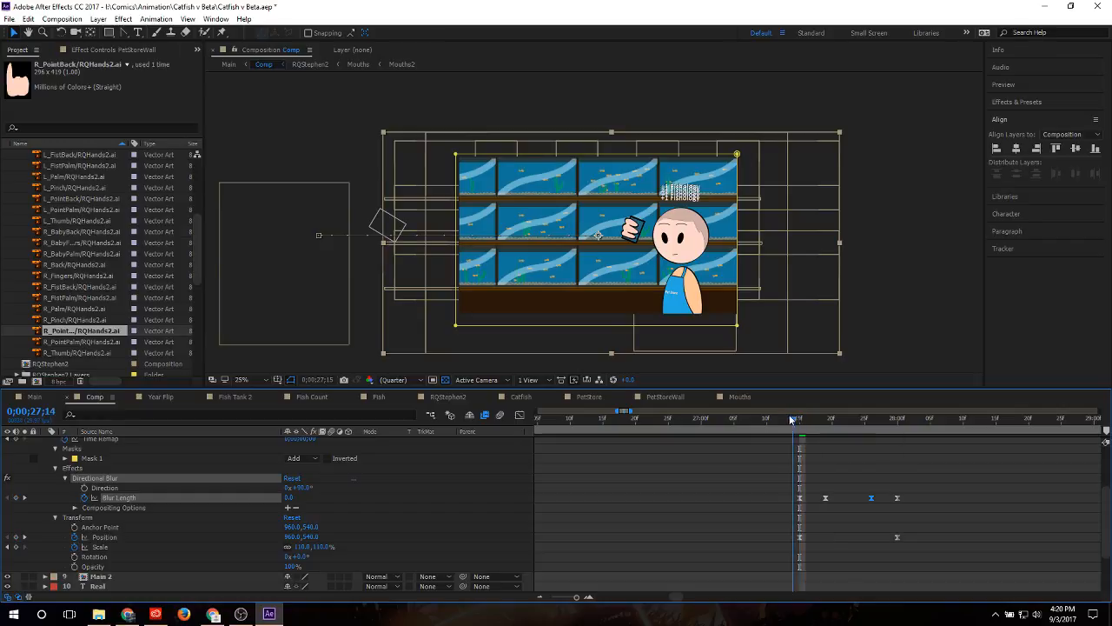
{"action": "left_click", "coordinate": [729, 421]}
{"action": "key", "text": "space"}
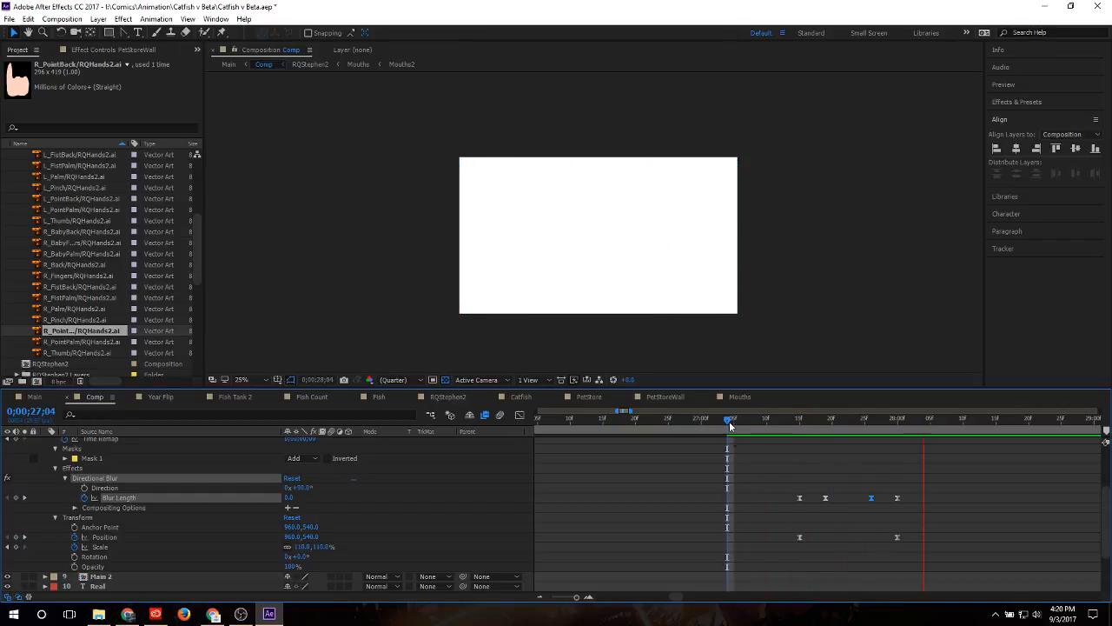
{"action": "key", "text": "space"}
{"action": "left_click", "coordinate": [826, 424]}
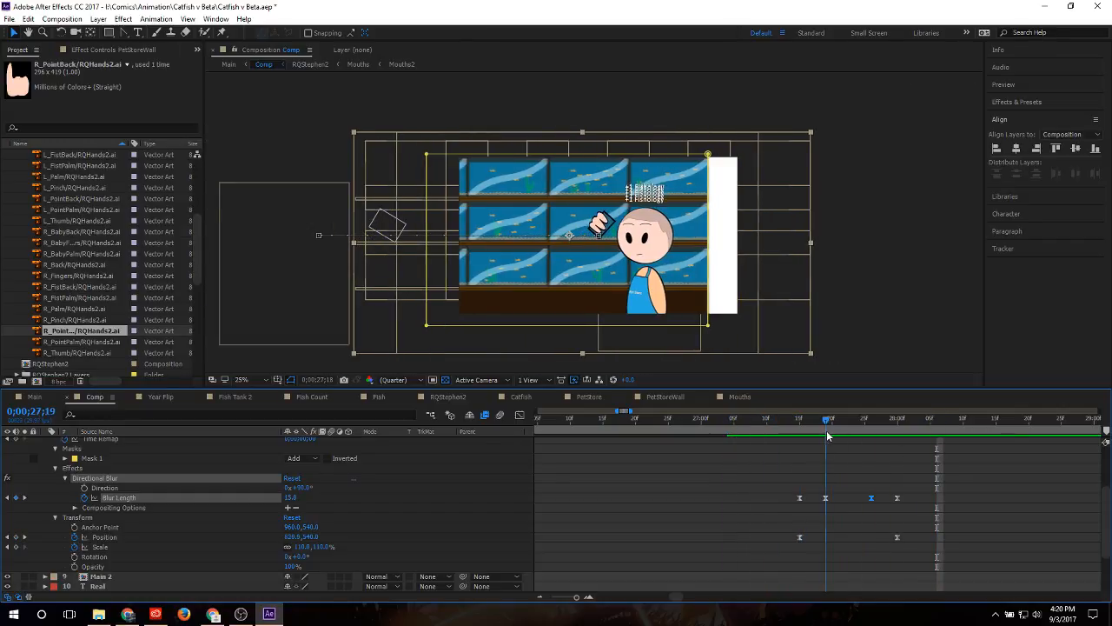
{"action": "left_click_drag", "start_coordinate": [827, 436], "coordinate": [871, 438]}
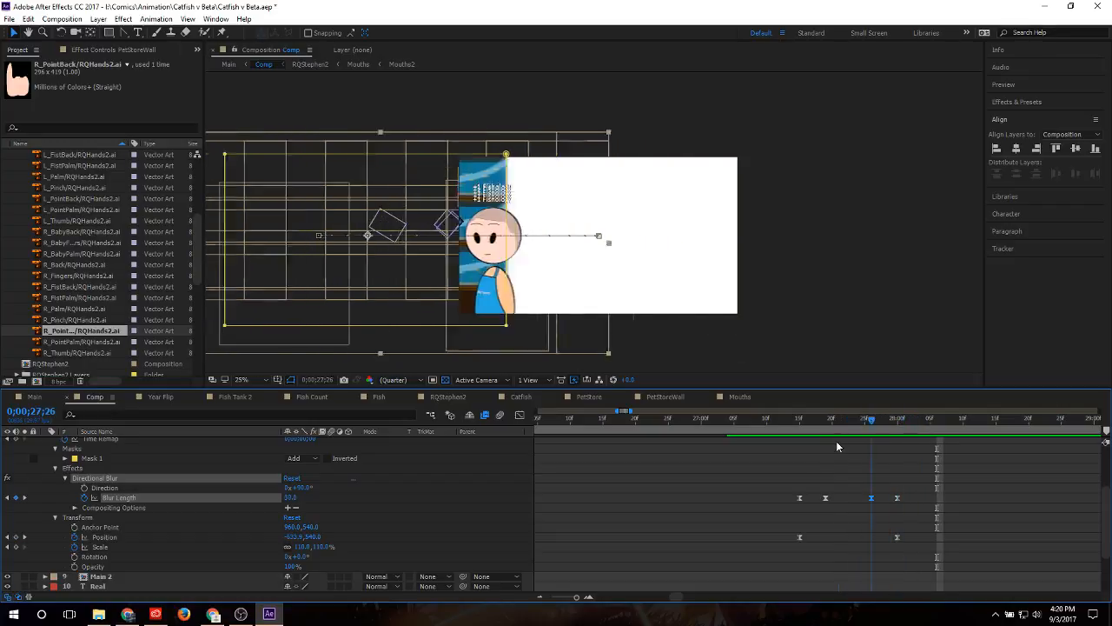
{"action": "left_click", "coordinate": [780, 439]}
{"action": "key", "text": "space"}
{"action": "key", "text": "space"}
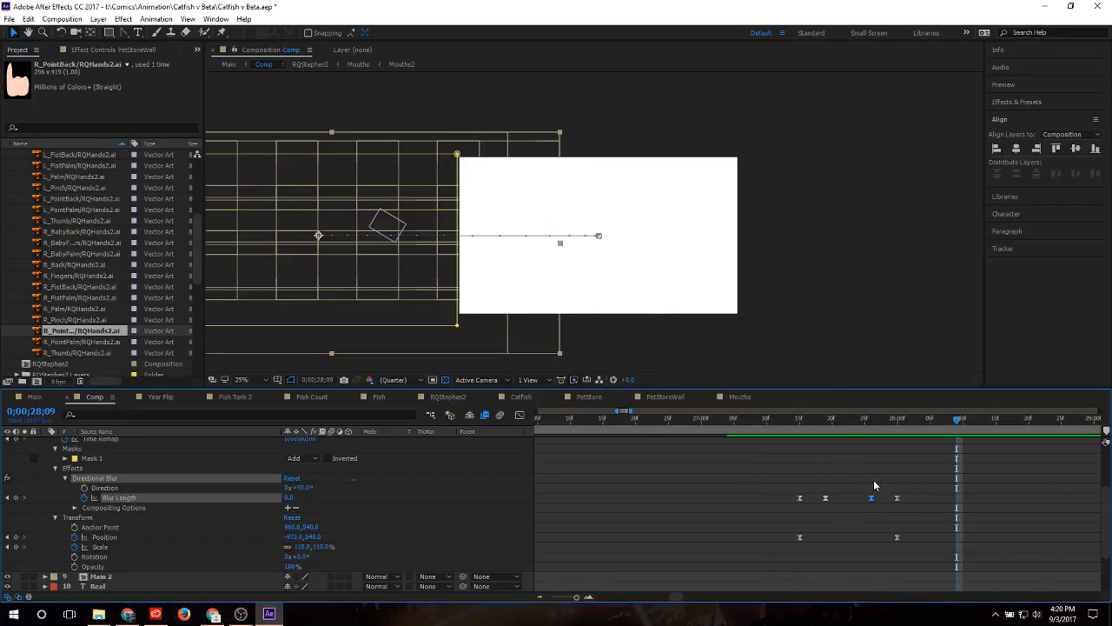
Step: Move PetStoreWall's final Position and Blur Length keyframes to 0;00;28;02 and shift the two middle Blur Length keyframes one frame later
{"action": "scroll", "coordinate": [874, 485], "scroll_direction": "down", "scroll_amount": 2, "text": "alt"}
{"action": "left_click_drag", "start_coordinate": [891, 426], "coordinate": [893, 425]}
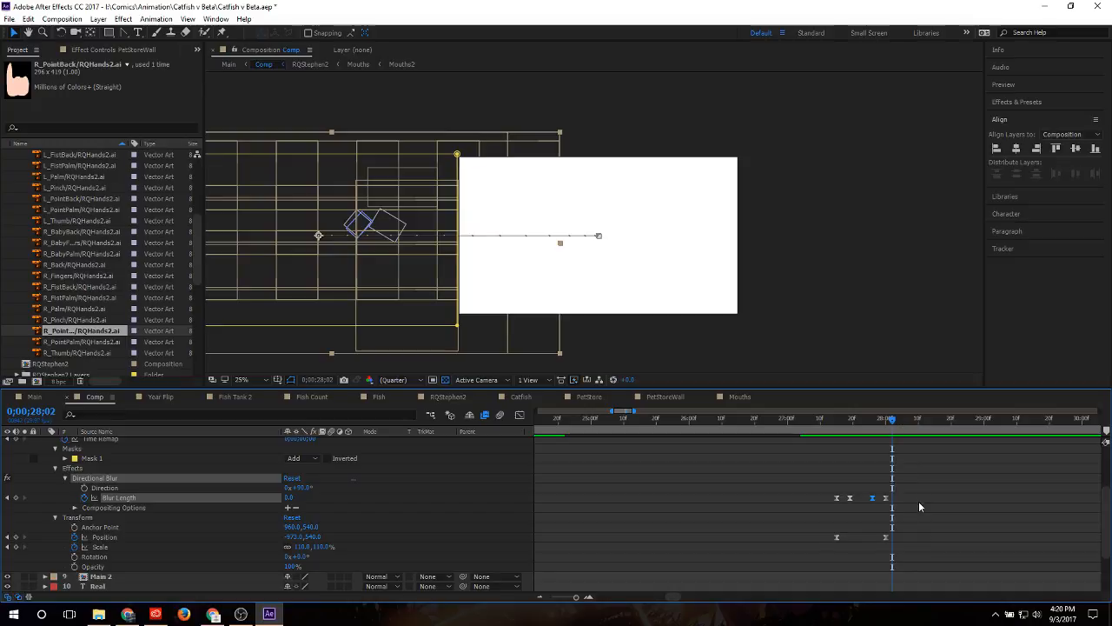
{"action": "mouse_move", "coordinate": [918, 500]}
{"action": "left_mouse_down"}
{"action": "mouse_move", "coordinate": [875, 527]}
{"action": "mouse_move", "coordinate": [881, 548]}
{"action": "left_mouse_up"}
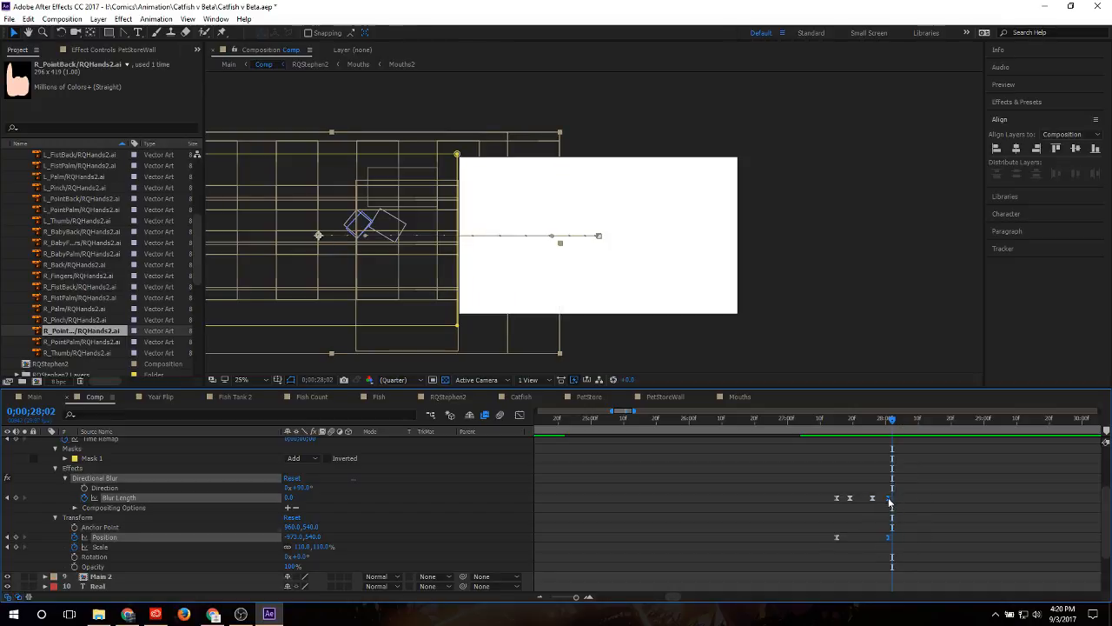
{"action": "left_click_drag", "start_coordinate": [888, 498], "coordinate": [895, 499]}
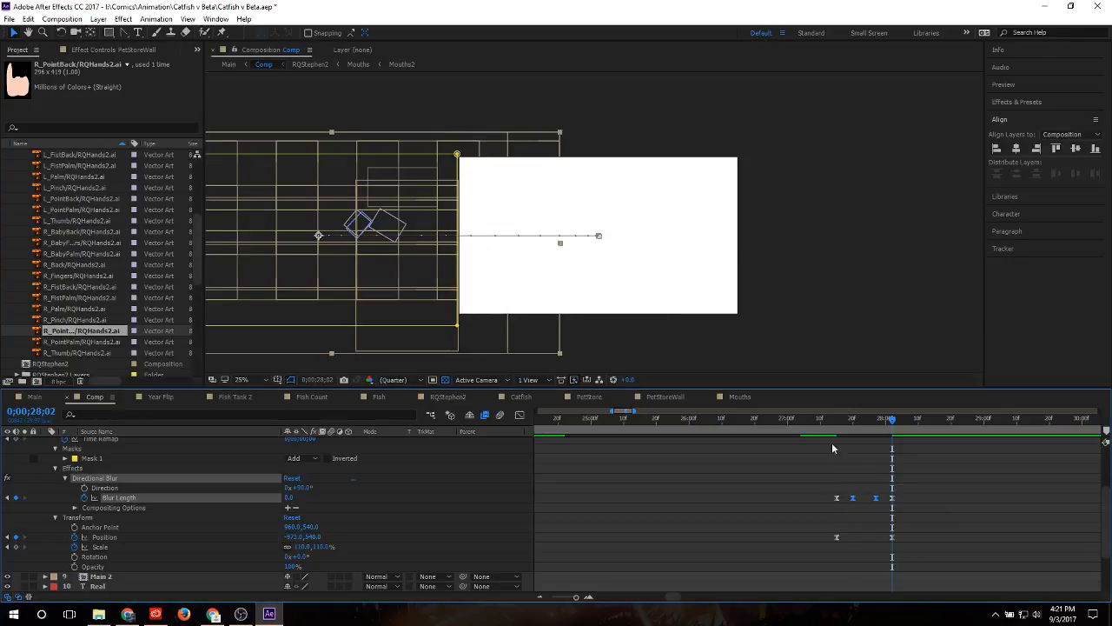
Step: Play back the retimed wall slide from 0;00;27;09 and 0;00;27;04
{"action": "left_click", "coordinate": [815, 418]}
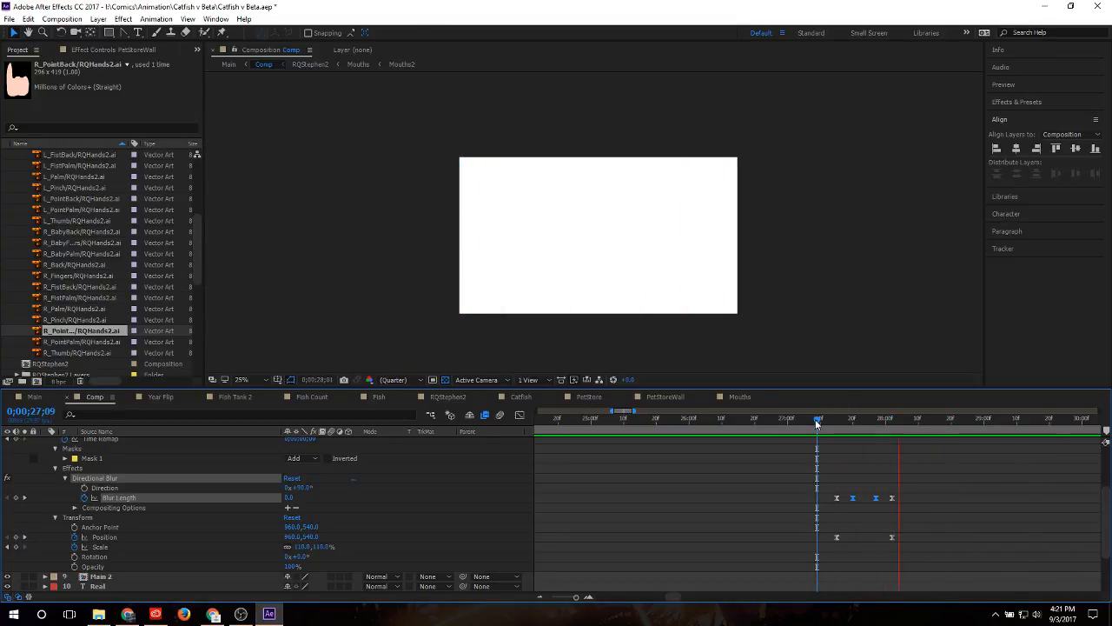
{"action": "left_click_drag", "start_coordinate": [815, 419], "coordinate": [800, 437]}
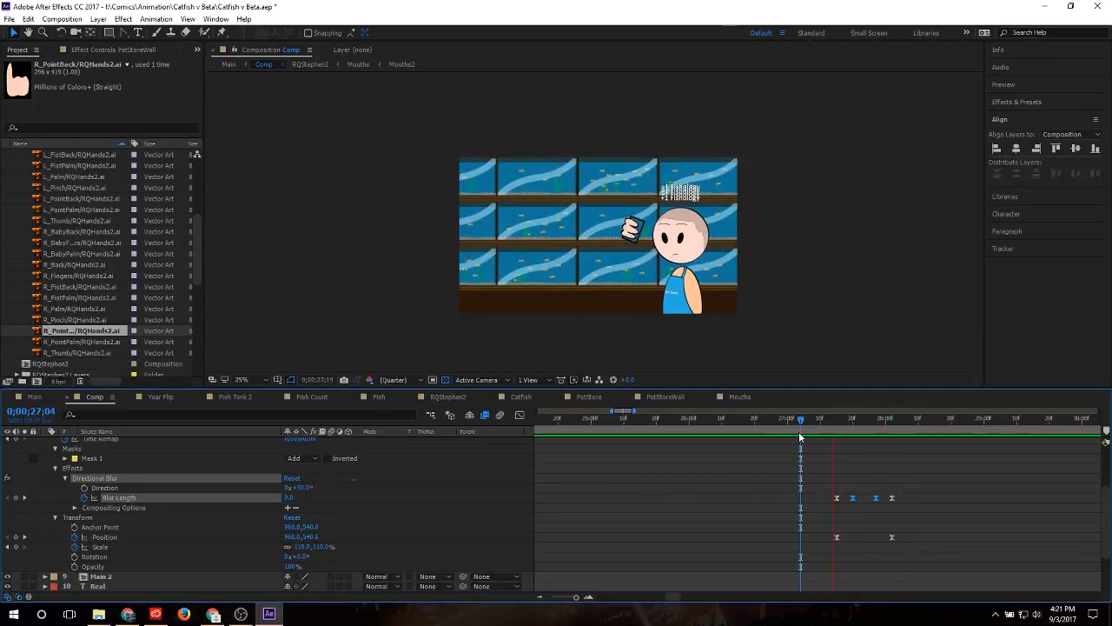
Step: Deselect PetStoreWall's keyframes and play back the retimed wall slide from 0;00;25;15
{"action": "key", "text": "shift+Page_Down"}
{"action": "key", "text": "shift+Page_Down"}
{"action": "key", "text": "shift+Page_Down"}
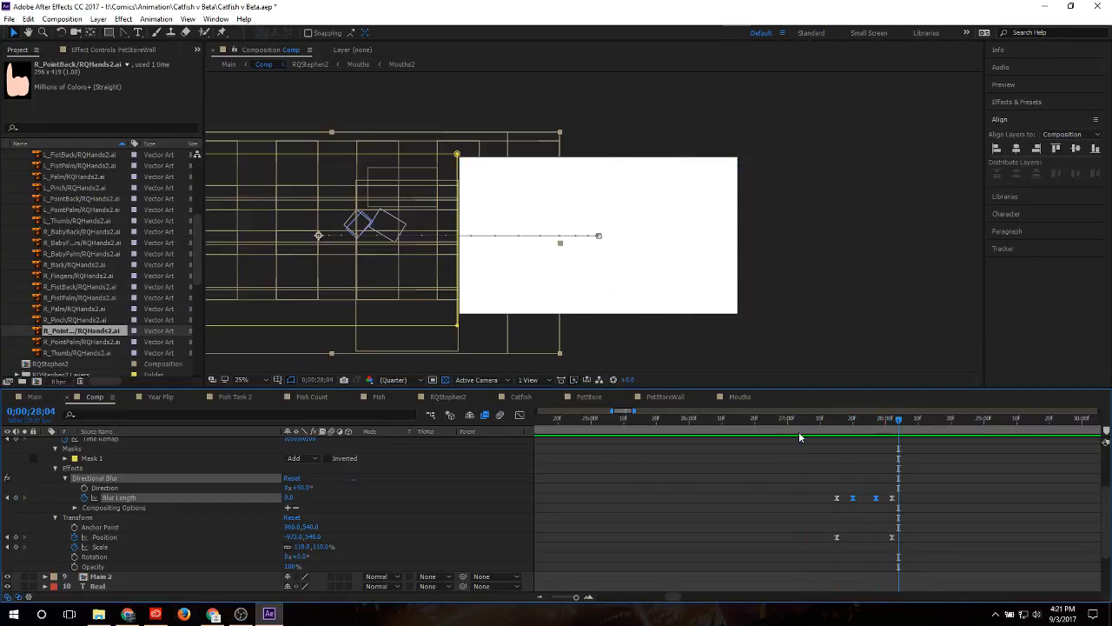
{"action": "key", "text": "F2"}
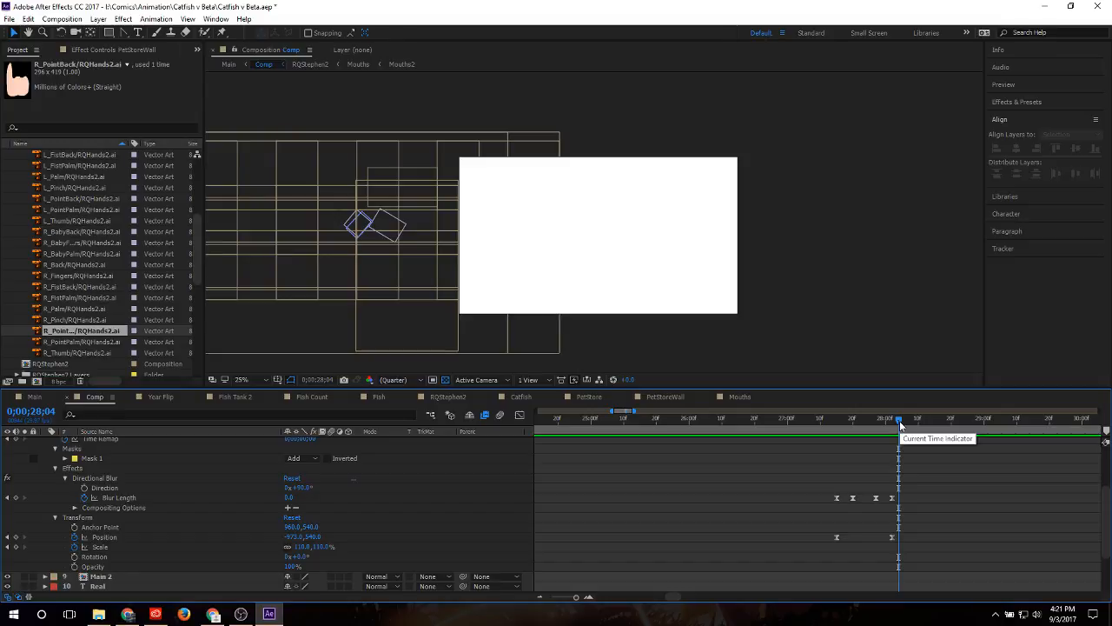
{"action": "left_click_drag", "start_coordinate": [900, 424], "coordinate": [641, 425]}
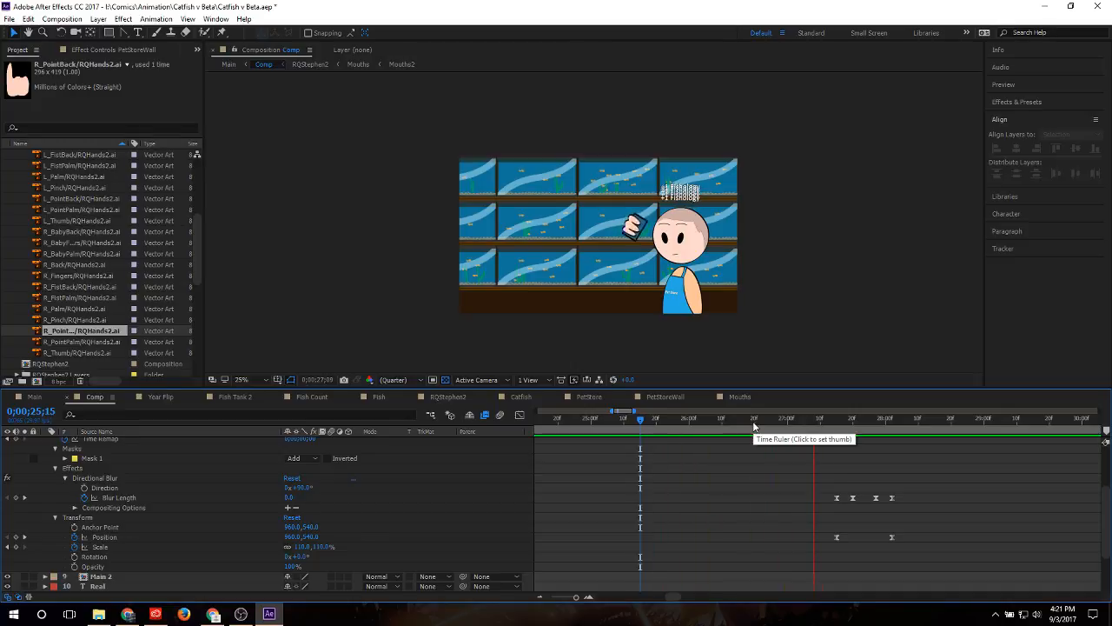
{"action": "key", "text": "space"}
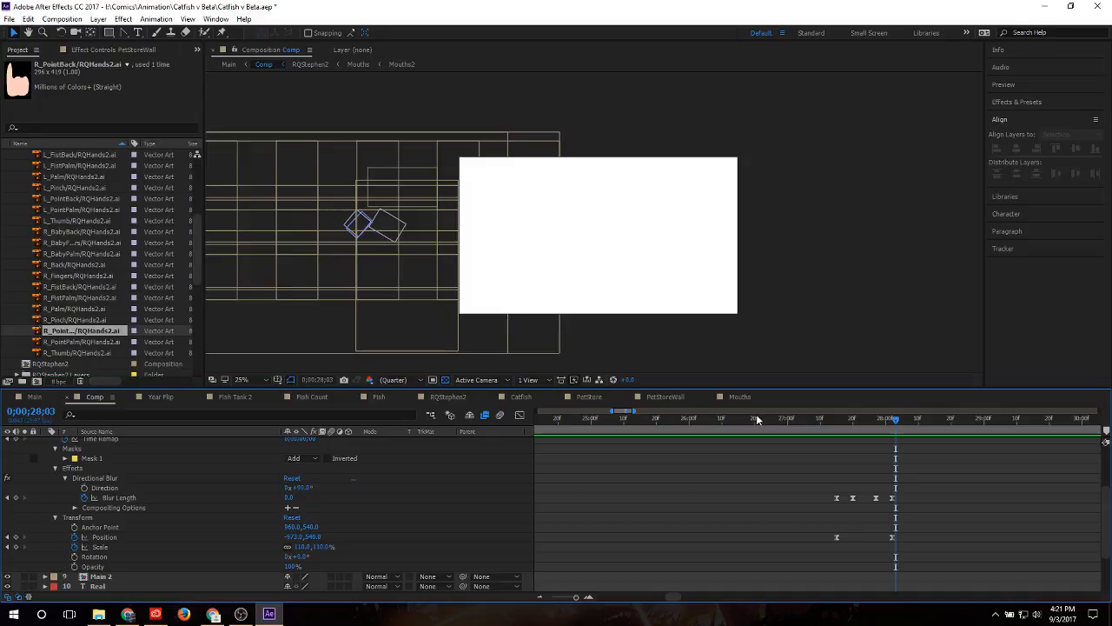
Step: Play back the pet store scene from 0;00;20;09 and inspect the slide-out frame at 0;00;27;26
{"action": "left_click_drag", "start_coordinate": [782, 422], "coordinate": [578, 425]}
{"action": "key", "text": "minus"}
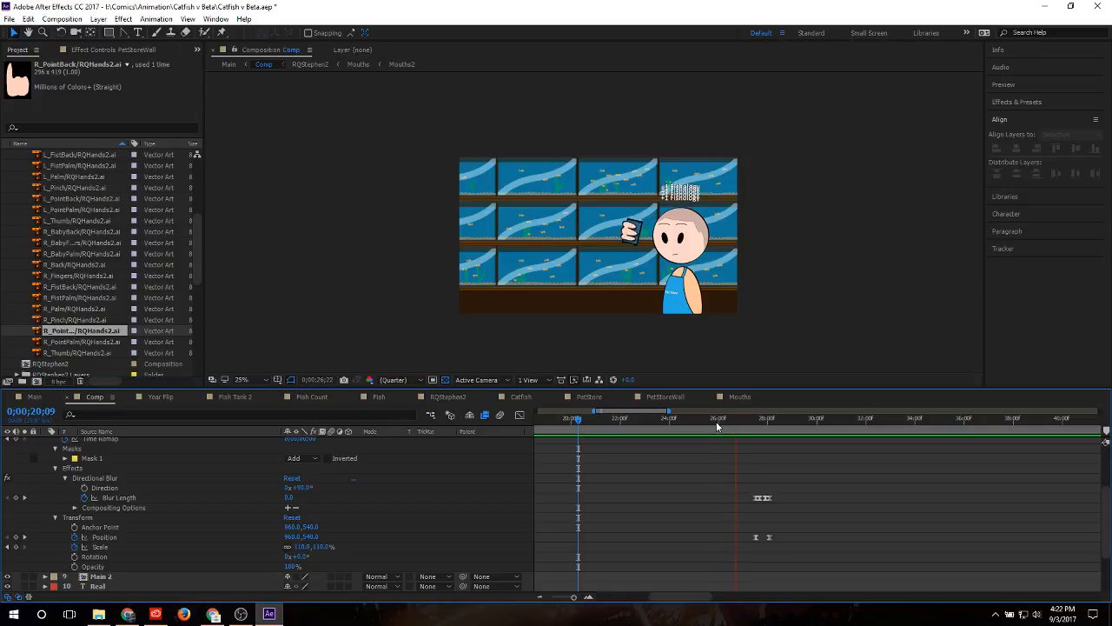
{"action": "key", "text": "space"}
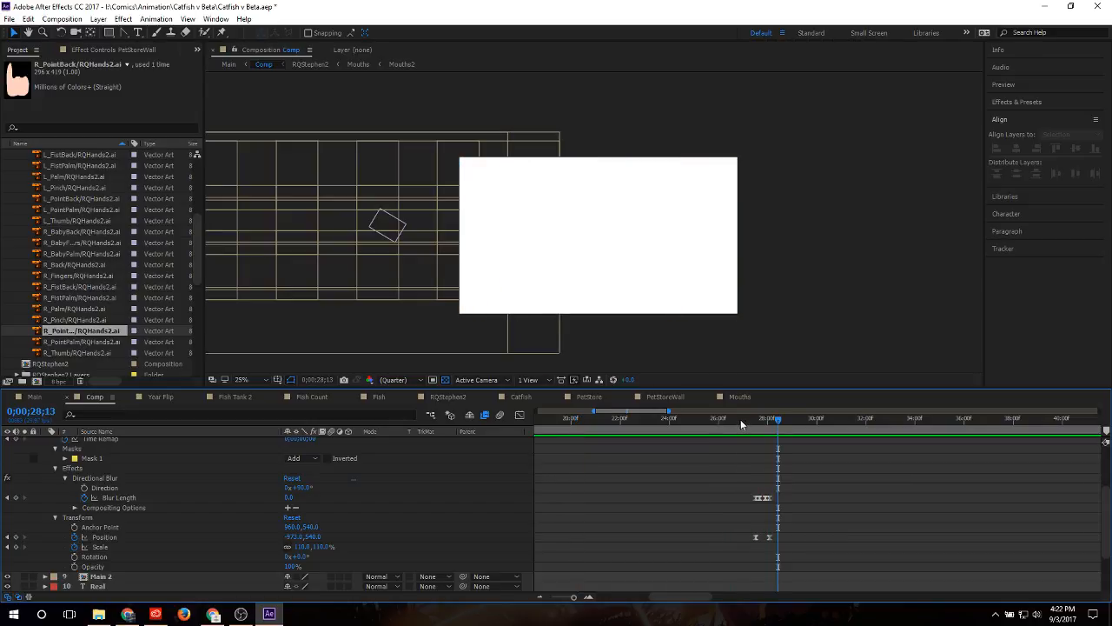
{"action": "left_click_drag", "start_coordinate": [776, 426], "coordinate": [763, 424]}
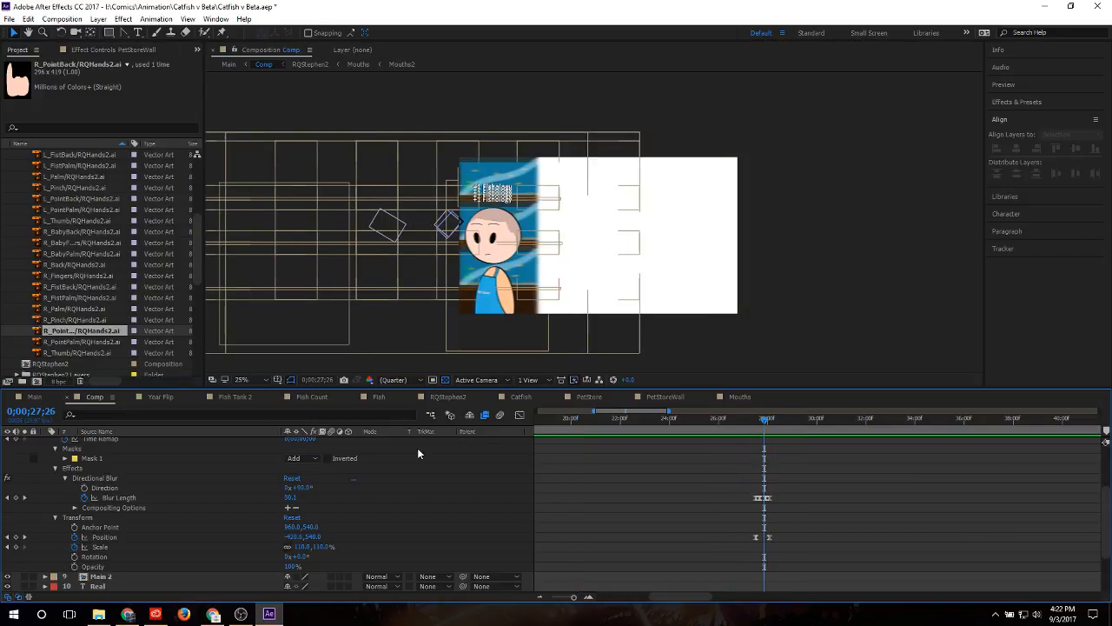
Step: Move the current time to 0;00;28;10, launch Illustrator CC (2017) from Creative Cloud and accept its startup recovery prompt
{"action": "left_click", "coordinate": [156, 613]}
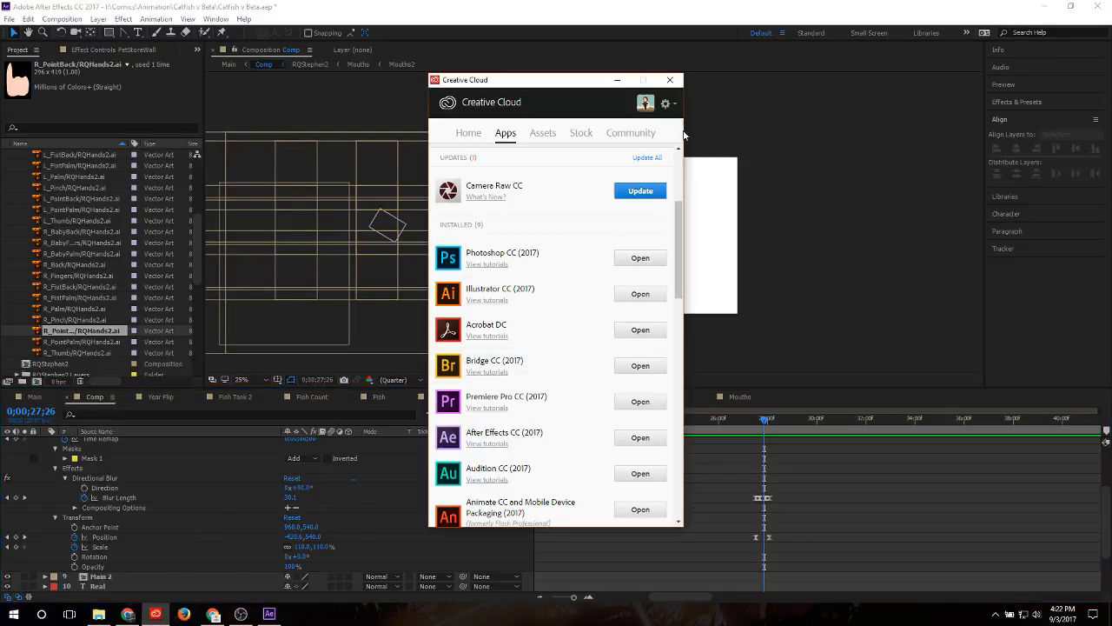
{"action": "left_click", "coordinate": [672, 81]}
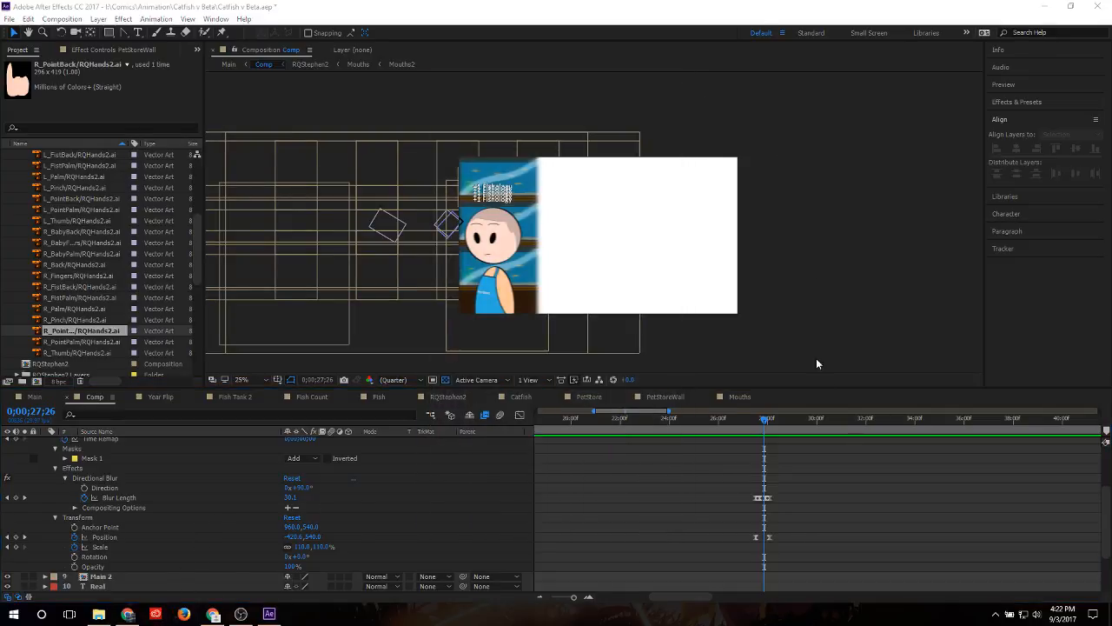
{"action": "left_click_drag", "start_coordinate": [764, 424], "coordinate": [776, 420]}
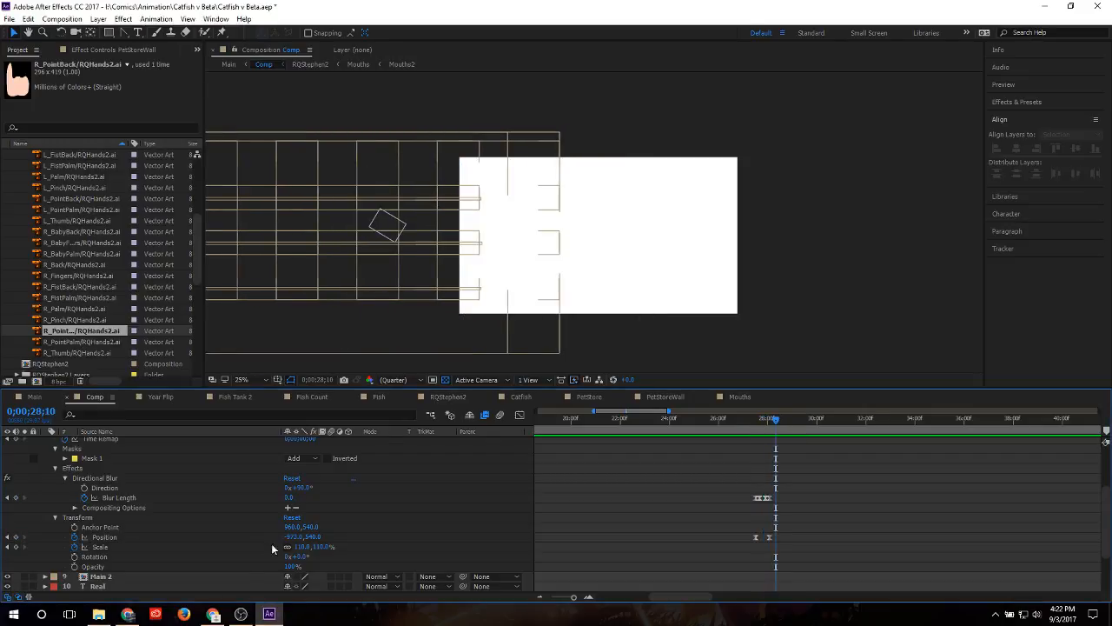
{"action": "left_click", "coordinate": [155, 613]}
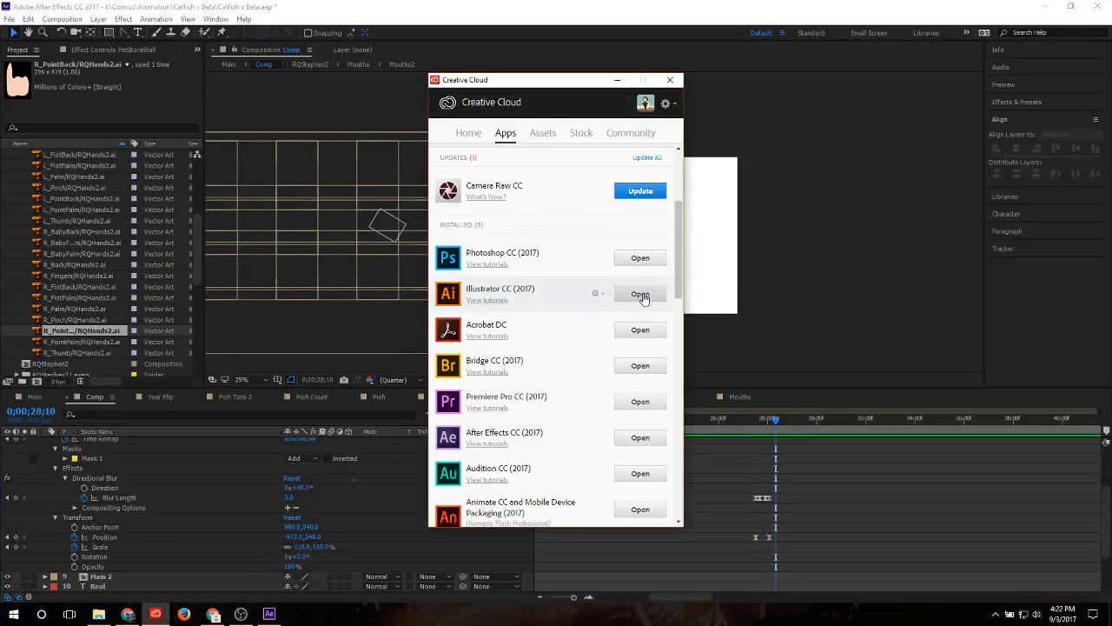
{"action": "left_click", "coordinate": [671, 81]}
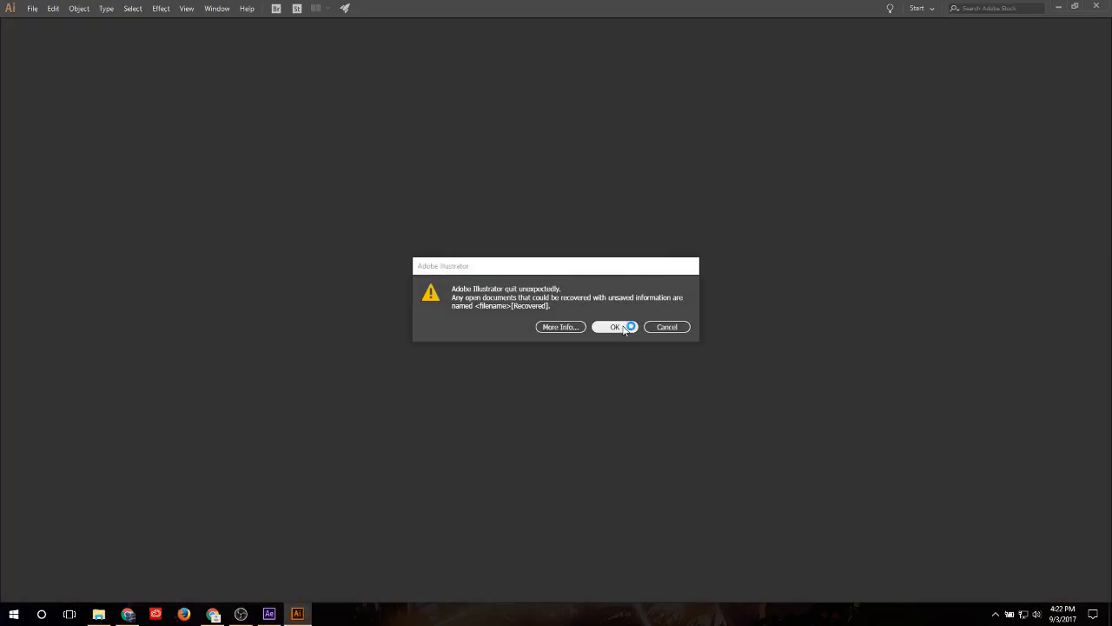
{"action": "left_click", "coordinate": [622, 327]}
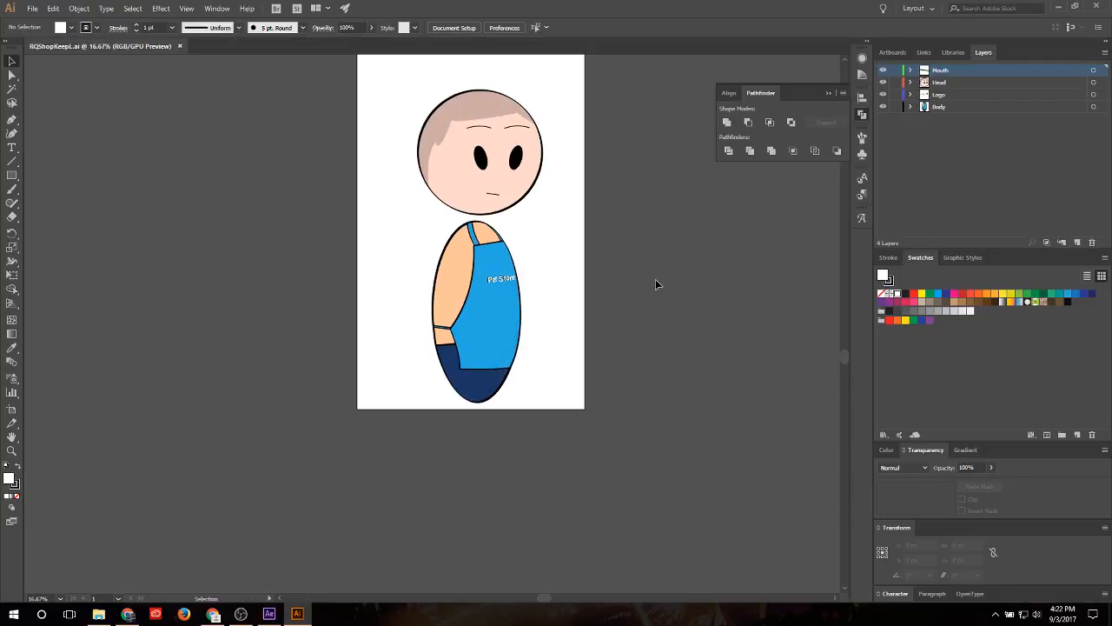
Step: Examine the shopkeeper's grainy hair texture up close in RQShopKeepL.ai
{"action": "scroll", "coordinate": [653, 269], "scroll_direction": "up", "scroll_amount": 1}
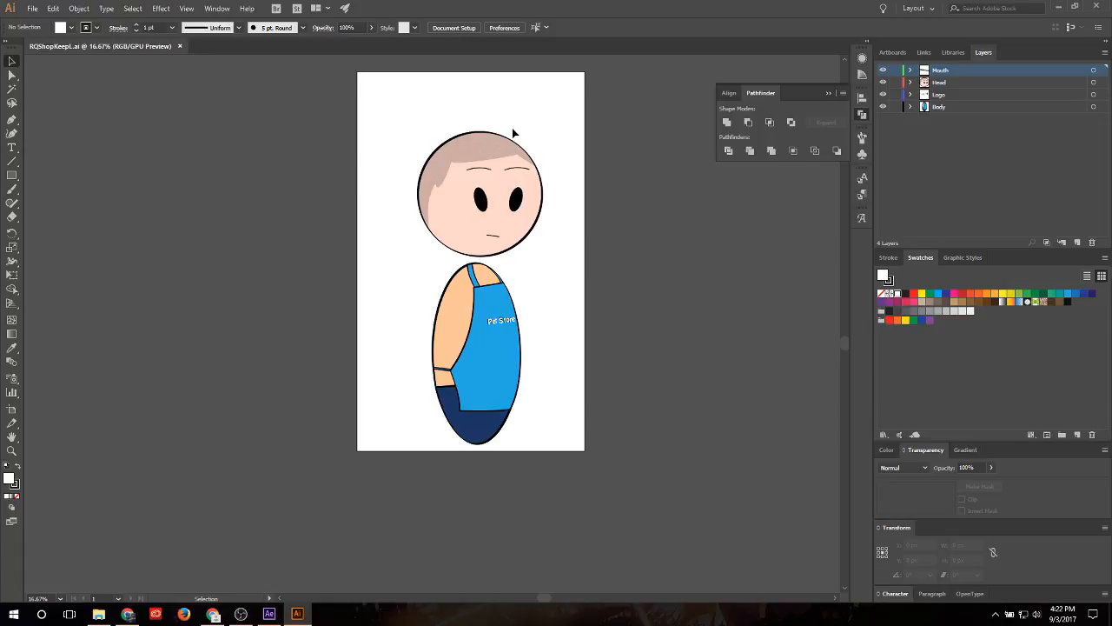
{"action": "scroll", "coordinate": [496, 156], "scroll_direction": "up", "scroll_amount": 7}
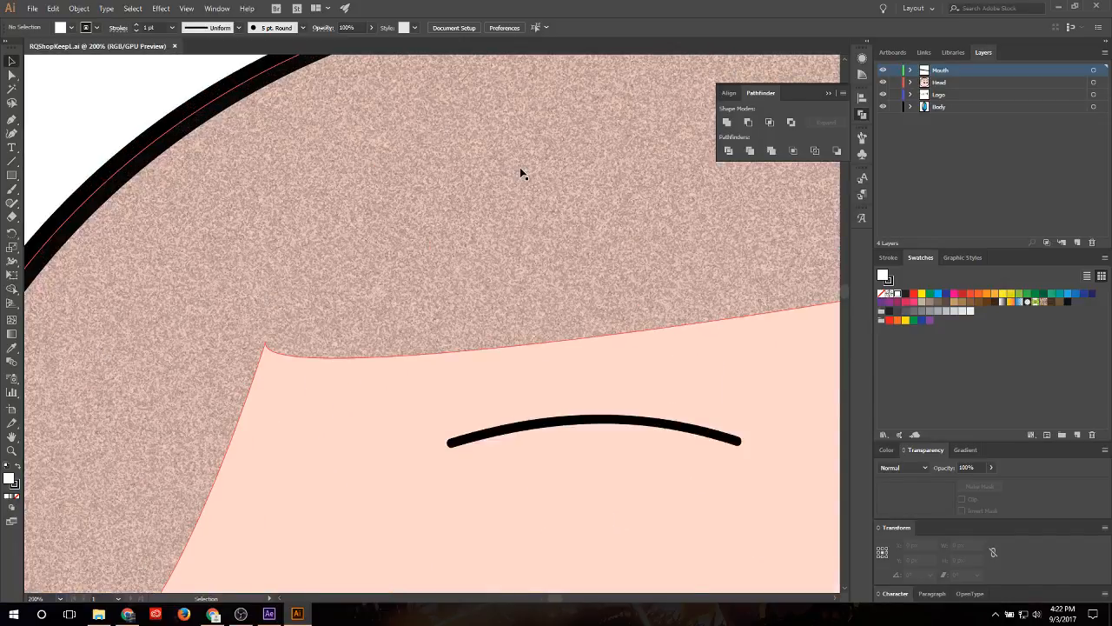
{"action": "scroll", "coordinate": [521, 173], "scroll_direction": "up", "scroll_amount": 1}
{"action": "scroll", "coordinate": [521, 173], "scroll_direction": "down", "scroll_amount": 2}
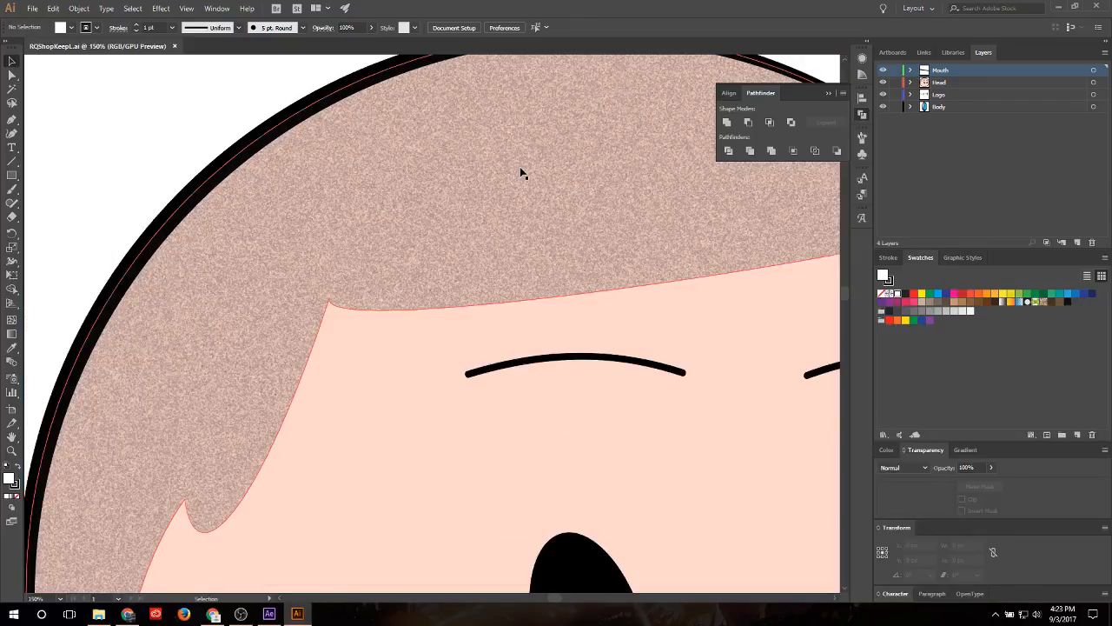
{"action": "scroll", "coordinate": [514, 174], "scroll_direction": "up", "scroll_amount": 6}
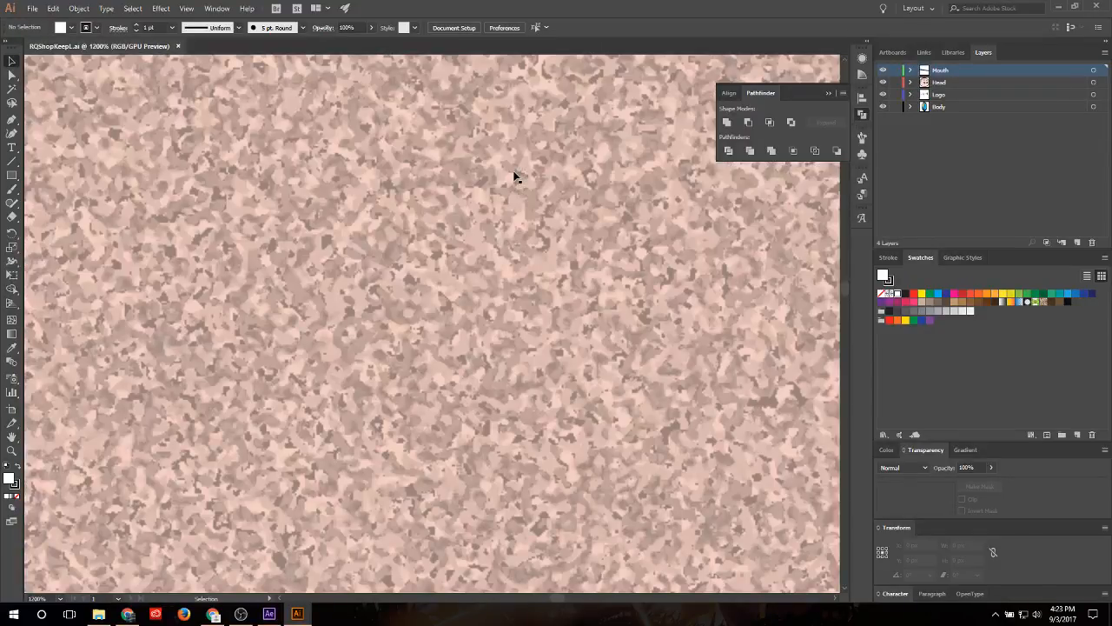
{"action": "scroll", "coordinate": [514, 177], "scroll_direction": "down", "scroll_amount": 8}
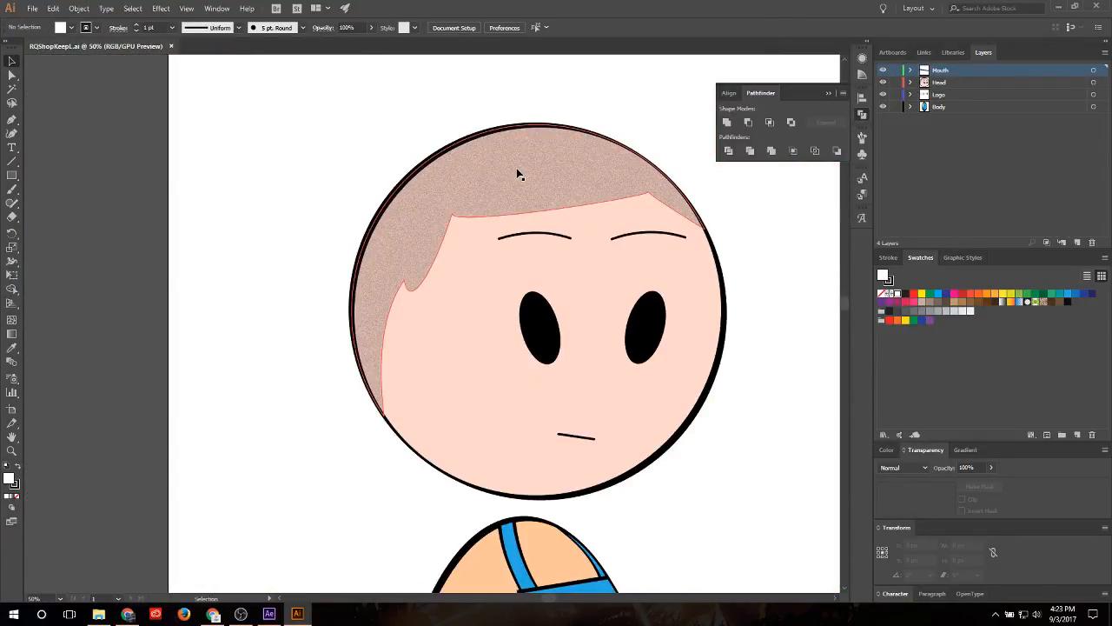
{"action": "scroll", "coordinate": [365, 136], "scroll_direction": "down", "scroll_amount": 3}
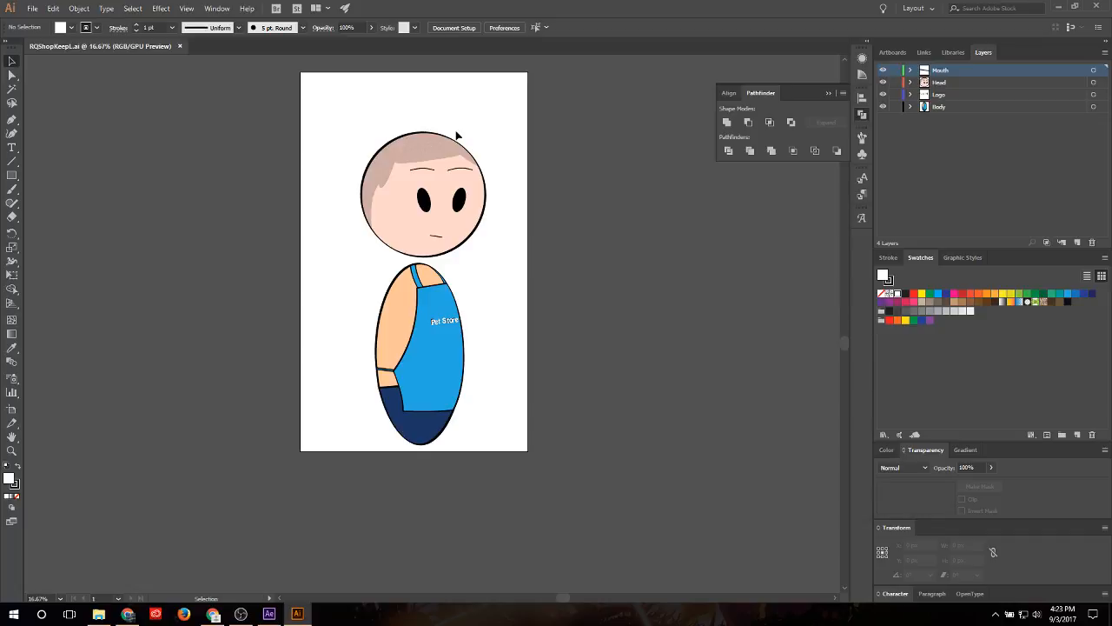
Step: Create a new blank landscape document in Illustrator
{"action": "key", "text": "alt+f"}
{"action": "key", "text": "Escape"}
{"action": "key", "text": "ctrl+n"}
{"action": "left_click", "coordinate": [787, 488]}
{"action": "scroll", "coordinate": [560, 388], "scroll_direction": "down", "scroll_amount": 1}
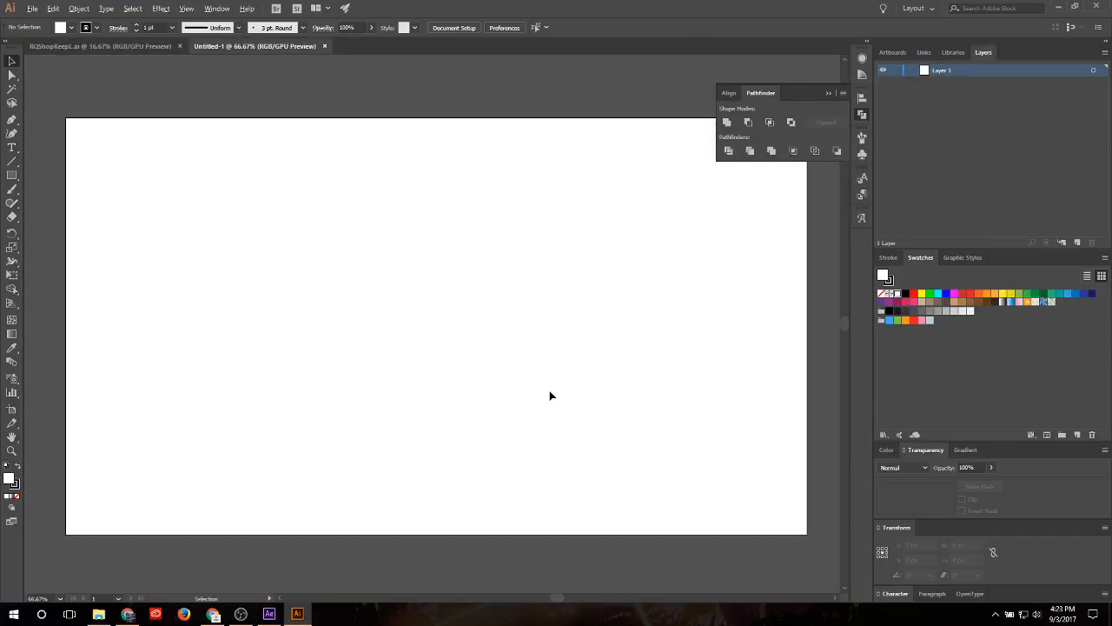
Step: Draw a closed, curved hill shape across the artboard's lower part with the Pen tool and fill it with light gray
{"action": "left_click", "coordinate": [12, 119]}
{"action": "left_click", "coordinate": [109, 551]}
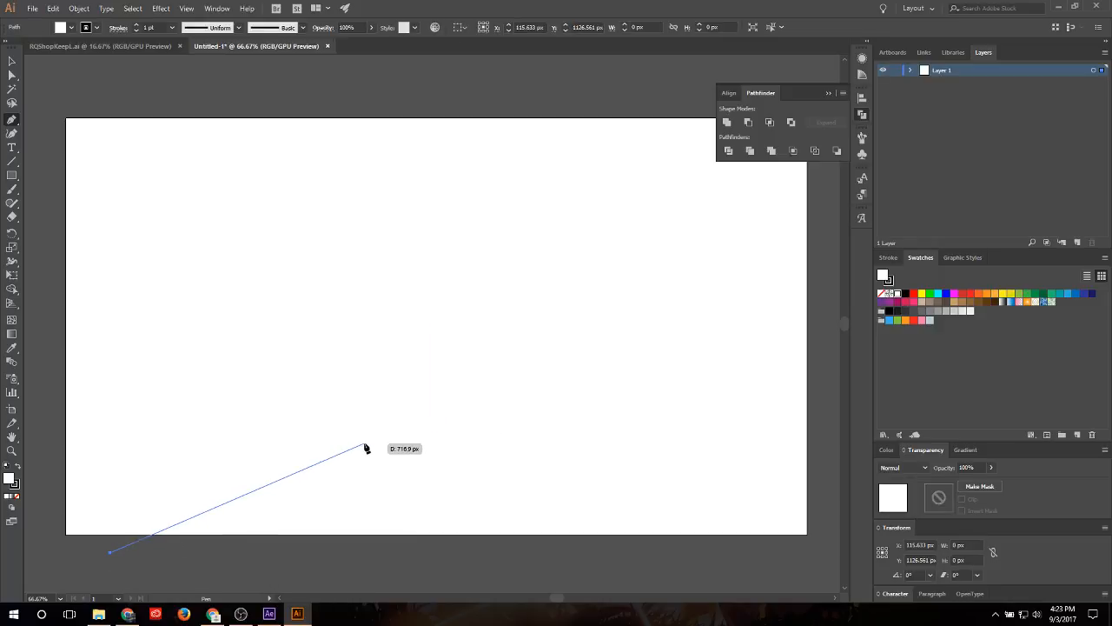
{"action": "left_click_drag", "start_coordinate": [346, 432], "coordinate": [441, 419]}
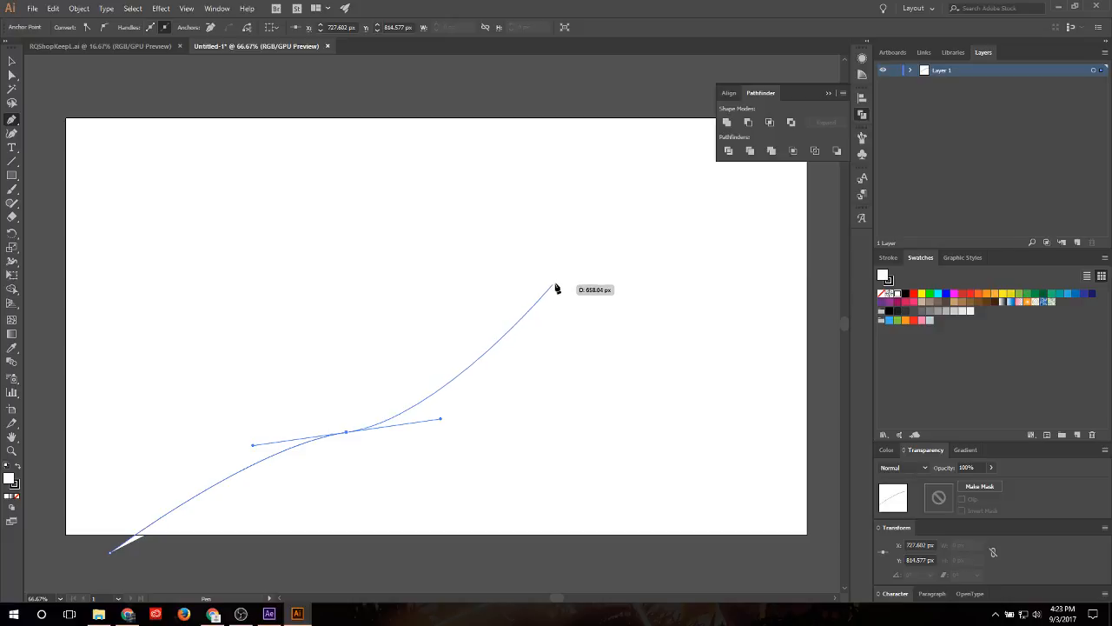
{"action": "left_click_drag", "start_coordinate": [625, 259], "coordinate": [716, 260]}
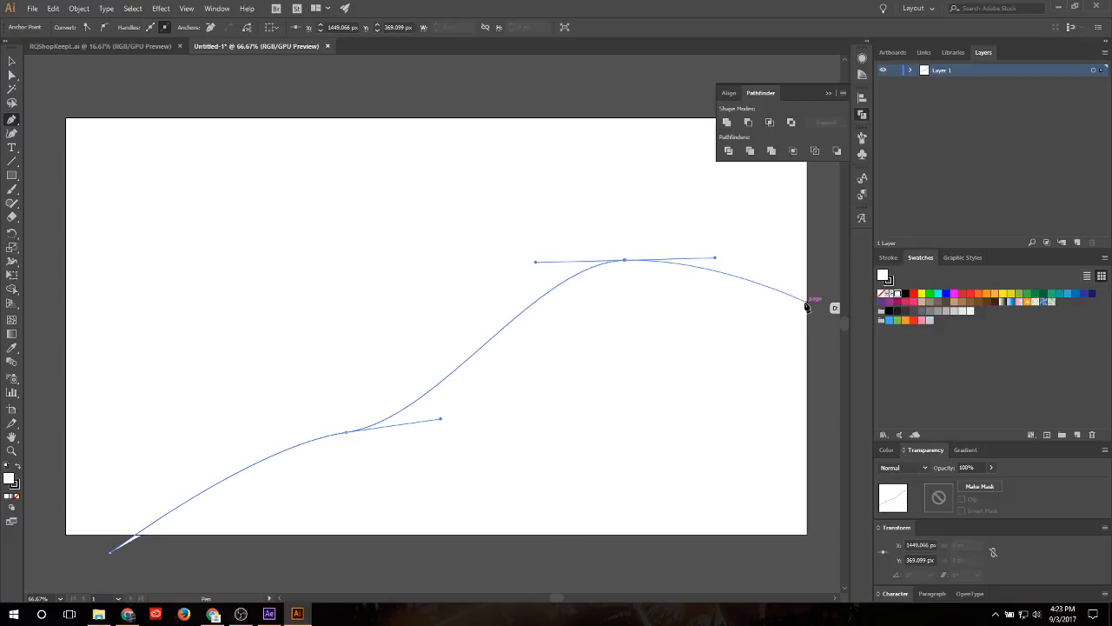
{"action": "left_click_drag", "start_coordinate": [834, 372], "coordinate": [794, 485]}
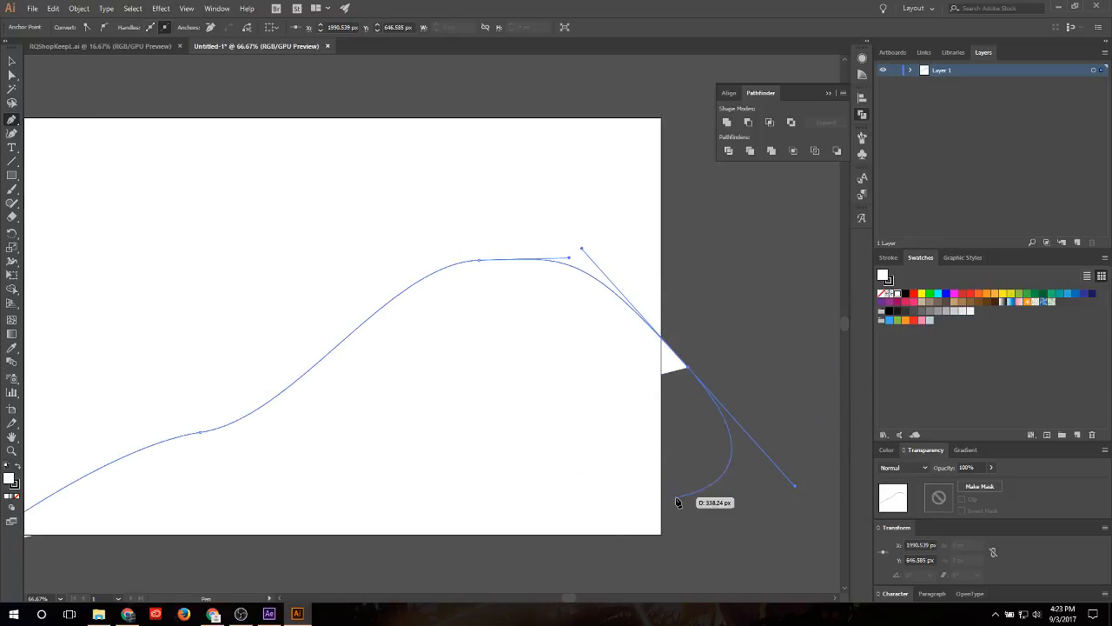
{"action": "scroll", "coordinate": [690, 521], "scroll_direction": "down", "scroll_amount": 1}
{"action": "left_click", "coordinate": [703, 570]}
{"action": "scroll", "coordinate": [643, 590], "scroll_direction": "down", "scroll_amount": 1}
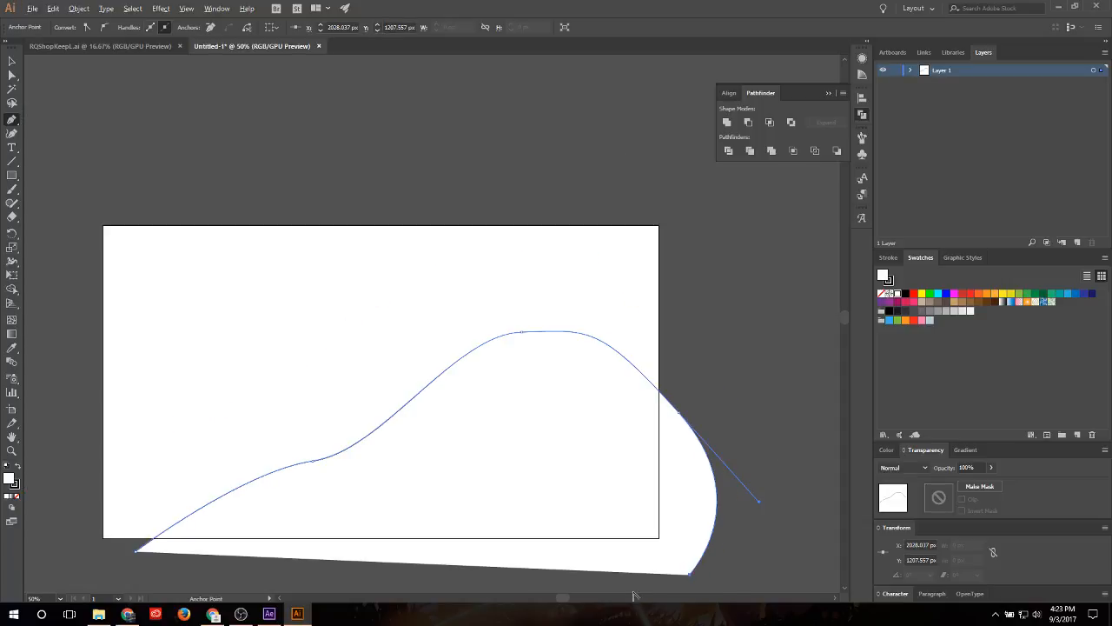
{"action": "left_click", "coordinate": [136, 550]}
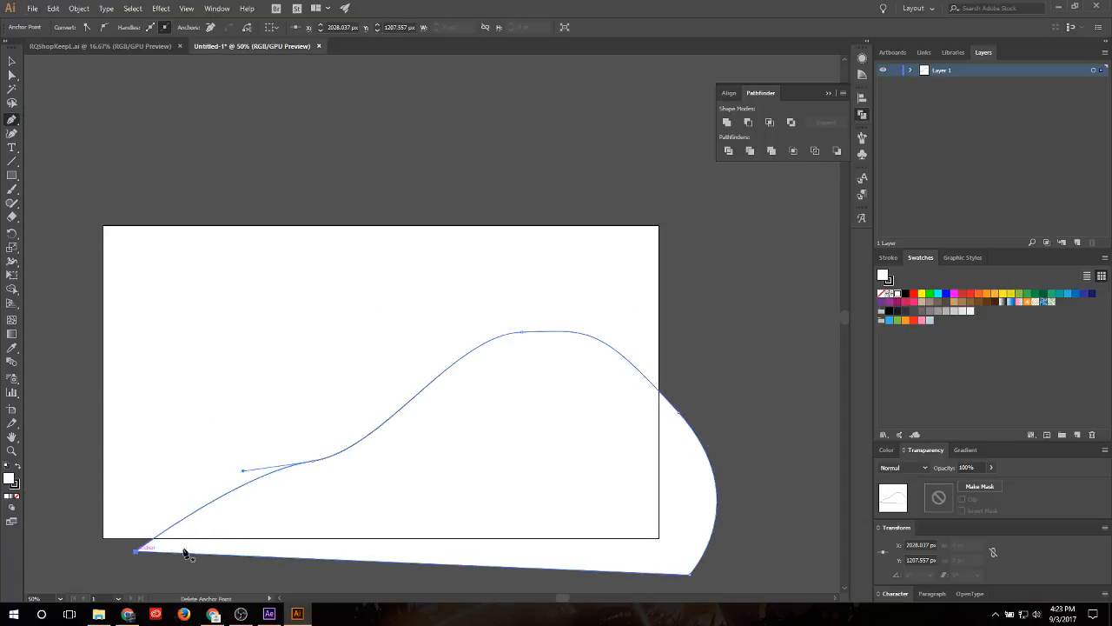
{"action": "left_click", "coordinate": [13, 59]}
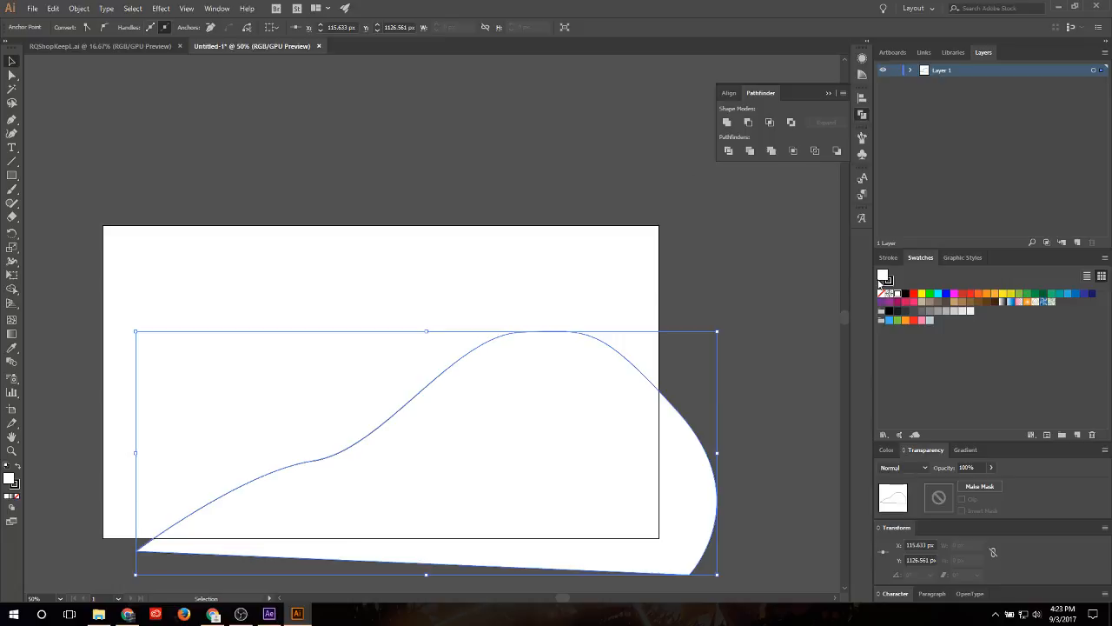
{"action": "left_click", "coordinate": [945, 311]}
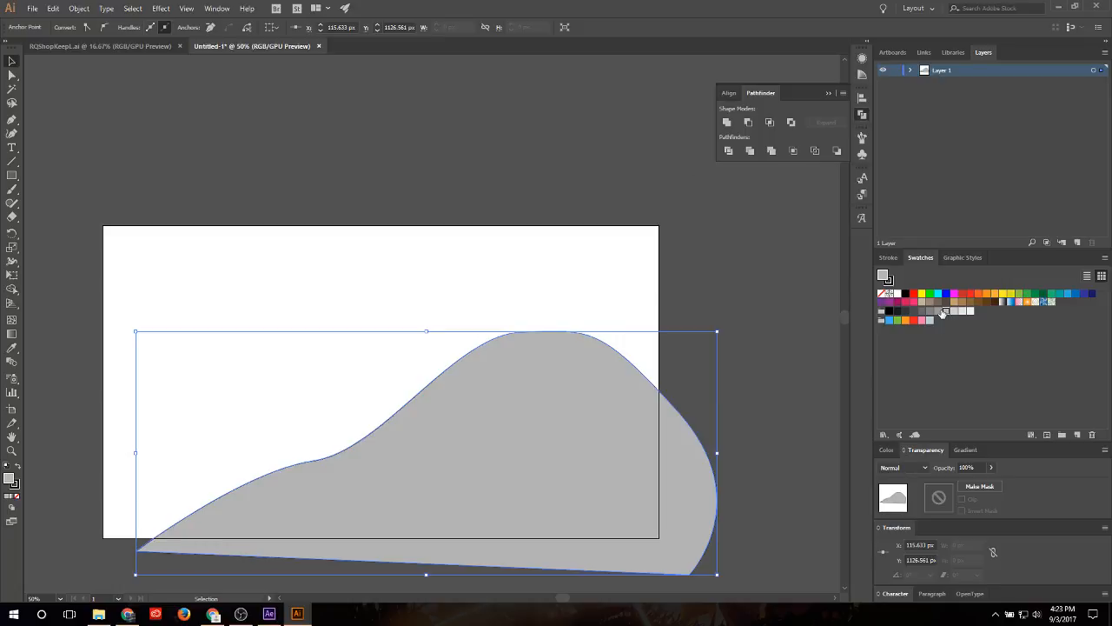
Step: Draw a closed, winding road shape running from the hill's top down past its base with the Pen tool and fill it with tan
{"action": "scroll", "coordinate": [574, 437], "scroll_direction": "up", "scroll_amount": 1}
{"action": "scroll", "coordinate": [568, 437], "scroll_direction": "down", "scroll_amount": 1}
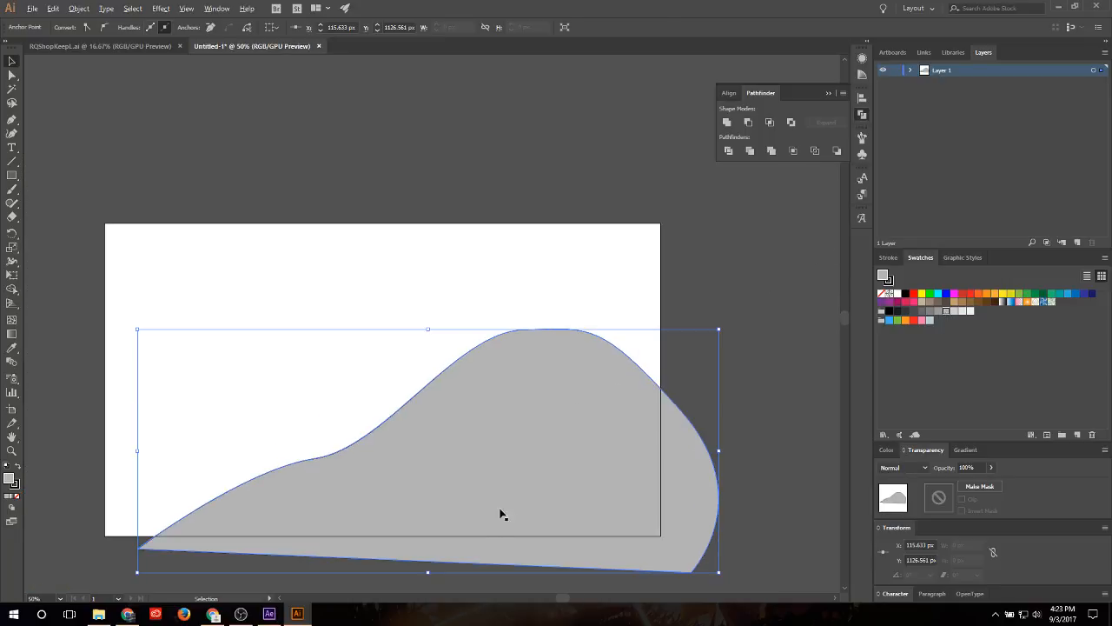
{"action": "scroll", "coordinate": [500, 513], "scroll_direction": "up", "scroll_amount": 1}
{"action": "left_click", "coordinate": [11, 119]}
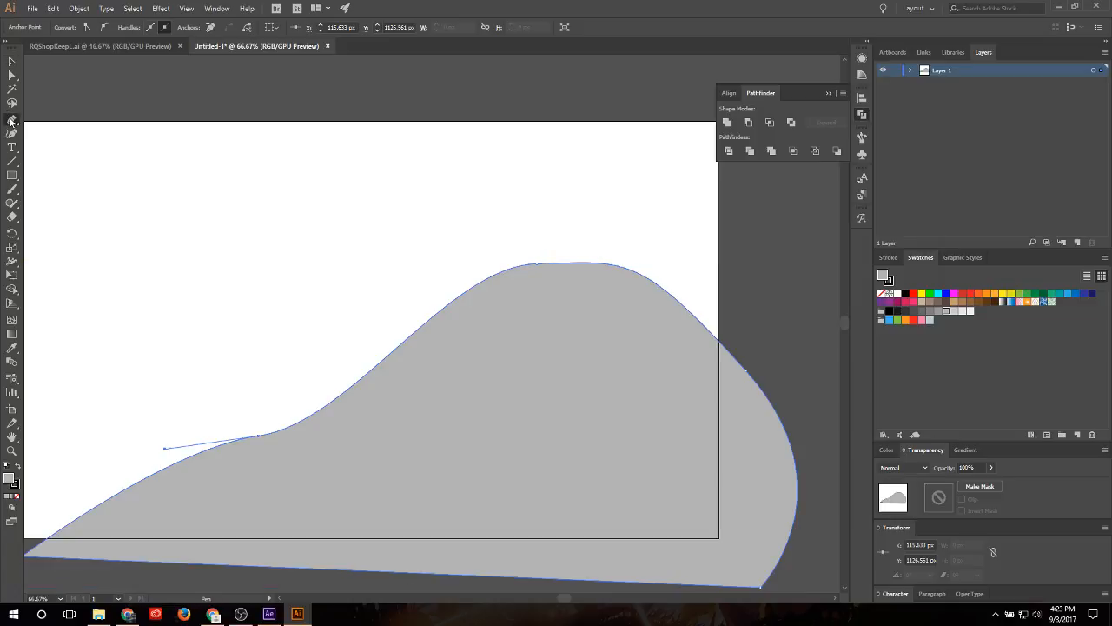
{"action": "left_click", "coordinate": [178, 575]}
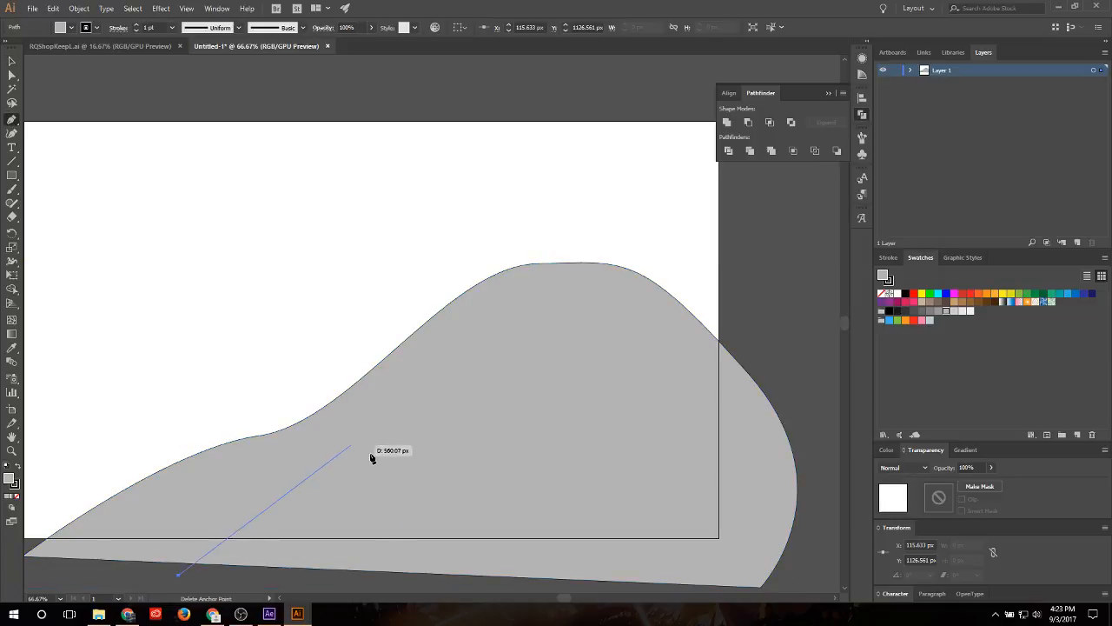
{"action": "left_click_drag", "start_coordinate": [366, 456], "coordinate": [415, 441]}
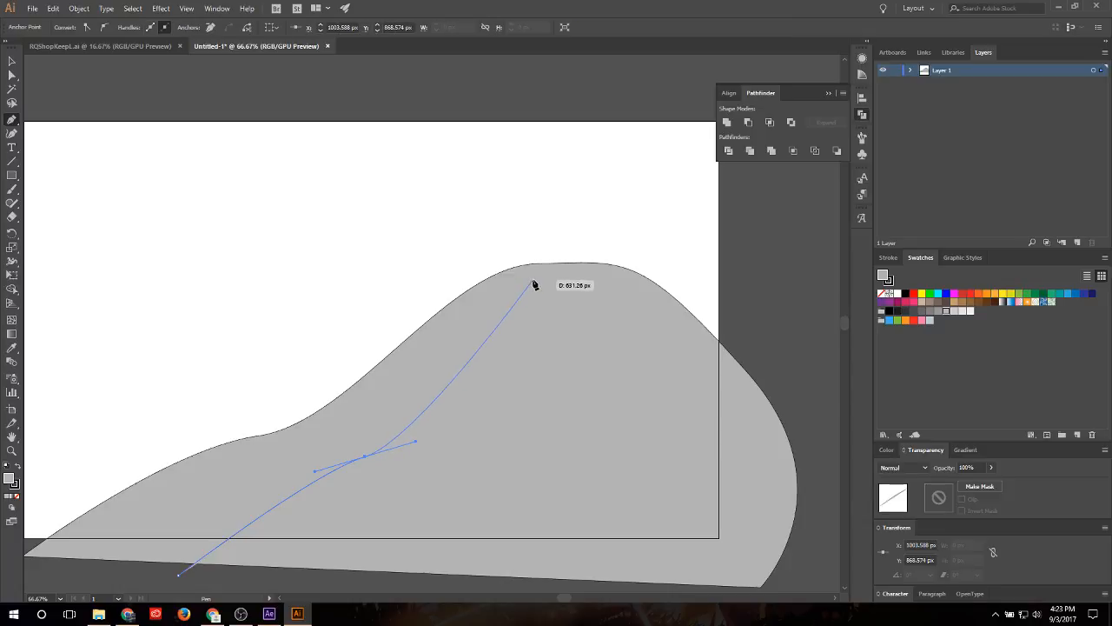
{"action": "left_click_drag", "start_coordinate": [532, 283], "coordinate": [596, 286]}
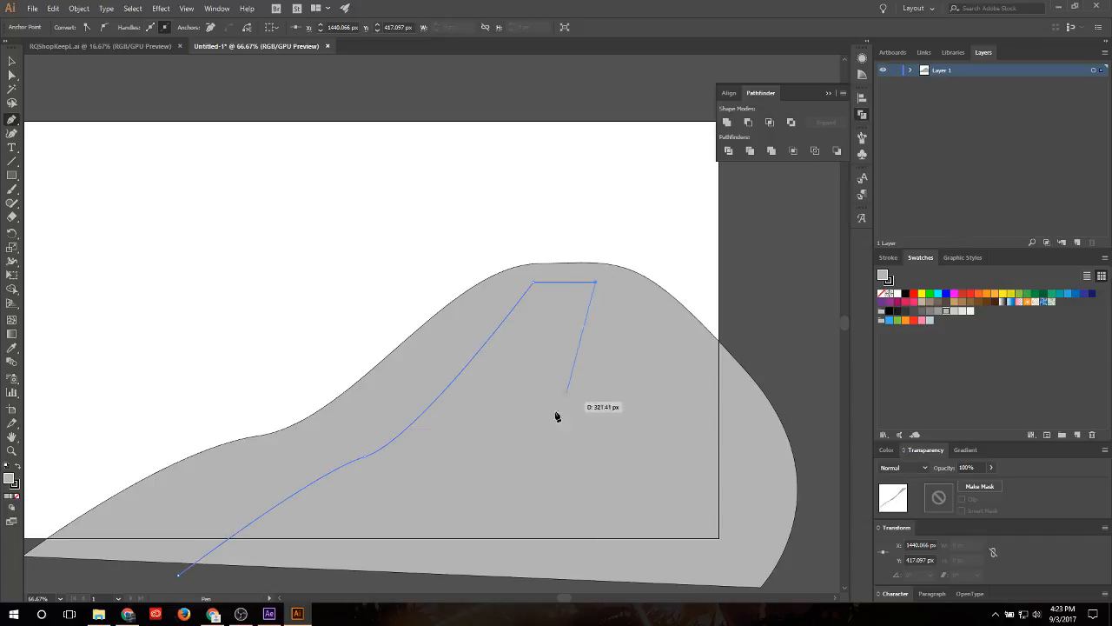
{"action": "left_click_drag", "start_coordinate": [501, 476], "coordinate": [437, 501]}
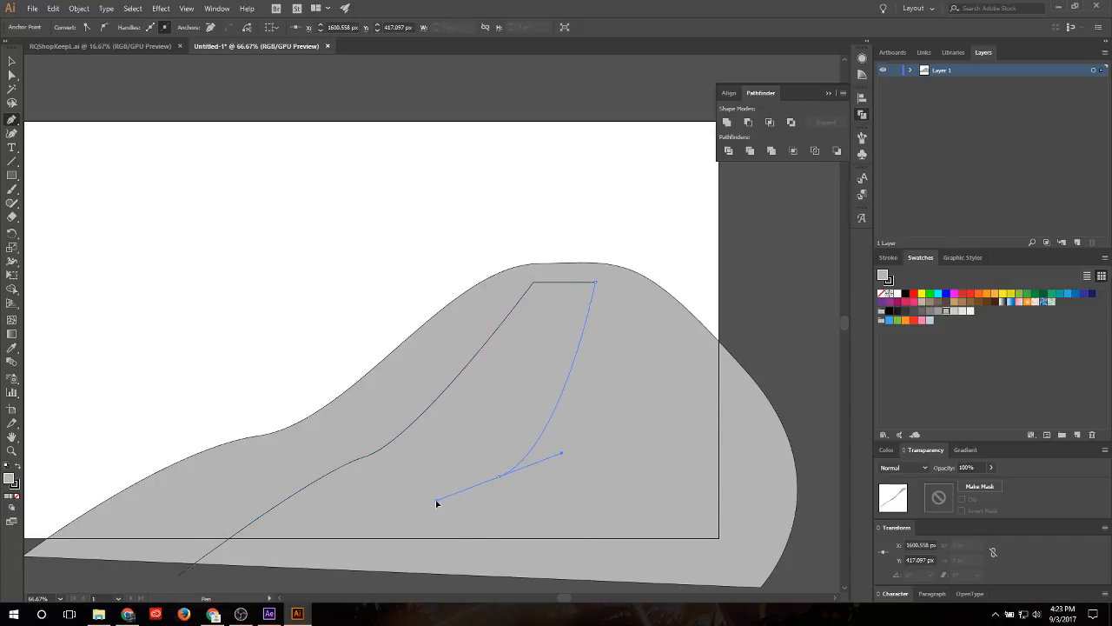
{"action": "left_click", "coordinate": [396, 581]}
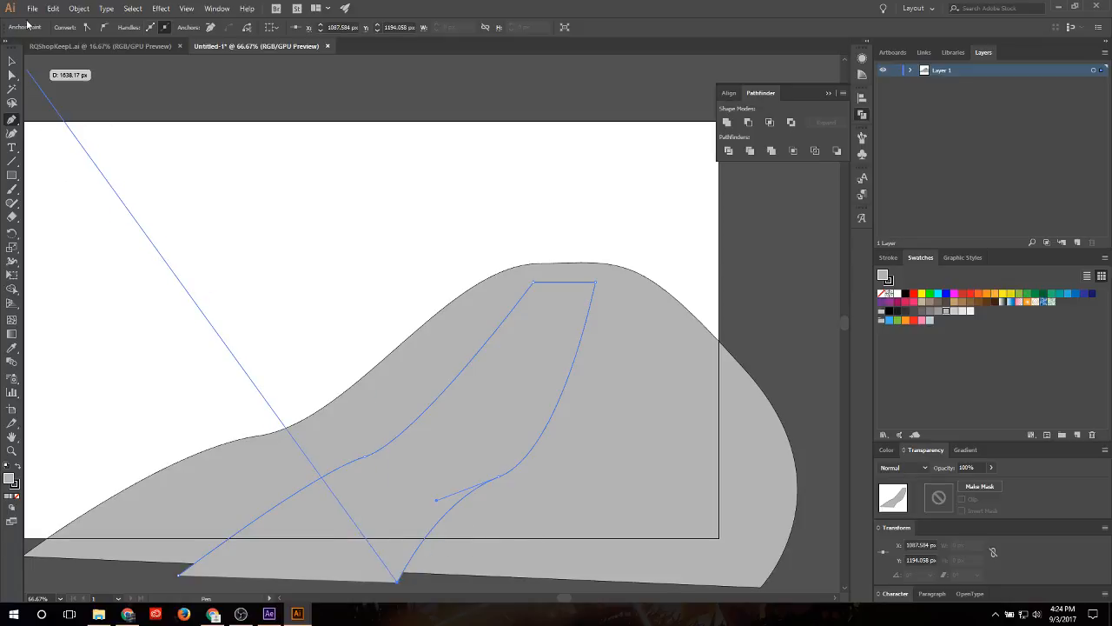
{"action": "left_click", "coordinate": [178, 574]}
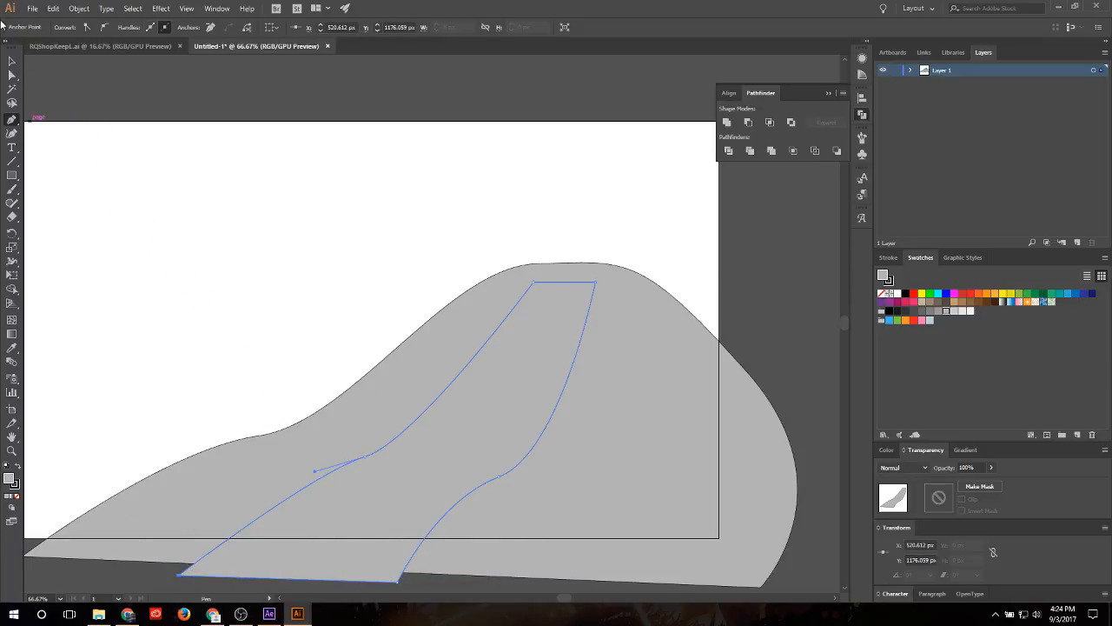
{"action": "left_click", "coordinate": [12, 61]}
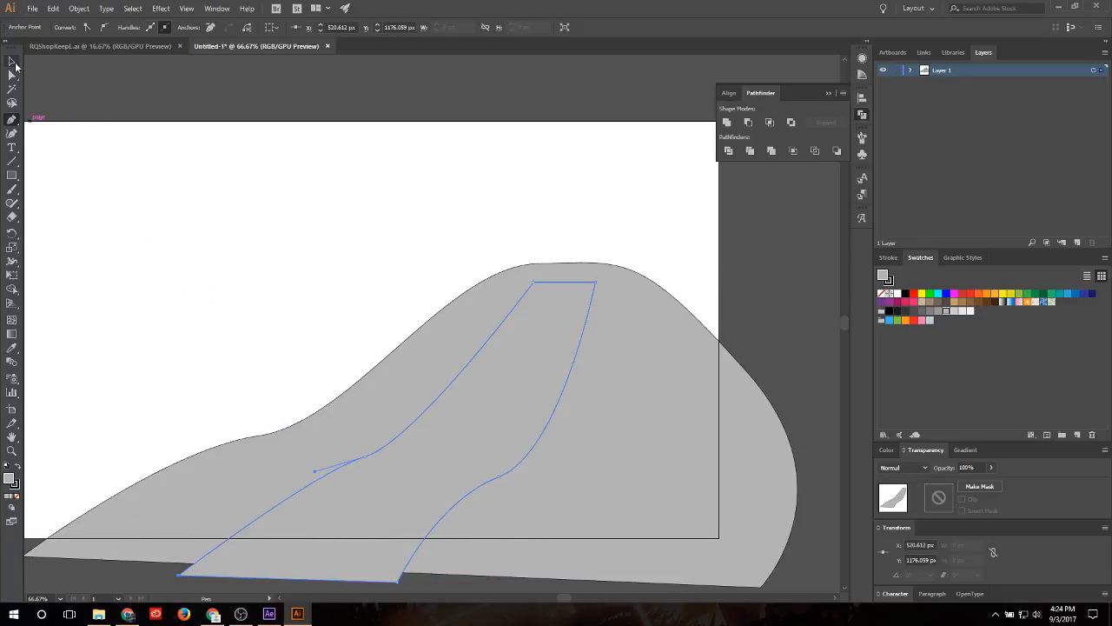
{"action": "left_click", "coordinate": [954, 303]}
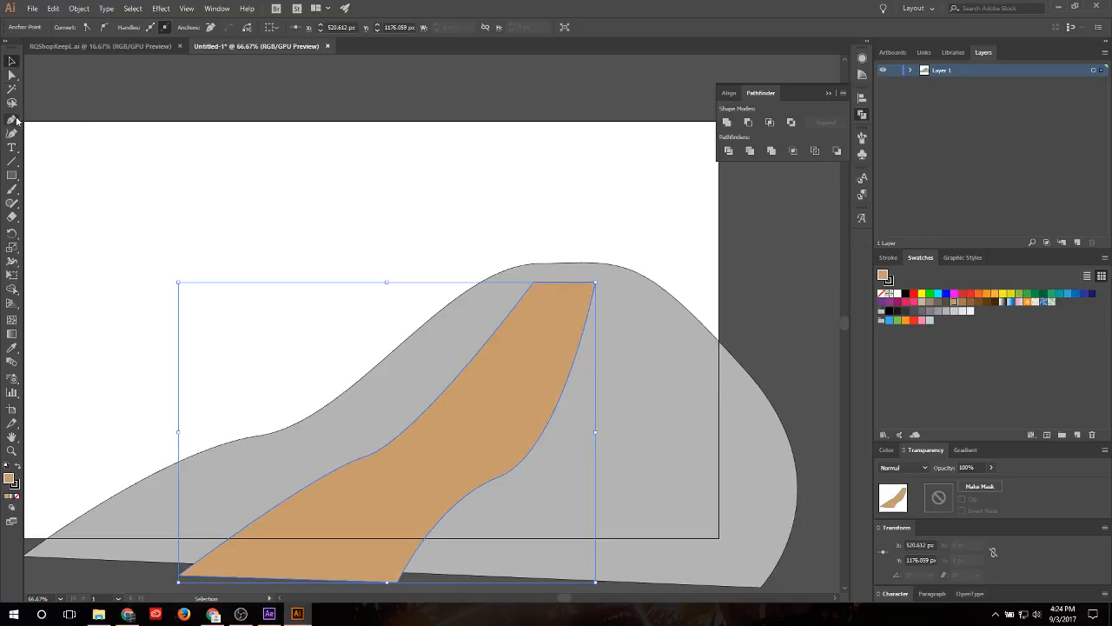
Step: Draw a flat tan ellipse about 435 by 63 px over the hill's top and unite it with the road shape
{"action": "left_click_drag", "start_coordinate": [12, 176], "coordinate": [48, 206]}
{"action": "left_click_drag", "start_coordinate": [515, 261], "coordinate": [609, 278]}
{"action": "key", "text": "v"}
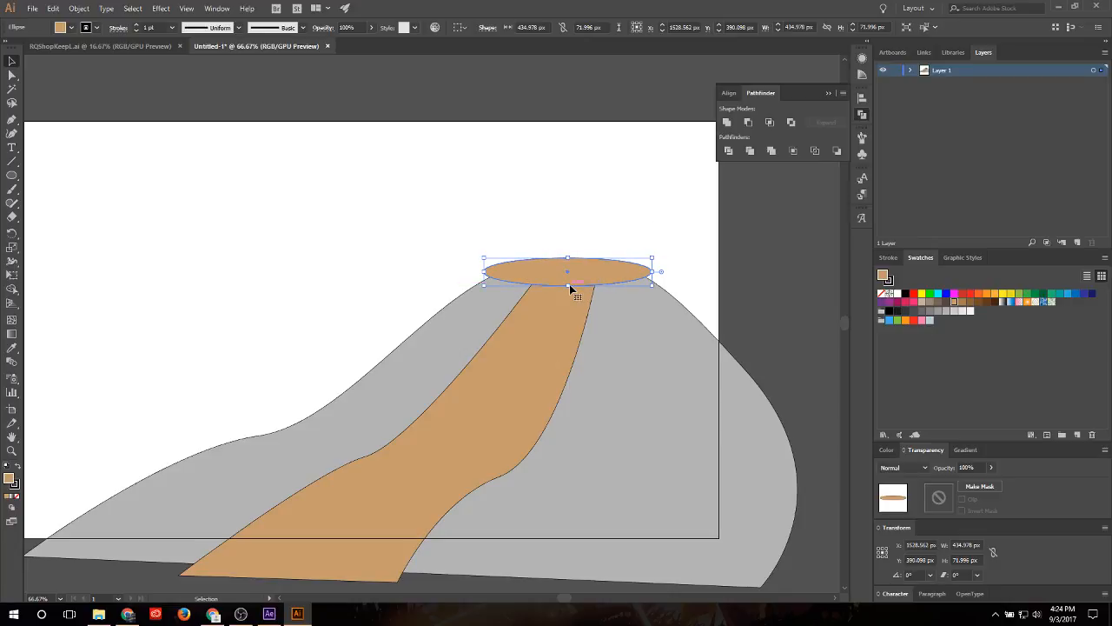
{"action": "left_click_drag", "start_coordinate": [570, 286], "coordinate": [593, 281]}
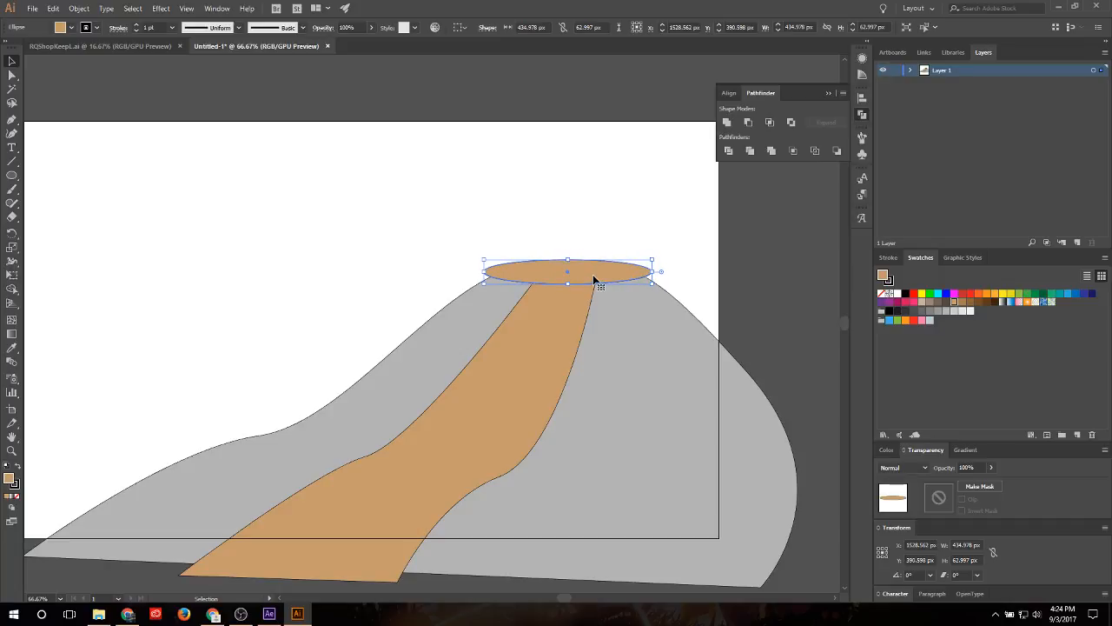
{"action": "left_click", "coordinate": [551, 322], "text": "shift"}
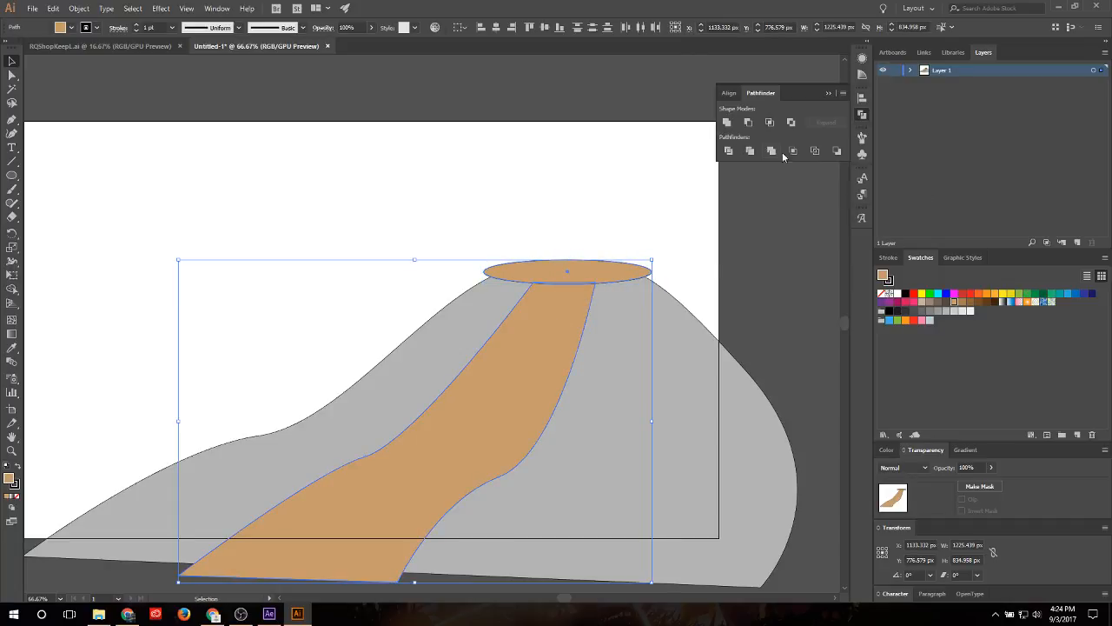
{"action": "left_click", "coordinate": [726, 125]}
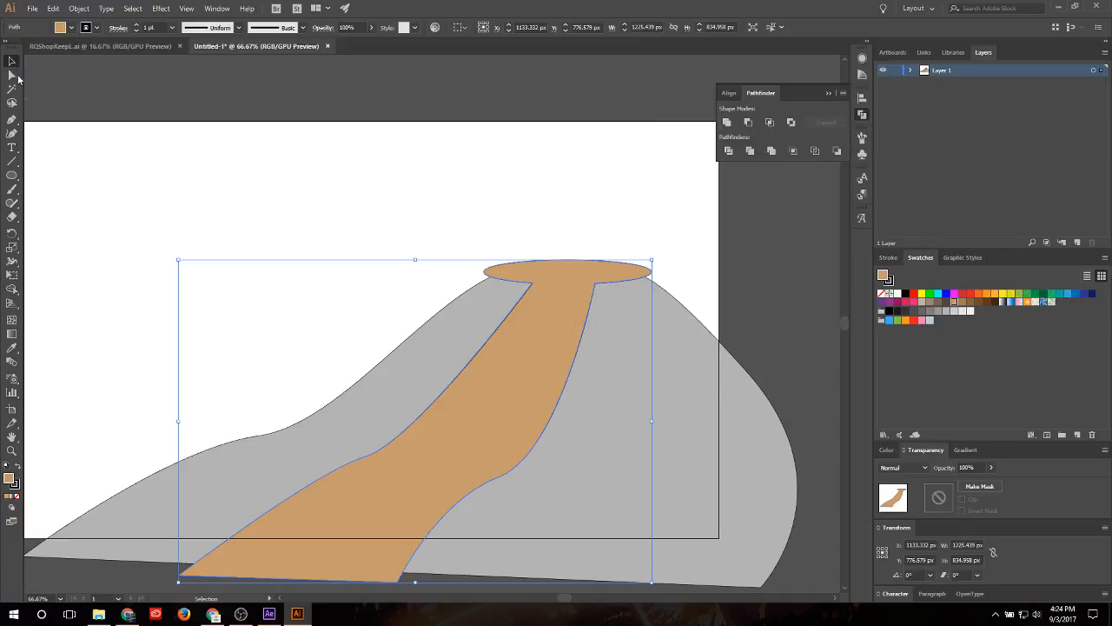
Step: Duplicate the gray hill in place and bring the copy to the front, over the road shape
{"action": "left_click", "coordinate": [72, 76]}
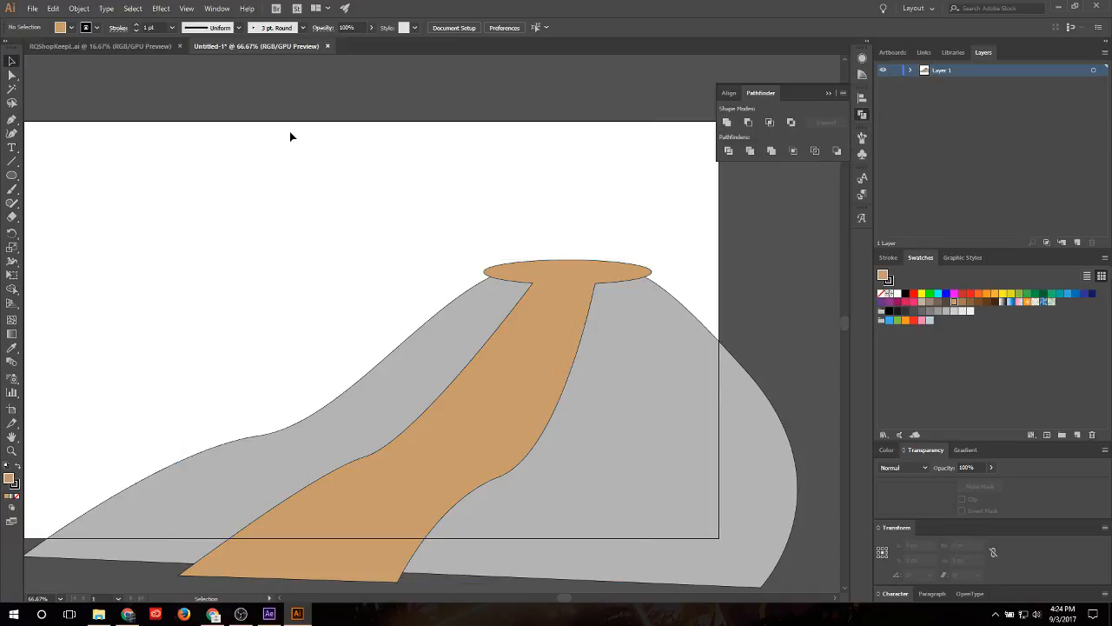
{"action": "left_click", "coordinate": [650, 321]}
{"action": "left_click_drag", "start_coordinate": [650, 322], "coordinate": [661, 374]}
{"action": "key", "text": "ctrl+z"}
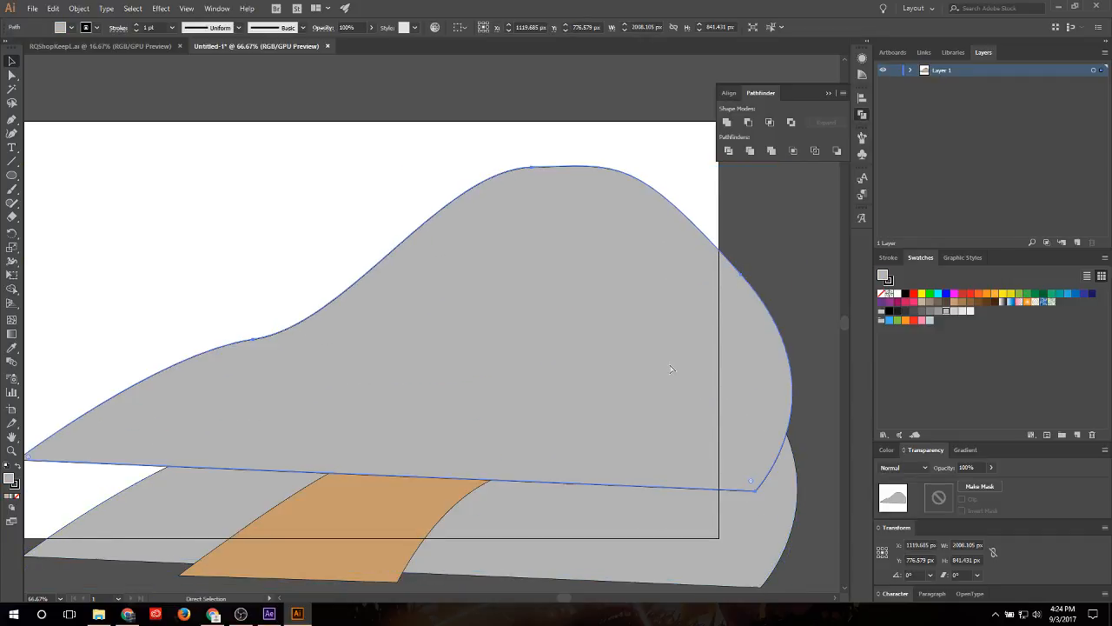
{"action": "key", "text": "ctrl+shift+z"}
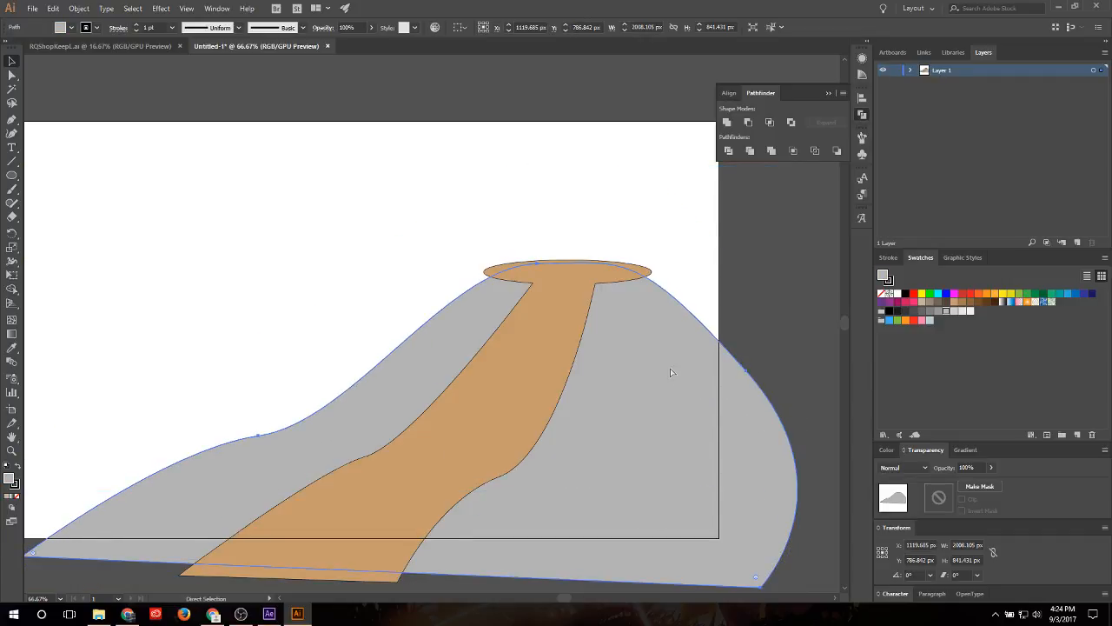
{"action": "key", "text": "ctrl+shift+bracketright"}
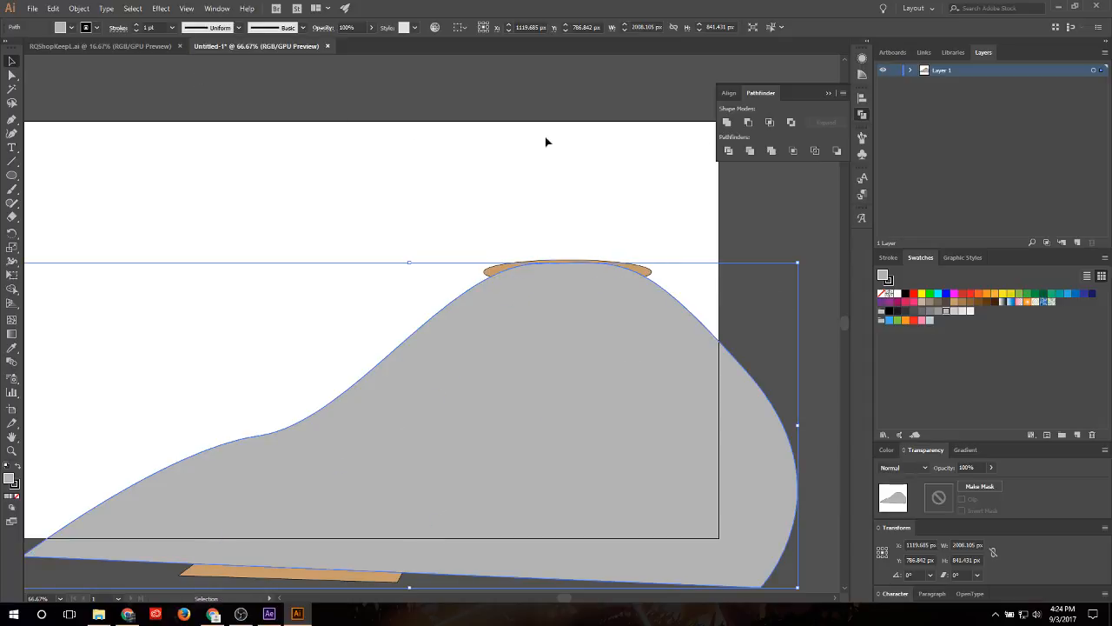
Step: Give the front hill copy no stroke and a white fill, and use it as an opacity mask on the road shape
{"action": "left_click", "coordinate": [911, 70]}
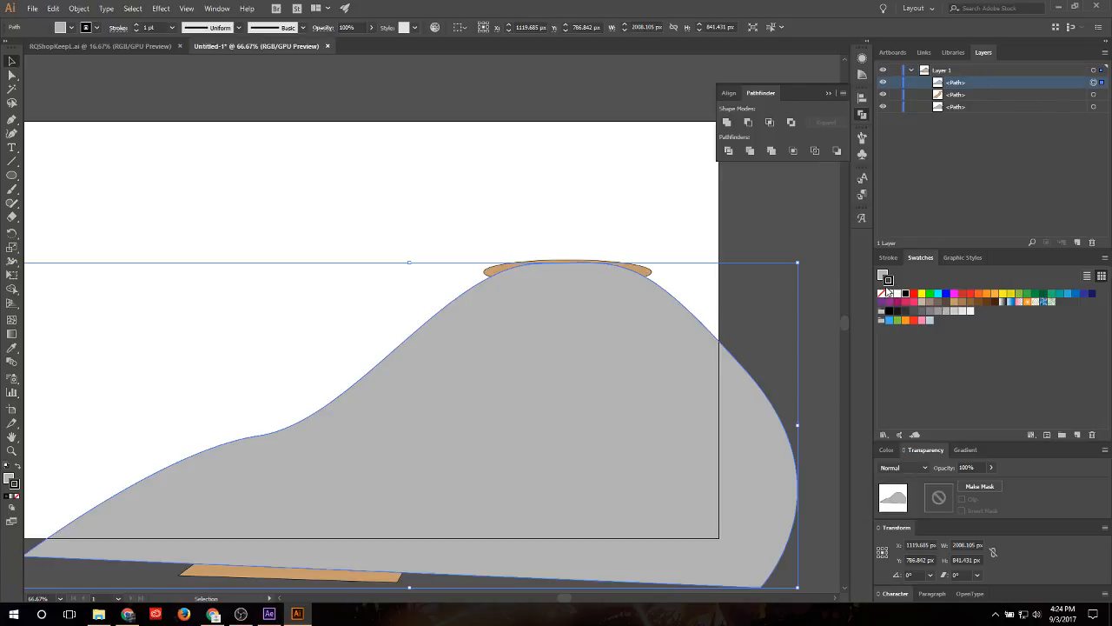
{"action": "left_click", "coordinate": [885, 294]}
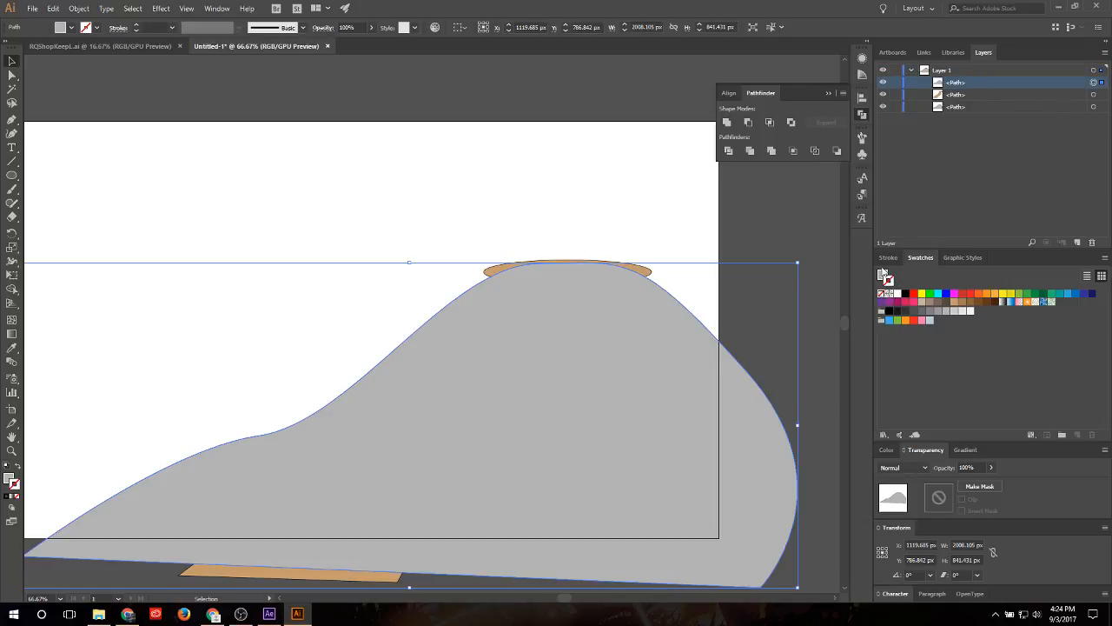
{"action": "left_click", "coordinate": [898, 294]}
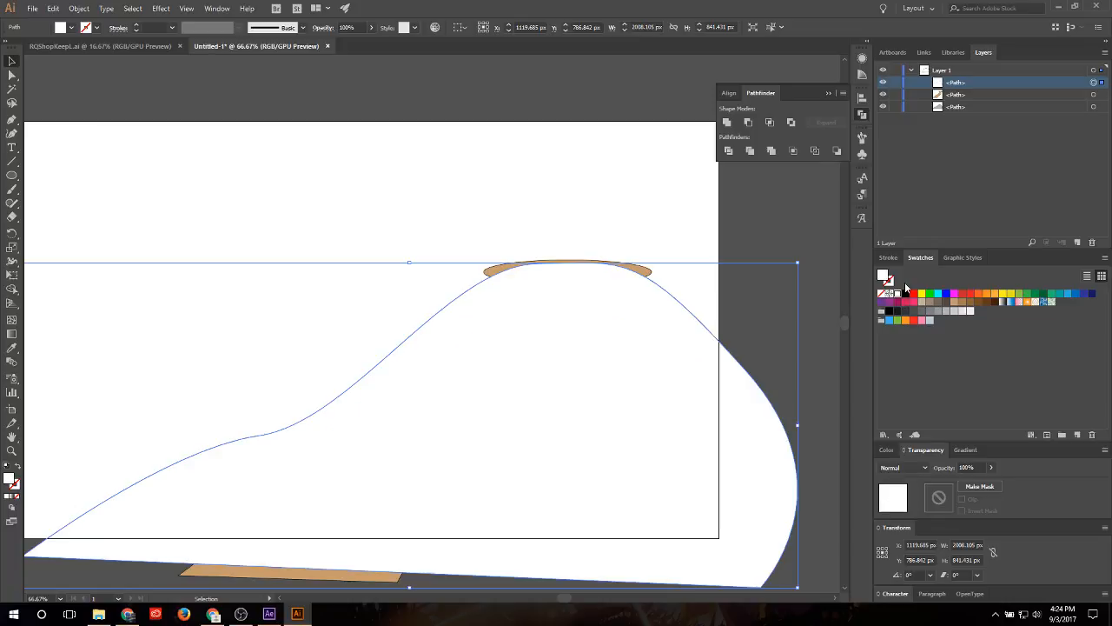
{"action": "left_click", "coordinate": [1093, 93], "text": "shift"}
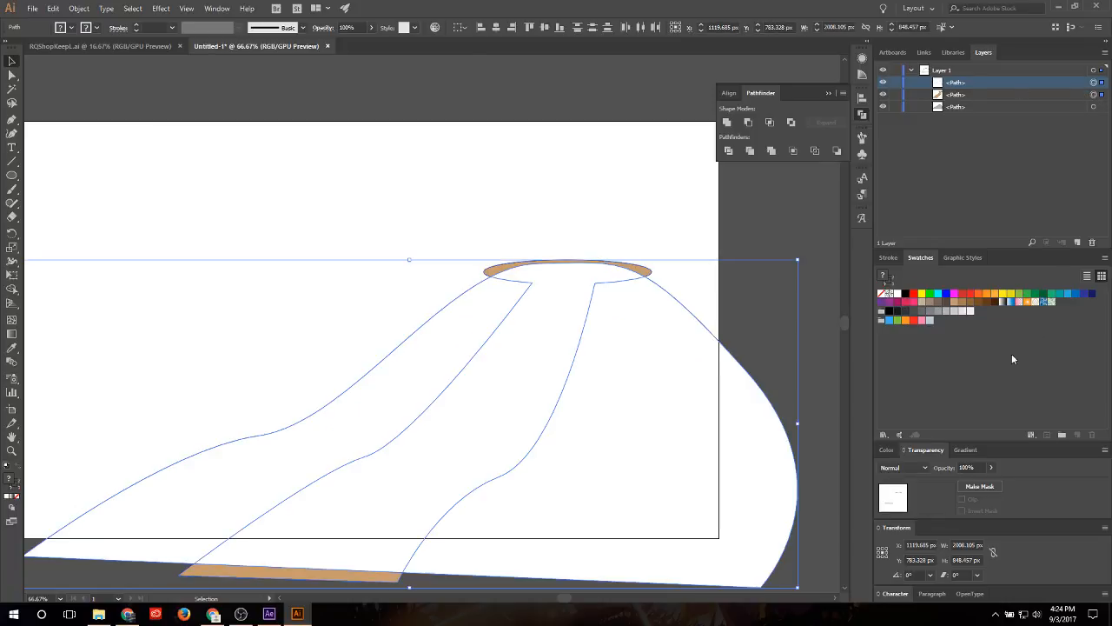
{"action": "left_click", "coordinate": [979, 486]}
{"action": "left_click", "coordinate": [799, 280]}
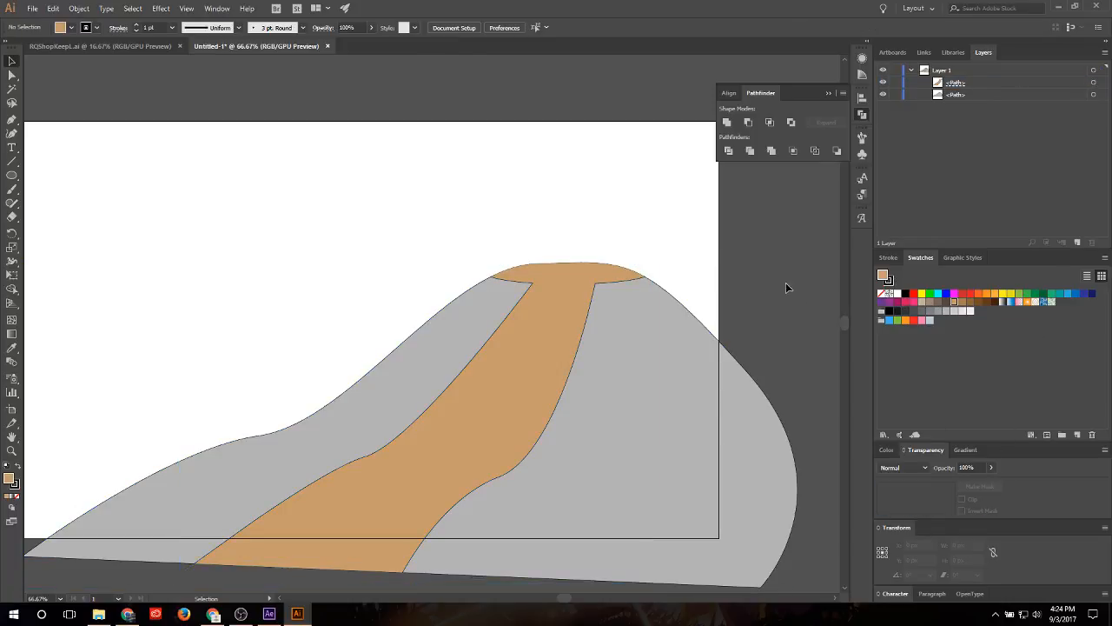
{"action": "left_click", "coordinate": [690, 338]}
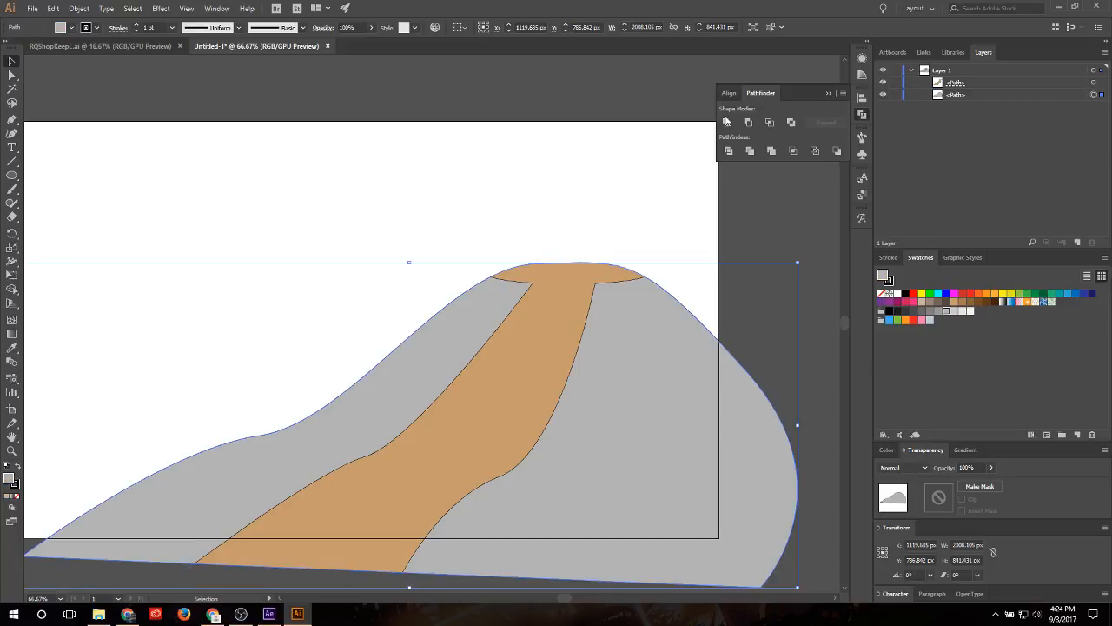
{"action": "left_click", "coordinate": [259, 29]}
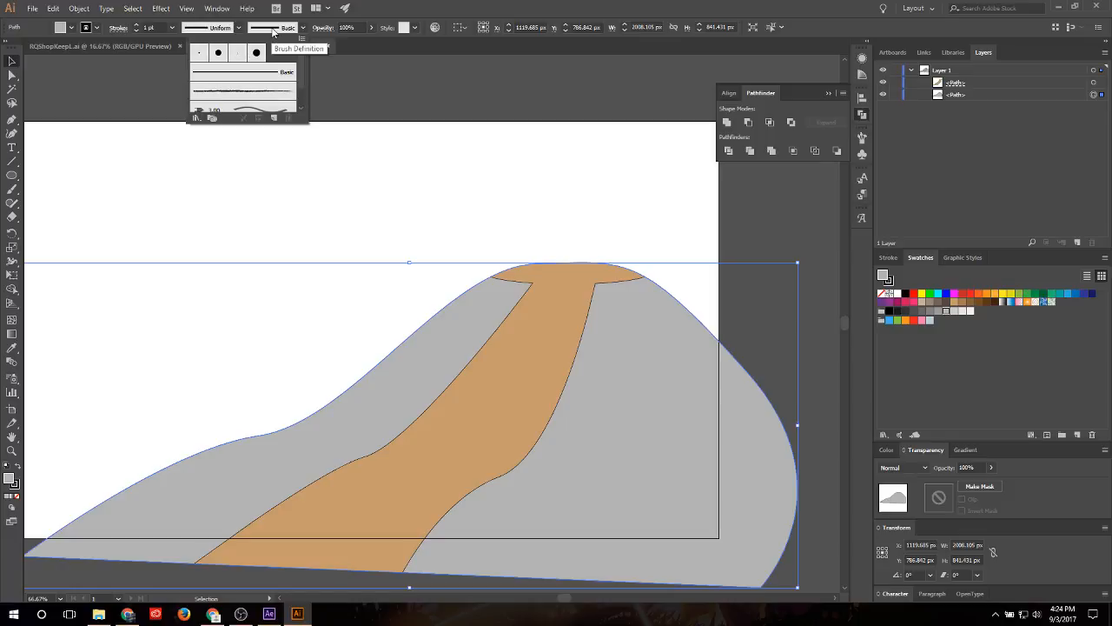
{"action": "left_click", "coordinate": [323, 71]}
Step: Select and copy all of the shopkeeper artwork in RQShopKeepL.ai
{"action": "left_click", "coordinate": [122, 46]}
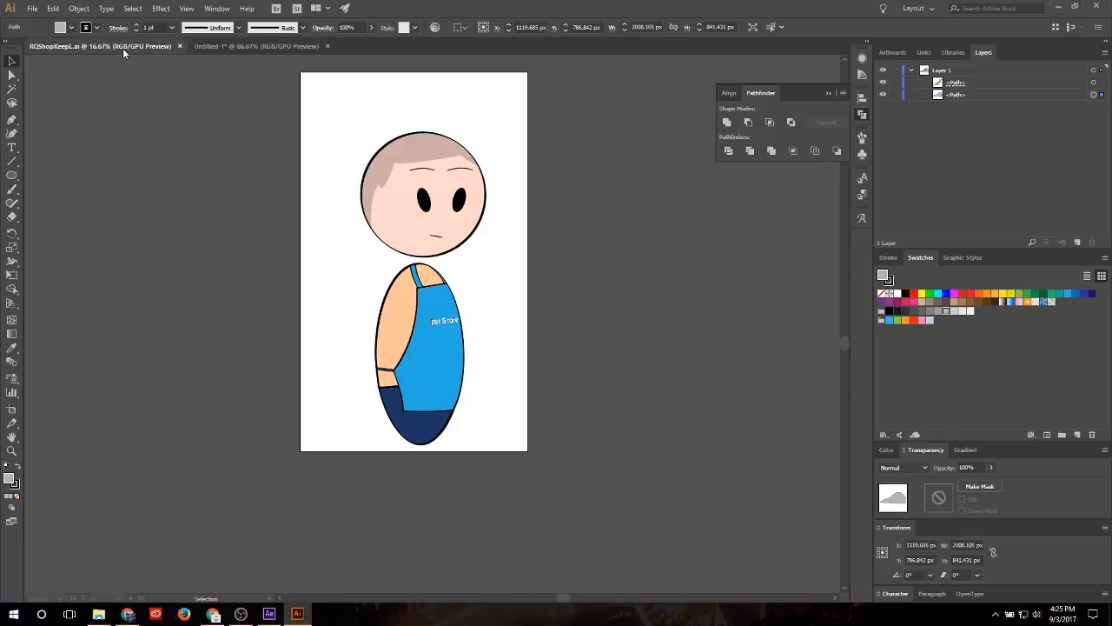
{"action": "left_click_drag", "start_coordinate": [348, 127], "coordinate": [543, 458]}
{"action": "left_click", "coordinate": [546, 451]}
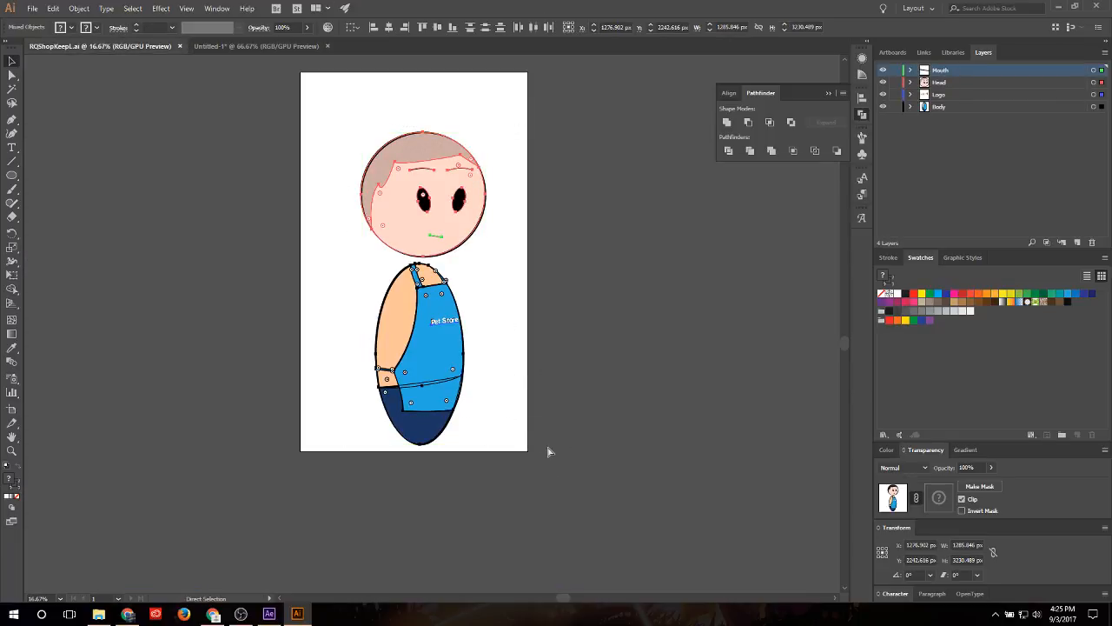
{"action": "key", "text": "ctrl+a"}
{"action": "left_click", "coordinate": [244, 46]}
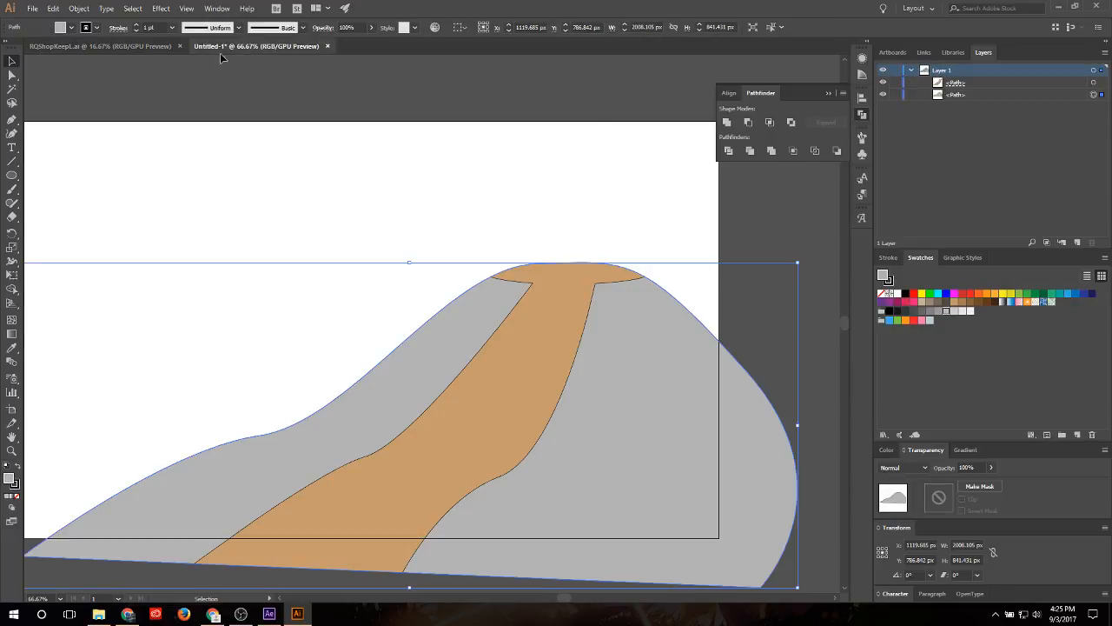
{"action": "left_click", "coordinate": [122, 46]}
Step: In the hill document, create a new layer above the hill's layer and paste the shopkeeper artwork into it
{"action": "left_click", "coordinate": [244, 46]}
{"action": "left_click", "coordinate": [1060, 242]}
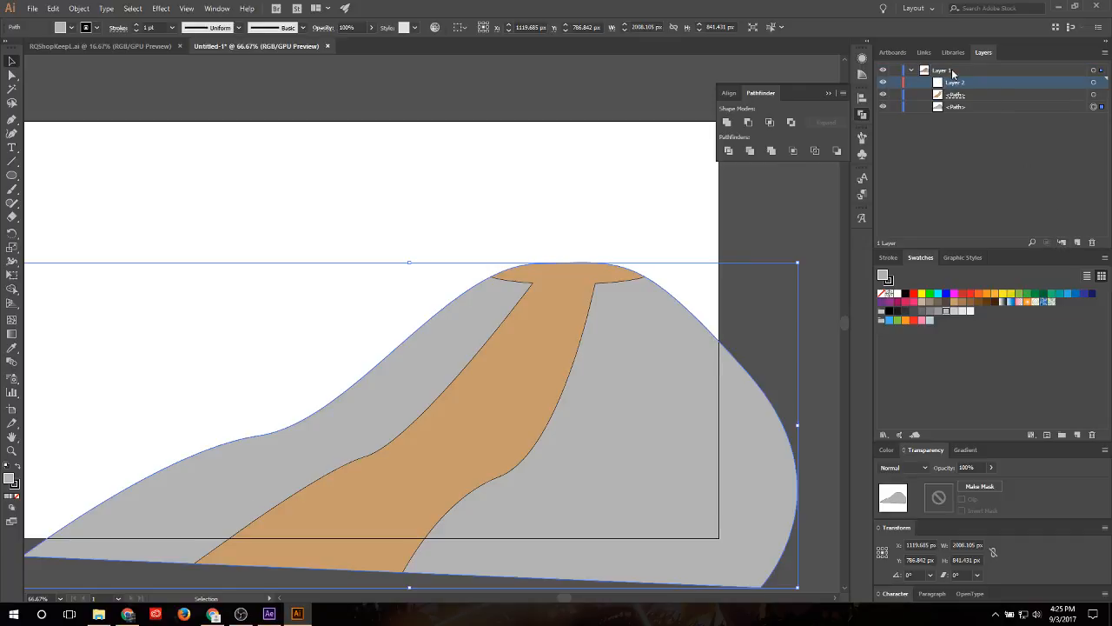
{"action": "left_click_drag", "start_coordinate": [963, 83], "coordinate": [943, 71]}
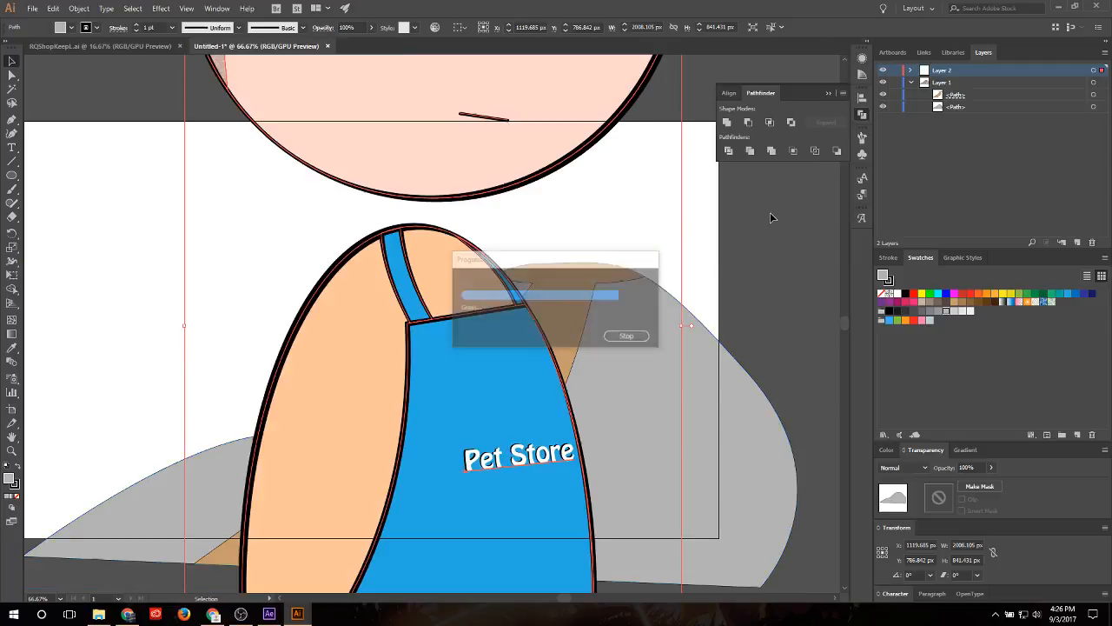
Step: Scale the shopkeeper down to about 341 by 858 px and place him on the road near the hill's top
{"action": "scroll", "coordinate": [524, 222], "scroll_direction": "down", "scroll_amount": 2}
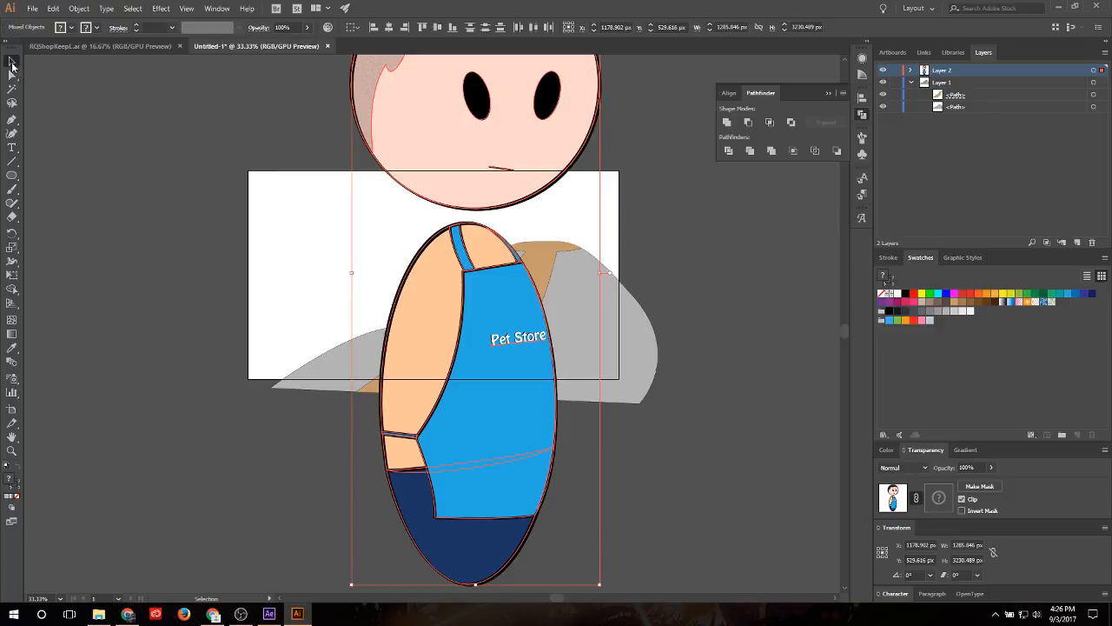
{"action": "left_click_drag", "start_coordinate": [351, 583], "coordinate": [534, 209]}
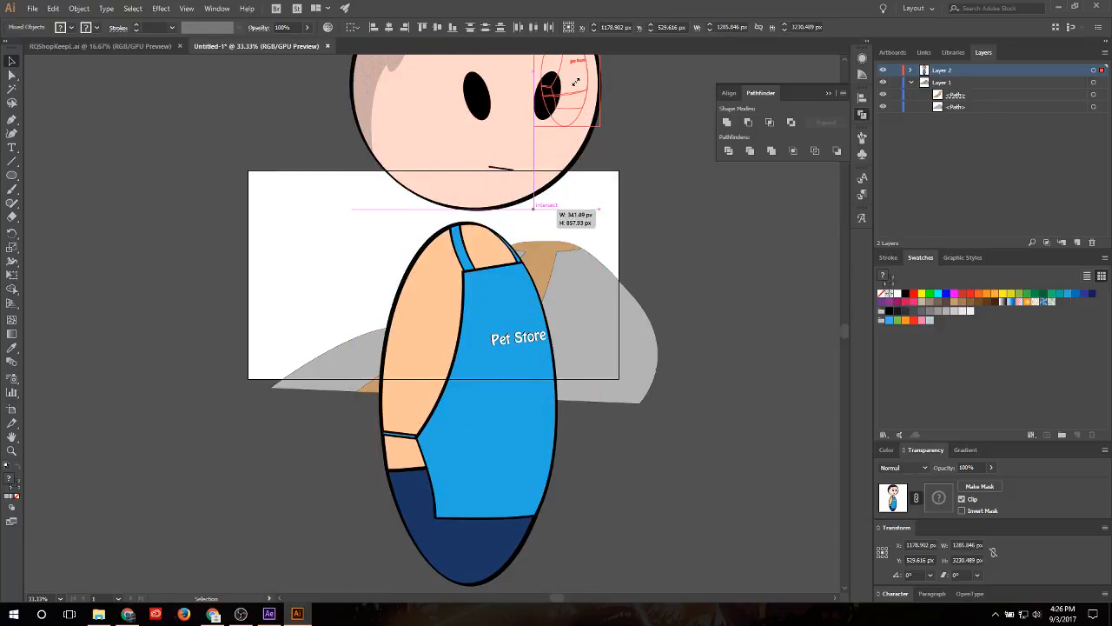
{"action": "left_click_drag", "start_coordinate": [576, 81], "coordinate": [564, 289]}
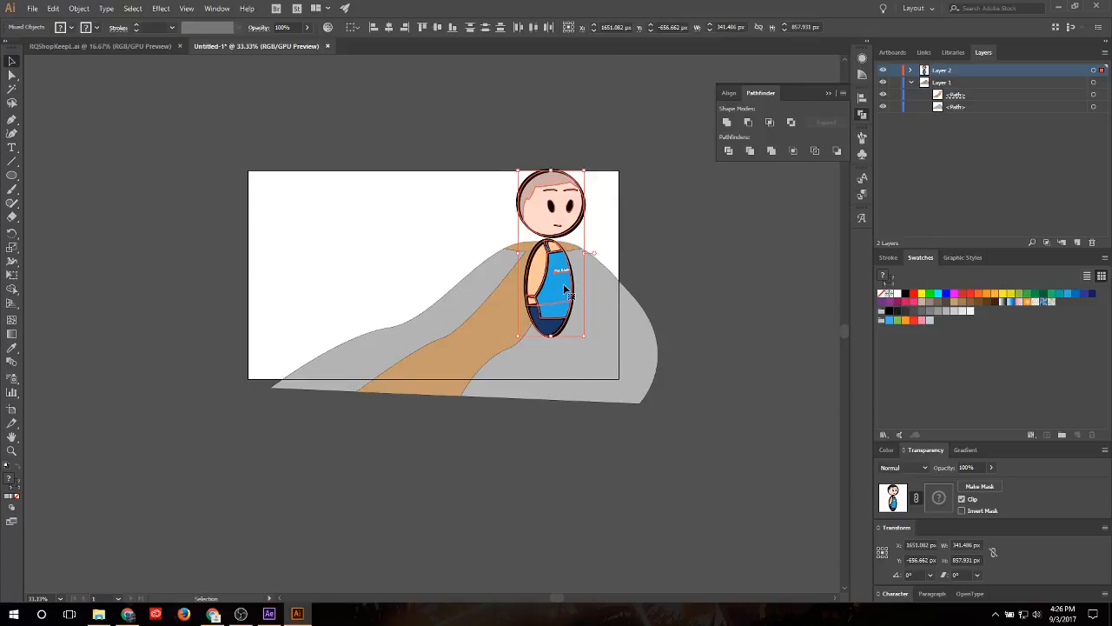
Step: Reflect the shopkeeper artwork across the vertical axis
{"action": "right_click", "coordinate": [556, 293]}
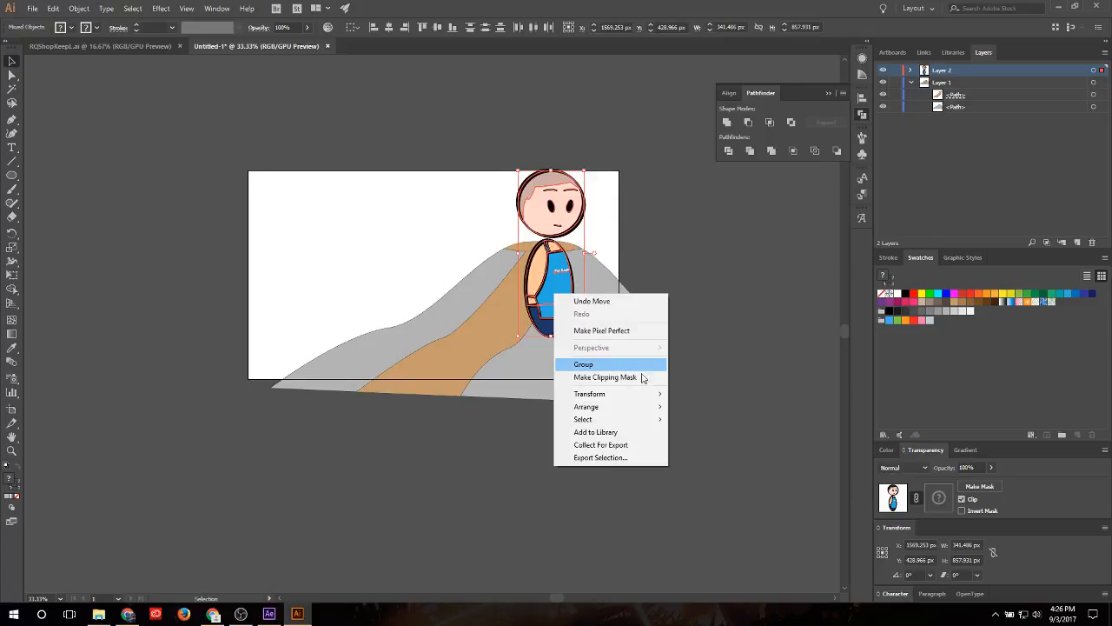
{"action": "mouse_move", "coordinate": [641, 394]}
{"action": "left_click", "coordinate": [726, 436]}
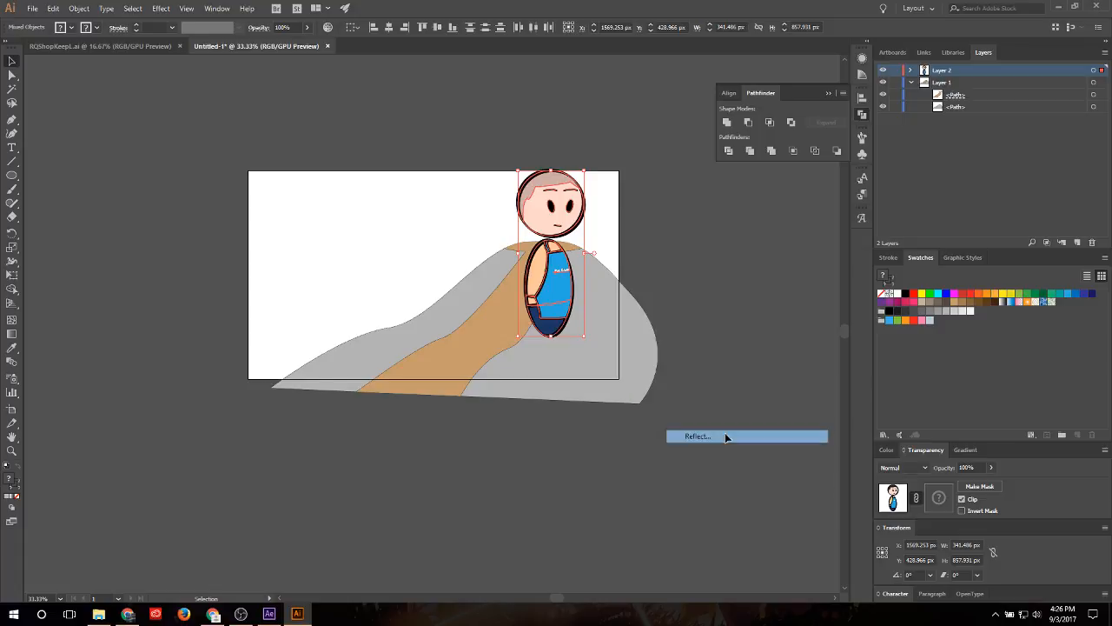
{"action": "left_click", "coordinate": [89, 182]}
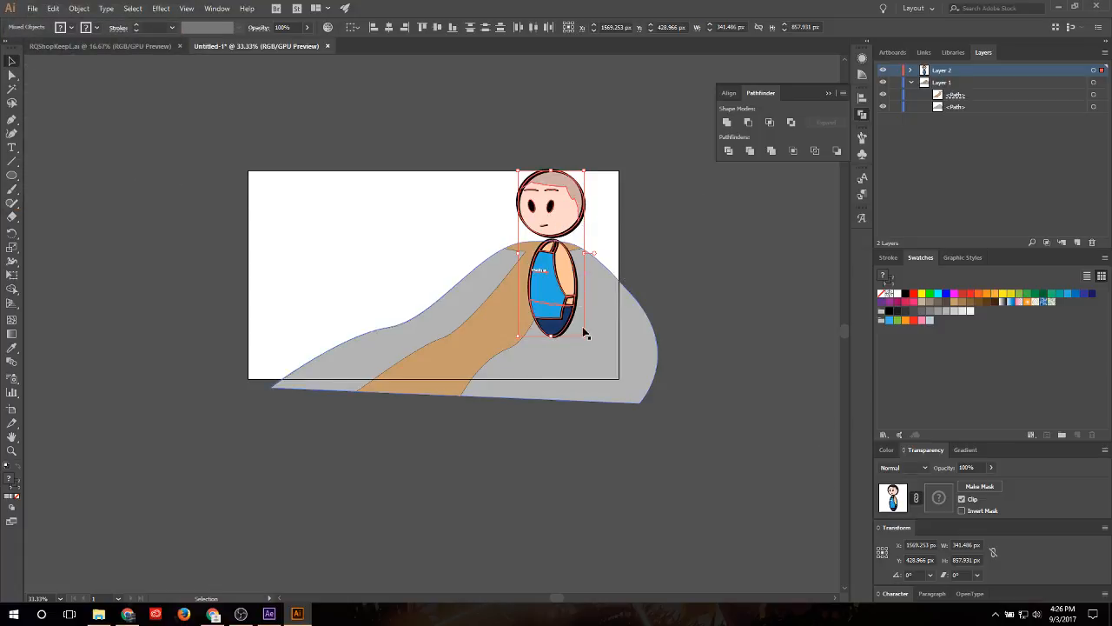
Step: Scale the shopkeeper down to a small figure on the hilltop, and move him and the hill lower on the artboard
{"action": "left_click_drag", "start_coordinate": [584, 333], "coordinate": [546, 231]}
{"action": "left_click_drag", "start_coordinate": [199, 128], "coordinate": [698, 447]}
{"action": "left_click_drag", "start_coordinate": [612, 346], "coordinate": [588, 383]}
{"action": "left_click", "coordinate": [547, 229]}
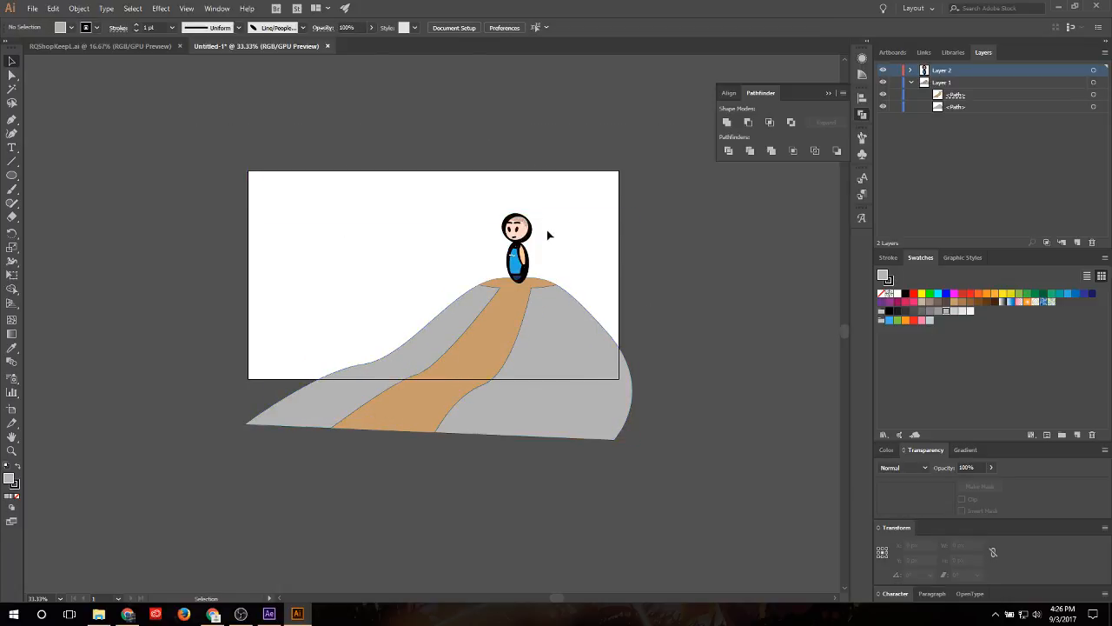
Step: Reduce the size of Line/People Brush 2 and apply the change to the existing strokes
{"action": "scroll", "coordinate": [525, 222], "scroll_direction": "up", "scroll_amount": 2}
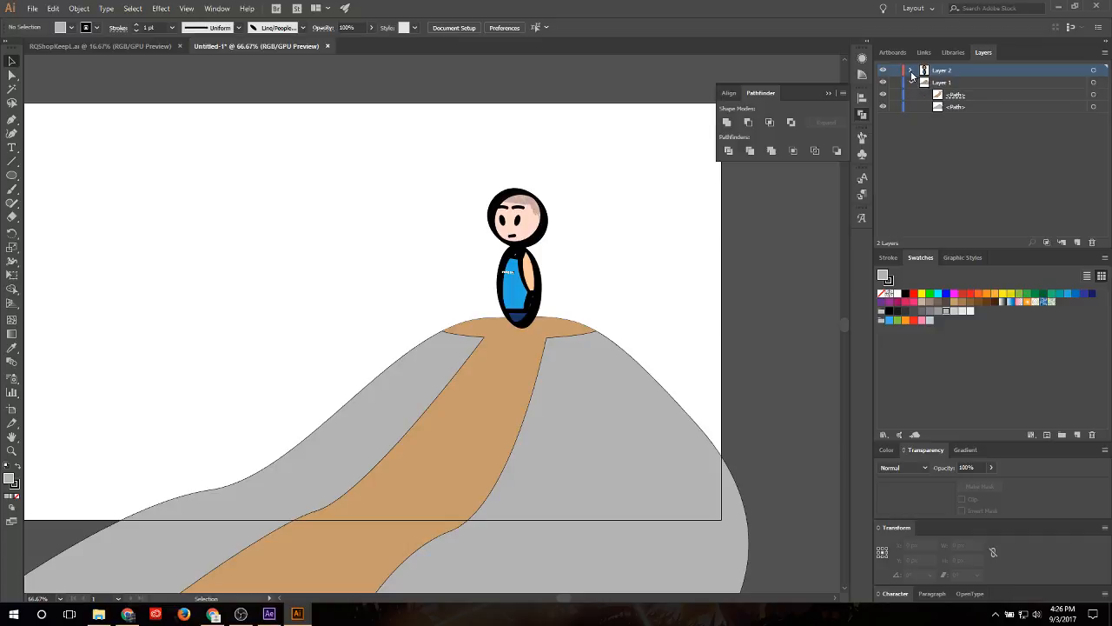
{"action": "left_click", "coordinate": [910, 71]}
{"action": "left_click", "coordinate": [291, 28]}
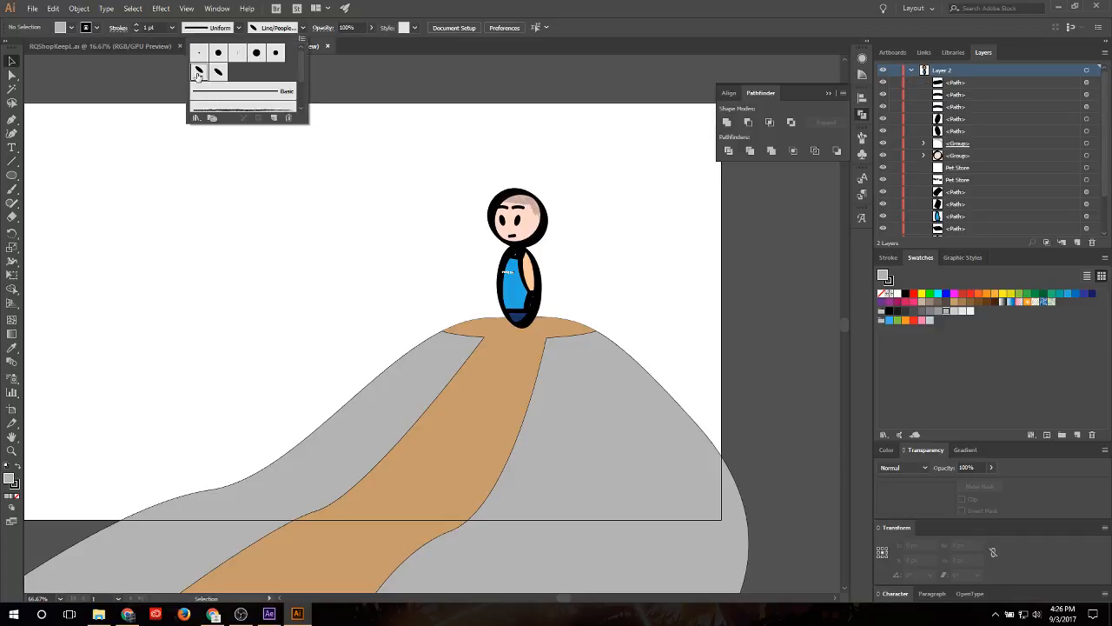
{"action": "double_click", "coordinate": [198, 74]}
{"action": "left_click", "coordinate": [131, 38]}
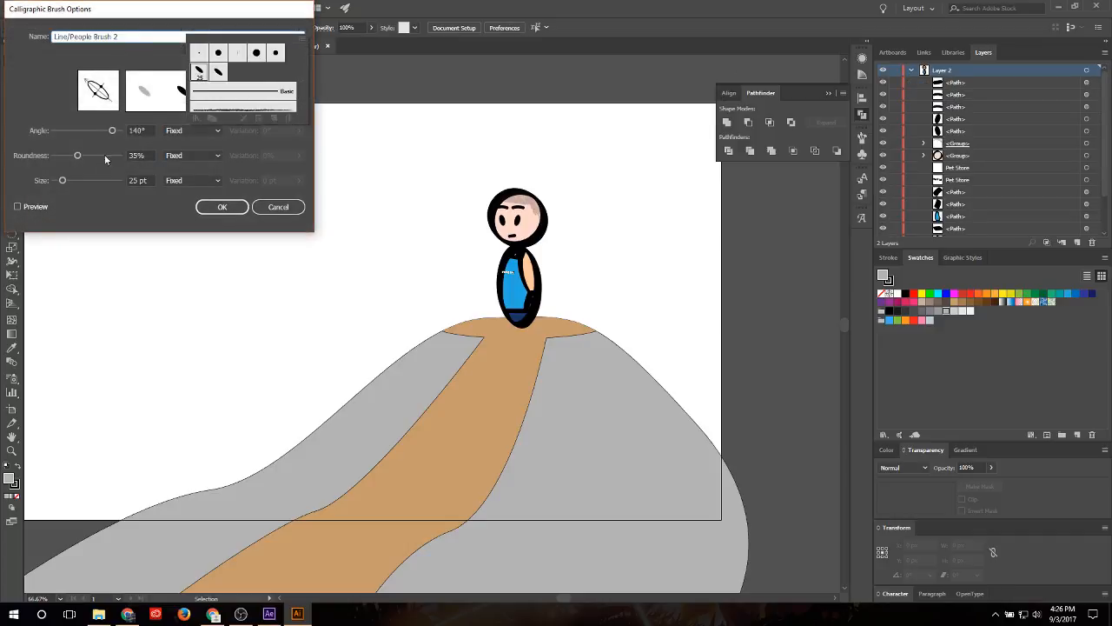
{"action": "double_click", "coordinate": [136, 180]}
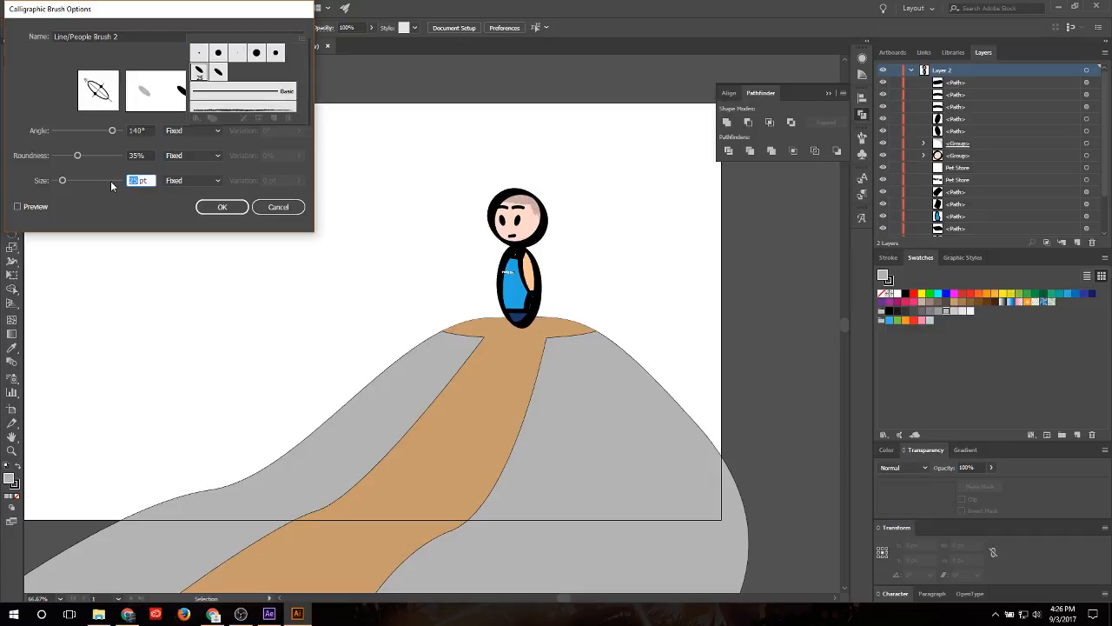
{"action": "type", "text": "1"}
{"action": "key", "text": "Return"}
{"action": "left_click", "coordinate": [146, 139]}
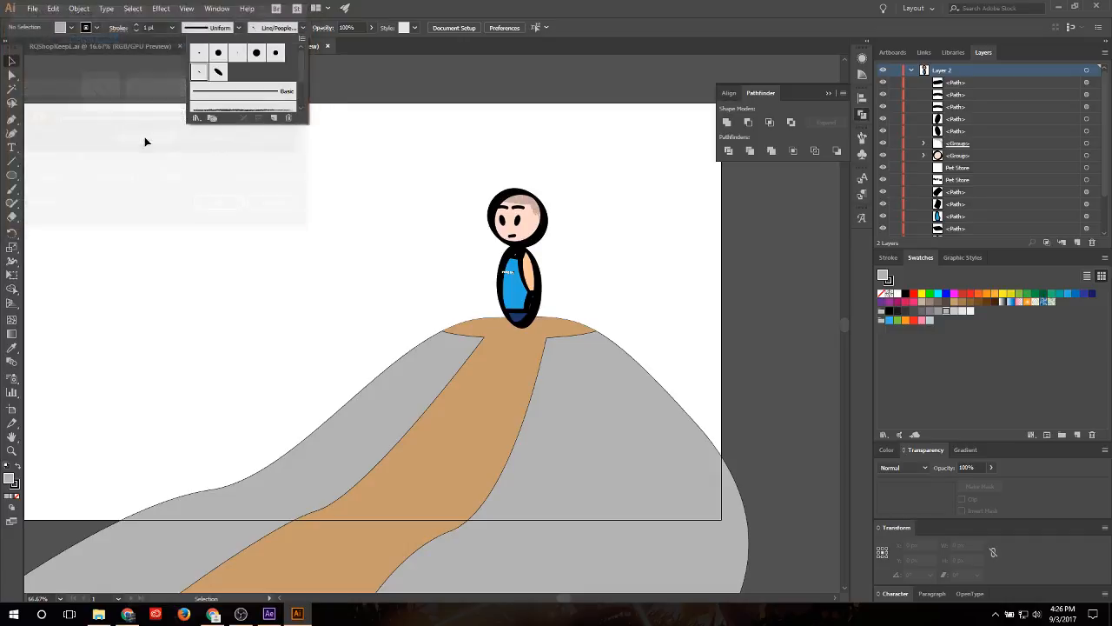
{"action": "left_click", "coordinate": [311, 29]}
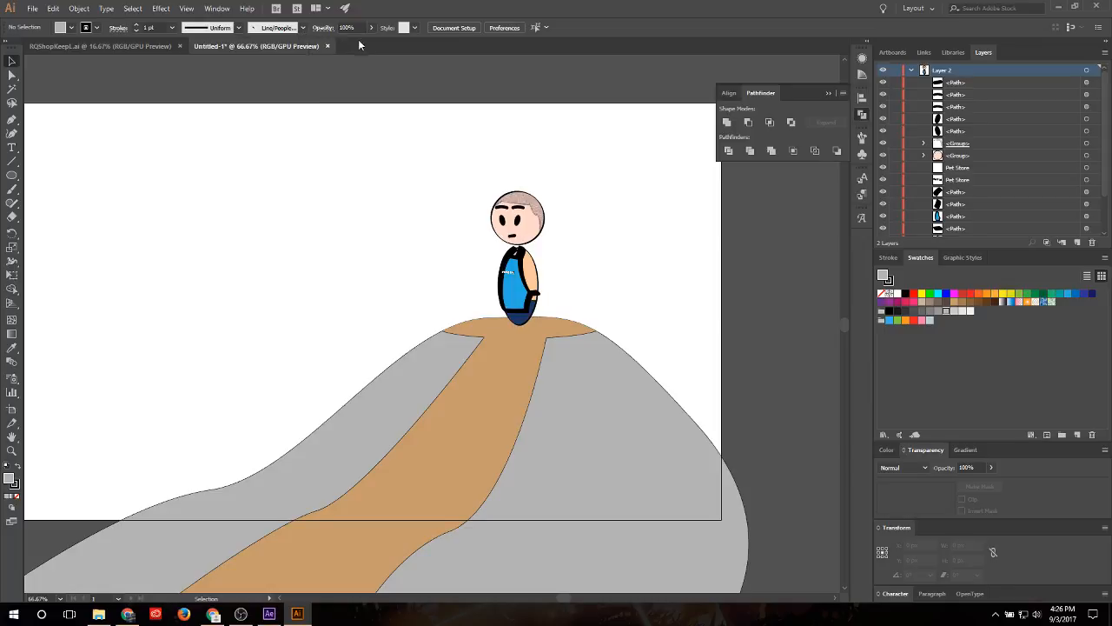
Step: Increase the size of Line/People Brush 2 slightly and apply it to the existing strokes, thickening the head outline
{"action": "scroll", "coordinate": [523, 223], "scroll_direction": "up", "scroll_amount": 1}
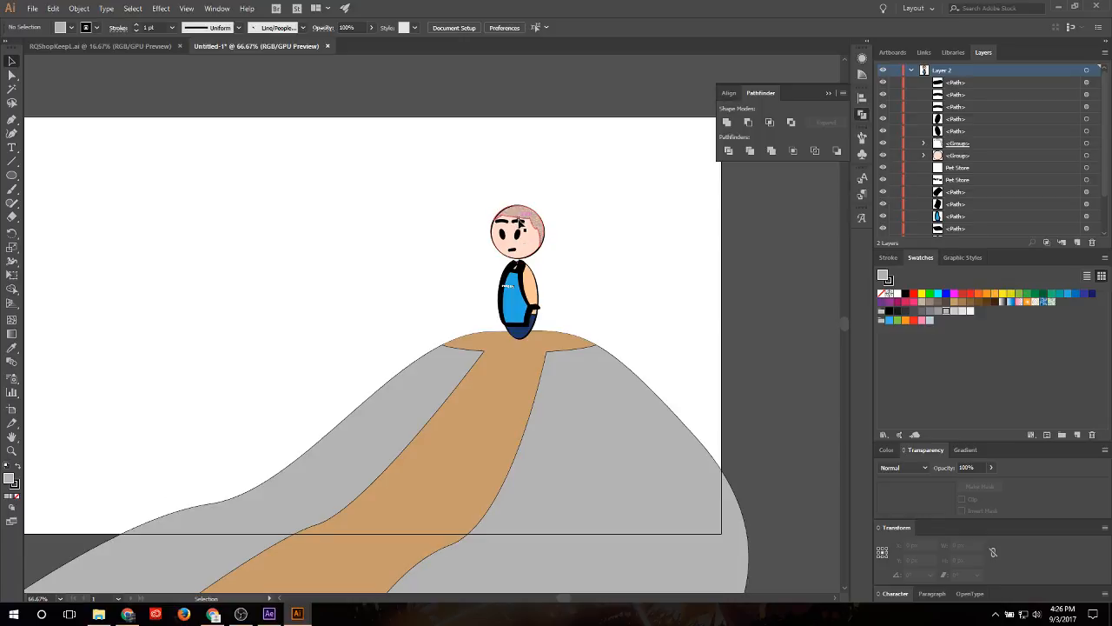
{"action": "scroll", "coordinate": [534, 233], "scroll_direction": "up", "scroll_amount": 1}
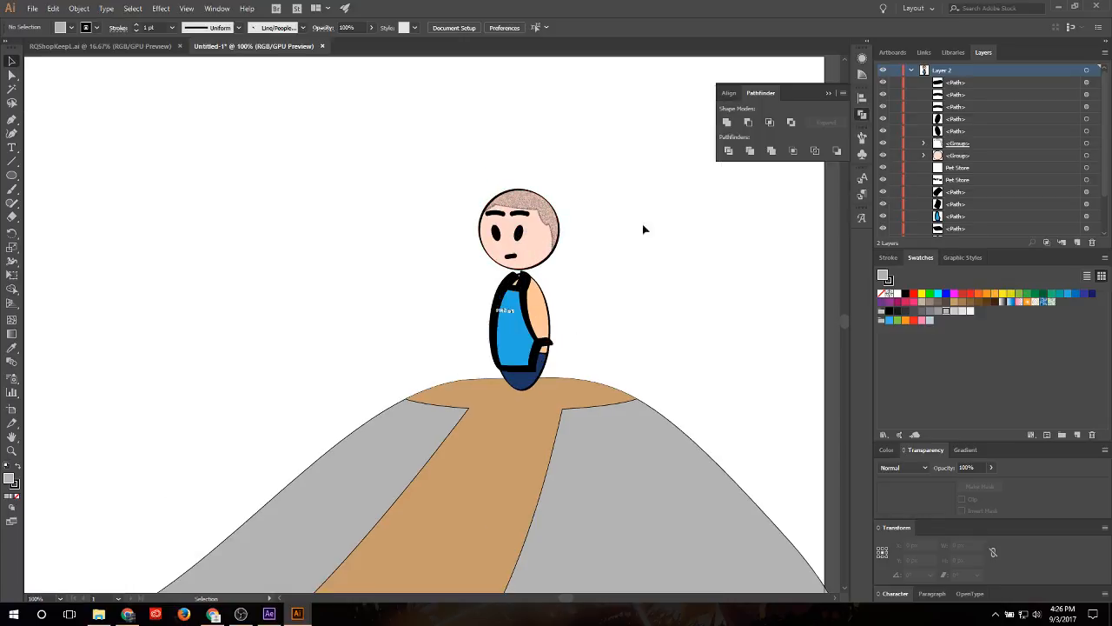
{"action": "scroll", "coordinate": [601, 224], "scroll_direction": "down", "scroll_amount": 1}
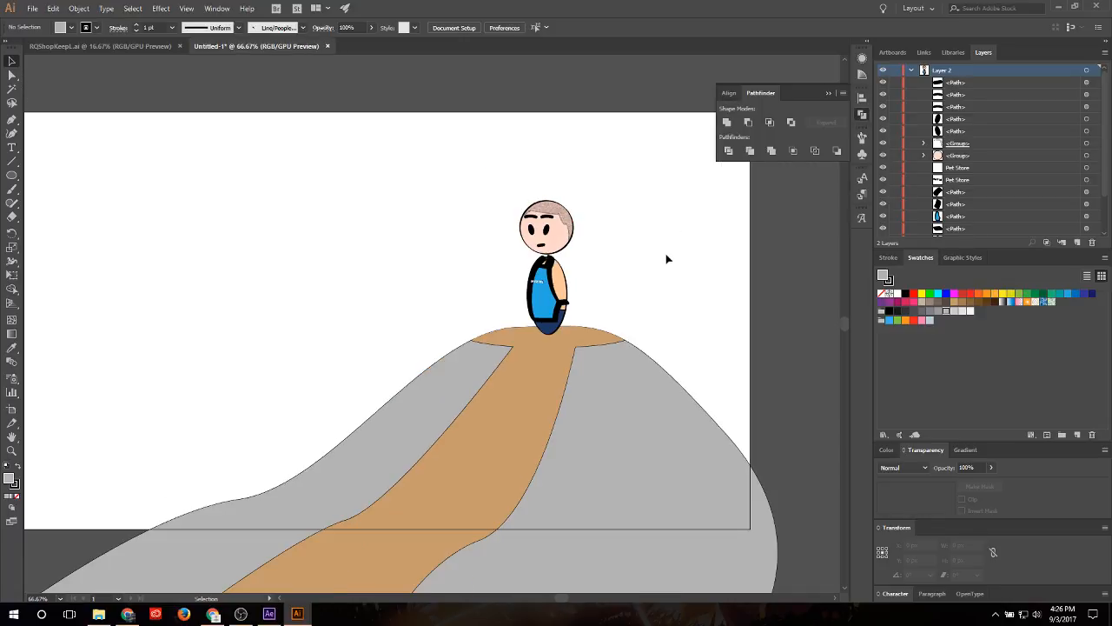
{"action": "left_click", "coordinate": [295, 28]}
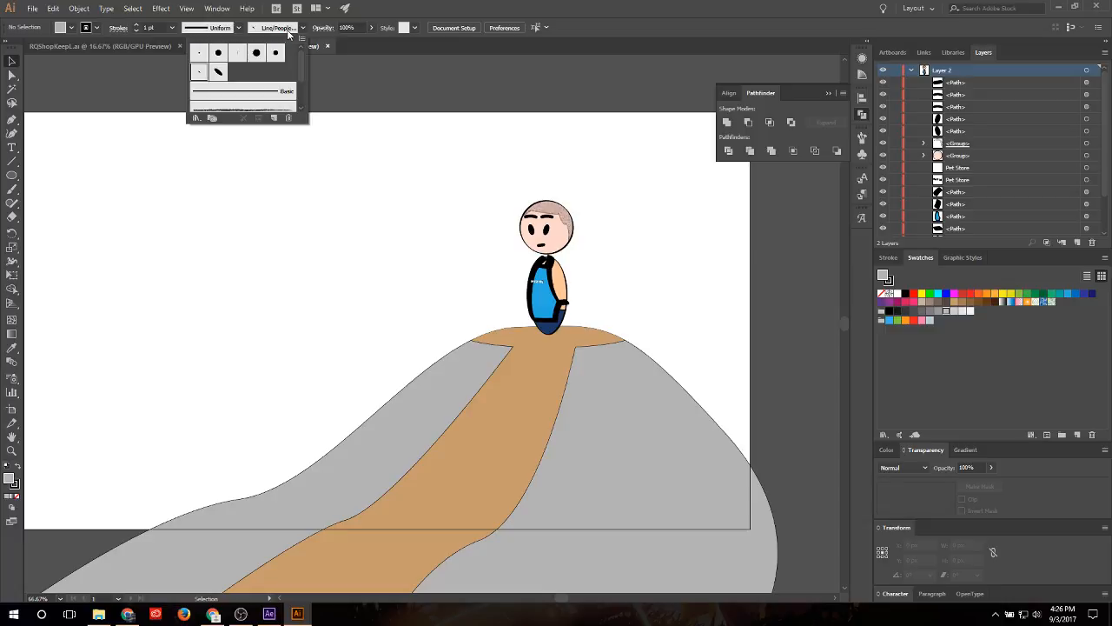
{"action": "double_click", "coordinate": [198, 73]}
{"action": "double_click", "coordinate": [133, 180]}
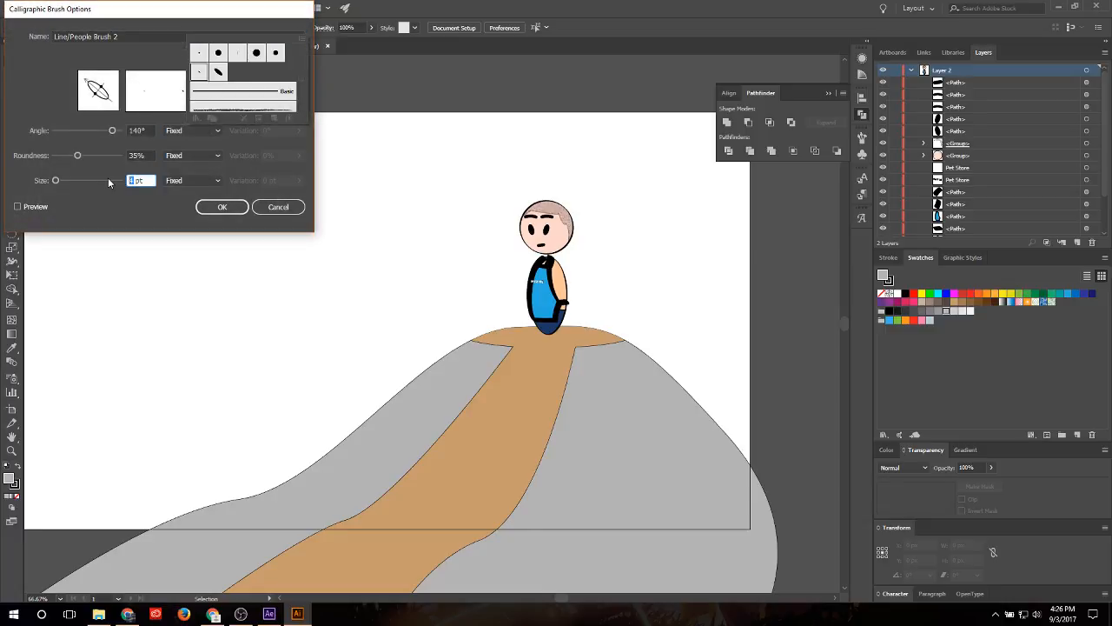
{"action": "type", "text": "0"}
{"action": "key", "text": "Return"}
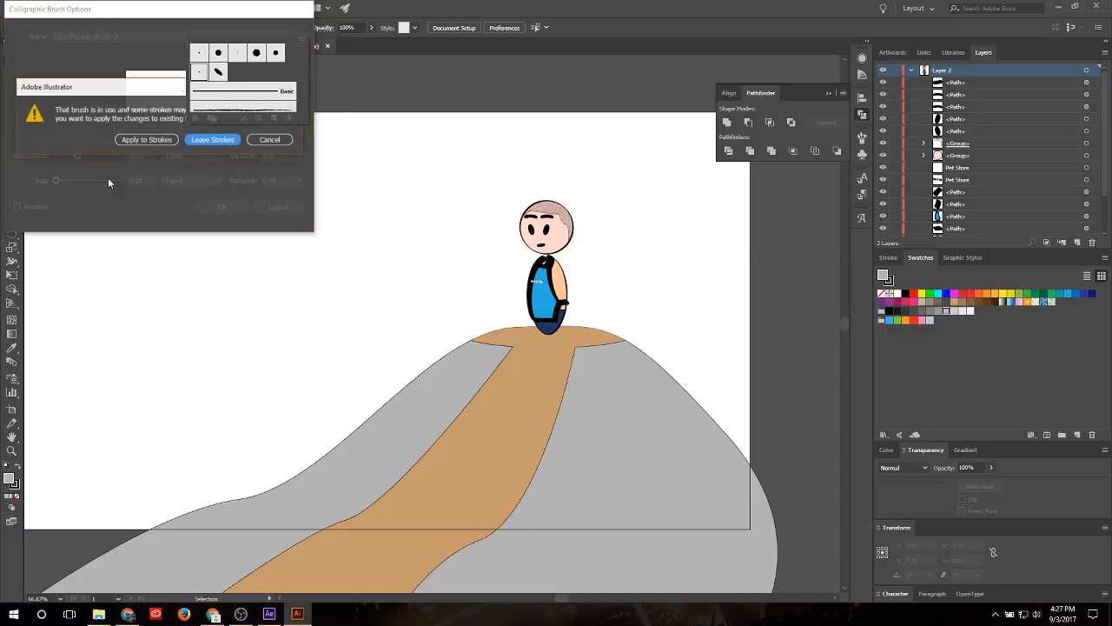
{"action": "left_click", "coordinate": [146, 139]}
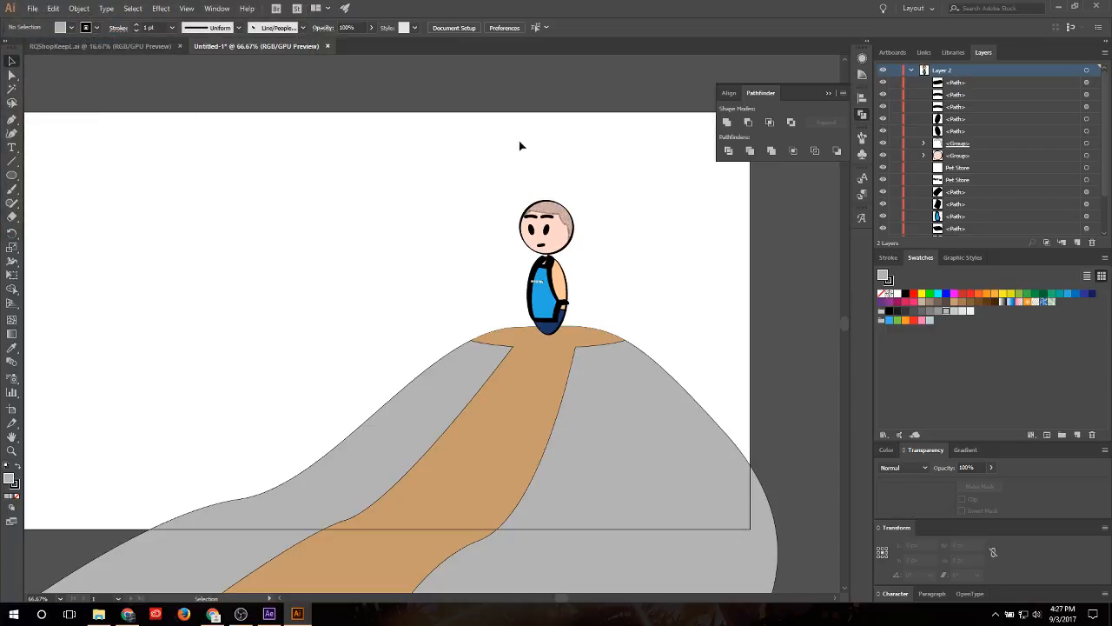
Step: Set the size of the Line/People Brush used on the blue apron to 4 pt and apply it to the existing strokes
{"action": "left_click", "coordinate": [554, 299]}
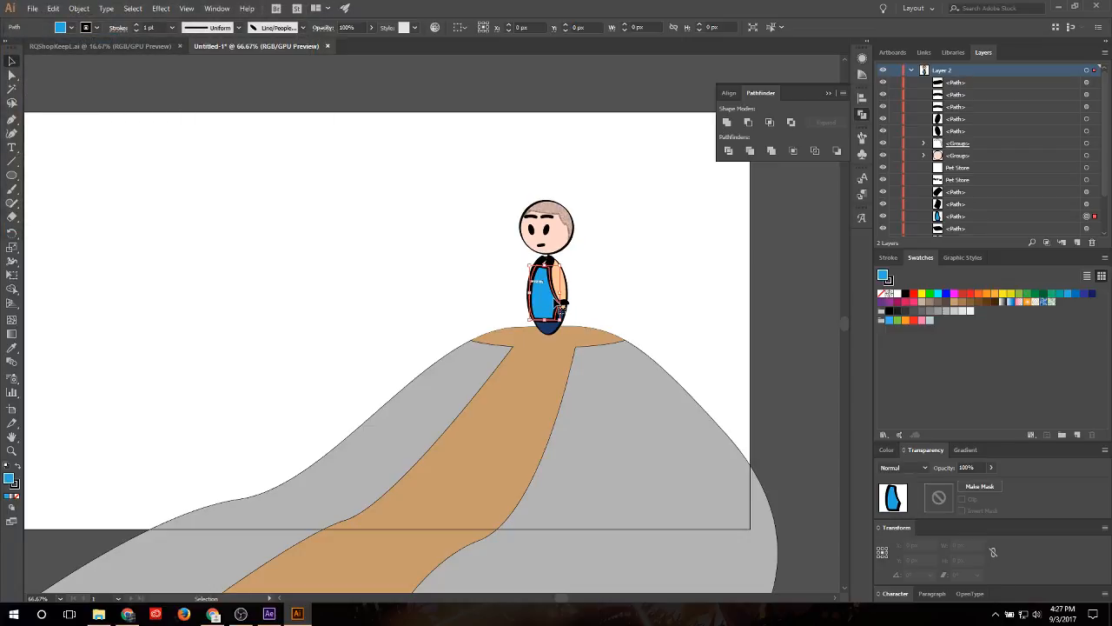
{"action": "left_click", "coordinate": [305, 29]}
{"action": "double_click", "coordinate": [218, 72]}
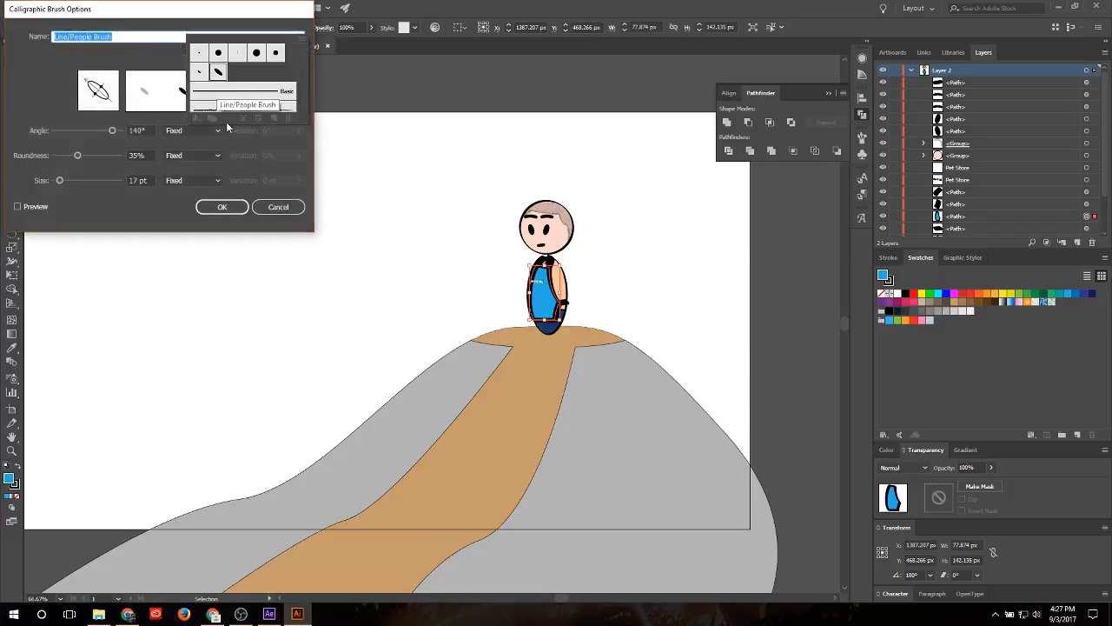
{"action": "double_click", "coordinate": [129, 180]}
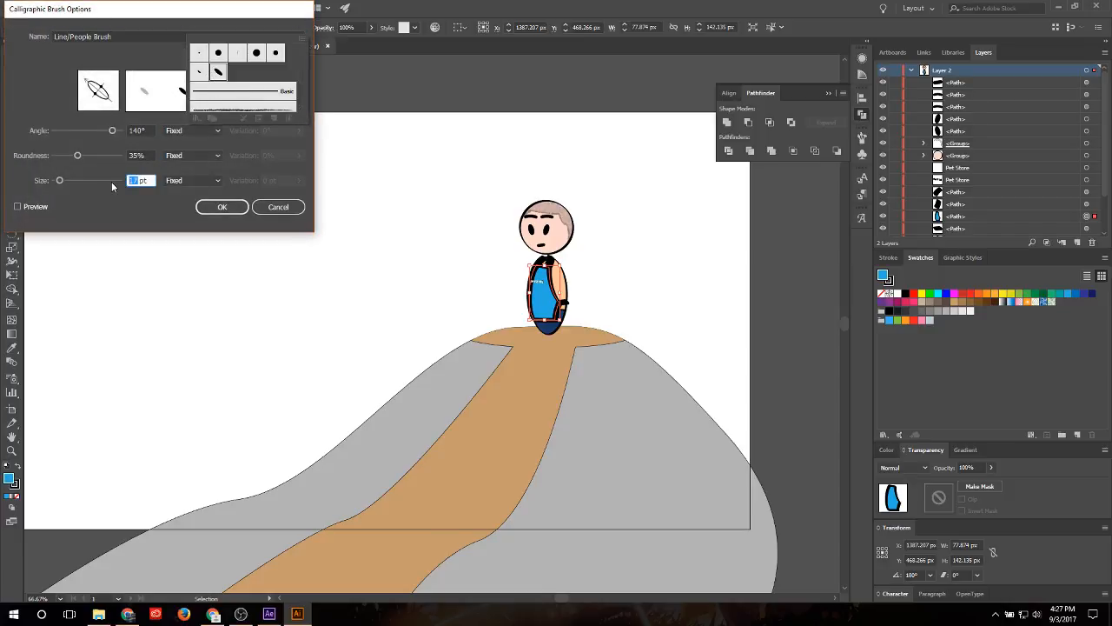
{"action": "type", "text": "4"}
{"action": "key", "text": "Return"}
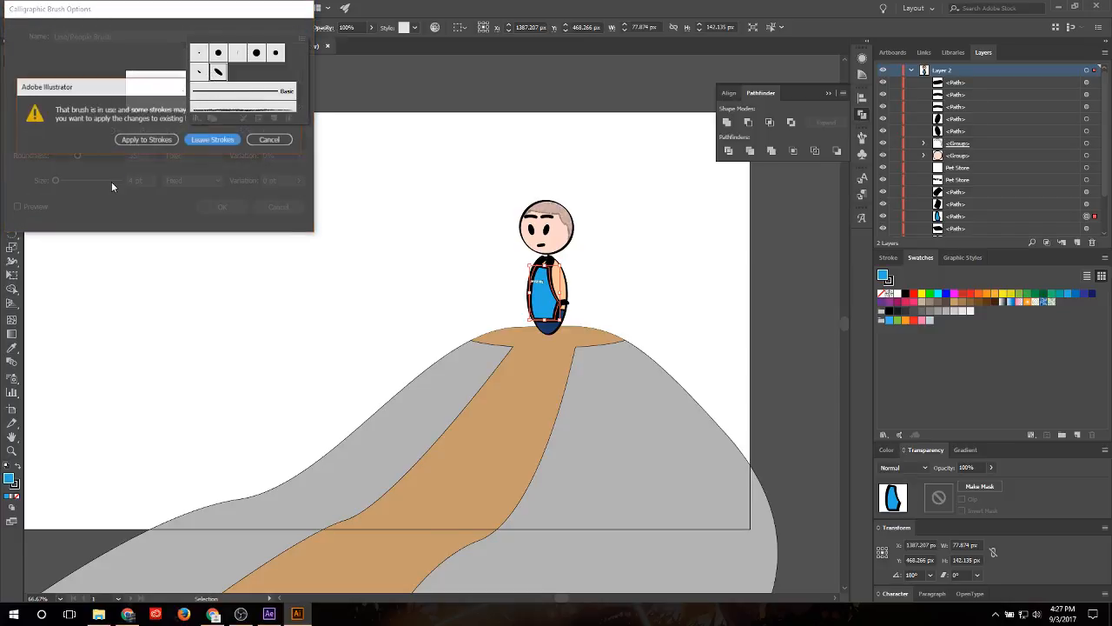
{"action": "left_click", "coordinate": [146, 139]}
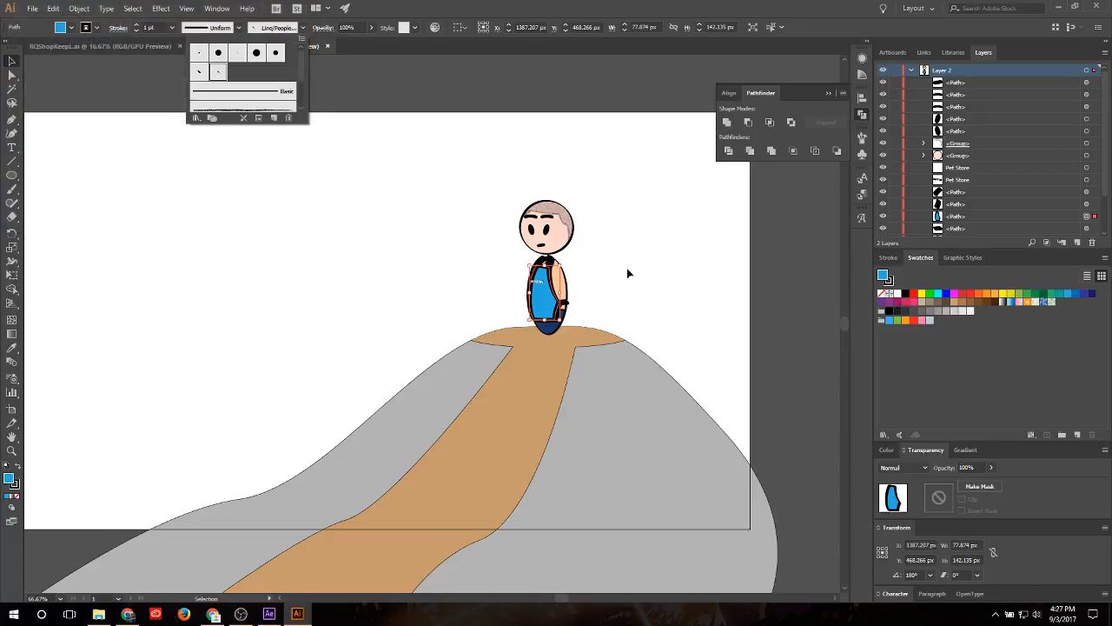
{"action": "left_click", "coordinate": [631, 253]}
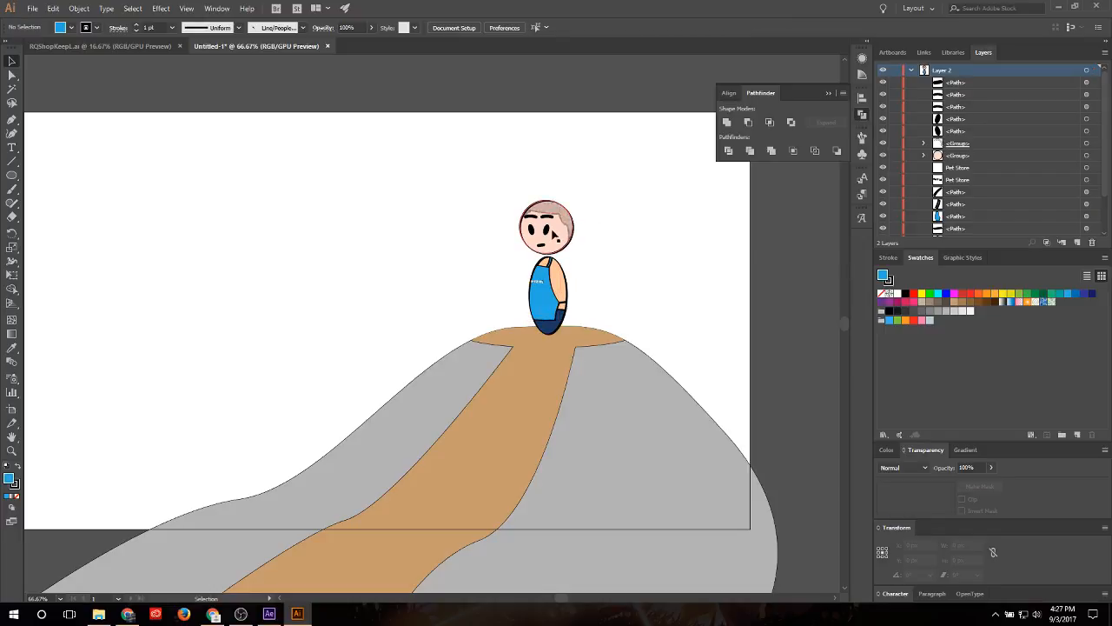
Step: Set the size of the 8 pt. Round brush used on the eyebrows to 2 pt and apply it to the existing strokes
{"action": "left_click", "coordinate": [545, 212]}
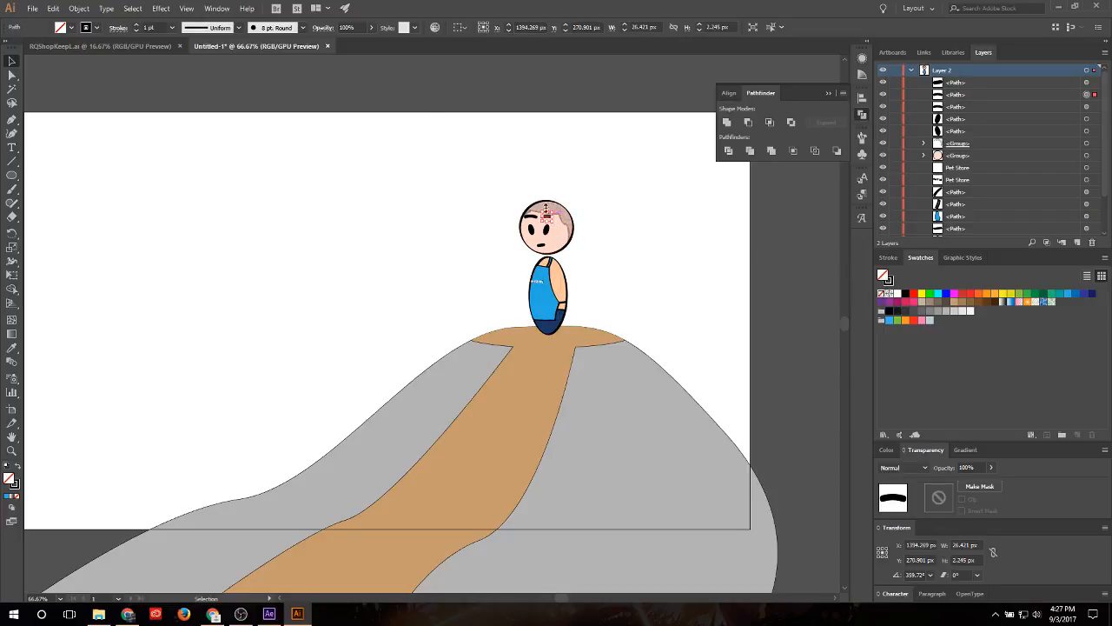
{"action": "left_click", "coordinate": [303, 28]}
{"action": "left_click", "coordinate": [247, 118]}
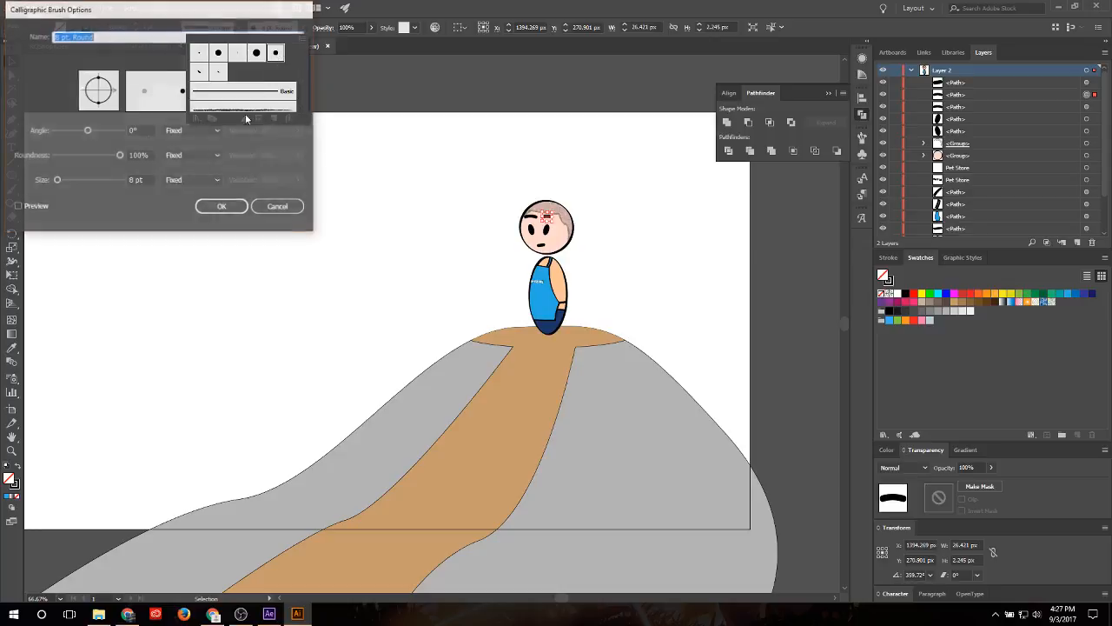
{"action": "double_click", "coordinate": [130, 180]}
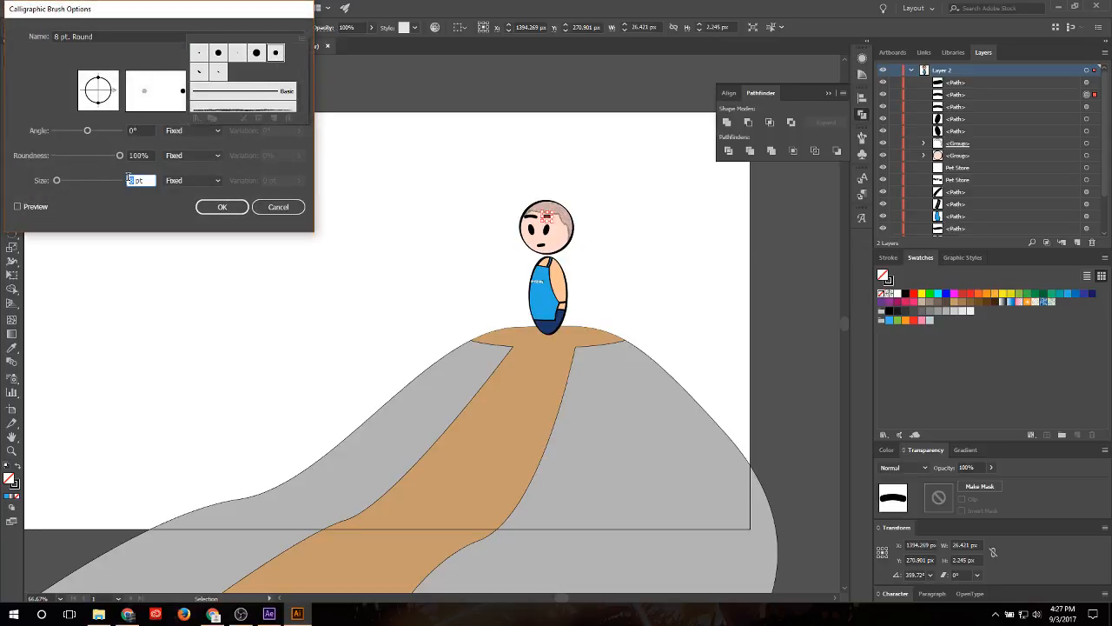
{"action": "key", "text": "Return"}
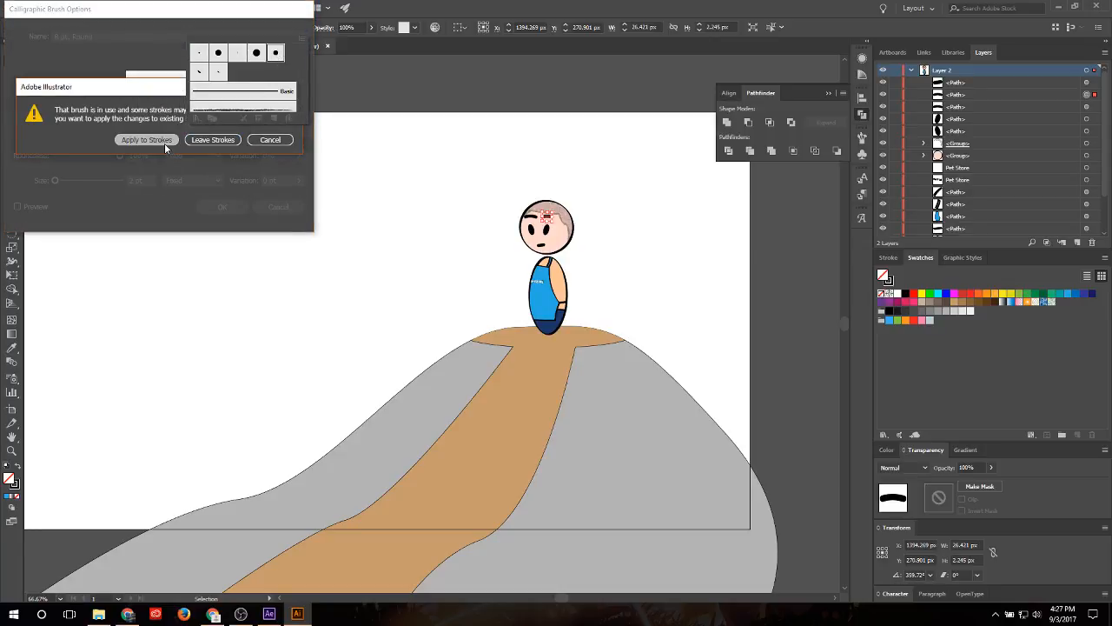
{"action": "left_click", "coordinate": [164, 142]}
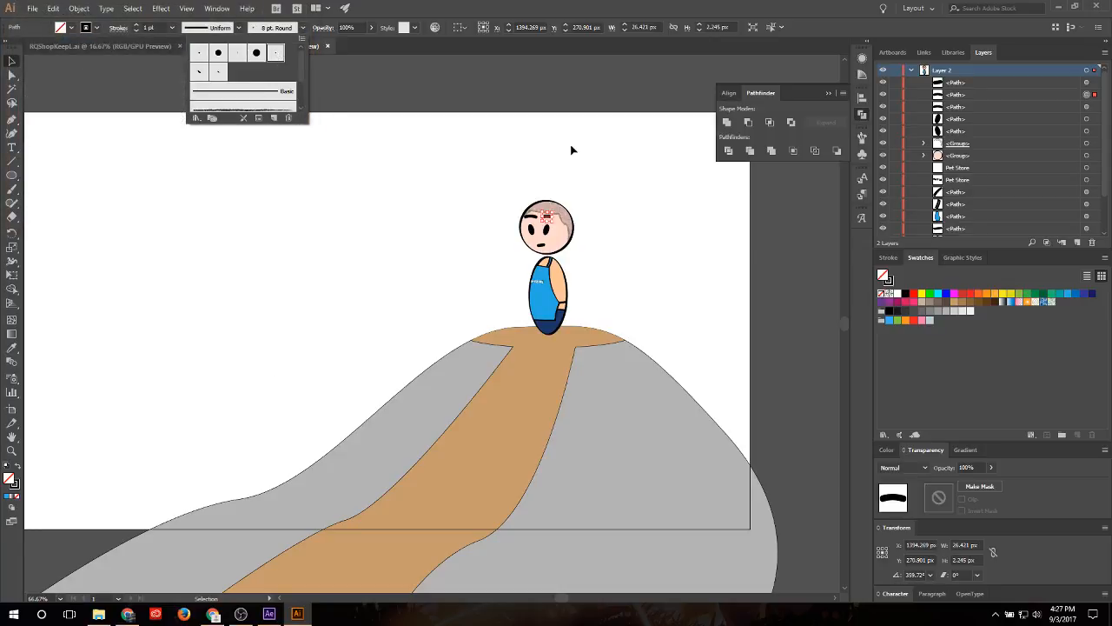
{"action": "left_click", "coordinate": [631, 177]}
{"action": "left_click", "coordinate": [679, 204]}
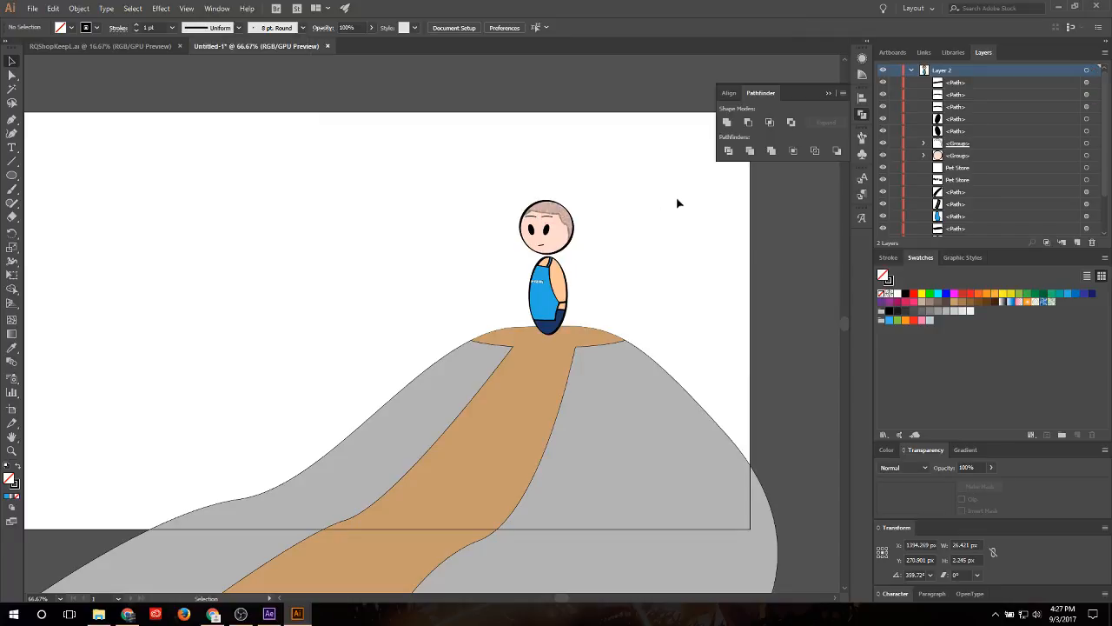
Step: Remove the stroke from the shopkeeper's hair group
{"action": "key", "text": "ctrl+equal"}
{"action": "key", "text": "ctrl+equal"}
{"action": "key", "text": "ctrl+equal"}
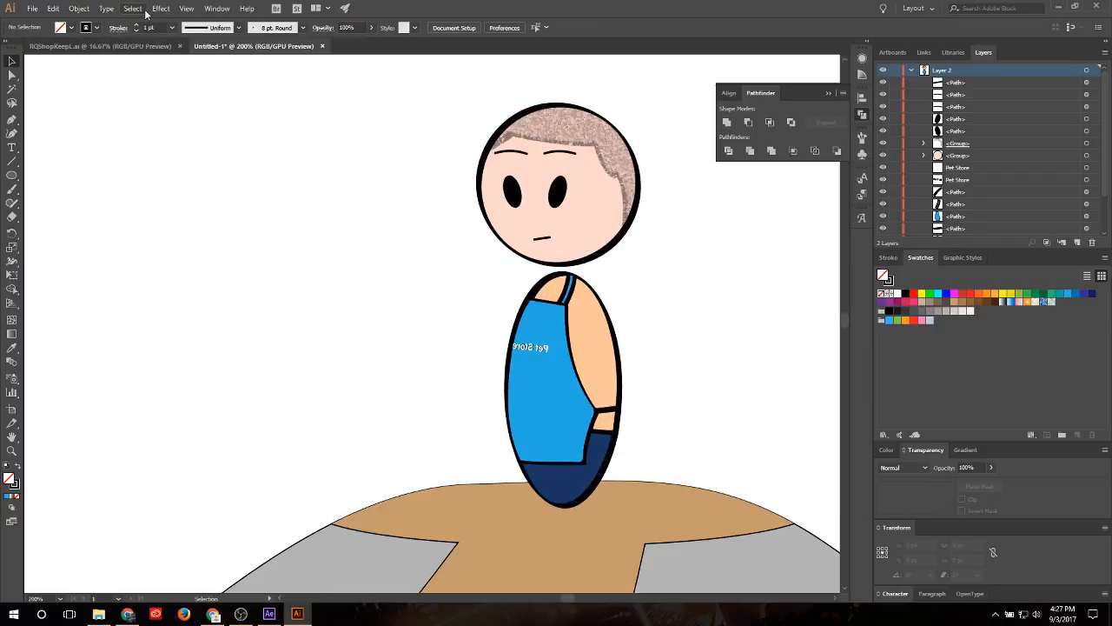
{"action": "scroll", "coordinate": [581, 211], "scroll_direction": "up", "scroll_amount": 1}
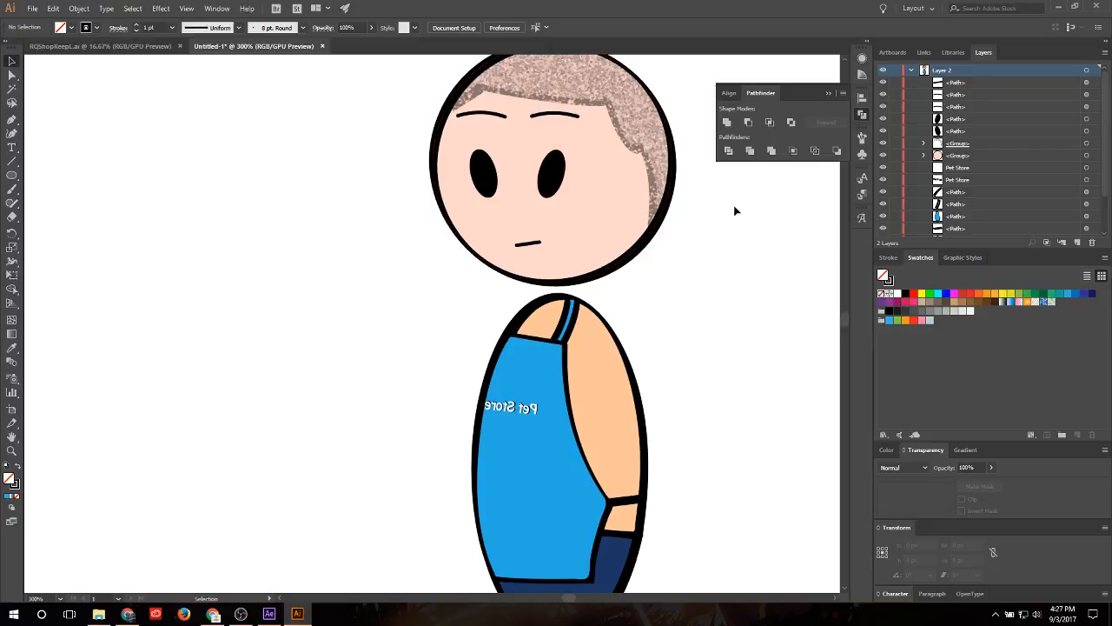
{"action": "scroll", "coordinate": [735, 209], "scroll_direction": "down", "scroll_amount": 3}
{"action": "scroll", "coordinate": [734, 207], "scroll_direction": "up", "scroll_amount": 2}
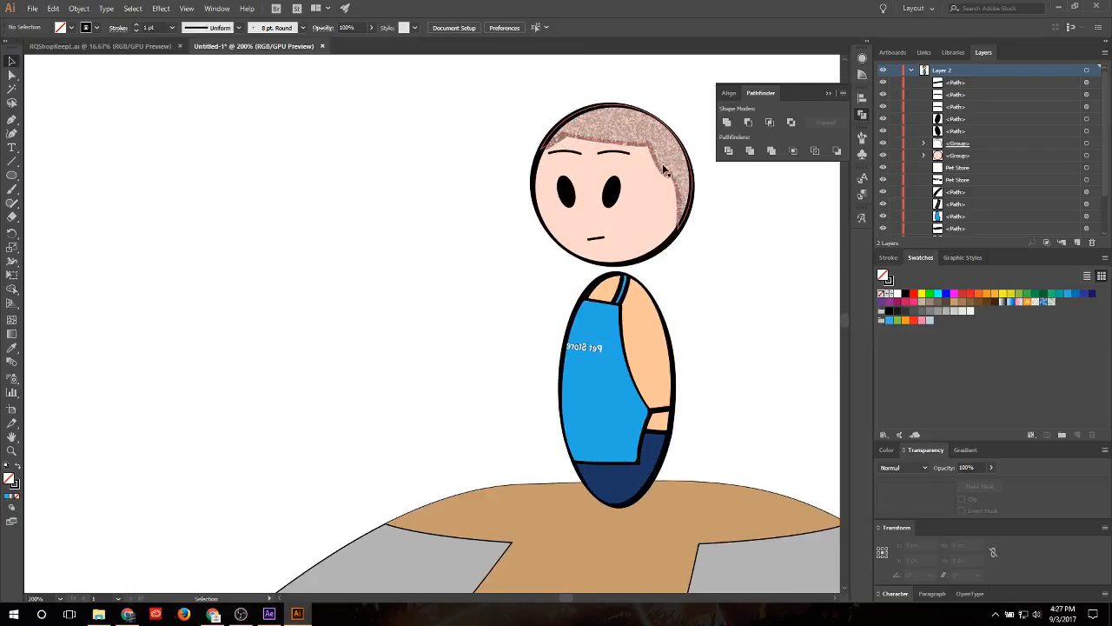
{"action": "left_click", "coordinate": [678, 183]}
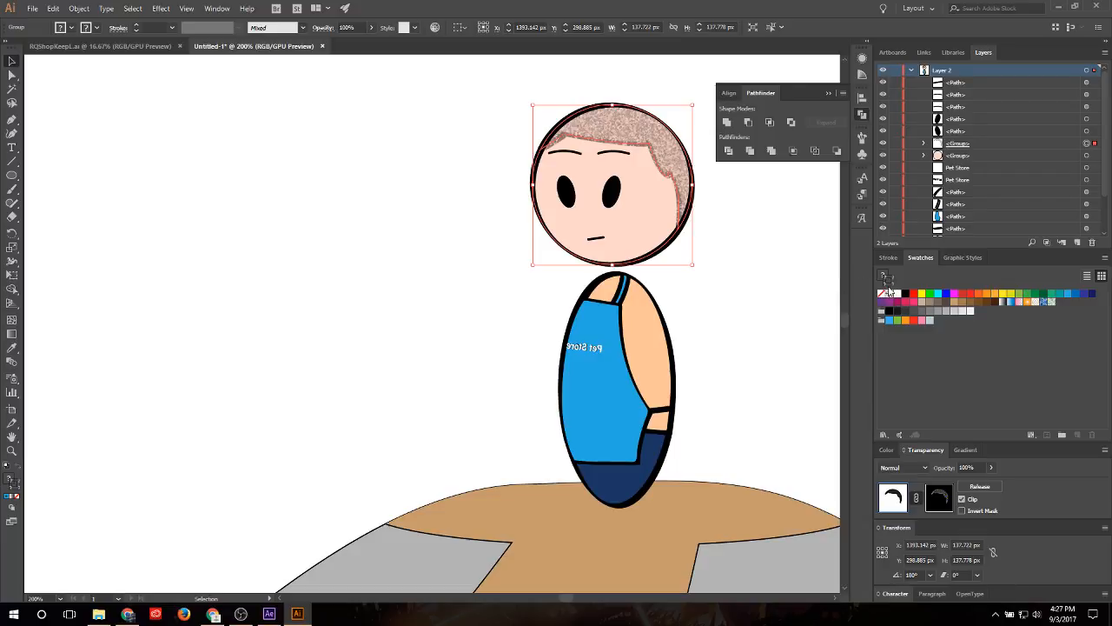
{"action": "left_click", "coordinate": [782, 259]}
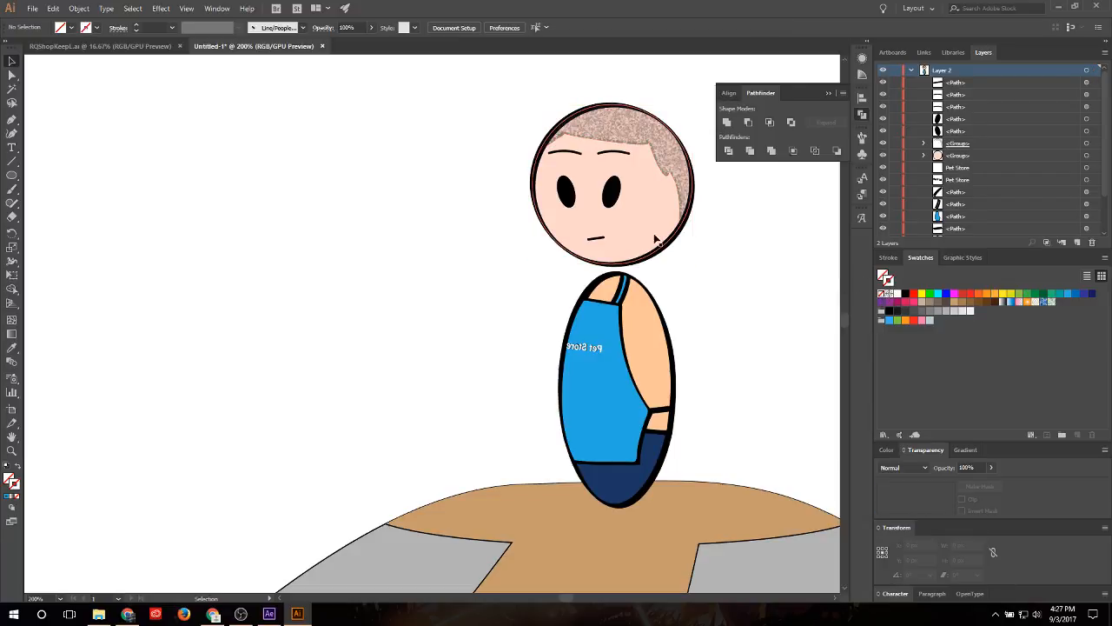
{"action": "left_click", "coordinate": [627, 141]}
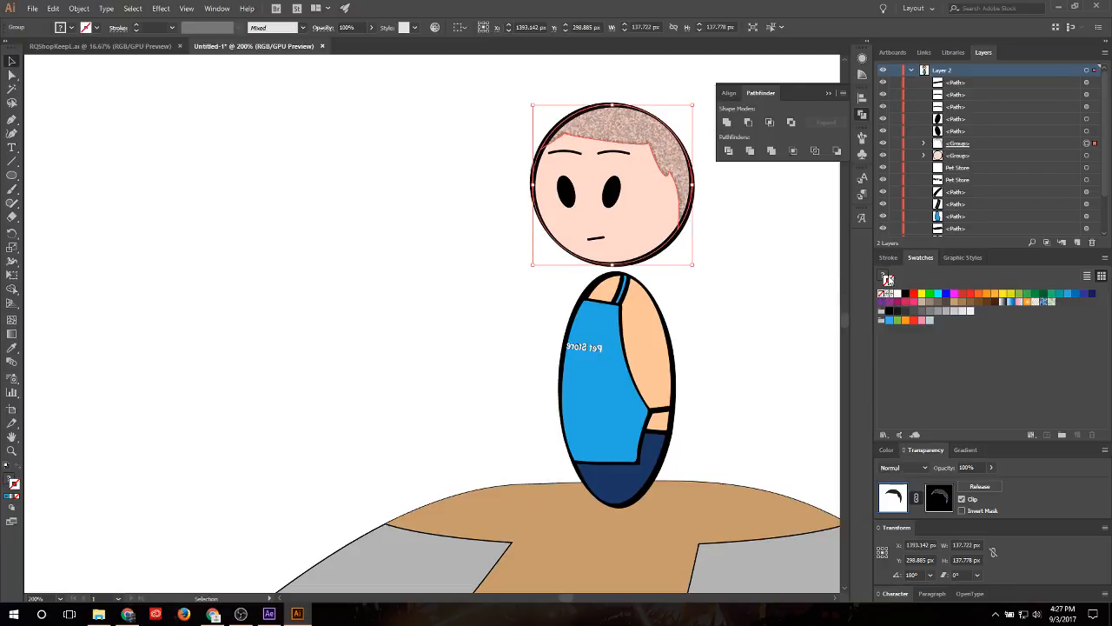
Step: Delete the lower path without fill or stroke from the shopkeeper's hair group, keeping the textured hair path
{"action": "left_click", "coordinate": [979, 143]}
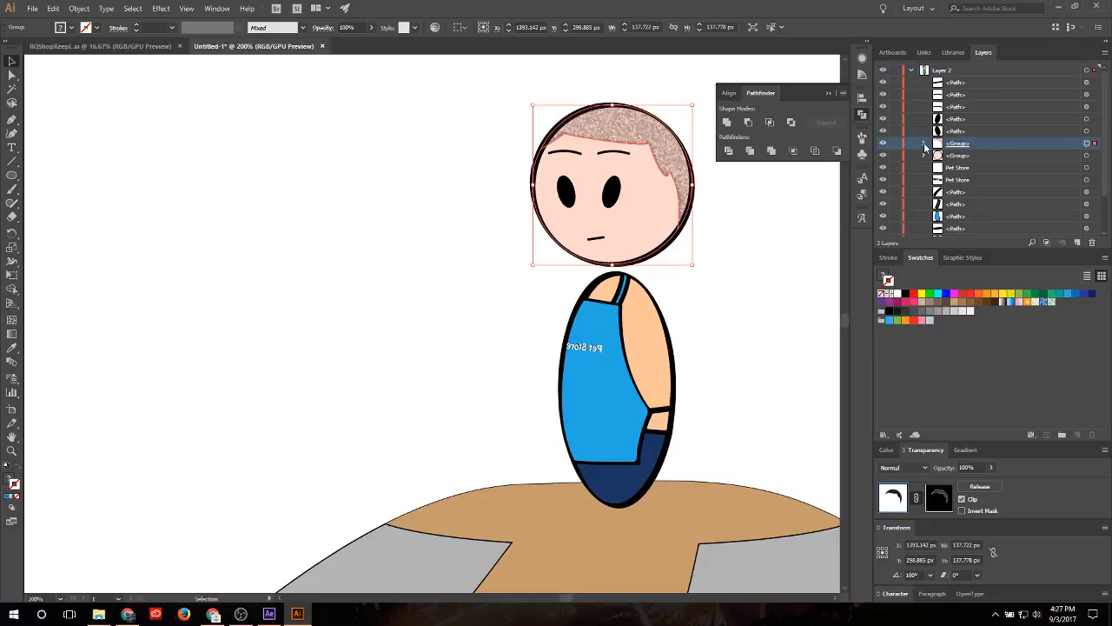
{"action": "left_click", "coordinate": [924, 144]}
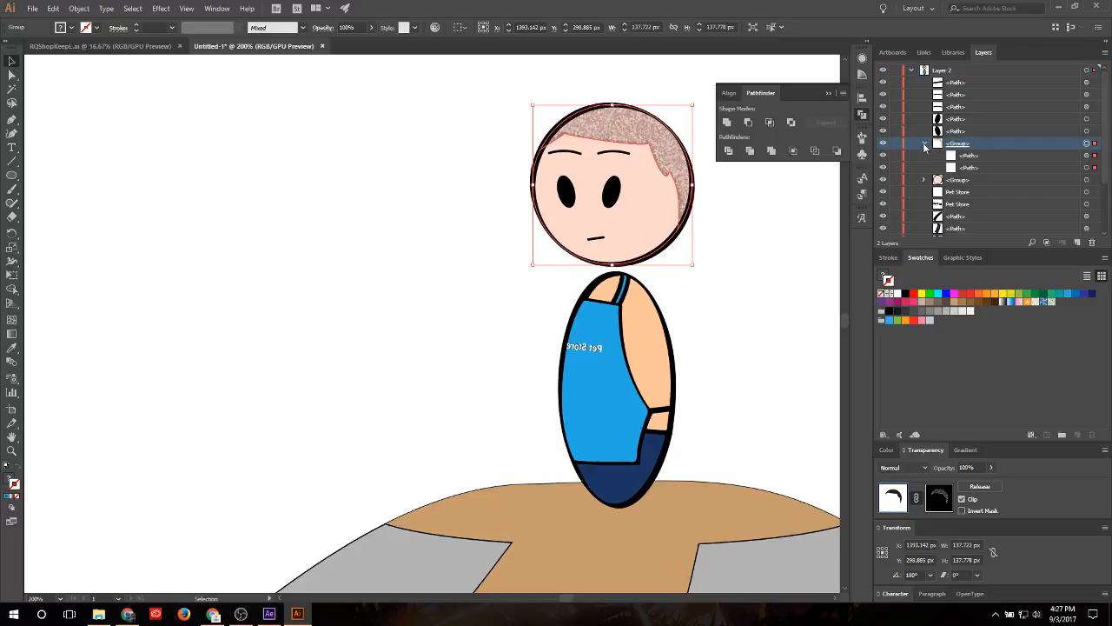
{"action": "left_click", "coordinate": [1086, 155]}
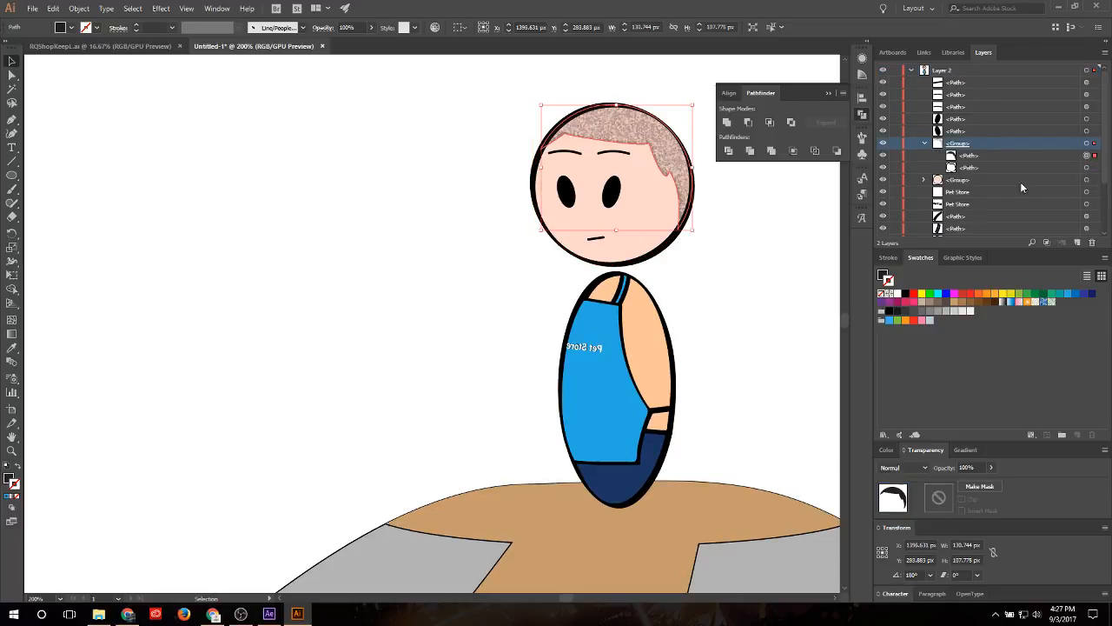
{"action": "left_click", "coordinate": [1086, 168]}
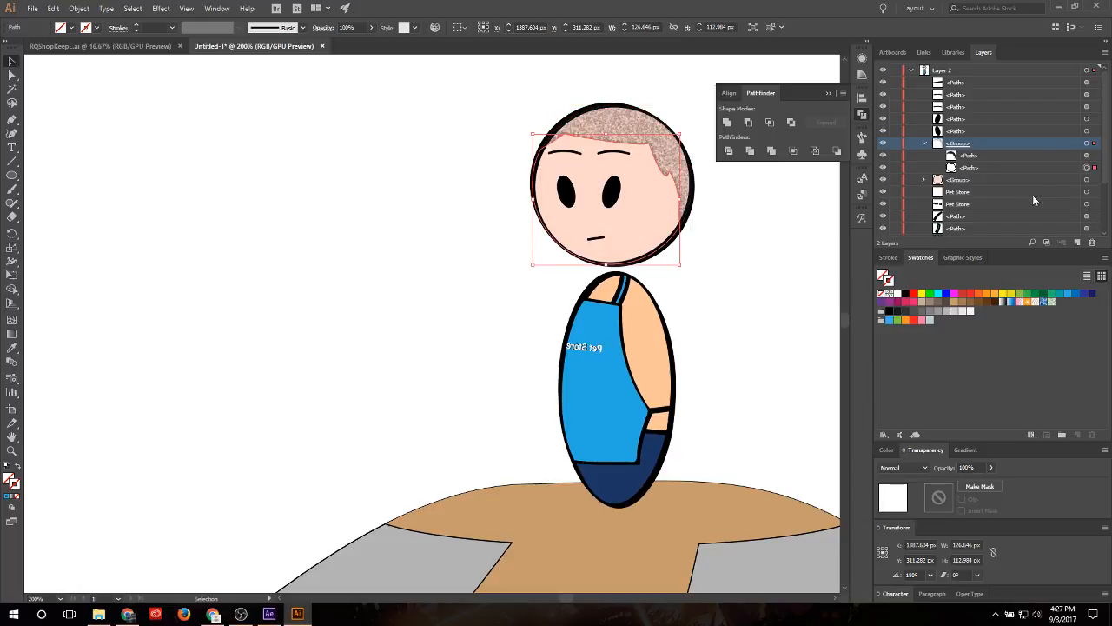
{"action": "left_click", "coordinate": [1043, 165]}
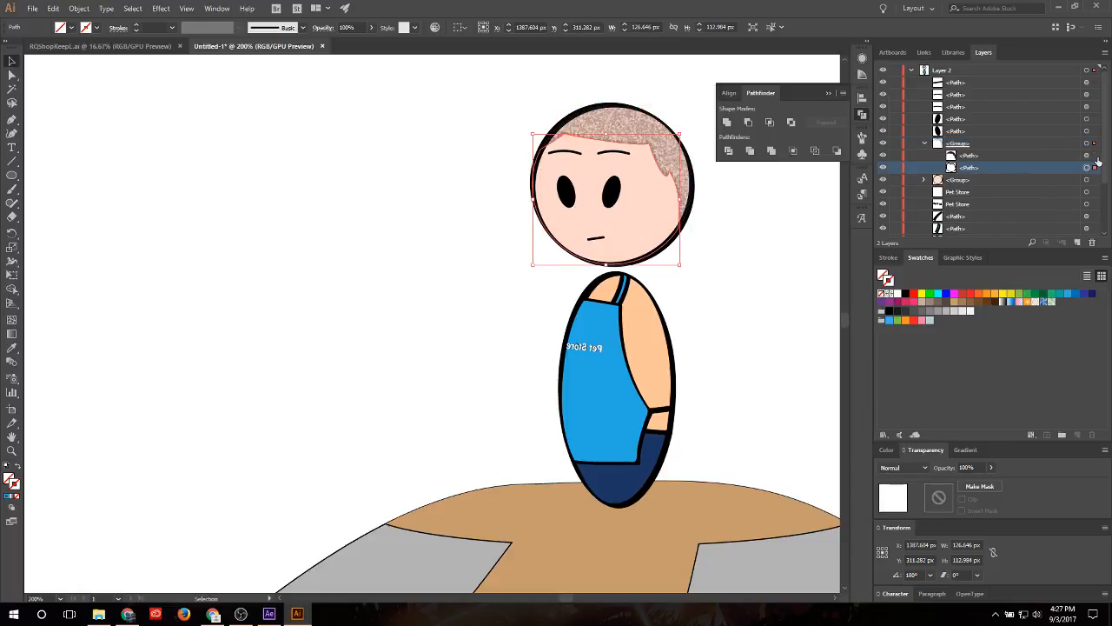
{"action": "key", "text": "Delete"}
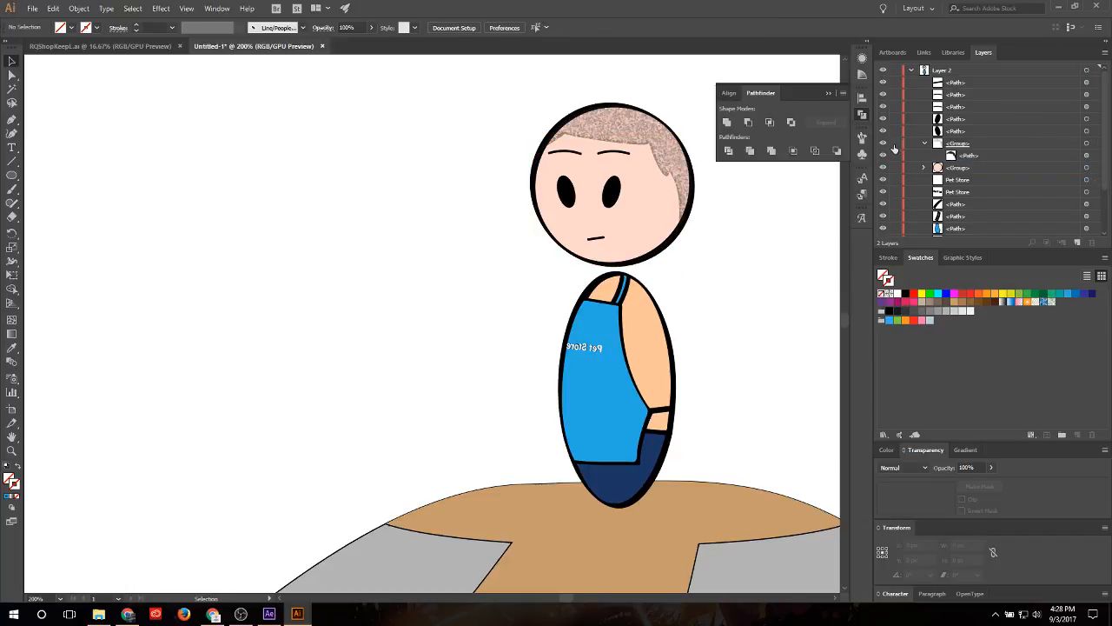
{"action": "left_click", "coordinate": [925, 142]}
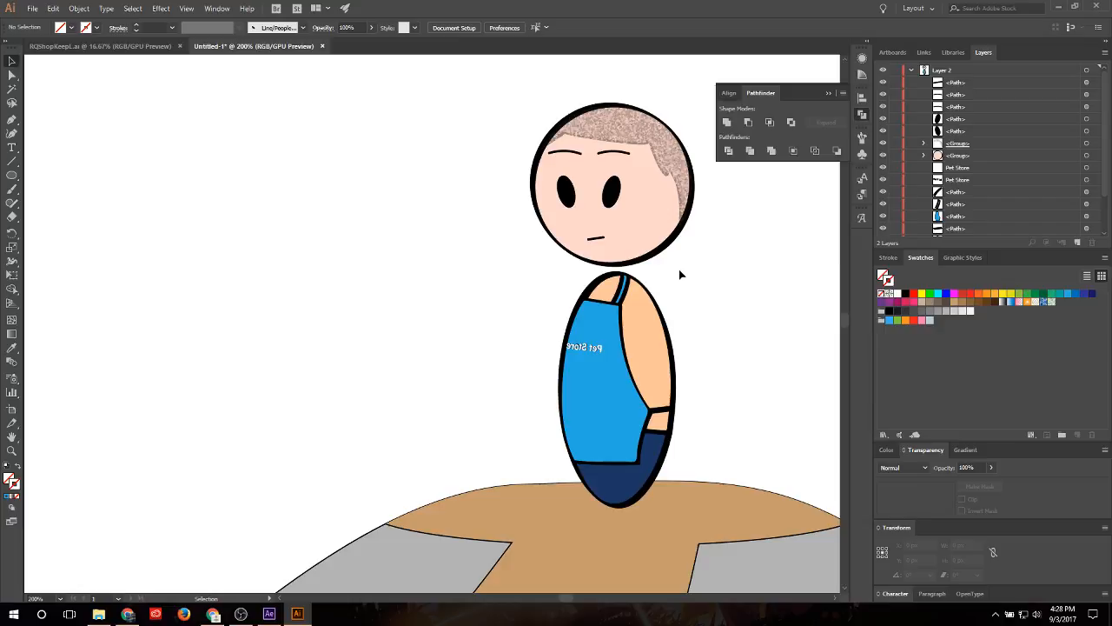
Step: Apply the Line/People brush to the outlines of the gray hill and the tan road
{"action": "key", "text": "ctrl+1"}
{"action": "left_click", "coordinate": [758, 492]}
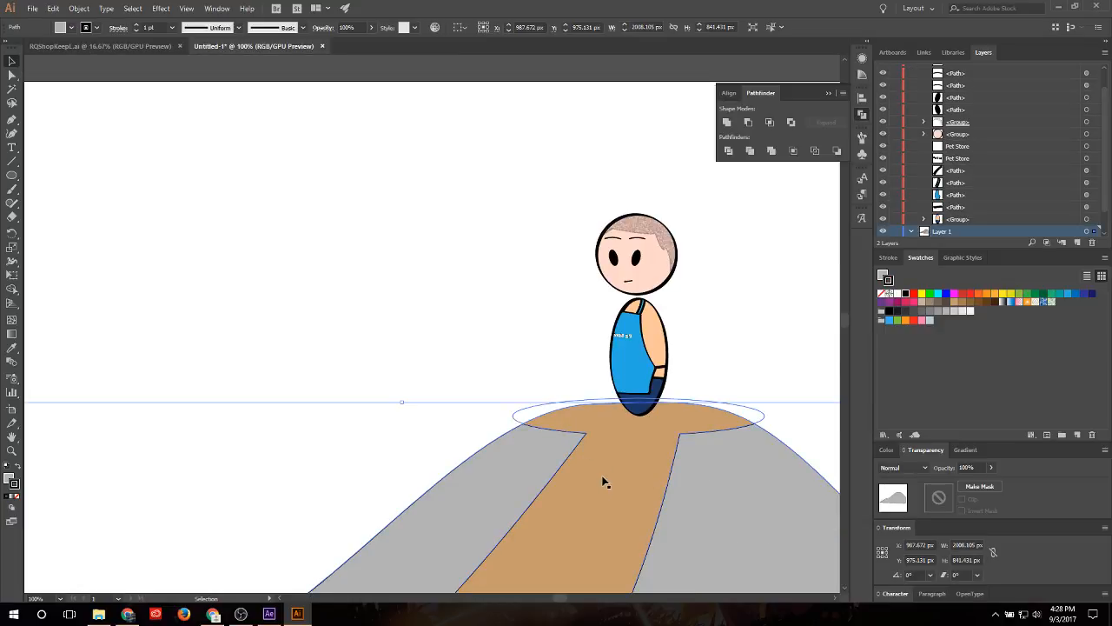
{"action": "left_click", "coordinate": [605, 483]}
{"action": "left_click", "coordinate": [303, 27]}
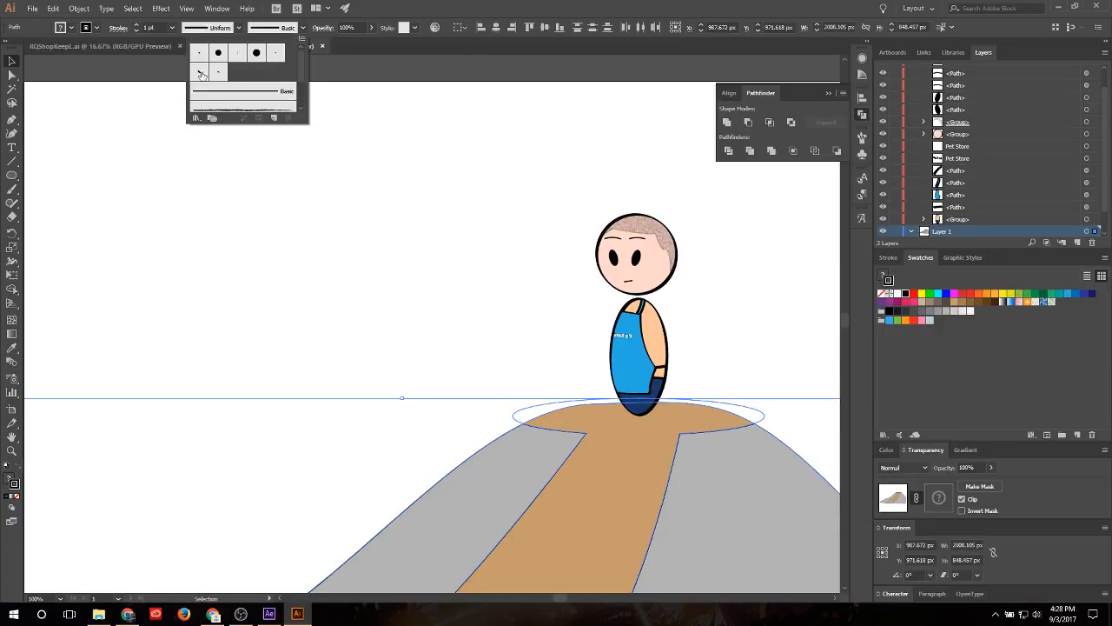
{"action": "left_click", "coordinate": [200, 74]}
{"action": "left_click", "coordinate": [496, 252]}
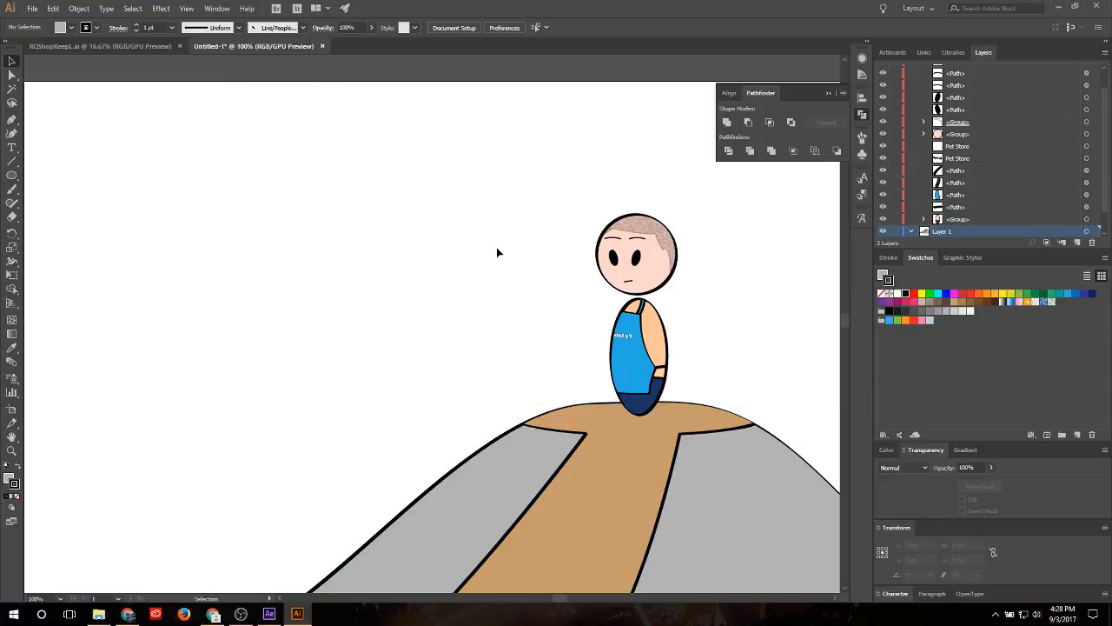
Step: Nudge the tan road down about 3 px so its top edge lines up with the hill's outline
{"action": "left_click", "coordinate": [636, 476]}
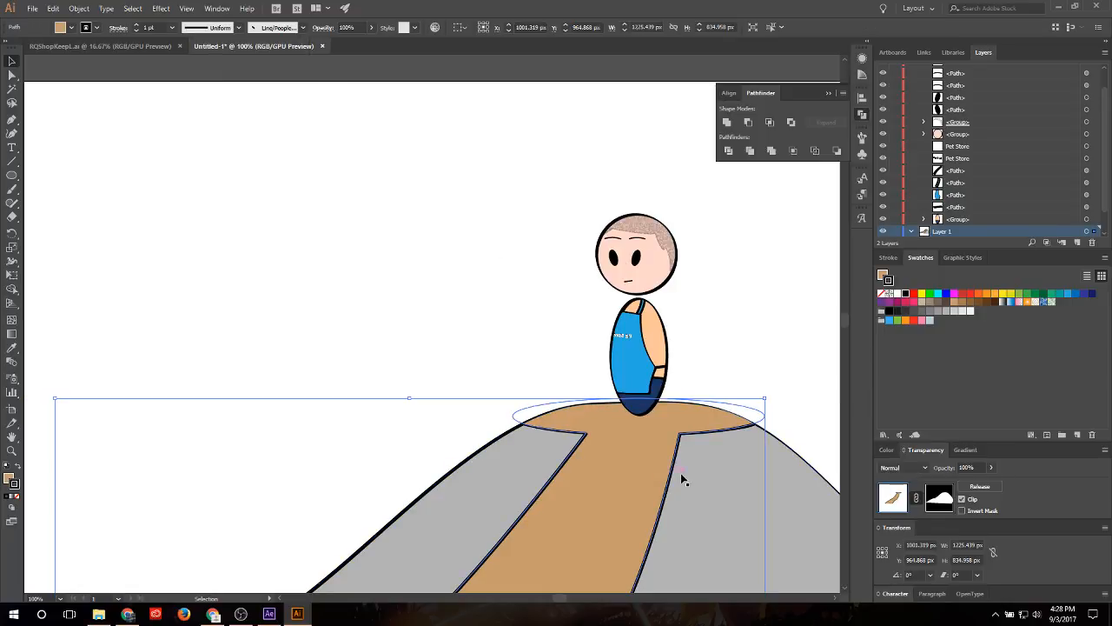
{"action": "key", "text": "Down"}
{"action": "key", "text": "Down"}
{"action": "key", "text": "Down"}
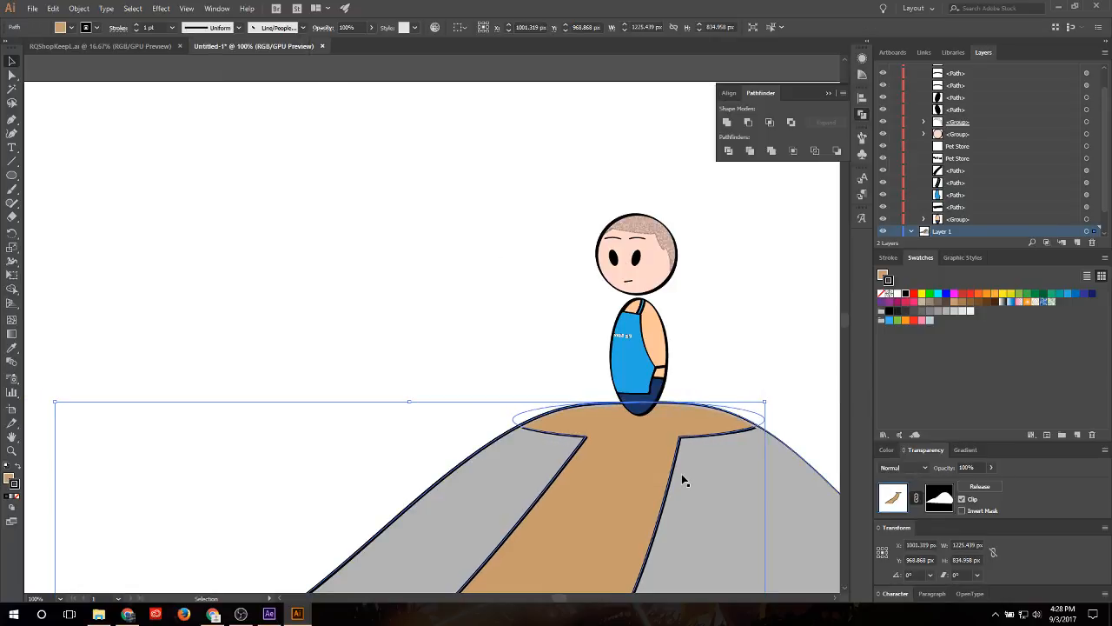
{"action": "key", "text": "Up"}
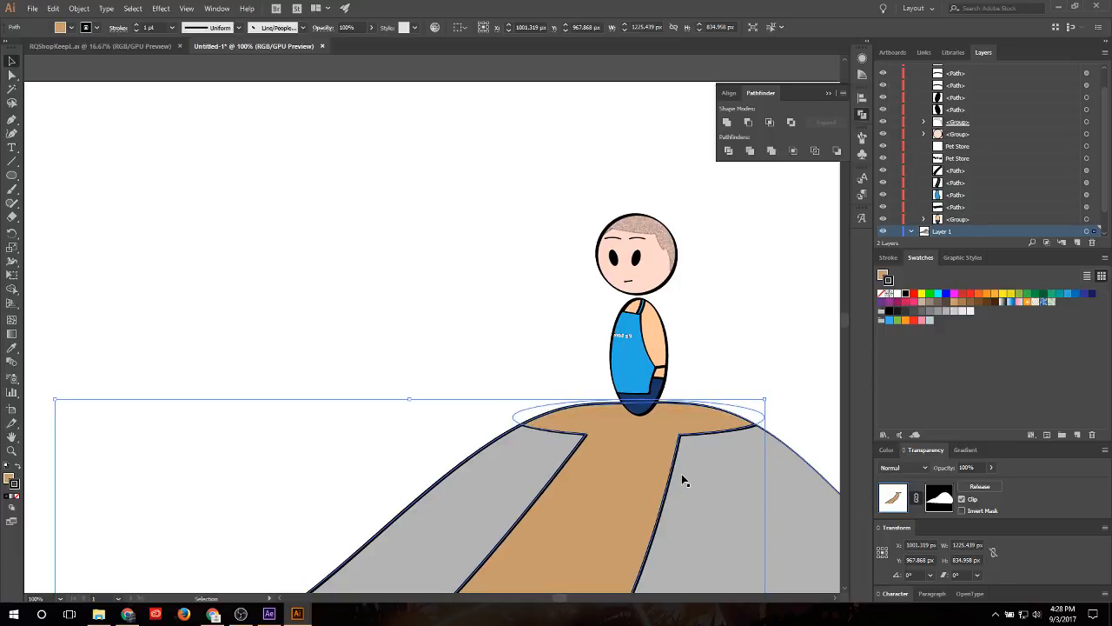
{"action": "left_click", "coordinate": [554, 350]}
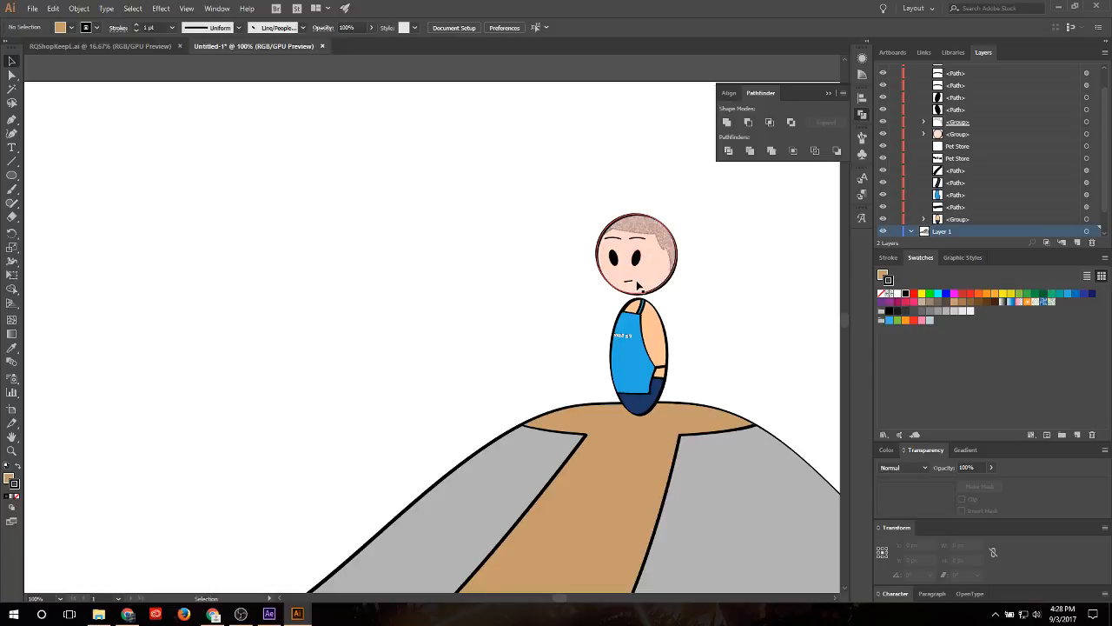
Step: Reflect both mirrored "Pet Store" texts across the vertical axis and move them back onto the front of the blue apron
{"action": "scroll", "coordinate": [628, 292], "scroll_direction": "up", "scroll_amount": 3}
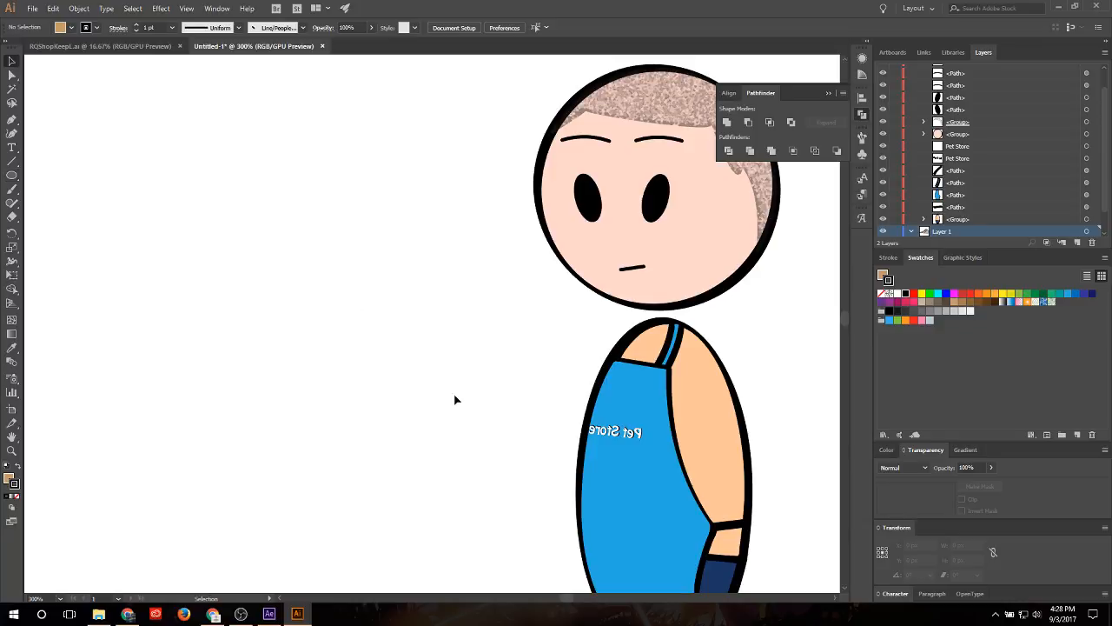
{"action": "left_click", "coordinate": [615, 432]}
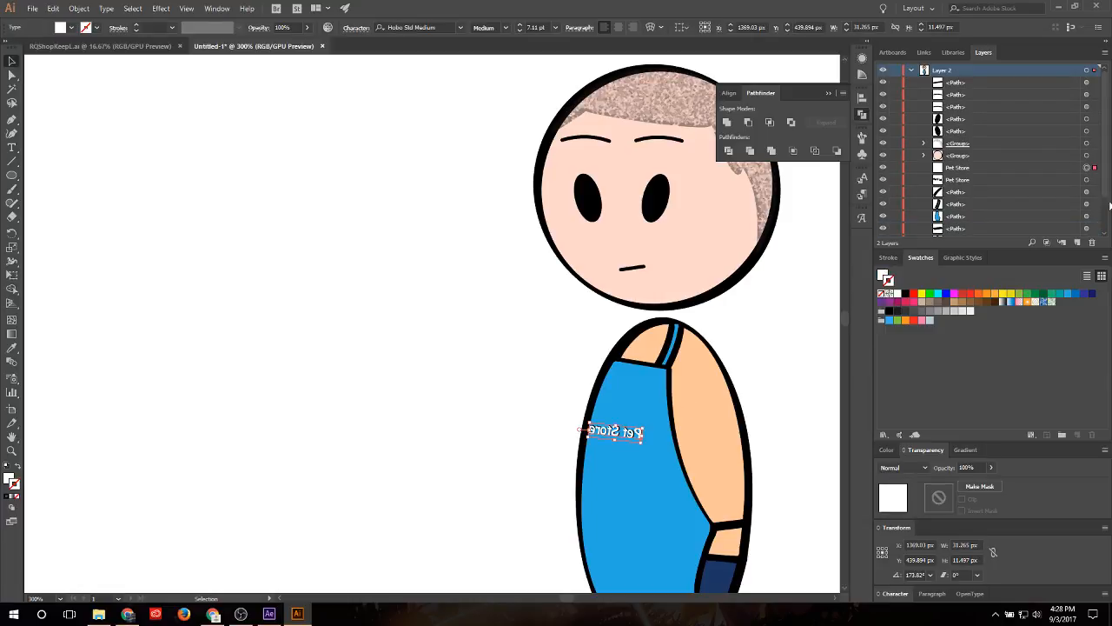
{"action": "left_click", "coordinate": [1086, 179], "text": "shift"}
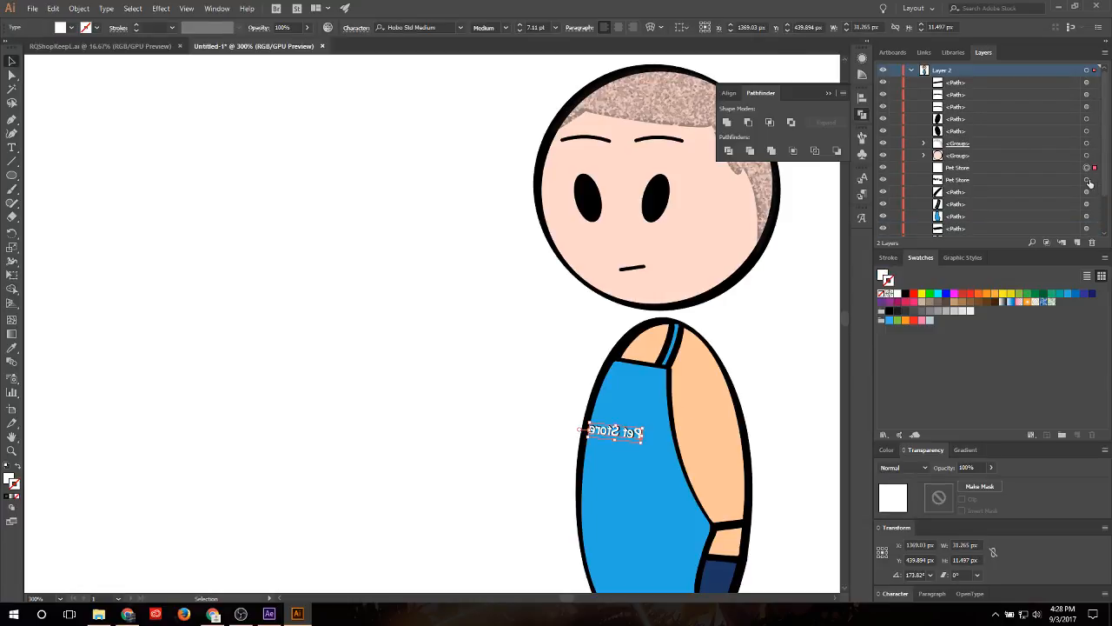
{"action": "right_click", "coordinate": [627, 438]}
{"action": "mouse_move", "coordinate": [713, 363]}
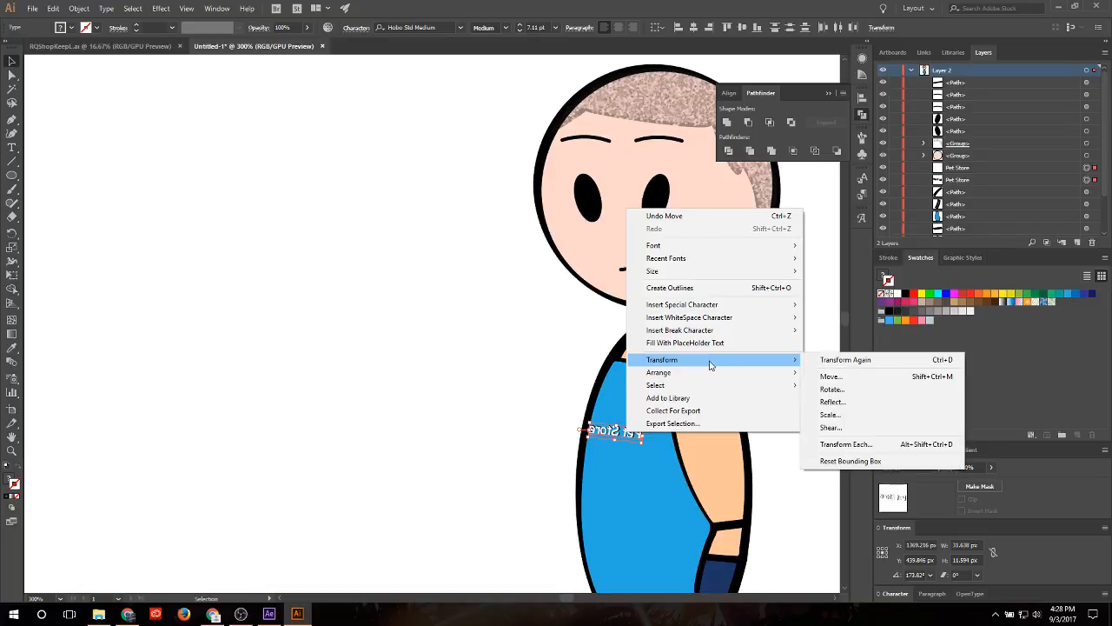
{"action": "left_click", "coordinate": [839, 406]}
{"action": "left_click", "coordinate": [102, 185]}
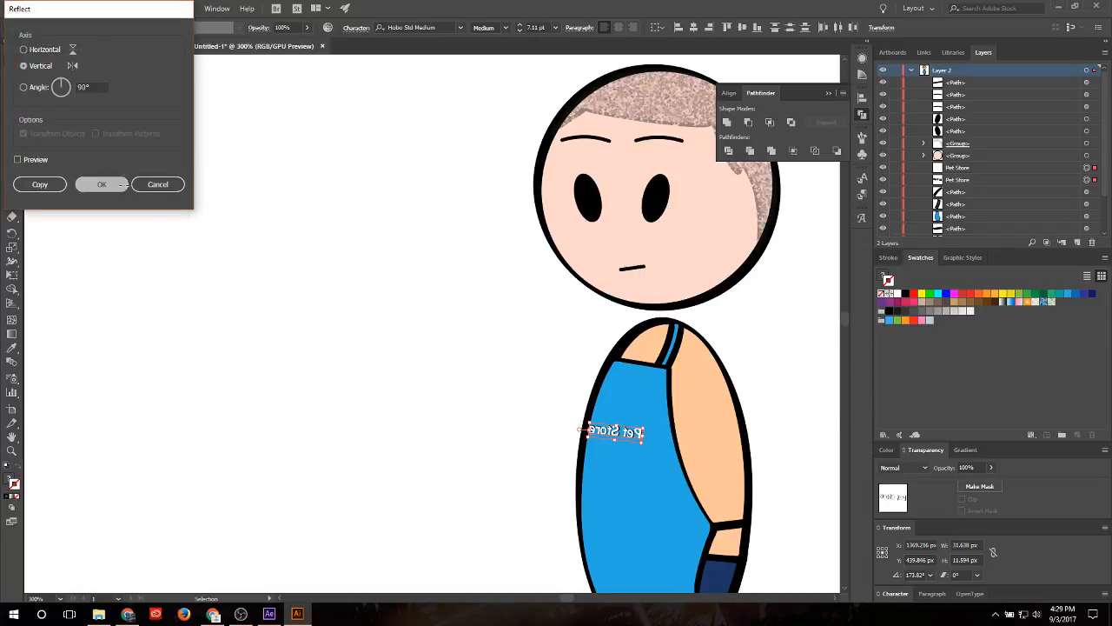
{"action": "left_click_drag", "start_coordinate": [699, 435], "coordinate": [634, 441]}
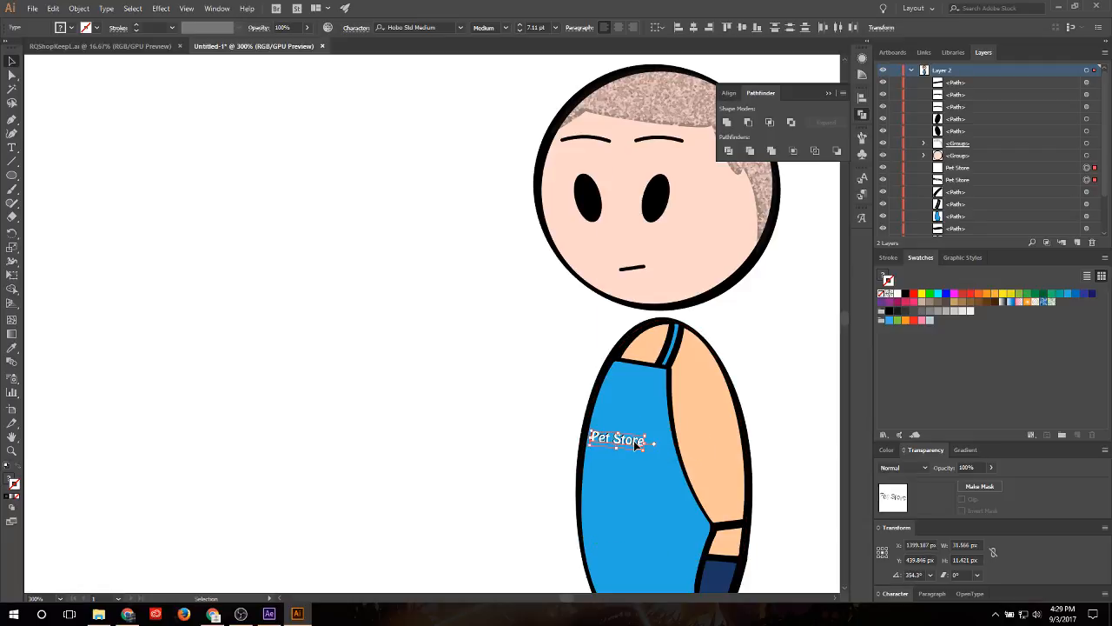
{"action": "left_click", "coordinate": [492, 374]}
Step: Rotate both "Pet Store" texts on the apron slightly, to an angle of about 356.8°
{"action": "scroll", "coordinate": [476, 411], "scroll_direction": "down", "scroll_amount": 2}
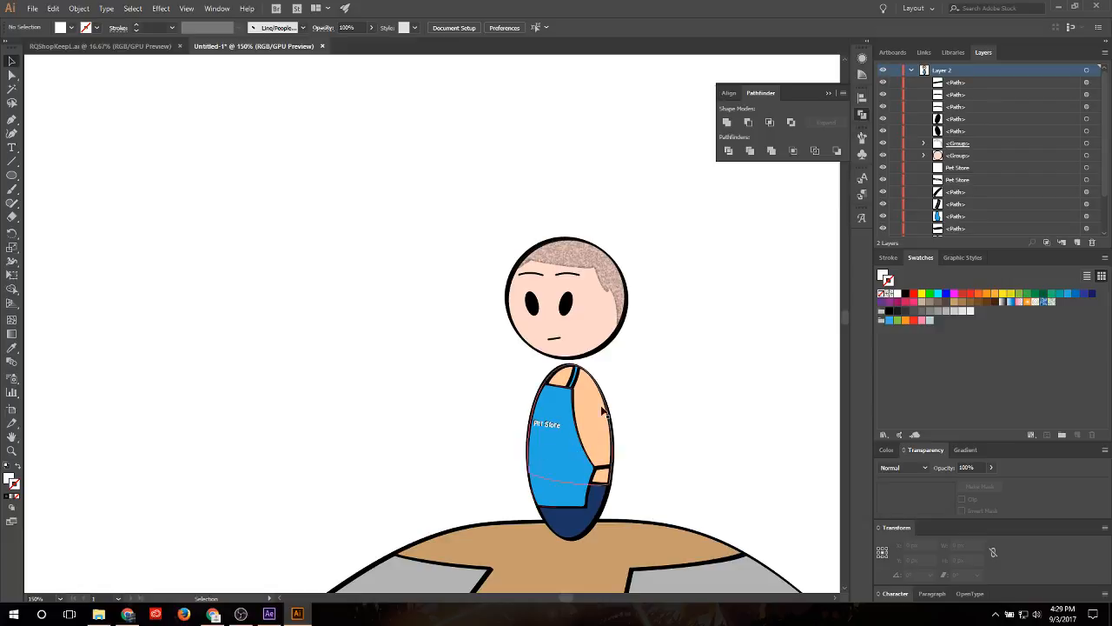
{"action": "left_click", "coordinate": [1085, 180]}
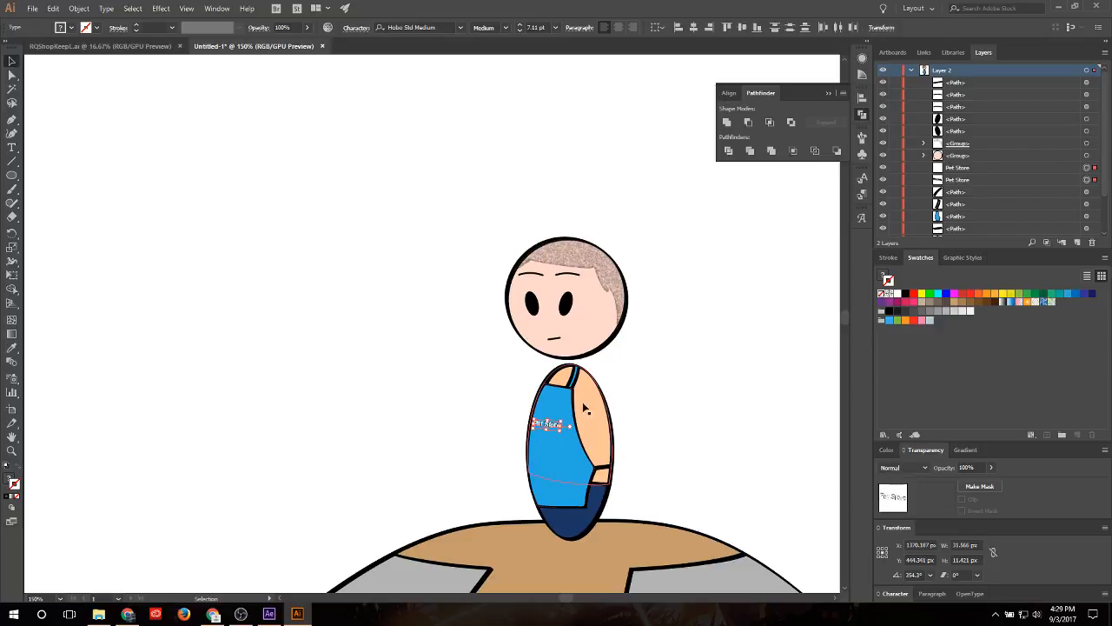
{"action": "key", "text": "ctrl+equal"}
{"action": "key", "text": "ctrl+equal"}
{"action": "left_click_drag", "start_coordinate": [571, 423], "coordinate": [574, 424]}
{"action": "key", "text": "ctrl+minus"}
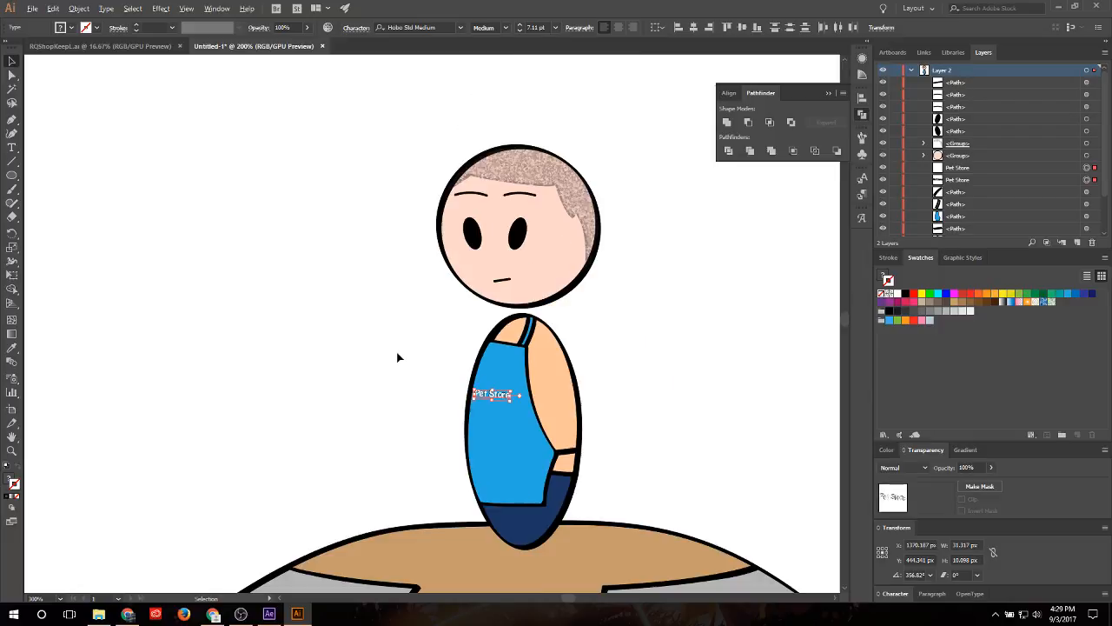
{"action": "left_click", "coordinate": [398, 383]}
{"action": "key", "text": "ctrl+minus"}
{"action": "key", "text": "ctrl+minus"}
{"action": "key", "text": "ctrl+minus"}
{"action": "key", "text": "ctrl+minus"}
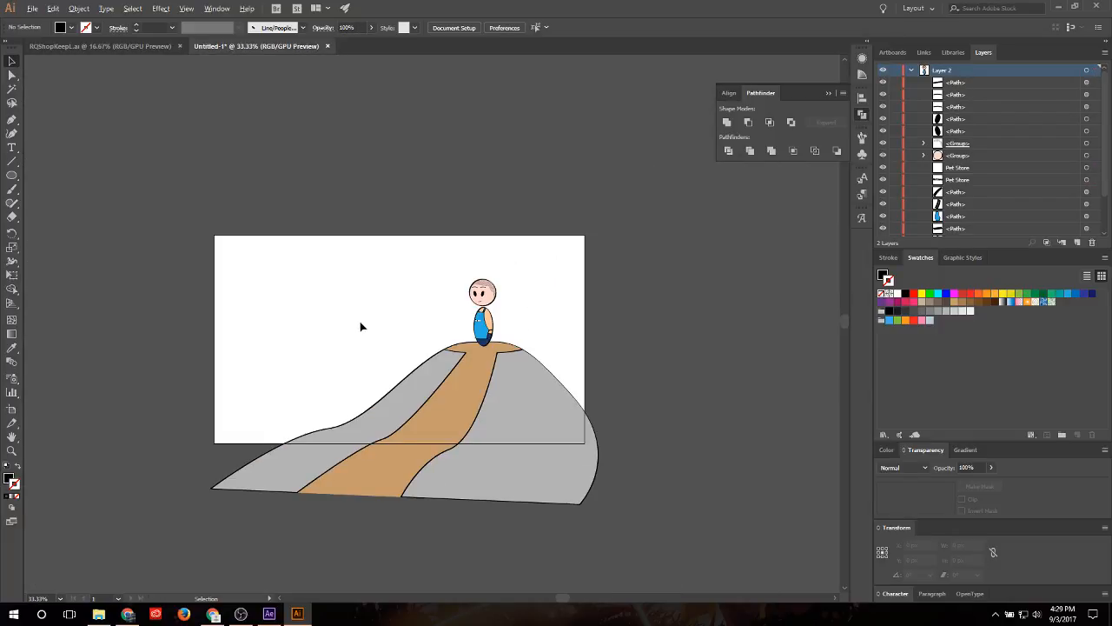
Step: Curve the shopkeeper's mouth line upward with the Anchor Point tool into an open, red-filled mouth about 7 px tall
{"action": "key", "text": "ctrl+plus"}
{"action": "key", "text": "ctrl+plus"}
{"action": "scroll", "coordinate": [774, 280], "scroll_direction": "up", "scroll_amount": 3}
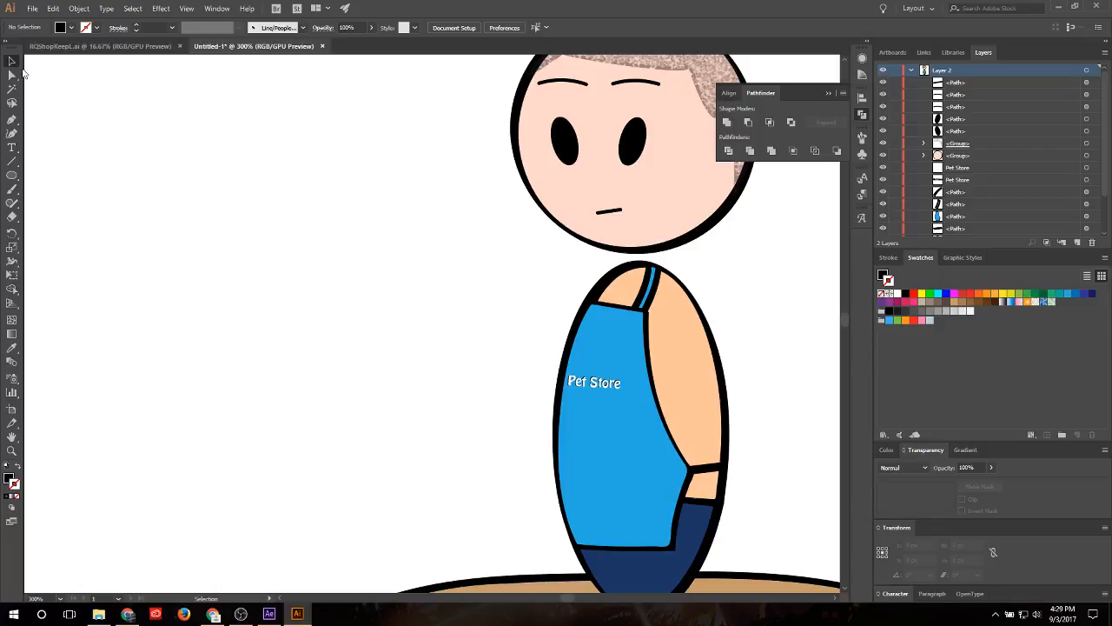
{"action": "left_click", "coordinate": [12, 119]}
{"action": "left_click", "coordinate": [14, 119]}
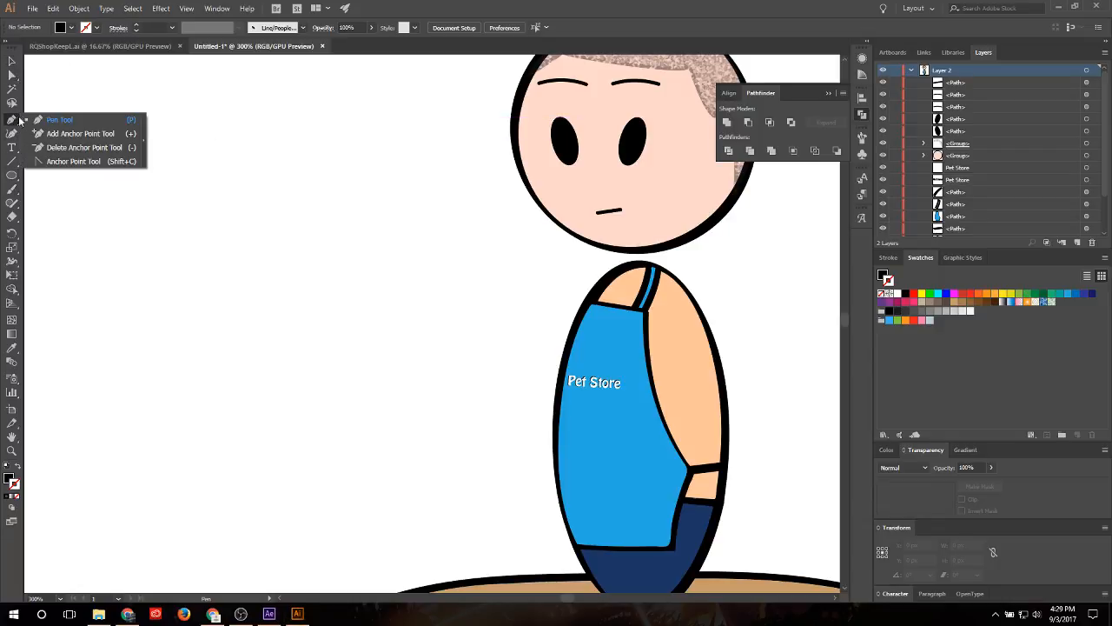
{"action": "left_click", "coordinate": [54, 120]}
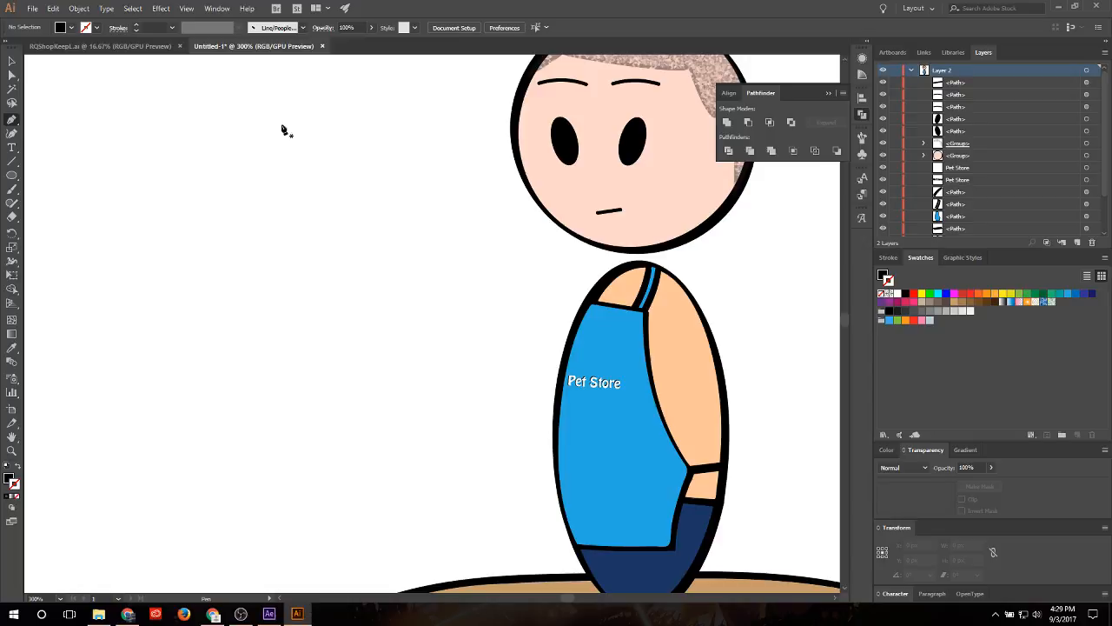
{"action": "left_click", "coordinate": [621, 213]}
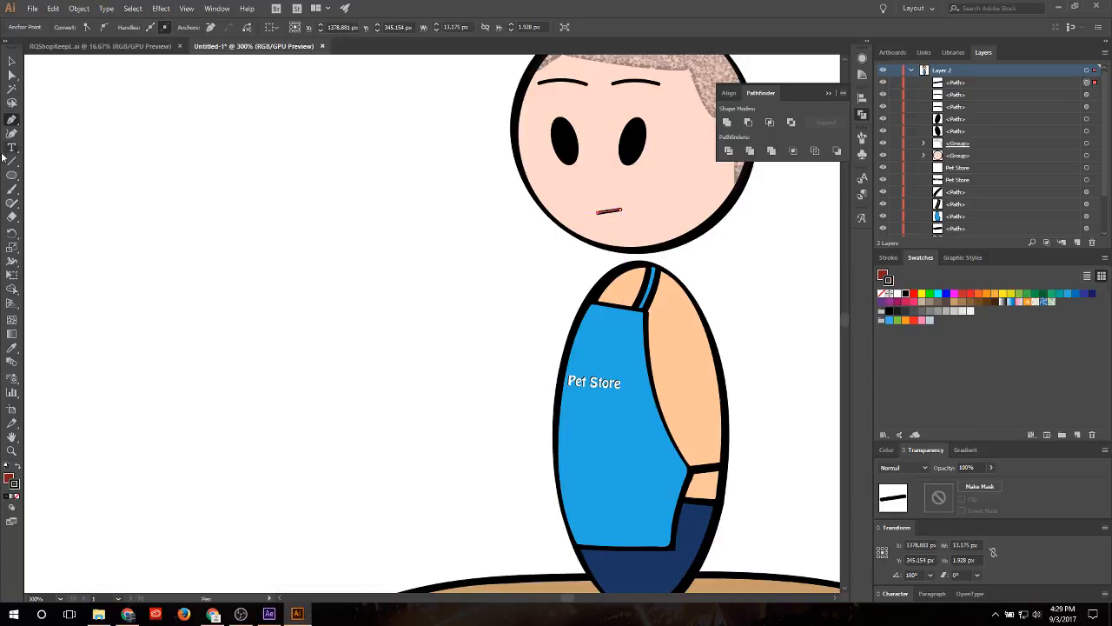
{"action": "left_click", "coordinate": [8, 121]}
{"action": "left_click", "coordinate": [53, 160]}
{"action": "left_click_drag", "start_coordinate": [611, 216], "coordinate": [615, 200]}
{"action": "key", "text": "v"}
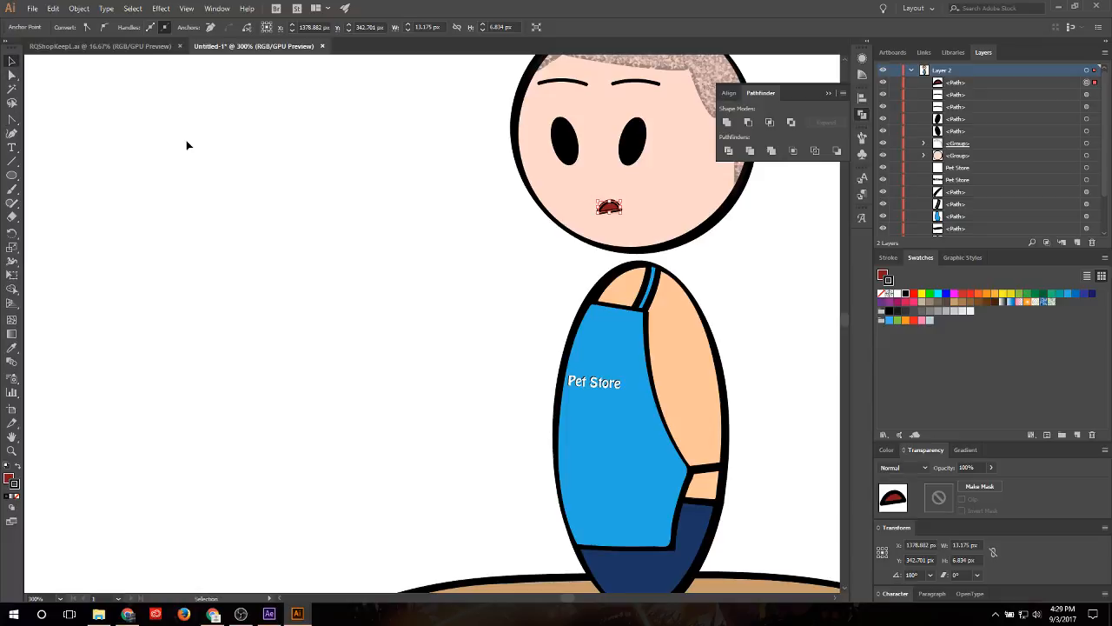
{"action": "left_click", "coordinate": [186, 145]}
Step: Draw a horizontal line about 29 px long across the upper part of the shopkeeper's left-hand eye and shift it slightly right
{"action": "scroll", "coordinate": [388, 202], "scroll_direction": "down", "scroll_amount": 2}
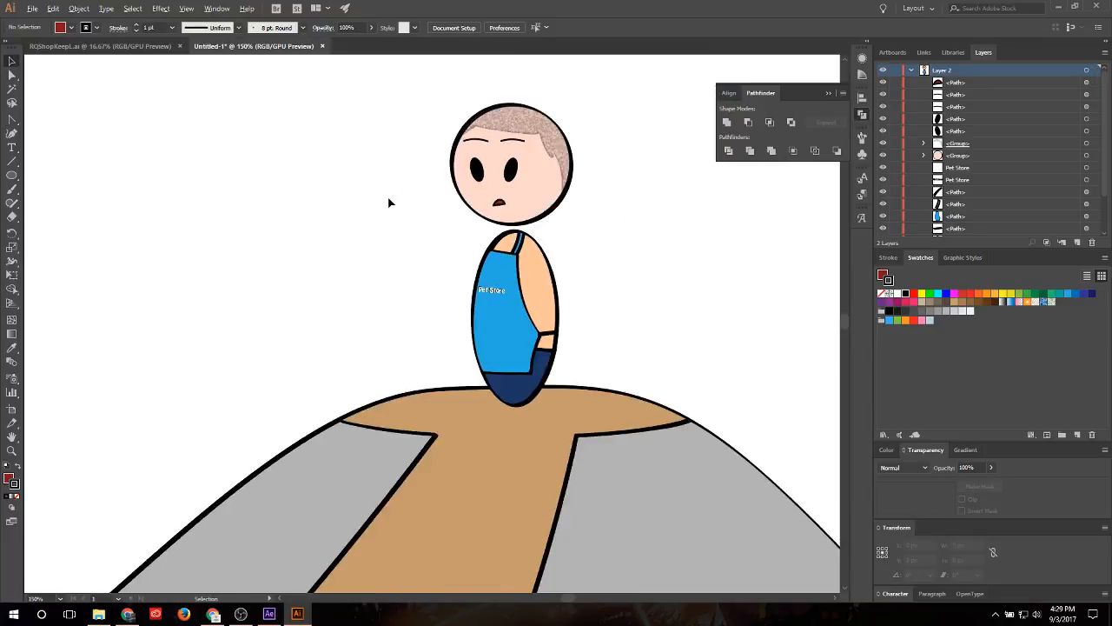
{"action": "scroll", "coordinate": [388, 202], "scroll_direction": "down", "scroll_amount": 1}
{"action": "scroll", "coordinate": [426, 213], "scroll_direction": "up", "scroll_amount": 3}
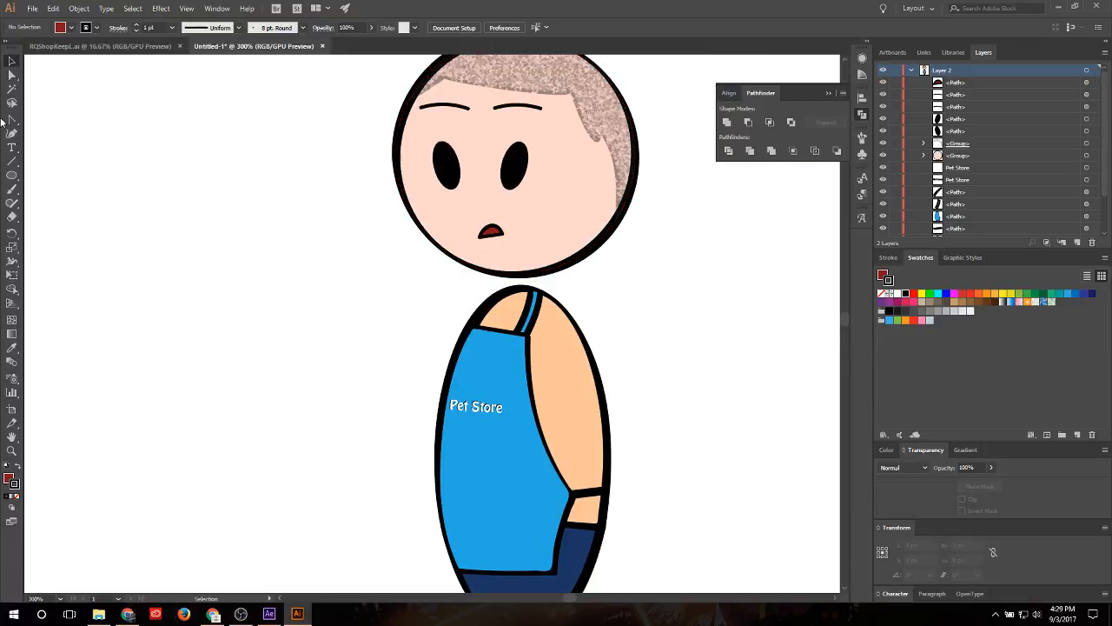
{"action": "left_click", "coordinate": [11, 119]}
{"action": "left_click", "coordinate": [420, 106]}
{"action": "left_click", "coordinate": [421, 153]}
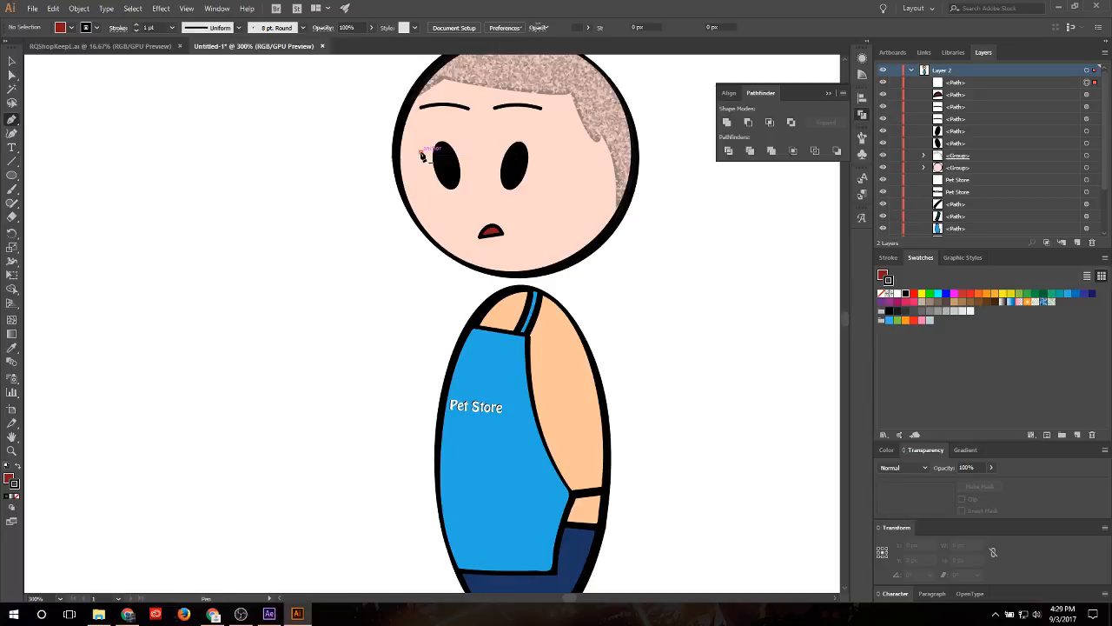
{"action": "left_click", "coordinate": [470, 153]}
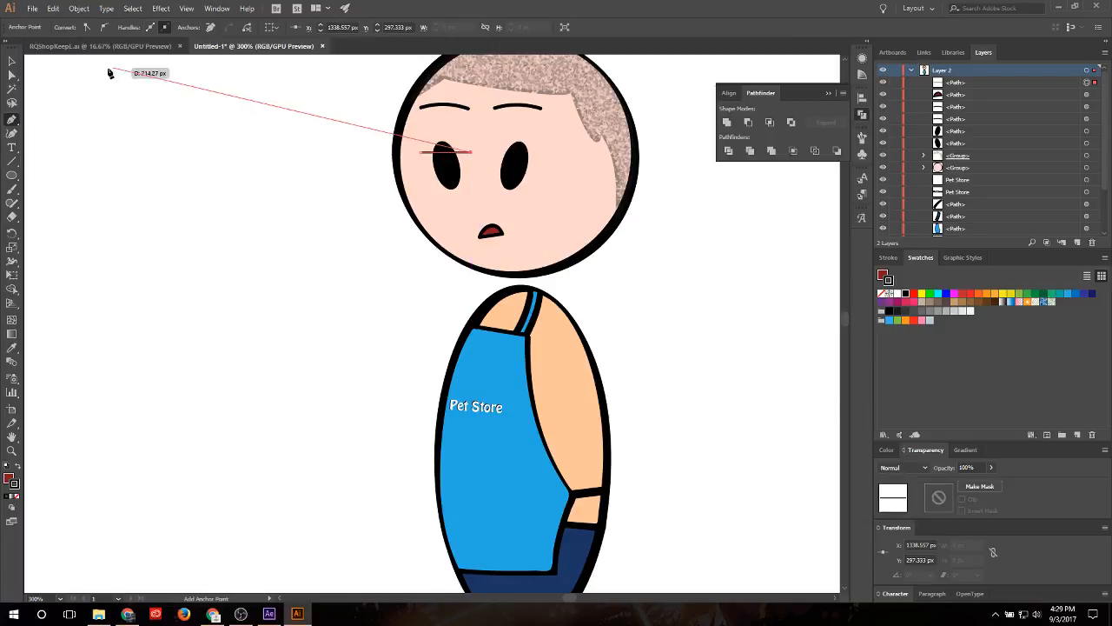
{"action": "left_click", "coordinate": [11, 61]}
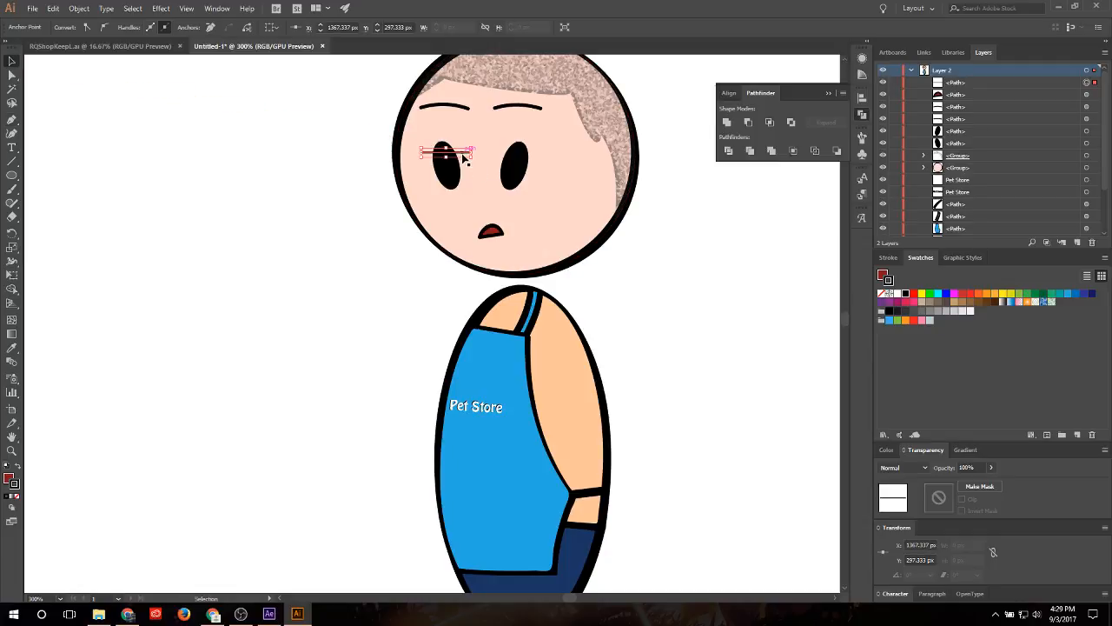
{"action": "left_click_drag", "start_coordinate": [463, 156], "coordinate": [471, 157]}
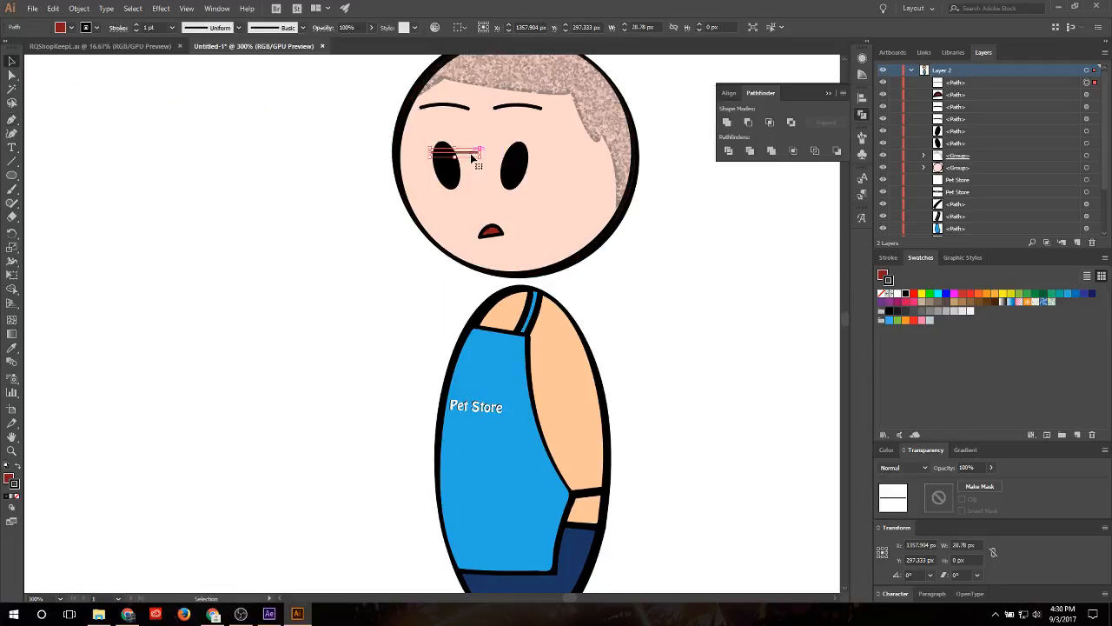
Step: Shift the eyelid line about 3 px left, duplicate it in place, and position the copy across the shopkeeper's other eye
{"action": "key", "text": "Left"}
{"action": "key", "text": "Left"}
{"action": "key", "text": "Left"}
{"action": "key", "text": "Left"}
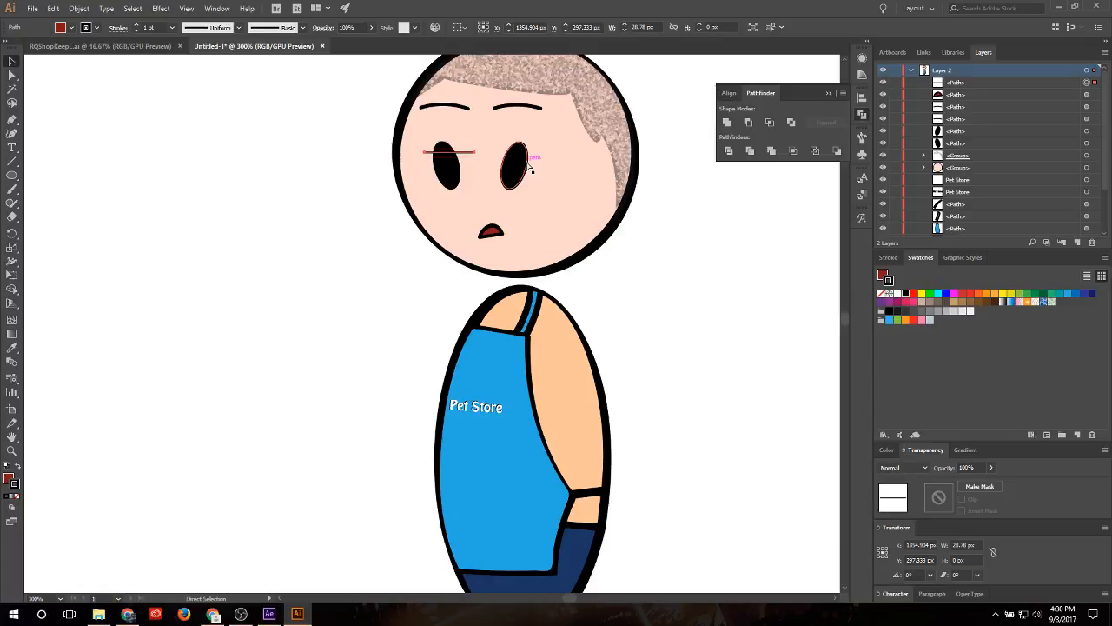
{"action": "key", "text": "ctrl+v"}
{"action": "key", "text": "ctrl+z"}
{"action": "key", "text": "ctrl+f"}
{"action": "key", "text": "ctrl+f"}
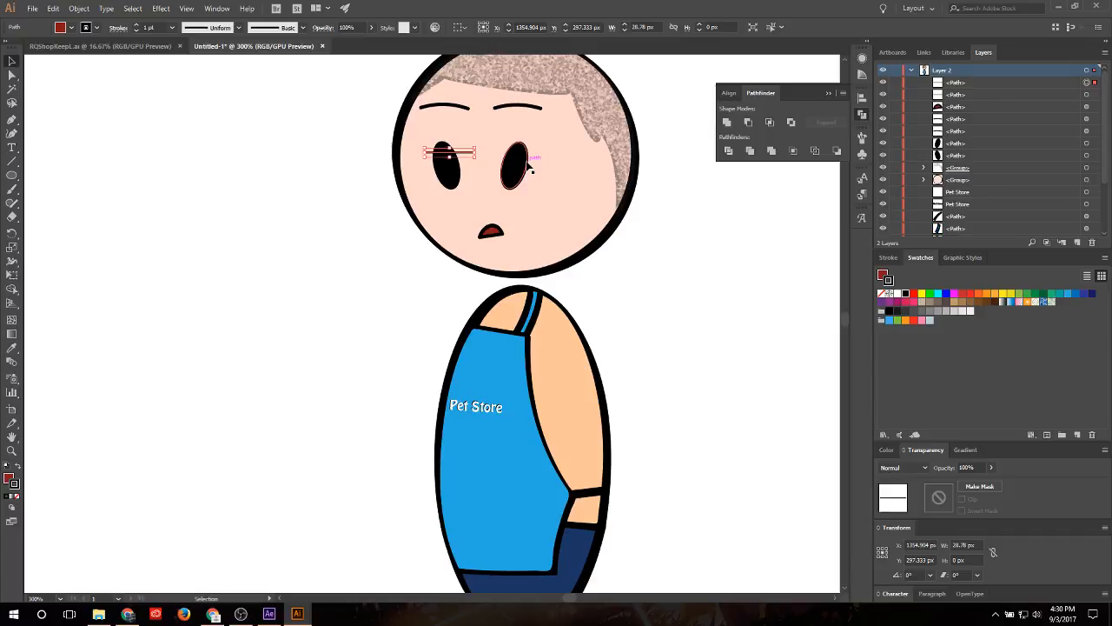
{"action": "left_click_drag", "start_coordinate": [466, 156], "coordinate": [532, 157]}
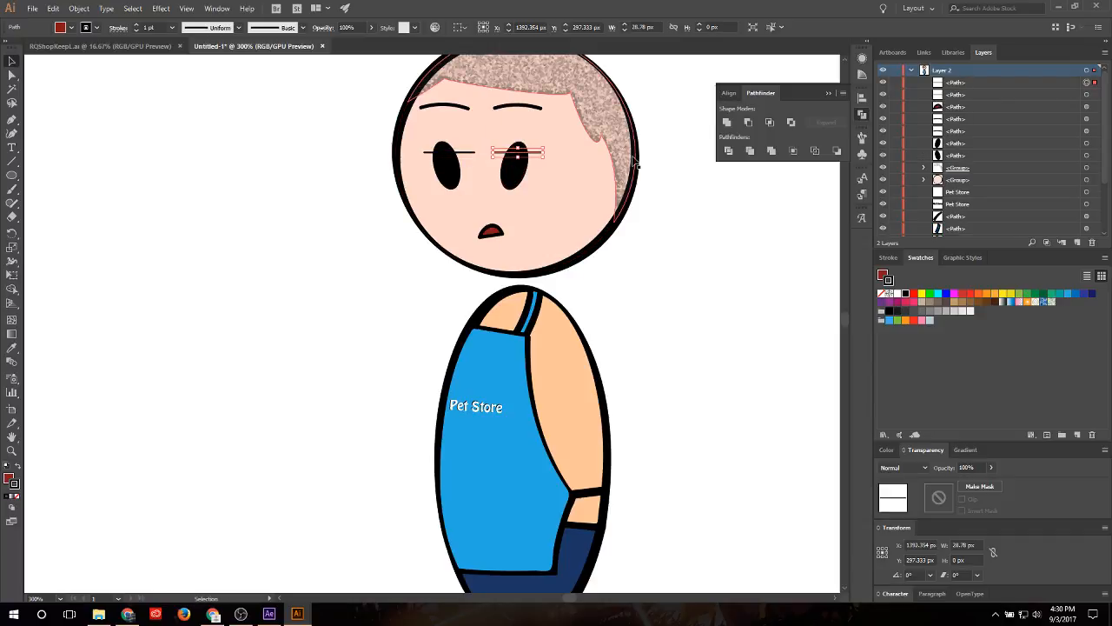
{"action": "key", "text": "Right"}
{"action": "key", "text": "Right"}
Step: Try several calligraphic brushes on both eyelid lines and apply the 3 pt. Round brush
{"action": "left_click", "coordinate": [469, 155], "text": "shift"}
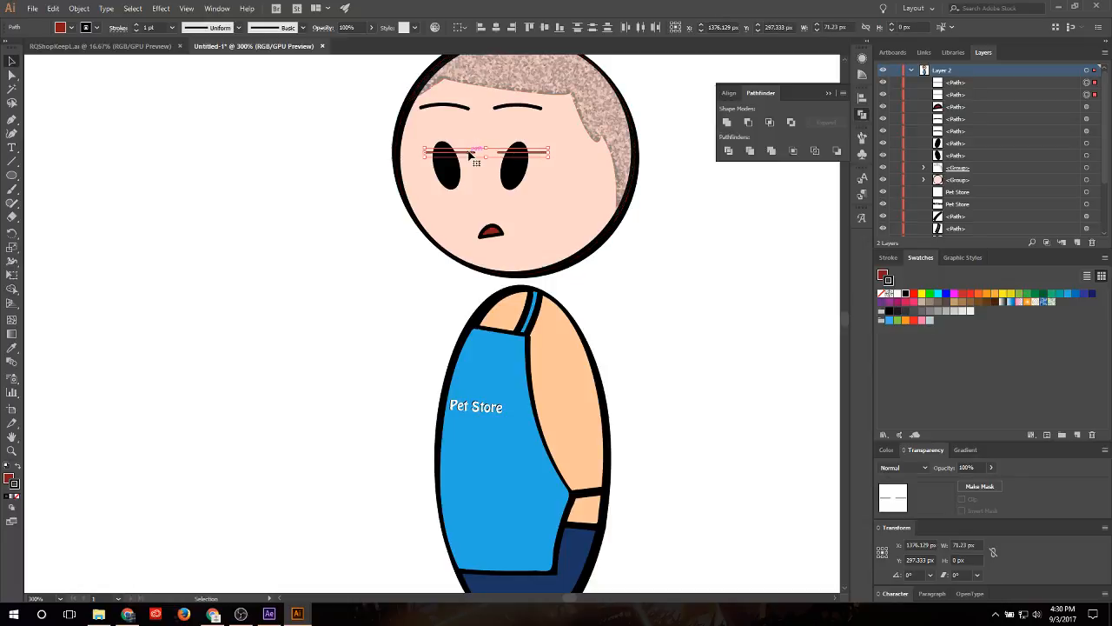
{"action": "left_click", "coordinate": [289, 29]}
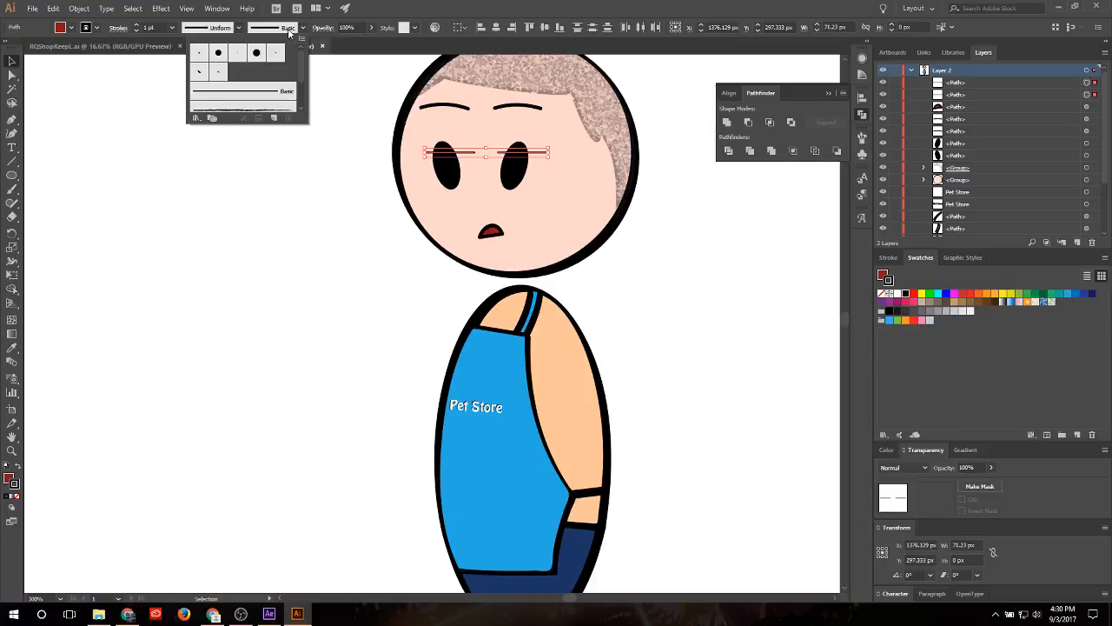
{"action": "left_click", "coordinate": [256, 54]}
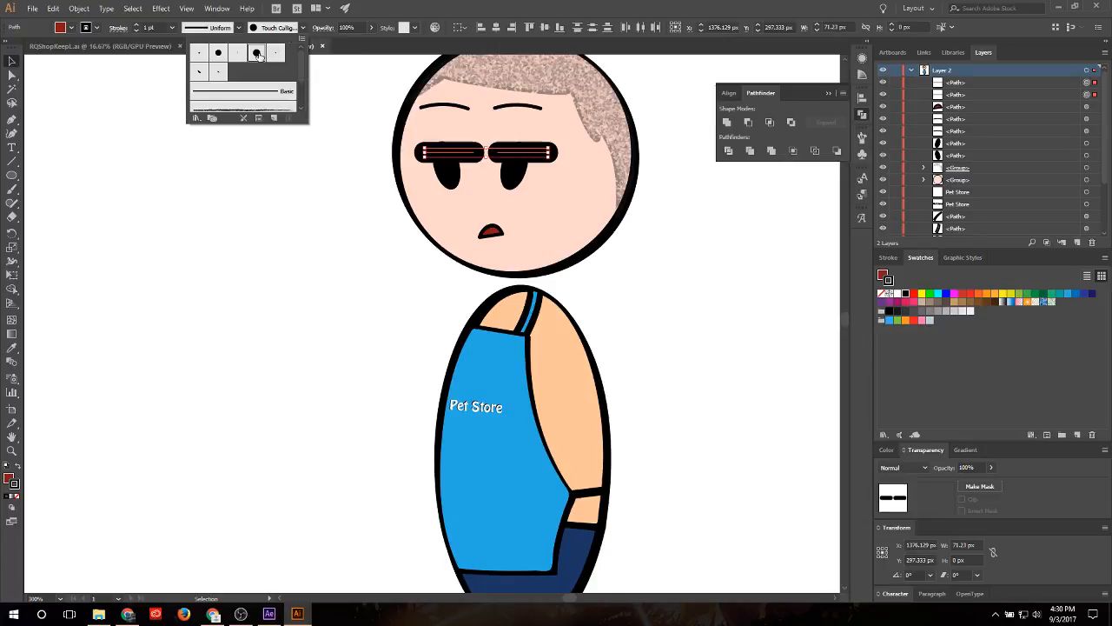
{"action": "left_click", "coordinate": [220, 54]}
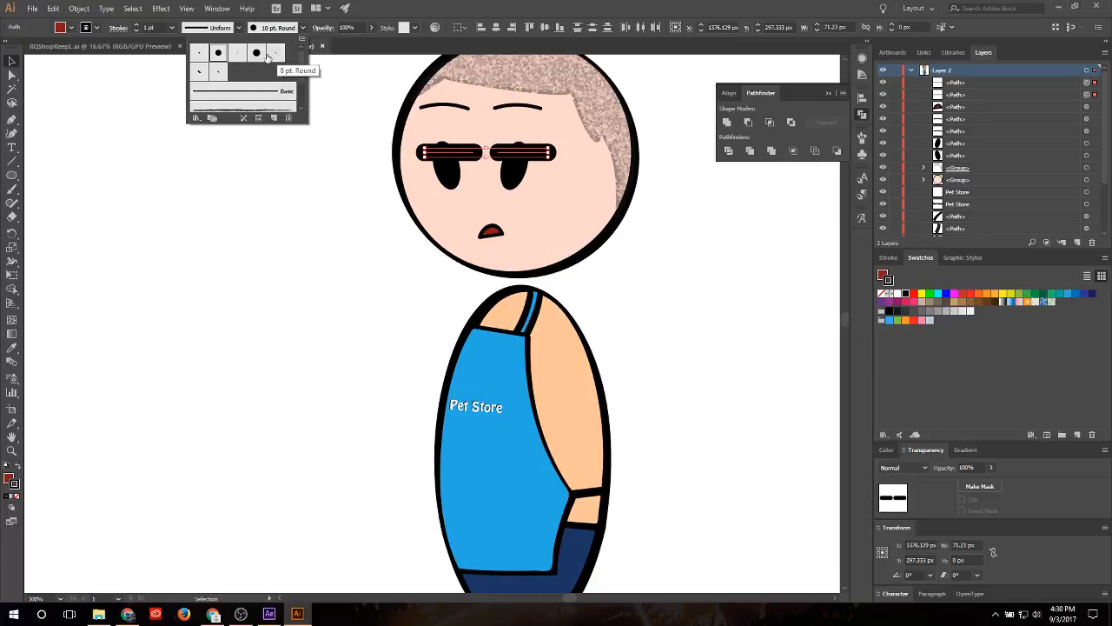
{"action": "left_click", "coordinate": [273, 54]}
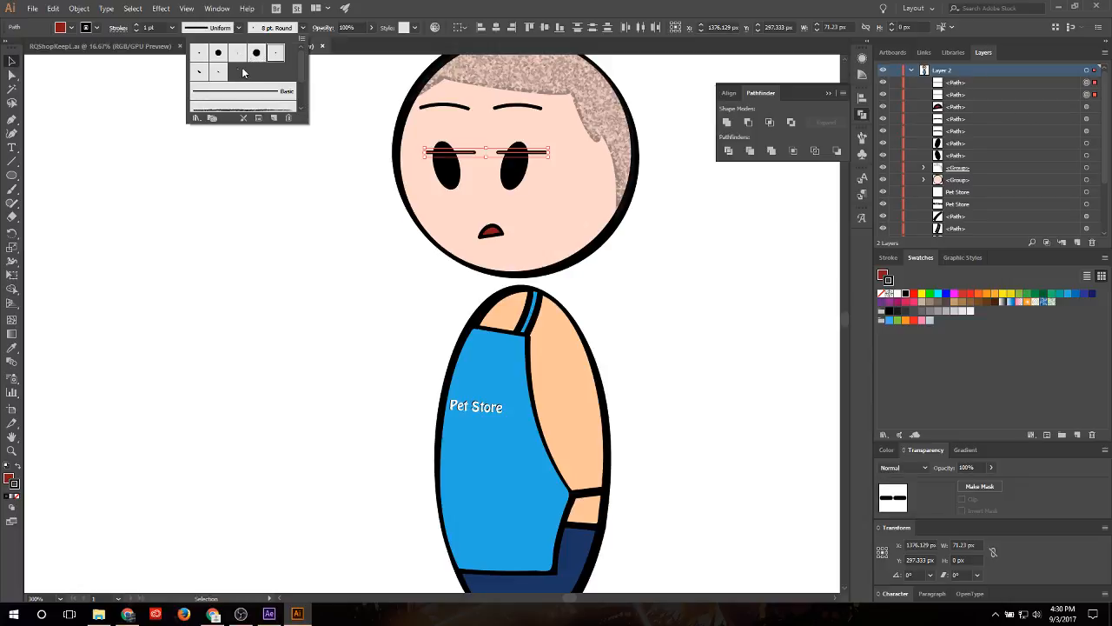
{"action": "left_click", "coordinate": [198, 54]}
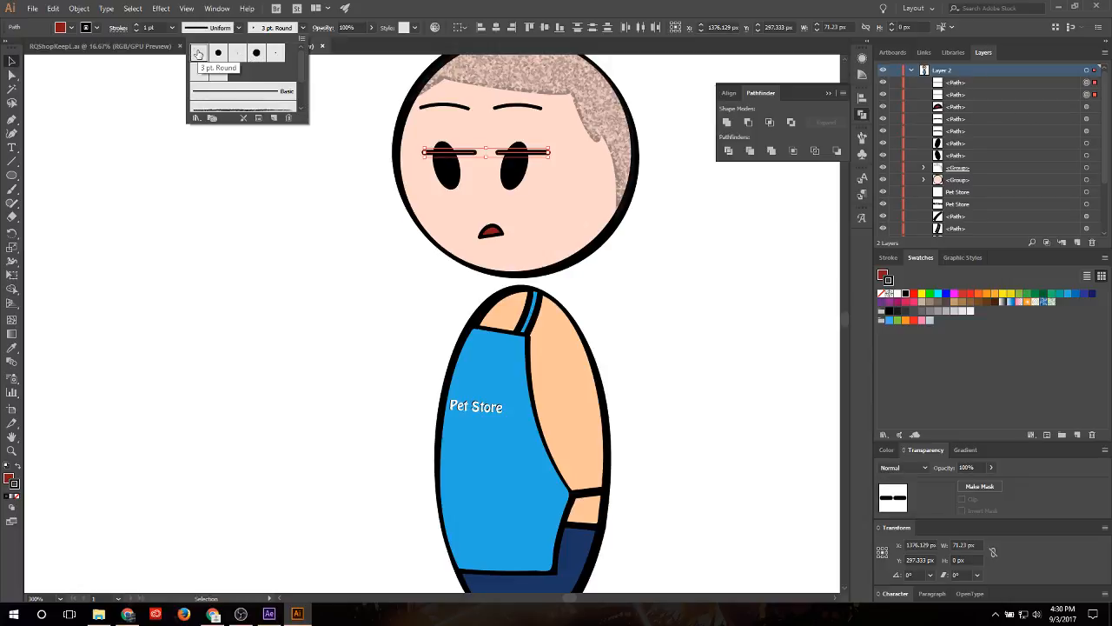
Step: Increase the 3 pt. Round brush's size and apply the change to the existing eyelid strokes
{"action": "double_click", "coordinate": [198, 54]}
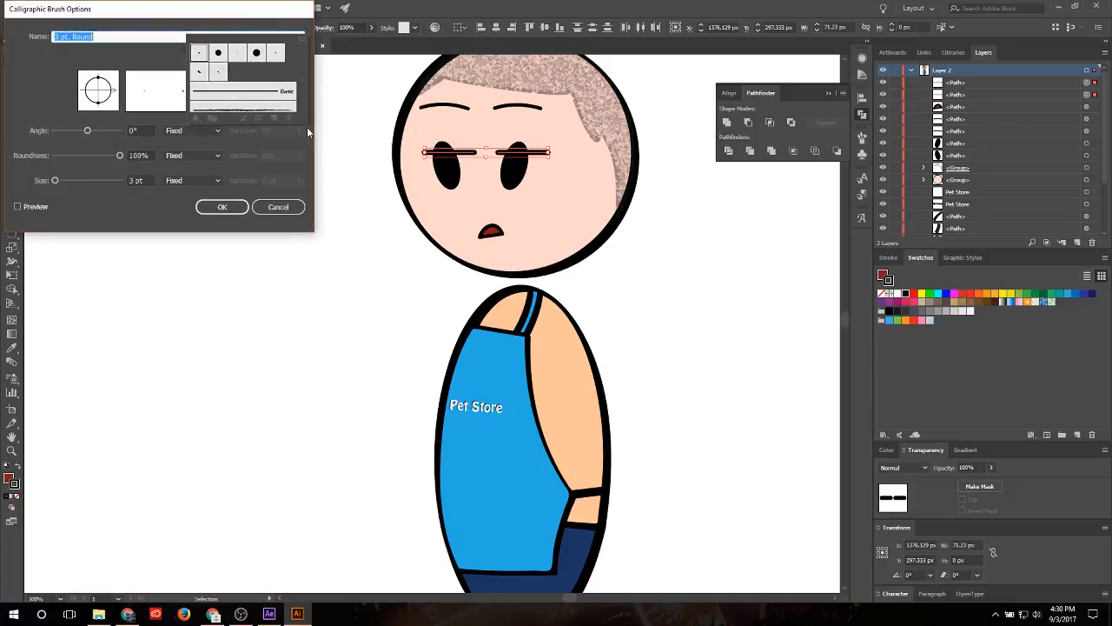
{"action": "double_click", "coordinate": [130, 182]}
{"action": "key", "text": "Return"}
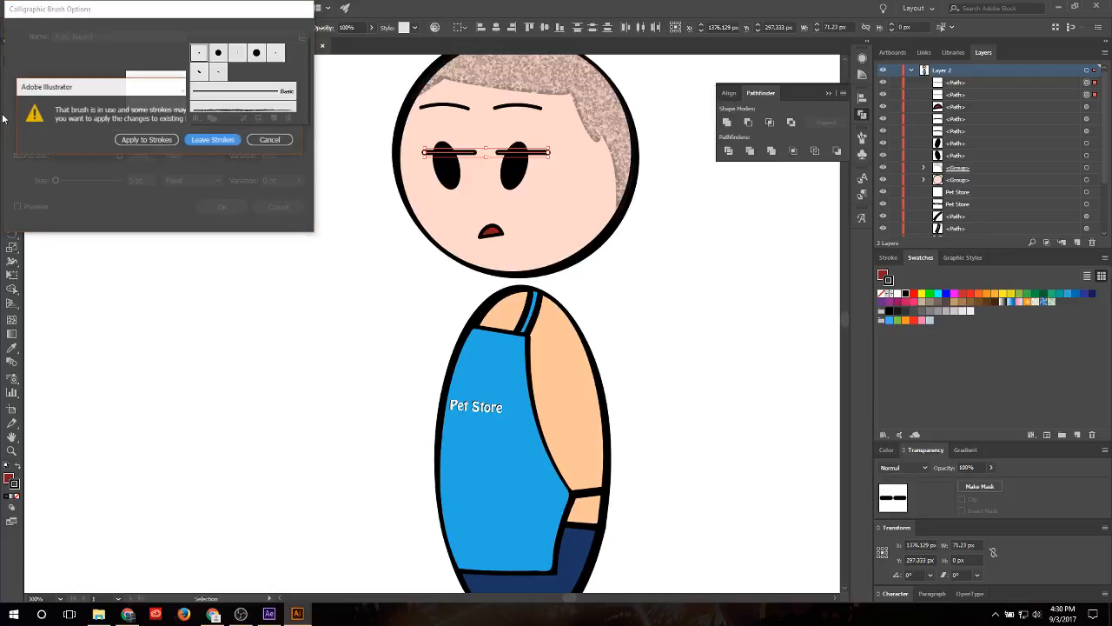
{"action": "left_click", "coordinate": [148, 139]}
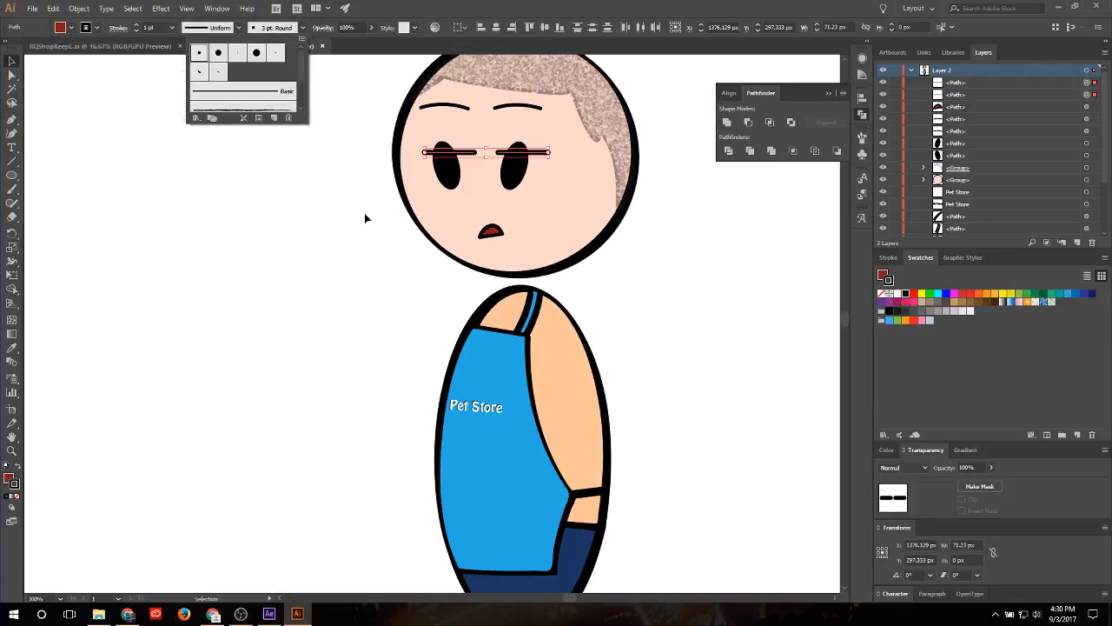
{"action": "left_click", "coordinate": [297, 181]}
Step: Draw a 23 px white square without stroke over one eye, starting at its eyelid line, and copy it over the other eye
{"action": "left_click", "coordinate": [576, 189]}
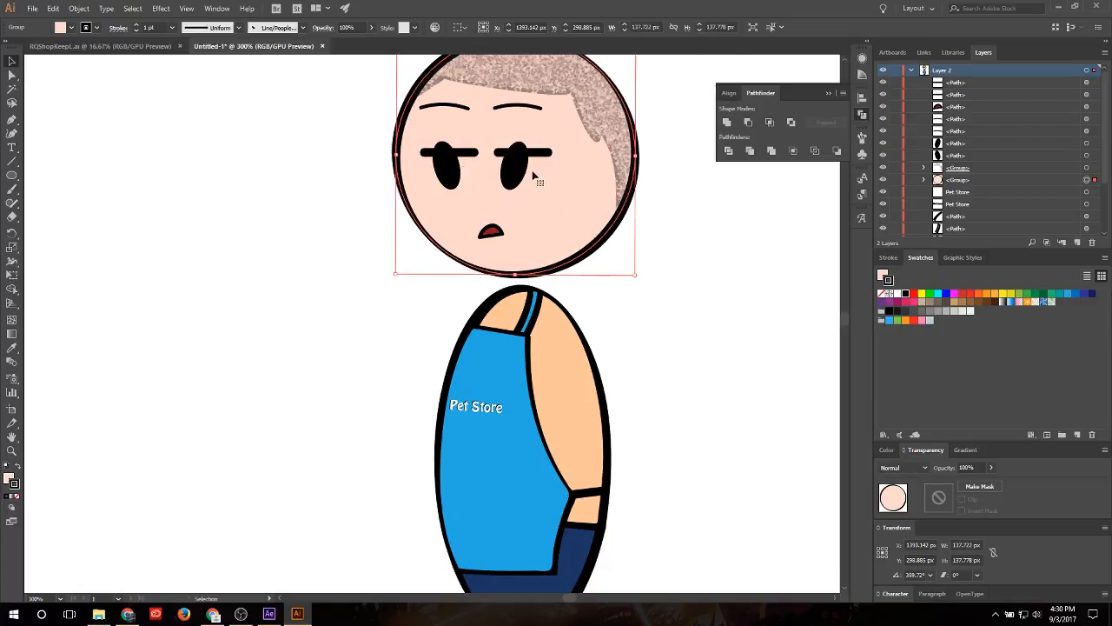
{"action": "left_click", "coordinate": [685, 240]}
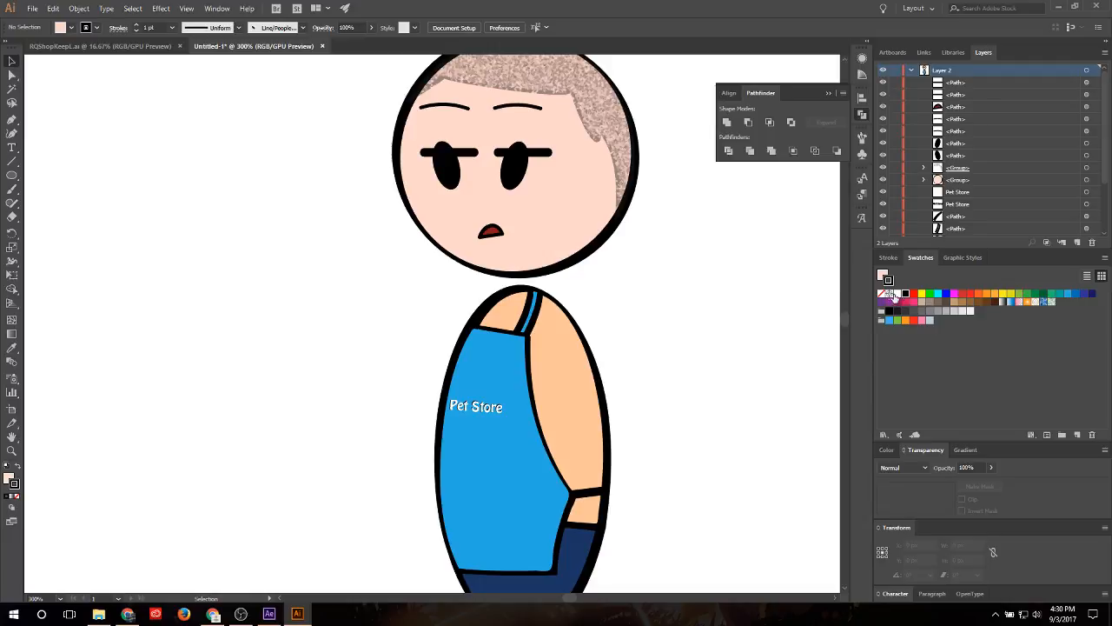
{"action": "left_click_drag", "start_coordinate": [13, 174], "coordinate": [65, 174]}
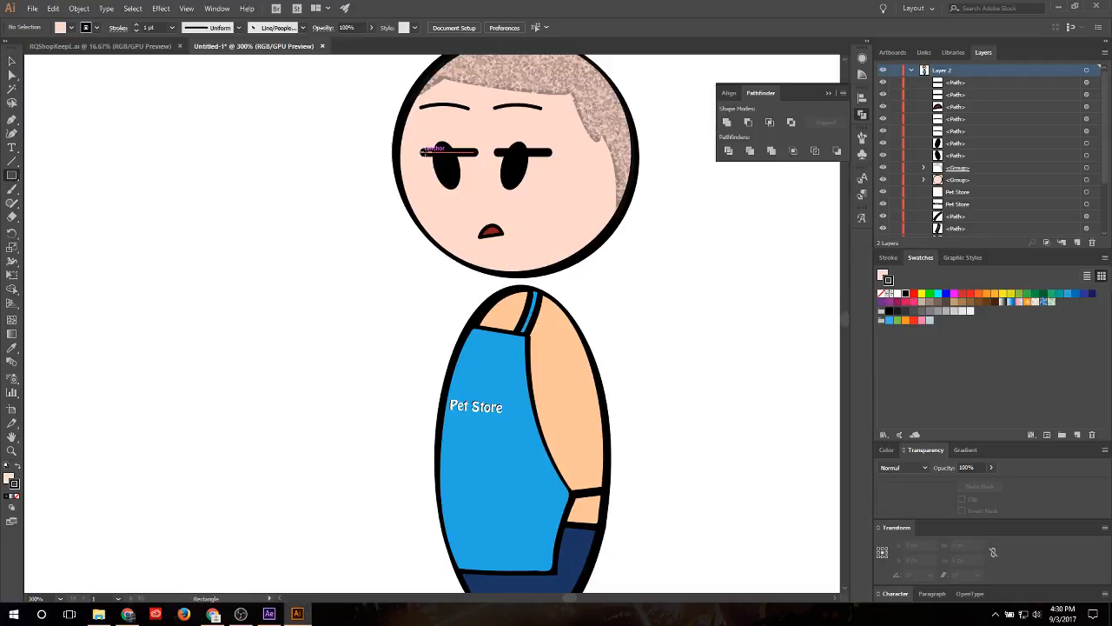
{"action": "left_click_drag", "start_coordinate": [425, 152], "coordinate": [465, 192]}
{"action": "key", "text": "v"}
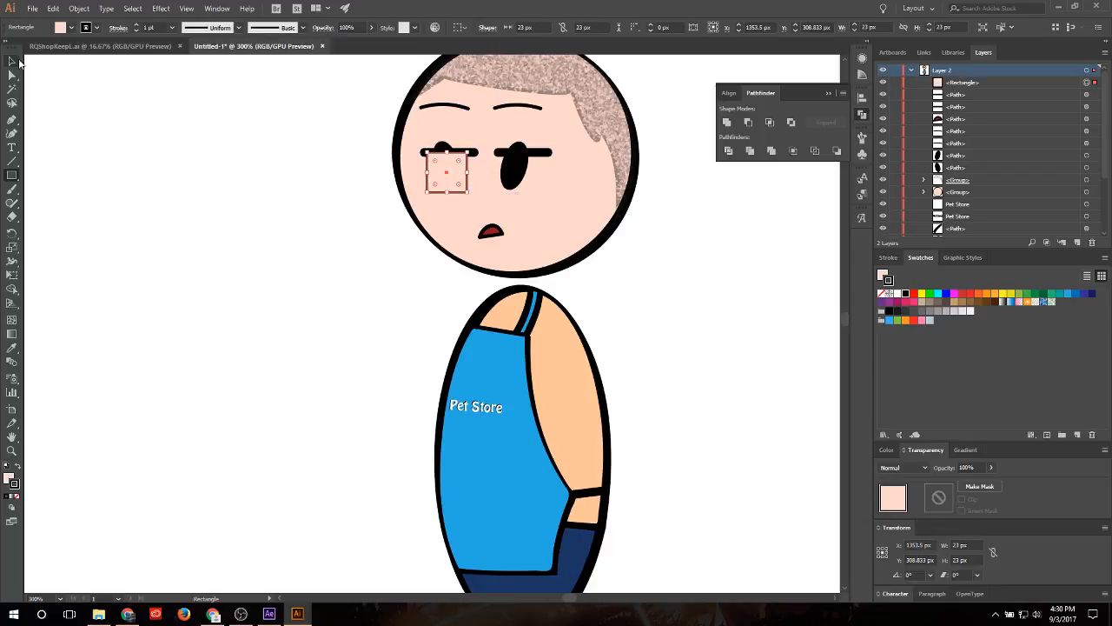
{"action": "left_click", "coordinate": [885, 294]}
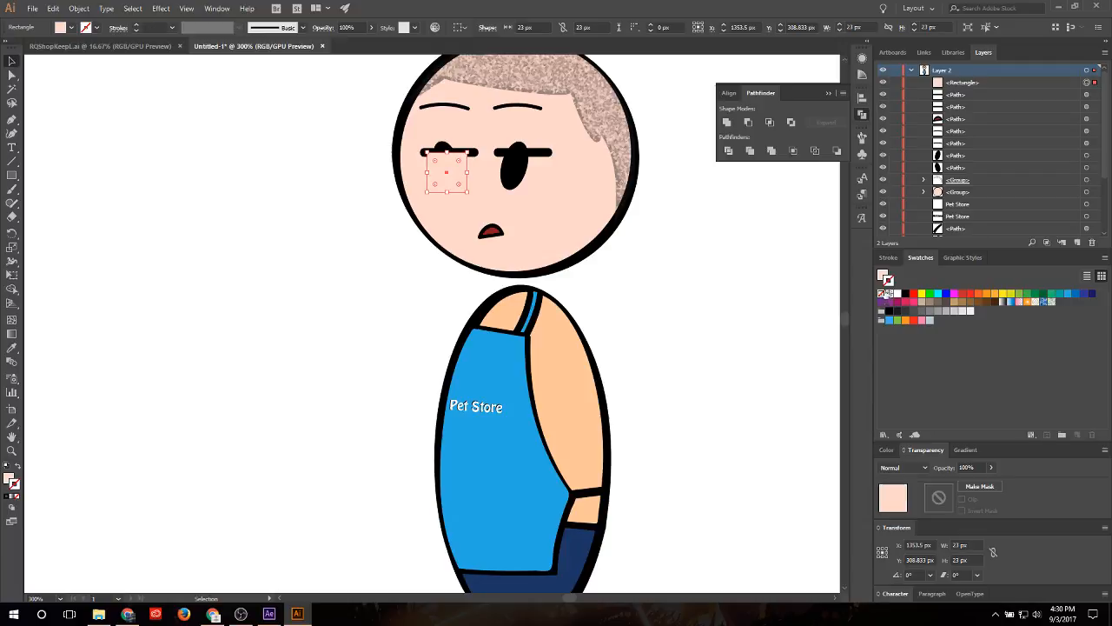
{"action": "left_click", "coordinate": [895, 294]}
{"action": "key", "text": "a"}
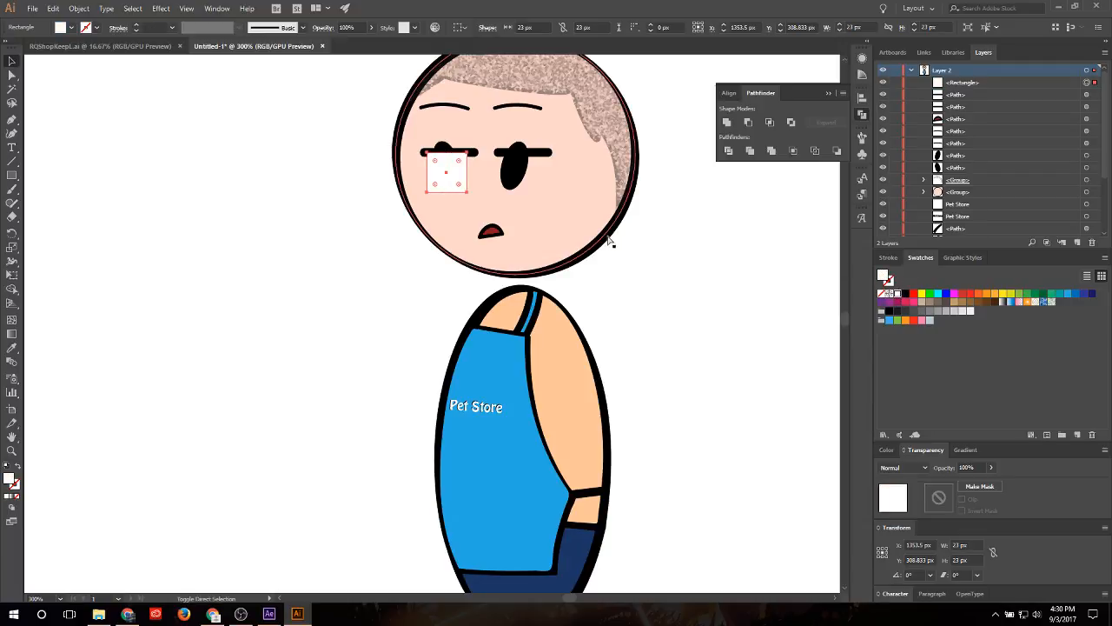
{"action": "left_click_drag", "start_coordinate": [451, 182], "coordinate": [516, 181]}
Step: Make an opacity mask for each eye from its white square, clipping away the part above the eyelid line
{"action": "left_click", "coordinate": [443, 172]}
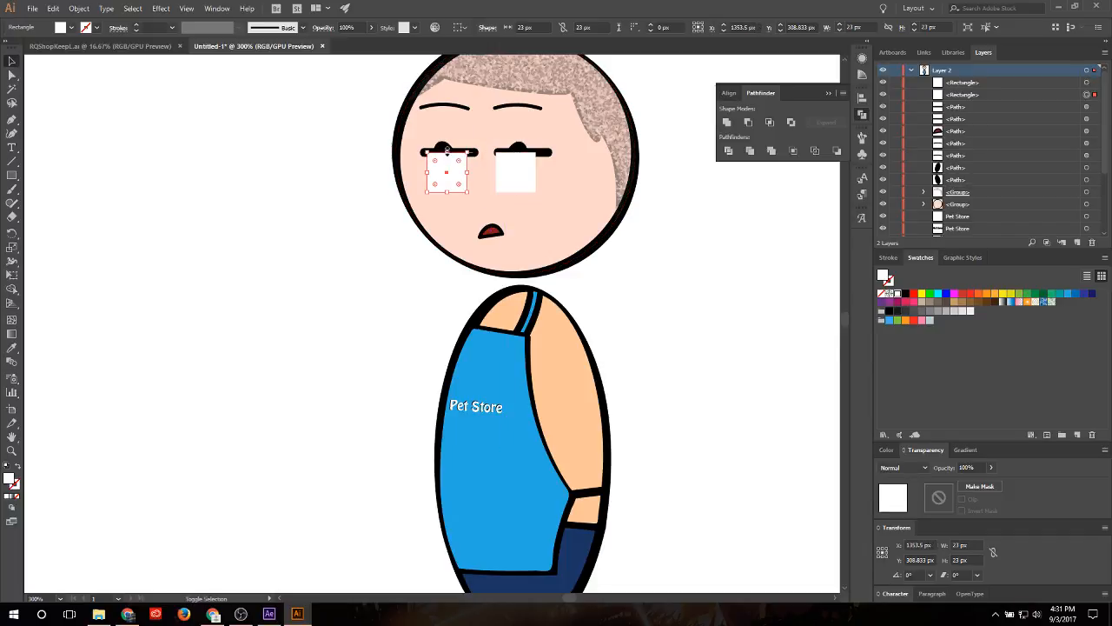
{"action": "left_click", "coordinate": [444, 167]}
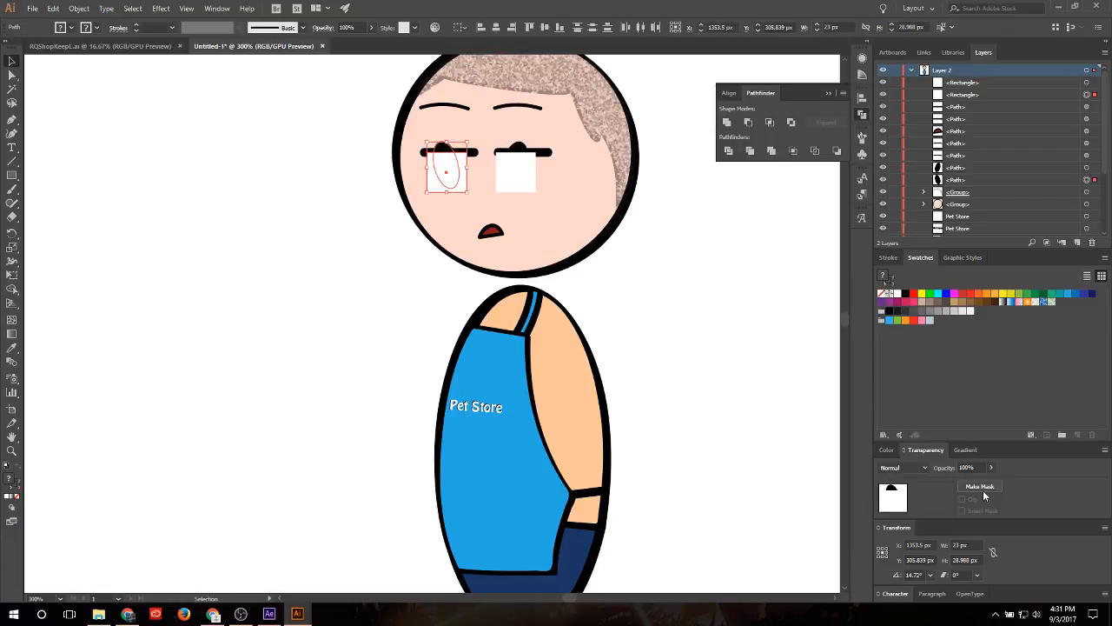
{"action": "left_click", "coordinate": [981, 488]}
{"action": "left_click", "coordinate": [516, 174]}
{"action": "left_click", "coordinate": [516, 168]}
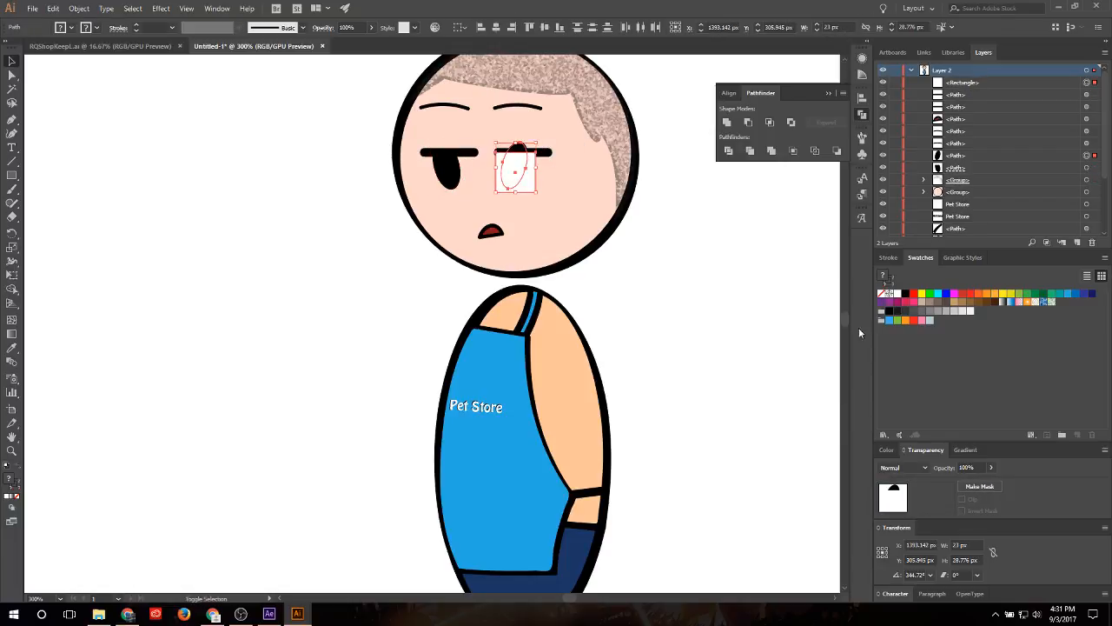
{"action": "left_click", "coordinate": [979, 487]}
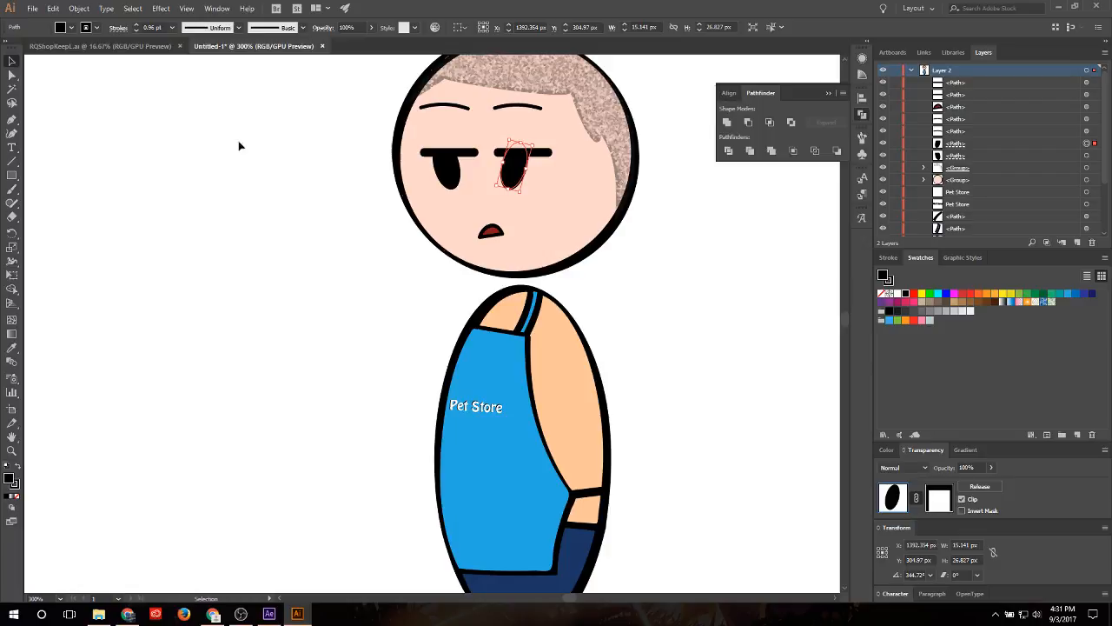
{"action": "left_click", "coordinate": [565, 295]}
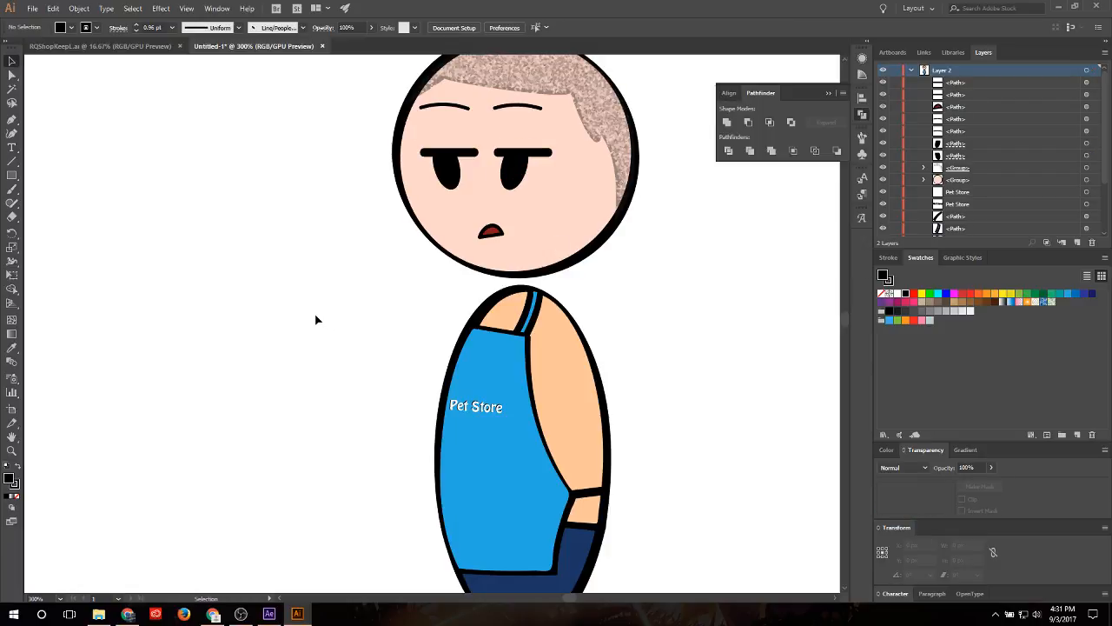
Step: Squash the gray hill and its tan road together vertically to about 652 px high, keeping the hilltop under the shopkeeper
{"action": "scroll", "coordinate": [316, 319], "scroll_direction": "down", "scroll_amount": 1}
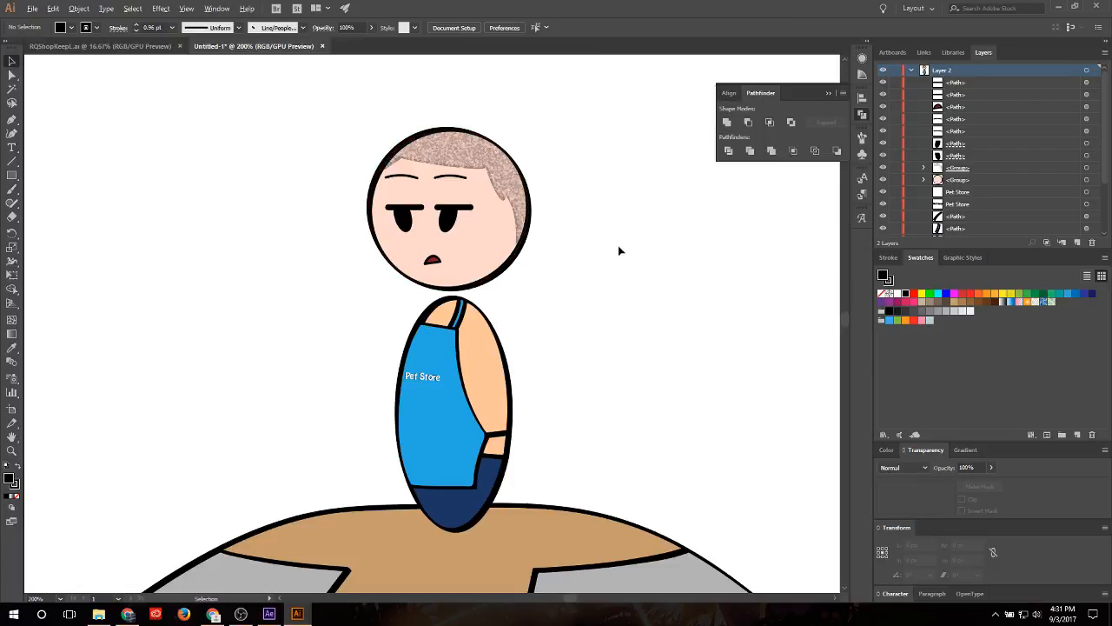
{"action": "scroll", "coordinate": [670, 278], "scroll_direction": "down", "scroll_amount": 1}
{"action": "scroll", "coordinate": [621, 275], "scroll_direction": "down", "scroll_amount": 2}
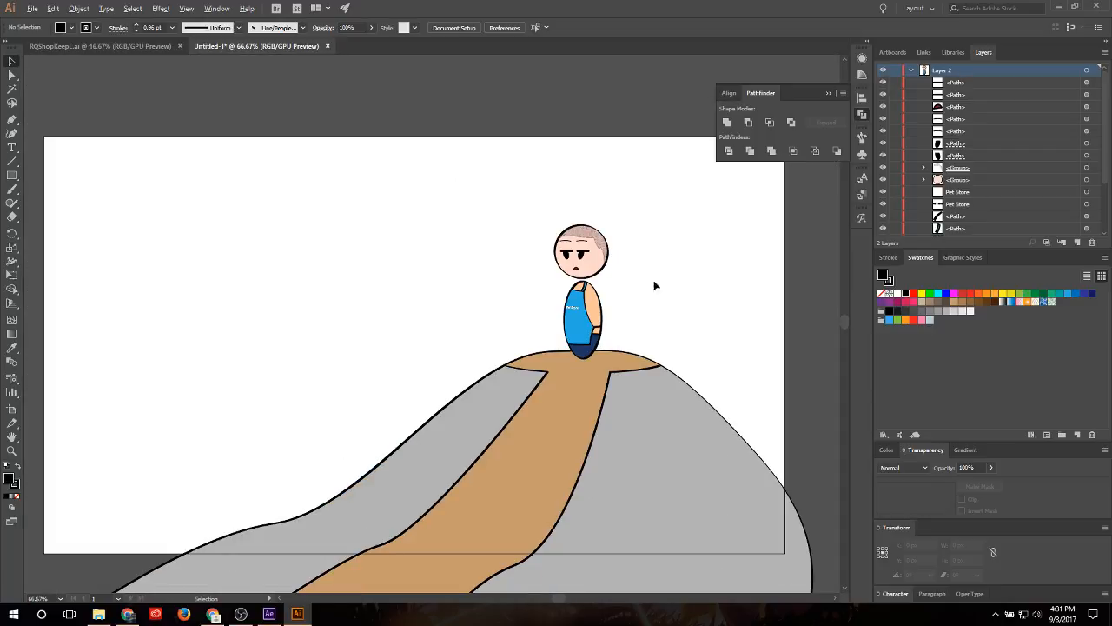
{"action": "scroll", "coordinate": [547, 293], "scroll_direction": "up", "scroll_amount": 1}
{"action": "scroll", "coordinate": [603, 281], "scroll_direction": "down", "scroll_amount": 1}
{"action": "scroll", "coordinate": [687, 276], "scroll_direction": "down", "scroll_amount": 1}
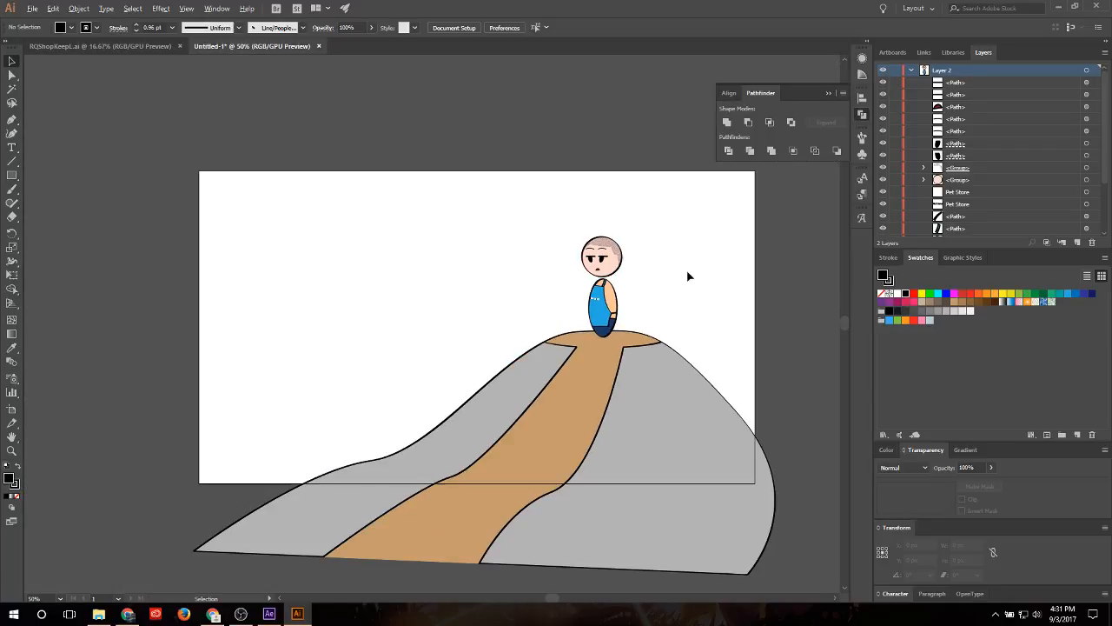
{"action": "left_click_drag", "start_coordinate": [446, 324], "coordinate": [813, 590]}
{"action": "left_click", "coordinate": [836, 479]}
{"action": "left_click", "coordinate": [515, 571]}
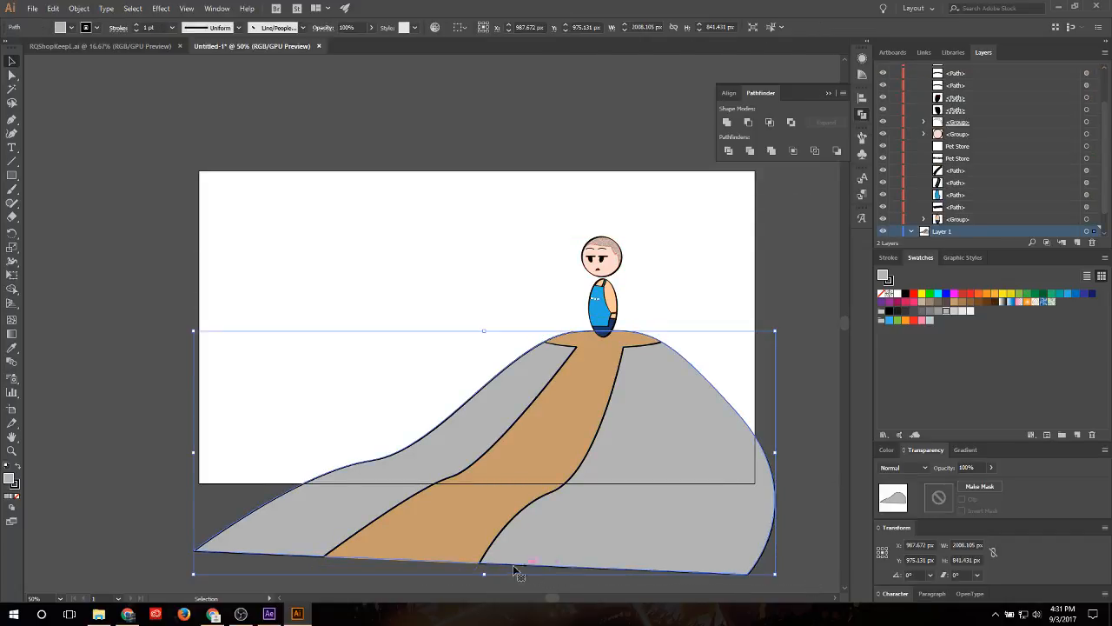
{"action": "left_click_drag", "start_coordinate": [484, 573], "coordinate": [480, 520]}
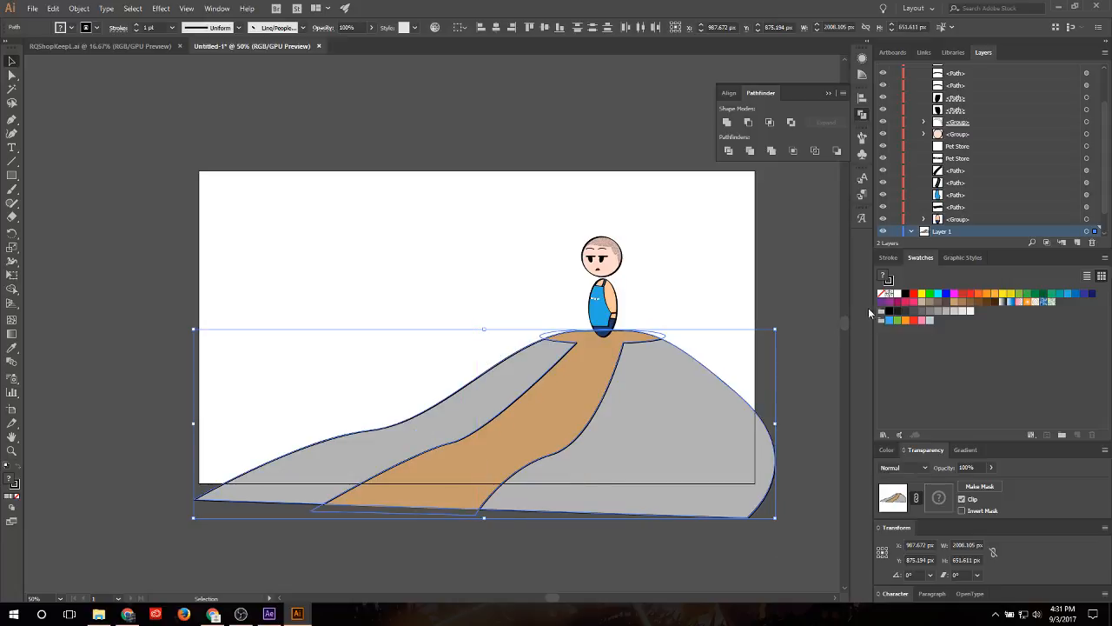
{"action": "left_click", "coordinate": [813, 314]}
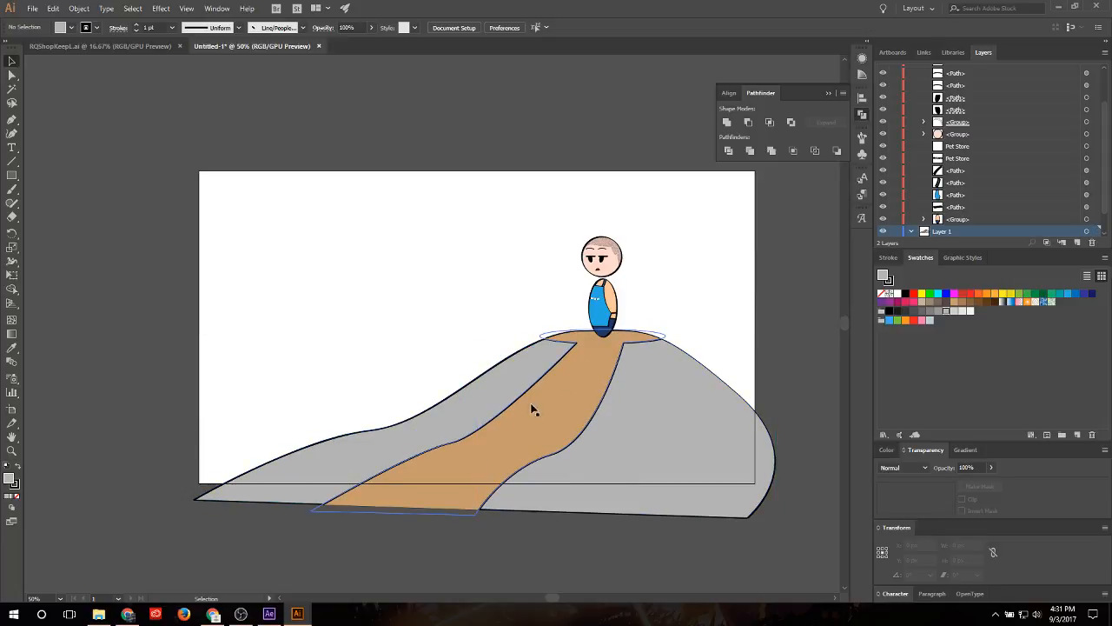
Step: Draw a closed gray hill with the Pen tool, about 818 by 812 px, overlapping the artboard's left edge and the road hill's lower slope
{"action": "left_click", "coordinate": [12, 119]}
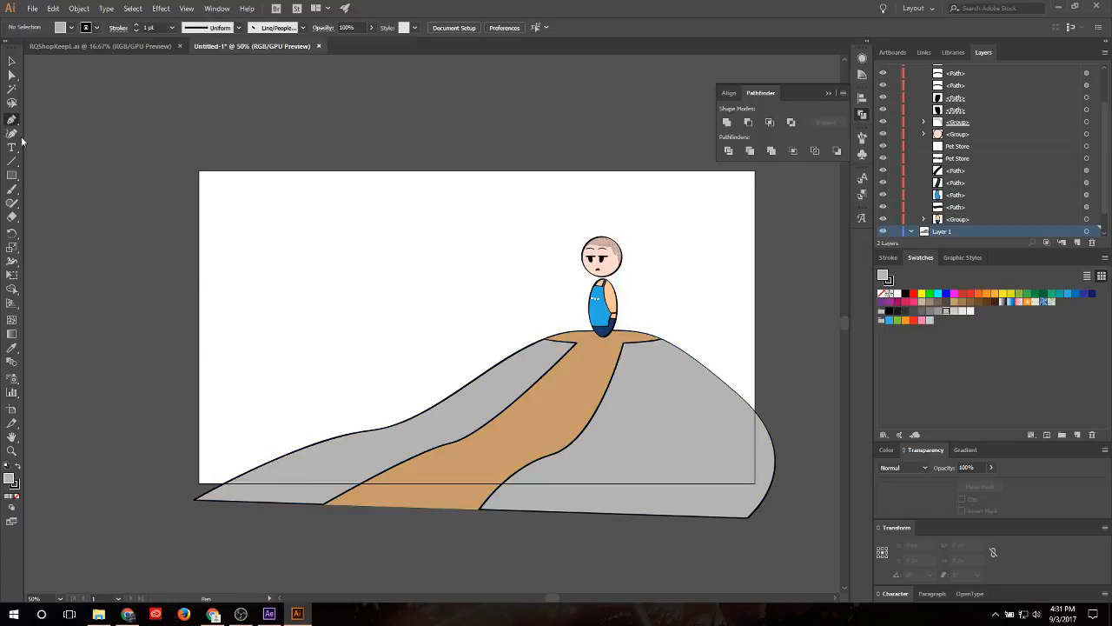
{"action": "left_click", "coordinate": [171, 440]}
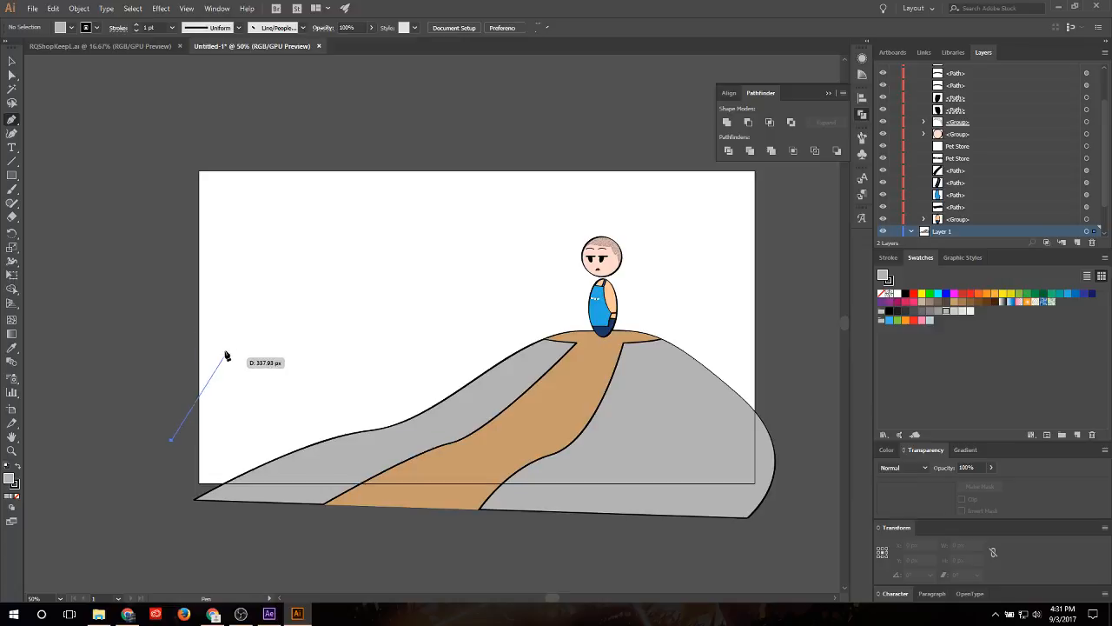
{"action": "left_click_drag", "start_coordinate": [243, 315], "coordinate": [278, 309]}
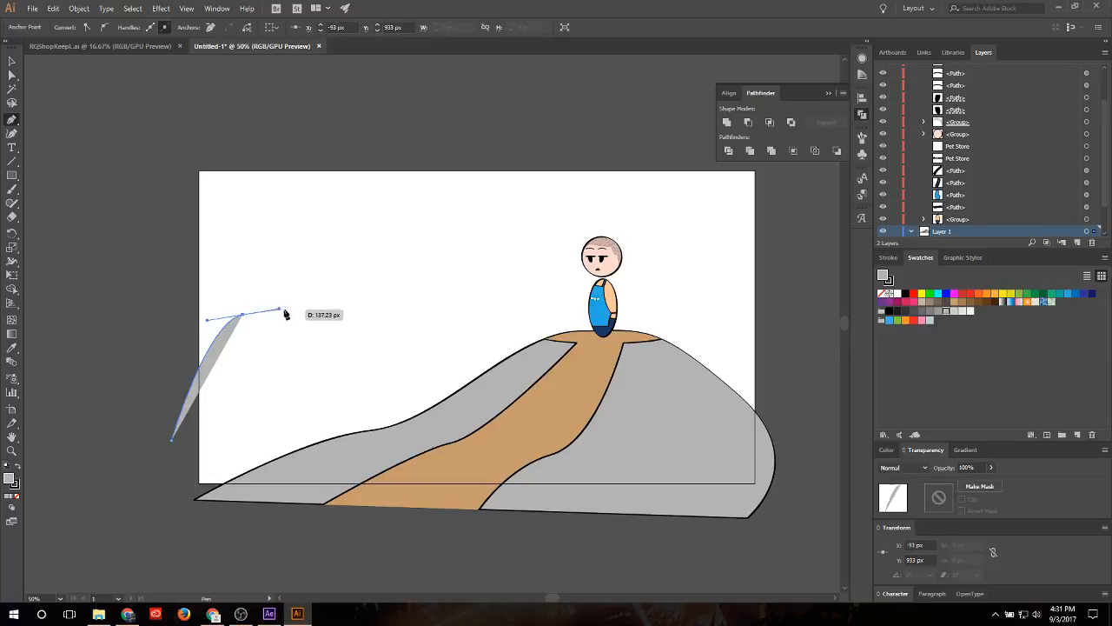
{"action": "left_click", "coordinate": [303, 382]}
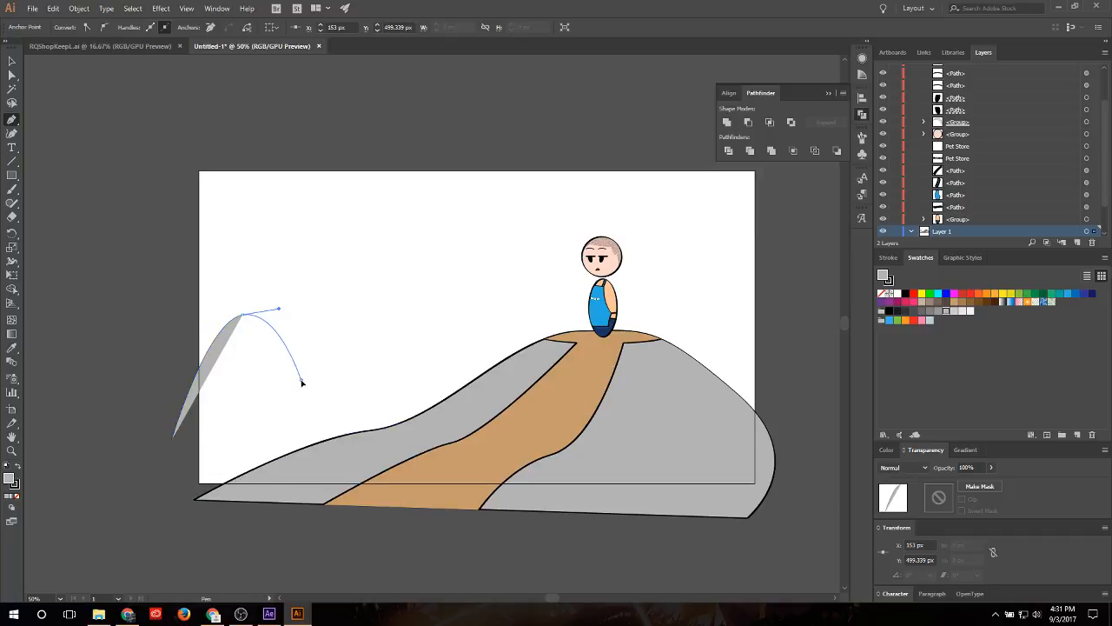
{"action": "left_click_drag", "start_coordinate": [302, 381], "coordinate": [323, 410]}
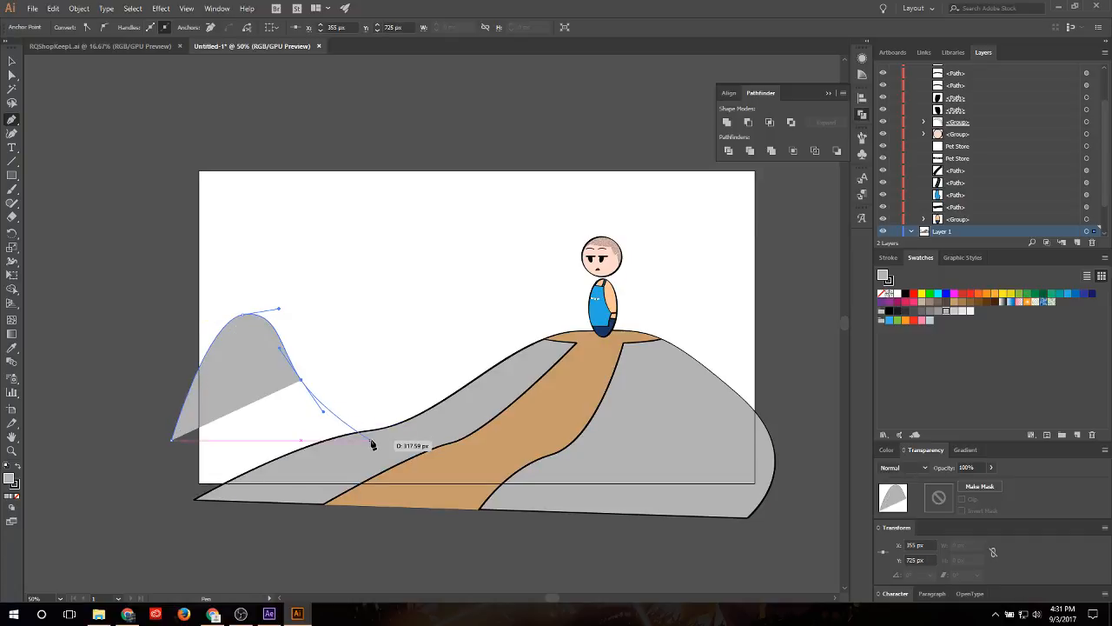
{"action": "left_click", "coordinate": [383, 449]}
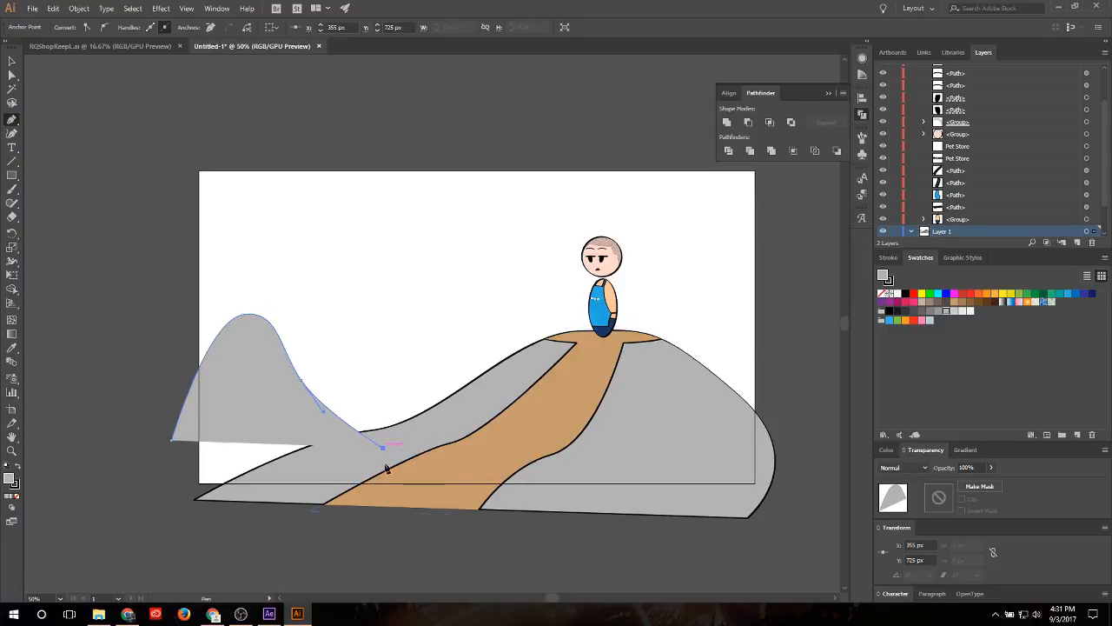
{"action": "left_click", "coordinate": [383, 547]}
{"action": "left_click", "coordinate": [146, 536]}
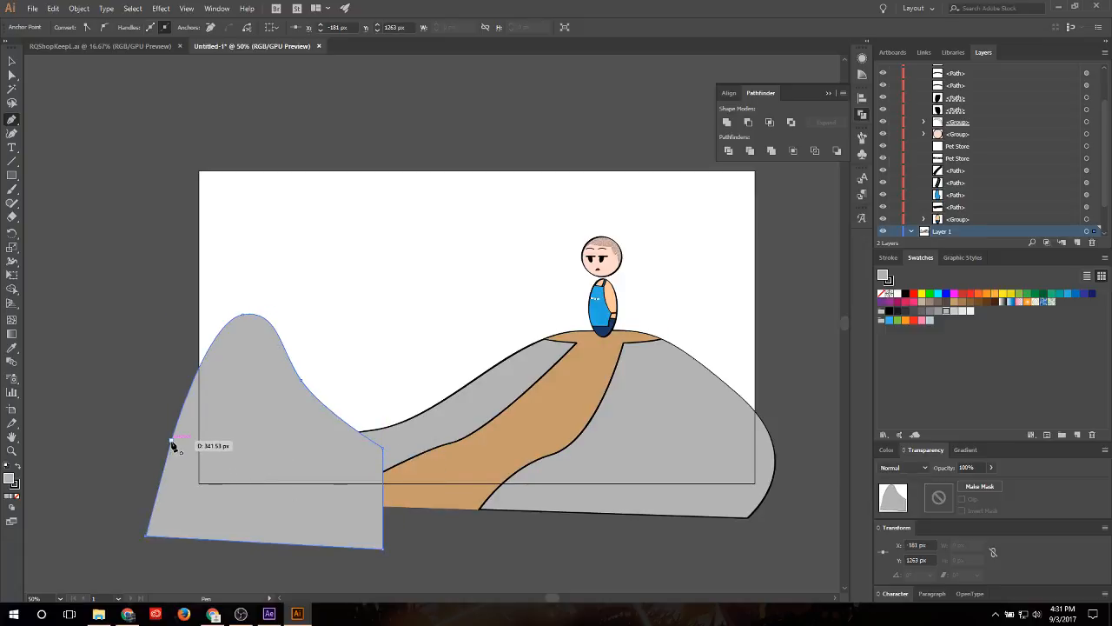
{"action": "left_click", "coordinate": [171, 441]}
{"action": "key", "text": "v"}
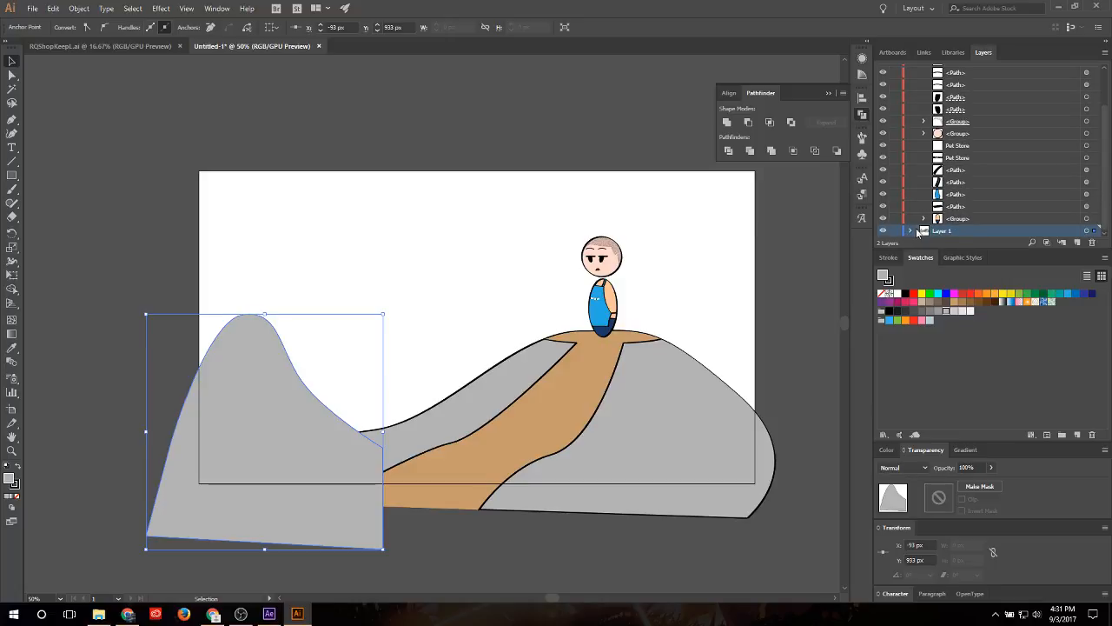
Step: Move the new hill's path beneath the tan road and the main hill in Layer 1's stacking order
{"action": "left_click", "coordinate": [913, 230]}
{"action": "left_click", "coordinate": [968, 207]}
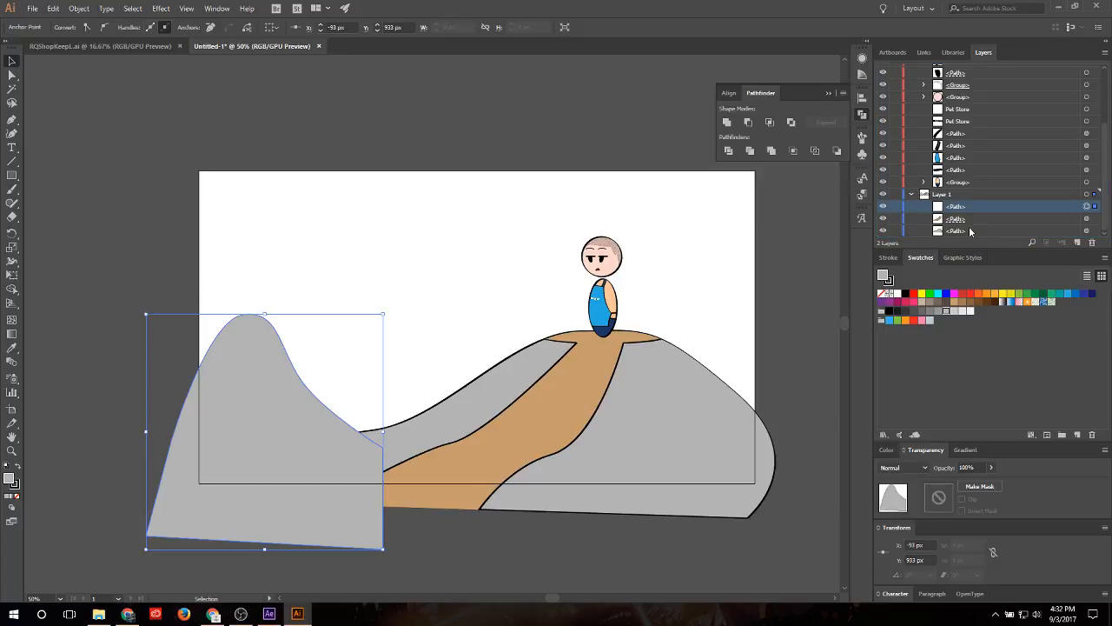
{"action": "left_click_drag", "start_coordinate": [970, 231], "coordinate": [966, 206]}
Step: Apply the Line/People brush to the new background hill's outline
{"action": "left_click", "coordinate": [235, 343]}
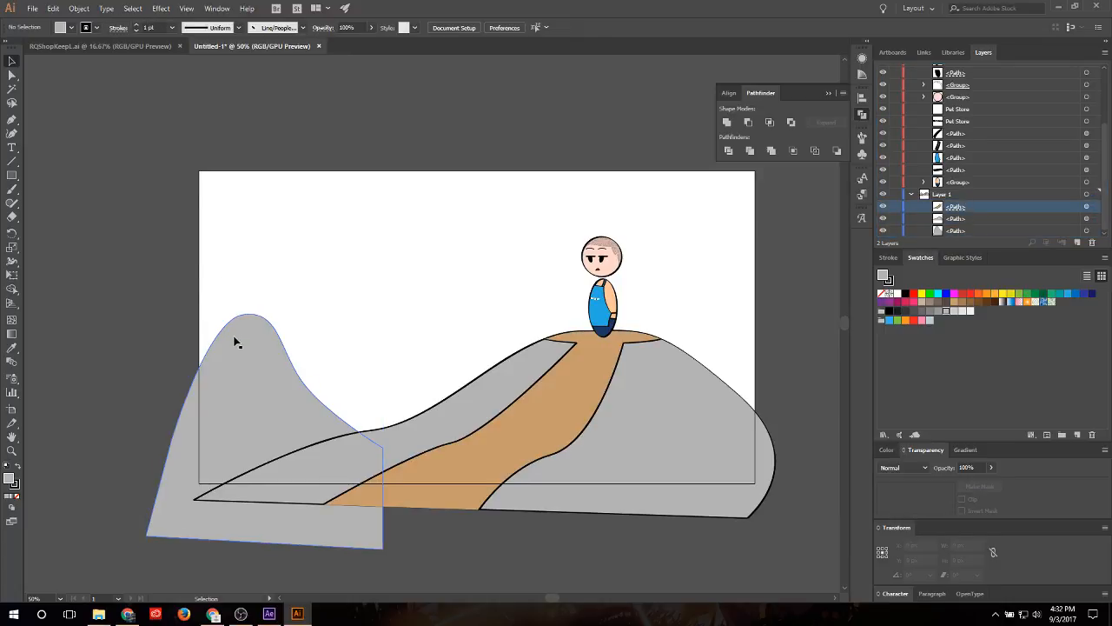
{"action": "left_click", "coordinate": [292, 29]}
{"action": "left_click", "coordinate": [199, 72]}
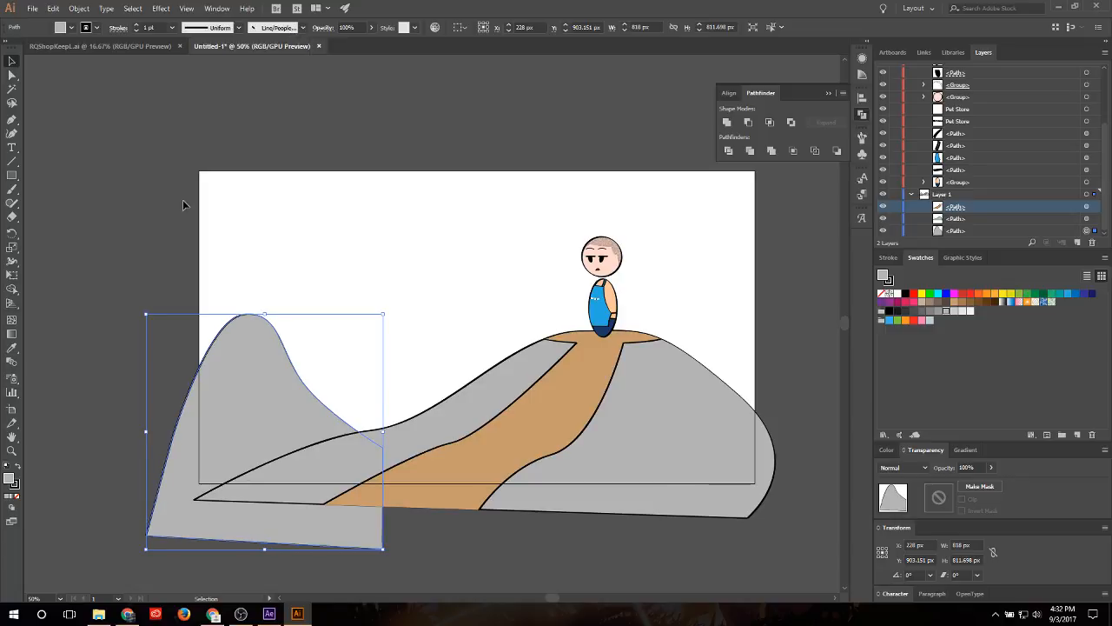
{"action": "left_click", "coordinate": [145, 232]}
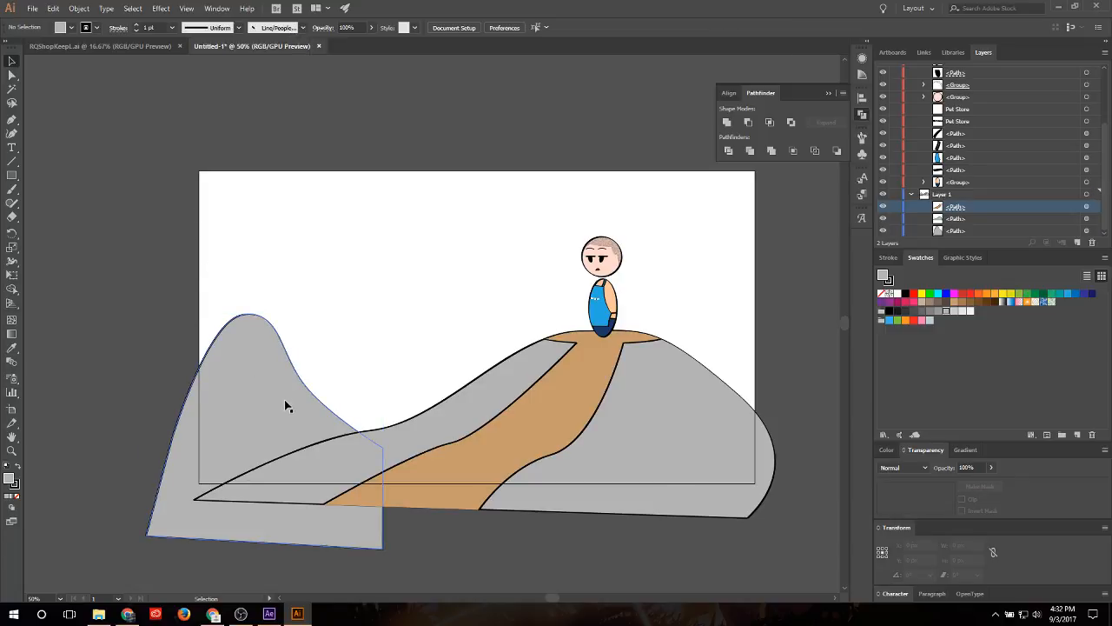
Step: Draw a second, smaller gray hill with a rounded peak between the left background hill and the road hill
{"action": "key", "text": "p"}
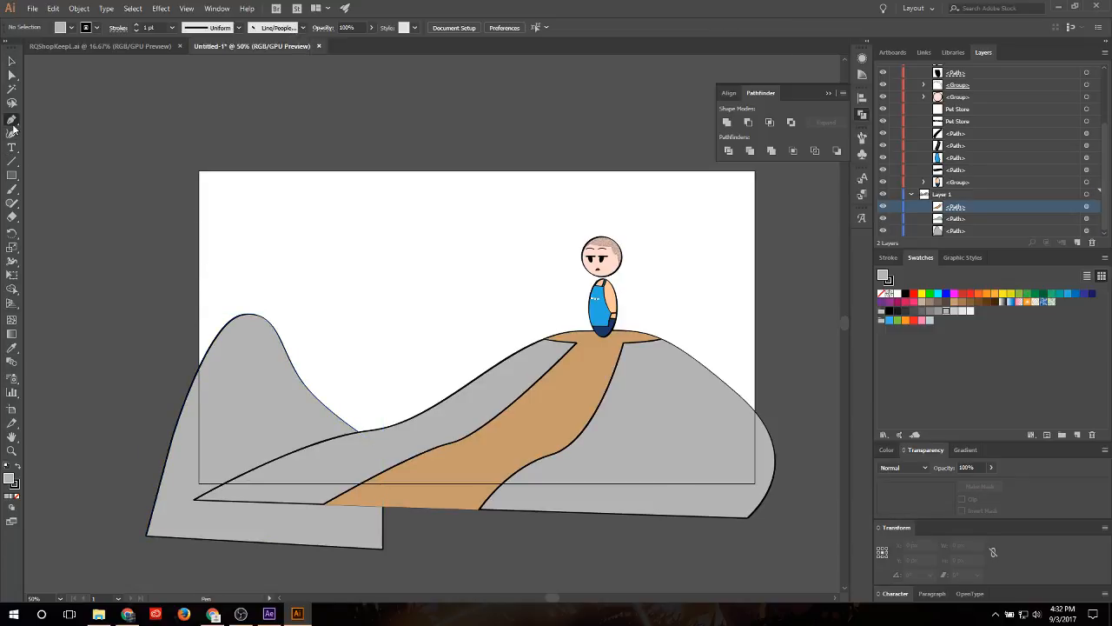
{"action": "left_click", "coordinate": [297, 409]}
{"action": "left_click_drag", "start_coordinate": [378, 327], "coordinate": [408, 322]}
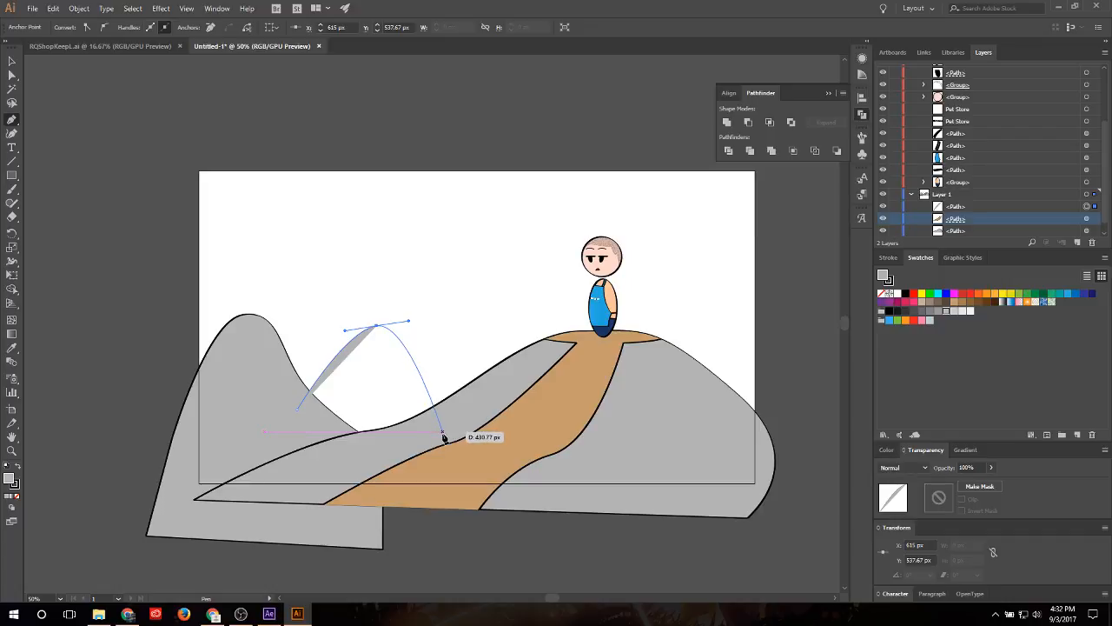
{"action": "left_click", "coordinate": [315, 453]}
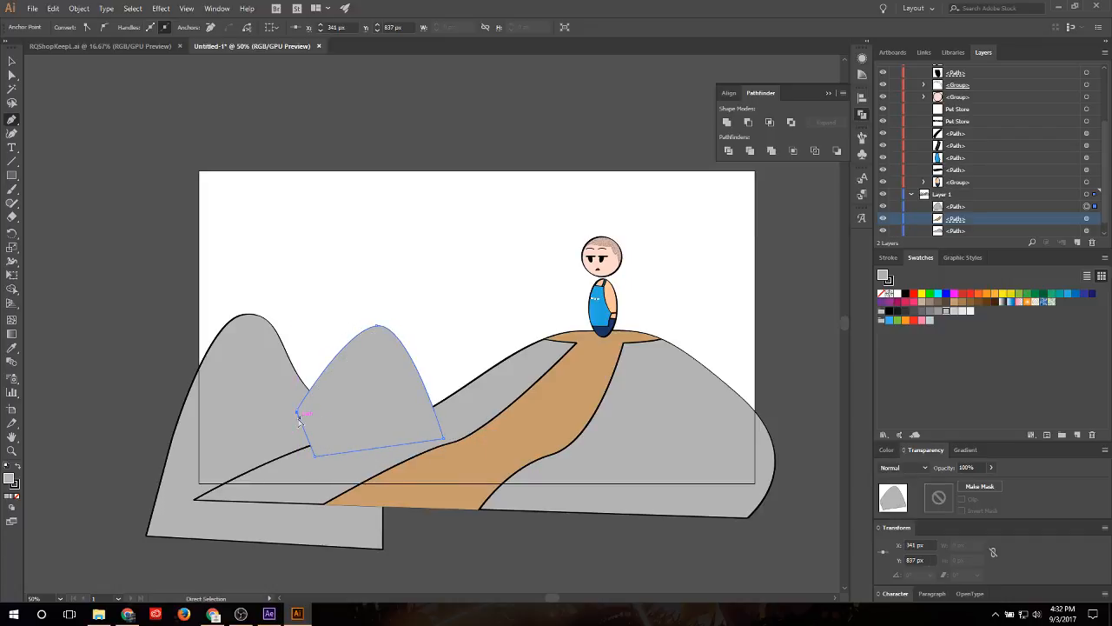
Step: Finish the second mountain's outline and move its path in Layer 1 behind the hill and the first mountain
{"action": "left_click_drag", "start_coordinate": [297, 414], "coordinate": [299, 415]}
{"action": "left_click", "coordinate": [16, 62]}
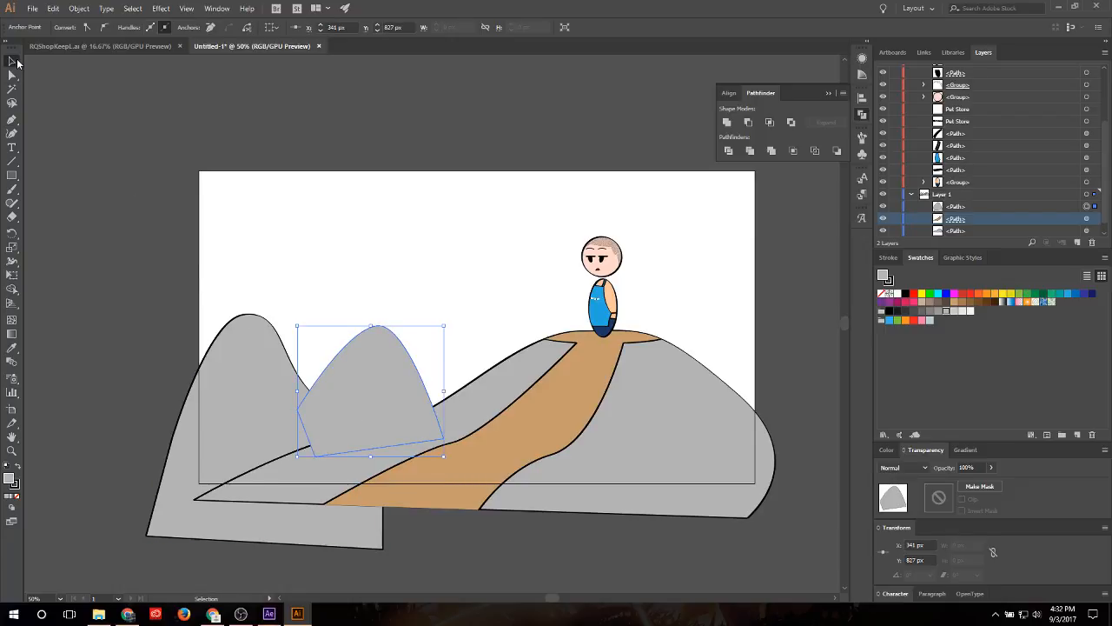
{"action": "scroll", "coordinate": [963, 233], "scroll_direction": "down", "scroll_amount": 1}
{"action": "left_click", "coordinate": [960, 196]}
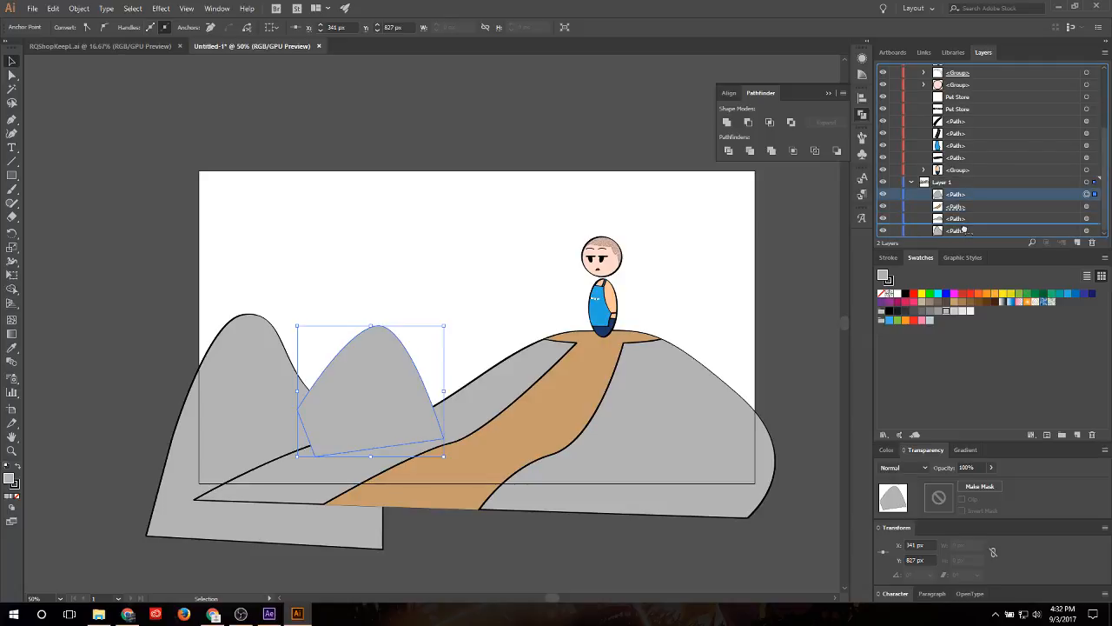
{"action": "left_click_drag", "start_coordinate": [963, 211], "coordinate": [964, 219]}
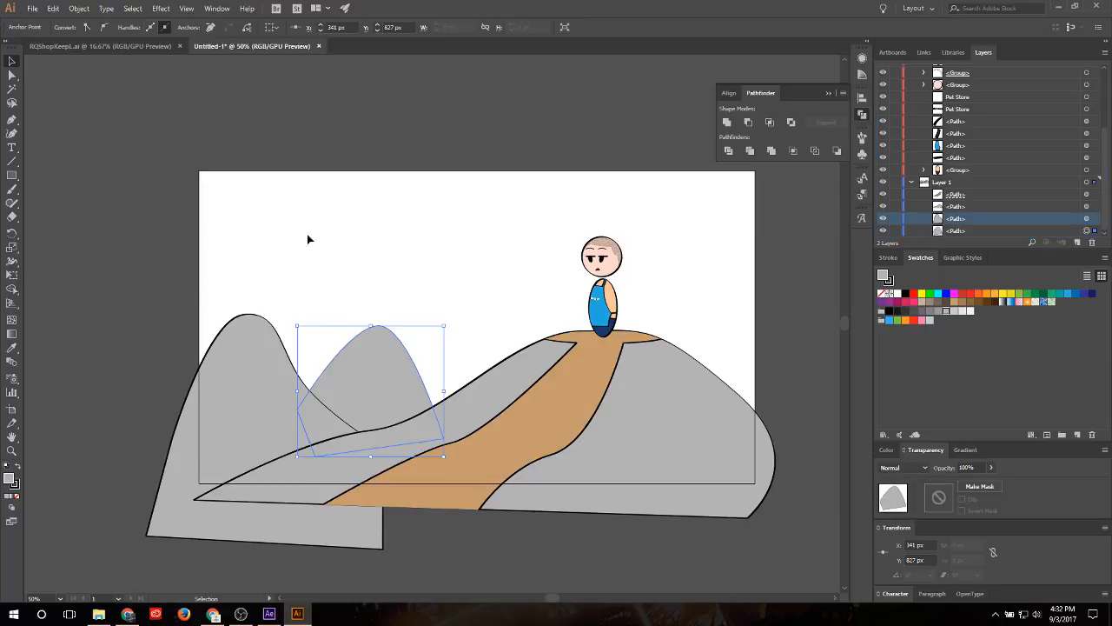
Step: Apply the Line/People brush to the second mountain's outline
{"action": "left_click", "coordinate": [278, 284]}
{"action": "left_click", "coordinate": [389, 354]}
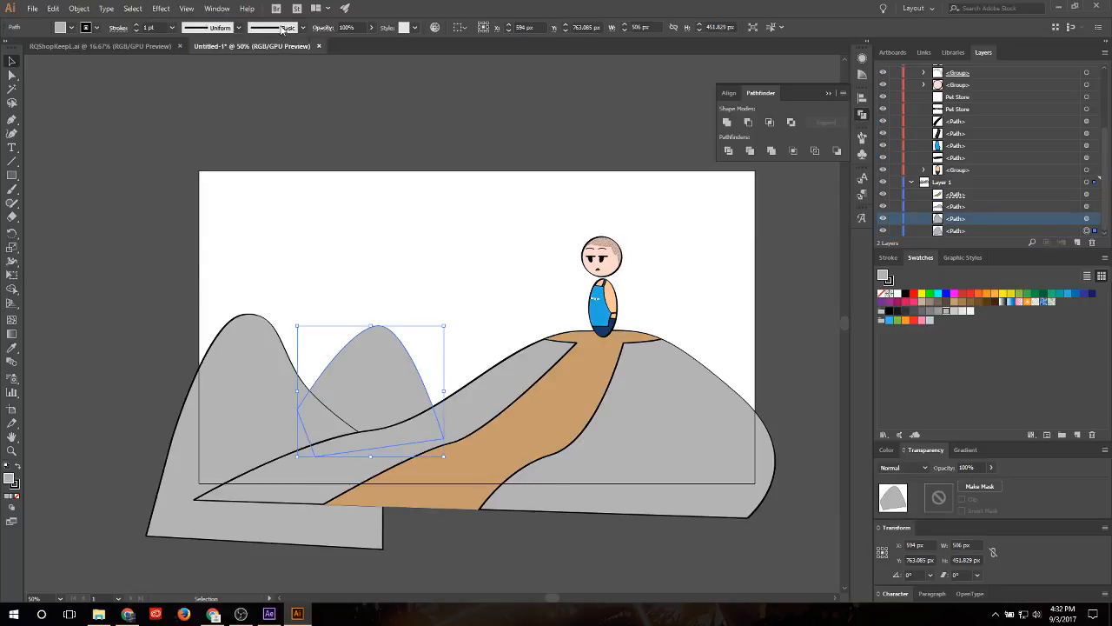
{"action": "left_click", "coordinate": [282, 28]}
{"action": "left_click", "coordinate": [199, 73]}
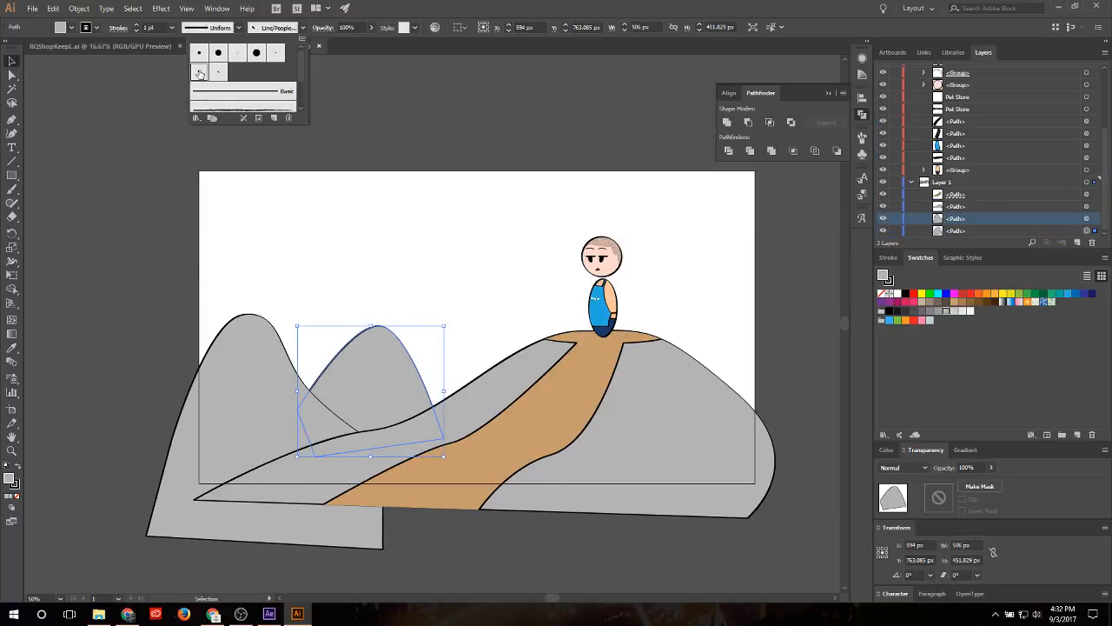
{"action": "left_click", "coordinate": [12, 175]}
{"action": "left_click_drag", "start_coordinate": [178, 159], "coordinate": [755, 483]}
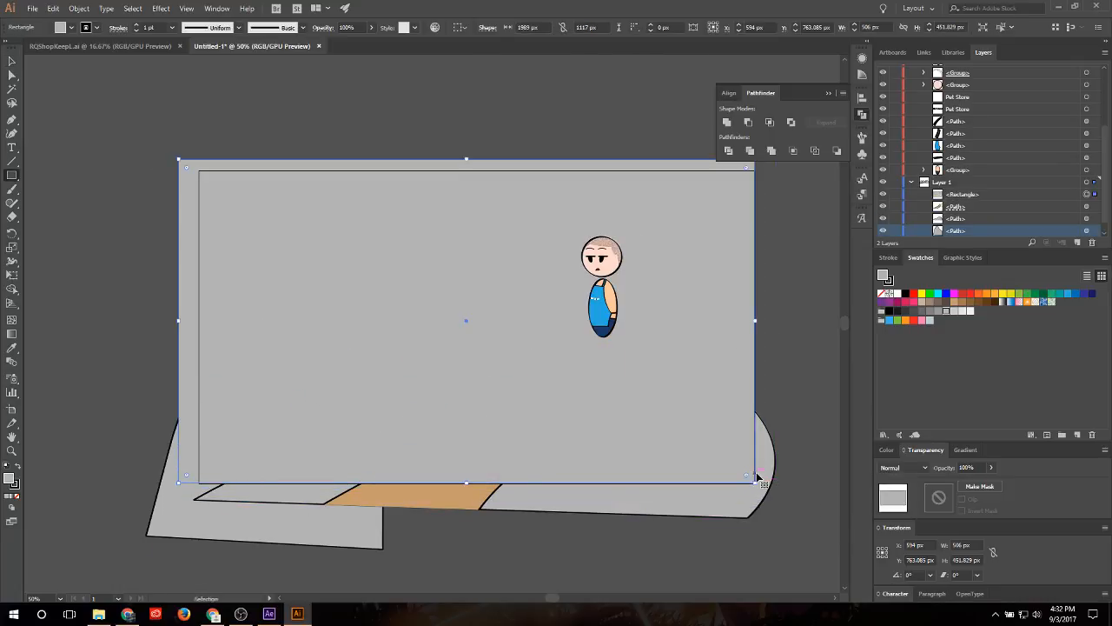
{"action": "key", "text": "ctrl+z"}
{"action": "left_click", "coordinate": [10, 62]}
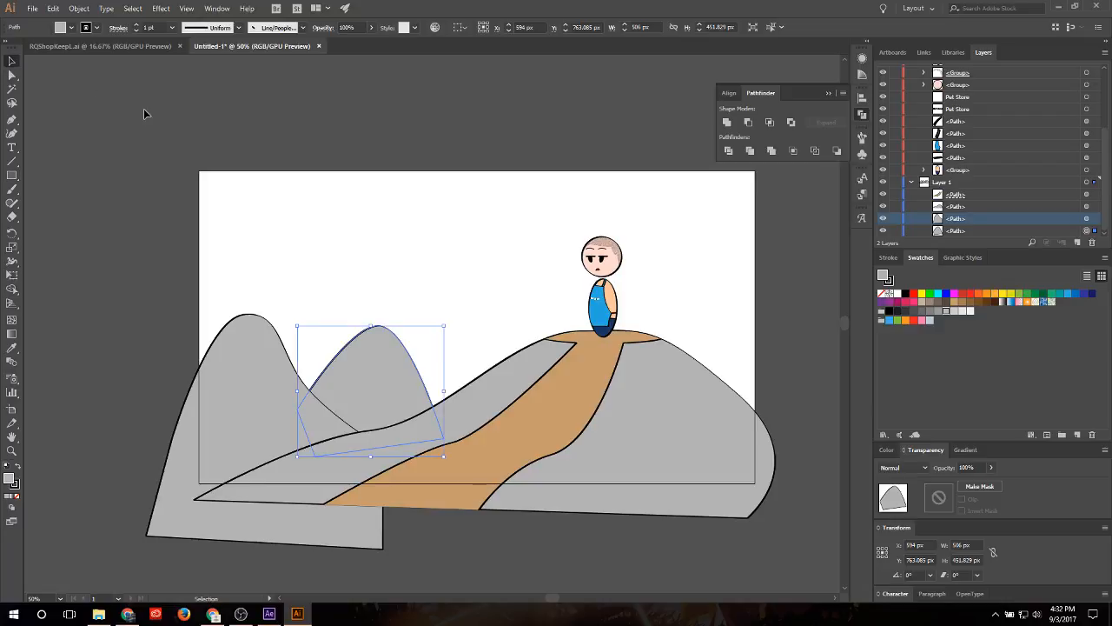
{"action": "left_click", "coordinate": [144, 109]}
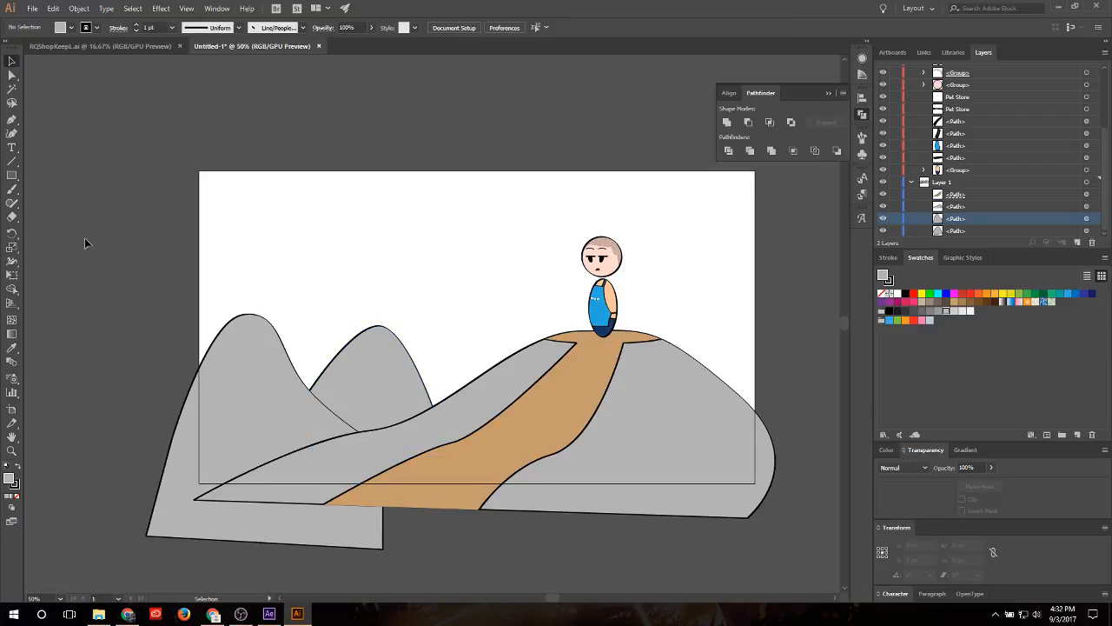
Step: Draw a closed snow-cap shape over the first mountain's peak with the Pen tool, giving it a wavy lower edge
{"action": "left_click", "coordinate": [12, 119]}
{"action": "left_click_drag", "start_coordinate": [190, 367], "coordinate": [249, 379]}
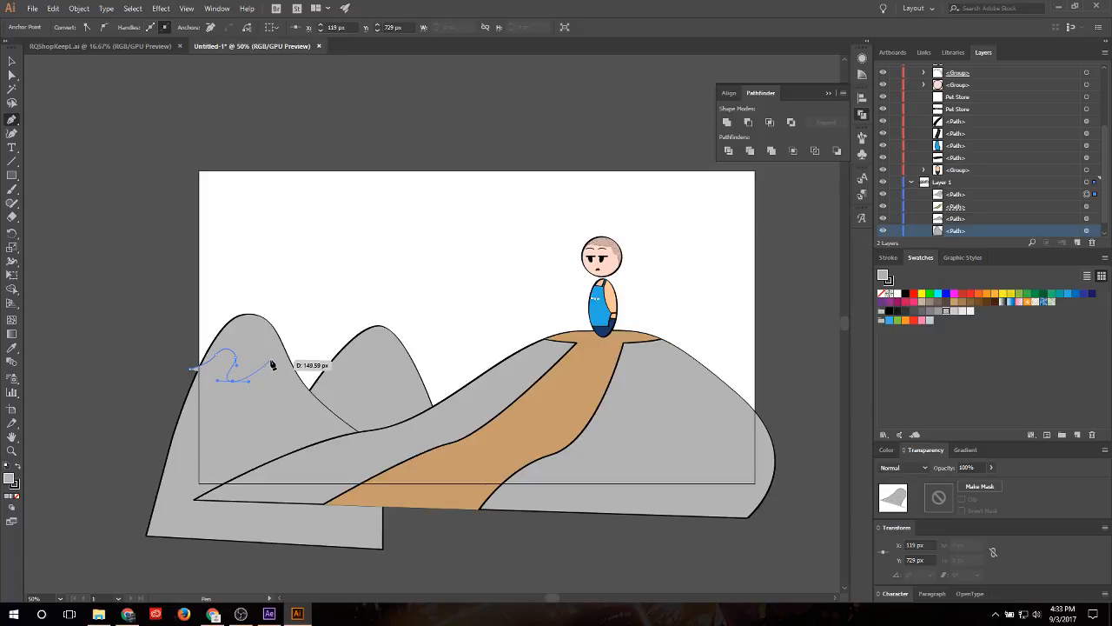
{"action": "left_click_drag", "start_coordinate": [270, 358], "coordinate": [280, 362]}
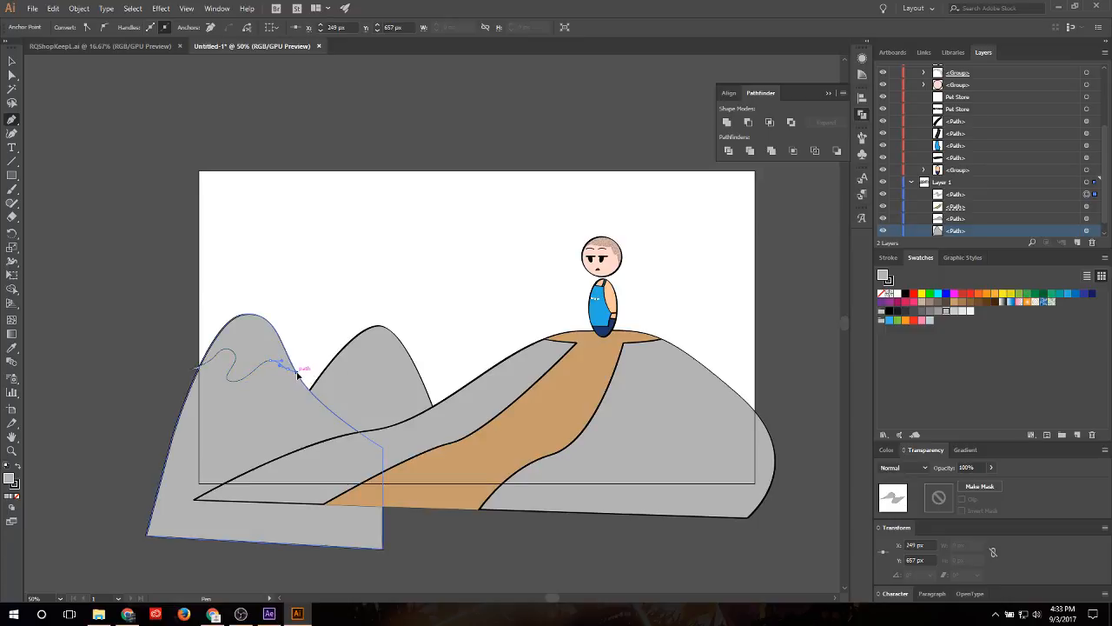
{"action": "left_click", "coordinate": [301, 366]}
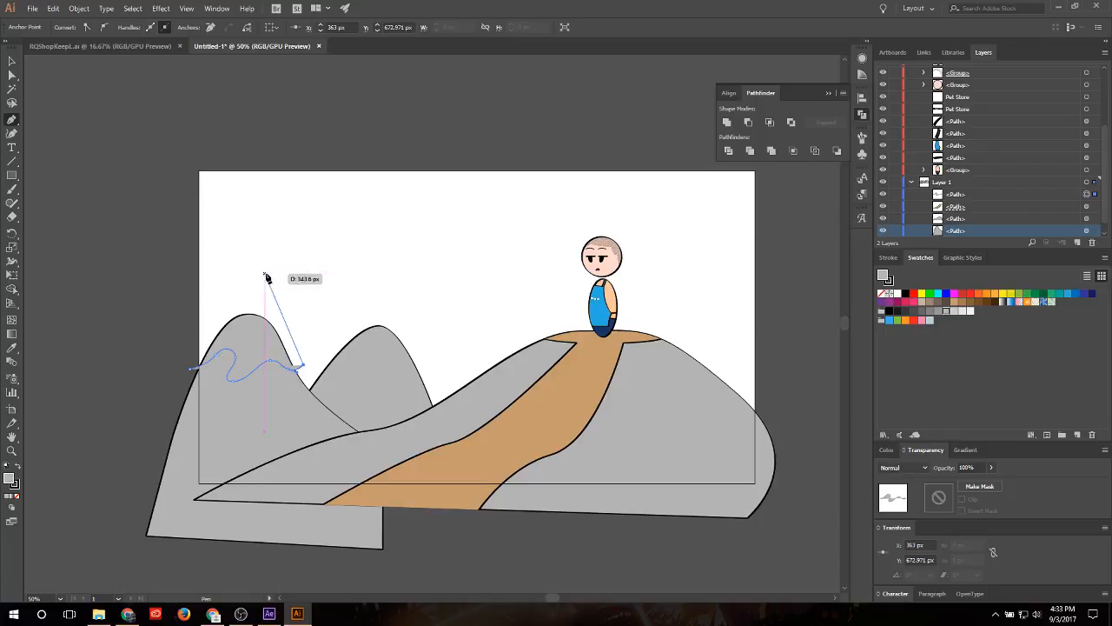
{"action": "left_click_drag", "start_coordinate": [265, 274], "coordinate": [208, 275]}
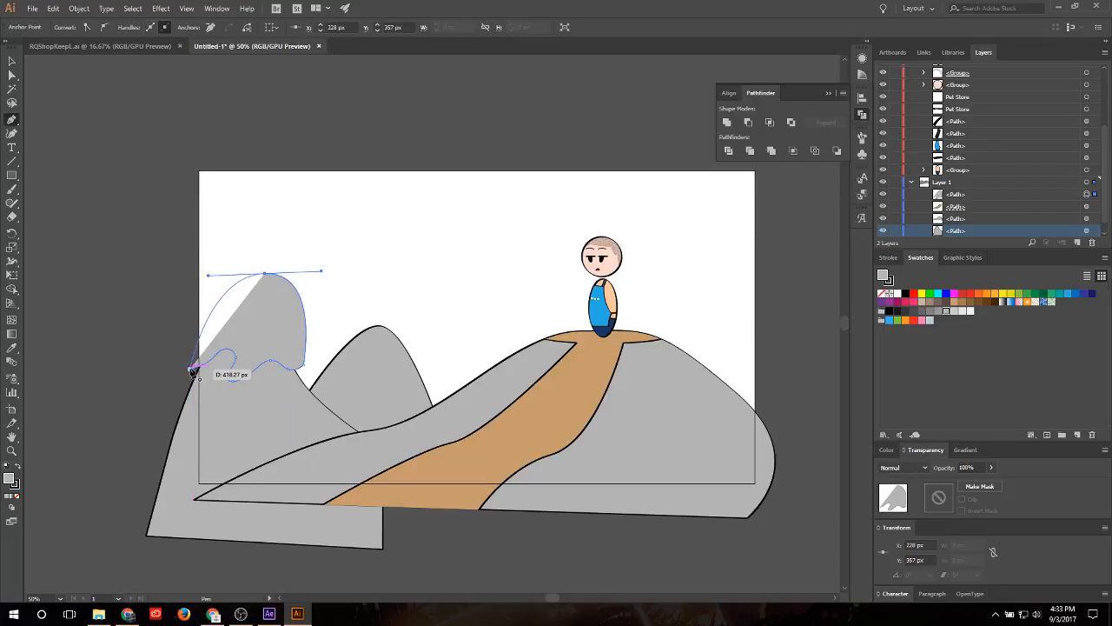
{"action": "left_click", "coordinate": [192, 367]}
Step: Give the snow cap a white fill and no stroke
{"action": "left_click", "coordinate": [12, 62]}
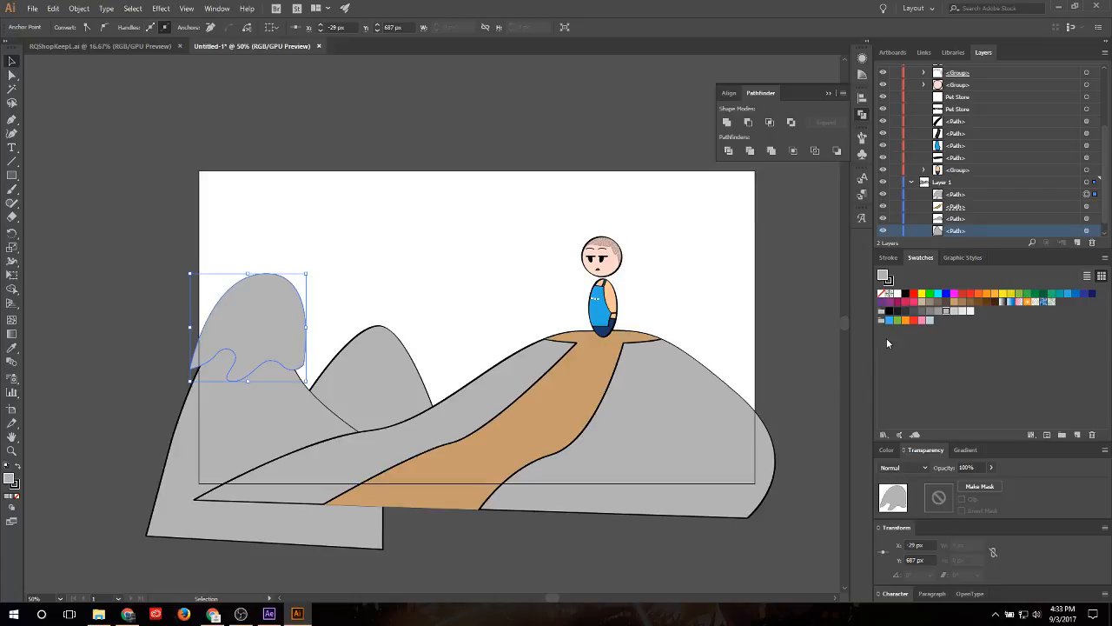
{"action": "left_click", "coordinate": [894, 296]}
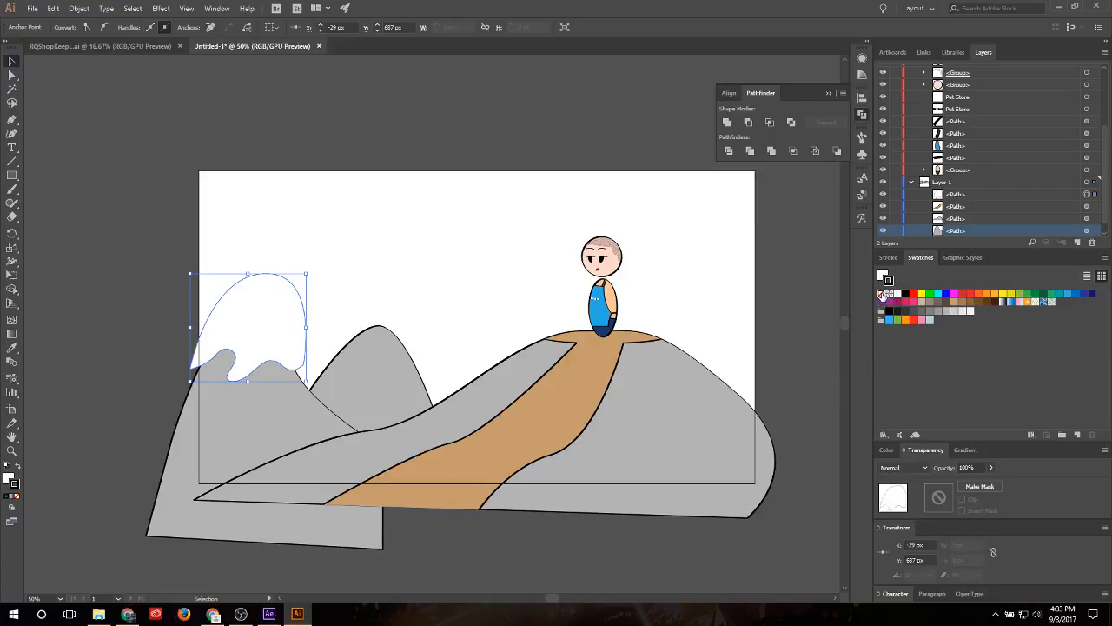
{"action": "left_click", "coordinate": [882, 294]}
{"action": "left_click", "coordinate": [255, 142]}
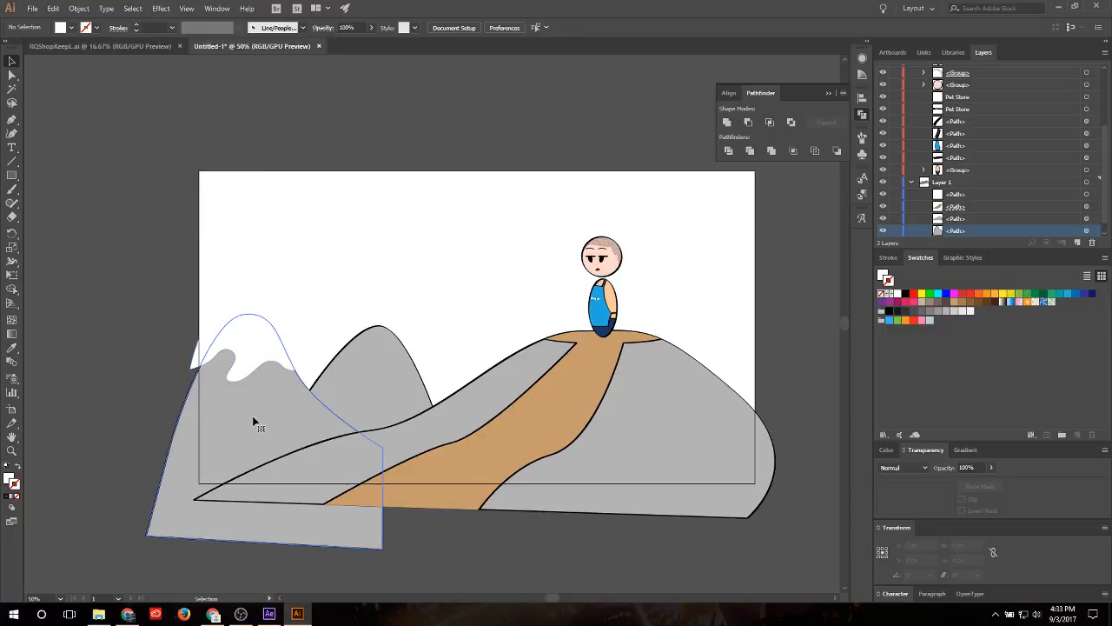
Step: Duplicate the first mountain in place and bring the copy in front of the snow cap
{"action": "left_click", "coordinate": [290, 415]}
{"action": "key", "text": "a"}
{"action": "key", "text": "v"}
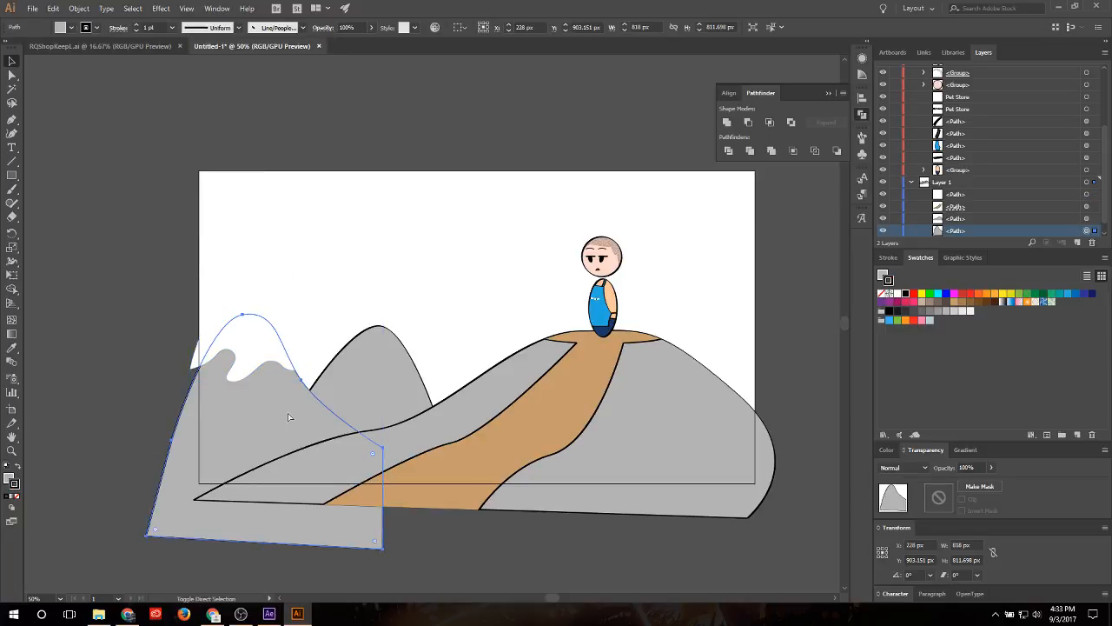
{"action": "key", "text": "ctrl+shift+bracketright"}
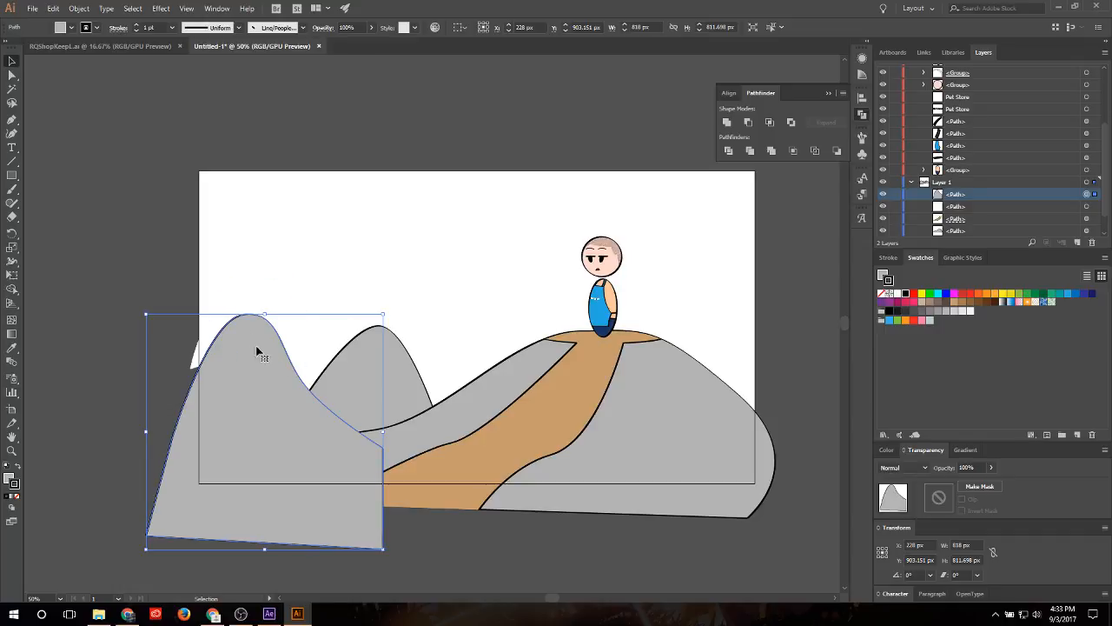
Step: Give the first mountain's copy a white fill and no stroke, and use it as an opacity mask on the snow cap
{"action": "left_click", "coordinate": [882, 295]}
{"action": "key", "text": "x"}
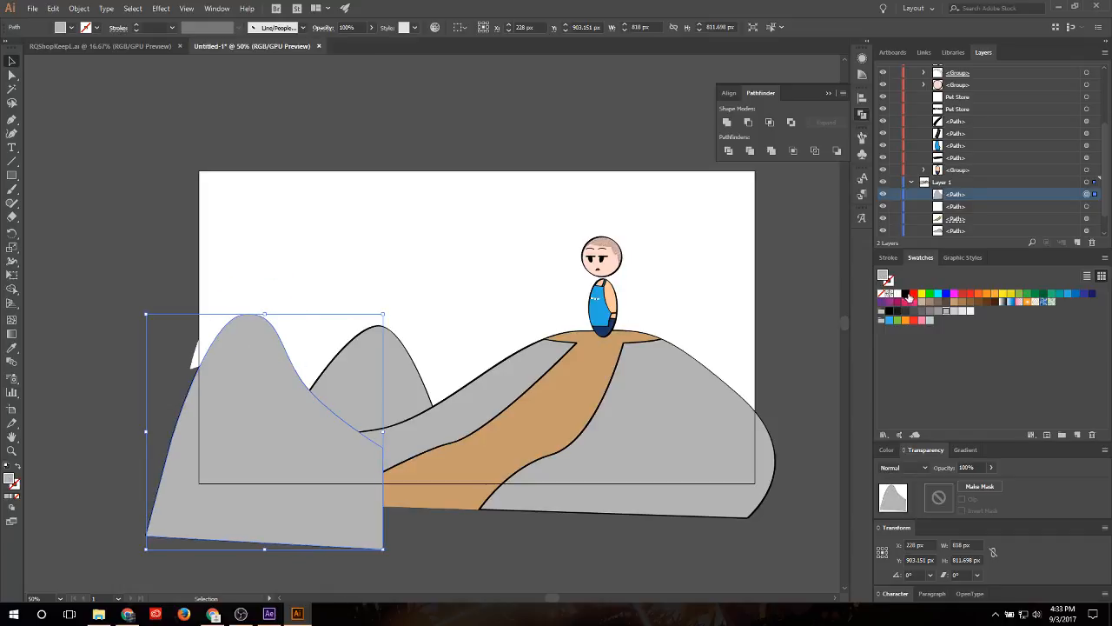
{"action": "left_click", "coordinate": [899, 294]}
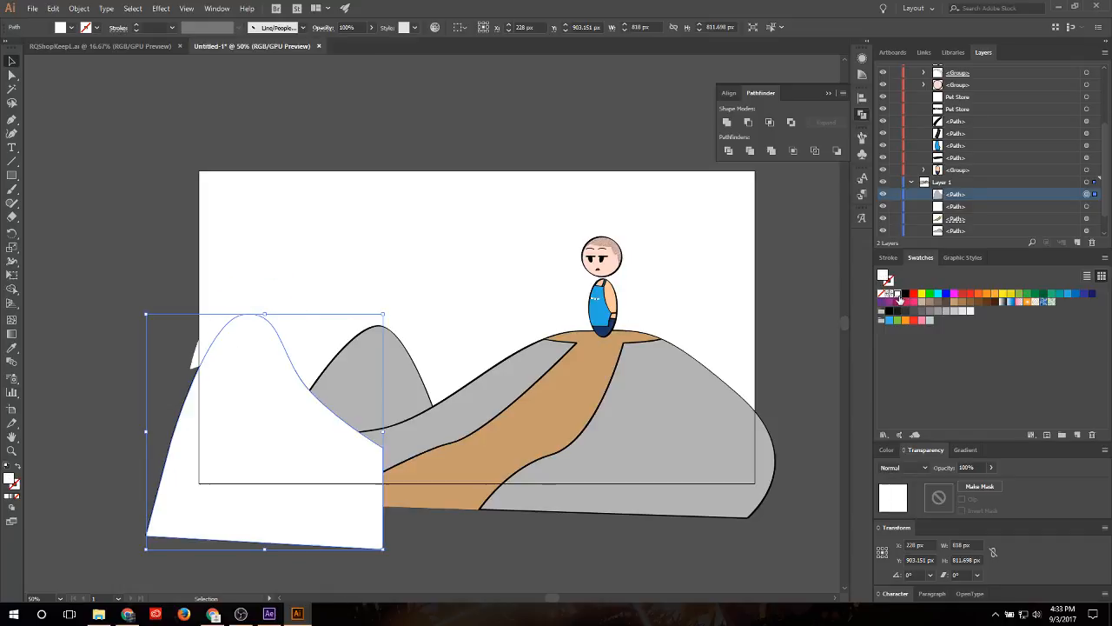
{"action": "left_click", "coordinate": [255, 305], "text": "shift"}
{"action": "left_click", "coordinate": [979, 486]}
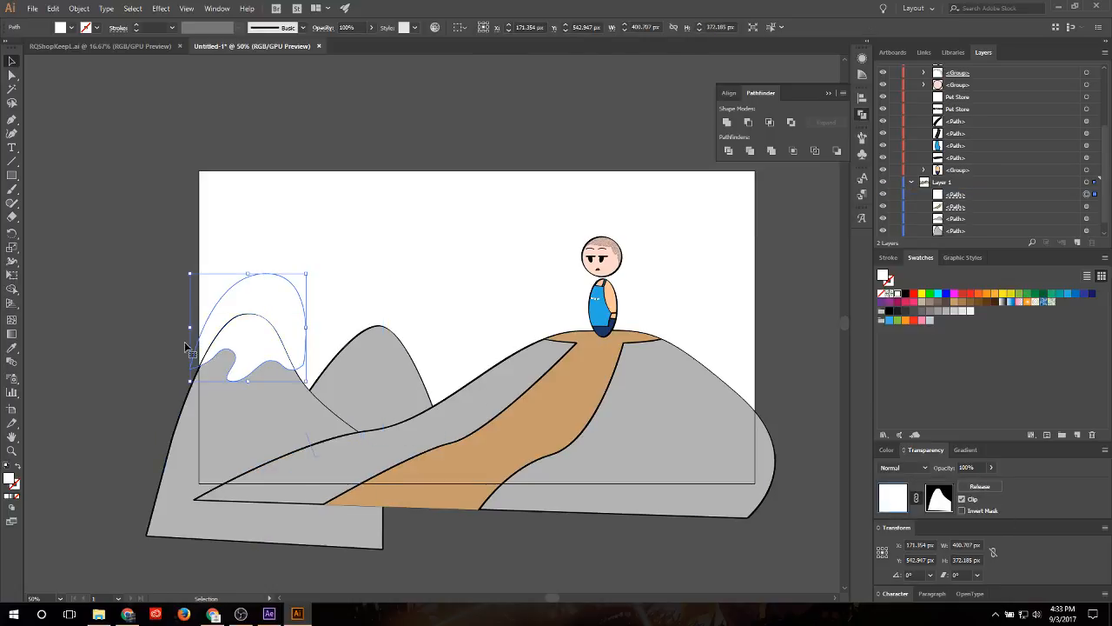
{"action": "left_click", "coordinate": [83, 305]}
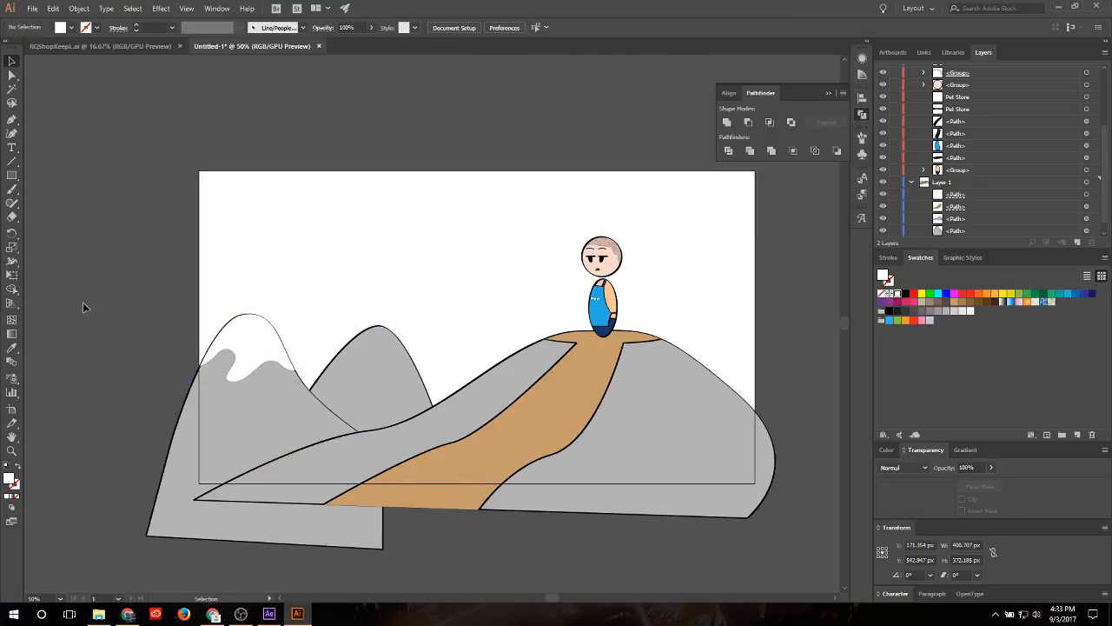
Step: Nudge the masked snow cap down by 2 px so the first mountain's outline shows fully, and check its edge
{"action": "left_click", "coordinate": [235, 414]}
{"action": "left_click", "coordinate": [249, 348]}
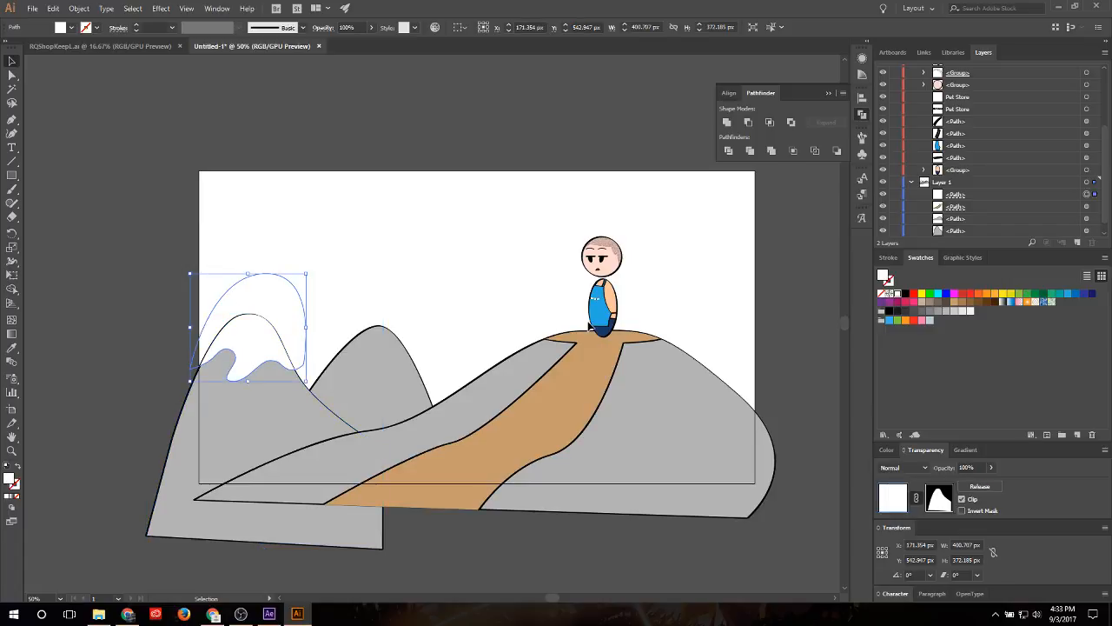
{"action": "key", "text": "Down"}
{"action": "key", "text": "Down"}
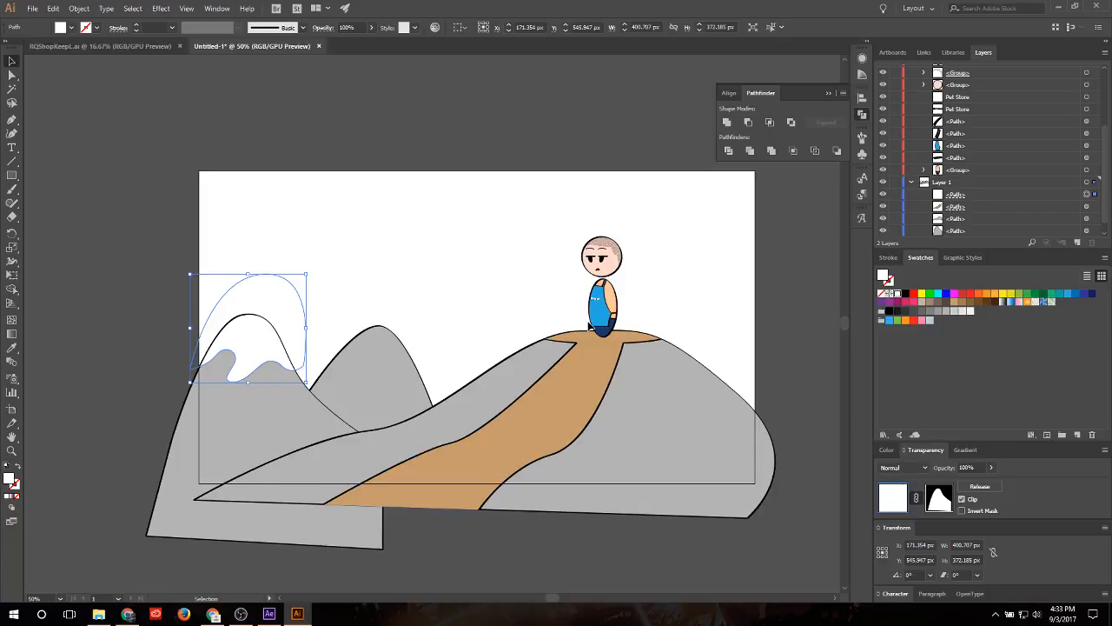
{"action": "key", "text": "Up"}
{"action": "scroll", "coordinate": [247, 322], "scroll_direction": "up", "scroll_amount": 5}
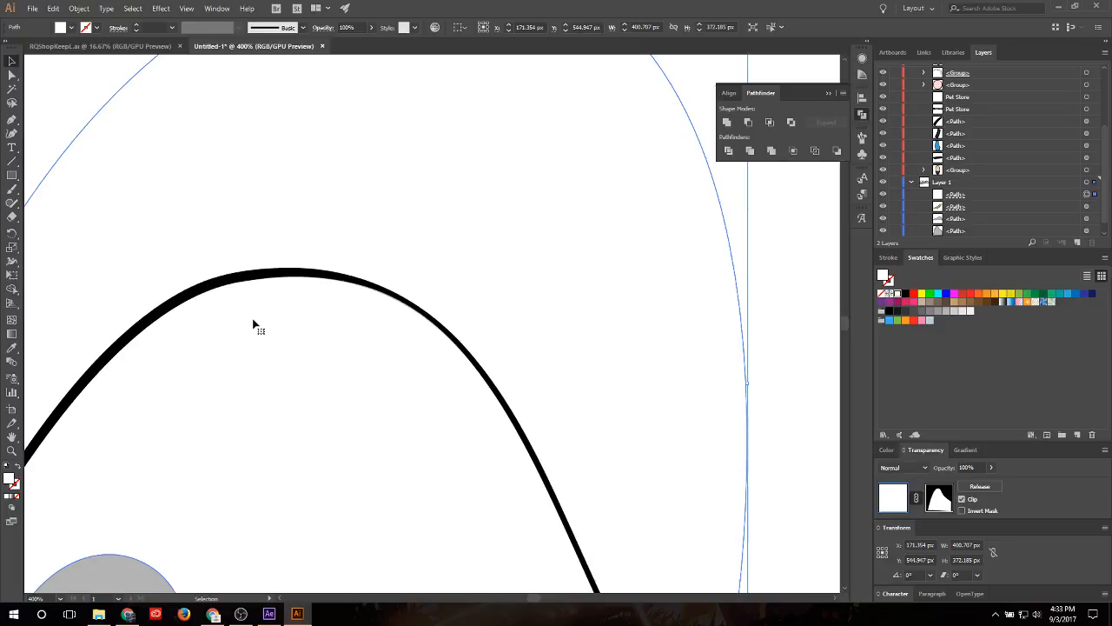
{"action": "scroll", "coordinate": [253, 326], "scroll_direction": "down", "scroll_amount": 5}
{"action": "left_click", "coordinate": [481, 288]}
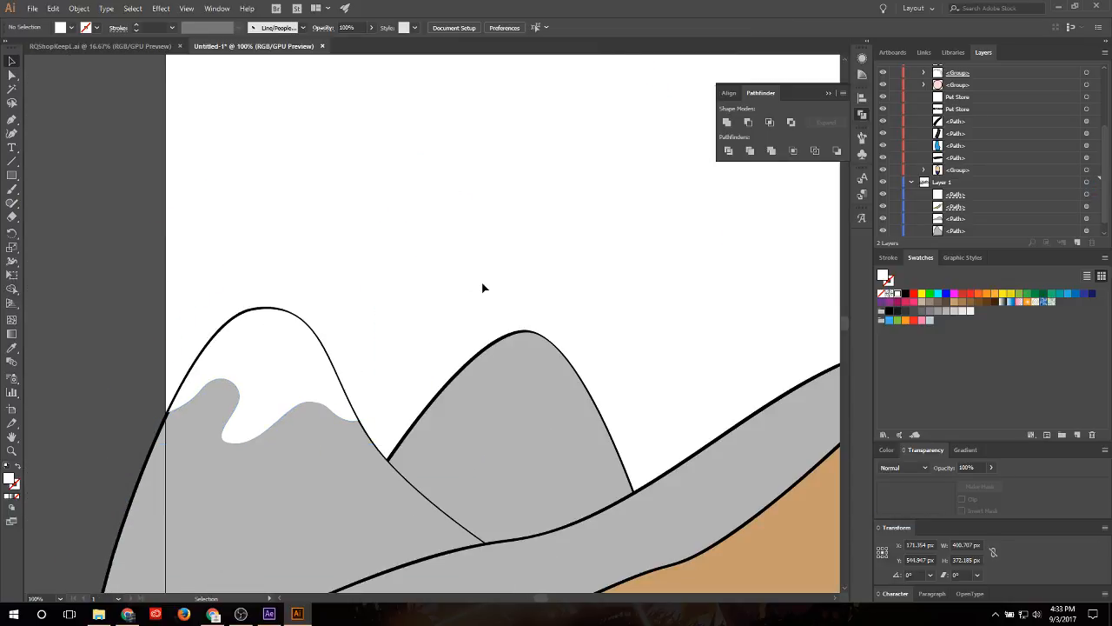
Step: Draw a closed white snow-cap shape with a wavy lower edge over the second mountain's peak with the Pen tool
{"action": "scroll", "coordinate": [441, 284], "scroll_direction": "down", "scroll_amount": 1}
{"action": "scroll", "coordinate": [576, 434], "scroll_direction": "up", "scroll_amount": 1}
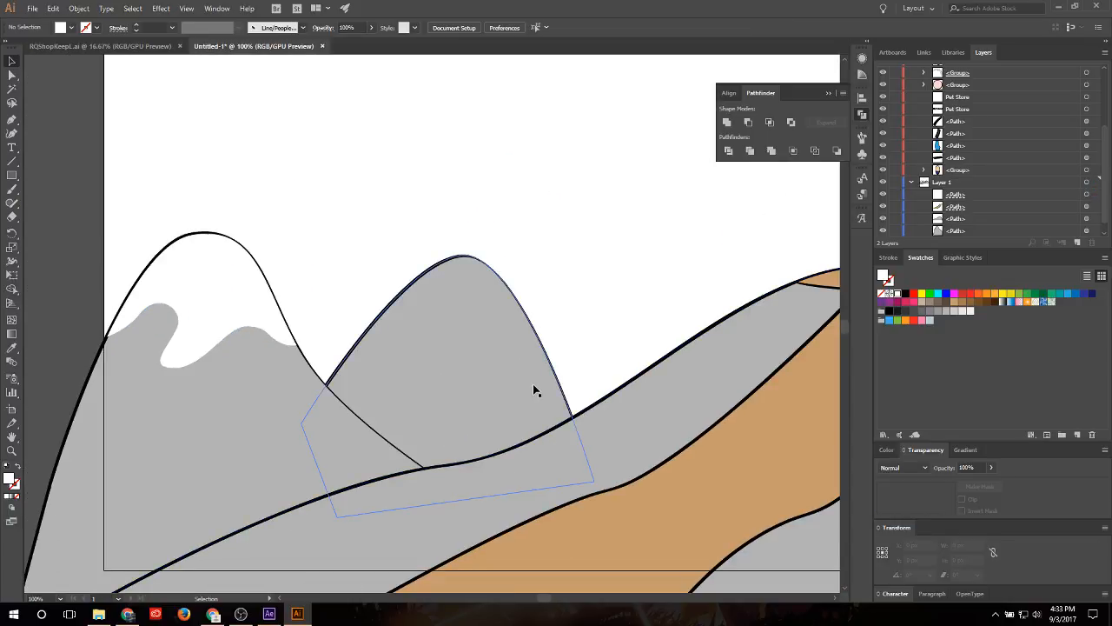
{"action": "left_click", "coordinate": [12, 119]}
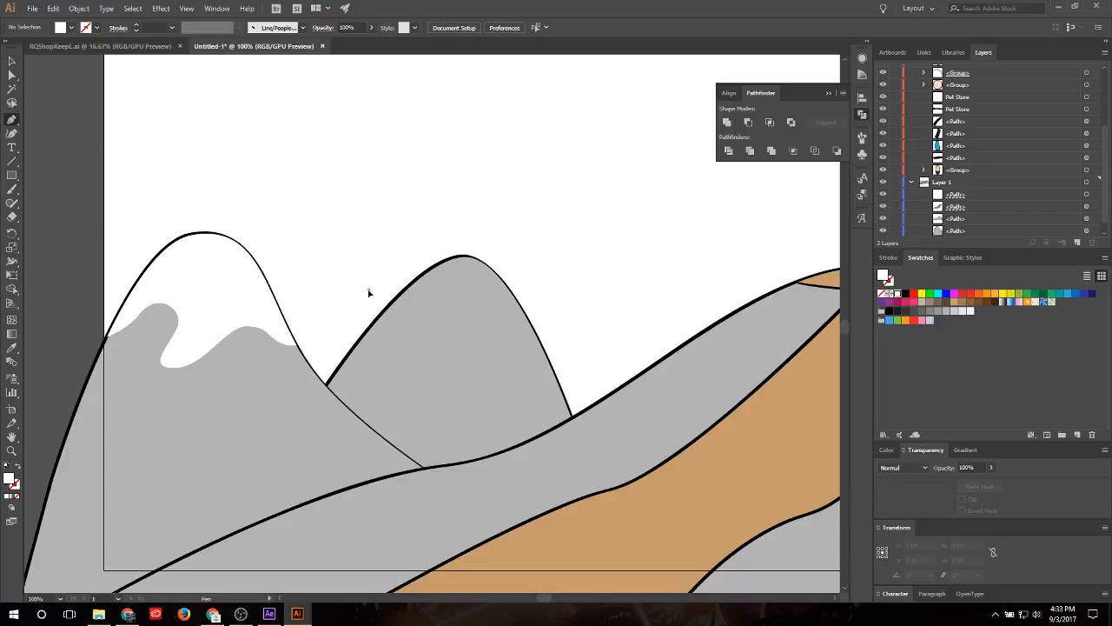
{"action": "left_click_drag", "start_coordinate": [369, 291], "coordinate": [354, 305]}
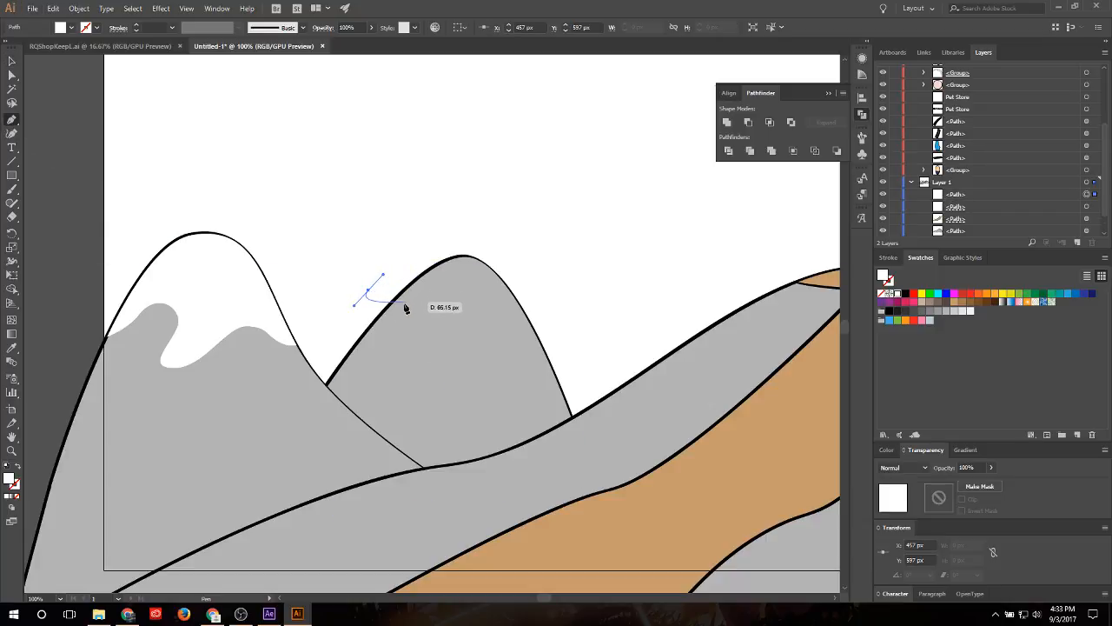
{"action": "left_click_drag", "start_coordinate": [416, 308], "coordinate": [464, 340]}
{"action": "left_click_drag", "start_coordinate": [477, 294], "coordinate": [539, 304]}
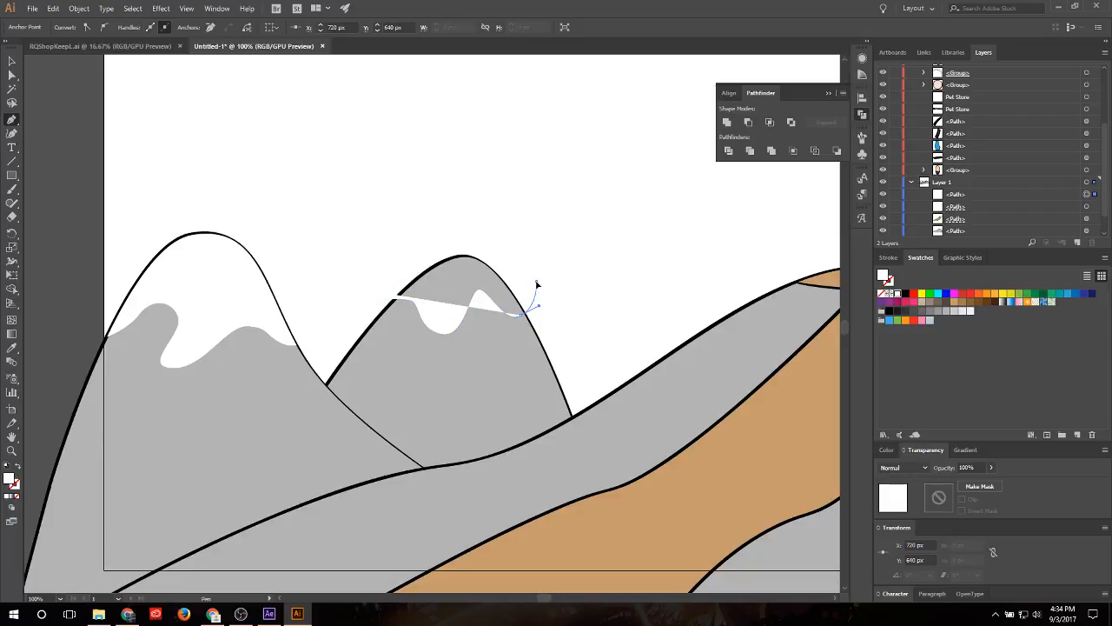
{"action": "left_click_drag", "start_coordinate": [454, 168], "coordinate": [386, 171]}
{"action": "left_click", "coordinate": [370, 290]}
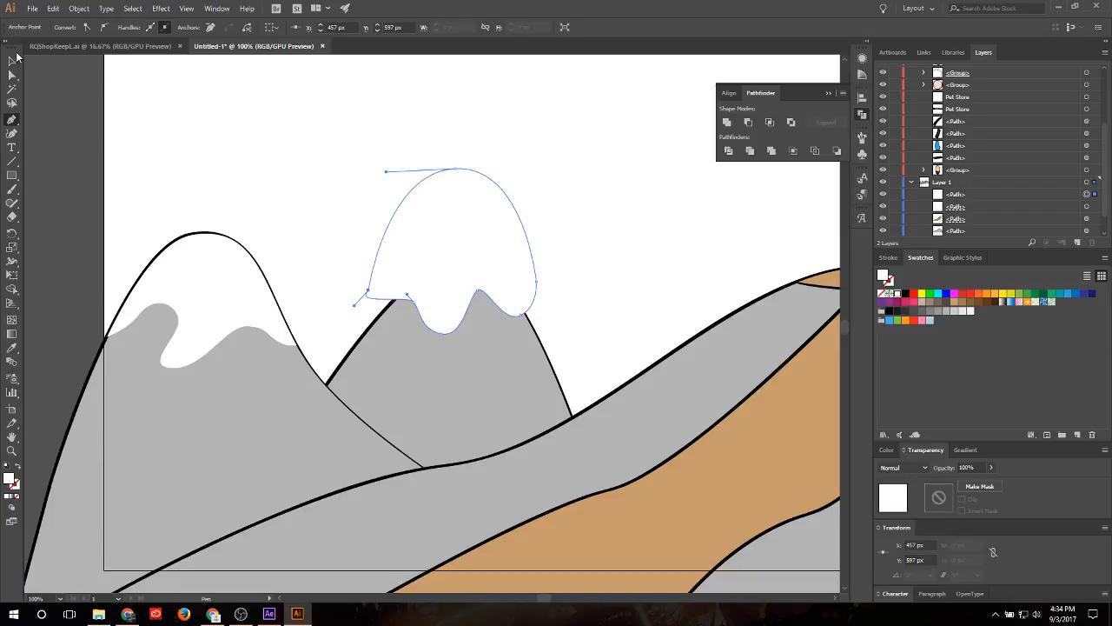
{"action": "left_click", "coordinate": [13, 59]}
{"action": "left_click", "coordinate": [544, 151]}
Step: Duplicate the second mountain in place and bring the copy in front of its snow cap
{"action": "left_click", "coordinate": [521, 365]}
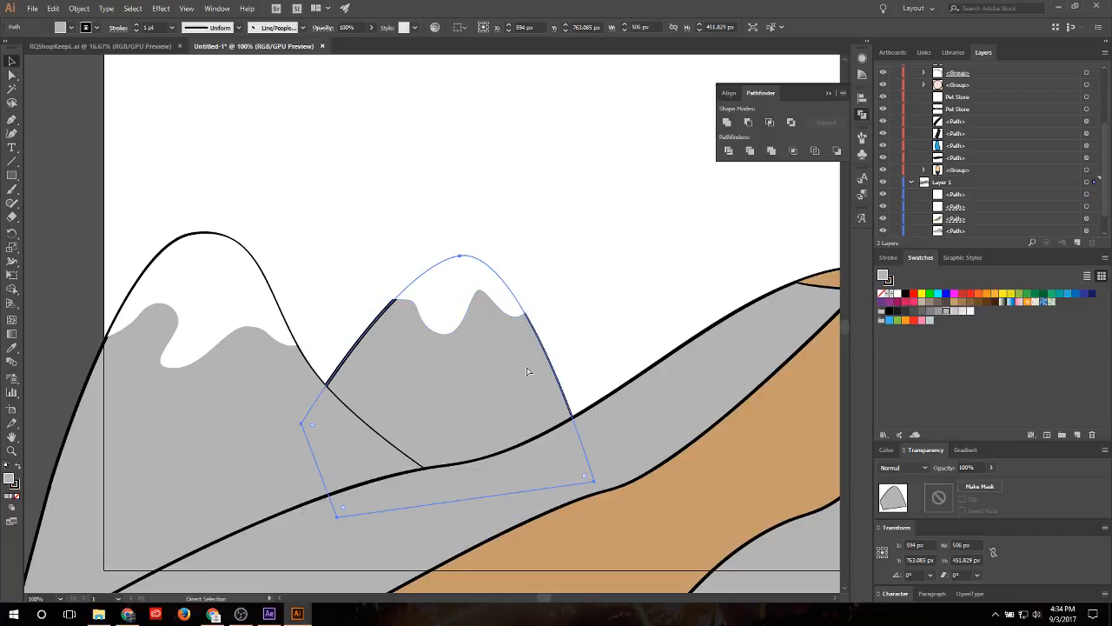
{"action": "left_click", "coordinate": [535, 370], "text": "shift"}
{"action": "left_click", "coordinate": [726, 122]}
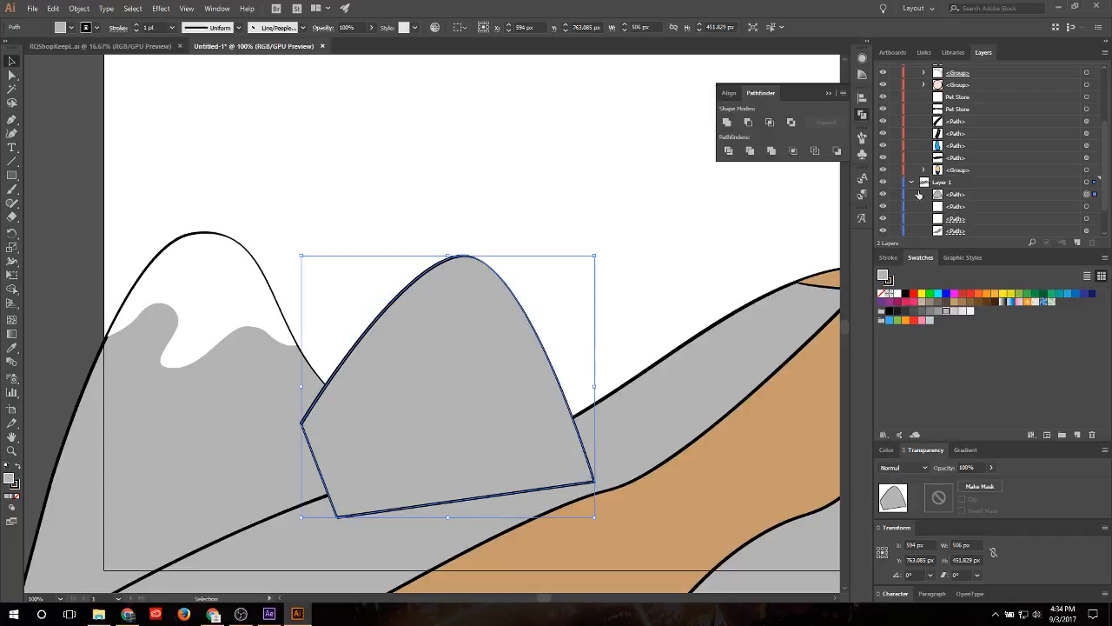
Step: Make the second mountain's copy white without a stroke, and mask the second snow cap with it as an opacity mask
{"action": "left_click", "coordinate": [884, 292]}
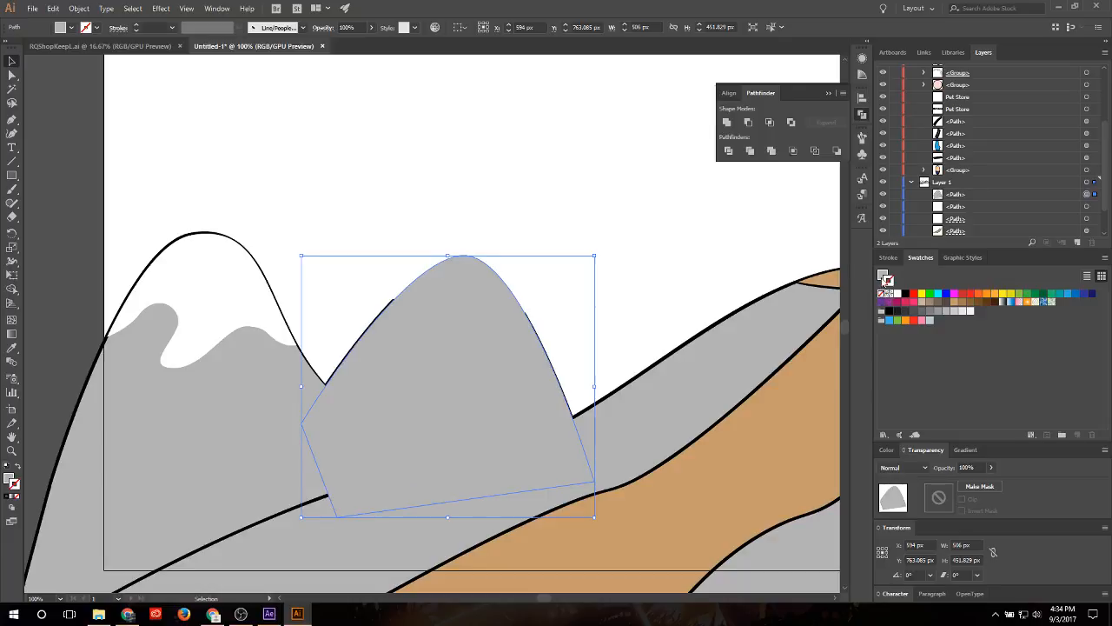
{"action": "left_click", "coordinate": [895, 294]}
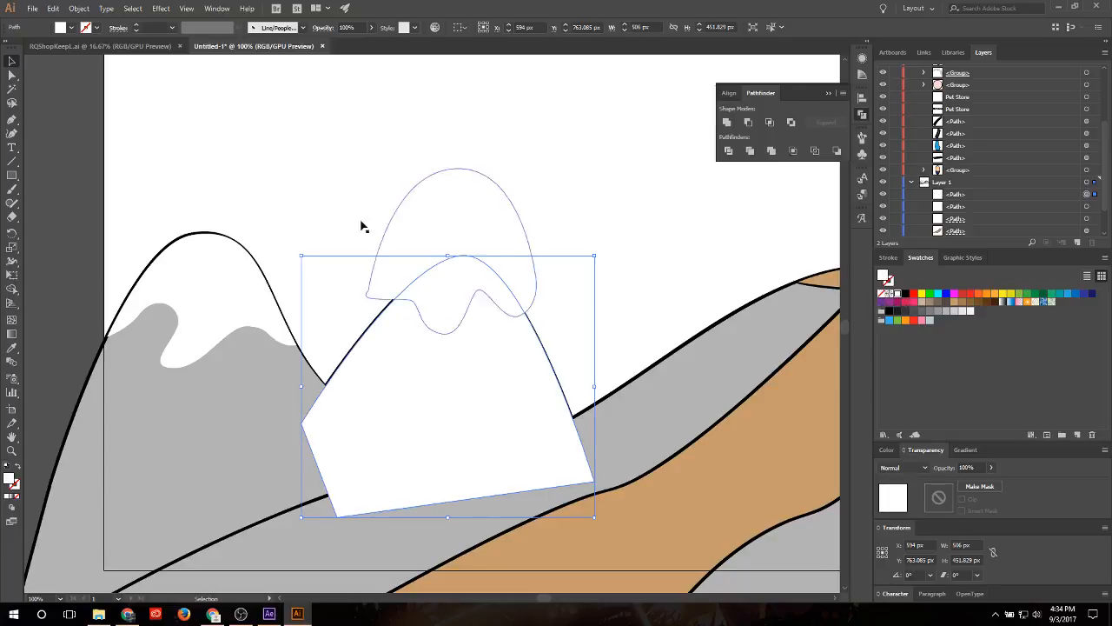
{"action": "left_click", "coordinate": [449, 228], "text": "shift"}
{"action": "left_click", "coordinate": [979, 493]}
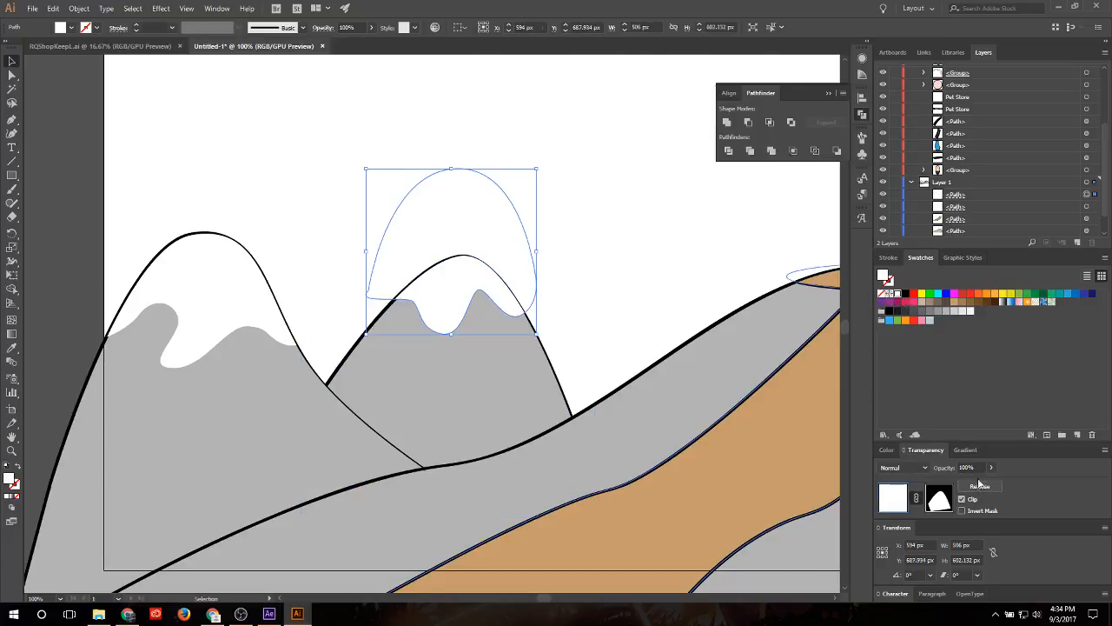
Step: Nudge the second mountain's masked snow cap down slightly so the peak's outline shows fully
{"action": "left_click", "coordinate": [647, 279]}
{"action": "left_click", "coordinate": [478, 294]}
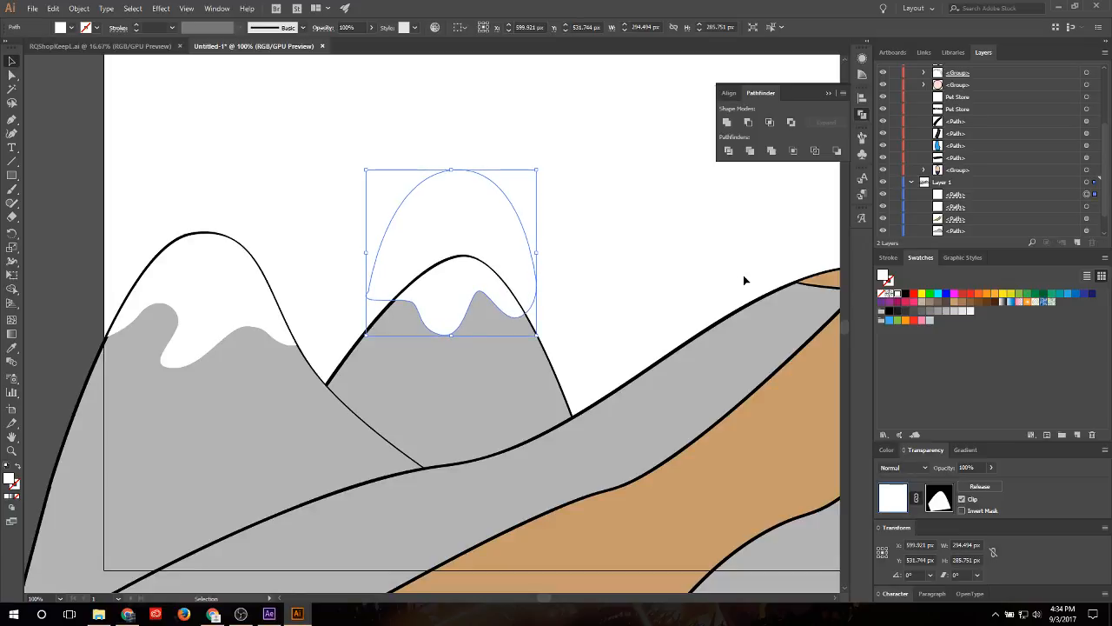
{"action": "left_click", "coordinate": [644, 242]}
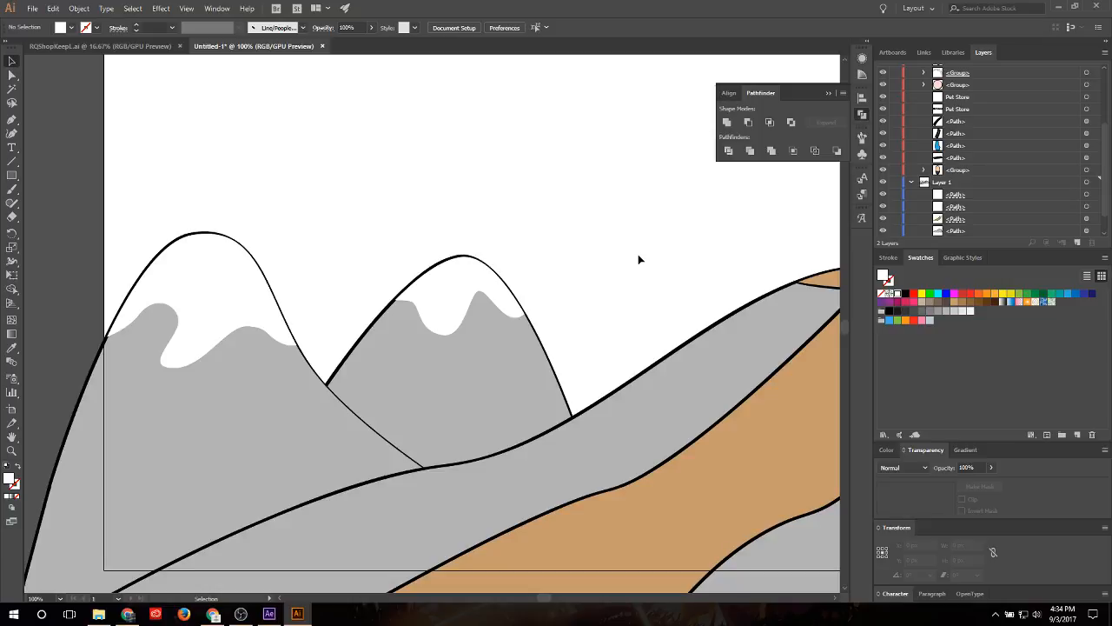
Step: Collapse the contents of Layer 2 and Layer 1 so only the two layers are listed
{"action": "scroll", "coordinate": [559, 231], "scroll_direction": "down", "scroll_amount": 3}
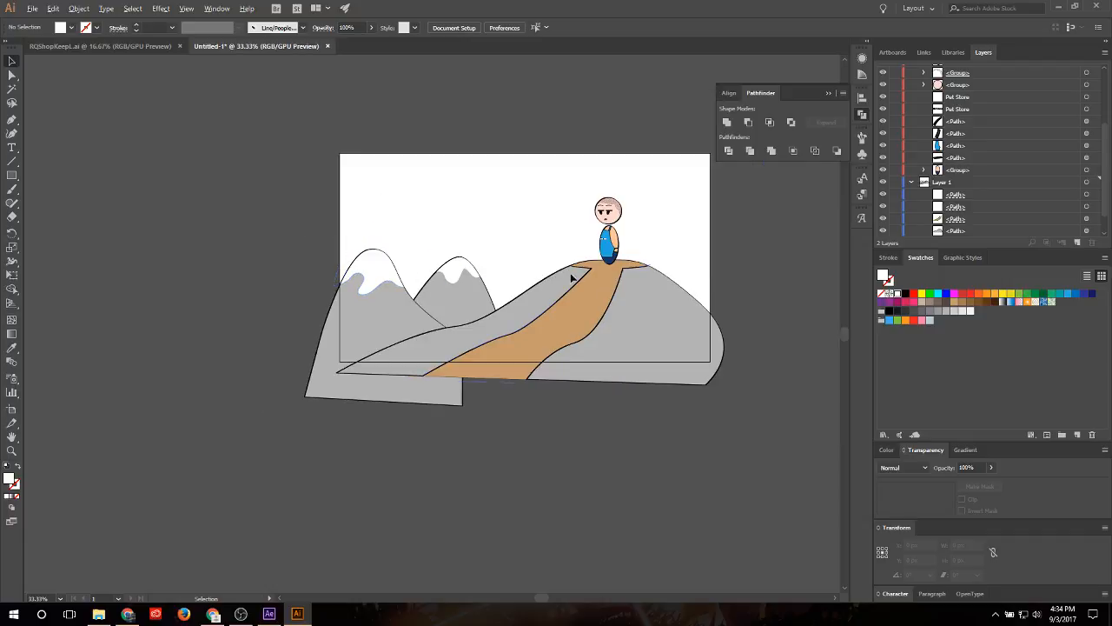
{"action": "scroll", "coordinate": [674, 280], "scroll_direction": "up", "scroll_amount": 1}
{"action": "scroll", "coordinate": [574, 131], "scroll_direction": "down", "scroll_amount": 1}
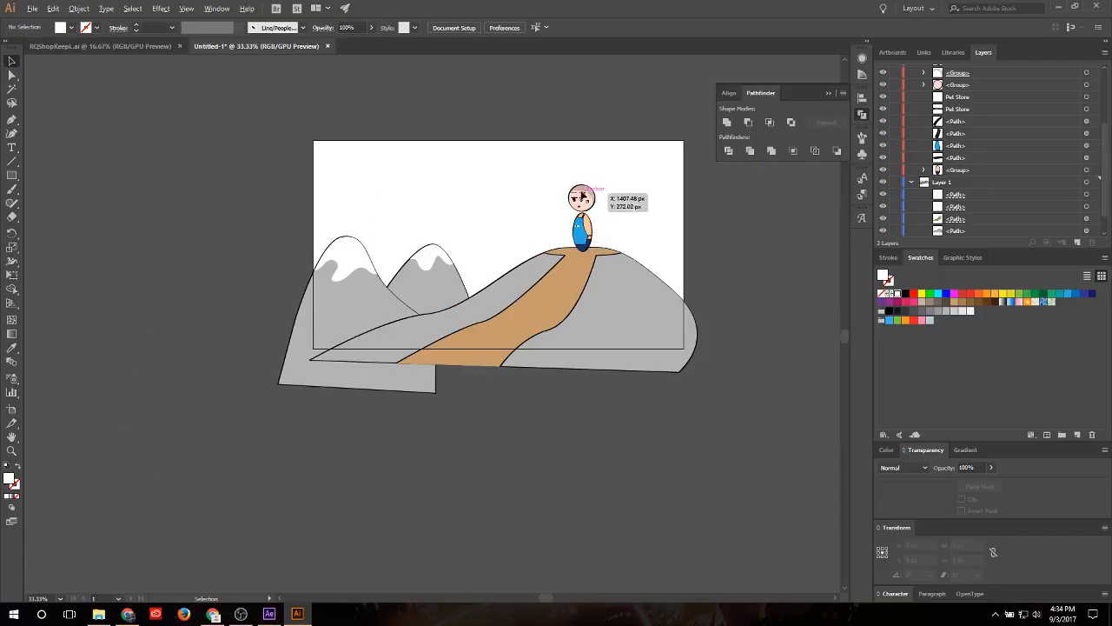
{"action": "scroll", "coordinate": [556, 173], "scroll_direction": "up", "scroll_amount": 2}
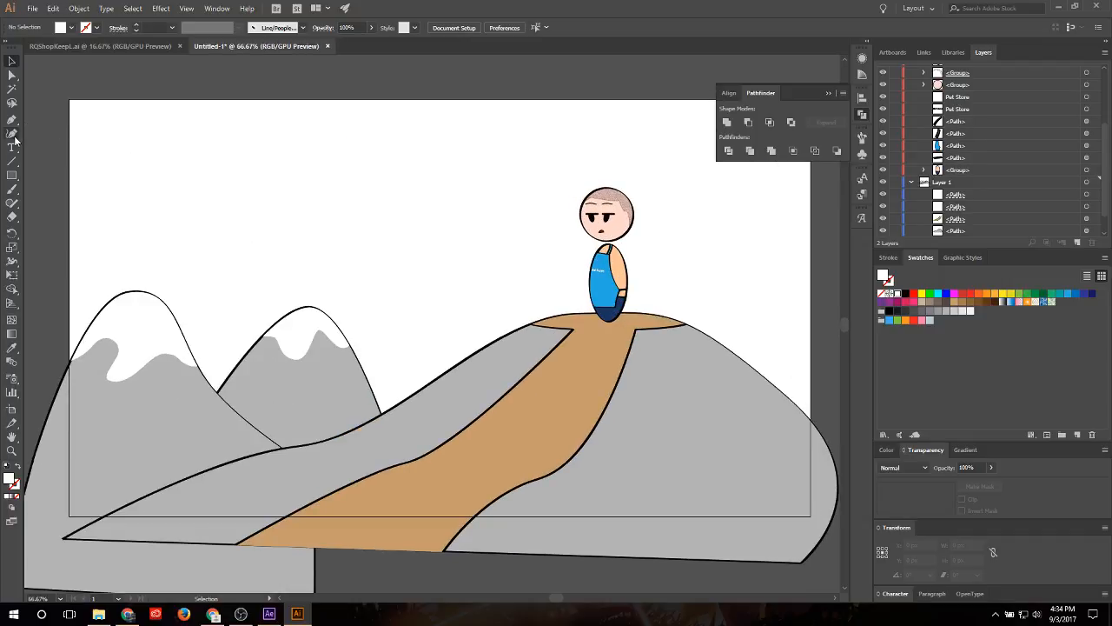
{"action": "scroll", "coordinate": [940, 109], "scroll_direction": "up", "scroll_amount": 2}
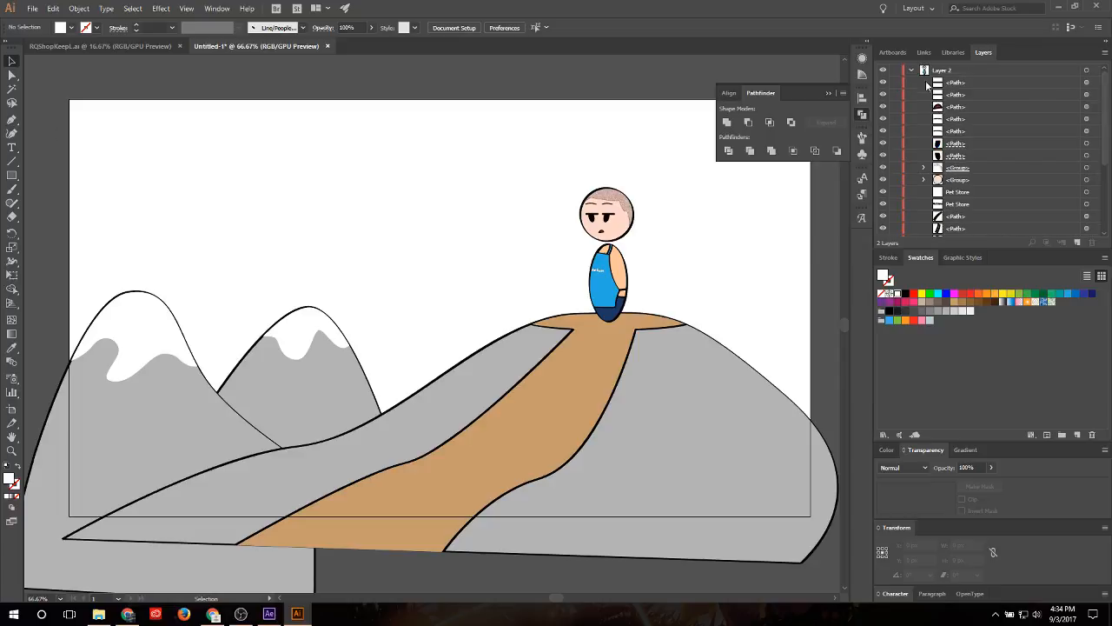
{"action": "left_click", "coordinate": [910, 70]}
{"action": "left_click", "coordinate": [912, 80]}
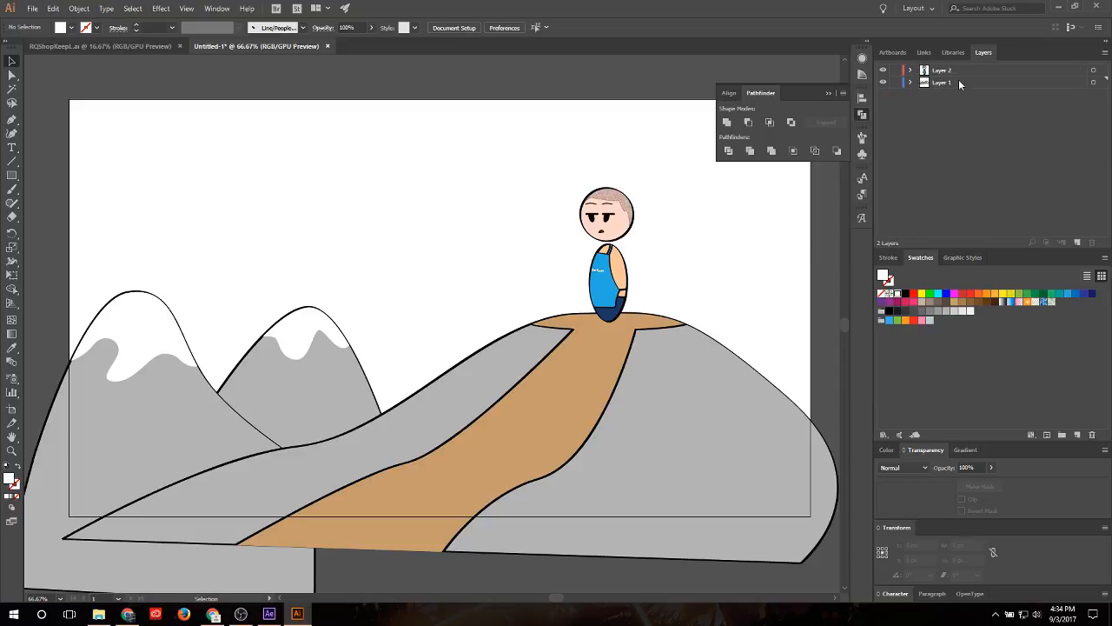
Step: Add a new layer, place it above all other layers, and name it Speech
{"action": "left_click", "coordinate": [1077, 242]}
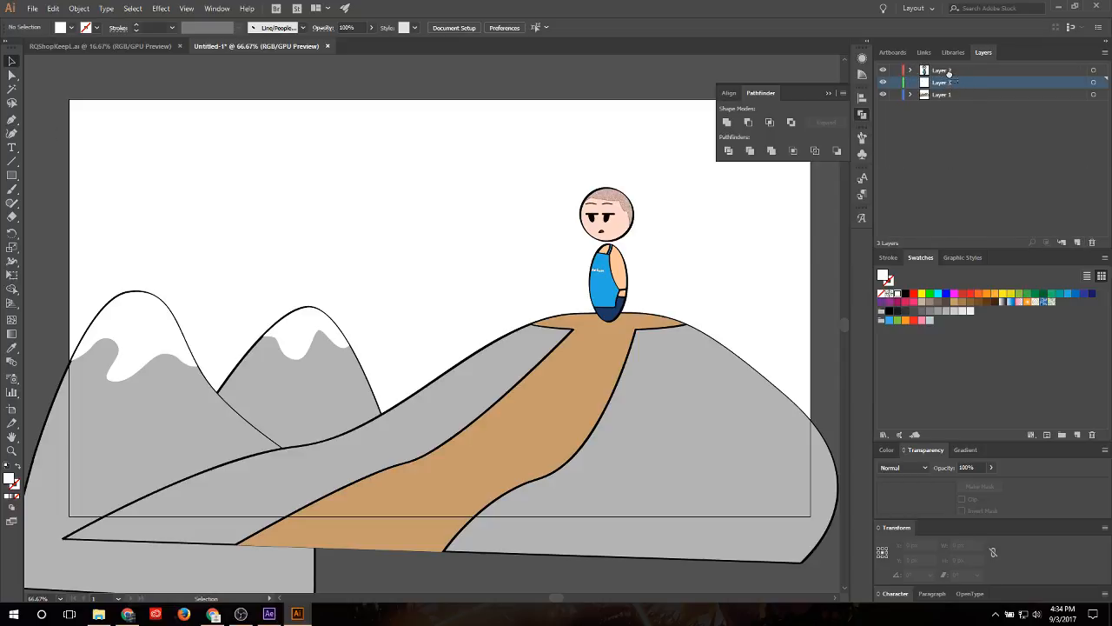
{"action": "left_click_drag", "start_coordinate": [949, 75], "coordinate": [948, 69]}
{"action": "double_click", "coordinate": [943, 73]}
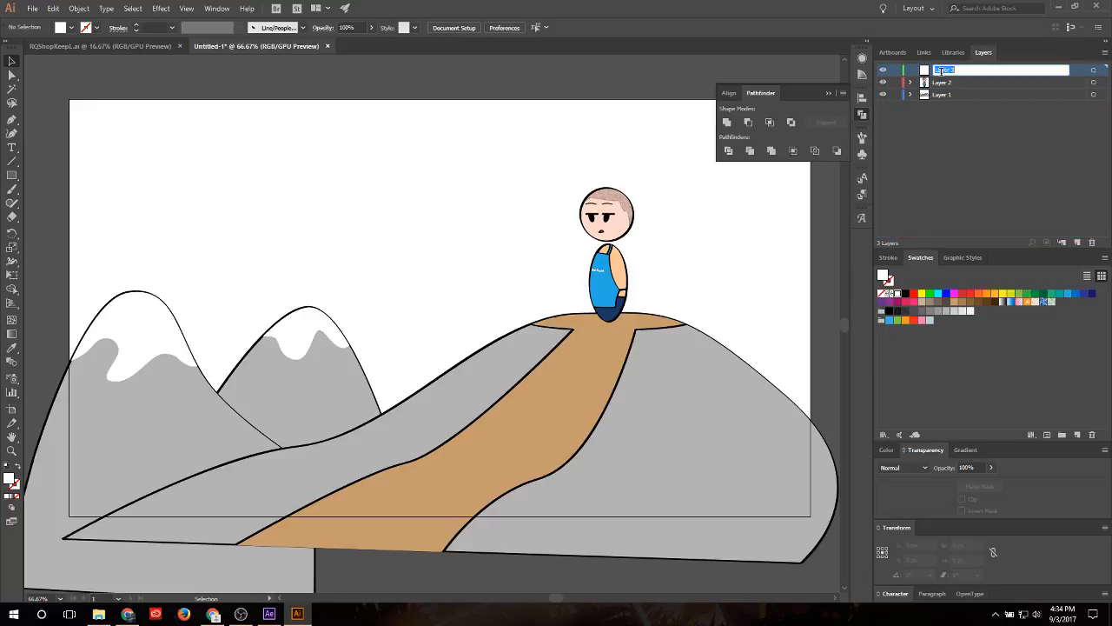
{"action": "type", "text": "Speech"}
{"action": "key", "text": "Return"}
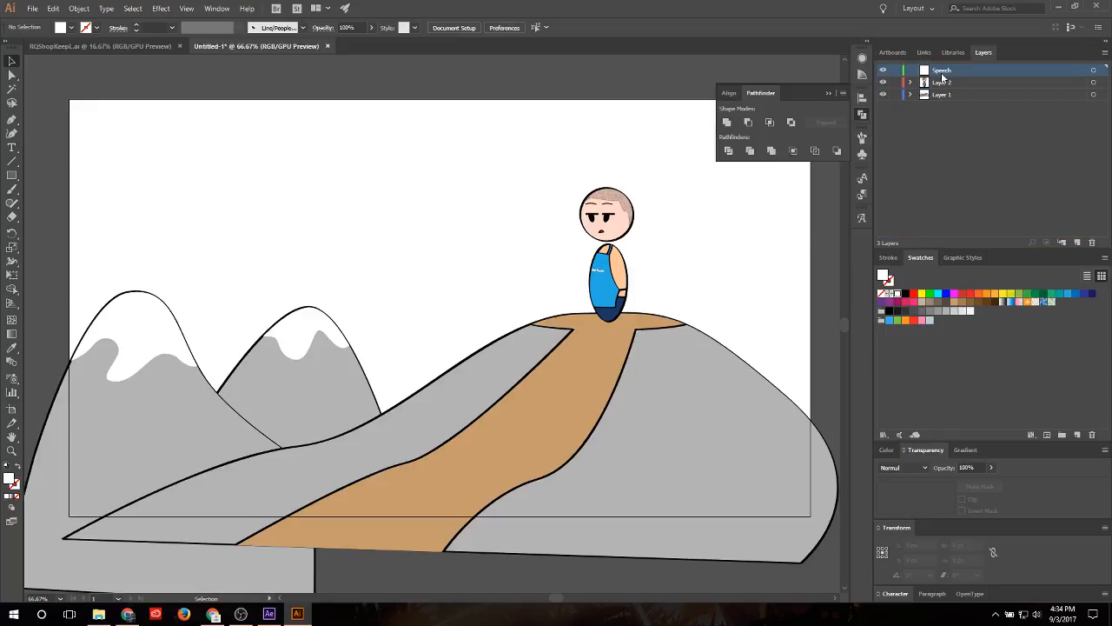
Step: Rename the character's layer ShopKeep and the landscape's layer Hills
{"action": "double_click", "coordinate": [944, 81]}
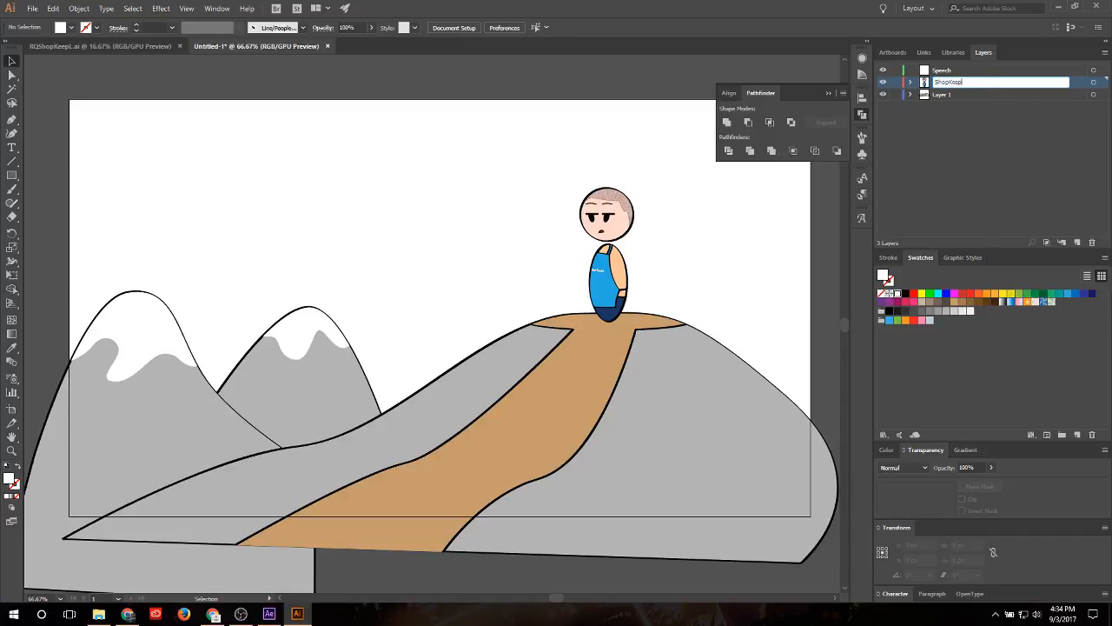
{"action": "key", "text": "Return"}
{"action": "double_click", "coordinate": [966, 93]}
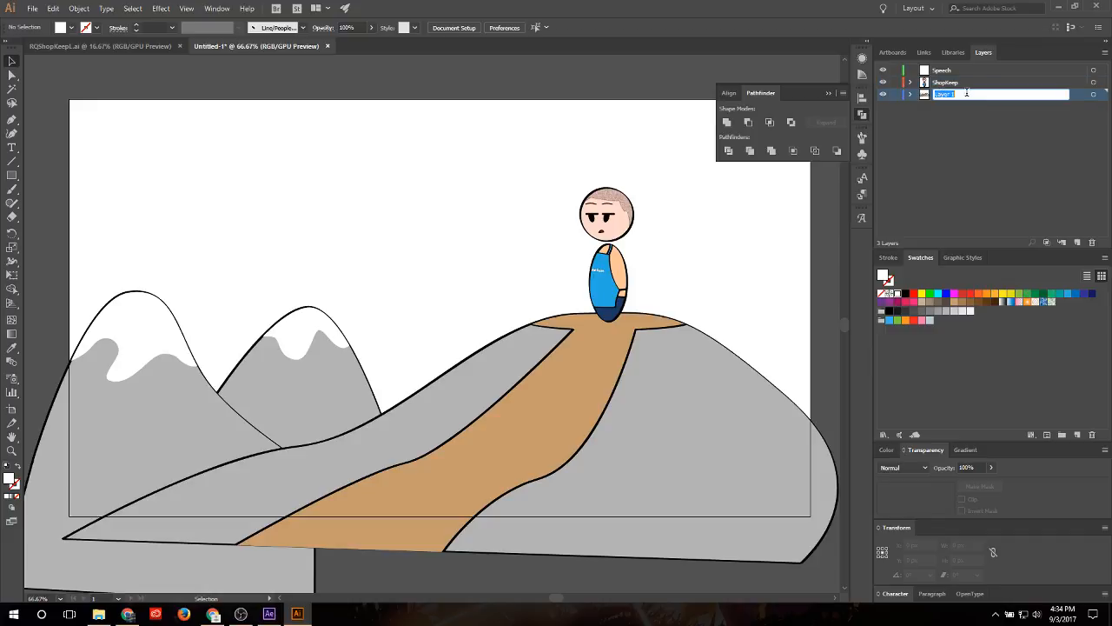
{"action": "type", "text": "Hills"}
{"action": "key", "text": "Return"}
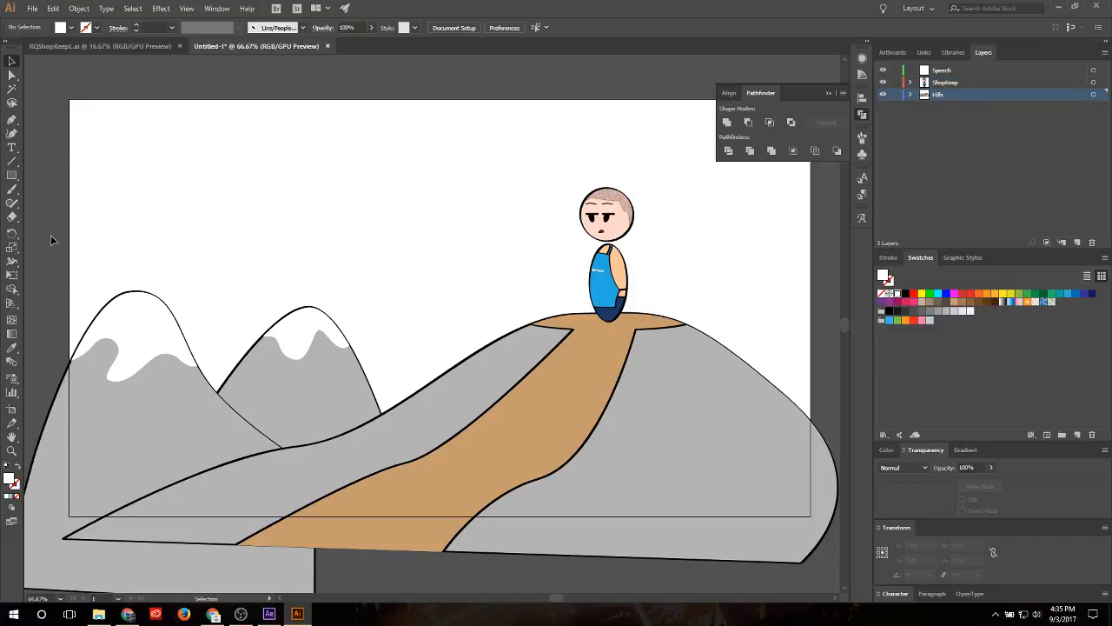
Step: Start an arrow outline in the sky above the second mountain with the Pen tool, drawing the shaft's upper edge
{"action": "left_click", "coordinate": [11, 119]}
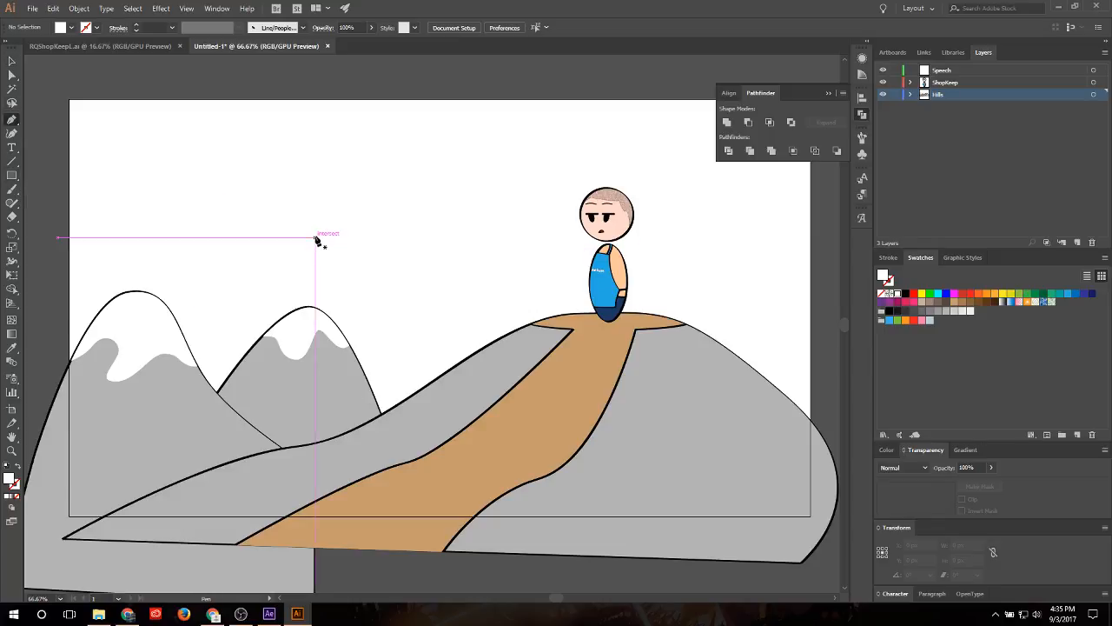
{"action": "left_click", "coordinate": [314, 236]}
{"action": "left_click", "coordinate": [375, 219]}
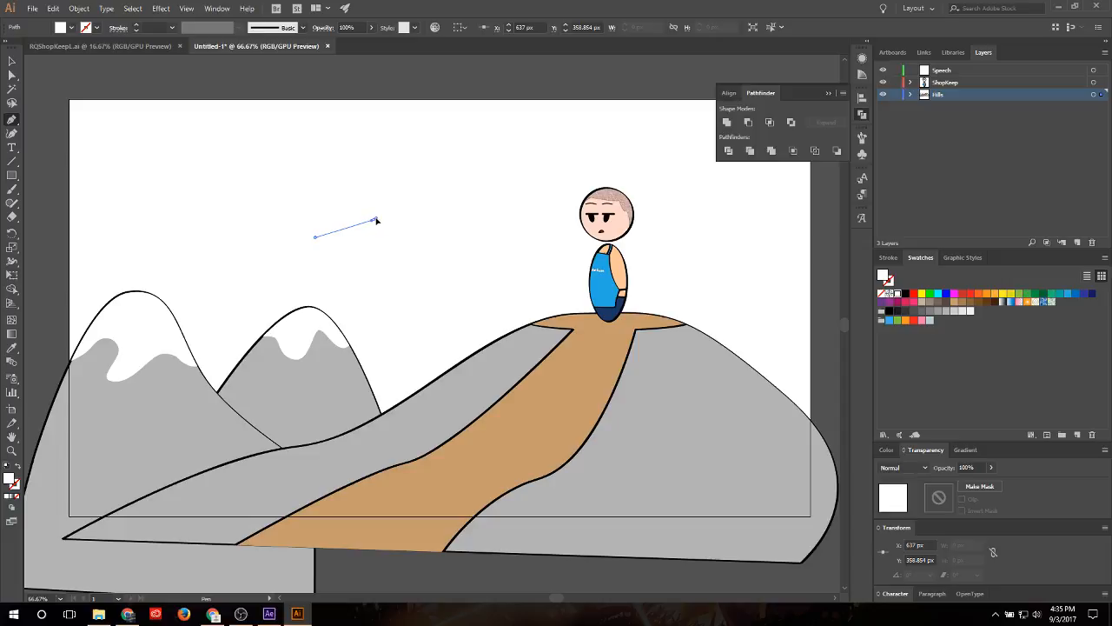
{"action": "left_click_drag", "start_coordinate": [385, 216], "coordinate": [367, 203]}
{"action": "left_click_drag", "start_coordinate": [367, 204], "coordinate": [397, 256]}
{"action": "key", "text": "ctrl+z"}
{"action": "key", "text": "ctrl+z"}
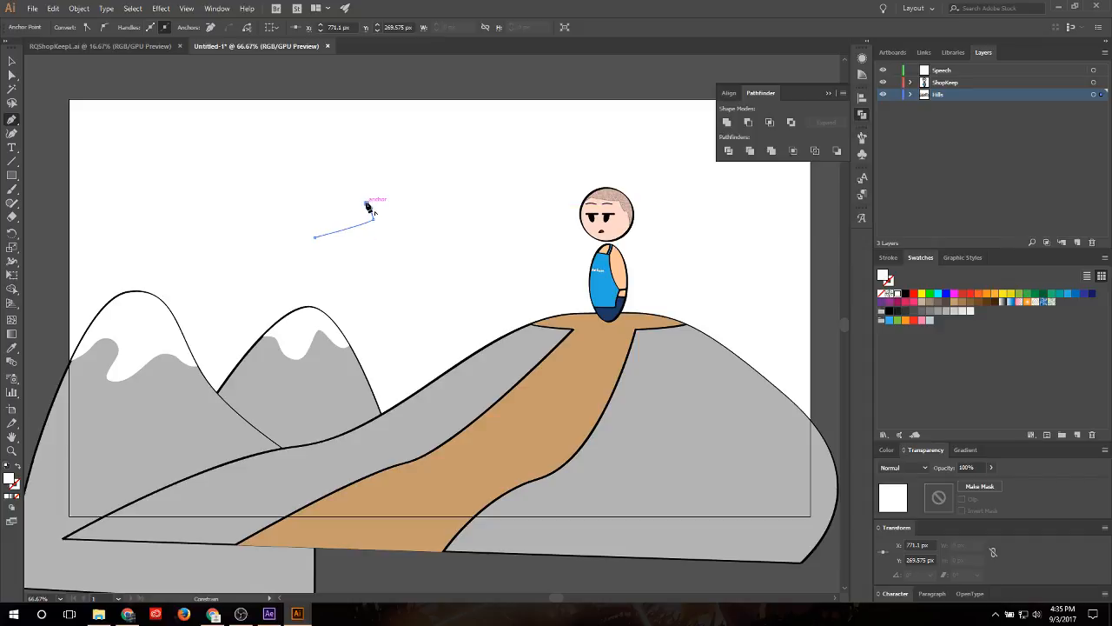
{"action": "key", "text": "ctrl+z"}
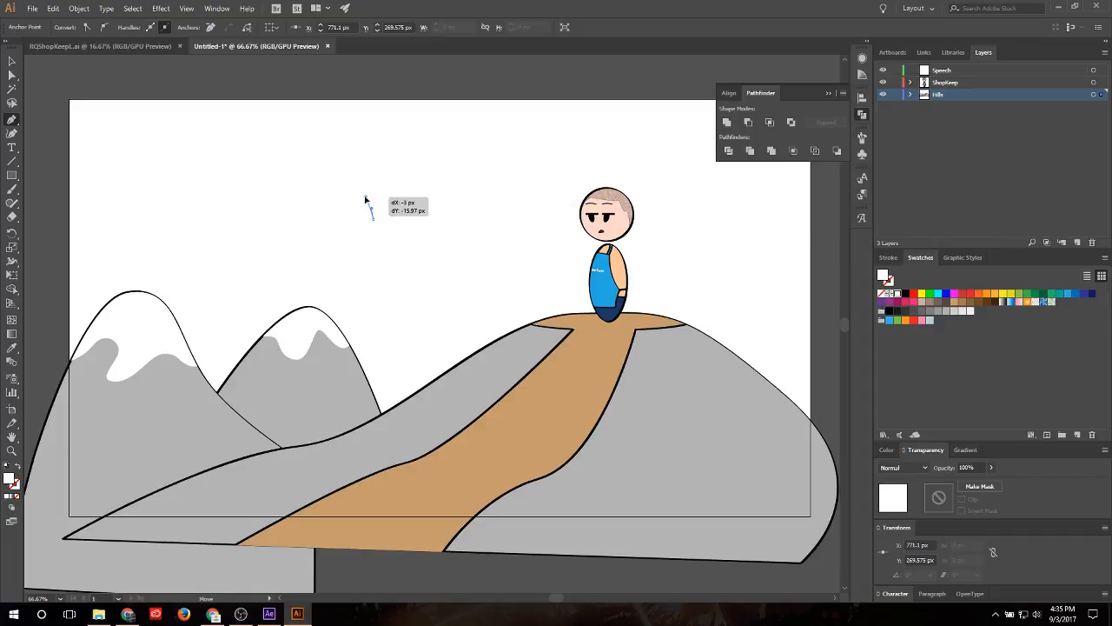
{"action": "left_click_drag", "start_coordinate": [365, 200], "coordinate": [365, 195]}
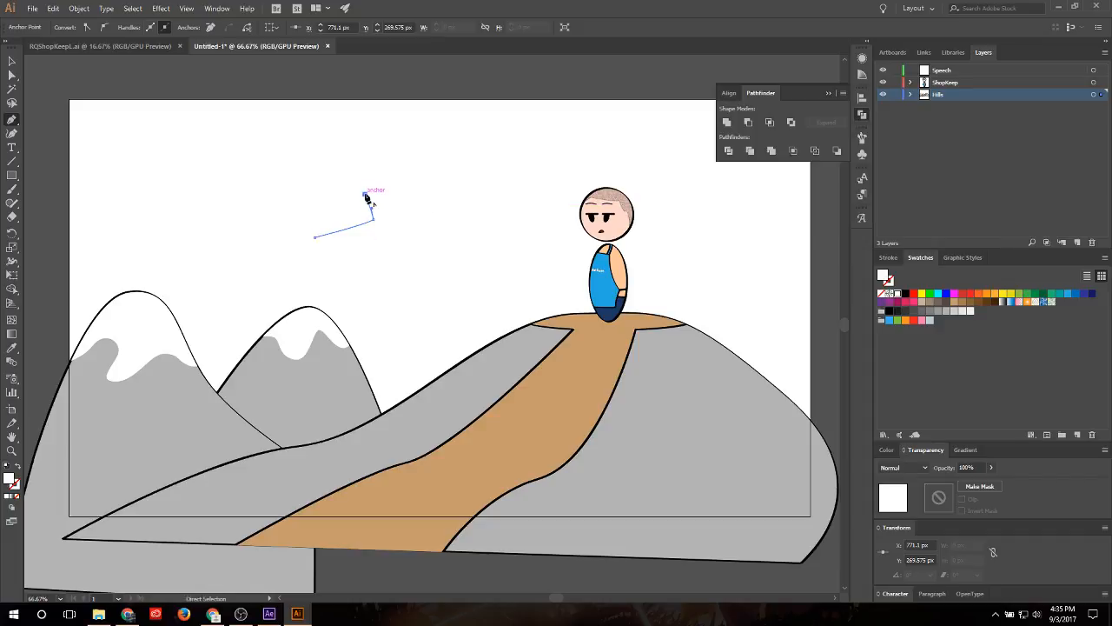
{"action": "left_click", "coordinate": [433, 209]}
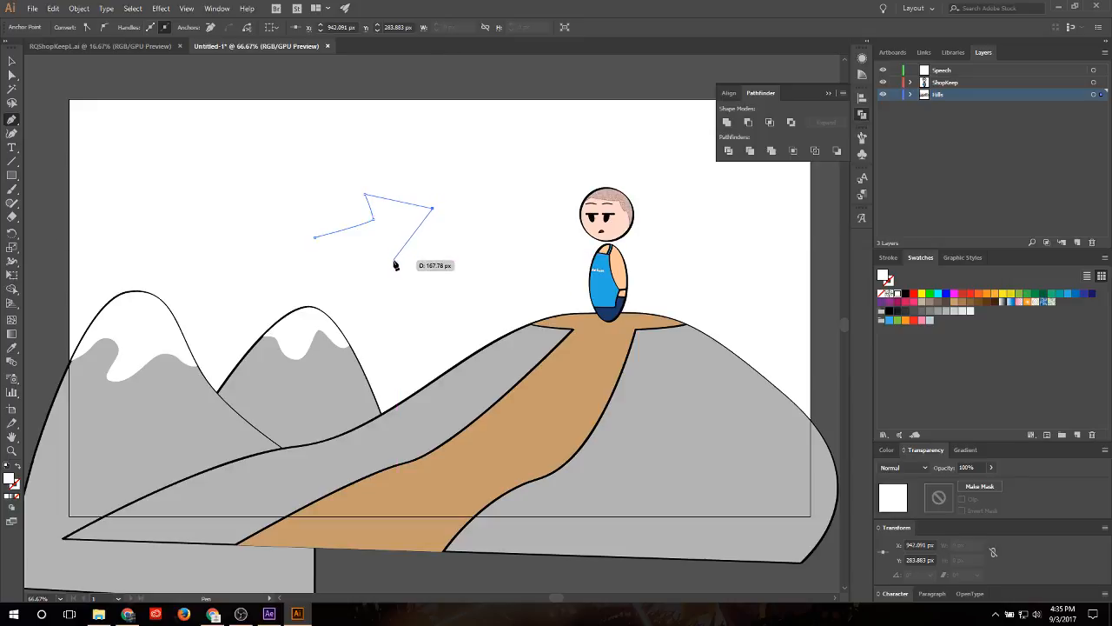
{"action": "key", "text": "ctrl+z"}
{"action": "key", "text": "ctrl+z"}
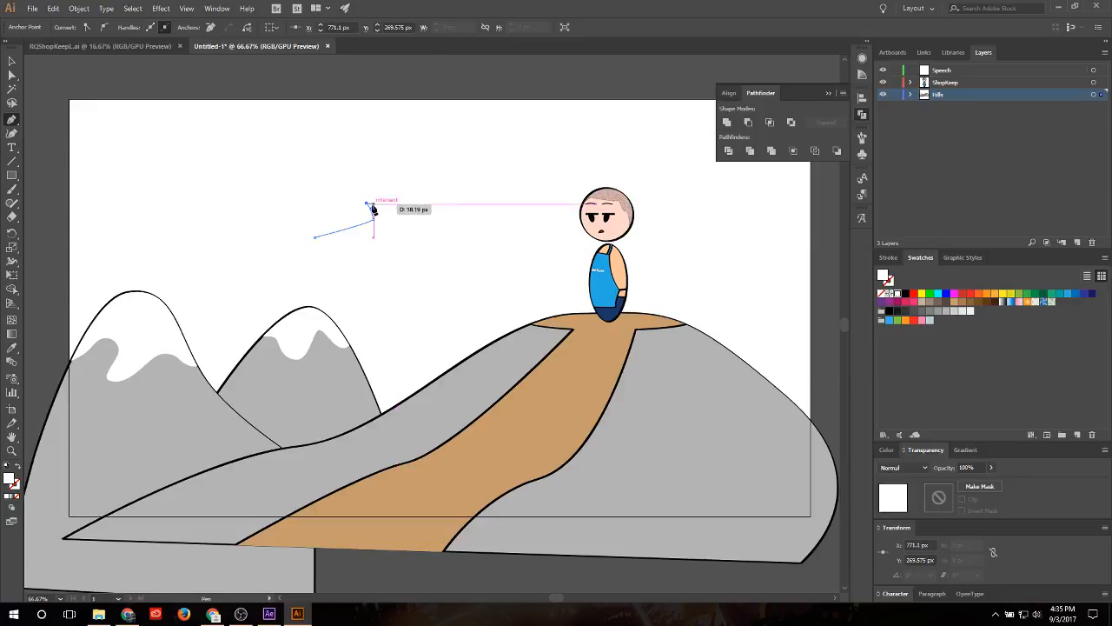
Step: Shorten the upper barb and finish the curved, right-pointing arrow as a closed shape, about 275 by 151 px
{"action": "left_click_drag", "start_coordinate": [365, 204], "coordinate": [372, 210]}
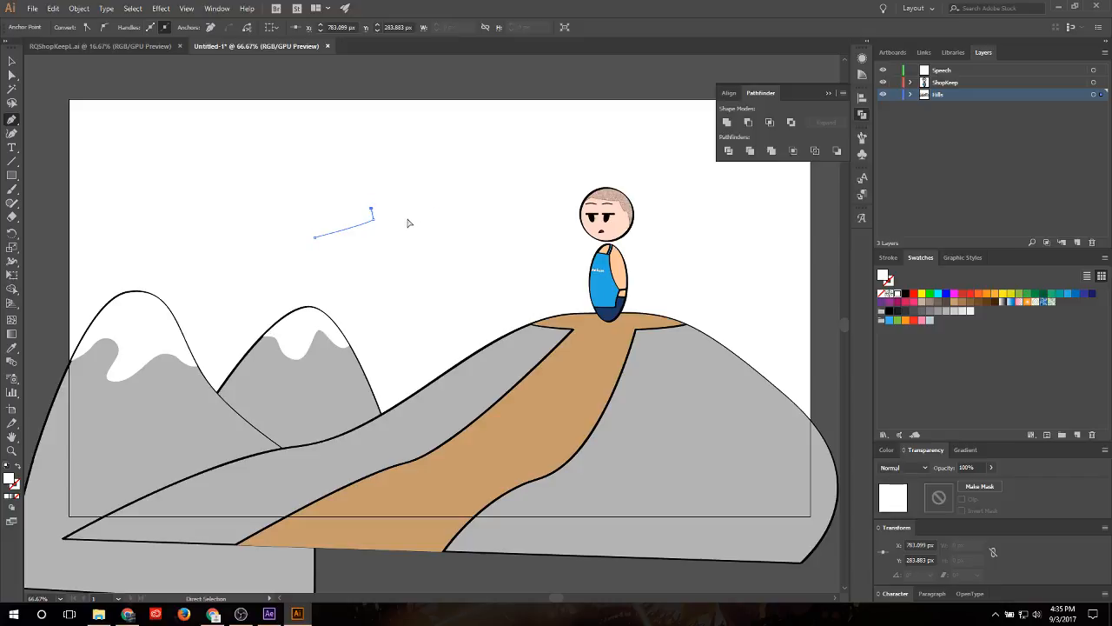
{"action": "left_click", "coordinate": [421, 214]}
{"action": "left_click", "coordinate": [391, 253]}
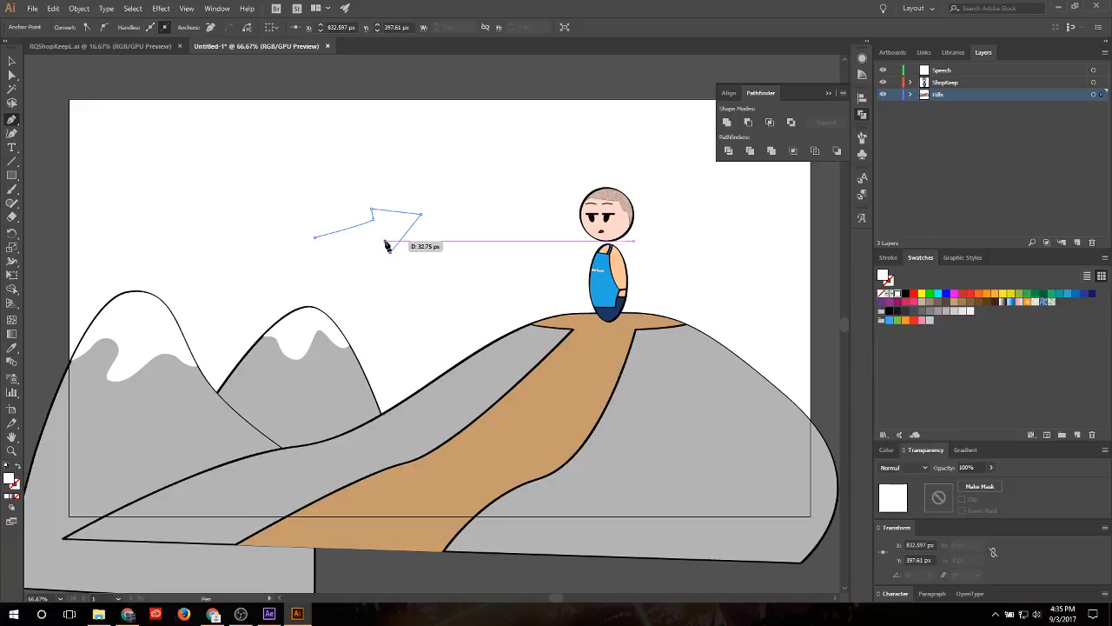
{"action": "left_click", "coordinate": [385, 244]}
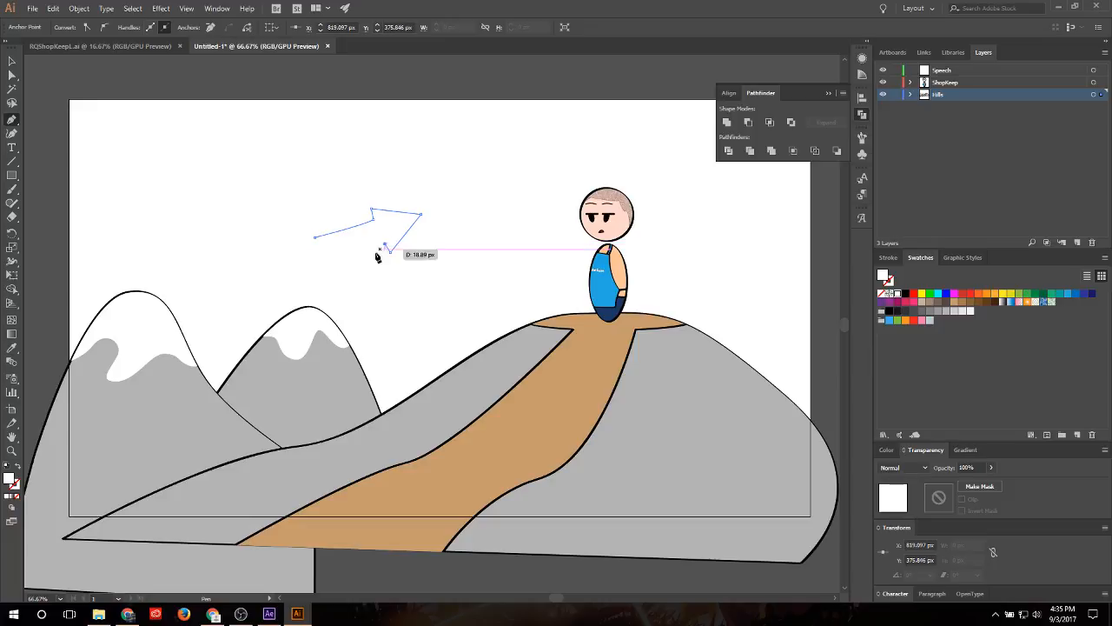
{"action": "left_click_drag", "start_coordinate": [319, 267], "coordinate": [290, 266]}
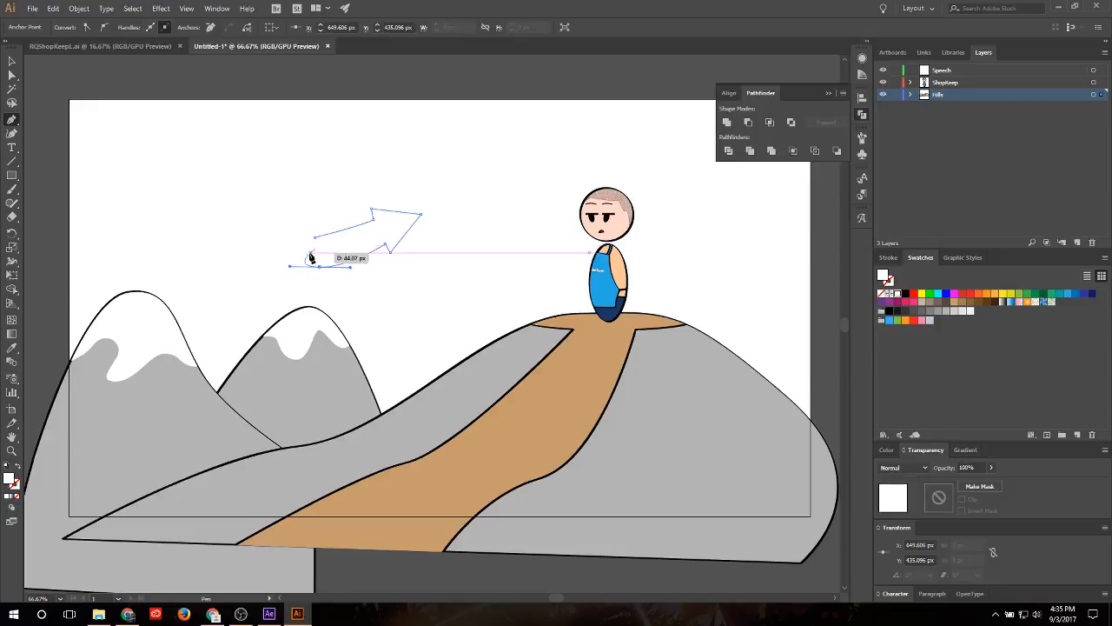
{"action": "key", "text": "ctrl"}
{"action": "left_click_drag", "start_coordinate": [290, 270], "coordinate": [318, 243]}
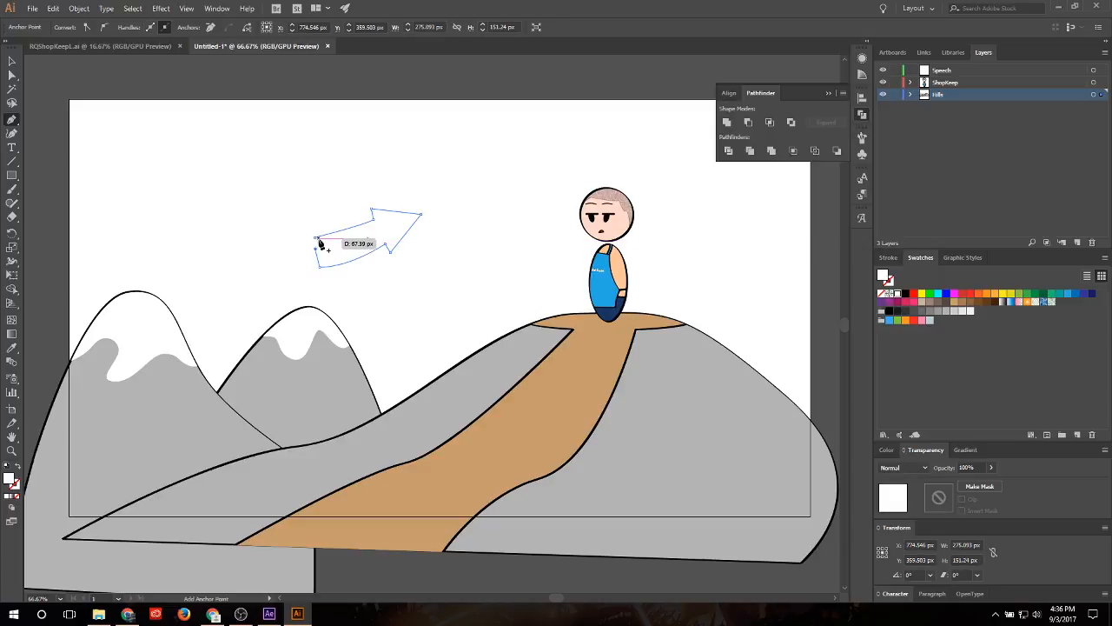
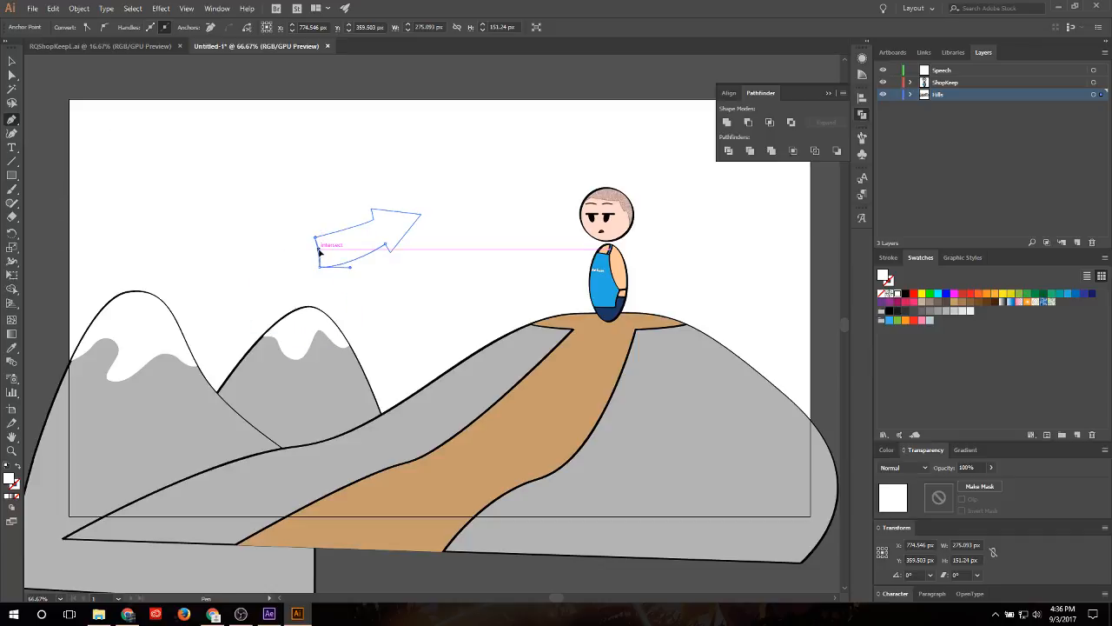
Step: Select the whole arrow and fill it with a medium brown swatch
{"action": "left_click", "coordinate": [12, 62]}
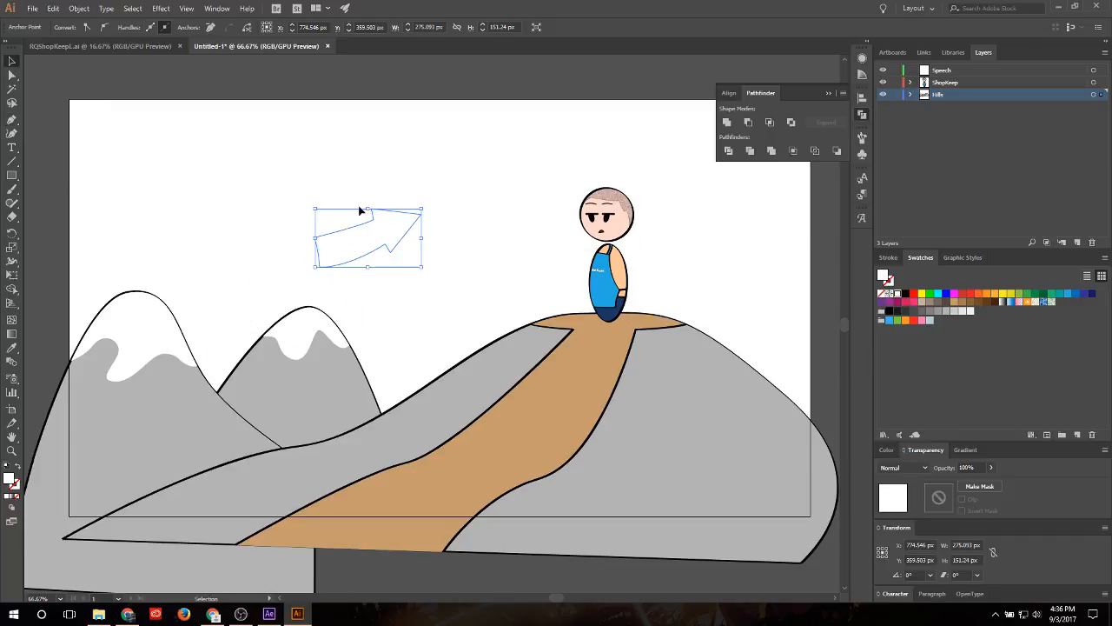
{"action": "key", "text": "a"}
{"action": "key", "text": "v"}
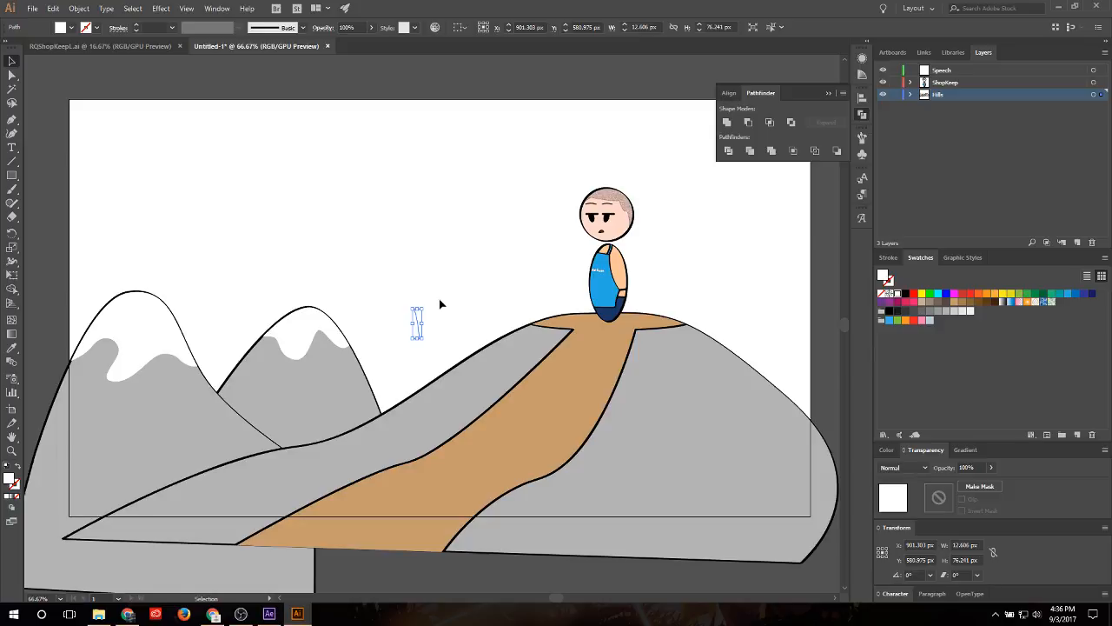
{"action": "left_click", "coordinate": [412, 206]}
{"action": "left_click", "coordinate": [360, 240]}
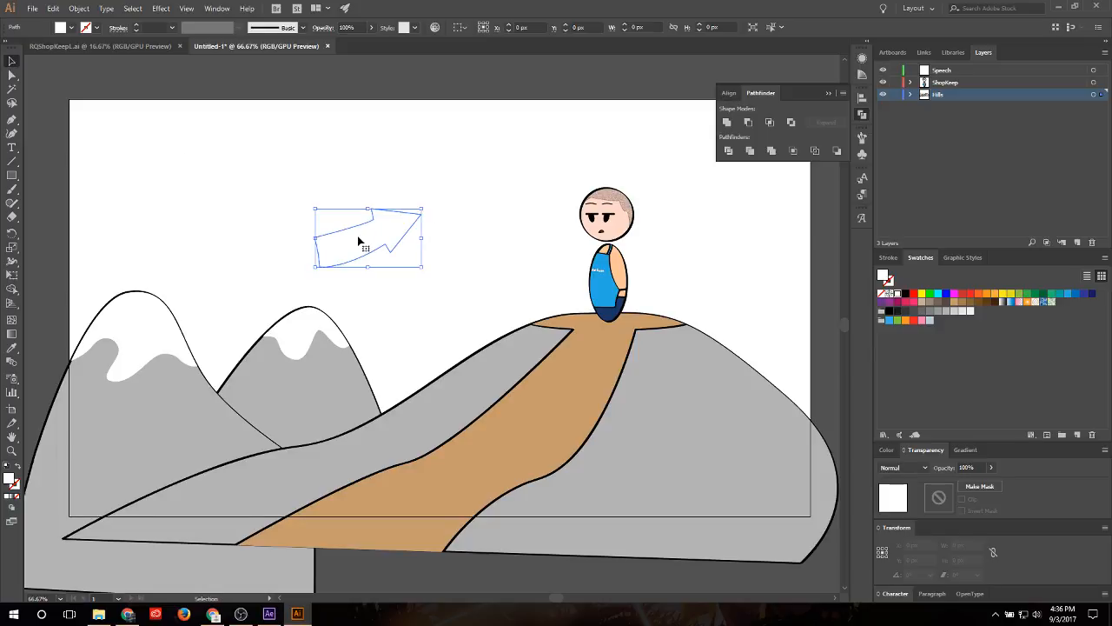
{"action": "left_click", "coordinate": [966, 304]}
{"action": "left_click", "coordinate": [962, 303]}
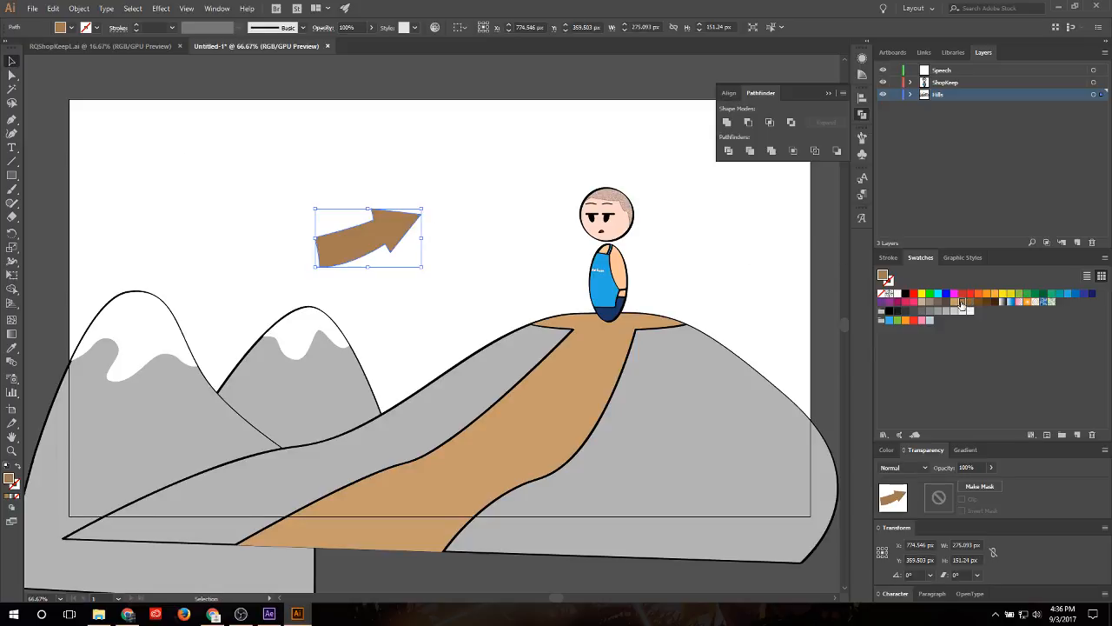
Step: Paste a copy of the arrow, offset it slightly to the left behind the original, and fill it with a darker brown
{"action": "left_click", "coordinate": [468, 239]}
{"action": "key", "text": "ctrl+v"}
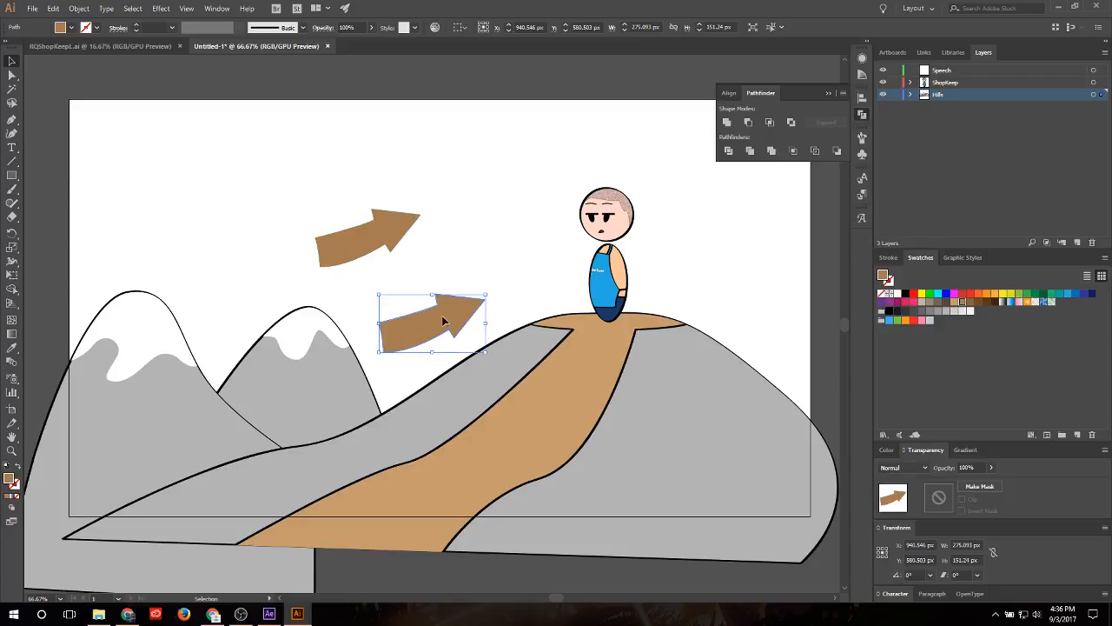
{"action": "left_click_drag", "start_coordinate": [447, 315], "coordinate": [374, 233]}
{"action": "left_click", "coordinate": [969, 302]}
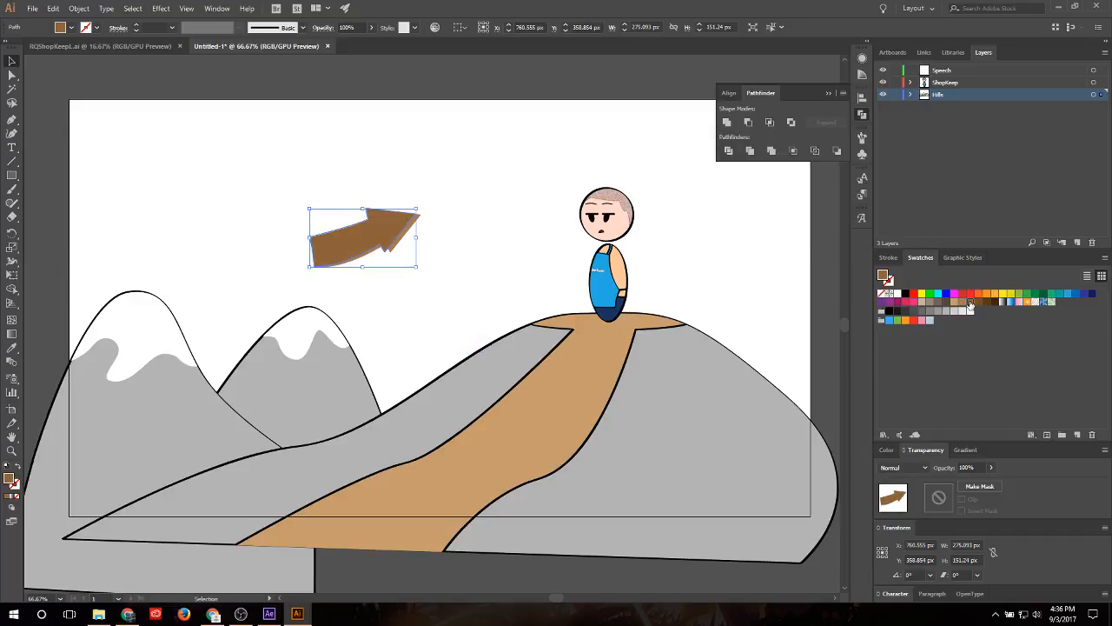
Step: Add a new layer between ShopKeep and Hills and move both arrow paths into it
{"action": "left_click", "coordinate": [910, 94]}
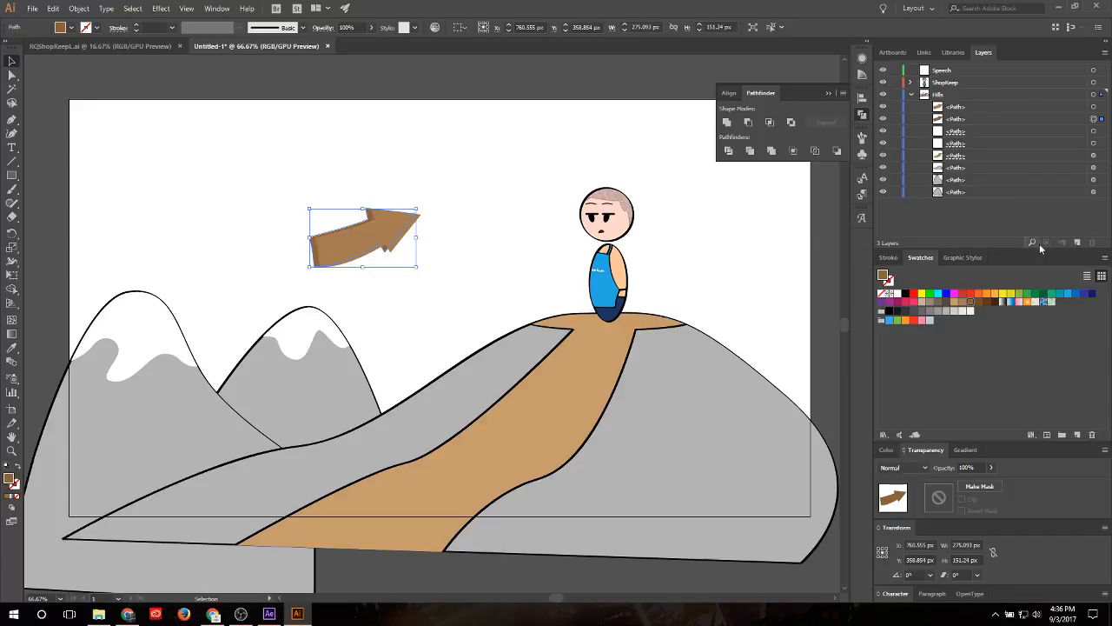
{"action": "left_click", "coordinate": [1078, 243]}
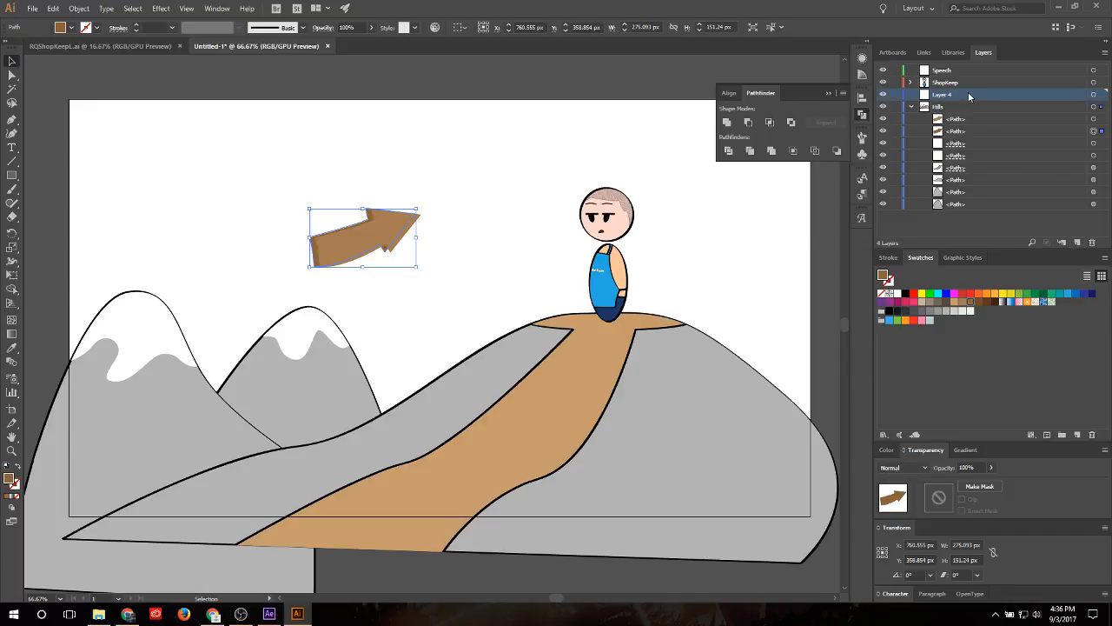
{"action": "left_click", "coordinate": [956, 118]}
{"action": "left_click", "coordinate": [957, 131], "text": "shift"}
{"action": "left_click_drag", "start_coordinate": [957, 131], "coordinate": [959, 97]}
{"action": "left_click", "coordinate": [541, 169]}
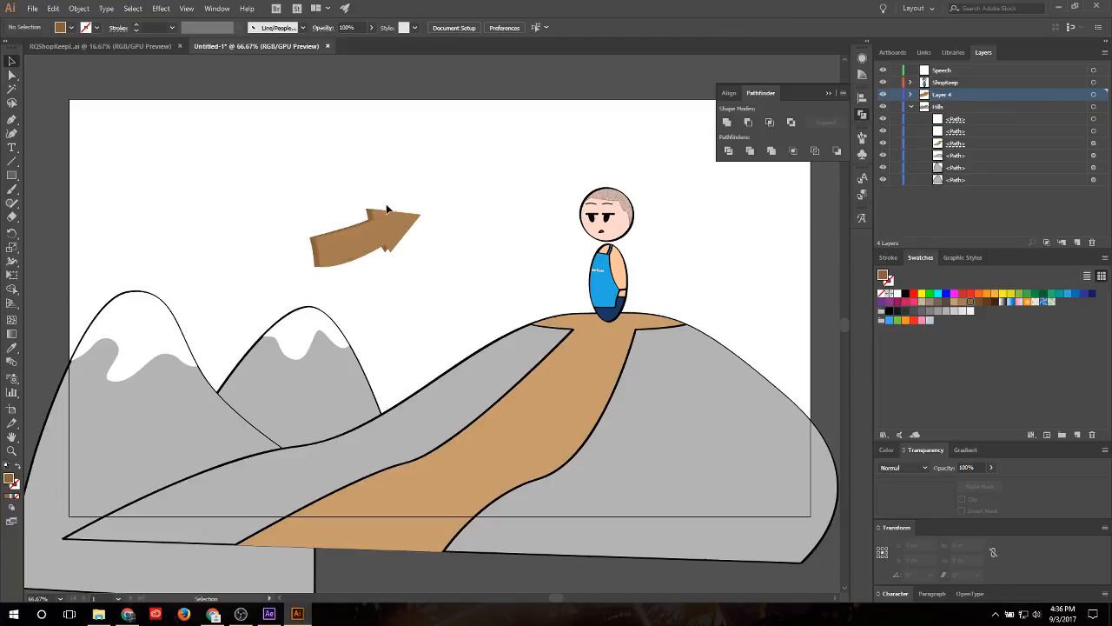
Step: Expand the arrow's layer, select the darker arrow path behind the front one, and nudge it down 1 px
{"action": "scroll", "coordinate": [335, 216], "scroll_direction": "up", "scroll_amount": 1}
{"action": "scroll", "coordinate": [335, 215], "scroll_direction": "up", "scroll_amount": 1}
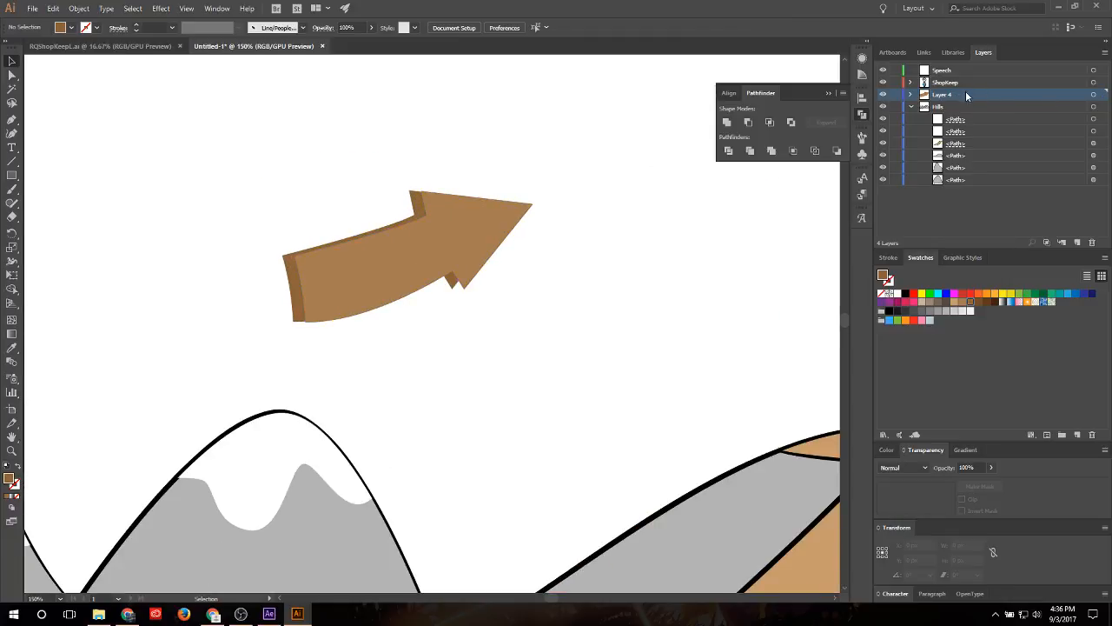
{"action": "left_click", "coordinate": [910, 94]}
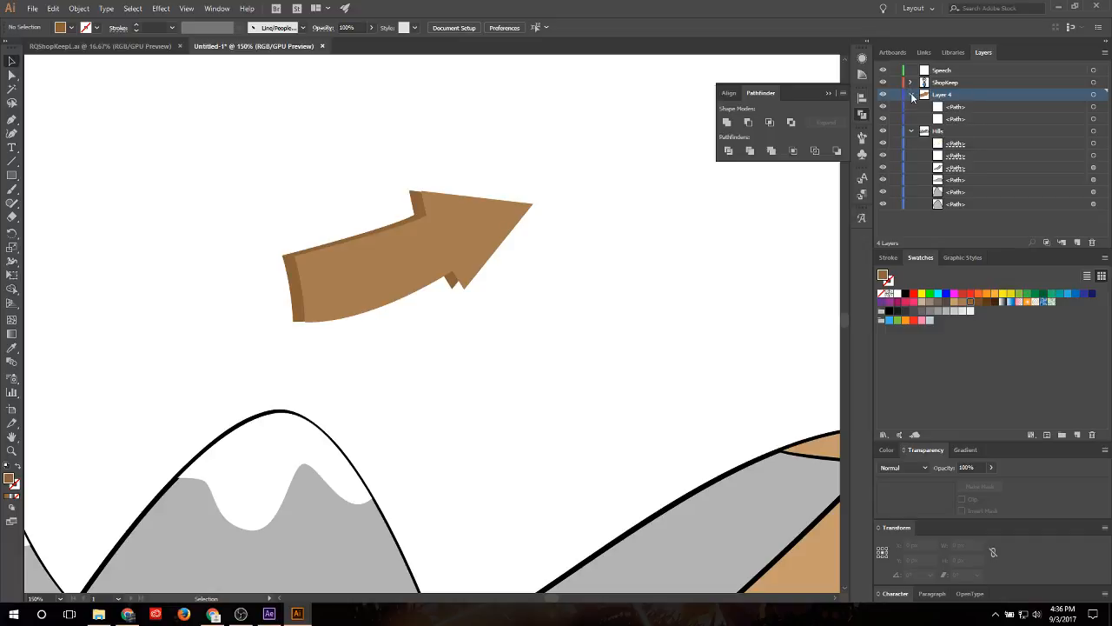
{"action": "left_click", "coordinate": [953, 121]}
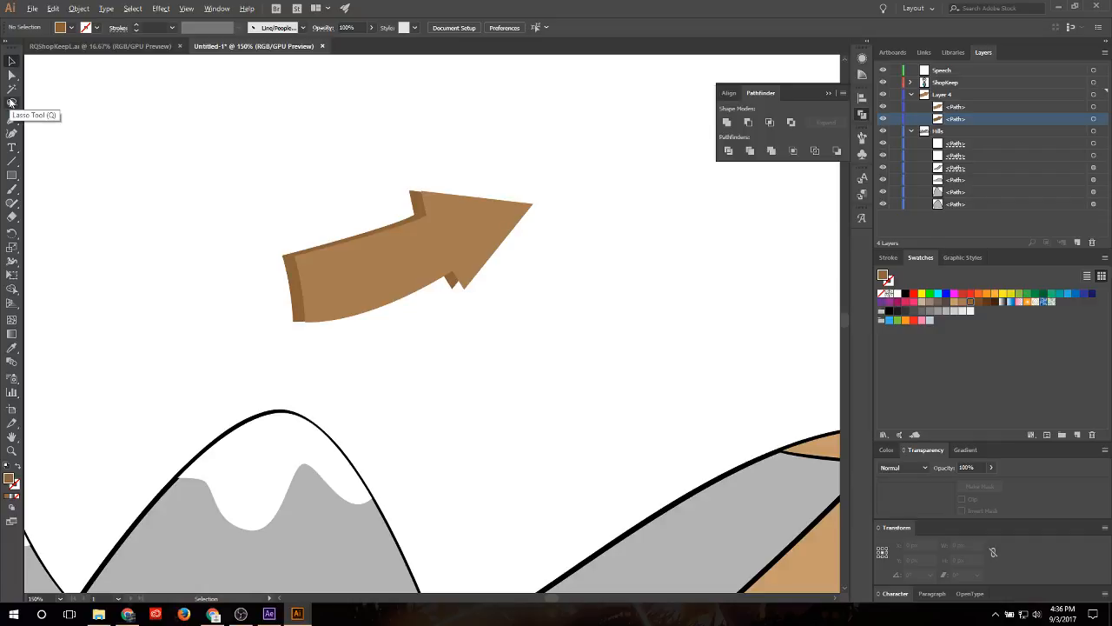
{"action": "left_click", "coordinate": [419, 212]}
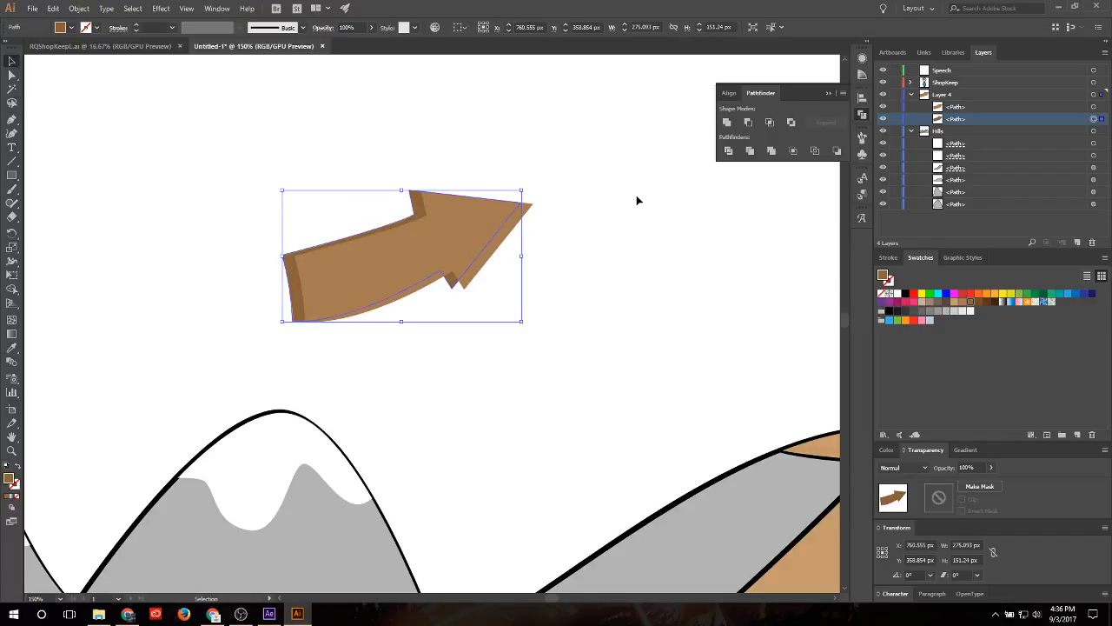
{"action": "key", "text": "Down"}
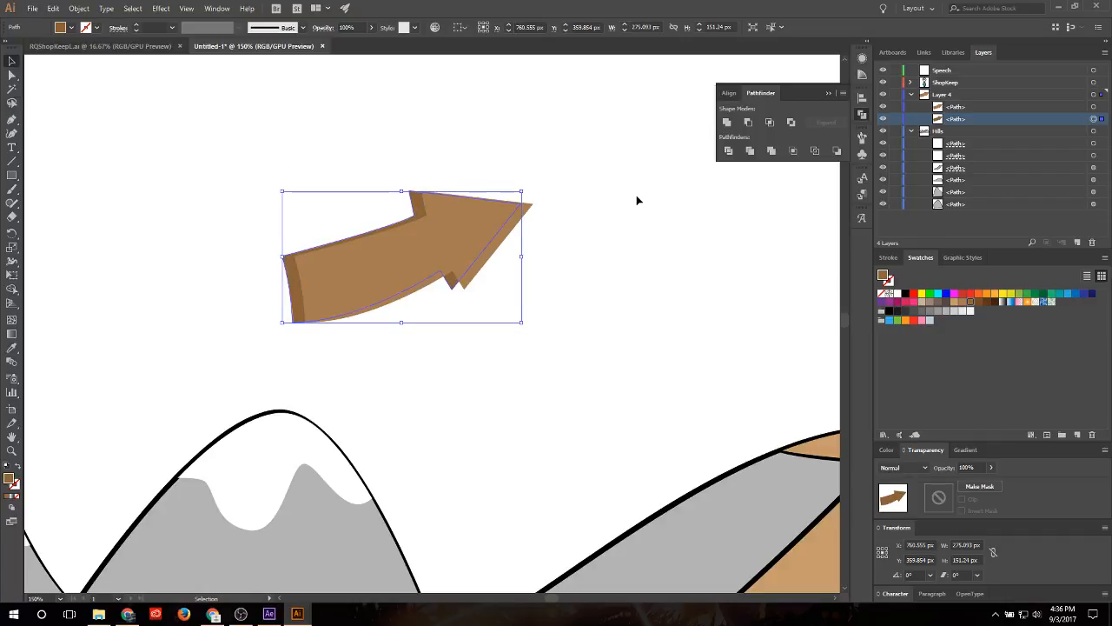
Step: Add anchor points to the darker back arrow and move them onto the front arrow's upper and lower barb corners to close the side faces
{"action": "scroll", "coordinate": [415, 187], "scroll_direction": "up", "scroll_amount": 2}
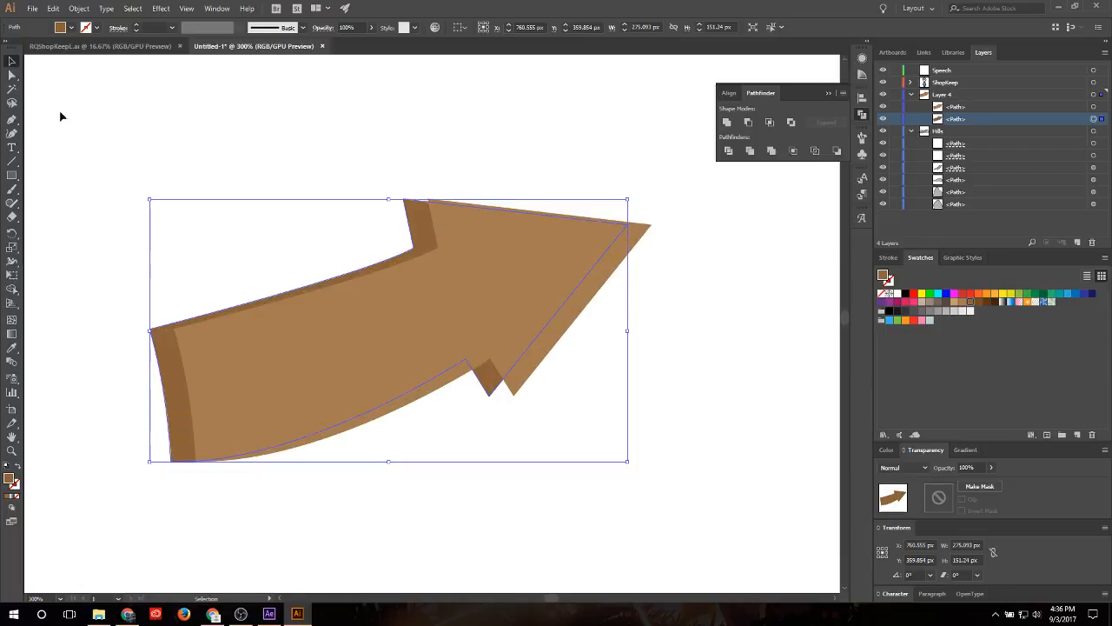
{"action": "left_click", "coordinate": [12, 119]}
{"action": "left_click", "coordinate": [427, 203]}
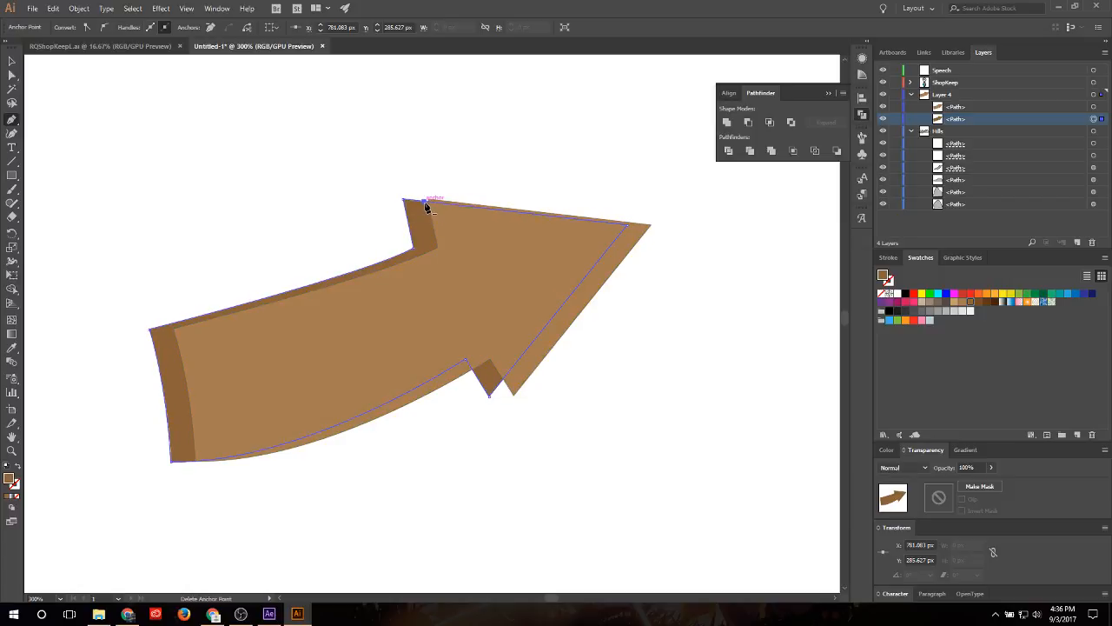
{"action": "mouse_move", "coordinate": [427, 205]}
{"action": "left_mouse_down"}
{"action": "mouse_move", "coordinate": [444, 174]}
{"action": "mouse_move", "coordinate": [428, 198]}
{"action": "left_mouse_up"}
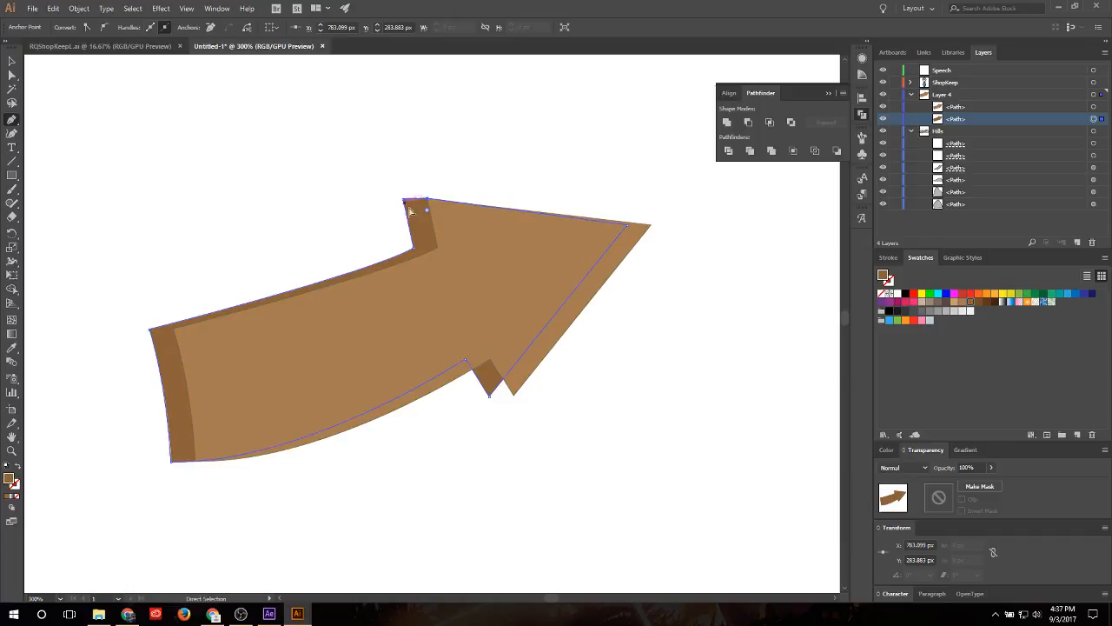
{"action": "key", "text": "ctrl+z"}
{"action": "key", "text": "ctrl+shift+z"}
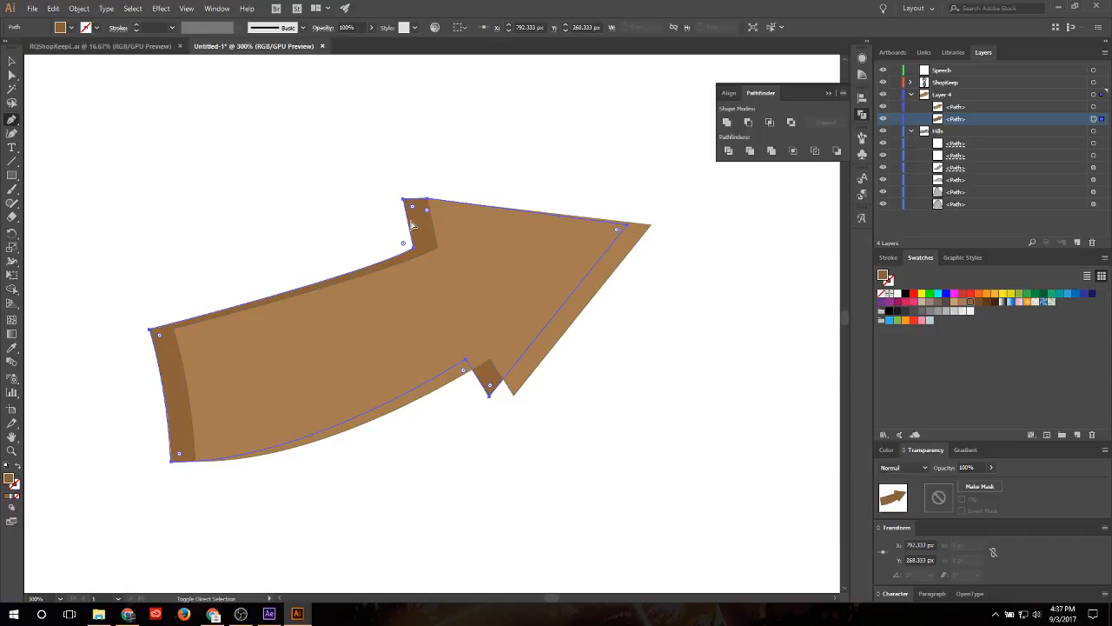
{"action": "left_click_drag", "start_coordinate": [502, 389], "coordinate": [514, 396]}
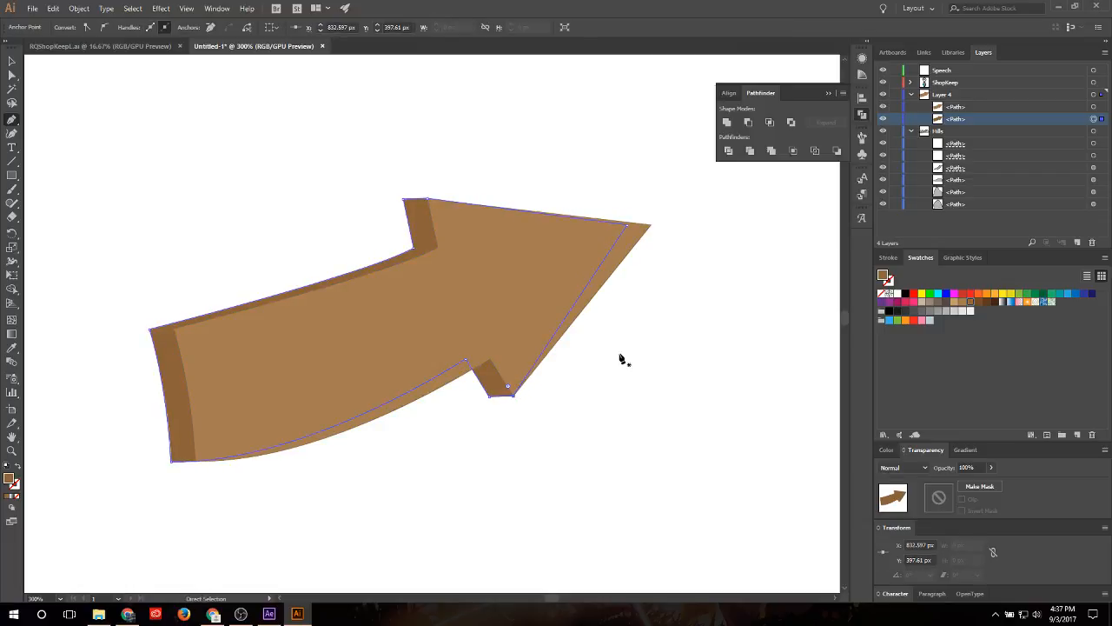
{"action": "left_click", "coordinate": [12, 61]}
{"action": "left_click", "coordinate": [65, 78]}
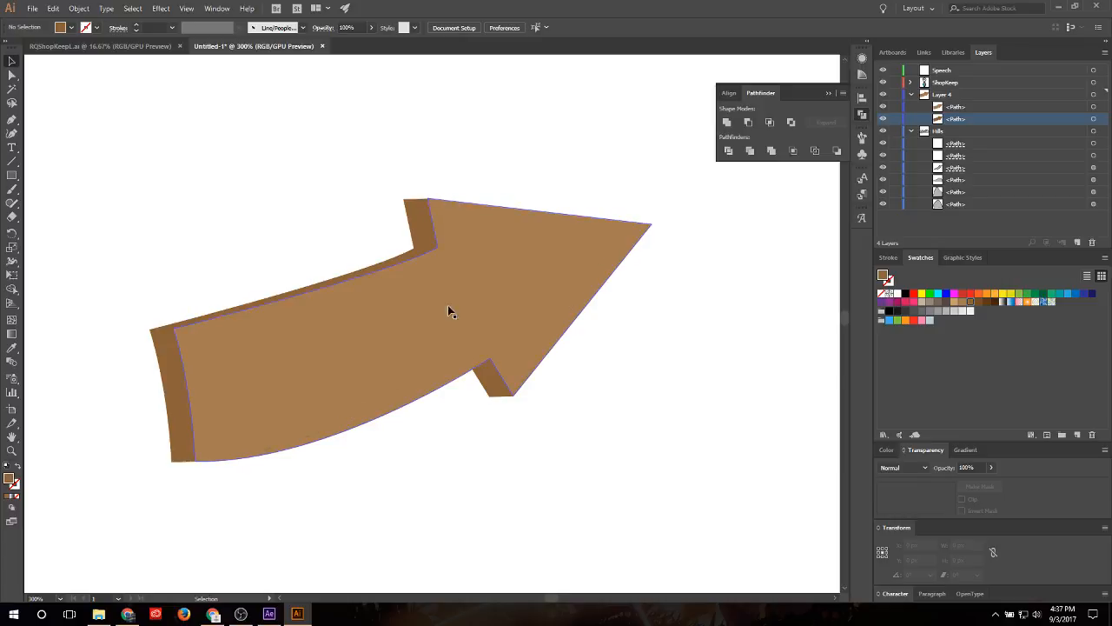
Step: Select both arrow paths and give them a 1 pt black stroke
{"action": "left_click", "coordinate": [475, 278]}
{"action": "left_click", "coordinate": [422, 231], "text": "shift"}
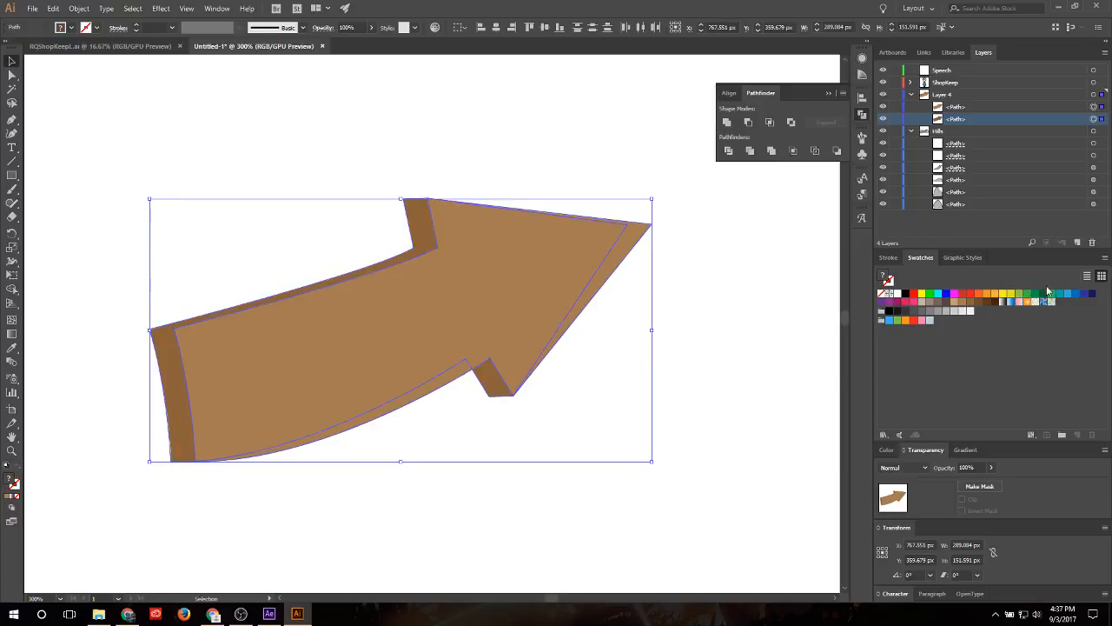
{"action": "left_click", "coordinate": [905, 293]}
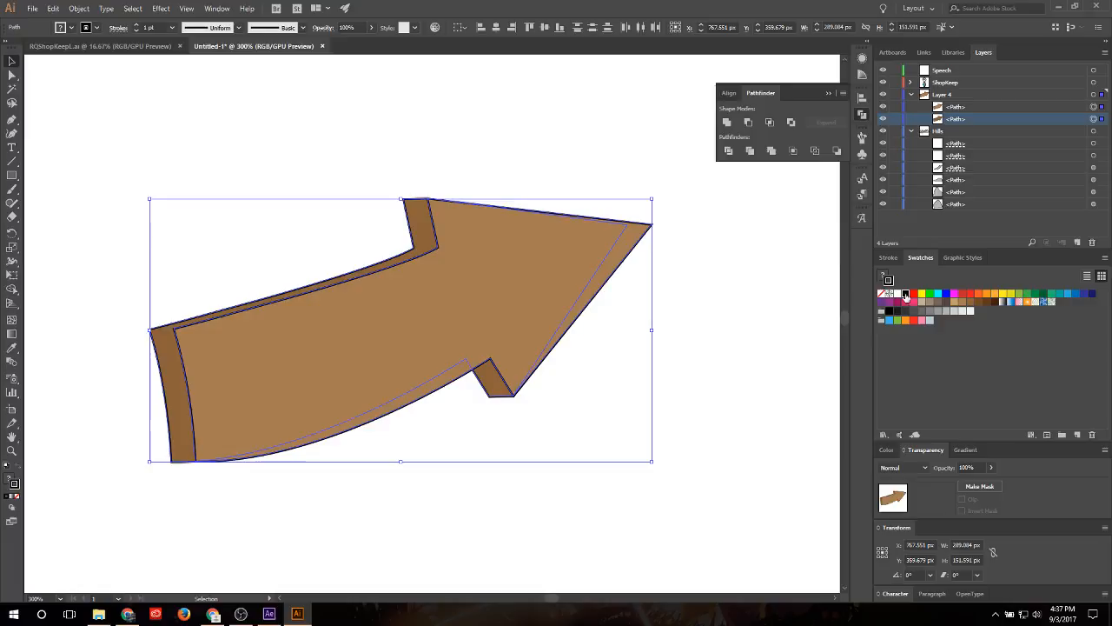
{"action": "left_click", "coordinate": [745, 262]}
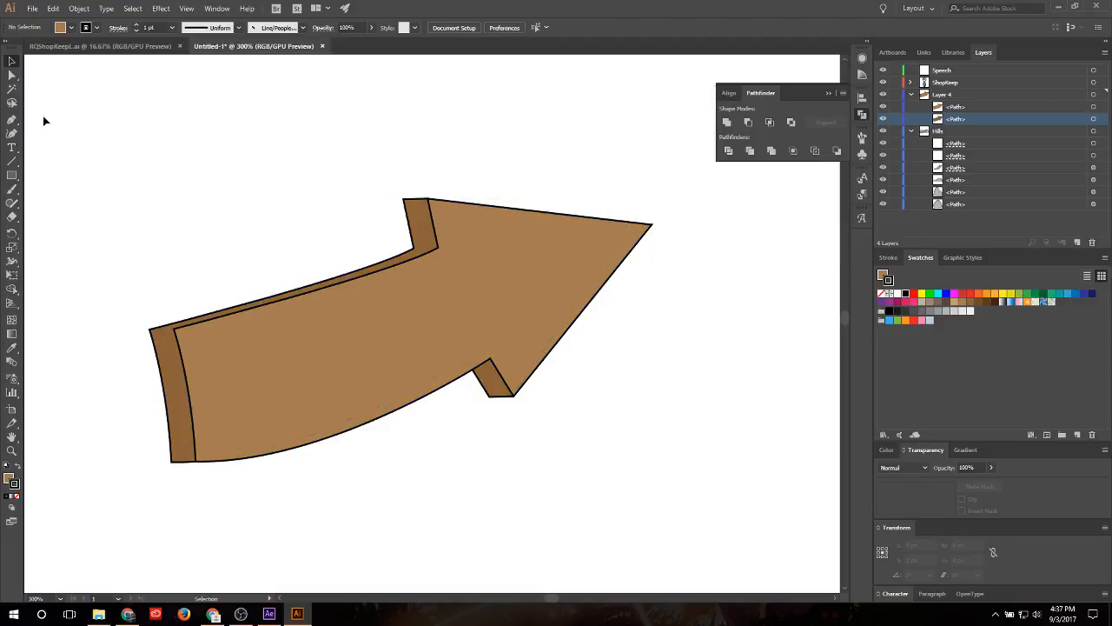
Step: Draw a short straight edge line joining the upper tail corners of the back and front arrows with the Pen tool
{"action": "key", "text": "p"}
{"action": "scroll", "coordinate": [153, 342], "scroll_direction": "up", "scroll_amount": 3}
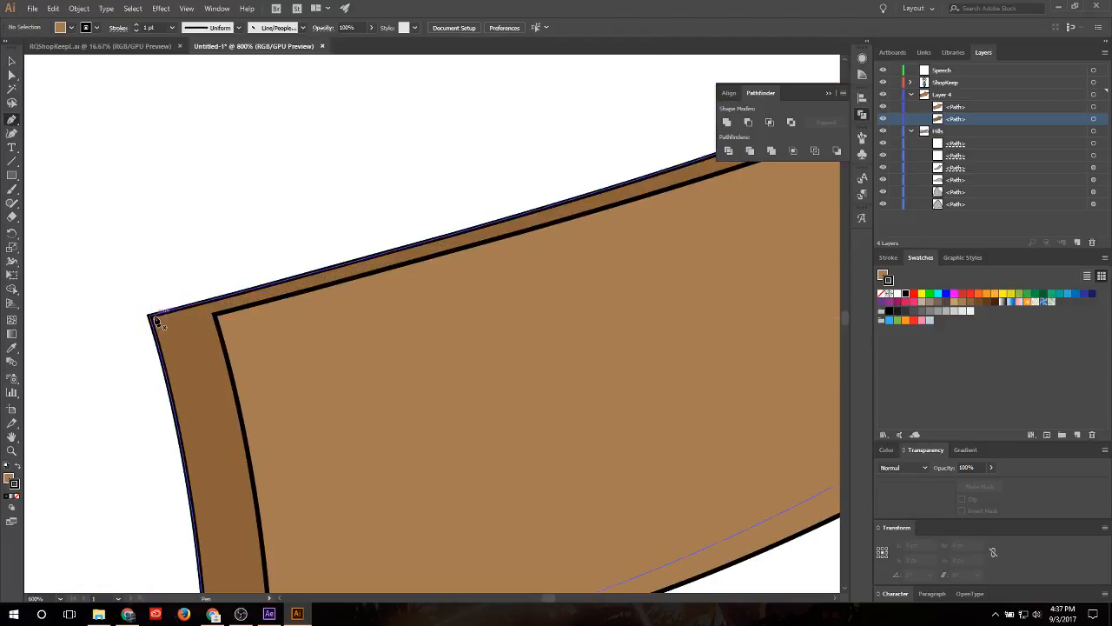
{"action": "left_click", "coordinate": [149, 315]}
{"action": "left_click", "coordinate": [215, 314]}
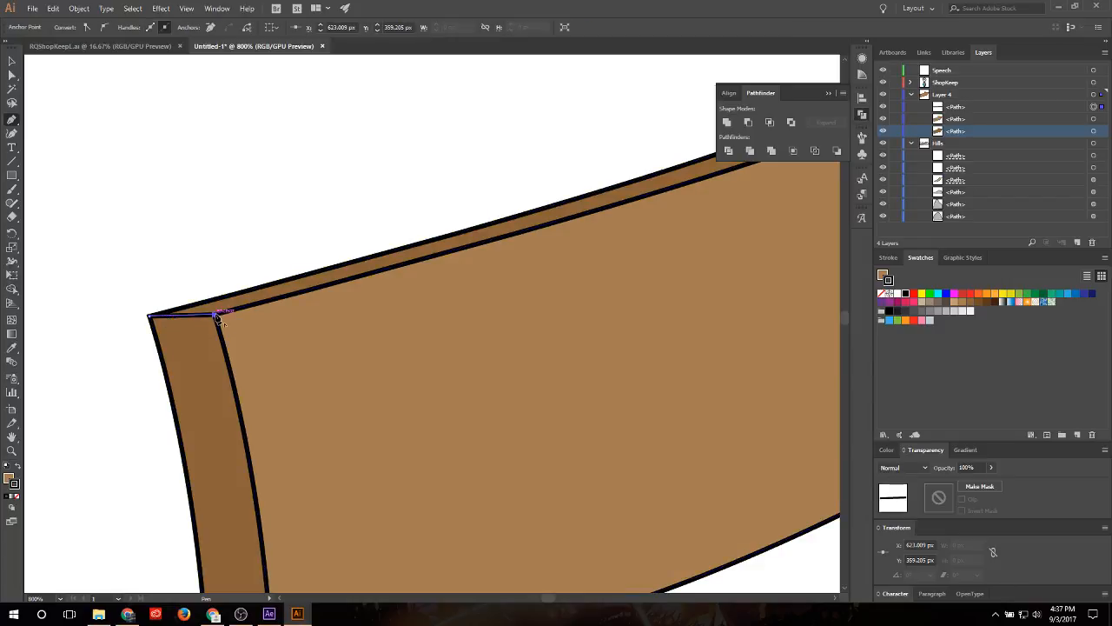
{"action": "scroll", "coordinate": [213, 218], "scroll_direction": "down", "scroll_amount": 1}
{"action": "key", "text": "Escape"}
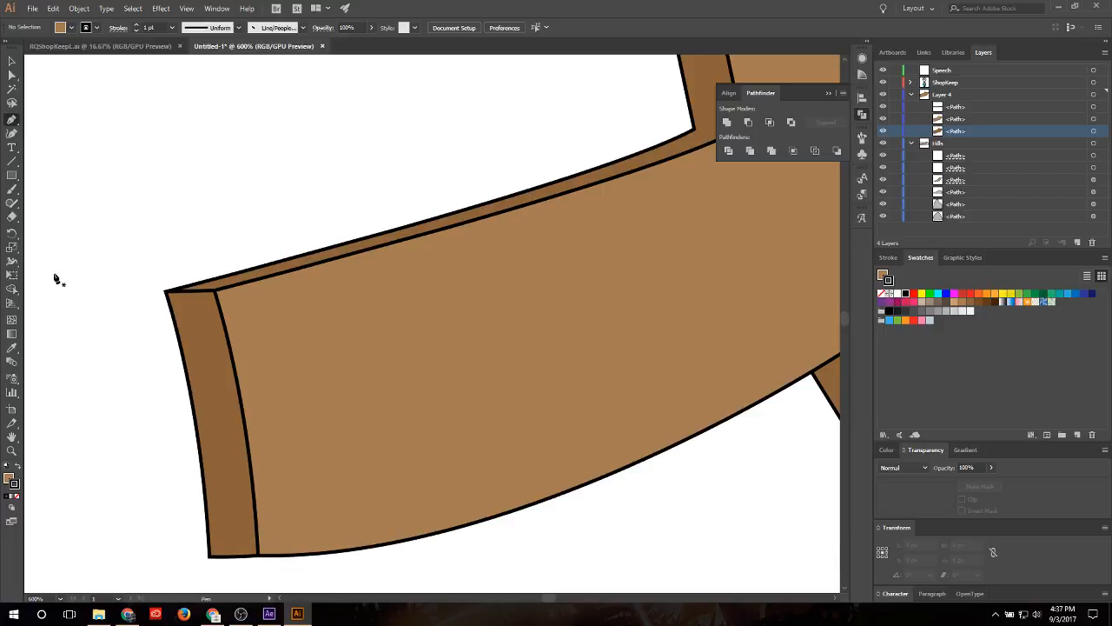
Step: Draw a second short edge line joining the inner corners below the upper barb of the back and front arrows
{"action": "key", "text": "shift+c"}
{"action": "scroll", "coordinate": [567, 223], "scroll_direction": "down", "scroll_amount": 3}
{"action": "scroll", "coordinate": [614, 238], "scroll_direction": "up", "scroll_amount": 3}
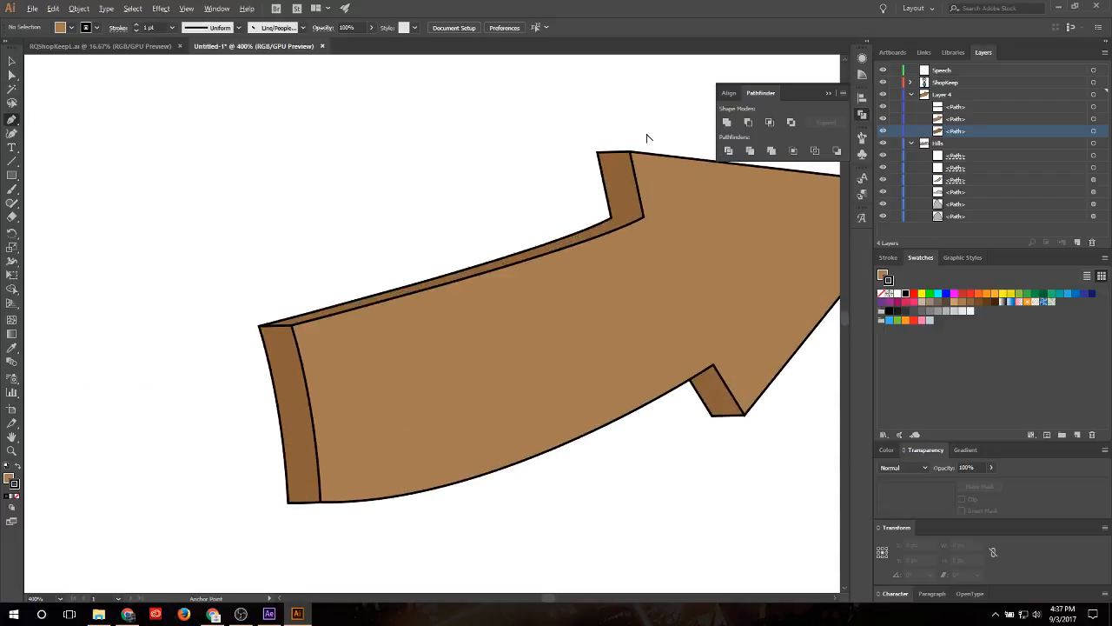
{"action": "key", "text": "p"}
{"action": "left_click", "coordinate": [595, 261]}
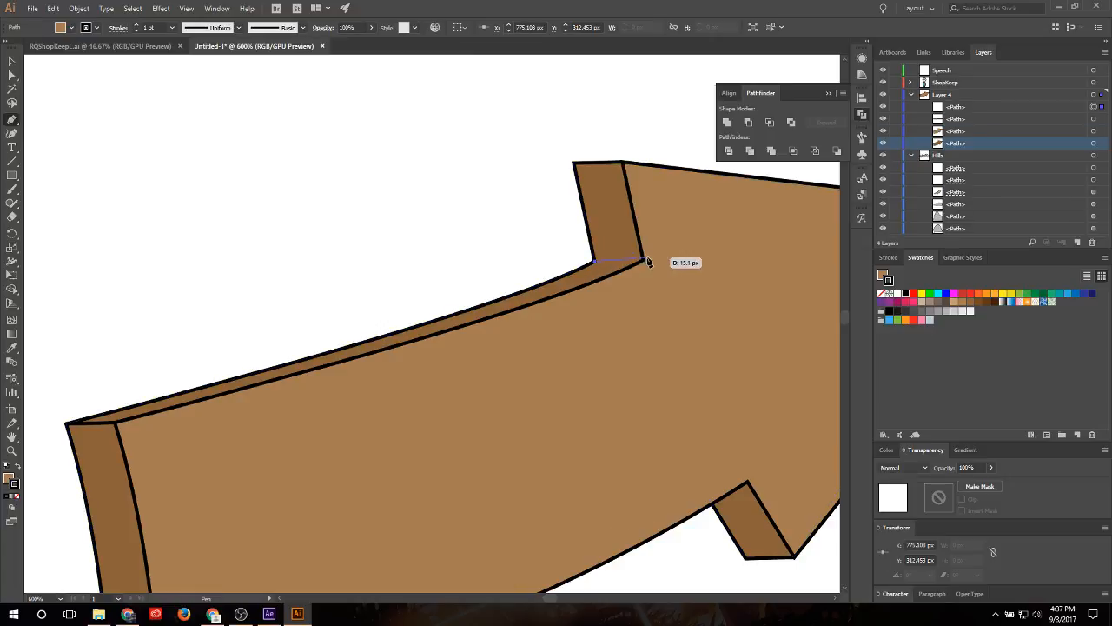
{"action": "left_click", "coordinate": [643, 259]}
{"action": "key", "text": "v"}
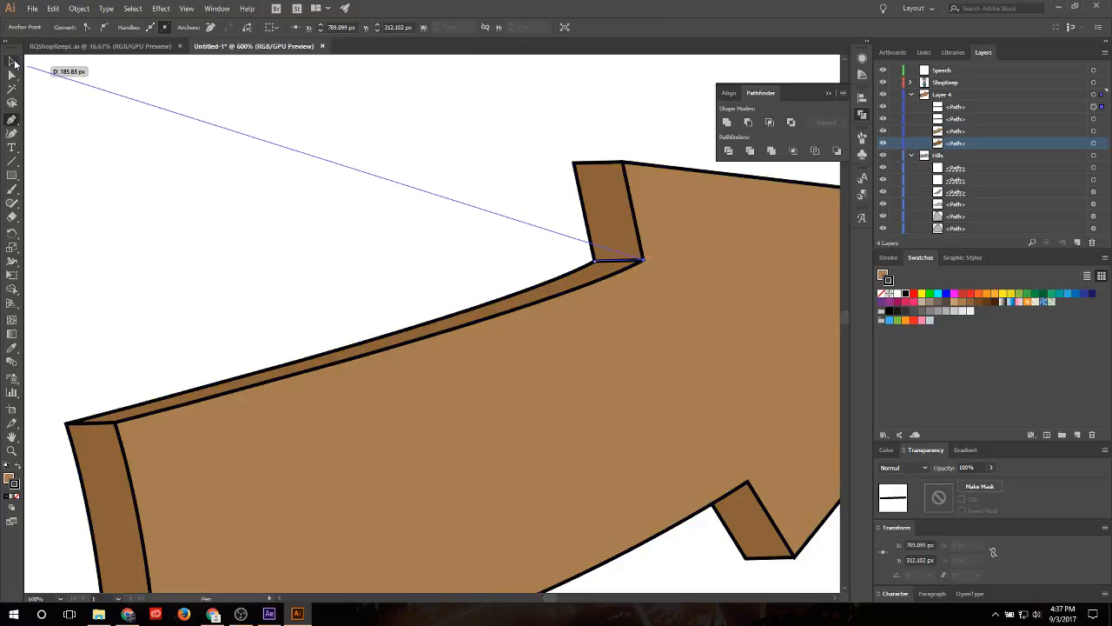
{"action": "scroll", "coordinate": [432, 318], "scroll_direction": "down", "scroll_amount": 4}
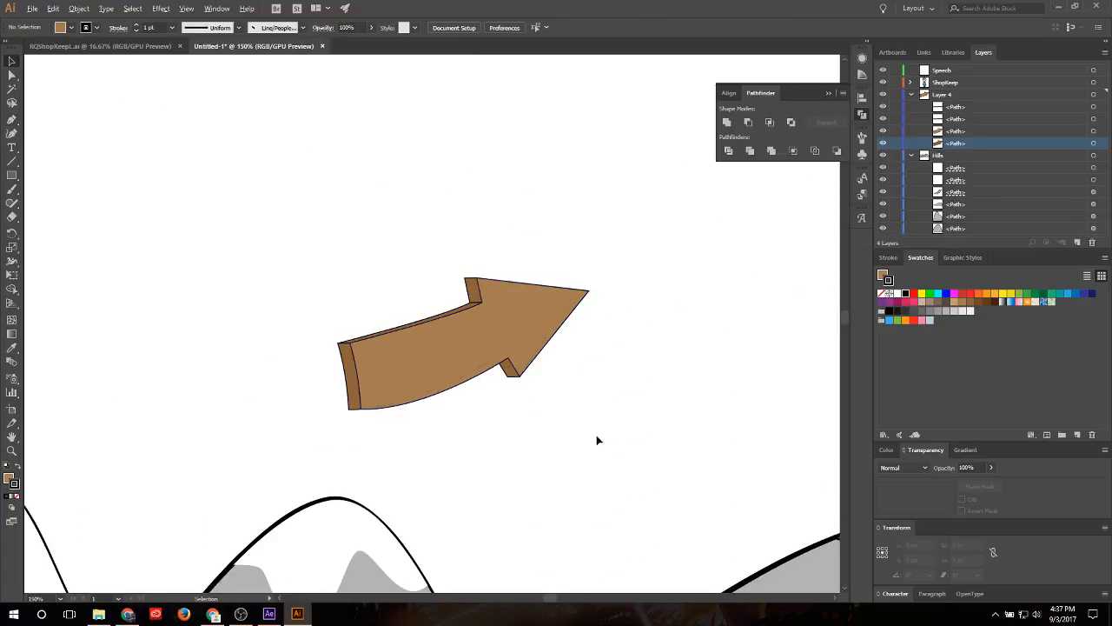
Step: Place the text "Fish Guru" on the shaft of the front arrow
{"action": "scroll", "coordinate": [463, 434], "scroll_direction": "up", "scroll_amount": 3}
{"action": "scroll", "coordinate": [310, 359], "scroll_direction": "down", "scroll_amount": 2}
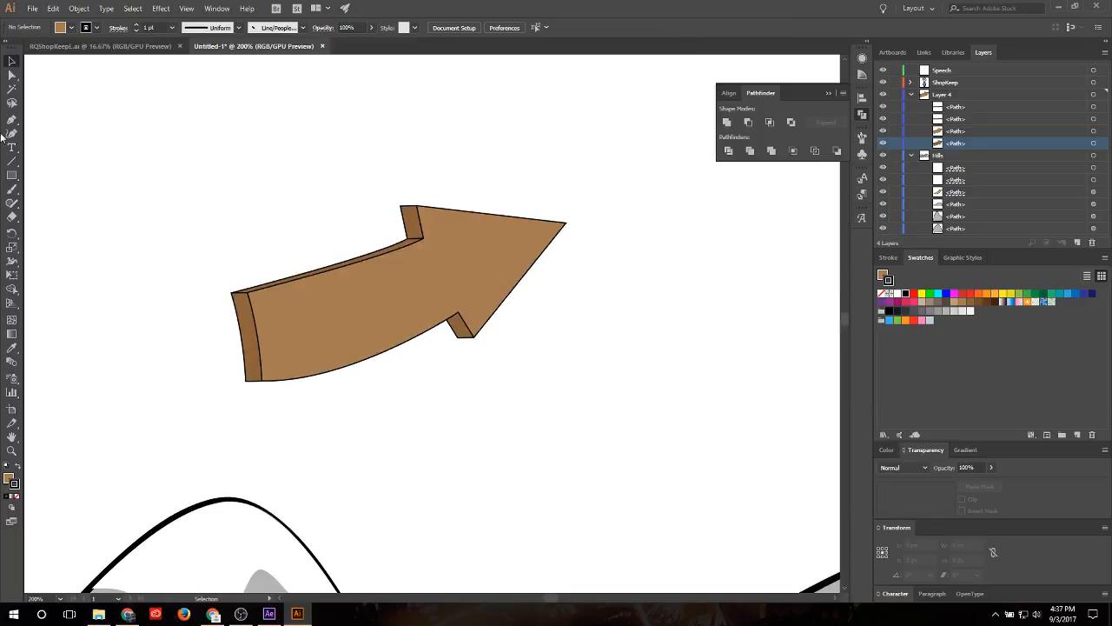
{"action": "left_click", "coordinate": [13, 148]}
{"action": "left_click", "coordinate": [346, 300]}
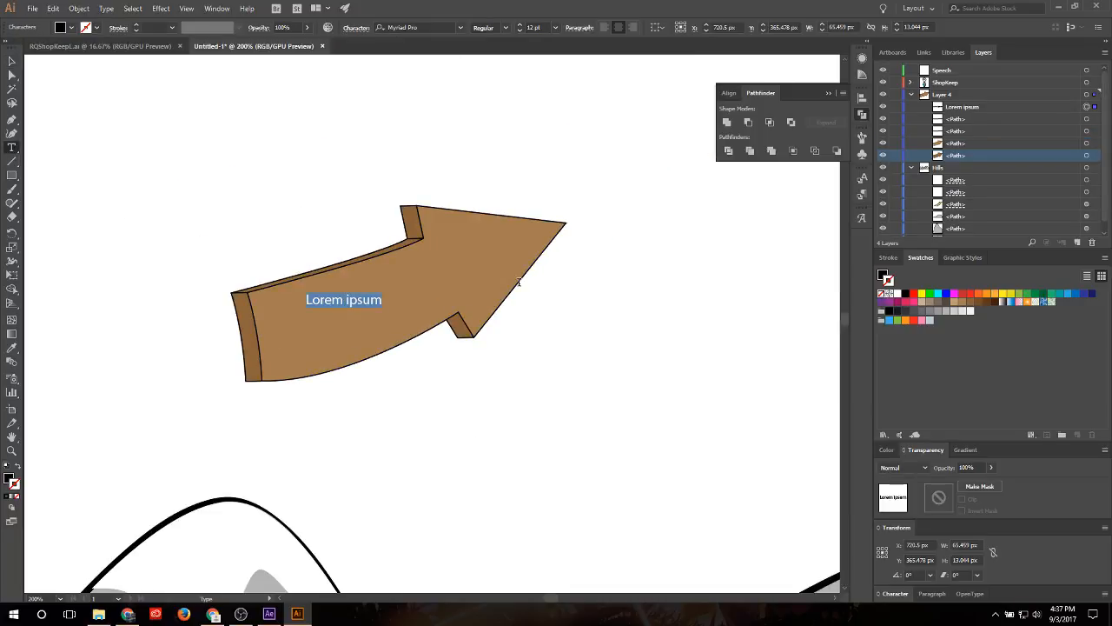
{"action": "type", "text": "Guru"}
{"action": "key", "text": "BackSpace"}
{"action": "key", "text": "BackSpace"}
{"action": "key", "text": "BackSpace"}
{"action": "key", "text": "BackSpace"}
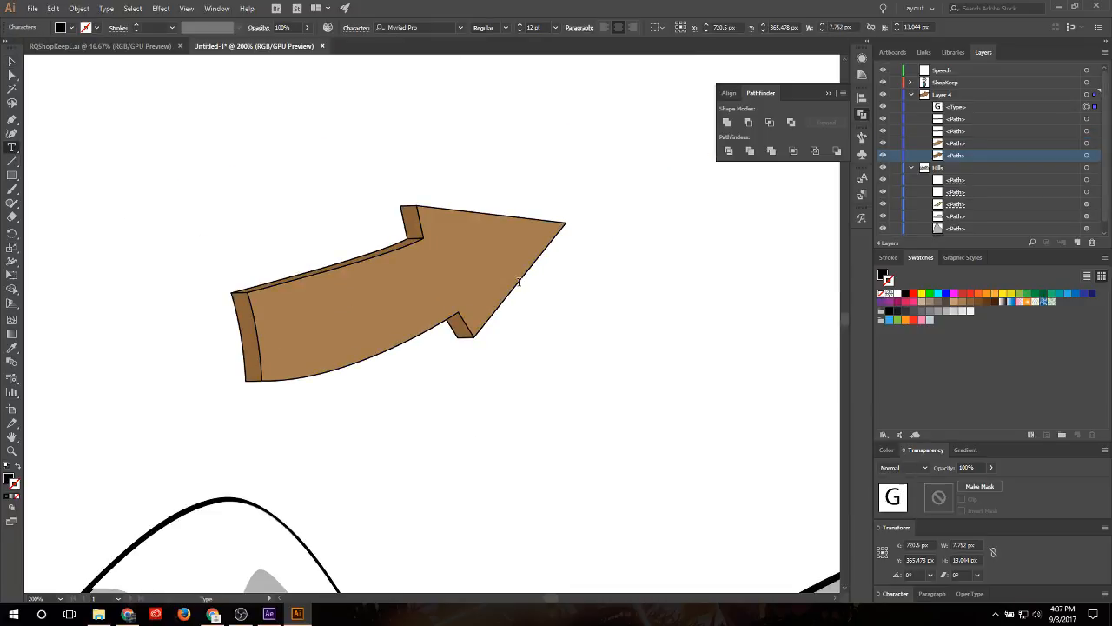
{"action": "type", "text": "Fish Guru"}
{"action": "left_click", "coordinate": [12, 61]}
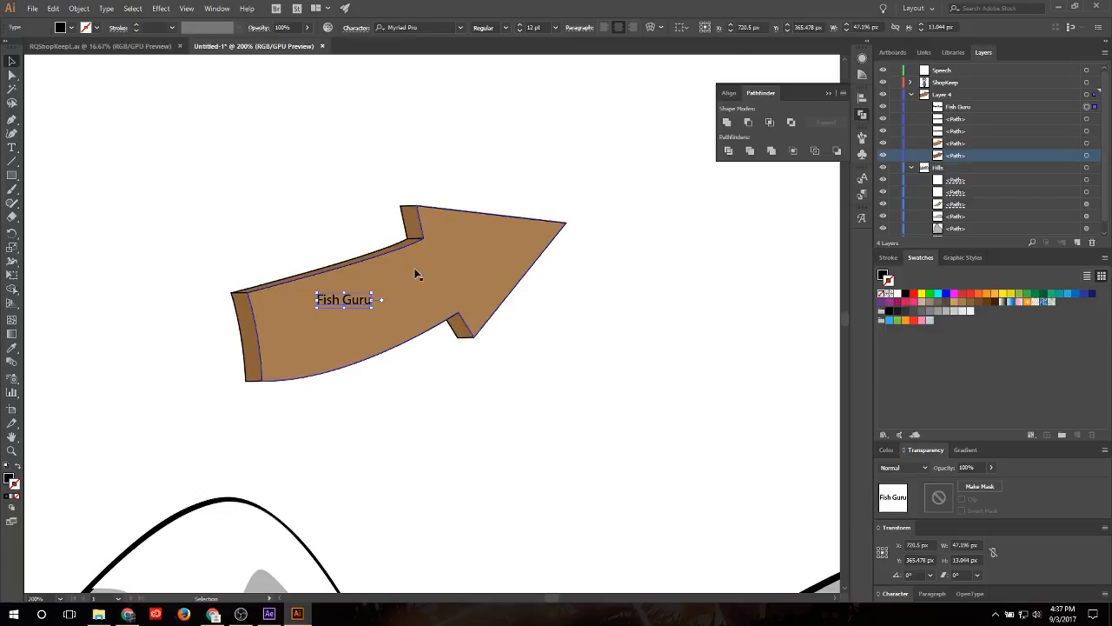
Step: Set the "Fish Guru" text's font to Hobo Std Medium and rotate it about 16° to follow the arrow's slope
{"action": "left_click", "coordinate": [461, 28]}
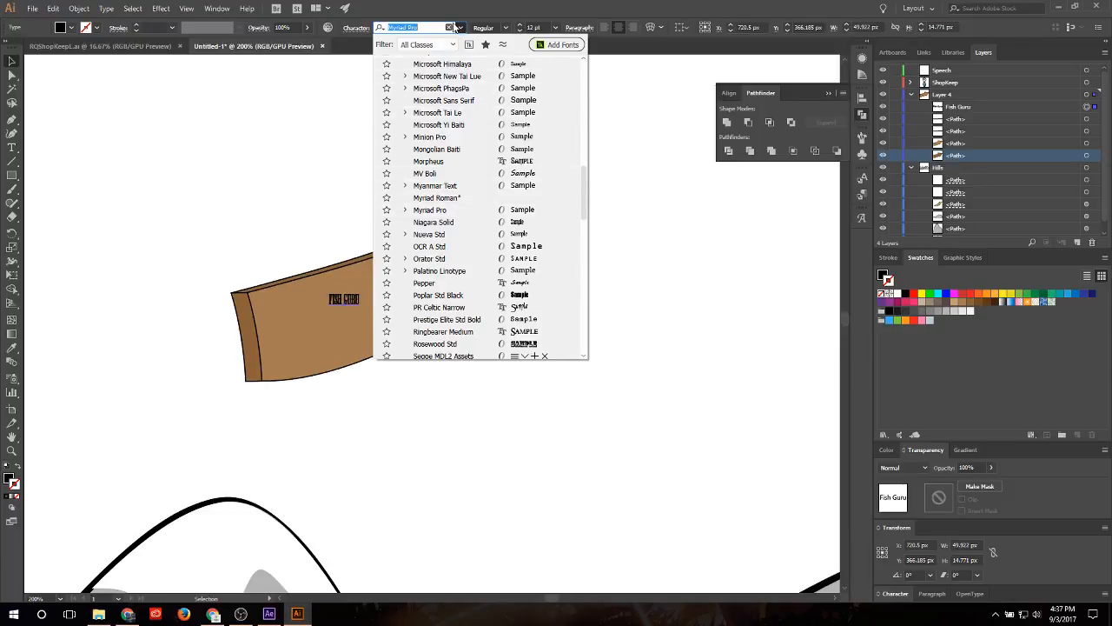
{"action": "left_click", "coordinate": [461, 29]}
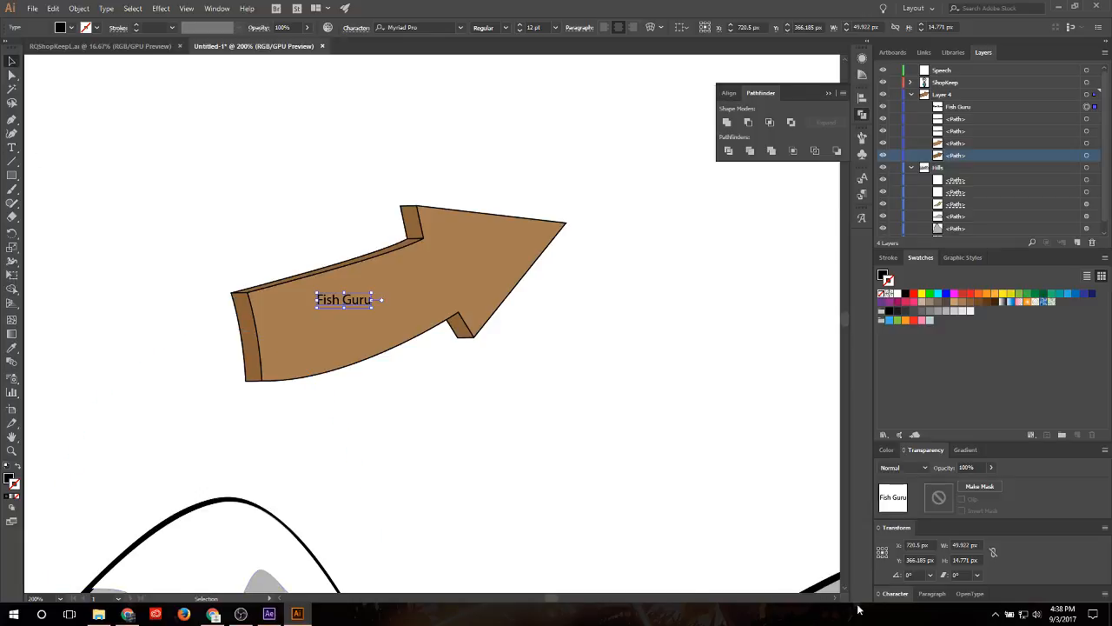
{"action": "scroll", "coordinate": [556, 600], "scroll_direction": "right", "scroll_amount": 3}
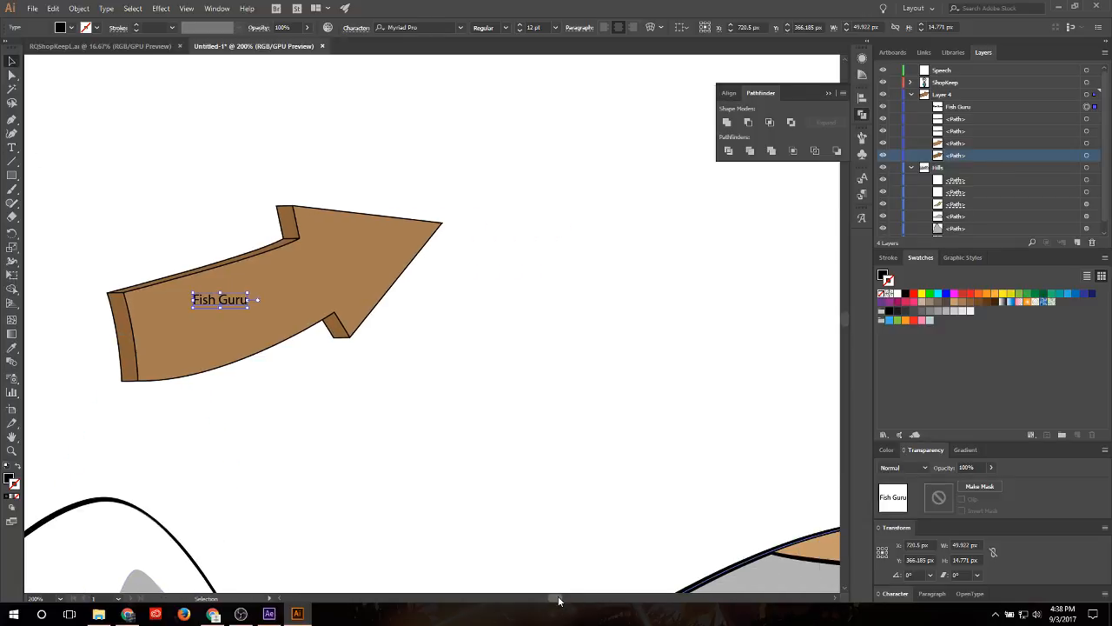
{"action": "left_click", "coordinate": [460, 27]}
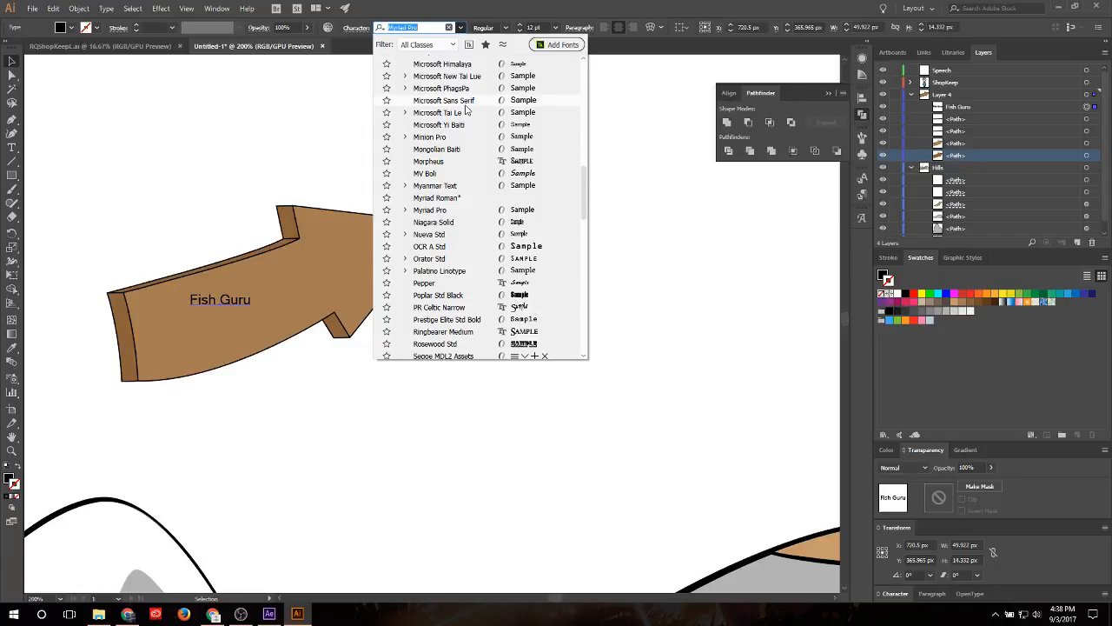
{"action": "scroll", "coordinate": [466, 109], "scroll_direction": "up", "scroll_amount": 2}
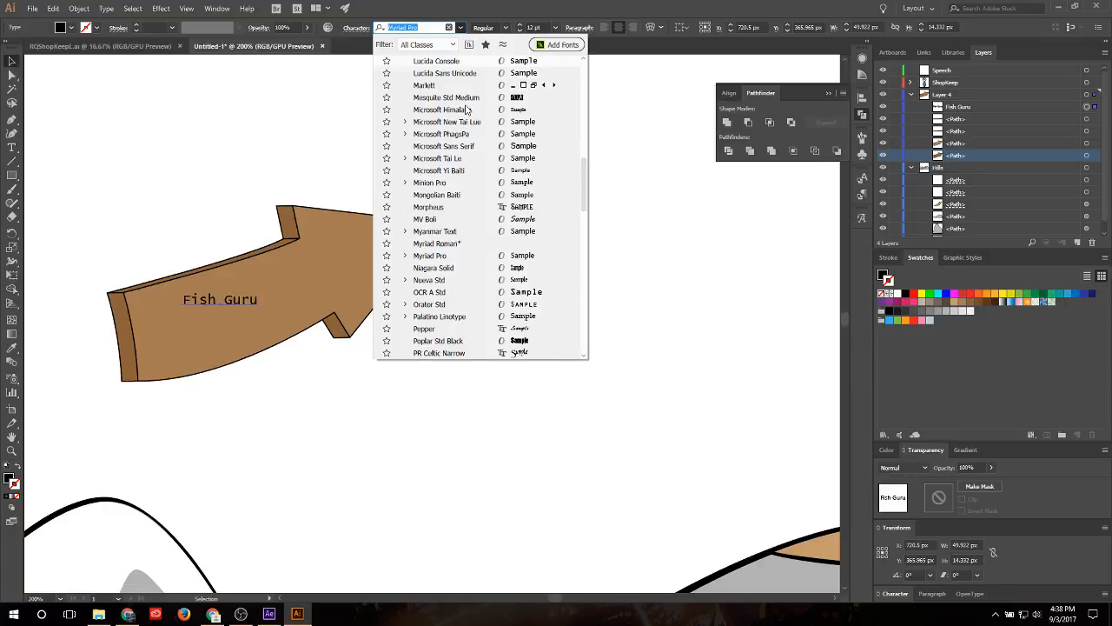
{"action": "scroll", "coordinate": [467, 109], "scroll_direction": "up", "scroll_amount": 15}
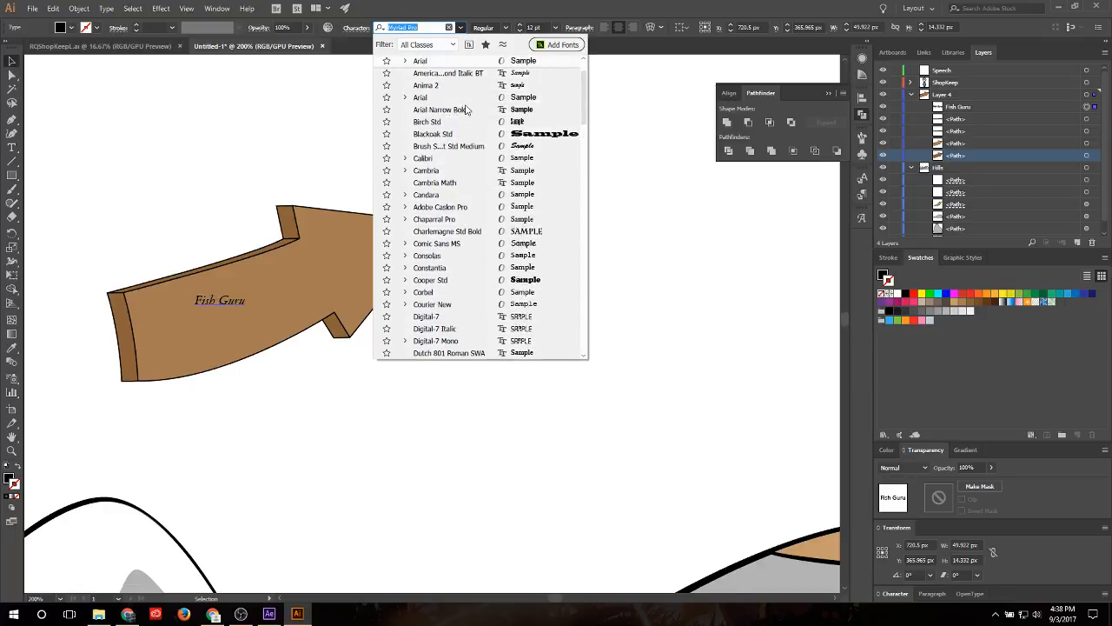
{"action": "scroll", "coordinate": [467, 109], "scroll_direction": "up", "scroll_amount": 2}
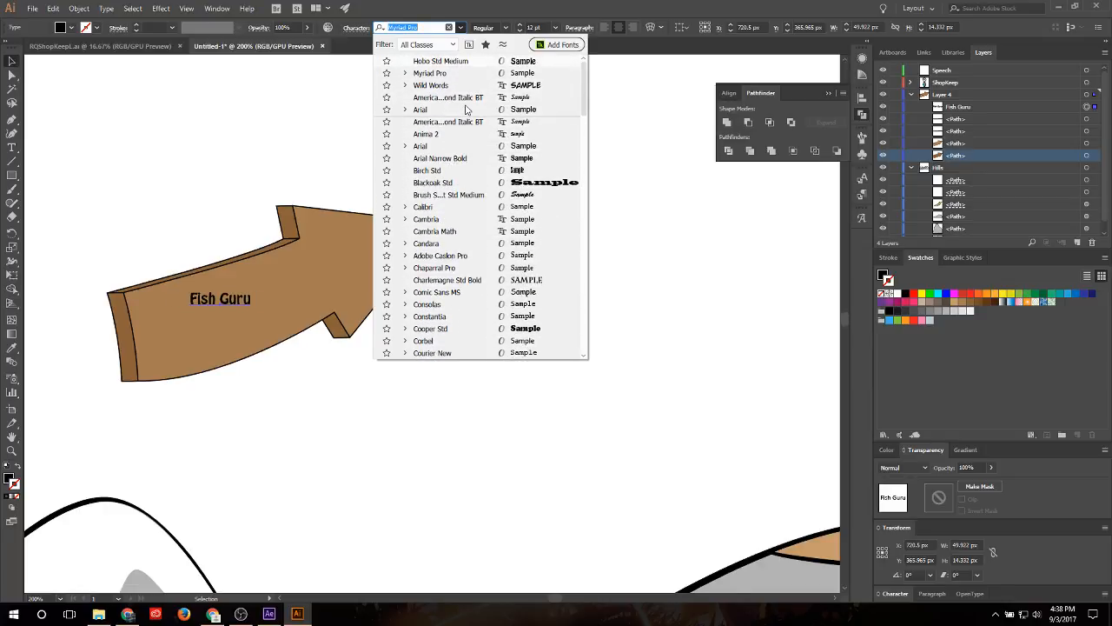
{"action": "key", "text": "Down"}
{"action": "key", "text": "Down"}
{"action": "key", "text": "Down"}
{"action": "key", "text": "Down"}
{"action": "key", "text": "Down"}
{"action": "key", "text": "Down"}
{"action": "key", "text": "Down"}
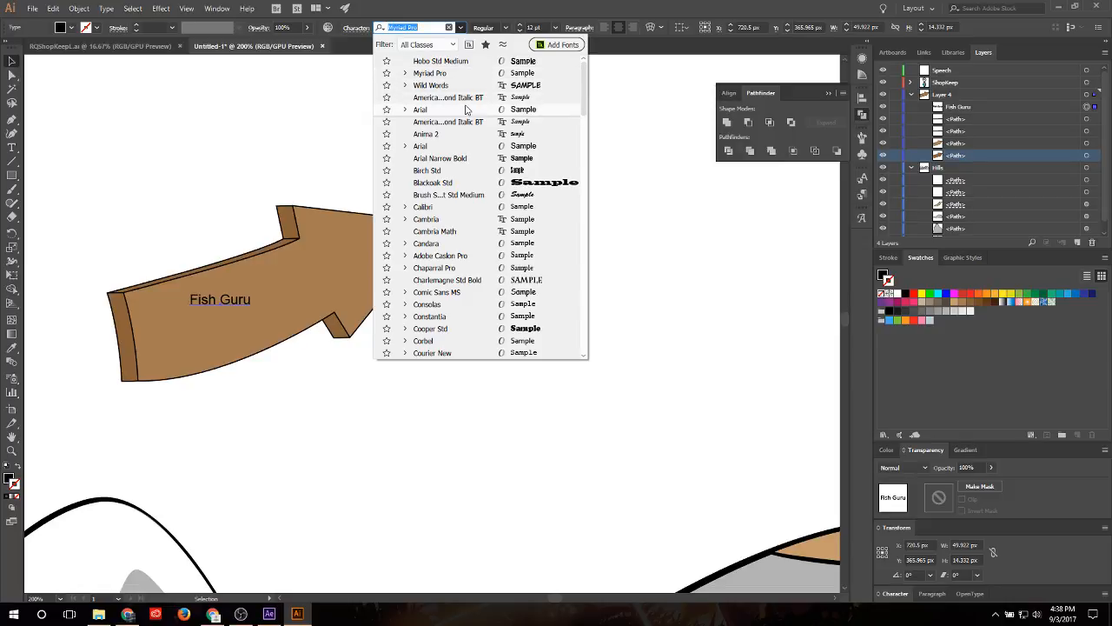
{"action": "key", "text": "Down"}
{"action": "key", "text": "Down"}
{"action": "key", "text": "Down"}
{"action": "key", "text": "Down"}
{"action": "key", "text": "Down"}
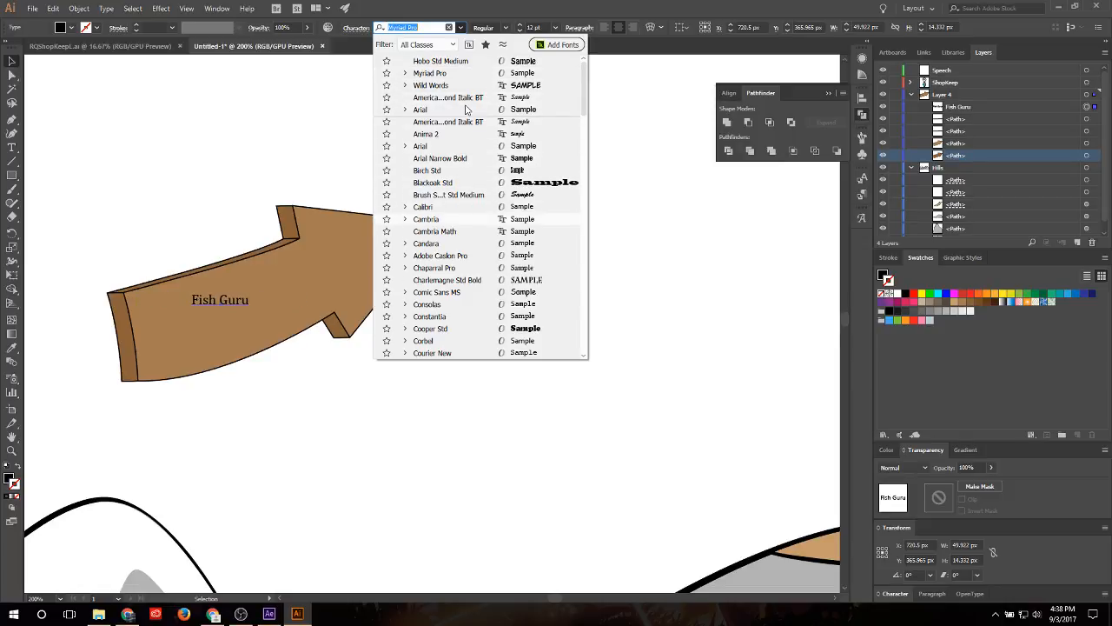
{"action": "key", "text": "Up"}
{"action": "key", "text": "Up"}
{"action": "key", "text": "Down"}
{"action": "key", "text": "Down"}
{"action": "key", "text": "Down"}
{"action": "key", "text": "Down"}
{"action": "key", "text": "Down"}
{"action": "key", "text": "Down"}
{"action": "key", "text": "Down"}
{"action": "key", "text": "Down"}
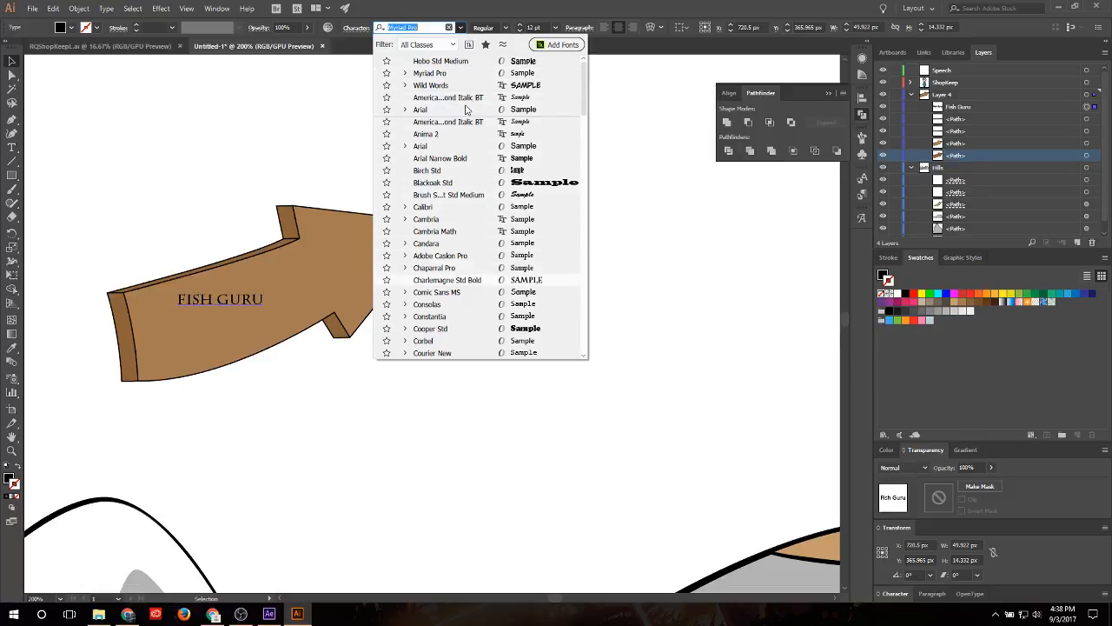
{"action": "key", "text": "Down"}
{"action": "key", "text": "Down"}
{"action": "key", "text": "Down"}
{"action": "key", "text": "Down"}
{"action": "key", "text": "Down"}
{"action": "key", "text": "Down"}
{"action": "key", "text": "Down"}
{"action": "key", "text": "Down"}
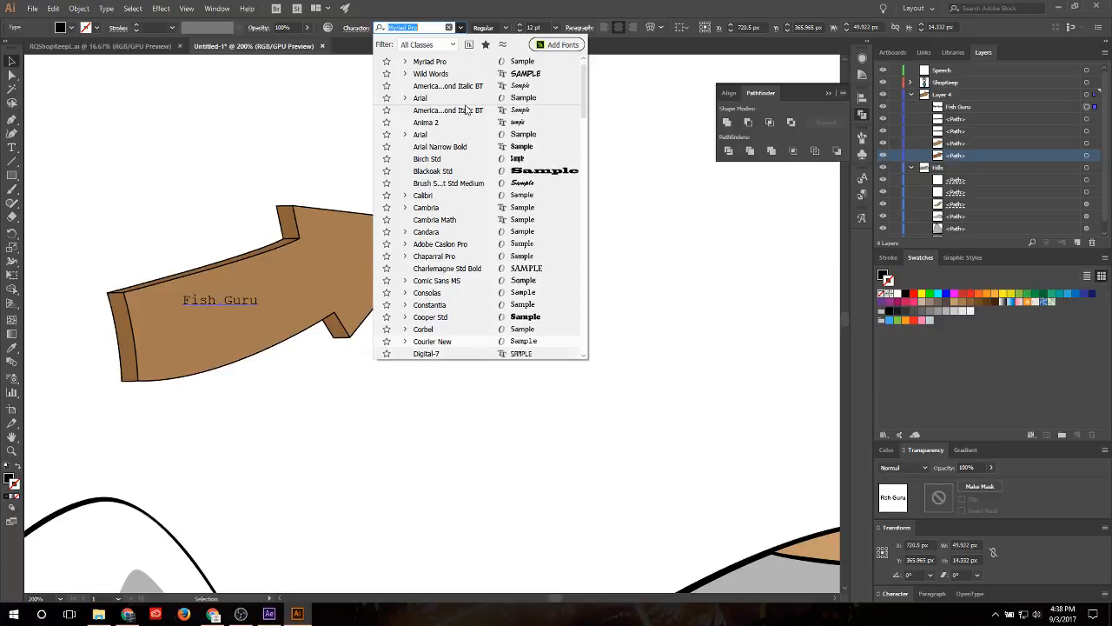
{"action": "key", "text": "Down"}
{"action": "key", "text": "Down"}
{"action": "key", "text": "Down"}
{"action": "key", "text": "Down"}
{"action": "key", "text": "Down"}
{"action": "key", "text": "Down"}
{"action": "key", "text": "Down"}
{"action": "key", "text": "Down"}
{"action": "key", "text": "Down"}
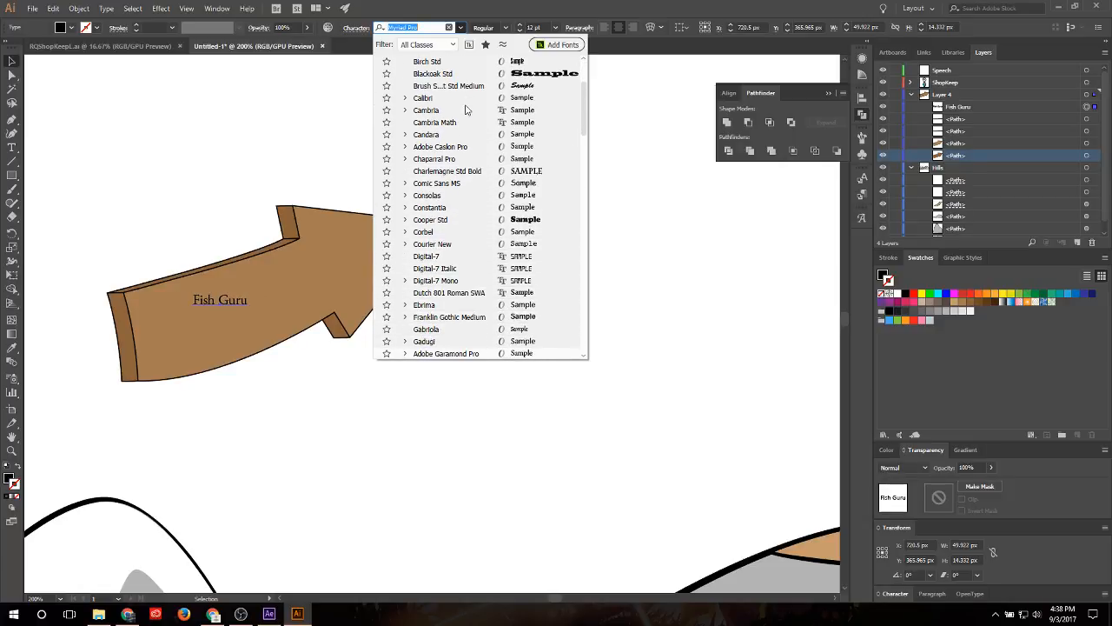
{"action": "key", "text": "Down"}
{"action": "key", "text": "Down"}
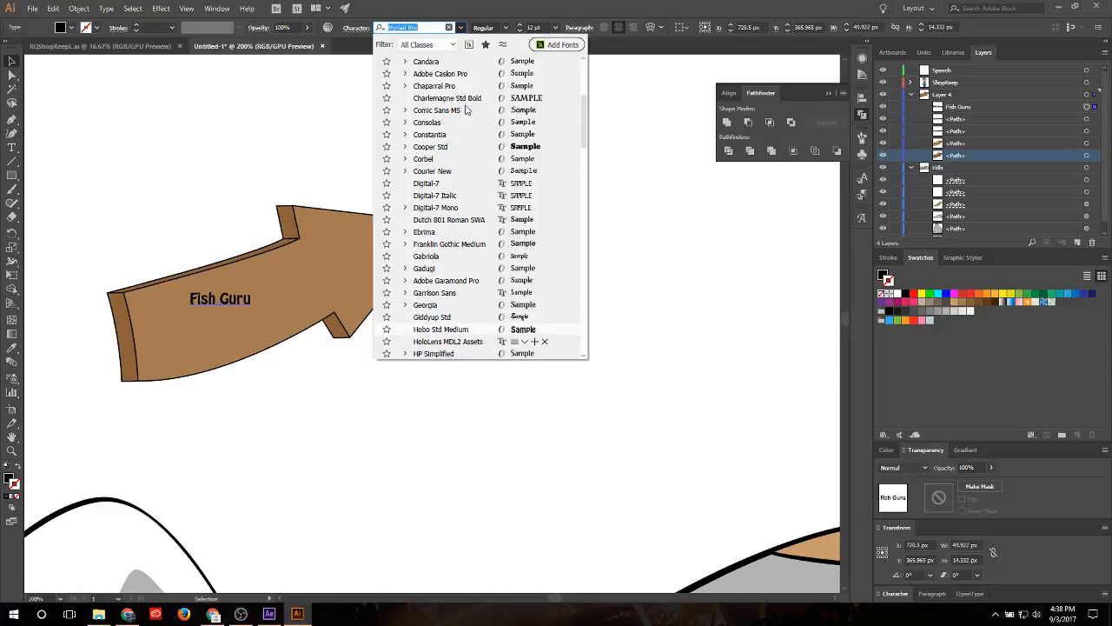
{"action": "key", "text": "Return"}
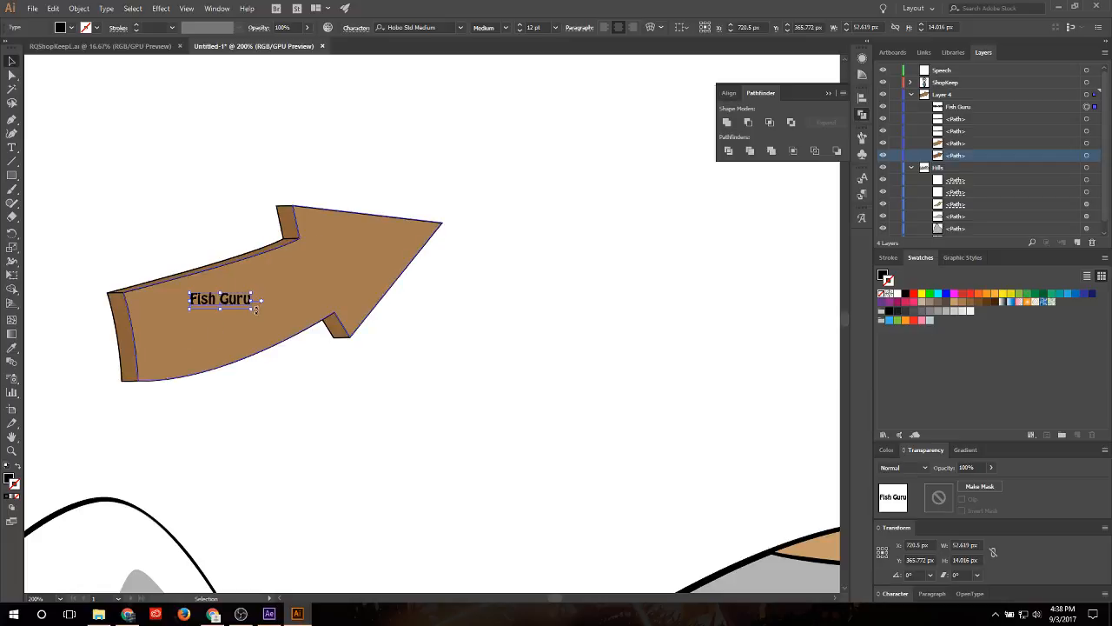
{"action": "left_click_drag", "start_coordinate": [256, 309], "coordinate": [296, 300]}
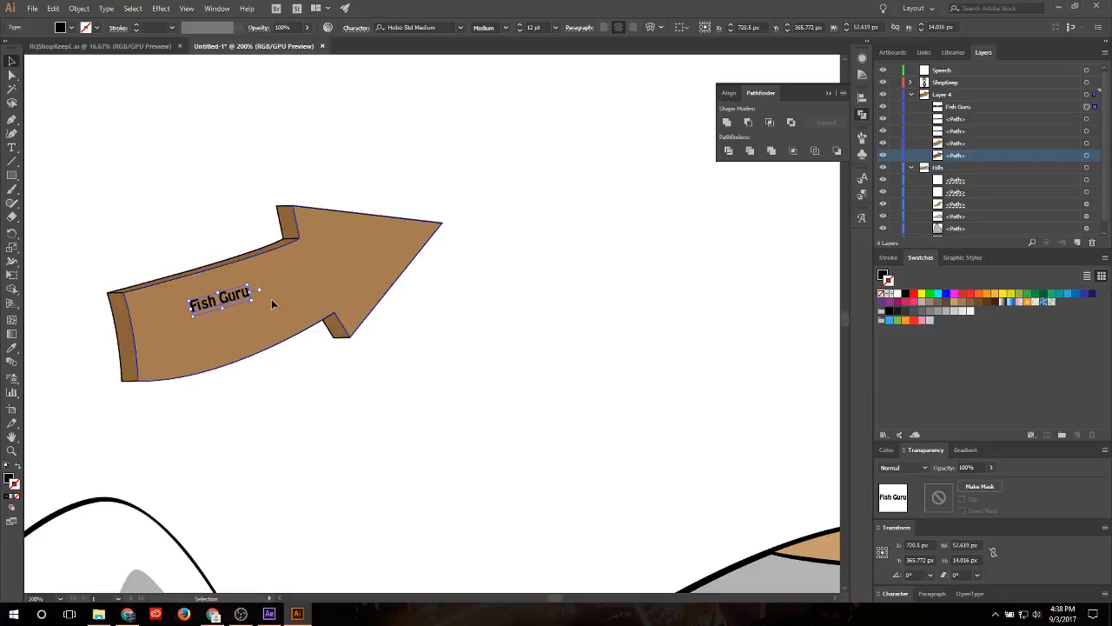
Step: Draw a straight Pen path along the arrow below the text and bend it into a shallow curve about 178.5 px wide and 68 px high
{"action": "left_click", "coordinate": [12, 119]}
{"action": "left_click", "coordinate": [150, 336]}
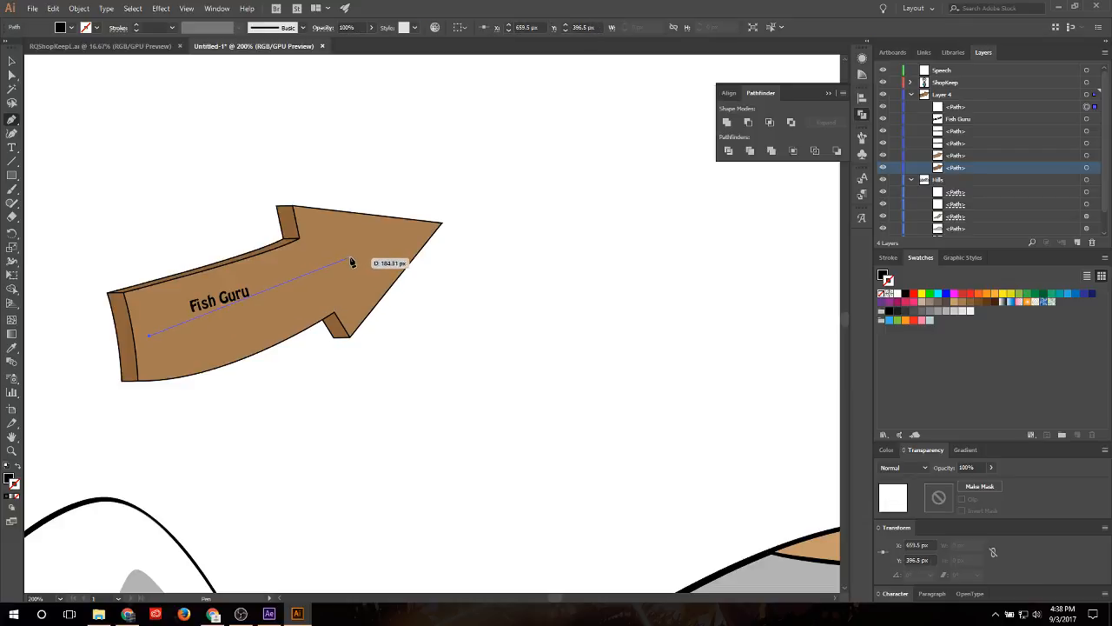
{"action": "left_click_drag", "start_coordinate": [363, 253], "coordinate": [396, 211]}
{"action": "key", "text": "ctrl+z"}
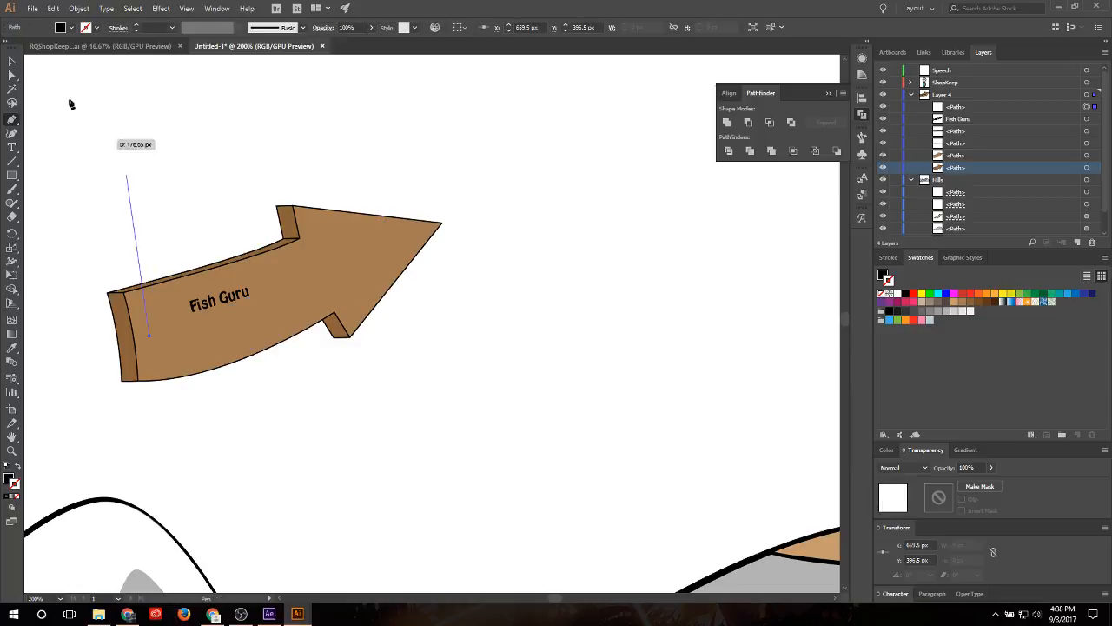
{"action": "left_click", "coordinate": [357, 256]}
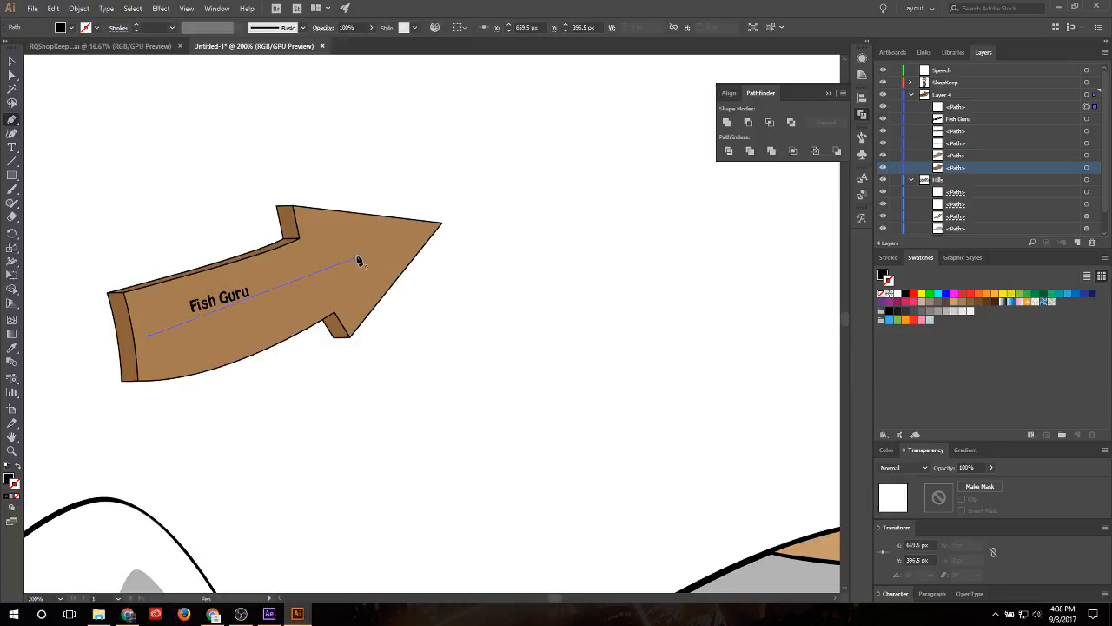
{"action": "left_click", "coordinate": [13, 119]}
{"action": "left_click", "coordinate": [59, 161]}
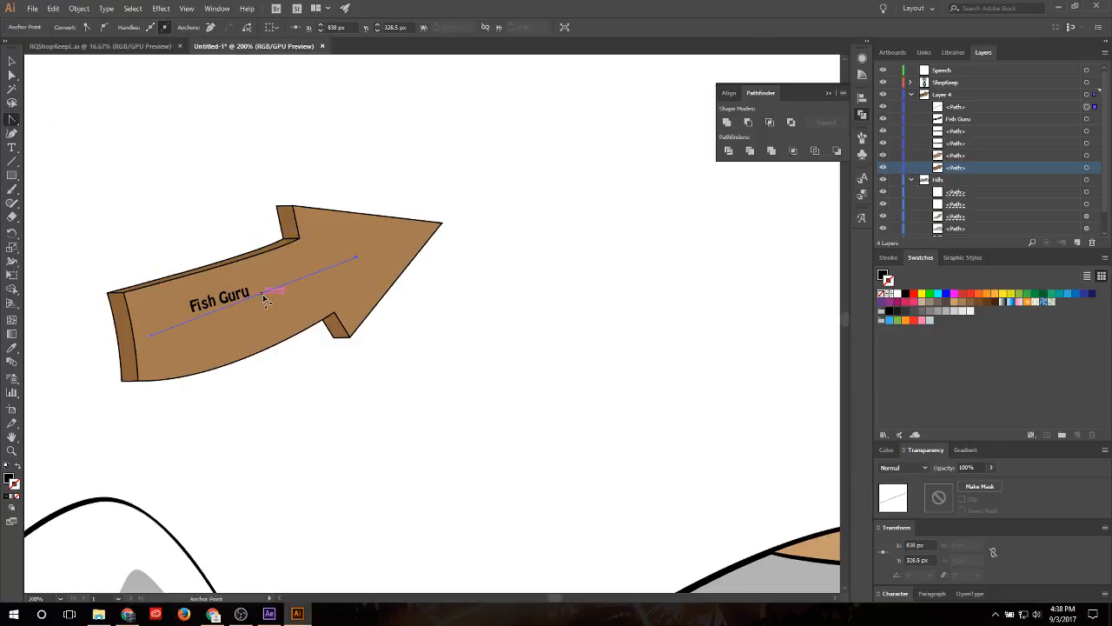
{"action": "left_click_drag", "start_coordinate": [265, 299], "coordinate": [233, 297]}
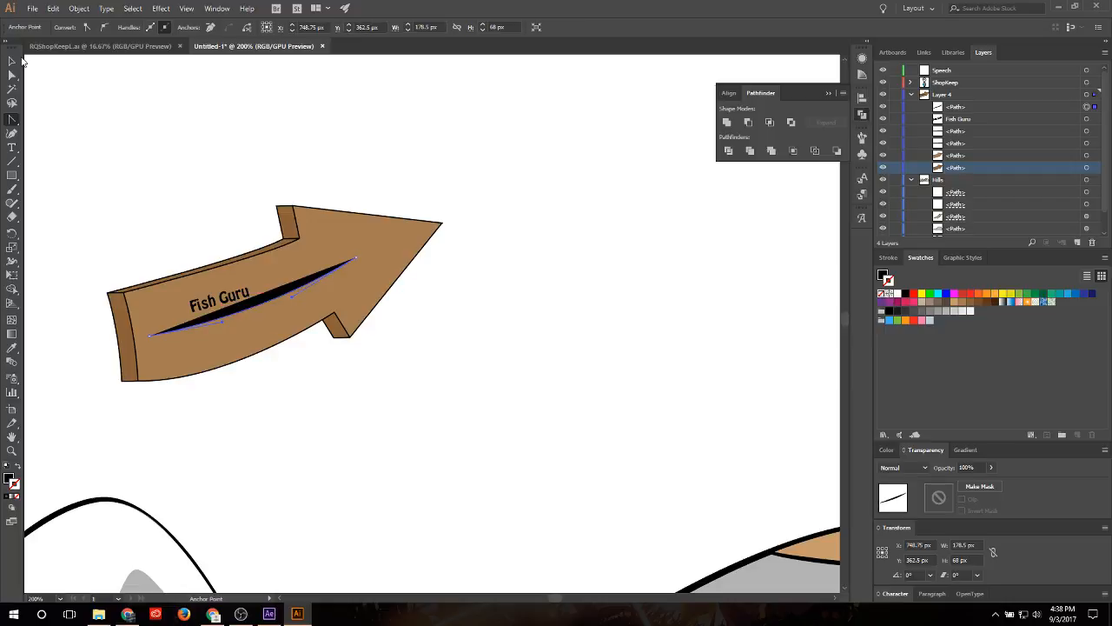
Step: Give the curved path on the arrow a black stroke and no fill
{"action": "left_click", "coordinate": [12, 61]}
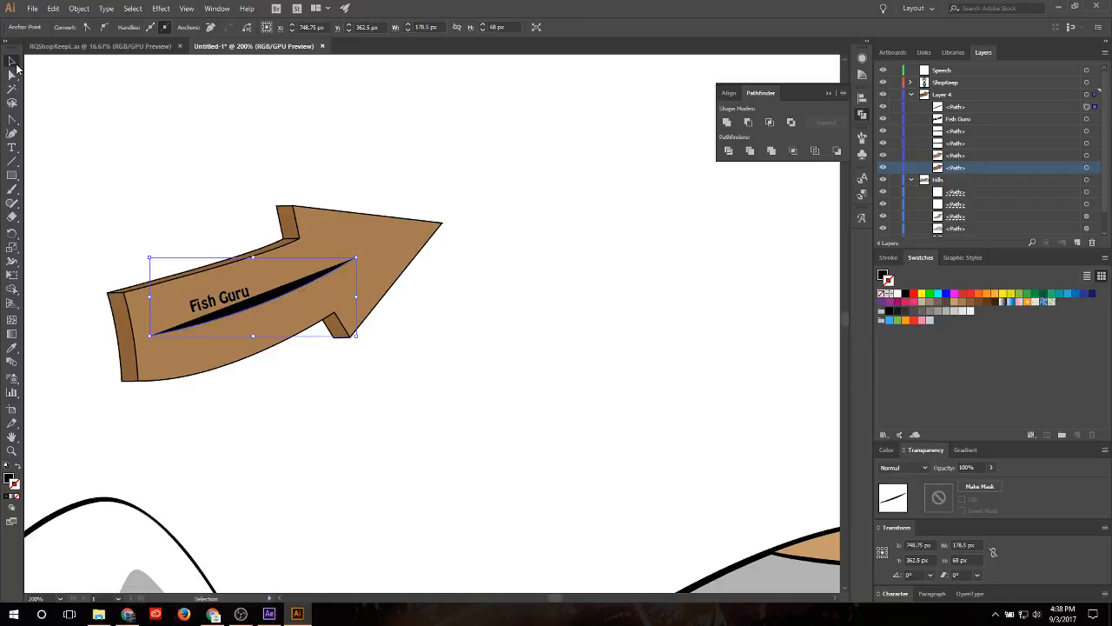
{"action": "left_click", "coordinate": [905, 294]}
{"action": "left_click", "coordinate": [883, 294]}
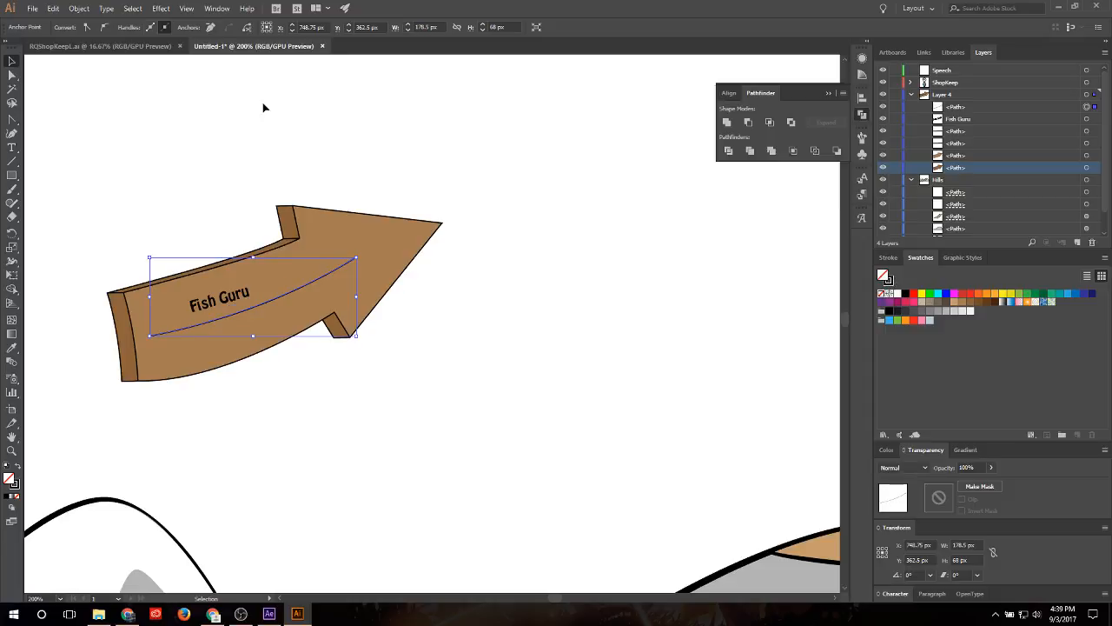
Step: Try to apply Type on a Path to the "Fish Guru" text and the curved path
{"action": "left_click", "coordinate": [106, 8]}
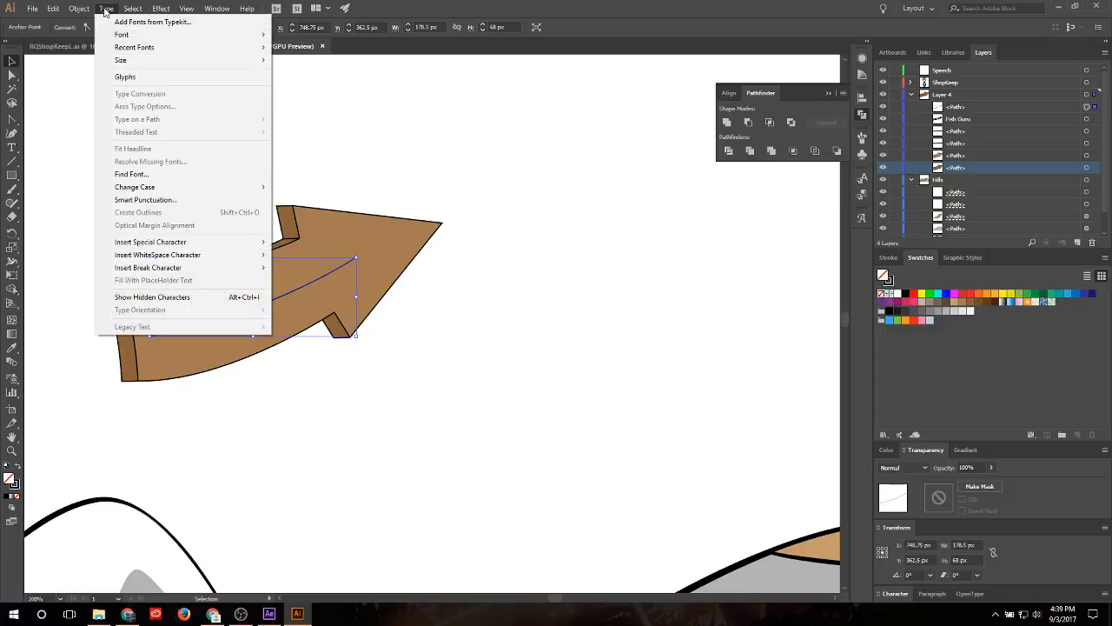
{"action": "left_click", "coordinate": [106, 10]}
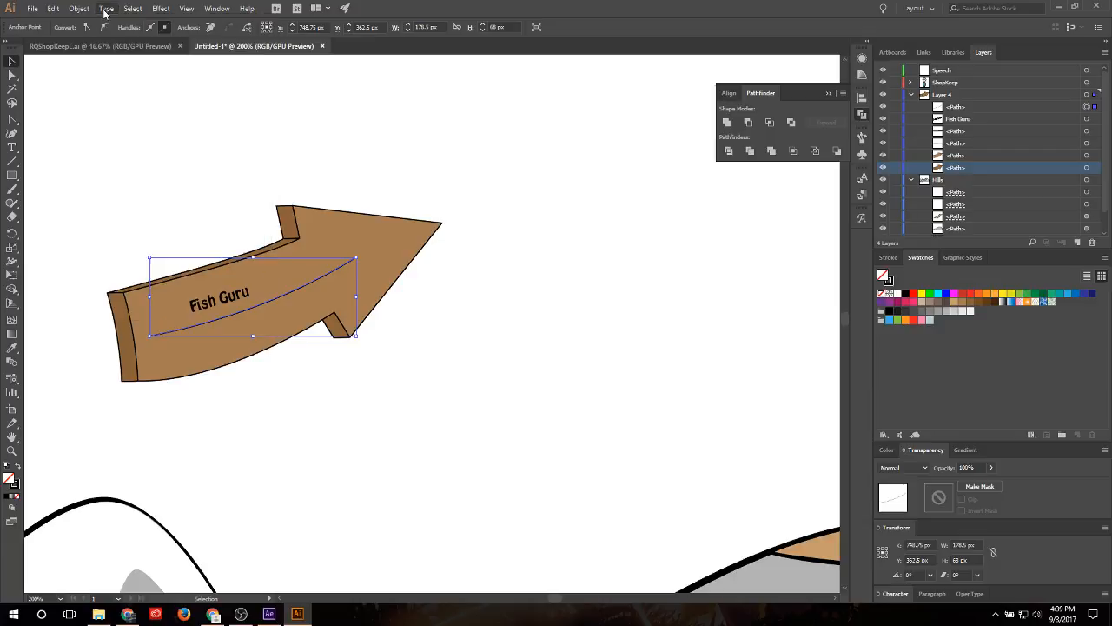
{"action": "left_click", "coordinate": [217, 300], "text": "shift"}
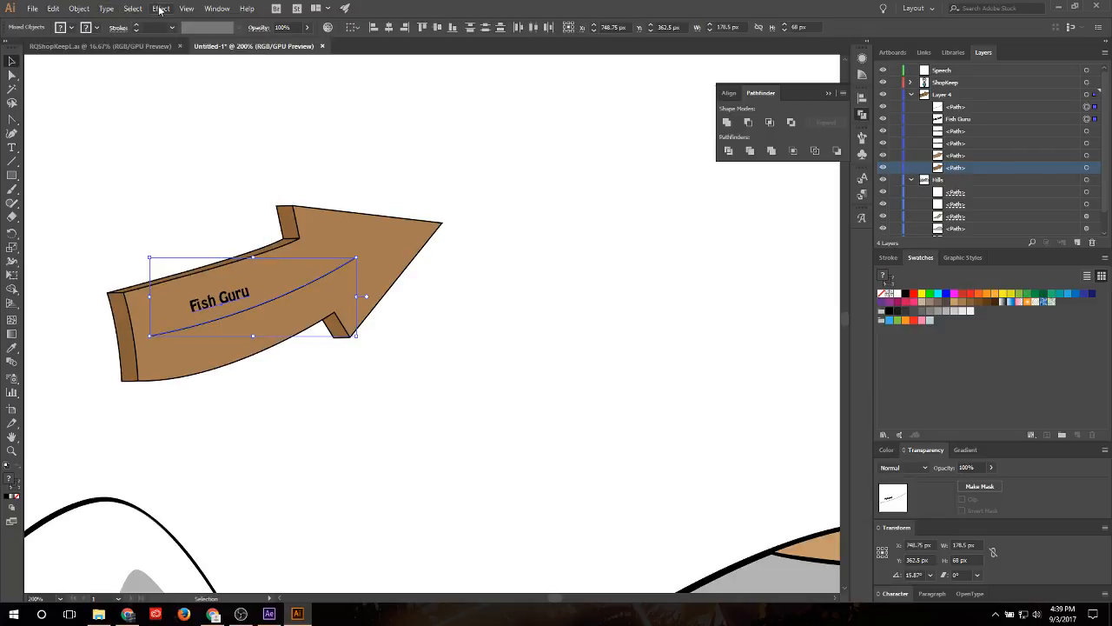
{"action": "left_click", "coordinate": [106, 8]}
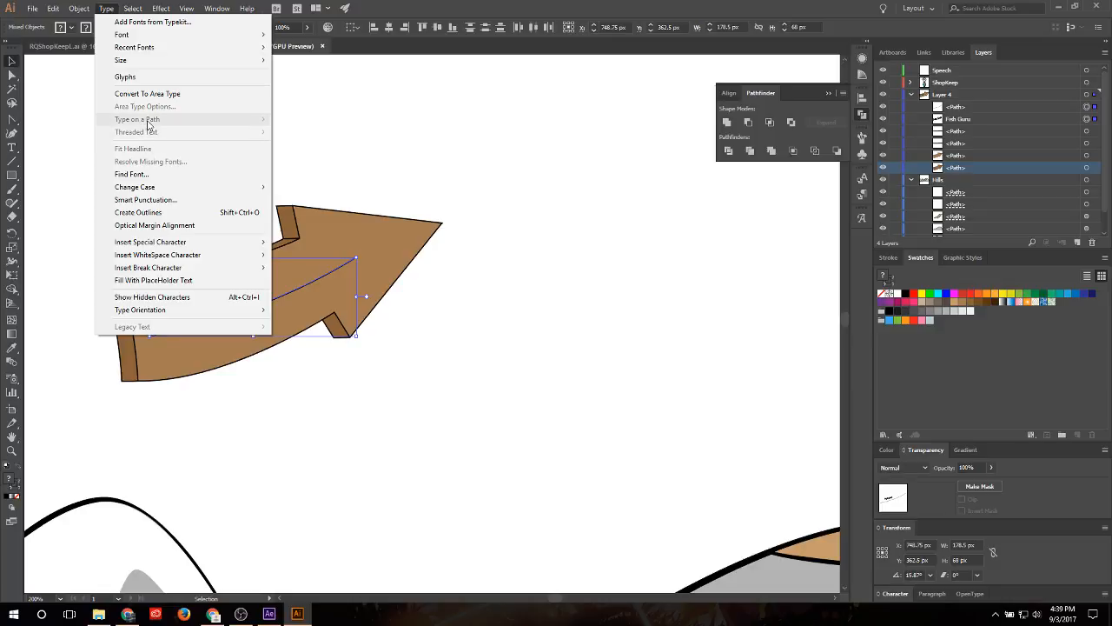
{"action": "left_click", "coordinate": [512, 174]}
{"action": "left_click", "coordinate": [228, 298]}
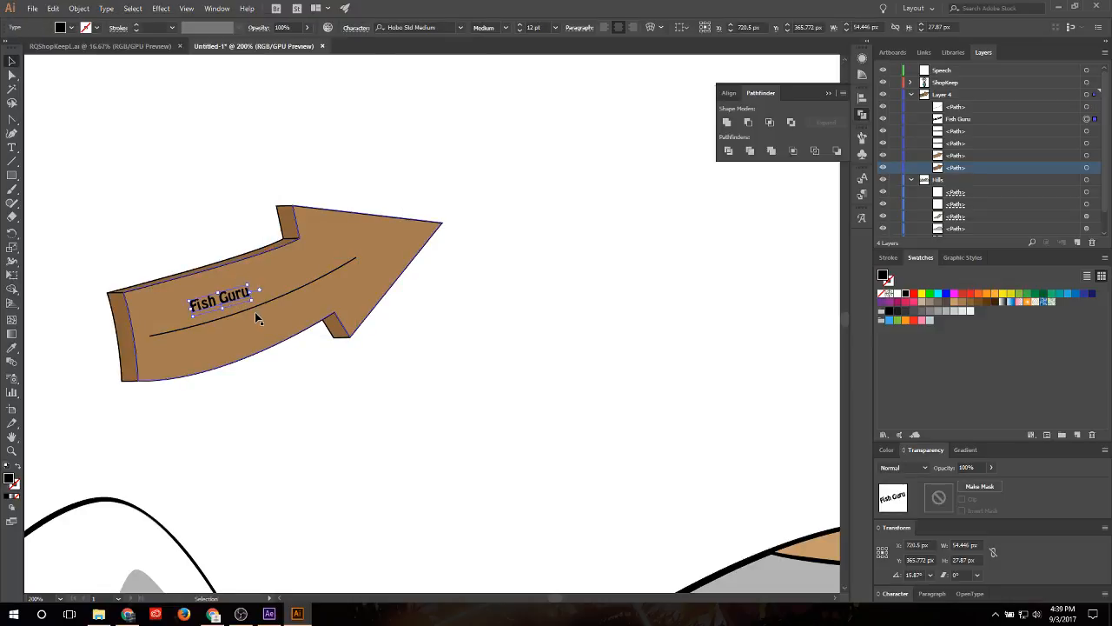
{"action": "left_click", "coordinate": [267, 293], "text": "shift"}
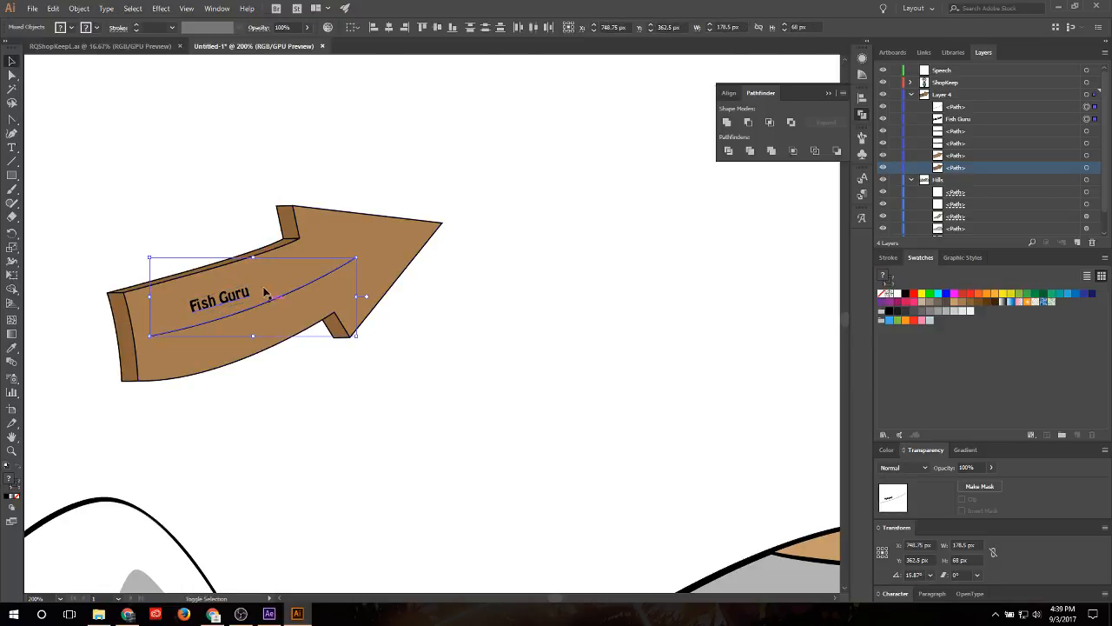
{"action": "left_click", "coordinate": [106, 9]}
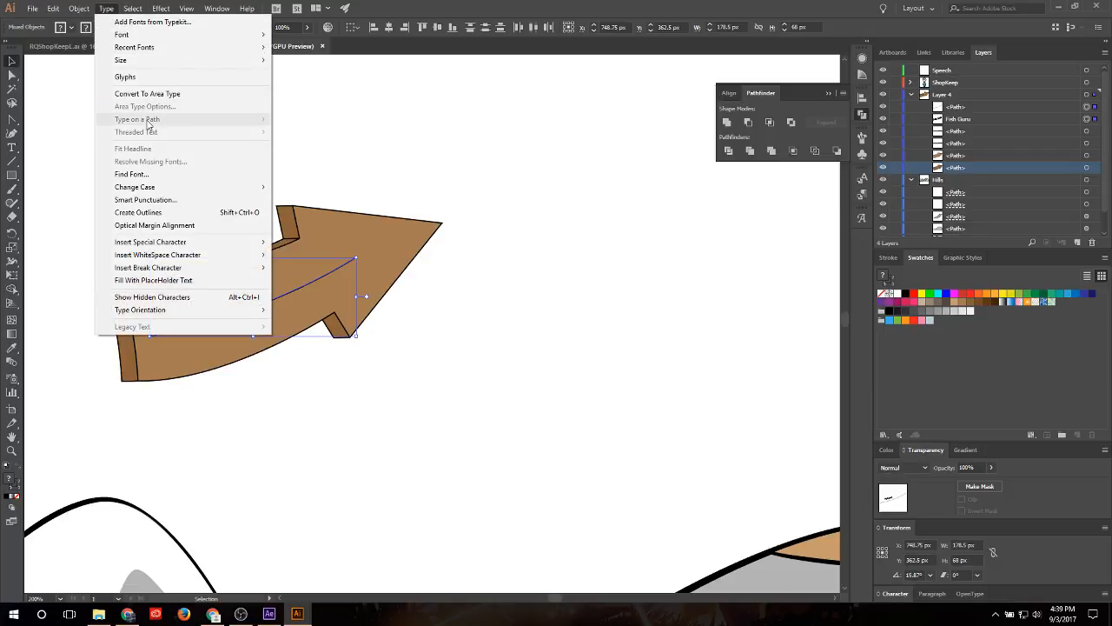
{"action": "left_click", "coordinate": [454, 169]}
{"action": "left_click", "coordinate": [240, 296]}
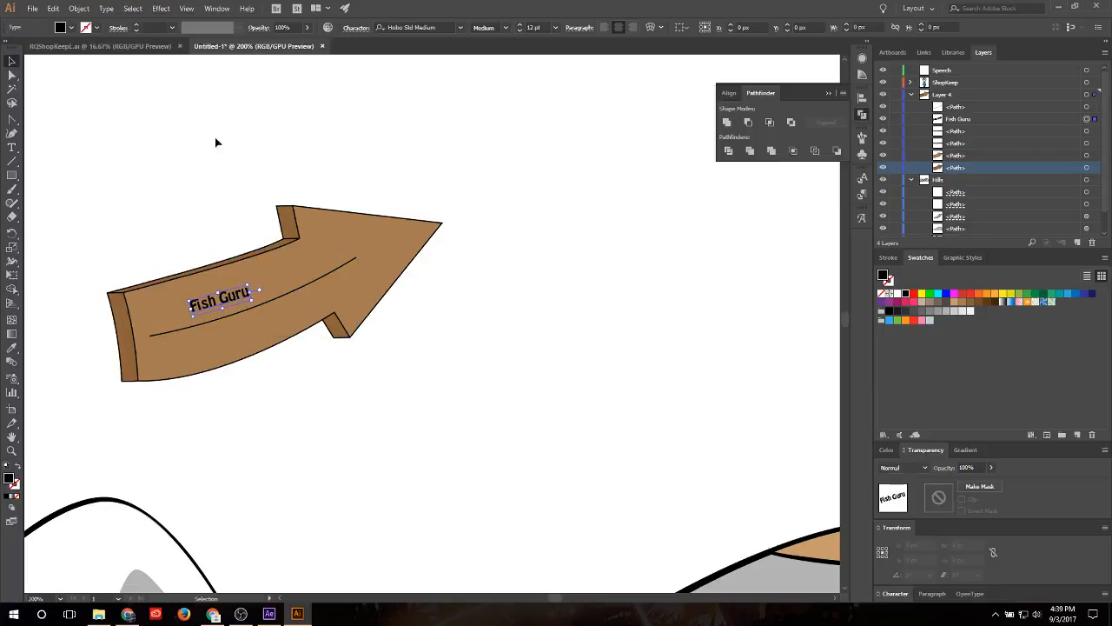
{"action": "left_click", "coordinate": [108, 8]}
{"action": "left_click", "coordinate": [109, 8]}
{"action": "left_click", "coordinate": [263, 315], "text": "shift"}
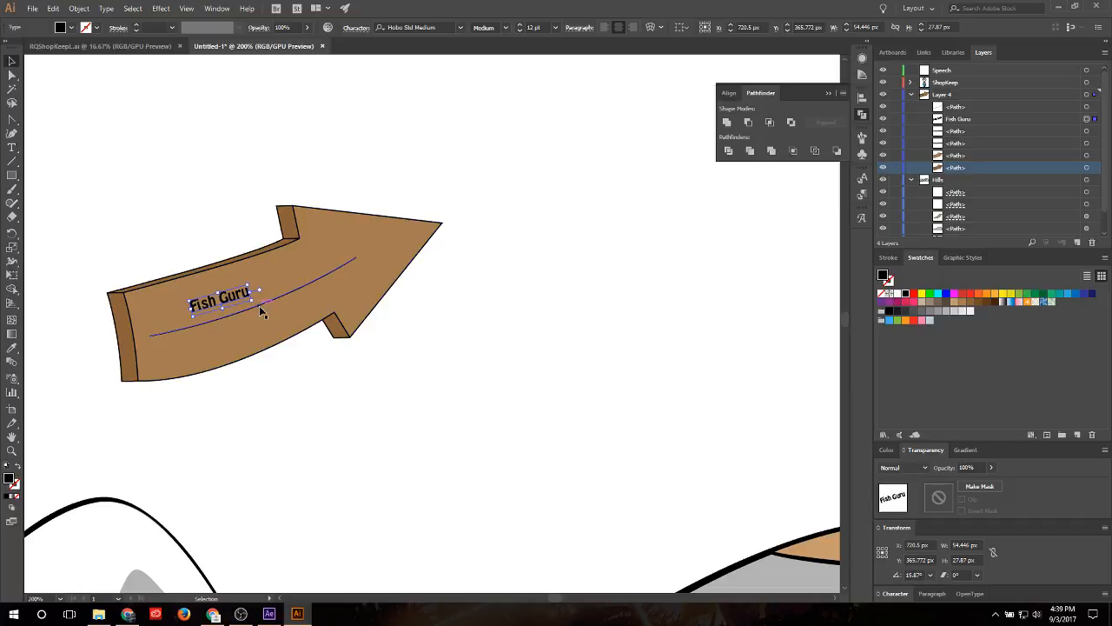
{"action": "left_click", "coordinate": [260, 310]}
{"action": "left_click", "coordinate": [106, 9]}
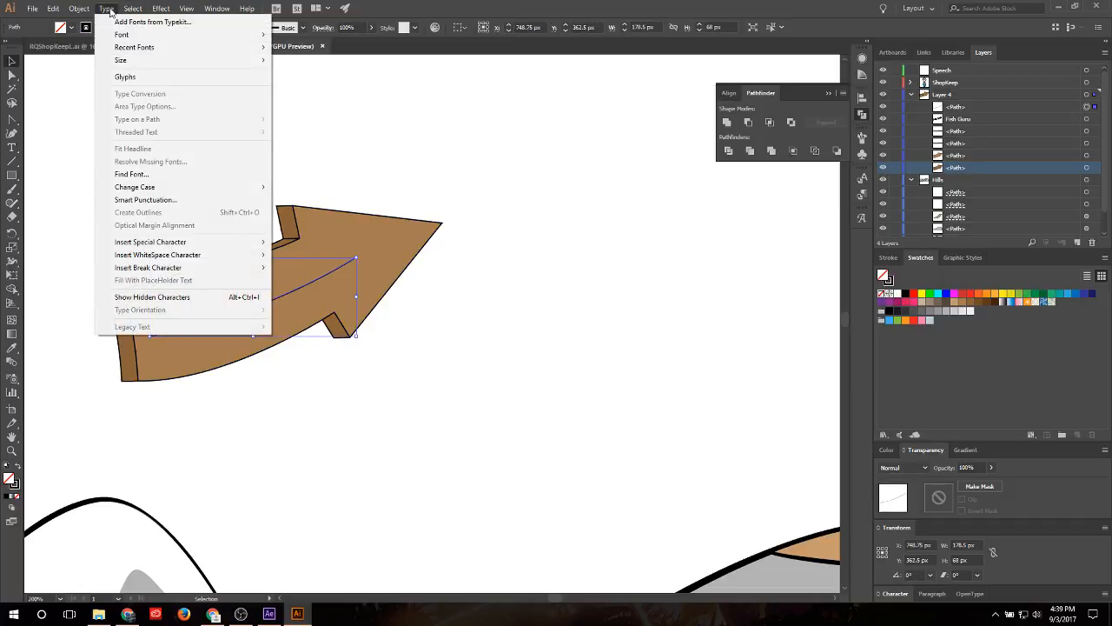
{"action": "left_click", "coordinate": [109, 11]}
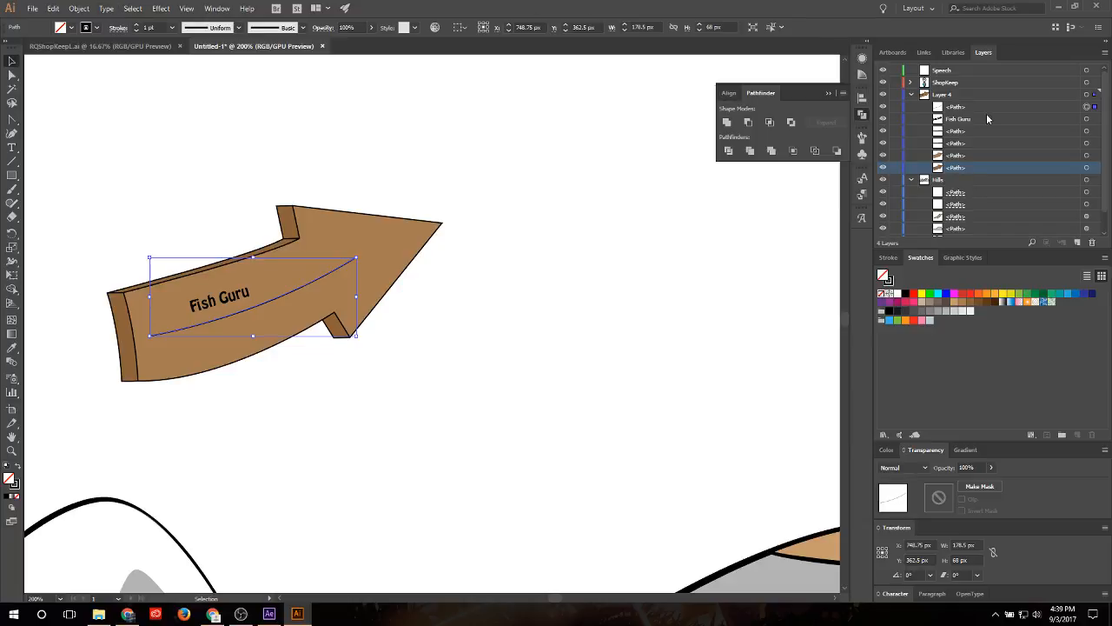
Step: Move the "Fish Guru" text above the curved path in Layer 4's stacking order and select the text
{"action": "left_click_drag", "start_coordinate": [989, 119], "coordinate": [970, 106]}
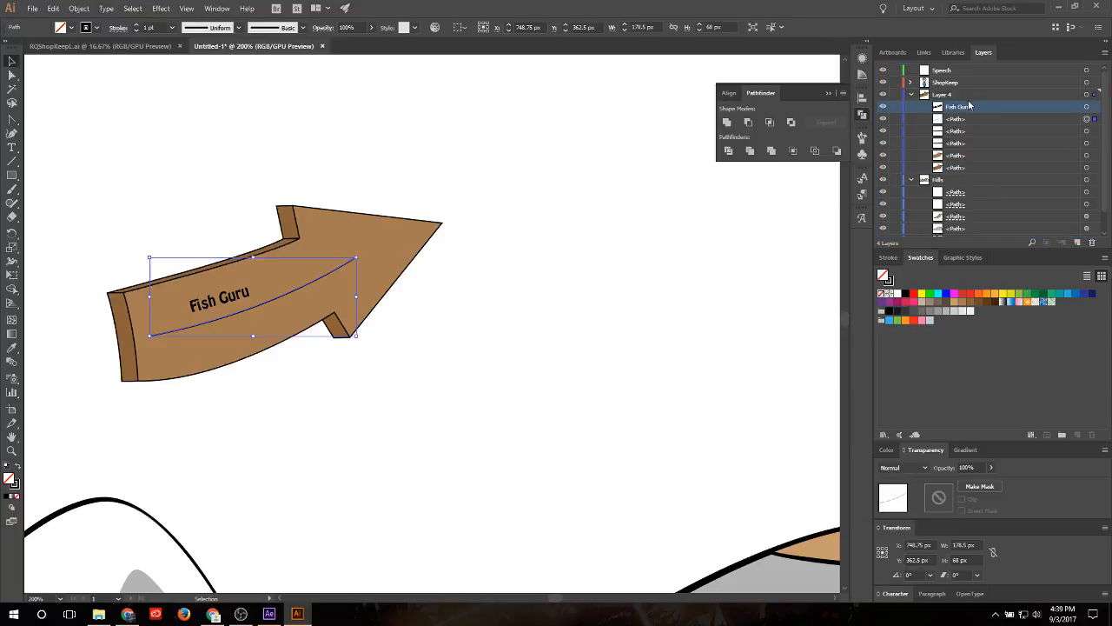
{"action": "left_click", "coordinate": [1086, 107]}
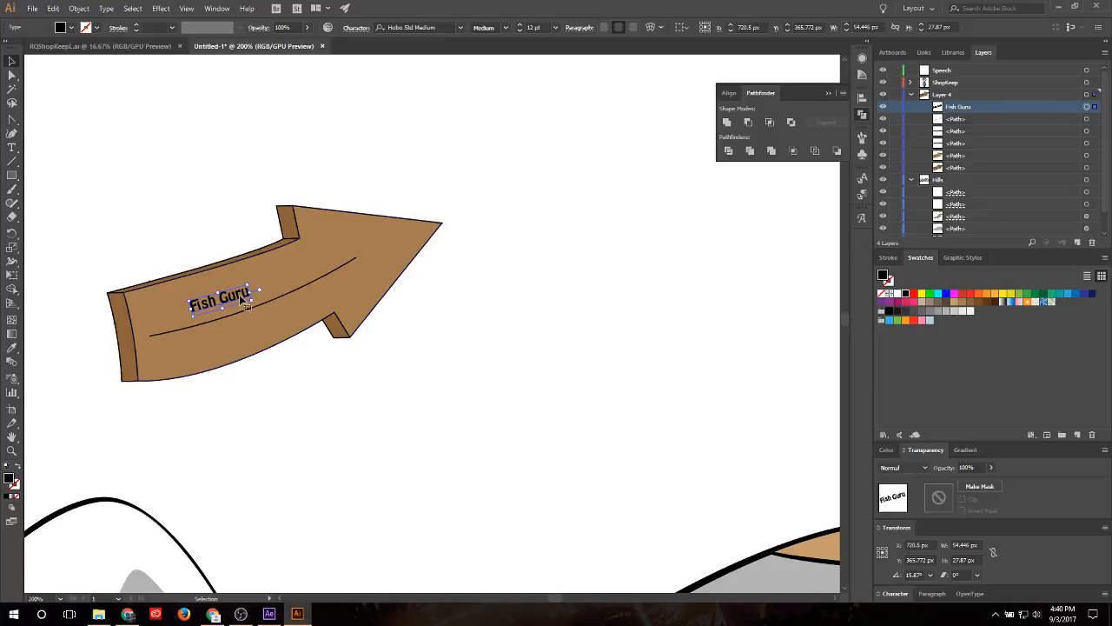
Step: Replace the loose "Fish Guru" text with 75 pt "Fish Guru" lettering set along the curved path using Type on a Path
{"action": "key", "text": "Delete"}
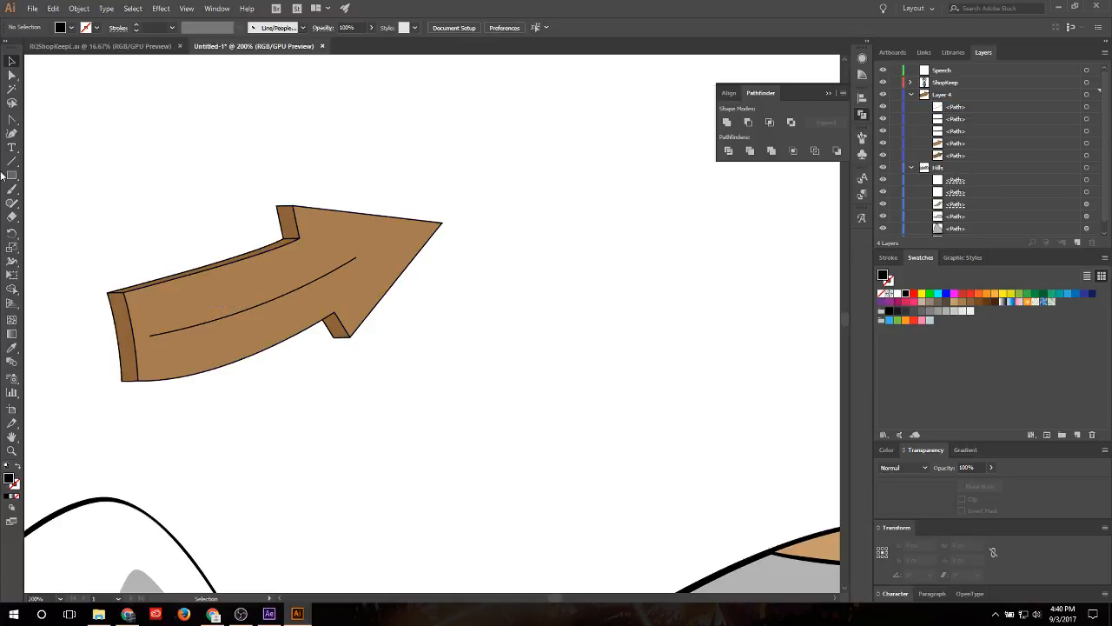
{"action": "left_click", "coordinate": [12, 148]}
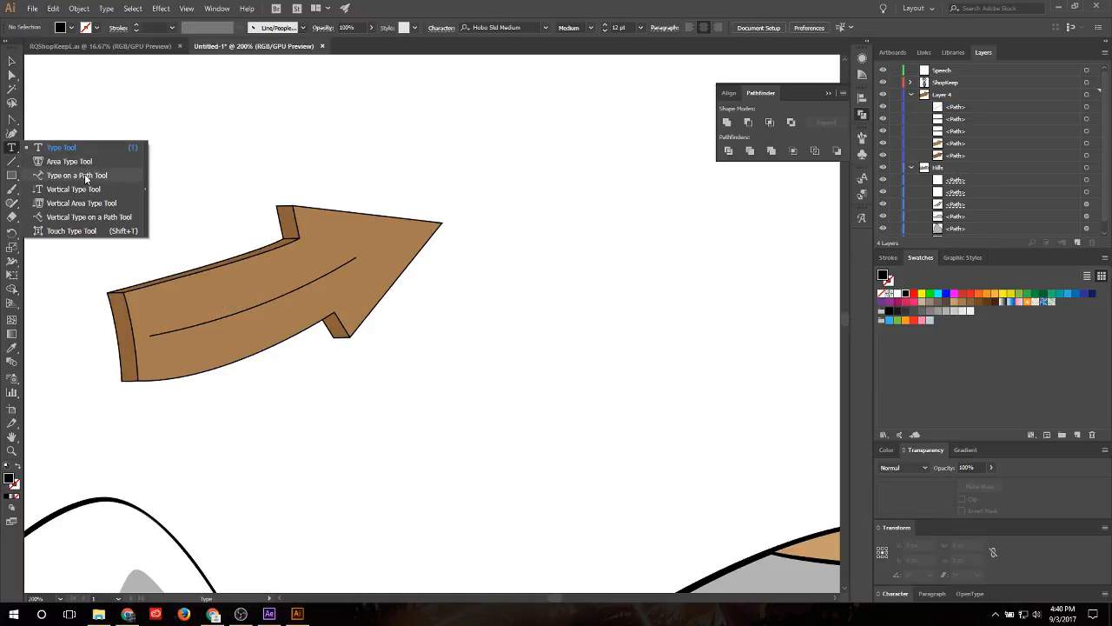
{"action": "key", "text": "ctrl+z"}
{"action": "type", "text": "75"}
{"action": "key", "text": "Return"}
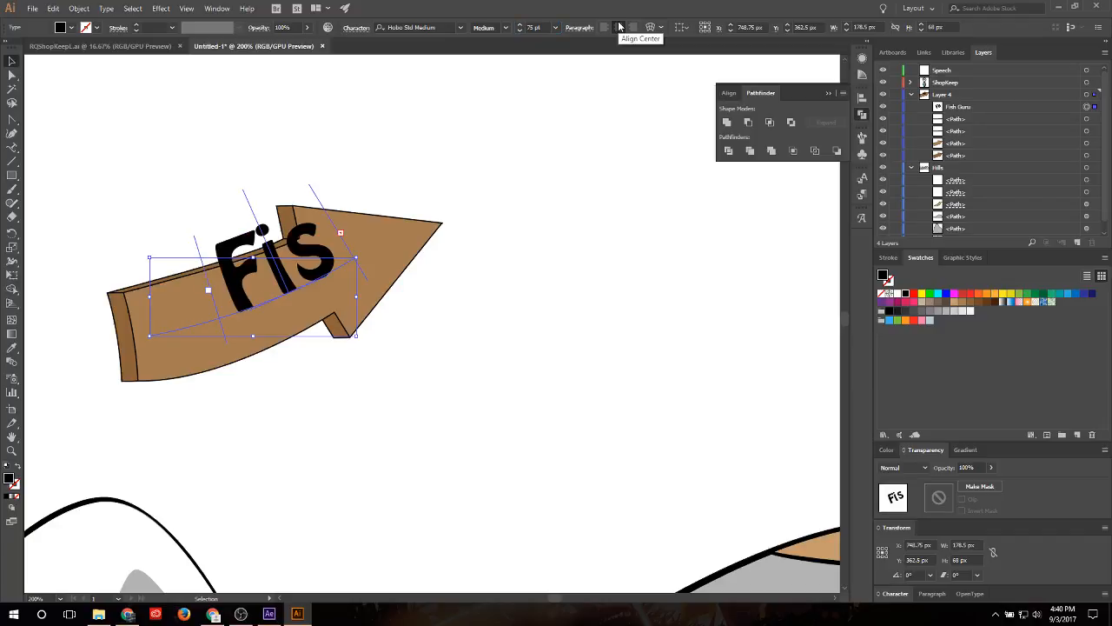
Step: Centre-align the lettering on the curved path and set its font size to 45 pt
{"action": "left_click", "coordinate": [619, 27]}
{"action": "double_click", "coordinate": [527, 27]}
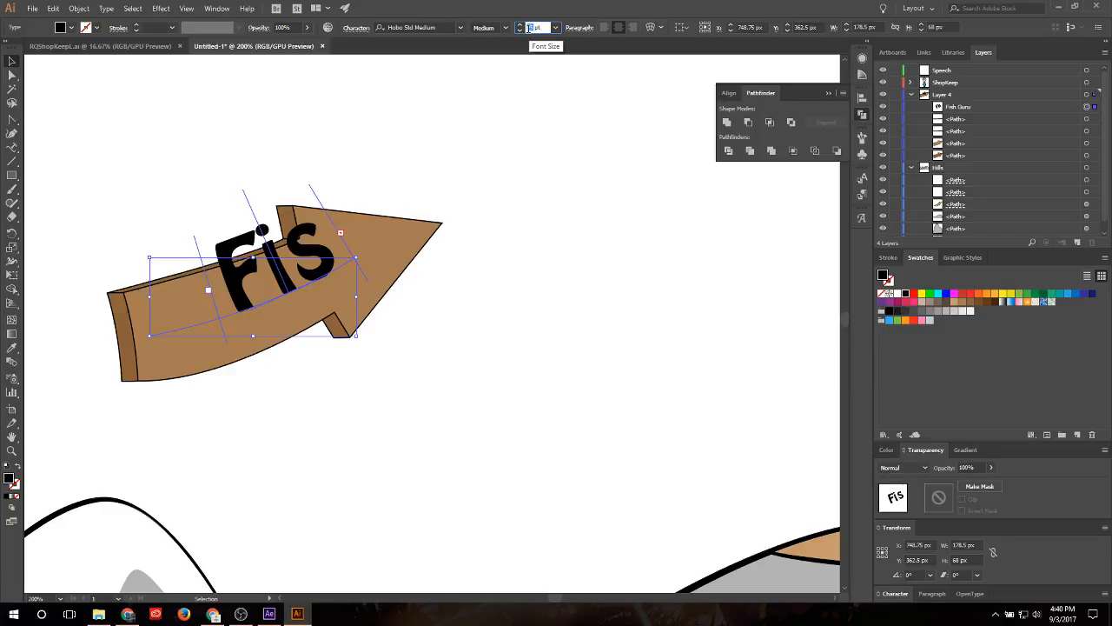
{"action": "type", "text": "45"}
{"action": "key", "text": "Return"}
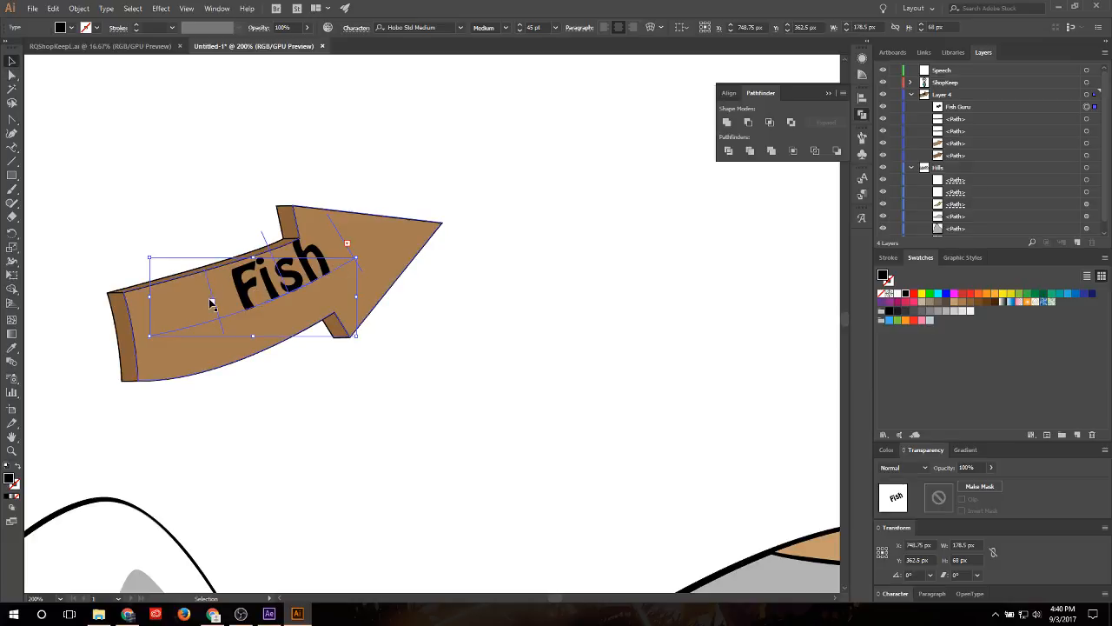
{"action": "key", "text": "t"}
{"action": "left_click_drag", "start_coordinate": [196, 305], "coordinate": [199, 310]}
{"action": "key", "text": "Escape"}
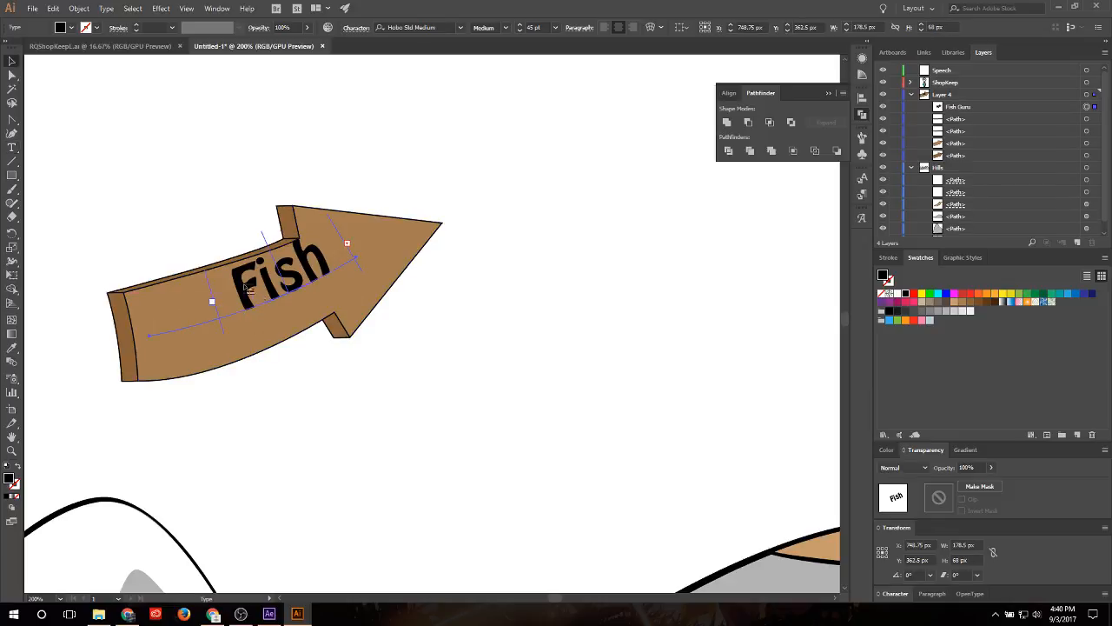
{"action": "left_click_drag", "start_coordinate": [246, 290], "coordinate": [184, 314]}
{"action": "key", "text": "ctrl+z"}
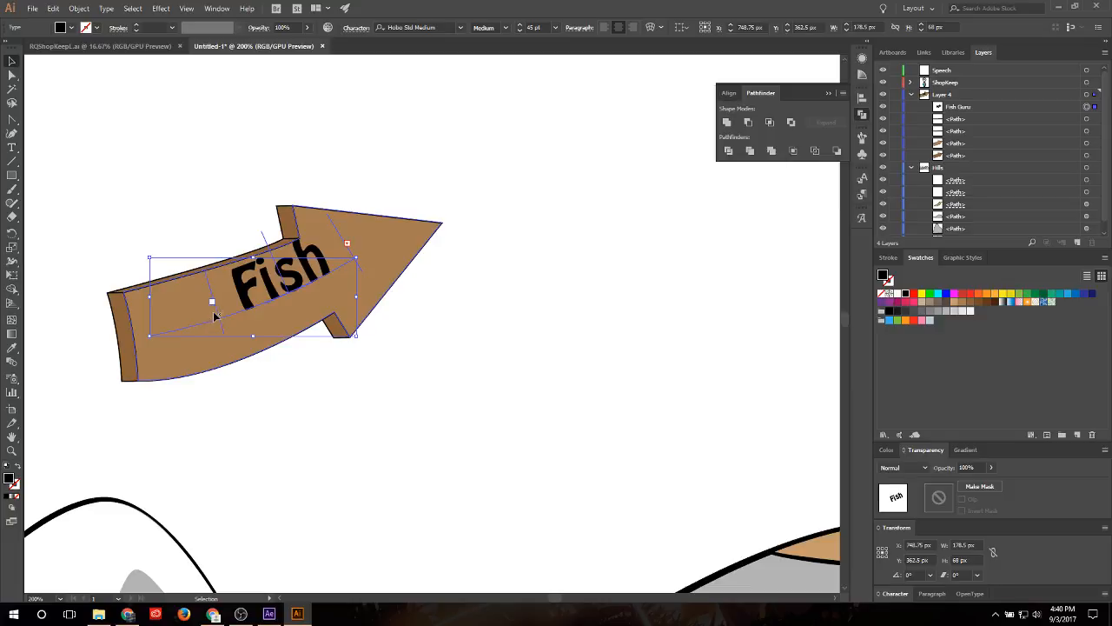
{"action": "key", "text": "t"}
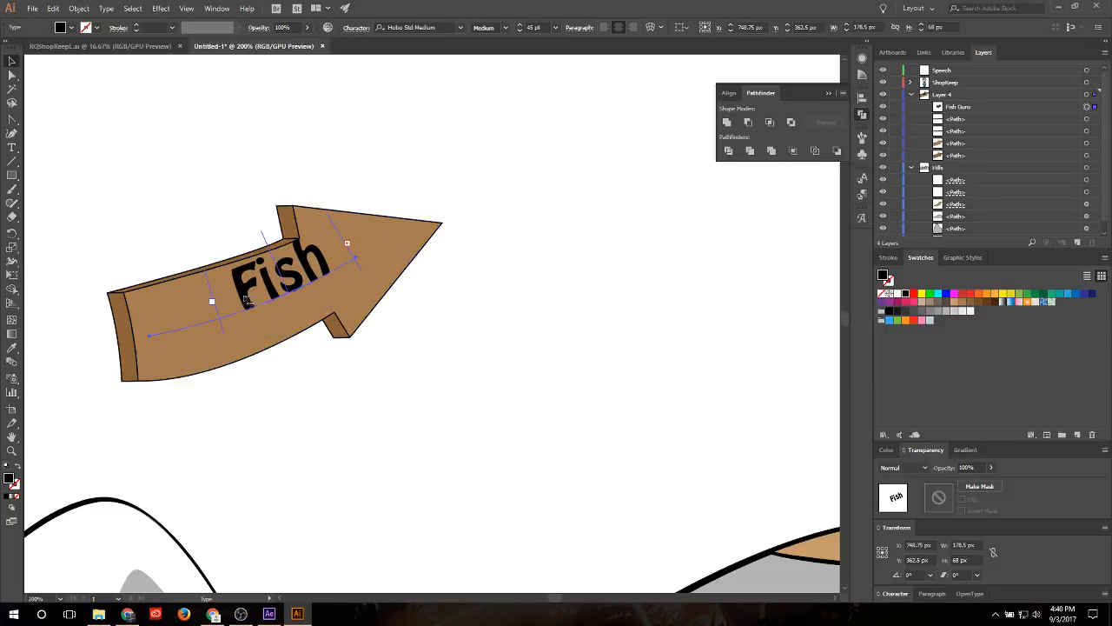
{"action": "key", "text": "v"}
{"action": "left_click", "coordinate": [159, 131]}
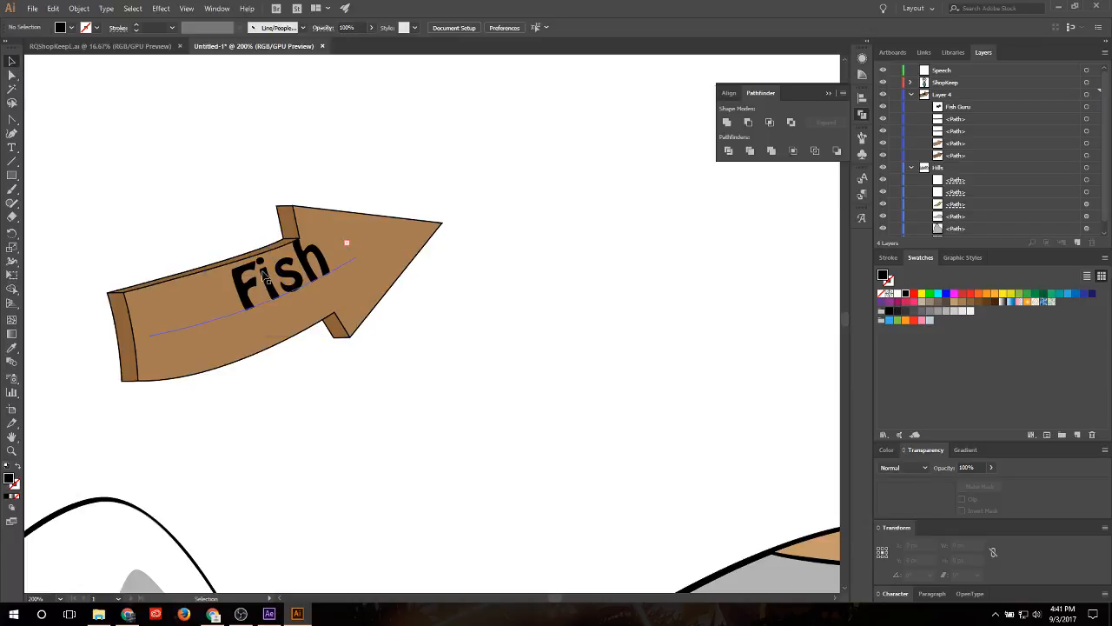
Step: Try to extend the text path's upper-right end with the Anchor Point tool, and undo the path edits
{"action": "left_click", "coordinate": [265, 276]}
{"action": "left_click", "coordinate": [11, 122]}
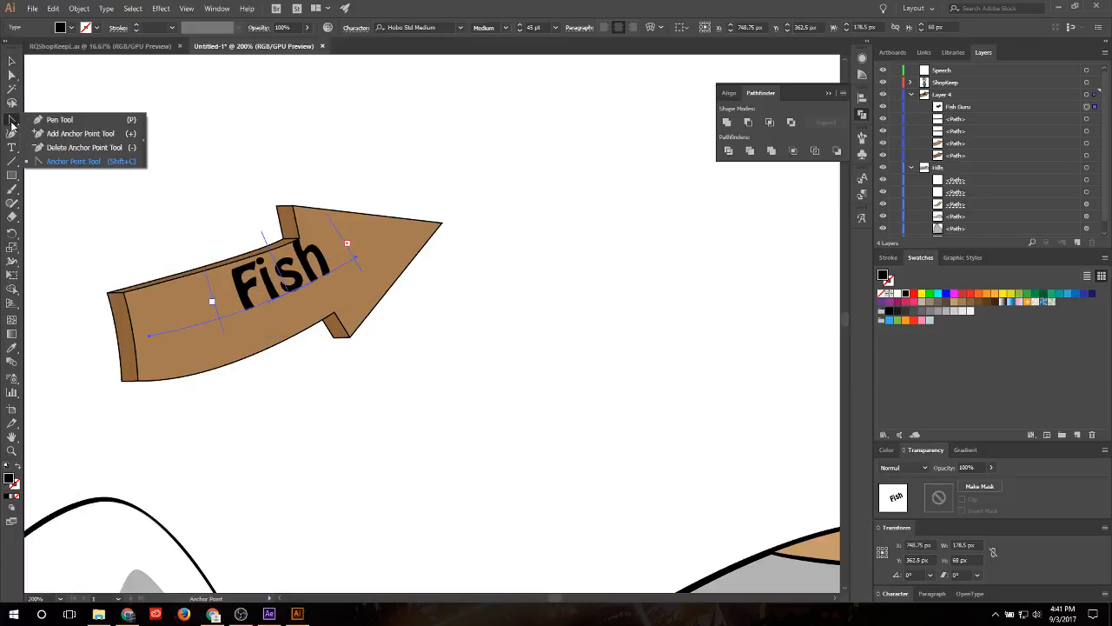
{"action": "left_click", "coordinate": [74, 161]}
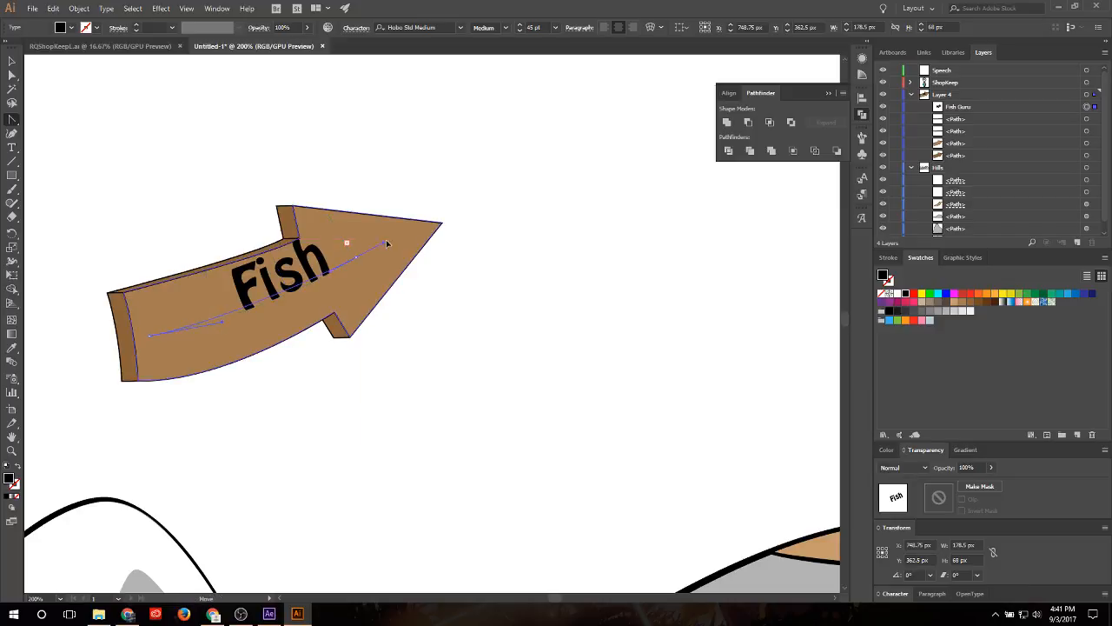
{"action": "key", "text": "ctrl"}
{"action": "left_click", "coordinate": [356, 258]}
{"action": "left_click", "coordinate": [358, 258], "text": "ctrl"}
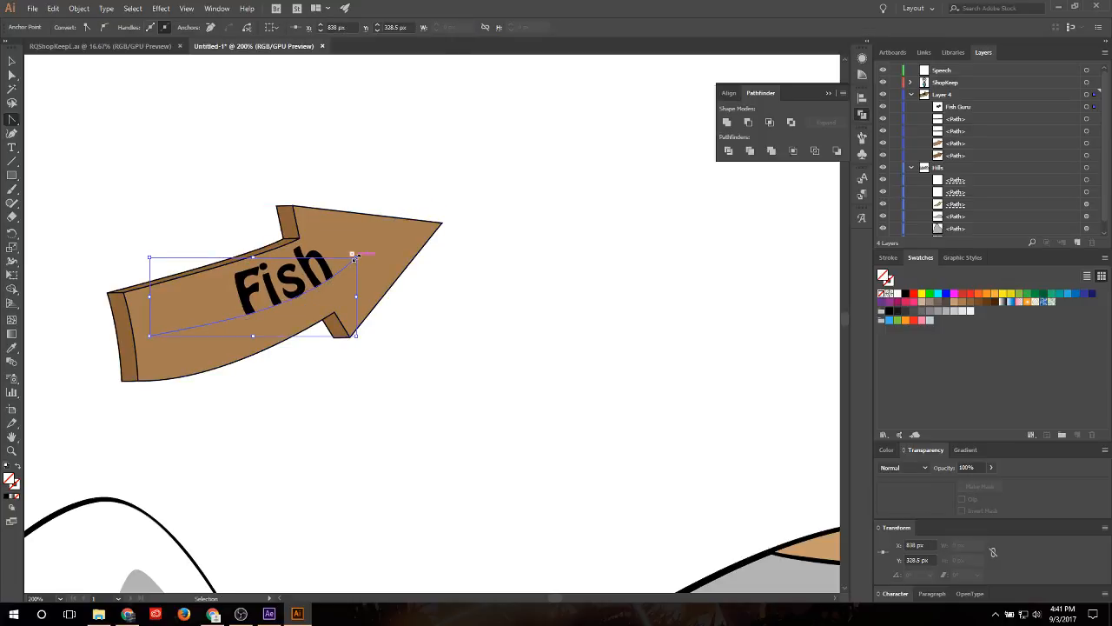
{"action": "left_click_drag", "start_coordinate": [355, 258], "coordinate": [447, 218]}
{"action": "key", "text": "ctrl+z"}
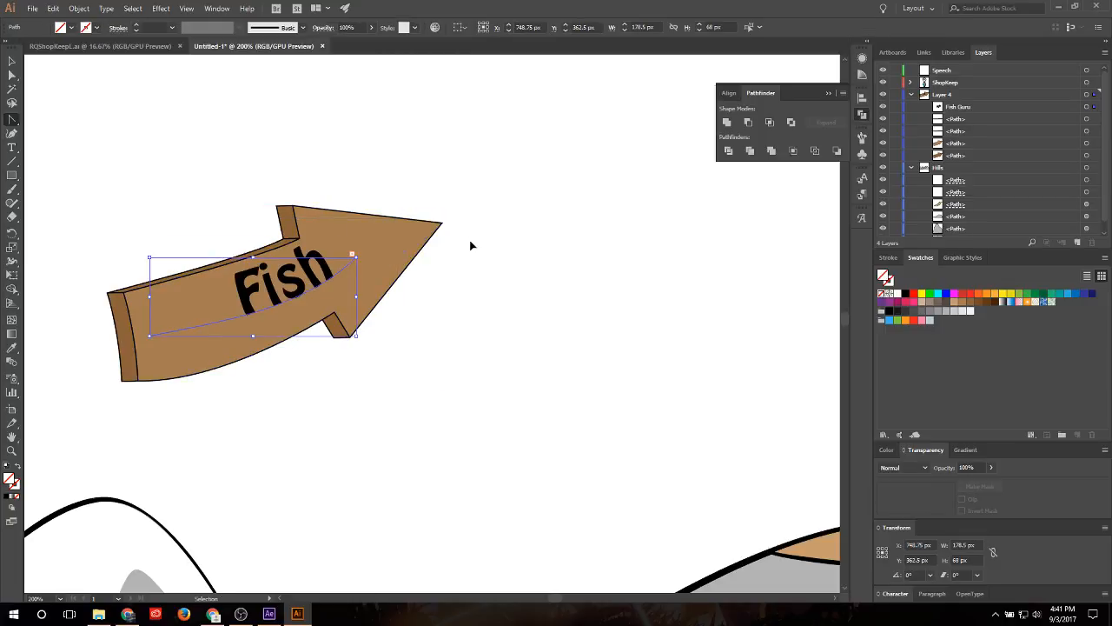
{"action": "key", "text": "ctrl+z"}
{"action": "key", "text": "ctrl+z"}
Step: Left-align the lettering on its path, and try enlarging the text object by its bounding box before undoing the scaling
{"action": "left_click", "coordinate": [13, 62]}
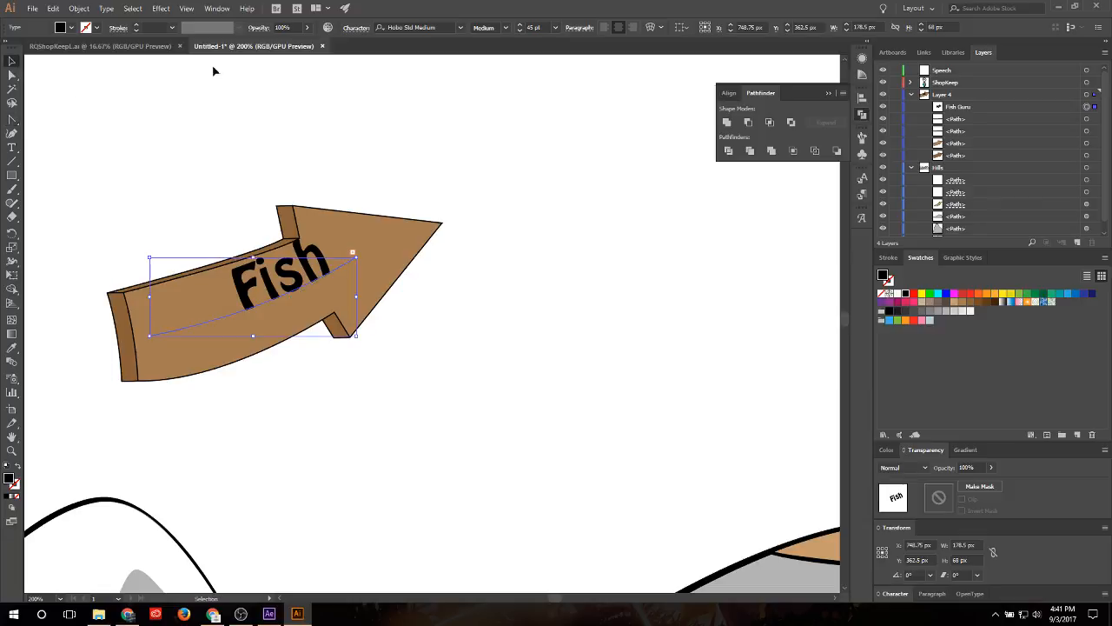
{"action": "left_click", "coordinate": [604, 32]}
{"action": "left_click_drag", "start_coordinate": [356, 258], "coordinate": [526, 194]}
{"action": "key", "text": "ctrl+z"}
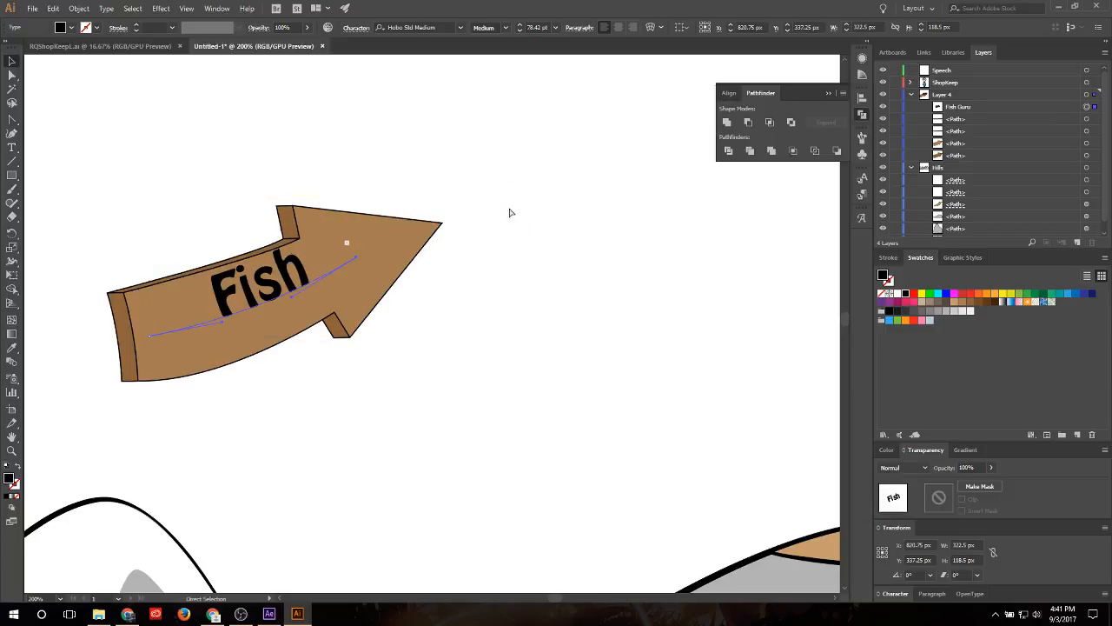
Step: Pull the text path's lower-left end out beyond the arrow's tail and shift the "Fish Guru" lettering slightly right on the arrow
{"action": "left_click", "coordinate": [11, 119]}
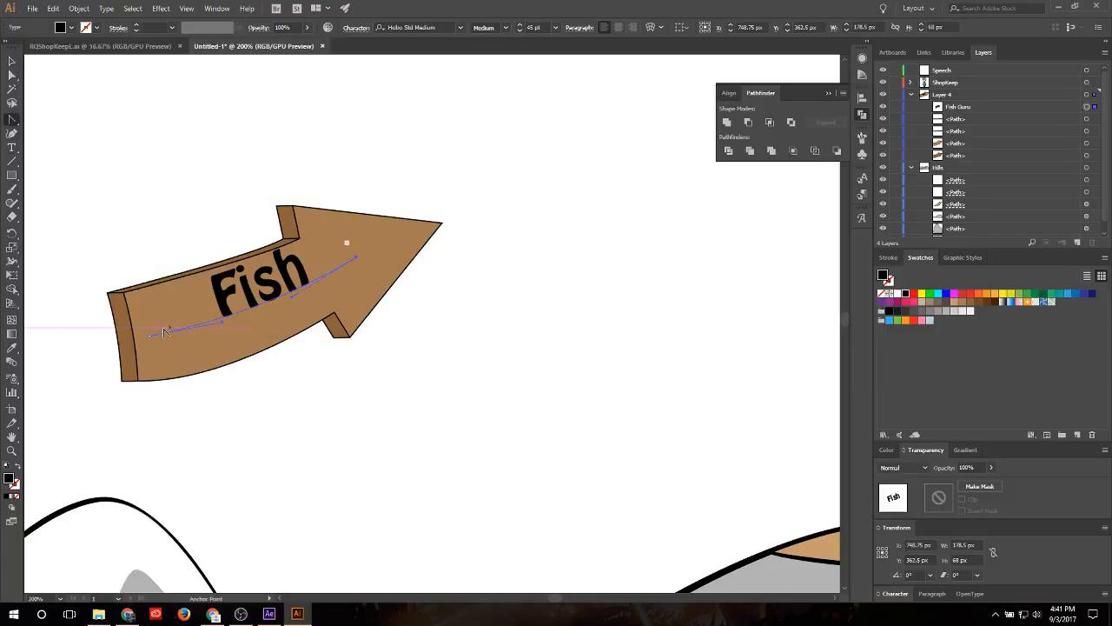
{"action": "left_click_drag", "start_coordinate": [150, 338], "coordinate": [44, 374]}
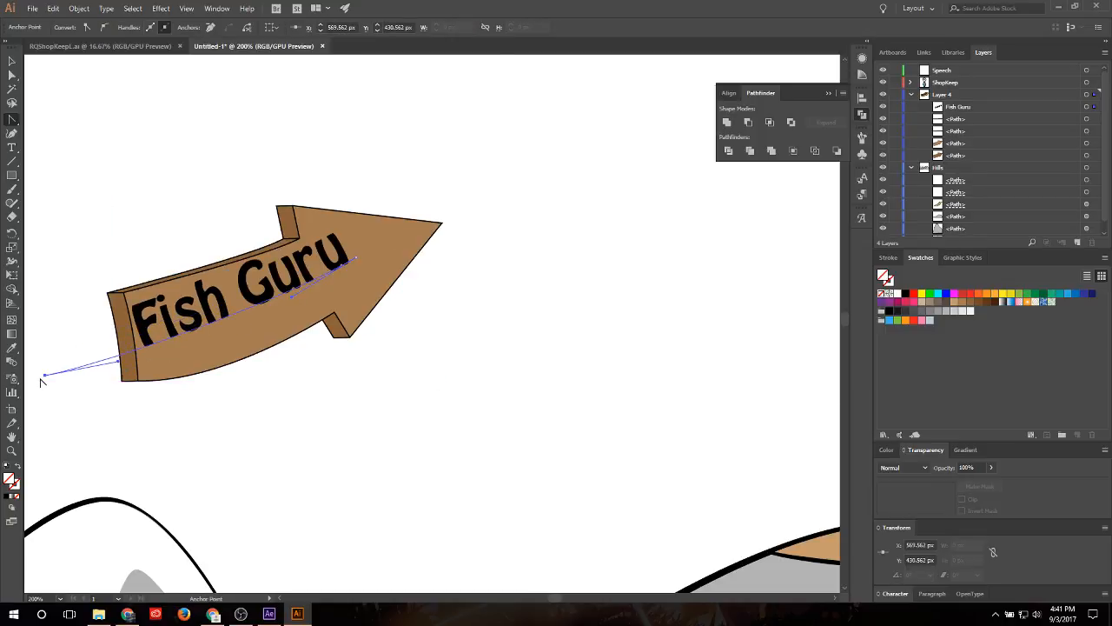
{"action": "left_click", "coordinate": [9, 61]}
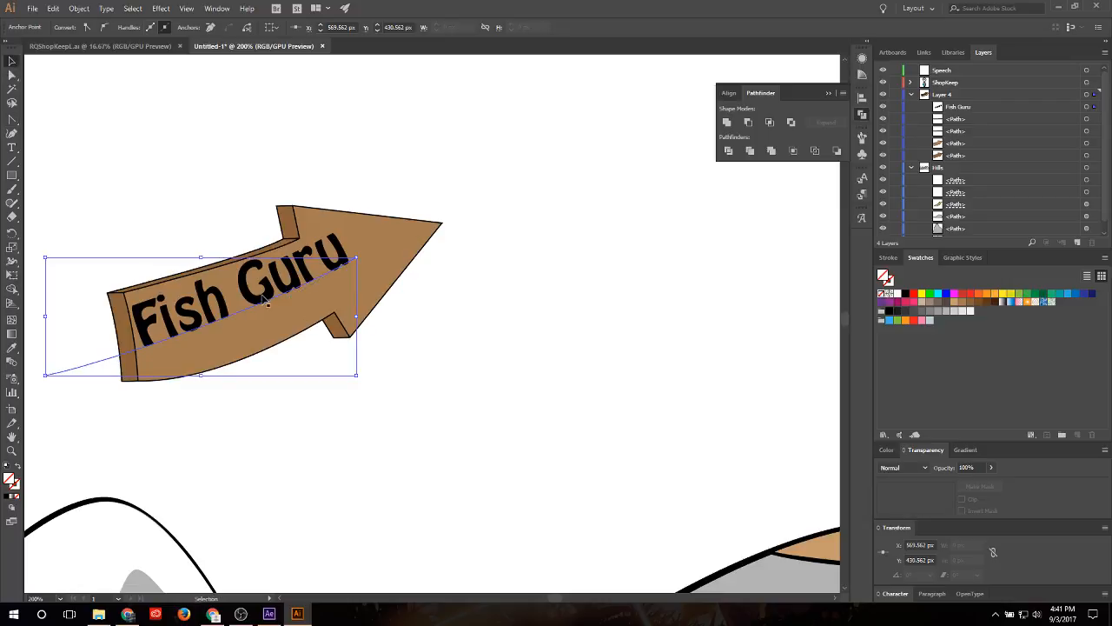
{"action": "left_click_drag", "start_coordinate": [260, 297], "coordinate": [287, 298]}
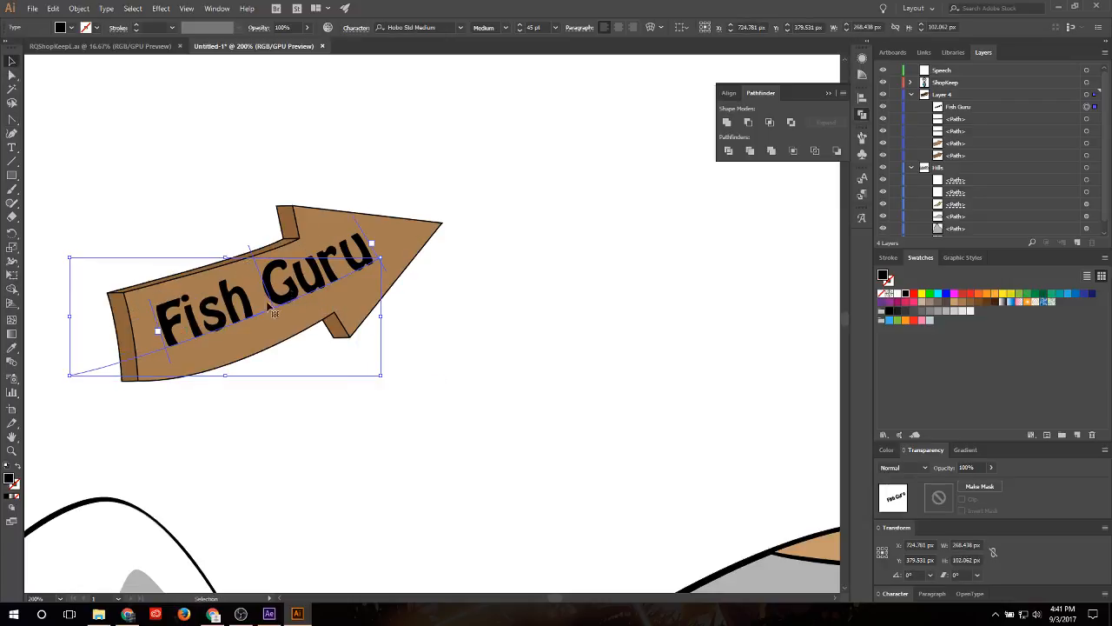
Step: Deepen and lengthen the text path's curve to about 292.5 px wide and 102 px high, repositioning the lettering within the arrow
{"action": "left_click", "coordinate": [11, 119]}
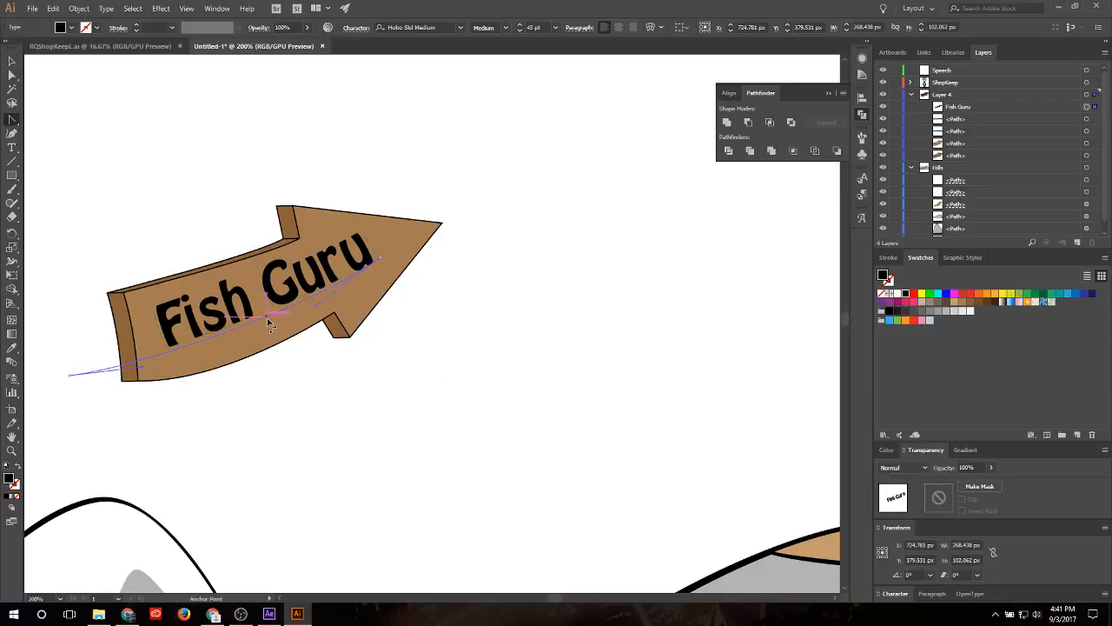
{"action": "left_click_drag", "start_coordinate": [269, 323], "coordinate": [272, 330]}
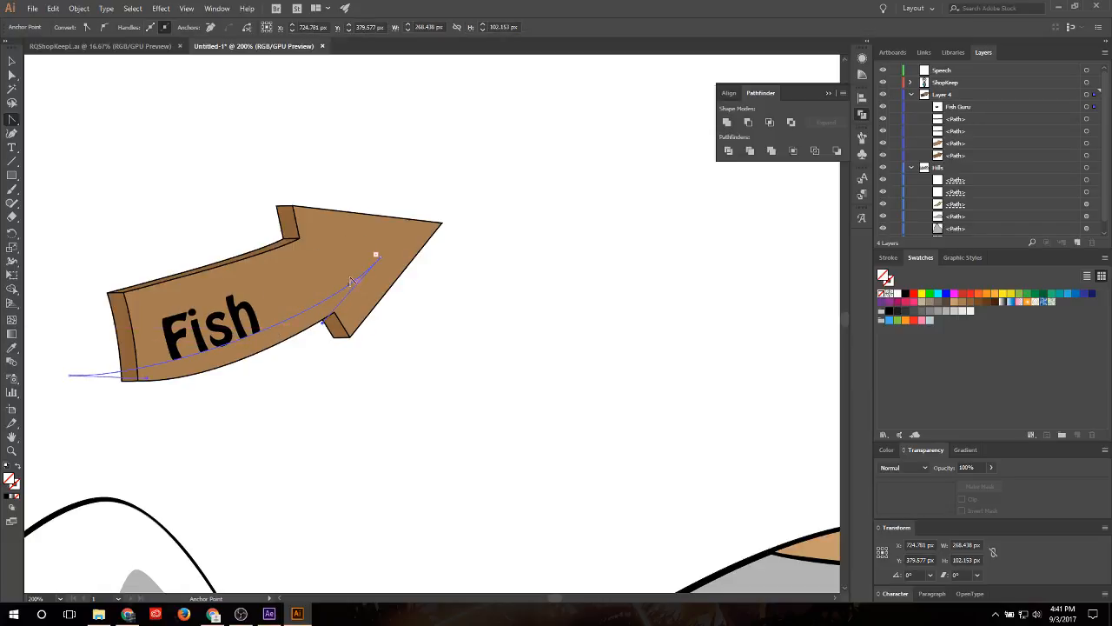
{"action": "left_click_drag", "start_coordinate": [63, 379], "coordinate": [42, 378]}
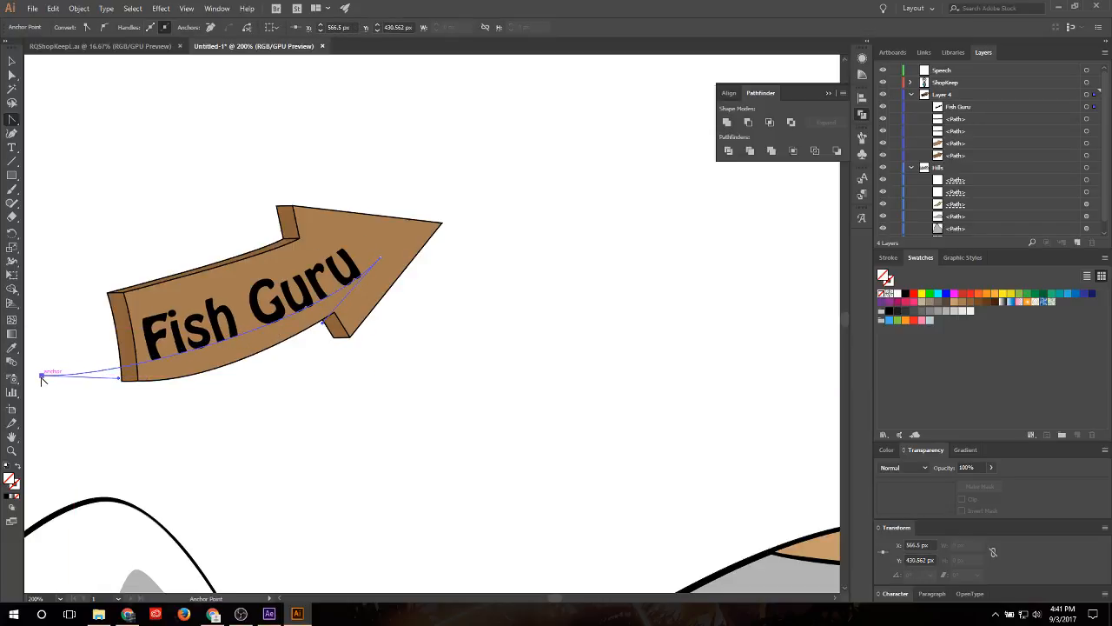
{"action": "left_click", "coordinate": [11, 61]}
{"action": "left_click_drag", "start_coordinate": [310, 303], "coordinate": [323, 291]}
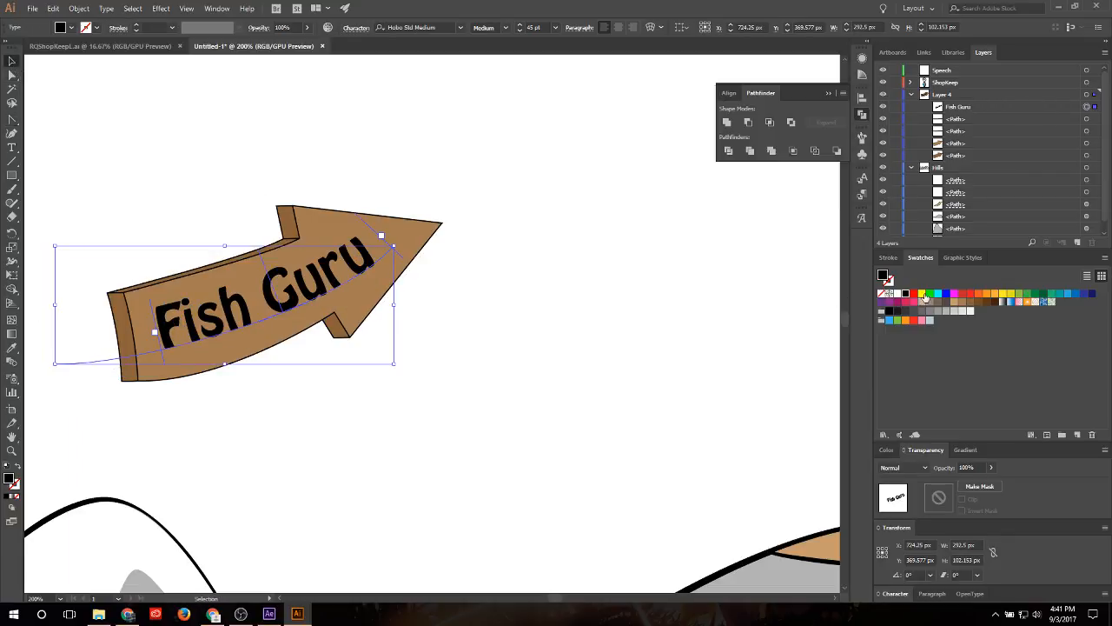
Step: Fill the "Fish Guru" lettering with dark brown and give it a 1 pt black stroke
{"action": "left_click", "coordinate": [978, 302]}
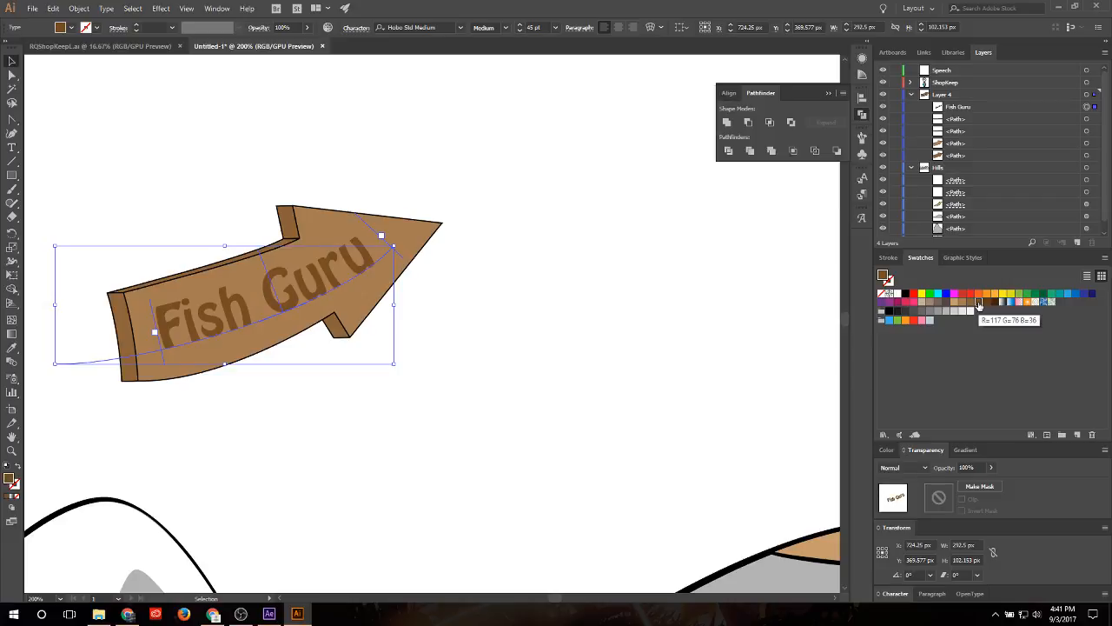
{"action": "left_click", "coordinate": [569, 295]}
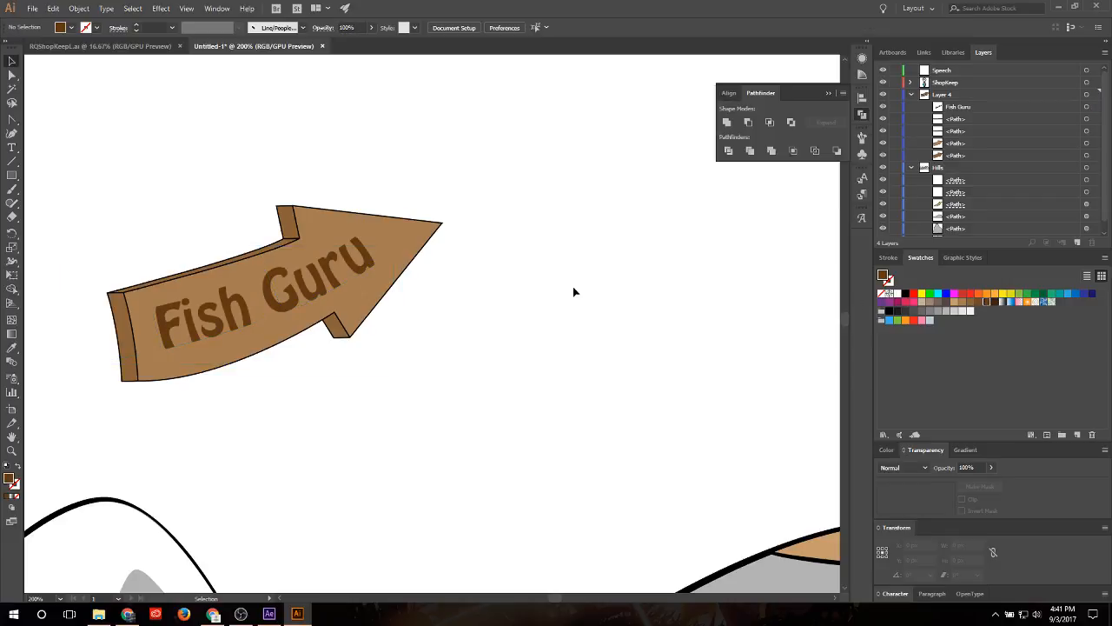
{"action": "left_click", "coordinate": [333, 290]}
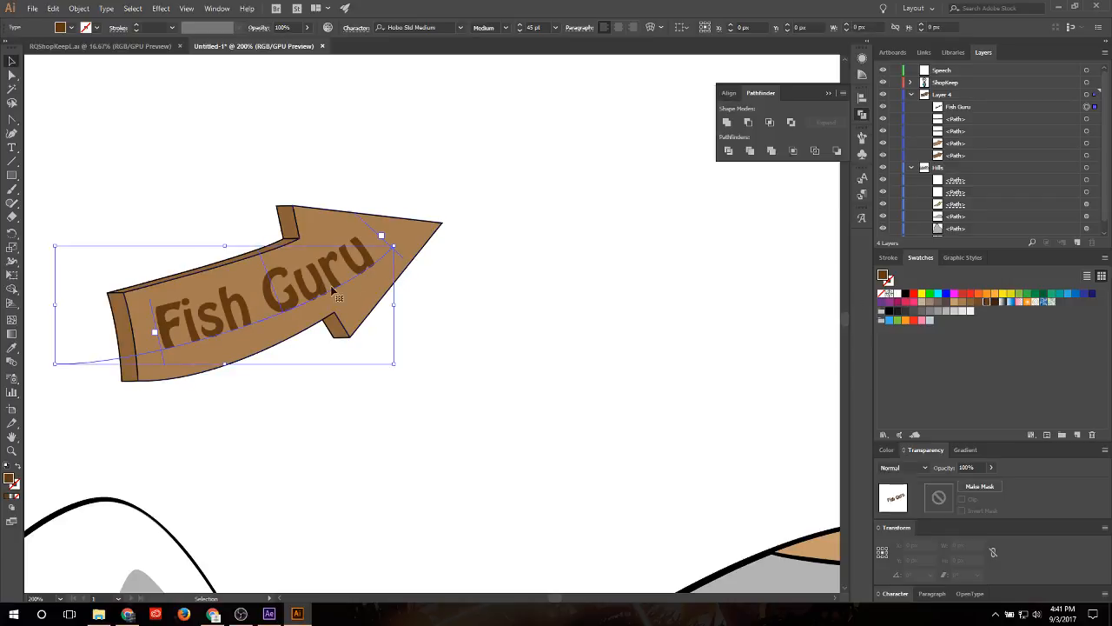
{"action": "left_click", "coordinate": [889, 280]}
{"action": "left_click", "coordinate": [903, 294]}
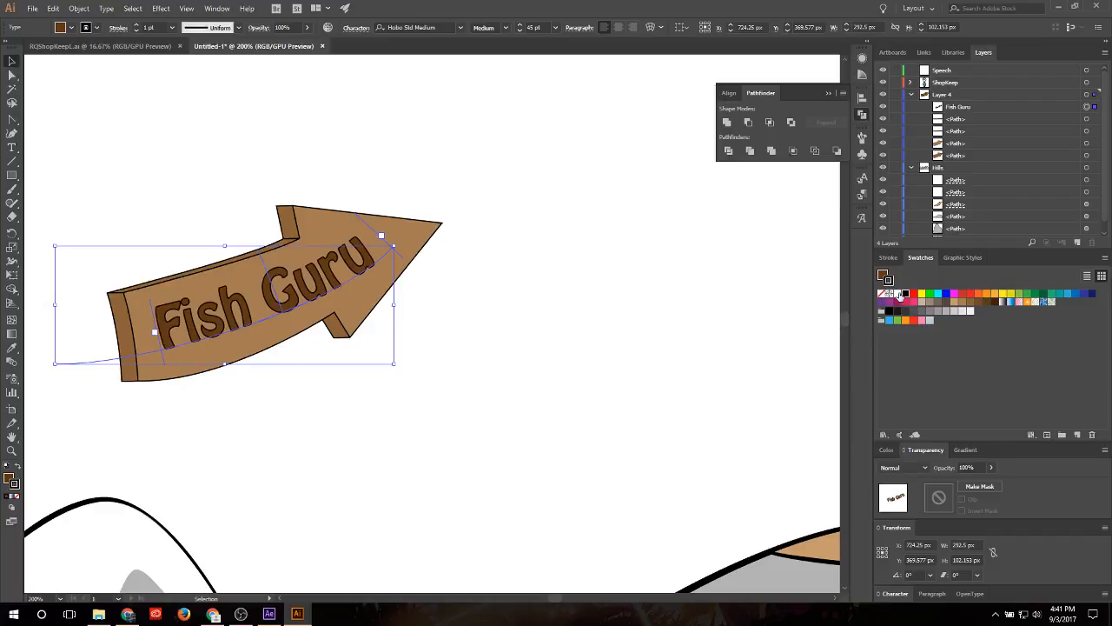
{"action": "left_click", "coordinate": [658, 290]}
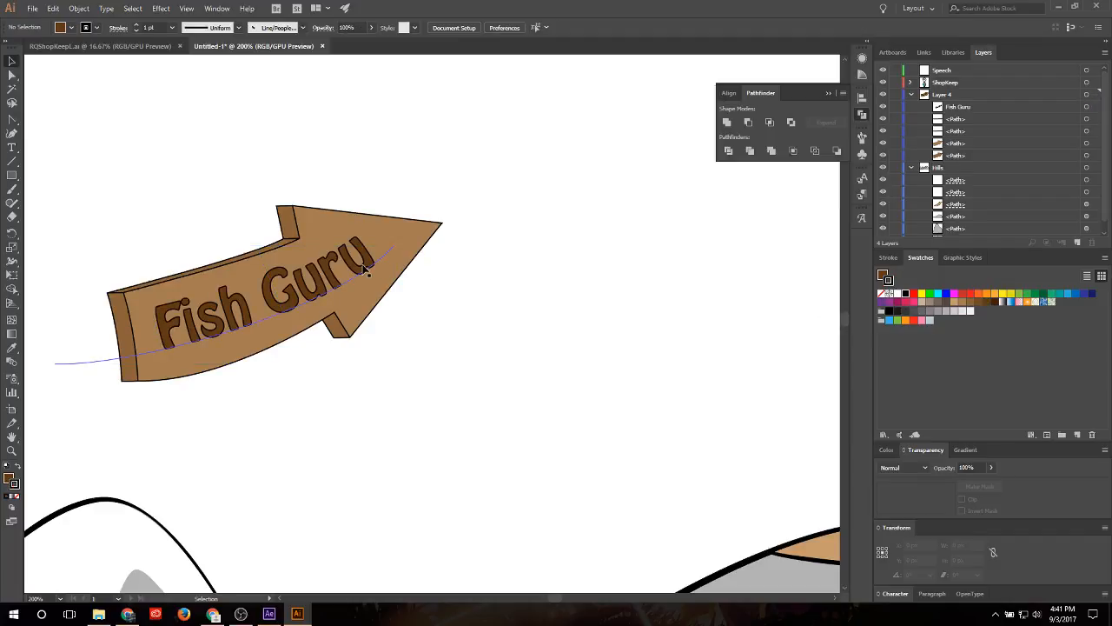
{"action": "left_click", "coordinate": [380, 235]}
{"action": "left_click", "coordinate": [595, 281]}
{"action": "scroll", "coordinate": [352, 361], "scroll_direction": "down", "scroll_amount": 3}
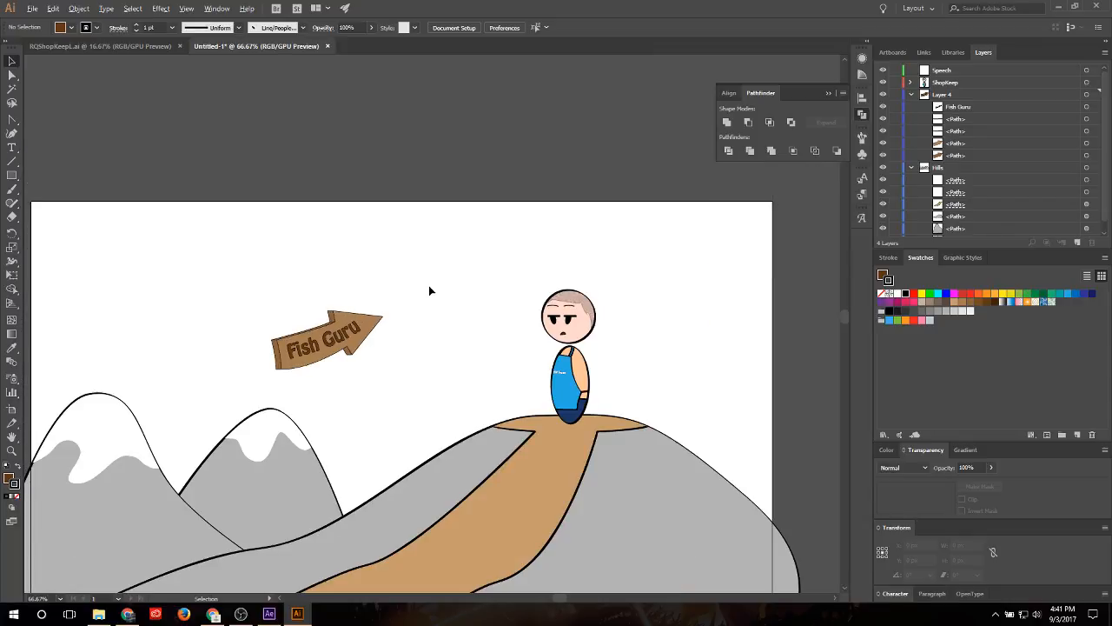
{"action": "left_click_drag", "start_coordinate": [428, 290], "coordinate": [265, 361]}
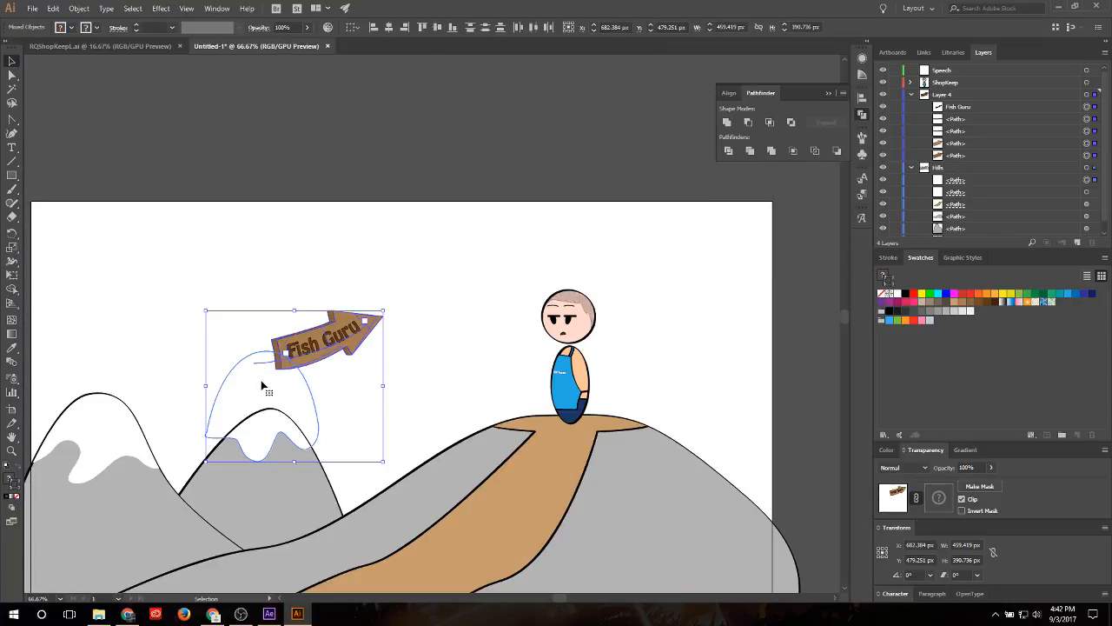
{"action": "scroll", "coordinate": [308, 369], "scroll_direction": "up", "scroll_amount": 3}
{"action": "left_click", "coordinate": [369, 204]}
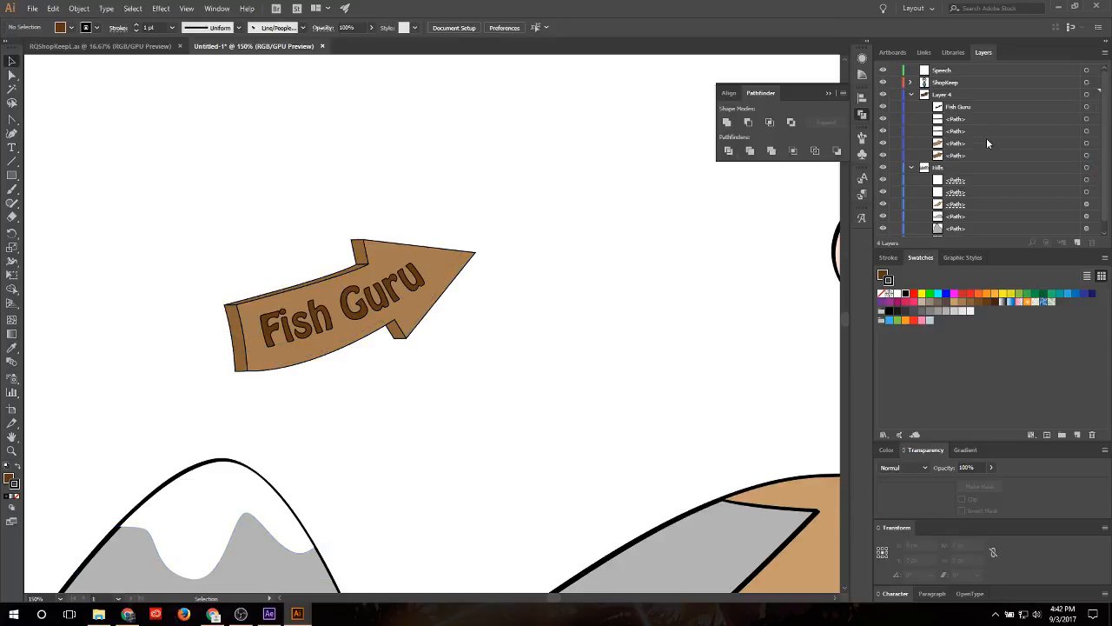
Step: Draw a narrow rectangular signpost about 10 px wide and 132 px high in Layer 4, extending down from the arrow's lower edge
{"action": "left_click", "coordinate": [975, 94]}
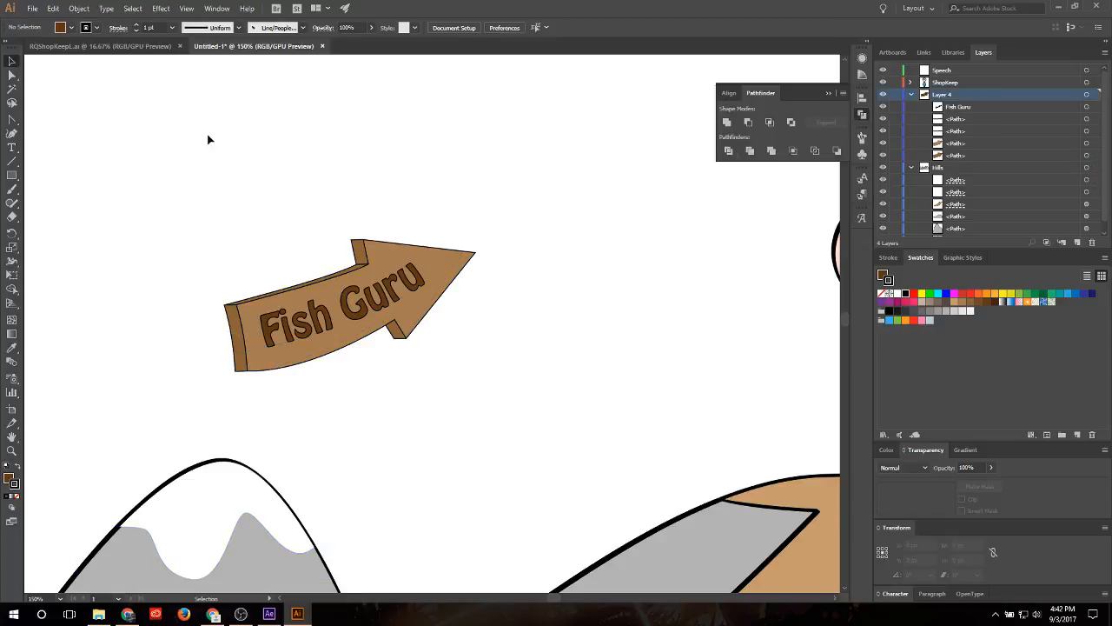
{"action": "left_click", "coordinate": [12, 176]}
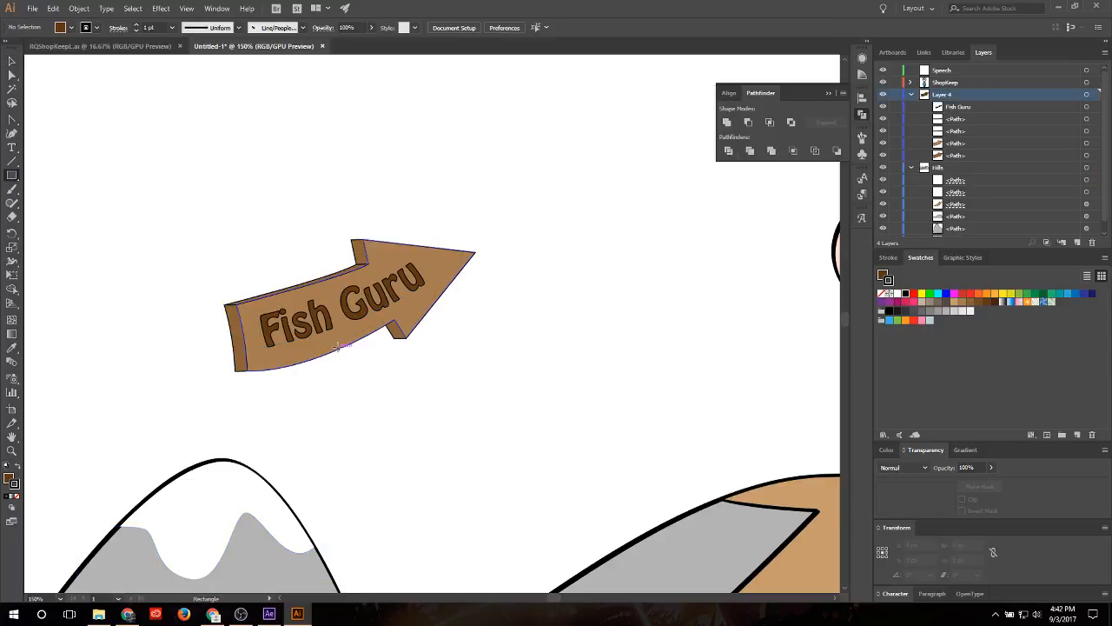
{"action": "left_click_drag", "start_coordinate": [338, 346], "coordinate": [345, 458]}
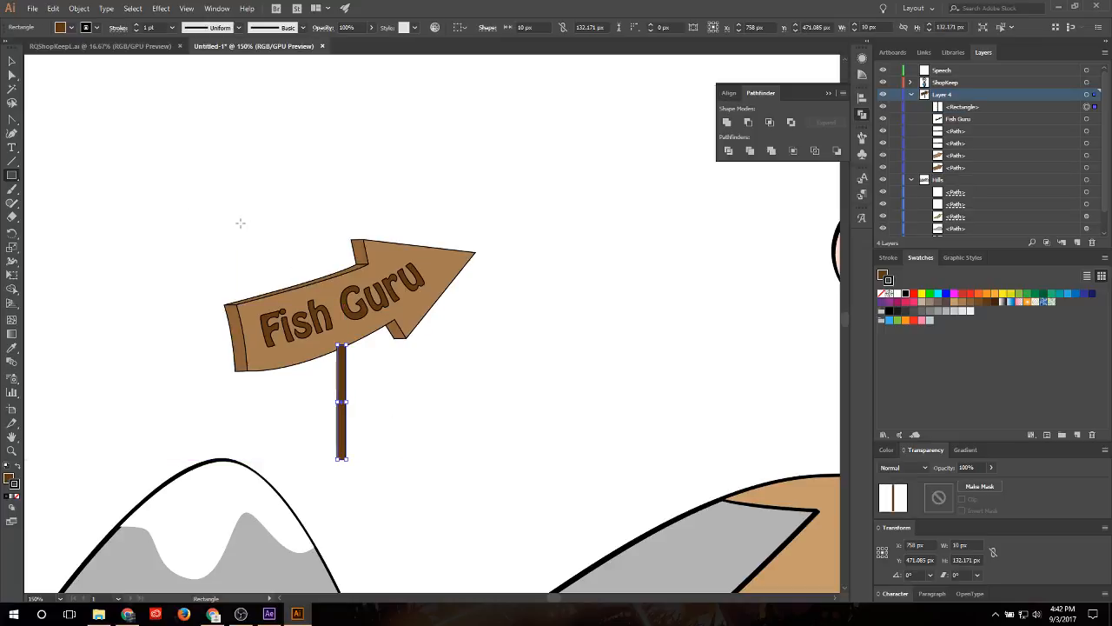
{"action": "left_click", "coordinate": [11, 61]}
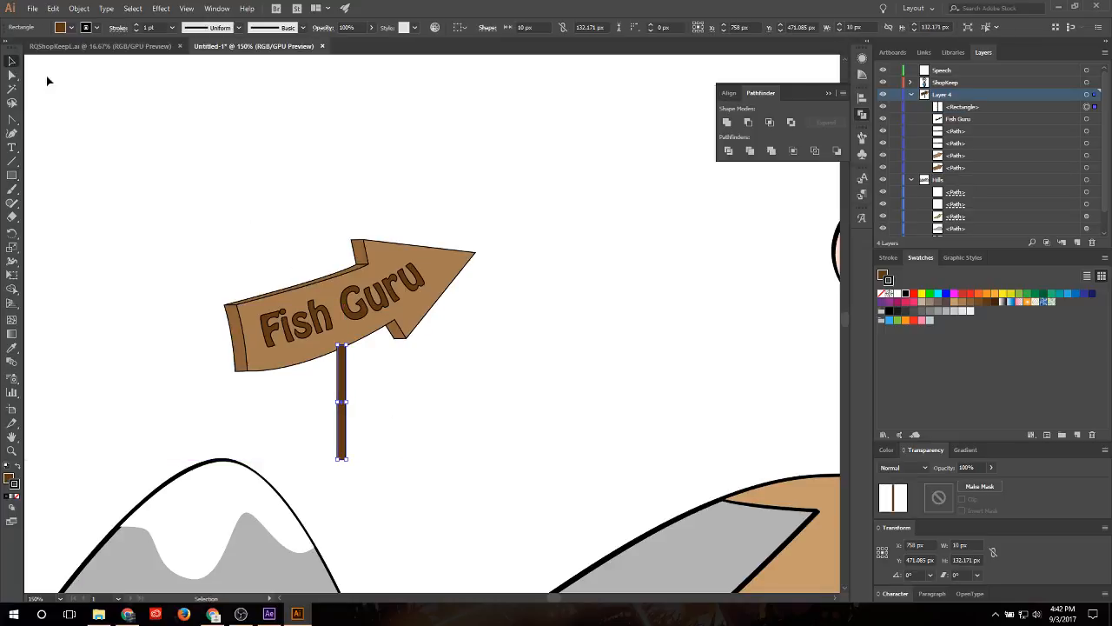
Step: Fill the signpost with a lighter medium brown and place it behind the arrow shapes in Layer 4
{"action": "left_click", "coordinate": [978, 305]}
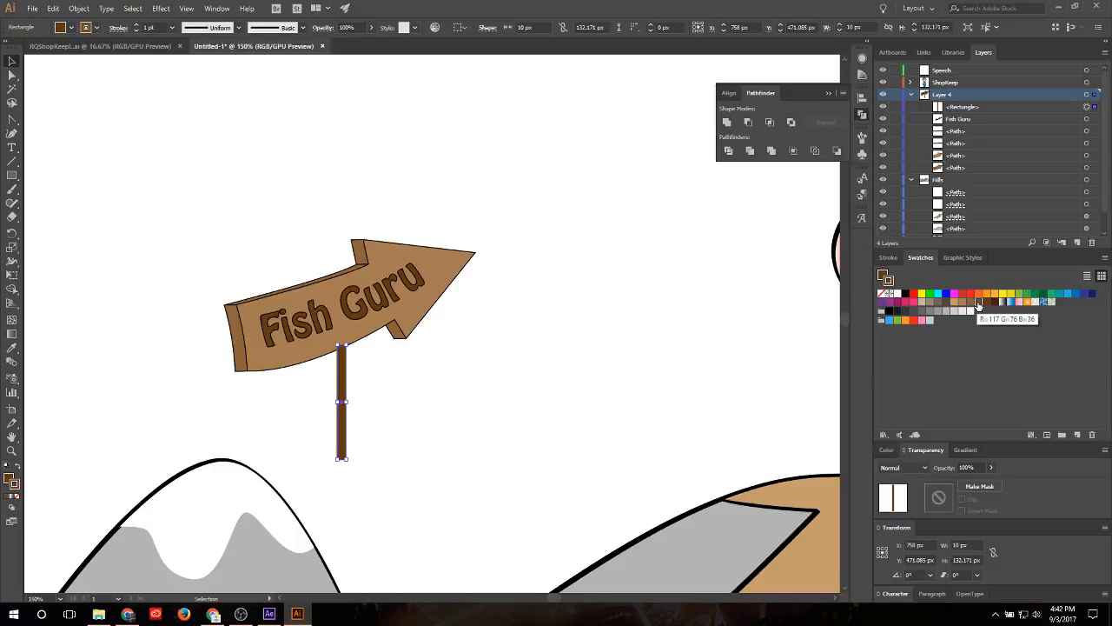
{"action": "left_click", "coordinate": [977, 302]}
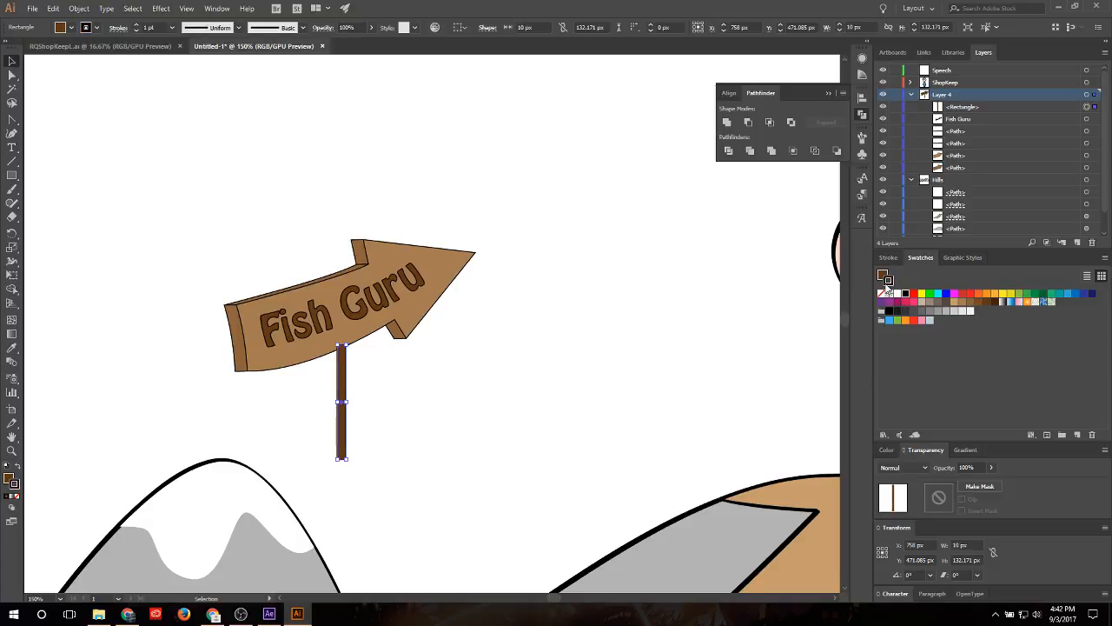
{"action": "left_click", "coordinate": [695, 308]}
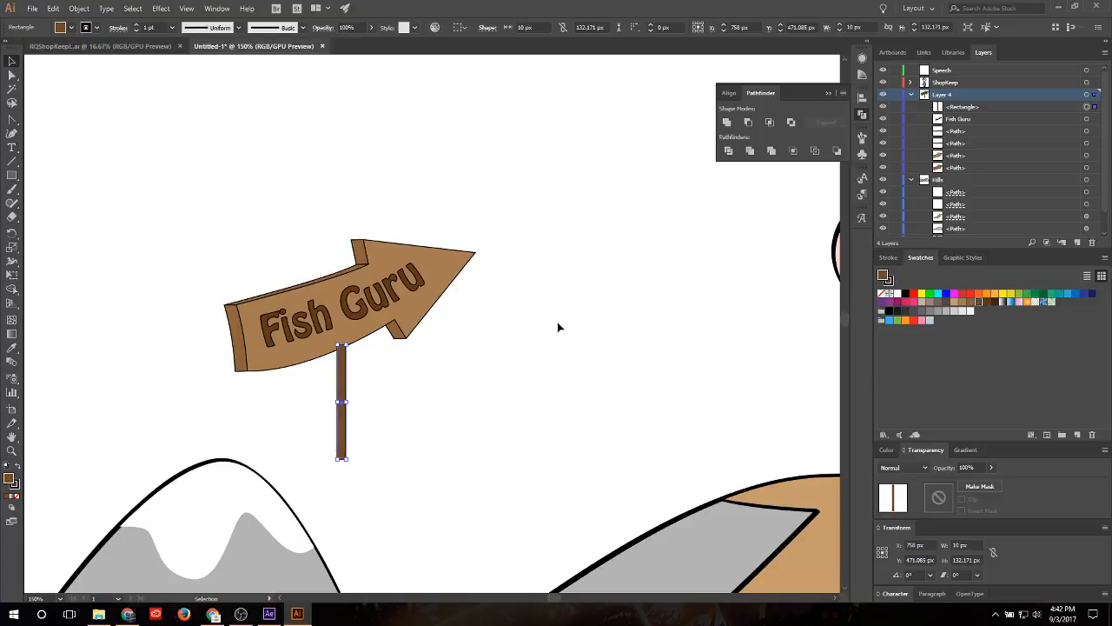
{"action": "left_click", "coordinate": [341, 377]}
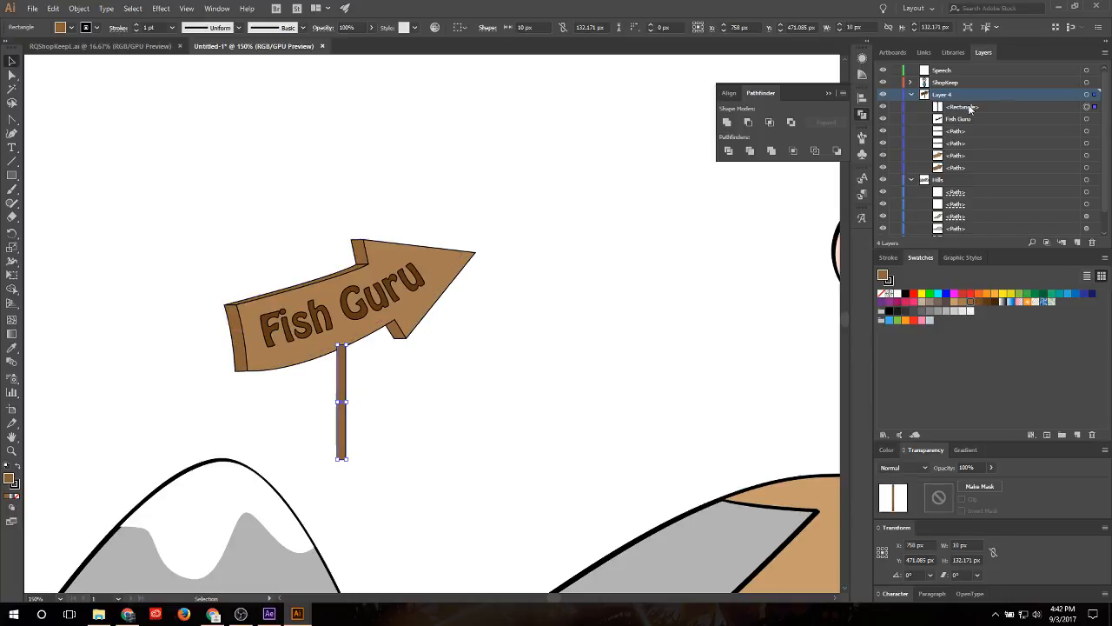
{"action": "left_click_drag", "start_coordinate": [970, 108], "coordinate": [969, 171]}
{"action": "left_click", "coordinate": [367, 409]}
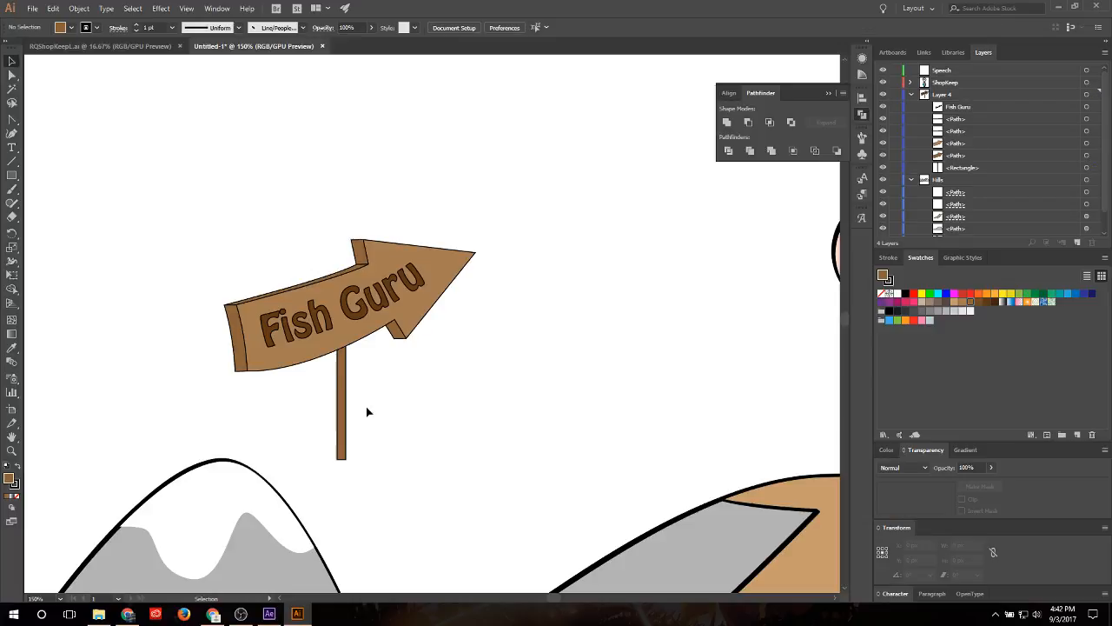
Step: Draw a flat ellipse about 10 px wide and 2.8 px high at the signpost's base and nudge it up to overlap the post
{"action": "left_click", "coordinate": [10, 177]}
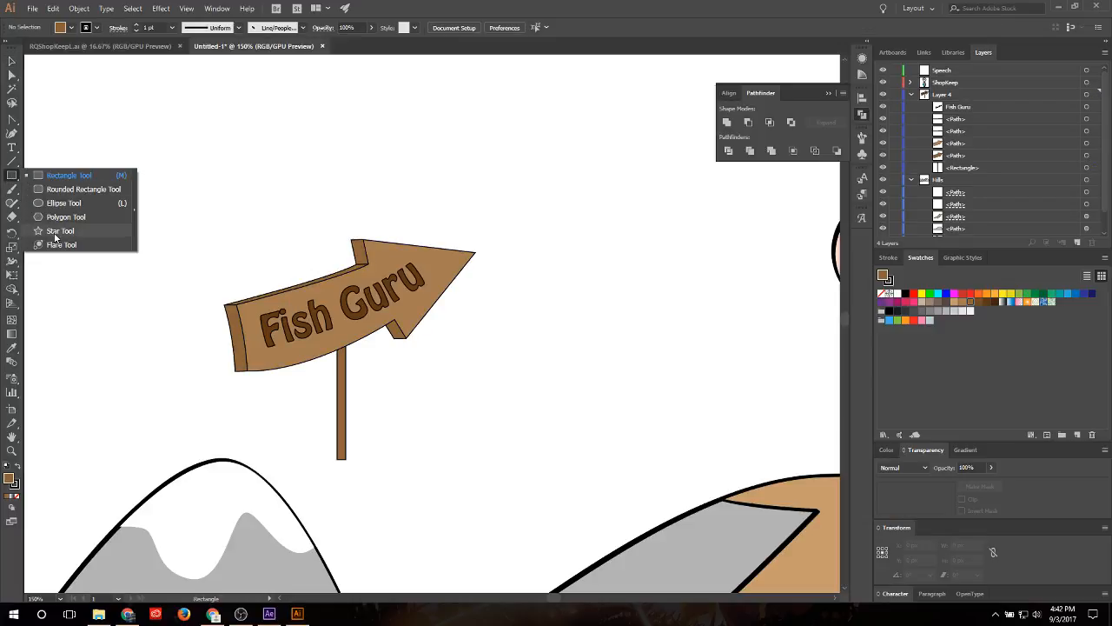
{"action": "left_click", "coordinate": [54, 203]}
{"action": "scroll", "coordinate": [285, 425], "scroll_direction": "up", "scroll_amount": 4}
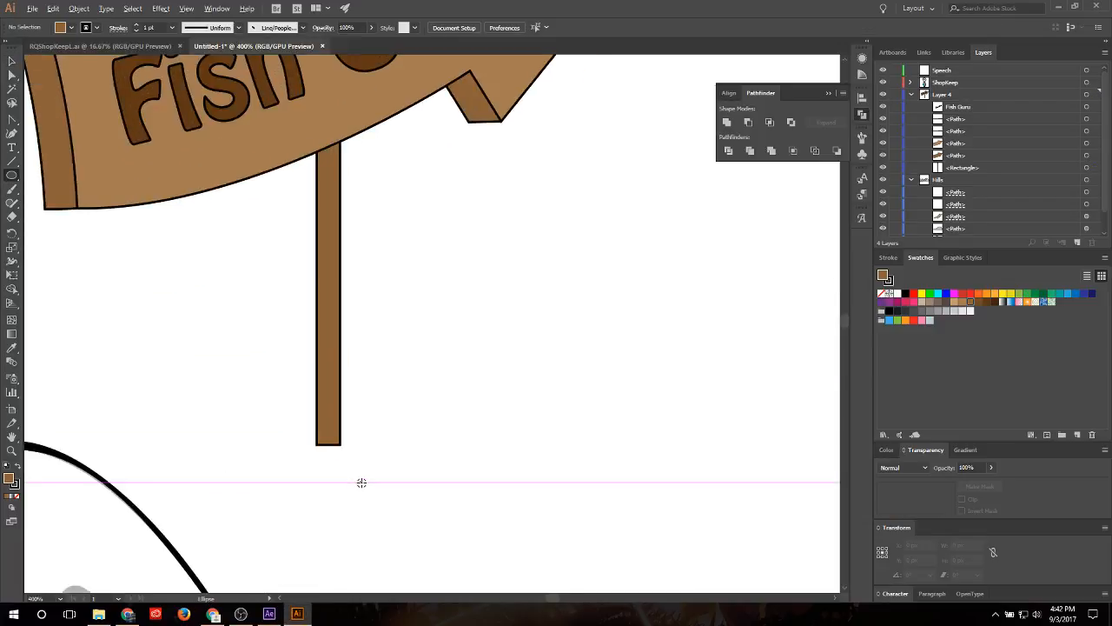
{"action": "left_click_drag", "start_coordinate": [294, 424], "coordinate": [332, 435]}
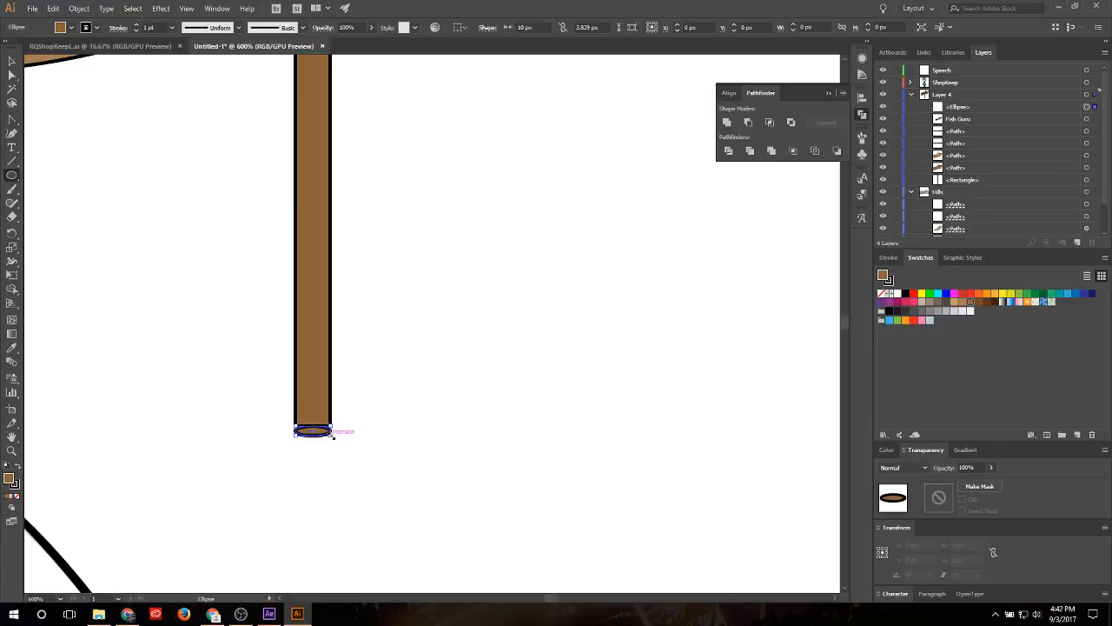
{"action": "left_click", "coordinate": [14, 62]}
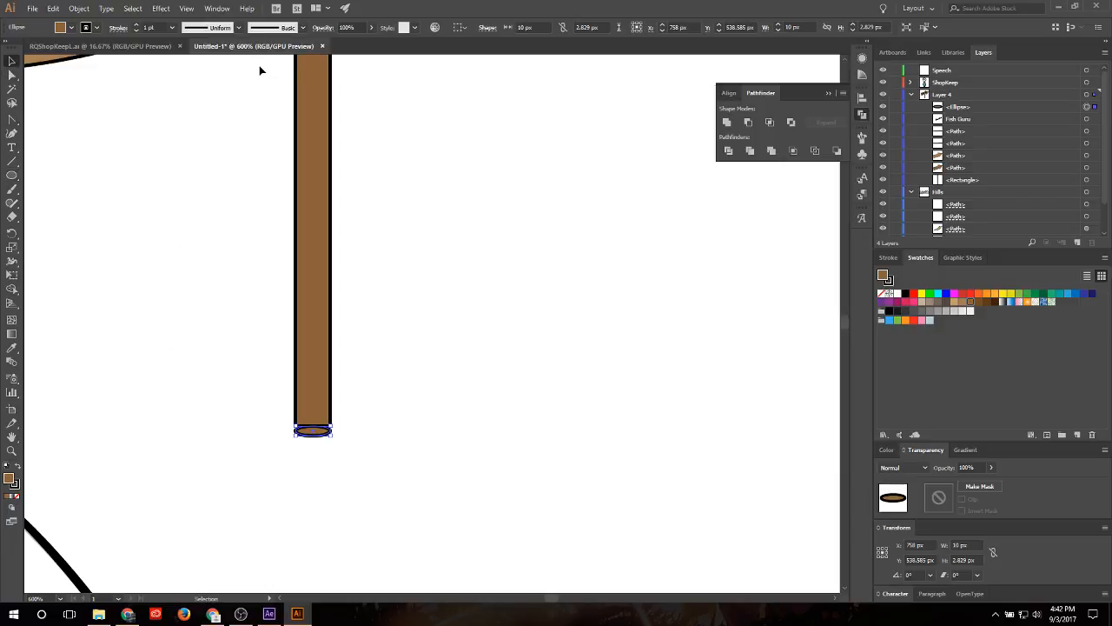
{"action": "key", "text": "Up"}
{"action": "key", "text": "Up"}
{"action": "key", "text": "Up"}
{"action": "key", "text": "Down"}
{"action": "key", "text": "Down"}
Step: Try to unite the base ellipse with the signpost
{"action": "left_click", "coordinate": [311, 188], "text": "shift"}
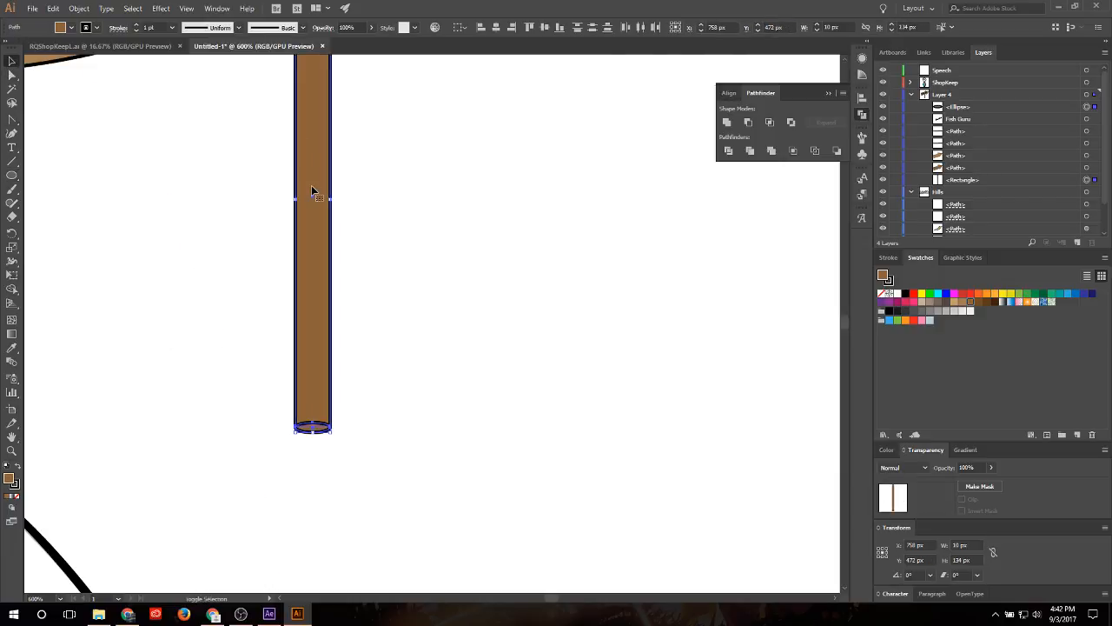
{"action": "left_click", "coordinate": [728, 123]}
{"action": "key", "text": "ctrl+z"}
{"action": "left_click", "coordinate": [417, 382]}
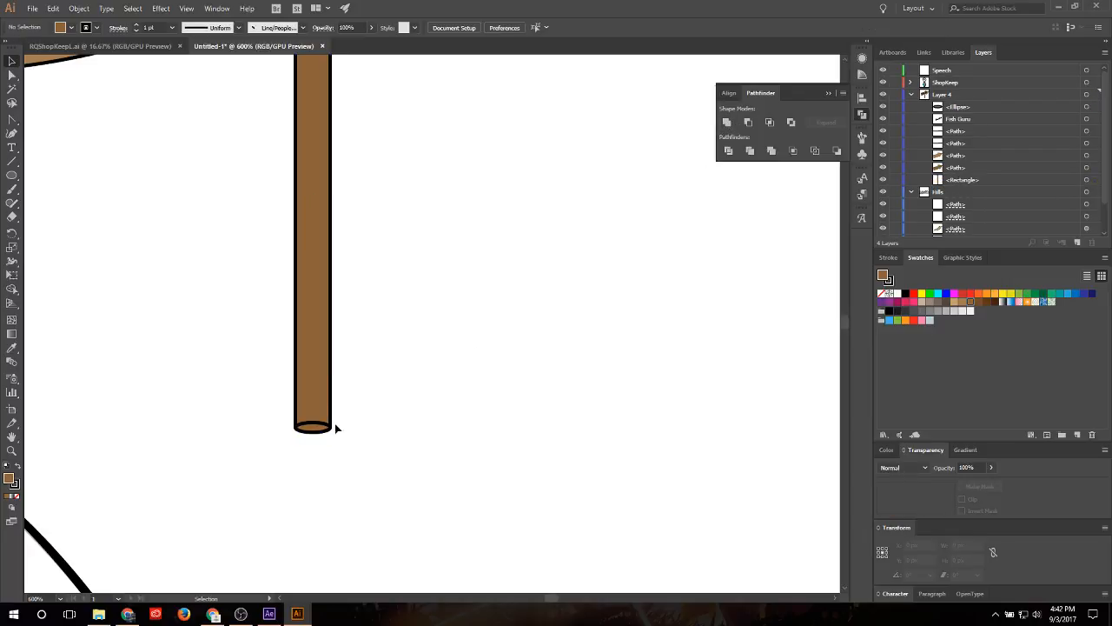
Step: Raise the base ellipse slightly into the signpost and unite both into a single post shape with a rounded bottom
{"action": "left_click", "coordinate": [323, 425]}
{"action": "scroll", "coordinate": [322, 444], "scroll_direction": "up", "scroll_amount": 6}
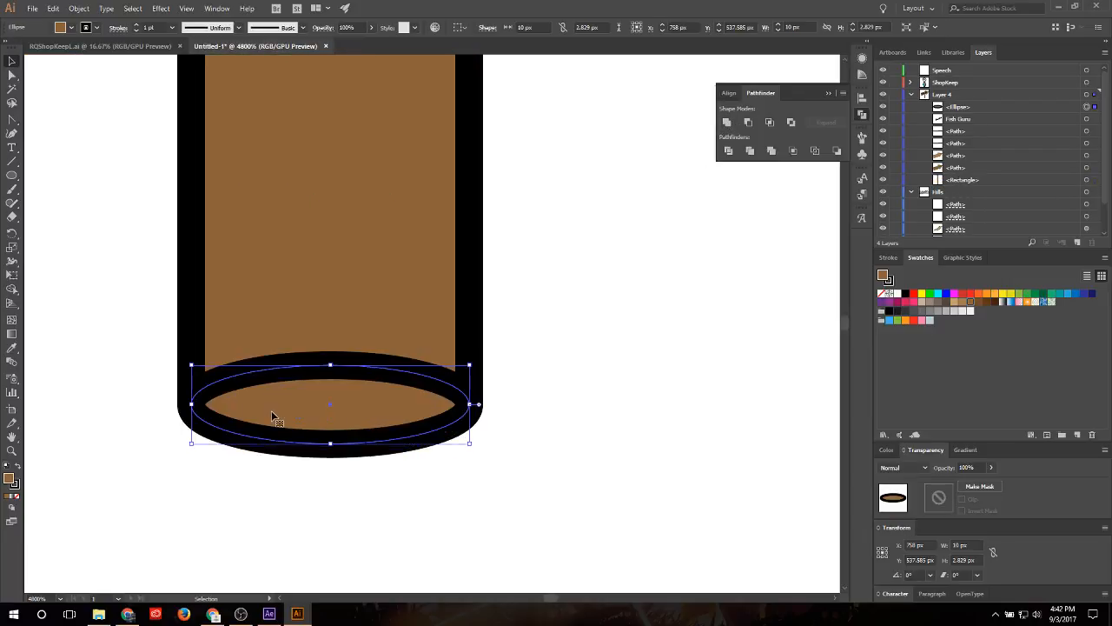
{"action": "left_click_drag", "start_coordinate": [276, 407], "coordinate": [274, 395]}
{"action": "left_click", "coordinate": [274, 395], "text": "shift"}
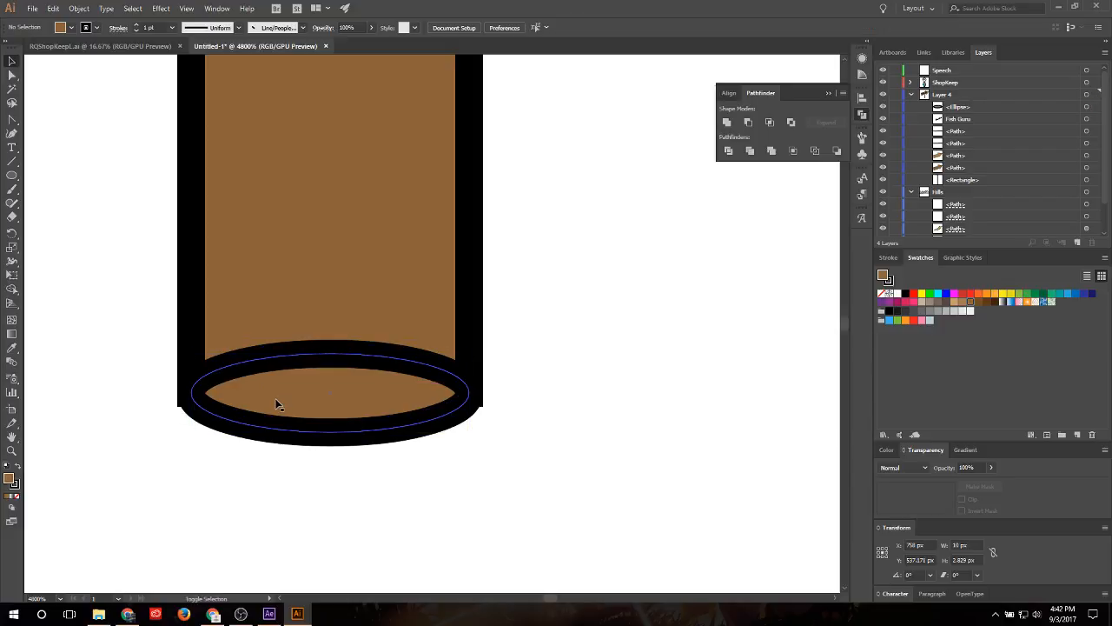
{"action": "left_click", "coordinate": [281, 369]}
{"action": "left_click", "coordinate": [355, 344], "text": "shift"}
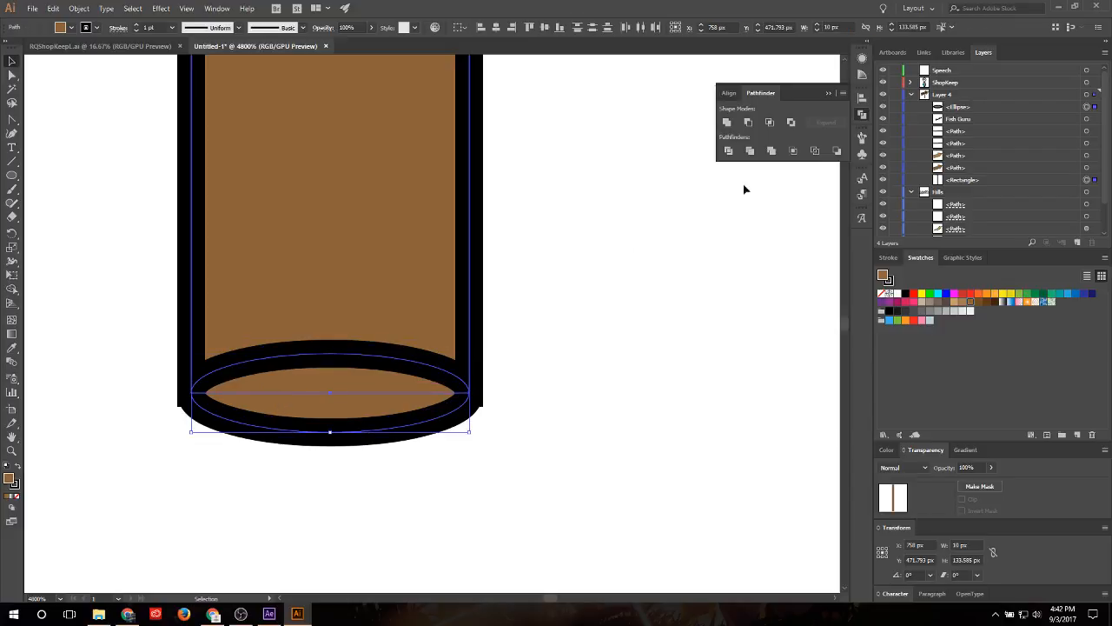
{"action": "left_click", "coordinate": [727, 122]}
{"action": "left_click", "coordinate": [599, 305]}
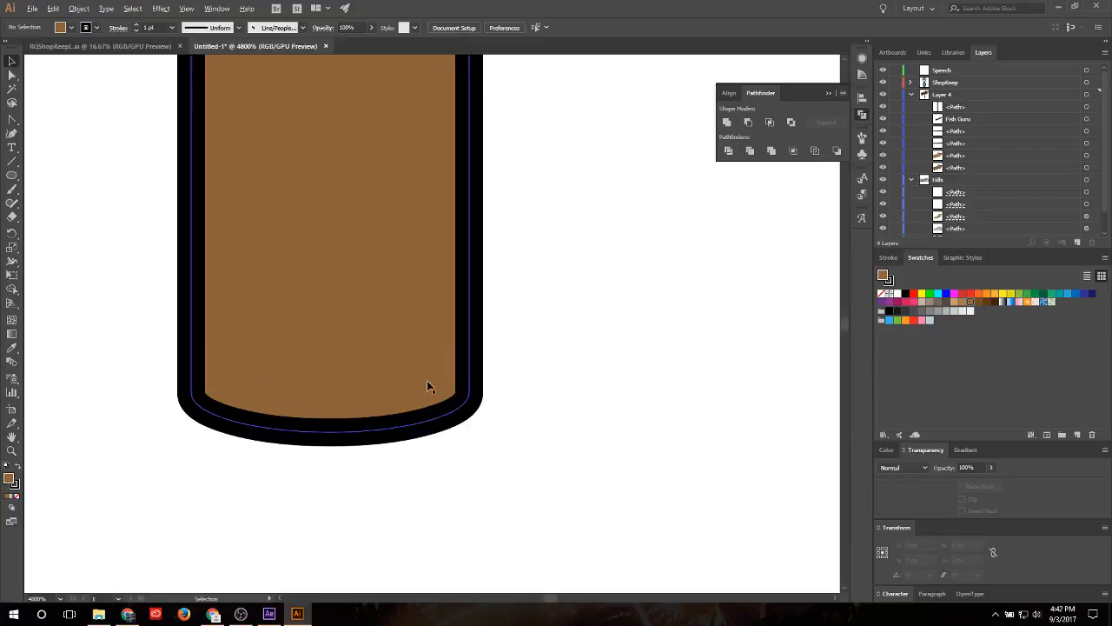
Step: Move the united post shape behind the arrow paths, to the bottom of Layer 4
{"action": "scroll", "coordinate": [389, 392], "scroll_direction": "down", "scroll_amount": 4}
{"action": "scroll", "coordinate": [389, 393], "scroll_direction": "down", "scroll_amount": 6}
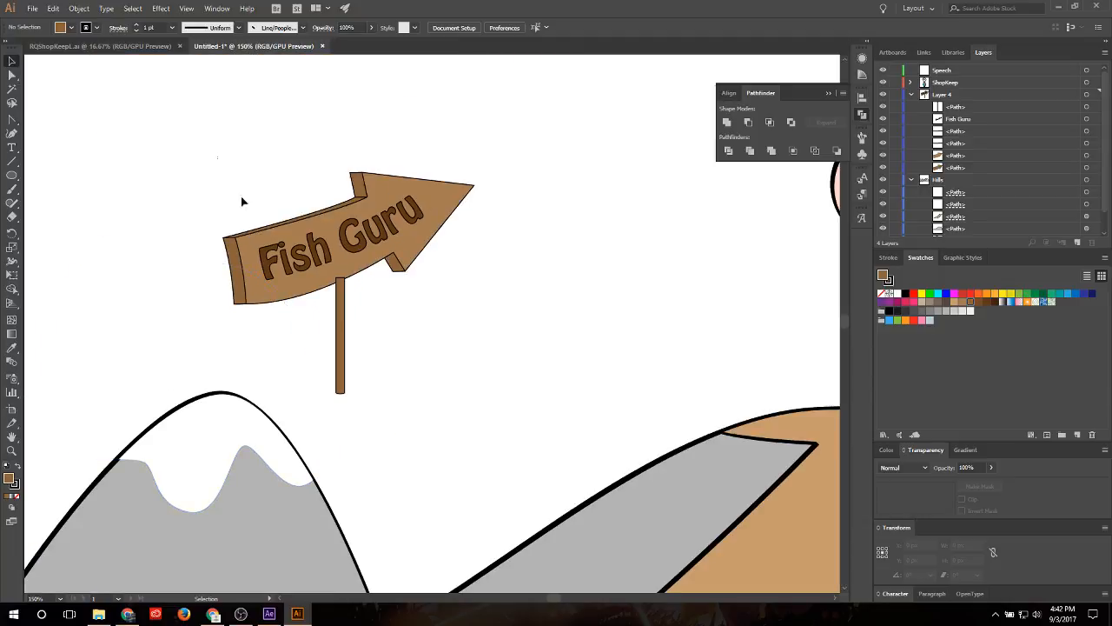
{"action": "left_click_drag", "start_coordinate": [217, 154], "coordinate": [499, 403]}
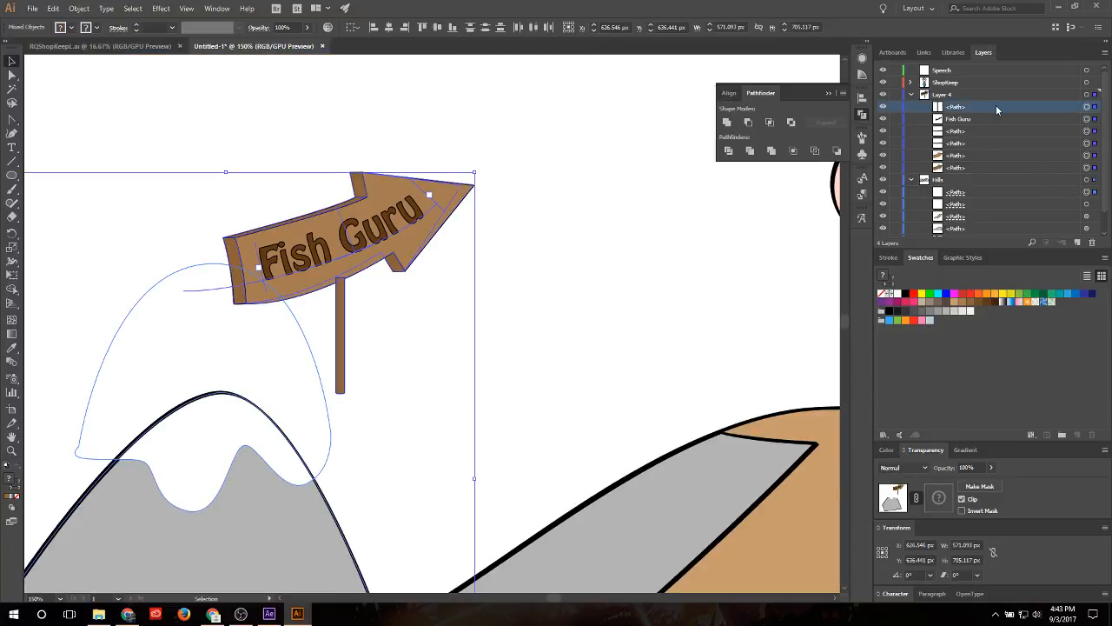
{"action": "left_click_drag", "start_coordinate": [996, 109], "coordinate": [986, 178]}
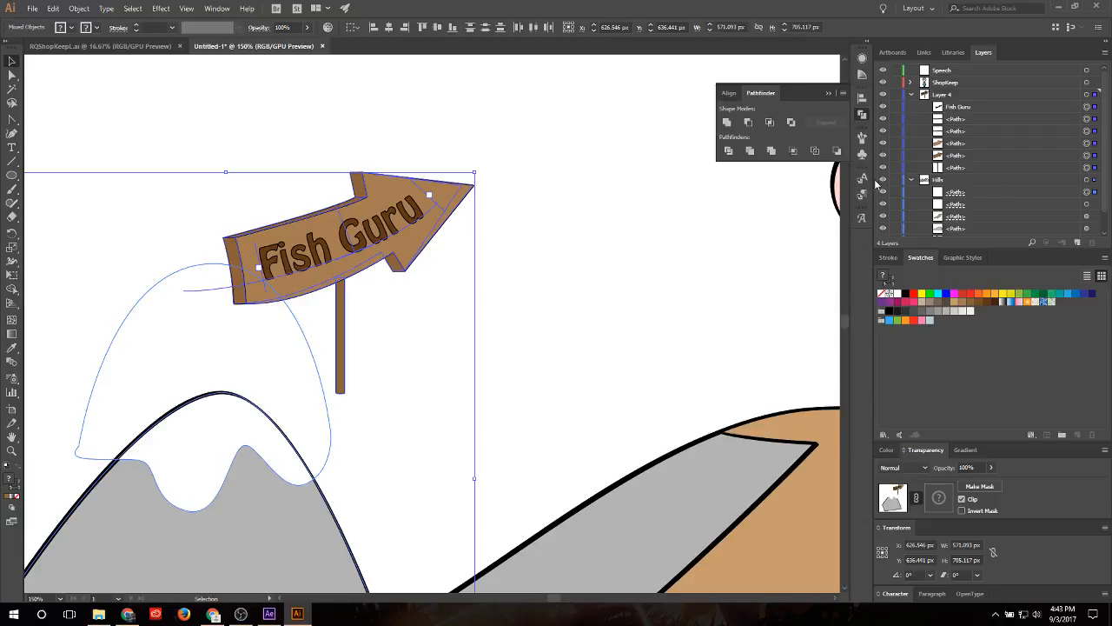
{"action": "left_click", "coordinate": [630, 266]}
Step: Select all the artwork in Layer 4 and move the whole sign down onto the hill beside the brown path
{"action": "left_click_drag", "start_coordinate": [224, 123], "coordinate": [495, 396]}
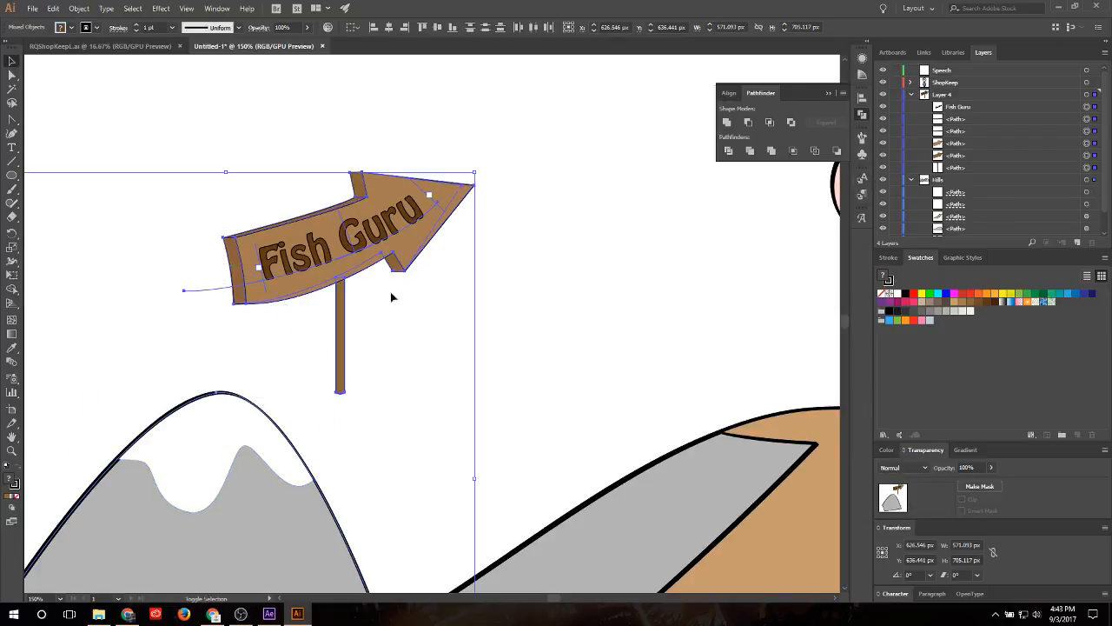
{"action": "left_click", "coordinate": [1087, 93]}
{"action": "left_click_drag", "start_coordinate": [368, 245], "coordinate": [500, 430]}
{"action": "key", "text": "ctrl+minus"}
{"action": "scroll", "coordinate": [458, 299], "scroll_direction": "down", "scroll_amount": 2}
{"action": "scroll", "coordinate": [461, 434], "scroll_direction": "up", "scroll_amount": 2}
{"action": "left_click_drag", "start_coordinate": [480, 283], "coordinate": [330, 400]}
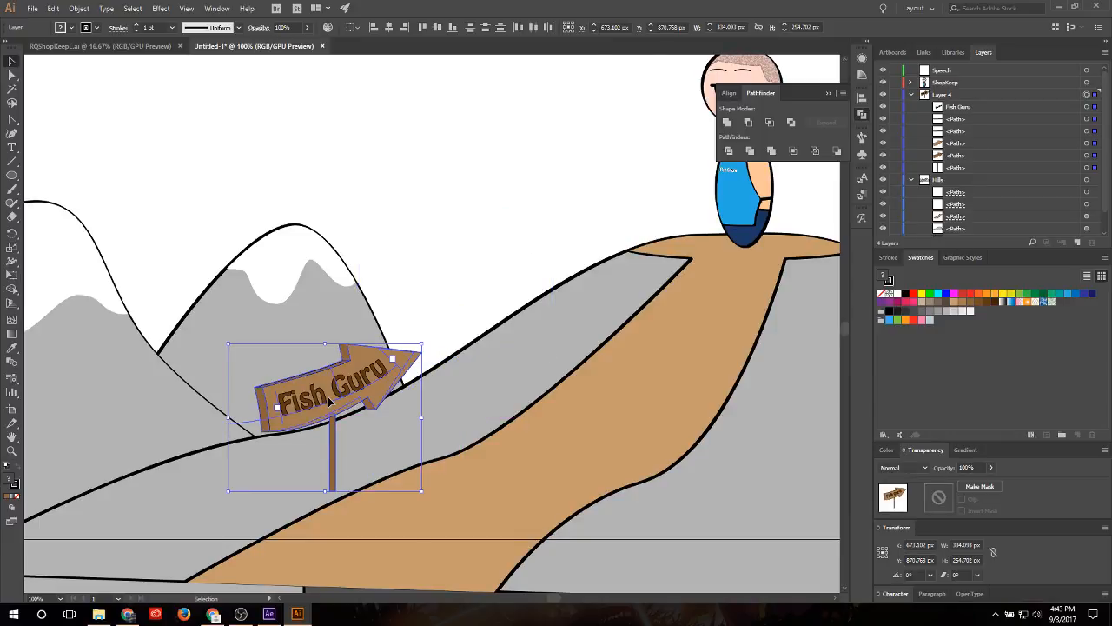
{"action": "left_click", "coordinate": [489, 283]}
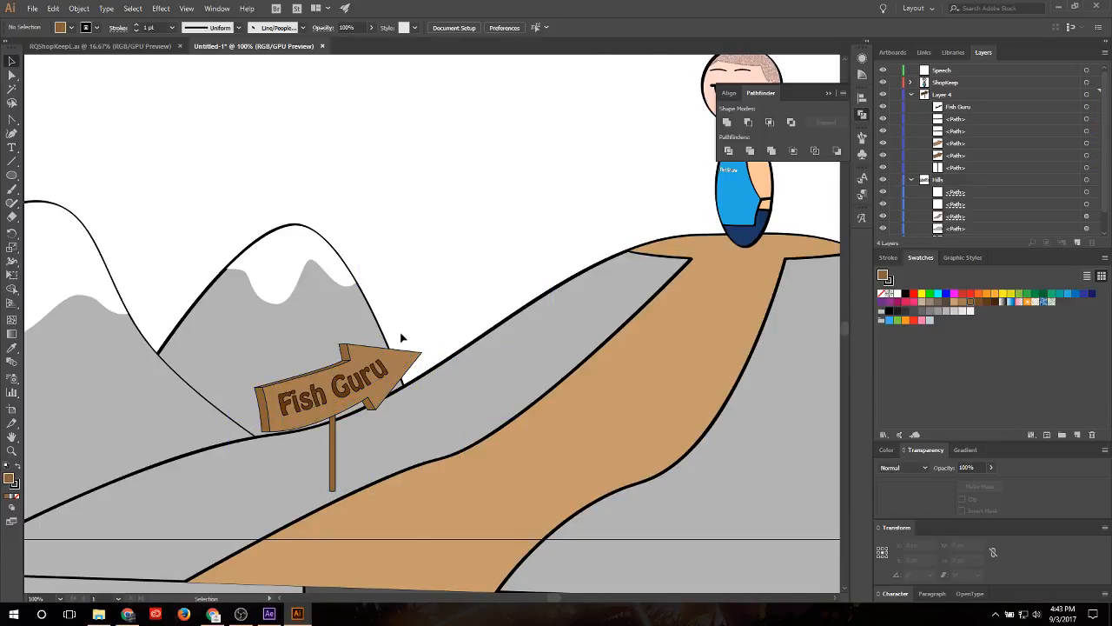
Step: Shift the whole sign slightly up and left on the hill
{"action": "left_click", "coordinate": [376, 386]}
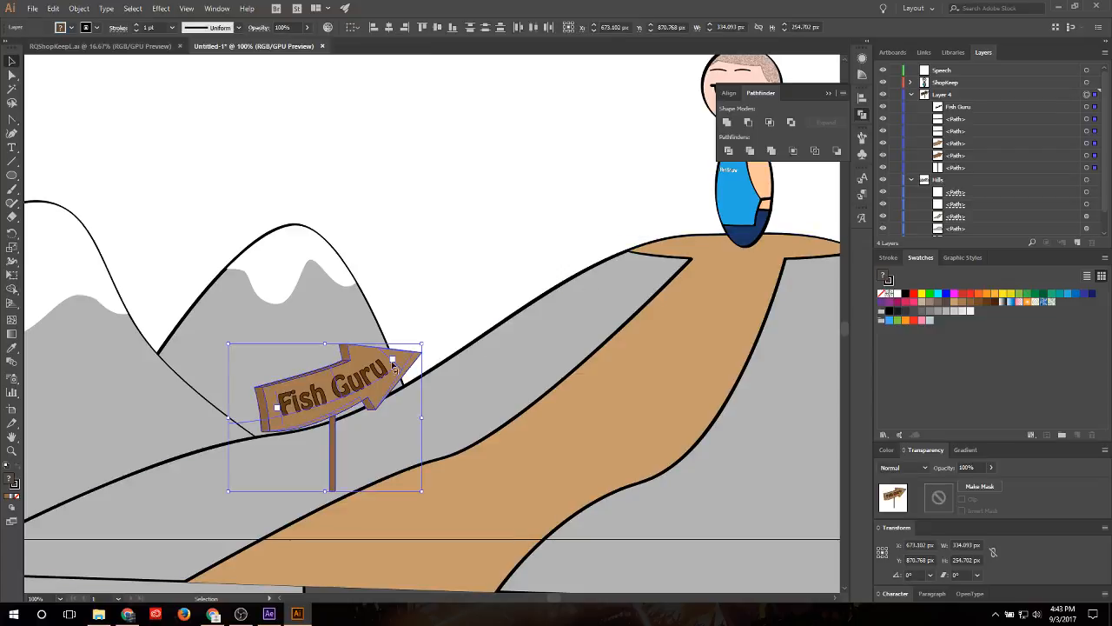
{"action": "mouse_move", "coordinate": [375, 385]}
{"action": "left_mouse_down"}
{"action": "mouse_move", "coordinate": [401, 380]}
{"action": "mouse_move", "coordinate": [362, 378]}
{"action": "mouse_move", "coordinate": [369, 374]}
{"action": "left_mouse_up"}
{"action": "left_click", "coordinate": [472, 256]}
Step: Check the sign's placement and line weights against the mountains, hill and character across the whole scene
{"action": "scroll", "coordinate": [310, 272], "scroll_direction": "down", "scroll_amount": 1}
{"action": "scroll", "coordinate": [311, 272], "scroll_direction": "down", "scroll_amount": 1}
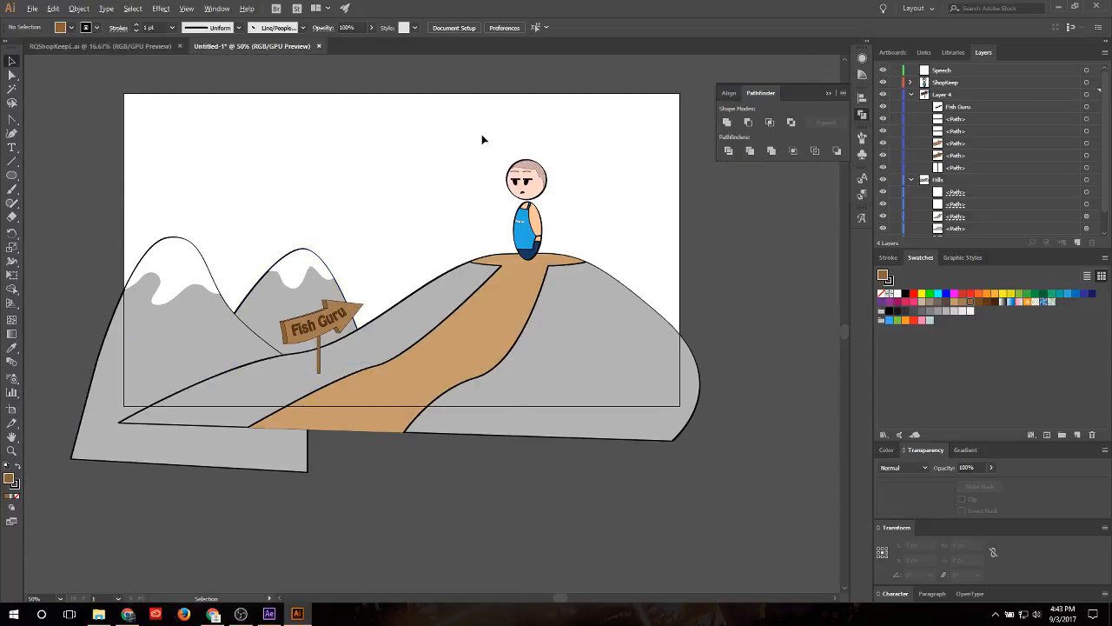
{"action": "scroll", "coordinate": [483, 139], "scroll_direction": "up", "scroll_amount": 1}
{"action": "scroll", "coordinate": [508, 161], "scroll_direction": "up", "scroll_amount": 1}
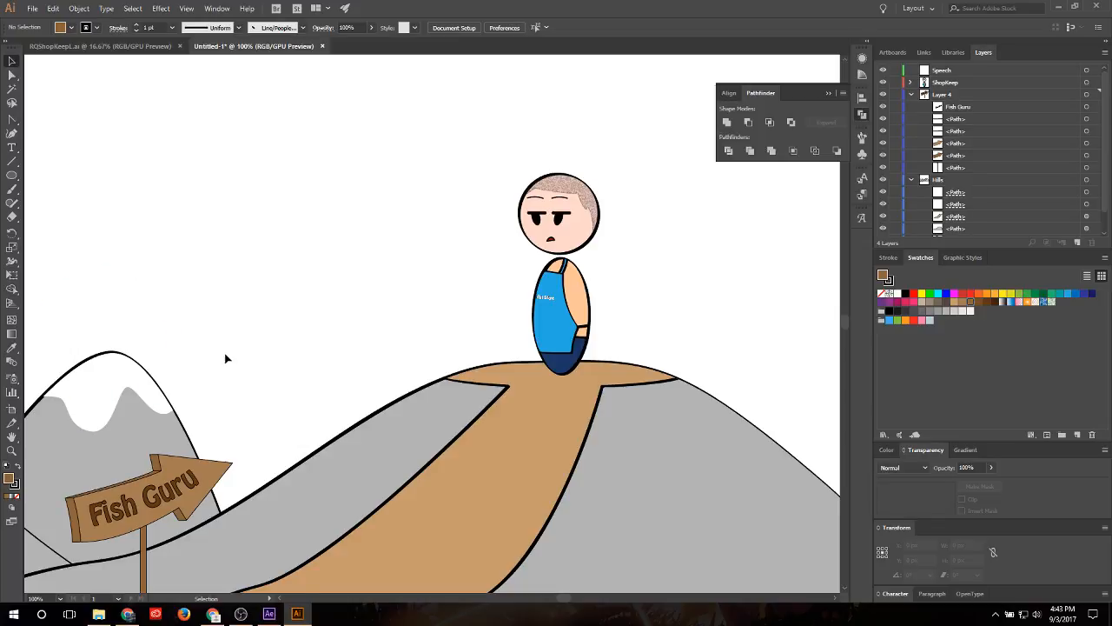
{"action": "scroll", "coordinate": [225, 357], "scroll_direction": "down", "scroll_amount": 1}
{"action": "scroll", "coordinate": [192, 482], "scroll_direction": "up", "scroll_amount": 1}
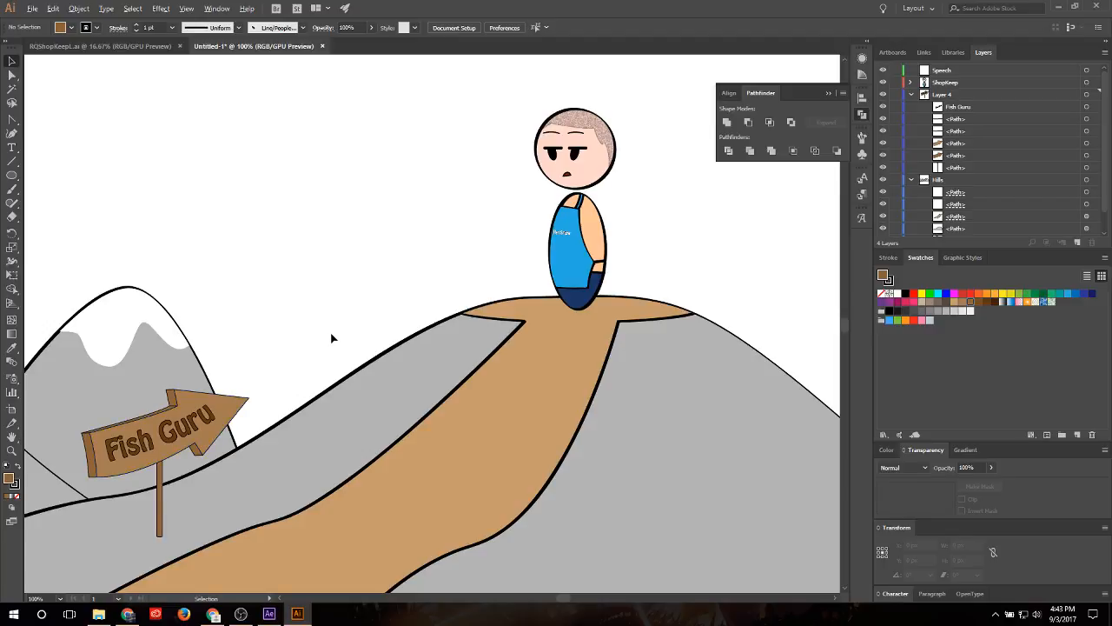
{"action": "scroll", "coordinate": [345, 396], "scroll_direction": "down", "scroll_amount": 1}
{"action": "scroll", "coordinate": [309, 399], "scroll_direction": "up", "scroll_amount": 2}
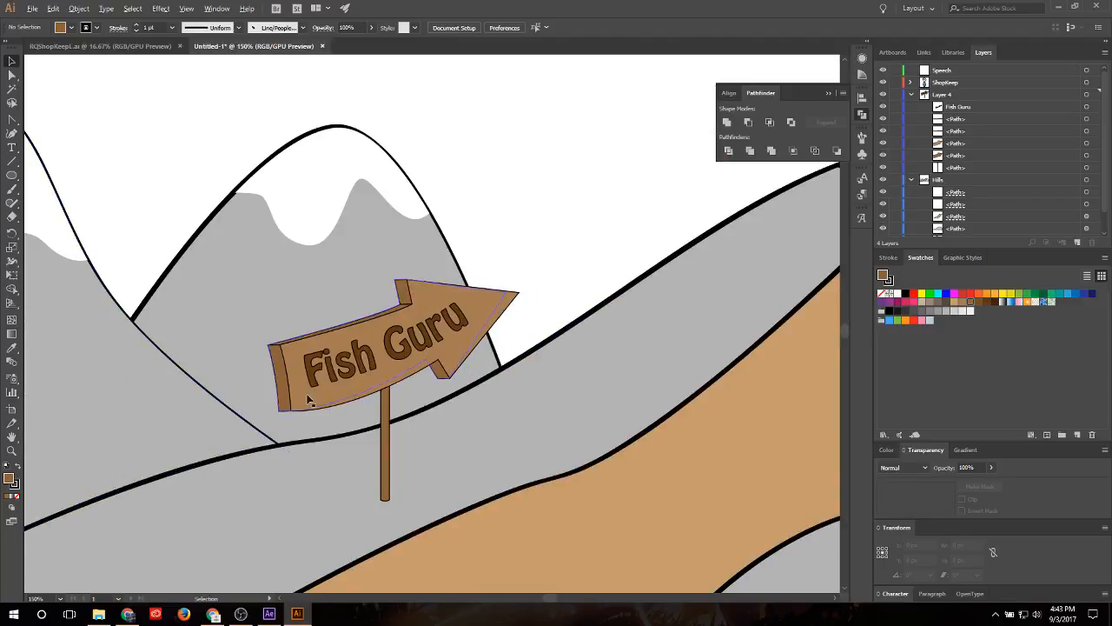
Step: Set the stroke of the arrow's front face to 3 pt
{"action": "left_click", "coordinate": [291, 396]}
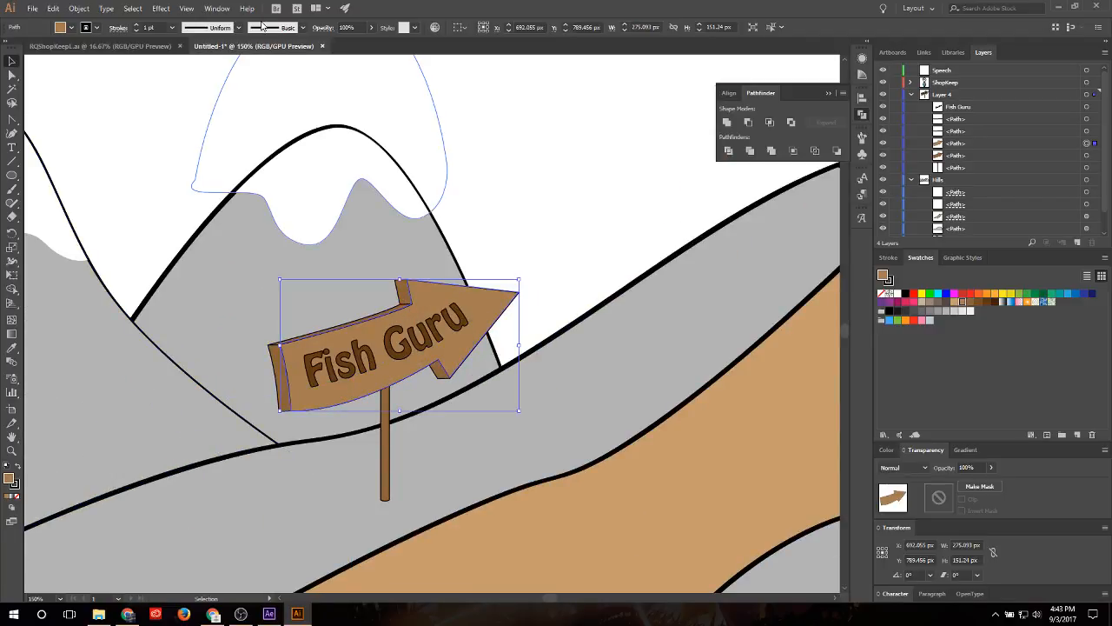
{"action": "left_click", "coordinate": [149, 27]}
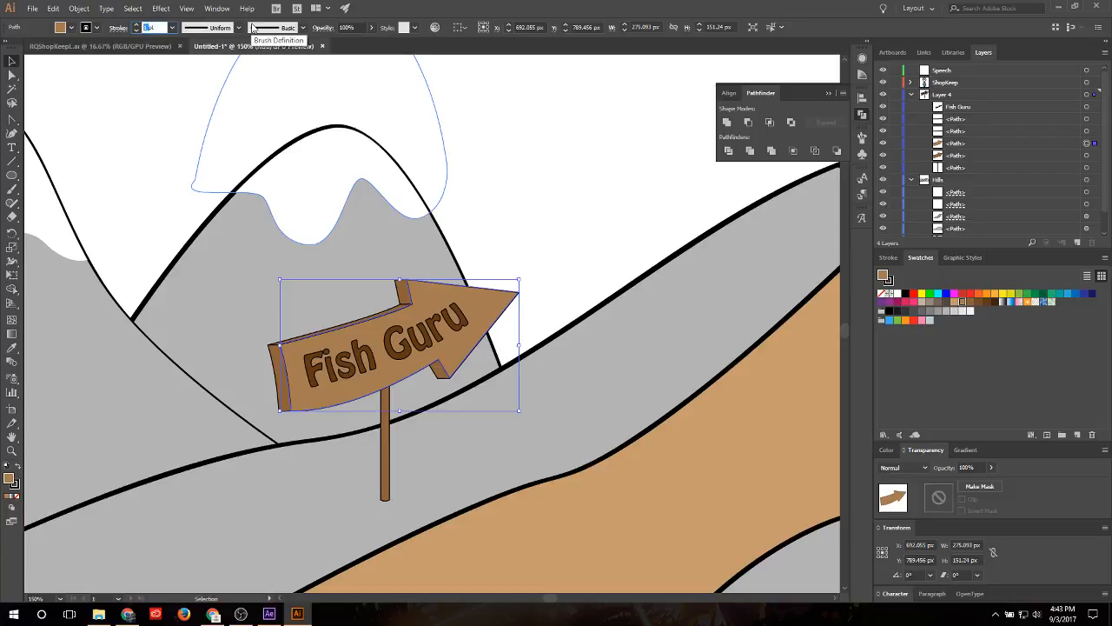
{"action": "key", "text": "Return"}
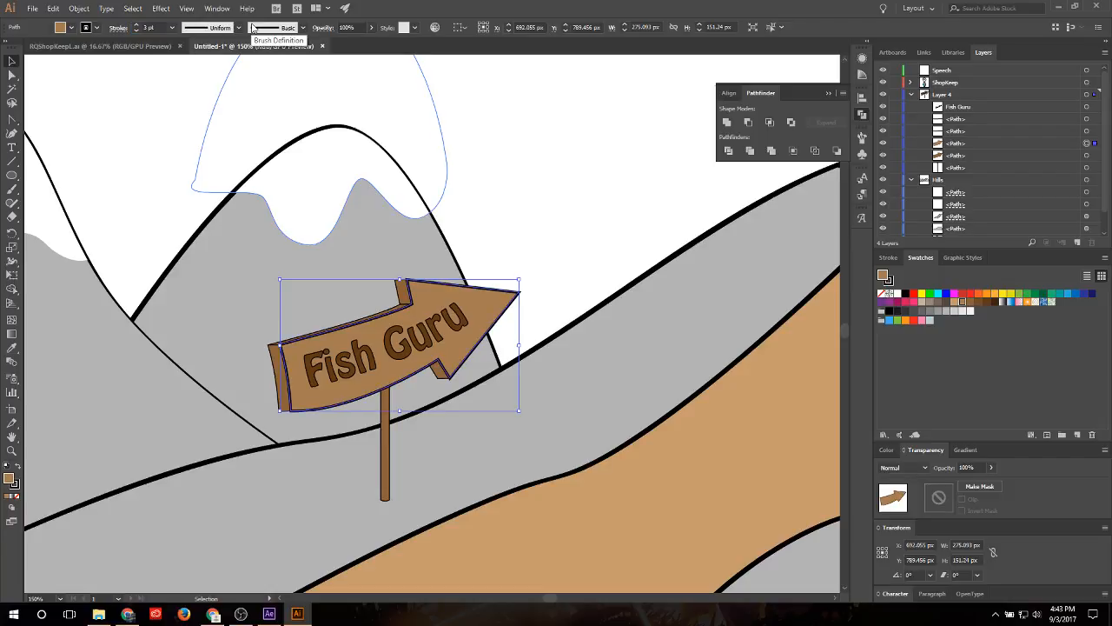
{"action": "left_click", "coordinate": [578, 139]}
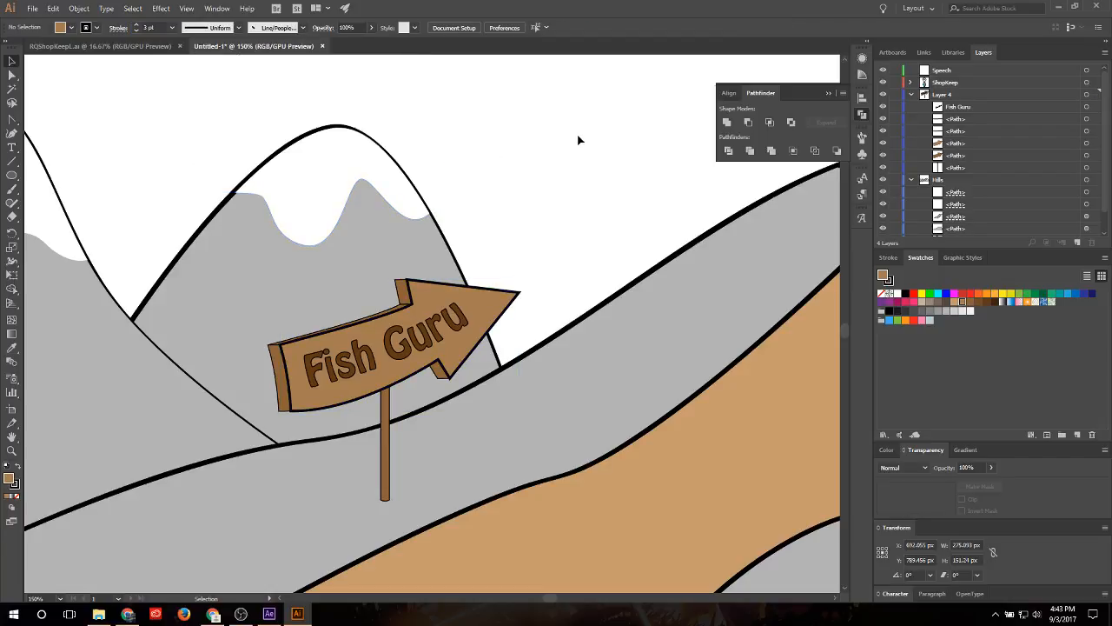
Step: Set the stroke of the arrow's darker back shape and its small inner-corner edge path to 3 pt
{"action": "left_click", "coordinate": [405, 298]}
{"action": "left_click", "coordinate": [405, 306], "text": "shift"}
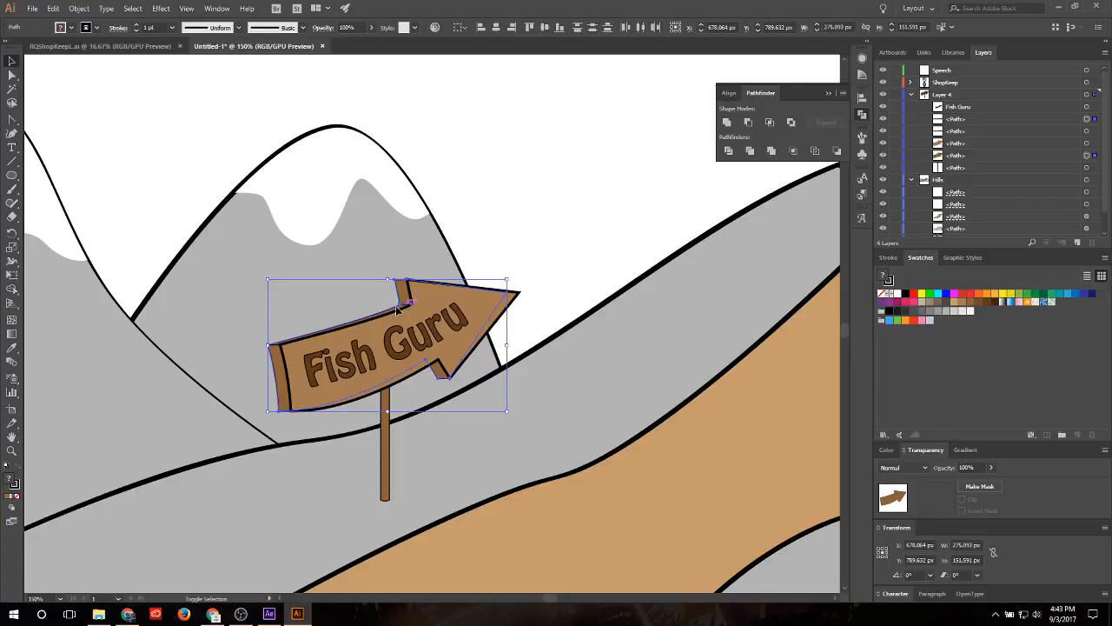
{"action": "left_click", "coordinate": [404, 303]}
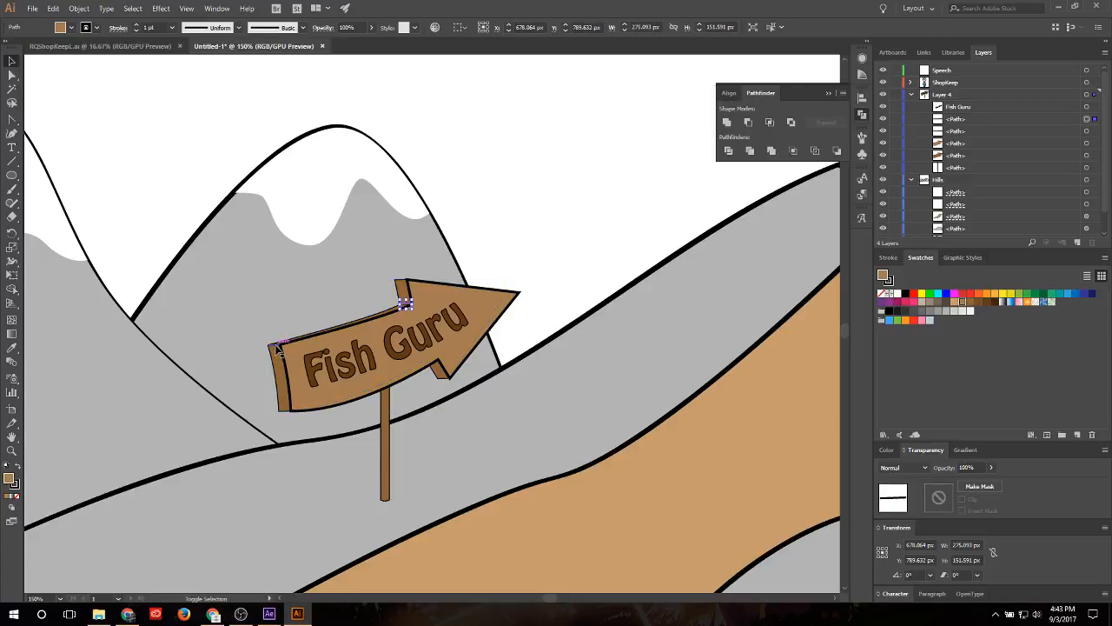
{"action": "left_click", "coordinate": [442, 381], "text": "shift"}
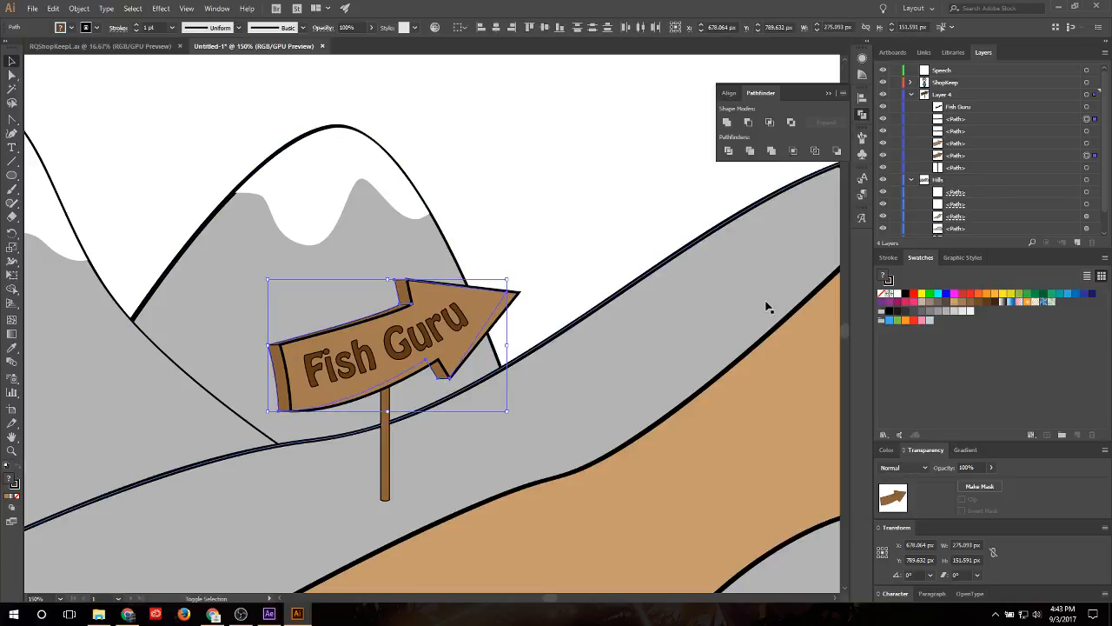
{"action": "left_click", "coordinate": [153, 27]}
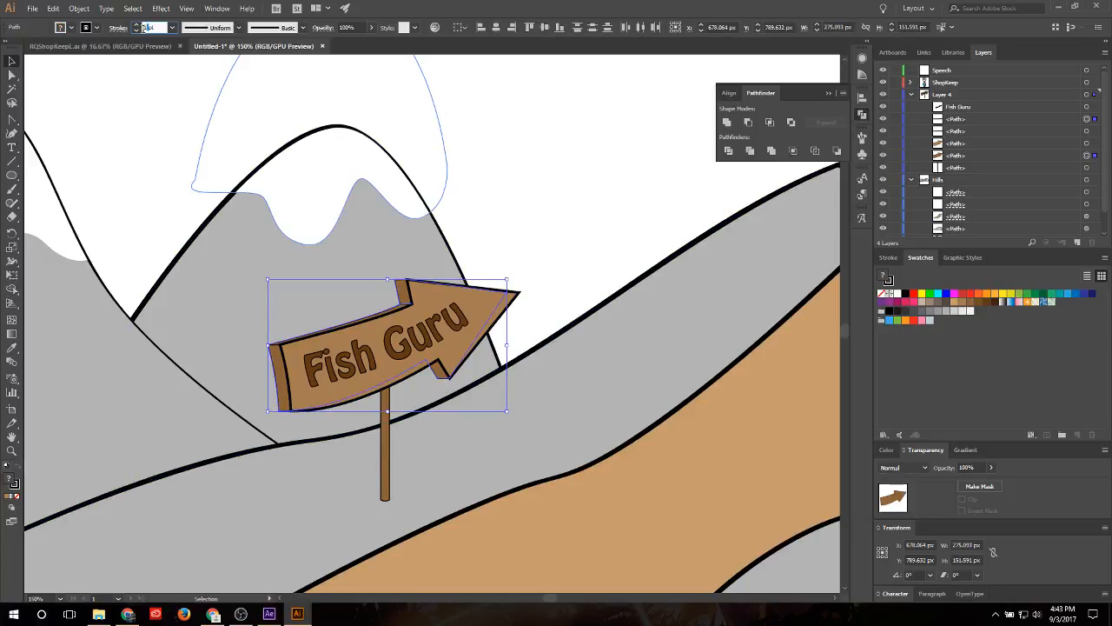
{"action": "type", "text": "3"}
{"action": "key", "text": "Return"}
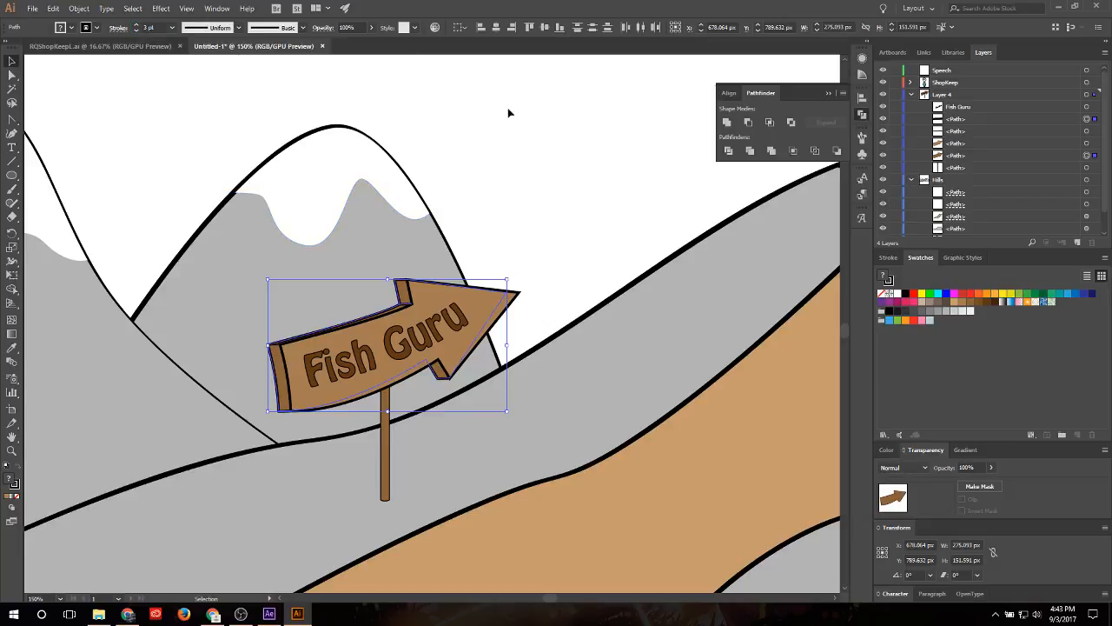
Step: Set the stroke of the short edge path at the tail's upper corner of the arrow sign to 3 pt
{"action": "left_click", "coordinate": [527, 169]}
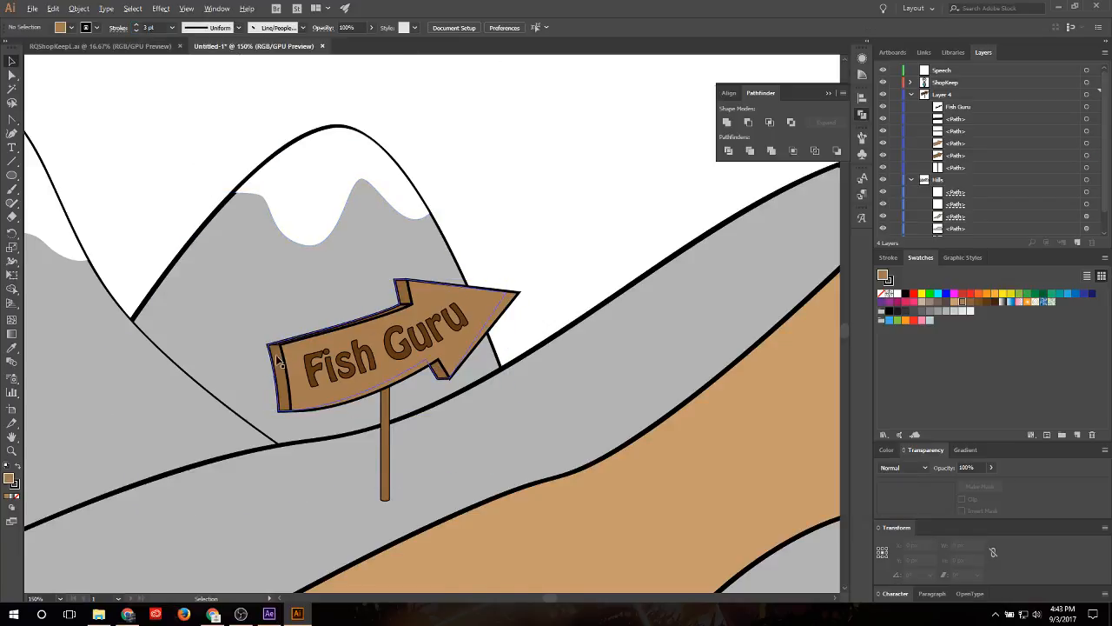
{"action": "scroll", "coordinate": [284, 341], "scroll_direction": "up", "scroll_amount": 3}
{"action": "left_click", "coordinate": [272, 326]}
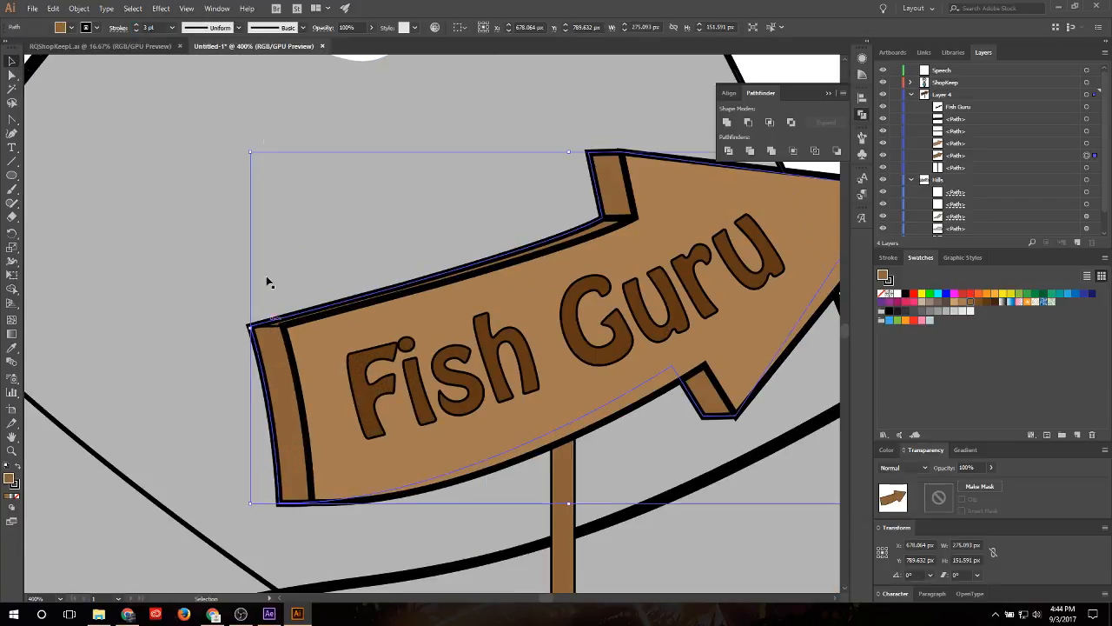
{"action": "left_click", "coordinate": [263, 326]}
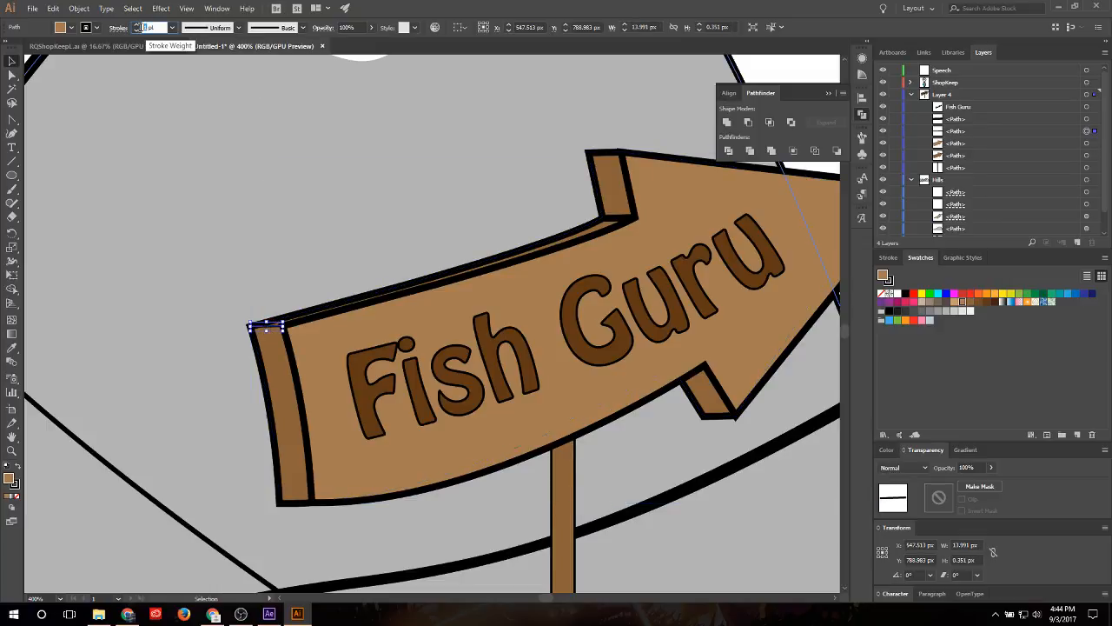
{"action": "left_click", "coordinate": [143, 28]}
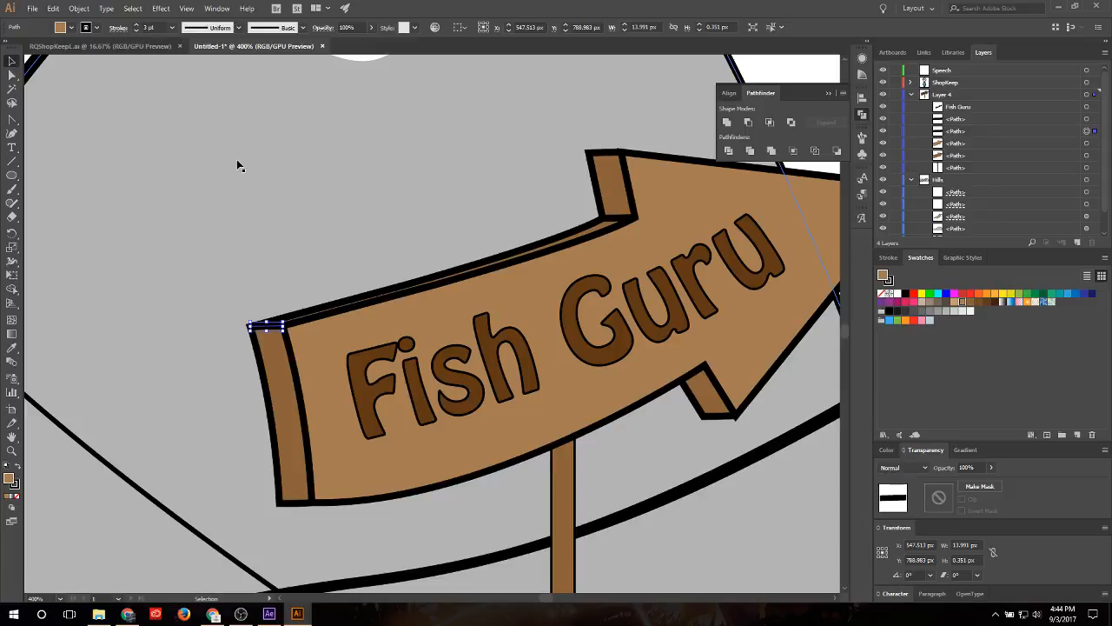
{"action": "left_click", "coordinate": [354, 470]}
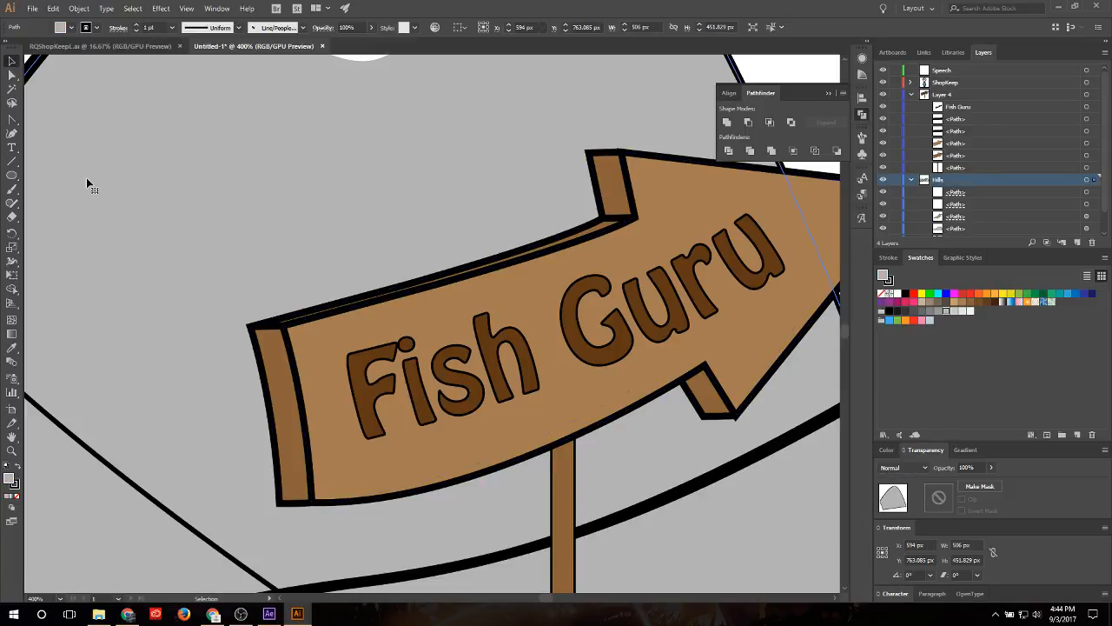
Step: Nudge the anchor point at the lower barb of the arrow's darker back shape to align it with the front face's corner
{"action": "scroll", "coordinate": [189, 292], "scroll_direction": "down", "scroll_amount": 2}
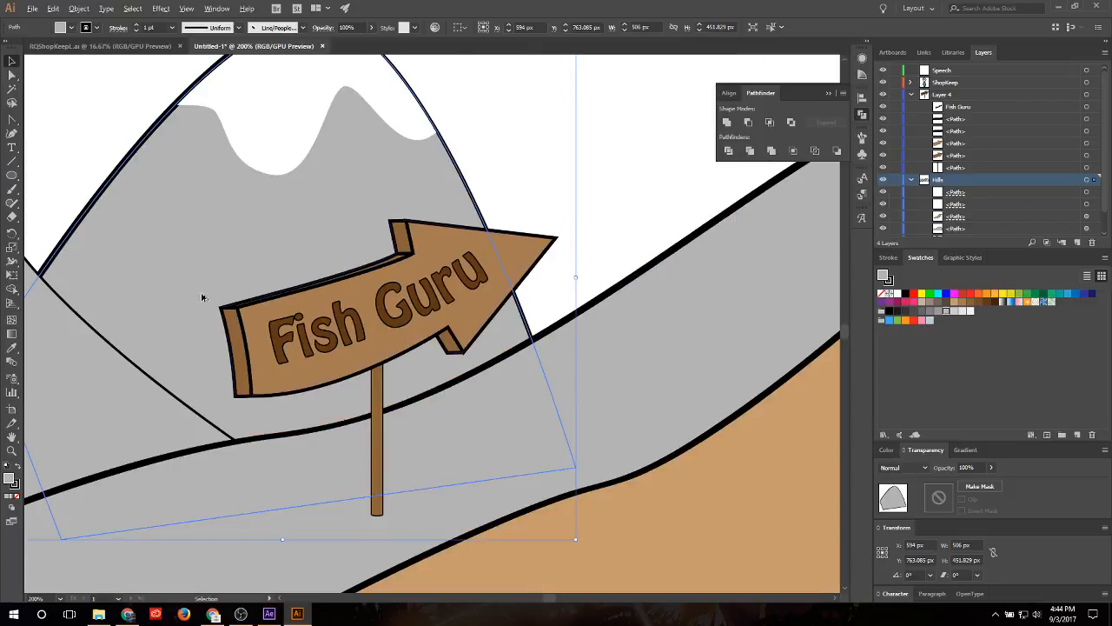
{"action": "scroll", "coordinate": [517, 347], "scroll_direction": "up", "scroll_amount": 2}
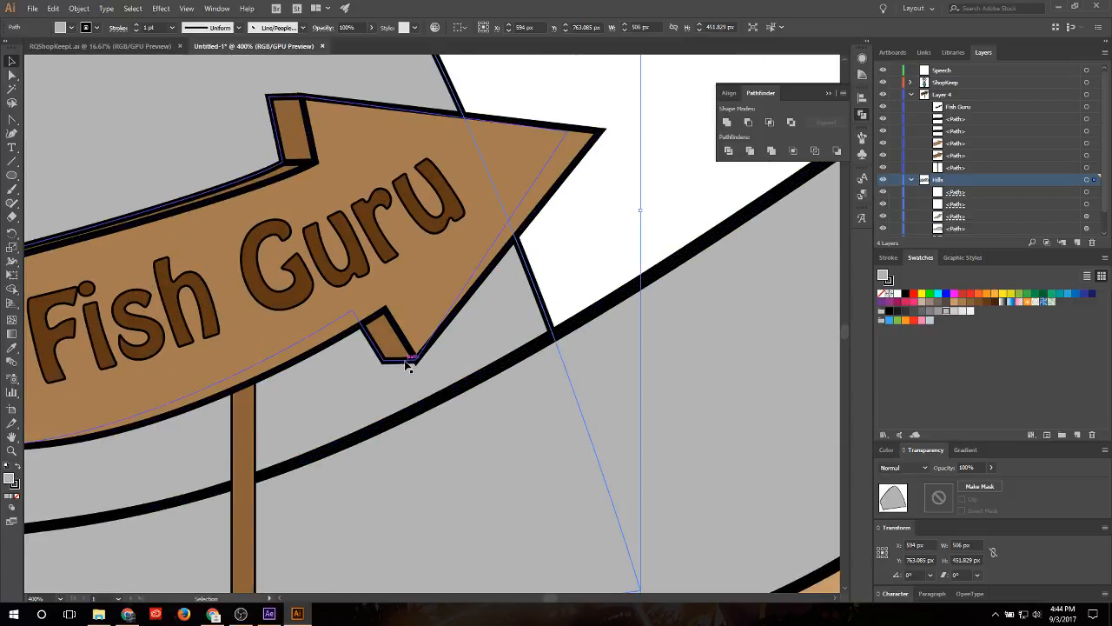
{"action": "left_click", "coordinate": [408, 365]}
{"action": "left_click", "coordinate": [12, 119]}
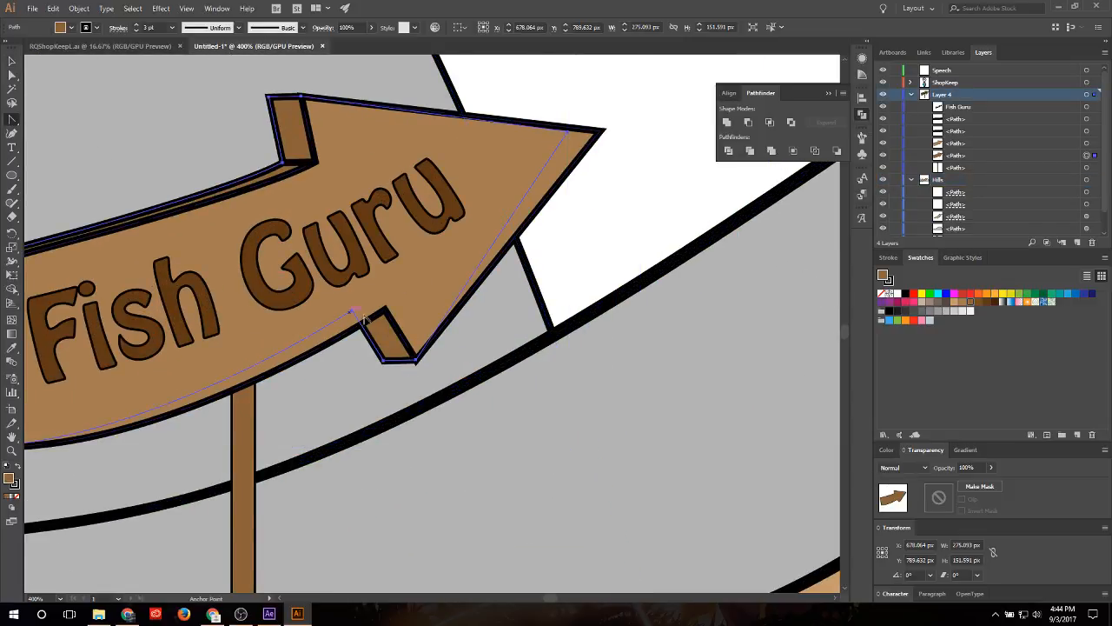
{"action": "scroll", "coordinate": [401, 362], "scroll_direction": "up", "scroll_amount": 2}
{"action": "left_click", "coordinate": [433, 360]}
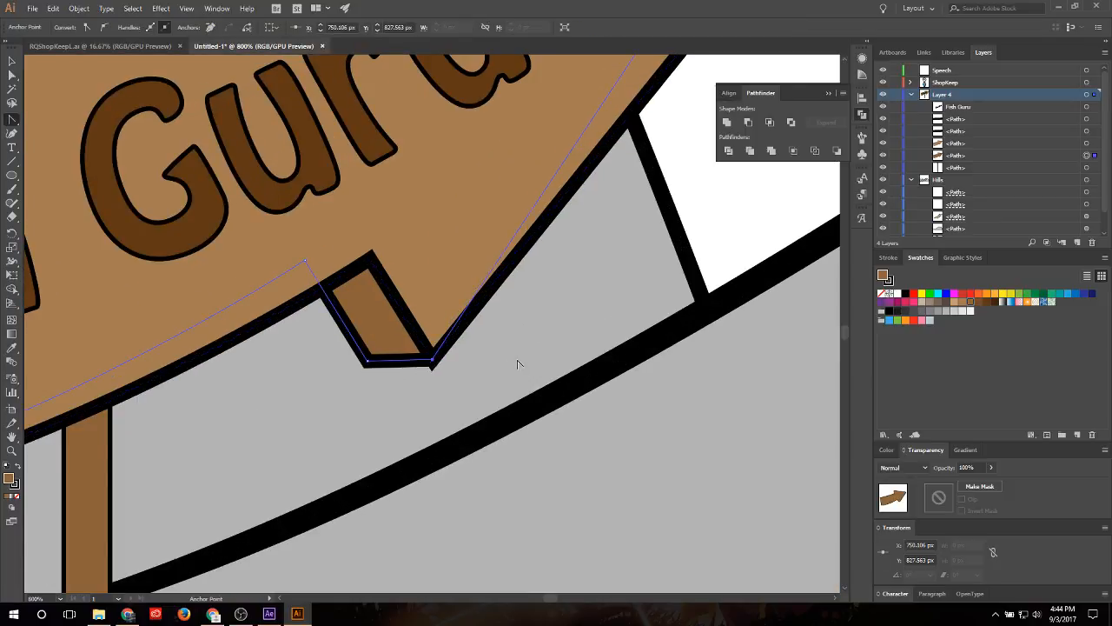
{"action": "key", "text": "Down"}
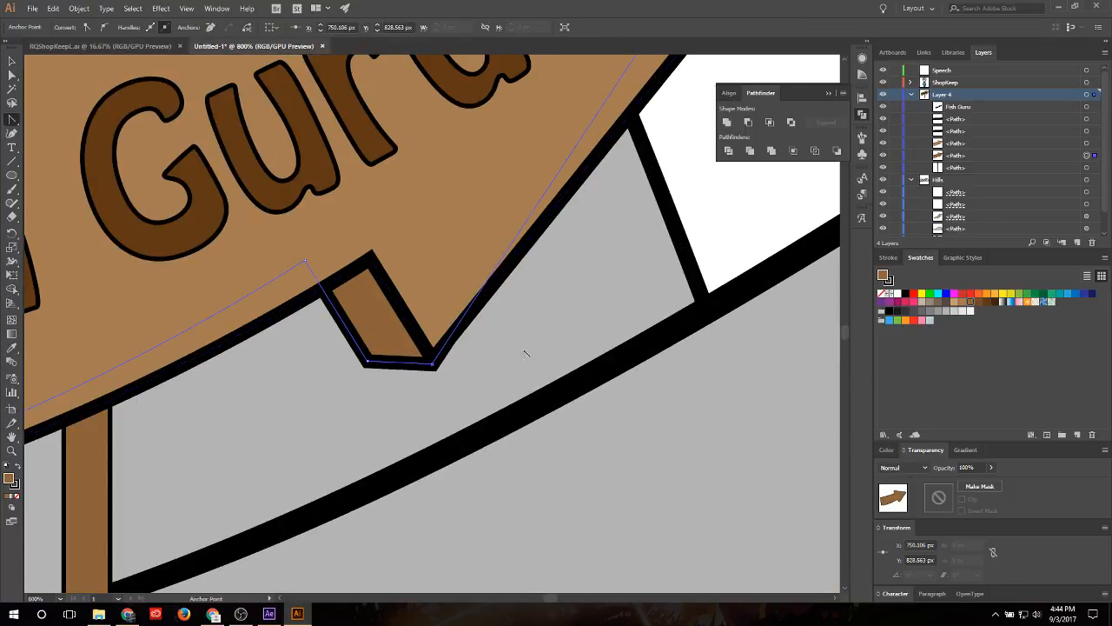
{"action": "scroll", "coordinate": [447, 366], "scroll_direction": "down", "scroll_amount": 1}
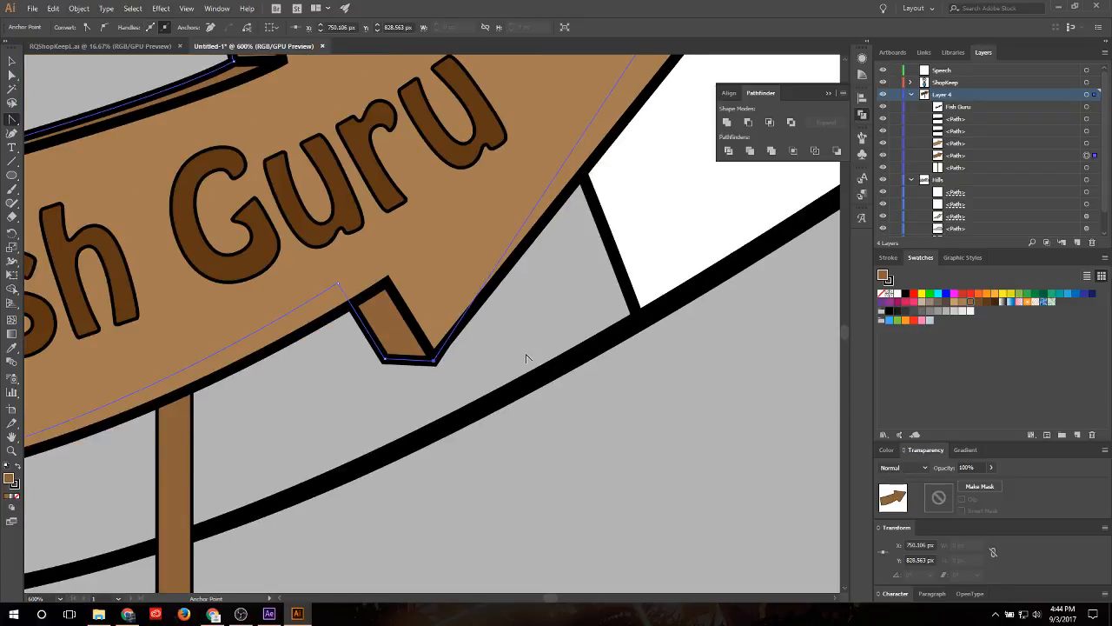
{"action": "key", "text": "Left"}
{"action": "key", "text": "Up"}
{"action": "left_click", "coordinate": [11, 61]}
{"action": "left_click", "coordinate": [658, 229]}
{"action": "scroll", "coordinate": [328, 355], "scroll_direction": "down", "scroll_amount": 3}
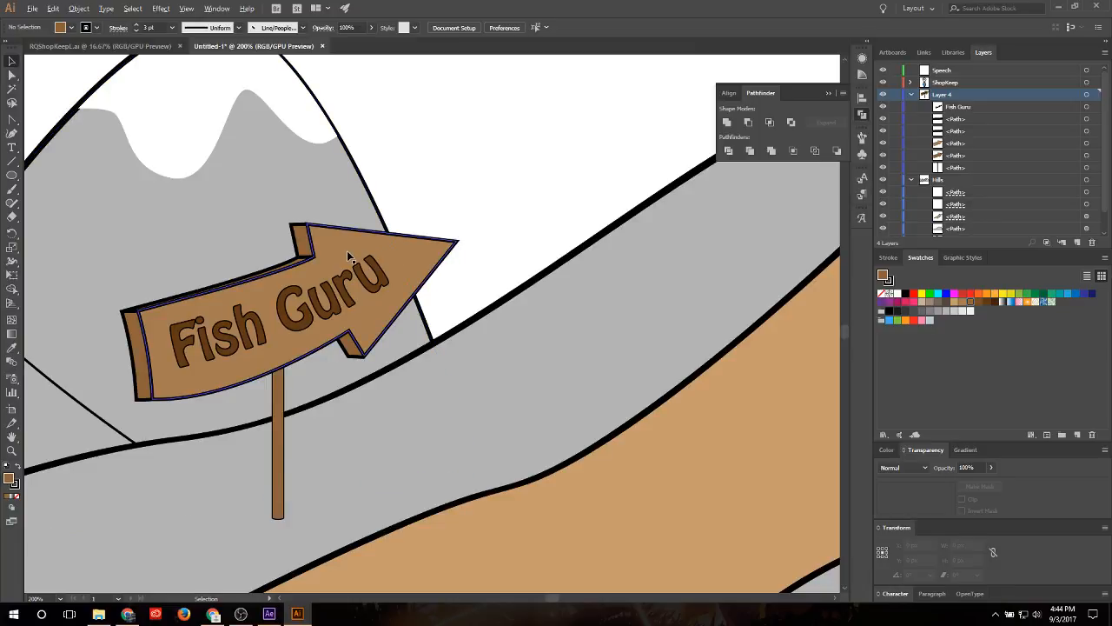
{"action": "scroll", "coordinate": [522, 243], "scroll_direction": "down", "scroll_amount": 2}
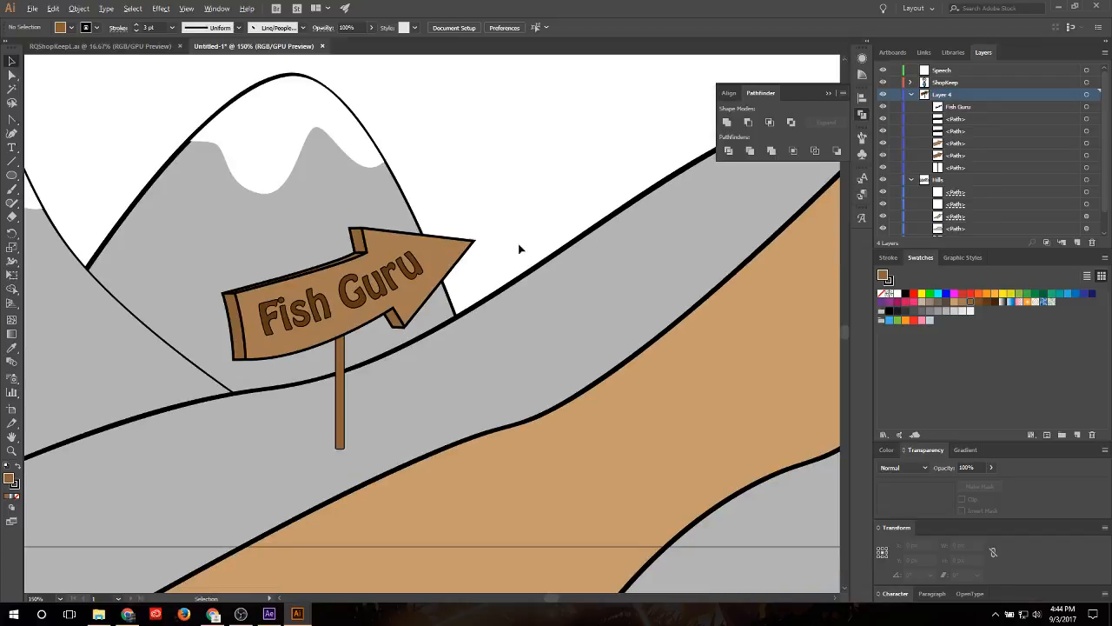
Step: Set the stroke of the arrow's front face, darker back shape and both small edge paths to 2 pt
{"action": "scroll", "coordinate": [521, 243], "scroll_direction": "up", "scroll_amount": 2}
{"action": "left_click", "coordinate": [396, 259]}
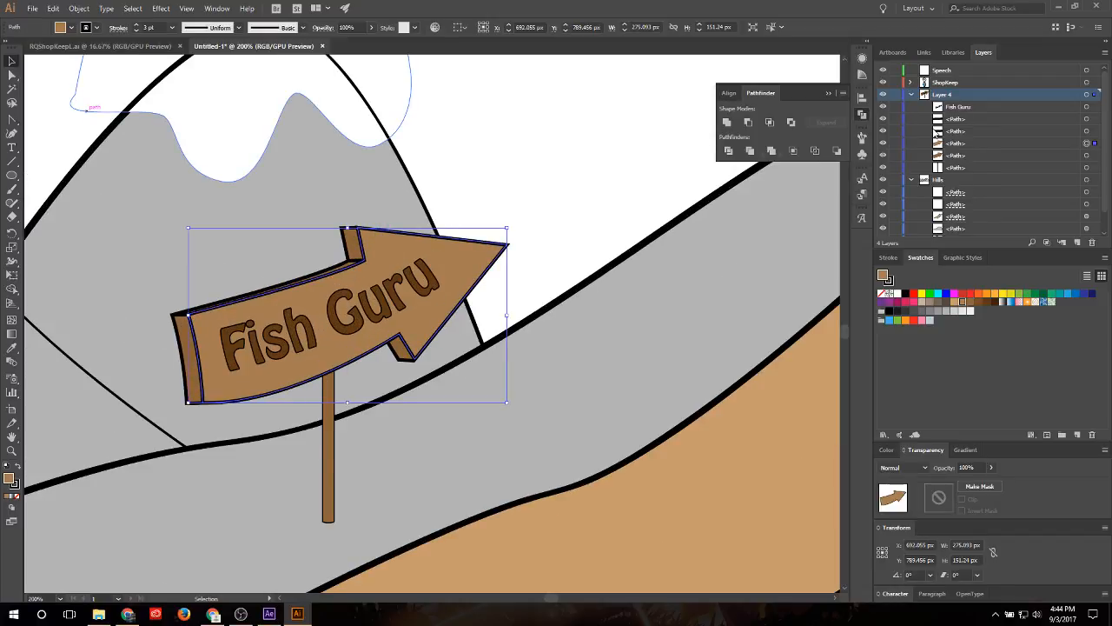
{"action": "left_click", "coordinate": [1086, 130], "text": "shift"}
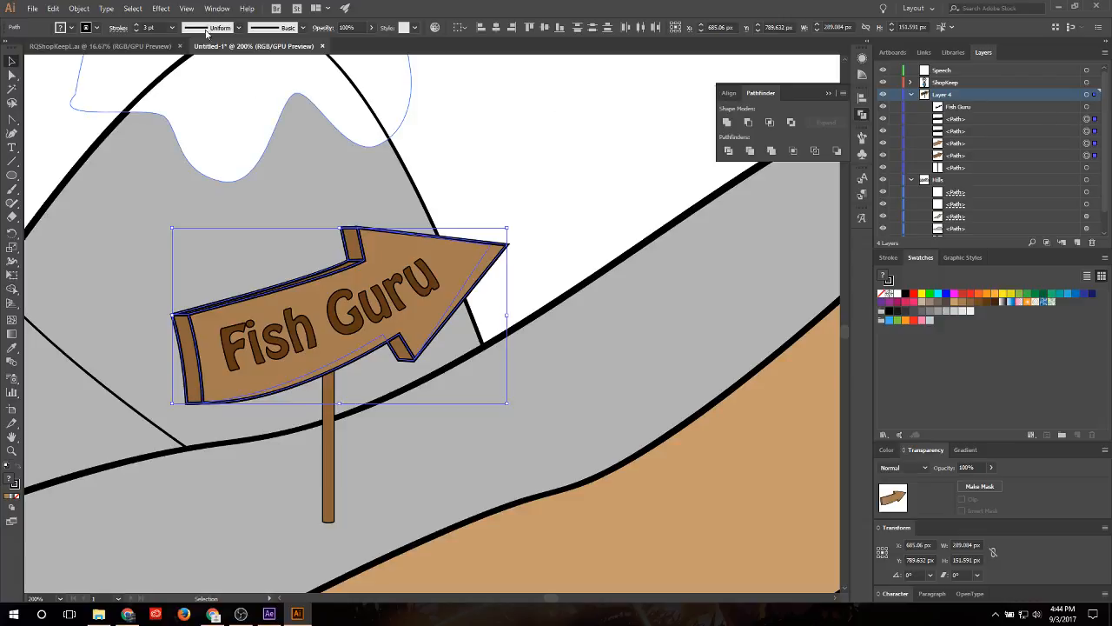
{"action": "left_click", "coordinate": [148, 26]}
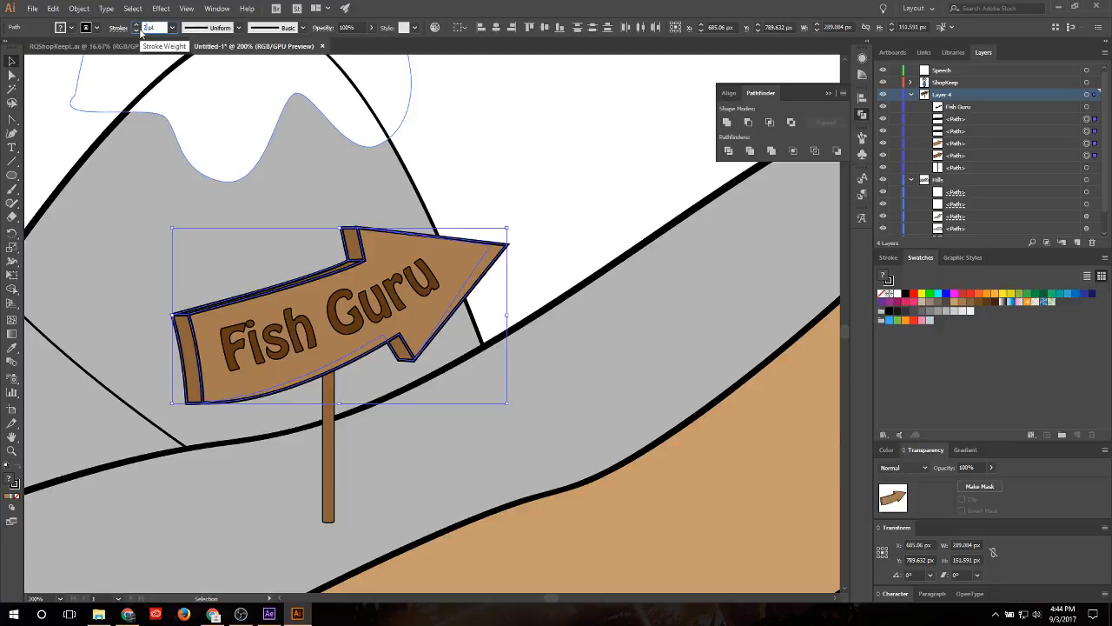
{"action": "left_click", "coordinate": [137, 31]}
{"action": "left_click", "coordinate": [639, 123]}
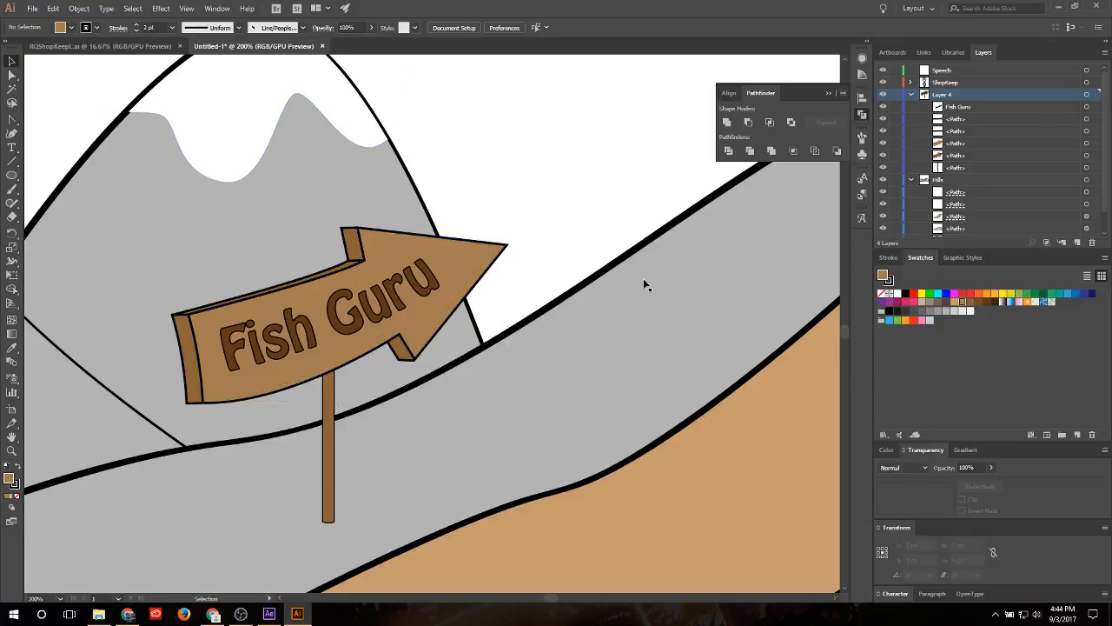
Step: Set the stroke of the sign's wooden post to 2 pt
{"action": "left_click", "coordinate": [331, 390]}
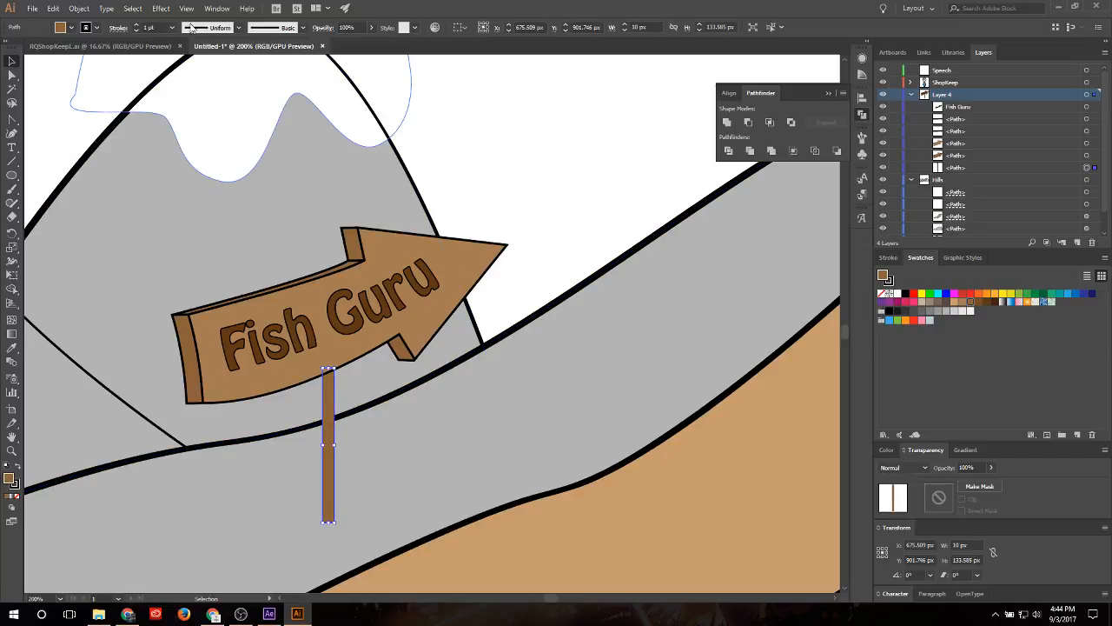
{"action": "left_click", "coordinate": [139, 30]}
{"action": "left_click", "coordinate": [136, 26]}
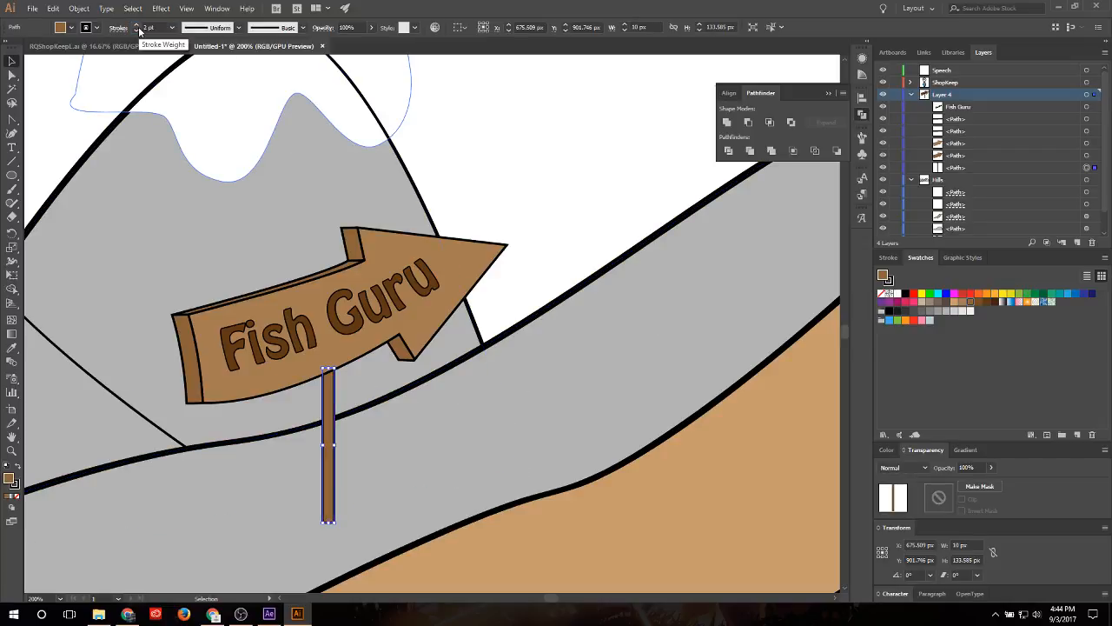
{"action": "left_click", "coordinate": [557, 207]}
Step: Check the sign's outline weight against the mountains, hills and character across the whole scene
{"action": "scroll", "coordinate": [504, 245], "scroll_direction": "down", "scroll_amount": 4}
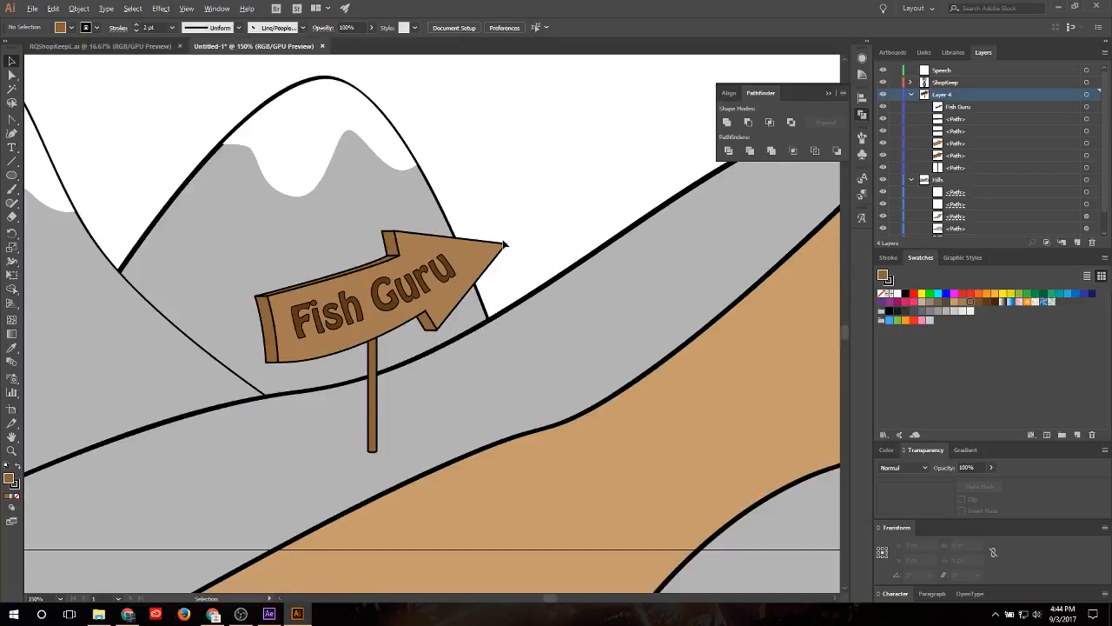
{"action": "scroll", "coordinate": [470, 190], "scroll_direction": "up", "scroll_amount": 1}
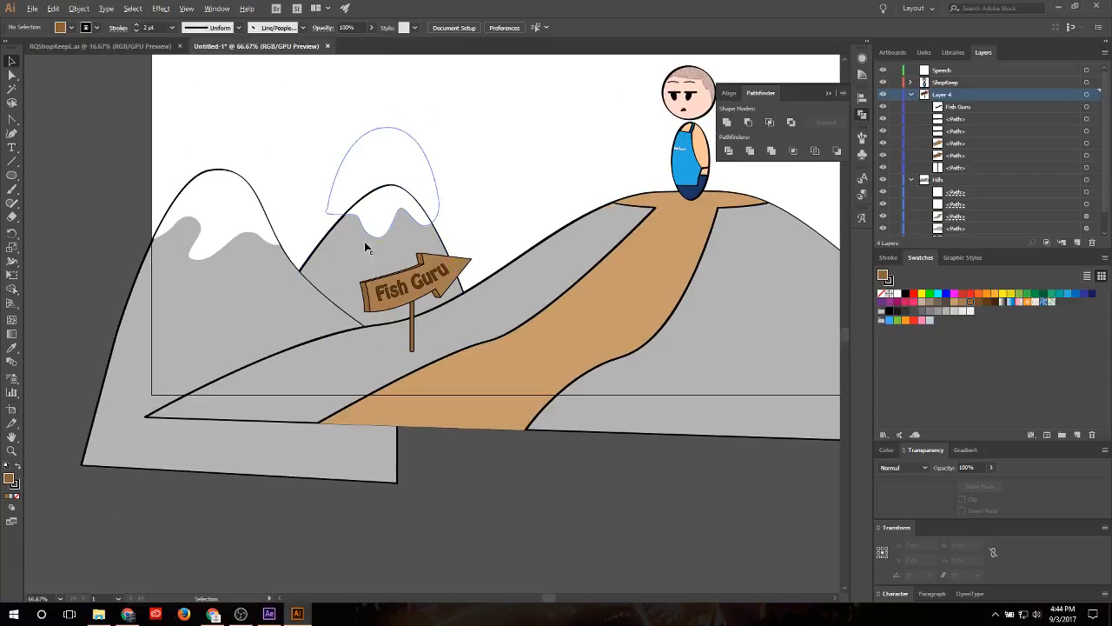
{"action": "left_click", "coordinate": [355, 267]}
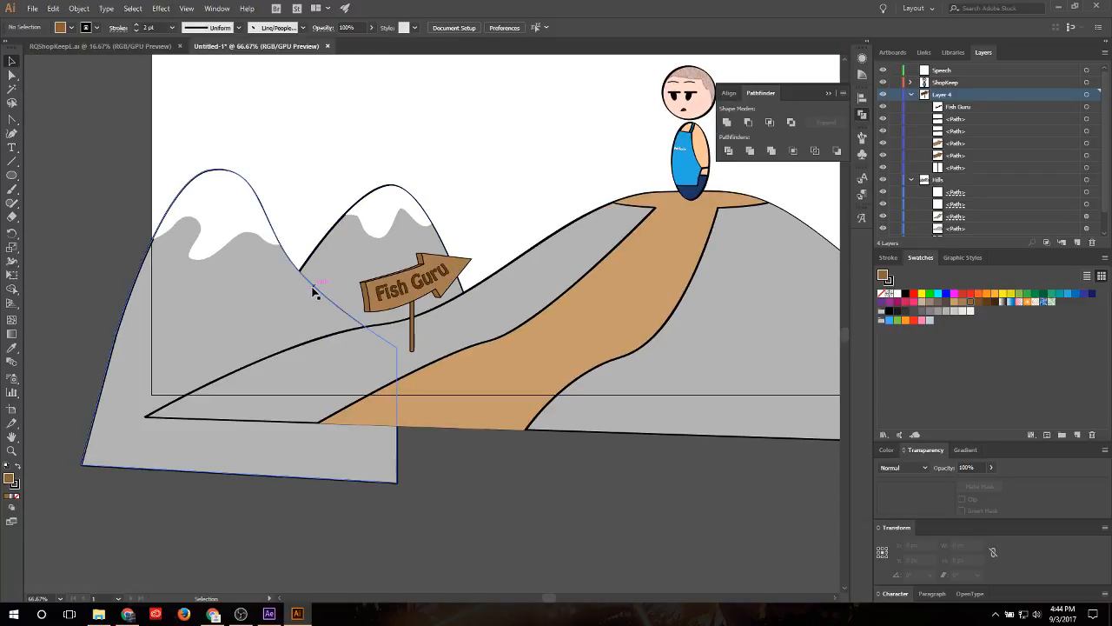
{"action": "left_click", "coordinate": [560, 149]}
{"action": "scroll", "coordinate": [509, 235], "scroll_direction": "down", "scroll_amount": 1}
{"action": "scroll", "coordinate": [568, 127], "scroll_direction": "up", "scroll_amount": 1}
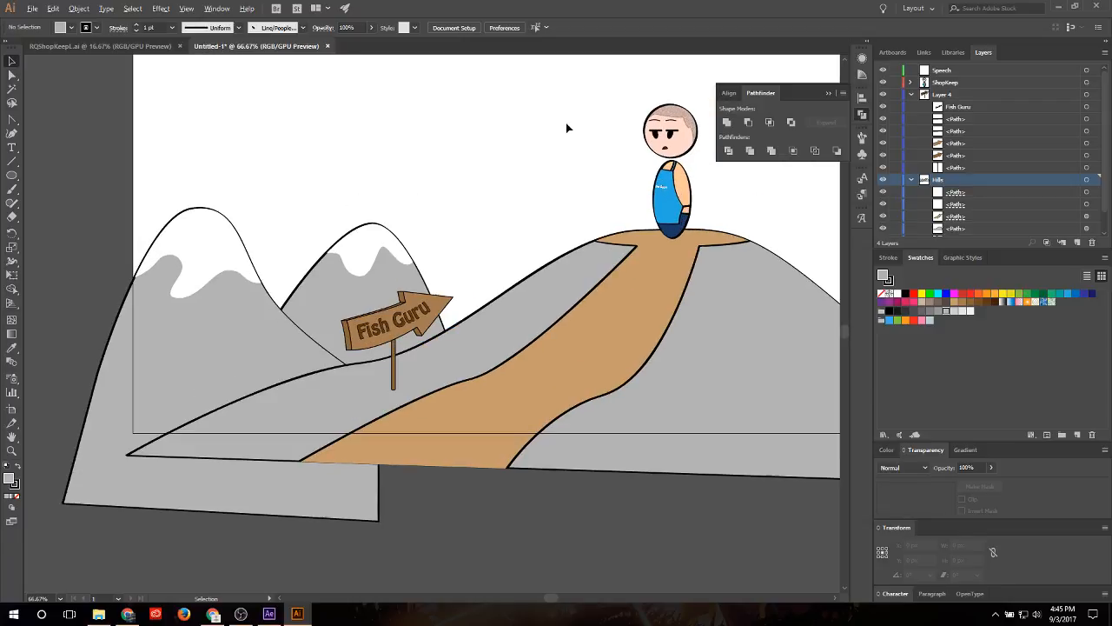
{"action": "scroll", "coordinate": [643, 191], "scroll_direction": "down", "scroll_amount": 2}
{"action": "scroll", "coordinate": [656, 298], "scroll_direction": "up", "scroll_amount": 1}
{"action": "scroll", "coordinate": [656, 297], "scroll_direction": "up", "scroll_amount": 1}
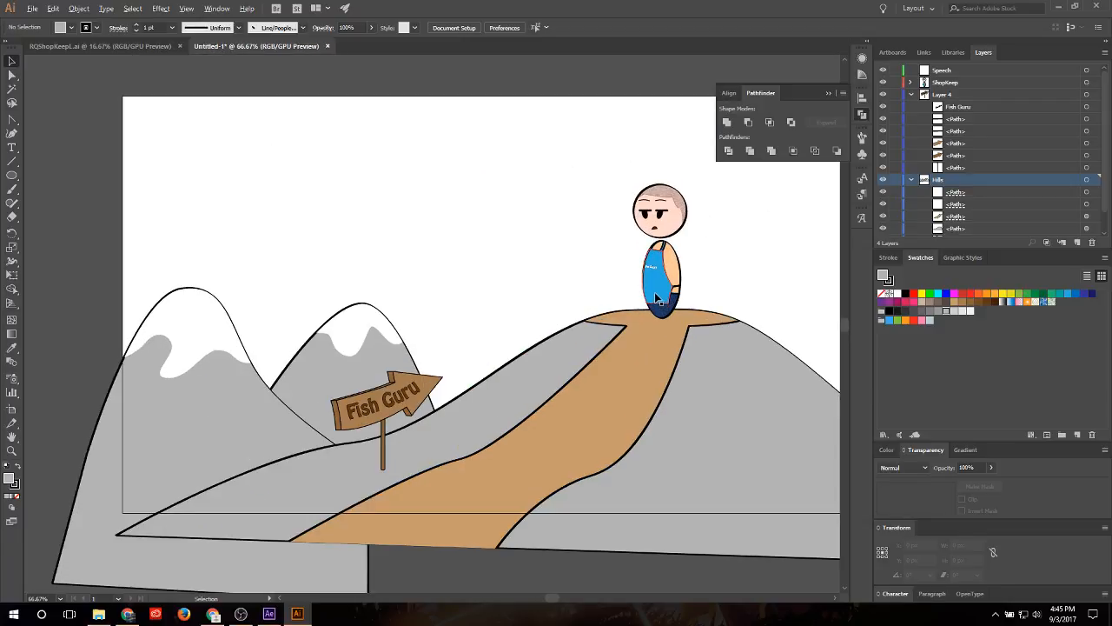
Step: Start the Type tool and set its font to Wild Words Roman
{"action": "left_click", "coordinate": [12, 146]}
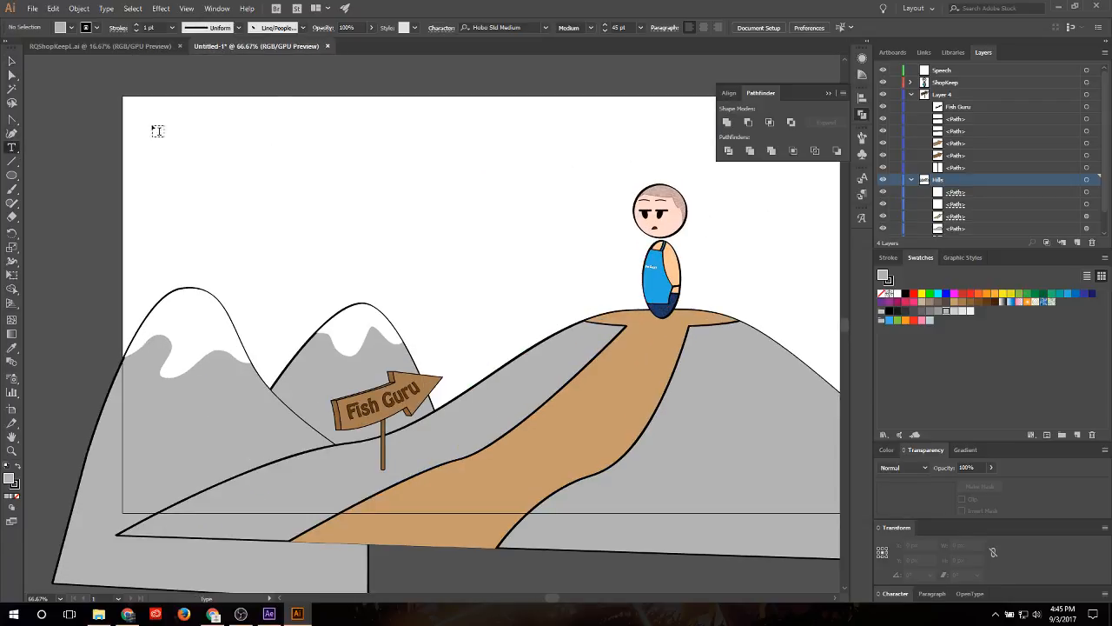
{"action": "left_click", "coordinate": [527, 27]}
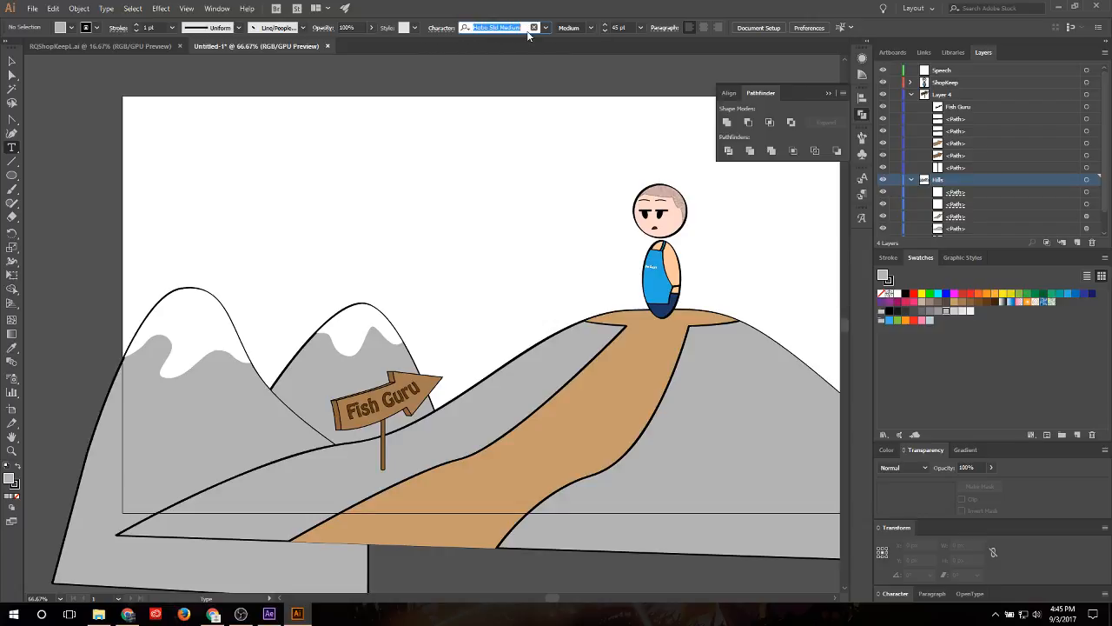
{"action": "type", "text": "wild"}
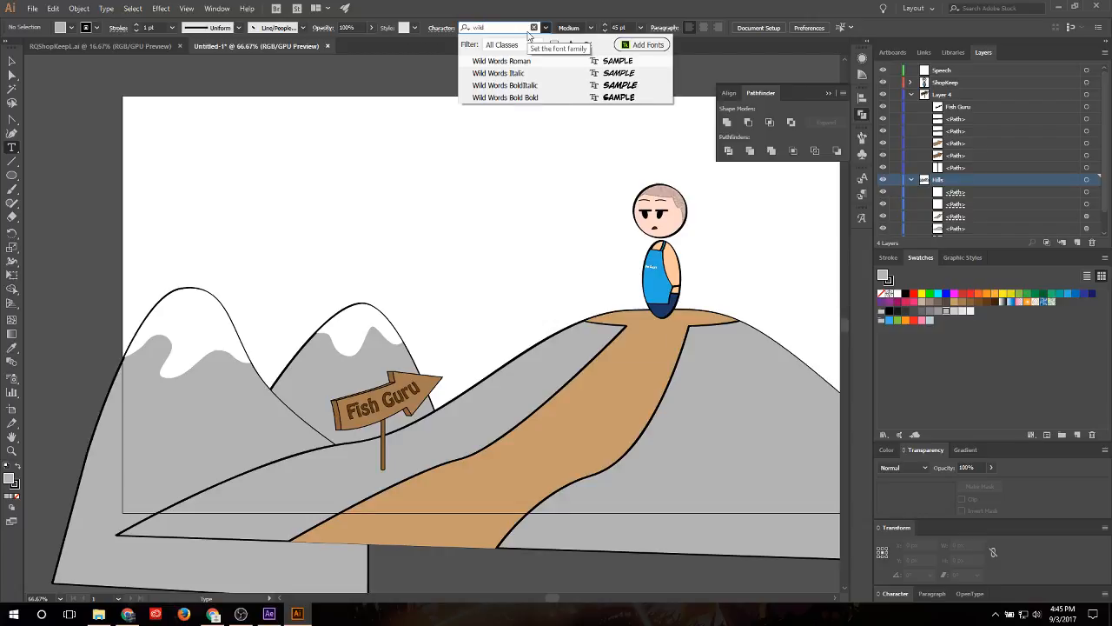
{"action": "key", "text": "Return"}
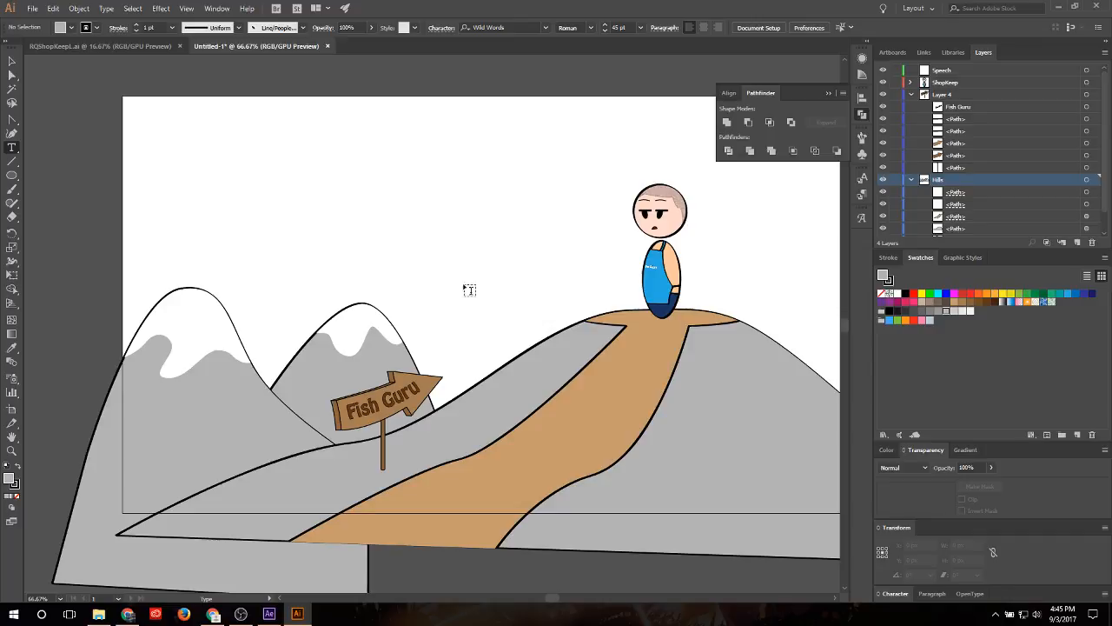
Step: Place a "Lorem ipsum" text in the sky beside the character's head and set its size to 20 pt
{"action": "left_click", "coordinate": [524, 177]}
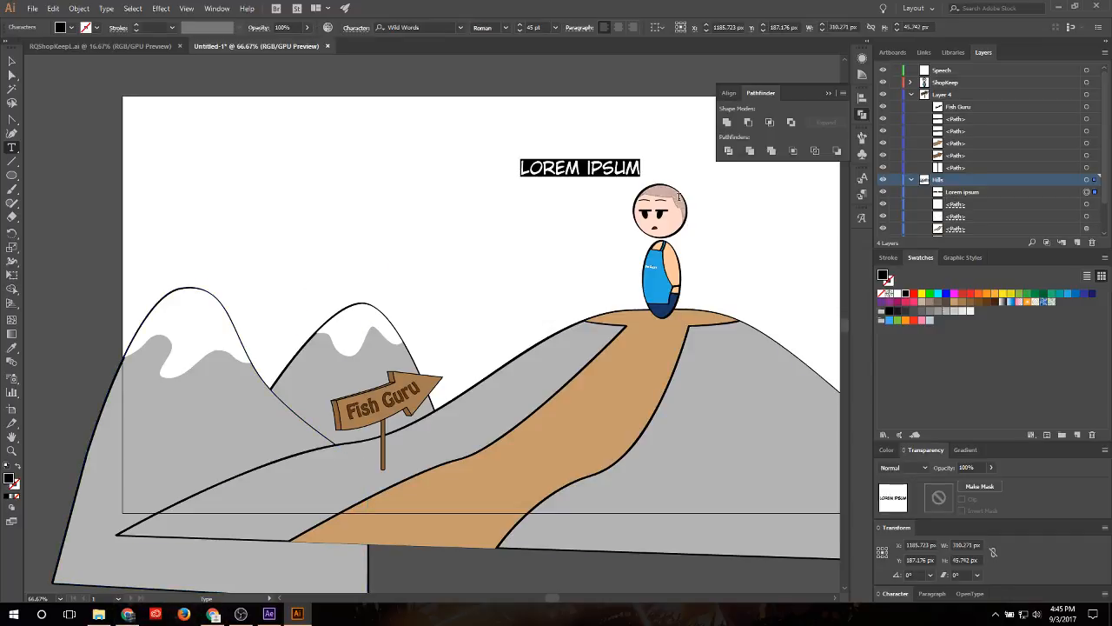
{"action": "double_click", "coordinate": [536, 27]}
{"action": "type", "text": "20"}
{"action": "key", "text": "Return"}
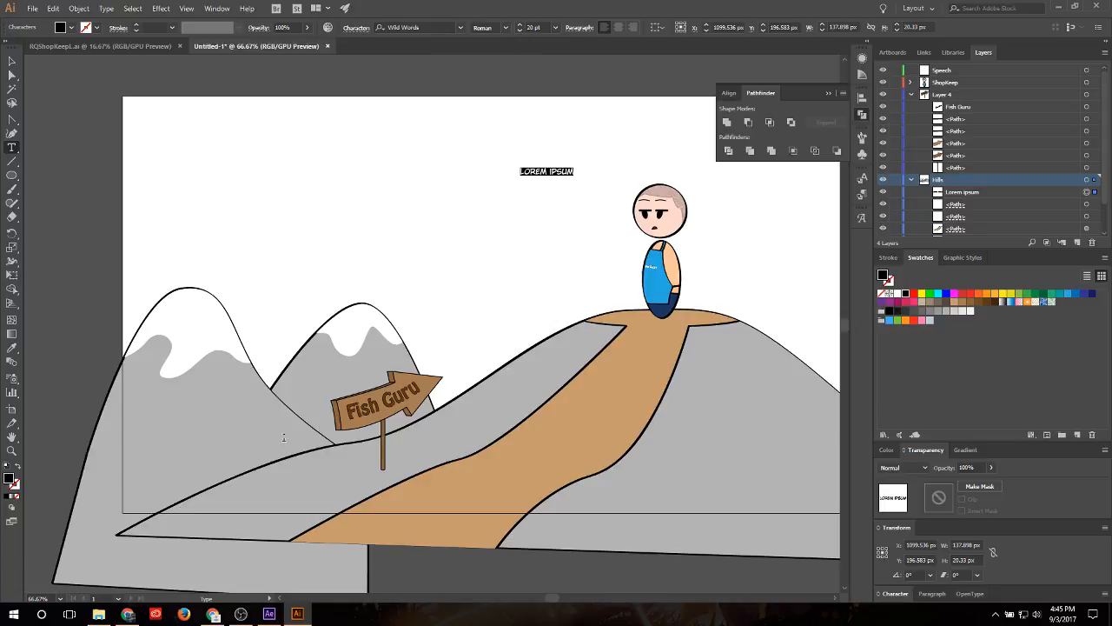
{"action": "left_click", "coordinate": [128, 613]}
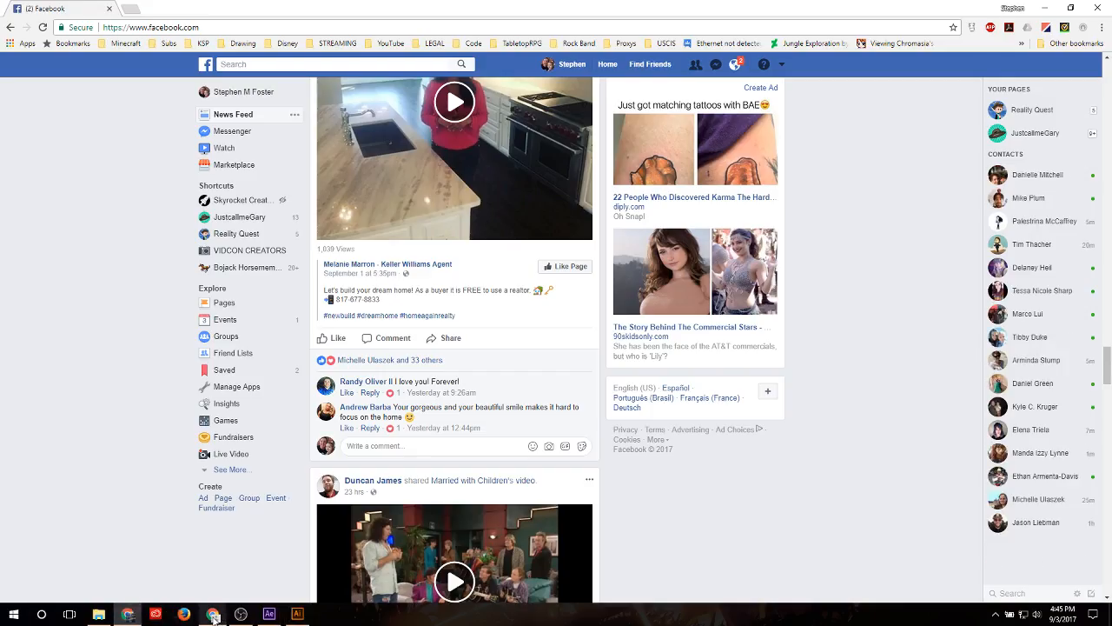
{"action": "mouse_move", "coordinate": [214, 618]}
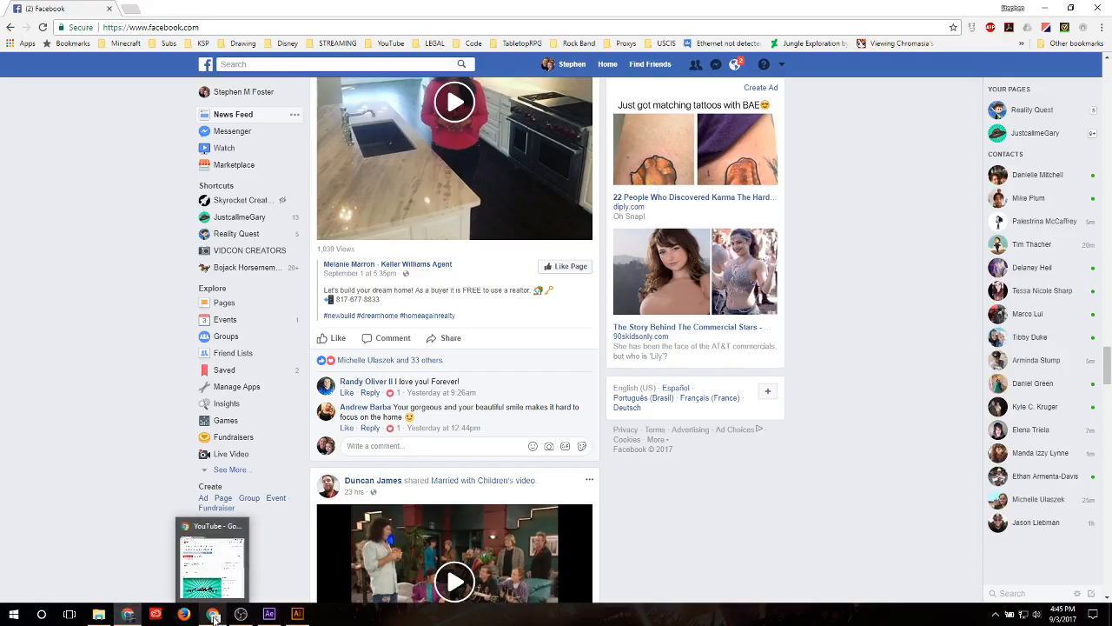
{"action": "left_click", "coordinate": [298, 613]}
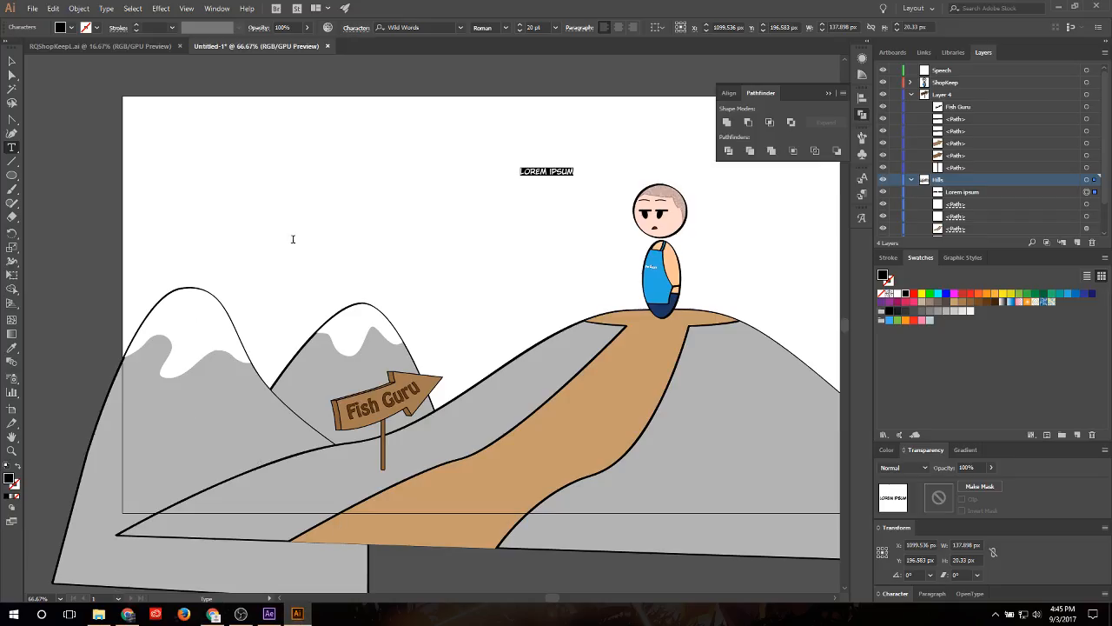
Step: Finish editing the placeholder text, deselect it and switch to the Catfish v Beta project in After Effects
{"action": "left_click", "coordinate": [13, 61]}
{"action": "left_click", "coordinate": [218, 114]}
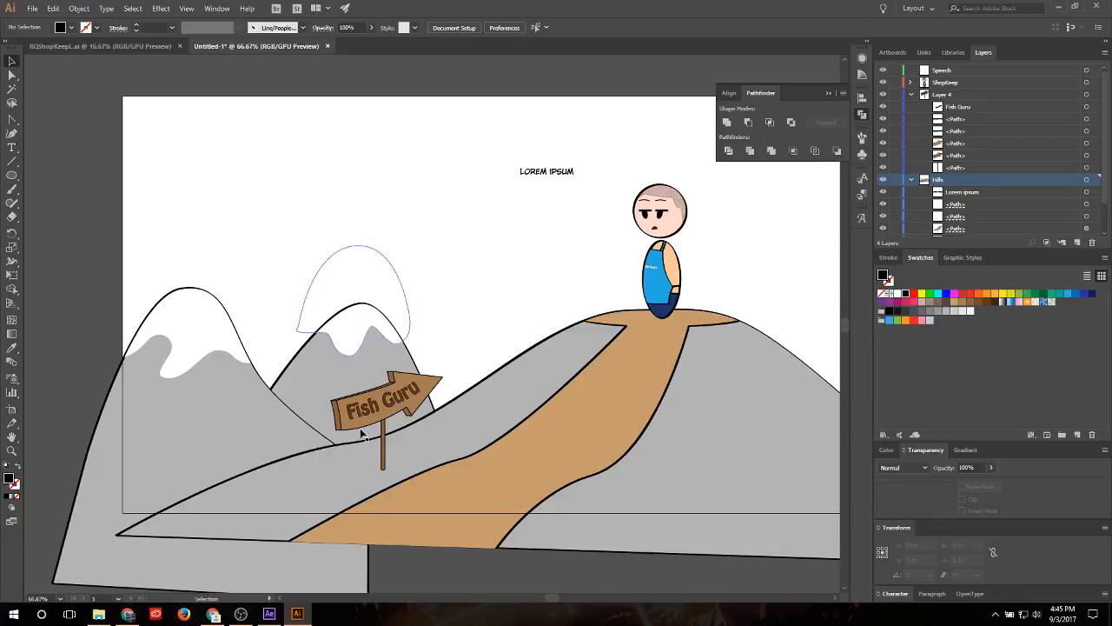
{"action": "left_click", "coordinate": [269, 613]}
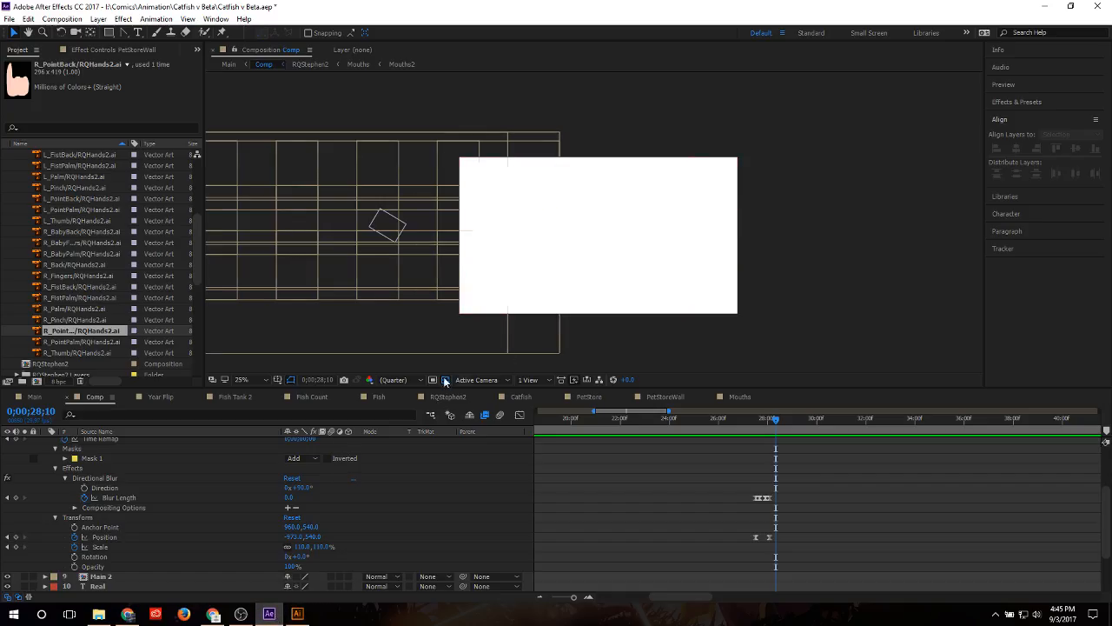
Step: Preview the Comp composition's animation from about 0;00;27;10 and stop the playback
{"action": "left_click_drag", "start_coordinate": [776, 423], "coordinate": [749, 426]}
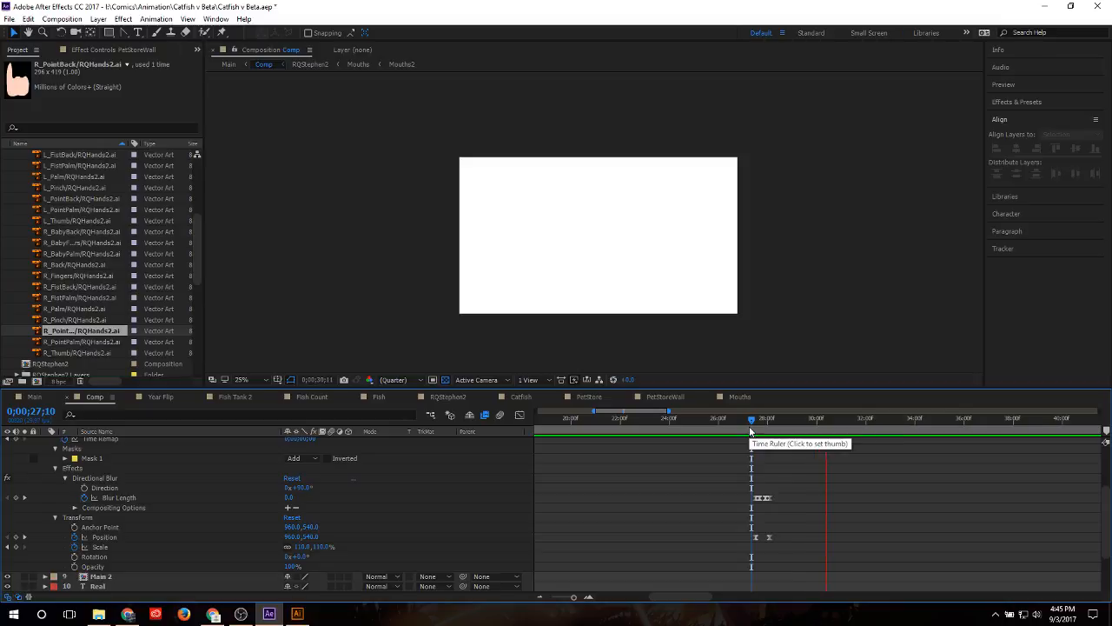
{"action": "left_click", "coordinate": [749, 420]}
{"action": "key", "text": "space"}
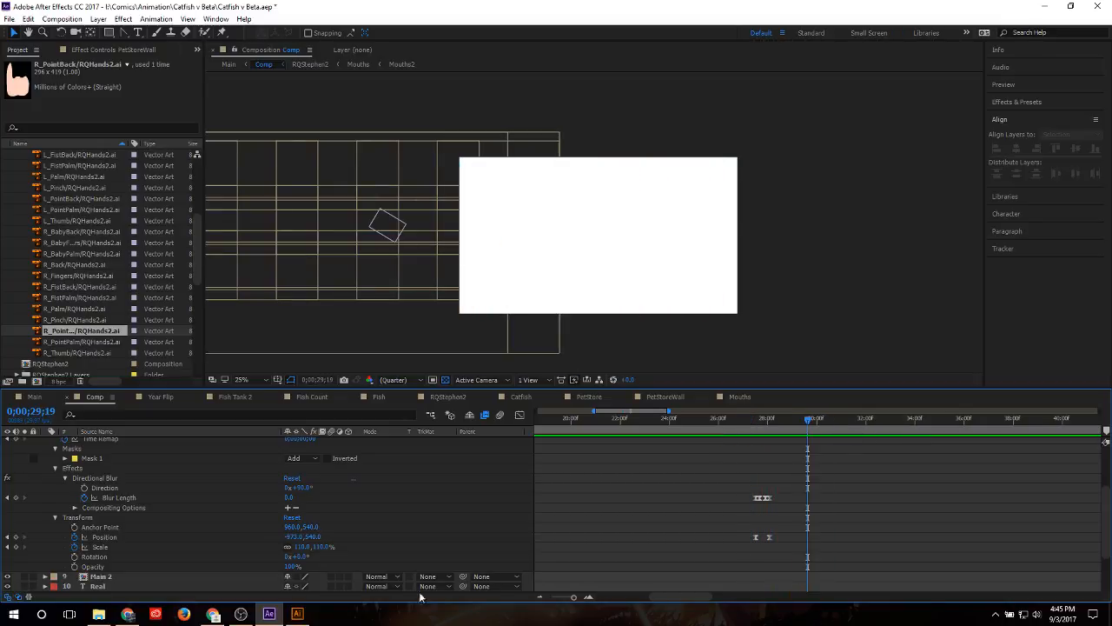
Step: Switch back to Illustrator and replace the placeholder text with "Any question about FISH." on two lines
{"action": "left_click", "coordinate": [297, 613]}
{"action": "double_click", "coordinate": [553, 177]}
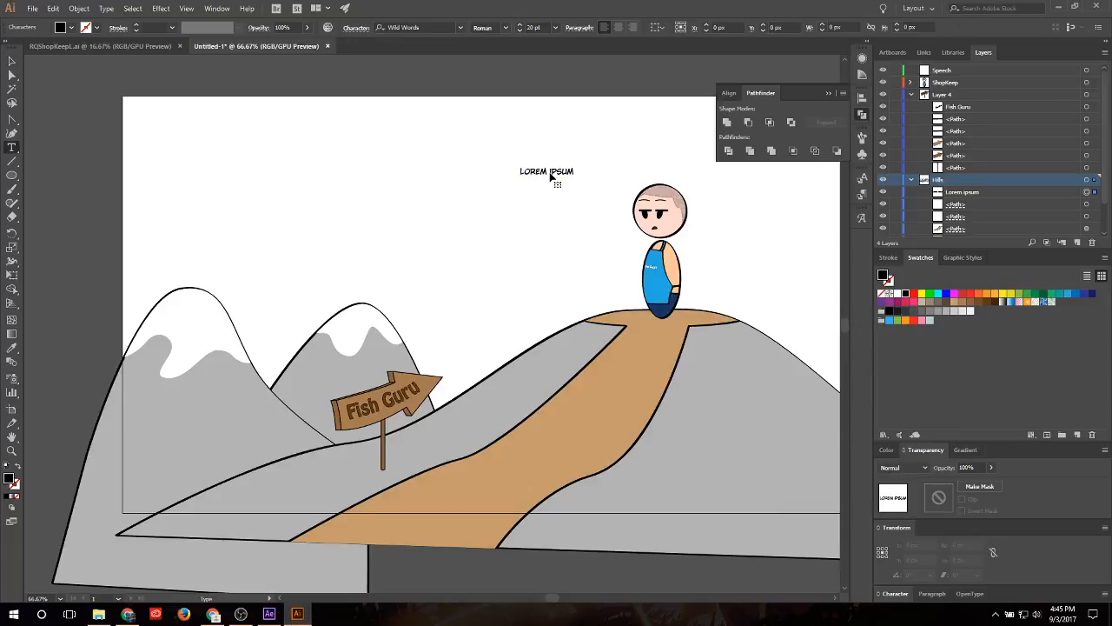
{"action": "left_click_drag", "start_coordinate": [524, 171], "coordinate": [518, 171]}
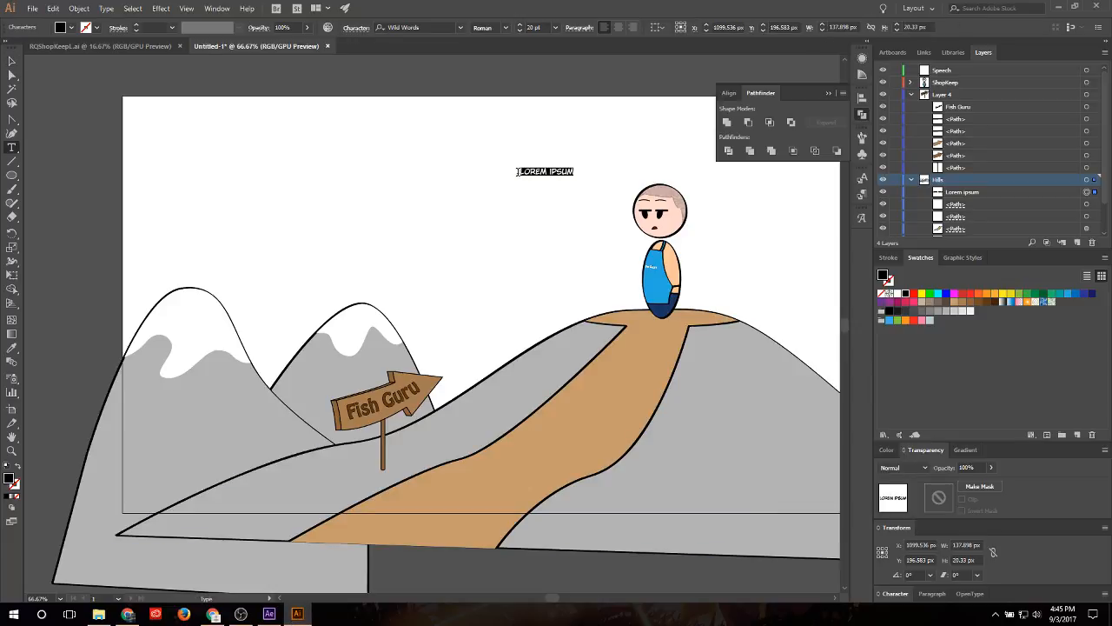
{"action": "type", "text": "ANY QUESTION"}
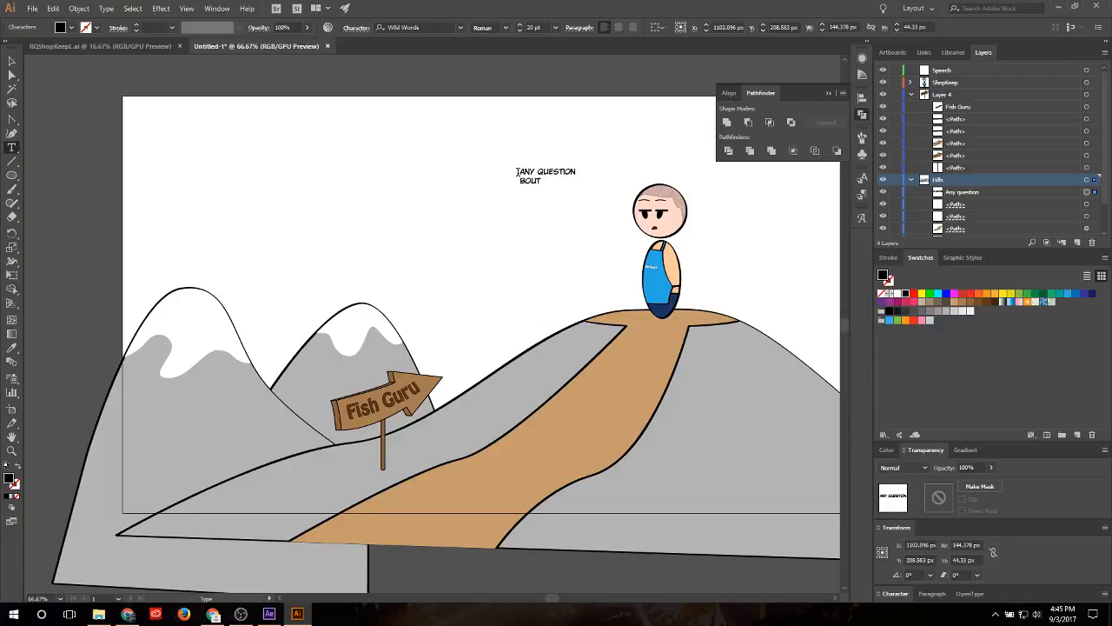
{"action": "key", "text": "BackSpace"}
{"action": "left_click", "coordinate": [12, 61]}
{"action": "left_click", "coordinate": [571, 186]}
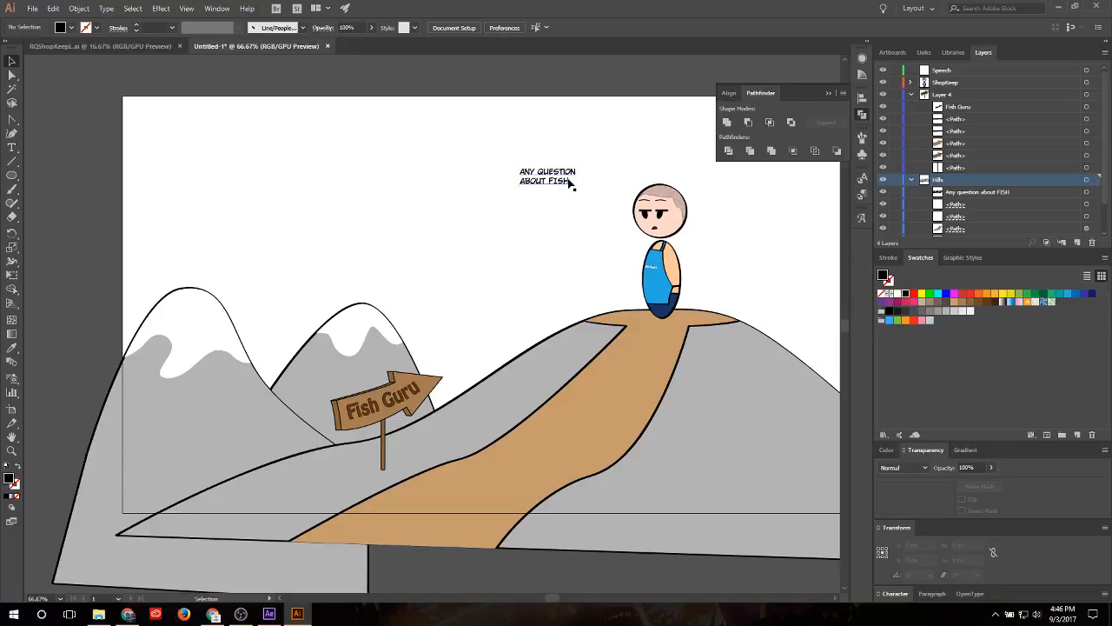
{"action": "left_click", "coordinate": [571, 185]}
{"action": "key", "text": "t"}
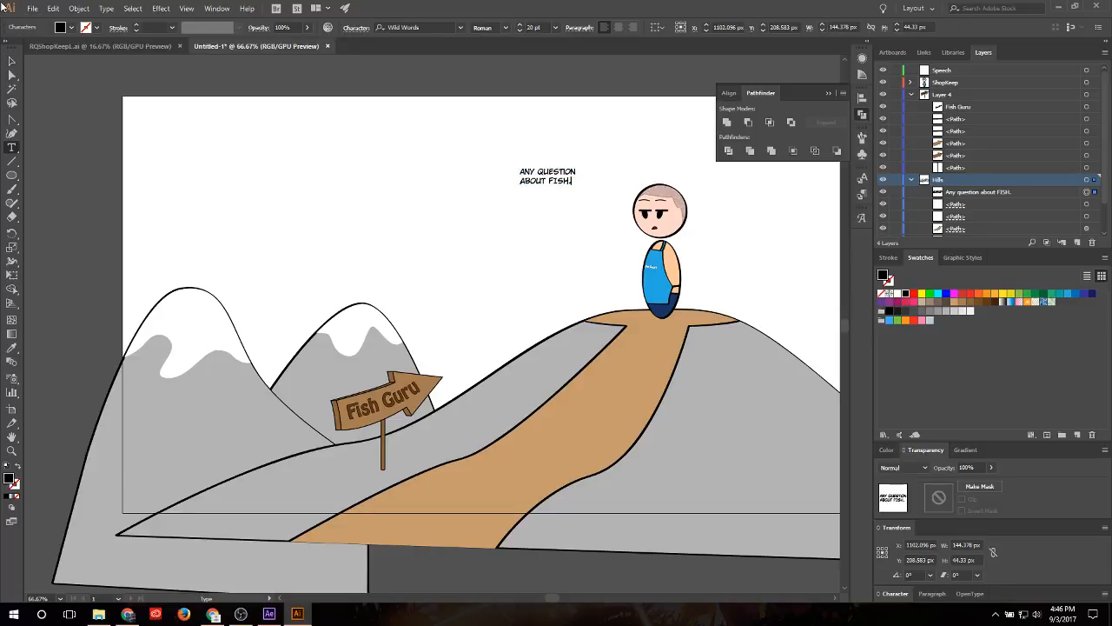
Step: Center-align the speech text and set the word "FISH" to the BoldItalic style
{"action": "left_click", "coordinate": [12, 61]}
{"action": "left_click", "coordinate": [618, 27]}
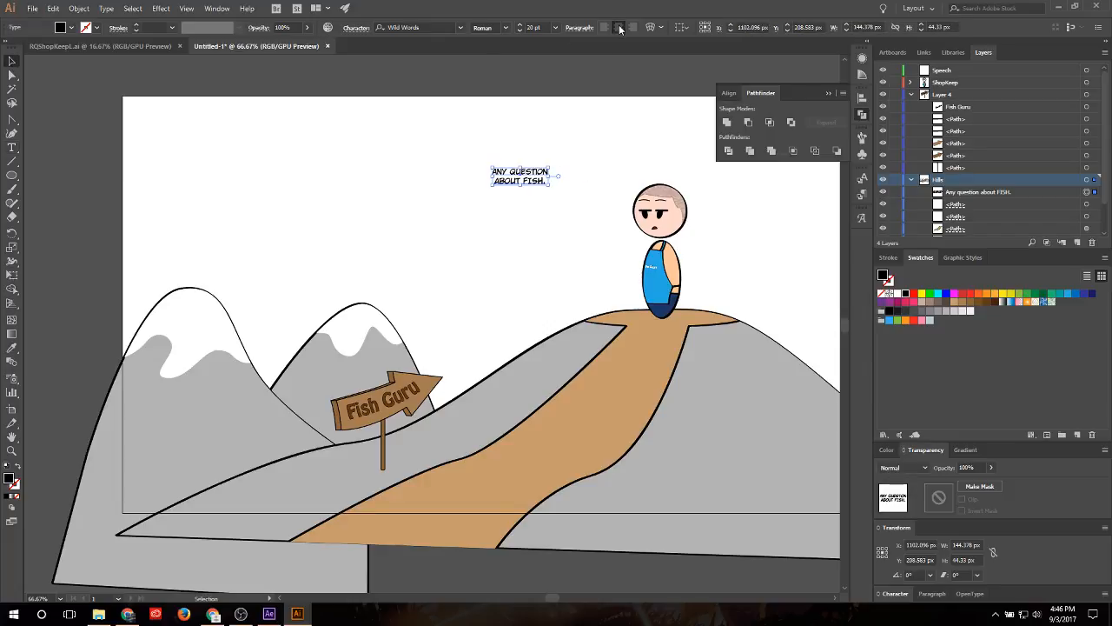
{"action": "key", "text": "t"}
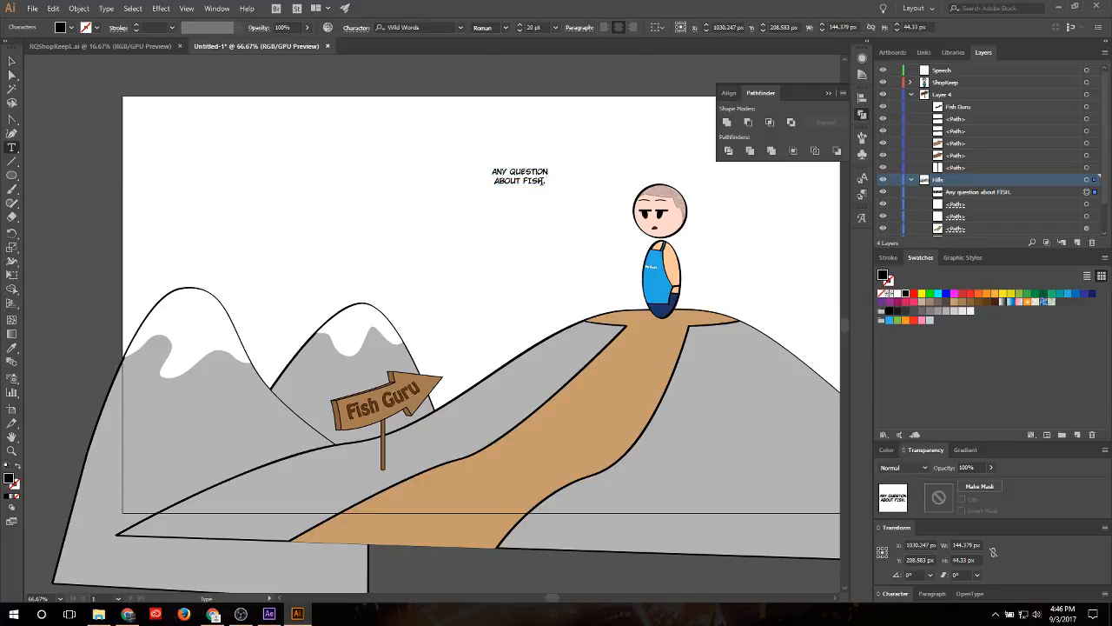
{"action": "key", "text": "shift+Left"}
{"action": "key", "text": "shift+Left"}
{"action": "key", "text": "shift+Left"}
{"action": "key", "text": "shift+Left"}
{"action": "key", "text": "shift+Left"}
{"action": "left_click", "coordinate": [507, 28]}
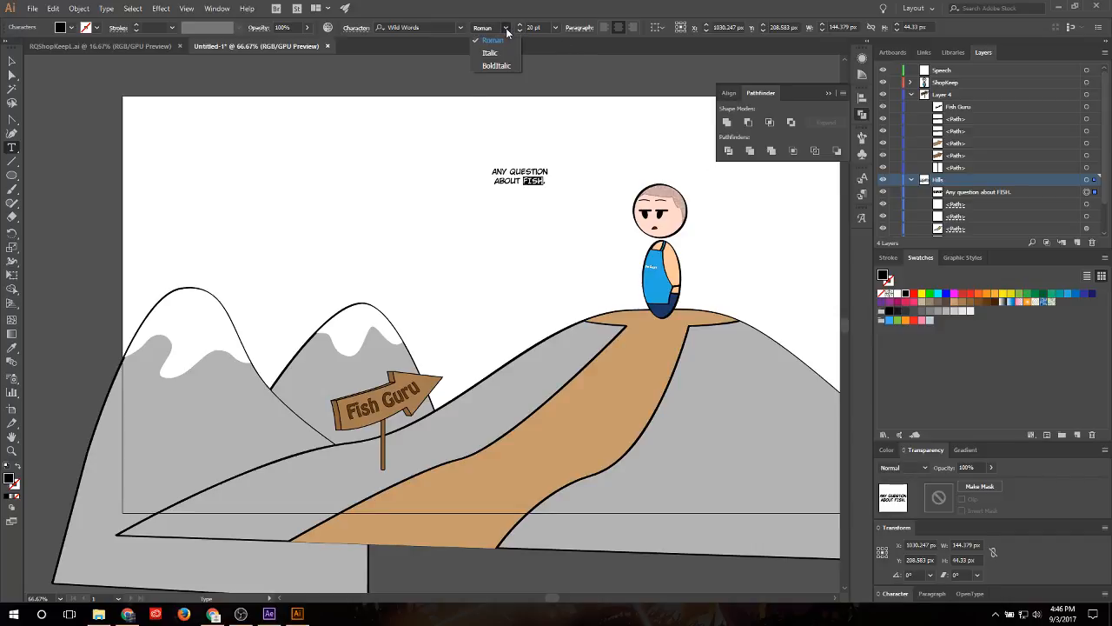
{"action": "left_click", "coordinate": [497, 66]}
{"action": "key", "text": "Up"}
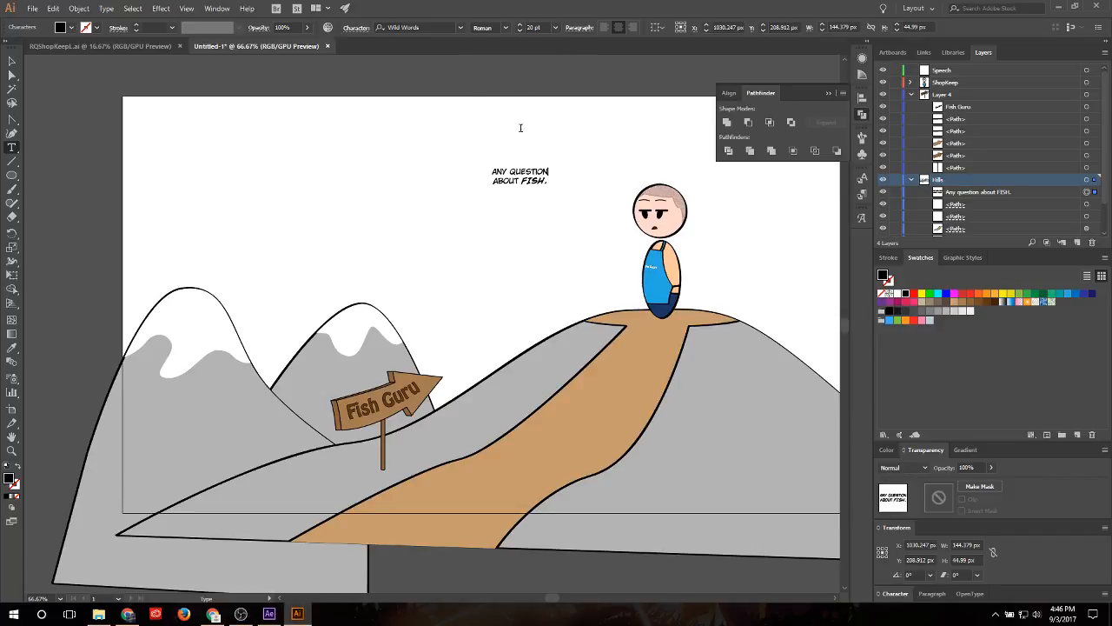
Step: Set the speech text's size to 30 pt and reposition it in the sky at about X 1080 px, Y 183 px
{"action": "left_click", "coordinate": [12, 61]}
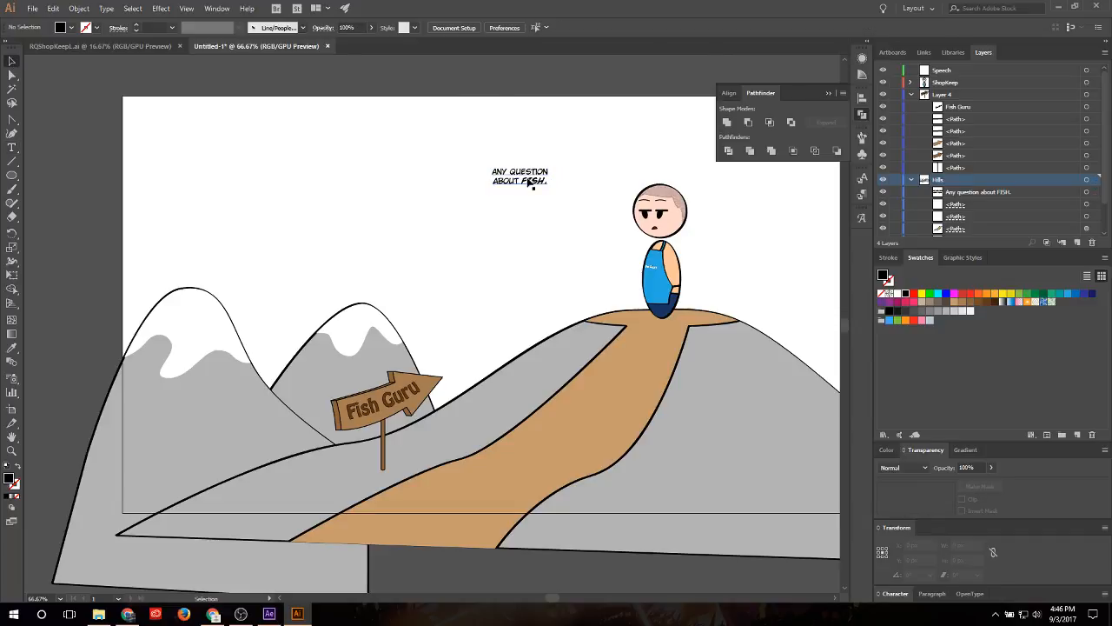
{"action": "left_click", "coordinate": [542, 26]}
{"action": "type", "text": "30"}
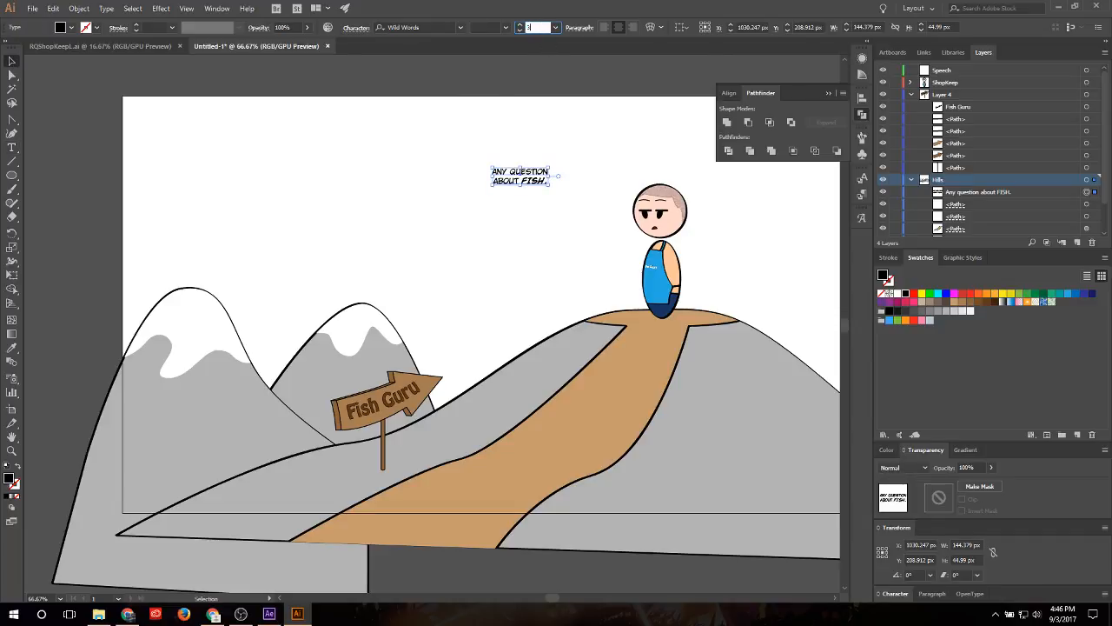
{"action": "key", "text": "Return"}
{"action": "left_click", "coordinate": [561, 154]}
{"action": "left_click_drag", "start_coordinate": [539, 176], "coordinate": [559, 166]}
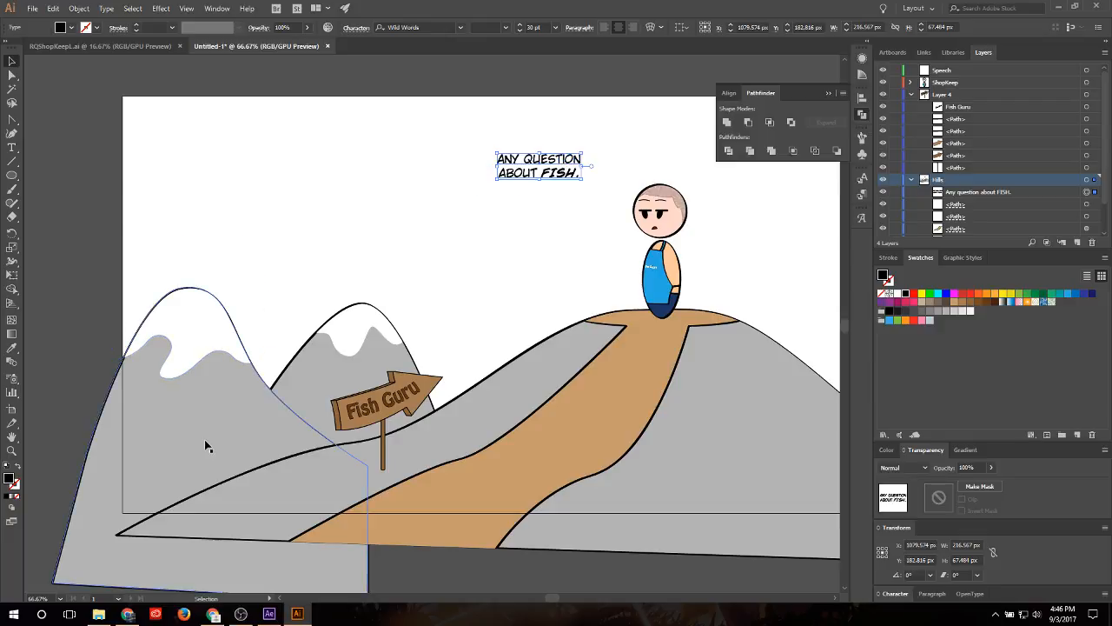
Step: Switch to File Explorer, go to the Comics > Illustrator folder and find the most recent comics in it
{"action": "left_click", "coordinate": [100, 615]}
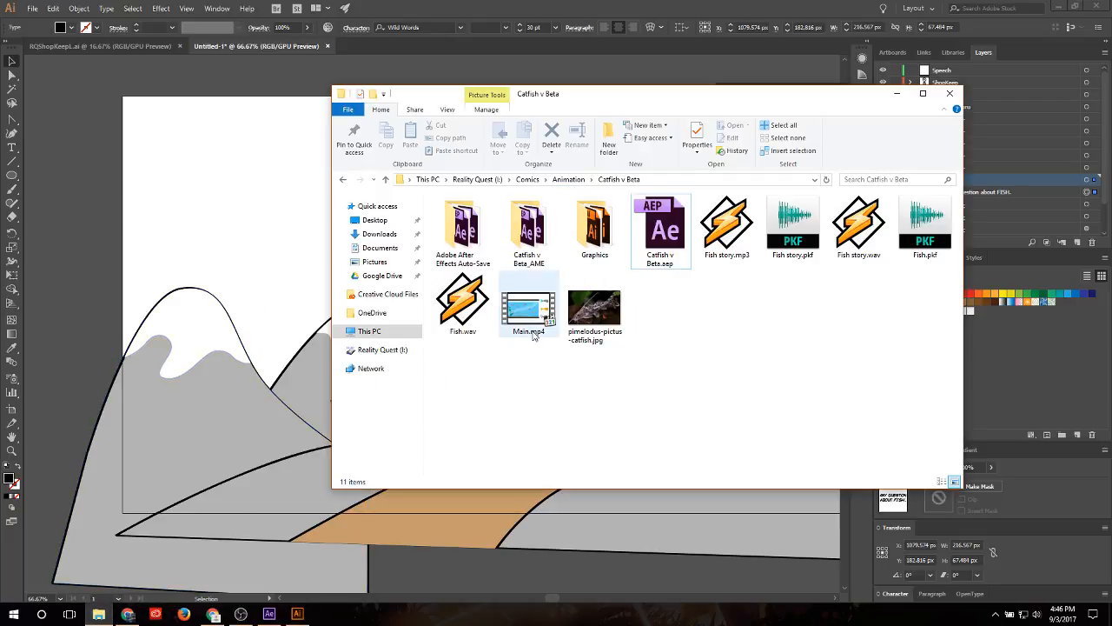
{"action": "key", "text": "alt+Up"}
{"action": "key", "text": "alt+Up"}
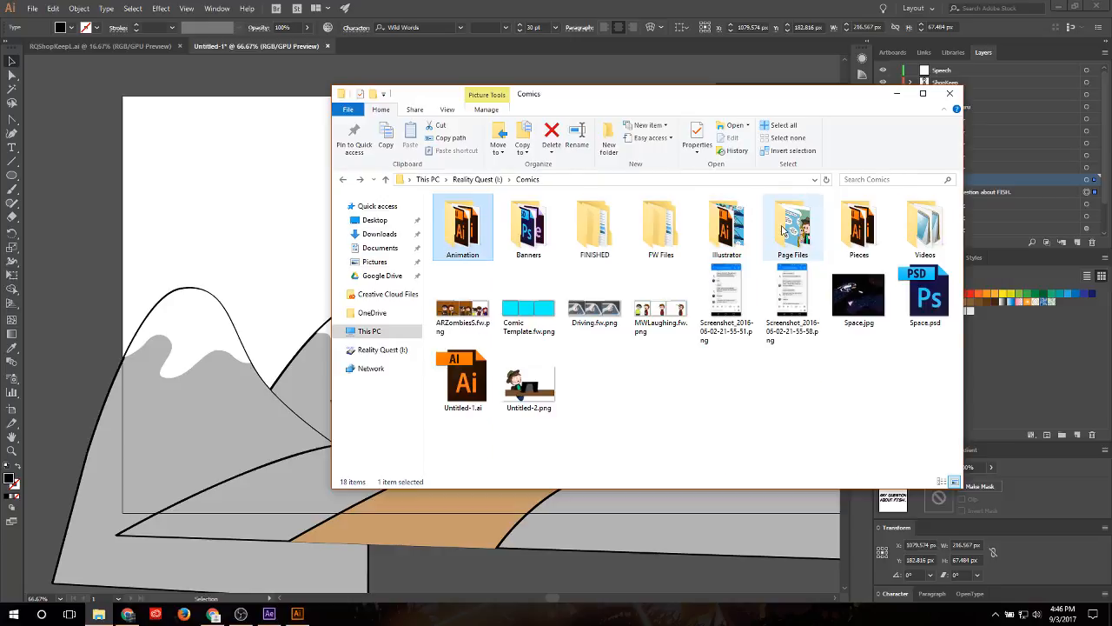
{"action": "double_click", "coordinate": [739, 224]}
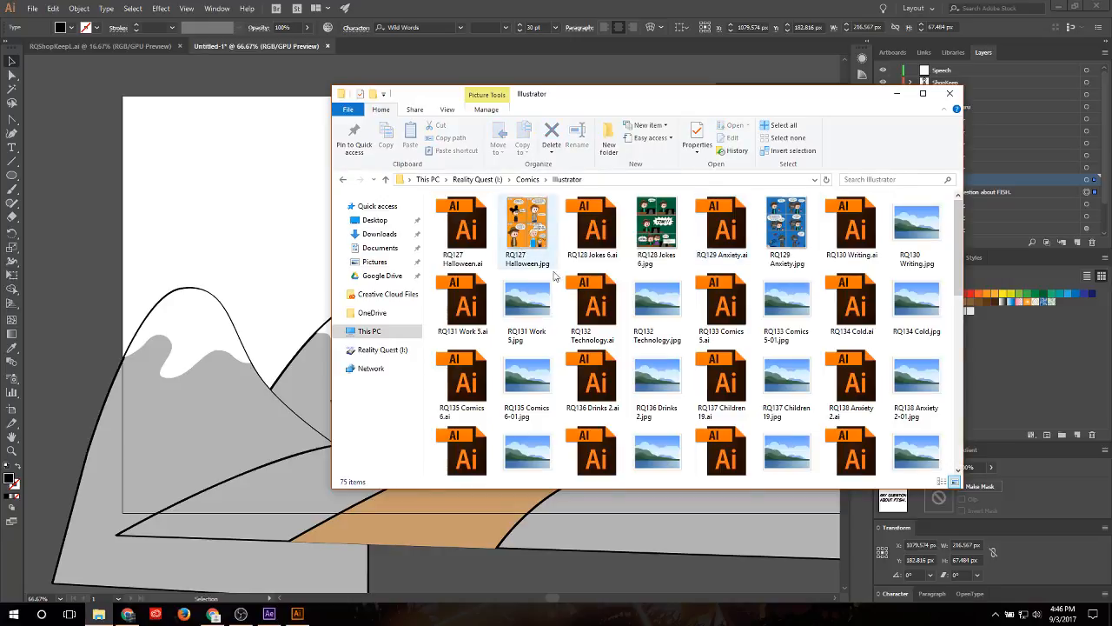
{"action": "scroll", "coordinate": [734, 323], "scroll_direction": "down", "scroll_amount": 10}
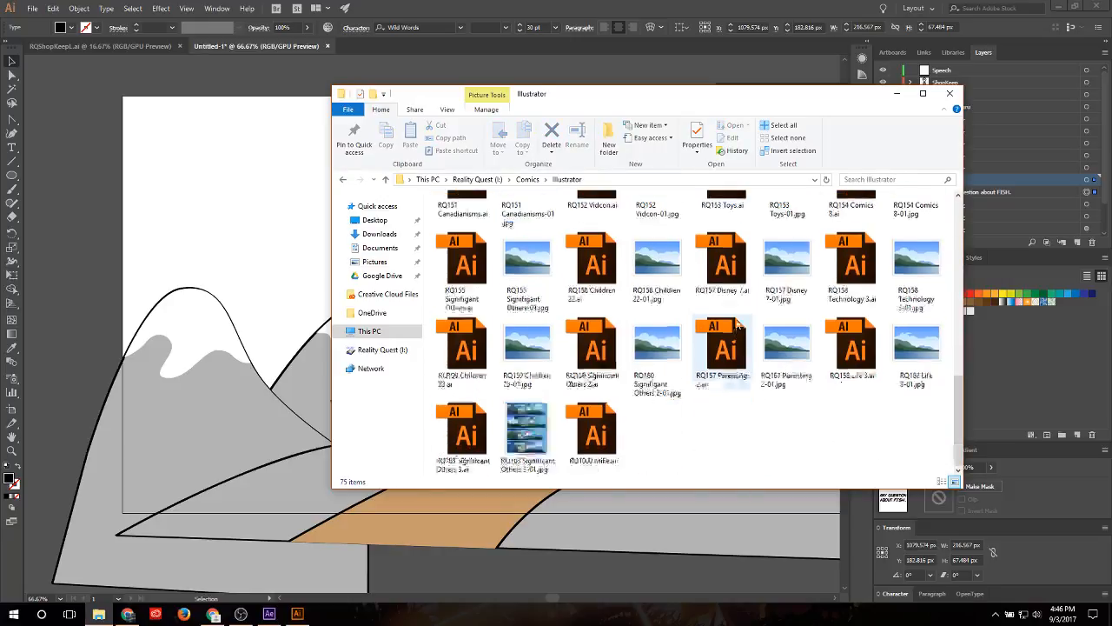
Step: View the speech bubbles in RQ163 Significant Others 3-01.jpg and RQ162 Life 3-01.jpg, and close the viewer
{"action": "left_click", "coordinate": [531, 423]}
{"action": "double_click", "coordinate": [534, 420]}
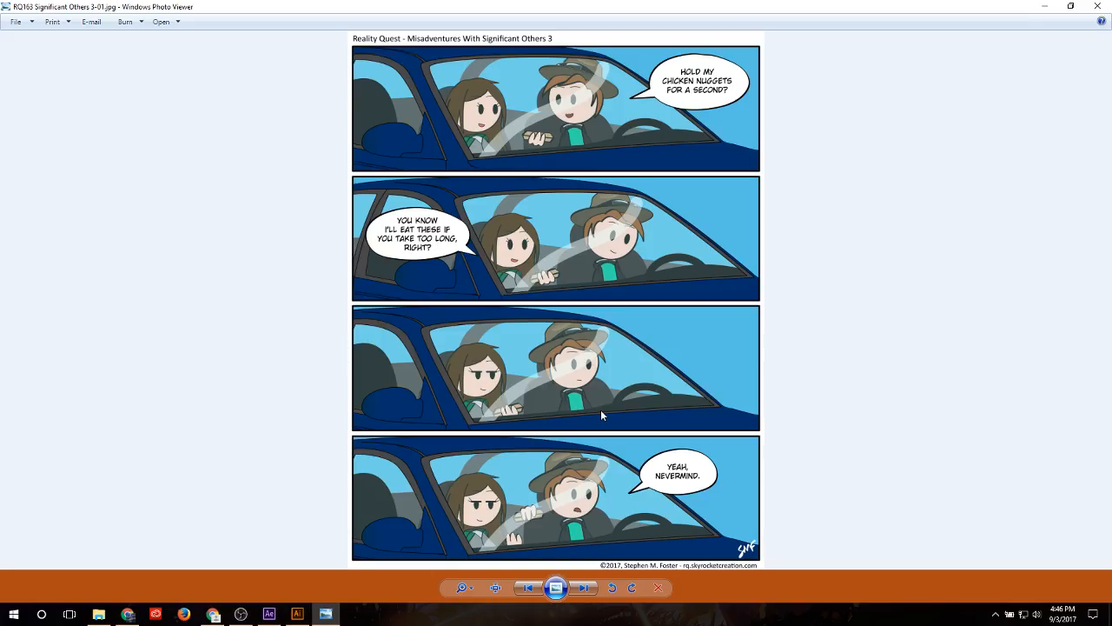
{"action": "key", "text": "Left"}
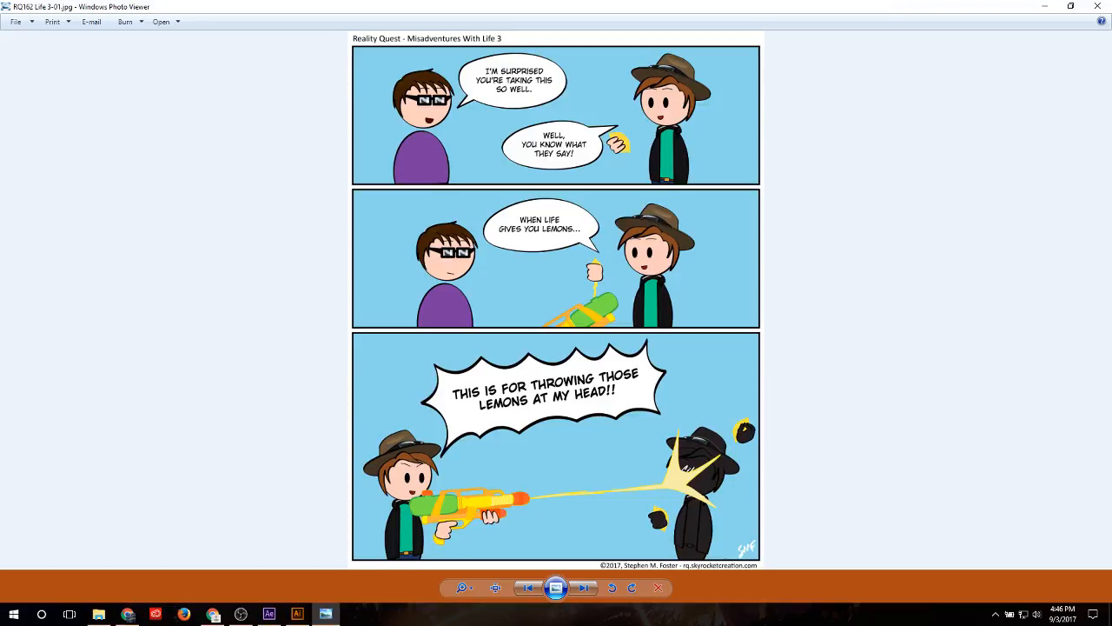
{"action": "left_click", "coordinate": [1097, 7]}
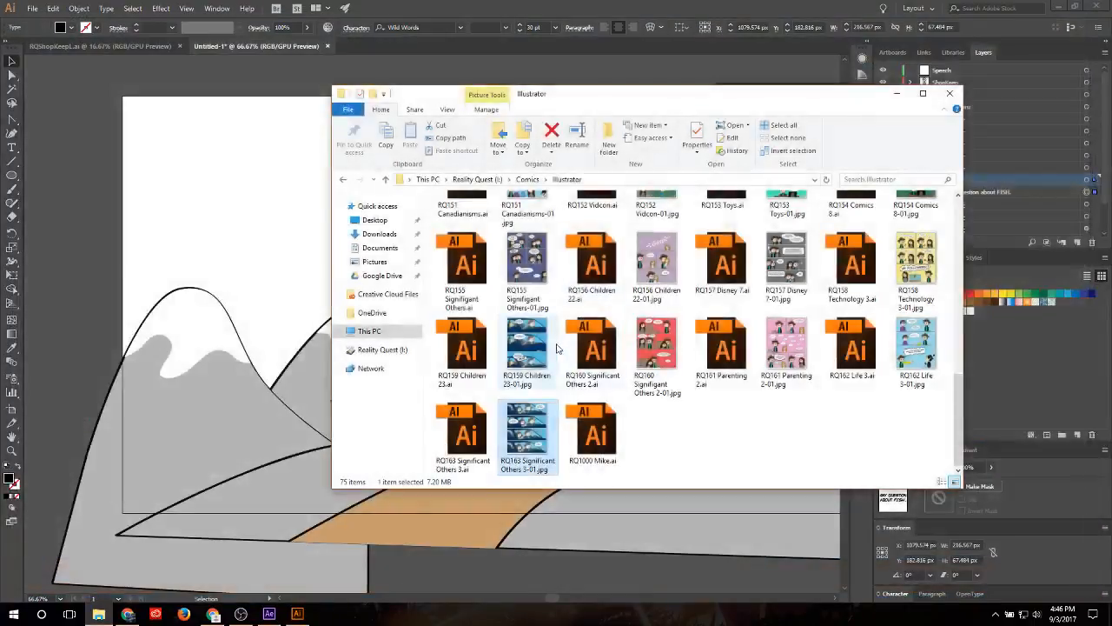
Step: Copy a first-panel speech bubble from RQ162 Life 3.ai into Untitled-1 and shrink it over the text to about 457 × 231 px
{"action": "double_click", "coordinate": [873, 351]}
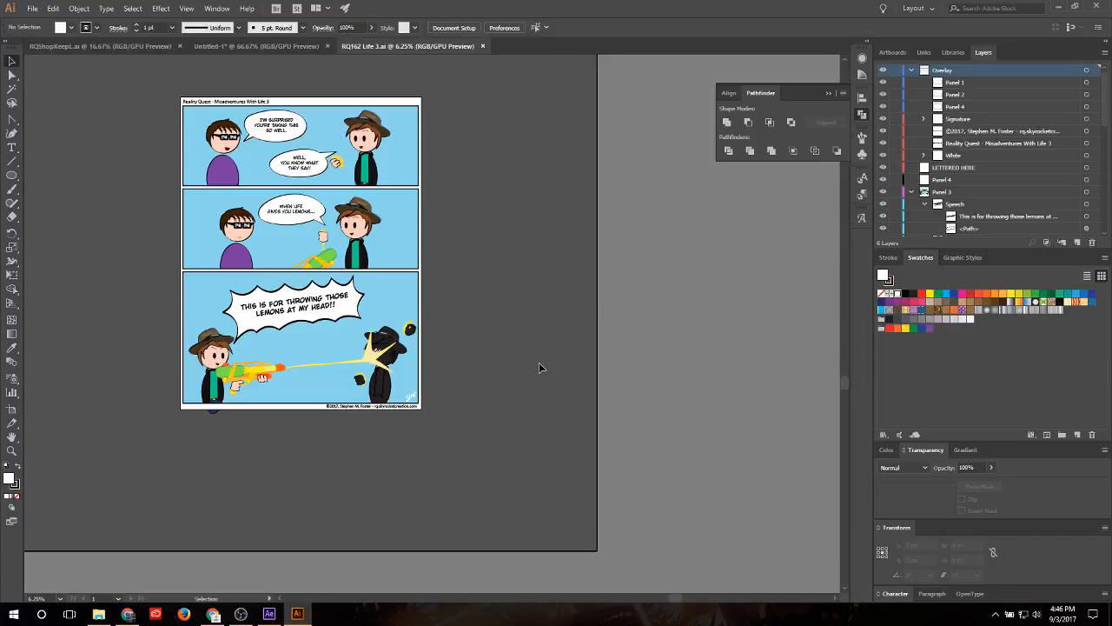
{"action": "key", "text": "a"}
{"action": "left_click", "coordinate": [256, 137]}
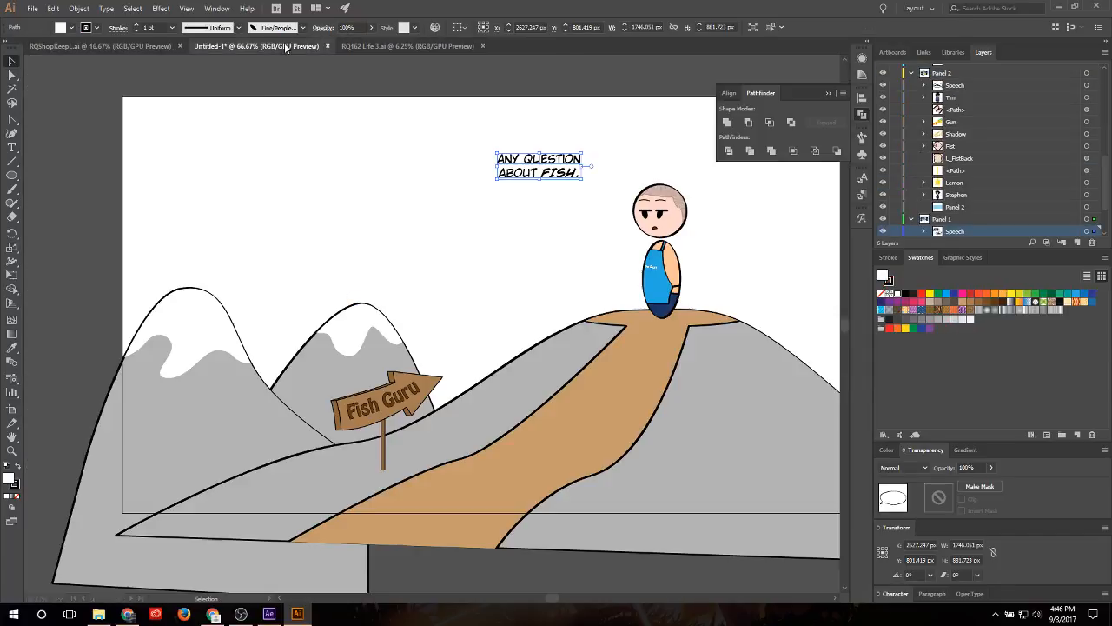
{"action": "left_click", "coordinate": [290, 46]}
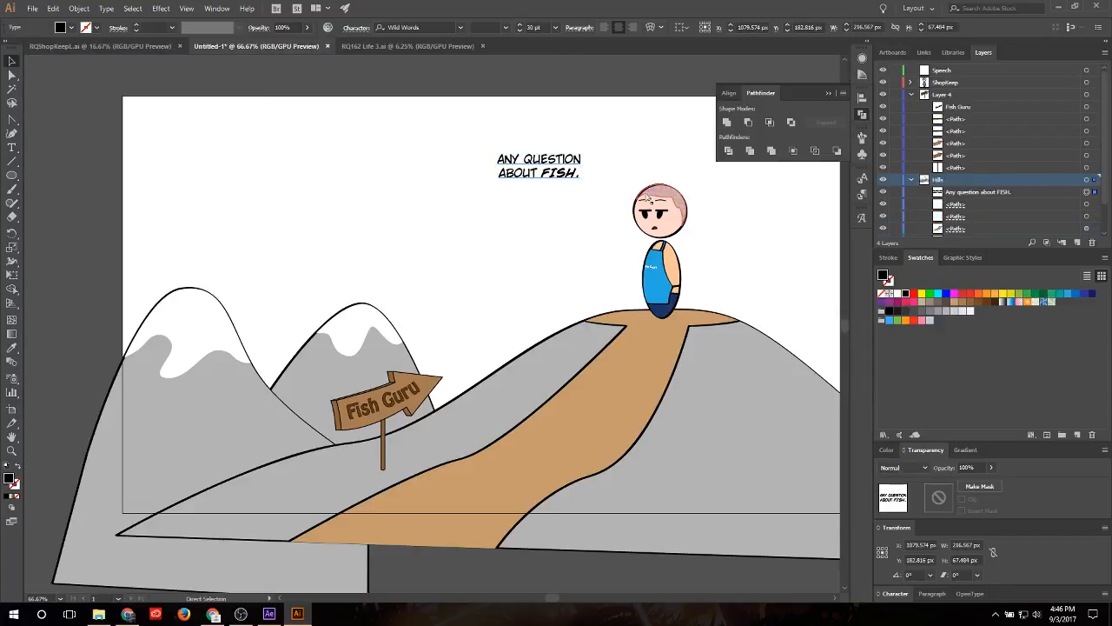
{"action": "key", "text": "v"}
{"action": "key", "text": "ctrl+v"}
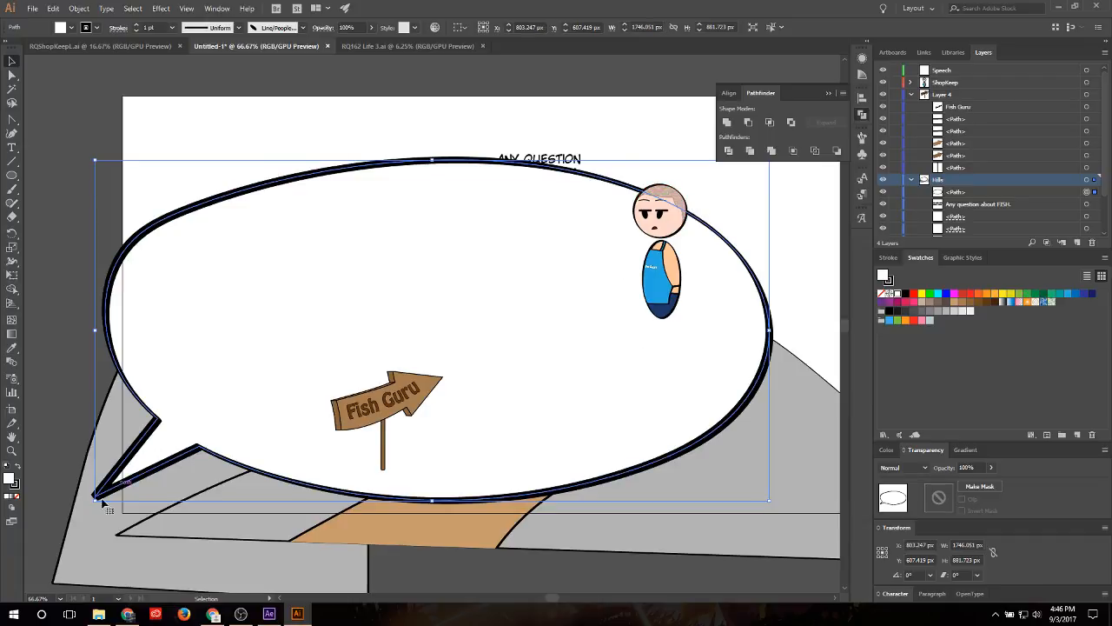
{"action": "left_click_drag", "start_coordinate": [102, 502], "coordinate": [569, 250]}
{"action": "left_click_drag", "start_coordinate": [728, 233], "coordinate": [586, 198]}
Step: Reflect the speech bubble about the vertical axis and give its outline a thinner calligraphic brush
{"action": "right_click", "coordinate": [586, 198]}
{"action": "mouse_move", "coordinate": [670, 365]}
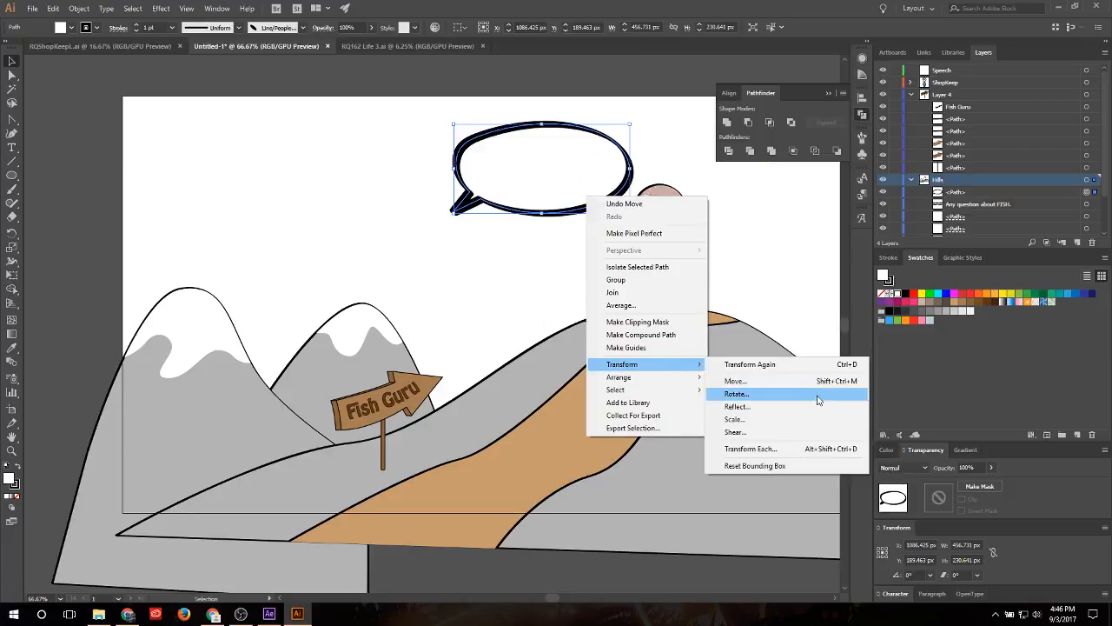
{"action": "left_click", "coordinate": [809, 406]}
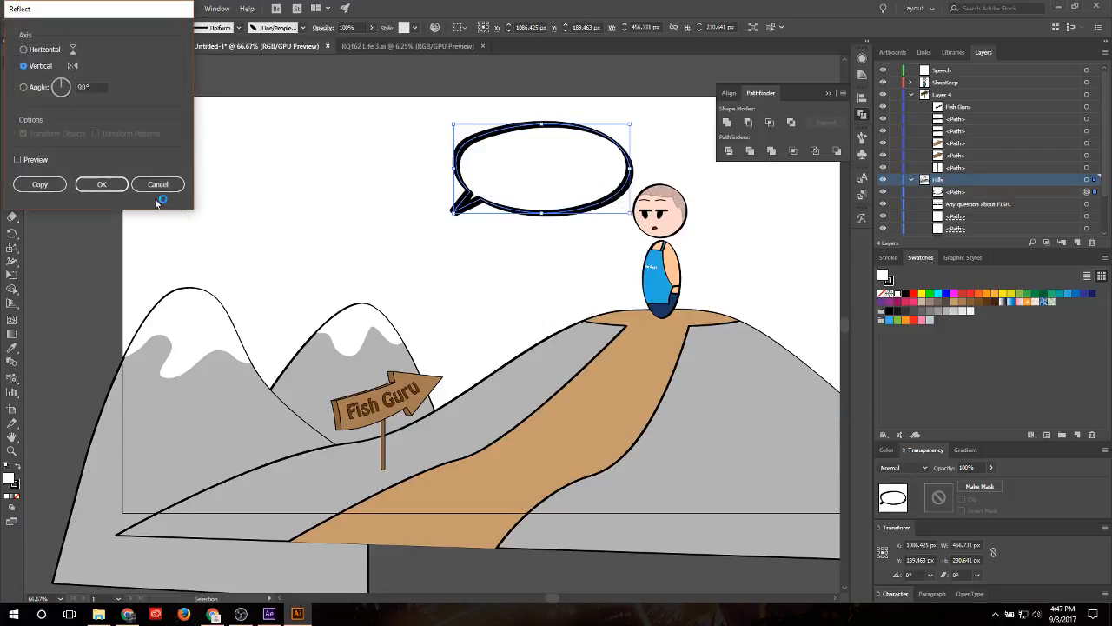
{"action": "left_click", "coordinate": [102, 184]}
{"action": "left_click", "coordinate": [260, 28]}
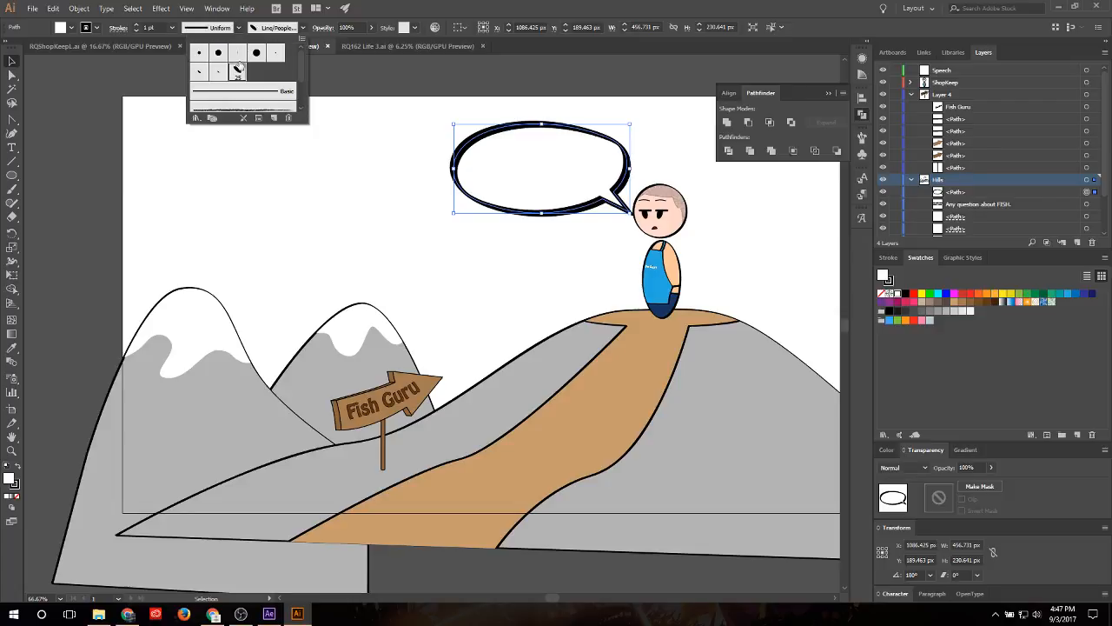
{"action": "left_click", "coordinate": [199, 73]}
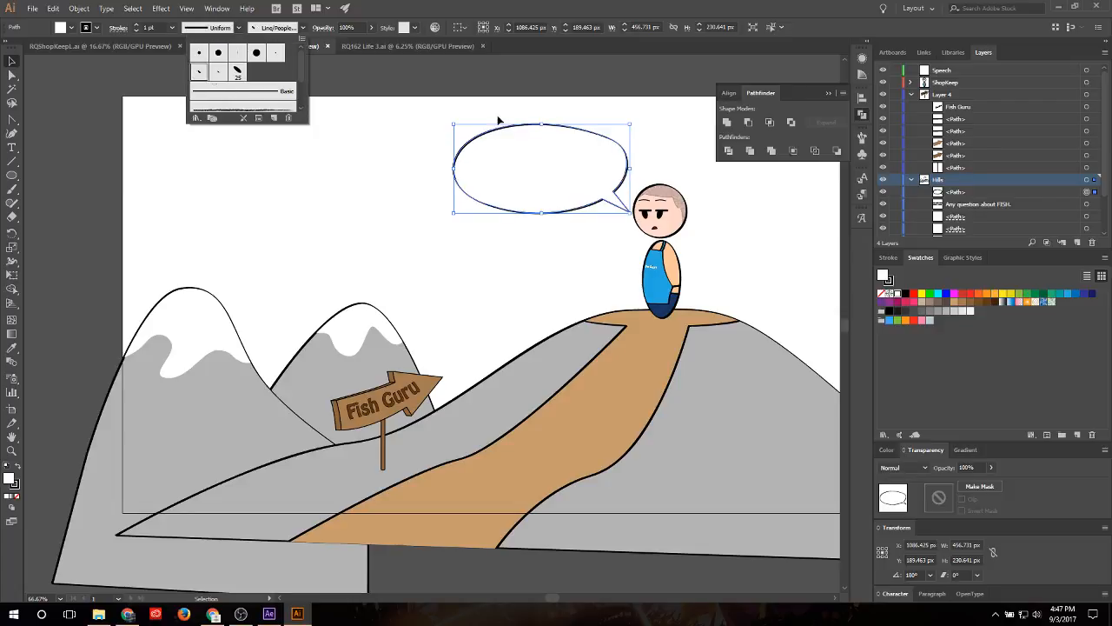
Step: Stack the text above the speech bubble and move both into the Speech layer
{"action": "left_click_drag", "start_coordinate": [977, 204], "coordinate": [978, 68]}
{"action": "left_click", "coordinate": [975, 195]}
{"action": "left_click", "coordinate": [977, 203], "text": "shift"}
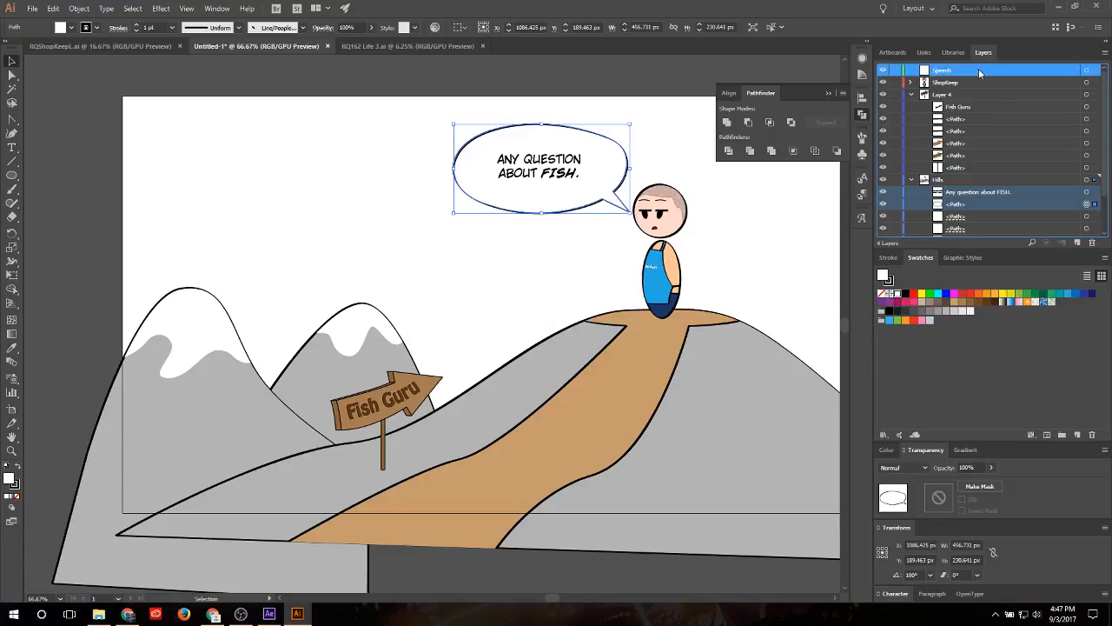
Step: Shrink the speech bubble to fit more closely around the text, center the text inside it and deselect
{"action": "left_click", "coordinate": [630, 169]}
{"action": "left_click", "coordinate": [627, 169]}
{"action": "left_click_drag", "start_coordinate": [629, 213], "coordinate": [585, 176]}
{"action": "left_click", "coordinate": [666, 163]}
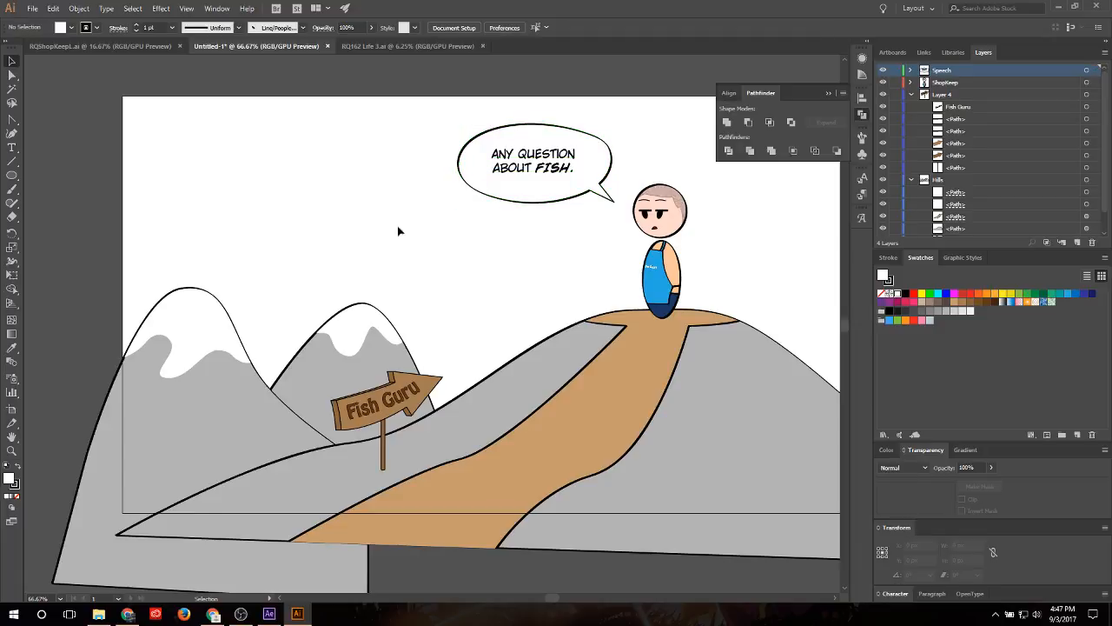
Step: Check the finished scene and collapse the Layer 4 and Hills layers
{"action": "scroll", "coordinate": [386, 239], "scroll_direction": "down", "scroll_amount": 1}
{"action": "scroll", "coordinate": [717, 272], "scroll_direction": "up", "scroll_amount": 1}
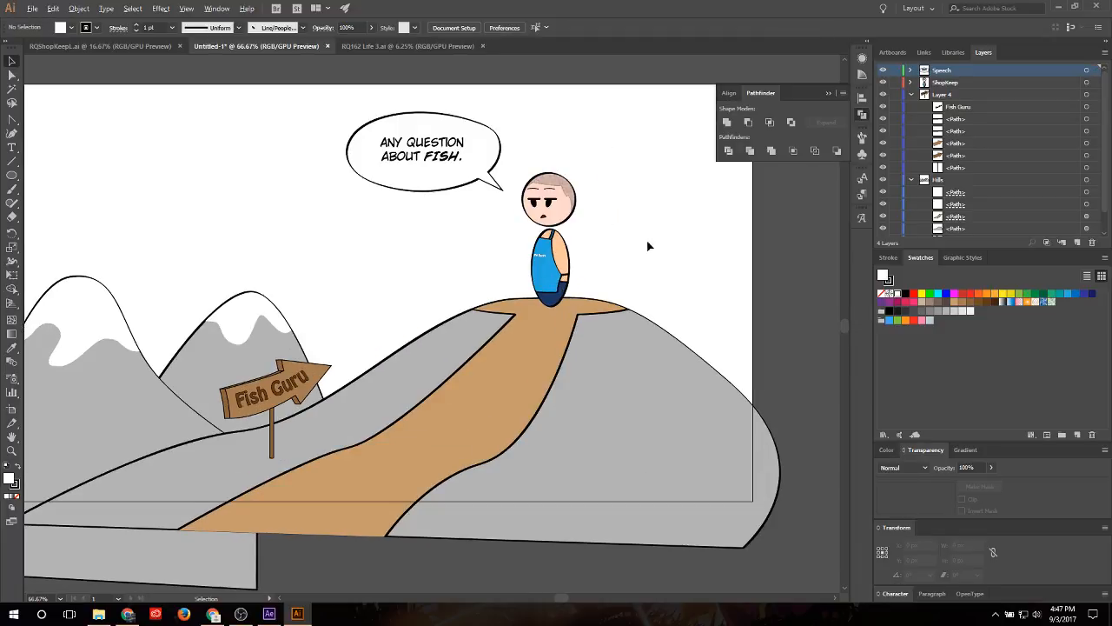
{"action": "left_click", "coordinate": [505, 146]}
{"action": "left_click", "coordinate": [645, 156]}
{"action": "scroll", "coordinate": [644, 151], "scroll_direction": "down", "scroll_amount": 1}
{"action": "scroll", "coordinate": [506, 210], "scroll_direction": "up", "scroll_amount": 1}
{"action": "left_click", "coordinate": [910, 94]}
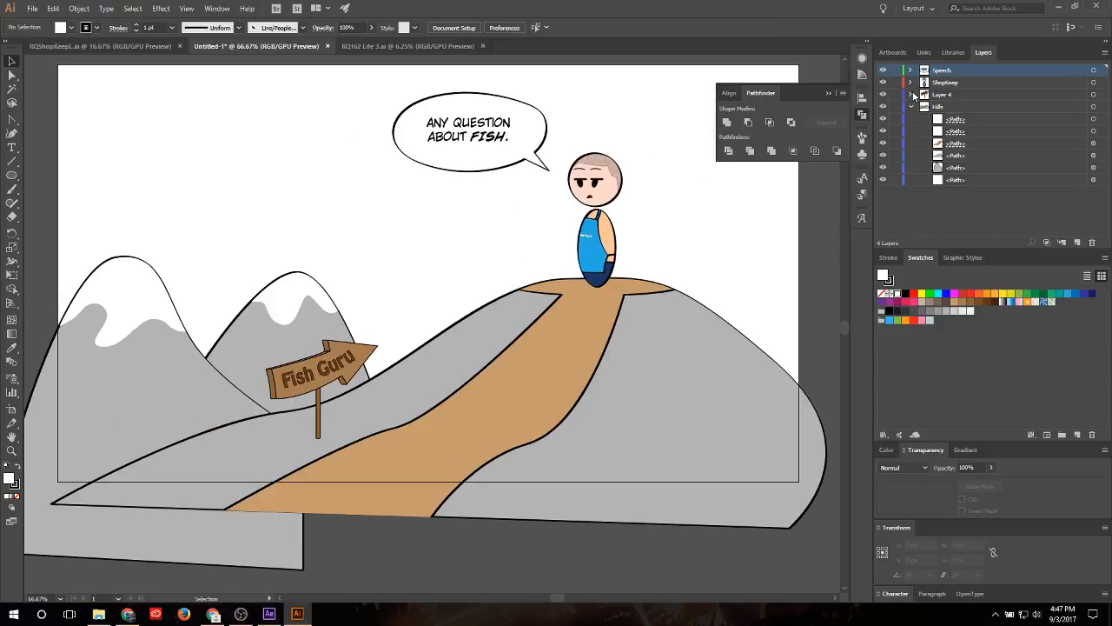
{"action": "left_click", "coordinate": [911, 106]}
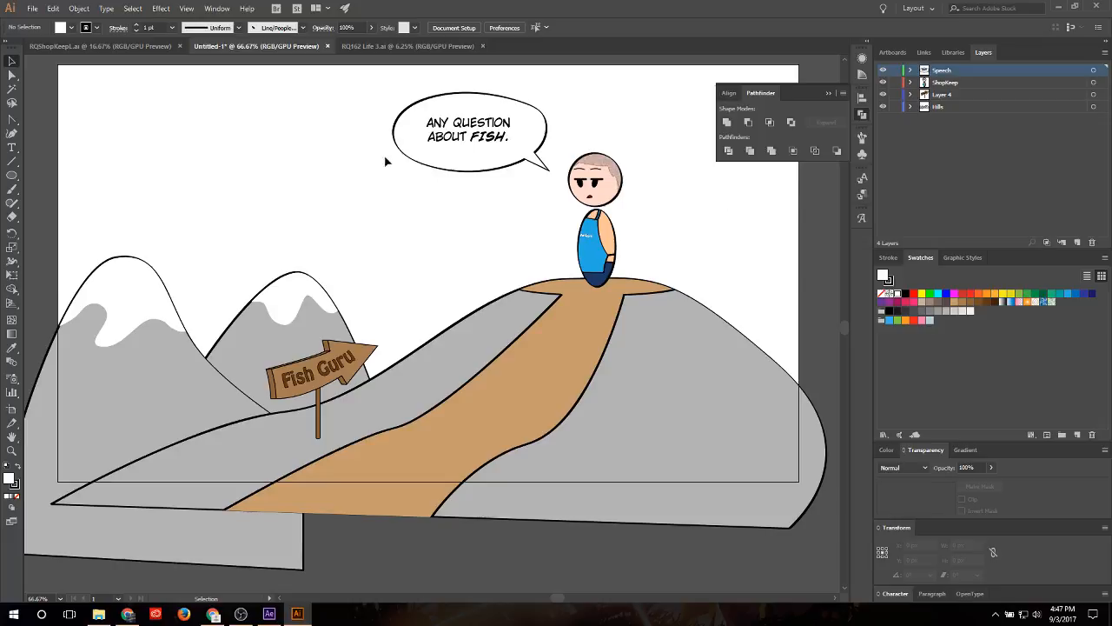
Step: Start saving the document under a new name in the Graphics folder of Comics > Animation > Catfish v Beta on the Reality Quest drive
{"action": "left_click", "coordinate": [32, 8]}
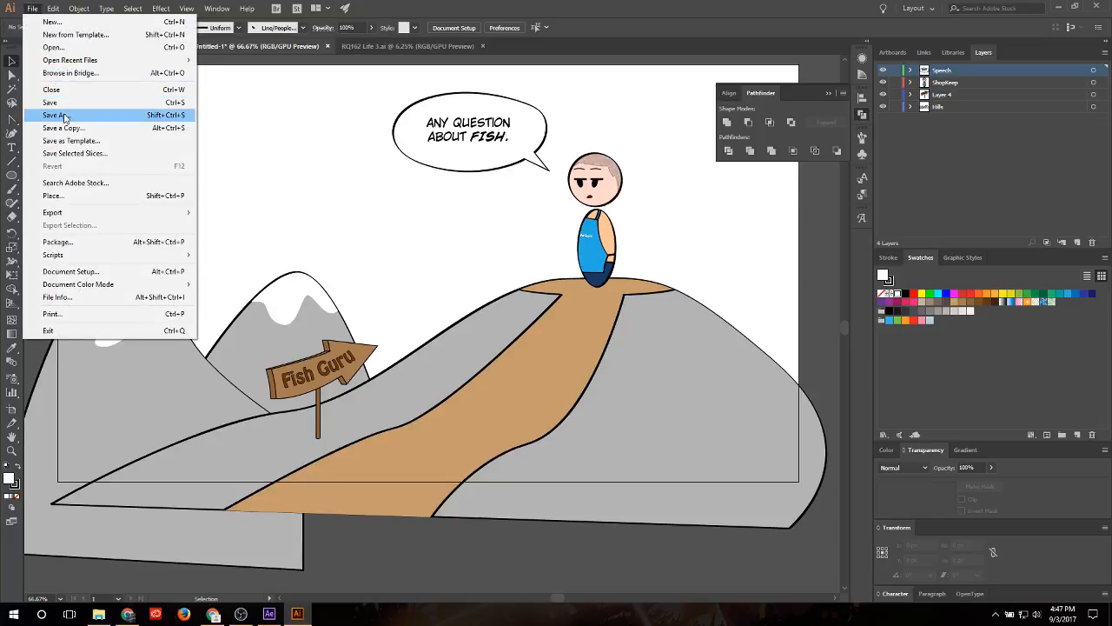
{"action": "left_click", "coordinate": [64, 115]}
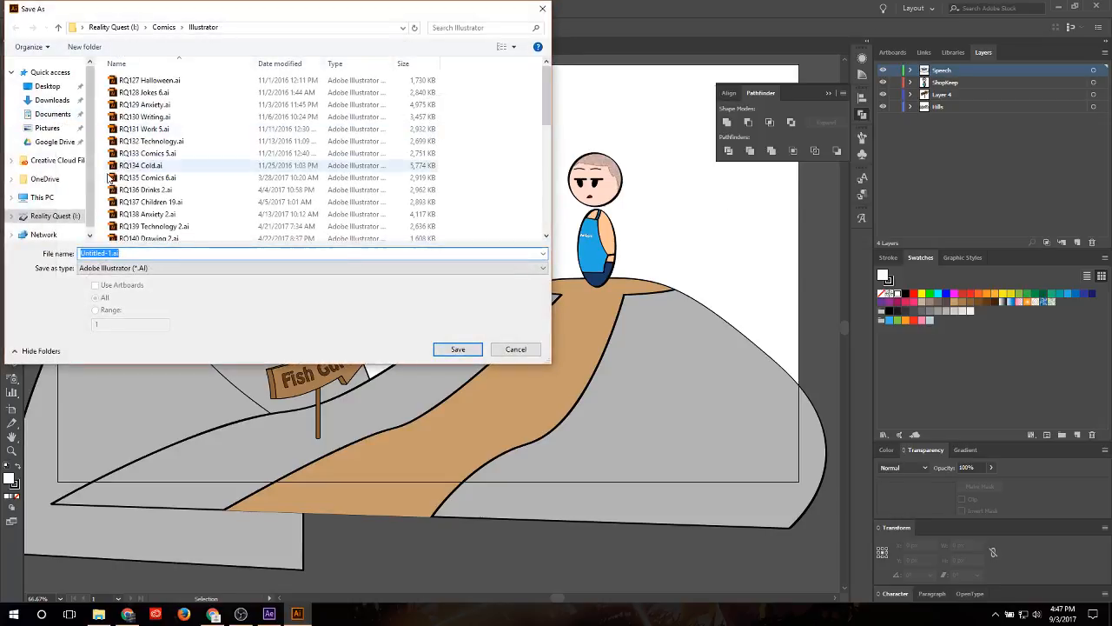
{"action": "left_click", "coordinate": [63, 217]}
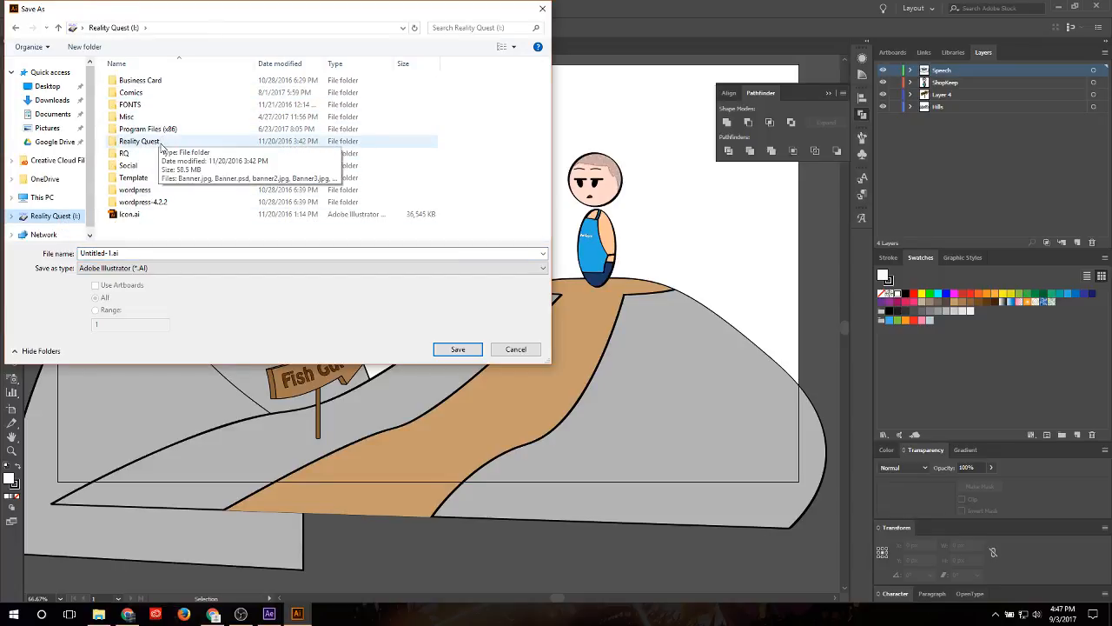
{"action": "double_click", "coordinate": [147, 93]}
{"action": "left_click", "coordinate": [143, 82]}
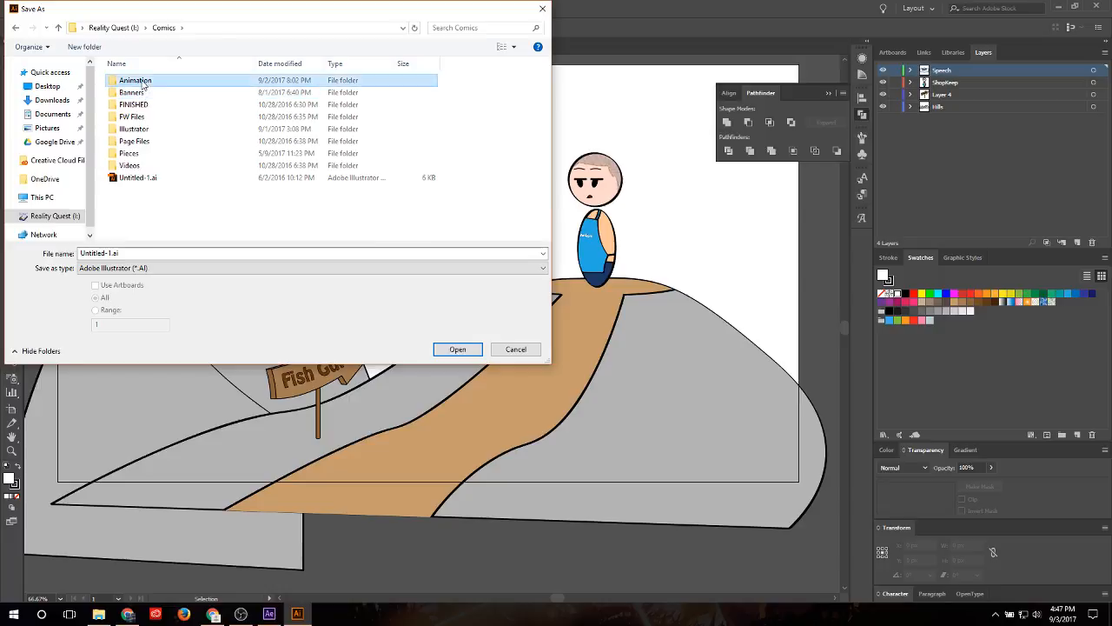
{"action": "double_click", "coordinate": [143, 83]}
{"action": "double_click", "coordinate": [144, 81]}
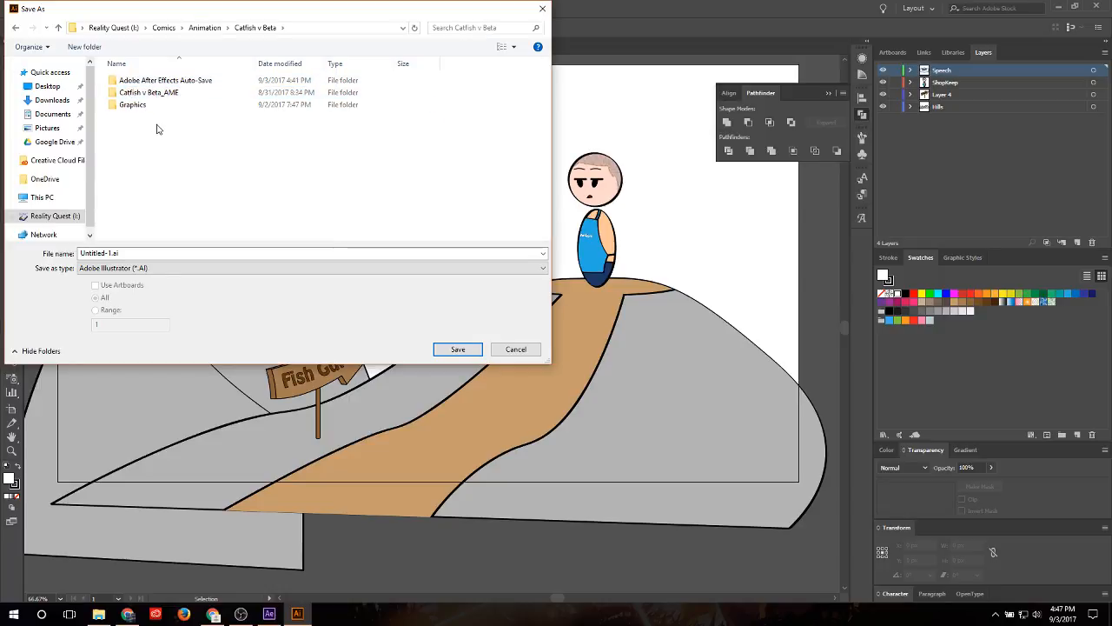
{"action": "double_click", "coordinate": [146, 105]}
Step: Name the file FishGuru.ai and save it with the default Illustrator CC options
{"action": "key", "text": "shift+Tab"}
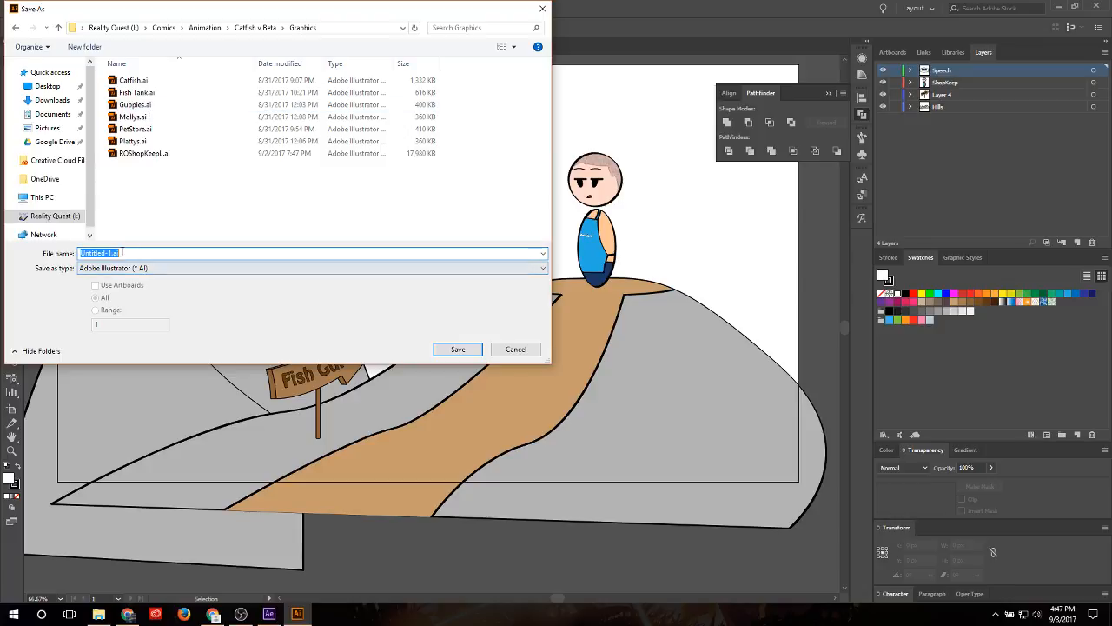
{"action": "key", "text": "Right"}
{"action": "key", "text": "Left"}
{"action": "key", "text": "Left"}
{"action": "key", "text": "Left"}
{"action": "type", "text": "Fish"}
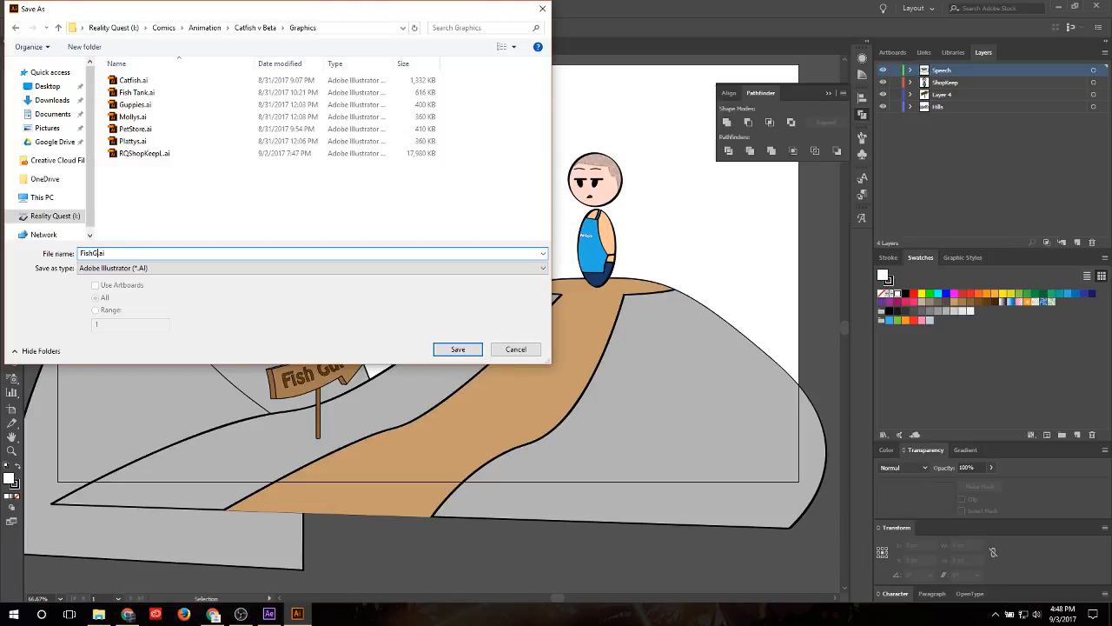
{"action": "key", "text": "Return"}
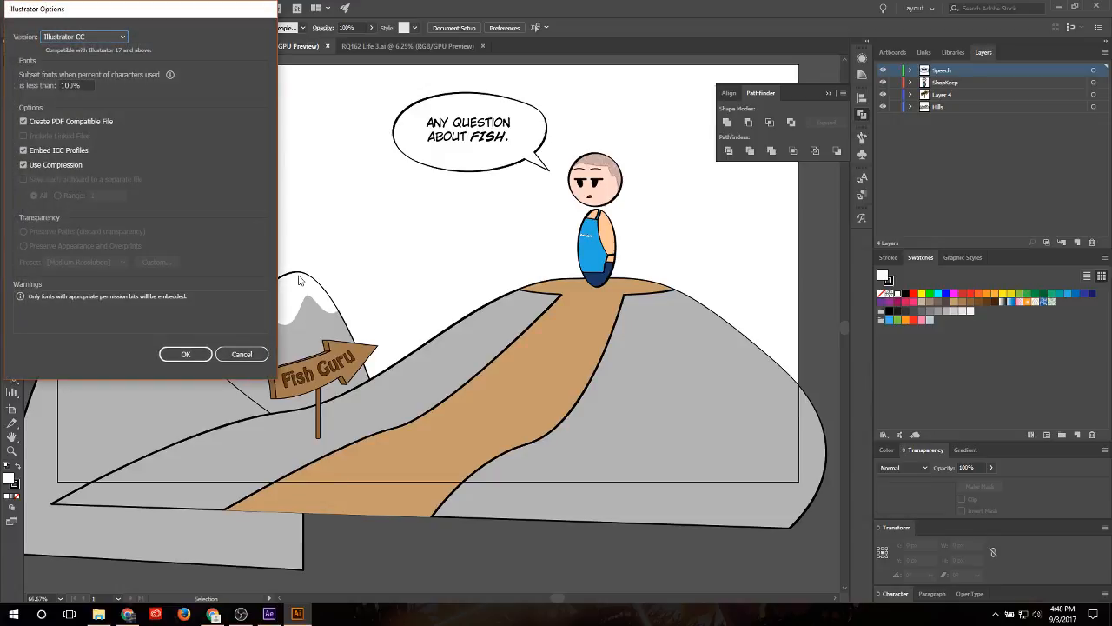
{"action": "left_click", "coordinate": [205, 352]}
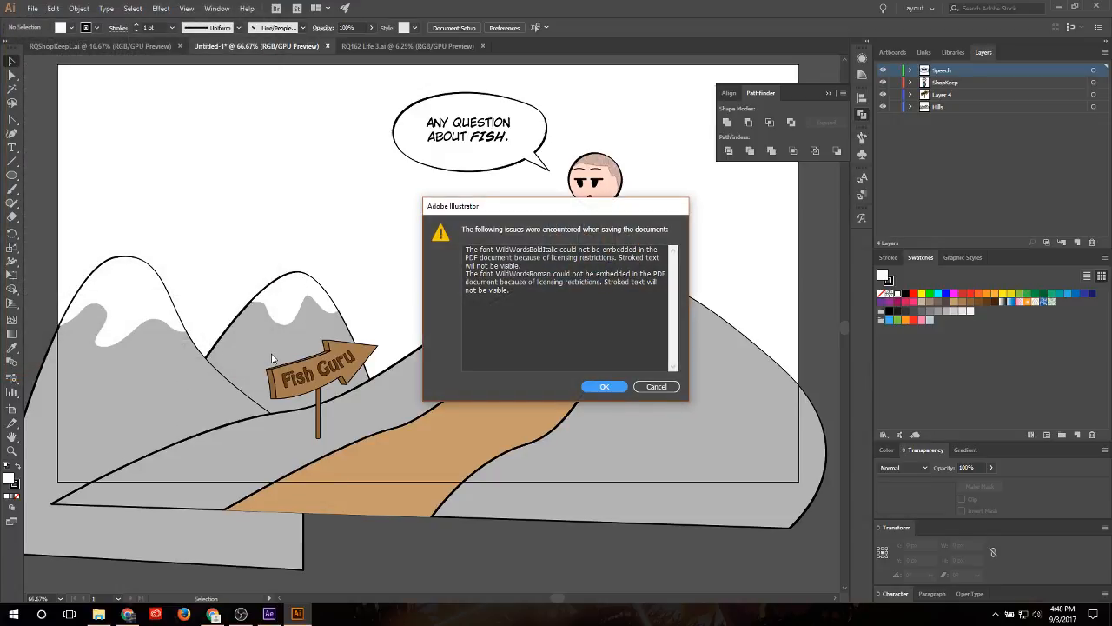
{"action": "left_click", "coordinate": [603, 388]}
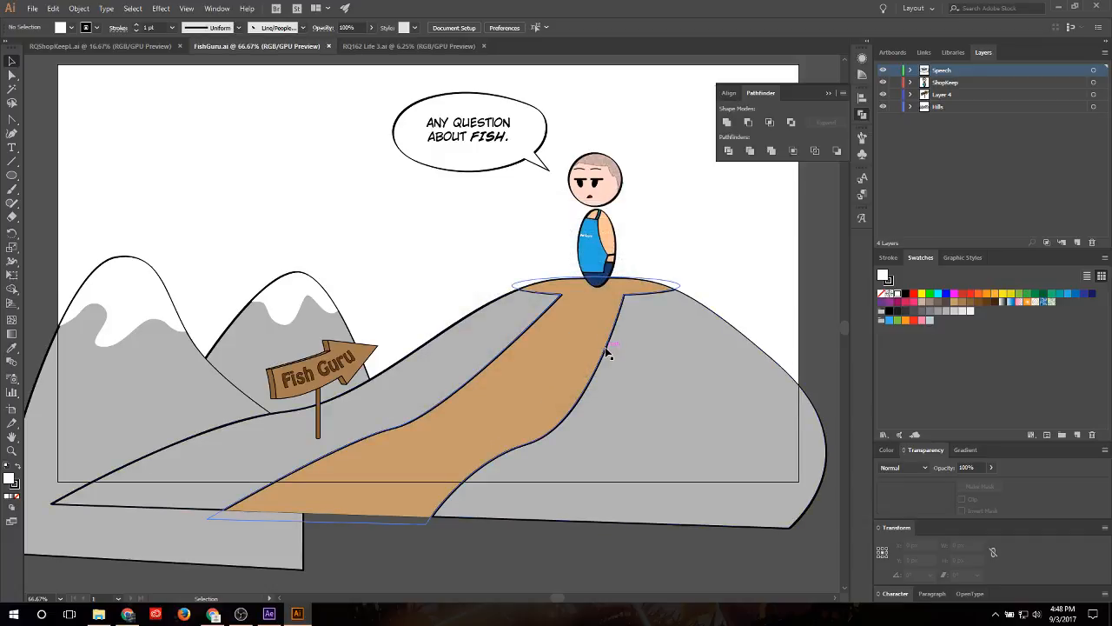
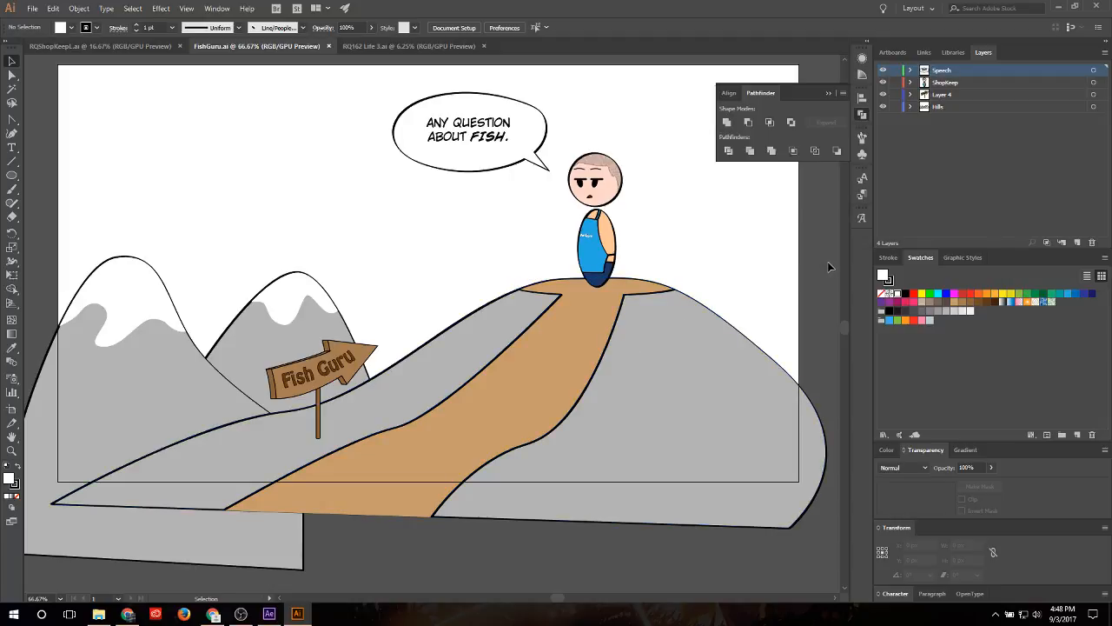
Step: Switch to the Catfish v Beta project in After Effects, collapse the RQHands2 Layers folder and start a file import
{"action": "left_click", "coordinate": [100, 615]}
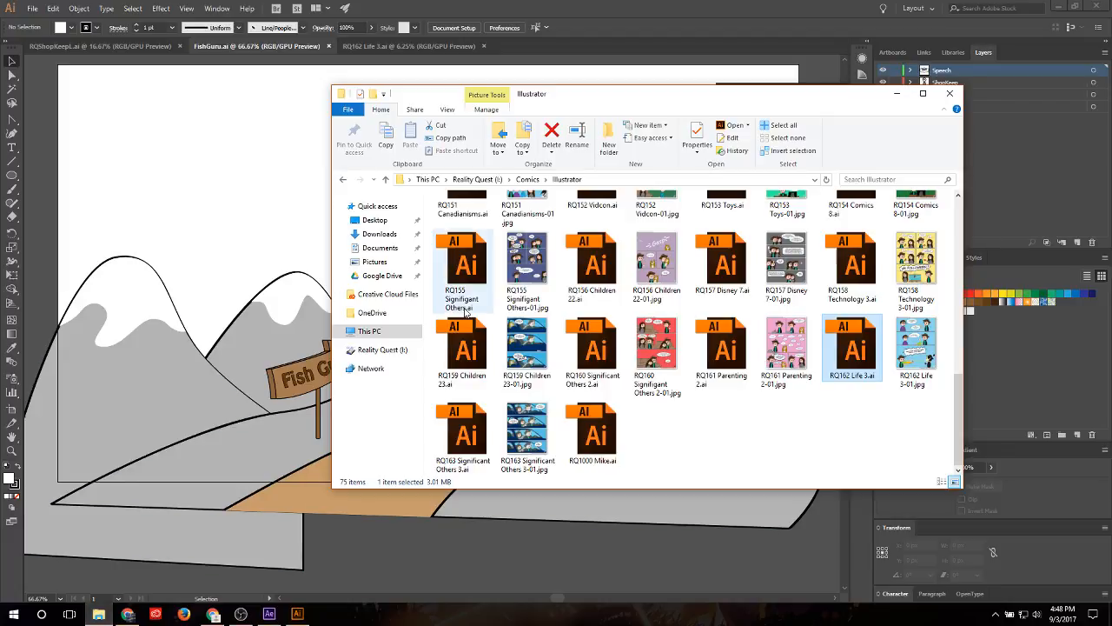
{"action": "left_click", "coordinate": [270, 615]}
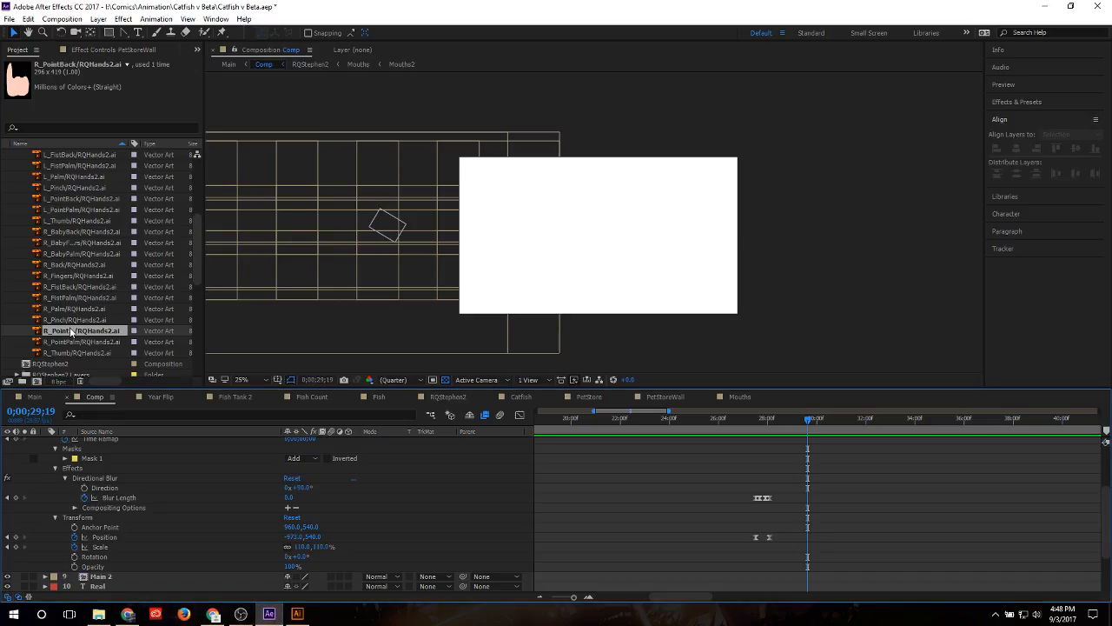
{"action": "left_click", "coordinate": [16, 254]}
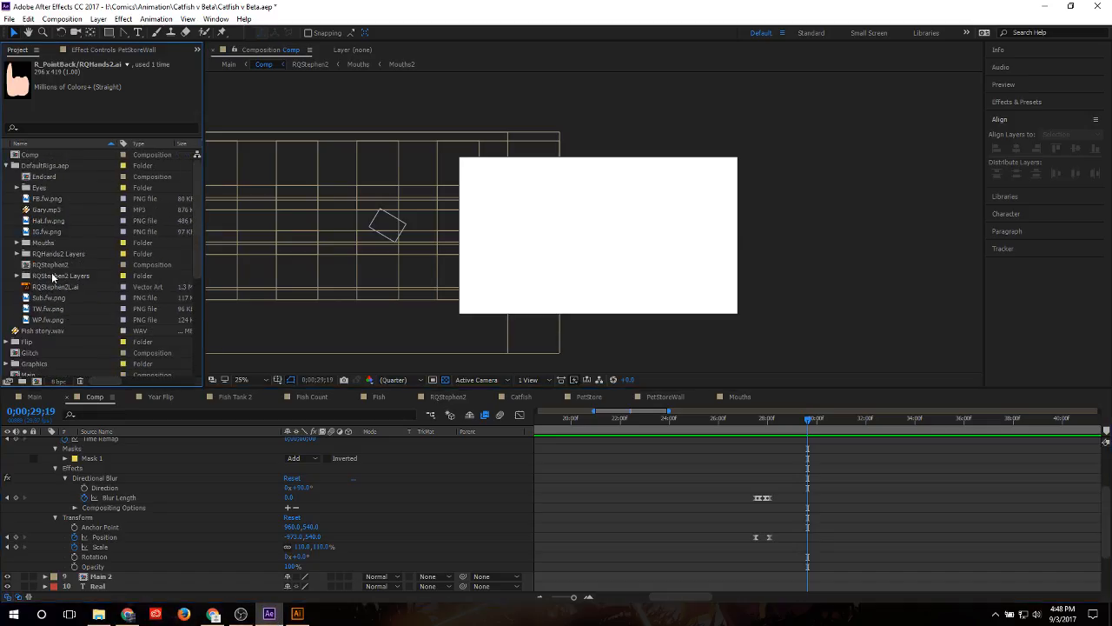
{"action": "scroll", "coordinate": [13, 286], "scroll_direction": "down", "scroll_amount": 3}
{"action": "right_click", "coordinate": [9, 290]}
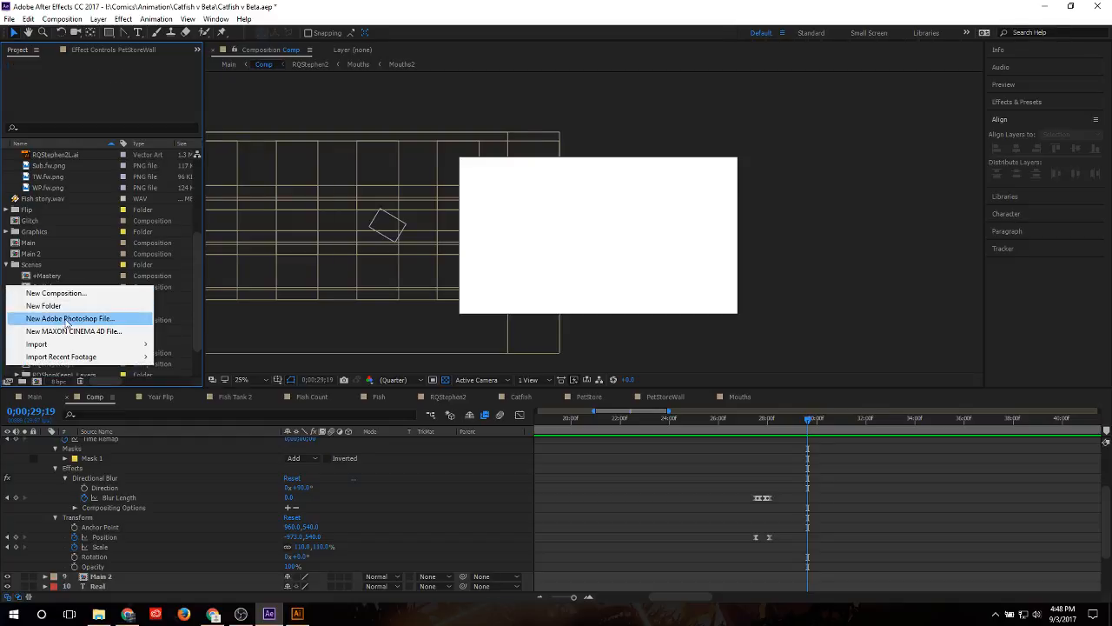
{"action": "mouse_move", "coordinate": [68, 345]}
{"action": "left_click", "coordinate": [174, 345]}
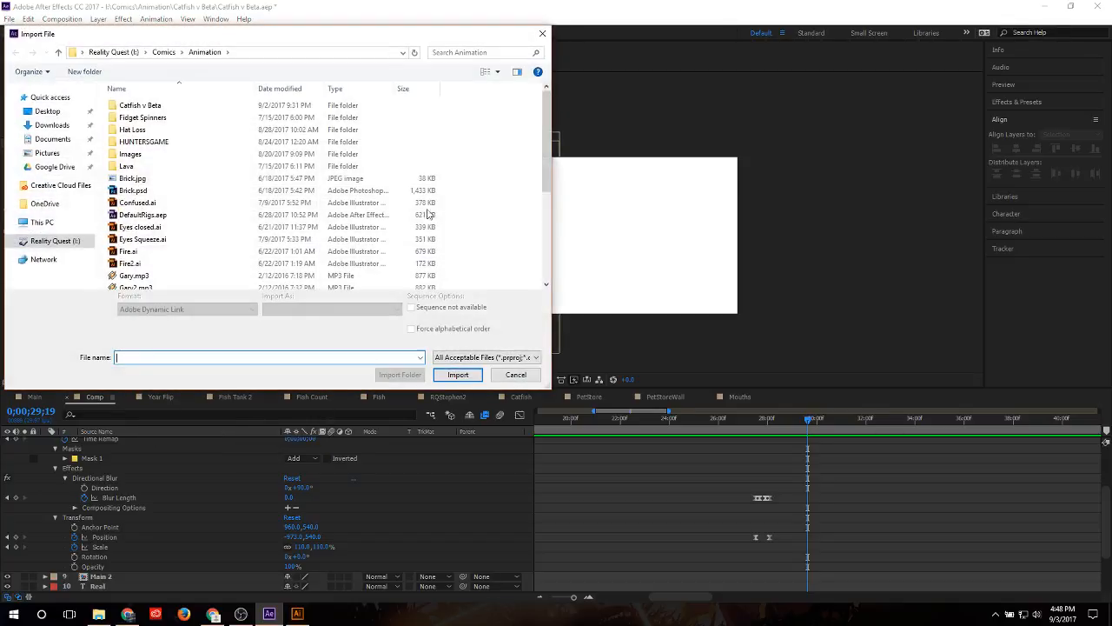
Step: Import FishGuru.ai from the Catfish v Beta Graphics folder as Composition - Retain Layer Sizes
{"action": "double_click", "coordinate": [159, 107]}
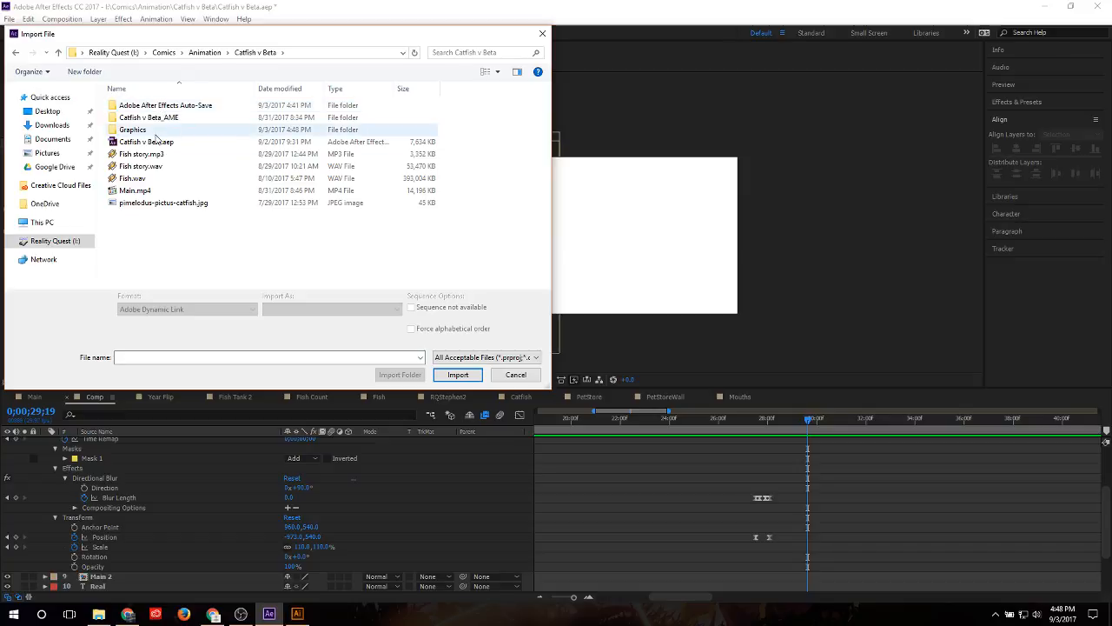
{"action": "double_click", "coordinate": [156, 129]}
{"action": "left_click", "coordinate": [146, 130]}
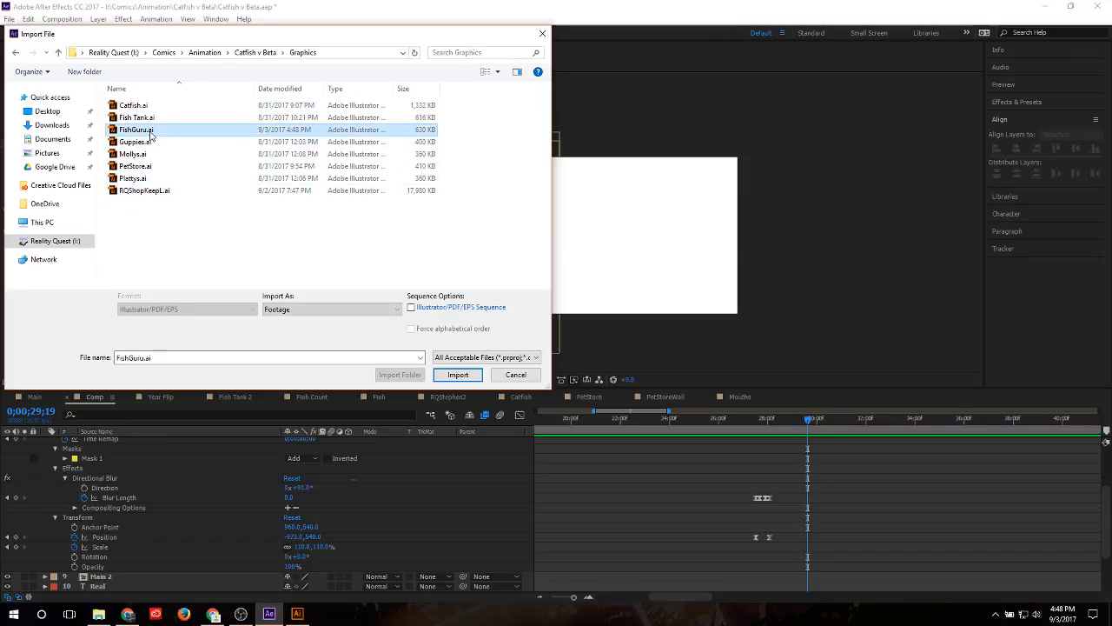
{"action": "left_click", "coordinate": [378, 308]}
{"action": "left_click", "coordinate": [365, 327]}
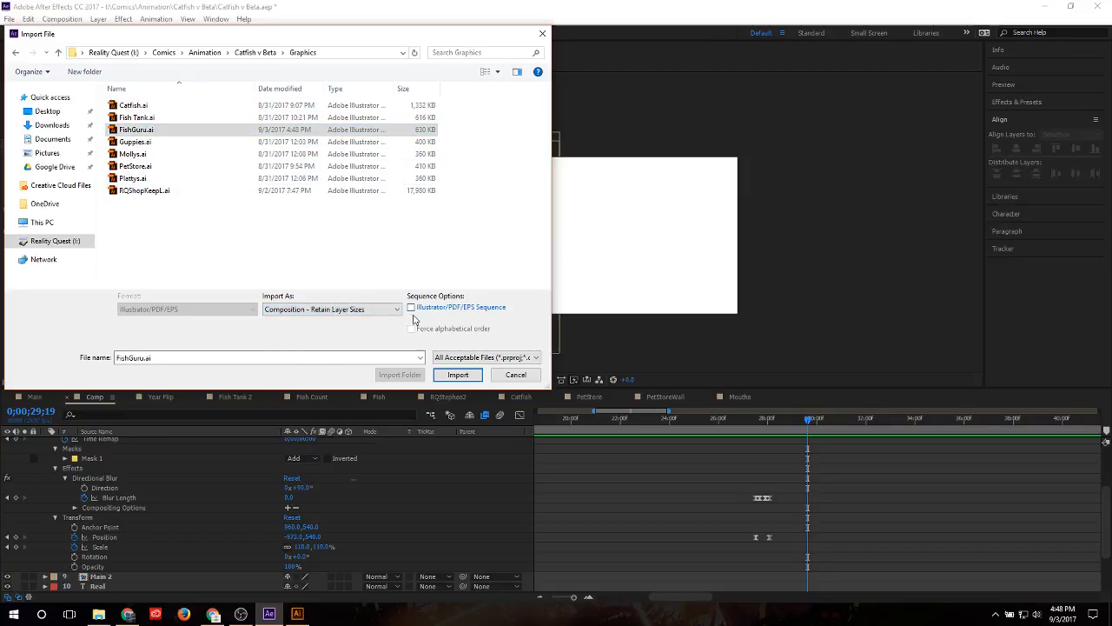
{"action": "left_click", "coordinate": [458, 374]}
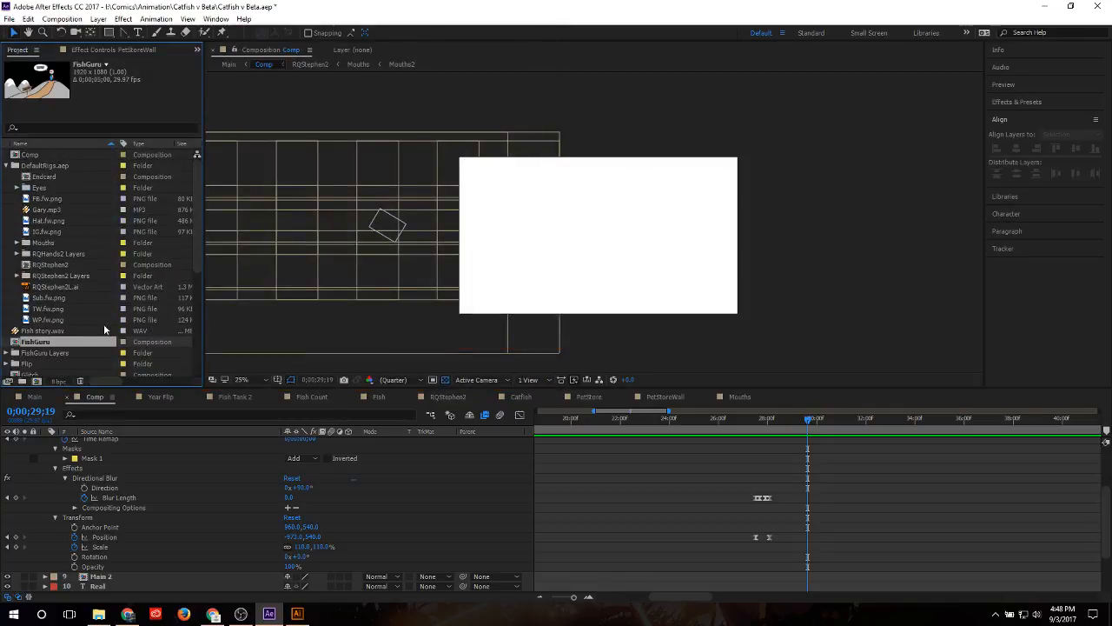
Step: Move the FishGuru composition and its layers folder into the Scenes folder, and open the composition
{"action": "left_click", "coordinate": [52, 353], "text": "shift"}
{"action": "left_click_drag", "start_coordinate": [51, 353], "coordinate": [61, 220]}
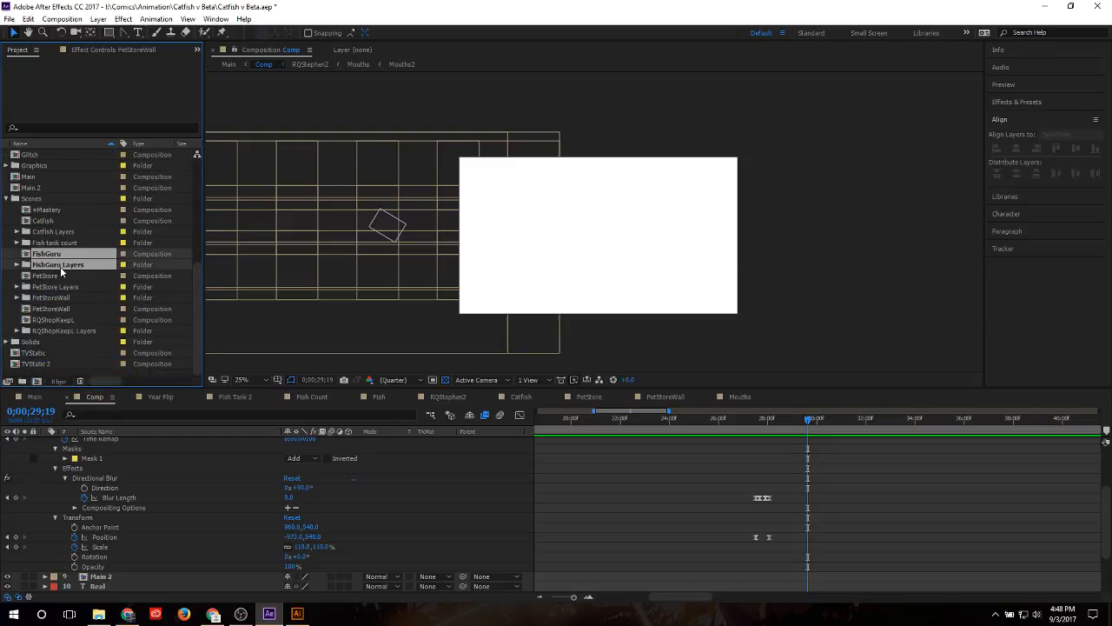
{"action": "left_click", "coordinate": [61, 254]}
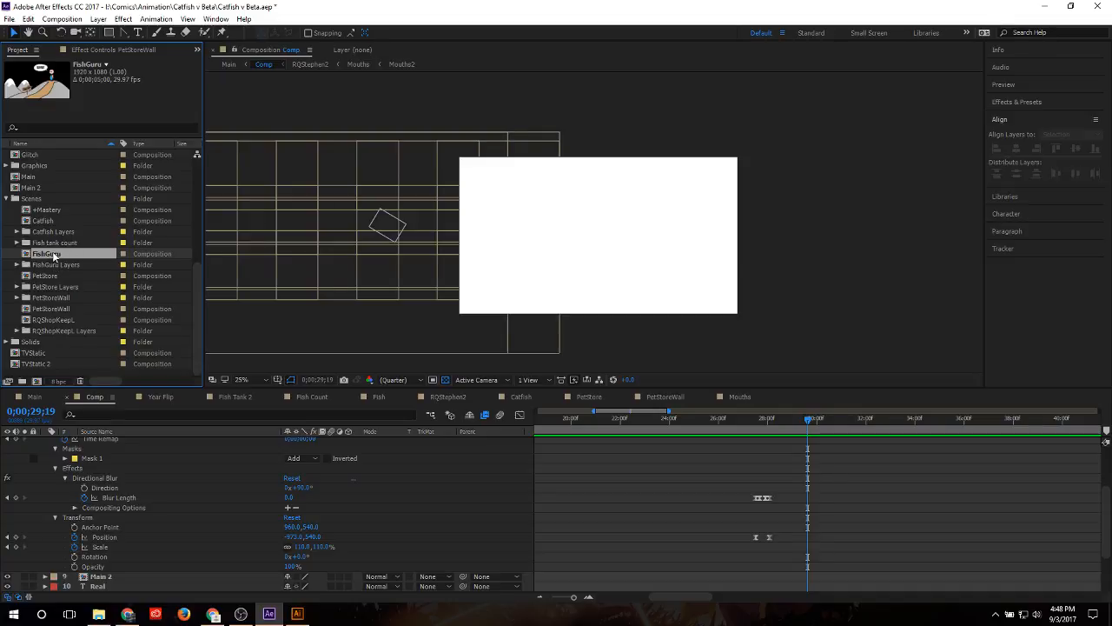
{"action": "left_click", "coordinate": [51, 258]}
{"action": "double_click", "coordinate": [52, 258]}
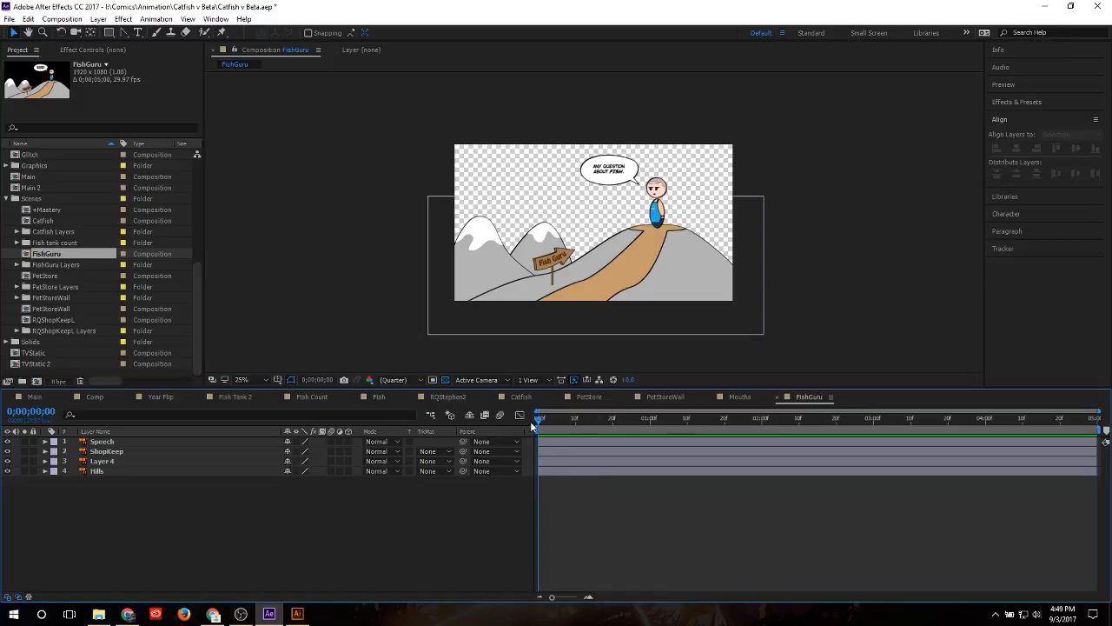
Step: Try shifting all four FishGuru layers sideways together, undo the move and deselect
{"action": "left_click", "coordinate": [187, 444]}
{"action": "key", "text": "ctrl+a"}
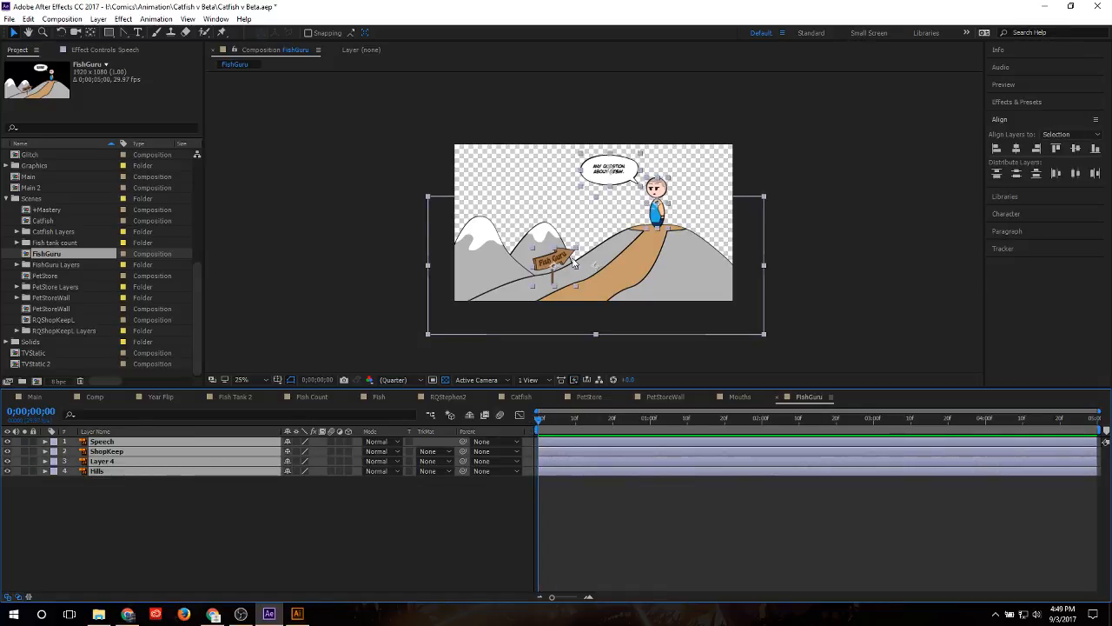
{"action": "left_click_drag", "start_coordinate": [487, 276], "coordinate": [542, 276]}
{"action": "key", "text": "ctrl+z"}
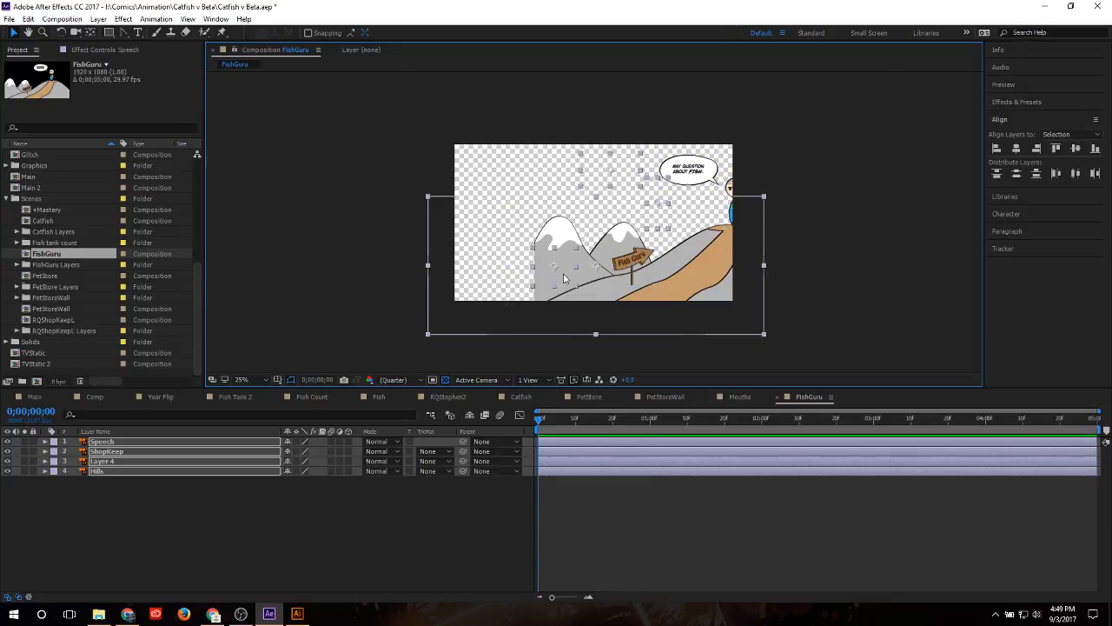
{"action": "left_click", "coordinate": [800, 338]}
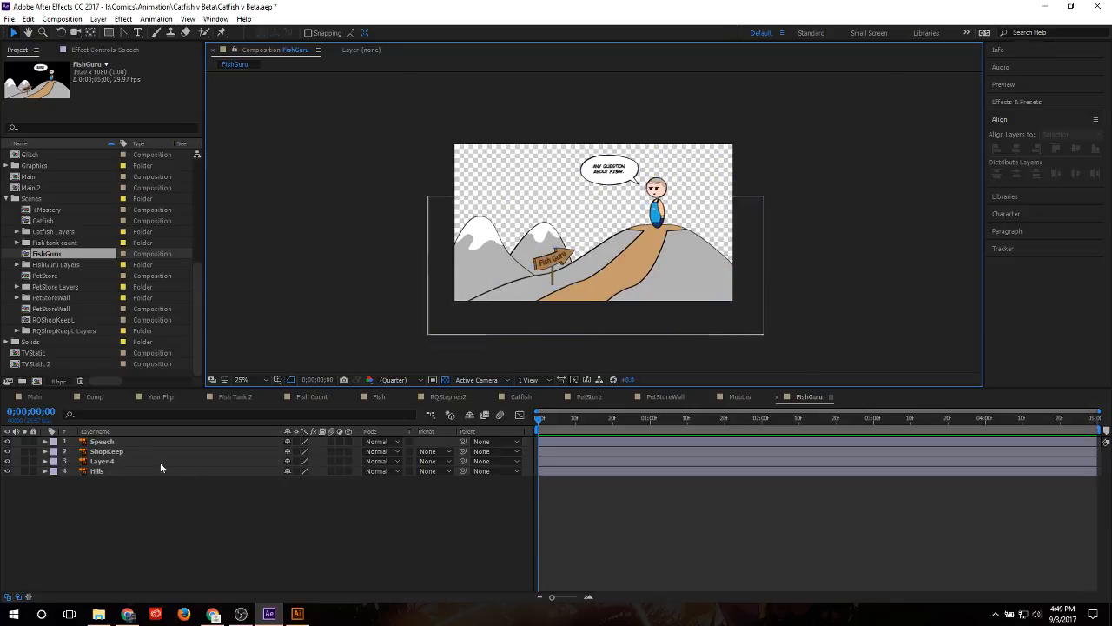
Step: Select the Speech, ShopKeep, Layer 4 and Hills layers one by one, try moving Hills, and undo the move
{"action": "left_click", "coordinate": [136, 442]}
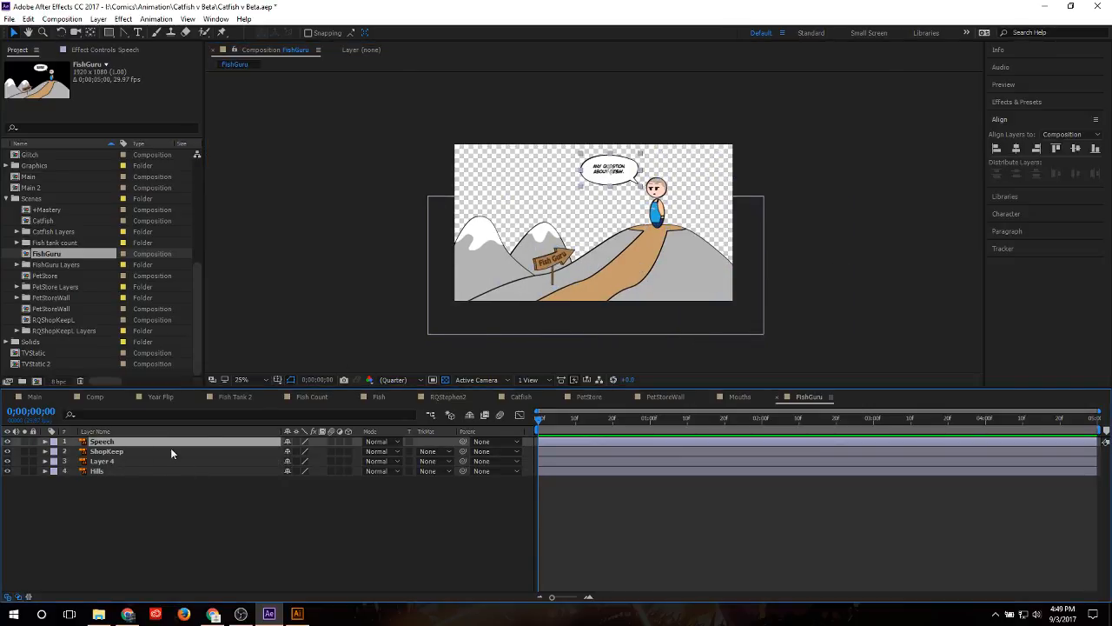
{"action": "left_click", "coordinate": [122, 451]}
{"action": "left_click", "coordinate": [123, 460]}
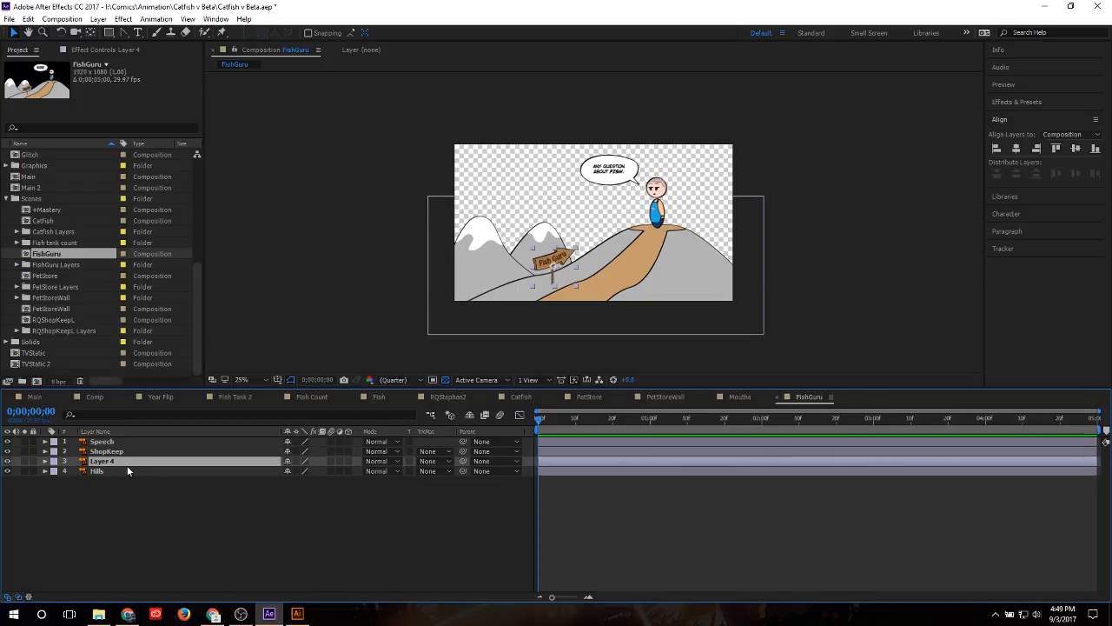
{"action": "left_click", "coordinate": [127, 471]}
{"action": "left_click_drag", "start_coordinate": [675, 292], "coordinate": [685, 255]}
{"action": "key", "text": "ctrl+z"}
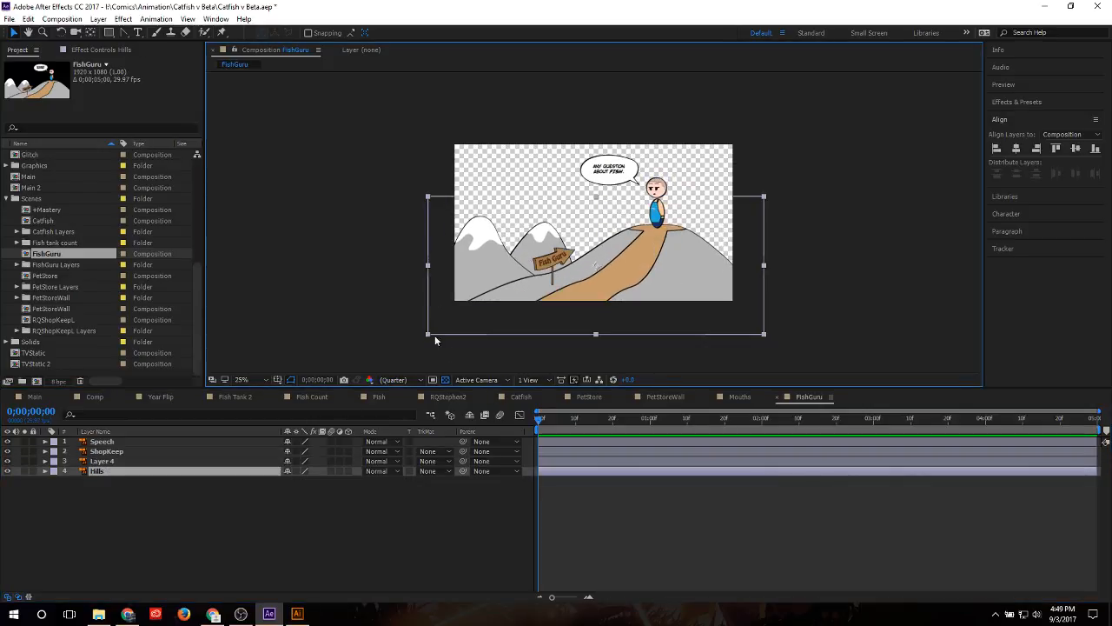
{"action": "left_click", "coordinate": [349, 293]}
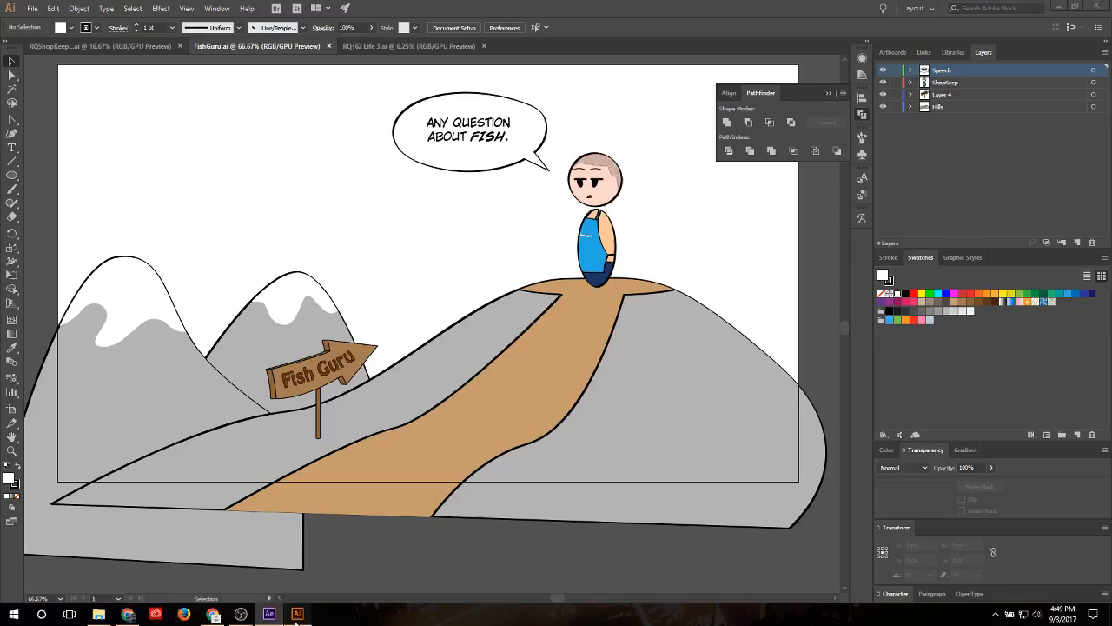
Step: Switch to FishGuru.ai in Illustrator and select the foreground hill
{"action": "left_click", "coordinate": [297, 613]}
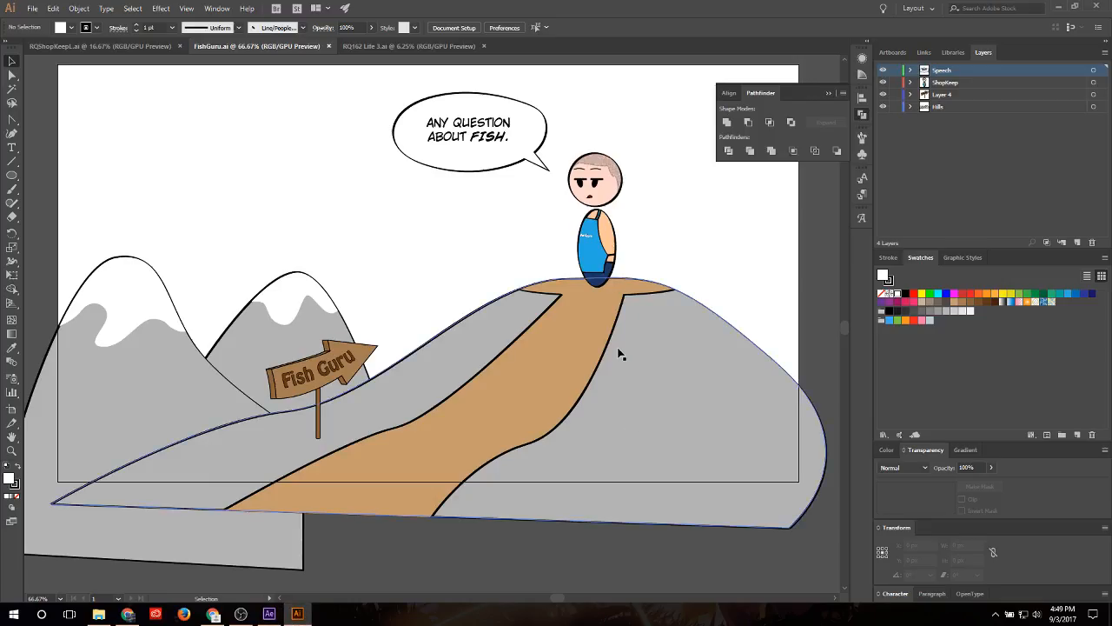
{"action": "left_click", "coordinate": [526, 352]}
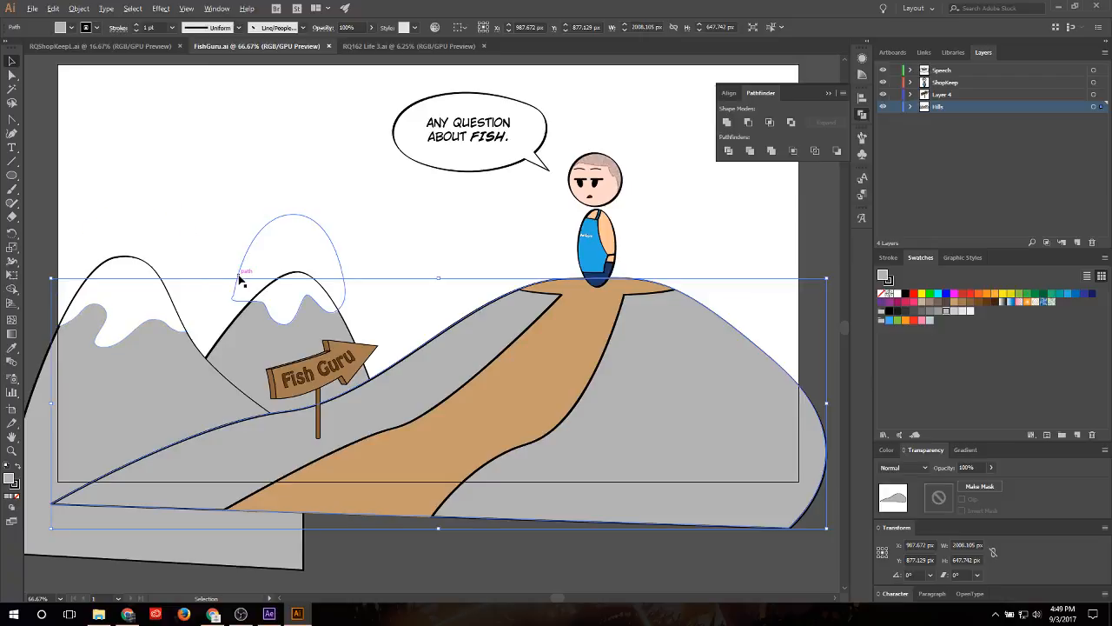
Step: Try moving the mountains, sign, path and foreground hill across the artboard, undo the move and deselect
{"action": "scroll", "coordinate": [241, 278], "scroll_direction": "down", "scroll_amount": 1}
{"action": "left_click_drag", "start_coordinate": [41, 225], "coordinate": [723, 521]}
{"action": "left_click_drag", "start_coordinate": [622, 410], "coordinate": [694, 342]}
{"action": "left_click", "coordinate": [723, 390]}
{"action": "left_click", "coordinate": [696, 334]}
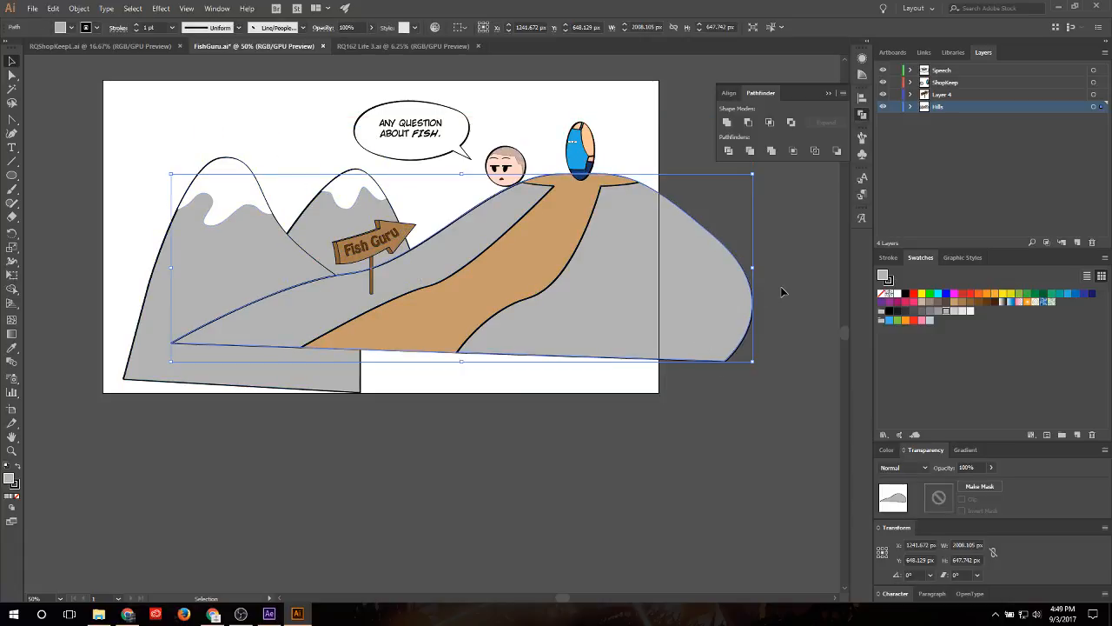
{"action": "key", "text": "ctrl+z"}
{"action": "left_click", "coordinate": [790, 258]}
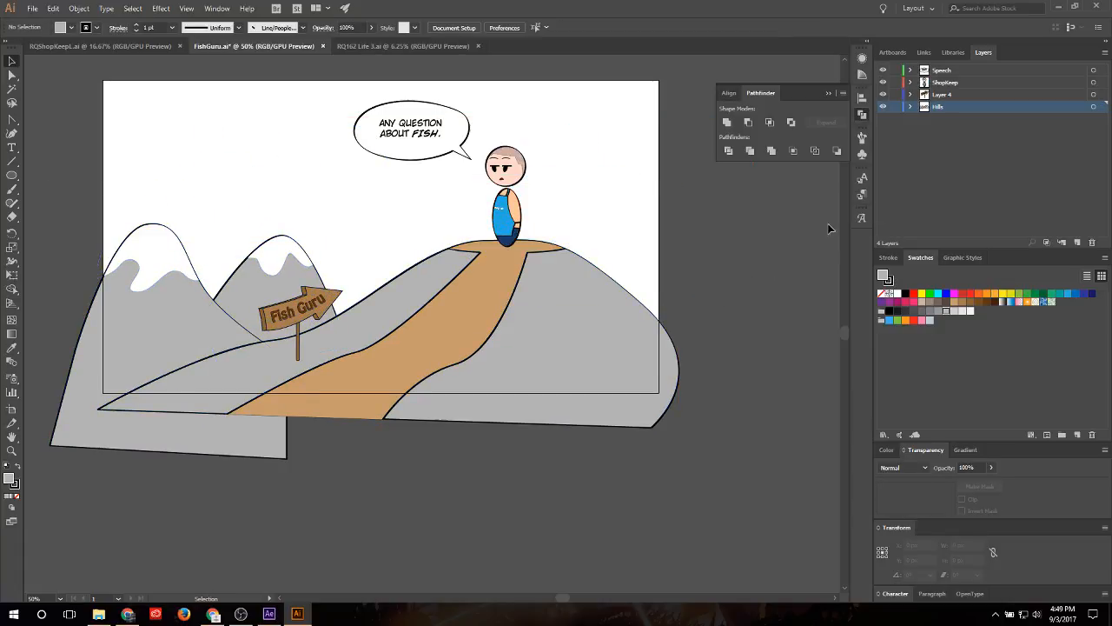
Step: Create a sublayer inside the Hills layer and move the rear mountain and its snowcap into it
{"action": "left_click", "coordinate": [910, 106]}
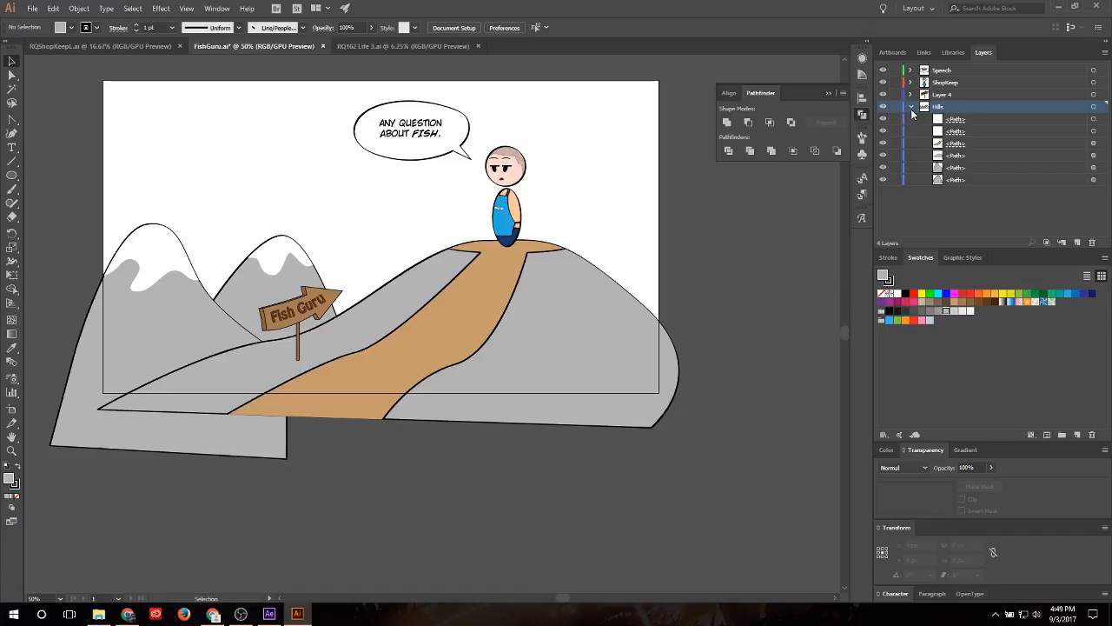
{"action": "left_click", "coordinate": [1062, 241]}
{"action": "left_click", "coordinate": [949, 191]}
{"action": "left_click", "coordinate": [957, 144], "text": "ctrl"}
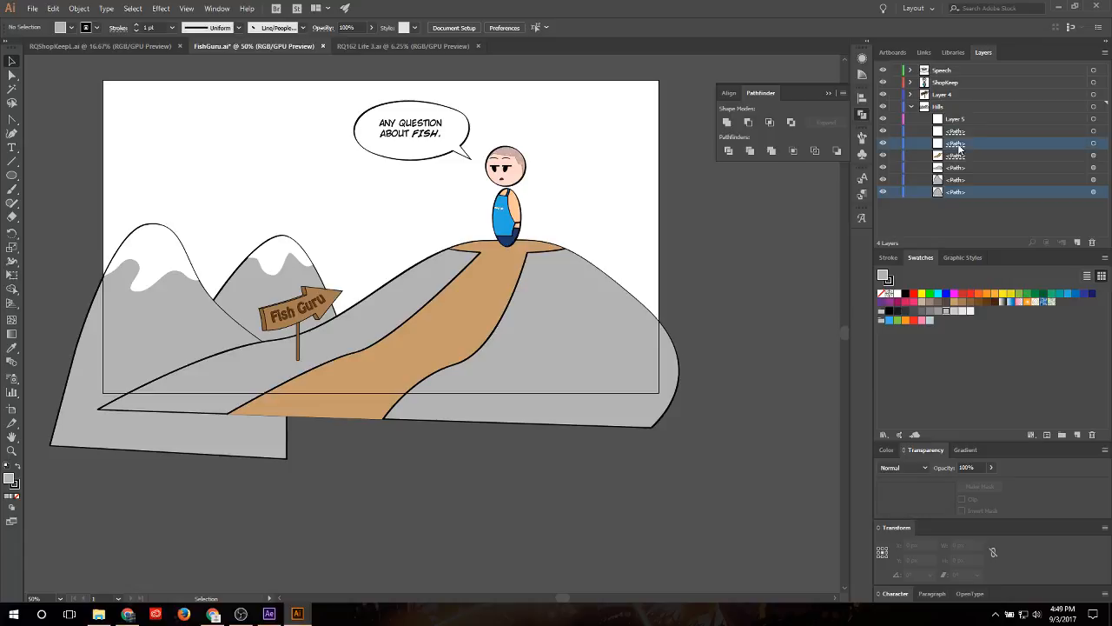
{"action": "left_click_drag", "start_coordinate": [985, 149], "coordinate": [982, 119]}
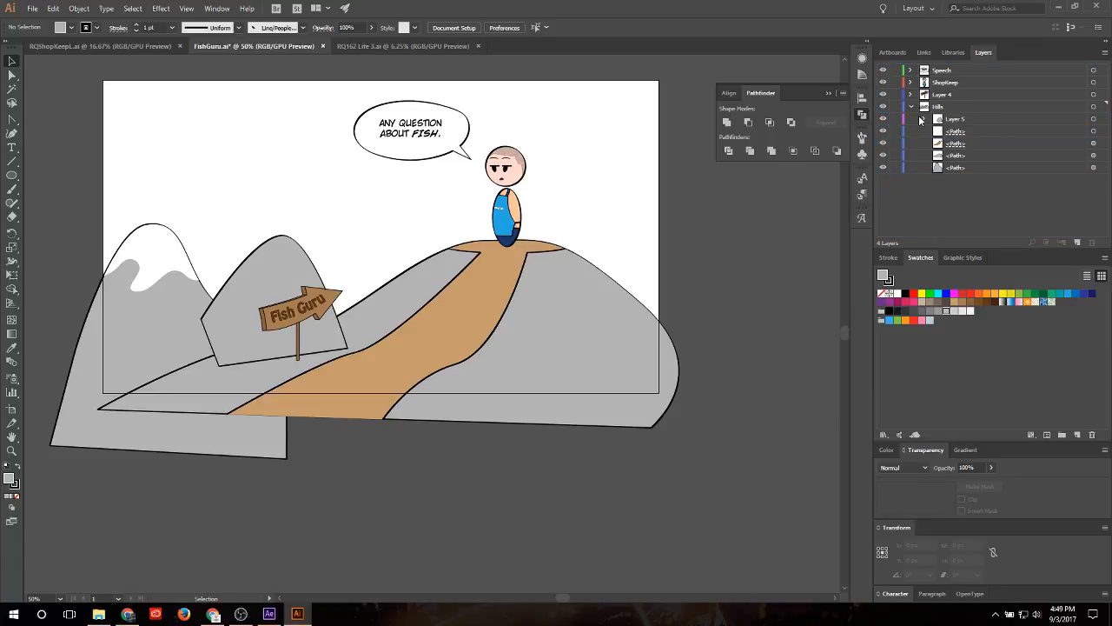
Step: Reorder the paths in the new Hills sublayer so the snowcap sits above the rear mountain
{"action": "left_click", "coordinate": [921, 119]}
{"action": "left_click", "coordinate": [978, 132]}
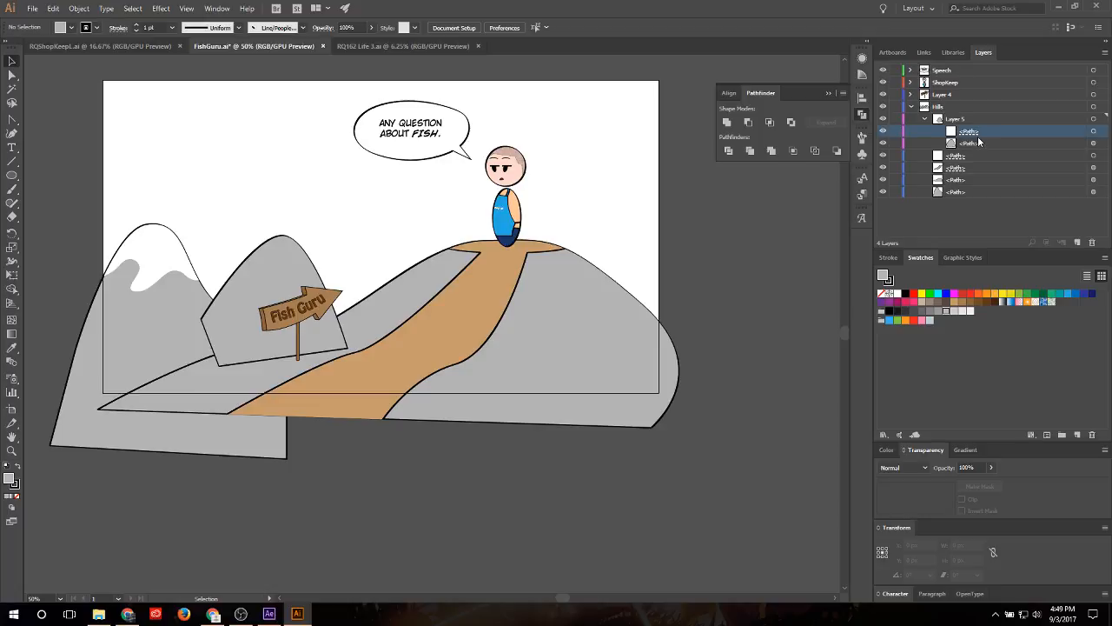
{"action": "mouse_move", "coordinate": [979, 136]}
{"action": "left_mouse_down"}
{"action": "mouse_move", "coordinate": [979, 166]}
{"action": "mouse_move", "coordinate": [980, 130]}
{"action": "left_mouse_up"}
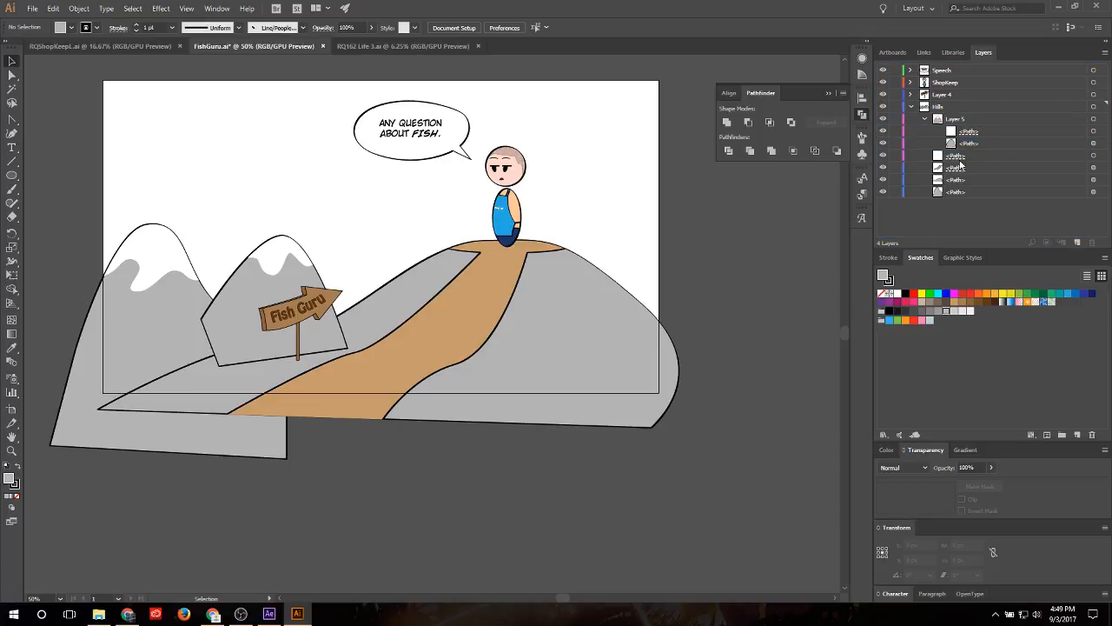
Step: Add a second sublayer in Hills and move the large front mountain and its snowcap into it
{"action": "left_click", "coordinate": [955, 118]}
{"action": "left_click", "coordinate": [1062, 243]}
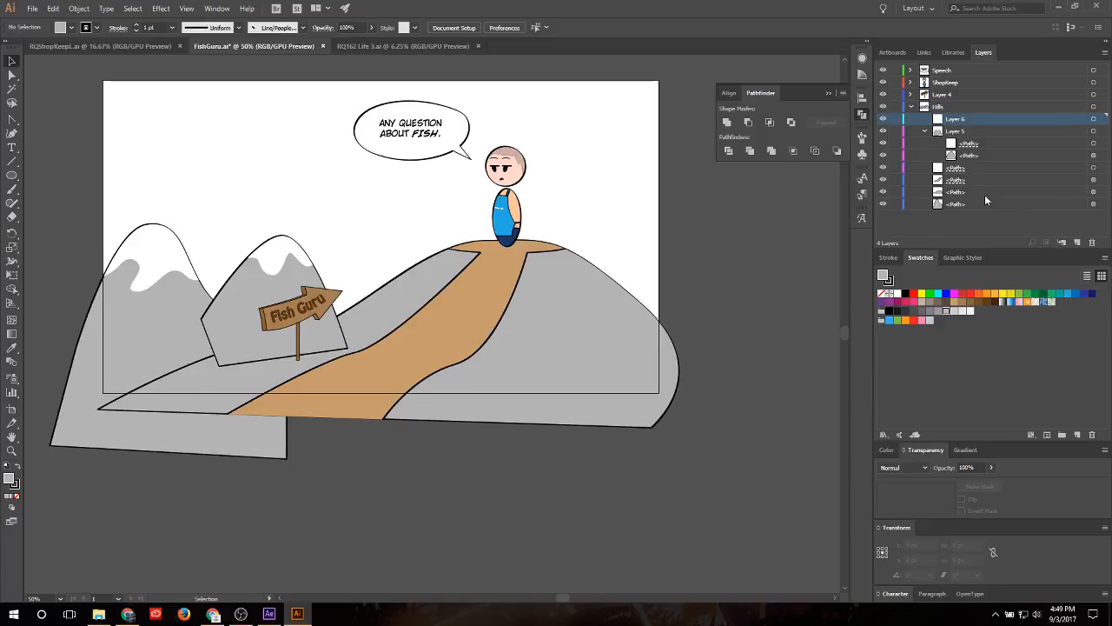
{"action": "left_click", "coordinate": [960, 168]}
{"action": "left_click", "coordinate": [965, 202], "text": "ctrl"}
{"action": "left_click_drag", "start_coordinate": [967, 177], "coordinate": [964, 118]}
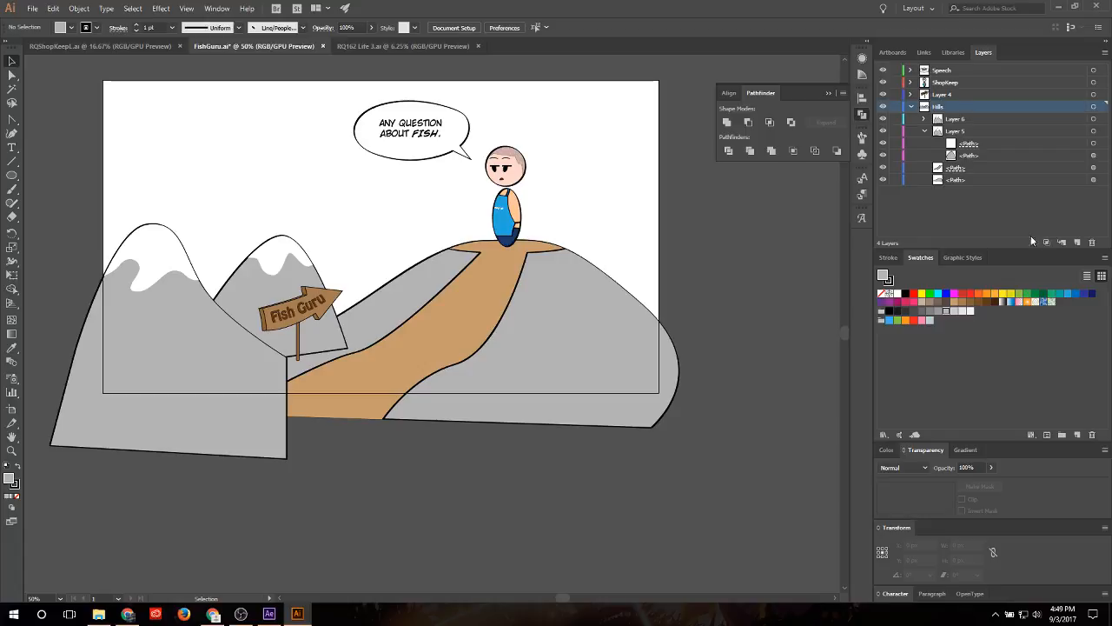
Step: Add a third sublayer in Hills, move the brown path and the foreground hill into it, and collapse Layer 5
{"action": "left_click", "coordinate": [1061, 242]}
{"action": "left_click", "coordinate": [960, 179]}
{"action": "left_click", "coordinate": [965, 189], "text": "ctrl"}
{"action": "left_click_drag", "start_coordinate": [965, 190], "coordinate": [966, 119]}
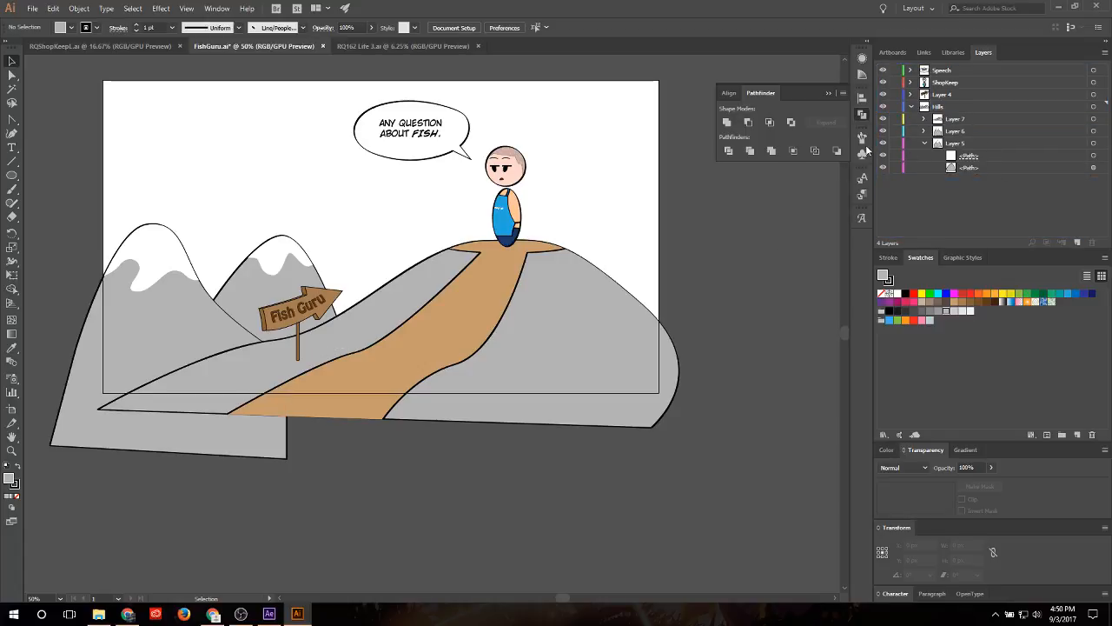
{"action": "left_click", "coordinate": [924, 142]}
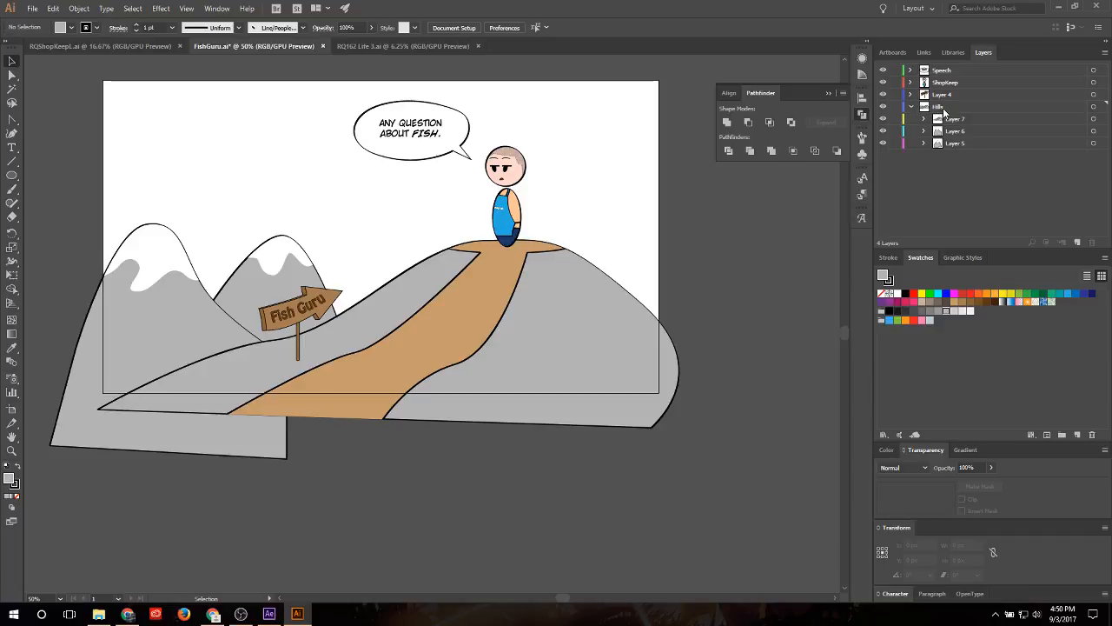
Step: Move Layer 7, Layer 6 and Layer 5 out of Hills as top-level layers and delete the emptied Hills layer
{"action": "left_click", "coordinate": [946, 119]}
{"action": "left_click", "coordinate": [960, 143], "text": "shift"}
{"action": "left_click_drag", "start_coordinate": [960, 144], "coordinate": [960, 106]}
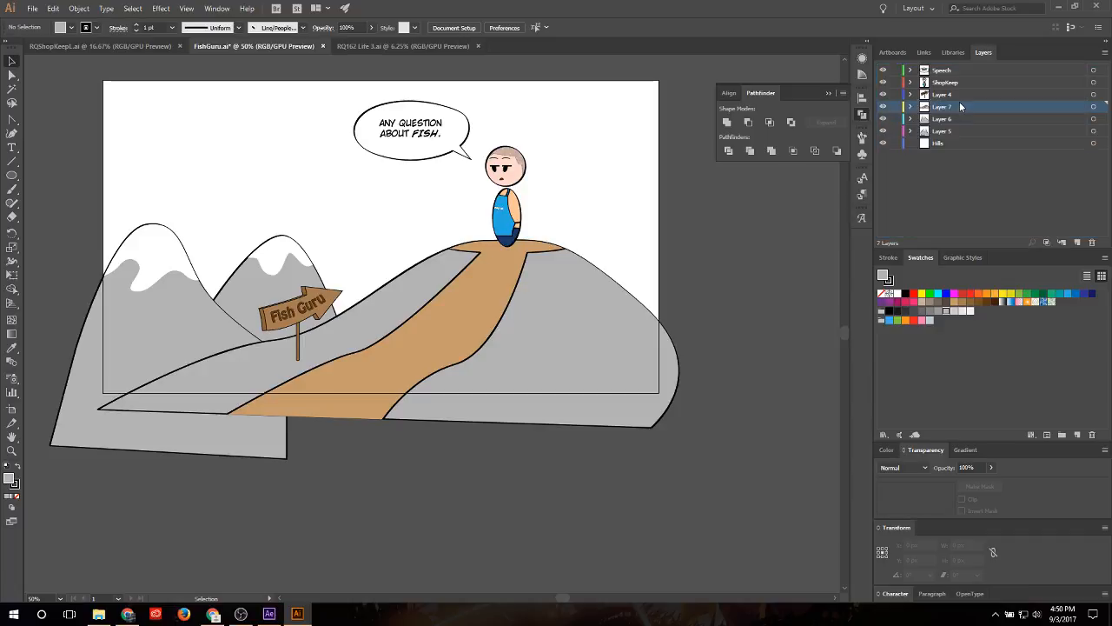
{"action": "left_click", "coordinate": [951, 143]}
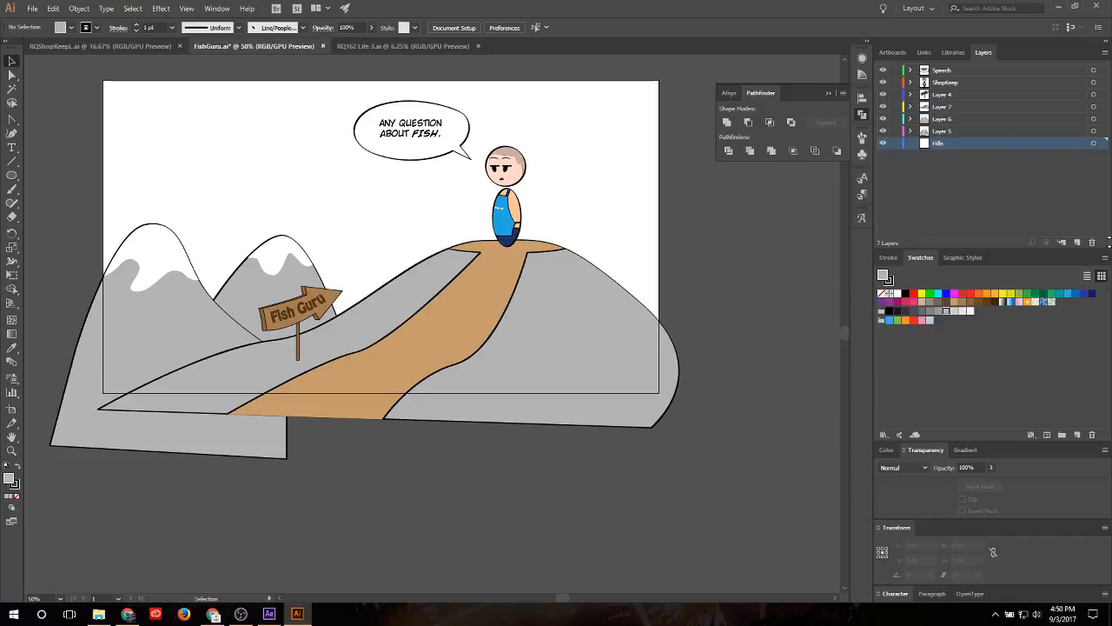
{"action": "left_click", "coordinate": [1093, 242]}
Step: Rename Layer 7 as "Hill Foreground"
{"action": "double_click", "coordinate": [944, 106]}
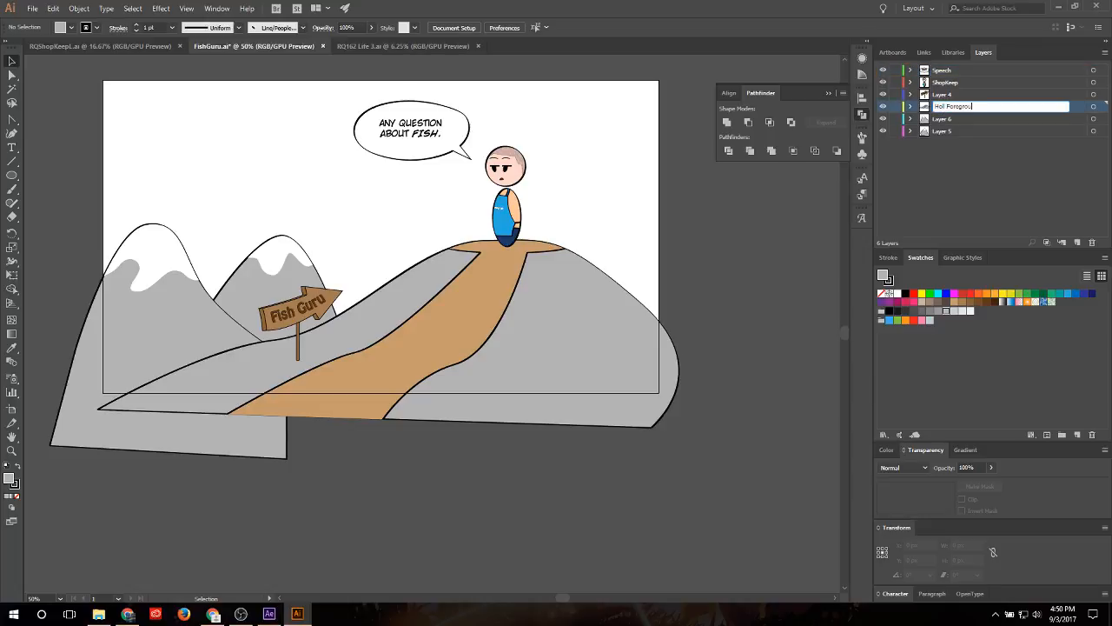
{"action": "key", "text": "Return"}
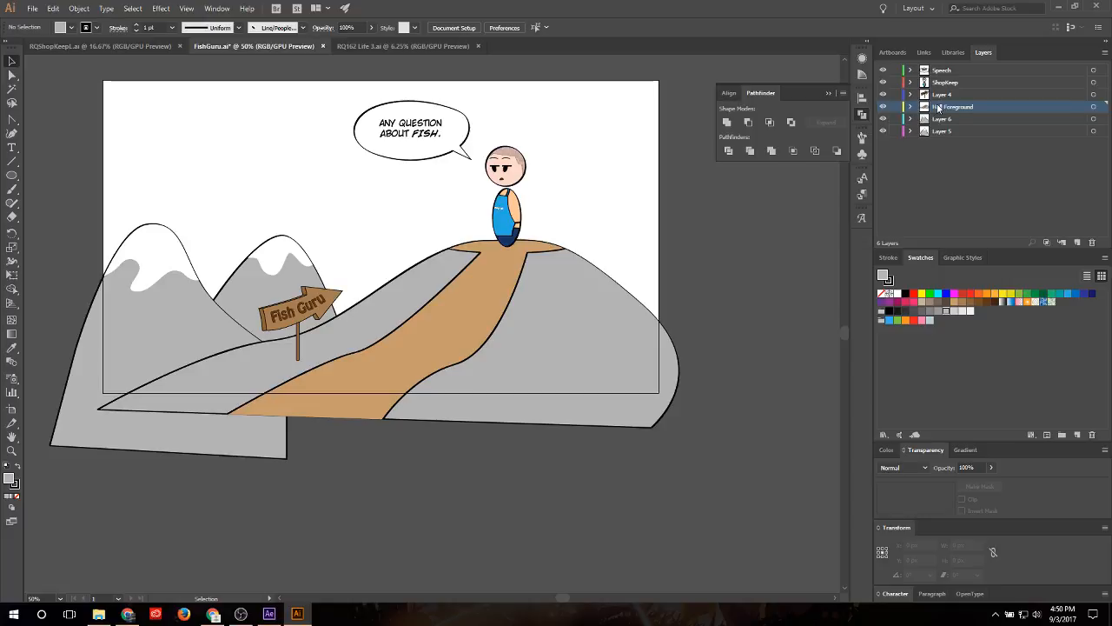
{"action": "double_click", "coordinate": [938, 106]}
{"action": "key", "text": "End"}
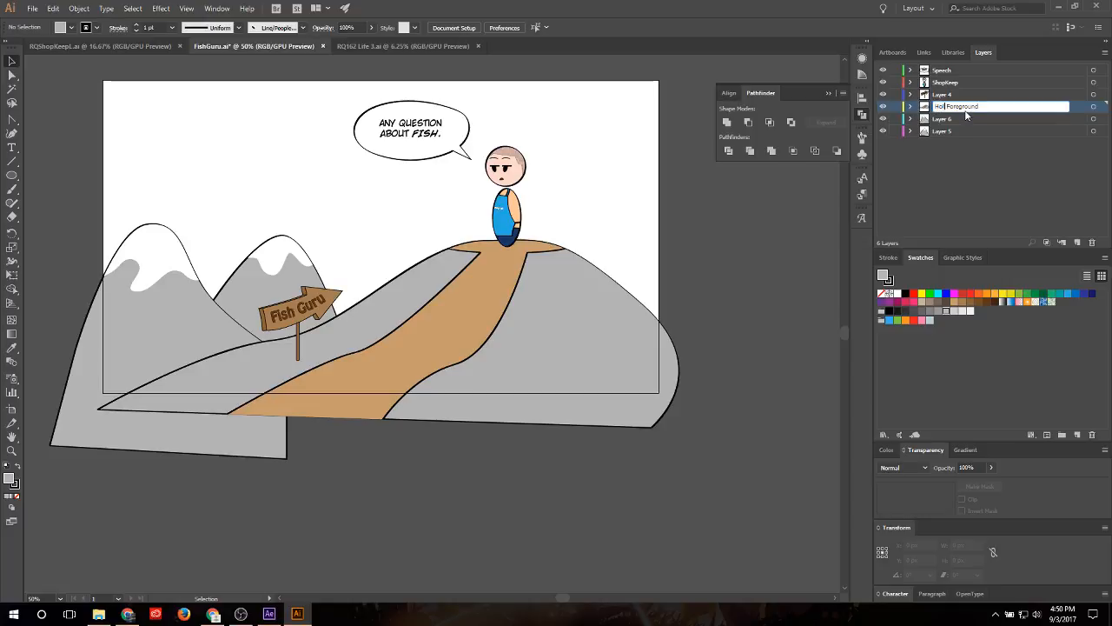
{"action": "key", "text": "BackSpace"}
{"action": "key", "text": "BackSpace"}
{"action": "type", "text": "ill"}
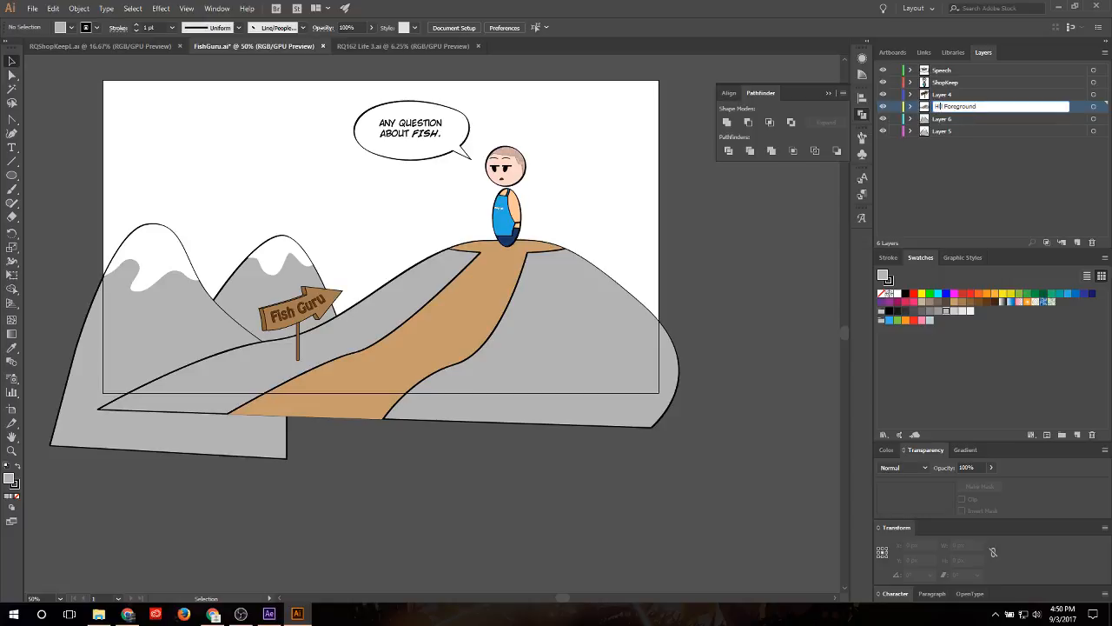
{"action": "key", "text": "Return"}
Step: Rename Layer 6 as "Hill Midground" and Layer 5 as "Hill Background"
{"action": "double_click", "coordinate": [946, 118]}
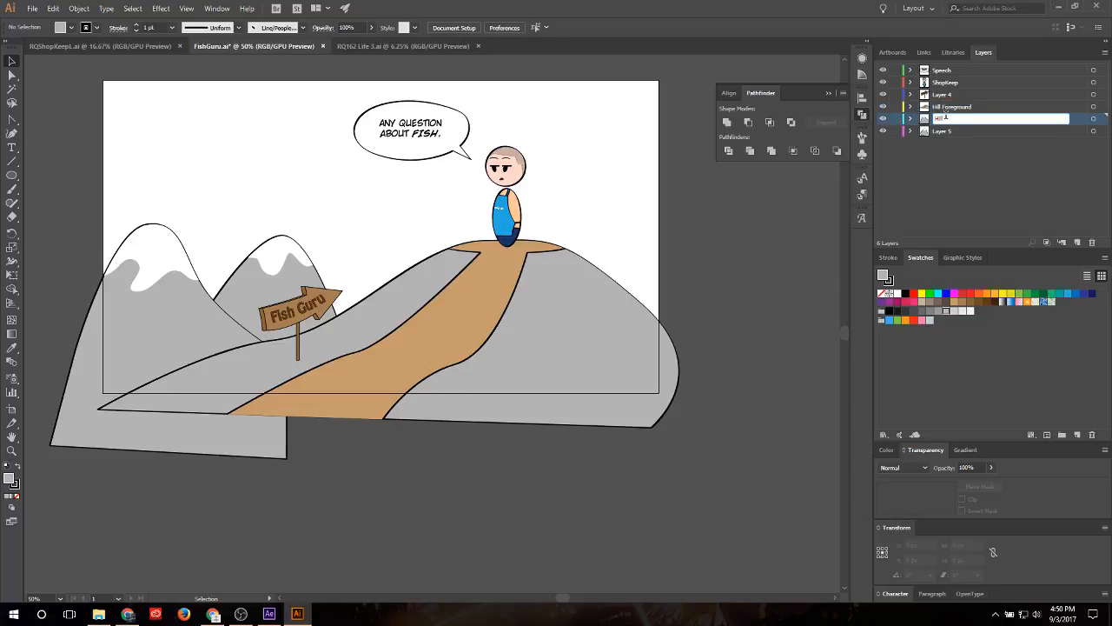
{"action": "type", "text": "Hill Midground"}
{"action": "key", "text": "Return"}
{"action": "double_click", "coordinate": [942, 131]}
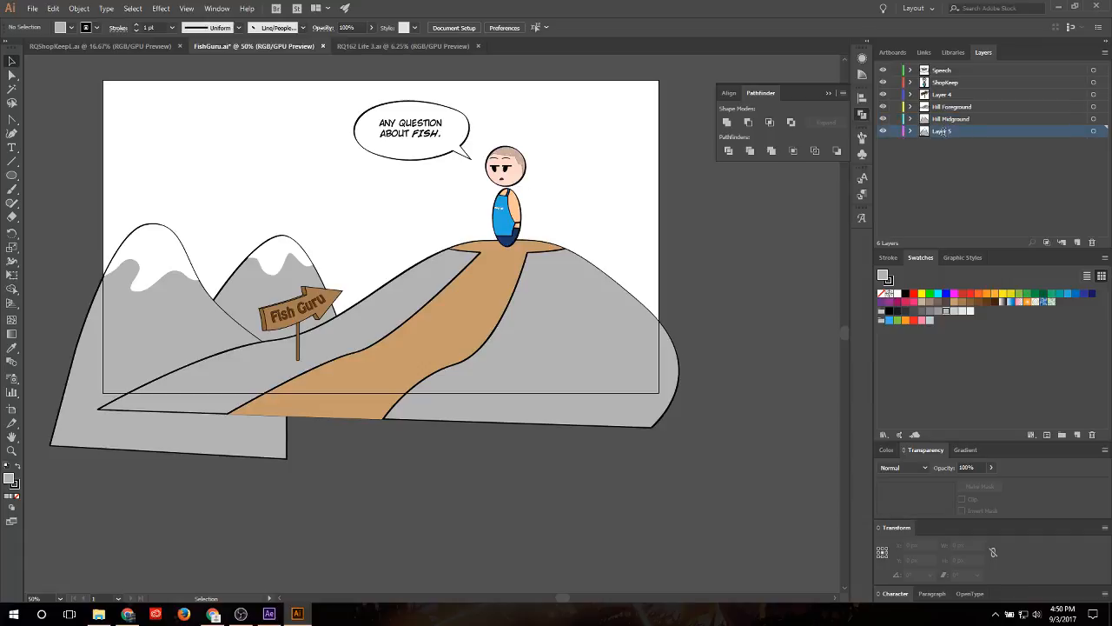
{"action": "type", "text": "Hill B"}
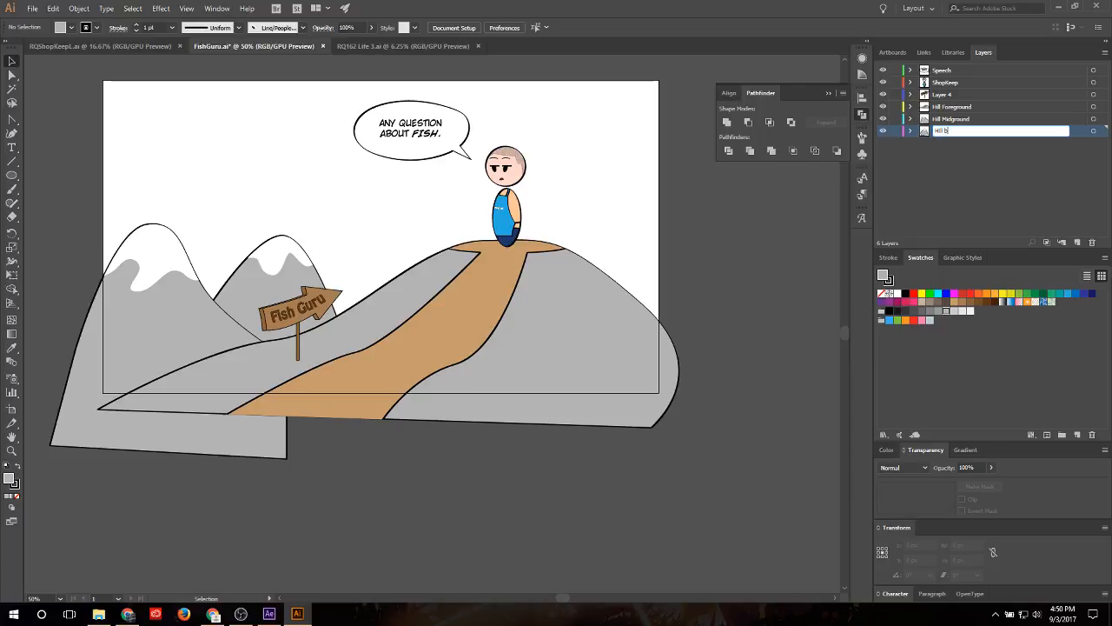
{"action": "type", "text": "ackgro"}
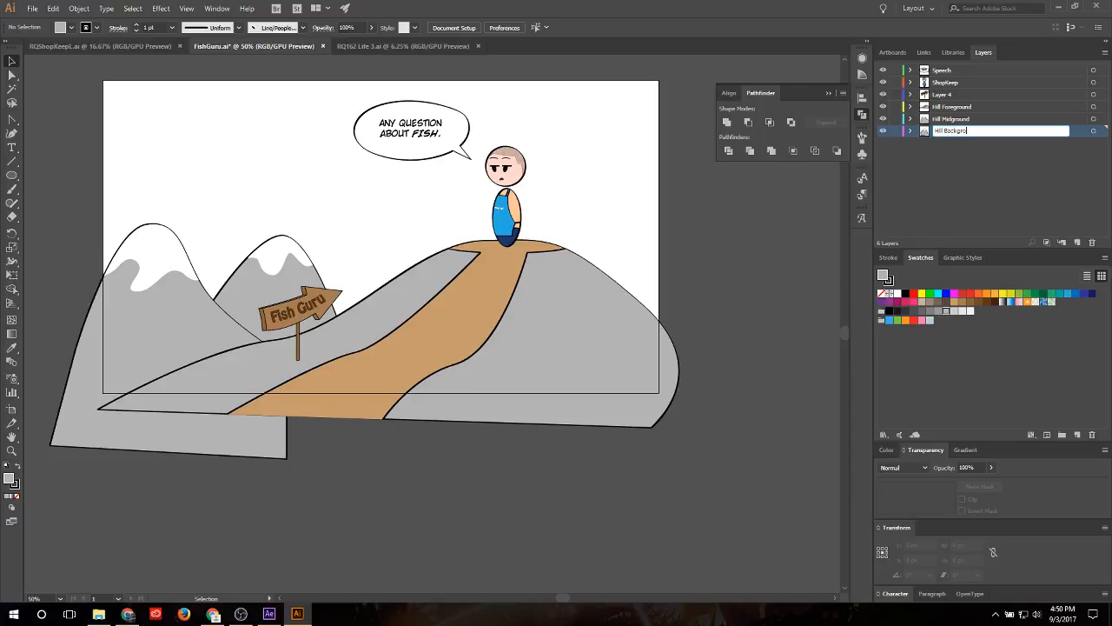
{"action": "type", "text": "und"}
{"action": "left_click", "coordinate": [988, 156]}
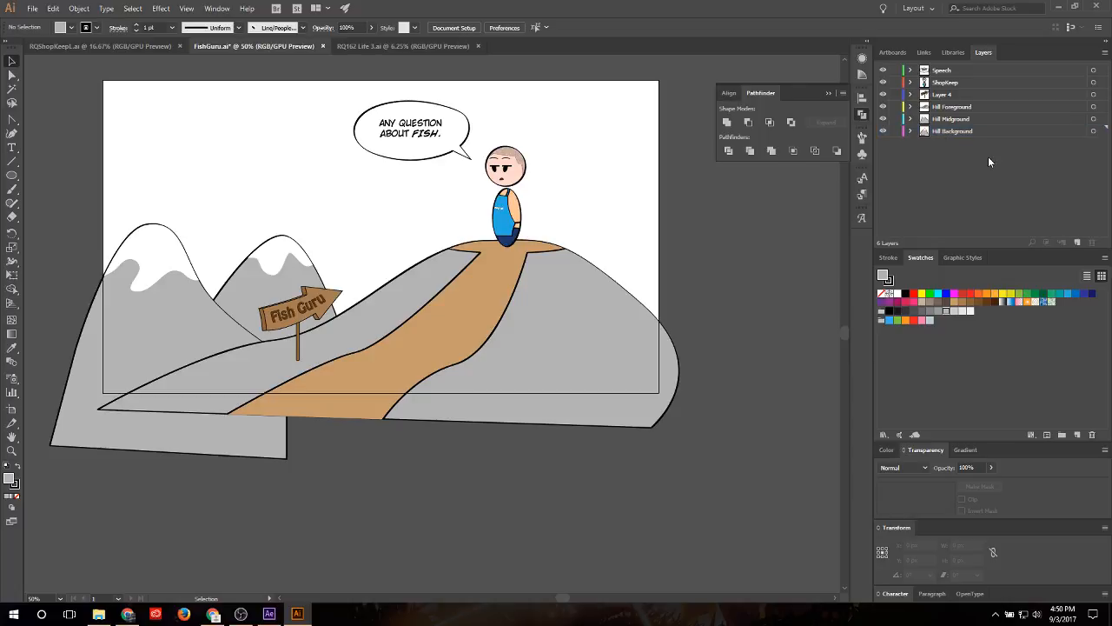
Step: Select the Speech layer and save FishGuru.ai with its new layer structure
{"action": "left_click", "coordinate": [947, 69]}
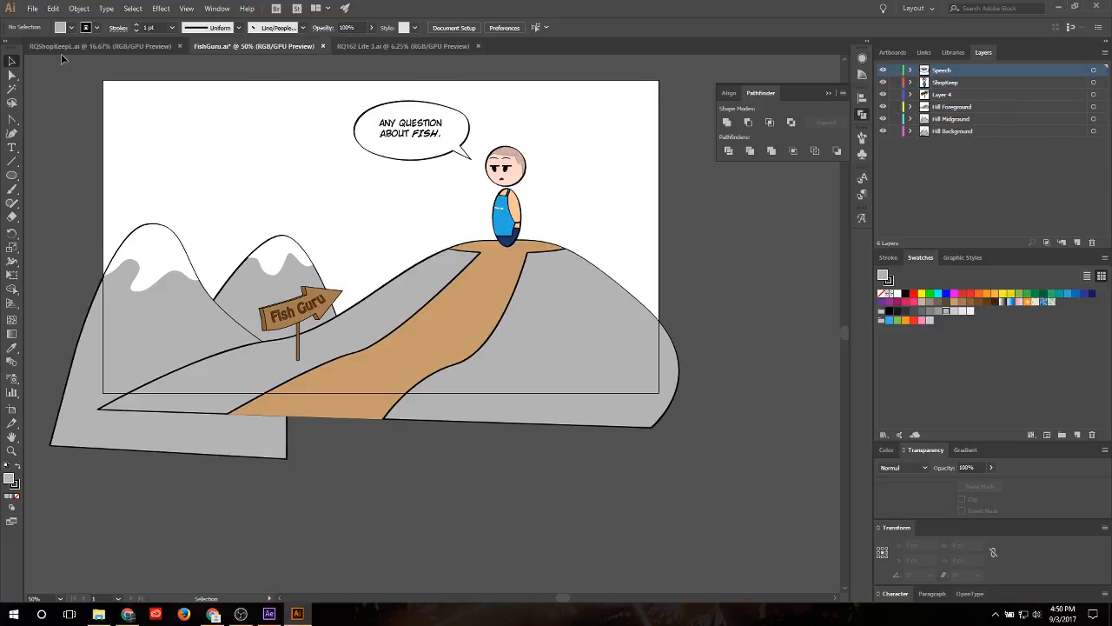
{"action": "left_click", "coordinate": [32, 9]}
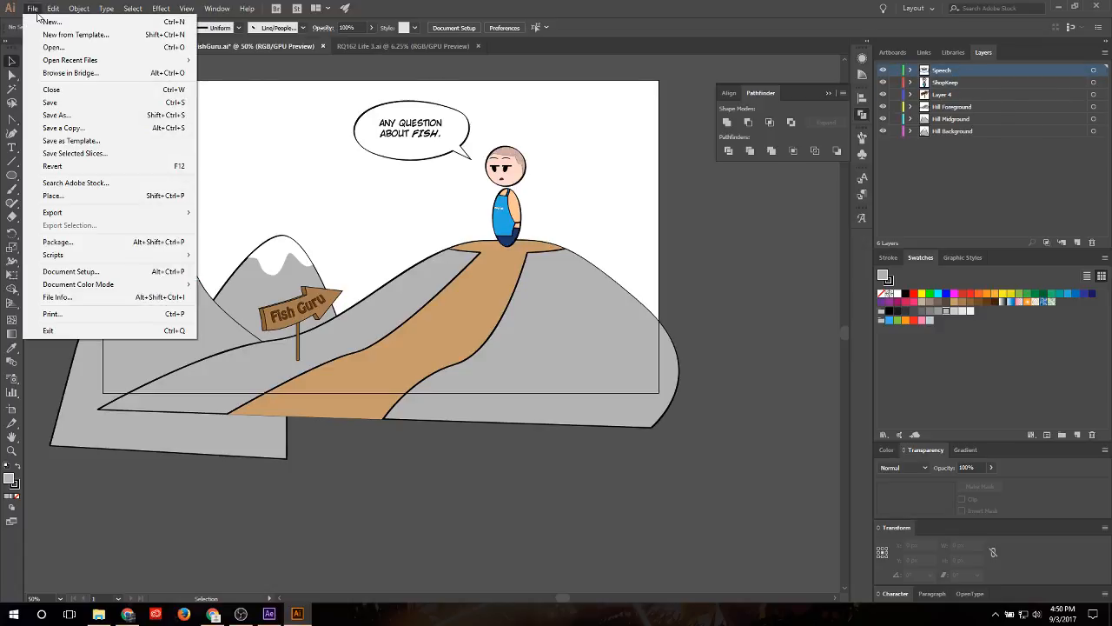
{"action": "left_click", "coordinate": [52, 105]}
Step: Switch to After Effects and delete the old FishGuru composition together with its FishGuru Layers folder, confirming the deletion
{"action": "left_click", "coordinate": [269, 613]}
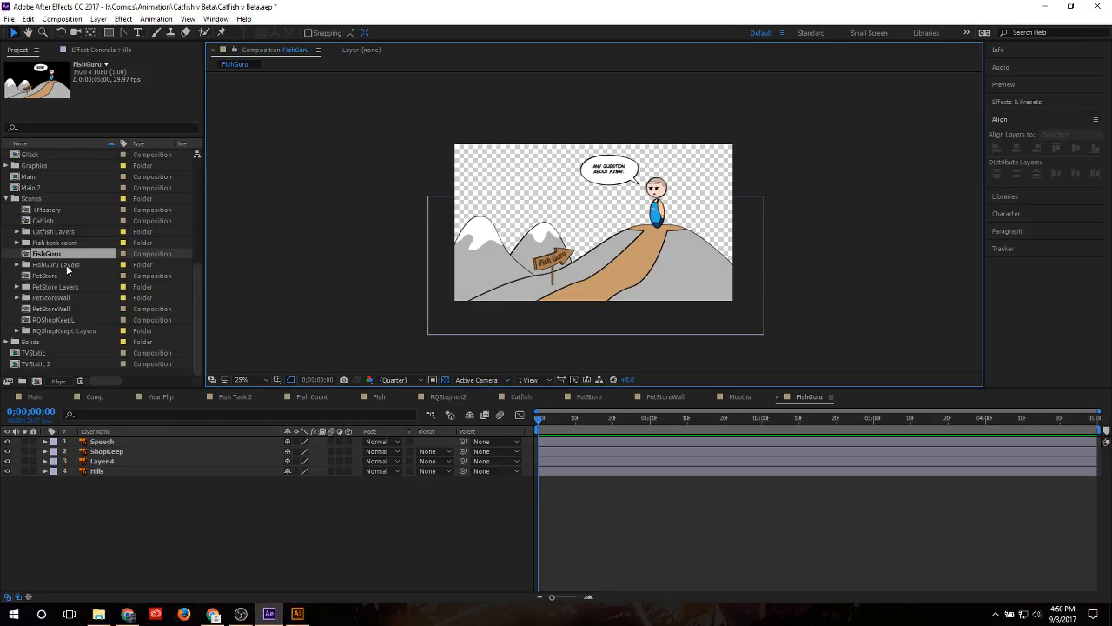
{"action": "left_click", "coordinate": [66, 264], "text": "shift"}
{"action": "key", "text": "Delete"}
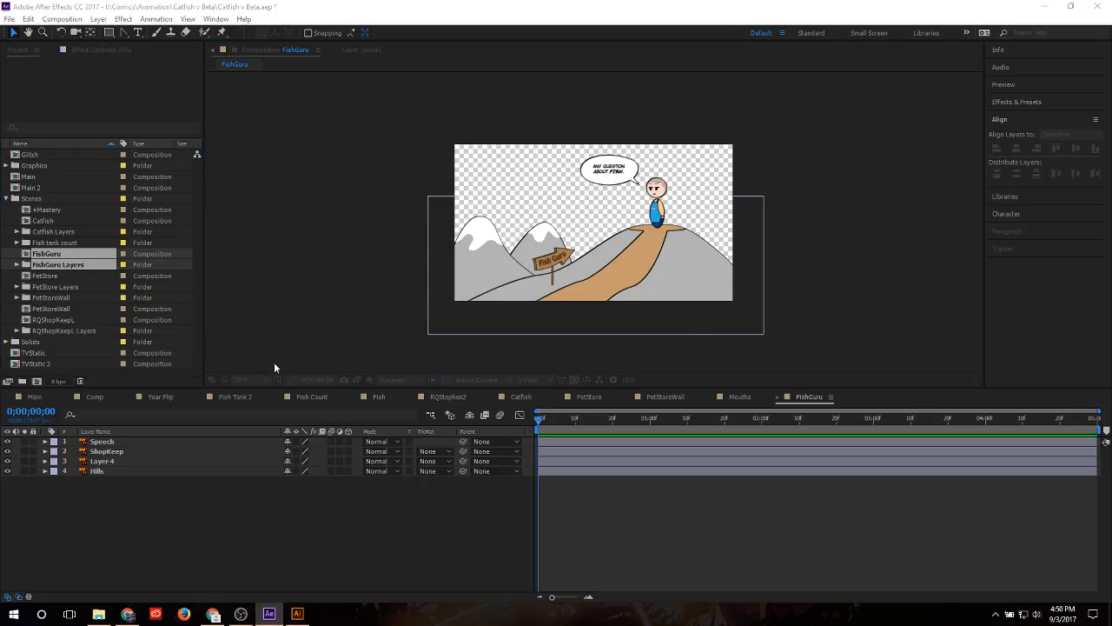
{"action": "left_click", "coordinate": [613, 321]}
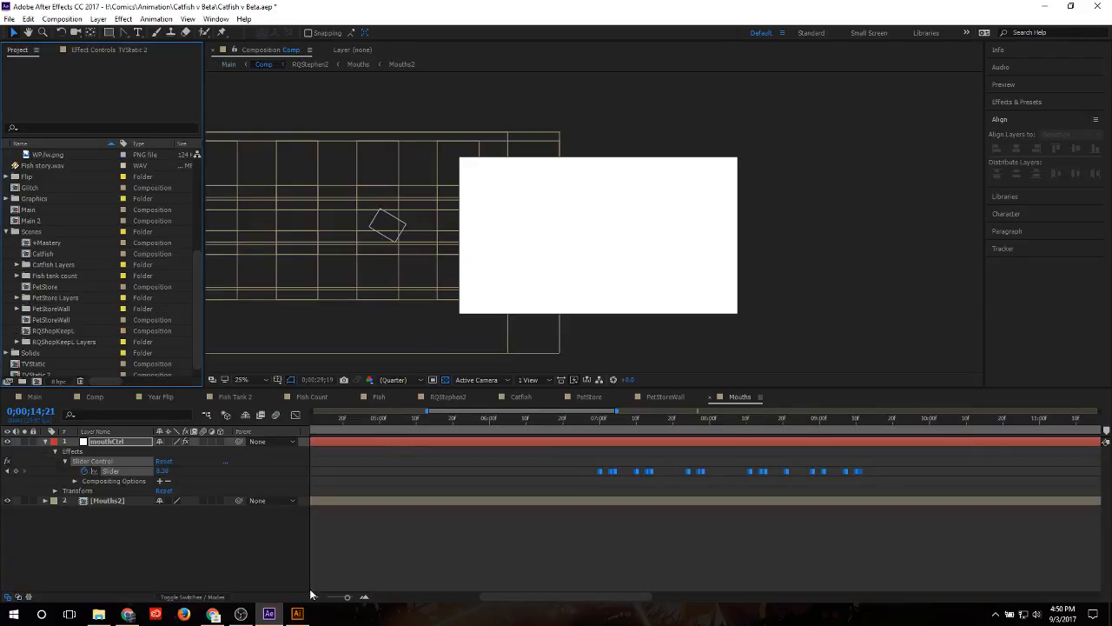
Step: Return to Illustrator and accept the font-embedding warning to complete the save of FishGuru.ai
{"action": "left_click", "coordinate": [297, 614]}
{"action": "left_click", "coordinate": [602, 387]}
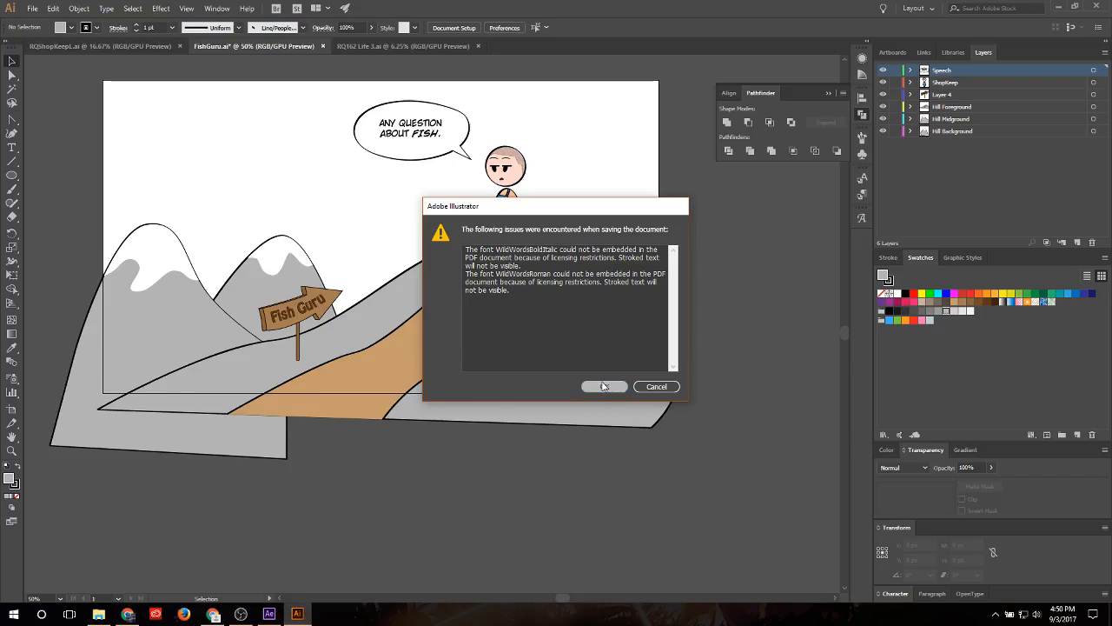
Step: Move all Hill Foreground artwork up and left and the Hill Midground mountain up and right onto the artboard, then deselect
{"action": "left_click", "coordinate": [1093, 106]}
{"action": "left_click_drag", "start_coordinate": [635, 339], "coordinate": [589, 272]}
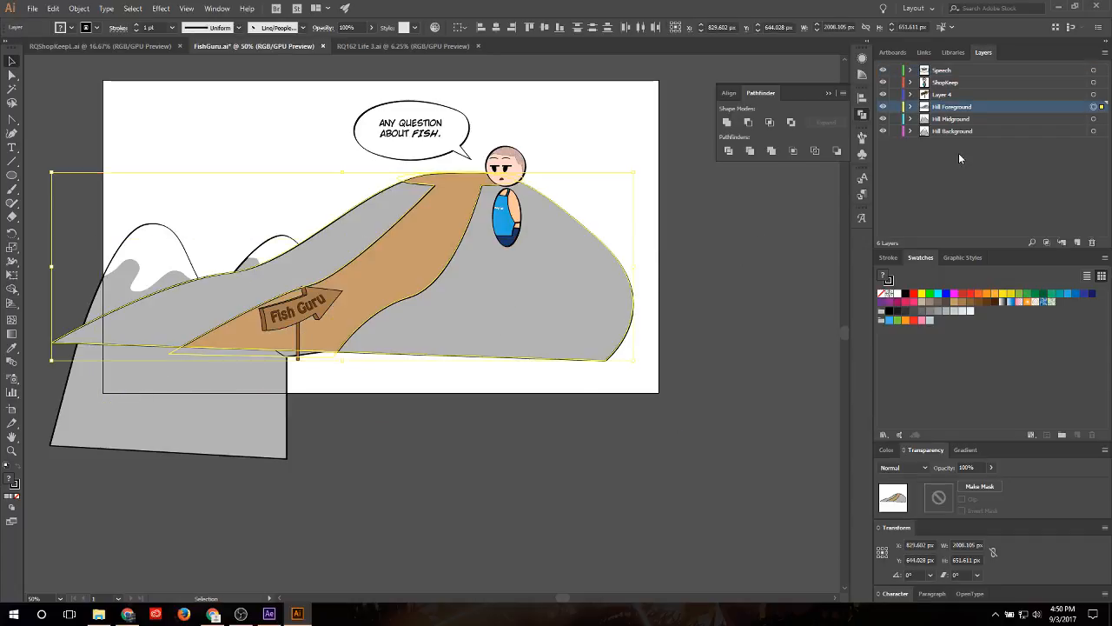
{"action": "left_click", "coordinate": [1093, 119]}
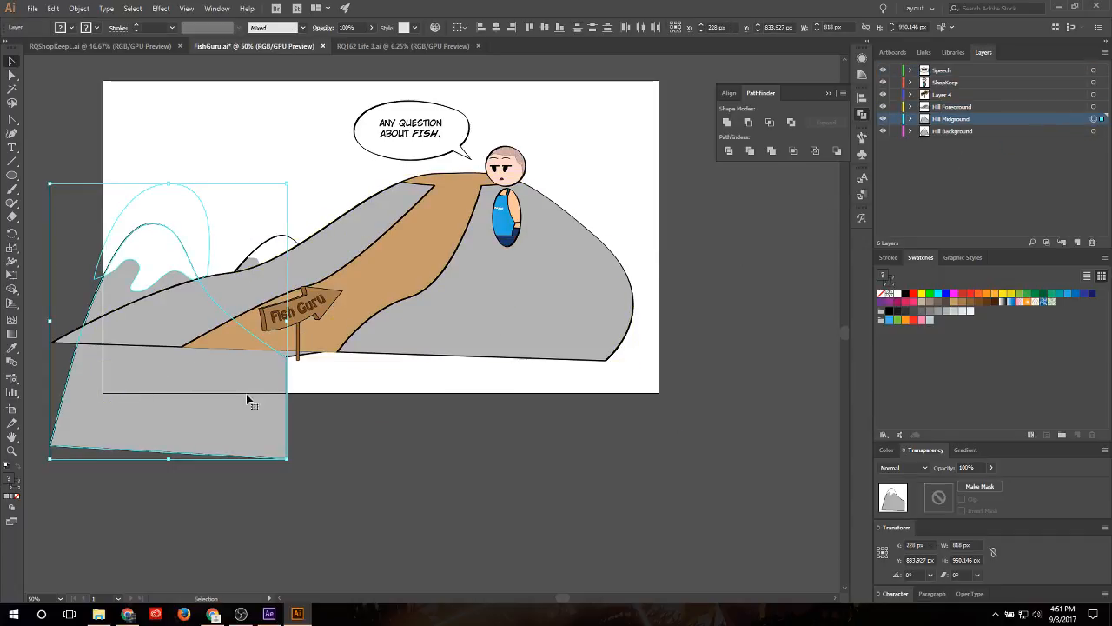
{"action": "left_click_drag", "start_coordinate": [246, 394], "coordinate": [305, 307]}
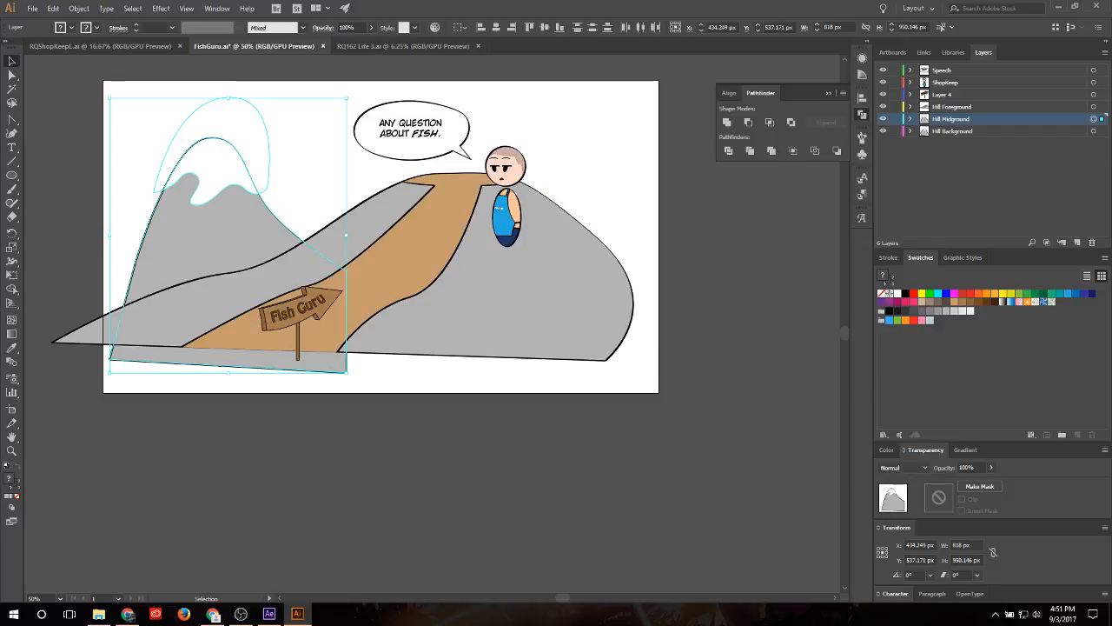
{"action": "left_click", "coordinate": [1093, 130]}
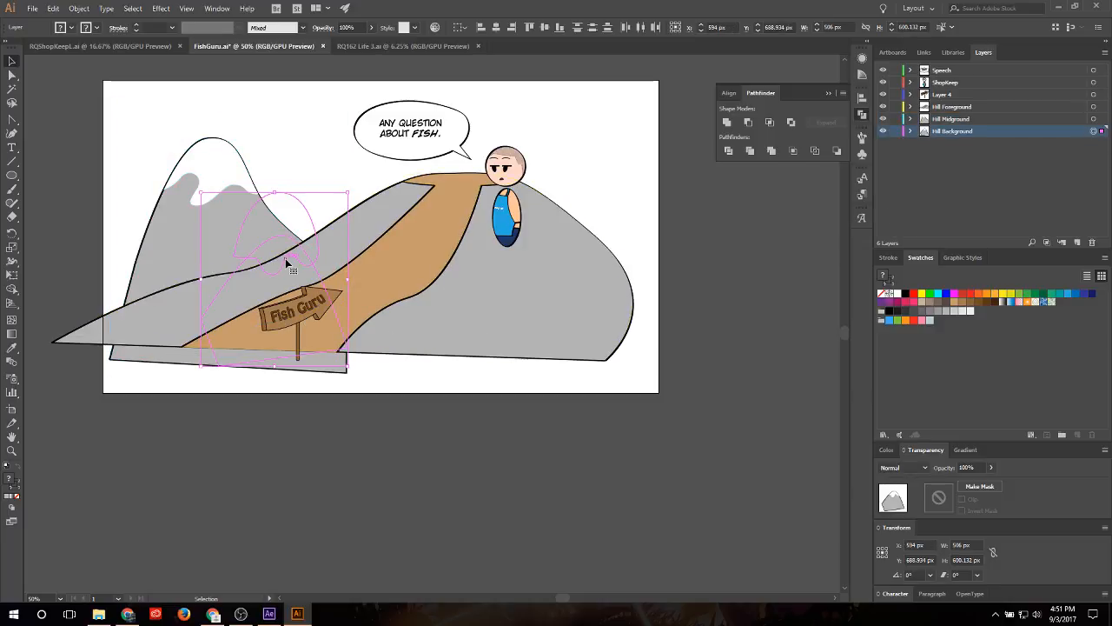
{"action": "left_click", "coordinate": [678, 303]}
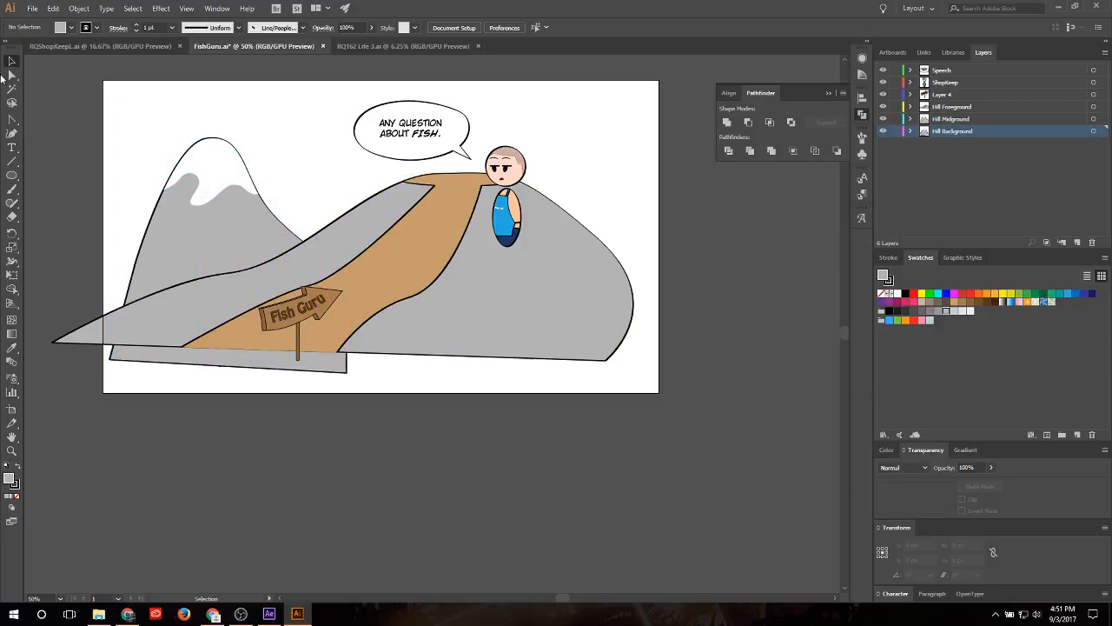
Step: Shift the gray foreground hill up and right, narrow it to about 1895 px wide to fit the artboard, and nudge it left
{"action": "left_click_drag", "start_coordinate": [483, 281], "coordinate": [548, 303]}
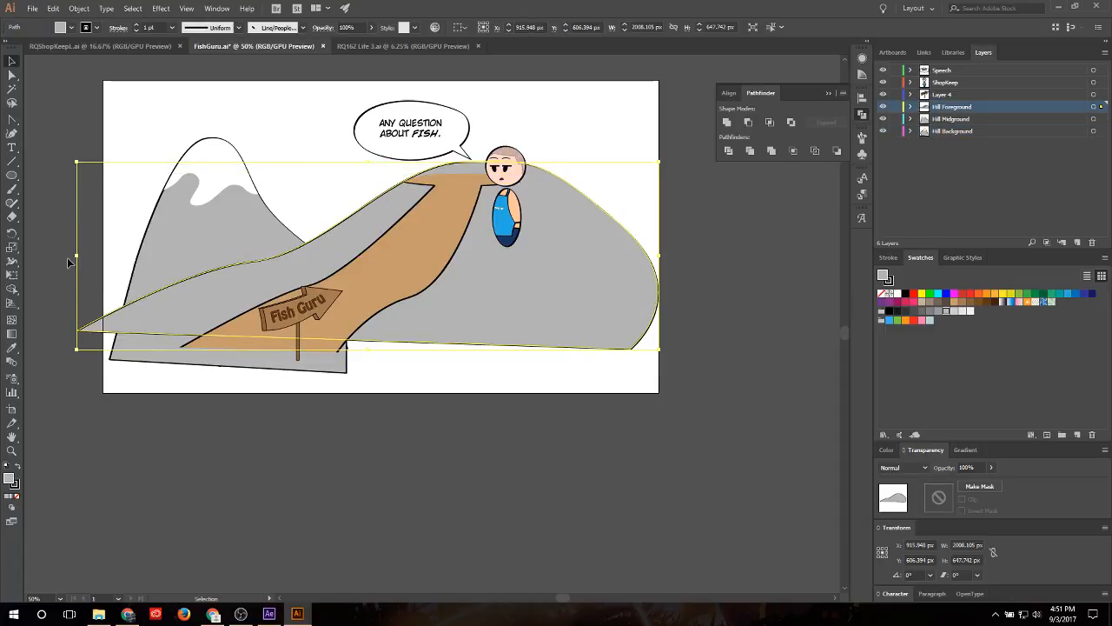
{"action": "left_click_drag", "start_coordinate": [76, 254], "coordinate": [111, 254]}
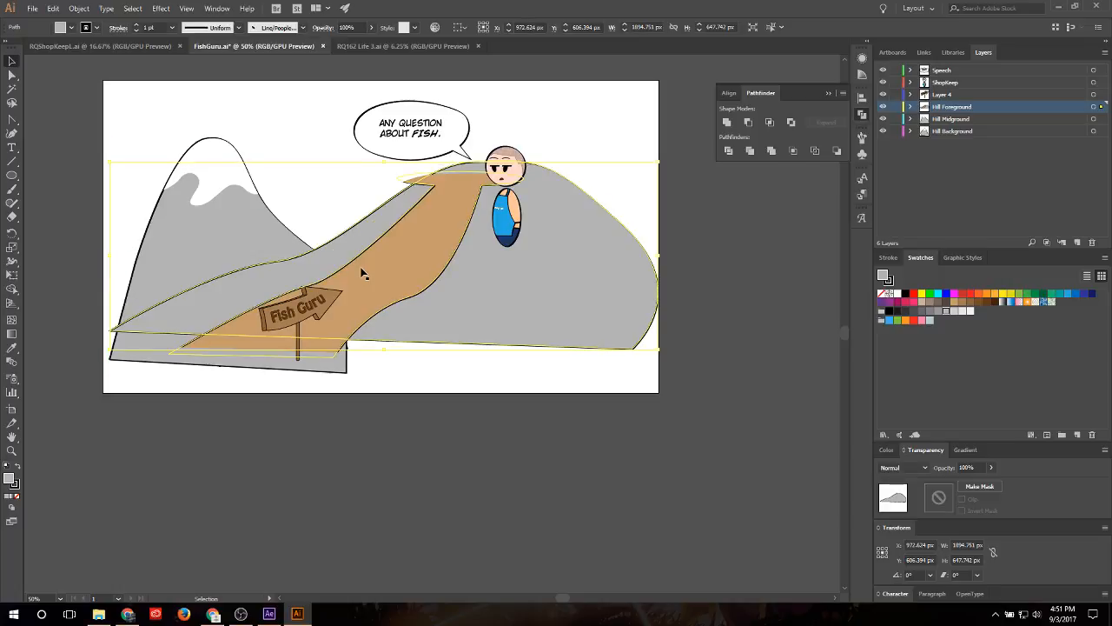
{"action": "key", "text": "Left"}
{"action": "key", "text": "Left"}
{"action": "key", "text": "Left"}
{"action": "key", "text": "Left"}
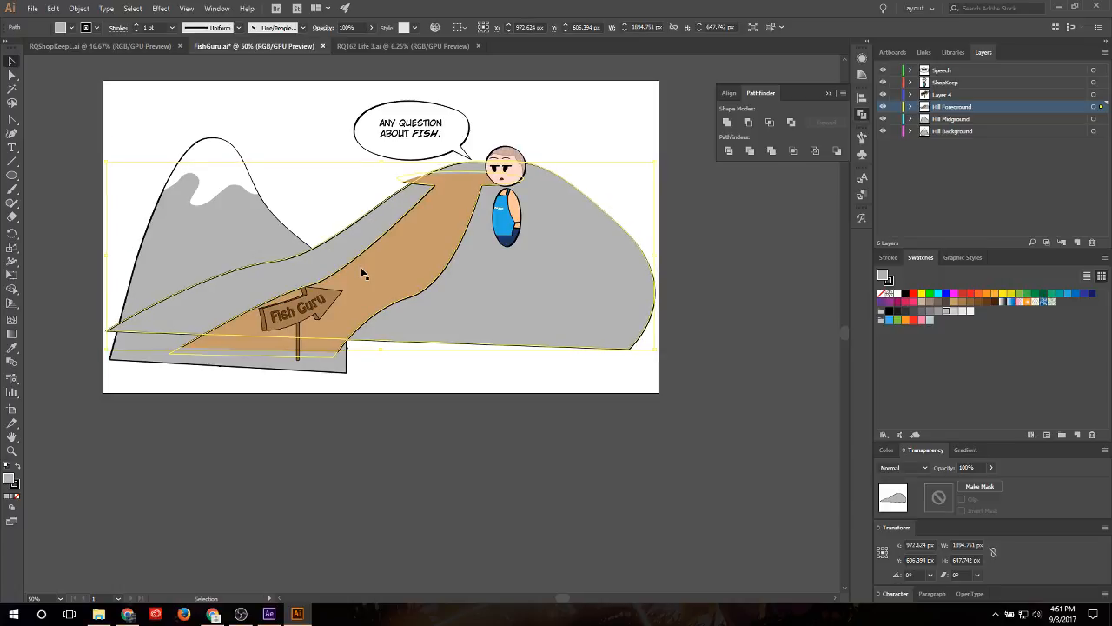
{"action": "left_click", "coordinate": [737, 234]}
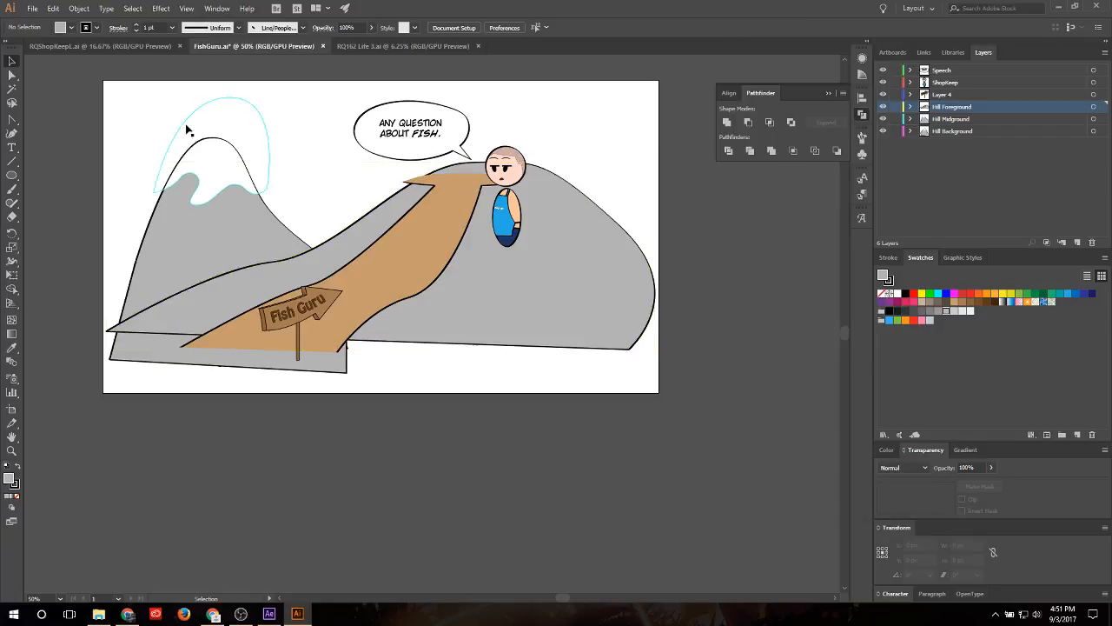
Step: Undo the separate shift, narrowing and nudge of the gray foreground hill
{"action": "key", "text": "a"}
{"action": "left_click", "coordinate": [428, 240]}
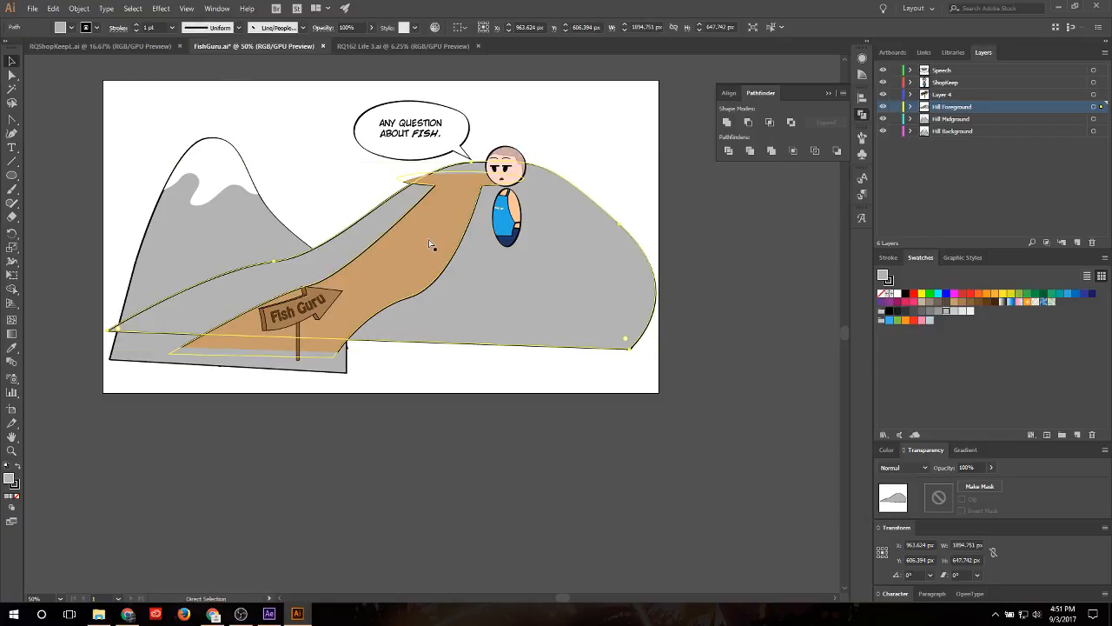
{"action": "key", "text": "ctrl+z"}
{"action": "key", "text": "ctrl+shift+z"}
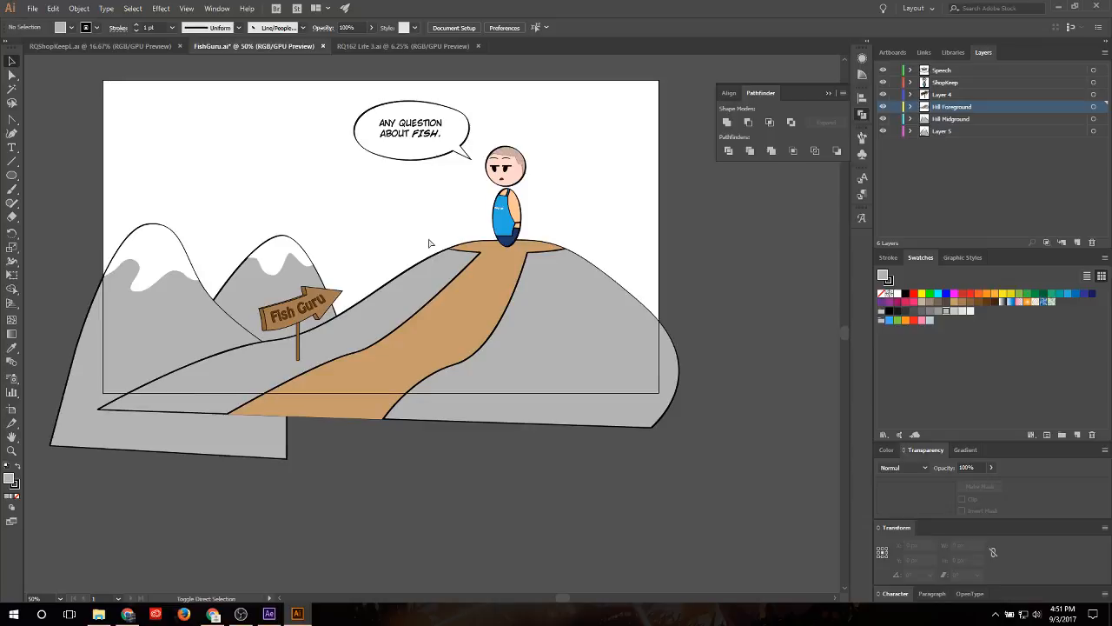
{"action": "key", "text": "ctrl+z"}
{"action": "key", "text": "ctrl+z"}
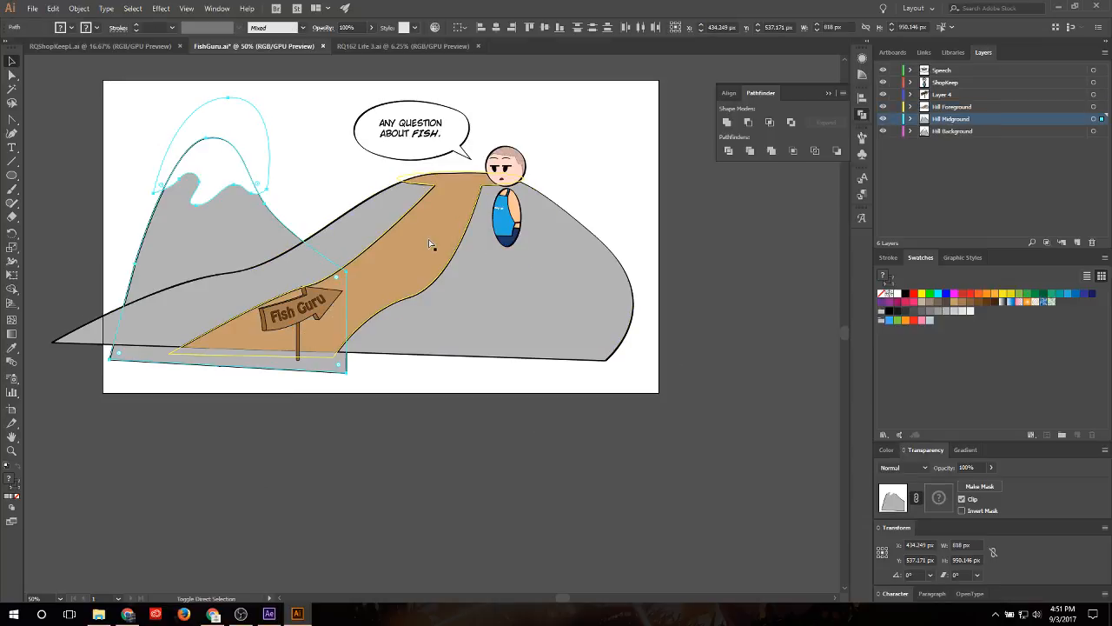
Step: Shift all Hill Foreground artwork, hill and path together, to the right and narrow it to about 1895 px wide to fit the artboard
{"action": "left_click", "coordinate": [780, 209]}
{"action": "left_click", "coordinate": [1093, 106]}
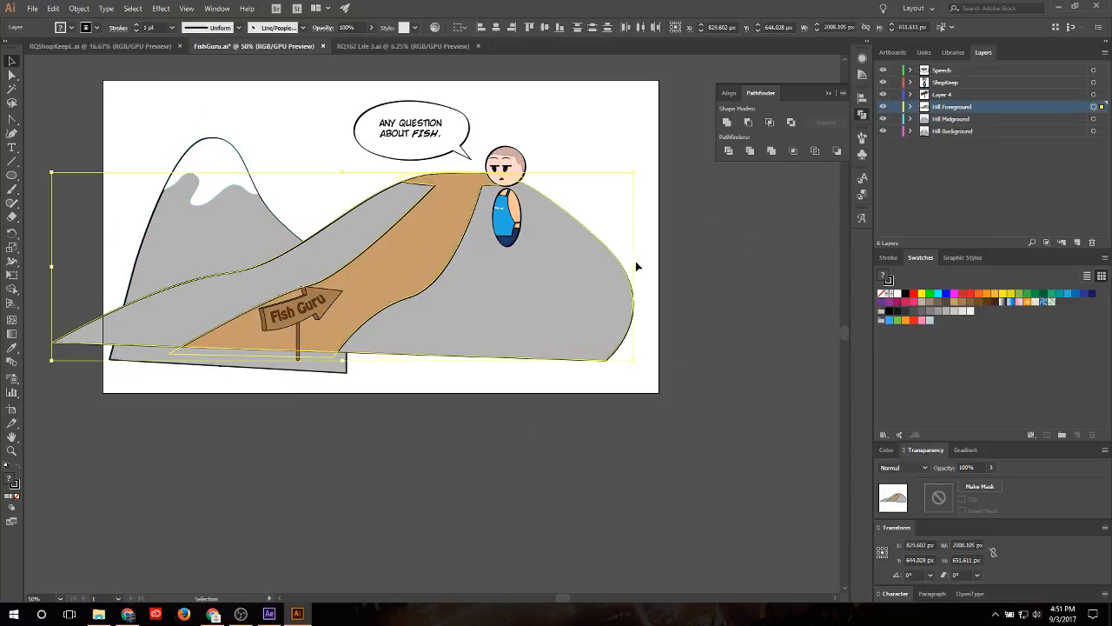
{"action": "left_click_drag", "start_coordinate": [192, 317], "coordinate": [214, 317]}
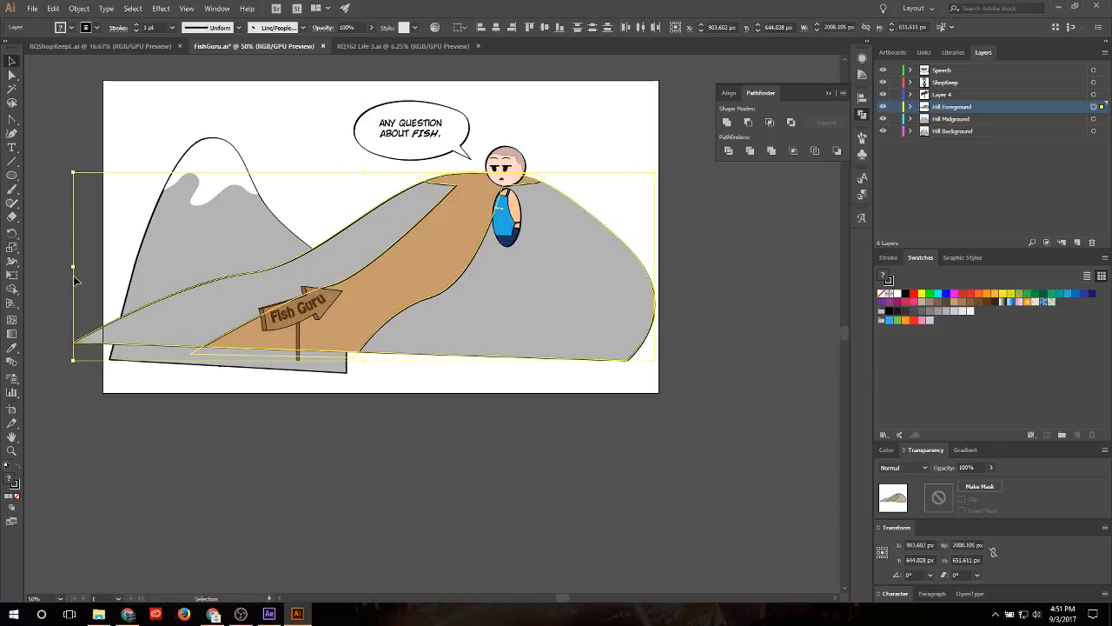
{"action": "left_click_drag", "start_coordinate": [75, 269], "coordinate": [107, 269]}
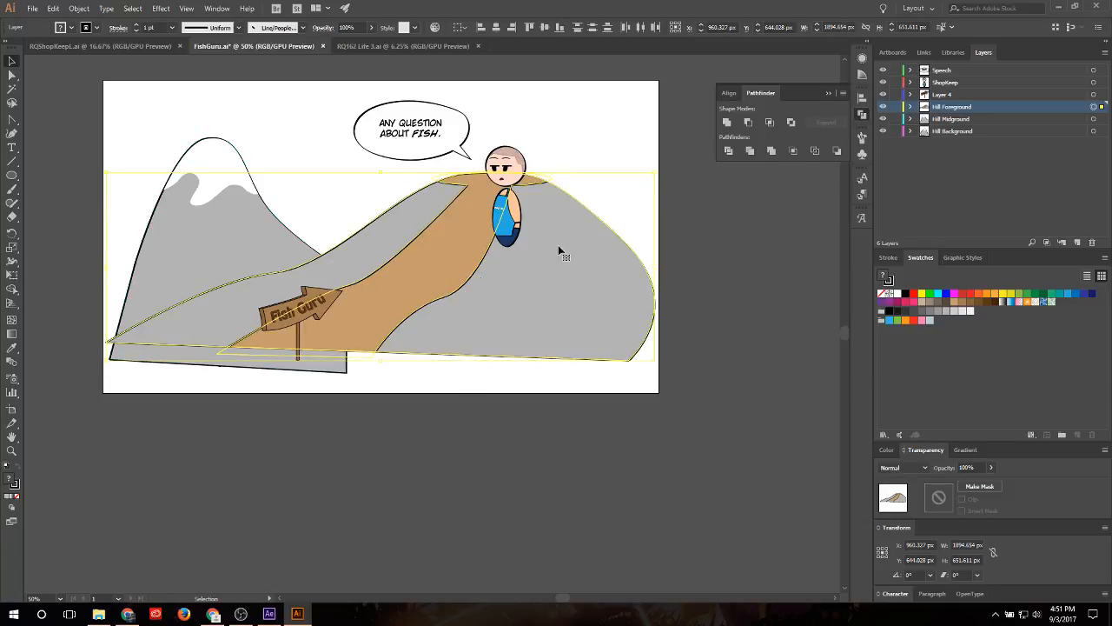
{"action": "left_click", "coordinate": [717, 231]}
Step: Save the document as FishGuru2.ai in the Graphics folder with the Illustrator CC options, accepting the font-embedding warning
{"action": "left_click", "coordinate": [32, 8]}
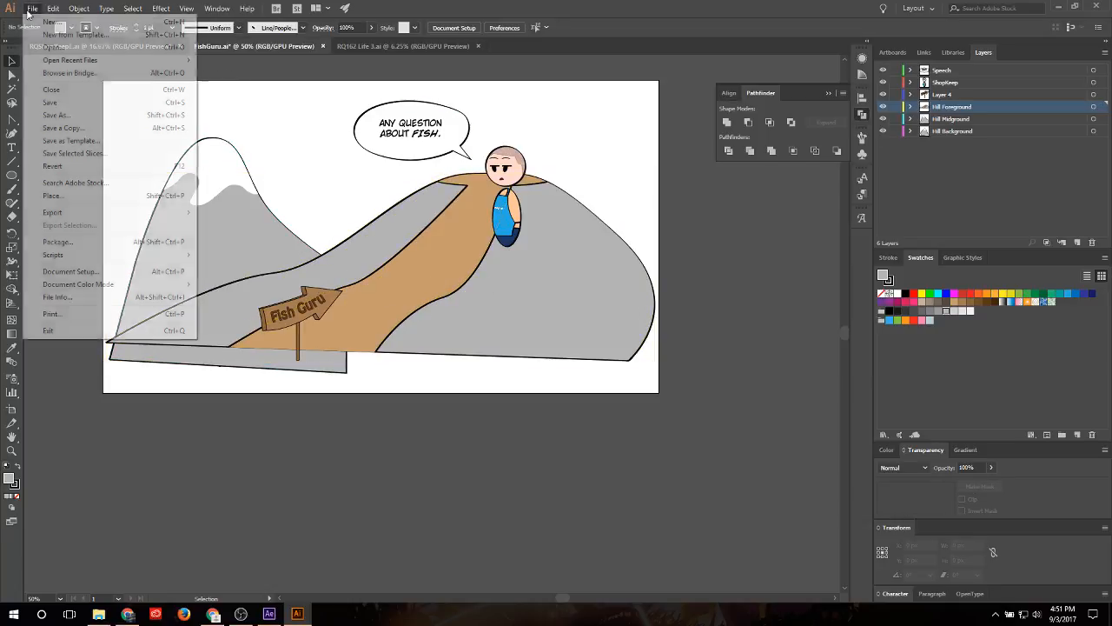
{"action": "left_click", "coordinate": [57, 115]}
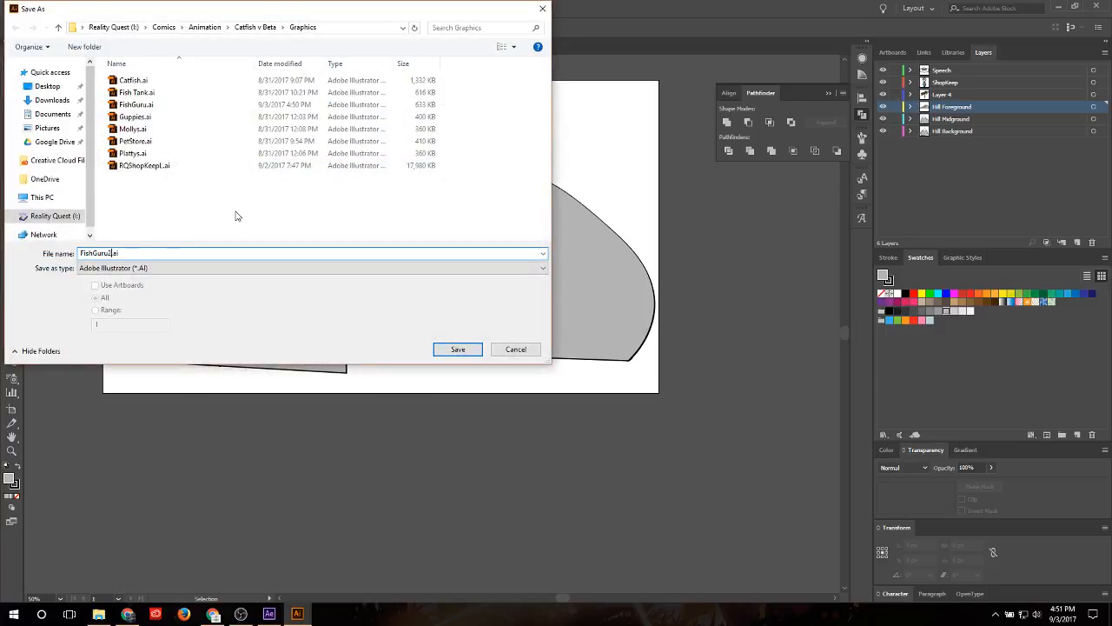
{"action": "left_click", "coordinate": [457, 348]}
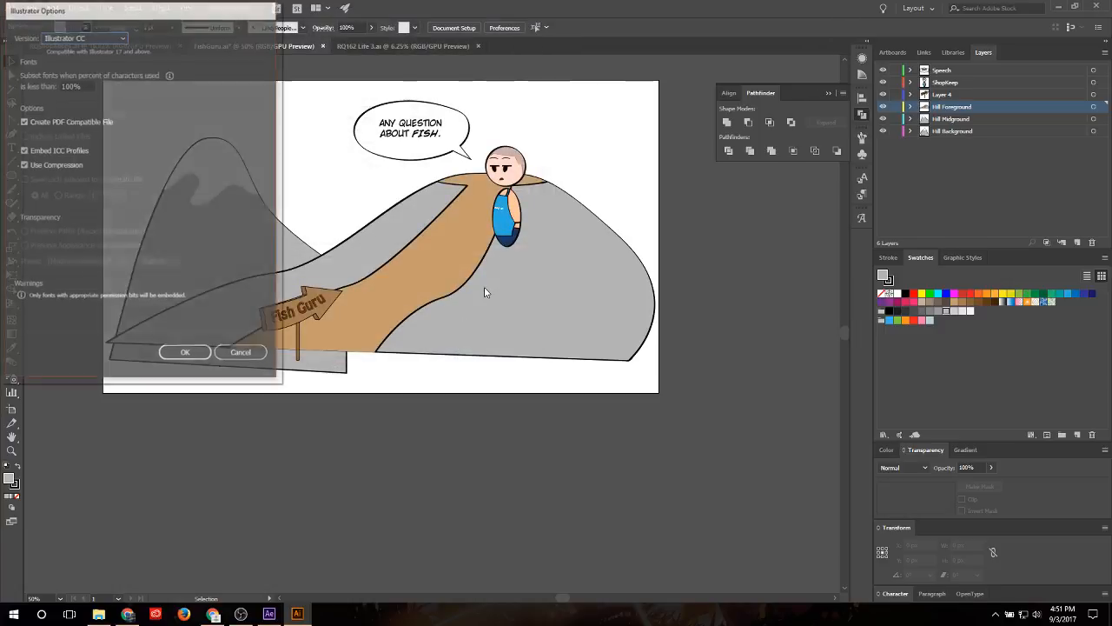
{"action": "left_click", "coordinate": [185, 353]}
{"action": "left_click", "coordinate": [269, 613]}
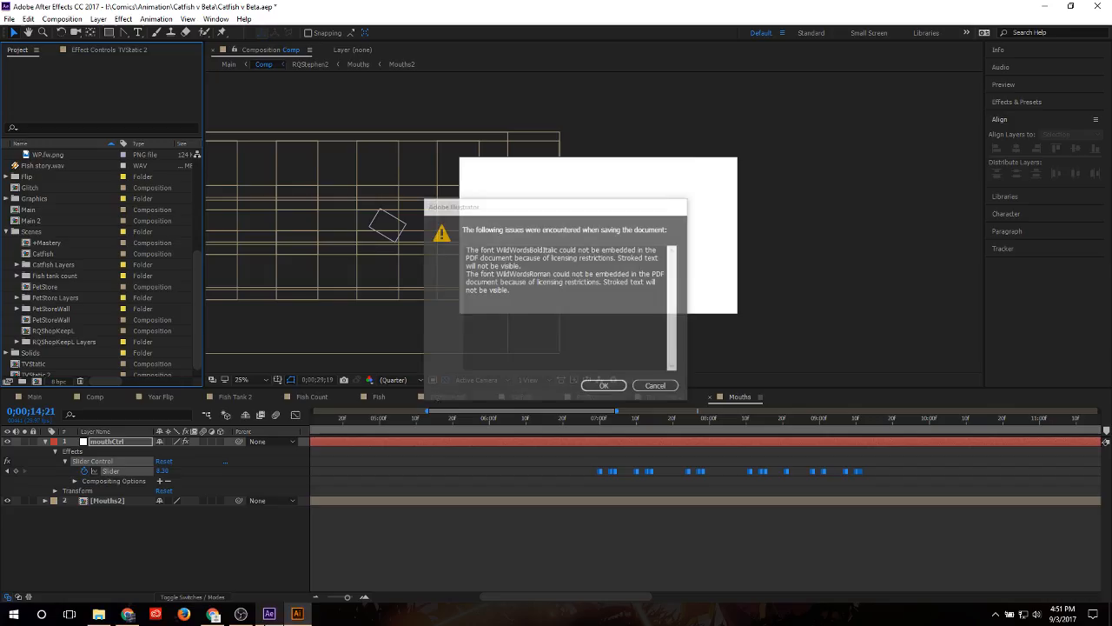
{"action": "left_click", "coordinate": [297, 613]}
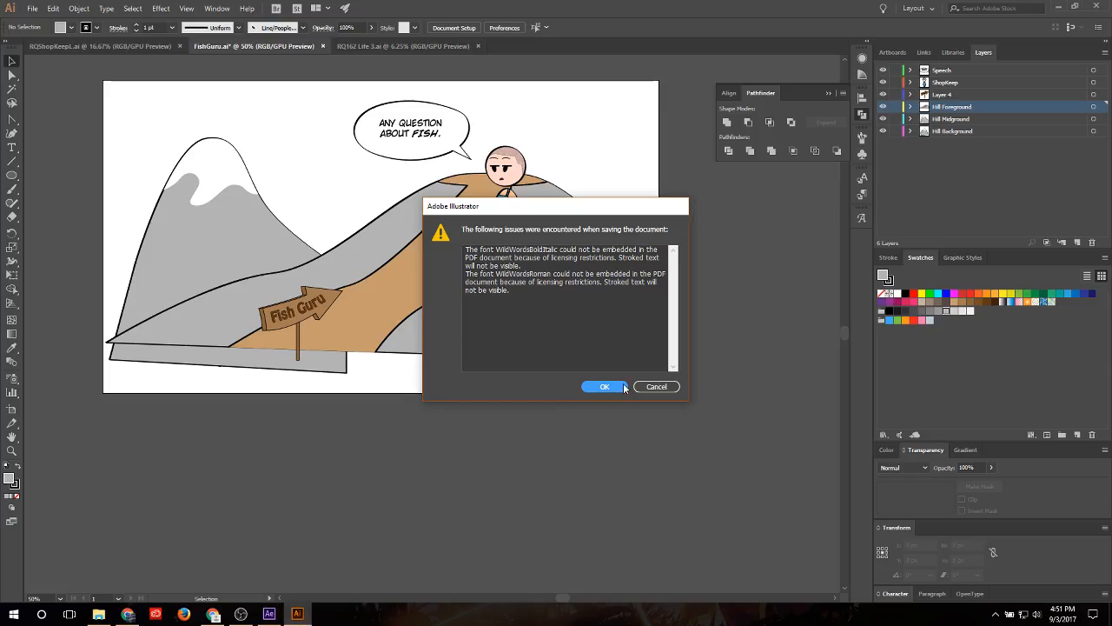
{"action": "left_click", "coordinate": [606, 391]}
Step: Switch to After Effects and open the import choices for the project
{"action": "left_click", "coordinate": [268, 613]}
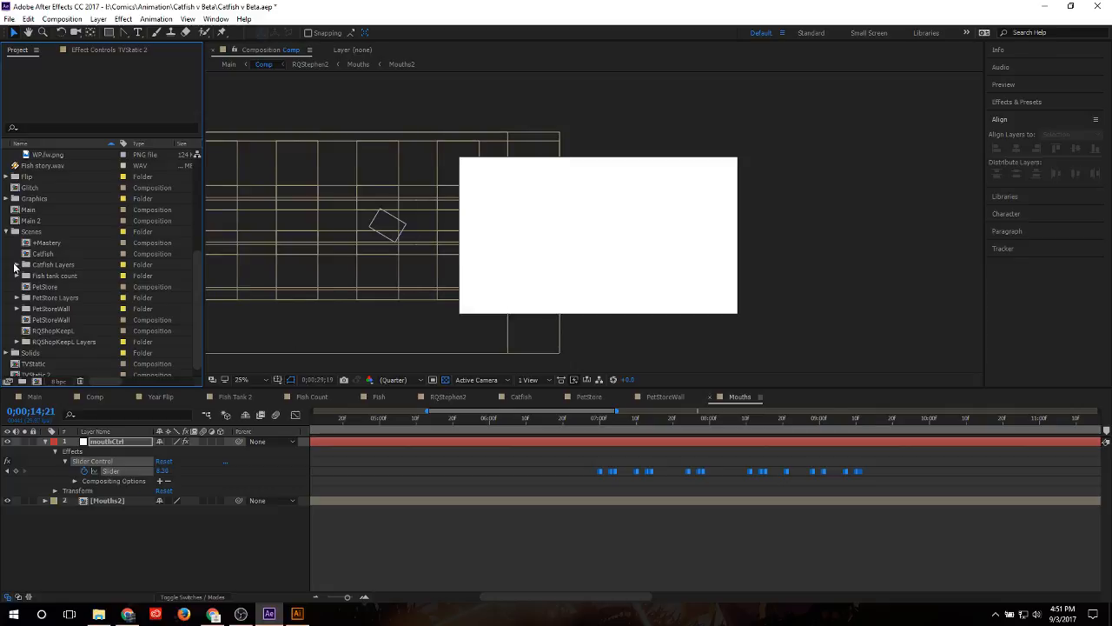
{"action": "mouse_move", "coordinate": [60, 318]}
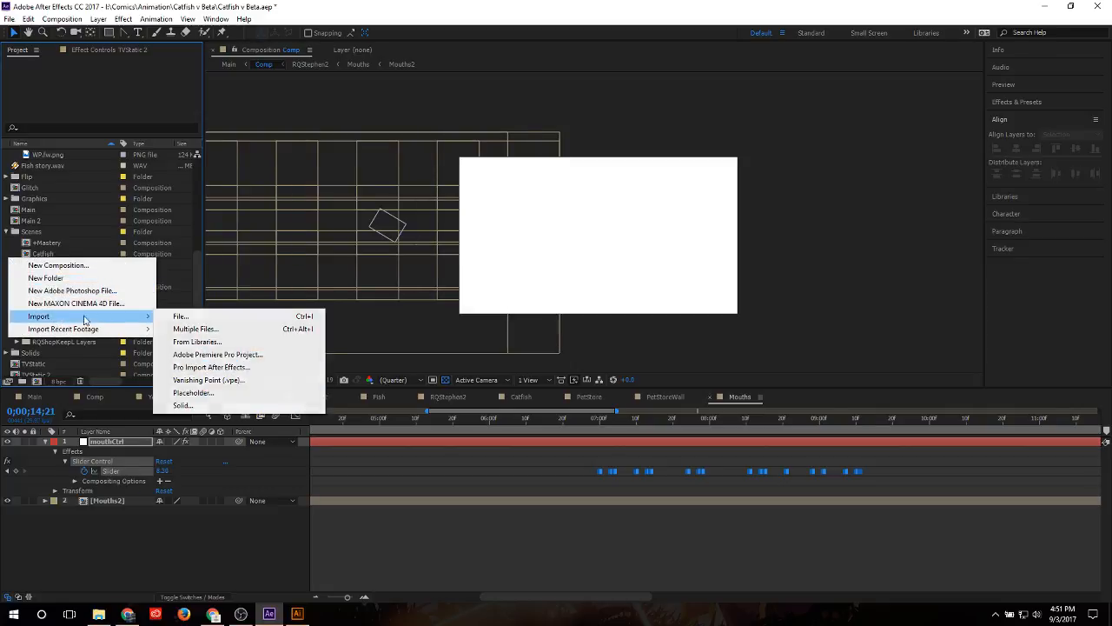
Step: Import FishGuru2.ai from the Graphics folder as Composition - Retain Layer Sizes
{"action": "left_click", "coordinate": [174, 316]}
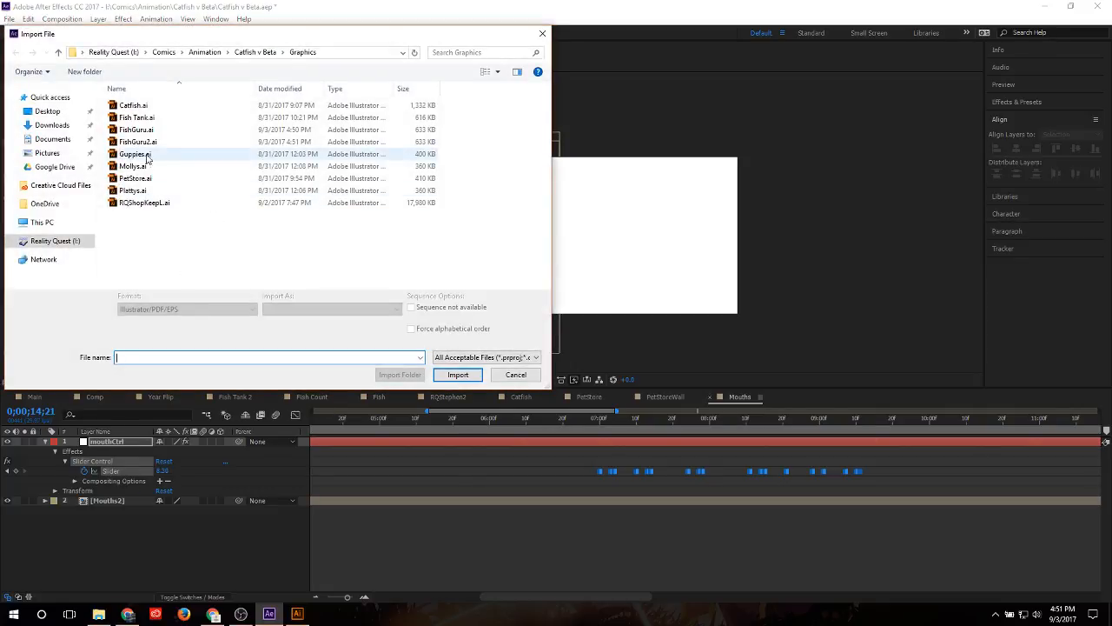
{"action": "left_click", "coordinate": [205, 142]}
{"action": "left_click", "coordinate": [330, 309]}
{"action": "left_click", "coordinate": [313, 339]}
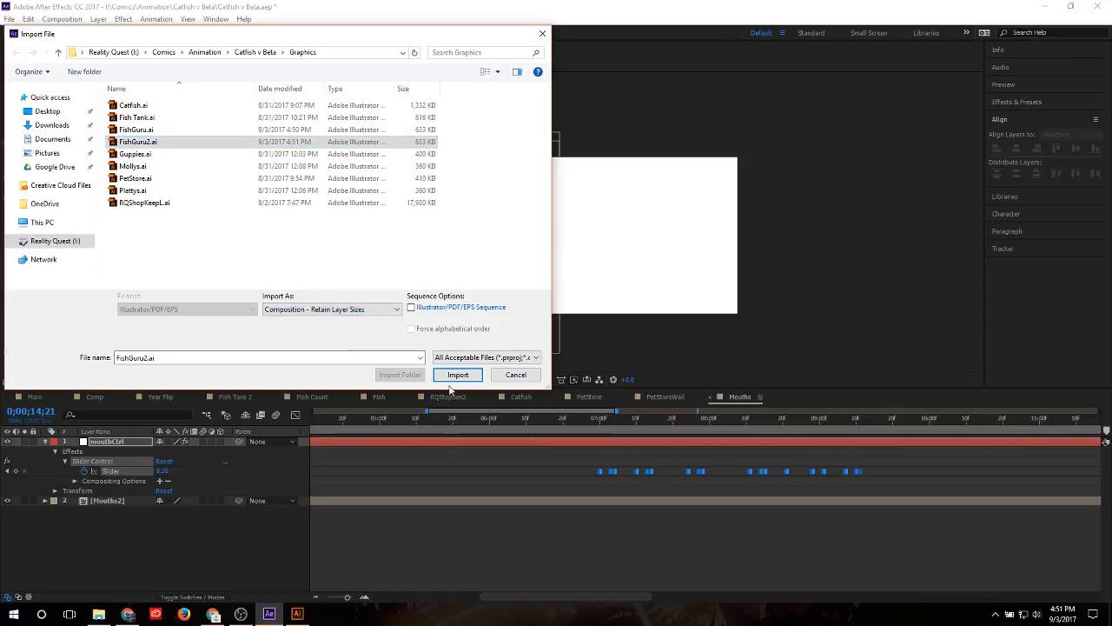
{"action": "left_click", "coordinate": [453, 378]}
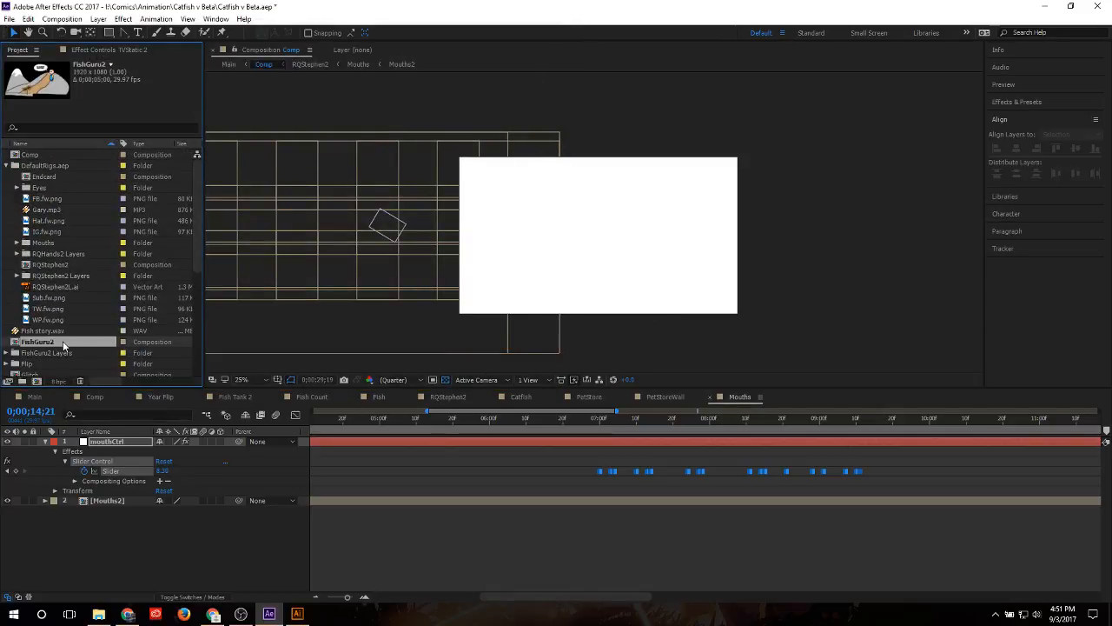
Step: Move the FishGuru2 composition and its FishGuru2 Layers folder into the Scenes folder, and open the FishGuru2 composition
{"action": "left_click_drag", "start_coordinate": [48, 354], "coordinate": [58, 233]}
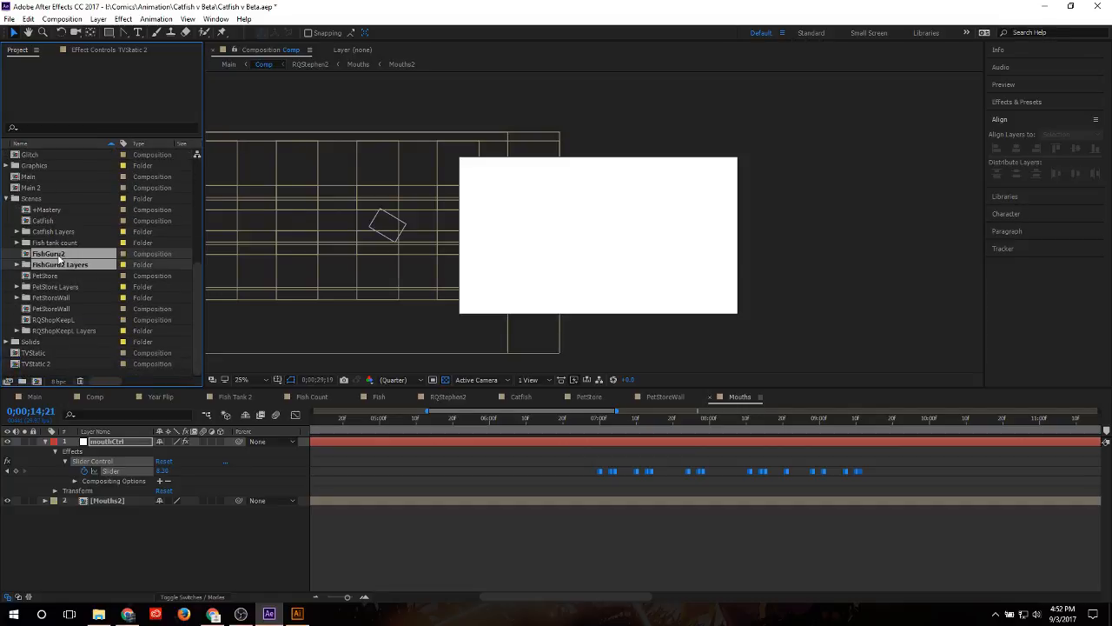
{"action": "left_click", "coordinate": [60, 260]}
{"action": "double_click", "coordinate": [57, 253]}
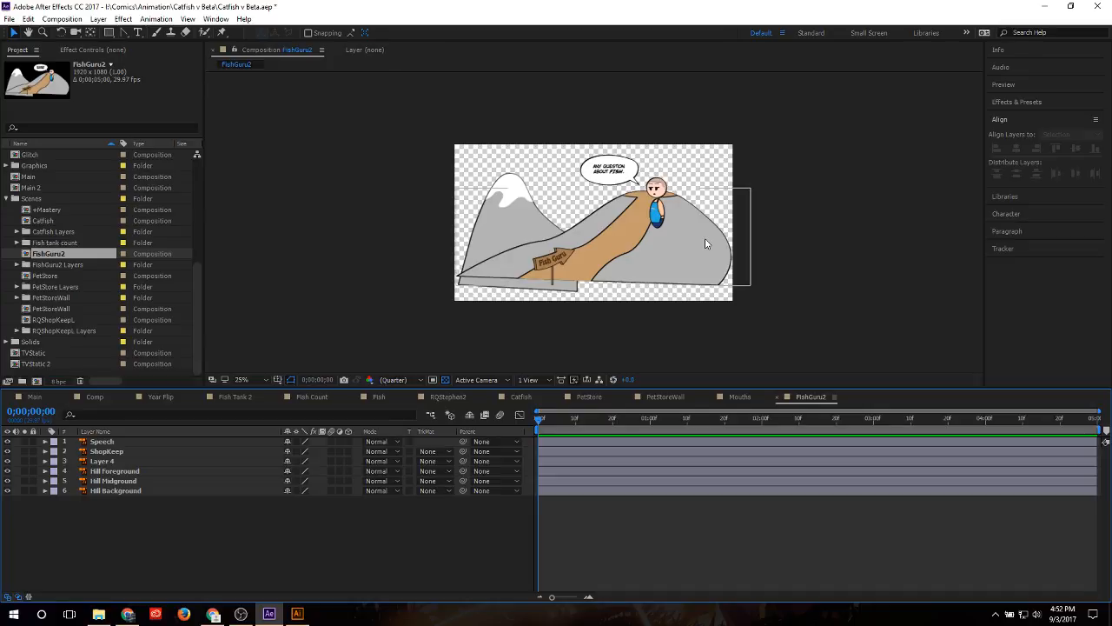
Step: Move the Hill Foreground layer down and to the right so its summit sits under the character's feet
{"action": "scroll", "coordinate": [695, 261], "scroll_direction": "up", "scroll_amount": 2}
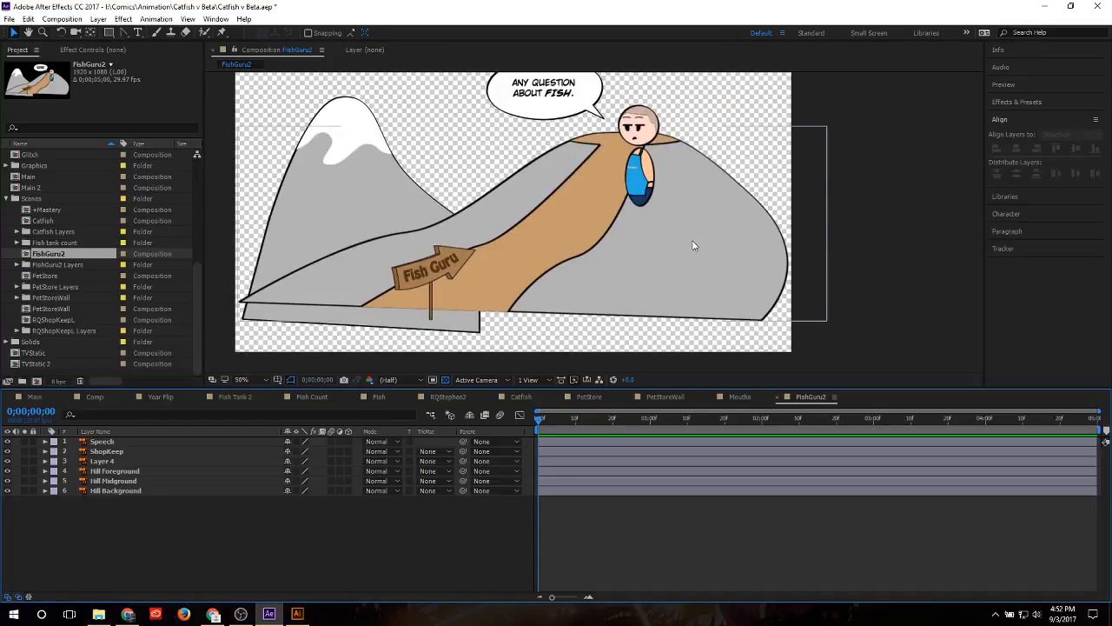
{"action": "left_click", "coordinate": [712, 287]}
{"action": "left_click_drag", "start_coordinate": [715, 306], "coordinate": [711, 312]}
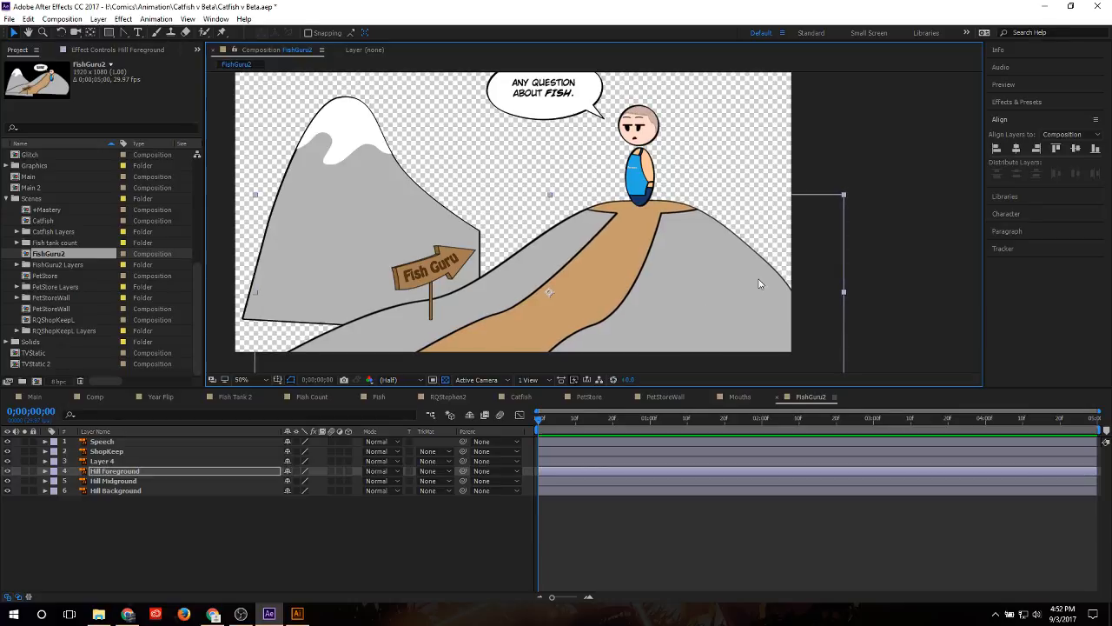
Step: Move the Hill Midground mountain down and to the left, with its base extending below the composition's lower edge
{"action": "scroll", "coordinate": [918, 240], "scroll_direction": "down", "scroll_amount": 2}
{"action": "scroll", "coordinate": [605, 268], "scroll_direction": "up", "scroll_amount": 2}
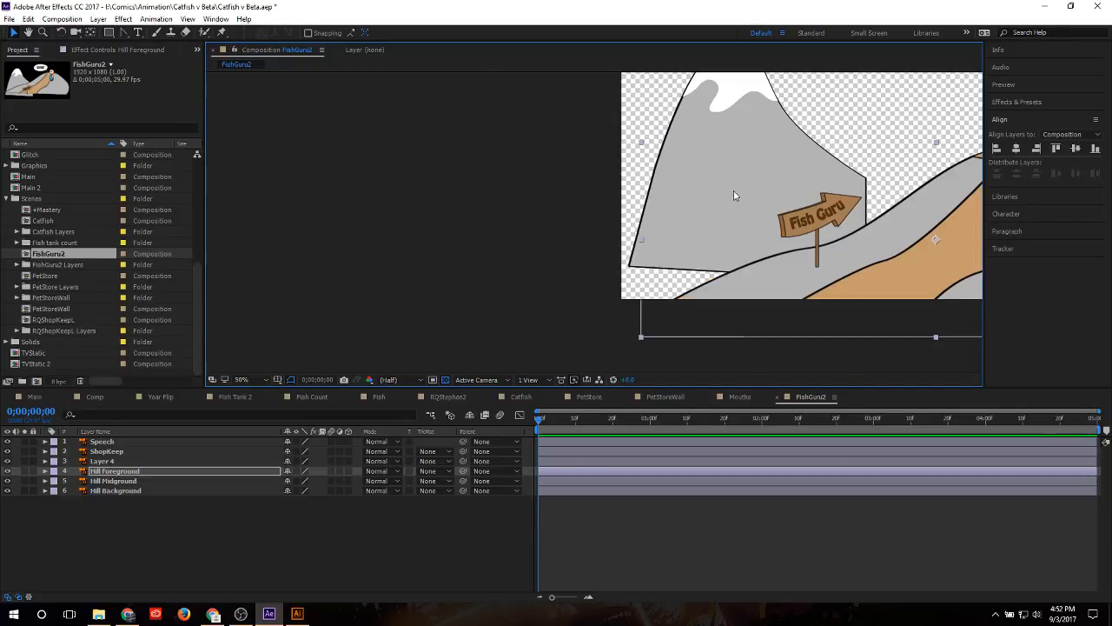
{"action": "scroll", "coordinate": [745, 149], "scroll_direction": "down", "scroll_amount": 2}
{"action": "scroll", "coordinate": [735, 169], "scroll_direction": "up", "scroll_amount": 2}
{"action": "left_click", "coordinate": [635, 214]}
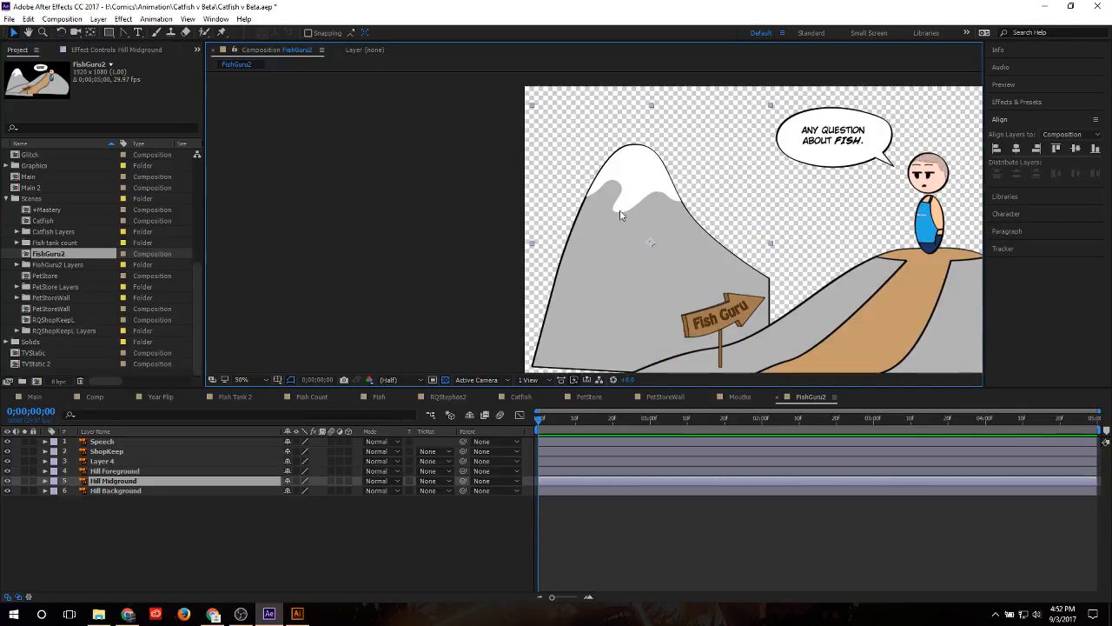
{"action": "left_click_drag", "start_coordinate": [645, 229], "coordinate": [603, 321]}
{"action": "scroll", "coordinate": [563, 191], "scroll_direction": "down", "scroll_amount": 2}
{"action": "scroll", "coordinate": [555, 313], "scroll_direction": "up", "scroll_amount": 2}
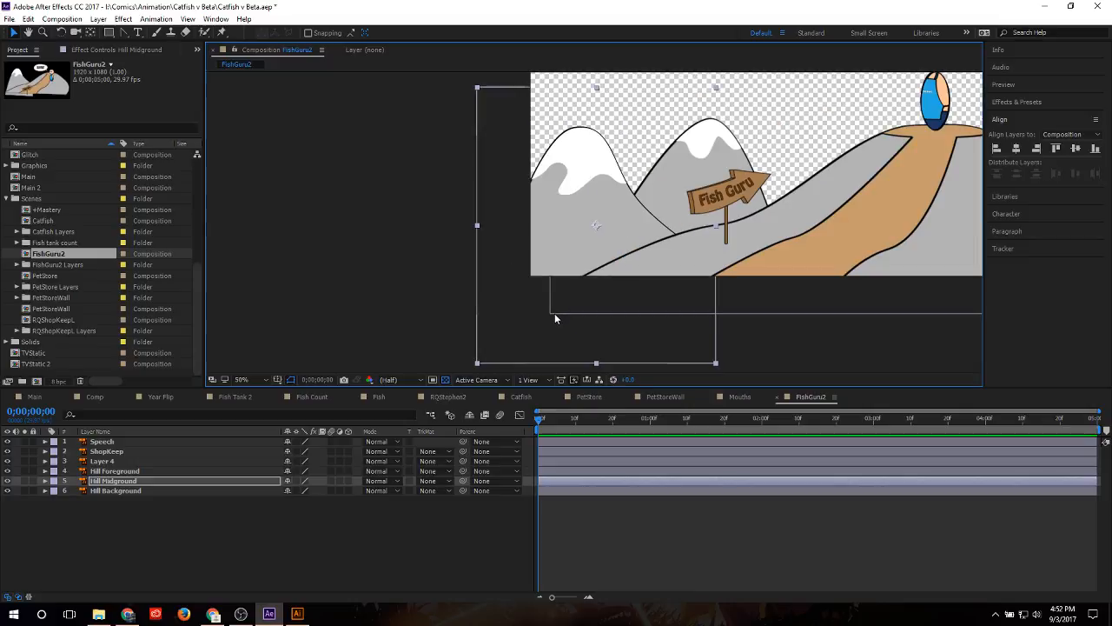
{"action": "scroll", "coordinate": [572, 275], "scroll_direction": "down", "scroll_amount": 2}
{"action": "scroll", "coordinate": [622, 195], "scroll_direction": "up", "scroll_amount": 2}
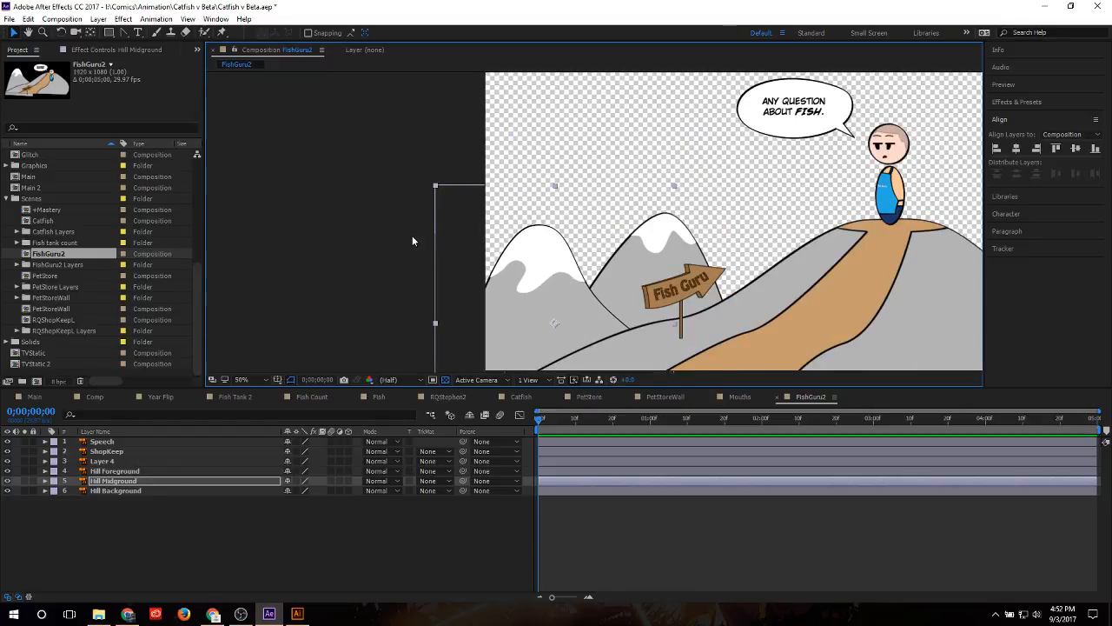
{"action": "scroll", "coordinate": [556, 308], "scroll_direction": "down", "scroll_amount": 2}
{"action": "scroll", "coordinate": [555, 311], "scroll_direction": "up", "scroll_amount": 2}
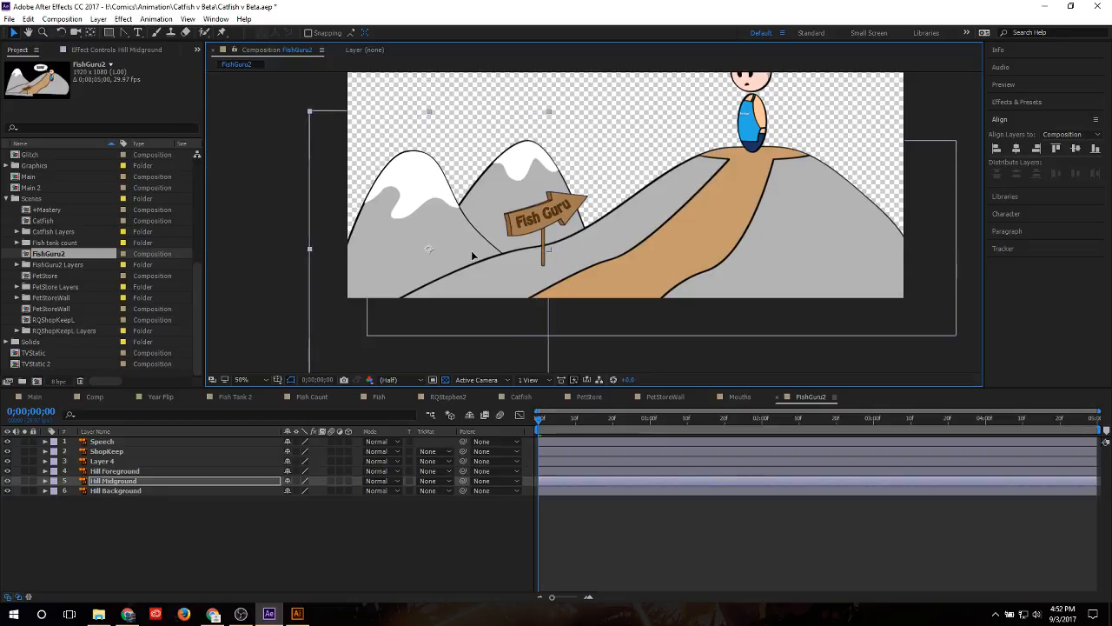
{"action": "left_click_drag", "start_coordinate": [472, 255], "coordinate": [467, 257]}
{"action": "left_click_drag", "start_coordinate": [467, 257], "coordinate": [471, 257]}
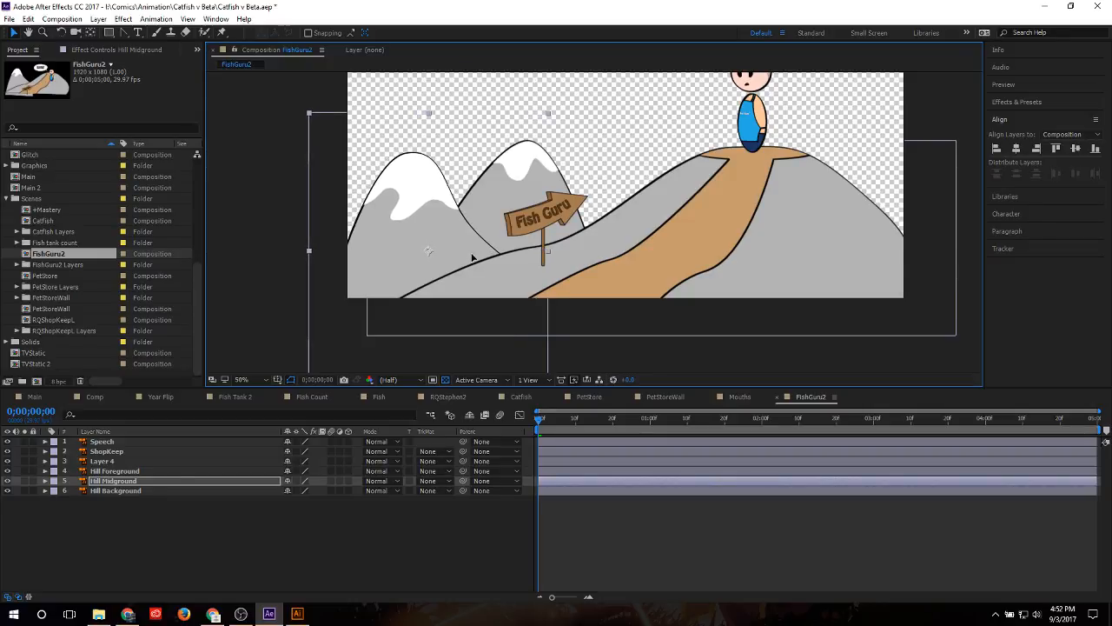
{"action": "scroll", "coordinate": [381, 252], "scroll_direction": "down", "scroll_amount": 2}
{"action": "left_click", "coordinate": [317, 150]}
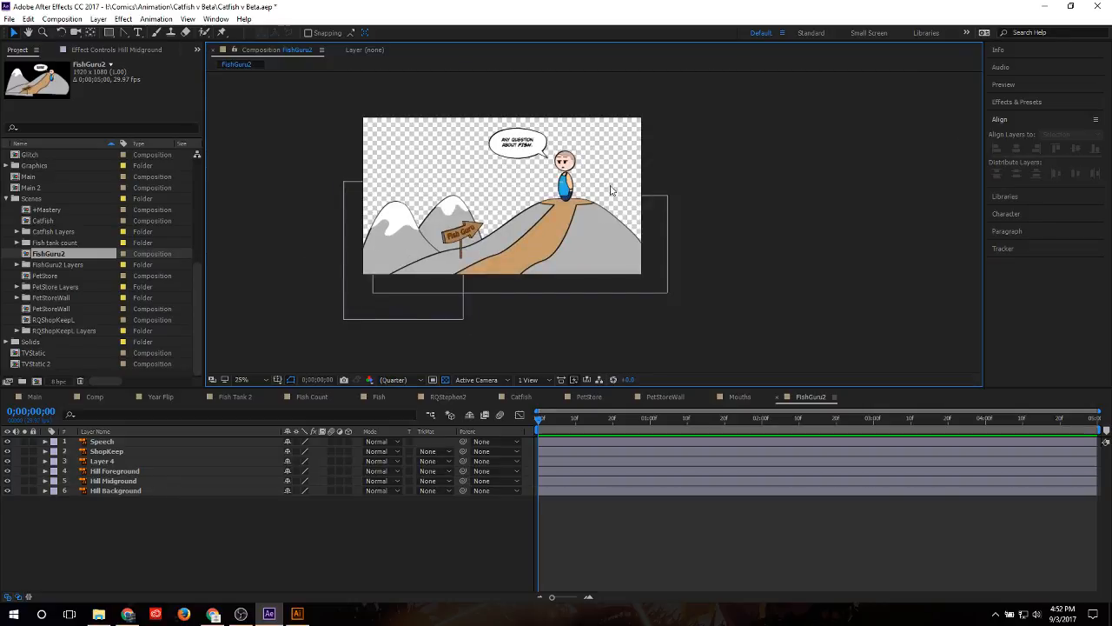
Step: Set a Position keyframe at 0;00;00;15 on all six layers and return to the first frame
{"action": "scroll", "coordinate": [658, 181], "scroll_direction": "up", "scroll_amount": 2}
{"action": "scroll", "coordinate": [685, 215], "scroll_direction": "down", "scroll_amount": 2}
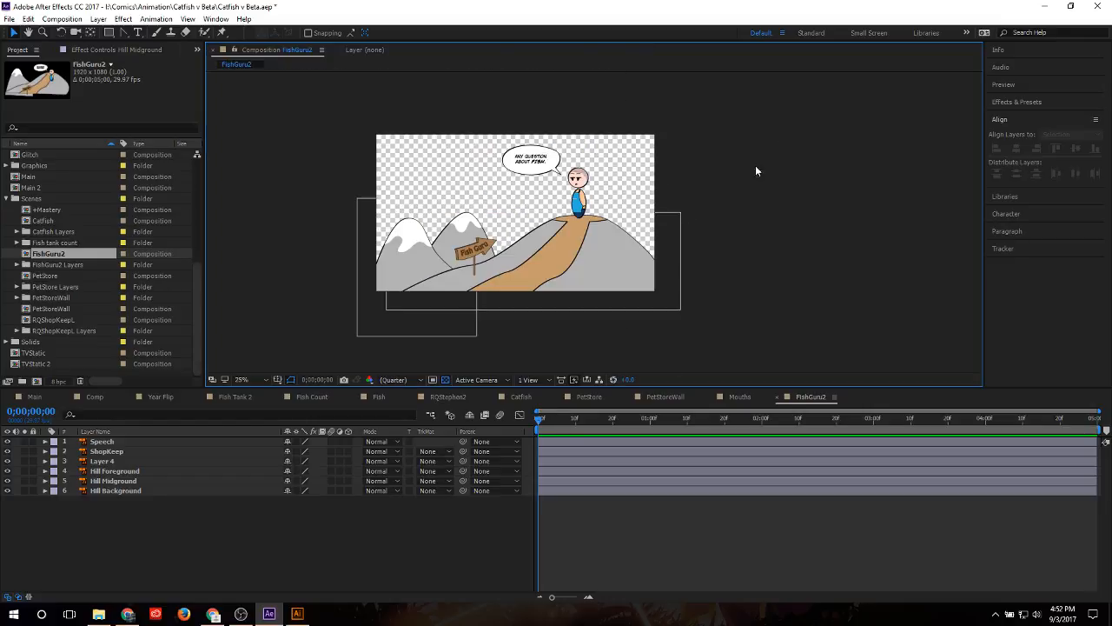
{"action": "left_click_drag", "start_coordinate": [785, 122], "coordinate": [281, 347]}
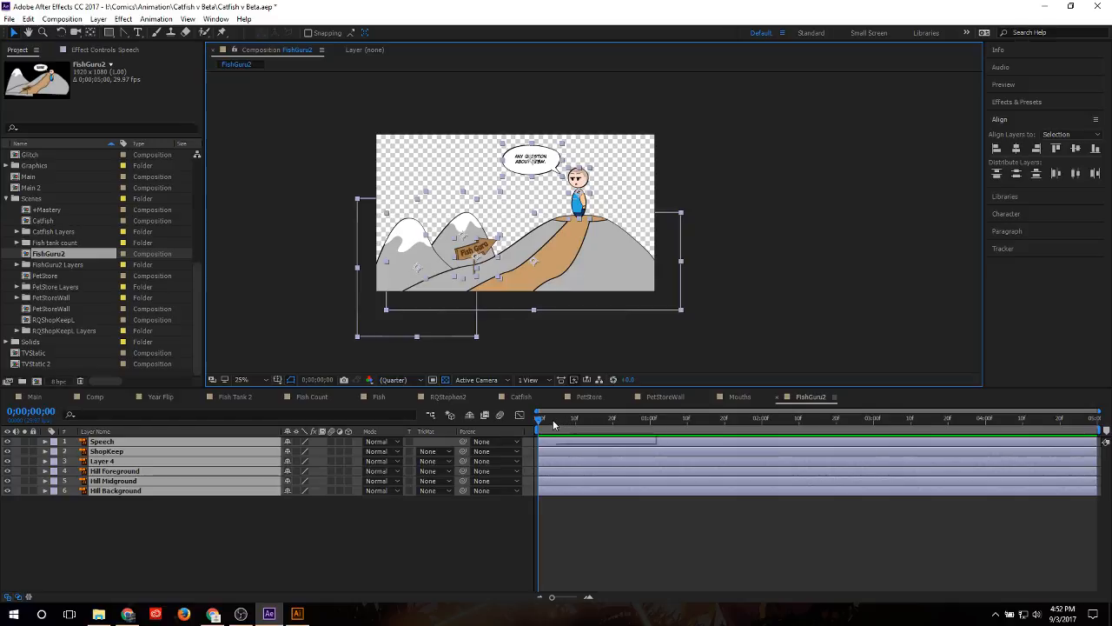
{"action": "scroll", "coordinate": [538, 439], "scroll_direction": "up", "scroll_amount": 2}
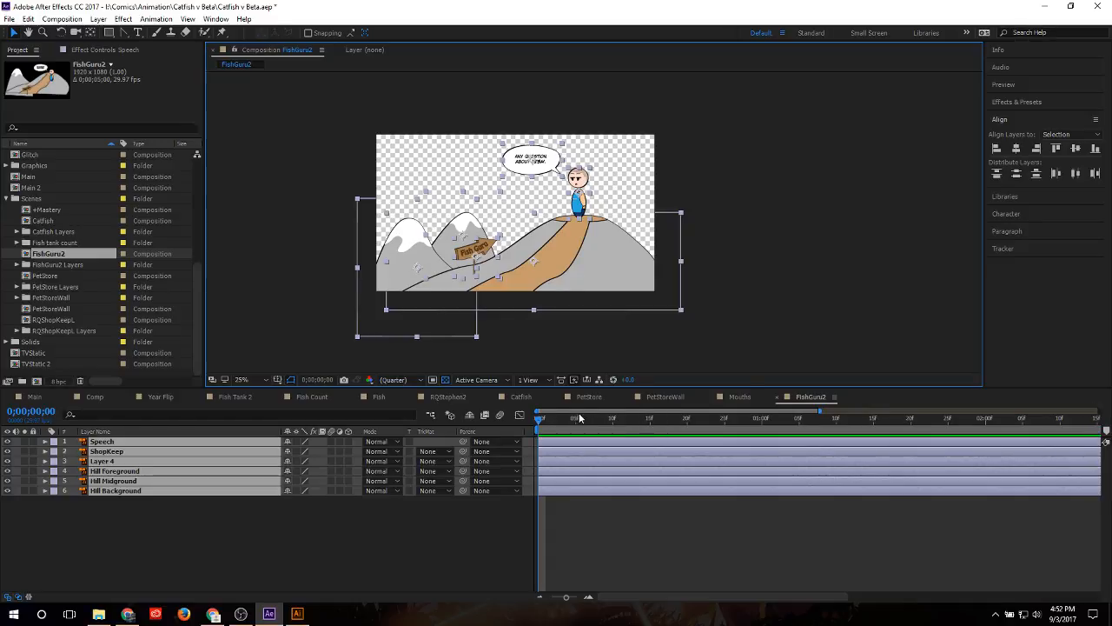
{"action": "left_click_drag", "start_coordinate": [580, 419], "coordinate": [648, 420]}
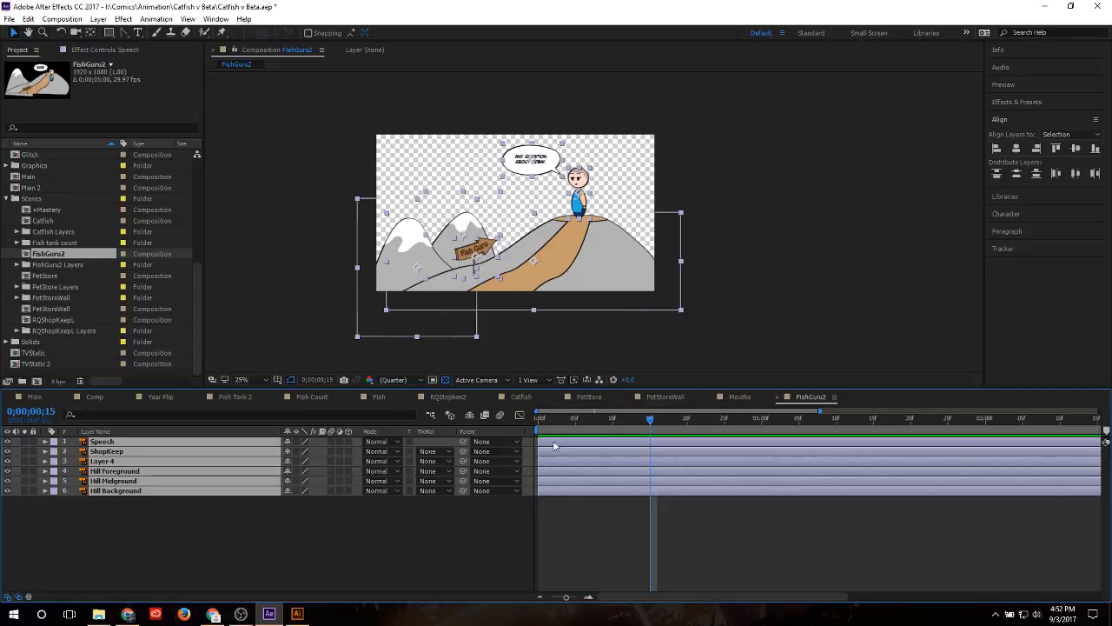
{"action": "left_click", "coordinate": [46, 441]}
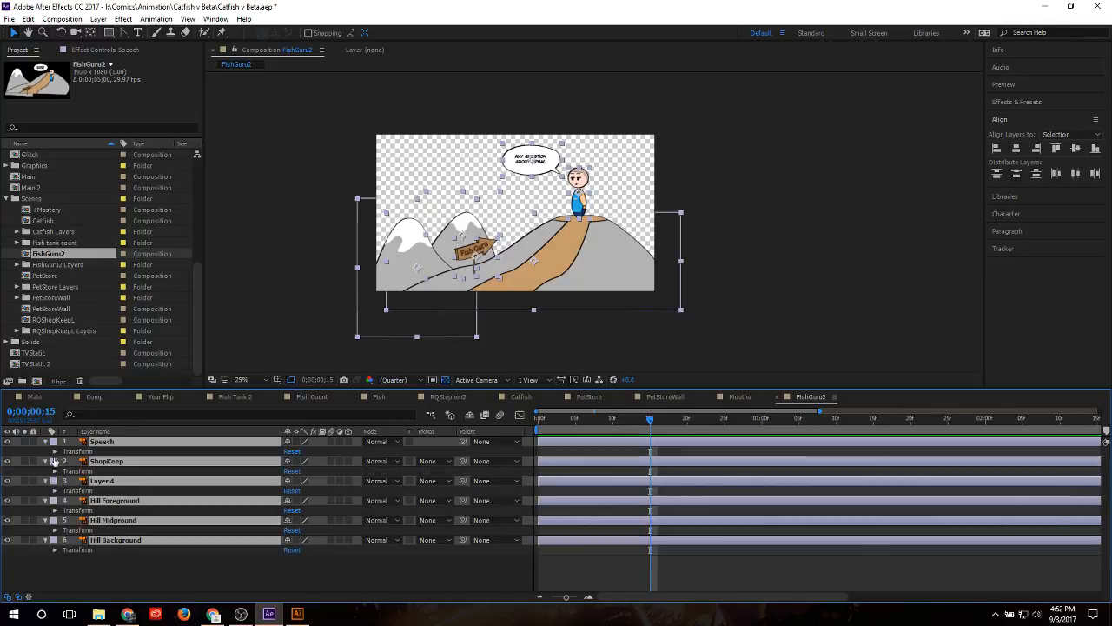
{"action": "left_click", "coordinate": [55, 451]}
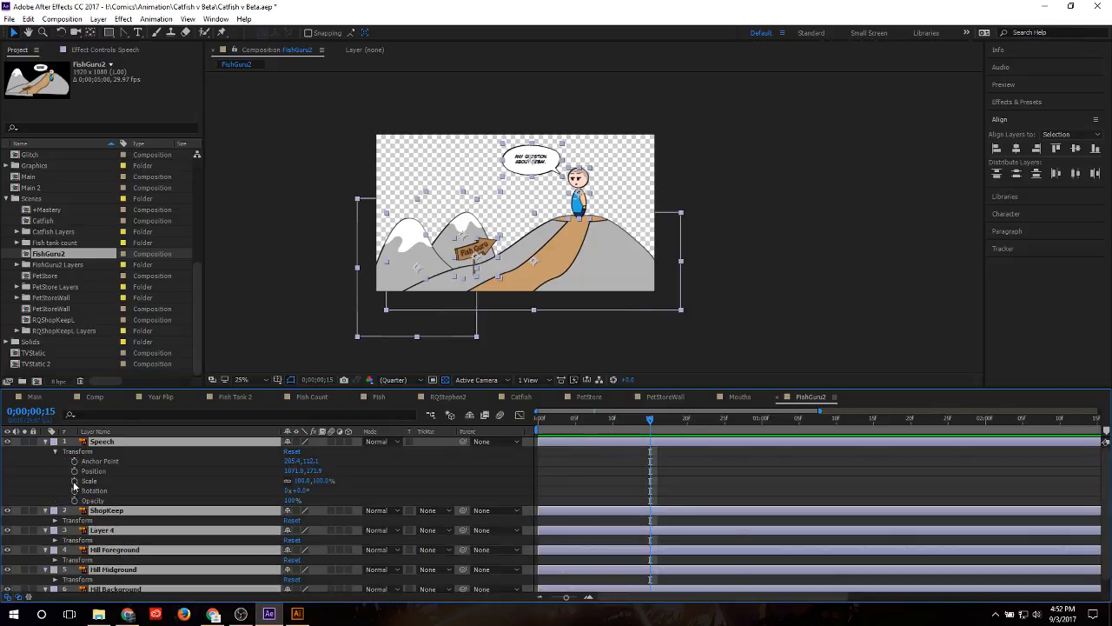
{"action": "left_click", "coordinate": [75, 471]}
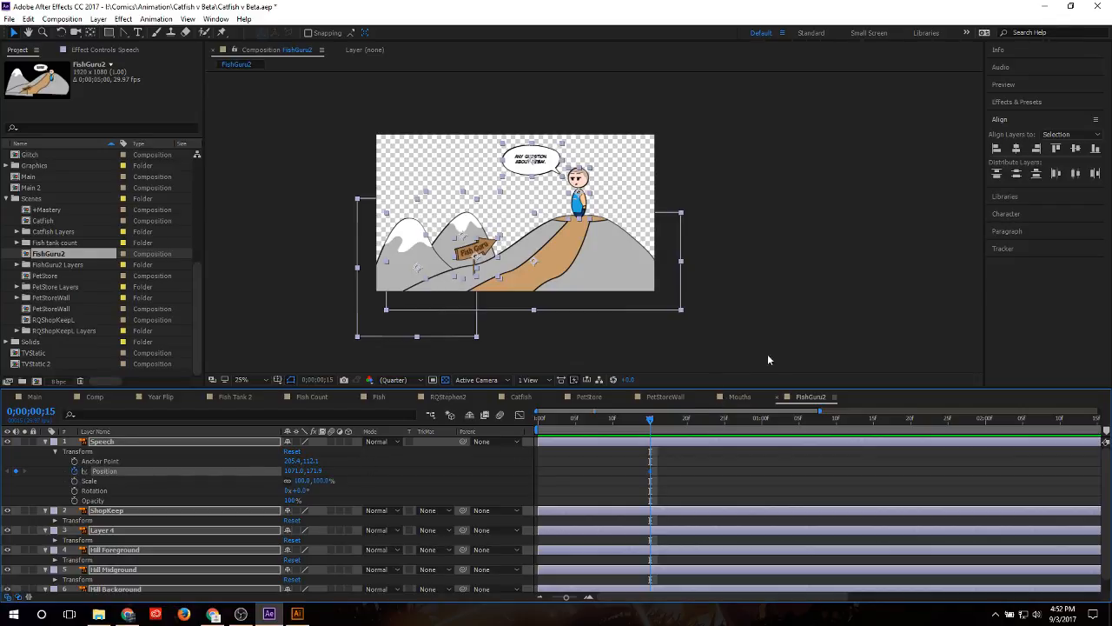
{"action": "key", "text": "Home"}
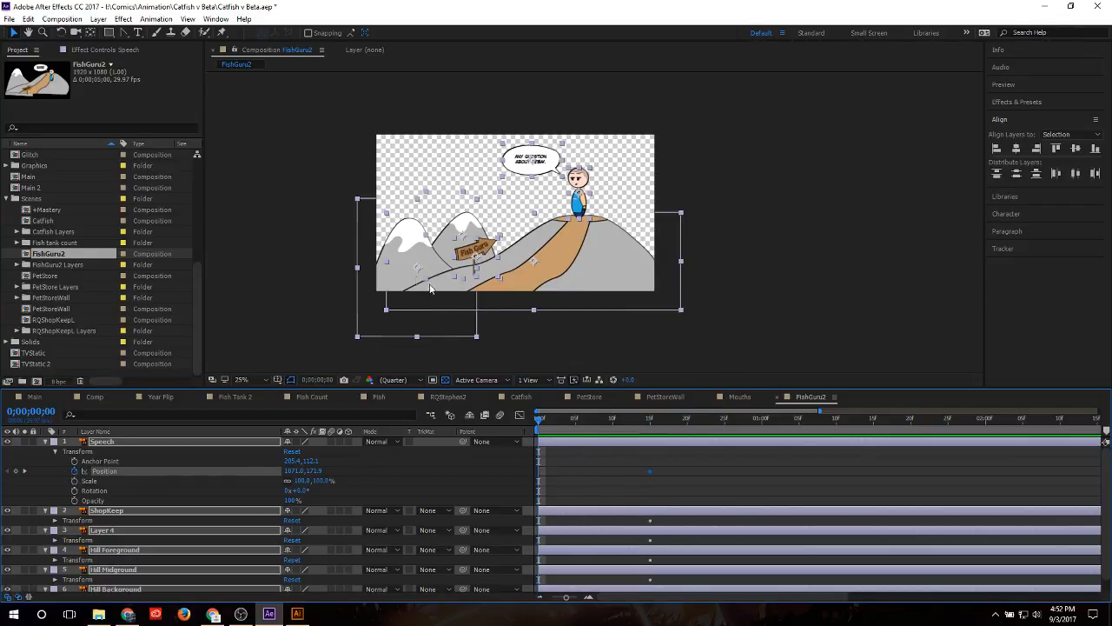
Step: Try to move all six layers together past the composition's right edge at the first frame
{"action": "left_click_drag", "start_coordinate": [457, 275], "coordinate": [705, 272]}
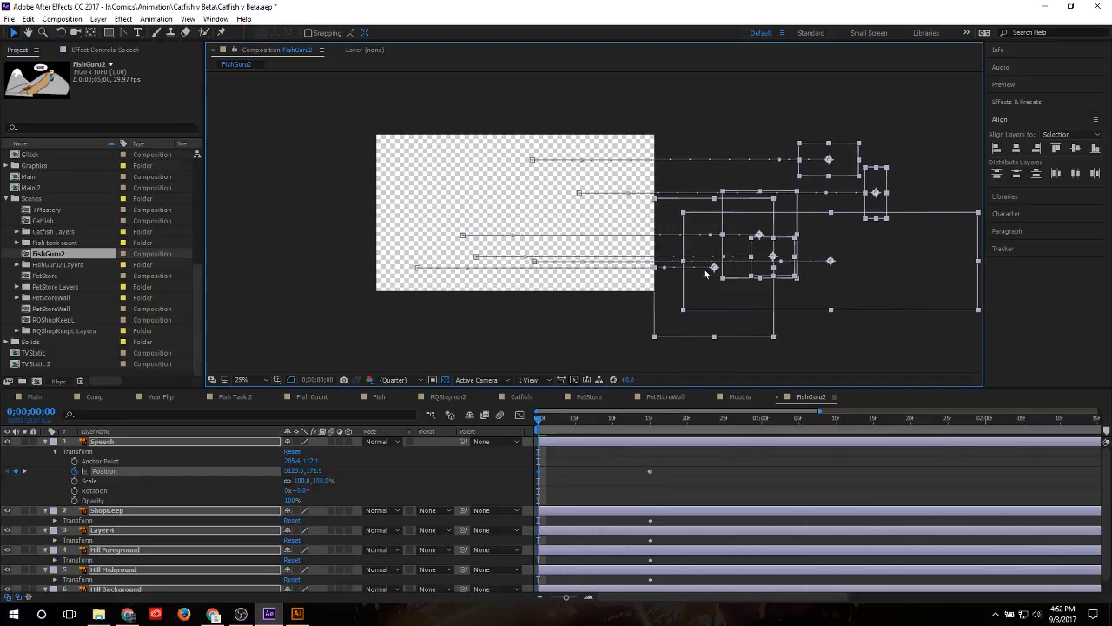
{"action": "key", "text": "ctrl+z"}
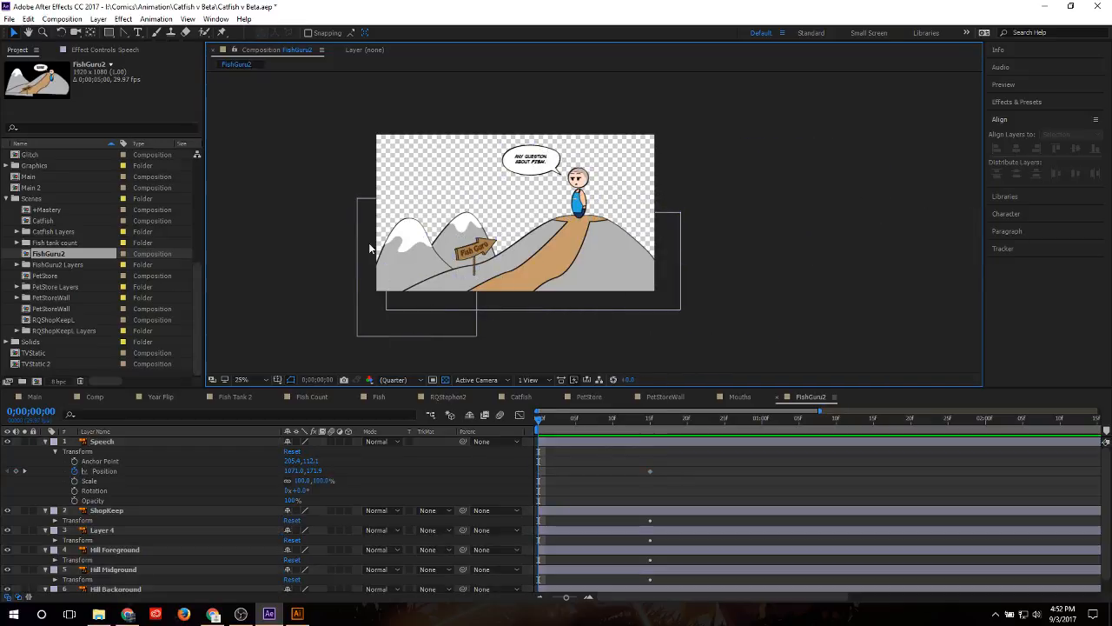
Step: At the first frame, move Hill Foreground, Hill Midground and Hill Background individually past the composition's right edge, each by a different distance
{"action": "left_click", "coordinate": [596, 283]}
{"action": "left_click_drag", "start_coordinate": [596, 282], "coordinate": [852, 286]}
{"action": "left_click", "coordinate": [443, 279]}
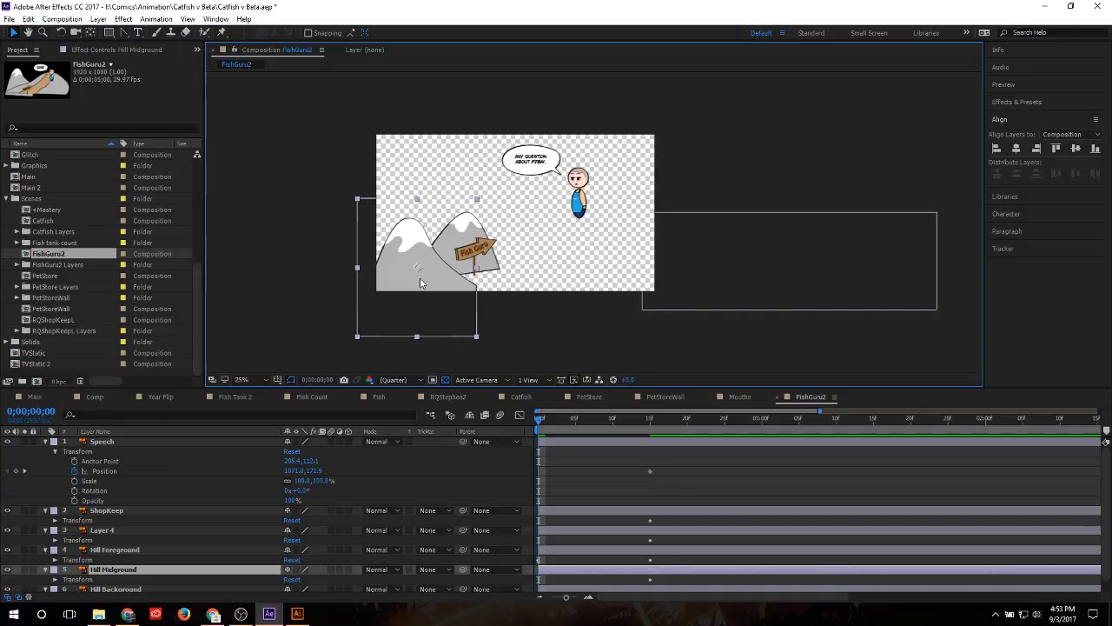
{"action": "left_click_drag", "start_coordinate": [435, 280], "coordinate": [860, 280]}
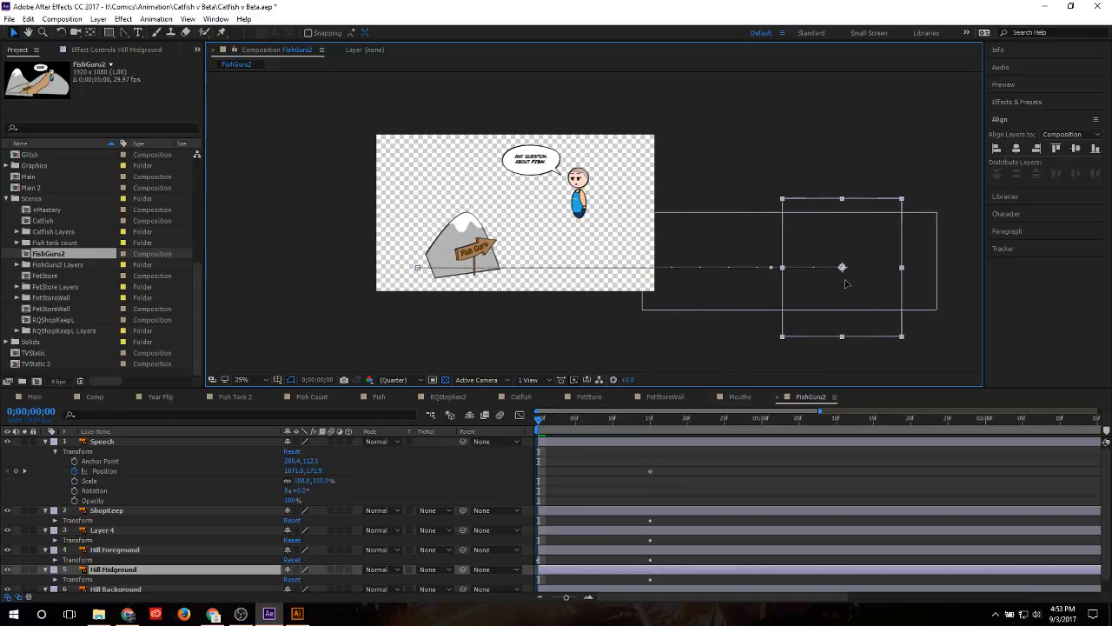
{"action": "left_click", "coordinate": [444, 265]}
{"action": "left_click_drag", "start_coordinate": [443, 266], "coordinate": [768, 282]}
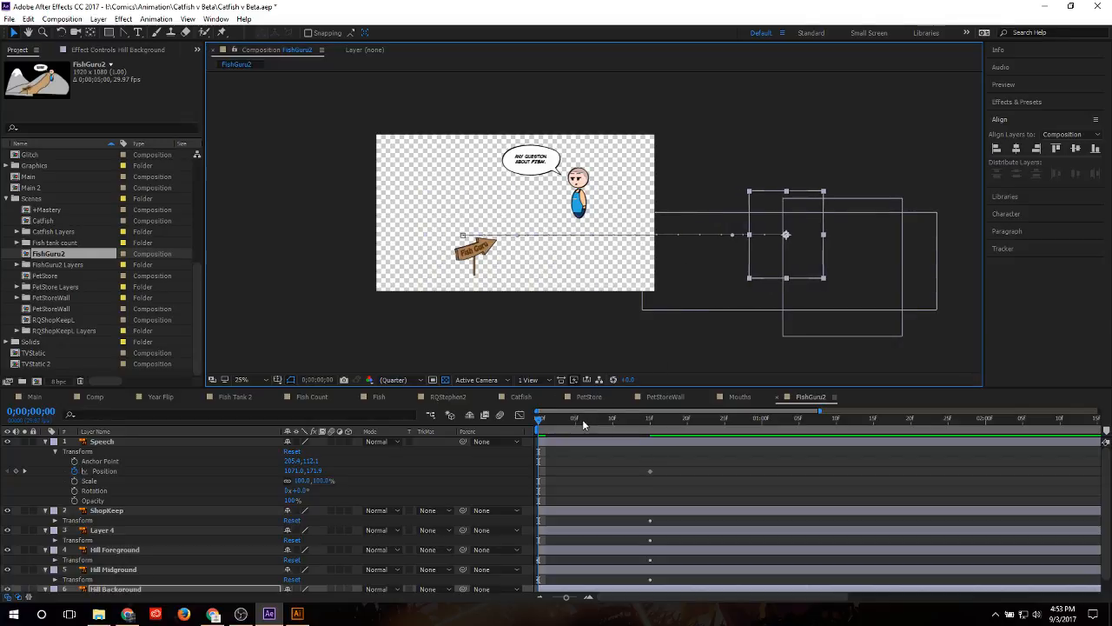
Step: Preview the hills' slide-in animation and return to the first frame
{"action": "key", "text": "space"}
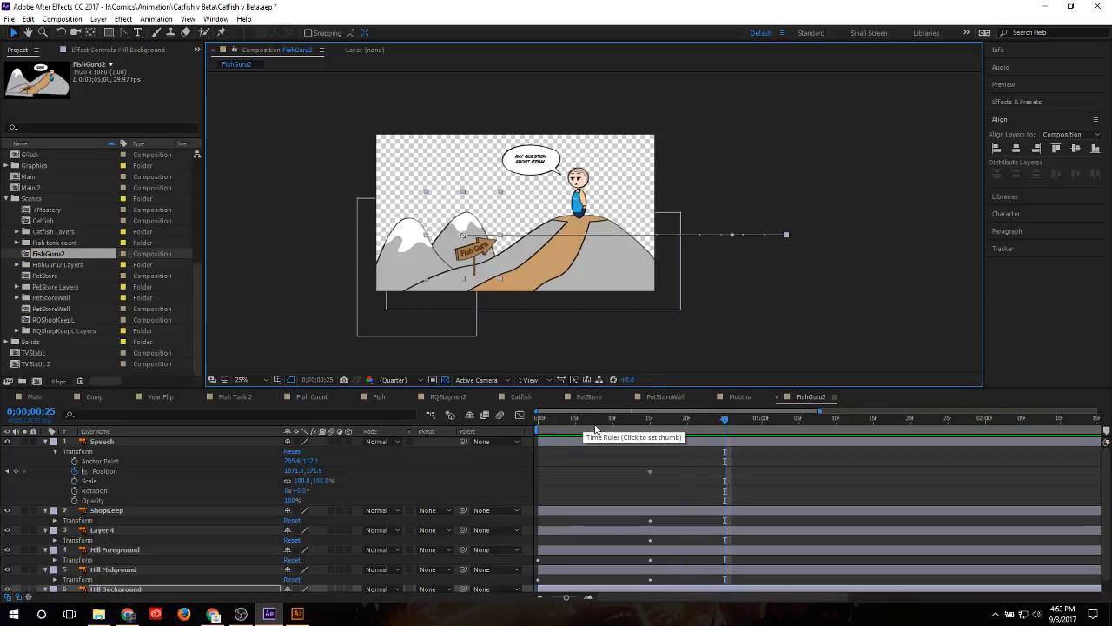
{"action": "key", "text": "minus"}
{"action": "left_click", "coordinate": [538, 421]}
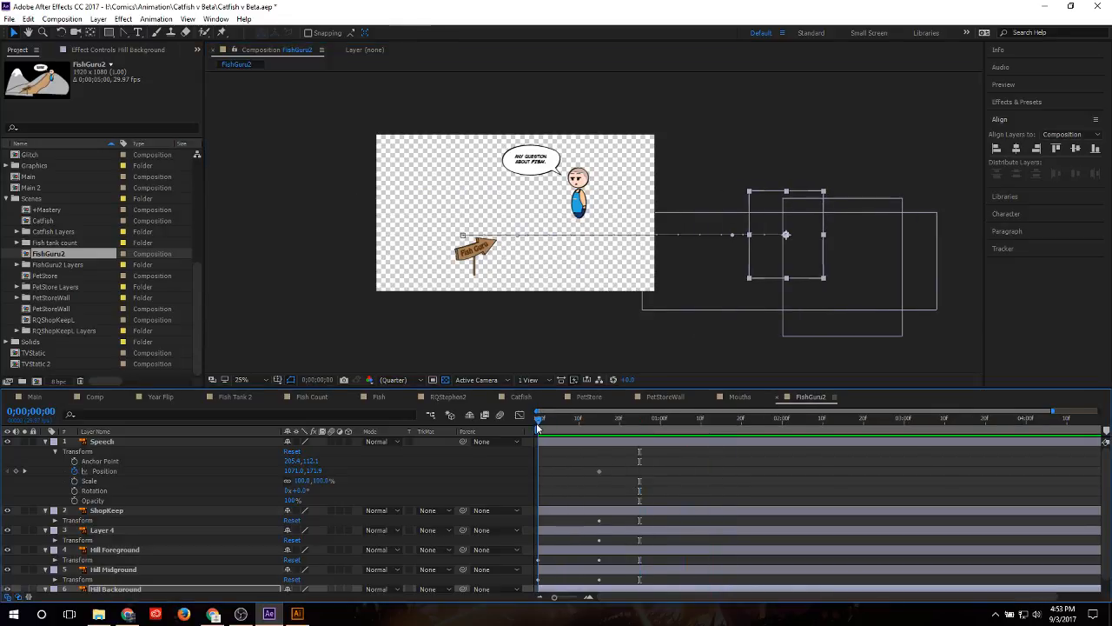
Step: Move the Speech layer past the composition's right edge at the first frame and delete its Position keyframe at 0;00;00;15
{"action": "left_click", "coordinate": [584, 207]}
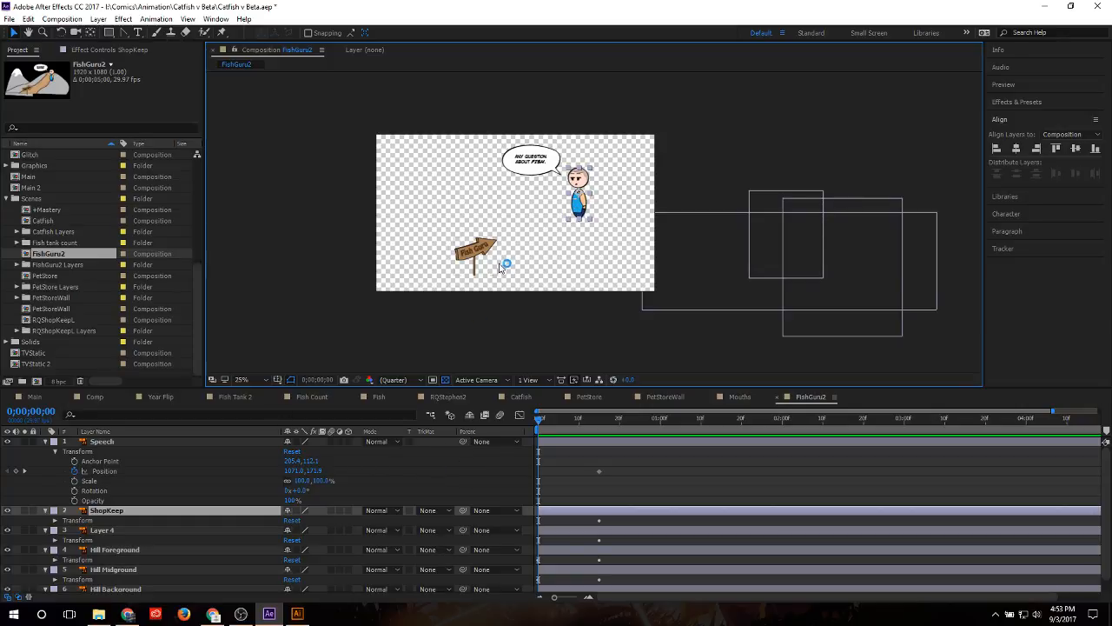
{"action": "left_click", "coordinate": [532, 163]}
{"action": "left_click_drag", "start_coordinate": [532, 165], "coordinate": [800, 177]}
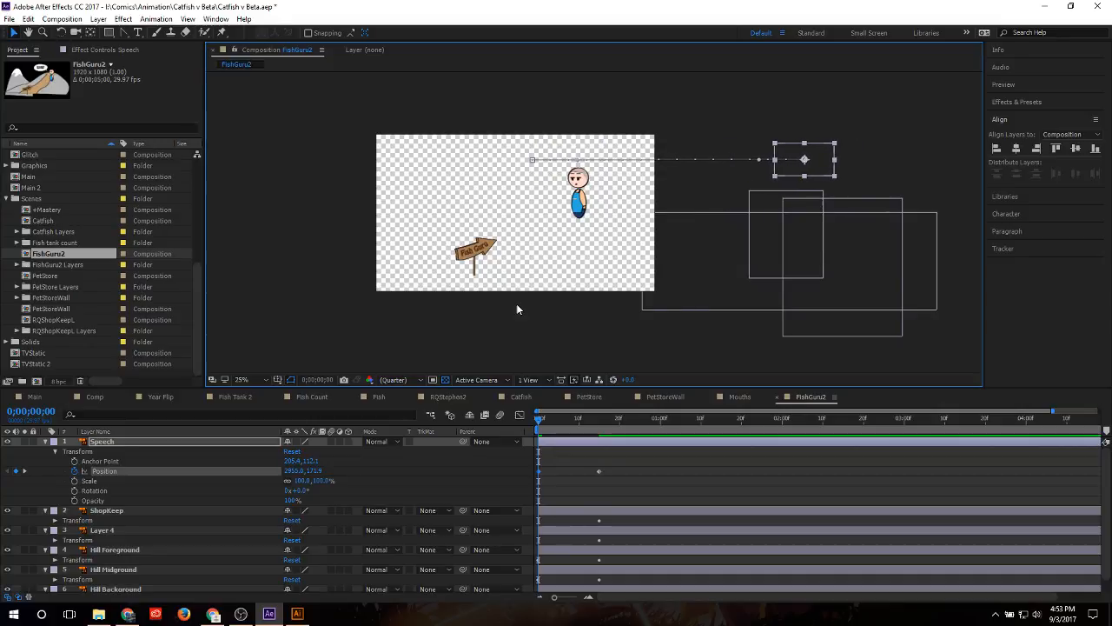
{"action": "left_click", "coordinate": [598, 471]}
{"action": "key", "text": "Delete"}
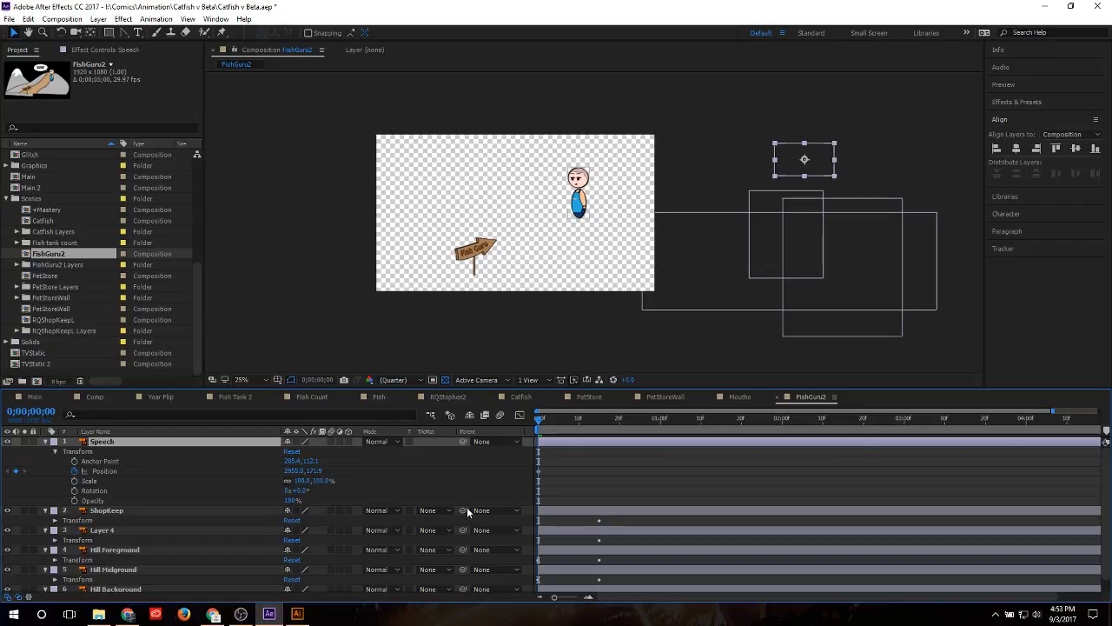
Step: Try to parent the ShopKeep and Layer 4 layers to Hill Foreground at the first frame
{"action": "left_click_drag", "start_coordinate": [465, 512], "coordinate": [148, 539]}
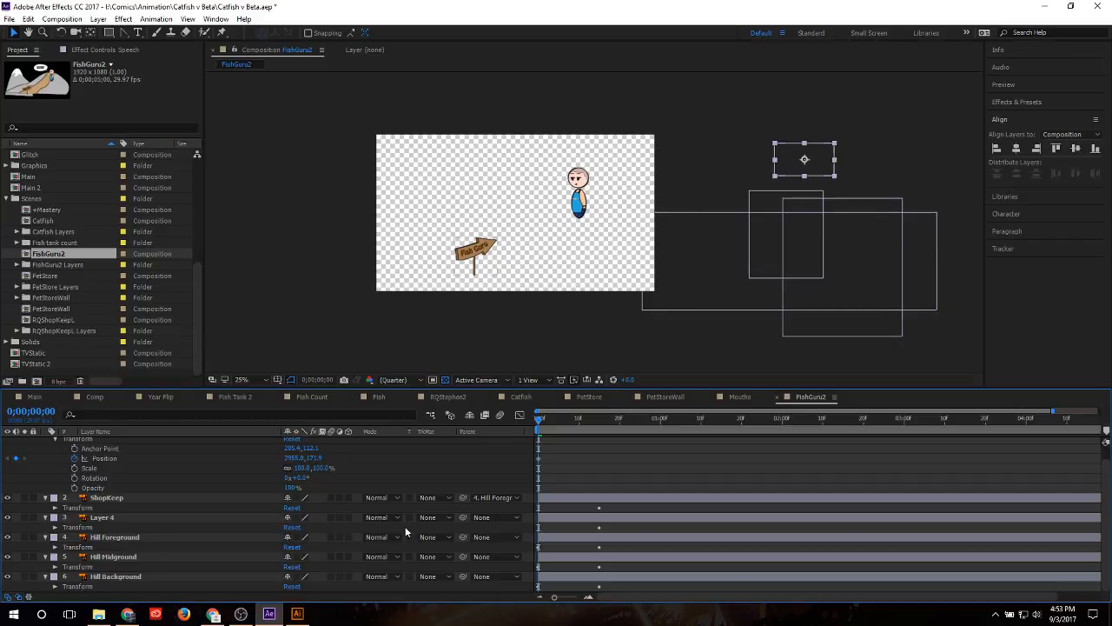
{"action": "left_click_drag", "start_coordinate": [463, 521], "coordinate": [196, 544]}
{"action": "left_click_drag", "start_coordinate": [556, 423], "coordinate": [599, 434]}
{"action": "key", "text": "Home"}
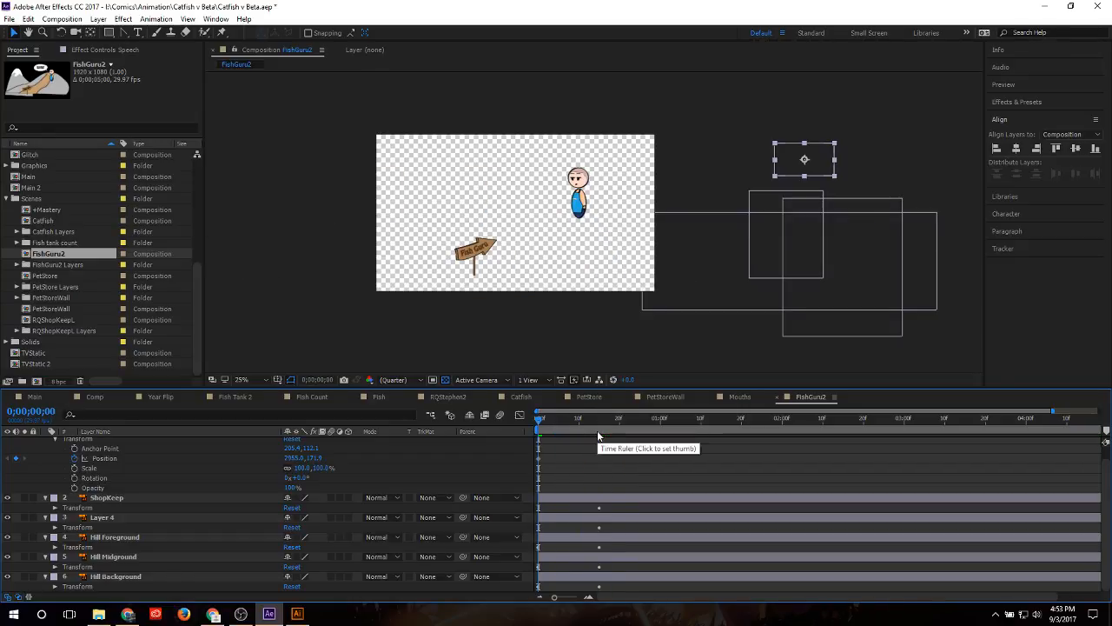
Step: At 0;00;00;15, parent the ShopKeep and Layer 4 layers to Hill Foreground and scrub the start of the animation
{"action": "left_click", "coordinate": [598, 436]}
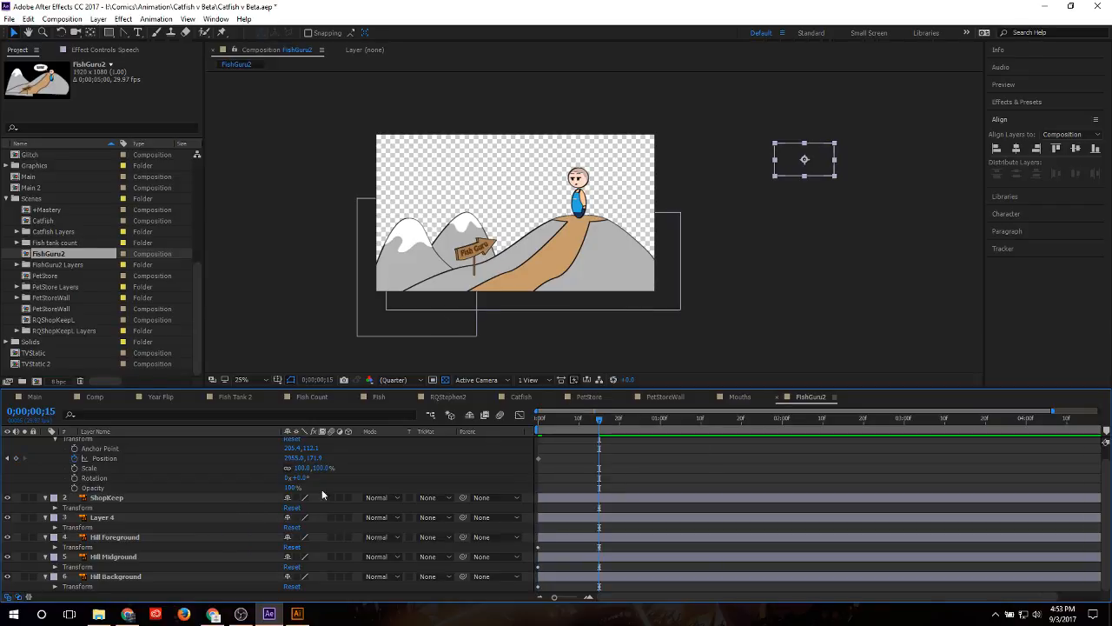
{"action": "left_click_drag", "start_coordinate": [463, 497], "coordinate": [169, 537]}
{"action": "left_click_drag", "start_coordinate": [463, 519], "coordinate": [243, 541]}
{"action": "left_click_drag", "start_coordinate": [602, 424], "coordinate": [531, 432]}
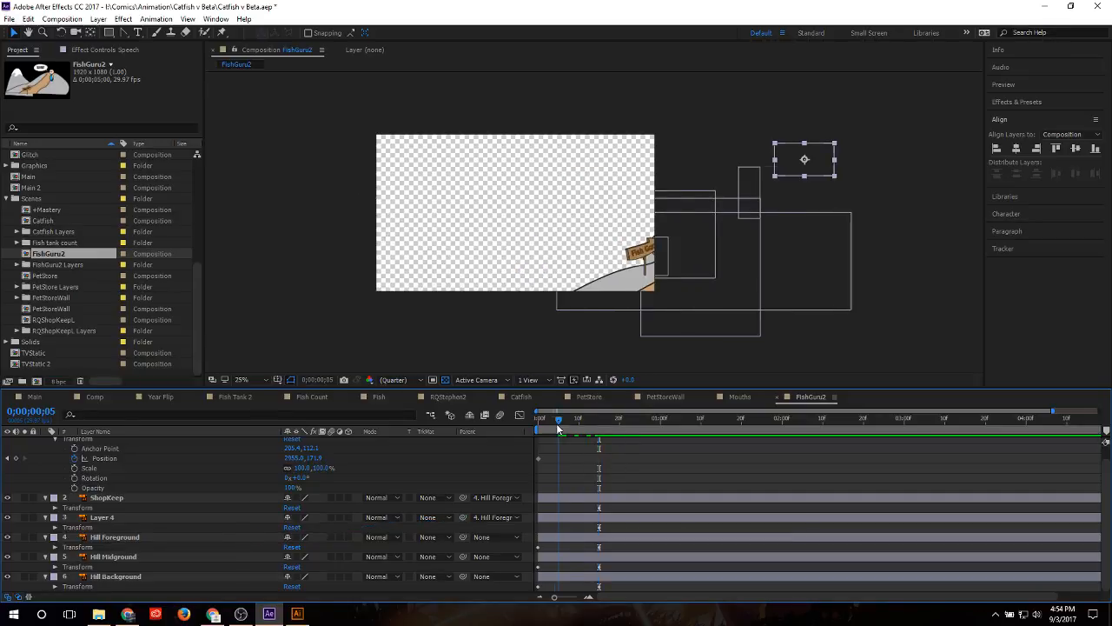
Step: Move the Speech layer's first-frame Position keyframe to about 0;00;02;14 and preview the slide-in from the first frame
{"action": "left_click", "coordinate": [567, 460]}
{"action": "left_click", "coordinate": [538, 460]}
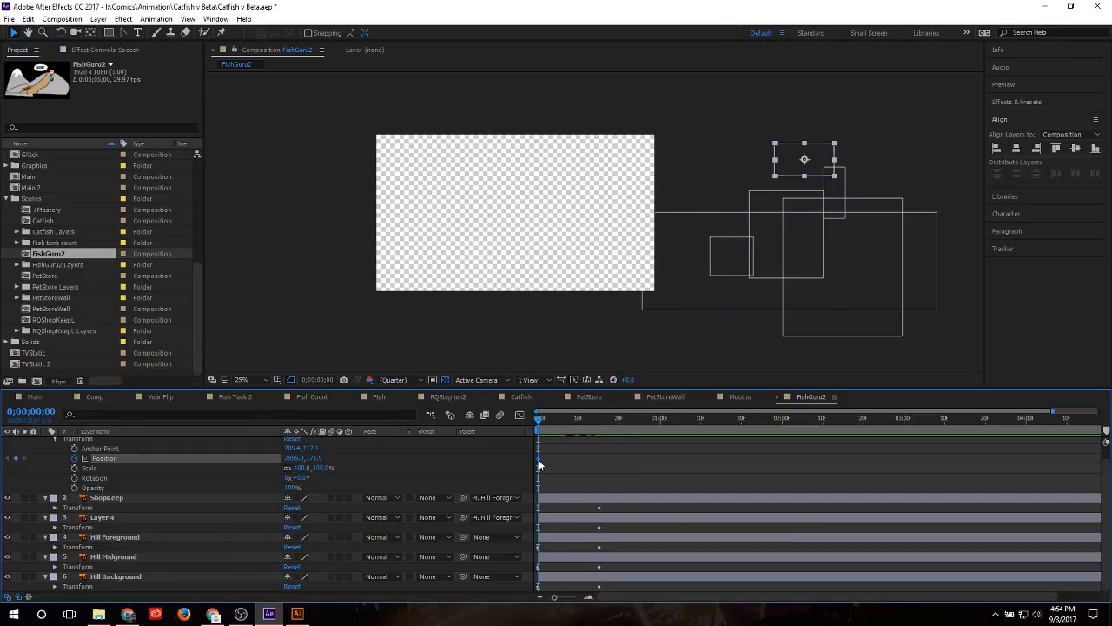
{"action": "mouse_move", "coordinate": [568, 424]}
{"action": "left_mouse_down"}
{"action": "mouse_move", "coordinate": [603, 424]}
{"action": "mouse_move", "coordinate": [566, 424]}
{"action": "left_mouse_up"}
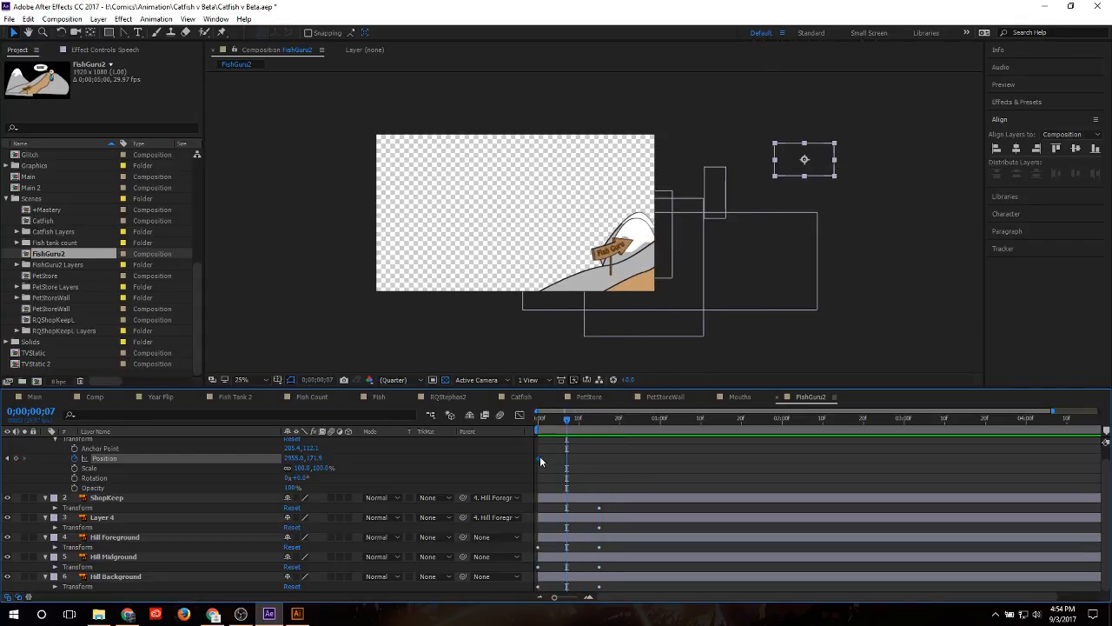
{"action": "left_click_drag", "start_coordinate": [637, 418], "coordinate": [533, 425]}
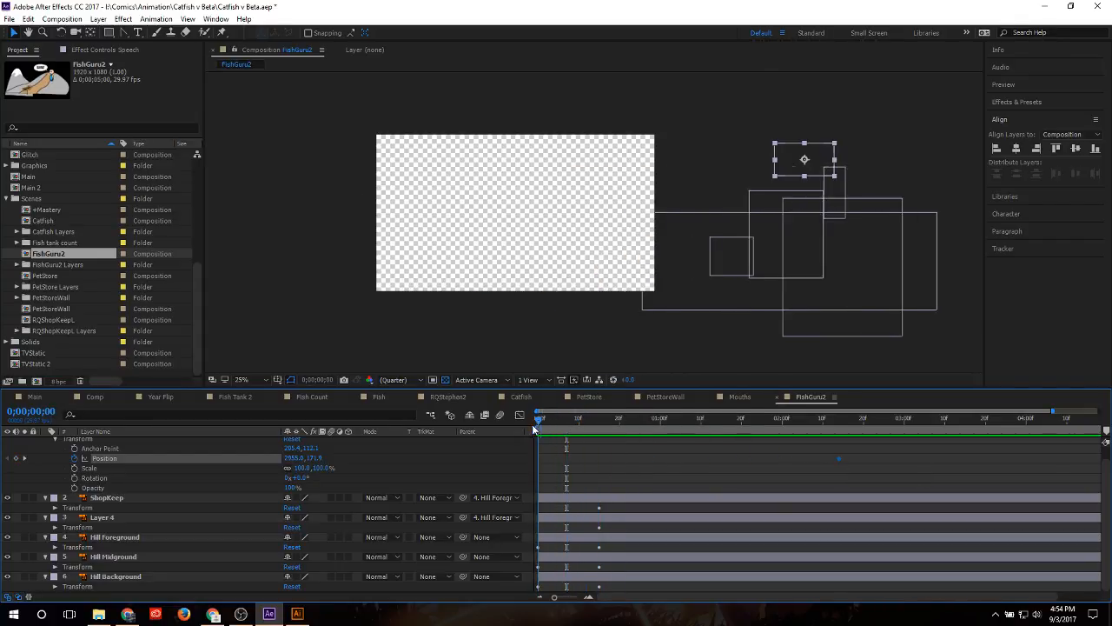
{"action": "key", "text": "space"}
{"action": "key", "text": "space"}
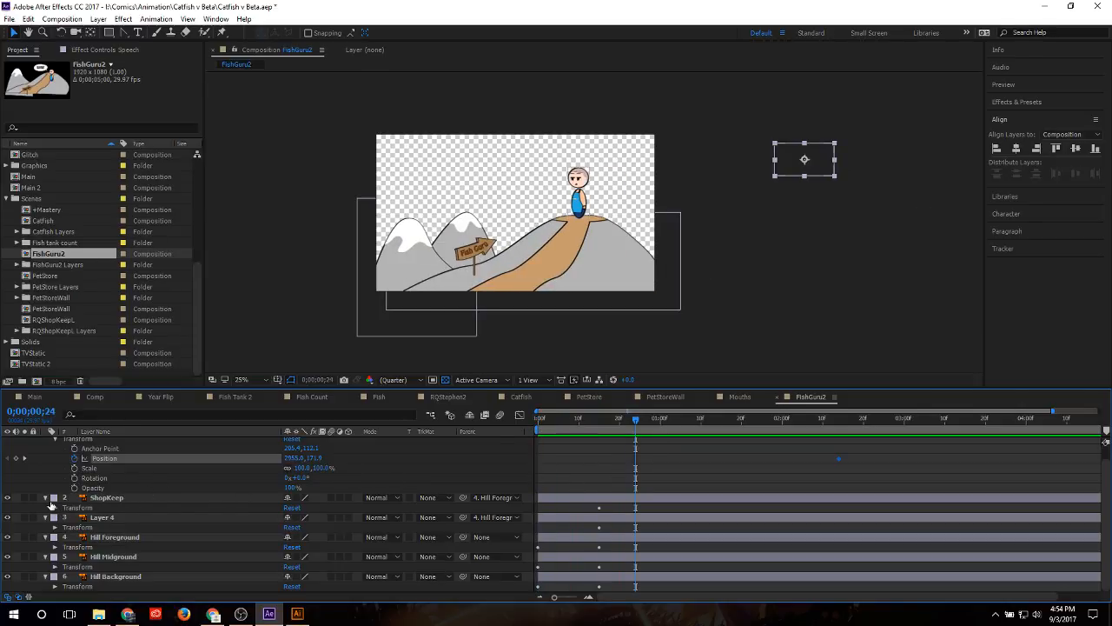
Step: Remove the Position keyframes at 0;00;00;15 from the ShopKeep and Layer 4 layers and scrub through the slide-in
{"action": "left_click", "coordinate": [601, 510]}
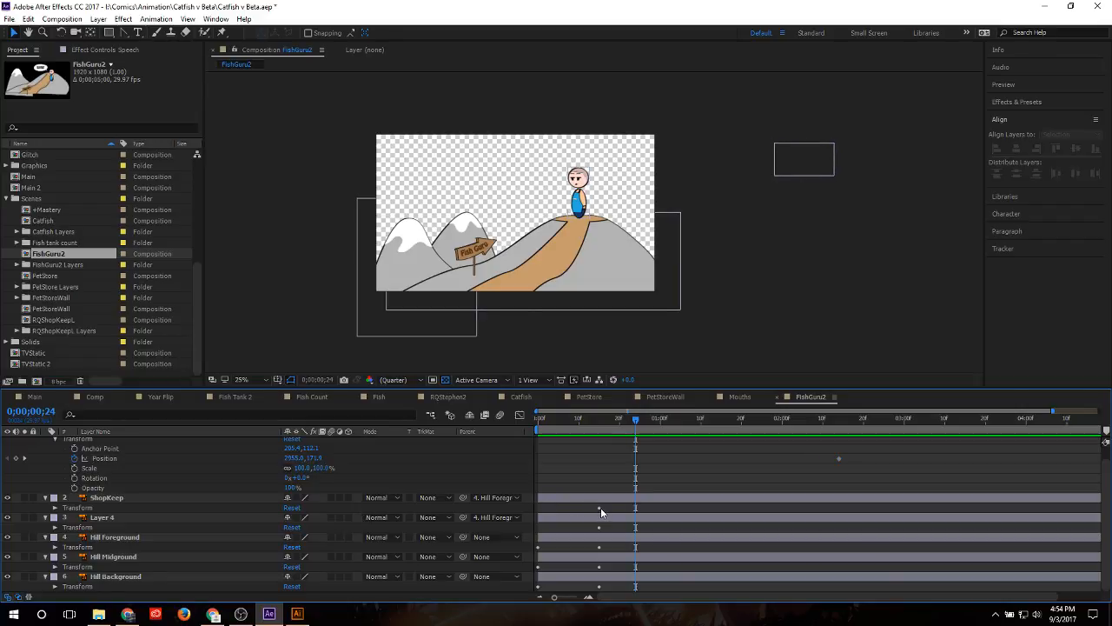
{"action": "left_click", "coordinate": [55, 508]}
{"action": "left_click_drag", "start_coordinate": [608, 515], "coordinate": [572, 534]}
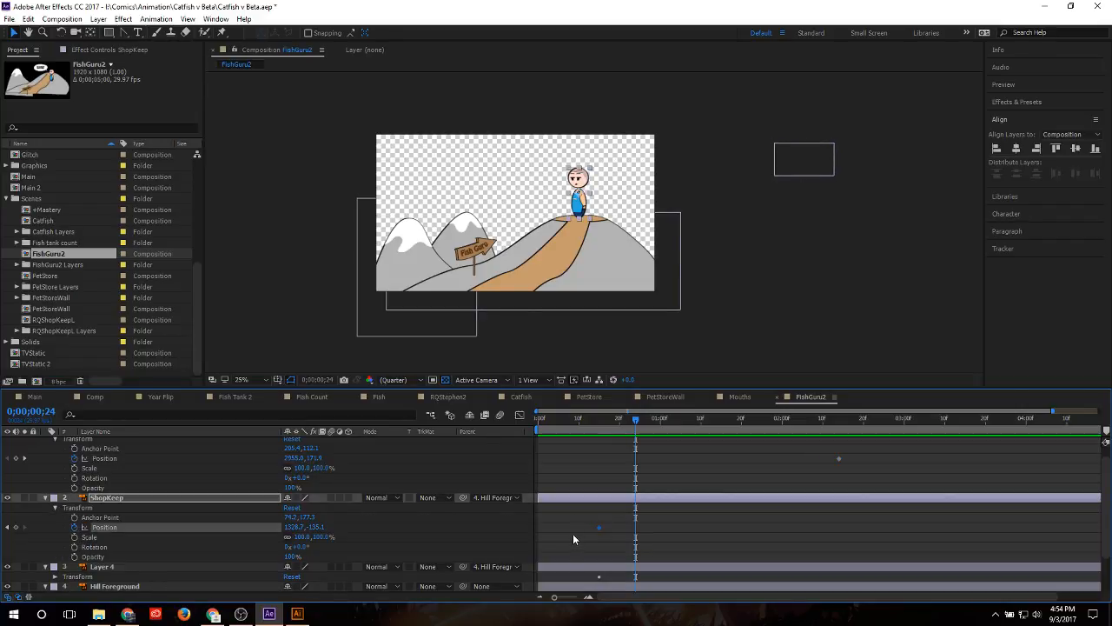
{"action": "scroll", "coordinate": [311, 553], "scroll_direction": "down", "scroll_amount": 2}
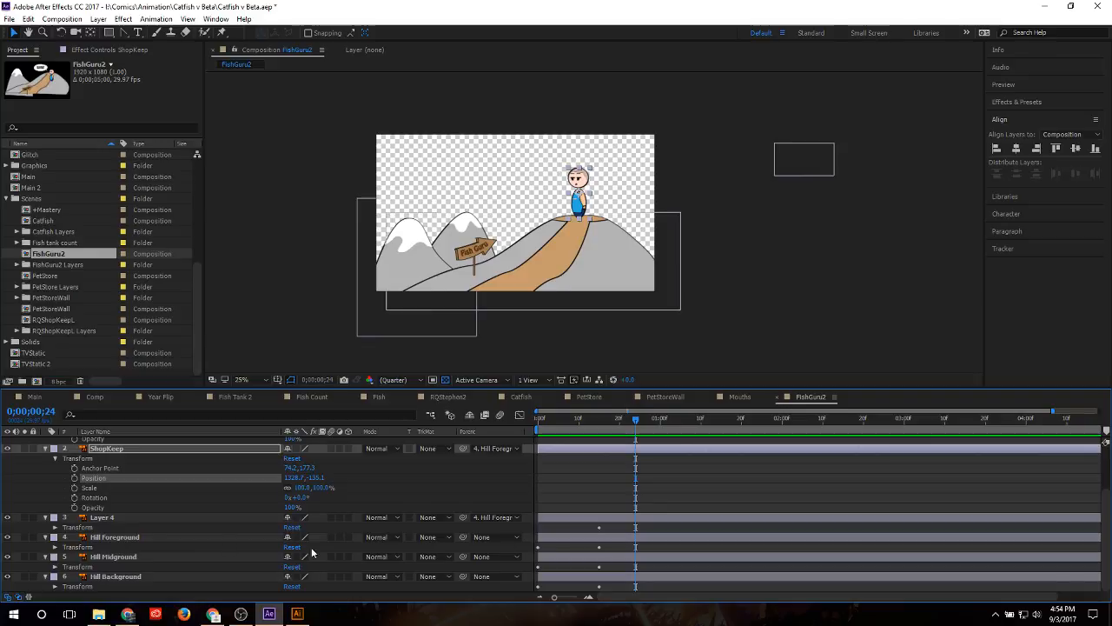
{"action": "left_click", "coordinate": [55, 527]}
{"action": "left_click_drag", "start_coordinate": [653, 526], "coordinate": [593, 554]}
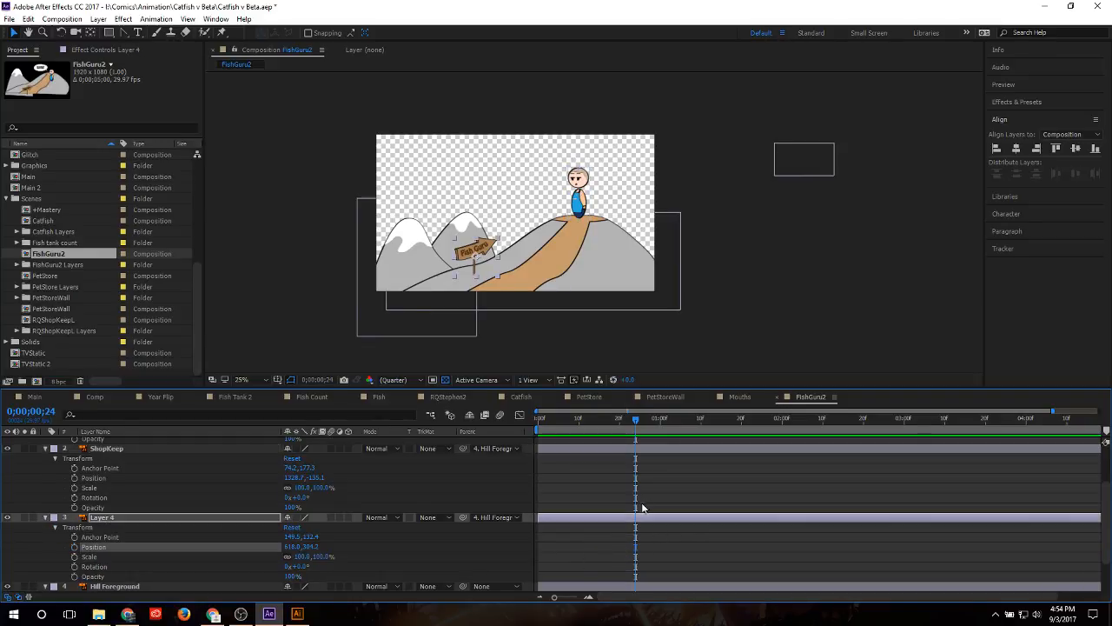
{"action": "left_click_drag", "start_coordinate": [535, 430], "coordinate": [567, 430]}
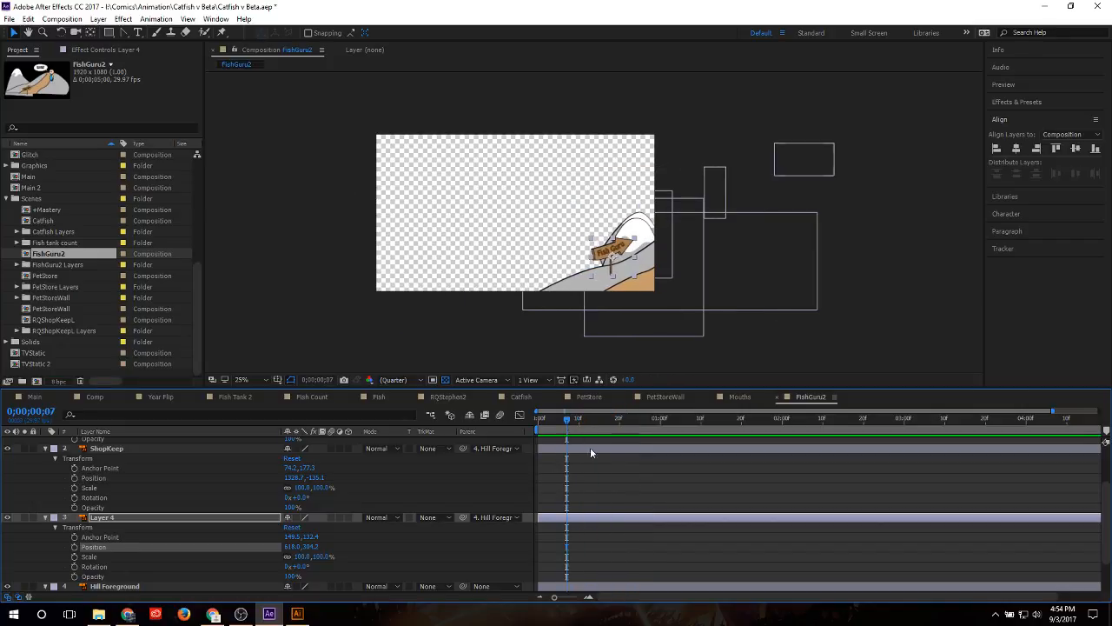
Step: Collapse the properties of the Layer 4 and ShopKeep layers
{"action": "scroll", "coordinate": [619, 470], "scroll_direction": "down", "scroll_amount": 1}
{"action": "scroll", "coordinate": [619, 470], "scroll_direction": "up", "scroll_amount": 1}
{"action": "left_click", "coordinate": [46, 517]}
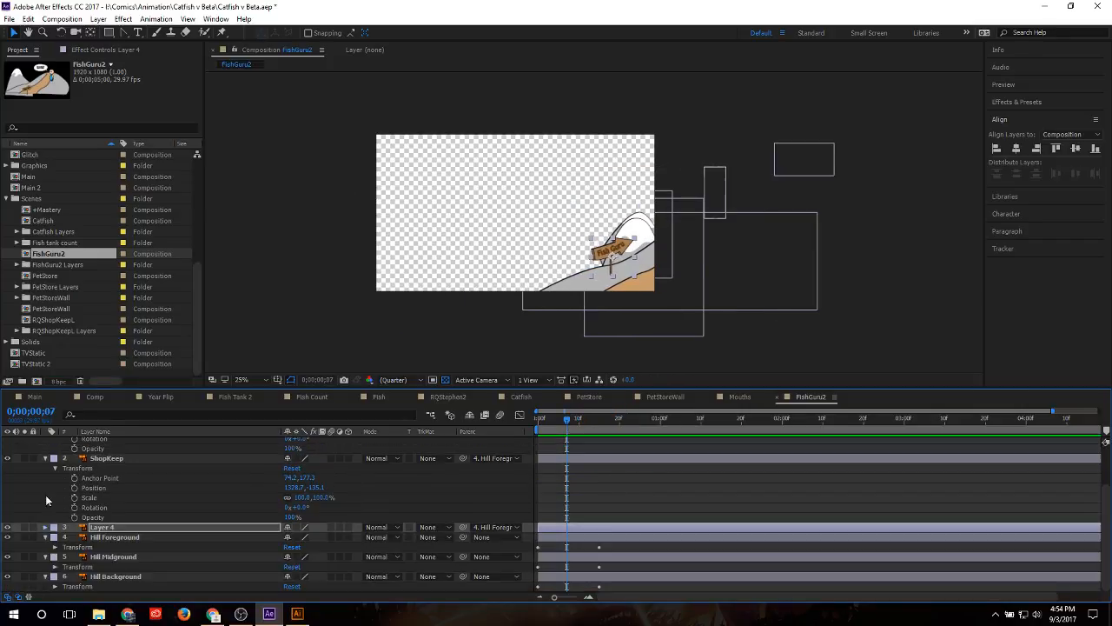
{"action": "left_click", "coordinate": [46, 461]}
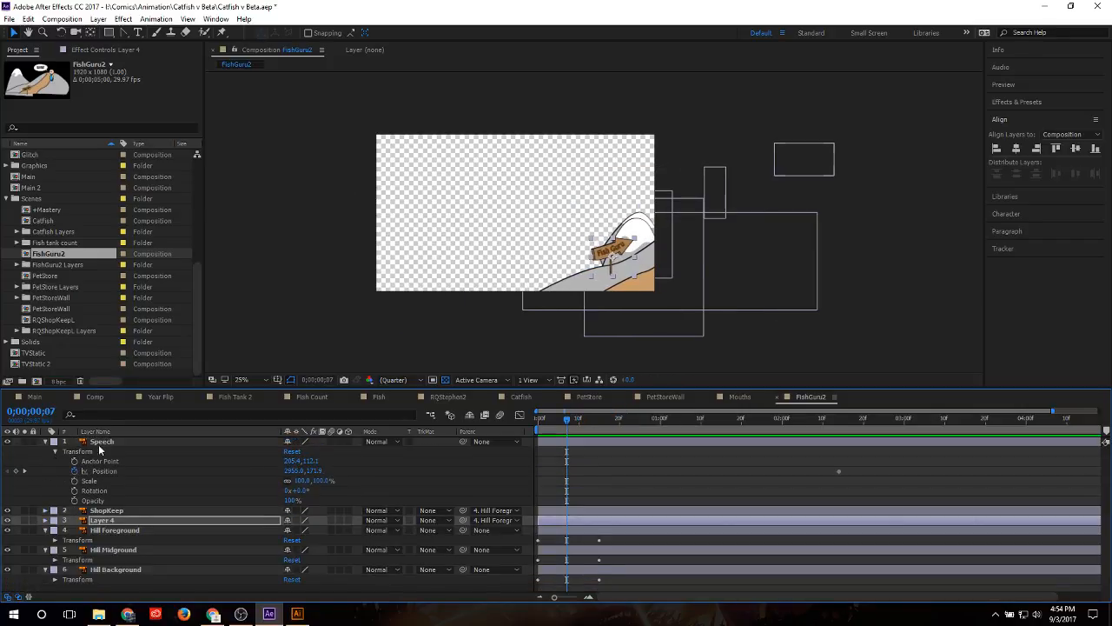
Step: Apply Easy Ease to both Position keyframes of Hill Background, Hill Midground and Hill Foreground
{"action": "left_click", "coordinate": [54, 579]}
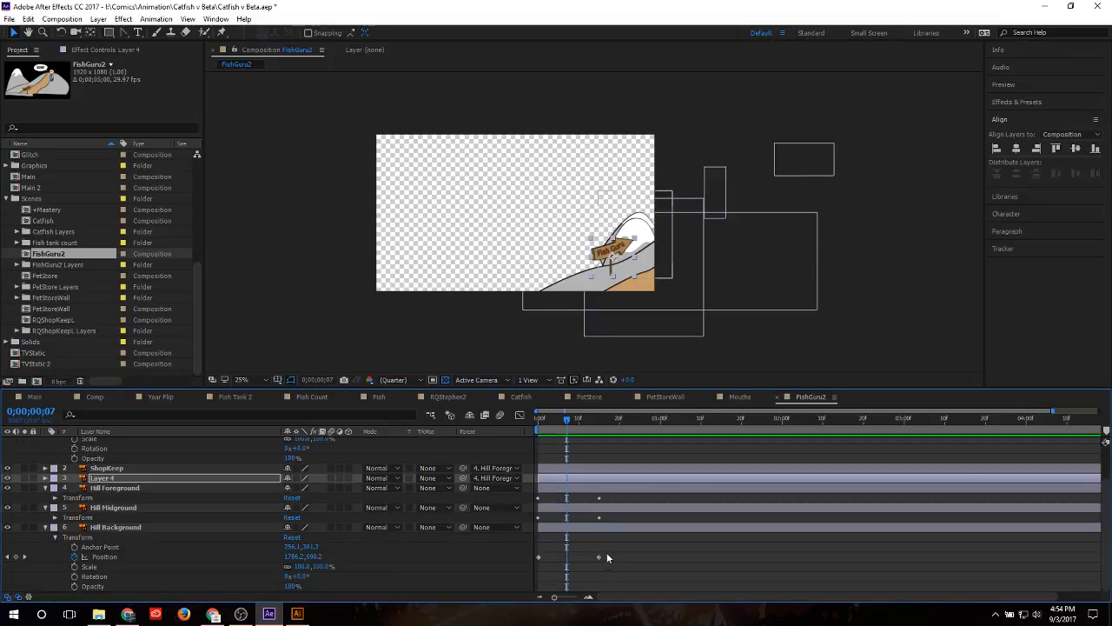
{"action": "left_click_drag", "start_coordinate": [607, 557], "coordinate": [533, 577]}
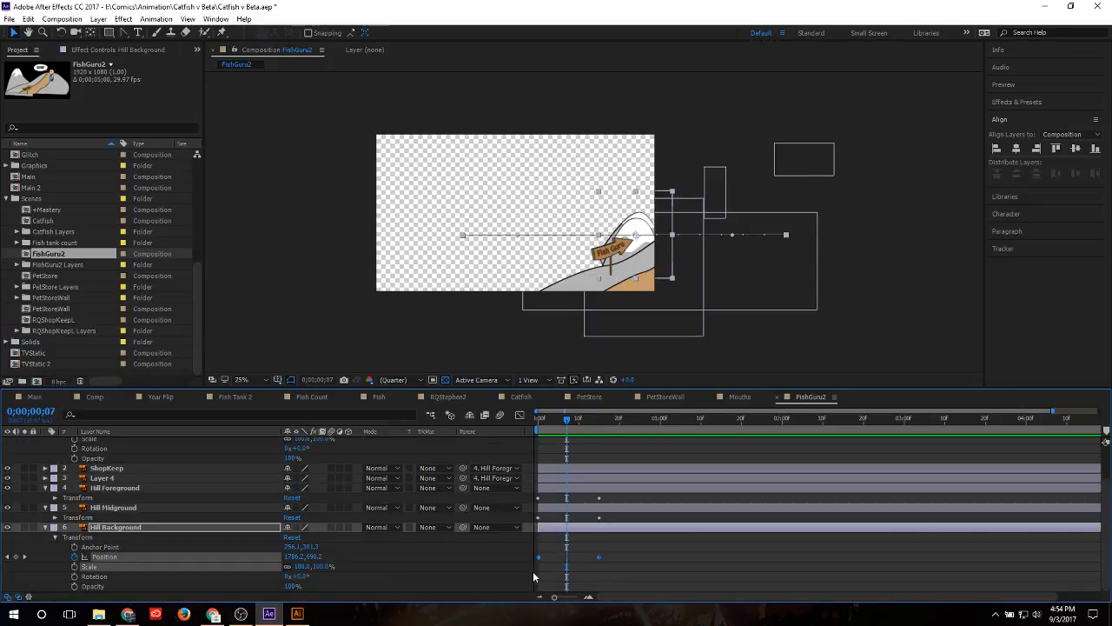
{"action": "key", "text": "shift+Right"}
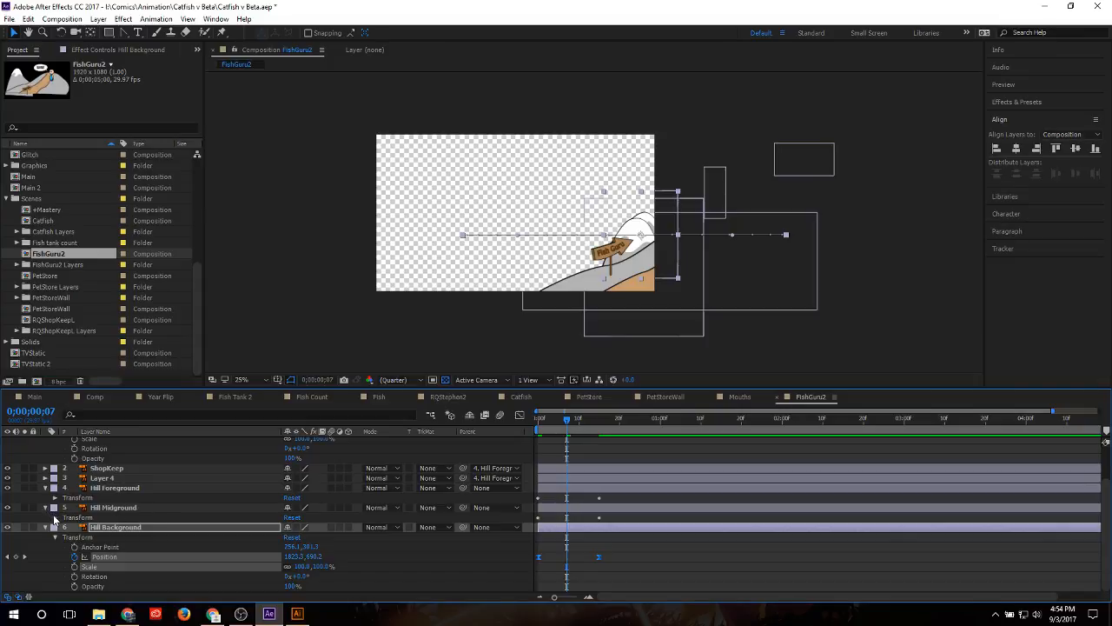
{"action": "left_click", "coordinate": [54, 518]}
{"action": "left_click_drag", "start_coordinate": [621, 519], "coordinate": [533, 541]}
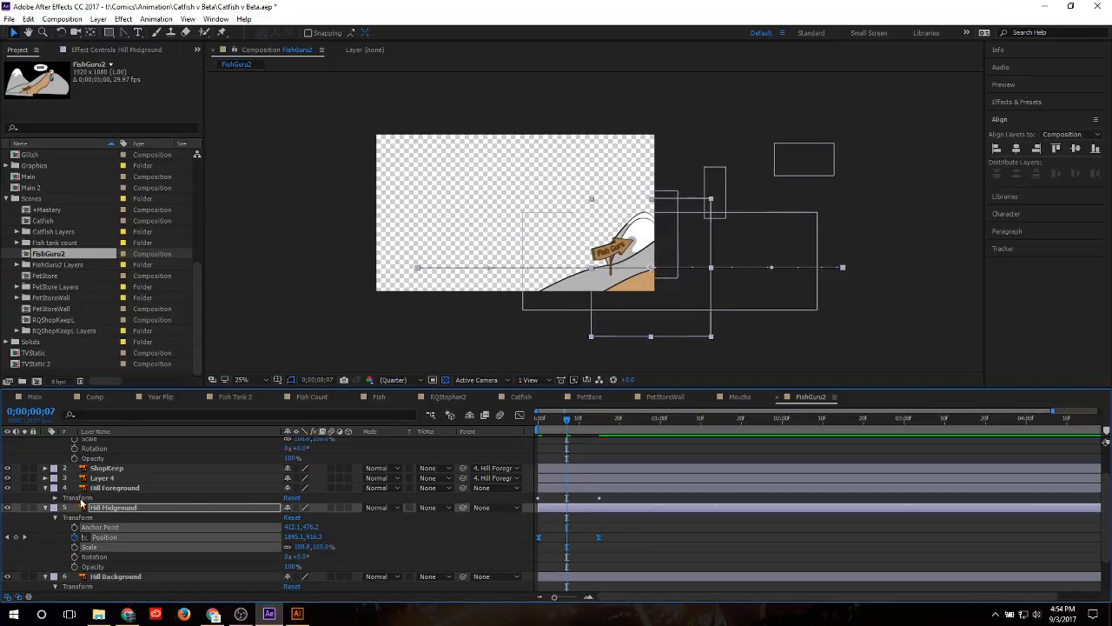
{"action": "left_click", "coordinate": [54, 497]}
{"action": "left_click_drag", "start_coordinate": [613, 504], "coordinate": [512, 532]}
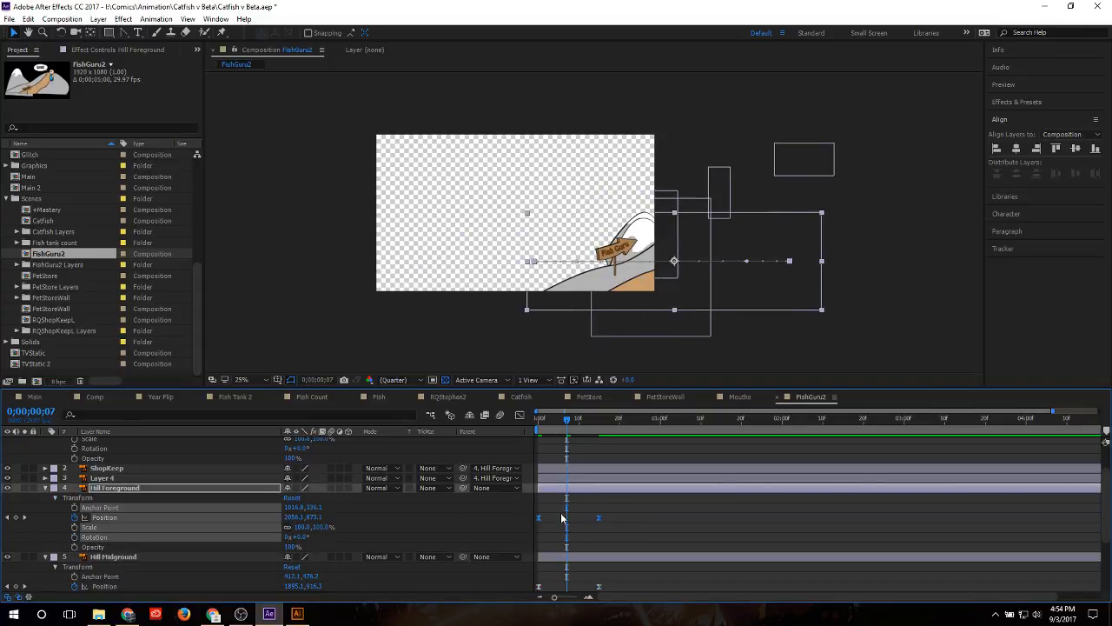
Step: Preview the eased slide-in of the hills and return to the first frame
{"action": "key", "text": "space"}
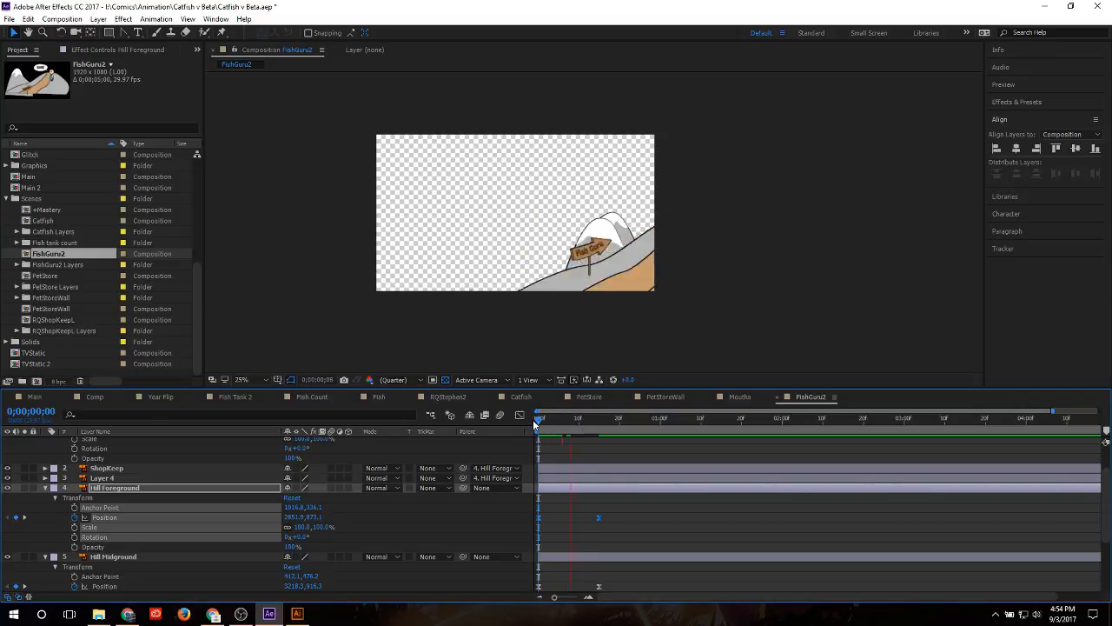
{"action": "left_click", "coordinate": [538, 429]}
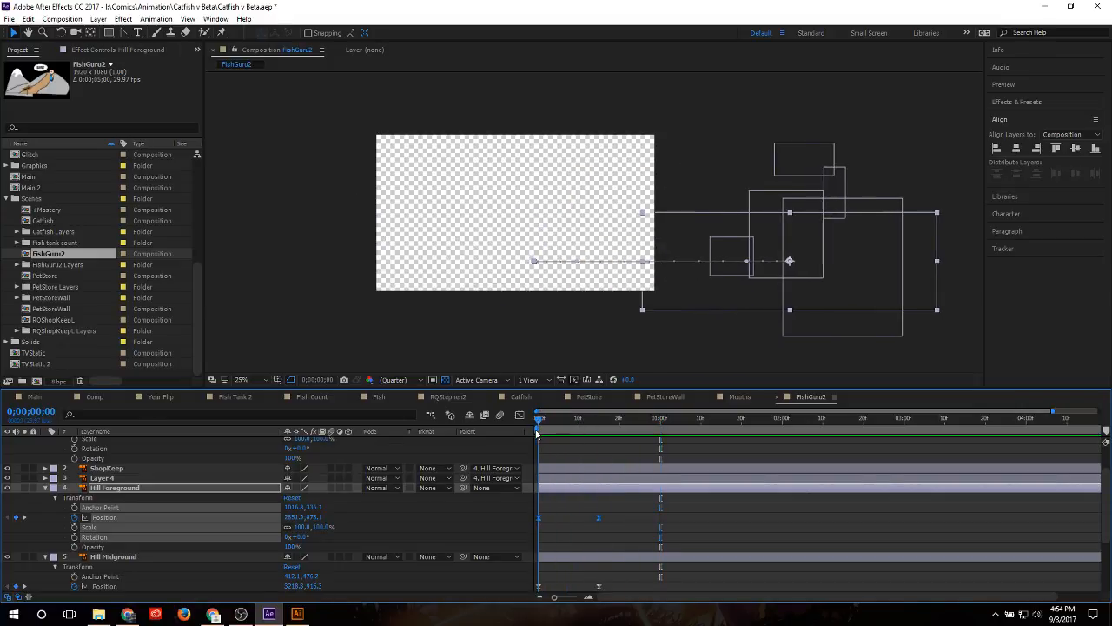
{"action": "mouse_move", "coordinate": [541, 436]}
{"action": "left_mouse_down"}
{"action": "mouse_move", "coordinate": [587, 439]}
{"action": "mouse_move", "coordinate": [536, 443]}
{"action": "left_mouse_up"}
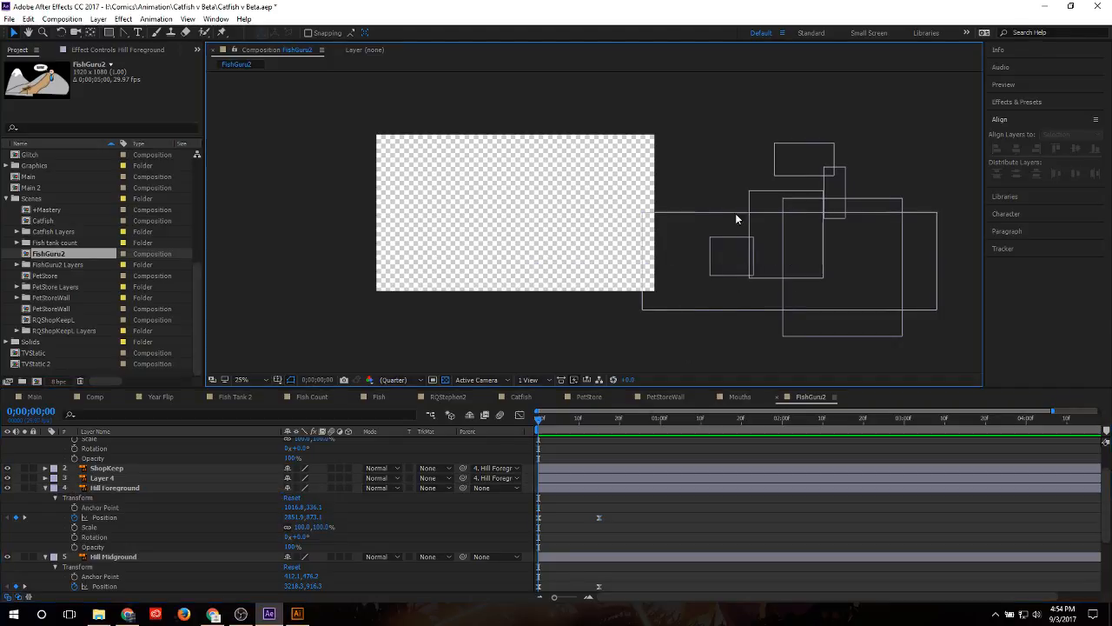
Step: At the first frame, move Hill Background and Hill Midground farther right outside the composition, shifting Hill Background more, and check the motion
{"action": "left_click", "coordinate": [744, 238]}
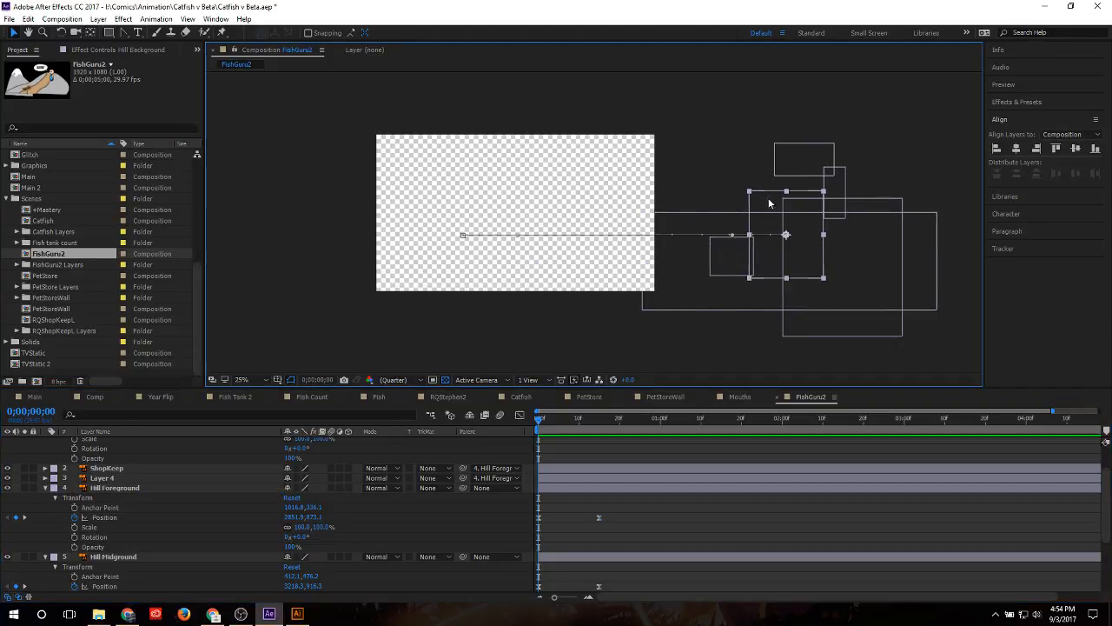
{"action": "left_click_drag", "start_coordinate": [771, 204], "coordinate": [865, 203]}
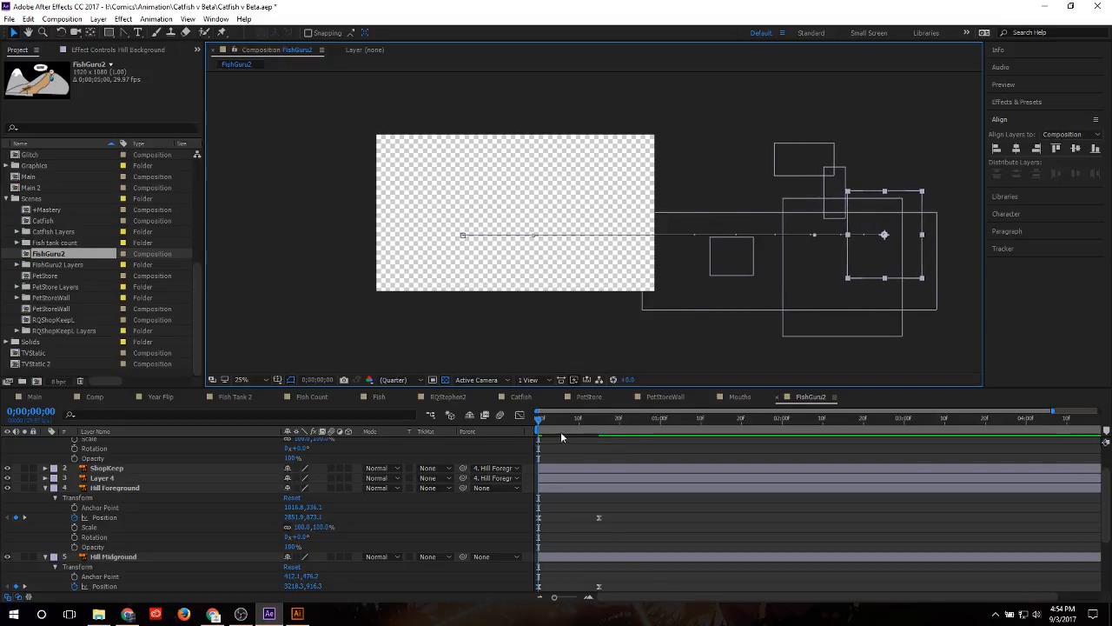
{"action": "mouse_move", "coordinate": [542, 422]}
{"action": "left_mouse_down"}
{"action": "mouse_move", "coordinate": [610, 428]}
{"action": "mouse_move", "coordinate": [532, 430]}
{"action": "left_mouse_up"}
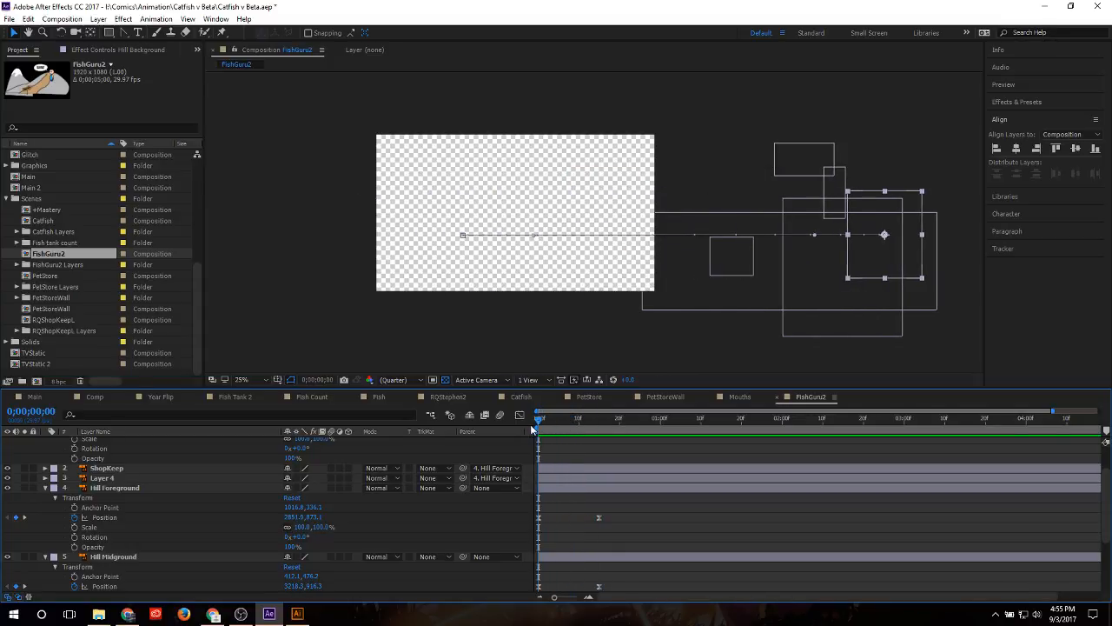
{"action": "left_click", "coordinate": [862, 325]}
{"action": "left_click_drag", "start_coordinate": [837, 328], "coordinate": [862, 330]}
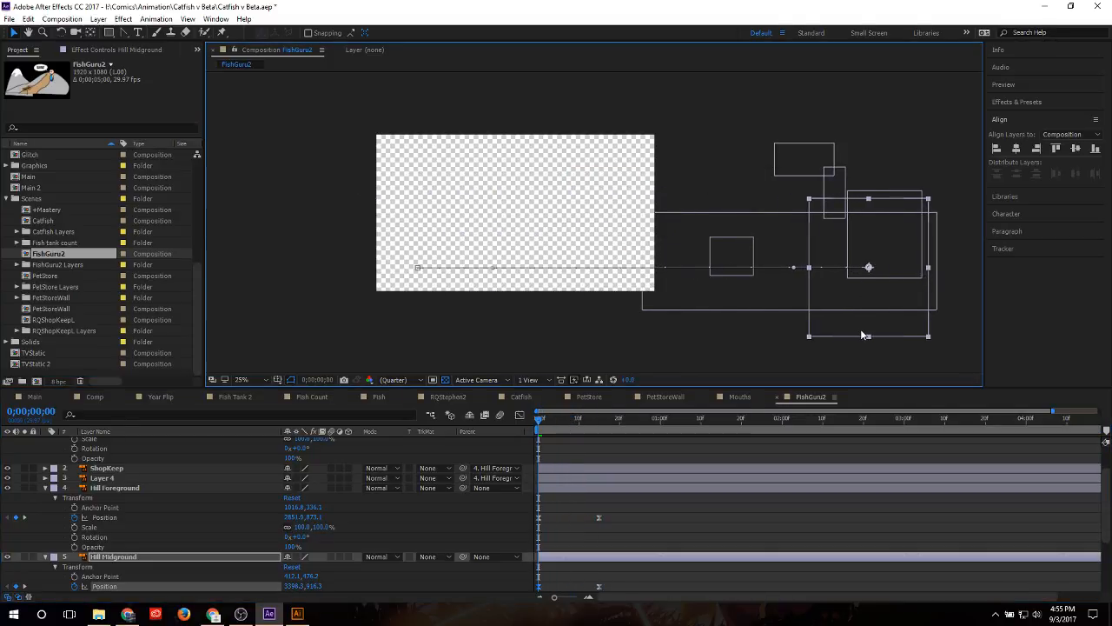
{"action": "mouse_move", "coordinate": [612, 424]}
{"action": "left_mouse_down"}
{"action": "mouse_move", "coordinate": [578, 422]}
{"action": "mouse_move", "coordinate": [651, 422]}
{"action": "mouse_move", "coordinate": [537, 424]}
{"action": "mouse_move", "coordinate": [619, 422]}
{"action": "mouse_move", "coordinate": [598, 422]}
{"action": "left_mouse_up"}
{"action": "scroll", "coordinate": [643, 459], "scroll_direction": "down", "scroll_amount": 2}
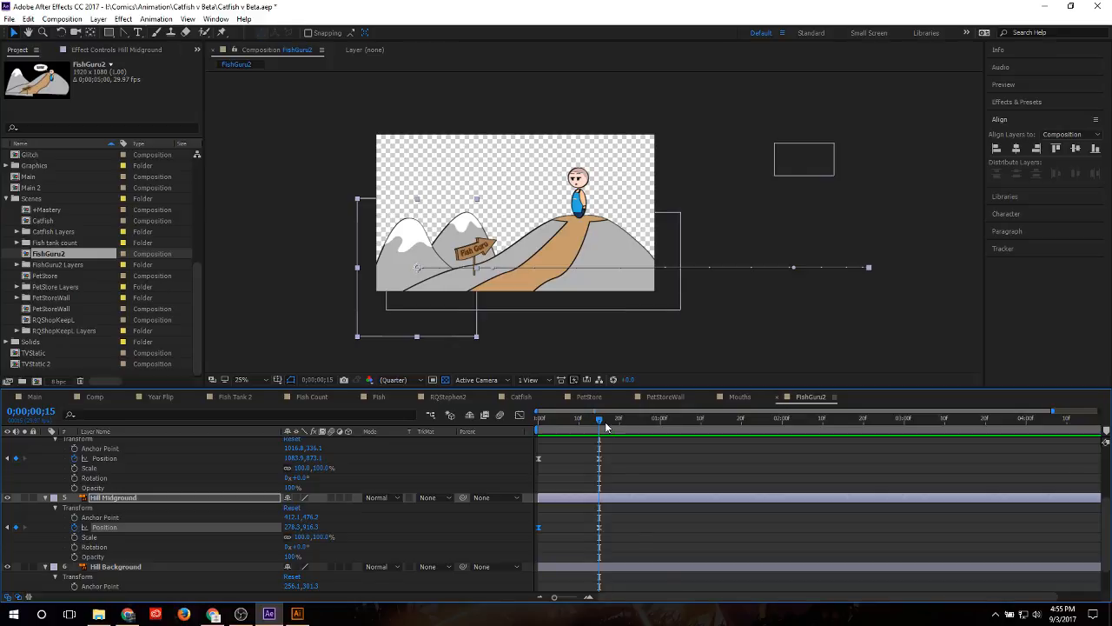
{"action": "key", "text": "Home"}
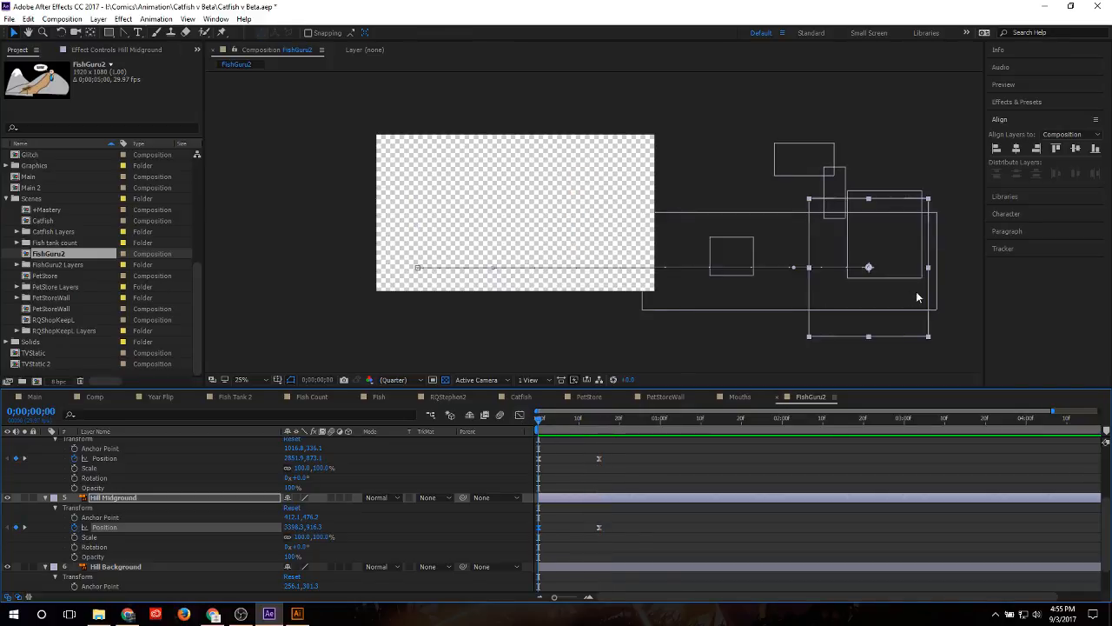
Step: Undo the last Hill Midground move, redo it and deselect all layers
{"action": "left_click", "coordinate": [966, 290]}
{"action": "key", "text": "ctrl+z"}
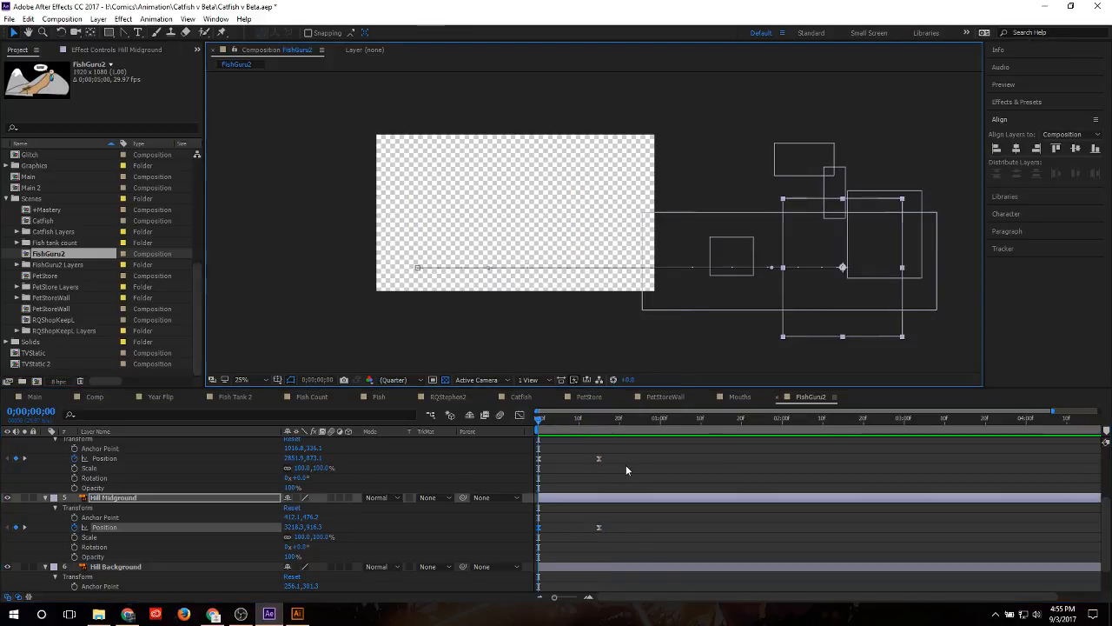
{"action": "key", "text": "ctrl+shift+z"}
{"action": "left_click", "coordinate": [938, 374]}
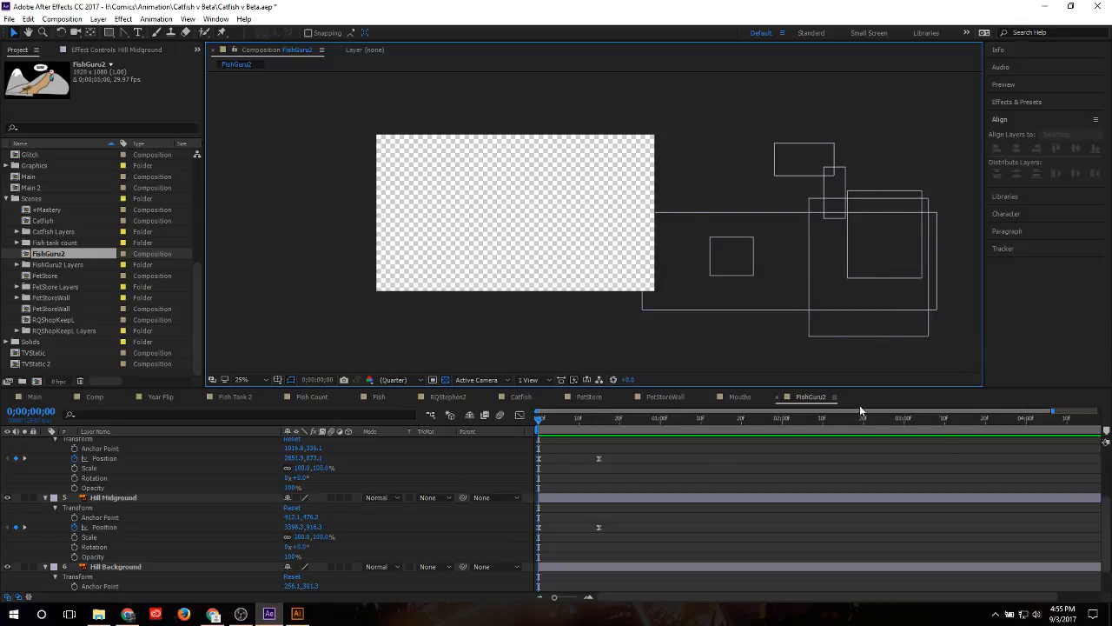
Step: Select the Position keyframe pairs of Hill Foreground, Hill Midground and Hill Background in turn, and preview the slide-in
{"action": "left_click_drag", "start_coordinate": [610, 450], "coordinate": [525, 477]}
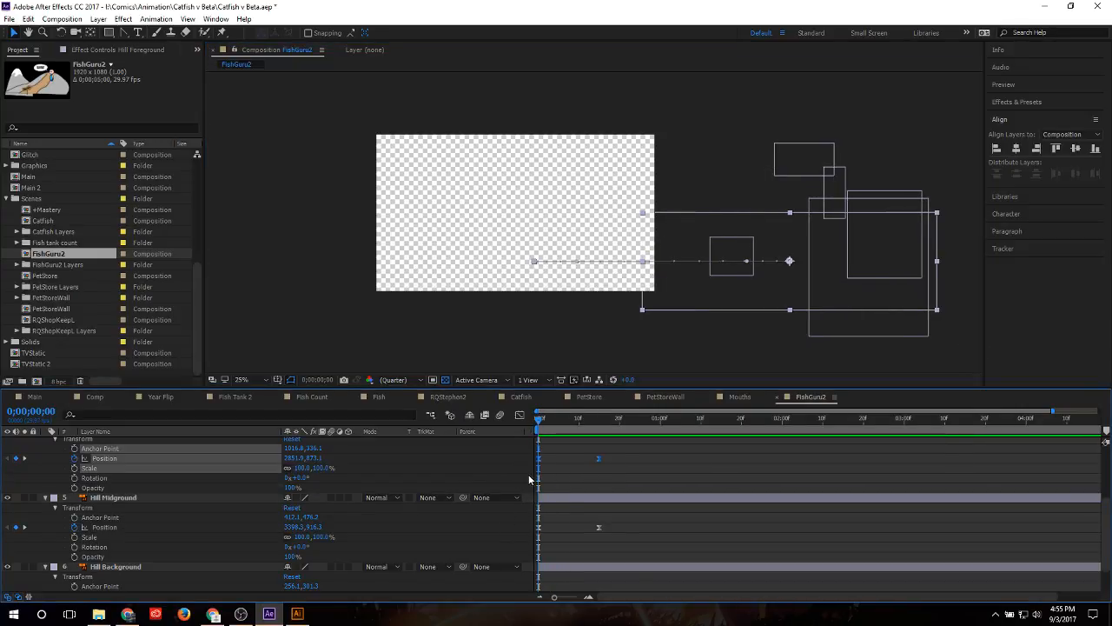
{"action": "left_click_drag", "start_coordinate": [634, 519], "coordinate": [530, 548]}
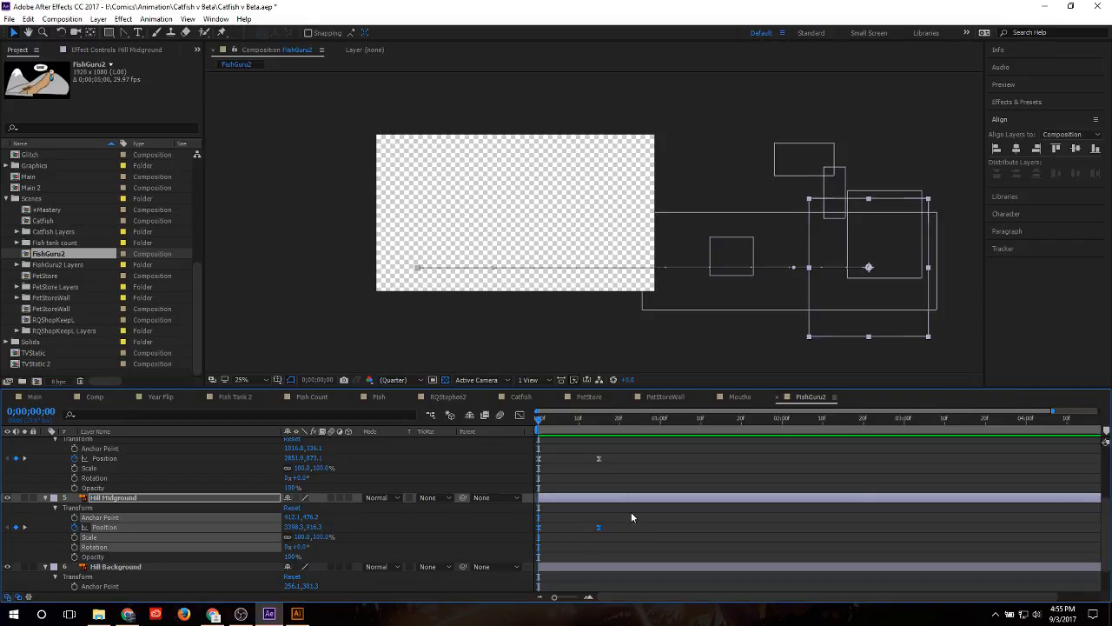
{"action": "scroll", "coordinate": [631, 516], "scroll_direction": "down", "scroll_amount": 2}
{"action": "left_click_drag", "start_coordinate": [614, 555], "coordinate": [525, 564]}
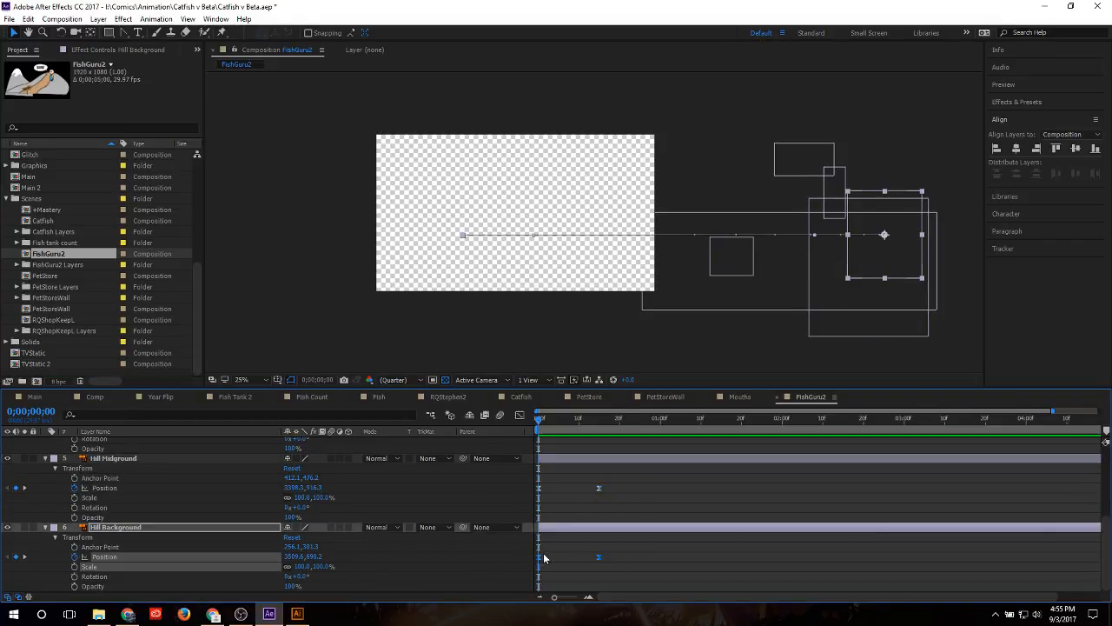
{"action": "left_click", "coordinate": [735, 122]}
{"action": "key", "text": "space"}
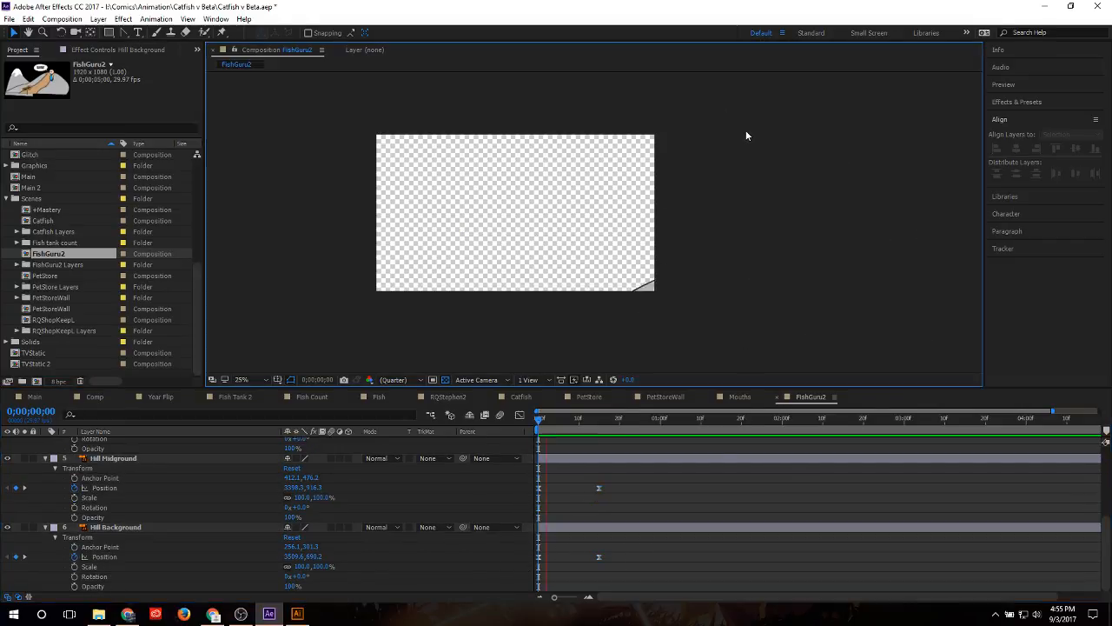
{"action": "key", "text": "space"}
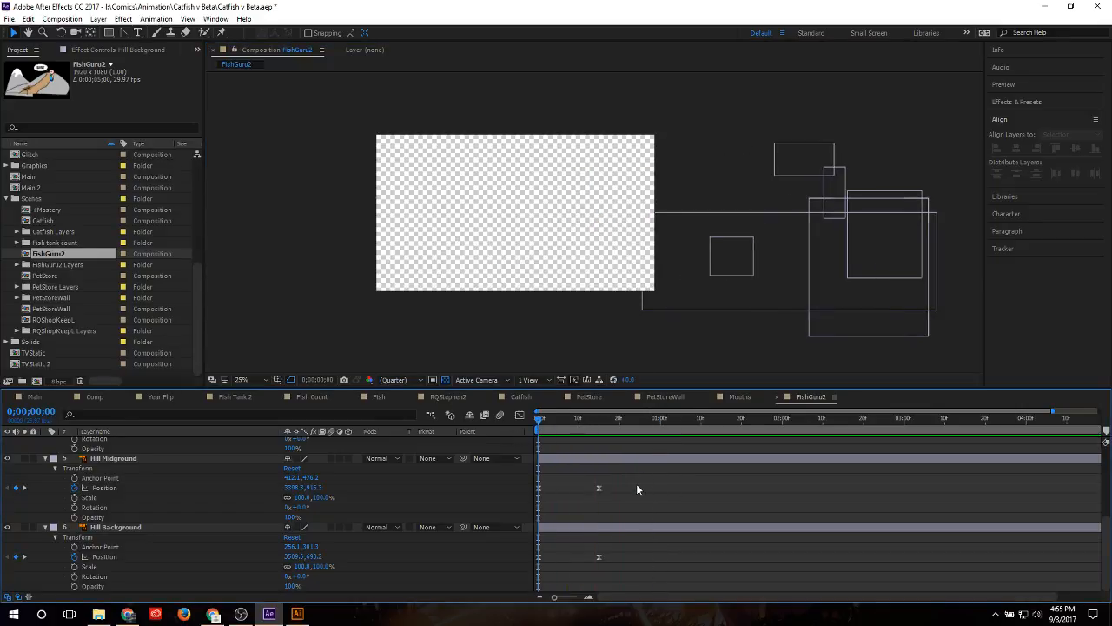
Step: Move the ending Position keyframes of Hill Foreground, Hill Midground and Hill Background to 0;00;00;20
{"action": "left_click", "coordinate": [598, 556]}
{"action": "left_click_drag", "start_coordinate": [618, 477], "coordinate": [584, 508]}
{"action": "scroll", "coordinate": [630, 492], "scroll_direction": "up", "scroll_amount": 2}
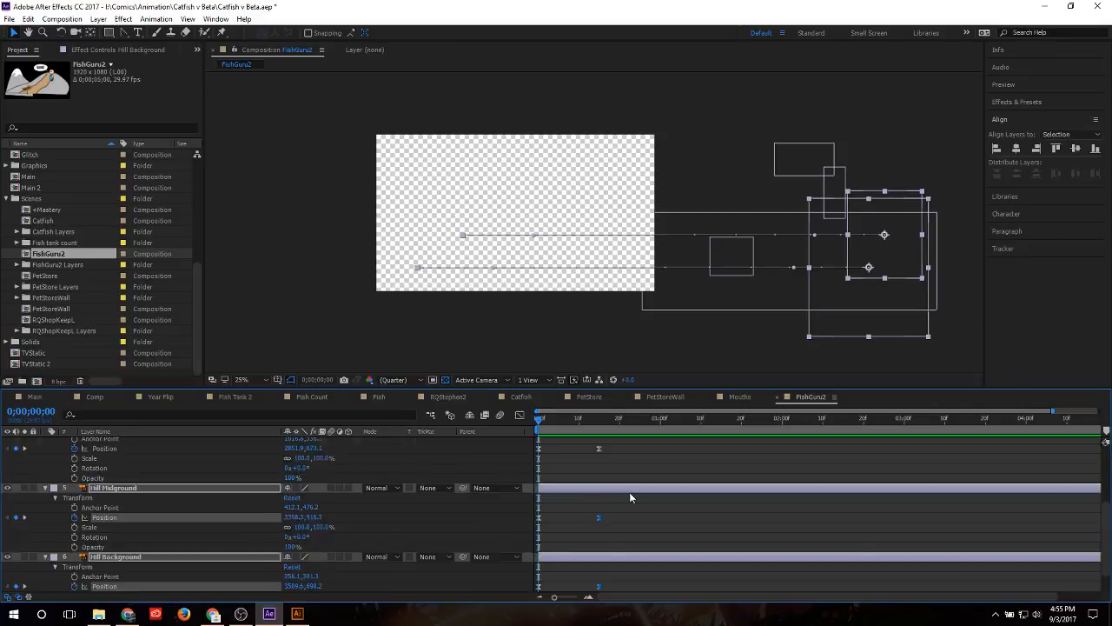
{"action": "left_click_drag", "start_coordinate": [619, 466], "coordinate": [620, 442]}
Step: Preview the slower slide-in of the hills and return to the first frame
{"action": "key", "text": "space"}
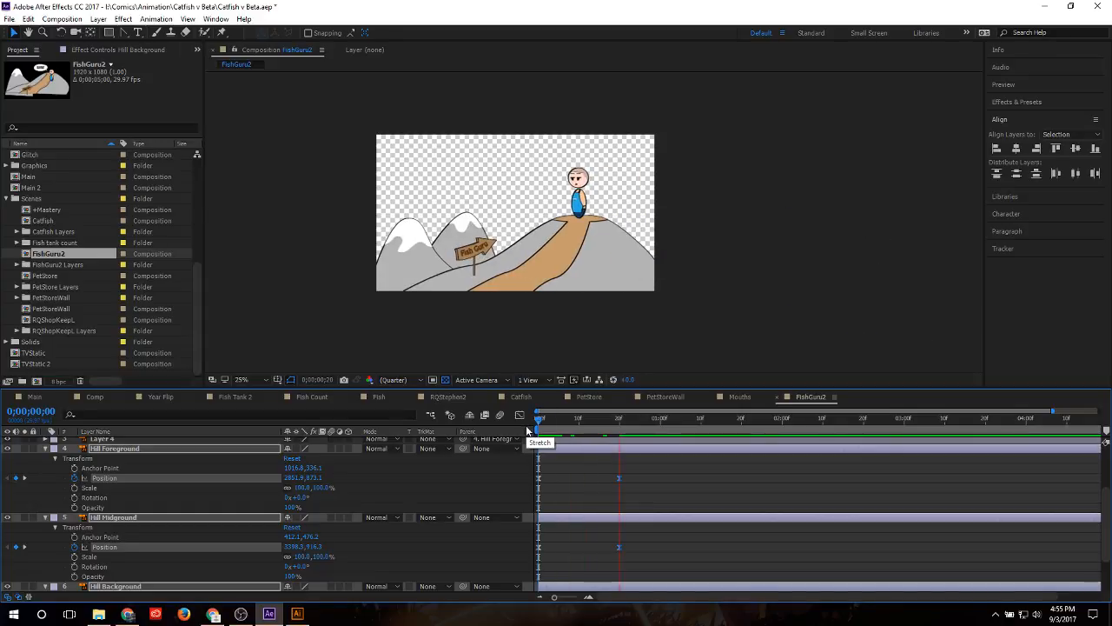
{"action": "key", "text": "space"}
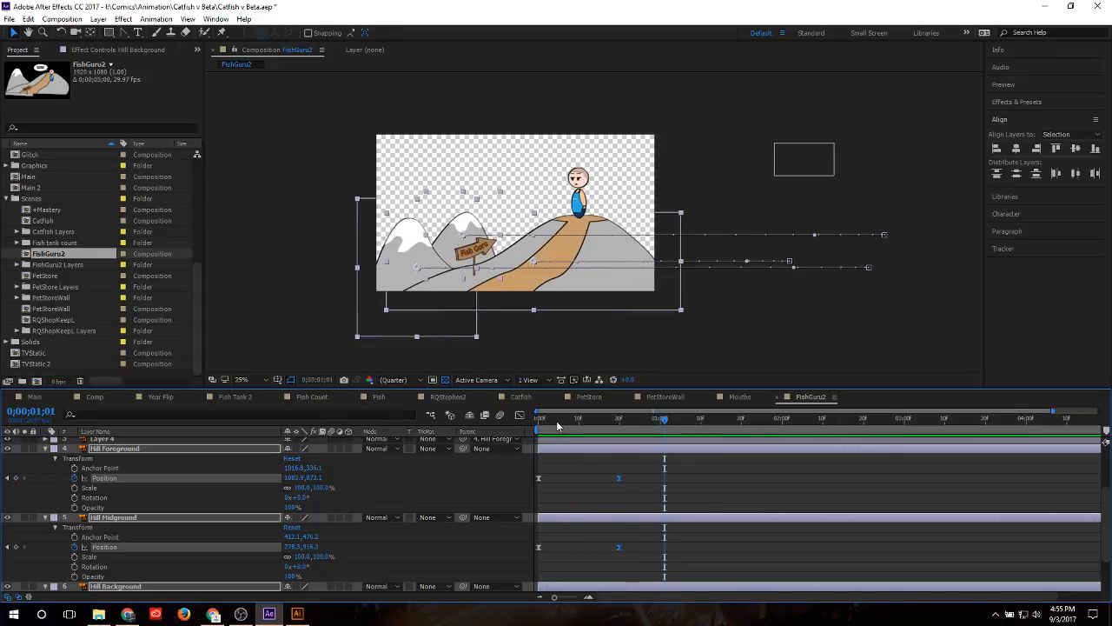
{"action": "key", "text": "space"}
{"action": "key", "text": "space"}
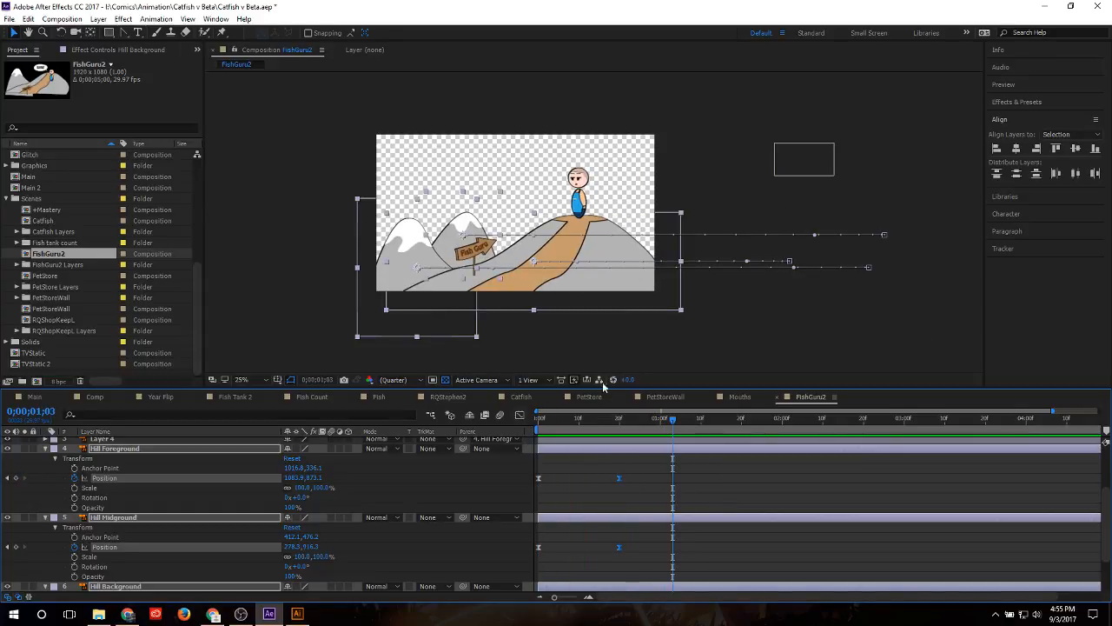
{"action": "left_click_drag", "start_coordinate": [631, 417], "coordinate": [173, 396]}
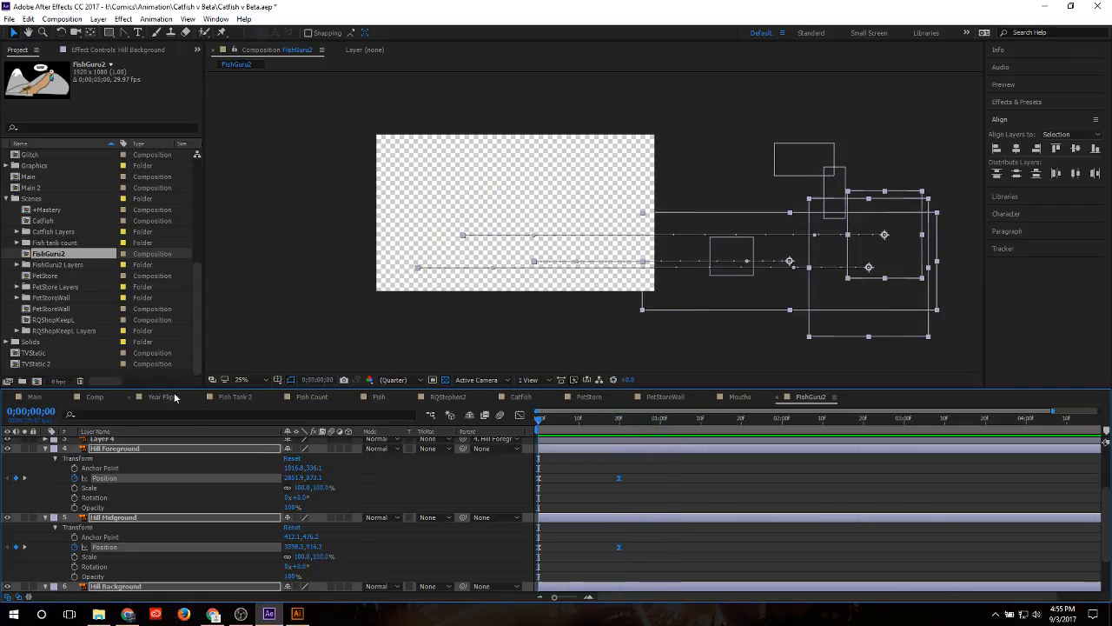
Step: Switch to the Comp composition and play the pet store slide-out from 0;00;26;23
{"action": "left_click", "coordinate": [109, 398]}
{"action": "left_click", "coordinate": [738, 420]}
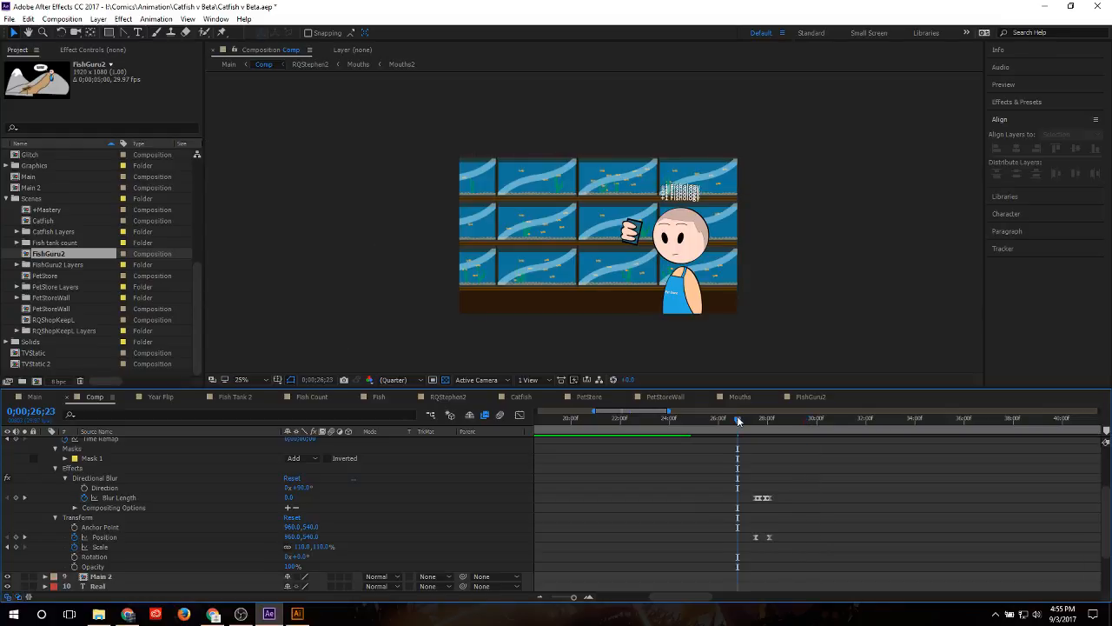
{"action": "key", "text": "space"}
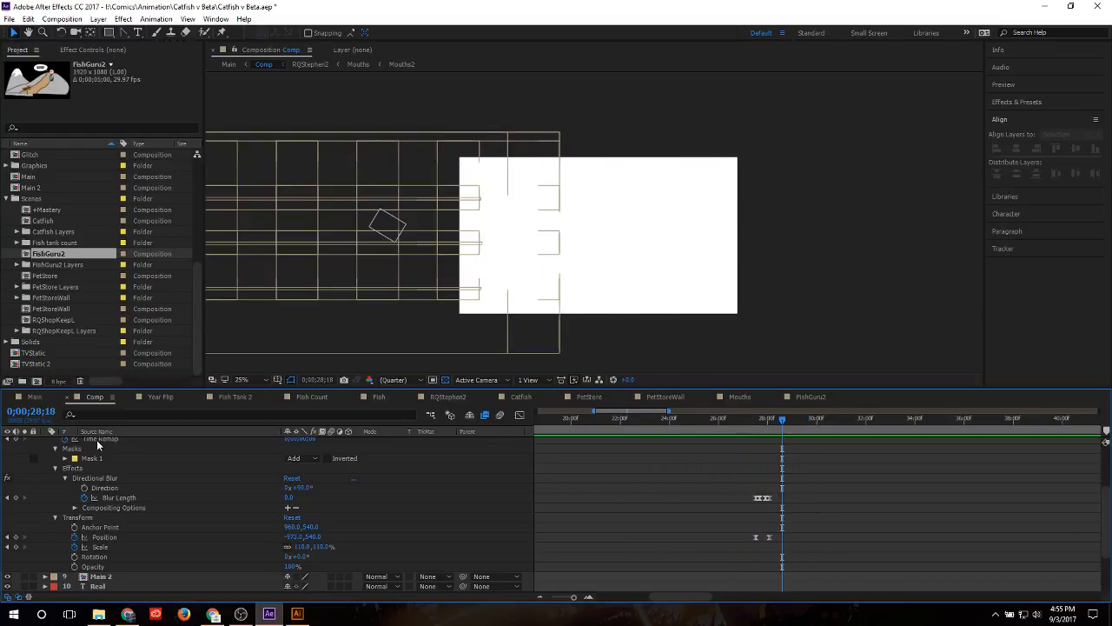
Step: Collapse the PetStoreWall layer's properties and add the FishGuru2 composition as the topmost layer of Comp
{"action": "scroll", "coordinate": [48, 512], "scroll_direction": "up", "scroll_amount": 3}
{"action": "left_click", "coordinate": [46, 510]}
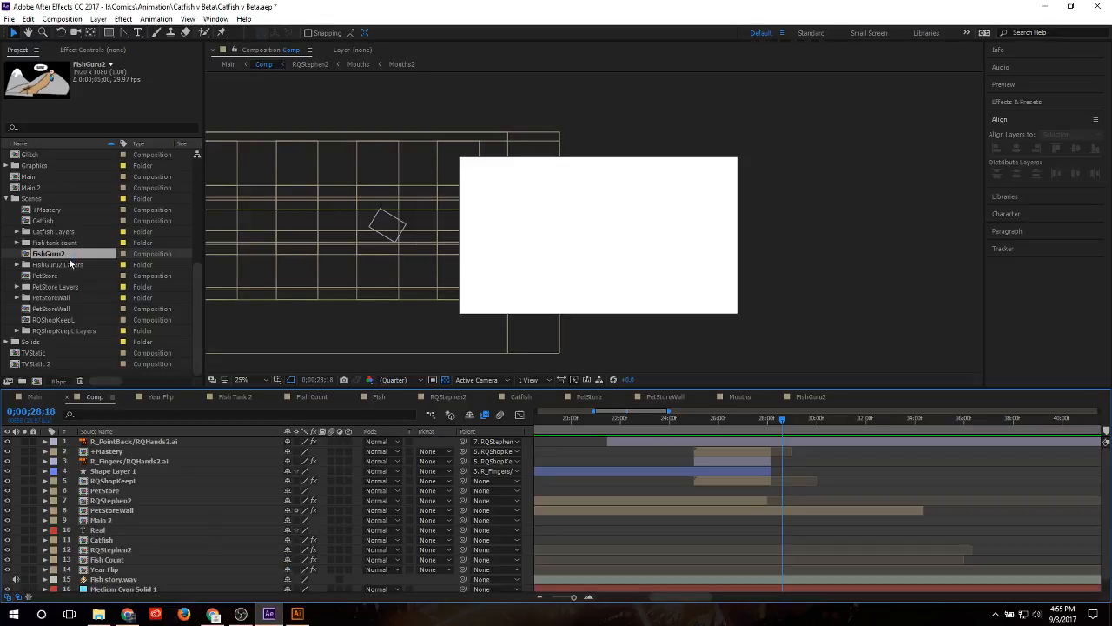
{"action": "left_click_drag", "start_coordinate": [65, 254], "coordinate": [173, 437]}
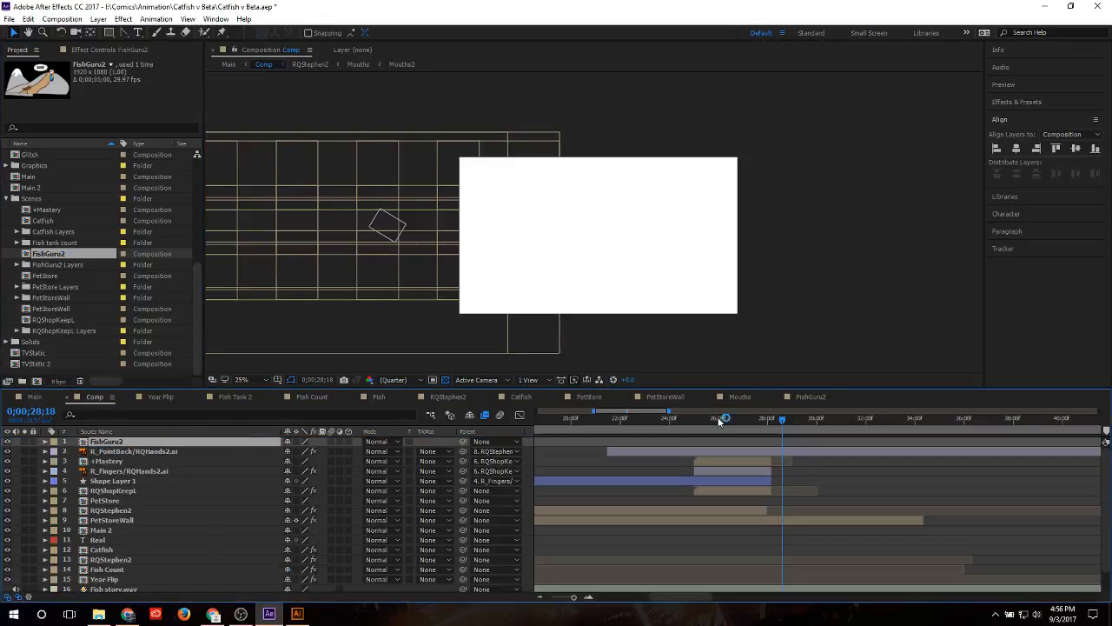
{"action": "left_click_drag", "start_coordinate": [709, 452], "coordinate": [747, 449]}
{"action": "left_click", "coordinate": [68, 442]}
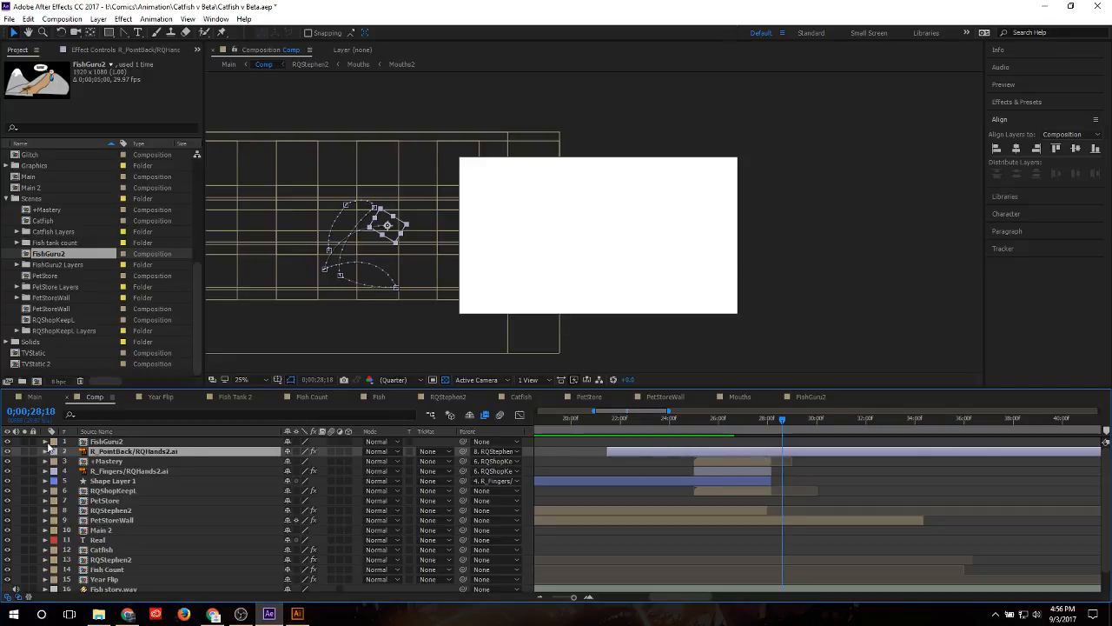
{"action": "key", "text": "Delete"}
{"action": "key", "text": "ctrl+z"}
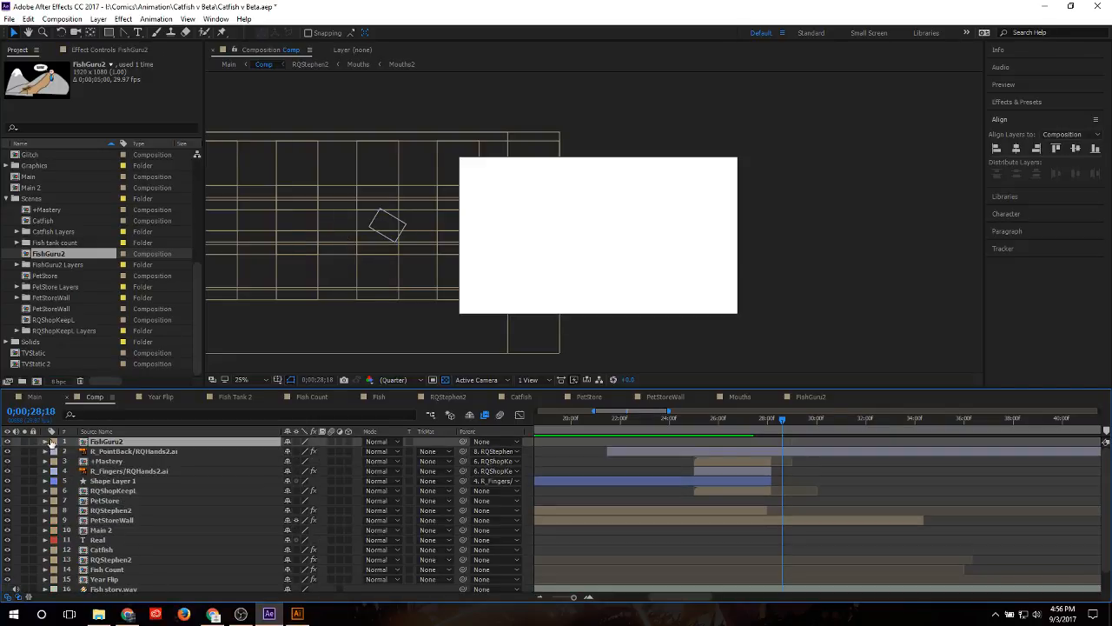
Step: Shift the FishGuru2 layer in time to start at 0;00;28;18, and move the current time to 0;00;27;15
{"action": "key", "text": "semicolon"}
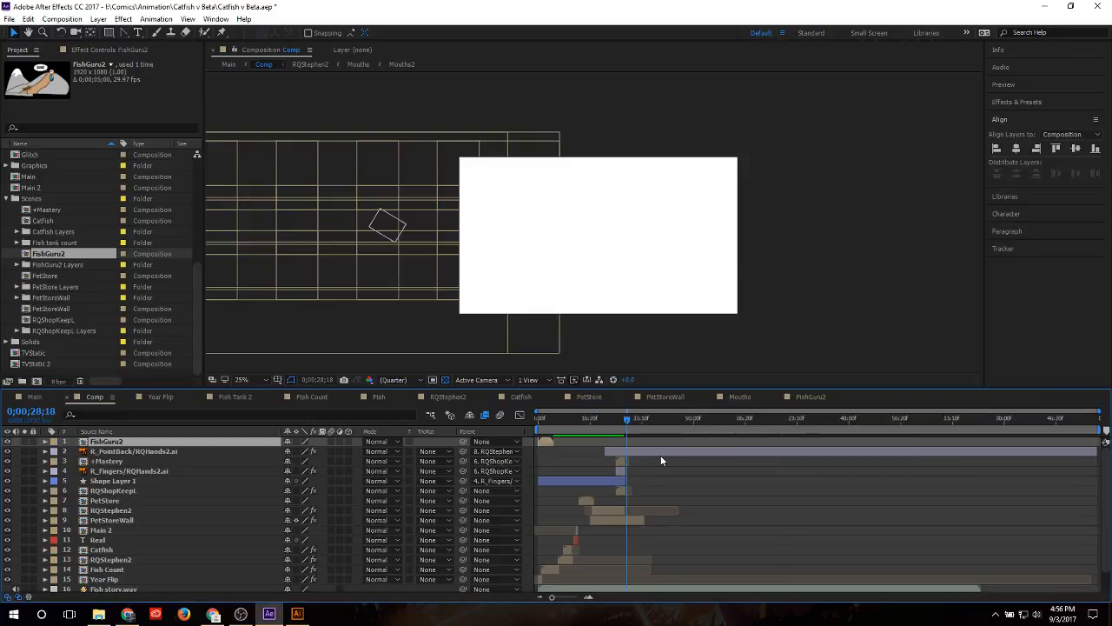
{"action": "key", "text": "equal"}
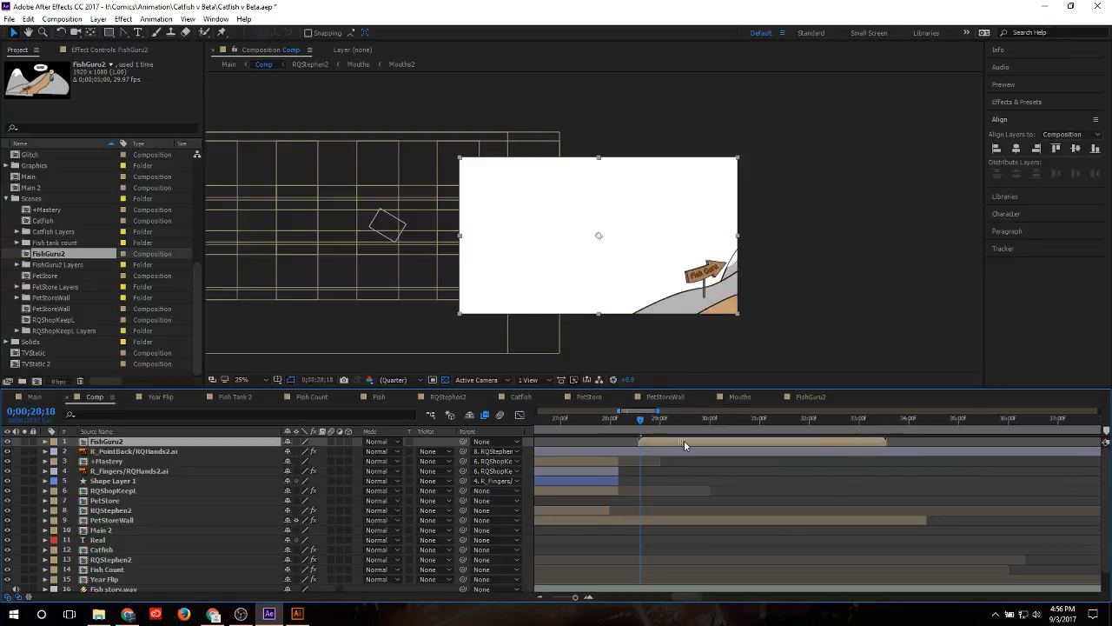
{"action": "left_click_drag", "start_coordinate": [684, 443], "coordinate": [589, 423]}
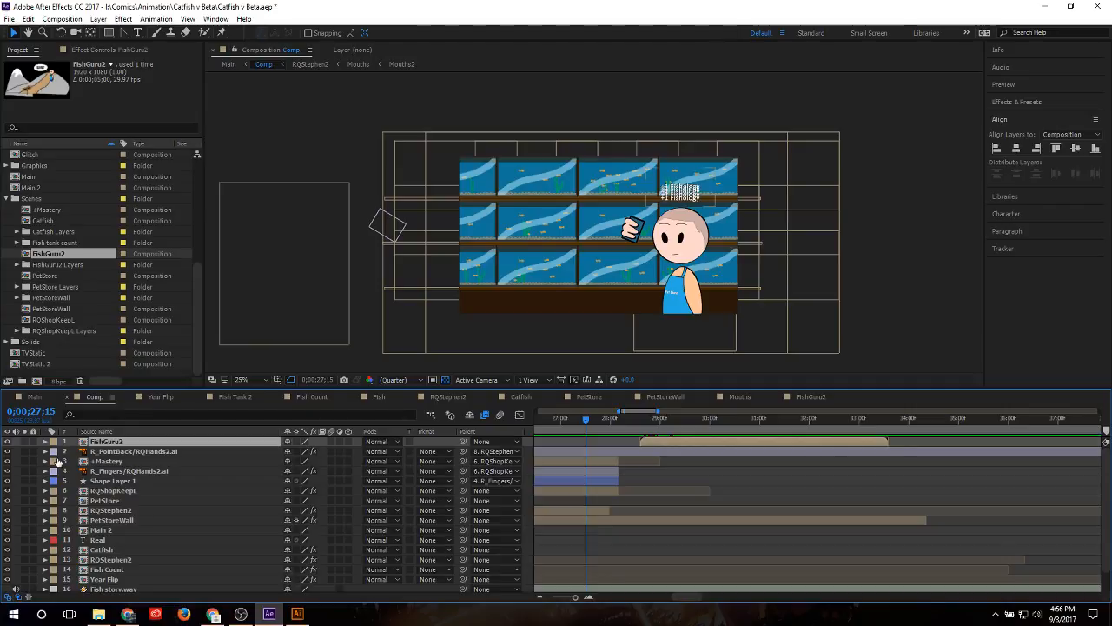
Step: Expand PetStoreWall to locate its slide-out keyframes and align the start of the FishGuru2 layer with the first one at 0;00;27;15
{"action": "left_click", "coordinate": [46, 521]}
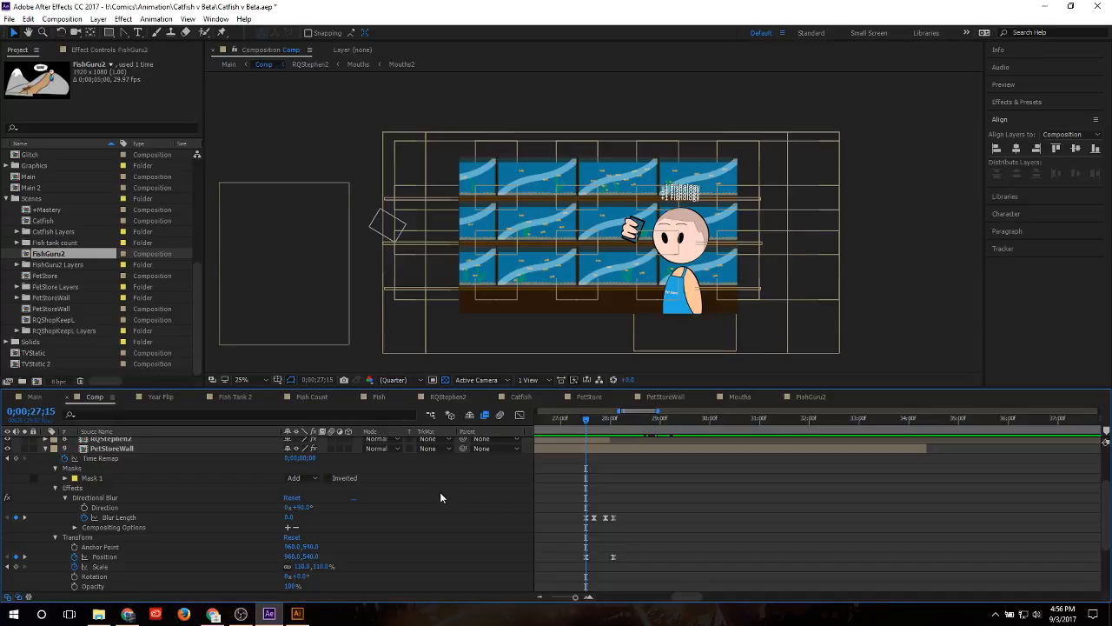
{"action": "left_click", "coordinate": [587, 420]}
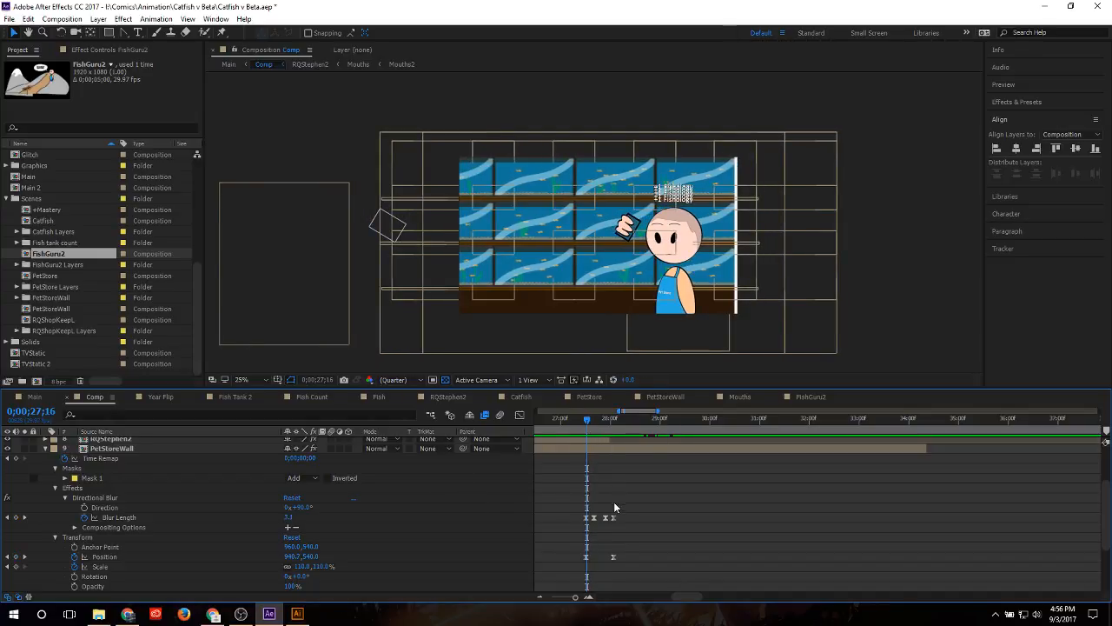
{"action": "scroll", "coordinate": [614, 501], "scroll_direction": "up", "scroll_amount": 2}
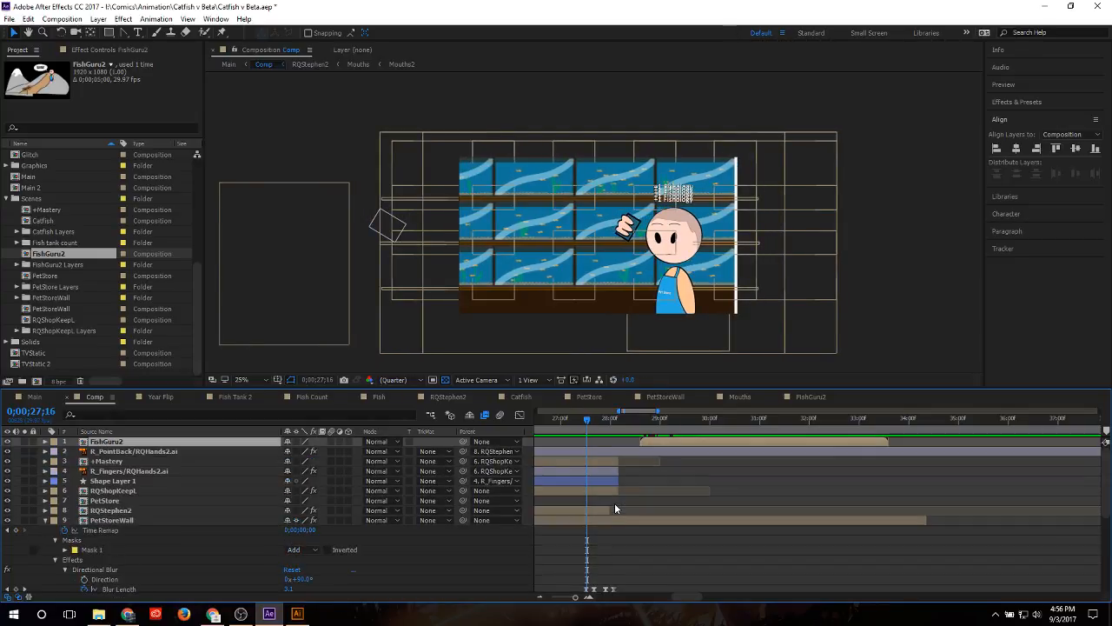
{"action": "left_click", "coordinate": [582, 417]}
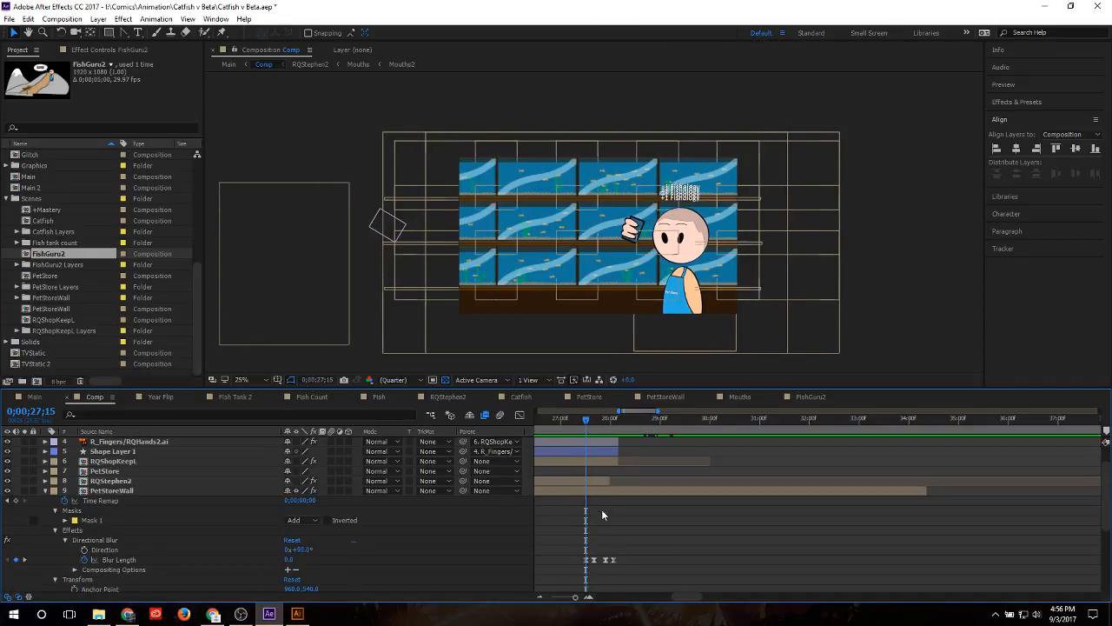
{"action": "scroll", "coordinate": [605, 512], "scroll_direction": "up", "scroll_amount": 1}
{"action": "left_click_drag", "start_coordinate": [678, 442], "coordinate": [625, 443]}
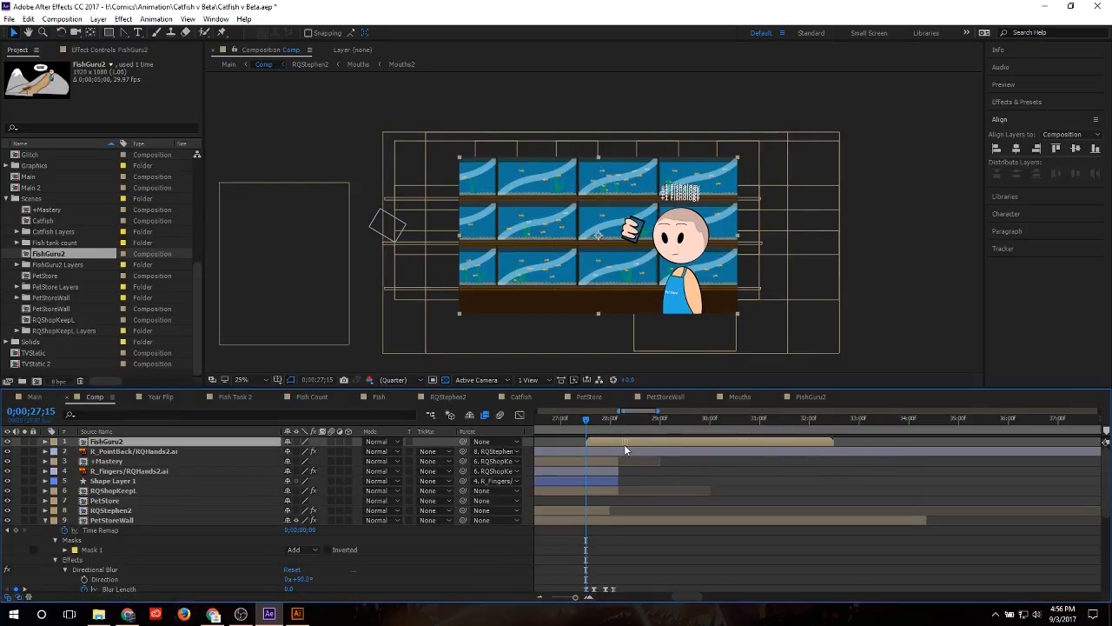
Step: Preview the transition from the pet store to FishGuru2 from 0;00;27;08, and inspect the scene at 0;00;28;05
{"action": "left_click", "coordinate": [596, 423]}
{"action": "left_click_drag", "start_coordinate": [596, 422], "coordinate": [573, 423]}
{"action": "key", "text": "space"}
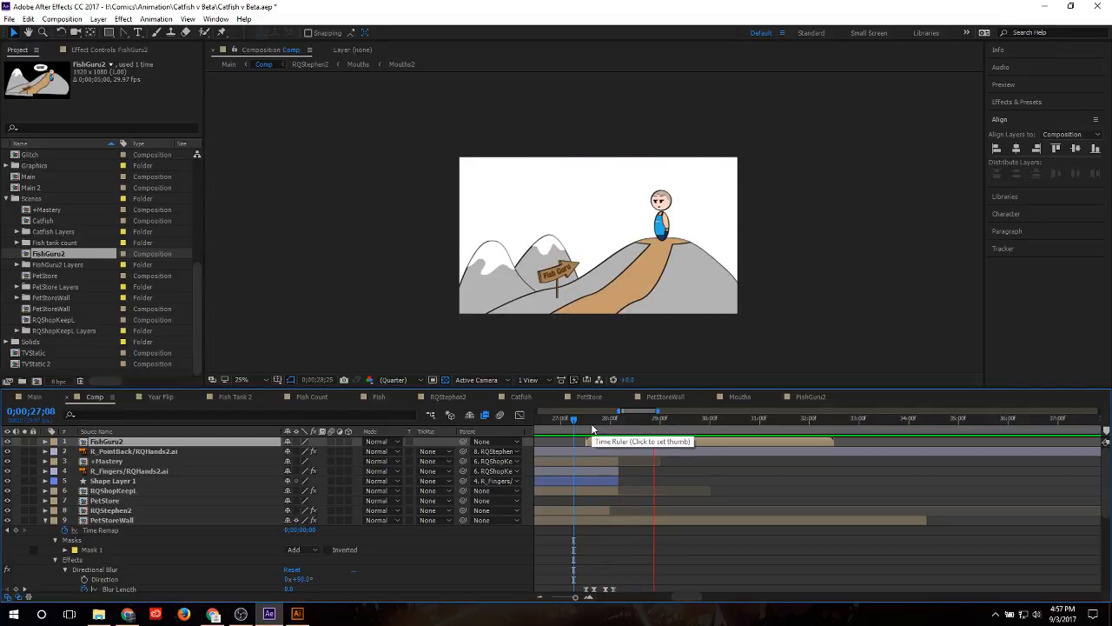
{"action": "left_click_drag", "start_coordinate": [592, 429], "coordinate": [621, 436]}
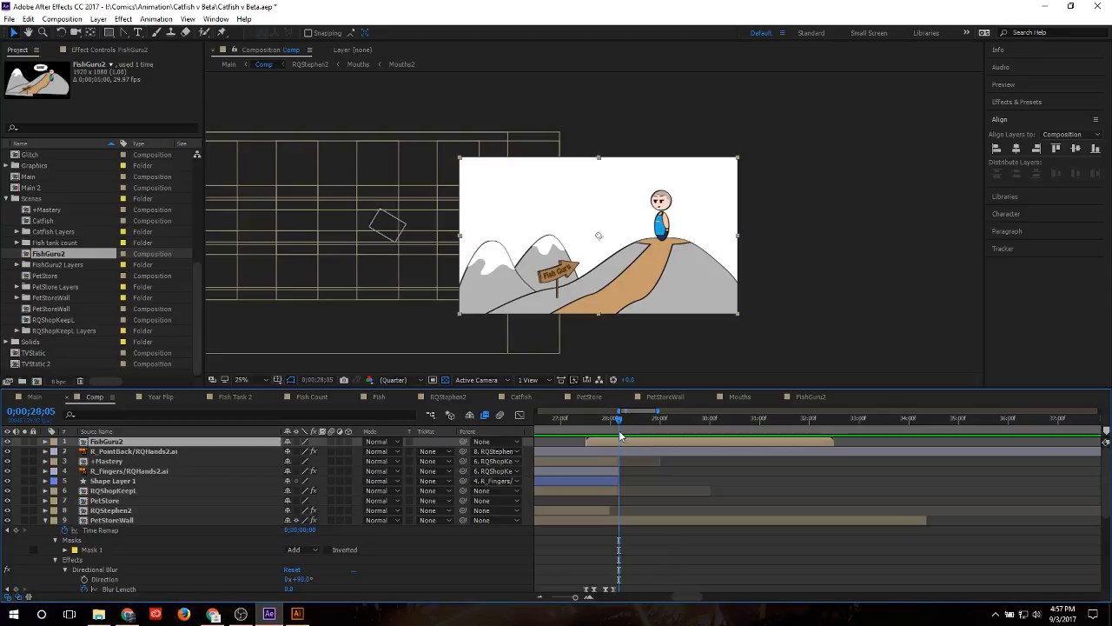
Step: Collapse the hill layers' properties in FishGuru2, and copy the Directional Blur effect from PetStoreWall in Comp
{"action": "left_click", "coordinate": [816, 399]}
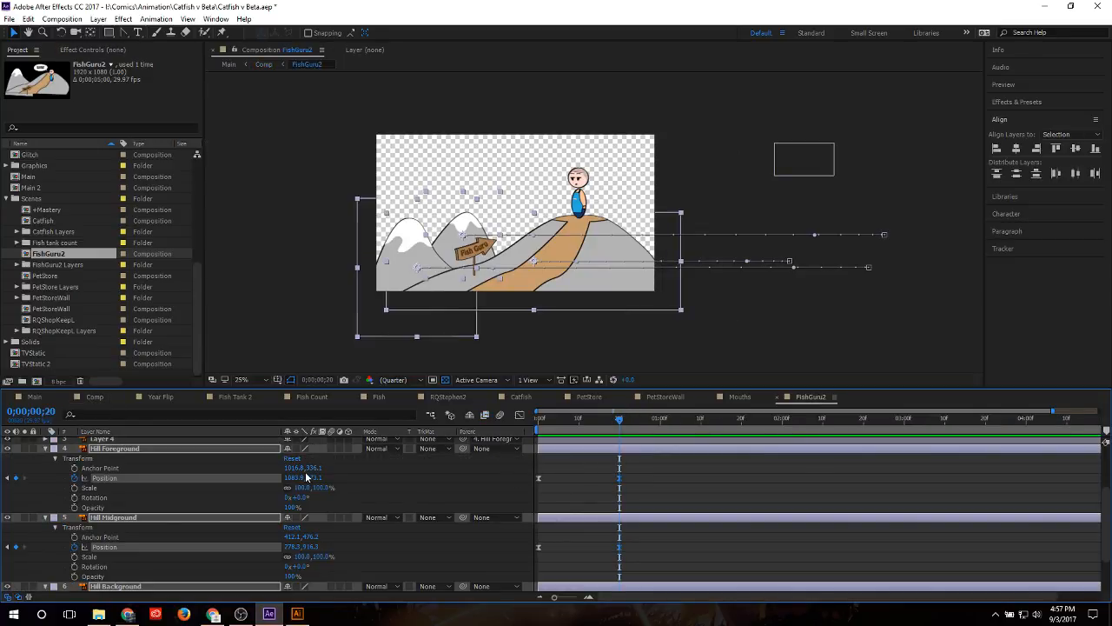
{"action": "left_click", "coordinate": [45, 448]}
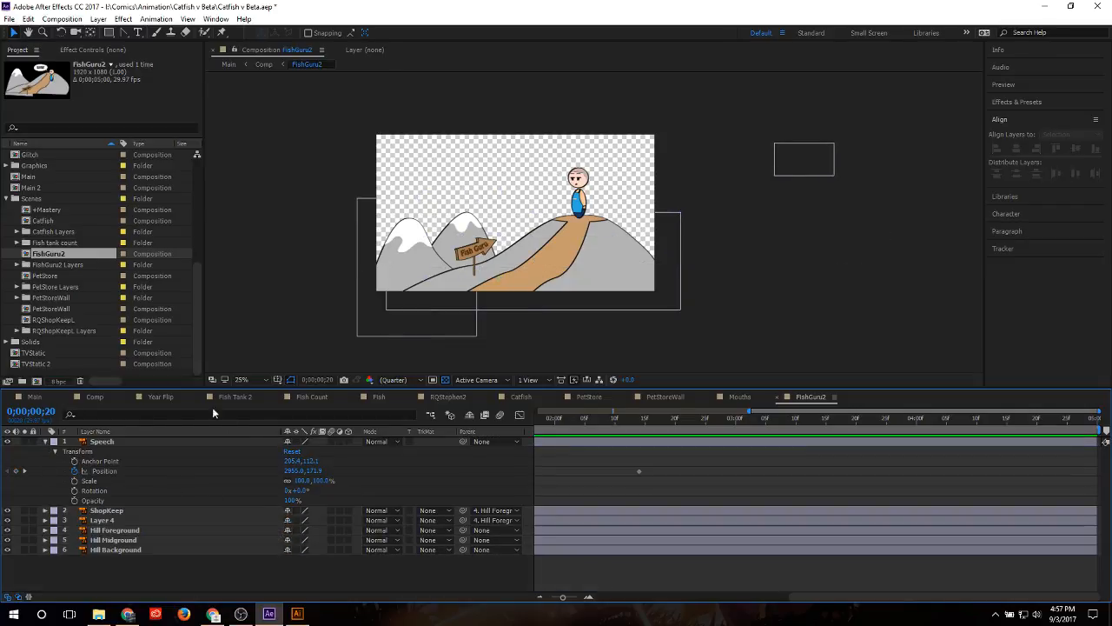
{"action": "left_click", "coordinate": [99, 397]}
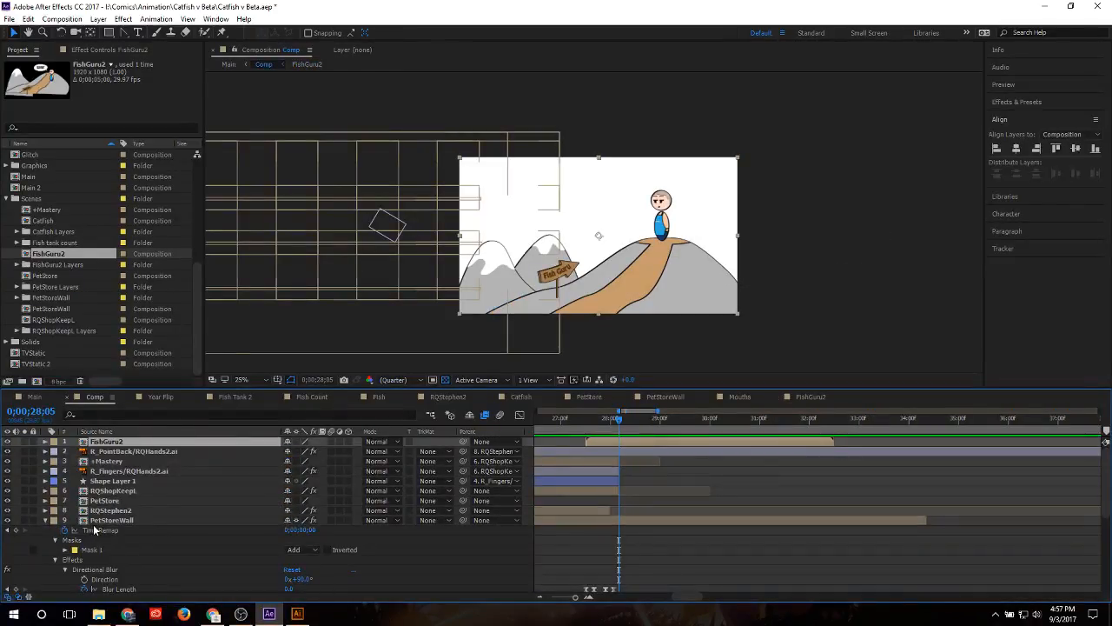
{"action": "left_click", "coordinate": [89, 570]}
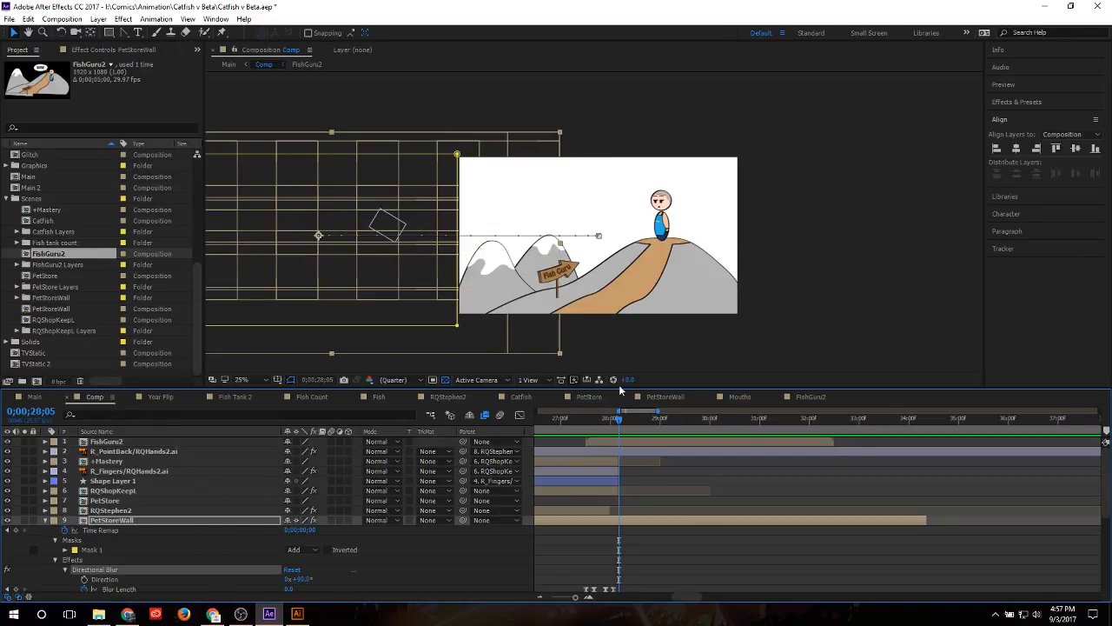
Step: Try pasting Directional Blur onto Hill Background, Hill Midground, Hill Foreground, Layer 4 and ShopKeep at 0;00;00;20, and preview the motion
{"action": "left_click", "coordinate": [808, 396]}
{"action": "left_click", "coordinate": [116, 549]}
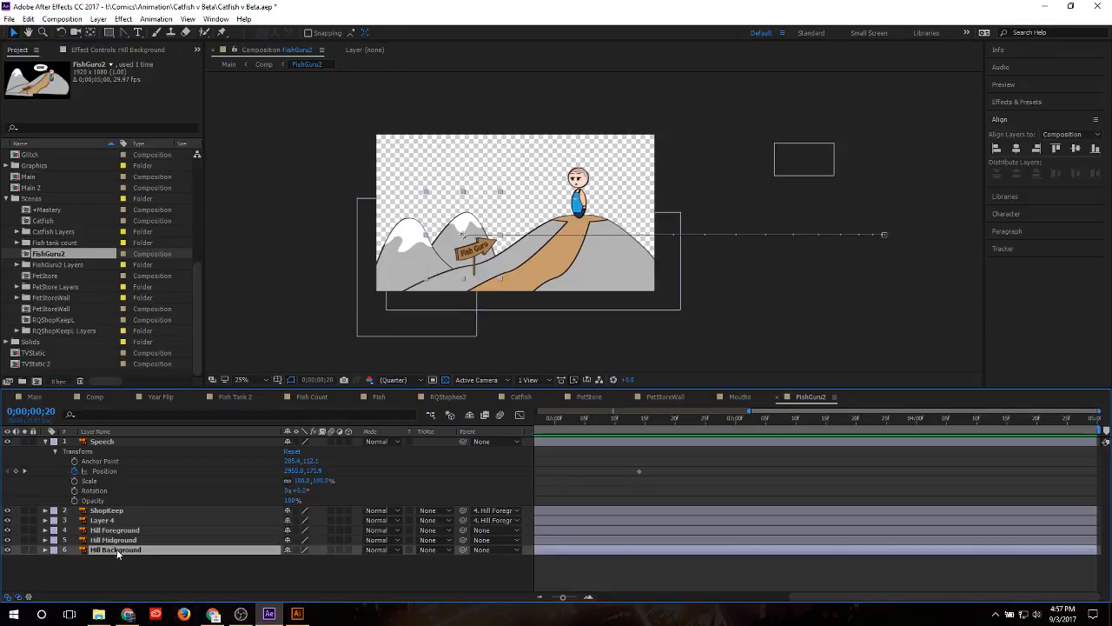
{"action": "left_click", "coordinate": [117, 539]}
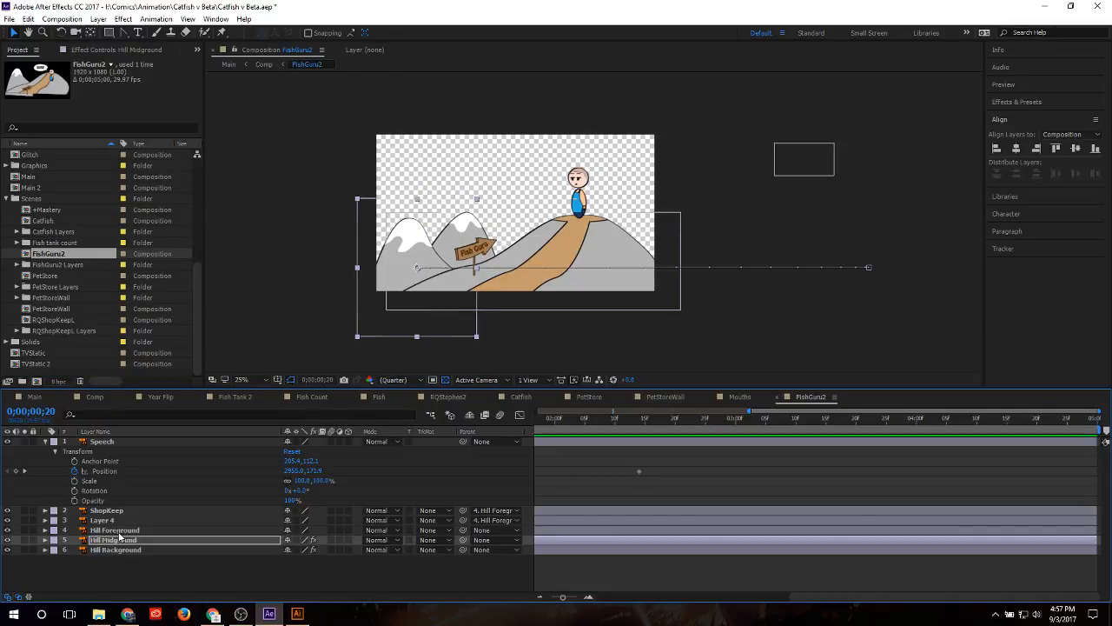
{"action": "left_click", "coordinate": [120, 530]}
{"action": "left_click", "coordinate": [122, 518]}
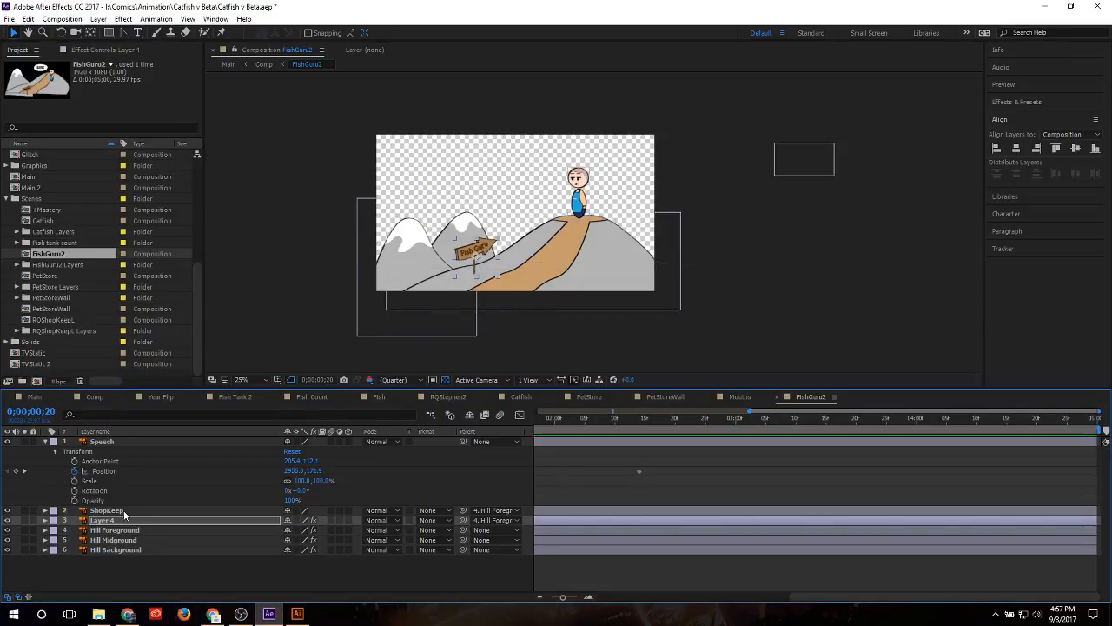
{"action": "left_click", "coordinate": [124, 512]}
{"action": "left_click_drag", "start_coordinate": [569, 424], "coordinate": [518, 426]}
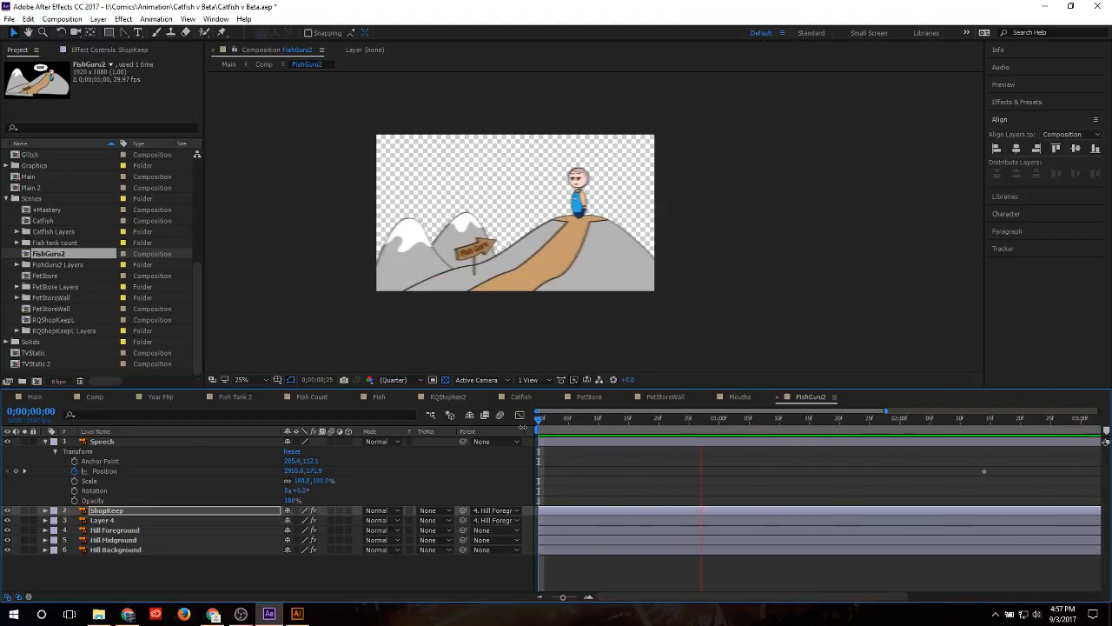
{"action": "key", "text": "space"}
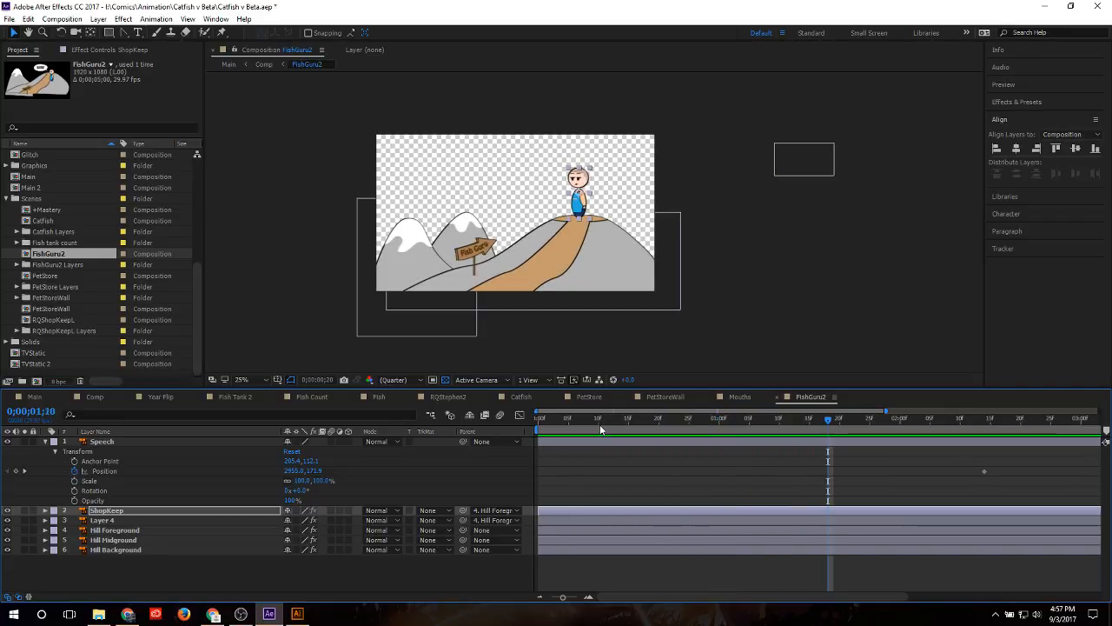
Step: Undo the Directional Blur pastes on ShopKeep, Layer 4 and the three hill layers
{"action": "key", "text": "shift+Page_Up"}
{"action": "key", "text": "ctrl+Down"}
{"action": "key", "text": "ctrl+Down"}
{"action": "key", "text": "ctrl+Down"}
{"action": "key", "text": "ctrl+Down"}
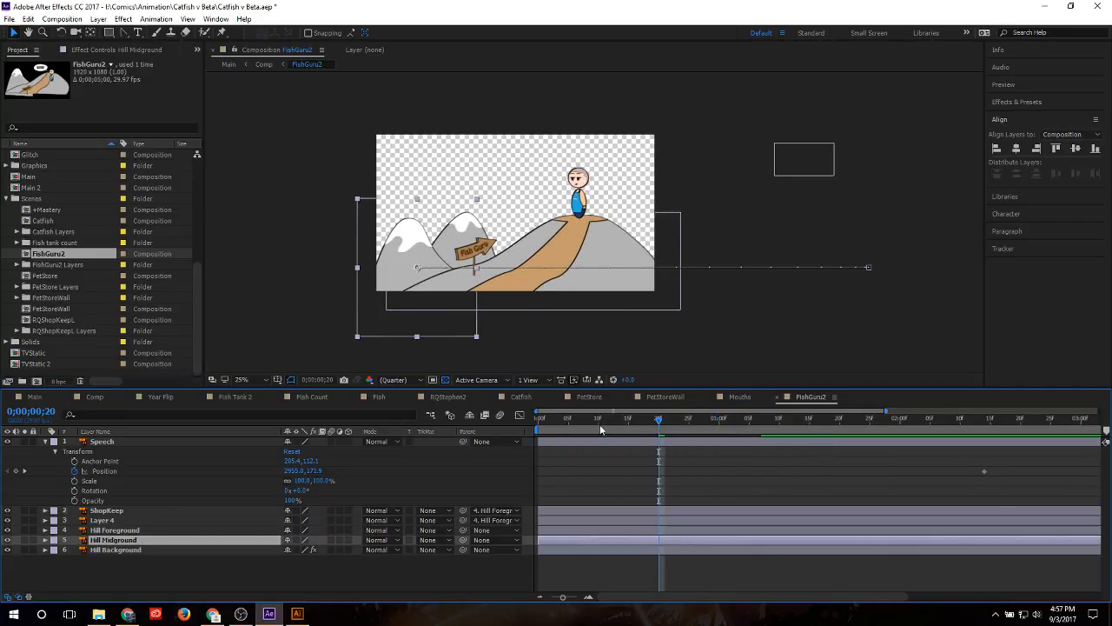
{"action": "key", "text": "Page_Up"}
{"action": "key", "text": "Page_Up"}
{"action": "key", "text": "Page_Up"}
{"action": "key", "text": "Page_Up"}
{"action": "key", "text": "Page_Up"}
{"action": "key", "text": "Page_Up"}
{"action": "key", "text": "Page_Up"}
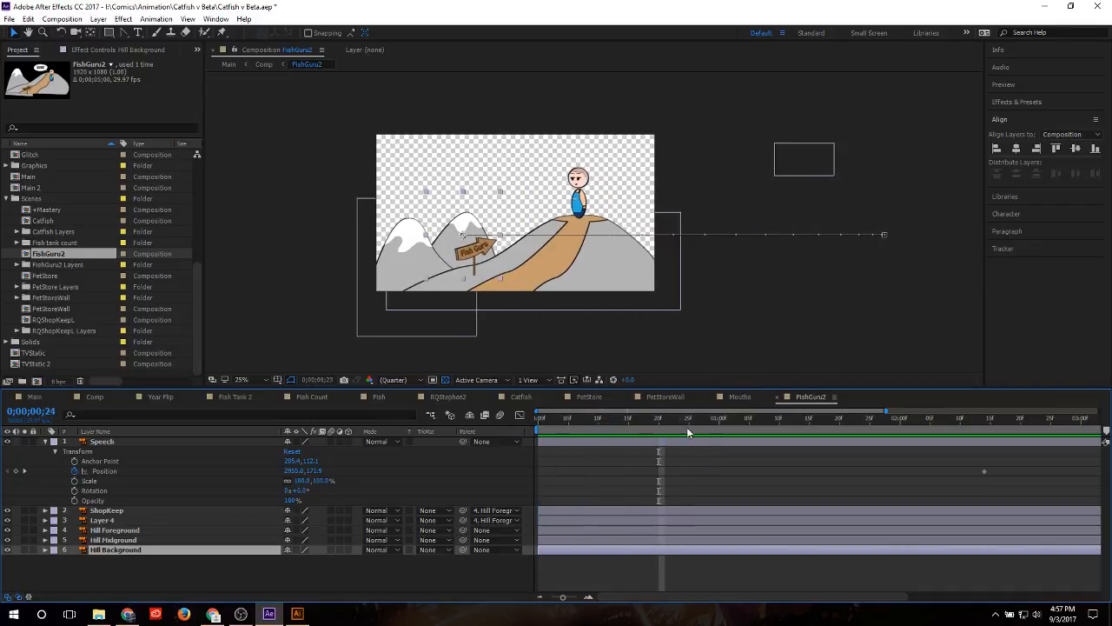
Step: At the first frame, paste Directional Blur onto Hill Background, Hill Midground, Hill Foreground, Layer 4 and ShopKeep, and select the Speech layer
{"action": "key", "text": "Home"}
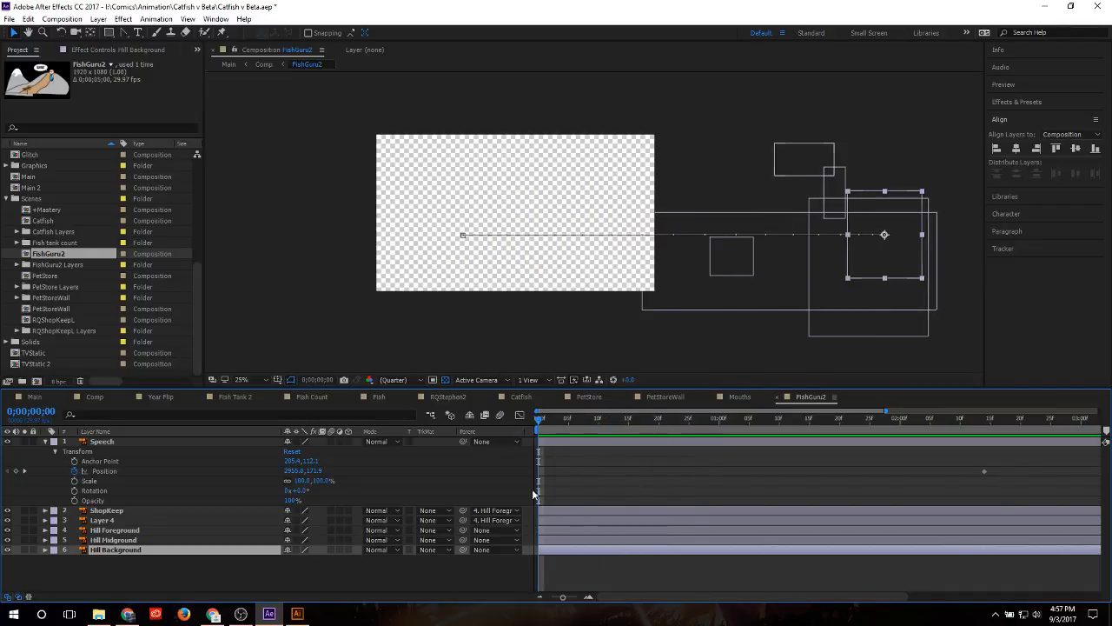
{"action": "left_click", "coordinate": [148, 540]}
{"action": "left_click", "coordinate": [150, 529]}
{"action": "left_click", "coordinate": [153, 521]}
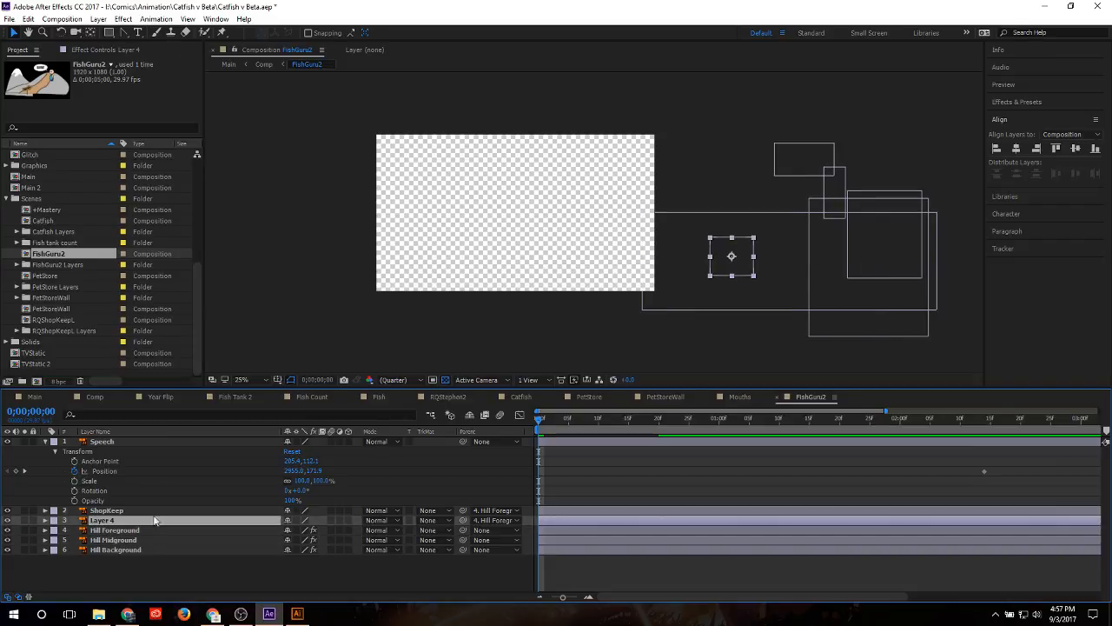
{"action": "left_click", "coordinate": [153, 511]}
{"action": "left_click", "coordinate": [150, 441]}
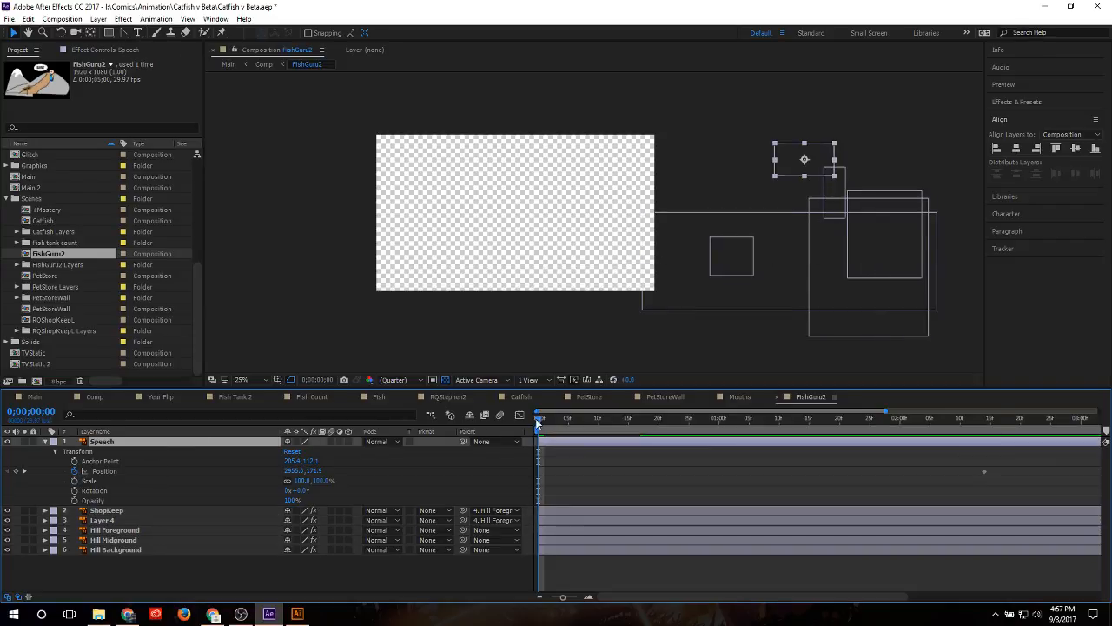
Step: At 0;00;00;20, shift Hill Background's last two Directional Blur Length keyframes to 0;00;00;15 and 0;00;00;20
{"action": "left_click_drag", "start_coordinate": [538, 415], "coordinate": [661, 425]}
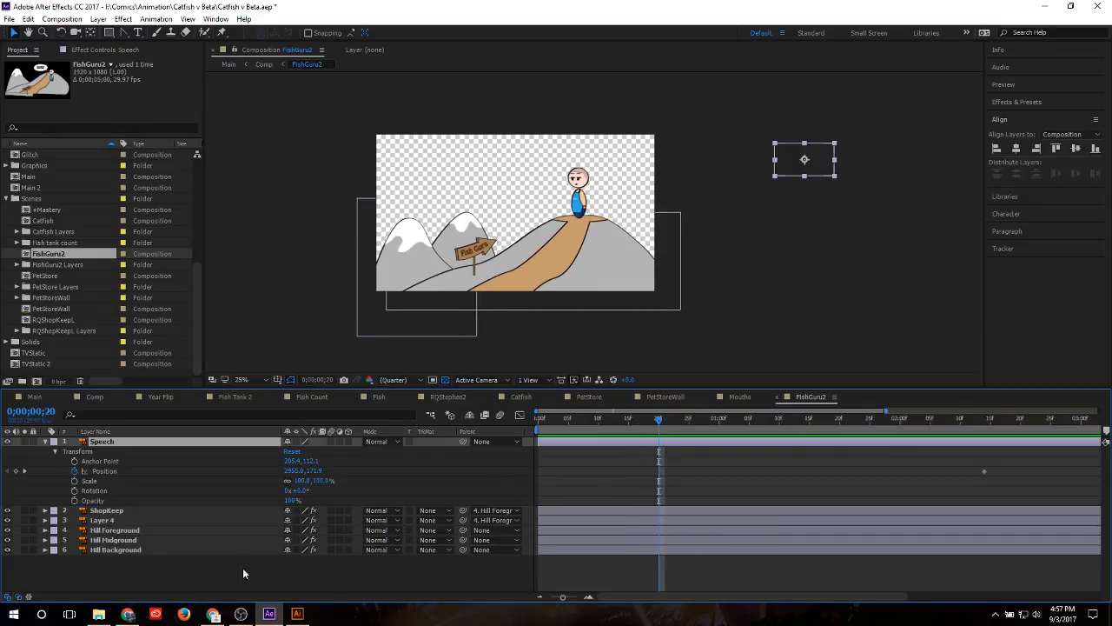
{"action": "left_click", "coordinate": [44, 550]}
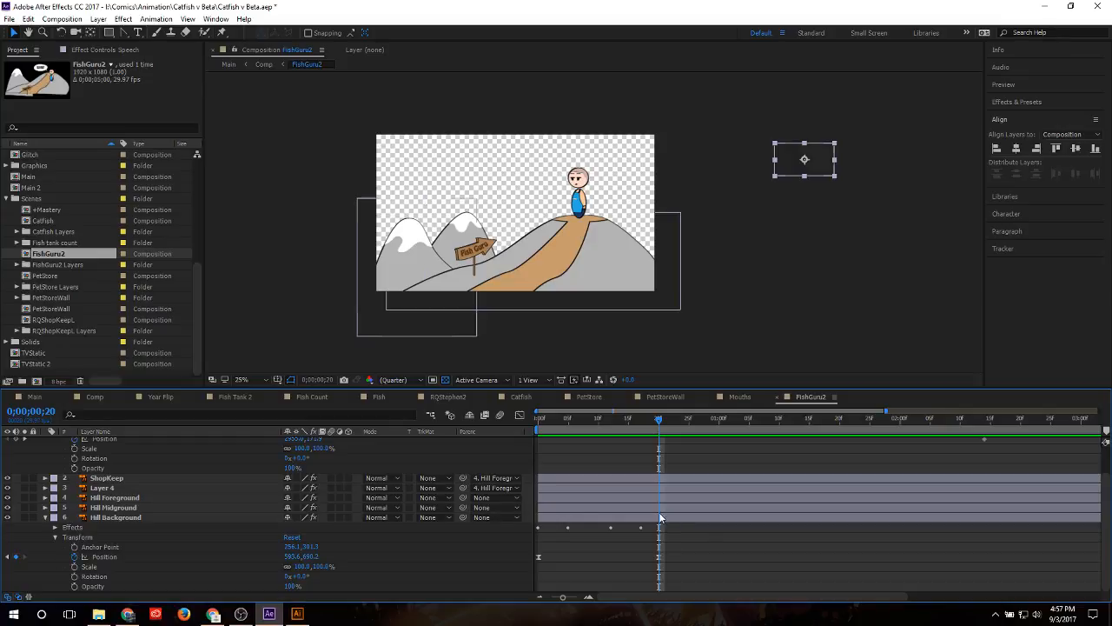
{"action": "left_click", "coordinate": [53, 528]}
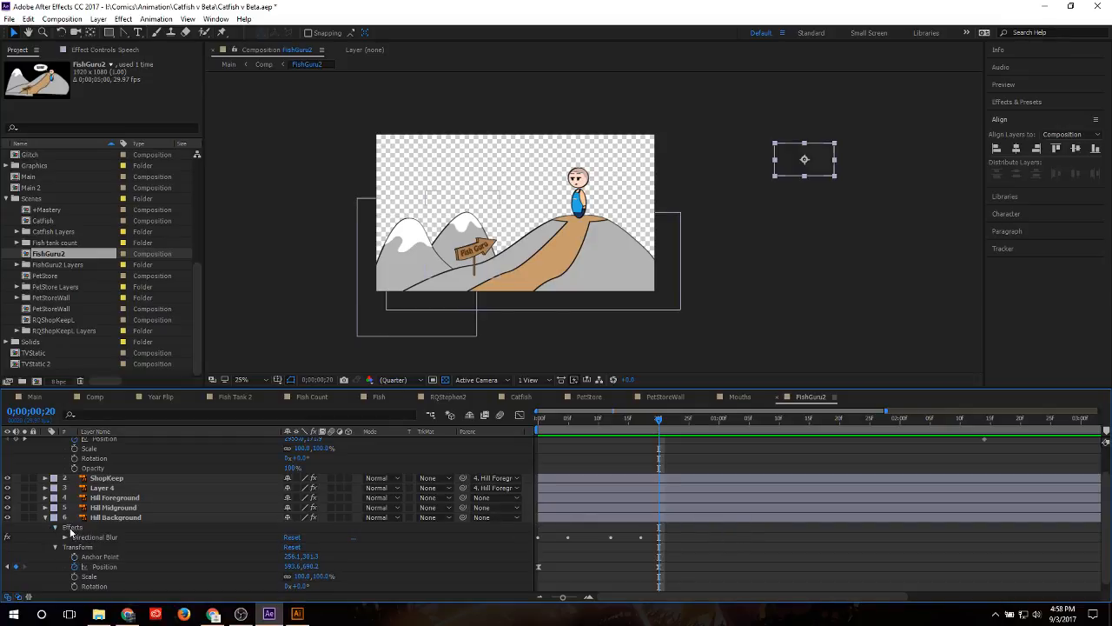
{"action": "left_click", "coordinate": [64, 538]}
{"action": "mouse_move", "coordinate": [648, 556]}
{"action": "left_mouse_down"}
{"action": "mouse_move", "coordinate": [598, 575]}
{"action": "mouse_move", "coordinate": [628, 560]}
{"action": "left_mouse_up"}
{"action": "left_click", "coordinate": [619, 565]}
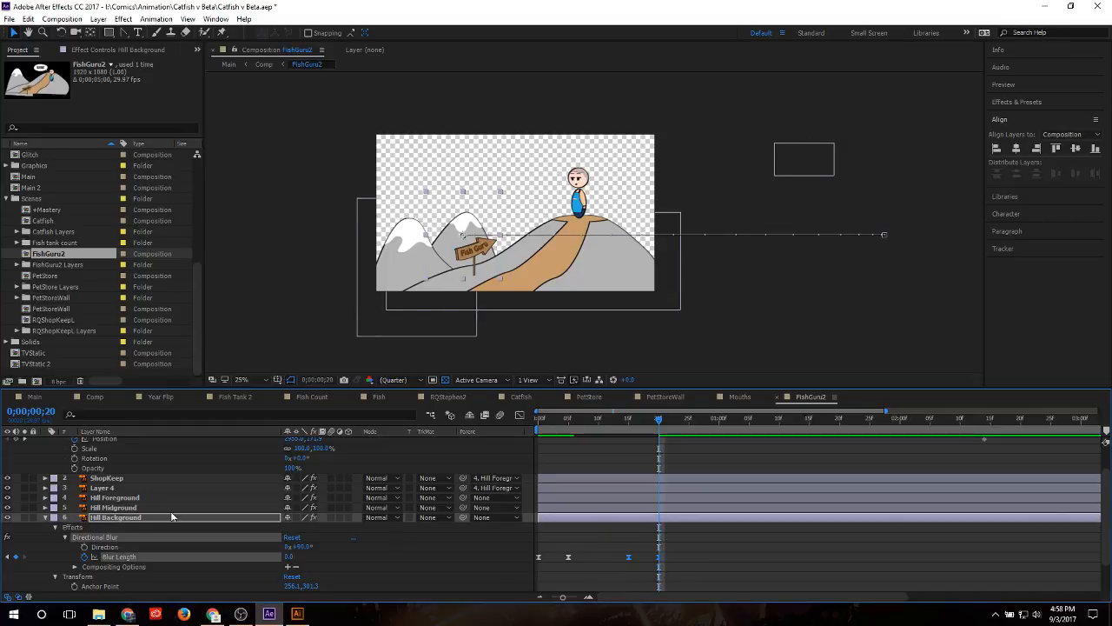
Step: Shift Hill Midground's last two Blur Length keyframes to 0;00;00;15 and 0;00;00;20, and collapse the layer
{"action": "left_click", "coordinate": [115, 507]}
{"action": "left_click", "coordinate": [46, 508]}
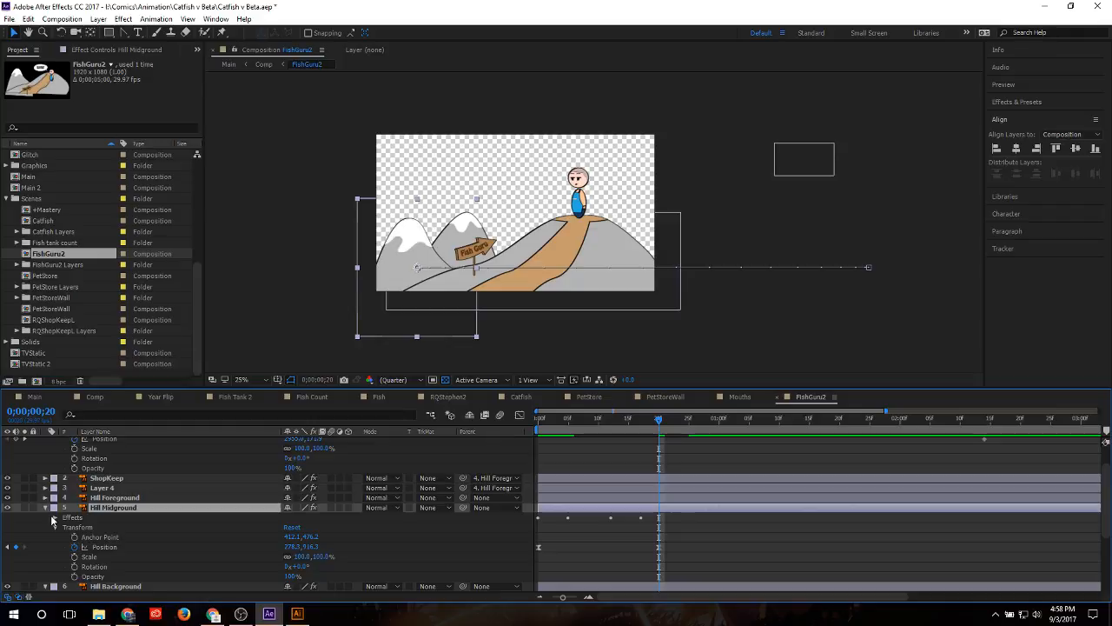
{"action": "left_click", "coordinate": [54, 518]}
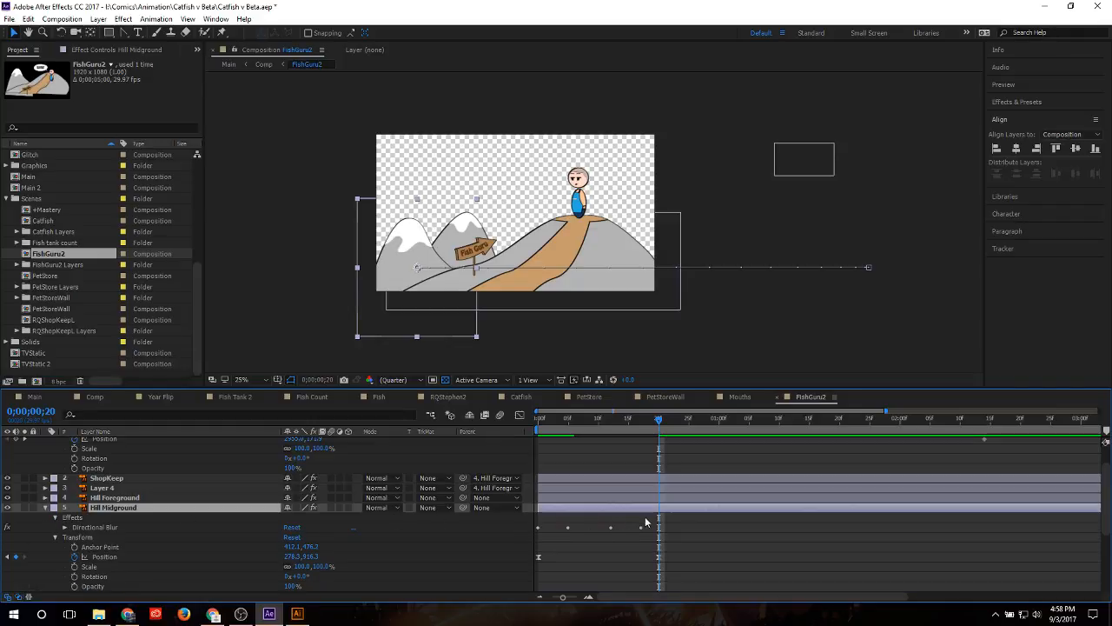
{"action": "left_click", "coordinate": [64, 527]}
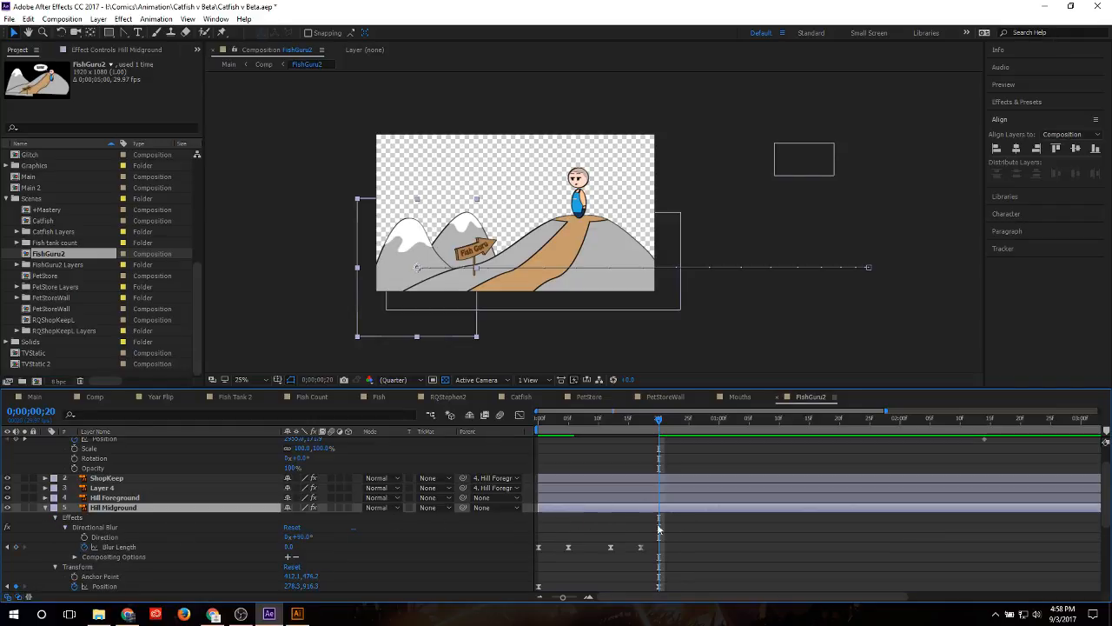
{"action": "left_click_drag", "start_coordinate": [645, 527], "coordinate": [625, 547]}
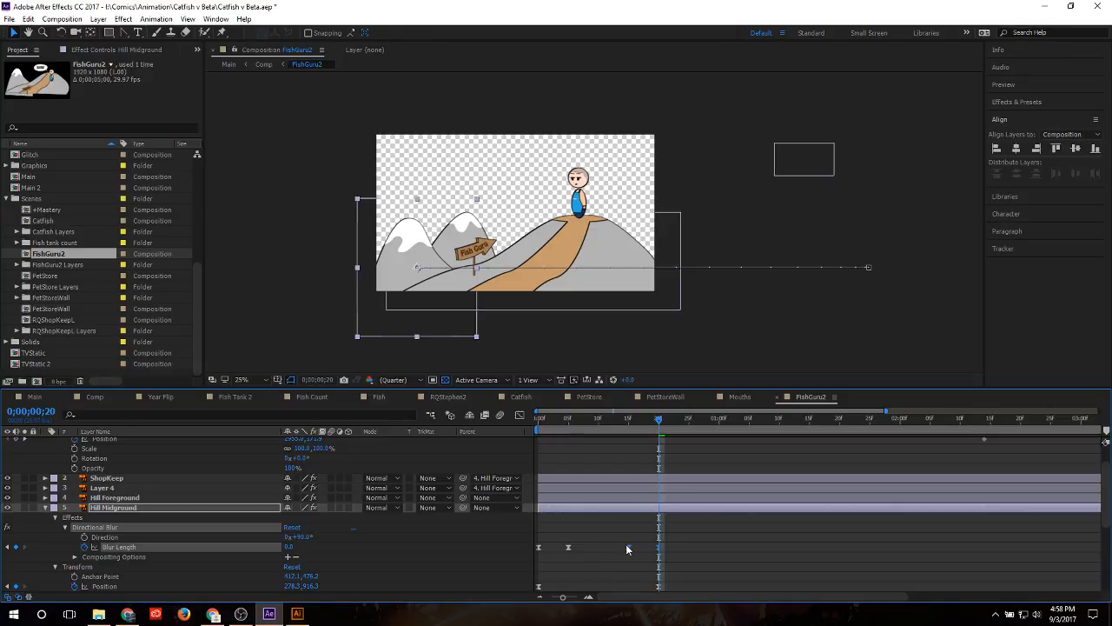
{"action": "left_click", "coordinate": [45, 507]}
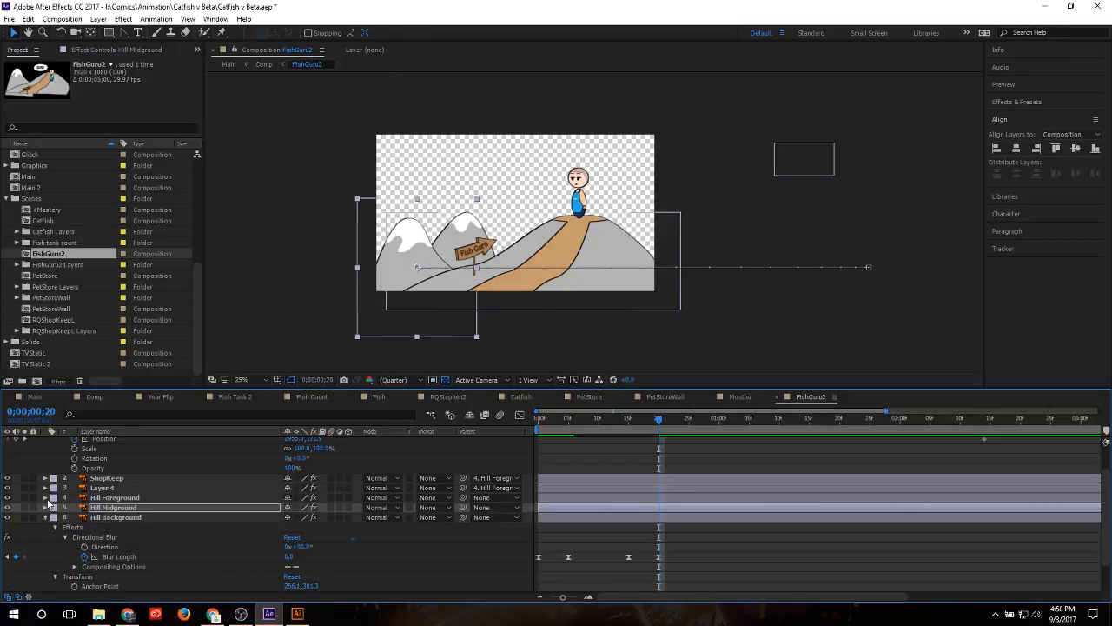
Step: Shift Hill Foreground's last two Blur Length keyframes to 0;00;00;15 and 0;00;00;20, and collapse the layer
{"action": "left_click", "coordinate": [45, 496]}
{"action": "left_click", "coordinate": [55, 508]}
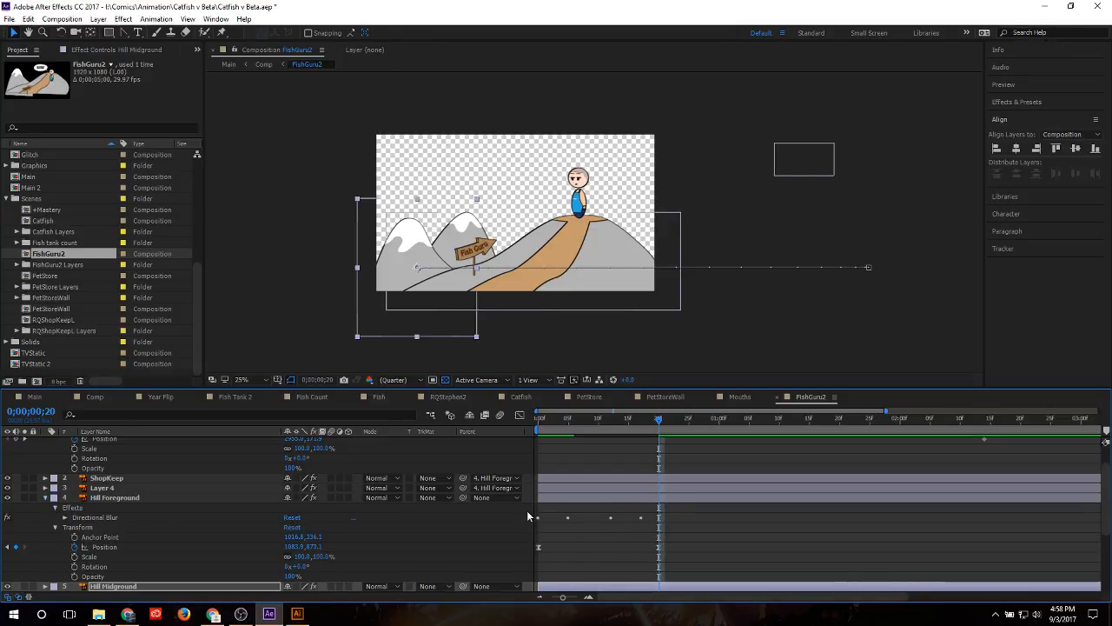
{"action": "left_click", "coordinate": [568, 536]}
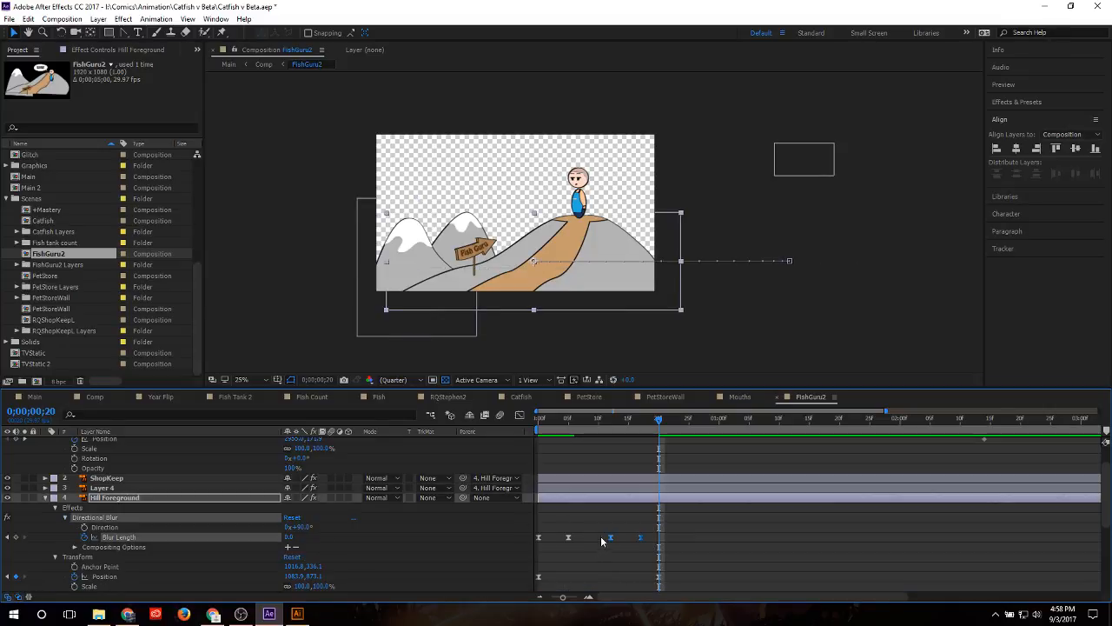
{"action": "left_click", "coordinate": [610, 536]}
{"action": "left_click_drag", "start_coordinate": [598, 529], "coordinate": [628, 545]}
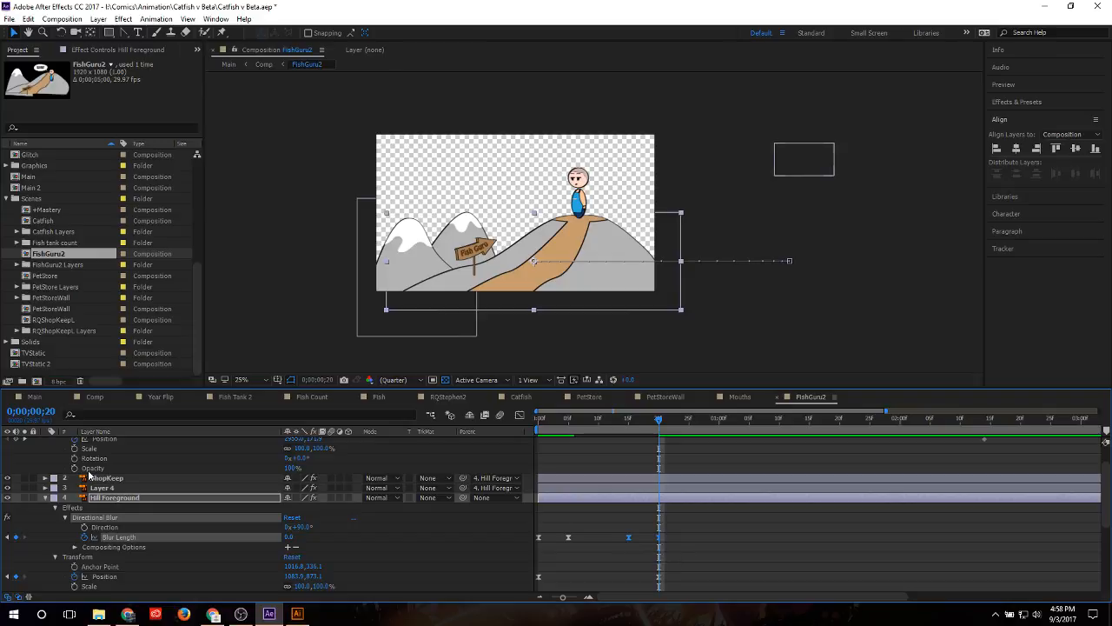
{"action": "left_click", "coordinate": [45, 498]}
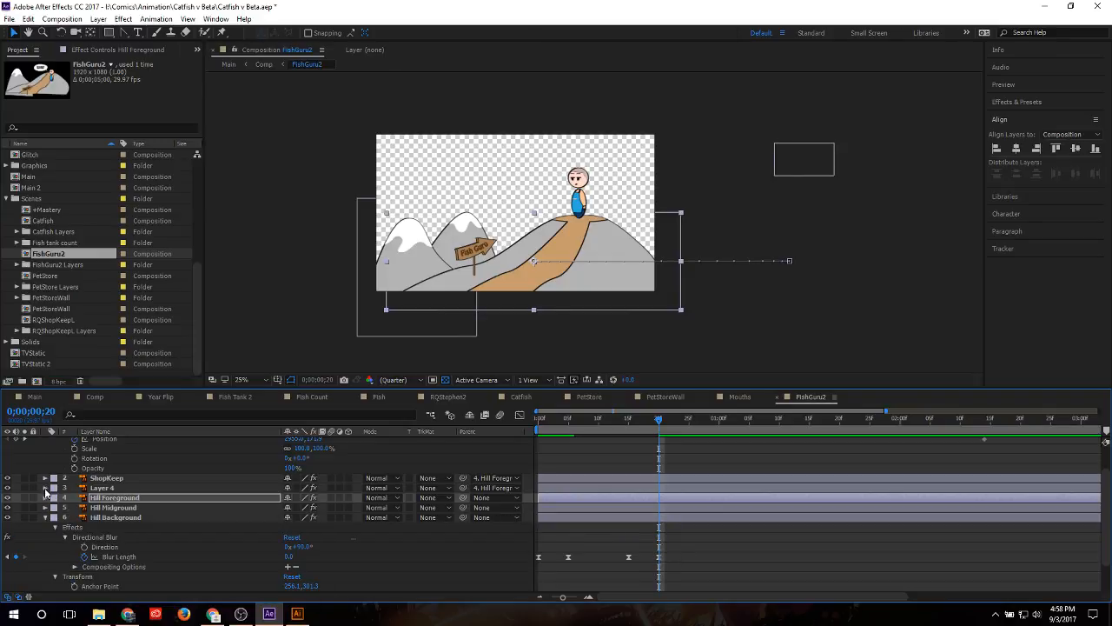
Step: Shift Layer 4's last two Blur Length keyframes to 0;00;00;15 and 0;00;00;20, and collapse the layer
{"action": "left_click", "coordinate": [45, 488]}
{"action": "left_click", "coordinate": [53, 498]}
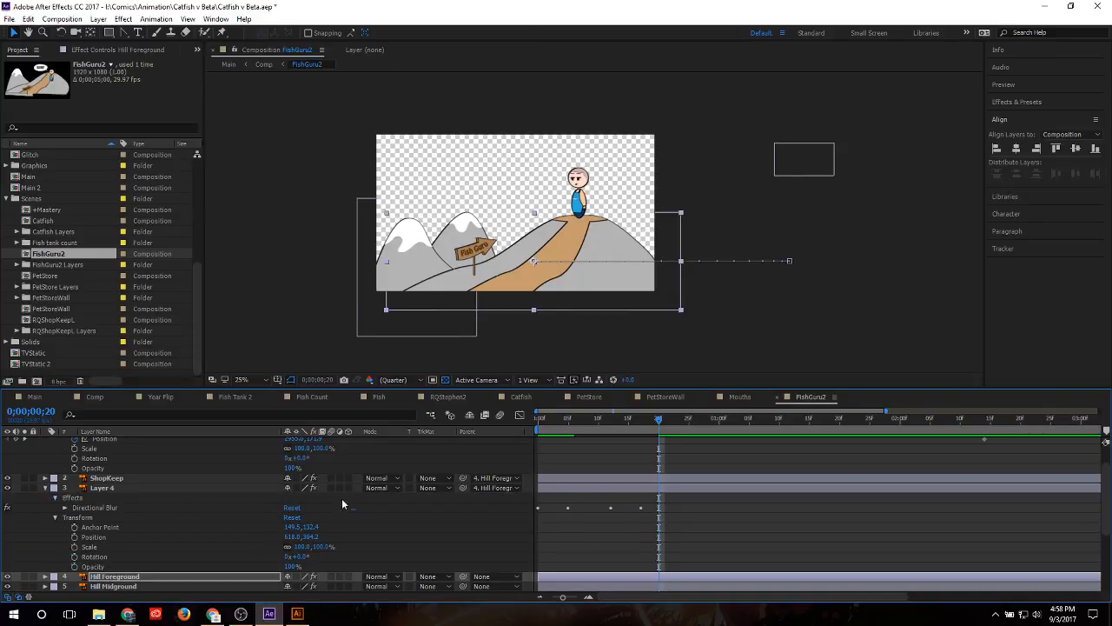
{"action": "left_click", "coordinate": [66, 507]}
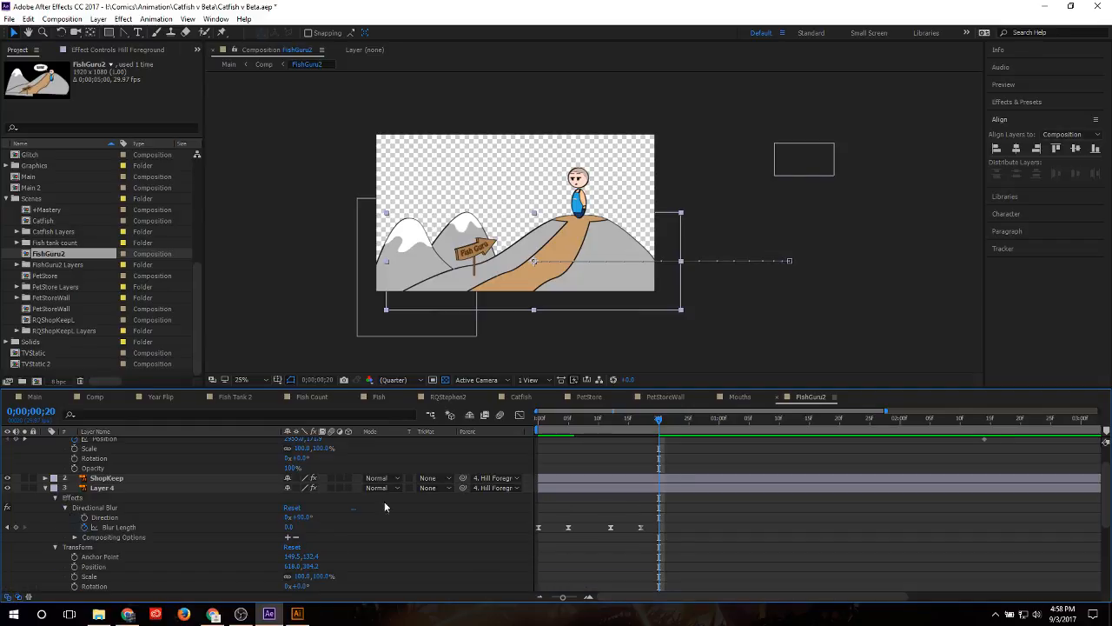
{"action": "left_click_drag", "start_coordinate": [594, 513], "coordinate": [630, 533]}
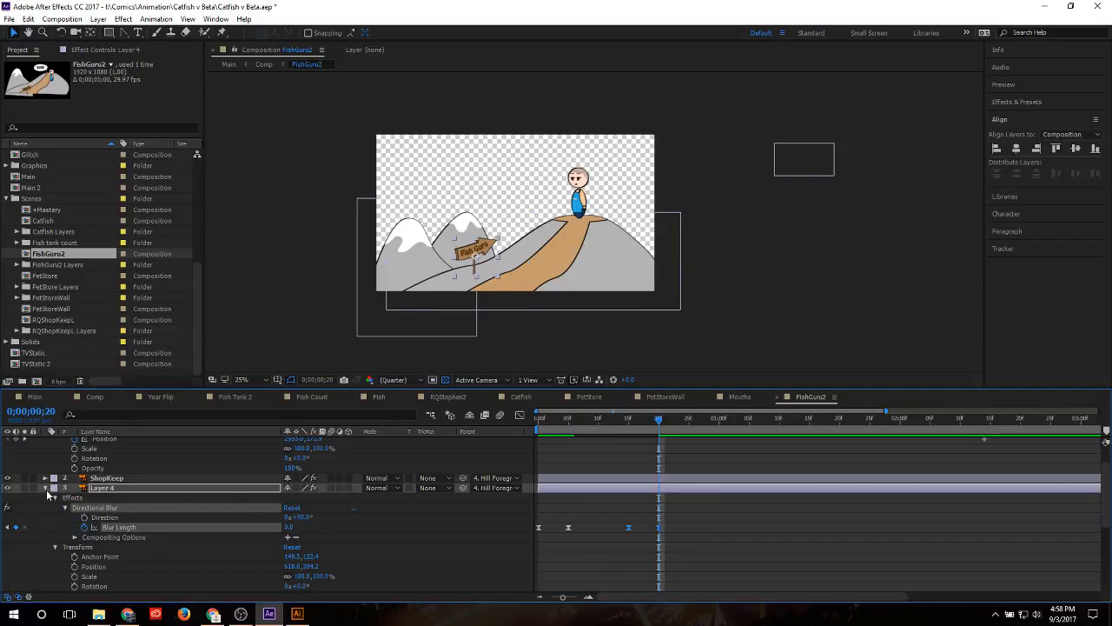
{"action": "left_click", "coordinate": [46, 487]}
Step: Shift ShopKeep's last two Blur Length keyframes to 0;00;00;15 and 0;00;00;20, and collapse ShopKeep and Hill Background
{"action": "left_click", "coordinate": [46, 478]}
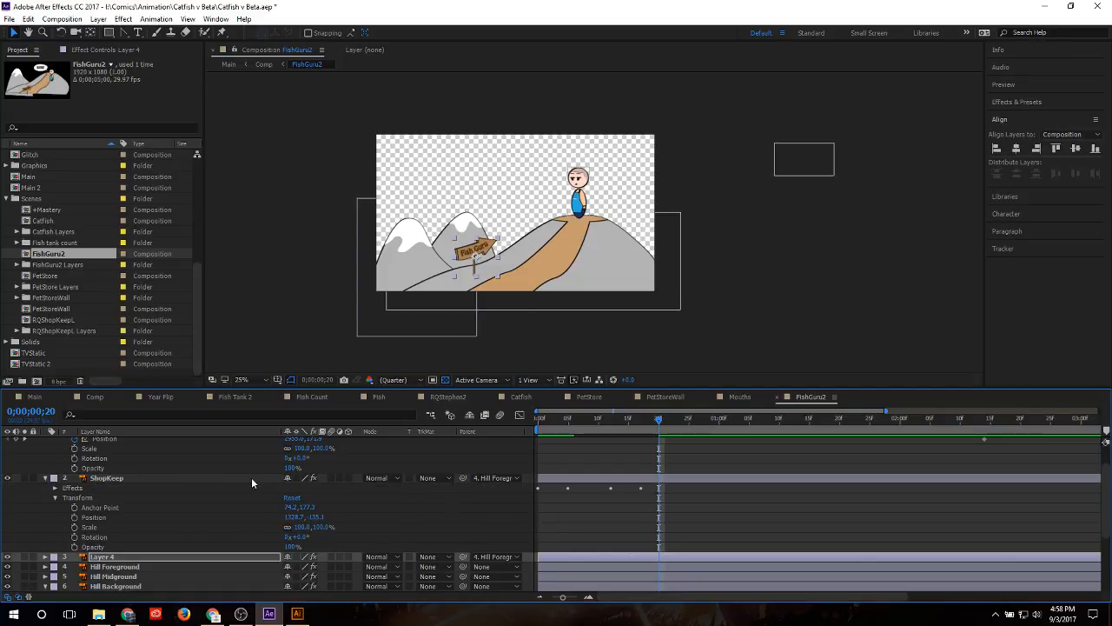
{"action": "left_click", "coordinate": [57, 488]}
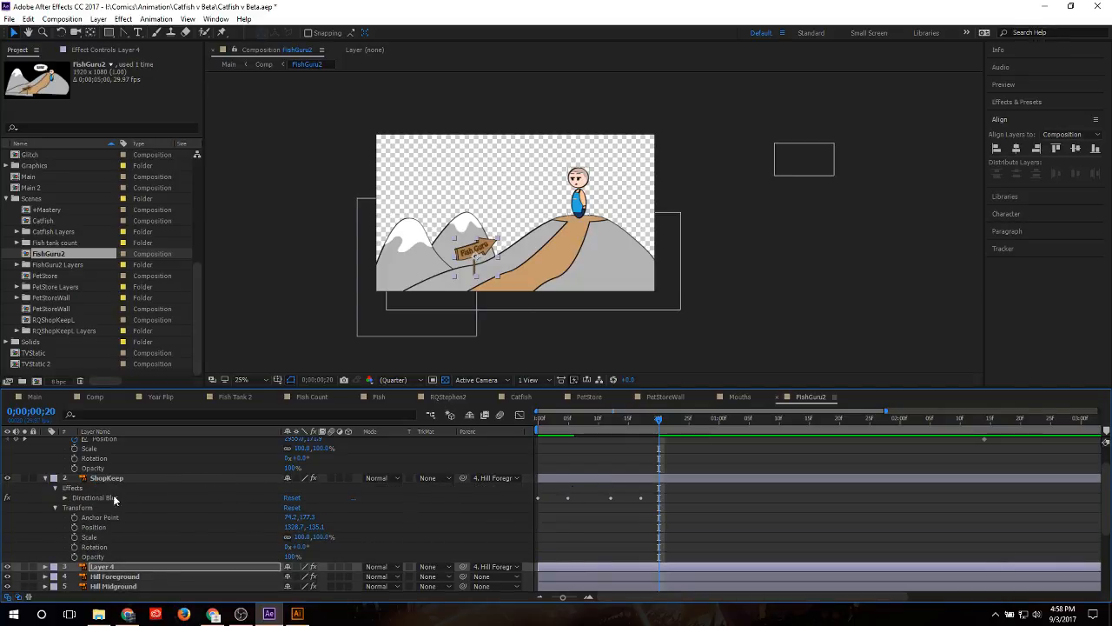
{"action": "left_click", "coordinate": [64, 498]}
{"action": "left_click_drag", "start_coordinate": [595, 498], "coordinate": [641, 527]}
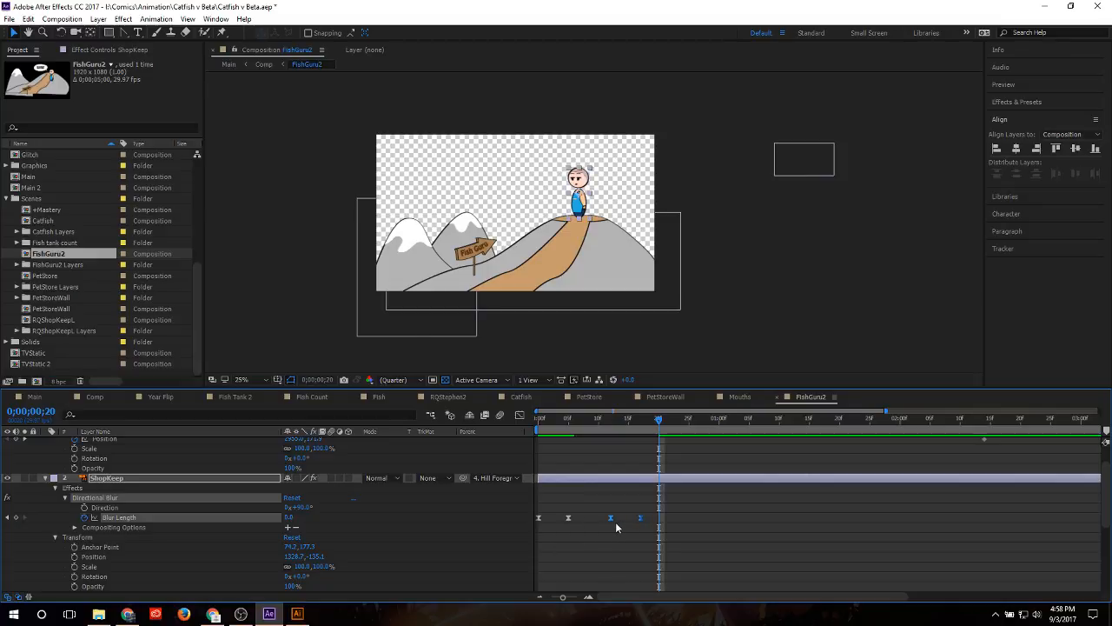
{"action": "left_click", "coordinate": [45, 478]}
{"action": "left_click", "coordinate": [45, 517]}
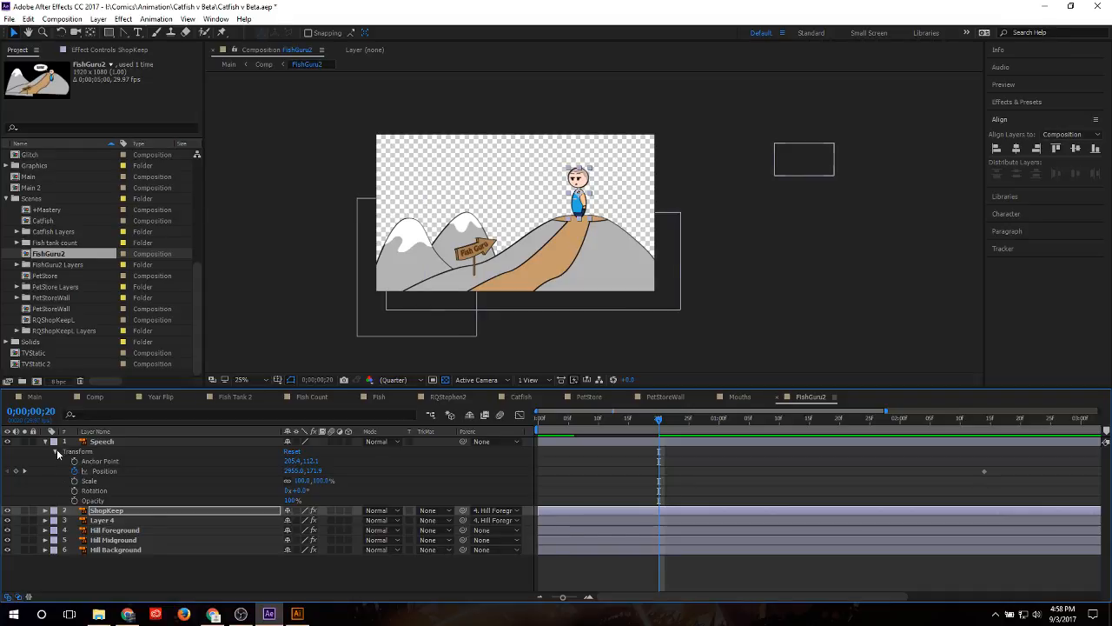
Step: Preview the blurred slide-in of the FishGuru2 scene from the first frame
{"action": "left_click_drag", "start_coordinate": [658, 419], "coordinate": [529, 421]}
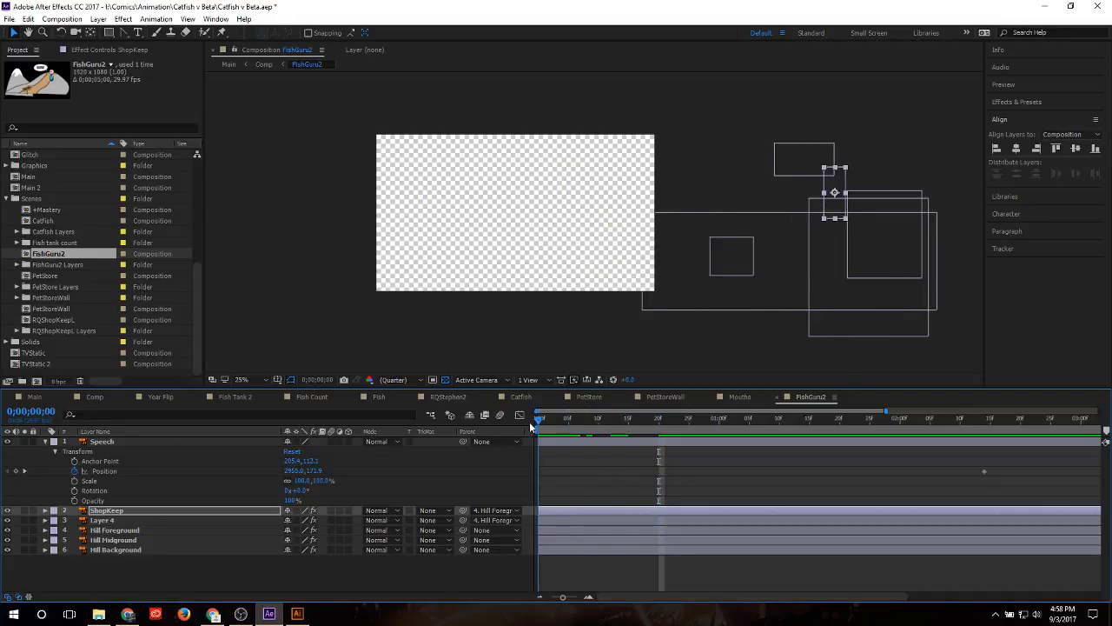
{"action": "key", "text": "space"}
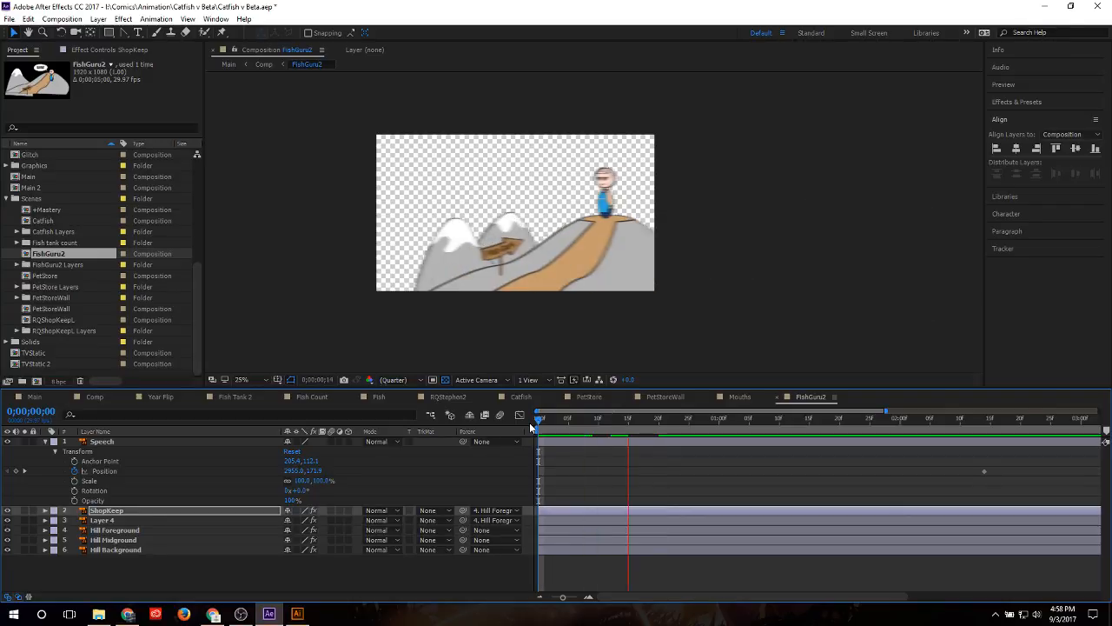
{"action": "key", "text": "space"}
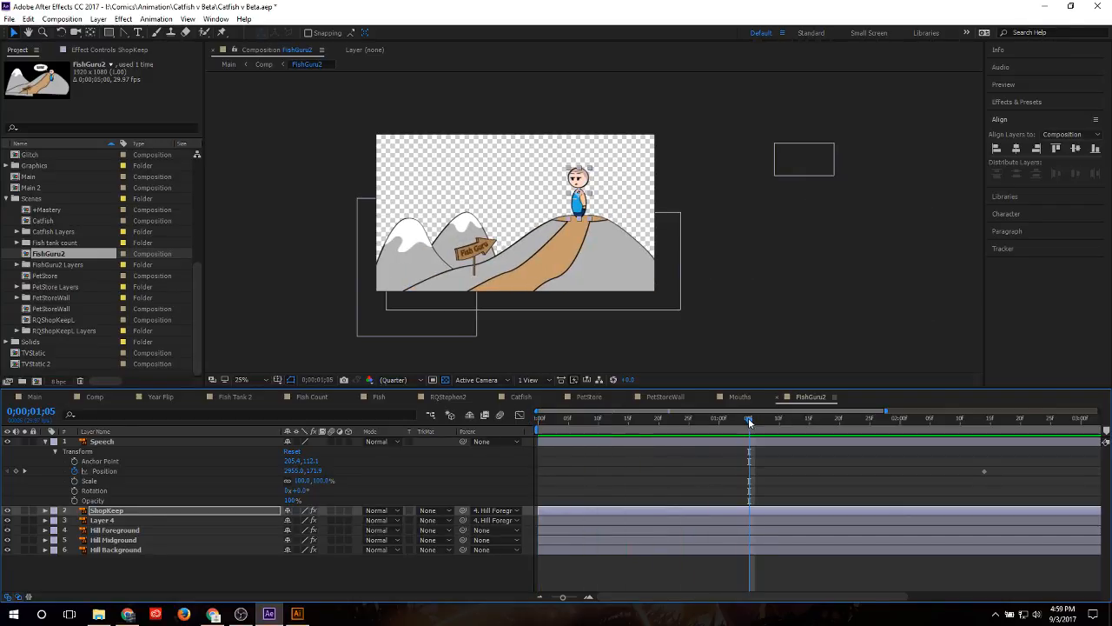
Step: Move Speech's Position keyframe to 0;00;01;00, and check the scene in Comp and Main before returning to FishGuru2
{"action": "left_click_drag", "start_coordinate": [748, 417], "coordinate": [720, 418]}
{"action": "left_click_drag", "start_coordinate": [983, 470], "coordinate": [719, 470]}
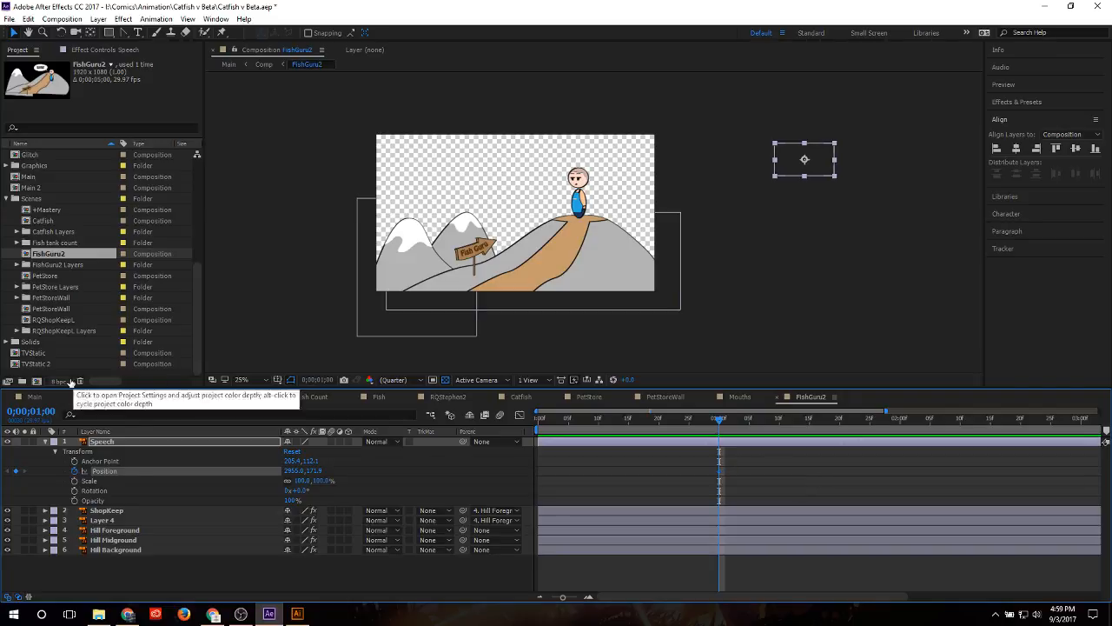
{"action": "left_click", "coordinate": [98, 397]}
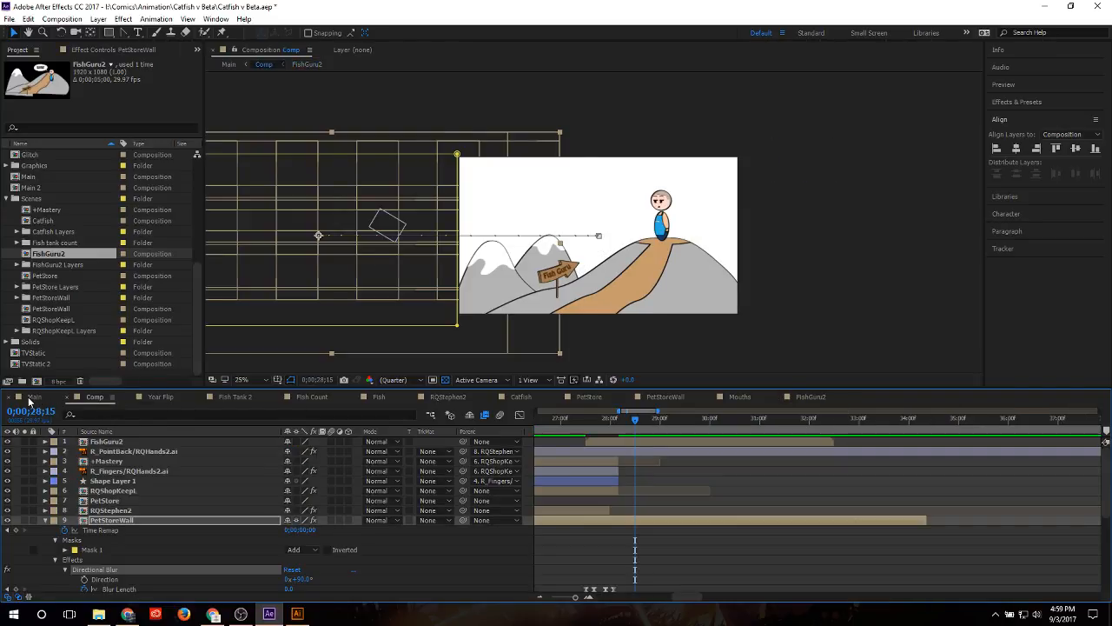
{"action": "left_click", "coordinate": [31, 397]}
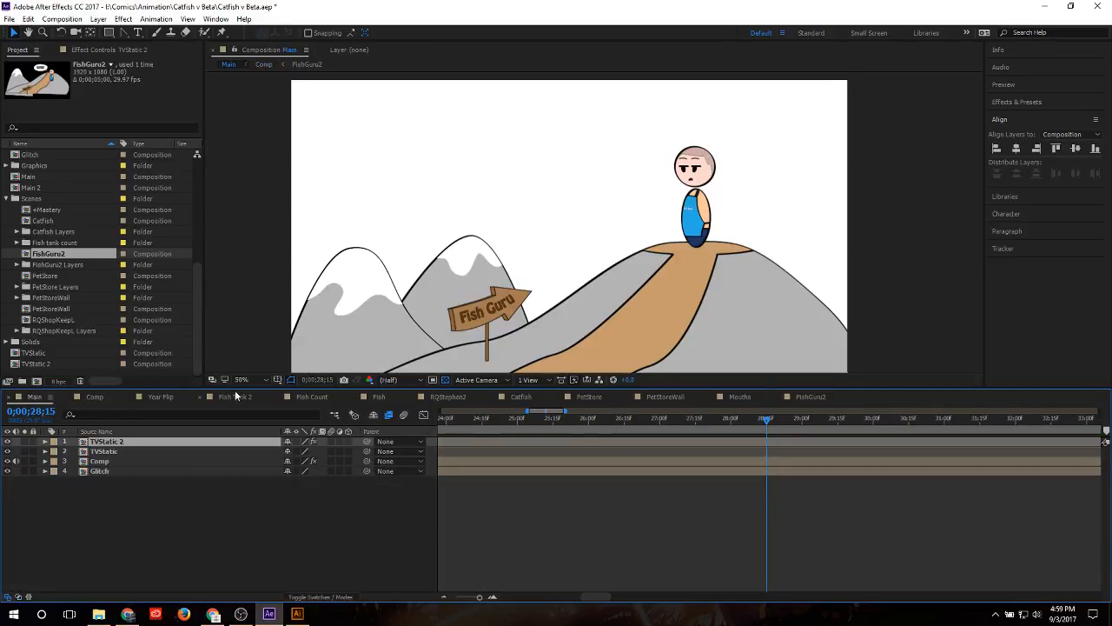
{"action": "left_click", "coordinate": [811, 397]}
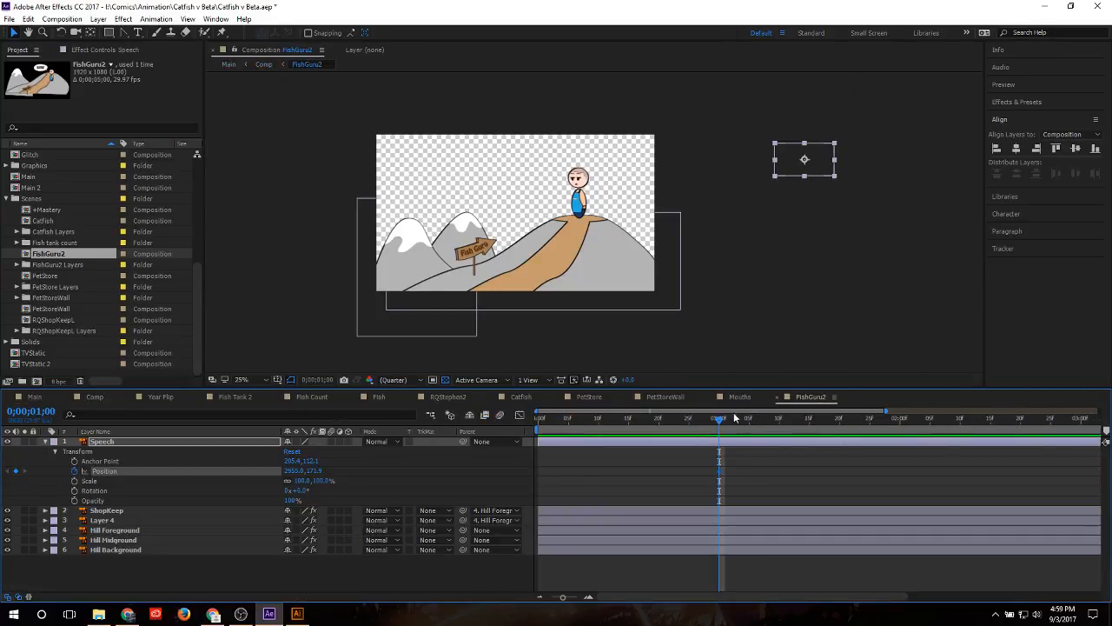
Step: At 0;00;01;20, slide the Speech bubble horizontally to beside the shopkeeper's head with eased Position keyframes, and place its layer below ShopKeep
{"action": "left_click_drag", "start_coordinate": [720, 419], "coordinate": [839, 420]}
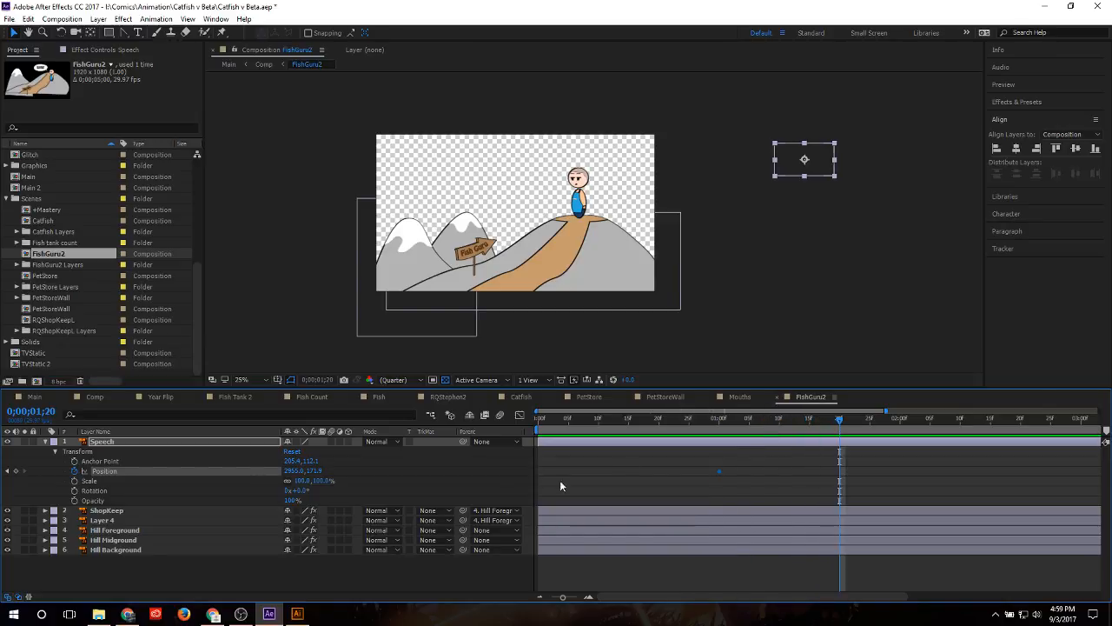
{"action": "left_click_drag", "start_coordinate": [825, 172], "coordinate": [550, 179]}
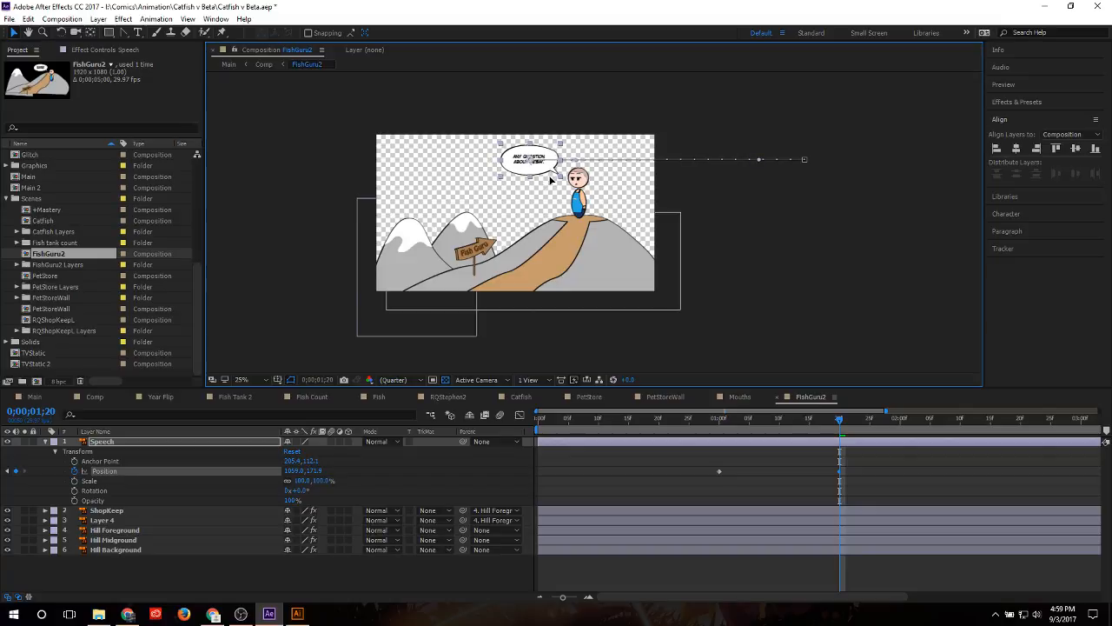
{"action": "left_click_drag", "start_coordinate": [143, 440], "coordinate": [145, 516]}
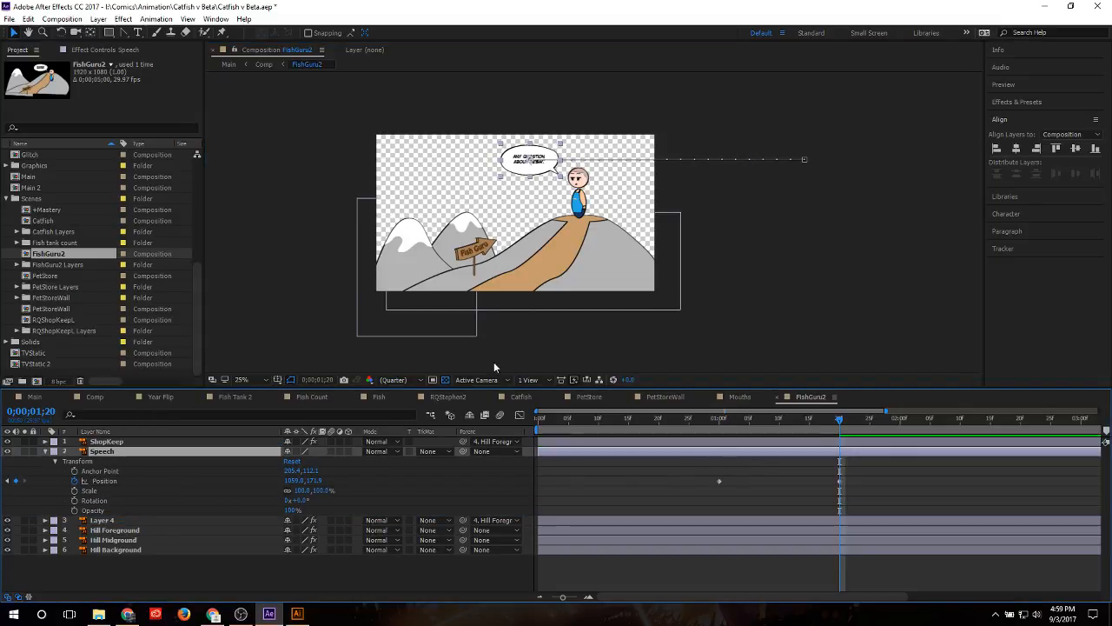
{"action": "left_click_drag", "start_coordinate": [872, 473], "coordinate": [700, 485]}
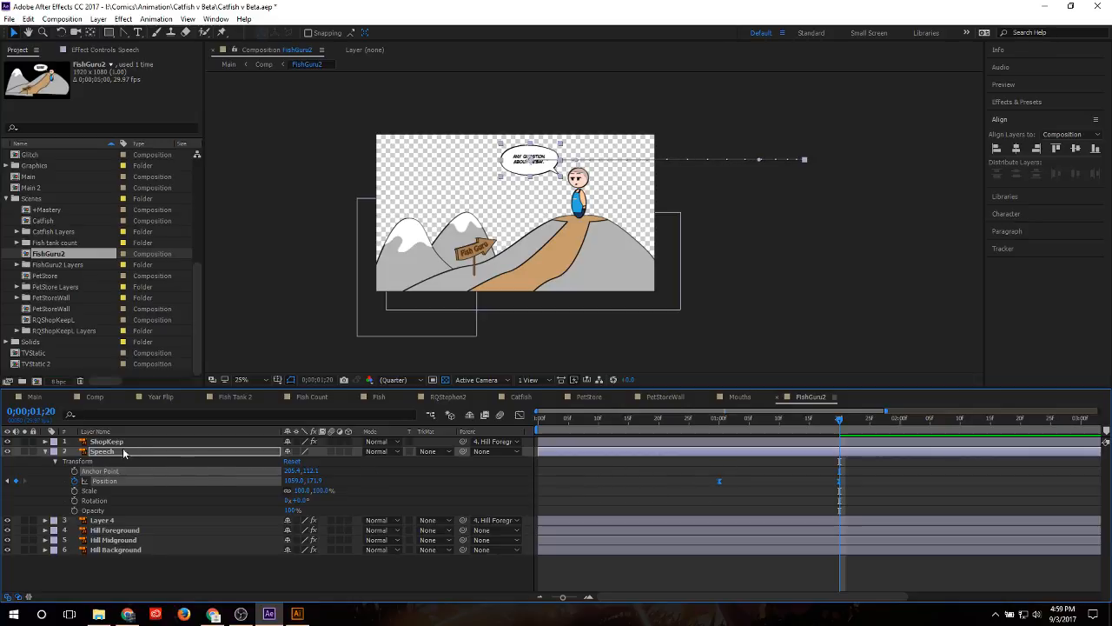
Step: Copy ShopKeep's Directional Blur with its keyframes onto Speech, starting at 0;00;01;00
{"action": "left_click", "coordinate": [46, 442]}
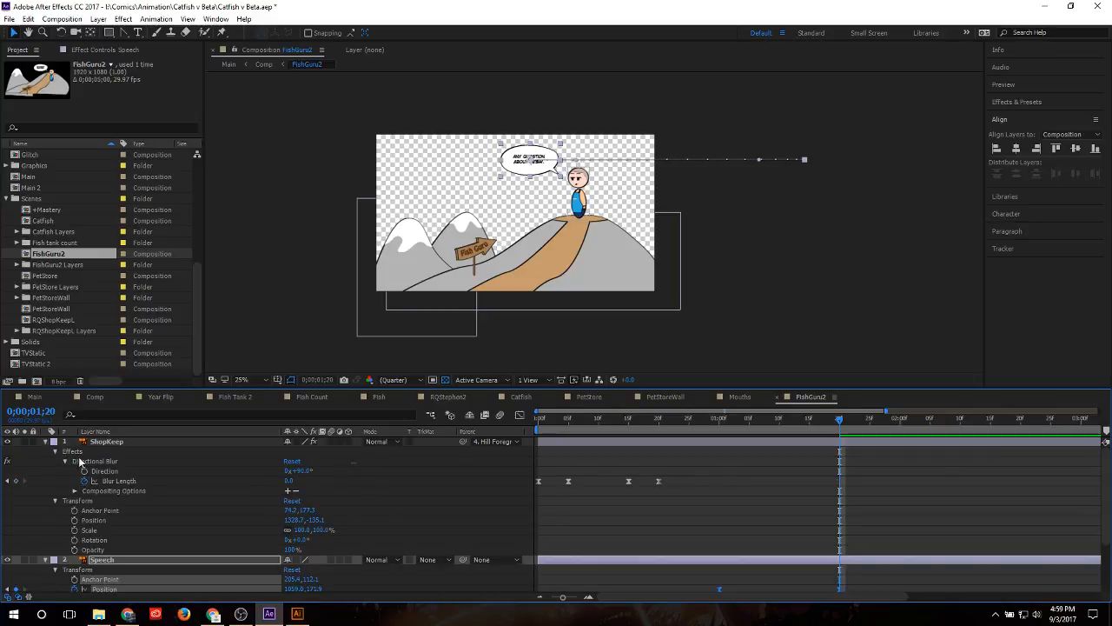
{"action": "left_click", "coordinate": [80, 461]}
{"action": "left_click", "coordinate": [107, 561]}
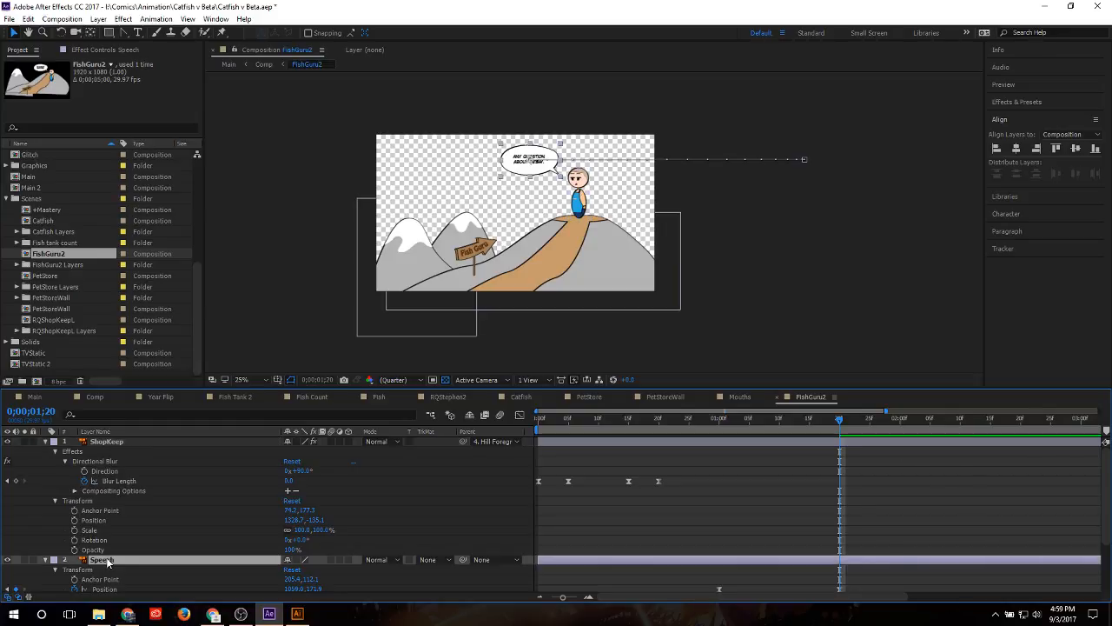
{"action": "key", "text": "Return"}
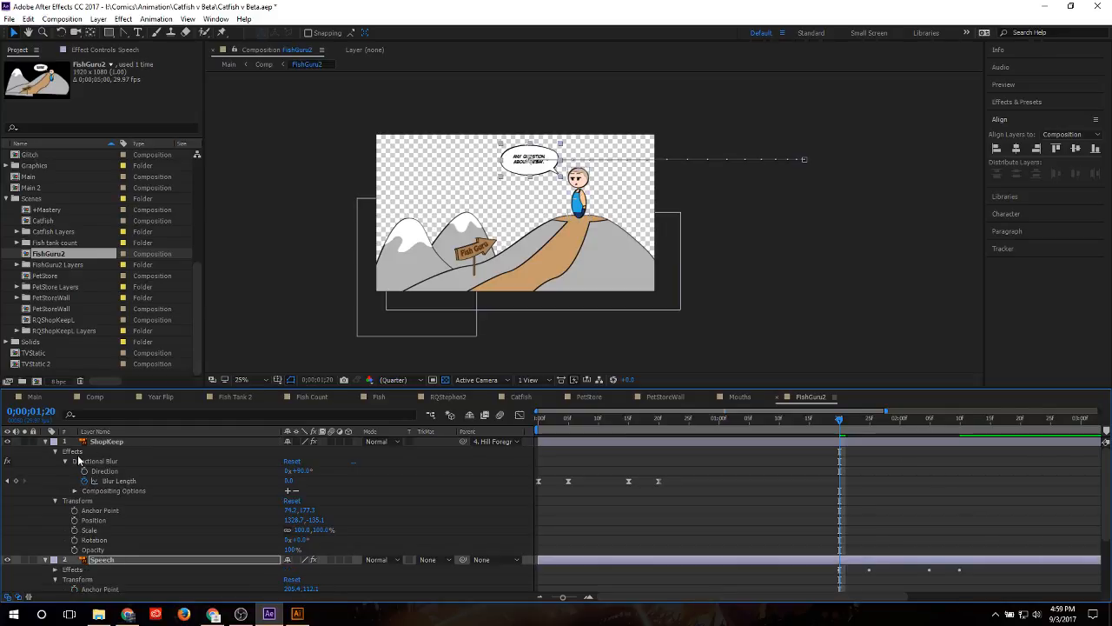
{"action": "key", "text": "Return"}
{"action": "left_click", "coordinate": [720, 420]}
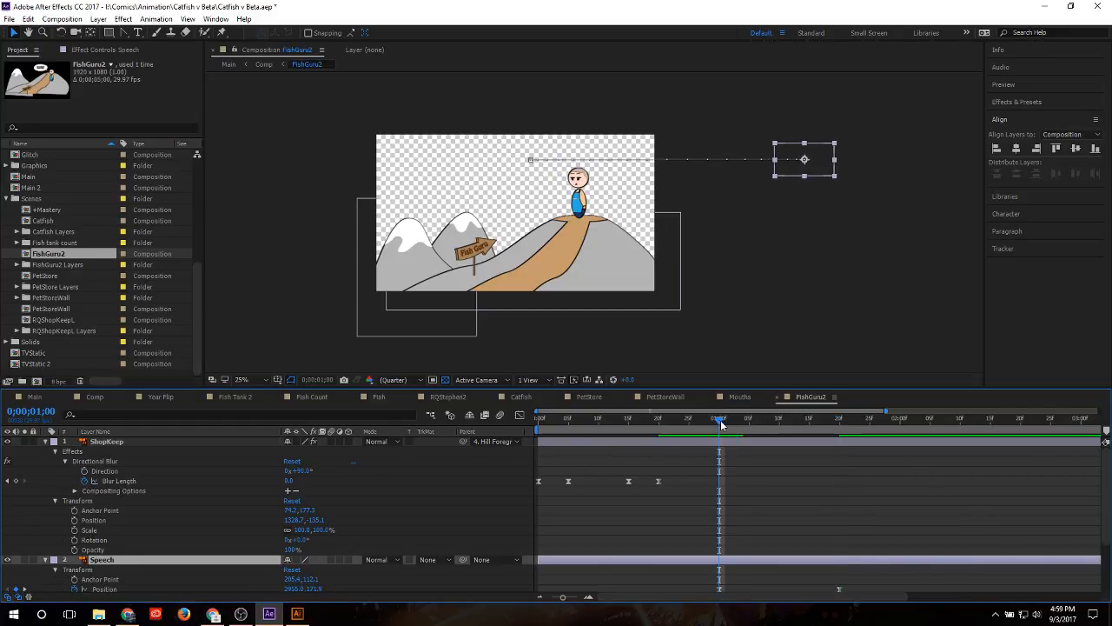
Step: Preview the FishGuru2 scene from the first frame and inspect the speech bubble up close at the end of its slide
{"action": "left_click", "coordinate": [583, 421]}
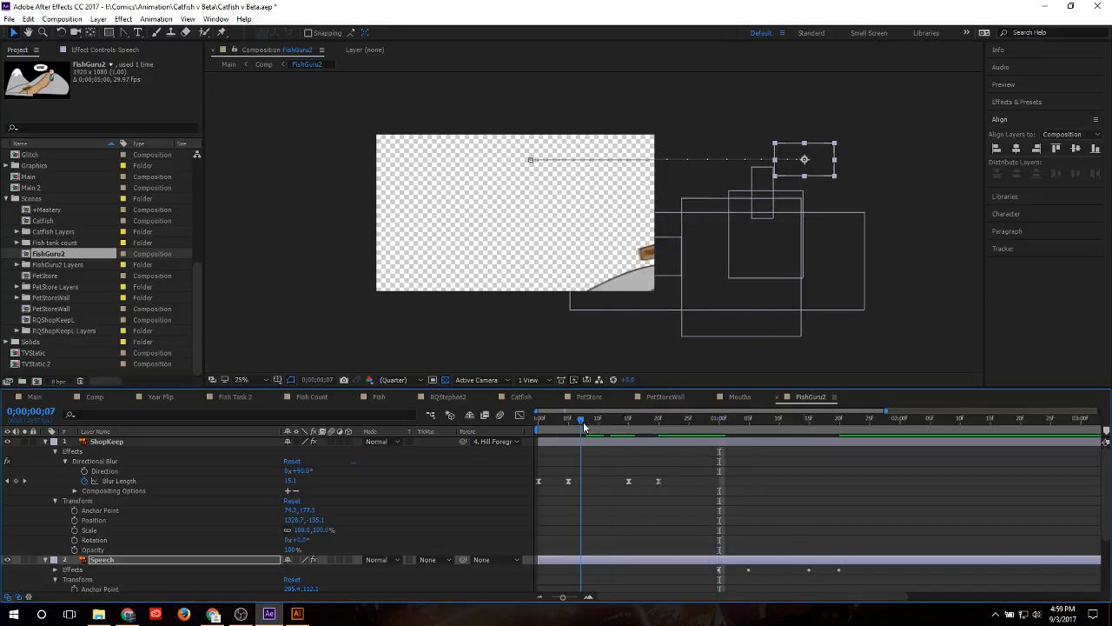
{"action": "left_click_drag", "start_coordinate": [583, 422], "coordinate": [539, 423]}
{"action": "key", "text": "space"}
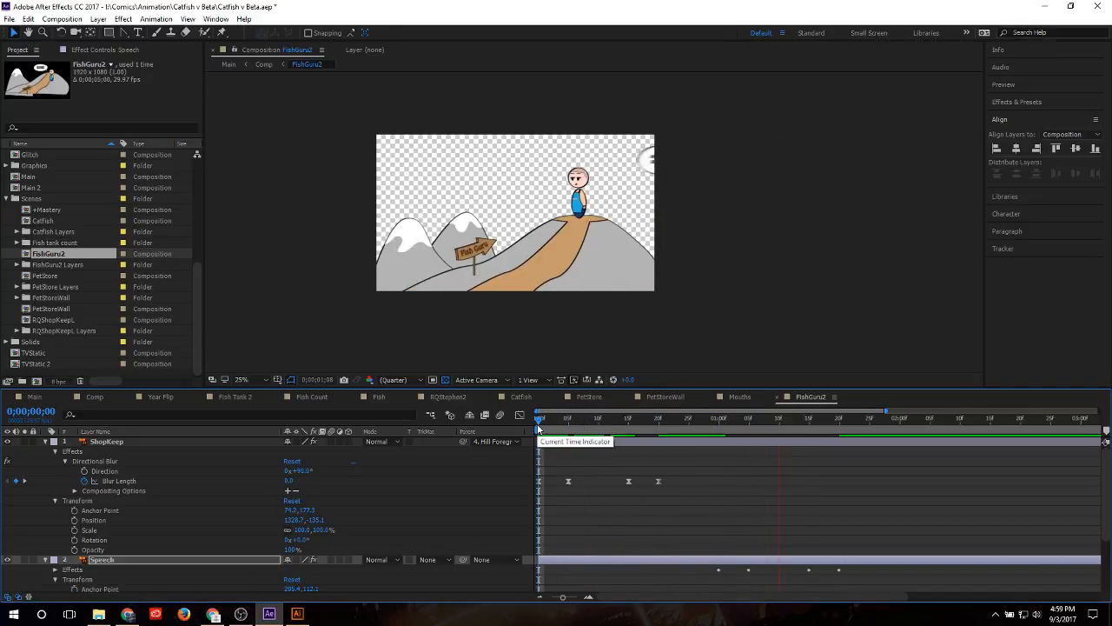
{"action": "key", "text": "space"}
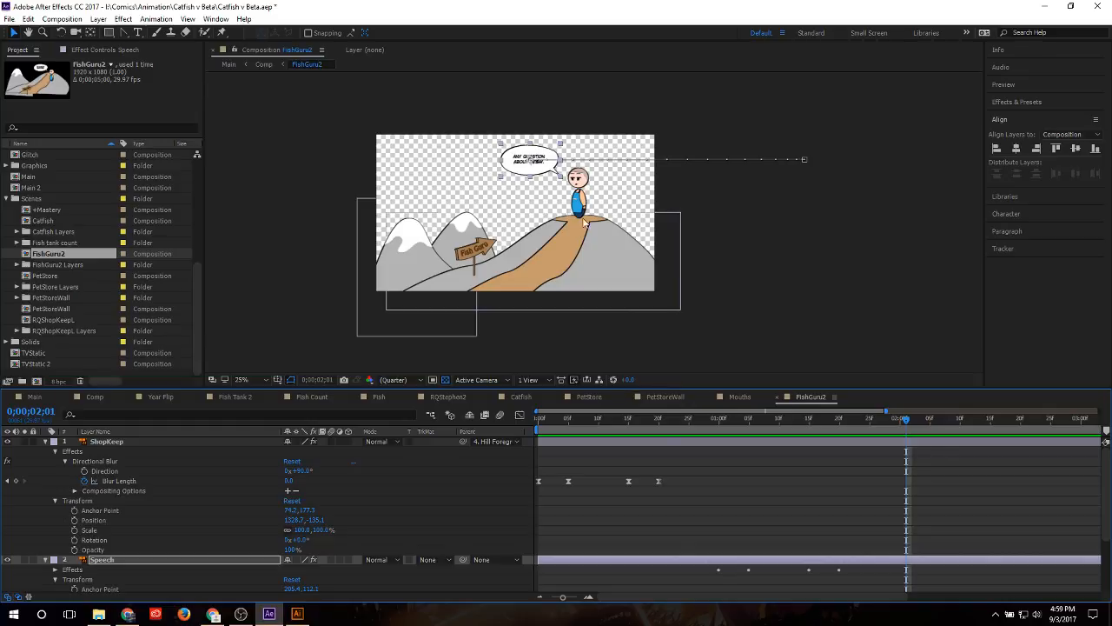
{"action": "scroll", "coordinate": [547, 161], "scroll_direction": "up", "scroll_amount": 4}
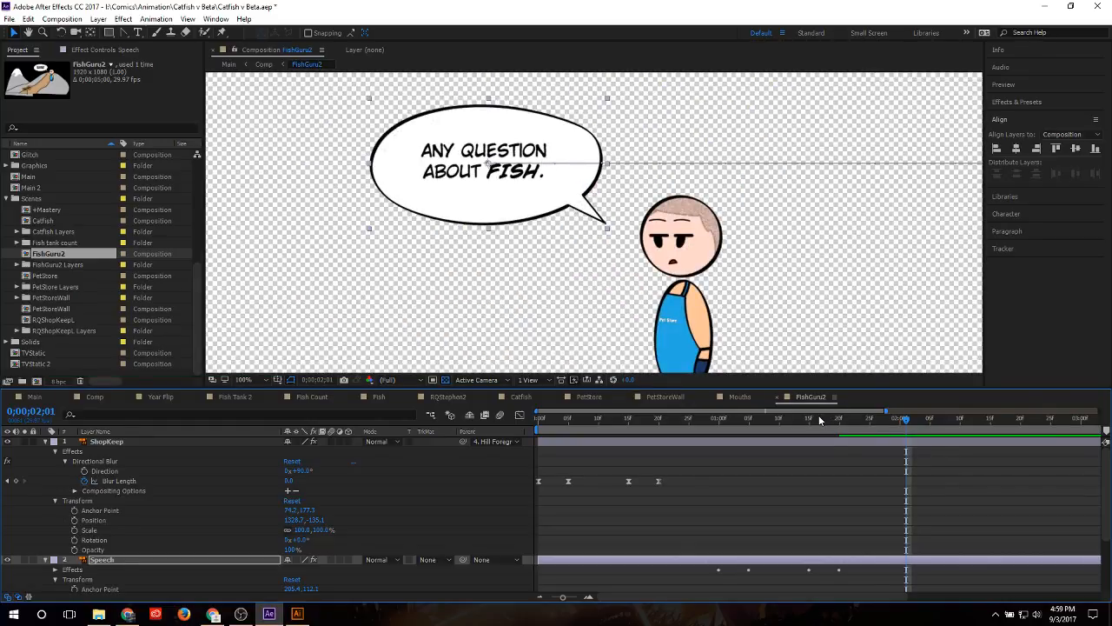
Step: In Comp, preview the transition from the pet store wall to the FishGuru2 scene, starting just before 0;00;27;00
{"action": "left_click", "coordinate": [96, 397]}
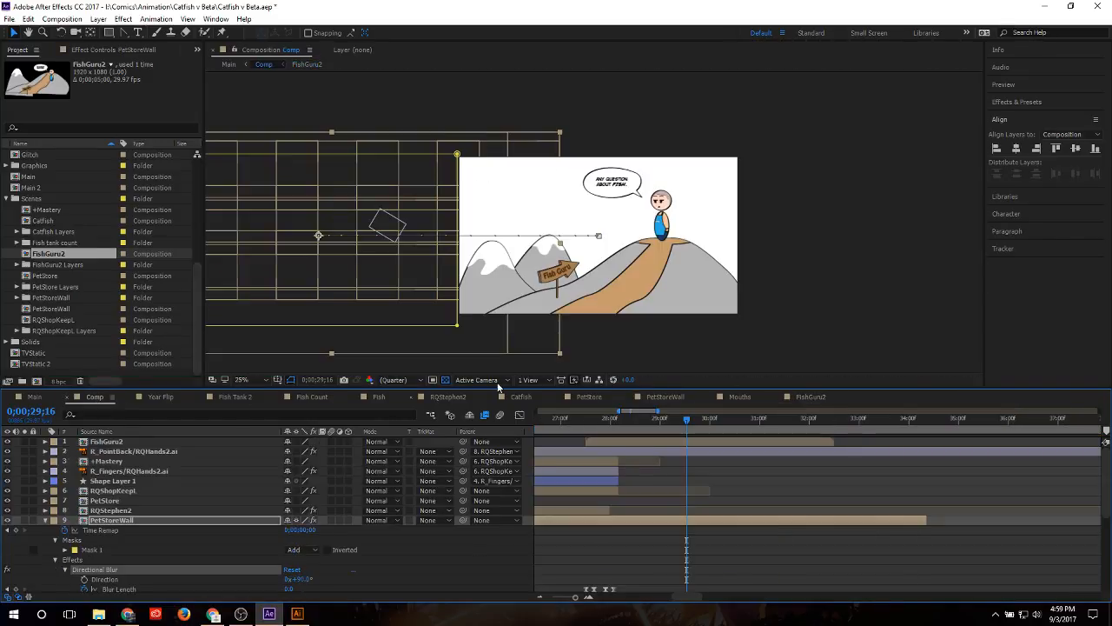
{"action": "left_click_drag", "start_coordinate": [601, 421], "coordinate": [570, 426]}
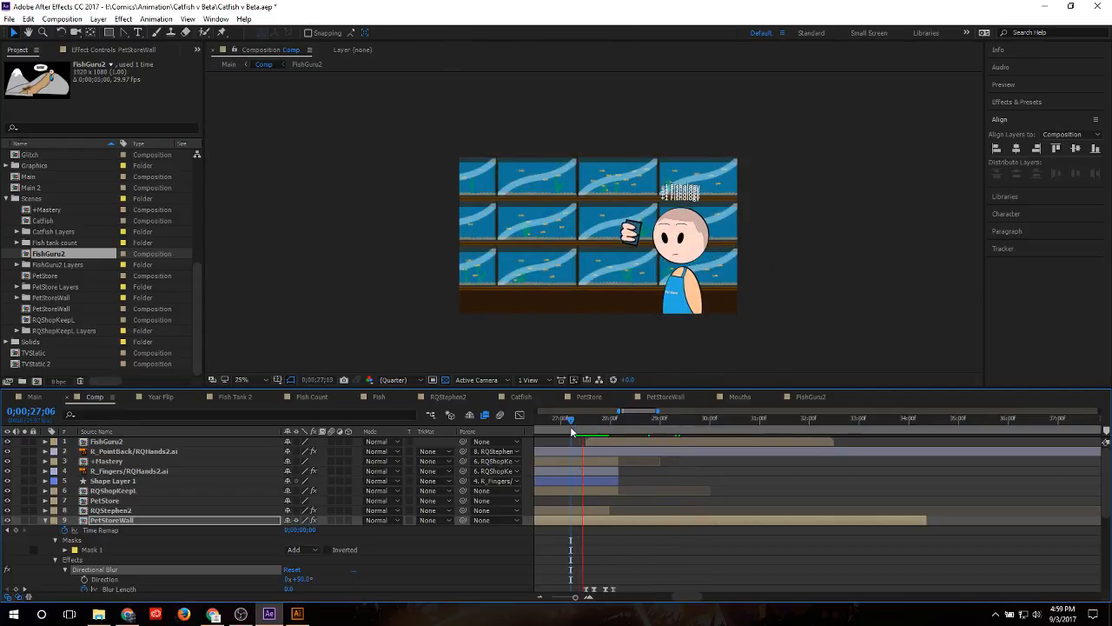
{"action": "key", "text": "space"}
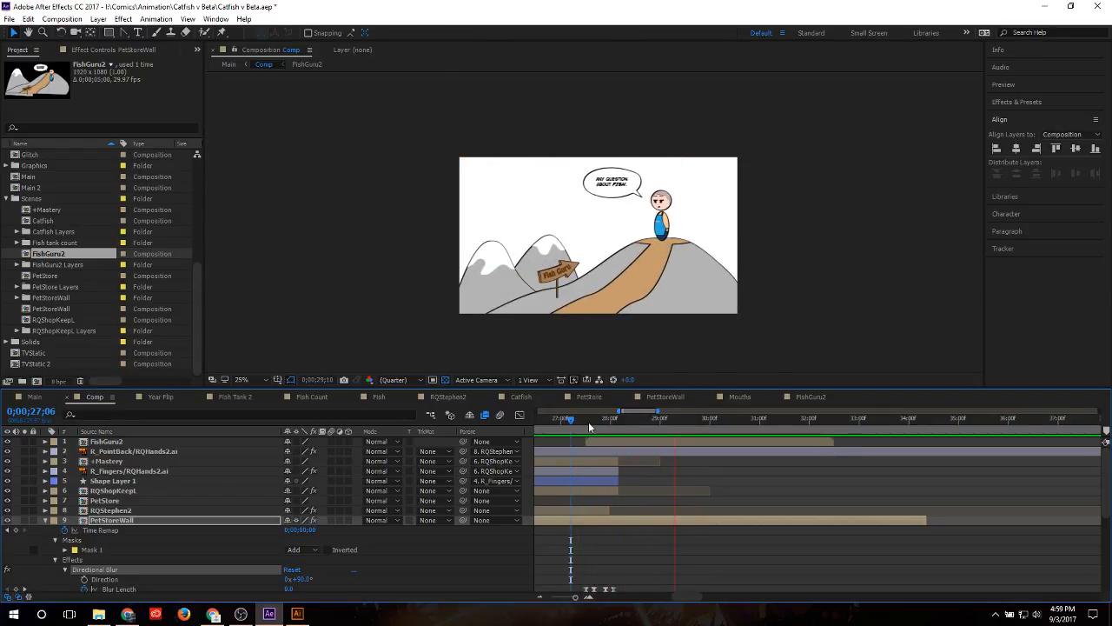
{"action": "left_click", "coordinate": [545, 424]}
{"action": "key", "text": "space"}
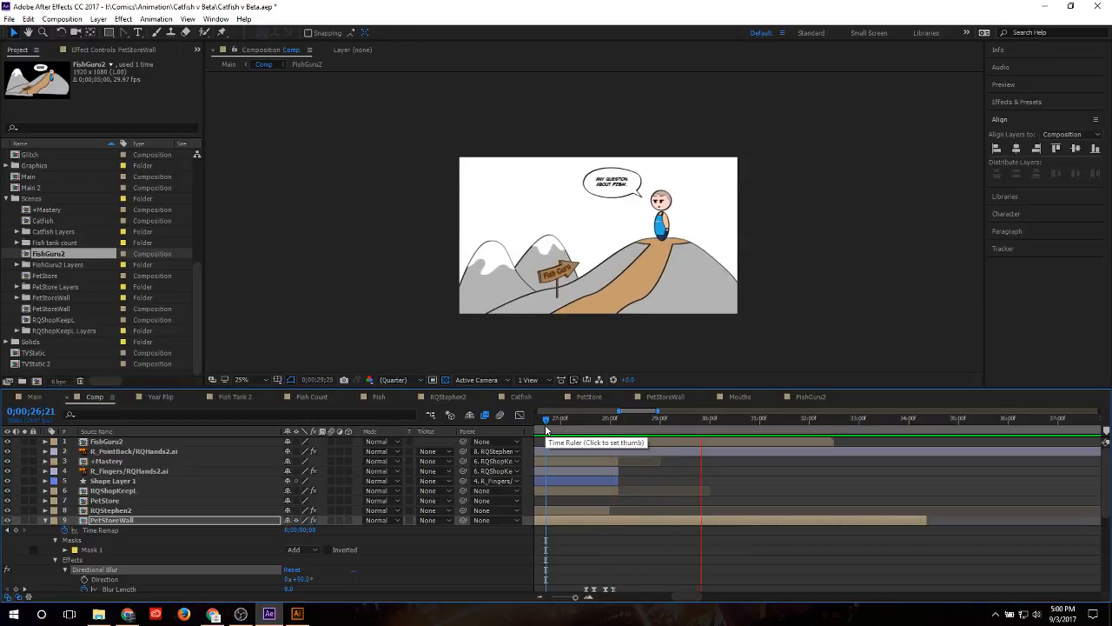
{"action": "key", "text": "space"}
{"action": "left_click", "coordinate": [556, 423]}
{"action": "key", "text": "space"}
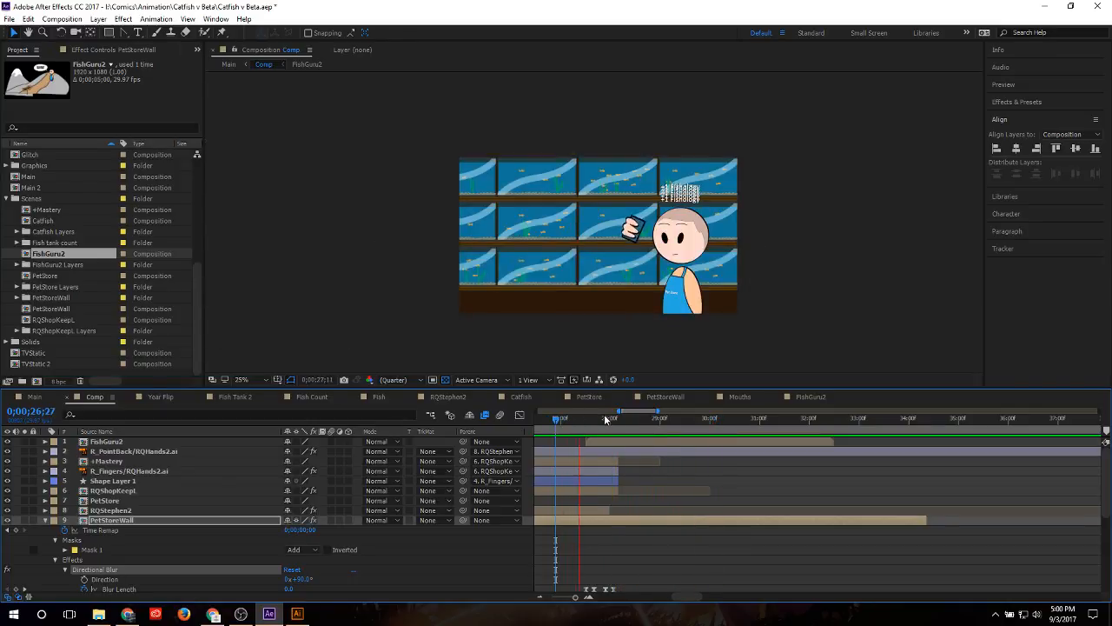
Step: Check in Comp when the speech bubble arrives and how long it holds, between about 0;00;28;25 and 0;00;29;29
{"action": "left_click", "coordinate": [707, 417]}
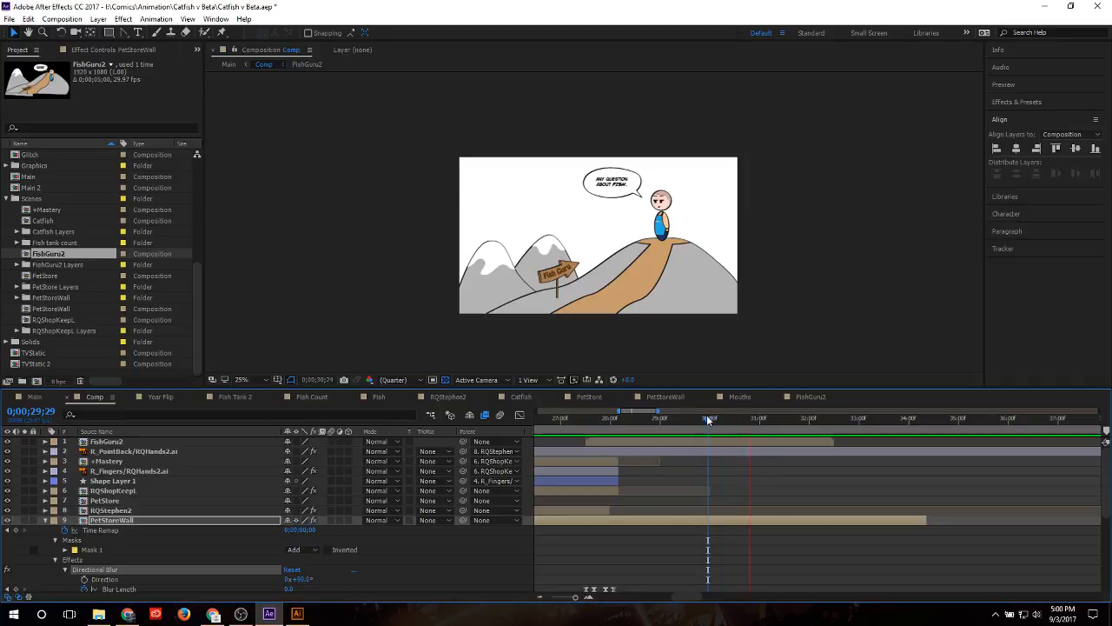
{"action": "left_click", "coordinate": [692, 417]}
{"action": "key", "text": "space"}
{"action": "left_click", "coordinate": [652, 420]}
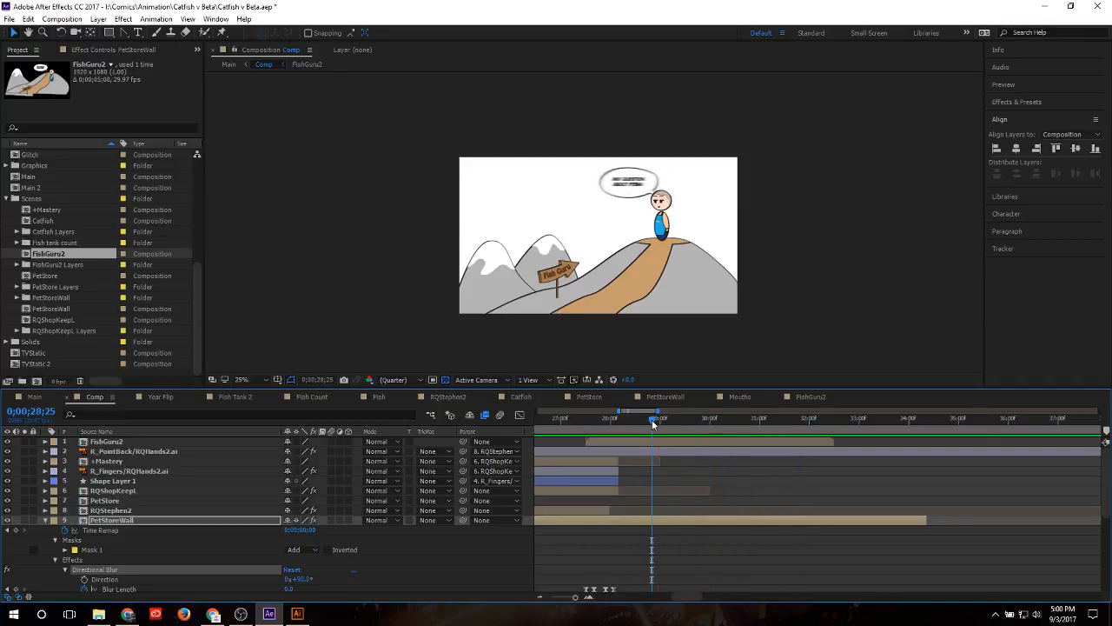
{"action": "left_click", "coordinate": [662, 421]}
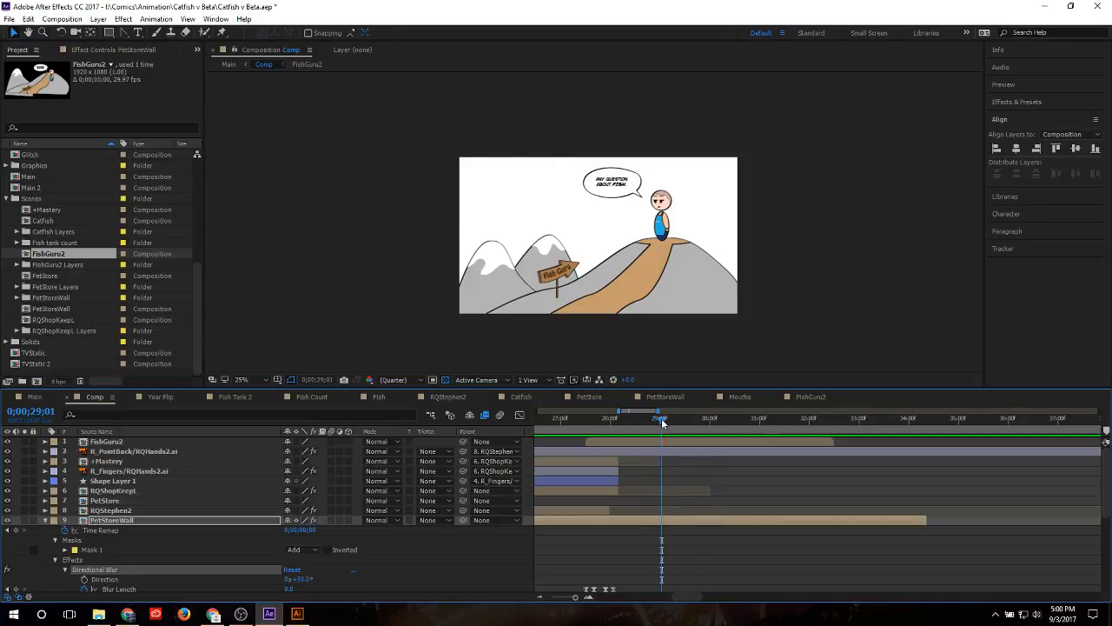
{"action": "key", "text": "space"}
{"action": "scroll", "coordinate": [686, 429], "scroll_direction": "up", "scroll_amount": 1}
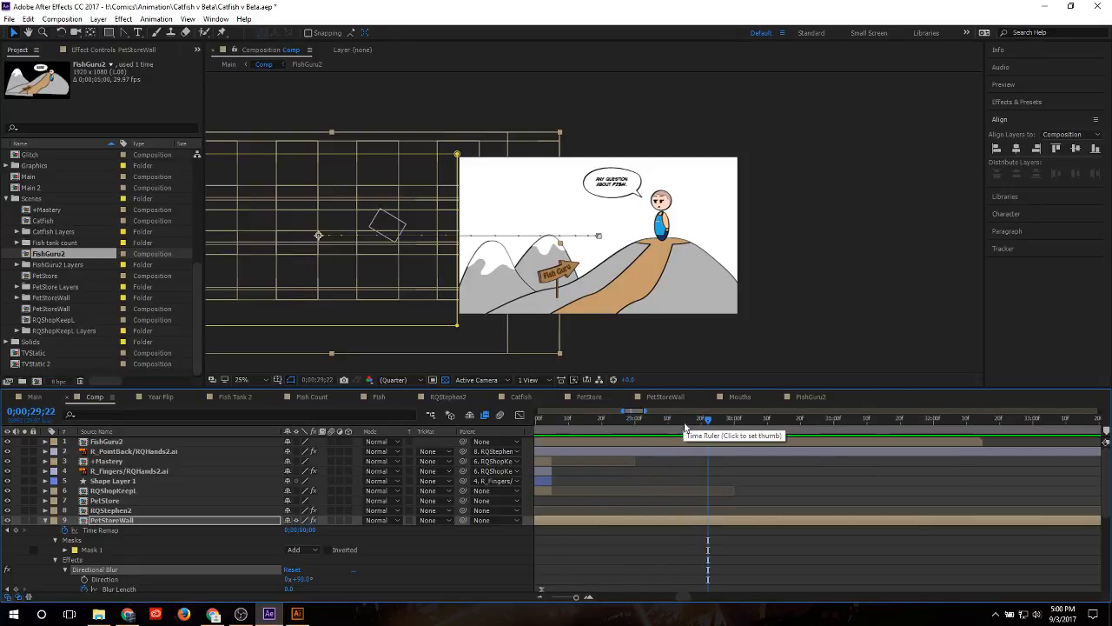
{"action": "left_click", "coordinate": [664, 419]}
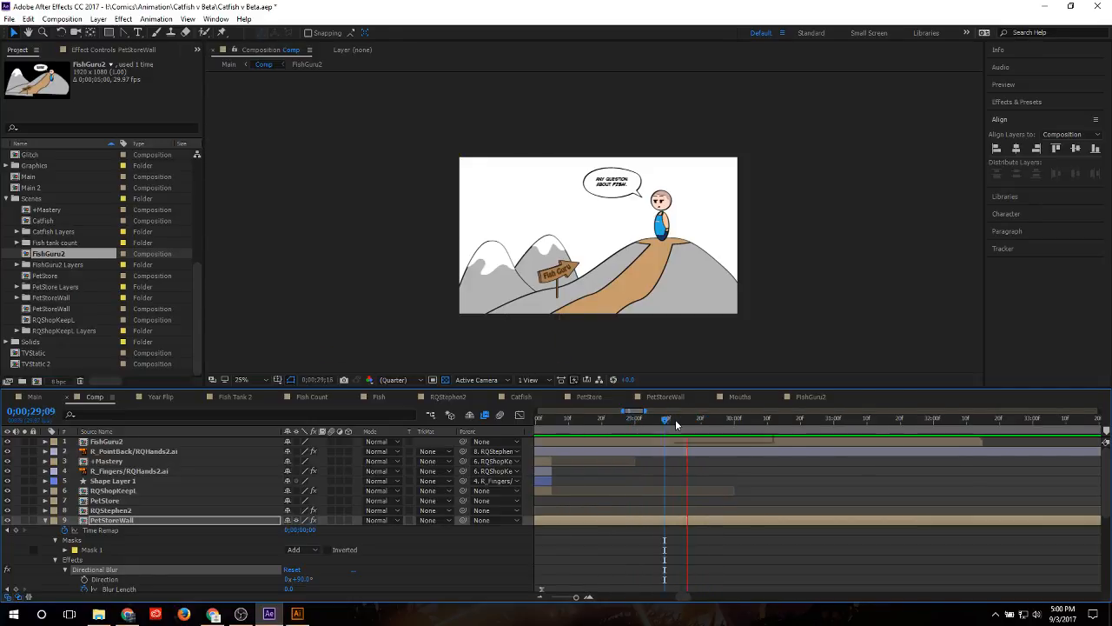
{"action": "key", "text": "space"}
{"action": "left_click", "coordinate": [664, 419]}
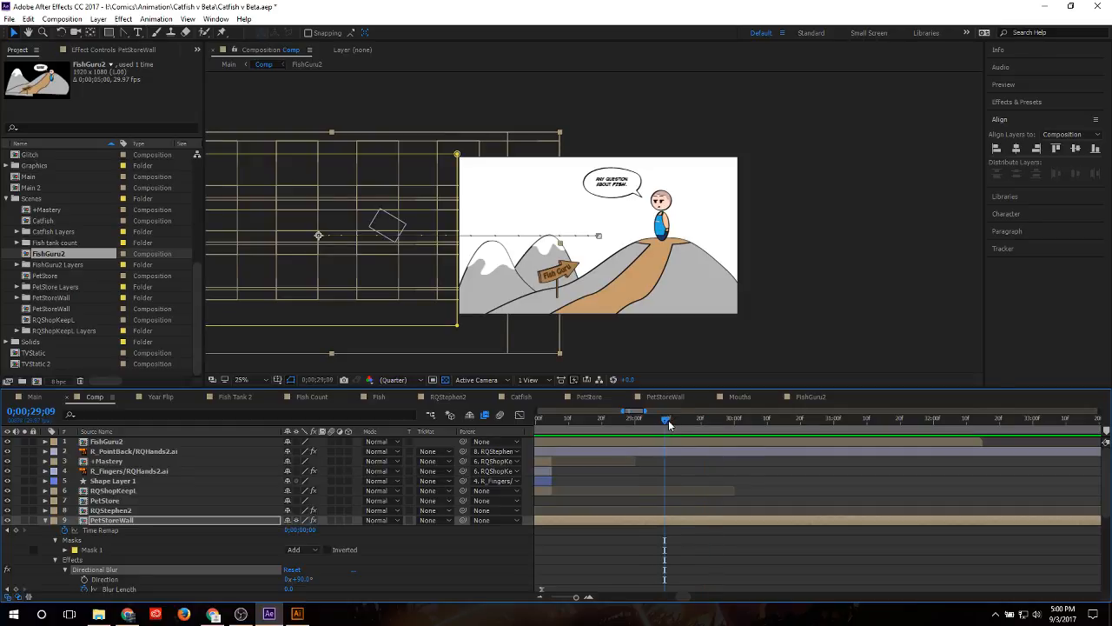
{"action": "left_click", "coordinate": [669, 421]}
Step: In FishGuru2, ease Speech's Blur Length keyframes and shift its blur and Position keyframes to start at 0;00;00;25, and return to the first frame
{"action": "left_click", "coordinate": [811, 396]}
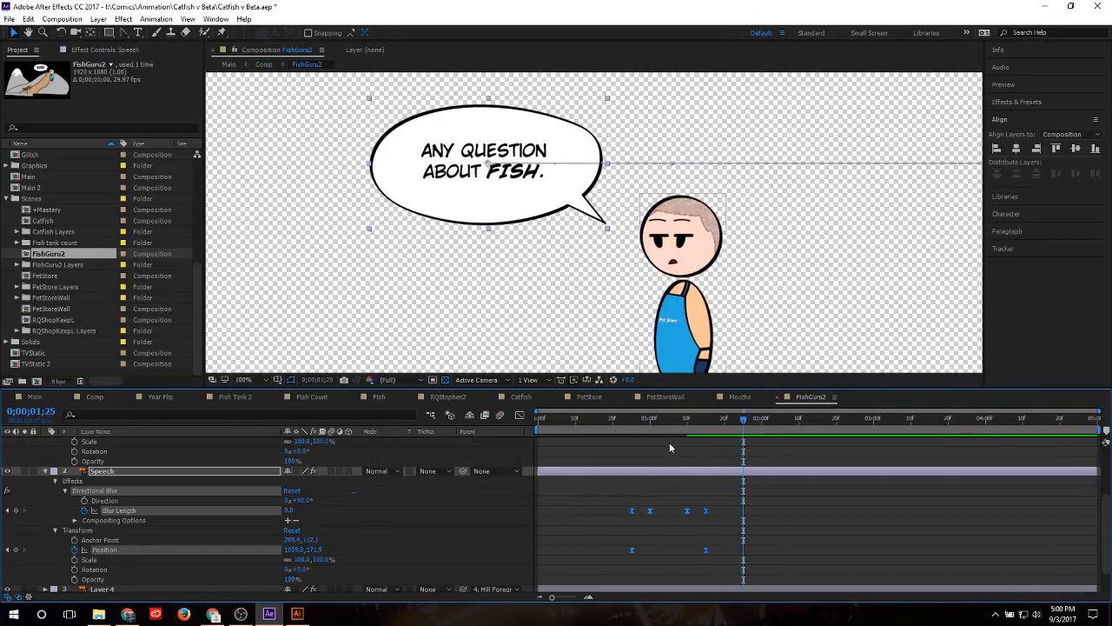
{"action": "key", "text": "minus"}
{"action": "key", "text": "Home"}
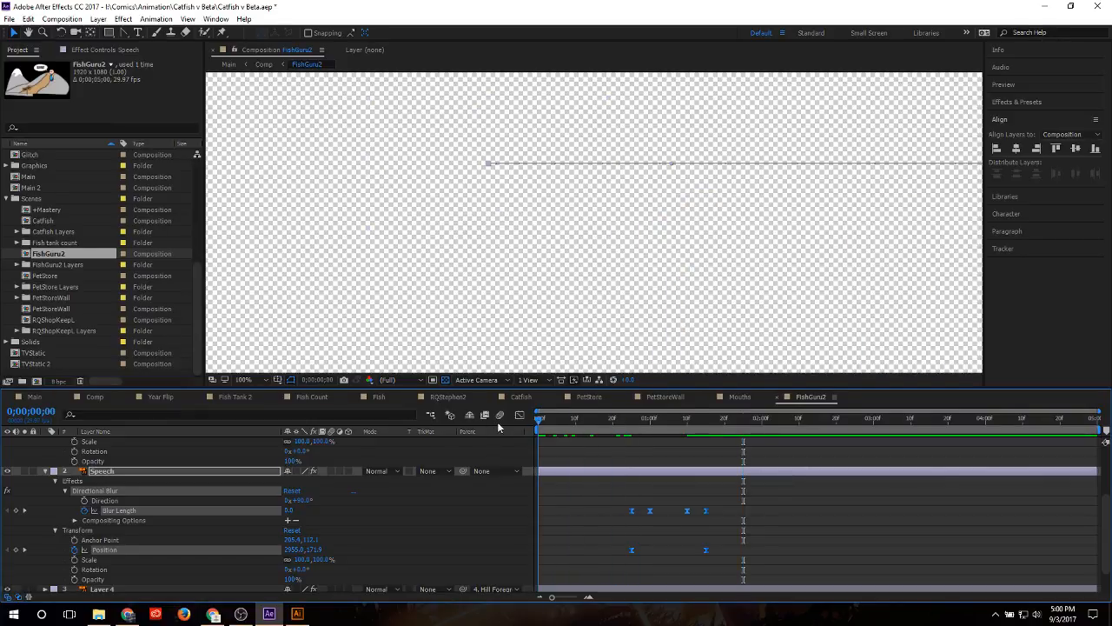
{"action": "mouse_move", "coordinate": [544, 428]}
{"action": "left_mouse_down"}
{"action": "mouse_move", "coordinate": [636, 428]}
{"action": "mouse_move", "coordinate": [527, 429]}
{"action": "left_mouse_up"}
Step: Bring the whole FishGuru2 frame into view and collapse the Speech and ShopKeep layers
{"action": "scroll", "coordinate": [435, 326], "scroll_direction": "down", "scroll_amount": 4}
{"action": "scroll", "coordinate": [541, 223], "scroll_direction": "down", "scroll_amount": 2}
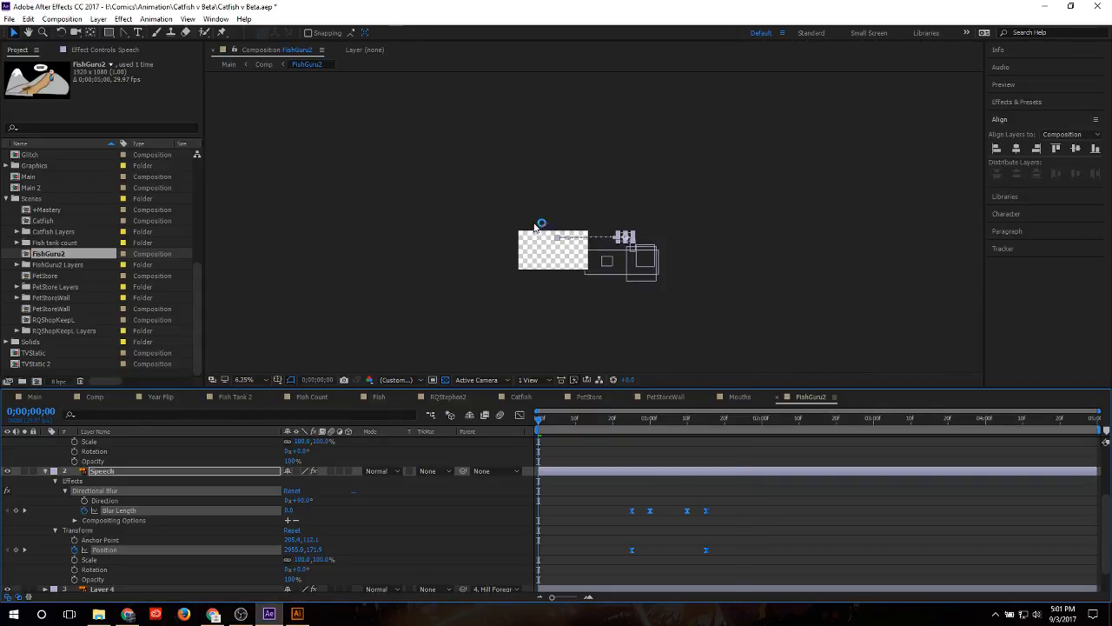
{"action": "scroll", "coordinate": [543, 246], "scroll_direction": "up", "scroll_amount": 1}
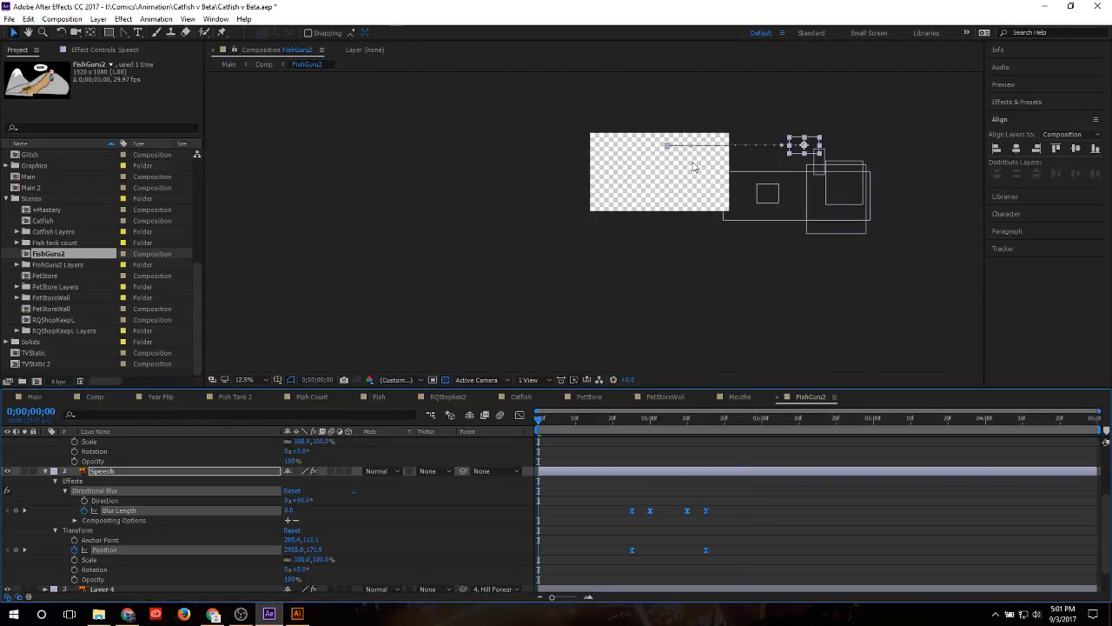
{"action": "scroll", "coordinate": [693, 164], "scroll_direction": "up", "scroll_amount": 1}
{"action": "left_click", "coordinate": [45, 470]}
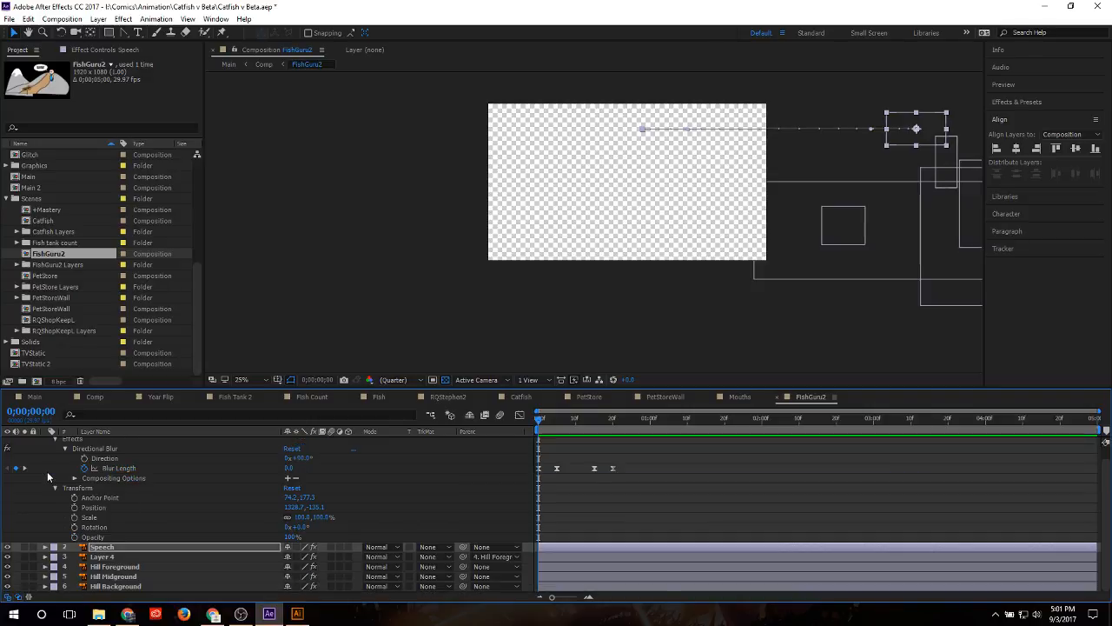
{"action": "left_click", "coordinate": [45, 442]}
Step: Create a light blue 1920 x 1080 px solid in FishGuru2 as the sky, and place it below Hill Background
{"action": "left_click", "coordinate": [134, 528]}
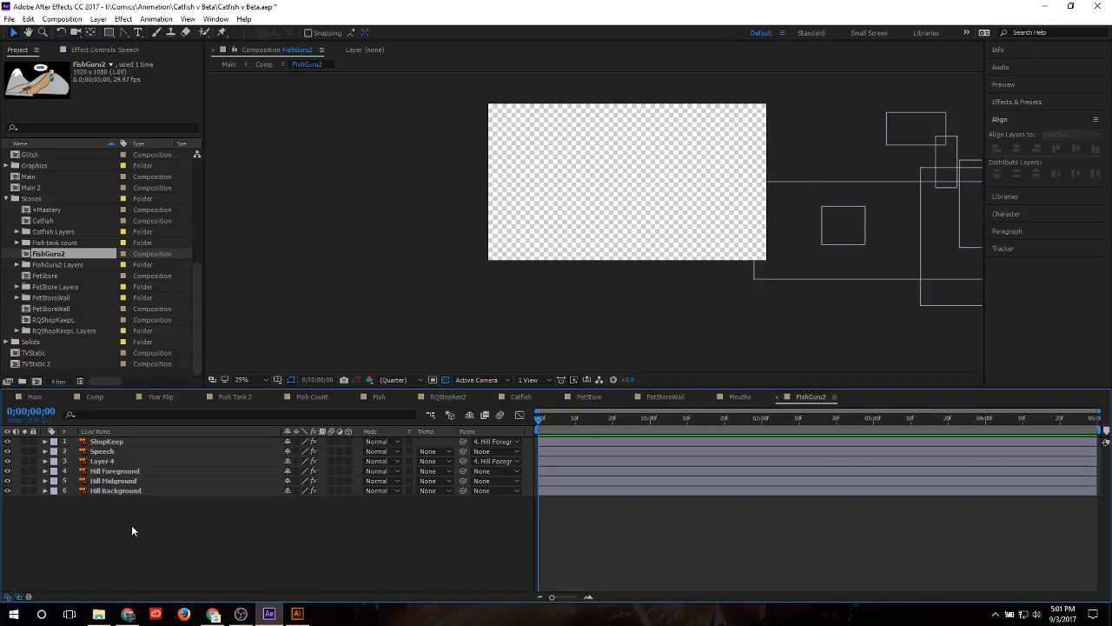
{"action": "right_click", "coordinate": [133, 527]}
{"action": "mouse_move", "coordinate": [230, 404]}
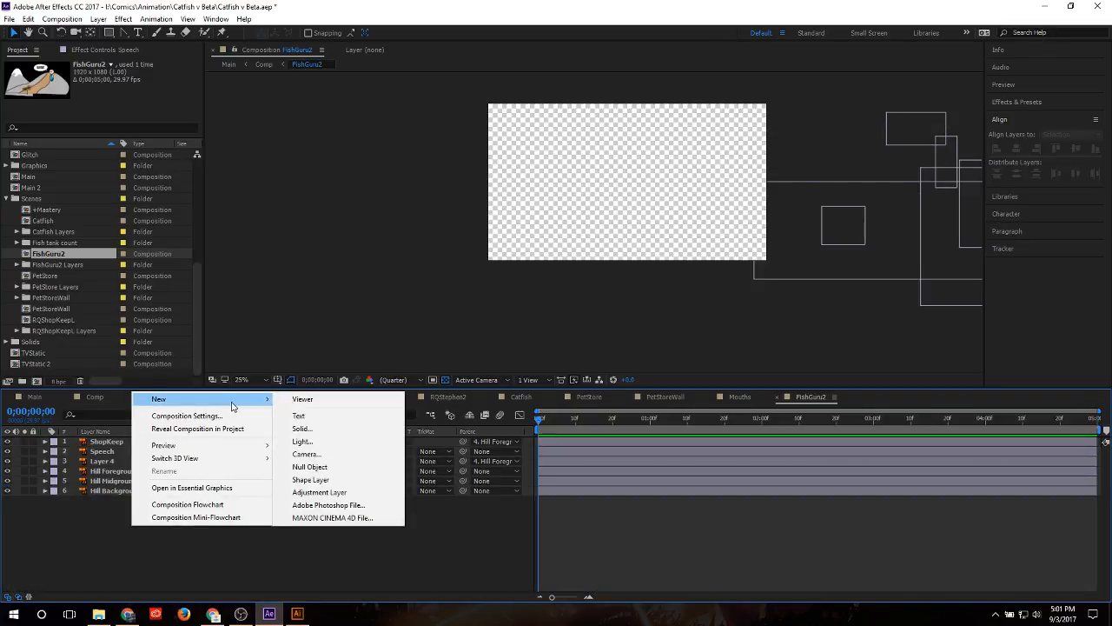
{"action": "left_click", "coordinate": [330, 432]}
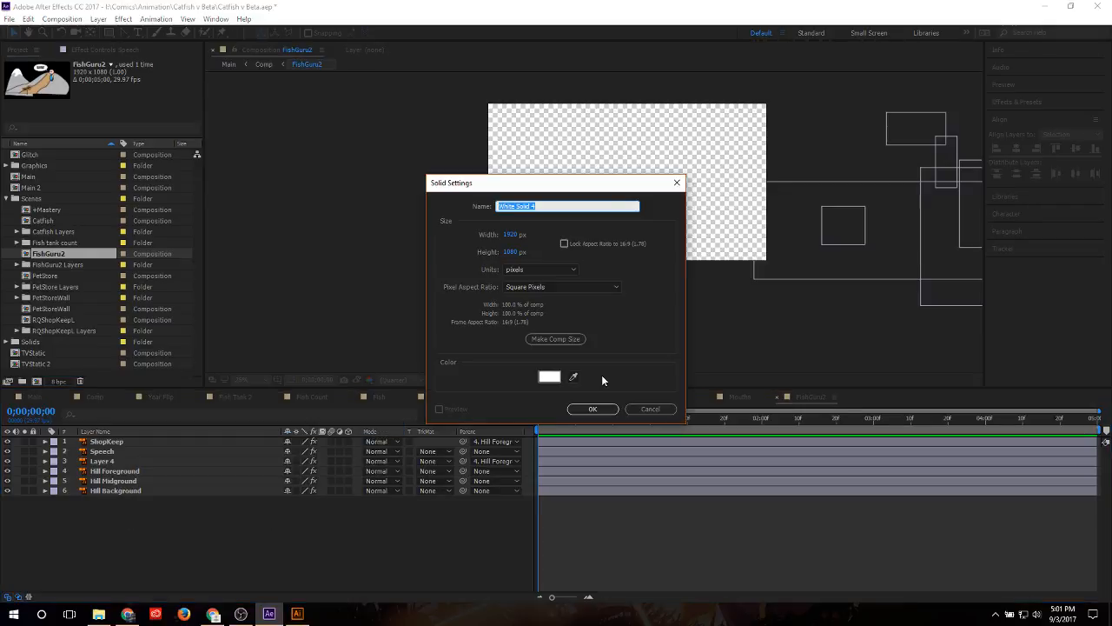
{"action": "left_click", "coordinate": [549, 376]}
{"action": "left_click_drag", "start_coordinate": [538, 276], "coordinate": [480, 229]}
{"action": "left_click", "coordinate": [686, 241]}
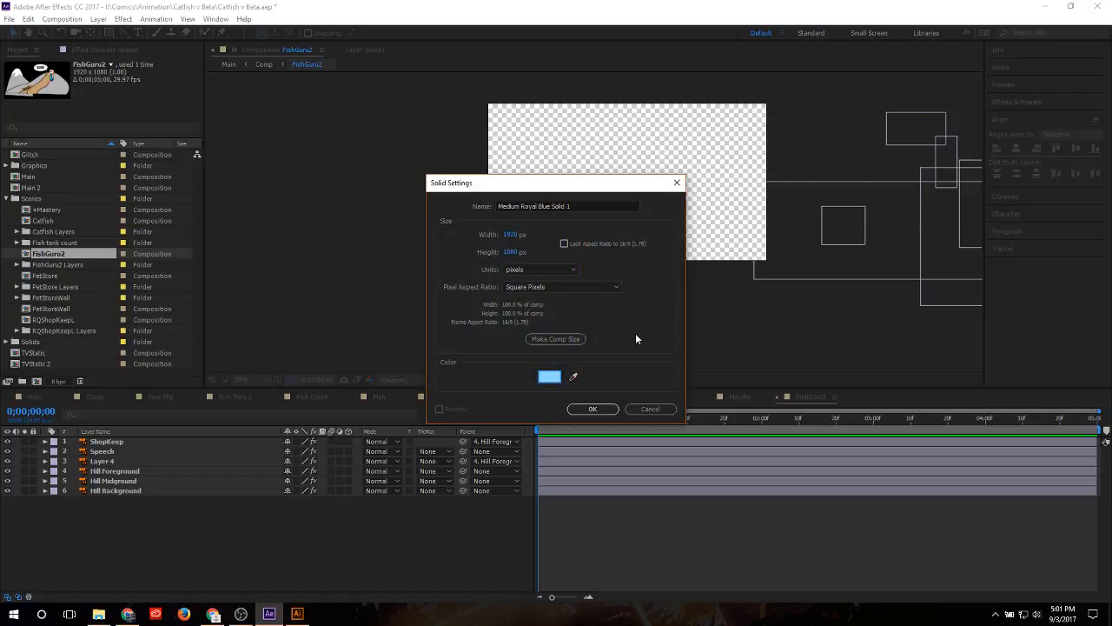
{"action": "left_click", "coordinate": [592, 408]}
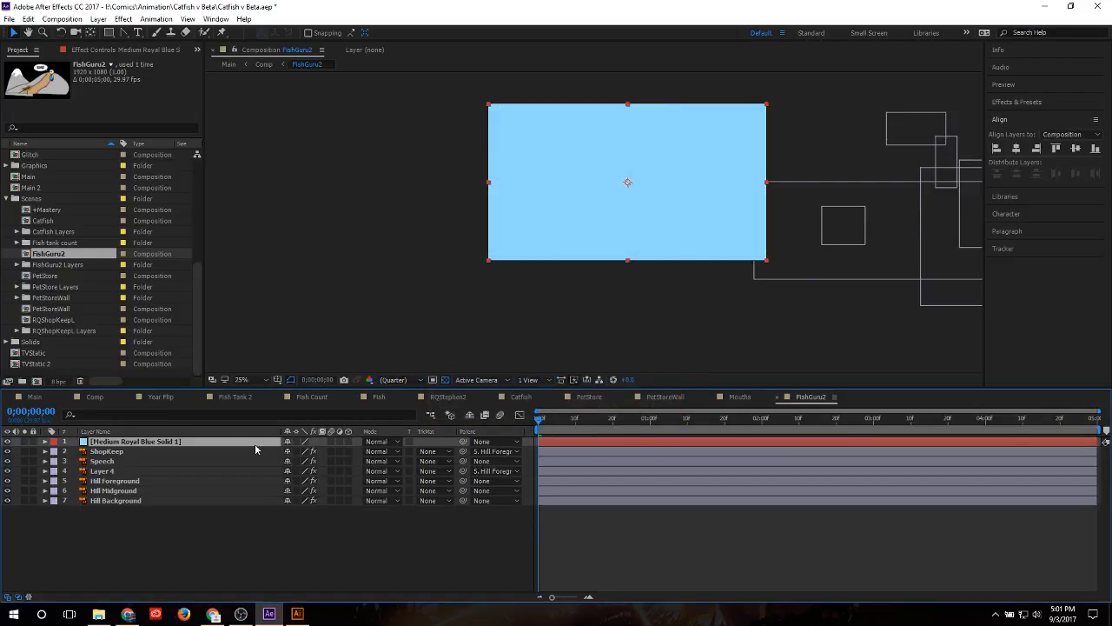
{"action": "left_click_drag", "start_coordinate": [255, 443], "coordinate": [82, 518]}
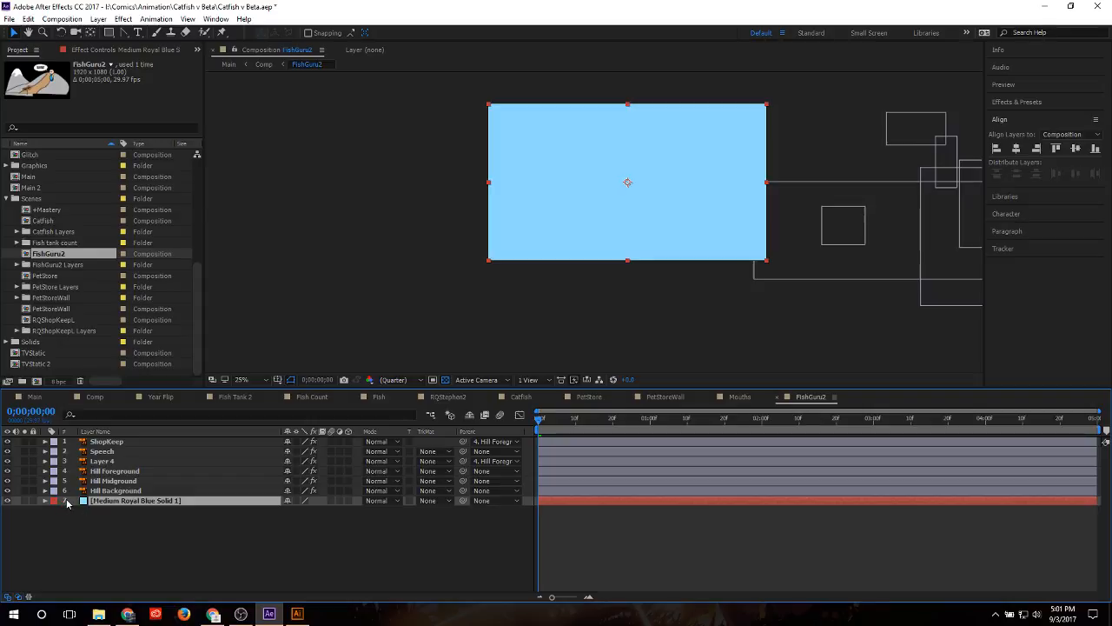
Step: Set the blue solid's Opacity to 0% with a keyframe at the first frame
{"action": "left_click", "coordinate": [46, 501]}
{"action": "left_click", "coordinate": [54, 511]}
{"action": "left_click", "coordinate": [293, 559]}
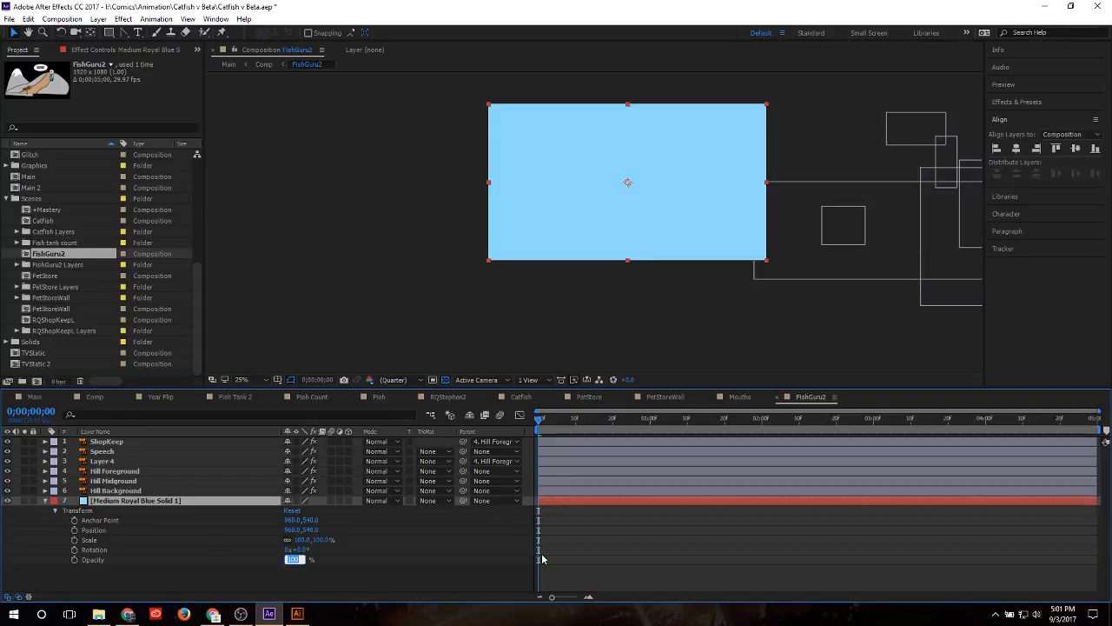
{"action": "type", "text": "0"}
{"action": "key", "text": "Return"}
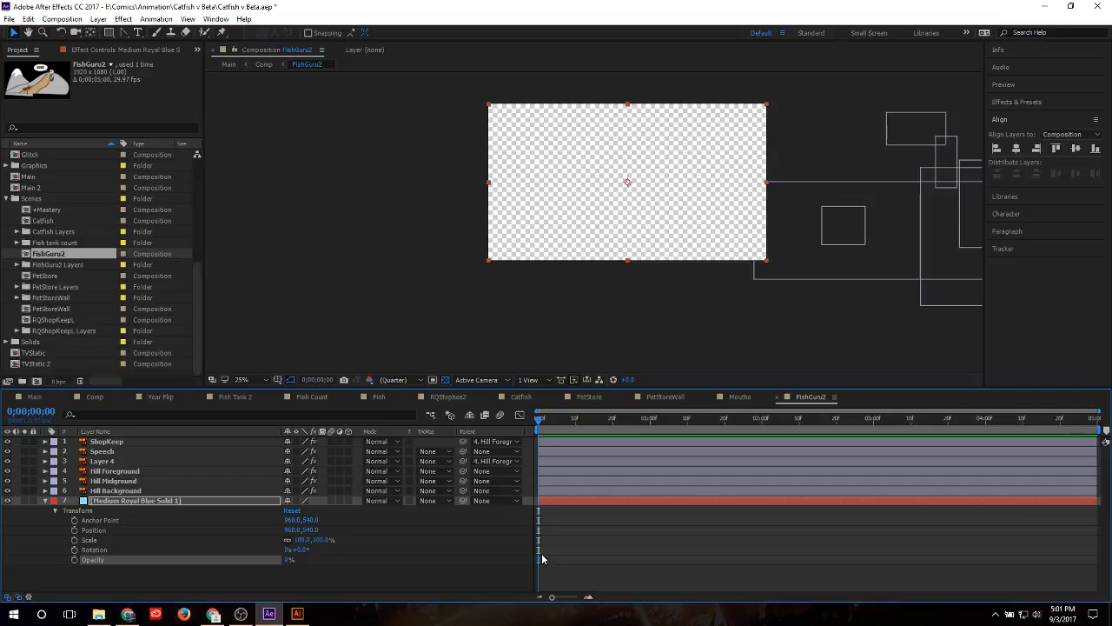
{"action": "left_click", "coordinate": [74, 560]}
Step: Keyframe the blue solid's Opacity at 100% at 0;00;00;20, and check the sky behind the hills in Comp
{"action": "left_click_drag", "start_coordinate": [559, 423], "coordinate": [613, 424]}
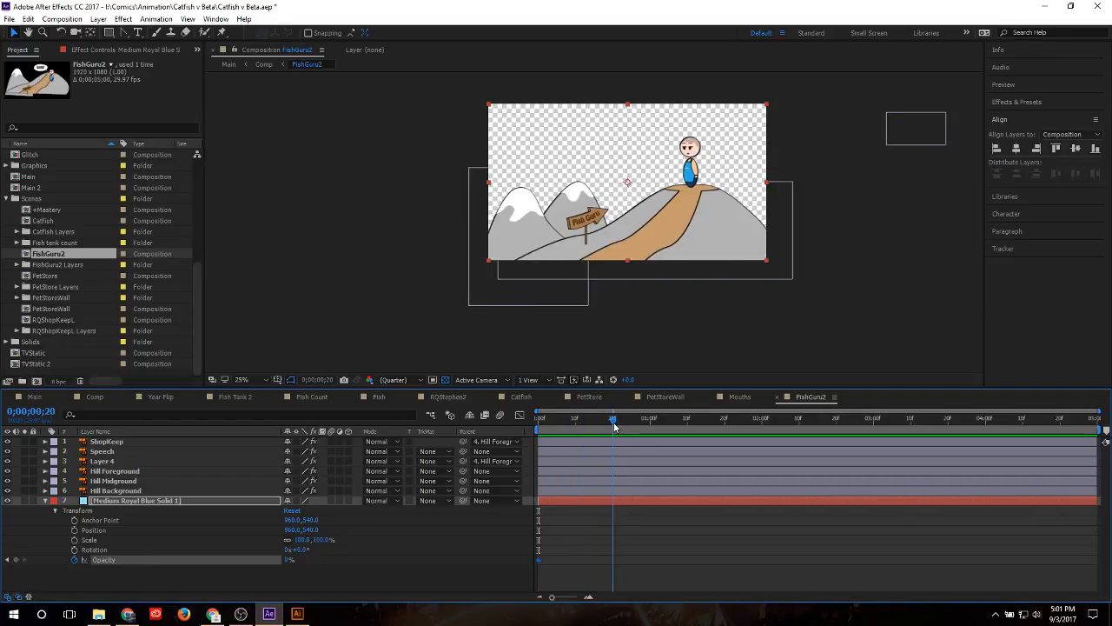
{"action": "key", "text": "F2"}
{"action": "left_click", "coordinate": [288, 560]}
{"action": "type", "text": "100"}
{"action": "key", "text": "Return"}
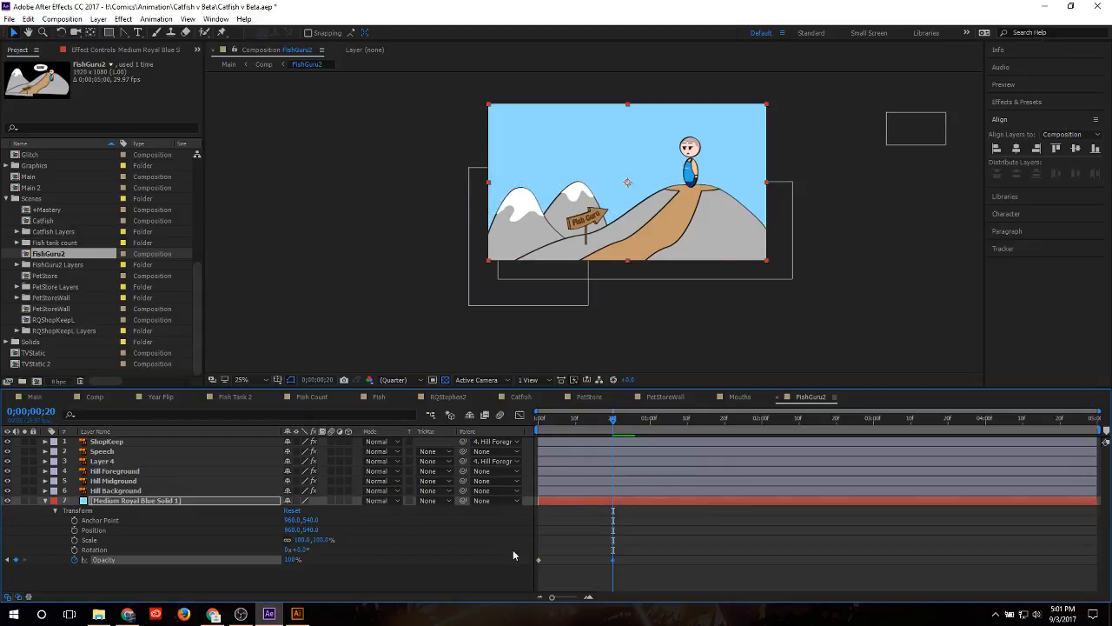
{"action": "left_click_drag", "start_coordinate": [613, 423], "coordinate": [726, 427]}
{"action": "left_click", "coordinate": [94, 397]}
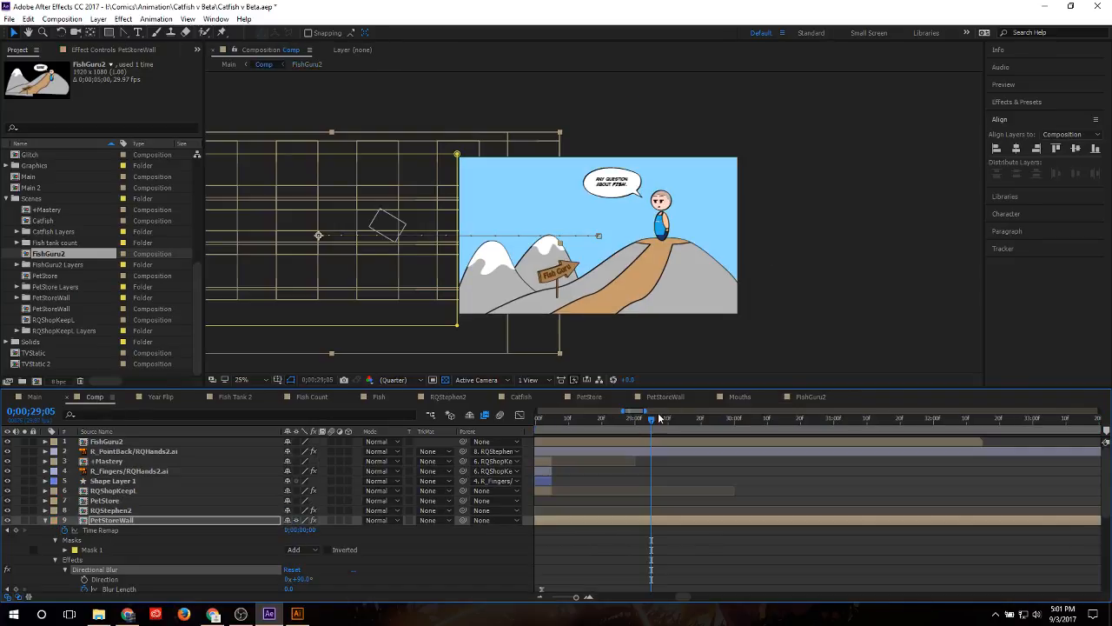
Step: Preview the scene in Comp, and in FishGuru2 add a 100% Opacity keyframe to the blue solid at 0;00;01;25
{"action": "key", "text": "space"}
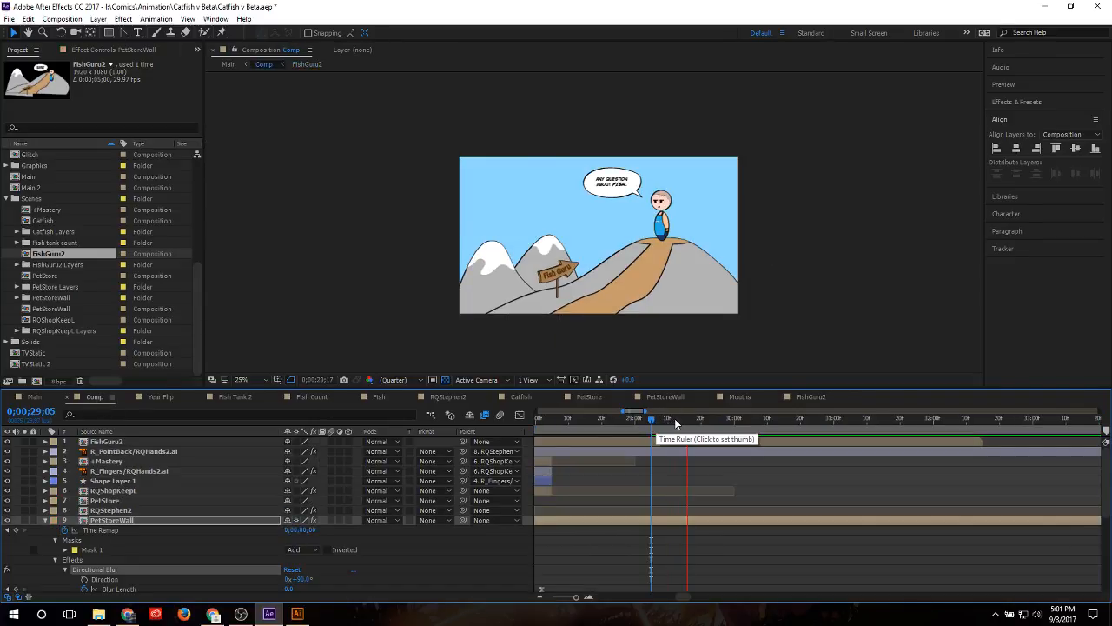
{"action": "left_click", "coordinate": [670, 420]}
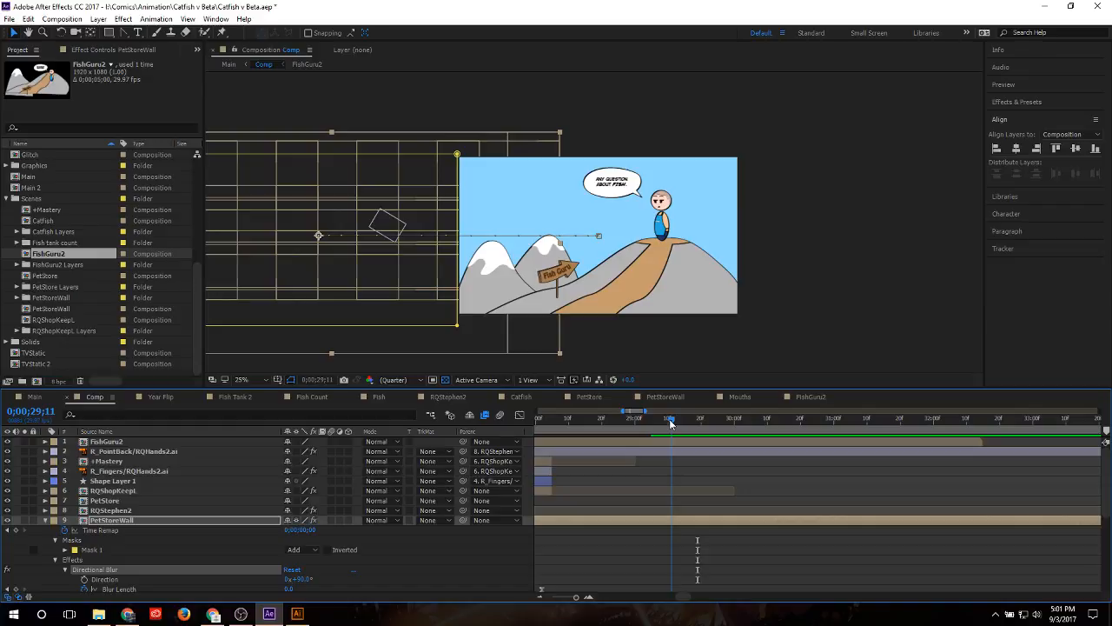
{"action": "left_click", "coordinate": [809, 396]}
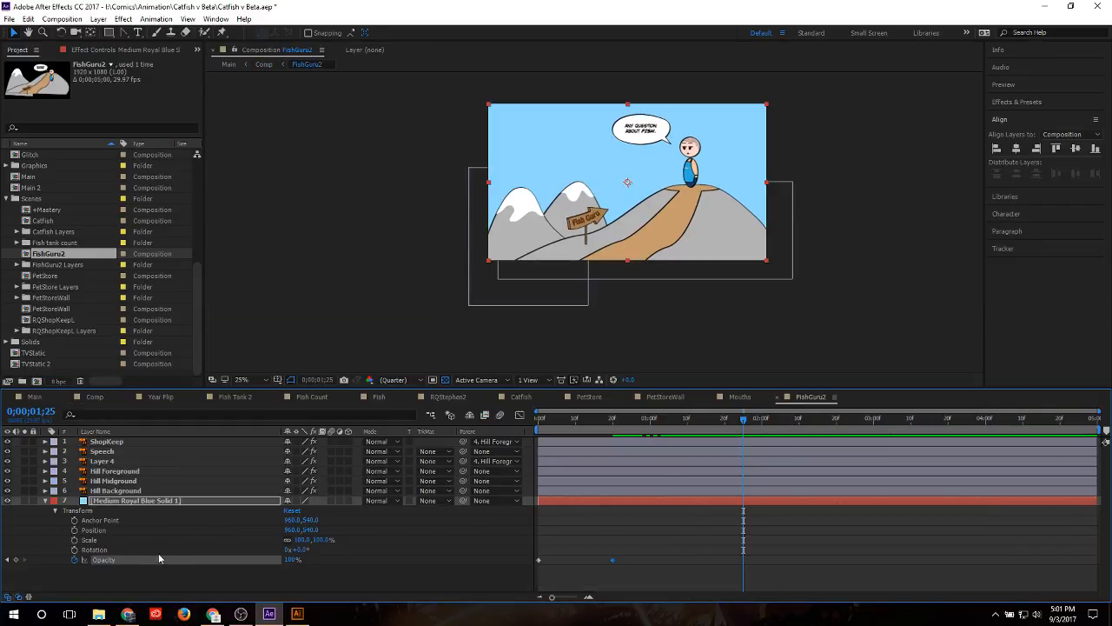
{"action": "left_click", "coordinate": [292, 560]}
{"action": "left_click", "coordinate": [14, 562]}
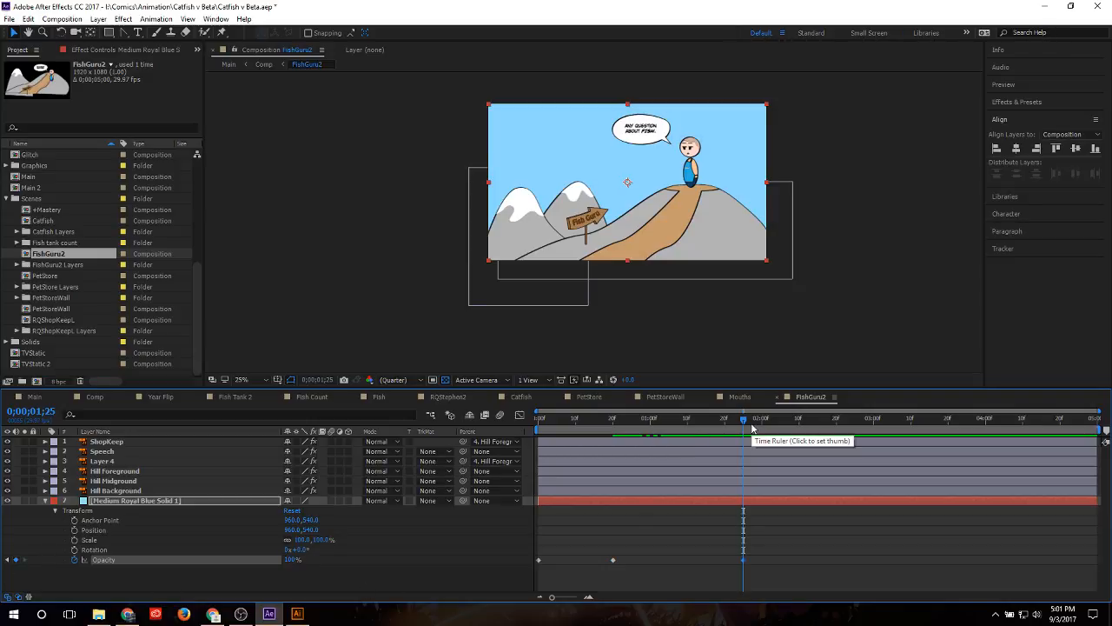
Step: Keyframe the blue solid's Opacity at 0% at 0;00;02;15, and return to 0;00;01;25
{"action": "key", "text": "equal"}
{"action": "key", "text": "equal"}
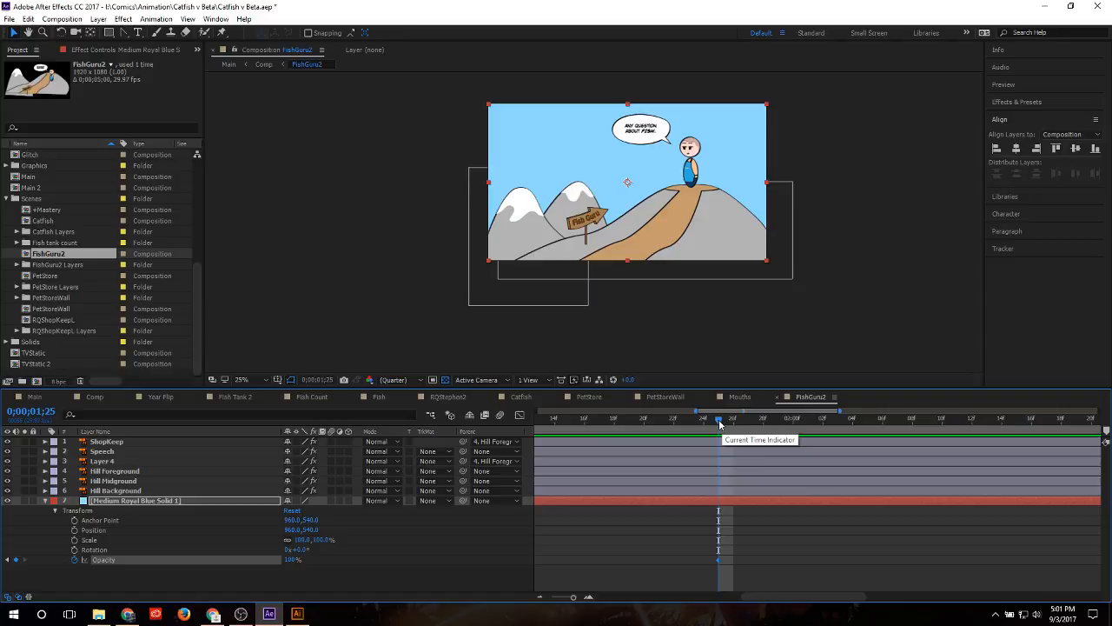
{"action": "key", "text": "minus"}
{"action": "left_click_drag", "start_coordinate": [719, 423], "coordinate": [869, 424]}
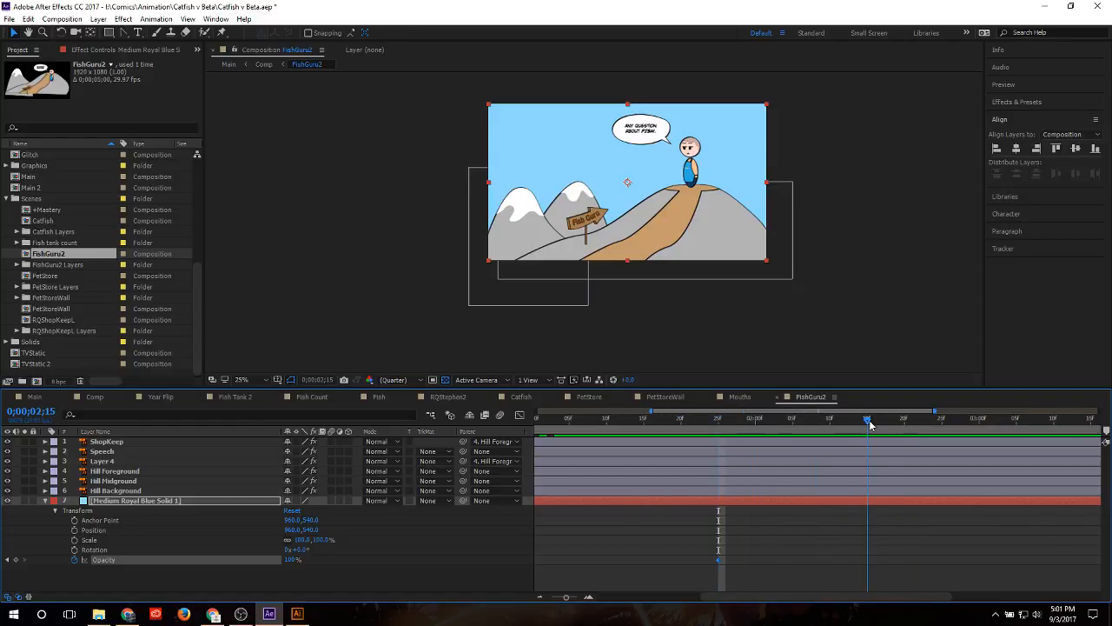
{"action": "left_click", "coordinate": [293, 559]}
{"action": "type", "text": "90"}
{"action": "key", "text": "Return"}
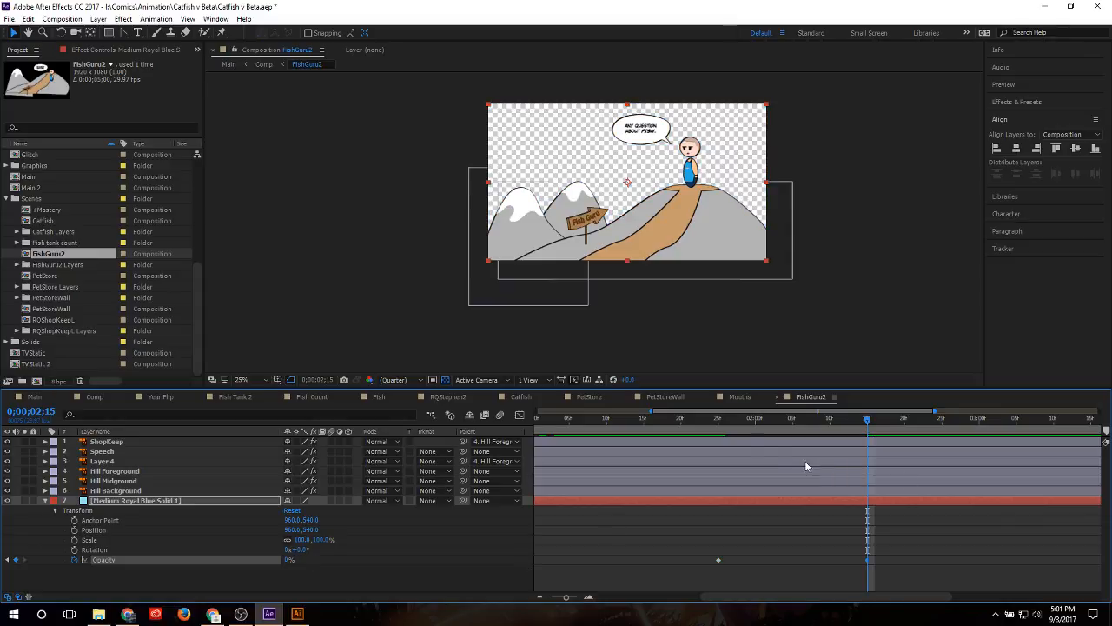
{"action": "left_click", "coordinate": [733, 421]}
{"action": "left_click_drag", "start_coordinate": [732, 421], "coordinate": [719, 421]}
{"action": "key", "text": "minus"}
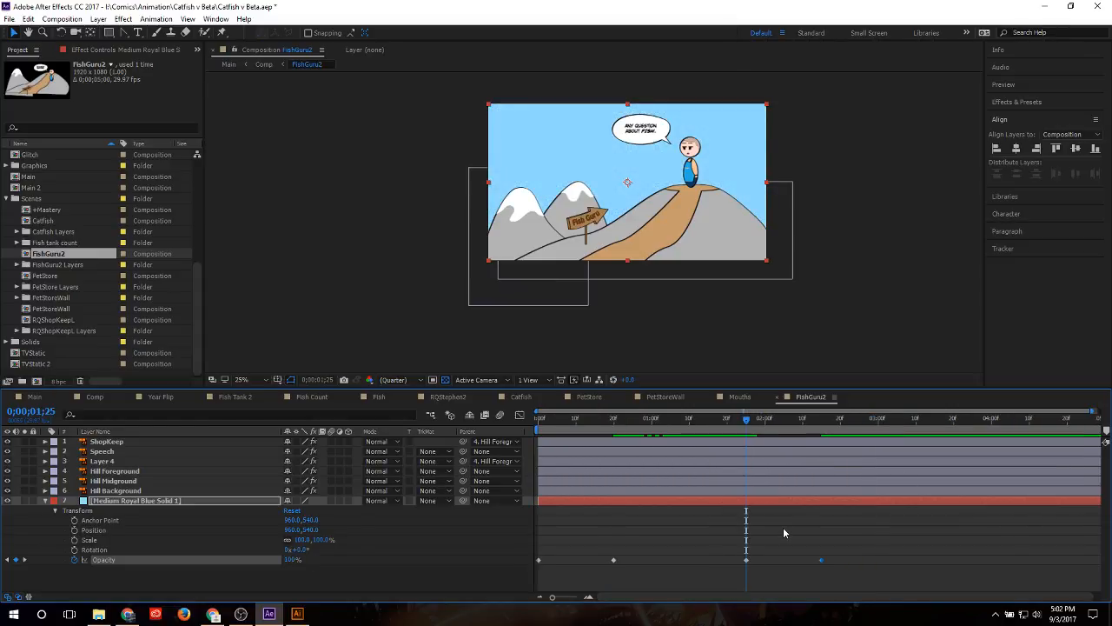
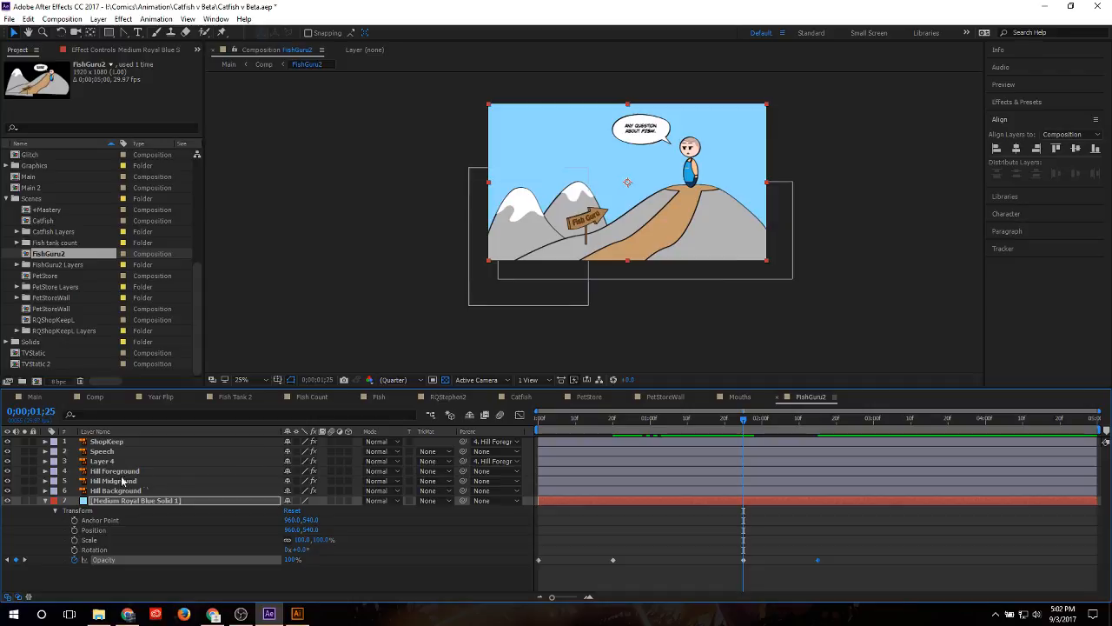
{"action": "left_click", "coordinate": [45, 500]}
{"action": "left_click", "coordinate": [45, 490]}
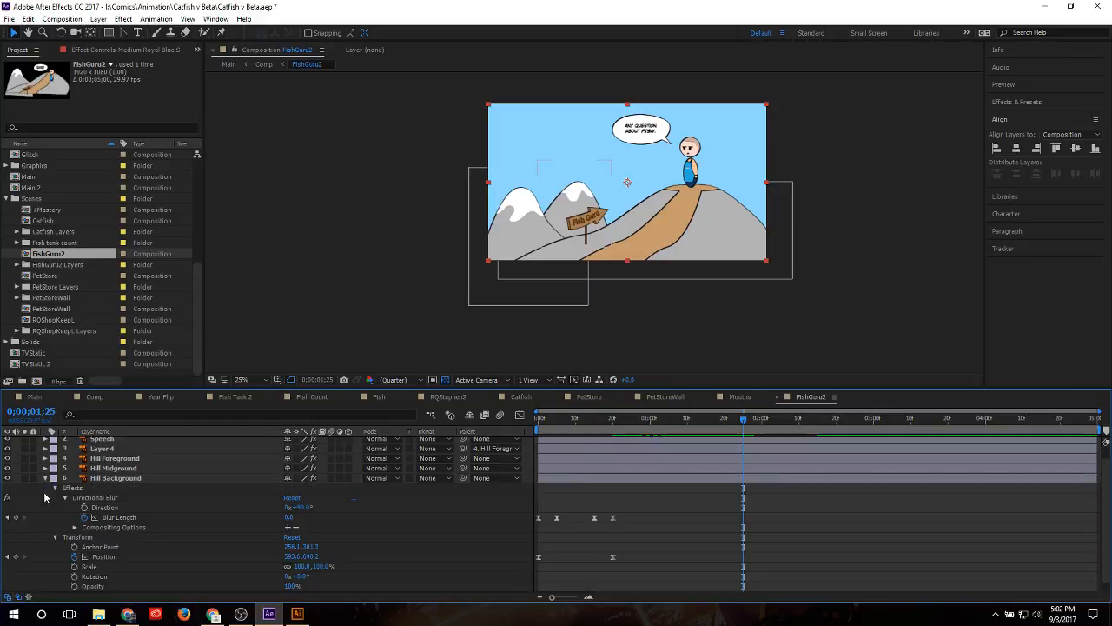
{"action": "left_click", "coordinate": [15, 557]}
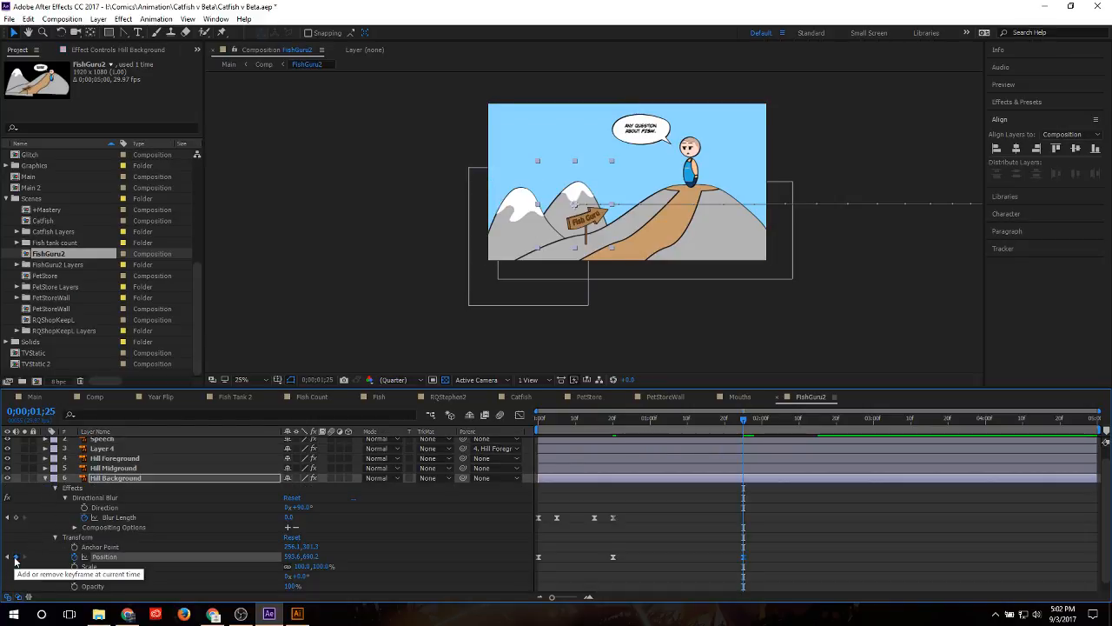
{"action": "left_click_drag", "start_coordinate": [744, 427], "coordinate": [820, 436]}
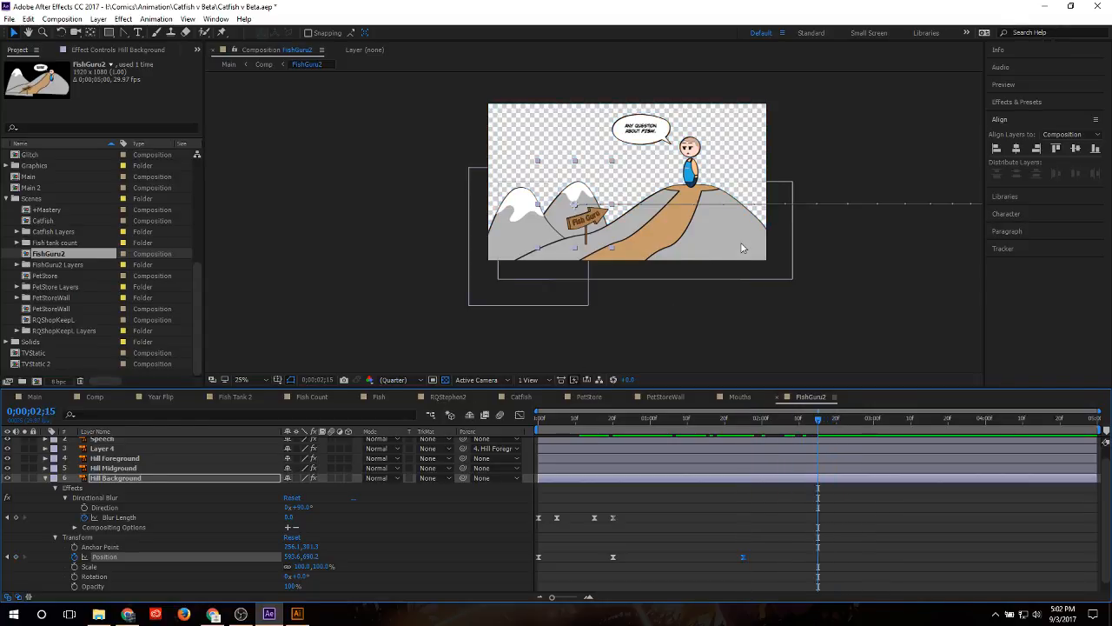
{"action": "left_click_drag", "start_coordinate": [739, 249], "coordinate": [440, 251]}
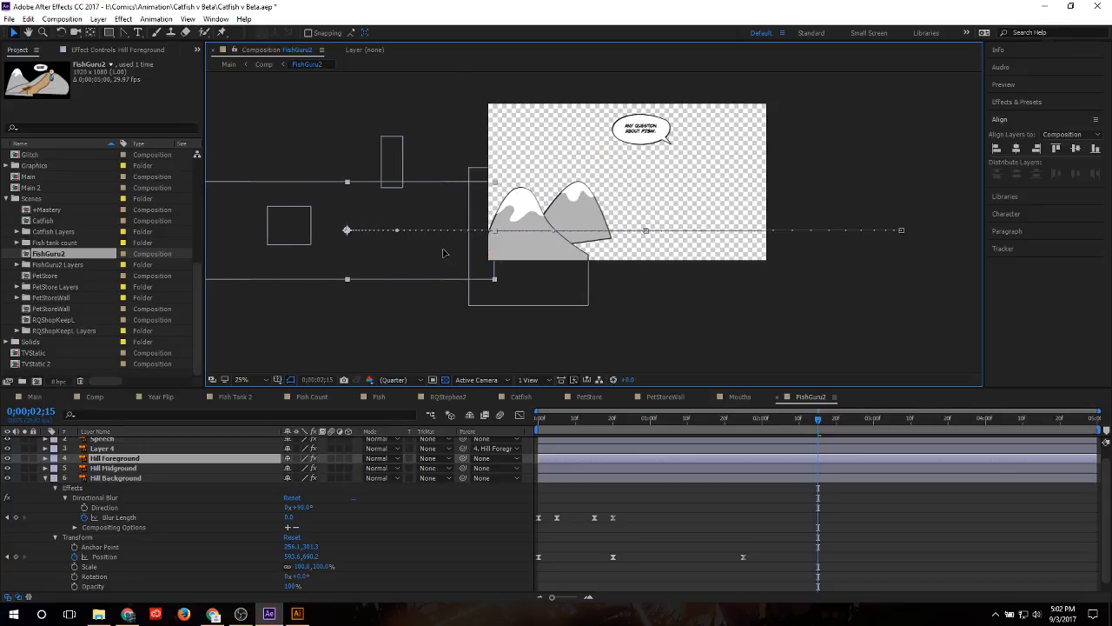
{"action": "key", "text": "Return"}
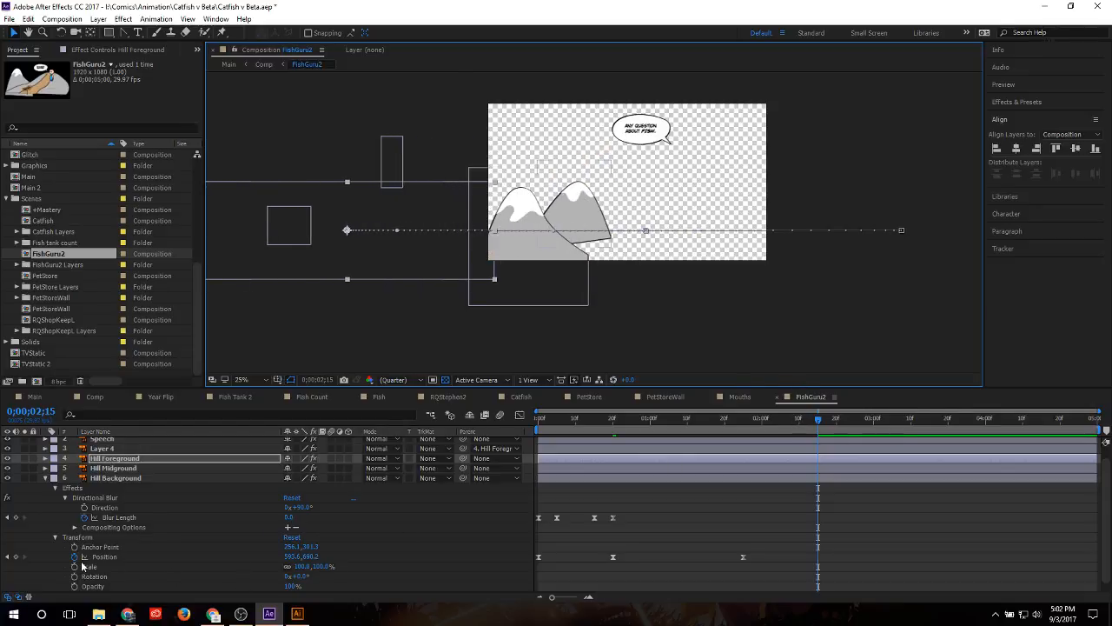
{"action": "left_click", "coordinate": [364, 506]}
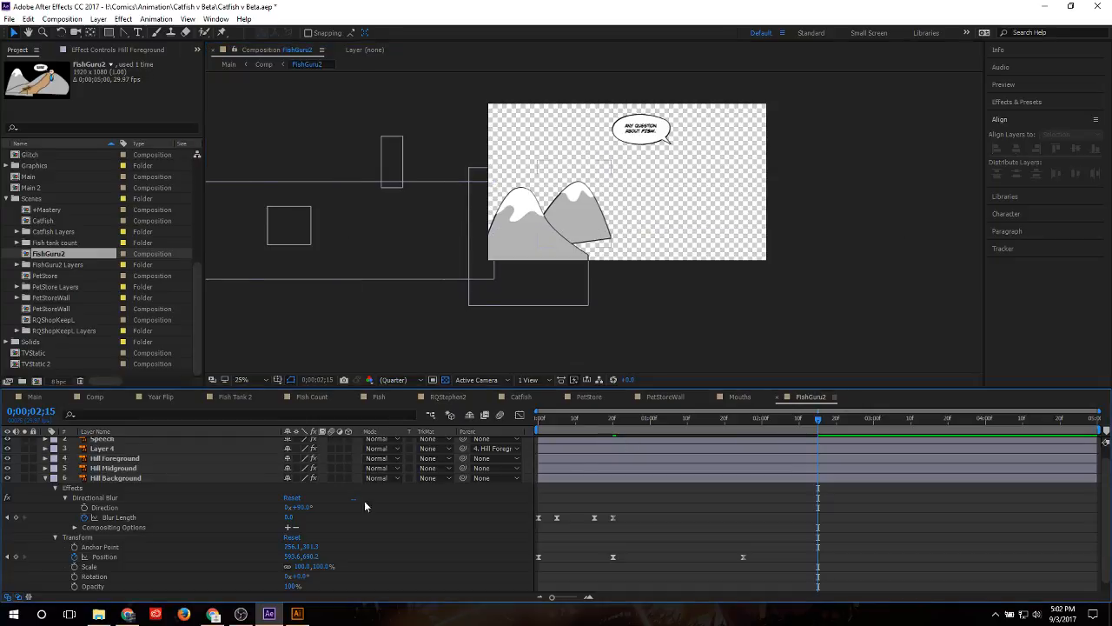
{"action": "left_click", "coordinate": [7, 556]}
{"action": "left_click", "coordinate": [15, 556]}
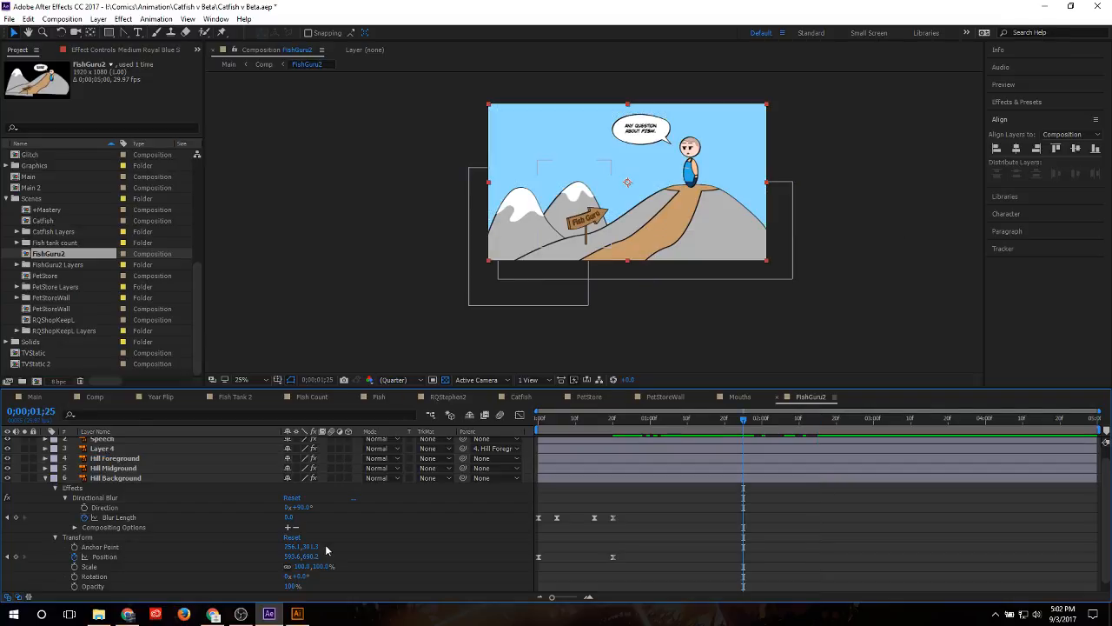
Step: Keyframe Hill Foreground's Position at 0;00;01;25 and again at 0;00;02;15 beyond the frame's left edge, at about x -972, and check the slide-out
{"action": "left_click", "coordinate": [46, 480]}
{"action": "left_click", "coordinate": [50, 471]}
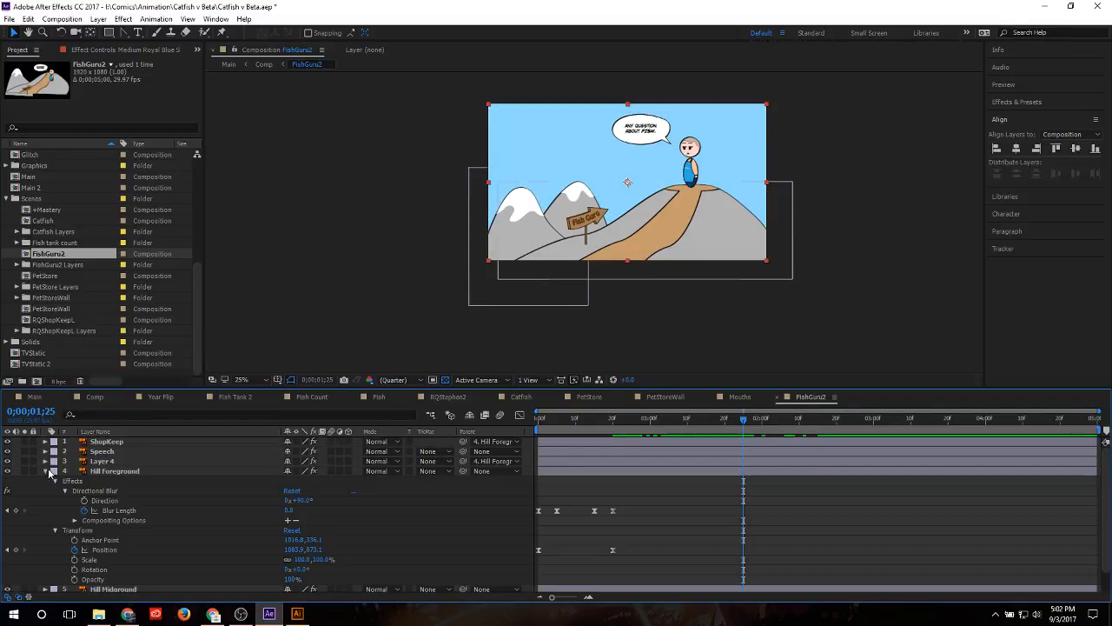
{"action": "left_click", "coordinate": [15, 550]}
{"action": "left_click_drag", "start_coordinate": [741, 418], "coordinate": [816, 430]}
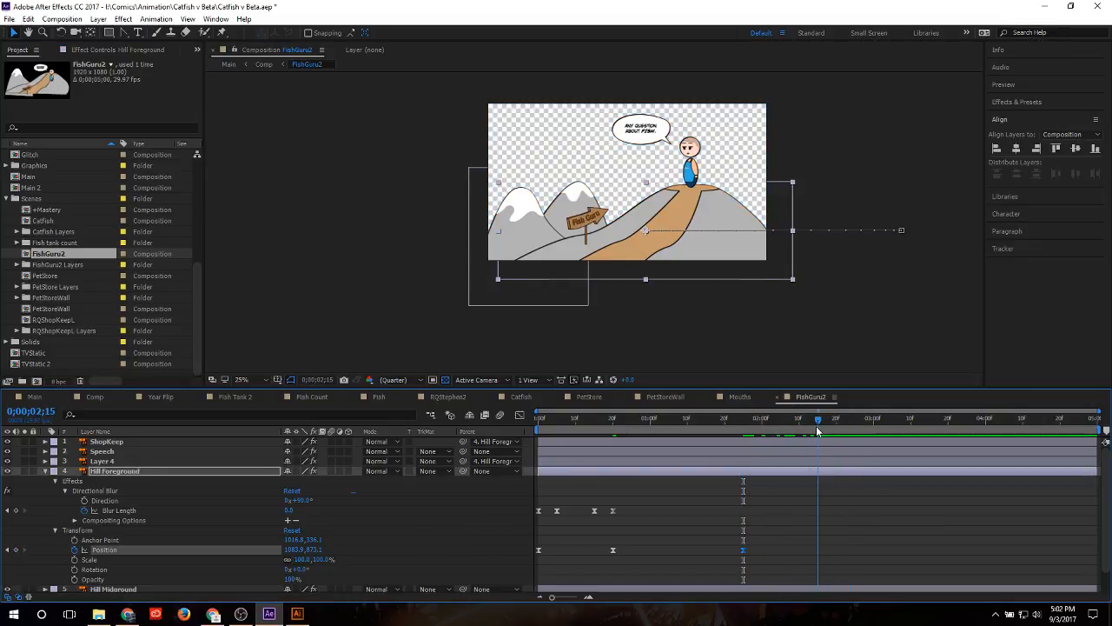
{"action": "left_click_drag", "start_coordinate": [753, 255], "coordinate": [451, 258]}
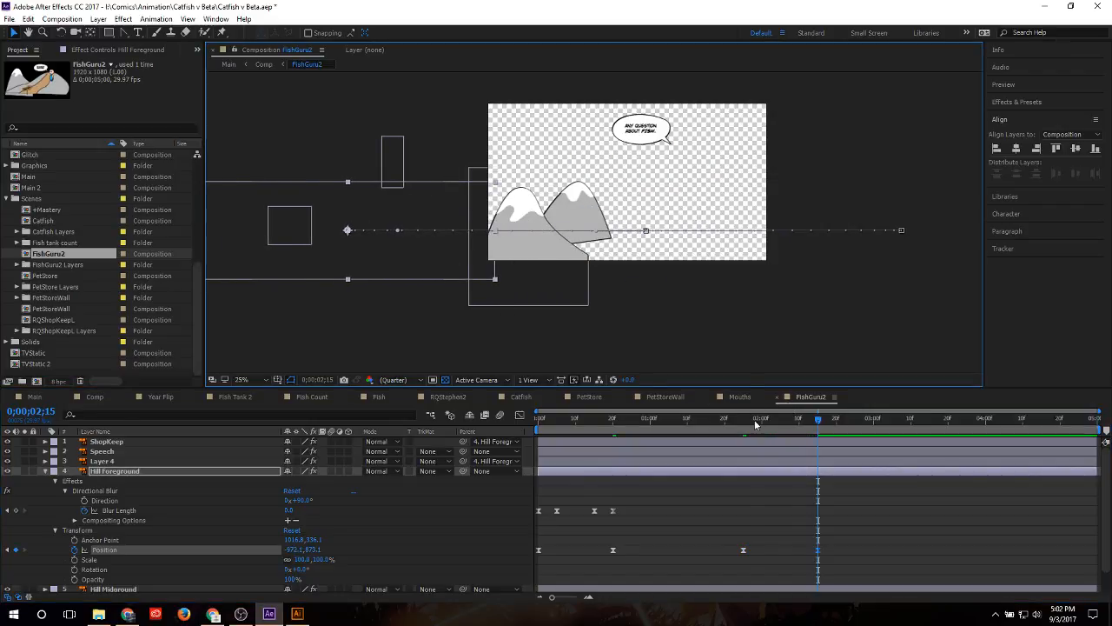
{"action": "left_click", "coordinate": [742, 421]}
{"action": "key", "text": "space"}
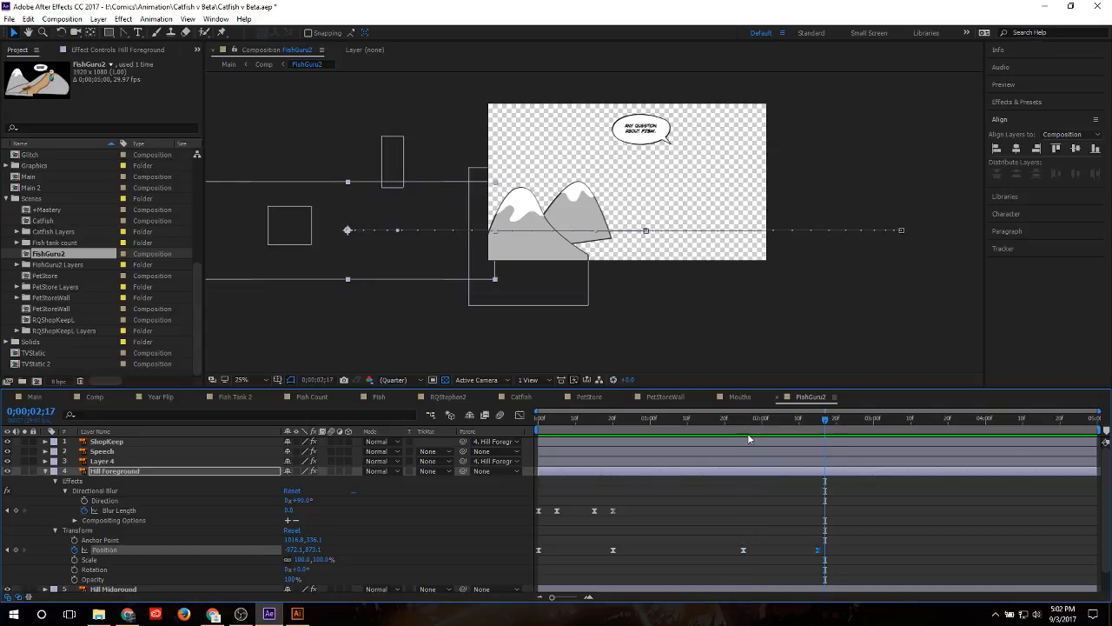
{"action": "left_click_drag", "start_coordinate": [749, 422], "coordinate": [819, 446]}
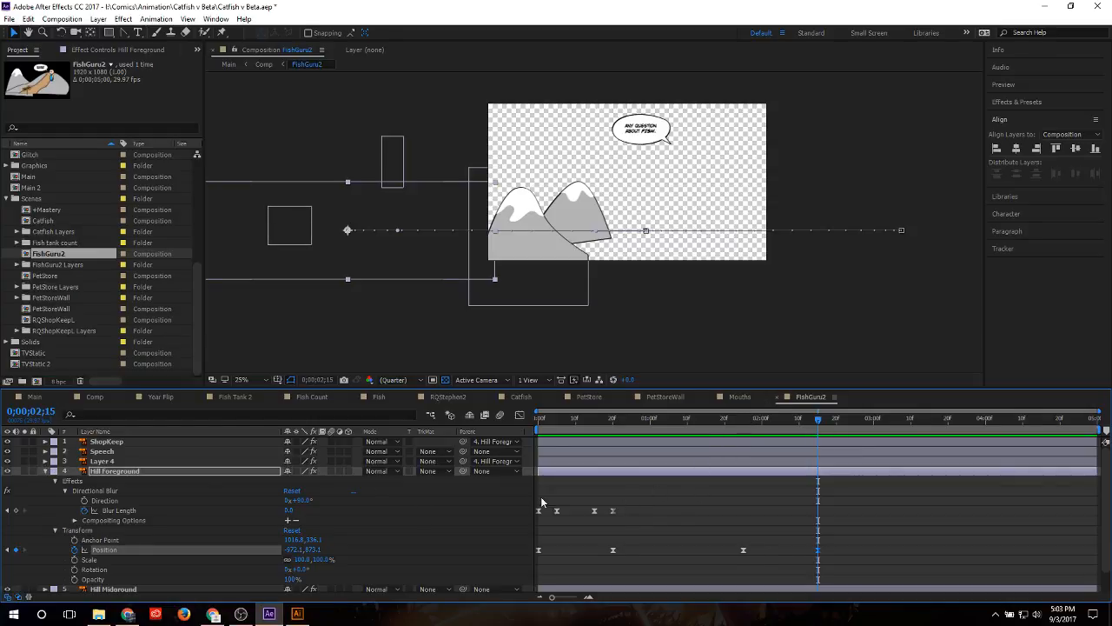
Step: Hold Hill Midground's Position with a keyframe at 0;00;01;25, and move it left out of frame to about x -838 at 0;00;02;15
{"action": "left_click", "coordinate": [45, 472]}
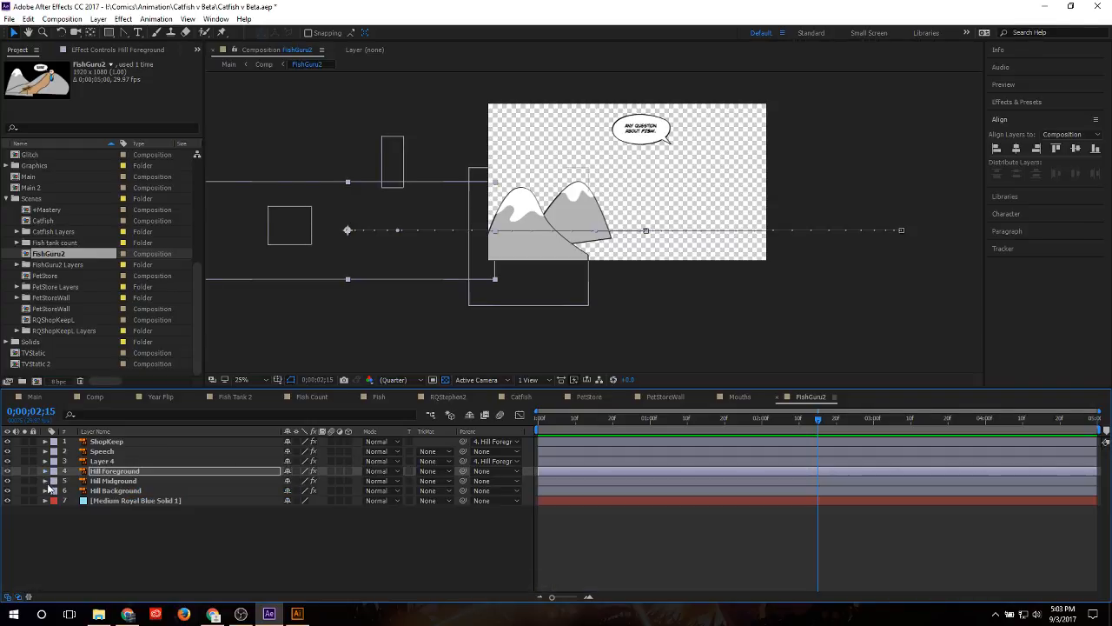
{"action": "left_click", "coordinate": [46, 481]}
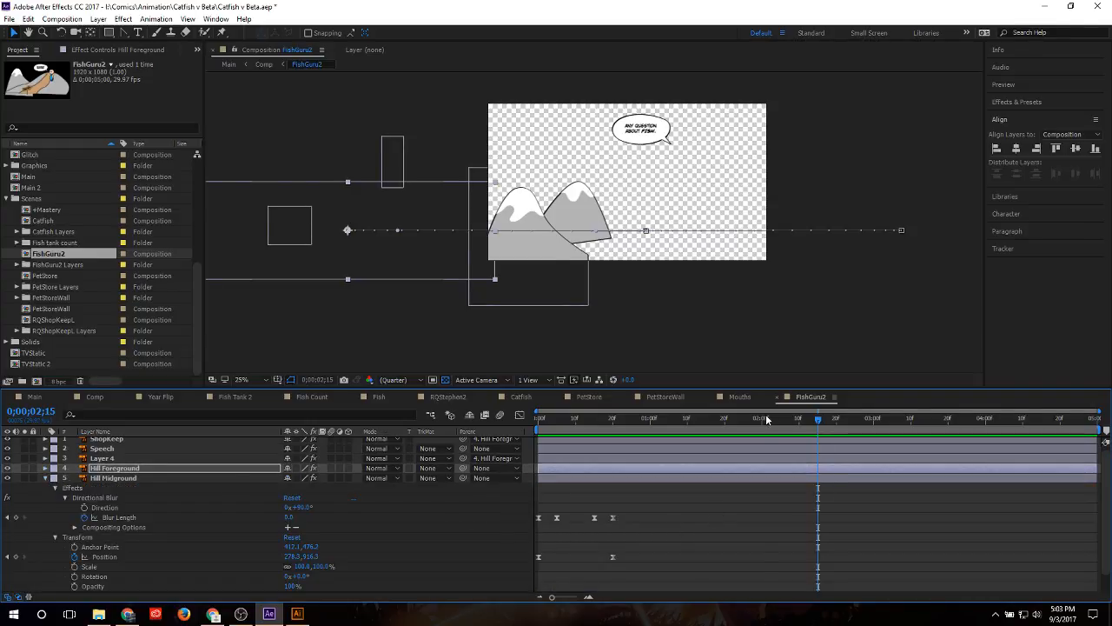
{"action": "left_click", "coordinate": [742, 419]}
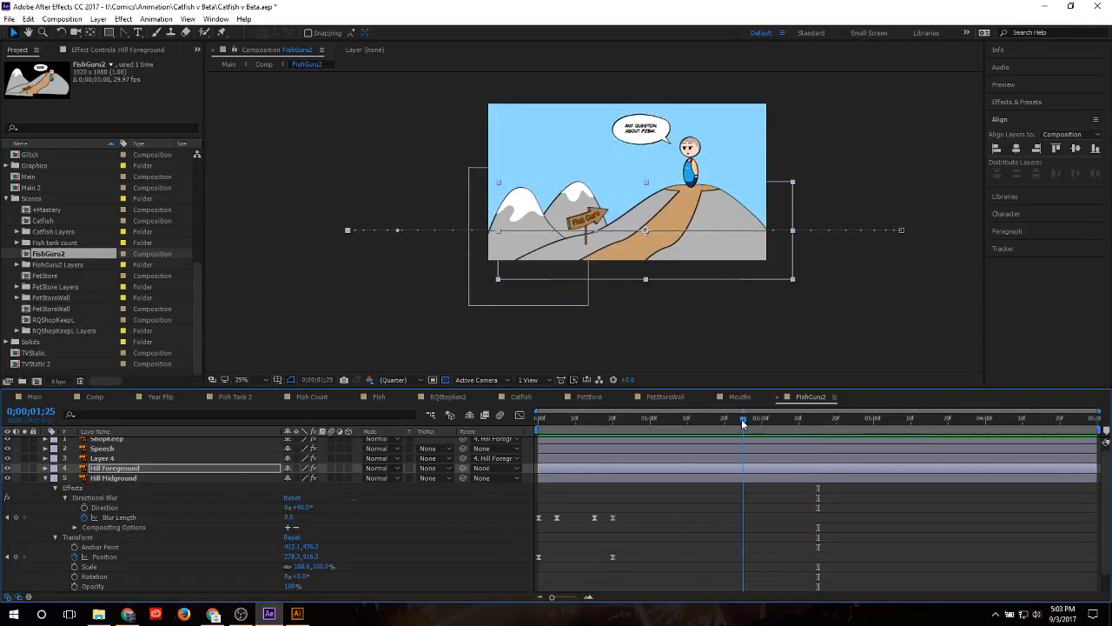
{"action": "left_click", "coordinate": [15, 557]}
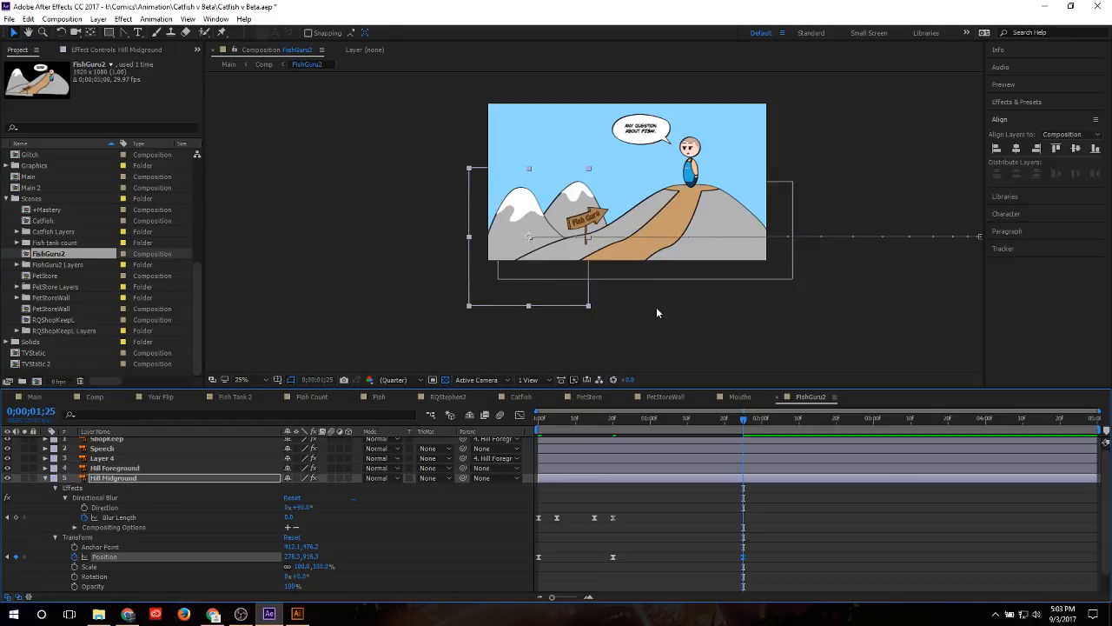
{"action": "left_click", "coordinate": [816, 419]}
{"action": "left_click_drag", "start_coordinate": [525, 247], "coordinate": [360, 263]}
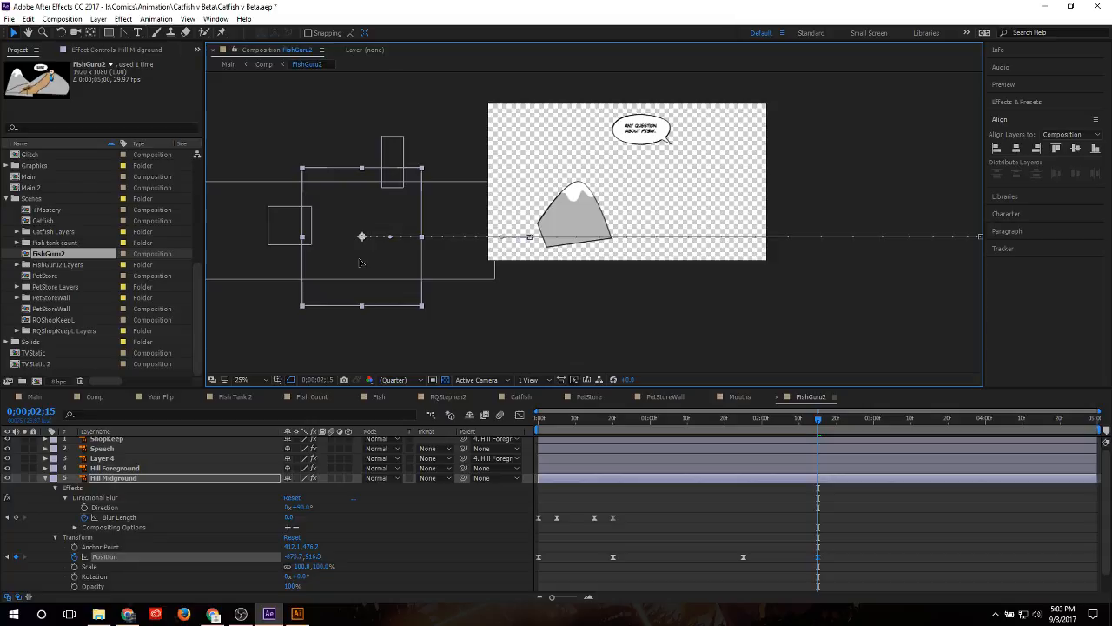
{"action": "left_click_drag", "start_coordinate": [360, 263], "coordinate": [368, 264]}
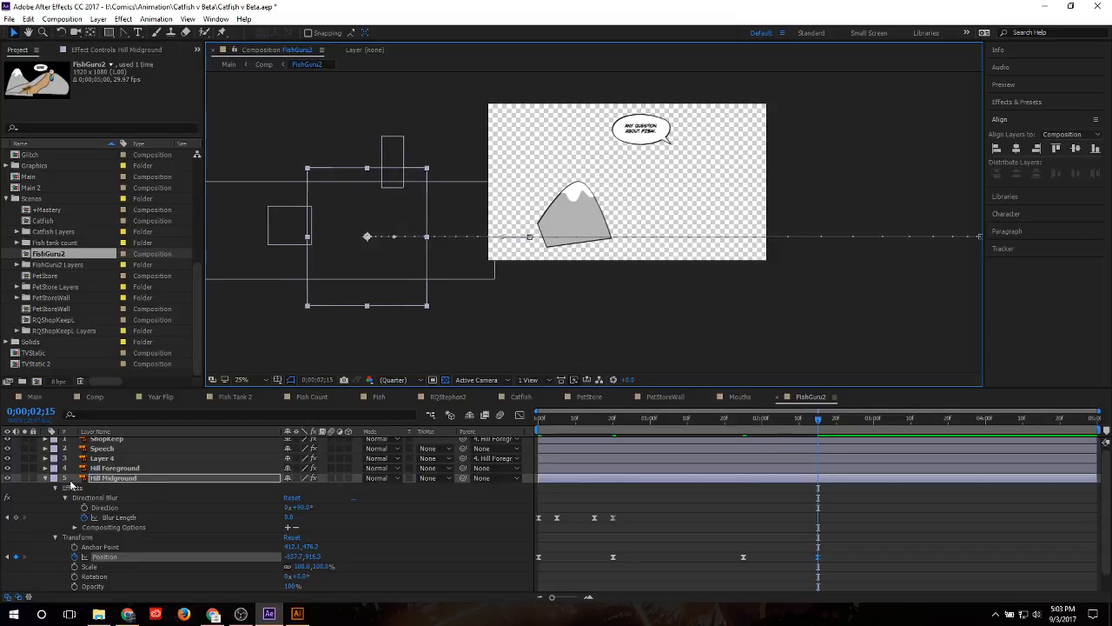
Step: Keyframe Hill Background's Position in place at 0;00;01;25 and shifted left out of frame to about x -410 at 0;00;02;15
{"action": "scroll", "coordinate": [50, 534], "scroll_direction": "down", "scroll_amount": 1}
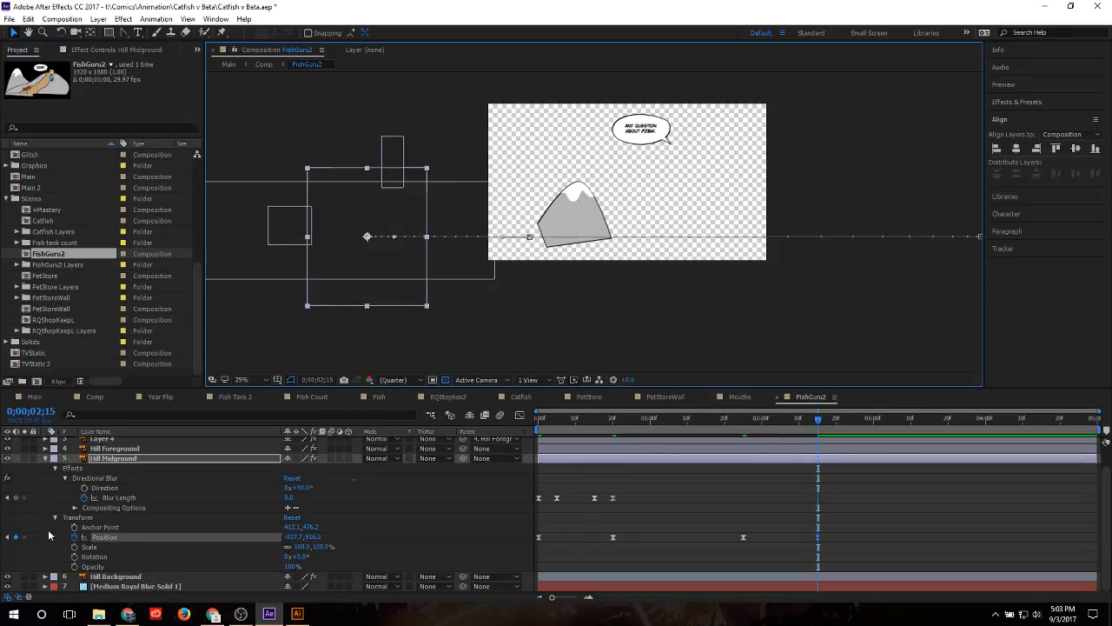
{"action": "left_click", "coordinate": [45, 577]}
{"action": "scroll", "coordinate": [122, 520], "scroll_direction": "down", "scroll_amount": 1}
{"action": "left_click_drag", "start_coordinate": [749, 425], "coordinate": [742, 424]}
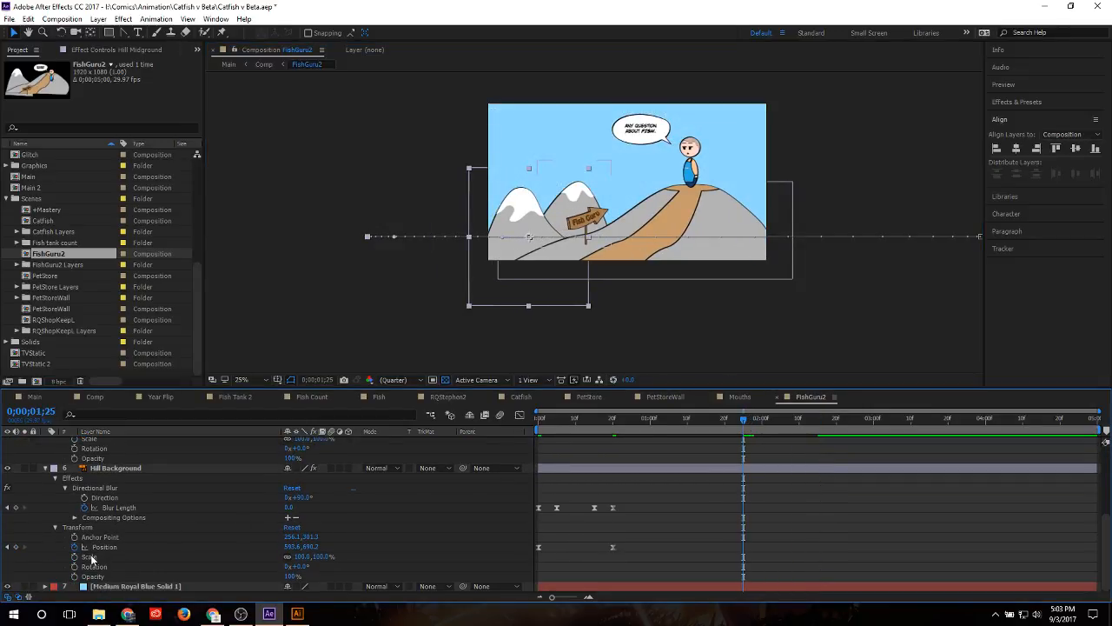
{"action": "left_click", "coordinate": [15, 546]}
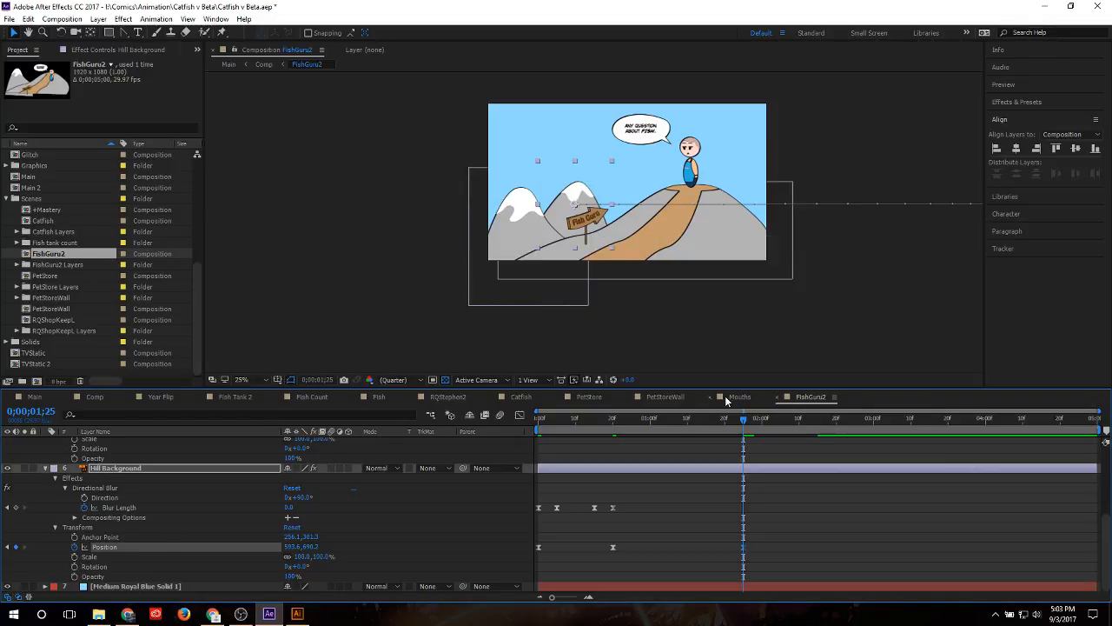
{"action": "left_click", "coordinate": [817, 419]}
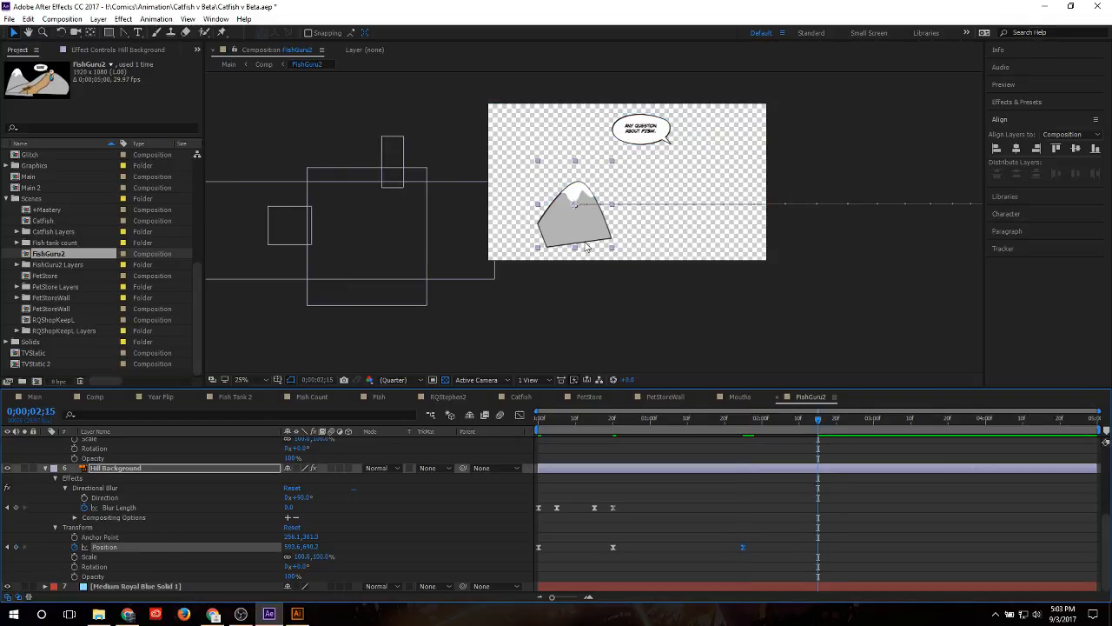
{"action": "left_click_drag", "start_coordinate": [591, 239], "coordinate": [424, 237]}
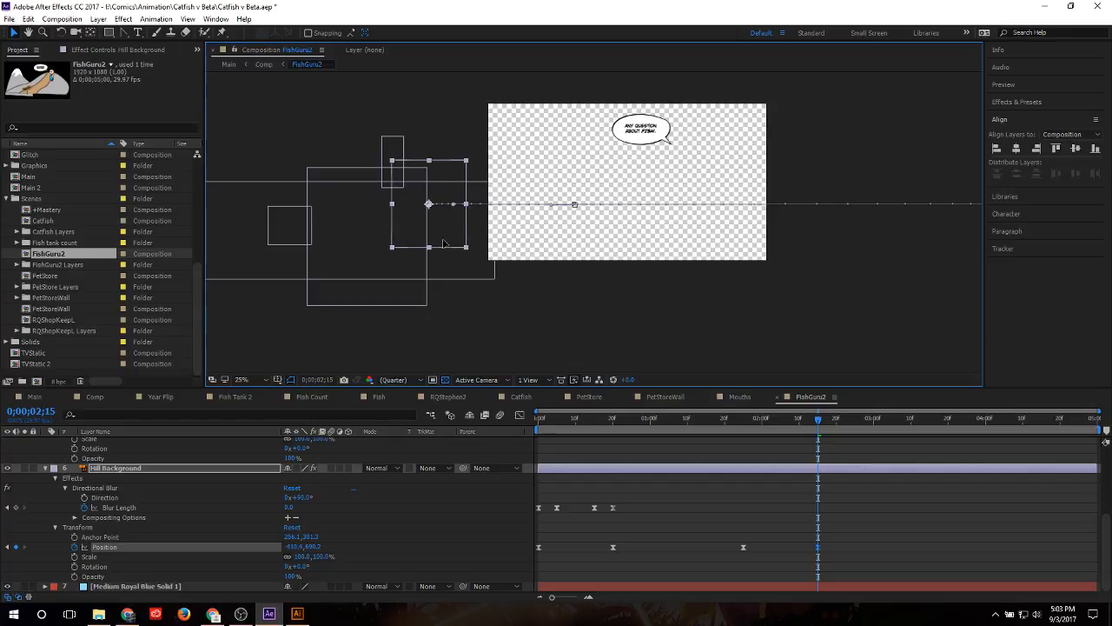
Step: Check the slide-out of the hills, and move Hill Background's last Position keyframe to 0;00;02;10
{"action": "left_click_drag", "start_coordinate": [802, 418], "coordinate": [685, 426]}
{"action": "key", "text": "space"}
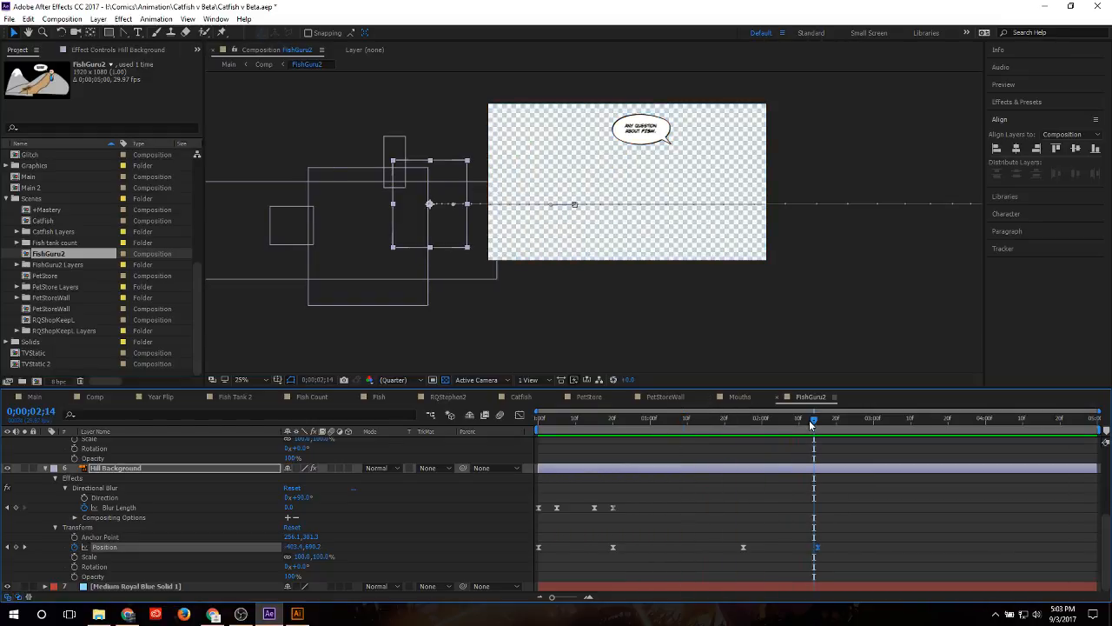
{"action": "left_click_drag", "start_coordinate": [812, 421], "coordinate": [799, 418]}
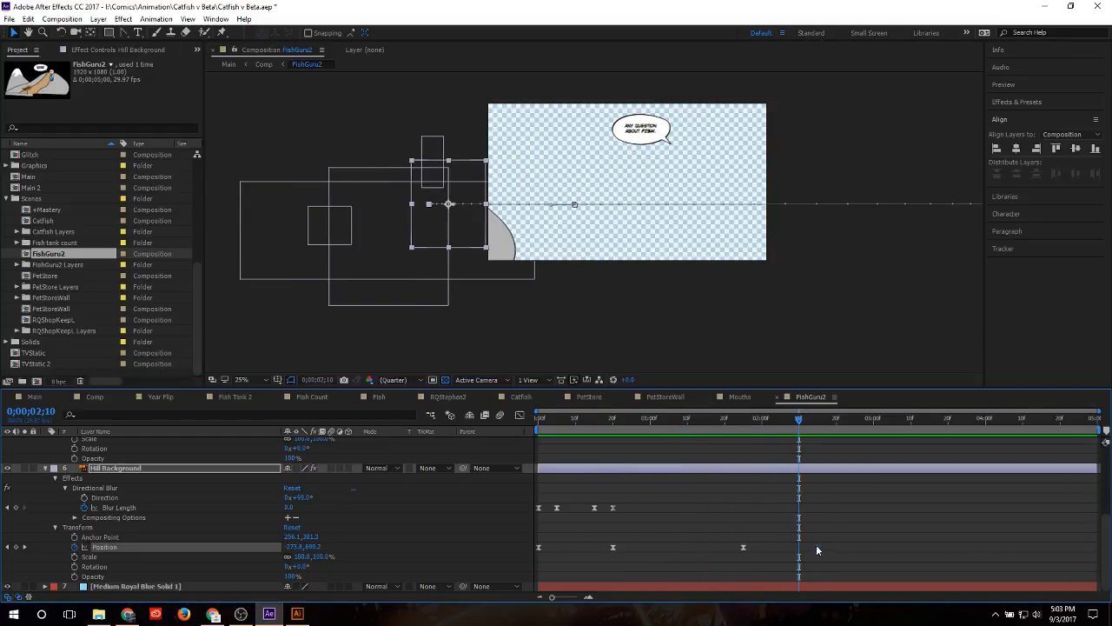
{"action": "key", "text": "ctrl+v"}
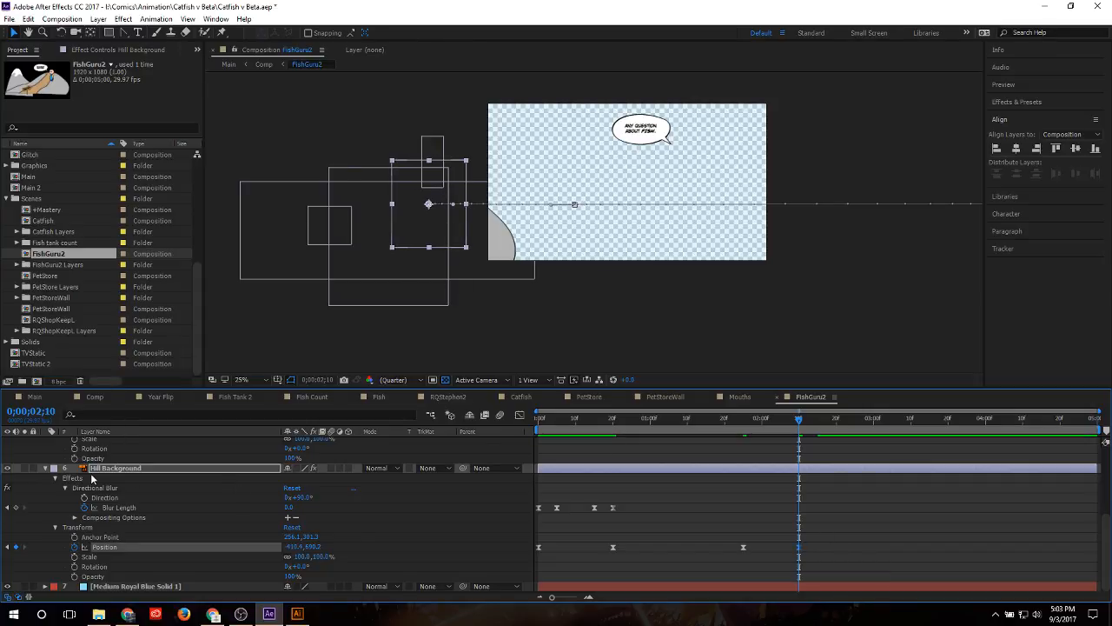
Step: Move the last Position keyframes of Hill Midground and Hill Foreground to 0;00;02;10
{"action": "left_click", "coordinate": [46, 470]}
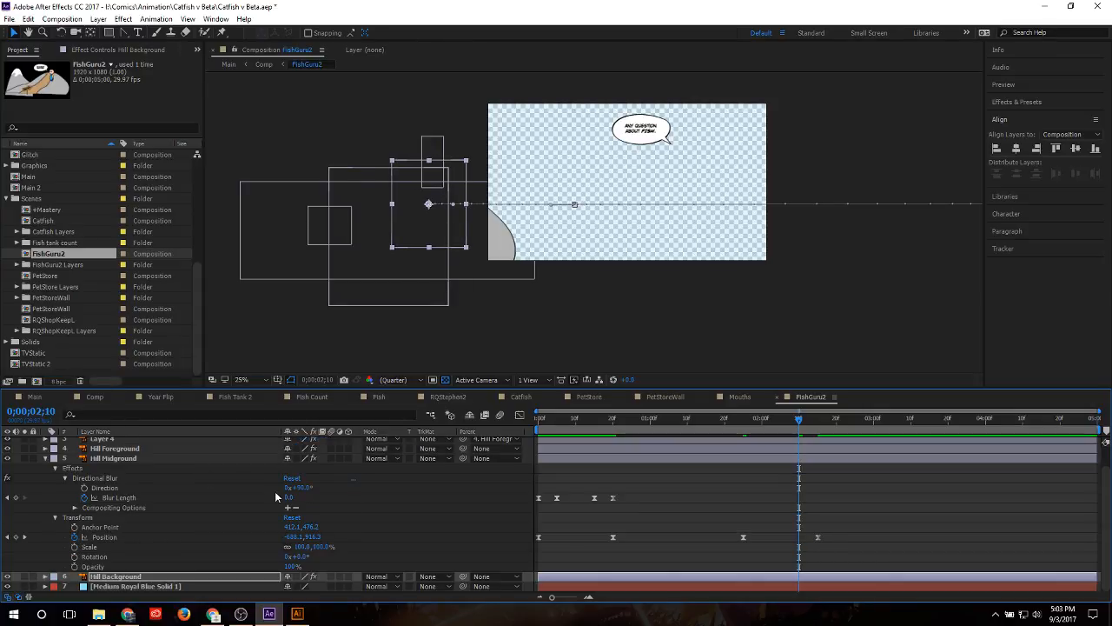
{"action": "scroll", "coordinate": [694, 519], "scroll_direction": "up", "scroll_amount": 2}
{"action": "left_click_drag", "start_coordinate": [817, 559], "coordinate": [798, 550]}
{"action": "left_click", "coordinate": [45, 470]}
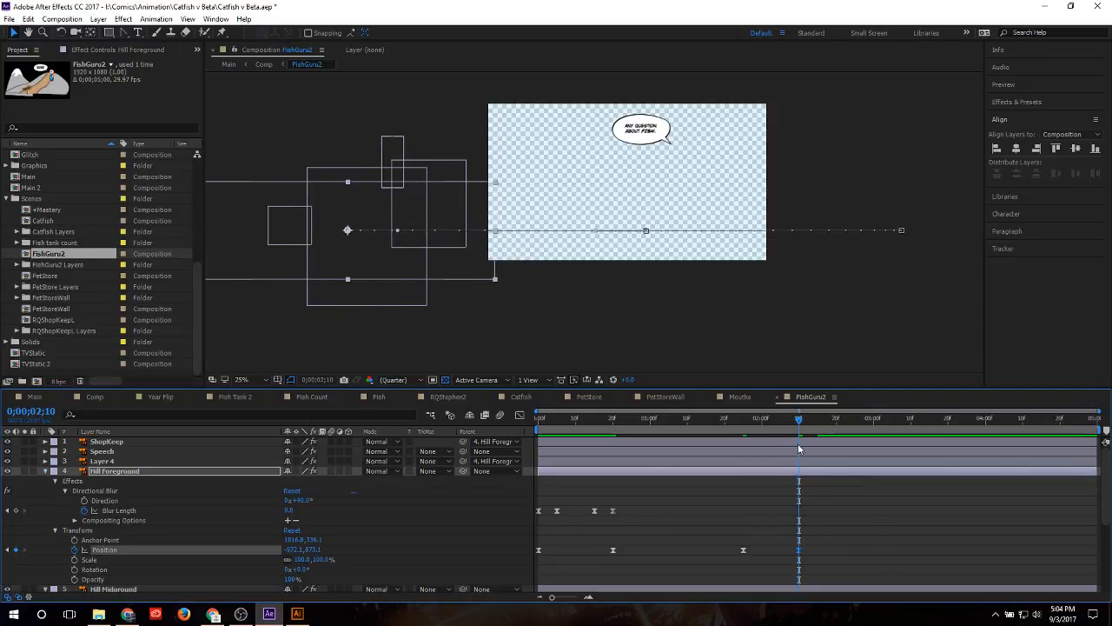
Step: Play back the hills' slide-out from about 0;00;01;10 and check the timing of Hill Midground's last Position keyframe
{"action": "left_click", "coordinate": [704, 422]}
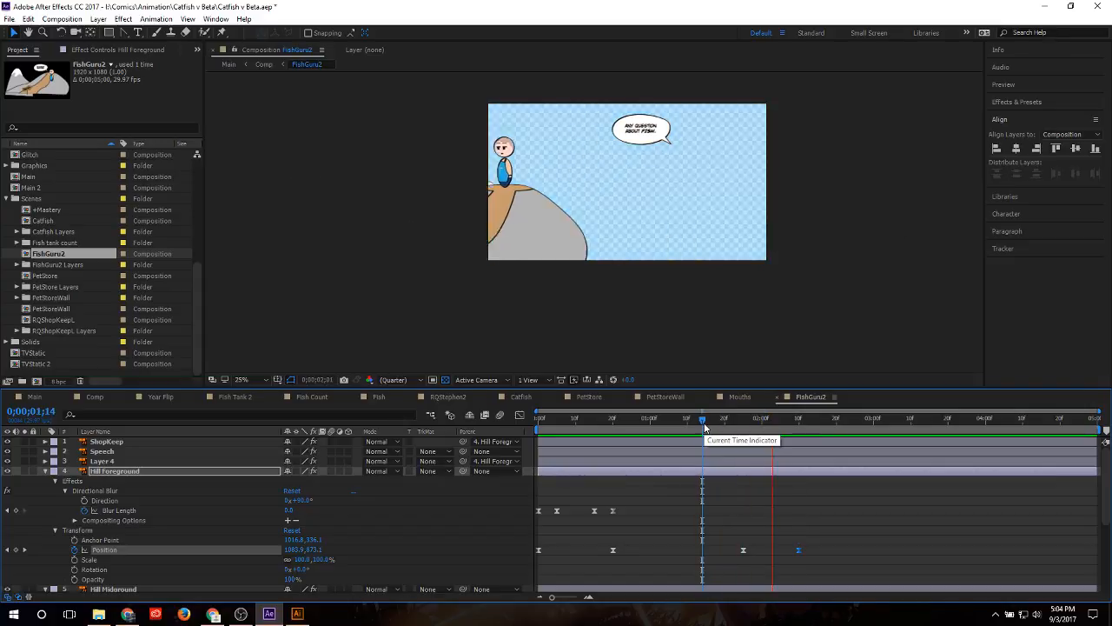
{"action": "left_click_drag", "start_coordinate": [703, 423], "coordinate": [687, 424]}
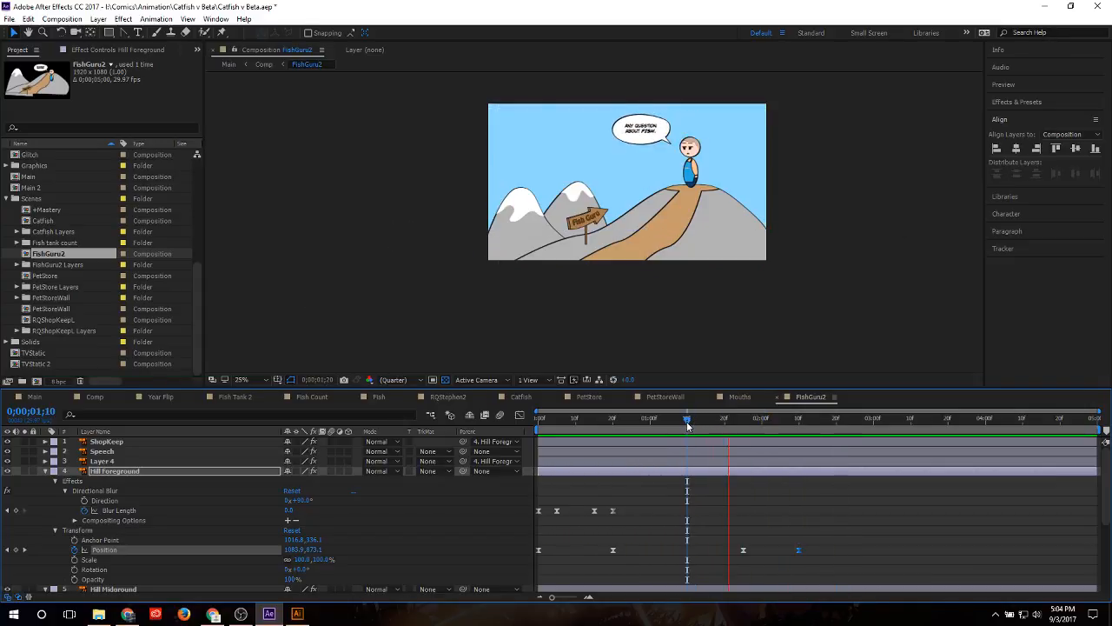
{"action": "key", "text": "space"}
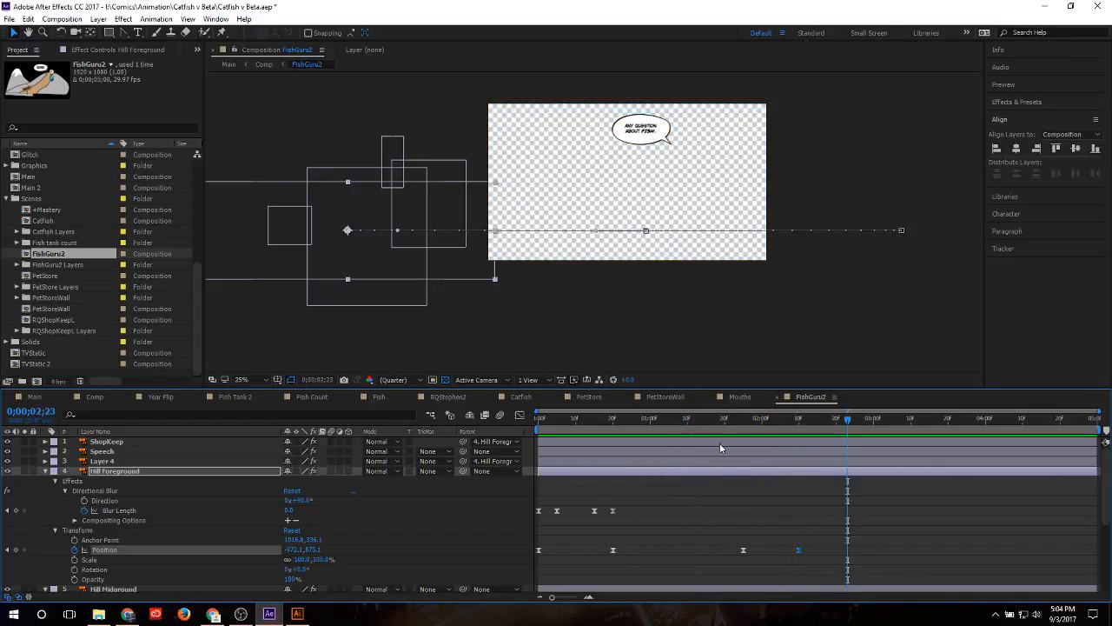
{"action": "scroll", "coordinate": [836, 496], "scroll_direction": "down", "scroll_amount": 4}
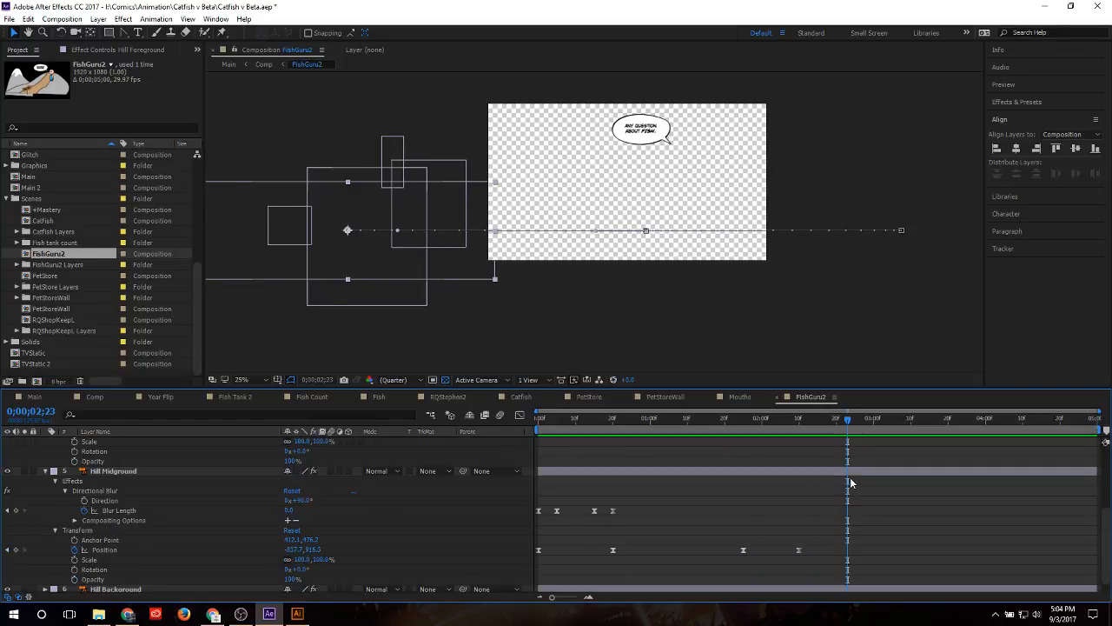
{"action": "left_click", "coordinate": [799, 548]}
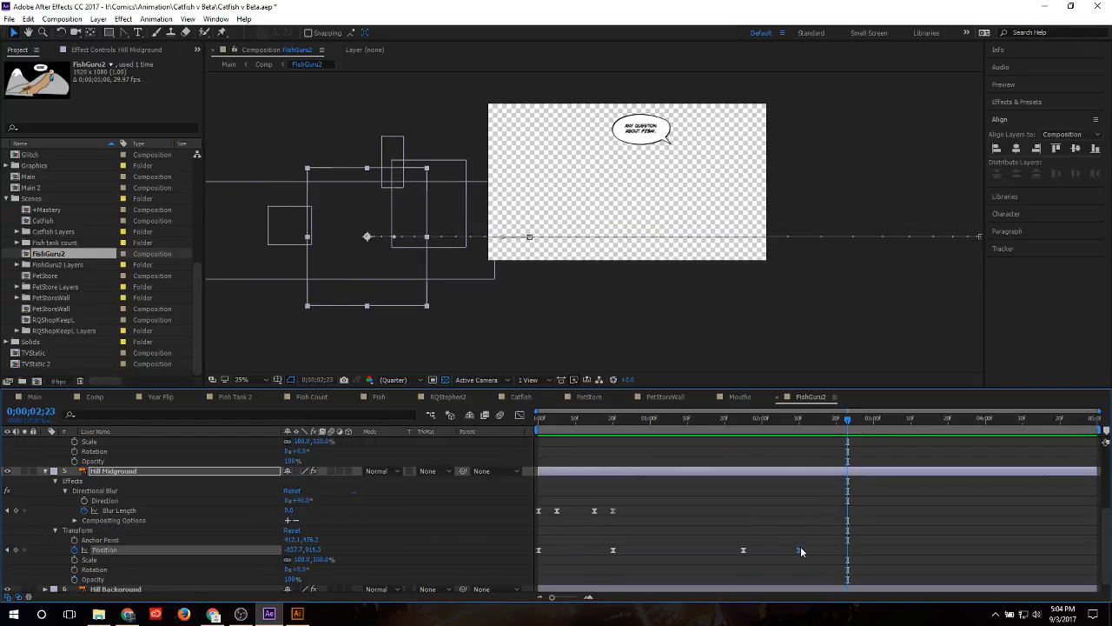
{"action": "scroll", "coordinate": [801, 534], "scroll_direction": "down", "scroll_amount": 1}
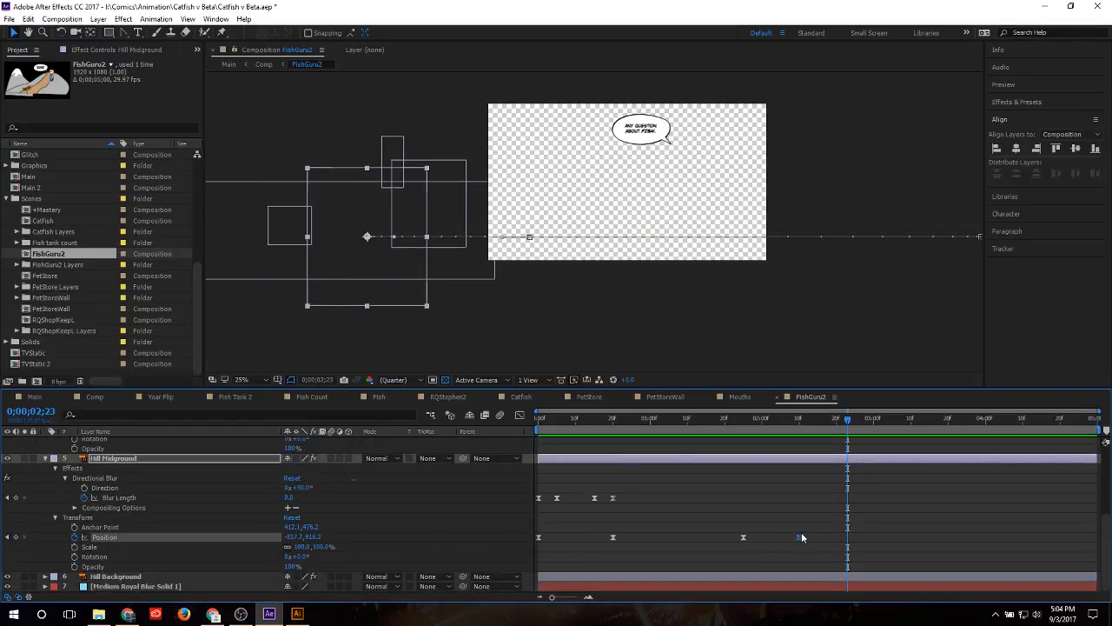
Step: Move Hill Background farther left out of frame to about x -1200 at 0;00;02;10, and preview its slide-out
{"action": "left_click", "coordinate": [51, 584]}
{"action": "left_click", "coordinate": [50, 577]}
{"action": "left_click_drag", "start_coordinate": [810, 419], "coordinate": [799, 417]}
{"action": "scroll", "coordinate": [821, 481], "scroll_direction": "down", "scroll_amount": 1}
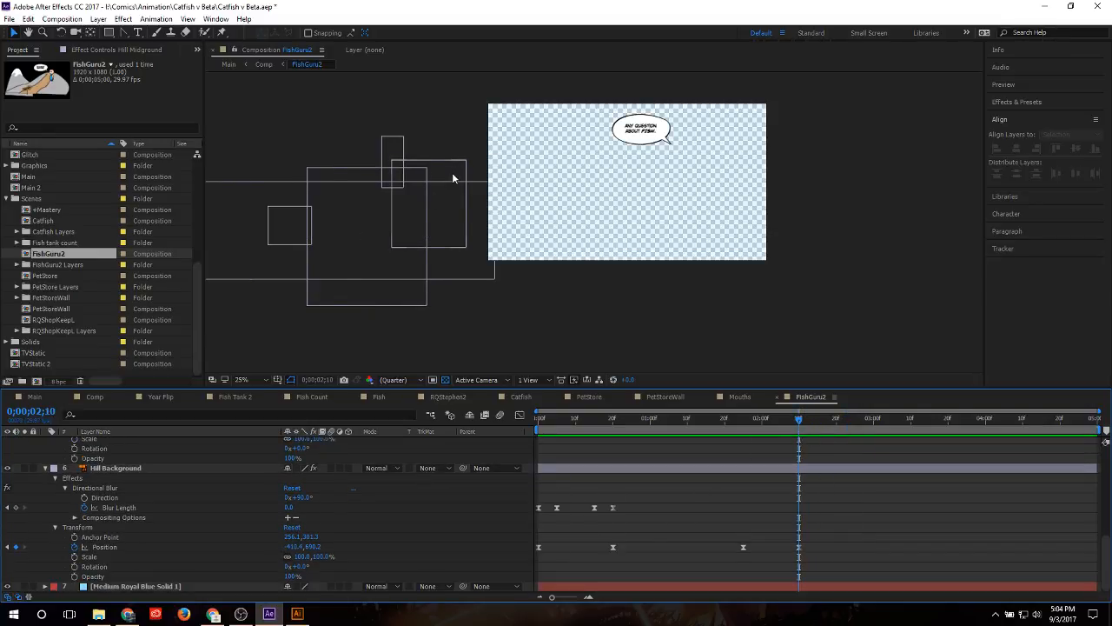
{"action": "left_click_drag", "start_coordinate": [452, 178], "coordinate": [337, 179]}
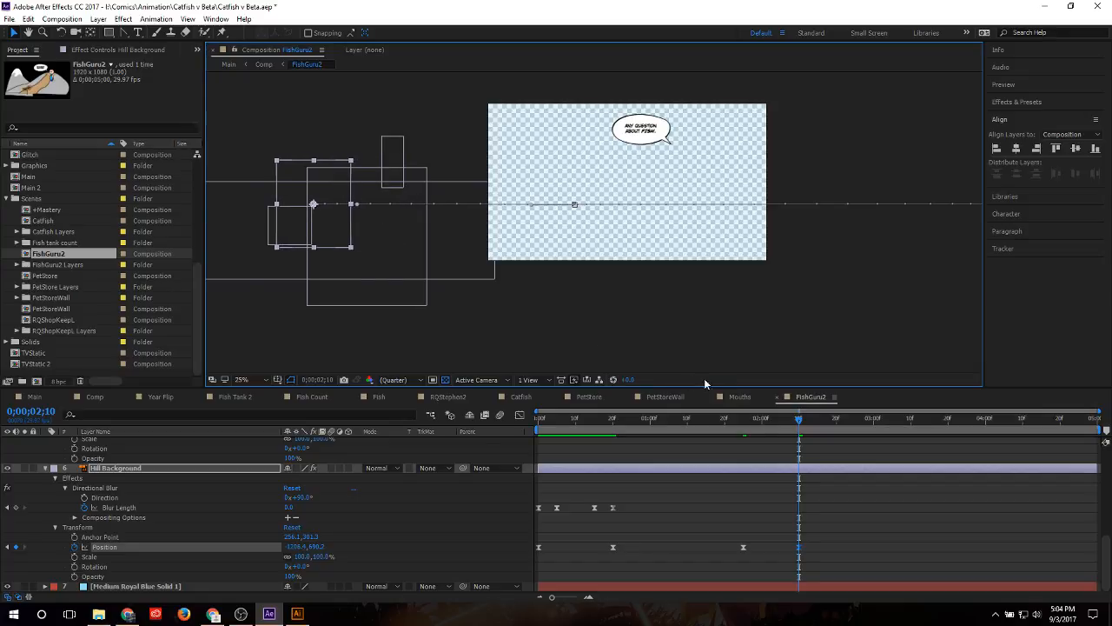
{"action": "left_click", "coordinate": [678, 432]}
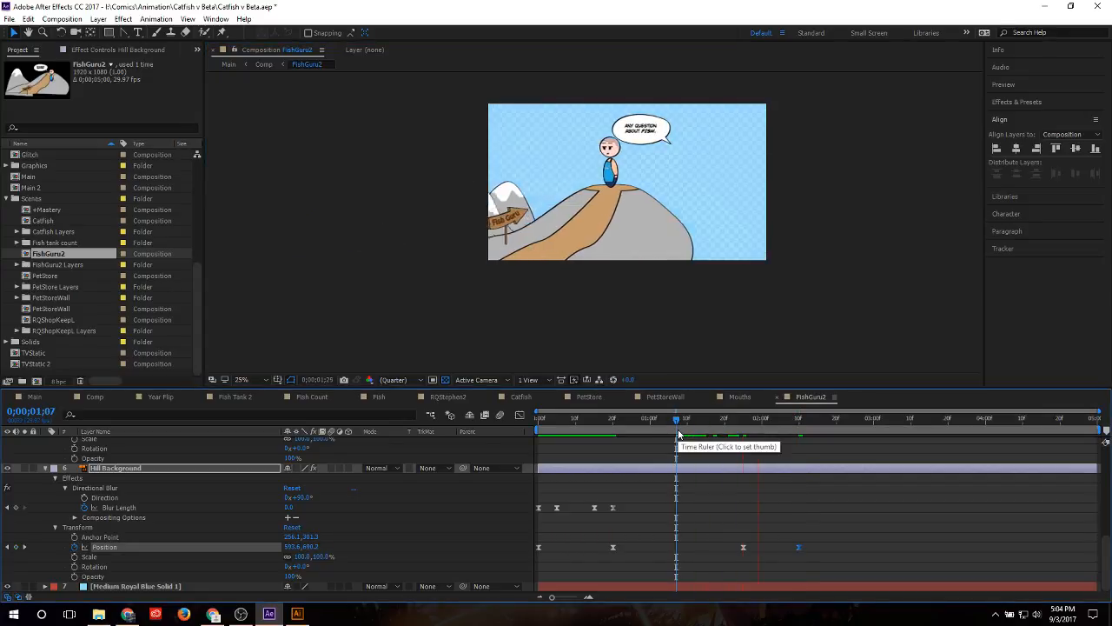
Step: Keyframe Speech's Position in place at 0;00;01;25 and beyond the frame's left edge, at about x -1069, at 0;00;02;10, and preview it
{"action": "left_click_drag", "start_coordinate": [678, 432], "coordinate": [742, 435]}
{"action": "scroll", "coordinate": [400, 521], "scroll_direction": "up", "scroll_amount": 5}
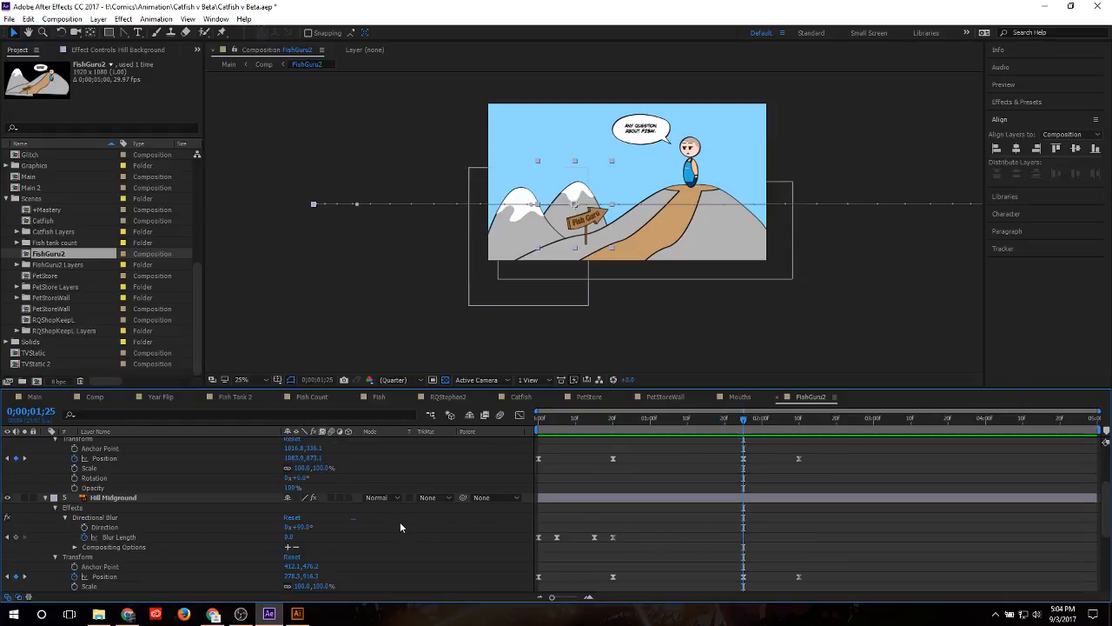
{"action": "scroll", "coordinate": [351, 504], "scroll_direction": "up", "scroll_amount": 3}
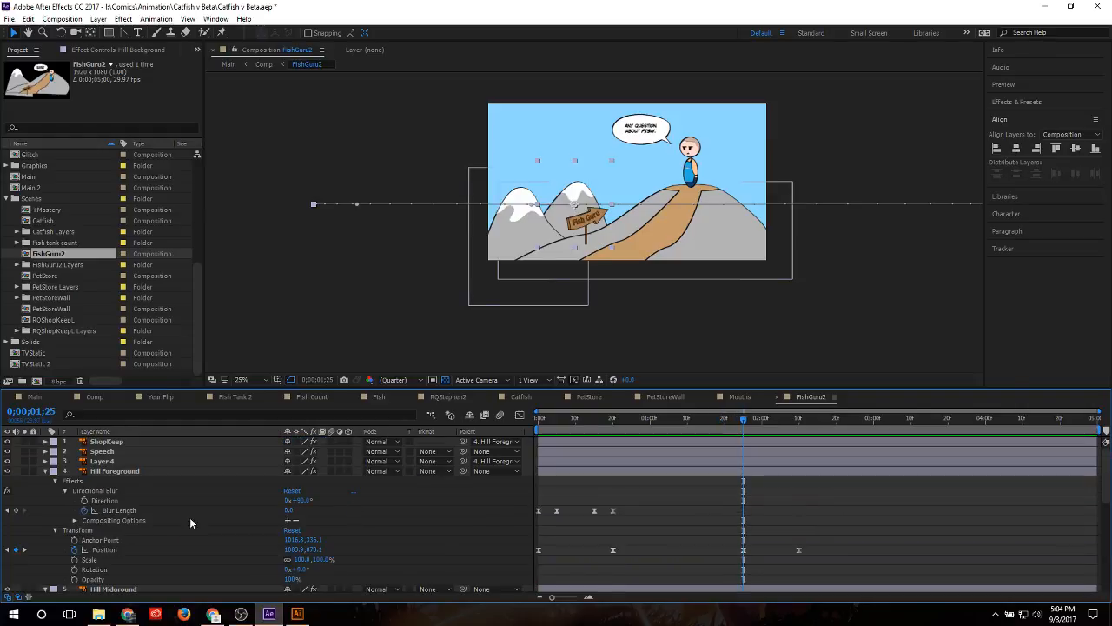
{"action": "left_click", "coordinate": [46, 452]}
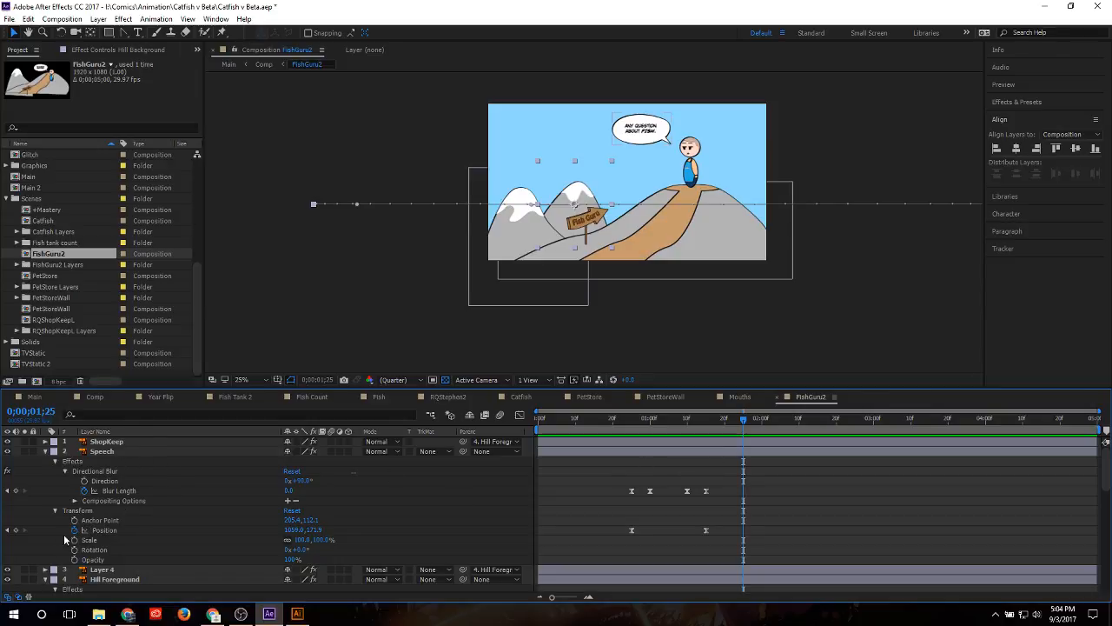
{"action": "left_click", "coordinate": [16, 530]}
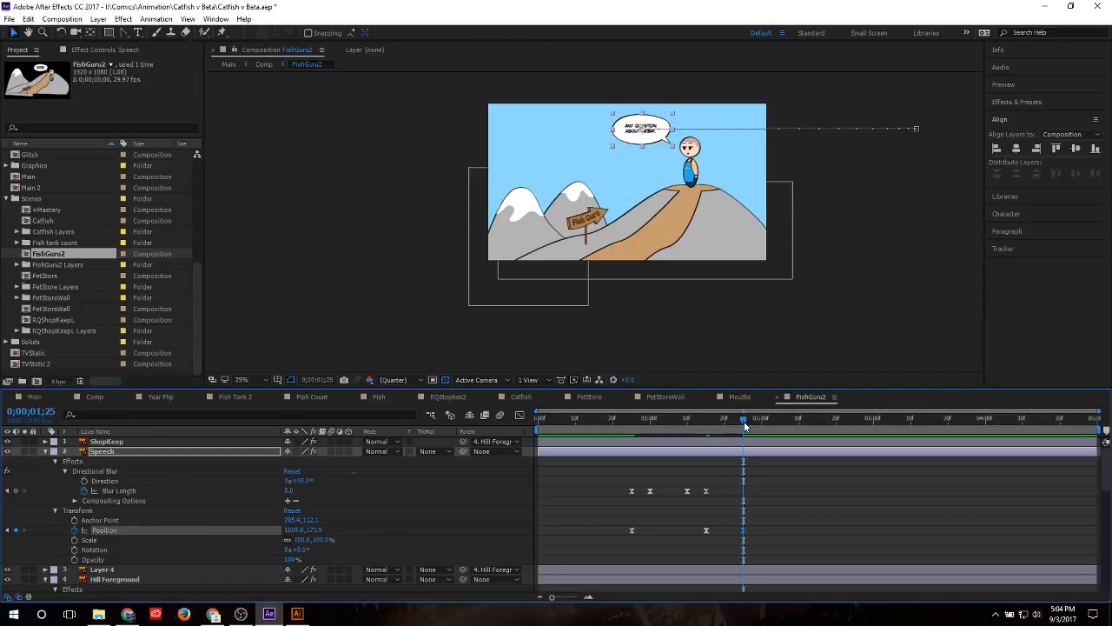
{"action": "left_click_drag", "start_coordinate": [745, 425], "coordinate": [798, 425]}
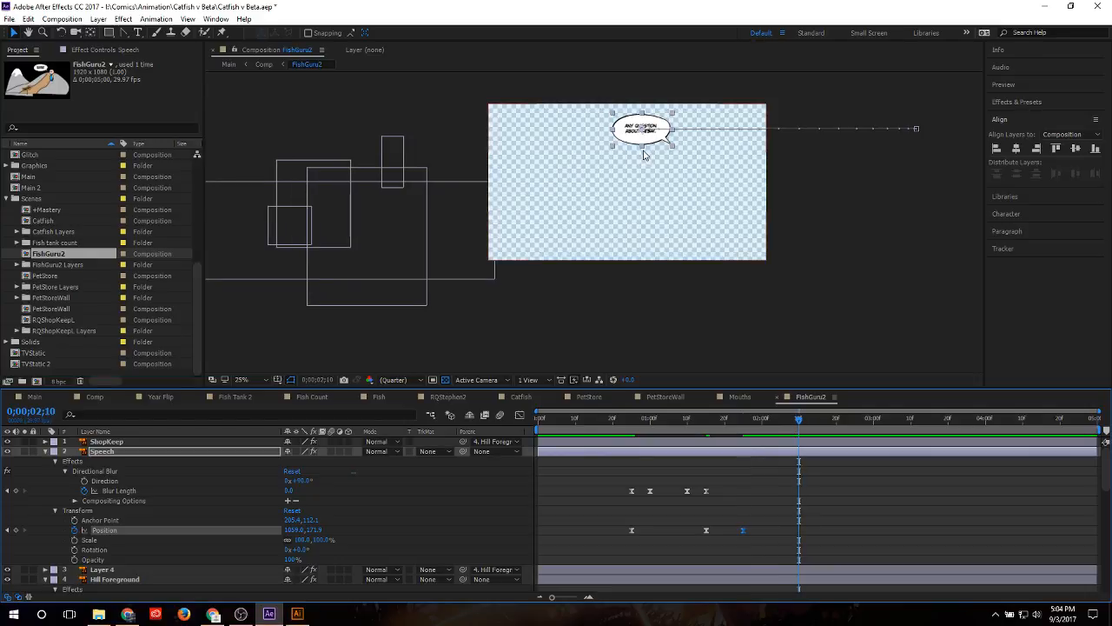
{"action": "left_click_drag", "start_coordinate": [664, 141], "coordinate": [354, 140]}
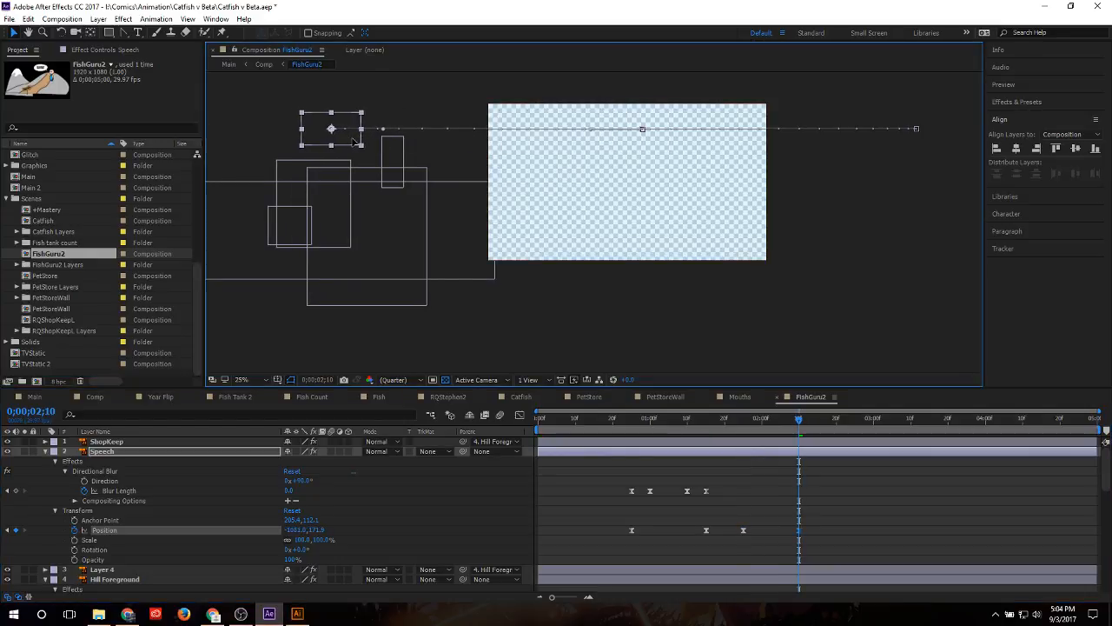
{"action": "left_click_drag", "start_coordinate": [747, 422], "coordinate": [709, 420]}
{"action": "key", "text": "space"}
{"action": "key", "text": "space"}
Step: Shift Speech's slide-in Blur Length and Position keyframes five frames earlier so they end at 0;00;01;10
{"action": "left_click", "coordinate": [707, 421]}
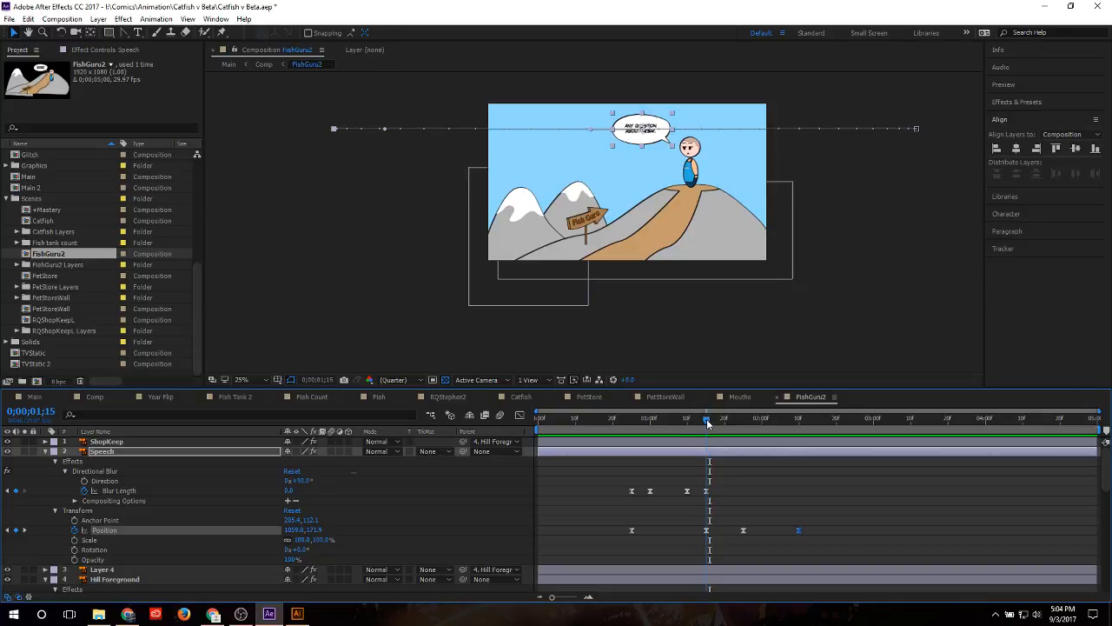
{"action": "left_click_drag", "start_coordinate": [715, 469], "coordinate": [606, 551]}
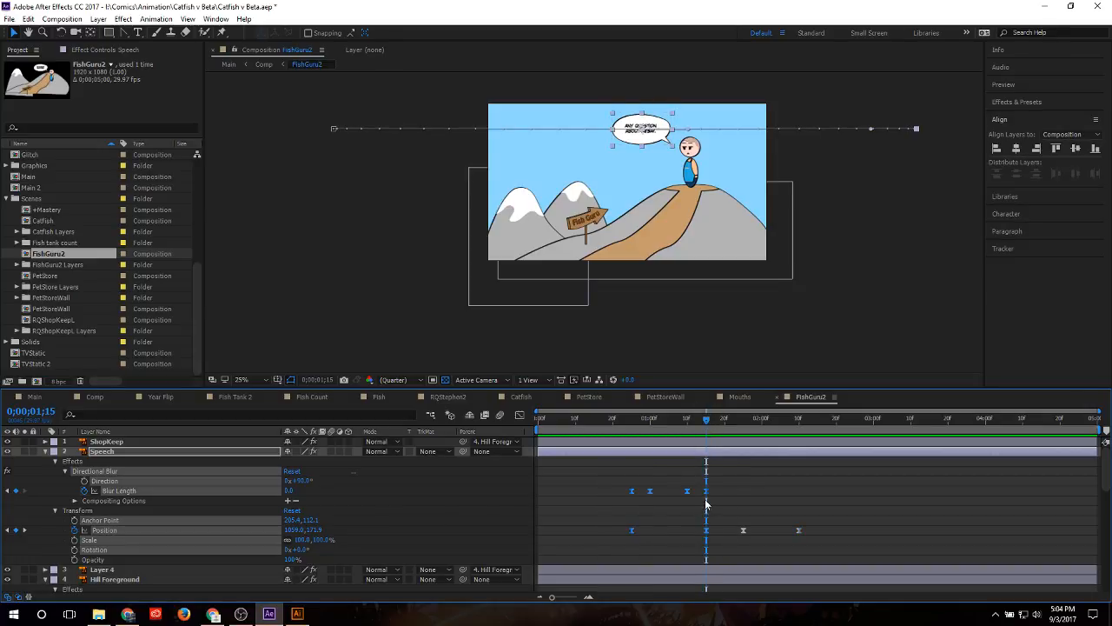
{"action": "left_click_drag", "start_coordinate": [706, 493], "coordinate": [683, 493]}
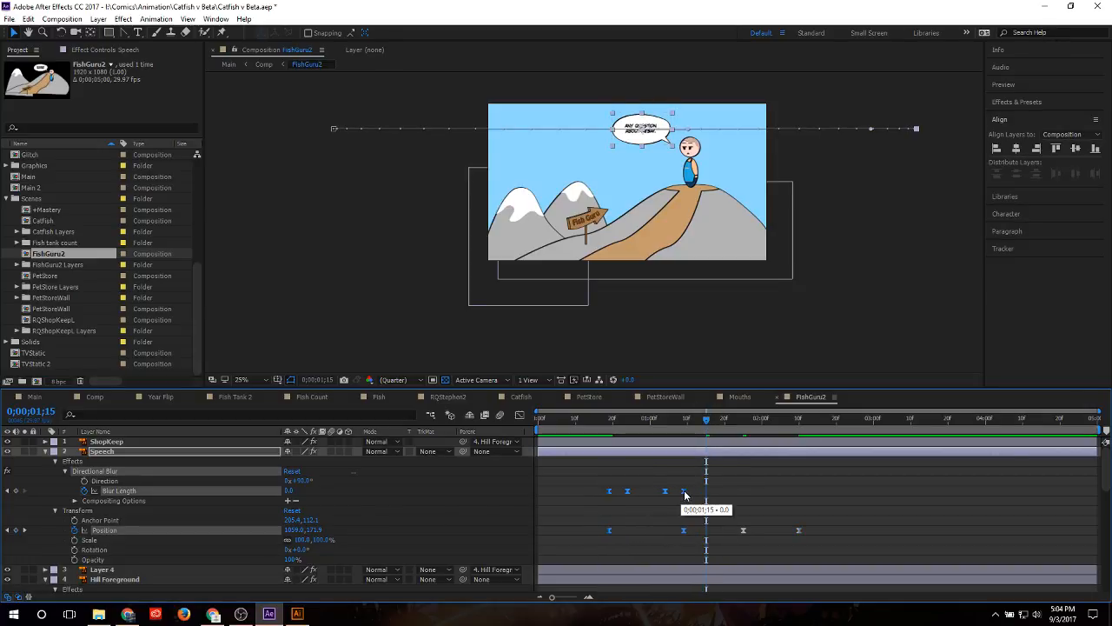
{"action": "left_click", "coordinate": [687, 421]}
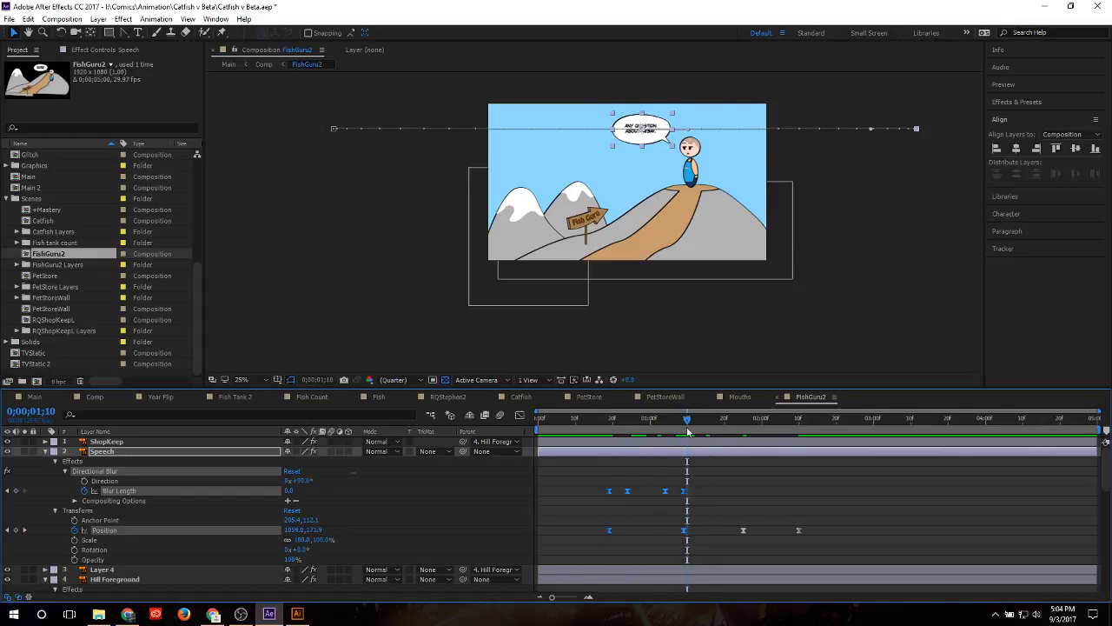
{"action": "left_click_drag", "start_coordinate": [683, 491], "coordinate": [686, 494]}
Step: Play back the FishGuru2 animation from near its start and check Speech's slide-out Position keyframes
{"action": "left_click", "coordinate": [569, 422]}
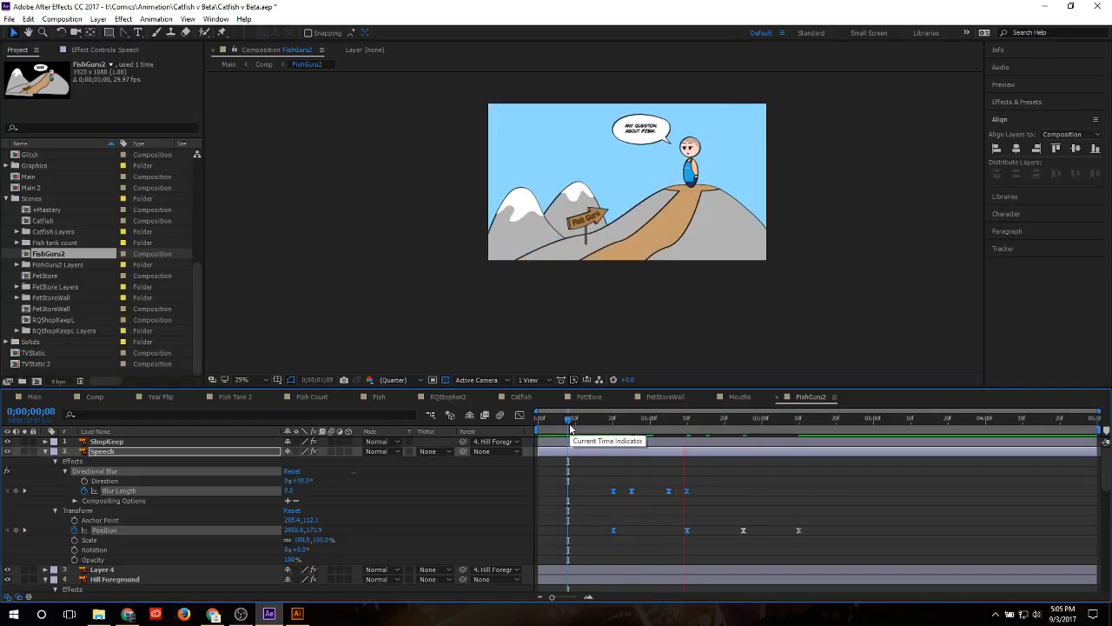
{"action": "left_click_drag", "start_coordinate": [569, 426], "coordinate": [833, 434]}
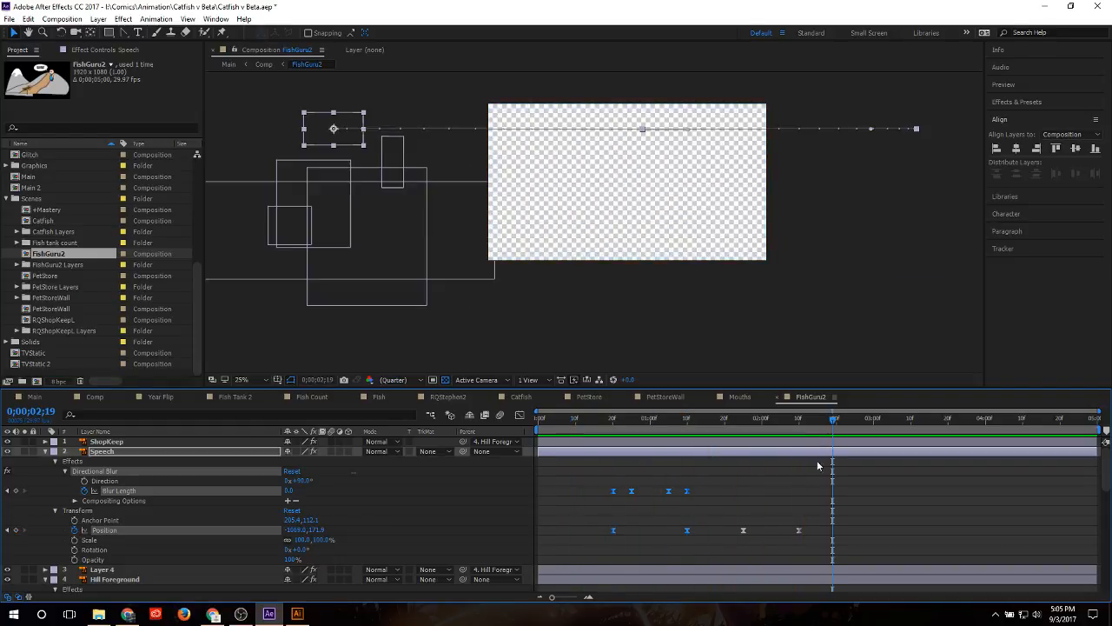
{"action": "left_click", "coordinate": [745, 528]}
{"action": "key", "text": "Delete"}
{"action": "left_click_drag", "start_coordinate": [824, 513], "coordinate": [740, 525]}
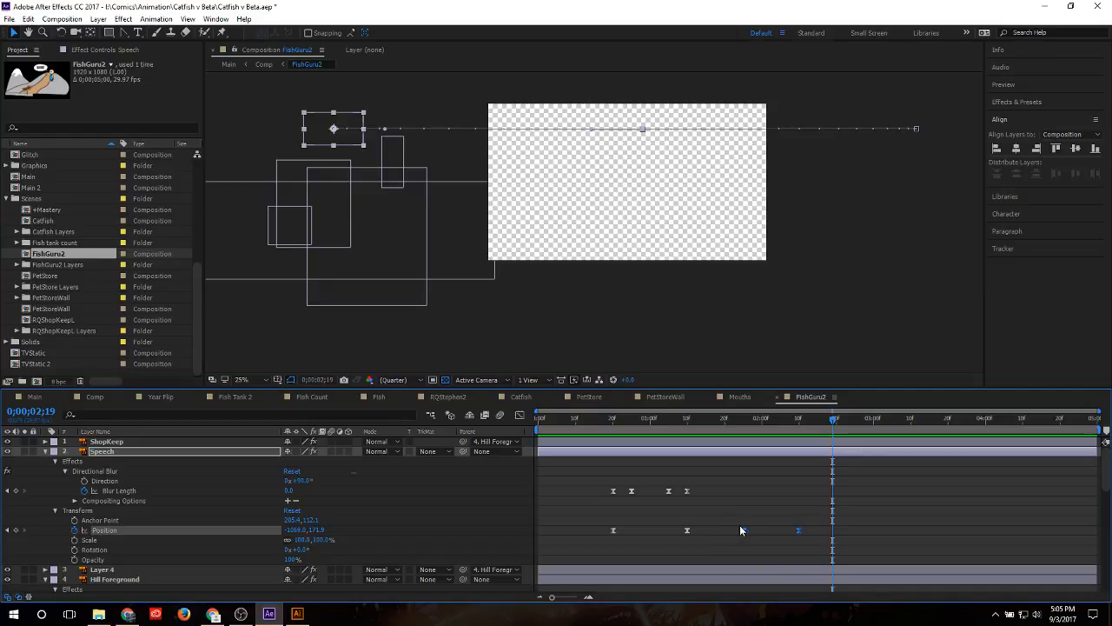
{"action": "left_click", "coordinate": [771, 510]}
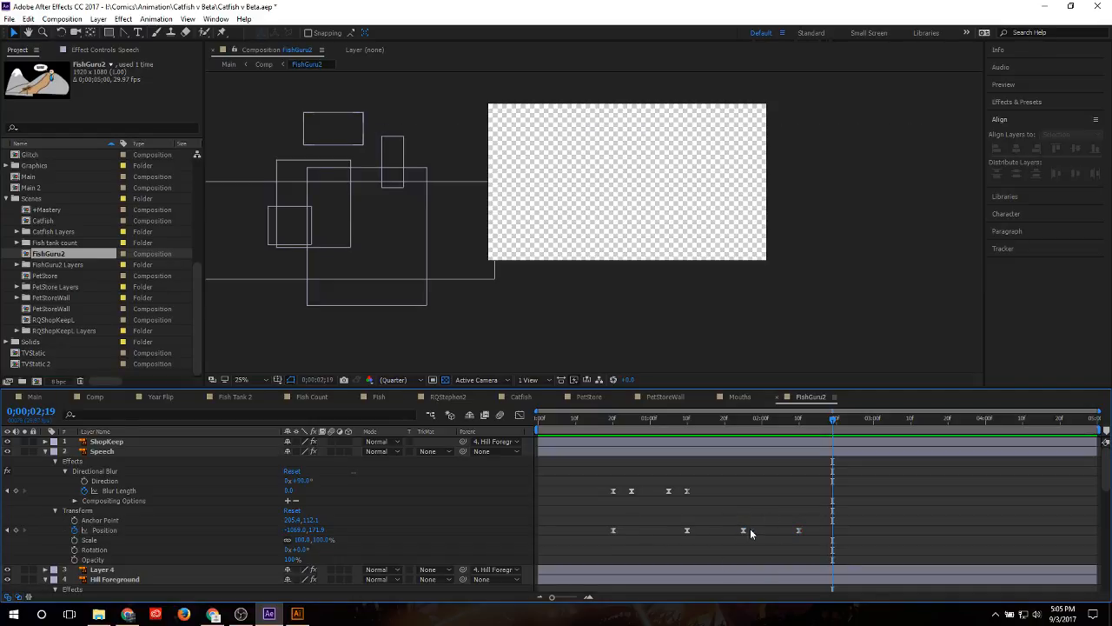
{"action": "left_click", "coordinate": [798, 530]}
{"action": "left_click", "coordinate": [556, 432]}
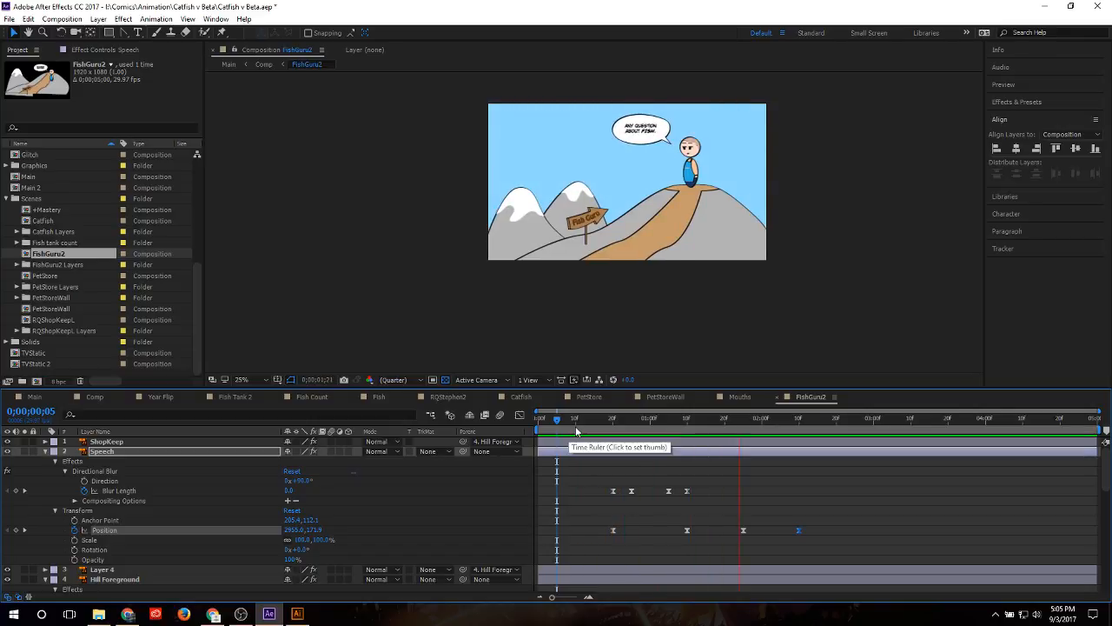
{"action": "key", "text": "space"}
Step: Open the Comp composition and review how long the FishGuru2 scene holds before its slide-out
{"action": "left_click", "coordinate": [93, 397]}
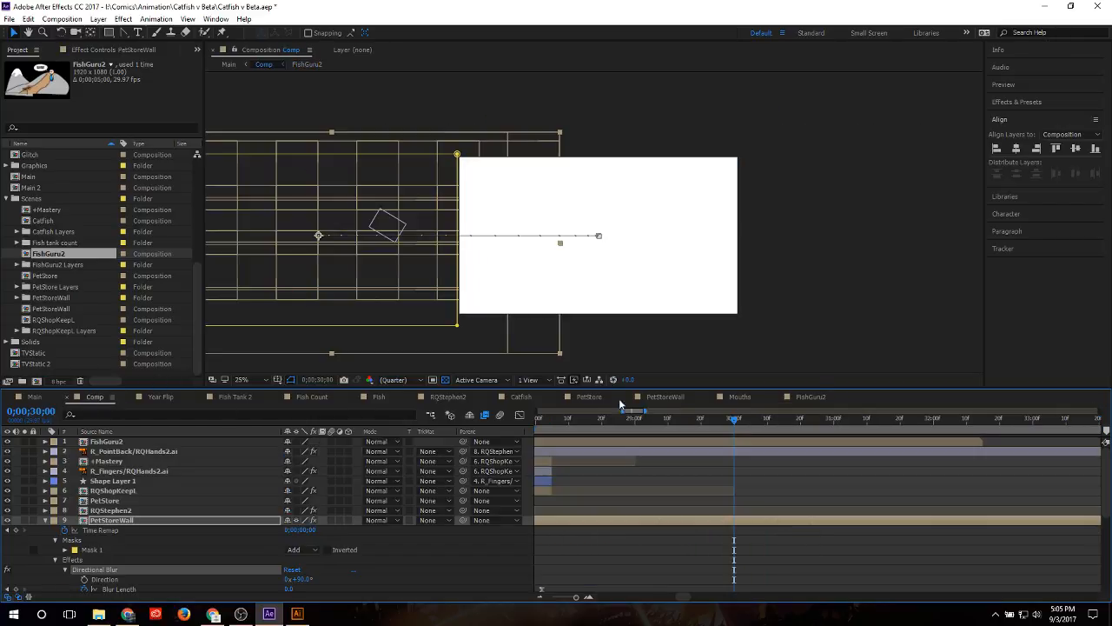
{"action": "left_click_drag", "start_coordinate": [655, 420], "coordinate": [514, 423]}
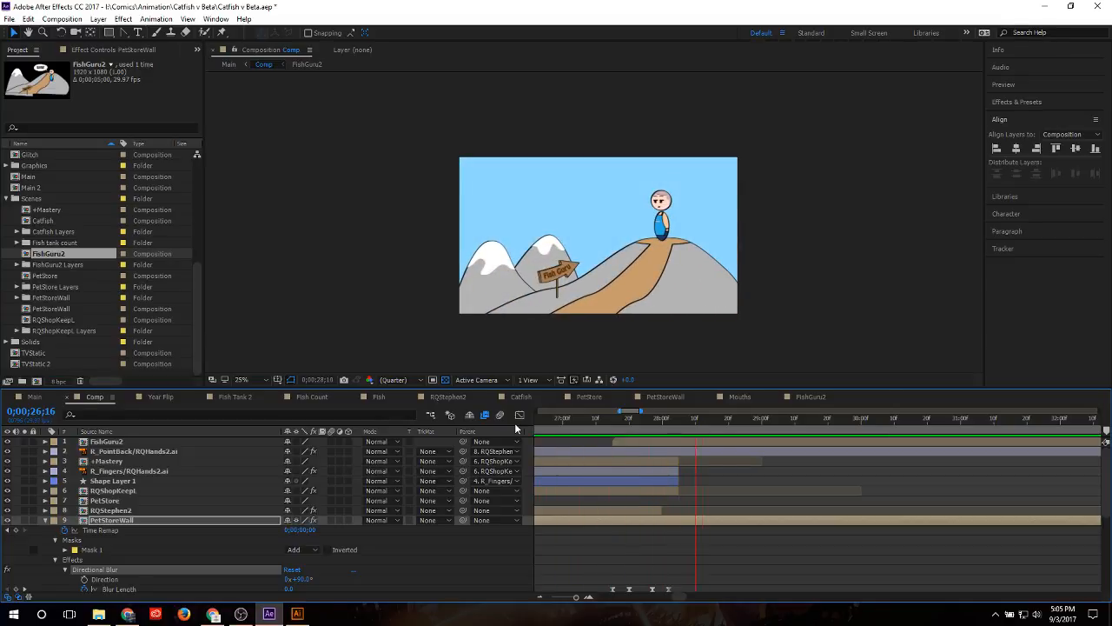
{"action": "key", "text": "space"}
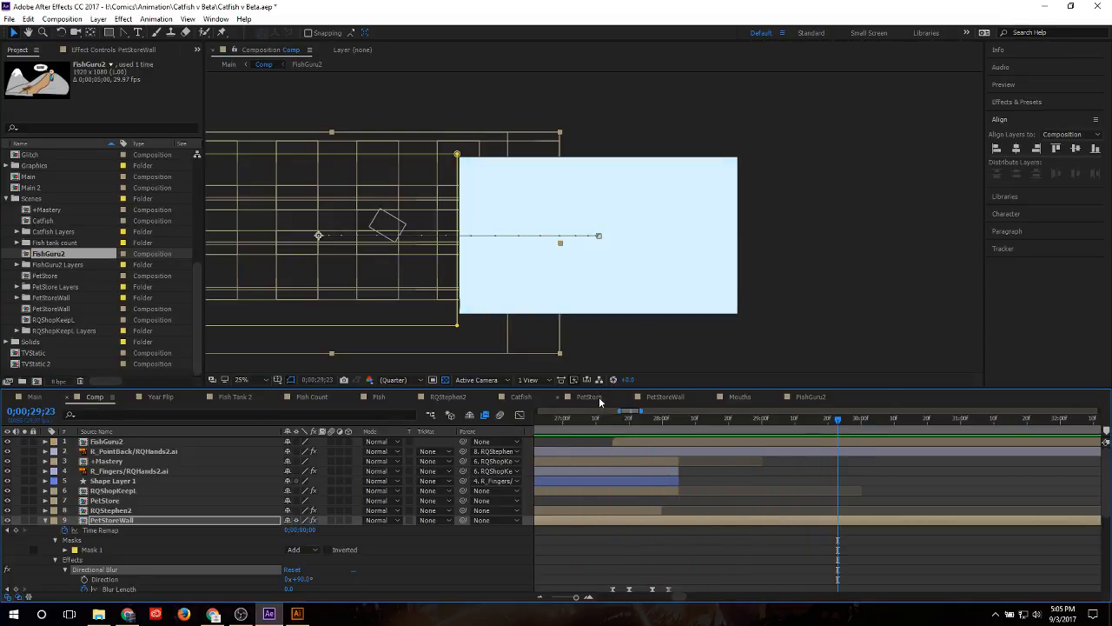
{"action": "left_click", "coordinate": [665, 421]}
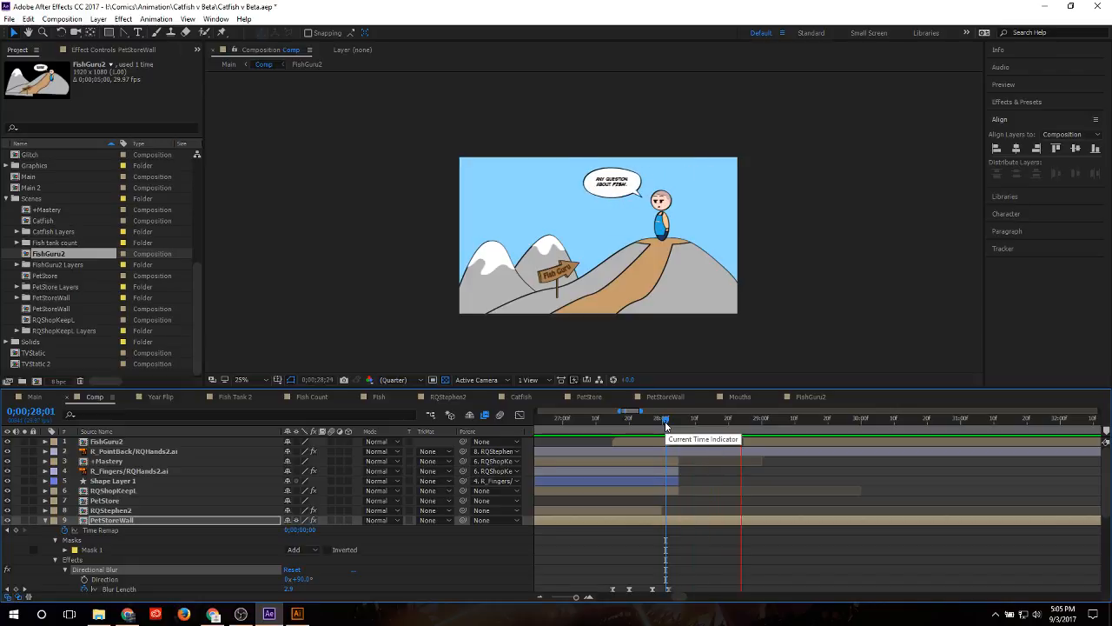
{"action": "left_click_drag", "start_coordinate": [666, 426], "coordinate": [812, 419]}
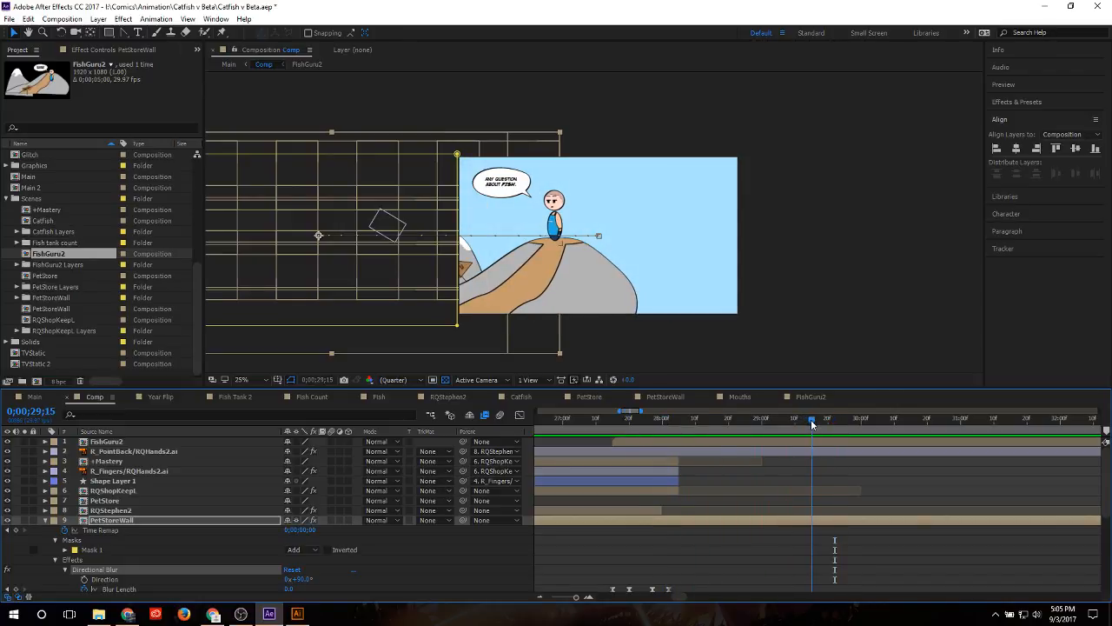
Step: Return to FishGuru2 and shift Speech's two slide-out Position keyframes later so they start at 0;00;02;00
{"action": "left_click", "coordinate": [805, 399]}
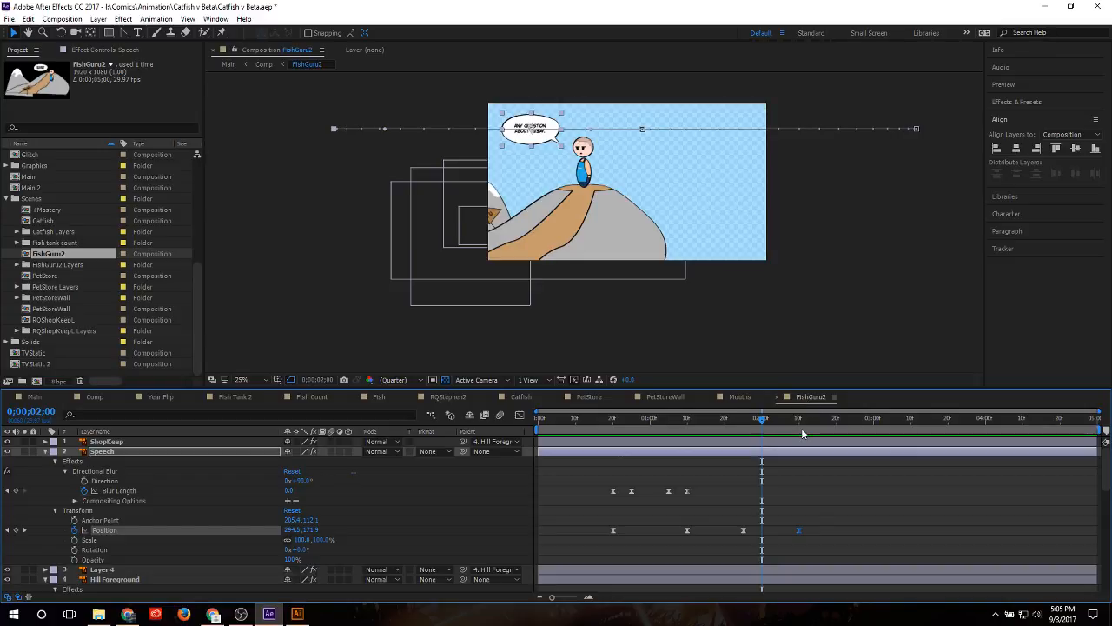
{"action": "left_click_drag", "start_coordinate": [837, 511], "coordinate": [762, 536]}
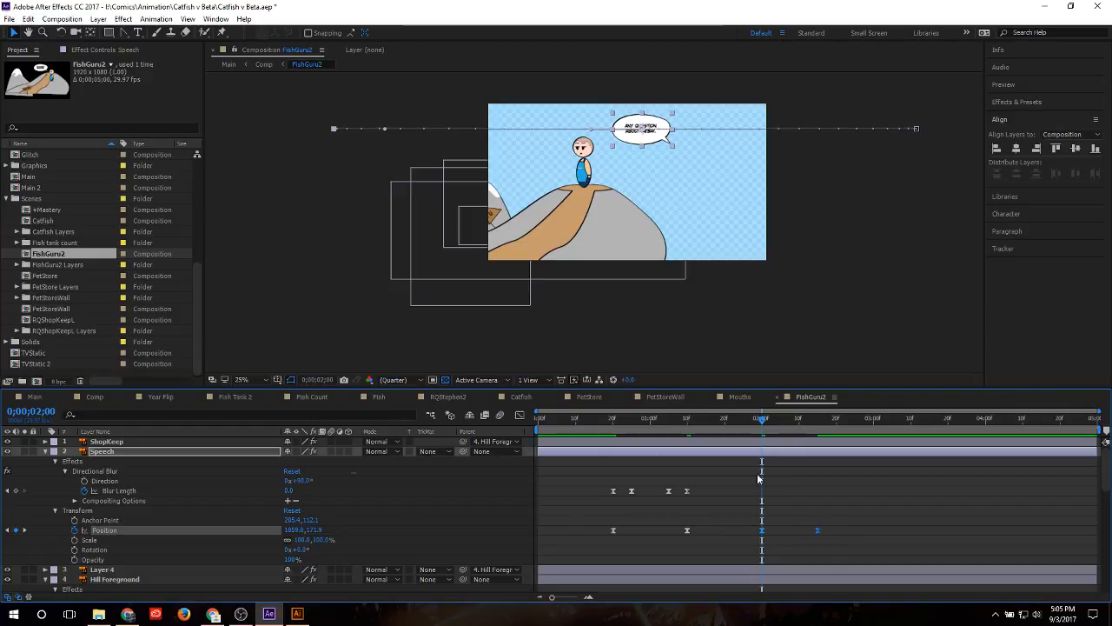
{"action": "left_click", "coordinate": [47, 452]}
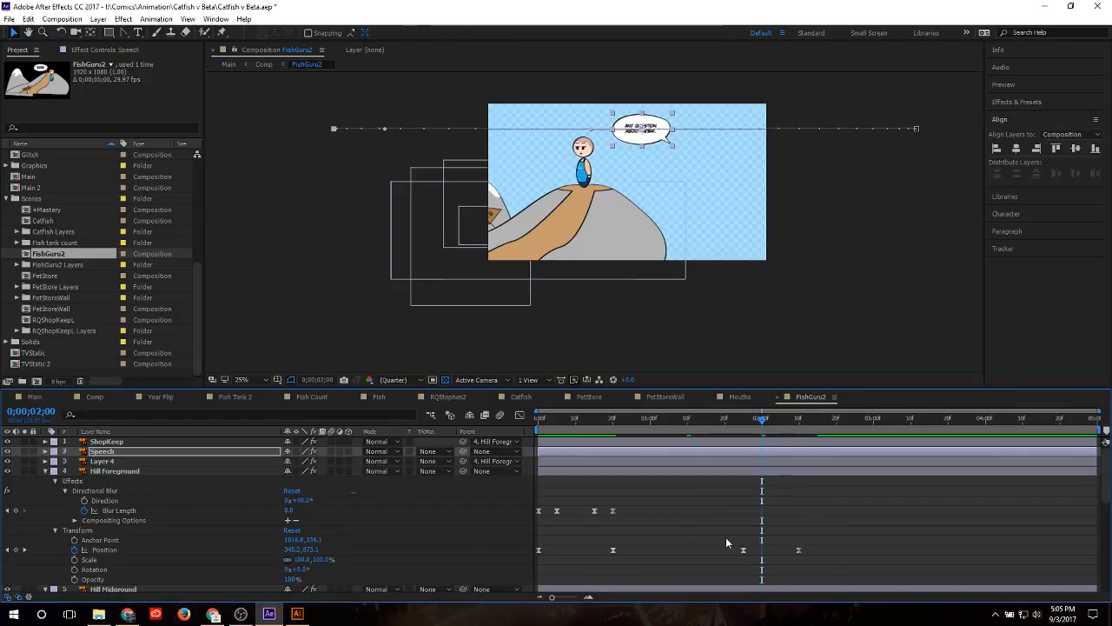
Step: Shift the slide-out Position keyframes of the foreground, midground and background hills later so they start at 0;00;02;00
{"action": "left_click_drag", "start_coordinate": [826, 528], "coordinate": [762, 578]}
{"action": "scroll", "coordinate": [698, 522], "scroll_direction": "down", "scroll_amount": 3}
{"action": "scroll", "coordinate": [817, 520], "scroll_direction": "down", "scroll_amount": 5}
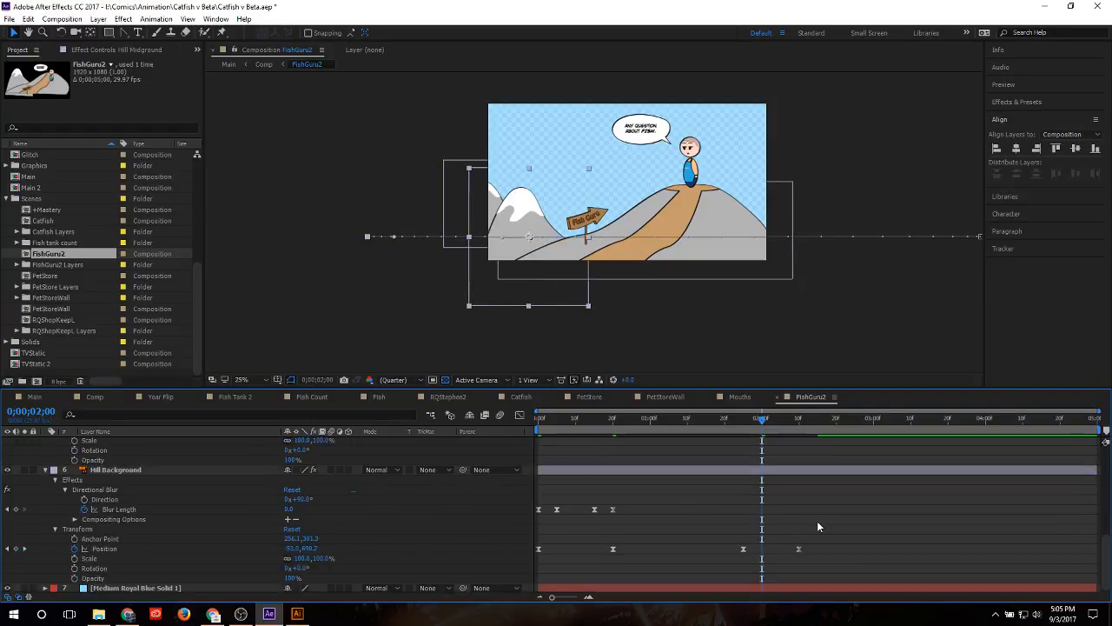
{"action": "left_click_drag", "start_coordinate": [817, 521], "coordinate": [762, 552]}
{"action": "scroll", "coordinate": [816, 586], "scroll_direction": "down", "scroll_amount": 1}
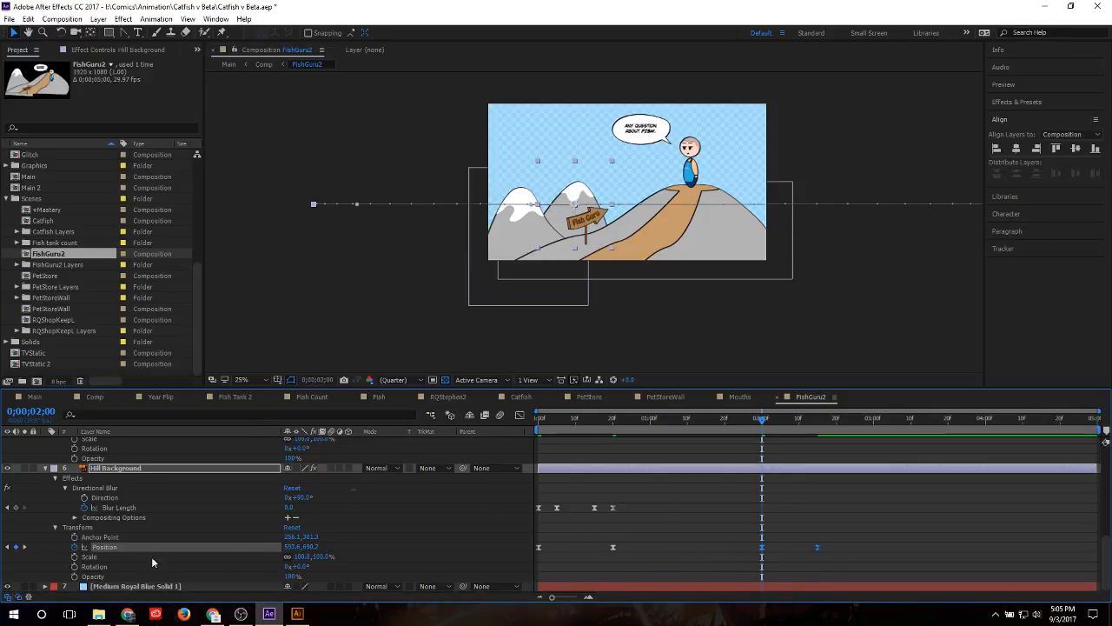
Step: Shift the blue sky solid's two fade-out Opacity keyframes later so they start at 0;00;02;00
{"action": "left_click", "coordinate": [45, 586]}
{"action": "scroll", "coordinate": [810, 449], "scroll_direction": "down", "scroll_amount": 3}
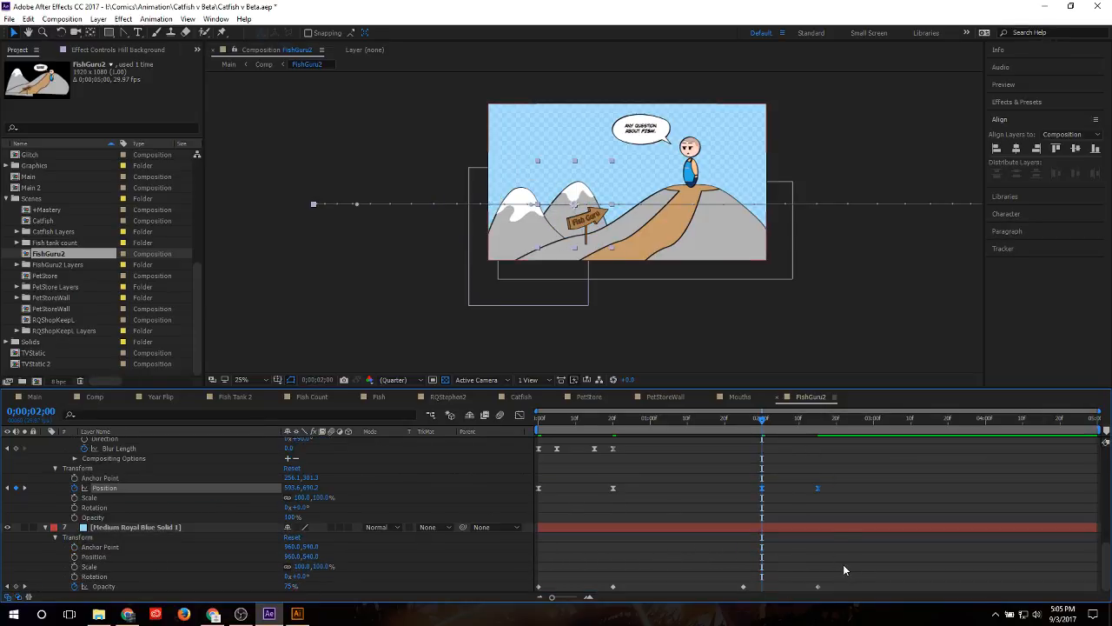
{"action": "left_click_drag", "start_coordinate": [853, 573], "coordinate": [762, 593]}
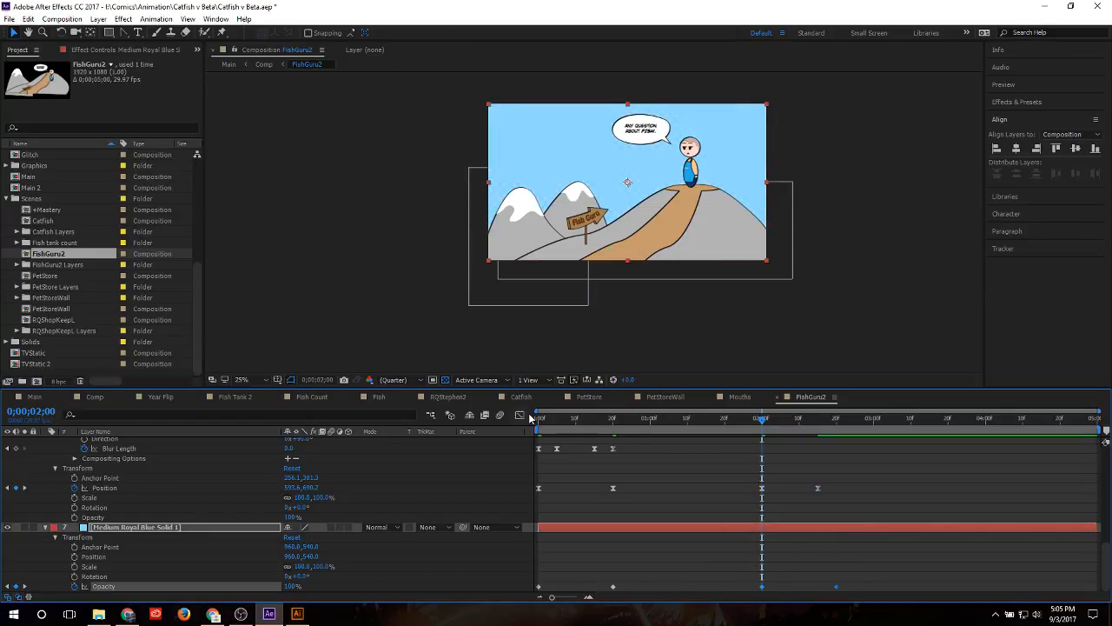
Step: Open the Main composition and play back the FishGuru2 scene from about 0;00;26;24 to check its retimed slide-out
{"action": "left_click", "coordinate": [35, 396]}
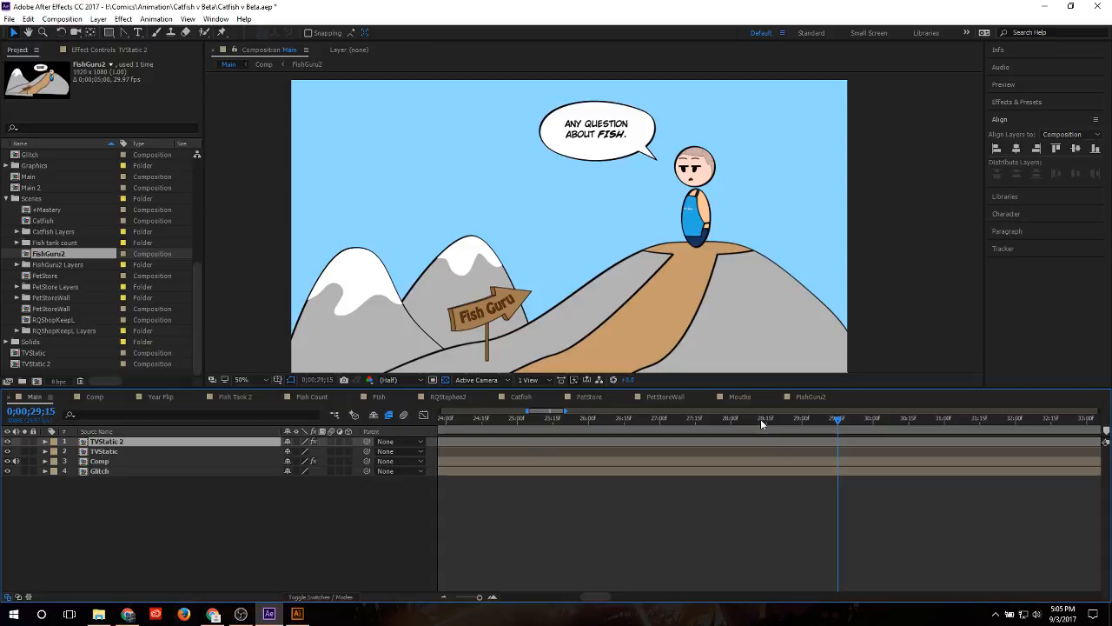
{"action": "left_click_drag", "start_coordinate": [793, 421], "coordinate": [645, 432]}
{"action": "key", "text": "space"}
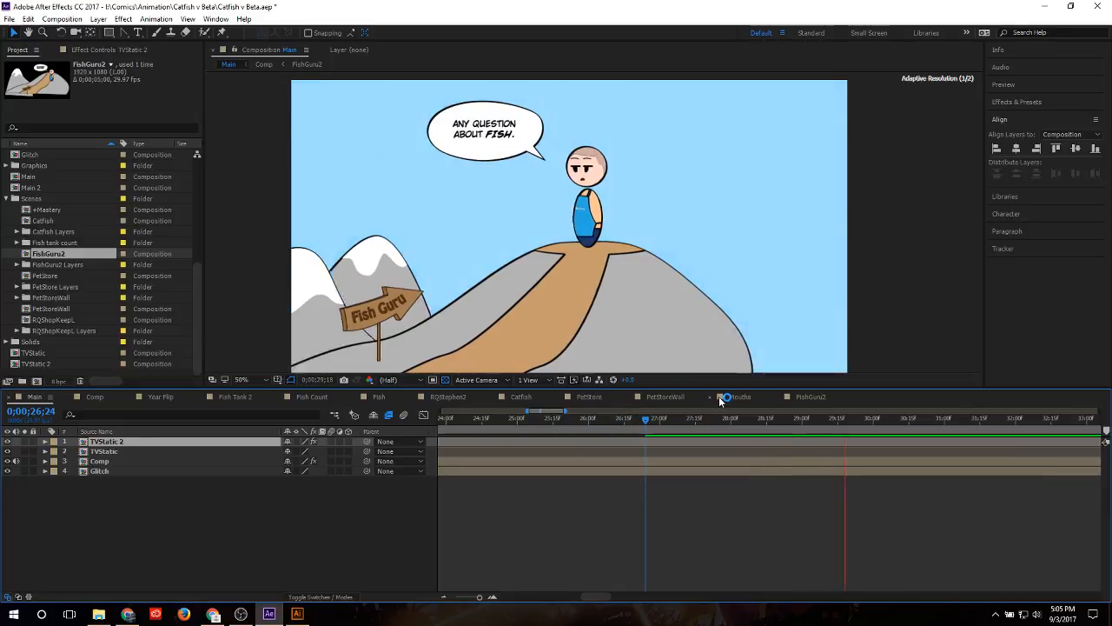
{"action": "left_click", "coordinate": [680, 419]}
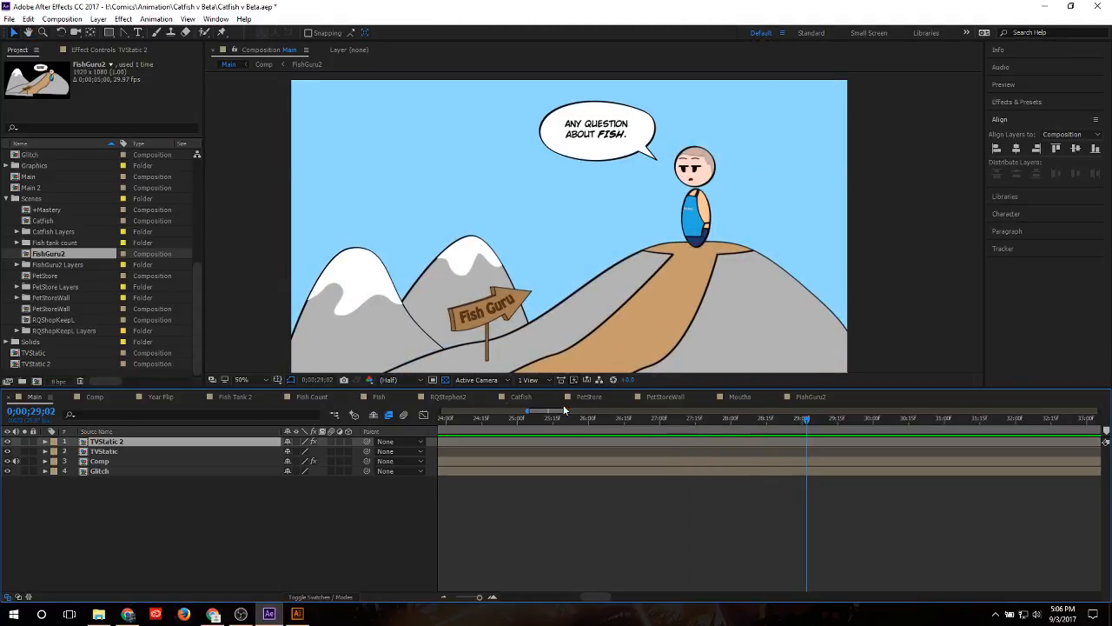
Step: Return to FishGuru2 and shift Speech's slide-in Blur Length and Position keyframes ten frames earlier so they end at 0;00;01;00
{"action": "left_click", "coordinate": [823, 398]}
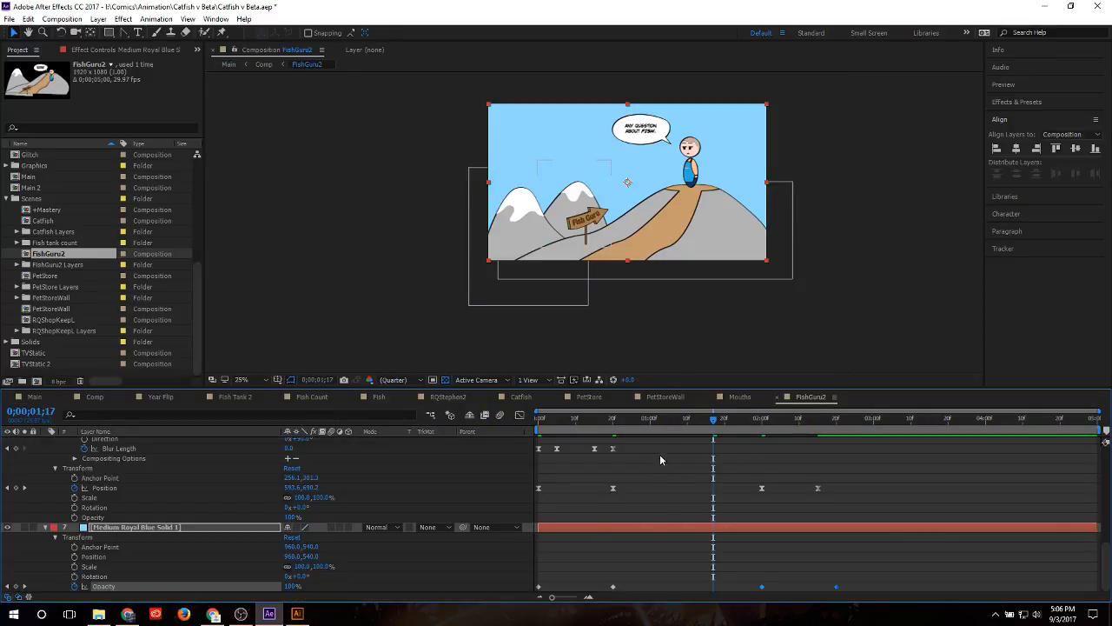
{"action": "key", "text": "Home"}
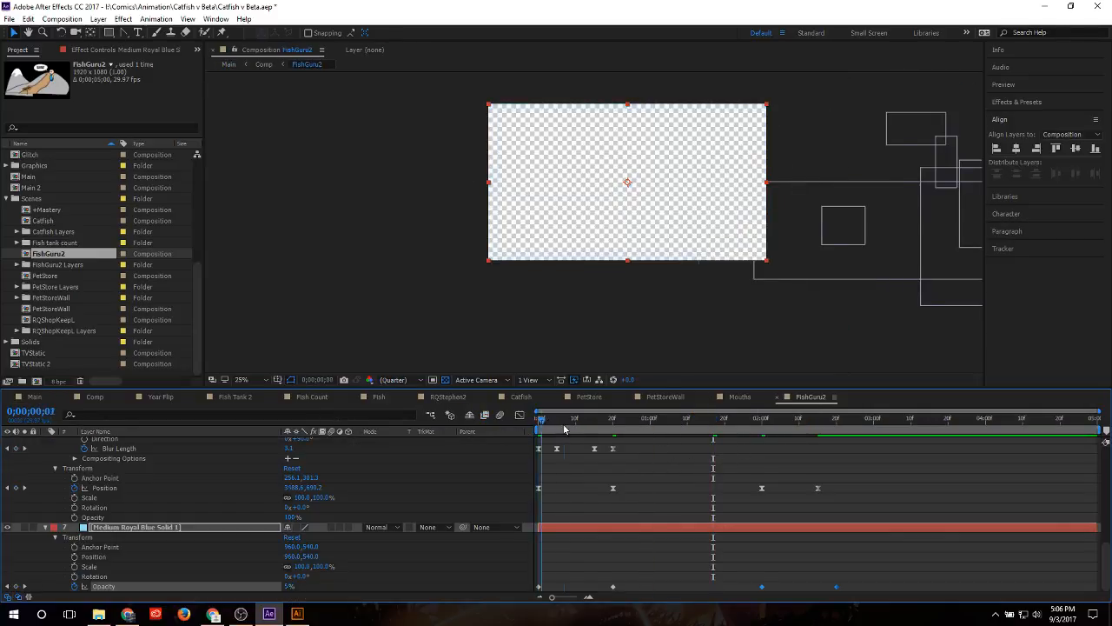
{"action": "left_click_drag", "start_coordinate": [538, 432], "coordinate": [655, 432]}
{"action": "key", "text": "space"}
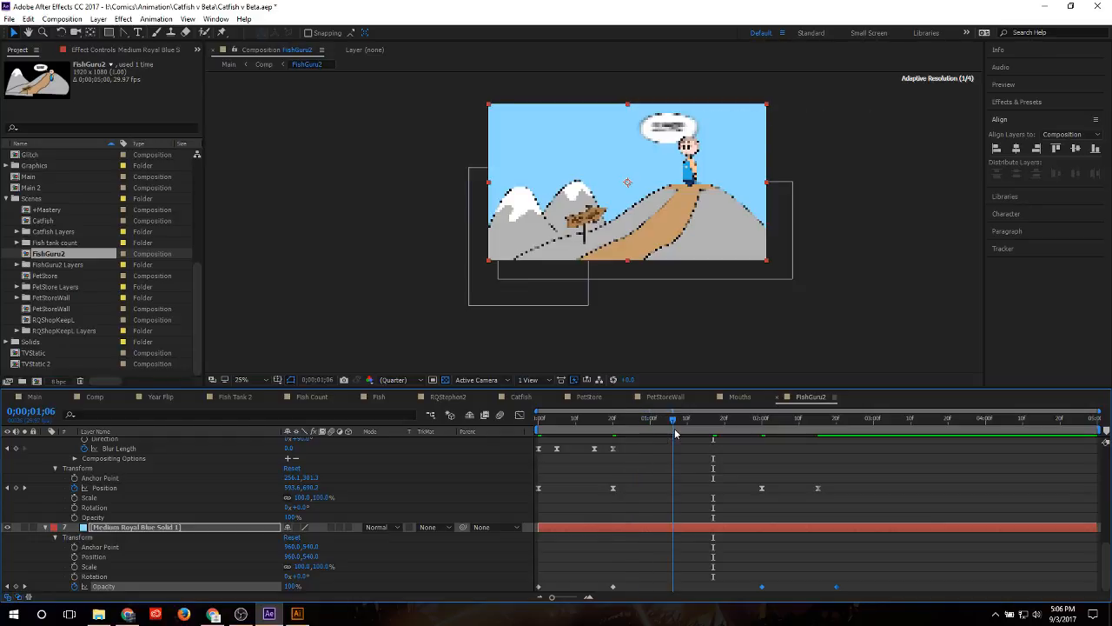
{"action": "scroll", "coordinate": [298, 489], "scroll_direction": "up", "scroll_amount": 3}
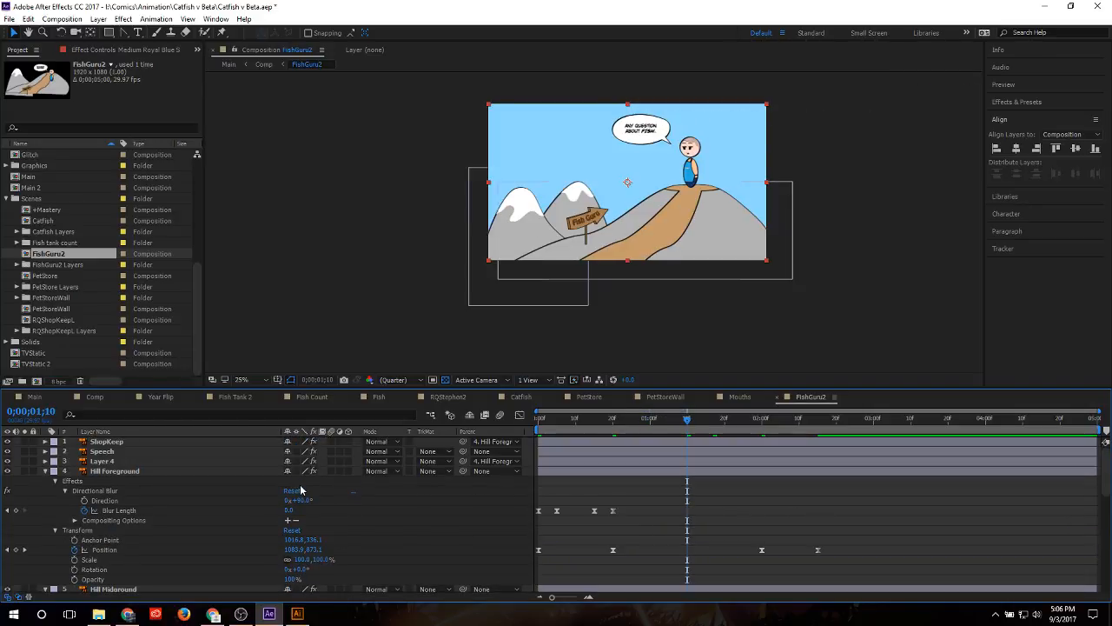
{"action": "left_click", "coordinate": [45, 451]}
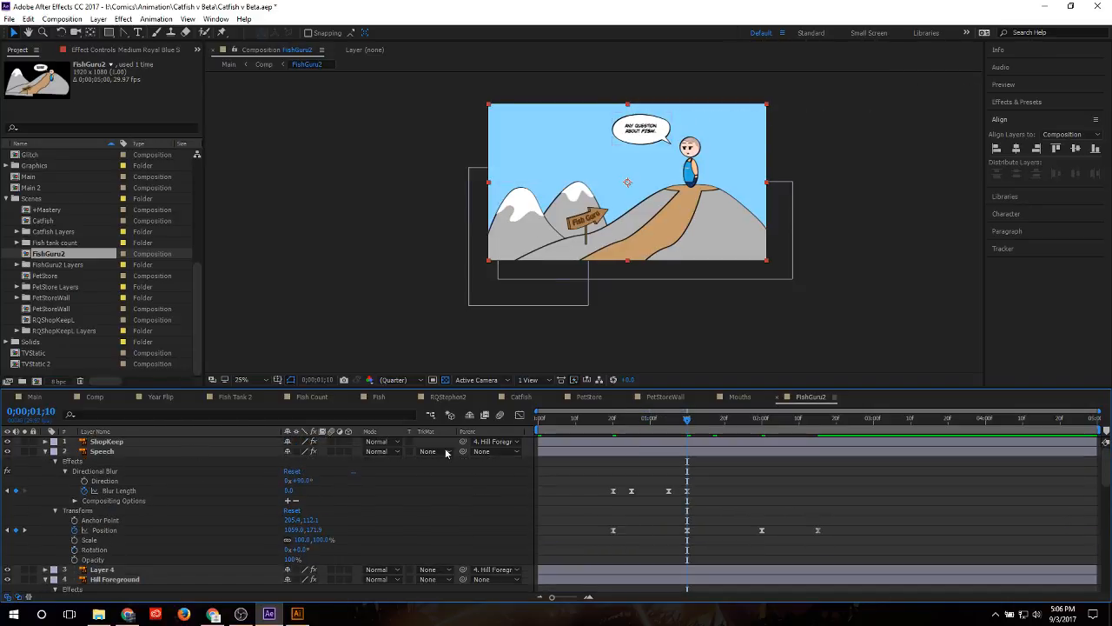
{"action": "left_click_drag", "start_coordinate": [735, 467], "coordinate": [579, 547]}
{"action": "scroll", "coordinate": [619, 494], "scroll_direction": "down", "scroll_amount": 5}
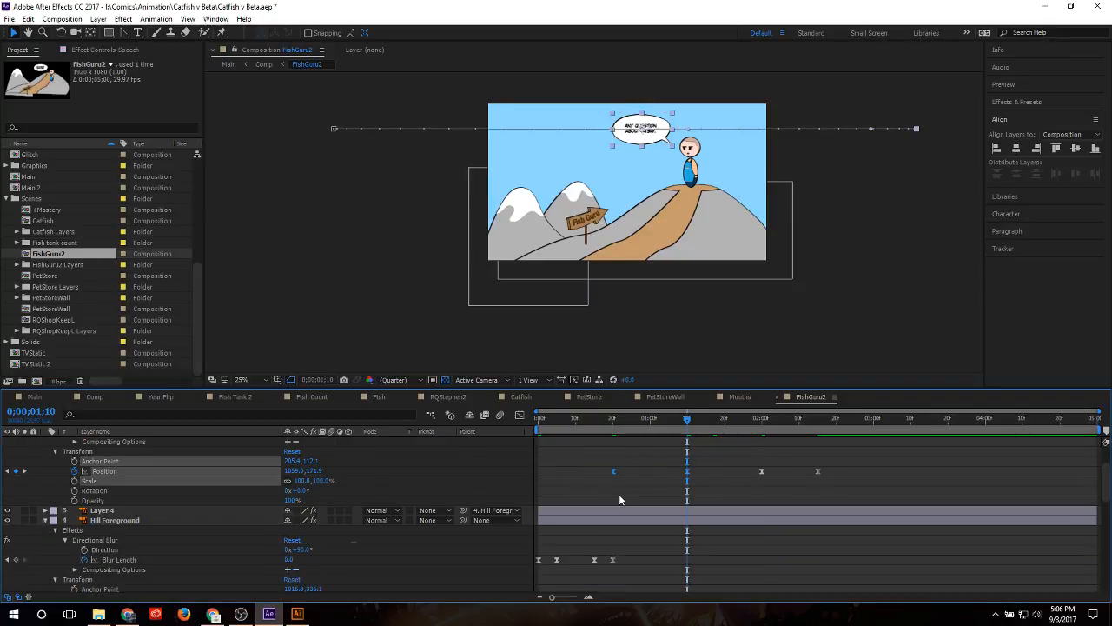
{"action": "scroll", "coordinate": [625, 490], "scroll_direction": "up", "scroll_amount": 4}
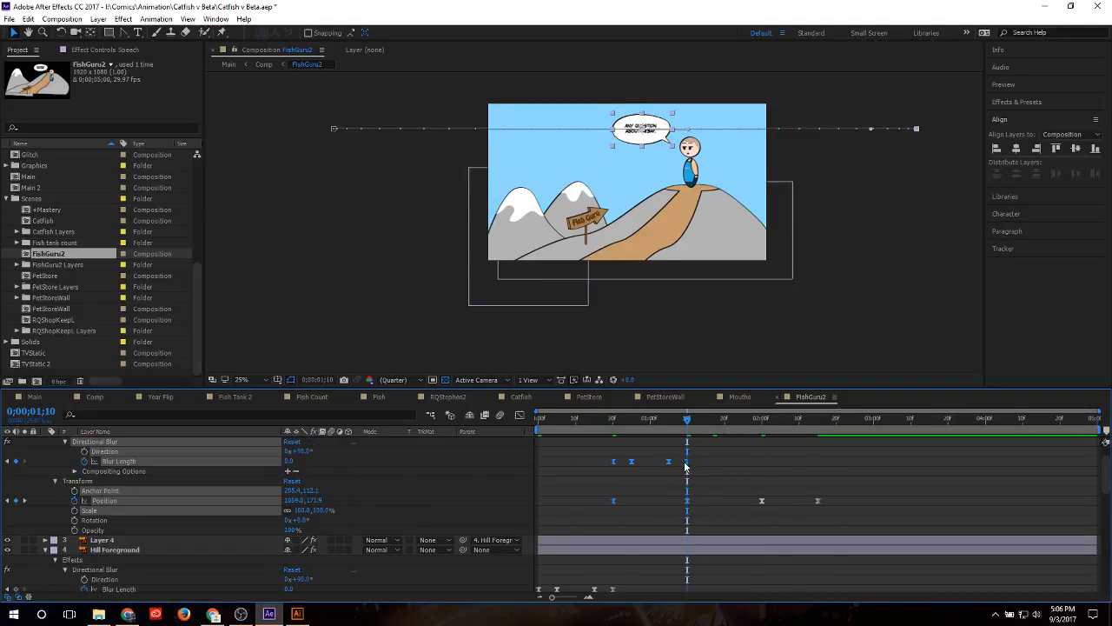
{"action": "left_click_drag", "start_coordinate": [687, 460], "coordinate": [649, 461]}
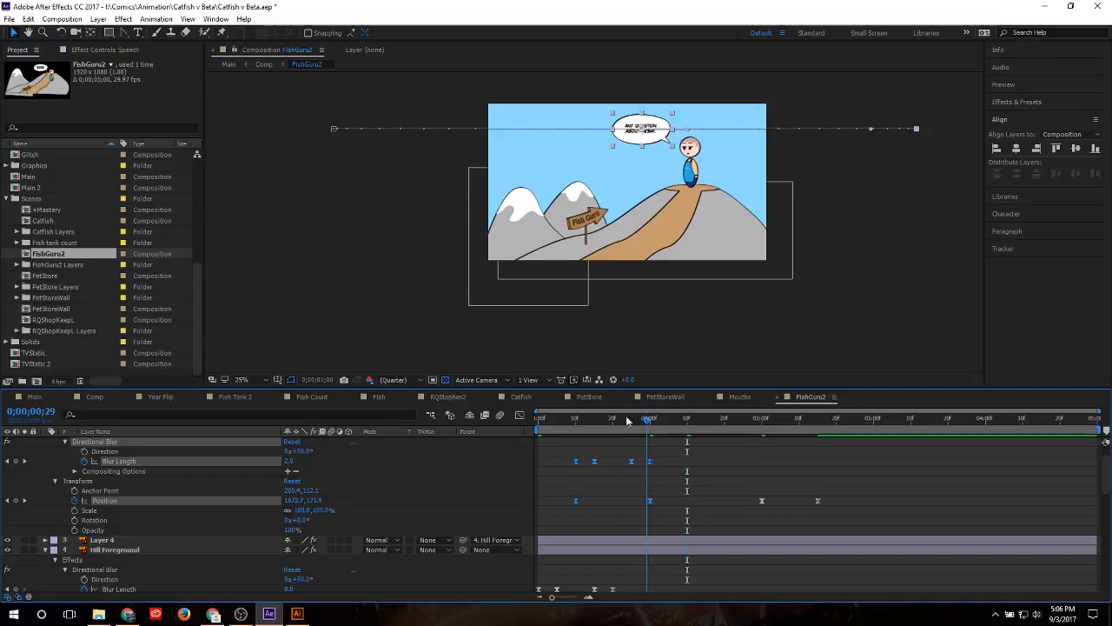
Step: Play back the FishGuru2 animation from its first frame to check the earlier speech bubble entrance
{"action": "left_click", "coordinate": [534, 417]}
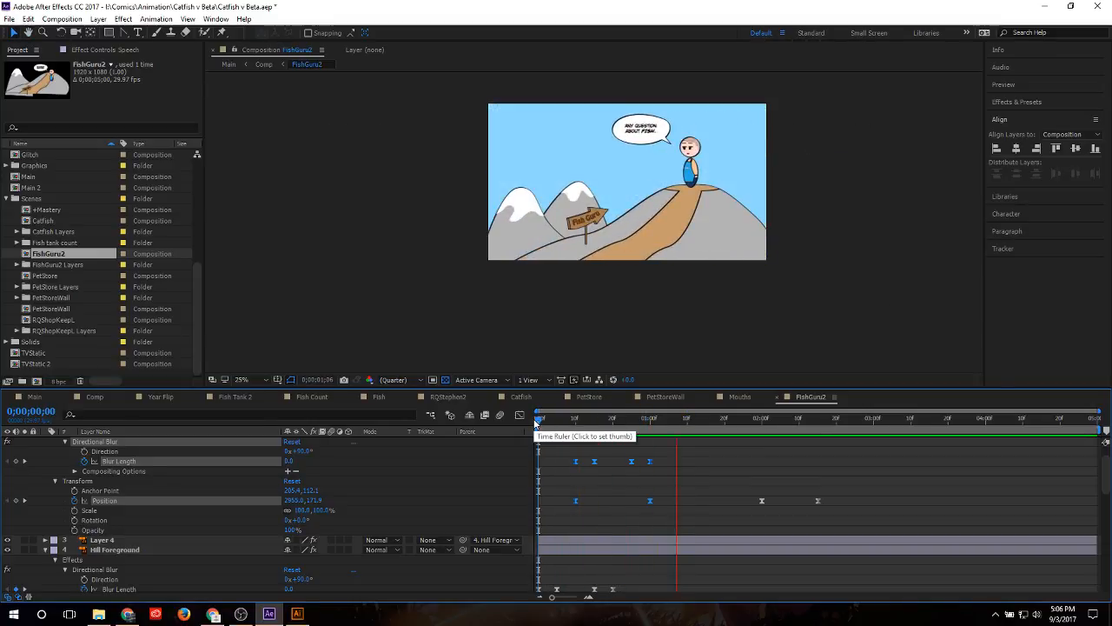
{"action": "key", "text": "space"}
{"action": "key", "text": "space"}
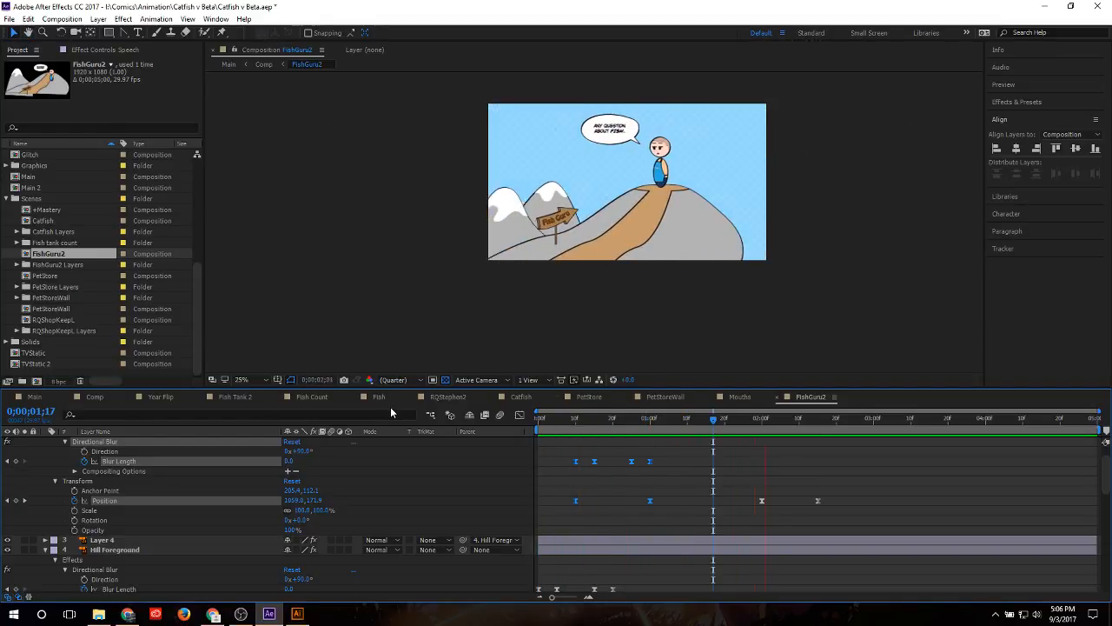
Step: Open Main and play back the FishGuru2 scene from 0;00;25;23 and again from 0;00;26;08
{"action": "left_click", "coordinate": [28, 397]}
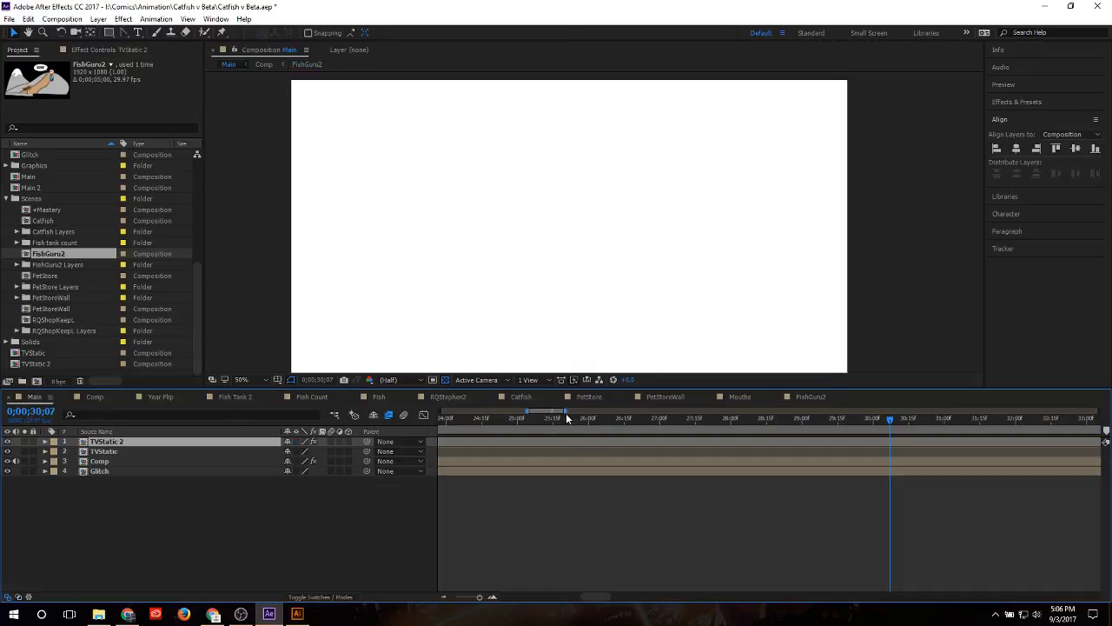
{"action": "left_click", "coordinate": [572, 421]}
{"action": "key", "text": "space"}
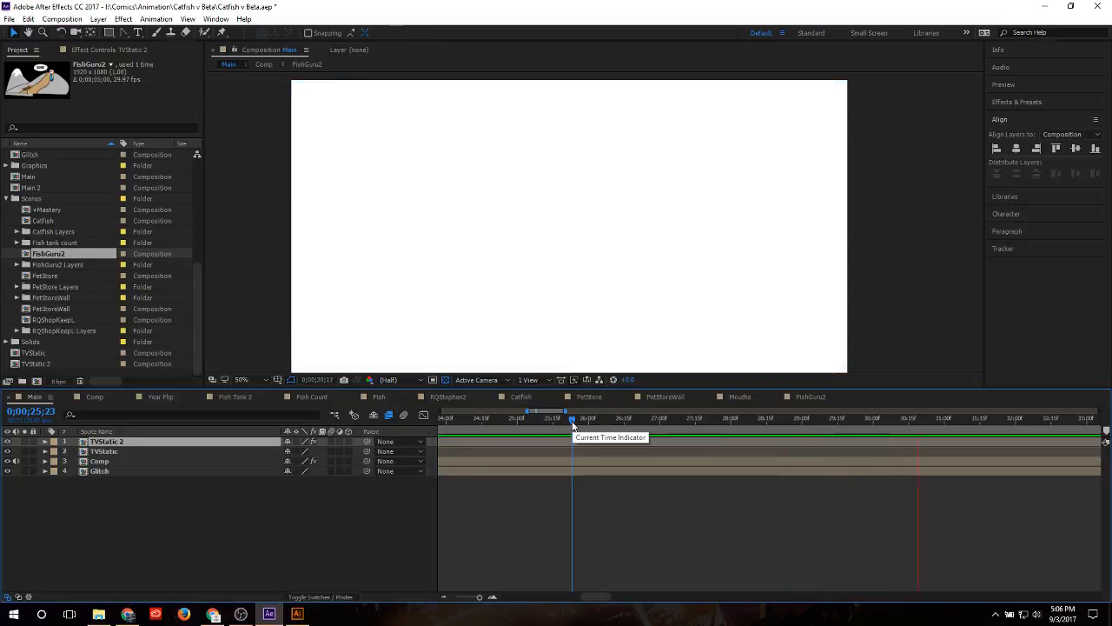
{"action": "left_click", "coordinate": [608, 419]}
{"action": "key", "text": "space"}
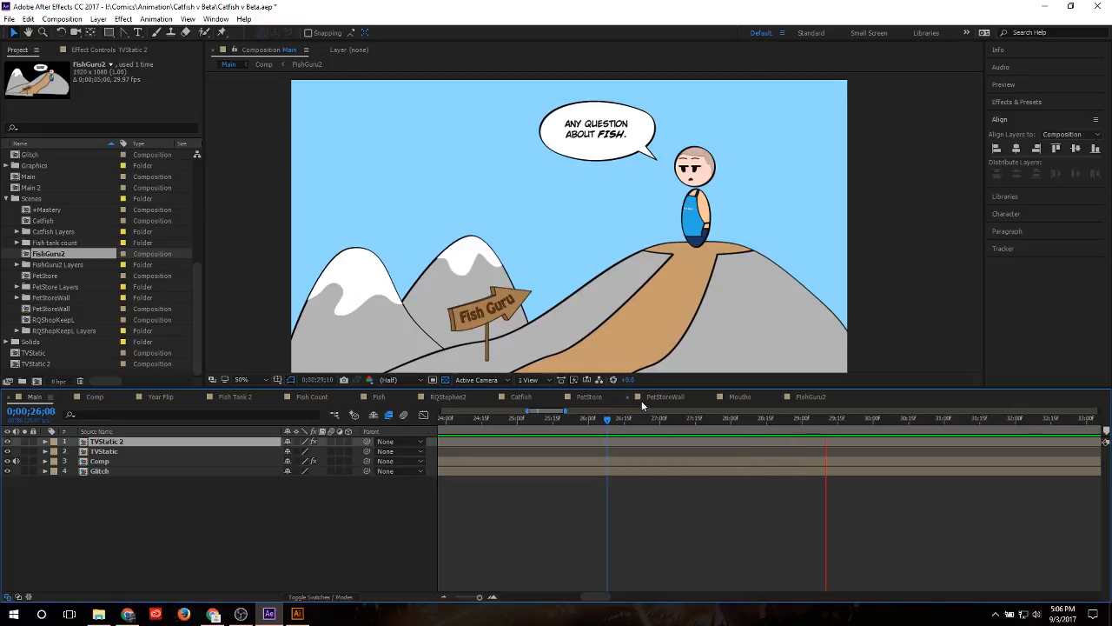
{"action": "key", "text": "space"}
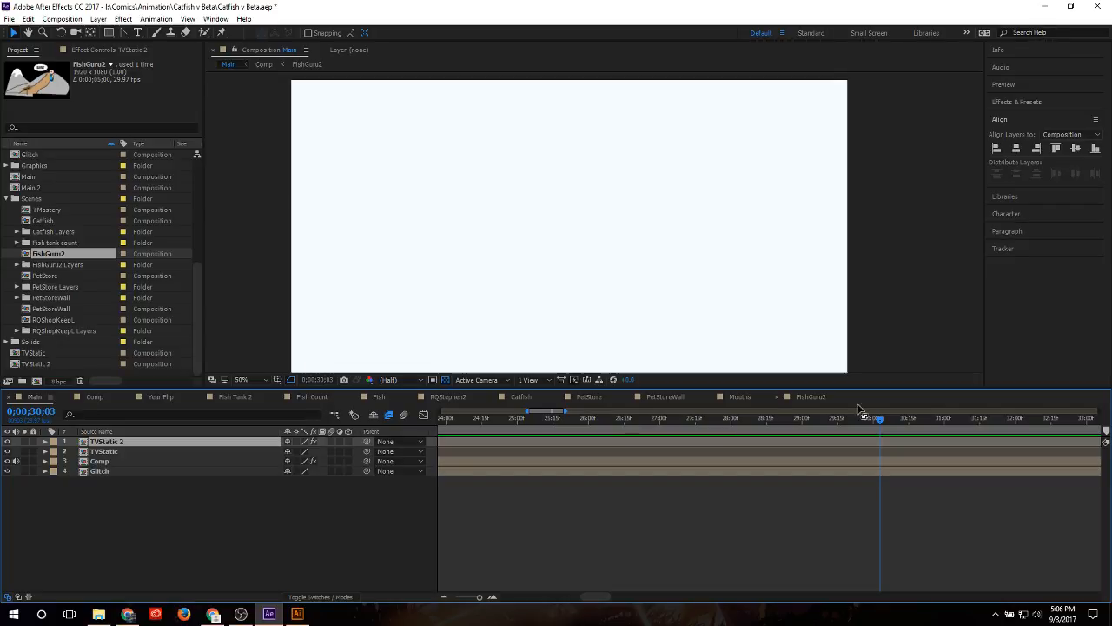
Step: Scrub Main between about 0;00;29;02 and 0;00;30;06 to examine the end of the FishGuru2 slide-out and sky fade
{"action": "mouse_move", "coordinate": [879, 418]}
{"action": "left_mouse_down"}
{"action": "mouse_move", "coordinate": [862, 420]}
{"action": "mouse_move", "coordinate": [870, 417]}
{"action": "left_mouse_up"}
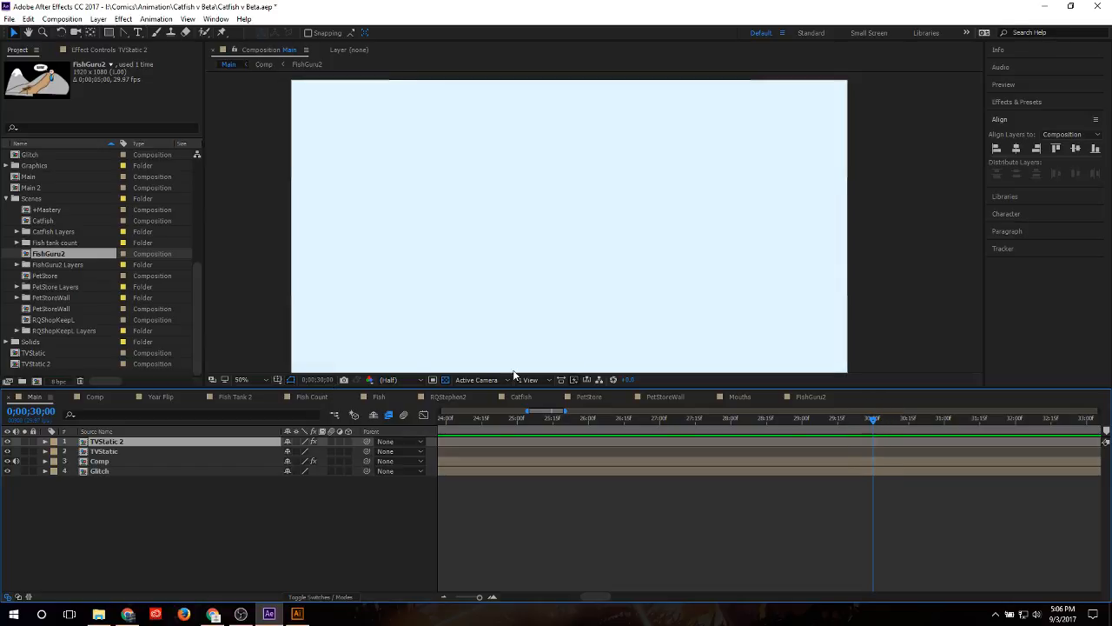
{"action": "left_click_drag", "start_coordinate": [872, 420], "coordinate": [887, 421]}
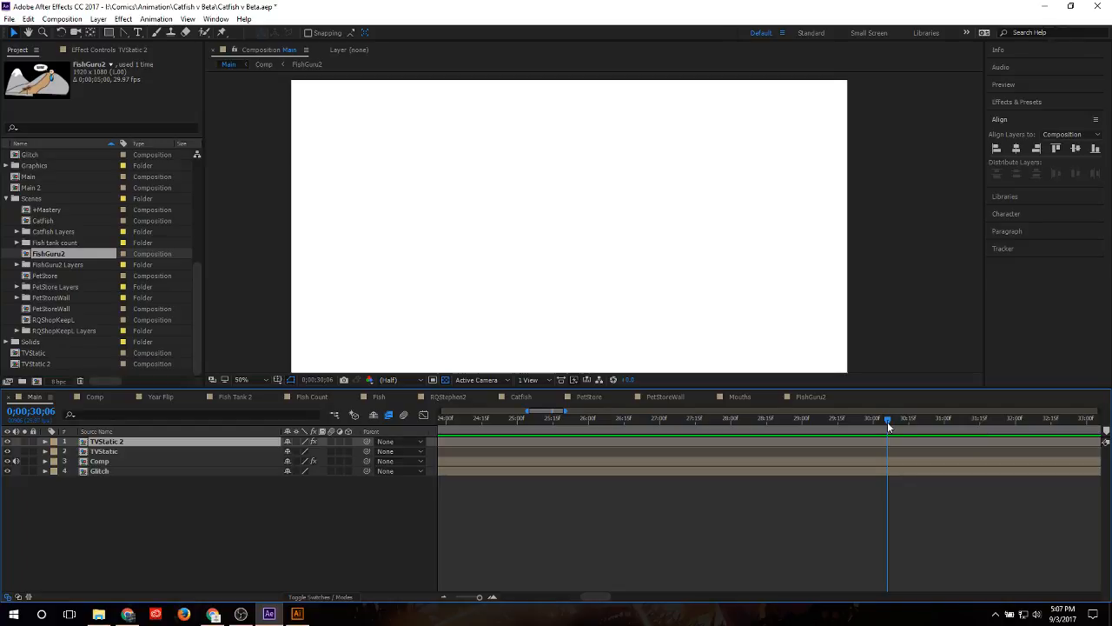
{"action": "left_click_drag", "start_coordinate": [887, 421], "coordinate": [808, 426]}
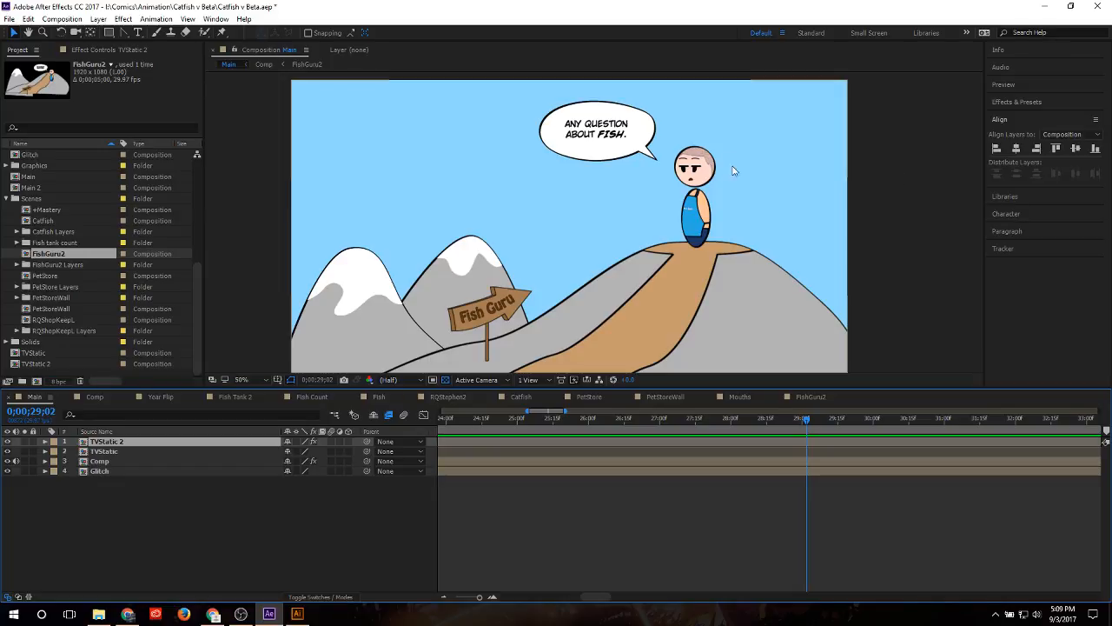
{"action": "mouse_move", "coordinate": [806, 420]}
{"action": "left_mouse_down"}
{"action": "mouse_move", "coordinate": [898, 430]}
{"action": "mouse_move", "coordinate": [826, 422]}
{"action": "left_mouse_up"}
Step: In the Comp composition, trim the FishGuru2 layer's out point to 0;00;30;05
{"action": "left_click", "coordinate": [802, 396]}
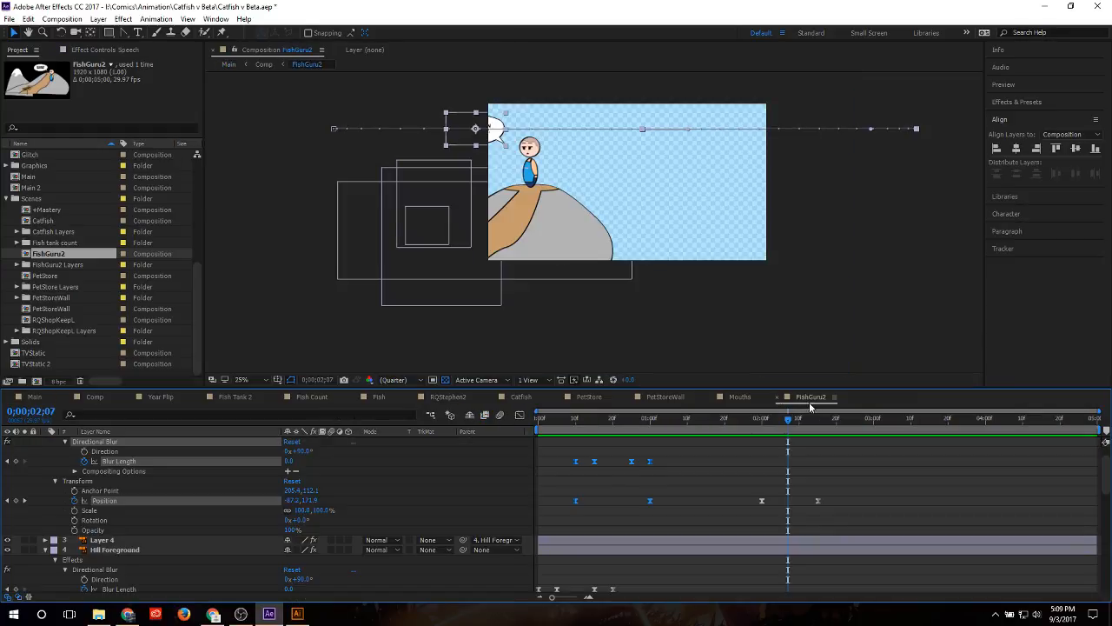
{"action": "left_click", "coordinate": [104, 398]}
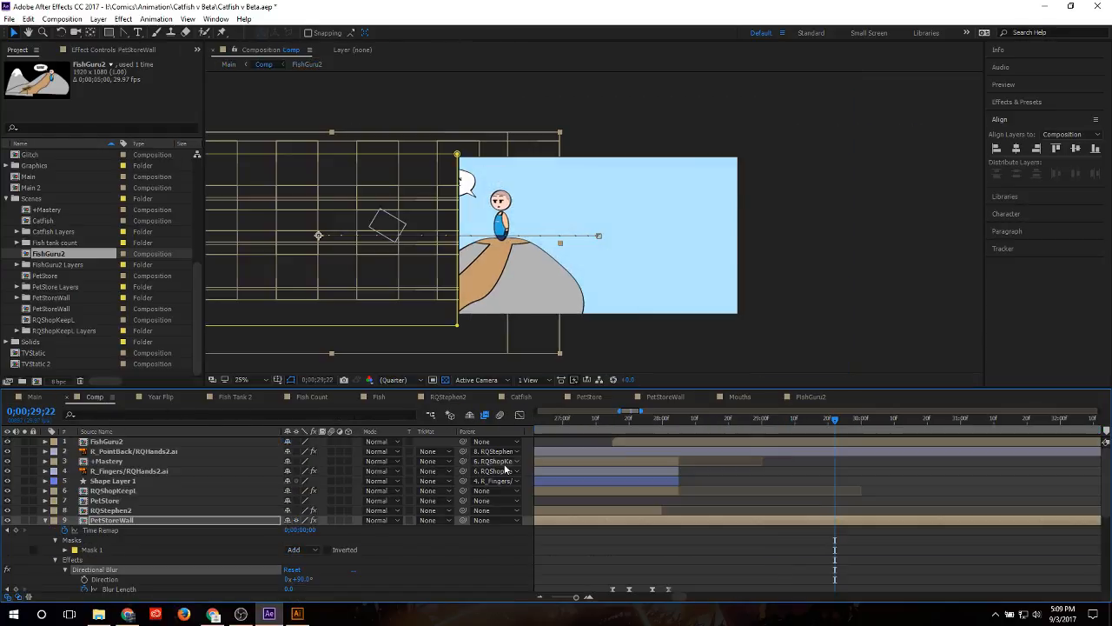
{"action": "key", "text": "space"}
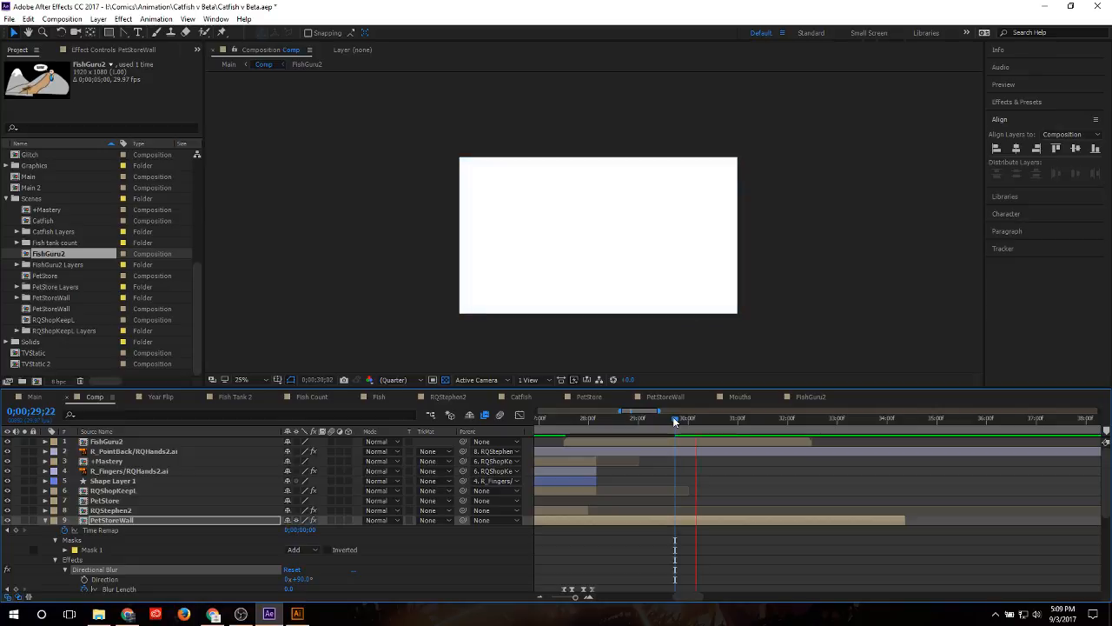
{"action": "left_click_drag", "start_coordinate": [651, 421], "coordinate": [696, 421]}
{"action": "left_click", "coordinate": [770, 440]}
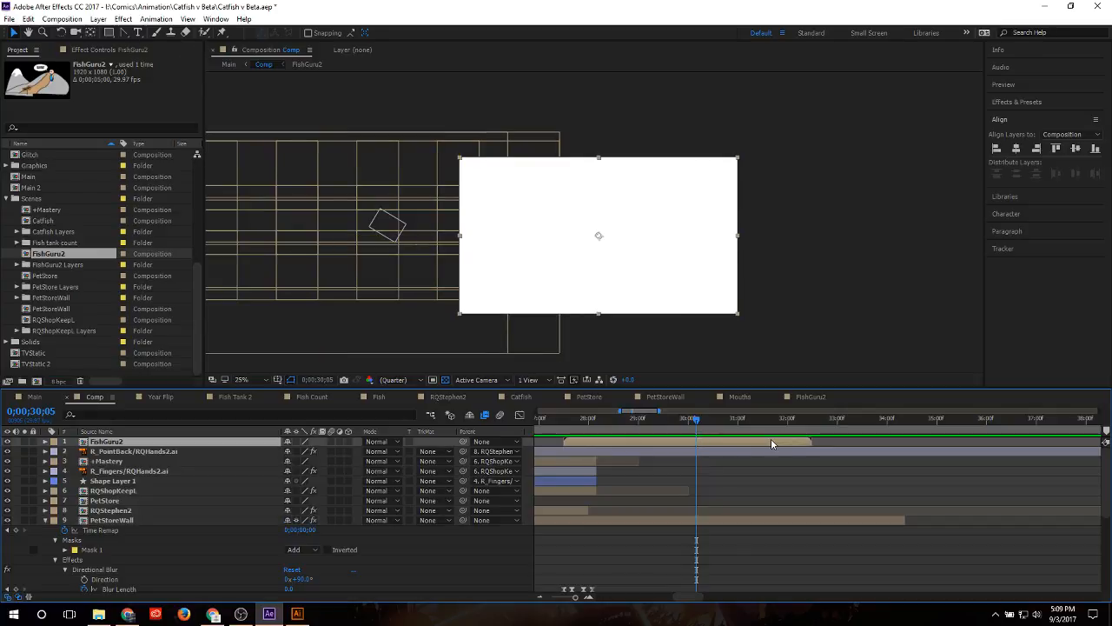
{"action": "key", "text": "alt+bracketright"}
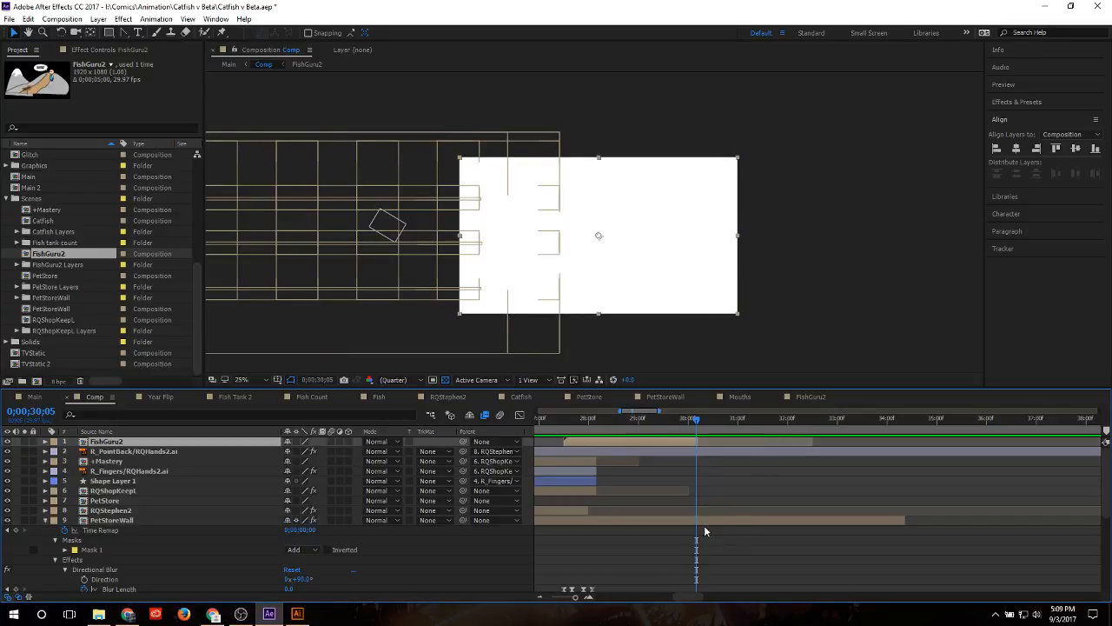
Step: Select the PetStoreWall layer and play back Comp from 0;00;29;22 and 0;00;30;27 to check what follows the FishGuru2 scene
{"action": "left_click", "coordinate": [703, 522]}
{"action": "left_click", "coordinate": [675, 418]}
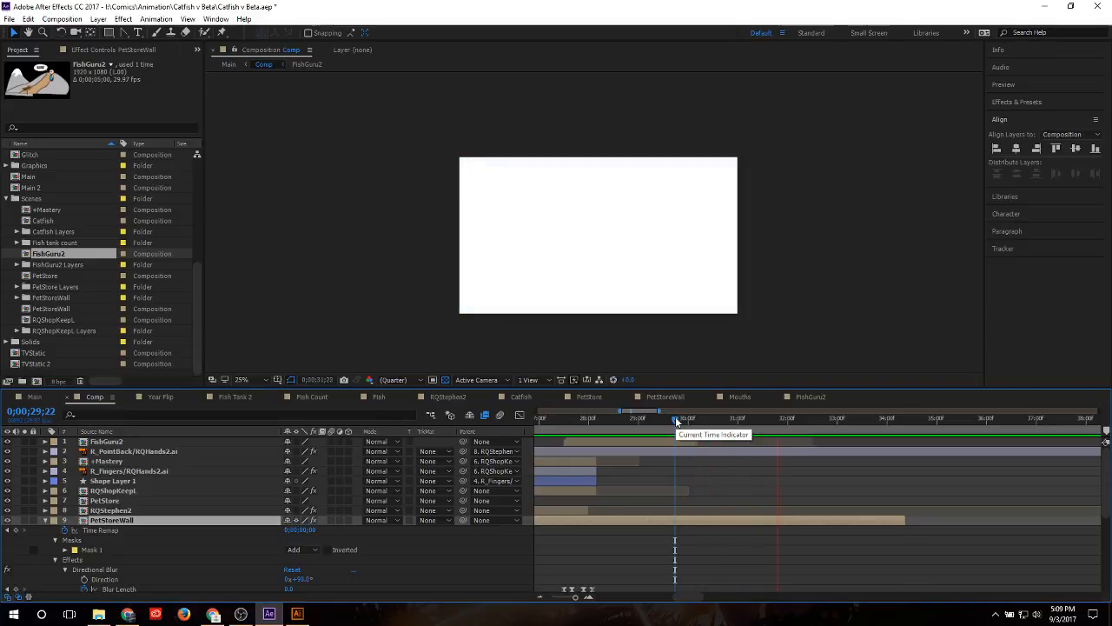
{"action": "key", "text": "space"}
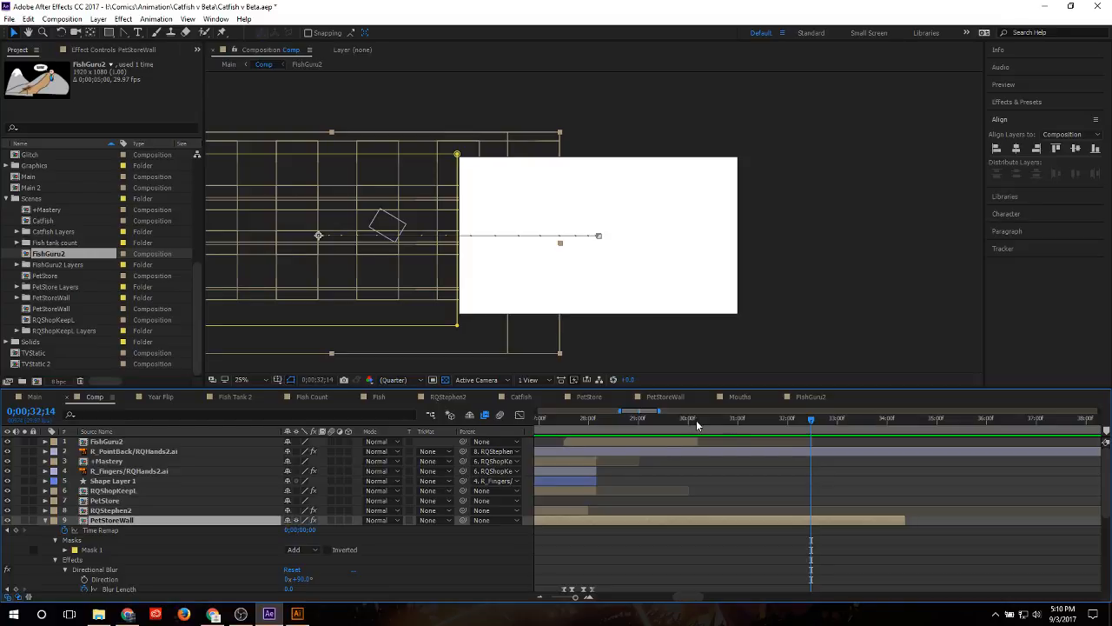
{"action": "left_click", "coordinate": [734, 420]}
{"action": "key", "text": "space"}
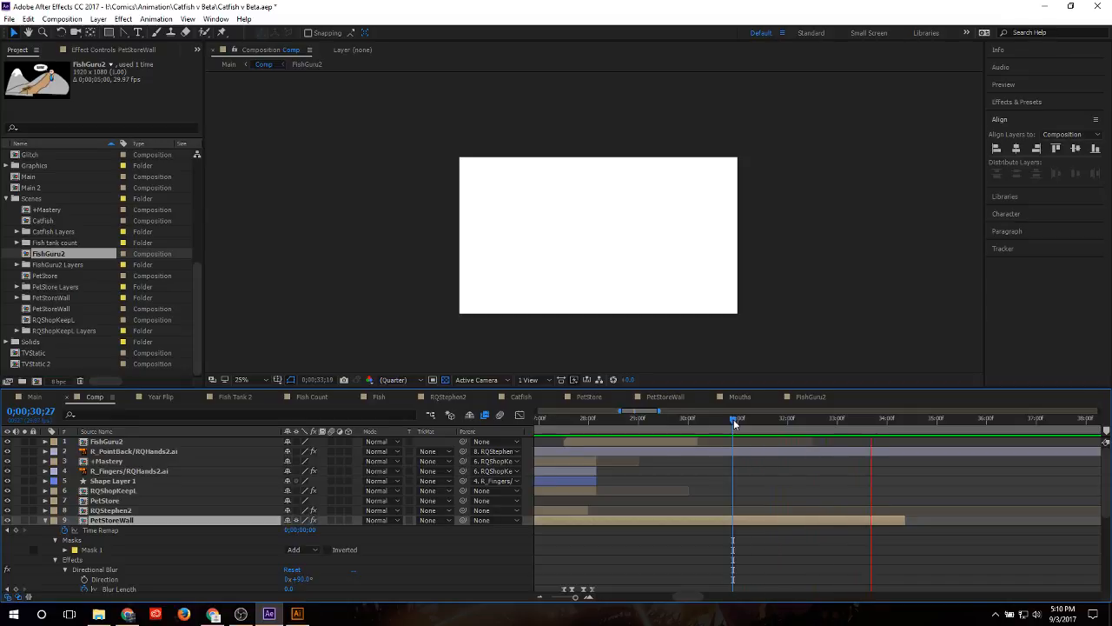
{"action": "key", "text": "space"}
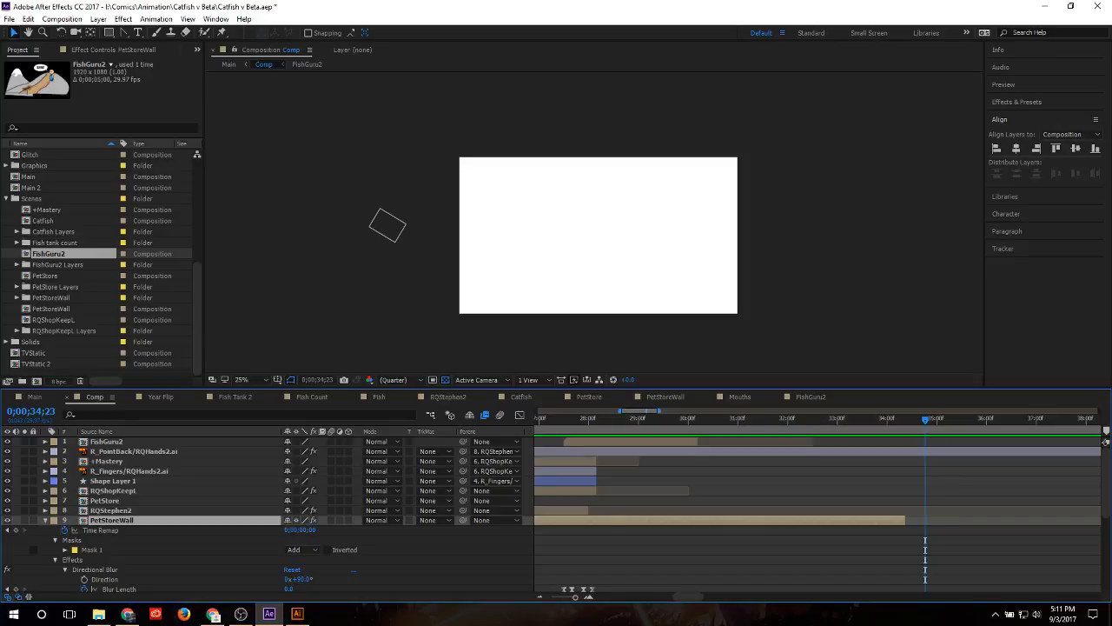
Step: Switch to Illustrator and close FishGuru2.ai, RQ162 Life 3.ai and RQShopKeepL.ai
{"action": "left_click", "coordinate": [212, 614]}
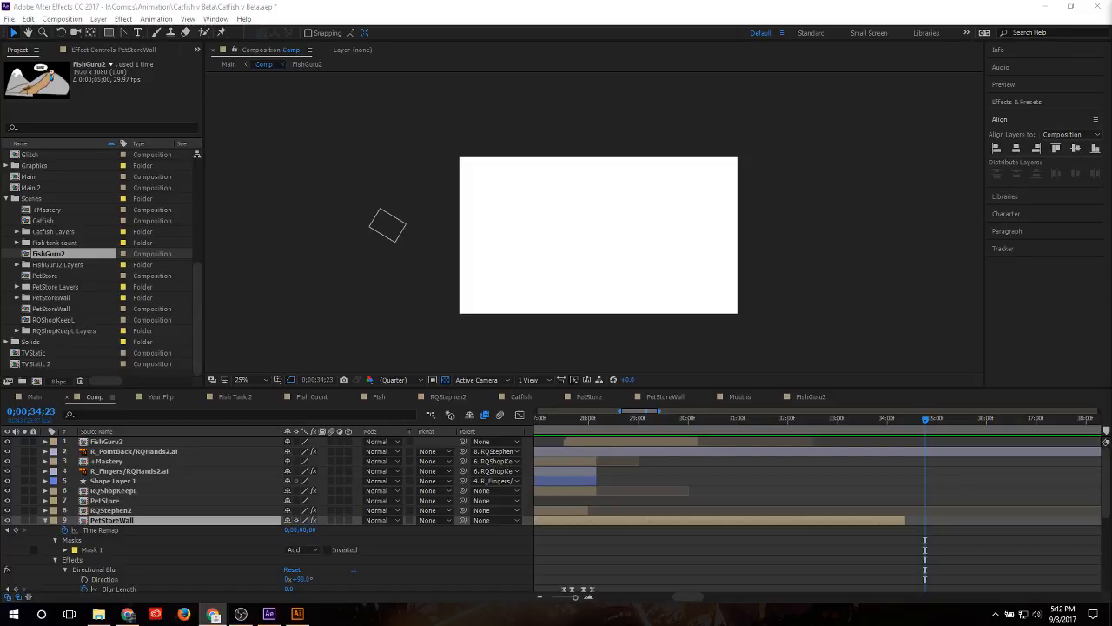
{"action": "left_click", "coordinate": [297, 613]}
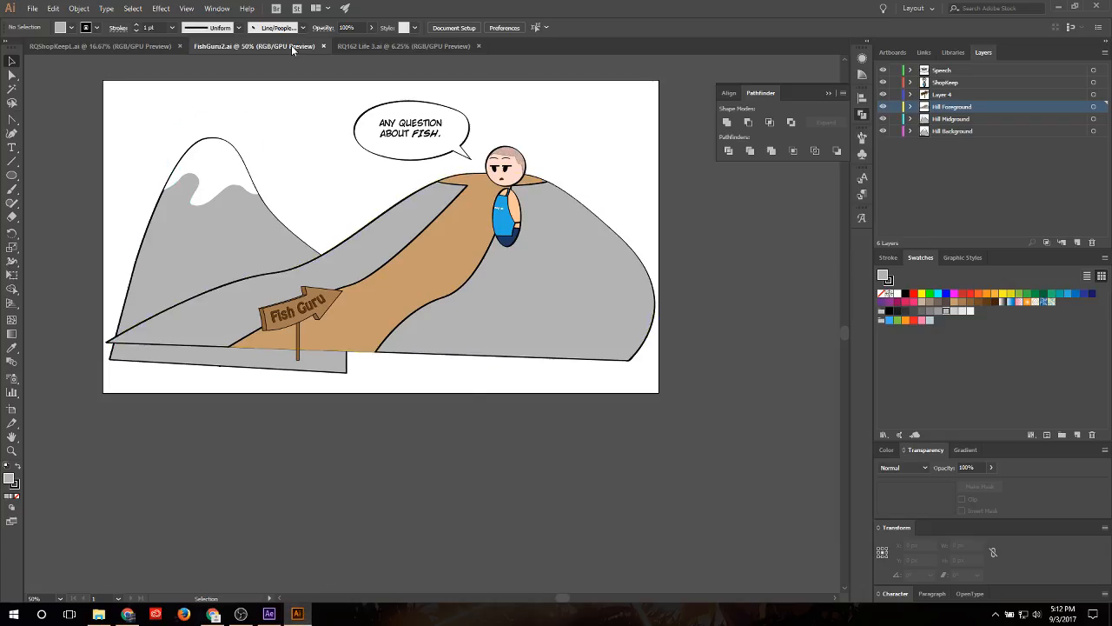
{"action": "left_click", "coordinate": [324, 46]}
{"action": "left_click", "coordinate": [323, 46]}
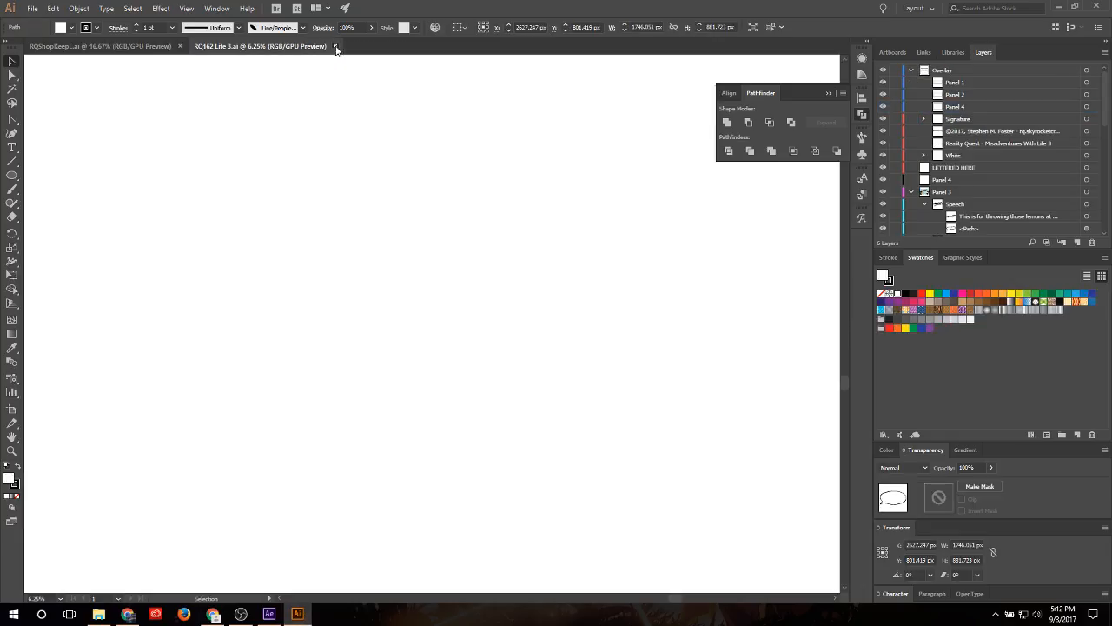
{"action": "key", "text": "ctrl+w"}
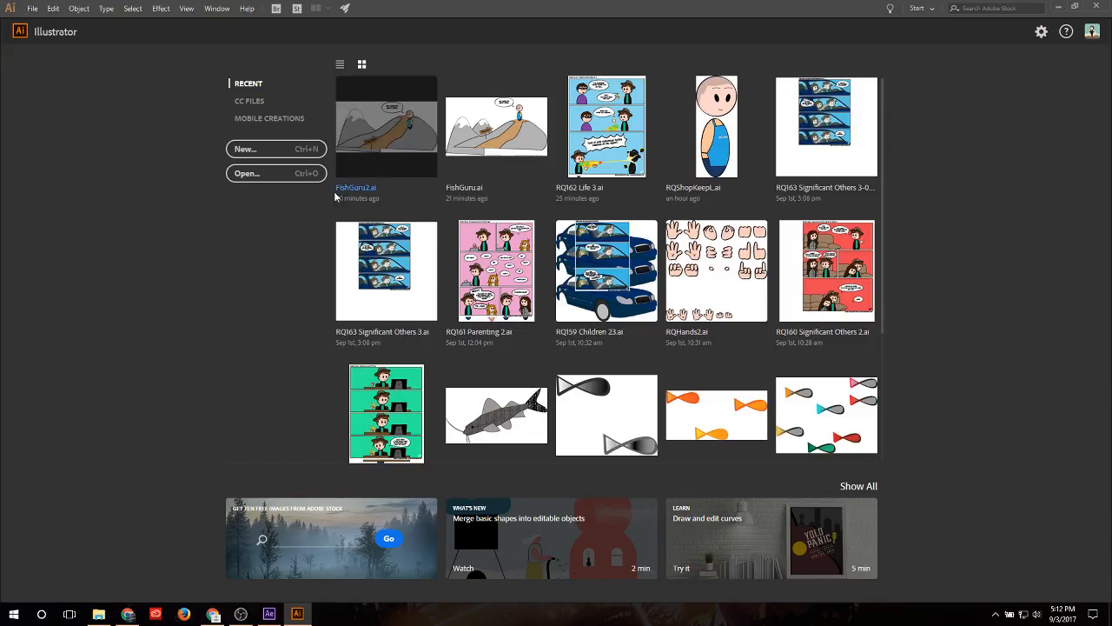
Step: Create a new 1920 x 1080 px RGB document for the next scene's artwork
{"action": "left_click", "coordinate": [245, 150]}
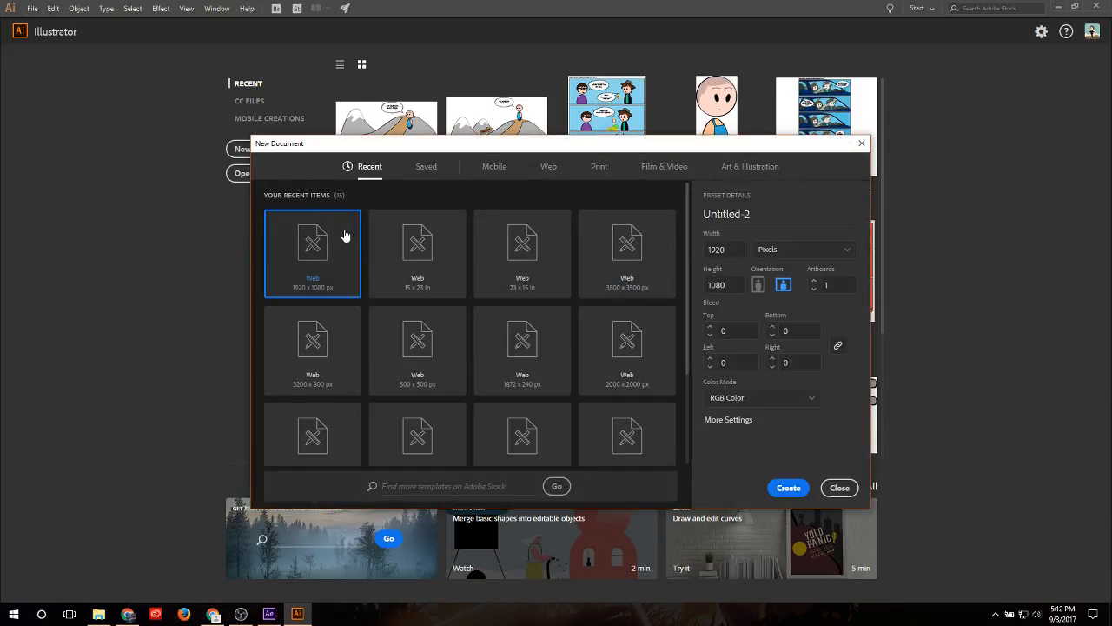
{"action": "left_click", "coordinate": [788, 487]}
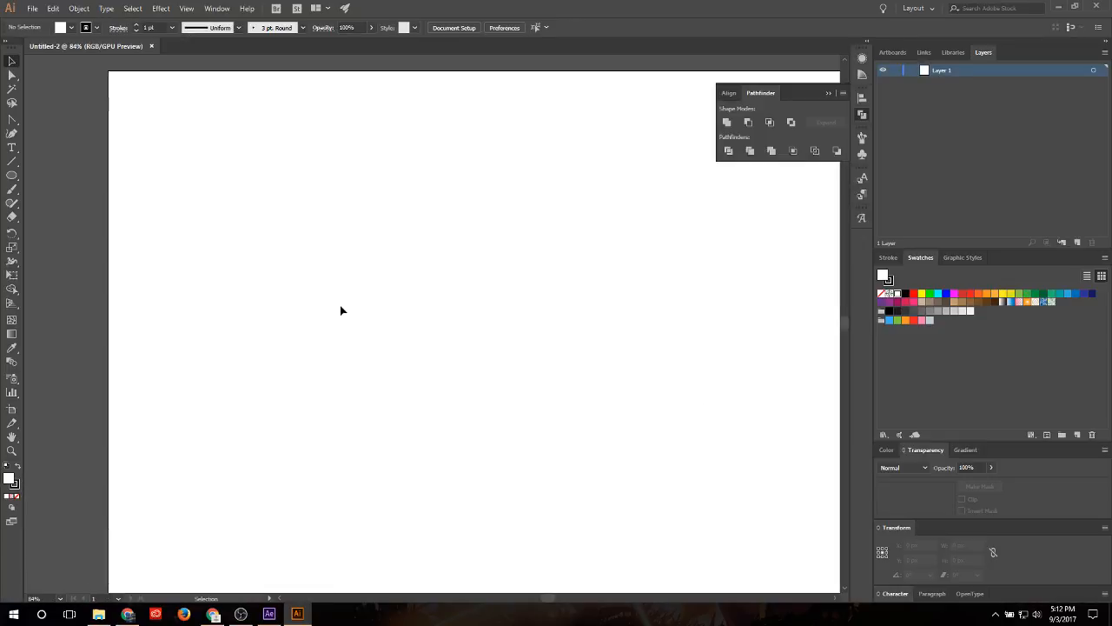
{"action": "scroll", "coordinate": [340, 305], "scroll_direction": "down", "scroll_amount": 2}
Step: Place the red cherry shrimp photo from the Catfish v Beta project's Graphics folder into the new document
{"action": "left_click", "coordinate": [98, 613]}
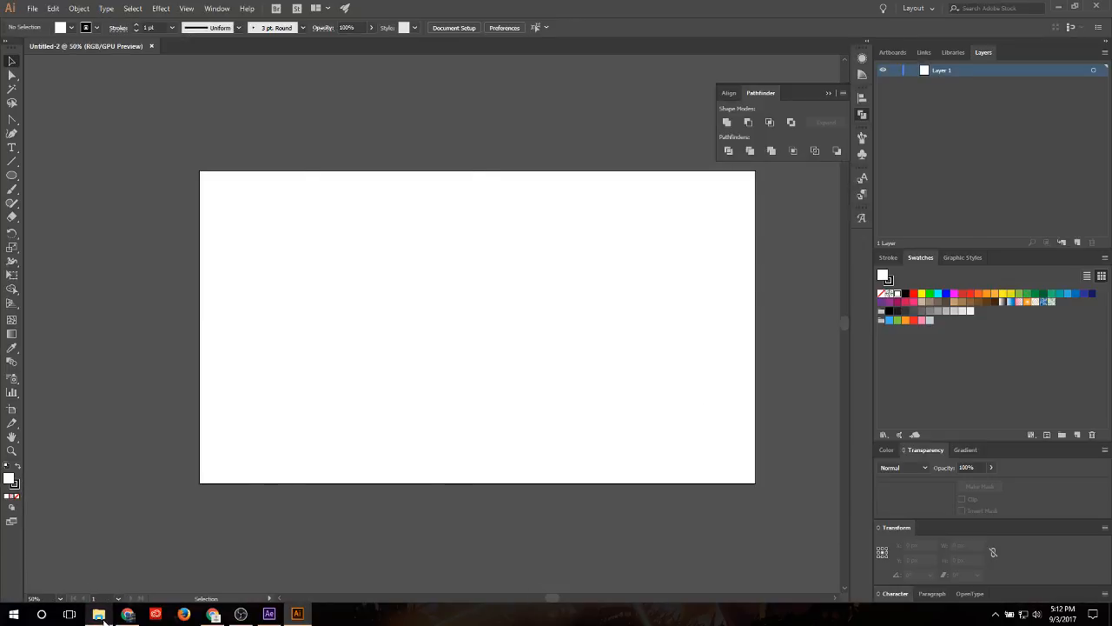
{"action": "key", "text": "alt+Left"}
{"action": "key", "text": "alt+Right"}
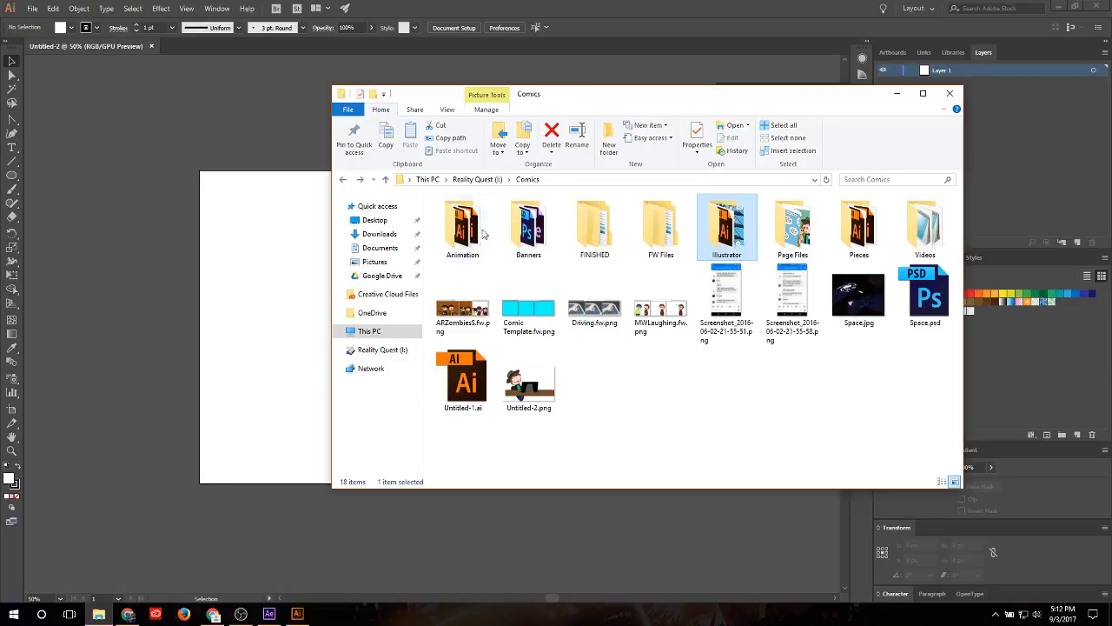
{"action": "double_click", "coordinate": [483, 244]}
{"action": "double_click", "coordinate": [483, 244]}
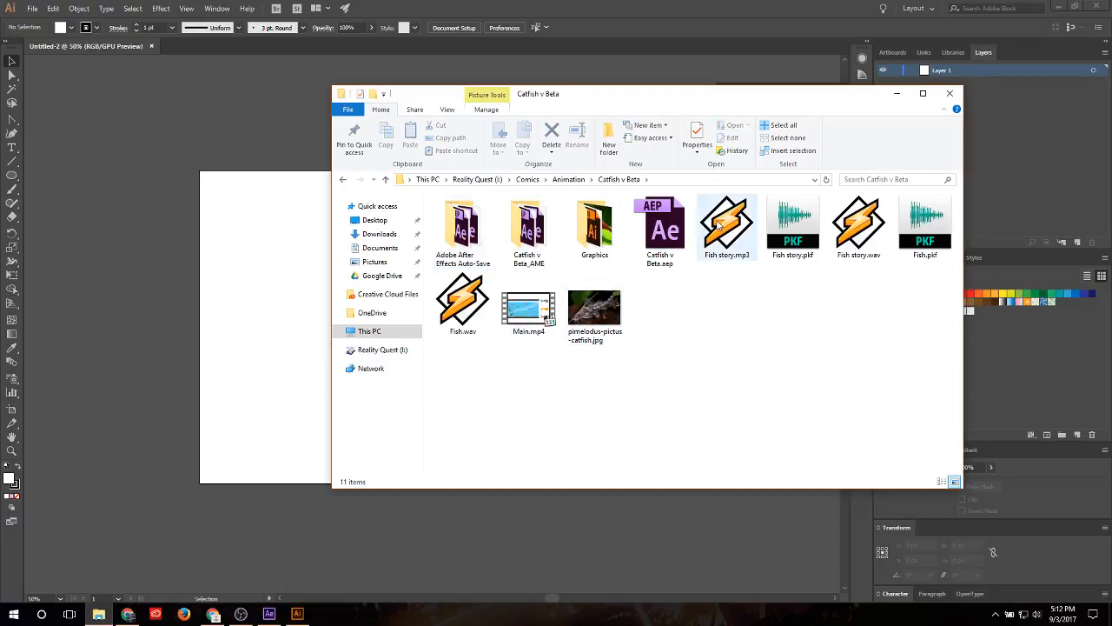
{"action": "double_click", "coordinate": [596, 233]}
{"action": "left_click_drag", "start_coordinate": [462, 300], "coordinate": [441, 312]}
{"action": "left_click", "coordinate": [295, 269]}
{"action": "key", "text": "ctrl+plus"}
{"action": "key", "text": "ctrl+minus"}
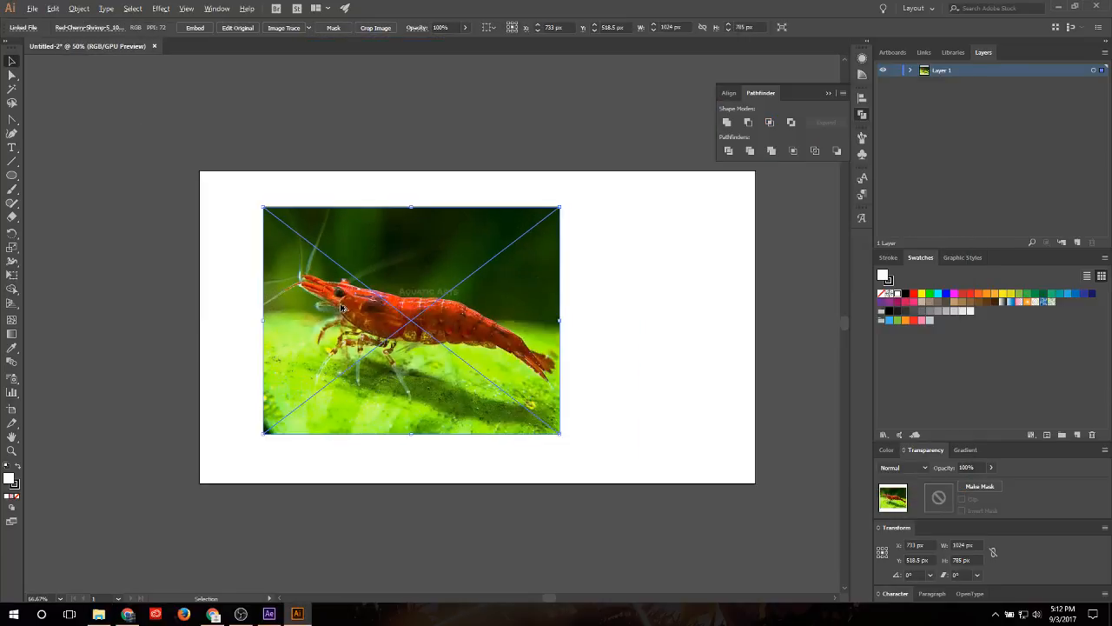
Step: Enlarge the shrimp photo proportionally to about 1658 x 1271 px and centre it over the artboard
{"action": "left_click_drag", "start_coordinate": [559, 432], "coordinate": [566, 384]}
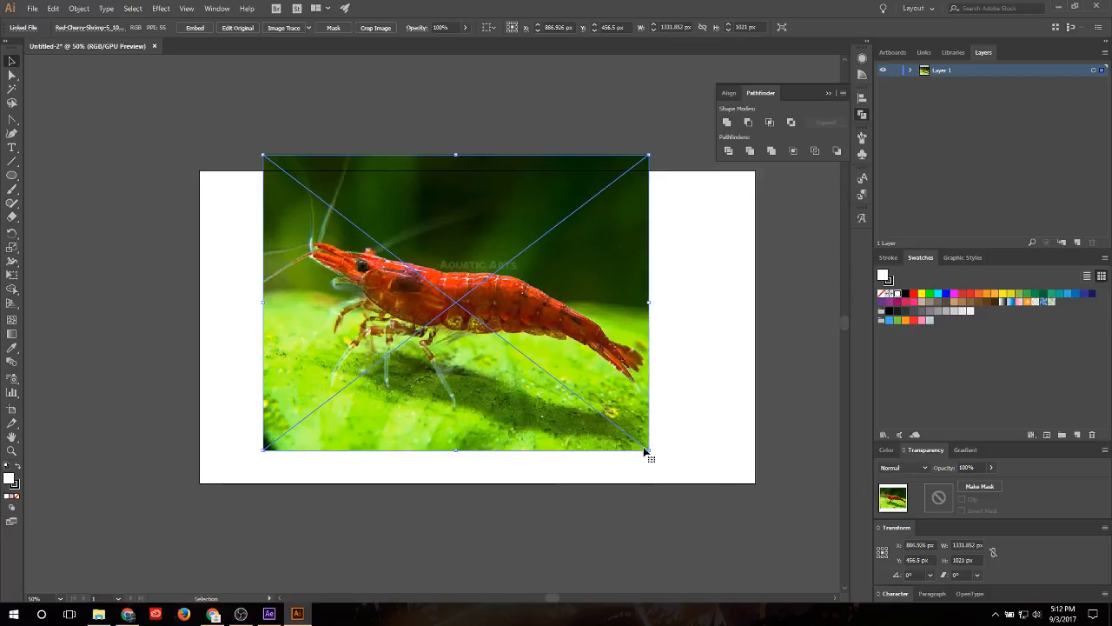
{"action": "left_click_drag", "start_coordinate": [648, 450], "coordinate": [743, 526]}
{"action": "left_click_drag", "start_coordinate": [606, 408], "coordinate": [578, 393]}
Step: Draw an ellipse about 62 x 53 px over the shrimp's eye
{"action": "left_click", "coordinate": [13, 119]}
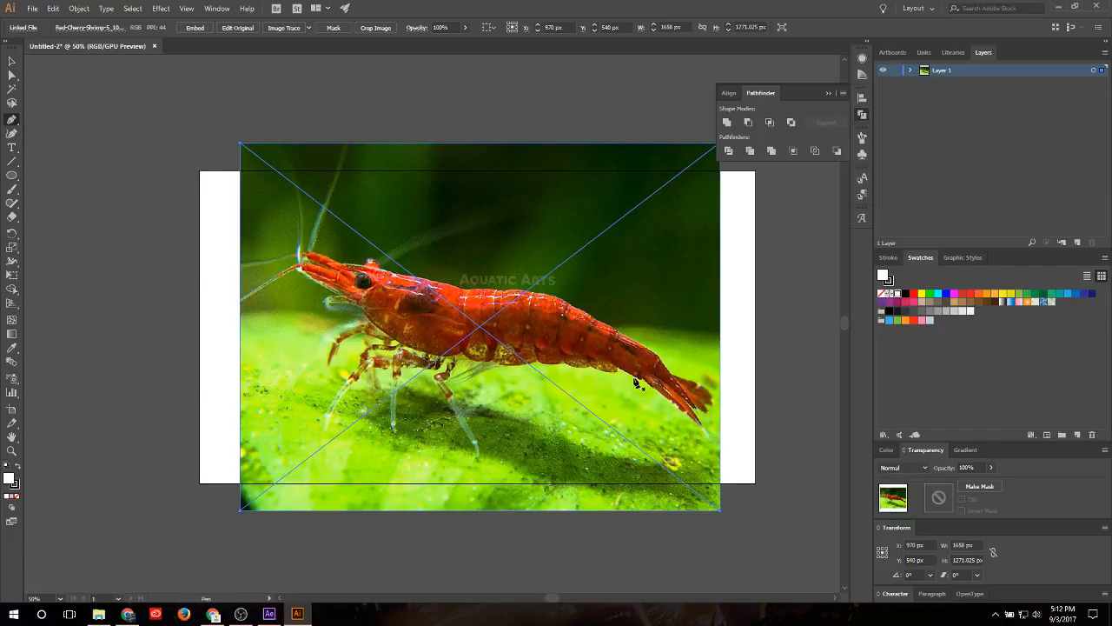
{"action": "key", "text": "shift+c"}
{"action": "key", "text": "ctrl+1"}
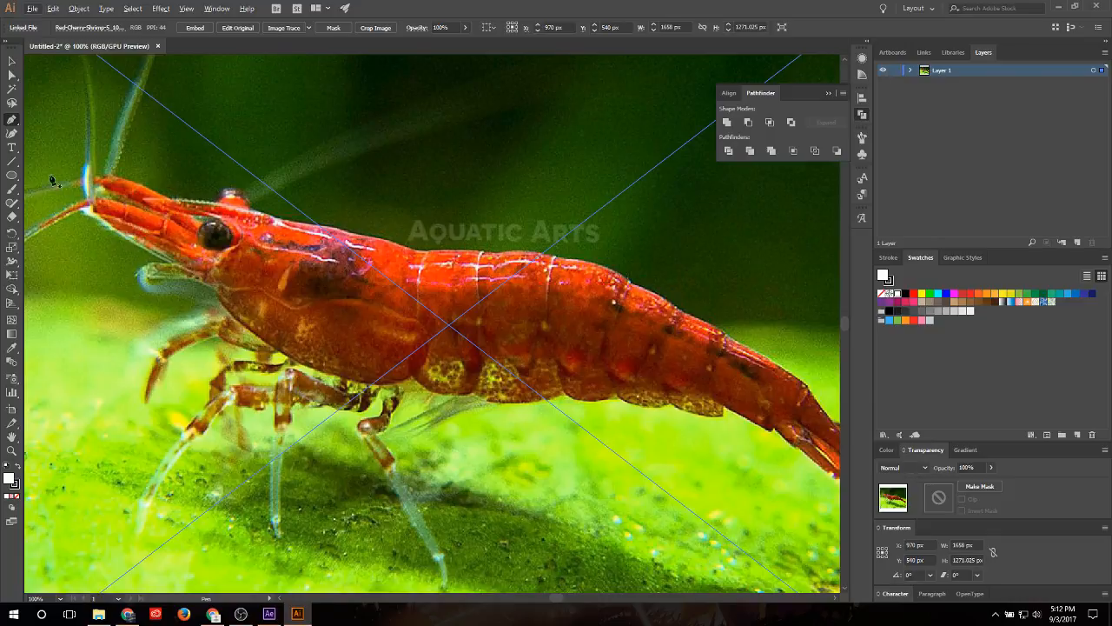
{"action": "left_click", "coordinate": [12, 175]}
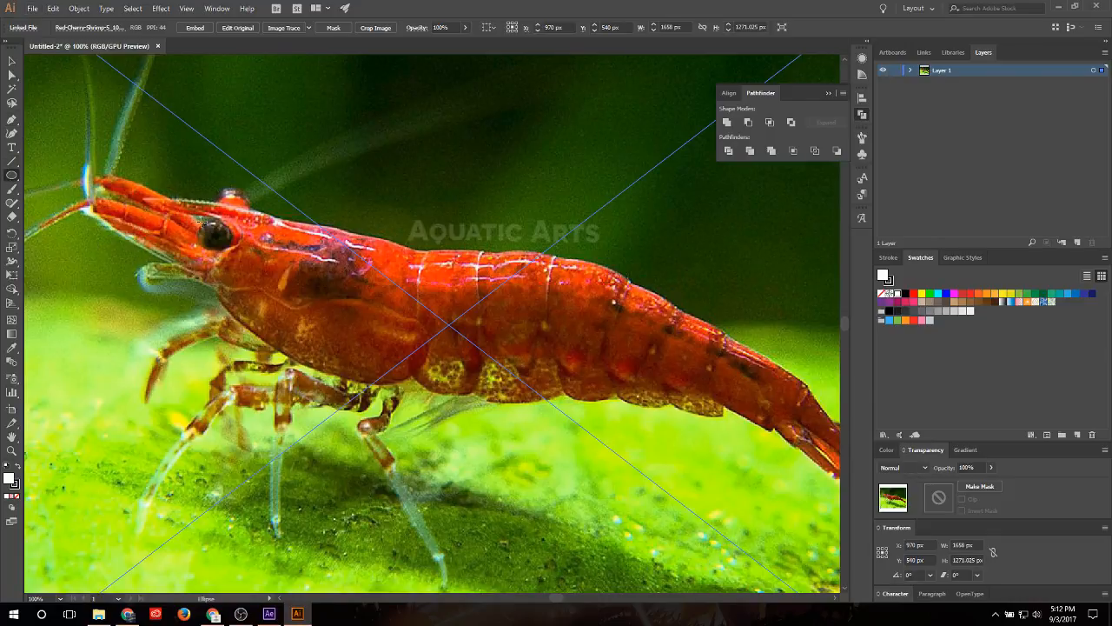
{"action": "left_click_drag", "start_coordinate": [198, 219], "coordinate": [233, 250]}
{"action": "left_click", "coordinate": [12, 61]}
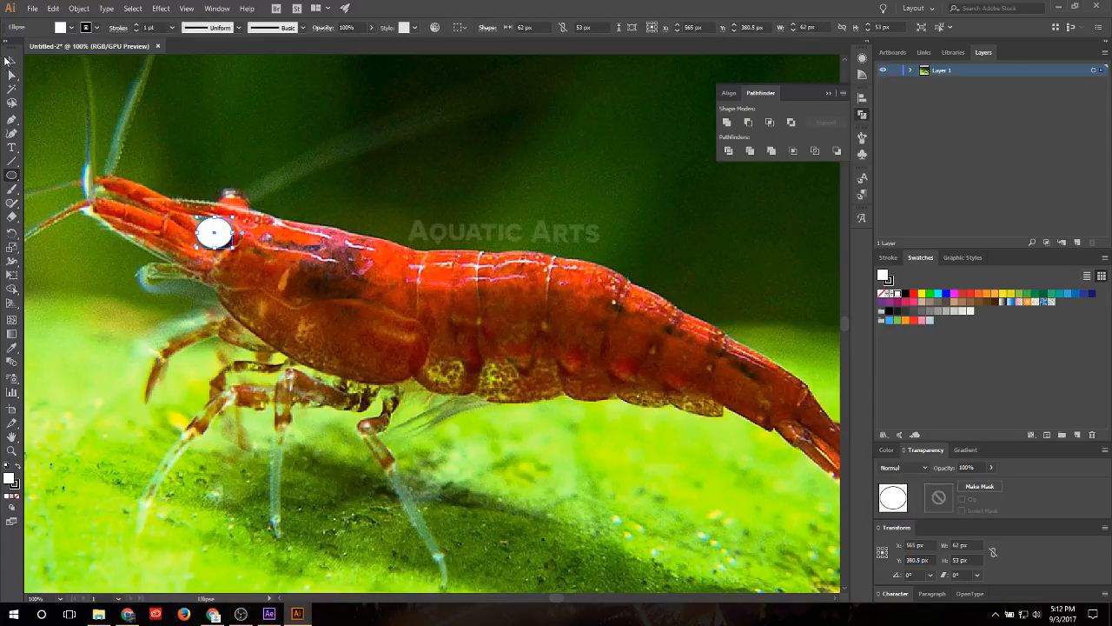
Step: Nudge the eye ellipse to X 567 px, Y 387.5 px and fill it with black
{"action": "key", "text": "Right"}
{"action": "key", "text": "Right"}
{"action": "key", "text": "Down"}
{"action": "key", "text": "Down"}
{"action": "key", "text": "Down"}
{"action": "key", "text": "Down"}
{"action": "key", "text": "Down"}
{"action": "key", "text": "Down"}
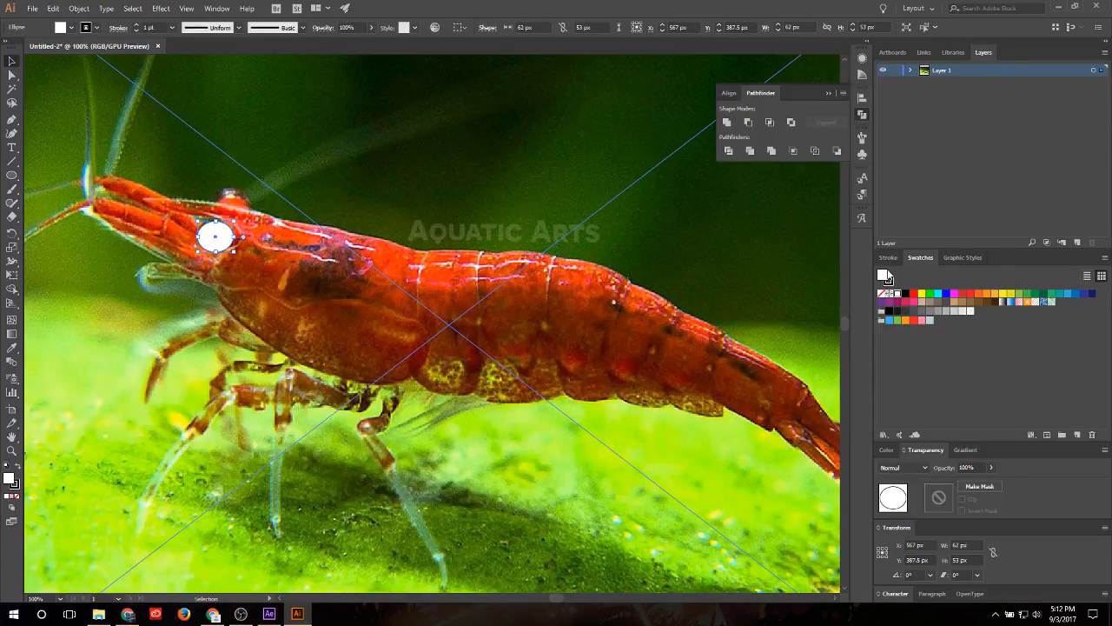
{"action": "left_click", "coordinate": [905, 294]}
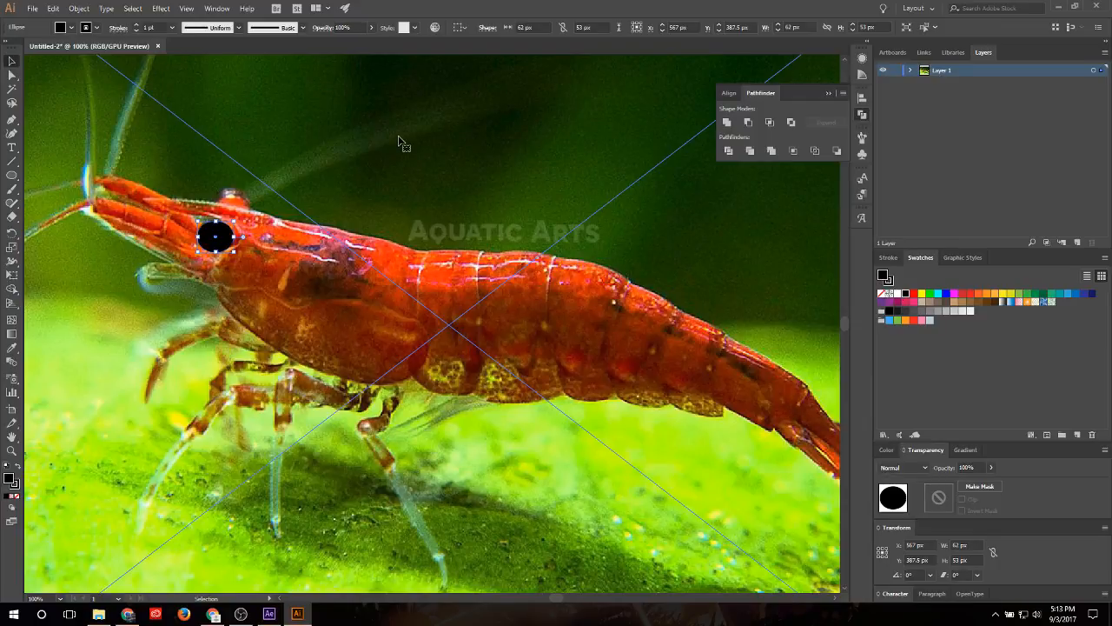
Step: Add a new layer above the photo's layer and move the eye ellipse into it
{"action": "left_click", "coordinate": [402, 145]}
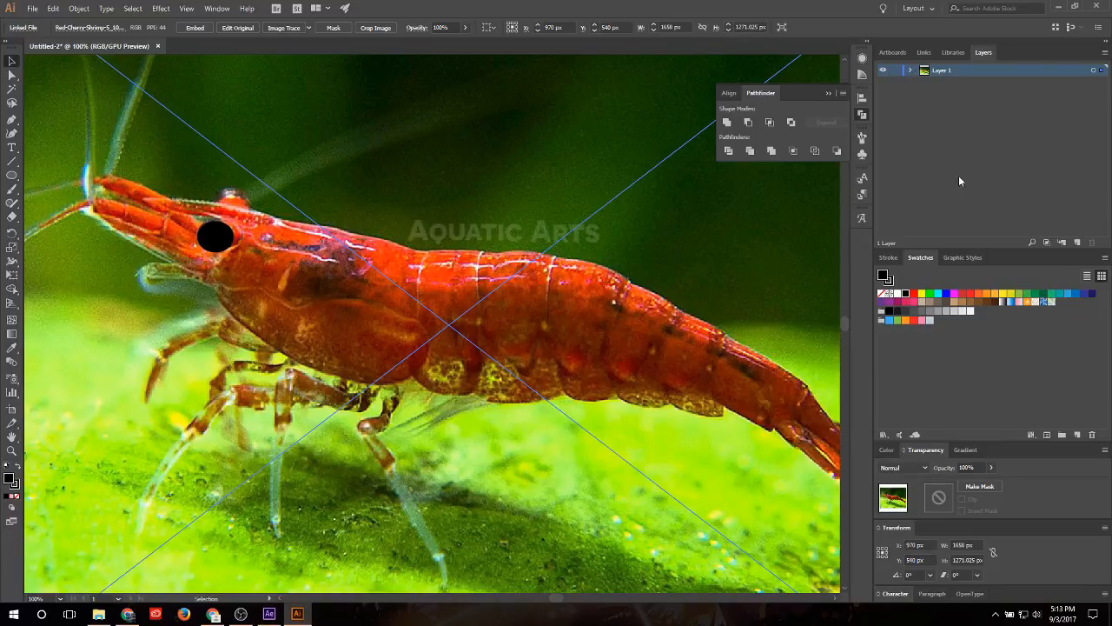
{"action": "left_click", "coordinate": [1075, 243]}
{"action": "left_click", "coordinate": [911, 83]}
{"action": "left_click_drag", "start_coordinate": [947, 93], "coordinate": [932, 78]}
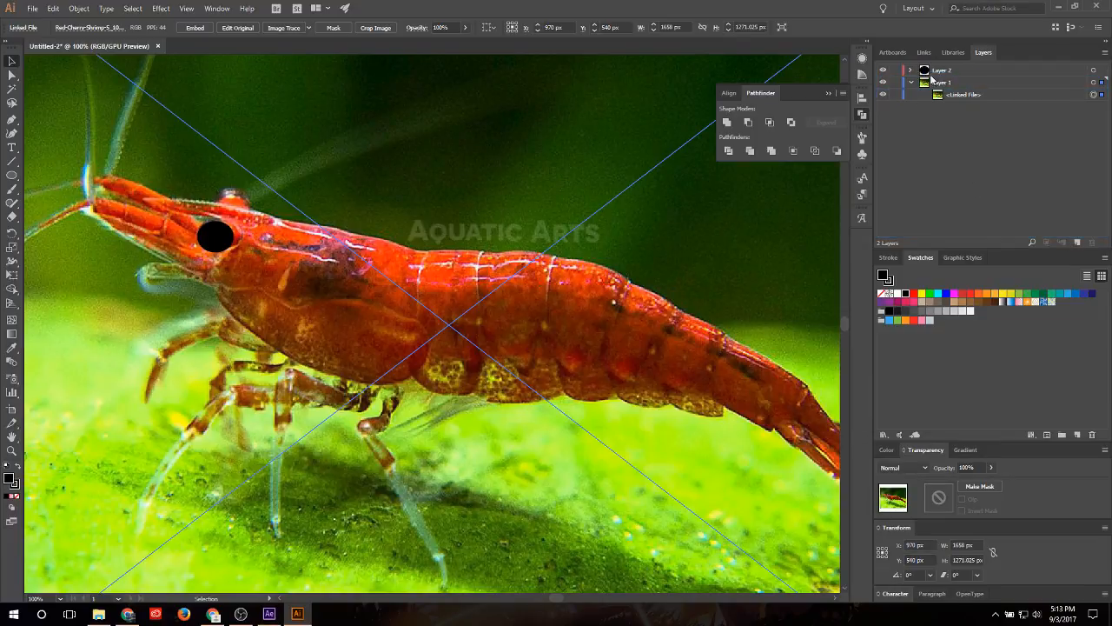
{"action": "left_click", "coordinate": [910, 83]}
Step: Hide and show Layer 2 again to compare the drawn eye with the photo
{"action": "left_click", "coordinate": [12, 119]}
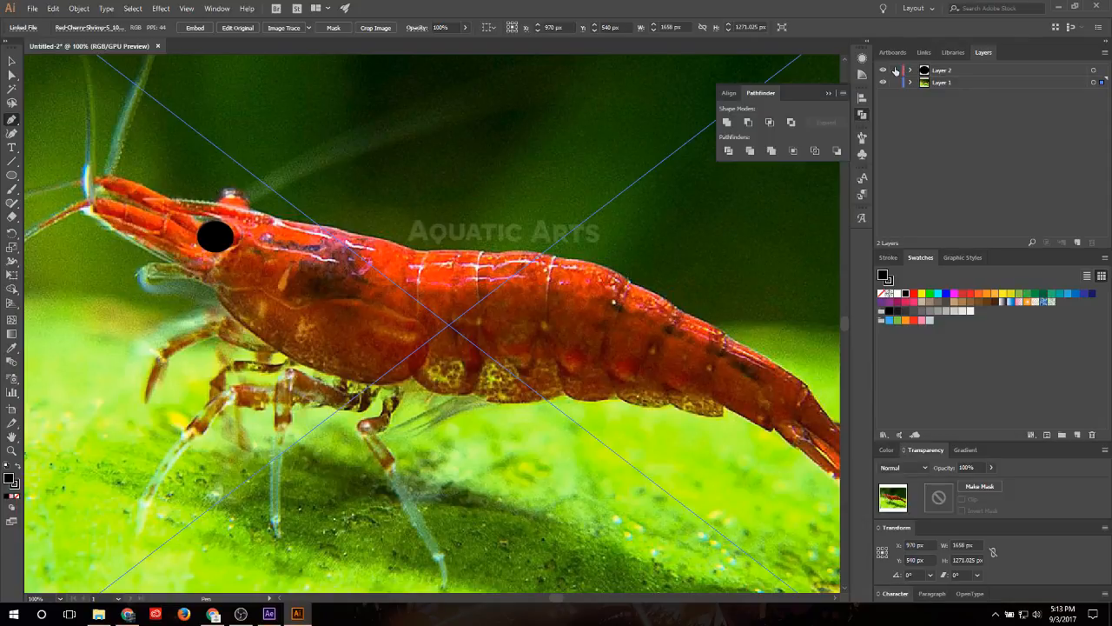
{"action": "left_click", "coordinate": [885, 71]}
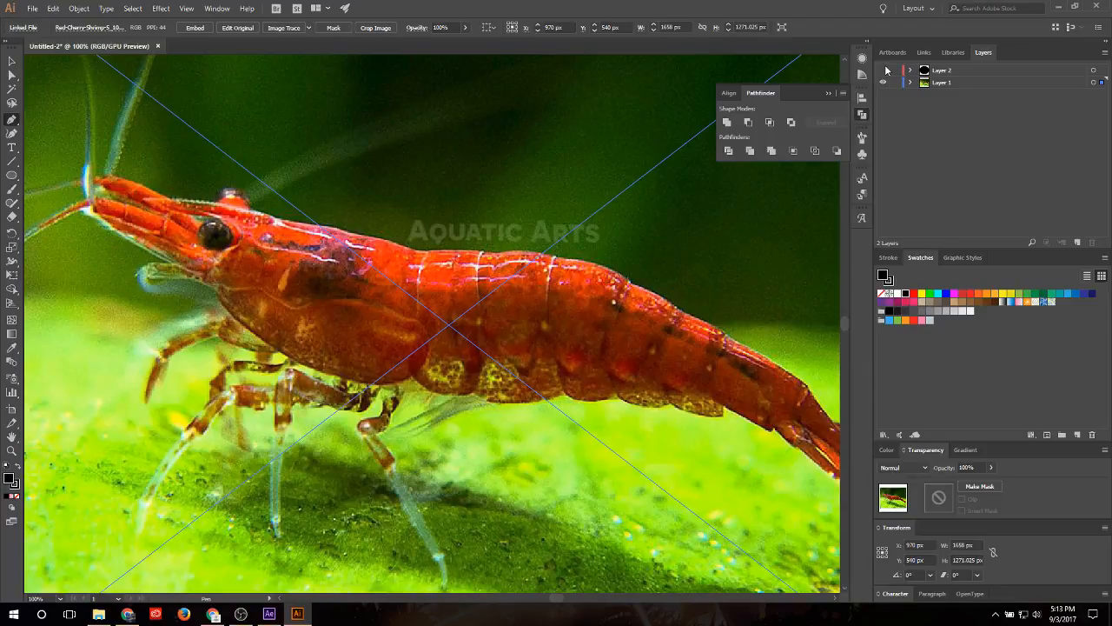
{"action": "left_click", "coordinate": [885, 71]}
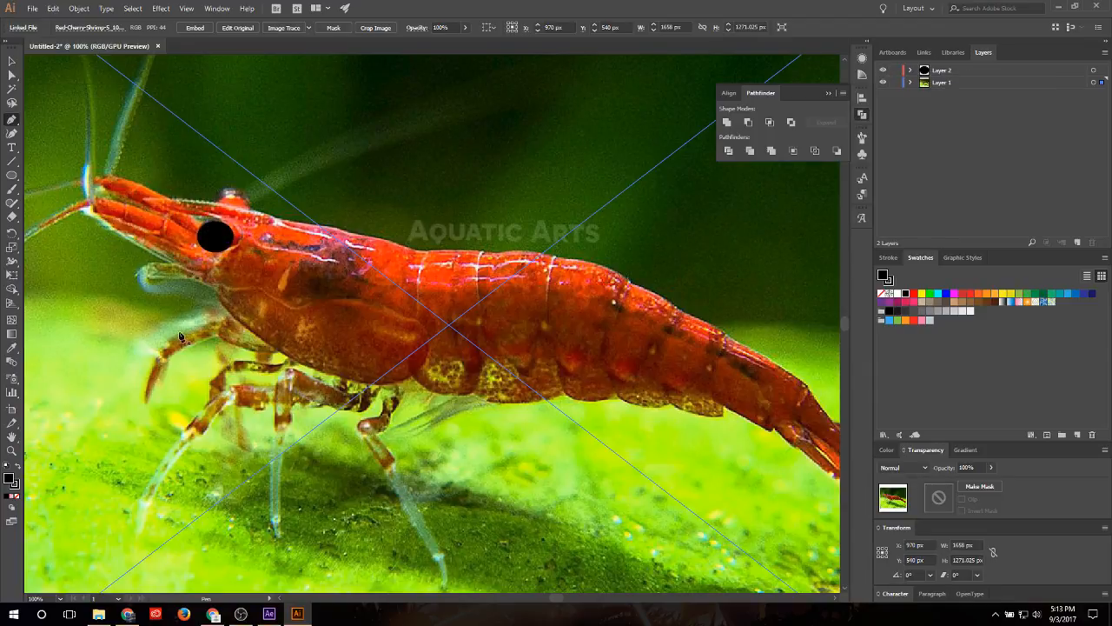
Step: Sketch a Pen path for the shrimp's lower head shell, from below the eye around its rounded rear end
{"action": "left_click", "coordinate": [216, 286]}
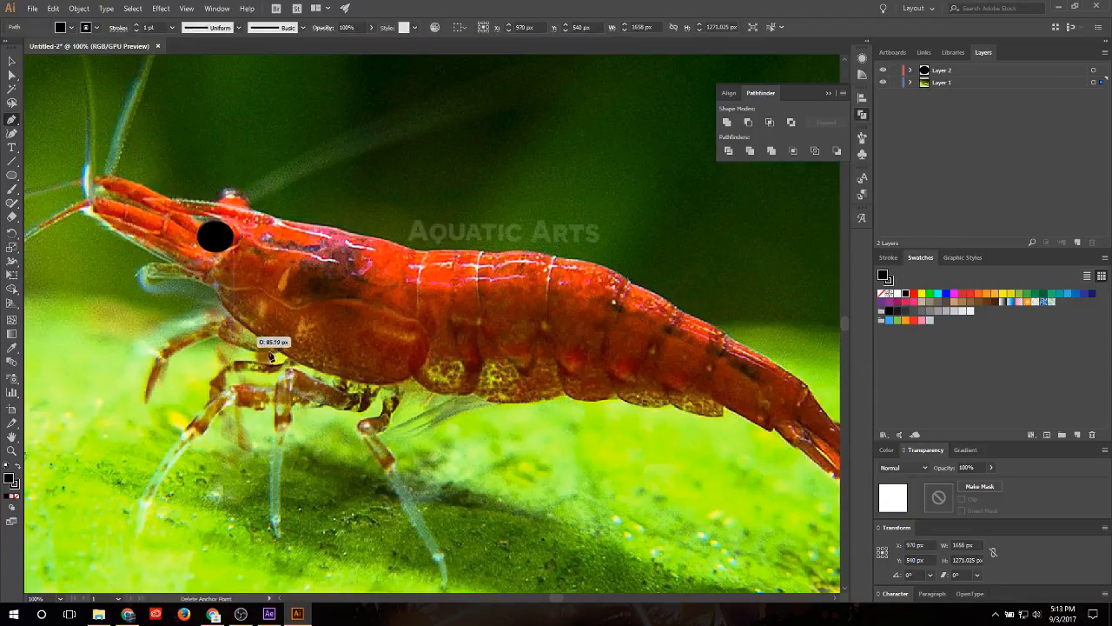
{"action": "left_click", "coordinate": [412, 321]}
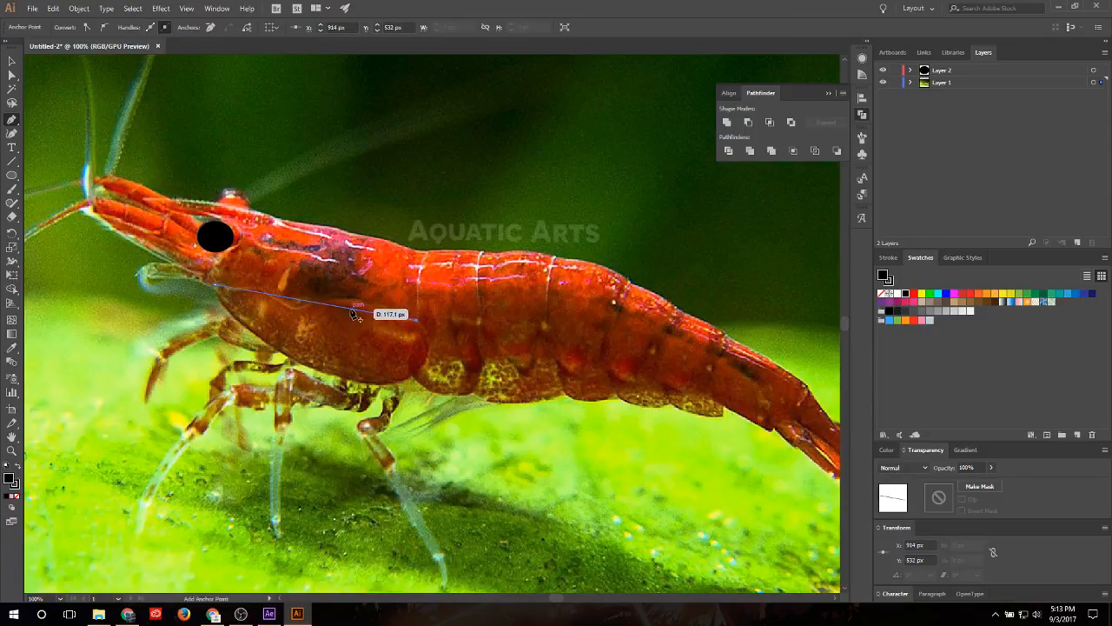
{"action": "left_click", "coordinate": [354, 310]}
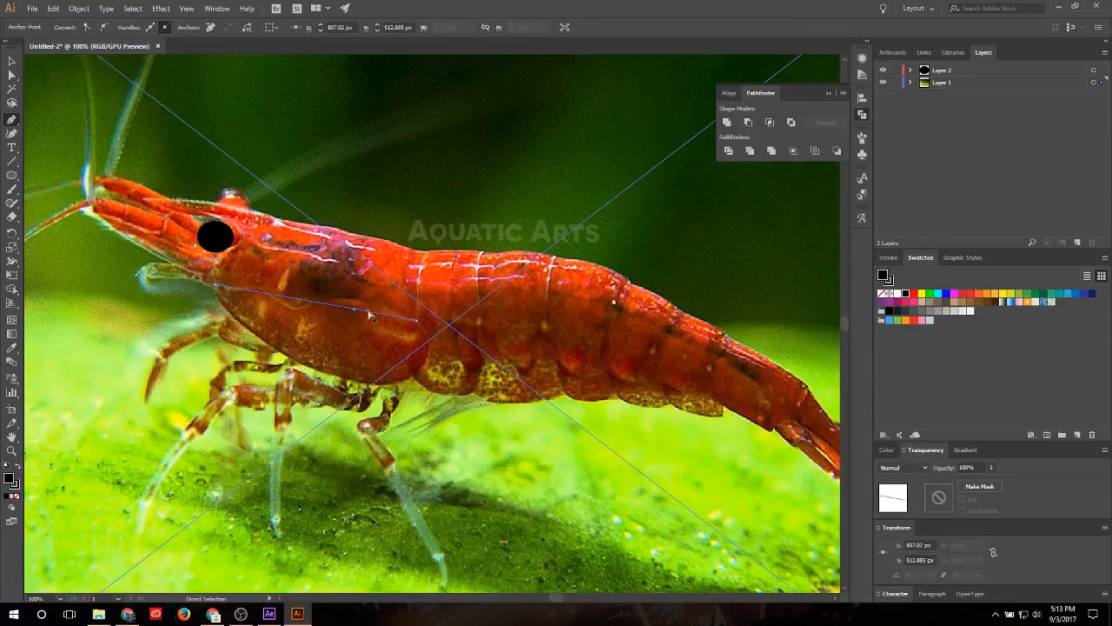
{"action": "left_click_drag", "start_coordinate": [355, 310], "coordinate": [466, 356]}
{"action": "key", "text": "ctrl+z"}
{"action": "left_click_drag", "start_coordinate": [400, 382], "coordinate": [404, 382]}
{"action": "left_click", "coordinate": [235, 304]}
{"action": "key", "text": "ctrl+z"}
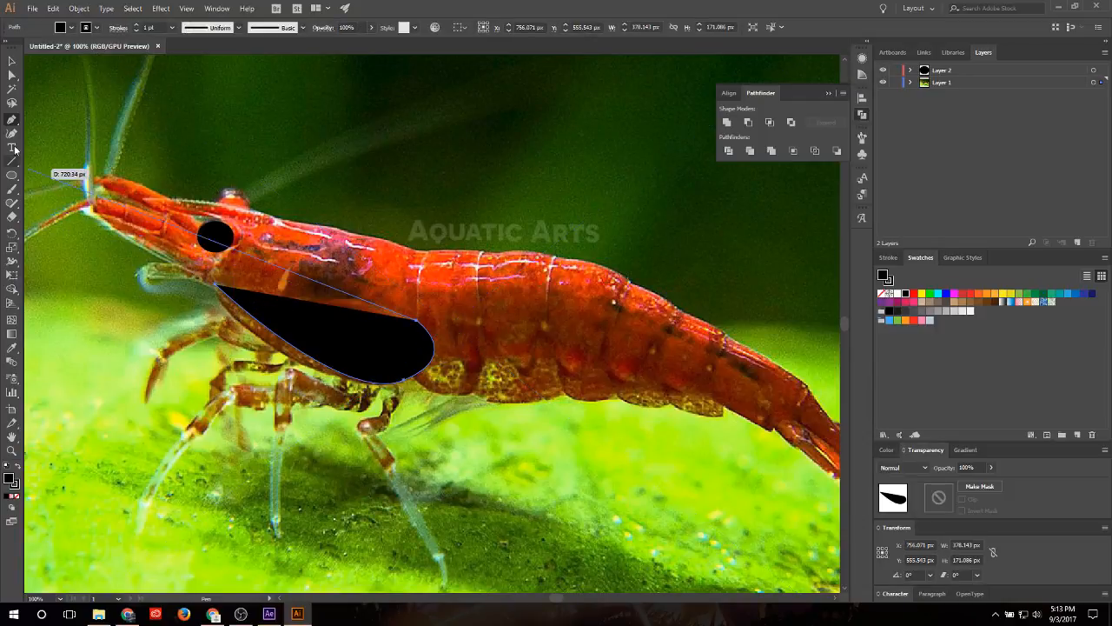
Step: Reshape the shell path's curves to follow the underside and rear edge in the photo, and remove its fill
{"action": "left_click_drag", "start_coordinate": [12, 119], "coordinate": [52, 160]}
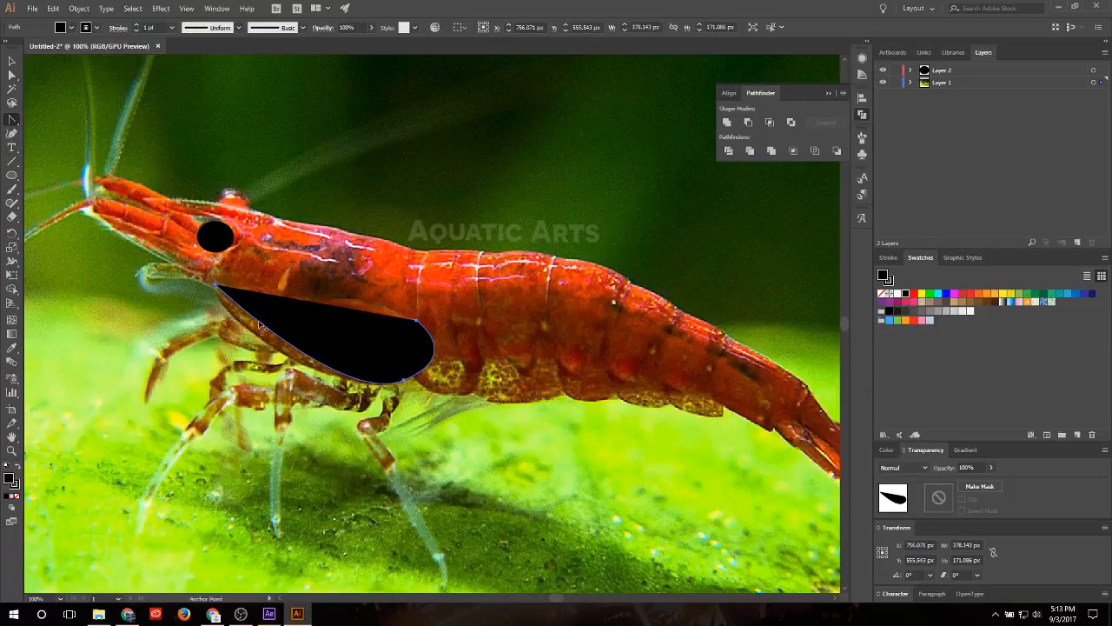
{"action": "left_click_drag", "start_coordinate": [291, 346], "coordinate": [276, 356]}
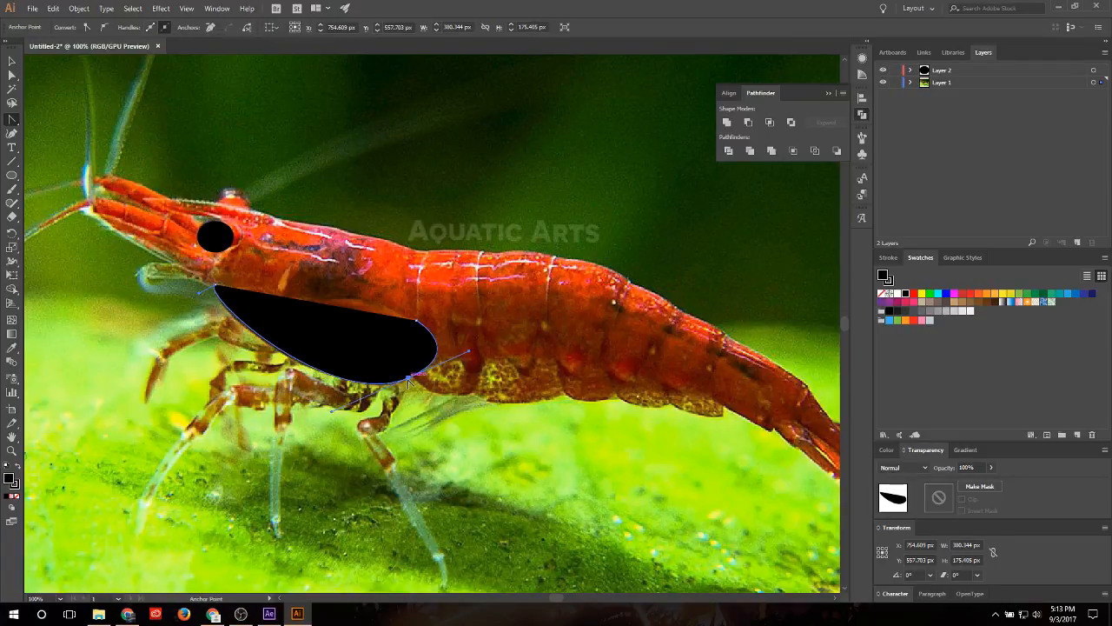
{"action": "left_click", "coordinate": [404, 380]}
{"action": "left_click_drag", "start_coordinate": [404, 380], "coordinate": [446, 352]}
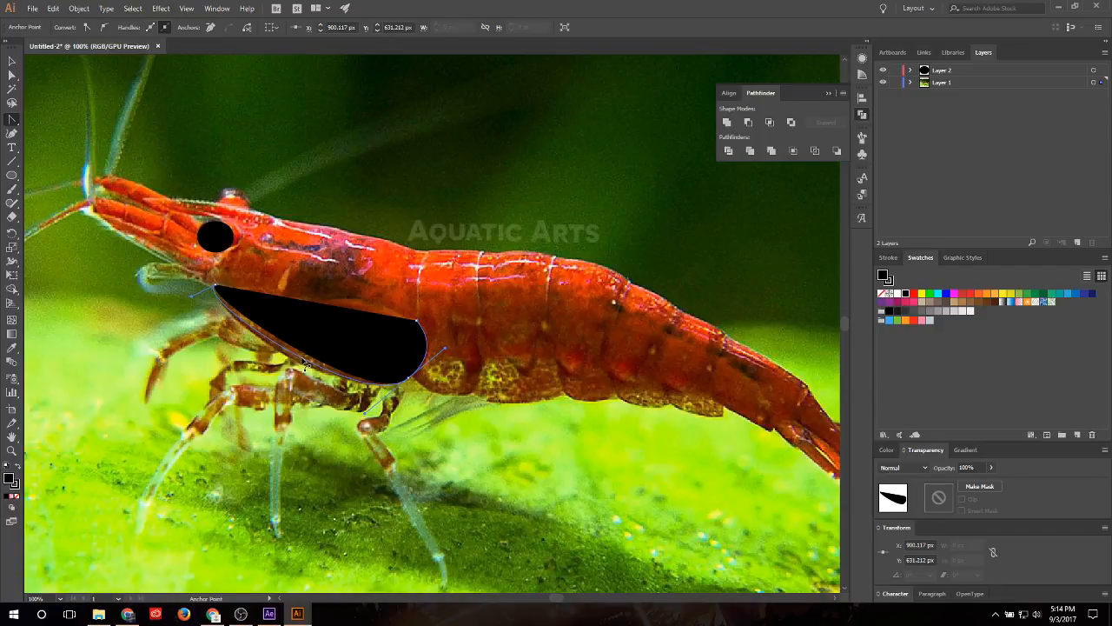
{"action": "left_click_drag", "start_coordinate": [303, 362], "coordinate": [259, 370]}
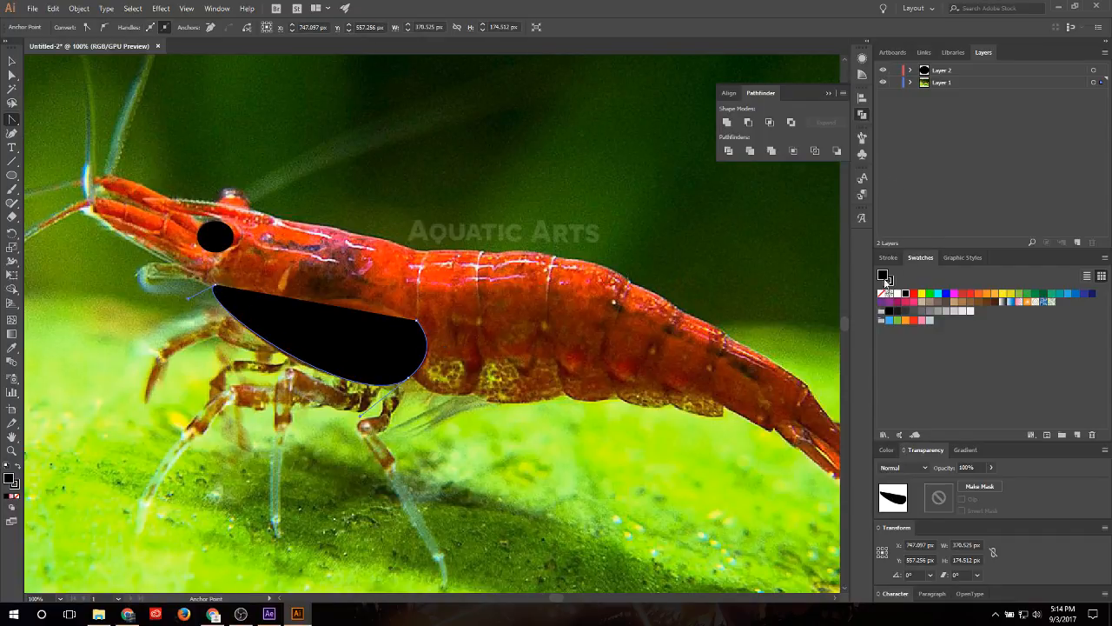
{"action": "left_click", "coordinate": [883, 294]}
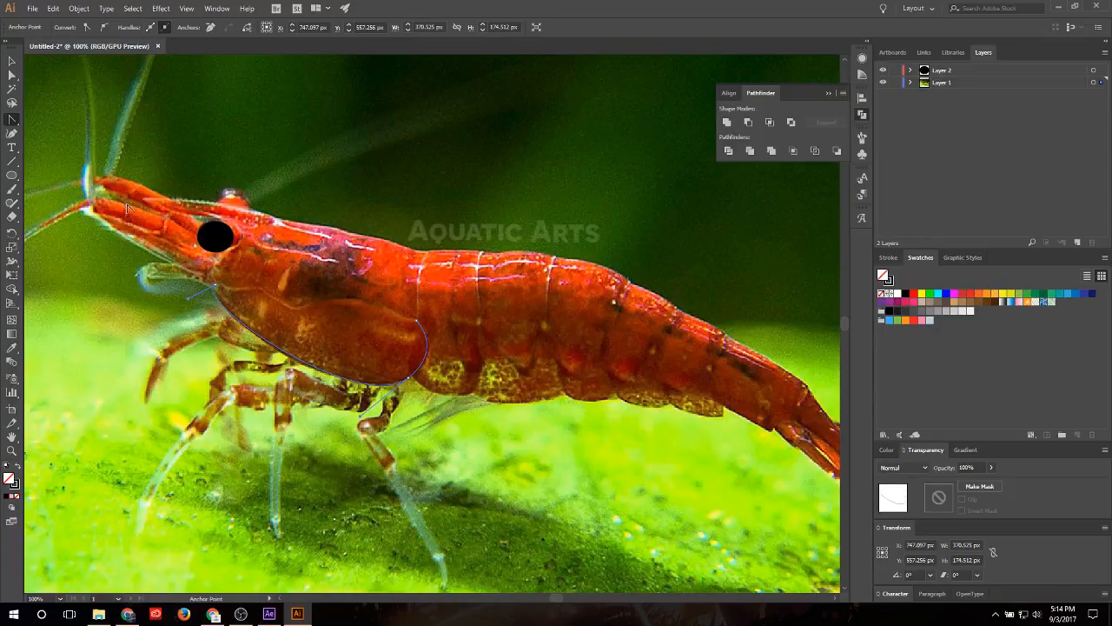
Step: Continue the shell path with the Pen tool along its wavy upper edge and close it below the eye
{"action": "left_click_drag", "start_coordinate": [12, 125], "coordinate": [50, 116]}
{"action": "left_click_drag", "start_coordinate": [424, 331], "coordinate": [295, 311]}
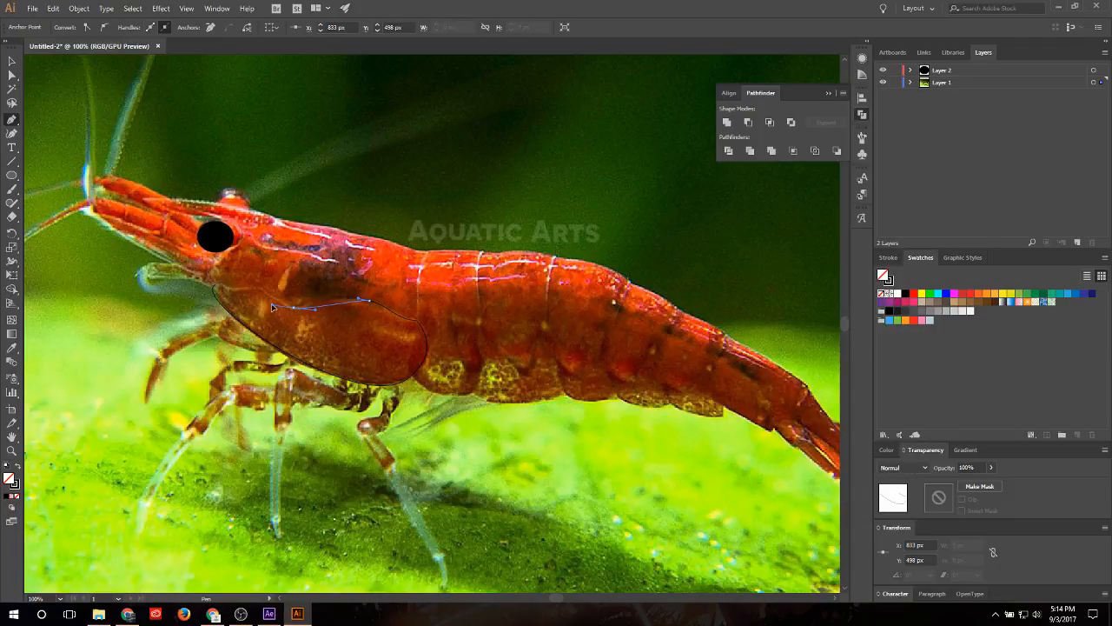
{"action": "left_click_drag", "start_coordinate": [210, 284], "coordinate": [235, 285]}
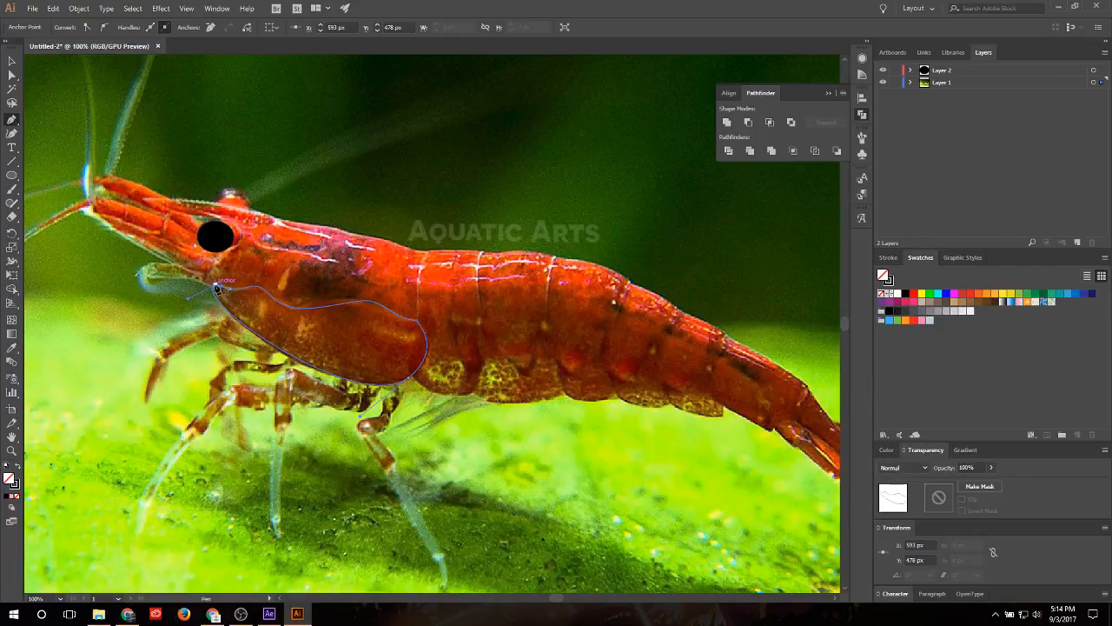
Step: Smooth the anchor on the rear part of the head shell's wavy upper edge and reselect the shell path
{"action": "left_click", "coordinate": [12, 61]}
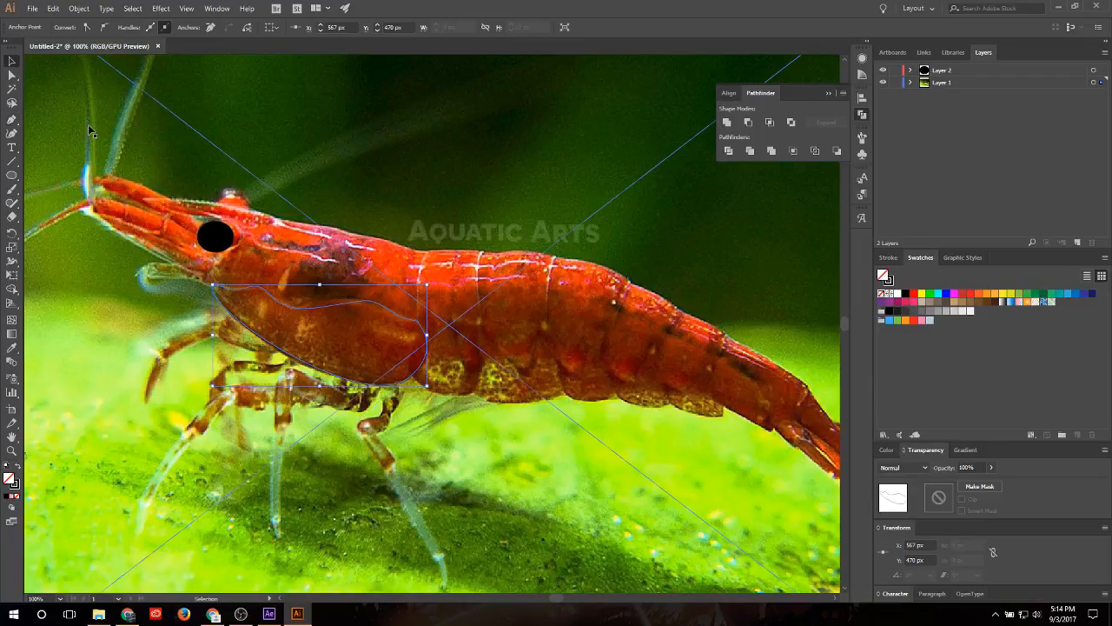
{"action": "left_click_drag", "start_coordinate": [13, 119], "coordinate": [44, 161]}
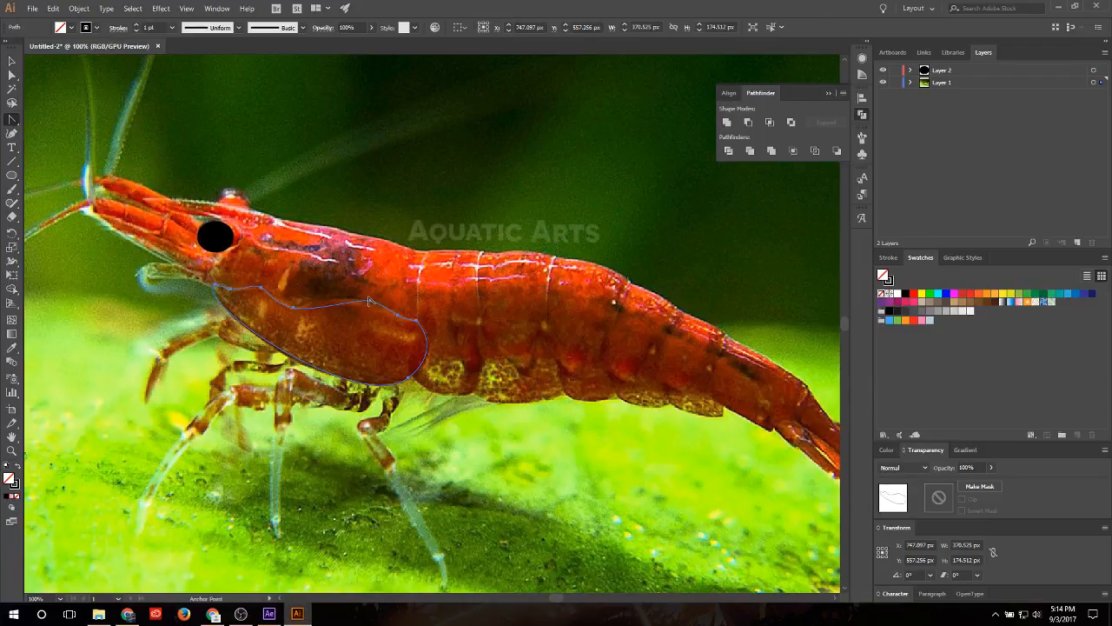
{"action": "left_click_drag", "start_coordinate": [370, 302], "coordinate": [347, 298]}
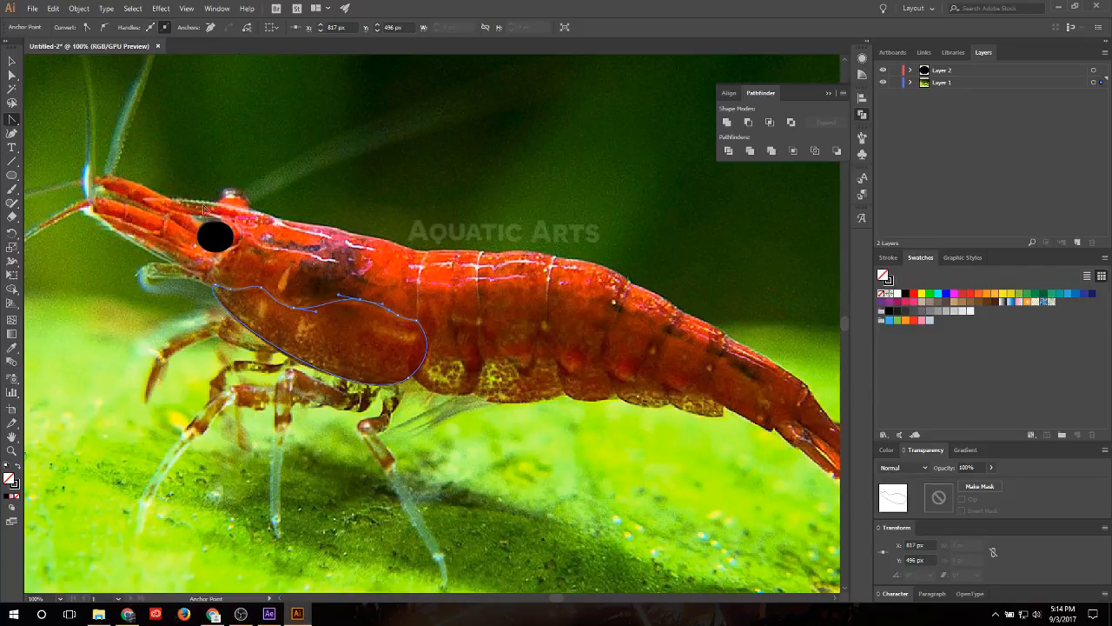
{"action": "left_click", "coordinate": [12, 61]}
{"action": "left_click", "coordinate": [521, 291]}
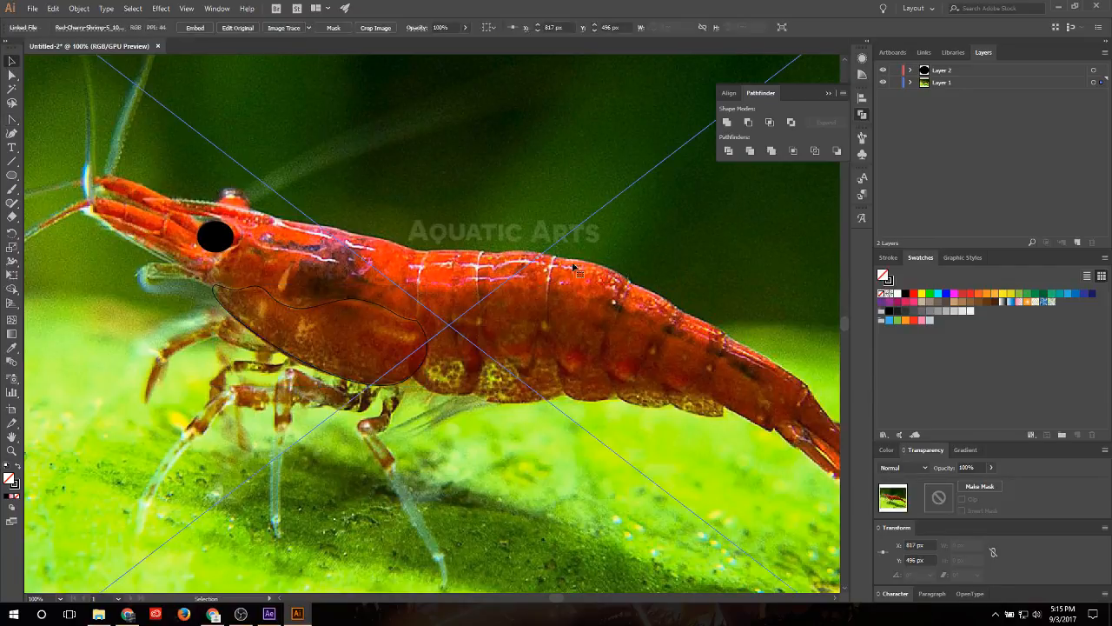
{"action": "left_click", "coordinate": [408, 326]}
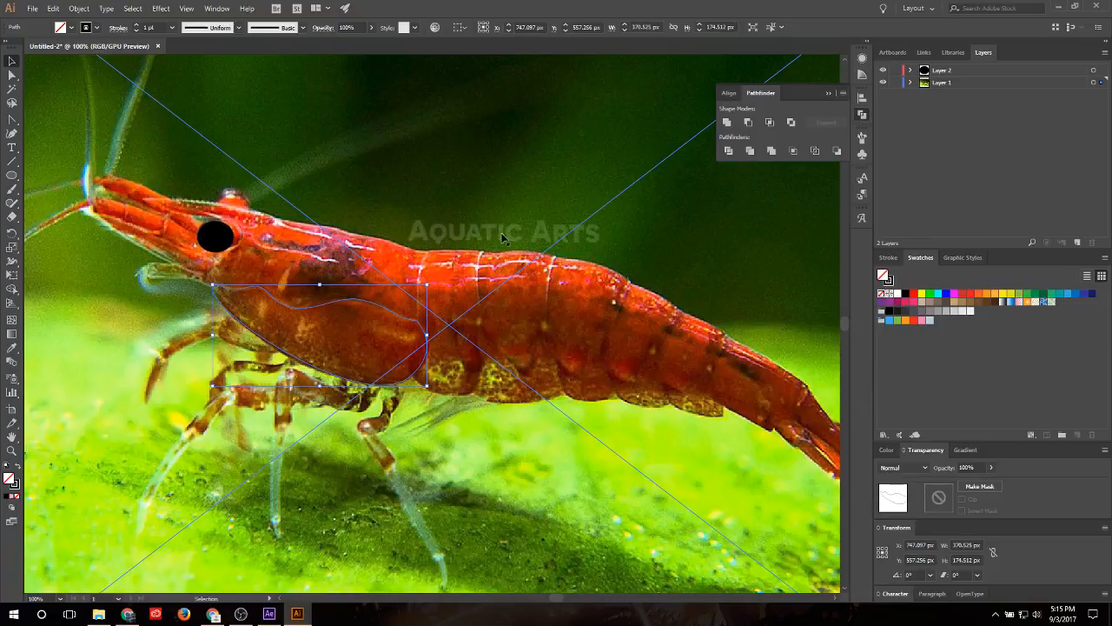
Step: Draw a closed four-cornered Pen path around the body segment just ahead of the shrimp's tail section
{"action": "left_click", "coordinate": [13, 121]}
{"action": "left_click", "coordinate": [38, 129]}
{"action": "key", "text": "ctrl+minus"}
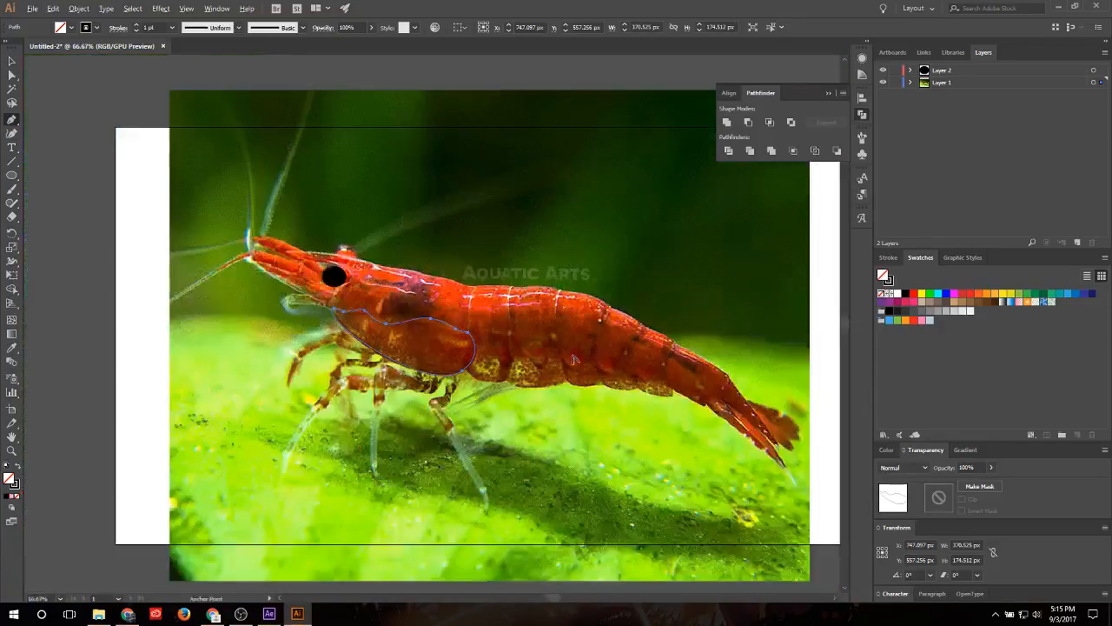
{"action": "scroll", "coordinate": [640, 360], "scroll_direction": "up", "scroll_amount": 1}
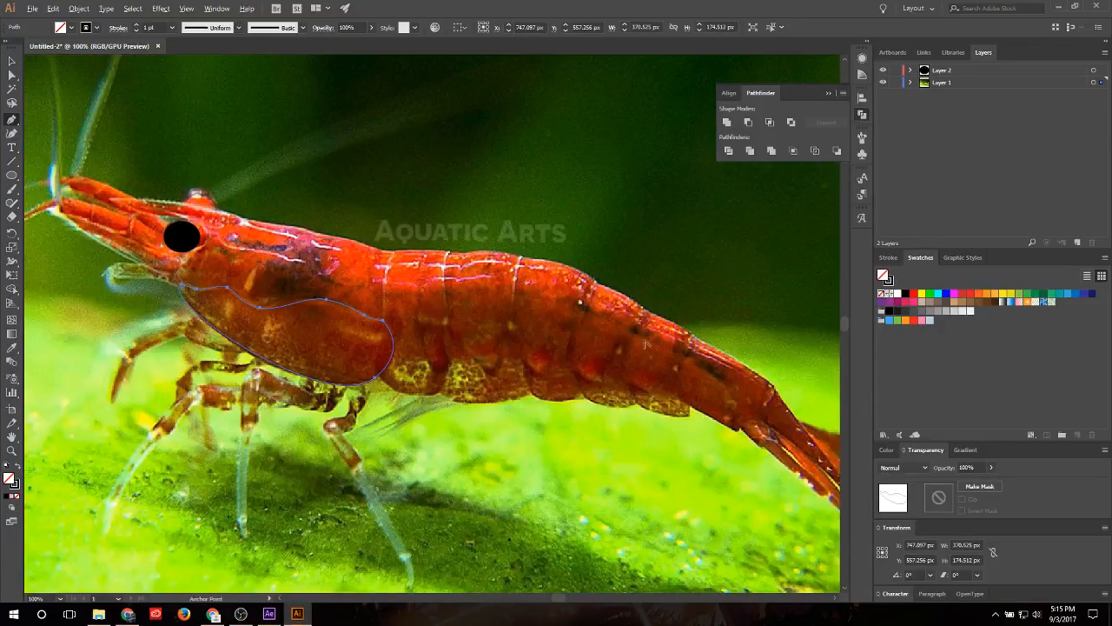
{"action": "key", "text": "p"}
{"action": "left_click", "coordinate": [650, 313]}
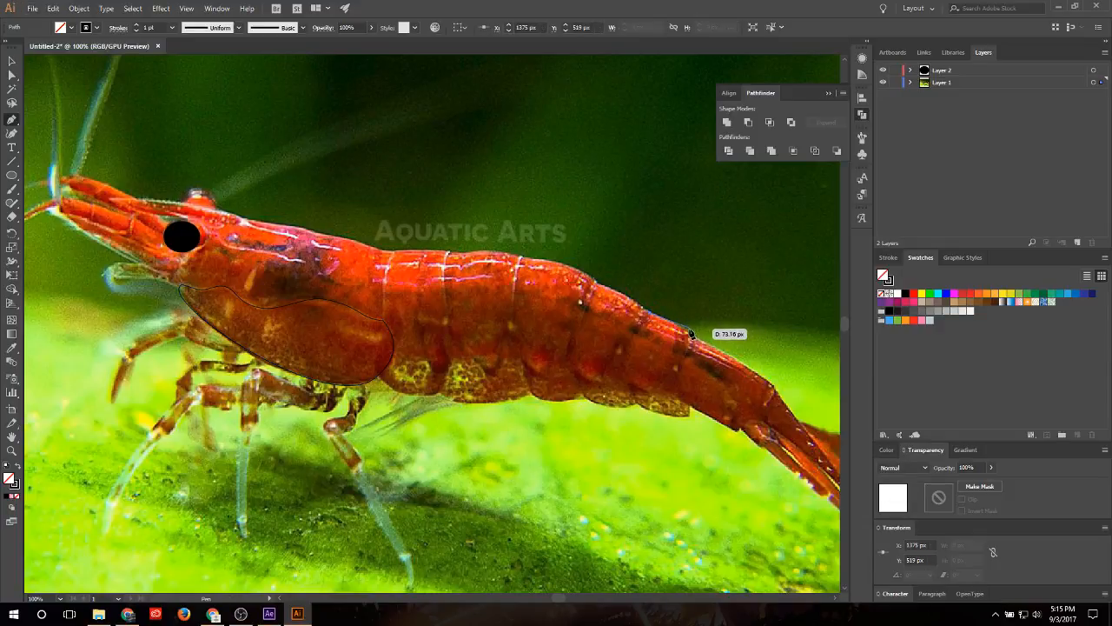
{"action": "left_click_drag", "start_coordinate": [689, 335], "coordinate": [651, 318]}
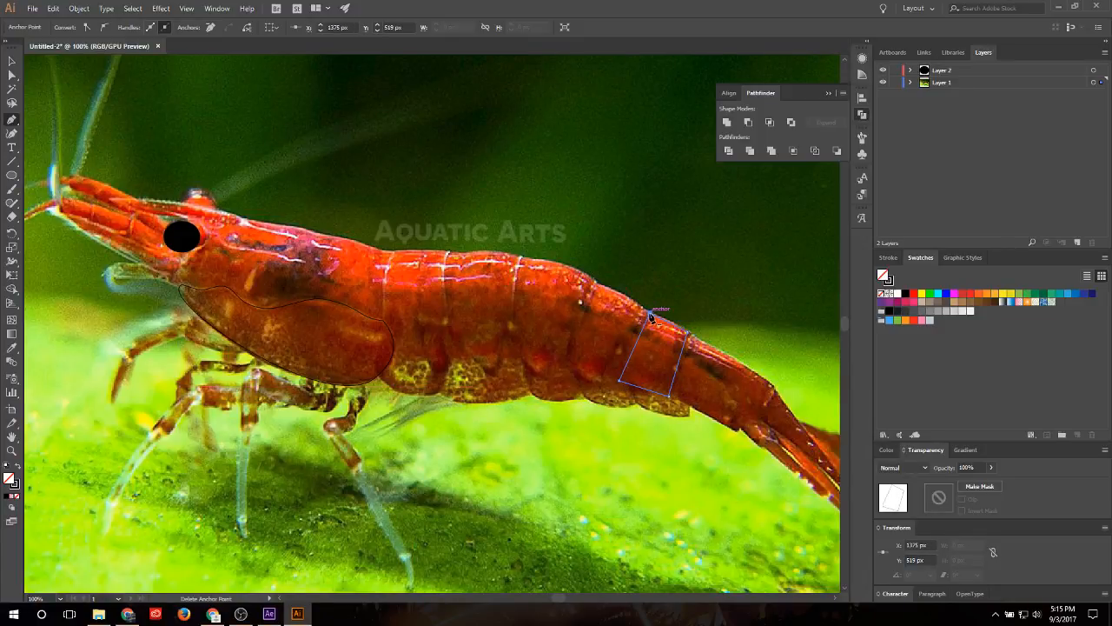
{"action": "left_click", "coordinate": [644, 312]}
Step: Move the segment's front upper corner onto the shrimp's back and curve the top edge along the photo's outline
{"action": "left_click_drag", "start_coordinate": [13, 126], "coordinate": [87, 161]}
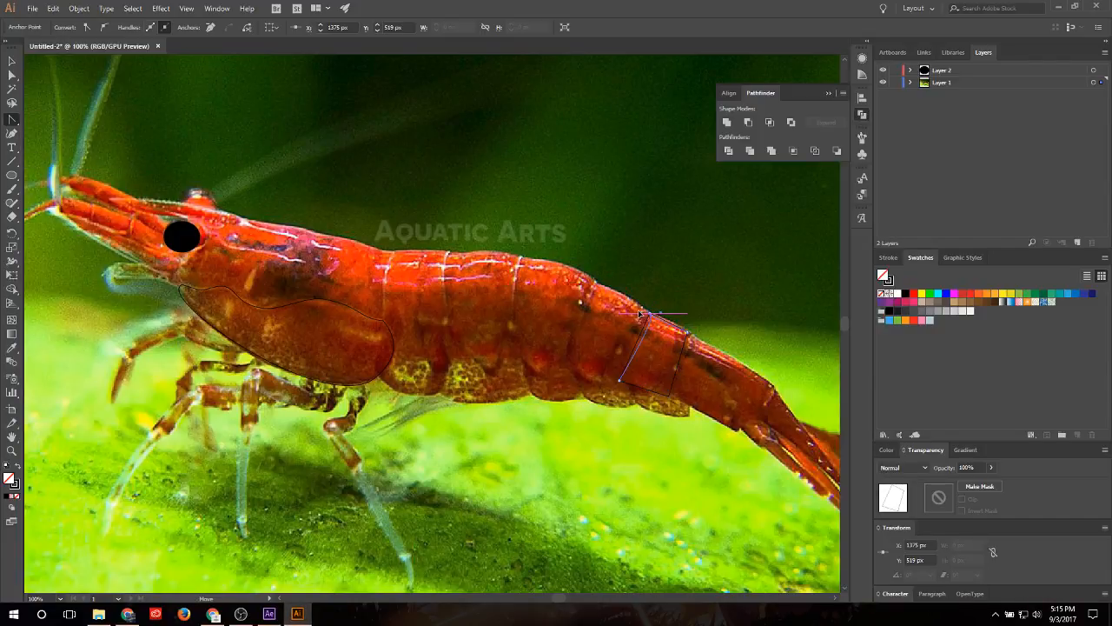
{"action": "key", "text": "ctrl"}
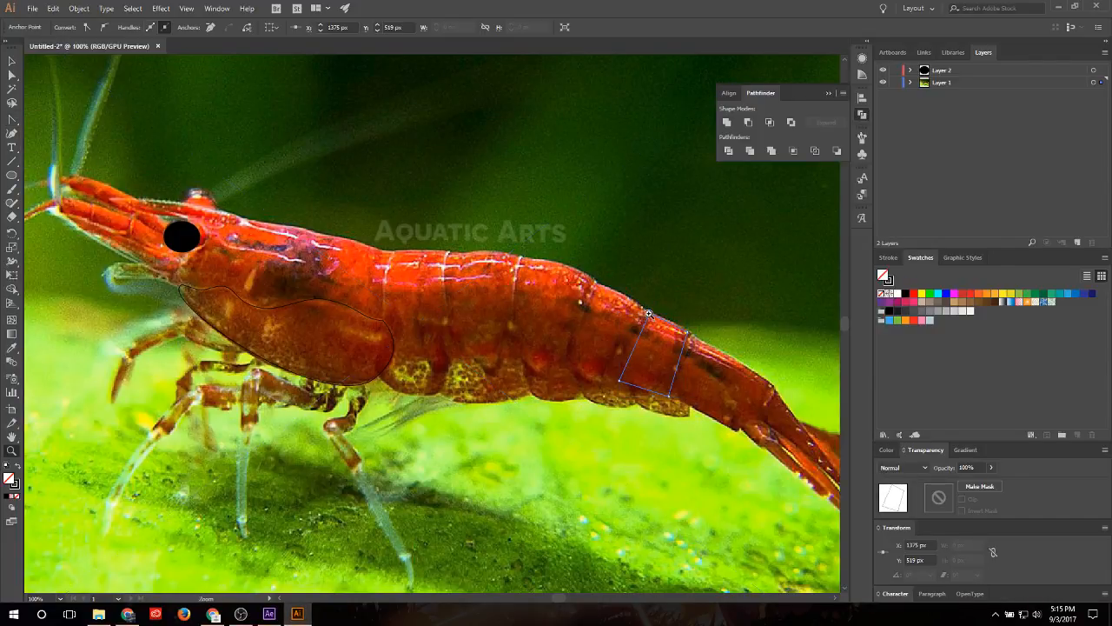
{"action": "left_click", "coordinate": [10, 120]}
{"action": "key", "text": "ctrl"}
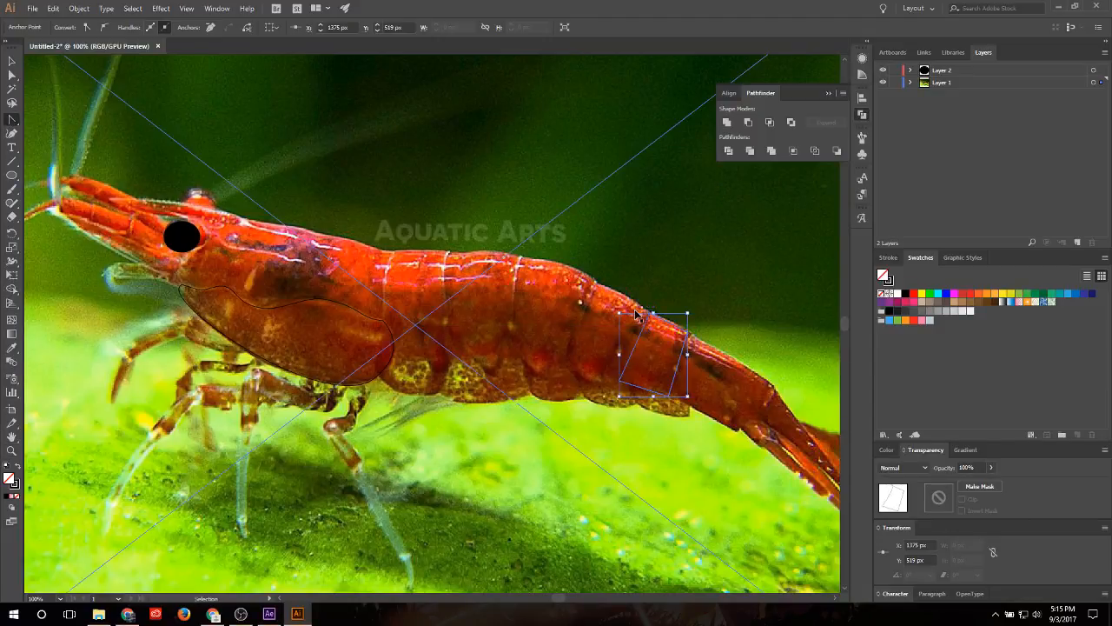
{"action": "key", "text": "ctrl"}
{"action": "left_click_drag", "start_coordinate": [650, 317], "coordinate": [644, 310]}
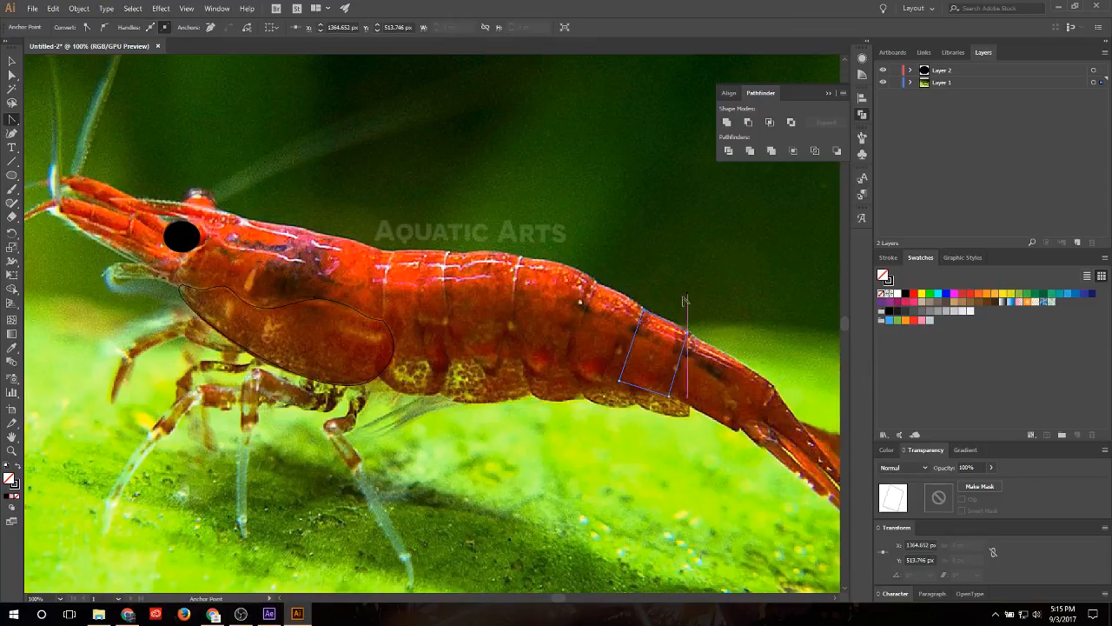
{"action": "left_click", "coordinate": [674, 324]}
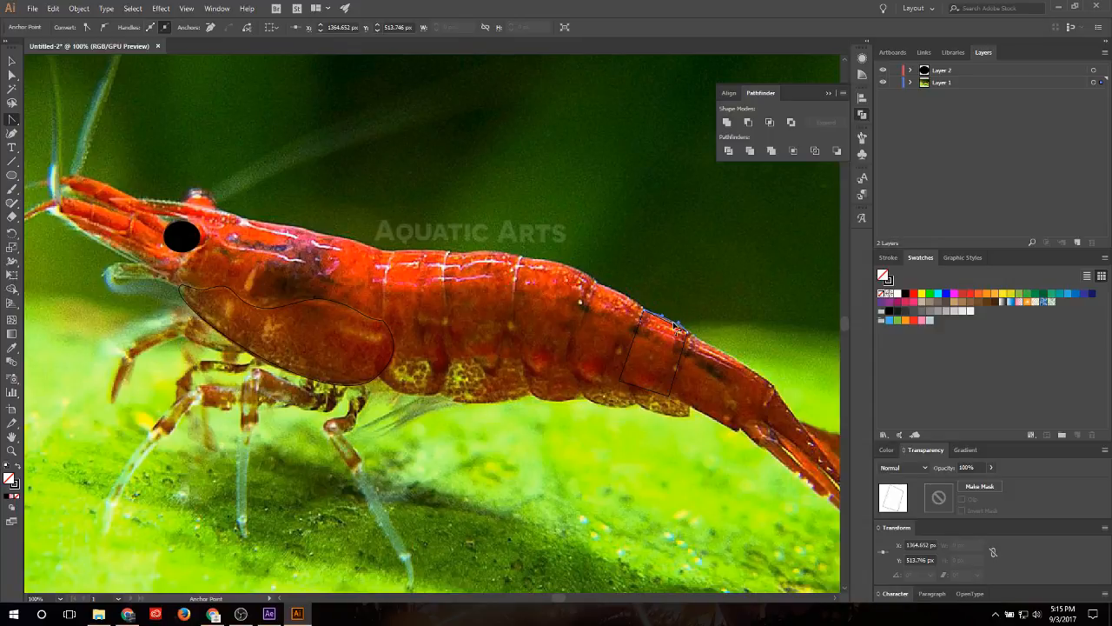
{"action": "left_click", "coordinate": [675, 324]}
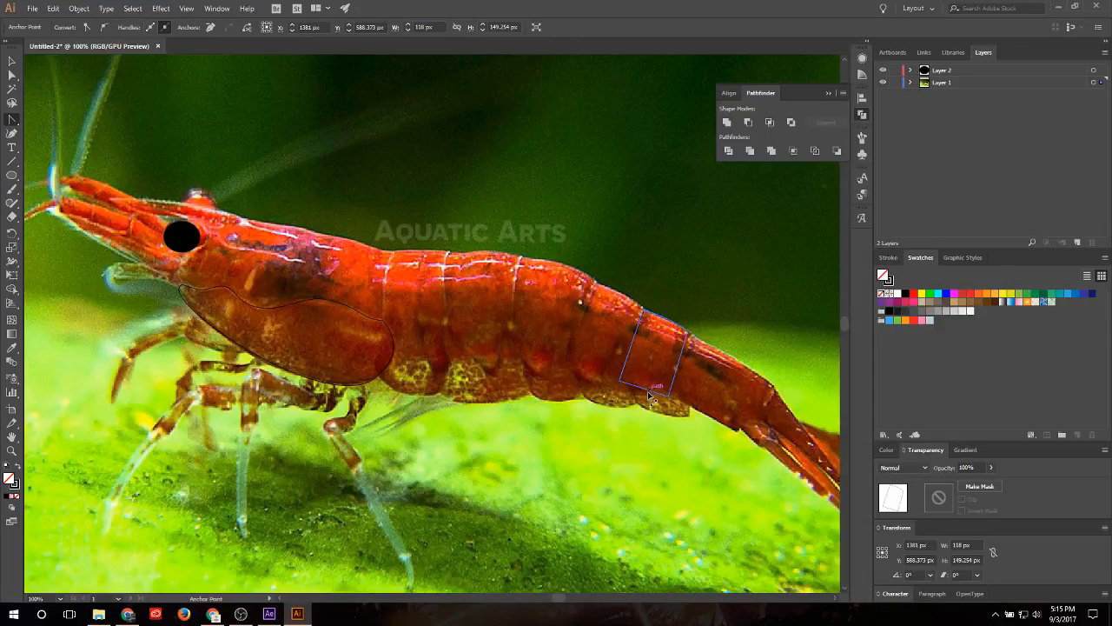
Step: Bend the segment's bottom and rear edges with the Anchor Point tool to follow the shell lines in the photo
{"action": "left_click_drag", "start_coordinate": [648, 396], "coordinate": [677, 373]}
{"action": "left_click", "coordinate": [688, 334]}
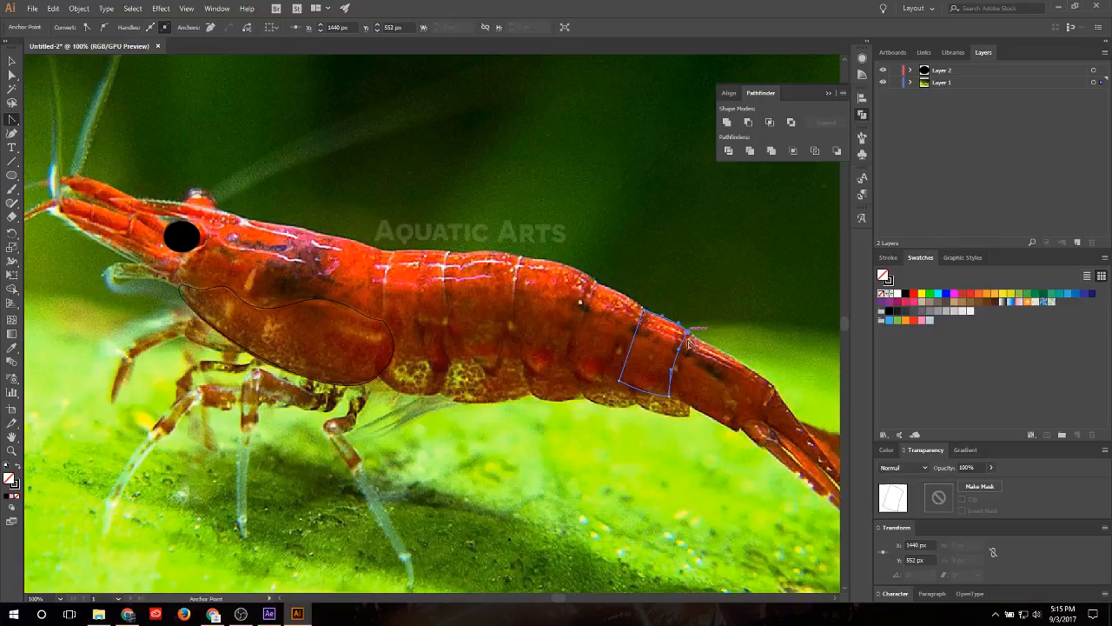
{"action": "left_click", "coordinate": [669, 396]}
{"action": "left_click", "coordinate": [689, 331]}
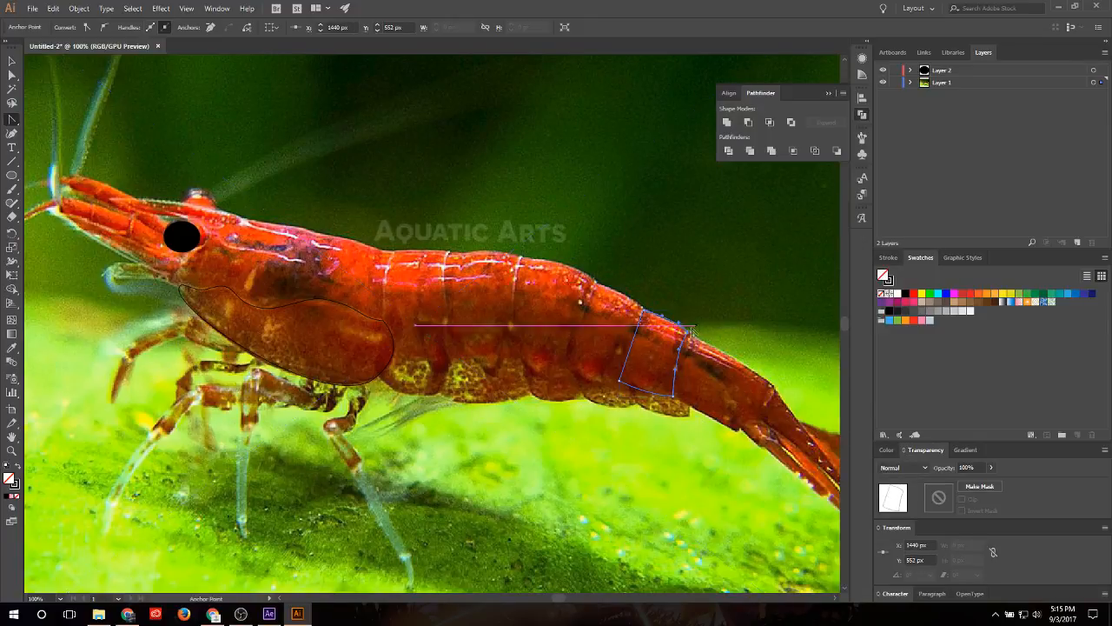
{"action": "left_click", "coordinate": [691, 331], "text": "ctrl"}
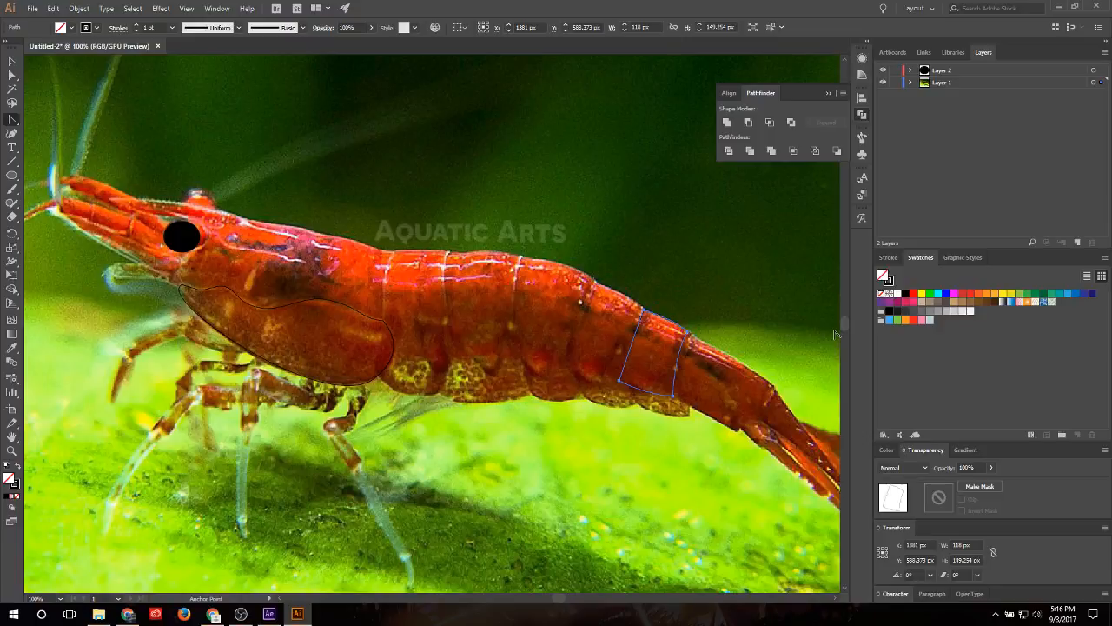
{"action": "key", "text": "Right"}
{"action": "key", "text": "Right"}
{"action": "key", "text": "Right"}
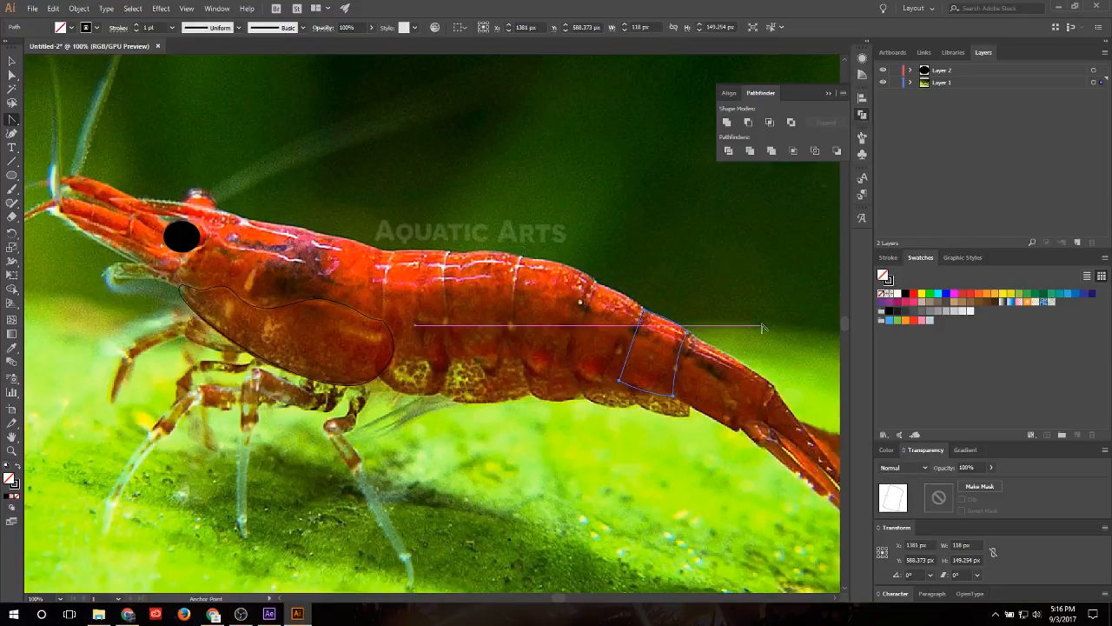
{"action": "left_click", "coordinate": [689, 332]}
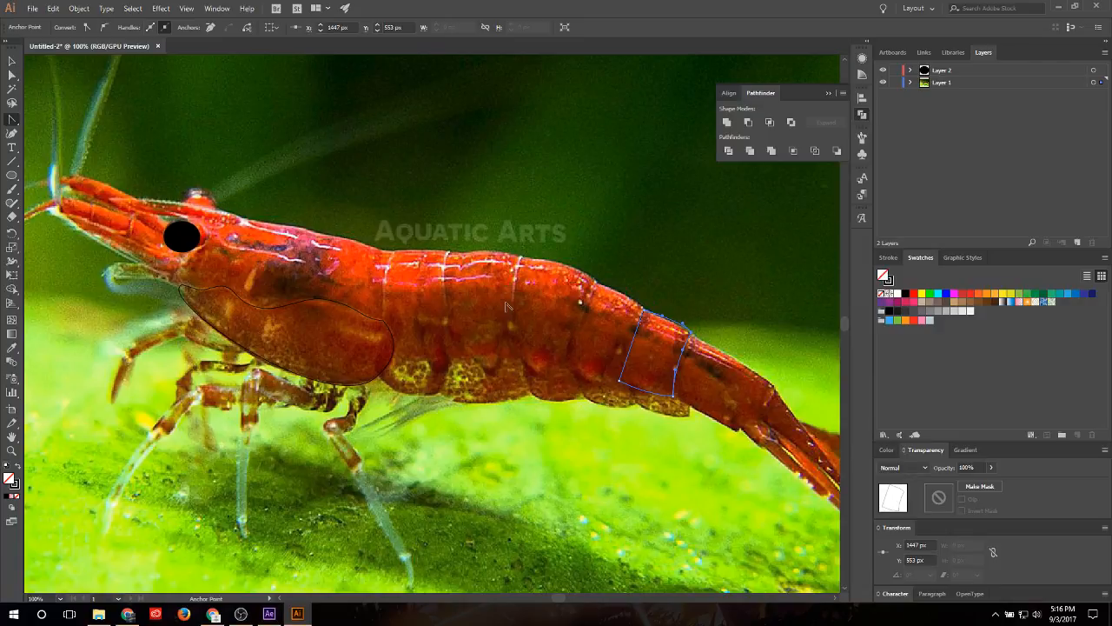
Step: Draw a closed four-cornered Pen path around the next body segment forward, adjoining the traced rear segment
{"action": "left_click_drag", "start_coordinate": [7, 120], "coordinate": [61, 122]}
{"action": "left_click", "coordinate": [580, 288]}
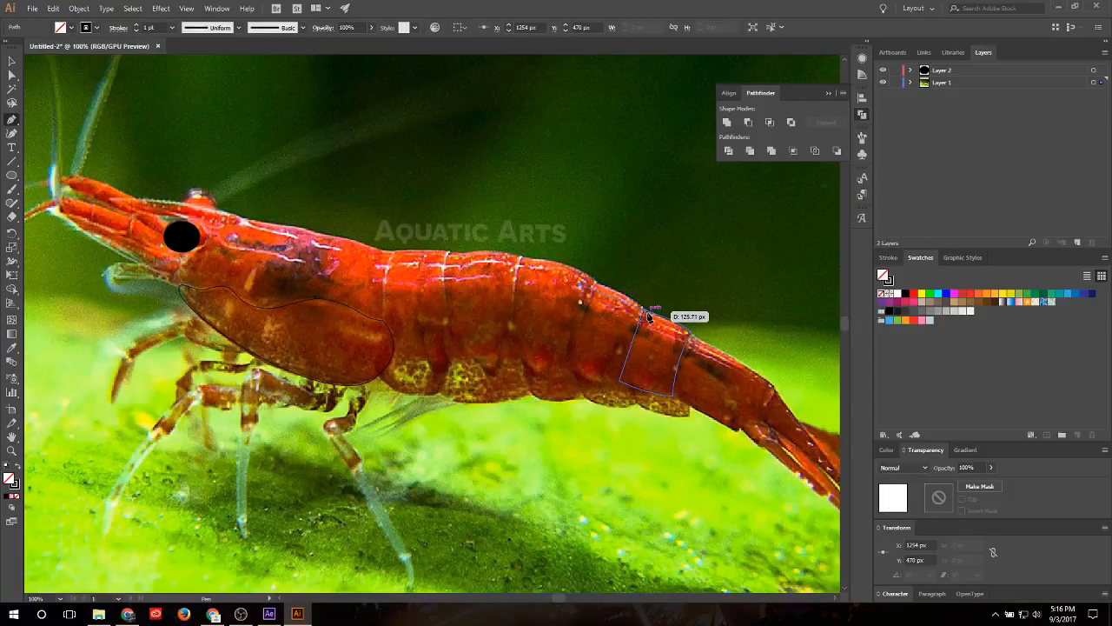
{"action": "left_click", "coordinate": [647, 316]}
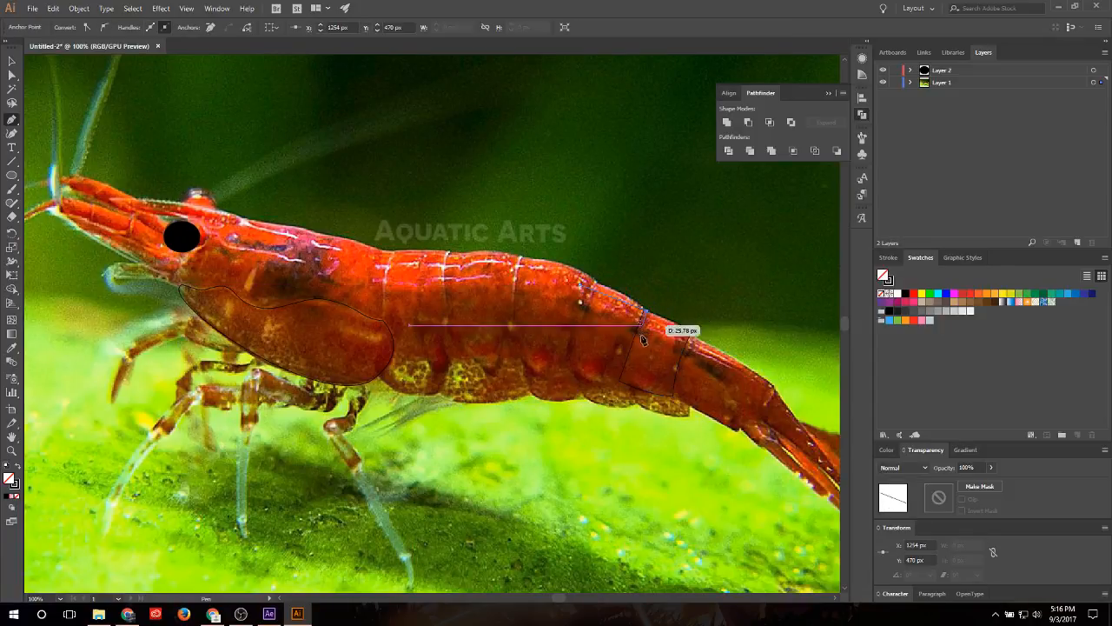
{"action": "left_click", "coordinate": [624, 385]}
{"action": "left_click_drag", "start_coordinate": [624, 386], "coordinate": [579, 283]}
Step: Curve the new segment's top edge along the back and bow its bottom edge downward
{"action": "left_click", "coordinate": [13, 122]}
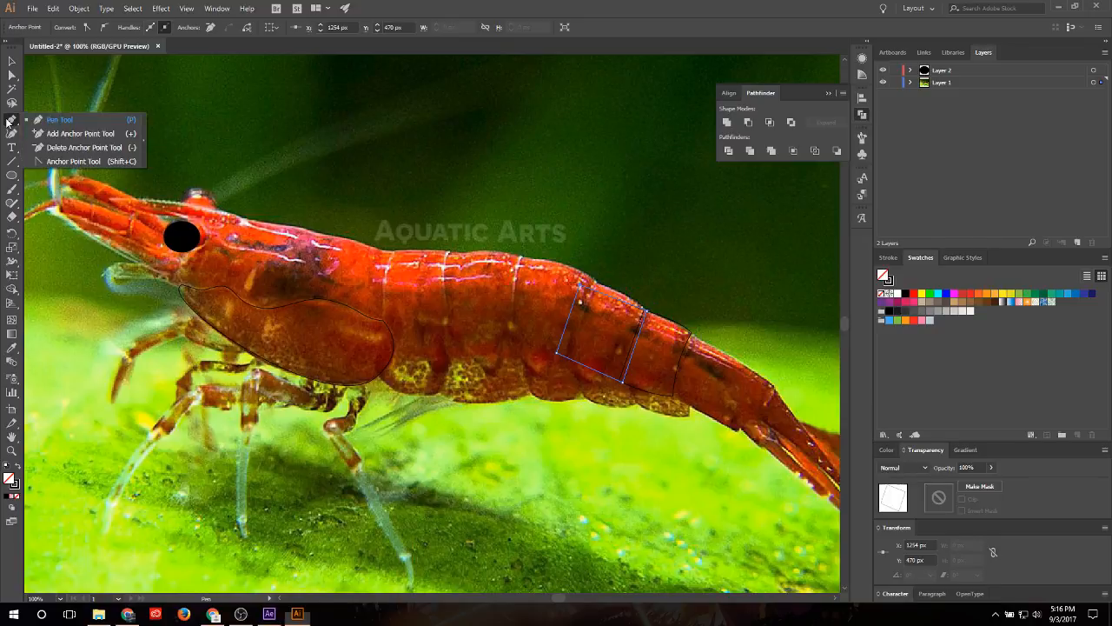
{"action": "left_click", "coordinate": [63, 160]}
{"action": "left_click_drag", "start_coordinate": [604, 295], "coordinate": [609, 295]}
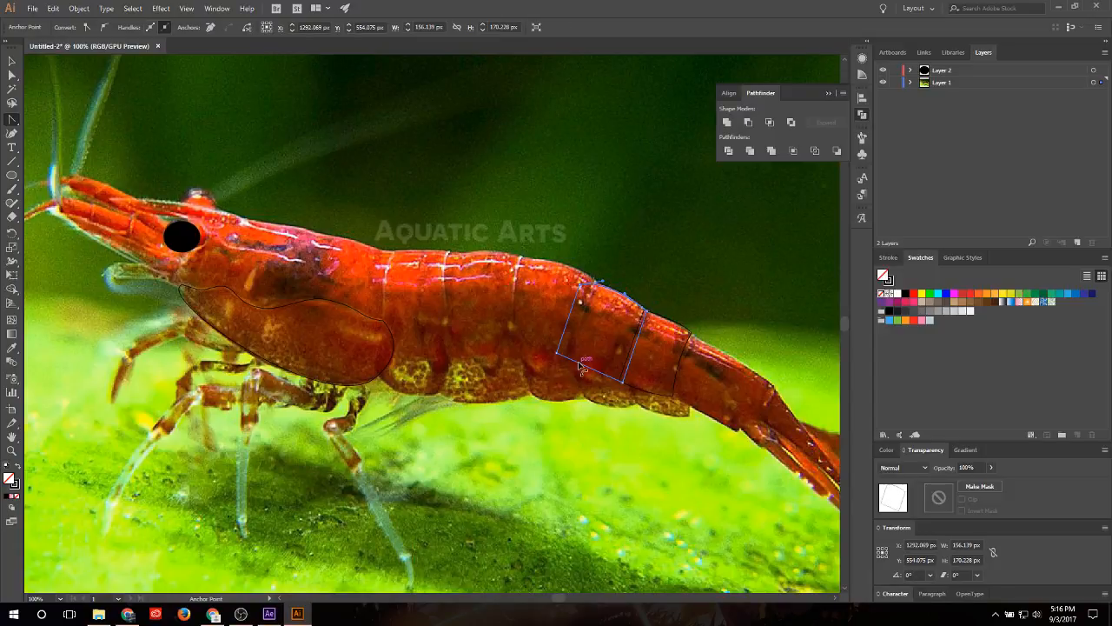
{"action": "left_click_drag", "start_coordinate": [582, 367], "coordinate": [578, 384]}
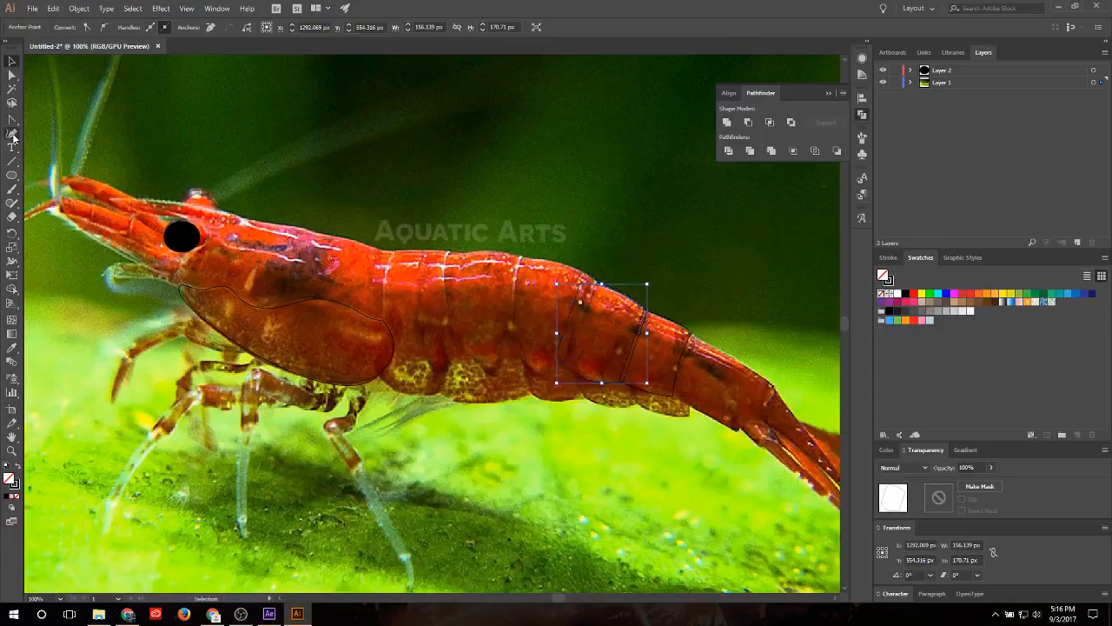
Step: Draw a third closed four-cornered Pen path around the body segment ahead, slightly overlapping the second one
{"action": "left_click_drag", "start_coordinate": [11, 121], "coordinate": [31, 122]}
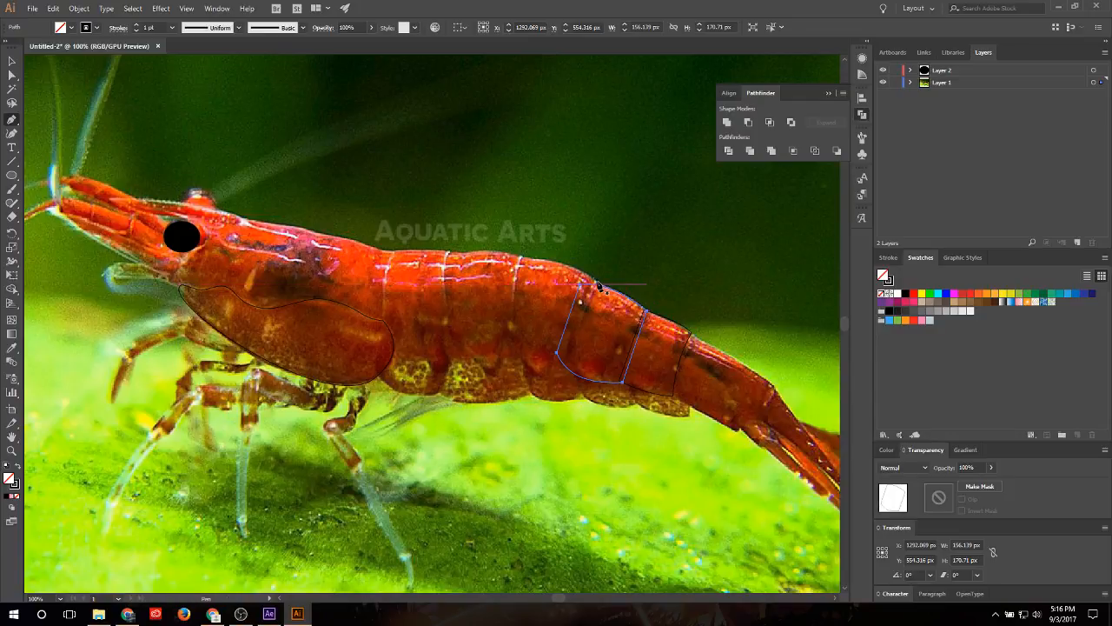
{"action": "left_click_drag", "start_coordinate": [598, 287], "coordinate": [569, 375]}
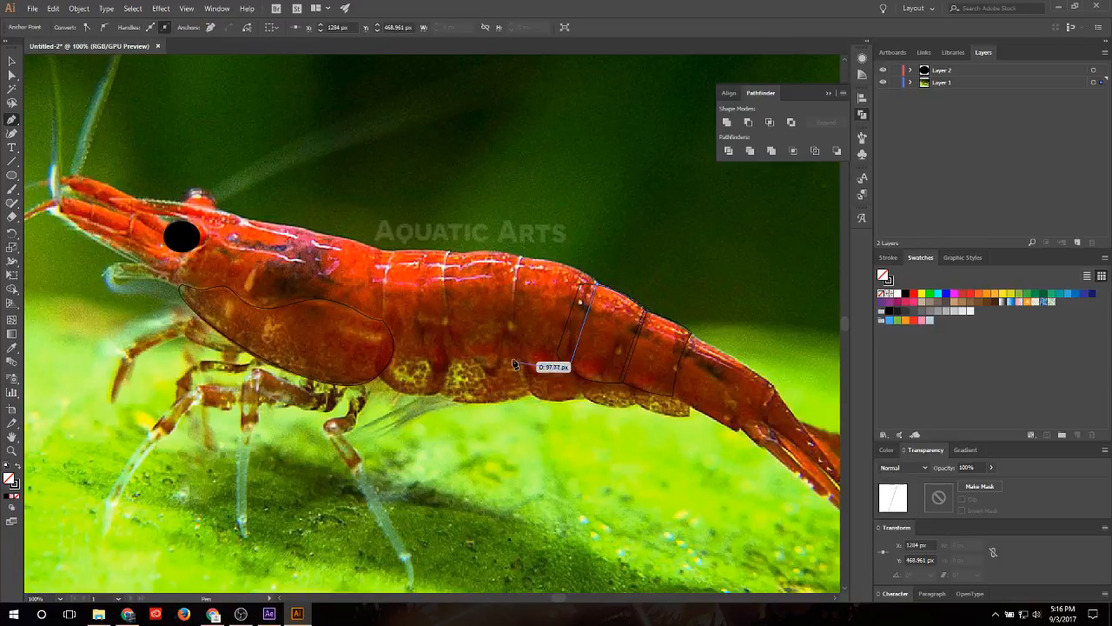
{"action": "left_click_drag", "start_coordinate": [506, 359], "coordinate": [509, 353]}
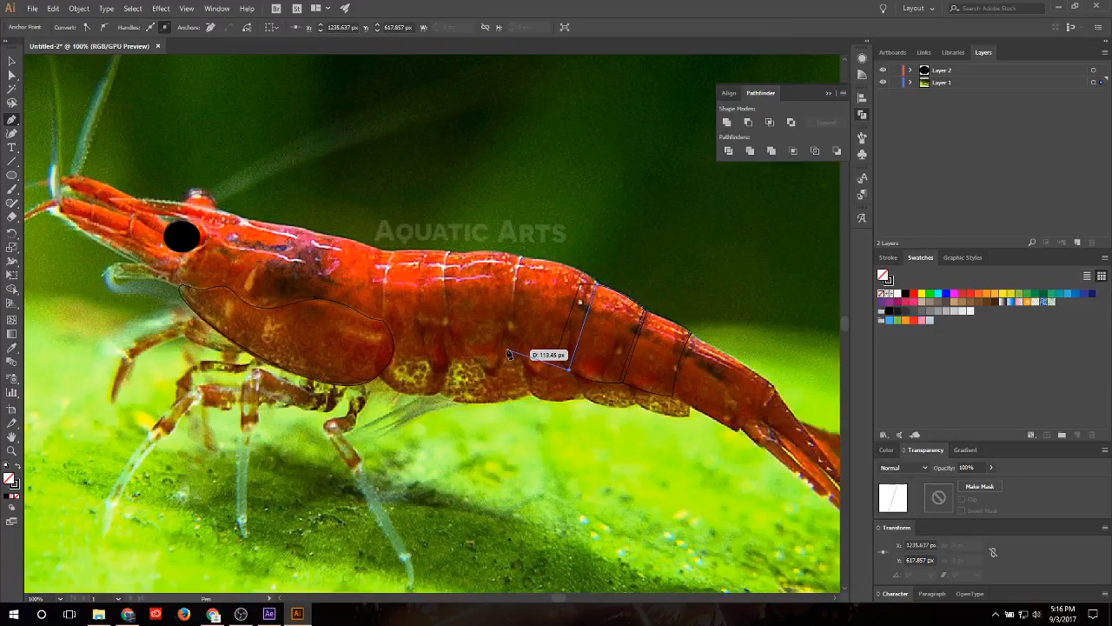
{"action": "left_click", "coordinate": [508, 350]}
{"action": "left_click", "coordinate": [517, 257]}
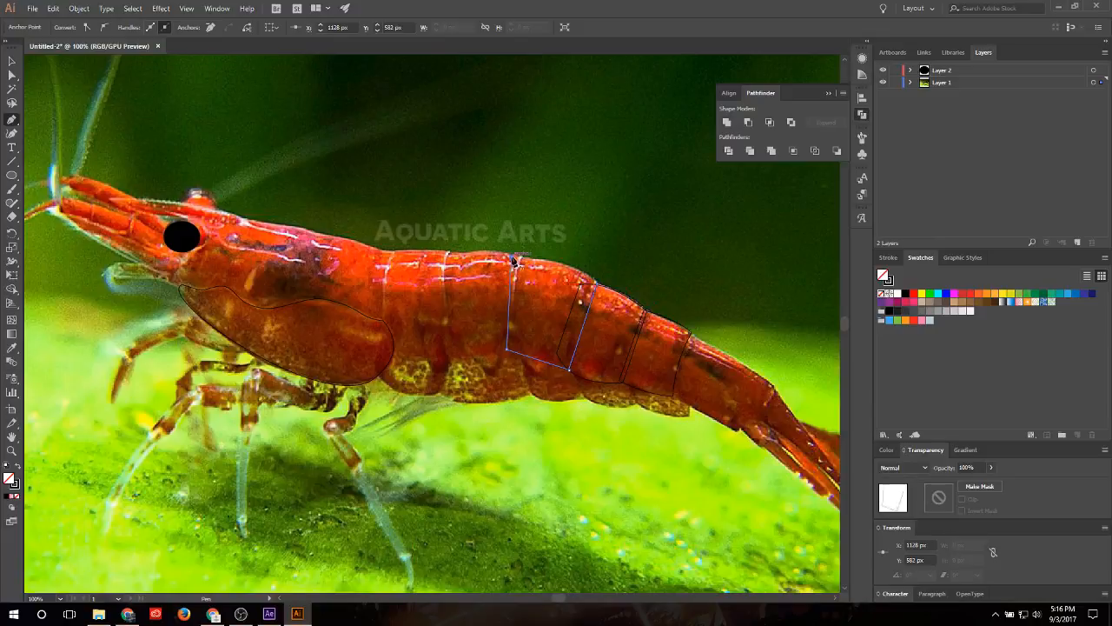
{"action": "left_click", "coordinate": [596, 281]}
Step: Curve the third segment's top, rear and bottom edges to match the shell in the photo
{"action": "left_click_drag", "start_coordinate": [4, 120], "coordinate": [60, 164]}
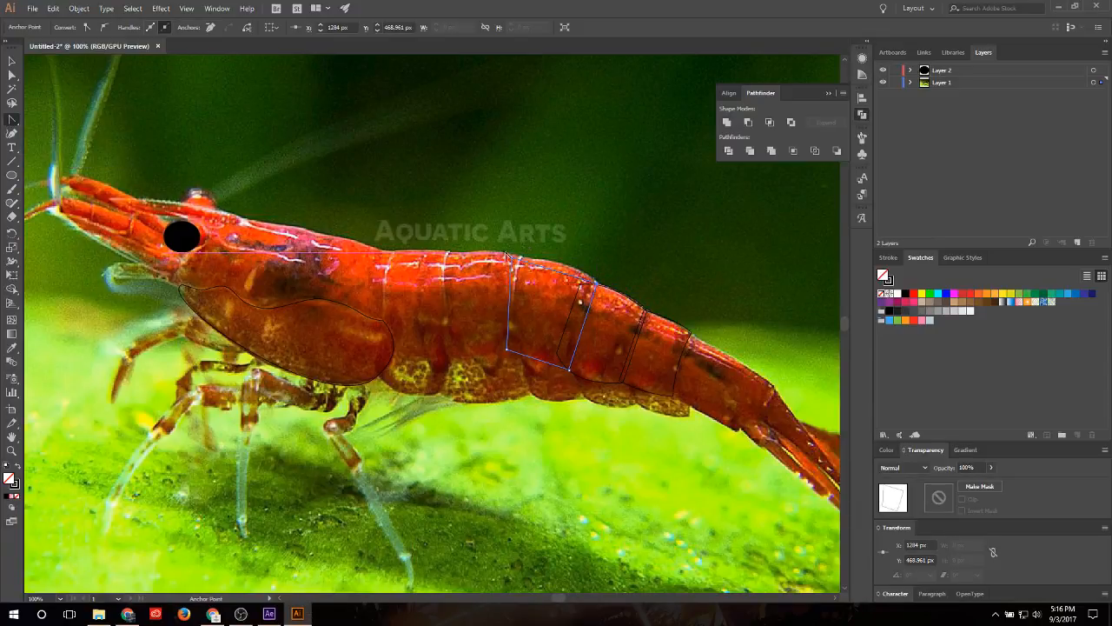
{"action": "left_click_drag", "start_coordinate": [565, 277], "coordinate": [570, 273]}
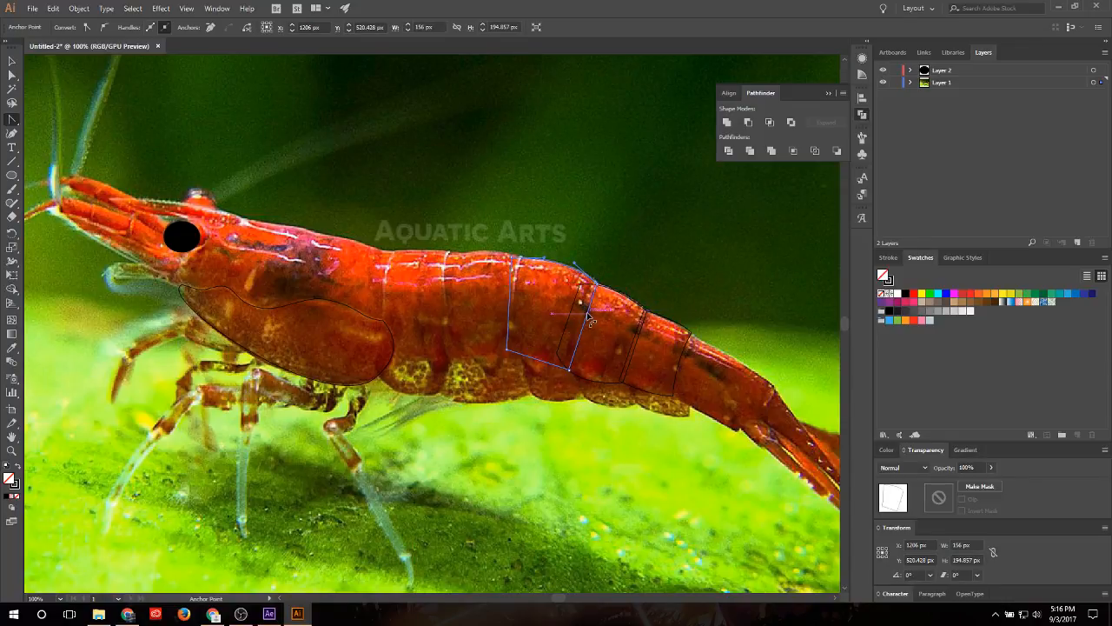
{"action": "left_click_drag", "start_coordinate": [589, 321], "coordinate": [587, 317]}
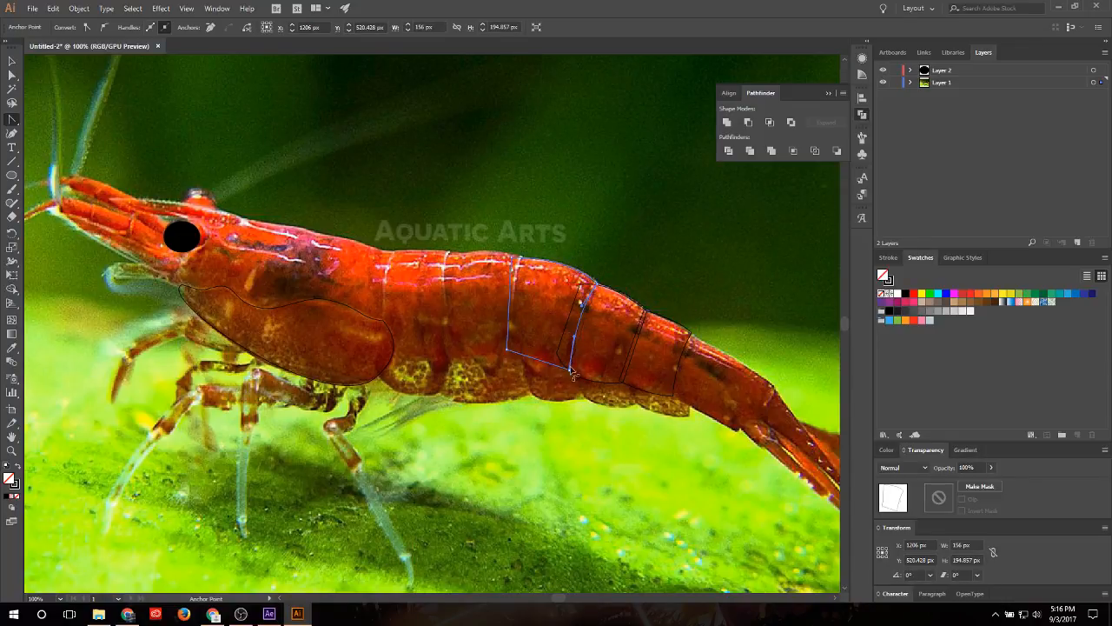
{"action": "left_click_drag", "start_coordinate": [545, 365], "coordinate": [546, 382]}
Step: Select the middle segment's path and bend its rear edge along the shell line
{"action": "left_click", "coordinate": [12, 60]}
{"action": "left_click", "coordinate": [618, 306]}
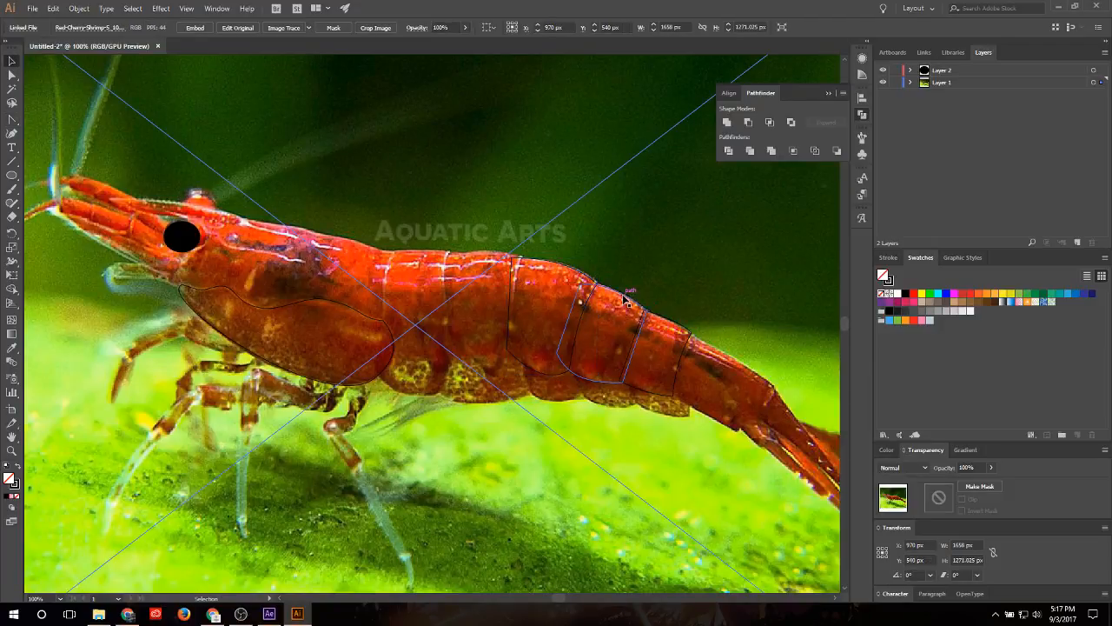
{"action": "left_click", "coordinate": [626, 302]}
{"action": "key", "text": "shift+c"}
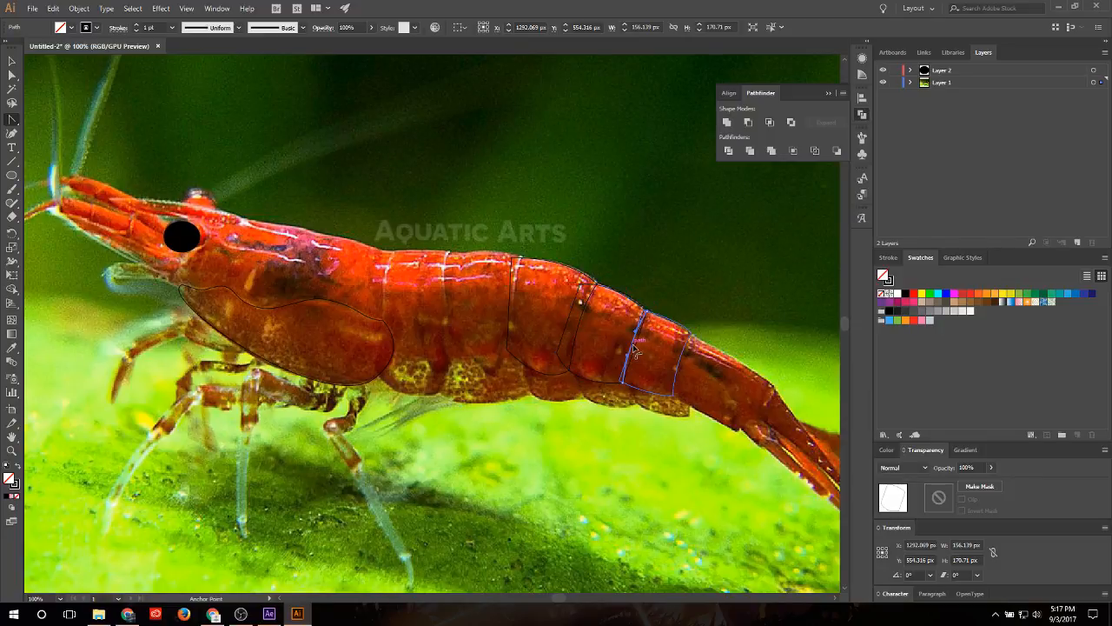
{"action": "left_click", "coordinate": [635, 351]}
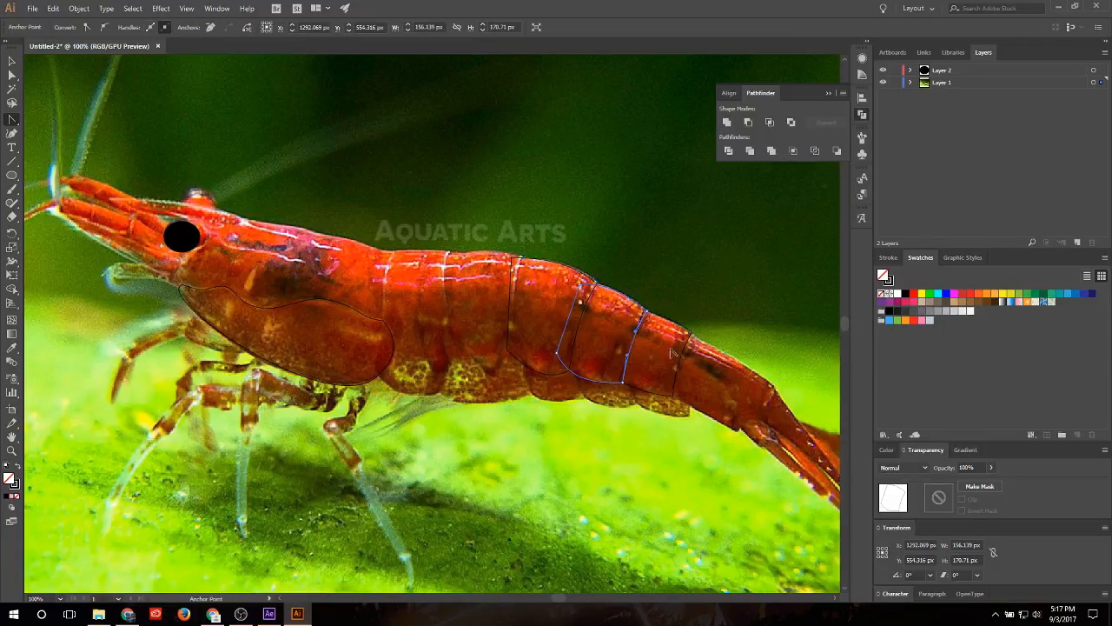
Step: Draw a fourth closed four-cornered Pen path, about 141 px wide, around the next body segment toward the head, slightly overlapping the third one
{"action": "scroll", "coordinate": [671, 351], "scroll_direction": "up", "scroll_amount": 5}
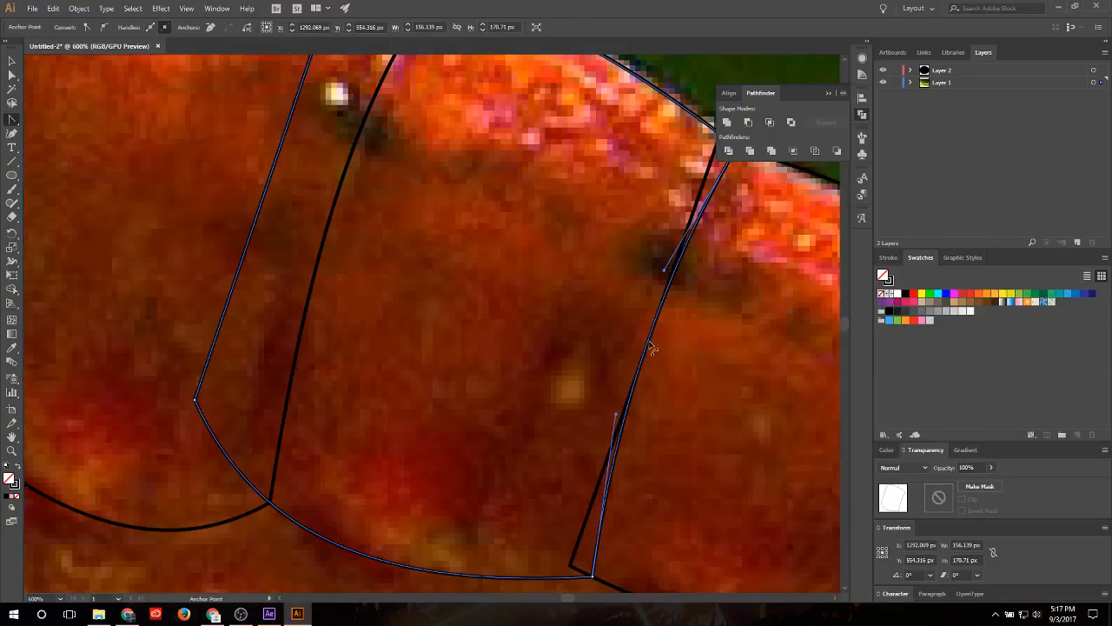
{"action": "scroll", "coordinate": [565, 329], "scroll_direction": "down", "scroll_amount": 3}
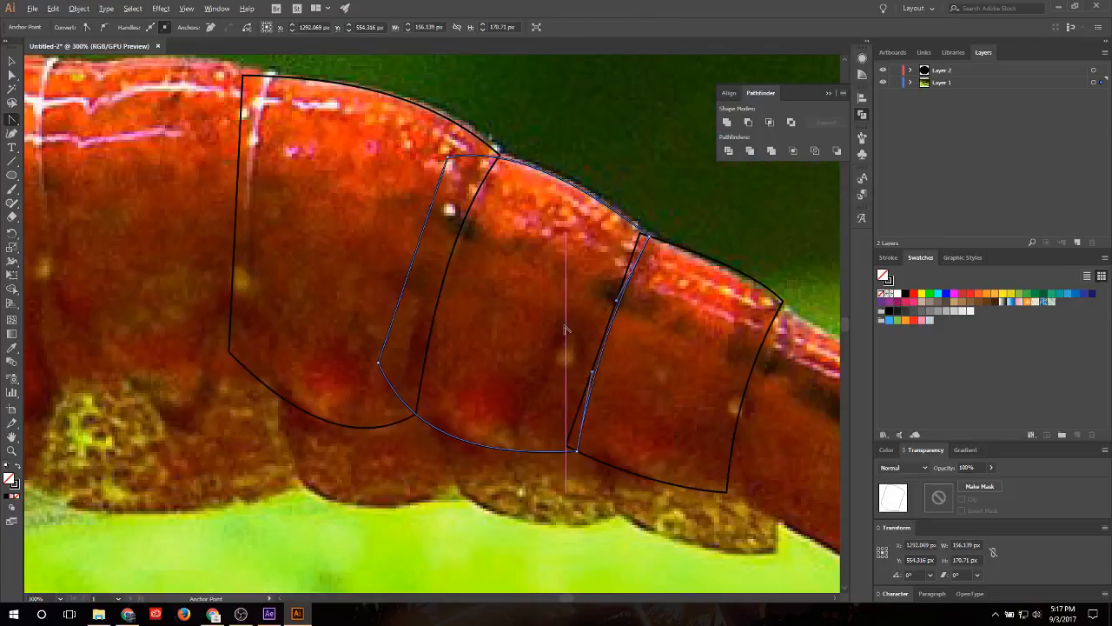
{"action": "scroll", "coordinate": [632, 321], "scroll_direction": "down", "scroll_amount": 2}
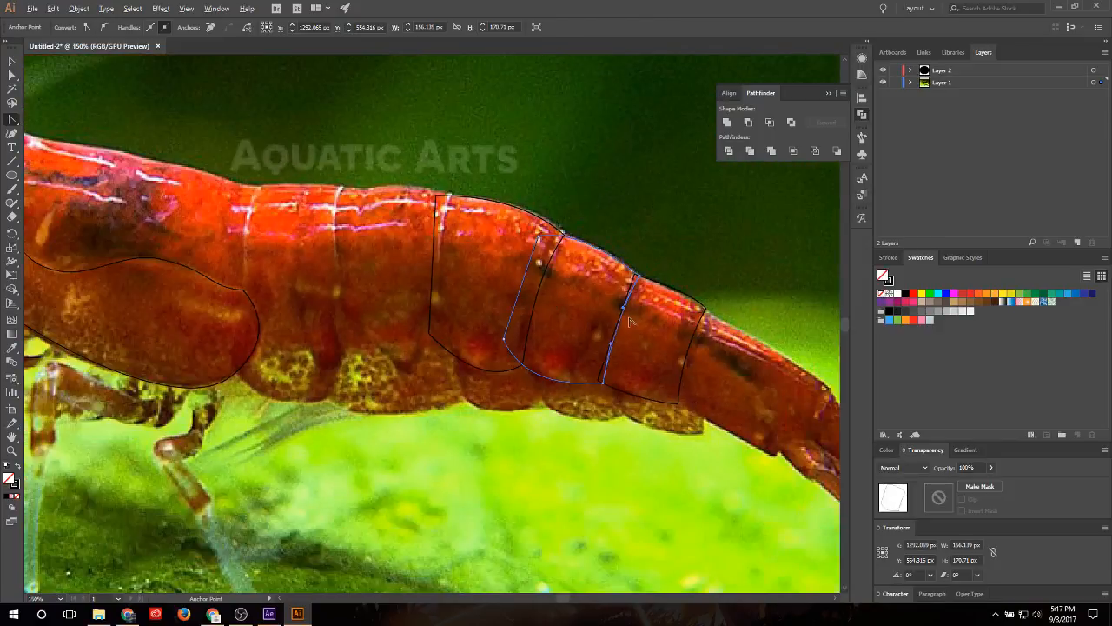
{"action": "left_click", "coordinate": [9, 122]}
{"action": "left_click", "coordinate": [52, 116]}
{"action": "left_click", "coordinate": [450, 196]}
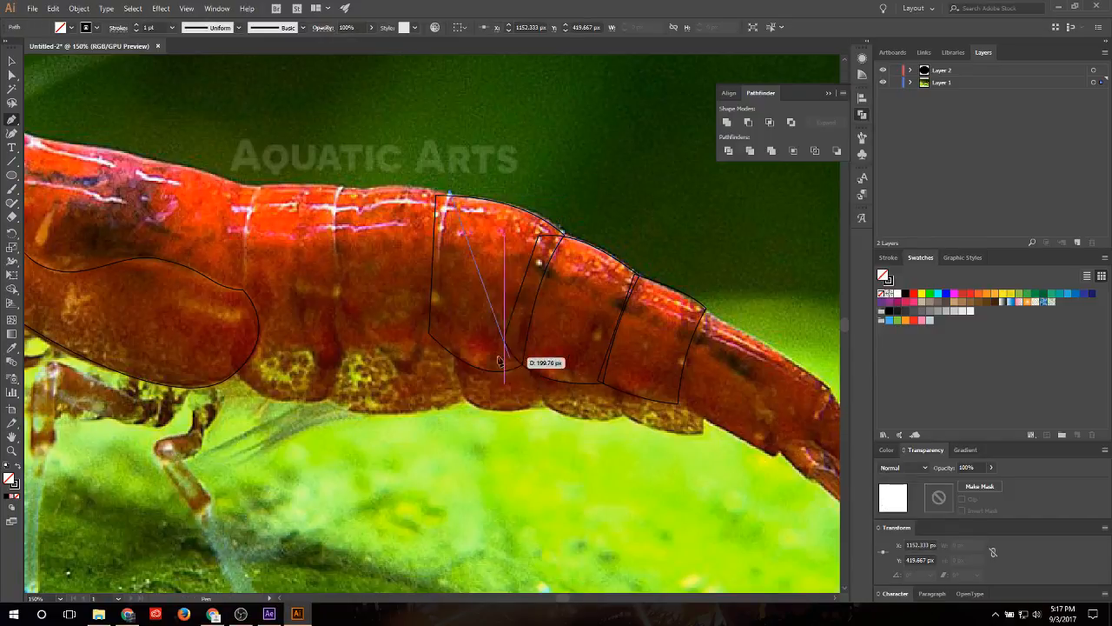
{"action": "left_click", "coordinate": [446, 351]}
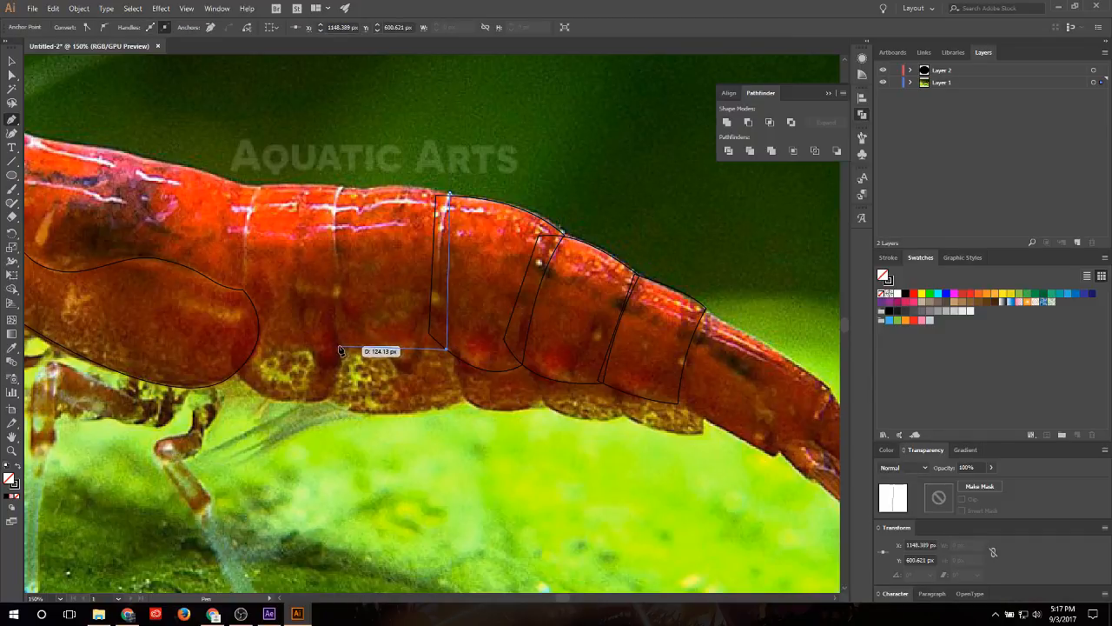
{"action": "left_click", "coordinate": [338, 345]}
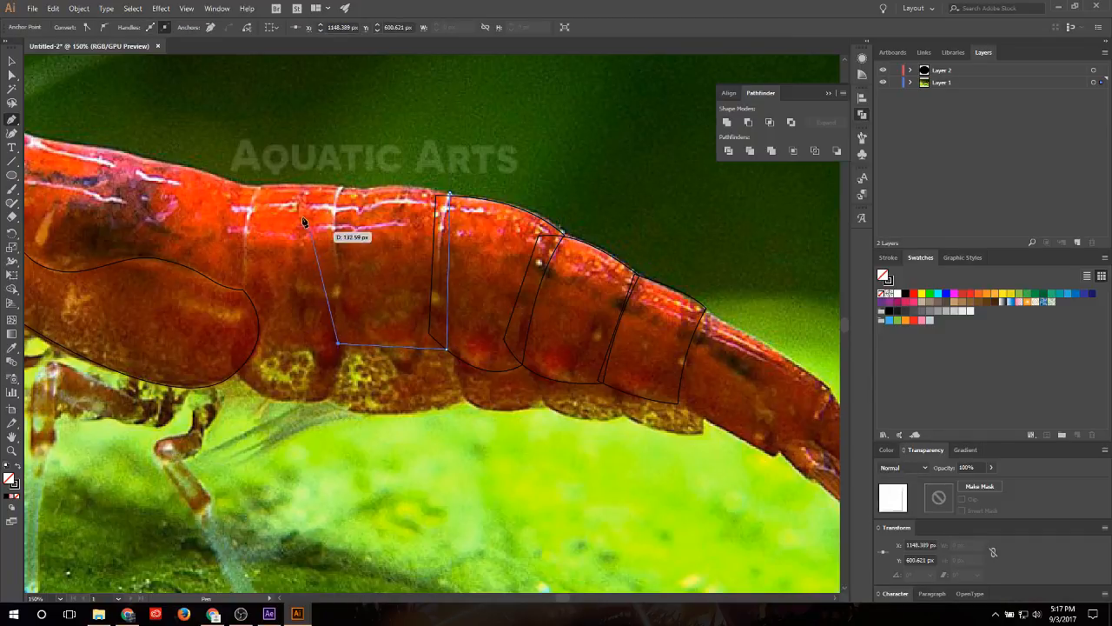
{"action": "left_click", "coordinate": [337, 187]}
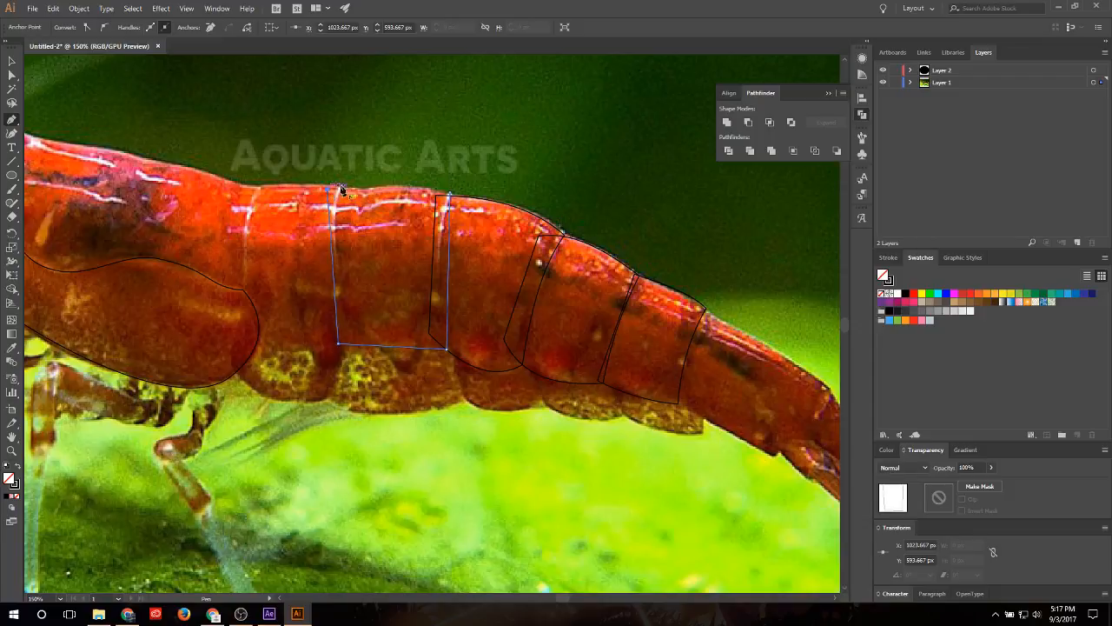
{"action": "left_click", "coordinate": [450, 194]}
Step: Curve the fourth segment's top edge up along the back, its bottom edge downward and its rear edge slightly toward the head
{"action": "left_click_drag", "start_coordinate": [14, 123], "coordinate": [61, 165]}
{"action": "left_click_drag", "start_coordinate": [388, 194], "coordinate": [399, 188]}
{"action": "left_click_drag", "start_coordinate": [398, 347], "coordinate": [393, 358]}
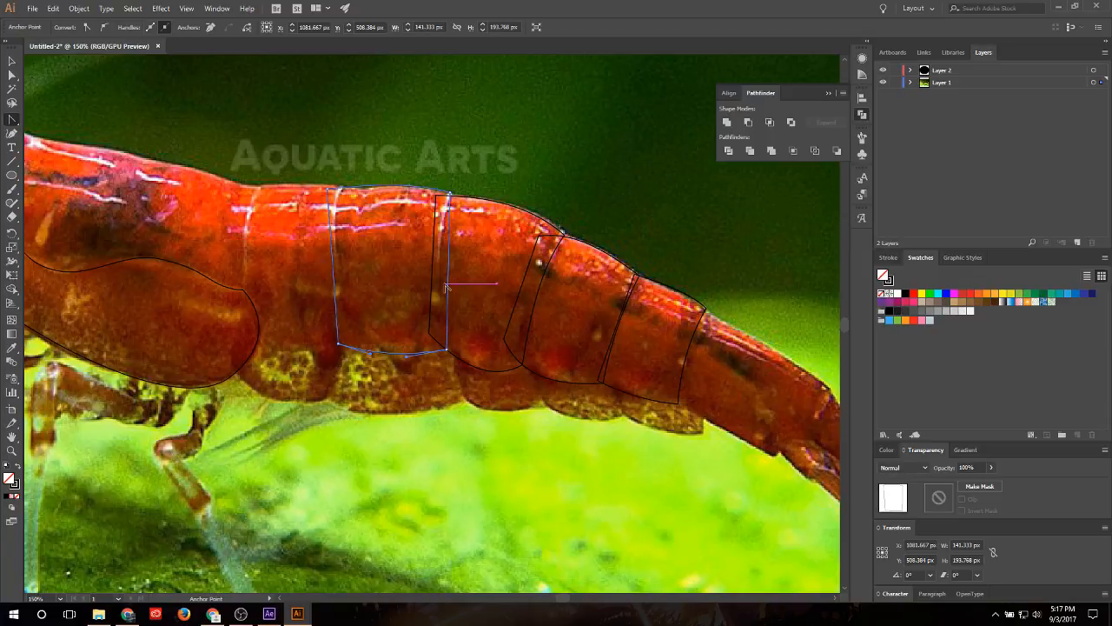
{"action": "left_click_drag", "start_coordinate": [449, 287], "coordinate": [442, 283]}
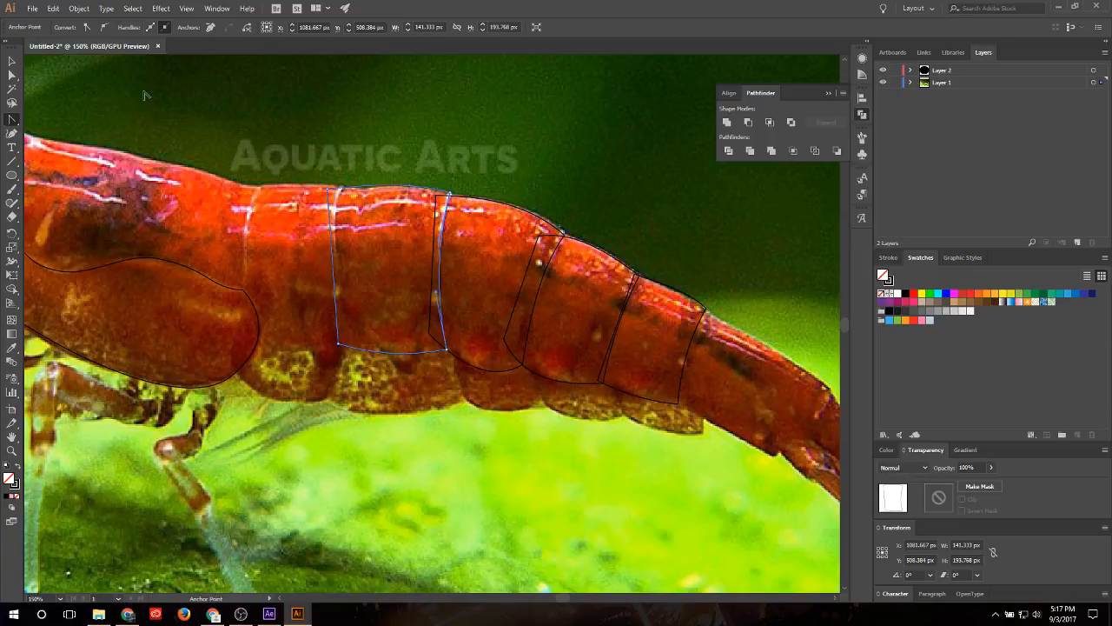
Step: Start a fifth Pen path for the segment behind the head shell, placing its rear edge just inside the fourth segment's front edge
{"action": "left_click_drag", "start_coordinate": [12, 122], "coordinate": [52, 117]}
{"action": "left_click", "coordinate": [341, 188]}
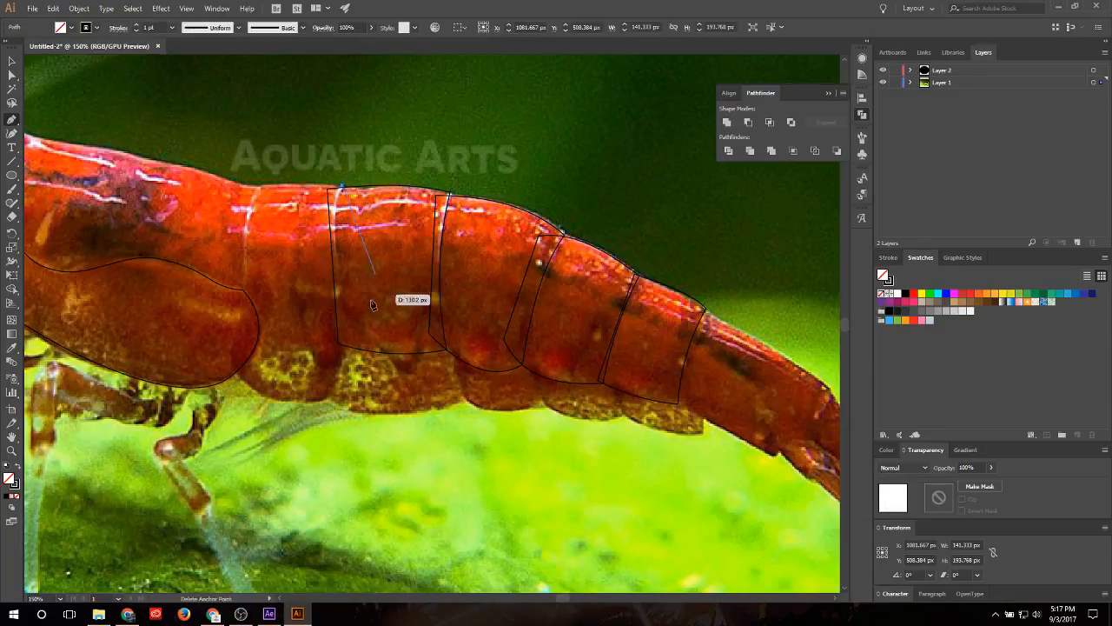
{"action": "left_click", "coordinate": [352, 346]}
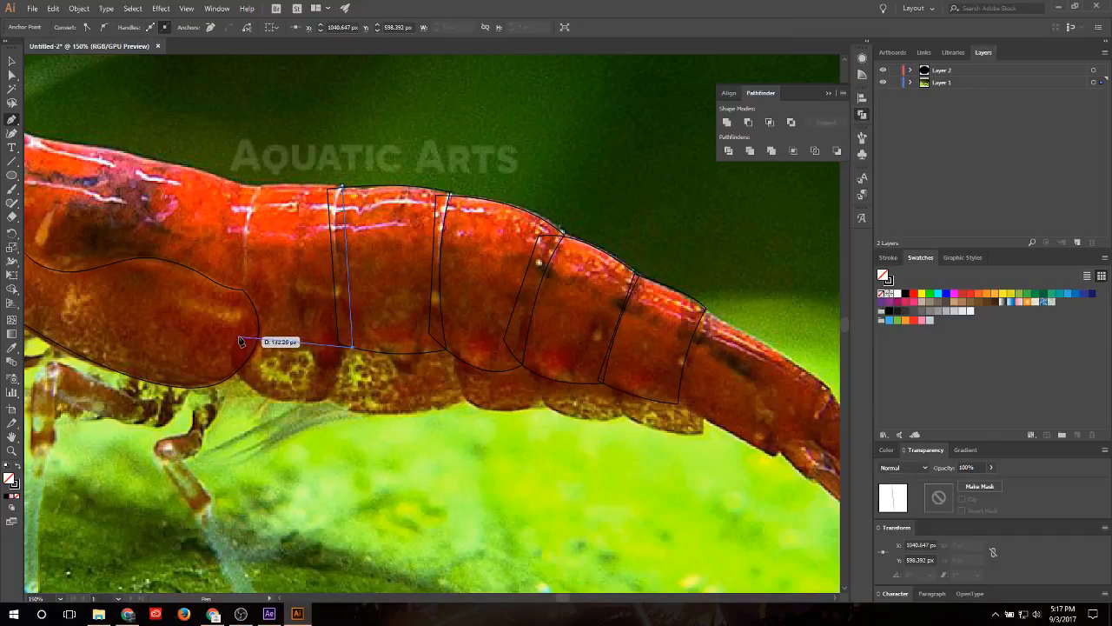
Step: Finish tracing the shrimp's abdominal segment directly behind the head as a closed four-cornered path
{"action": "left_click", "coordinate": [238, 335]}
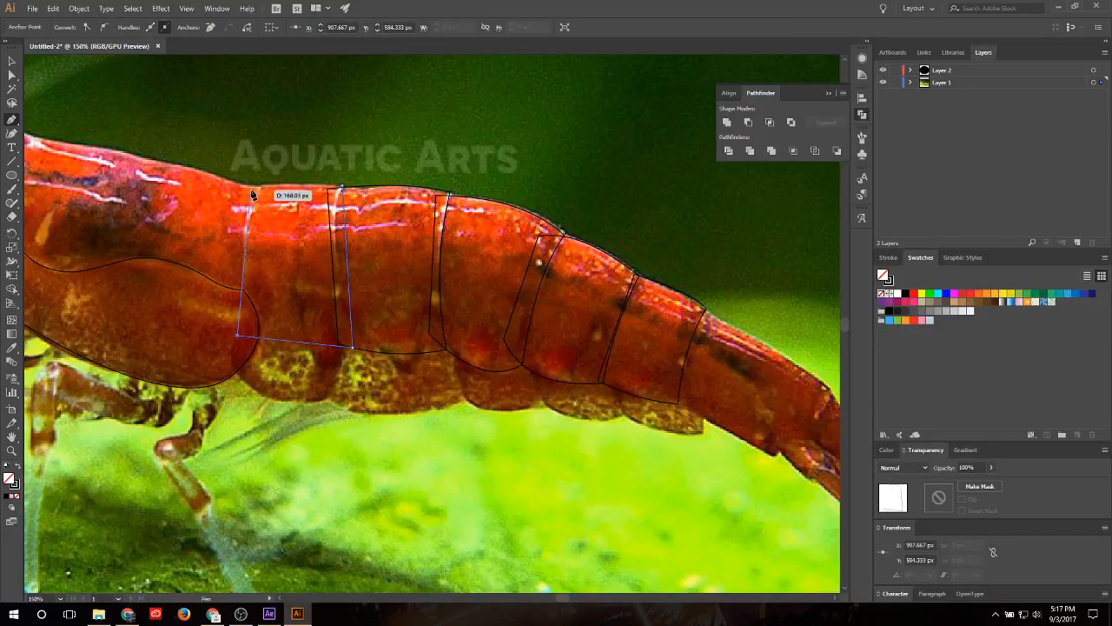
{"action": "left_click", "coordinate": [247, 186]}
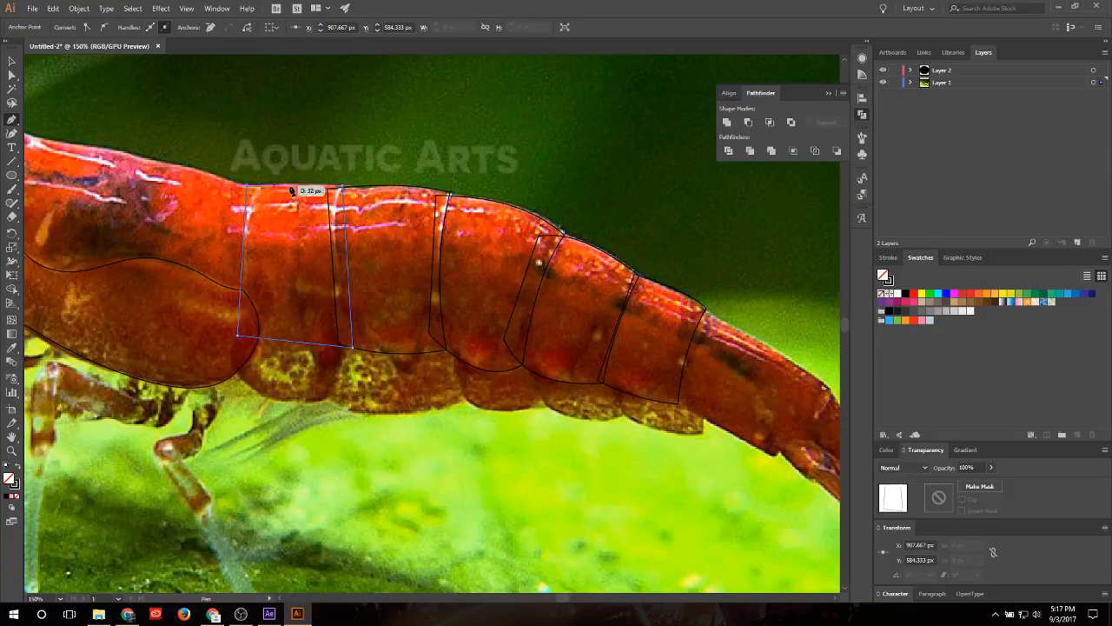
{"action": "left_click", "coordinate": [342, 186]}
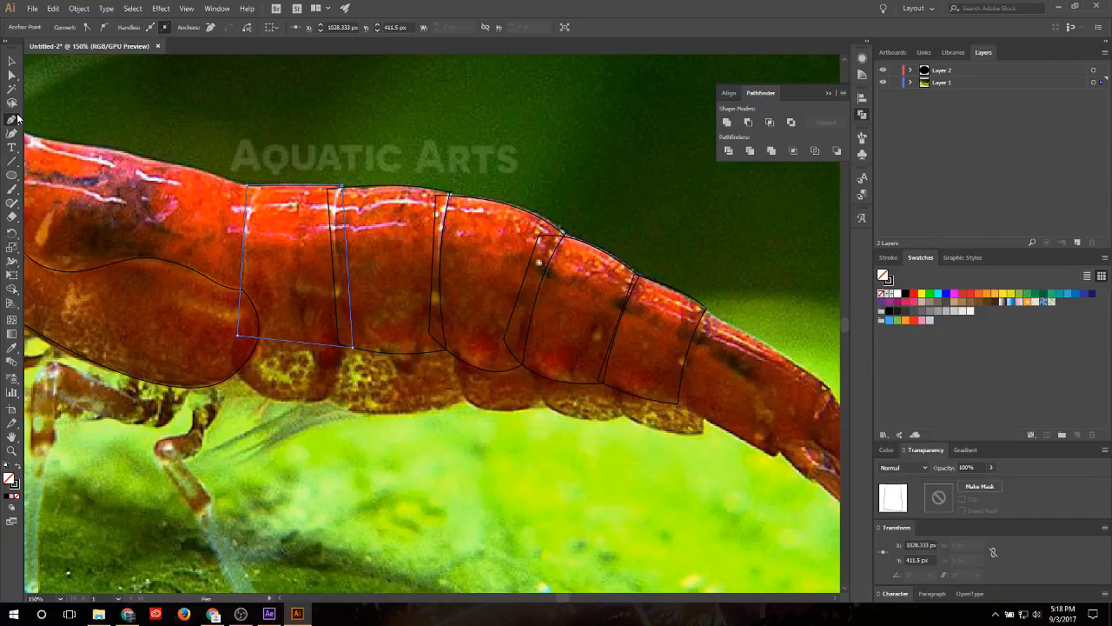
Step: Bend the new segment's upper, lower and tail-side edges into curves with the Anchor Point tool to follow the shell
{"action": "left_click_drag", "start_coordinate": [17, 118], "coordinate": [52, 161]}
{"action": "left_click", "coordinate": [295, 188]}
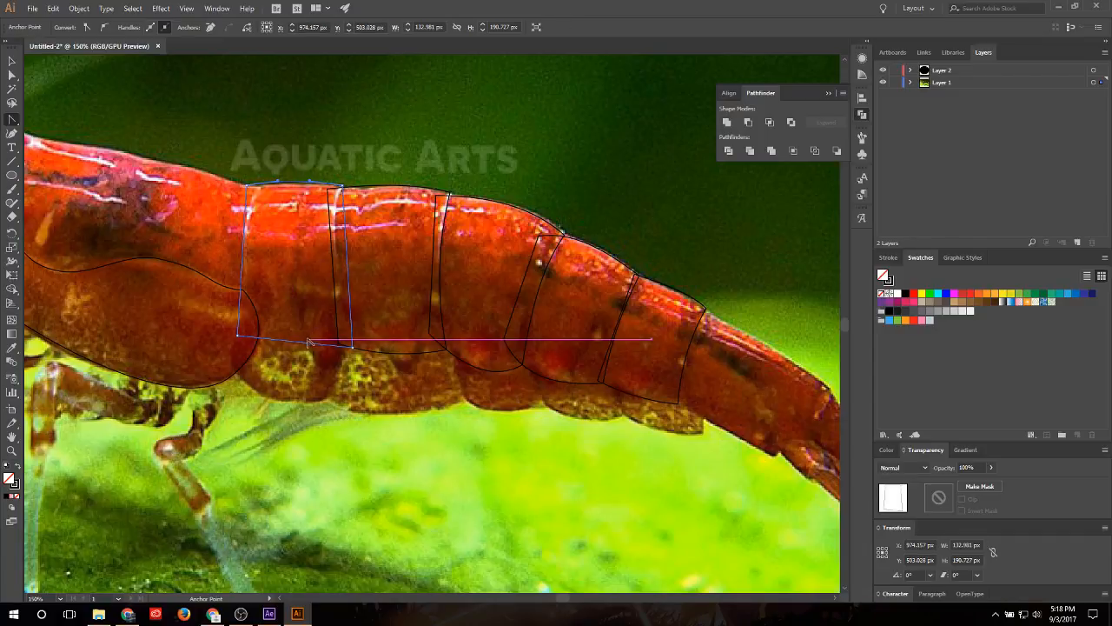
{"action": "left_click_drag", "start_coordinate": [309, 341], "coordinate": [289, 349]}
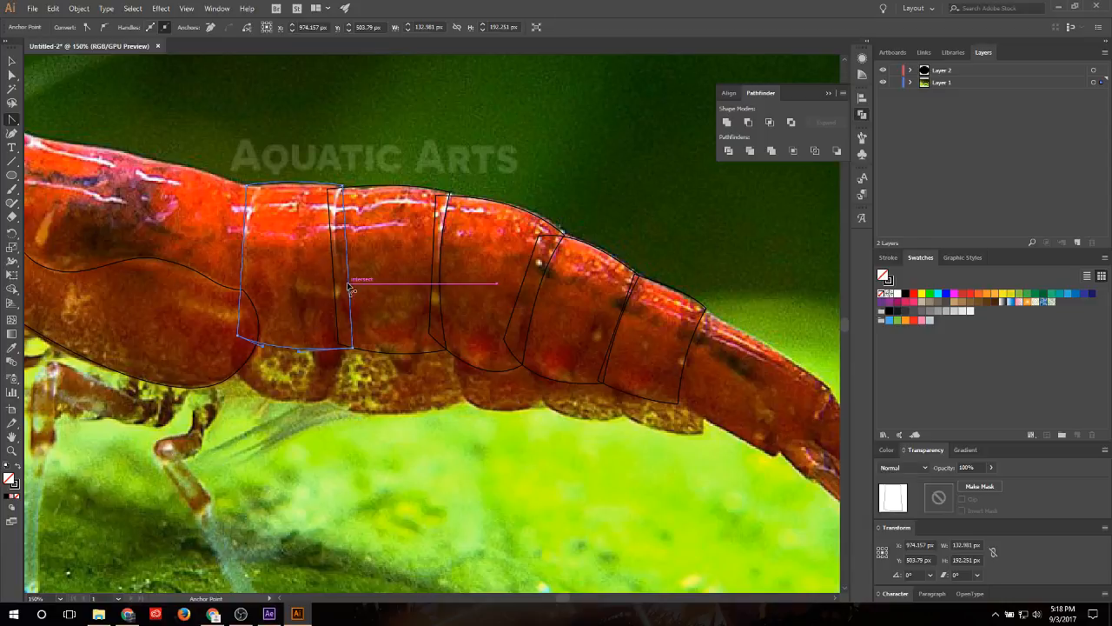
{"action": "left_click_drag", "start_coordinate": [351, 288], "coordinate": [339, 253]}
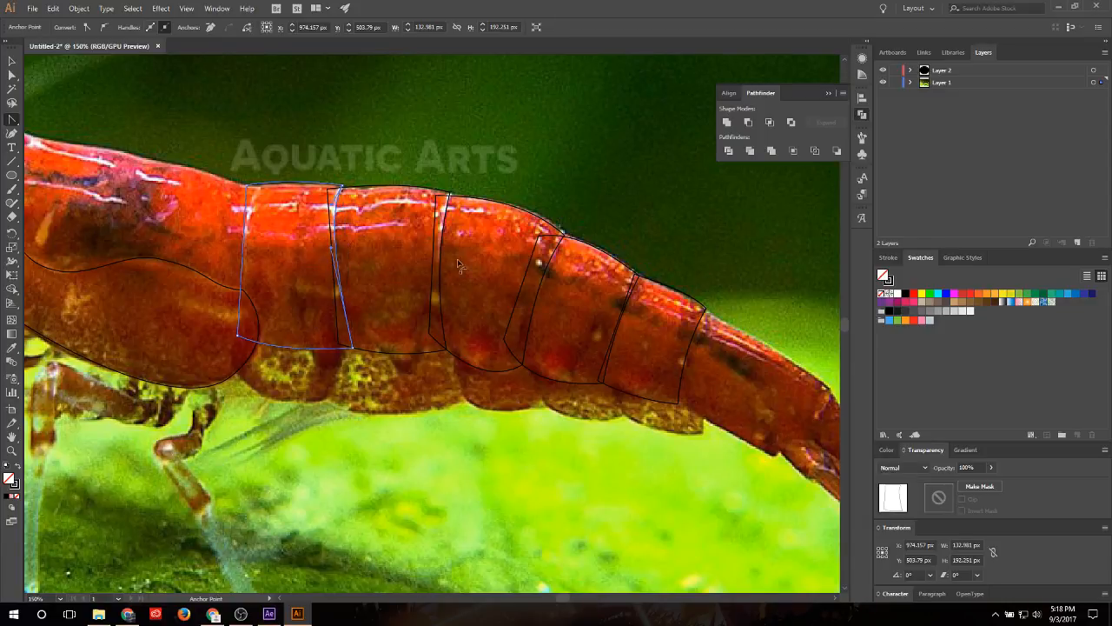
Step: Select the five abdominal segment paths and fill them all with the slightly lighter red swatch
{"action": "left_click", "coordinate": [12, 61]}
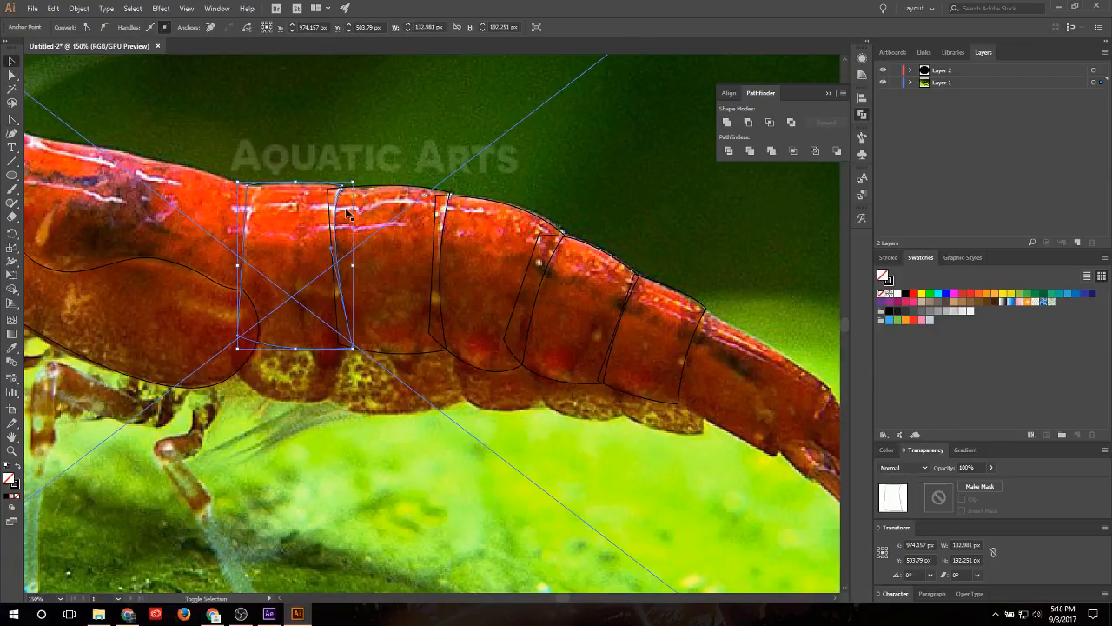
{"action": "left_click", "coordinate": [376, 185], "text": "shift"}
{"action": "left_click", "coordinate": [560, 233], "text": "shift"}
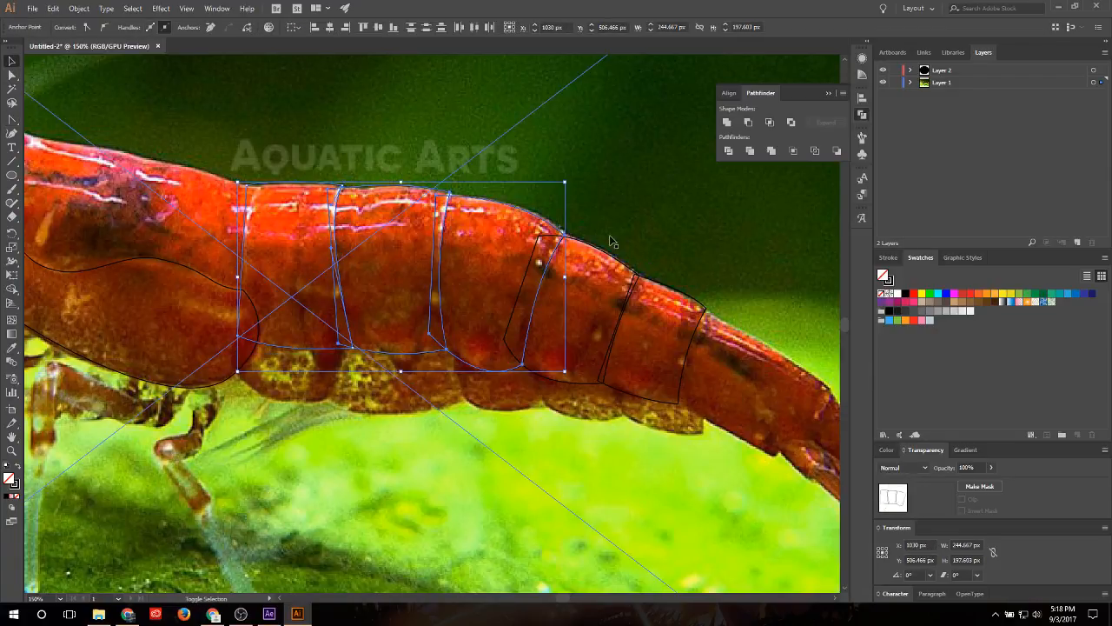
{"action": "left_click", "coordinate": [637, 278], "text": "shift"}
{"action": "left_click", "coordinate": [684, 294], "text": "shift"}
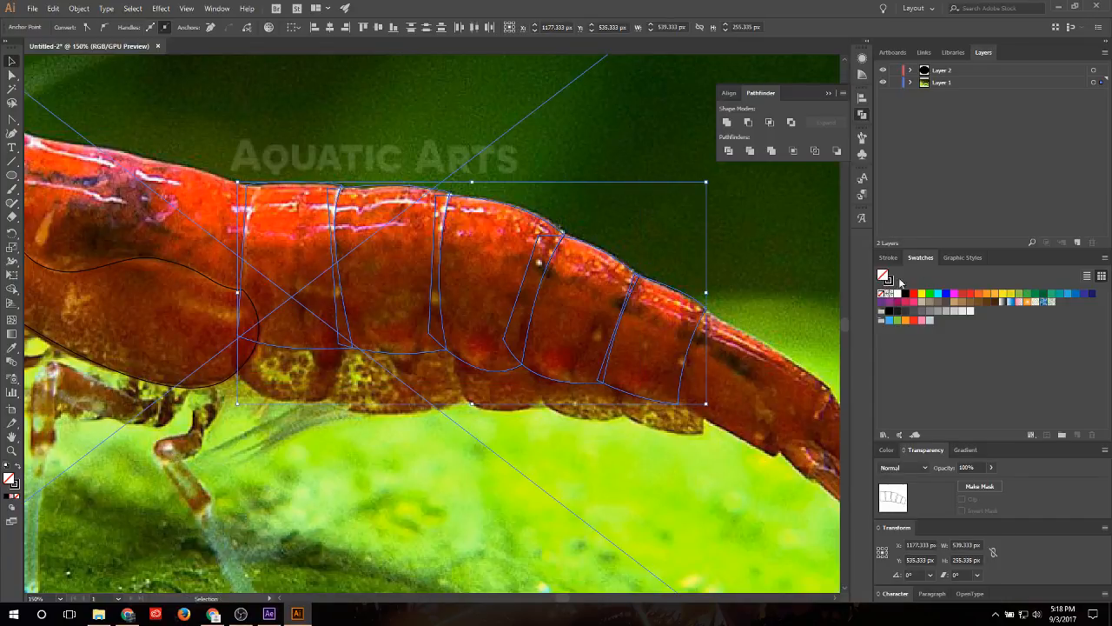
{"action": "left_click", "coordinate": [13, 347]}
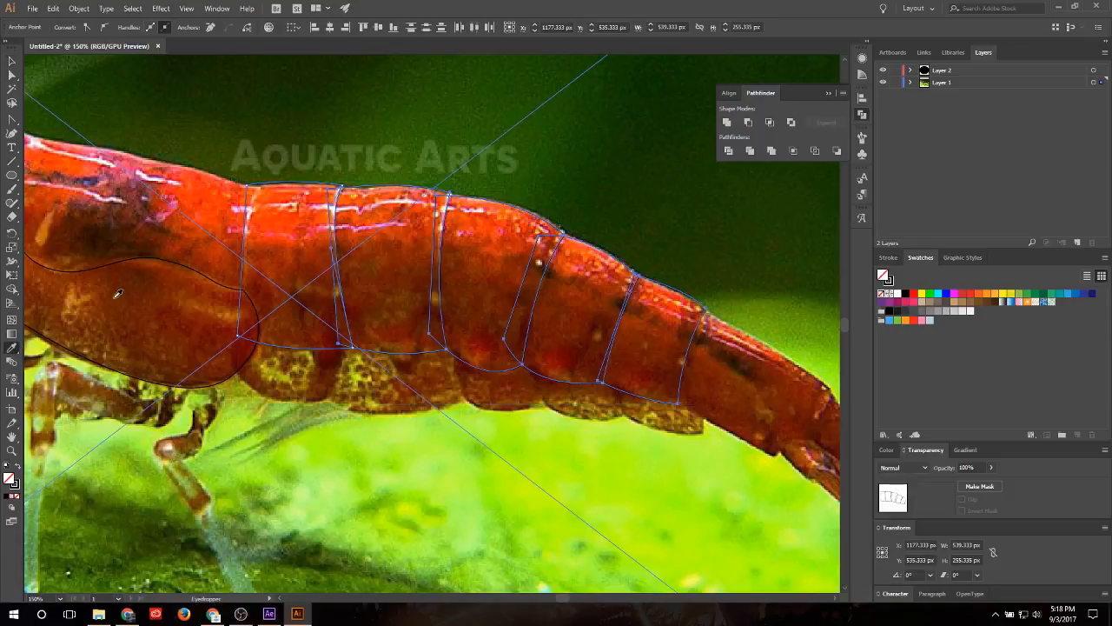
{"action": "left_click", "coordinate": [280, 218]}
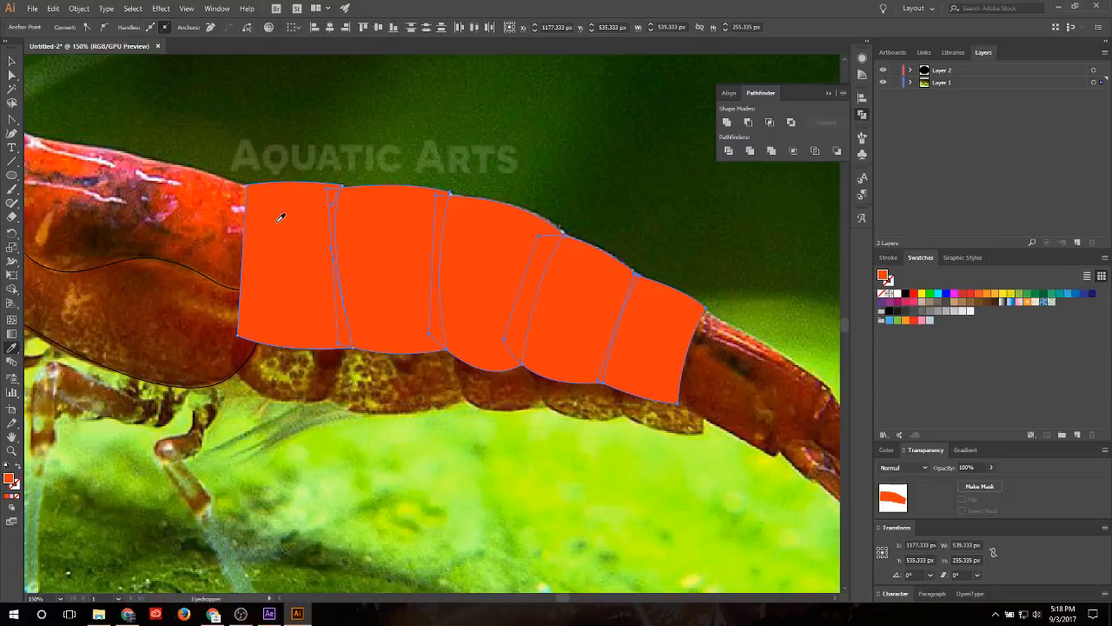
{"action": "left_click", "coordinate": [912, 296]}
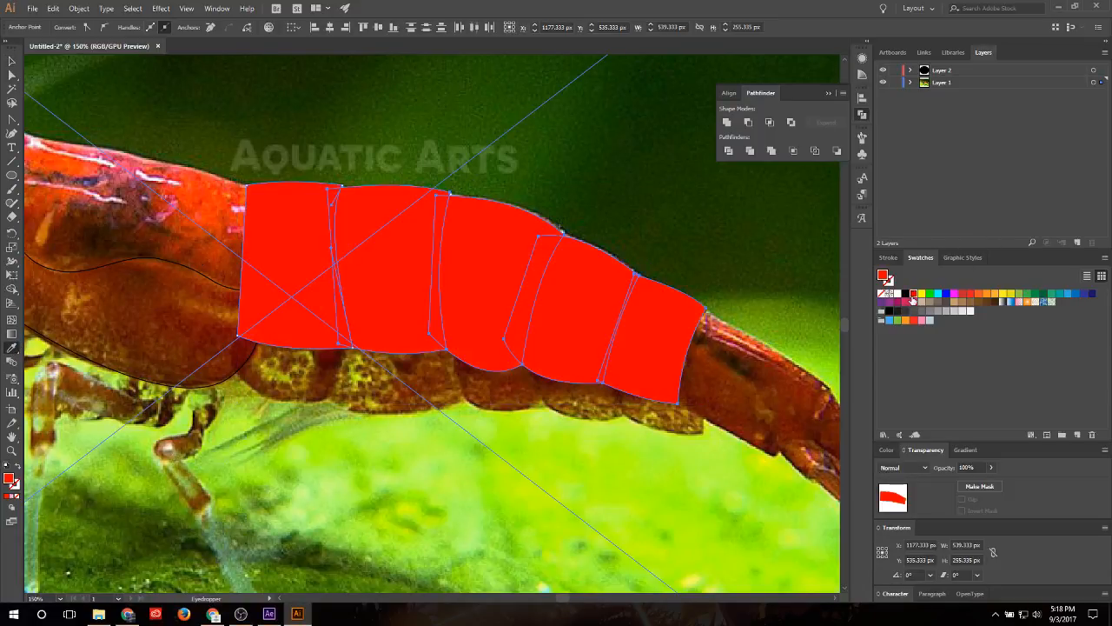
{"action": "left_click", "coordinate": [971, 296]}
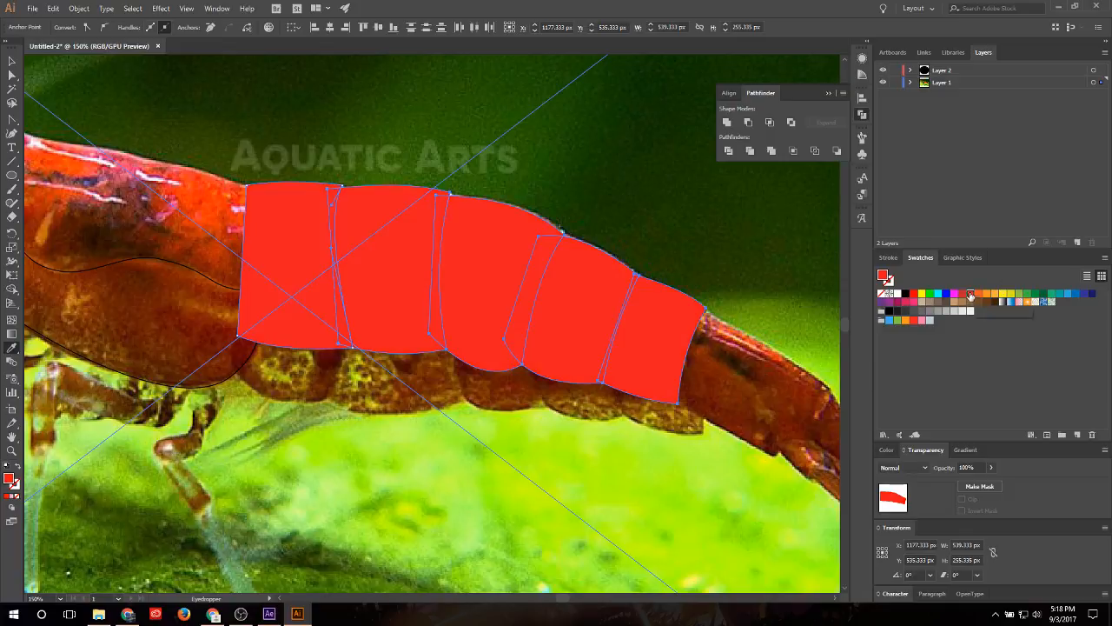
{"action": "left_click", "coordinate": [11, 61]}
{"action": "left_click", "coordinate": [660, 176]}
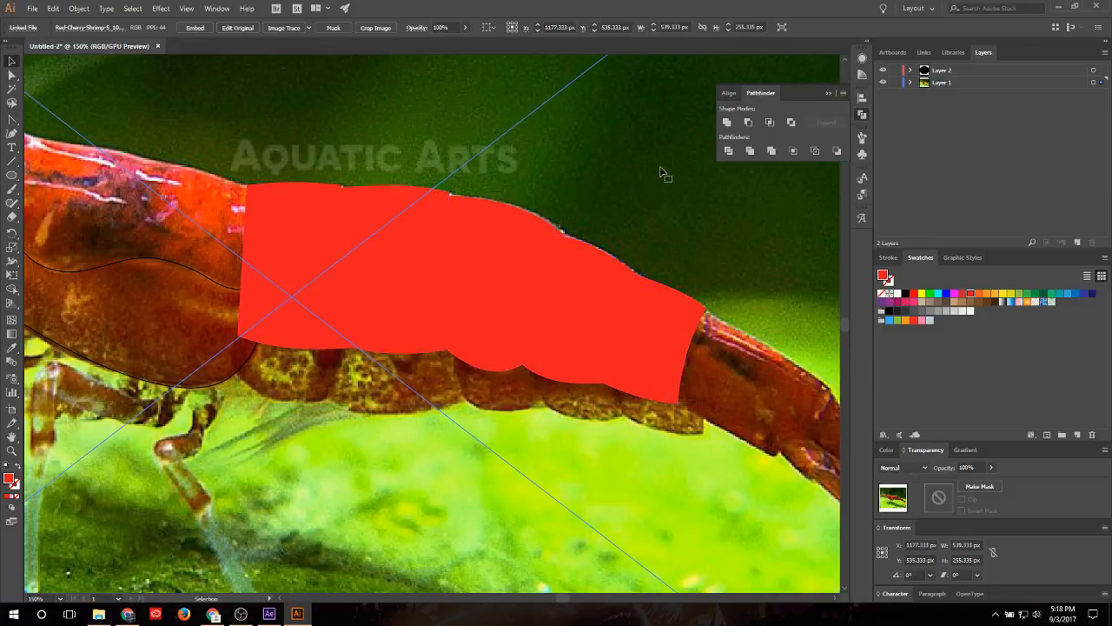
Step: Apply a black stroke to all five red abdominal segments
{"action": "left_click", "coordinate": [657, 326]}
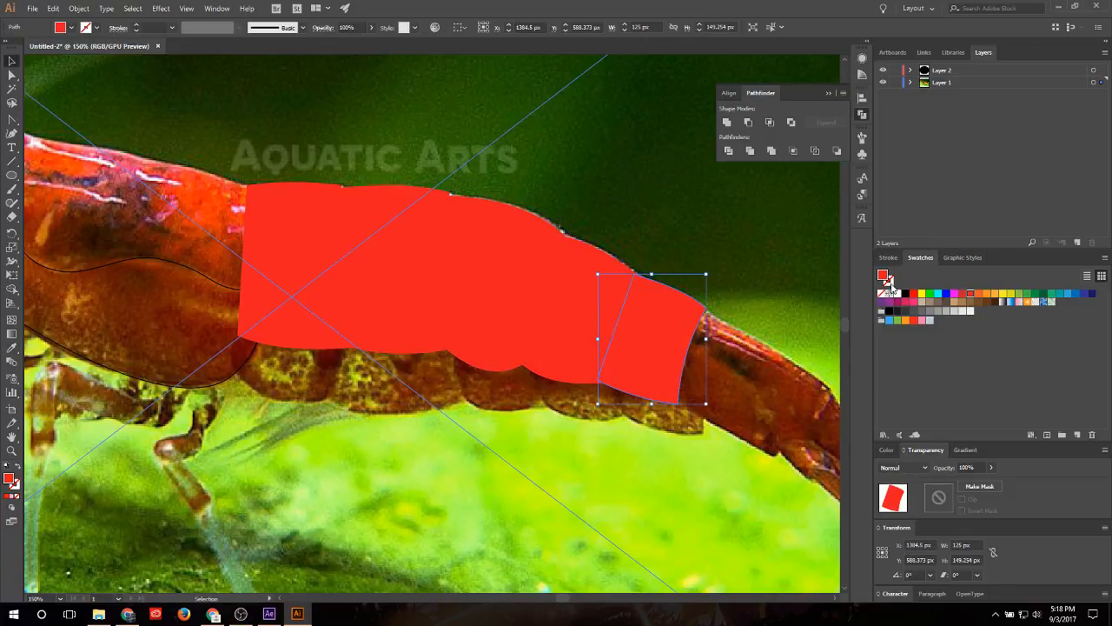
{"action": "left_click", "coordinate": [574, 292], "text": "shift"}
{"action": "left_click", "coordinate": [480, 259], "text": "shift"}
{"action": "left_click", "coordinate": [384, 257], "text": "shift"}
{"action": "left_click", "coordinate": [313, 266], "text": "shift"}
{"action": "left_click", "coordinate": [313, 266], "text": "shift"}
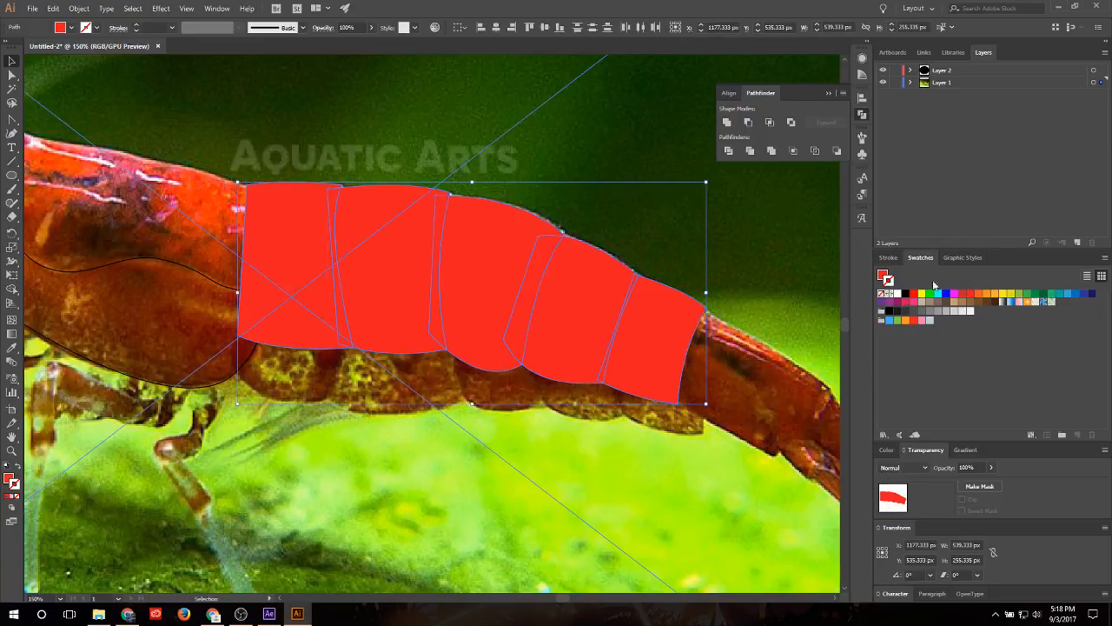
{"action": "left_click", "coordinate": [905, 294]}
{"action": "left_click", "coordinate": [729, 251]}
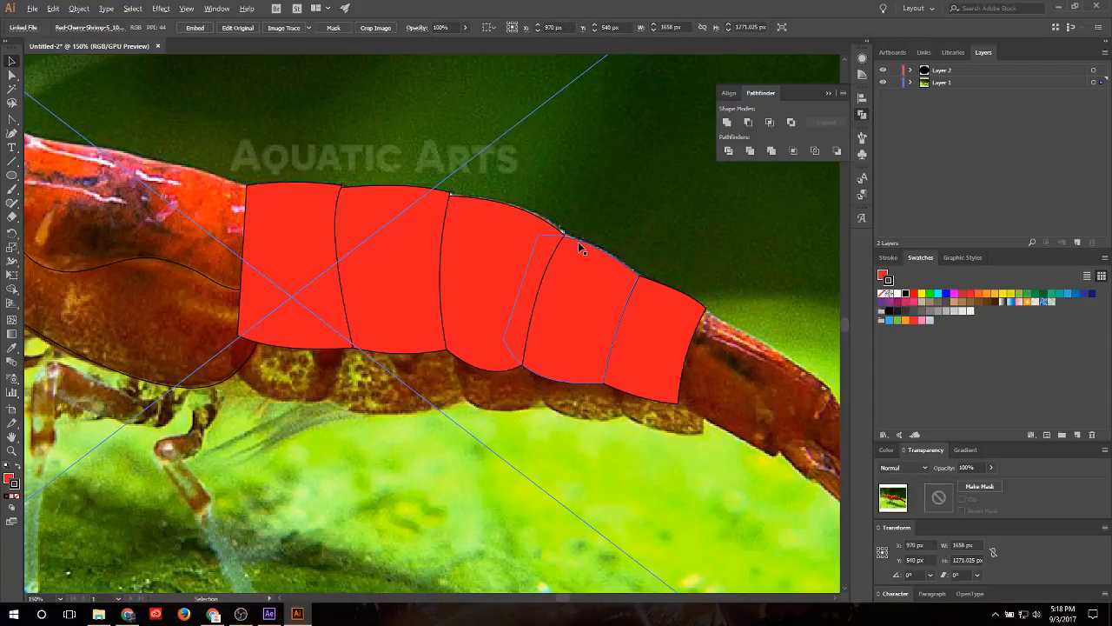
Step: Move the five red segment paths from Layer 1 into Layer 2
{"action": "scroll", "coordinate": [580, 244], "scroll_direction": "down", "scroll_amount": 3}
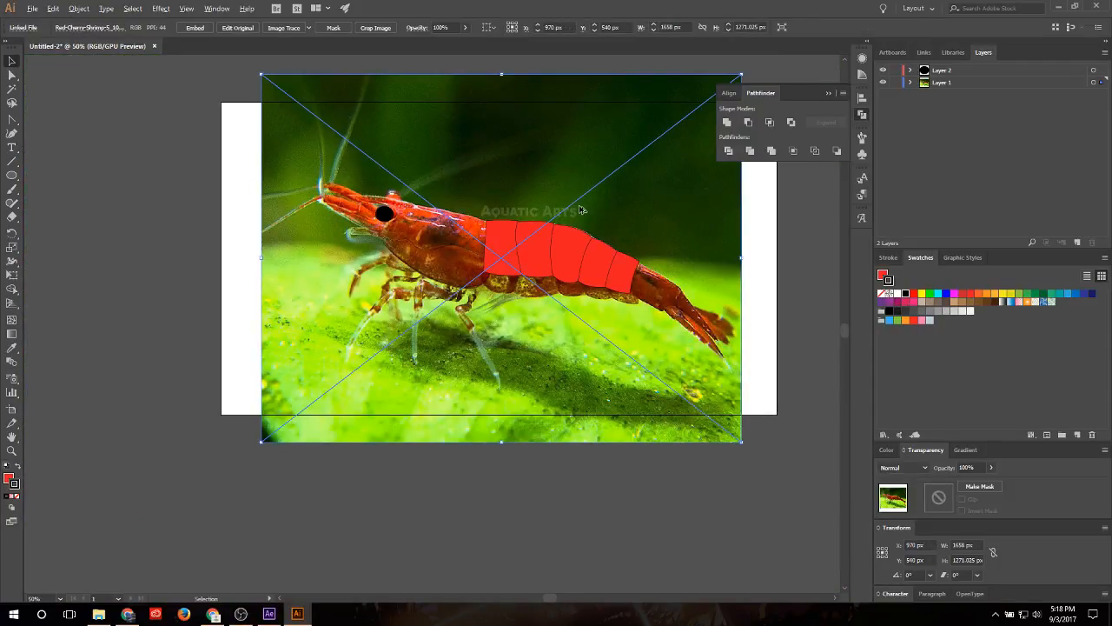
{"action": "scroll", "coordinate": [581, 210], "scroll_direction": "up", "scroll_amount": 3}
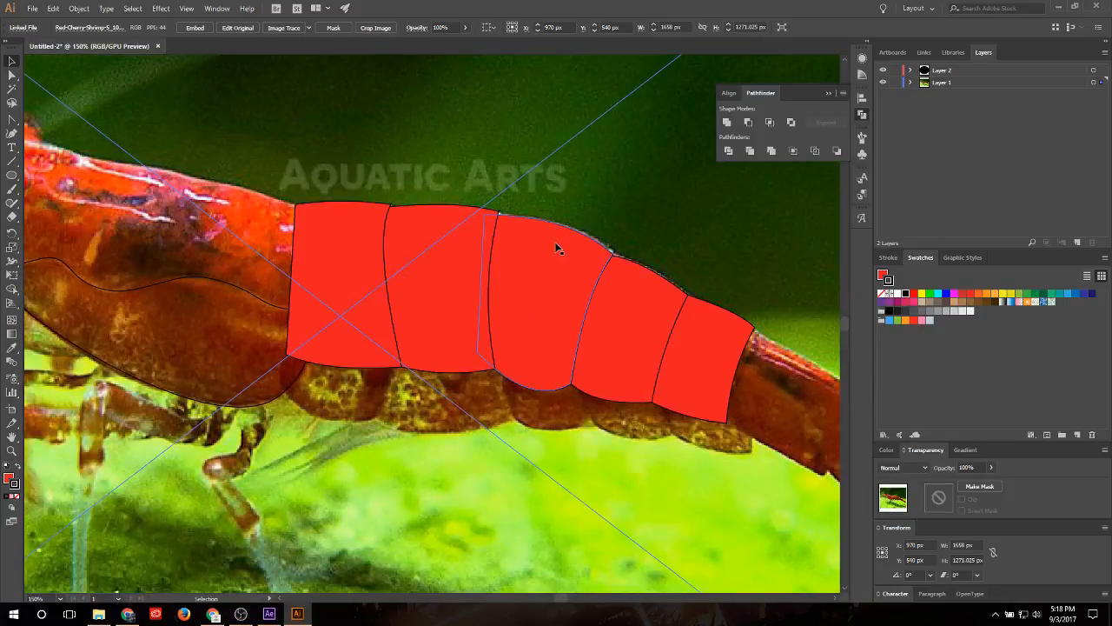
{"action": "scroll", "coordinate": [494, 230], "scroll_direction": "down", "scroll_amount": 3}
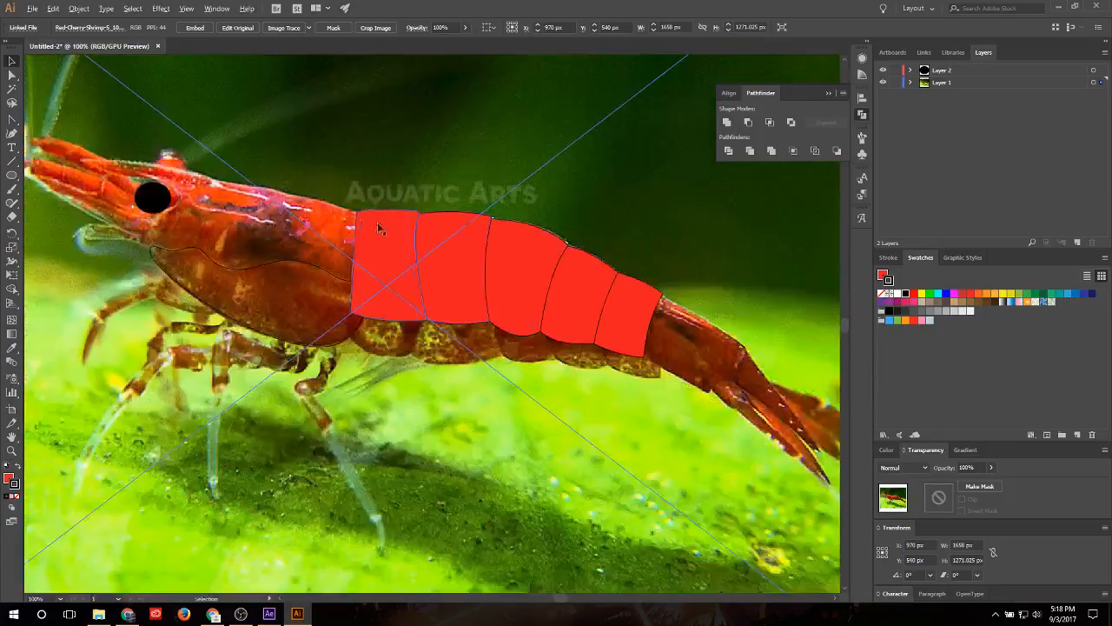
{"action": "scroll", "coordinate": [340, 218], "scroll_direction": "up", "scroll_amount": 3}
{"action": "left_click", "coordinate": [884, 71]}
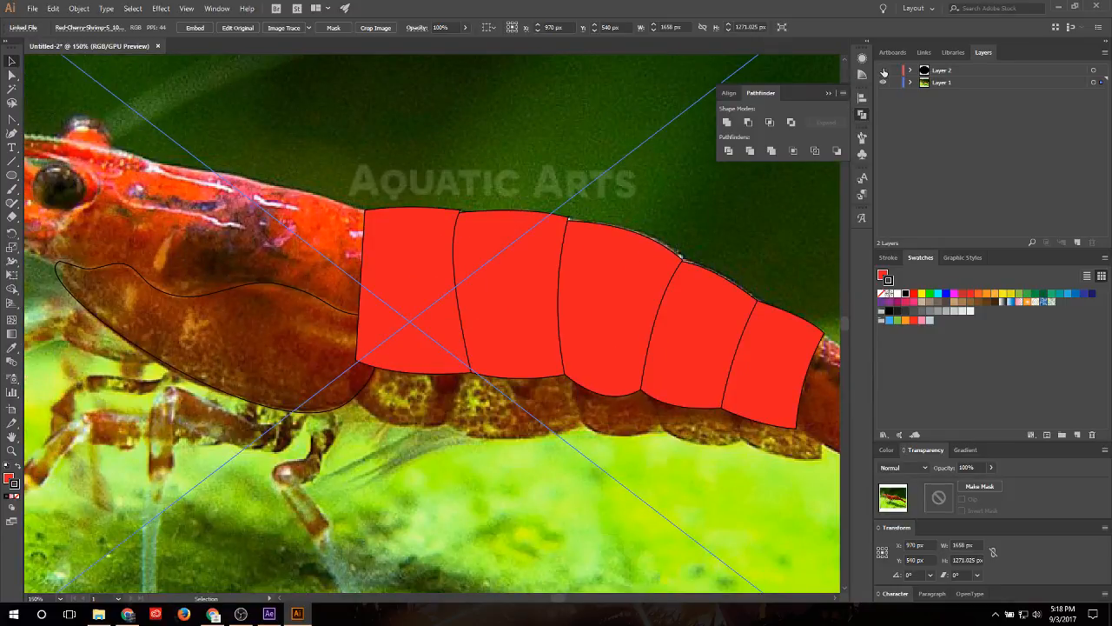
{"action": "left_click", "coordinate": [884, 70]}
{"action": "left_click", "coordinate": [911, 83]}
{"action": "left_click", "coordinate": [955, 95]}
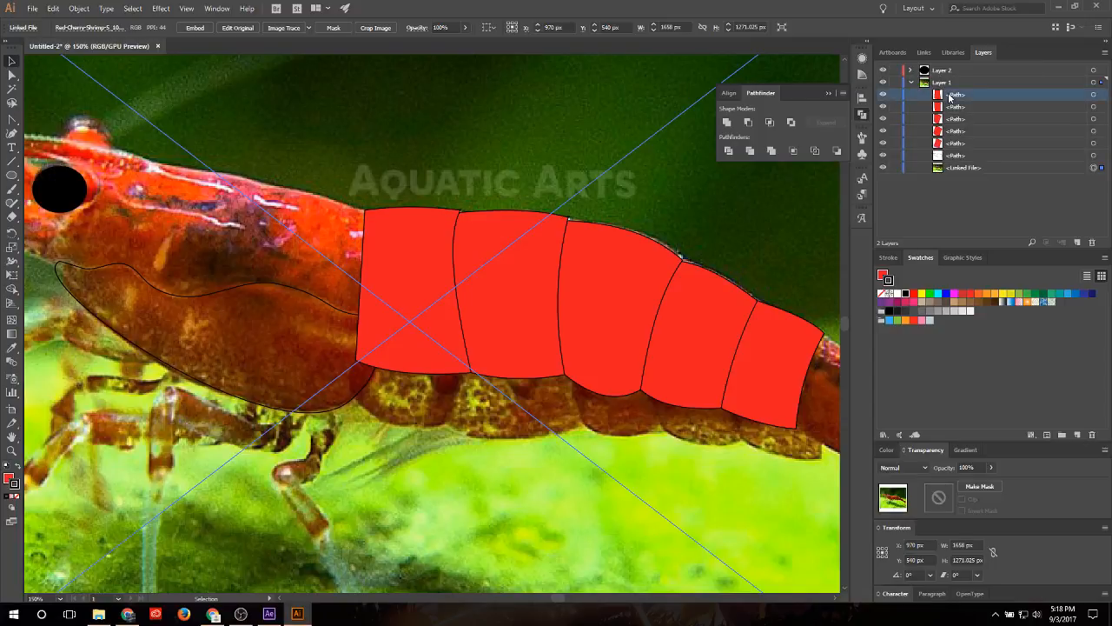
{"action": "left_click", "coordinate": [960, 144], "text": "shift"}
{"action": "left_click_drag", "start_coordinate": [962, 99], "coordinate": [934, 73]}
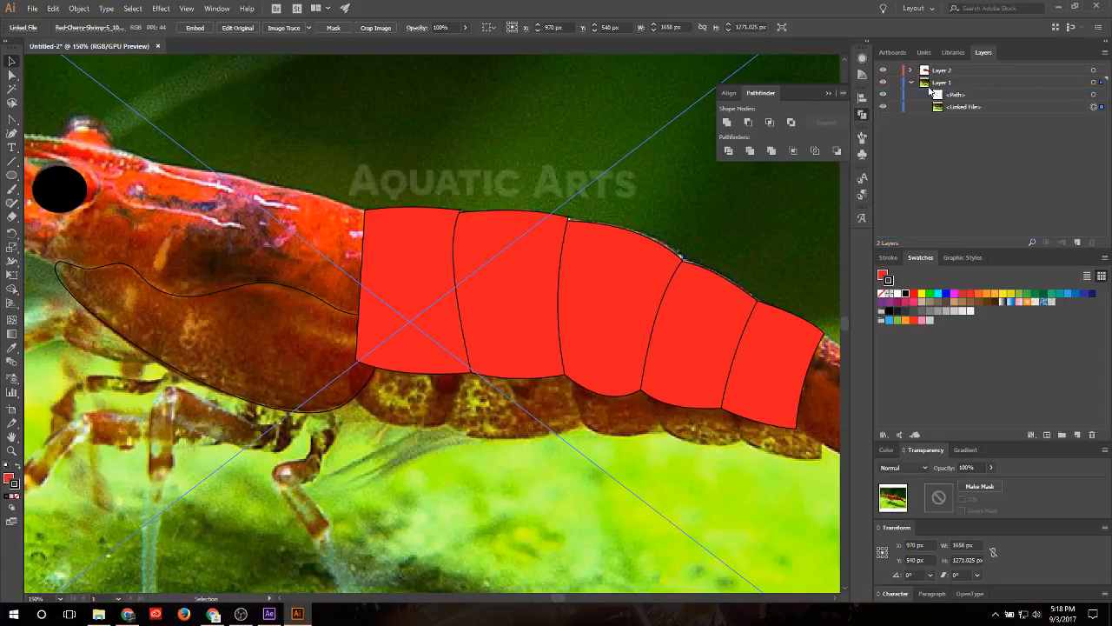
{"action": "left_click", "coordinate": [911, 82]}
Step: Hide Layer 2 and move the outline of the shrimp's lower head shell from Layer 1 into it
{"action": "left_click", "coordinate": [882, 70]}
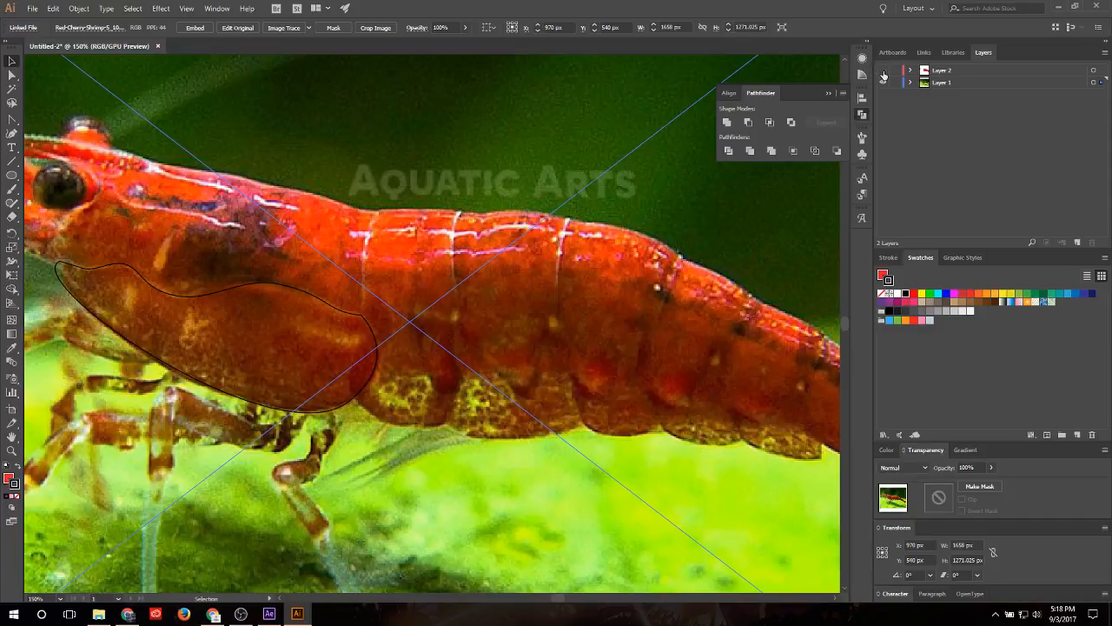
{"action": "scroll", "coordinate": [387, 201], "scroll_direction": "down", "scroll_amount": 3}
{"action": "scroll", "coordinate": [386, 201], "scroll_direction": "up", "scroll_amount": 3}
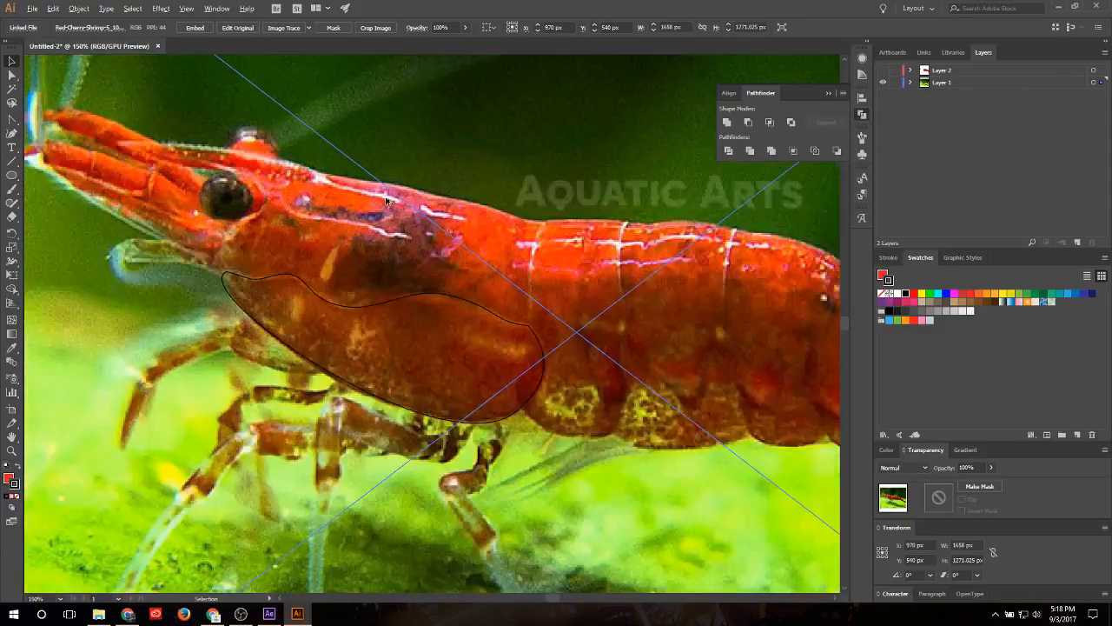
{"action": "scroll", "coordinate": [144, 167], "scroll_direction": "down", "scroll_amount": 3}
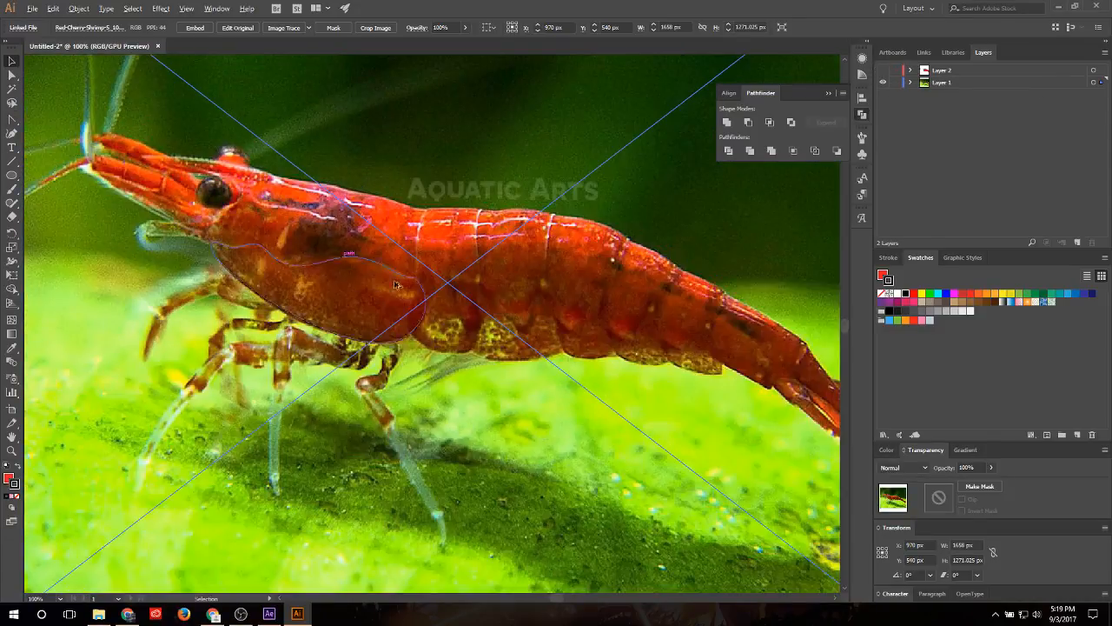
{"action": "scroll", "coordinate": [521, 304], "scroll_direction": "up", "scroll_amount": 3}
{"action": "left_click", "coordinate": [363, 274]}
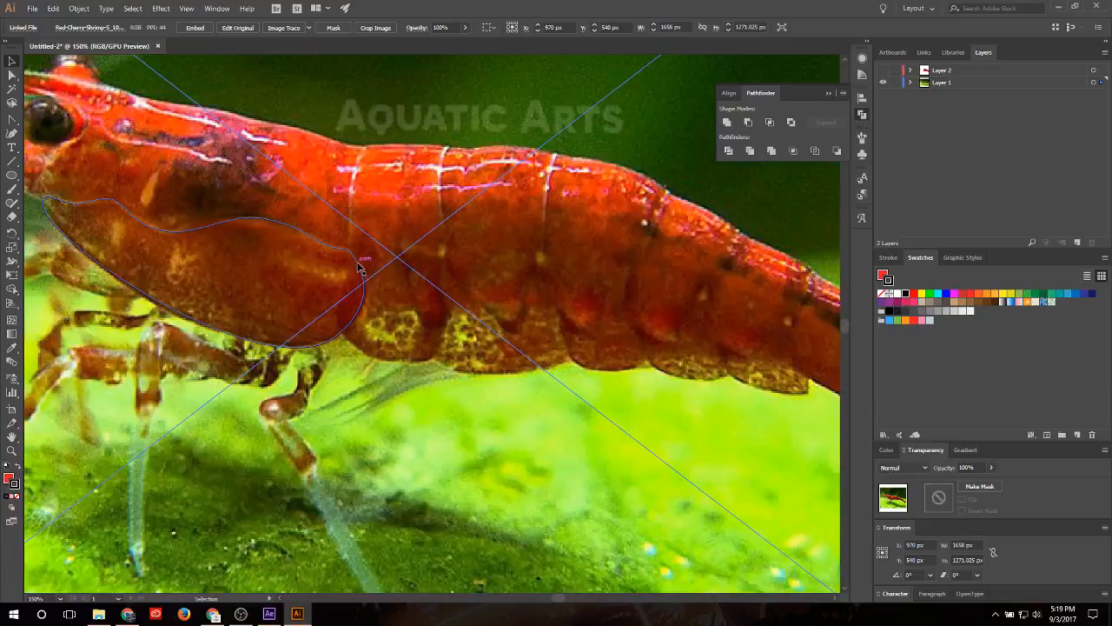
{"action": "left_click", "coordinate": [911, 84]}
{"action": "left_click", "coordinate": [959, 70]}
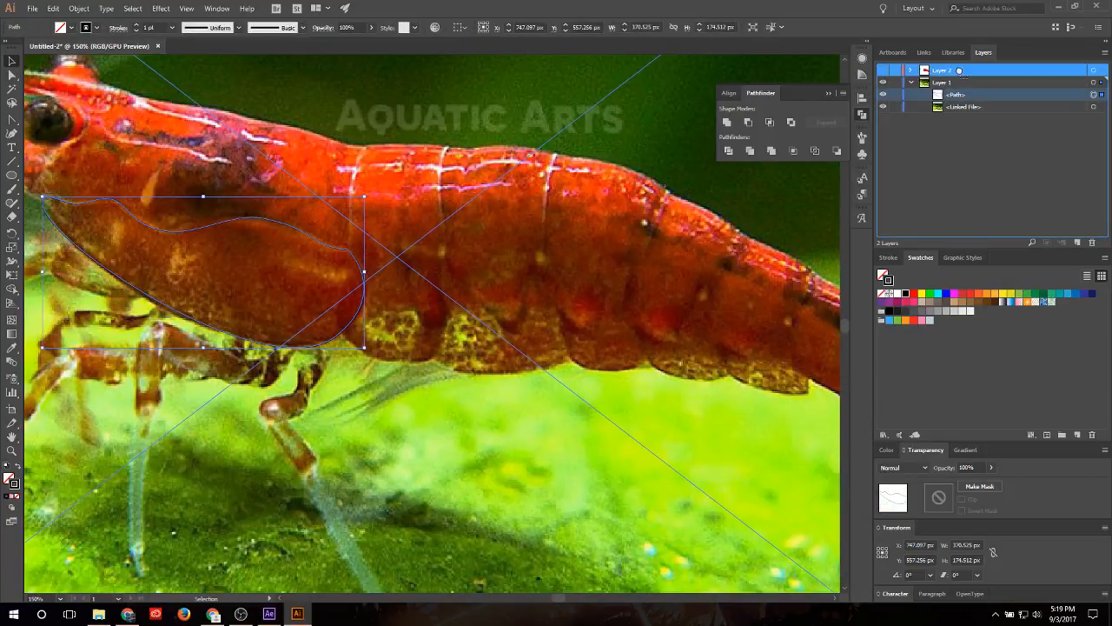
{"action": "left_click_drag", "start_coordinate": [959, 70], "coordinate": [960, 72]}
{"action": "left_click", "coordinate": [911, 70]}
{"action": "left_click", "coordinate": [1032, 83]}
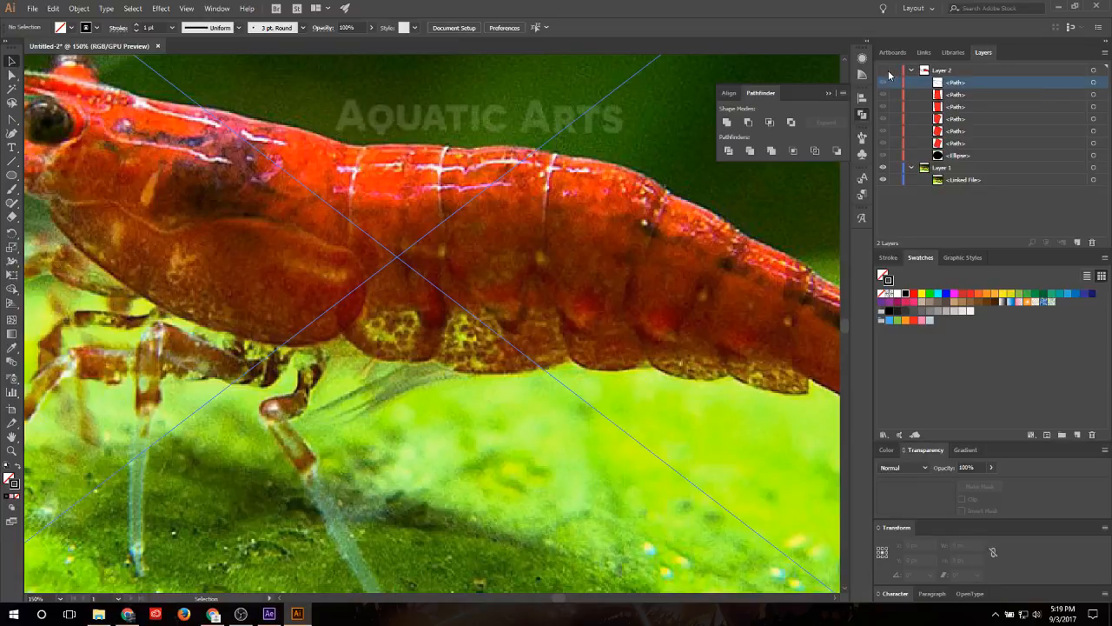
Step: Show Layer 2 and copy the abdominal segments' red fill and black stroke onto the lower head shell outline
{"action": "left_click", "coordinate": [882, 71]}
{"action": "left_click", "coordinate": [303, 285]}
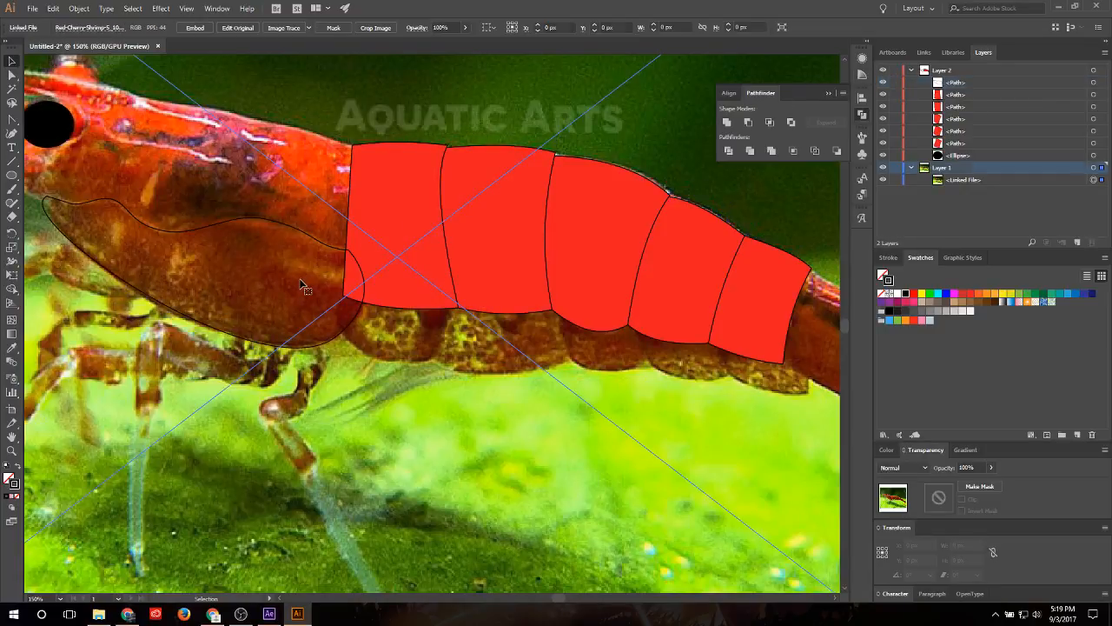
{"action": "left_click", "coordinate": [354, 257]}
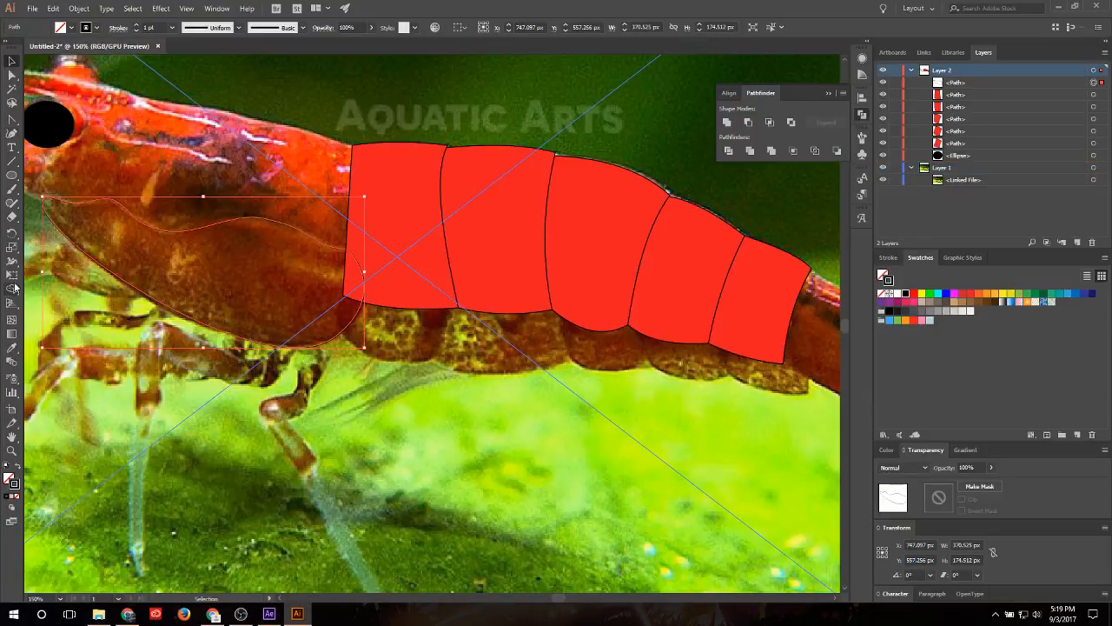
{"action": "left_click", "coordinate": [11, 347]}
{"action": "left_click", "coordinate": [390, 229]}
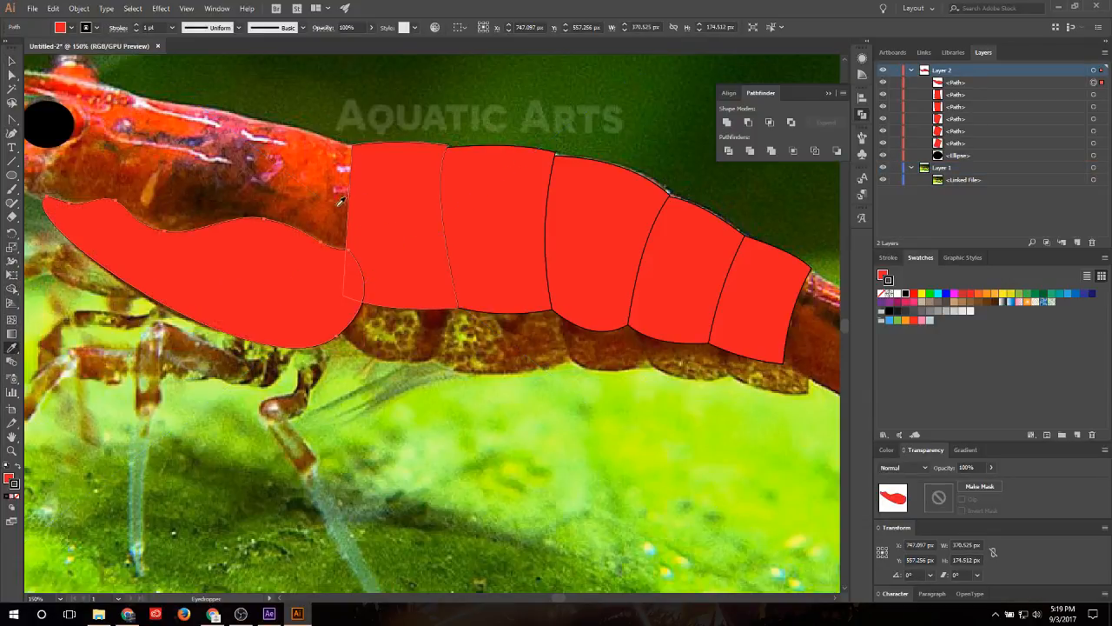
{"action": "left_click", "coordinate": [11, 59]}
{"action": "left_click", "coordinate": [260, 157]}
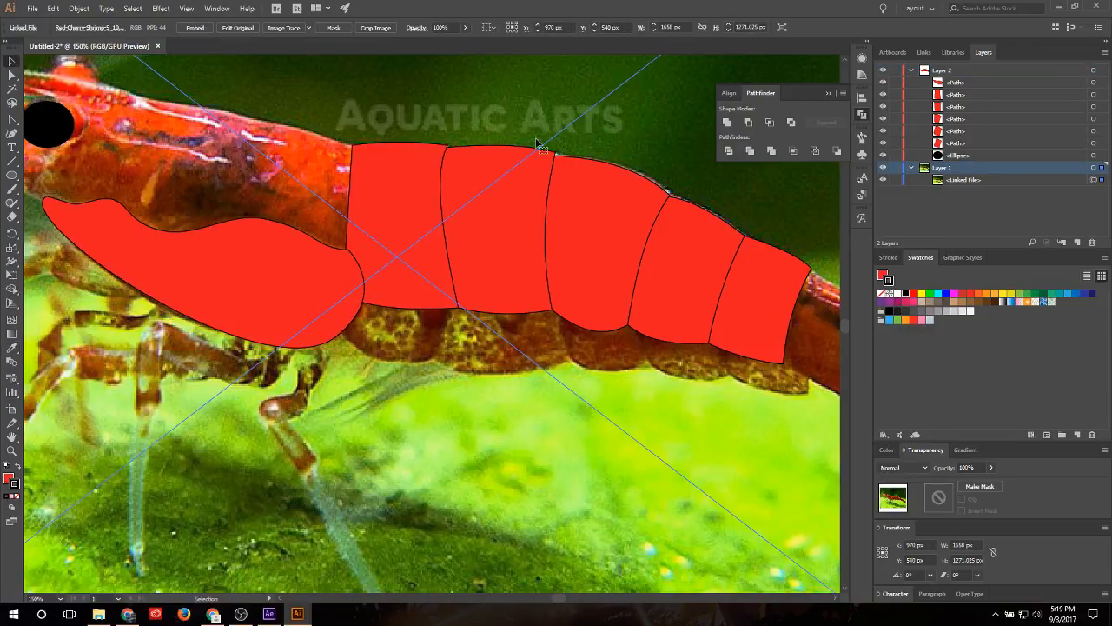
{"action": "scroll", "coordinate": [381, 183], "scroll_direction": "down", "scroll_amount": 1}
{"action": "scroll", "coordinate": [678, 284], "scroll_direction": "up", "scroll_amount": 1}
{"action": "scroll", "coordinate": [685, 286], "scroll_direction": "down", "scroll_amount": 1}
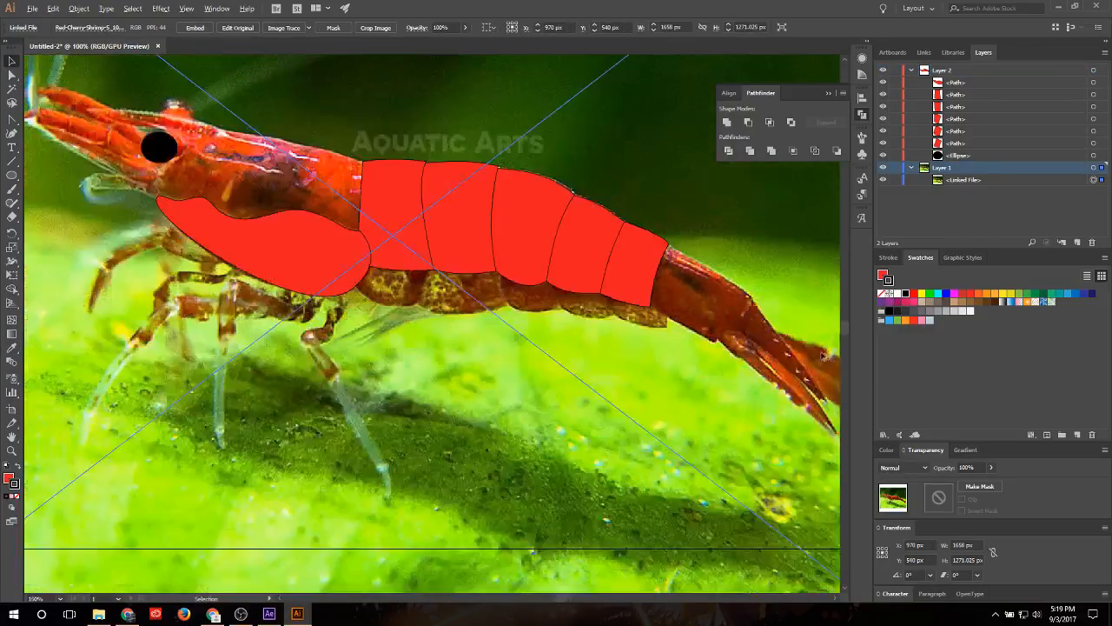
{"action": "scroll", "coordinate": [688, 292], "scroll_direction": "up", "scroll_amount": 1}
{"action": "scroll", "coordinate": [776, 415], "scroll_direction": "down", "scroll_amount": 1}
{"action": "scroll", "coordinate": [826, 435], "scroll_direction": "up", "scroll_amount": 1}
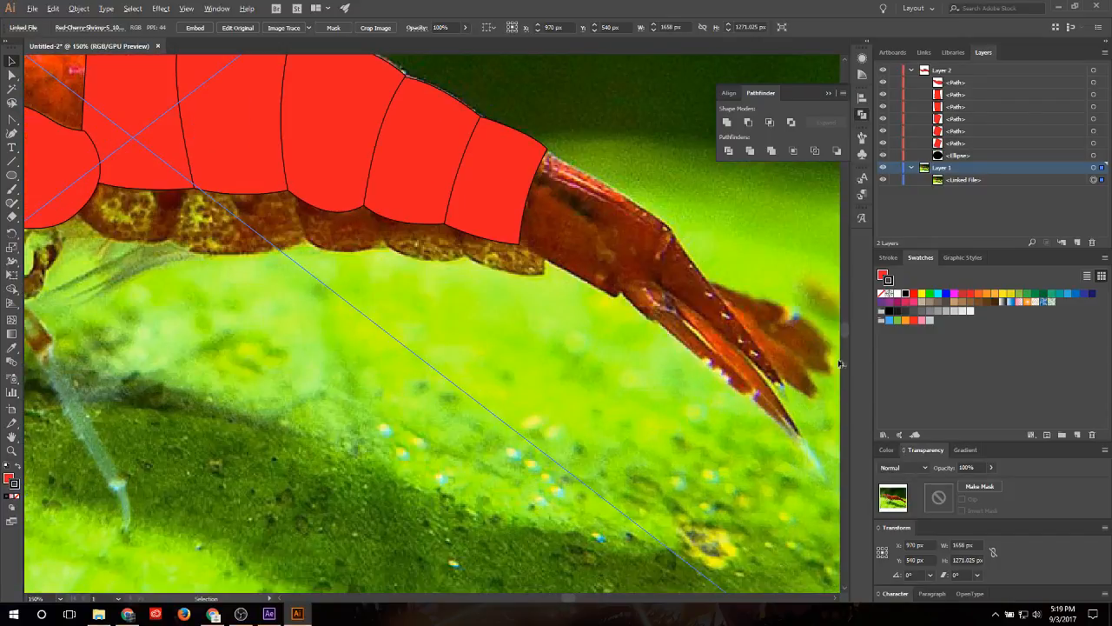
Step: Trace the shrimp's tail fan with the Pen tool as one closed red shape starting at the last abdominal segment's lower corner
{"action": "left_click_drag", "start_coordinate": [12, 119], "coordinate": [52, 117]}
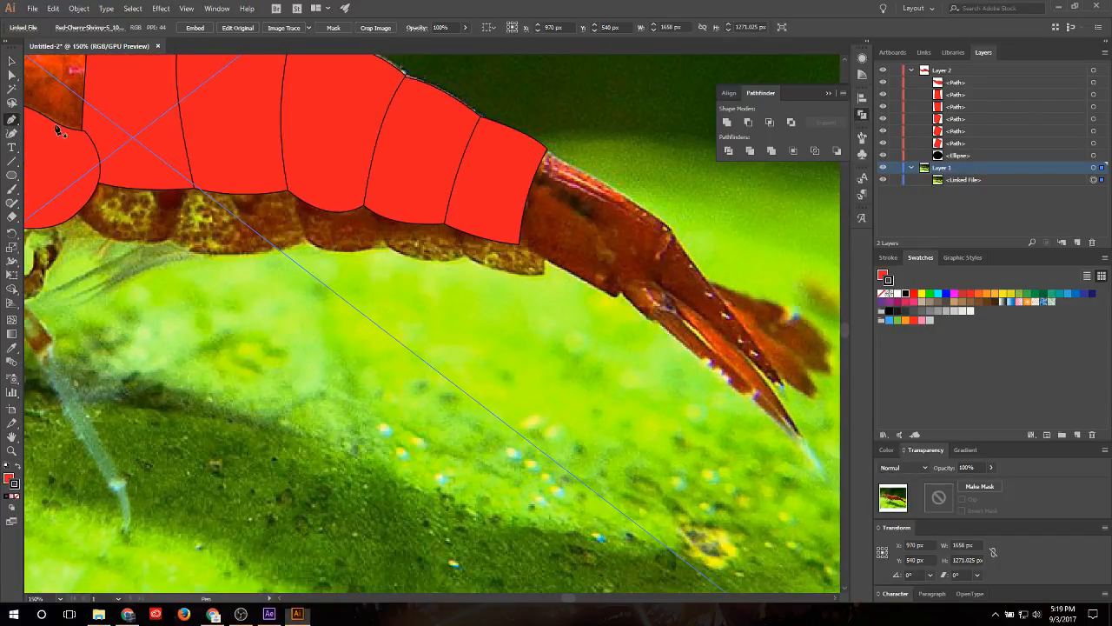
{"action": "left_click", "coordinate": [515, 241]}
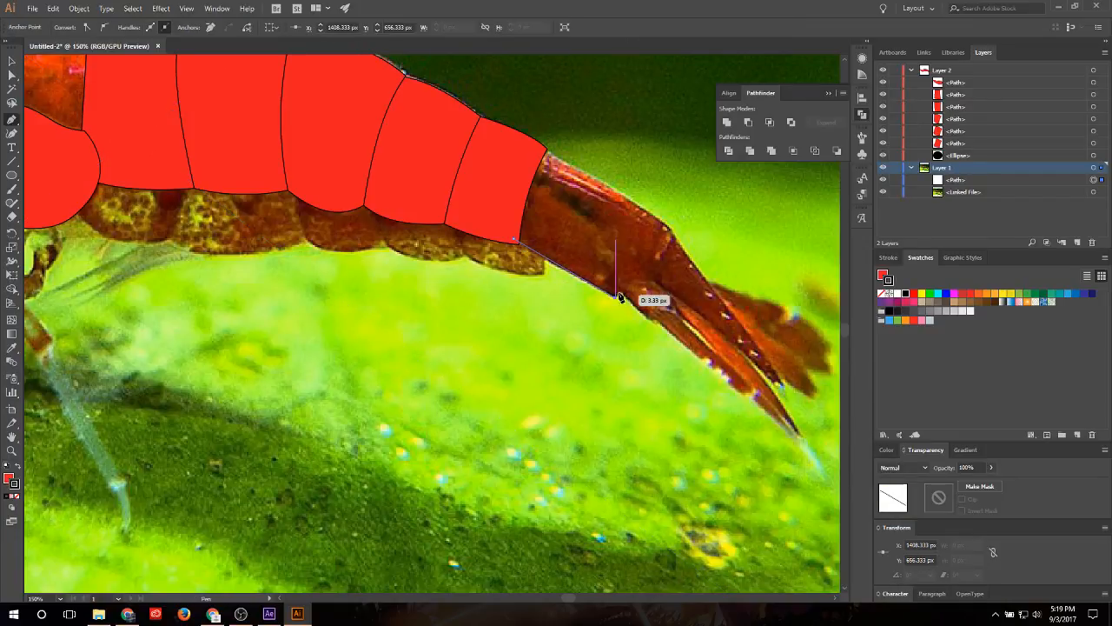
{"action": "left_click", "coordinate": [618, 294]}
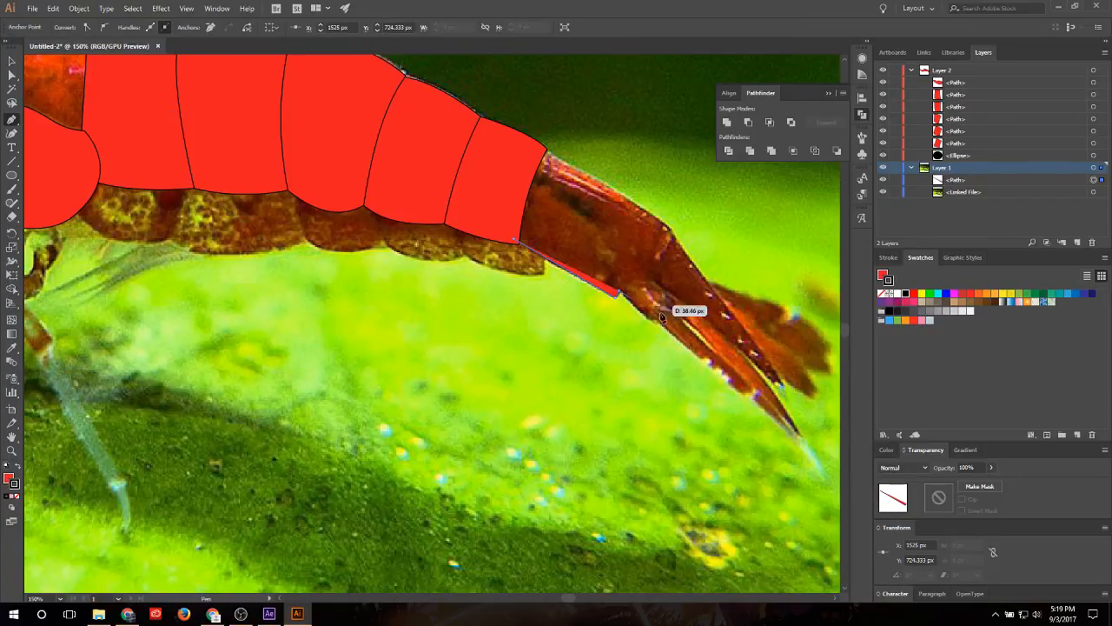
{"action": "left_click", "coordinate": [822, 479]}
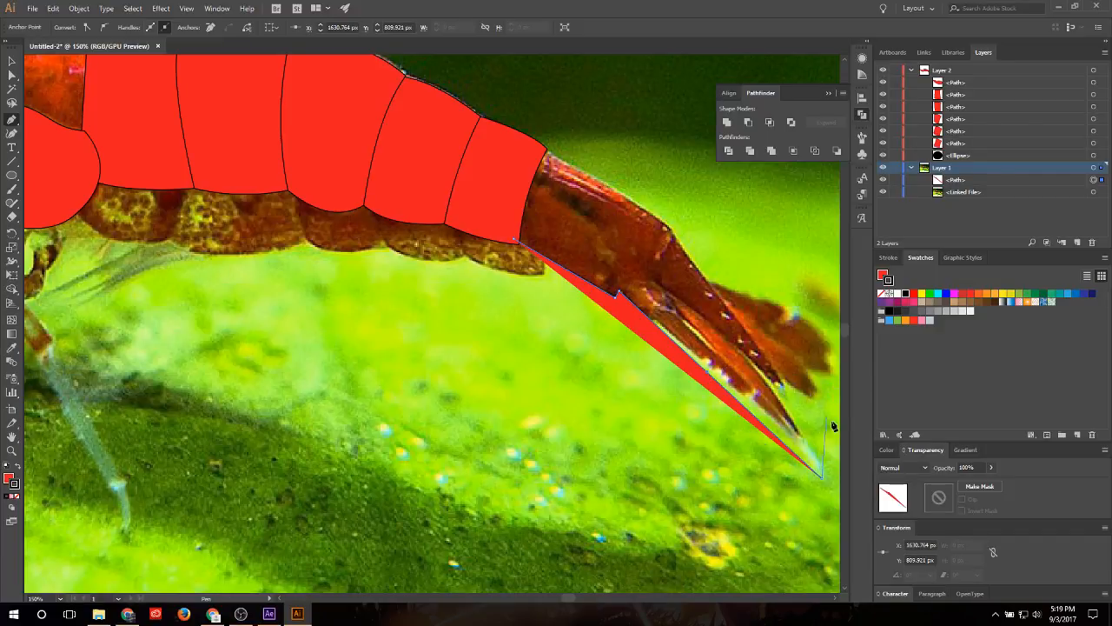
{"action": "left_click", "coordinate": [753, 363]}
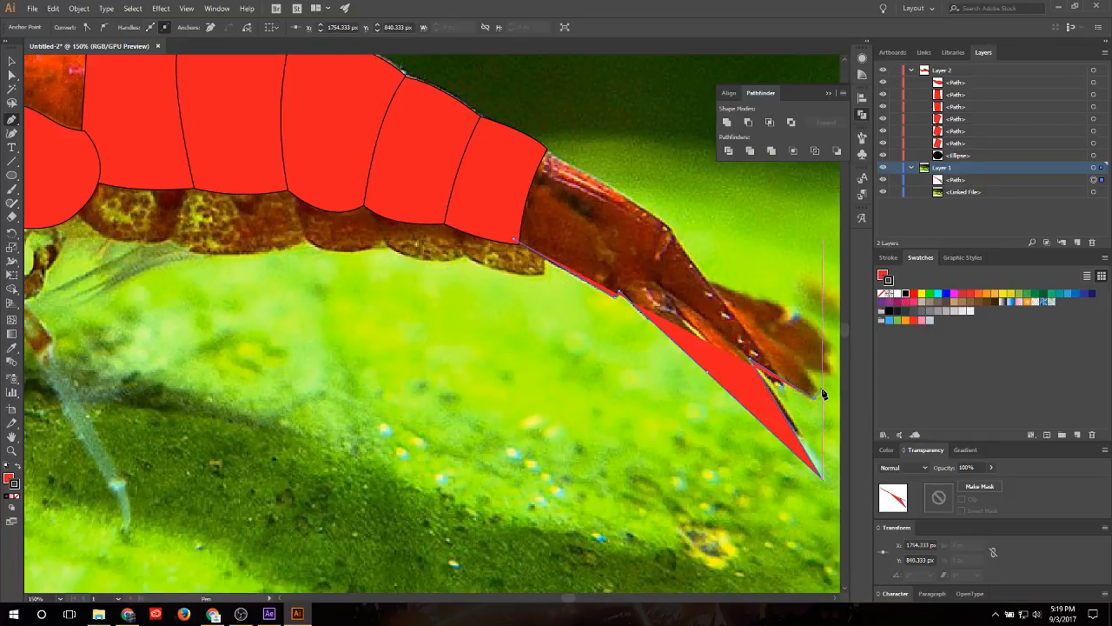
{"action": "left_click", "coordinate": [822, 395]}
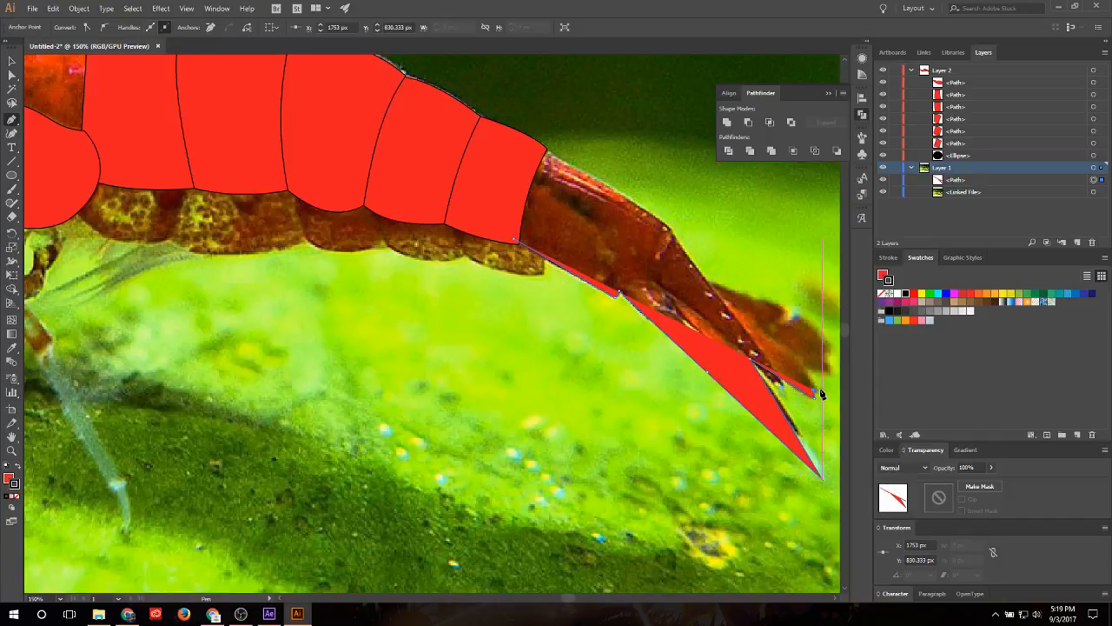
{"action": "left_click", "coordinate": [809, 363]}
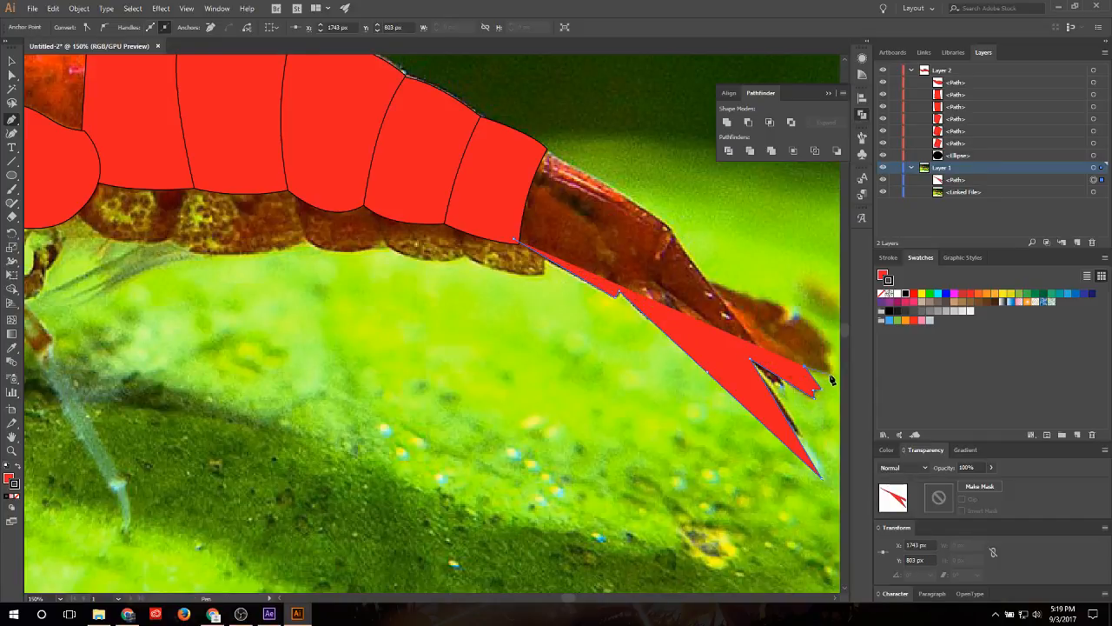
{"action": "left_click", "coordinate": [820, 368]}
{"action": "left_click", "coordinate": [831, 355]}
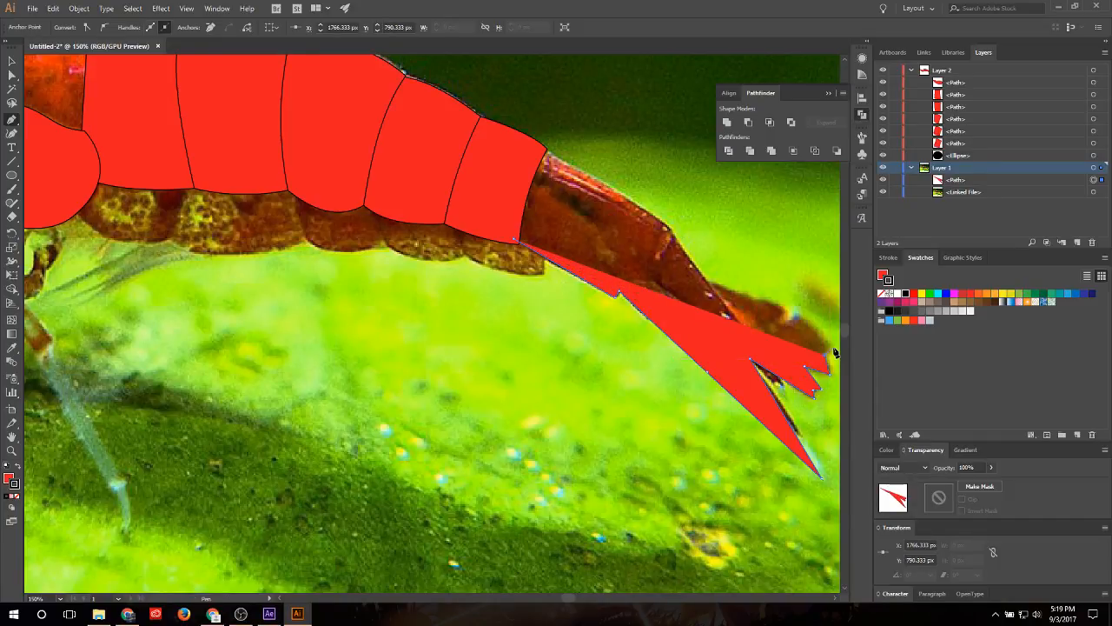
{"action": "left_click", "coordinate": [832, 346]}
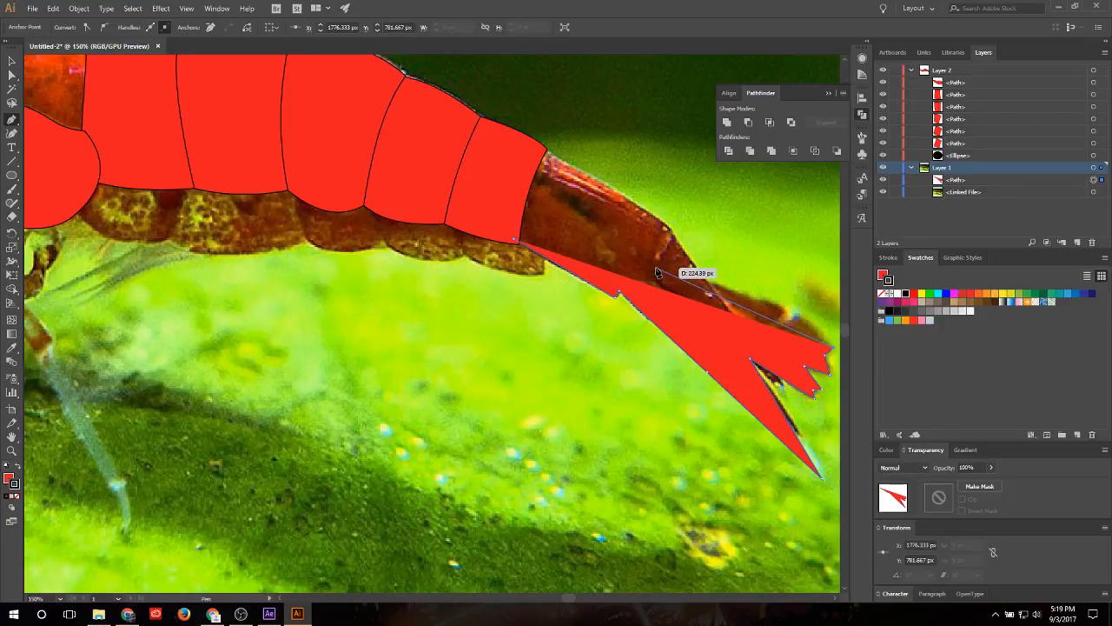
{"action": "left_click_drag", "start_coordinate": [657, 269], "coordinate": [528, 251]}
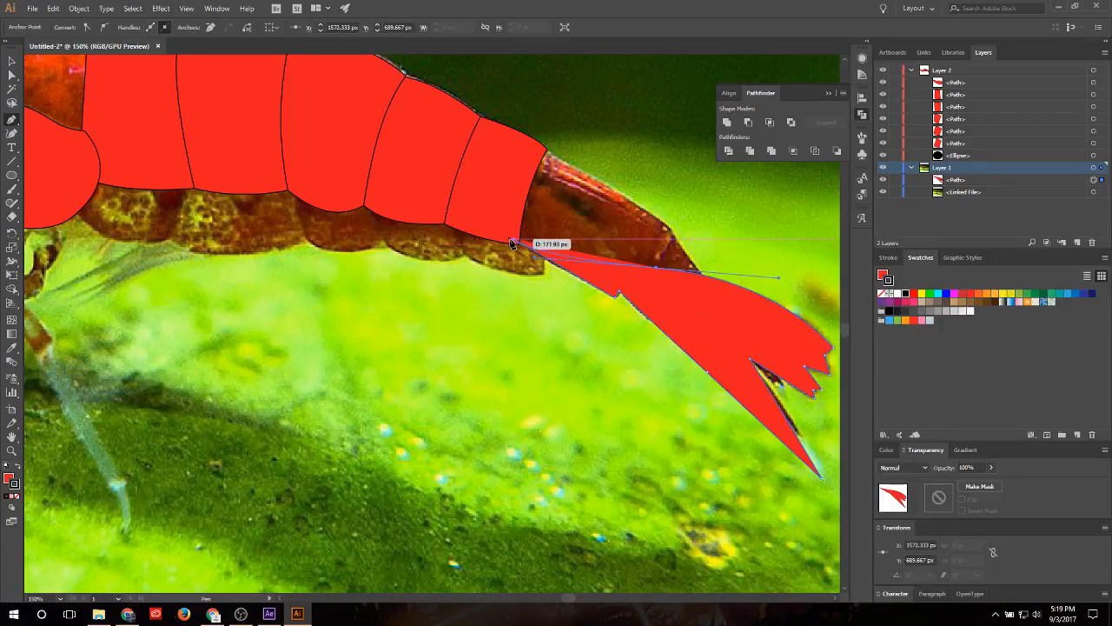
{"action": "left_click", "coordinate": [516, 241]}
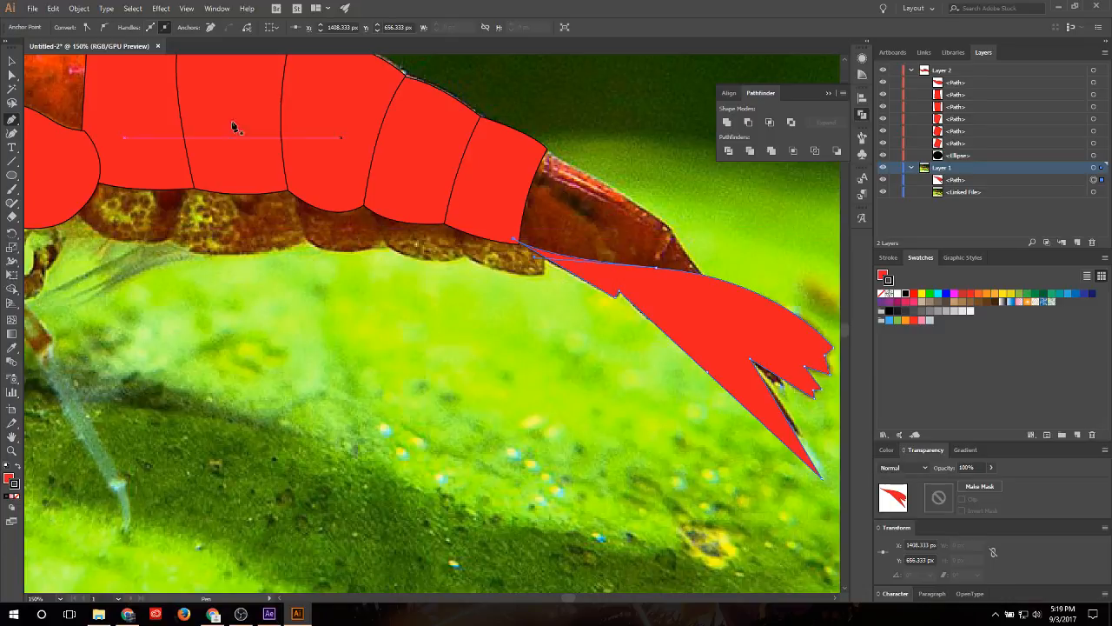
Step: Round the notched tips at the rear end of the tail fan outline with the Anchor Point tool
{"action": "left_click", "coordinate": [12, 61]}
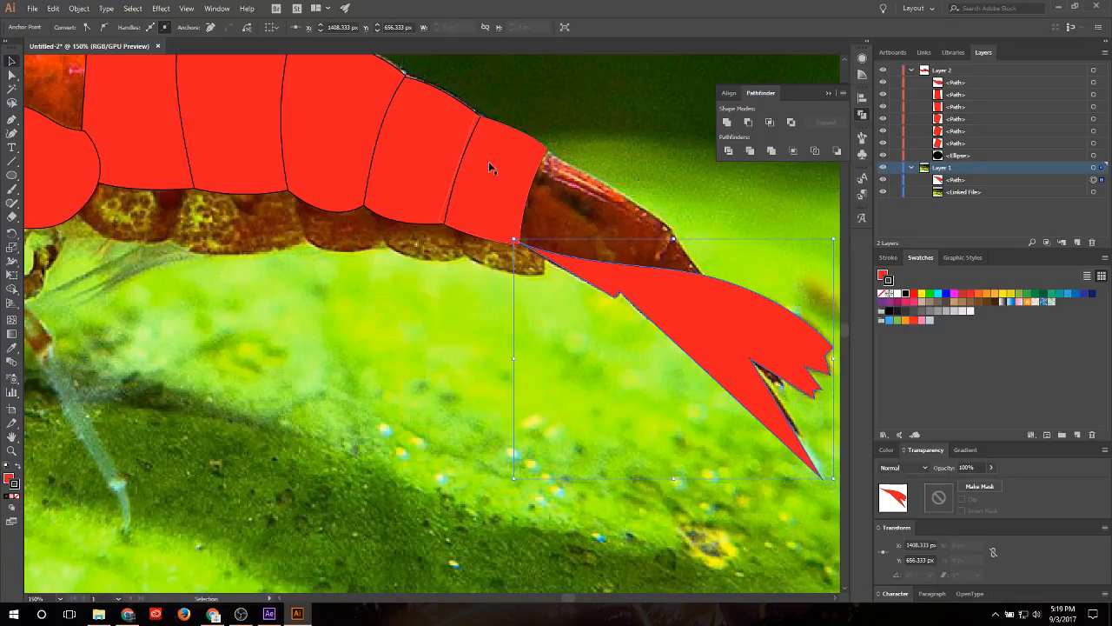
{"action": "left_click", "coordinate": [556, 163]}
{"action": "left_click", "coordinate": [678, 298]}
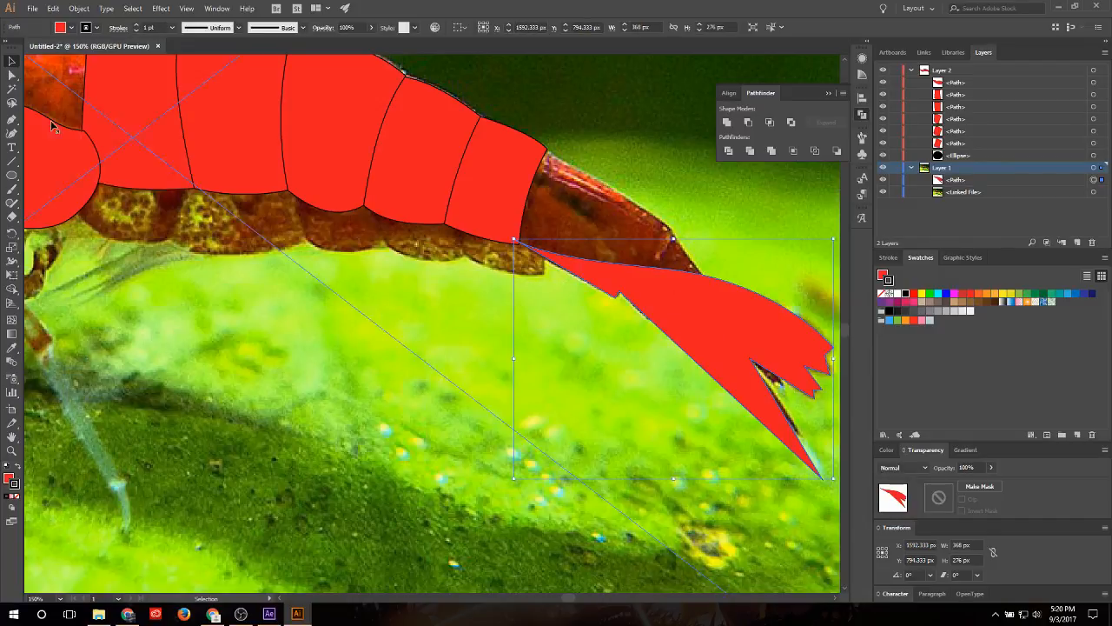
{"action": "key", "text": "p"}
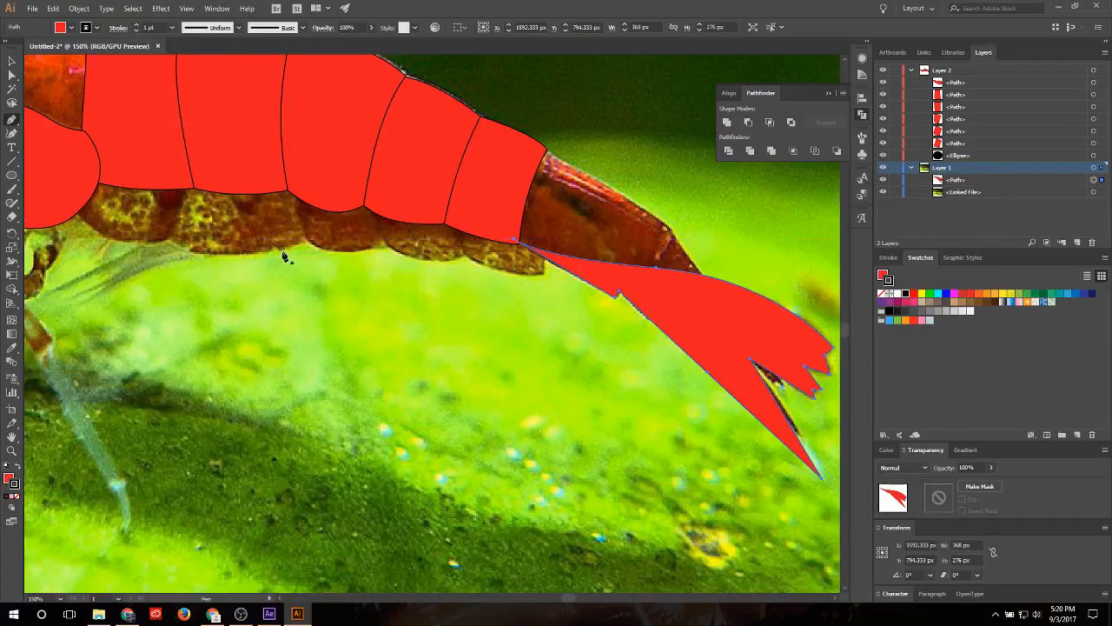
{"action": "right_click", "coordinate": [12, 119]}
{"action": "left_click", "coordinate": [73, 160]}
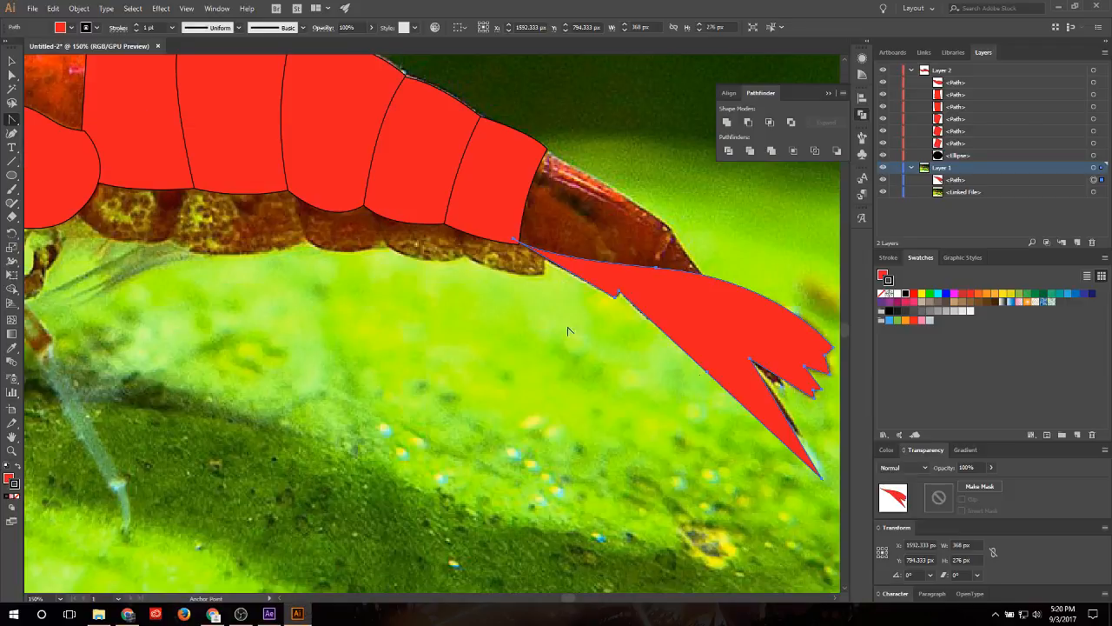
{"action": "left_click_drag", "start_coordinate": [824, 482], "coordinate": [824, 476]}
{"action": "left_click", "coordinate": [822, 476]}
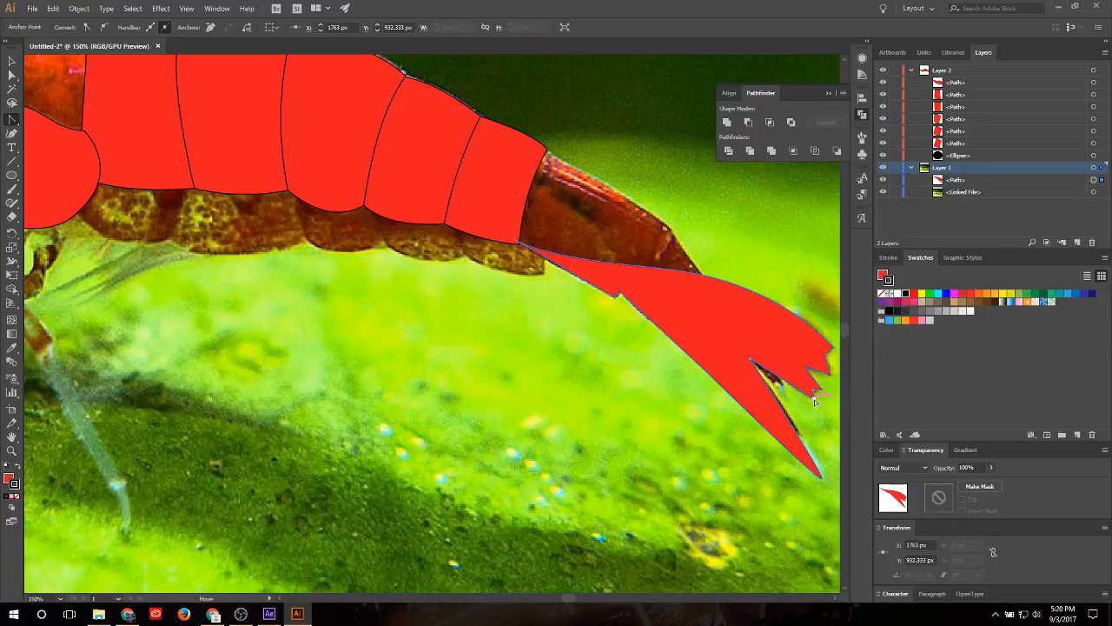
{"action": "left_click_drag", "start_coordinate": [820, 392], "coordinate": [834, 345]}
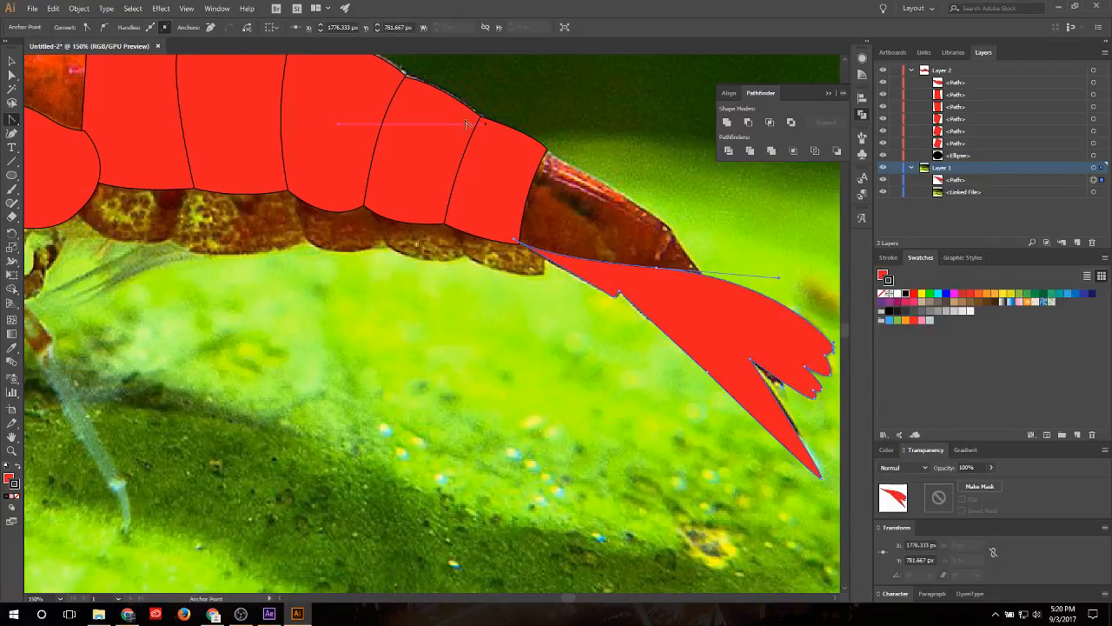
{"action": "left_click", "coordinate": [13, 60]}
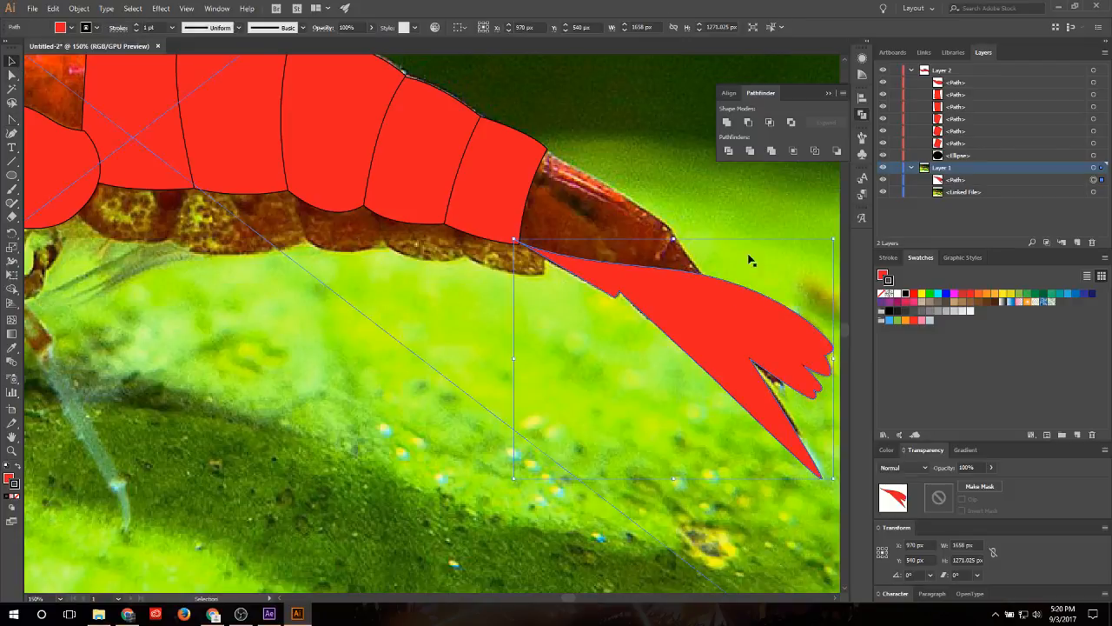
Step: Toggle the visibility of the tail fan path in Layer 1 to compare it with the photo underneath
{"action": "left_click", "coordinate": [884, 181]}
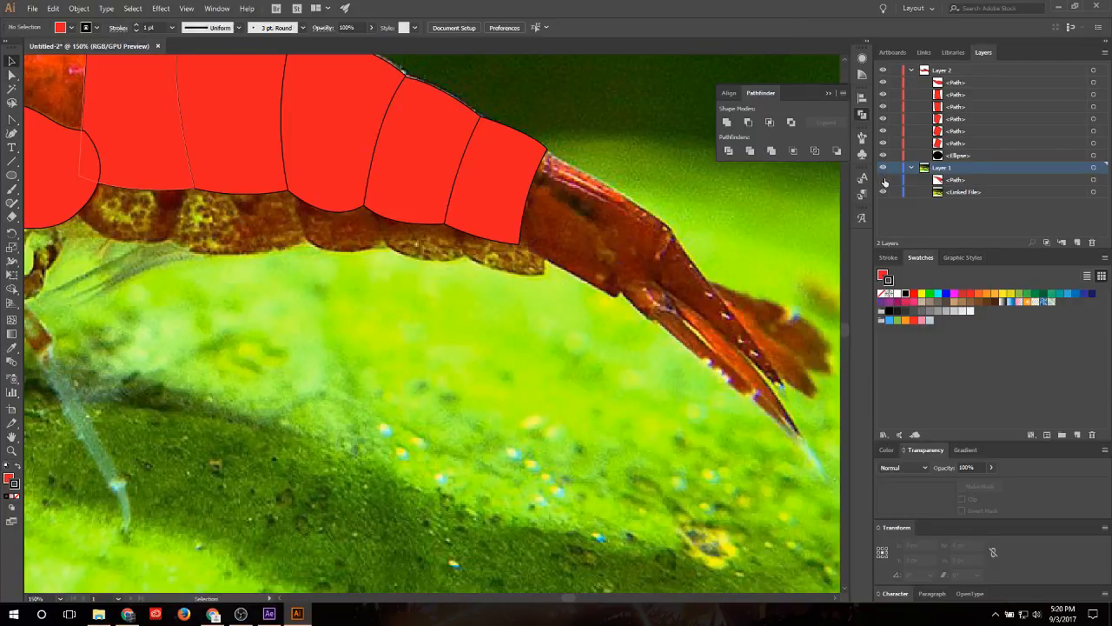
{"action": "left_click", "coordinate": [884, 181]}
{"action": "left_click", "coordinate": [885, 180]}
{"action": "left_click", "coordinate": [884, 181]}
Step: Remove the tail fan's front anchor point at the last abdominal segment's lower corner to shorten the shape
{"action": "left_click", "coordinate": [9, 122]}
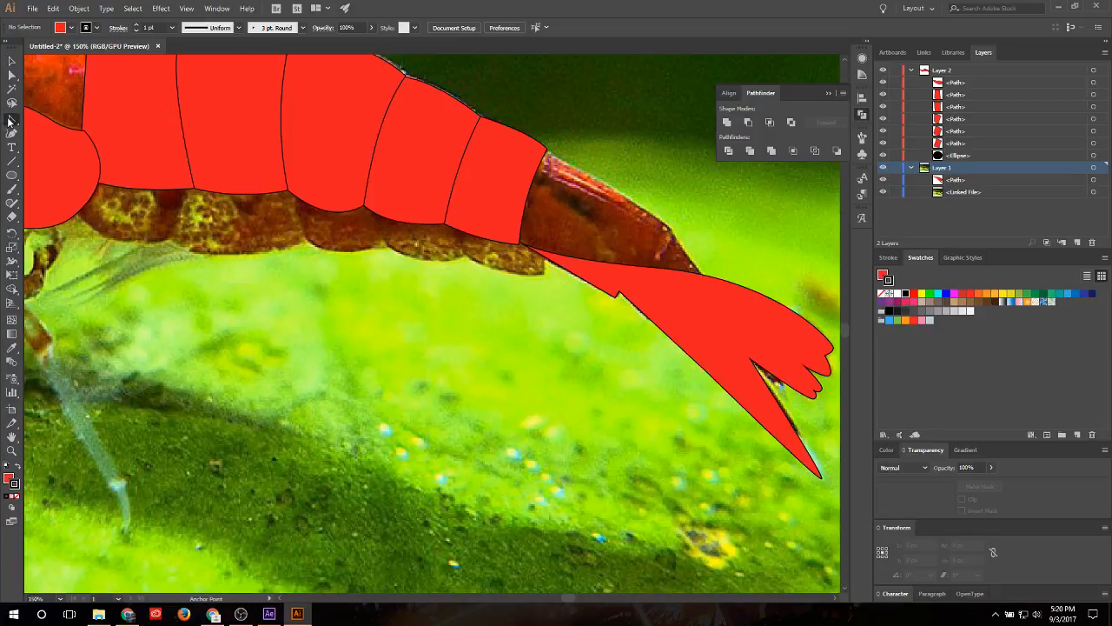
{"action": "left_click", "coordinate": [11, 122]}
{"action": "left_click", "coordinate": [62, 116]}
{"action": "left_click", "coordinate": [522, 249]}
{"action": "left_click", "coordinate": [513, 244]}
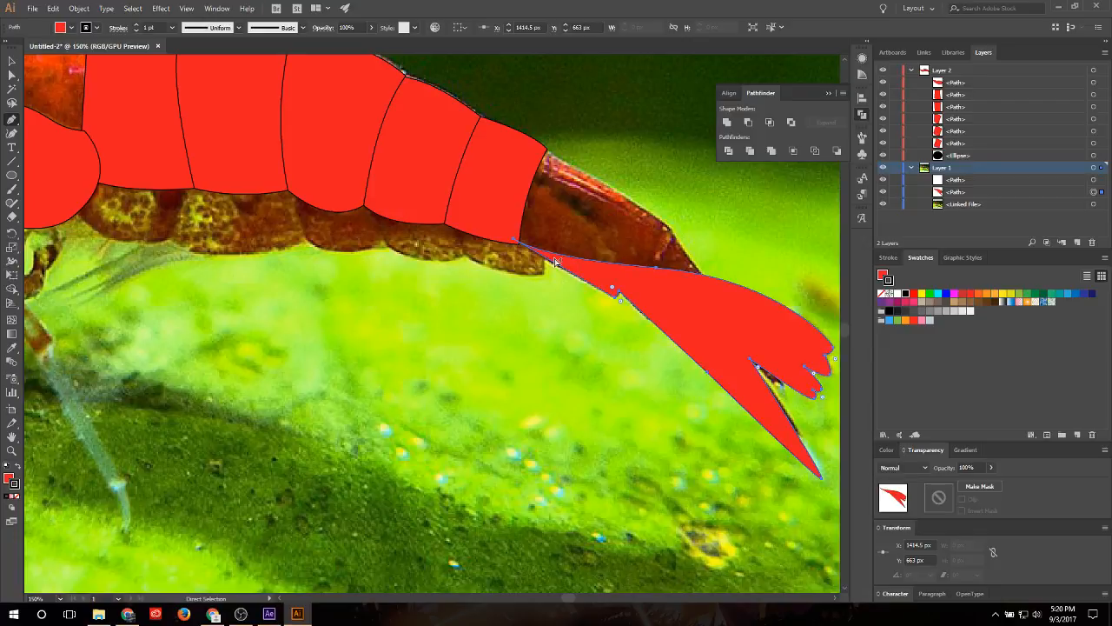
{"action": "left_click", "coordinate": [514, 244]}
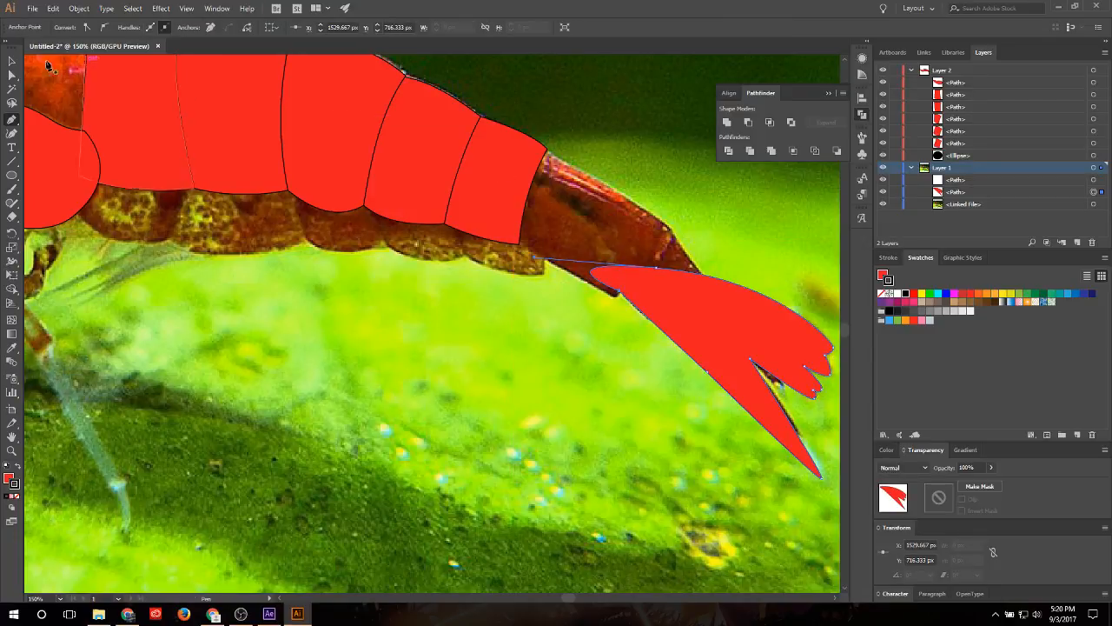
Step: Move the tail fan path from Layer 1 into Layer 2, just above the ellipse
{"action": "left_click", "coordinate": [10, 62]}
{"action": "left_click", "coordinate": [971, 195]}
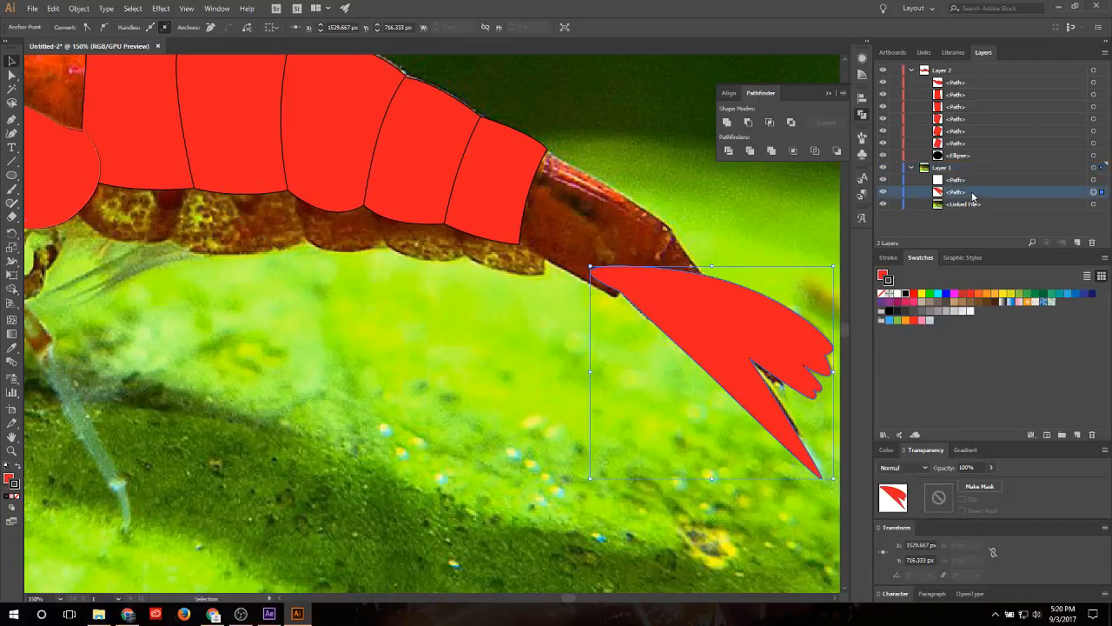
{"action": "left_click_drag", "start_coordinate": [975, 190], "coordinate": [977, 156]}
{"action": "left_click", "coordinate": [811, 214]}
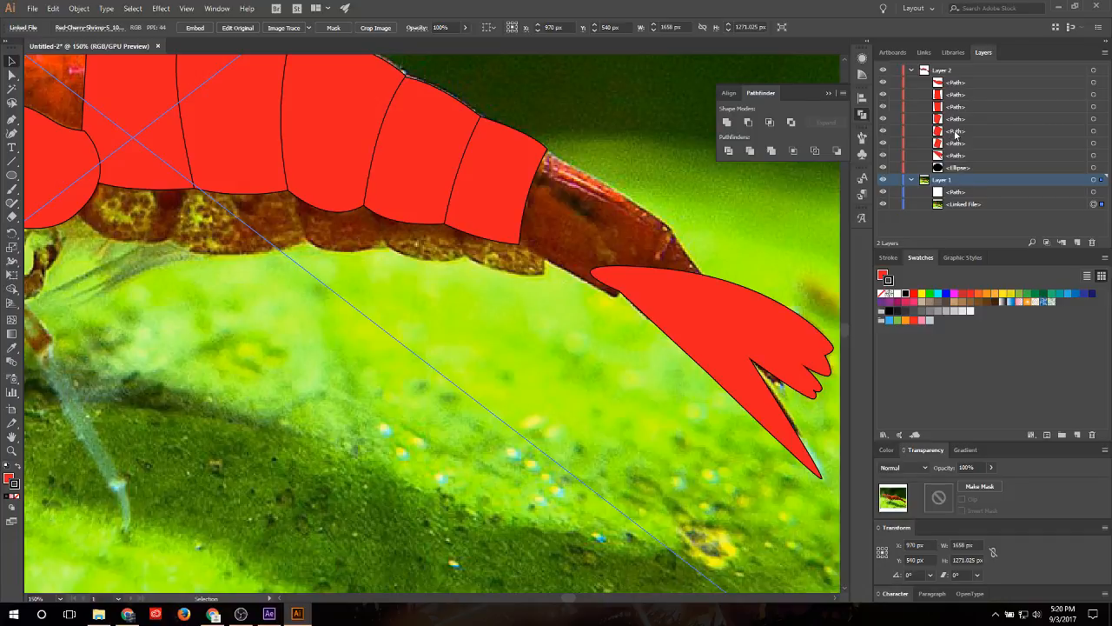
Step: Identify the tail fan path in Layer 2 and hide it to expose the photo's tail
{"action": "left_click", "coordinate": [883, 82]}
{"action": "left_click", "coordinate": [883, 82]}
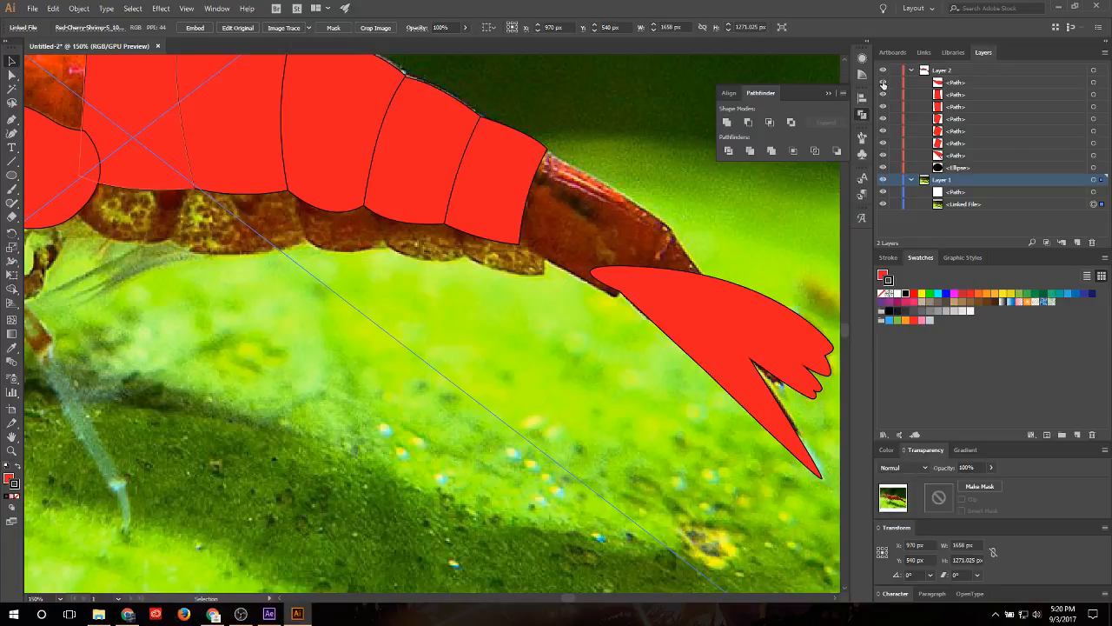
{"action": "left_click", "coordinate": [882, 155]}
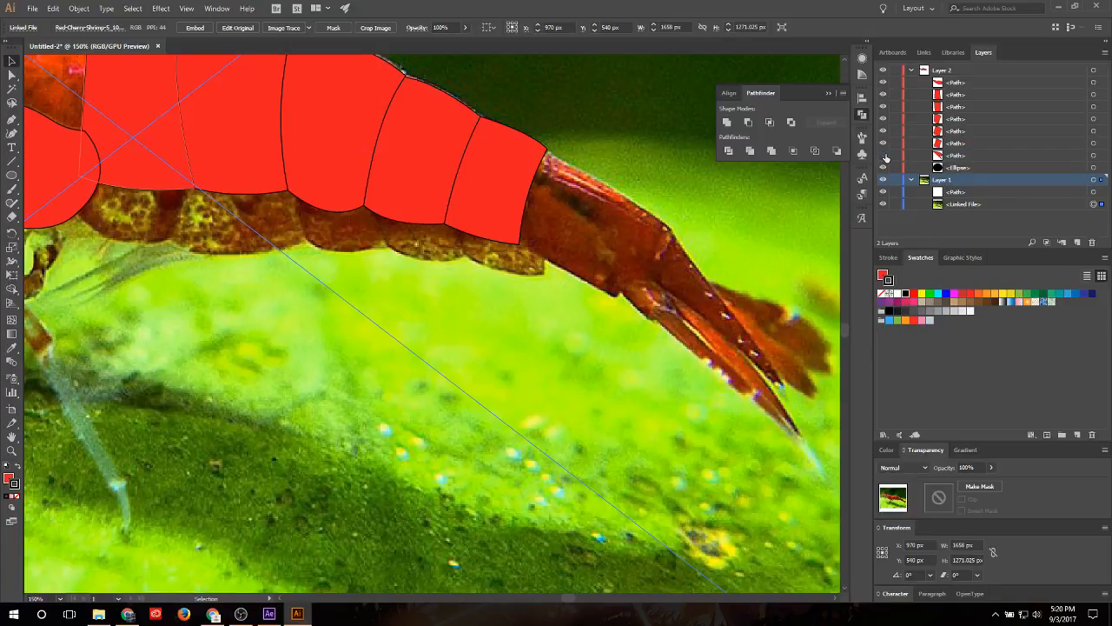
{"action": "left_click", "coordinate": [883, 156]}
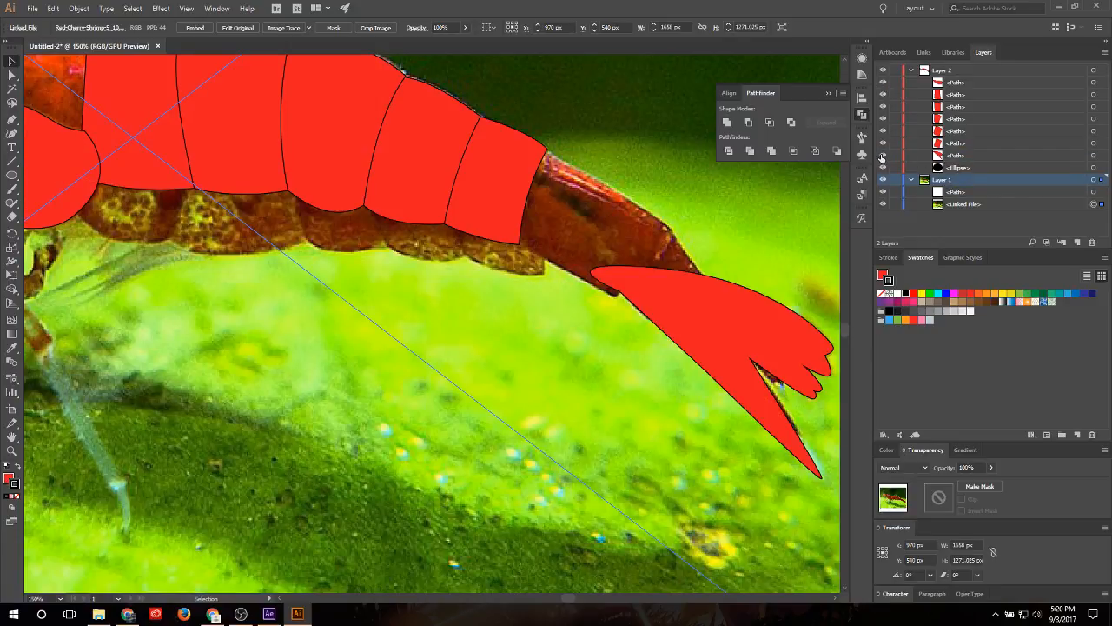
{"action": "left_click", "coordinate": [883, 155]}
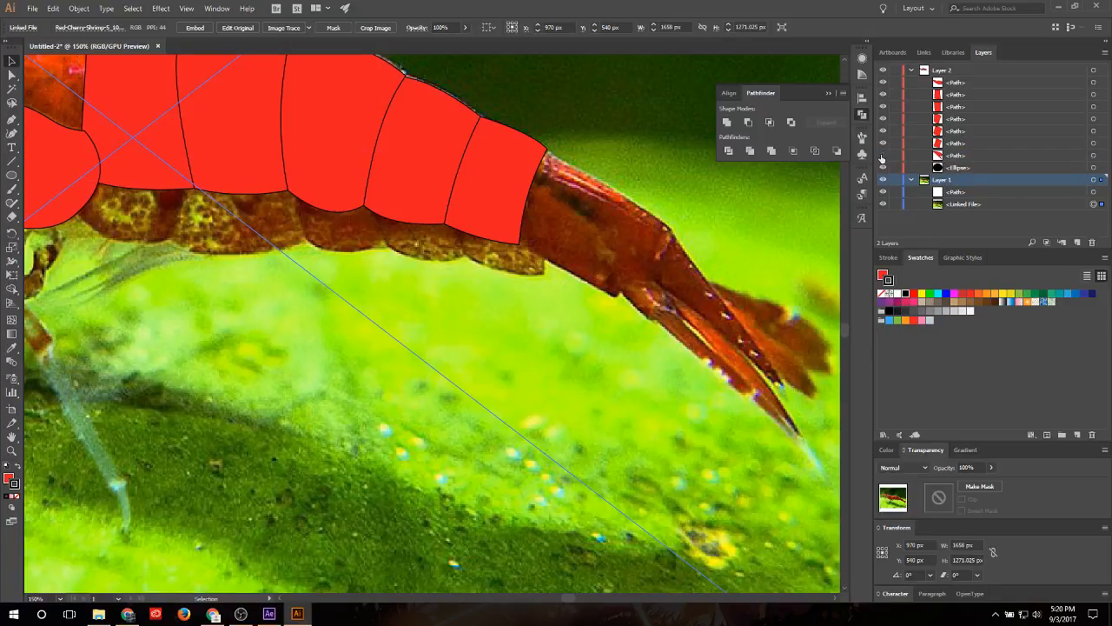
Step: Trace the last body segment and its long pointed tail blade as a closed red Pen shape joined to the last traced abdominal segment
{"action": "left_click", "coordinate": [10, 121]}
{"action": "left_click", "coordinate": [514, 241]}
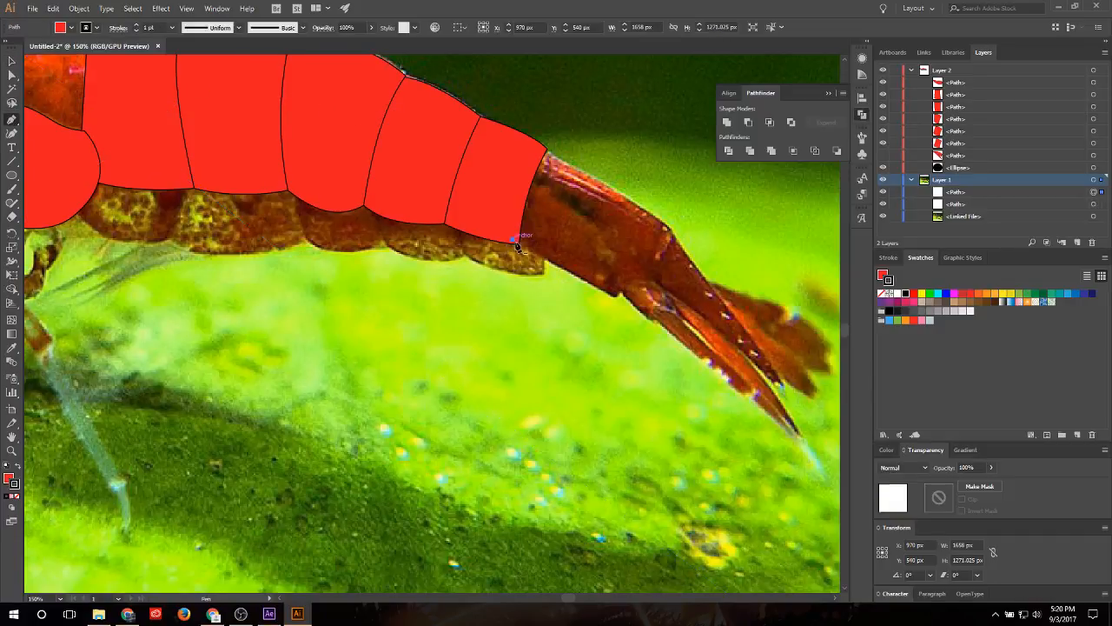
{"action": "left_click", "coordinate": [615, 297]}
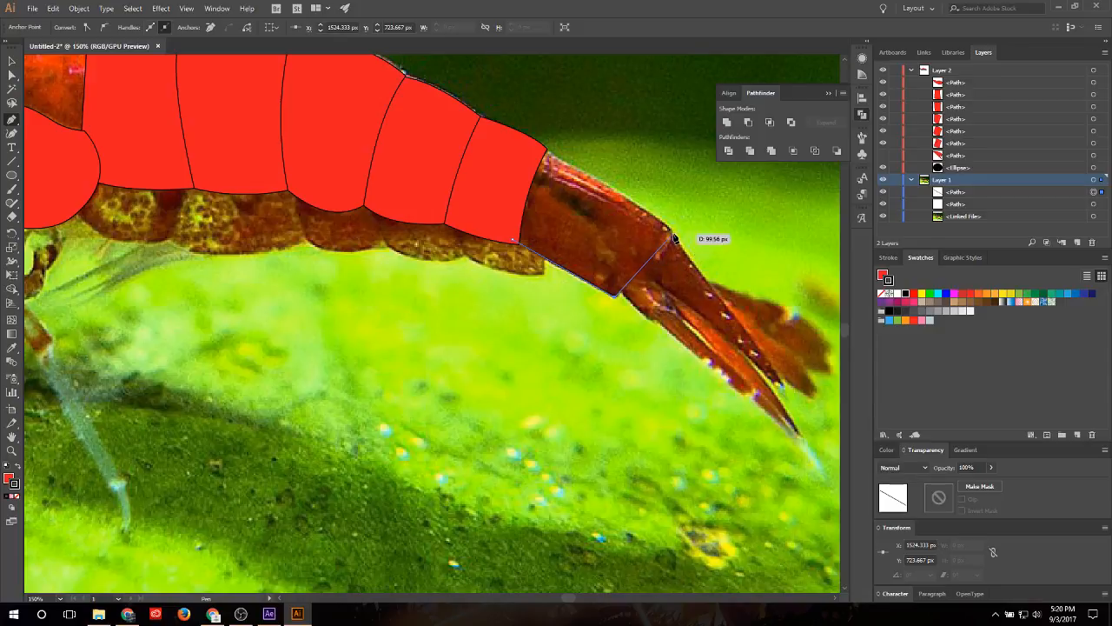
{"action": "left_click", "coordinate": [644, 278]}
{"action": "left_click_drag", "start_coordinate": [660, 291], "coordinate": [679, 297]}
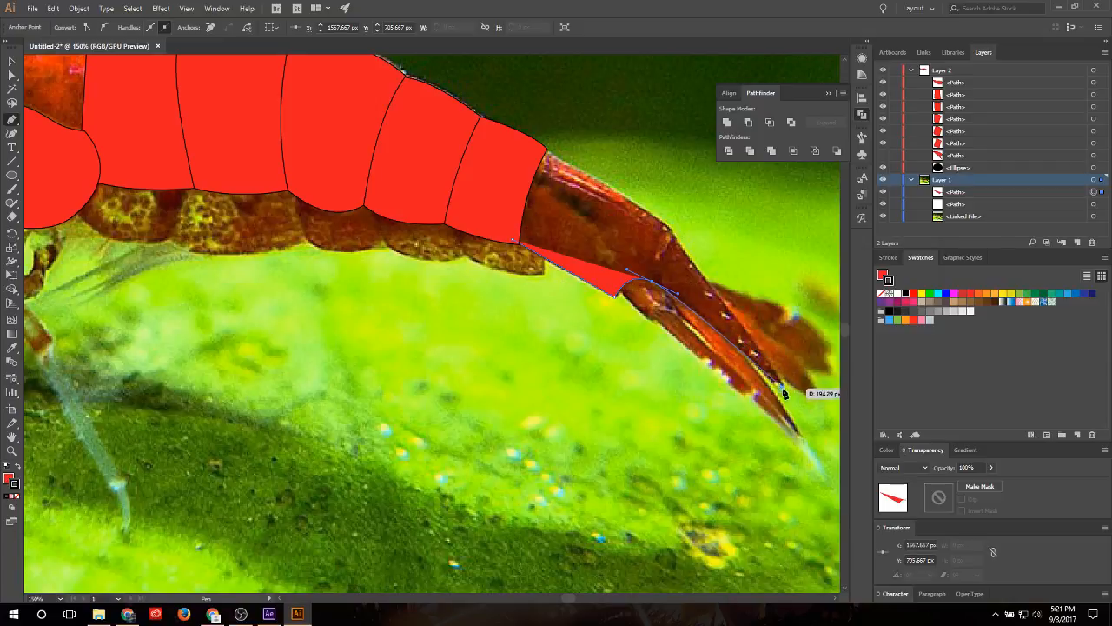
{"action": "left_click", "coordinate": [782, 389]}
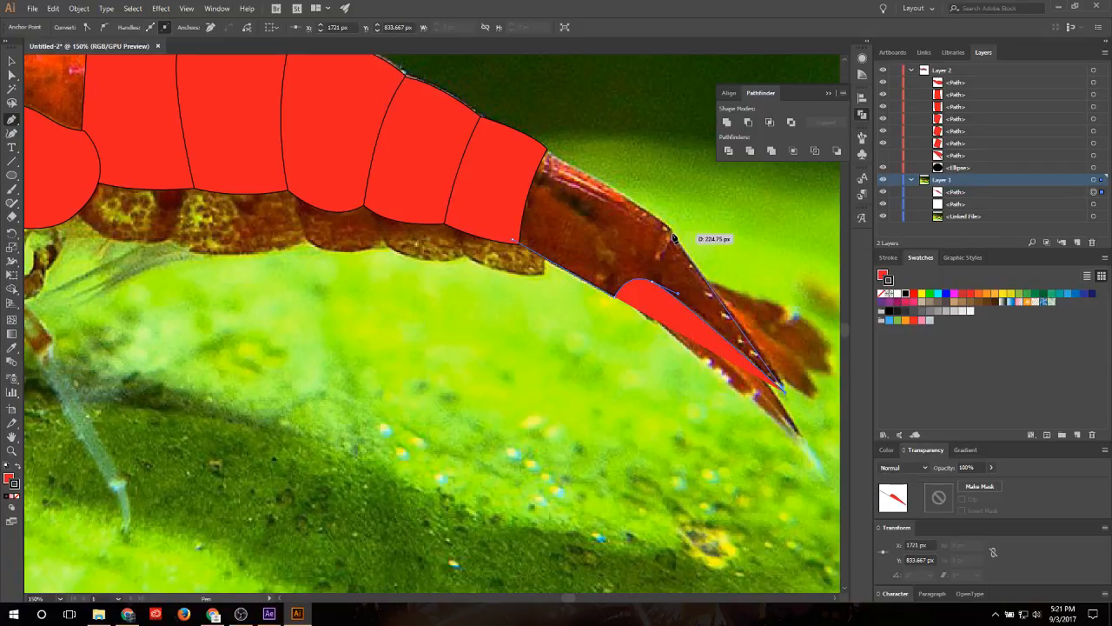
{"action": "left_click", "coordinate": [669, 230]}
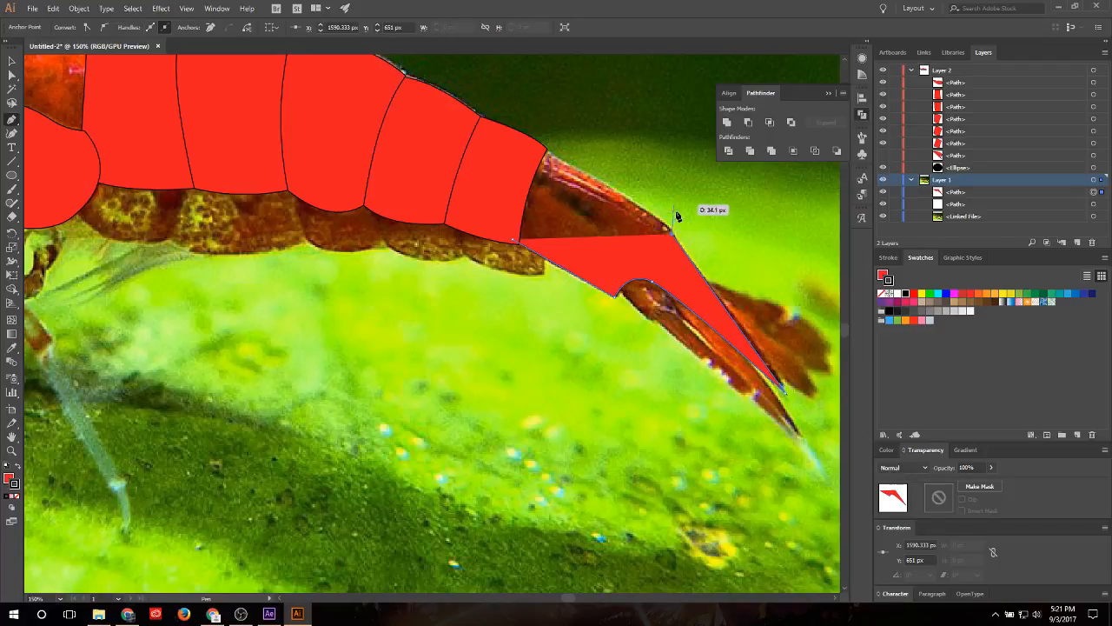
{"action": "left_click", "coordinate": [544, 154]}
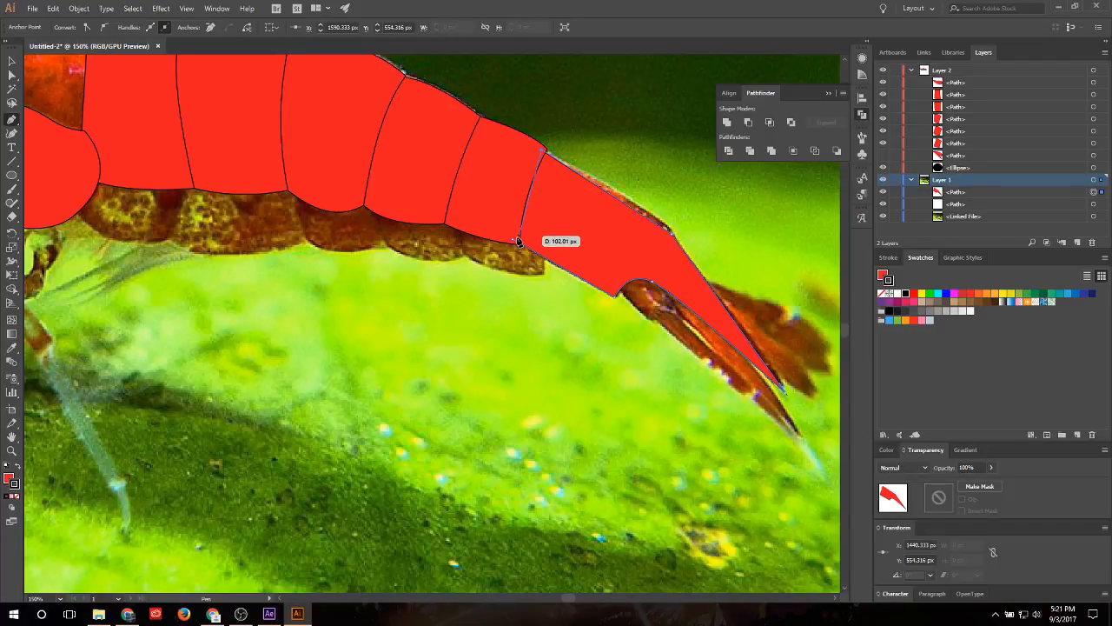
{"action": "left_click", "coordinate": [515, 239]}
{"action": "left_click_drag", "start_coordinate": [10, 126], "coordinate": [55, 161]}
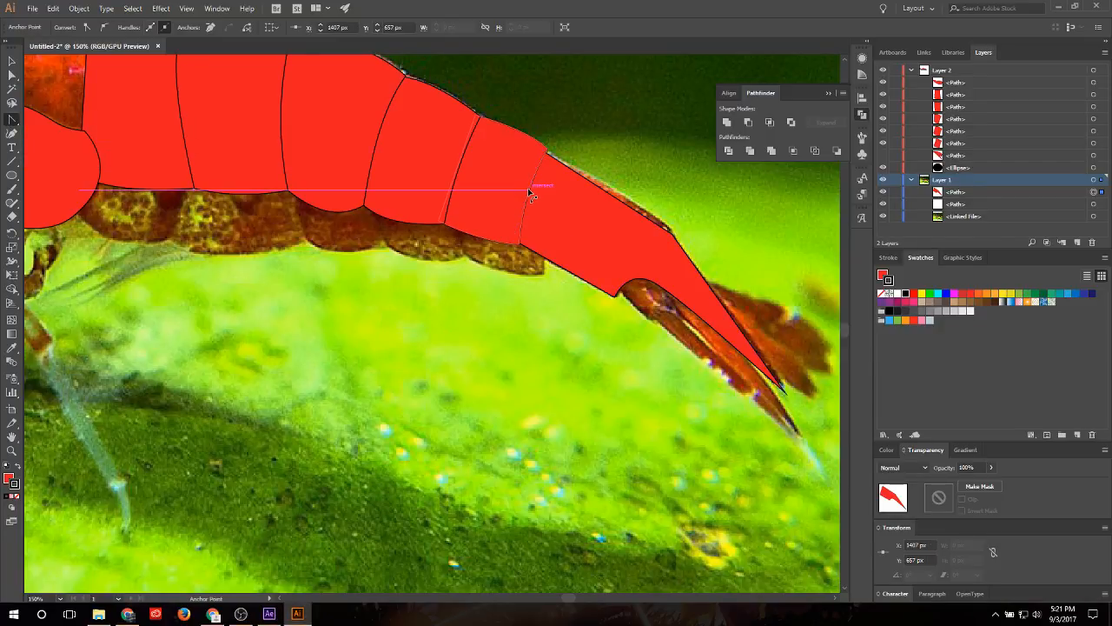
Step: Reshape the last segment and tail blade path with the Anchor Point tool, curving its upper edge and pointed tip along the photo
{"action": "left_click", "coordinate": [558, 198], "text": "ctrl"}
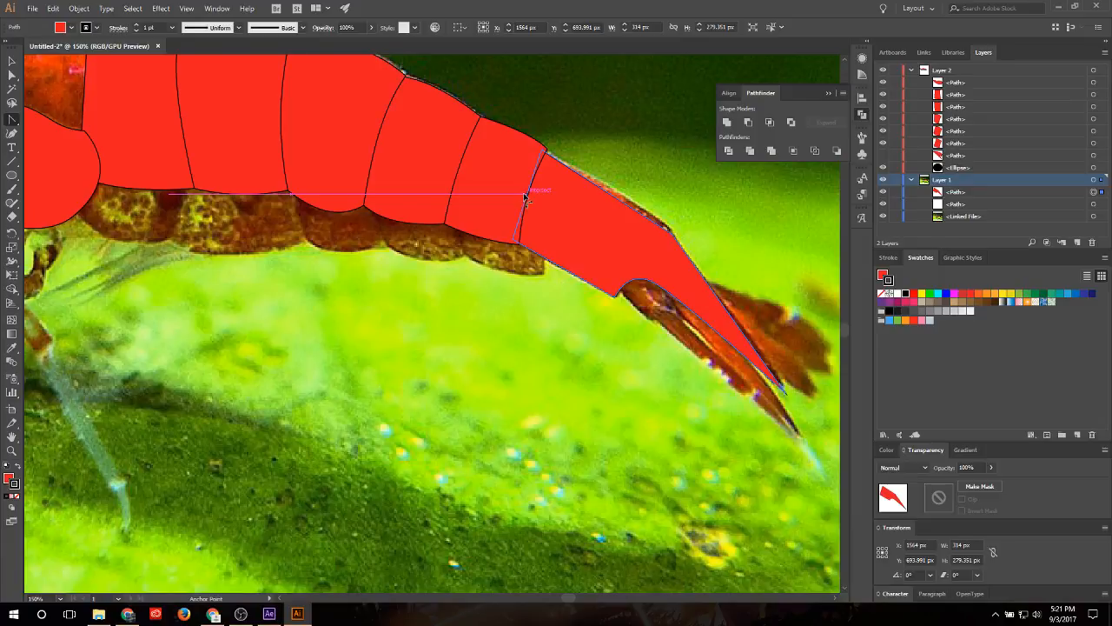
{"action": "left_click_drag", "start_coordinate": [524, 199], "coordinate": [527, 198]}
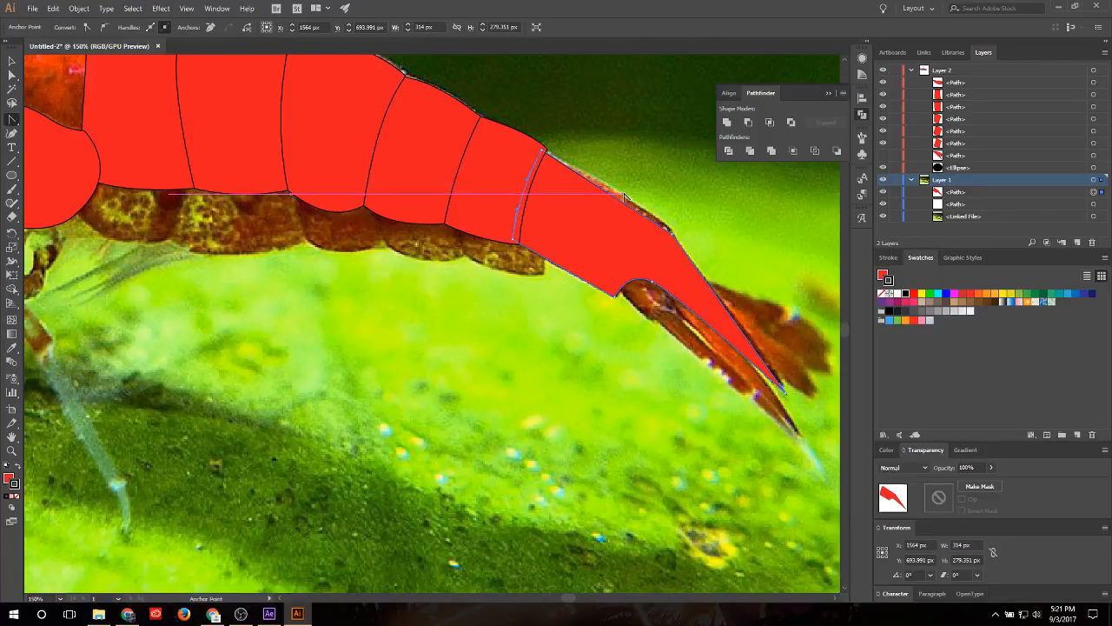
{"action": "left_click_drag", "start_coordinate": [623, 196], "coordinate": [674, 231]}
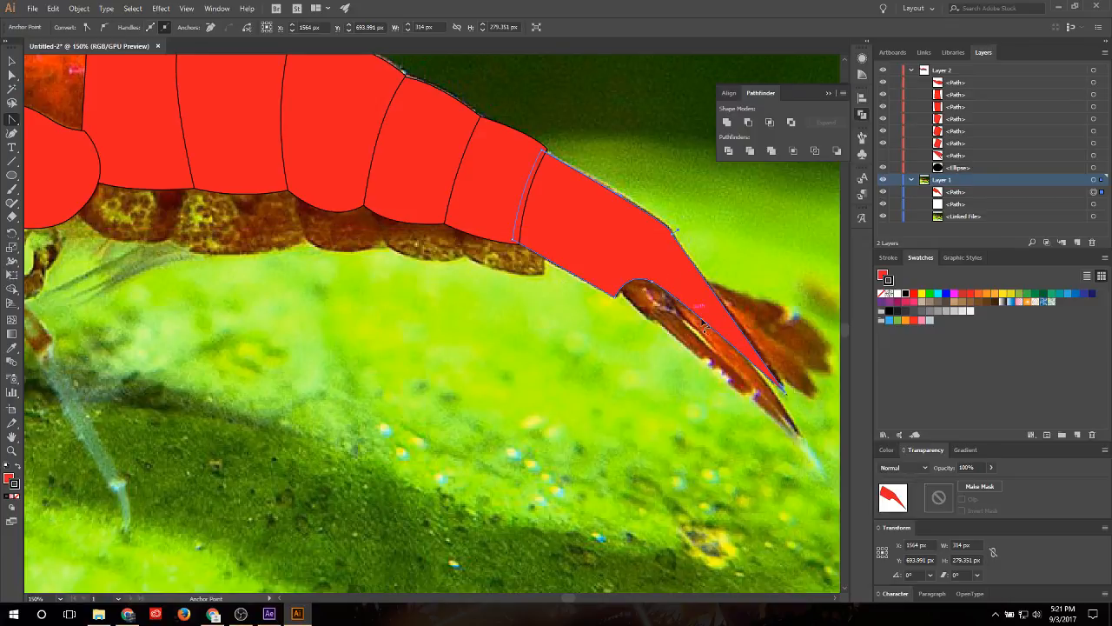
{"action": "left_click_drag", "start_coordinate": [785, 393], "coordinate": [789, 393]}
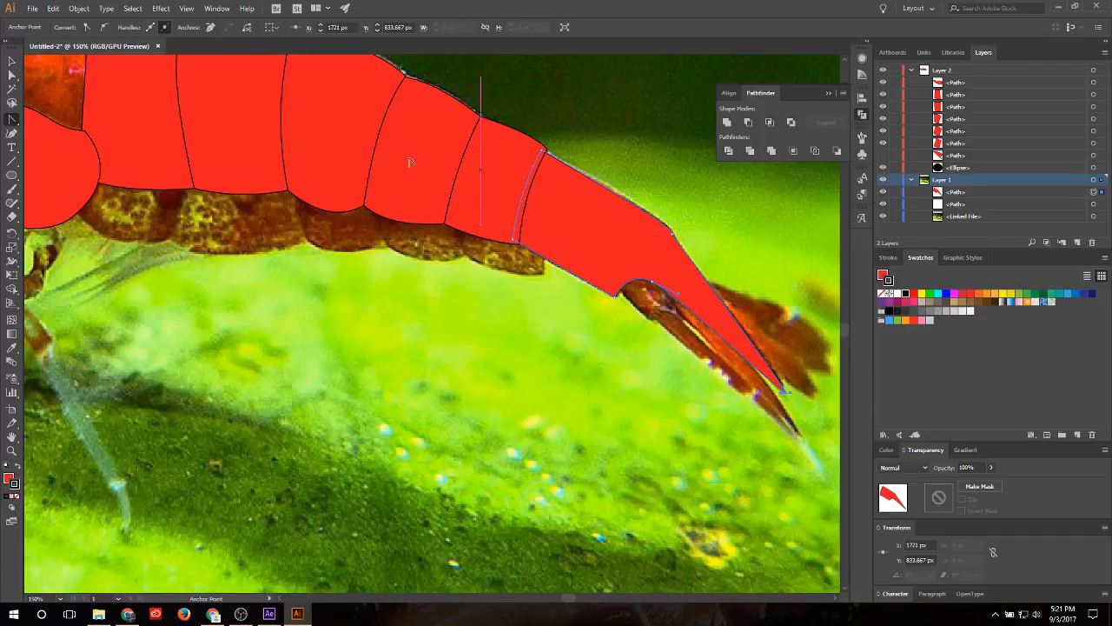
{"action": "left_click", "coordinate": [772, 366]}
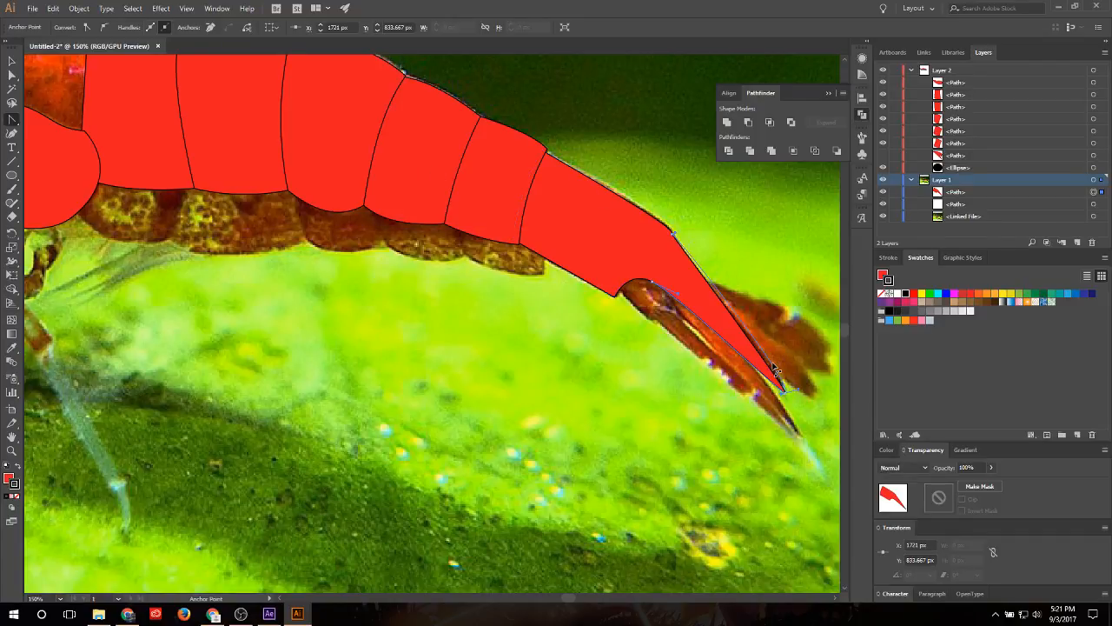
{"action": "left_click", "coordinate": [772, 369]}
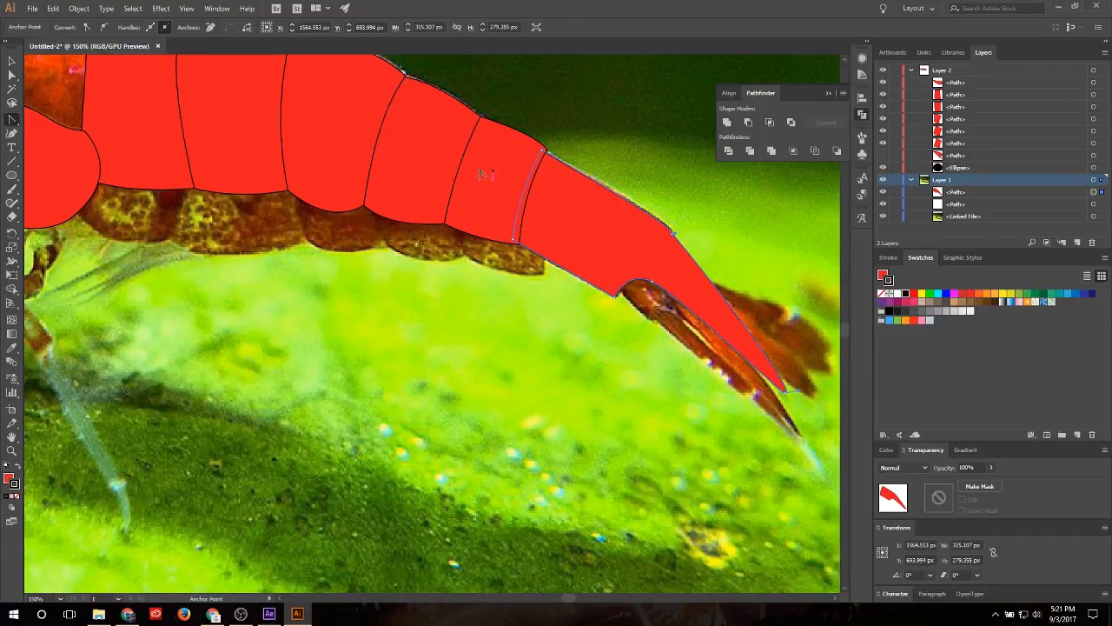
Step: Add an anchor point on the tail blade's upper edge below the shoulder and curve the edge inward toward the fan's base
{"action": "left_click", "coordinate": [11, 121]}
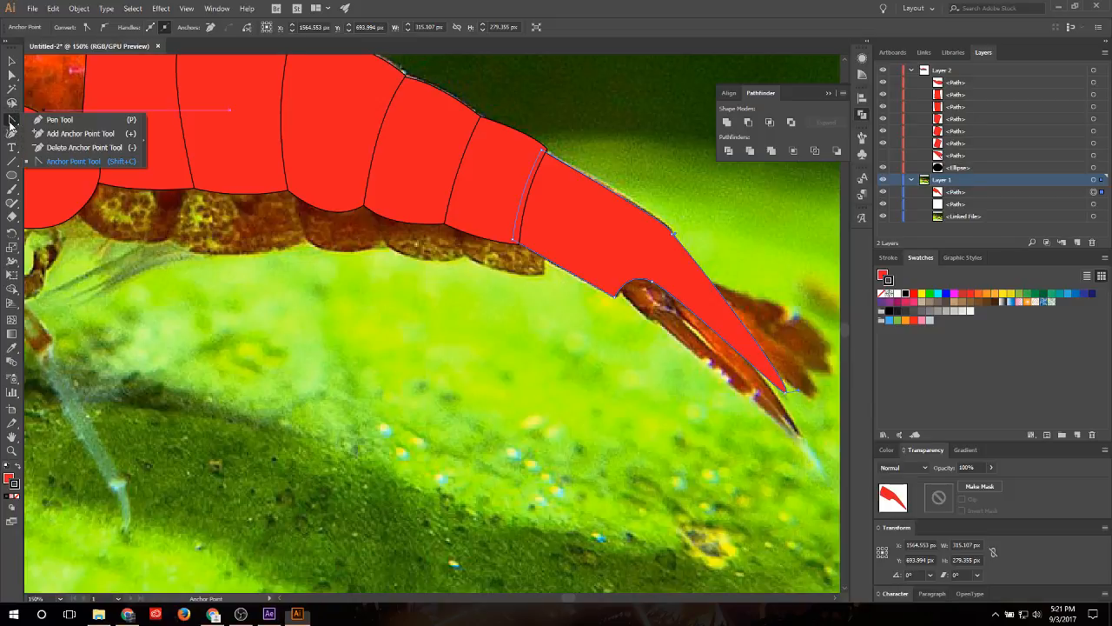
{"action": "left_click", "coordinate": [84, 147]}
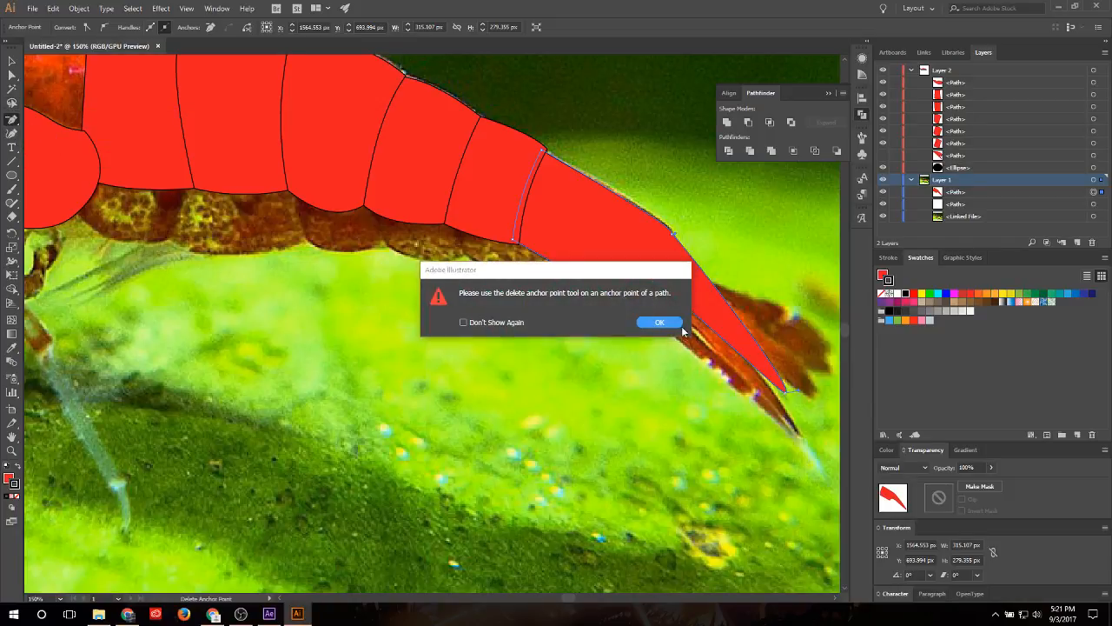
{"action": "left_click", "coordinate": [681, 325]}
{"action": "left_click", "coordinate": [12, 121]}
{"action": "left_click", "coordinate": [41, 120]}
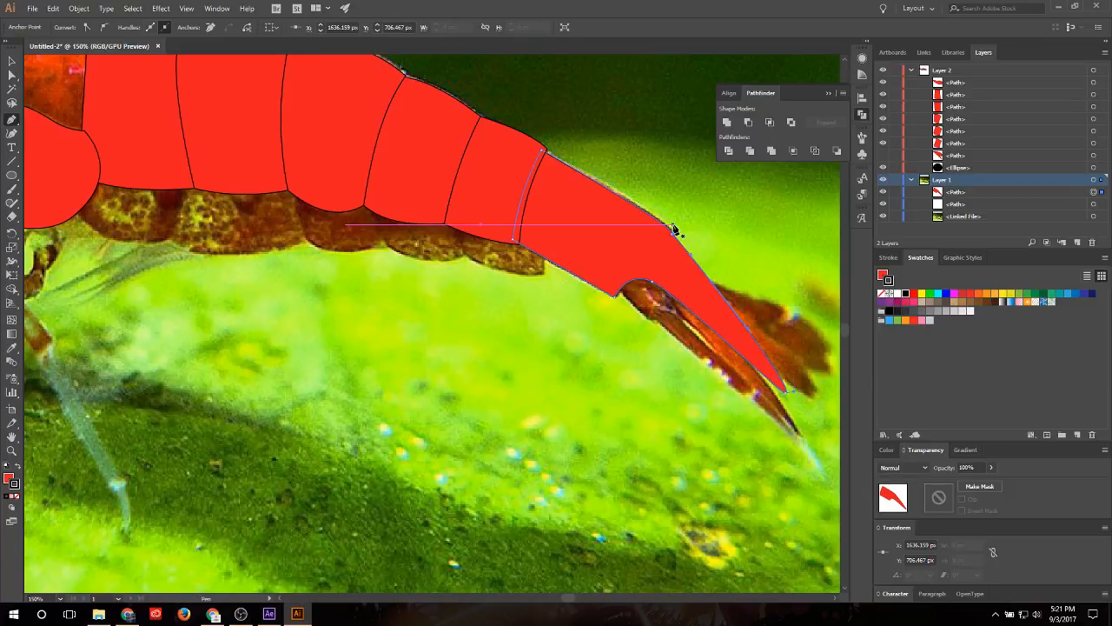
{"action": "left_click", "coordinate": [12, 121]}
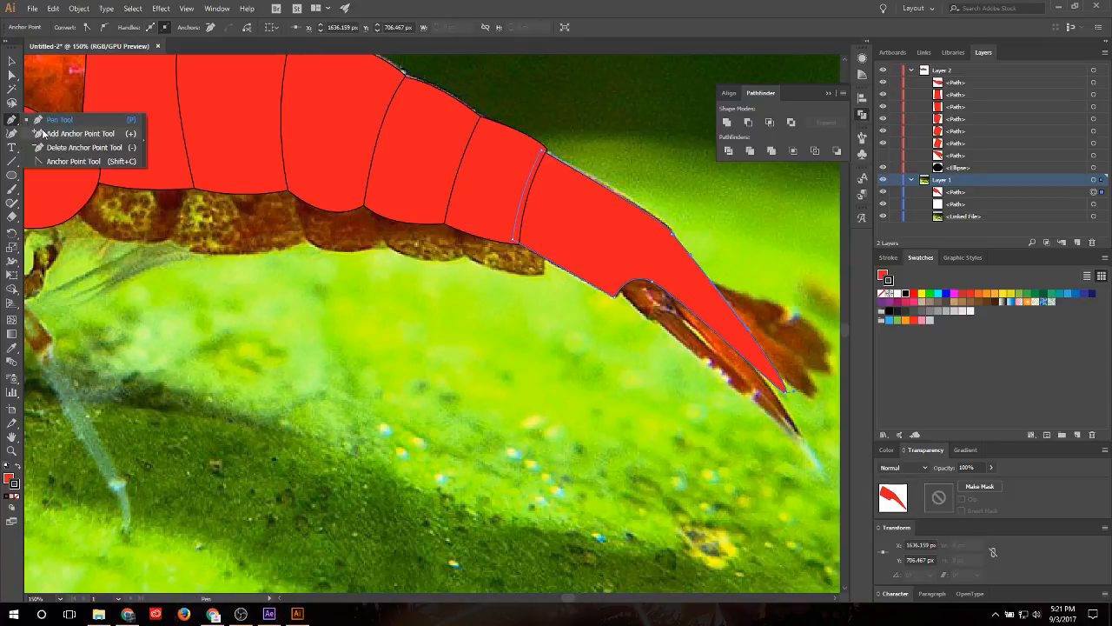
{"action": "left_click", "coordinate": [69, 162]}
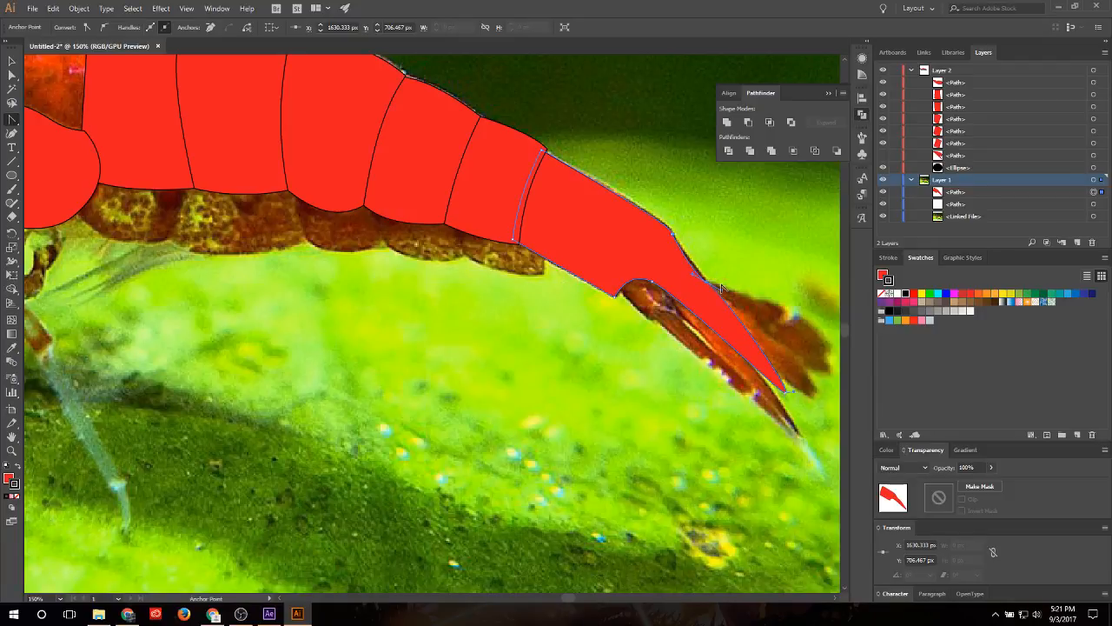
Step: Round the shoulder corner of the last segment's upper edge by adjusting its anchor point's direction handles
{"action": "scroll", "coordinate": [683, 224], "scroll_direction": "up", "scroll_amount": 4}
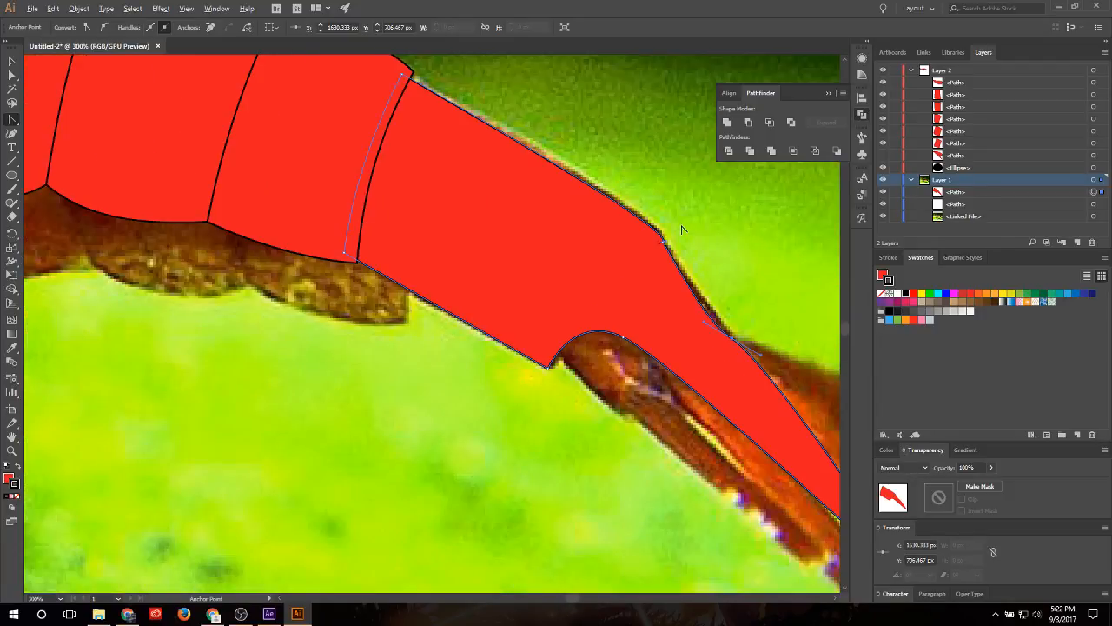
{"action": "left_click_drag", "start_coordinate": [641, 257], "coordinate": [688, 230]}
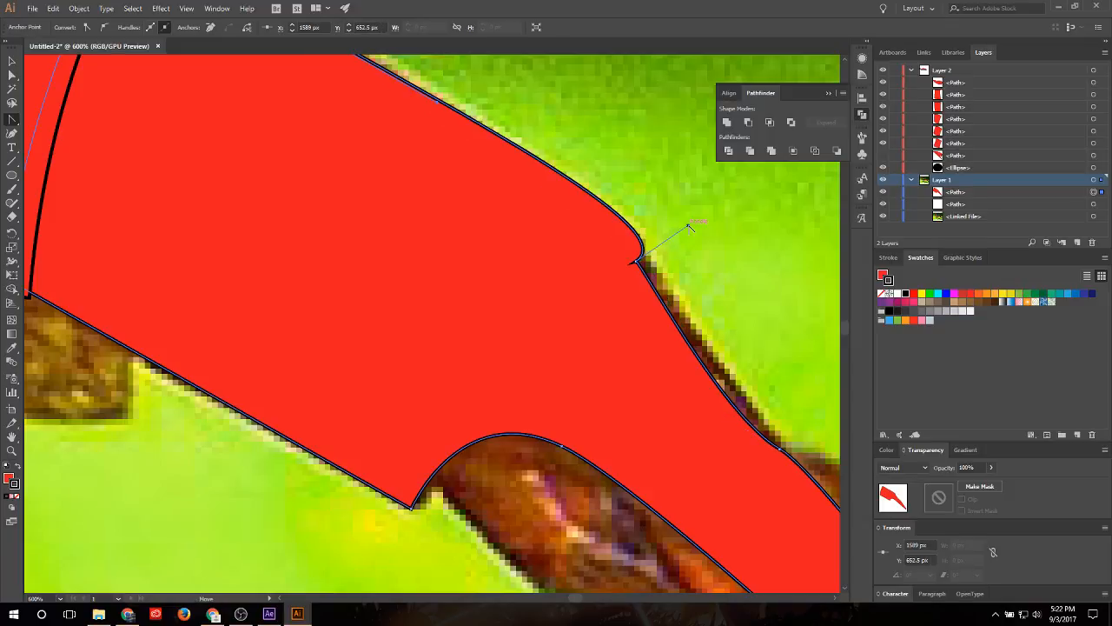
{"action": "left_click", "coordinate": [638, 263]}
{"action": "left_click", "coordinate": [640, 264]}
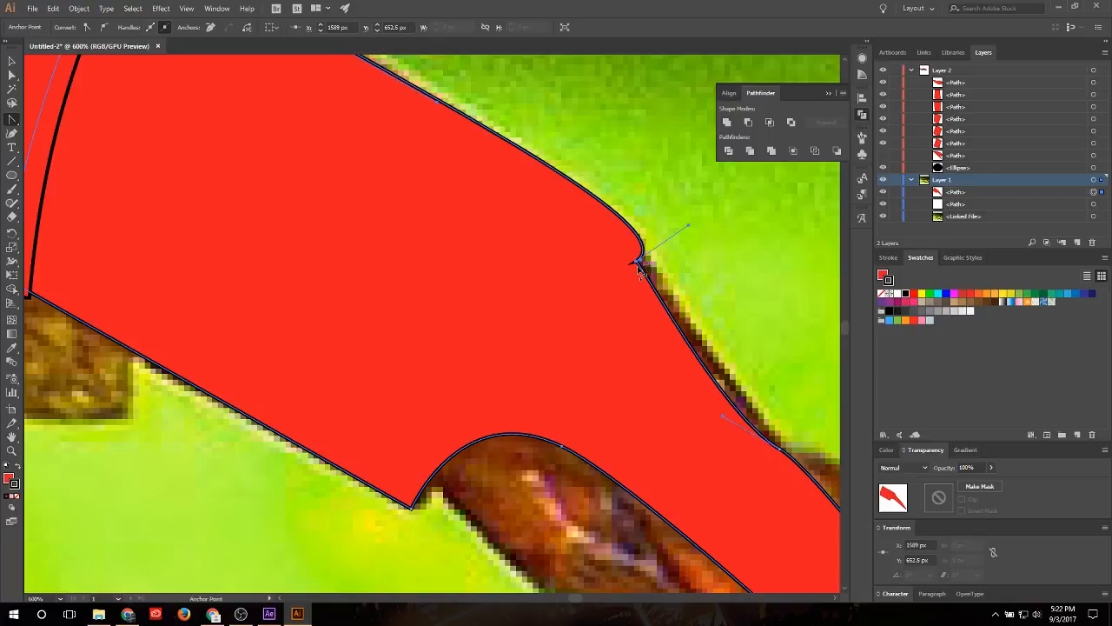
{"action": "left_click", "coordinate": [640, 261]}
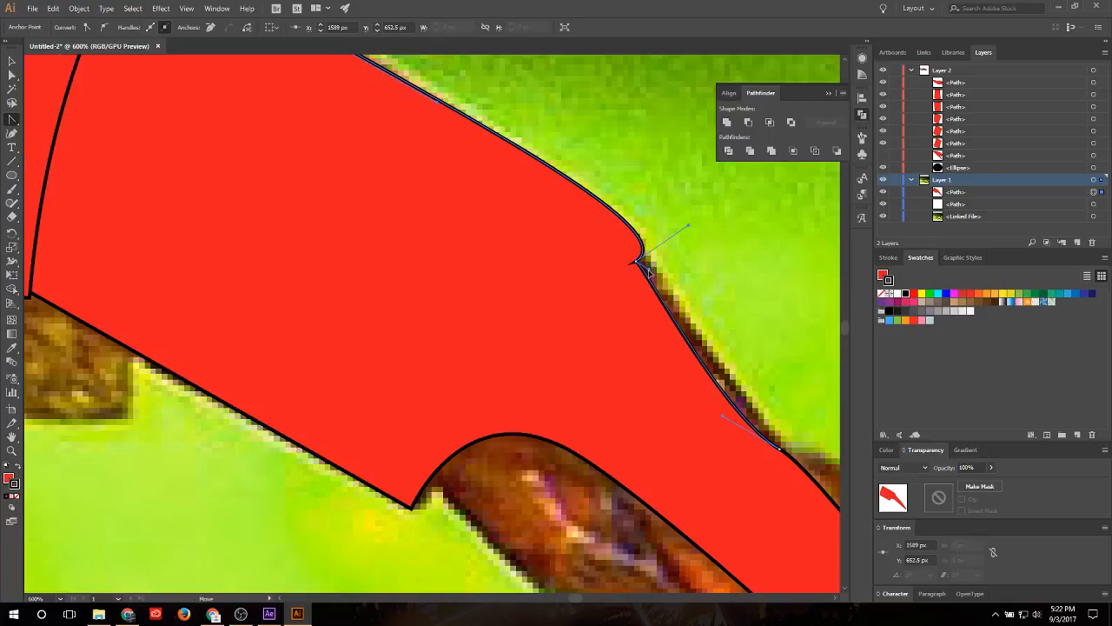
{"action": "left_click", "coordinate": [643, 275]}
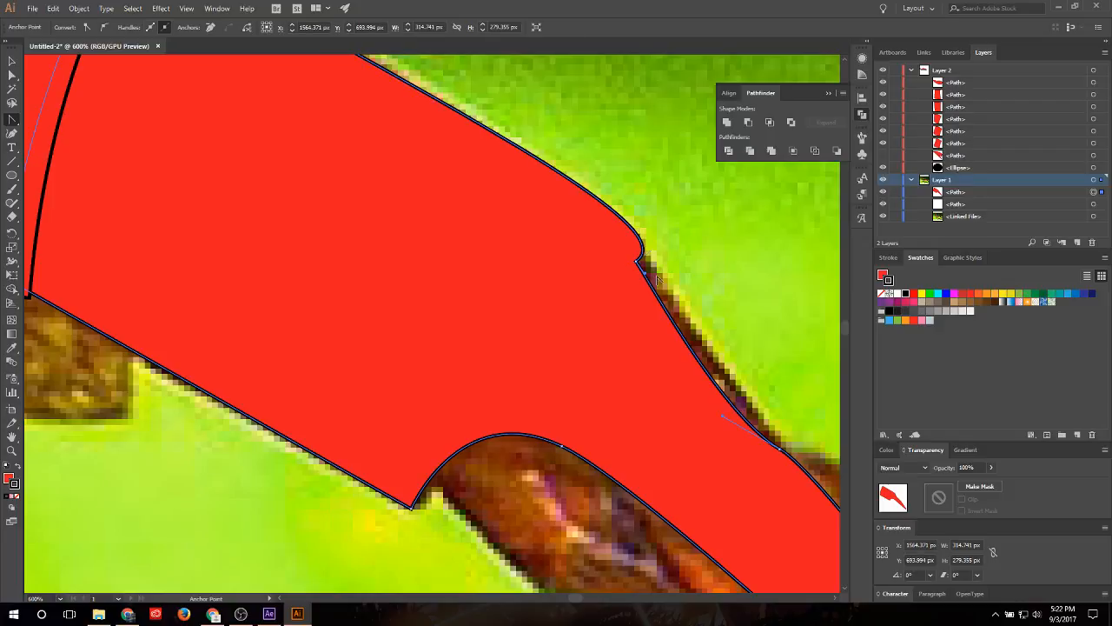
Step: Bend the blade's upper edge outward between the shoulder and the fan's base to match the photo, and deselect the path
{"action": "scroll", "coordinate": [677, 388], "scroll_direction": "down", "scroll_amount": 3}
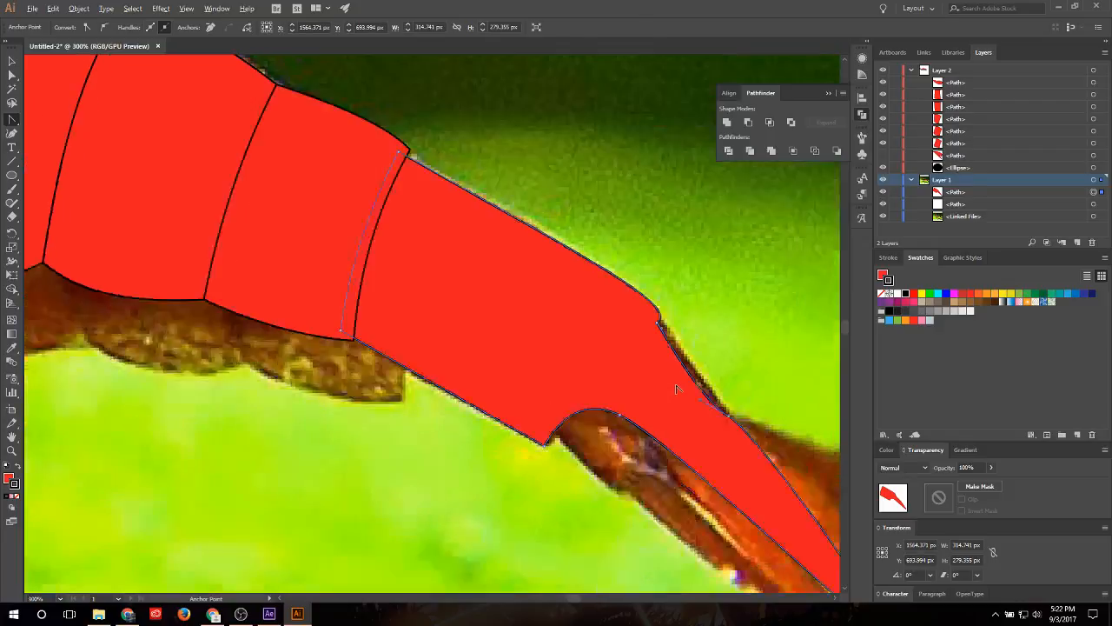
{"action": "left_click", "coordinate": [710, 407]}
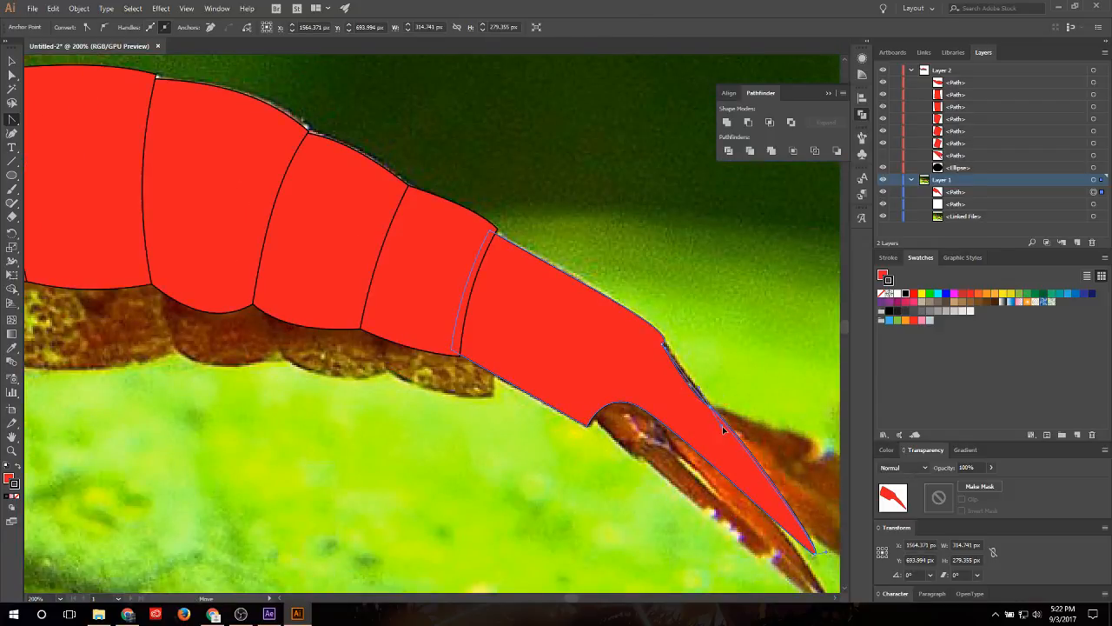
{"action": "left_click_drag", "start_coordinate": [686, 405], "coordinate": [658, 359]}
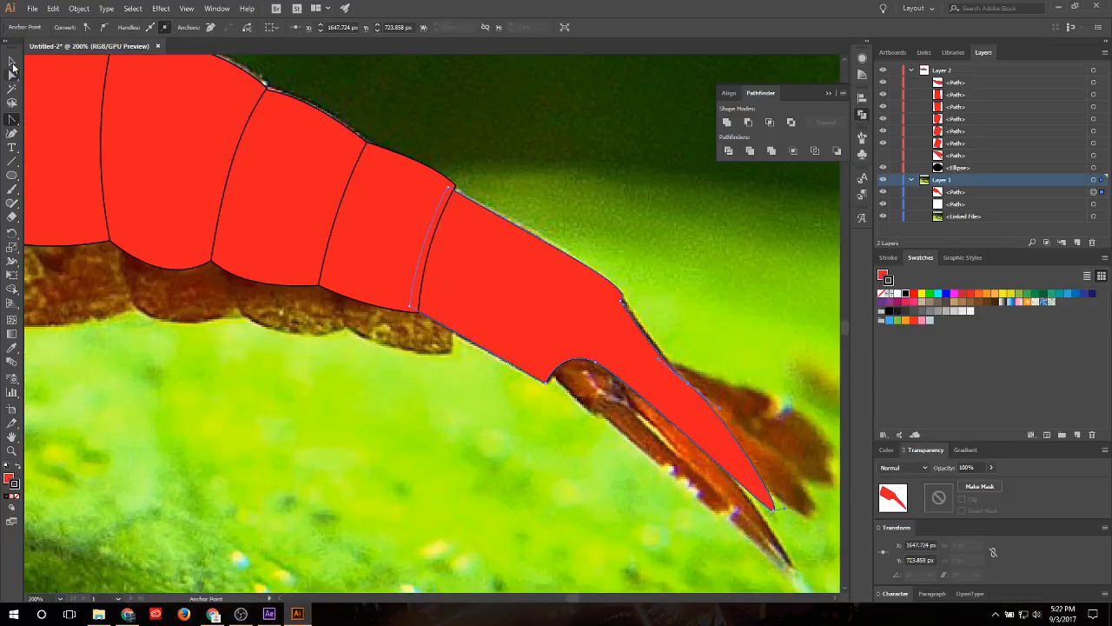
{"action": "left_click", "coordinate": [13, 62]}
{"action": "left_click", "coordinate": [560, 199]}
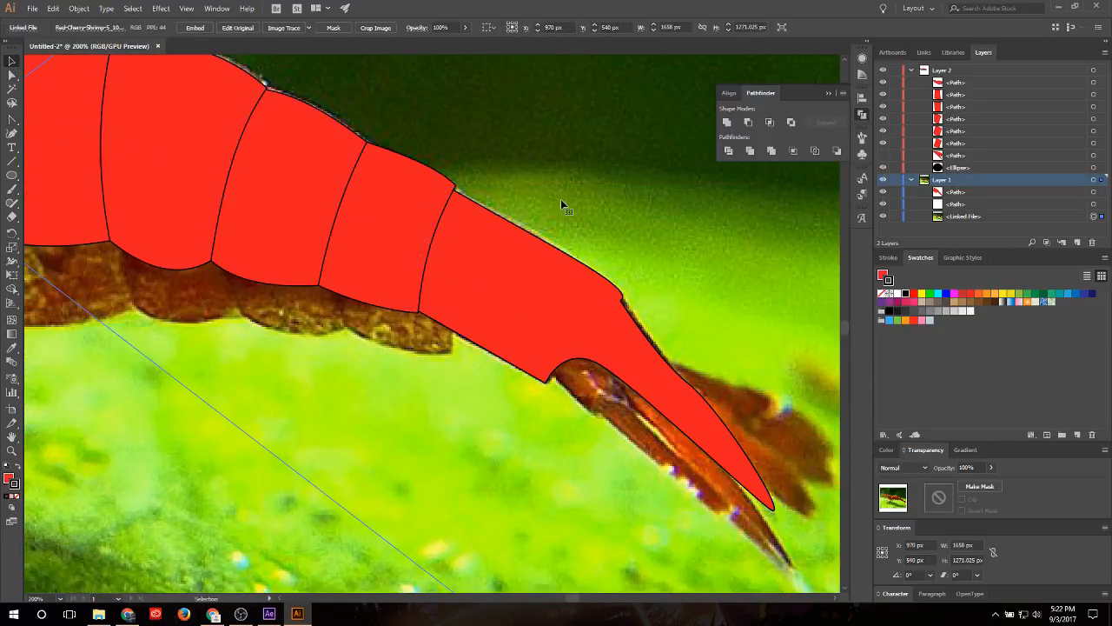
Step: Show the hidden tail fan and move the last segment and blade path from Layer 1 to directly above it in Layer 2
{"action": "left_click", "coordinate": [885, 154]}
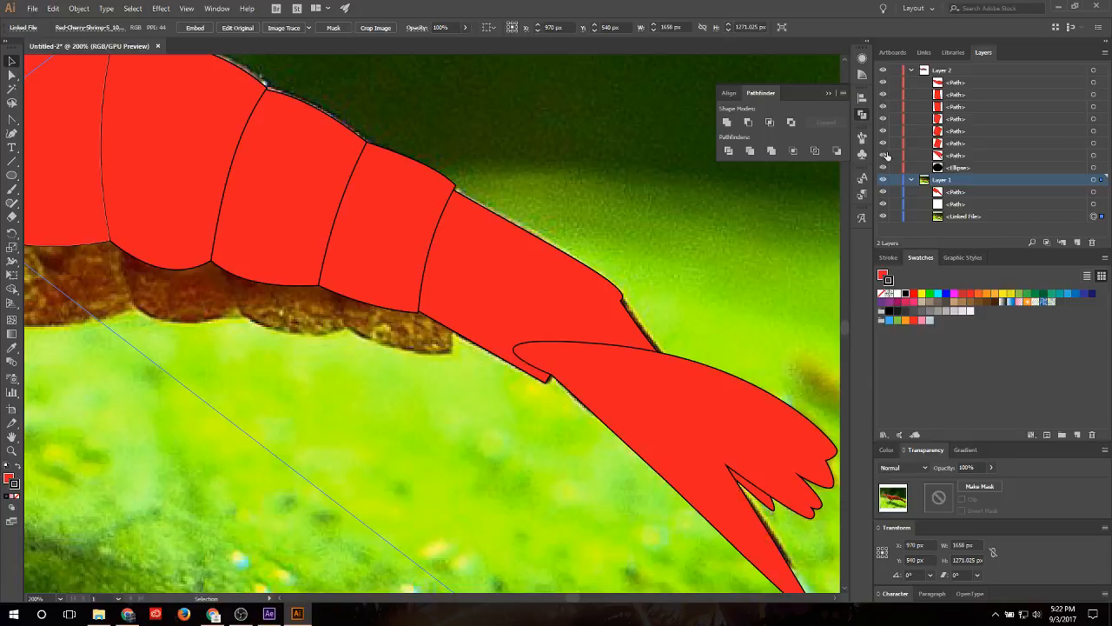
{"action": "left_click", "coordinate": [965, 158]}
{"action": "left_click_drag", "start_coordinate": [962, 197], "coordinate": [962, 157]}
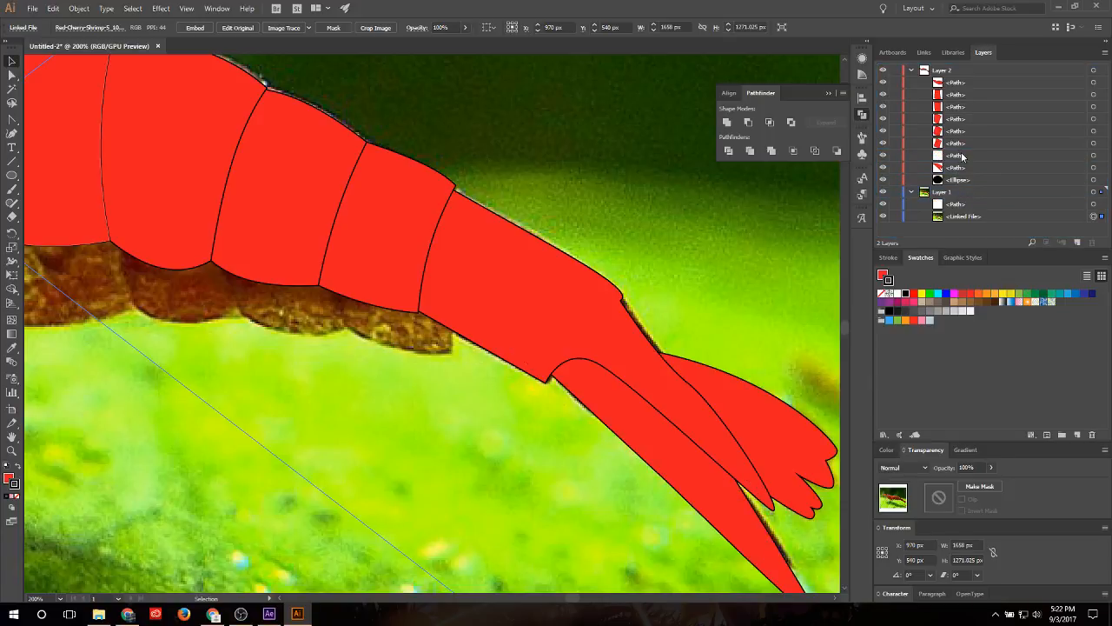
Step: Delete the leftover white path above the linked photo in Layer 1
{"action": "left_click", "coordinate": [965, 205]}
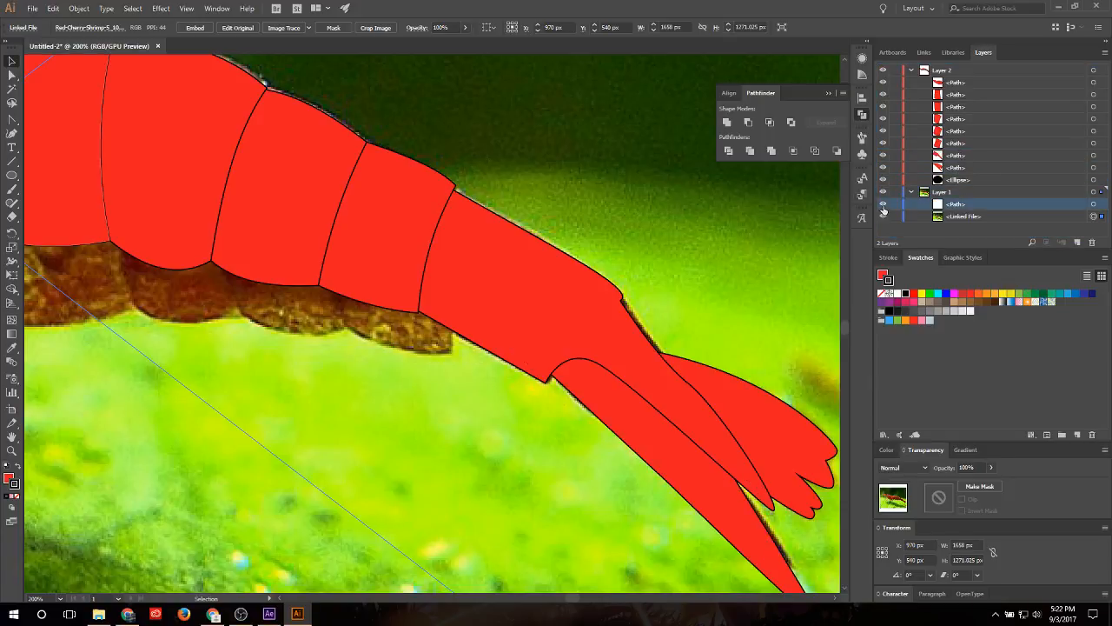
{"action": "key", "text": "ctrl+minus"}
{"action": "key", "text": "ctrl+minus"}
{"action": "key", "text": "ctrl+minus"}
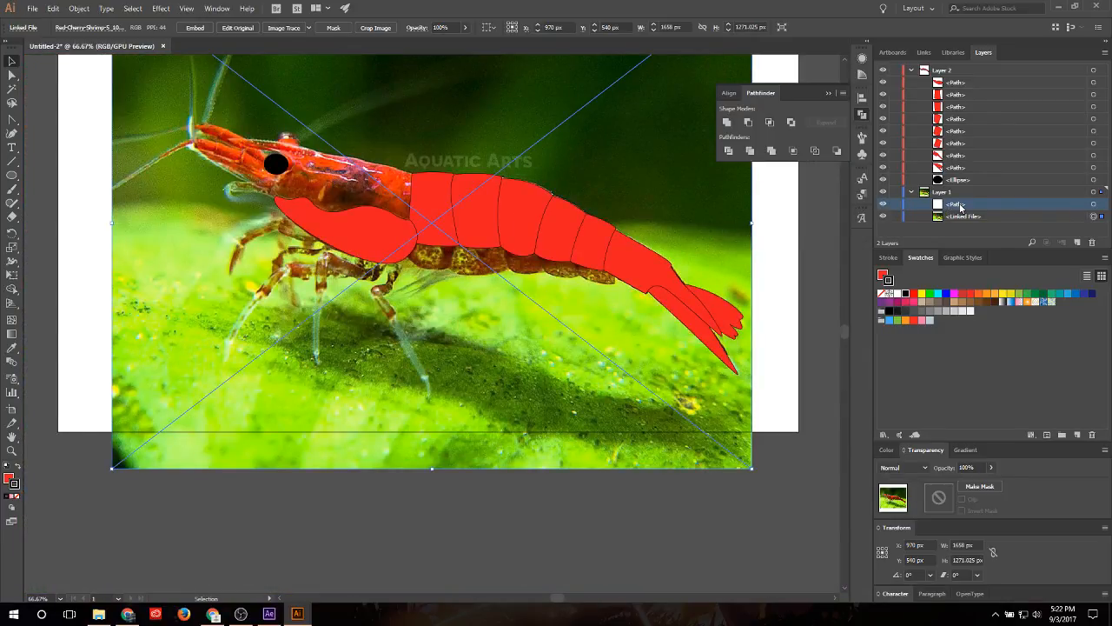
{"action": "left_click", "coordinate": [1092, 243]}
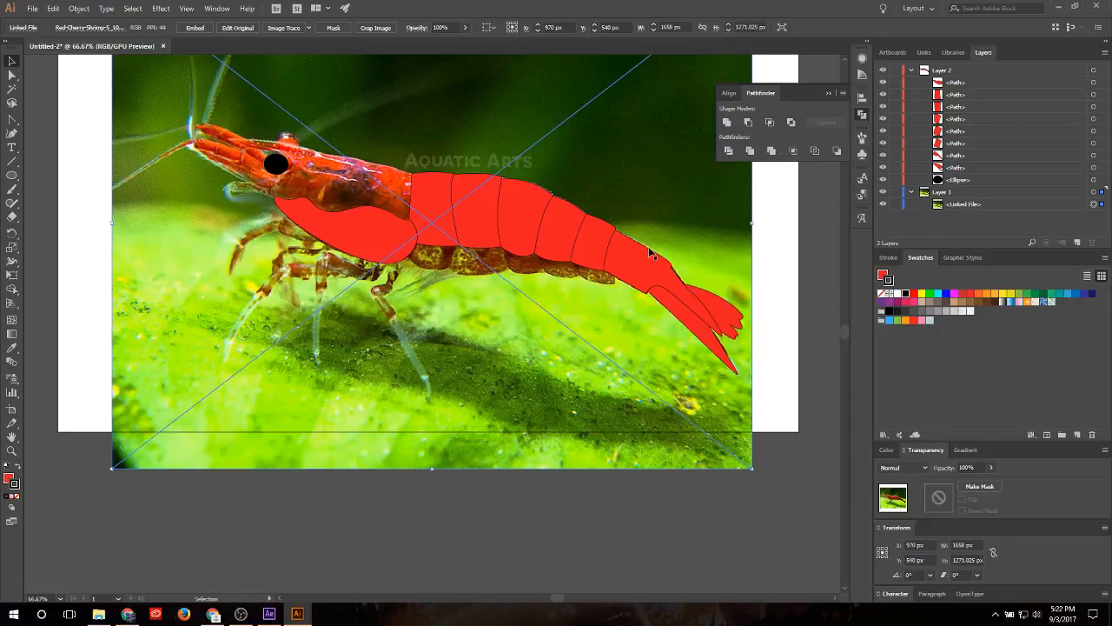
Step: Examine the traced shrimp shapes with the tail joints up close and with Layer 1's reference photo toggled off and on
{"action": "scroll", "coordinate": [654, 254], "scroll_direction": "up", "scroll_amount": 3}
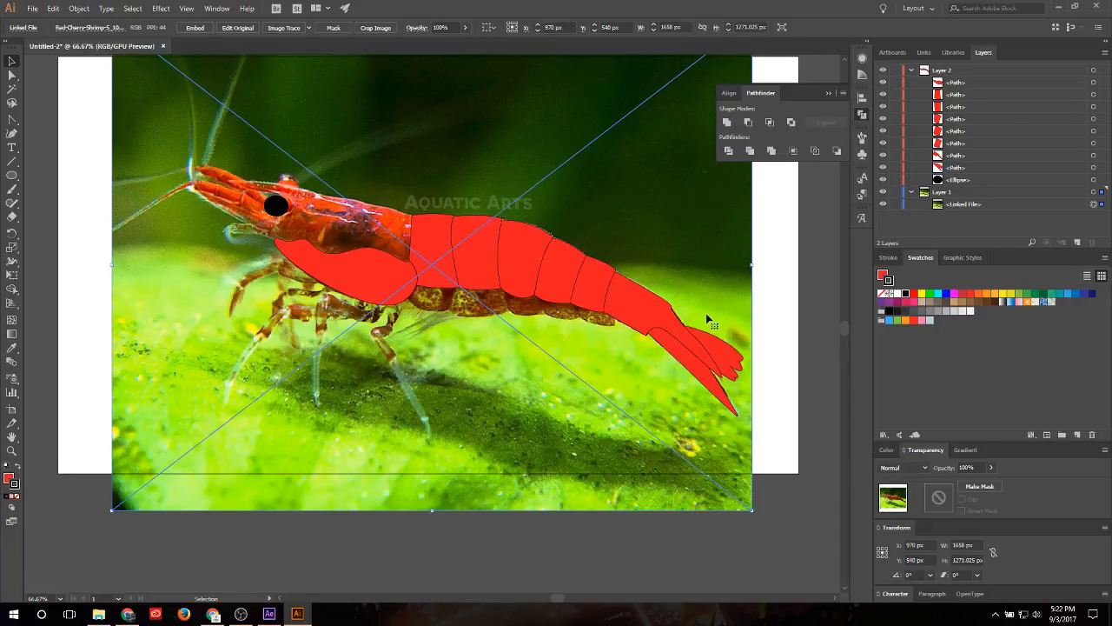
{"action": "scroll", "coordinate": [669, 341], "scroll_direction": "up", "scroll_amount": 1}
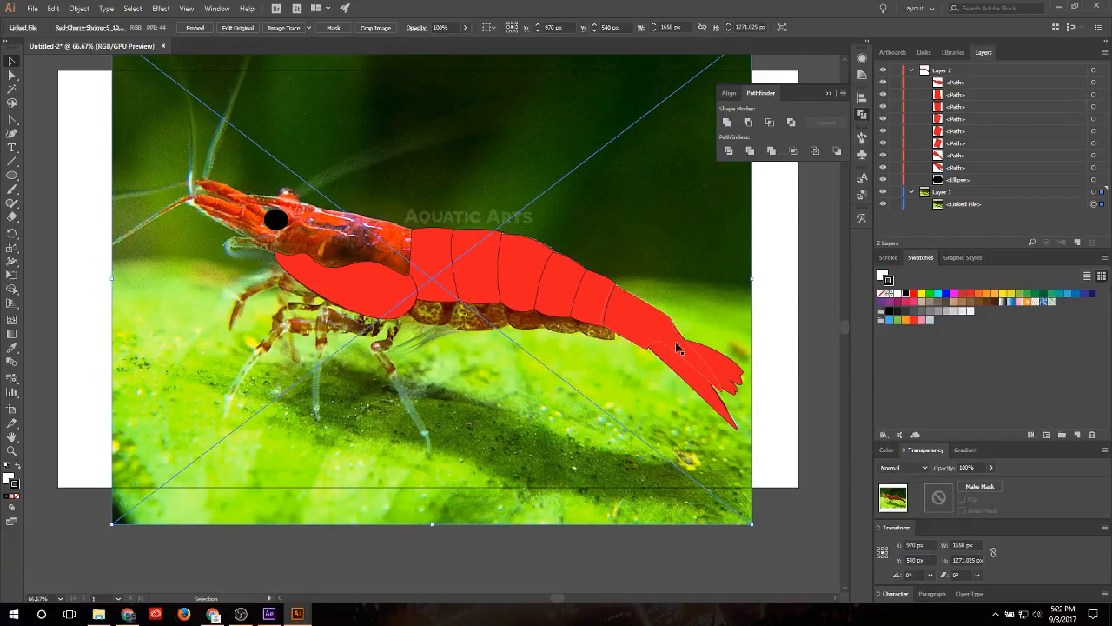
{"action": "scroll", "coordinate": [686, 349], "scroll_direction": "up", "scroll_amount": 2}
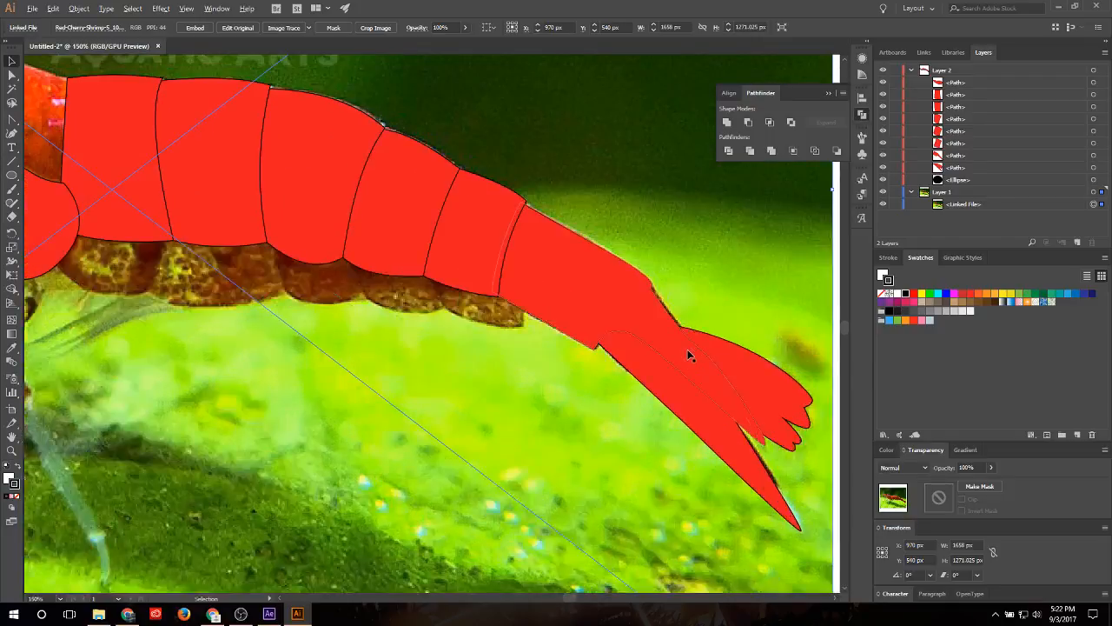
{"action": "scroll", "coordinate": [688, 354], "scroll_direction": "down", "scroll_amount": 2}
{"action": "scroll", "coordinate": [509, 256], "scroll_direction": "up", "scroll_amount": 1}
{"action": "scroll", "coordinate": [509, 256], "scroll_direction": "down", "scroll_amount": 1}
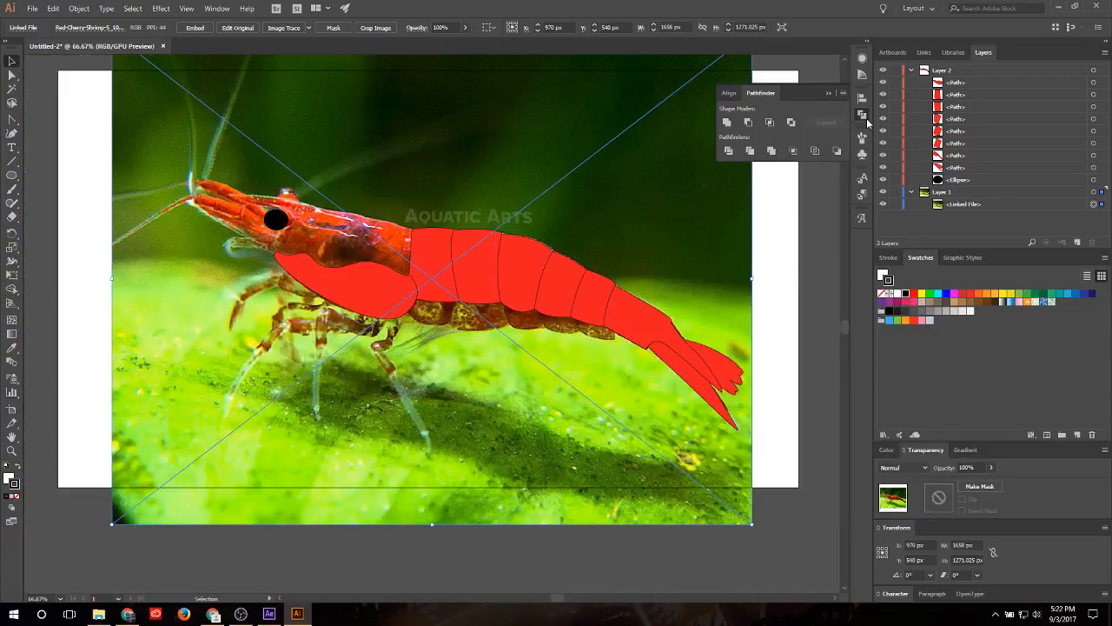
{"action": "left_click", "coordinate": [884, 71]}
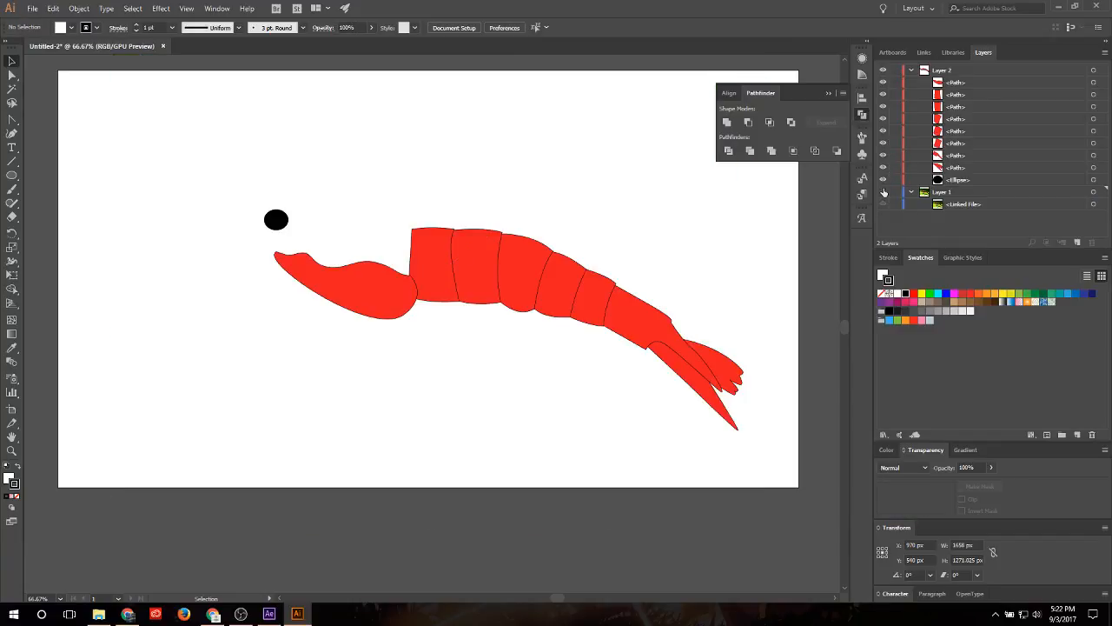
{"action": "left_click", "coordinate": [884, 192]}
{"action": "left_click", "coordinate": [884, 192]}
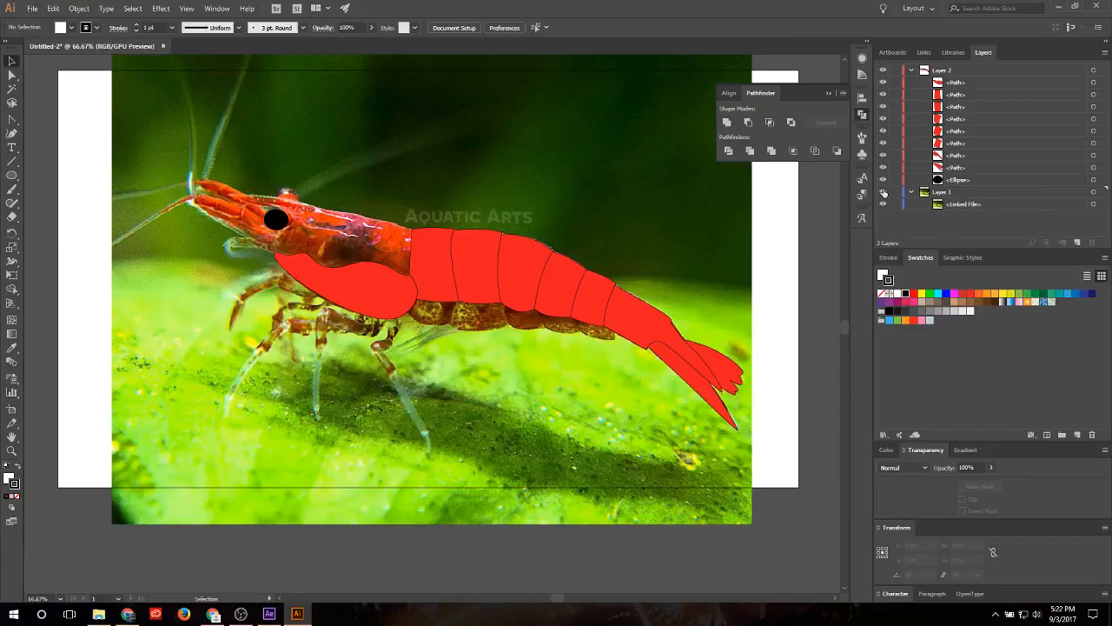
{"action": "left_click", "coordinate": [883, 192]}
{"action": "left_click", "coordinate": [883, 192]}
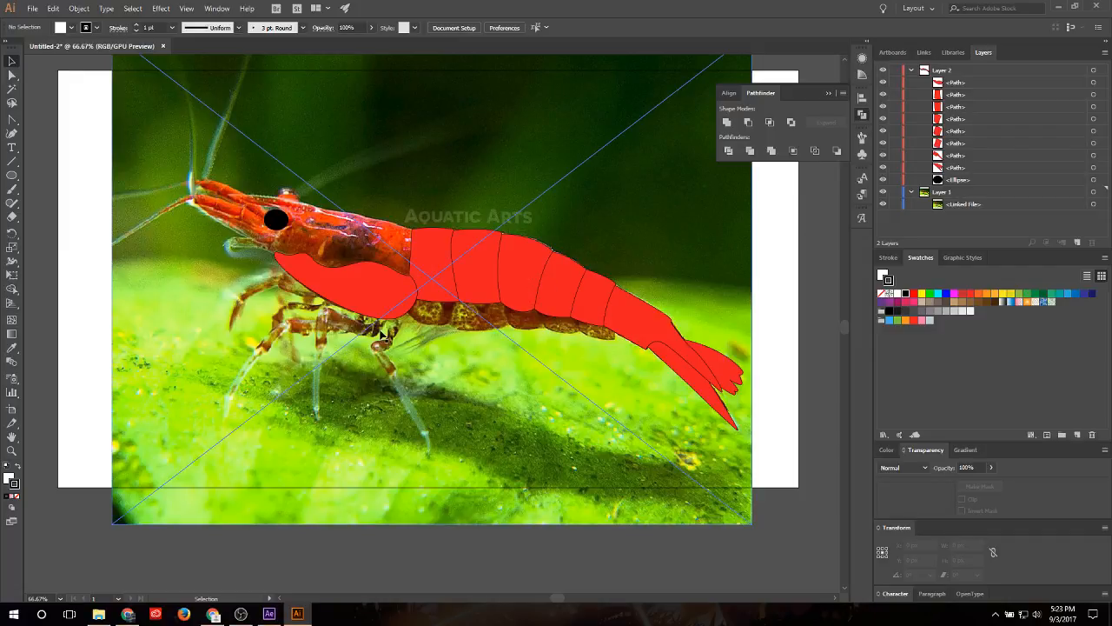
Step: Draw a closed Pen path about 139 by 86 px over the first underbelly segment, tucking its edges under the neighbouring red shapes
{"action": "scroll", "coordinate": [380, 337], "scroll_direction": "up", "scroll_amount": 3}
{"action": "scroll", "coordinate": [599, 244], "scroll_direction": "down", "scroll_amount": 3}
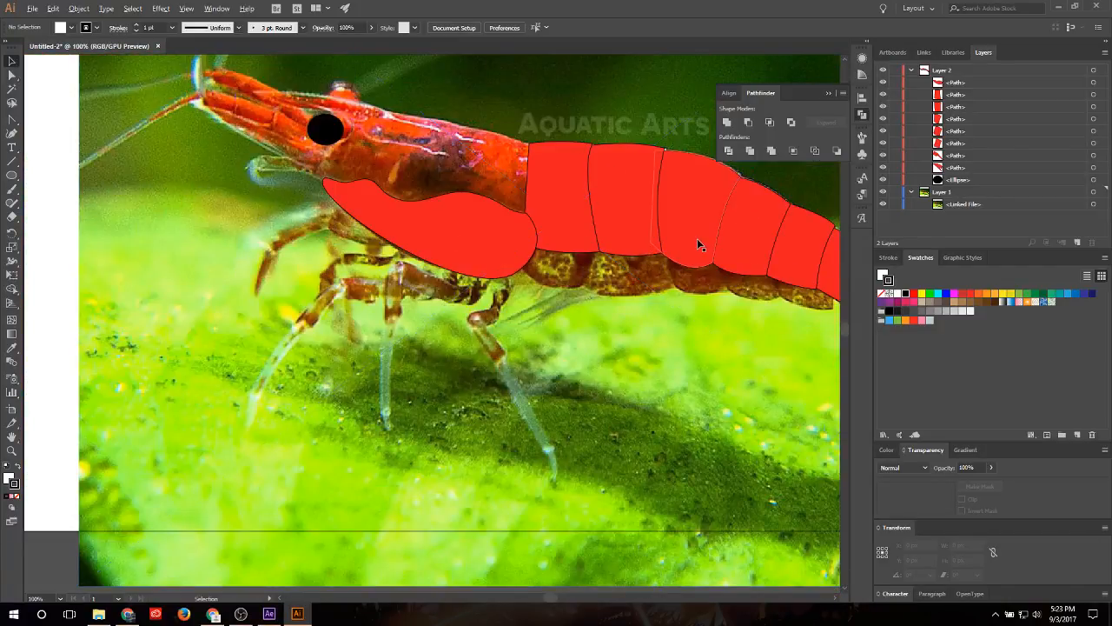
{"action": "scroll", "coordinate": [696, 238], "scroll_direction": "up", "scroll_amount": 3}
{"action": "left_click_drag", "start_coordinate": [12, 120], "coordinate": [50, 122]}
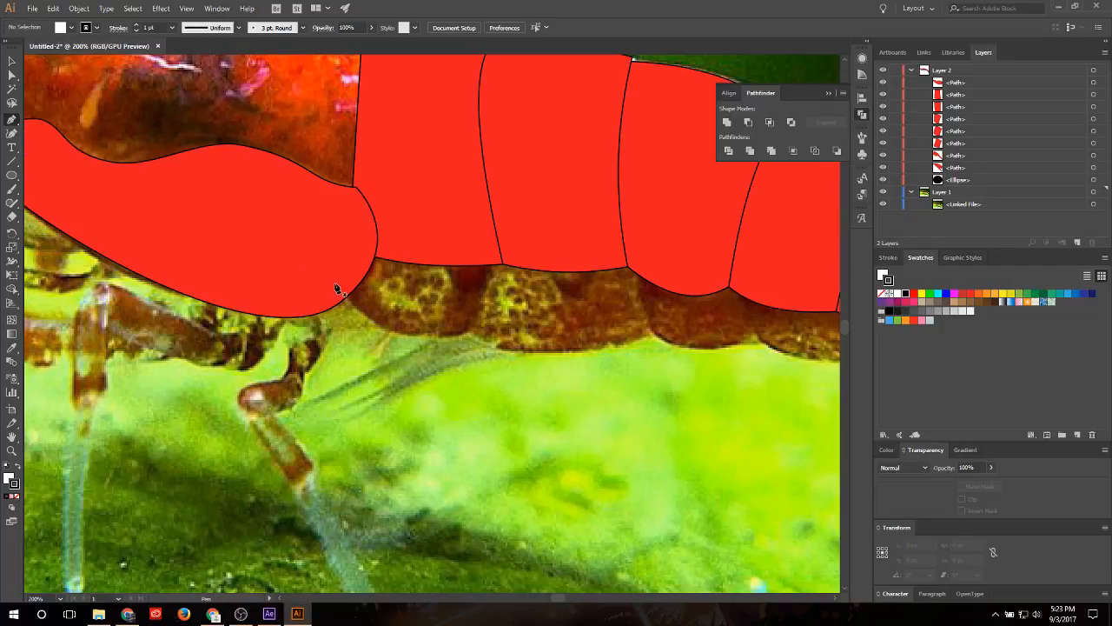
{"action": "left_click", "coordinate": [334, 283]}
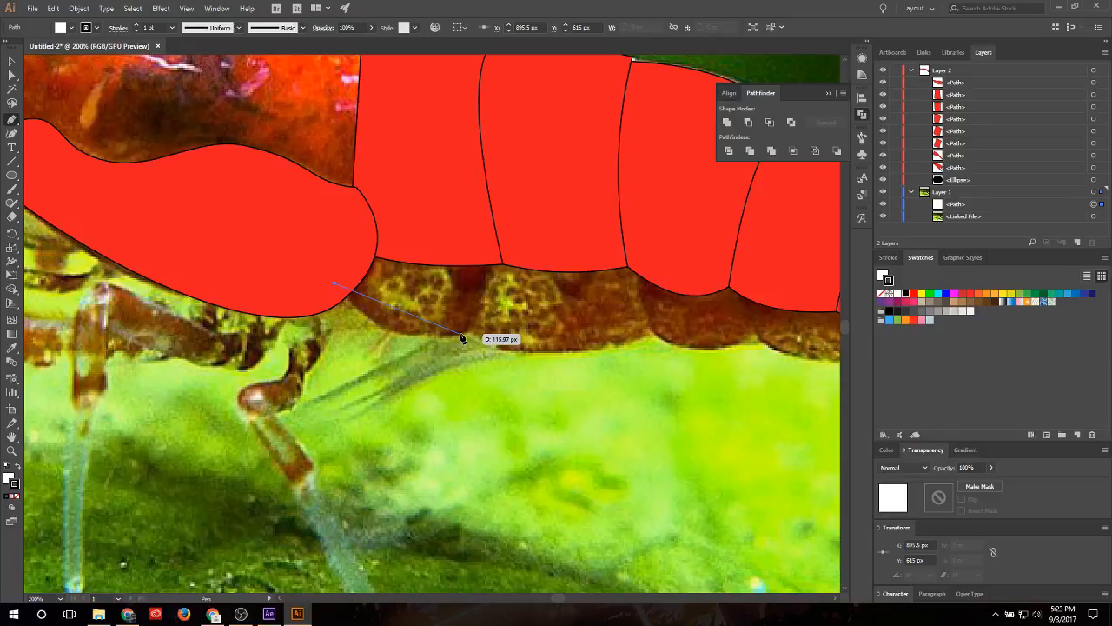
{"action": "left_click_drag", "start_coordinate": [424, 342], "coordinate": [471, 337]}
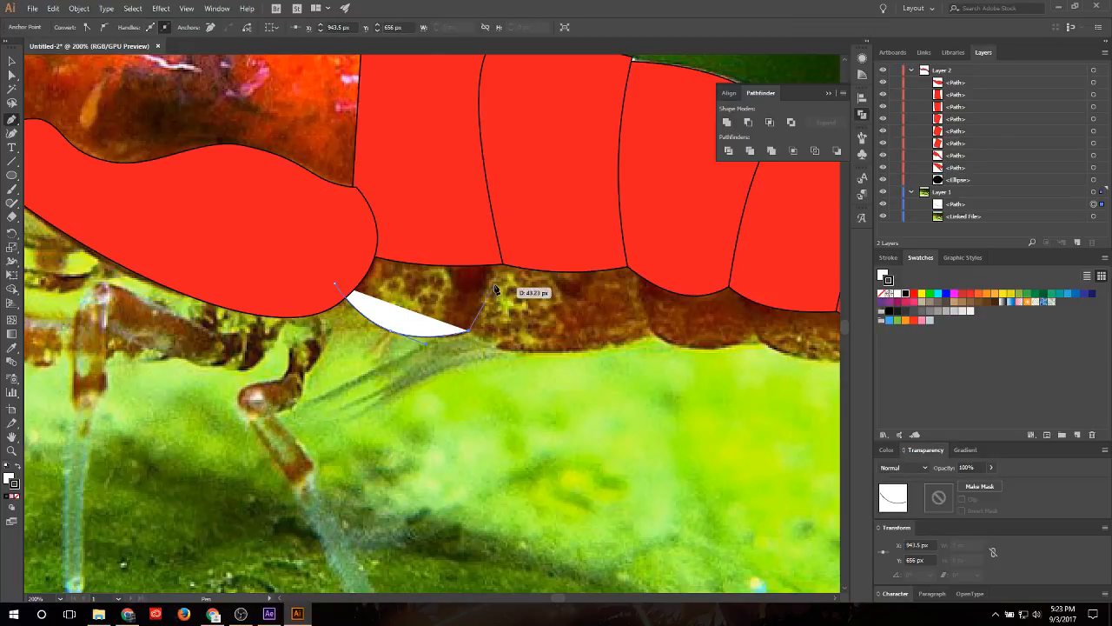
{"action": "left_click", "coordinate": [494, 257]}
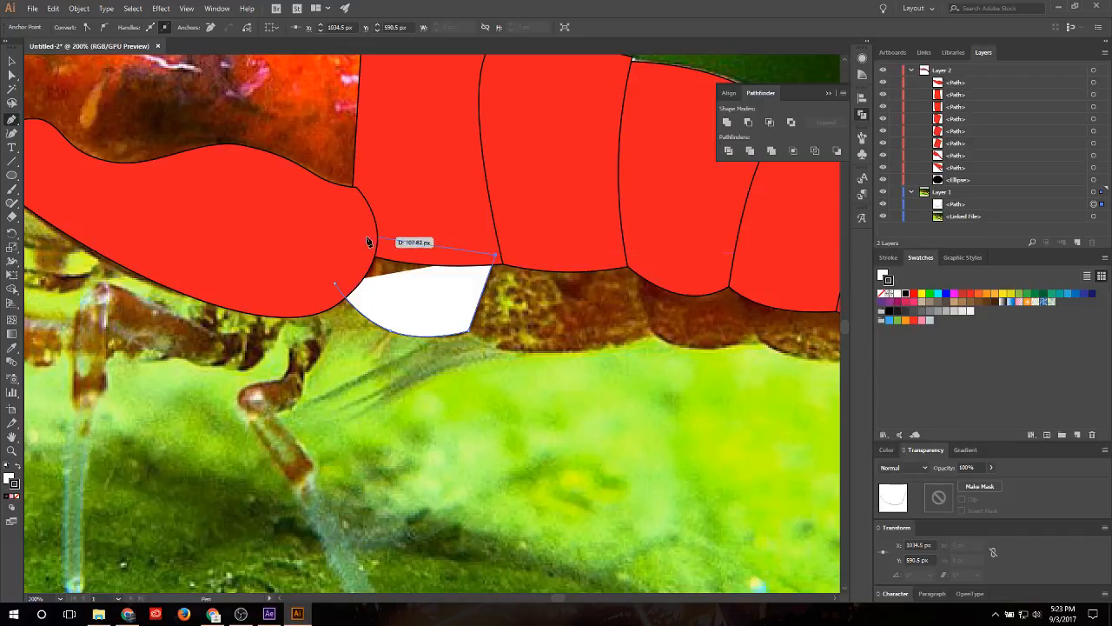
{"action": "left_click", "coordinate": [352, 237]}
{"action": "left_click", "coordinate": [336, 283]}
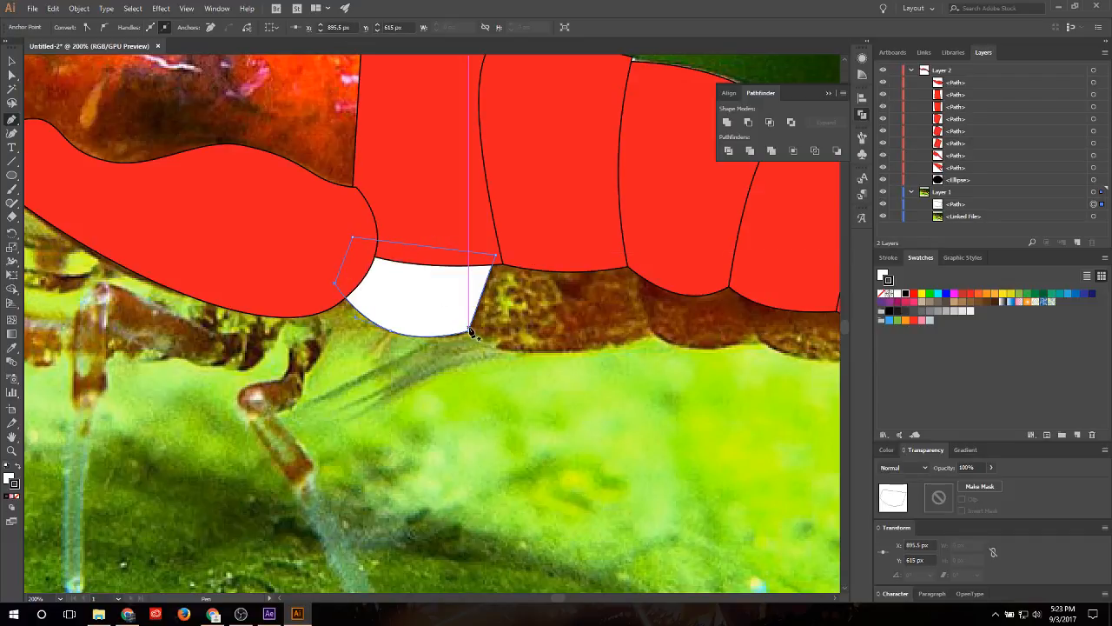
Step: Smooth the sharp lower rear corner of the underbelly path by converting its anchor to a curve
{"action": "left_click", "coordinate": [470, 334]}
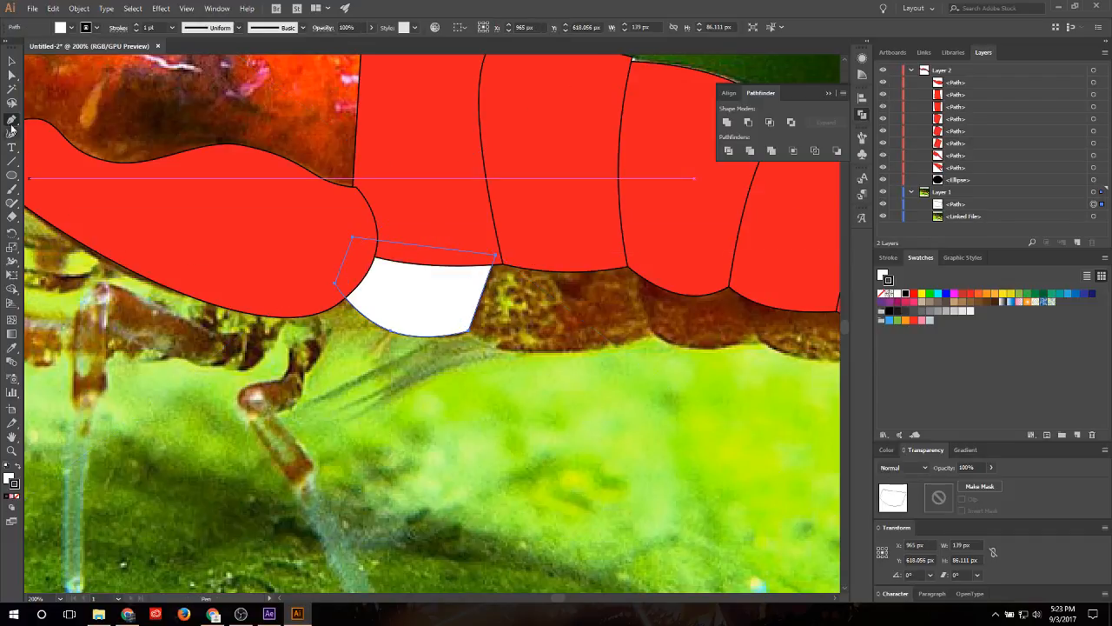
{"action": "left_click_drag", "start_coordinate": [11, 126], "coordinate": [52, 160]}
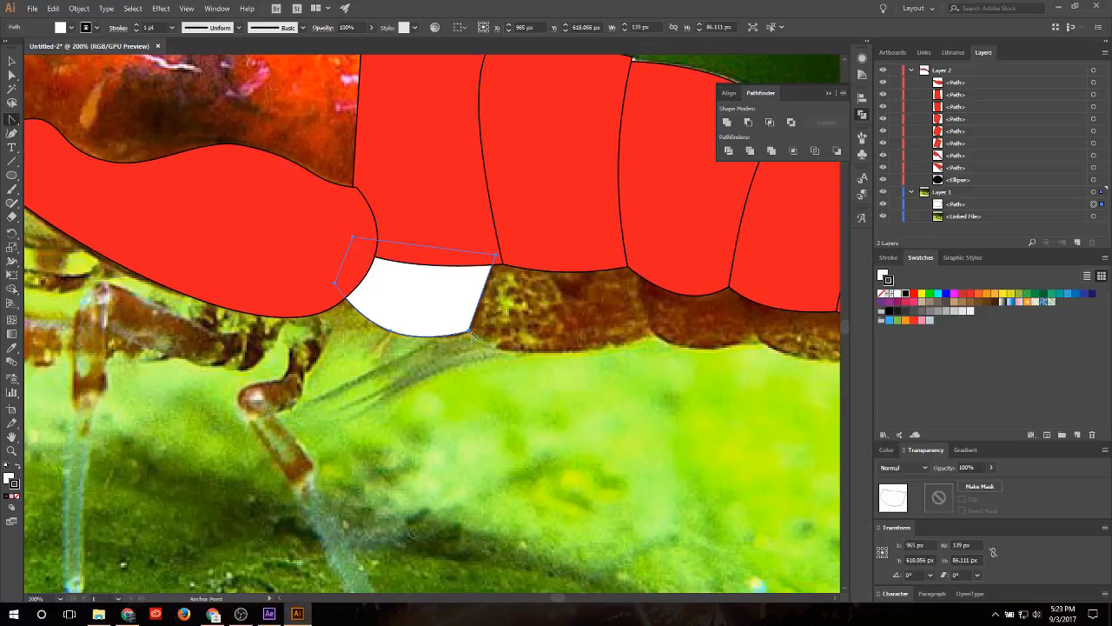
{"action": "left_click_drag", "start_coordinate": [473, 337], "coordinate": [477, 329]}
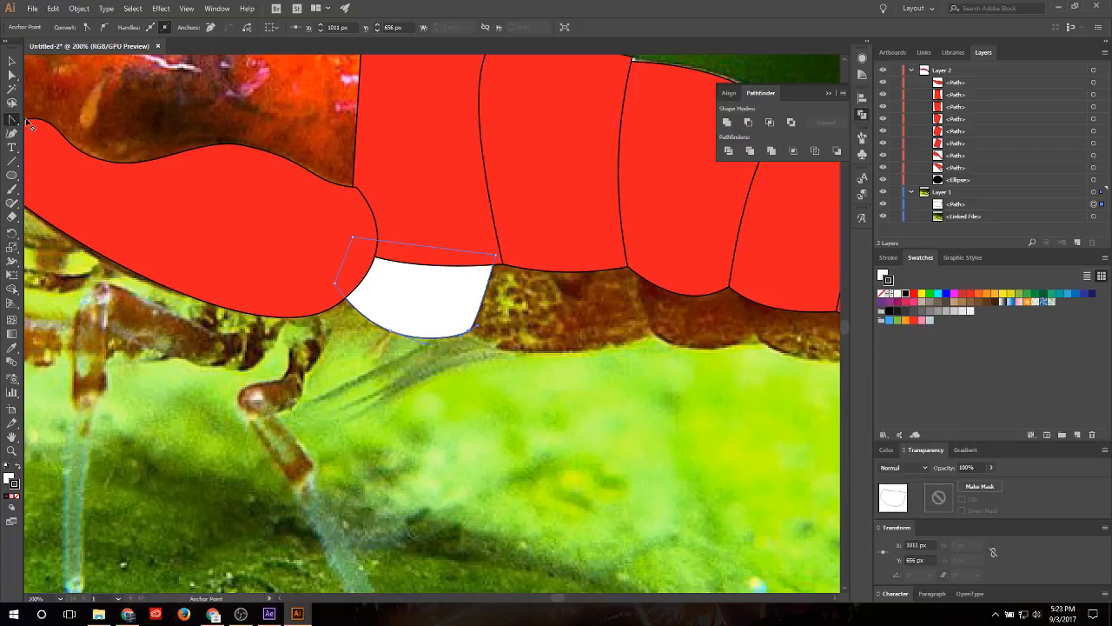
{"action": "left_click_drag", "start_coordinate": [11, 121], "coordinate": [13, 123]}
Step: Fill the underbelly segment with a linear gradient, transparent at the front and dark red at the rear
{"action": "left_click", "coordinate": [966, 449]}
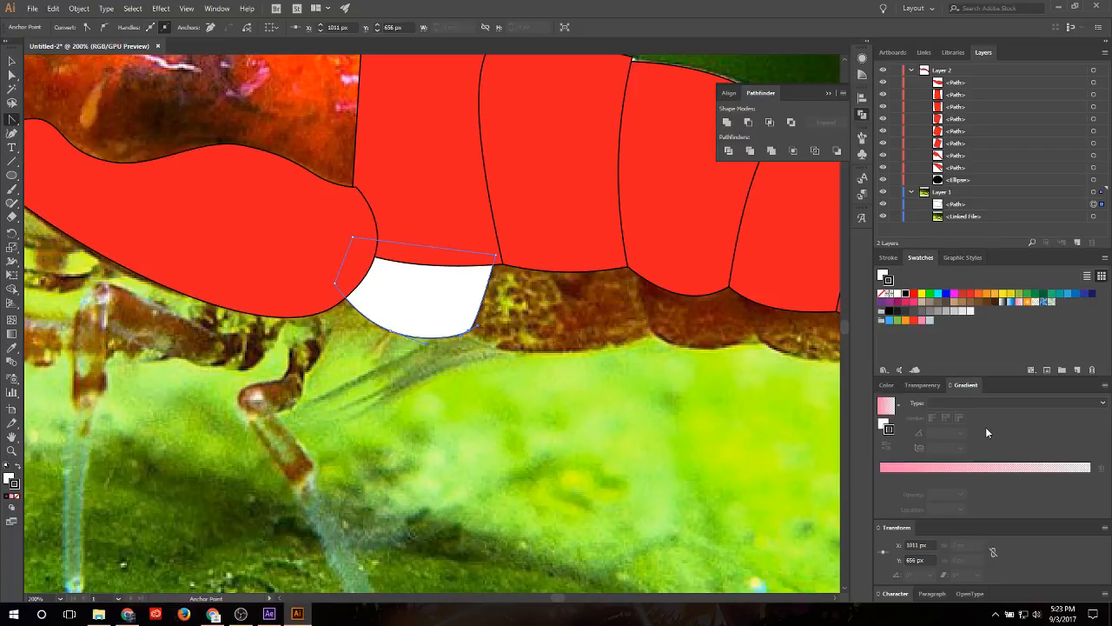
{"action": "left_click", "coordinate": [886, 406]}
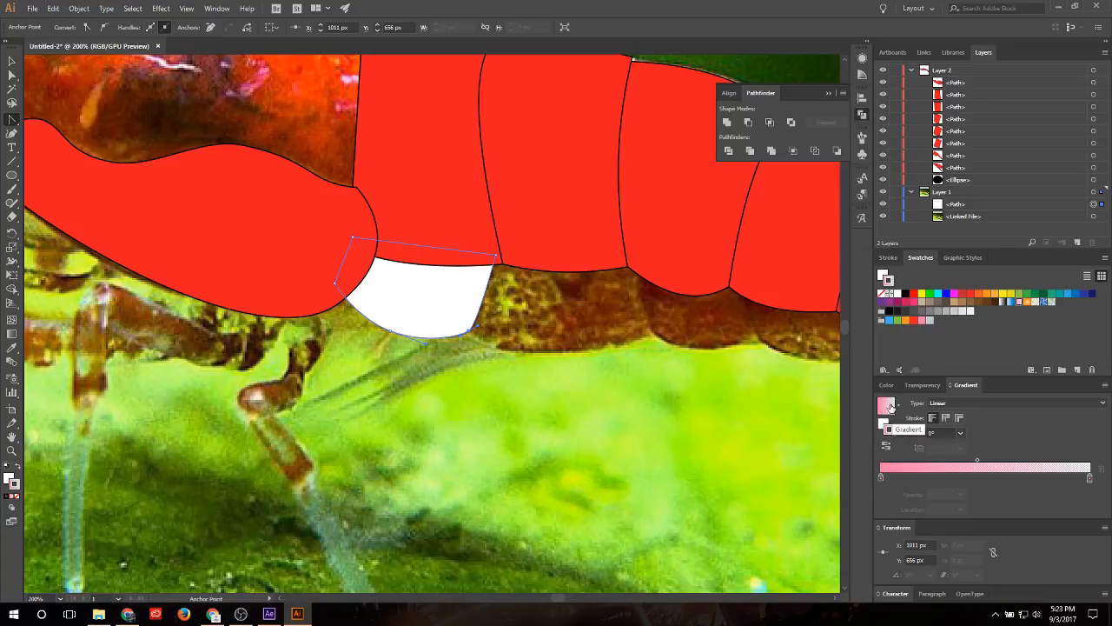
{"action": "key", "text": "ctrl+z"}
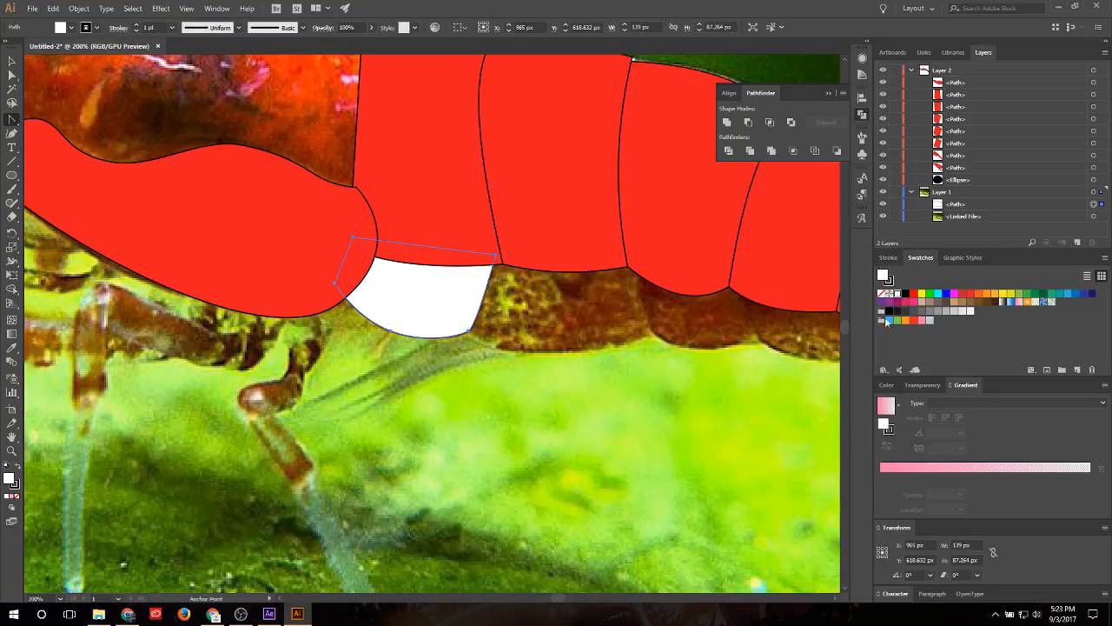
{"action": "left_click", "coordinate": [886, 415]}
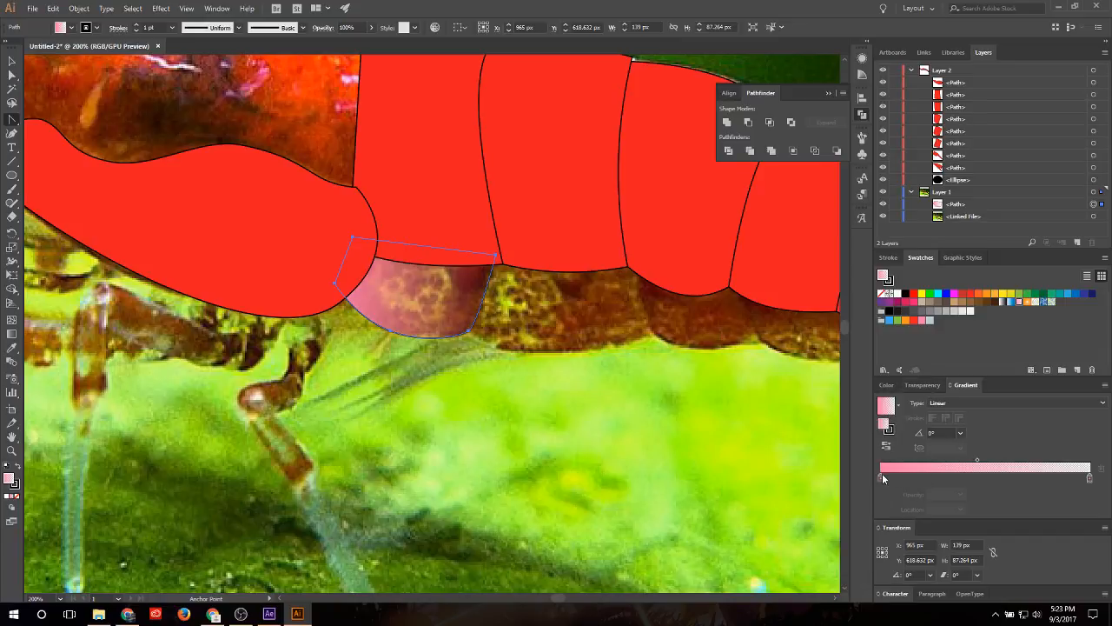
{"action": "left_click_drag", "start_coordinate": [882, 473], "coordinate": [1089, 478]}
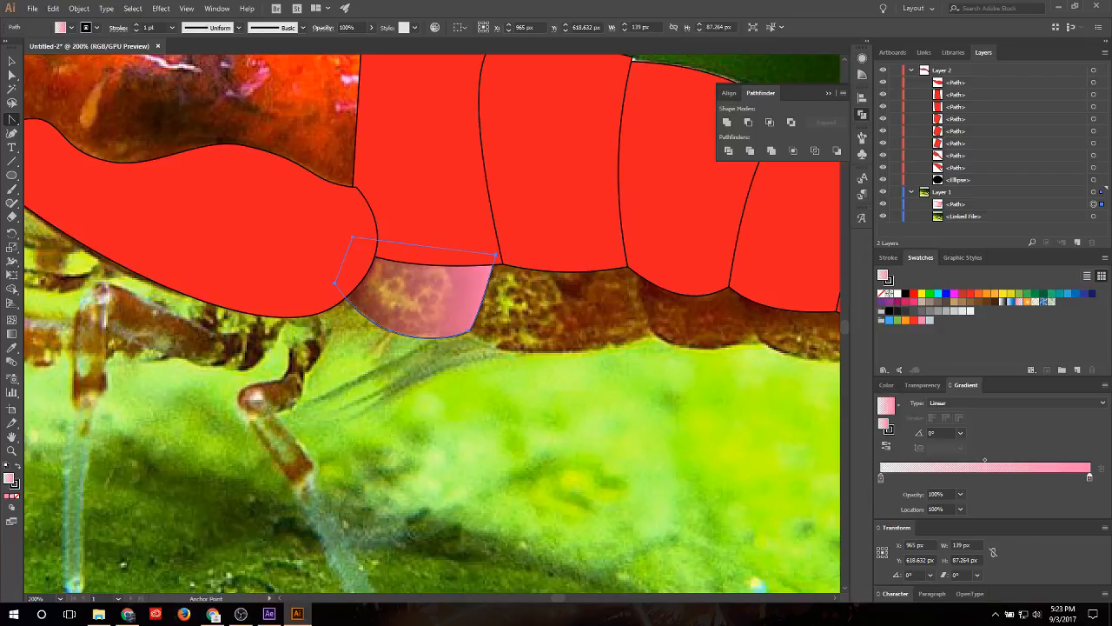
{"action": "double_click", "coordinate": [1090, 478]}
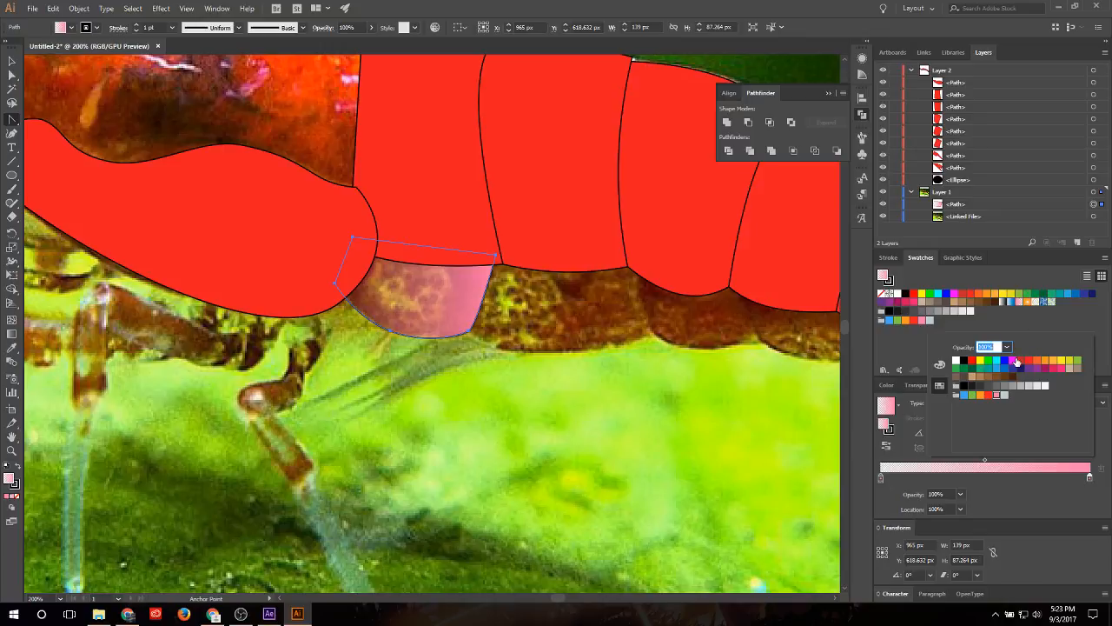
{"action": "left_click", "coordinate": [1021, 361]}
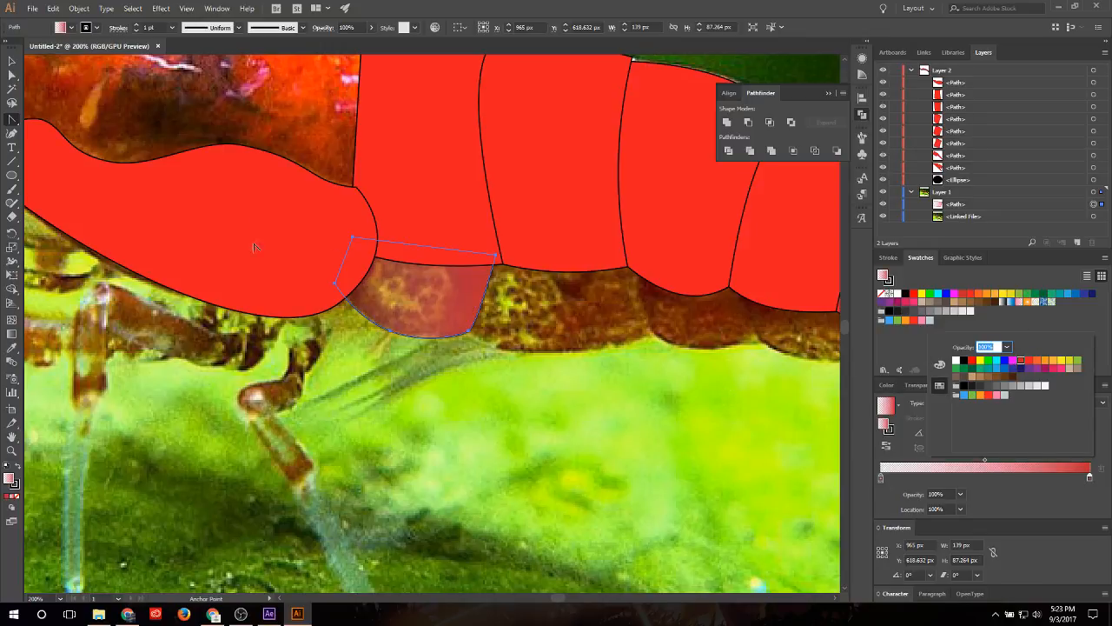
{"action": "key", "text": "Escape"}
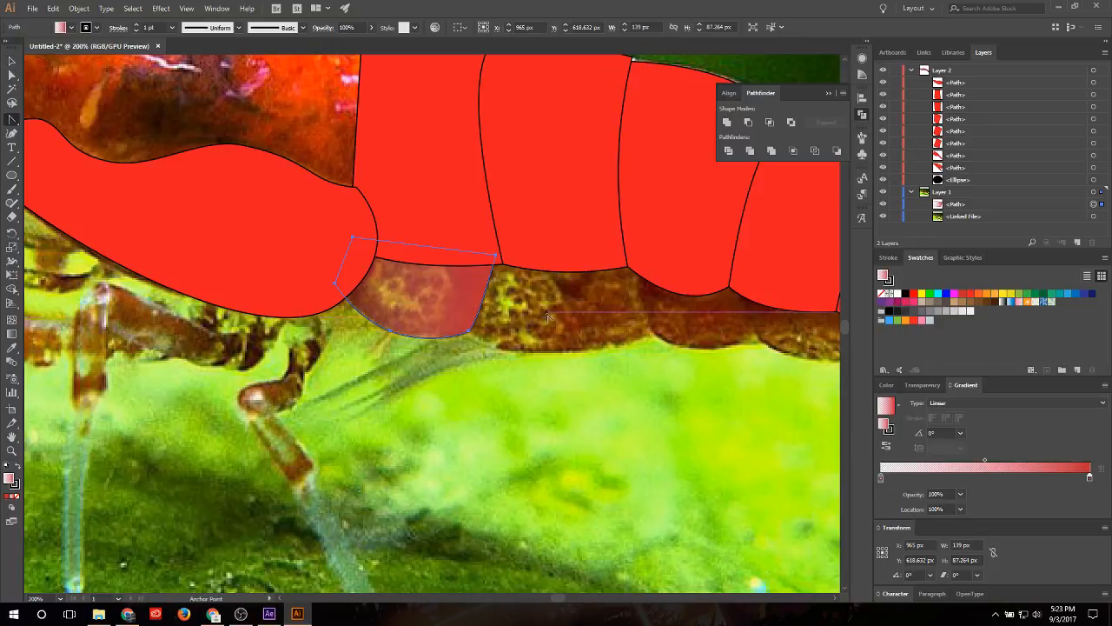
Step: Try to place a duplicate of the underbelly segment just below the original, and undo it
{"action": "left_click", "coordinate": [8, 61]}
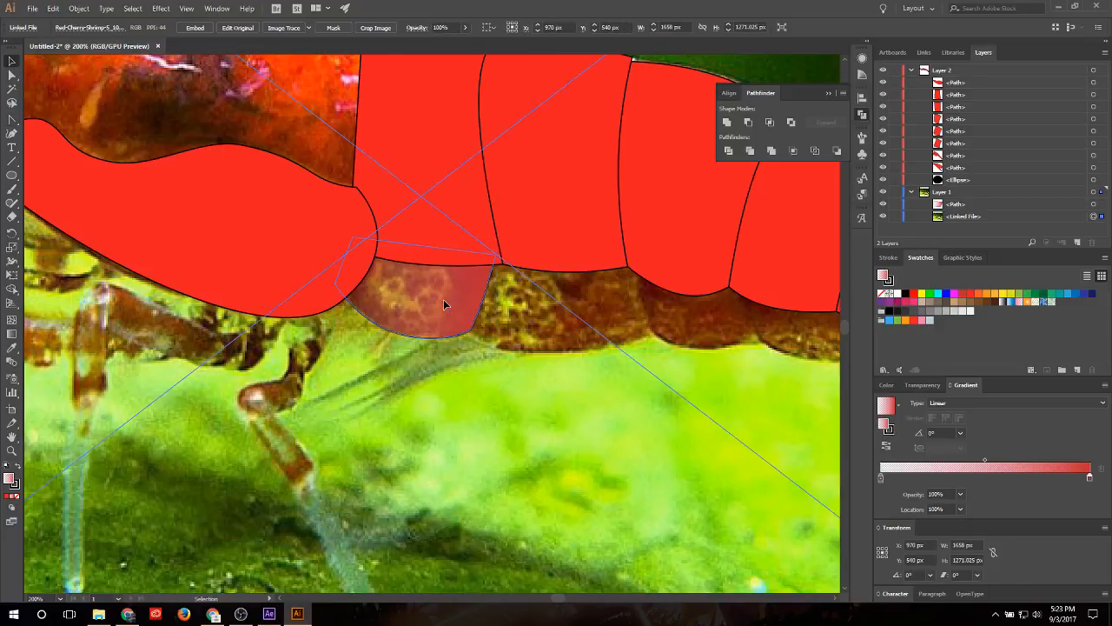
{"action": "key", "text": "a"}
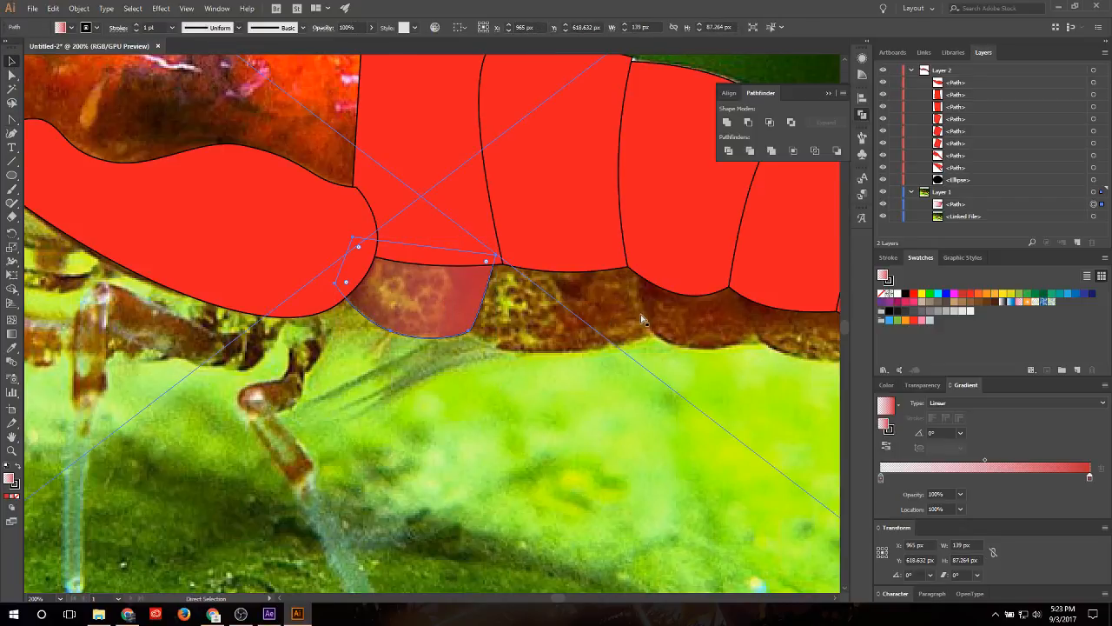
{"action": "key", "text": "v"}
{"action": "mouse_move", "coordinate": [462, 331]}
{"action": "left_mouse_down", "text": "alt"}
{"action": "mouse_move", "coordinate": [492, 430]}
{"action": "mouse_move", "coordinate": [450, 350]}
{"action": "left_mouse_up", "text": "alt"}
{"action": "key", "text": "ctrl+z"}
{"action": "key", "text": "ctrl+z"}
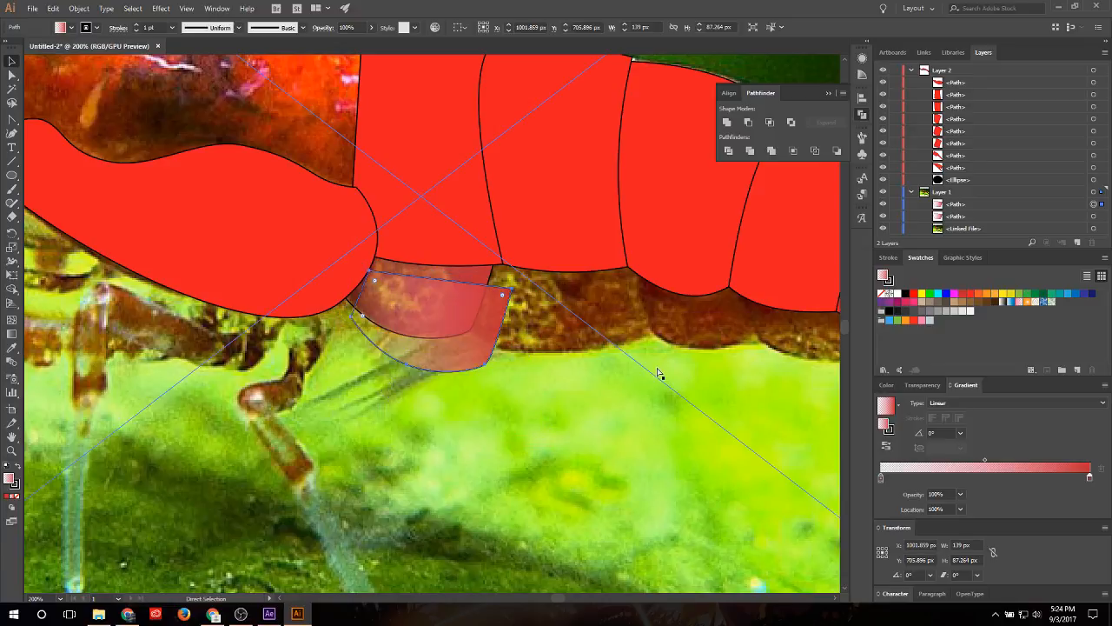
{"action": "key", "text": "ctrl+z"}
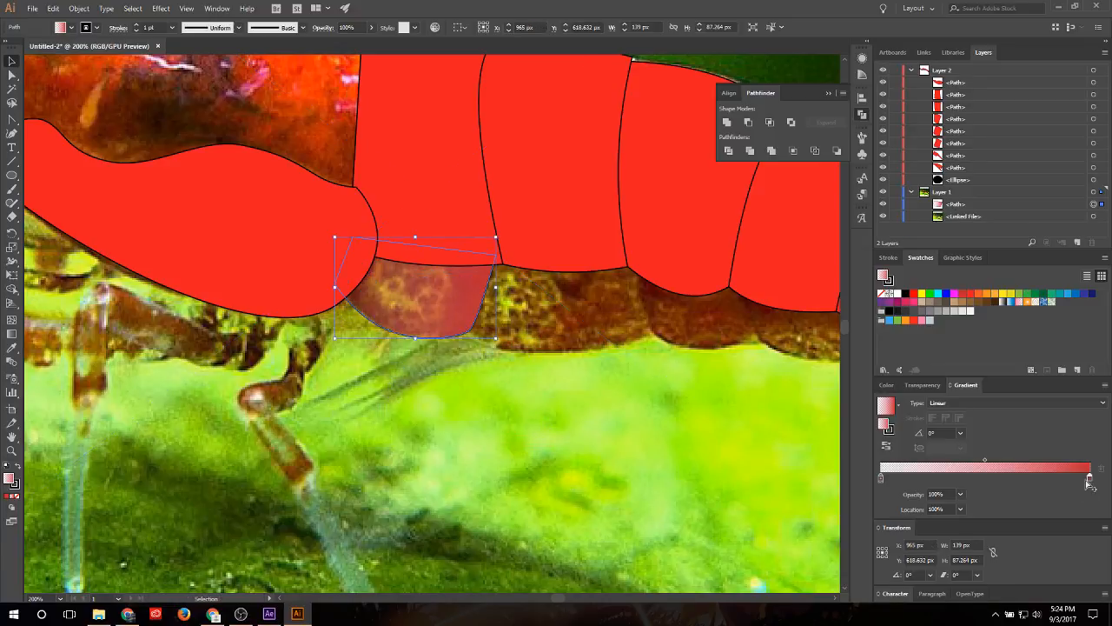
Step: Set the gradient's transparent stop to the same dark red, with its opacity at 0%
{"action": "double_click", "coordinate": [881, 479]}
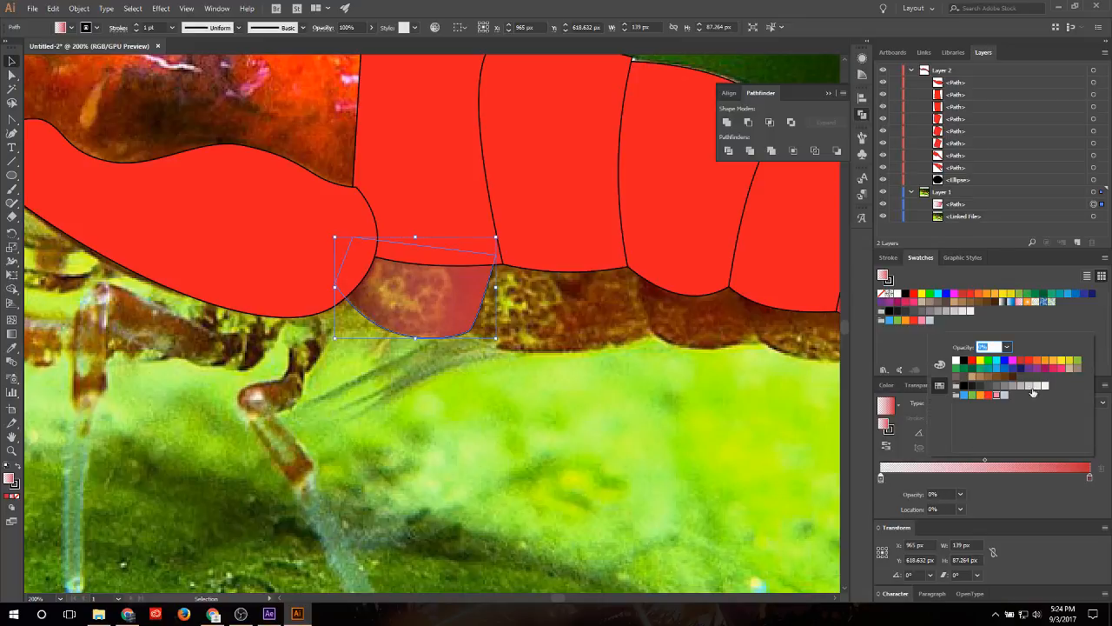
{"action": "type", "text": "0"}
{"action": "key", "text": "Return"}
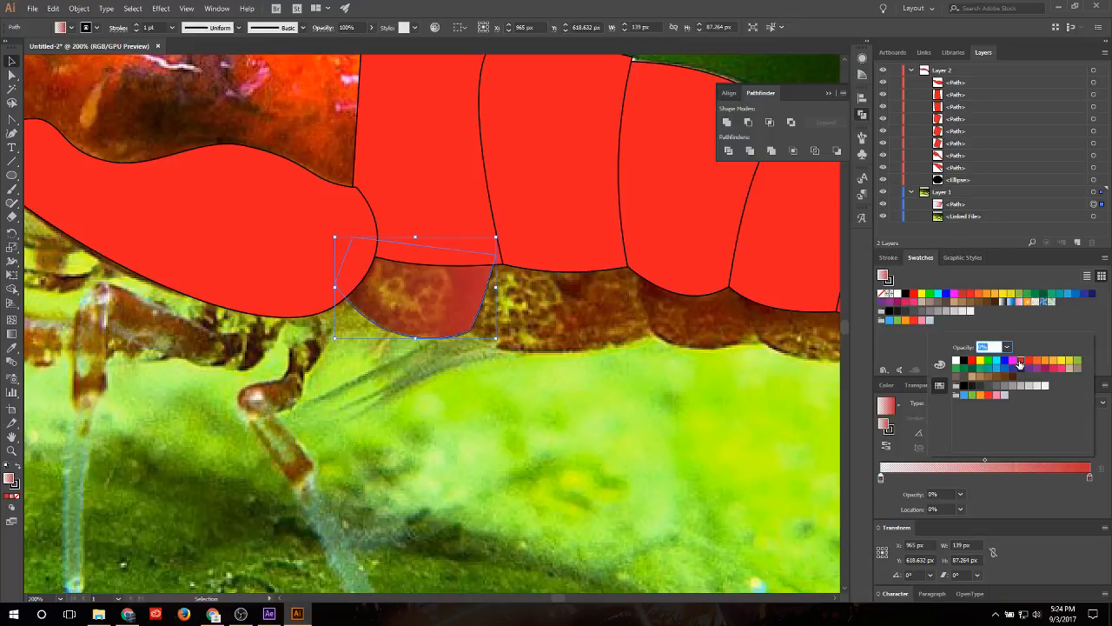
{"action": "left_click", "coordinate": [1026, 489]}
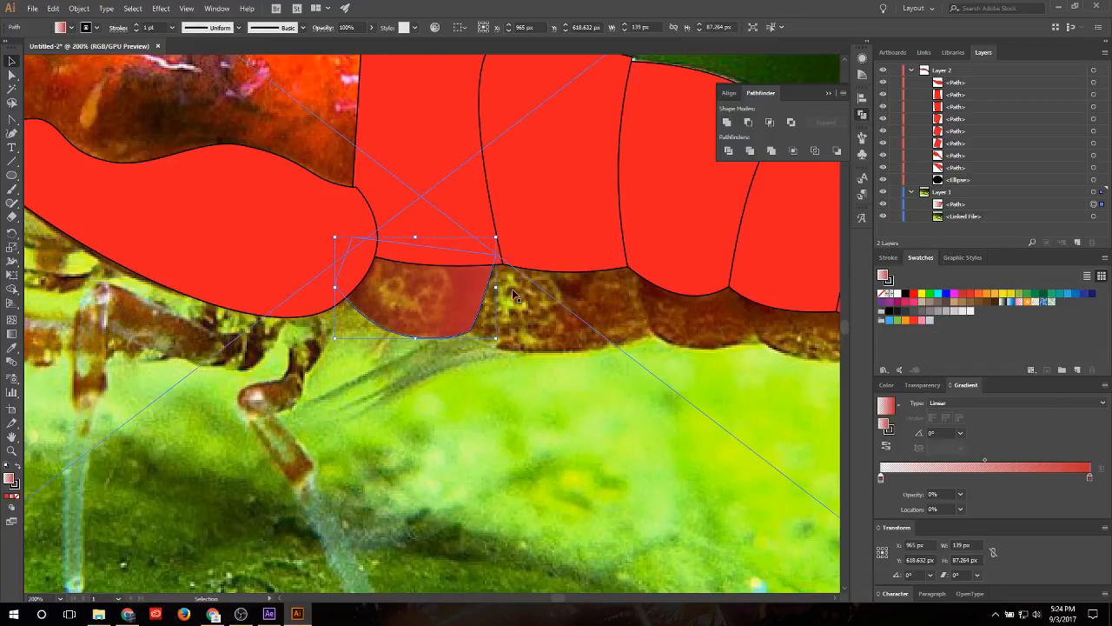
Step: Copy the underbelly segment and paste the copy directly in front of the original
{"action": "key", "text": "a"}
{"action": "key", "text": "ctrl+c"}
{"action": "key", "text": "ctrl+f"}
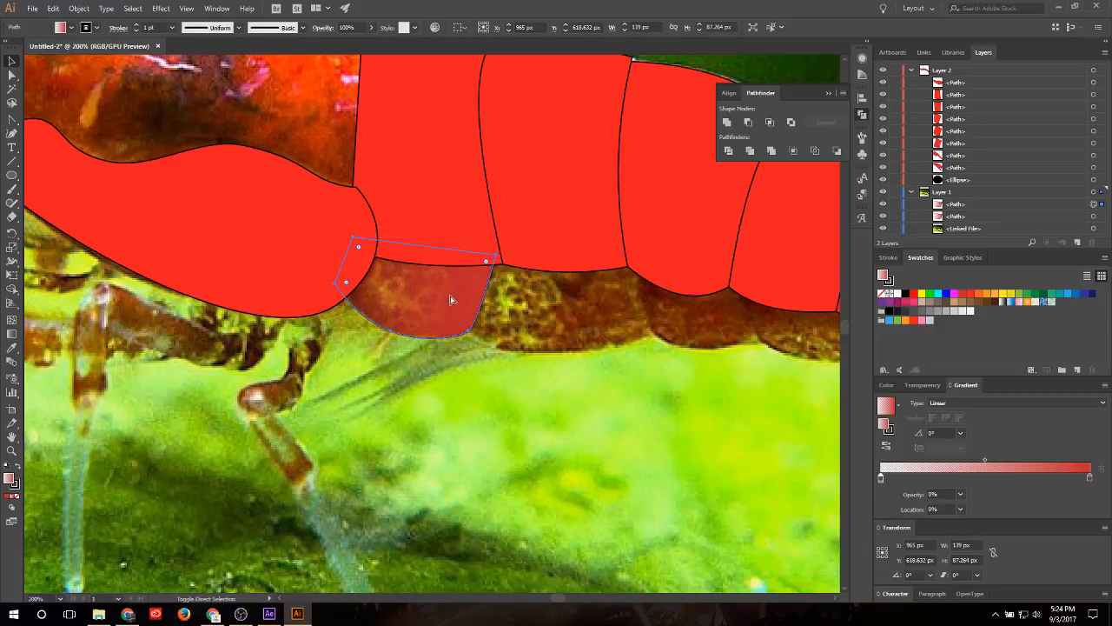
{"action": "key", "text": "v"}
Step: Move both underbelly paths from Layer 1 to the bottom of Layer 2 and bring the eye ellipse to the top
{"action": "left_click", "coordinate": [951, 203]}
{"action": "left_click", "coordinate": [956, 215], "text": "shift"}
{"action": "left_click_drag", "start_coordinate": [960, 215], "coordinate": [965, 94]}
{"action": "left_click", "coordinate": [961, 204]}
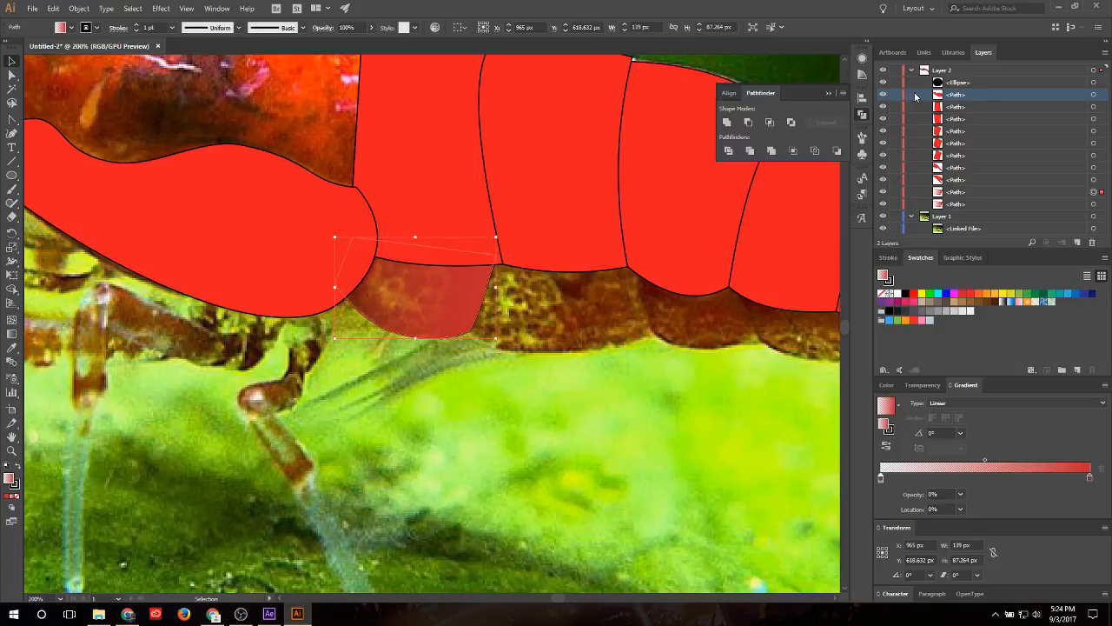
Step: Fill the lower of the two underbelly paths with solid dark red, R=193 G=39 B=45
{"action": "left_click", "coordinate": [1004, 204]}
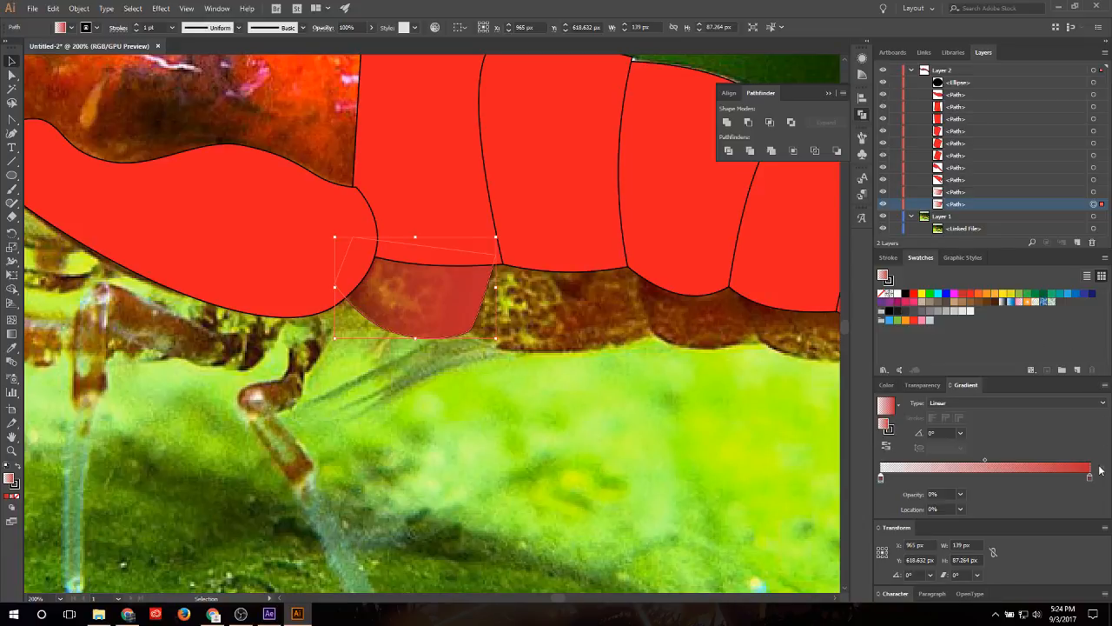
{"action": "left_click", "coordinate": [925, 385]}
{"action": "left_click", "coordinate": [962, 296]}
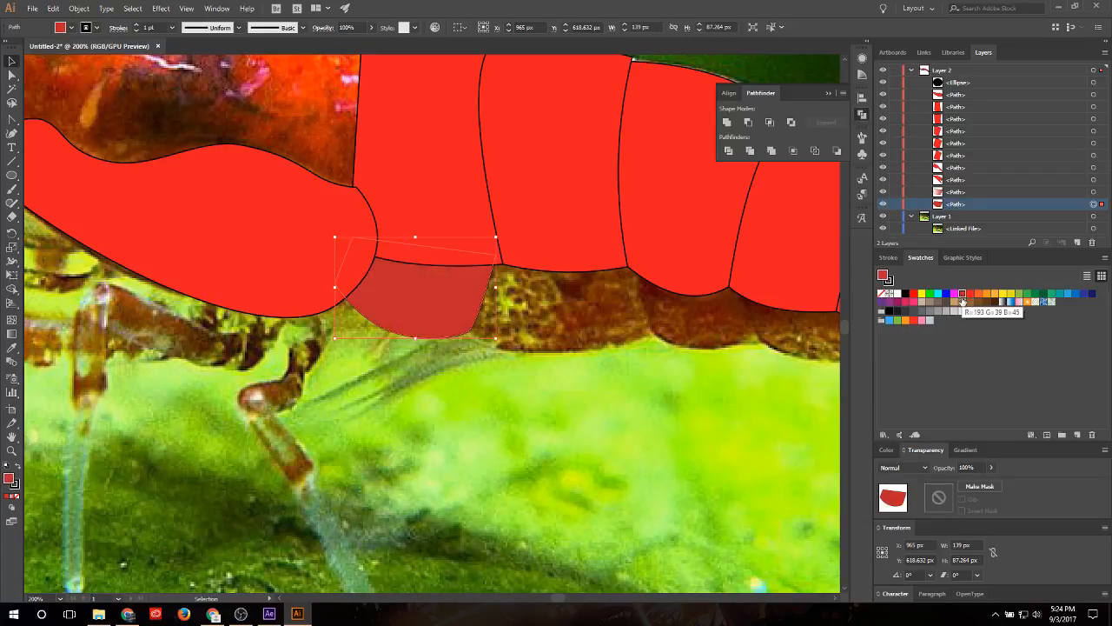
{"action": "double_click", "coordinate": [884, 275]}
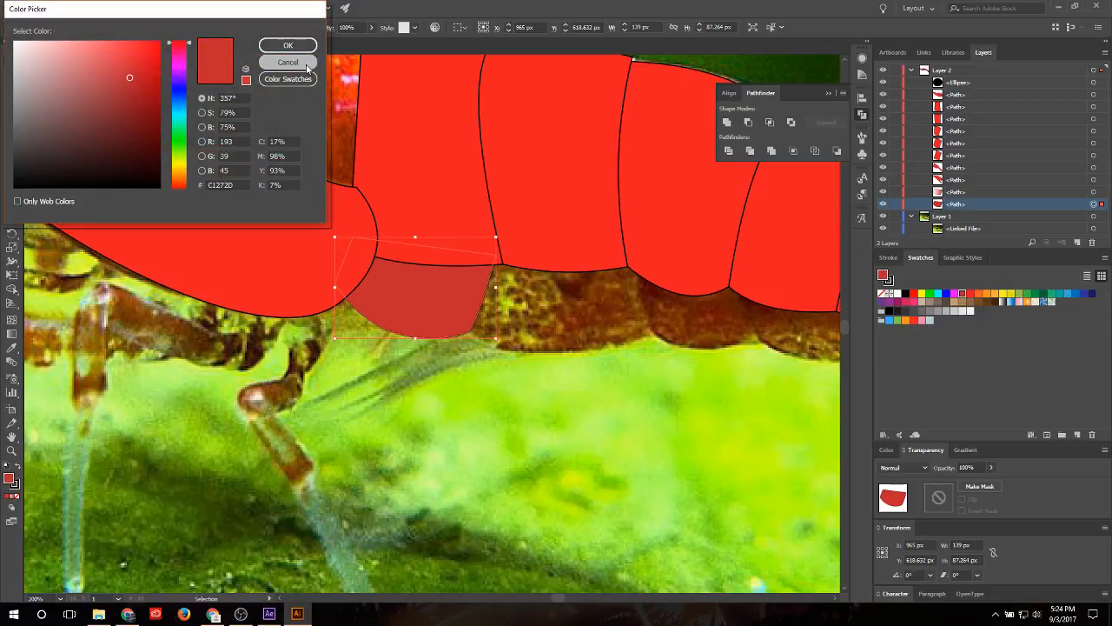
{"action": "left_click", "coordinate": [306, 66]}
Step: Open the Basic Graphics_Dots pattern swatch library with the lower underbelly path still selected
{"action": "left_click", "coordinate": [914, 435]}
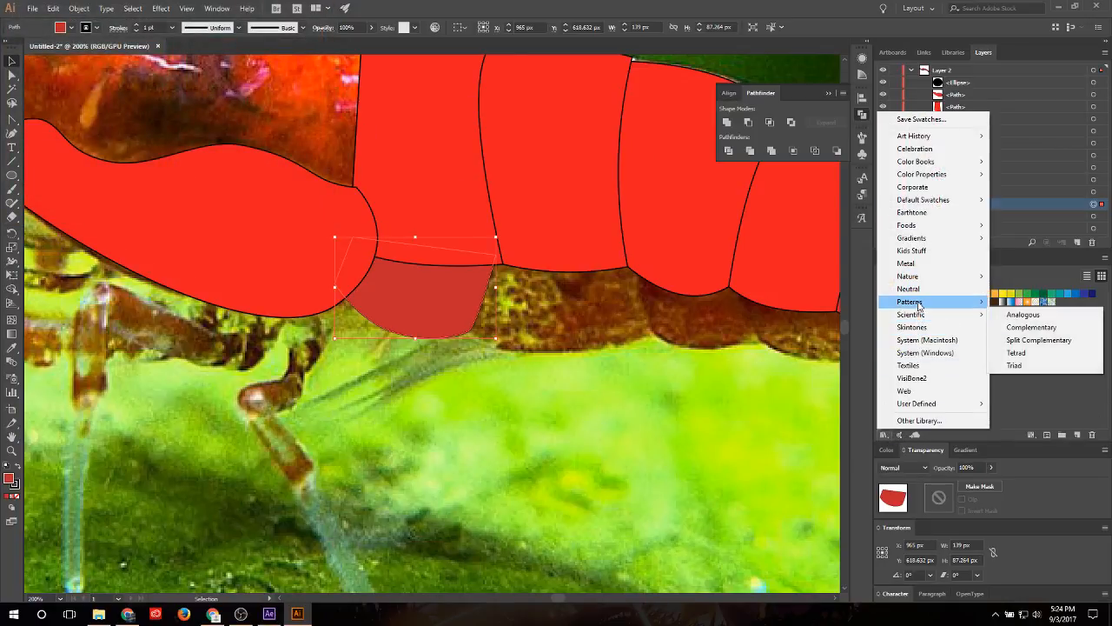
{"action": "mouse_move", "coordinate": [919, 304]}
{"action": "mouse_move", "coordinate": [1008, 302]}
{"action": "left_click", "coordinate": [965, 303]}
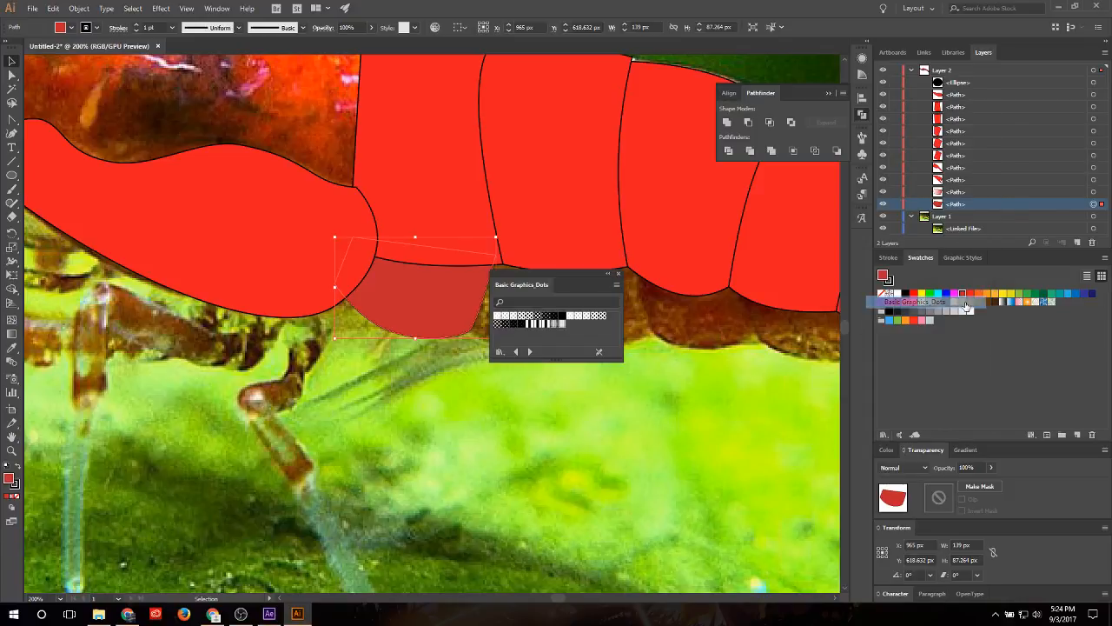
Step: Browse through the swatch libraries to the Nature_Animal Skins pattern collection
{"action": "left_click", "coordinate": [516, 352]}
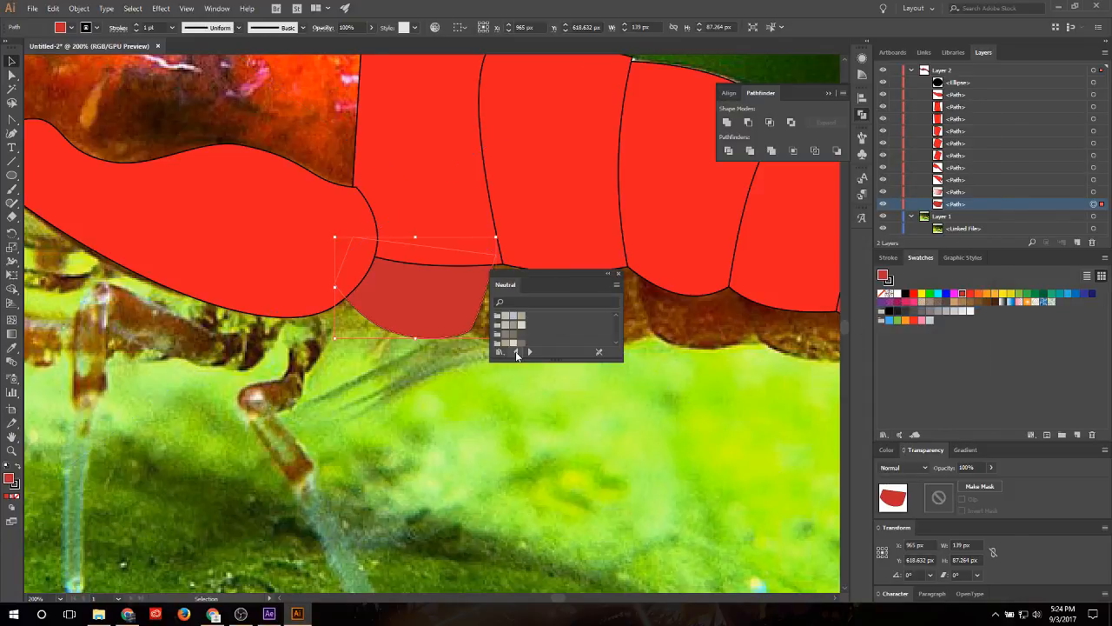
{"action": "left_click", "coordinate": [516, 352]}
{"action": "left_click", "coordinate": [516, 352]}
{"action": "left_click", "coordinate": [516, 352]}
{"action": "left_click", "coordinate": [516, 352]}
{"action": "left_click", "coordinate": [516, 352]}
{"action": "left_click", "coordinate": [516, 352]}
{"action": "left_click", "coordinate": [516, 351]}
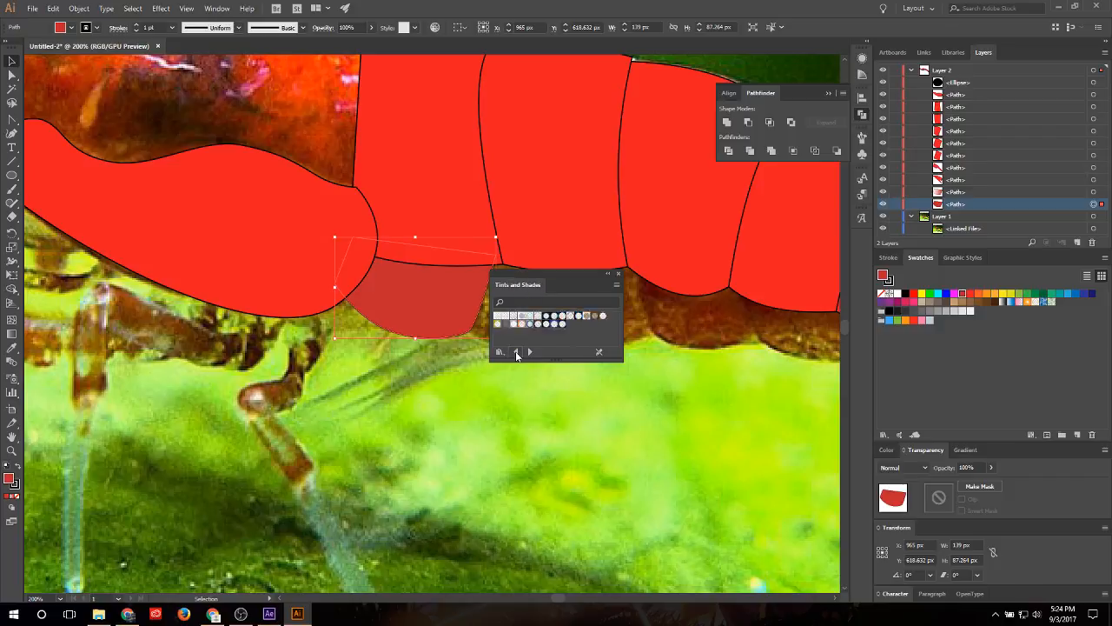
{"action": "left_click", "coordinate": [516, 352]}
{"action": "left_click", "coordinate": [529, 352]}
{"action": "left_click", "coordinate": [529, 352]}
{"action": "left_click", "coordinate": [529, 352]}
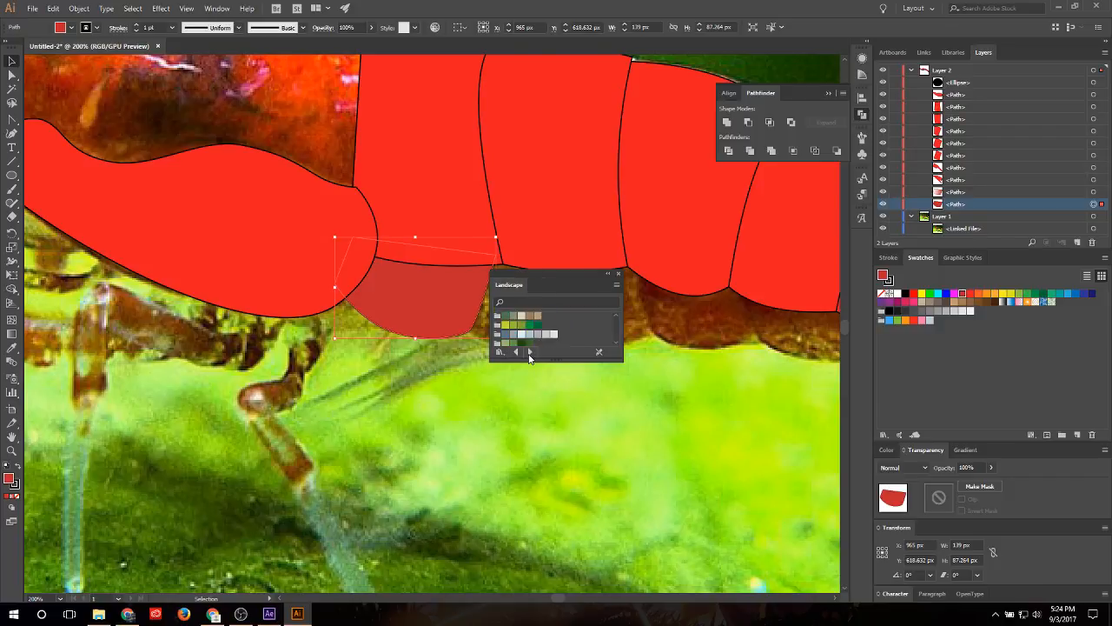
{"action": "left_click", "coordinate": [529, 352]}
{"action": "left_click", "coordinate": [529, 352]}
{"action": "left_click", "coordinate": [529, 352]}
{"action": "left_click", "coordinate": [529, 352]}
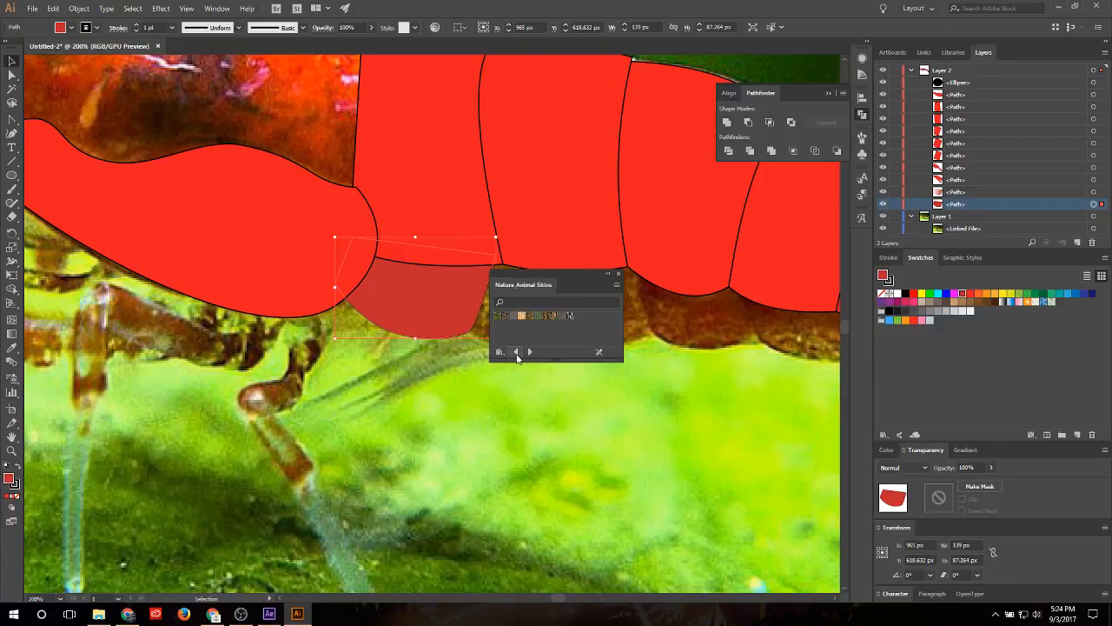
{"action": "left_click", "coordinate": [529, 351]}
{"action": "left_click", "coordinate": [527, 353]}
Step: Try the Turtle, Peacock and other animal-skin patterns as the fill of the lower underbelly path
{"action": "left_click", "coordinate": [565, 317]}
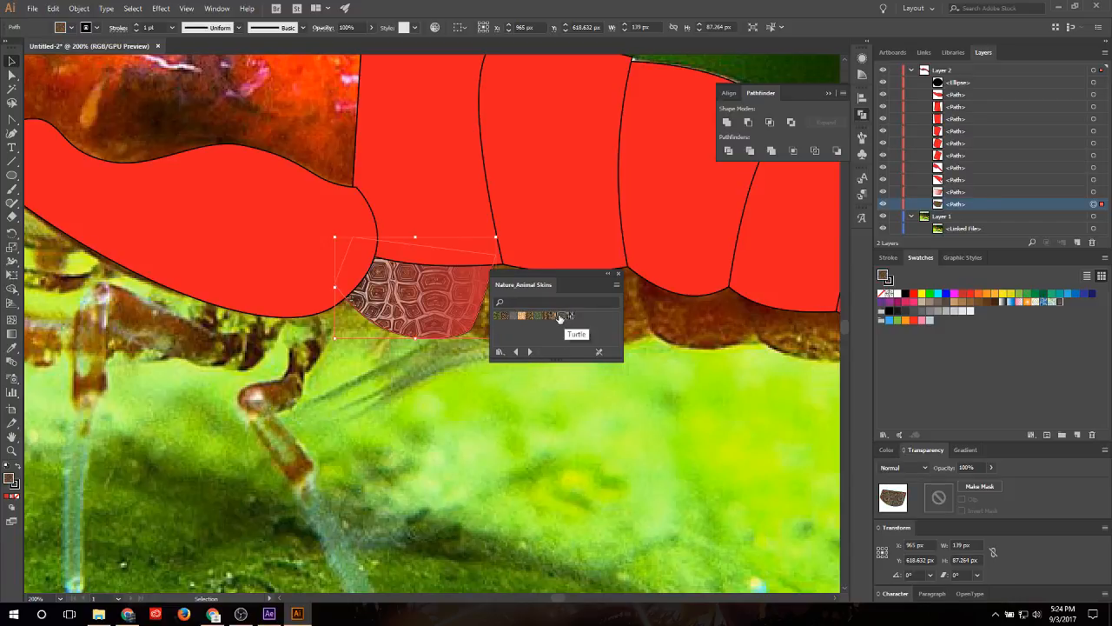
{"action": "left_click", "coordinate": [554, 316]}
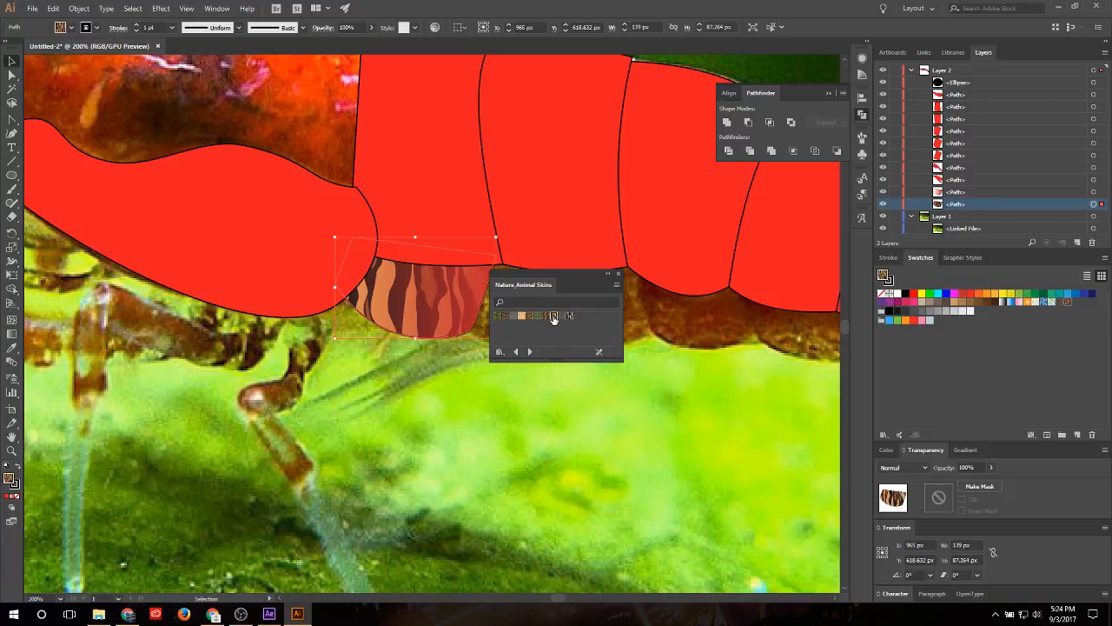
{"action": "left_click", "coordinate": [541, 317]}
{"action": "left_click", "coordinate": [534, 317]}
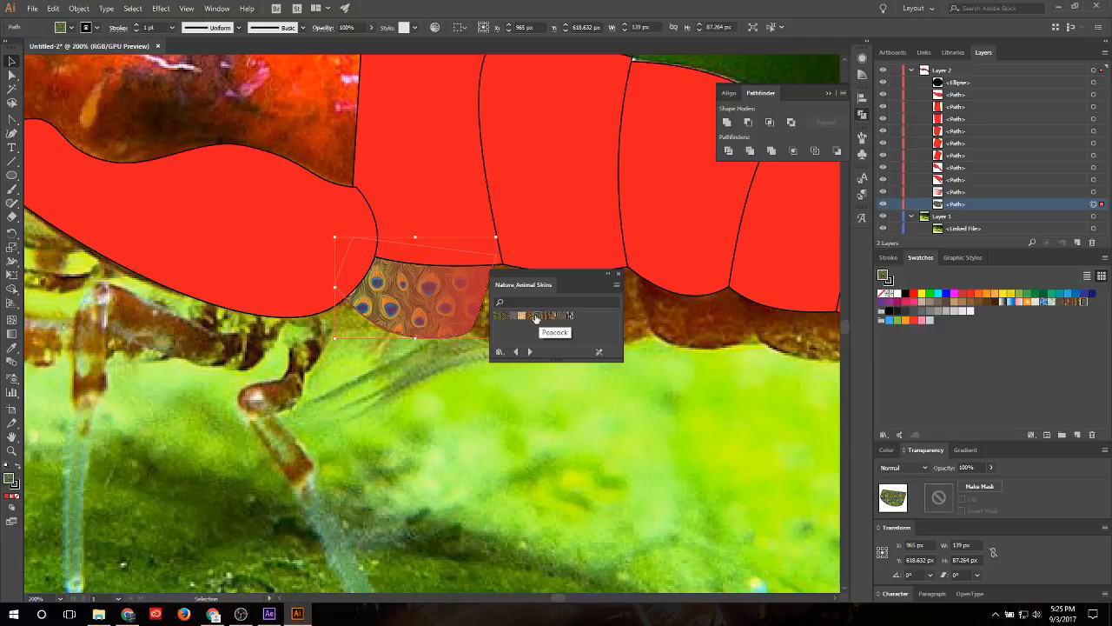
{"action": "left_click", "coordinate": [530, 316]}
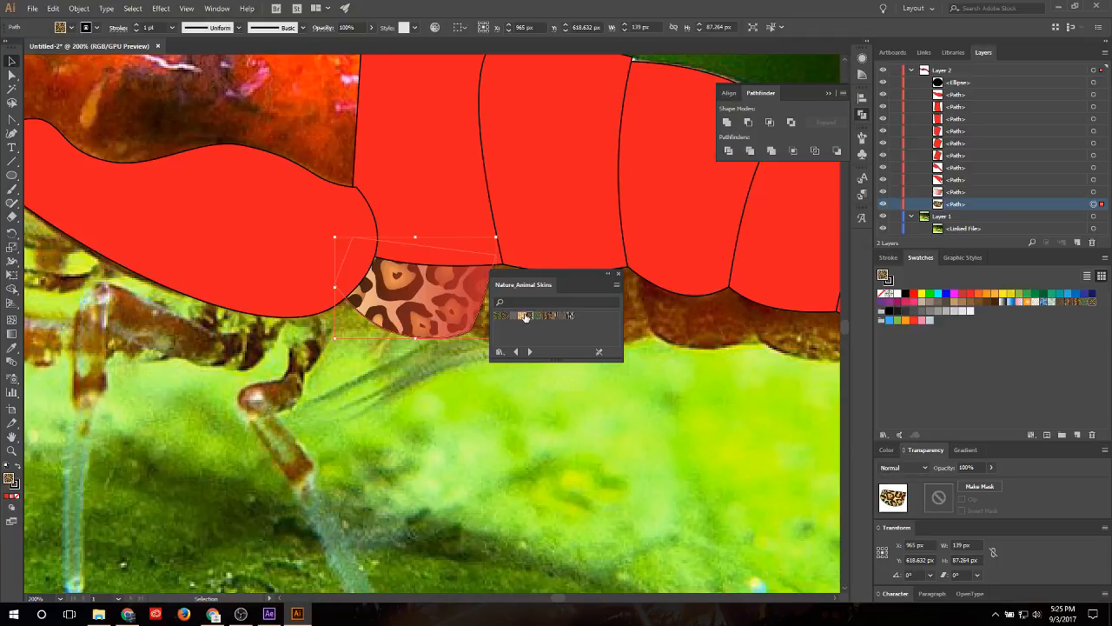
{"action": "left_click", "coordinate": [521, 317]}
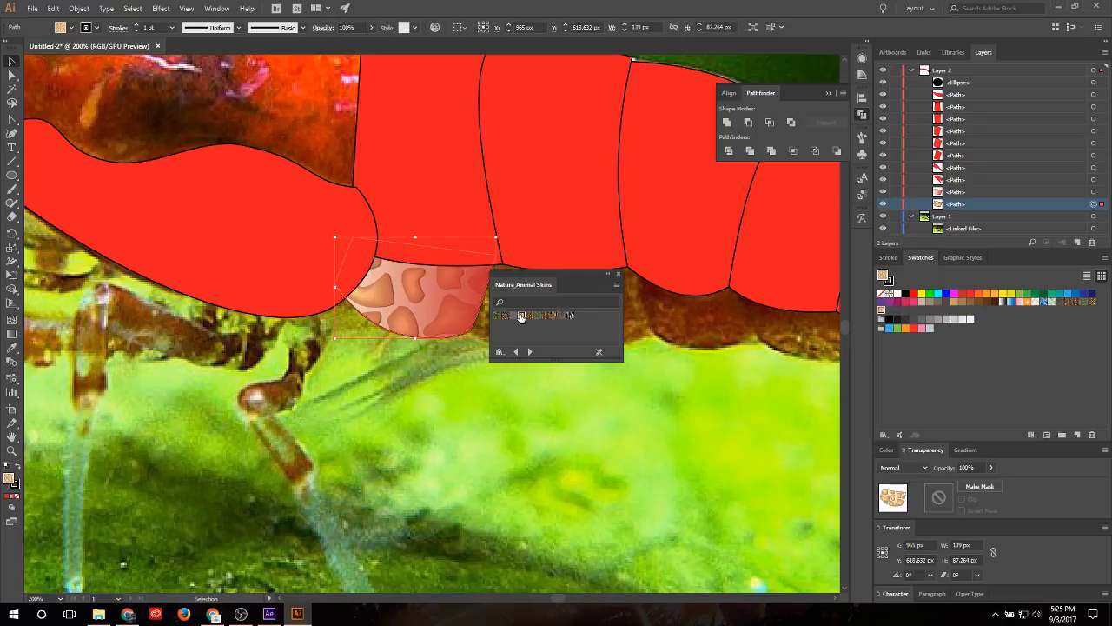
{"action": "left_click", "coordinate": [508, 316]}
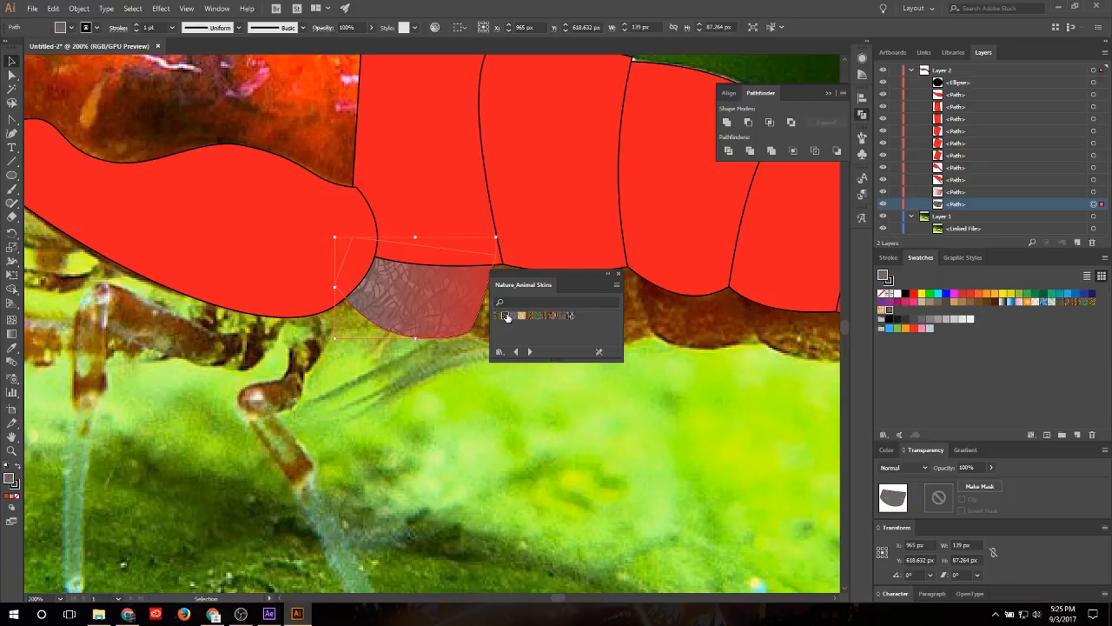
{"action": "left_click", "coordinate": [500, 316]}
{"action": "left_click", "coordinate": [500, 317]}
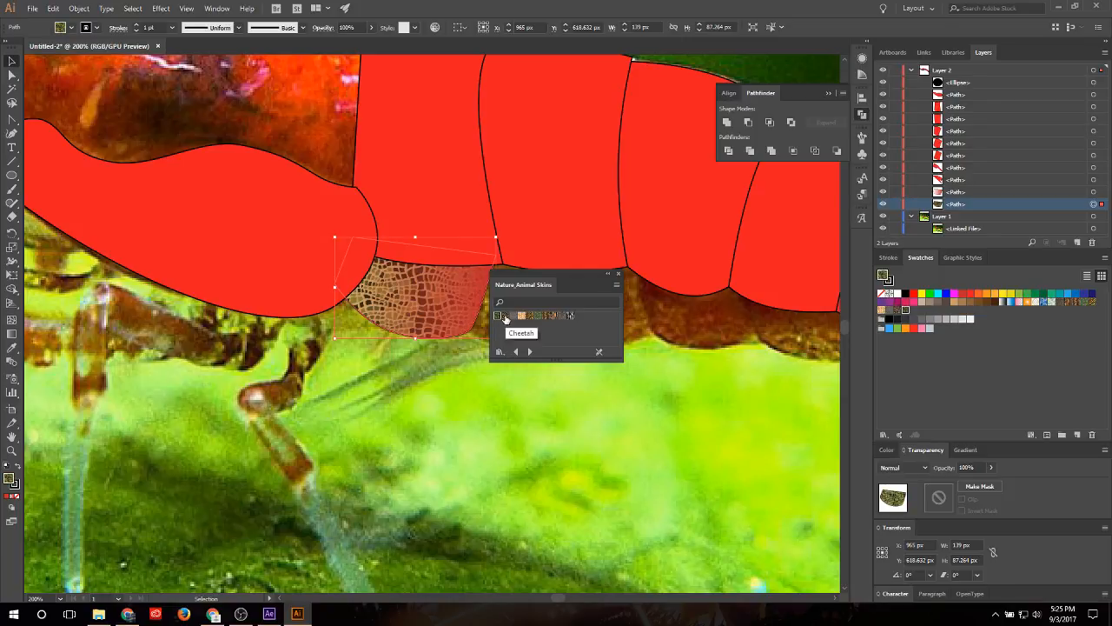
Step: Fill the lower underbelly path with the Cheetah pattern and close the swatch library
{"action": "left_click", "coordinate": [512, 316]}
{"action": "left_click", "coordinate": [694, 408]}
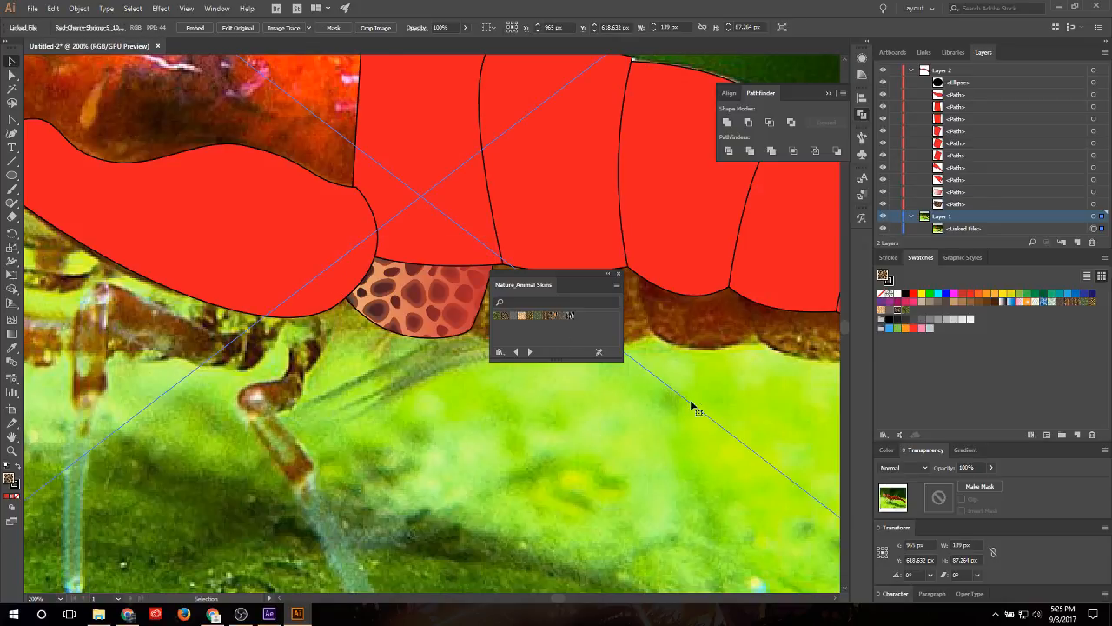
{"action": "left_click", "coordinate": [616, 275]}
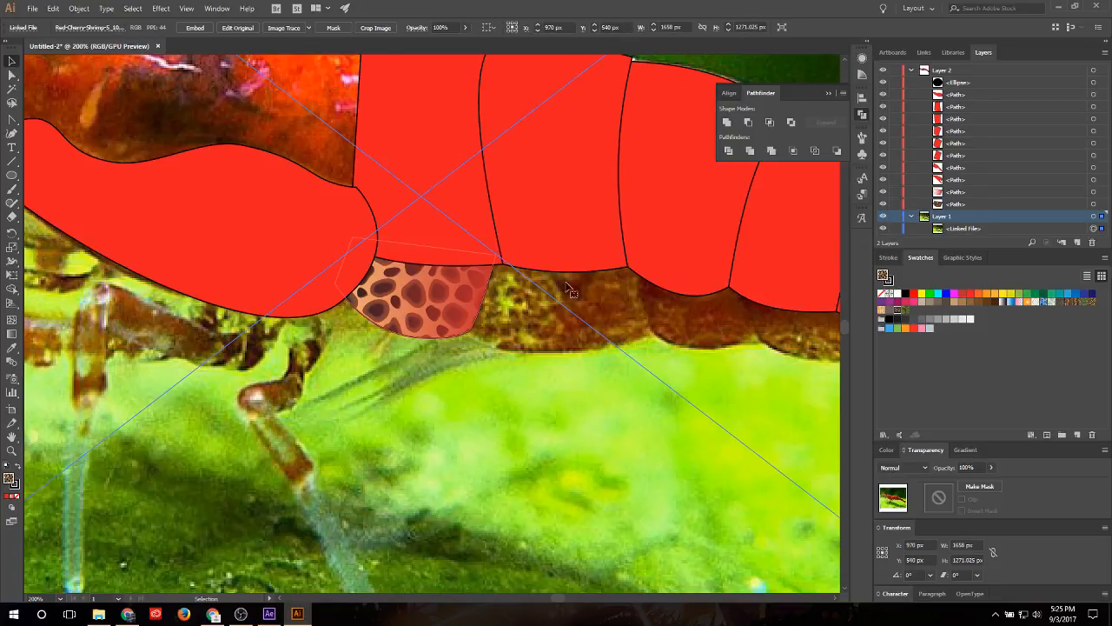
Step: Reselect the lower underbelly path and open its Cheetah pattern swatch for editing
{"action": "left_click", "coordinate": [1088, 205]}
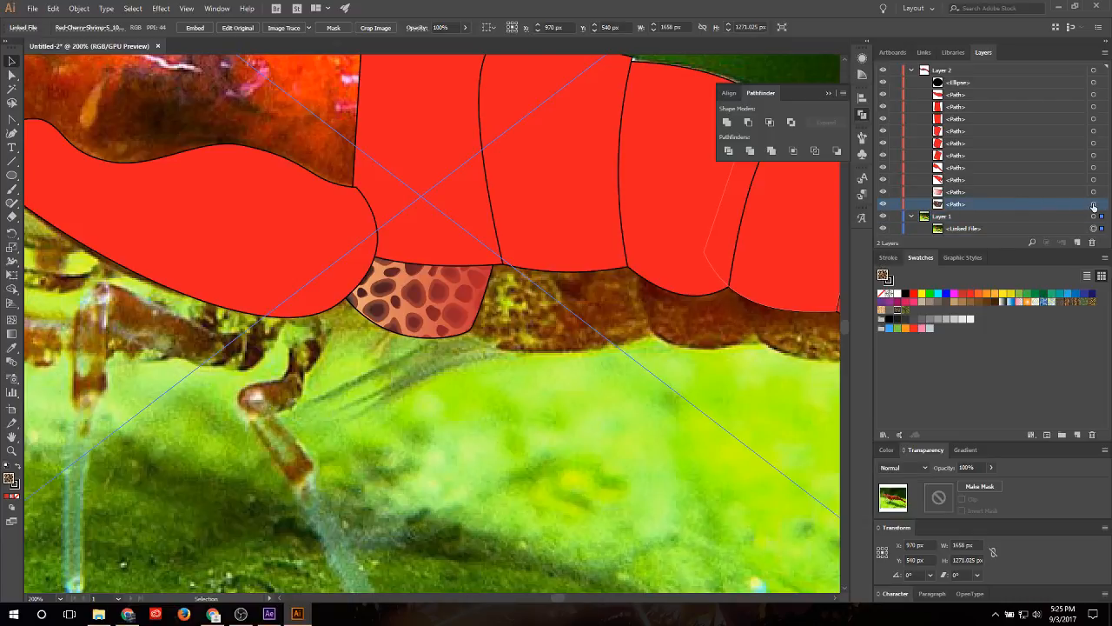
{"action": "left_click", "coordinate": [1094, 205]}
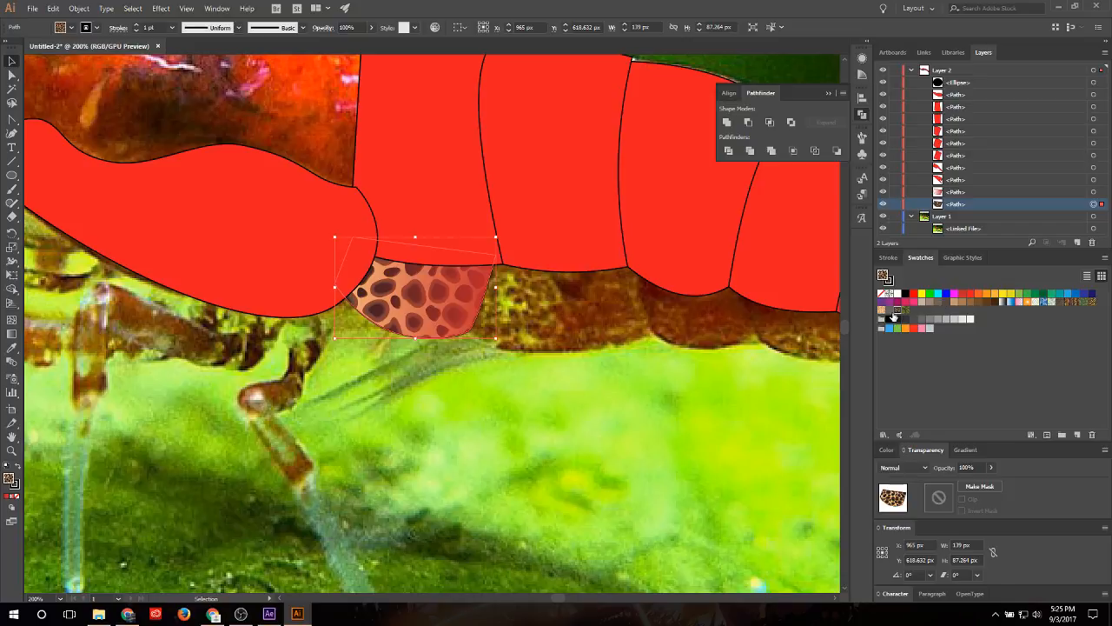
{"action": "double_click", "coordinate": [896, 312]}
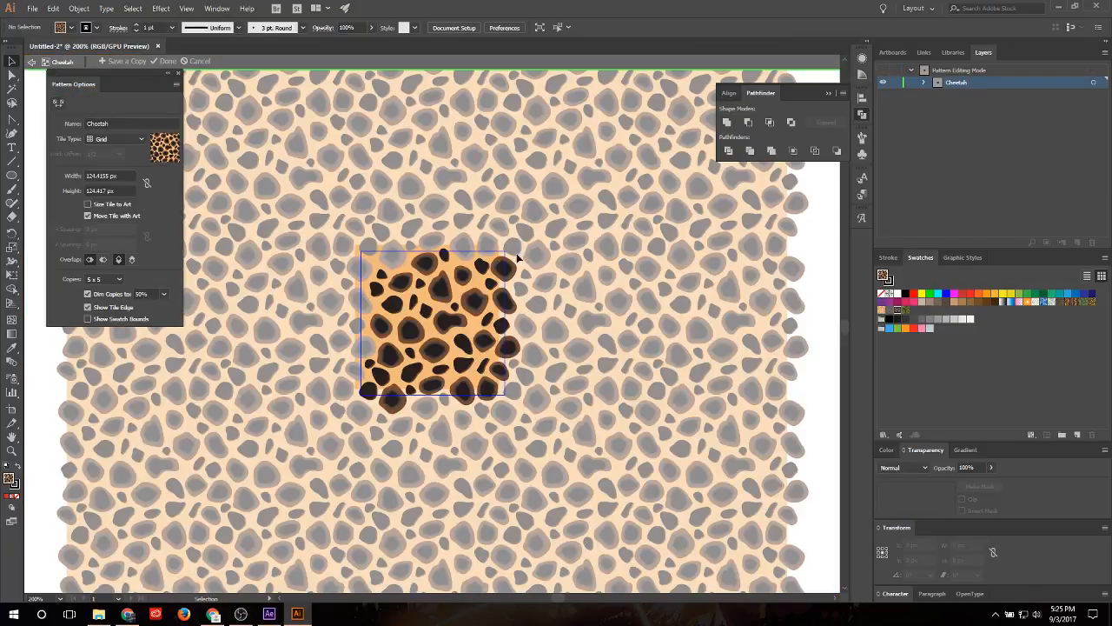
Step: Expand the Cheetah pattern's contents and delete the tan background from its tile
{"action": "left_click", "coordinate": [923, 82]}
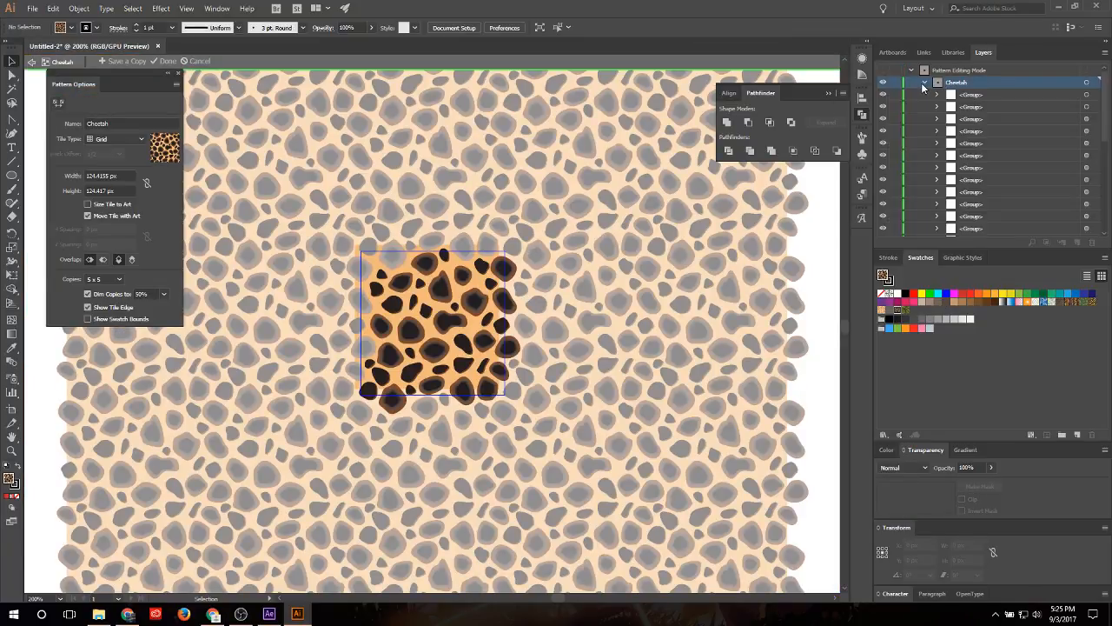
{"action": "left_click", "coordinate": [965, 95]}
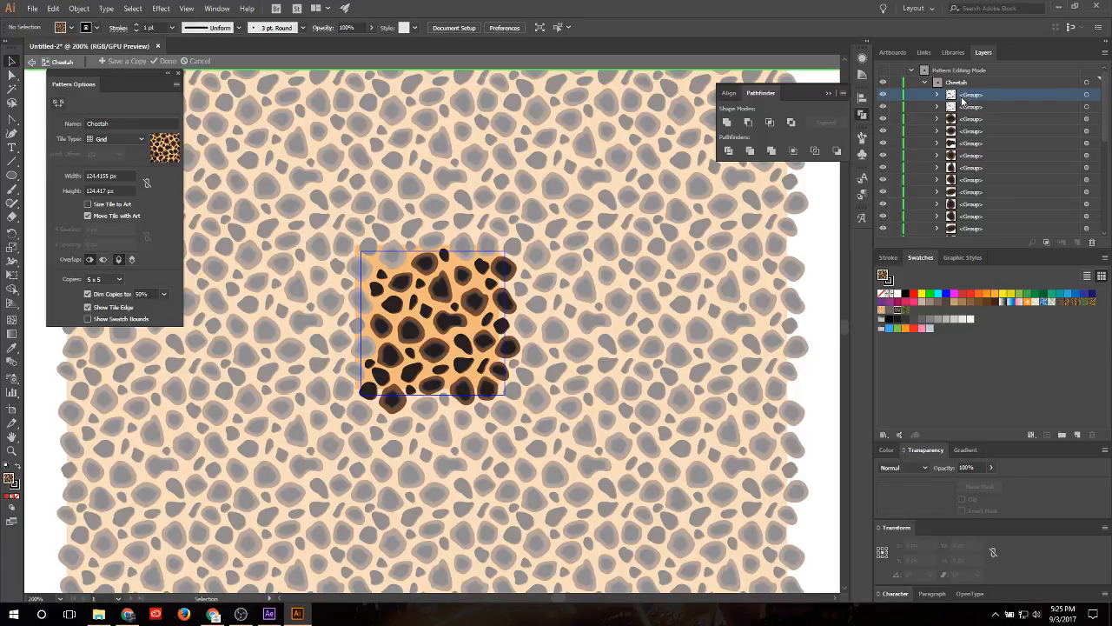
{"action": "scroll", "coordinate": [961, 101], "scroll_direction": "down", "scroll_amount": 5}
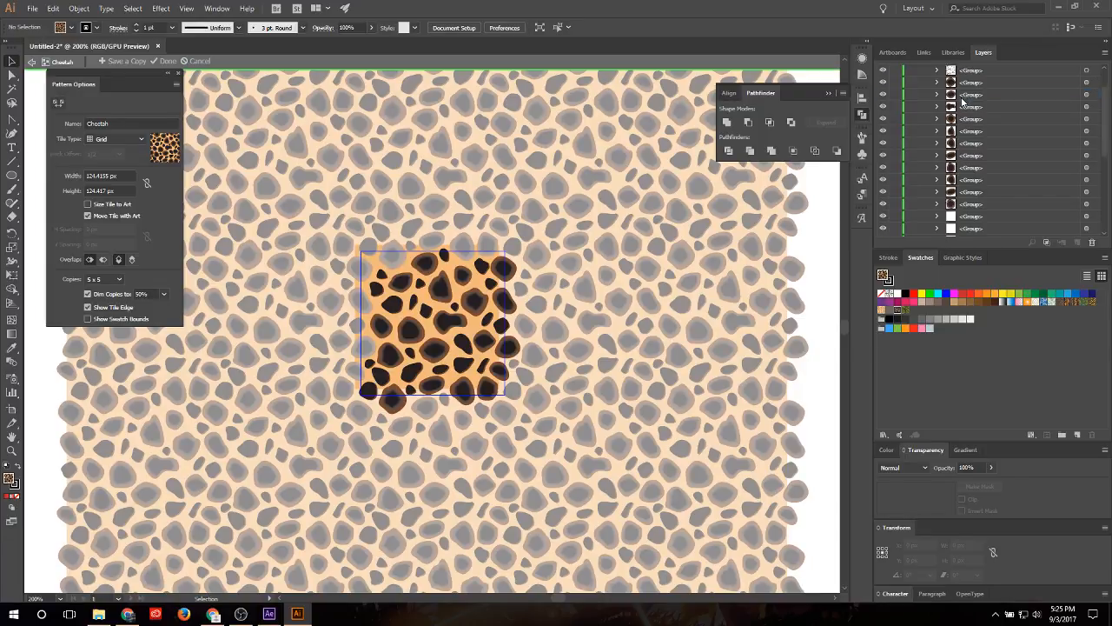
{"action": "left_click", "coordinate": [1086, 230]}
{"action": "key", "text": "Delete"}
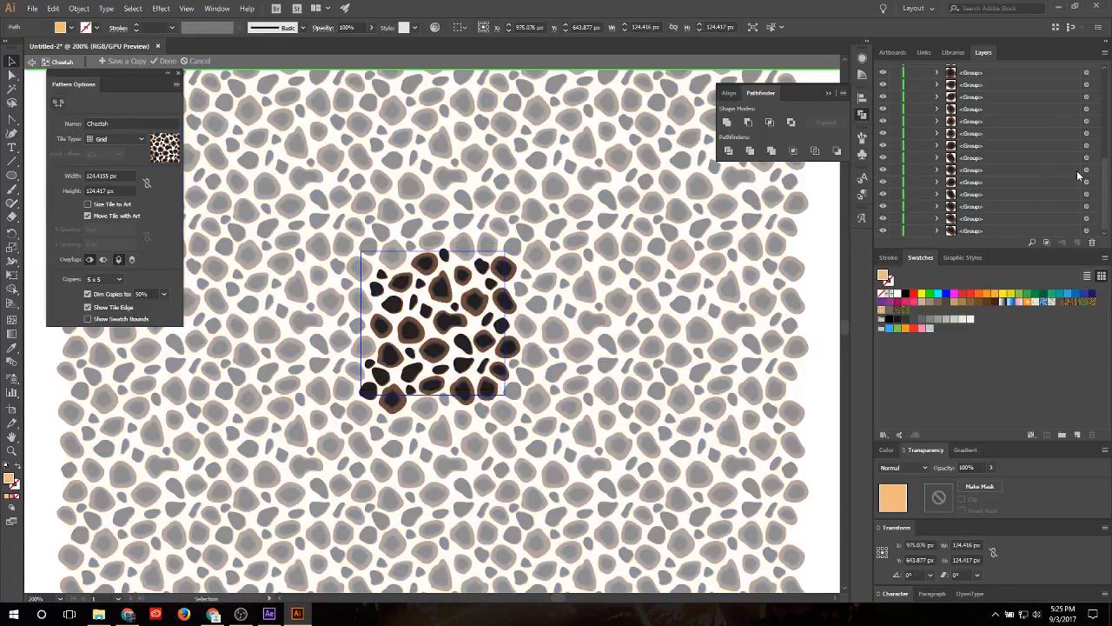
{"action": "scroll", "coordinate": [996, 184], "scroll_direction": "up", "scroll_amount": 5}
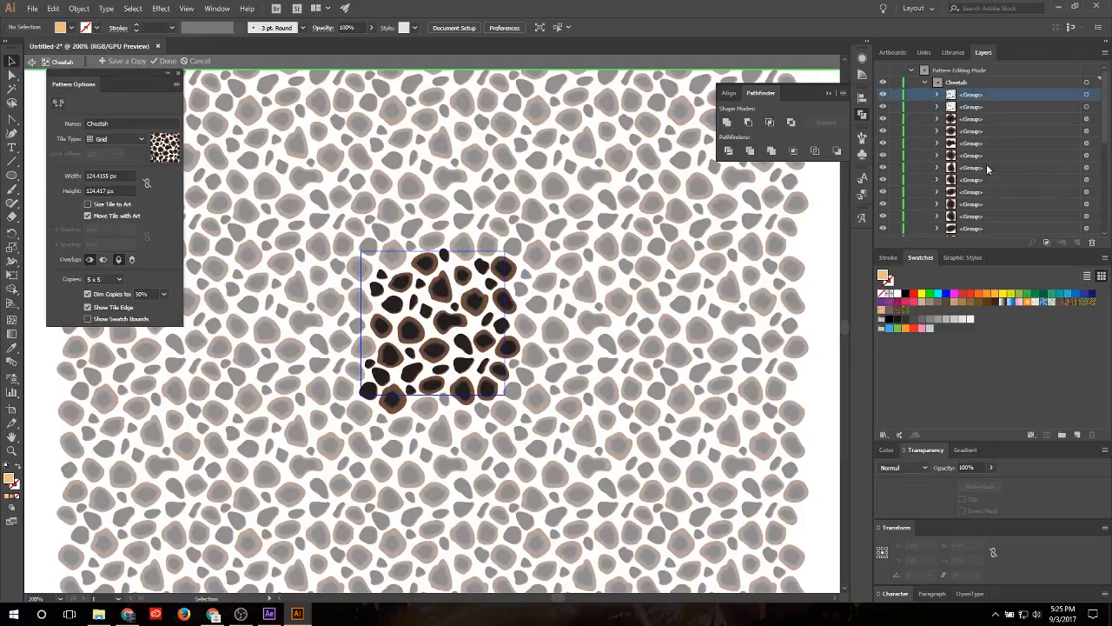
{"action": "left_click", "coordinate": [976, 121]}
{"action": "left_click", "coordinate": [968, 96]}
{"action": "left_click", "coordinate": [936, 94]}
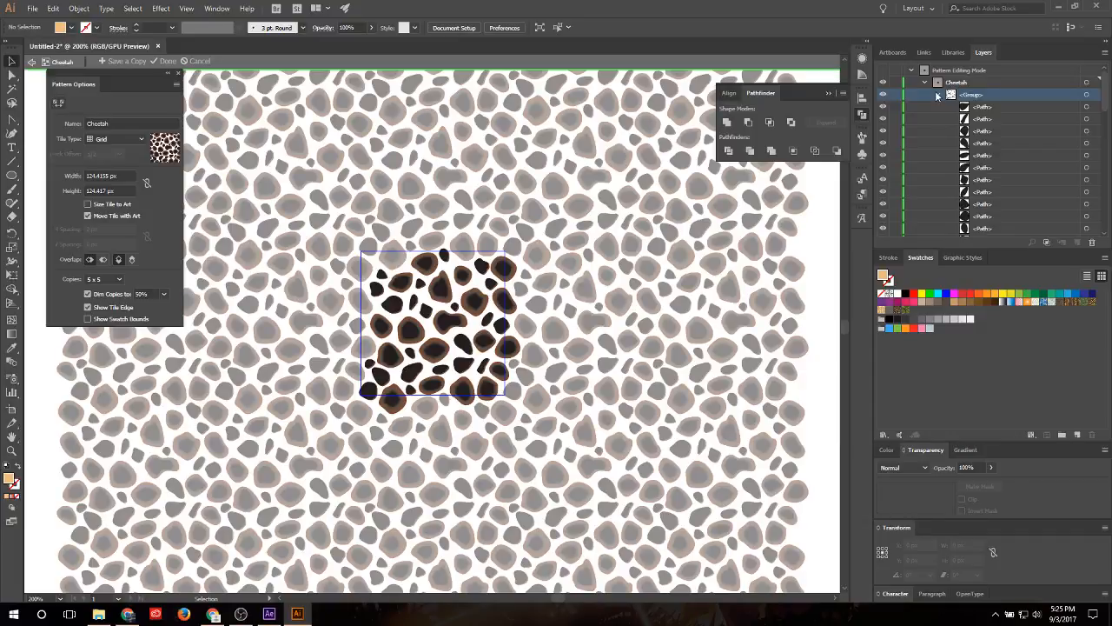
{"action": "left_click", "coordinate": [937, 93]}
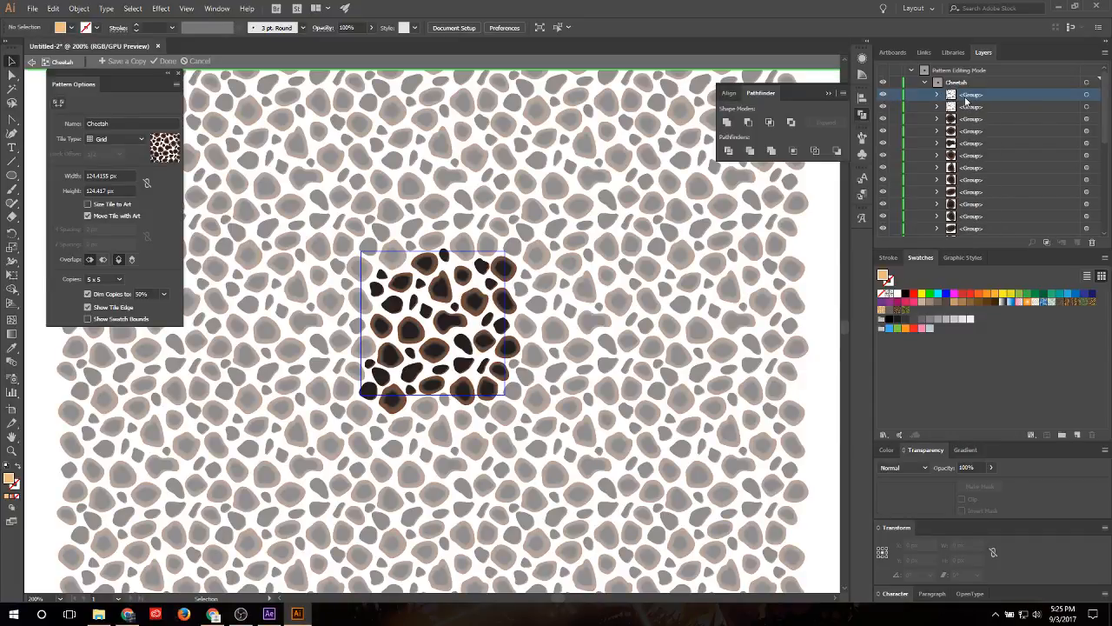
{"action": "left_click", "coordinate": [1086, 94]}
{"action": "left_click", "coordinate": [1086, 106], "text": "shift"}
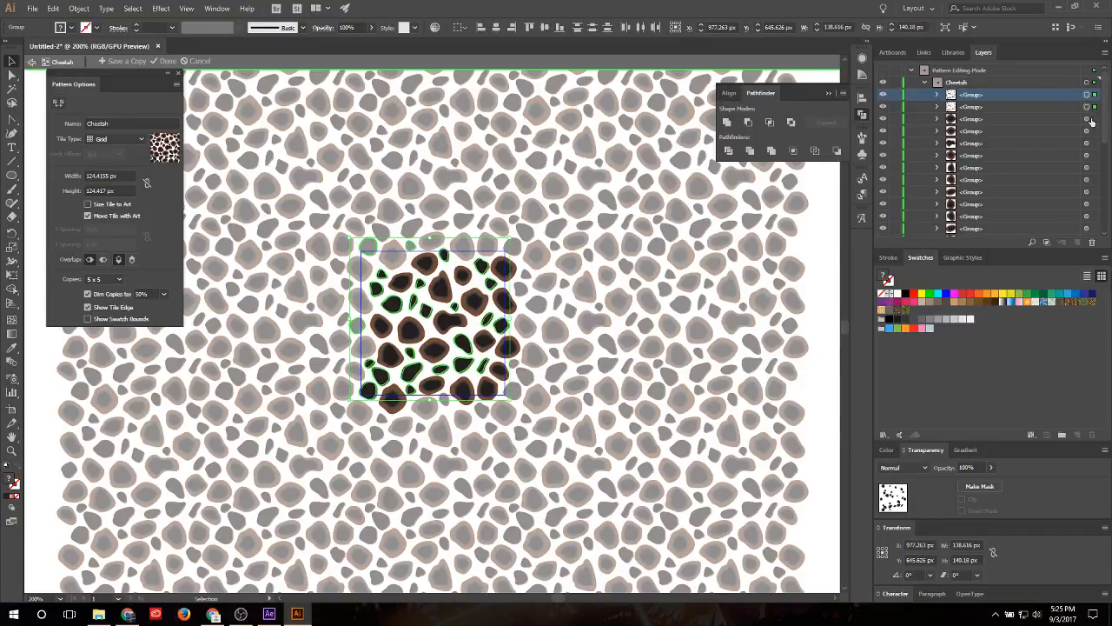
{"action": "left_click", "coordinate": [1086, 118], "text": "shift"}
{"action": "left_click", "coordinate": [1086, 130], "text": "shift"}
{"action": "left_click", "coordinate": [1086, 143], "text": "shift"}
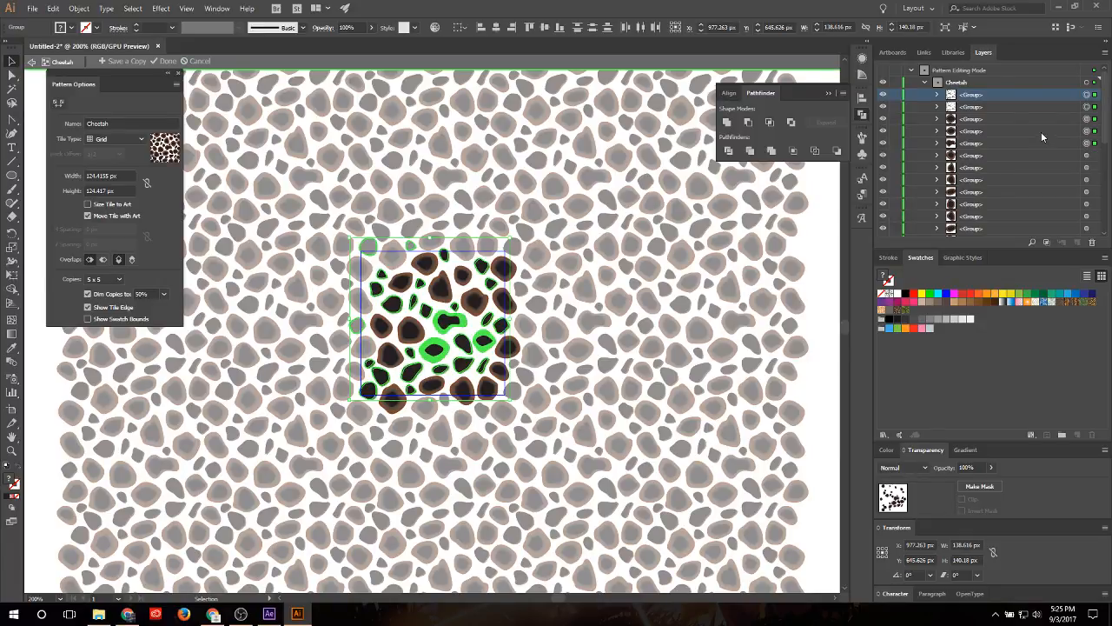
Step: Isolate the small spot group near the Cheetah tile's right edge and expand its stacked paths
{"action": "left_click", "coordinate": [1086, 119]}
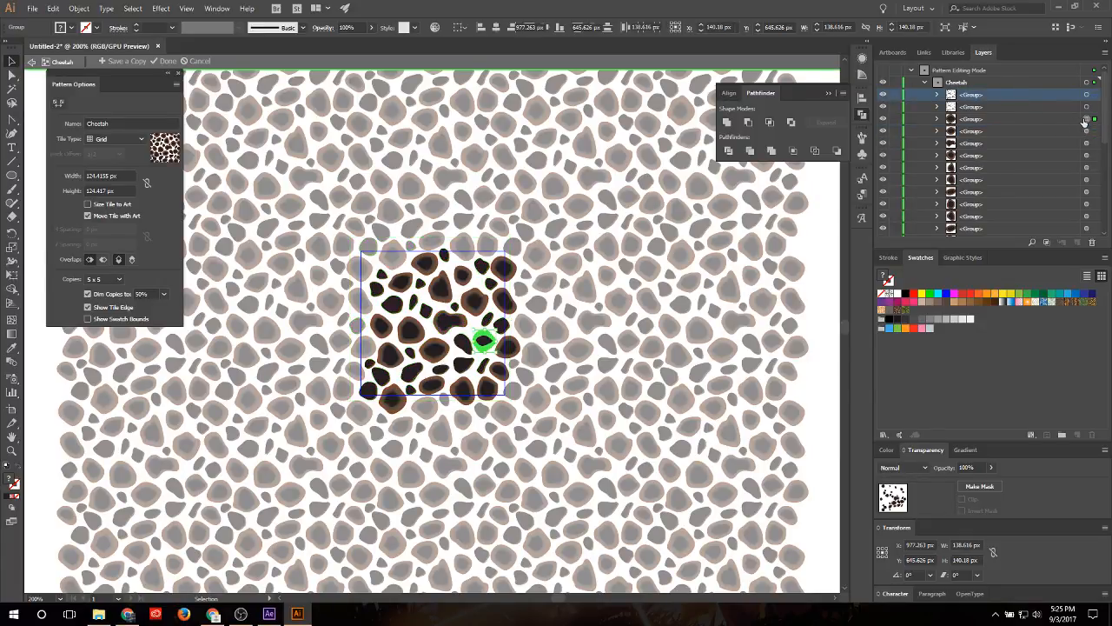
{"action": "left_click", "coordinate": [1087, 131], "text": "shift"}
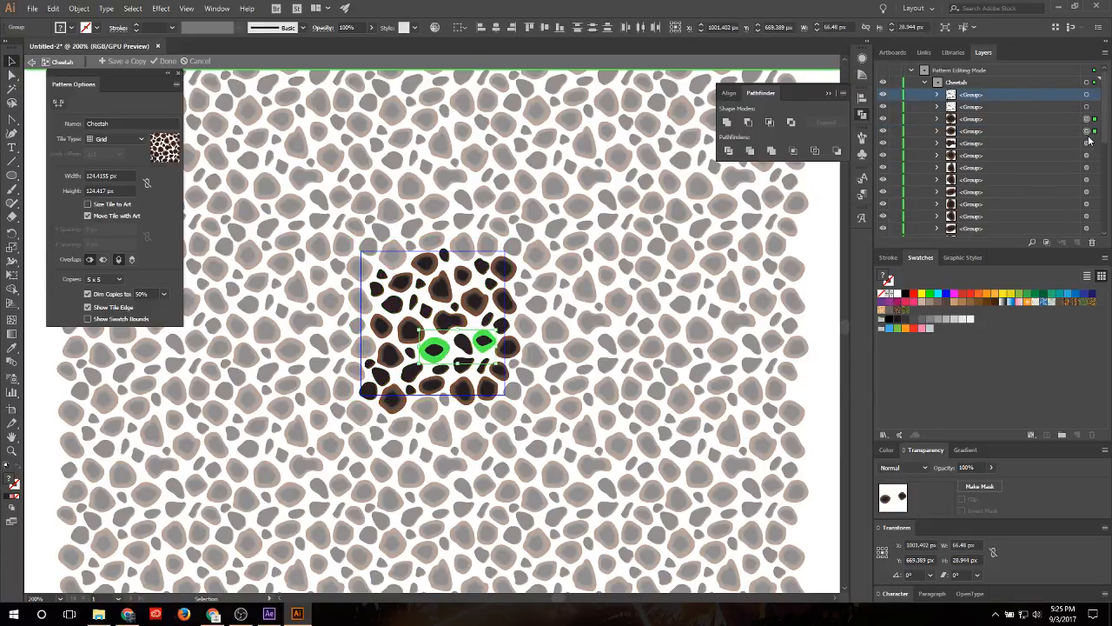
{"action": "left_click", "coordinate": [1086, 131], "text": "shift"}
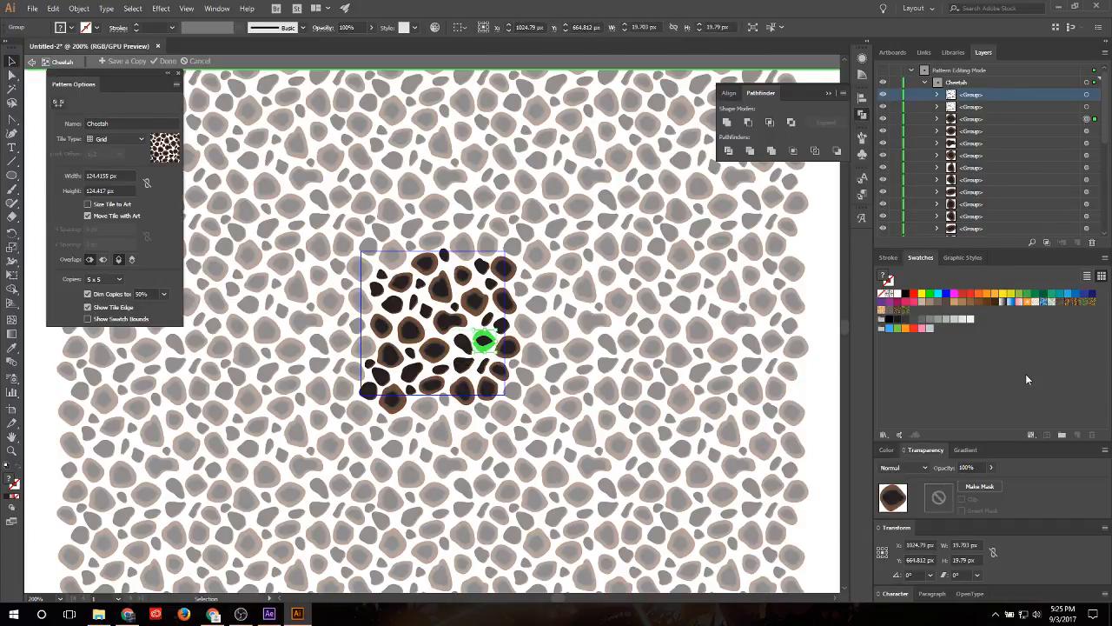
{"action": "left_click", "coordinate": [935, 119]}
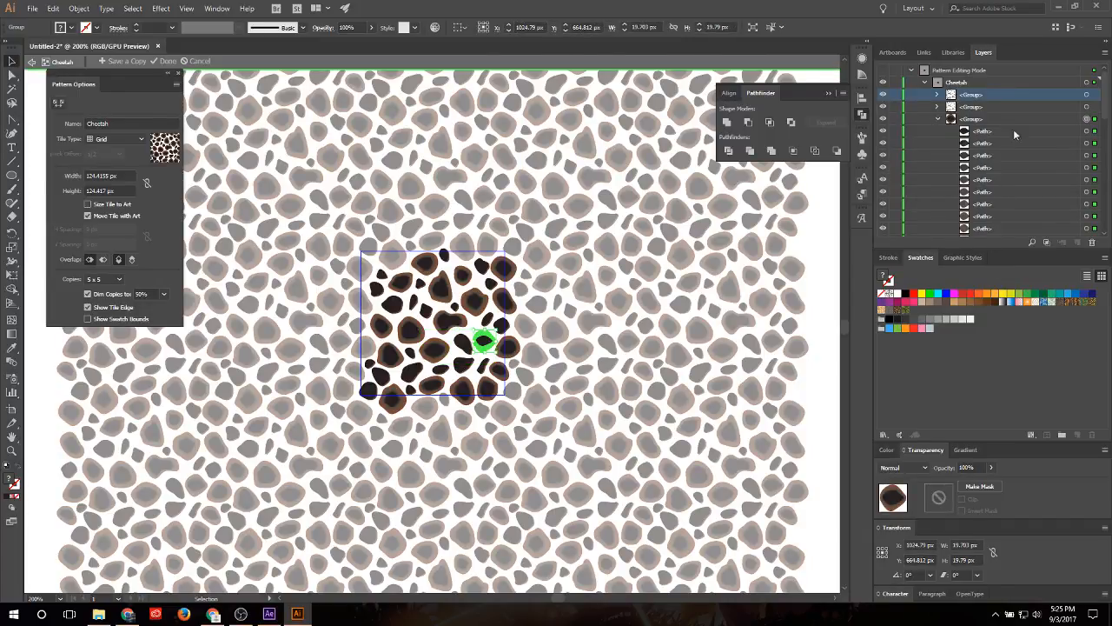
{"action": "scroll", "coordinate": [1082, 154], "scroll_direction": "down", "scroll_amount": 4}
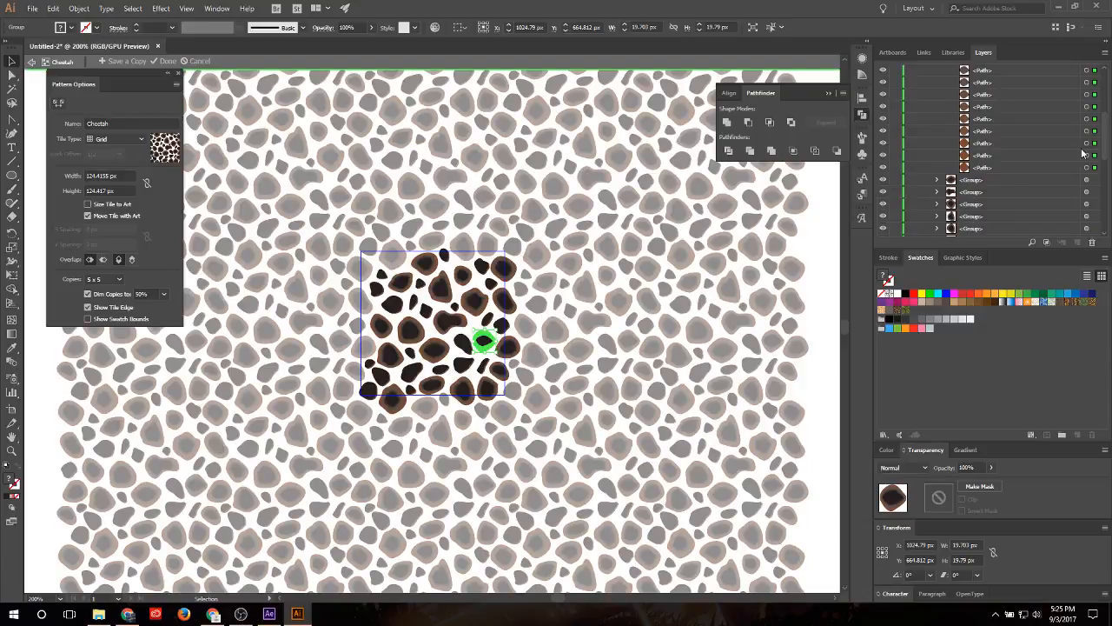
{"action": "scroll", "coordinate": [1083, 154], "scroll_direction": "up", "scroll_amount": 4}
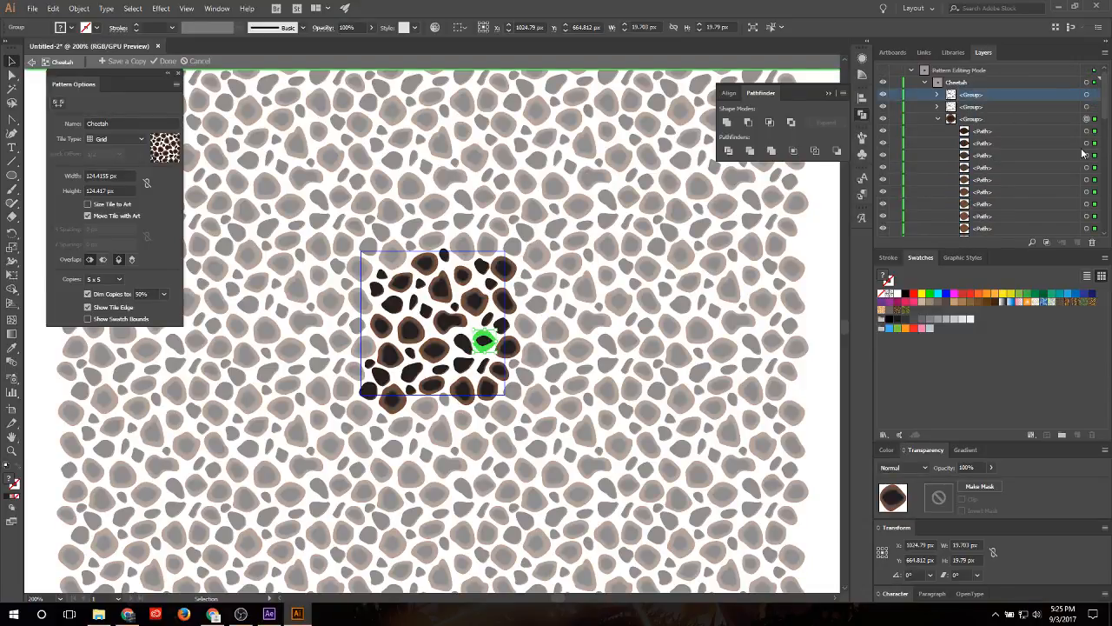
{"action": "scroll", "coordinate": [1082, 154], "scroll_direction": "down", "scroll_amount": 1}
Step: Try to delete the in-between paths of the small right-hand spot while the whole spot is selected
{"action": "left_click", "coordinate": [1064, 106]}
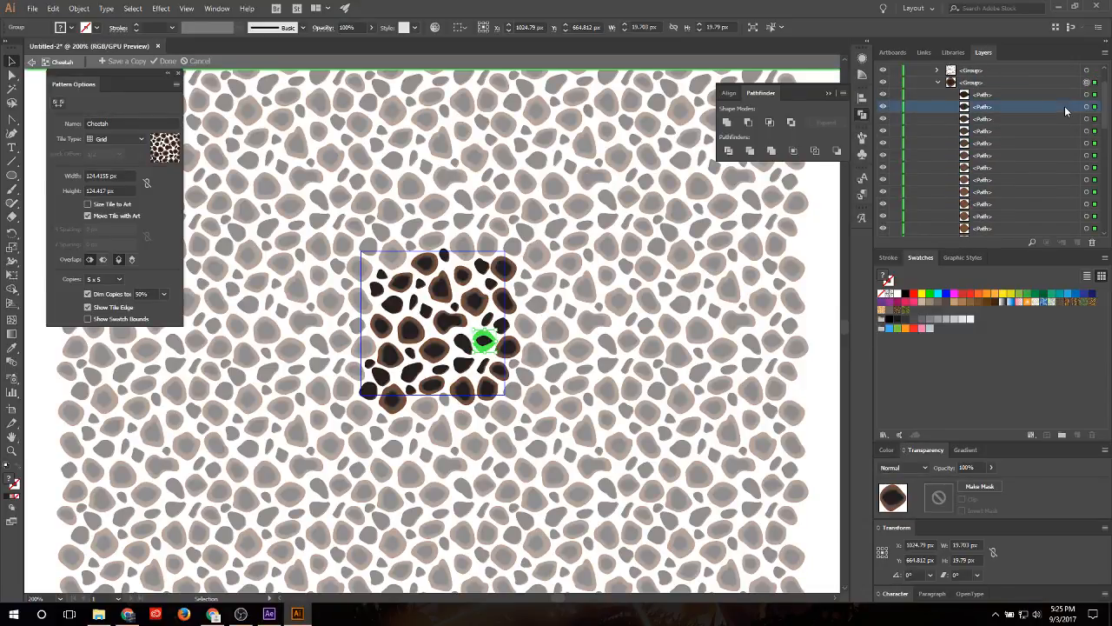
{"action": "scroll", "coordinate": [1058, 135], "scroll_direction": "down", "scroll_amount": 2}
{"action": "left_click", "coordinate": [1025, 157], "text": "shift"}
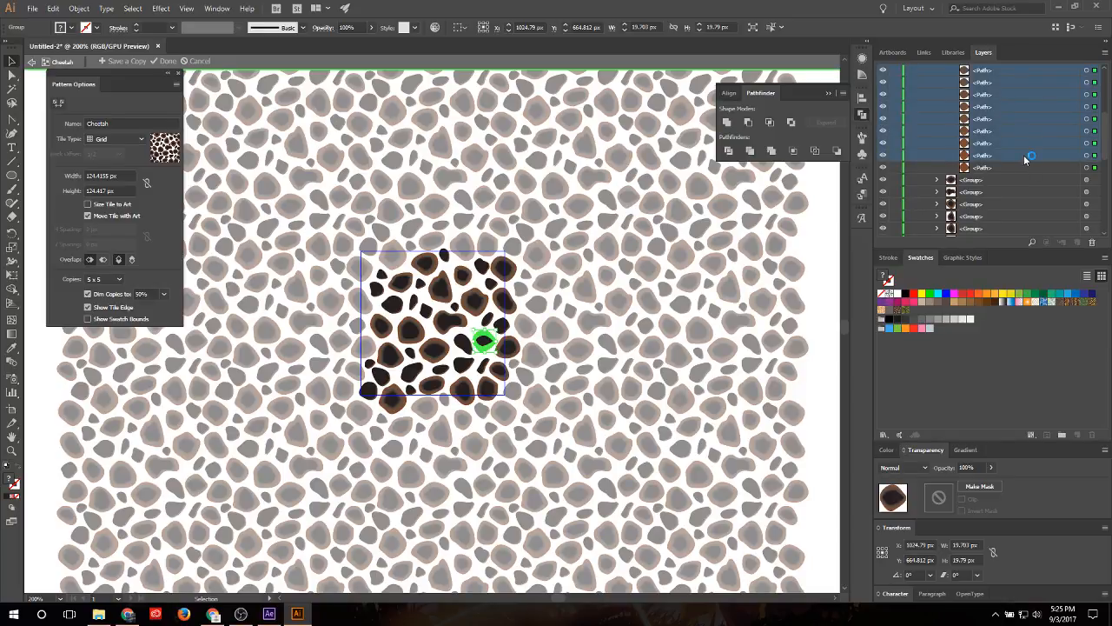
{"action": "scroll", "coordinate": [1026, 156], "scroll_direction": "down", "scroll_amount": 3}
{"action": "left_click", "coordinate": [820, 316]}
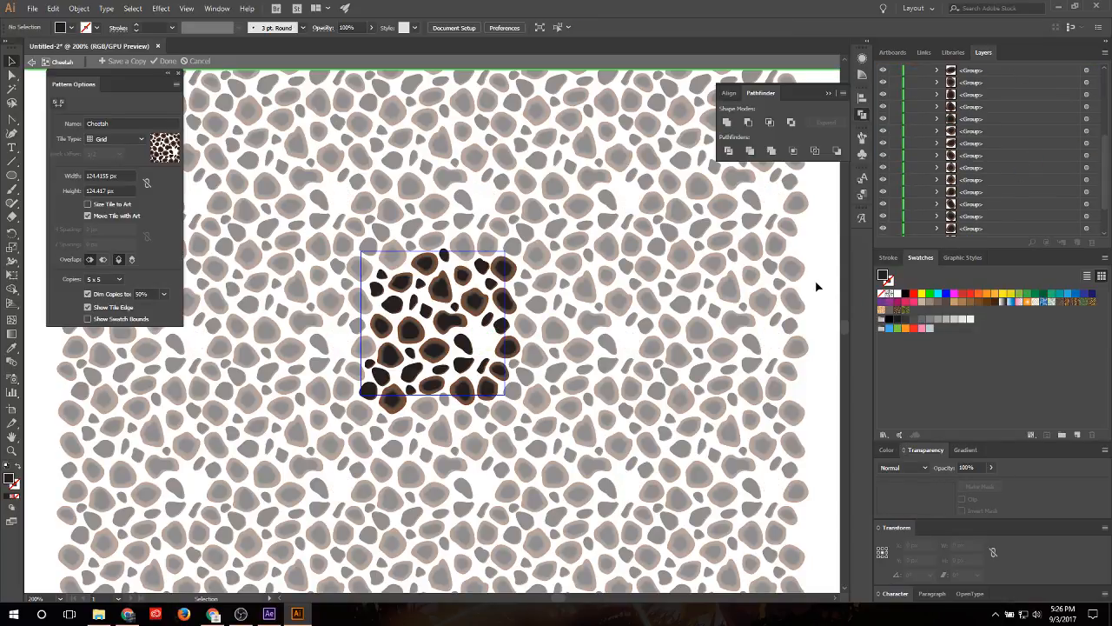
{"action": "scroll", "coordinate": [1021, 125], "scroll_direction": "up", "scroll_amount": 3}
Step: Delete the in-between shading paths of the small right-hand spot, keeping only its black core and outermost brown path
{"action": "left_click", "coordinate": [998, 193]}
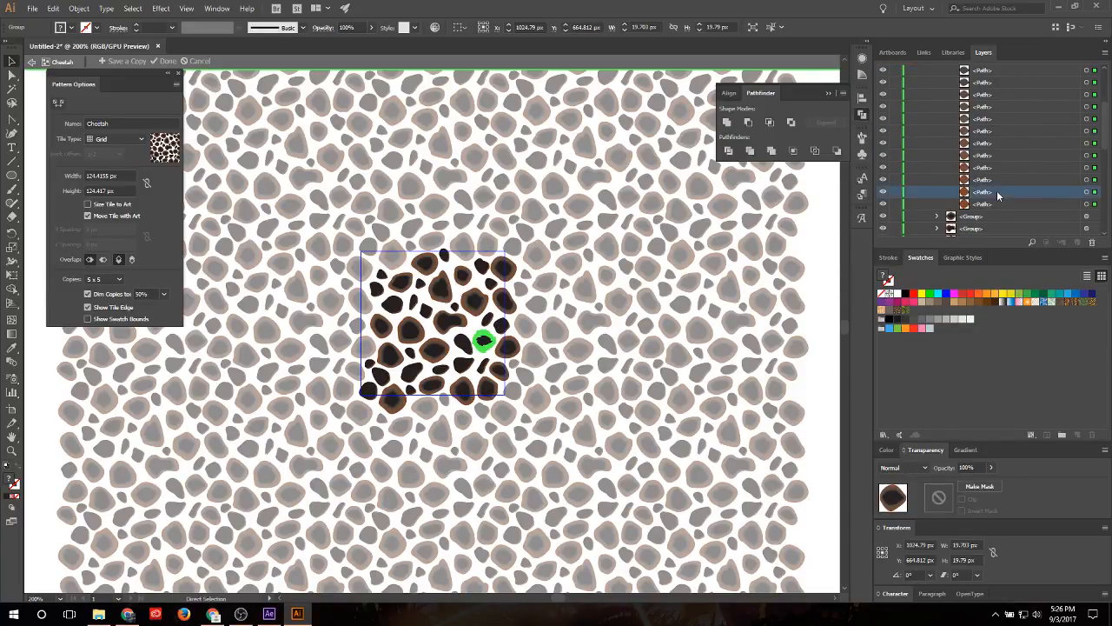
{"action": "left_click", "coordinate": [1086, 191]}
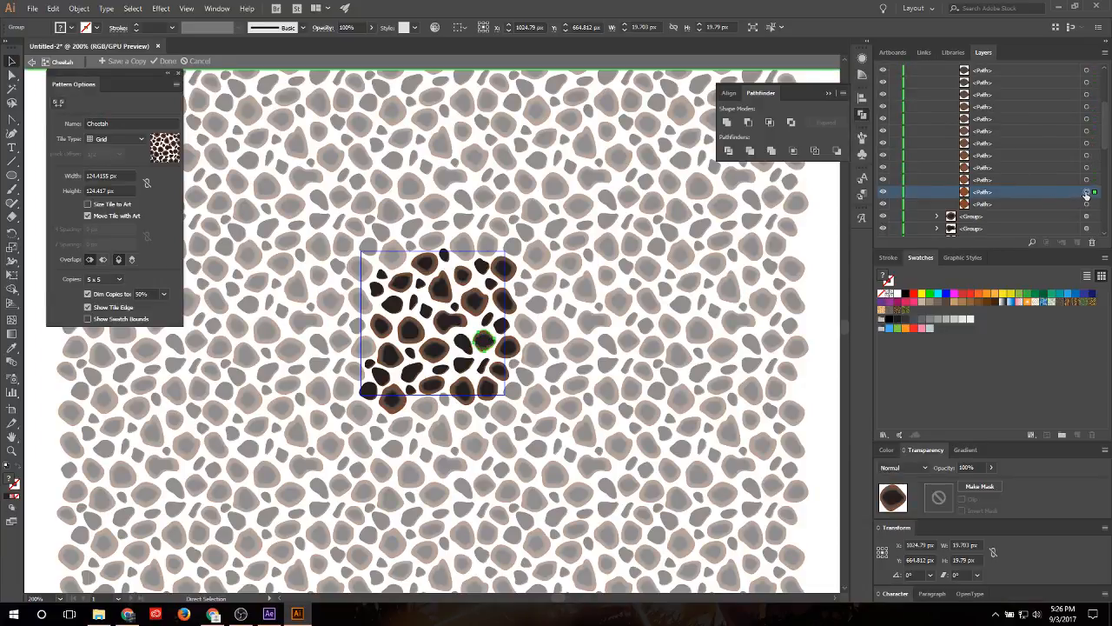
{"action": "left_click", "coordinate": [1086, 179], "text": "shift"}
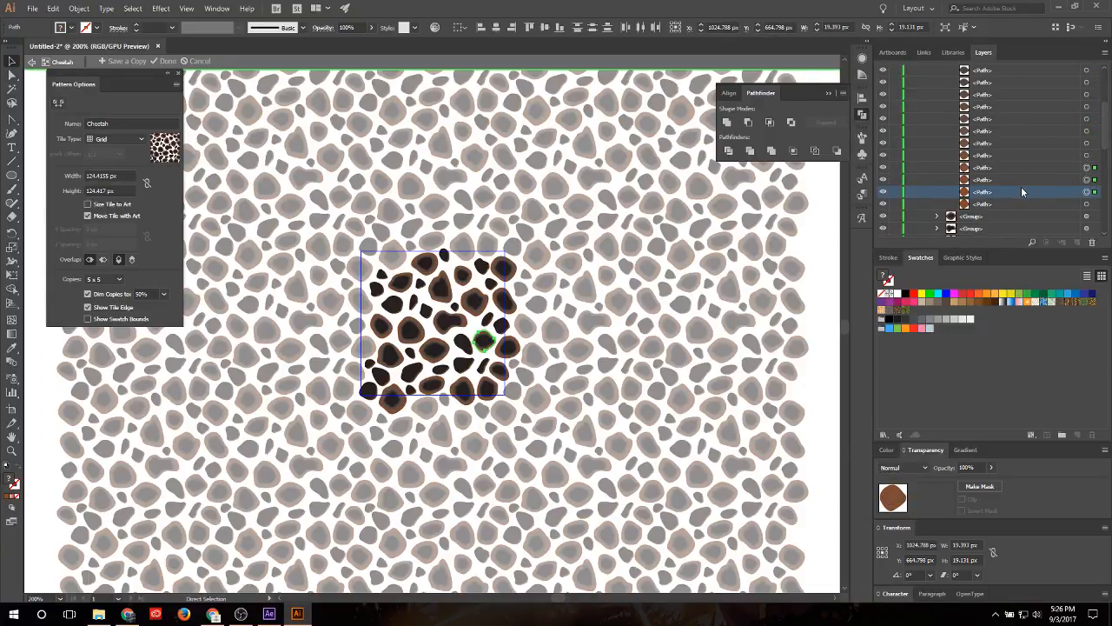
{"action": "scroll", "coordinate": [1020, 186], "scroll_direction": "up", "scroll_amount": 3}
{"action": "left_click", "coordinate": [1021, 143], "text": "shift"}
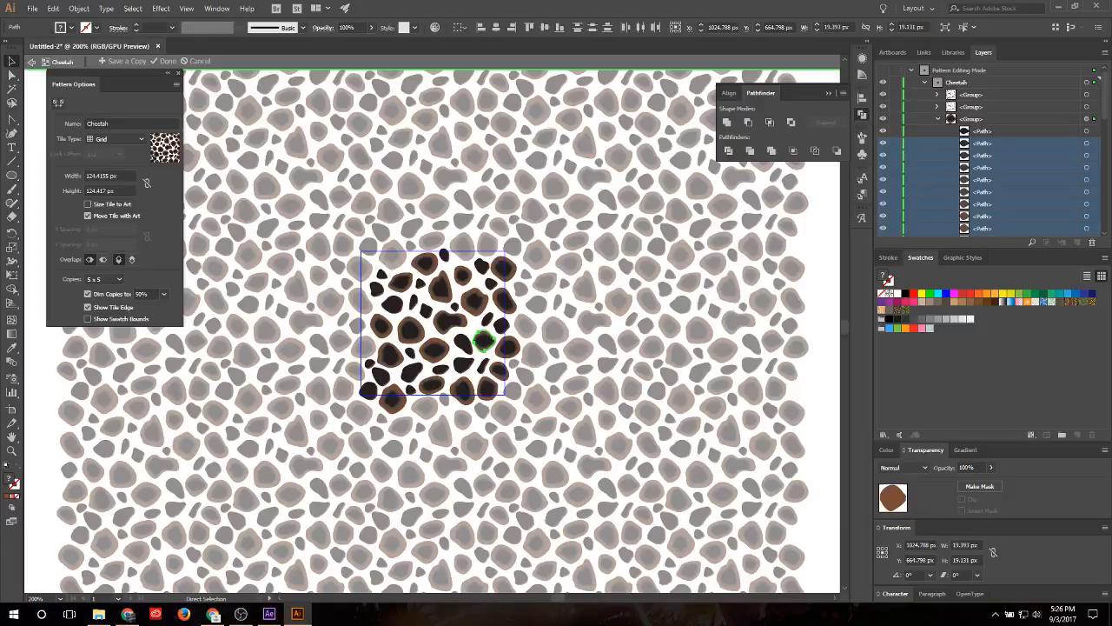
{"action": "left_click", "coordinate": [1092, 243]}
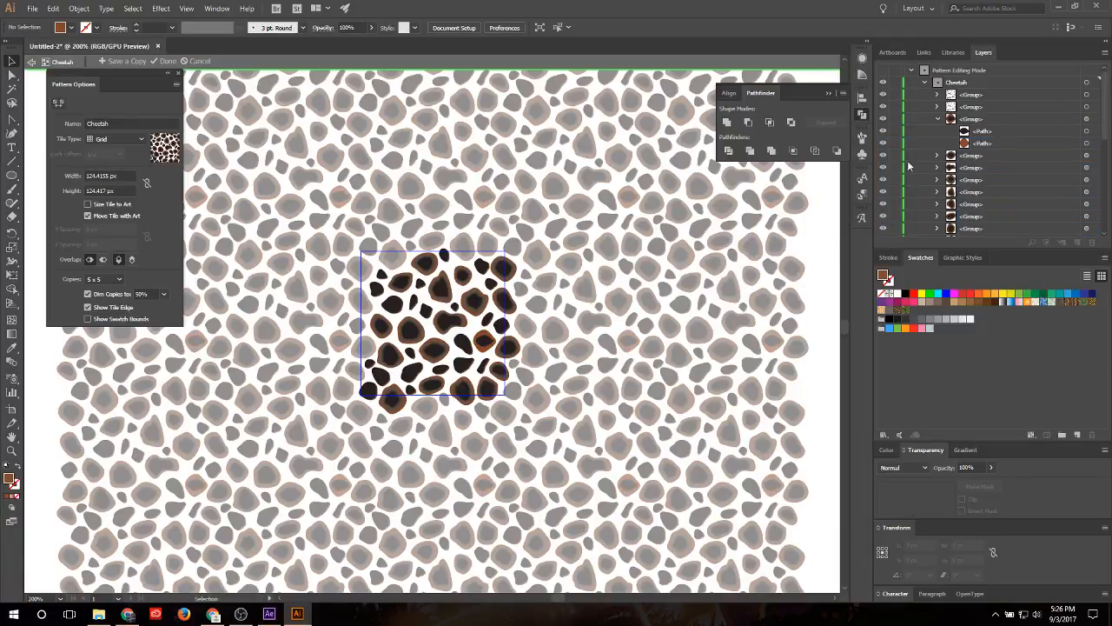
Step: Expand the oval spot group below the tile's centre and delete the in-between paths from its core to its brown rim
{"action": "left_click", "coordinate": [978, 131]}
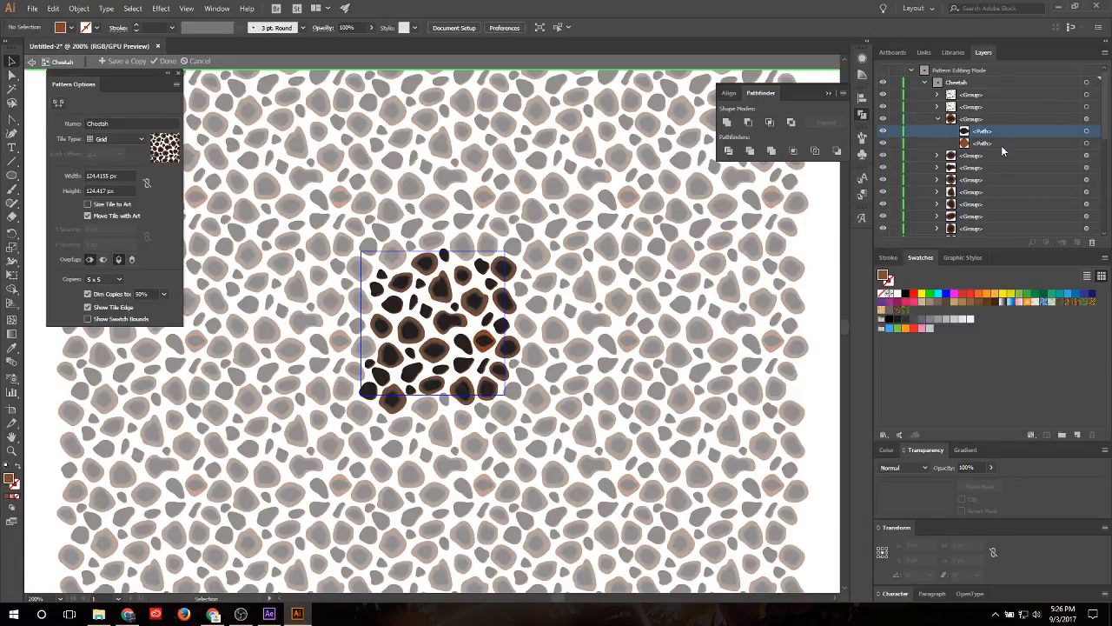
{"action": "scroll", "coordinate": [950, 155], "scroll_direction": "down", "scroll_amount": 5}
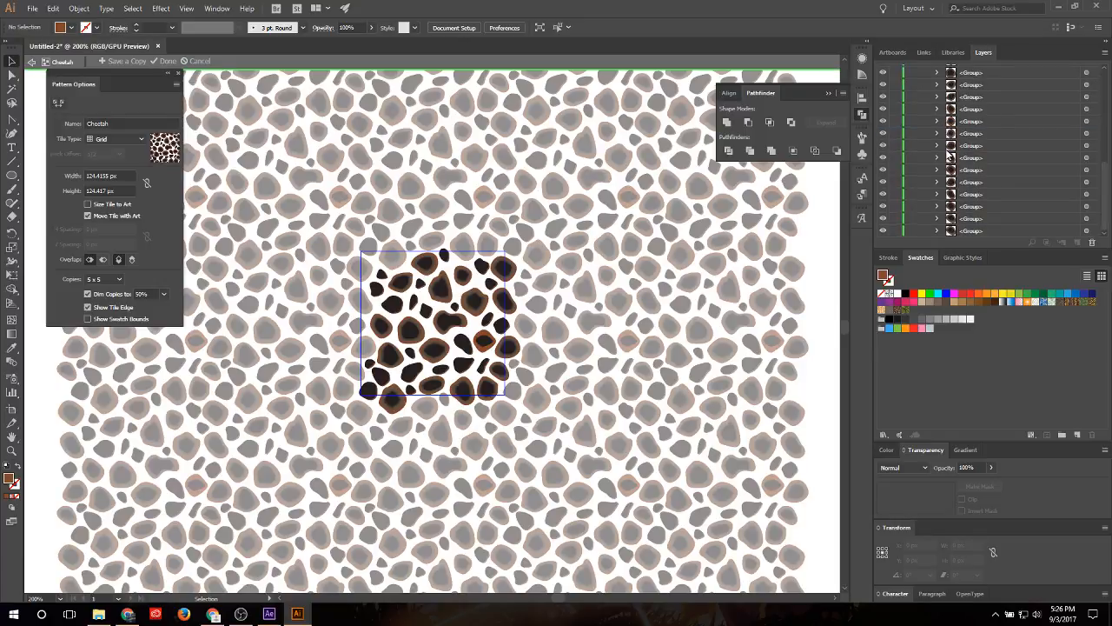
{"action": "scroll", "coordinate": [949, 157], "scroll_direction": "up", "scroll_amount": 5}
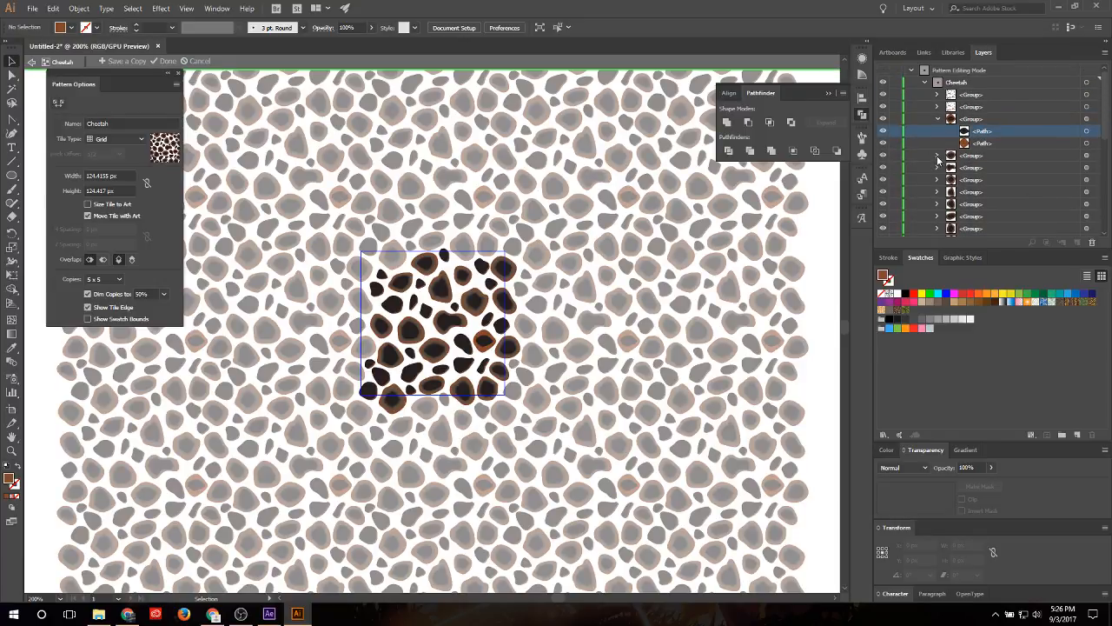
{"action": "left_click", "coordinate": [938, 156]}
{"action": "scroll", "coordinate": [994, 162], "scroll_direction": "down", "scroll_amount": 2}
{"action": "scroll", "coordinate": [994, 157], "scroll_direction": "up", "scroll_amount": 3}
{"action": "scroll", "coordinate": [1002, 177], "scroll_direction": "down", "scroll_amount": 7}
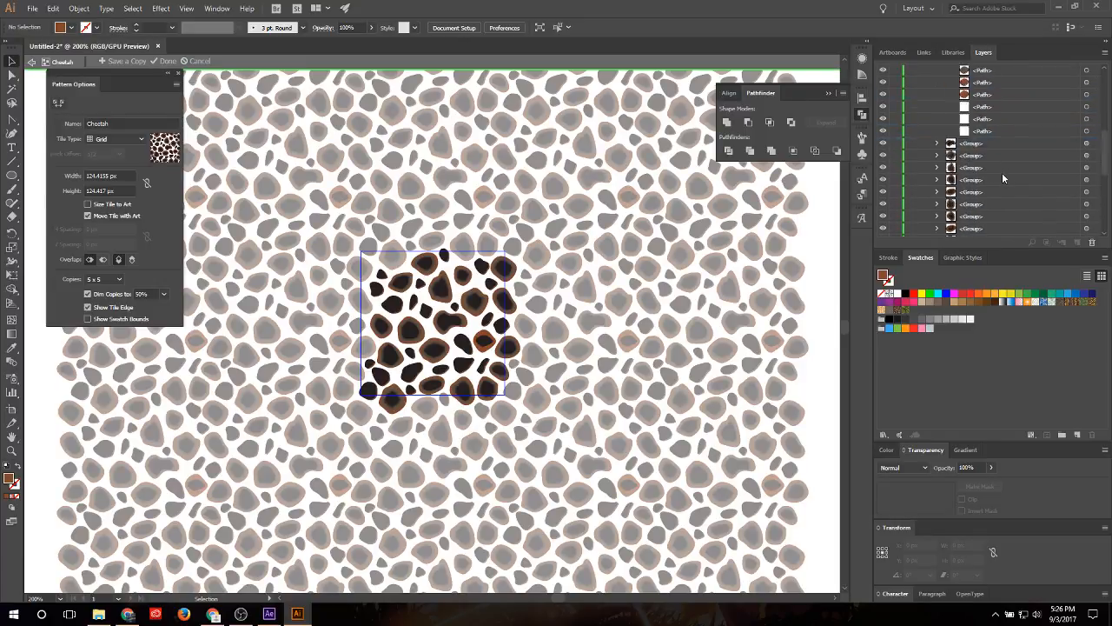
{"action": "scroll", "coordinate": [1002, 172], "scroll_direction": "up", "scroll_amount": 3}
{"action": "left_click", "coordinate": [990, 157], "text": "shift"}
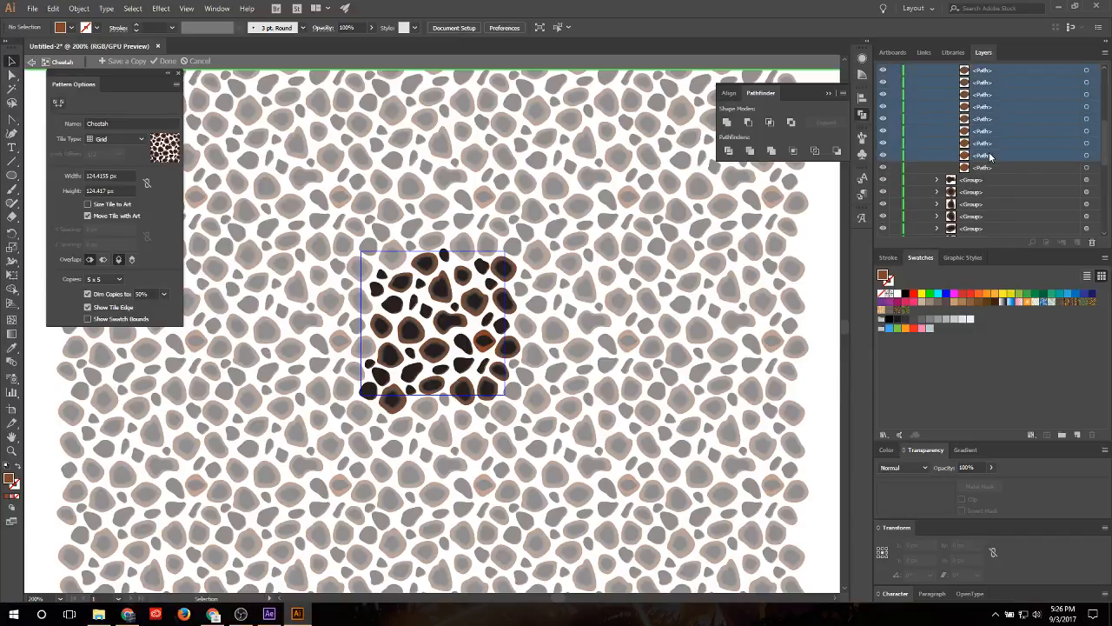
{"action": "left_click", "coordinate": [1092, 243]}
Step: Reduce the bone-shaped spot at the tile's centre to its black core and brown rim by deleting its in-between paths
{"action": "scroll", "coordinate": [972, 142], "scroll_direction": "up", "scroll_amount": 5}
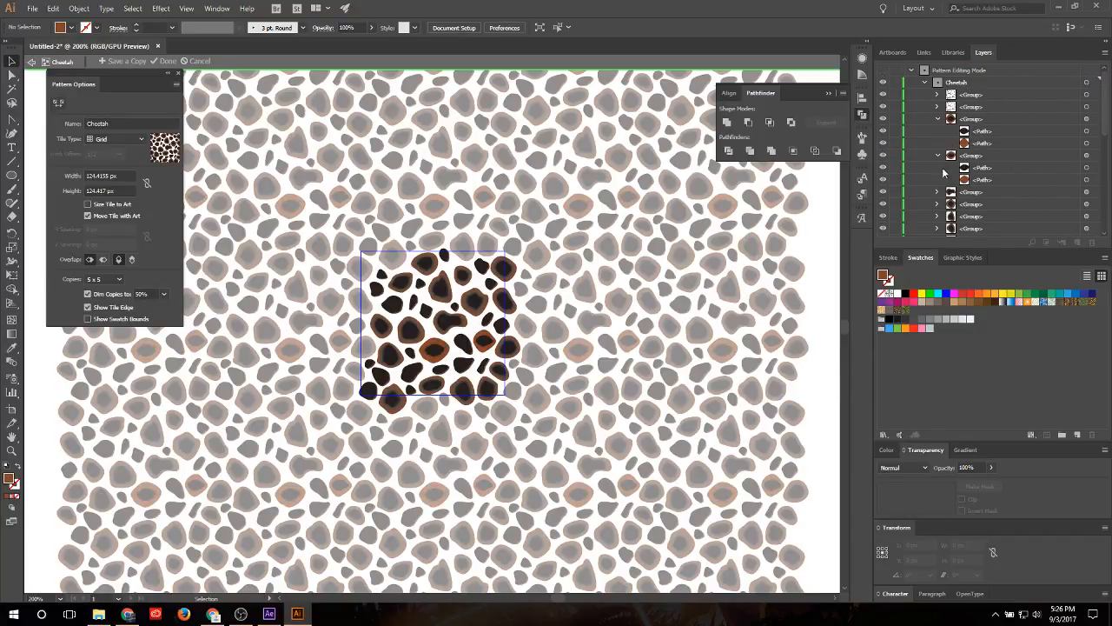
{"action": "left_click", "coordinate": [964, 195]}
{"action": "left_click", "coordinate": [937, 192]}
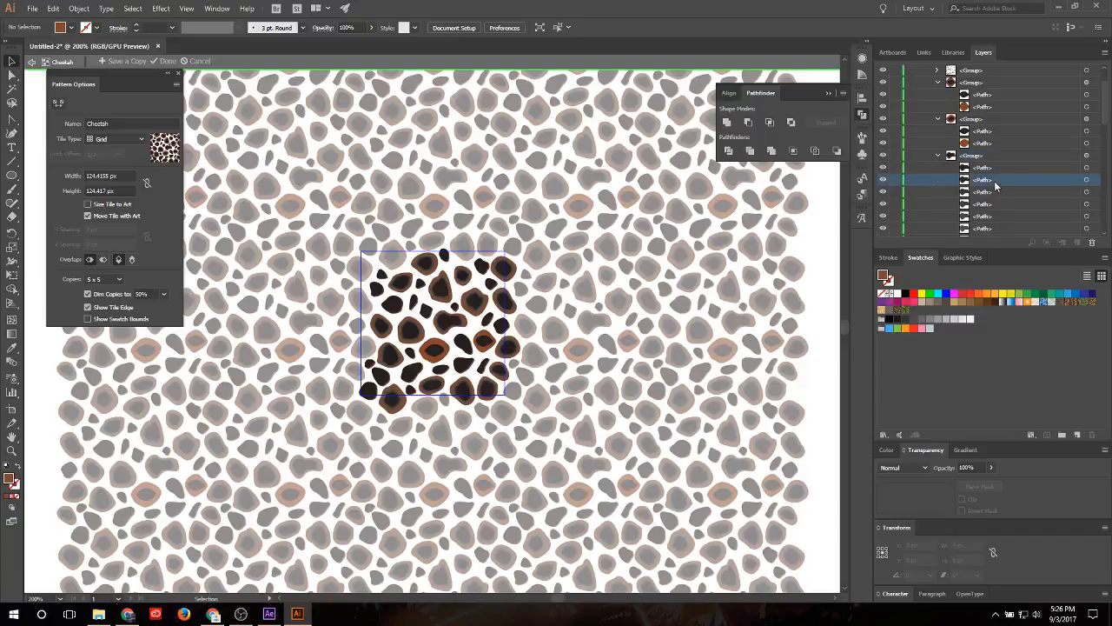
{"action": "scroll", "coordinate": [995, 184], "scroll_direction": "down", "scroll_amount": 3}
{"action": "left_click", "coordinate": [996, 157], "text": "shift"}
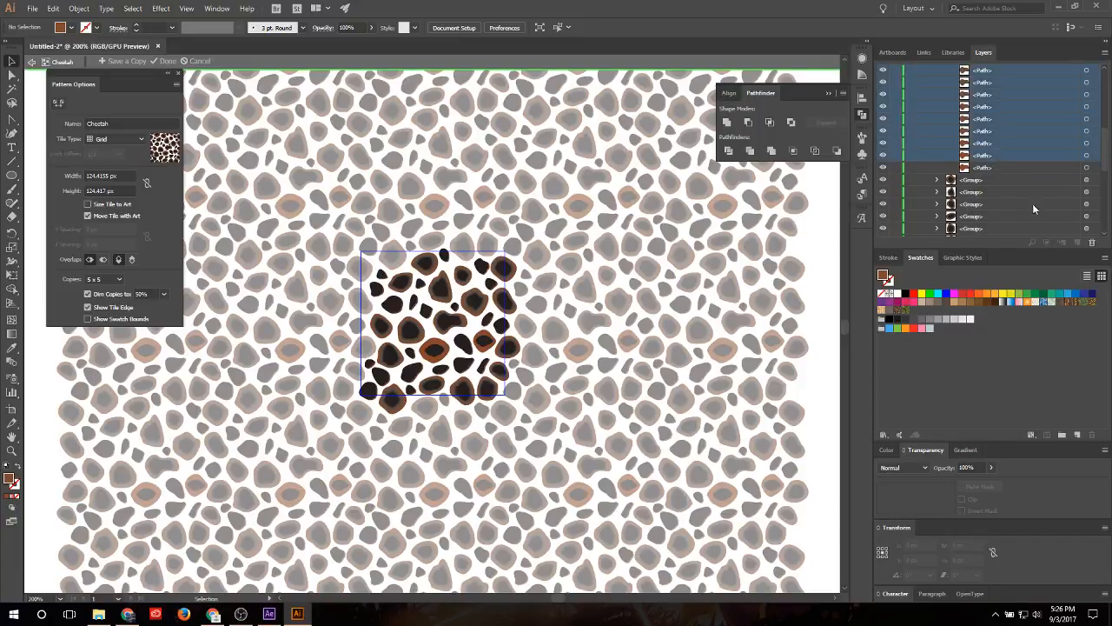
{"action": "left_click", "coordinate": [1091, 244]}
Step: Expand the large round spot right of the tile's centre and delete all paths between its black core and brown rim
{"action": "left_click", "coordinate": [938, 118]}
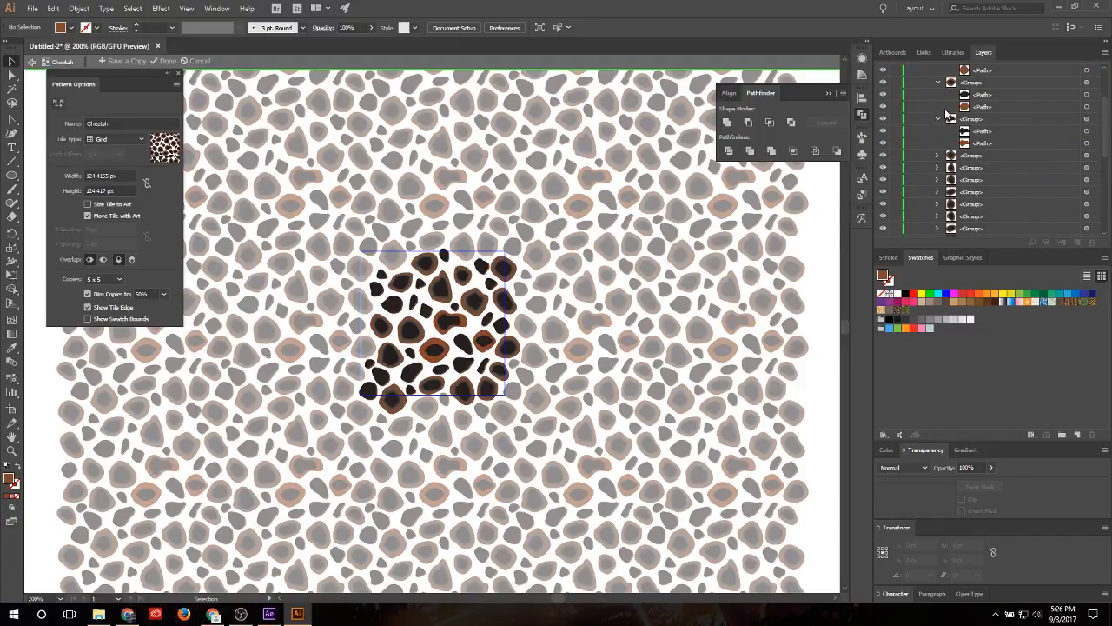
{"action": "left_click", "coordinate": [938, 155]}
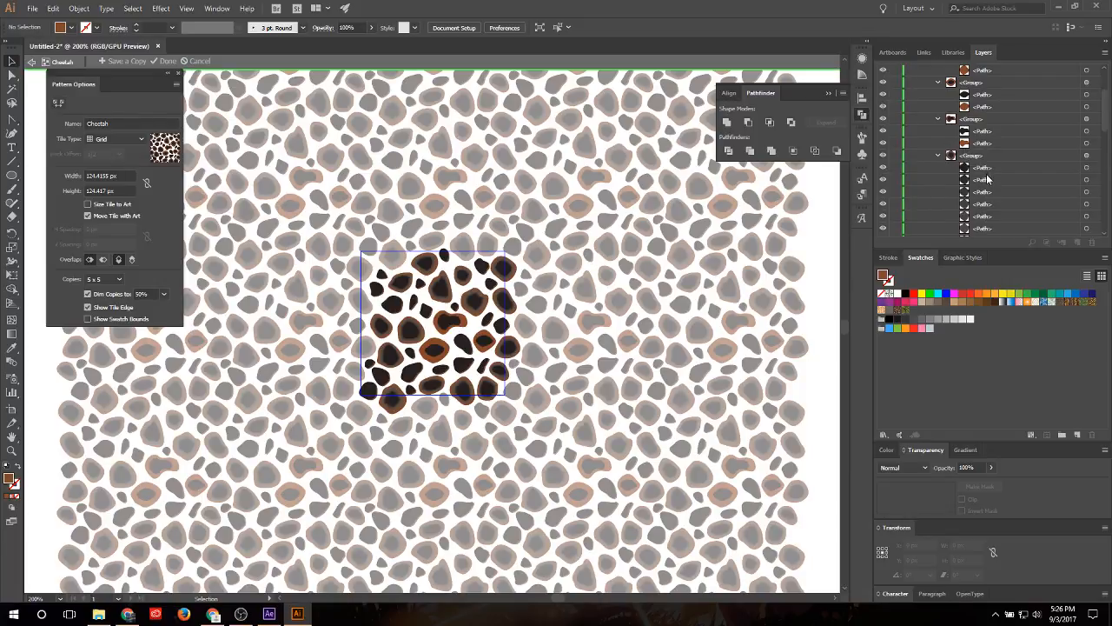
{"action": "scroll", "coordinate": [987, 180], "scroll_direction": "down", "scroll_amount": 3}
{"action": "left_click", "coordinate": [985, 155], "text": "shift"}
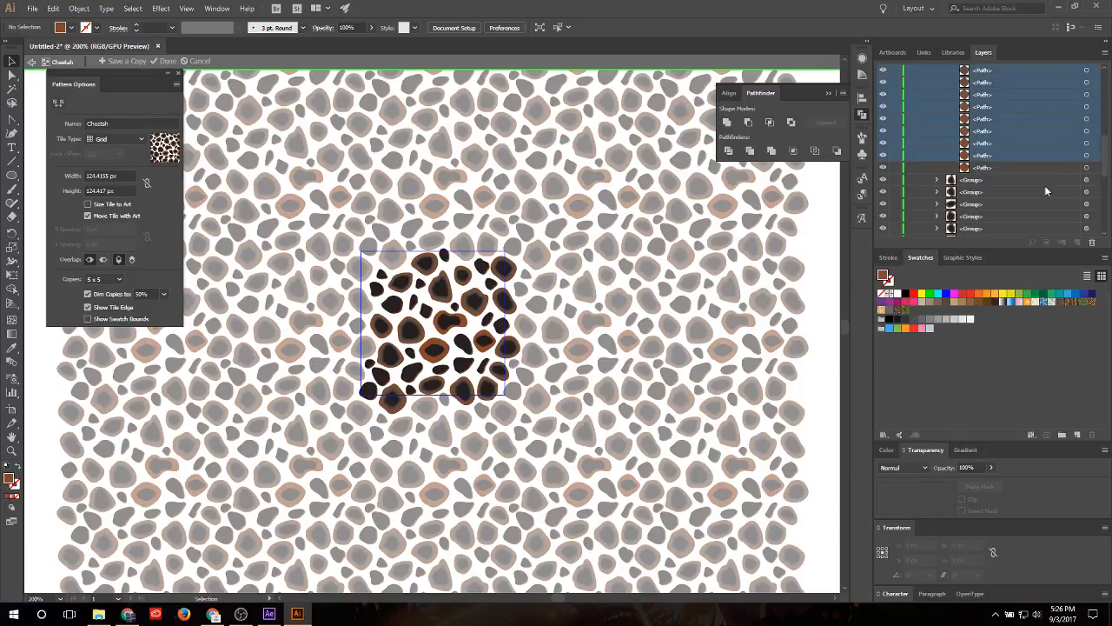
{"action": "left_click", "coordinate": [1093, 243]}
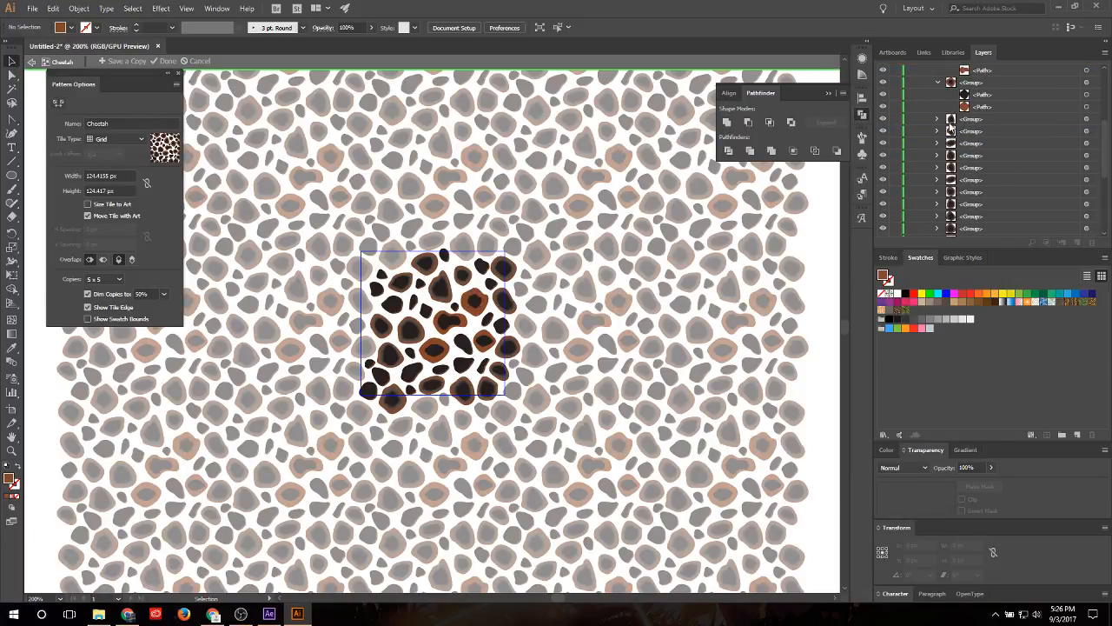
Step: Delete the in-between paths of the triangular spot in the tile's upper middle, keeping its black core and brown rim
{"action": "left_click", "coordinate": [937, 118]}
{"action": "scroll", "coordinate": [991, 156], "scroll_direction": "down", "scroll_amount": 2}
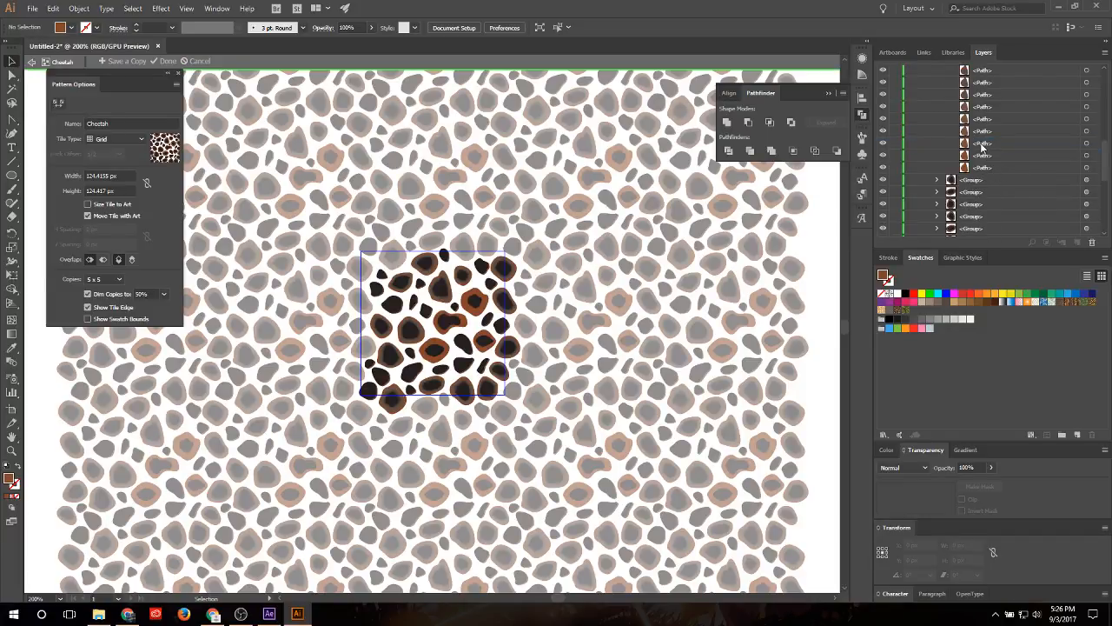
{"action": "left_click", "coordinate": [985, 163], "text": "shift"}
{"action": "left_click", "coordinate": [1092, 244]}
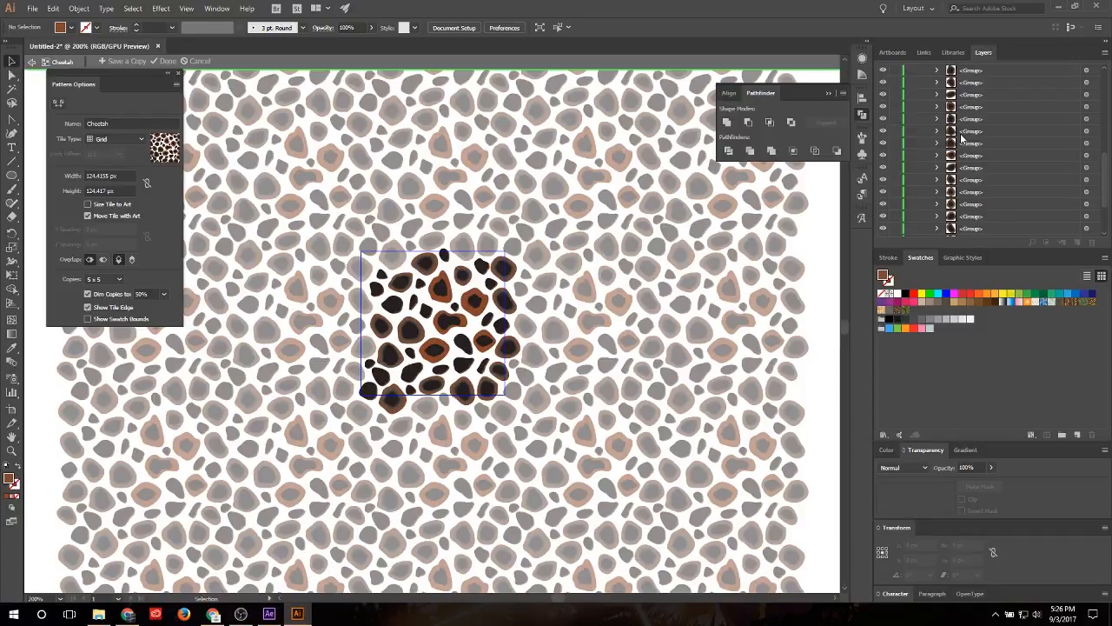
Step: Remove the in-between paths from the tall spot on the tile's bottom edge, leaving its black core and brown rim
{"action": "left_click", "coordinate": [938, 118]}
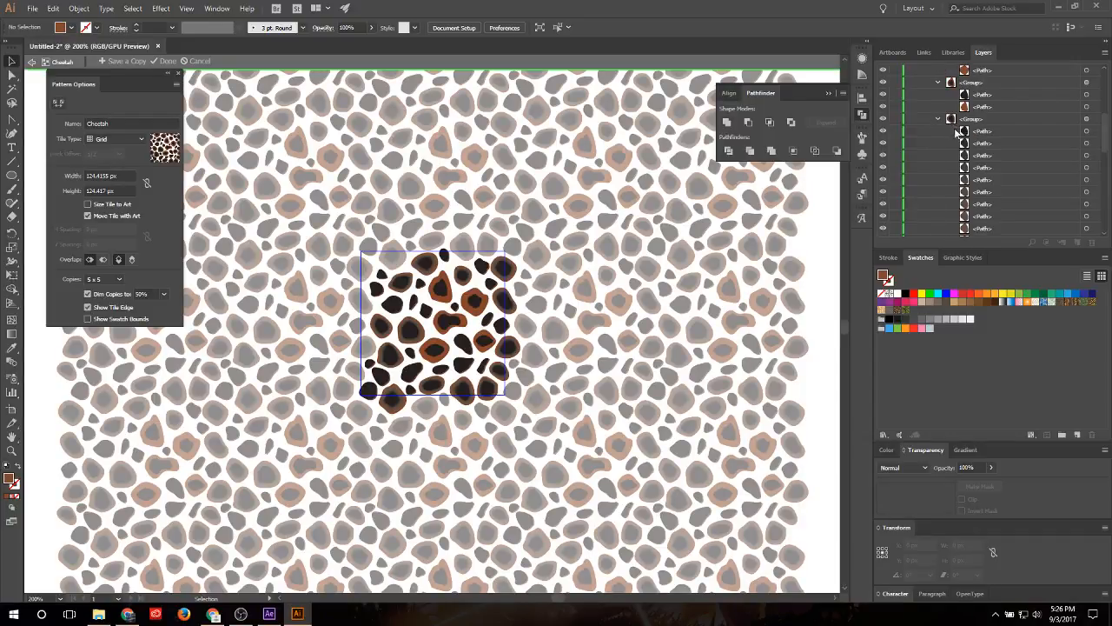
{"action": "scroll", "coordinate": [979, 151], "scroll_direction": "down", "scroll_amount": 3}
{"action": "left_click", "coordinate": [984, 193], "text": "shift"}
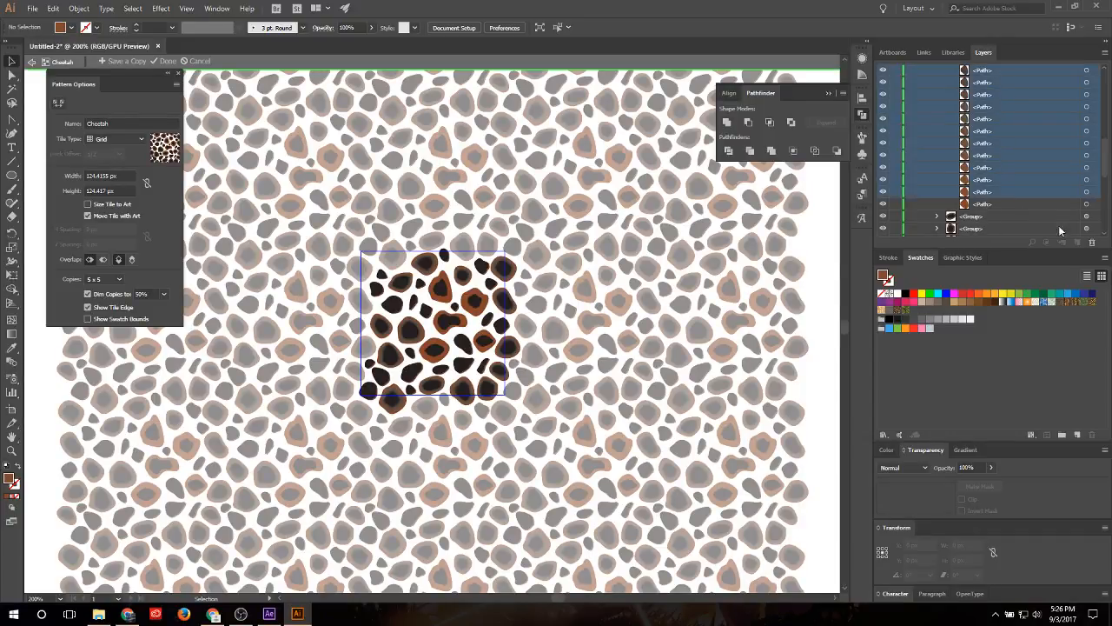
{"action": "left_click", "coordinate": [1090, 243]}
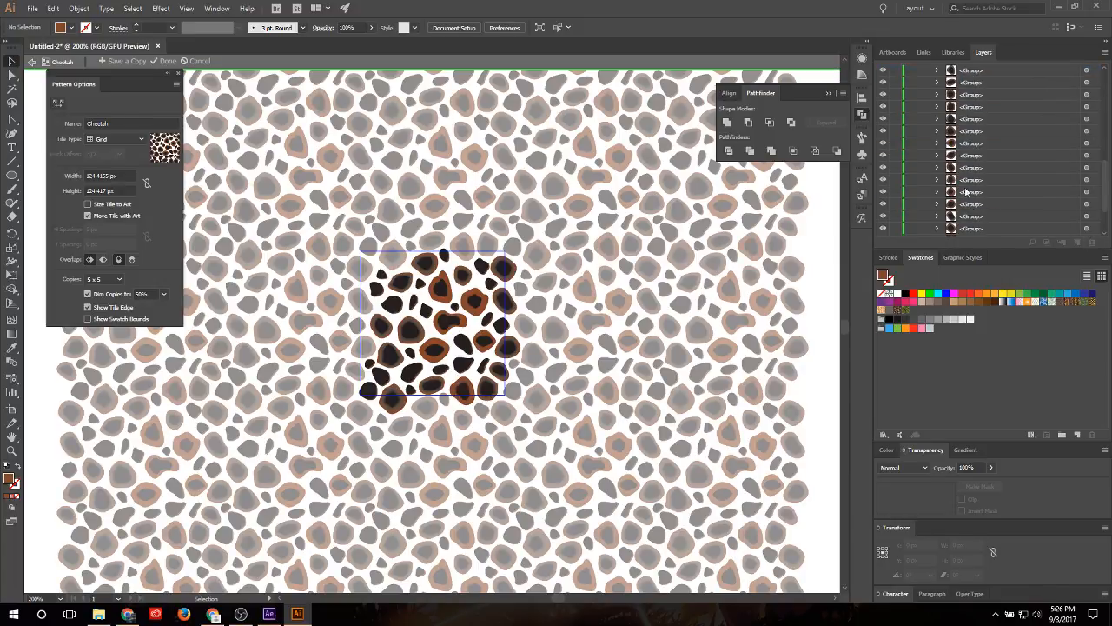
Step: Strip the flat oval spot near the tile's bottom edge down to its black core and brown rim
{"action": "left_click", "coordinate": [936, 82]}
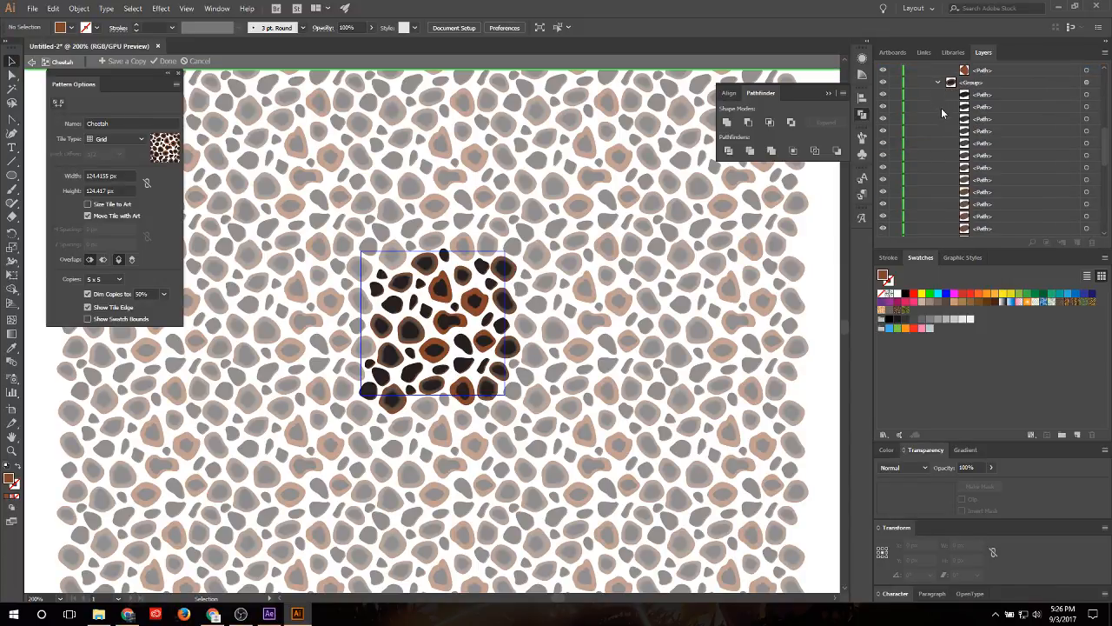
{"action": "left_click", "coordinate": [985, 106]}
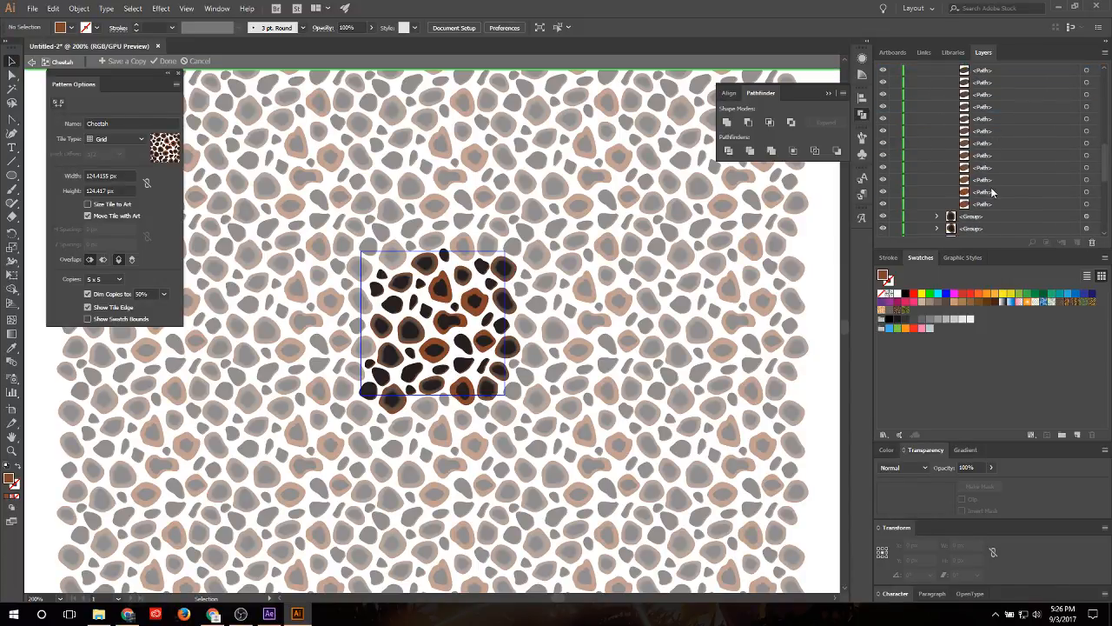
{"action": "left_click", "coordinate": [993, 193], "text": "shift"}
{"action": "left_click", "coordinate": [1092, 242]}
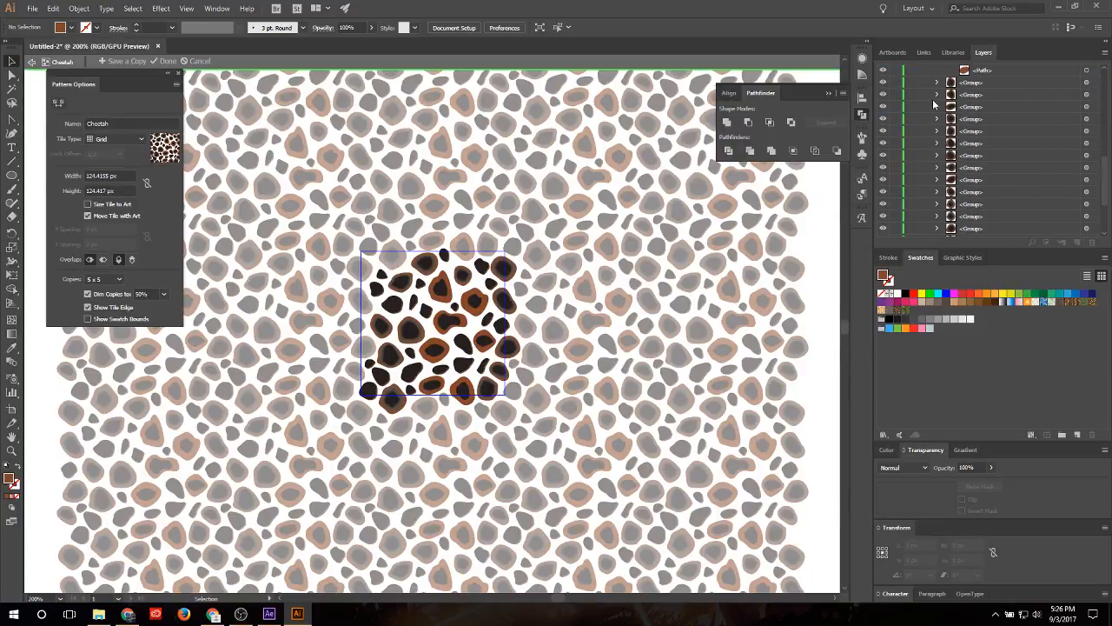
Step: Expand the spot in the tile's bottom-right corner and delete its in-between paths, keeping the black core and brown rim
{"action": "left_click", "coordinate": [936, 82]}
{"action": "left_click", "coordinate": [975, 107]}
{"action": "scroll", "coordinate": [978, 131], "scroll_direction": "down", "scroll_amount": 3}
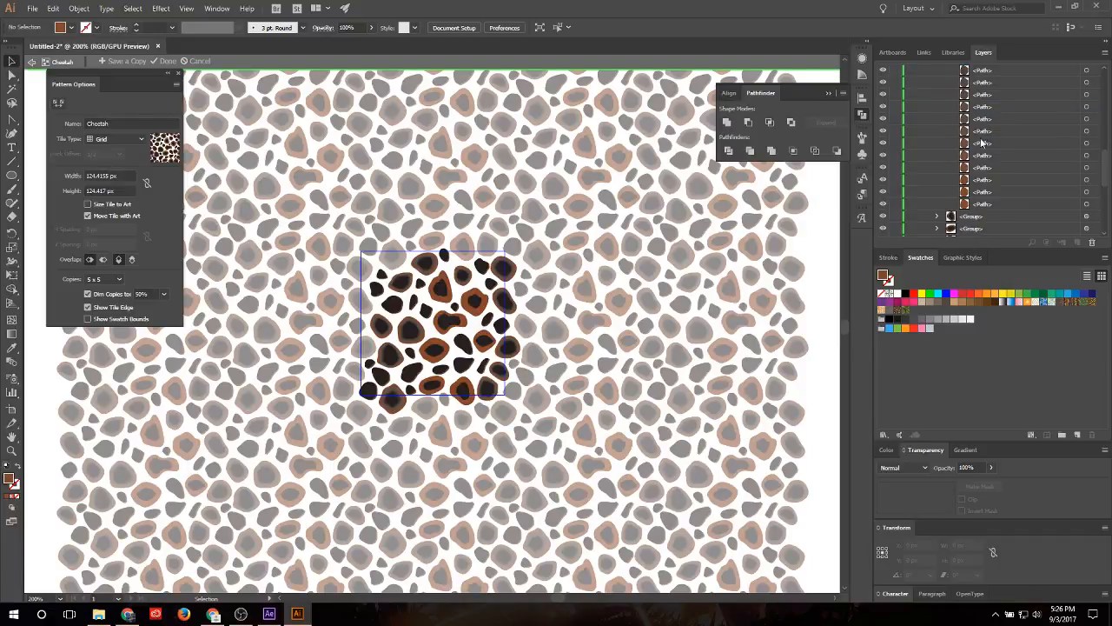
{"action": "left_click", "coordinate": [986, 191], "text": "shift"}
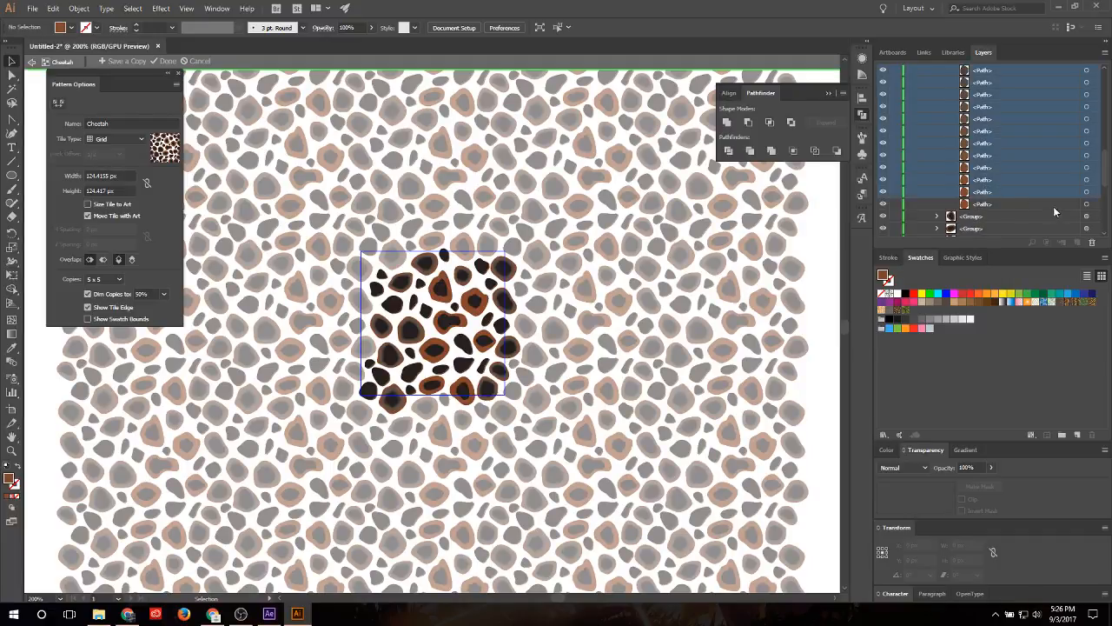
{"action": "left_click", "coordinate": [1090, 241]}
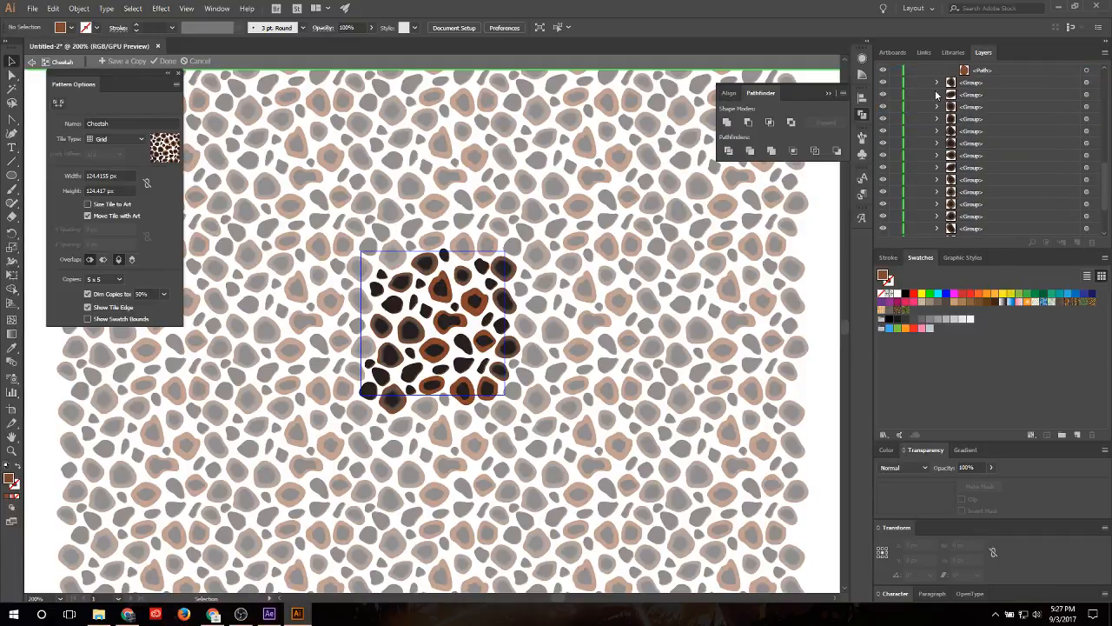
Step: Open the next rounded spot group in the stack and delete all paths between its black core and brown rim
{"action": "left_click", "coordinate": [937, 82]}
{"action": "left_click", "coordinate": [983, 106]}
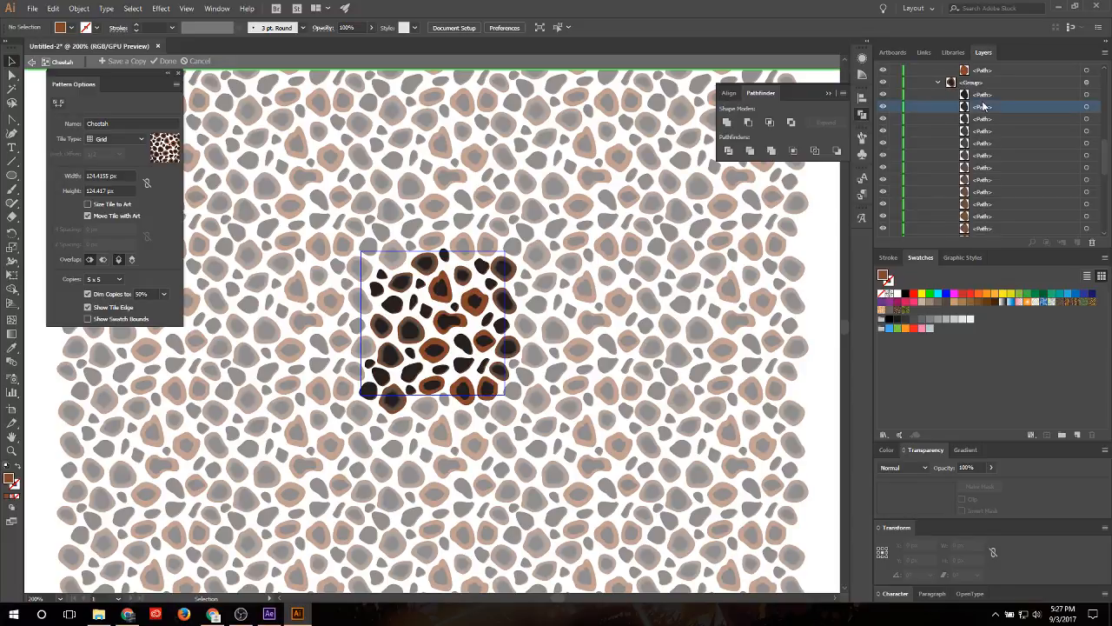
{"action": "scroll", "coordinate": [996, 171], "scroll_direction": "down", "scroll_amount": 3}
{"action": "scroll", "coordinate": [989, 220], "scroll_direction": "down", "scroll_amount": 1}
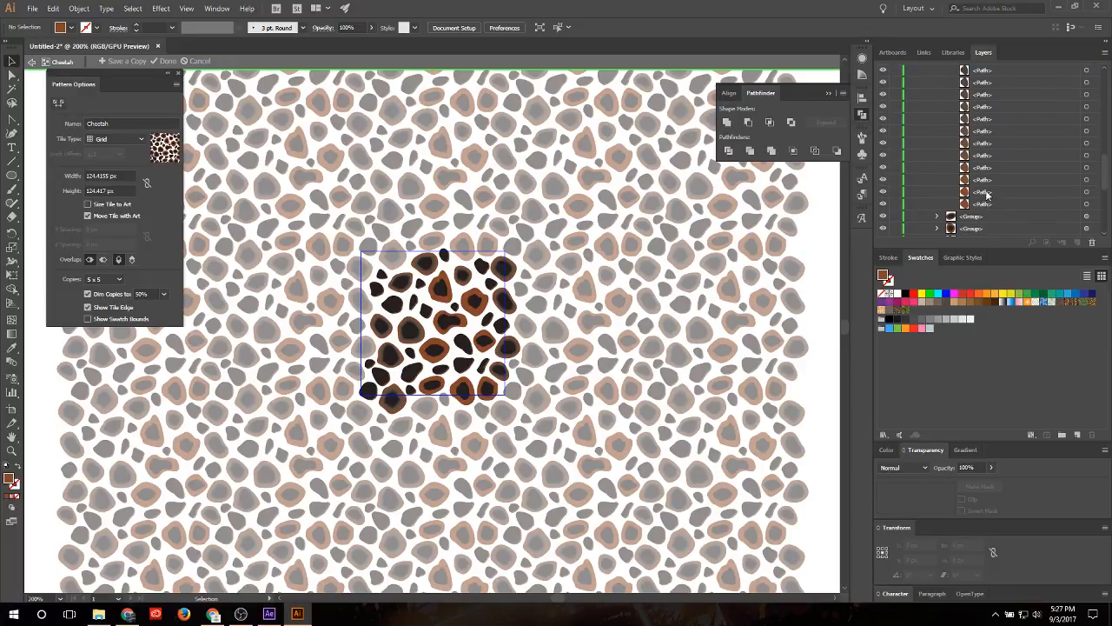
{"action": "left_click", "coordinate": [987, 193], "text": "shift"}
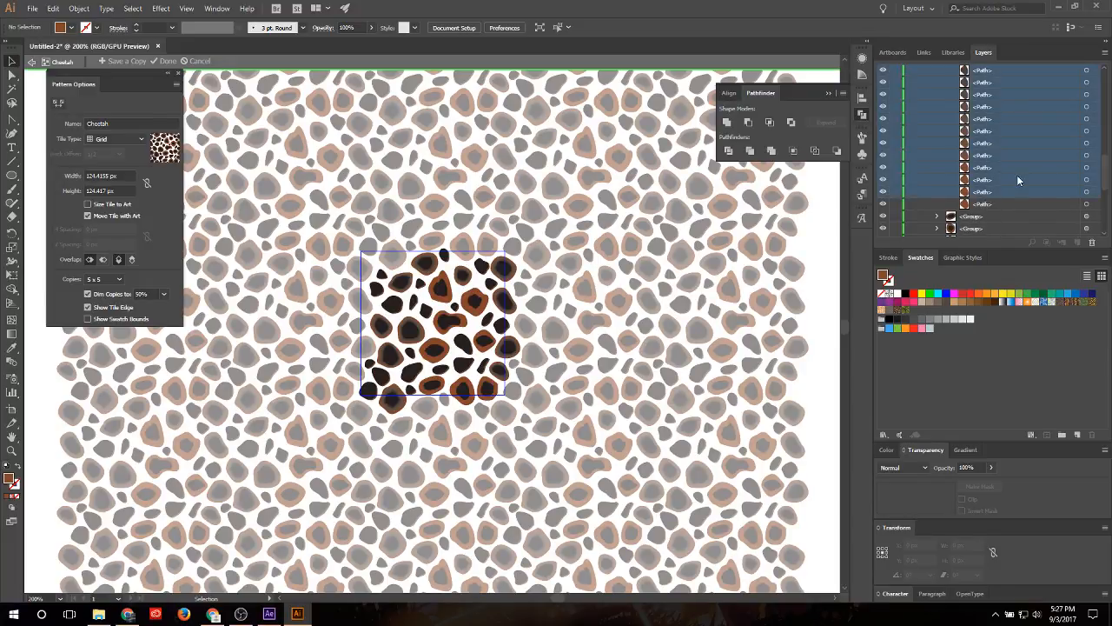
{"action": "left_click", "coordinate": [1092, 242]}
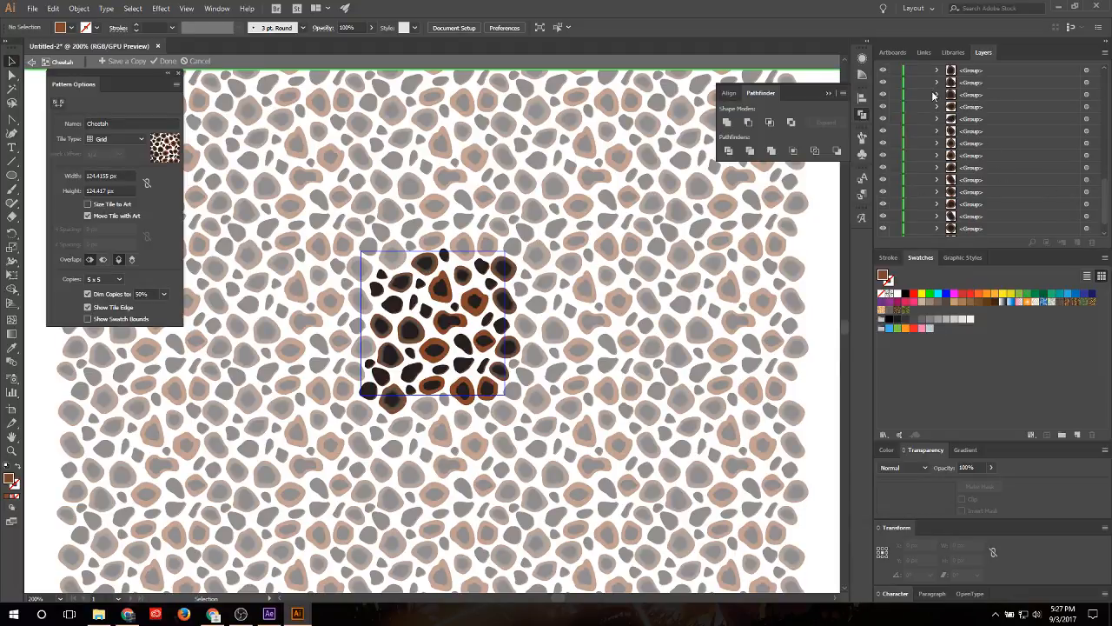
Step: Strip the following wide, flat spot group down to its black core and brown rim
{"action": "scroll", "coordinate": [934, 96], "scroll_direction": "up", "scroll_amount": 1}
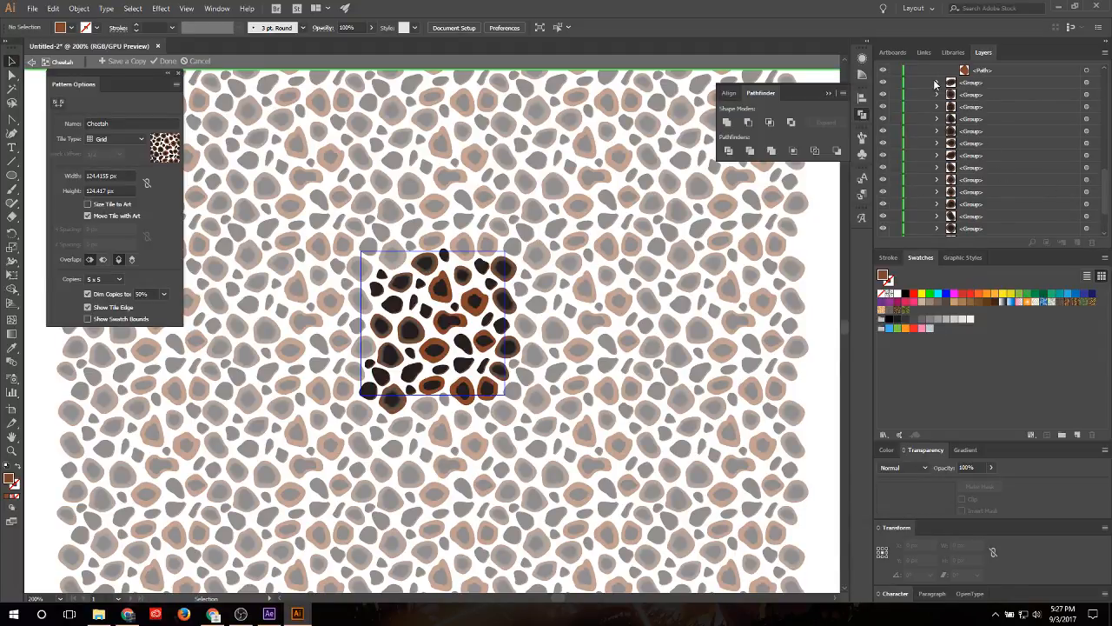
{"action": "scroll", "coordinate": [936, 83], "scroll_direction": "up", "scroll_amount": 8}
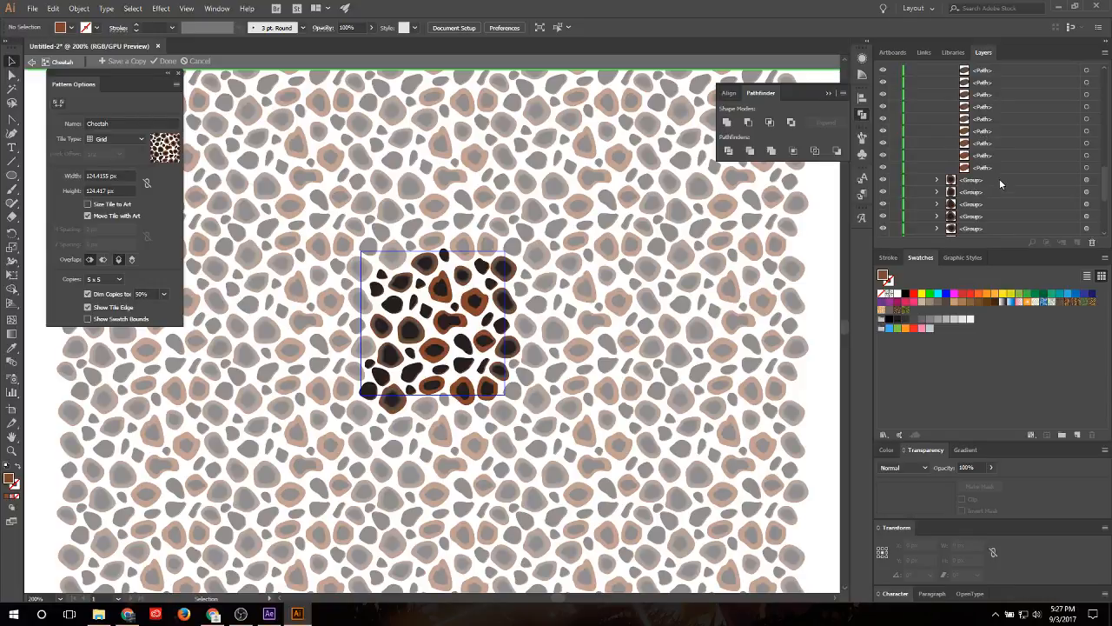
{"action": "left_click", "coordinate": [997, 158], "text": "shift"}
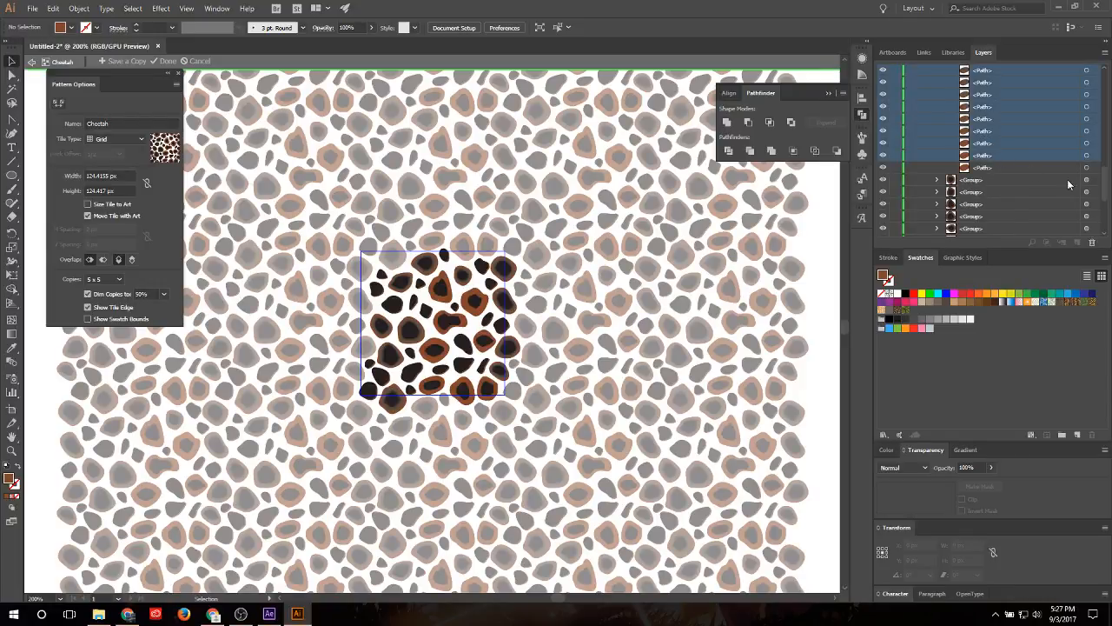
{"action": "left_click", "coordinate": [1093, 244]}
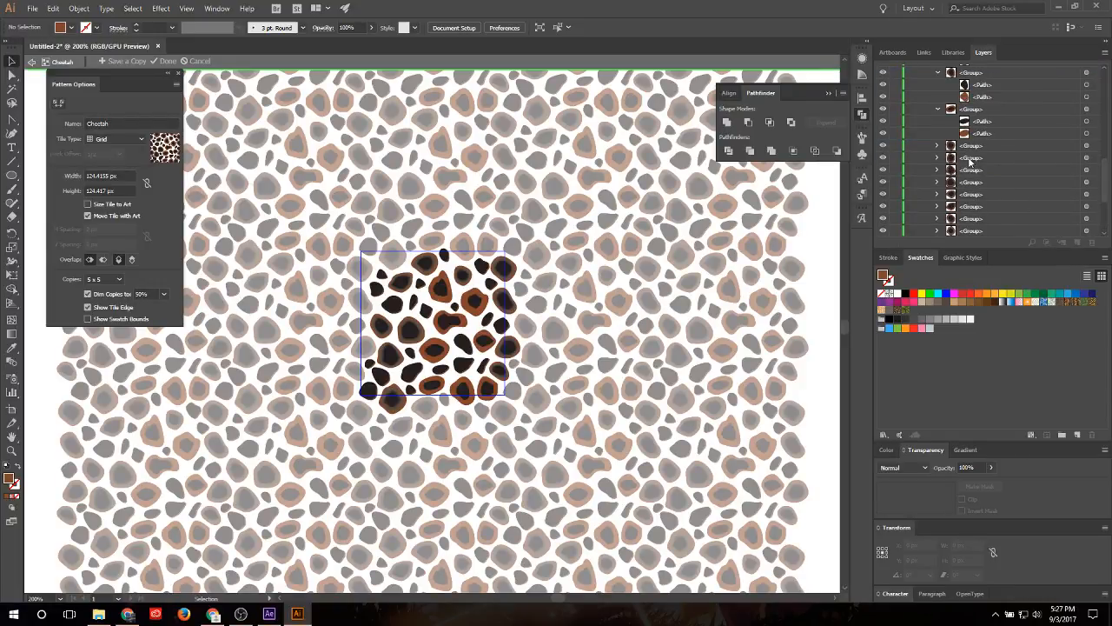
Step: Select the small round spot near the tile's top edge, right of the middle, and delete the paths between its core and rim
{"action": "left_click", "coordinate": [1086, 148]}
{"action": "left_click", "coordinate": [1086, 149]}
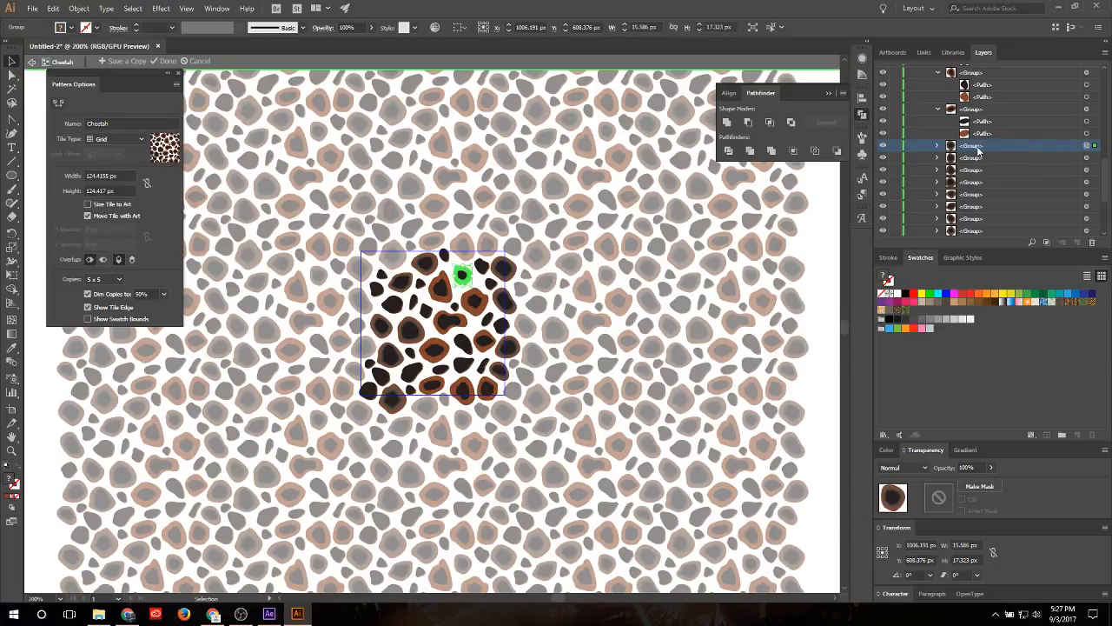
{"action": "left_click", "coordinate": [938, 146]}
{"action": "left_click", "coordinate": [988, 169]}
{"action": "scroll", "coordinate": [989, 163], "scroll_direction": "down", "scroll_amount": 4}
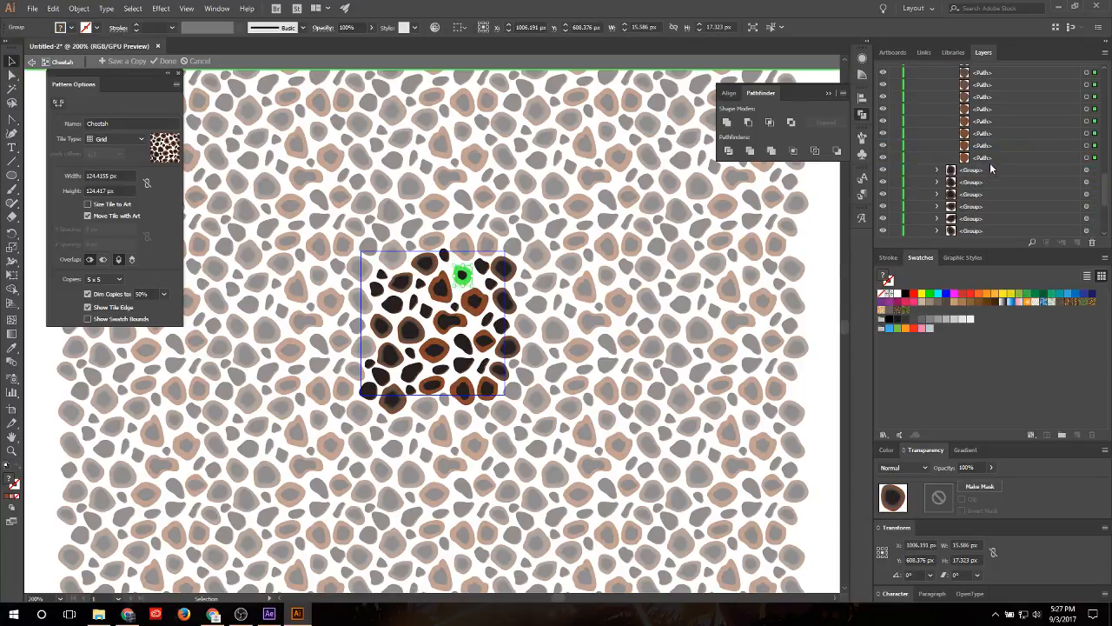
{"action": "left_click", "coordinate": [996, 149], "text": "shift"}
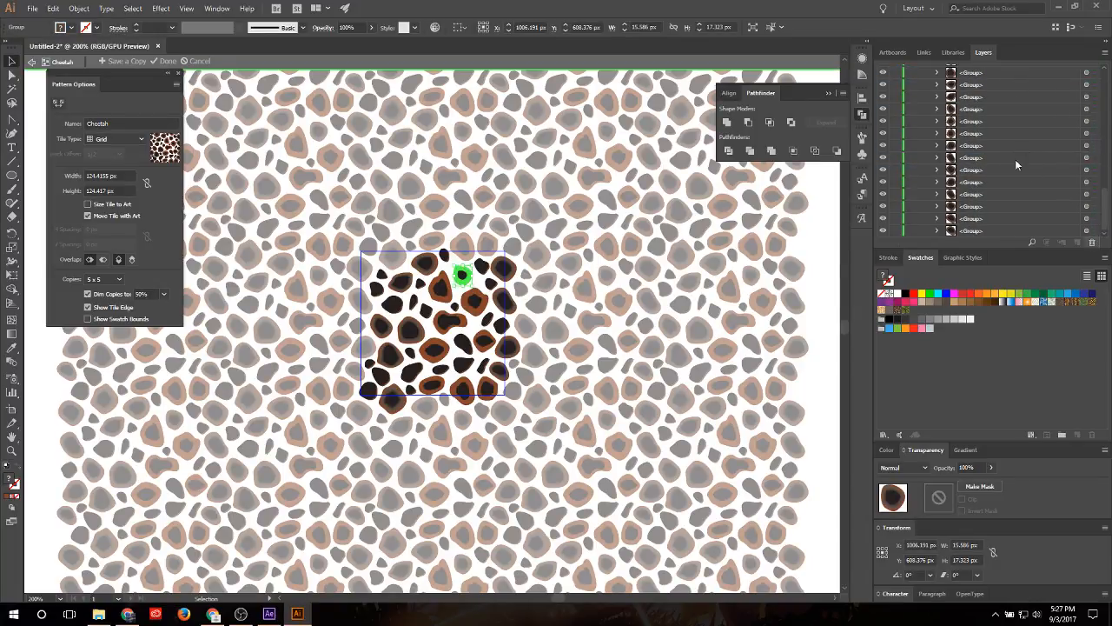
{"action": "left_click", "coordinate": [1093, 243]}
Step: Expand the next unsimplified spot group and remove its in-between paths, leaving only the black core and brown rim
{"action": "left_click", "coordinate": [938, 85]}
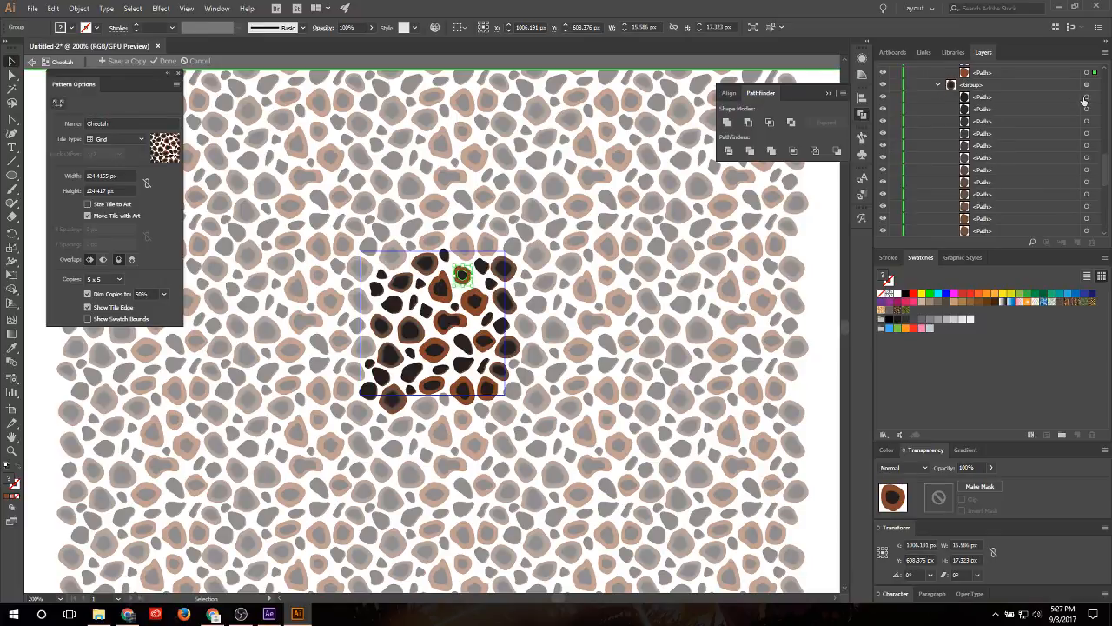
{"action": "left_click", "coordinate": [1078, 111]}
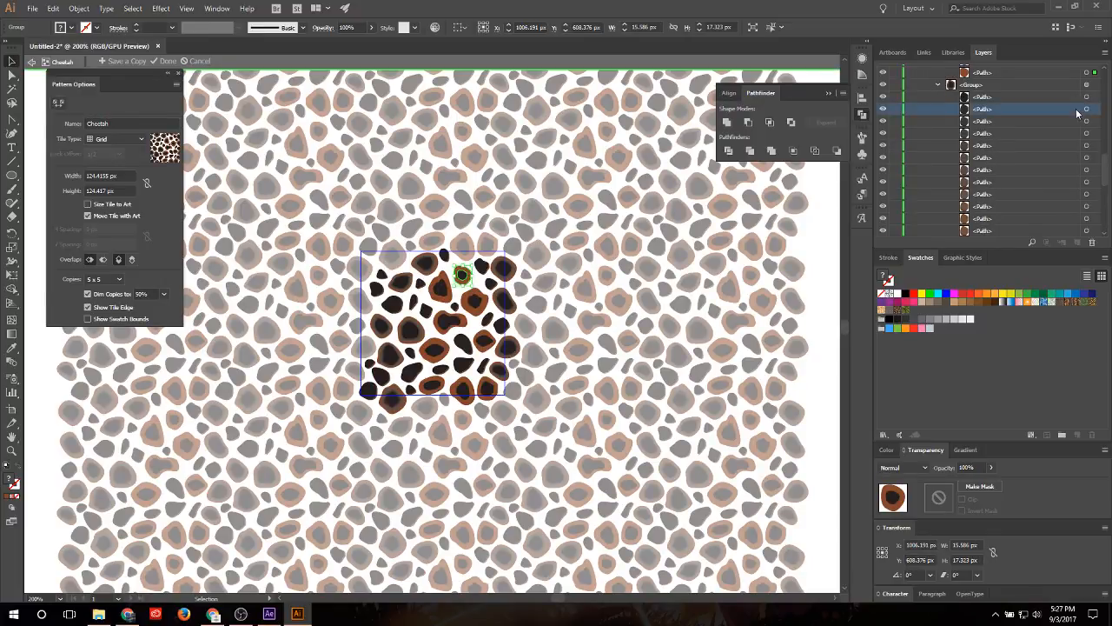
{"action": "left_click", "coordinate": [1009, 229], "text": "shift"}
{"action": "scroll", "coordinate": [1008, 228], "scroll_direction": "down", "scroll_amount": 1}
{"action": "scroll", "coordinate": [1007, 204], "scroll_direction": "down", "scroll_amount": 1}
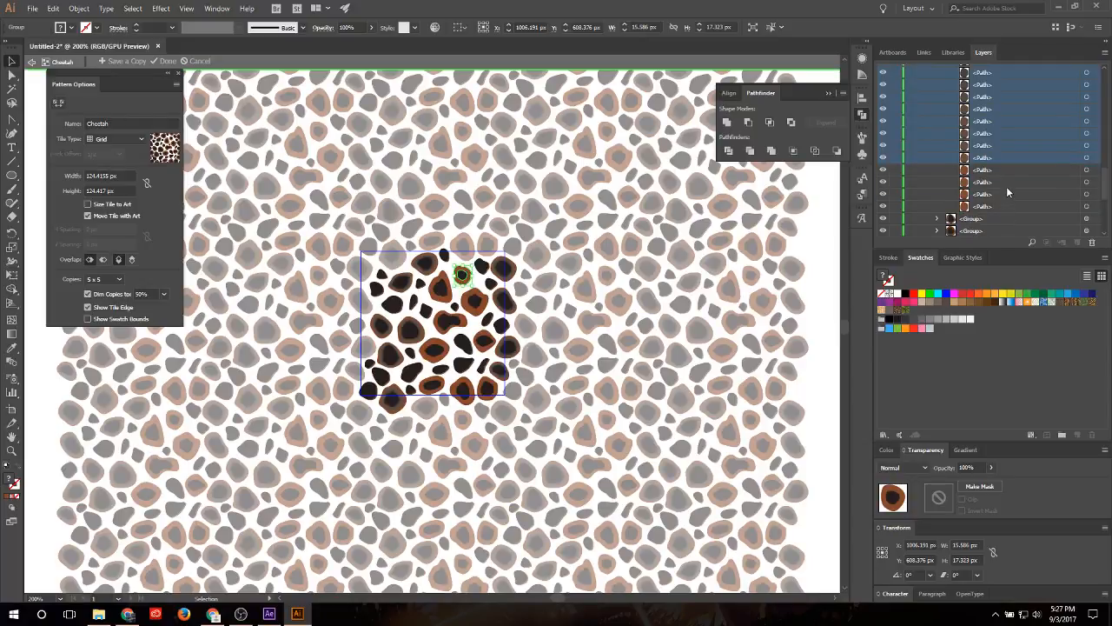
{"action": "scroll", "coordinate": [1086, 235], "scroll_direction": "down", "scroll_amount": 3}
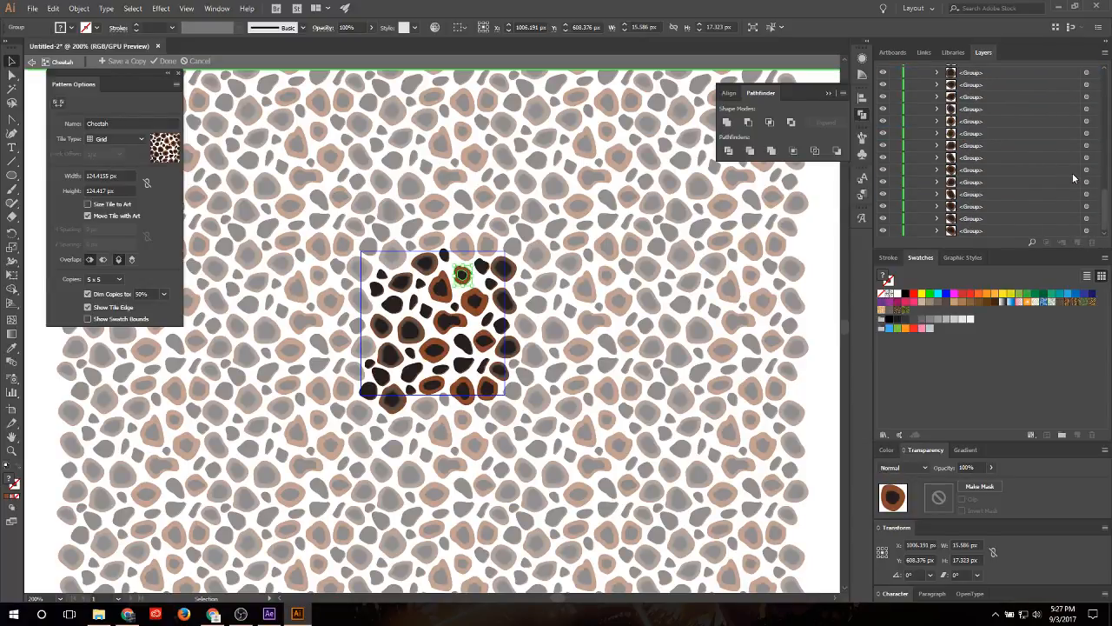
Step: Delete the in-between paths of the large spot in the tile's lower left, keeping its black core and brown rim
{"action": "left_click", "coordinate": [938, 132]}
{"action": "left_click", "coordinate": [981, 159]}
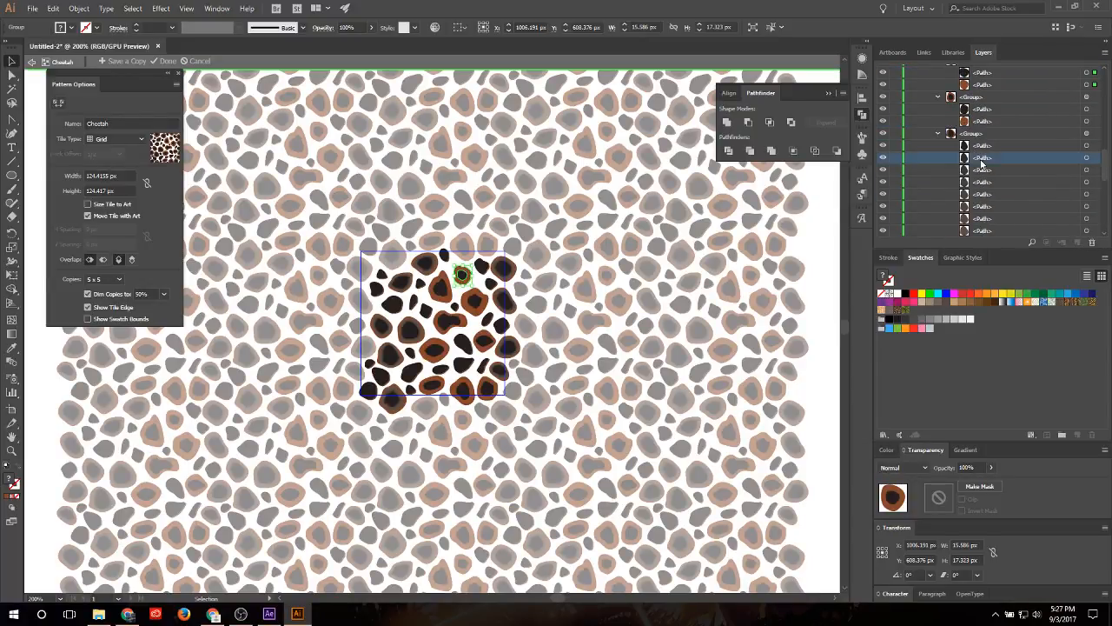
{"action": "scroll", "coordinate": [981, 165], "scroll_direction": "down", "scroll_amount": 3}
{"action": "left_click", "coordinate": [1007, 208], "text": "shift"}
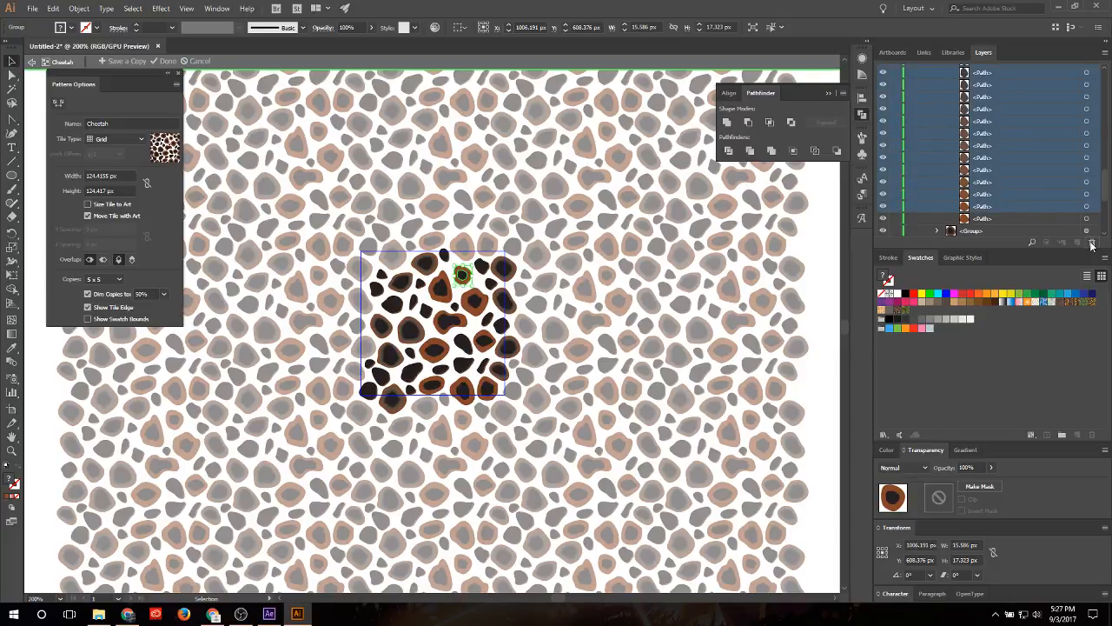
{"action": "left_click", "coordinate": [1092, 244]}
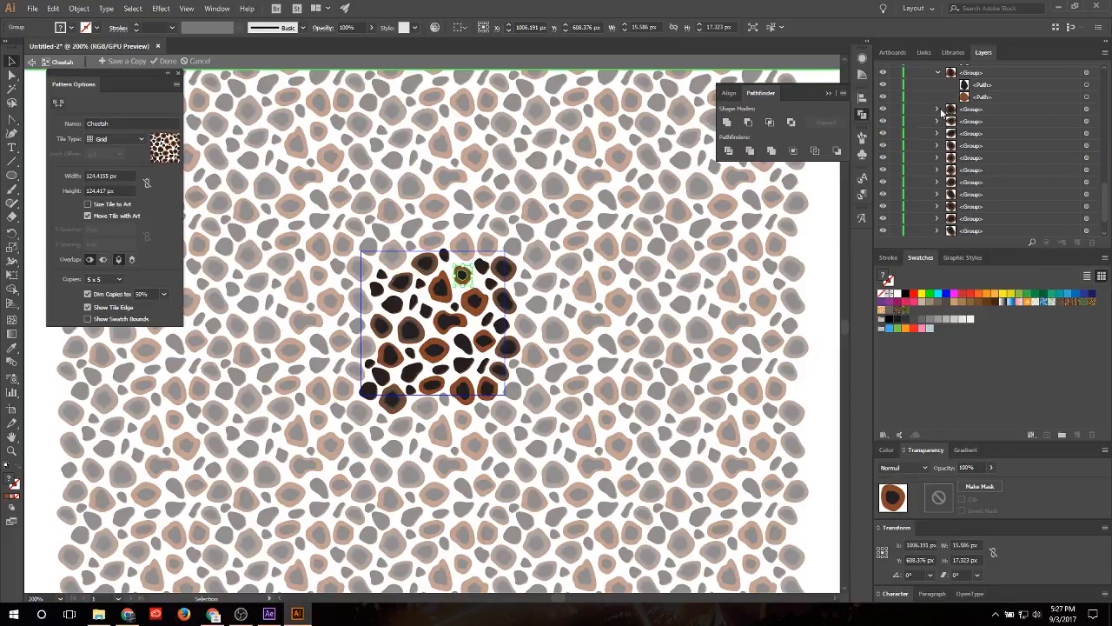
Step: Remove the in-between paths from the large round spot left of the tile's centre, leaving its black core and brown rim
{"action": "left_click", "coordinate": [939, 108]}
{"action": "scroll", "coordinate": [990, 173], "scroll_direction": "down", "scroll_amount": 1}
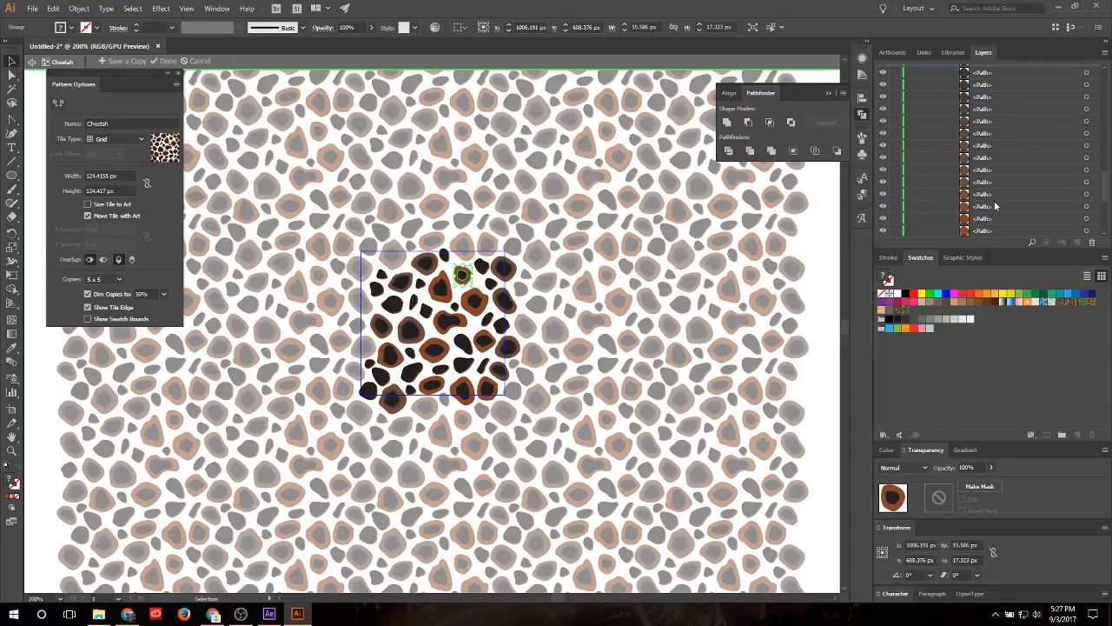
{"action": "scroll", "coordinate": [994, 204], "scroll_direction": "down", "scroll_amount": 1}
{"action": "left_click", "coordinate": [991, 183], "text": "shift"}
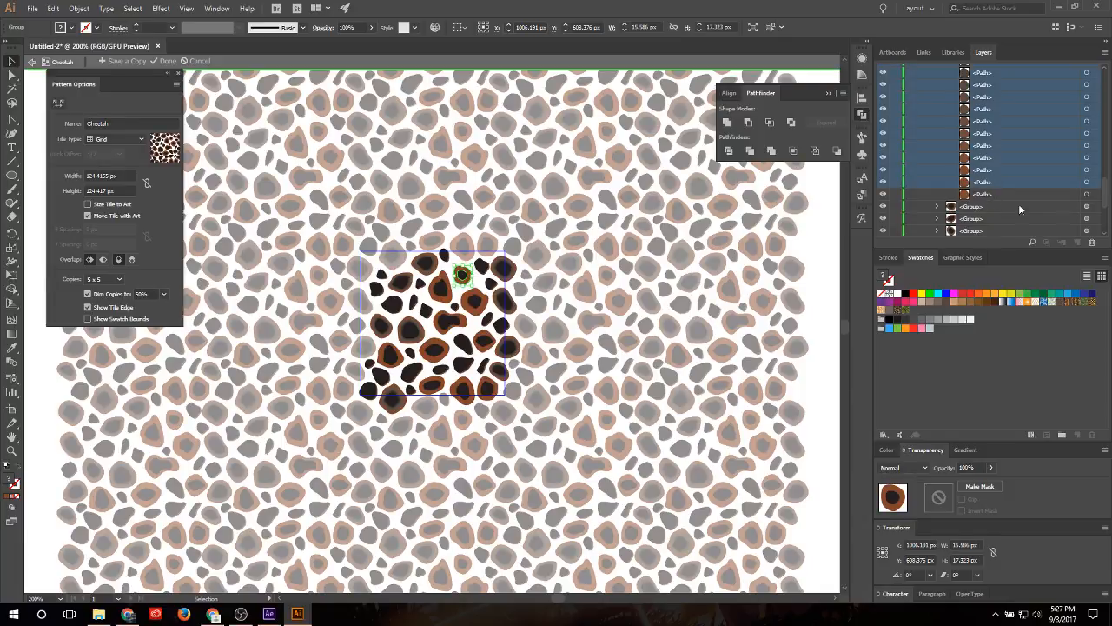
{"action": "left_click", "coordinate": [1092, 245]}
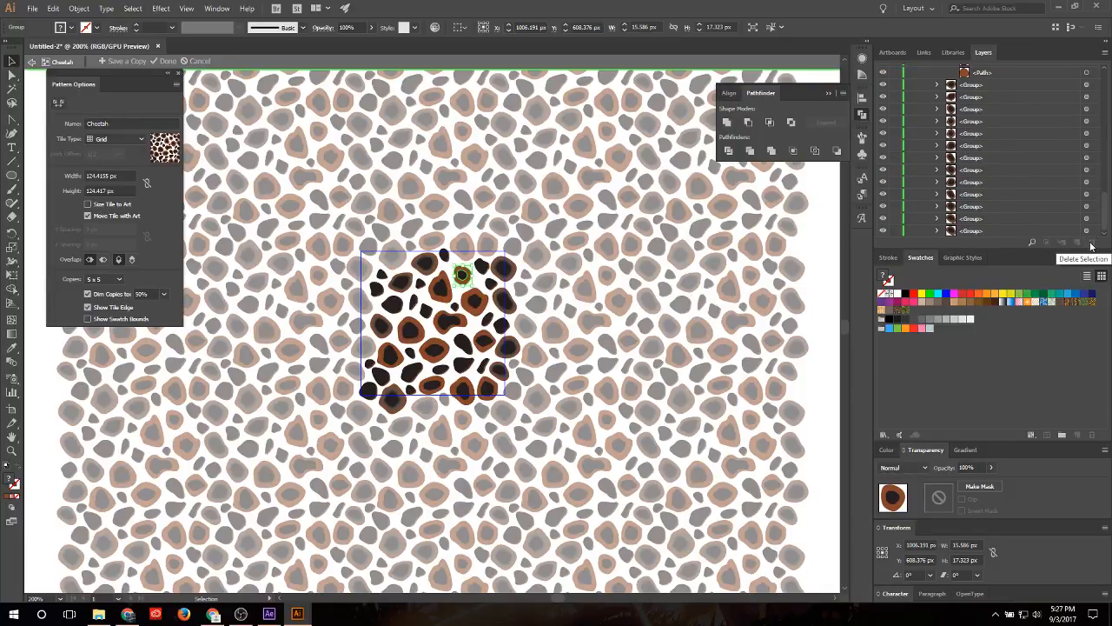
Step: Reduce the spot near the tile's top edge, left of the middle, to its black core and brown rim
{"action": "left_click", "coordinate": [937, 96]}
{"action": "scroll", "coordinate": [990, 148], "scroll_direction": "down", "scroll_amount": 3}
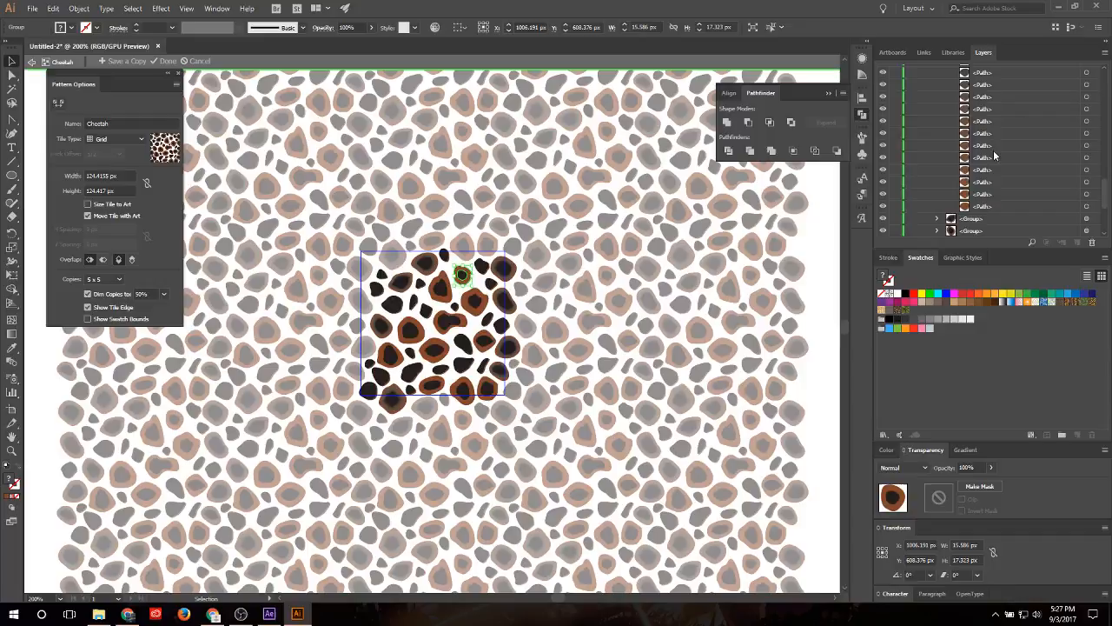
{"action": "left_click", "coordinate": [997, 194], "text": "shift"}
{"action": "left_click", "coordinate": [1092, 244]}
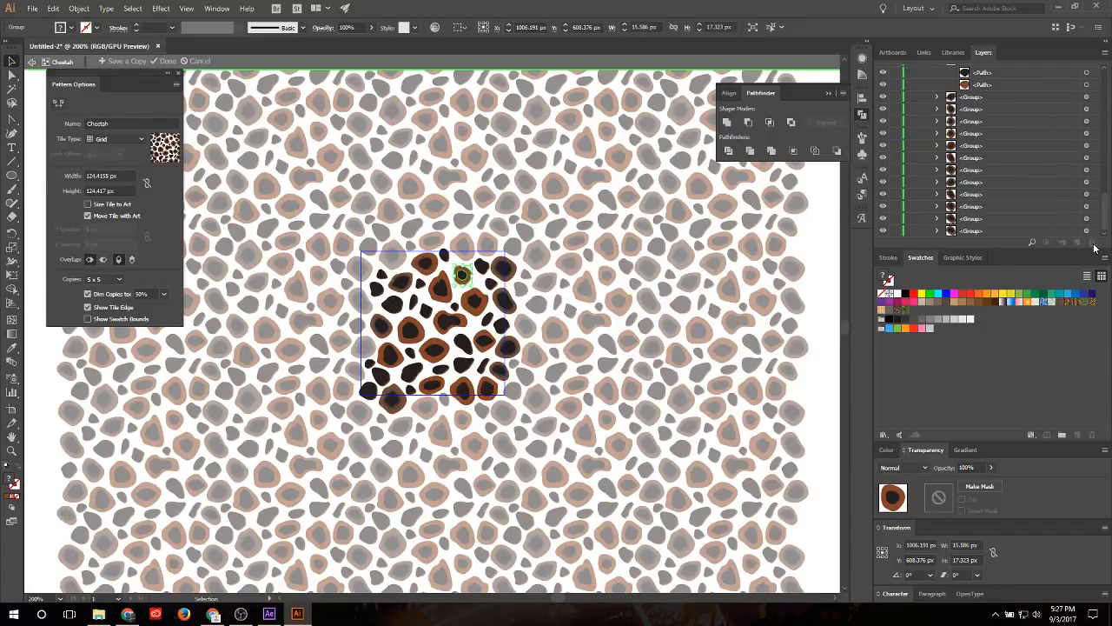
Step: Strip the slanted oval spot in the tile's upper left down to its black core and brown rim
{"action": "left_click", "coordinate": [938, 96]}
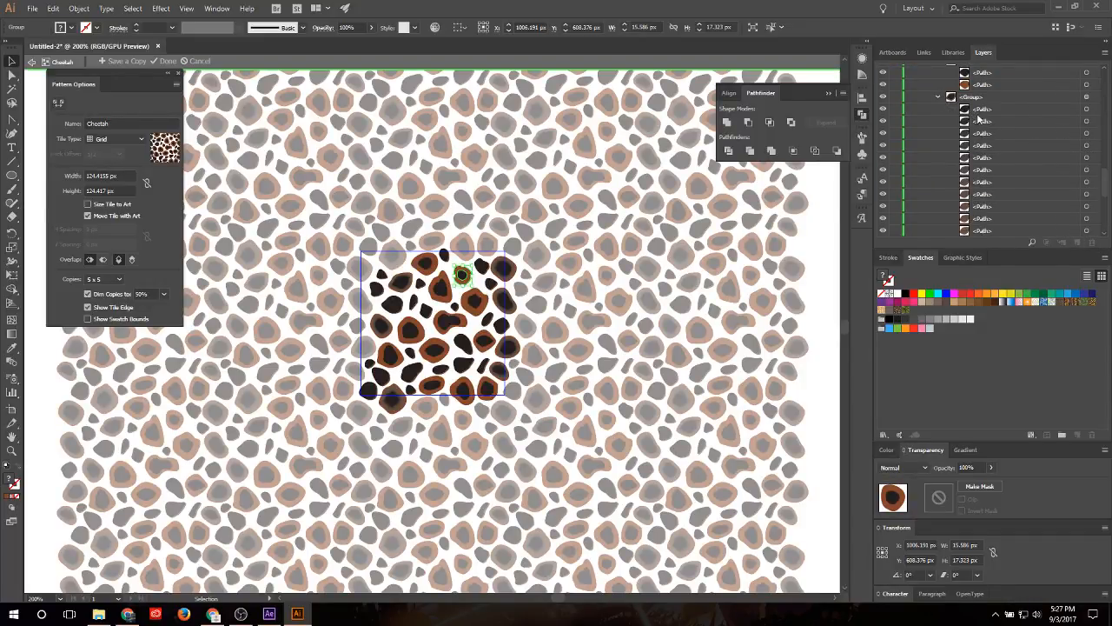
{"action": "scroll", "coordinate": [982, 157], "scroll_direction": "down", "scroll_amount": 3}
{"action": "left_click", "coordinate": [987, 174], "text": "shift"}
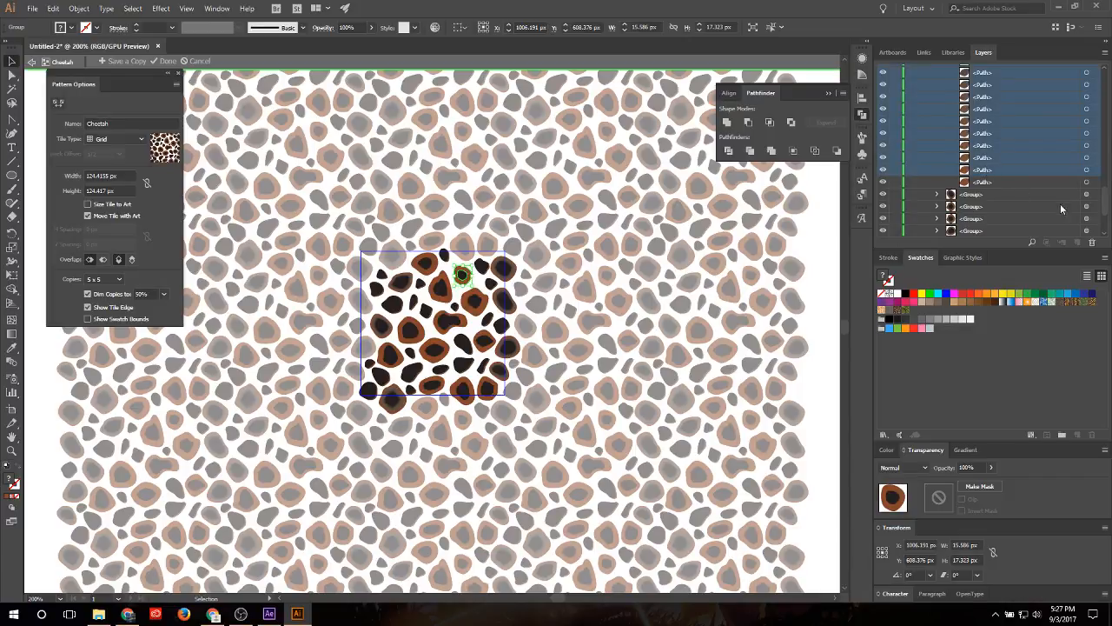
{"action": "left_click", "coordinate": [1092, 244]}
Step: Expand the round spot near the middle of the tile's left edge and delete every path between its black core and brown rim
{"action": "left_click", "coordinate": [936, 108]}
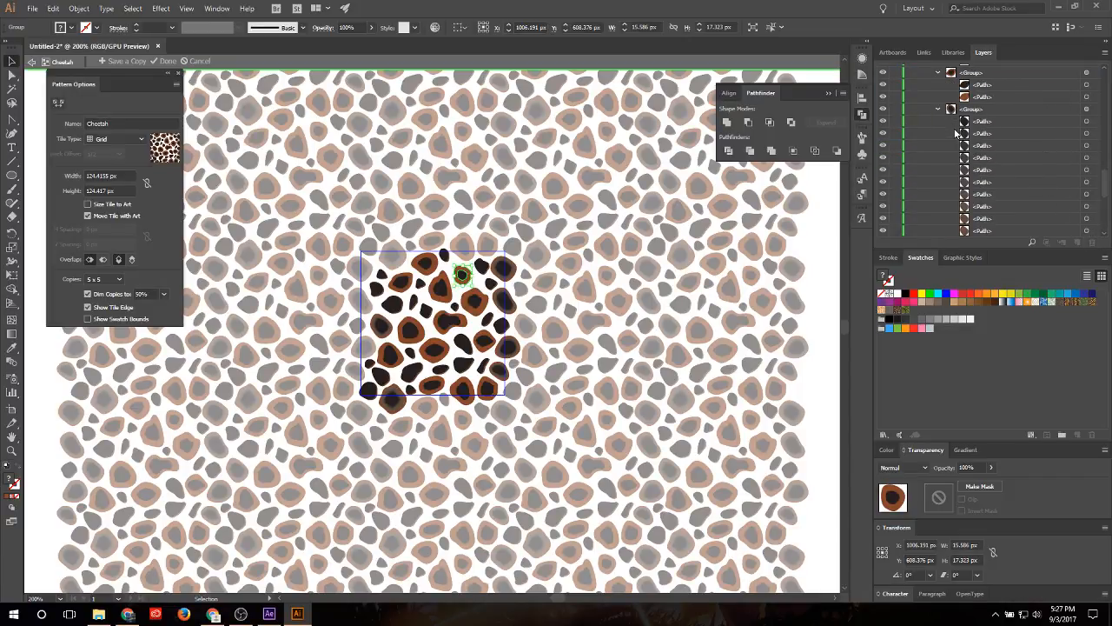
{"action": "scroll", "coordinate": [977, 127], "scroll_direction": "down", "scroll_amount": 2}
{"action": "left_click", "coordinate": [980, 96]}
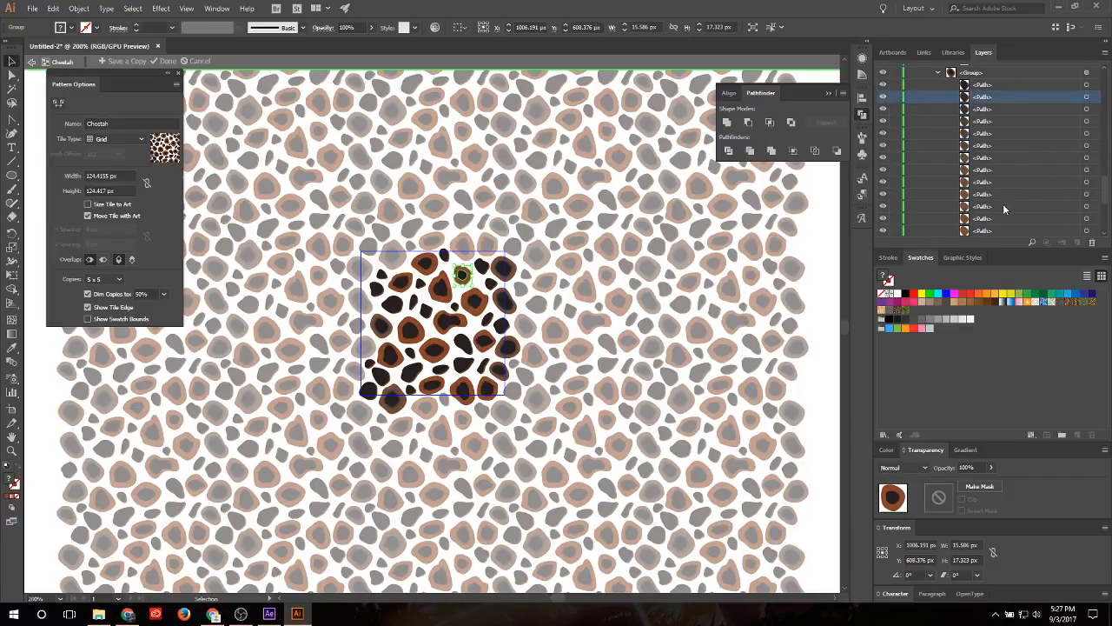
{"action": "left_click", "coordinate": [997, 219], "text": "shift"}
{"action": "left_click", "coordinate": [1091, 243]}
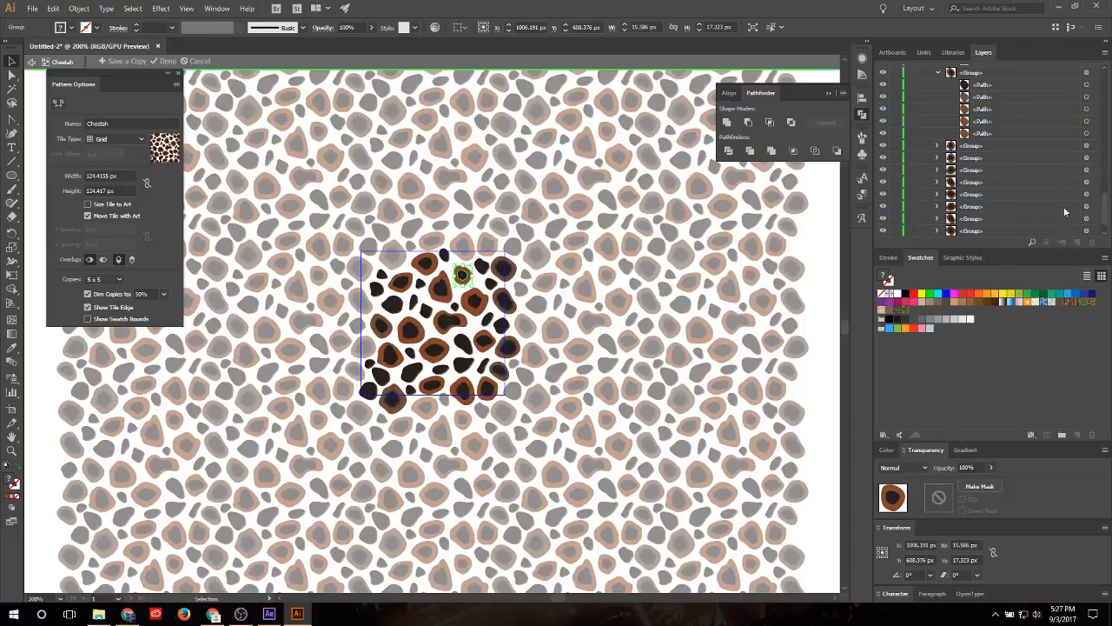
{"action": "left_click", "coordinate": [975, 85]}
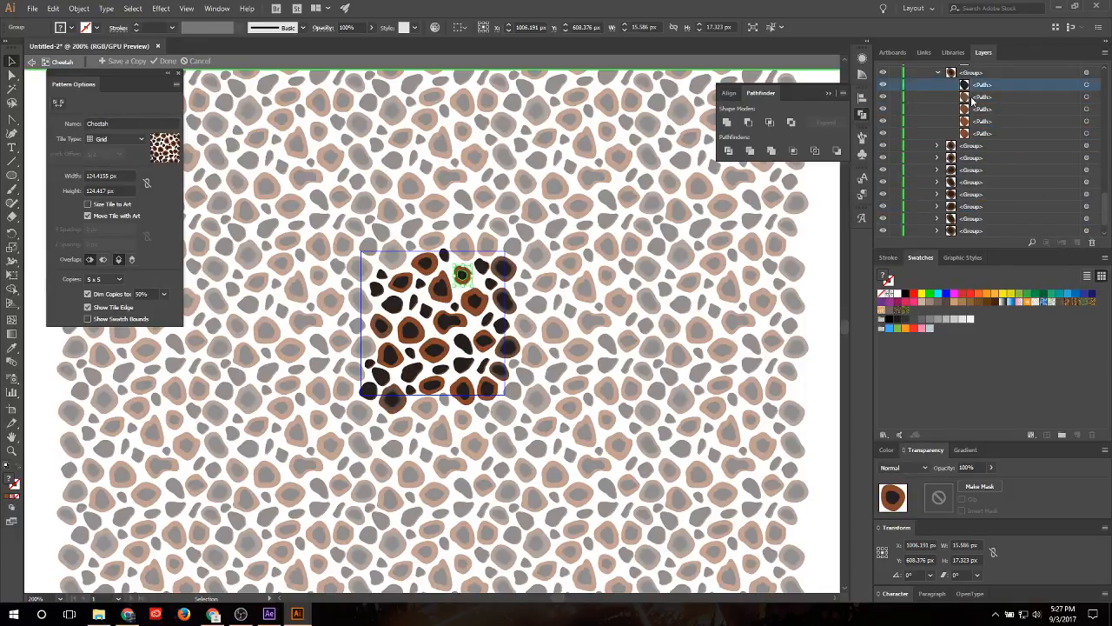
{"action": "left_click", "coordinate": [975, 98]}
{"action": "left_click", "coordinate": [981, 120], "text": "shift"}
{"action": "left_click", "coordinate": [1093, 242]}
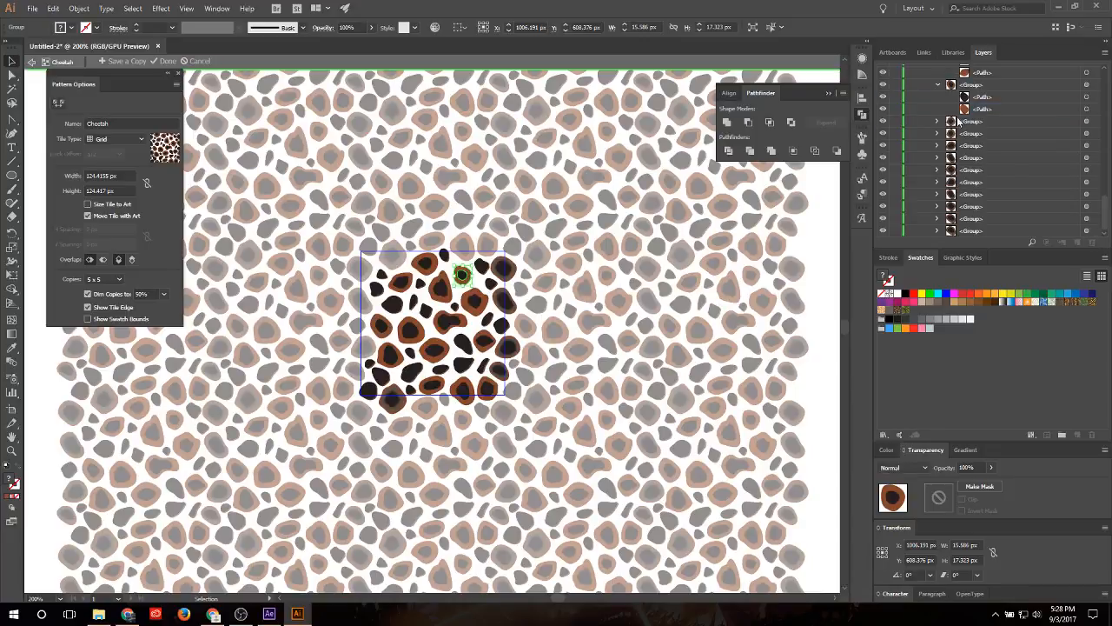
Step: Delete the in-between paths of the spot overlapping the tile's bottom edge at the lower left, keeping its core and rim
{"action": "left_click", "coordinate": [938, 122]}
{"action": "scroll", "coordinate": [982, 165], "scroll_direction": "down", "scroll_amount": 3}
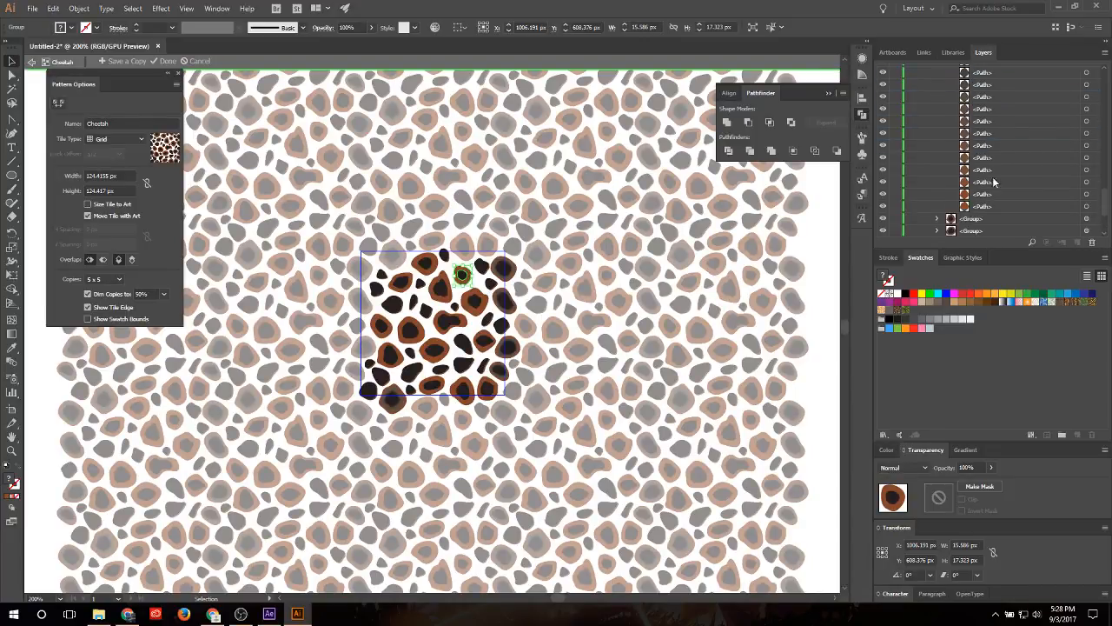
{"action": "left_click", "coordinate": [1002, 196], "text": "shift"}
{"action": "left_click", "coordinate": [1092, 242]}
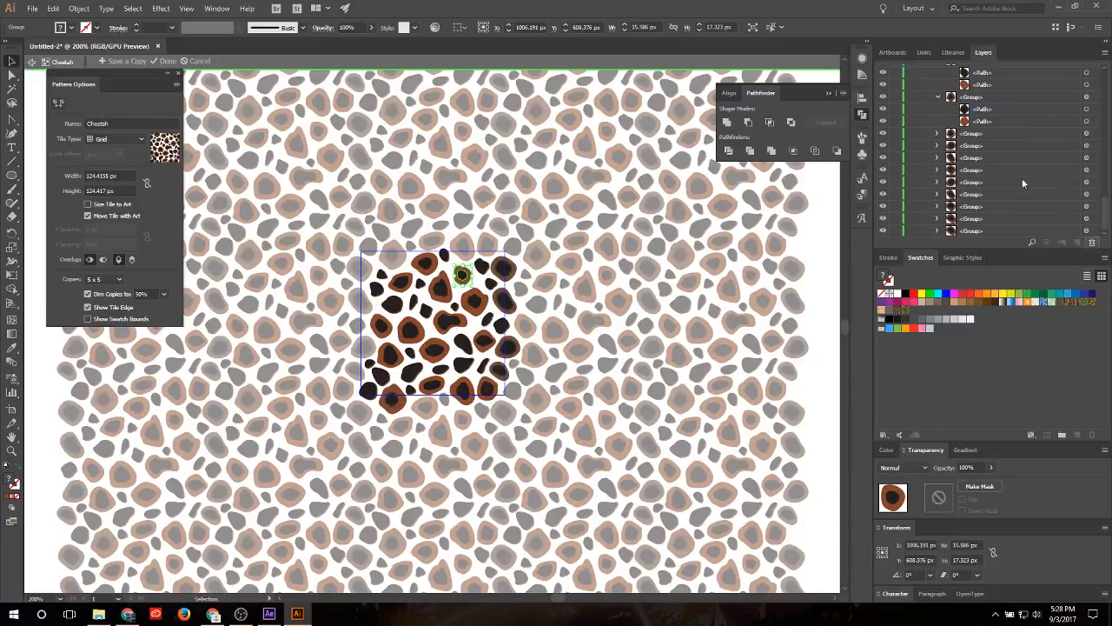
Step: Expand the next unsimplified spot group in the Cheetah tile and delete every path between its black core and brown rim
{"action": "left_click", "coordinate": [940, 135]}
{"action": "scroll", "coordinate": [982, 165], "scroll_direction": "down", "scroll_amount": 3}
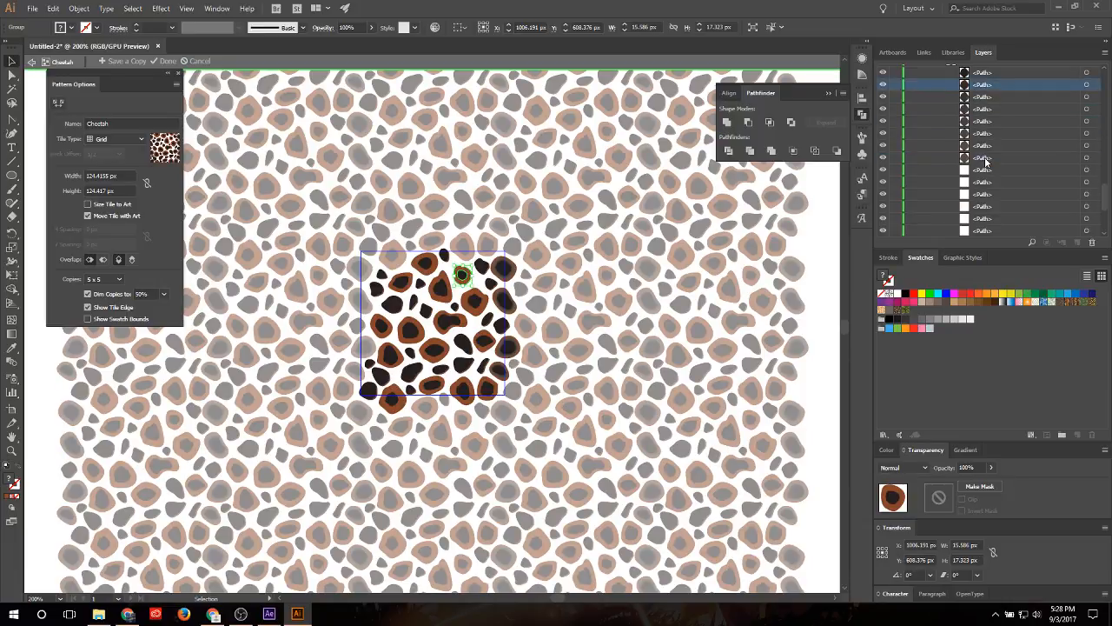
{"action": "scroll", "coordinate": [985, 177], "scroll_direction": "down", "scroll_amount": 1}
{"action": "left_click", "coordinate": [989, 171], "text": "shift"}
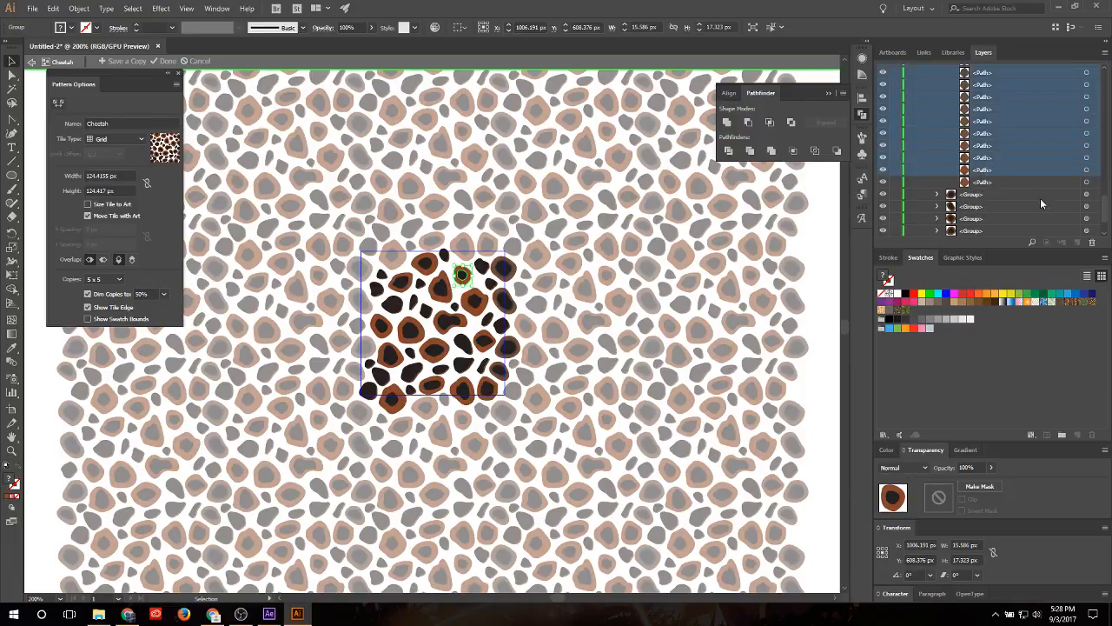
{"action": "left_click", "coordinate": [1093, 244]}
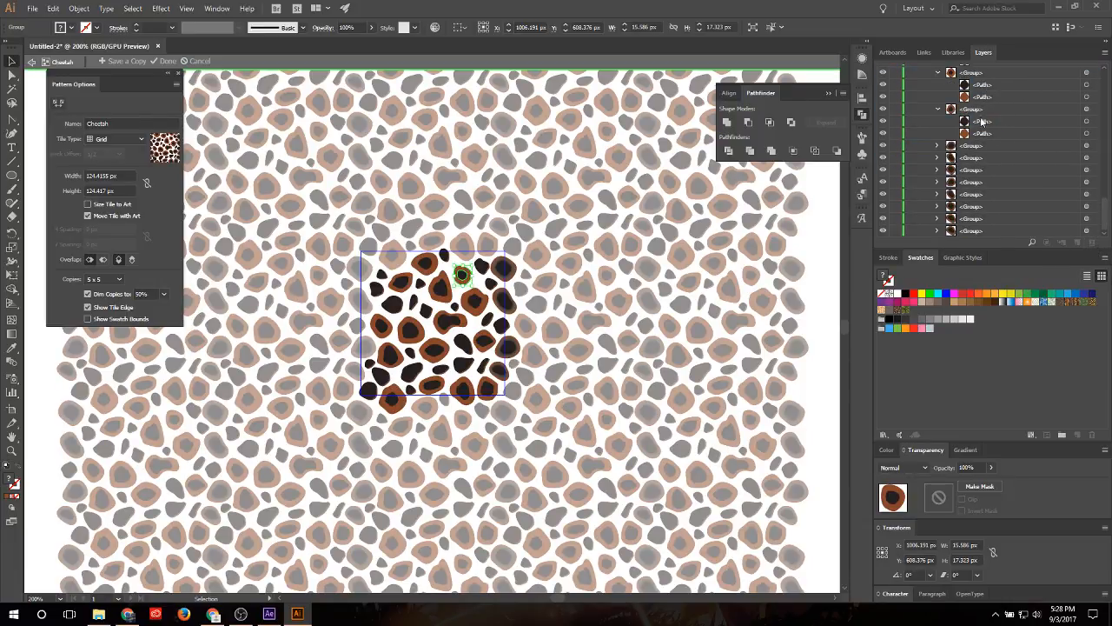
Step: Reduce the following collapsed spot group to its topmost black path and bottommost brown path
{"action": "left_click", "coordinate": [937, 146]}
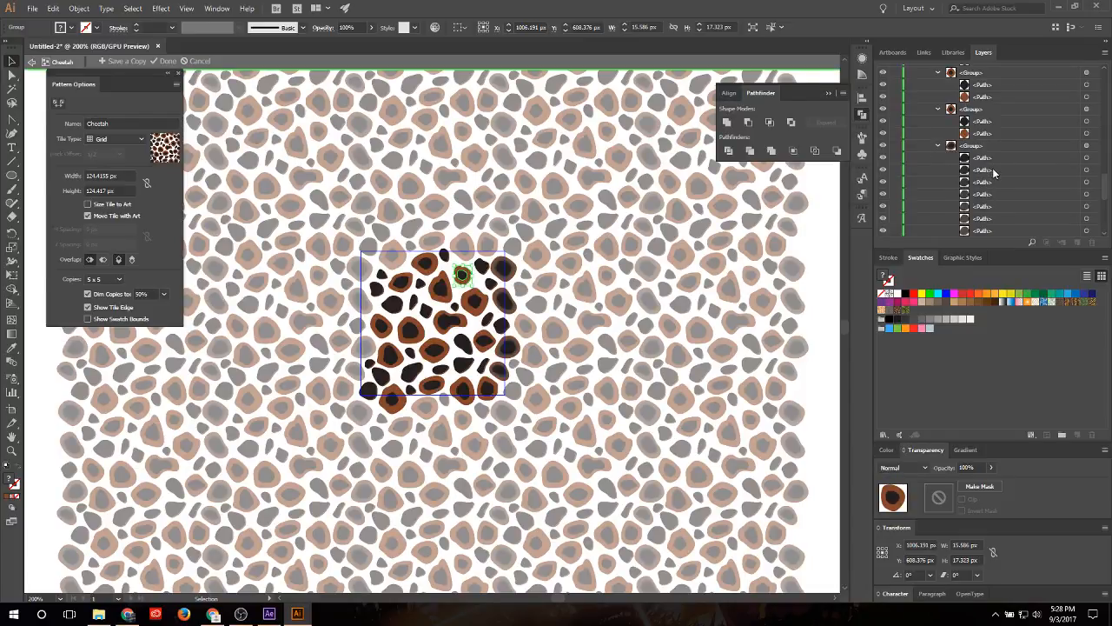
{"action": "left_click", "coordinate": [993, 172]}
{"action": "scroll", "coordinate": [995, 174], "scroll_direction": "down", "scroll_amount": 2}
{"action": "left_click", "coordinate": [997, 192], "text": "shift"}
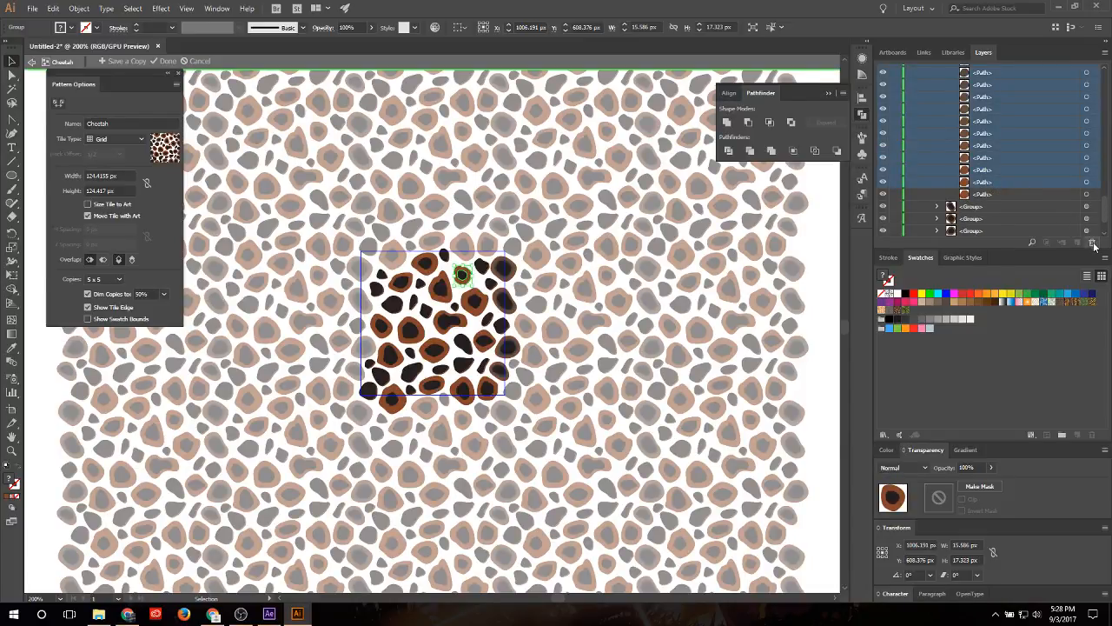
{"action": "left_click", "coordinate": [1093, 245]}
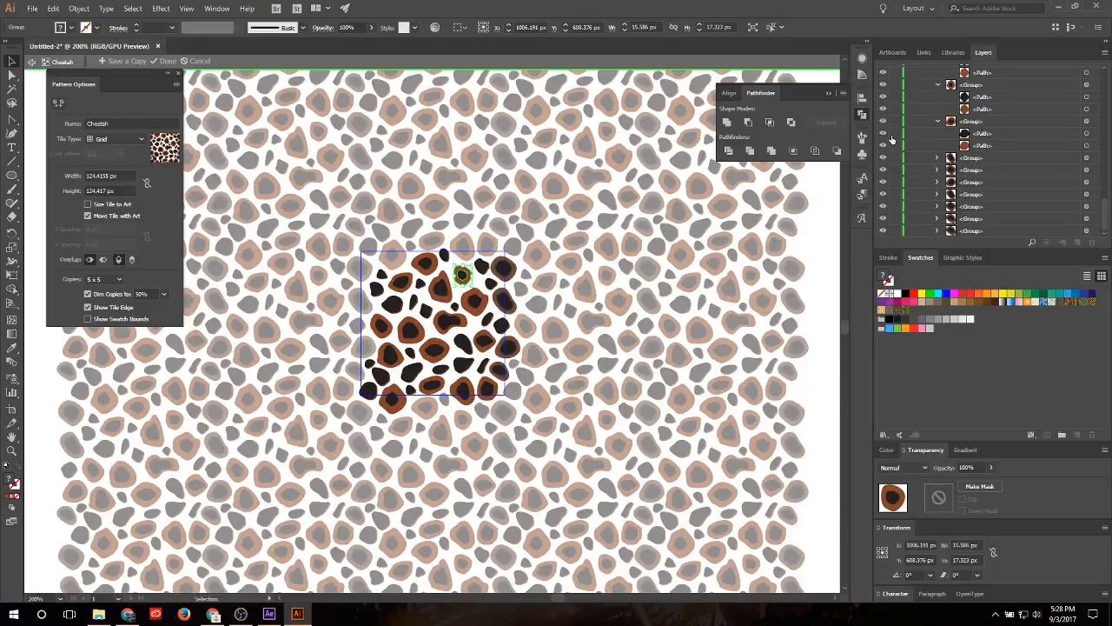
Step: Open the next collapsed spot group and remove its in-between blend paths, keeping only the core and rim
{"action": "left_click", "coordinate": [937, 157]}
{"action": "left_click", "coordinate": [984, 183]}
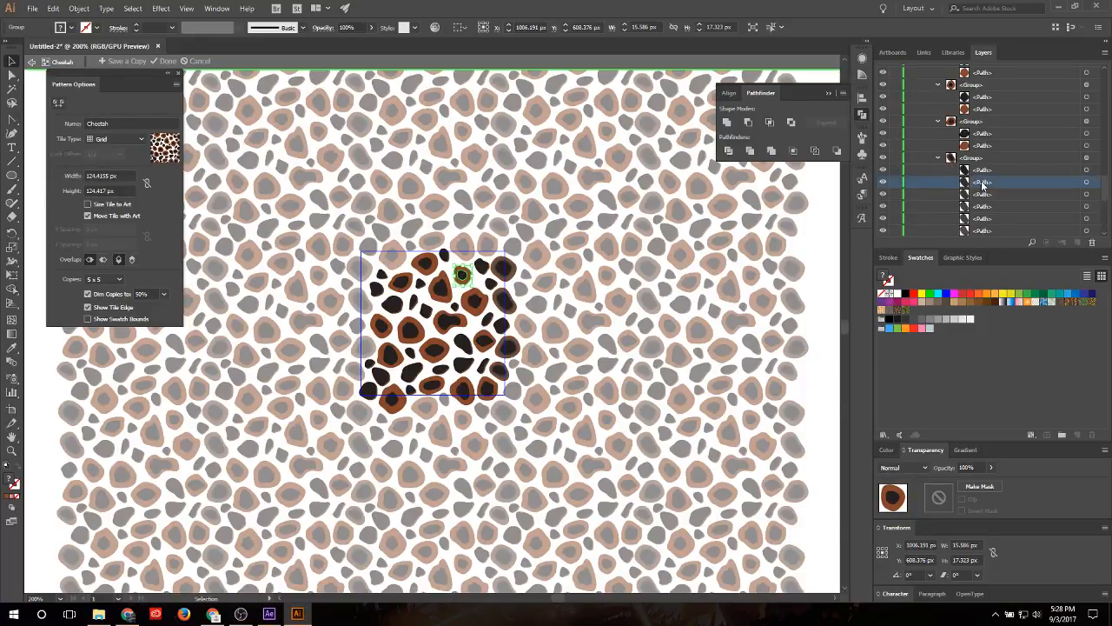
{"action": "scroll", "coordinate": [984, 186], "scroll_direction": "down", "scroll_amount": 3}
{"action": "scroll", "coordinate": [987, 204], "scroll_direction": "up", "scroll_amount": 3}
{"action": "left_click", "coordinate": [999, 170], "text": "shift"}
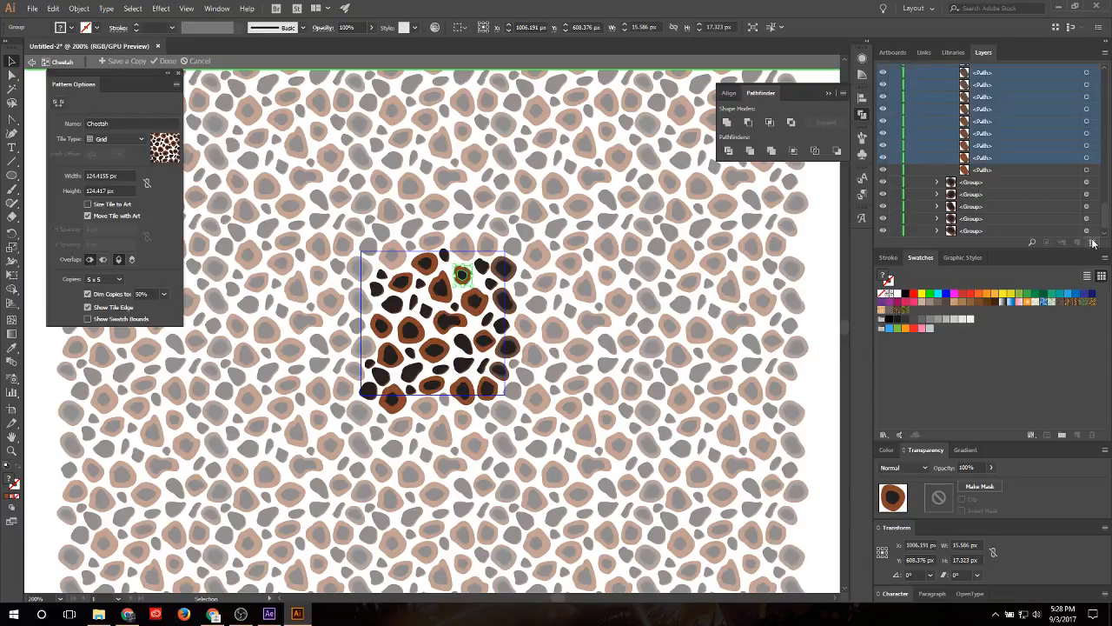
{"action": "left_click", "coordinate": [963, 136]}
Step: Strip the next multi-path spot group down to its black core and brown rim
{"action": "left_click", "coordinate": [938, 170]}
{"action": "left_click", "coordinate": [995, 194]}
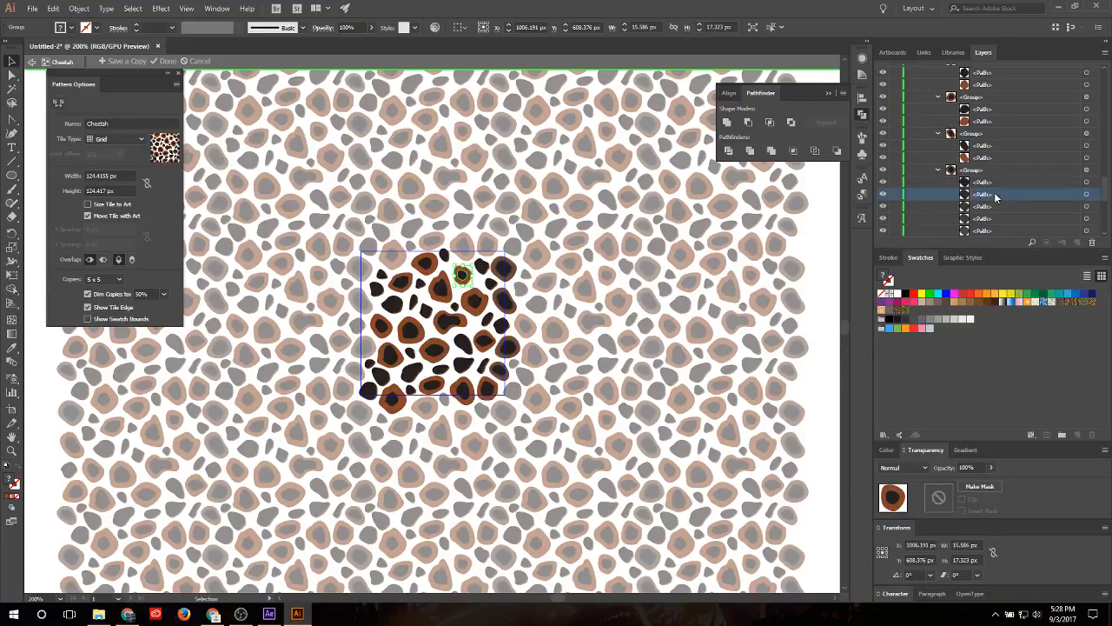
{"action": "scroll", "coordinate": [995, 198], "scroll_direction": "down", "scroll_amount": 3}
{"action": "scroll", "coordinate": [995, 198], "scroll_direction": "up", "scroll_amount": 3}
{"action": "left_click", "coordinate": [1007, 175], "text": "shift"}
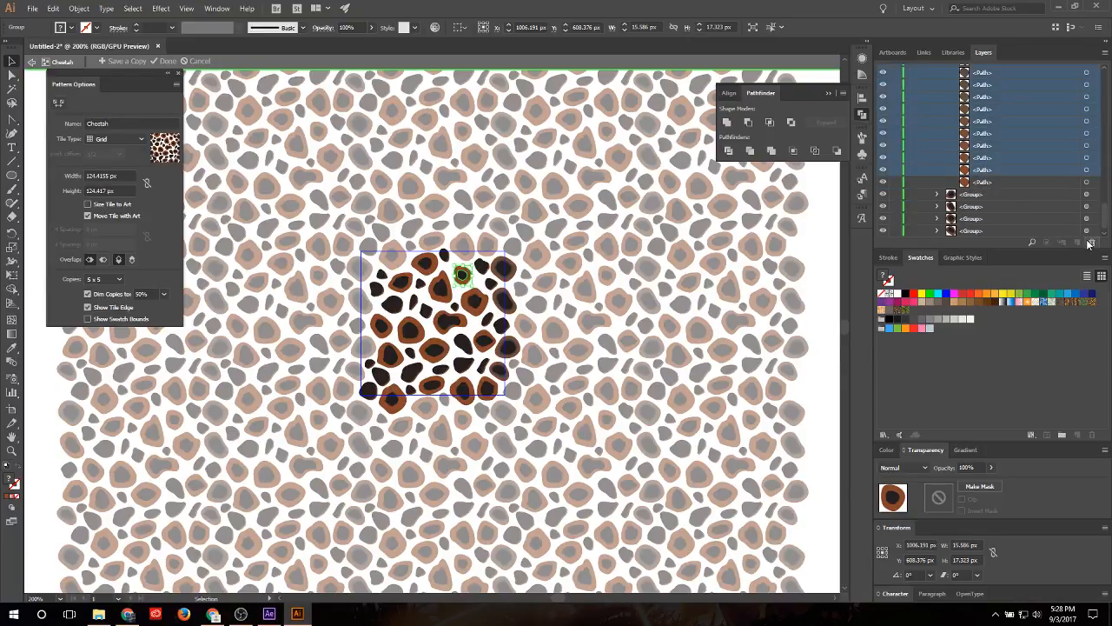
{"action": "left_click", "coordinate": [1008, 174]}
Step: Delete all intermediate paths of the next collapsed spot group, leaving its first and last paths
{"action": "left_click", "coordinate": [936, 183]}
{"action": "left_click", "coordinate": [993, 206]}
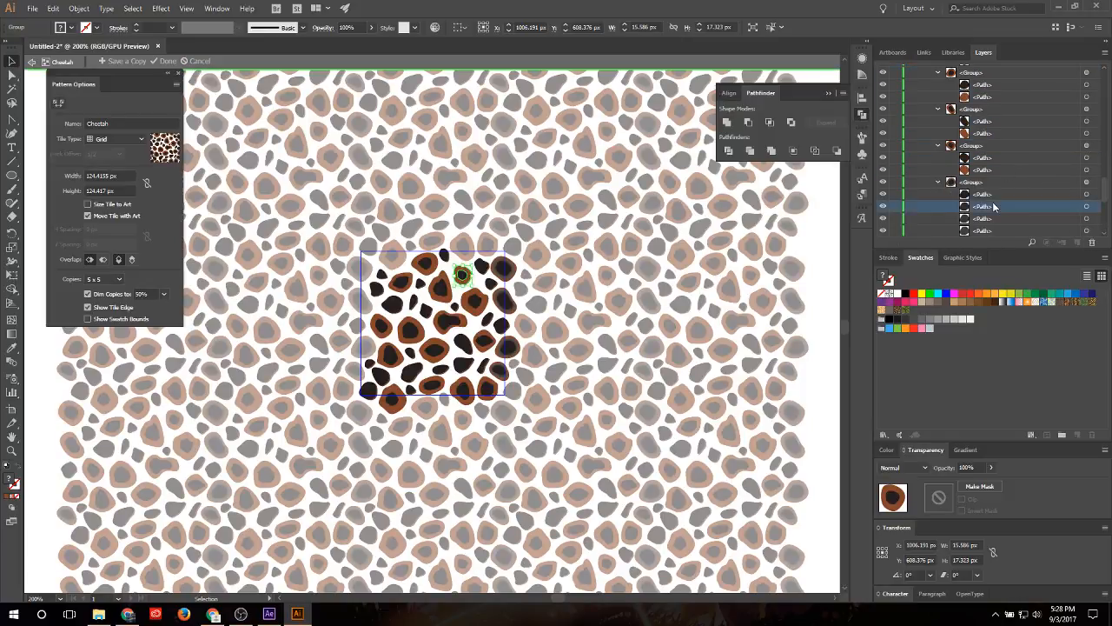
{"action": "scroll", "coordinate": [993, 207], "scroll_direction": "down", "scroll_amount": 3}
{"action": "left_click", "coordinate": [995, 175], "text": "shift"}
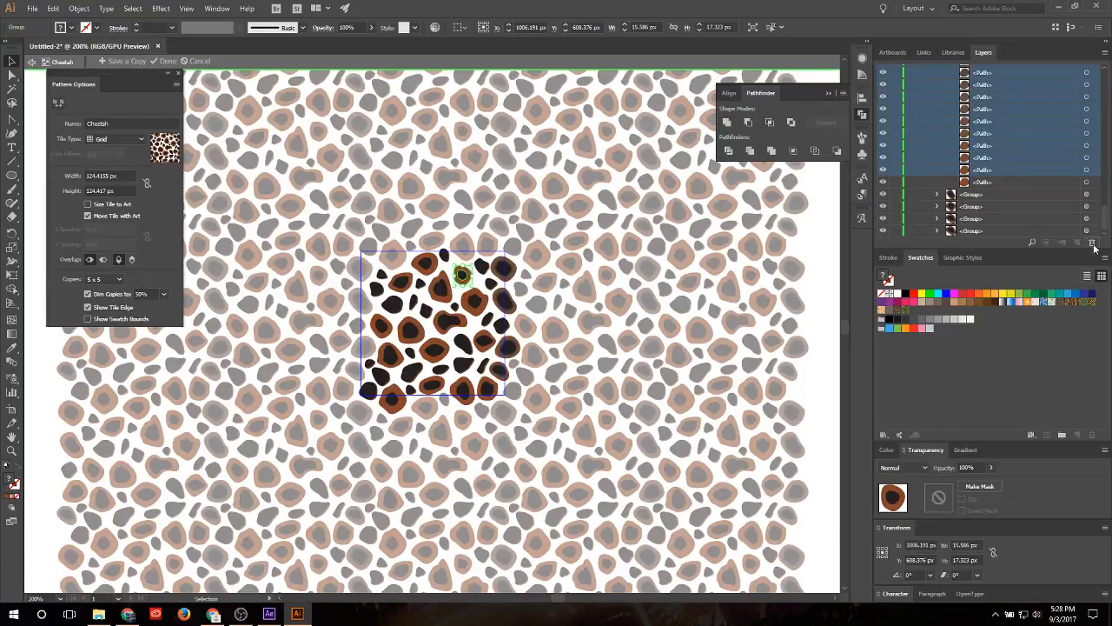
{"action": "scroll", "coordinate": [962, 168], "scroll_direction": "up", "scroll_amount": 3}
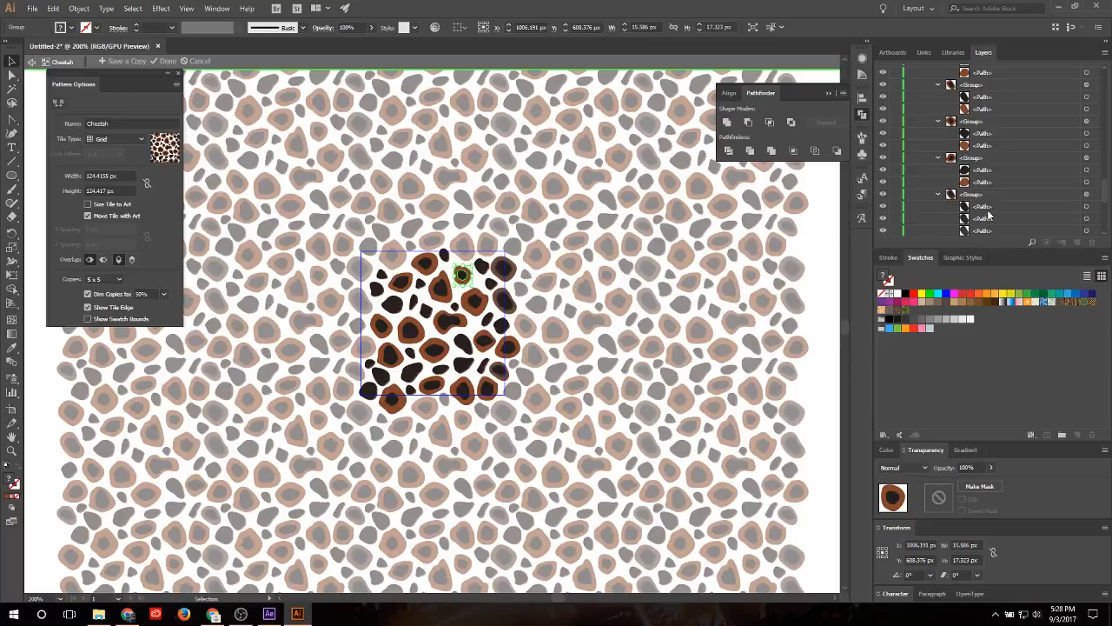
Step: Simplify the next expanded spot group to two tones by deleting the paths between its first and last ones
{"action": "left_click", "coordinate": [989, 217]}
{"action": "scroll", "coordinate": [988, 217], "scroll_direction": "down", "scroll_amount": 3}
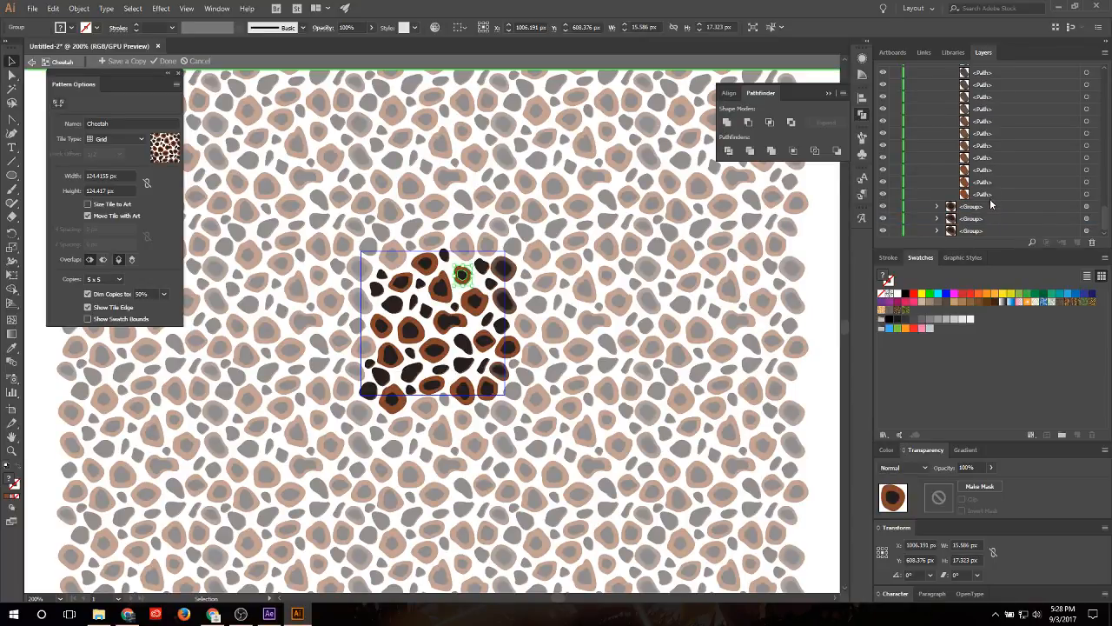
{"action": "left_click", "coordinate": [988, 182], "text": "shift"}
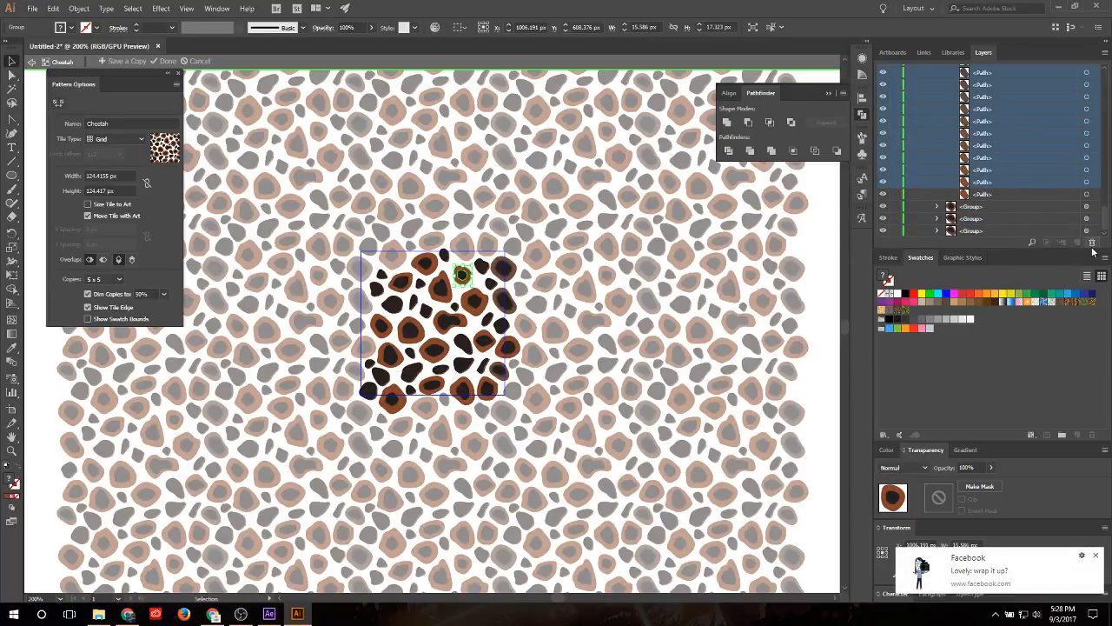
{"action": "left_click", "coordinate": [1092, 243]}
Step: Delete the in-between paths of the spot at the tile's upper-right corner, keeping its core and rim
{"action": "left_click", "coordinate": [982, 231]}
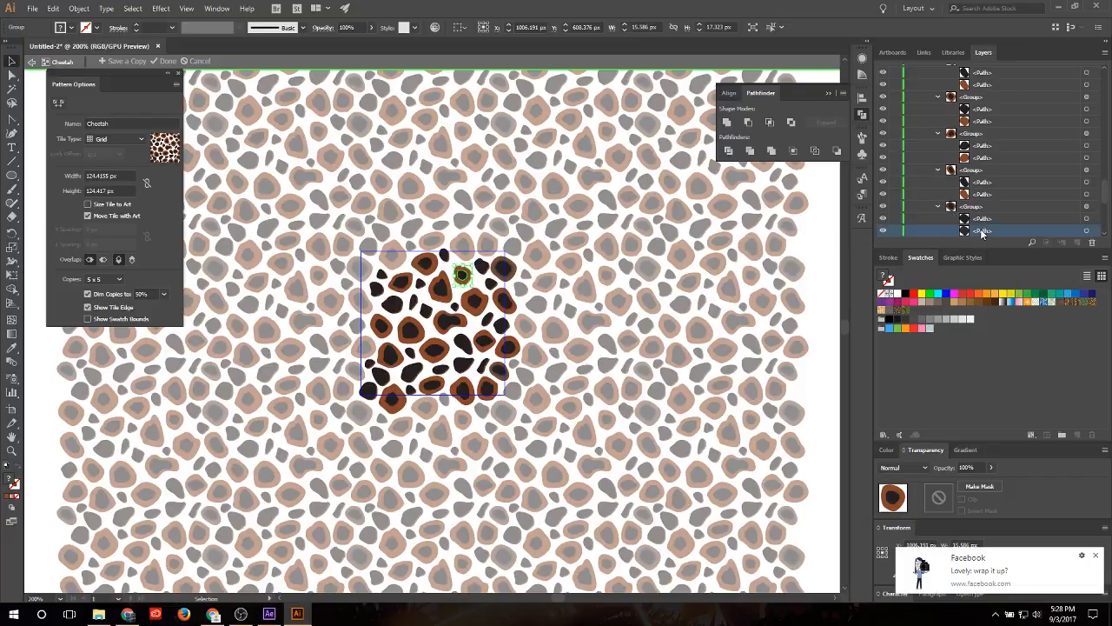
{"action": "left_click", "coordinate": [982, 206], "text": "shift"}
{"action": "left_click", "coordinate": [1093, 243]}
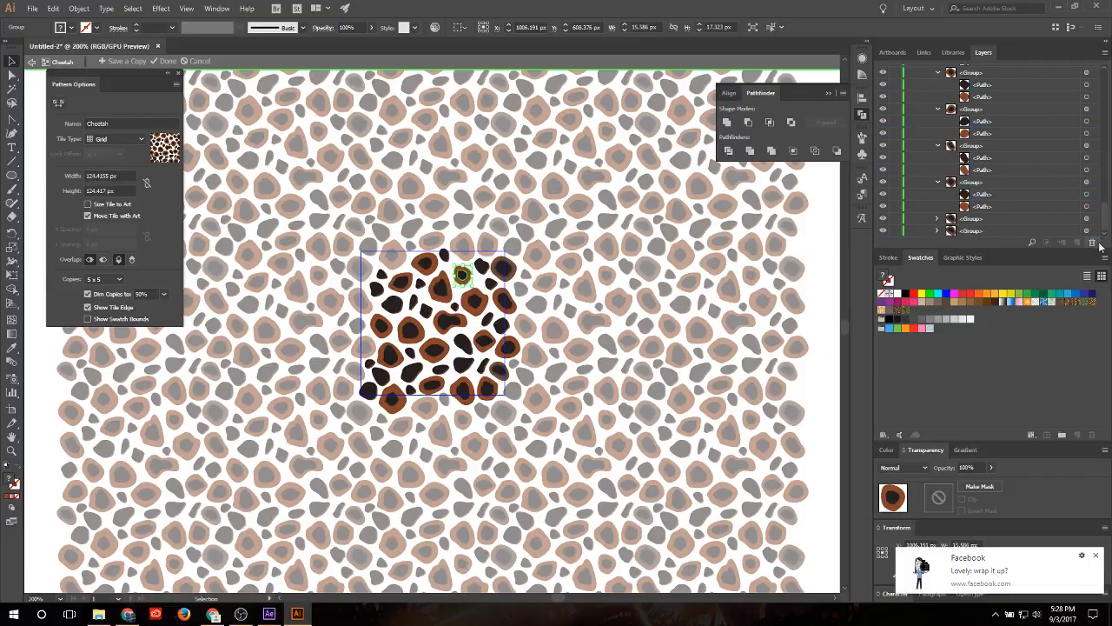
Step: Reduce the last two collapsed spot groups to their black cores and brown rims
{"action": "left_click", "coordinate": [938, 219]}
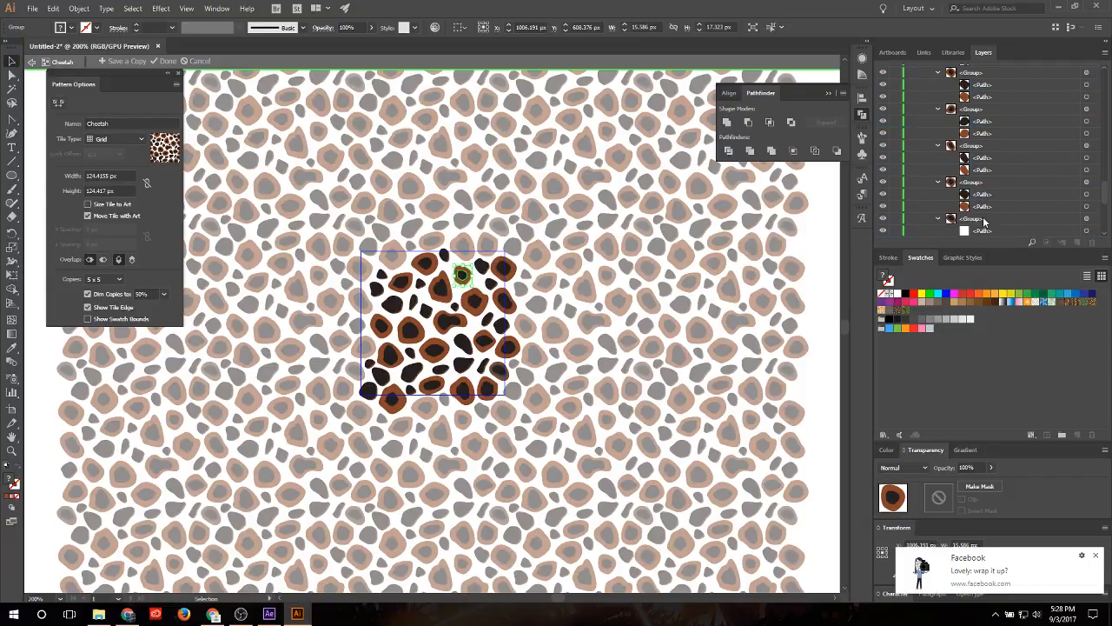
{"action": "left_click", "coordinate": [938, 218]}
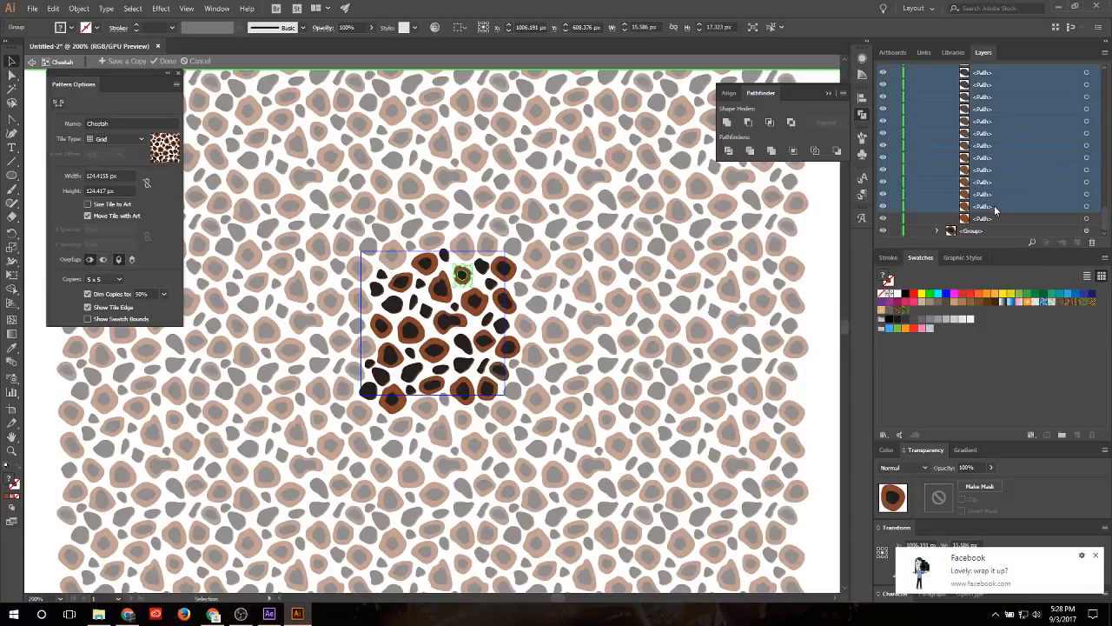
{"action": "left_click", "coordinate": [938, 230]}
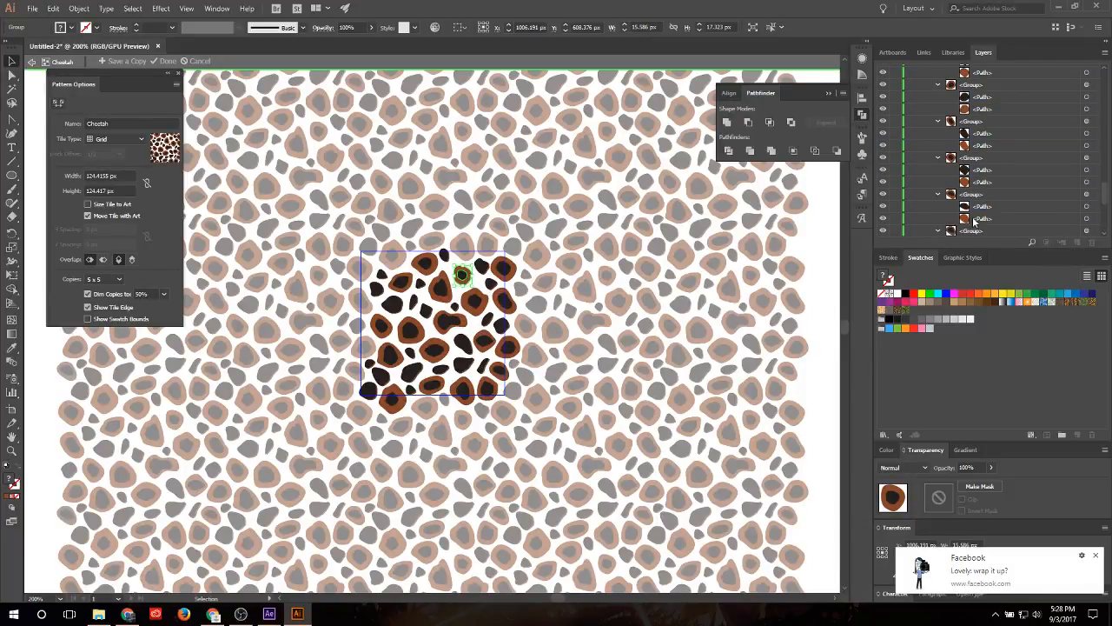
{"action": "scroll", "coordinate": [985, 222], "scroll_direction": "down", "scroll_amount": 5}
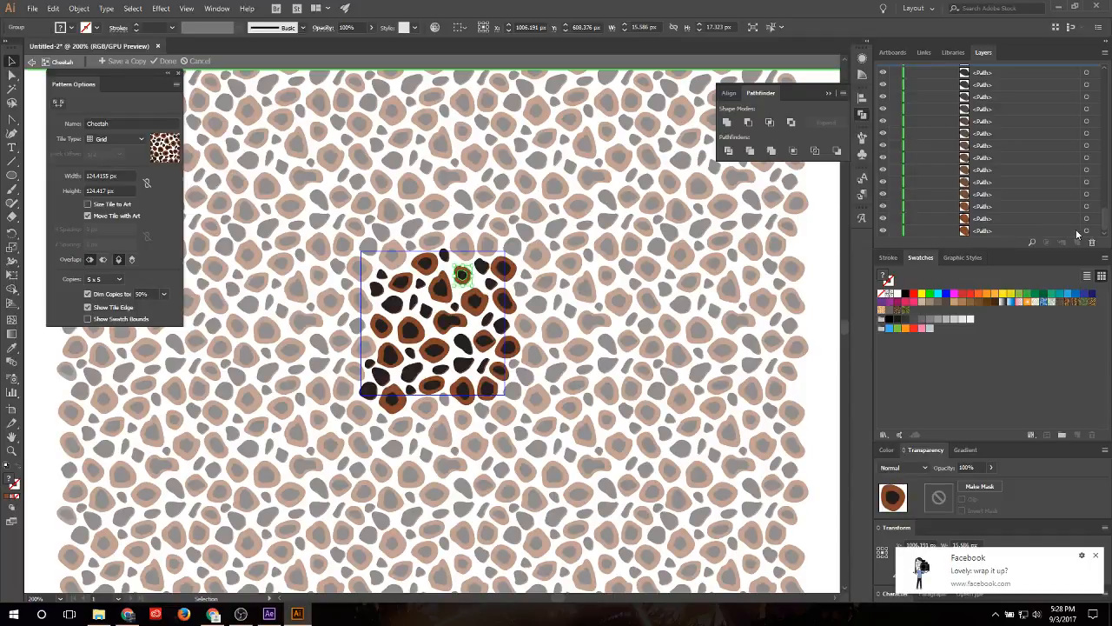
{"action": "left_click", "coordinate": [1032, 222], "text": "shift"}
{"action": "left_click", "coordinate": [1092, 242]}
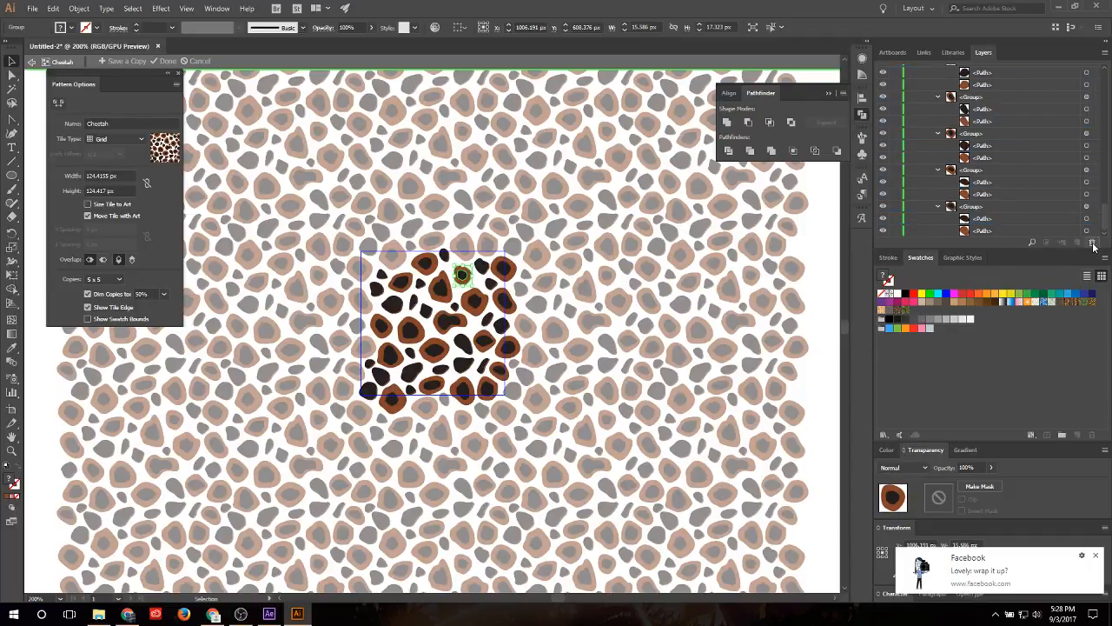
Step: Examine the paths inside the two groups at the head of the Cheetah pattern's object list
{"action": "scroll", "coordinate": [971, 177], "scroll_direction": "up", "scroll_amount": 5}
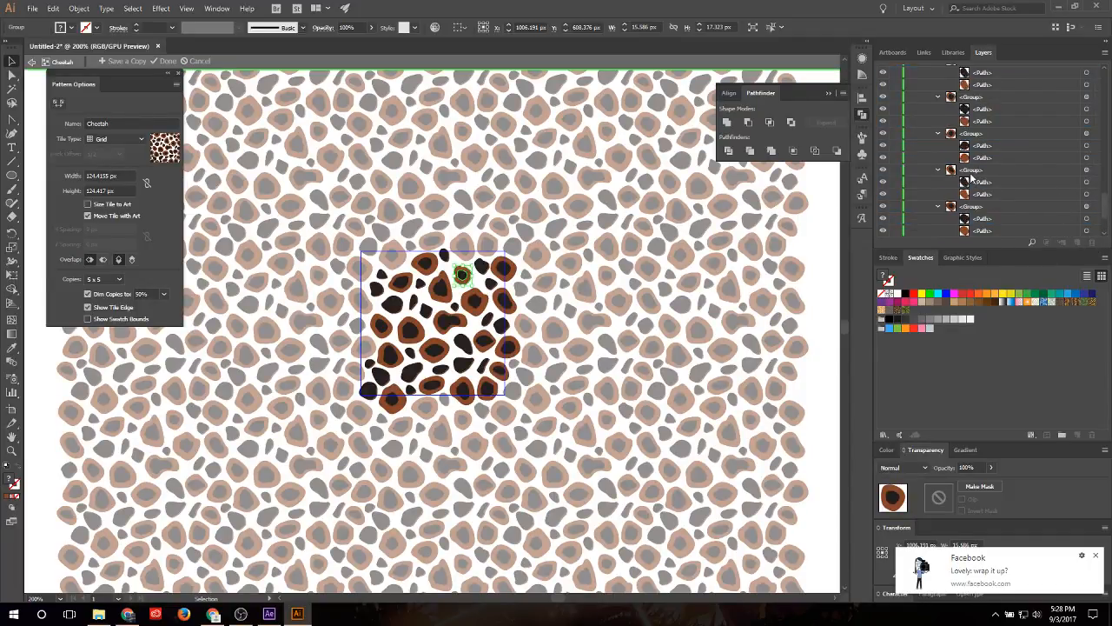
{"action": "scroll", "coordinate": [970, 177], "scroll_direction": "up", "scroll_amount": 3}
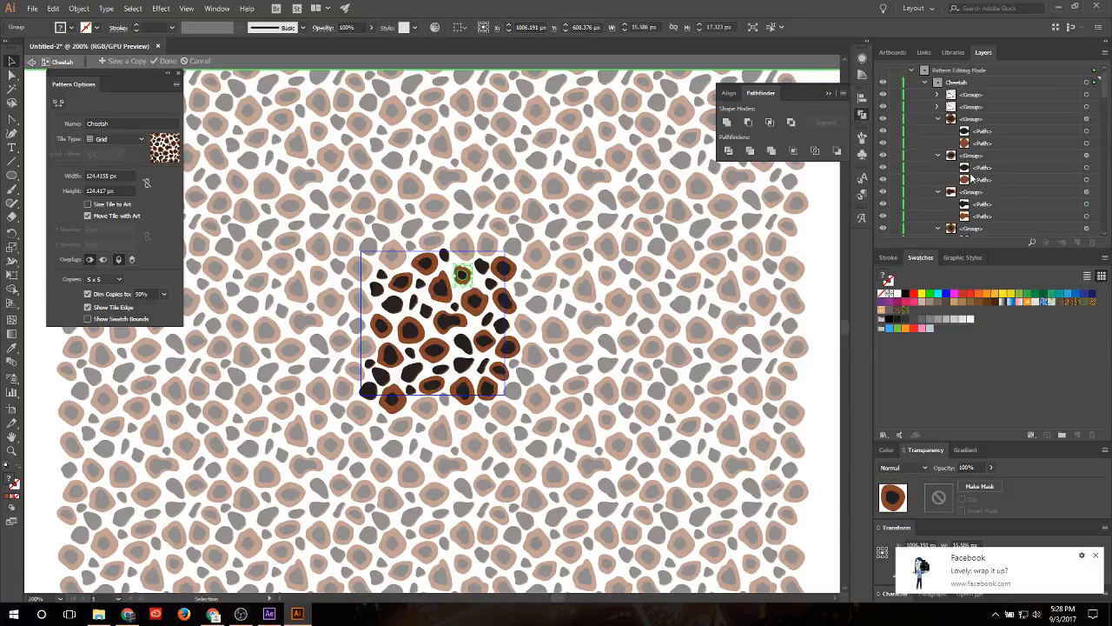
{"action": "left_click", "coordinate": [939, 106]}
{"action": "scroll", "coordinate": [982, 119], "scroll_direction": "down", "scroll_amount": 5}
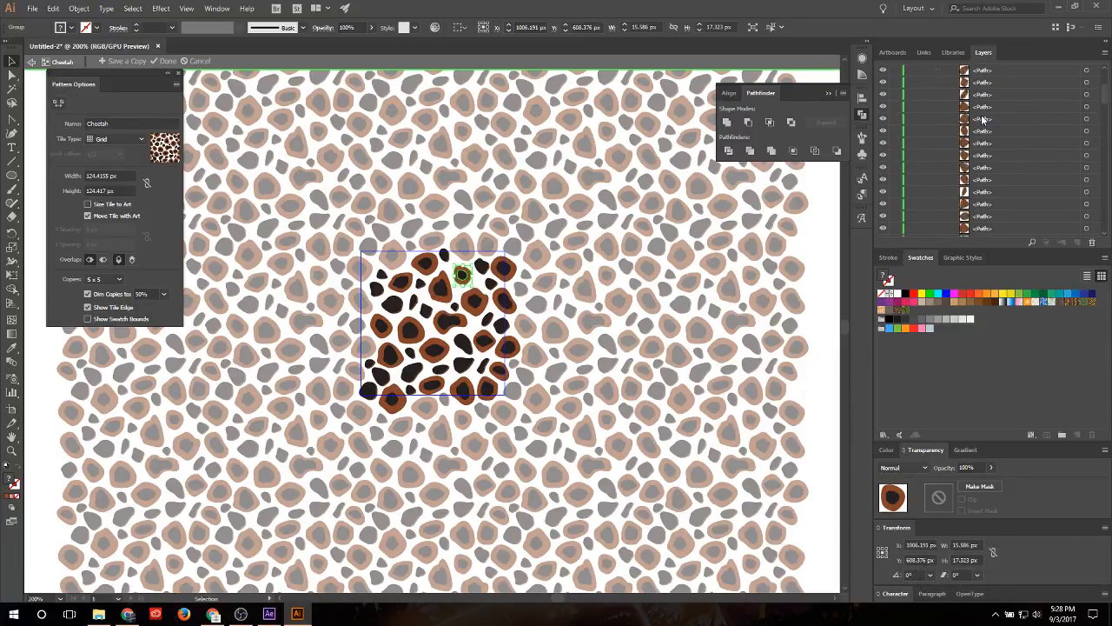
{"action": "scroll", "coordinate": [982, 119], "scroll_direction": "up", "scroll_amount": 5}
{"action": "left_click", "coordinate": [982, 119]}
{"action": "left_click", "coordinate": [936, 96]}
{"action": "left_click", "coordinate": [937, 95]}
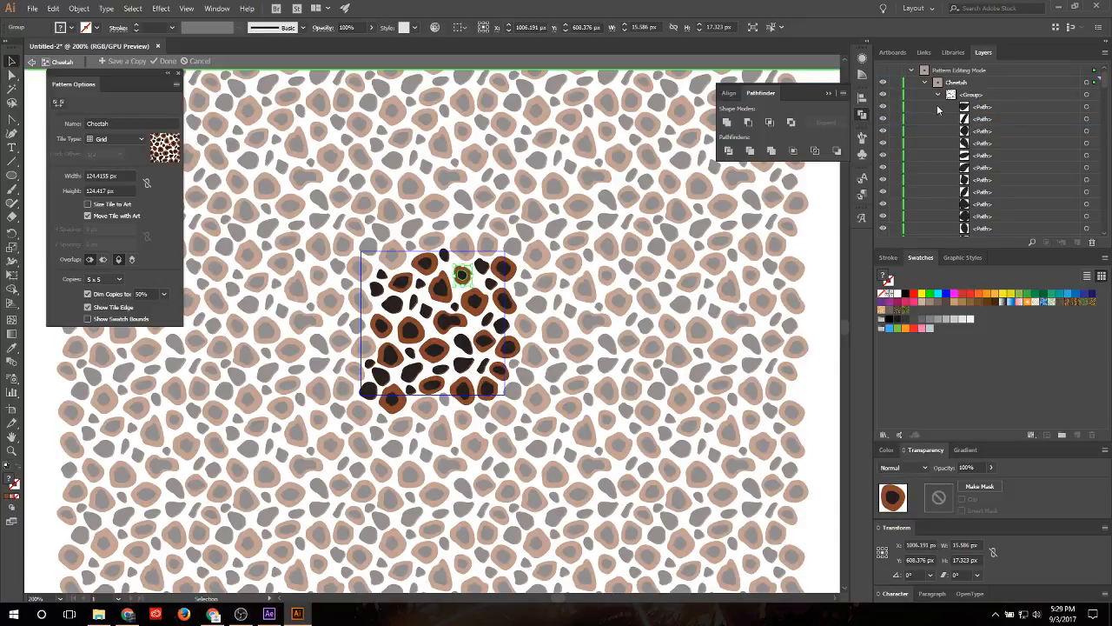
{"action": "left_click", "coordinate": [938, 107]}
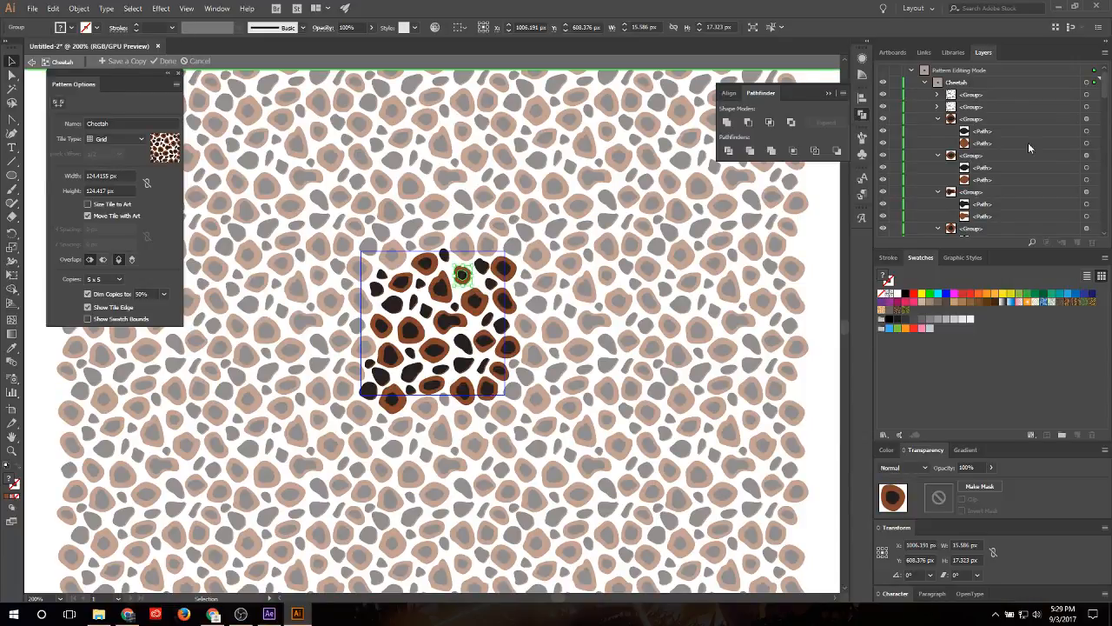
Step: Select the brown rim paths of the first two two-tone spot groups
{"action": "left_click", "coordinate": [1086, 143]}
{"action": "left_click", "coordinate": [1086, 179], "text": "shift"}
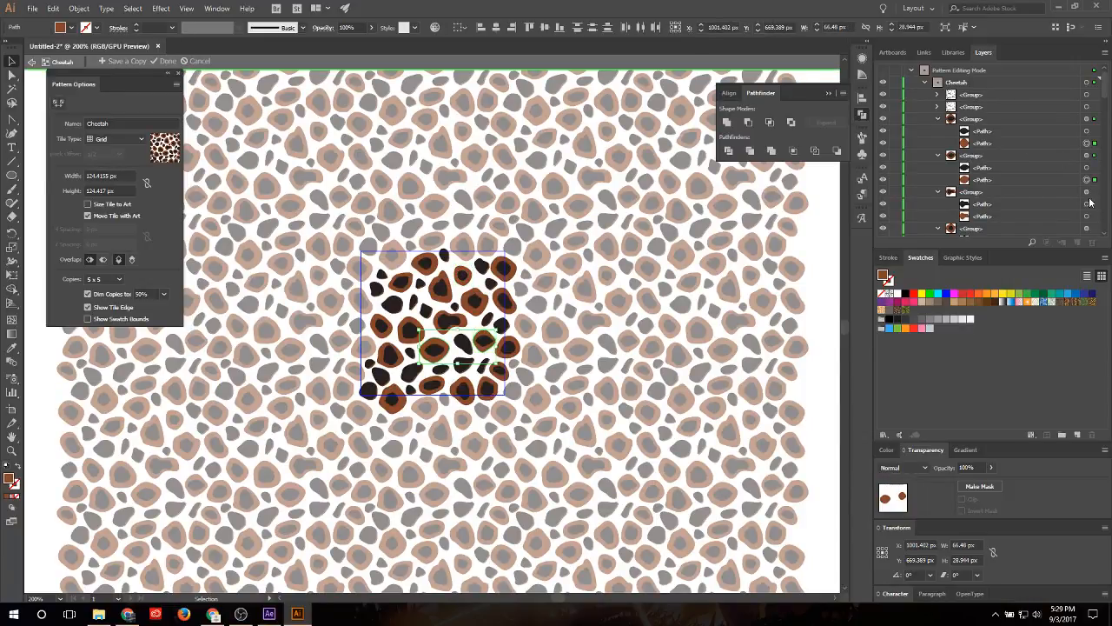
{"action": "left_click", "coordinate": [1048, 165]}
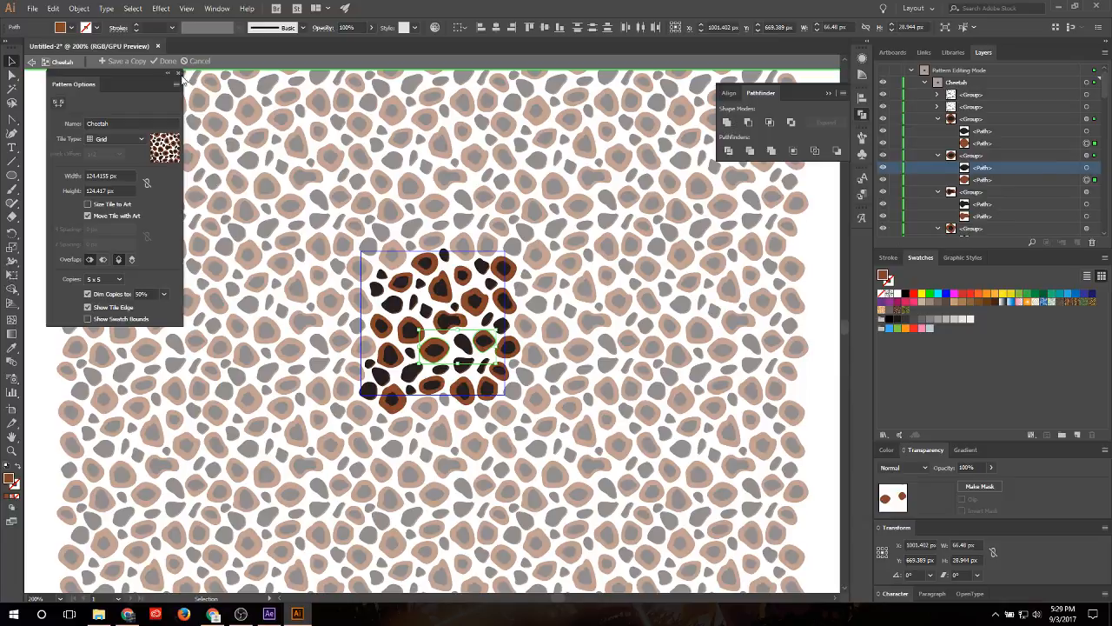
Step: Save a copy of the simplified pattern as "Shrimp Spots" and finish the pattern edit
{"action": "left_click", "coordinate": [116, 62]}
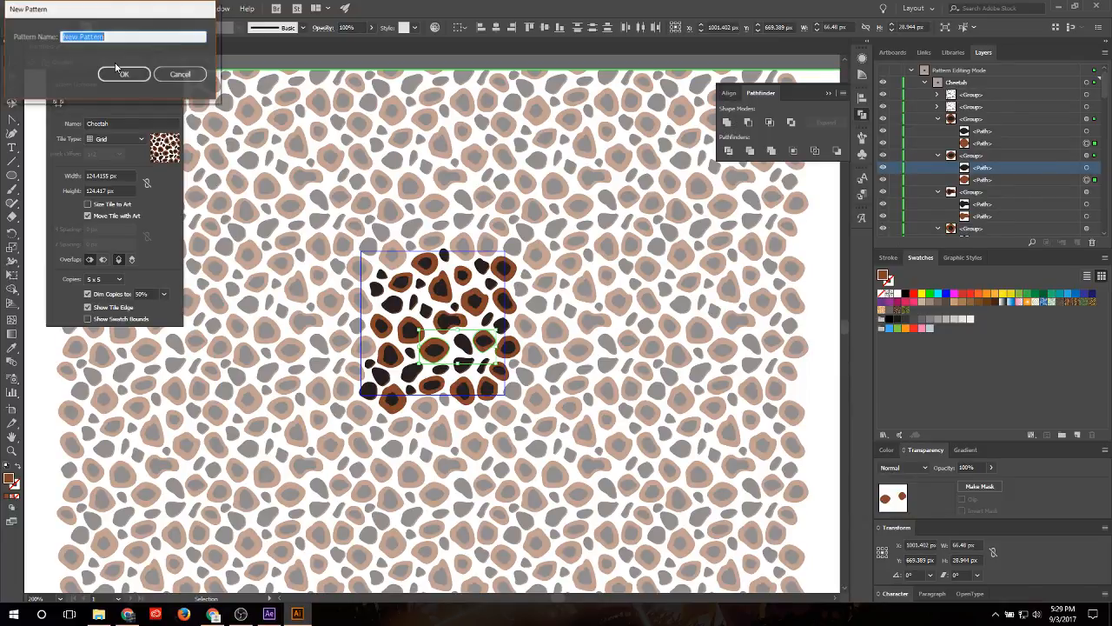
{"action": "type", "text": "Shrimp Spots"}
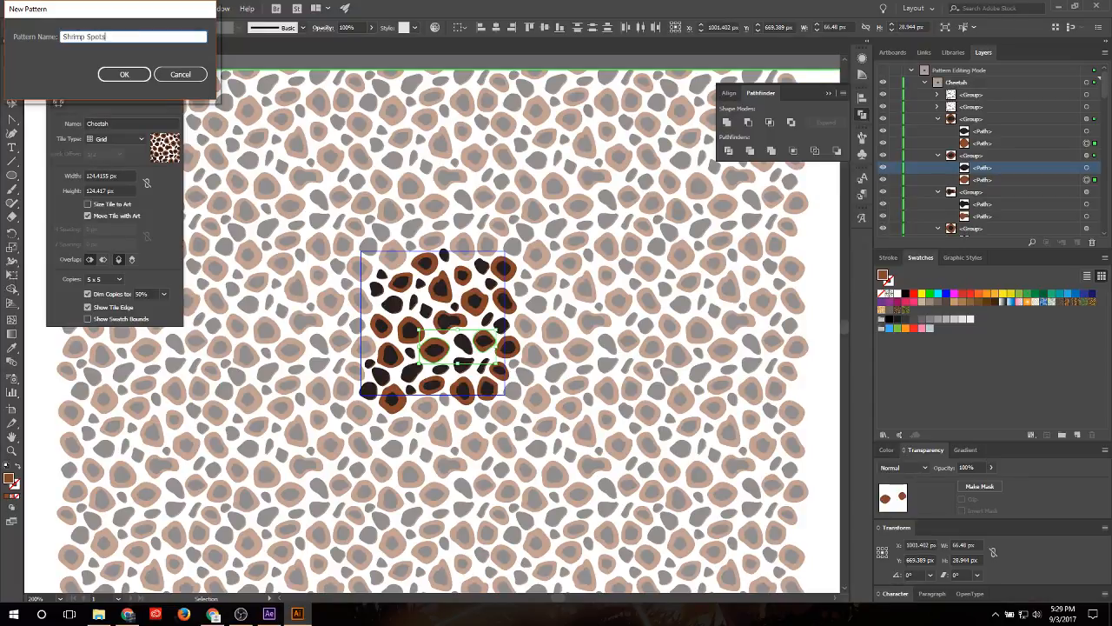
{"action": "key", "text": "Return"}
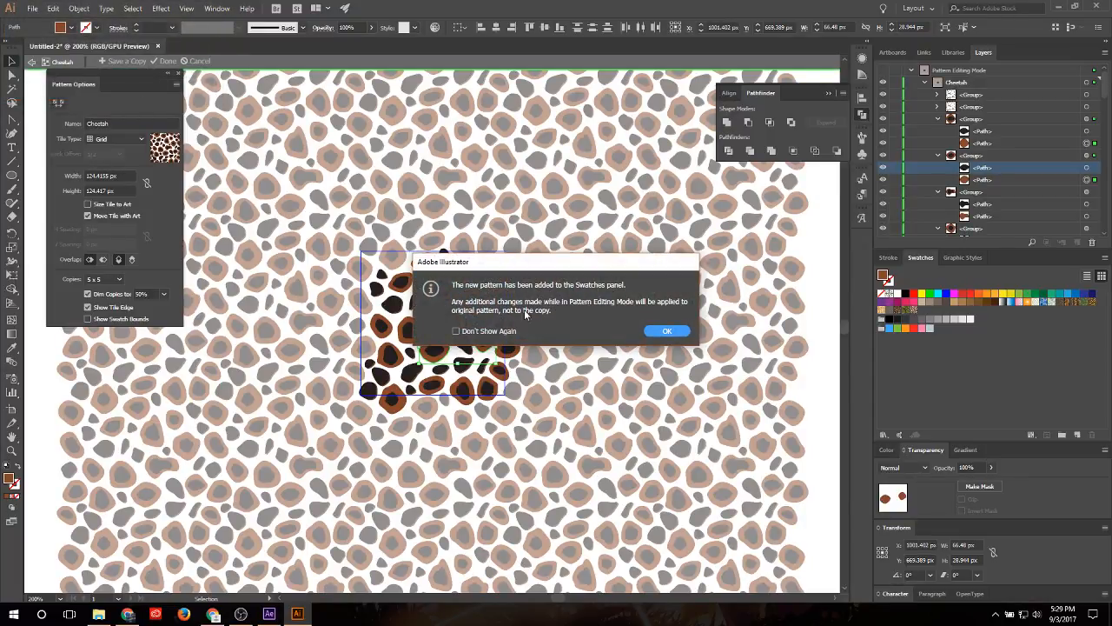
{"action": "left_click", "coordinate": [666, 331]}
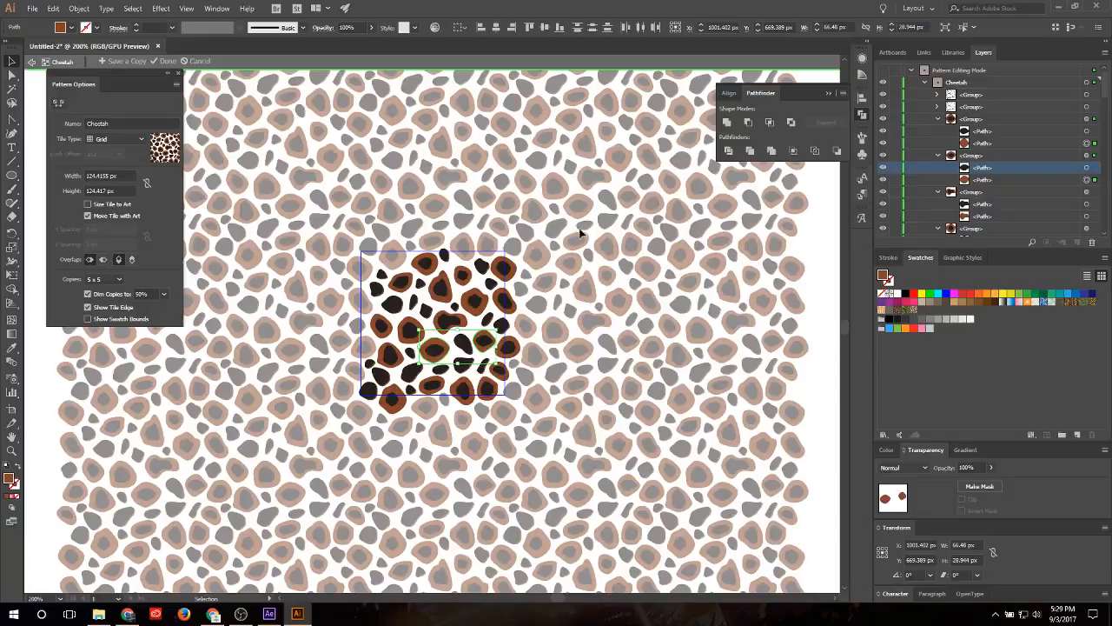
{"action": "left_click", "coordinate": [166, 61]}
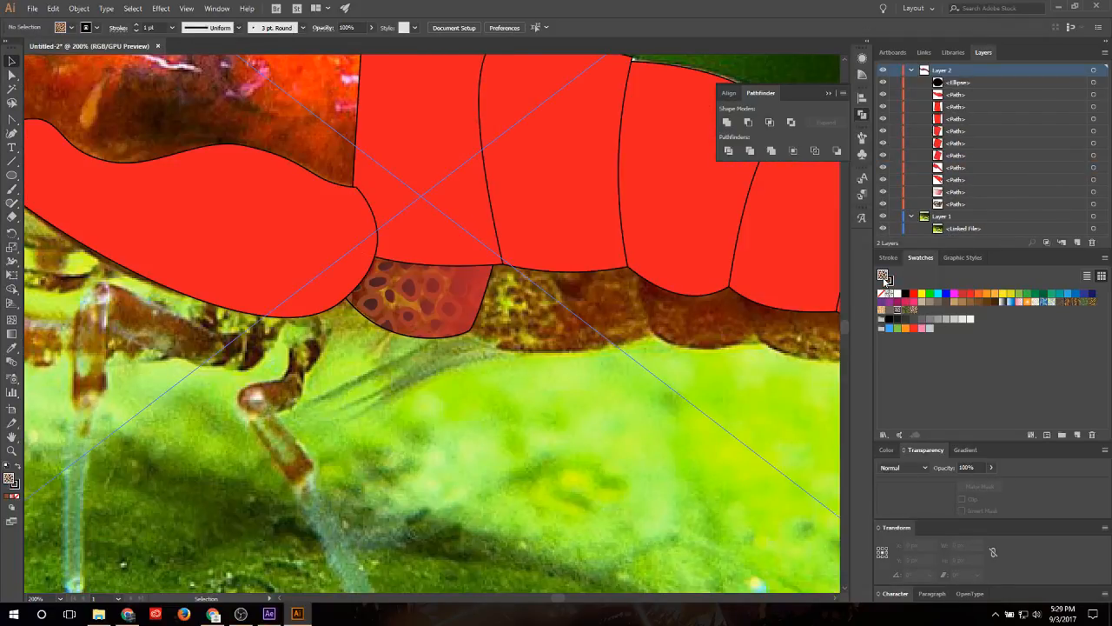
Step: Compare the spotted underbelly piece with the photo beneath it and show the gradient overlay path again
{"action": "left_click", "coordinate": [973, 205]}
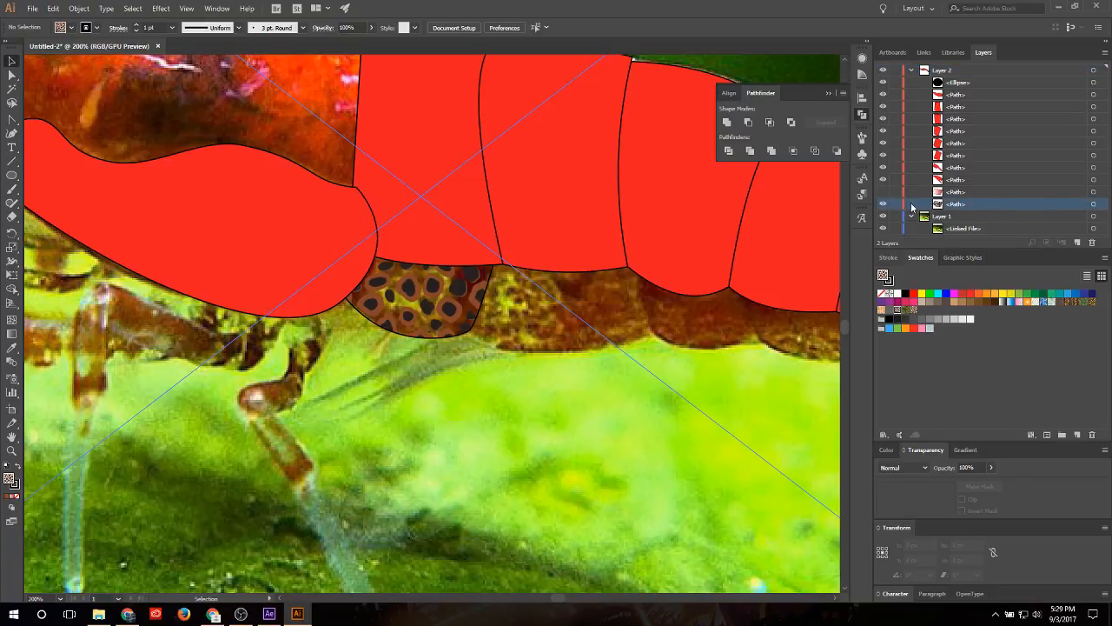
{"action": "left_click", "coordinate": [883, 204]}
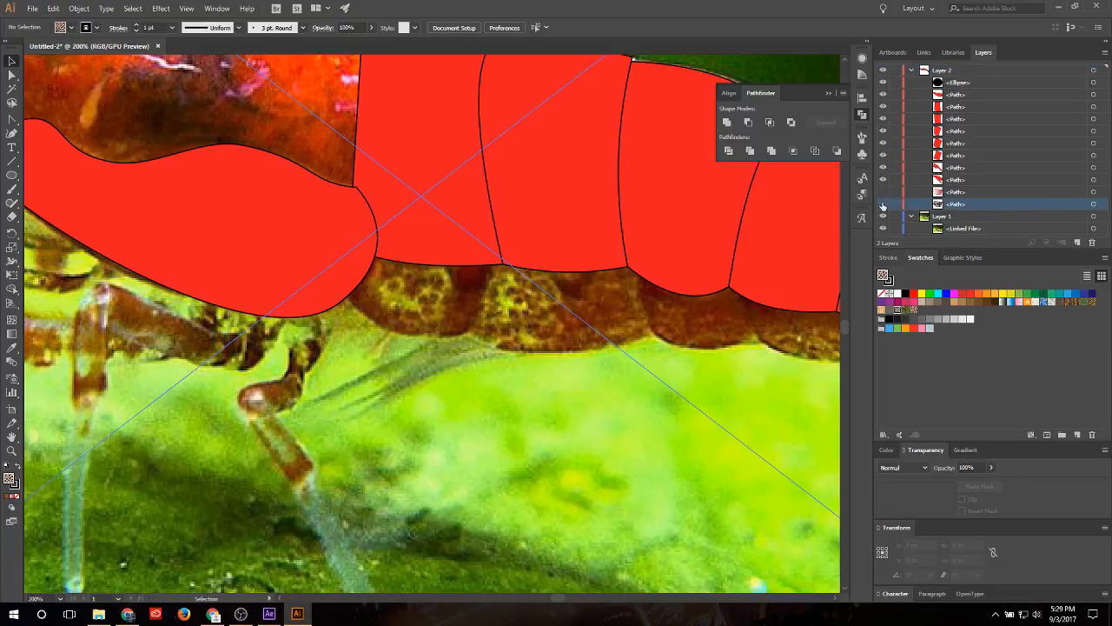
{"action": "left_click", "coordinate": [883, 204]}
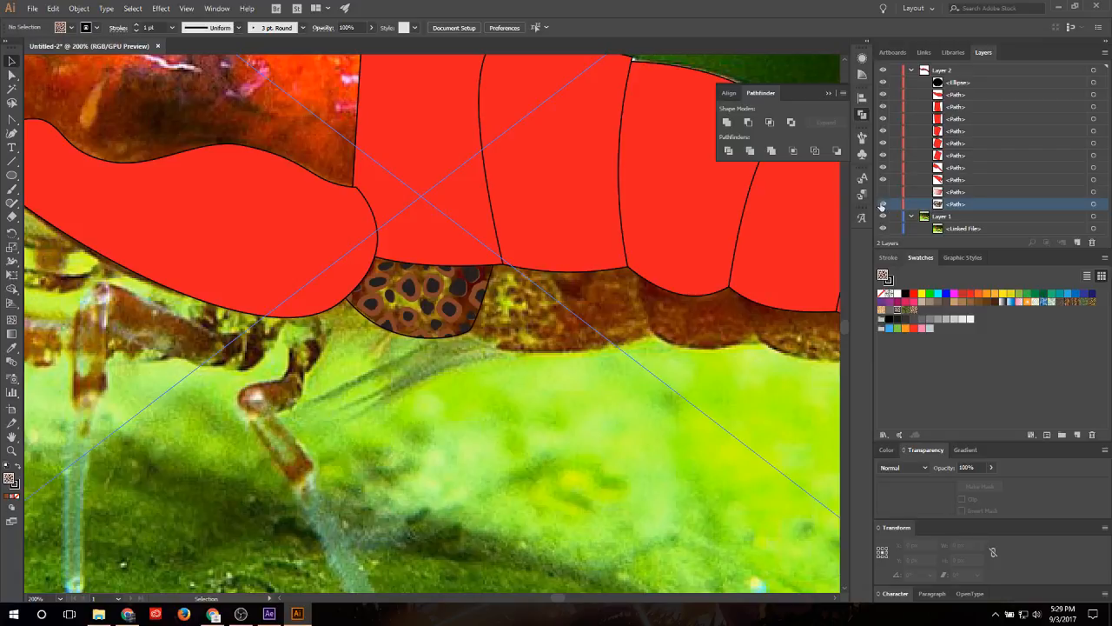
{"action": "left_click", "coordinate": [883, 204]}
{"action": "left_click", "coordinate": [883, 205]}
{"action": "left_click", "coordinate": [883, 192]}
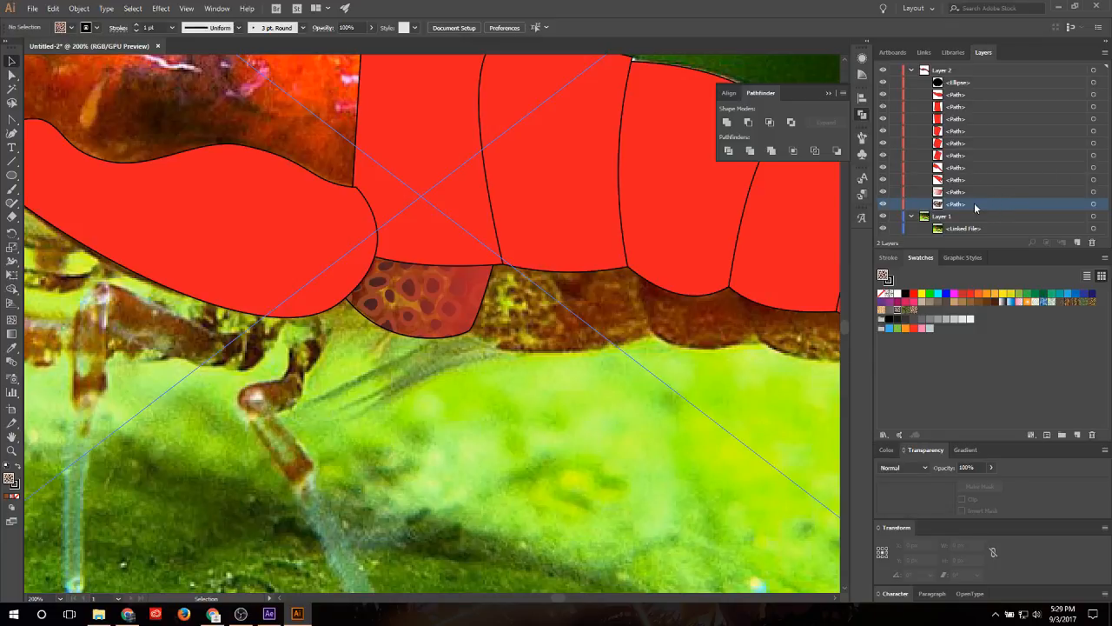
Step: Open the Shrimp Spots pattern for editing and fill the second group in its object list with dark red 8E232A
{"action": "double_click", "coordinate": [914, 312]}
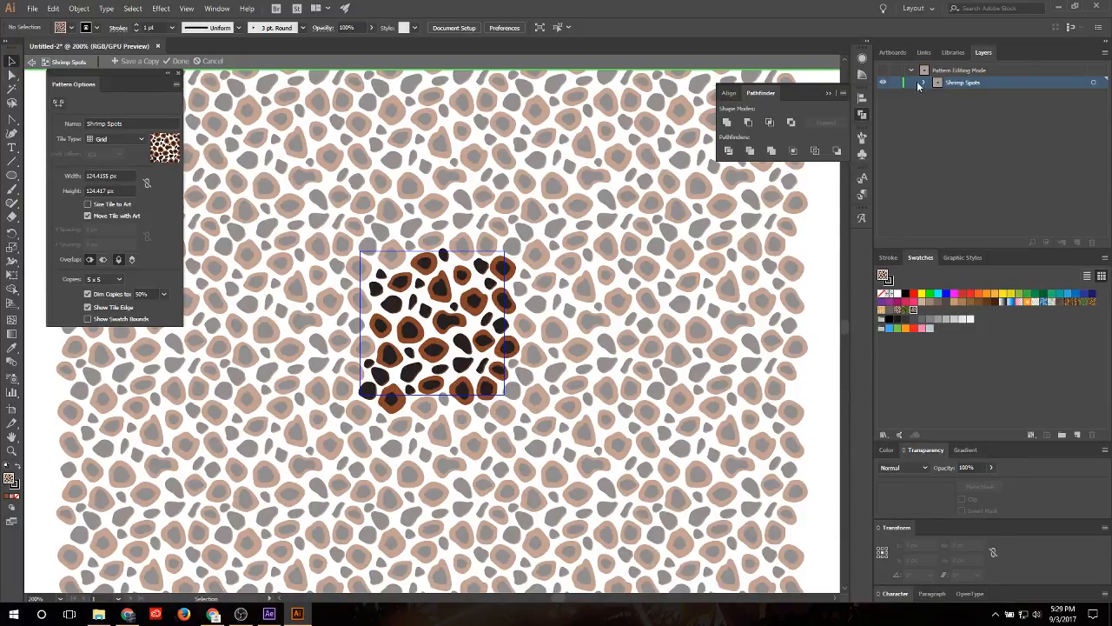
{"action": "left_click", "coordinate": [926, 82]}
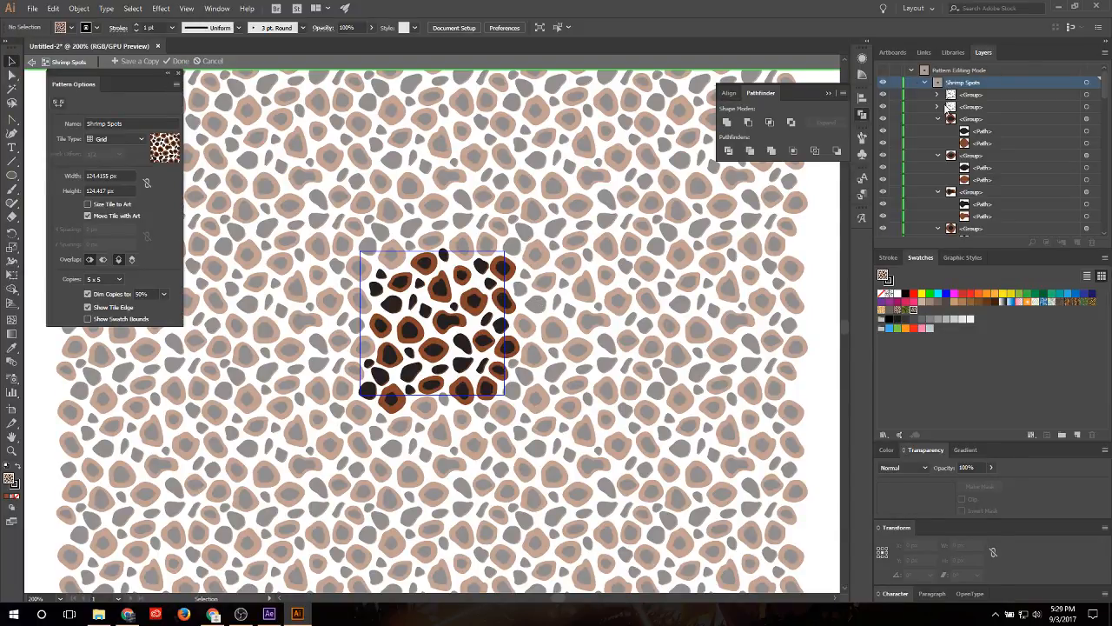
{"action": "left_click", "coordinate": [1086, 107]}
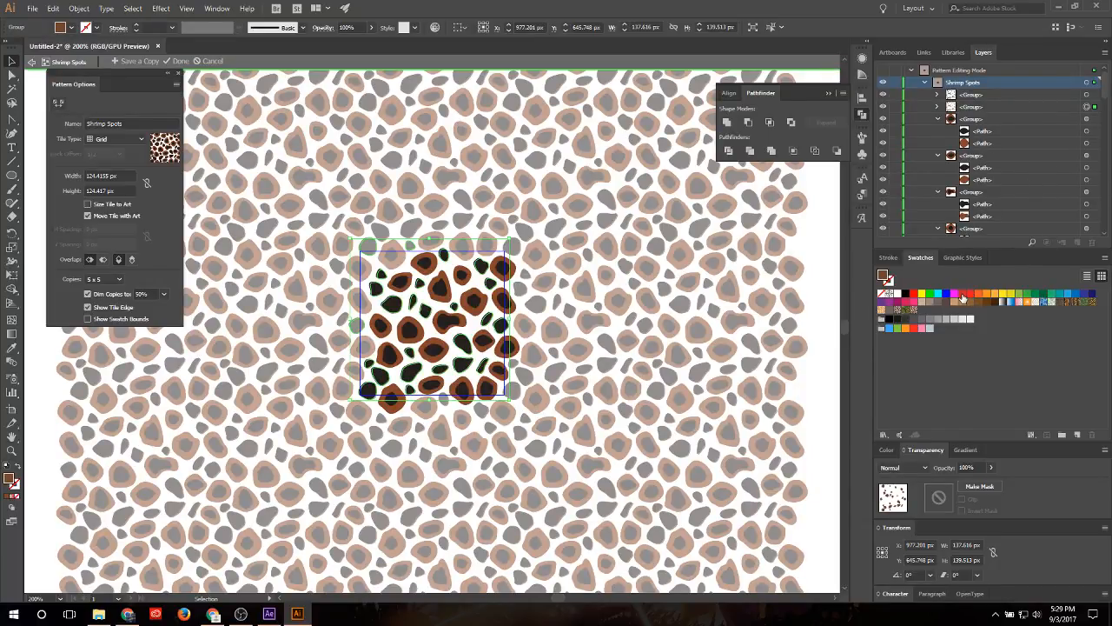
{"action": "left_click", "coordinate": [962, 294]}
{"action": "double_click", "coordinate": [884, 277]}
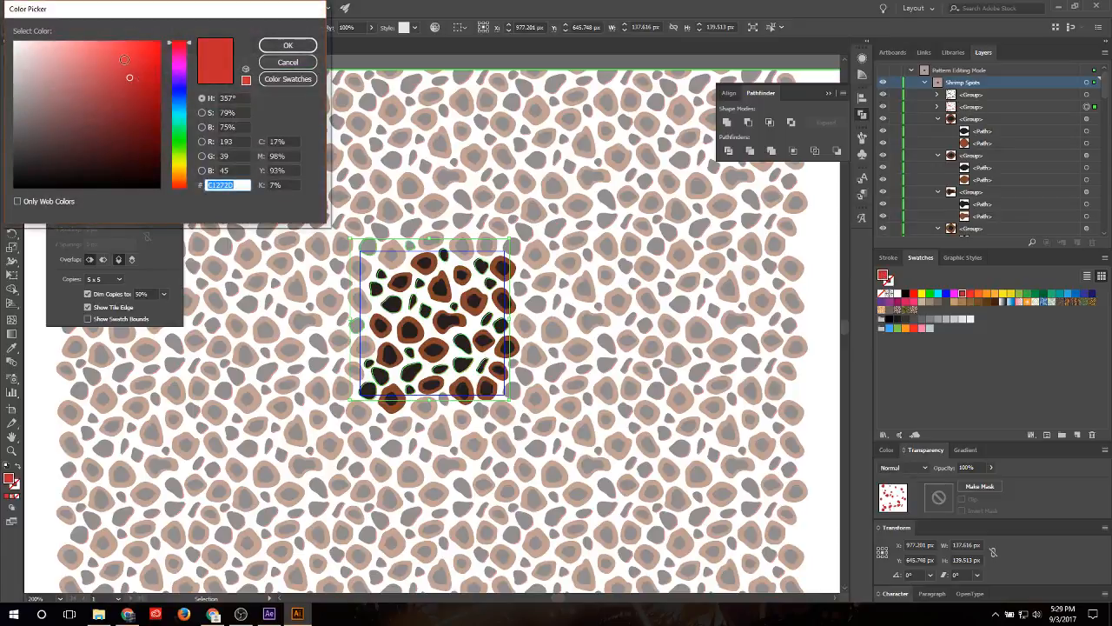
{"action": "left_click_drag", "start_coordinate": [129, 78], "coordinate": [125, 106]}
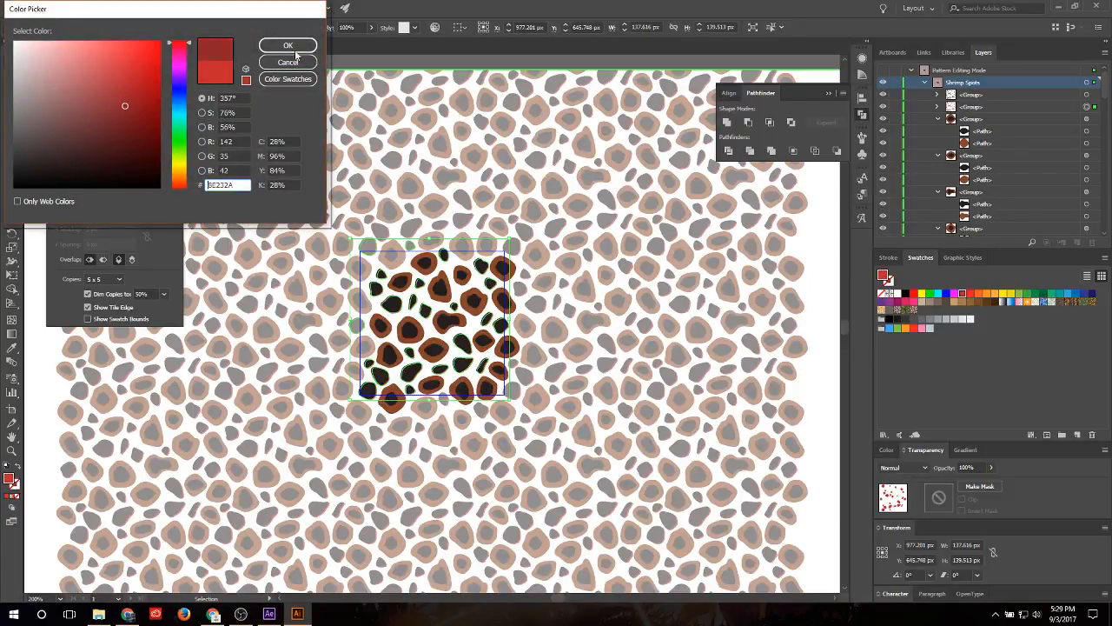
{"action": "left_click", "coordinate": [288, 45]}
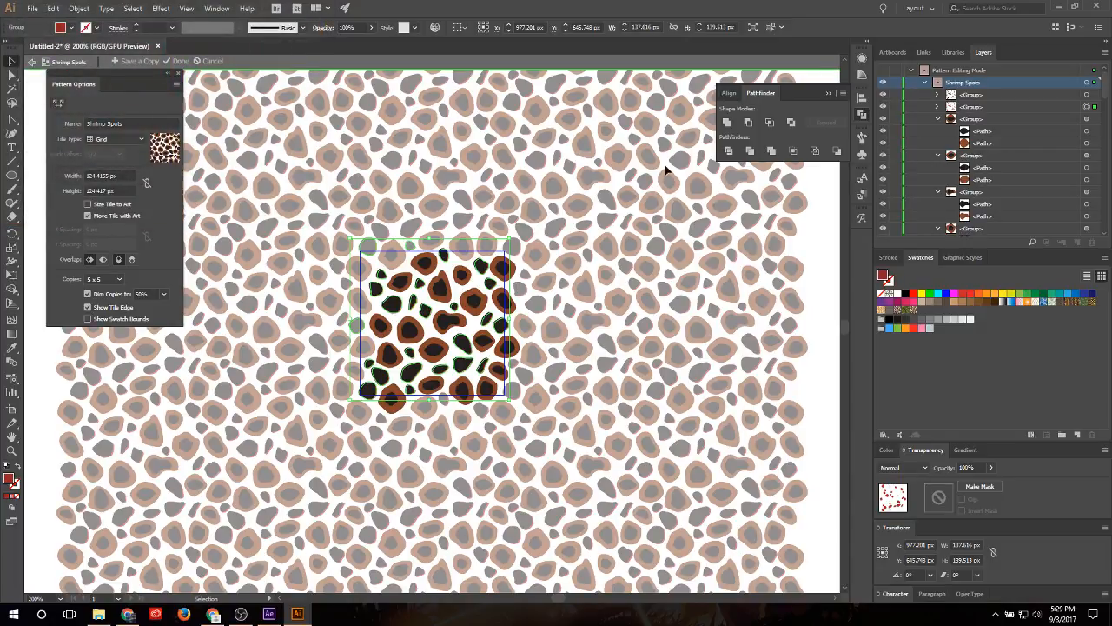
{"action": "left_click", "coordinate": [1086, 143]}
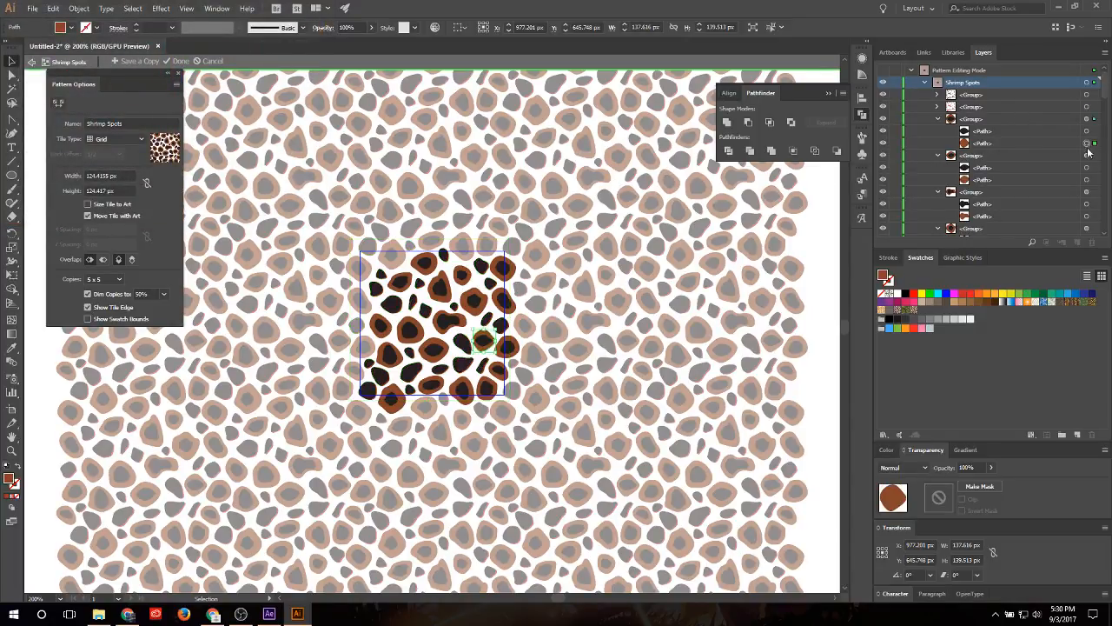
{"action": "left_click", "coordinate": [1086, 179], "text": "shift"}
{"action": "left_click", "coordinate": [984, 119]}
{"action": "left_click", "coordinate": [981, 106]}
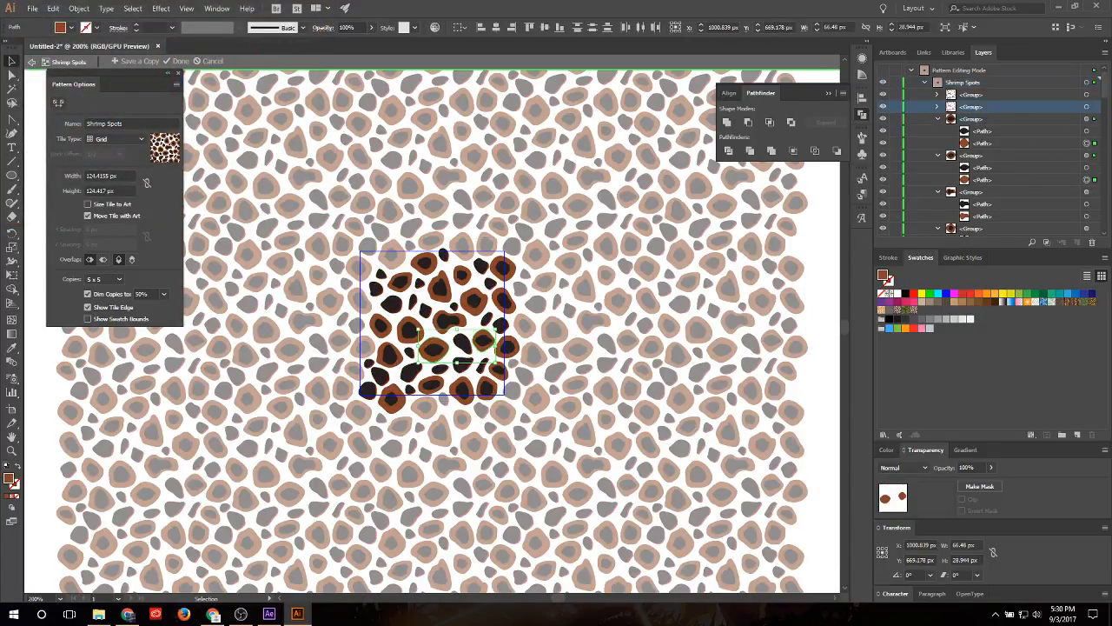
Step: Copy the hex code 8E232A from the fill colour of the second group in the pattern
{"action": "left_click", "coordinate": [1086, 106]}
{"action": "double_click", "coordinate": [884, 277]}
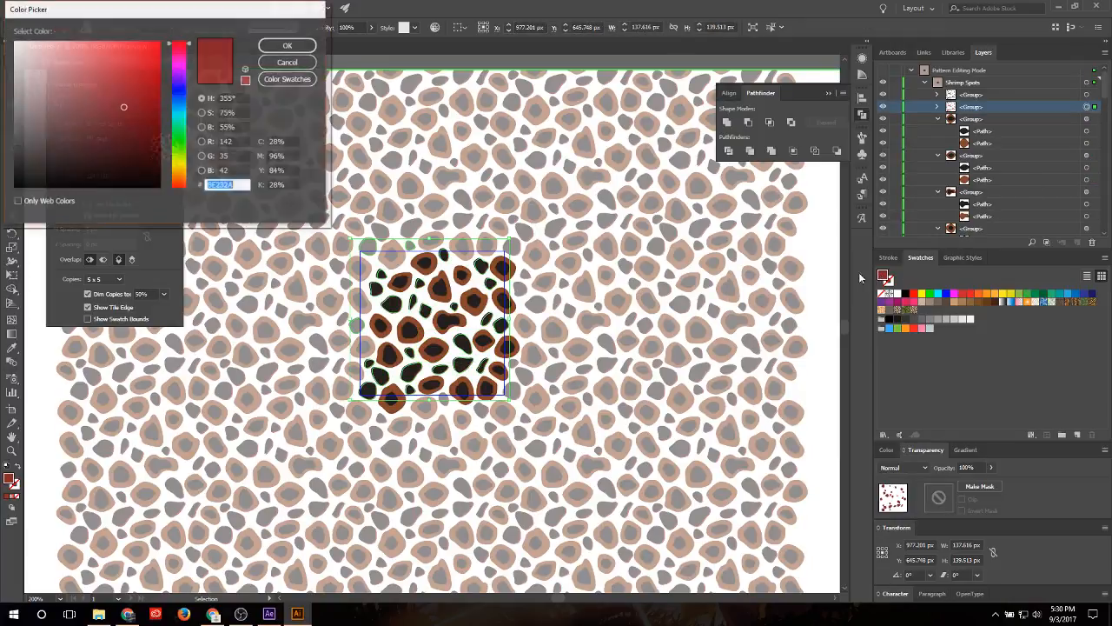
{"action": "left_click", "coordinate": [288, 61]}
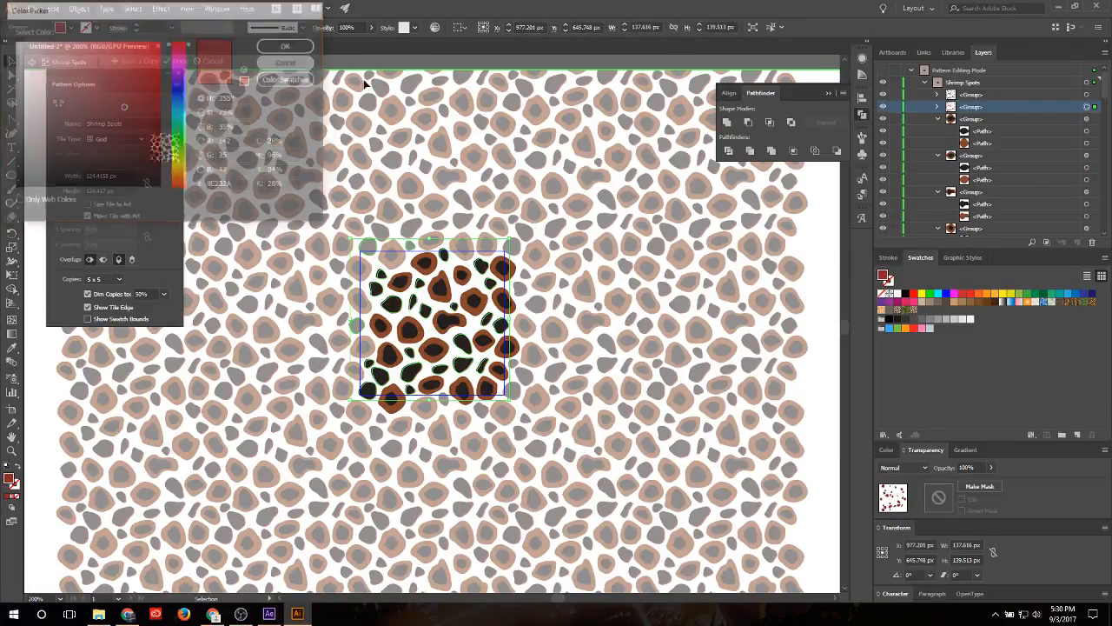
Step: Select the brown rim paths of all the two-tone spot groups in the pattern
{"action": "left_click", "coordinate": [1086, 143]}
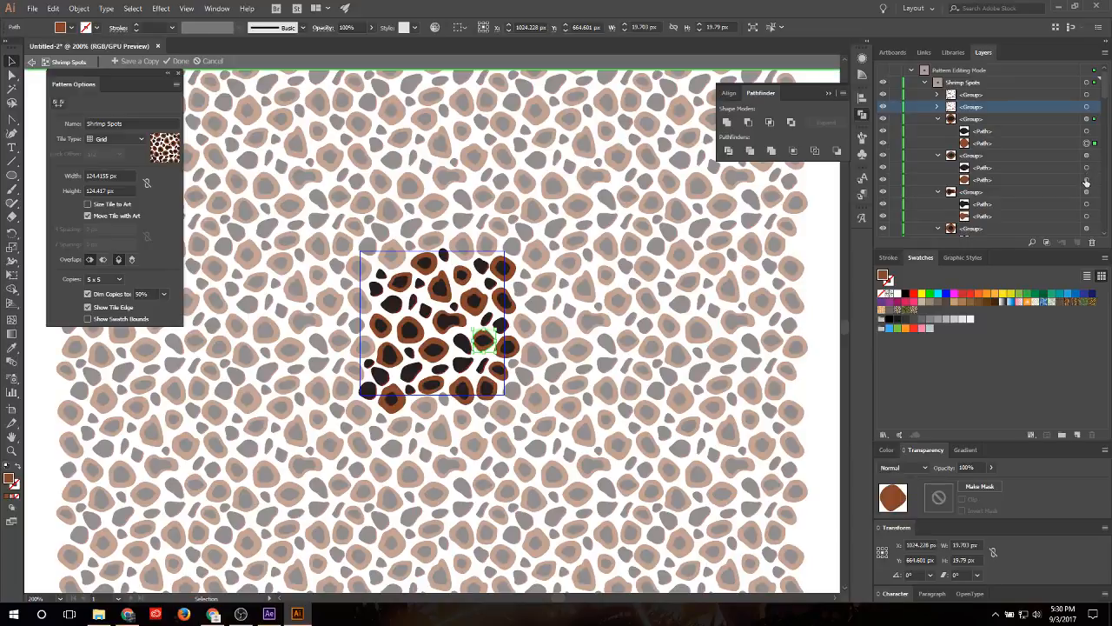
{"action": "left_click", "coordinate": [1086, 179], "text": "shift"}
{"action": "left_click", "coordinate": [1086, 215], "text": "shift"}
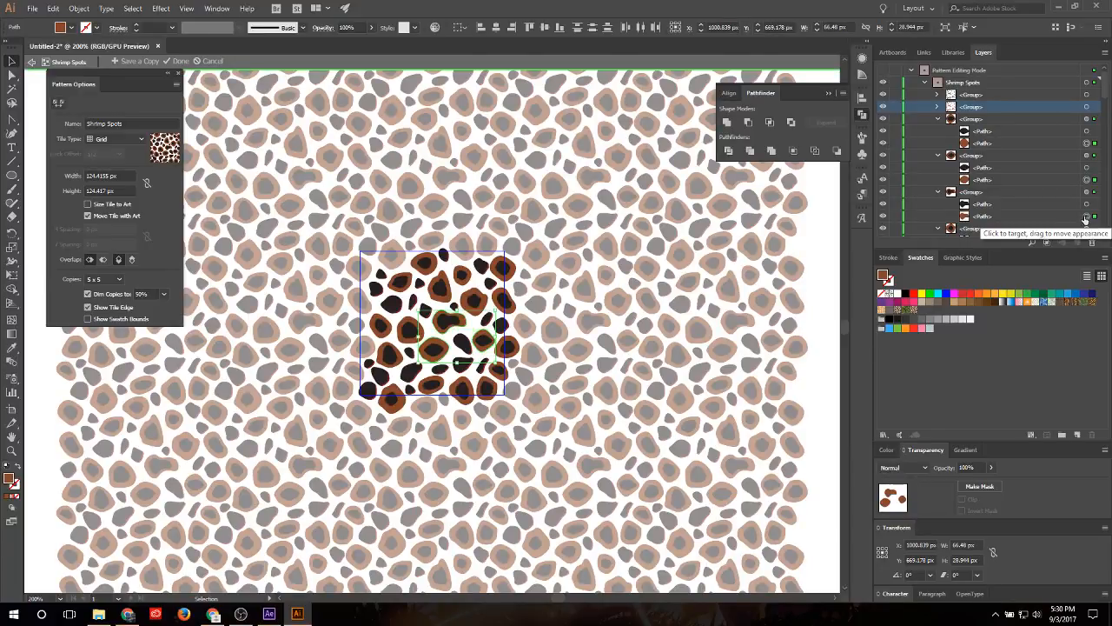
{"action": "scroll", "coordinate": [1087, 209], "scroll_direction": "down", "scroll_amount": 1}
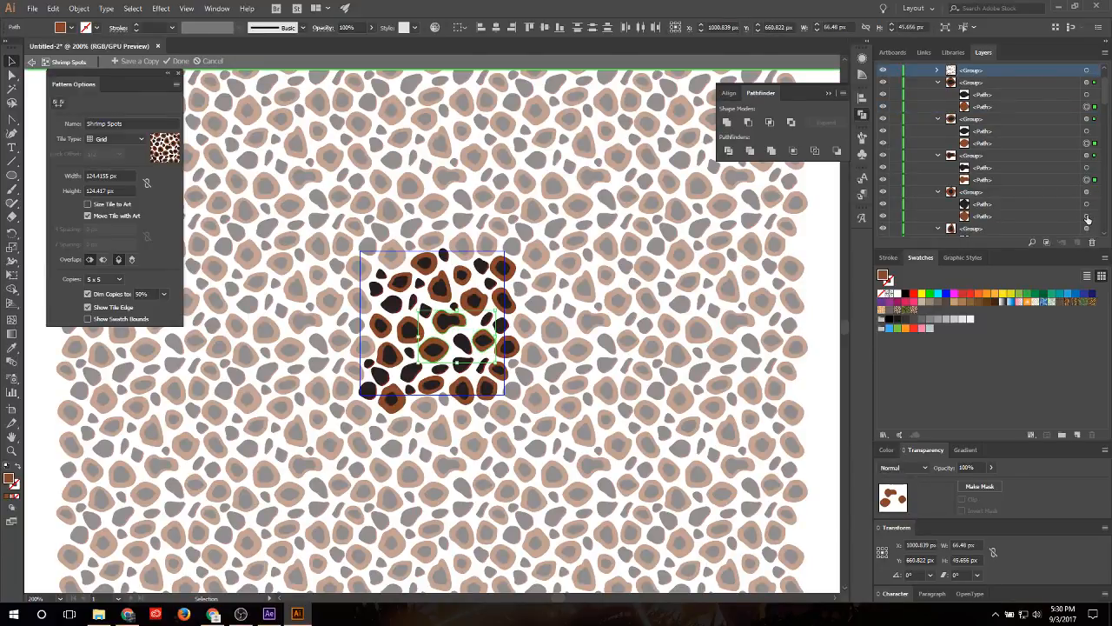
{"action": "left_click", "coordinate": [1086, 216], "text": "shift"}
{"action": "scroll", "coordinate": [1088, 208], "scroll_direction": "down", "scroll_amount": 1}
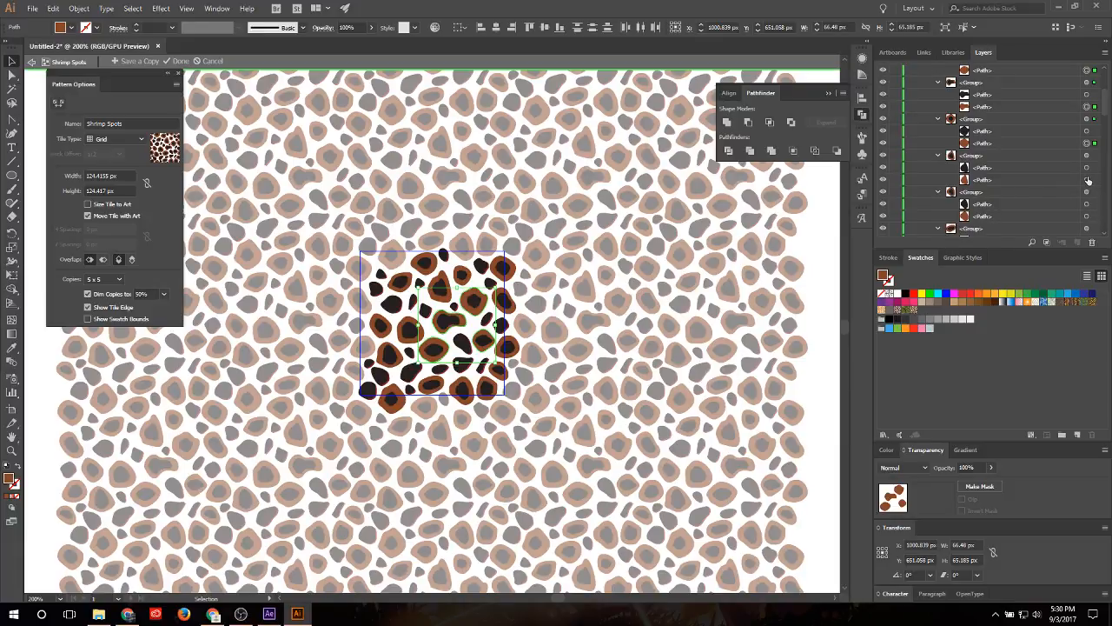
{"action": "left_click", "coordinate": [1086, 180], "text": "shift"}
{"action": "left_click", "coordinate": [1086, 215], "text": "shift"}
{"action": "left_click", "coordinate": [1086, 215], "text": "shift"}
{"action": "scroll", "coordinate": [1088, 215], "scroll_direction": "down", "scroll_amount": 1}
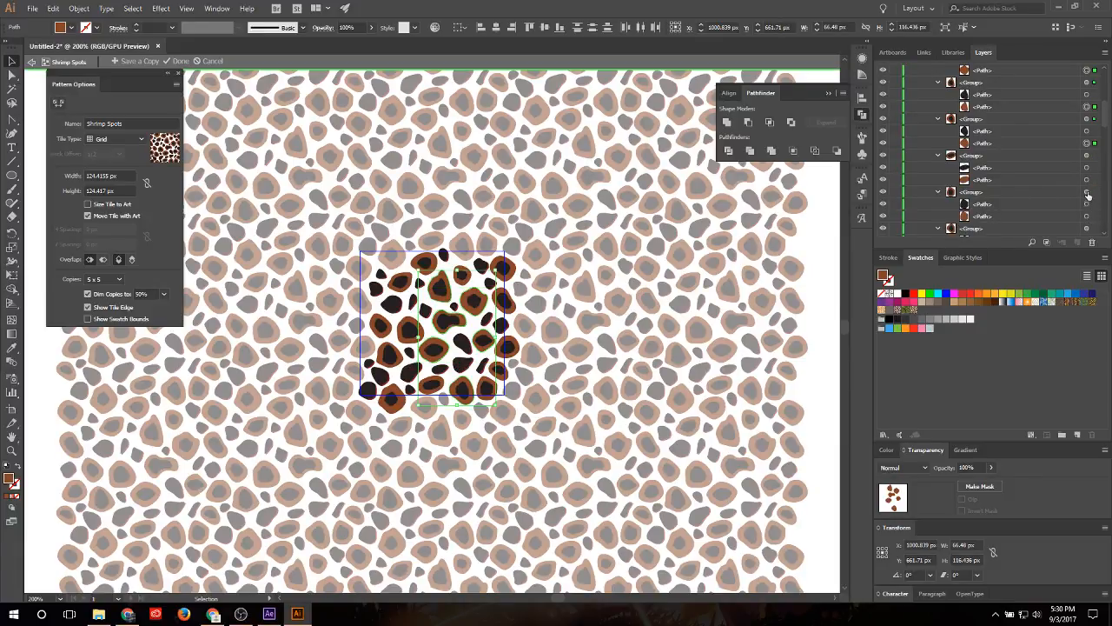
{"action": "left_click", "coordinate": [1086, 215], "text": "shift"}
{"action": "scroll", "coordinate": [1088, 216], "scroll_direction": "down", "scroll_amount": 1}
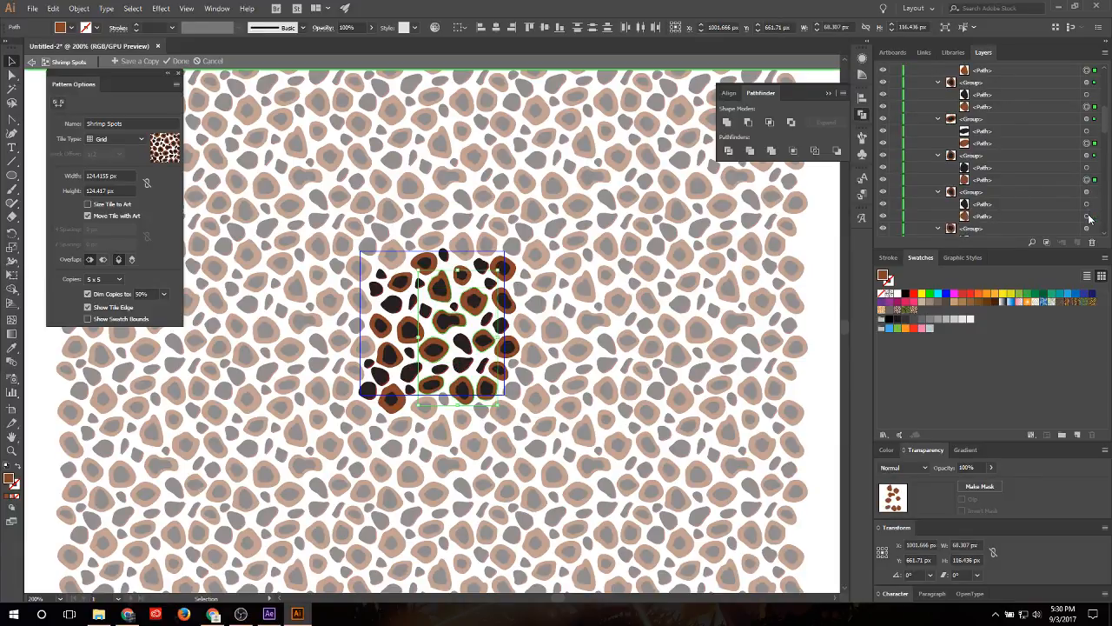
{"action": "left_click", "coordinate": [1086, 180], "text": "shift"}
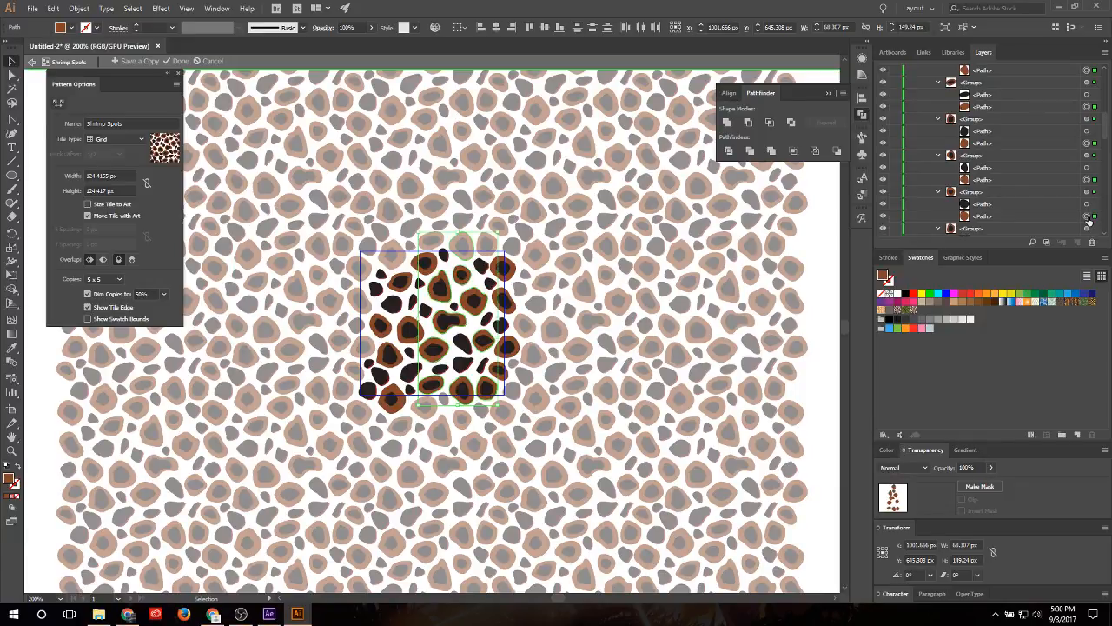
{"action": "left_click", "coordinate": [1087, 215], "text": "shift"}
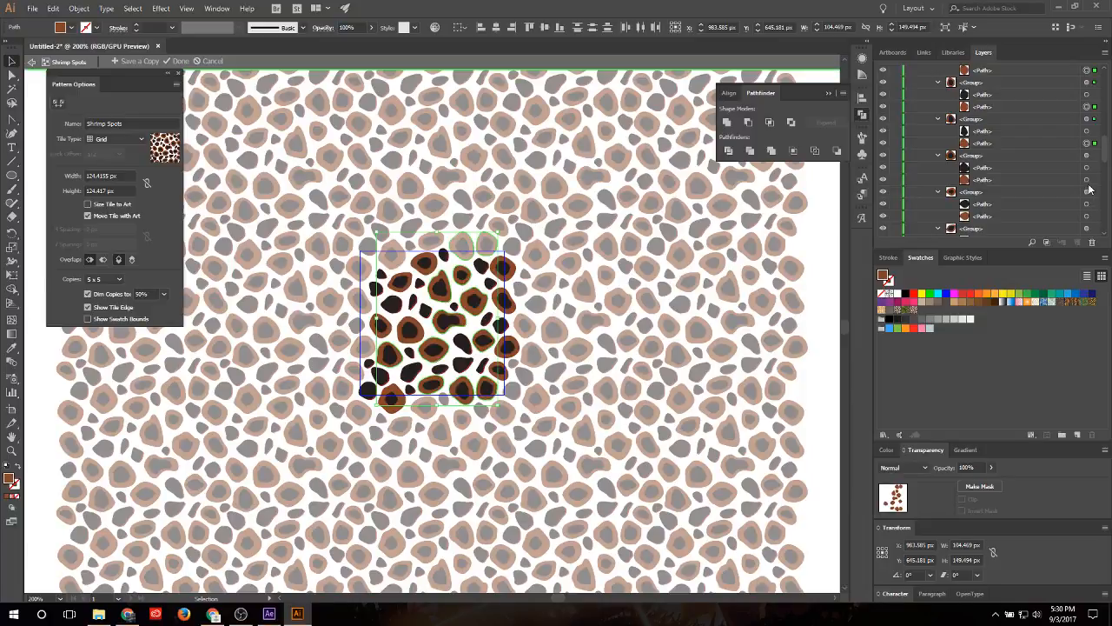
{"action": "left_click", "coordinate": [1087, 192], "text": "shift"}
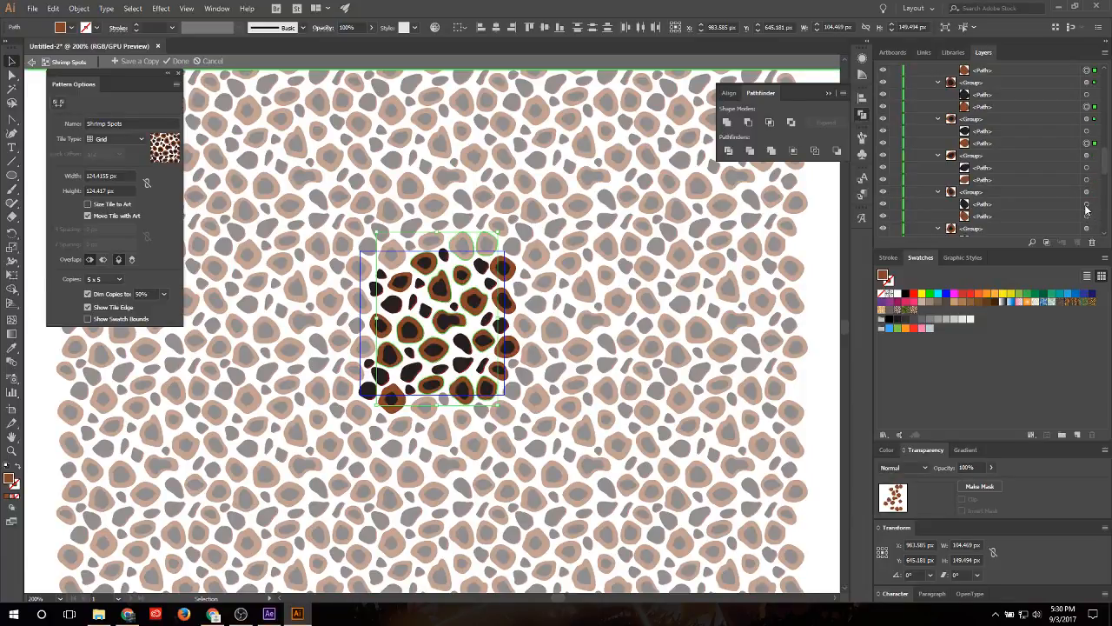
{"action": "left_click", "coordinate": [1087, 180], "text": "shift"}
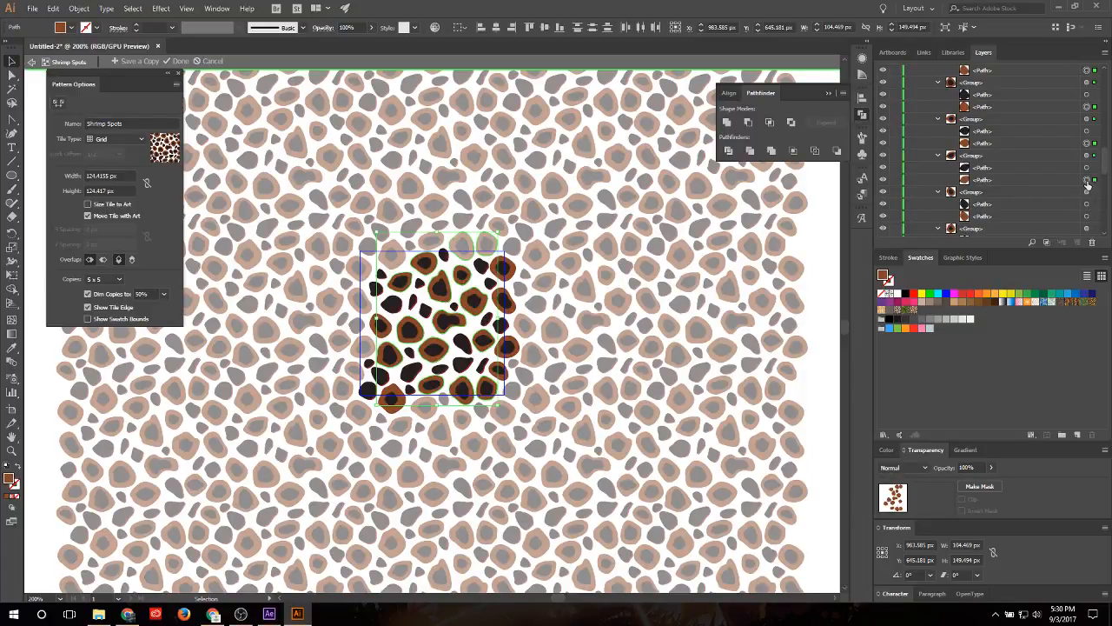
{"action": "left_click", "coordinate": [1087, 227], "text": "shift"}
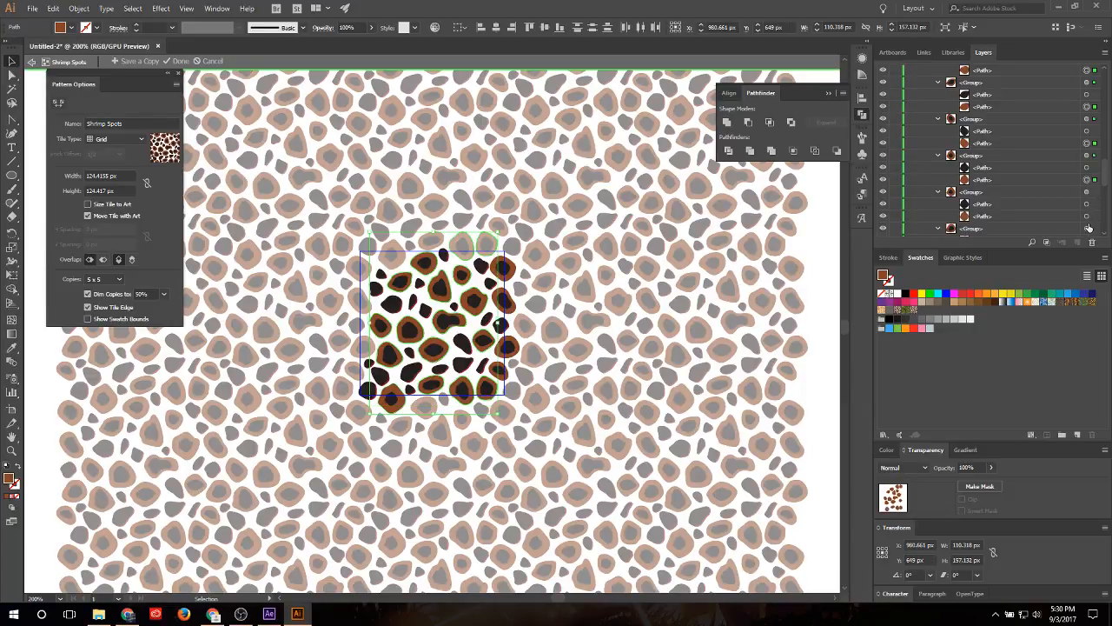
{"action": "left_click", "coordinate": [1086, 144], "text": "shift"}
{"action": "left_click", "coordinate": [1087, 179], "text": "shift"}
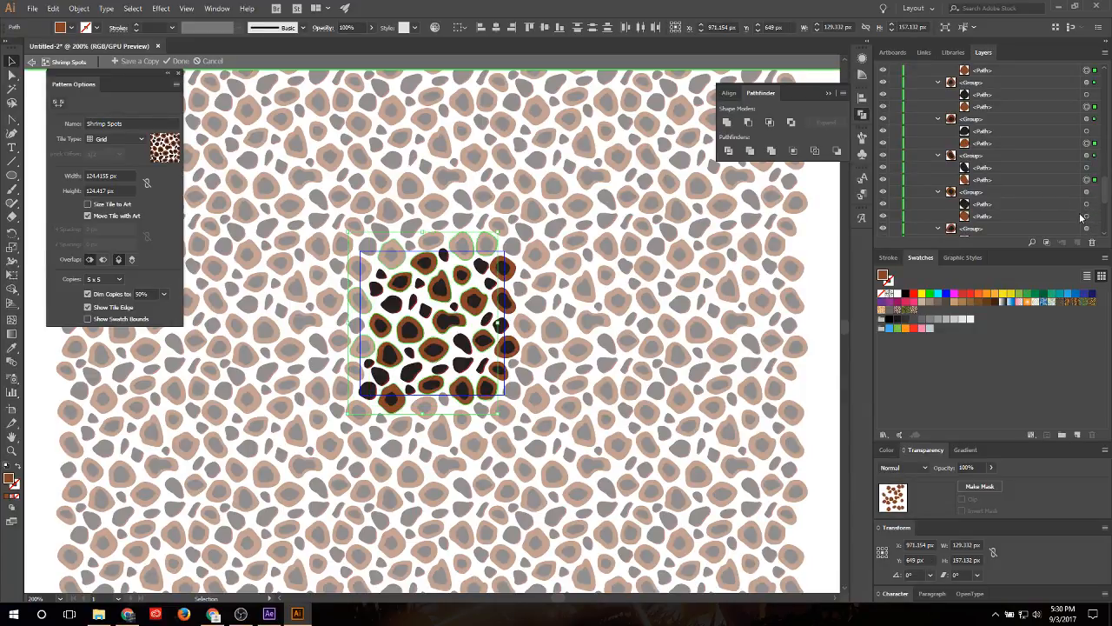
{"action": "left_click", "coordinate": [1087, 217], "text": "shift"}
{"action": "scroll", "coordinate": [1087, 216], "scroll_direction": "down", "scroll_amount": 5}
{"action": "scroll", "coordinate": [1088, 203], "scroll_direction": "up", "scroll_amount": 2}
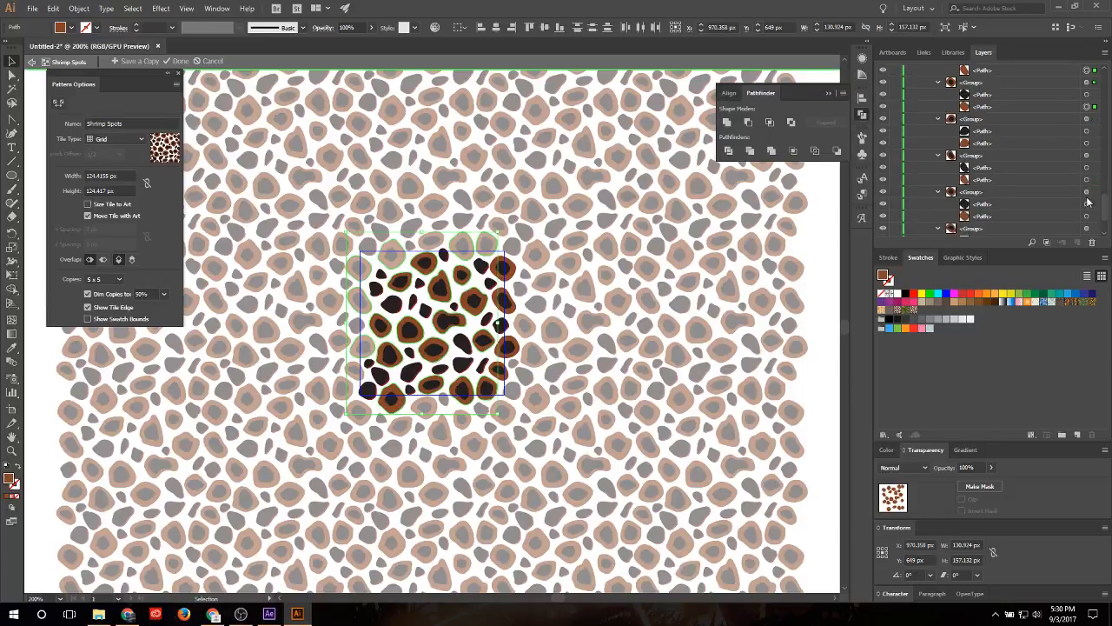
{"action": "left_click", "coordinate": [1087, 144], "text": "shift"}
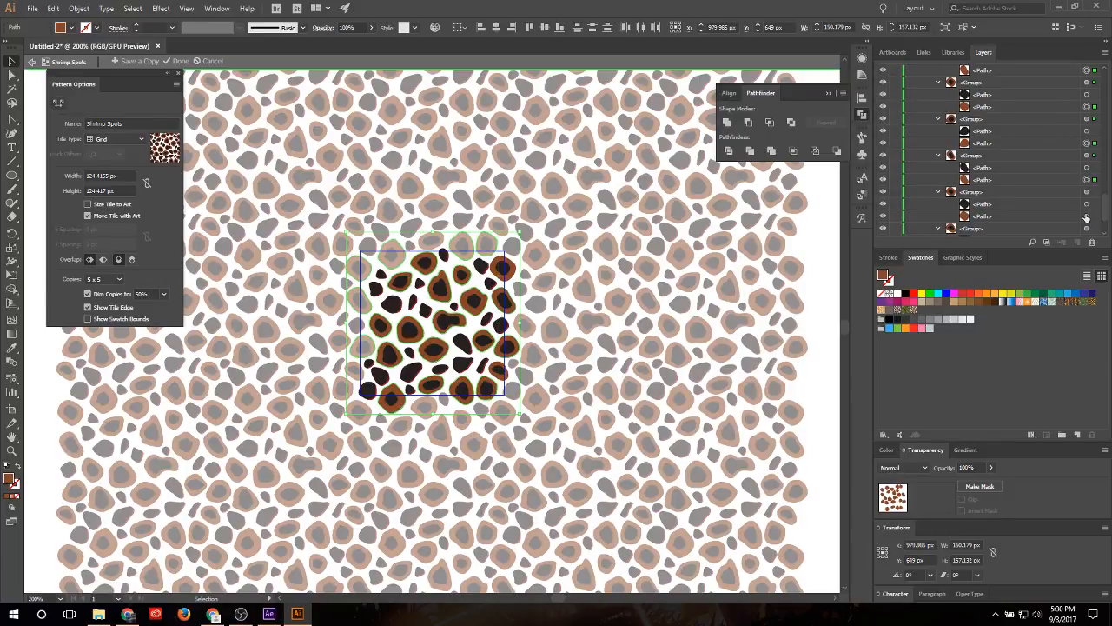
{"action": "scroll", "coordinate": [1087, 217], "scroll_direction": "up", "scroll_amount": 1}
{"action": "left_click", "coordinate": [1087, 194], "text": "shift"}
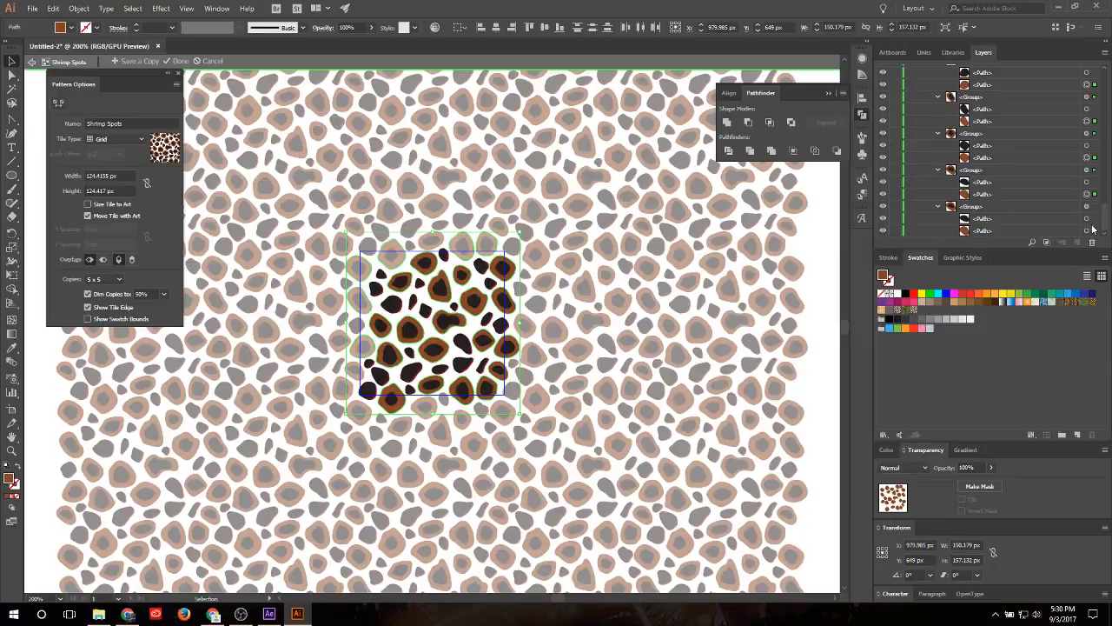
{"action": "left_click", "coordinate": [1087, 230], "text": "shift"}
Step: Set the fill of the selected rim paths to dark red 8E232A and clear the selection
{"action": "double_click", "coordinate": [885, 276]}
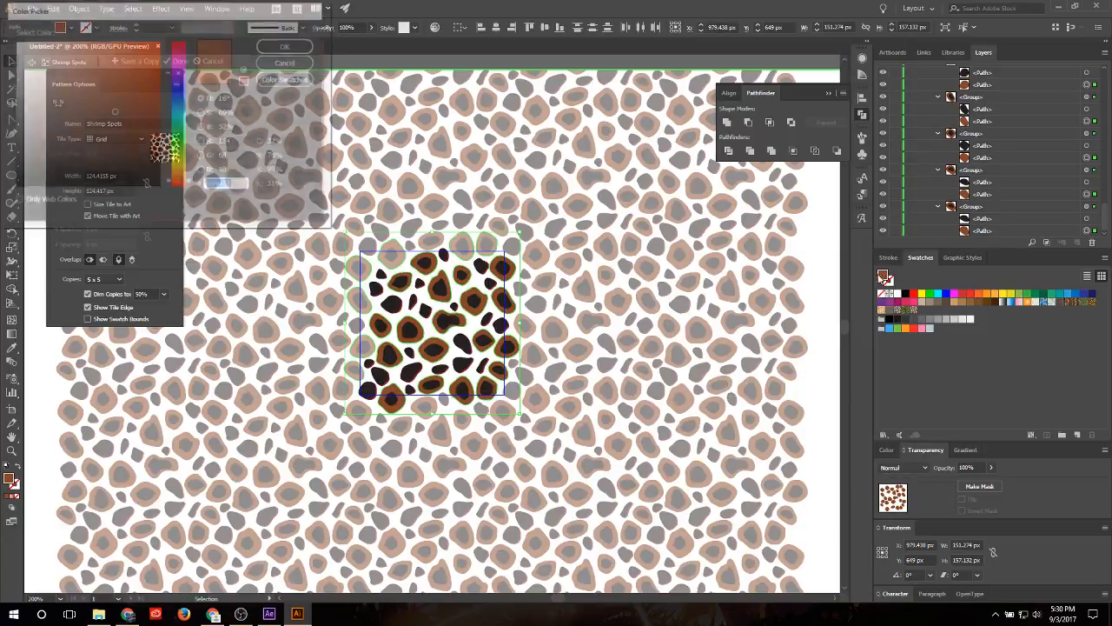
{"action": "type", "text": "8E232A"}
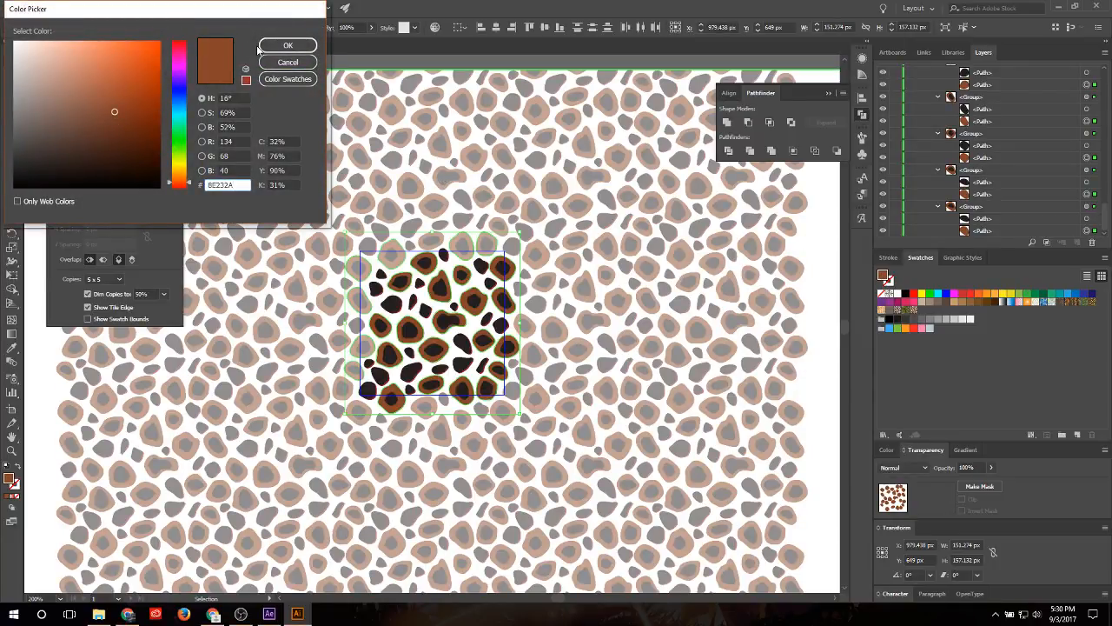
{"action": "left_click", "coordinate": [287, 45]}
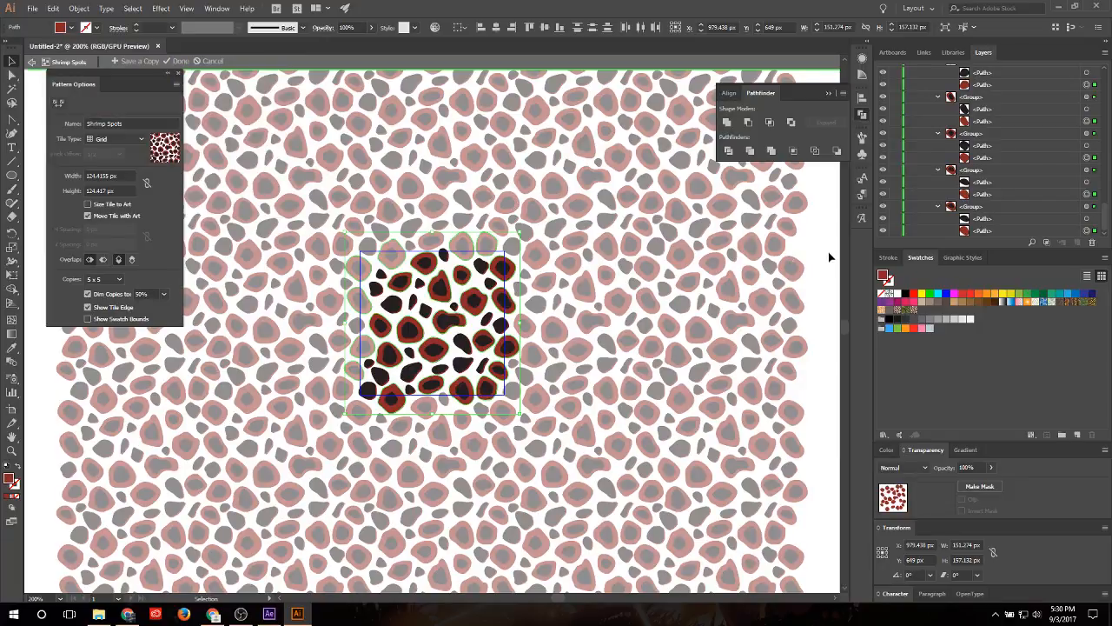
{"action": "left_click", "coordinate": [828, 253]}
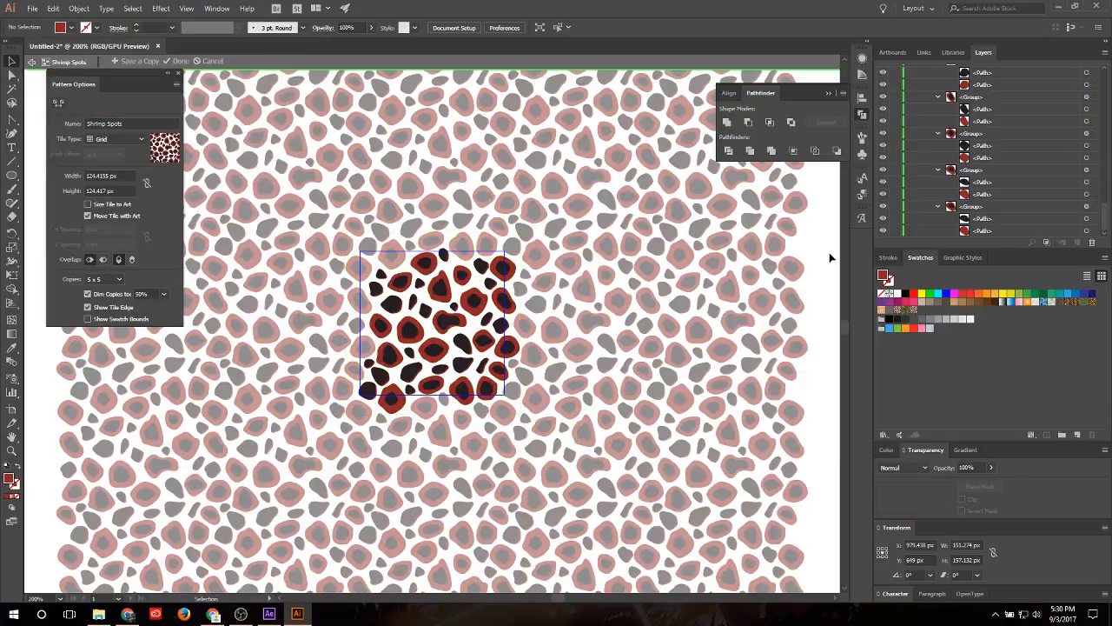
Step: Try to select the dark centre paths of the two-tone spot groups, working up from the last group in the object list
{"action": "left_click", "coordinate": [1086, 220]}
{"action": "left_click", "coordinate": [1087, 182], "text": "shift"}
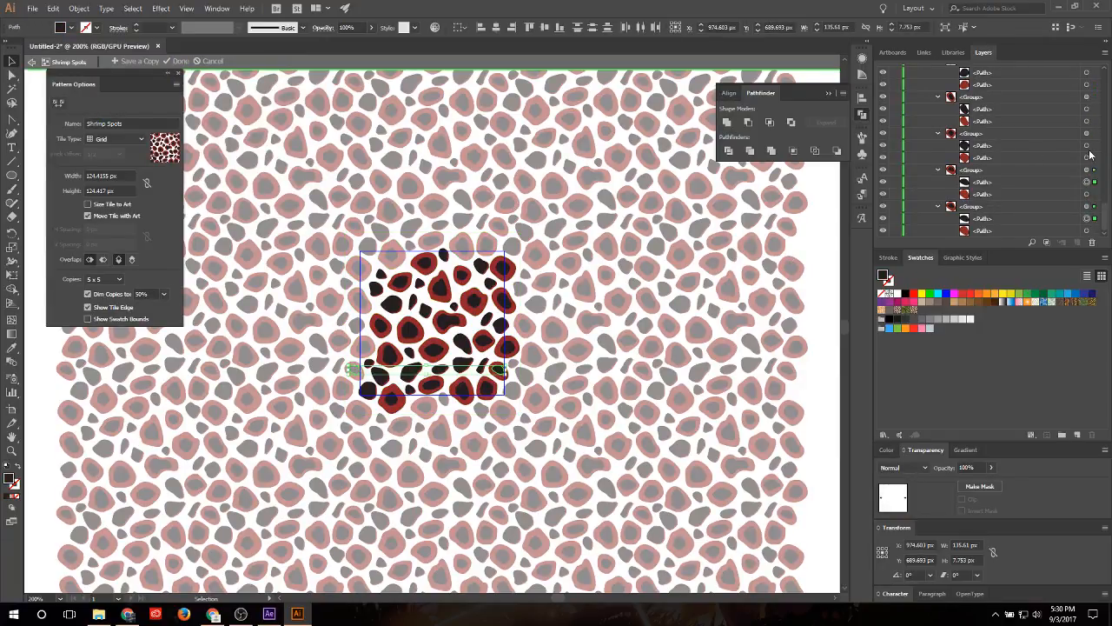
{"action": "left_click", "coordinate": [1087, 145], "text": "shift"}
{"action": "left_click", "coordinate": [1087, 133], "text": "shift"}
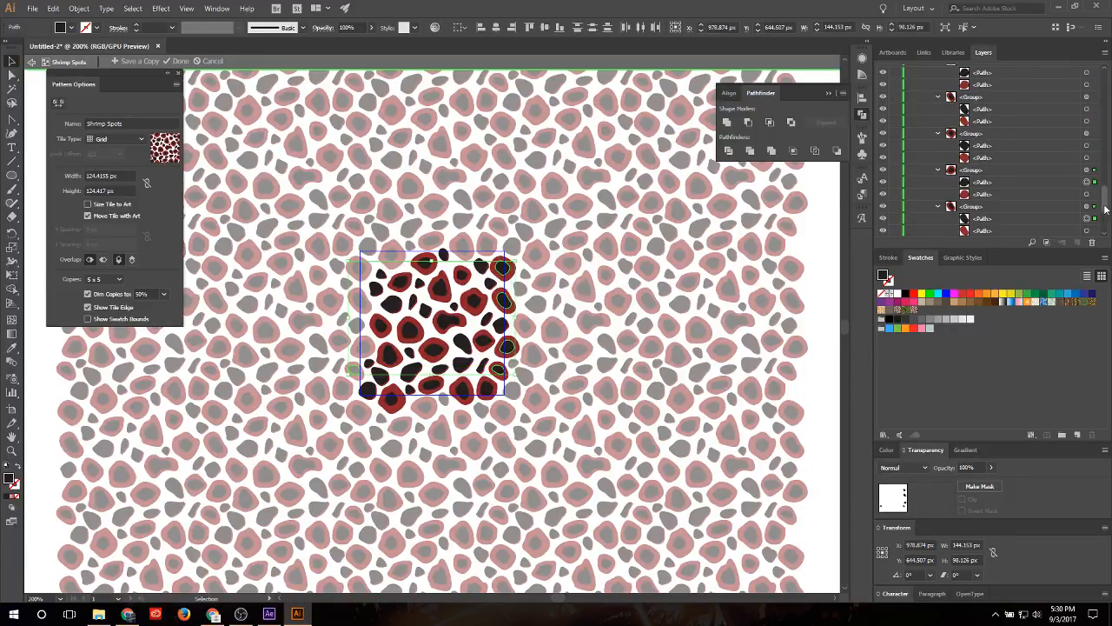
{"action": "left_click", "coordinate": [1087, 145], "text": "shift"}
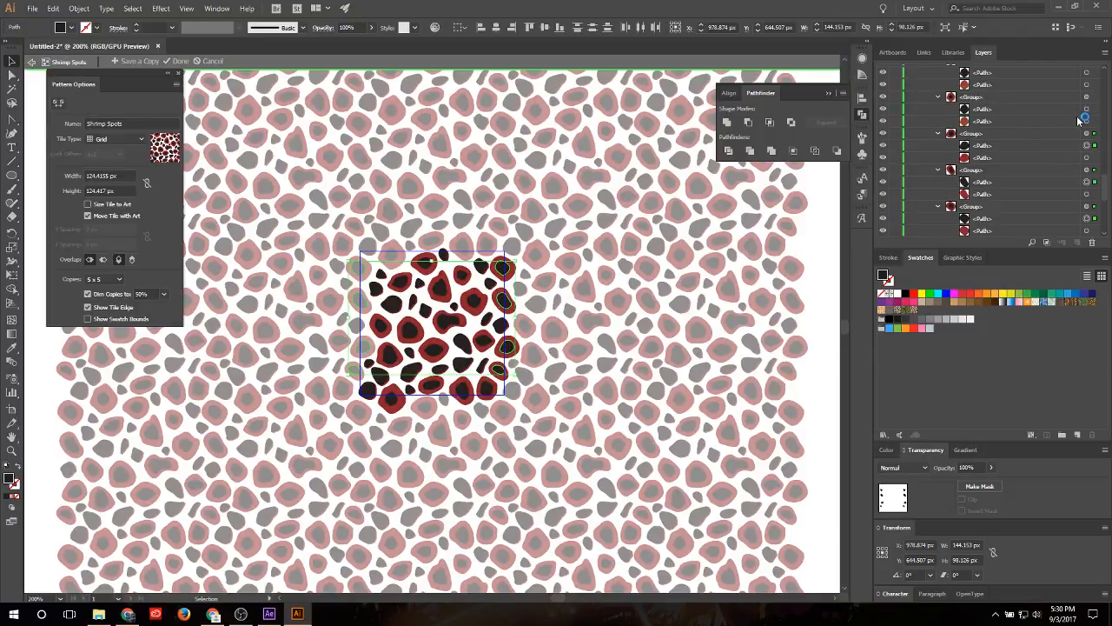
{"action": "left_click", "coordinate": [1085, 119], "text": "shift"}
{"action": "left_click", "coordinate": [1087, 145], "text": "shift"}
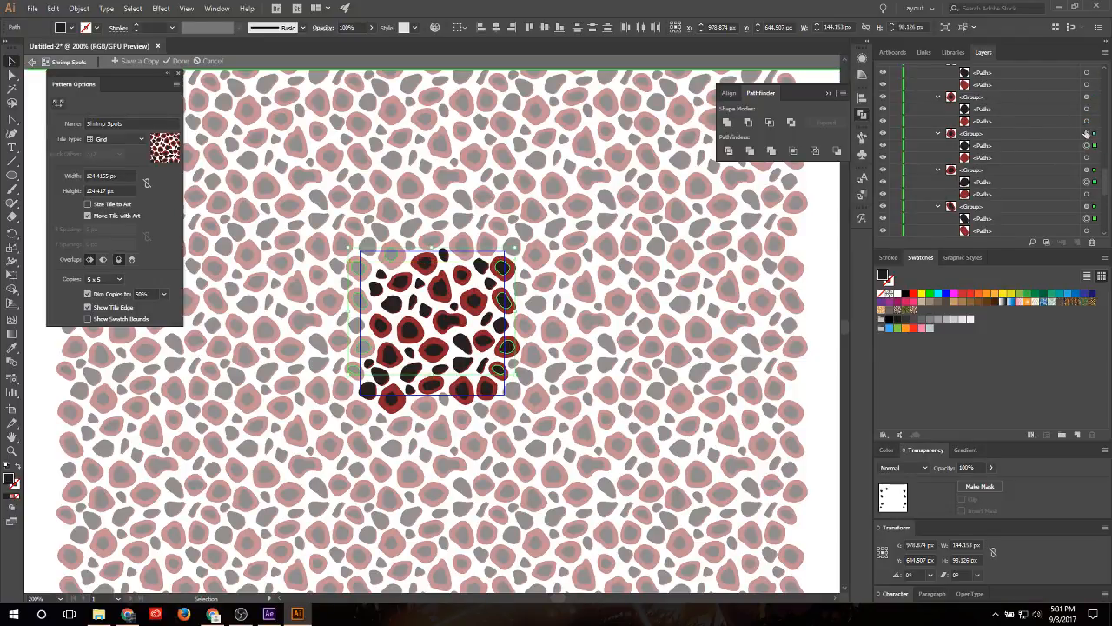
{"action": "left_click", "coordinate": [1087, 111], "text": "shift"}
{"action": "left_click", "coordinate": [1087, 74], "text": "shift"}
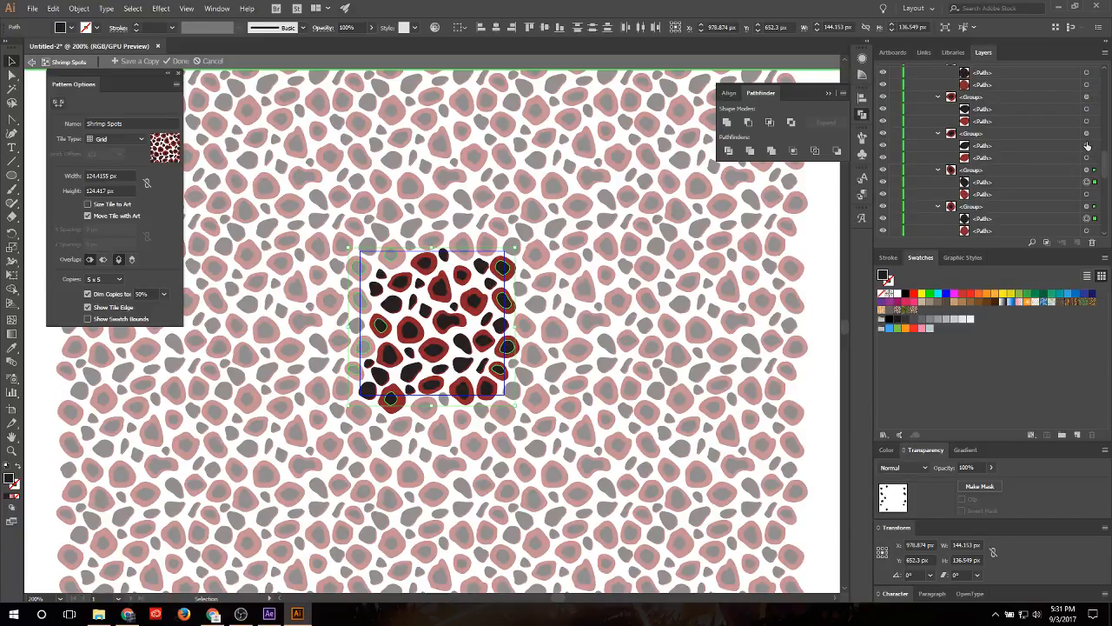
{"action": "left_click", "coordinate": [1087, 145], "text": "shift"}
{"action": "left_click", "coordinate": [1087, 109], "text": "shift"}
{"action": "left_click", "coordinate": [1087, 72], "text": "shift"}
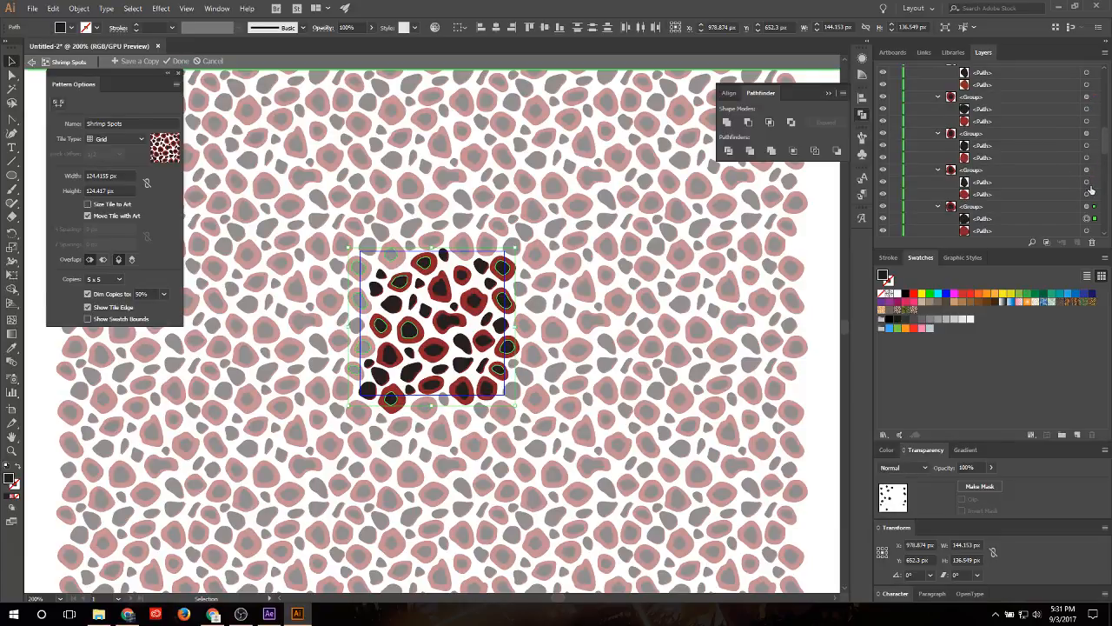
{"action": "left_click", "coordinate": [1087, 182], "text": "shift"}
{"action": "left_click", "coordinate": [1086, 145], "text": "shift"}
{"action": "left_click", "coordinate": [1087, 109], "text": "shift"}
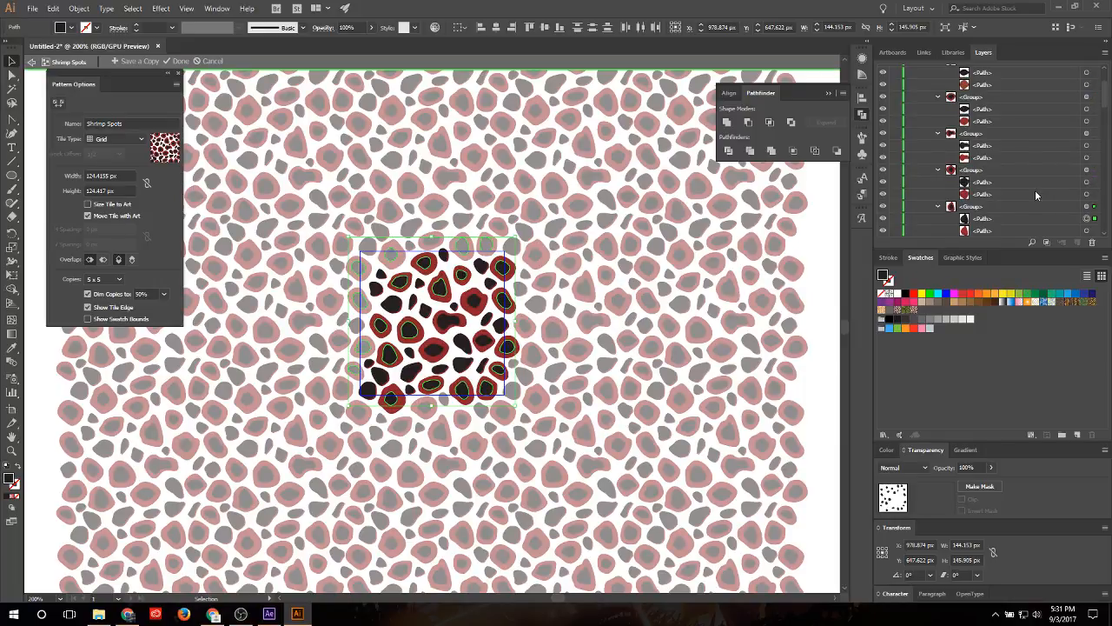
{"action": "left_click", "coordinate": [1086, 137], "text": "shift"}
{"action": "left_click", "coordinate": [1086, 109], "text": "shift"}
Step: Try to select the dark centre paths of the two-tone spot groups, working down from the first two-tone group
{"action": "left_click", "coordinate": [1087, 72]}
{"action": "scroll", "coordinate": [1055, 141], "scroll_direction": "up", "scroll_amount": 2}
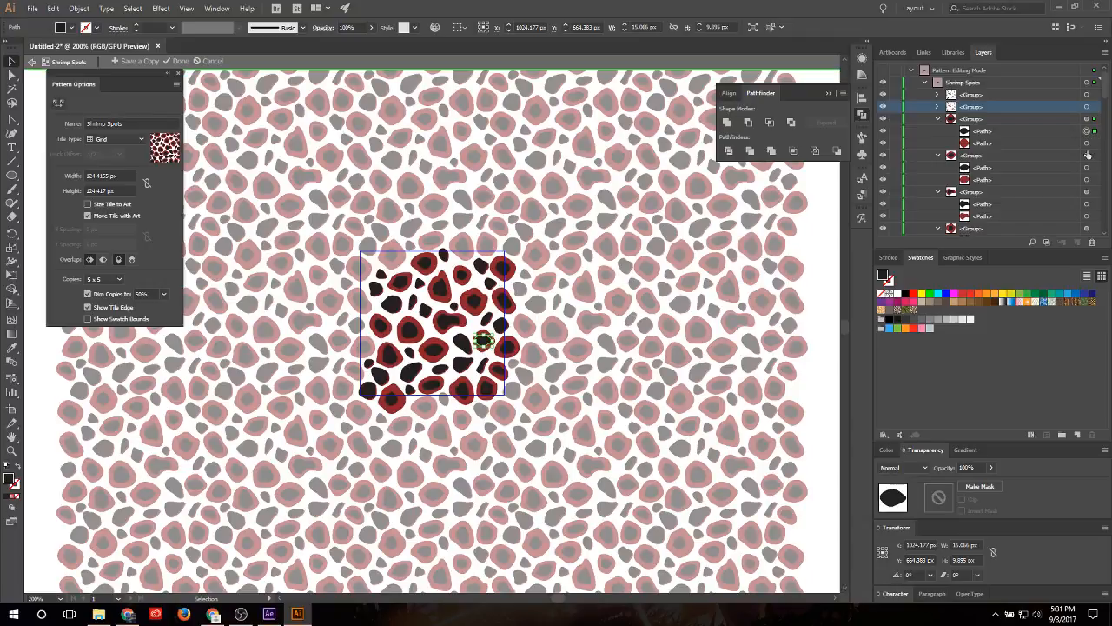
{"action": "left_click", "coordinate": [1087, 168], "text": "shift"}
{"action": "left_click", "coordinate": [1087, 204], "text": "shift"}
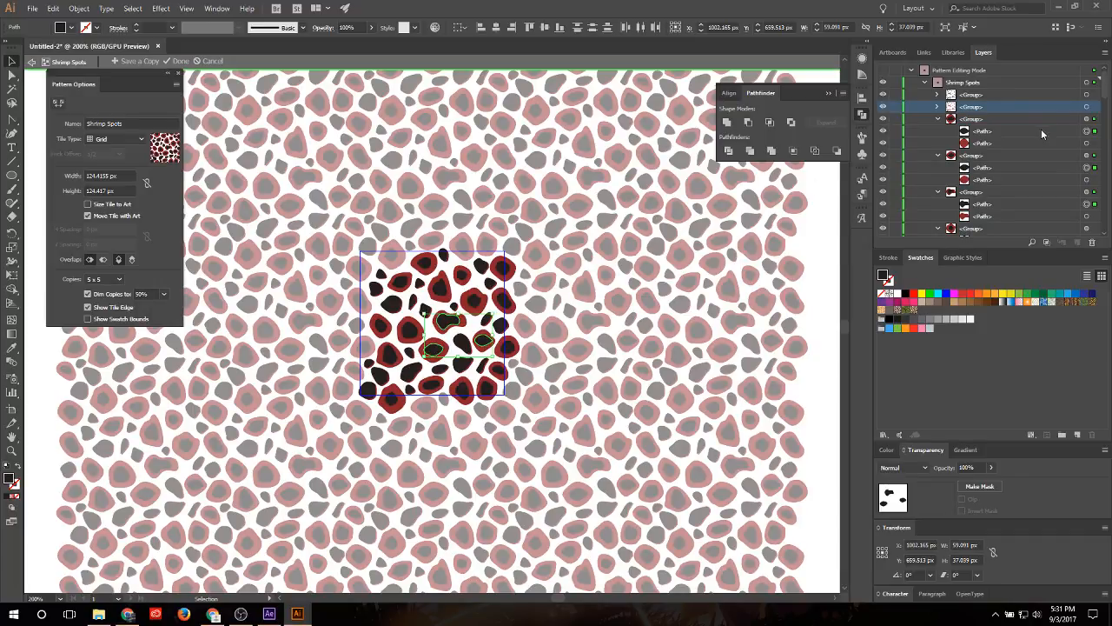
{"action": "scroll", "coordinate": [1041, 130], "scroll_direction": "down", "scroll_amount": 3}
{"action": "left_click", "coordinate": [1087, 168], "text": "shift"}
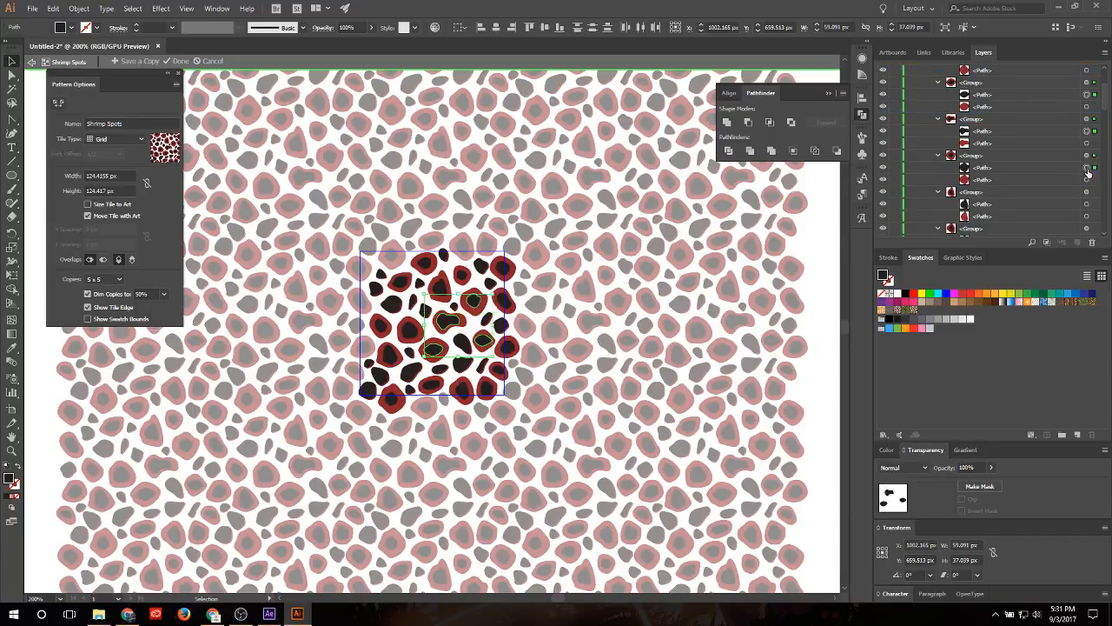
{"action": "left_click", "coordinate": [1087, 216], "text": "shift"}
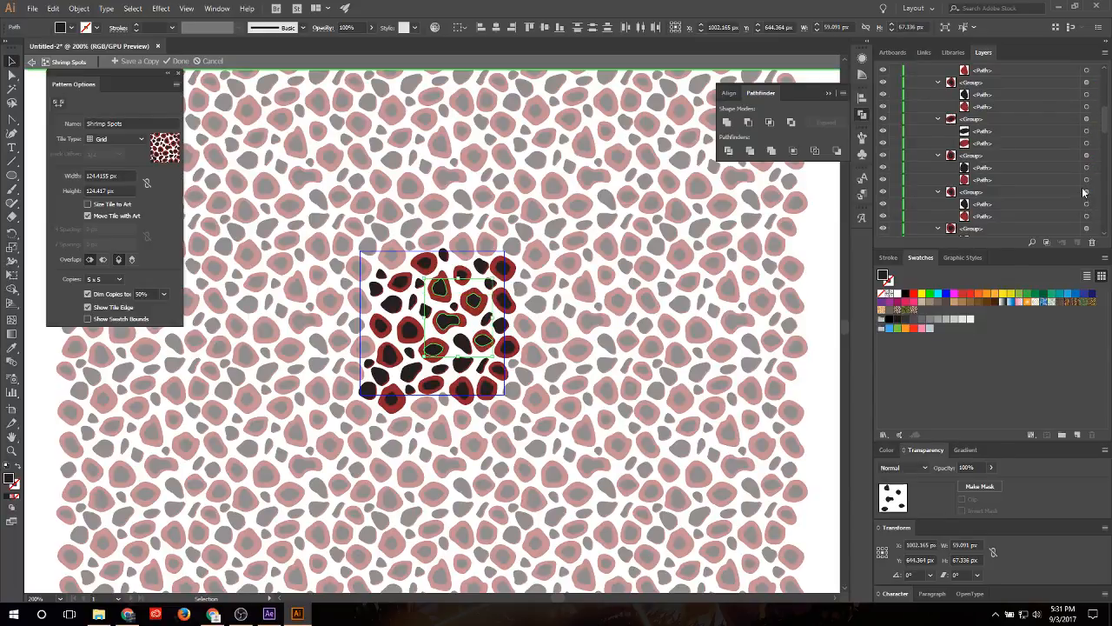
{"action": "scroll", "coordinate": [1092, 141], "scroll_direction": "down", "scroll_amount": 2}
{"action": "left_click", "coordinate": [1087, 131], "text": "shift"}
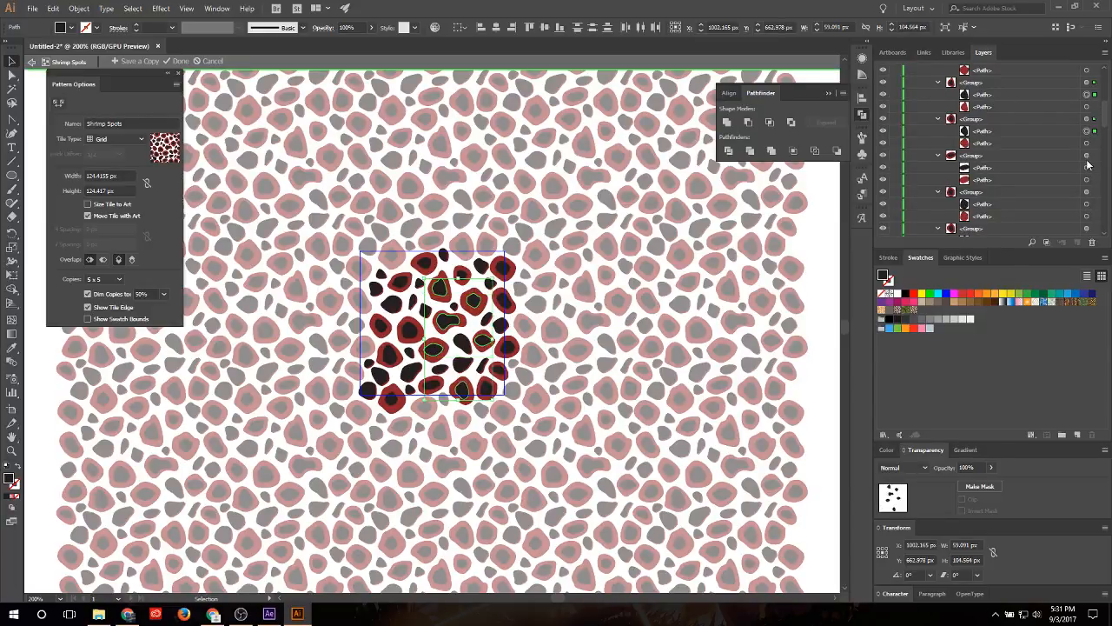
{"action": "left_click", "coordinate": [1087, 167], "text": "shift"}
{"action": "left_click", "coordinate": [1087, 203], "text": "shift"}
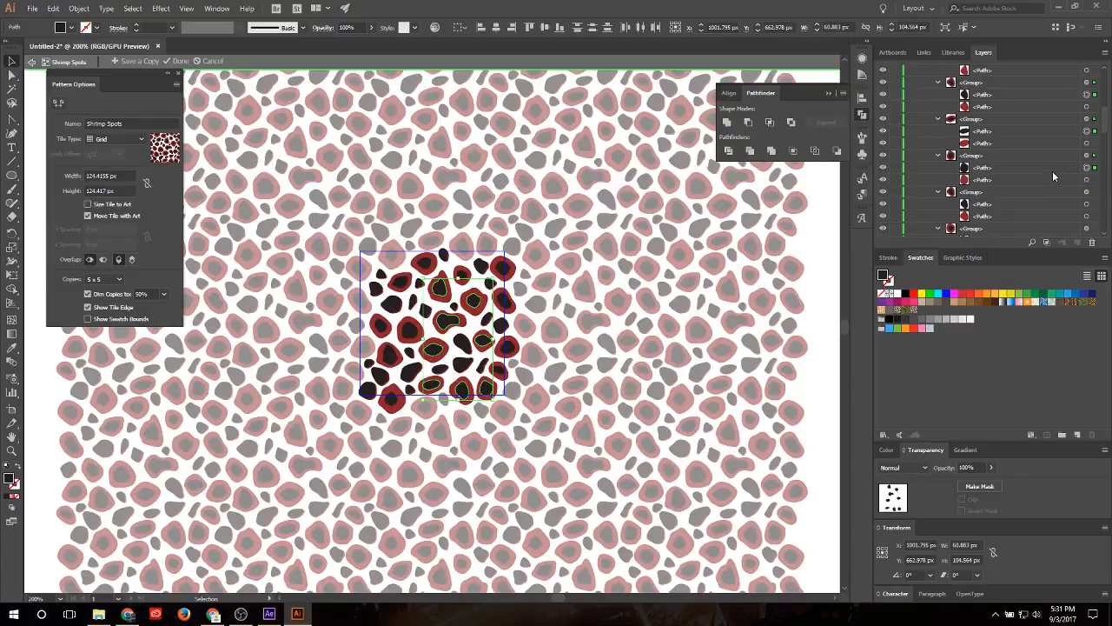
{"action": "left_click", "coordinate": [1087, 130], "text": "shift"}
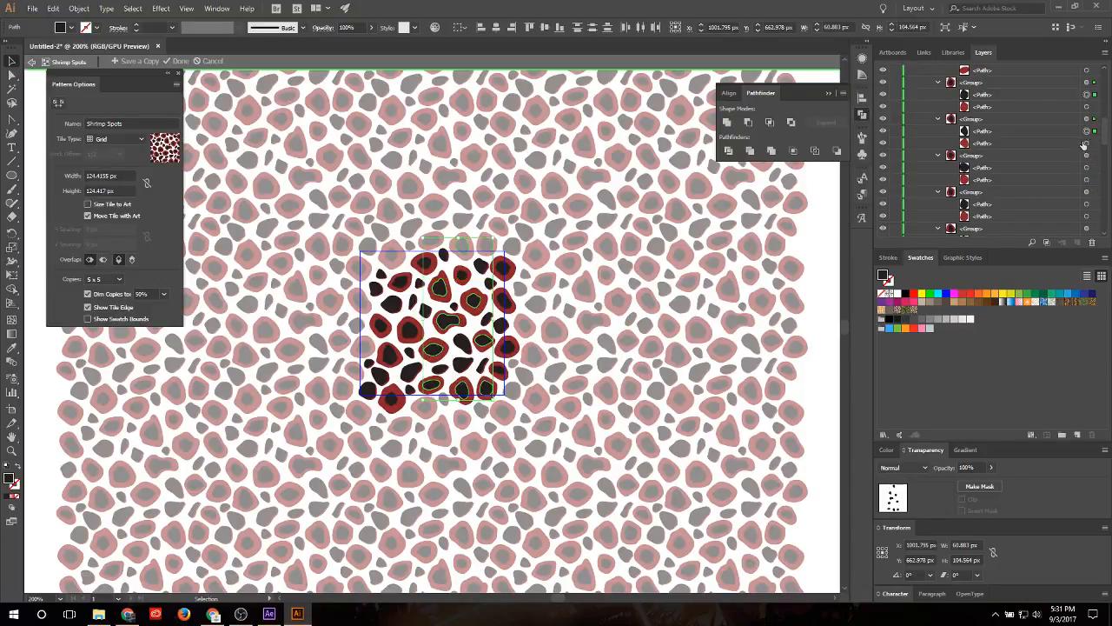
{"action": "left_click", "coordinate": [1087, 169], "text": "shift"}
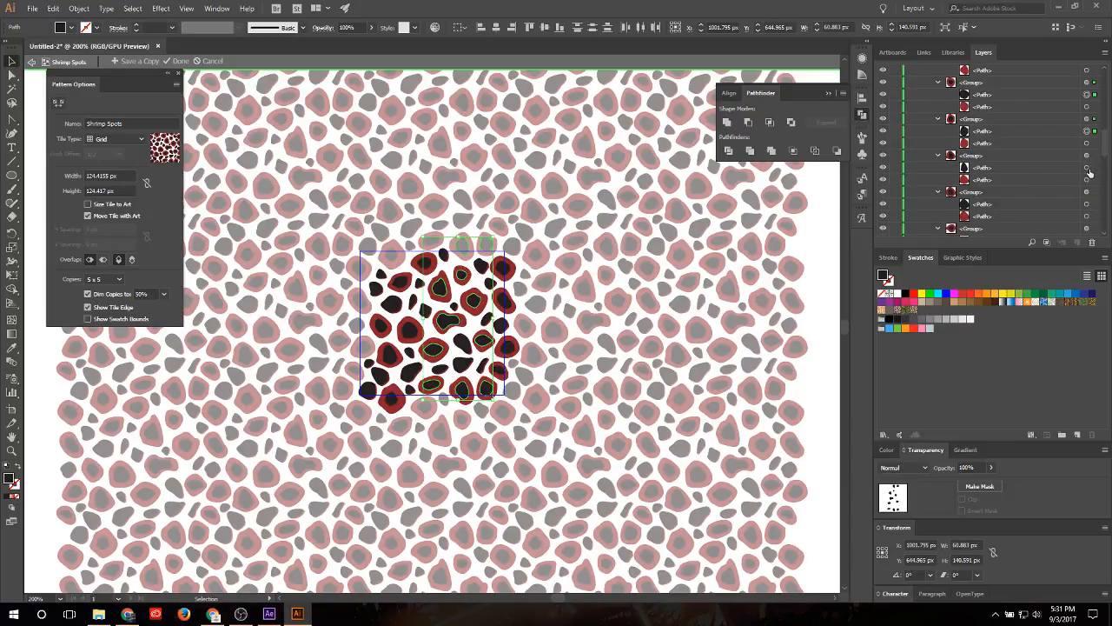
{"action": "left_click", "coordinate": [1086, 168], "text": "shift"}
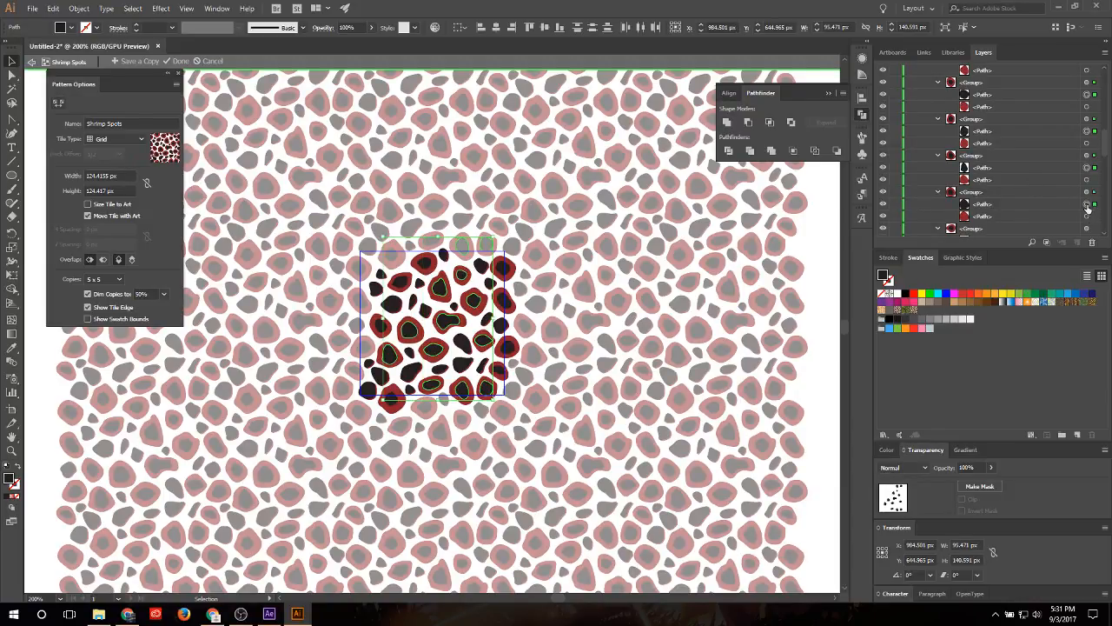
{"action": "left_click", "coordinate": [1087, 167], "text": "shift"}
{"action": "left_click", "coordinate": [1087, 130], "text": "shift"}
{"action": "left_click", "coordinate": [1086, 130], "text": "shift"}
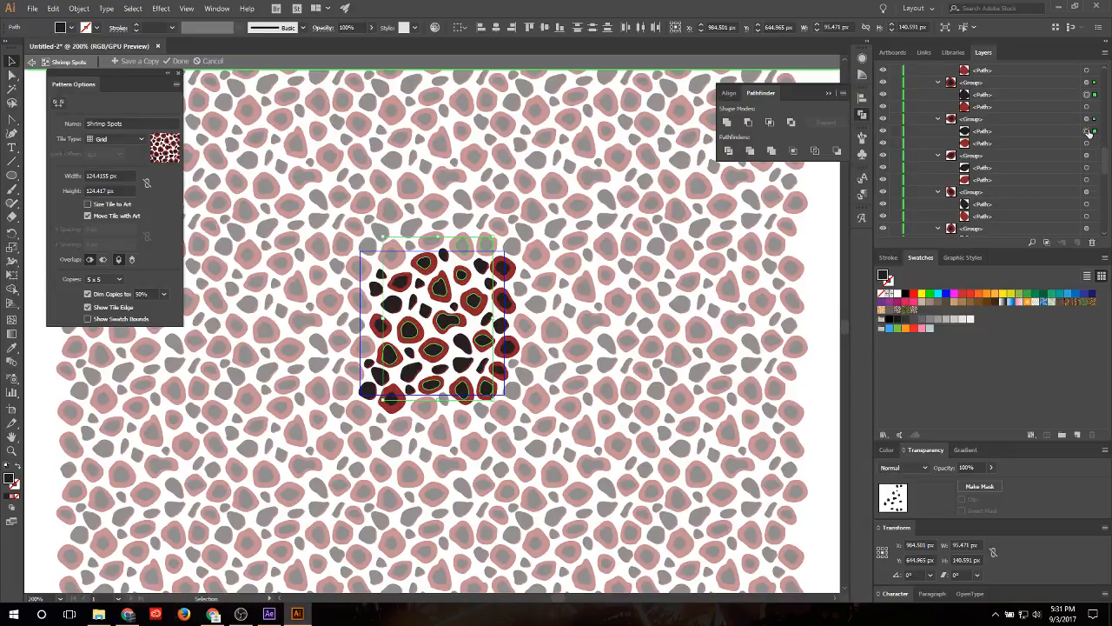
{"action": "left_click", "coordinate": [1087, 166], "text": "shift"}
{"action": "left_click", "coordinate": [1087, 203], "text": "shift"}
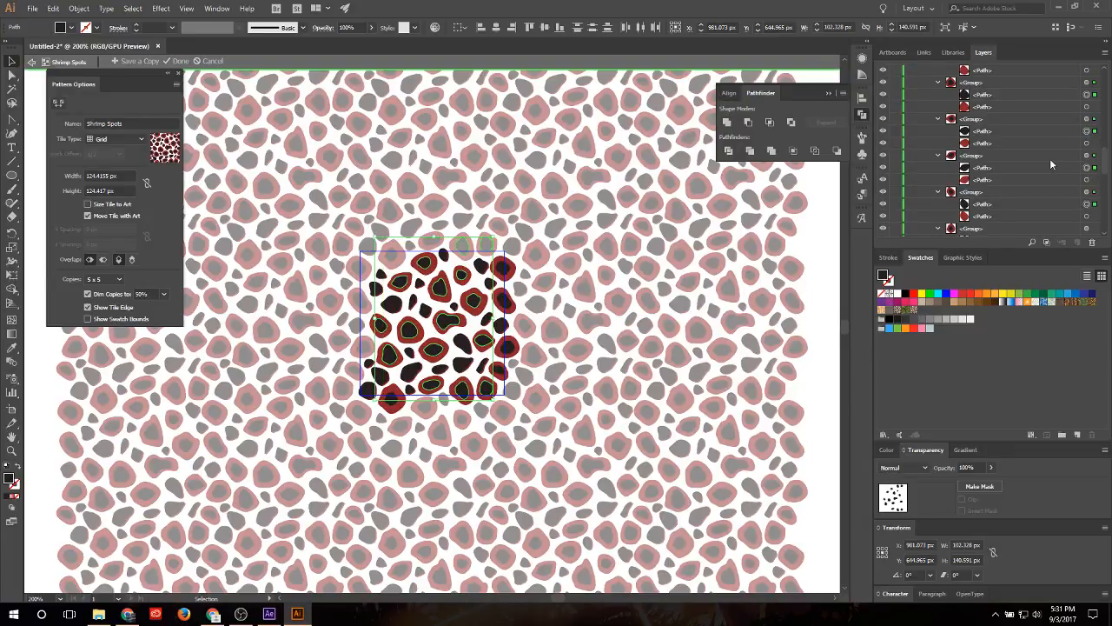
{"action": "left_click", "coordinate": [1087, 203], "text": "shift"}
{"action": "left_click", "coordinate": [1087, 166], "text": "shift"}
{"action": "left_click", "coordinate": [1087, 168], "text": "shift"}
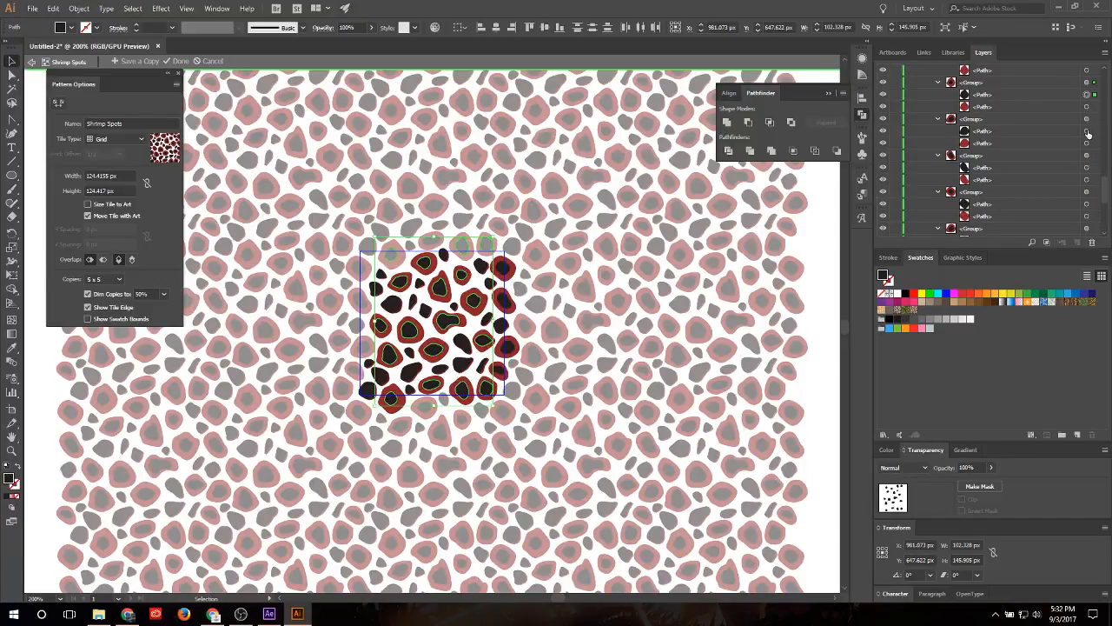
{"action": "left_click", "coordinate": [1087, 130], "text": "shift"}
{"action": "left_click", "coordinate": [1087, 167], "text": "shift"}
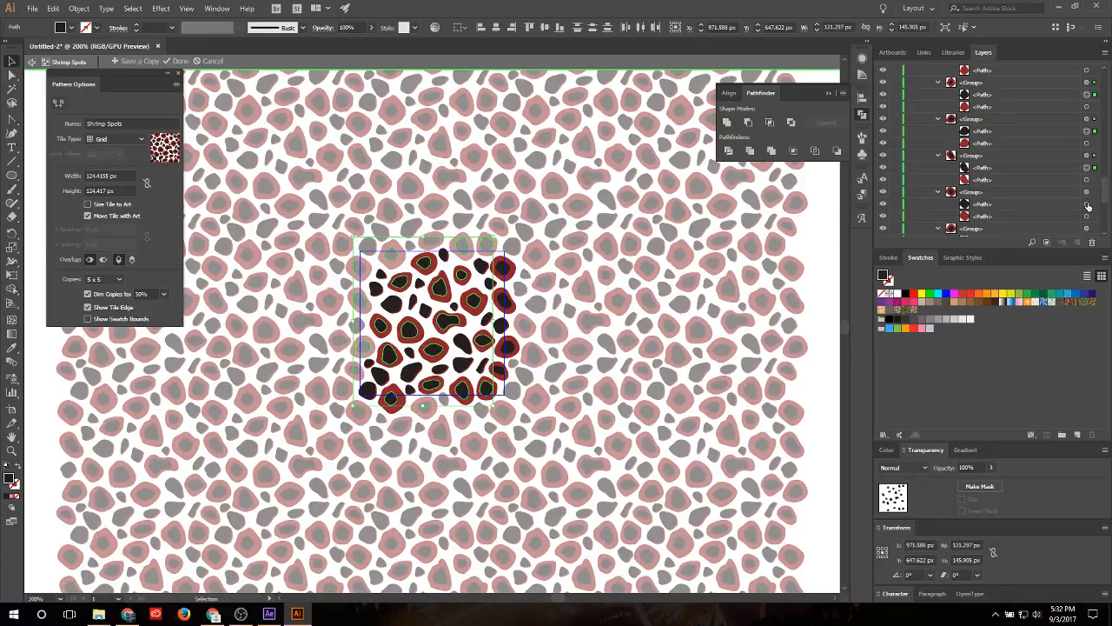
{"action": "left_click", "coordinate": [1087, 204], "text": "shift"}
{"action": "left_click", "coordinate": [1087, 204], "text": "shift"}
{"action": "left_click", "coordinate": [1087, 204], "text": "shift"}
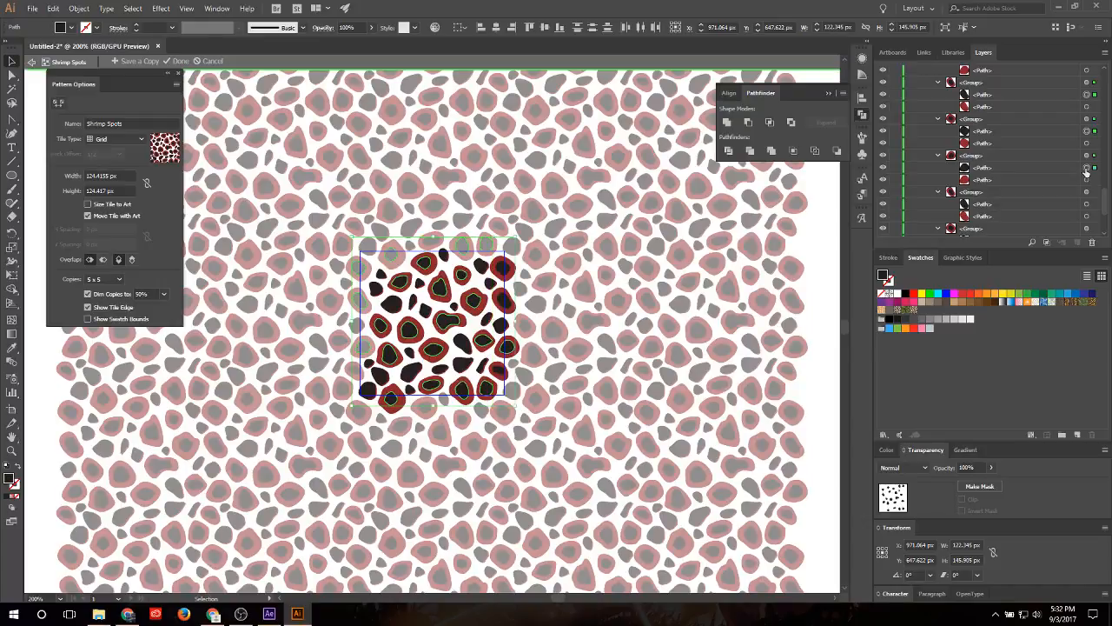
{"action": "left_click", "coordinate": [1087, 167], "text": "shift"}
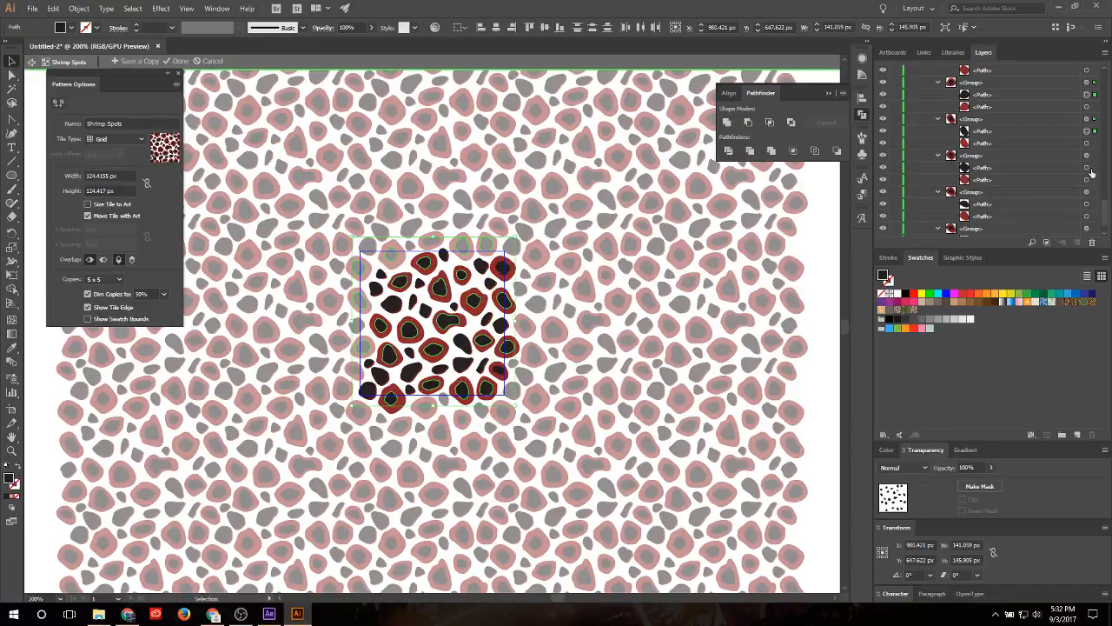
{"action": "left_click", "coordinate": [1087, 167]}
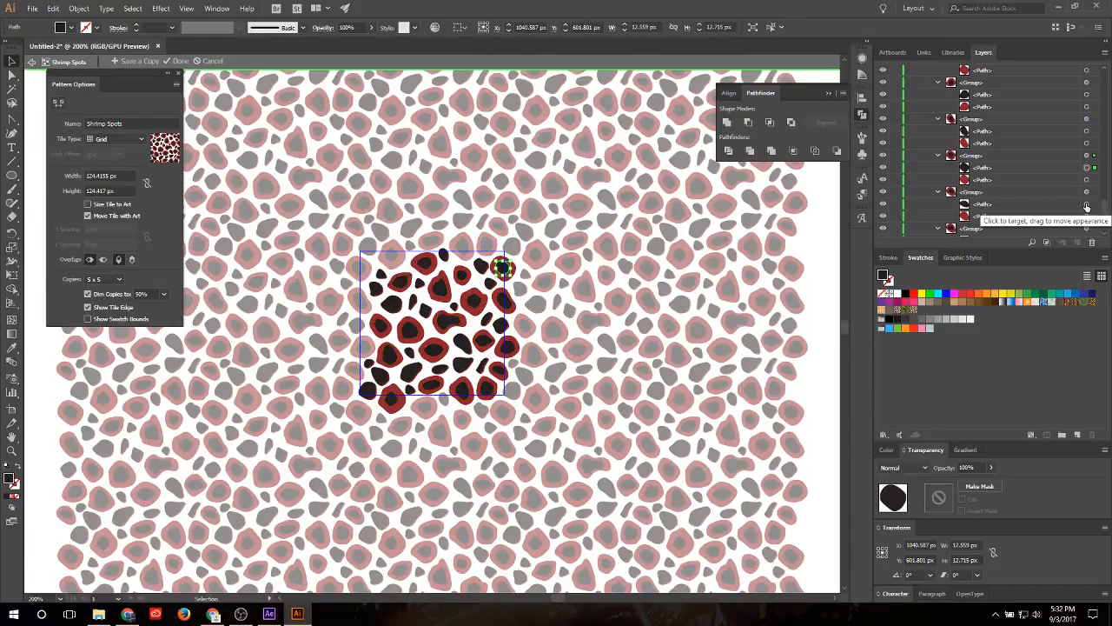
Step: Try again to select the dark centre paths, starting with the last few groups in the object list
{"action": "left_click", "coordinate": [1087, 205]}
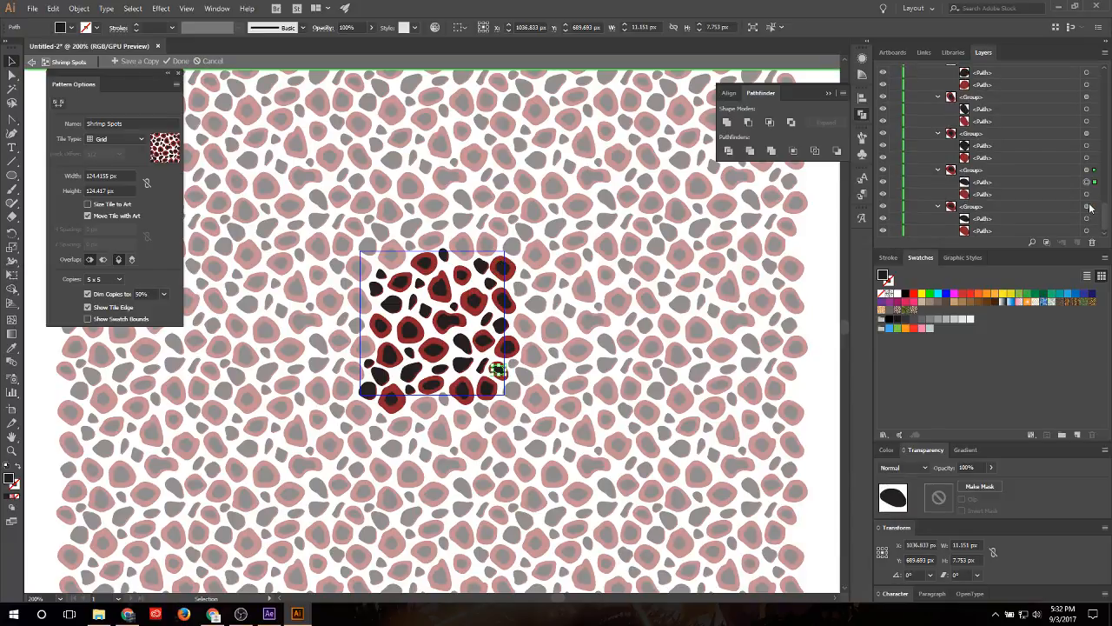
{"action": "left_click", "coordinate": [1087, 218]}
{"action": "left_click", "coordinate": [1087, 182], "text": "shift"}
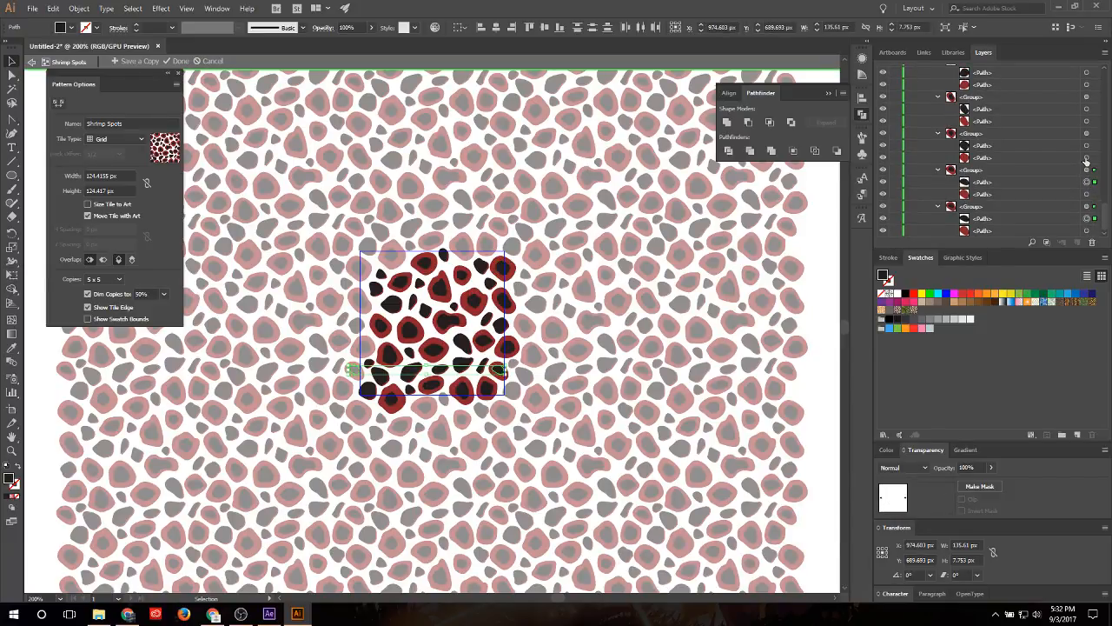
{"action": "left_click", "coordinate": [1087, 145], "text": "shift"}
{"action": "left_click", "coordinate": [1087, 108], "text": "shift"}
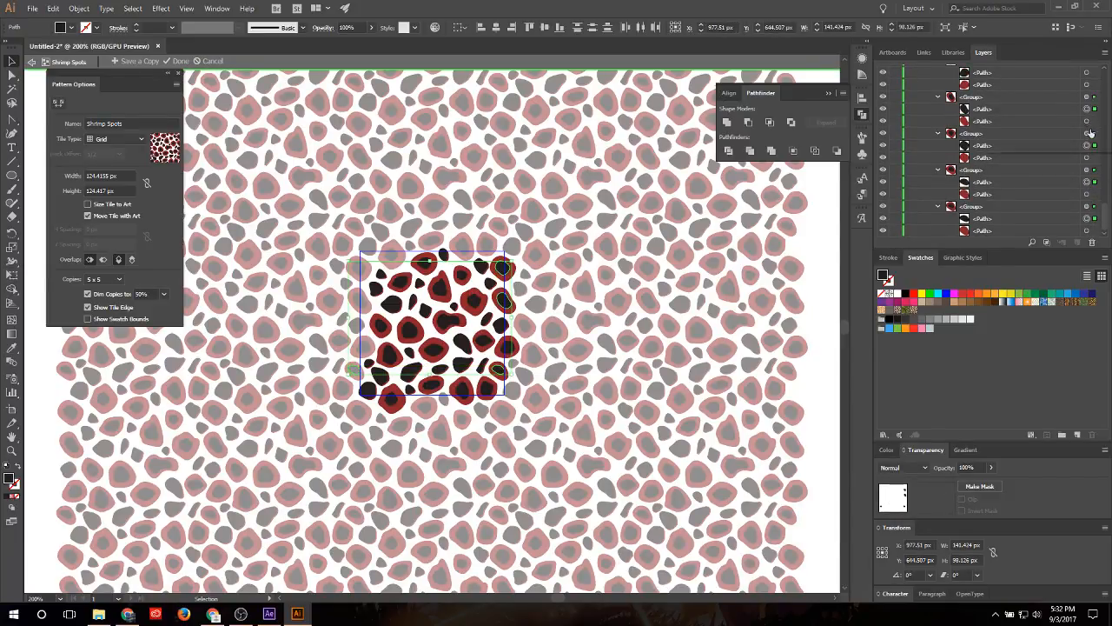
{"action": "left_click", "coordinate": [1086, 183], "text": "shift"}
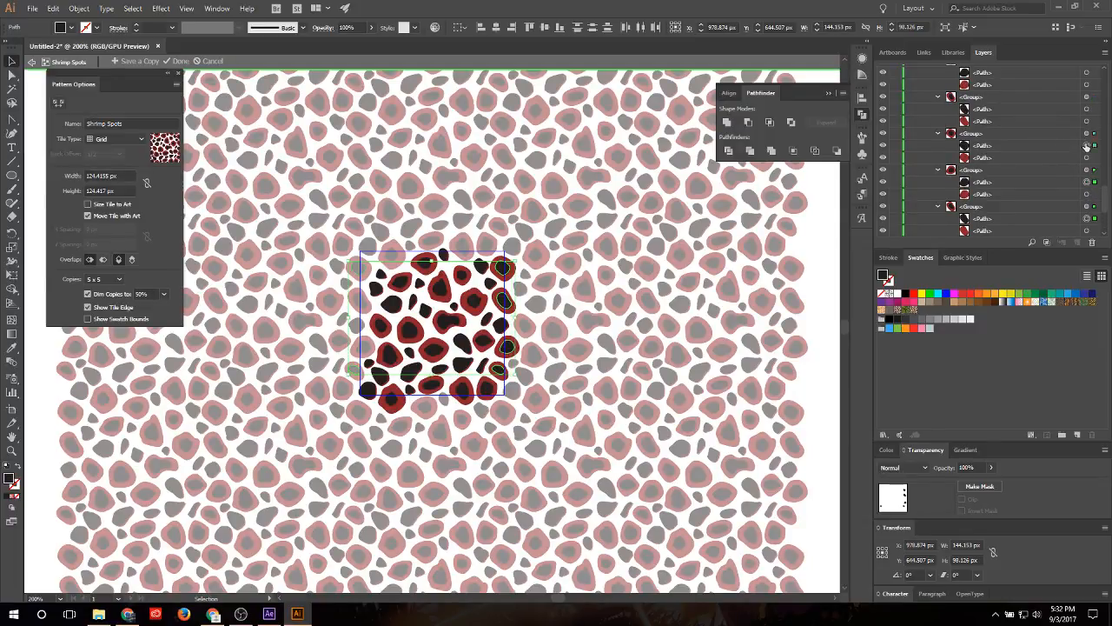
Step: Select the dark centre paths of the two-tone spot groups in the lower part of the object list and fill them with the red swatch
{"action": "left_click", "coordinate": [1087, 72]}
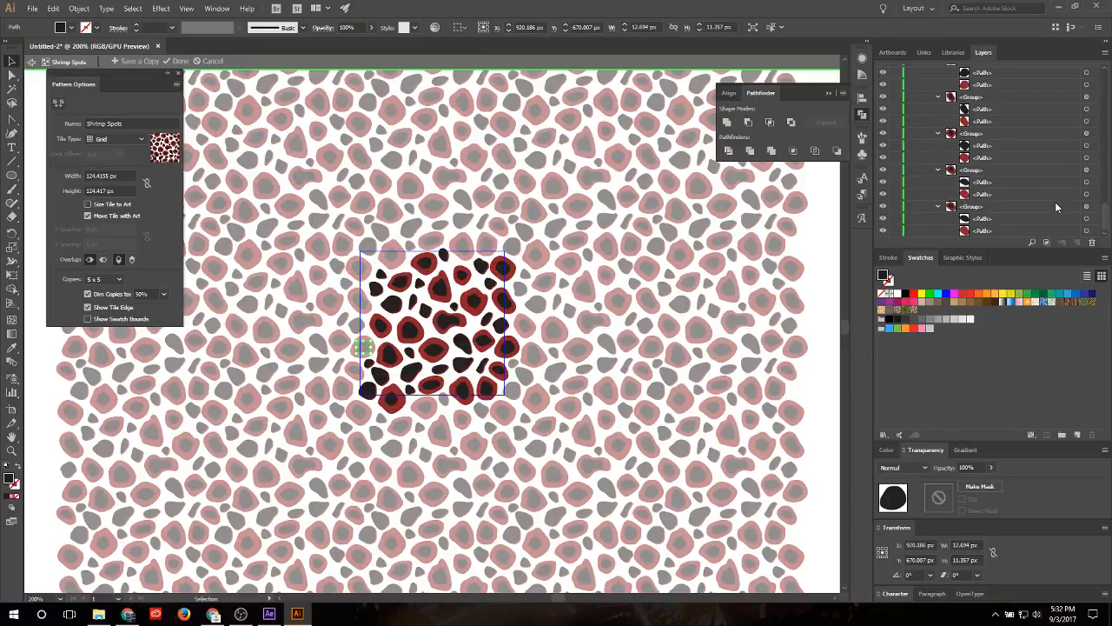
{"action": "left_click", "coordinate": [1087, 218]}
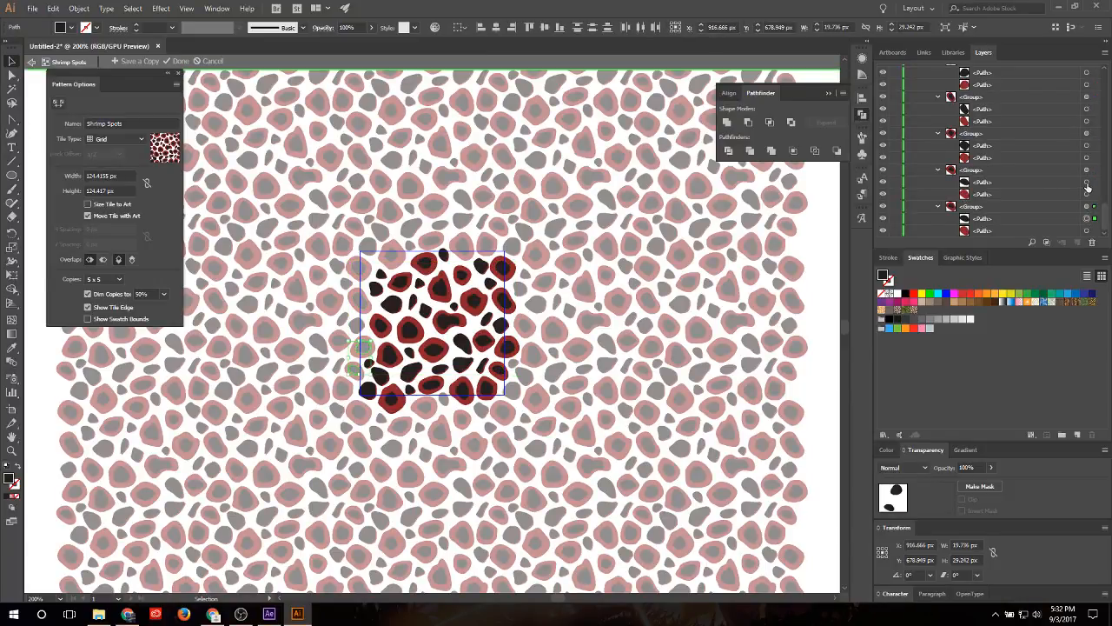
{"action": "left_click", "coordinate": [1087, 181], "text": "shift"}
{"action": "left_click", "coordinate": [1087, 145], "text": "shift"}
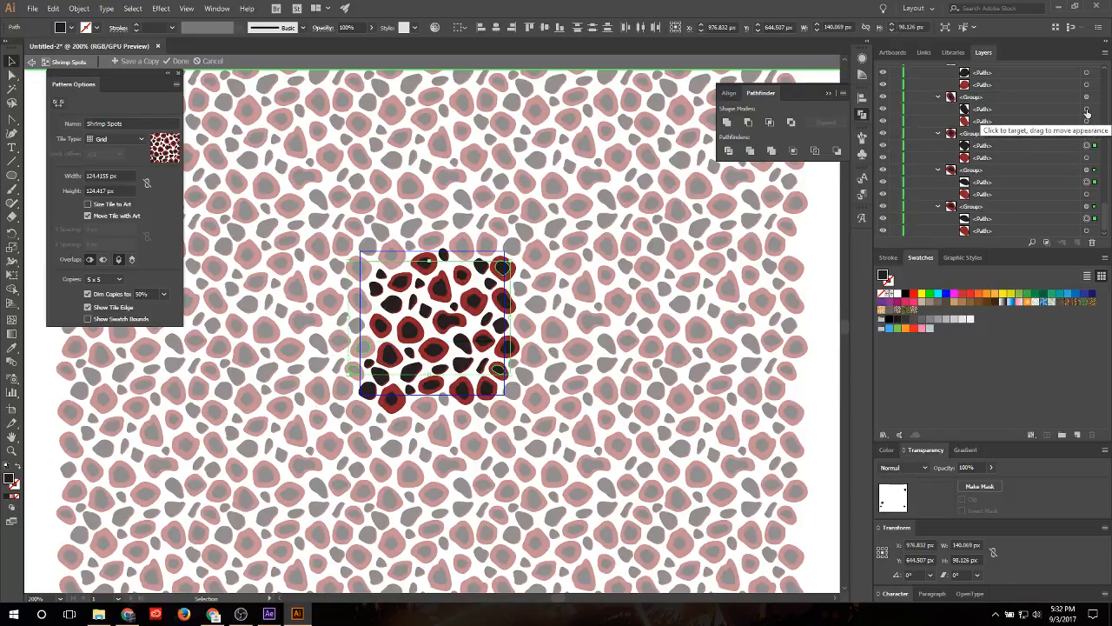
{"action": "left_click", "coordinate": [1087, 109], "text": "shift"}
{"action": "left_click", "coordinate": [1087, 72], "text": "shift"}
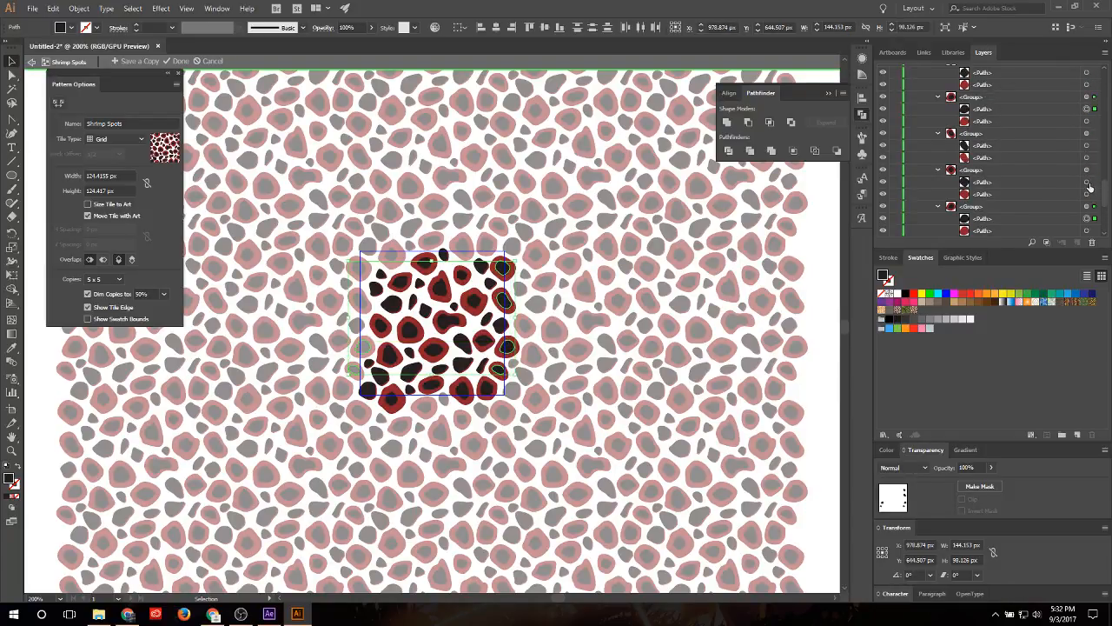
{"action": "left_click", "coordinate": [1086, 181], "text": "shift"}
{"action": "left_click", "coordinate": [1086, 145], "text": "shift"}
{"action": "left_click", "coordinate": [1087, 134], "text": "shift"}
{"action": "left_click", "coordinate": [1086, 170], "text": "shift"}
{"action": "left_click", "coordinate": [1087, 181], "text": "shift"}
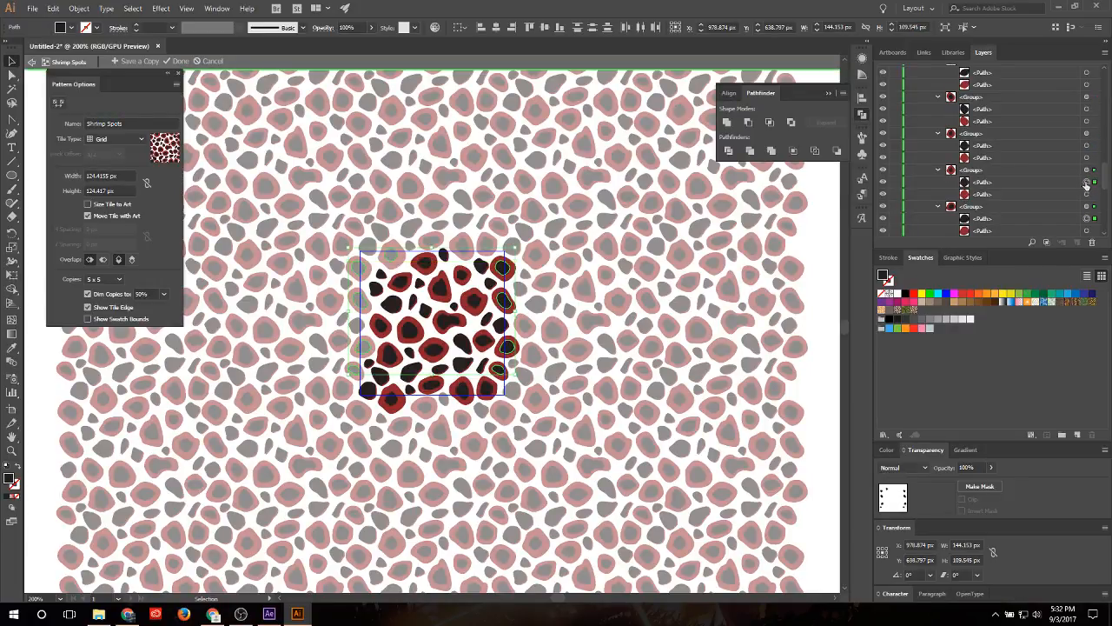
{"action": "left_click", "coordinate": [1087, 145], "text": "shift"}
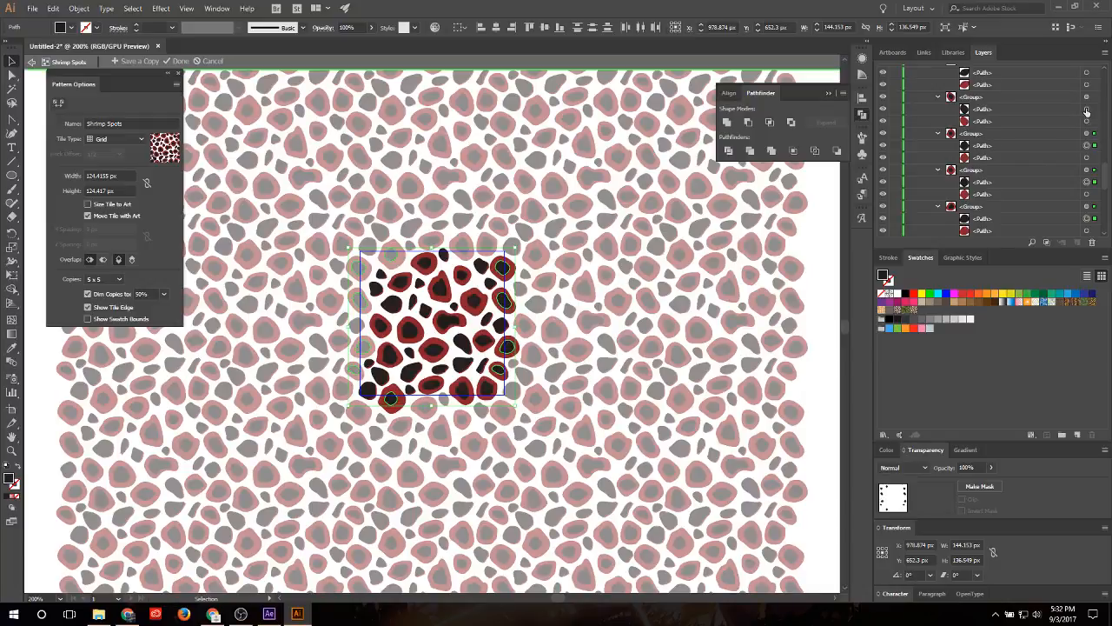
{"action": "left_click", "coordinate": [1087, 108], "text": "shift"}
{"action": "left_click", "coordinate": [1087, 72], "text": "shift"}
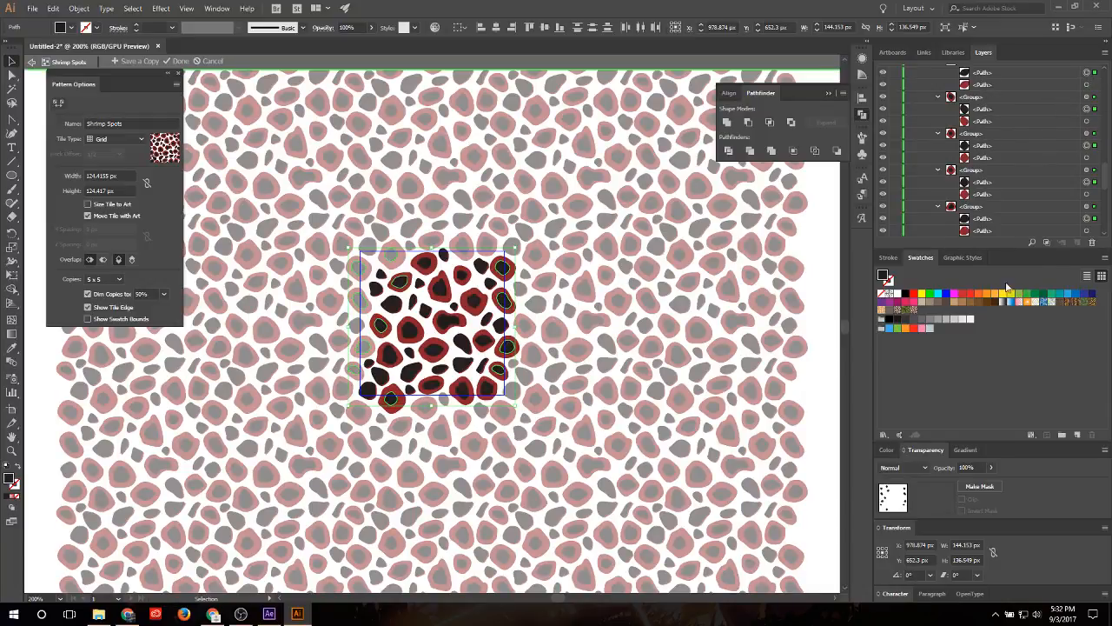
{"action": "left_click", "coordinate": [960, 294]}
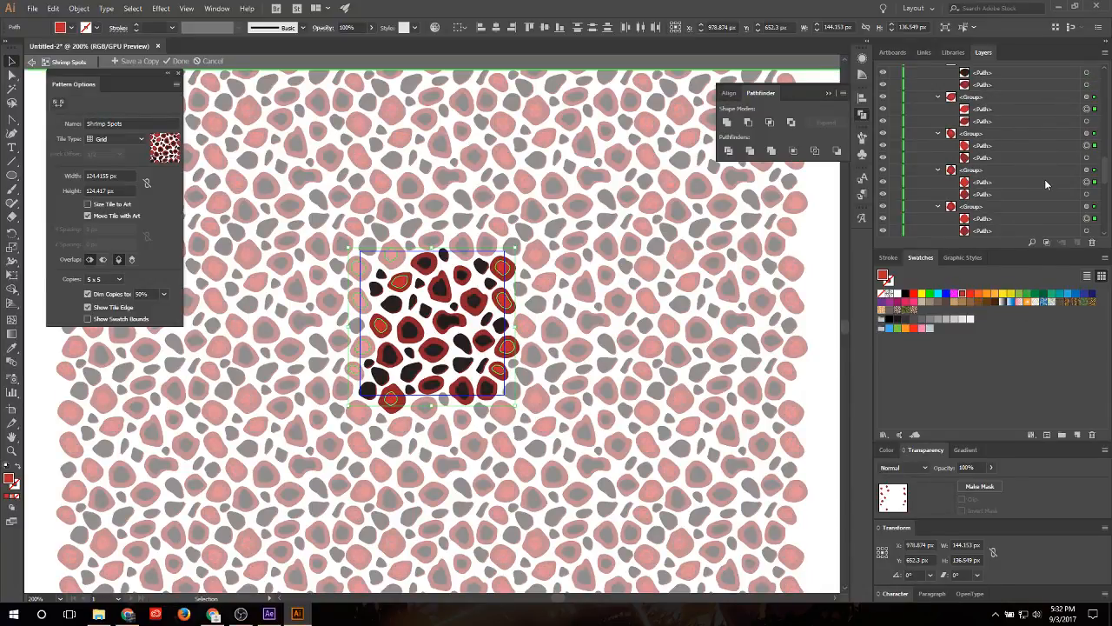
Step: Select the dark centre paths of the next two-tone spot groups up the middle of the object list and fill them with the red swatch
{"action": "left_click", "coordinate": [1087, 145]}
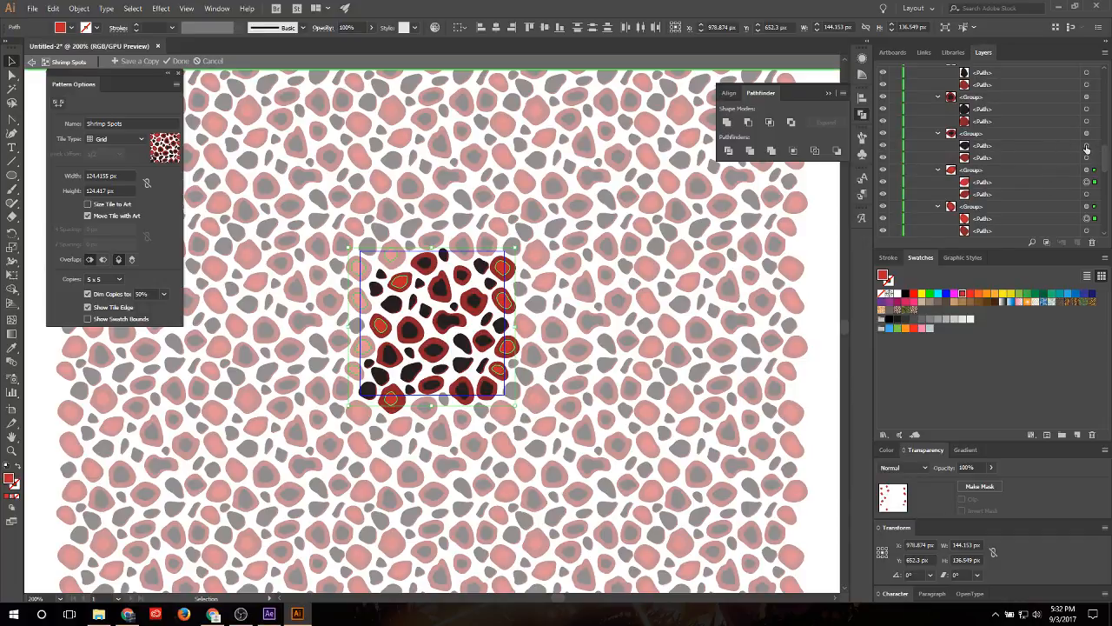
{"action": "left_click", "coordinate": [1087, 108], "text": "shift"}
{"action": "left_click", "coordinate": [1091, 75], "text": "shift"}
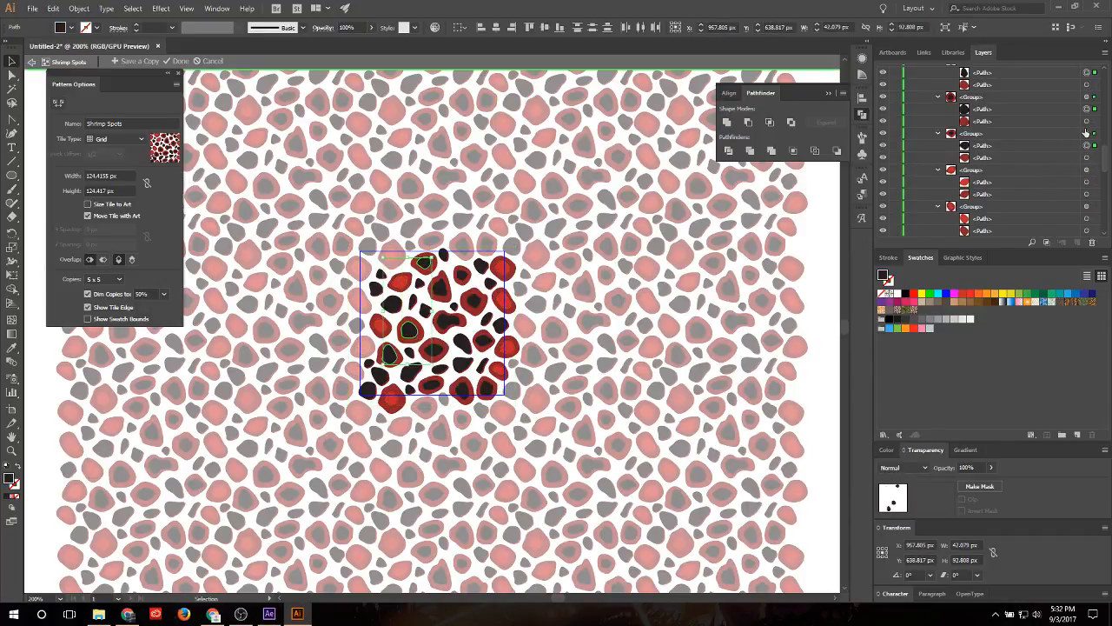
{"action": "scroll", "coordinate": [1086, 133], "scroll_direction": "up", "scroll_amount": 3}
{"action": "left_click", "coordinate": [1087, 147], "text": "shift"}
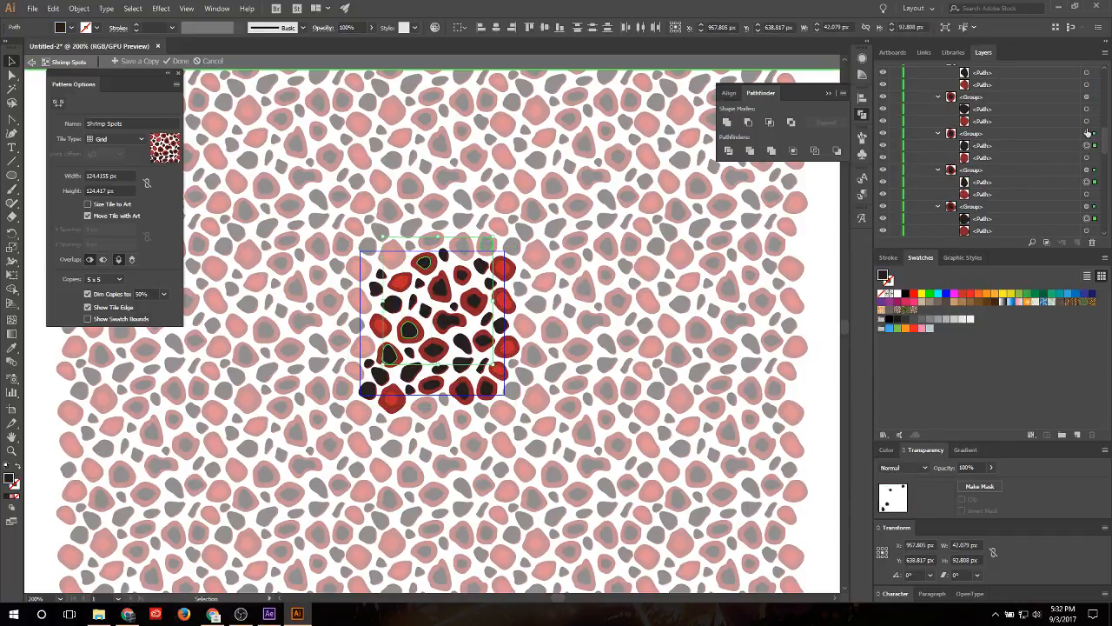
{"action": "left_click", "coordinate": [1087, 108], "text": "shift"}
{"action": "left_click", "coordinate": [1090, 75], "text": "shift"}
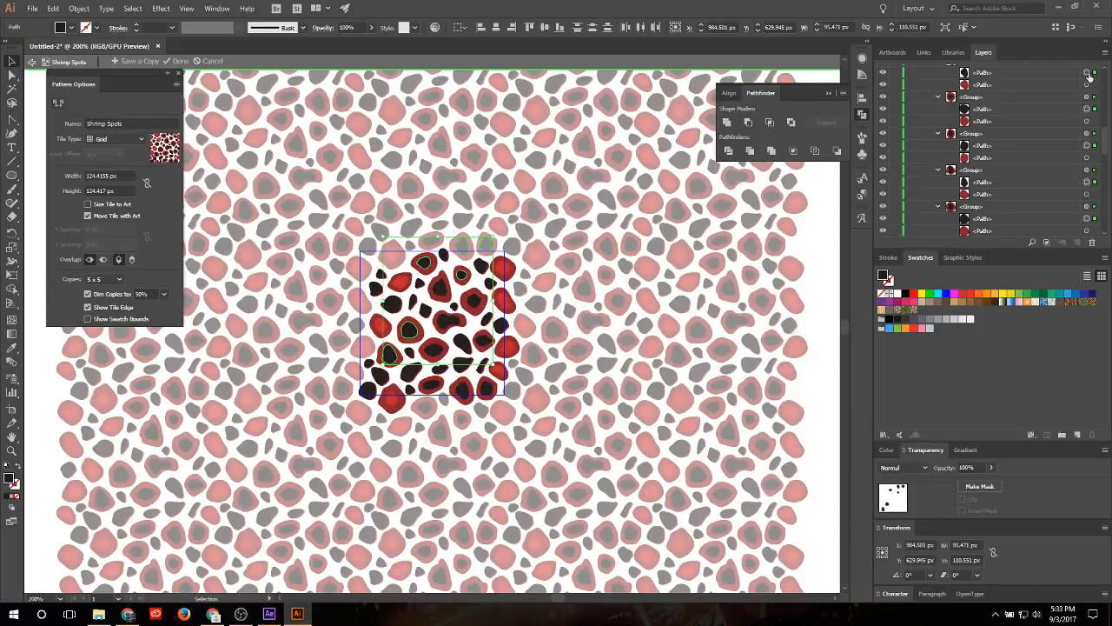
{"action": "left_click", "coordinate": [961, 293]}
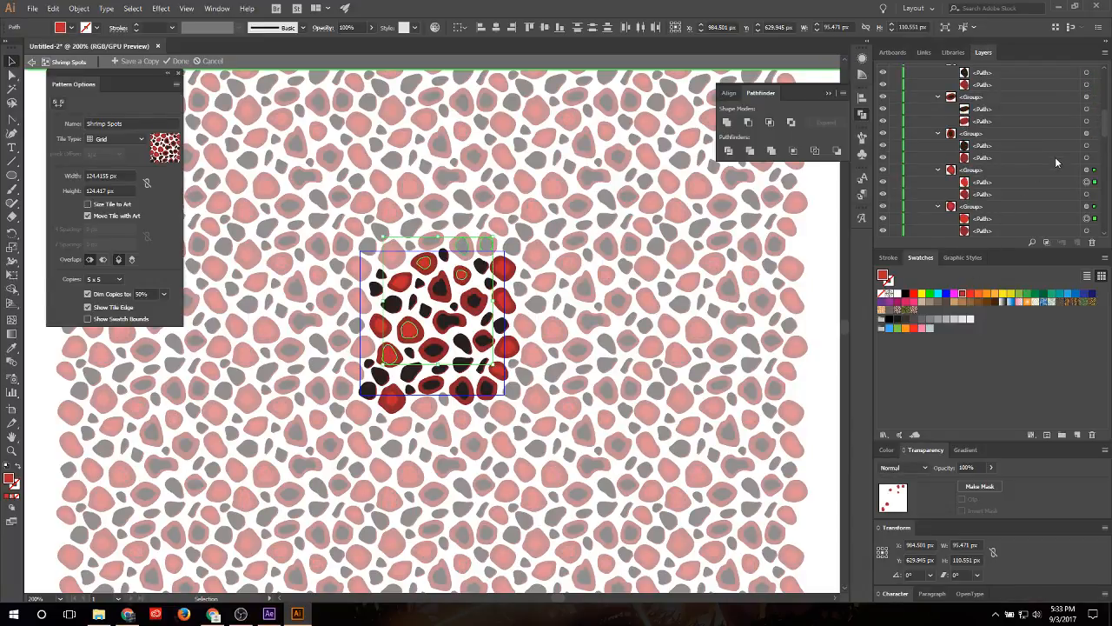
Step: Select the remaining dark centre paths up to the first two-tone spot group and fill them with the same red swatch
{"action": "left_click", "coordinate": [1087, 146]}
{"action": "left_click", "coordinate": [1087, 110], "text": "shift"}
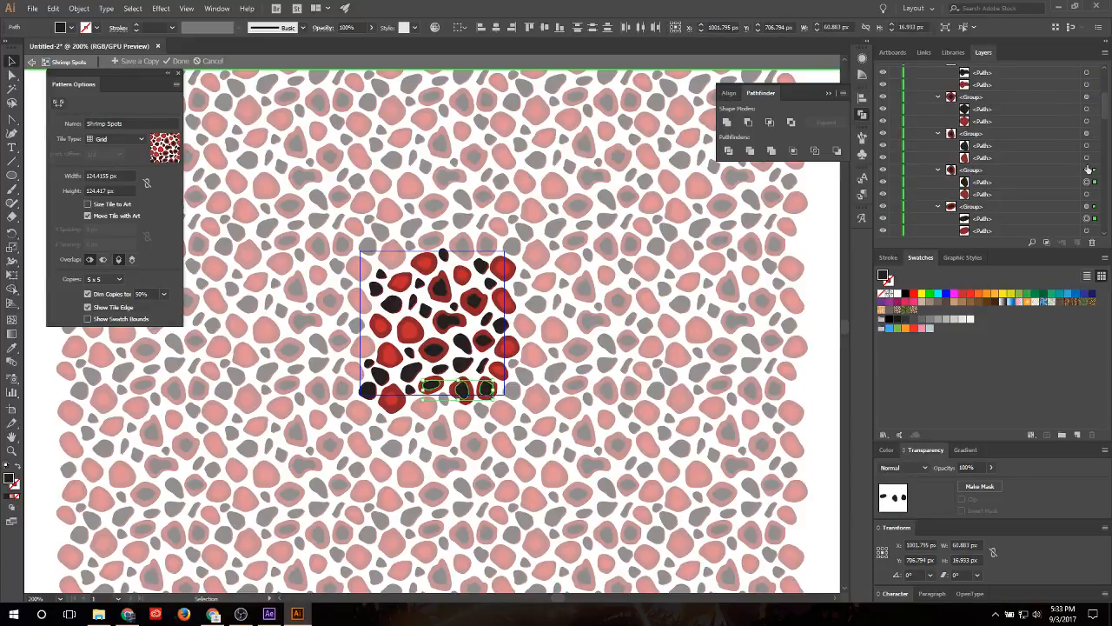
{"action": "left_click", "coordinate": [1087, 135], "text": "shift"}
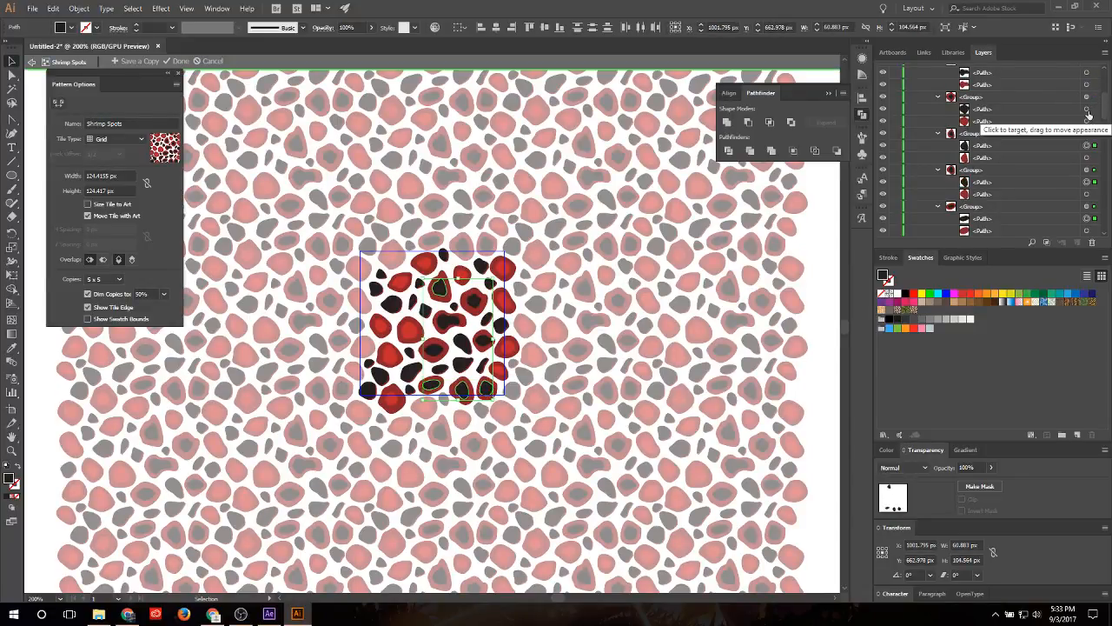
{"action": "left_click", "coordinate": [1087, 110], "text": "shift"}
{"action": "left_click", "coordinate": [1087, 74], "text": "shift"}
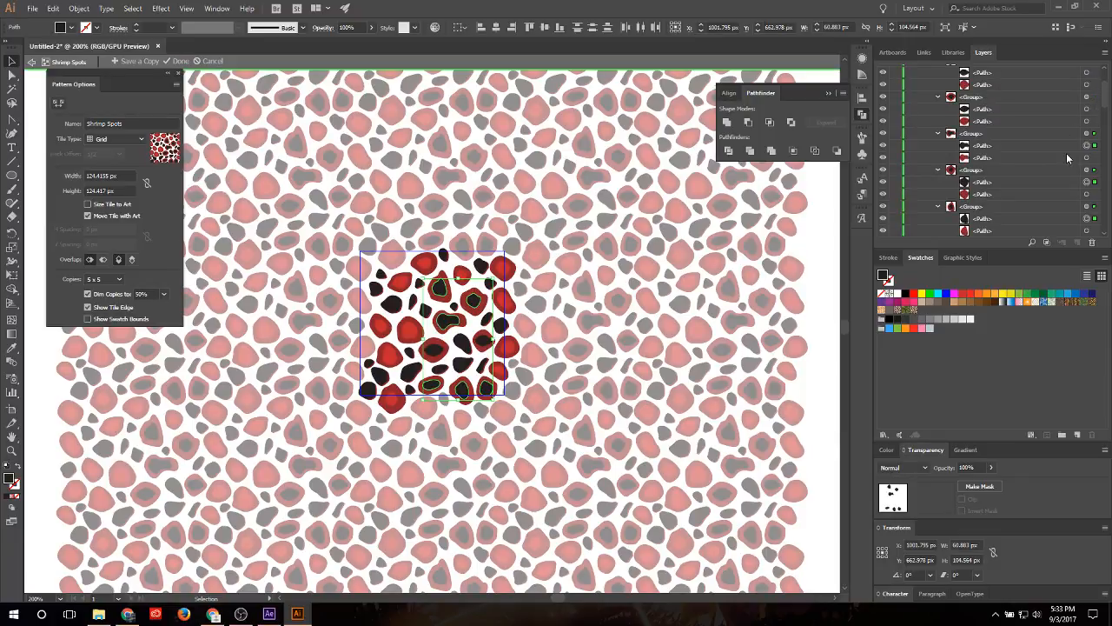
{"action": "key", "text": "ctrl+g"}
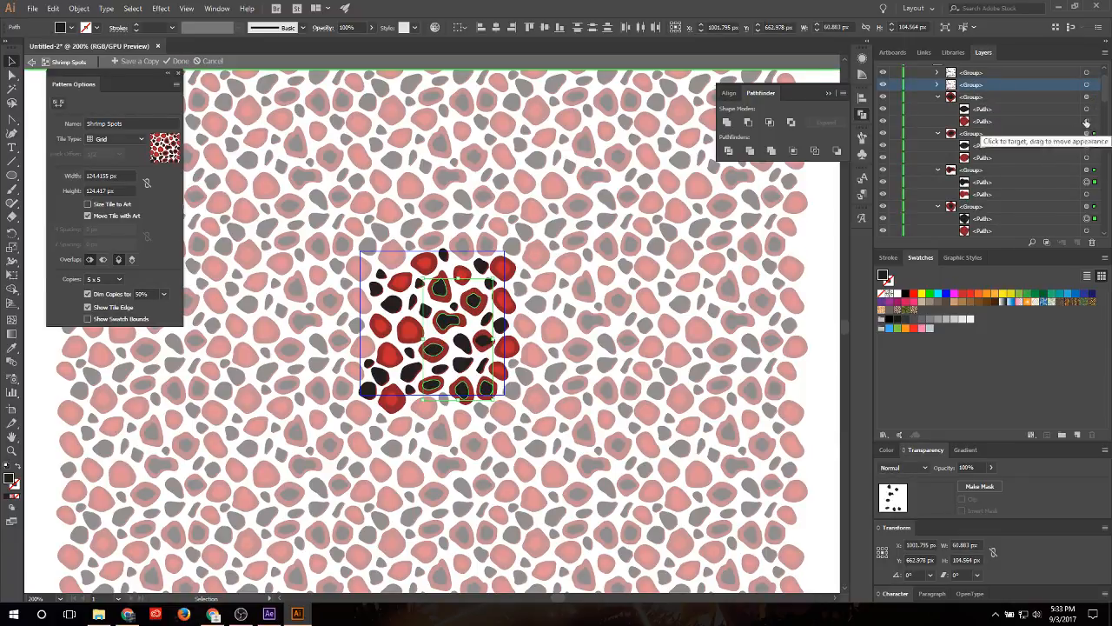
{"action": "left_click", "coordinate": [1087, 133], "text": "shift"}
{"action": "left_click", "coordinate": [1087, 108], "text": "shift"}
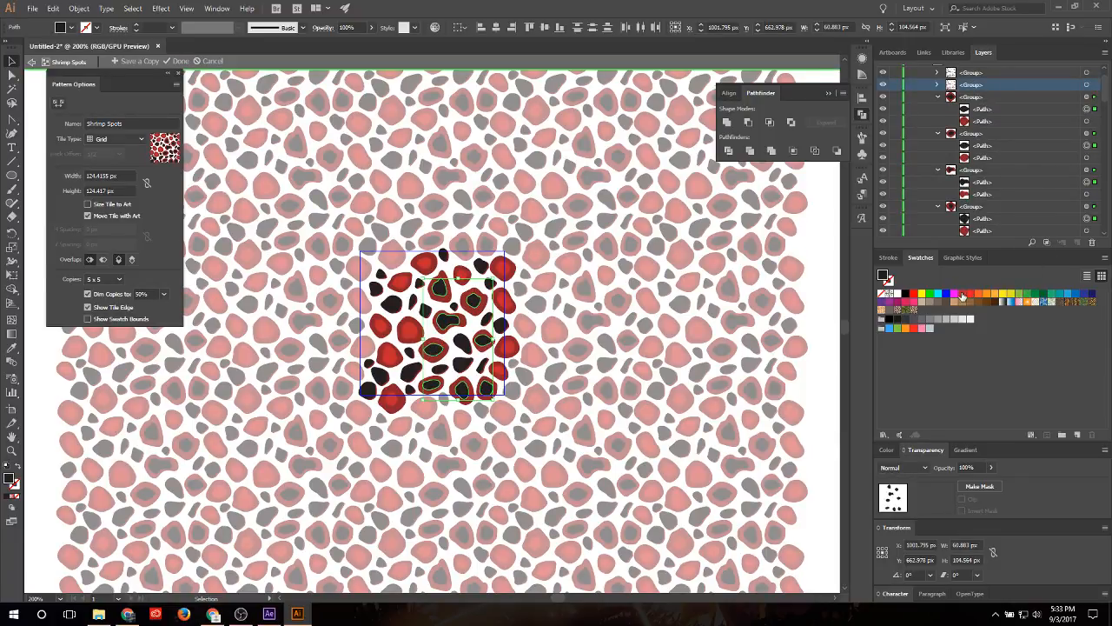
{"action": "left_click", "coordinate": [961, 293]}
Step: Fill the topmost group of small solid spots with the red swatch and finish editing the Shrimp Spots pattern
{"action": "scroll", "coordinate": [971, 135], "scroll_direction": "up", "scroll_amount": 1}
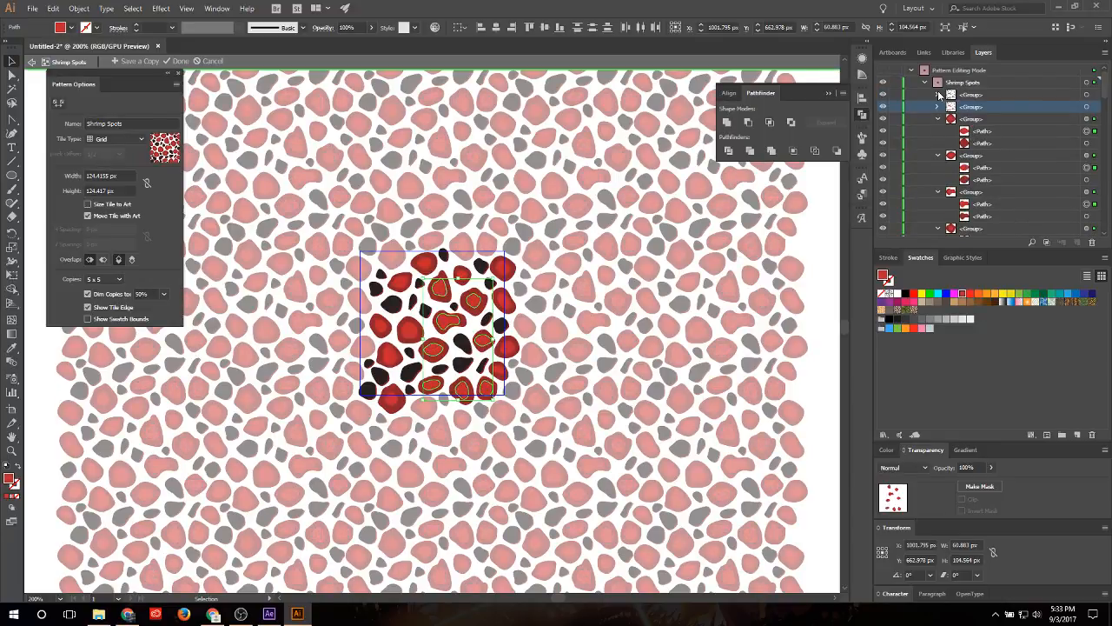
{"action": "left_click", "coordinate": [1087, 94]}
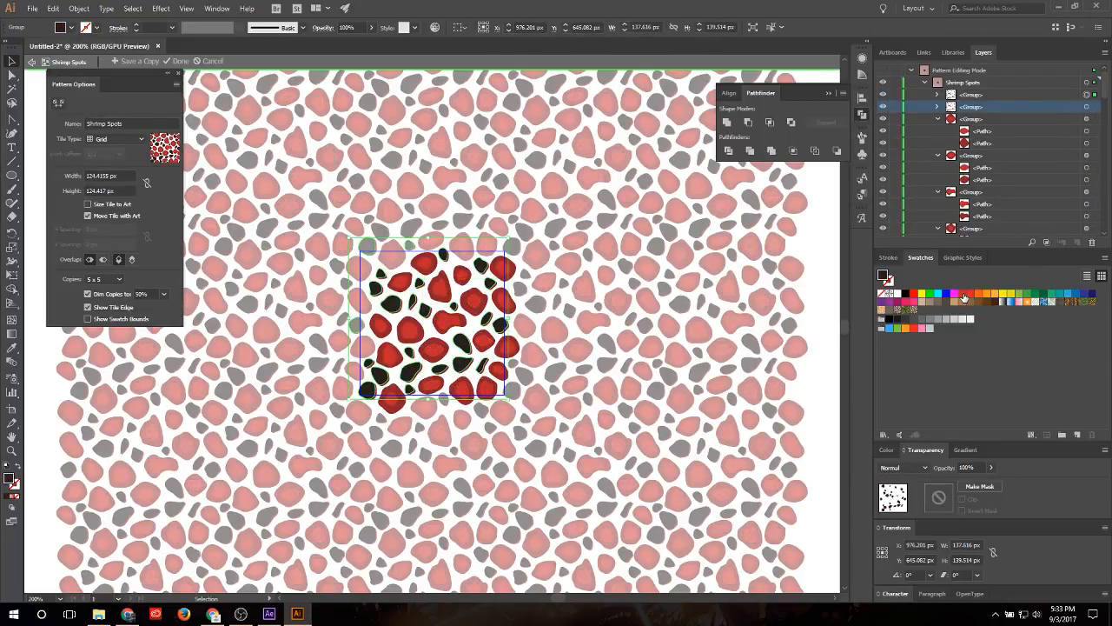
{"action": "left_click", "coordinate": [962, 294]}
{"action": "left_click", "coordinate": [829, 306]}
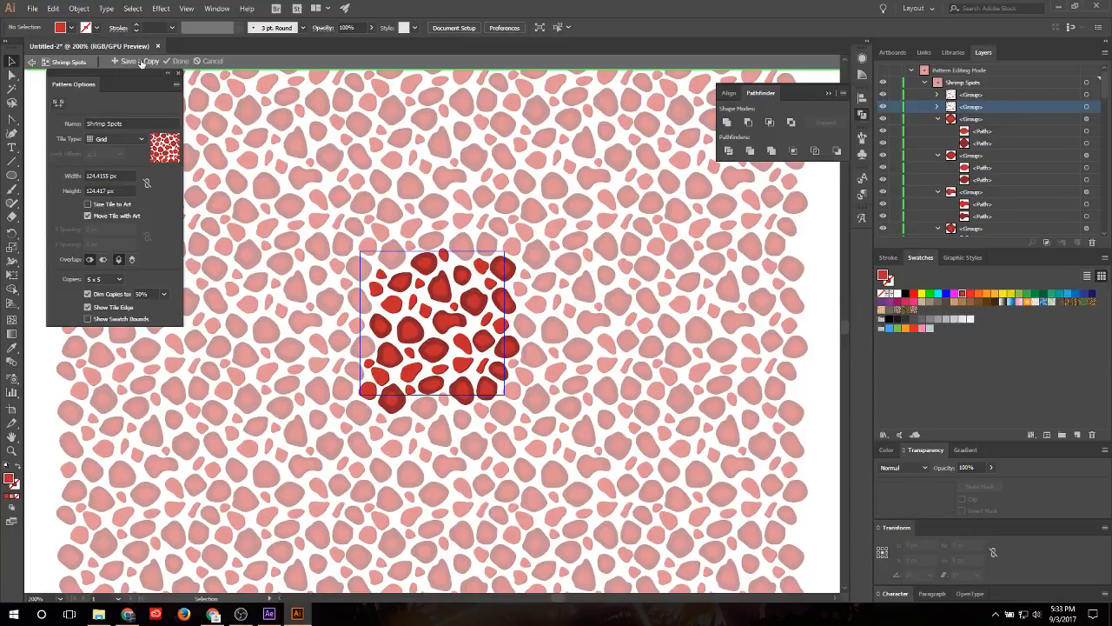
{"action": "left_click", "coordinate": [178, 61]}
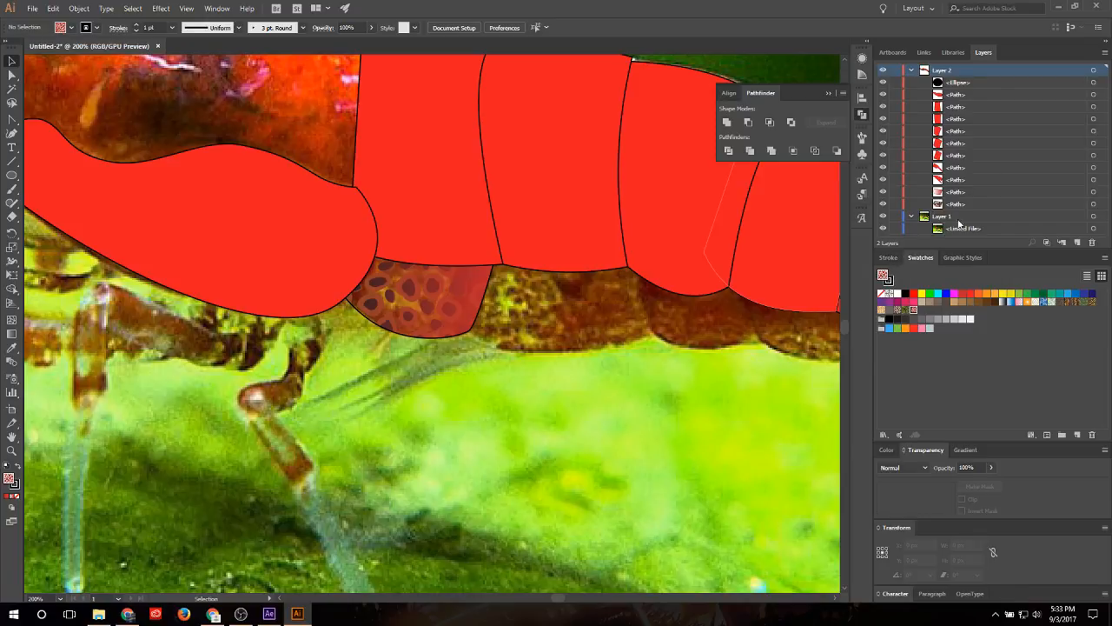
Step: Apply the recoloured Shrimp Spots pattern swatch to the underbelly segment's path at the end of Layer 2
{"action": "left_click", "coordinate": [1093, 204]}
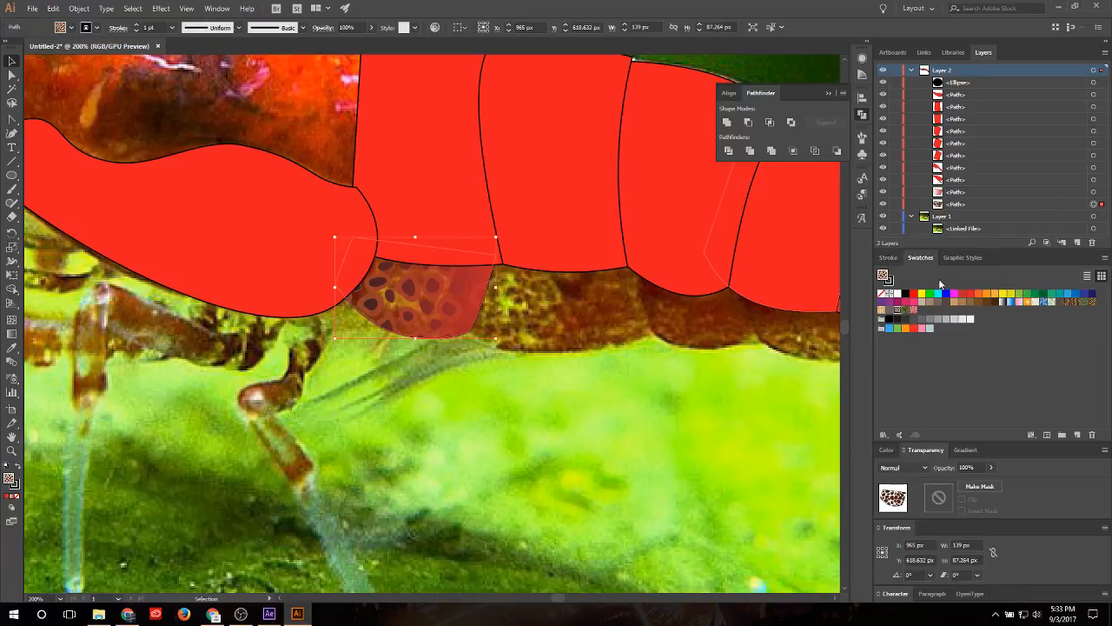
{"action": "left_click", "coordinate": [913, 310]}
{"action": "left_click", "coordinate": [709, 401]}
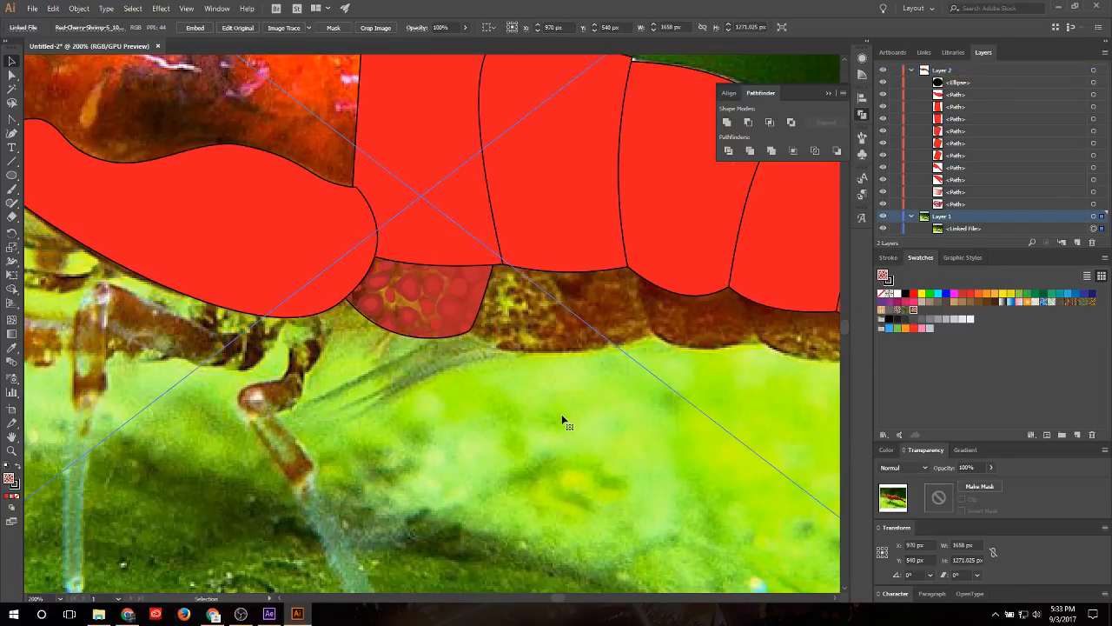
Step: Toggle the visibility of the photo layer, Layer 1, to examine the whole traced shrimp with and without the reference image
{"action": "scroll", "coordinate": [533, 426], "scroll_direction": "down", "scroll_amount": 3}
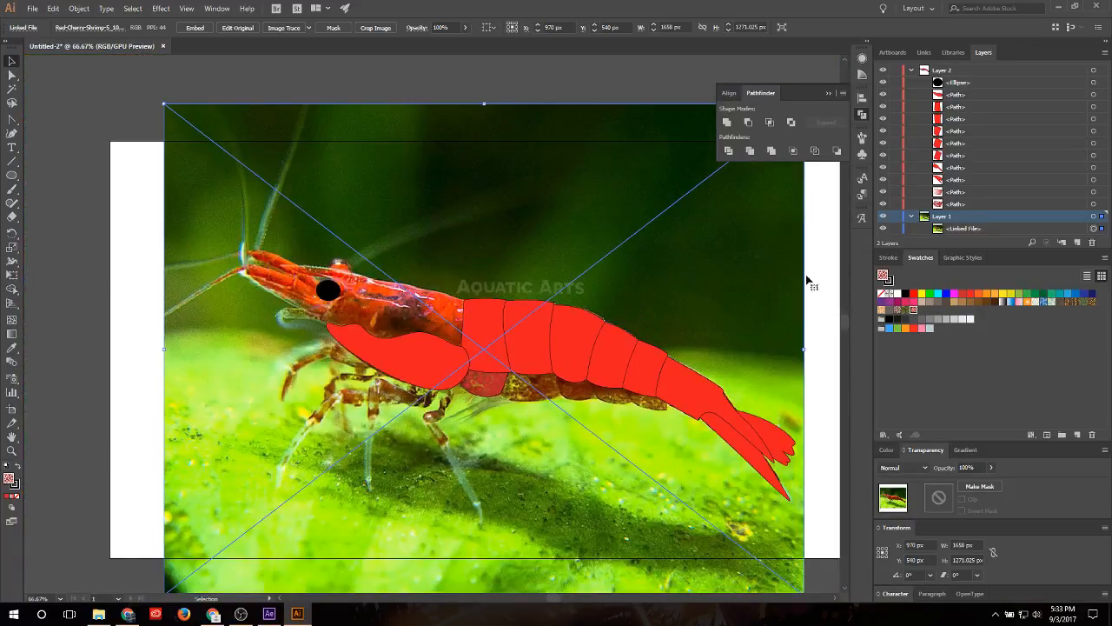
{"action": "left_click", "coordinate": [819, 282]}
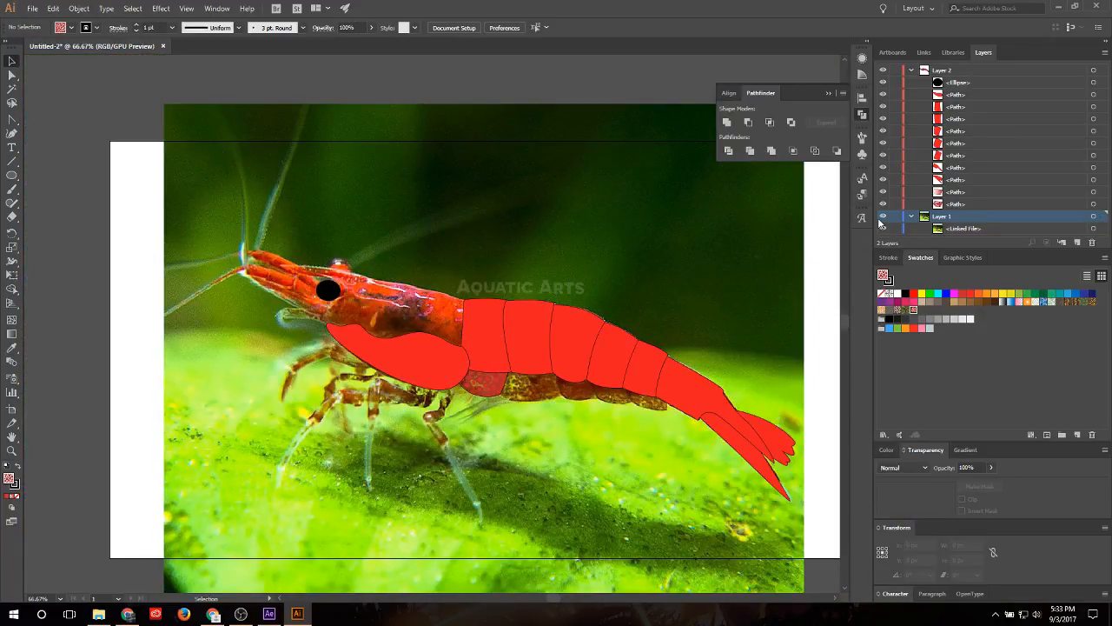
{"action": "left_click", "coordinate": [882, 216]}
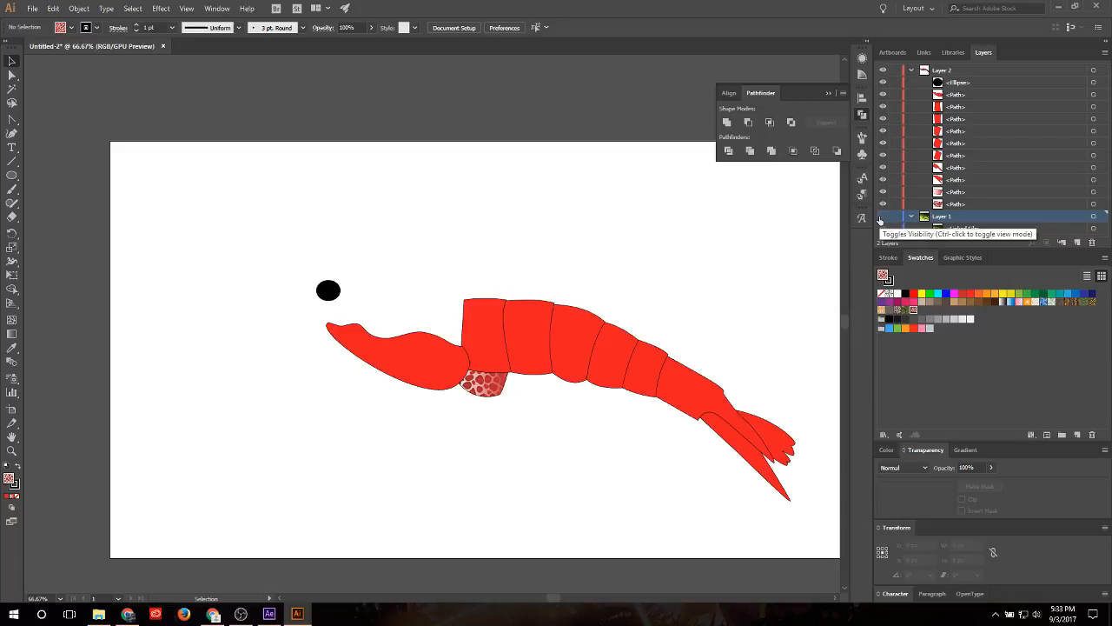
{"action": "left_click", "coordinate": [880, 218]}
{"action": "left_click", "coordinate": [880, 218]}
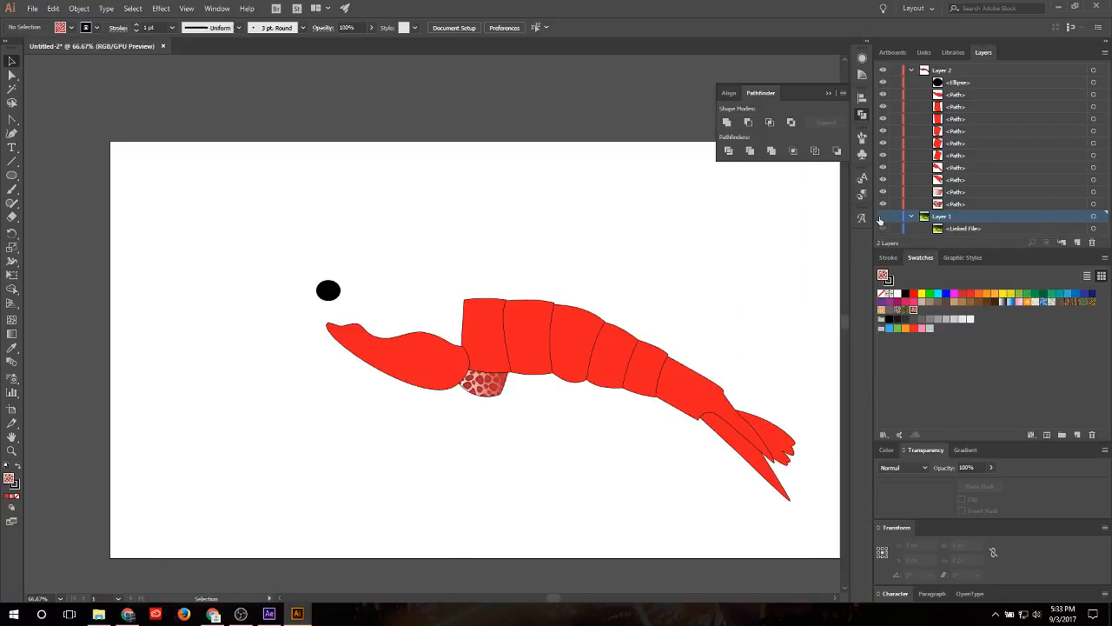
{"action": "left_click", "coordinate": [881, 219]}
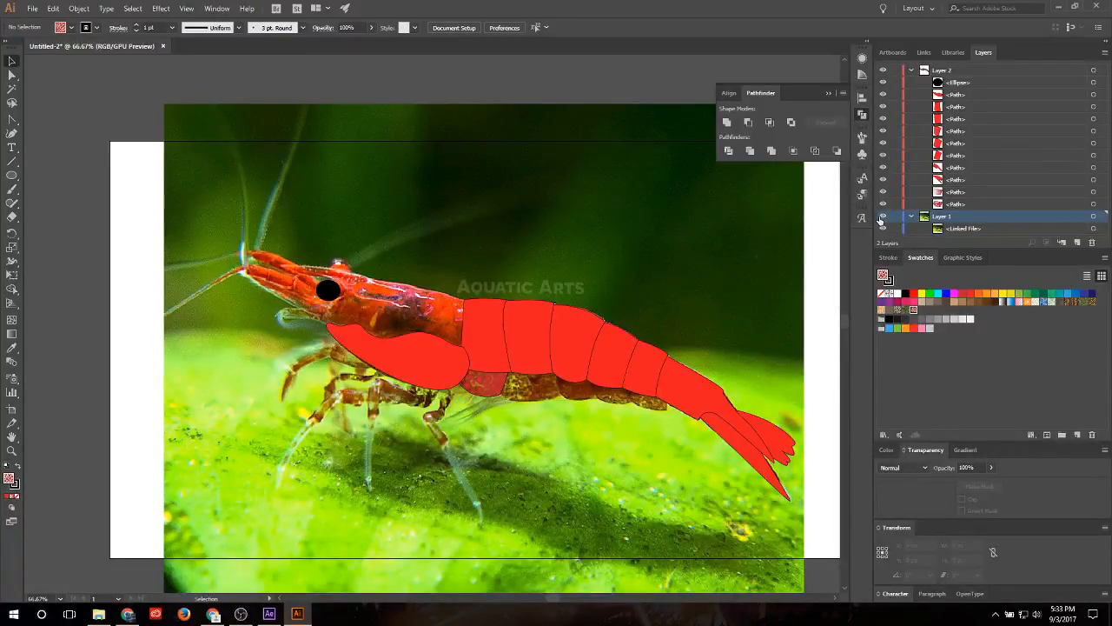